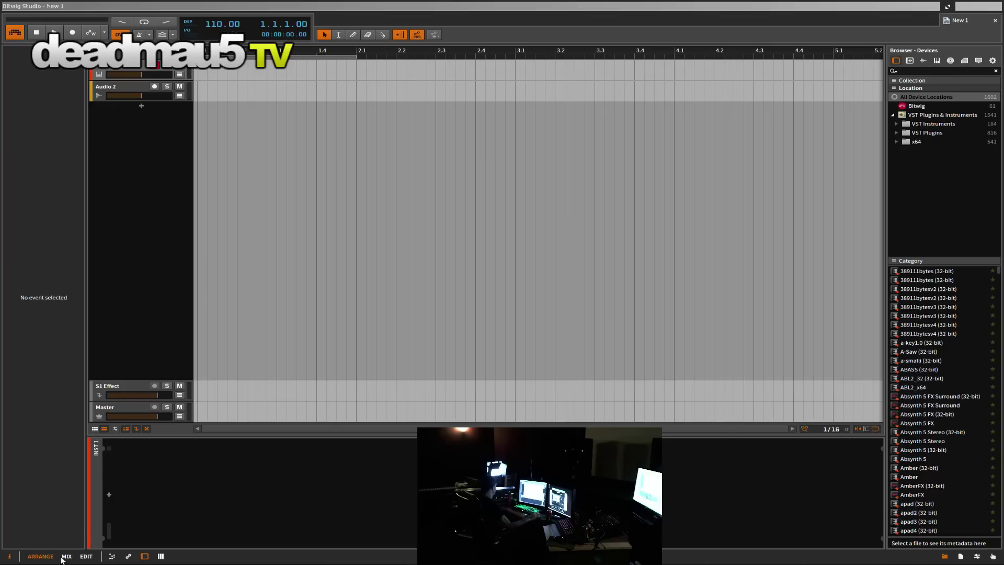
Step: Close Bitwig Studio and launch Ableton Live from the desktop
left_click(997, 7)
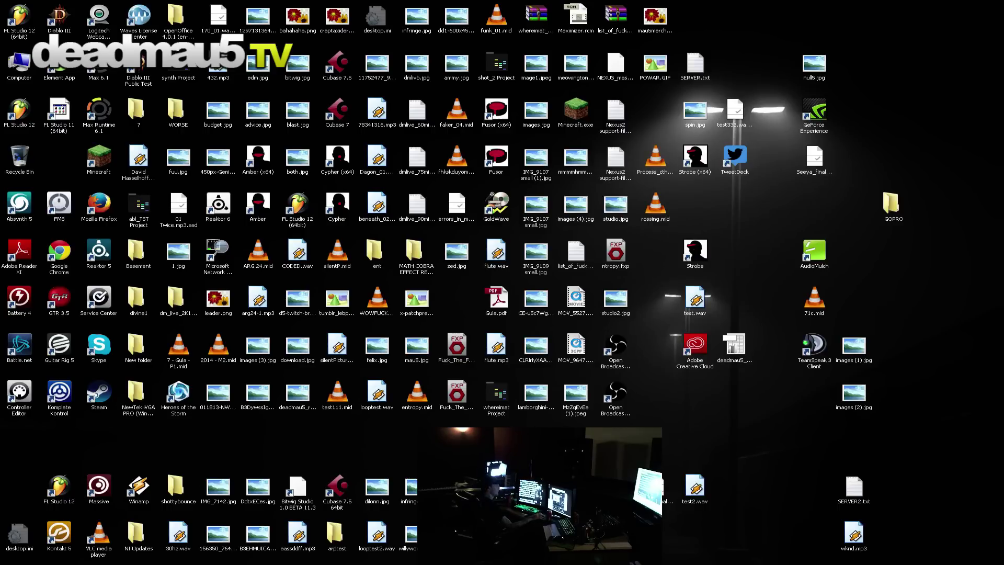
double_click(745, 352)
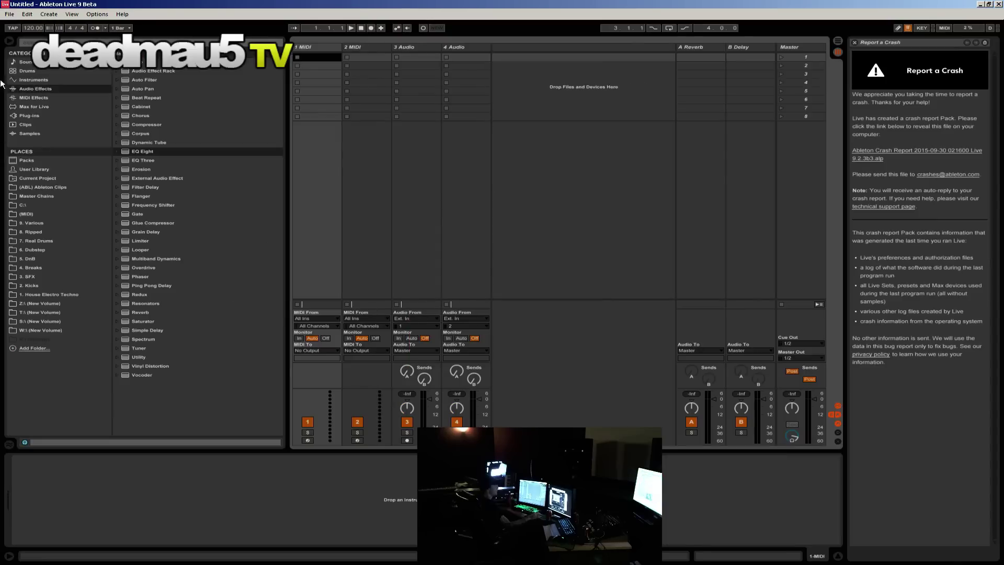
Step: Open the recent Live Set wtfamidoin from the steppper project
left_click(10, 14)
mouse_move(28, 45)
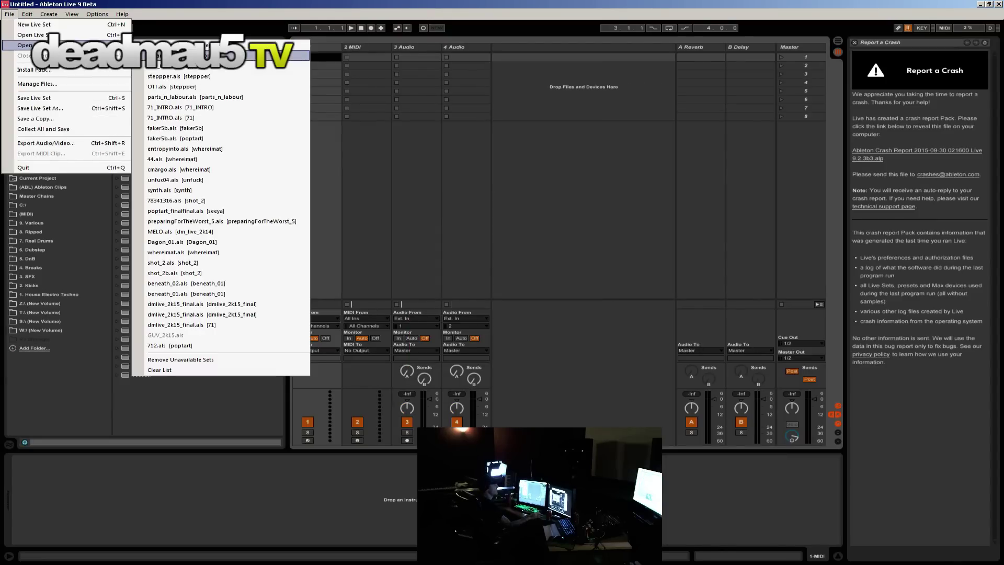
left_click(175, 55)
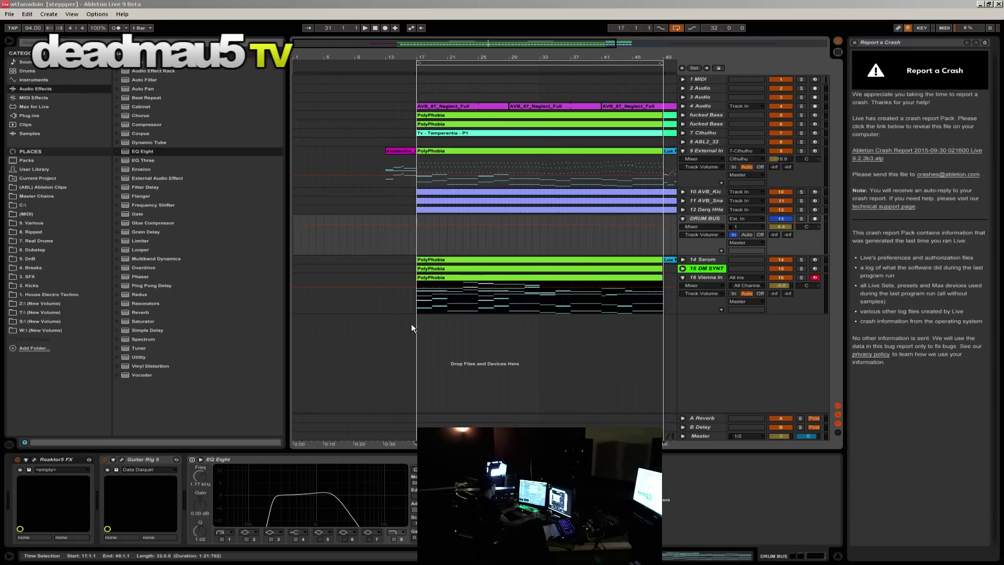
Step: Select all the tracks in the arrangement and deactivate them together
left_click(423, 306)
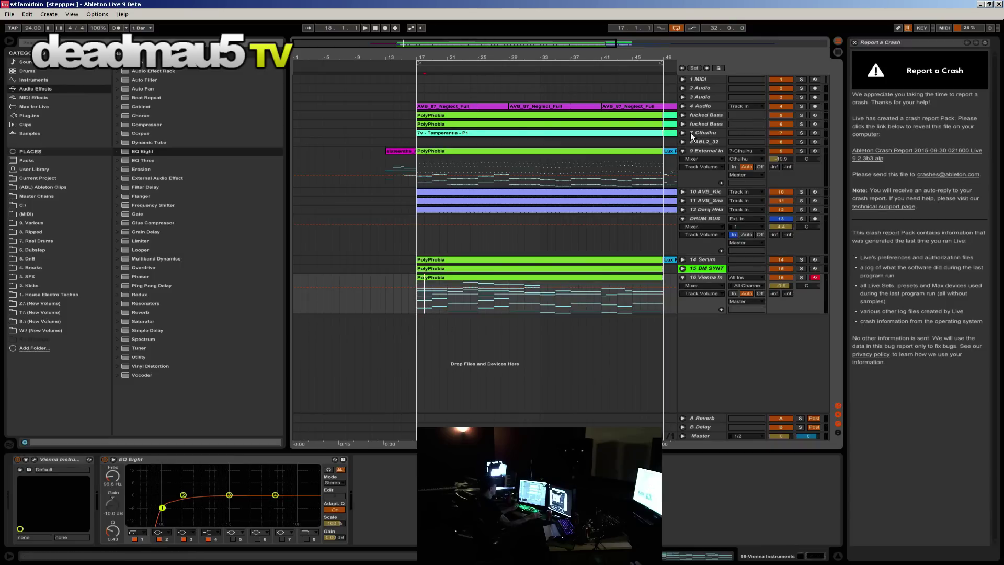
left_click(711, 123)
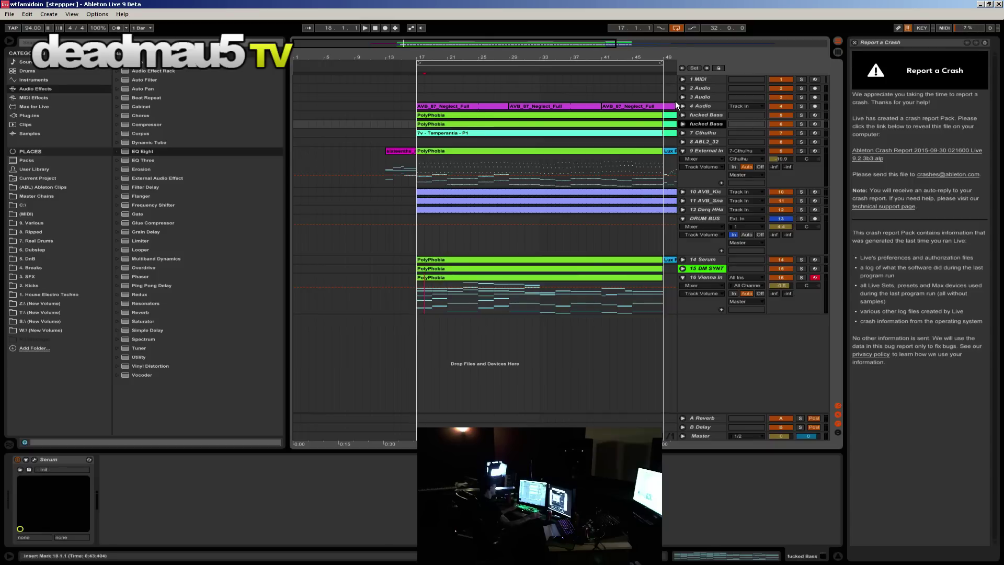
left_click(705, 278)
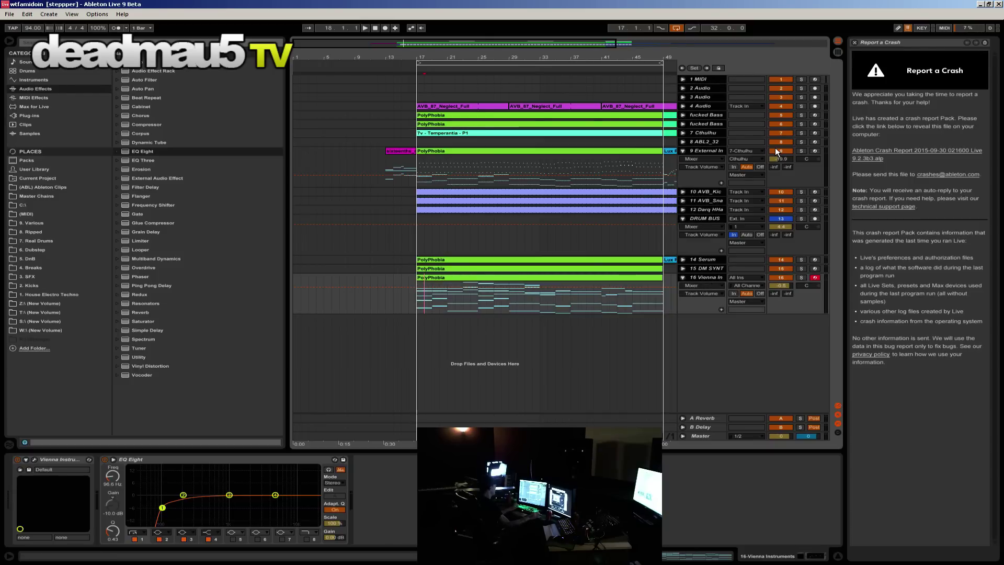
left_click(776, 149)
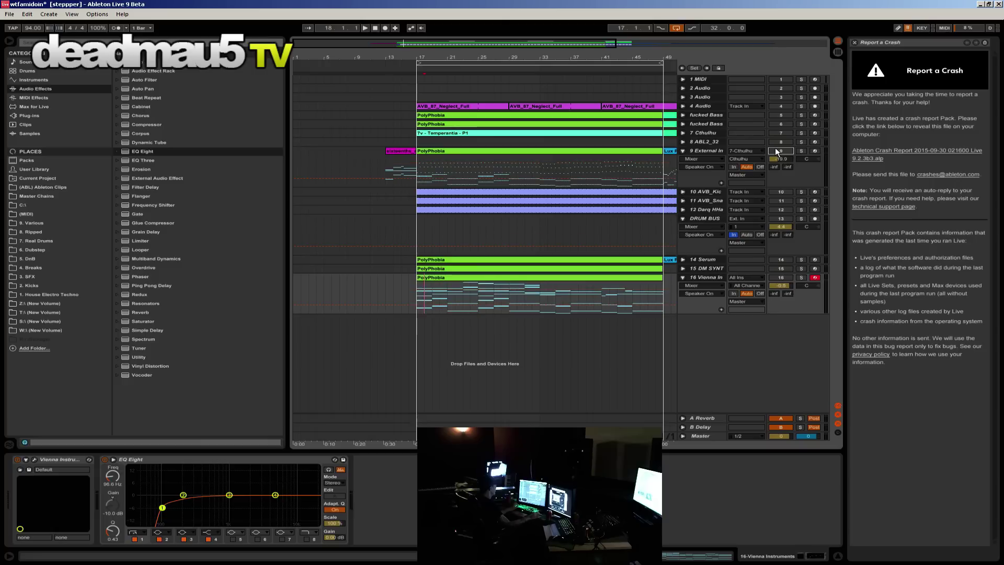
Step: Reactivate only bass track 5 and start playback
left_click(699, 116)
left_click(779, 115)
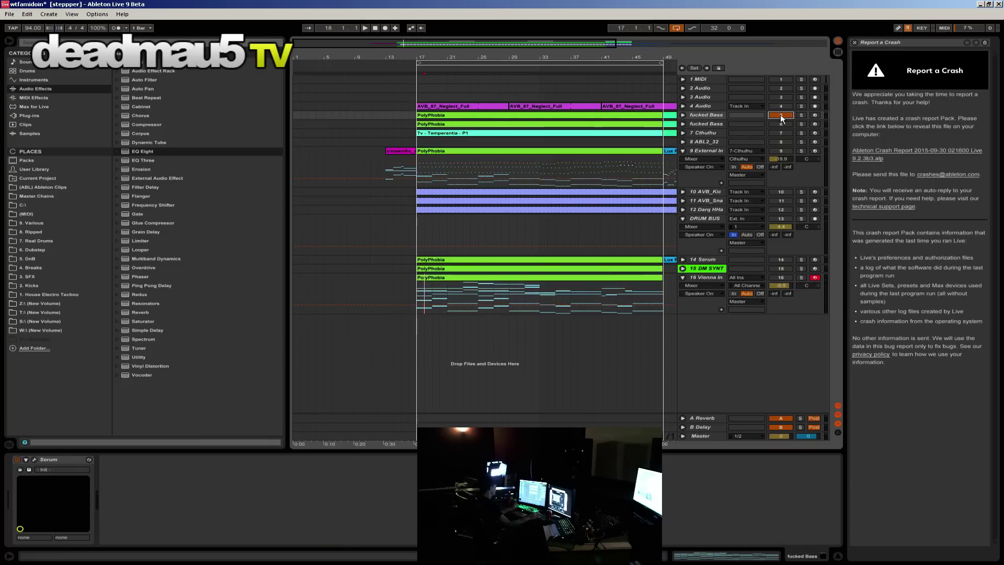
key("space")
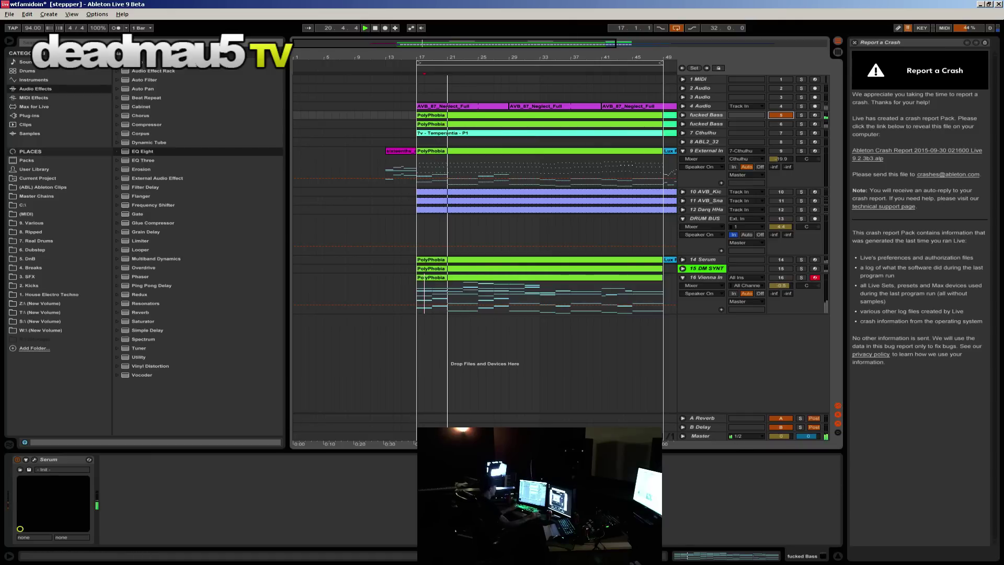
Step: Switch to RME TotalMix FX, raise the Main output level to about -29.7 dB, and return to Ableton Live
key("alt+Tab")
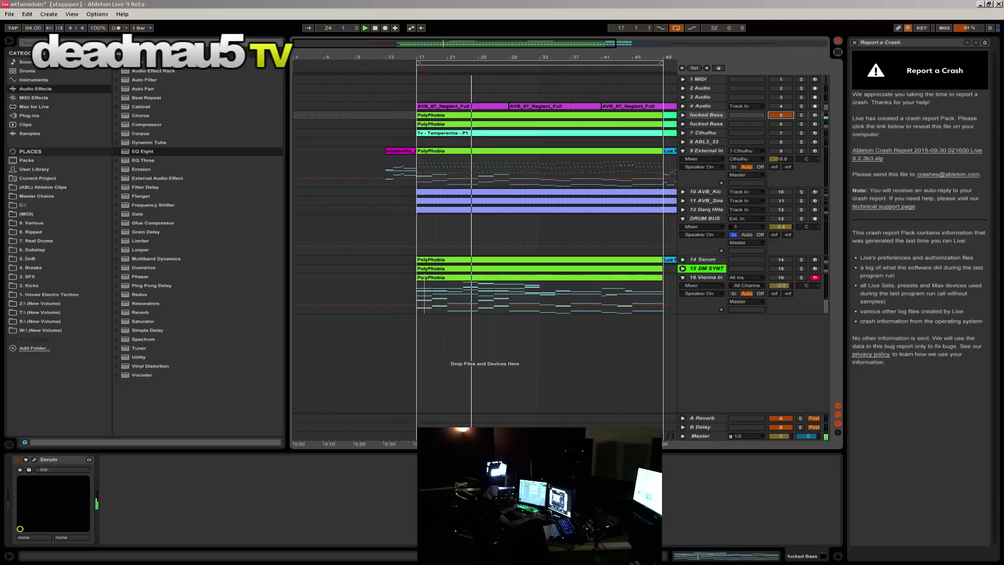
key("alt+Tab")
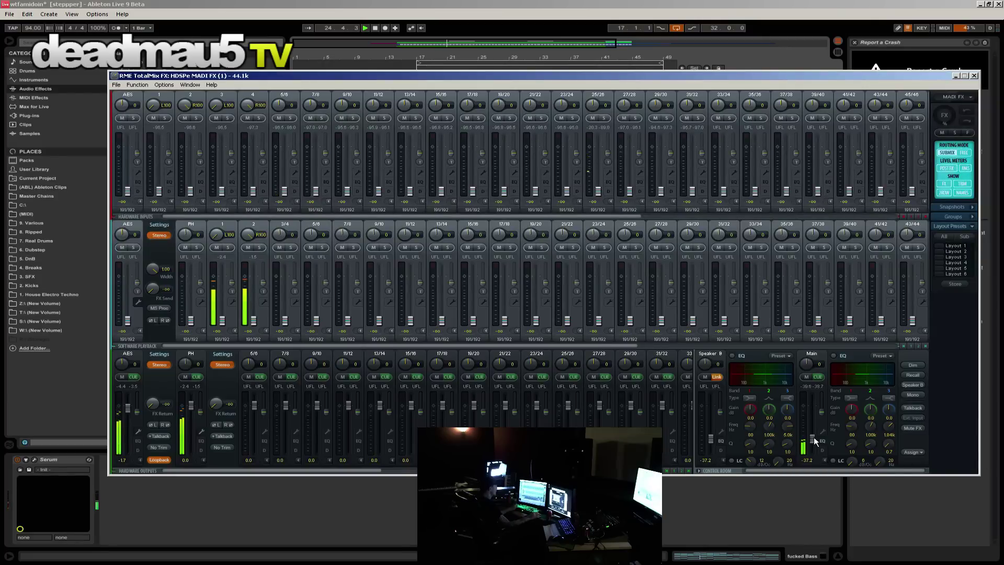
left_click_drag(814, 440, 812, 438)
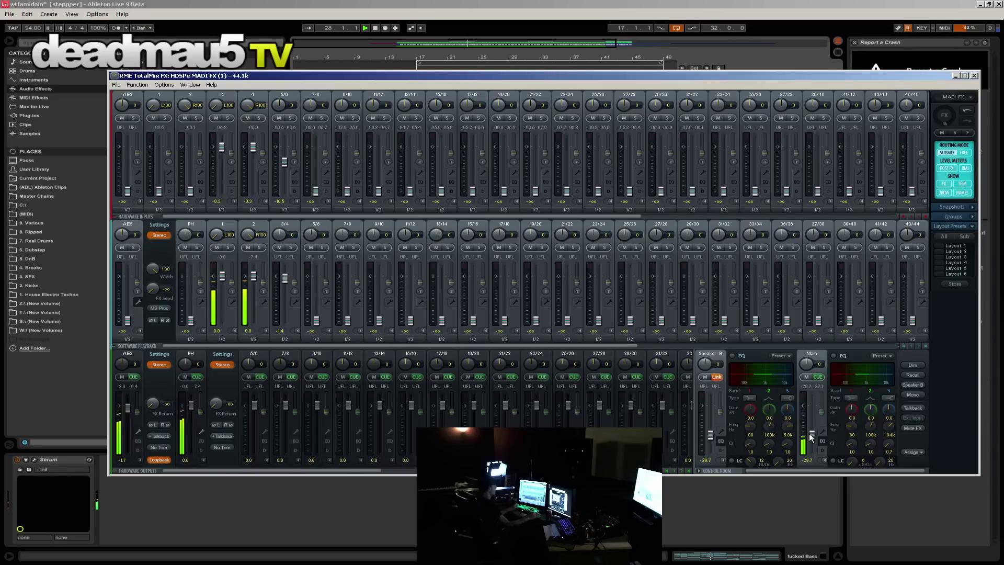
left_click(533, 4)
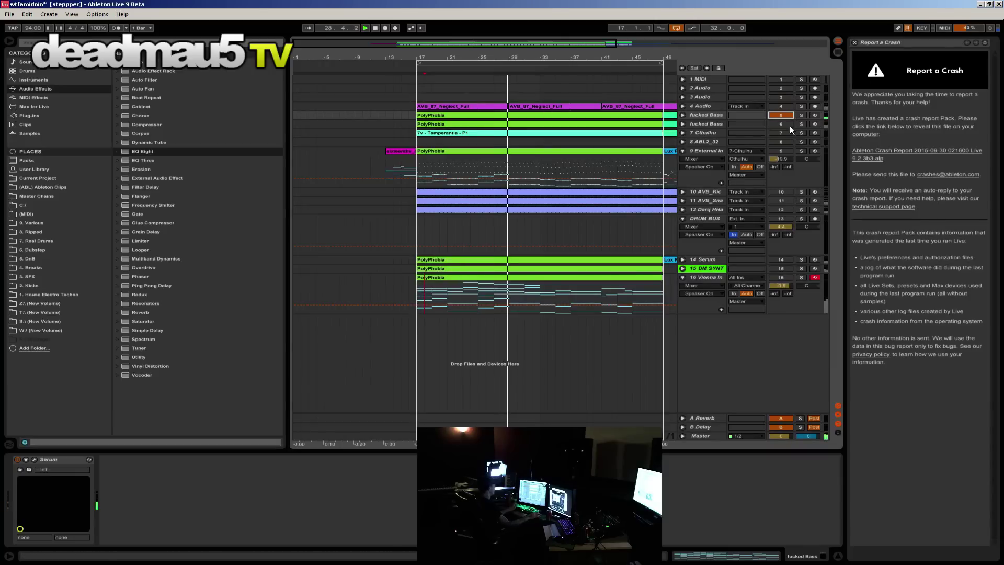
Step: Briefly audition bass track 6, and reactivate track 7 Cthulhu, track 9 External Instrument, track 15 DM SYNT and track 16 Vienna Instruments
left_click(788, 122)
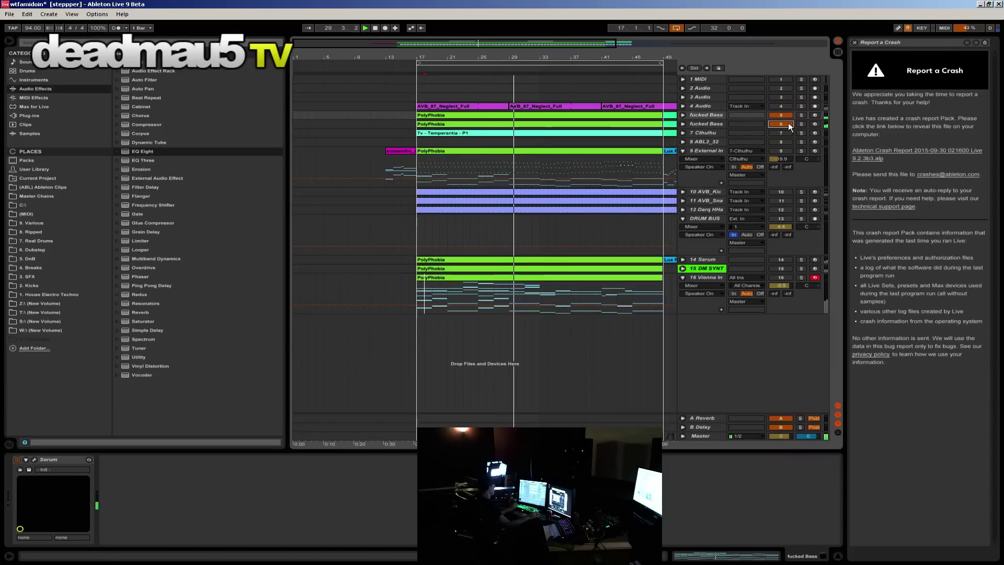
left_click(789, 123)
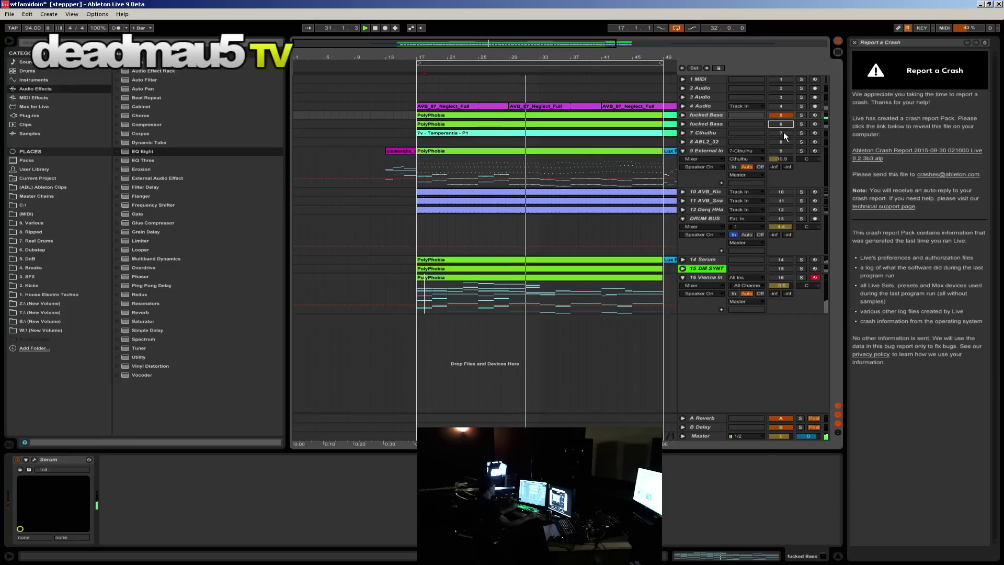
left_click(784, 134)
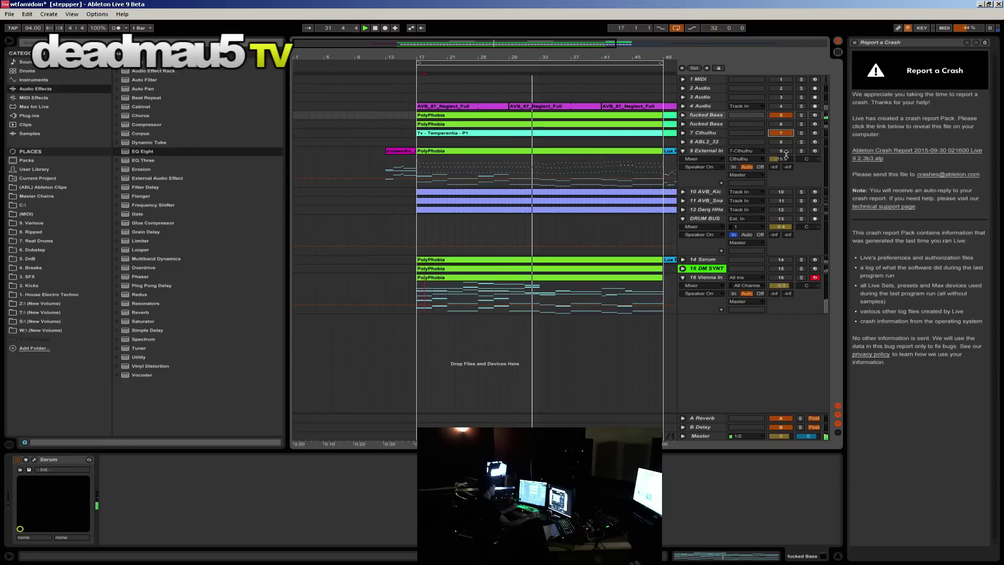
left_click(783, 150)
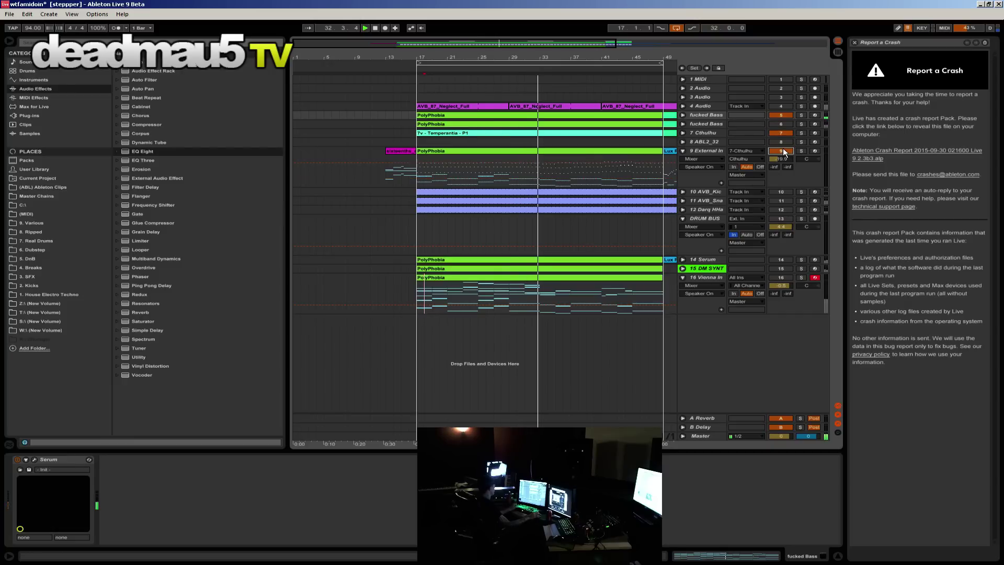
left_click(710, 150)
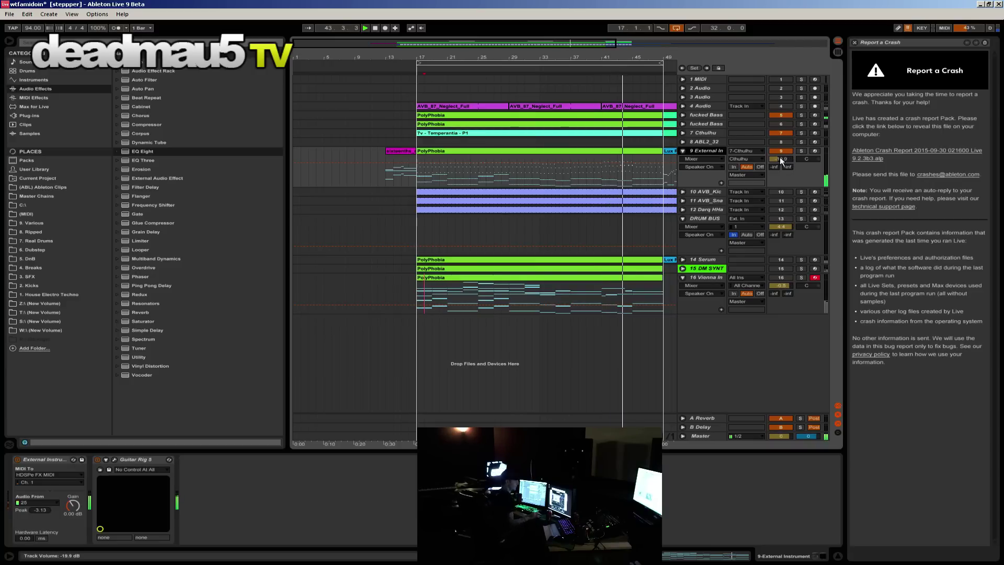
left_click(781, 268)
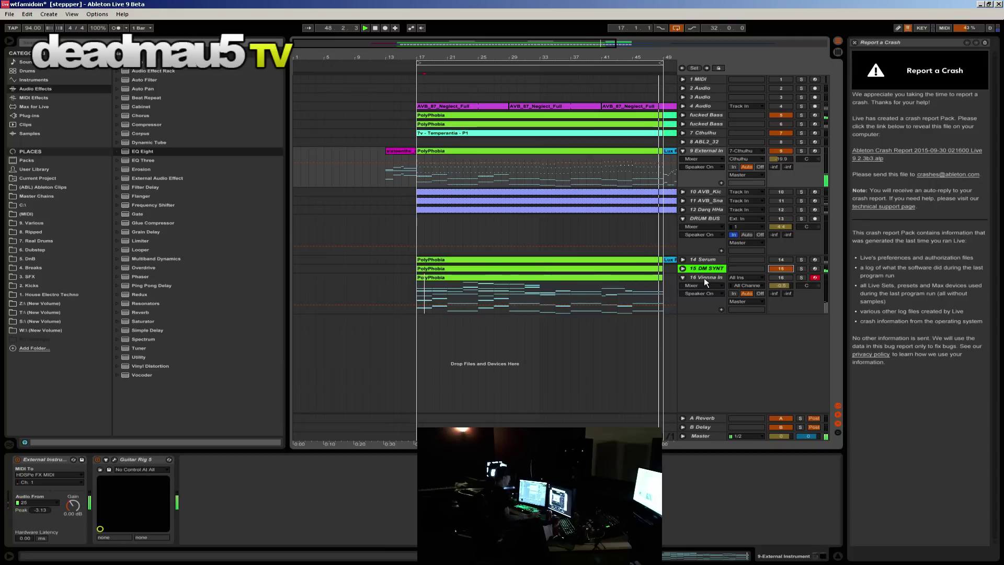
left_click(780, 275)
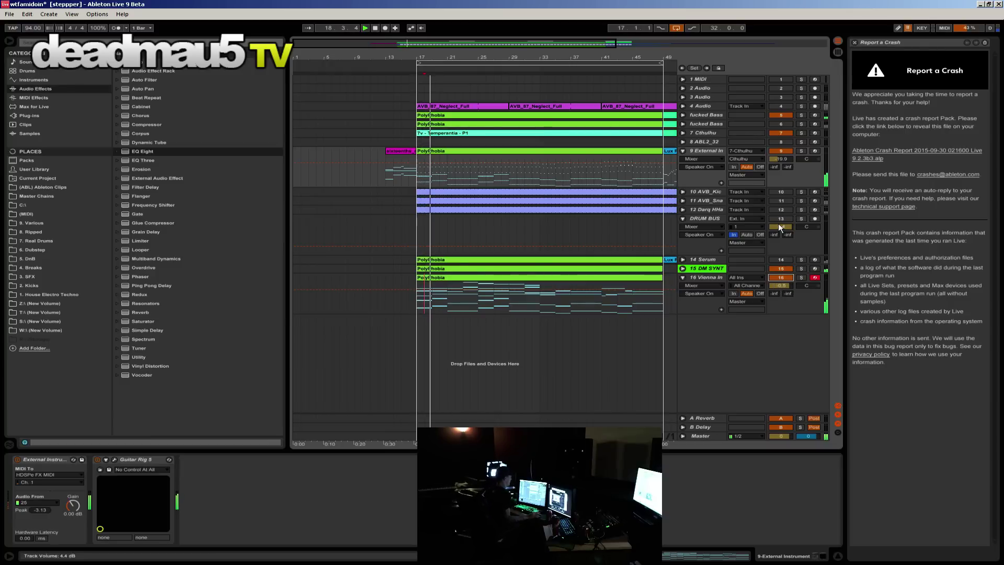
Step: View the Master track's device chain and switch on the EQ Eight on the DRUM BUS track
left_click(711, 436)
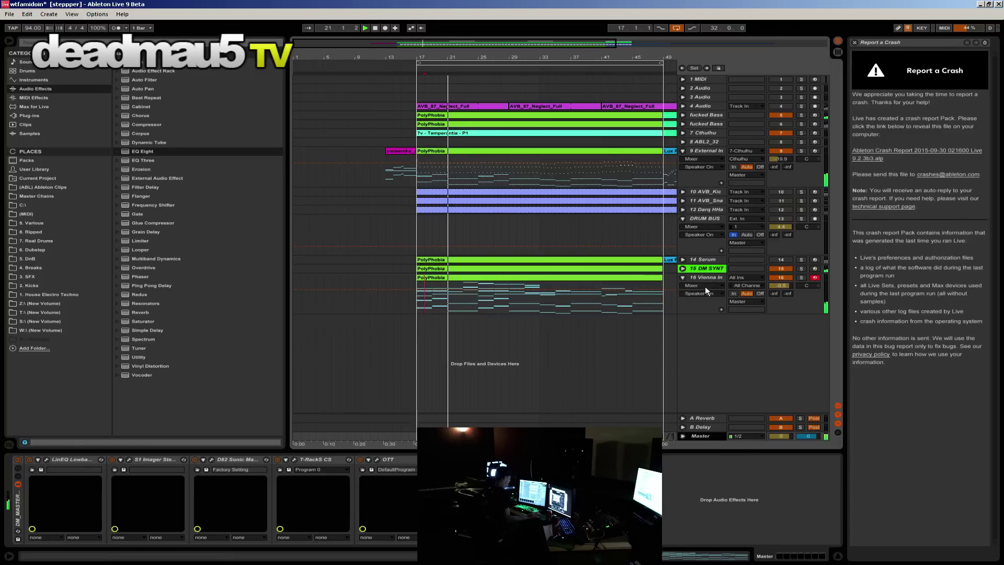
left_click(705, 219)
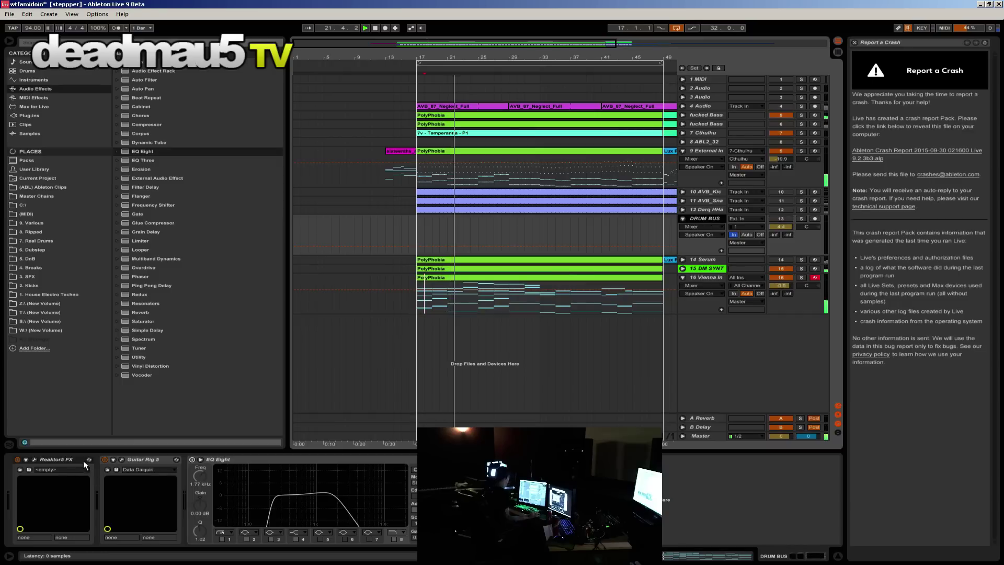
left_click(193, 459)
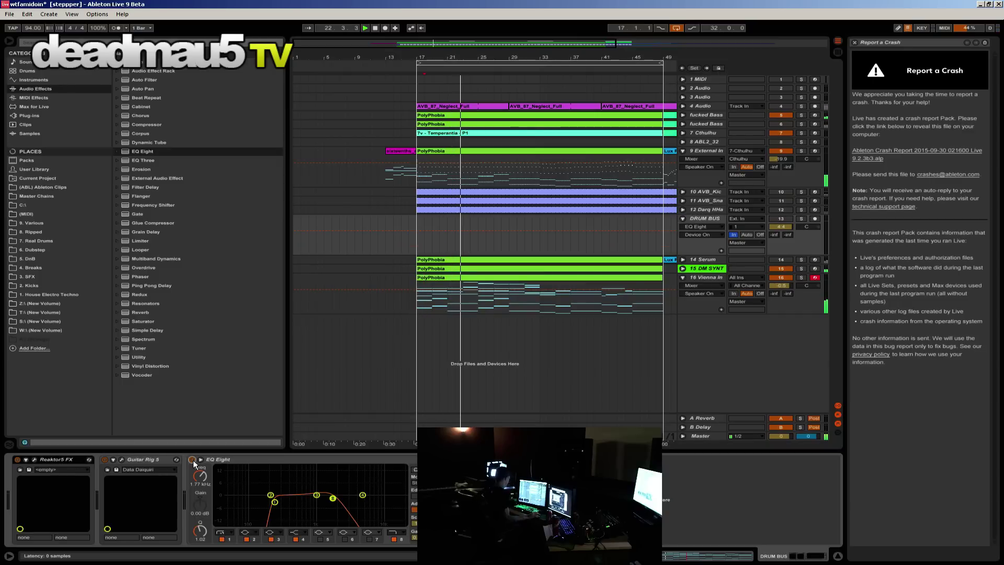
Step: Reactivate drum tracks 10, 11, 12 and the DRUM BUS, and lower track 9 External Instrument to about -23.2 dB and mute it
left_click(781, 192)
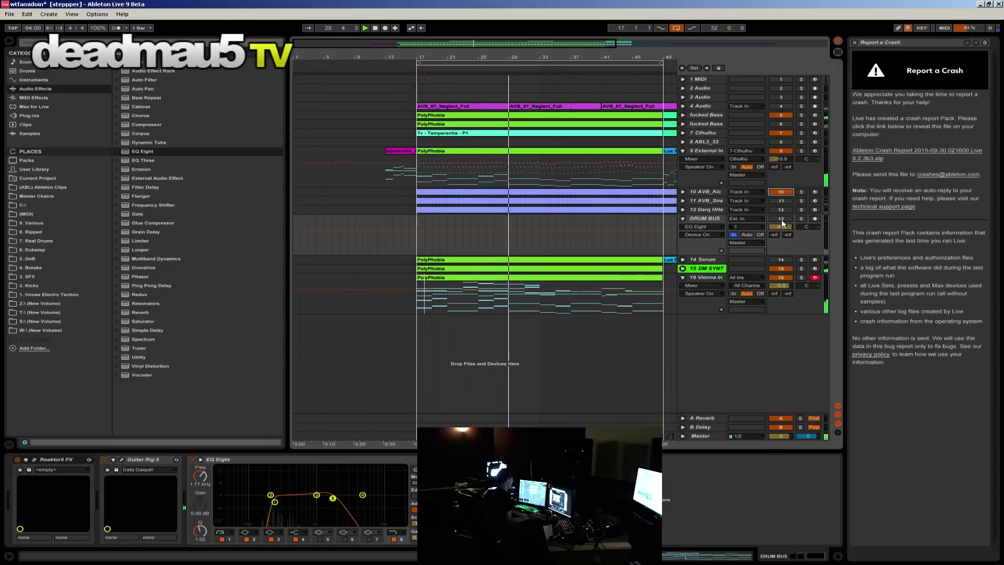
left_click(781, 219)
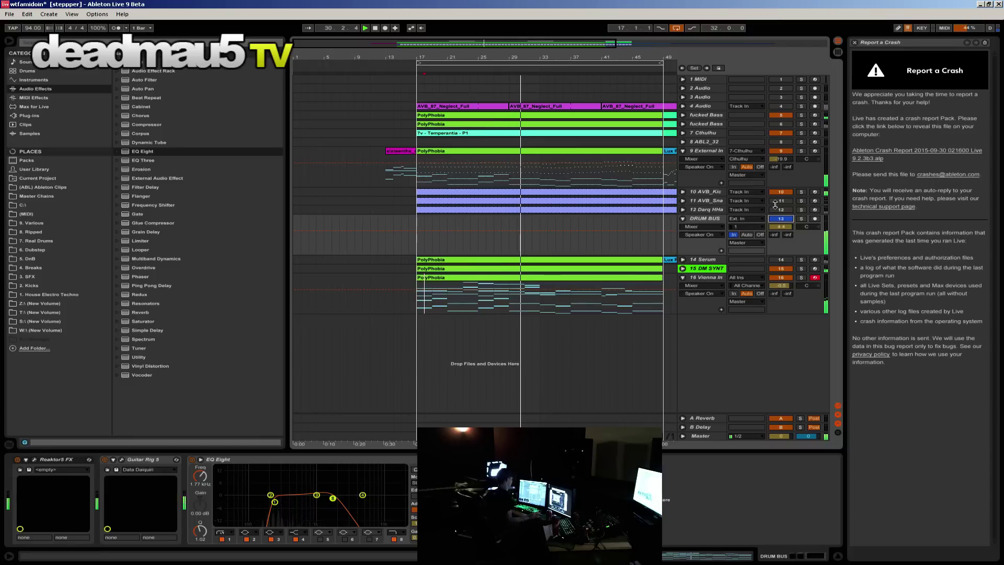
left_click(776, 202)
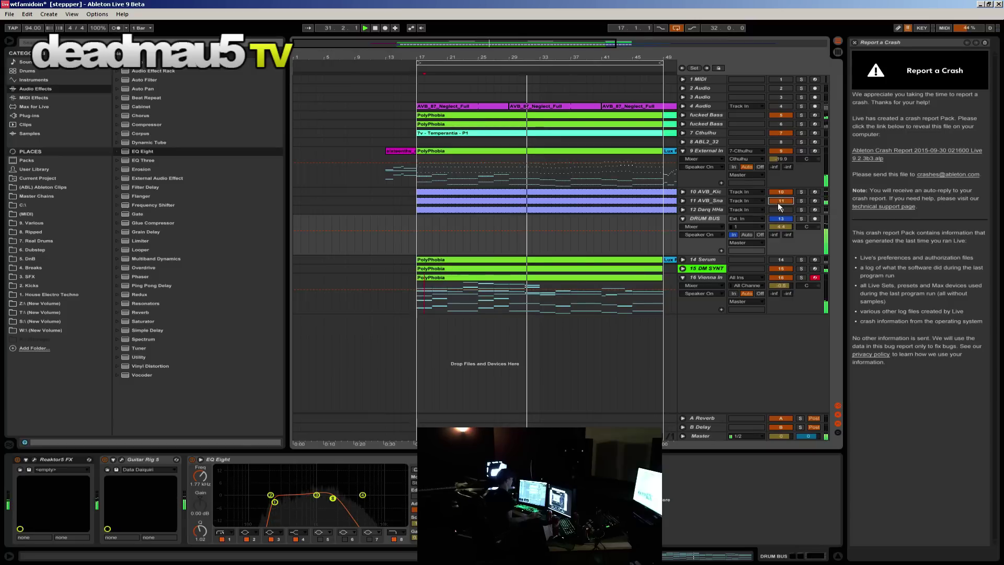
left_click_drag(783, 160, 783, 169)
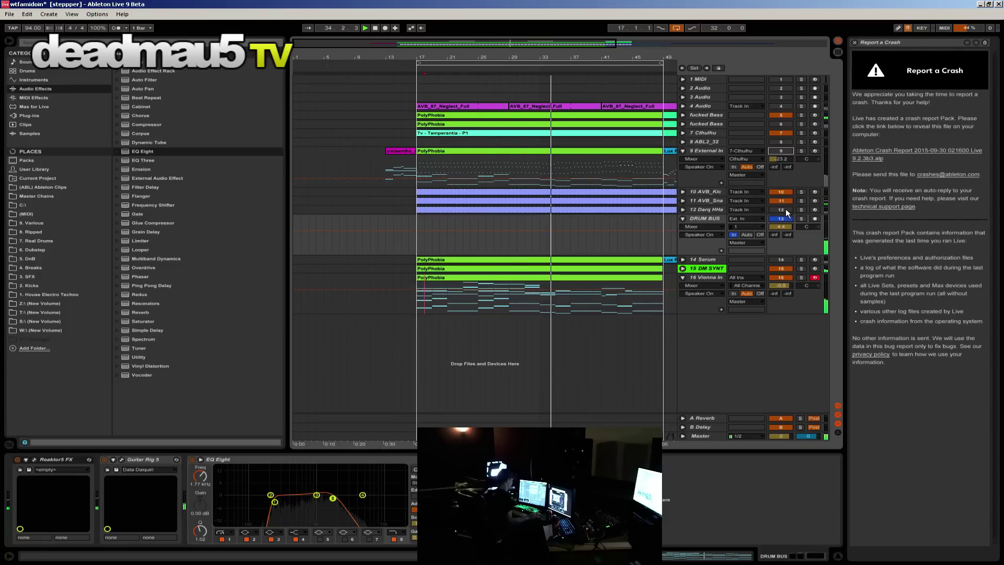
left_click(785, 209)
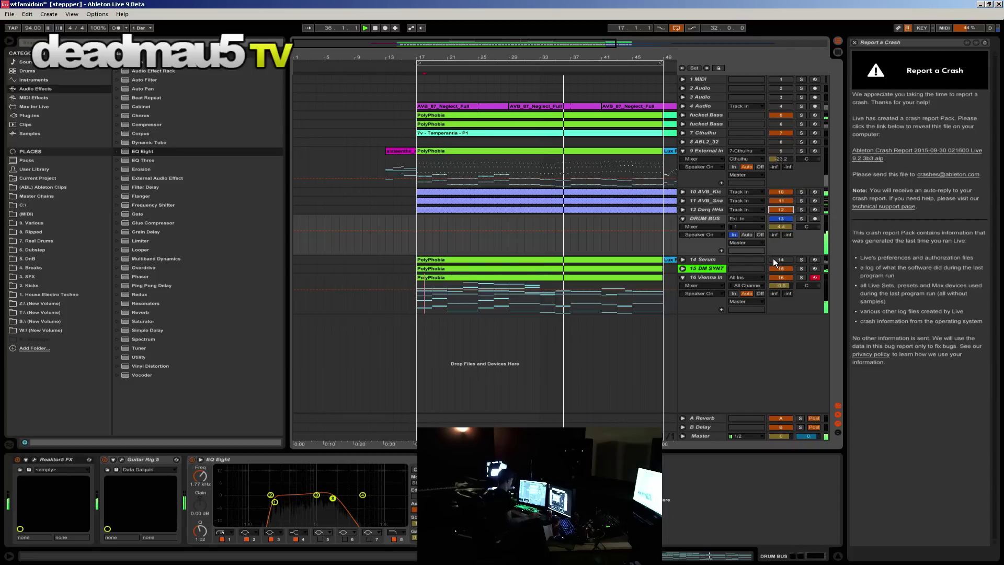
Step: Unfold track 14 Serum, reactivate it, and raise its volume to about -10.3 dB
left_click(682, 259)
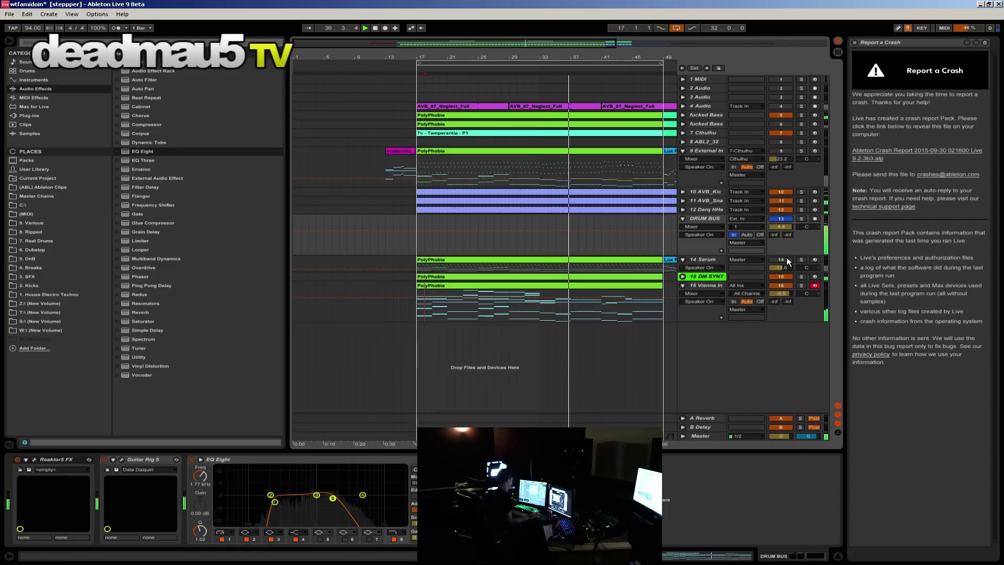
left_click_drag(781, 267, 781, 260)
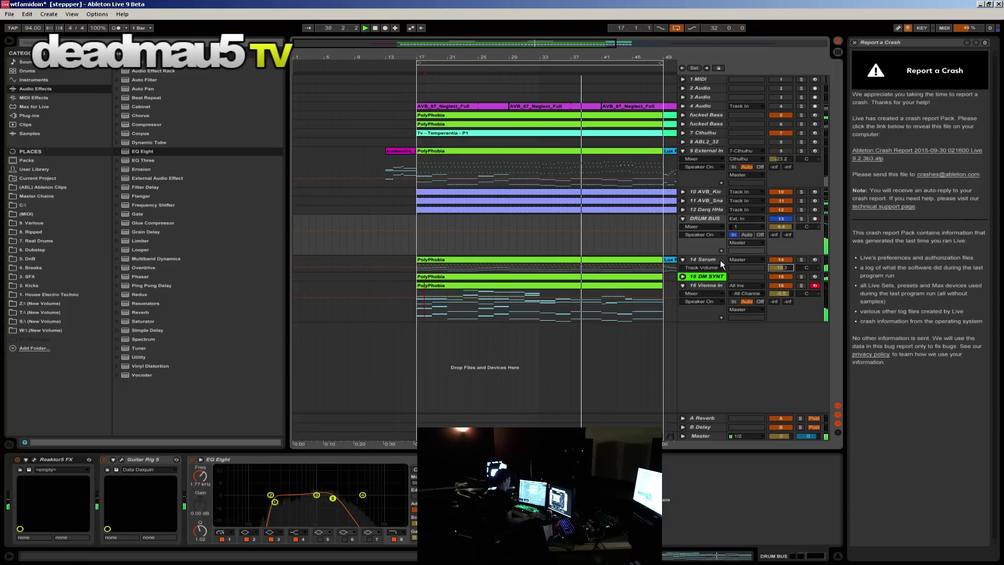
left_click(720, 259)
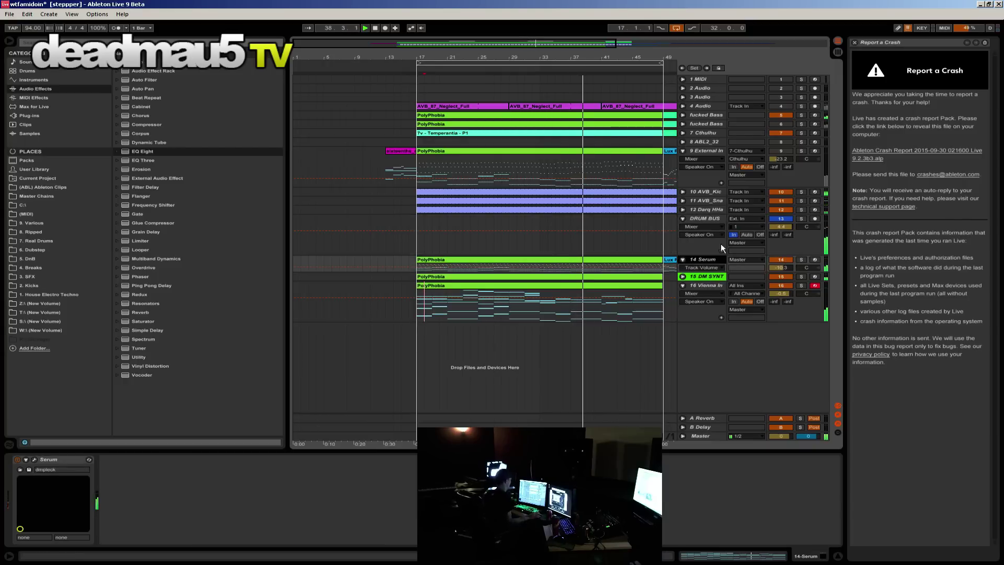
Step: Reactivate bass track 6 and bring up the DRUM BUS track's device chain
left_click(774, 124)
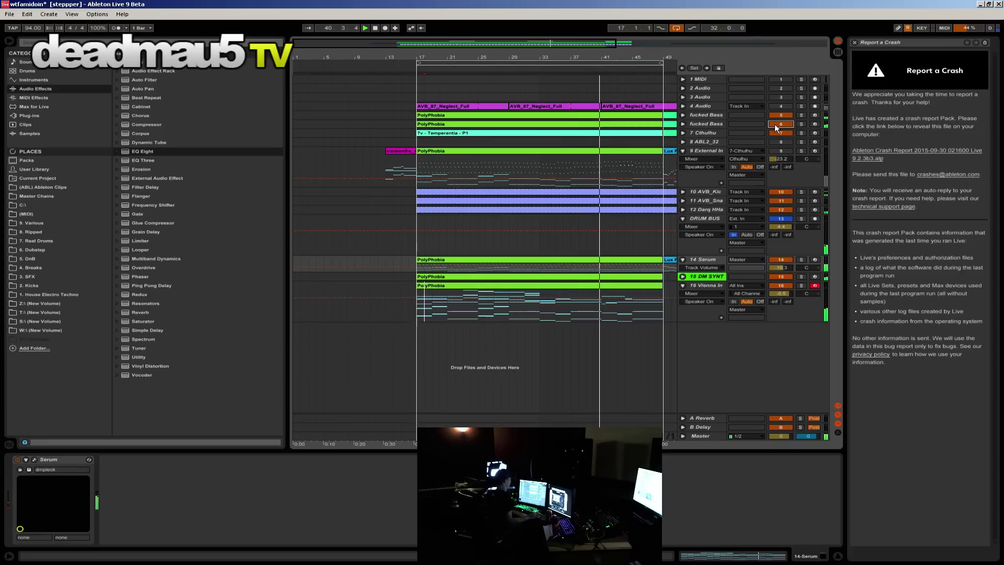
left_click(710, 105)
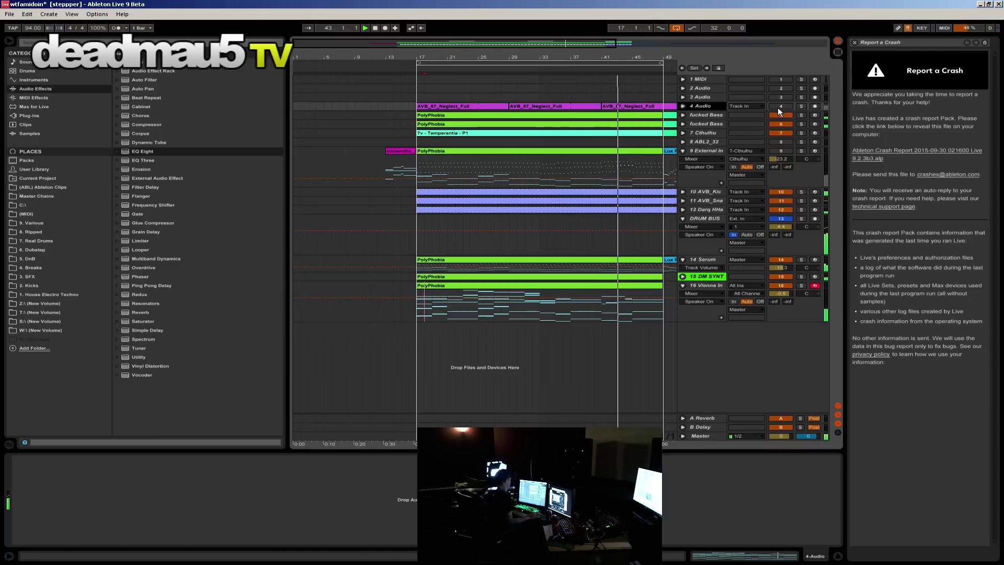
left_click(710, 218)
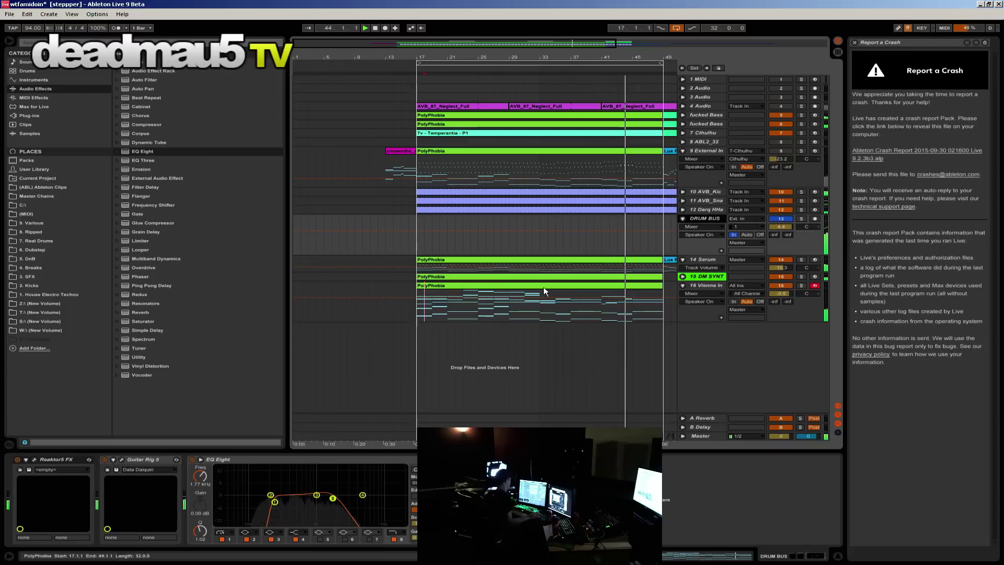
Step: Switch off the DRUM BUS track's EQ Eight, activate track 8 ABL2_32, and mute the Vienna track 16
left_click(192, 460)
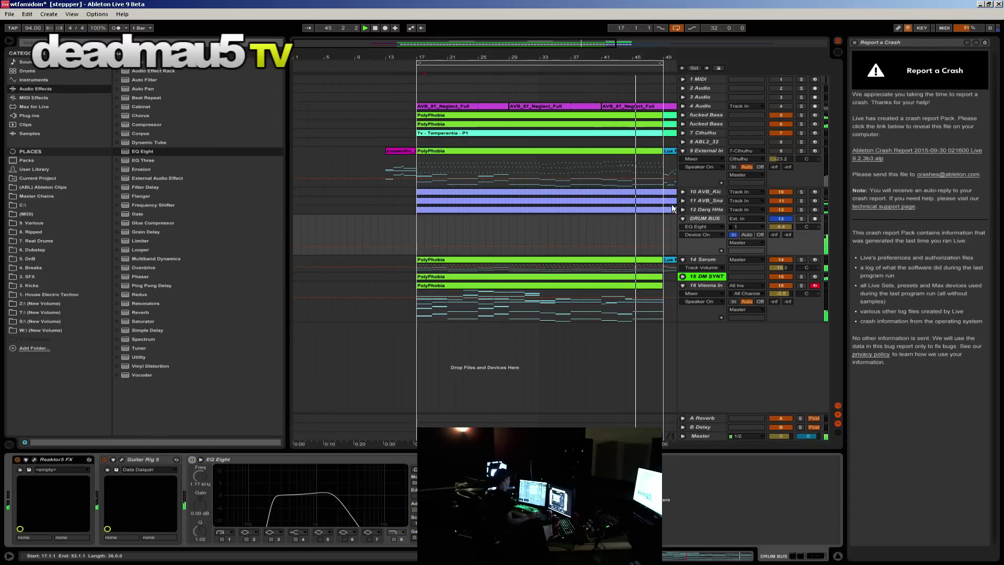
left_click(785, 142)
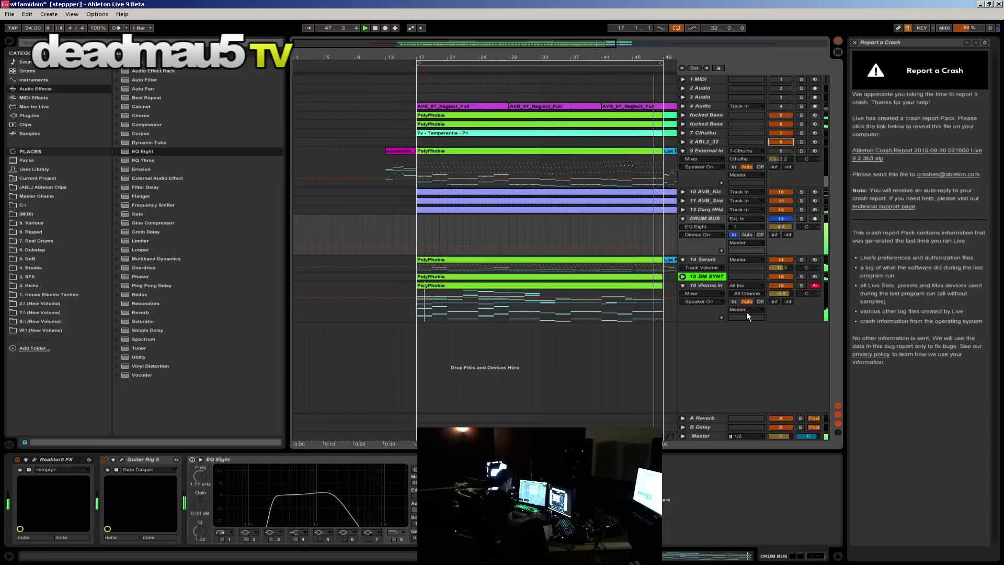
left_click(781, 284)
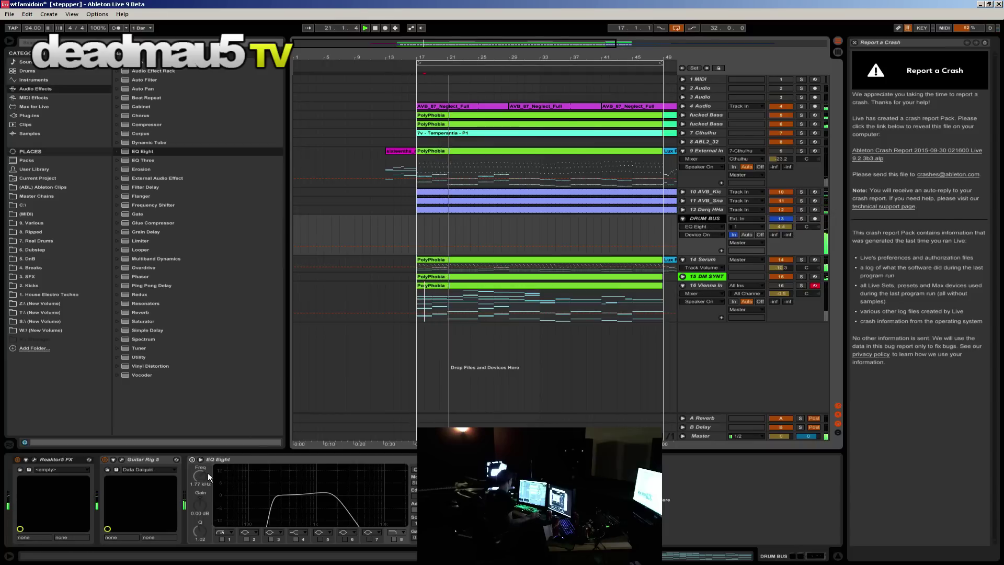
left_click(34, 458)
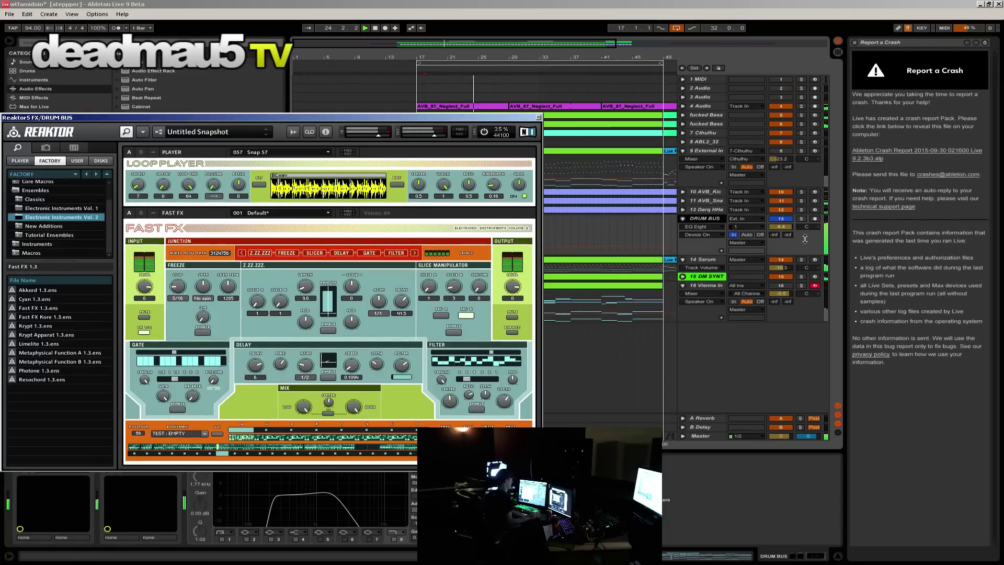
left_click(774, 150)
left_click(774, 150)
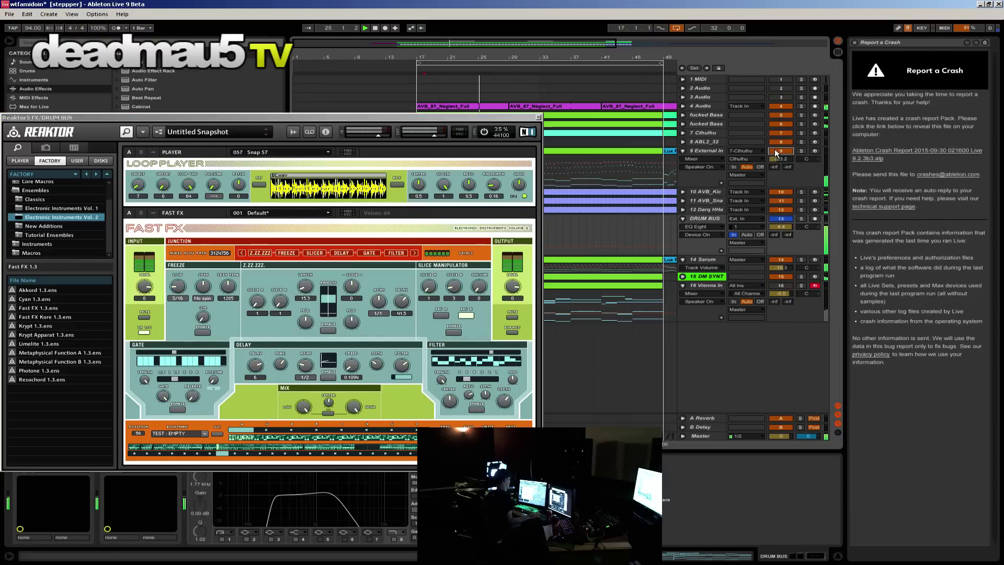
left_click(776, 152)
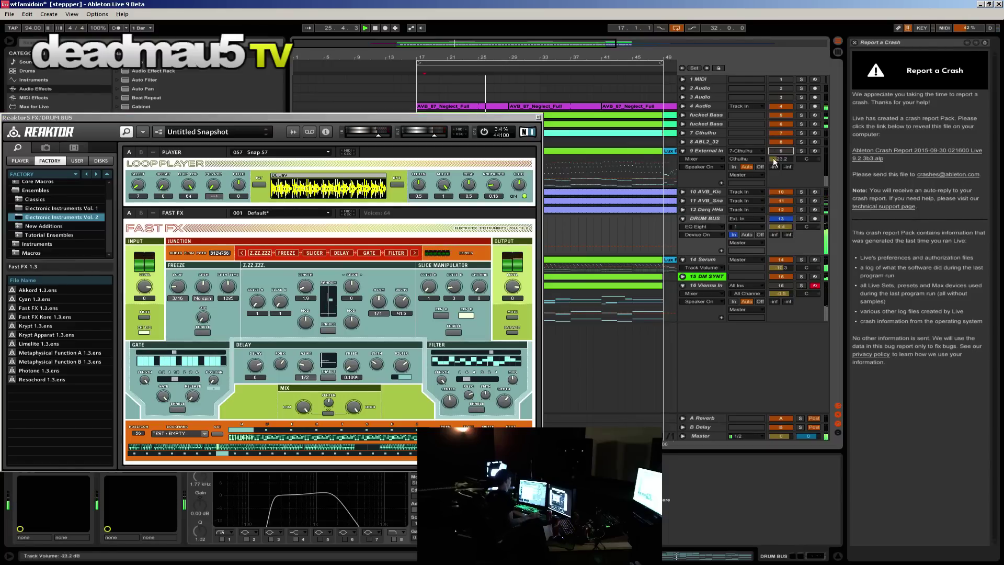
left_click(700, 436)
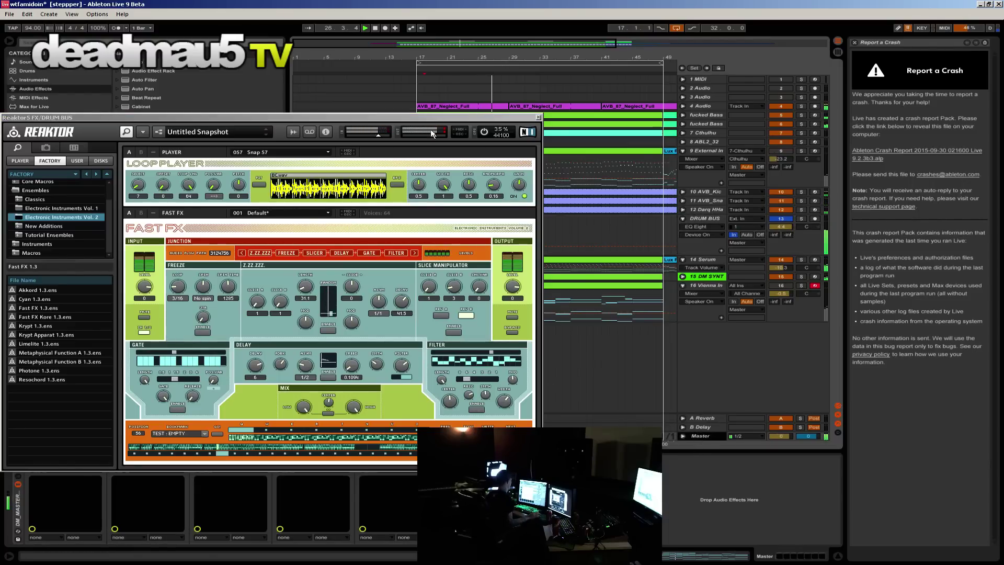
left_click_drag(432, 121, 816, 104)
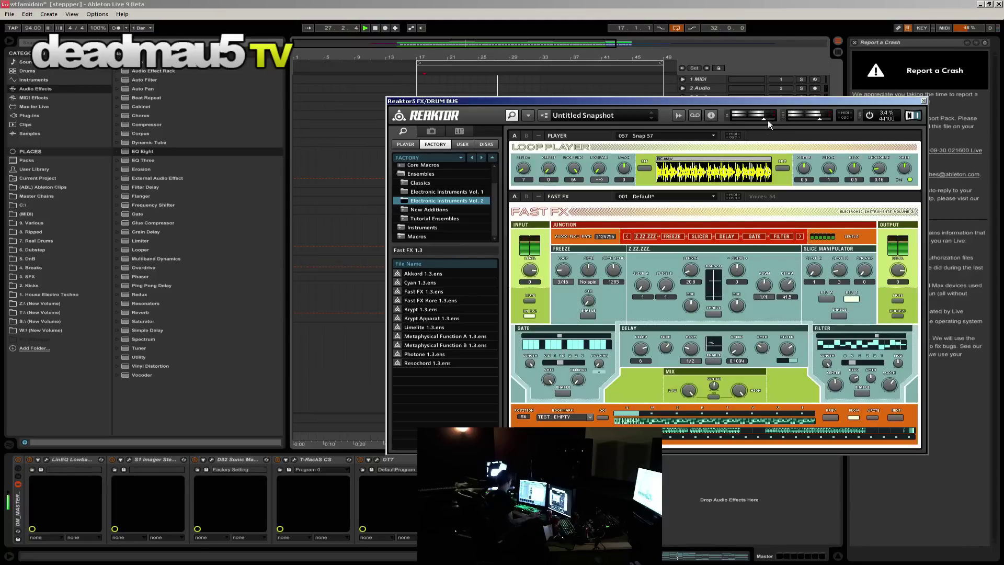
left_click(923, 101)
Step: Reactivate track 9 External Instrument, mute bass tracks 5 and 6, and turn track 5 back on
left_click(781, 151)
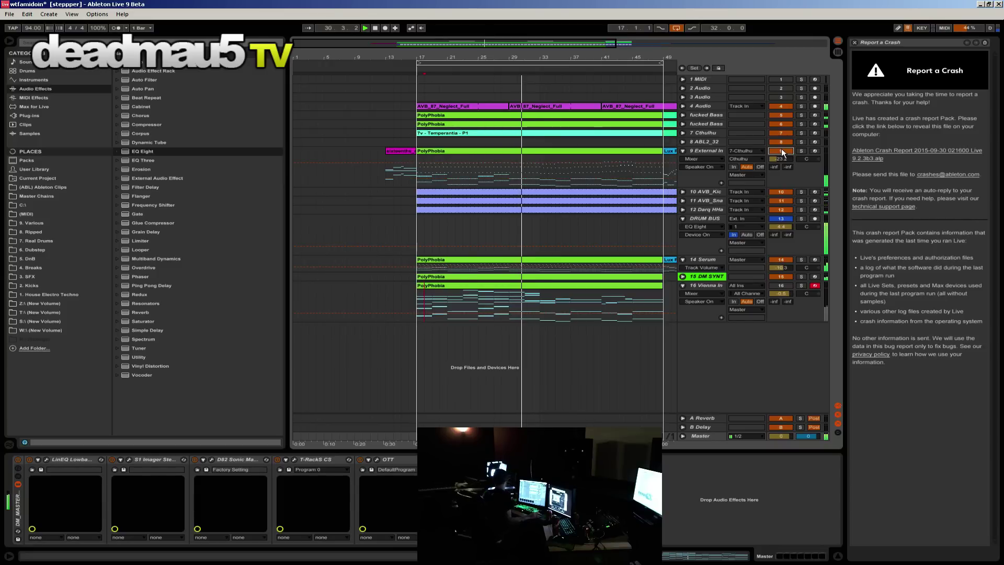
left_click(781, 150)
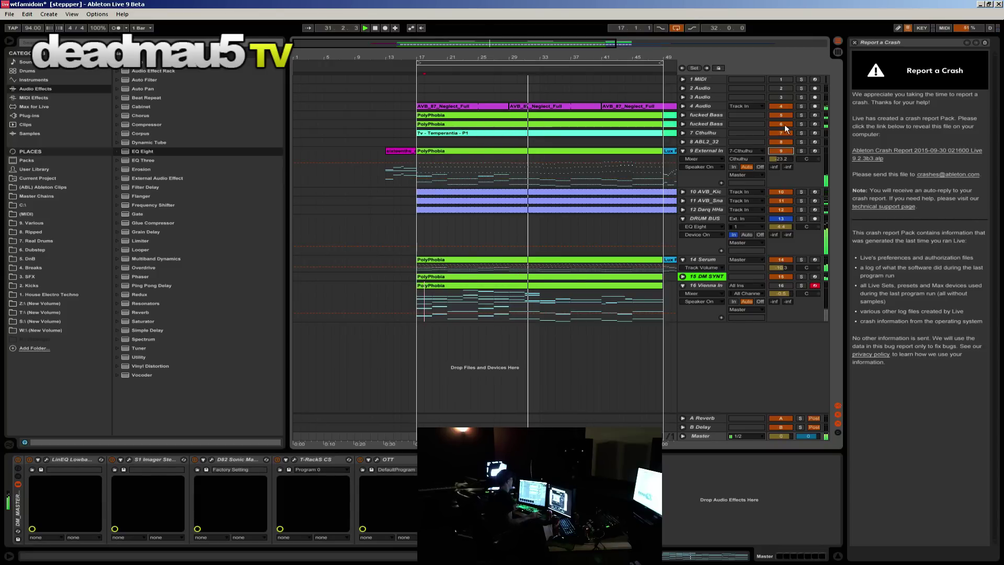
left_click(786, 113)
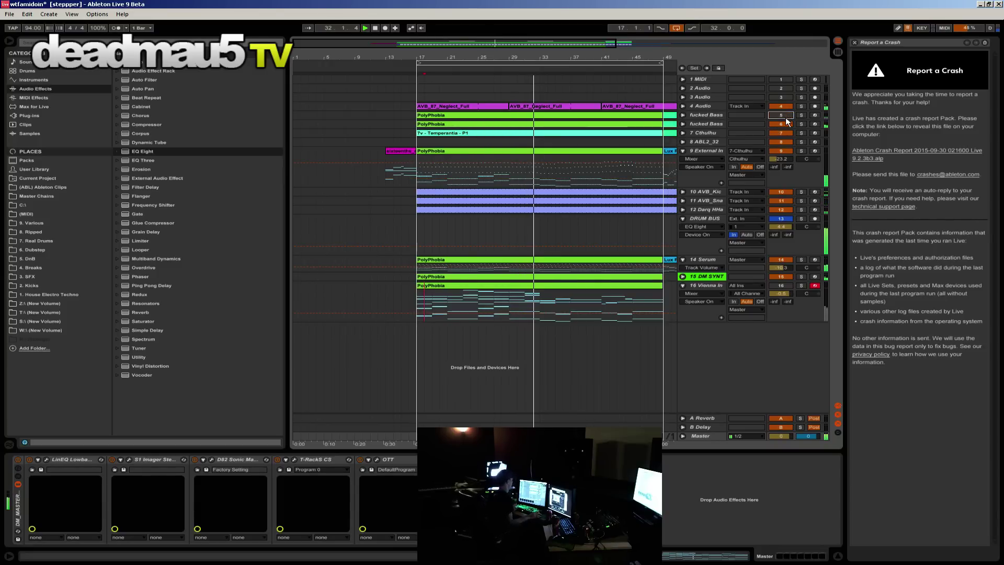
left_click(782, 121)
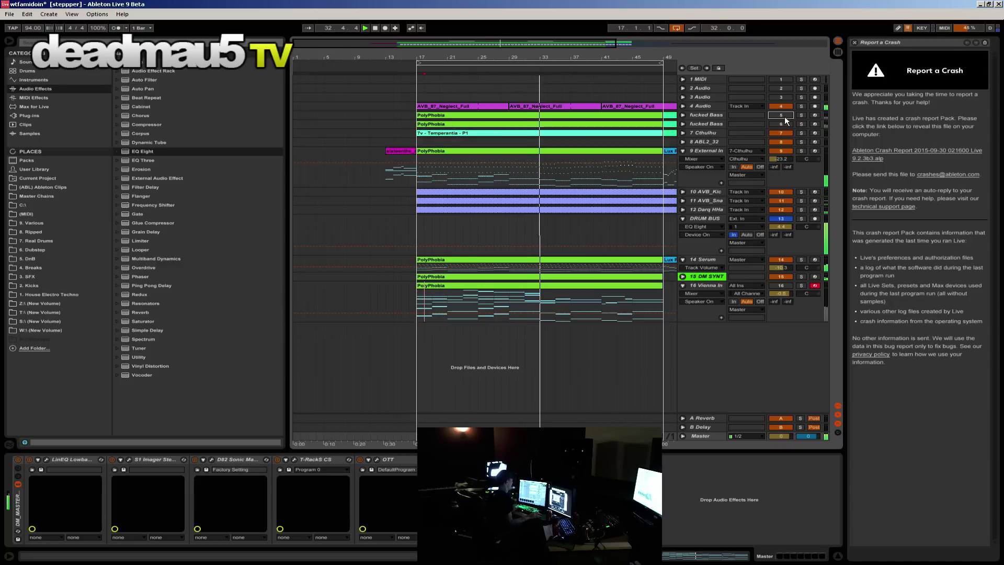
left_click(784, 116)
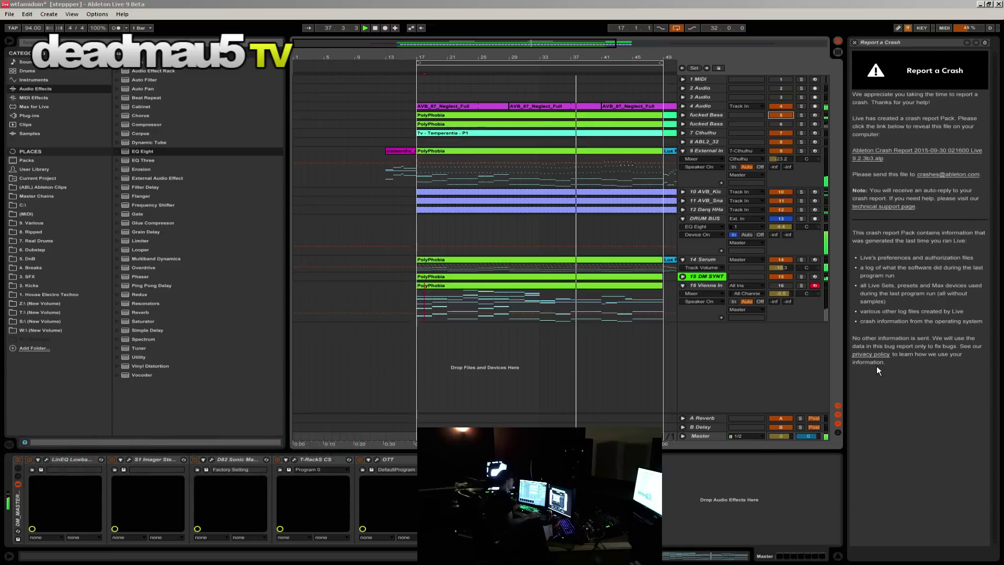
Step: View the device chains of the B Delay and A Reverb return tracks and the Master track
left_click(705, 426)
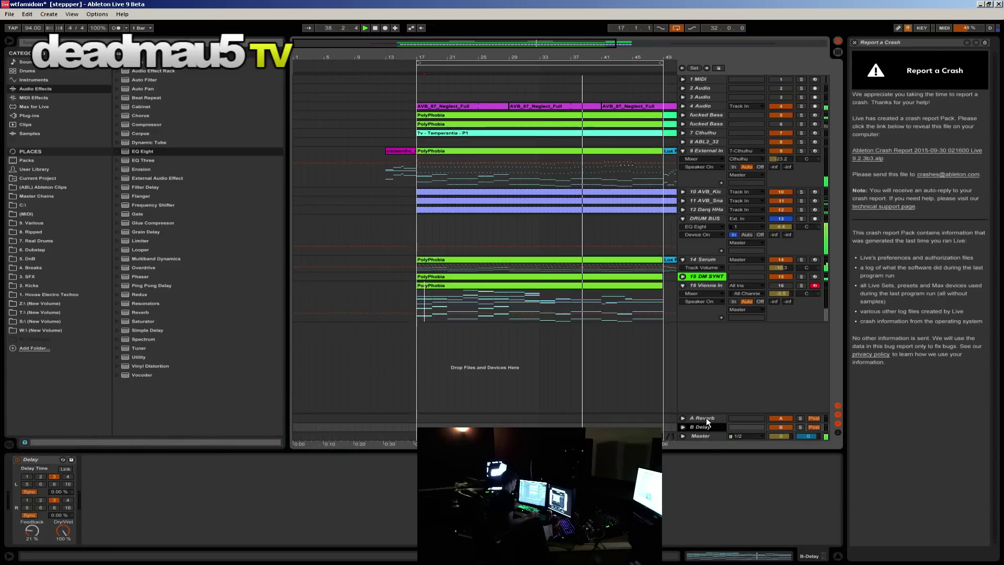
left_click(706, 418)
left_click(705, 435)
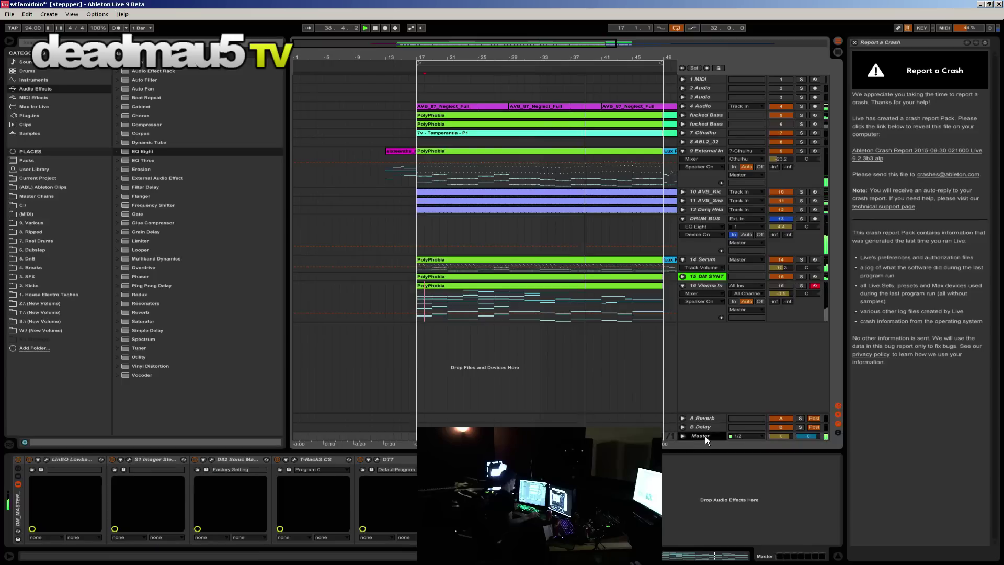
Step: Try the mix with the kick and snare tracks 10 and 11 muted, and reactivate both
left_click(779, 191)
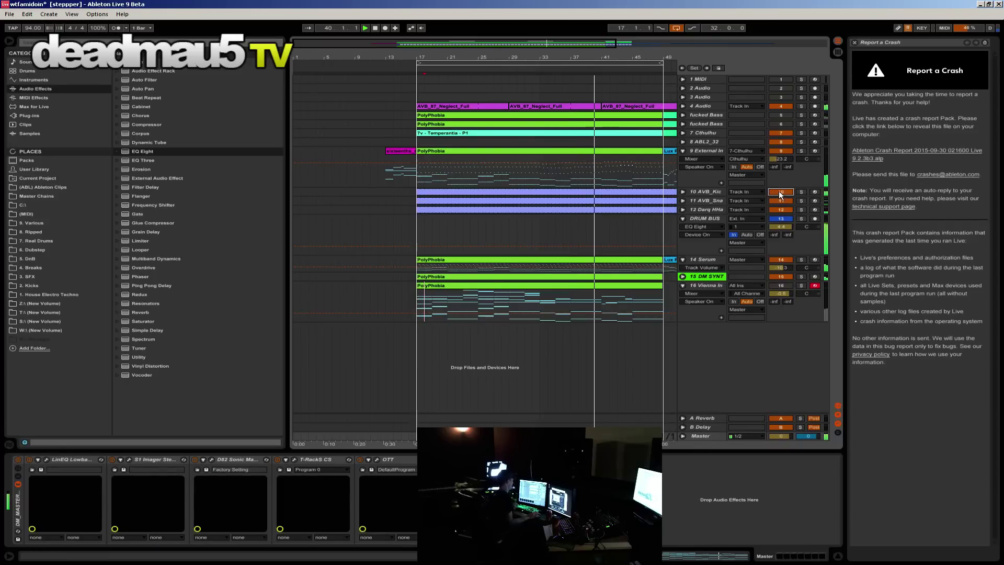
left_click(780, 200)
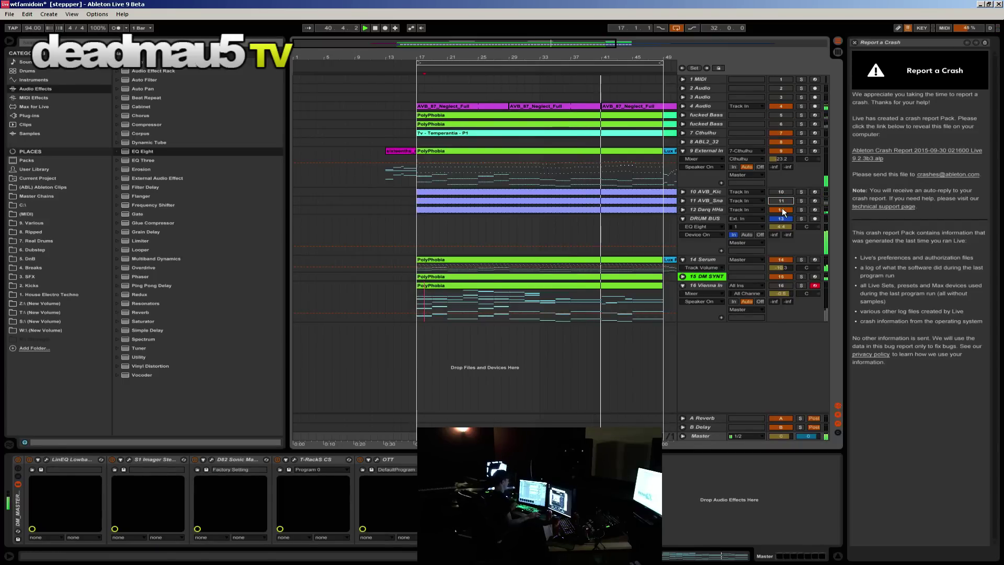
left_click(780, 191)
left_click(781, 200)
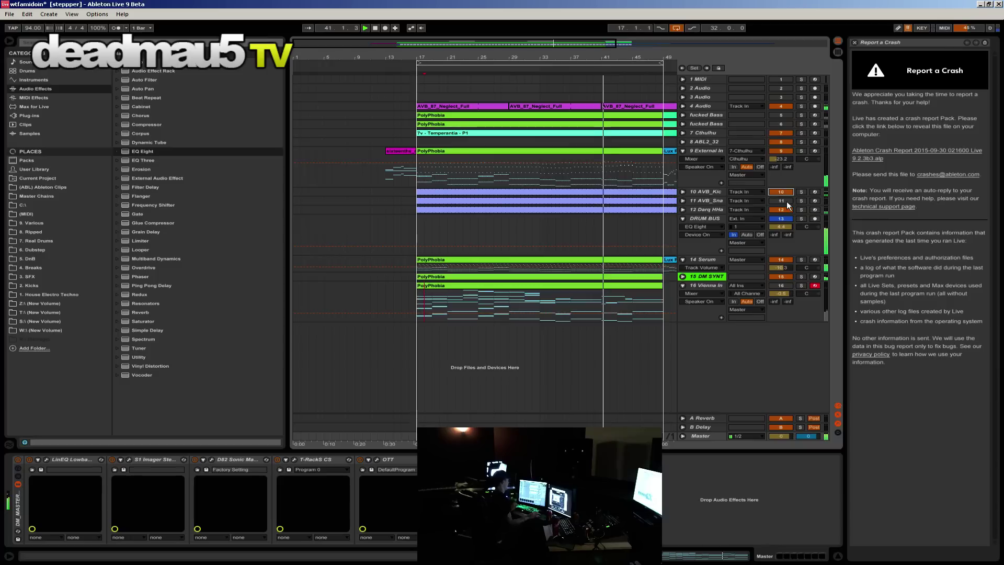
Step: Mute track 7 Cthulhu, track 14 Serum, and track 15 DM SYNTH
left_click(782, 132)
left_click(786, 260)
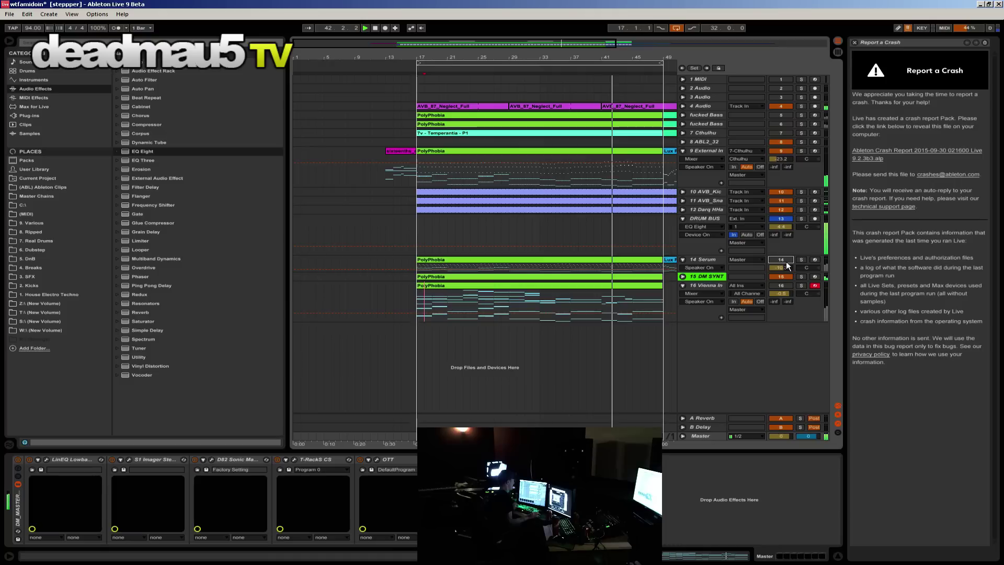
left_click(786, 276)
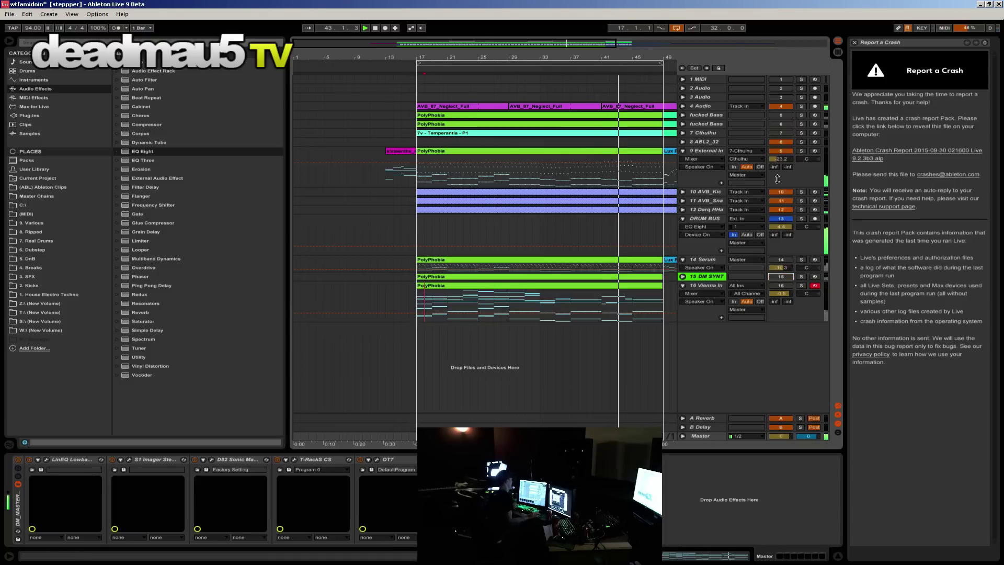
Step: Raise track 9 External Instrument to -18.3 dB, solo it, and open its Guitar Rig 5 plug-in
mouse_move(780, 159)
left_mouse_down()
mouse_move(780, 131)
mouse_move(780, 160)
left_mouse_up()
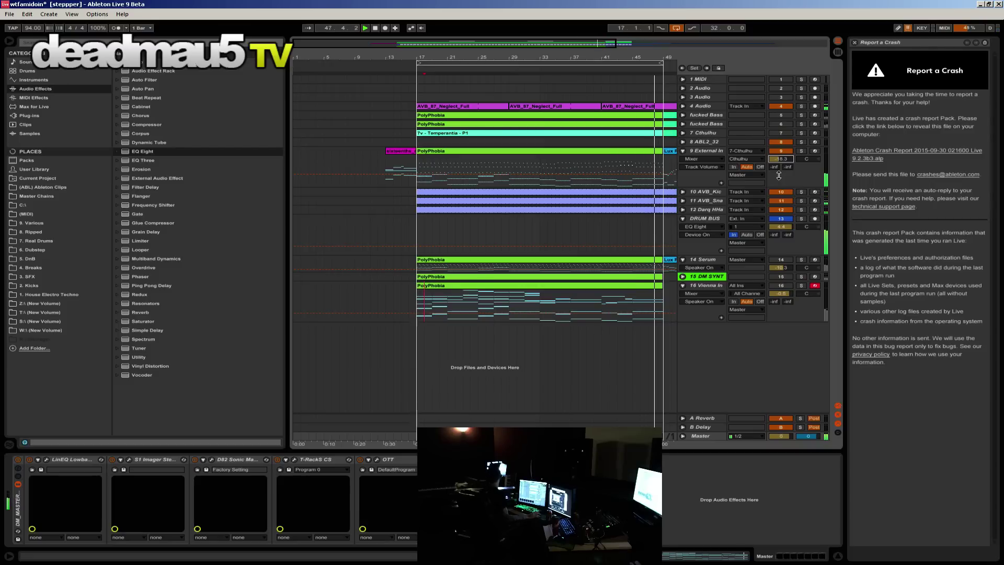
left_click(798, 149)
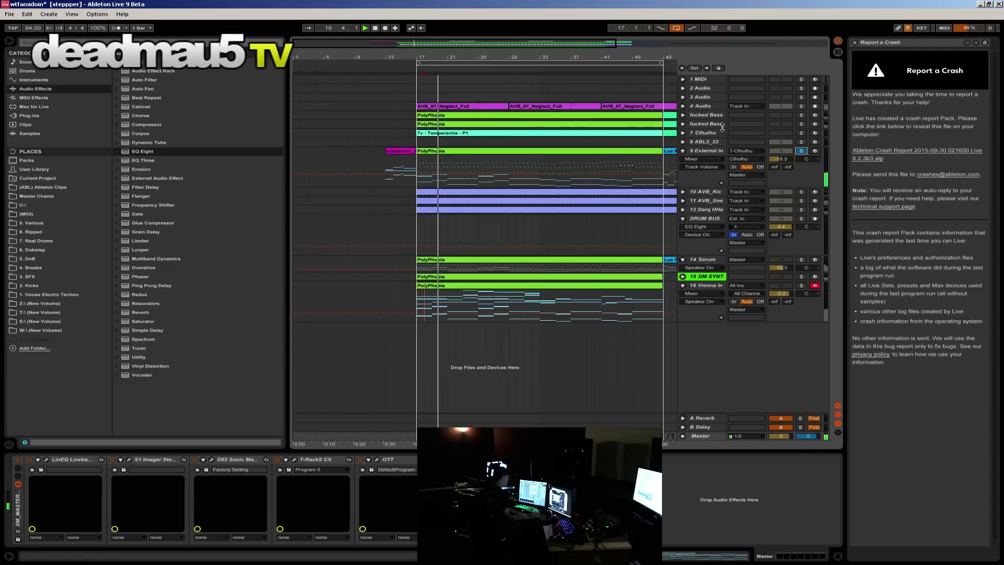
left_click(701, 148)
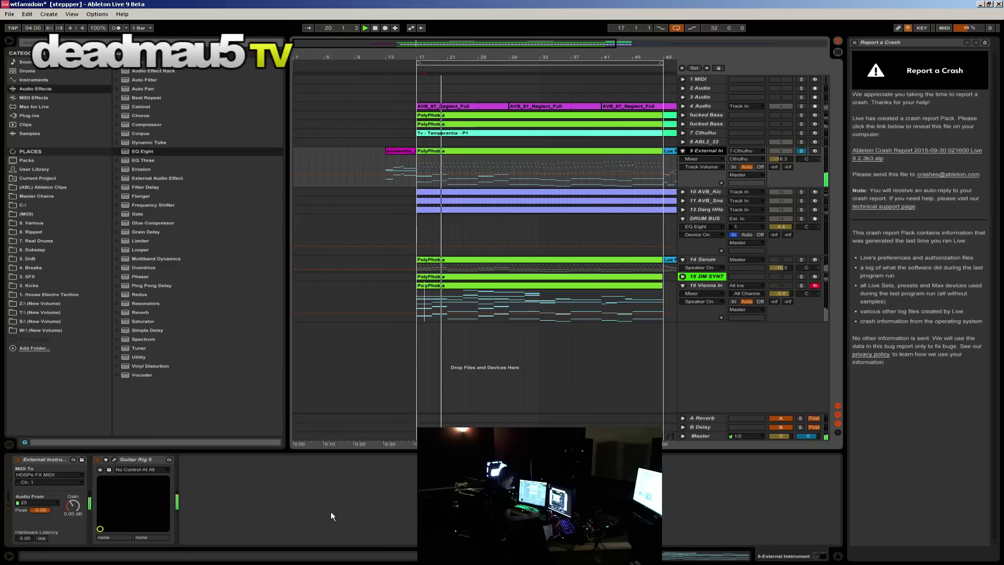
left_click(114, 458)
Step: Turn down the No and All macro knobs of Guitar Rig's Container and readjust the At knob
left_click_drag(256, 194, 248, 246)
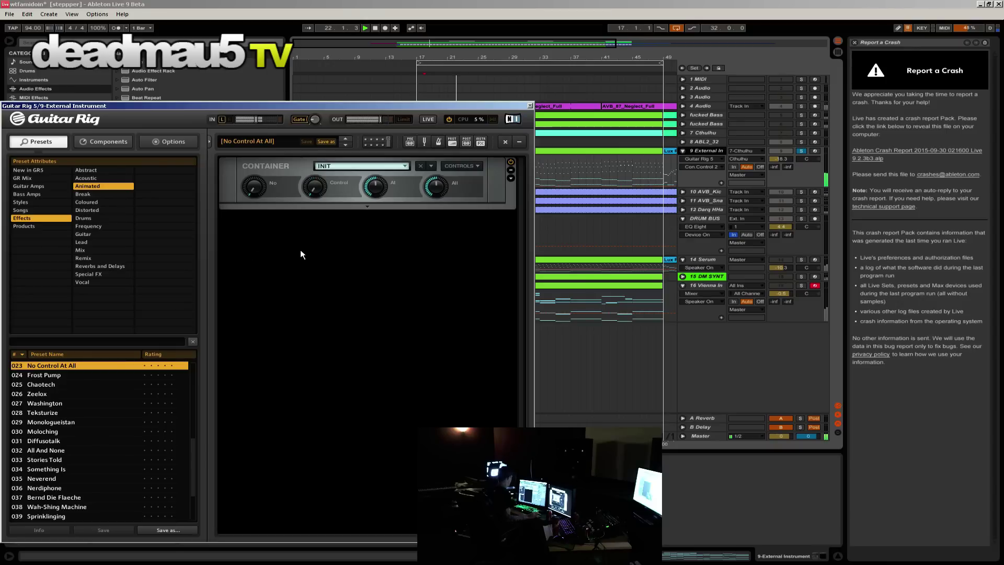
left_click_drag(375, 187, 366, 234)
left_click_drag(437, 187, 432, 263)
left_click_drag(377, 187, 375, 163)
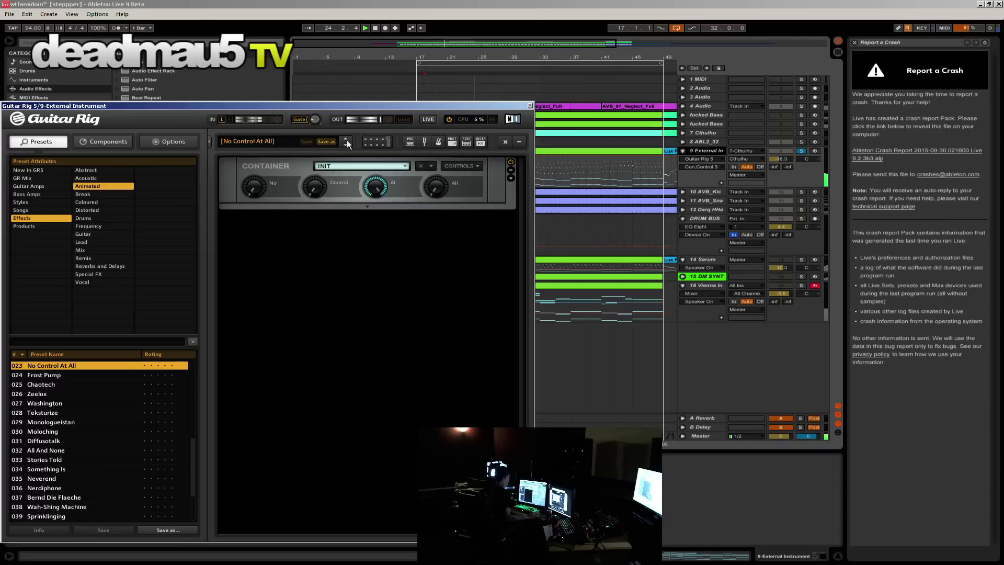
Step: Load the Harmon-E preset into Guitar Rig's Container
left_click(364, 168)
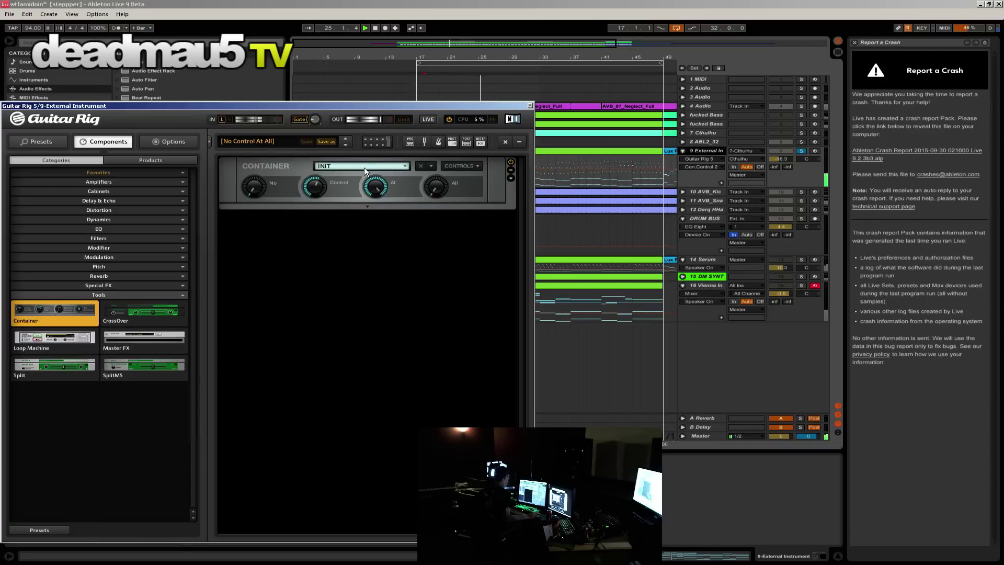
left_click(366, 170)
left_click(397, 168)
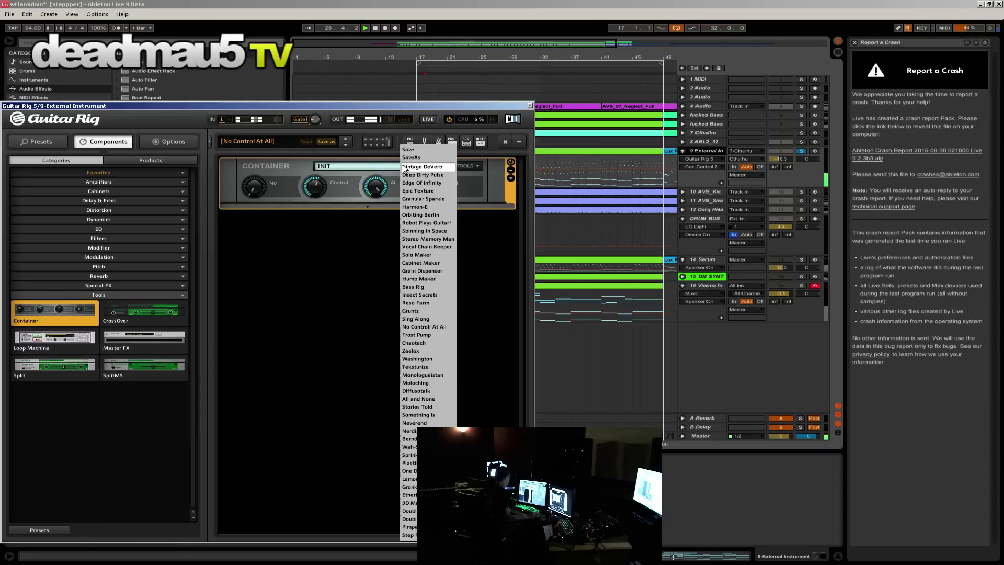
left_click(426, 207)
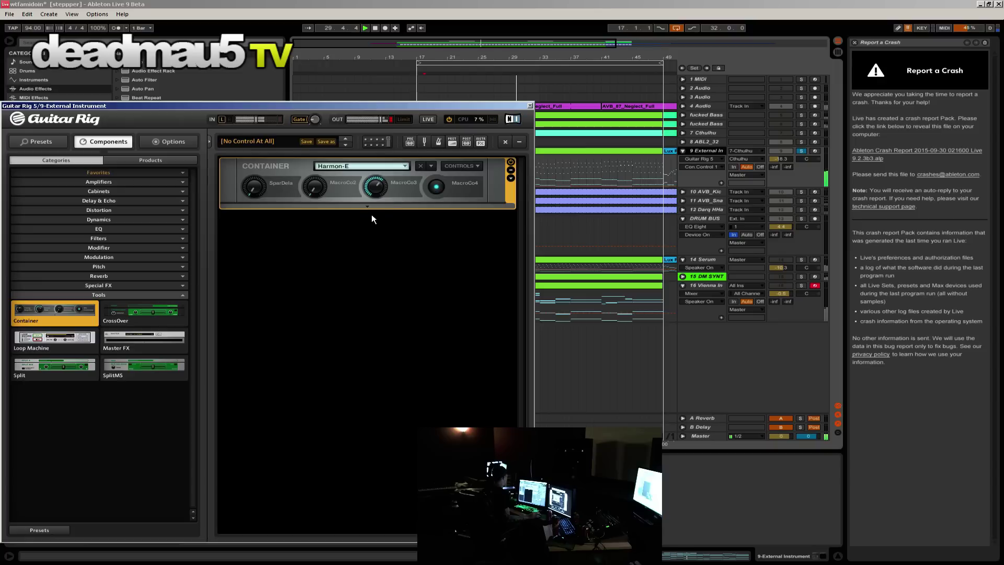
Step: Unsolo track 9, raise its volume slightly, and load the Frost Pump preset in its Guitar Rig 5, closing the plug-in window
left_click(801, 150)
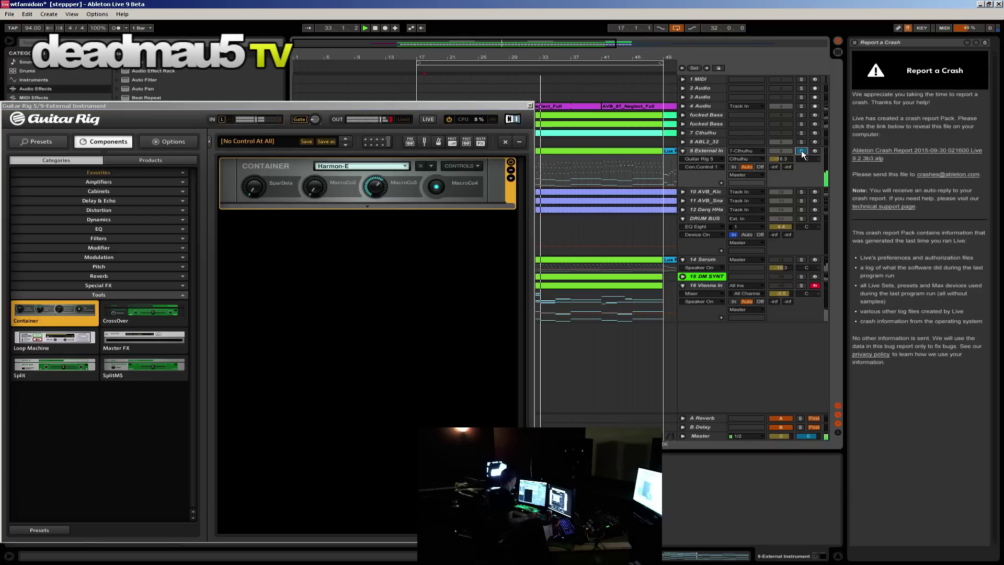
left_click(801, 150)
left_click(782, 159)
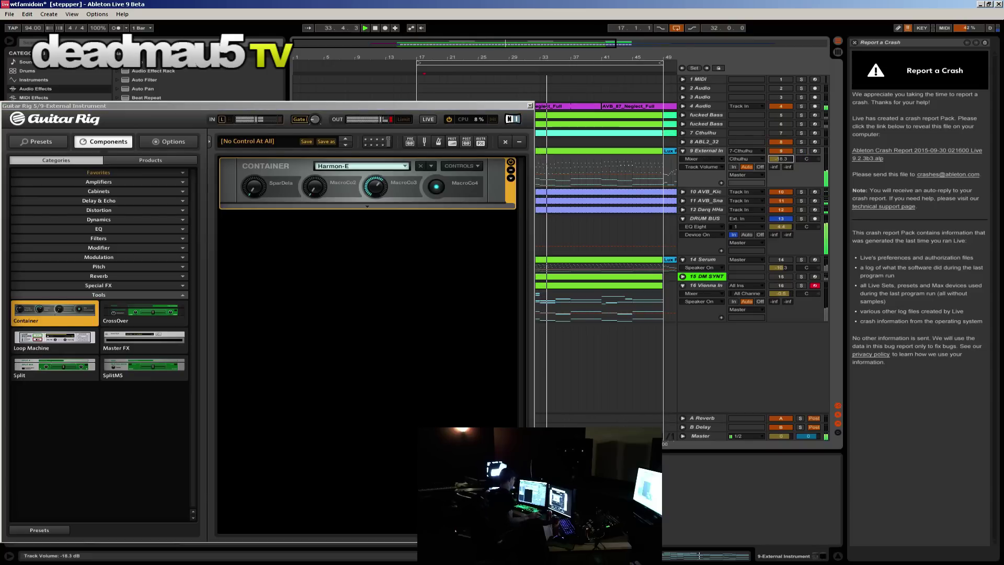
left_click_drag(783, 159, 783, 154)
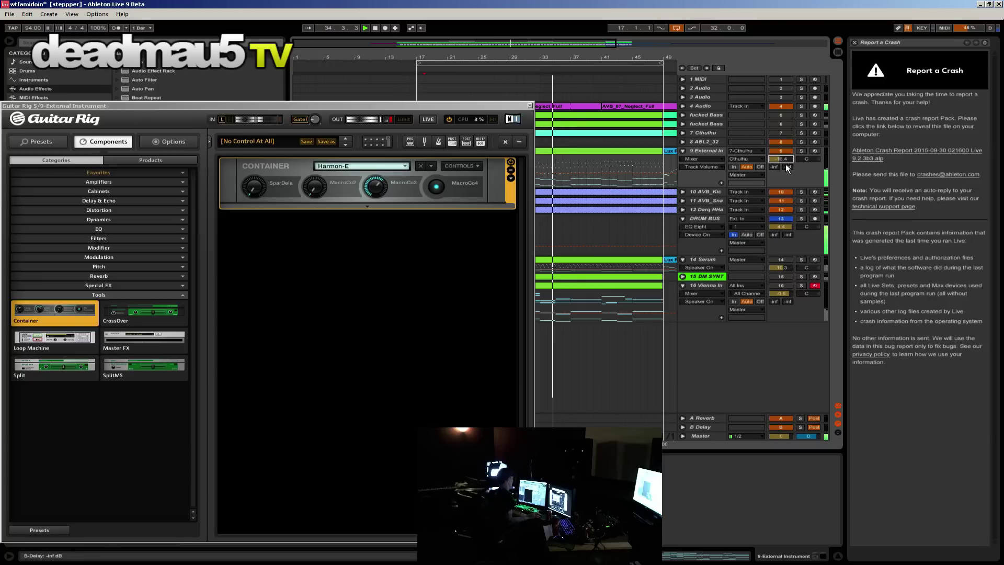
left_click(345, 144)
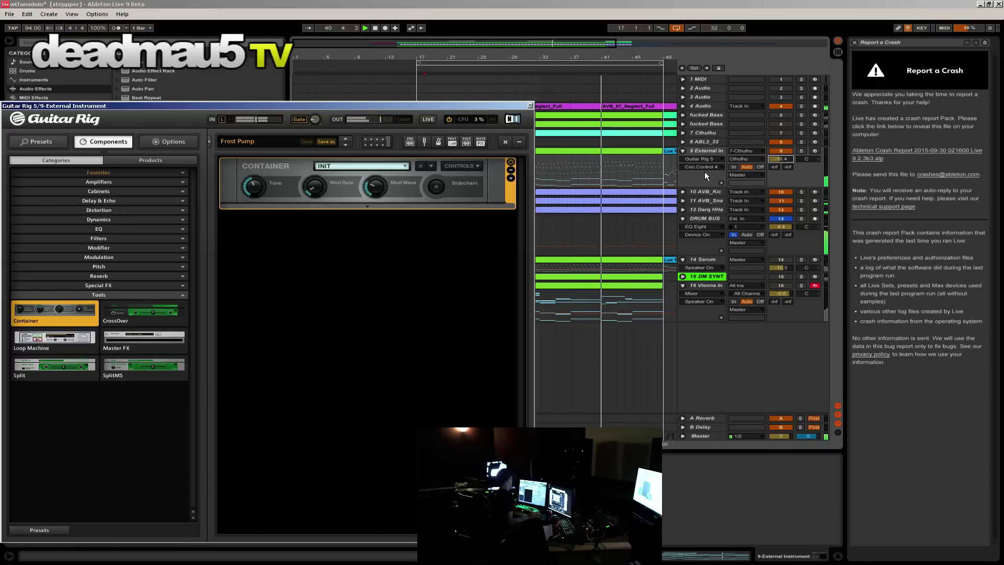
left_click(530, 105)
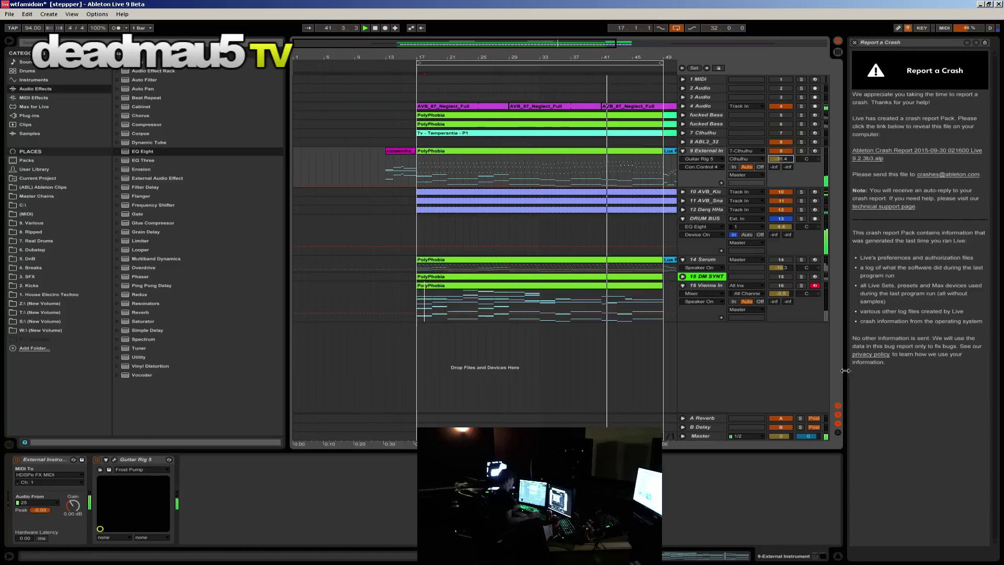
Step: Bring up the device chain of track 15 DM SYNTH and that of the DRUM BUS track
left_click(694, 276)
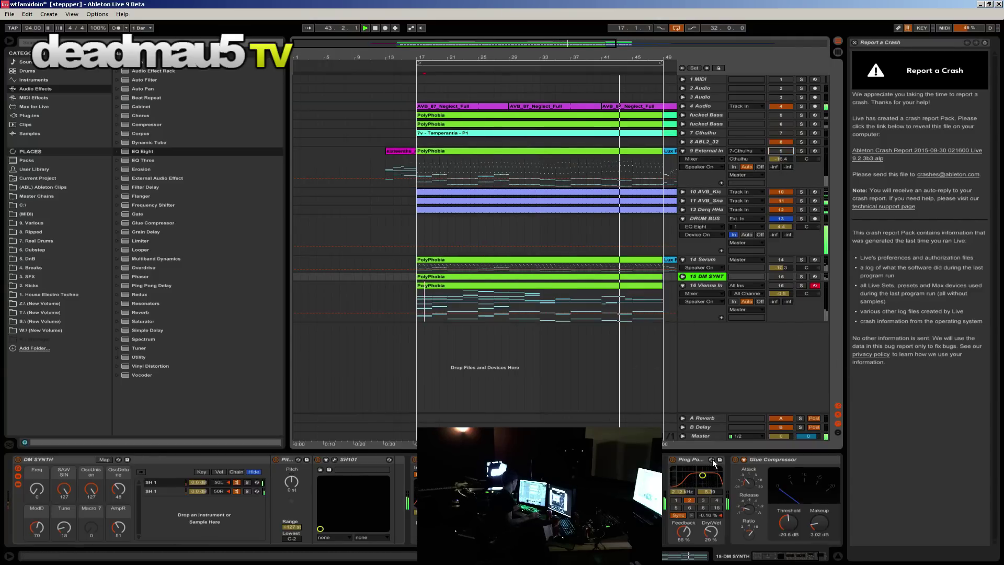
left_click(699, 215)
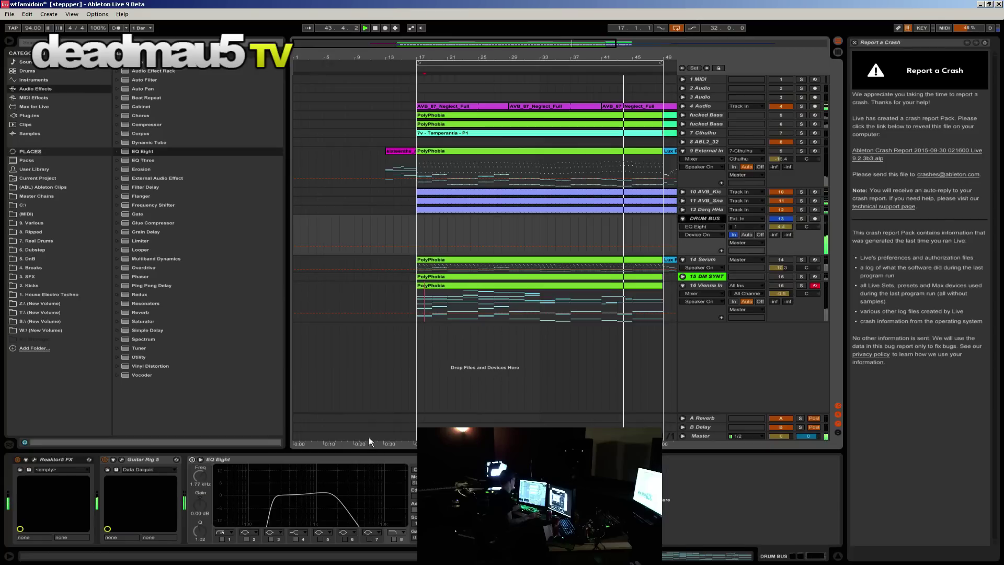
Step: Compare the DRUM BUS with and without Guitar Rig 5, and check the plug-in's loaded preset
left_click(107, 459)
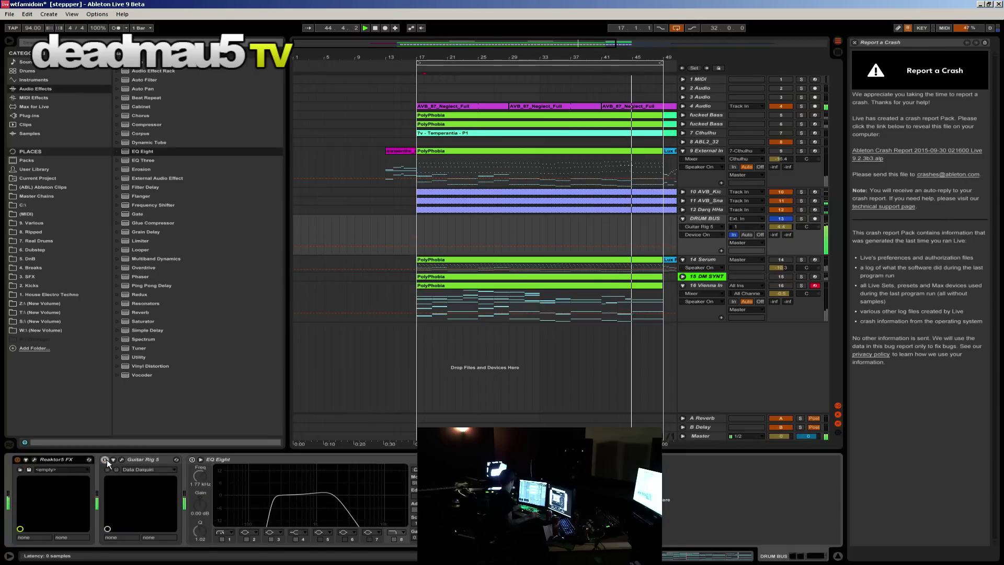
left_click(122, 459)
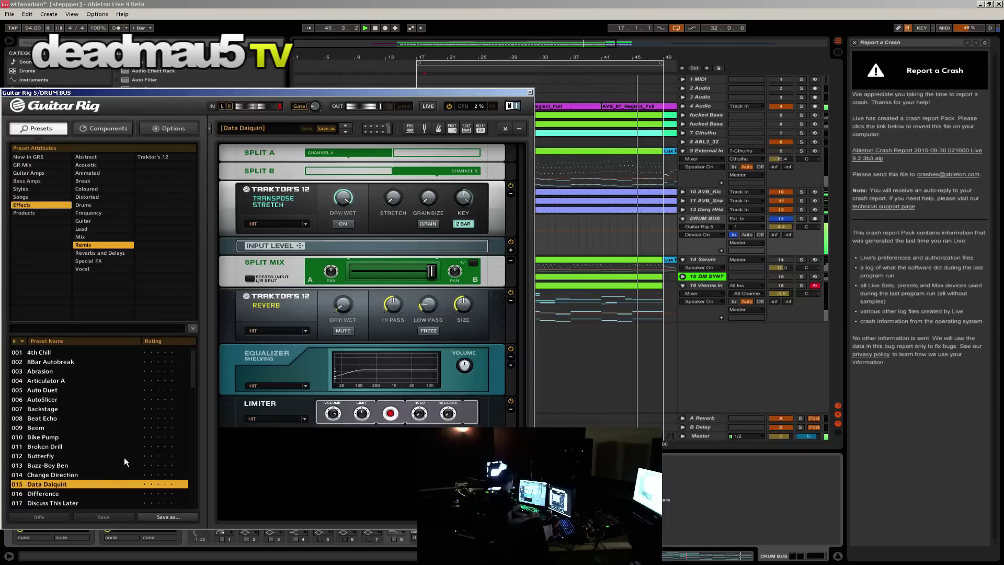
left_click(529, 92)
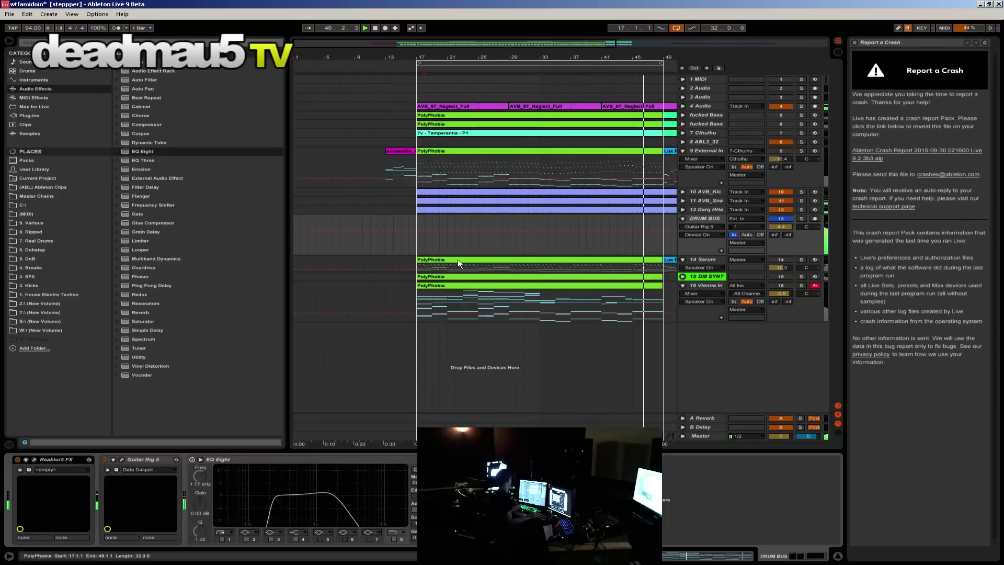
Step: Activate EQ Eight on the DRUM BUS and try it ahead of Reaktor5 FX and ahead of Guitar Rig 5, returning it to the chain's end
left_click(207, 473)
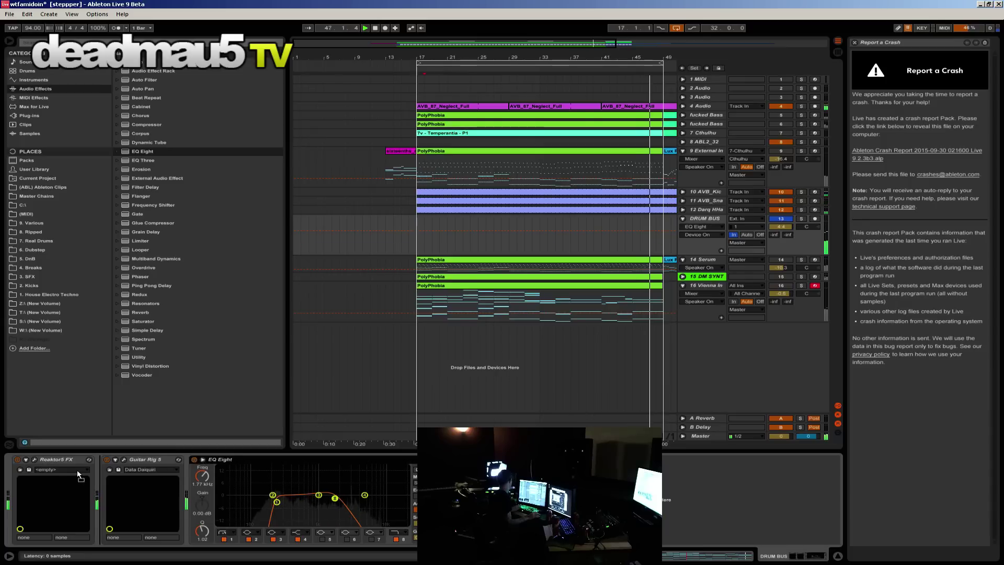
left_click_drag(220, 459, 57, 458)
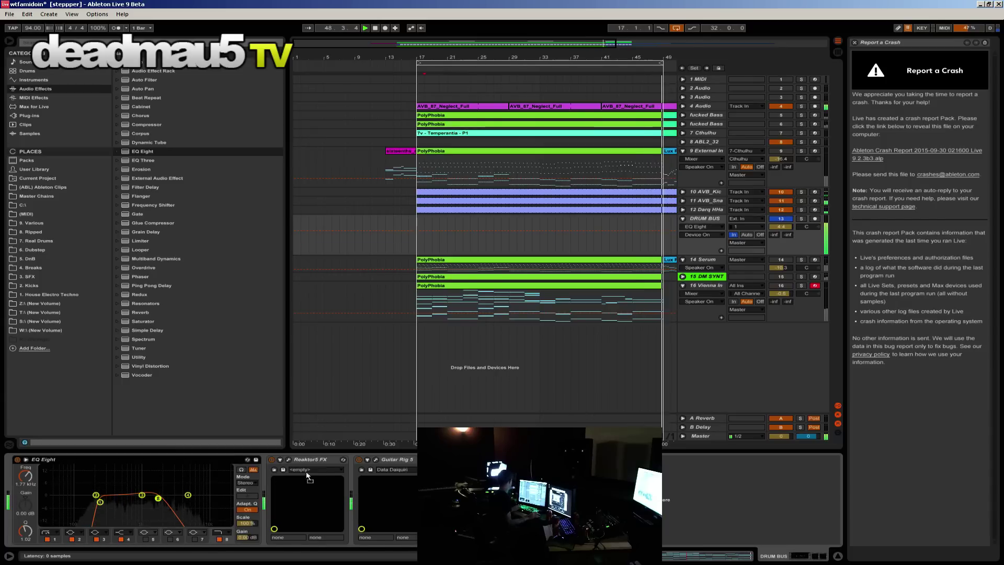
left_click_drag(314, 459, 25, 488)
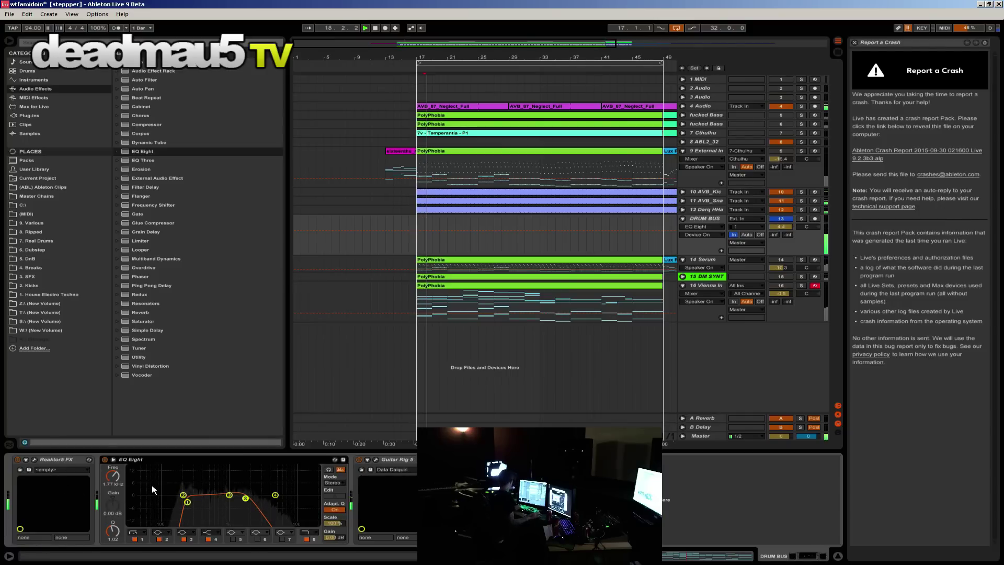
left_click_drag(142, 461, 413, 460)
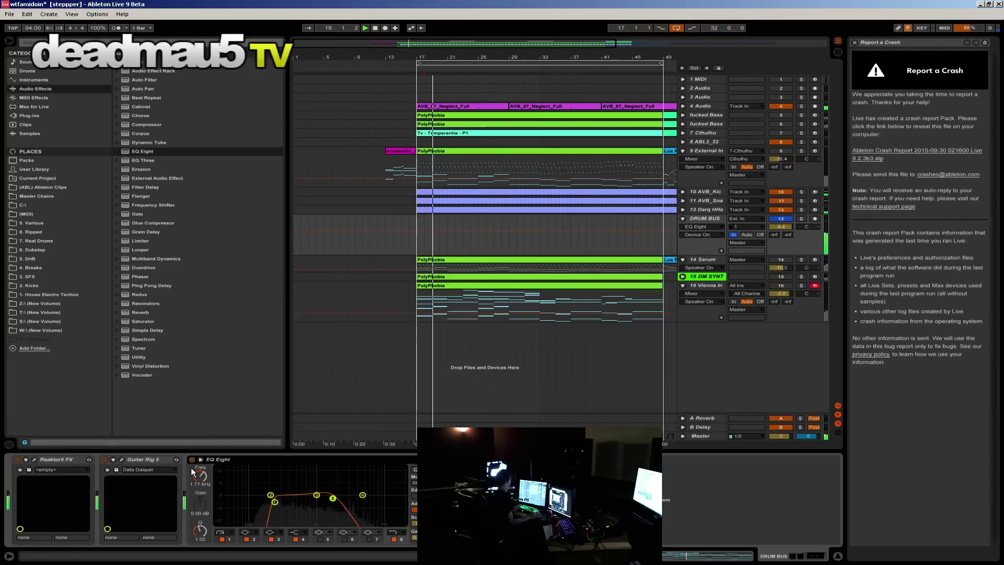
Step: Lower the selected EQ Eight band's frequency to 1.11 kHz and bypass the EQ on the DRUM BUS
left_click_drag(200, 476, 200, 481)
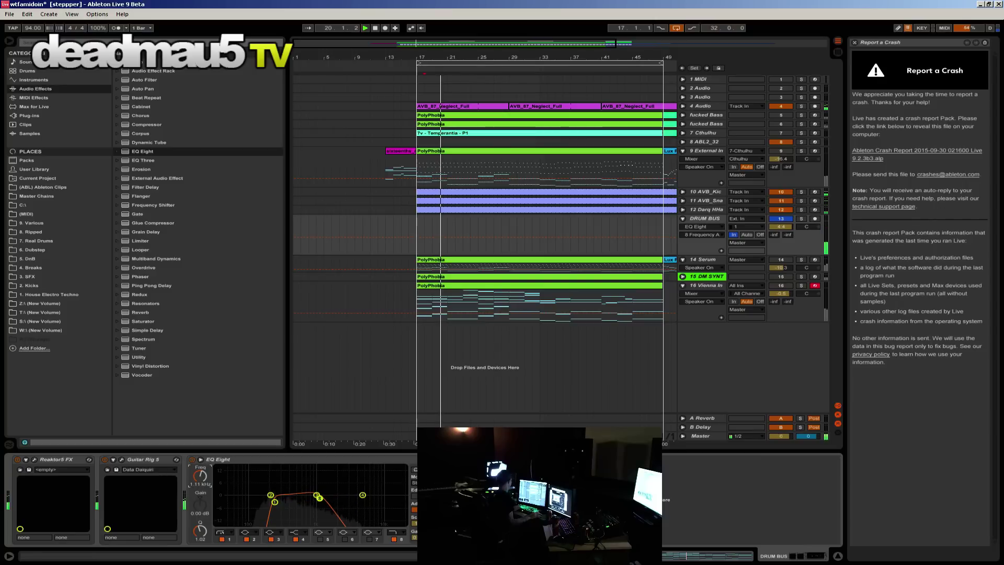
left_click(192, 460)
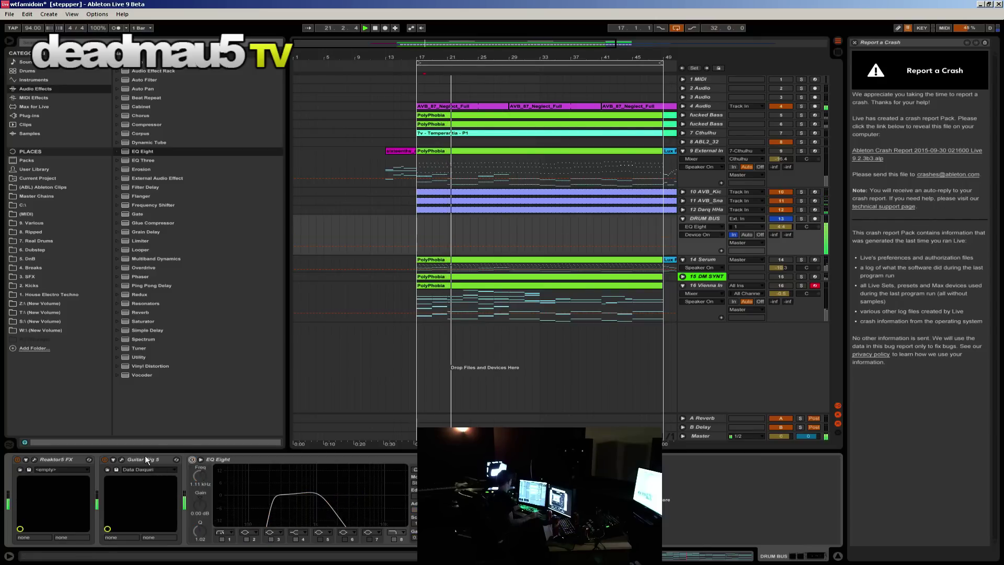
Step: Open Reaktor5 FX on the DRUM BUS and audition Fast FX's Slice Manipulator and Z.ZZ.ZZZ. sections by switching them on and off
left_click(35, 458)
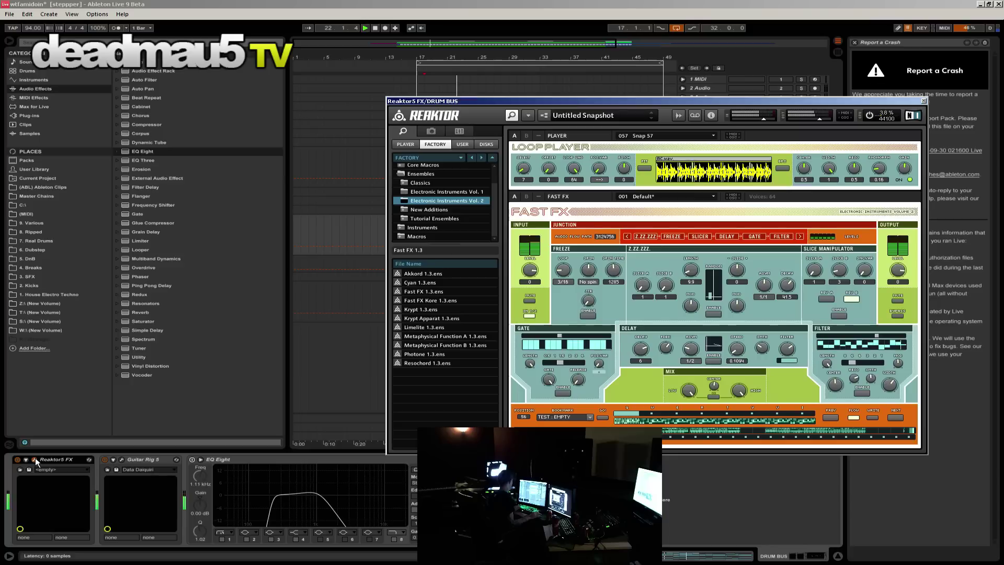
left_click(837, 315)
left_click(838, 315)
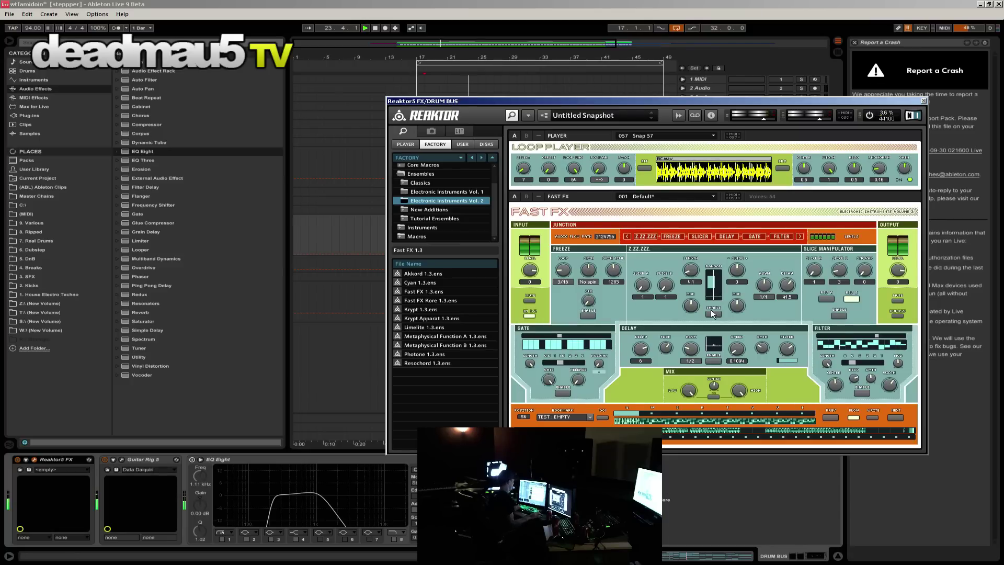
left_click(713, 315)
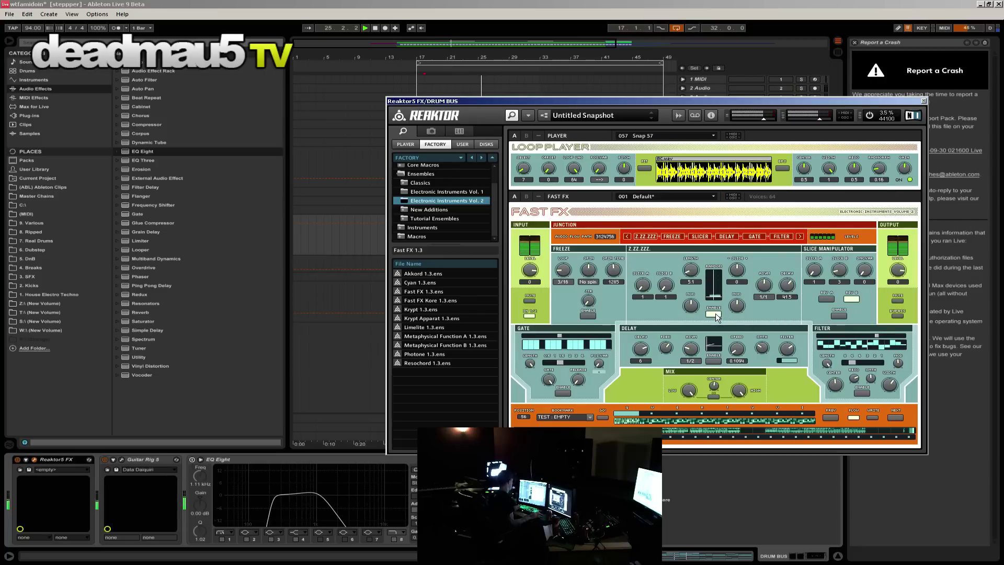
left_click(715, 313)
left_click(714, 314)
Step: Audition Fast FX's Freeze section with its first setting at 1/8, and enable the Gate section with its slider moved slightly higher
left_click(588, 316)
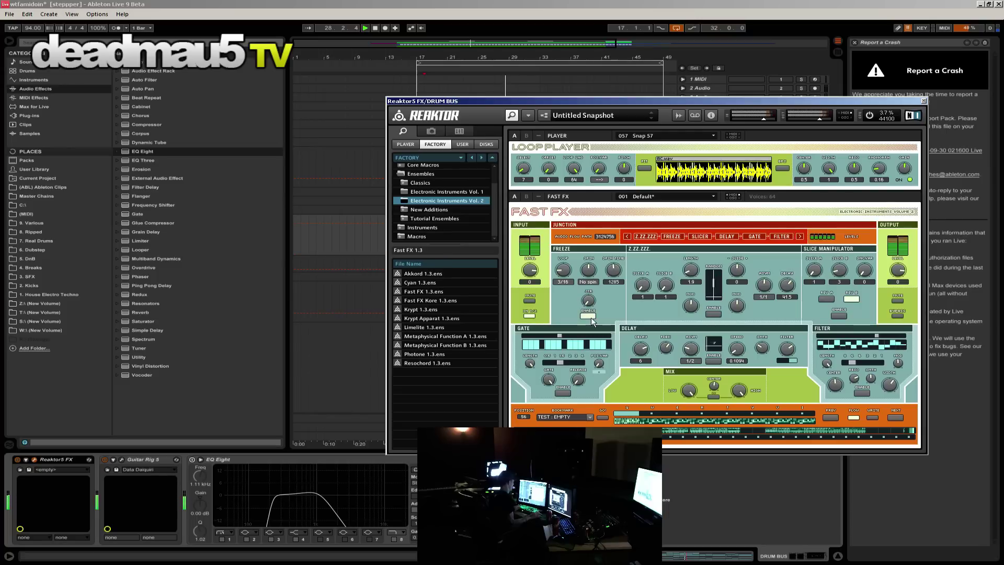
left_click(593, 318)
left_click(592, 317)
left_click(590, 316)
left_click(590, 317)
left_click(590, 317)
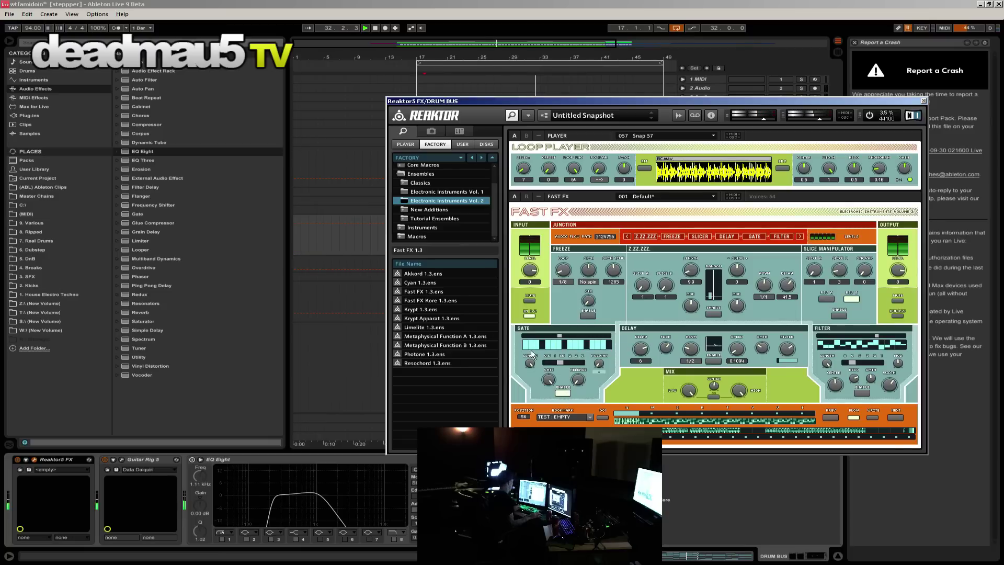
left_click_drag(555, 363, 570, 362)
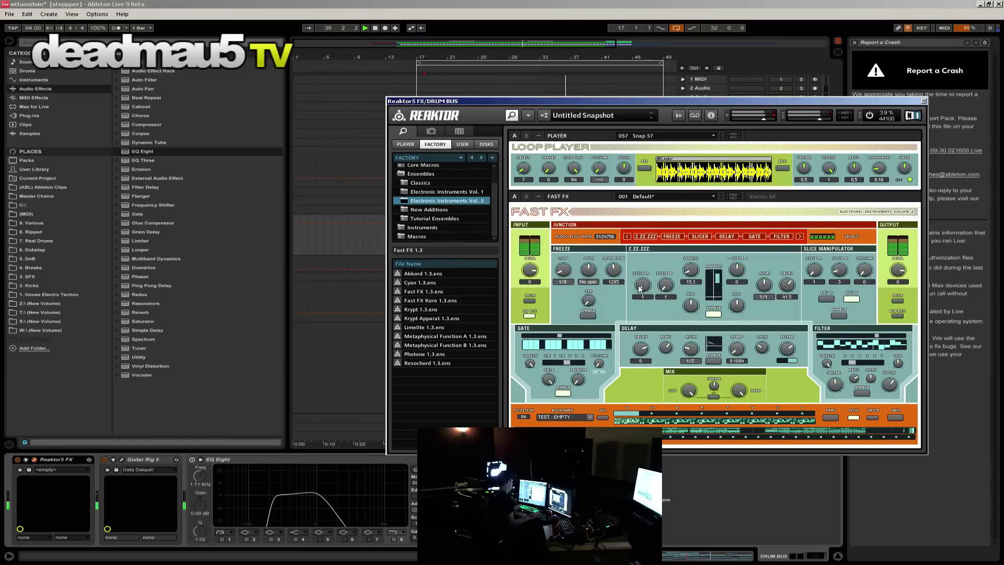
Step: Set the first slice value of Fast FX's Z.ZZ.ZZZ. section to 6 and audition the section on and off, leaving it off
left_click_drag(642, 286, 641, 264)
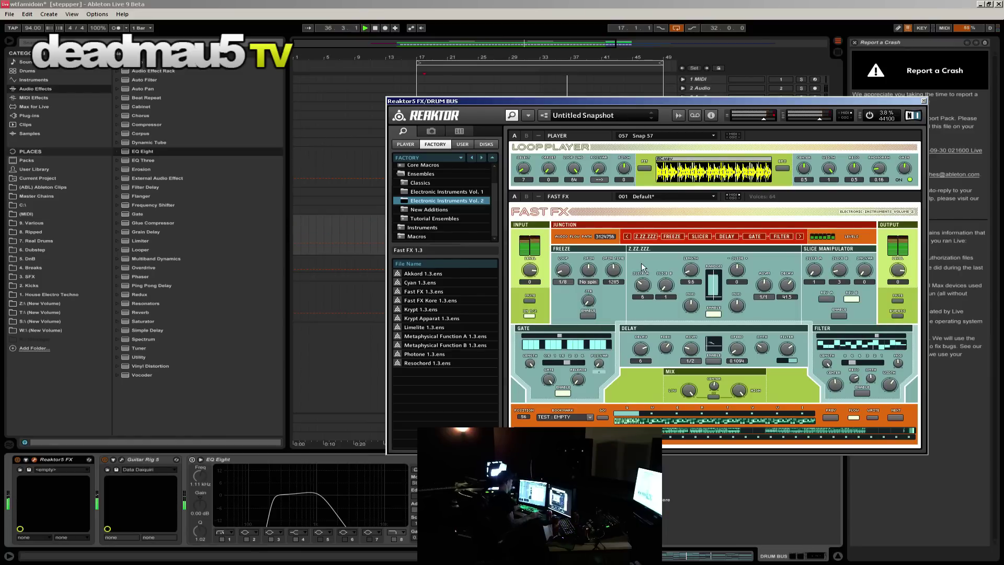
left_click(715, 315)
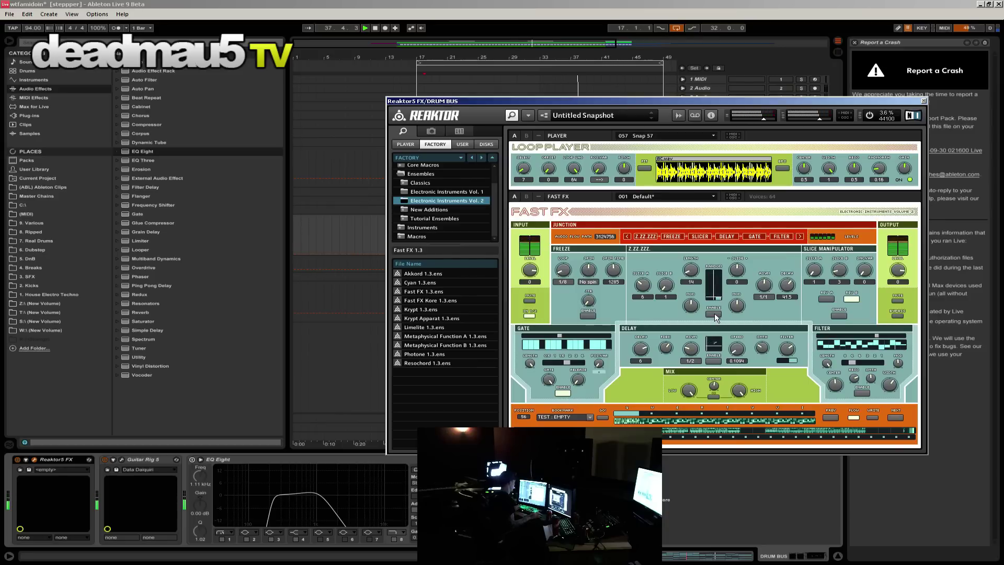
left_click(714, 314)
left_click(714, 314)
left_click(714, 313)
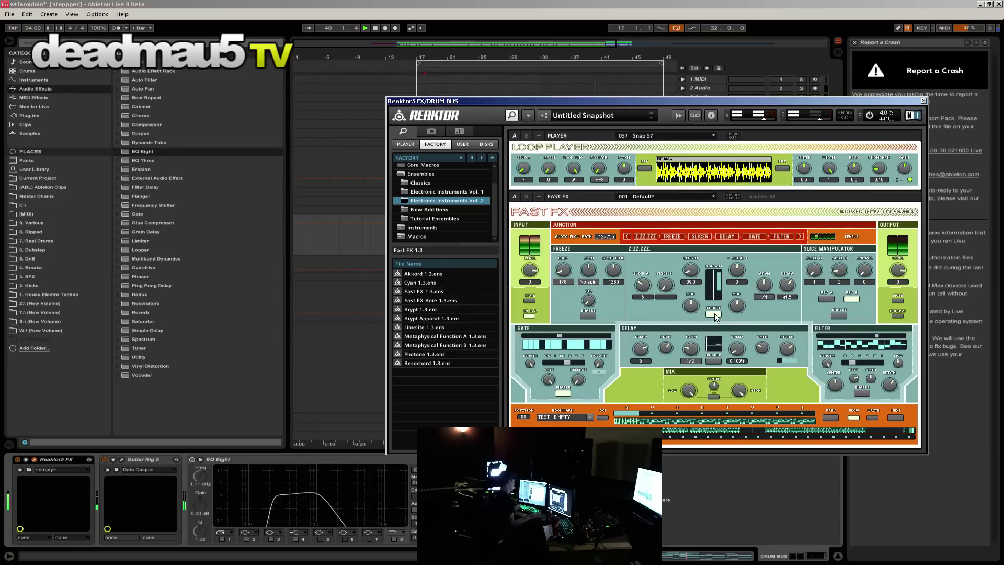
left_click(715, 313)
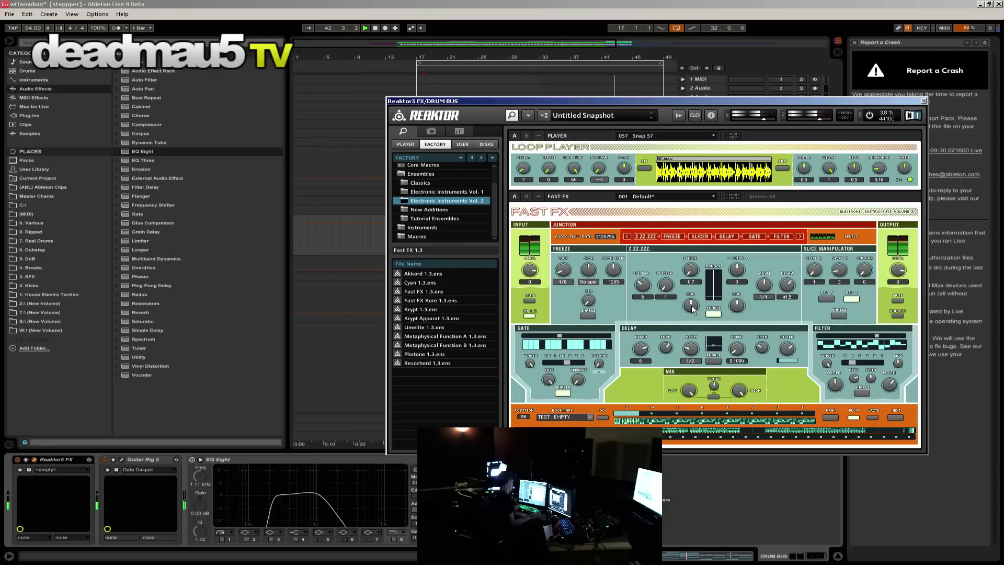
left_click(712, 314)
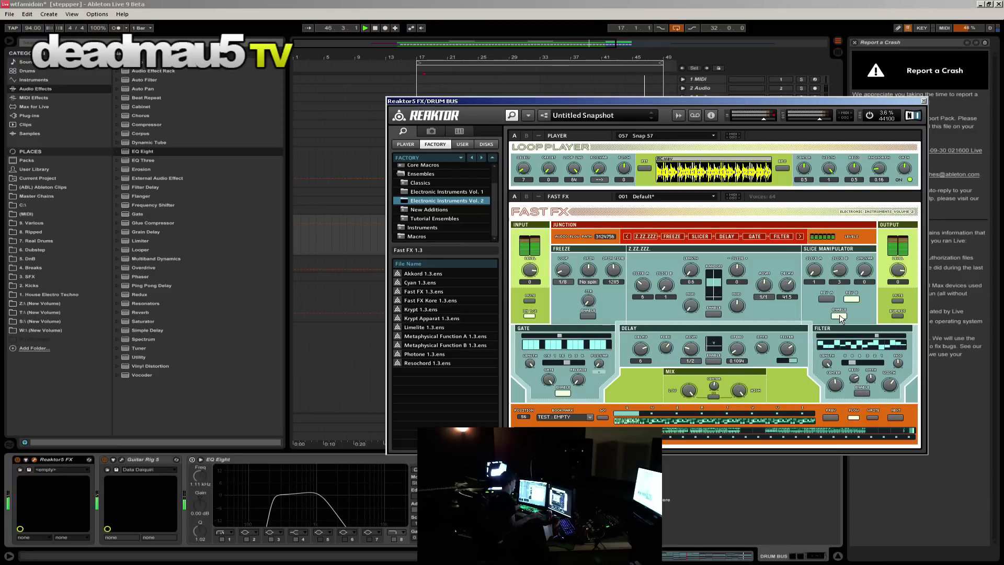
Step: Try Fast FX's Slice Manipulator and Filter sections briefly, switch them off, and close the Reaktor window
left_click(862, 394)
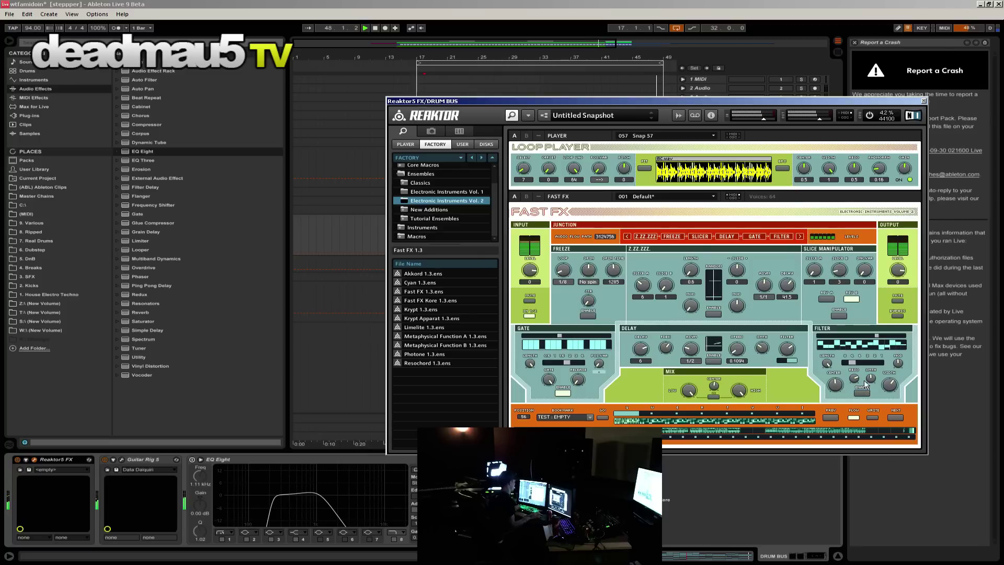
left_click(923, 102)
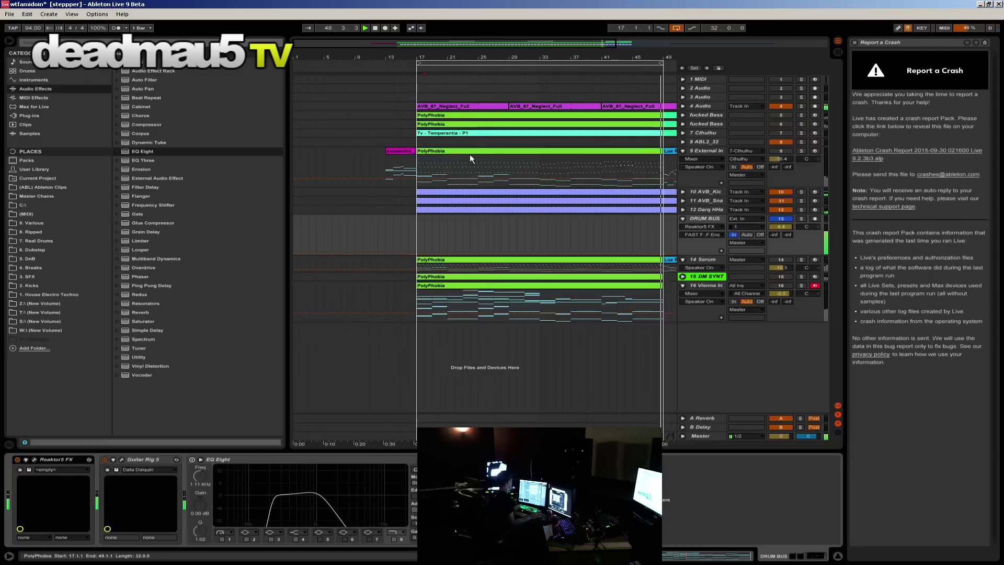
Step: Show the waveform of the first AVB_87_Neglect_Full clip on track 4 and shrink the clip view to reveal the arrangement
left_click(470, 105)
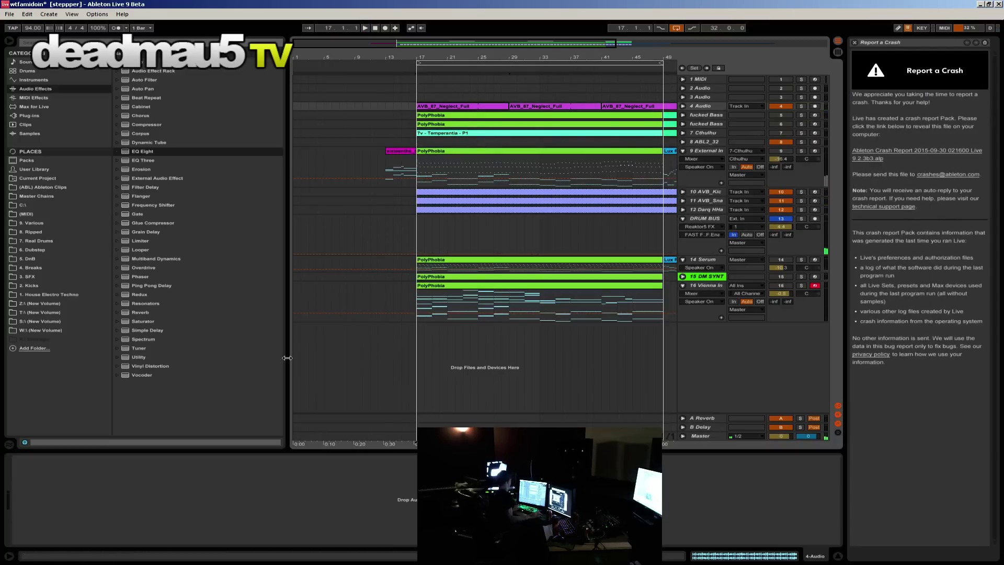
left_click(759, 558)
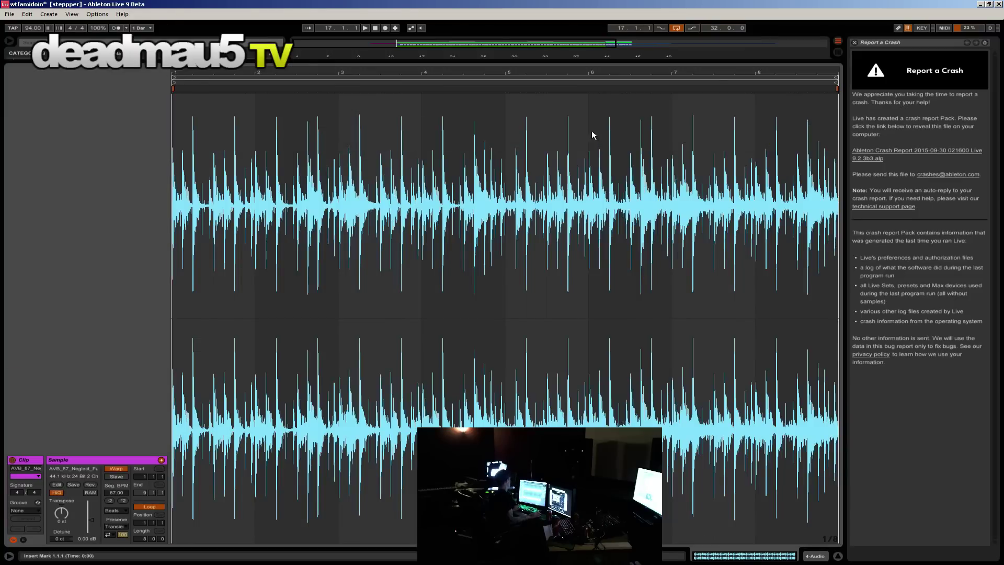
left_click_drag(524, 62, 568, 393)
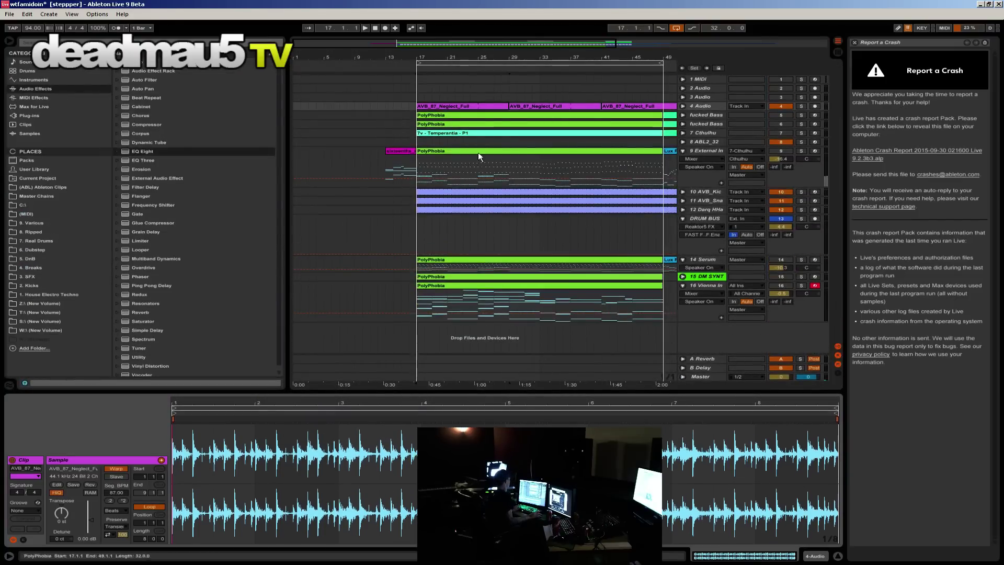
Step: Select bars 17 to 25 across the tracks from 3 Audio down to the fucked Bass tracks and loop that range
left_click_drag(478, 98, 408, 125)
left_click(419, 122)
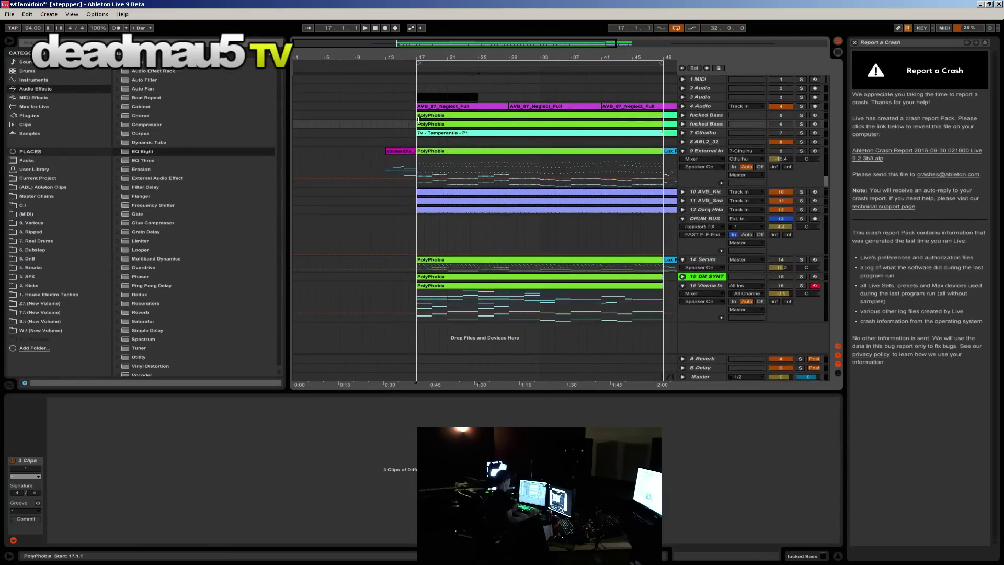
key("ctrl+l")
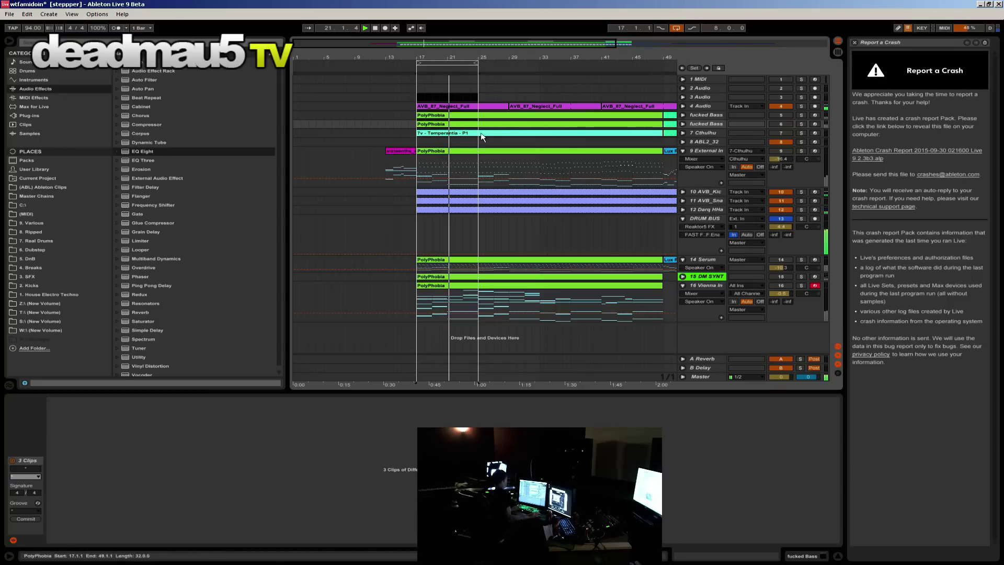
Step: Duplicate the first eight bars of track 4's AVB_87_Neglect_Full clip twice and cut about half a bar from the end of the first section
left_click(467, 105)
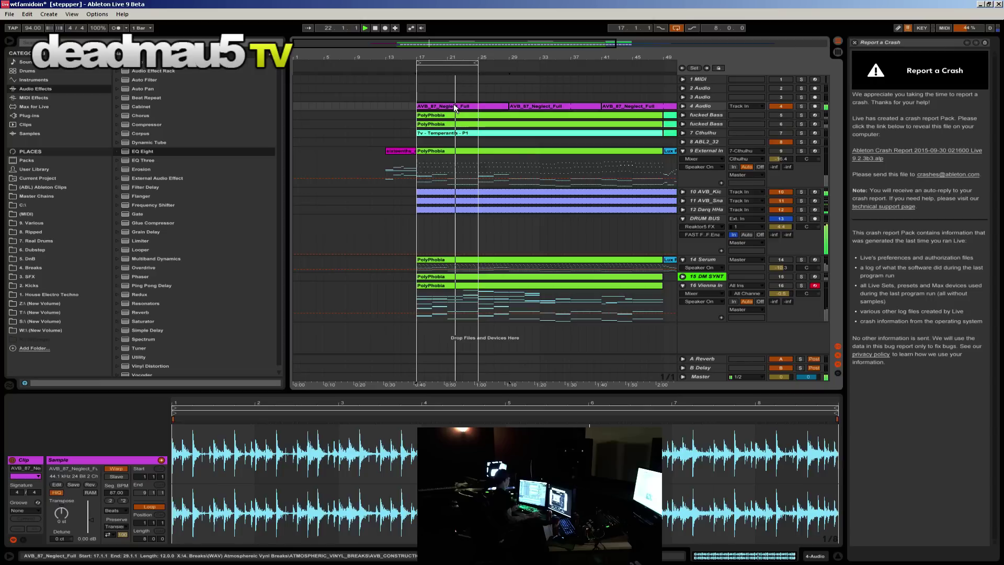
left_click_drag(476, 97, 417, 108)
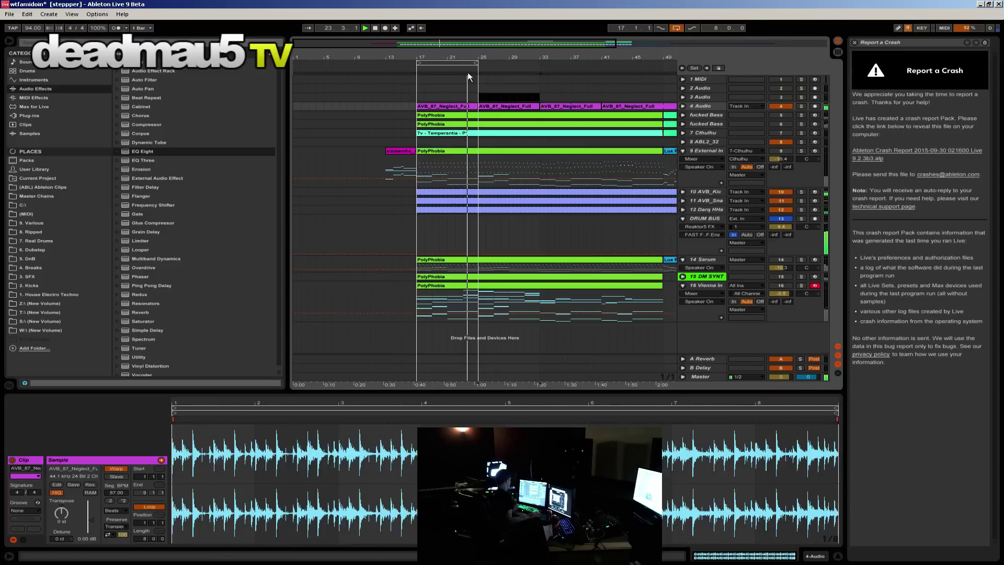
left_click_drag(477, 63, 489, 107)
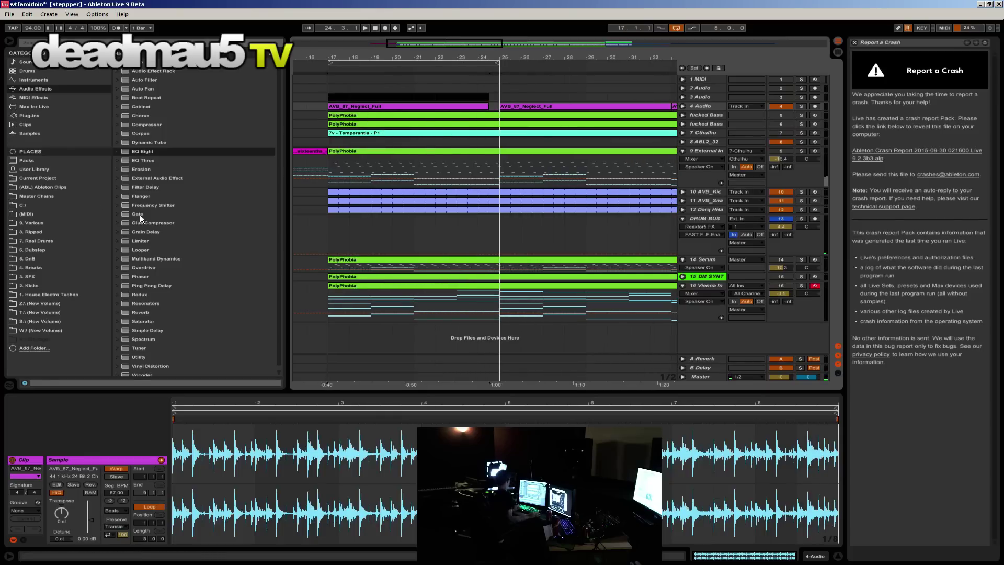
Step: Browse 4. Breaks through (WAV) Atmospheric Vynl Breaks and AVB_REX_FILES to the GARUM 82bpm folder
left_click(68, 294)
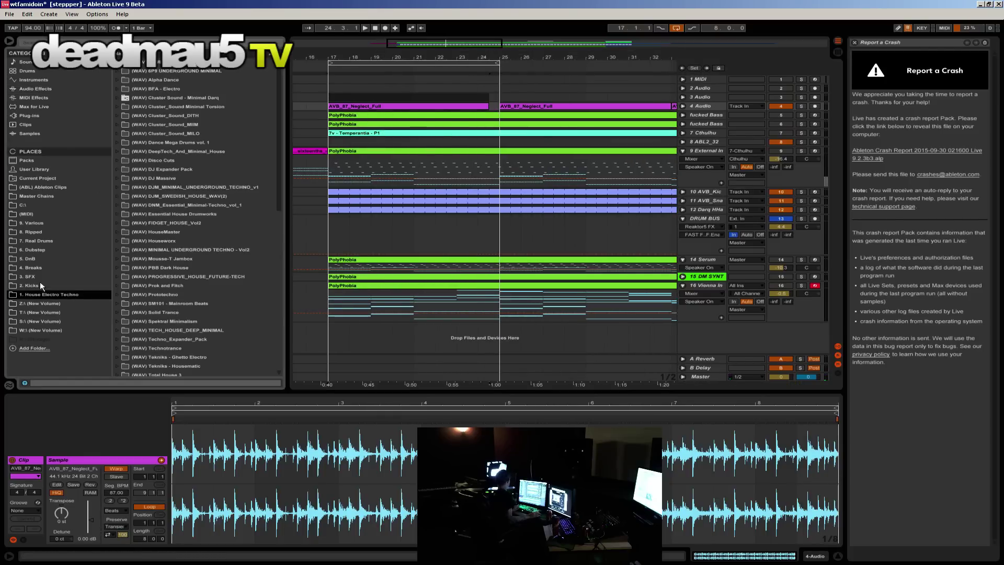
left_click(46, 260)
left_click(44, 269)
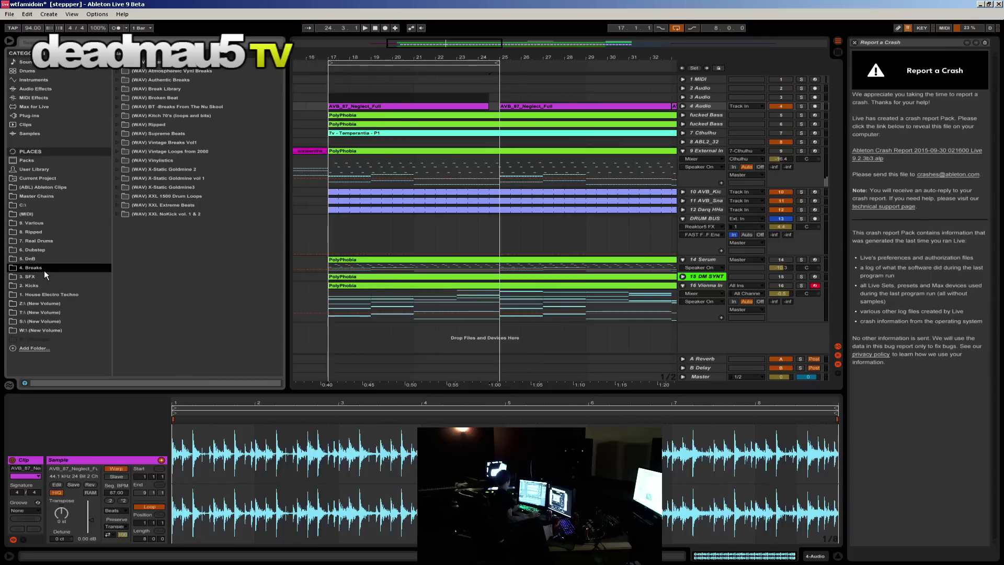
left_click(117, 71)
left_click(126, 80)
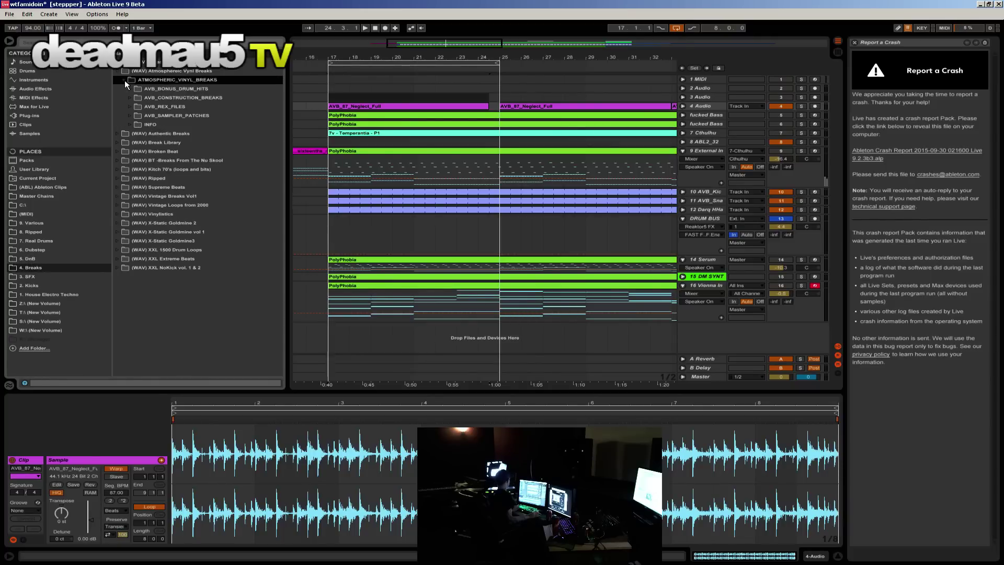
left_click(132, 108)
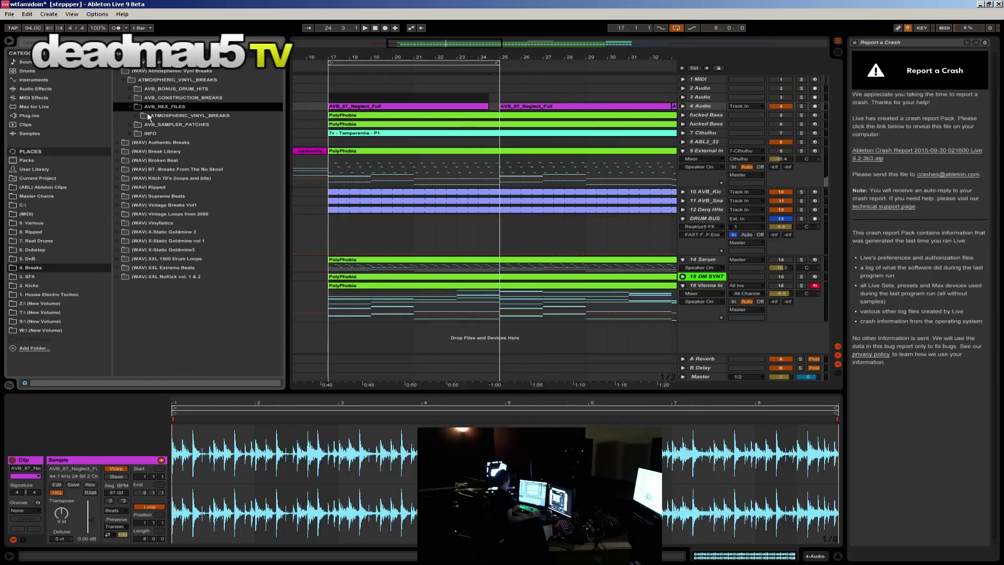
left_click(144, 114)
left_click(137, 116)
scroll(159, 212, "down", 3)
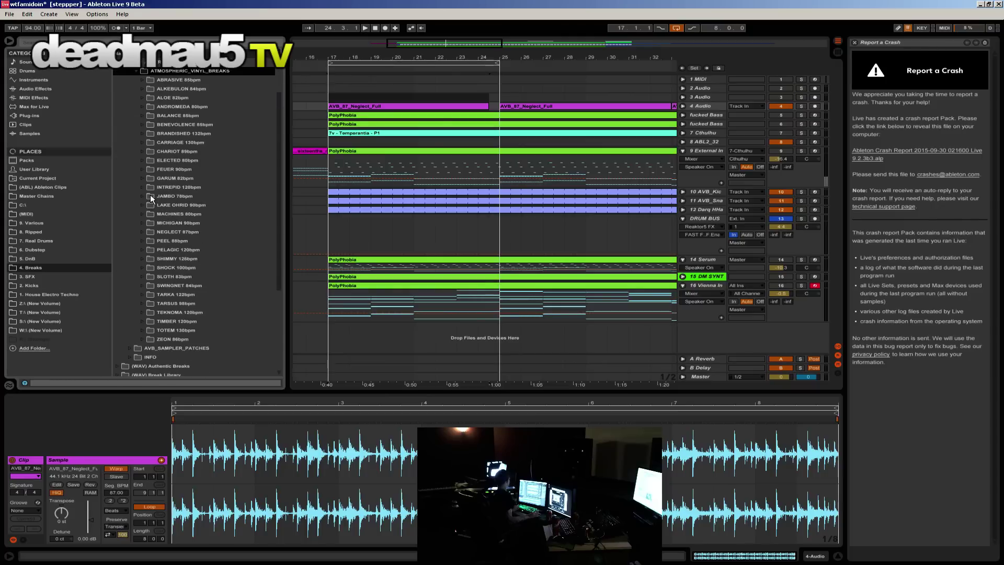
left_click(143, 177)
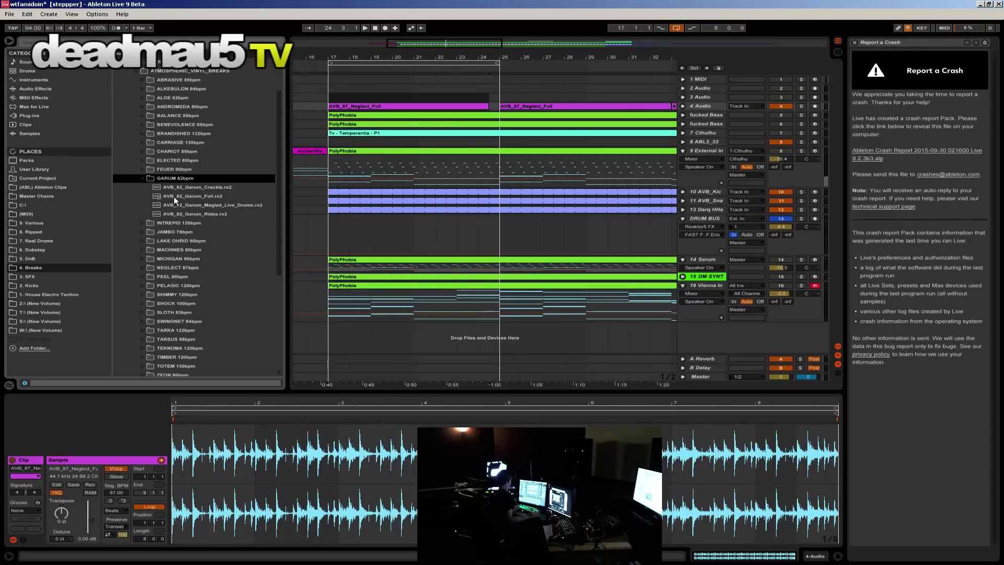
Step: Place AVB_82_Garum_Full.rx2 on track 4 from bar 24.3, play the set from bar 24 and show the new clip's waveform
left_click_drag(174, 196, 490, 107)
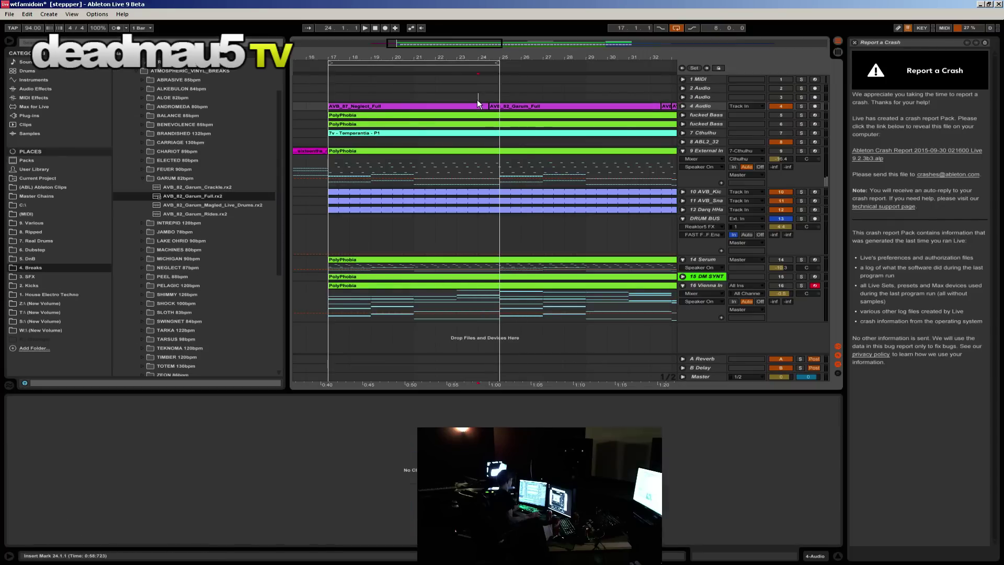
left_click(478, 98)
key("space")
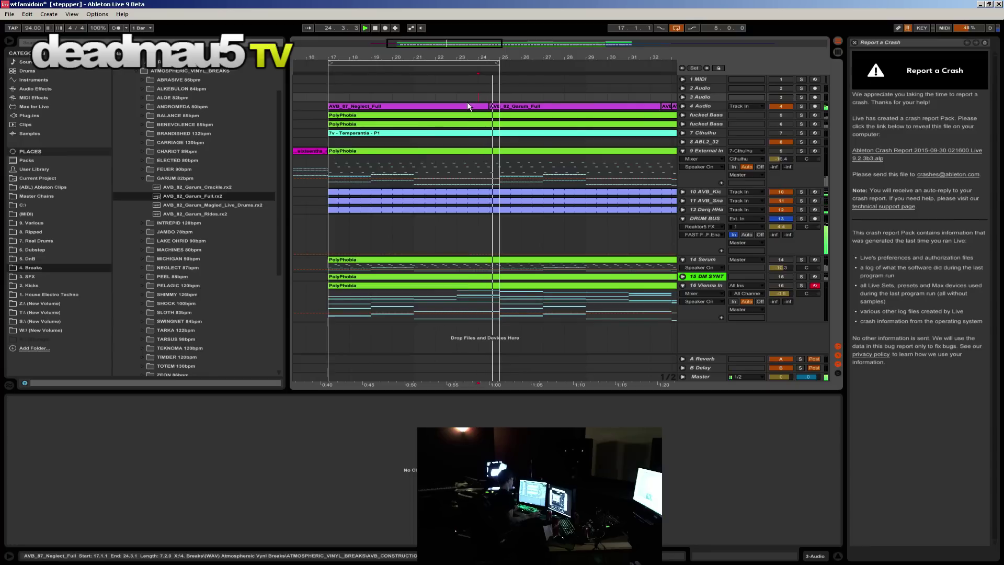
left_click(503, 105)
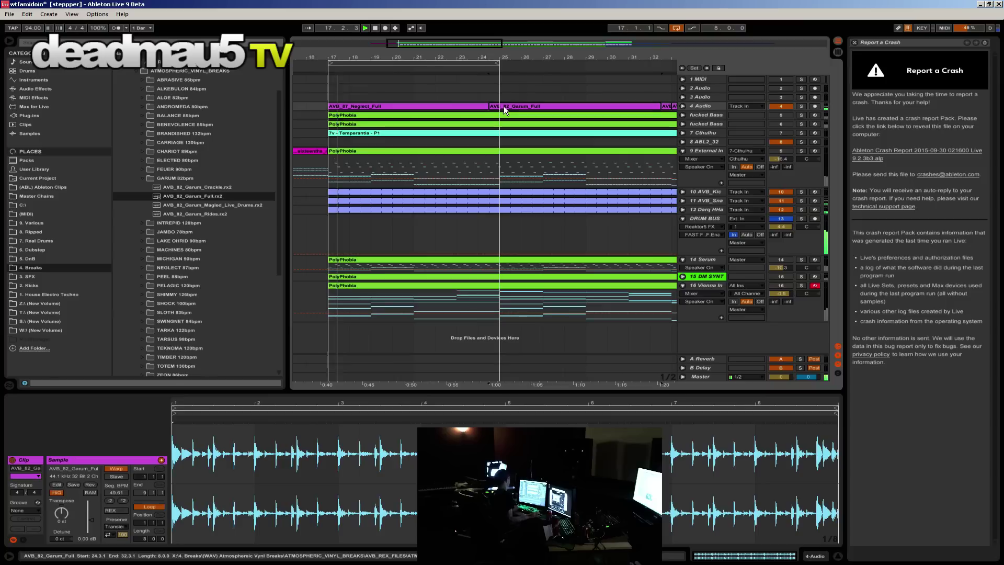
Step: Replace the sample in track 4's Garum clip with AVB_78_Jambo_Full.rx2 from the JAMBO 78bpm folder
scroll(183, 215, "down", 1)
left_click(147, 223)
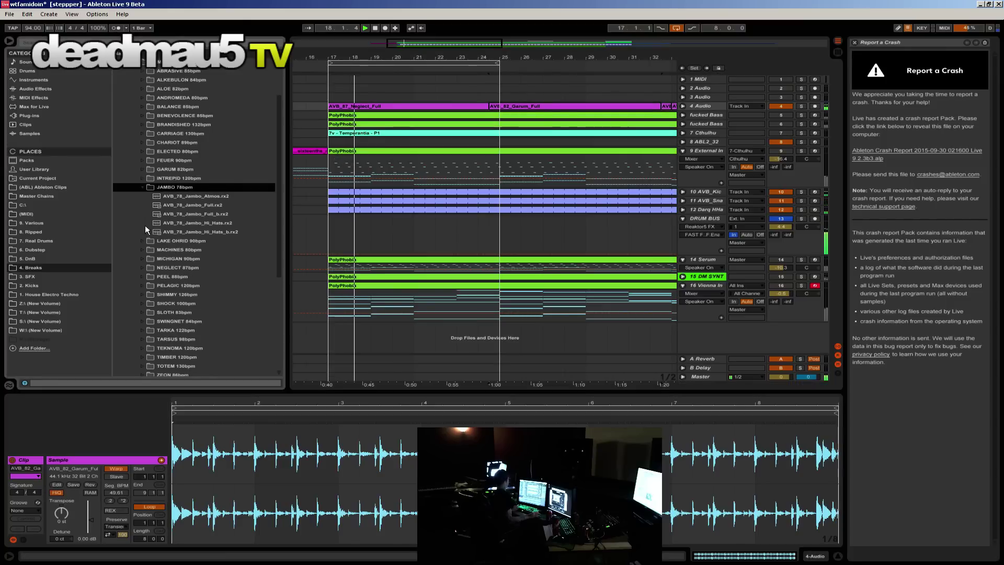
left_click(192, 207)
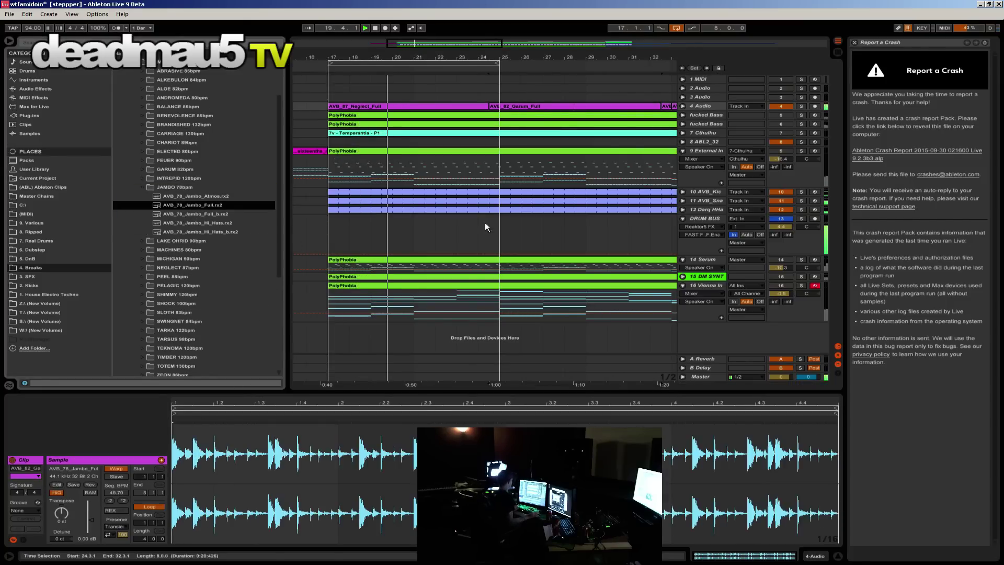
left_click(472, 93)
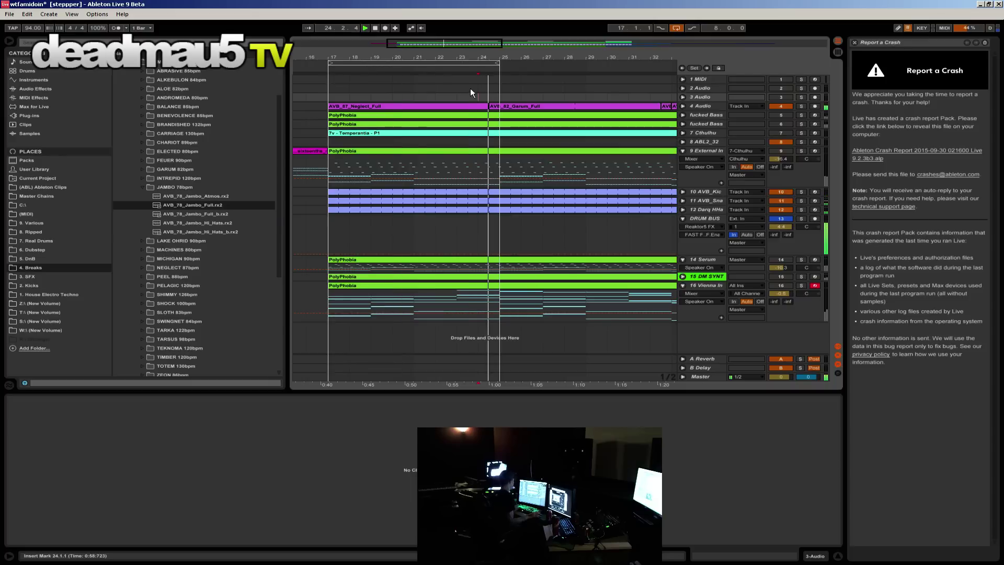
left_click(519, 106)
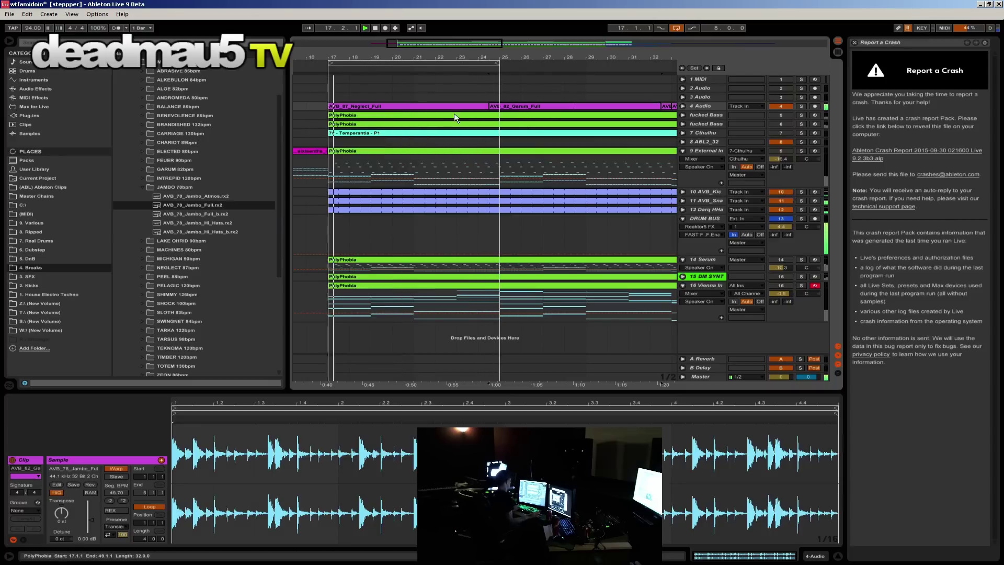
left_click(499, 98)
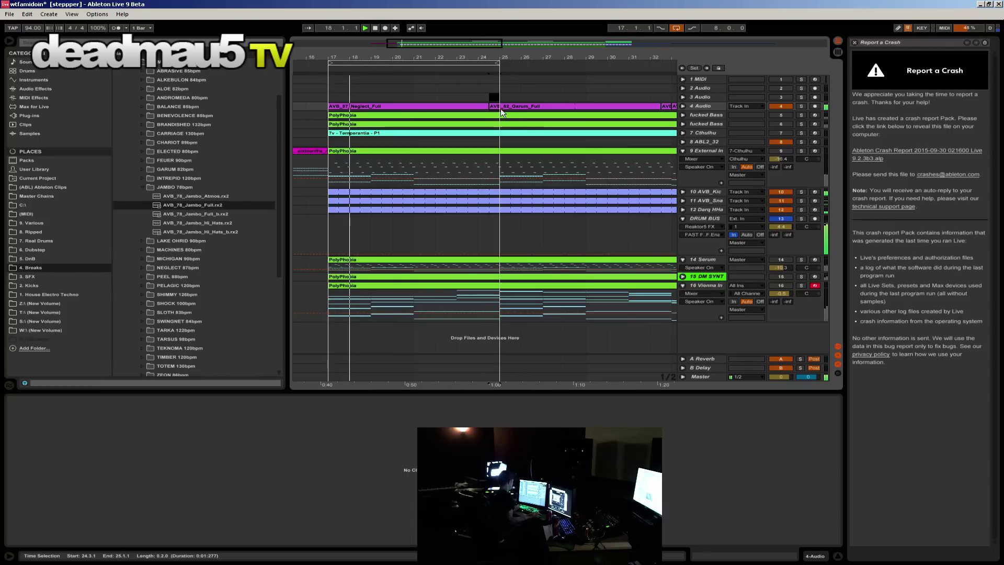
left_click_drag(413, 93, 497, 108)
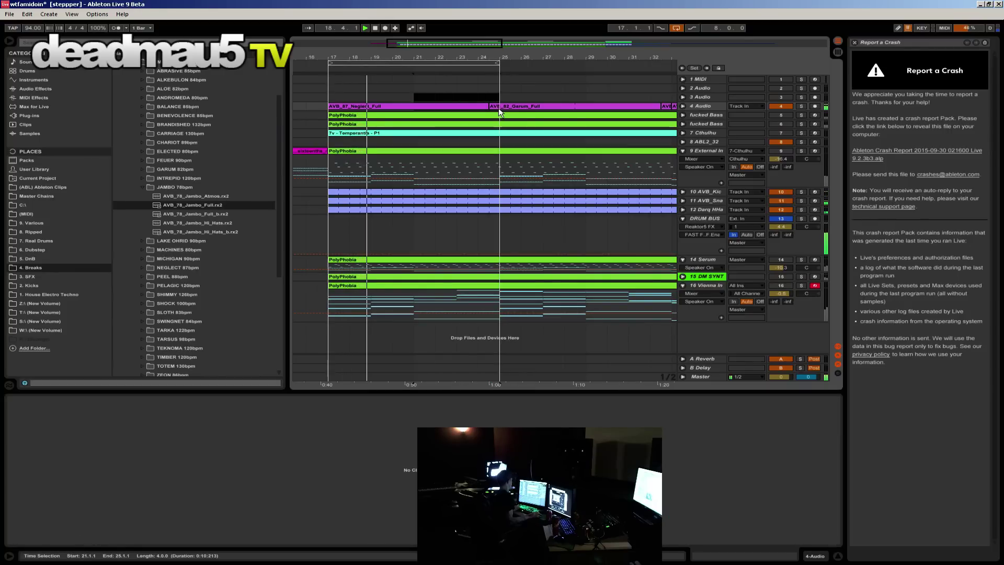
left_click(498, 108)
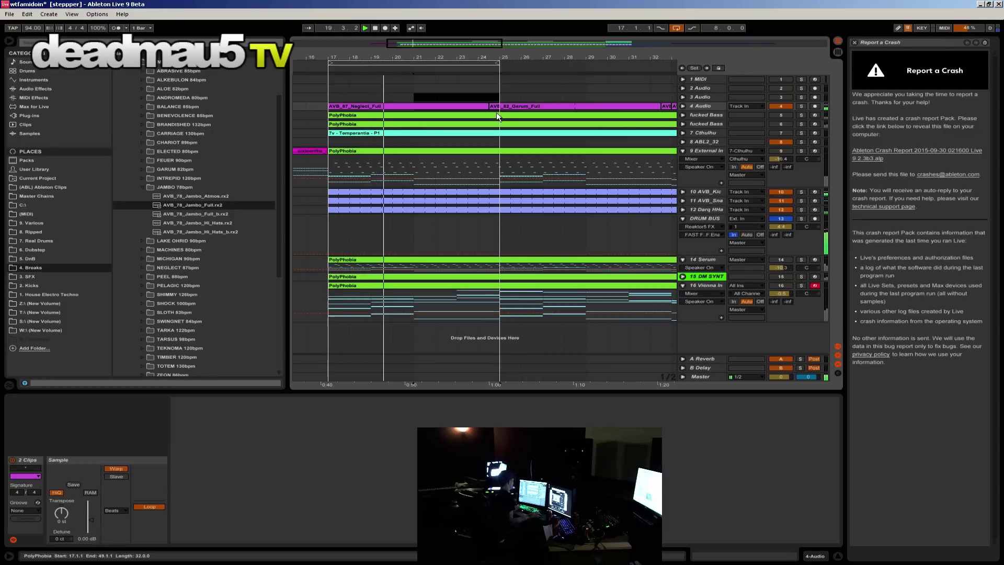
Step: Show the DRUM BUS device chain, open the Reaktor5 FX window and move it clear of the arrangement
left_click(707, 218)
left_click(769, 555)
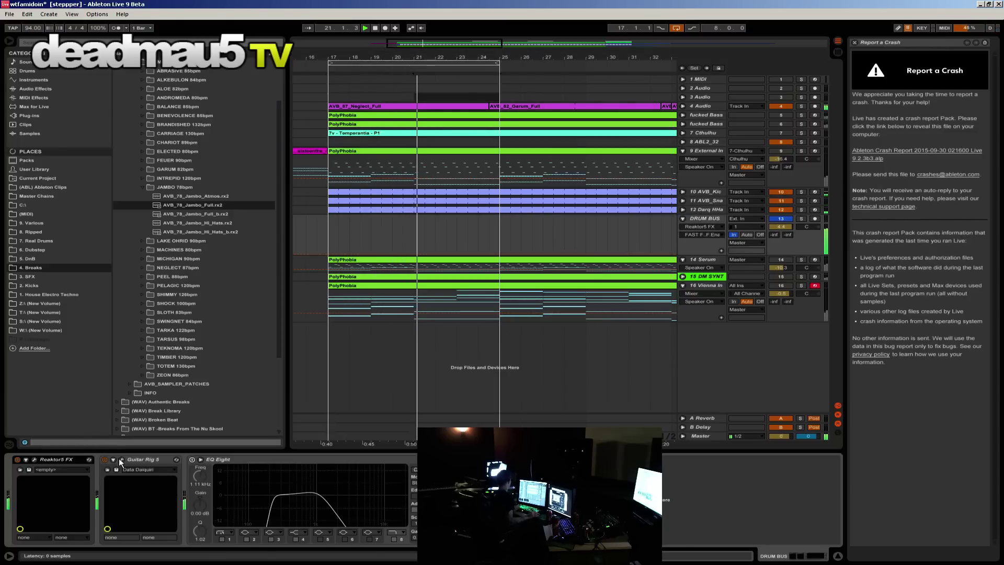
left_click(35, 459)
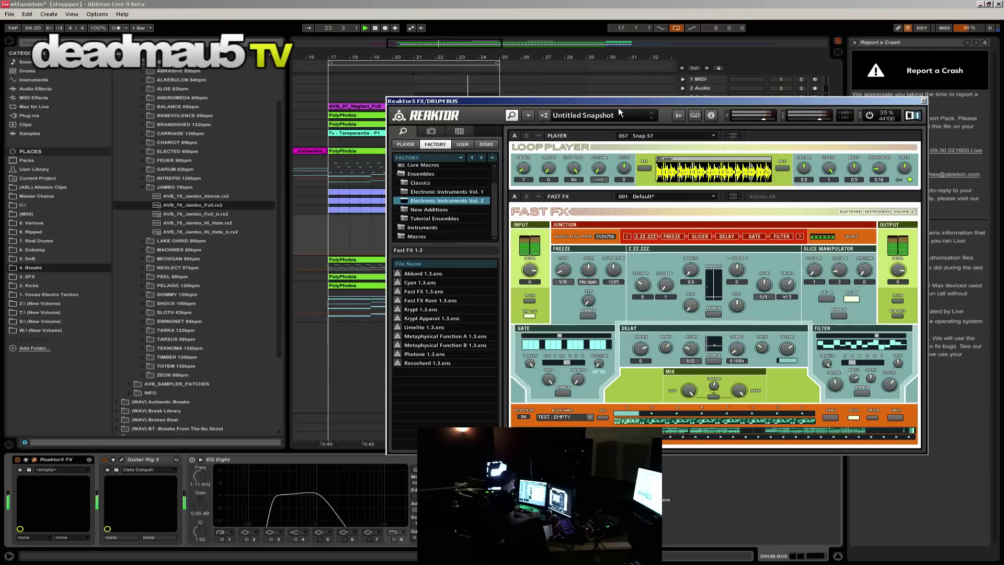
left_click_drag(732, 194, 804, 251)
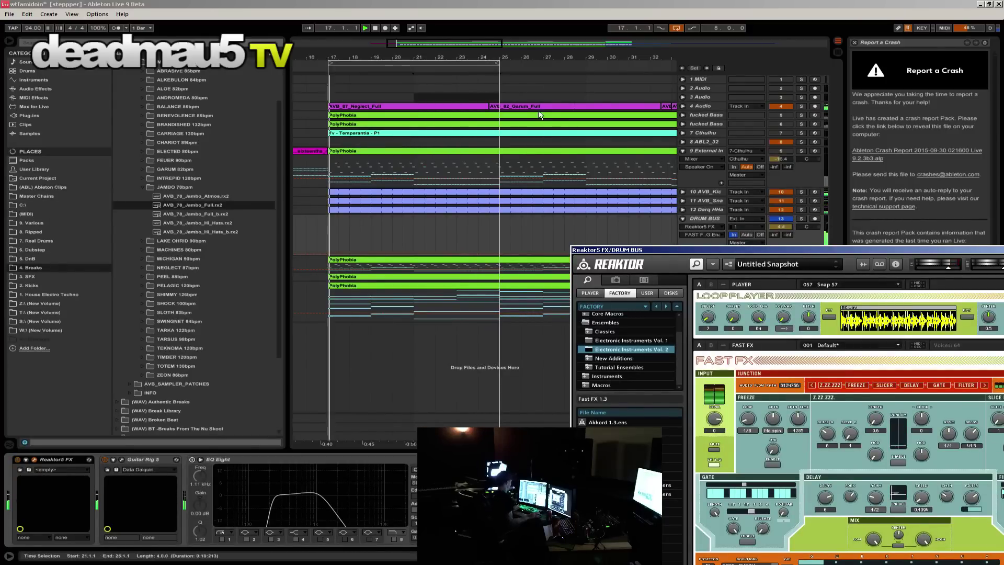
Step: Split the first AVB_87_Neglect_Full clip on track 4 to isolate the half bar from 20.3 to 21.1
left_click(403, 98)
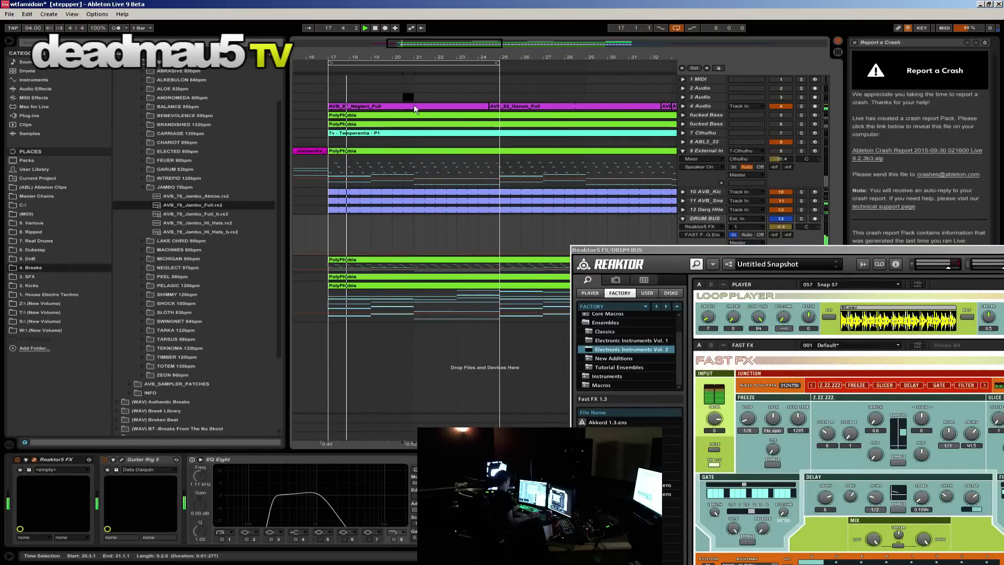
key("ctrl+e")
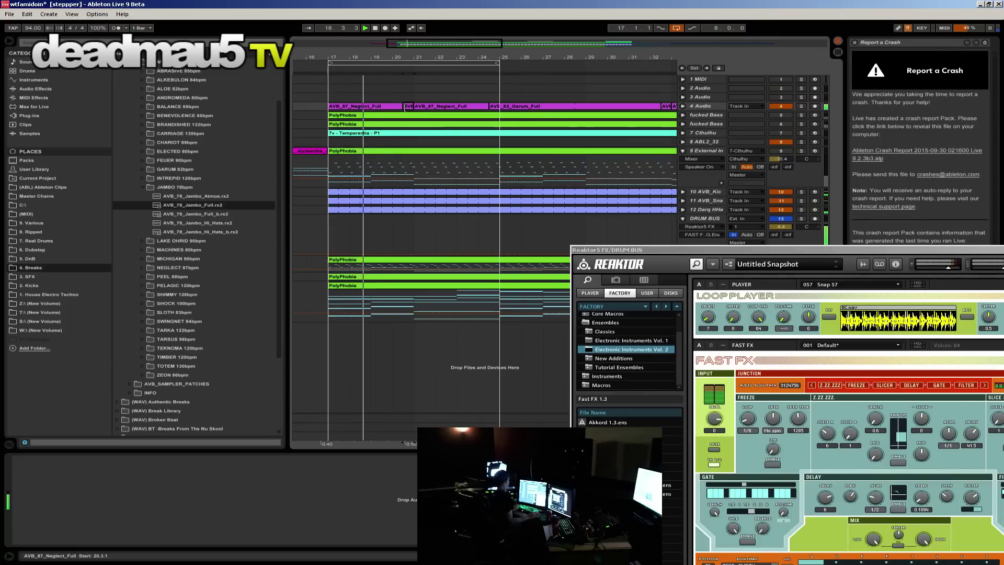
Step: Try placing AVB_83_Sloth_Full.rx2 from the SLOTH 83bpm folder on track 4 at bar 20.3, and undo it
left_click(140, 311)
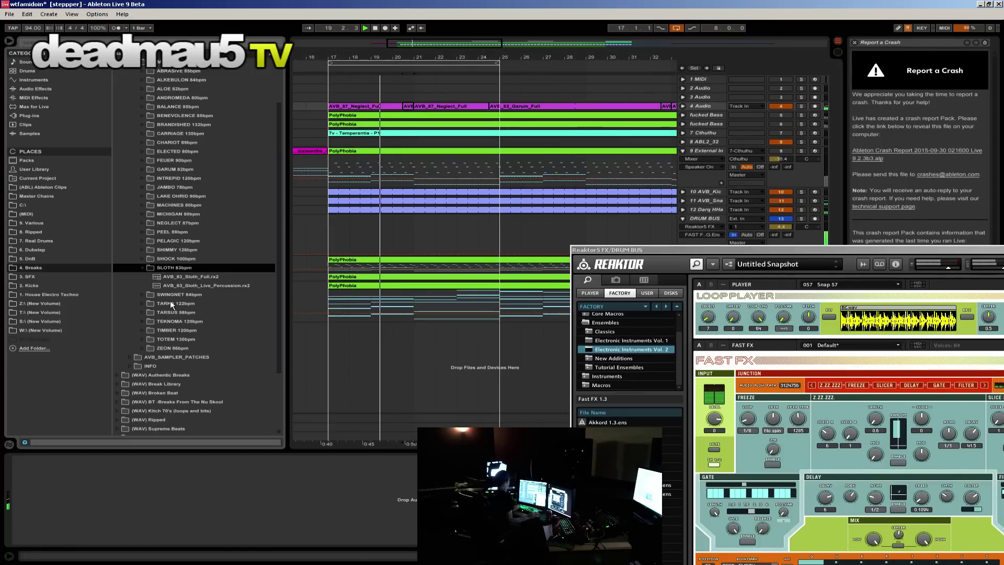
left_click(203, 275)
left_click_drag(202, 276, 409, 109)
key("ctrl+z")
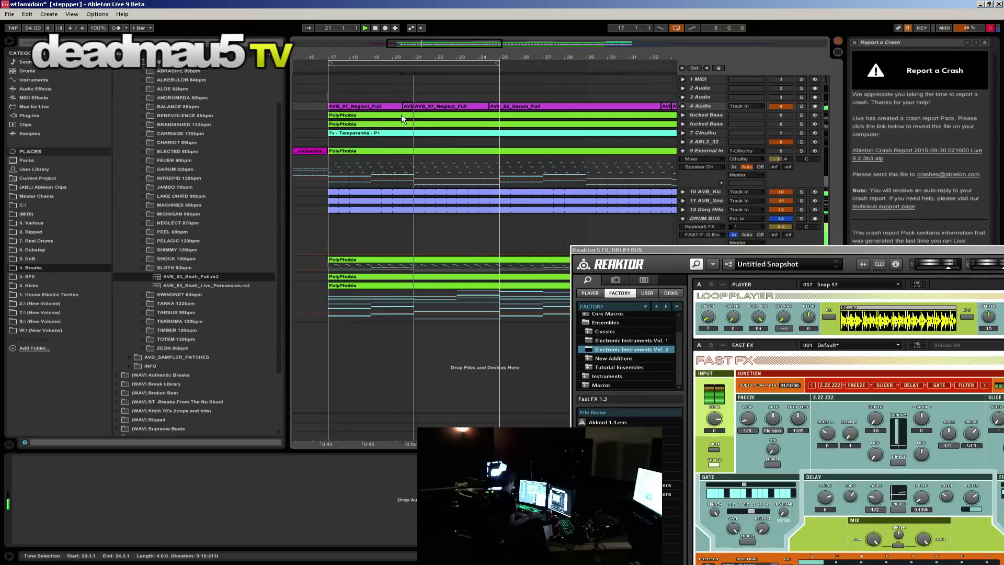
Step: Replace the sample of track 4's half-bar clip at 20.3 with AVB_86_Zeon_Full.rx2 from the ZEON 86bpm folder and restart playback from there
left_click(146, 347)
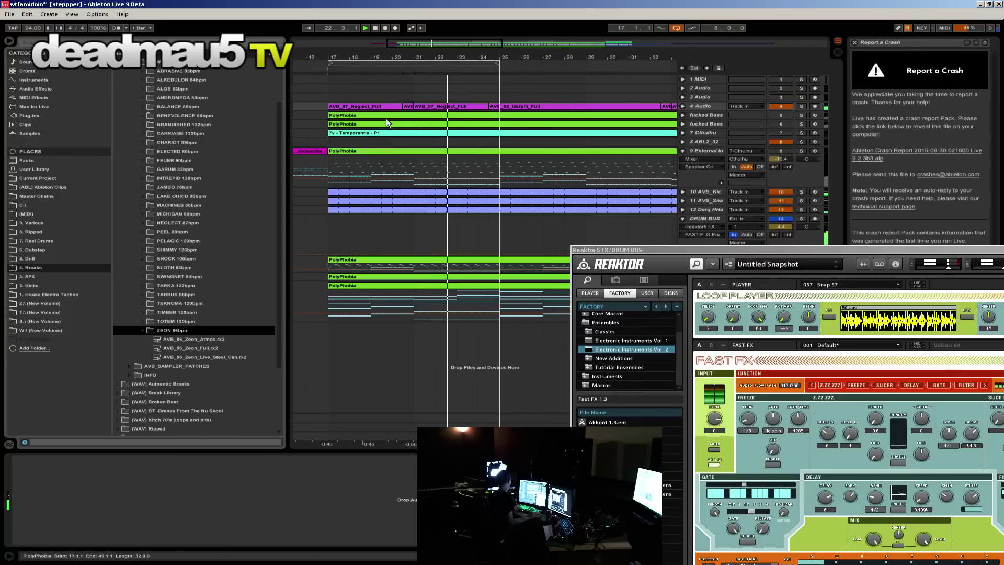
double_click(406, 108)
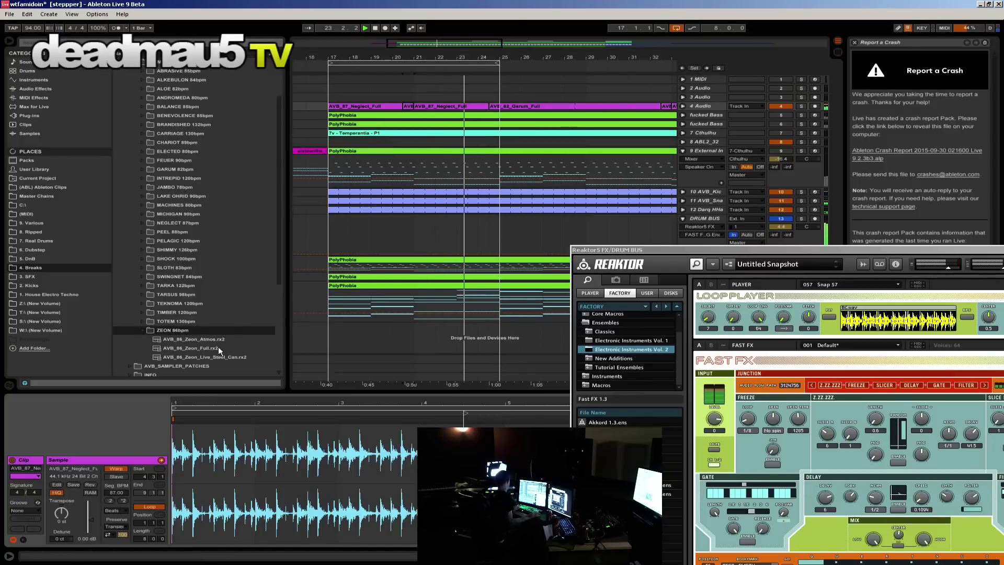
left_click(181, 349)
left_click(403, 96)
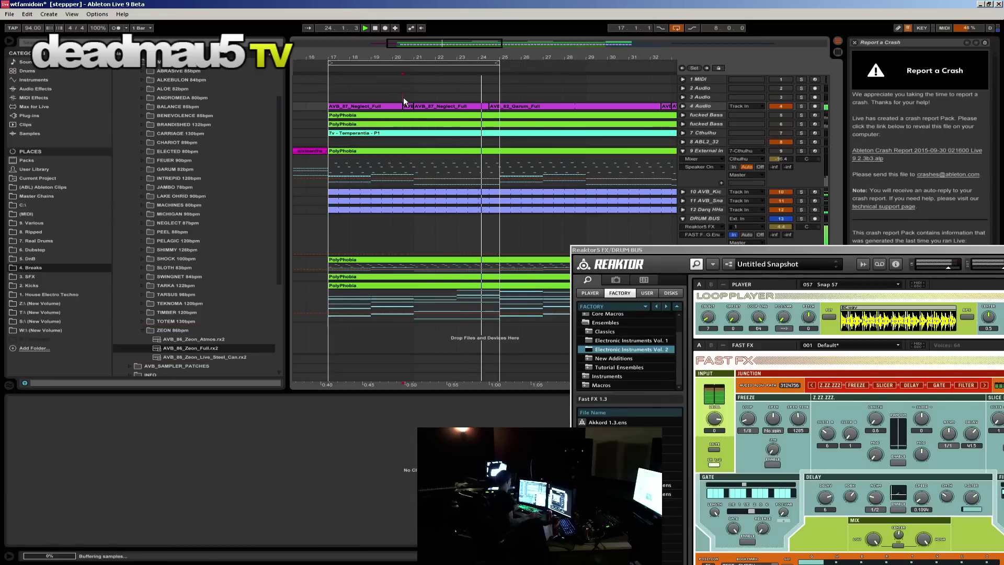
key("space")
key("space")
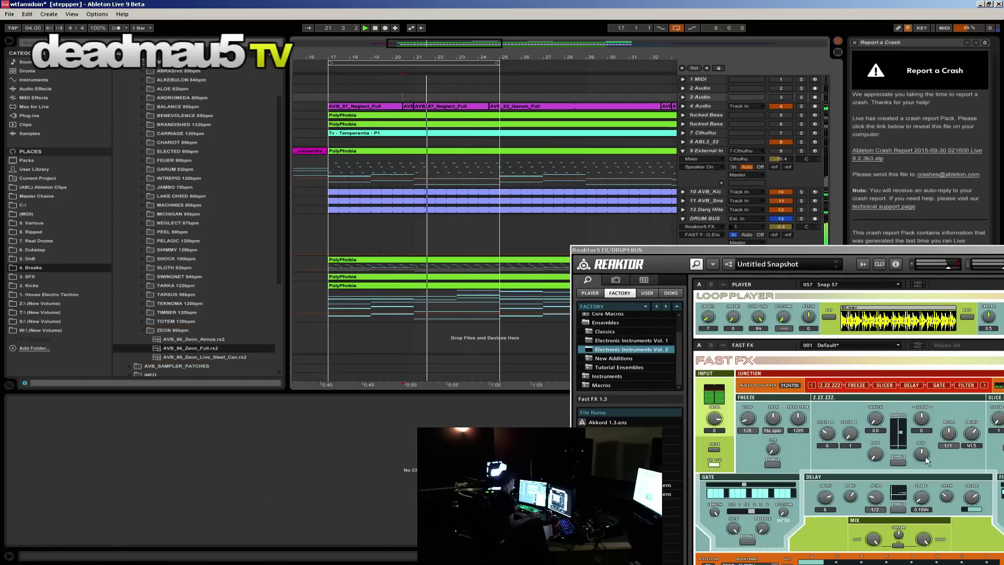
Step: Audition Fast FX's Z.ZZ.ZZZ. section on the drum bus, setting its first slice value to 4 and shortening its length, and leave it disabled
left_click(899, 464)
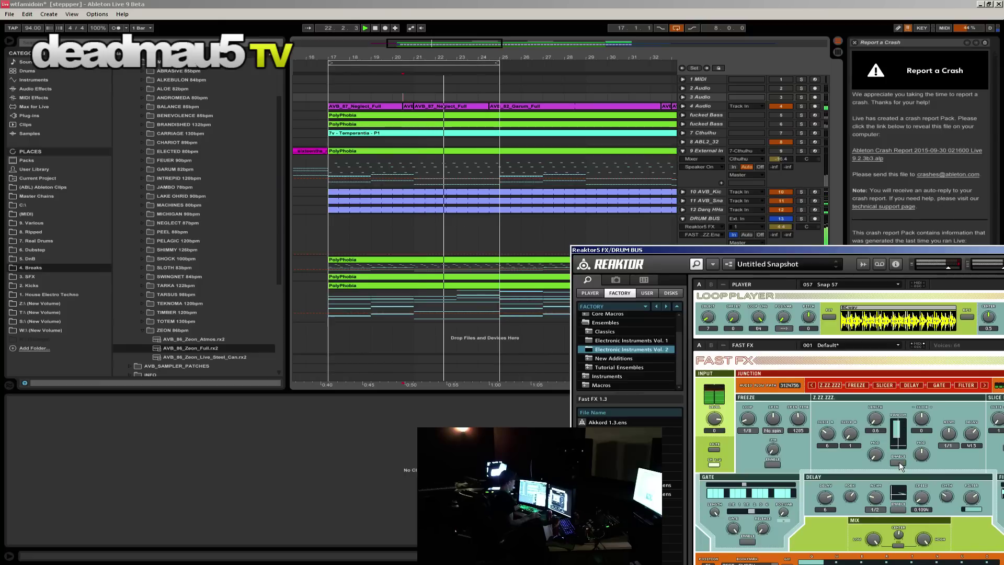
left_click(898, 463)
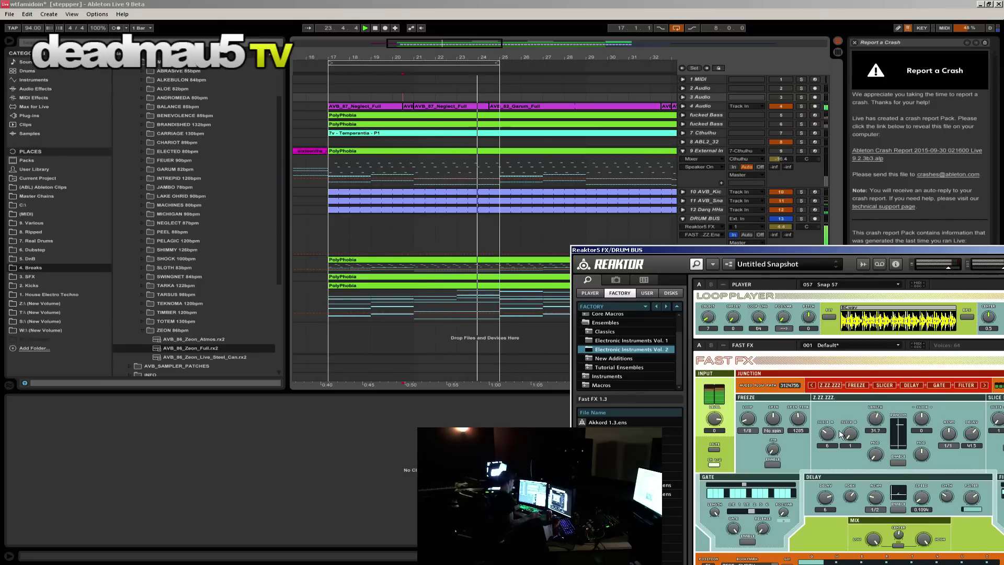
left_click_drag(830, 433, 830, 443)
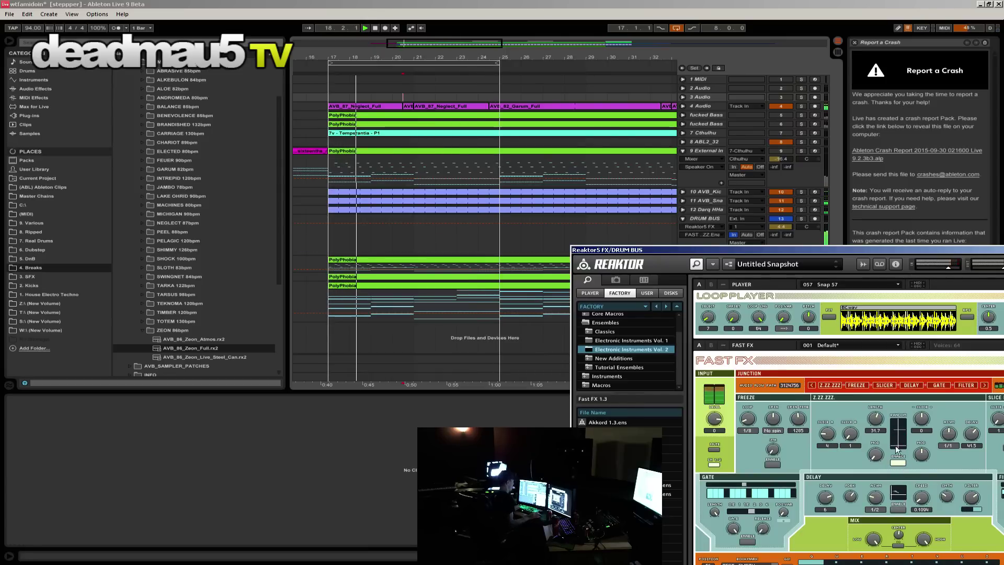
mouse_move(877, 420)
left_mouse_down()
mouse_move(882, 474)
mouse_move(875, 423)
left_mouse_up()
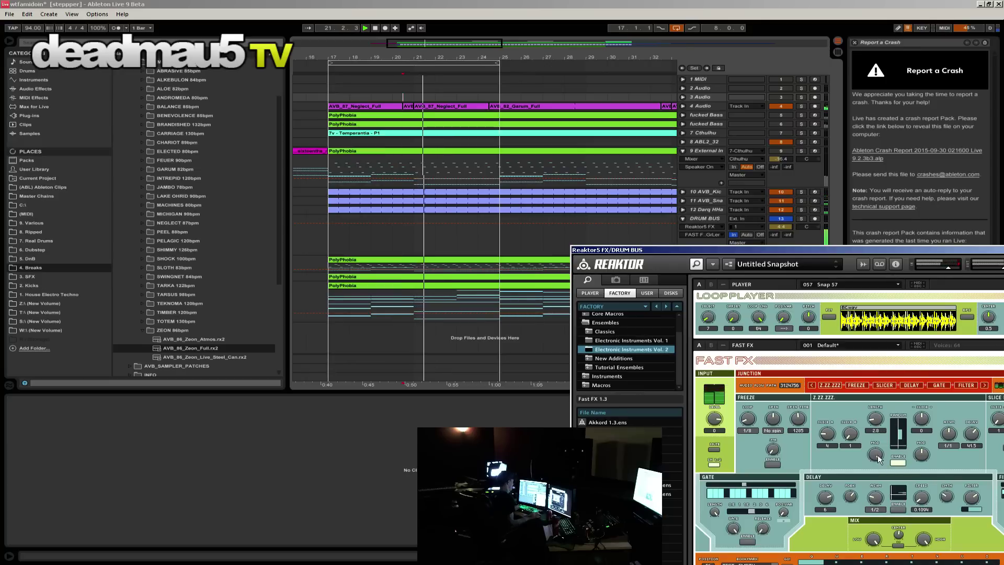
left_click(899, 464)
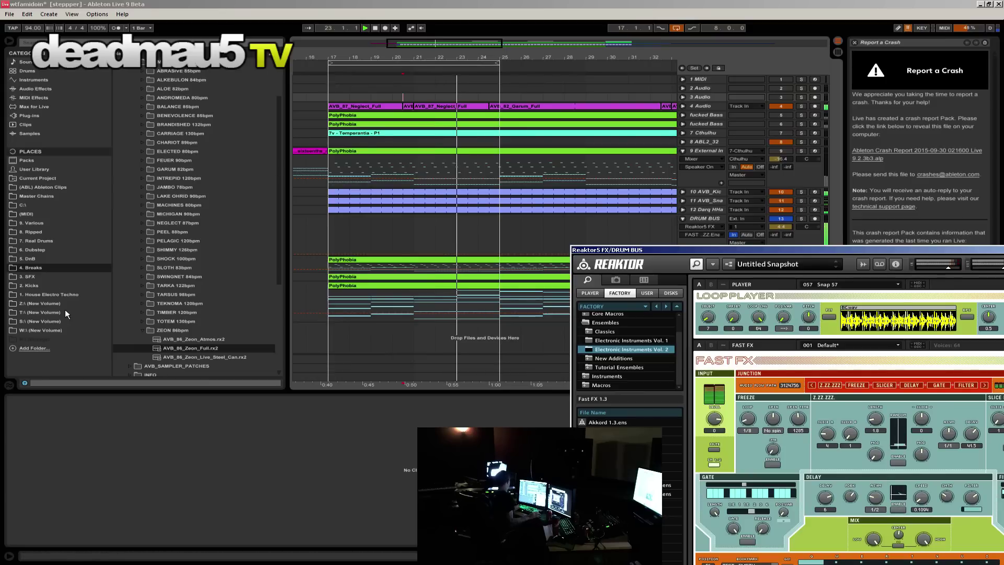
Step: Isolate bar 22 of the Neglect break on track 4 and replace its sample with AVB_90_Michigan_Full.rx2 from the MICHIGAN 90bpm folder
left_click(142, 215)
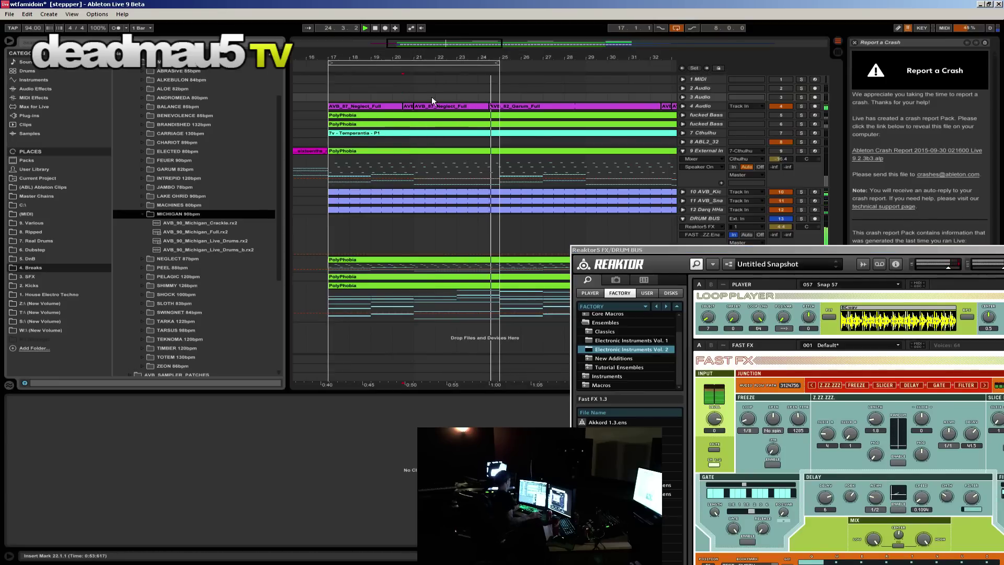
left_click(454, 108)
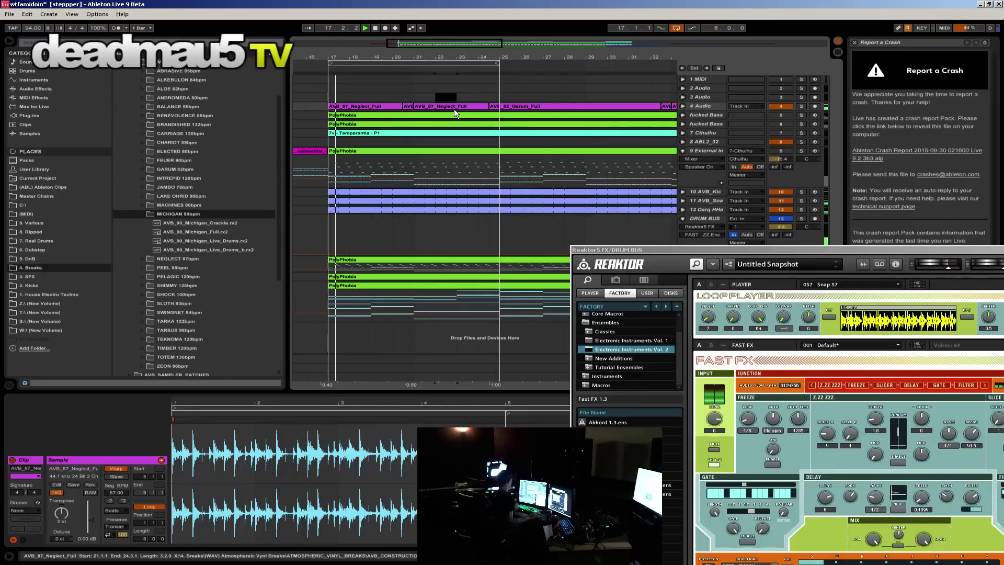
key("ctrl+e")
left_click(444, 106)
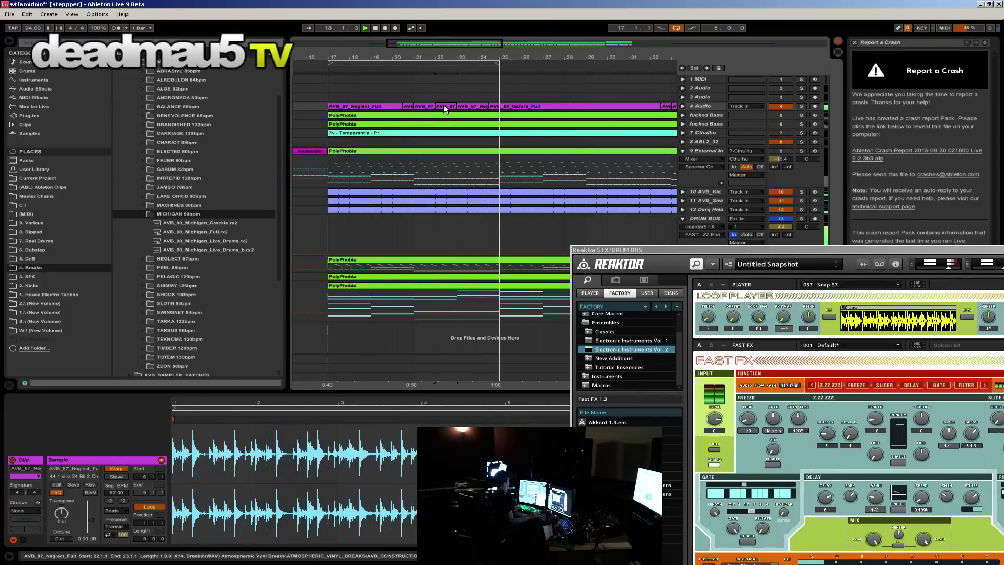
left_click_drag(209, 231, 382, 452)
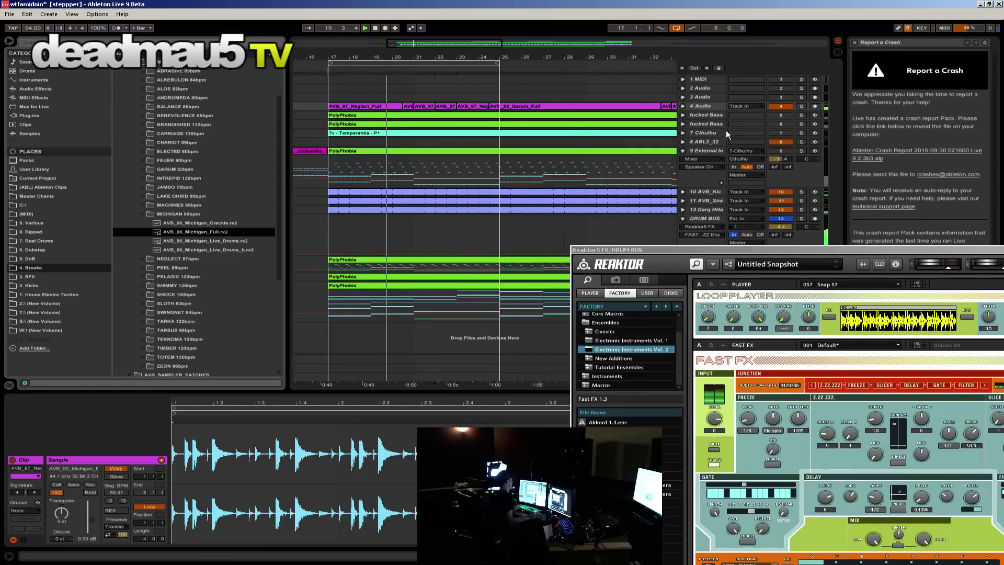
Step: Audition the Freeze, Delay and Gate sections of Fast FX on the drum bus by toggling them during playback
left_click(772, 464)
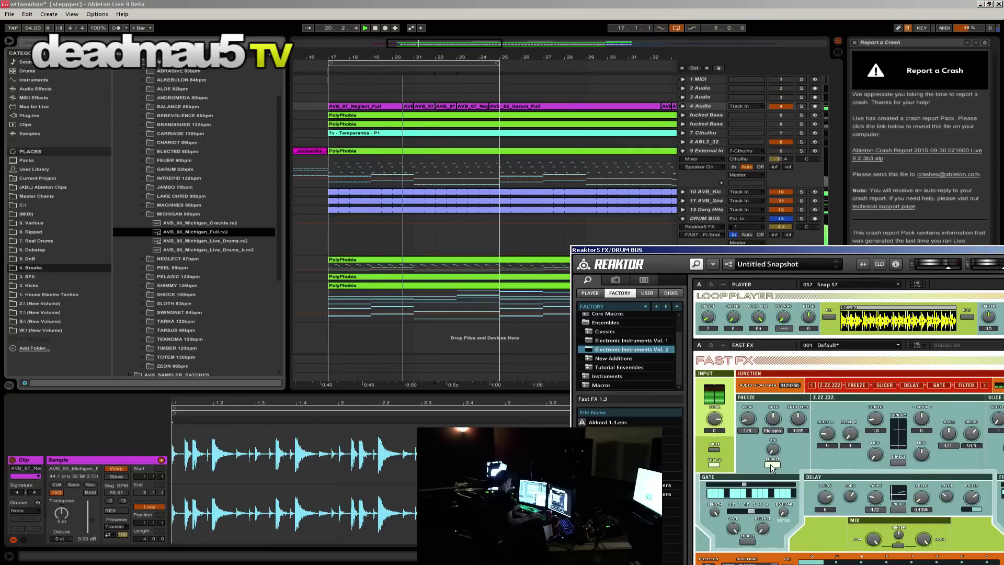
left_click(773, 465)
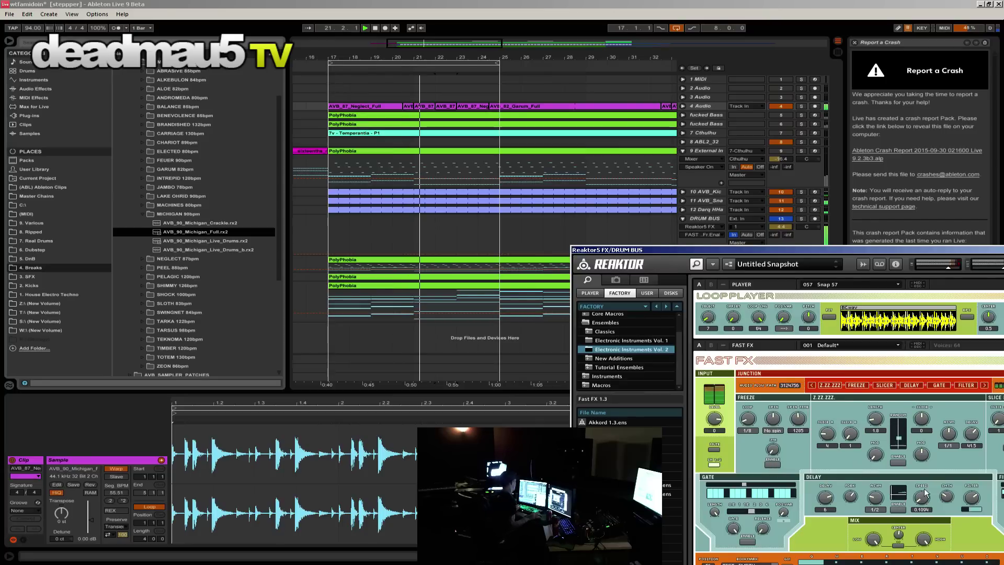
left_click(897, 510)
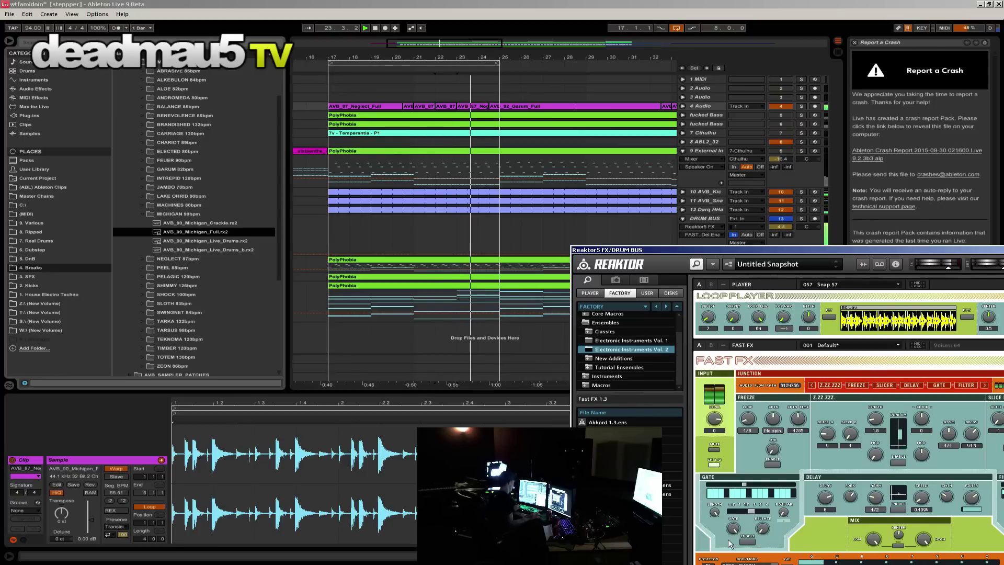
left_click(748, 542)
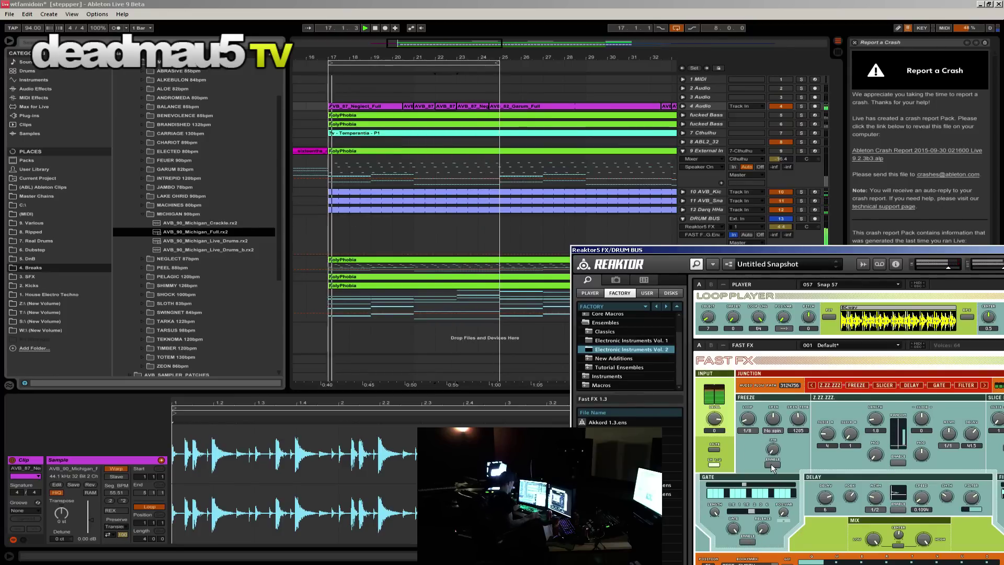
left_click(772, 466)
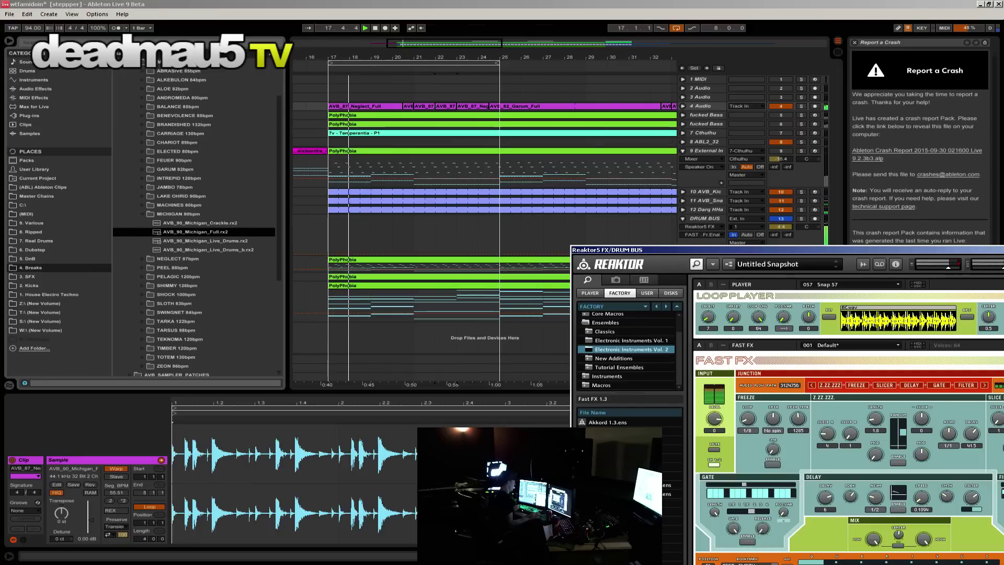
Step: Audition Fast FX's Z.ZZ.ZZZ. section on the drum bus with its length set to 1.3, and leave the section disabled
left_click(898, 463)
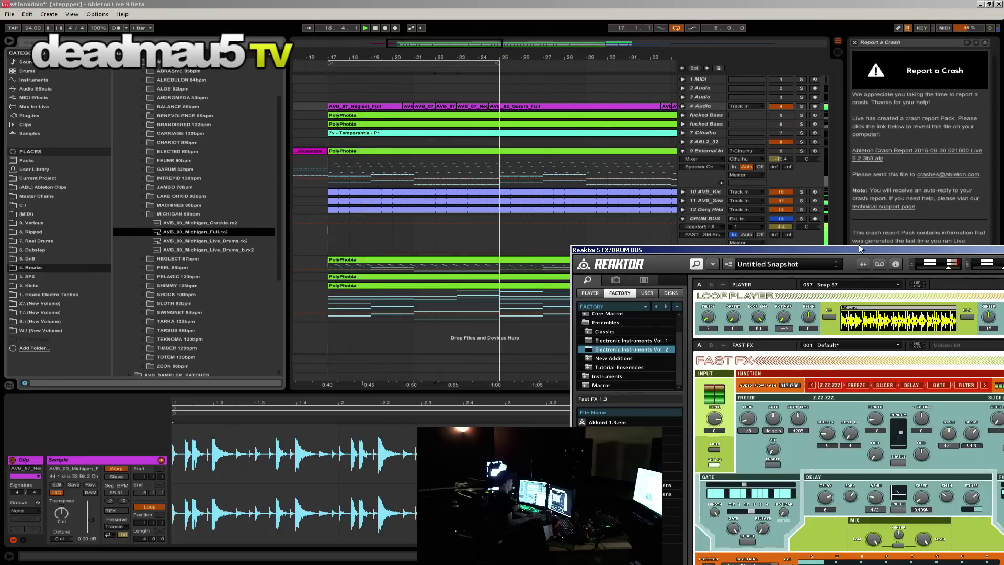
left_click_drag(860, 250, 654, 180)
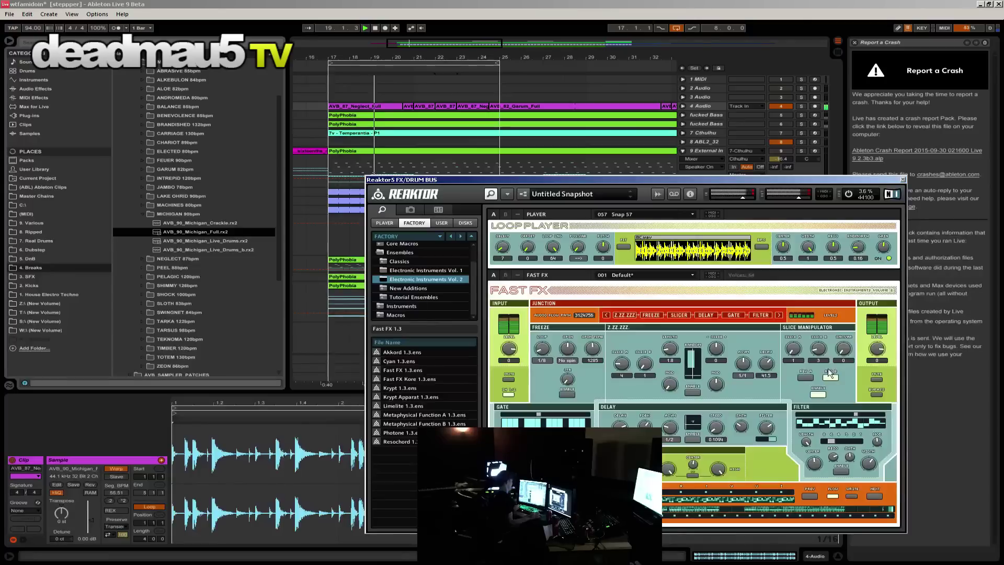
left_click(691, 393)
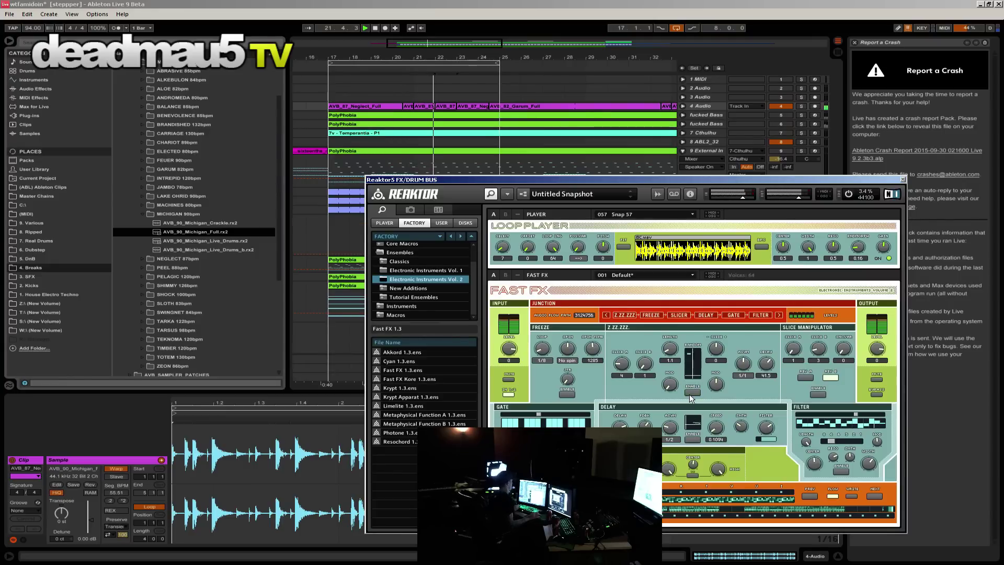
left_click_drag(674, 345, 674, 344)
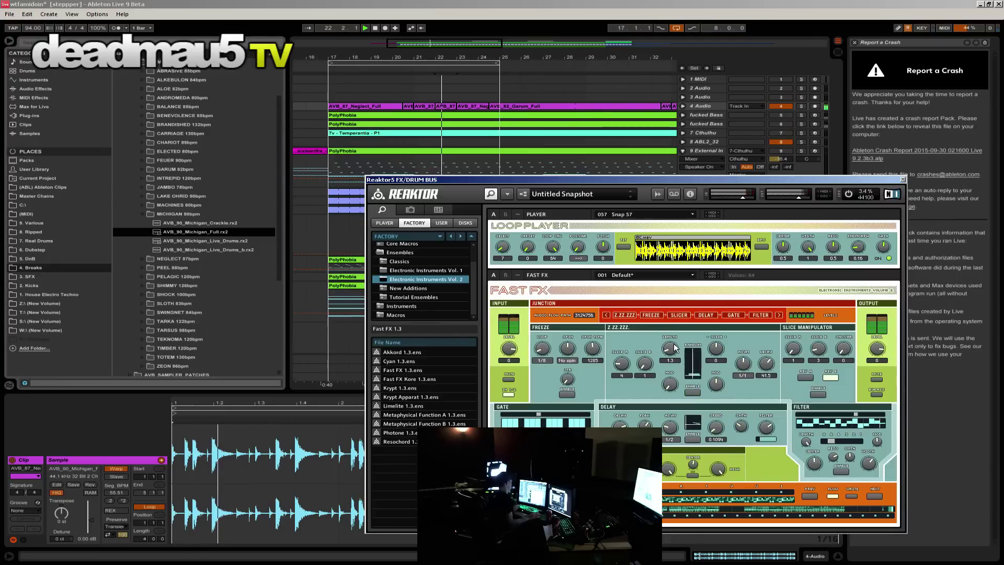
left_click(697, 391)
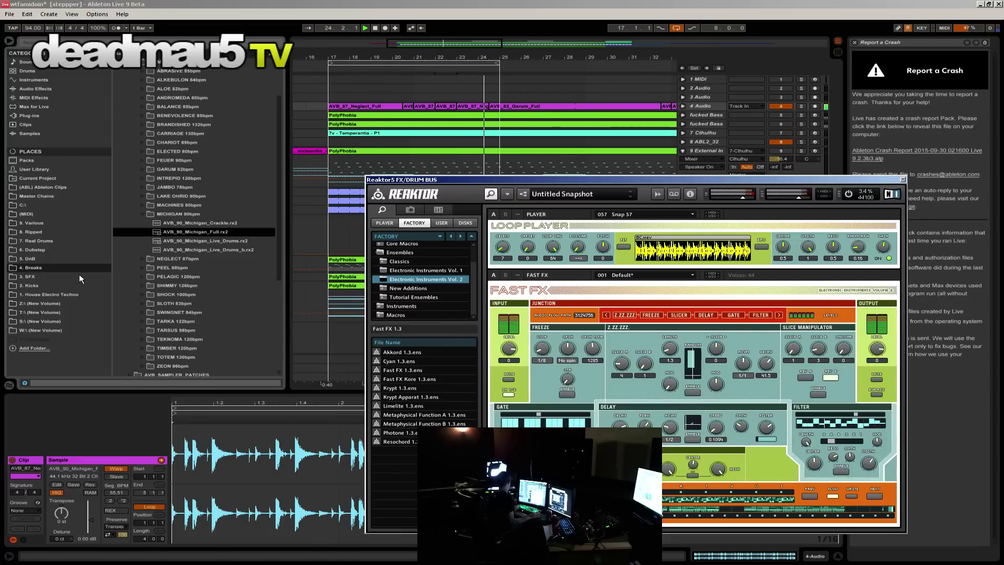
Step: Unmute the first fucked Bass track and route its output to DRUM BUS, adjusting its track volume
left_click(782, 115)
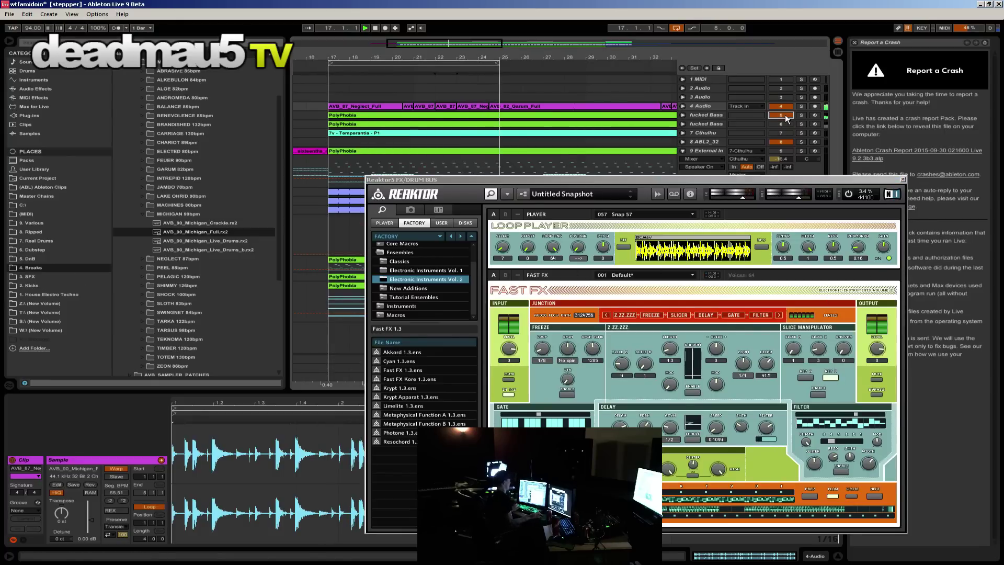
left_click(683, 115)
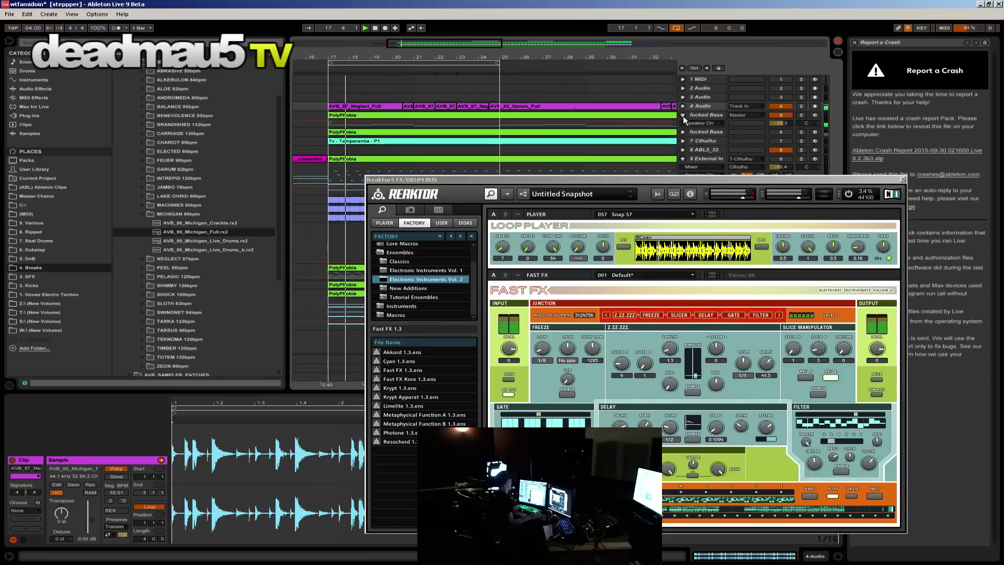
left_click(705, 115)
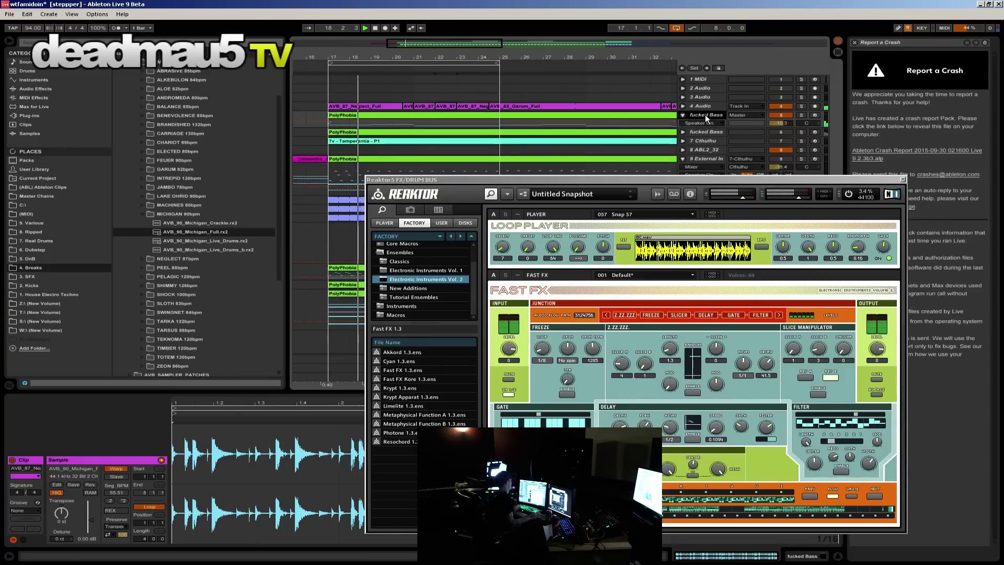
left_click(748, 116)
left_click(758, 176)
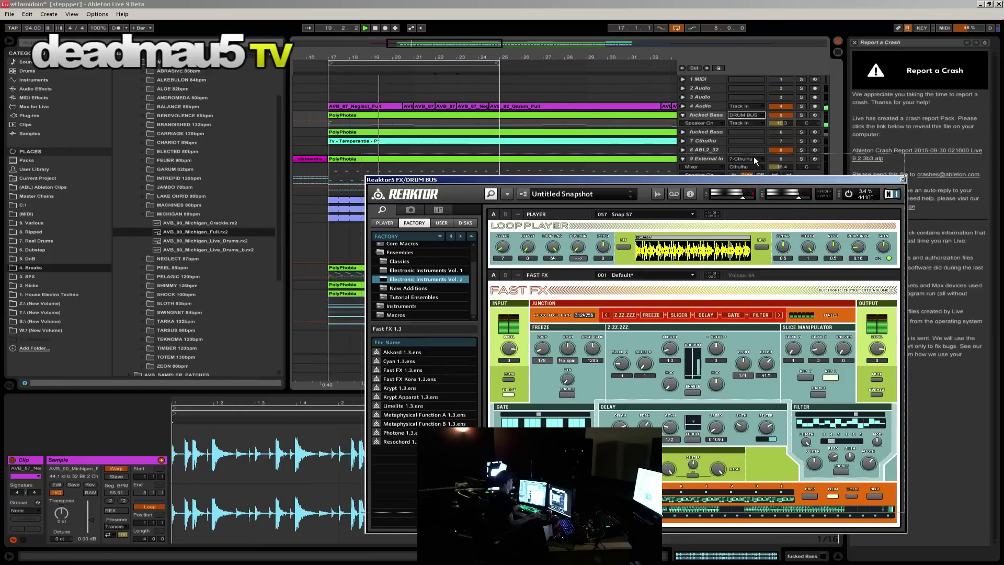
left_click_drag(782, 122, 783, 141)
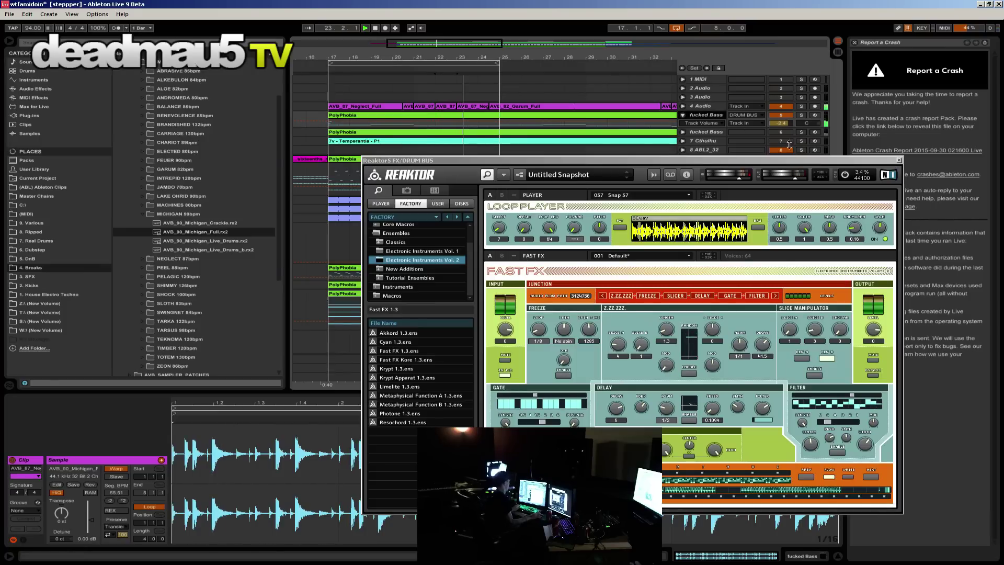
left_click(899, 159)
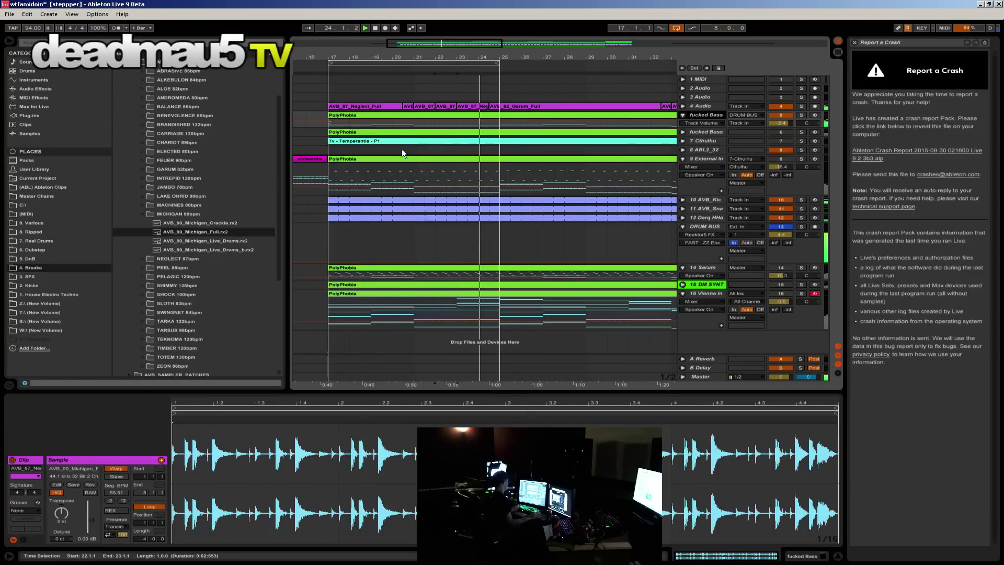
Step: Open the Serum instrument of the first fucked Bass track and place its window over the arrangement
left_click(704, 132)
left_click(705, 115)
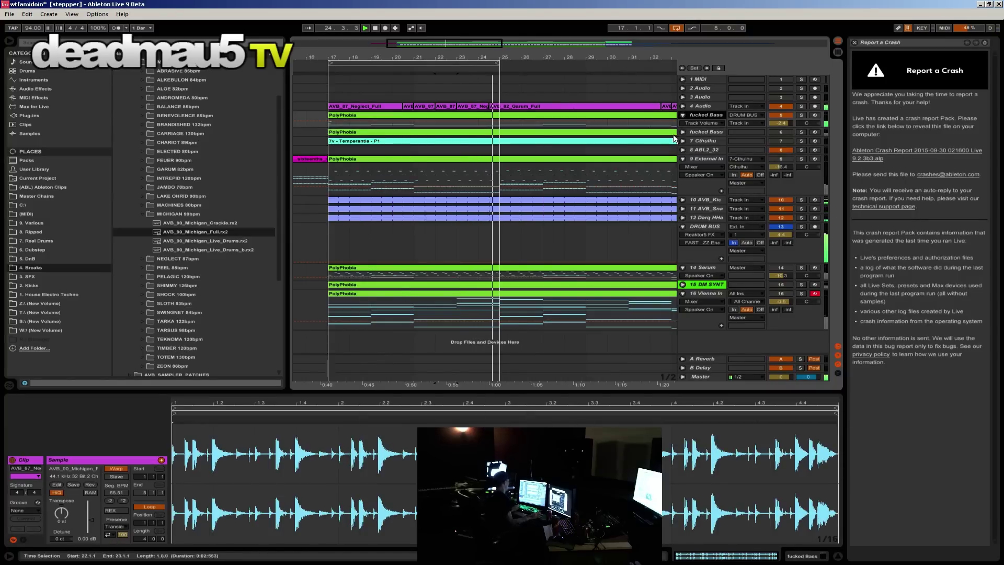
left_click(802, 556)
left_click(34, 459)
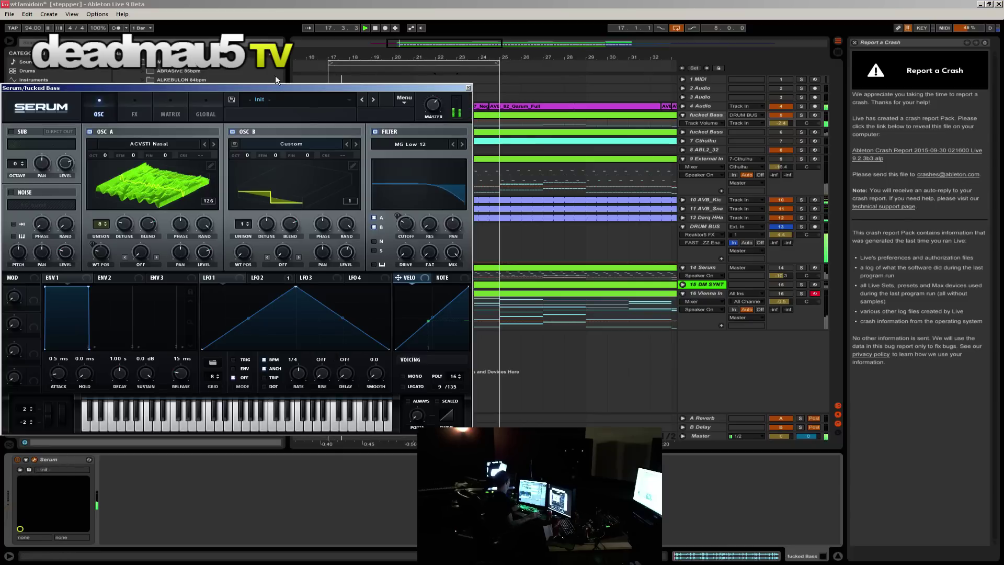
left_click_drag(292, 87, 523, 126)
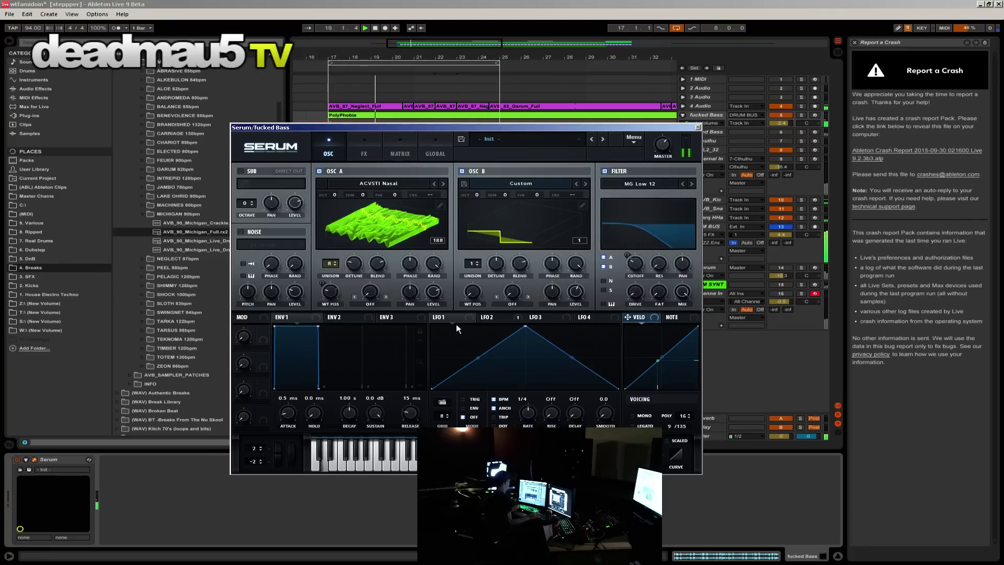
Step: Shape Serum's LFO 2 as a curved rise with a steep drop near its end, at a 1/4 triplet rate, and adjust the filter cutoff
left_click(494, 317)
left_click_drag(446, 328, 618, 326)
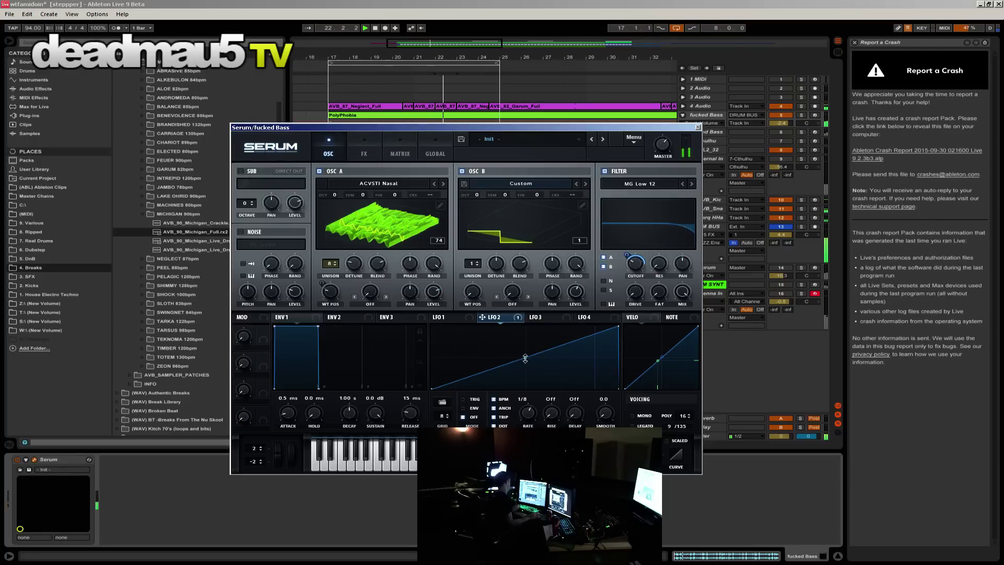
left_click_drag(528, 412, 528, 425)
left_click_drag(527, 356, 527, 370)
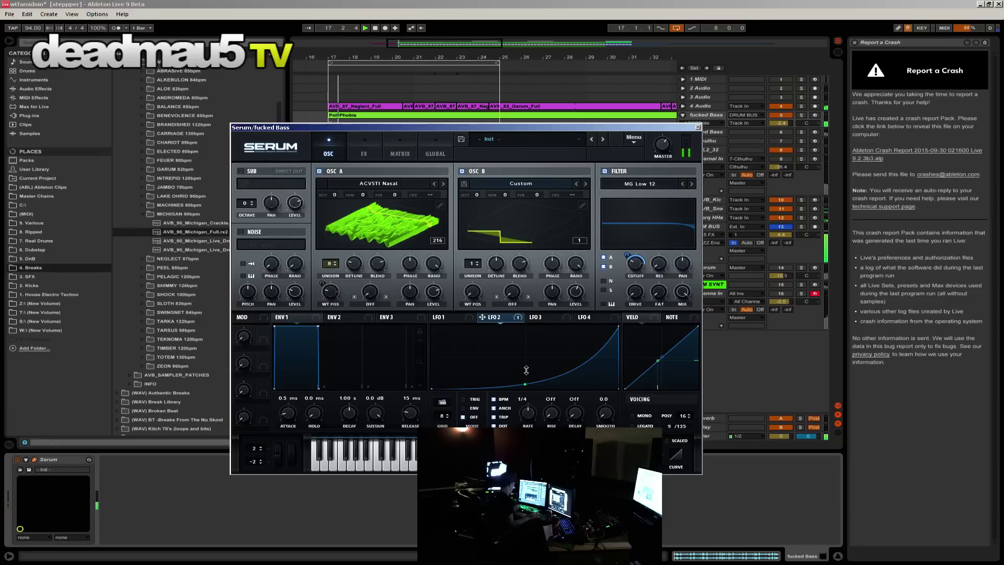
mouse_move(618, 327)
left_mouse_down()
mouse_move(603, 318)
mouse_move(608, 326)
left_mouse_up()
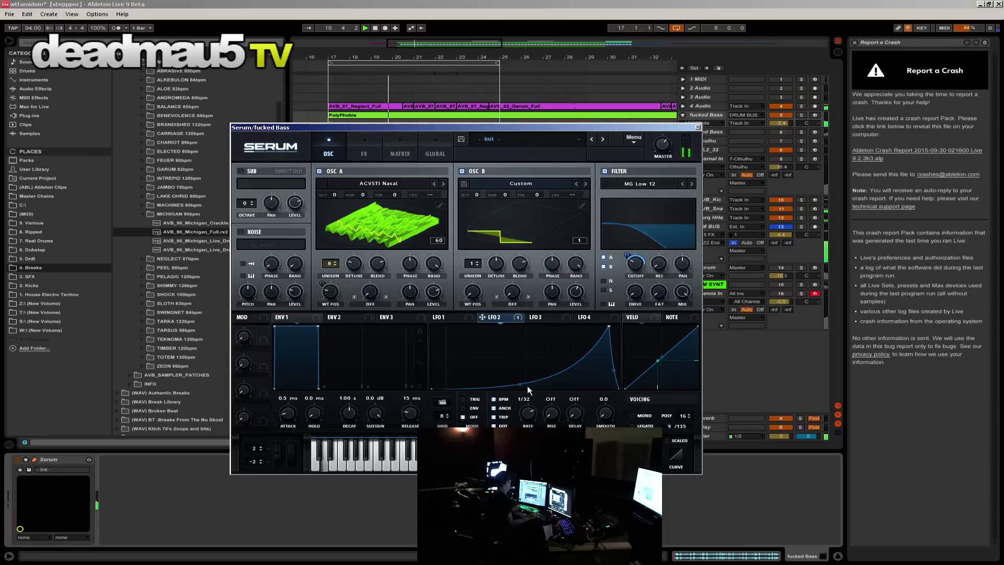
left_click_drag(526, 396, 528, 412)
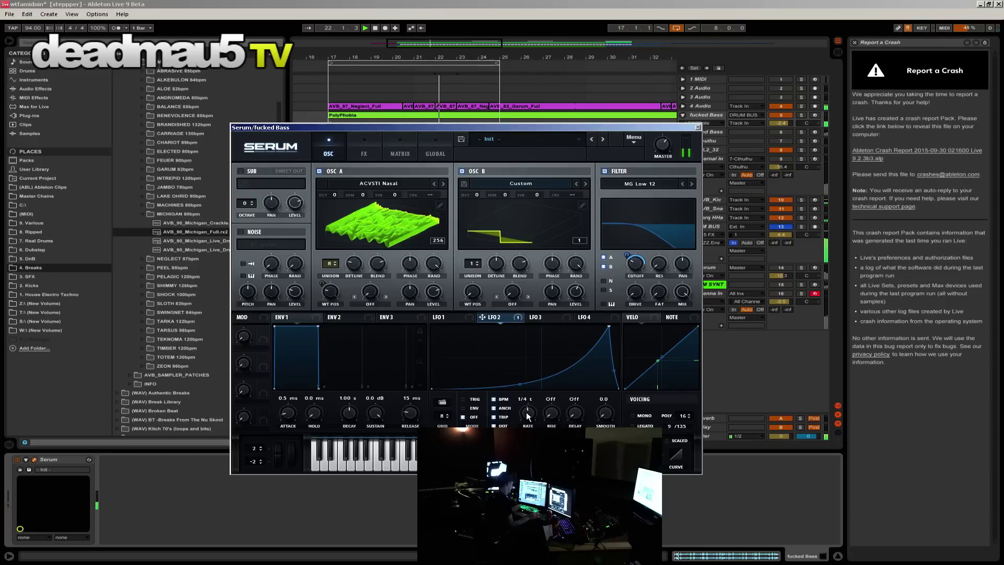
left_click_drag(632, 265, 629, 273)
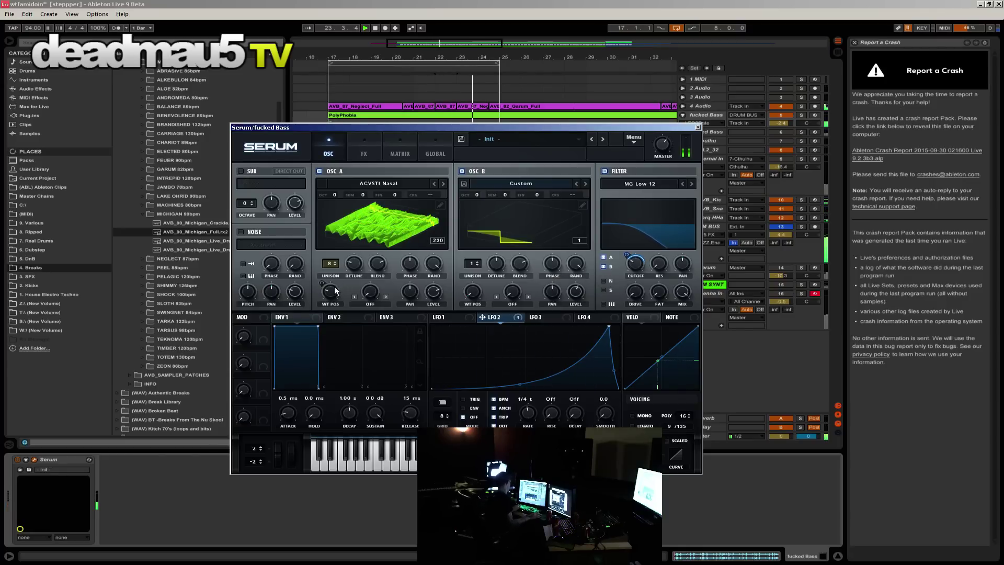
Step: Set OSC A's warp mode to FM (from B) and adjust its amount, with OSC B's octave at -1
left_click_drag(335, 291, 336, 308)
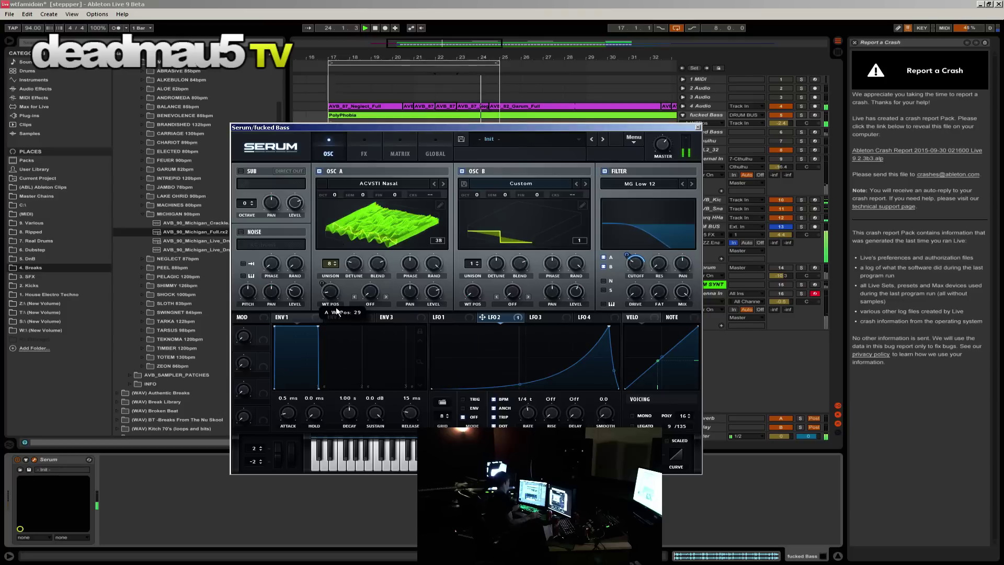
left_click(376, 305)
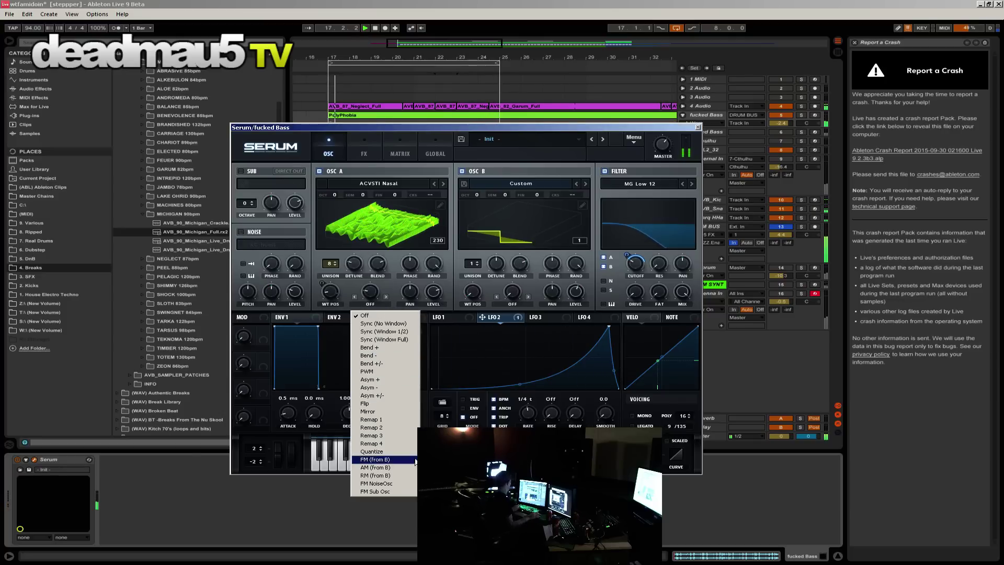
left_click(395, 460)
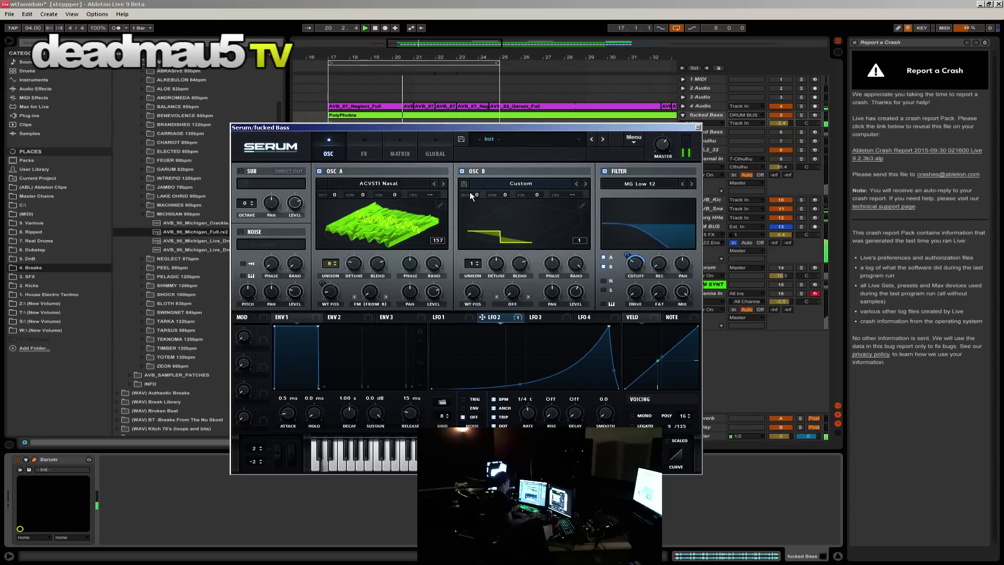
left_click_drag(470, 196, 472, 207)
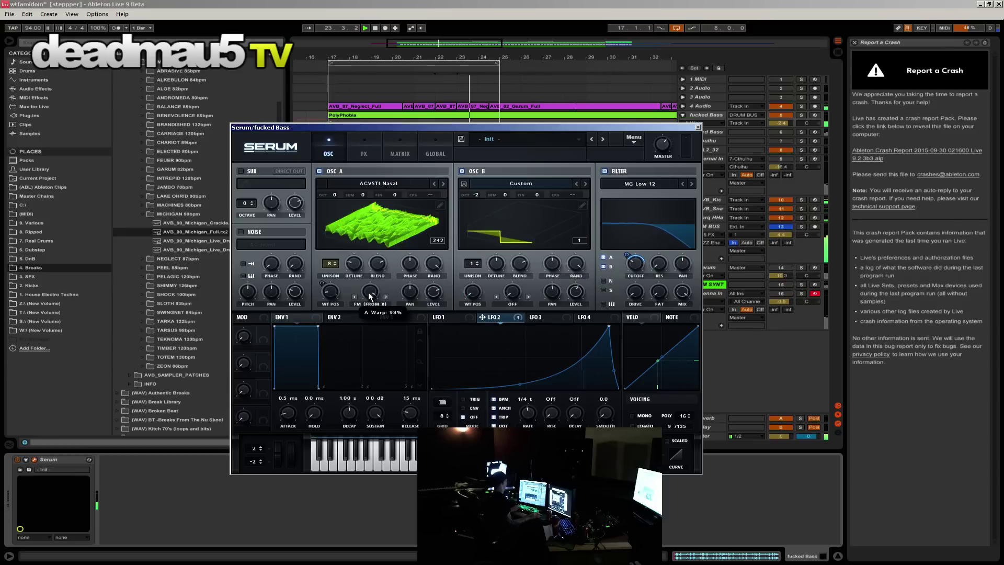
left_click_drag(479, 195, 476, 185)
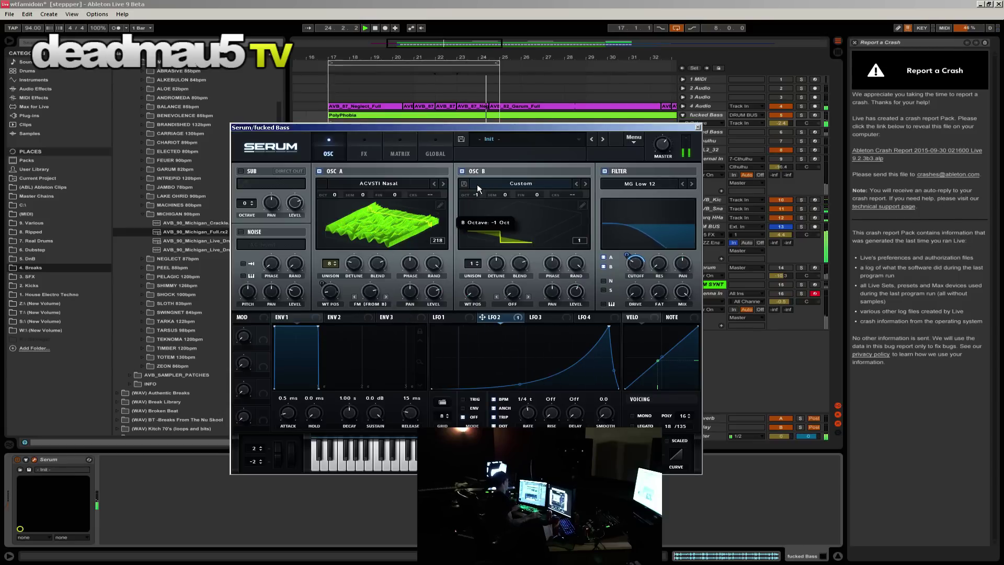
left_click_drag(370, 295, 369, 300)
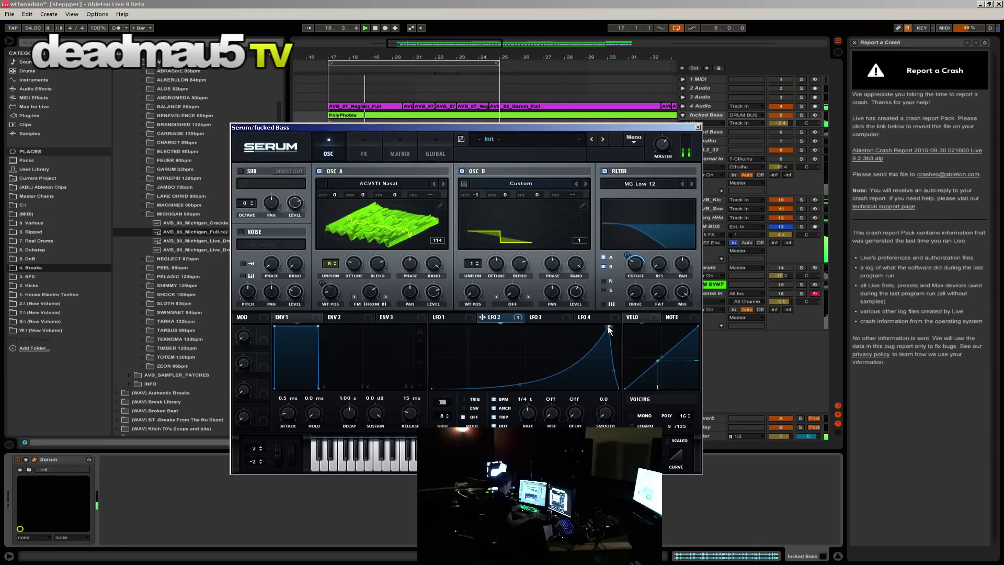
Step: Move LFO 2's peak back to the end of the cycle and flatten its curve into a gentler rise
left_click_drag(608, 327, 622, 323)
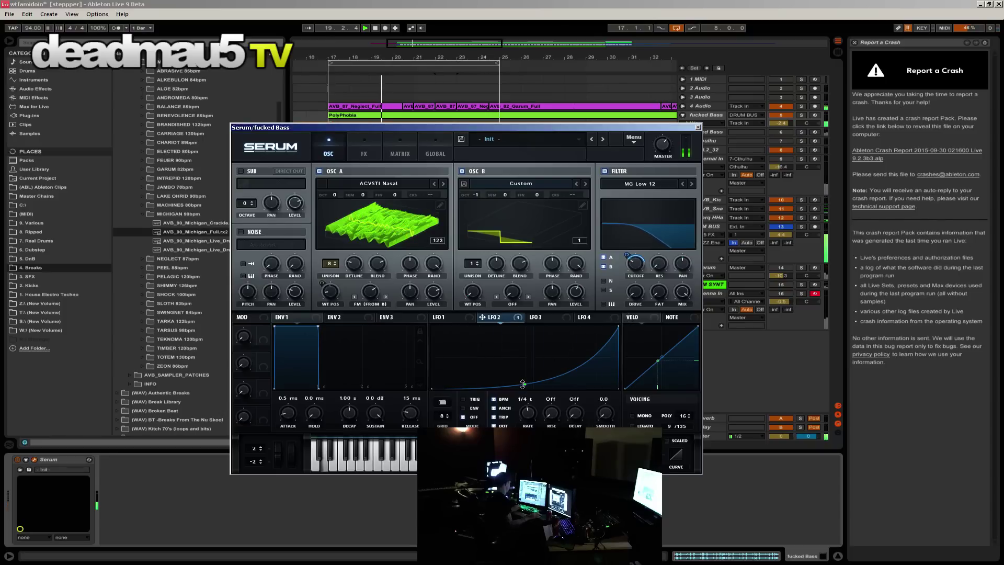
mouse_move(525, 384)
left_mouse_down()
mouse_move(523, 333)
mouse_move(524, 371)
left_mouse_up()
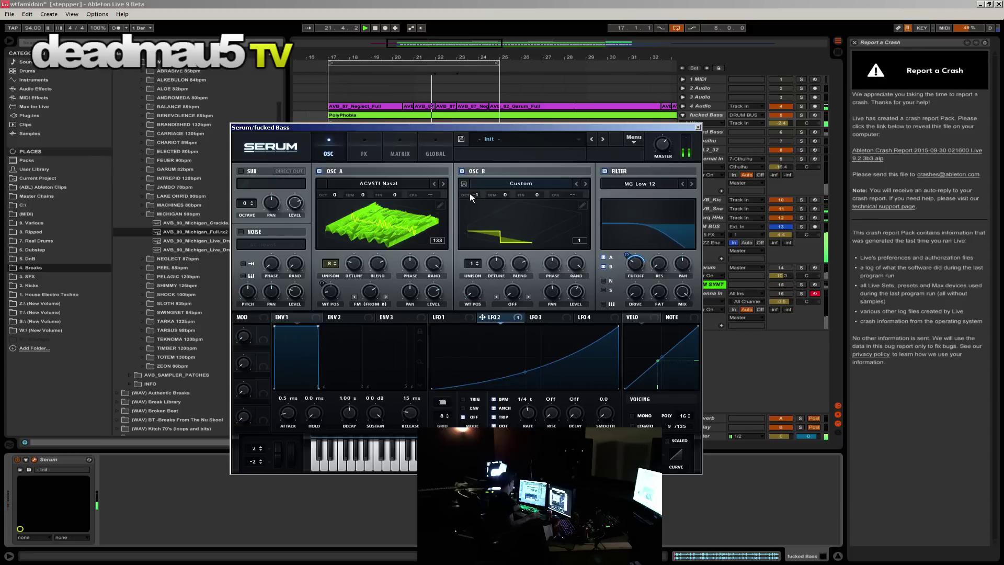
Step: Set OSC B's octave to 0, and give OSC A a warp amount of 34% and 16 unison voices
left_click_drag(472, 193, 475, 180)
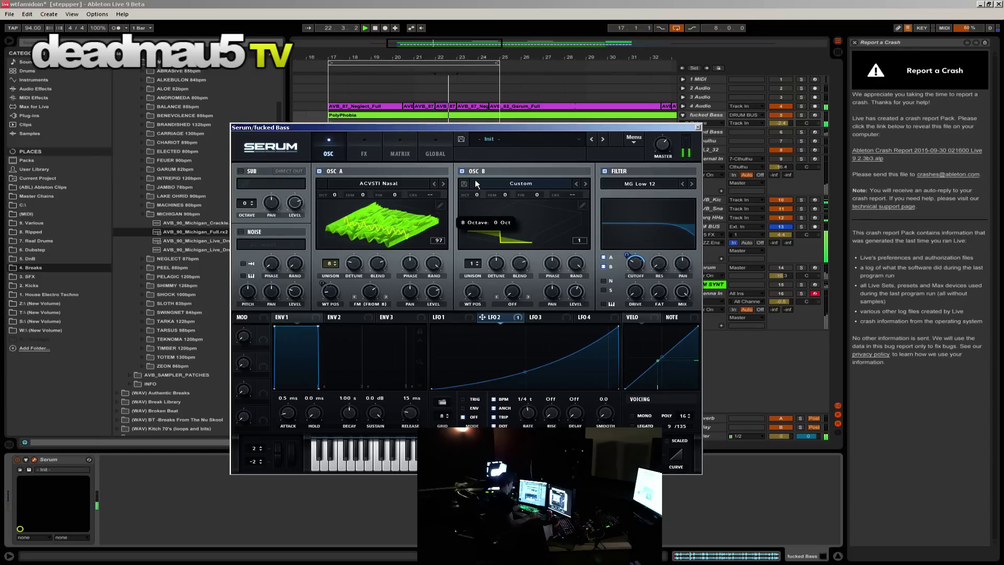
left_click_drag(372, 291, 375, 335)
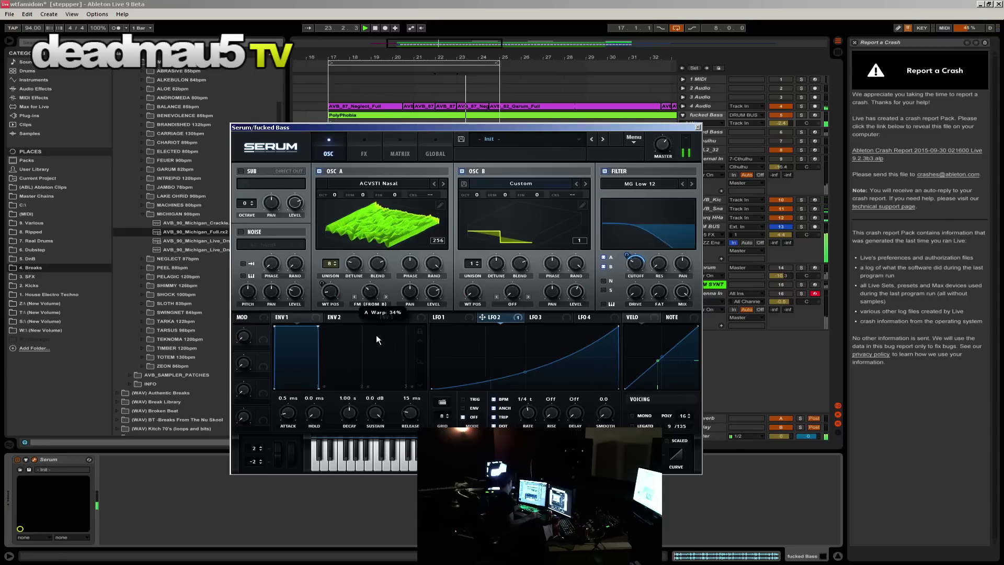
mouse_move(473, 263)
left_mouse_down()
mouse_move(470, 172)
mouse_move(472, 272)
left_mouse_up()
left_click_drag(330, 263, 372, 294)
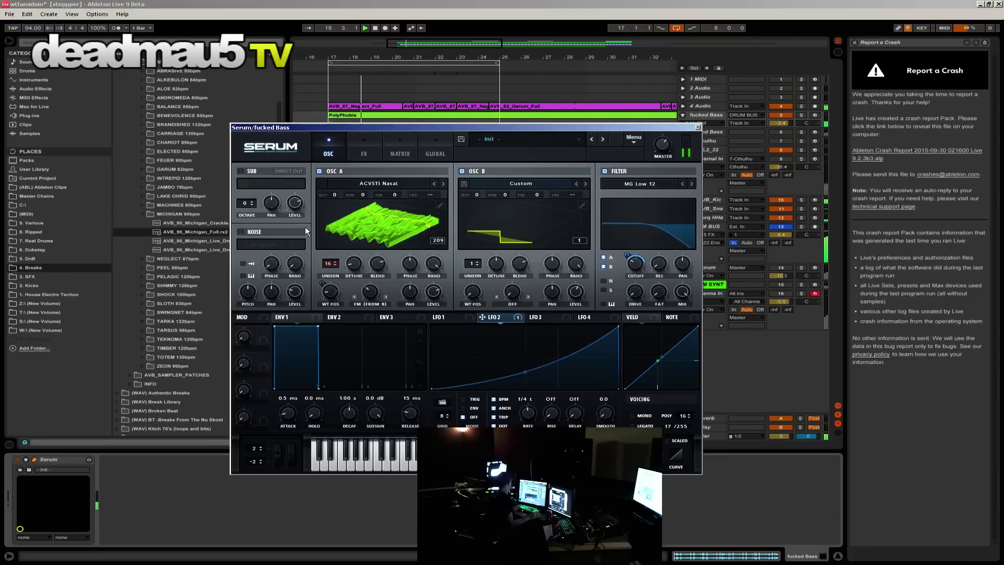
Step: Enable Serum's sub oscillator at 100% level with the last waveform shape, and close the instrument window
left_click(240, 171)
left_click_drag(297, 204, 302, 172)
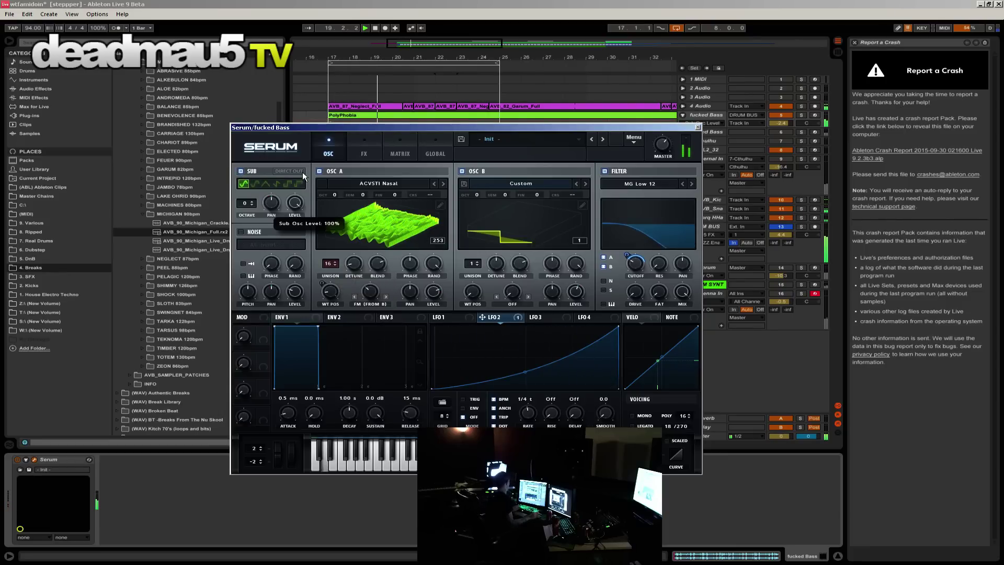
left_click(287, 183)
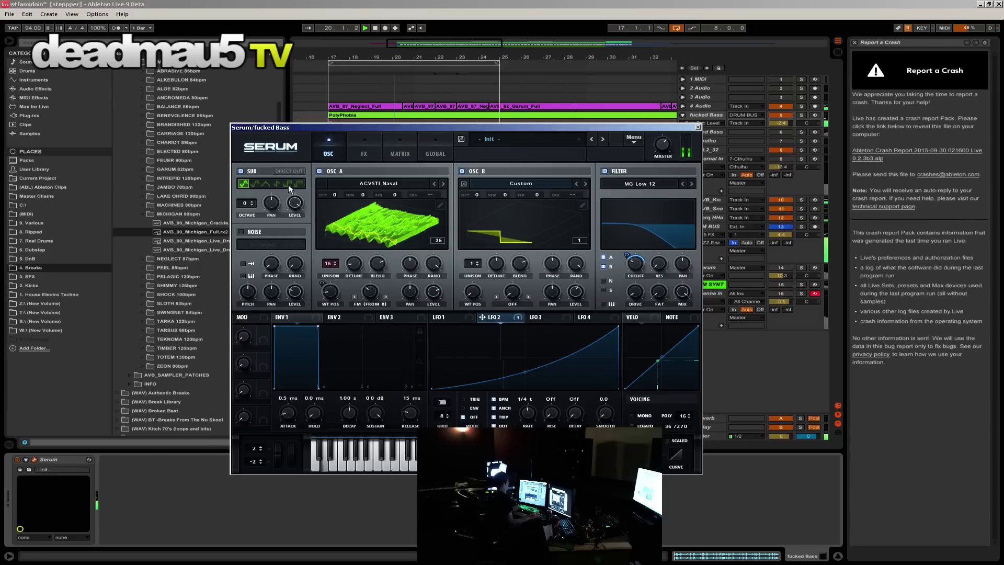
left_click(301, 183)
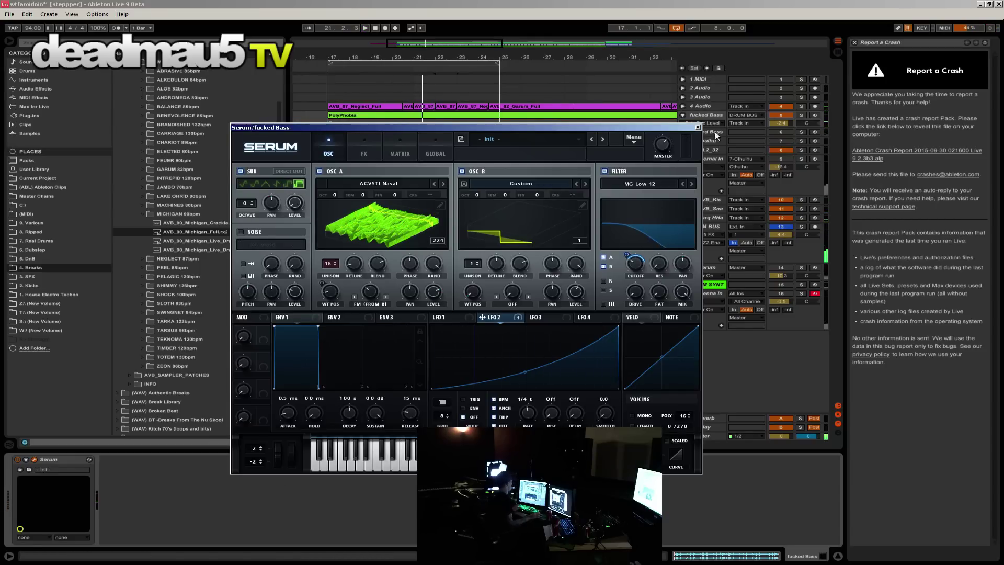
left_click(697, 127)
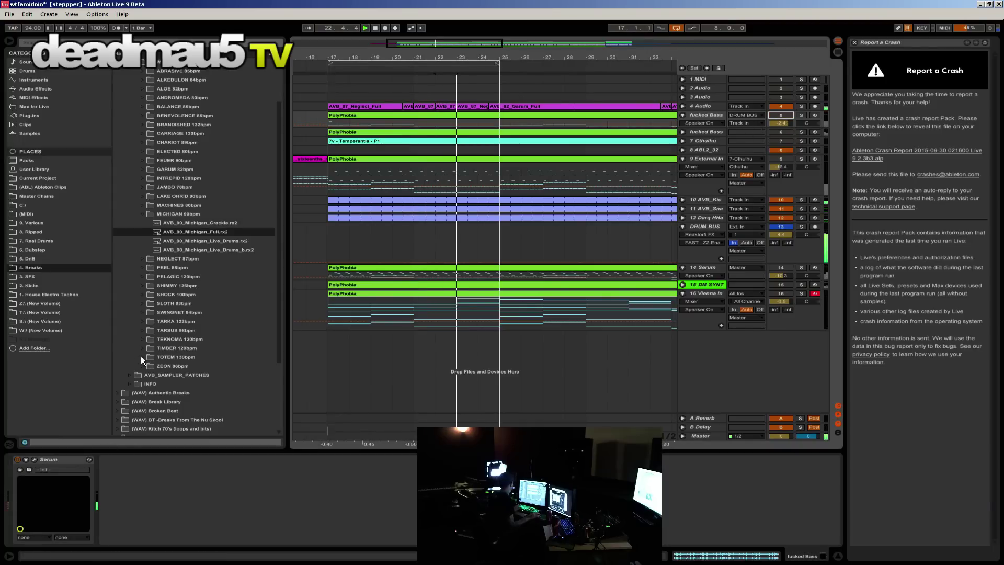
Step: Open the bar 22 clip on the 4 Audio track and try AVB_85_Balance_Full.rx2 as its sample
left_click(446, 106)
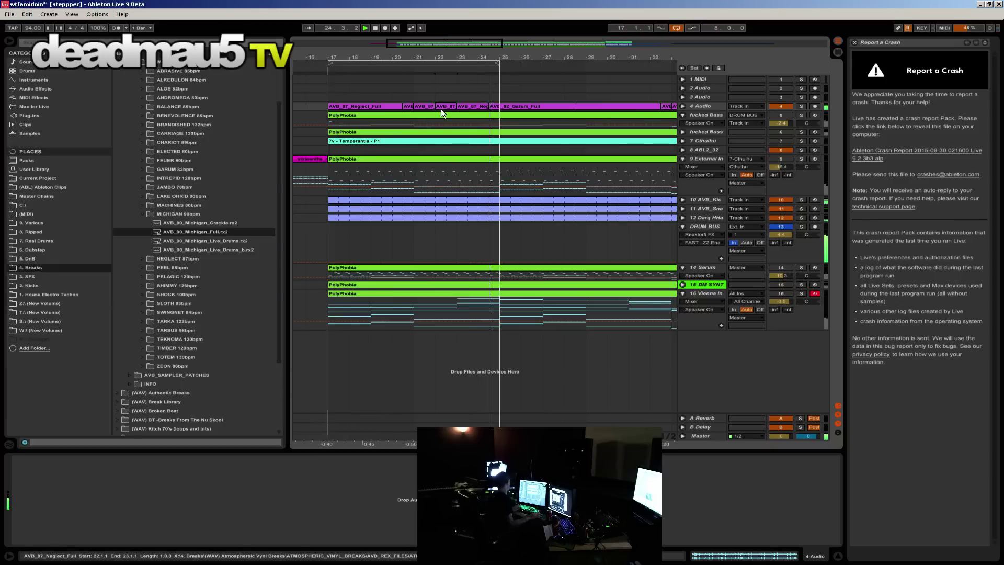
double_click(443, 105)
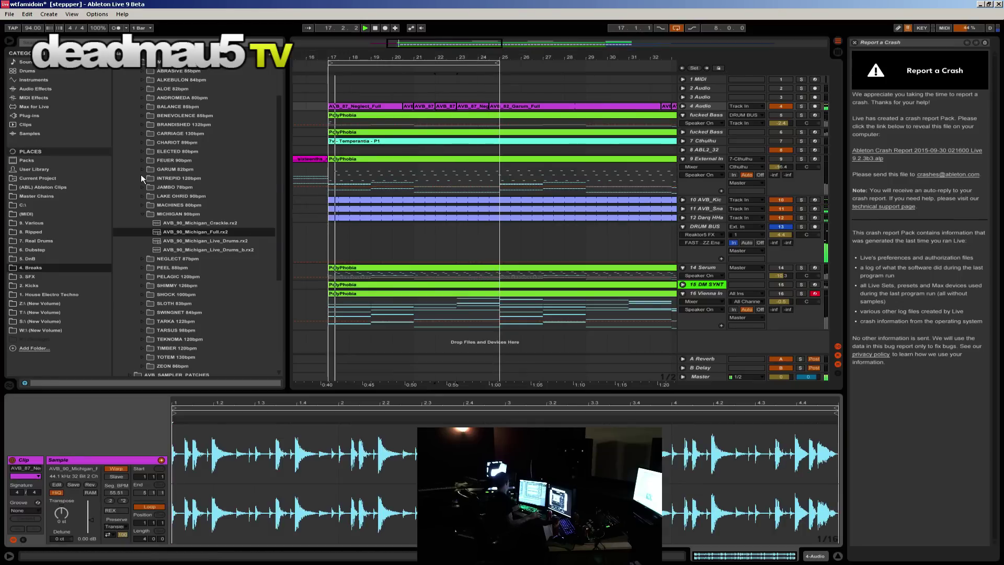
left_click(142, 106)
left_click_drag(190, 116, 272, 471)
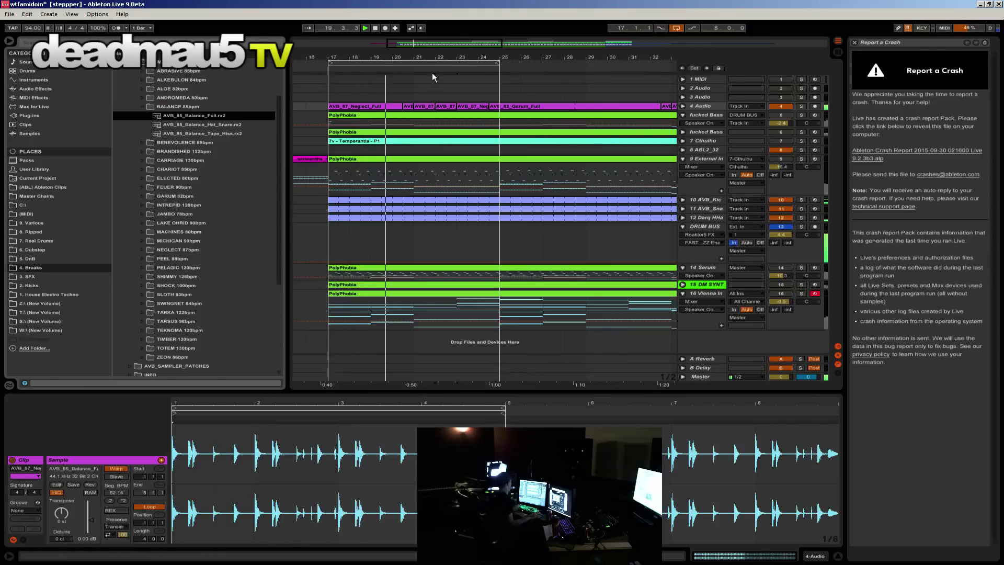
Step: Audition the ALOE samples AVB_82_Aloe_Dust.rx2 and AVB_82_Aloe_Full.rx2 in the bar 22 clip on the 4 Audio track
left_click(435, 98)
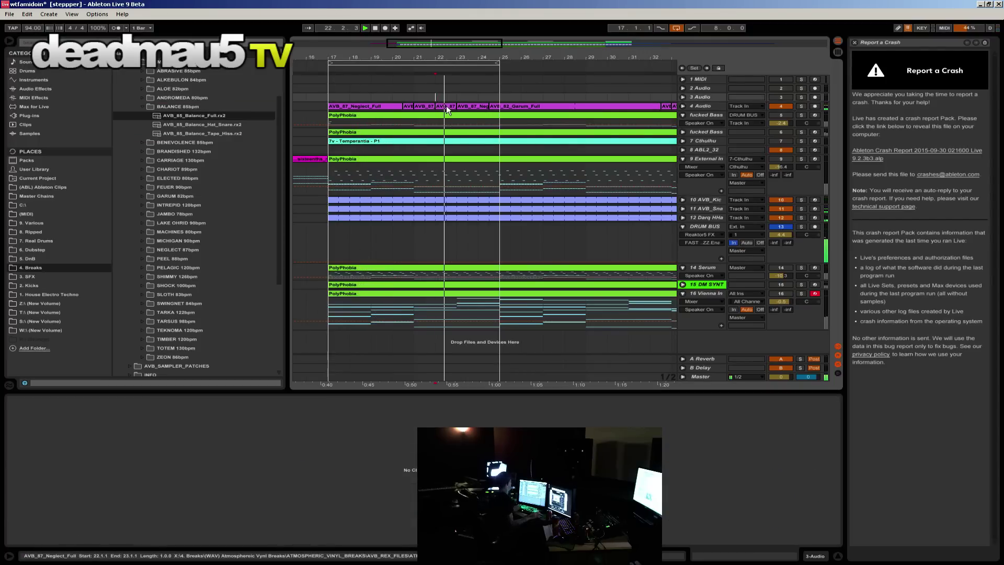
left_click(447, 107)
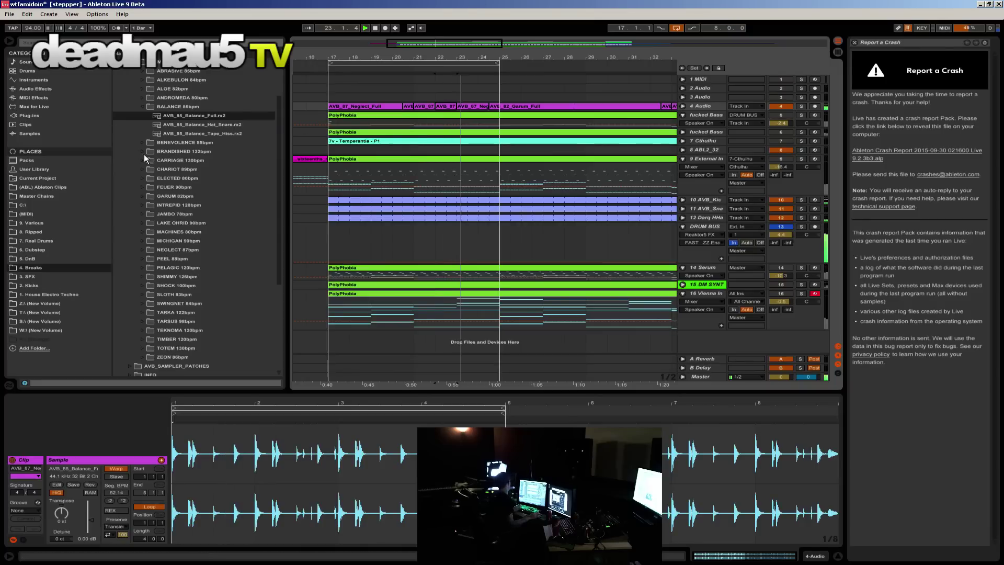
scroll(142, 157, "up", 3)
left_click(143, 133)
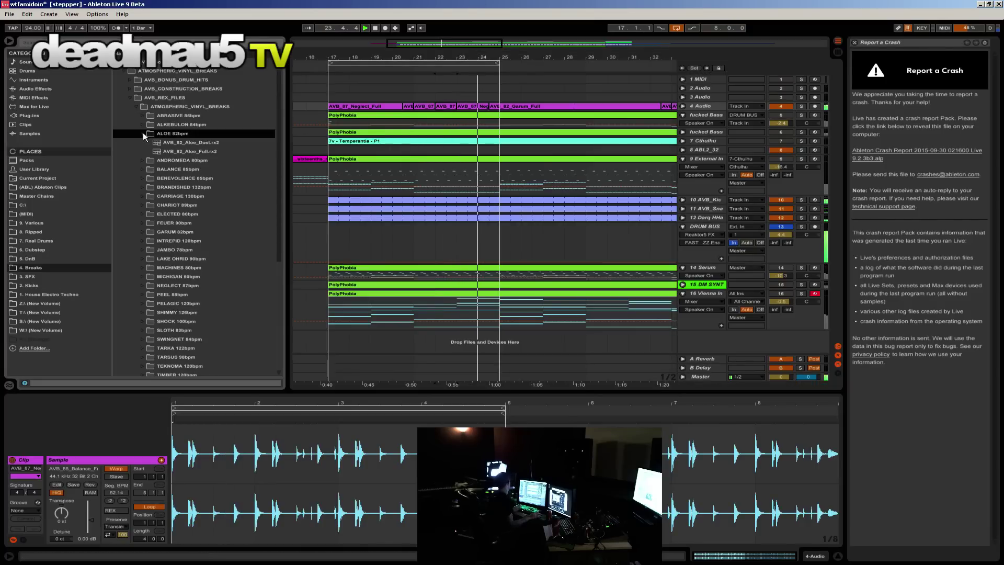
left_click_drag(169, 144, 347, 441)
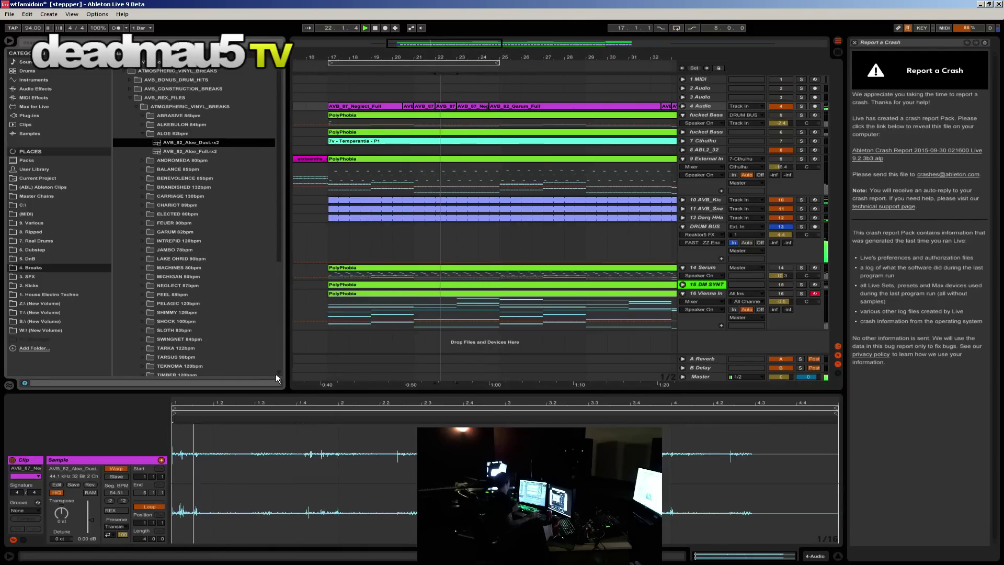
left_click_drag(204, 151, 371, 447)
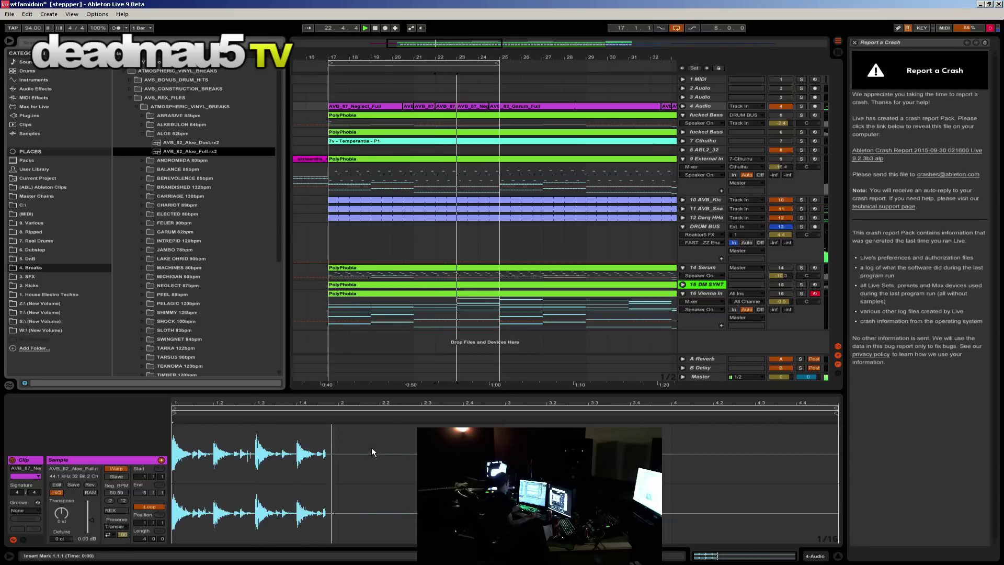
key("space")
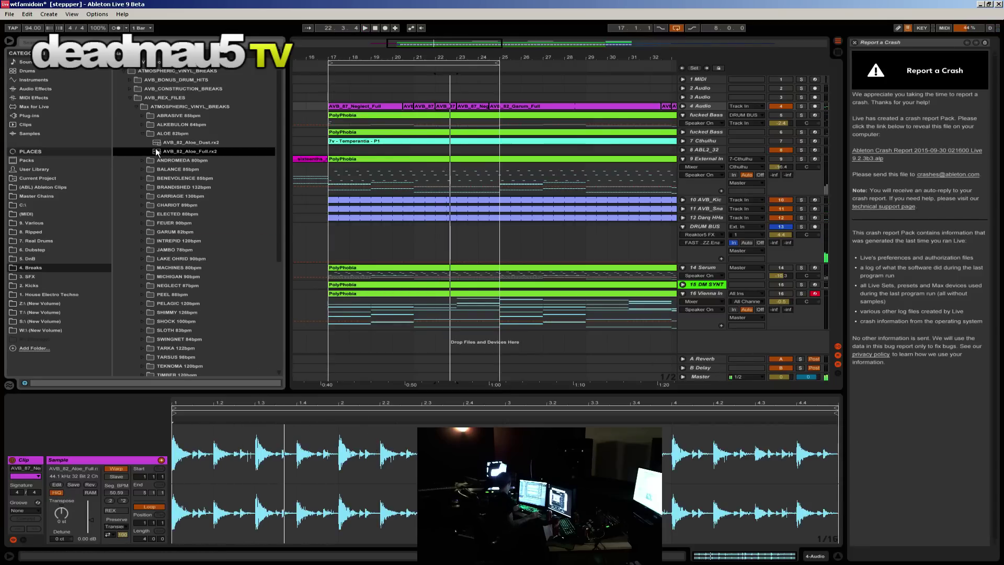
Step: Replace the bar 22 clip's sample with AVB_85_Abrasive_Full.rx2 from the ABRASIVE 85bpm folder
left_click(142, 115)
left_click_drag(199, 125, 418, 411)
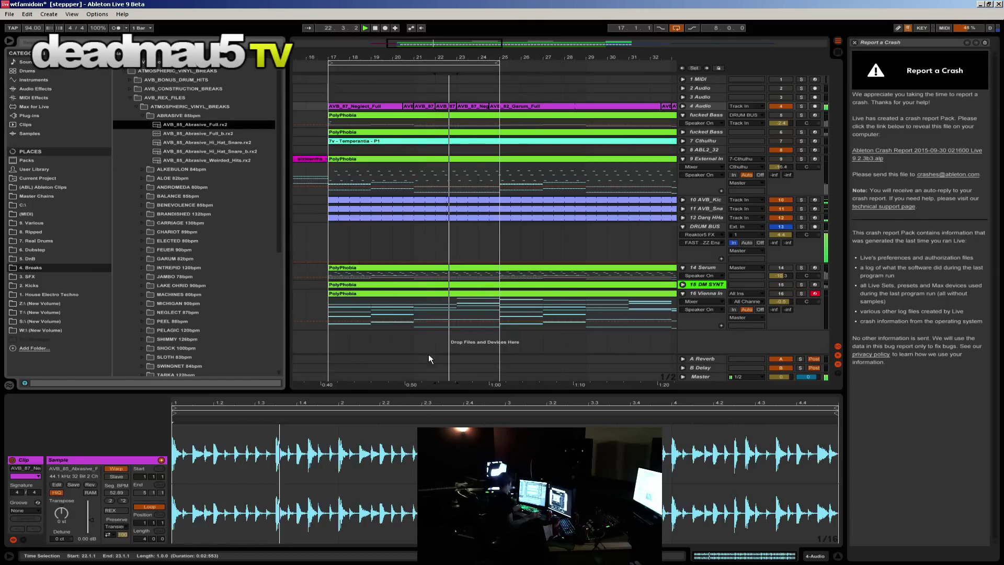
left_click(350, 491)
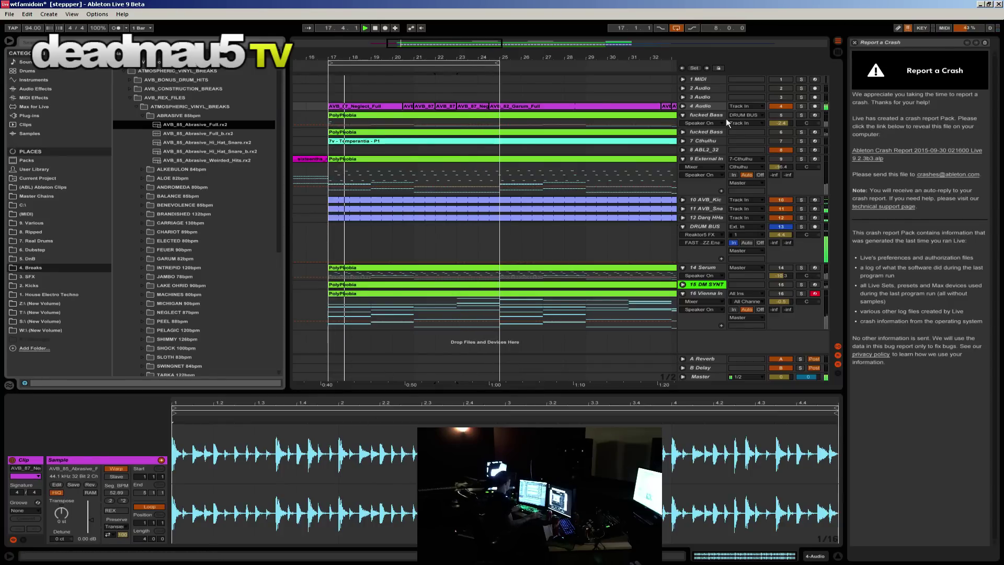
Step: Show the DRUM BUS device chain and toggle EQ Eight to compare the sound, leaving it switched off
left_click(705, 106)
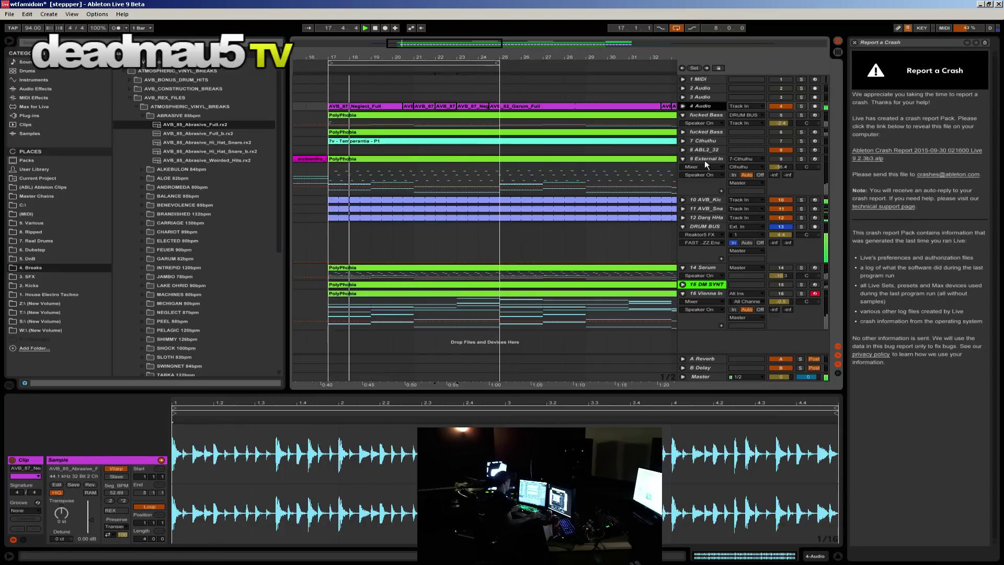
left_click(711, 228)
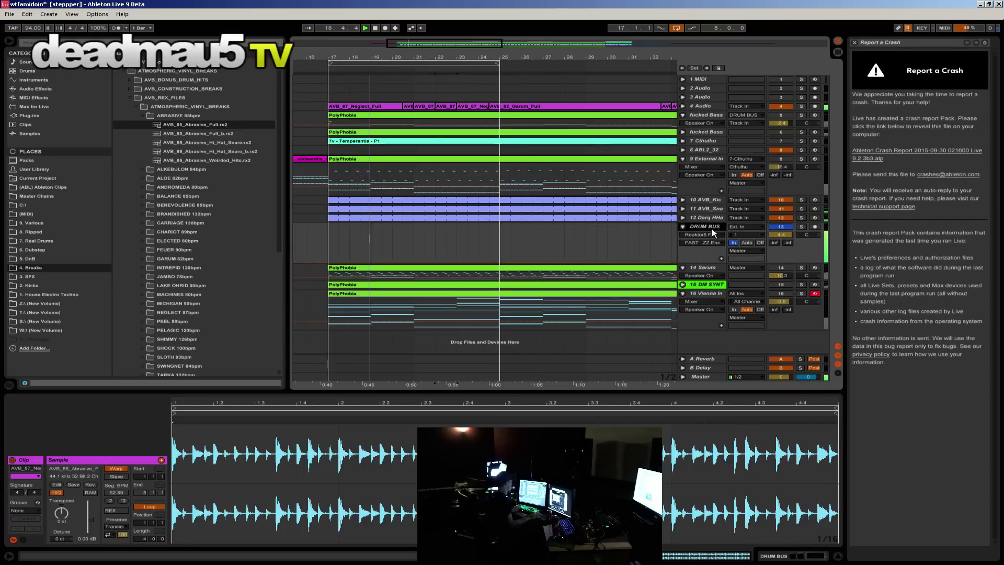
left_click(822, 556)
left_click(192, 459)
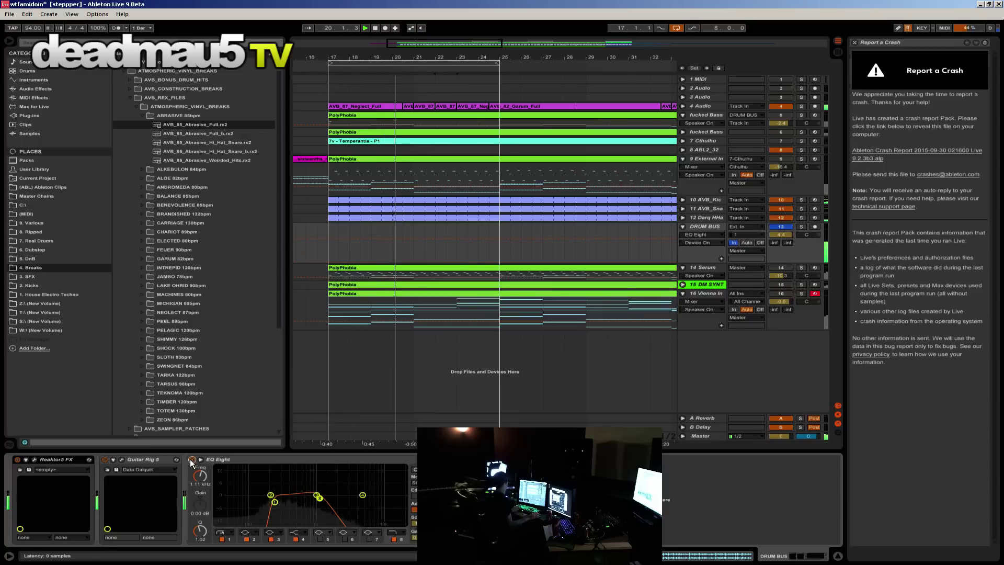
left_click(192, 459)
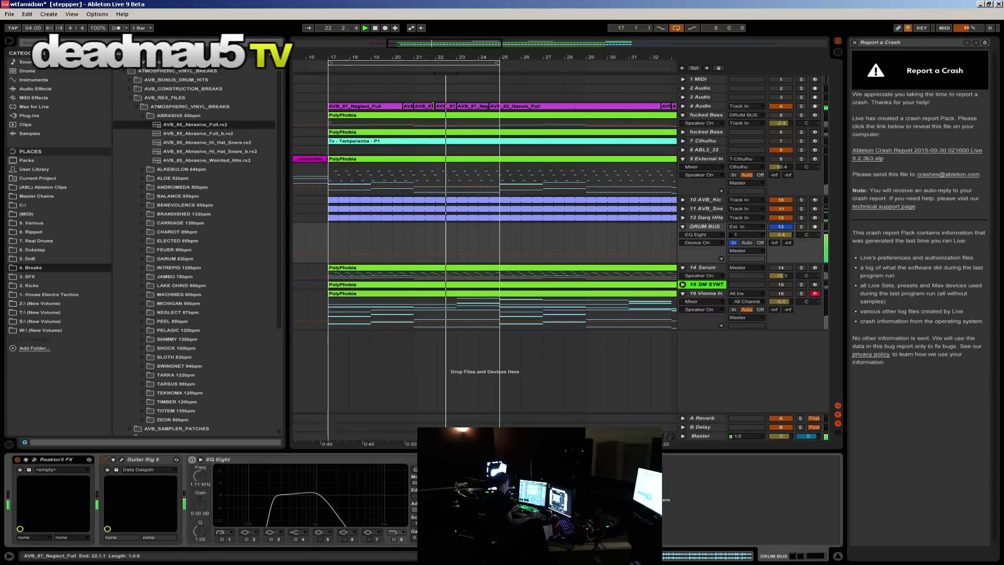
Step: Open the drum bus's Reaktor5 FX and audition Fast FX's Z.ZZ.ZZZ, Slice Manipulator and Filter effects one after another
left_click(34, 459)
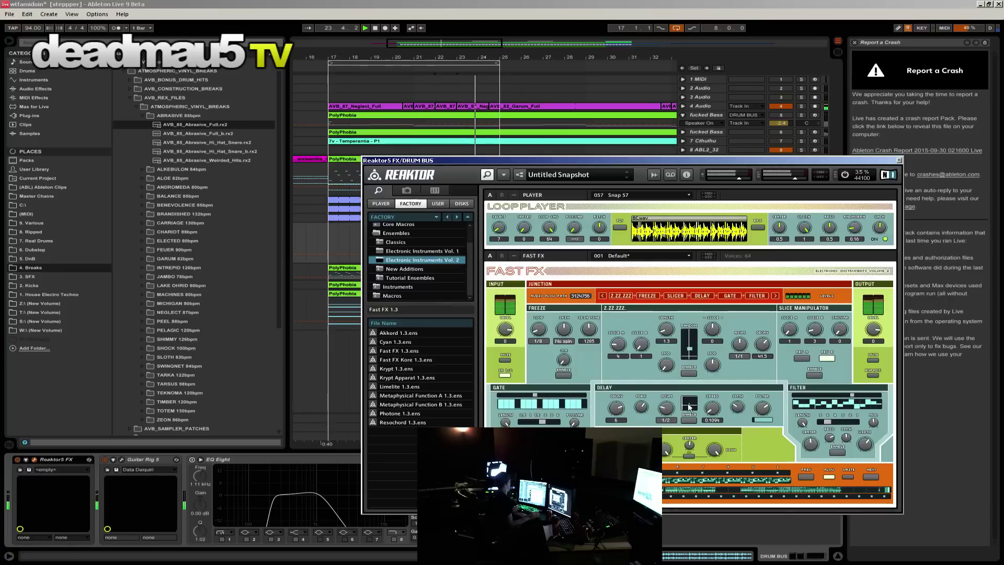
left_click(689, 373)
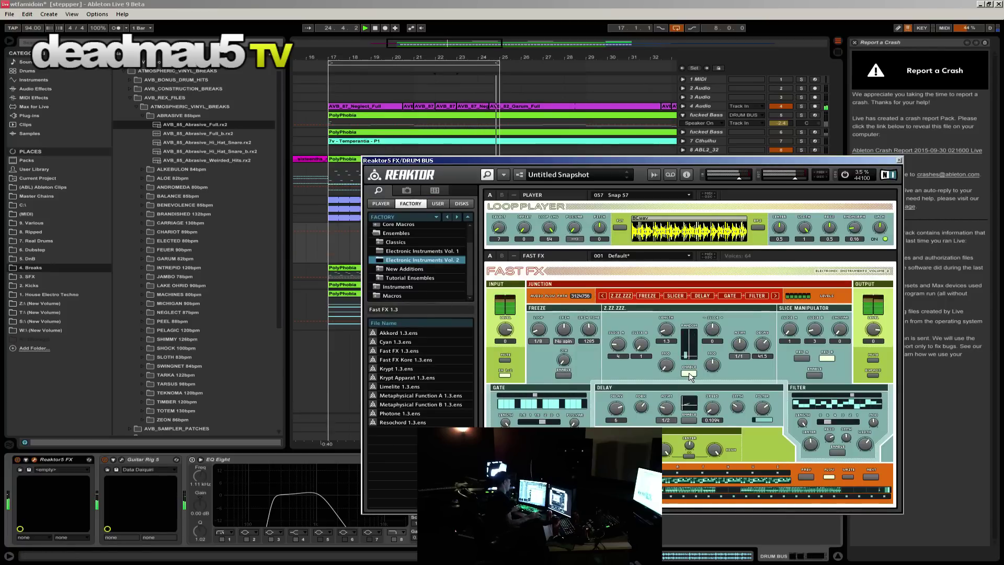
left_click(816, 374)
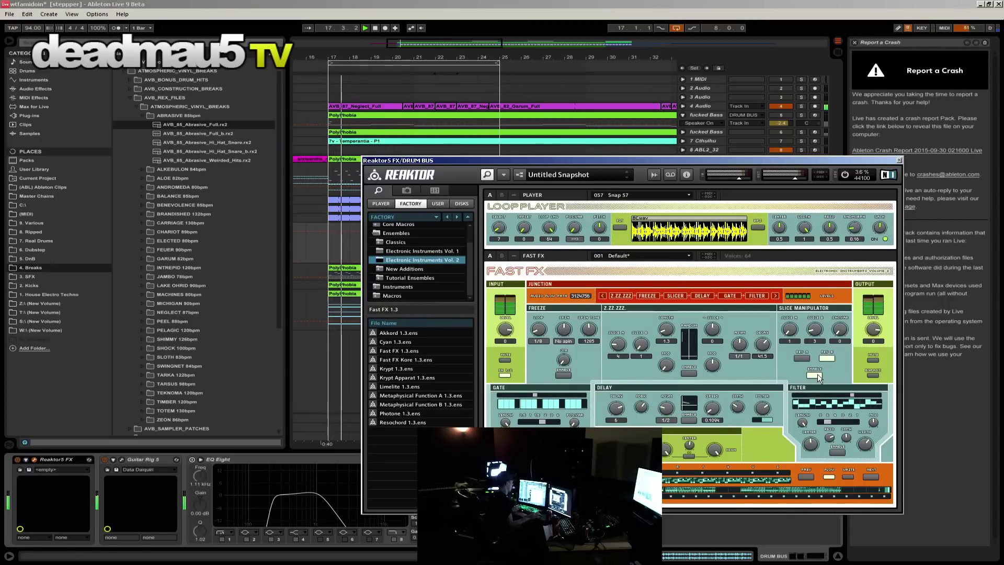
left_click(817, 375)
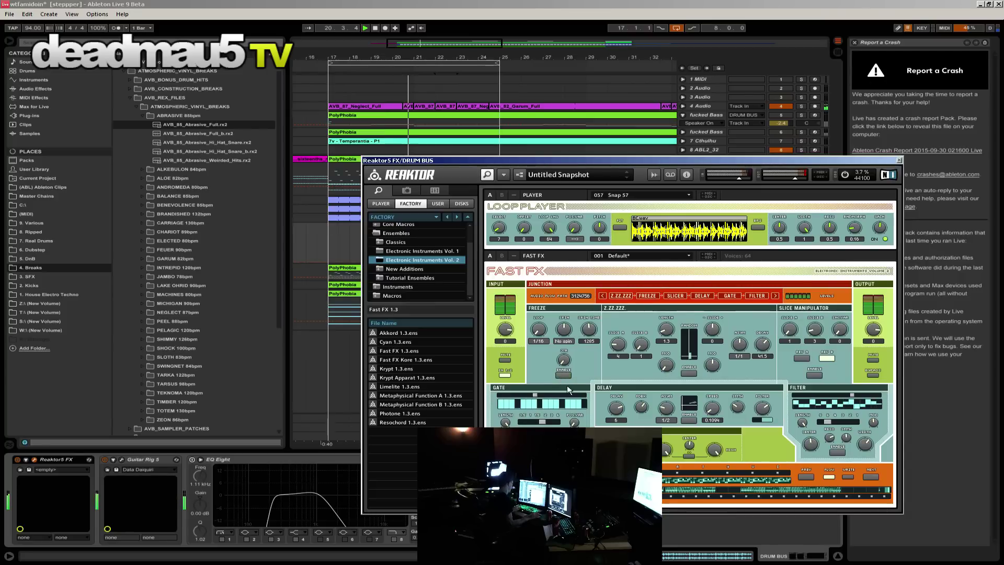
left_click(838, 451)
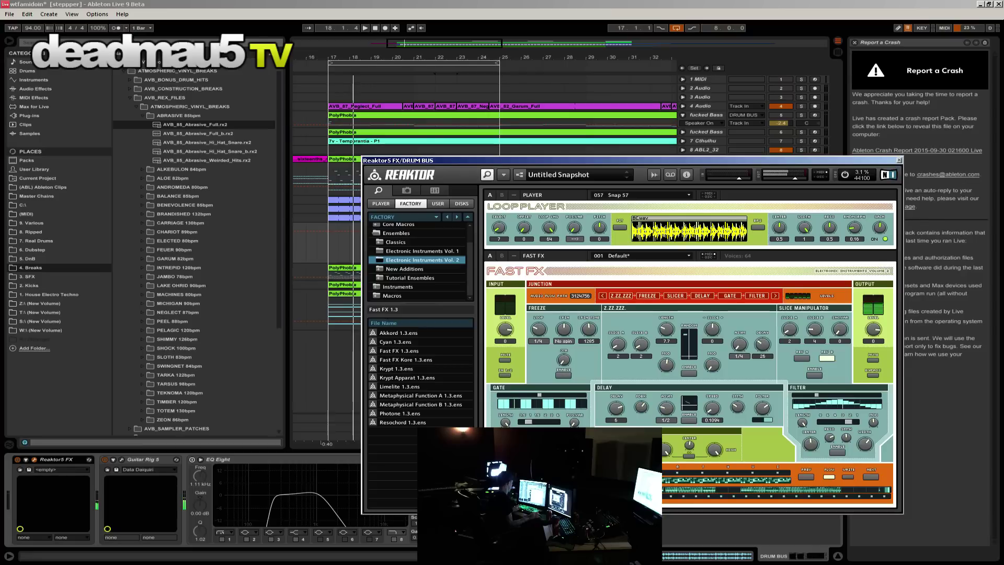
Step: Resume playback and compare Fast FX with its input source switch off and on
key("space")
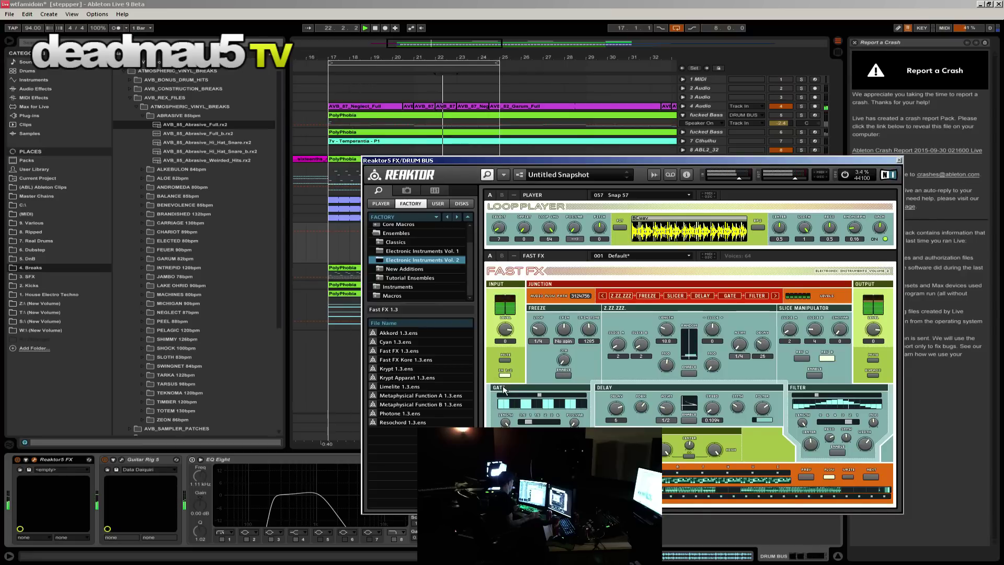
left_click(506, 374)
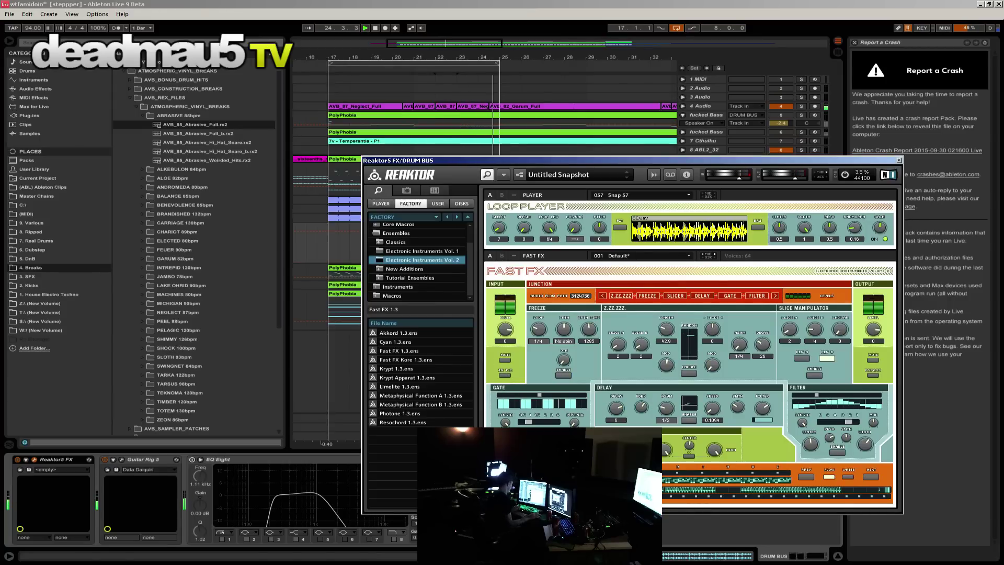
left_click(506, 375)
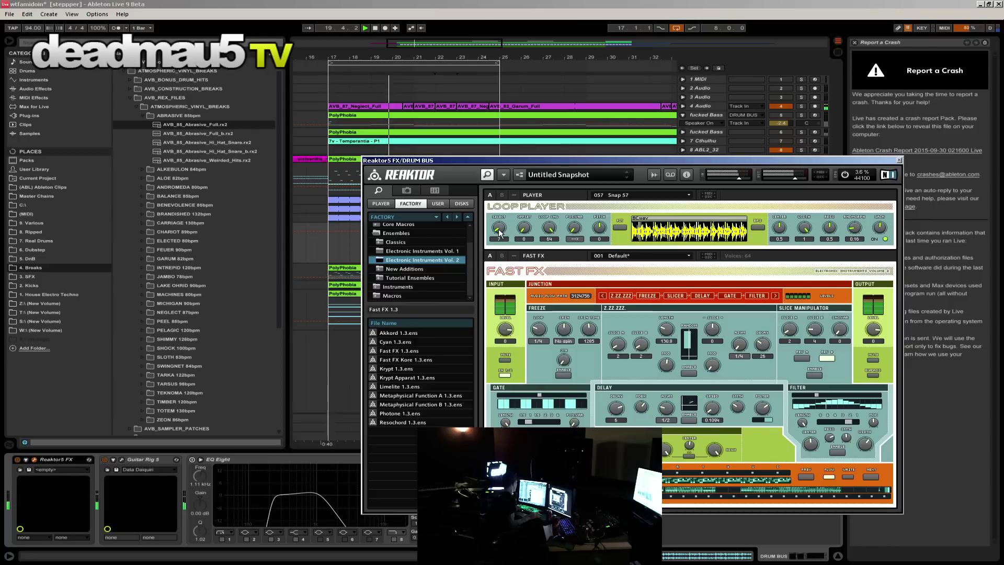
Step: Change Loop Player's selected loop twice, comparing each against the Fast FX input source and briefly auditioning the Z.ZZ.ZZZ effect
left_click_drag(500, 232, 500, 243)
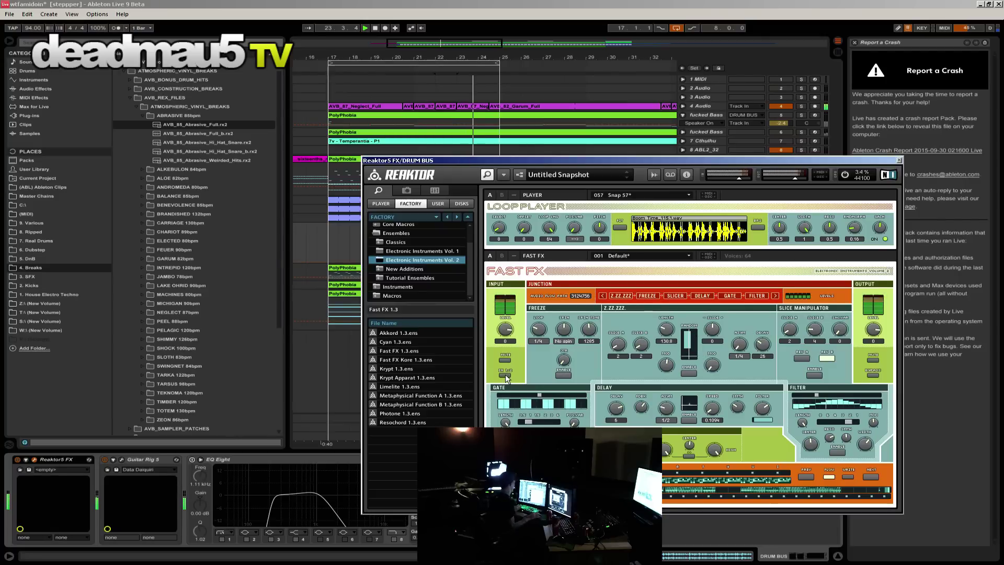
left_click(690, 374)
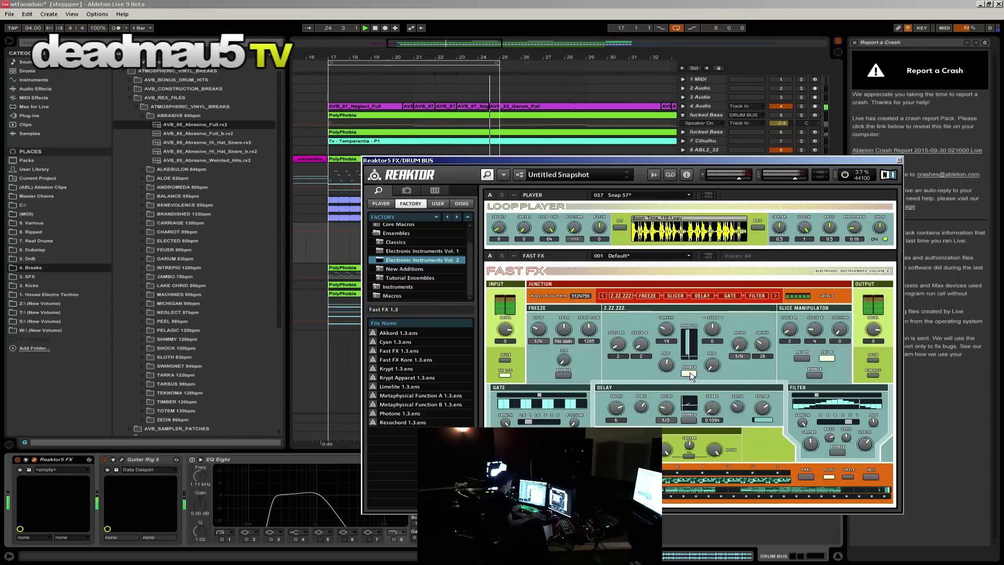
left_click(692, 374)
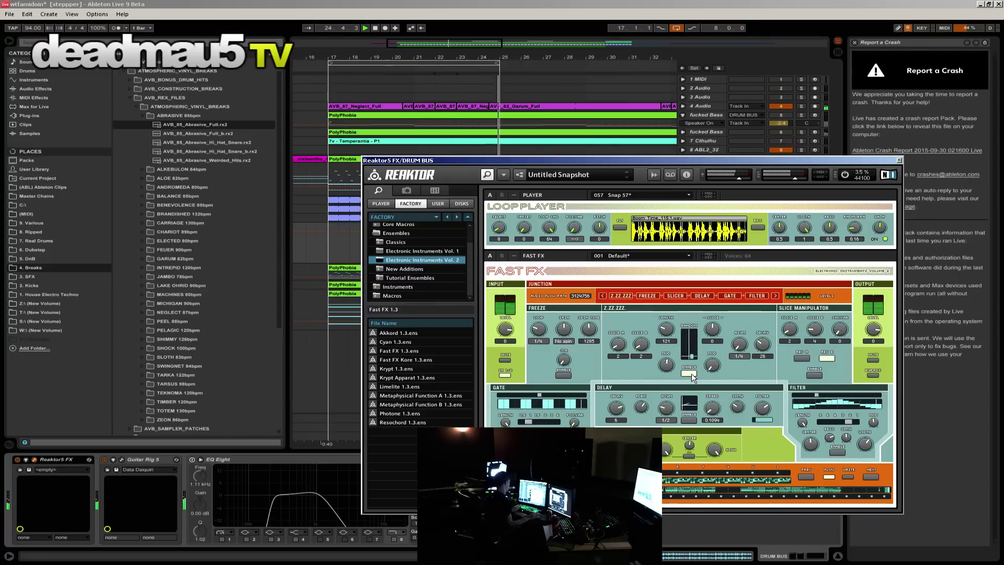
left_click(505, 375)
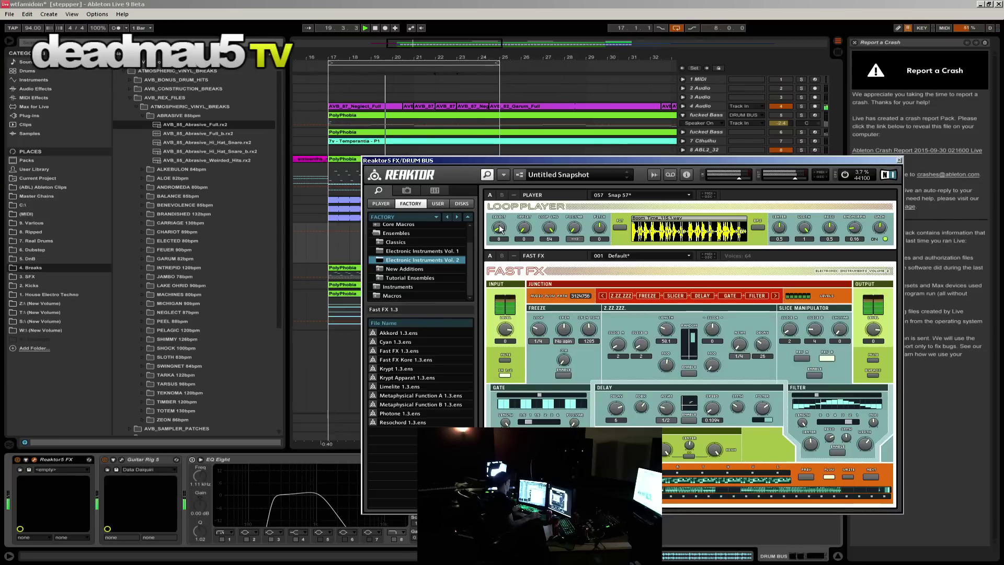
left_click_drag(500, 227, 499, 245)
left_click(504, 375)
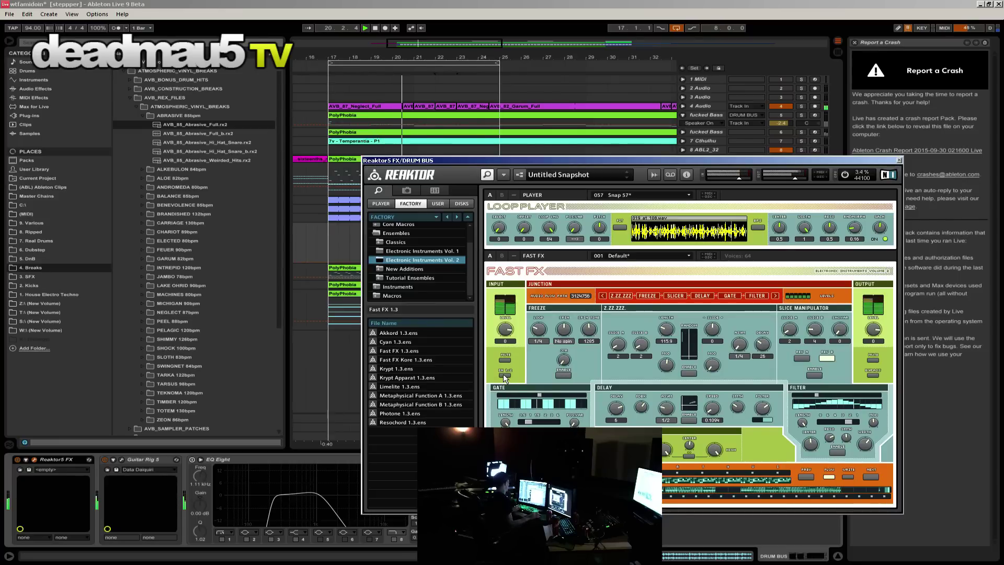
left_click(504, 374)
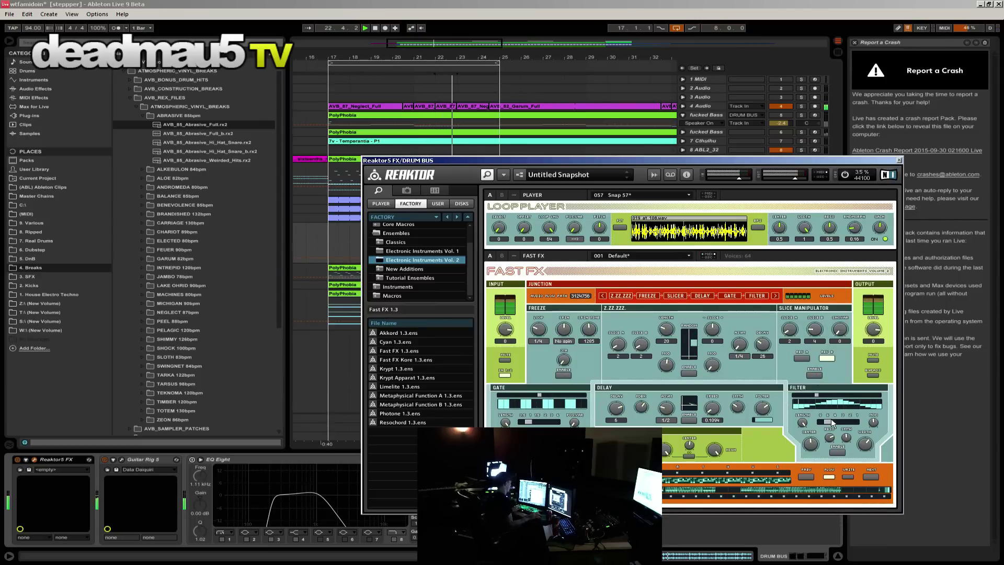
Step: Audition Fast FX's Filter at several pattern slider positions, finishing near its highest setting, and try the Slice Manipulator
left_click(834, 454)
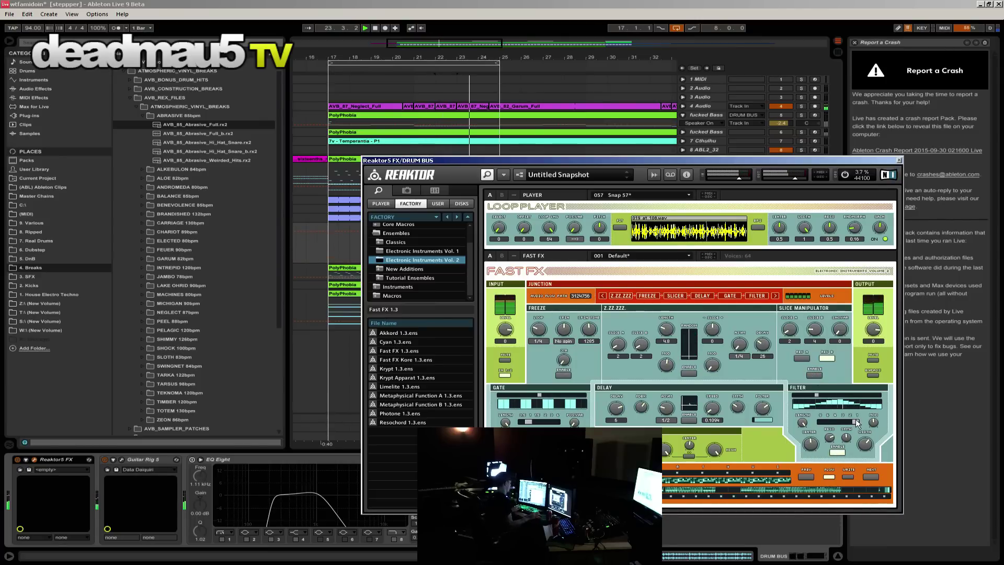
left_click_drag(855, 421, 829, 422)
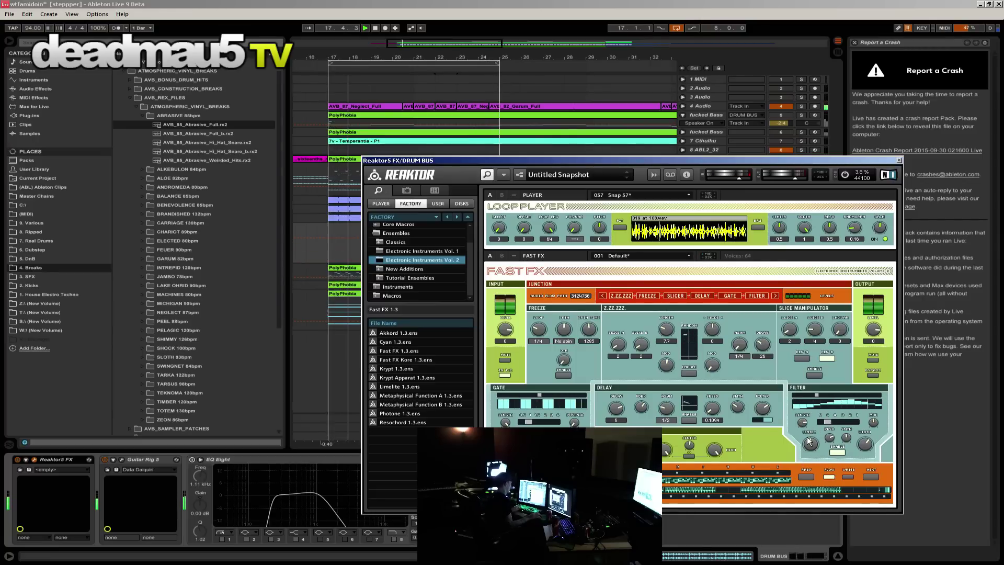
left_click_drag(828, 421, 863, 422)
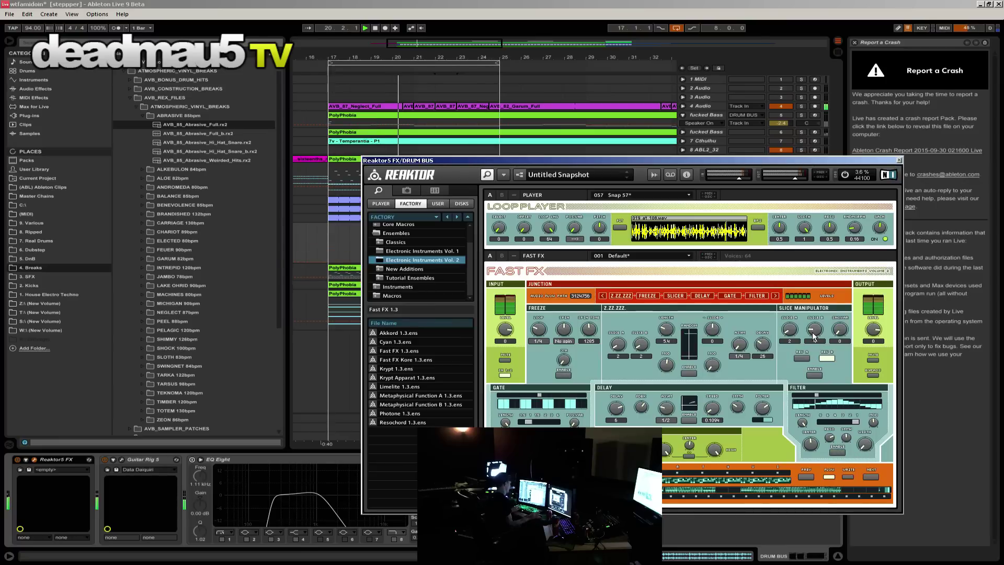
left_click(814, 373)
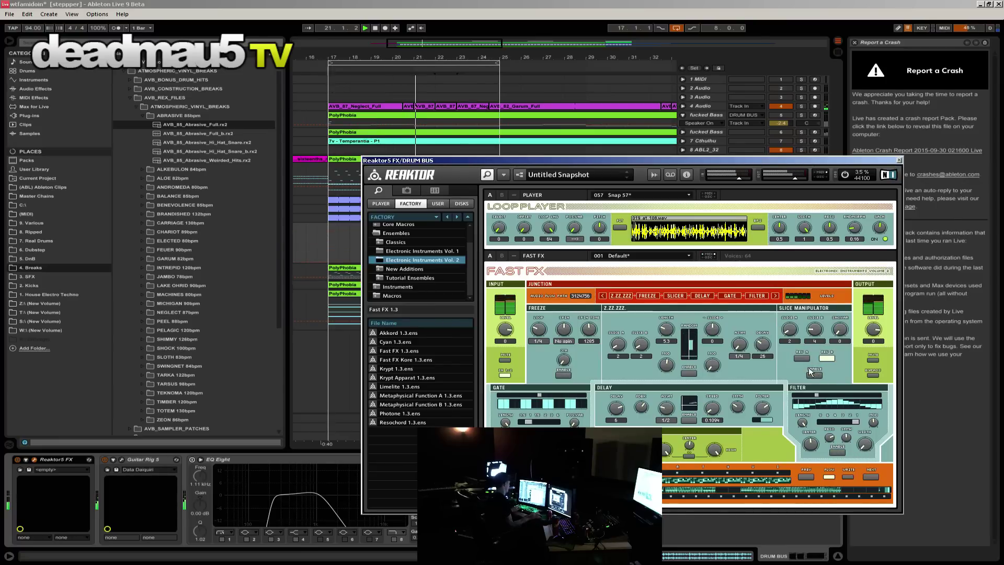
Step: Load snapshot Snap 5 in Reaktor's Loop Player
left_click(642, 192)
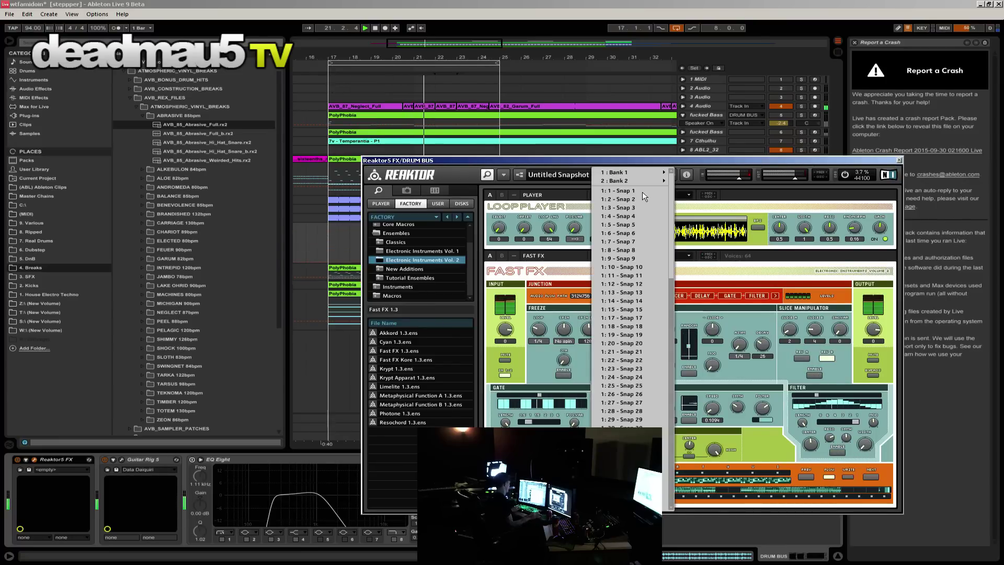
left_click(622, 224)
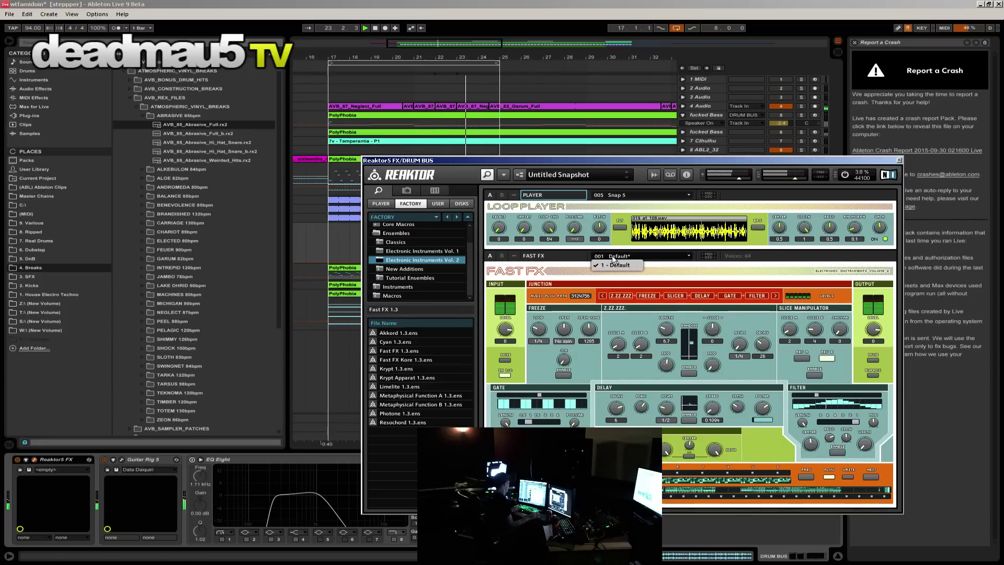
Step: Reorder Fast FX's Junction chain to Freeze, Gate, Z.ZZ.ZZZ, Slicer, Delay, Filter and audition the Z.ZZ.ZZZ effect by switching it on and off
left_click(660, 293)
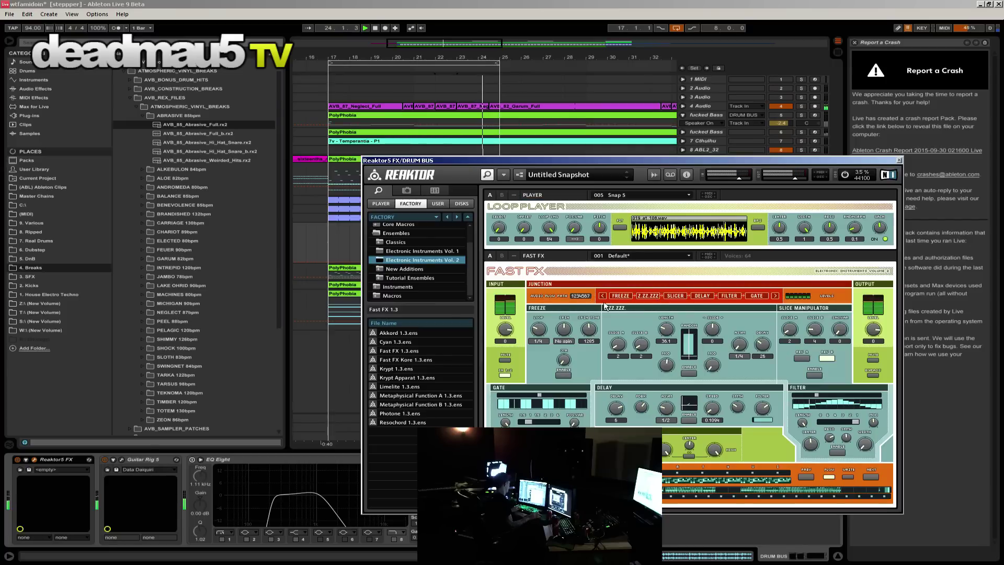
left_click(689, 373)
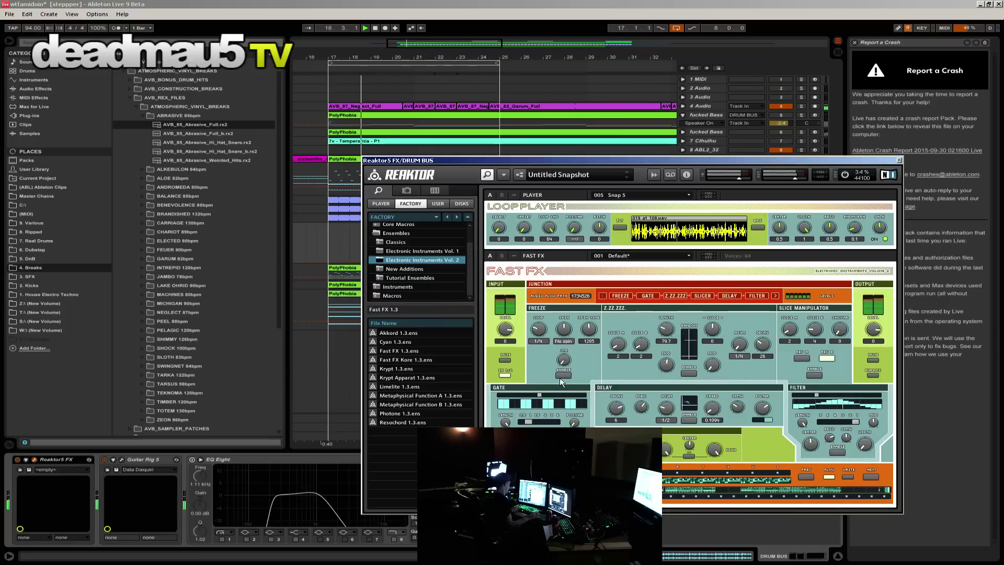
left_click(690, 373)
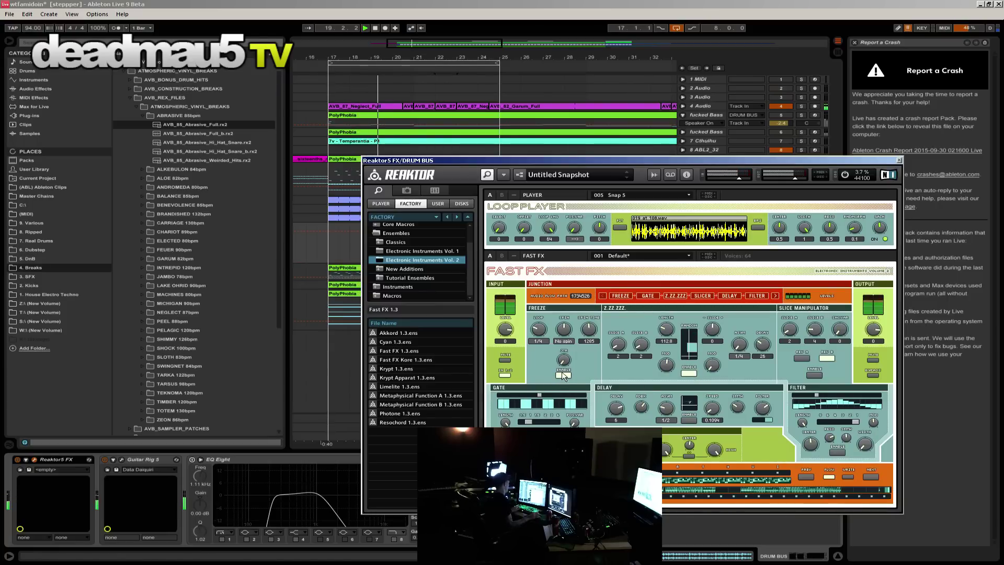
left_click(688, 374)
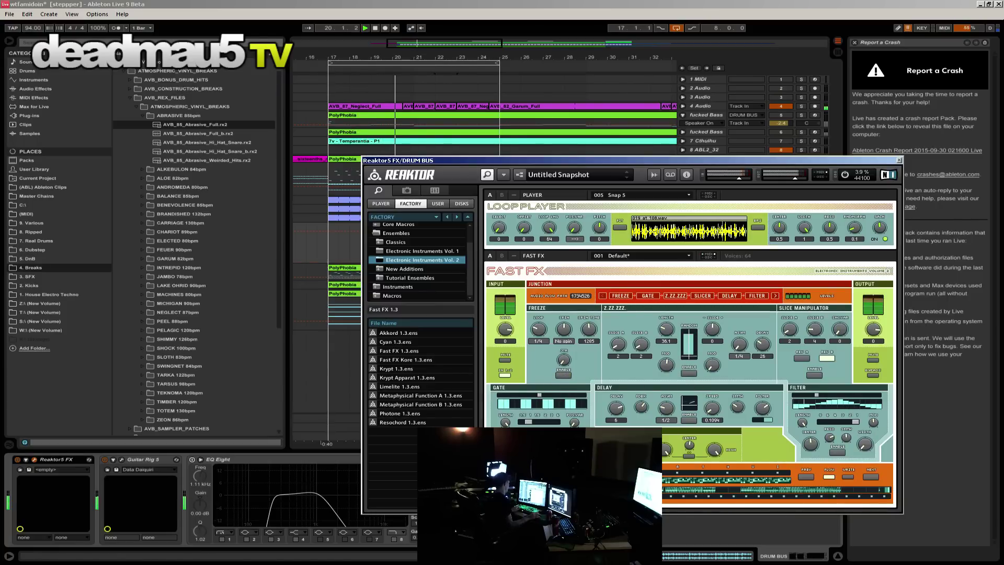
Step: Move the slider below Fast FX's Gate pattern to progressively higher positions, auditioning each pattern
left_click_drag(528, 422, 541, 426)
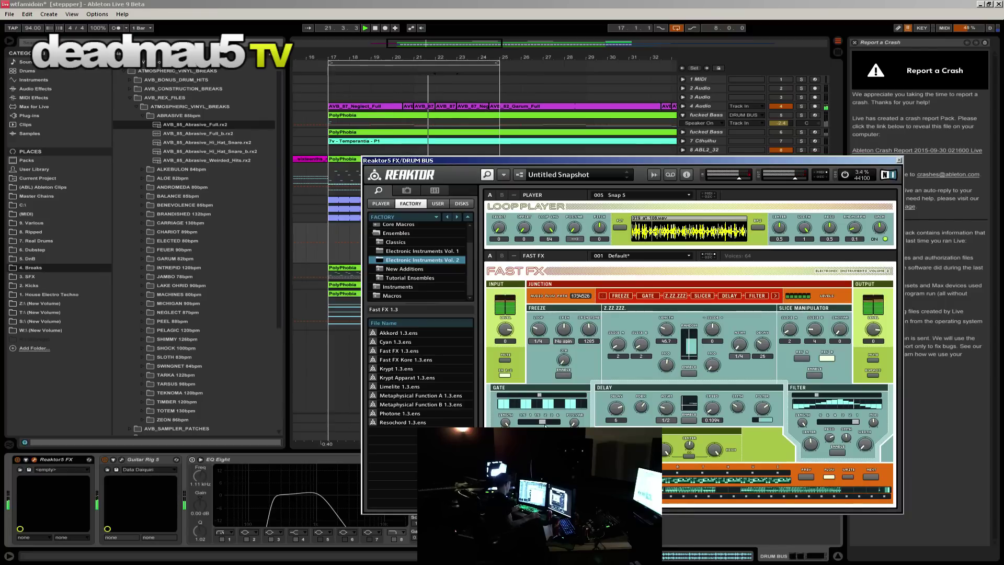
left_click_drag(540, 425, 537, 423)
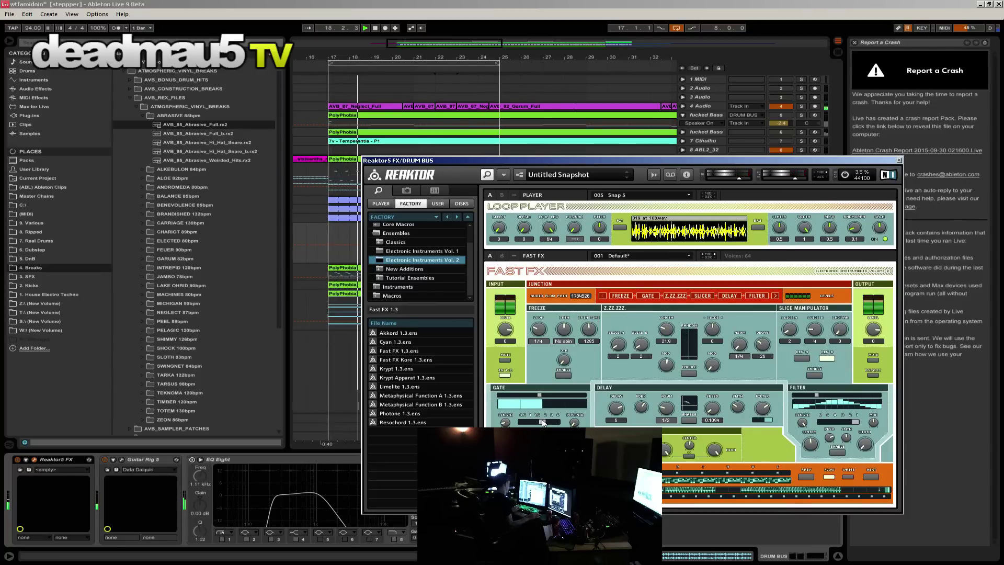
left_click_drag(543, 423, 551, 423)
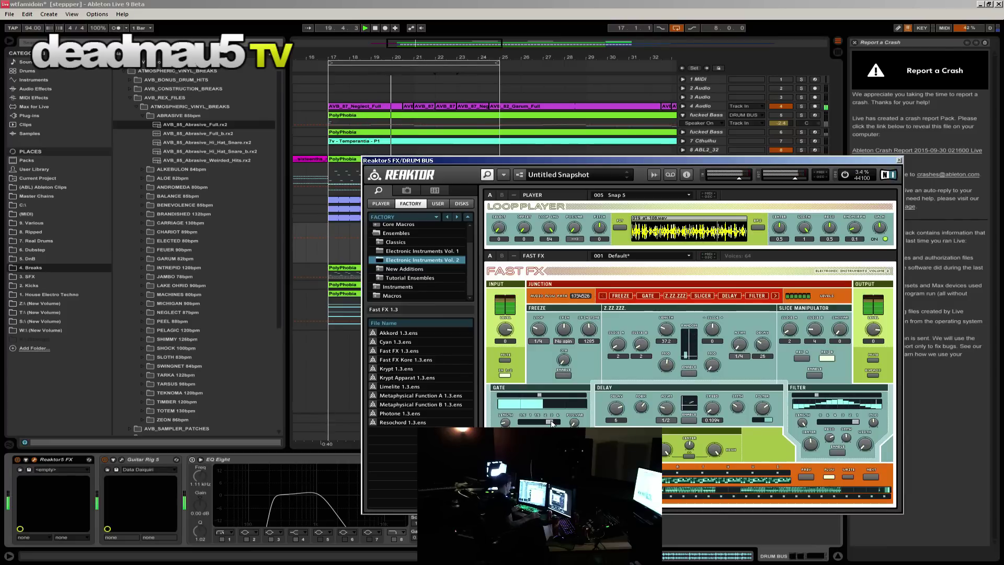
left_click_drag(552, 423, 551, 425)
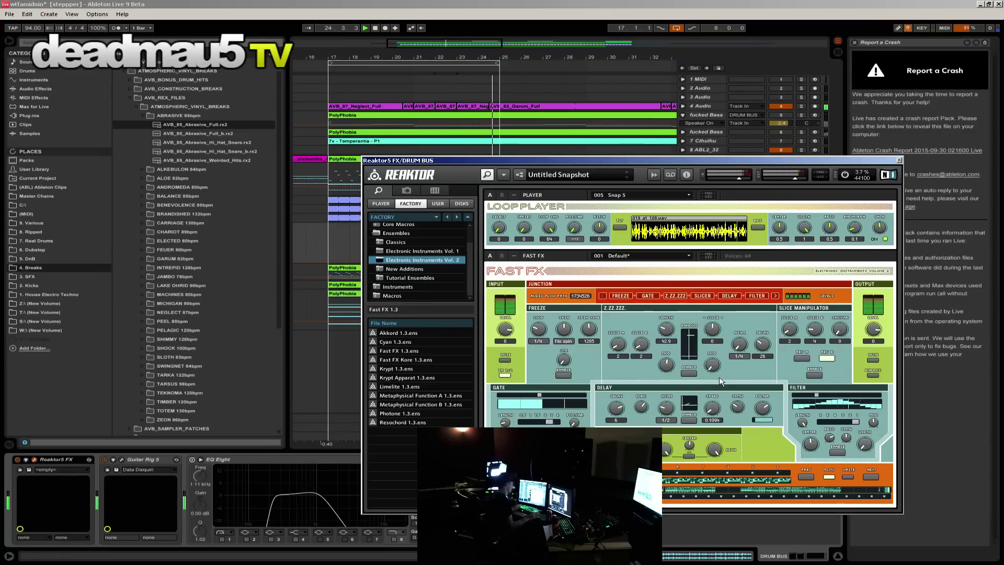
Step: Set Z.ZZ.ZZZ's first two knobs to 4 and 1 and audition the effect by switching it on and off
left_click(691, 372)
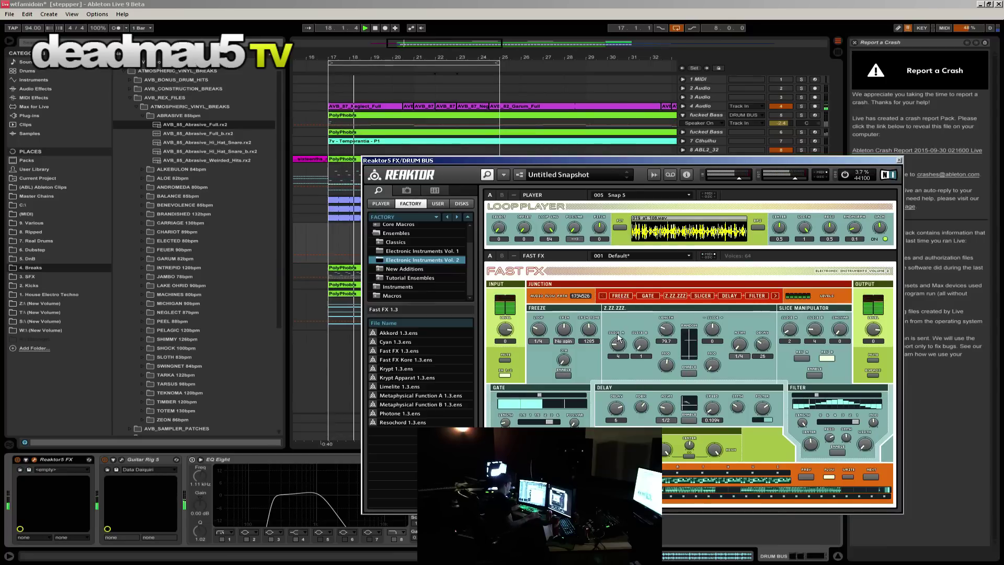
left_click(691, 373)
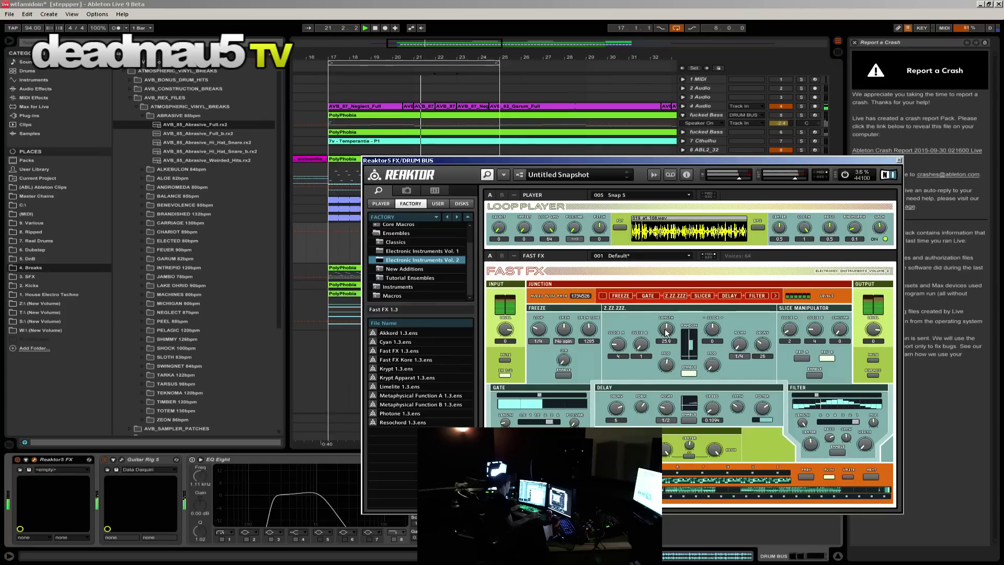
left_click(689, 374)
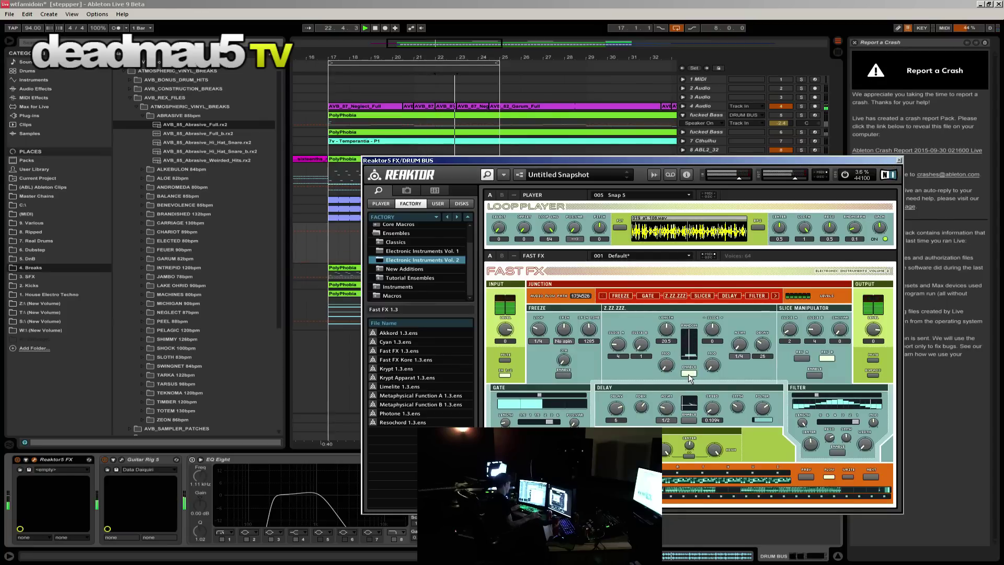
Step: Enable Fast FX's Slice Manipulator, turn up its first knob while listening, and disable the effect again
left_click(815, 375)
left_click_drag(790, 330, 790, 306)
left_click(814, 375)
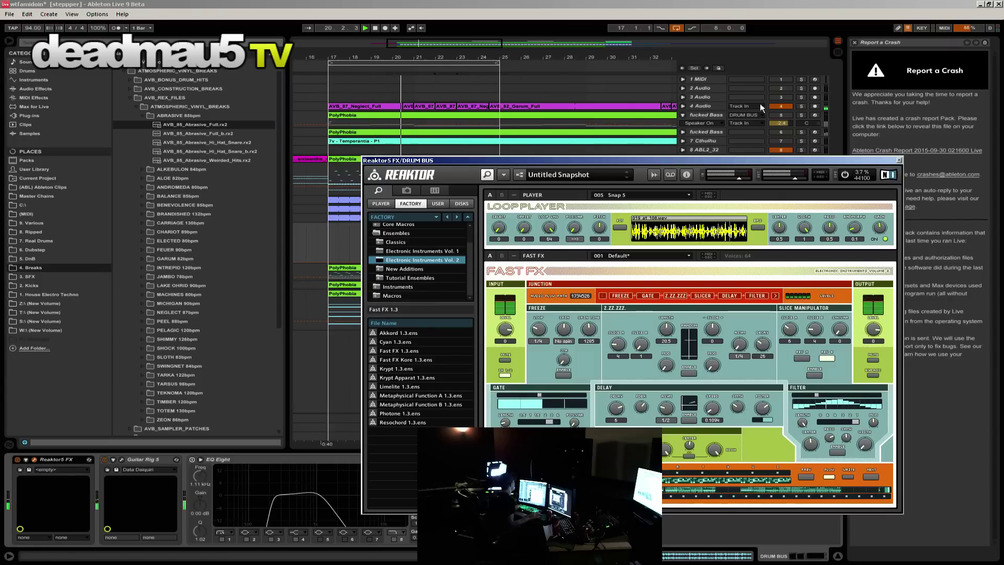
Step: Compare the mix with track 4 Audio muted and the first fucked Bass track active, auditioning Z.ZZ.ZZZ, and reactivate track 4
left_click(782, 106)
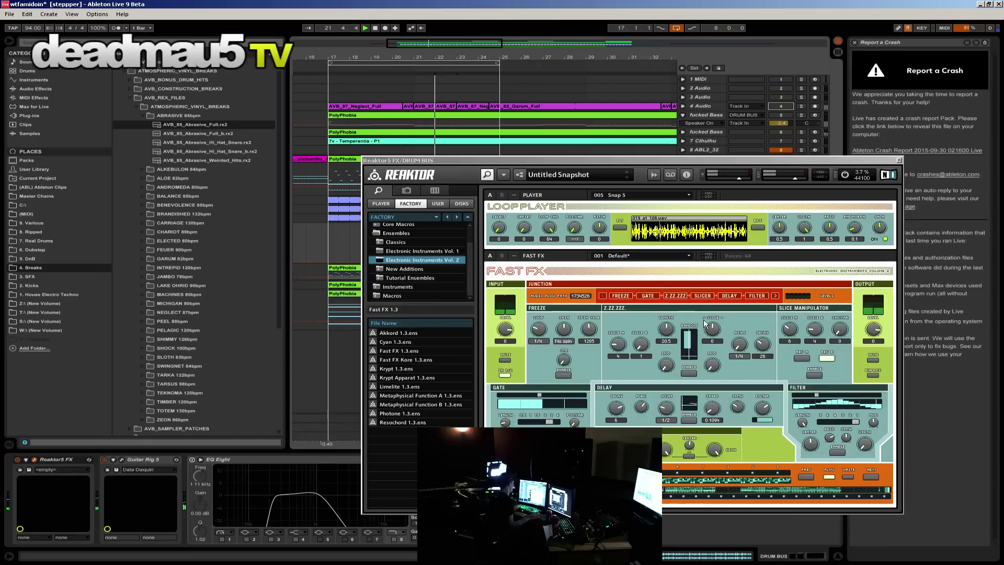
left_click(683, 372)
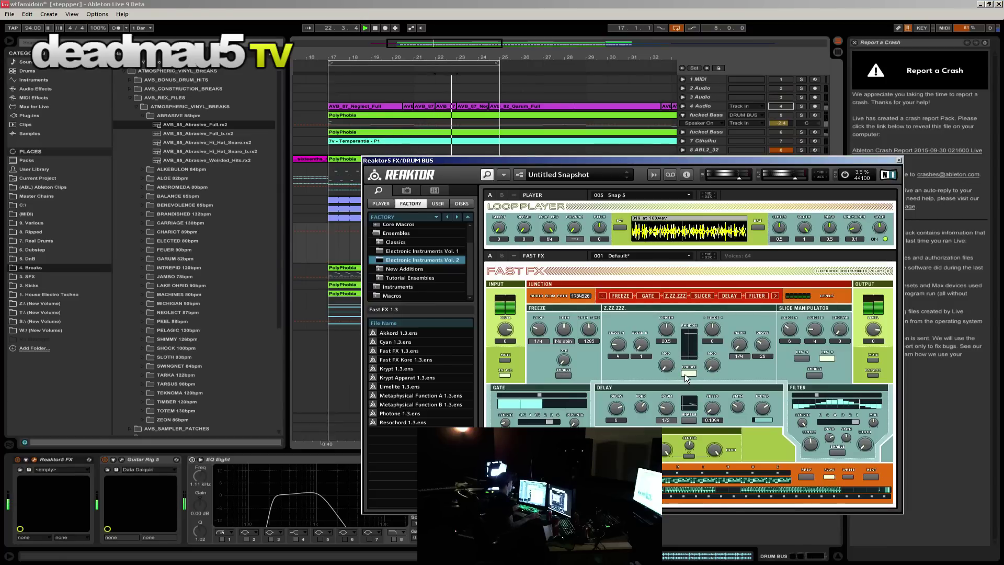
left_click(779, 113)
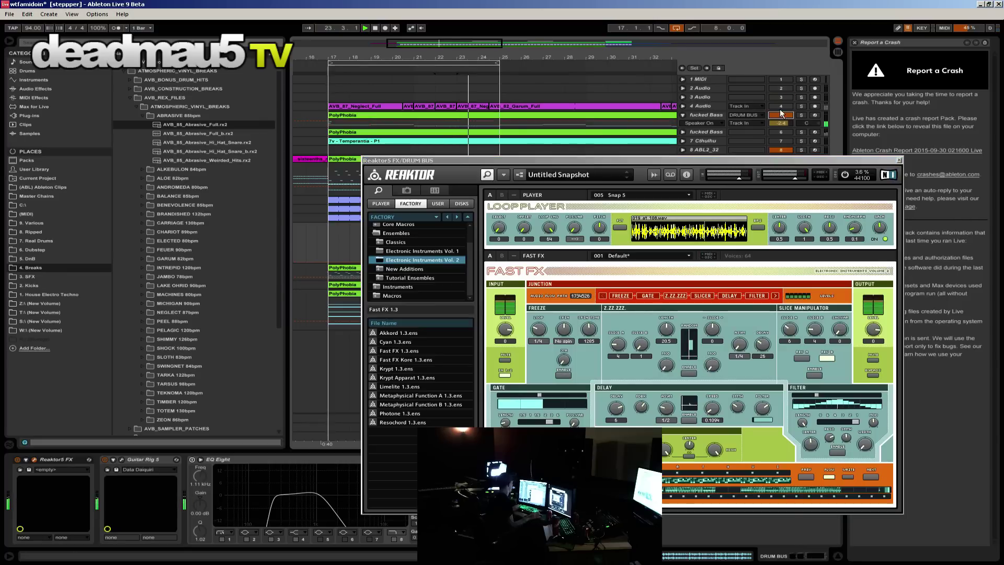
left_click(781, 106)
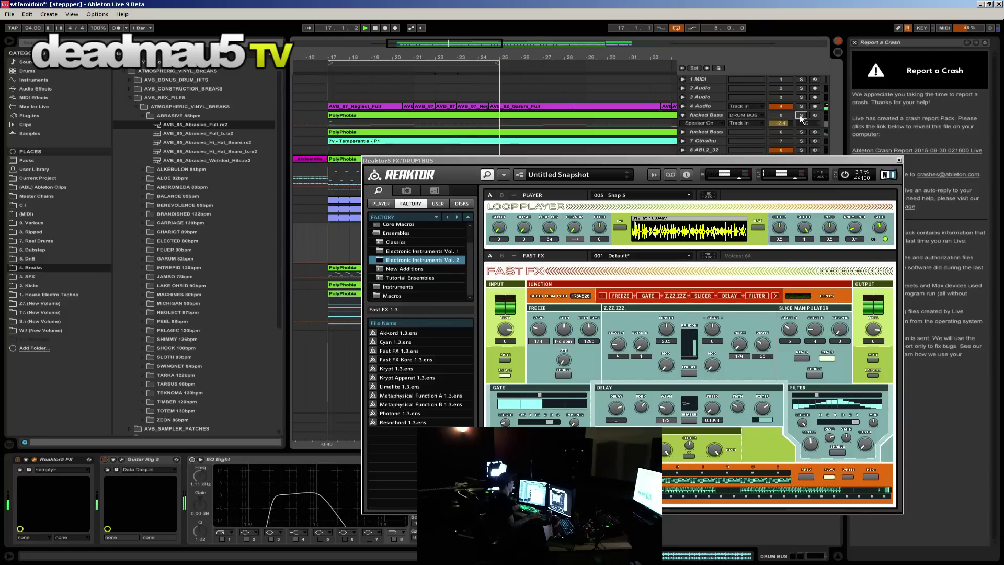
Step: Solo track 7 Cthulhu and close the Reaktor window on the drum bus
left_click(802, 141)
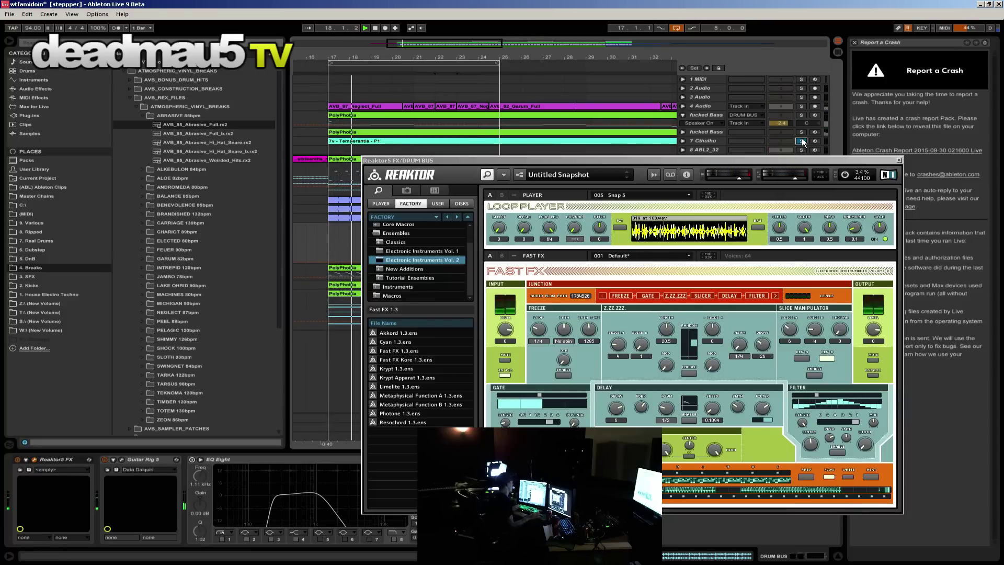
left_click(898, 160)
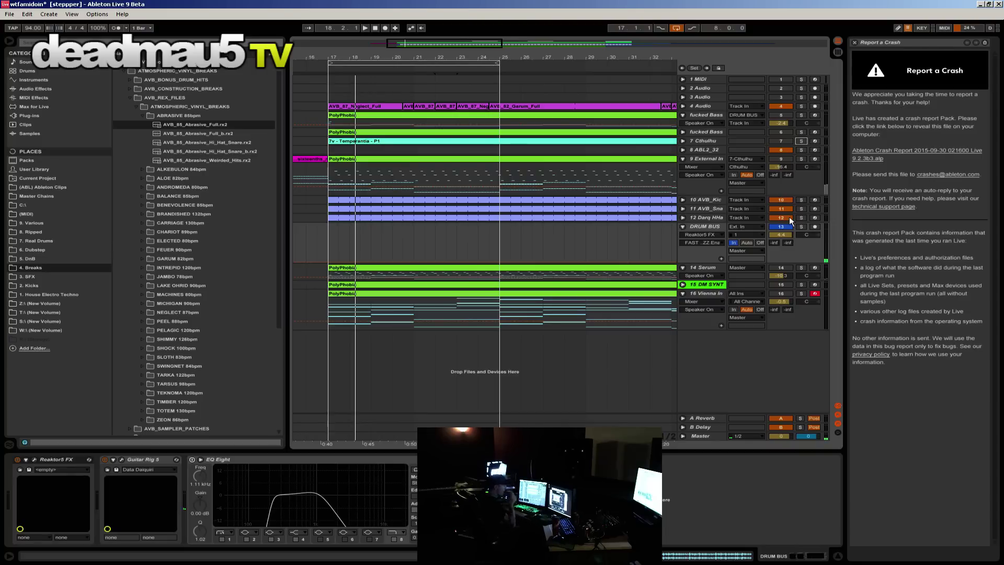
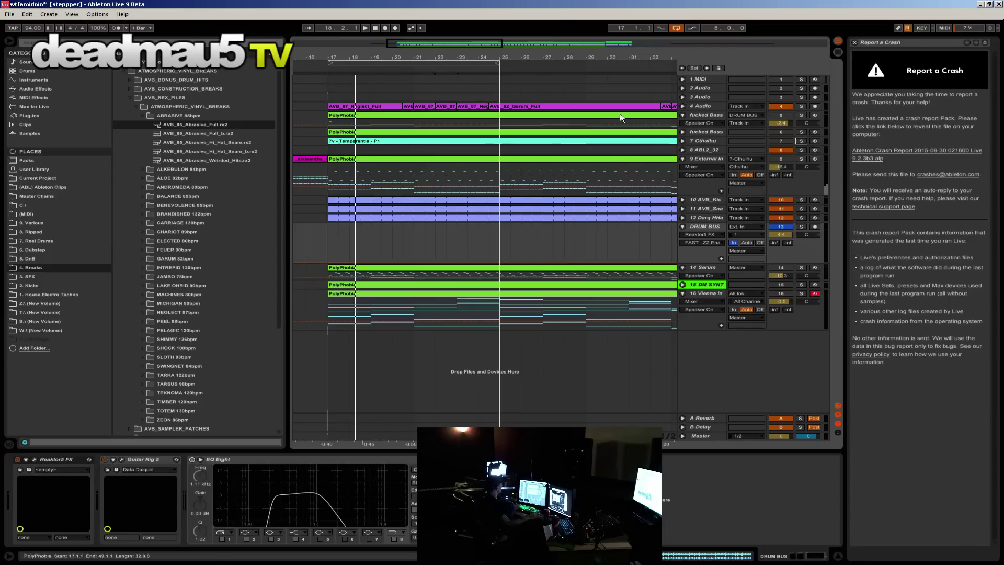
Step: Stop playback of the wtfamidoin set and create a new Live Set
key("space")
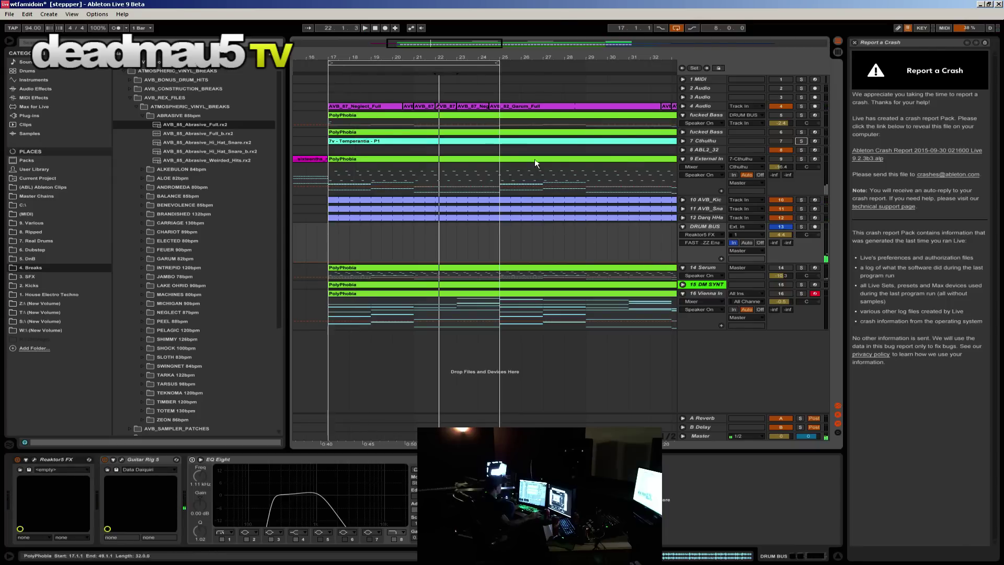
left_click(9, 14)
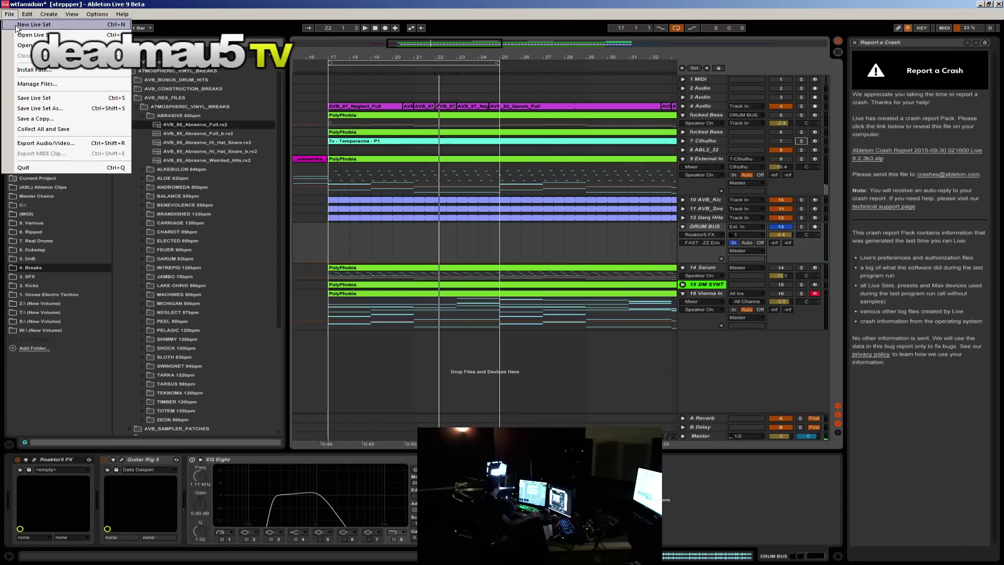
left_click(16, 25)
left_click(472, 309)
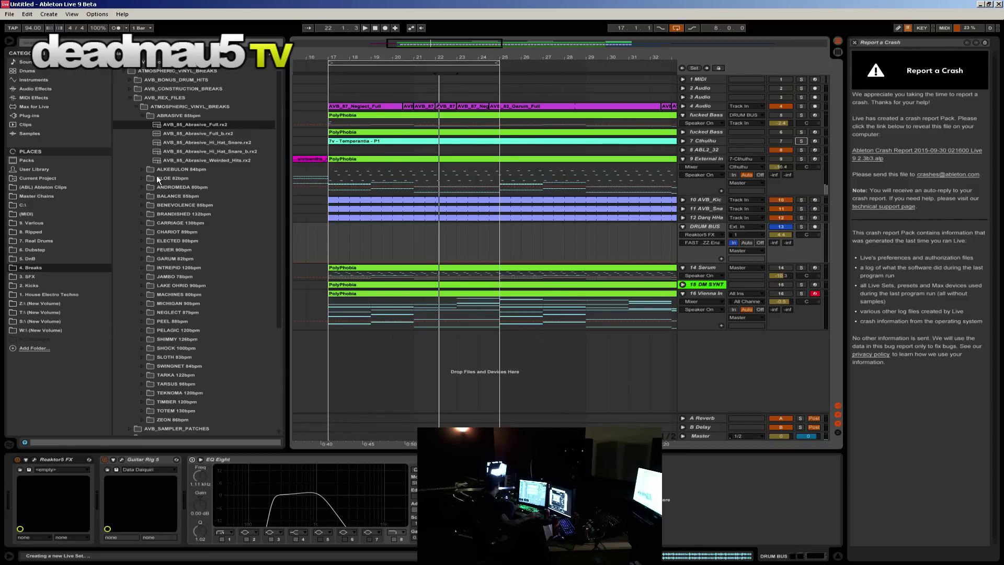
left_click(41, 88)
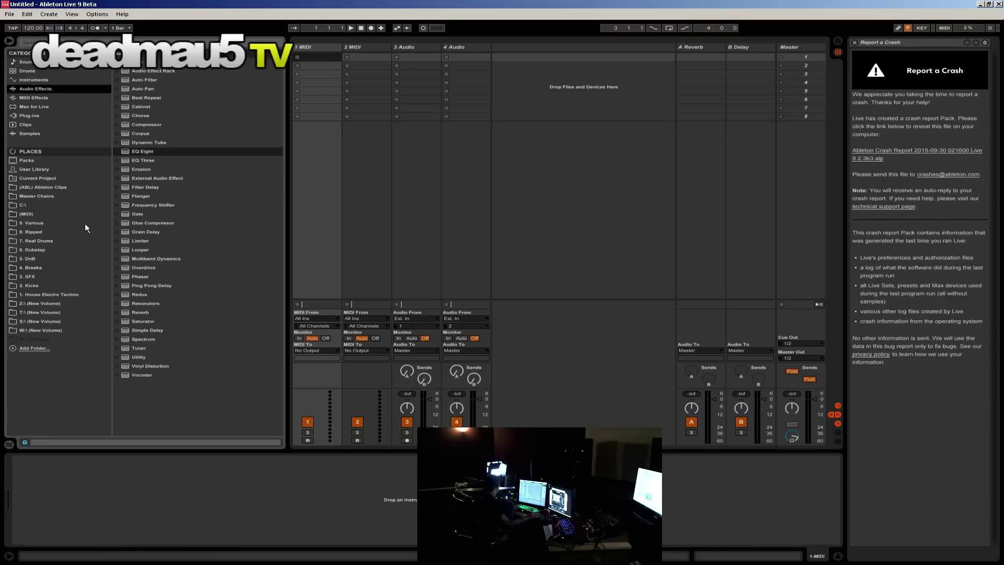
left_click(41, 259)
left_click(37, 105)
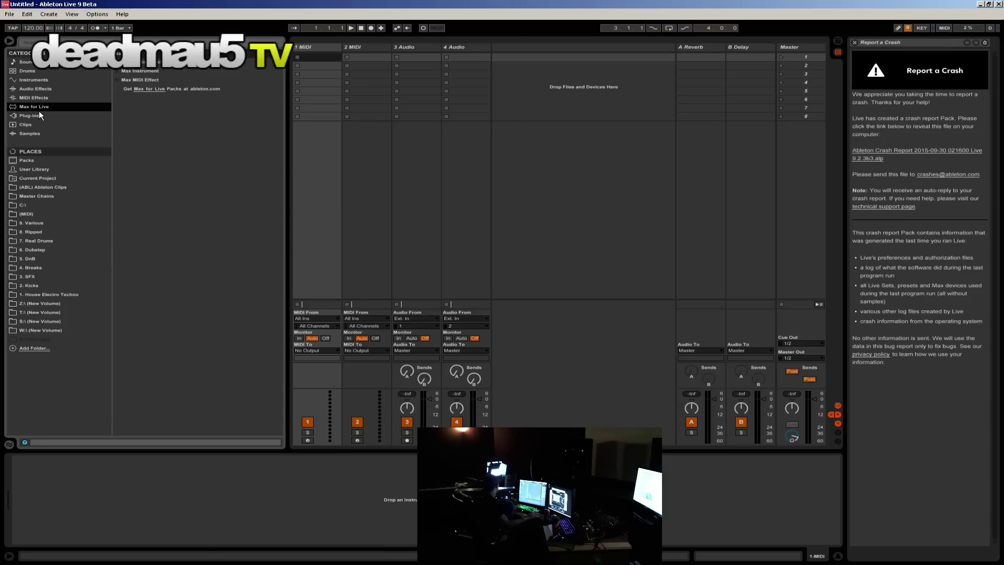
left_click(40, 116)
left_click(834, 43)
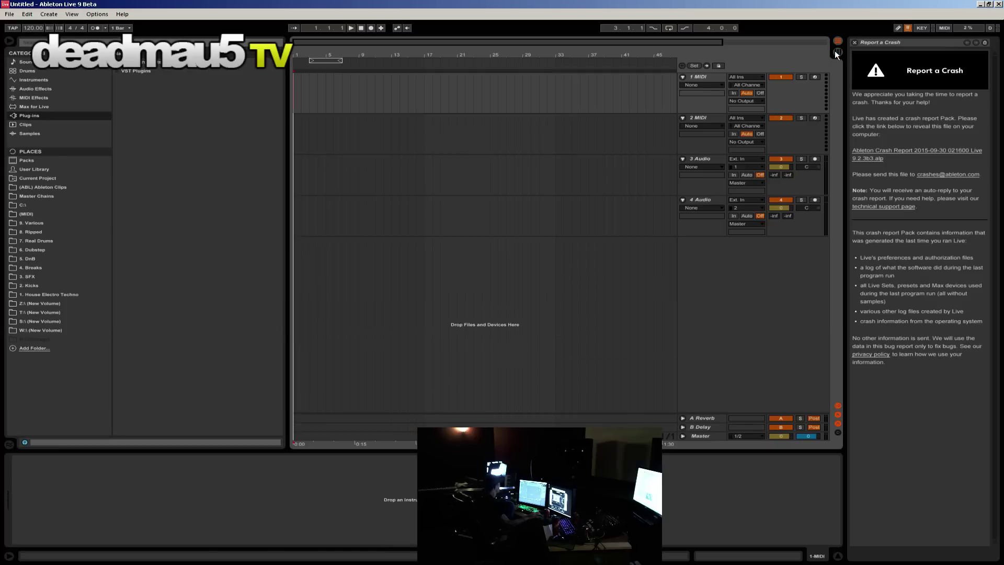
left_click(836, 51)
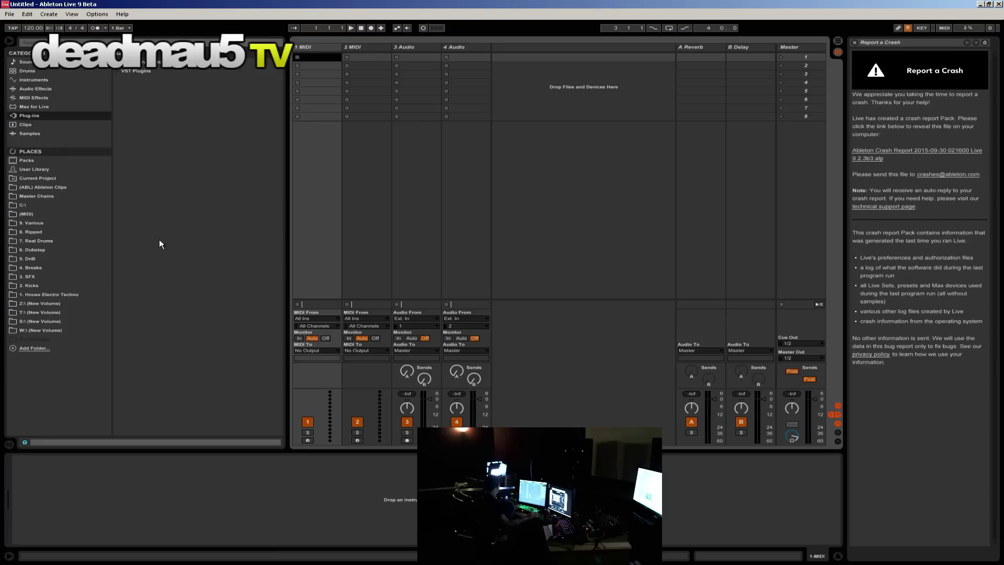
left_click(38, 80)
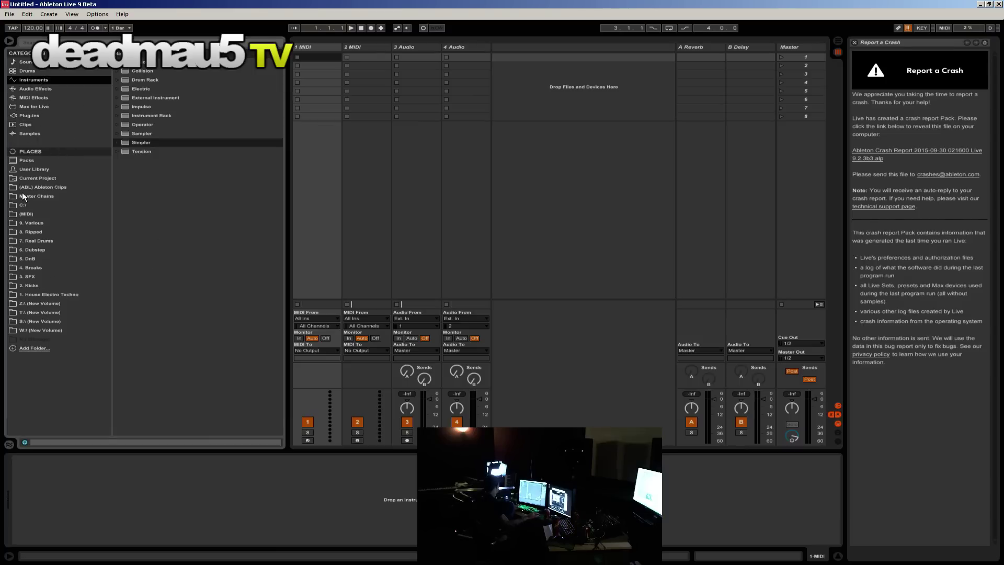
Step: Load OTT_2015_master_01.adg from the nested Master Chains folder onto the Master track, and select the 2 MIDI track
left_click(47, 197)
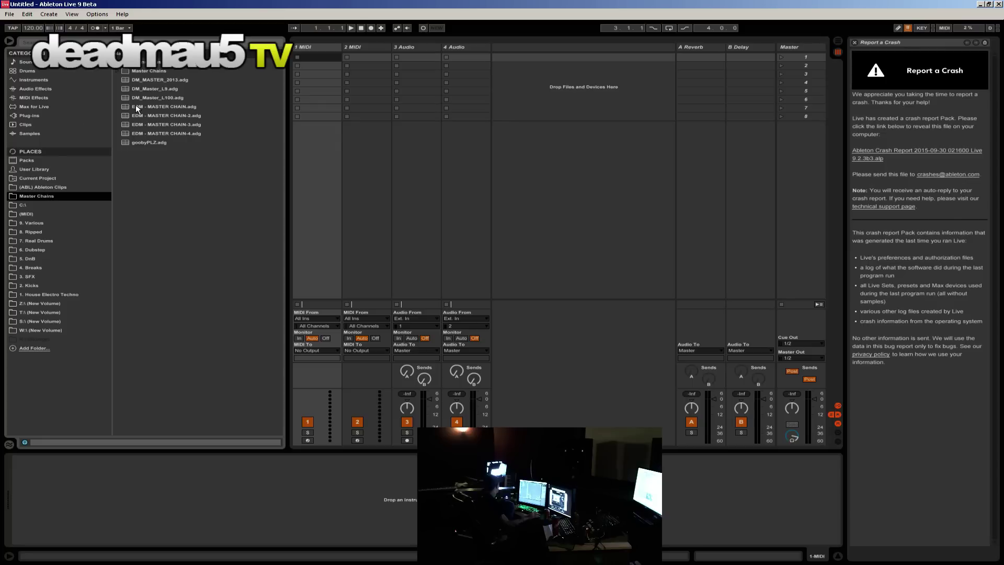
left_click(118, 71)
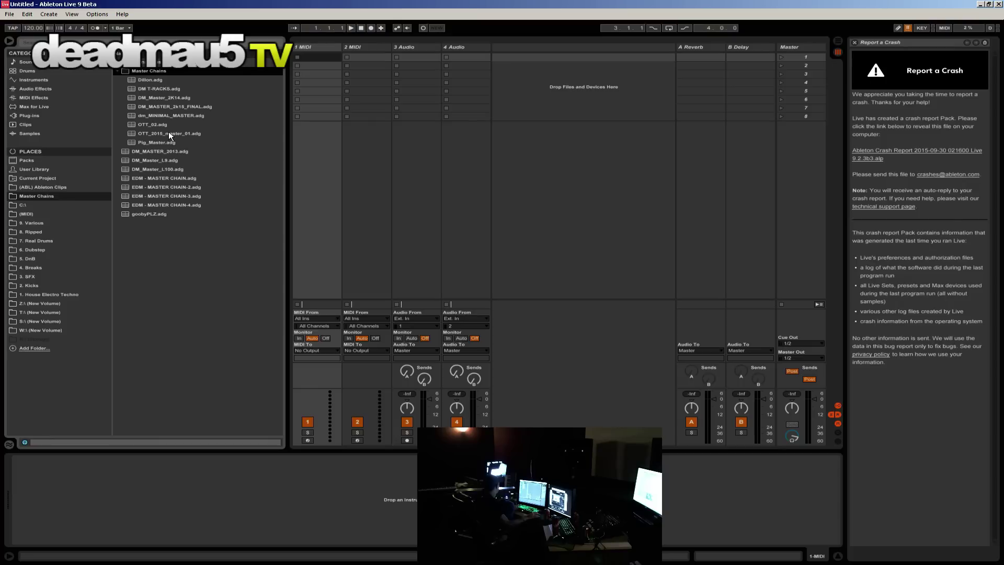
left_click_drag(169, 133, 793, 52)
left_click(346, 47)
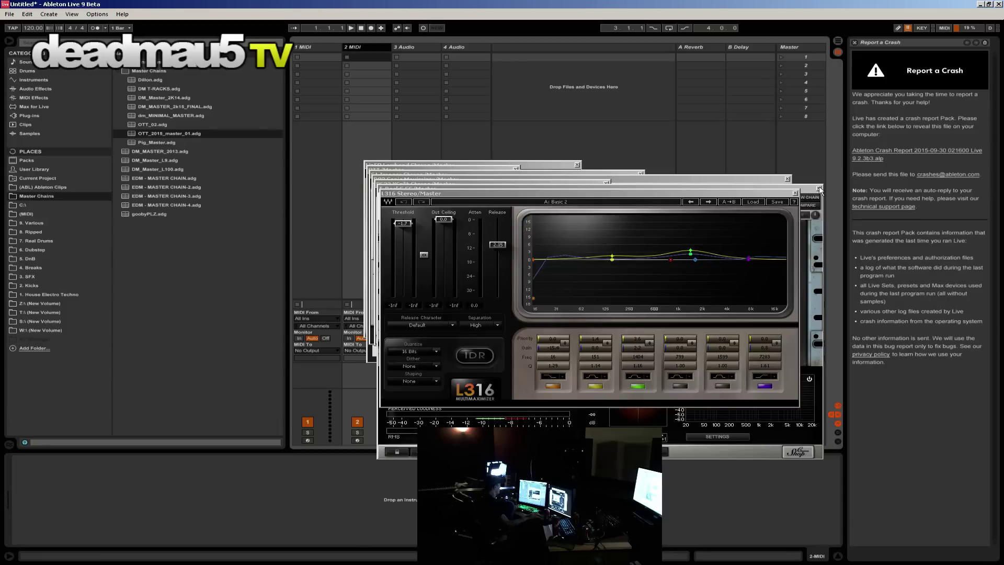
Step: Close all the master chain's plug-in windows, including OTT, S1 Imager and L316, moving L316 out of the way first
left_click(795, 193)
left_click(787, 178)
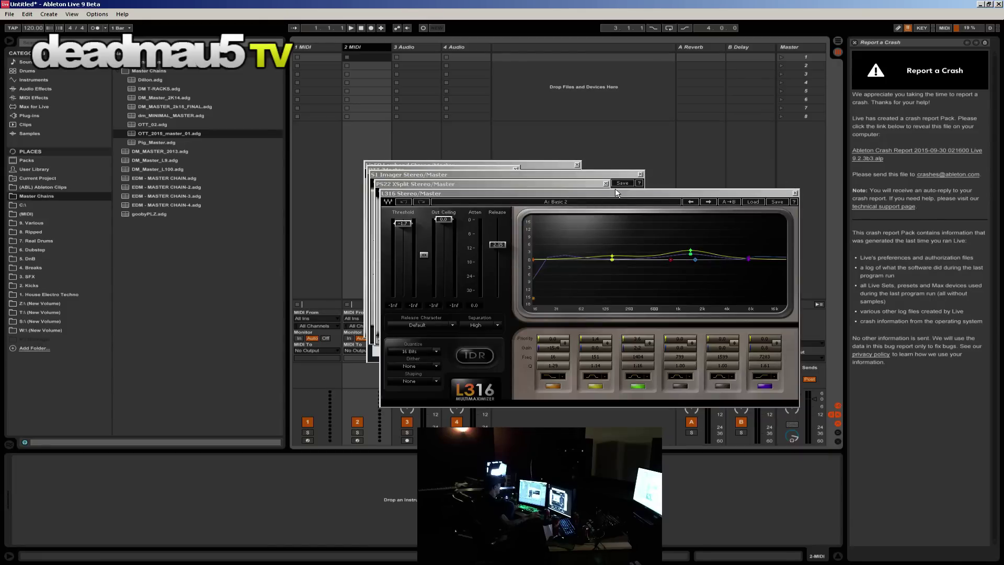
left_click(606, 183)
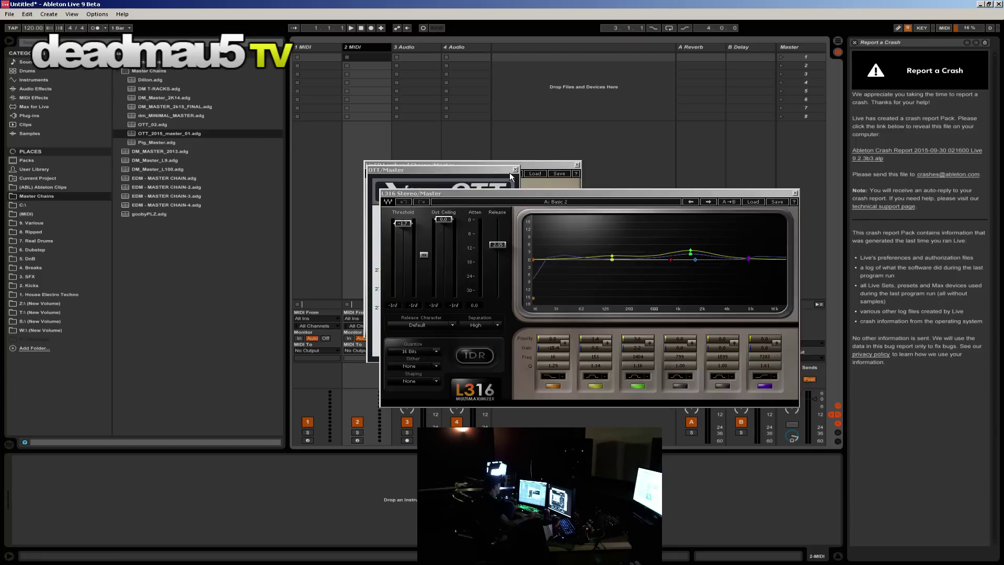
left_click(640, 175)
left_click(577, 165)
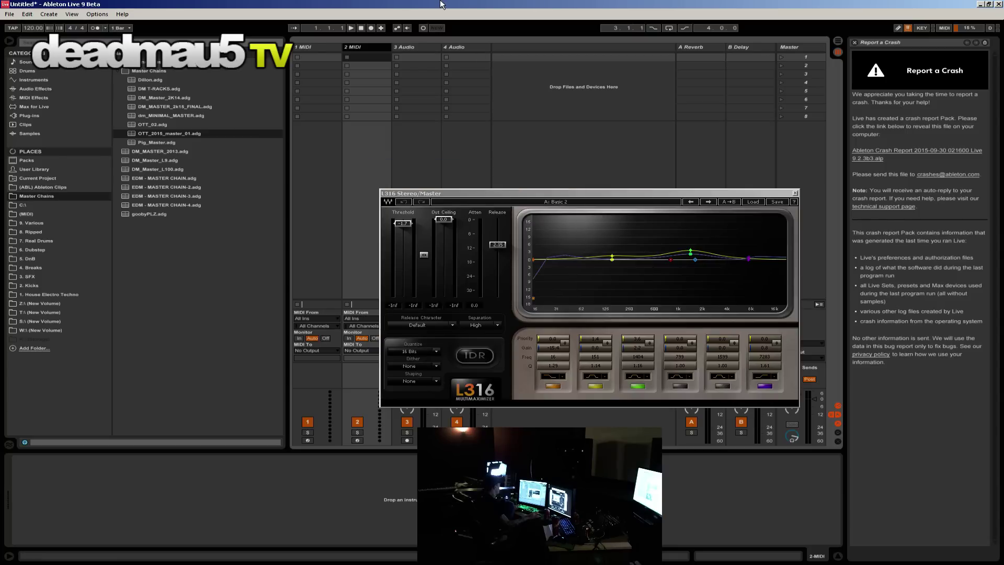
left_click(481, 198)
left_click_drag(481, 198, 670, 467)
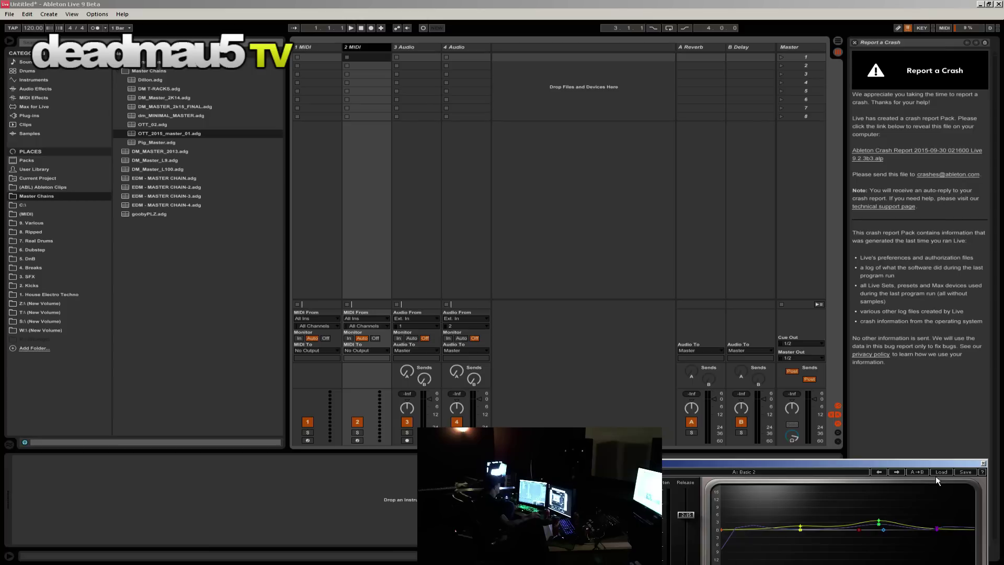
left_click(983, 463)
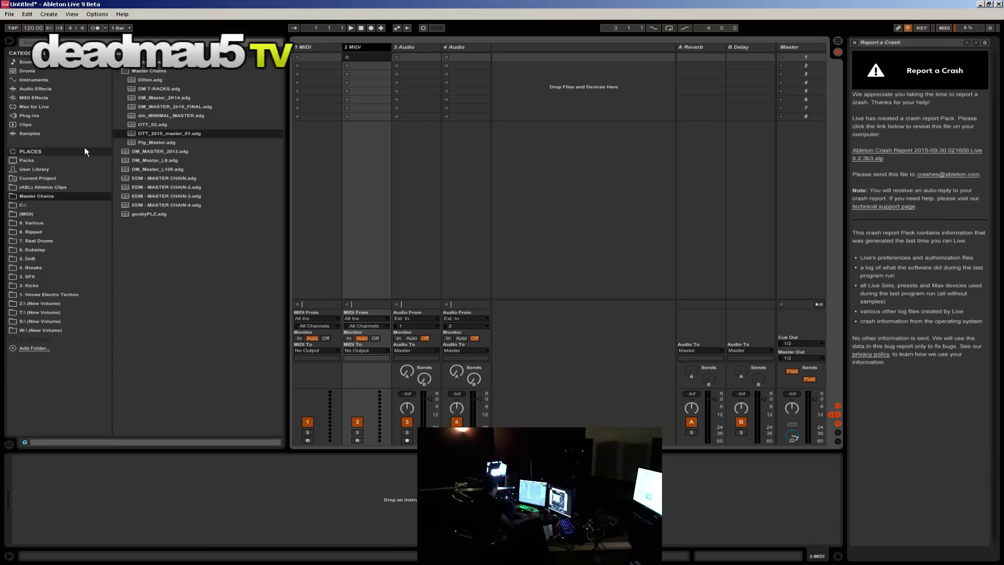
Step: Load an empty Drum Rack from the Drums category onto track 1 MIDI
left_click(169, 288)
left_click(329, 51)
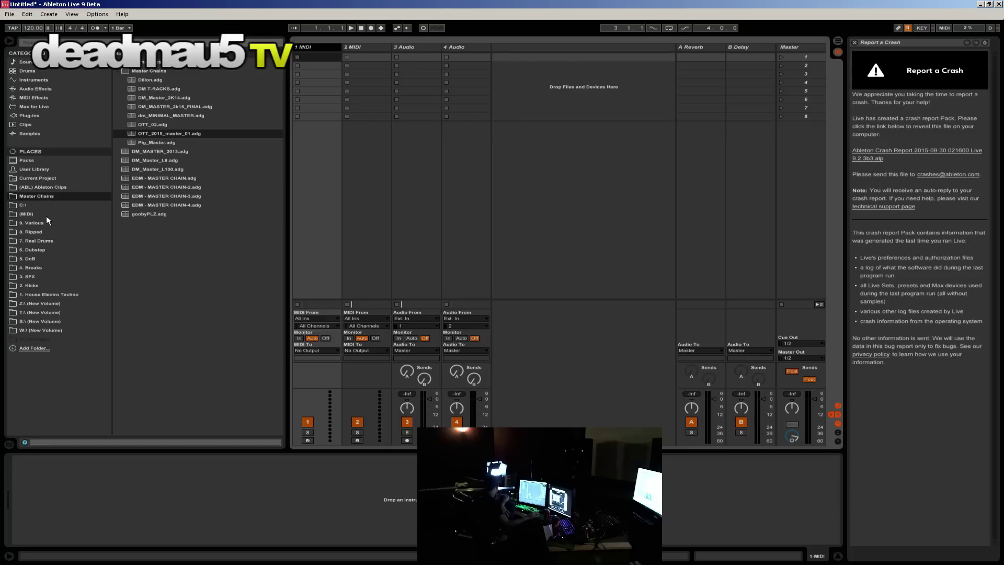
left_click(30, 71)
left_click_drag(134, 71, 329, 52)
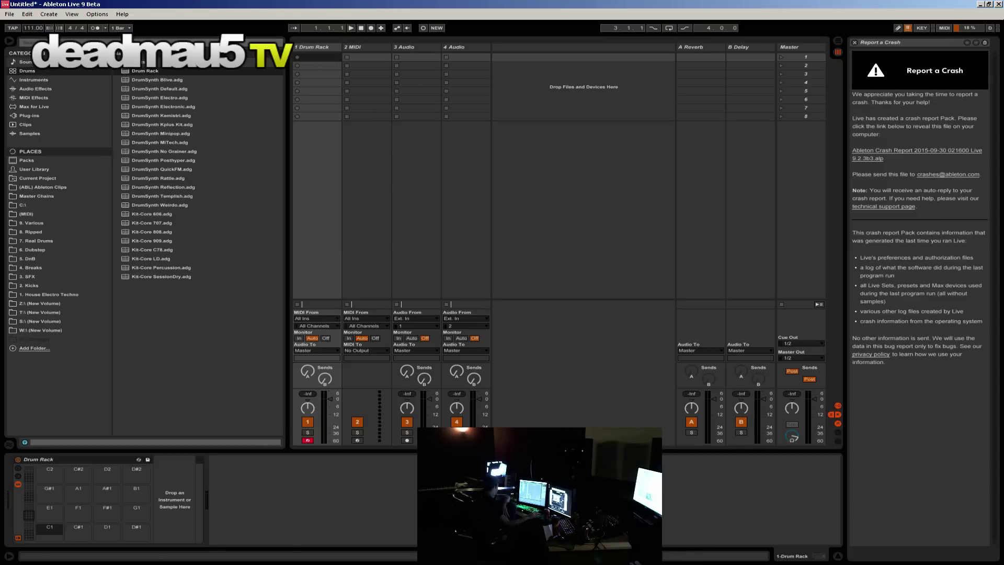
Step: Set the song tempo to 111 BPM
left_click(29, 27)
type("11")
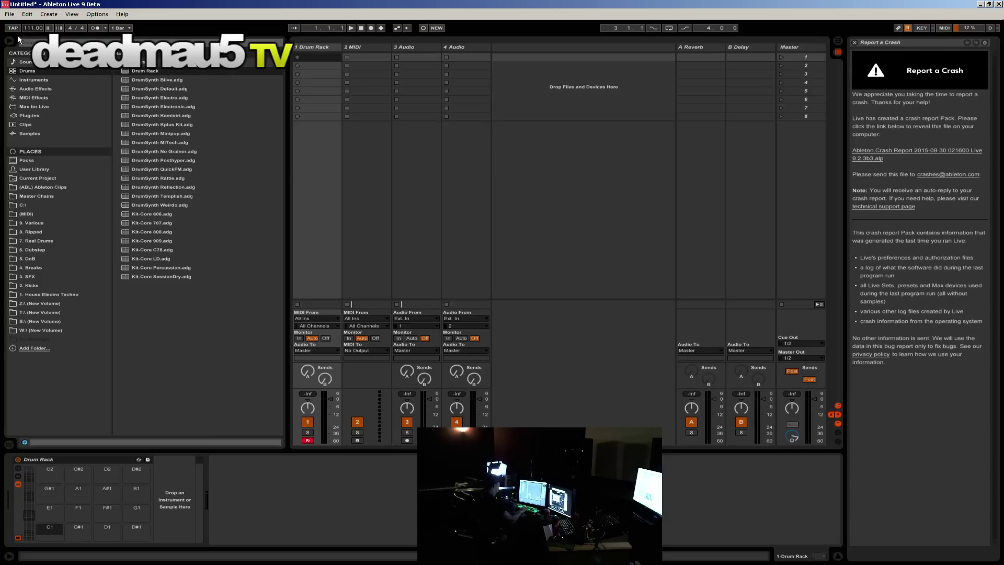
type("11")
key("Return")
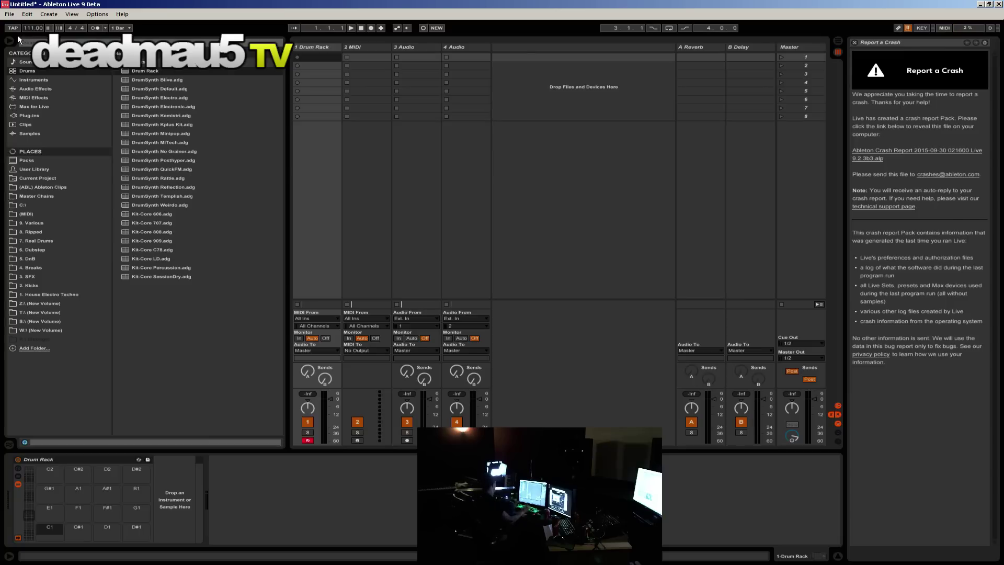
Step: Place a new empty one-bar MIDI clip at bar 9 of the Drum Rack track's arrangement and loop that bar
double_click(320, 62)
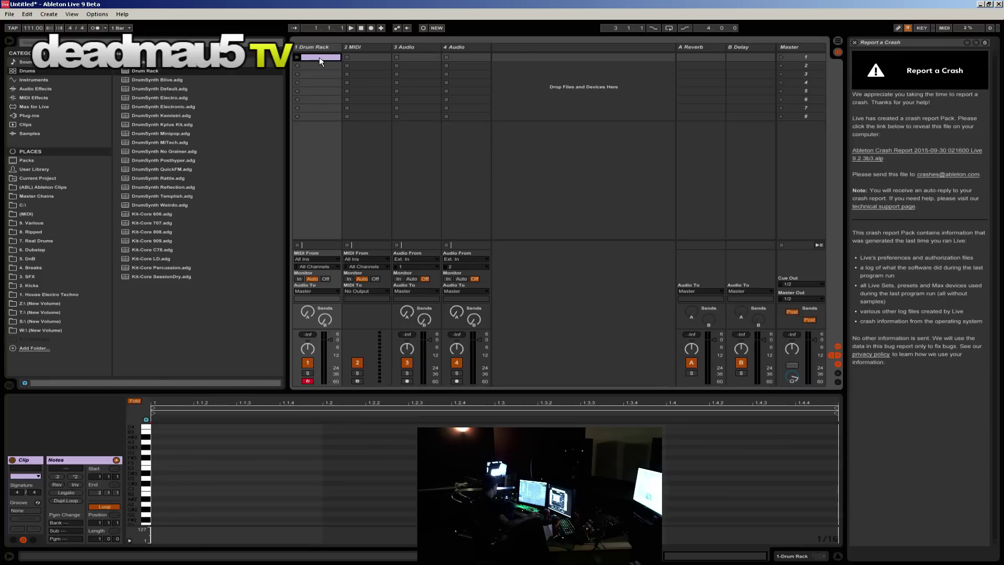
key("Tab")
left_click_drag(325, 86, 365, 98)
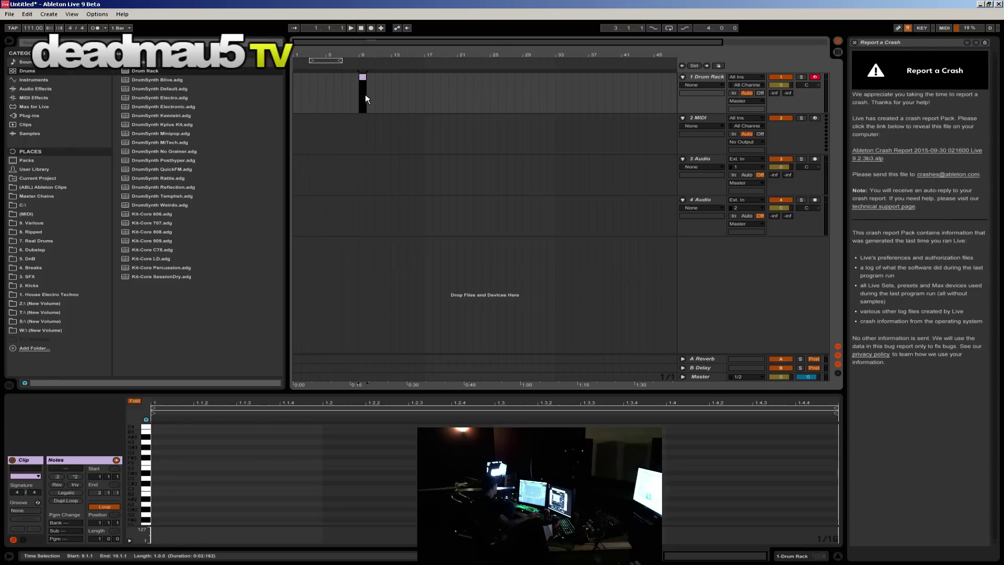
key("ctrl+l")
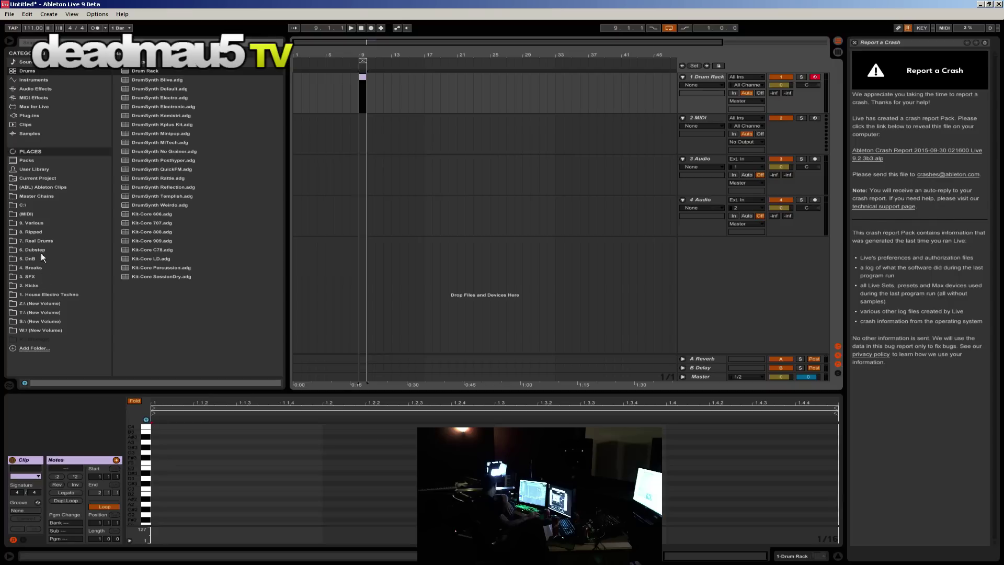
Step: Open the KORG KPR 77 folder within (WAV) Drum machines in the 9. Various place
left_click(33, 223)
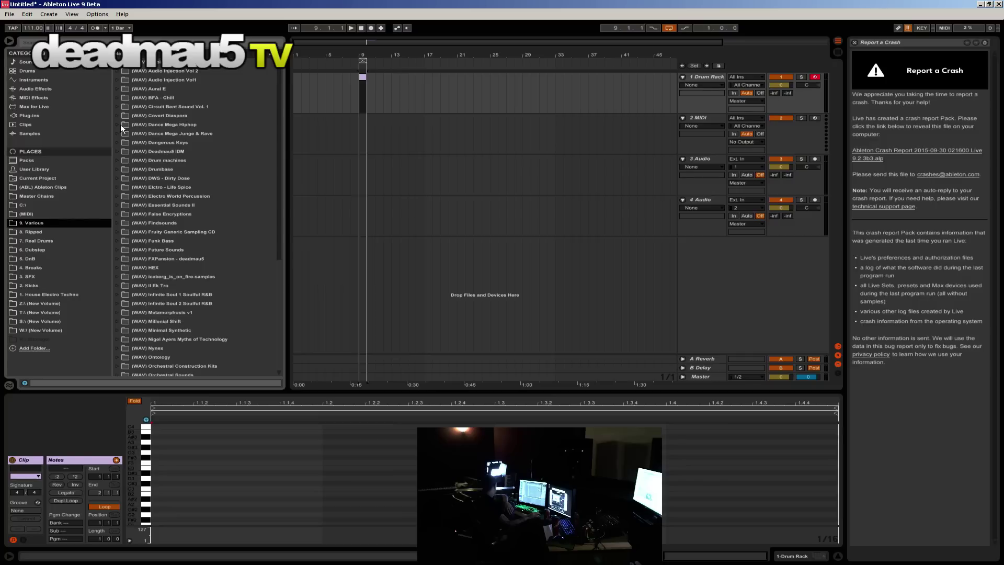
left_click(122, 160)
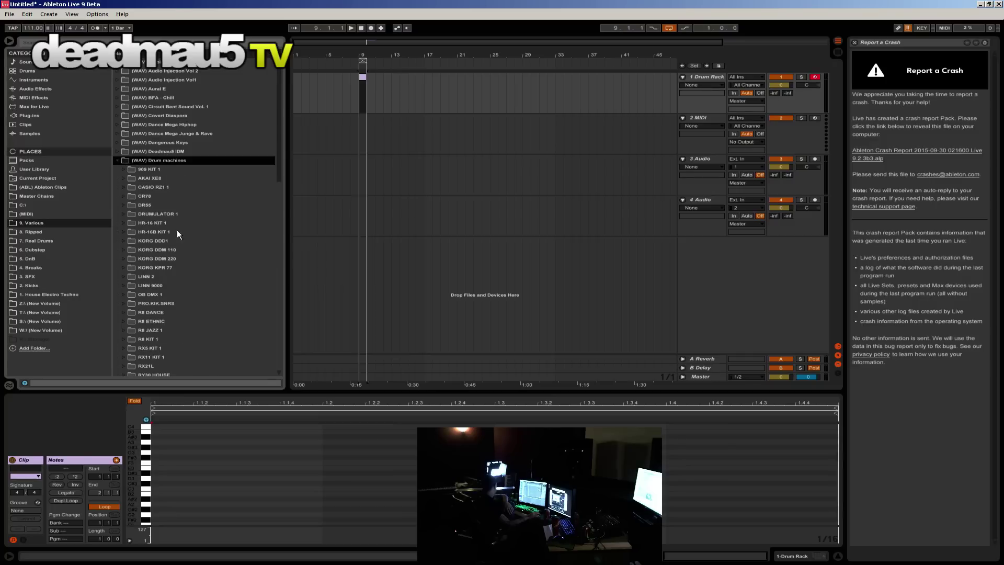
scroll(171, 283, "down", 3)
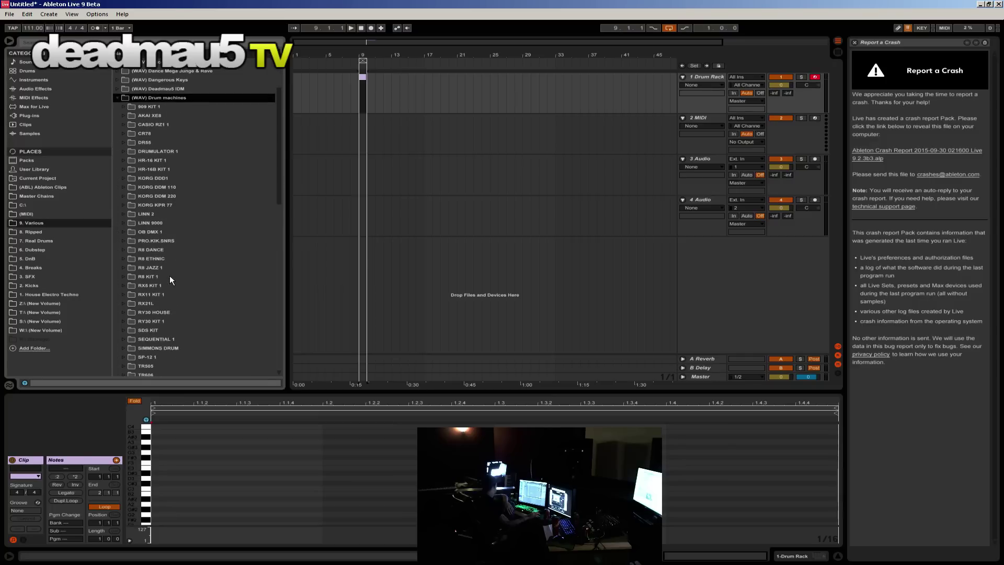
left_click(124, 205)
Step: Audition the KORG KPR 77 samples, including the closed hat, clap, cymbal, flam, toms, kick, open hat and snare
left_click(150, 217)
left_click(150, 223)
left_click(150, 232)
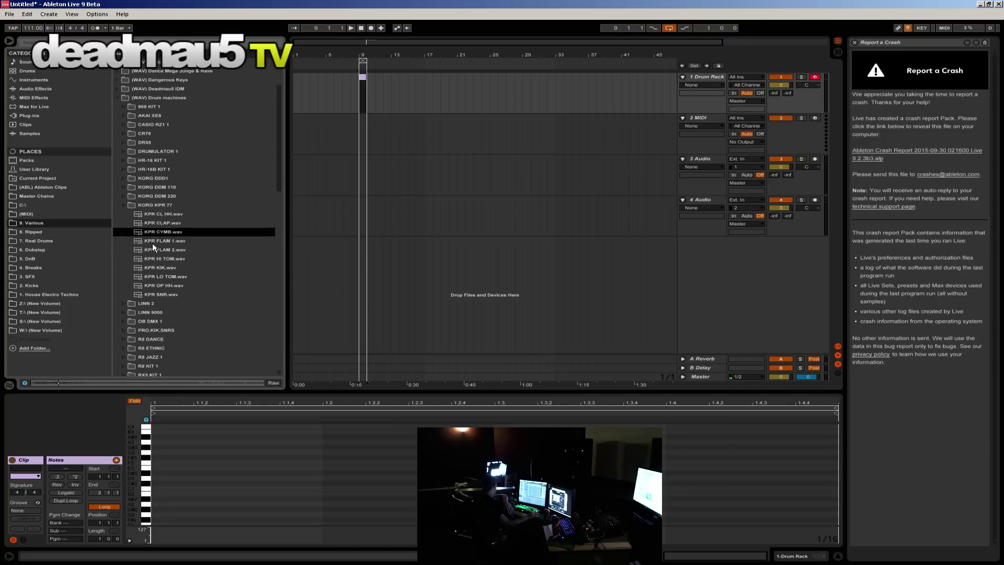
left_click(152, 241)
left_click(153, 259)
left_click(159, 267)
left_click(170, 276)
left_click(169, 285)
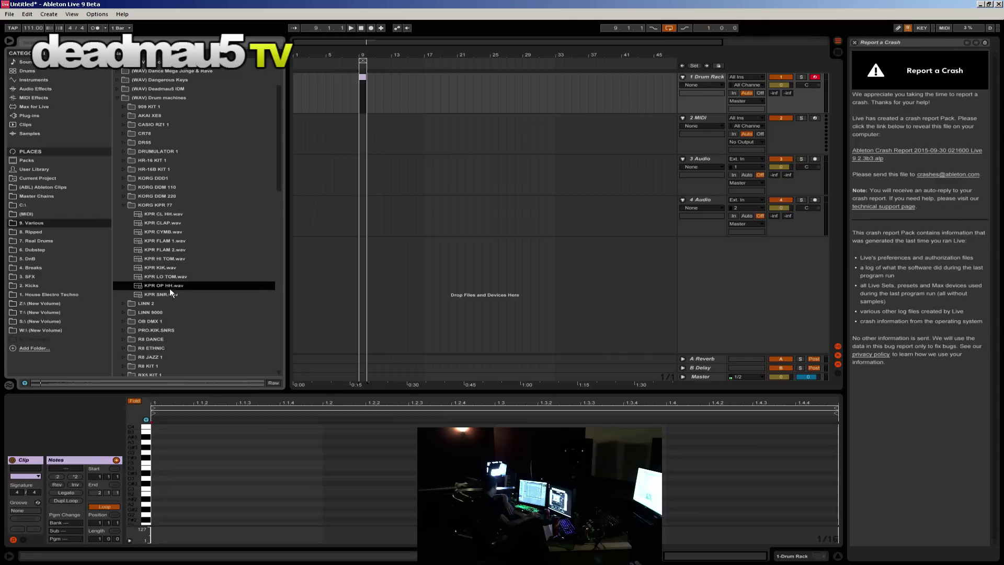
left_click(170, 294)
Step: Open the LINN 2 folder and audition its closed hi-hat, kick and open hi-hat samples
left_click(125, 304)
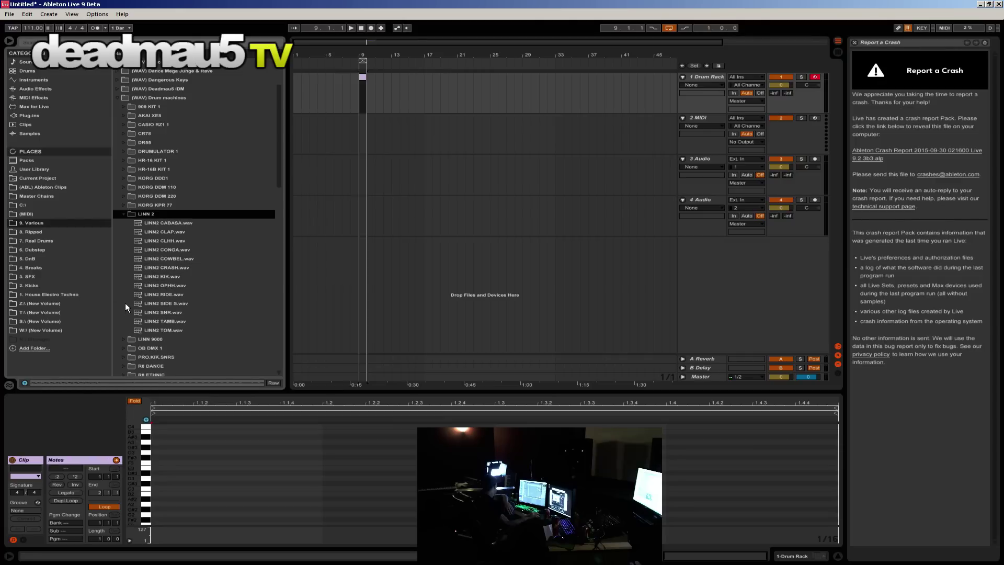
left_click(167, 240)
left_click(174, 276)
left_click(175, 285)
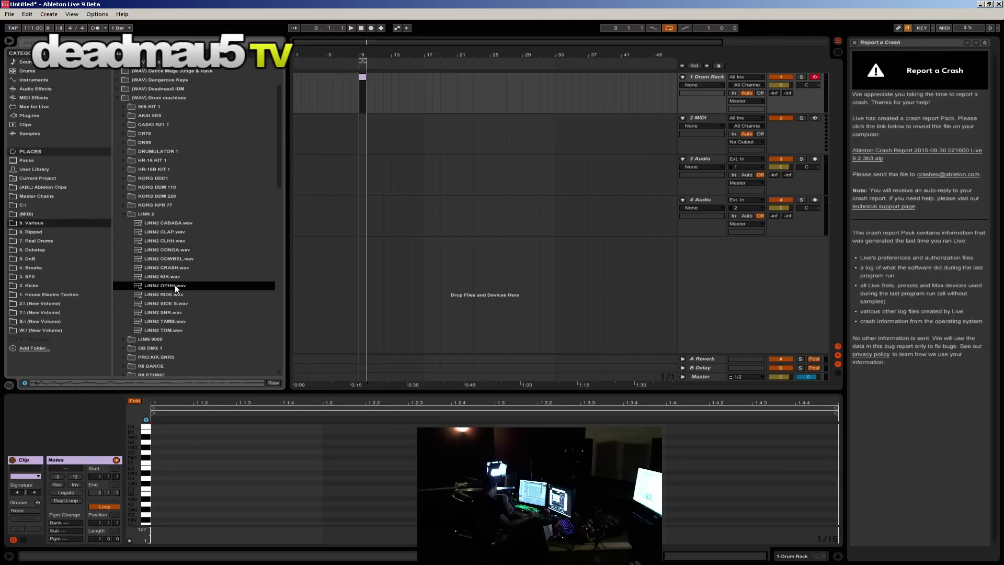
Step: Open the TR505 folder further down the drum machine list and audition 505 TOM 1.wav
scroll(169, 302, "down", 5)
scroll(178, 298, "down", 4)
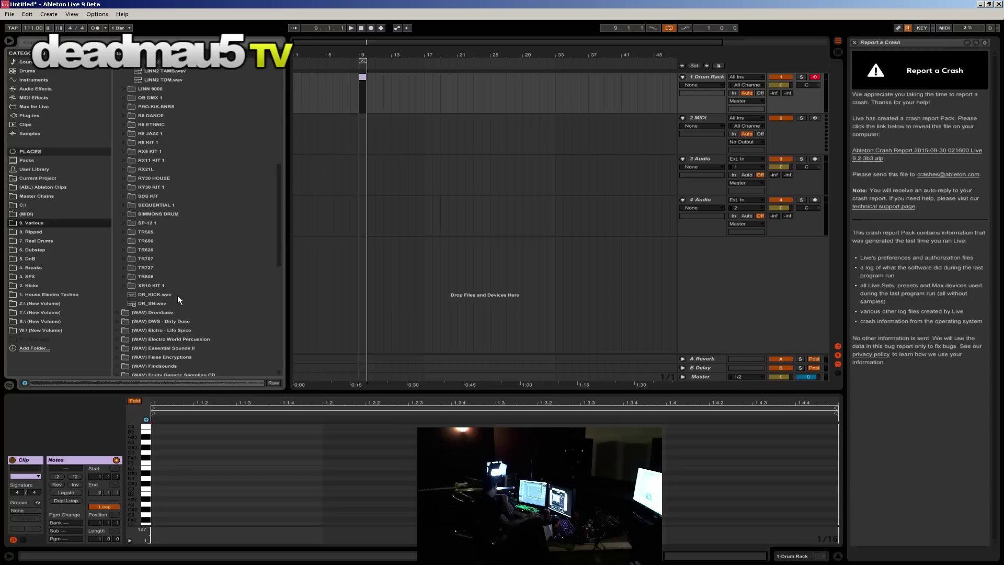
left_click(124, 233)
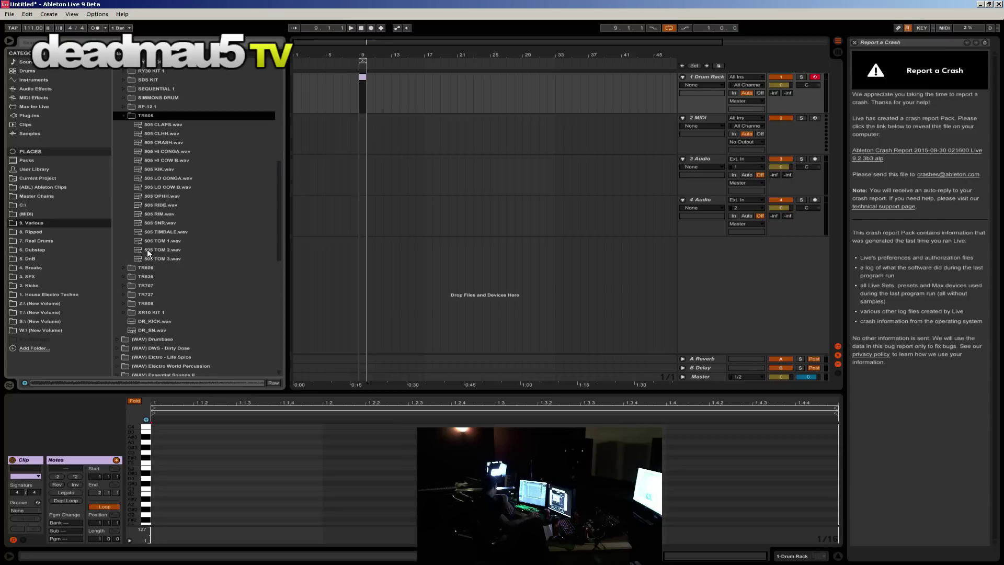
left_click(146, 240)
Step: Open the SIMMONS DRUM folder and audition SIMM.KIK.wav
scroll(127, 131, "up", 3)
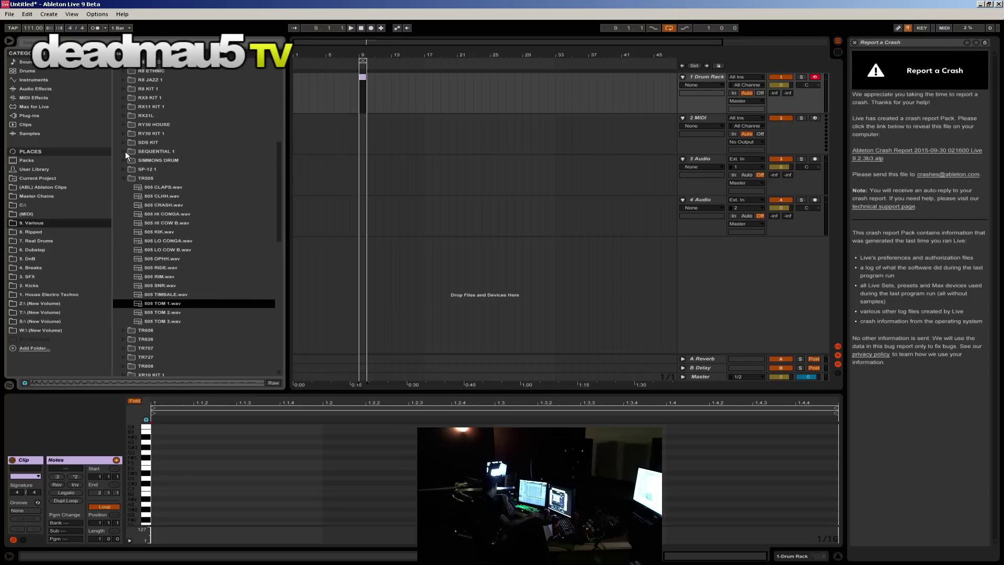
left_click(126, 161)
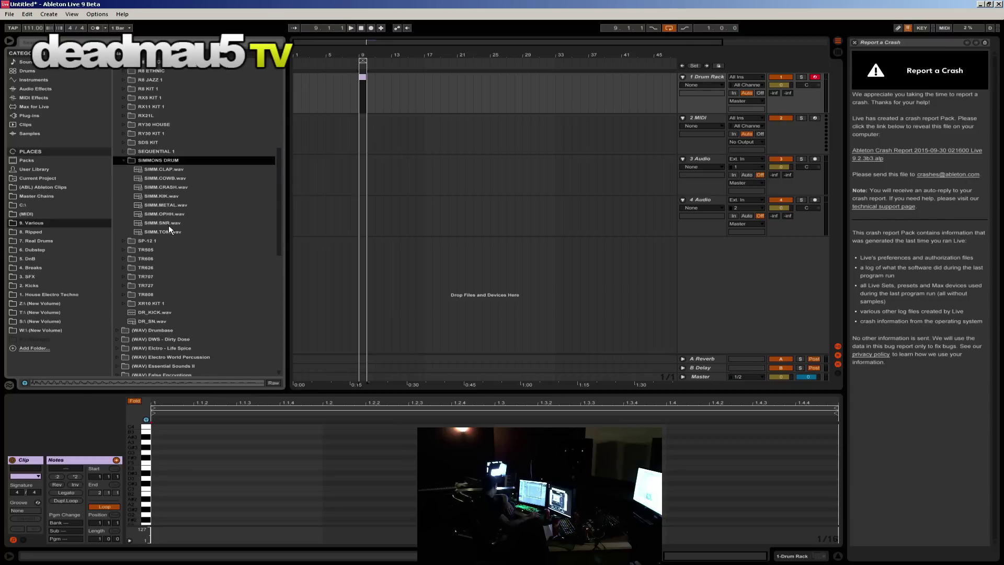
left_click(175, 197)
scroll(173, 197, "up", 5)
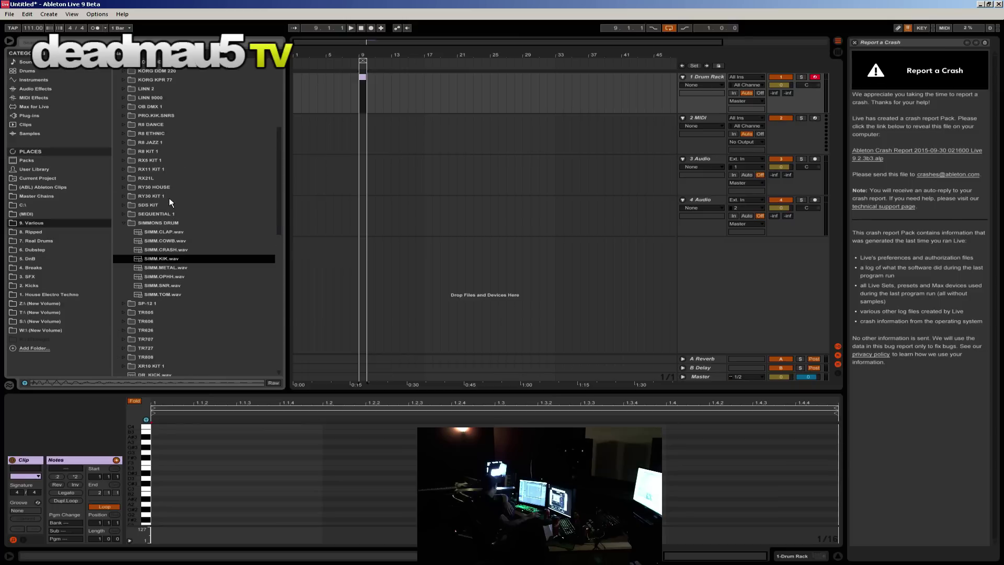
Step: Open the DR55 folder, audition DR55 KIK.wav and select the 909 KIT 1 folder
scroll(127, 149, "up", 5)
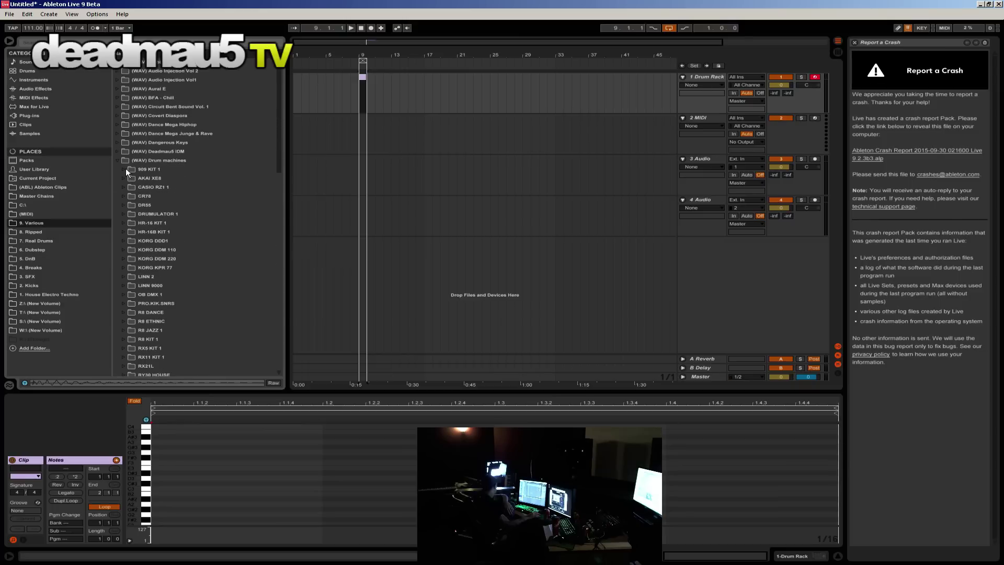
left_click(127, 205)
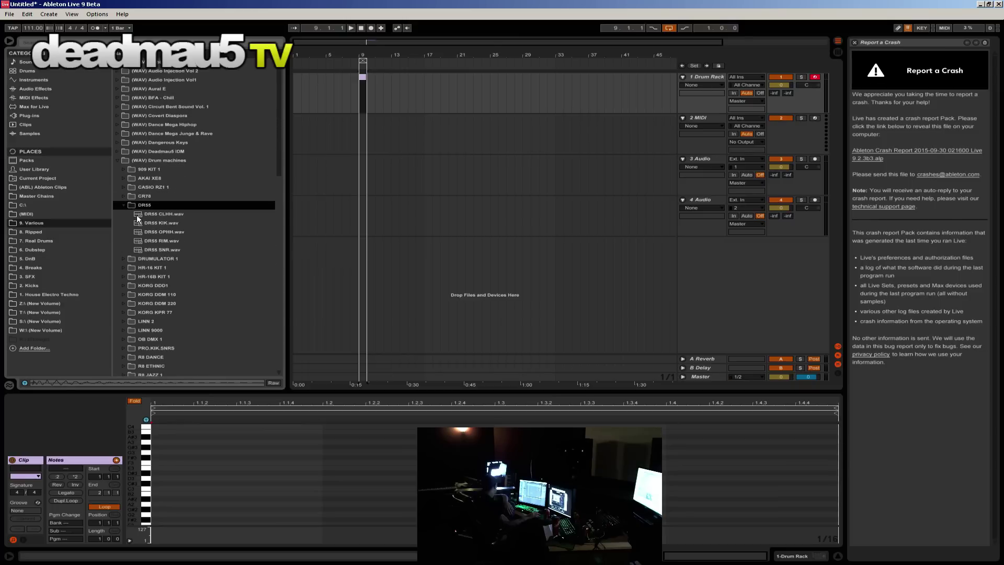
left_click(177, 223)
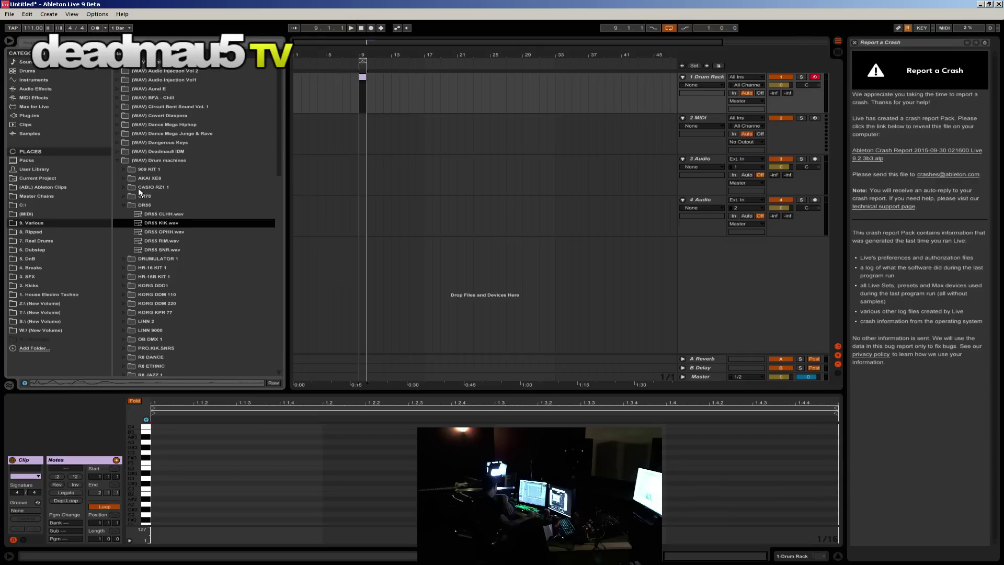
left_click(124, 168)
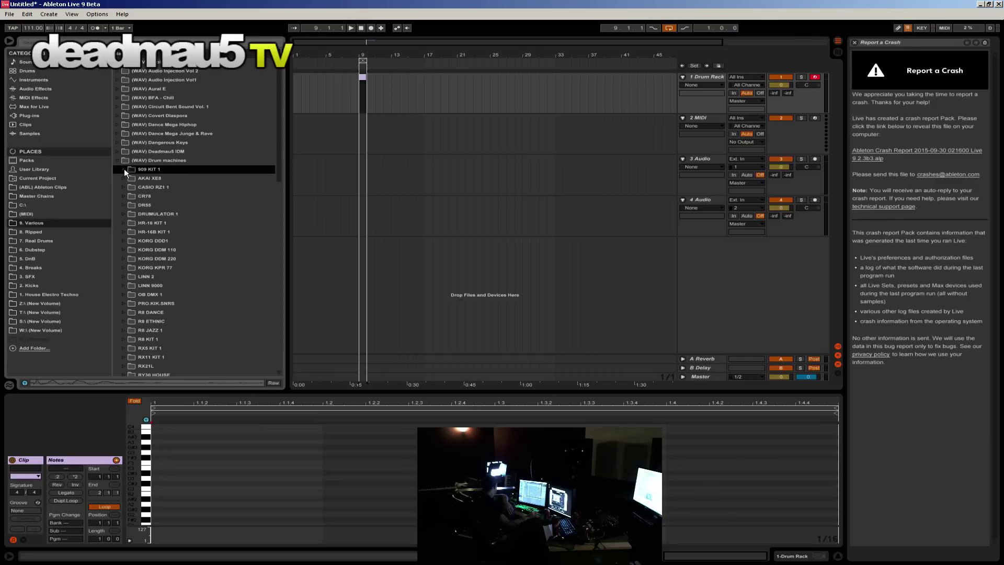
Step: Open the SEQUENTIAL 1 folder and audition its kick, clap, closed hat, crash, open hat, snare and tom samples
scroll(119, 255, "down", 6)
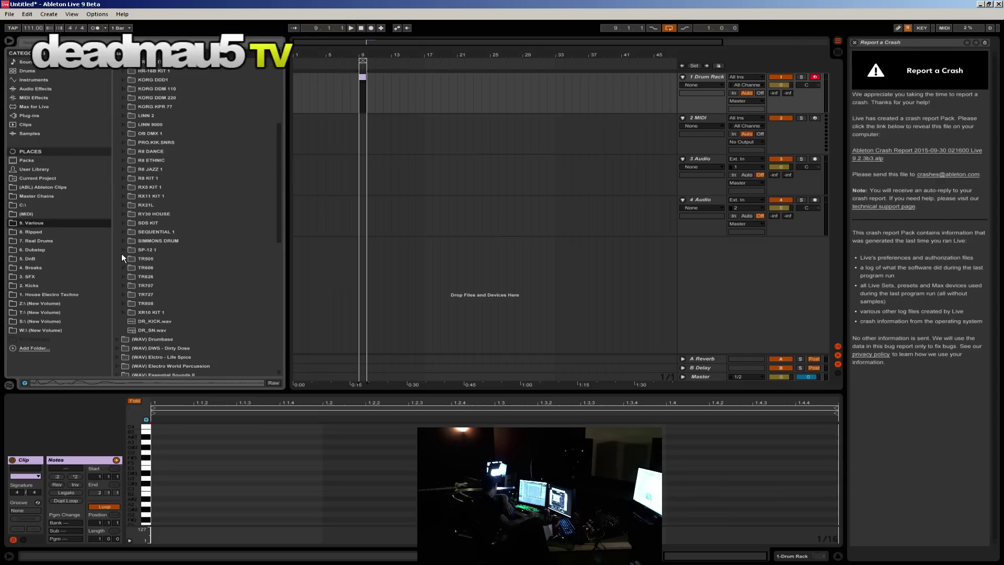
left_click(123, 230)
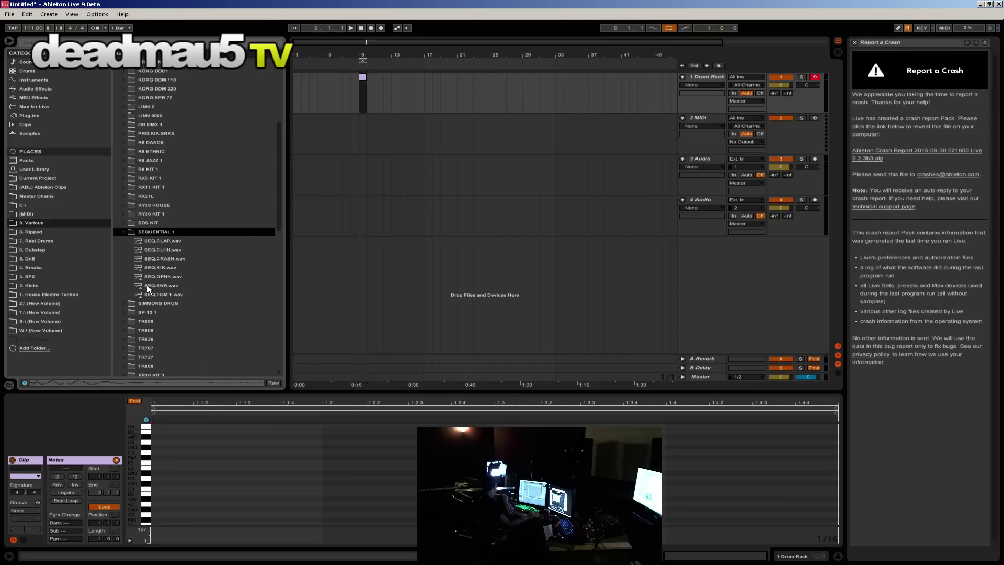
left_click(153, 265)
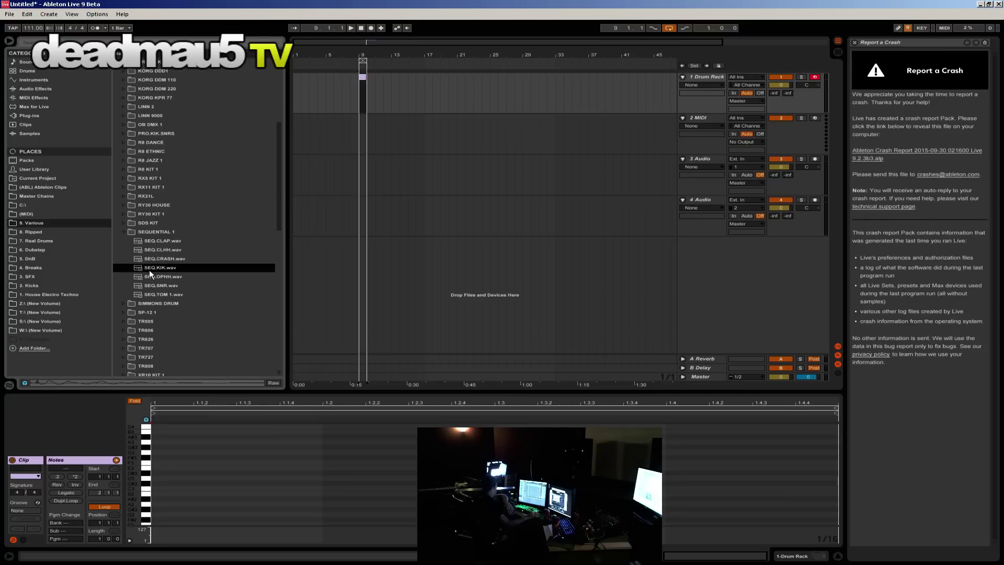
left_click(164, 241)
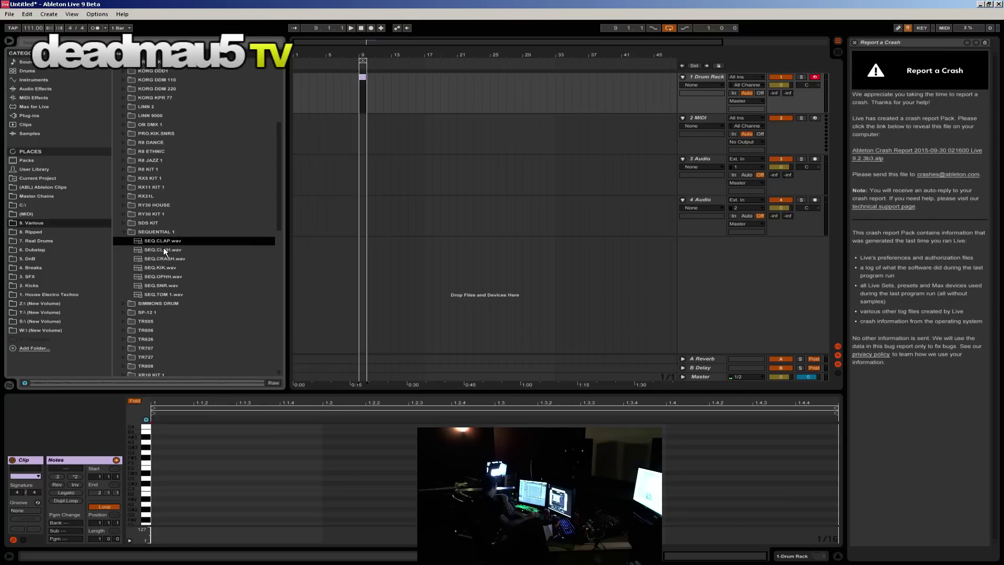
left_click(164, 249)
left_click(165, 259)
left_click(163, 268)
left_click(162, 276)
left_click(161, 286)
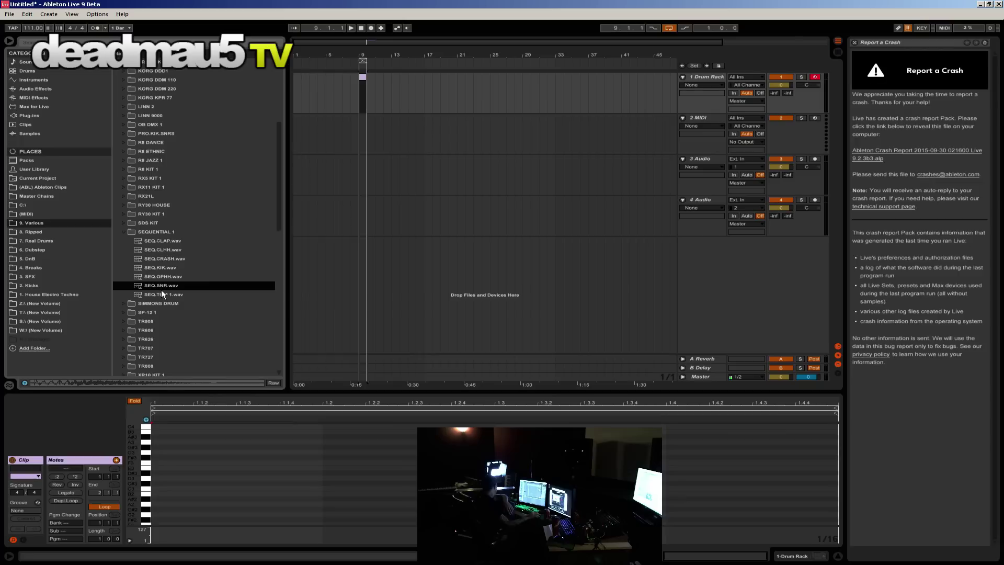
left_click(163, 294)
Step: Open the TR727 folder and the TR808 folder further down the drum machine list
scroll(158, 287, "down", 3)
scroll(158, 287, "down", 1)
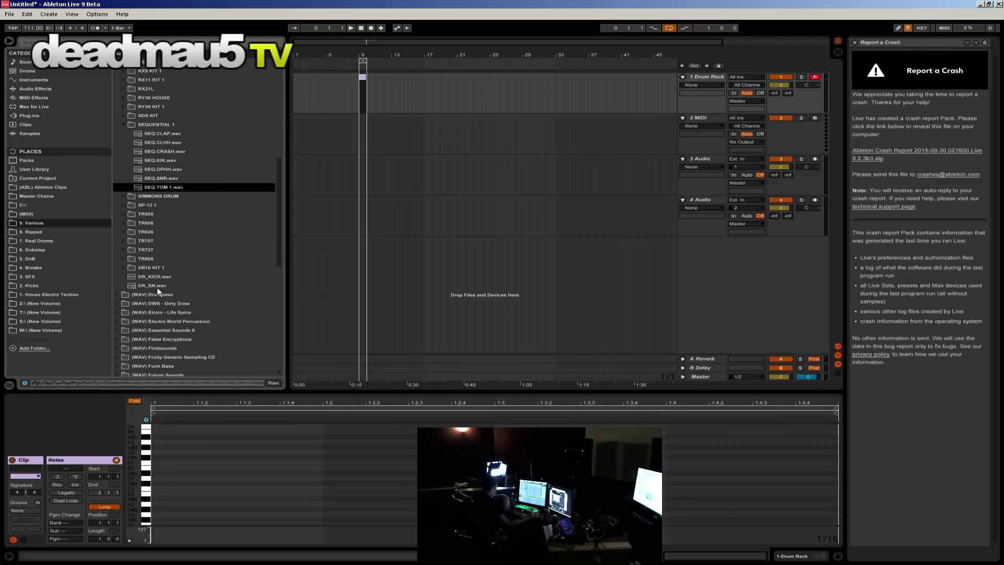
left_click(126, 248)
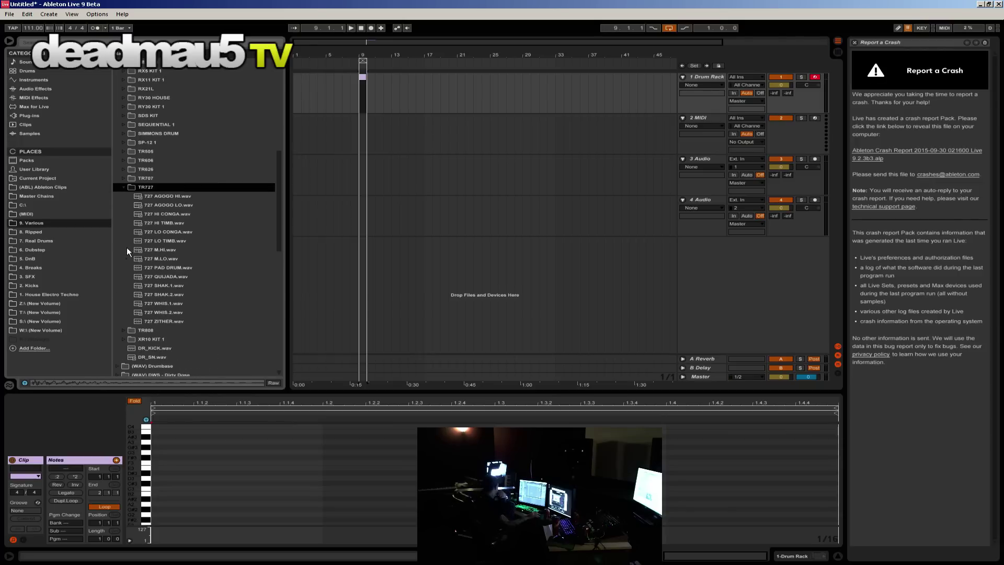
left_click(127, 330)
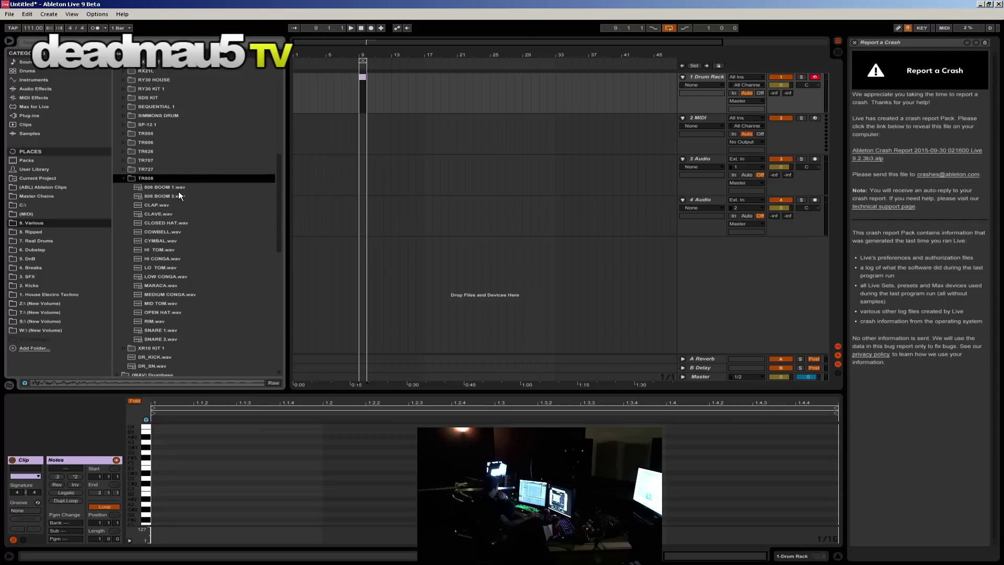
Step: Audition the TR808 samples, including 808 BOOM 1, 808 BOOM 2, CLAVE, COWBELL, HI TOM, SNARE 1 and SNARE 2
left_click(178, 190)
left_click(174, 197)
left_click(164, 213)
left_click(160, 232)
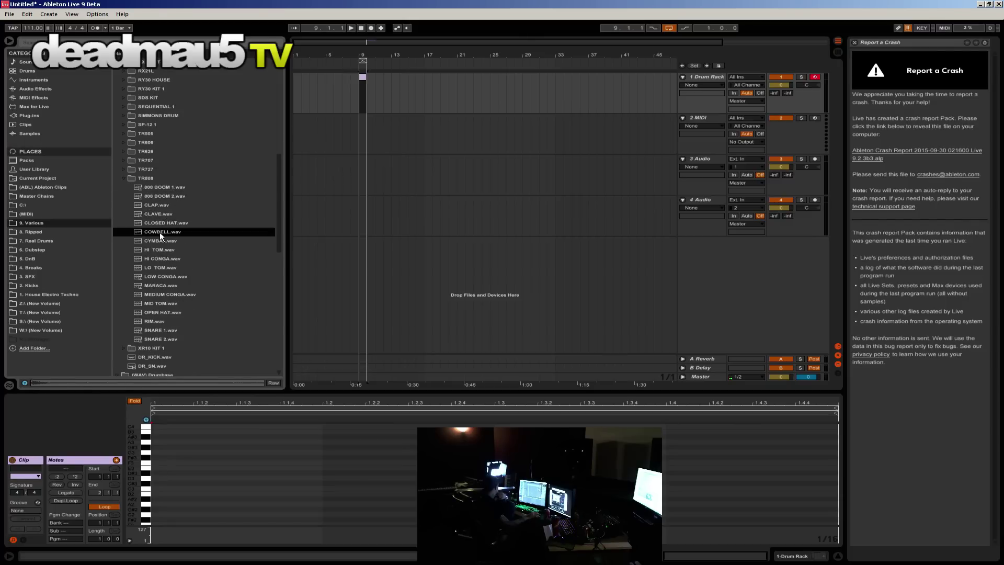
left_click(161, 252)
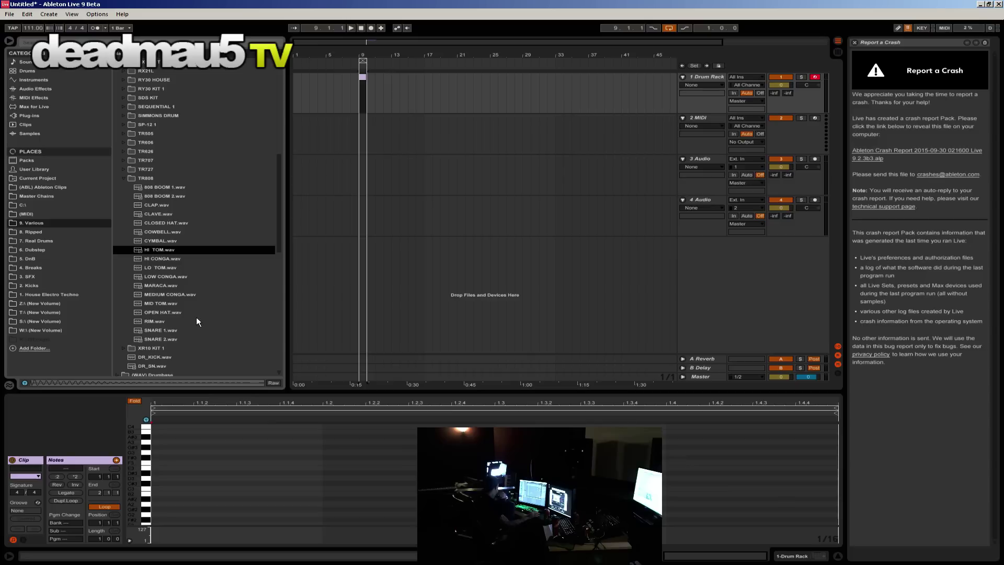
left_click(151, 333)
left_click(153, 339)
left_click(158, 331)
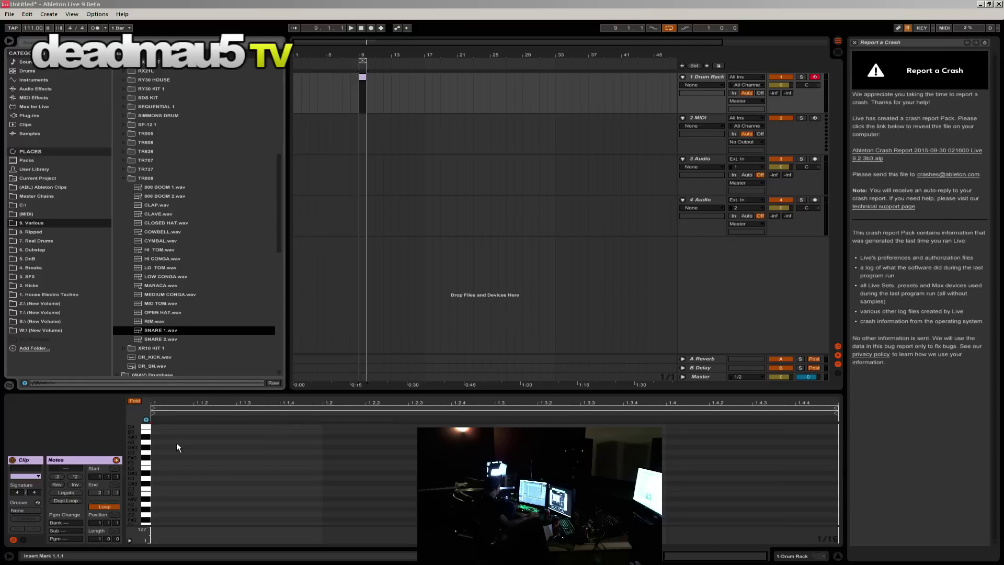
Step: Load all TR808 samples from 808 BOOM 1.wav to SNARE 2.wav onto the Drum Rack pads, starting at C1
left_click(165, 188)
left_click(166, 338, "shift")
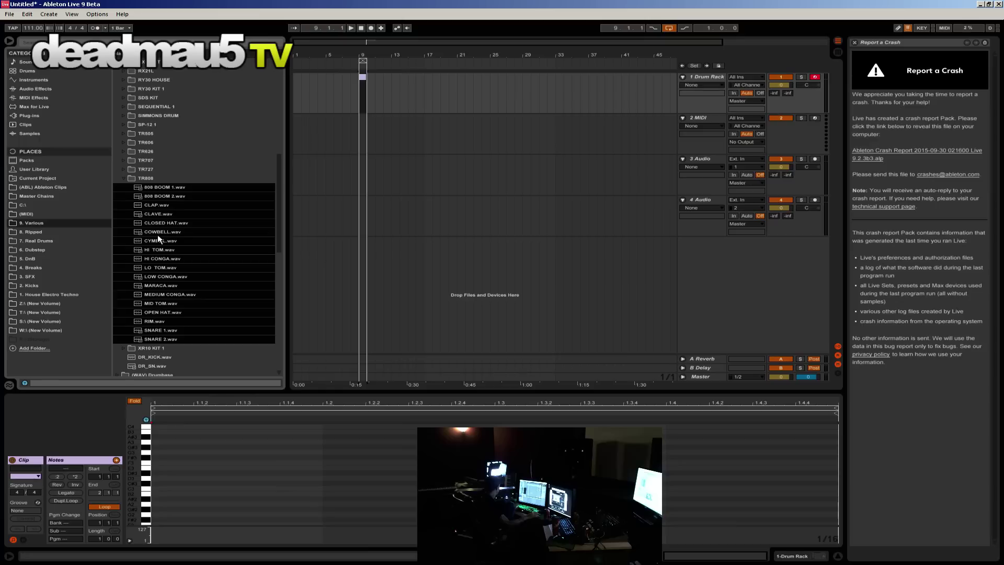
left_click(793, 555)
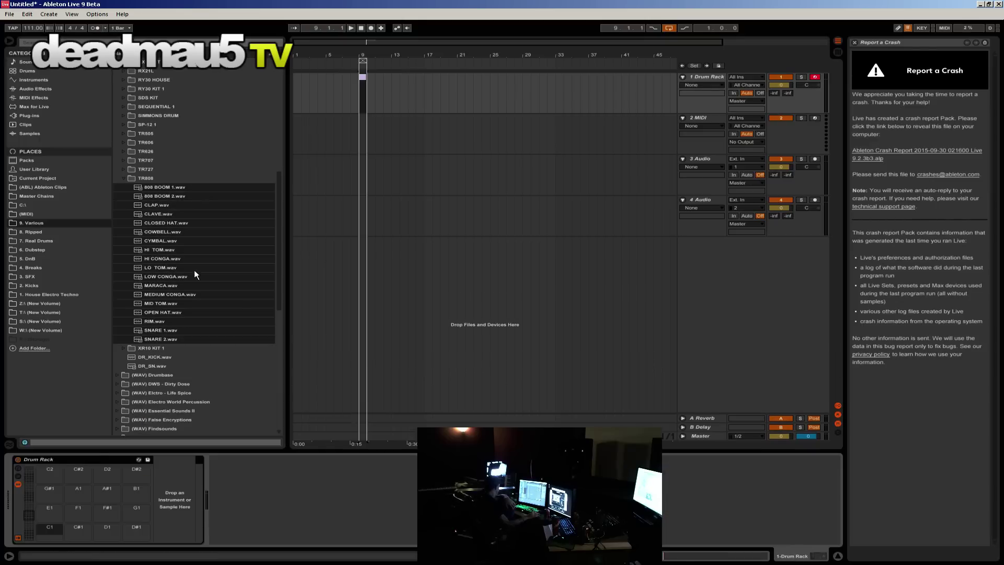
left_click(189, 189)
left_click_drag(188, 189, 133, 369)
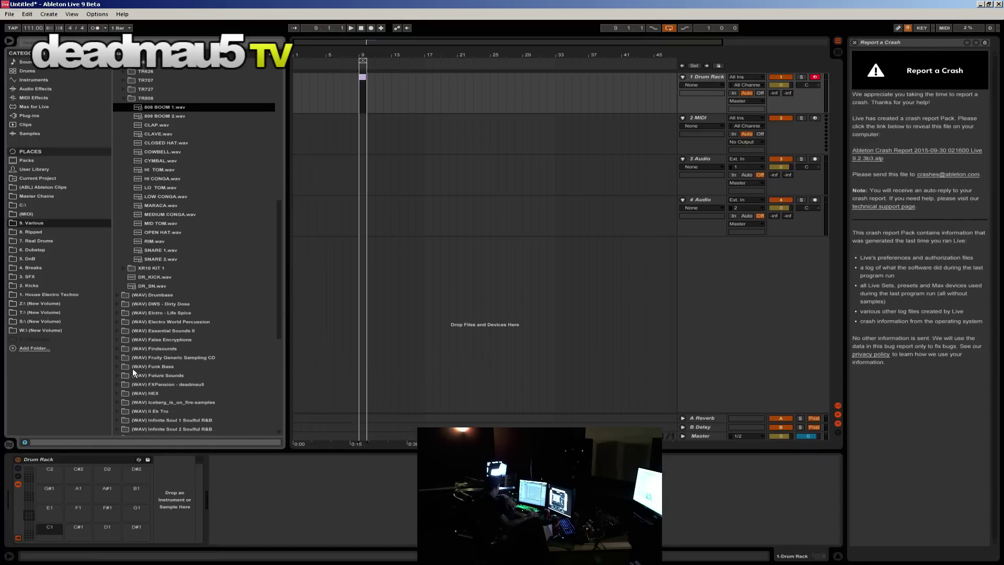
left_click(156, 259, "shift")
left_click_drag(161, 104, 50, 533)
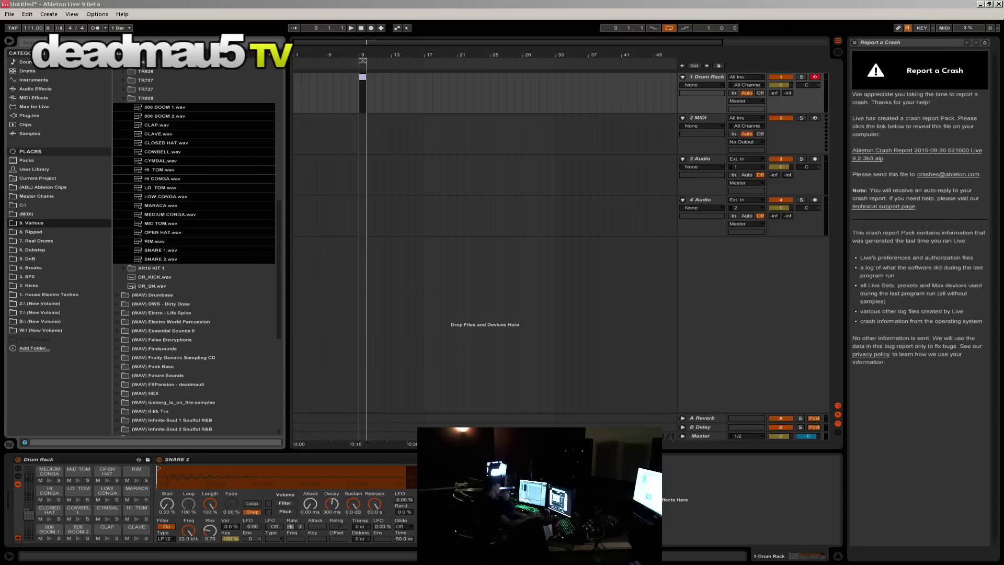
Step: Close Ableton Live and switch to the new Bitwig Studio project
left_click(997, 4)
left_click(499, 307)
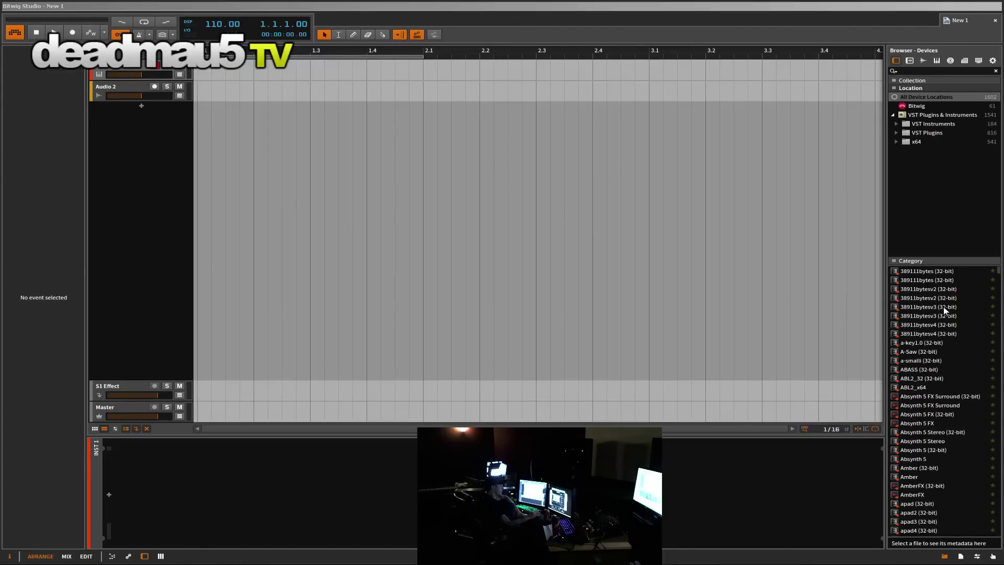
left_click(146, 186)
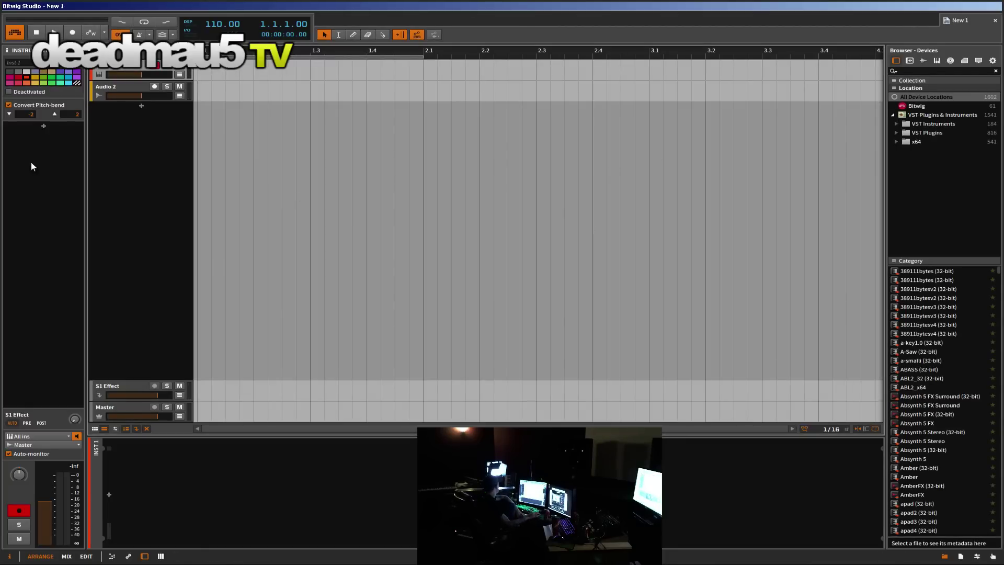
Step: Browse the presets by device down to the Drum category
left_click(910, 60)
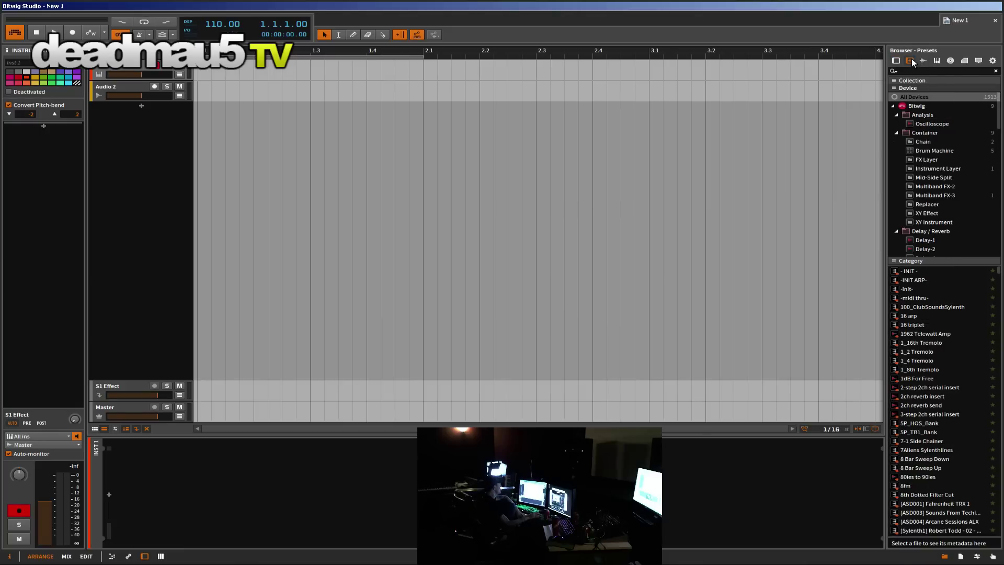
scroll(928, 183, "down", 5)
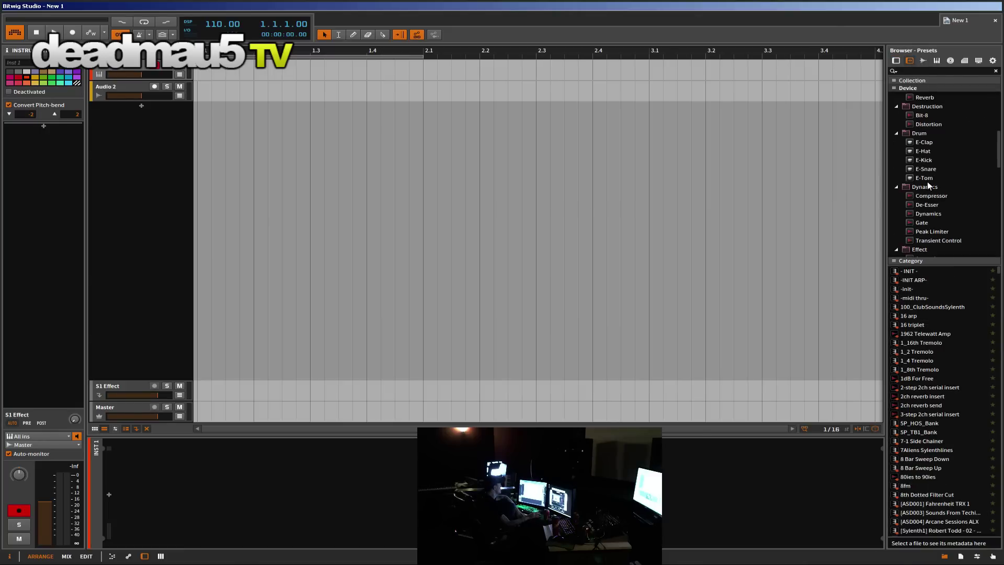
left_click(920, 132)
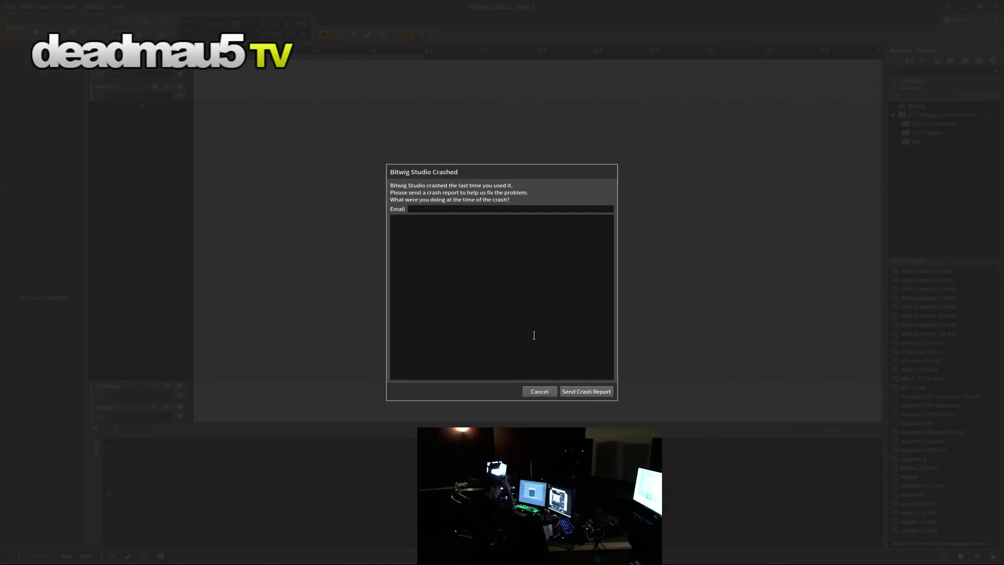
Step: Dismiss the crash report, add a Drum Machine track and try to load the E-Clap module into it
left_click(531, 394)
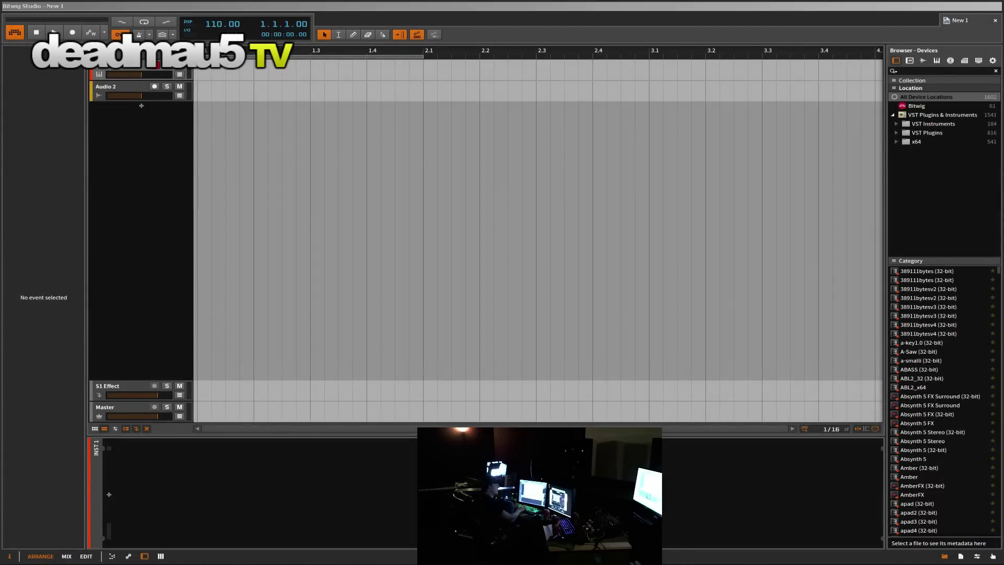
left_click(910, 60)
left_click_drag(920, 150, 156, 186)
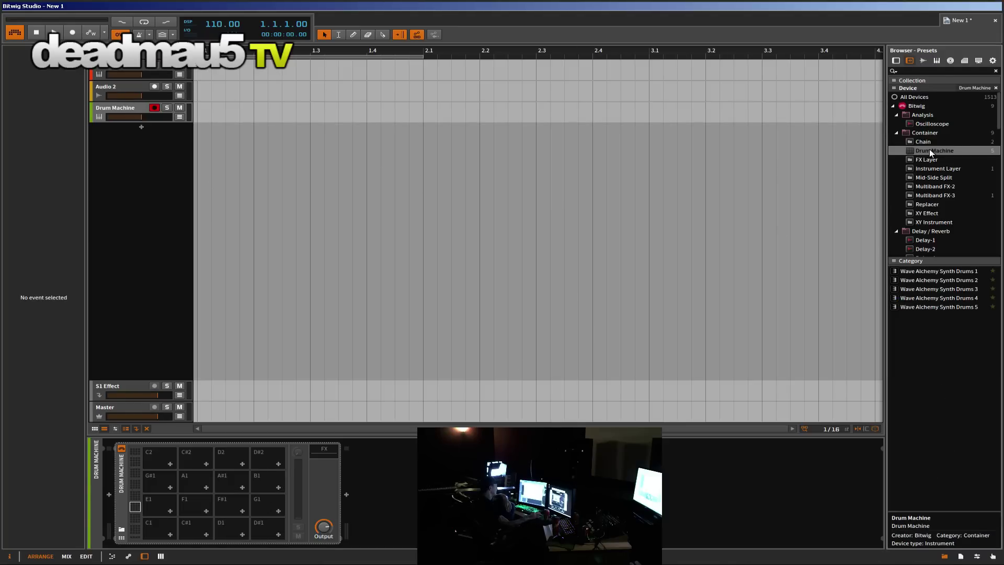
scroll(960, 195, "down", 5)
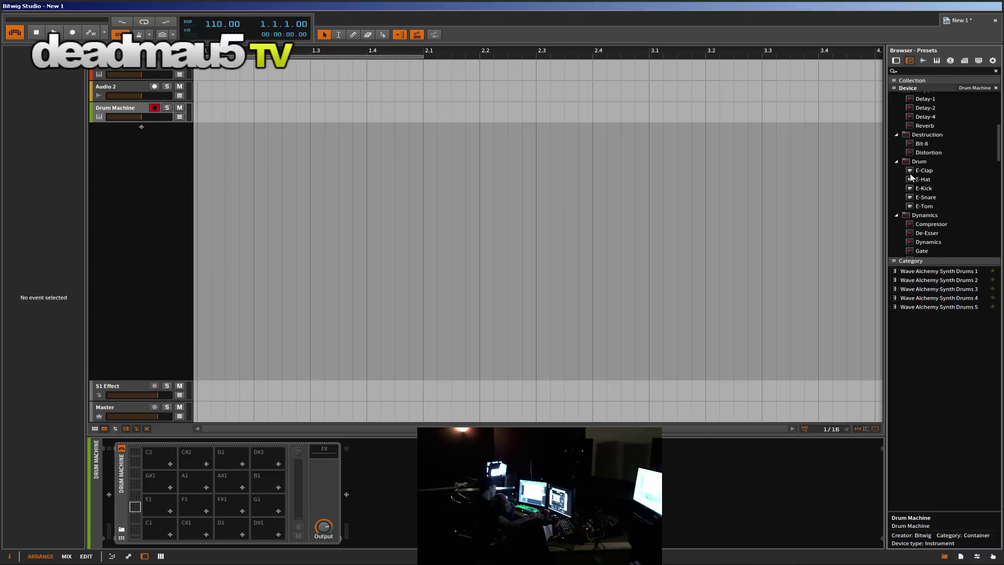
left_click_drag(919, 174, 997, 169)
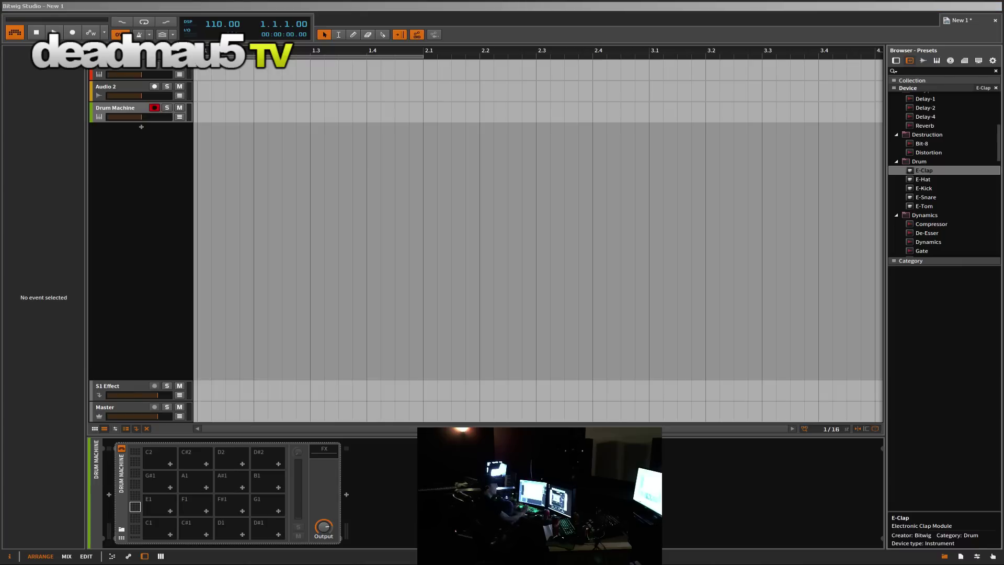
Step: Decline restoring the unsaved project and send a crash report describing a crash on loading multiple E drum modules
left_click(436, 298)
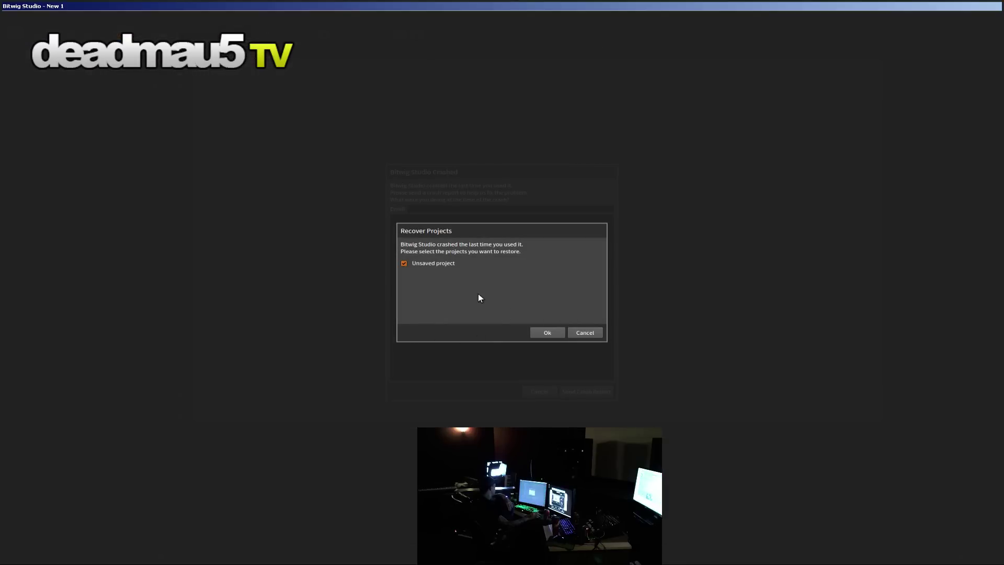
left_click(586, 332)
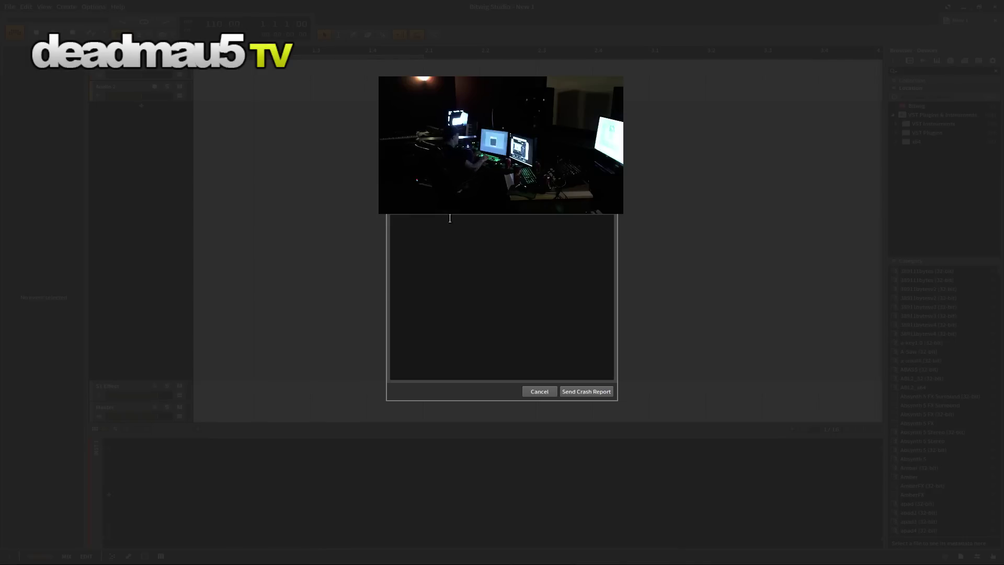
left_click(470, 237)
type("Bug -  Crash on loadiun")
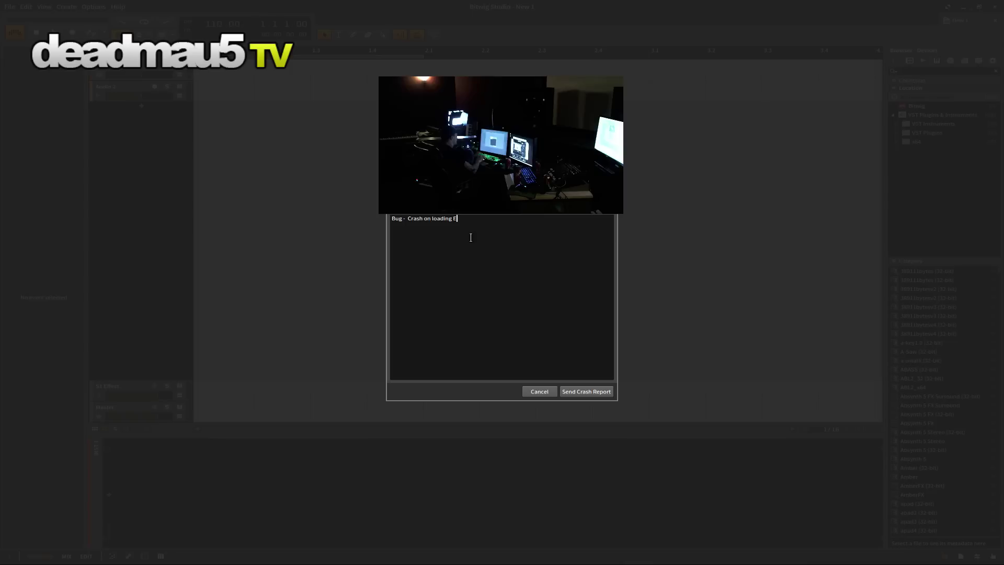
type(" E drummultiple  modules.")
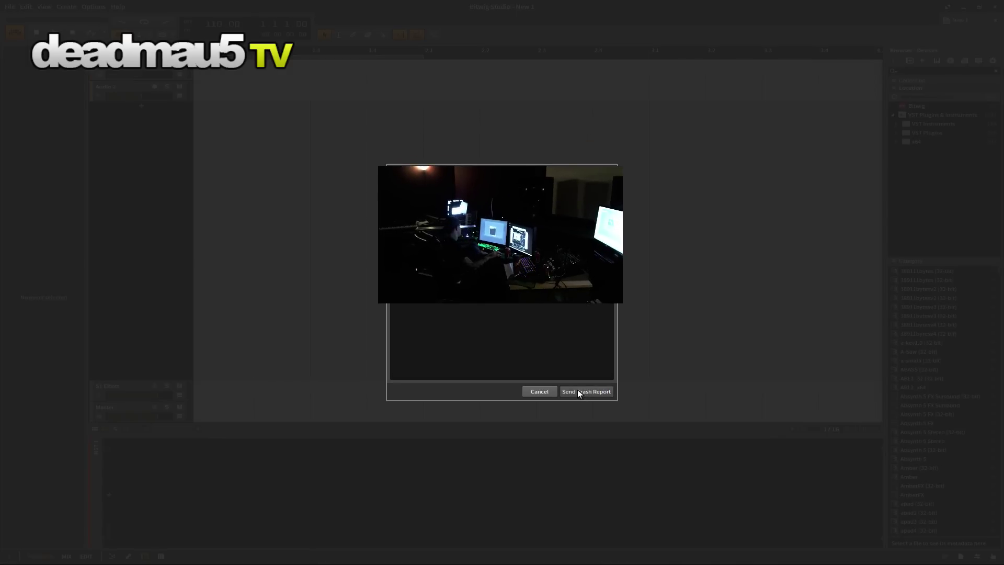
left_click(577, 390)
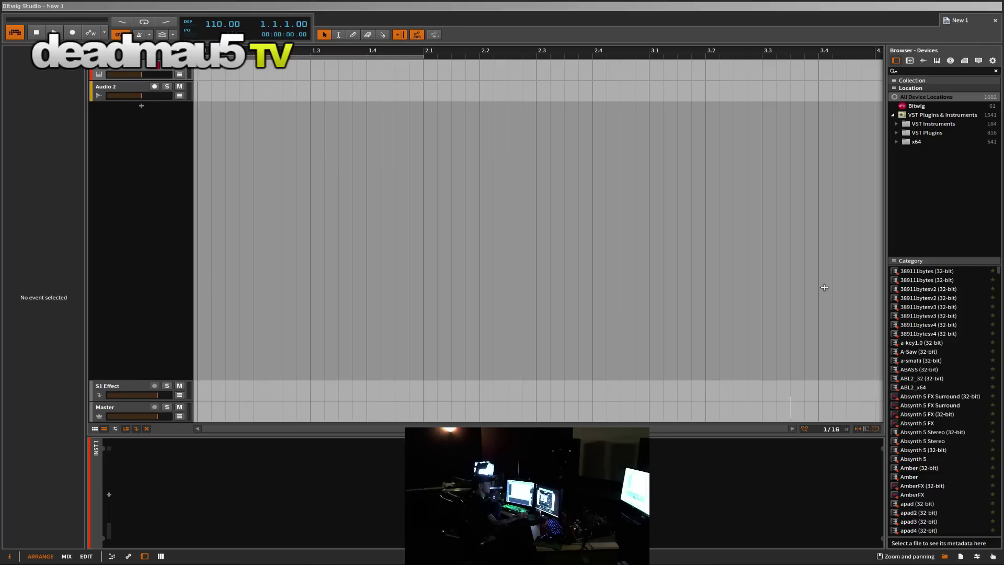
Step: Open the Native Instruments folder under VST Instruments and look through its plug-ins
left_click(895, 124)
scroll(952, 192, "down", 3)
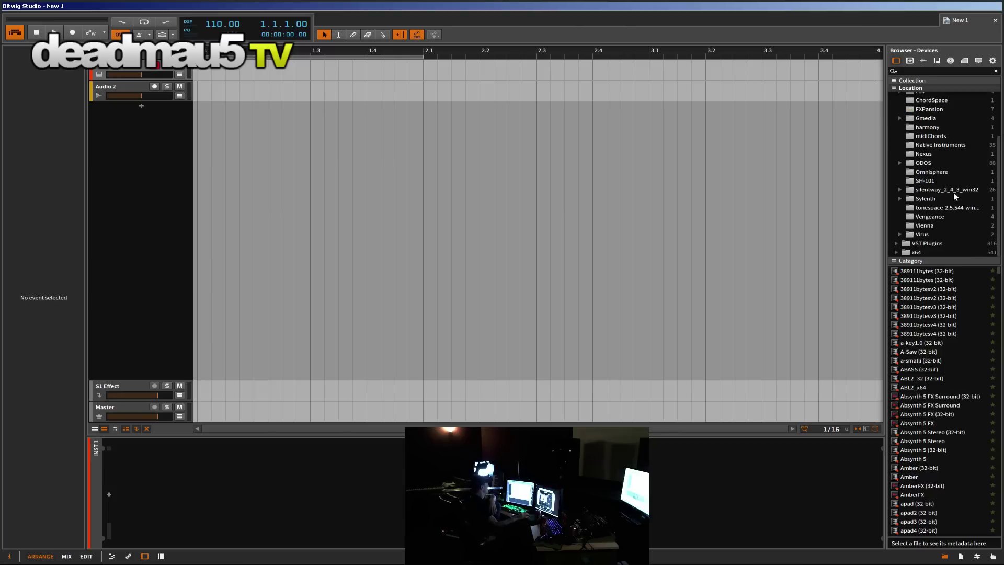
left_click(915, 145)
scroll(948, 350, "down", 2)
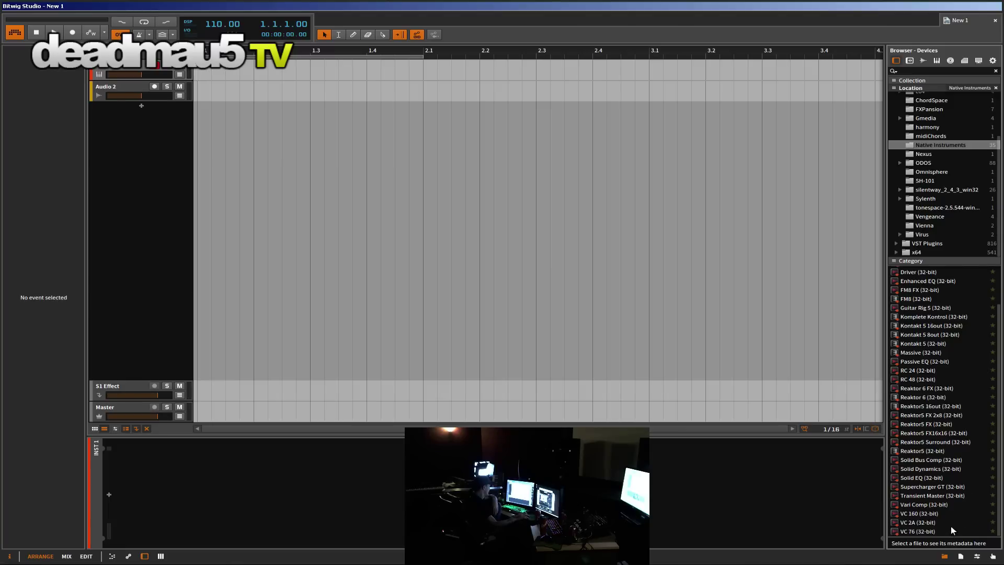
Step: Find Battery 4 in the x64 plug-in folder and add it on a new instrument track
scroll(951, 526, "up", 2)
scroll(950, 526, "down", 2)
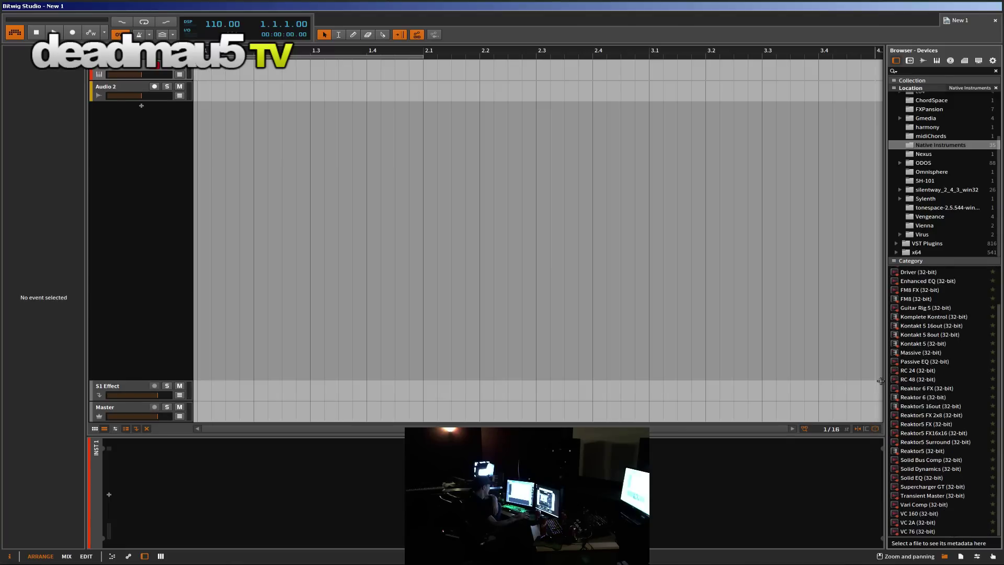
scroll(911, 378, "up", 2)
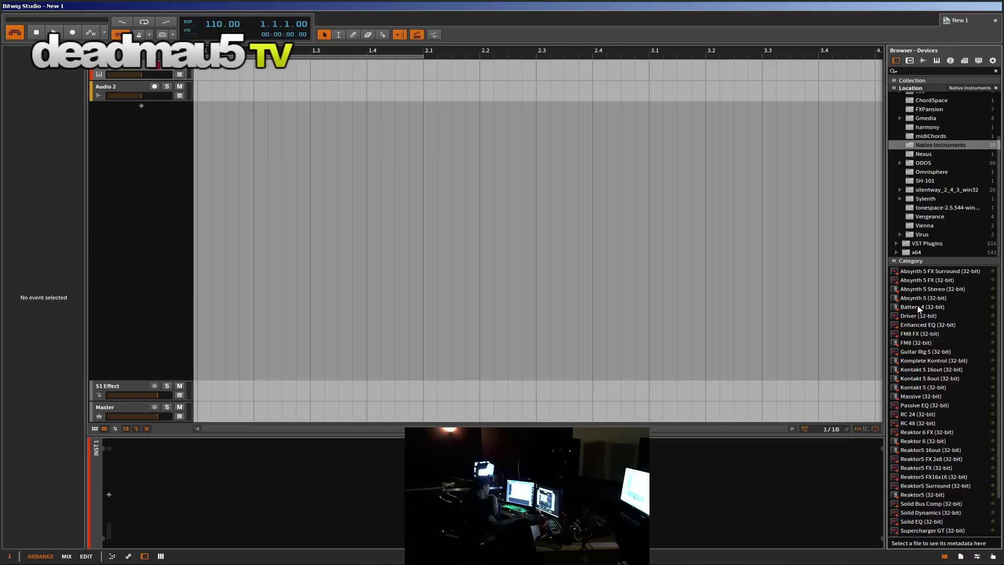
double_click(916, 252)
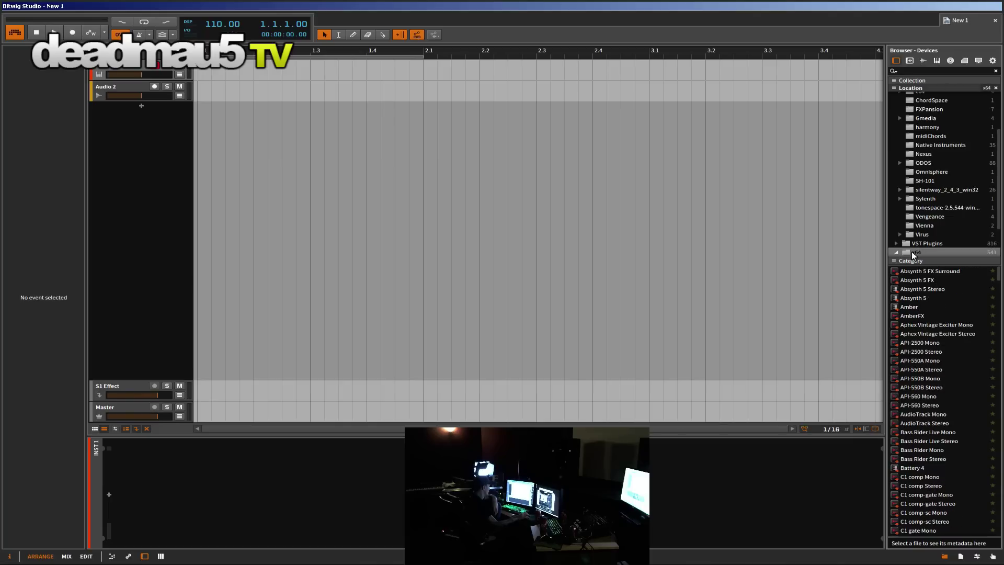
scroll(924, 314, "down", 2)
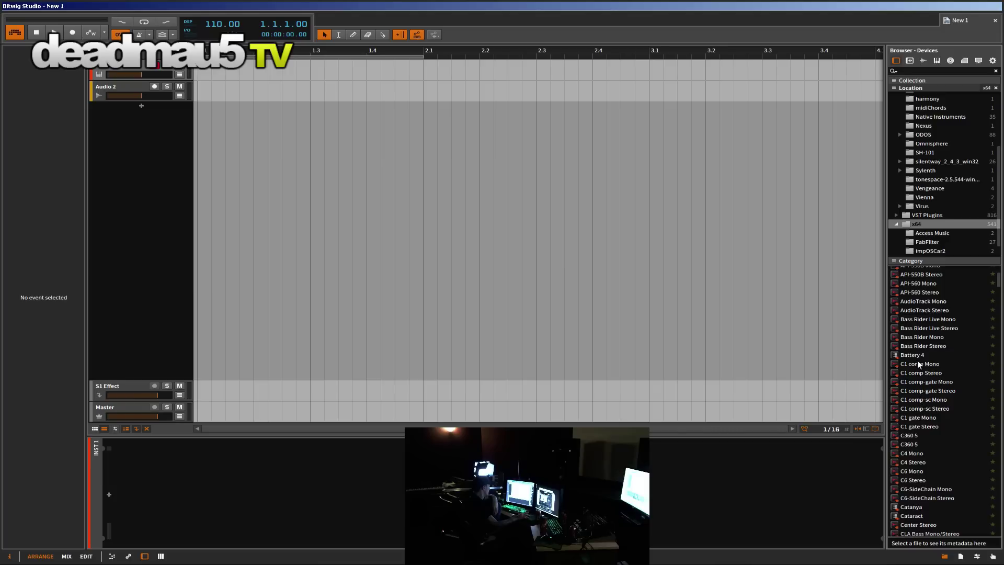
left_click_drag(916, 355, 159, 173)
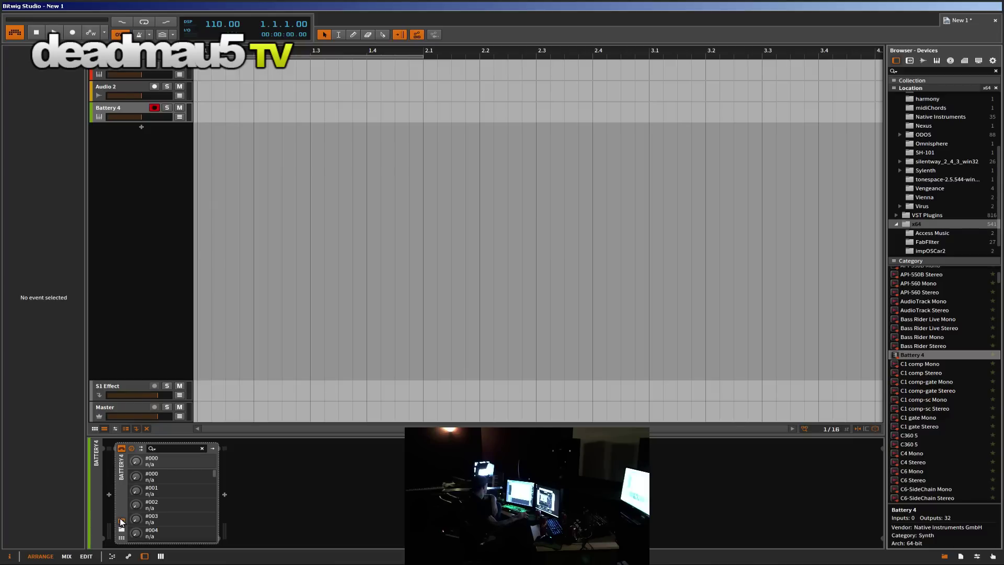
Step: Try to bring up the Battery 4 plug-in window from its device on the new track
left_click(125, 478)
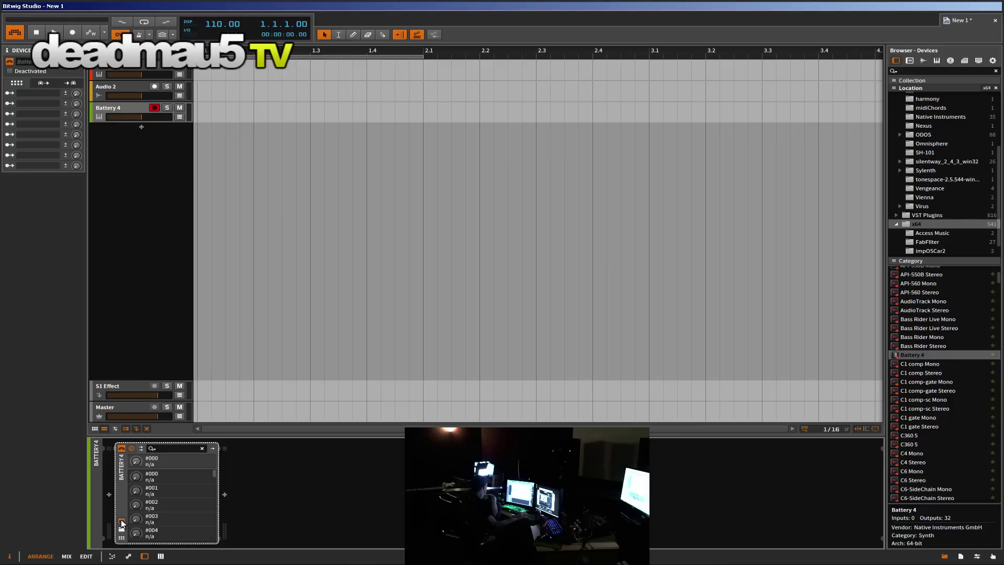
left_click(145, 557)
left_click(146, 557)
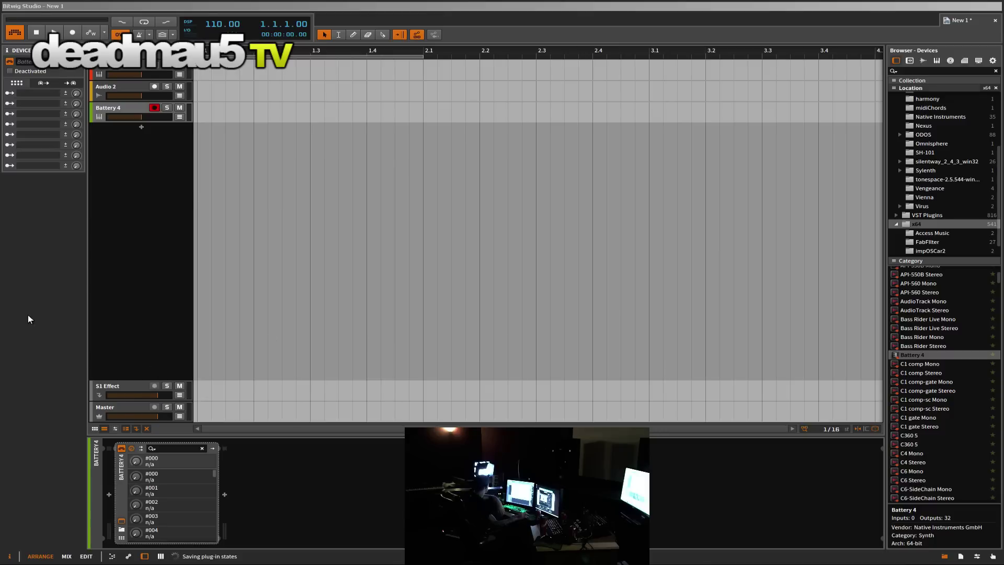
left_click(103, 110)
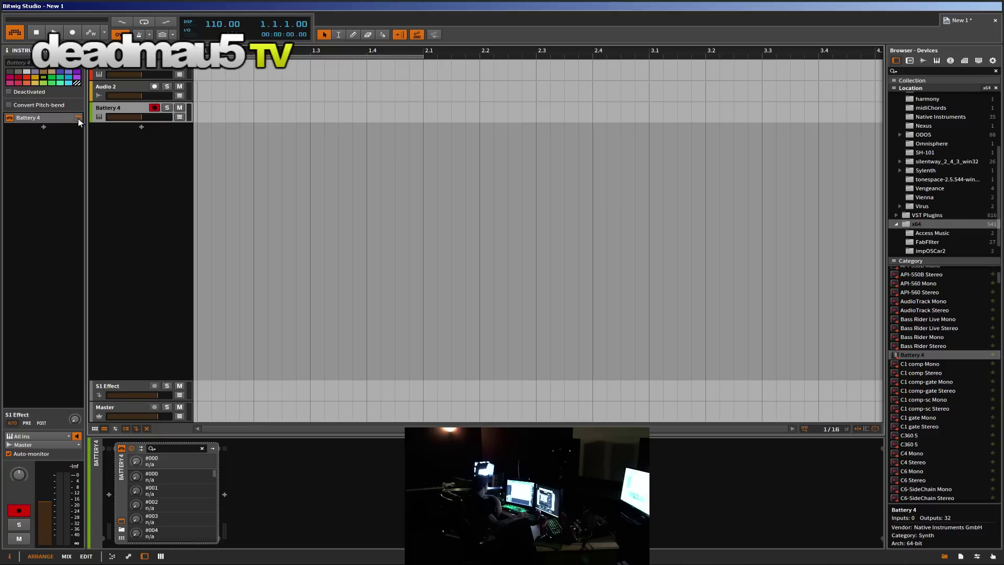
left_click(121, 466)
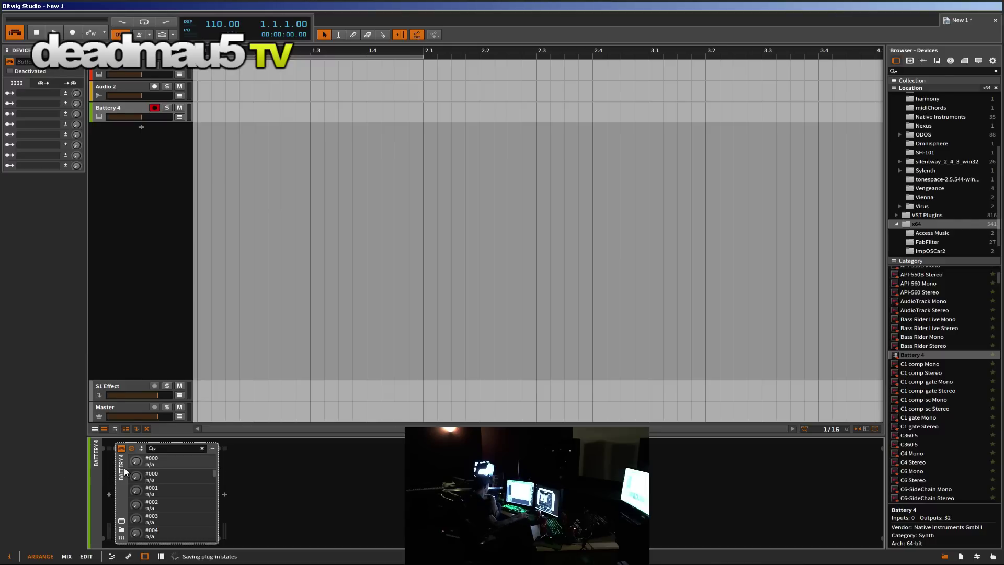
Step: Delete the Battery 4 track, proceeding even though the plug-in's state cannot be saved
left_click(106, 104)
left_click(108, 91)
left_click(108, 108)
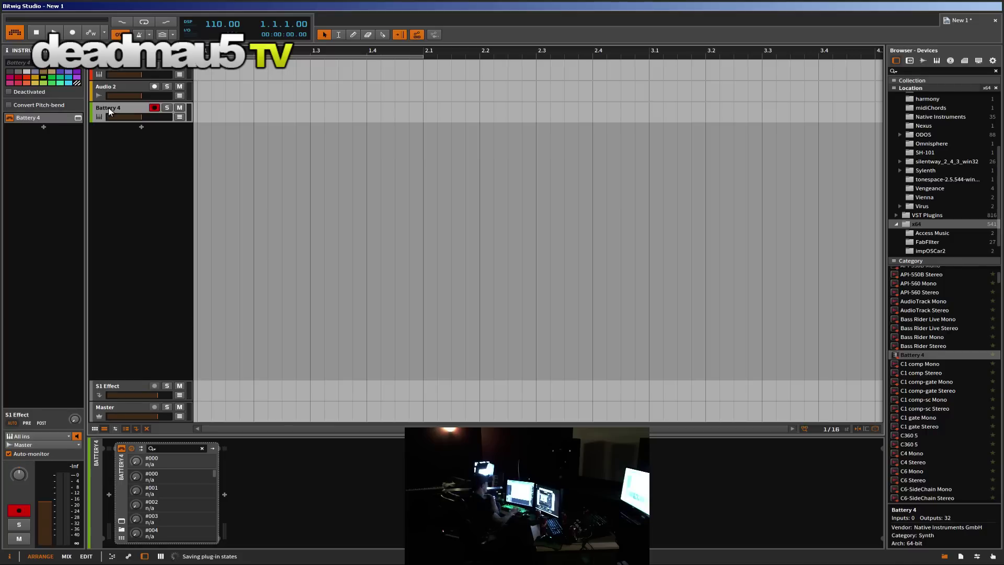
right_click(108, 107)
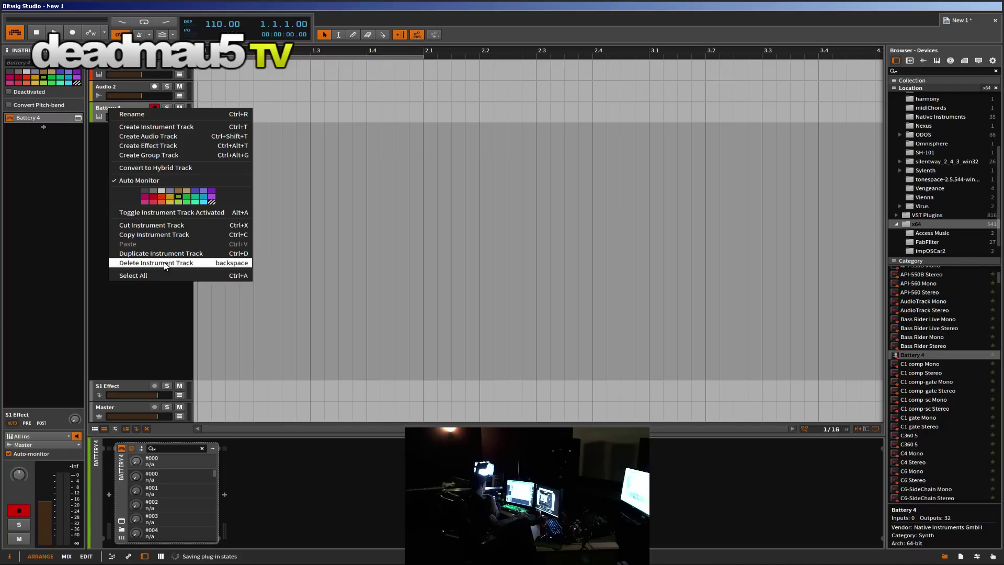
key("Escape")
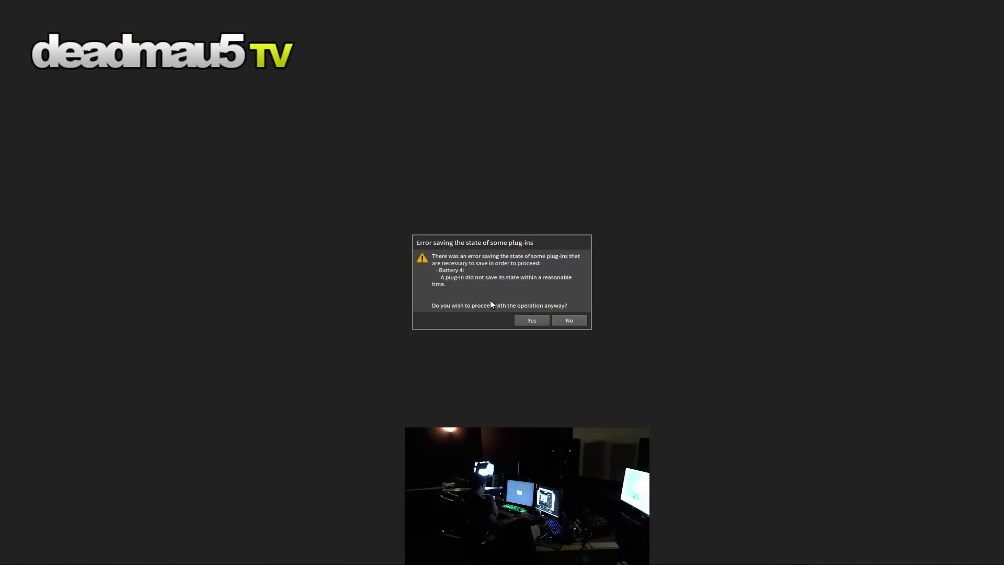
left_click(526, 321)
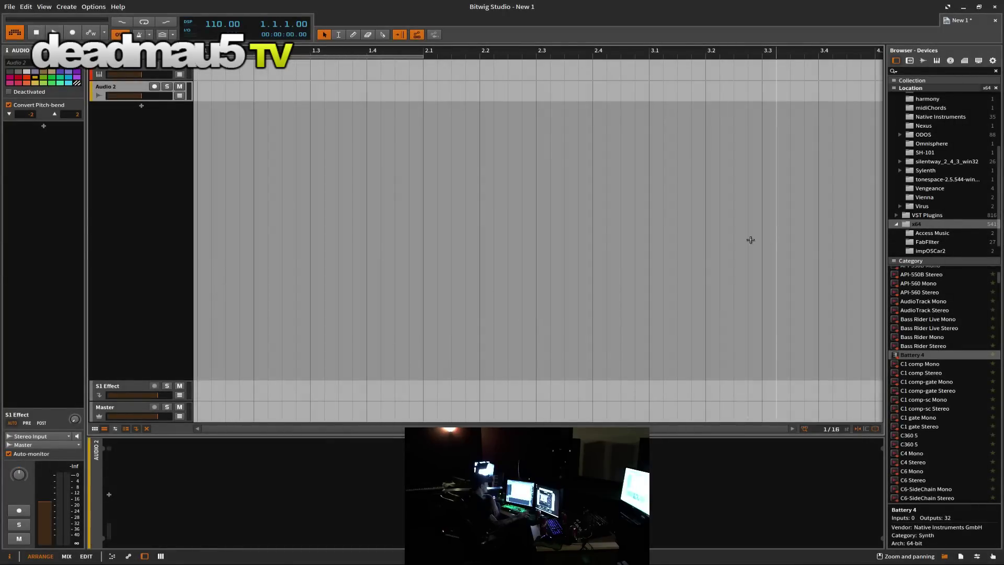
Step: Add Absynth 5 from the x64 folder on a new instrument track
scroll(924, 442, "up", 4)
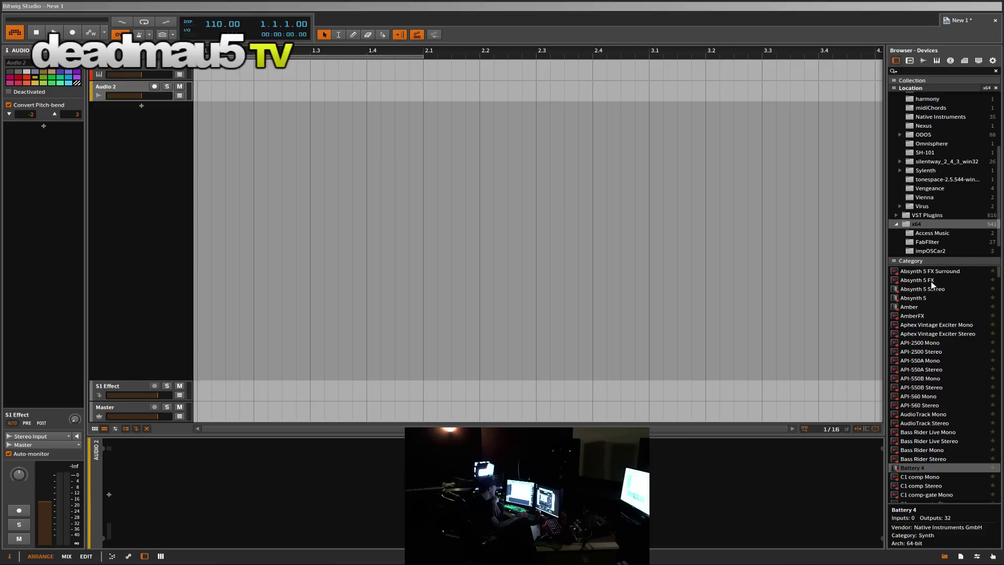
left_click(922, 369)
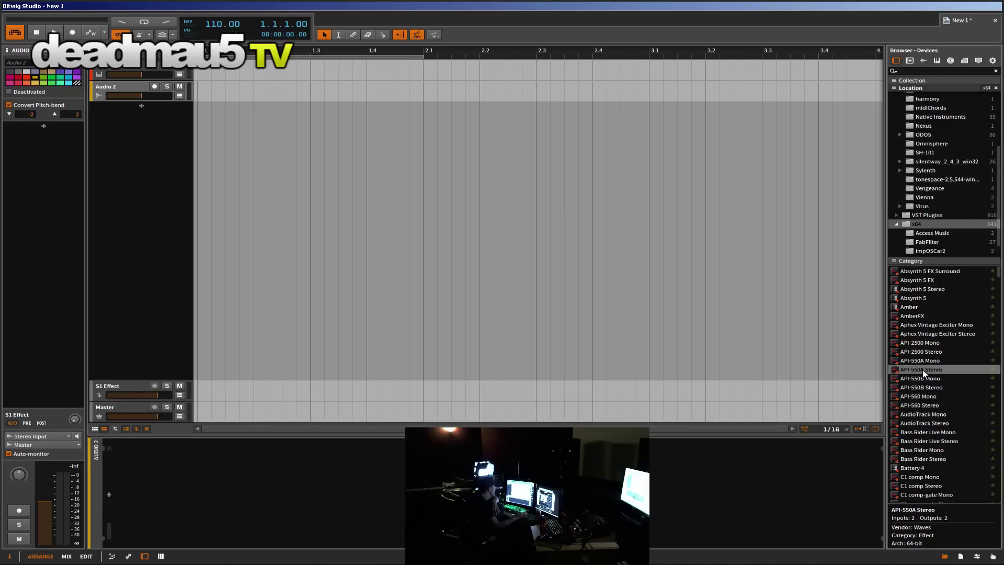
left_click_drag(921, 296, 269, 201)
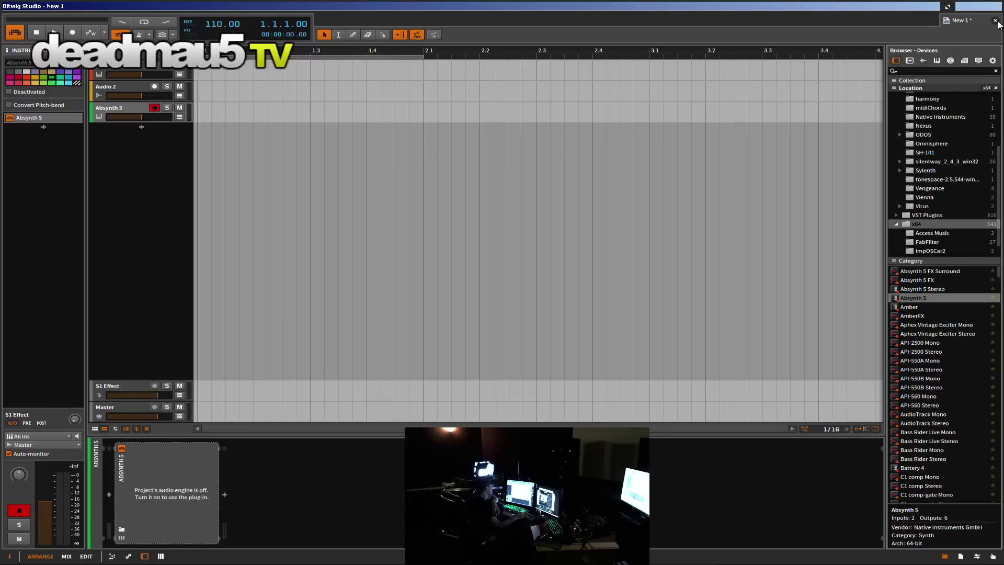
Step: Try to close the New 1 project and quit the program without saving the changes
left_click(995, 19)
left_click(527, 300)
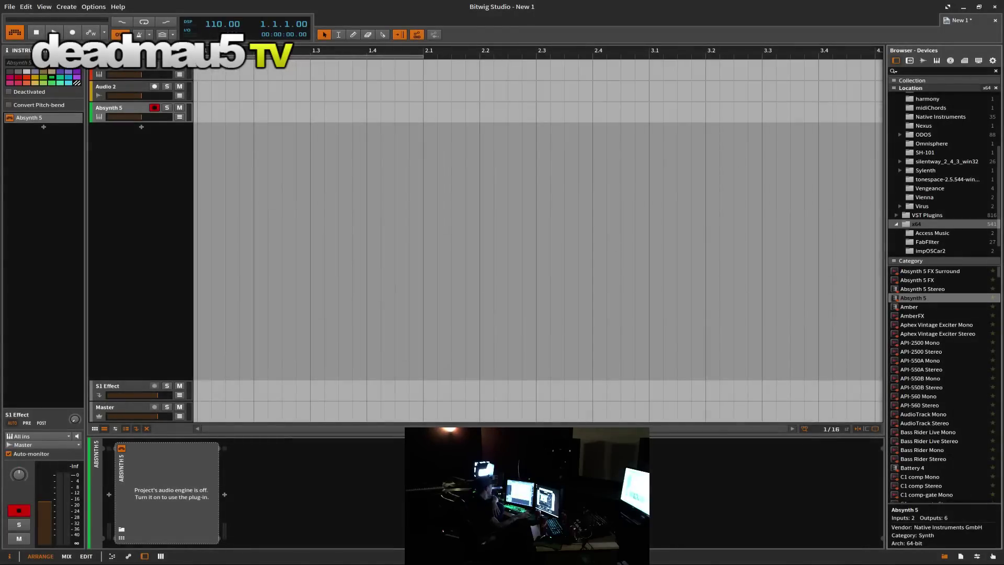
left_click(995, 7)
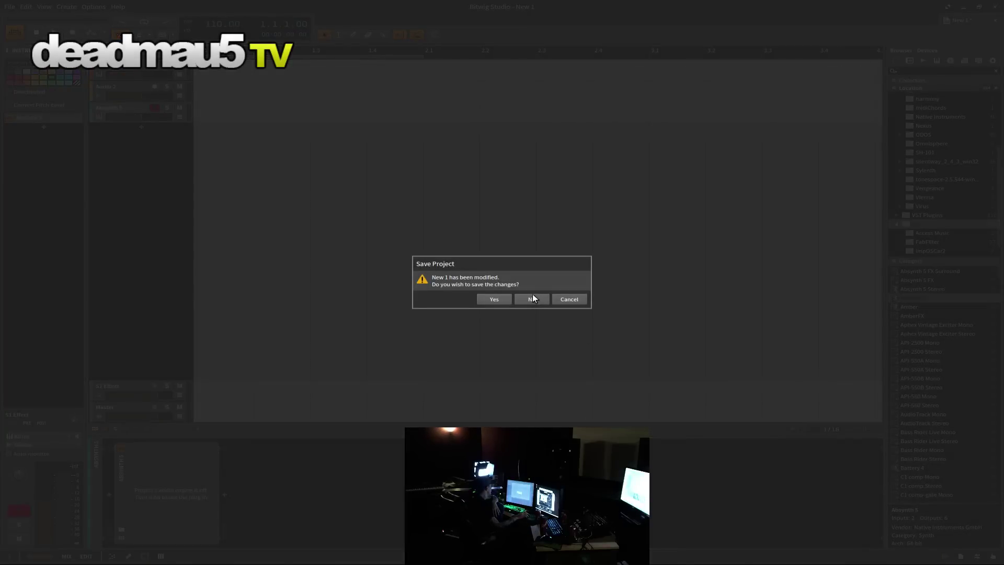
left_click(532, 298)
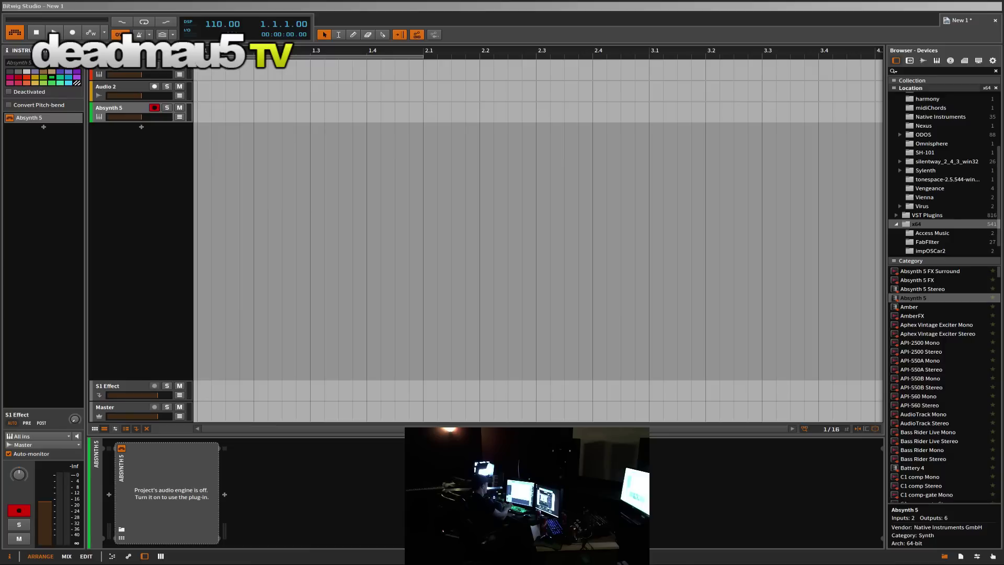
Step: Start Windows Task Manager and move its window off the main screen
key("ctrl+alt+Delete")
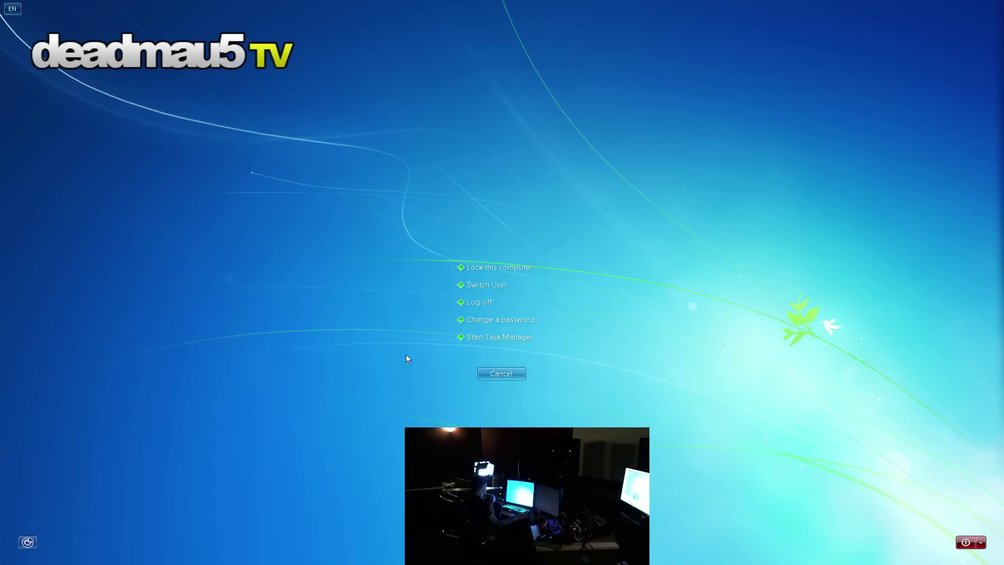
left_click(474, 340)
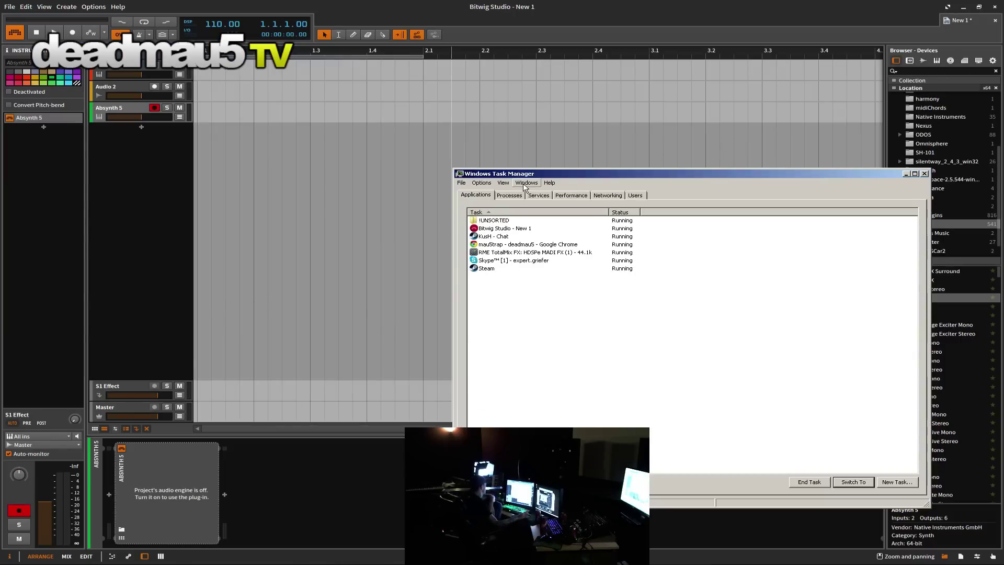
left_click_drag(582, 176, 1003, 178)
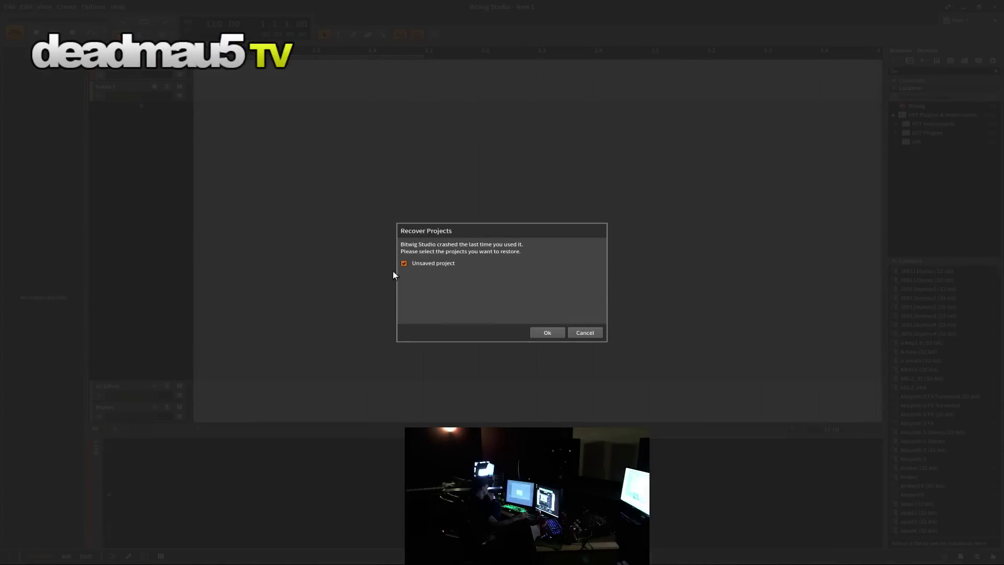
Step: Confirm the project recovery dialog and add SH101 from the SH-101 folder of VST Instruments on a new track
left_click(547, 332)
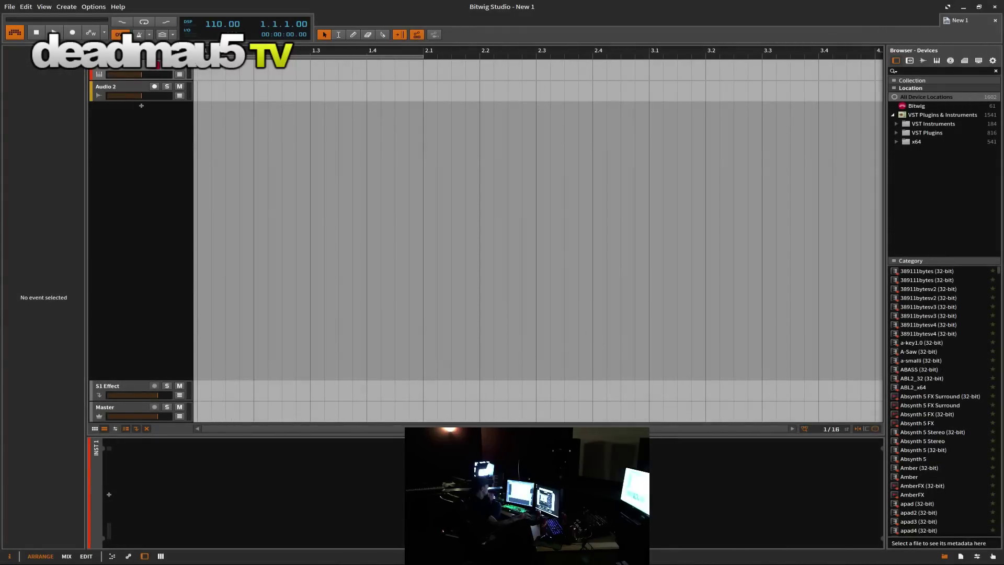
left_click(897, 124)
scroll(943, 243, "down", 3)
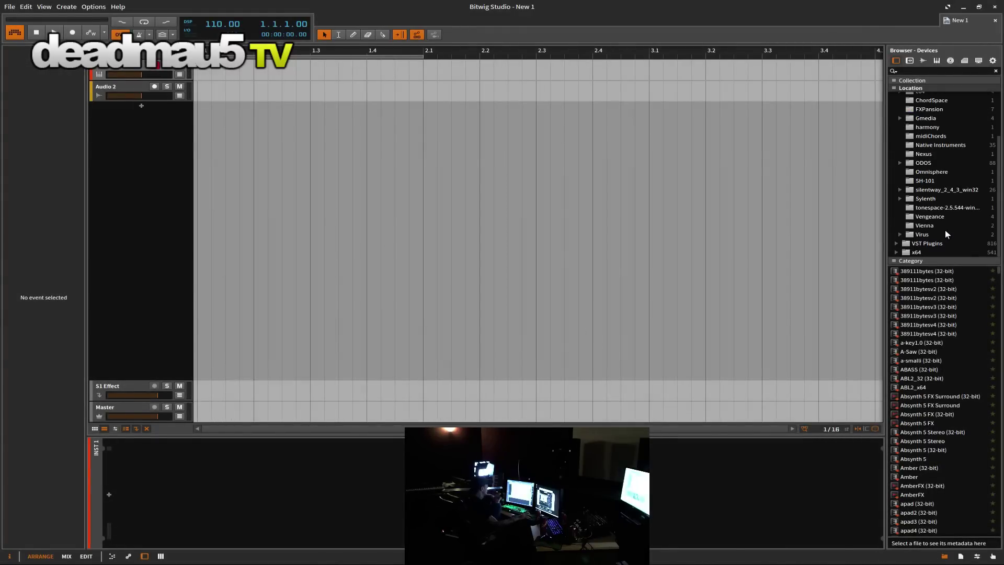
left_click(925, 182)
left_click_drag(917, 271, 287, 190)
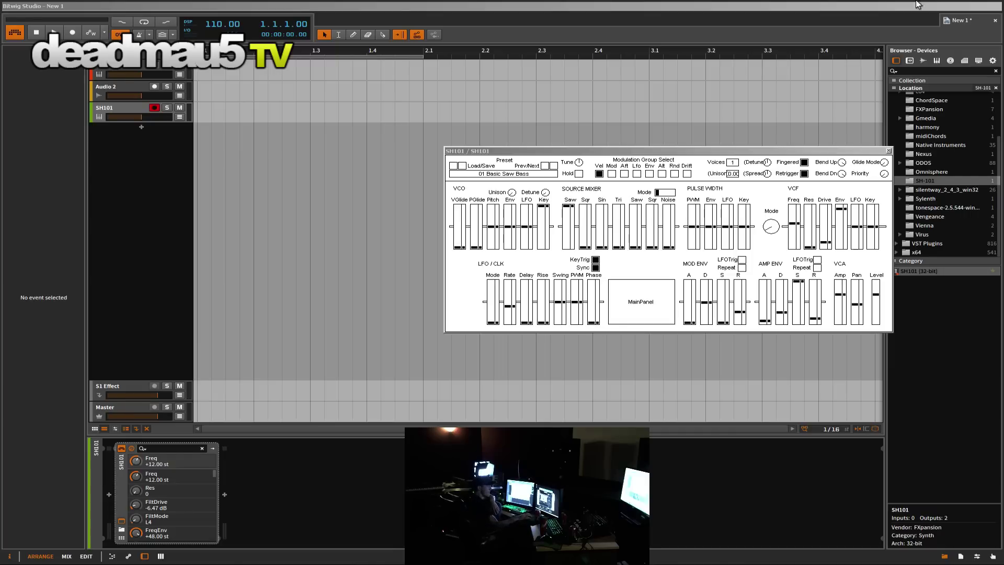
Step: Close the SH101 plug-in window and delete the SH101 track
left_click(888, 151)
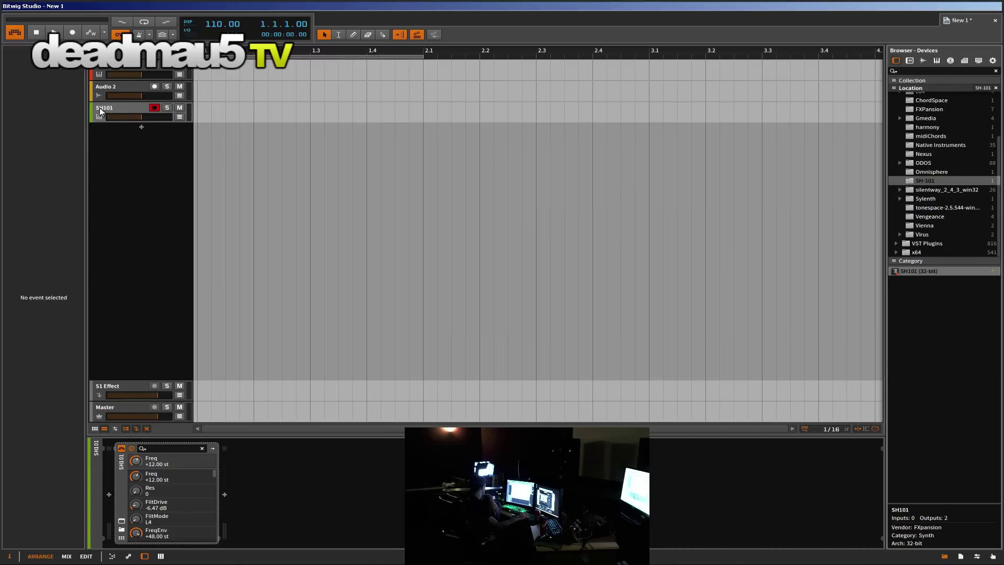
left_click(119, 117)
key("Delete")
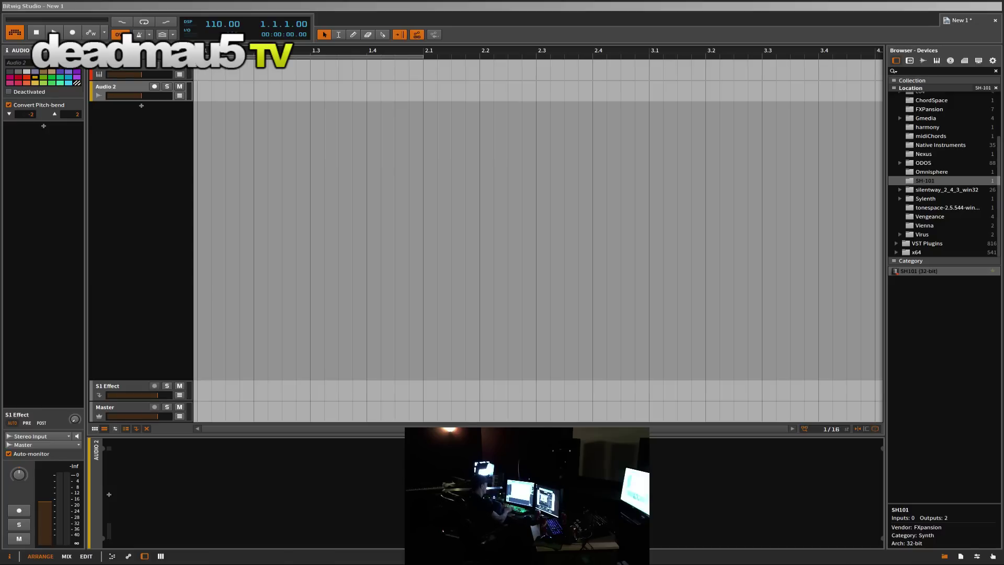
Step: View the Native Instruments plug-ins, then collapse the VST Instruments folder
left_click(935, 145)
scroll(931, 178, "up", 3)
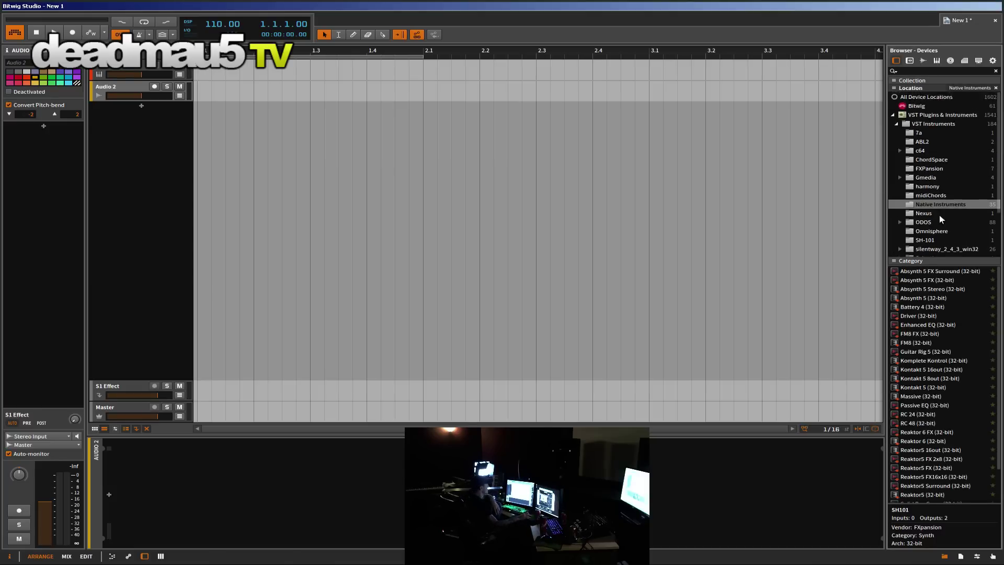
left_click(900, 124)
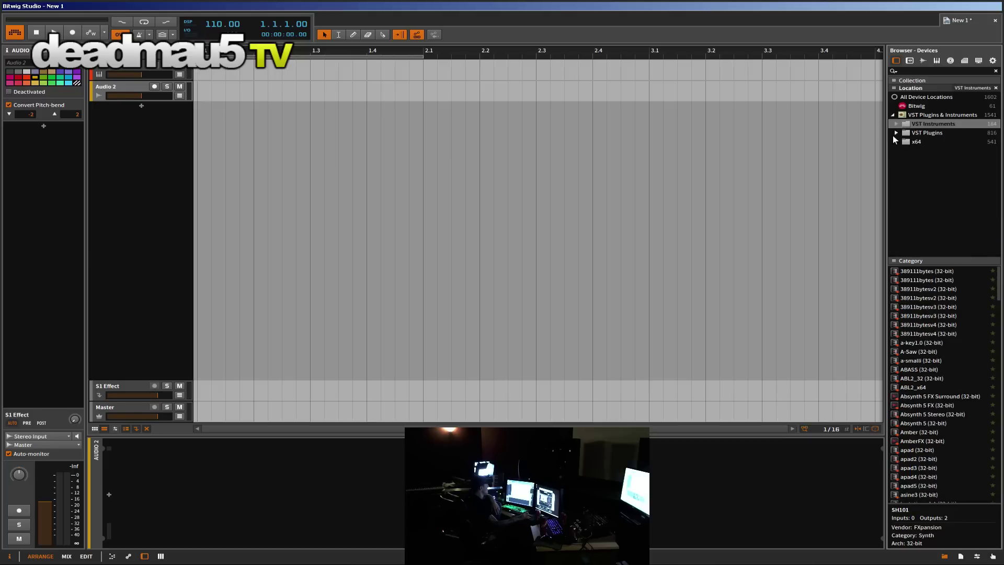
Step: Look through the built-in Bitwig devices and select the Sampler
left_click(913, 107)
scroll(968, 341, "down", 2)
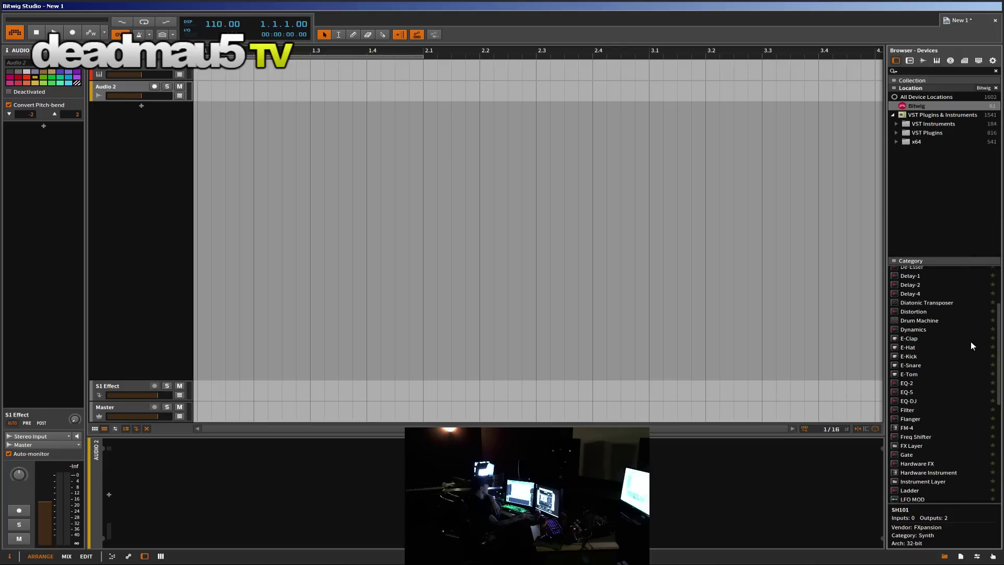
scroll(916, 440, "down", 10)
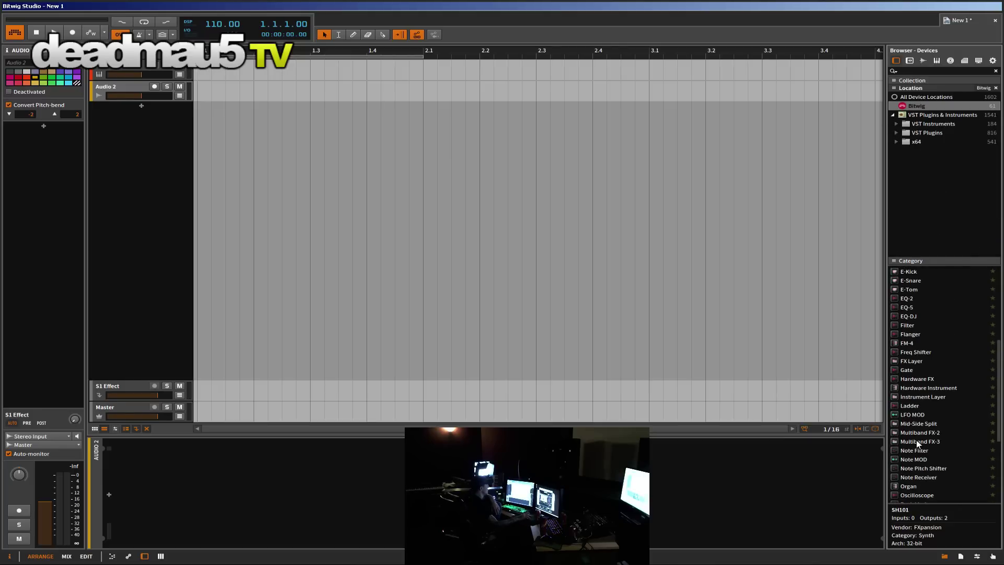
scroll(924, 459, "up", 12)
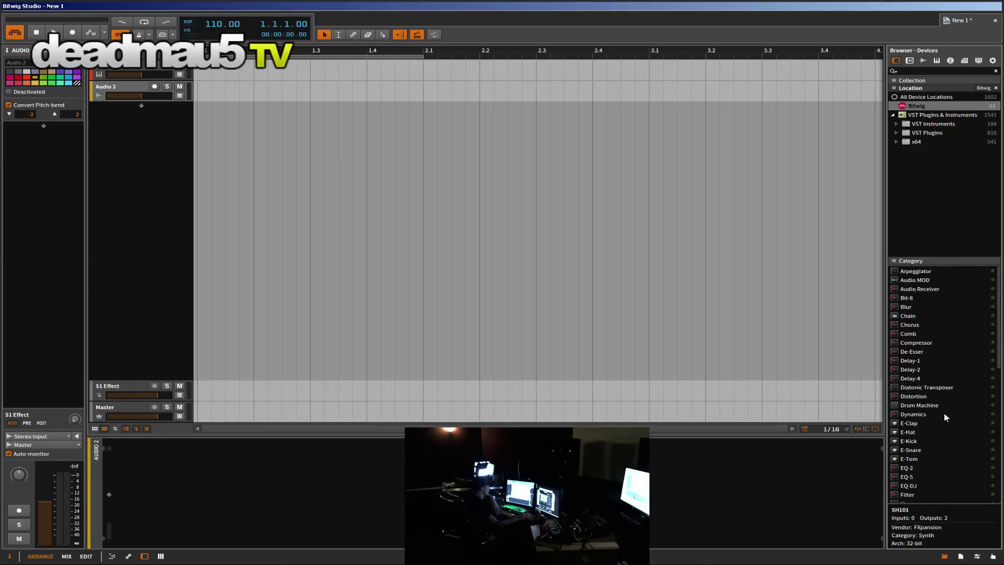
scroll(939, 397, "down", 4)
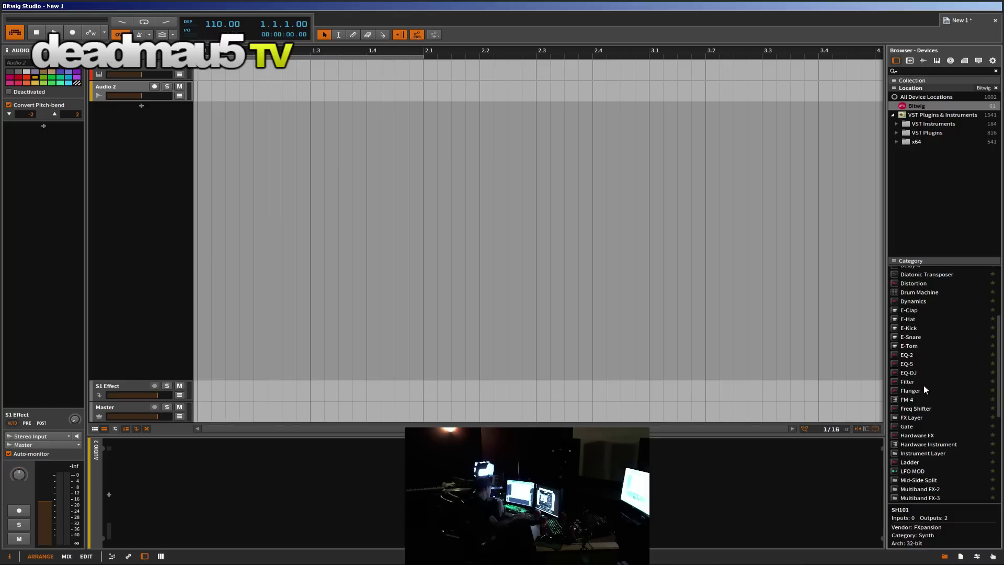
scroll(923, 385, "up", 4)
scroll(922, 387, "down", 4)
scroll(922, 386, "down", 1)
scroll(949, 434, "down", 6)
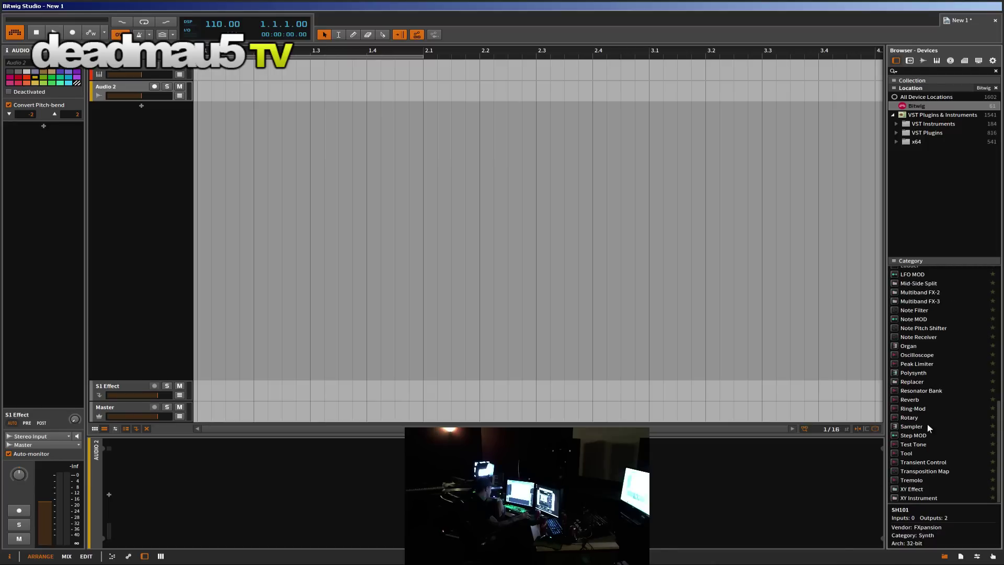
left_click(923, 426)
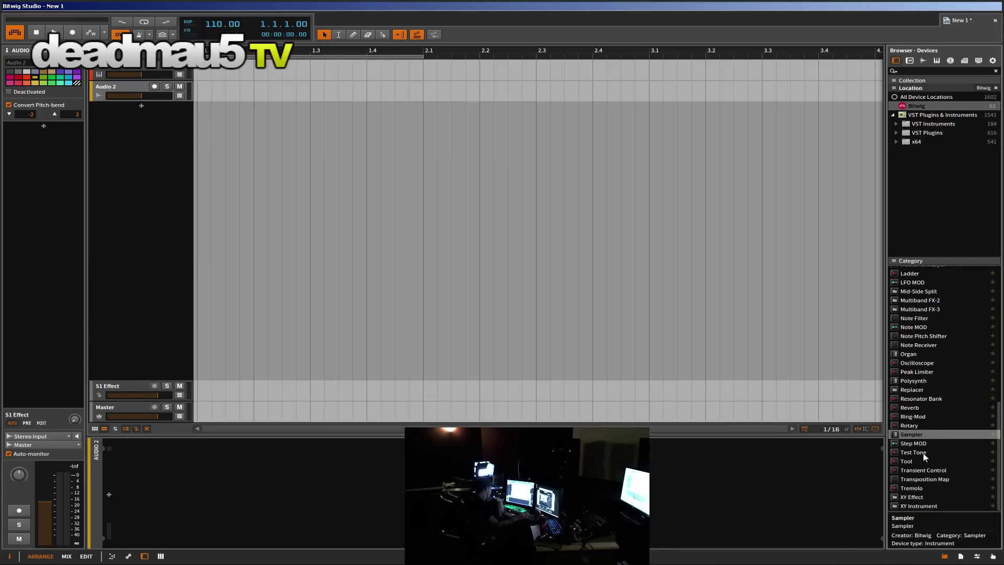
Step: Look through the list of built-in Bitwig devices and select Note MOD to read its description
scroll(914, 324, "up", 1)
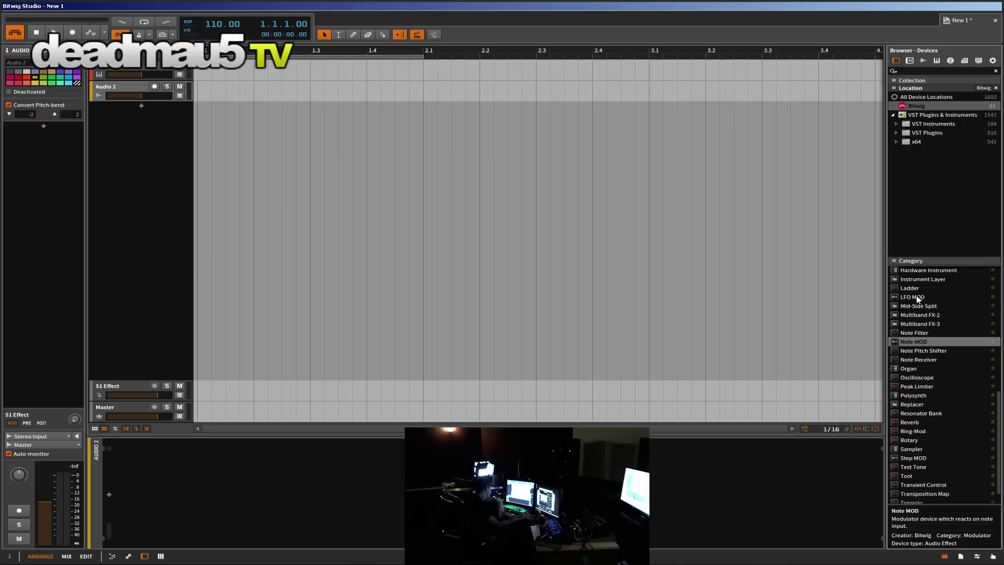
left_click(916, 296)
left_click(913, 342)
scroll(945, 430, "down", 2)
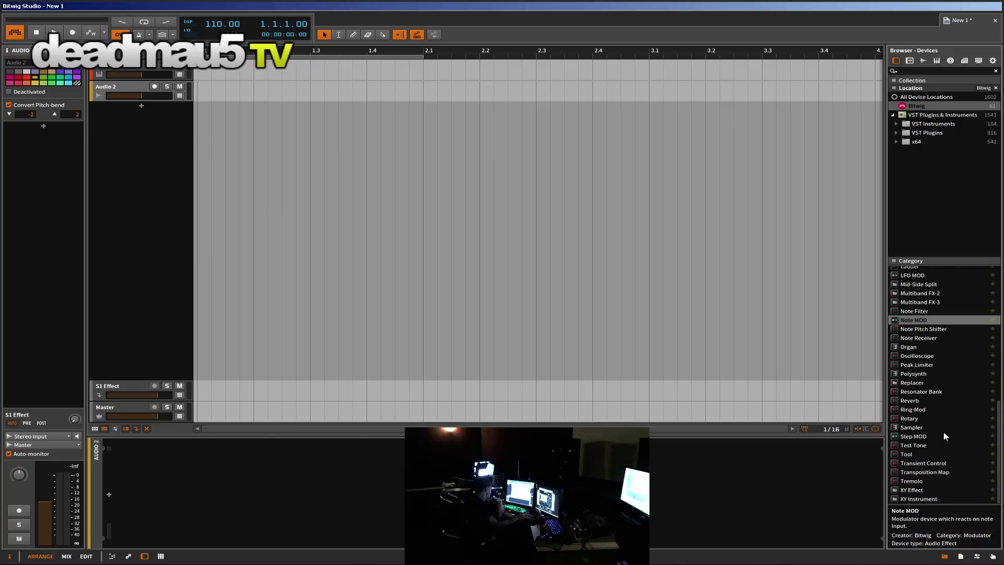
scroll(916, 477, "up", 10)
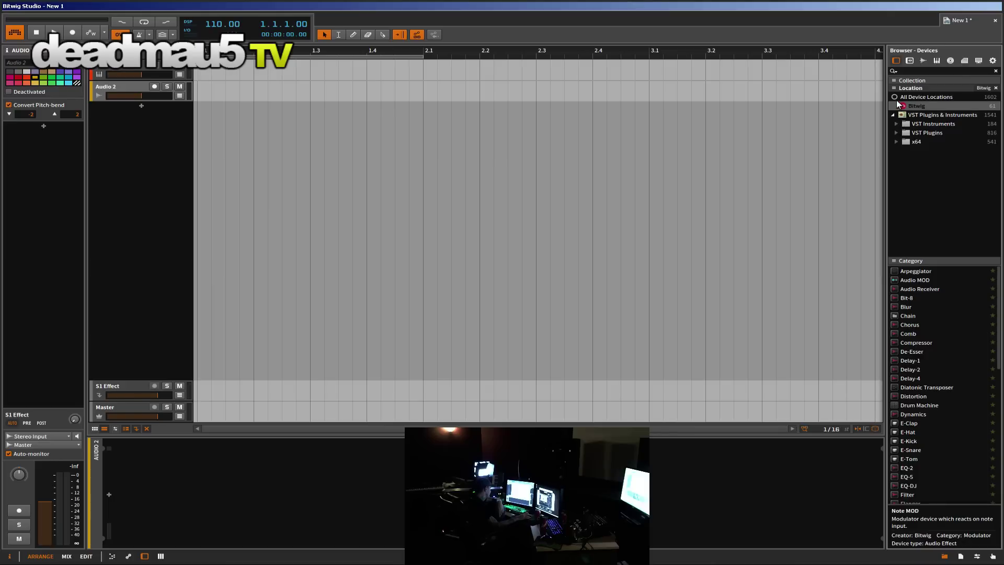
Step: Switch the browser to presets, collapse the Bitwig device folders from Container through Keyboard, and view the remaining folders
left_click(908, 61)
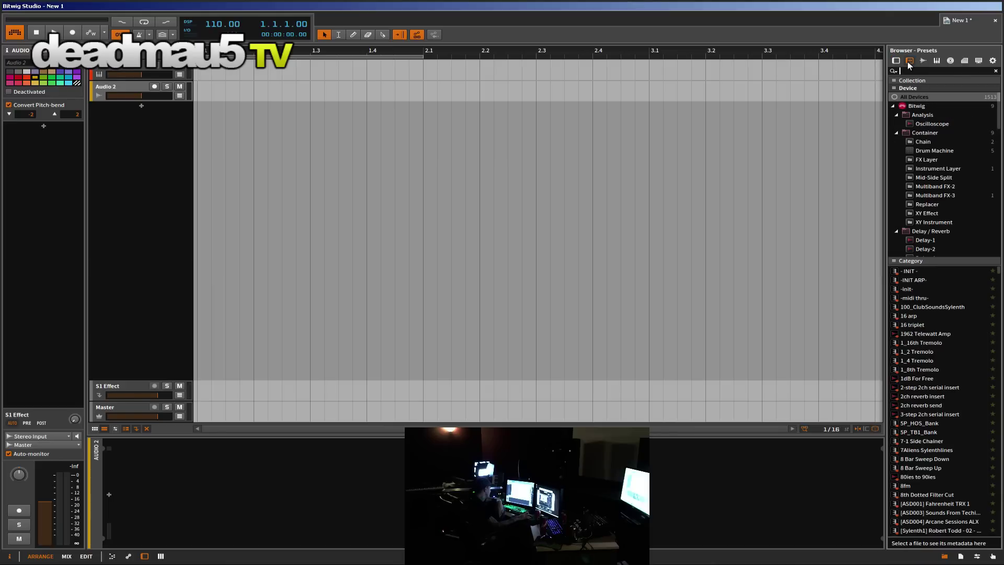
left_click(896, 131)
left_click(897, 143)
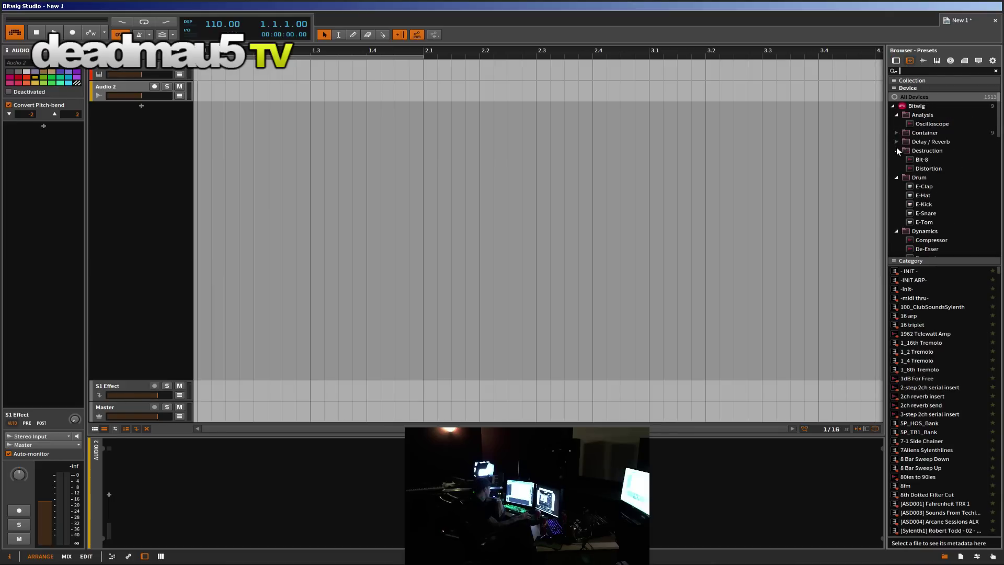
left_click(896, 150)
left_click(896, 159)
left_click(896, 168)
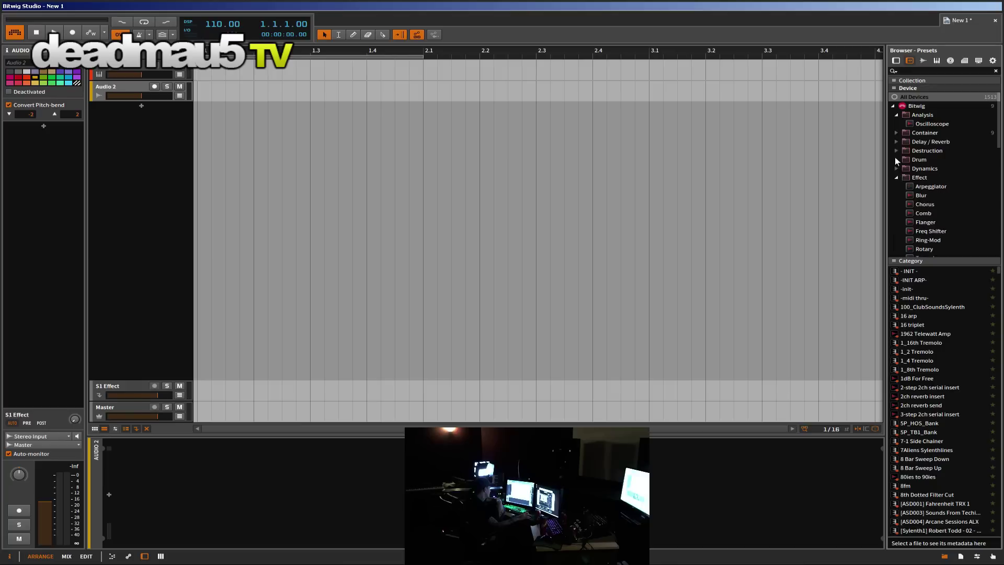
left_click(895, 177)
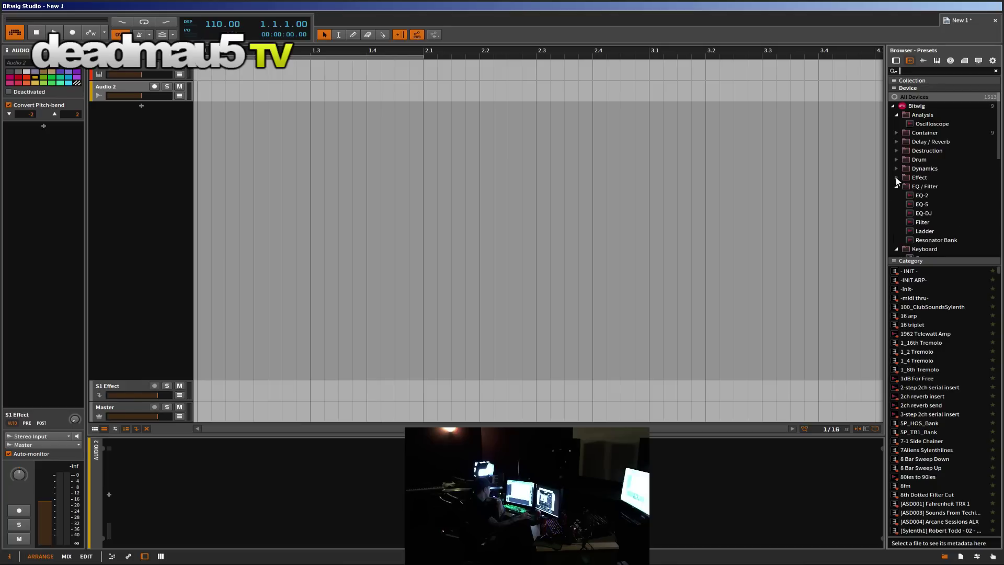
left_click(896, 186)
left_click(896, 195)
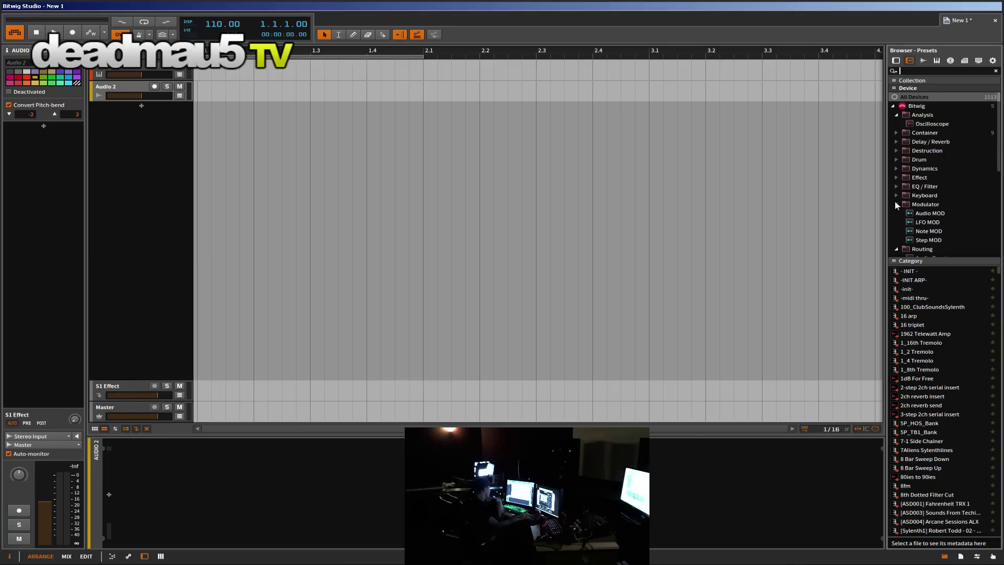
scroll(899, 225, "down", 3)
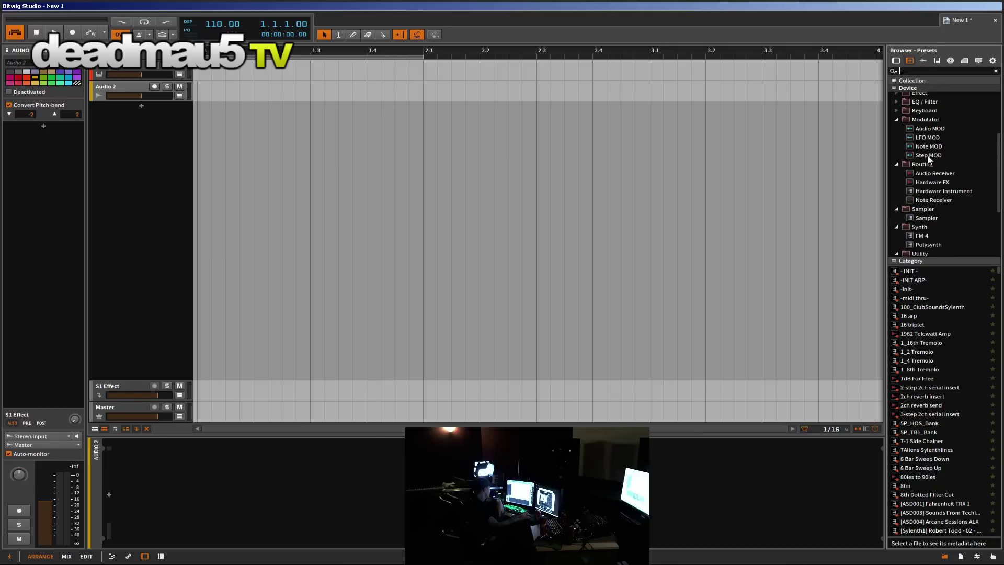
scroll(894, 211, "down", 3)
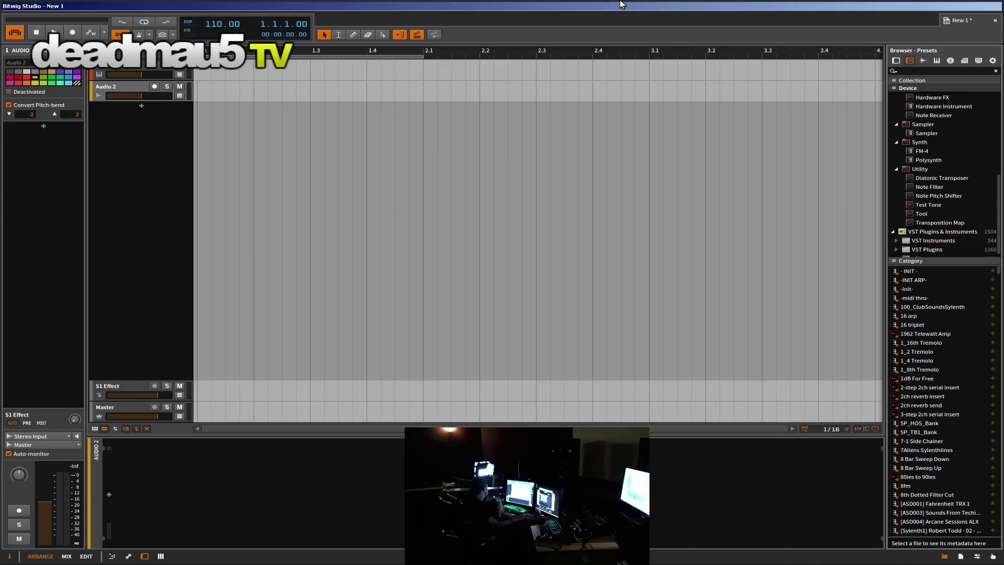
Step: Open the recent project automat and activate its audio engine
left_click(29, 4)
mouse_move(9, 6)
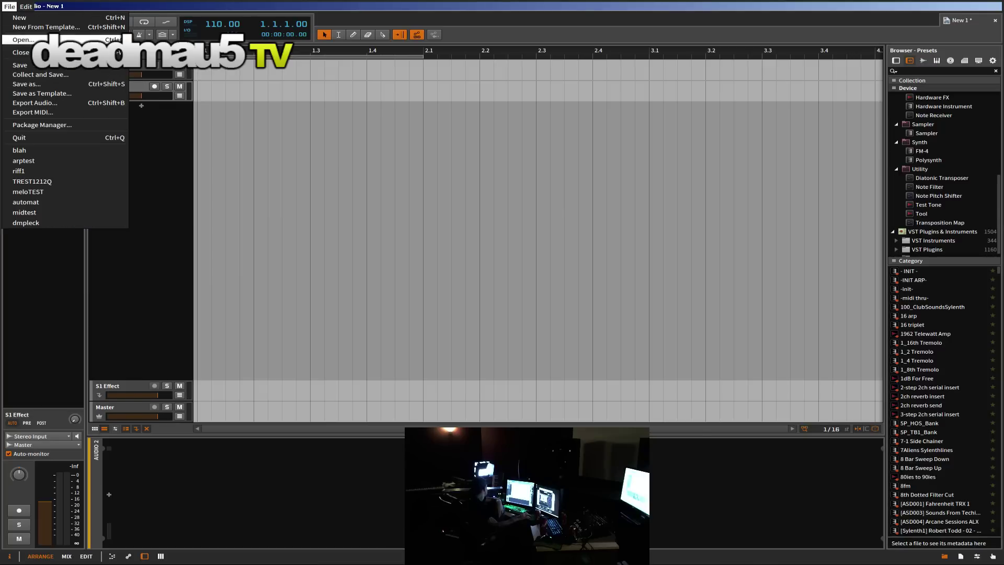
left_click(56, 201)
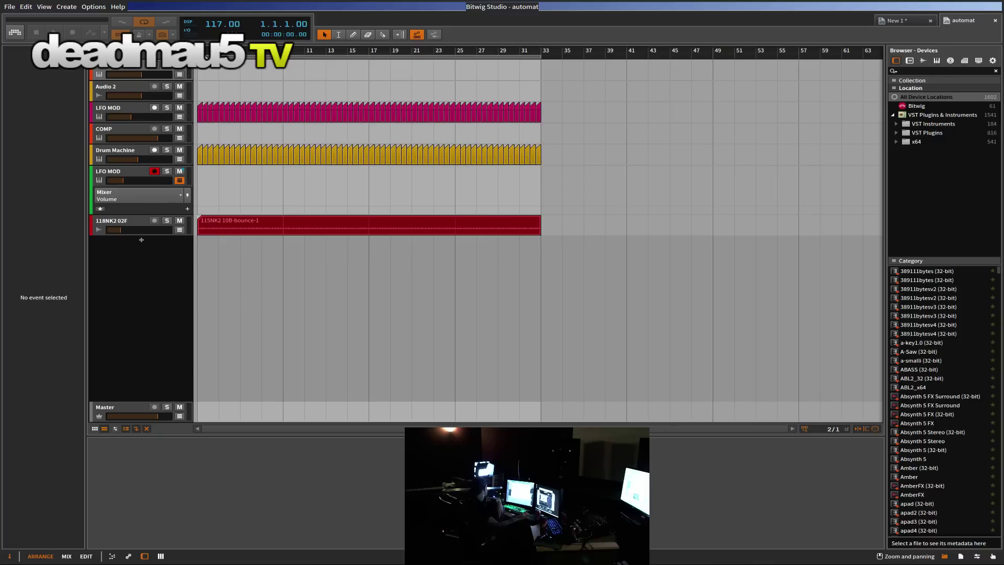
scroll(209, 133, "up", 10)
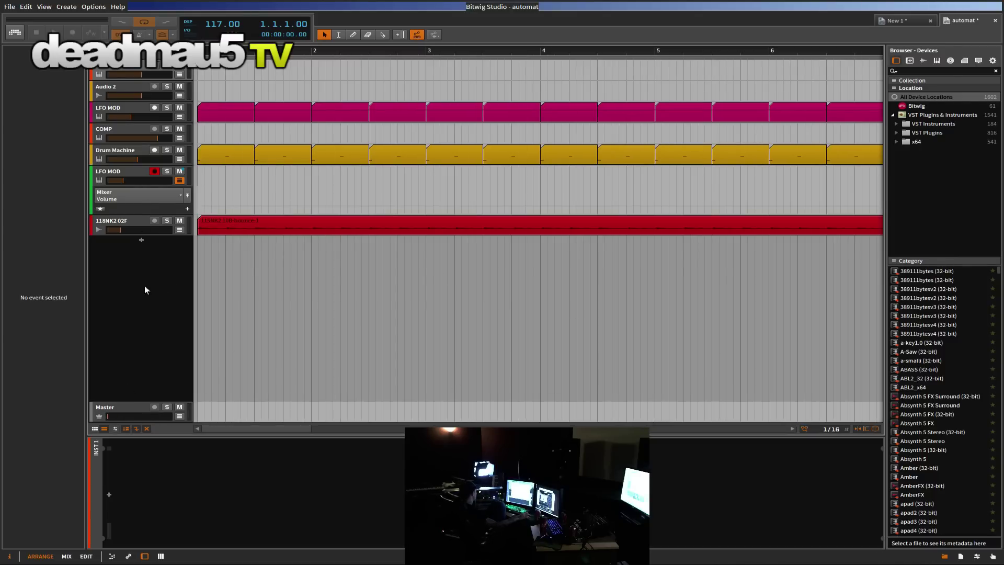
left_click(12, 34)
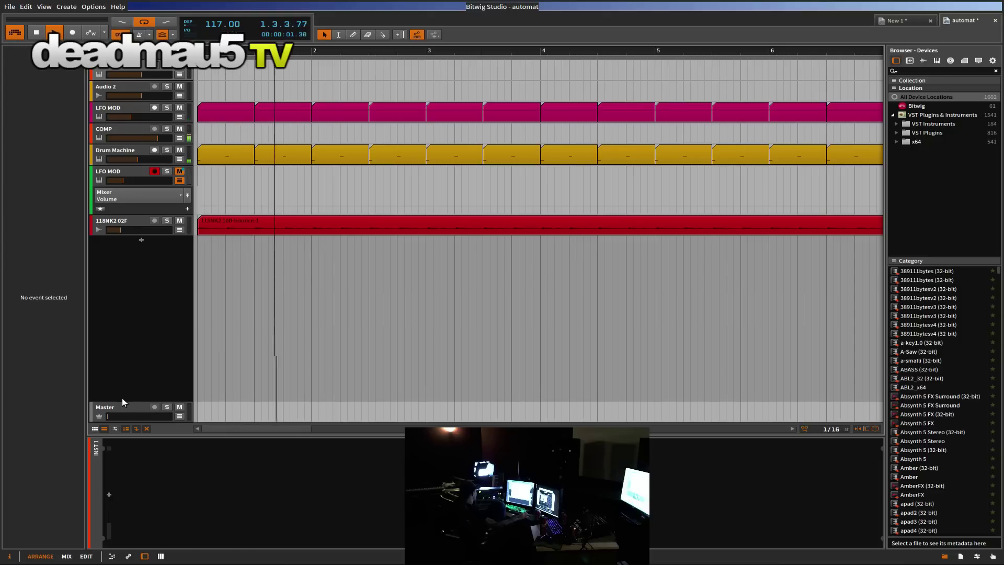
Step: Raise the Master track's volume during playback and show the whole arrangement
left_click_drag(120, 415, 158, 415)
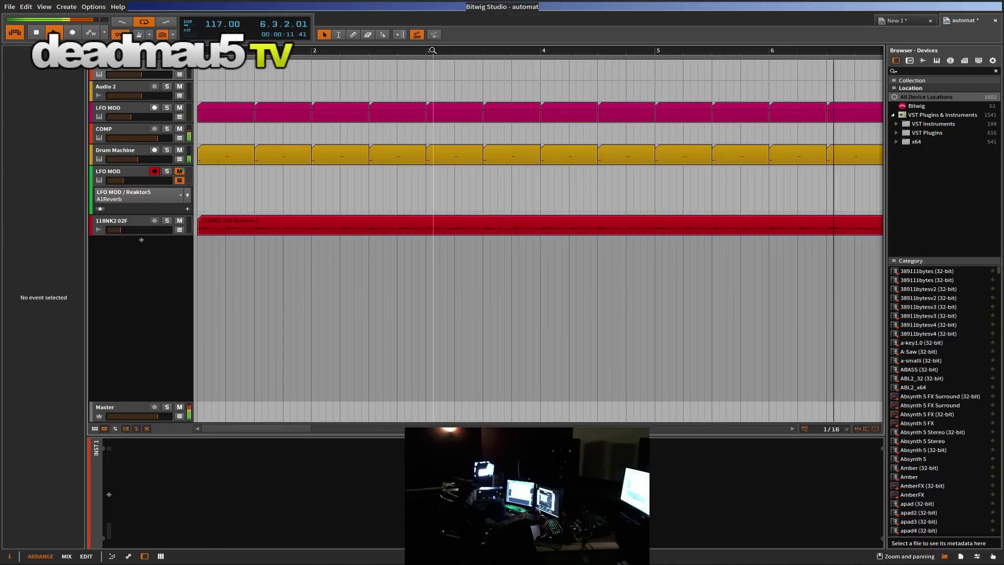
left_click_drag(433, 51, 419, 7)
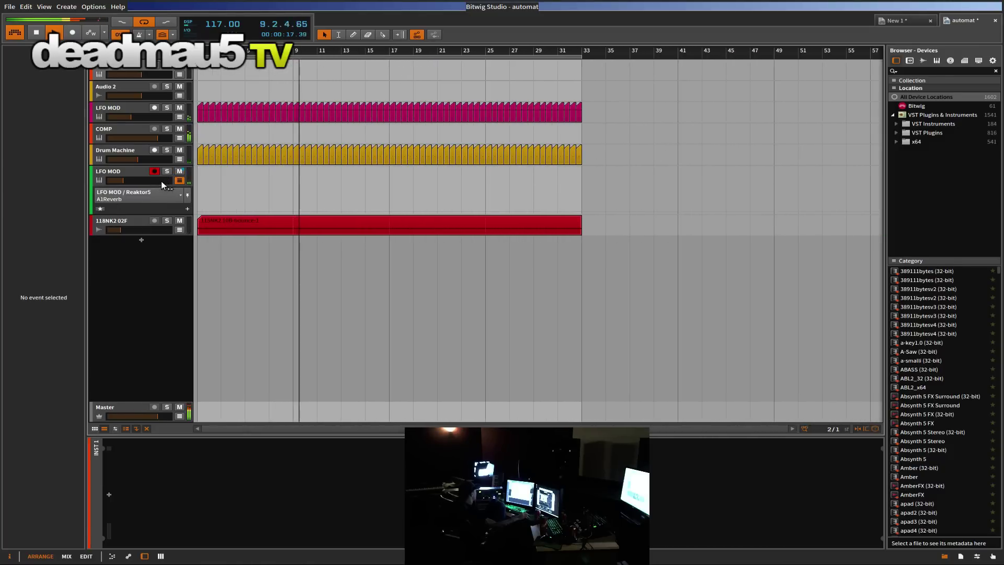
Step: Compare the device chains of the two LFO MOD tracks, unfold the green track's nested chain and open its Reaktor5 plug-in window
left_click(127, 108)
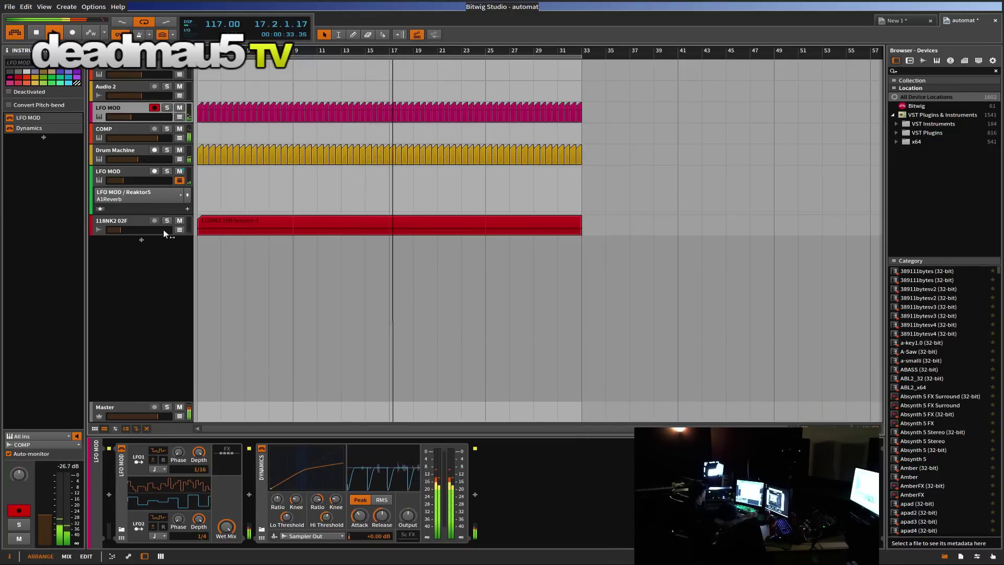
left_click(124, 173)
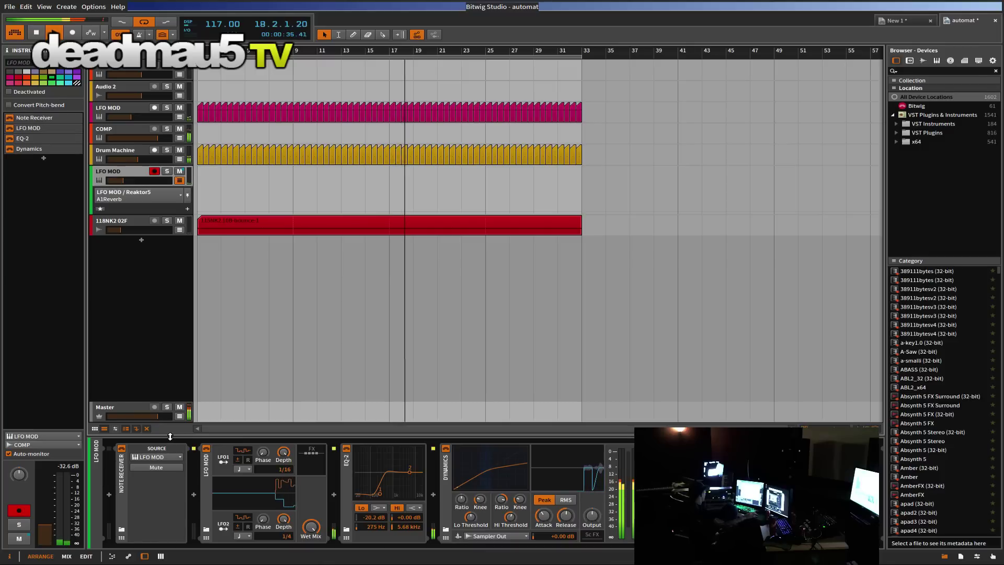
left_click(319, 455)
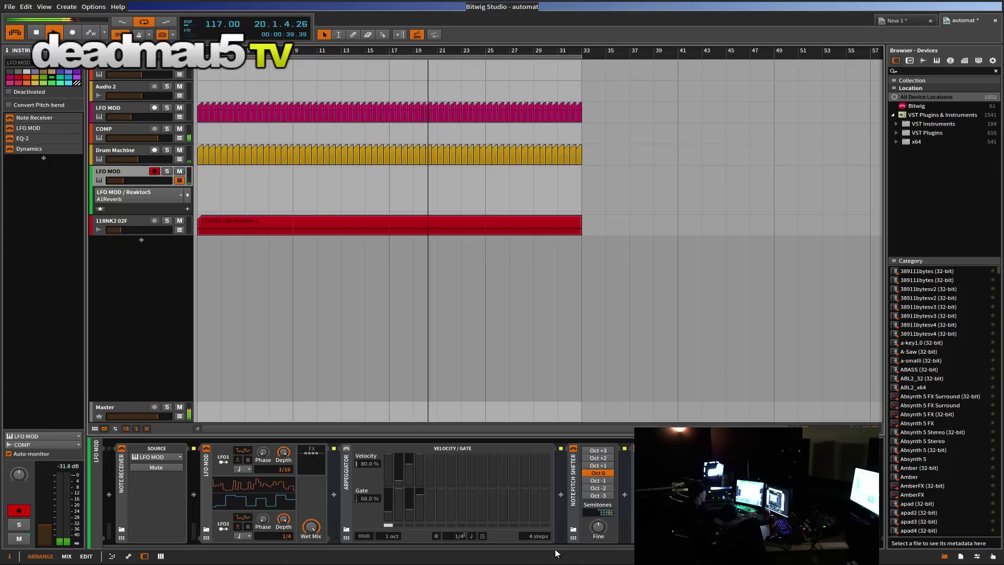
left_click_drag(565, 546, 687, 547)
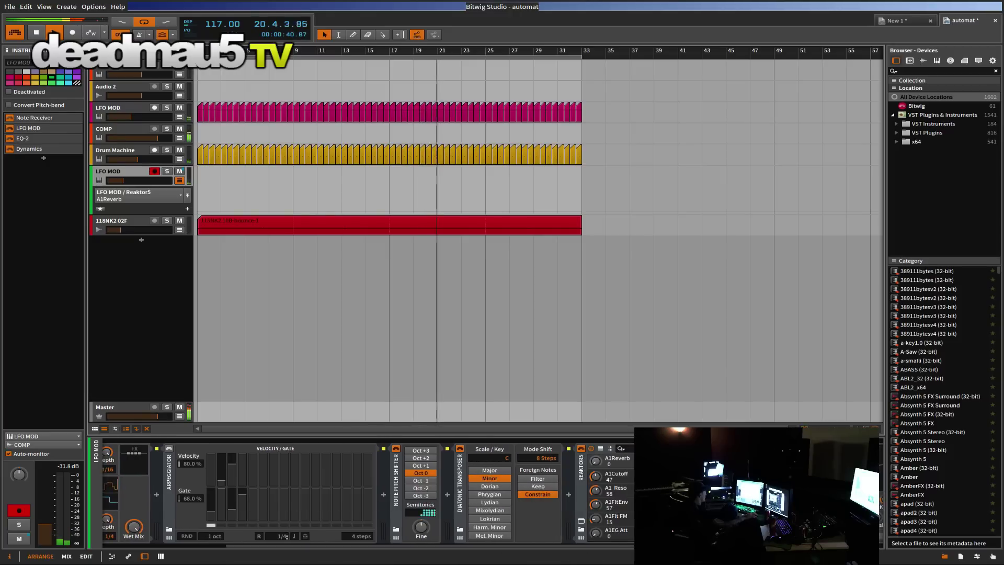
left_click(585, 467)
left_click(581, 522)
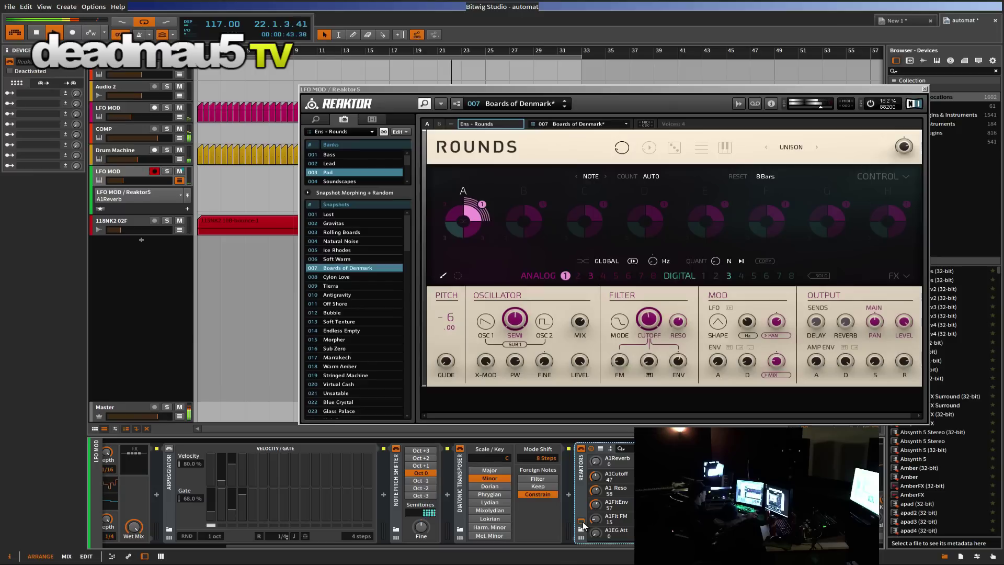
Step: Reload the Boards of Denmark pad snapshot in Reaktor's Rounds ensemble and close the plug-in window
left_click(562, 128)
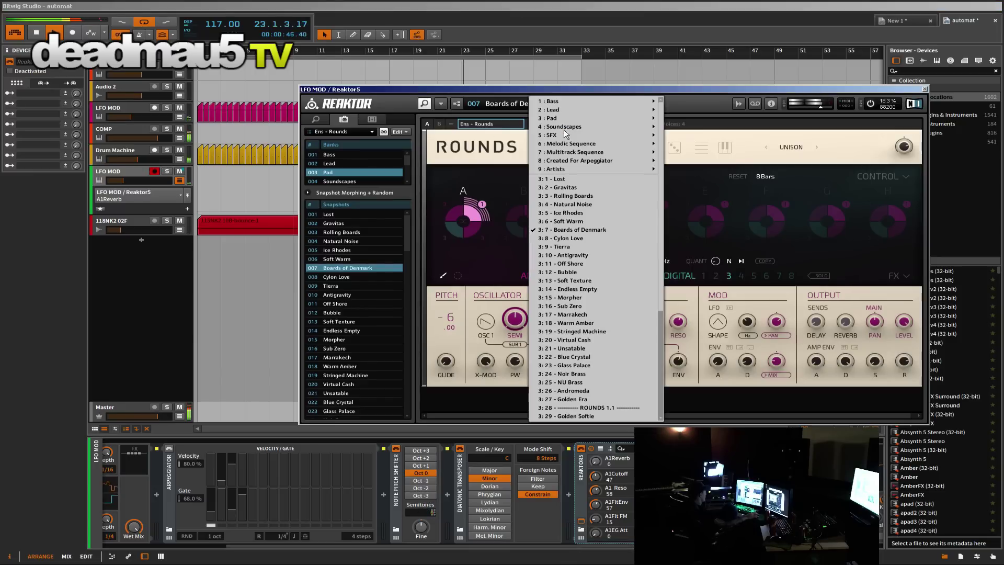
left_click(575, 230)
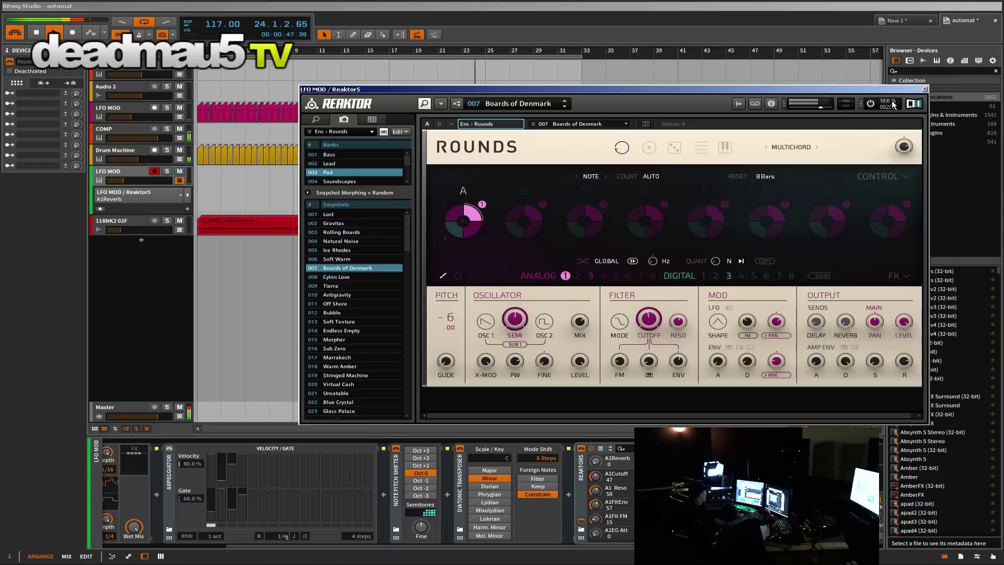
left_click(925, 90)
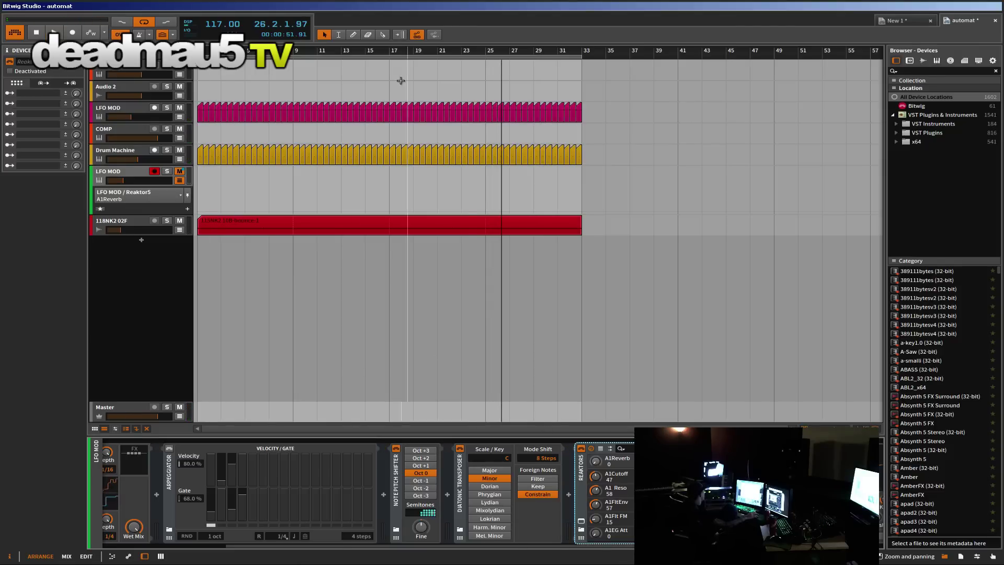
Step: Restart playback from the beginning, unfold the pink LFO MOD track's nested chain and open its Serum plug-in window
key("space")
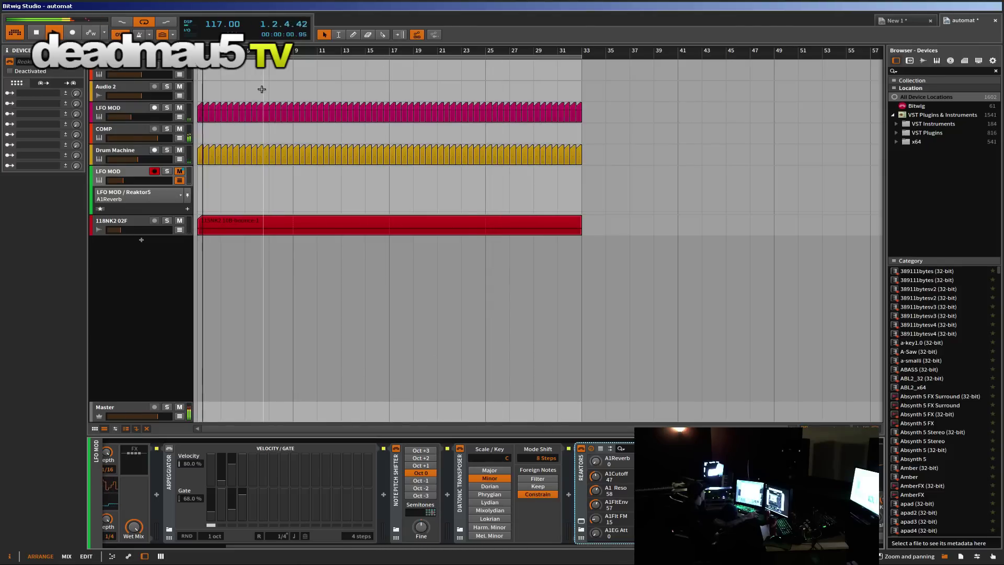
left_click(290, 79)
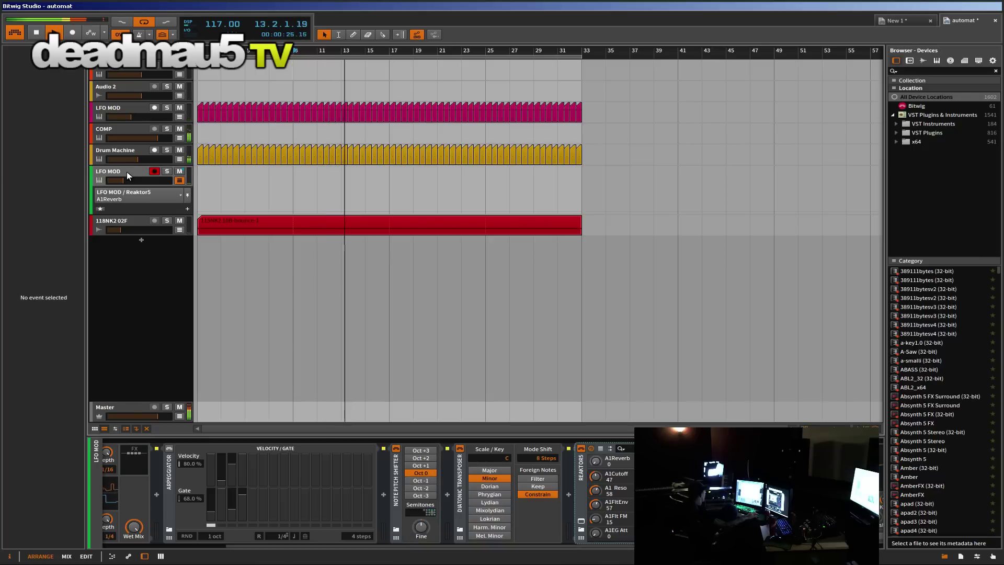
left_click(127, 113)
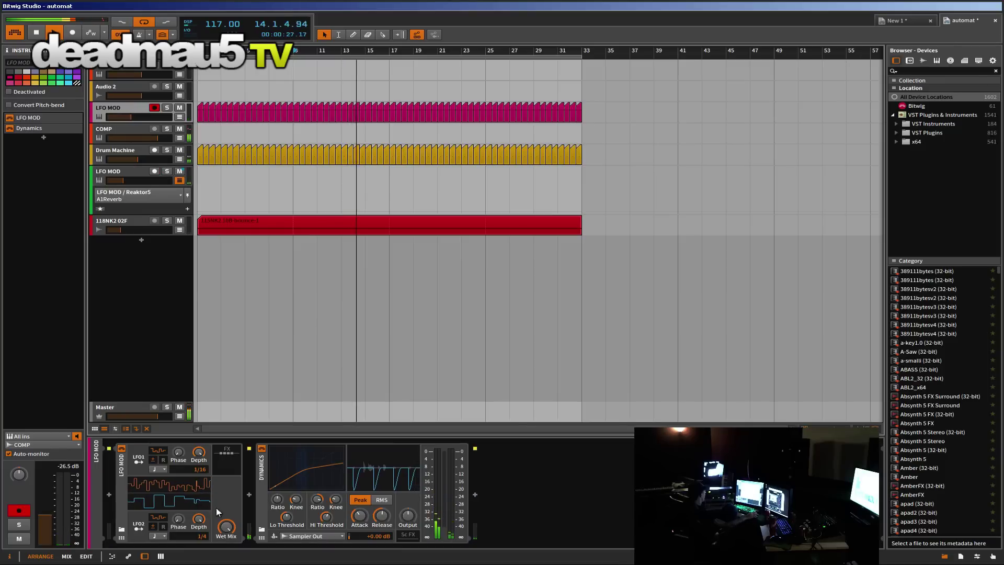
left_click(235, 460)
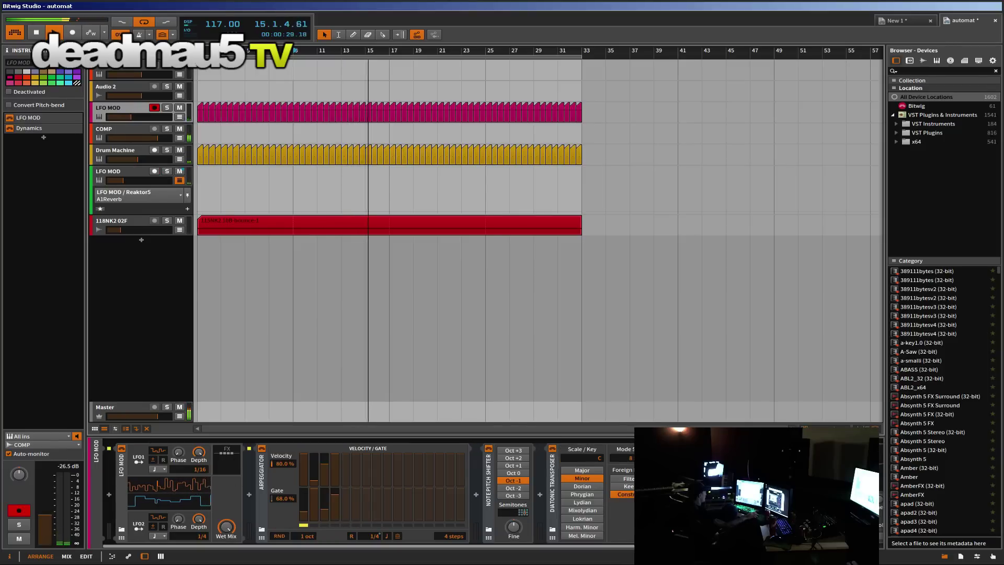
scroll(369, 523, "right", 5)
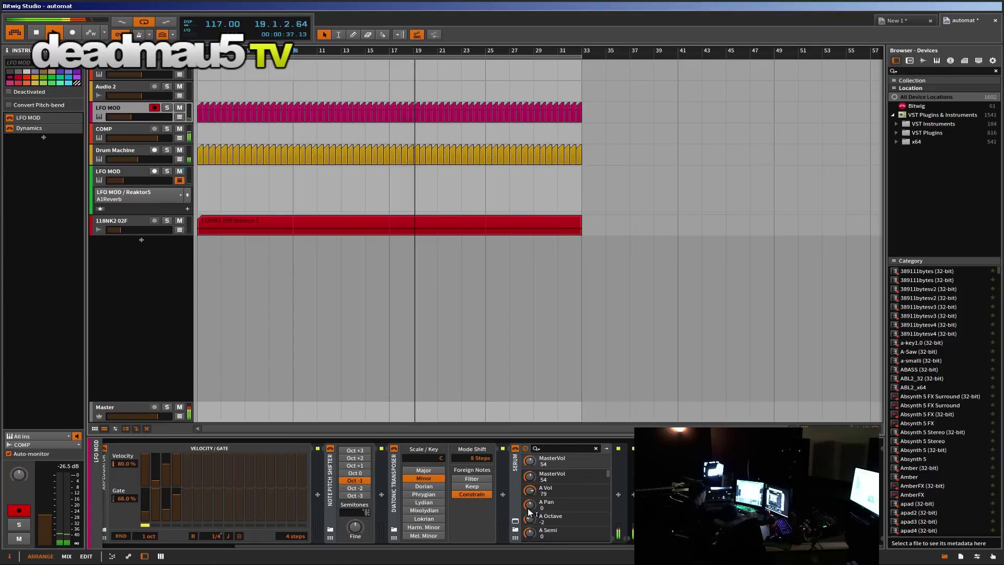
left_click(515, 521)
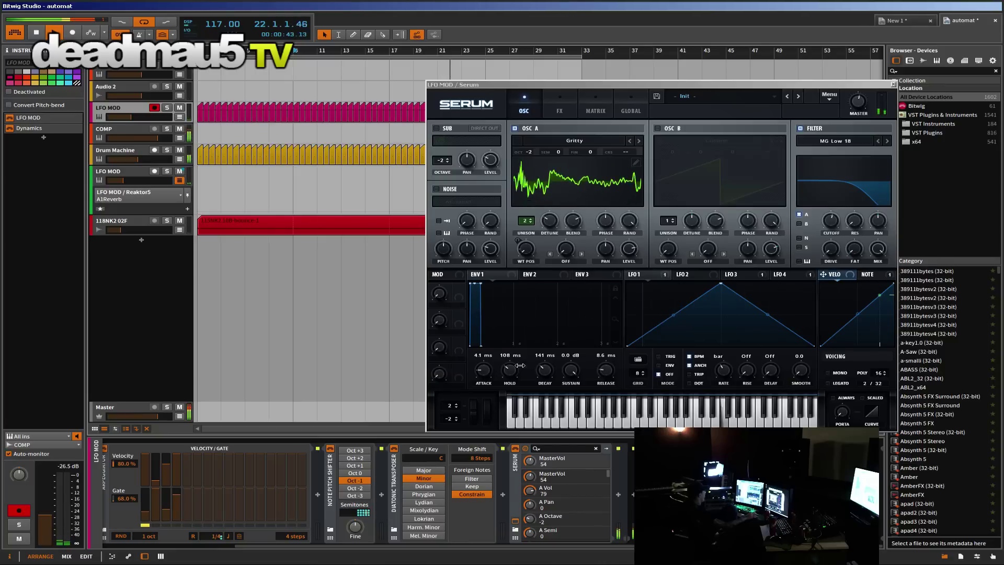
Step: Adjust the hold of Env 1 in Serum and set its release to 15 ms
left_click_drag(597, 385, 606, 363)
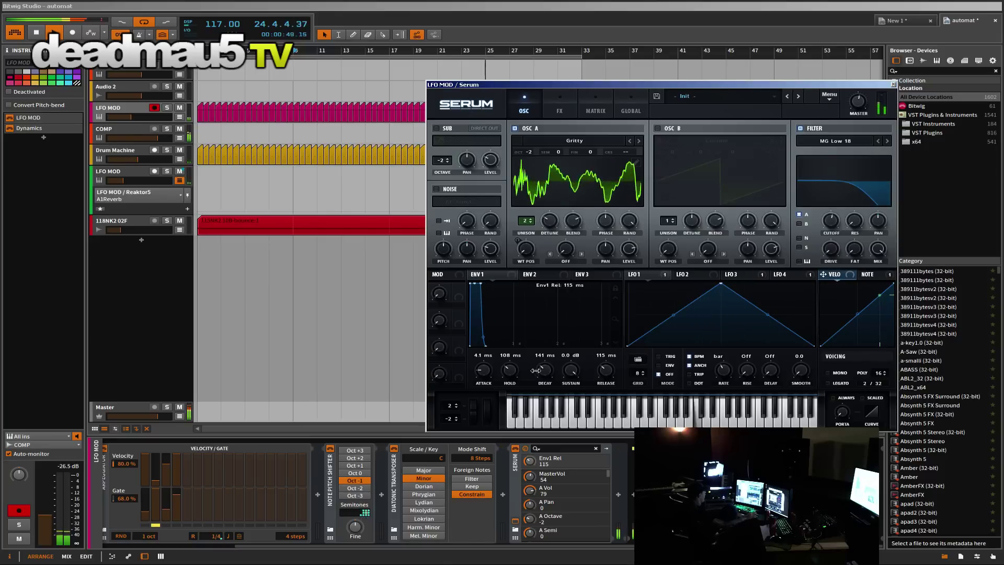
left_click_drag(510, 374, 515, 356)
left_click_drag(604, 370, 594, 376)
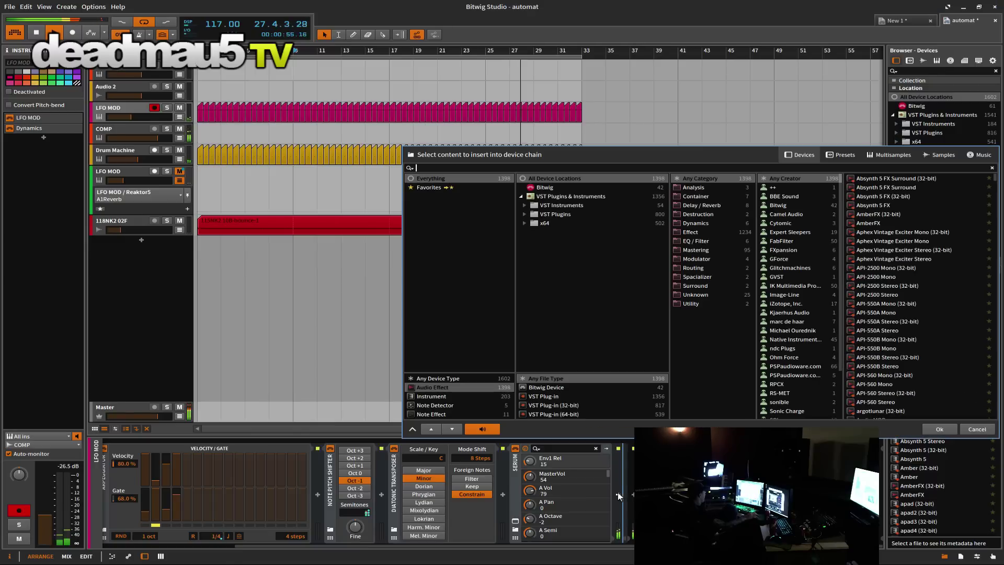
Step: Open the device insertion browser after Serum and view Bitwig's Utility, Modulator and Routing devices
left_click(618, 494)
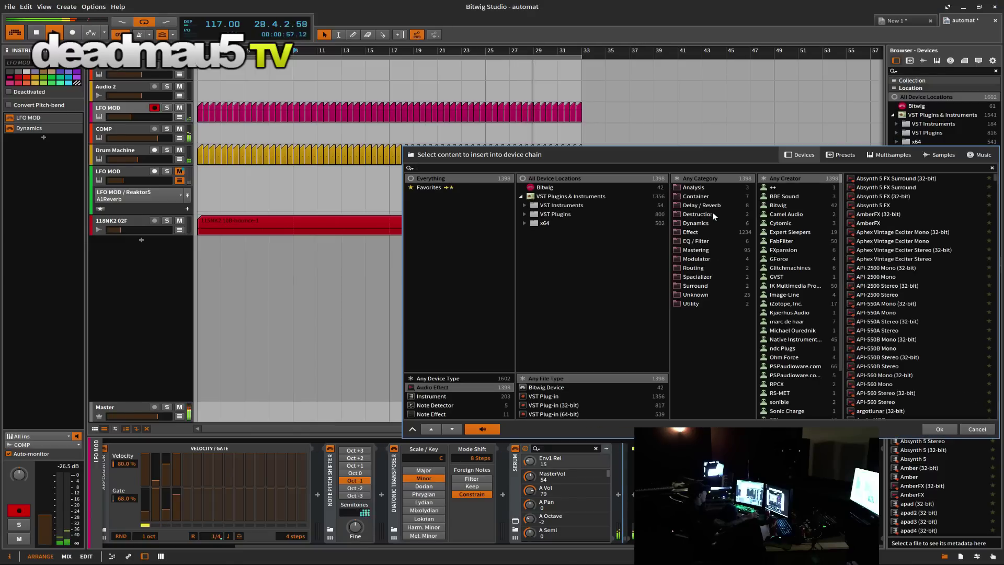
left_click(686, 305)
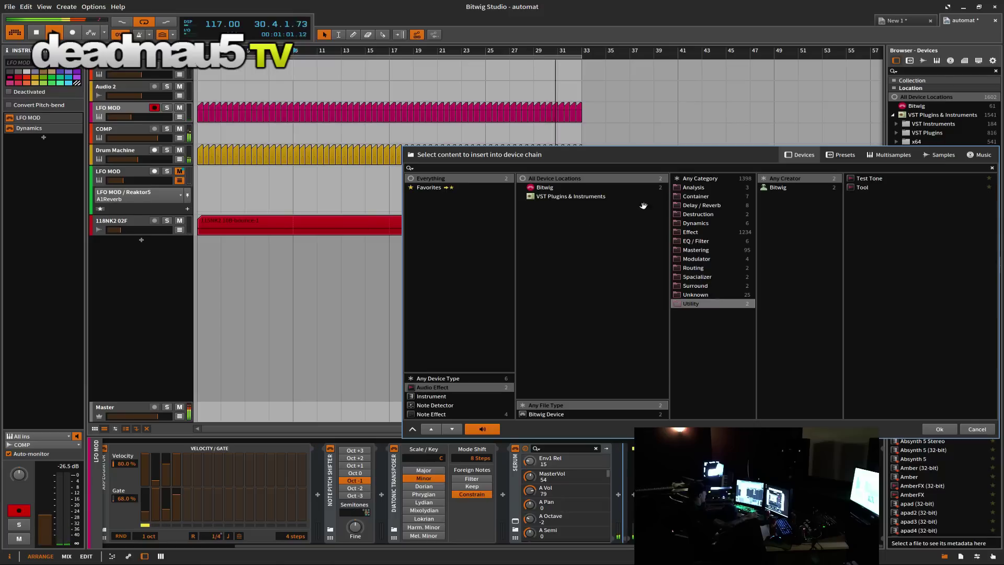
left_click(573, 190)
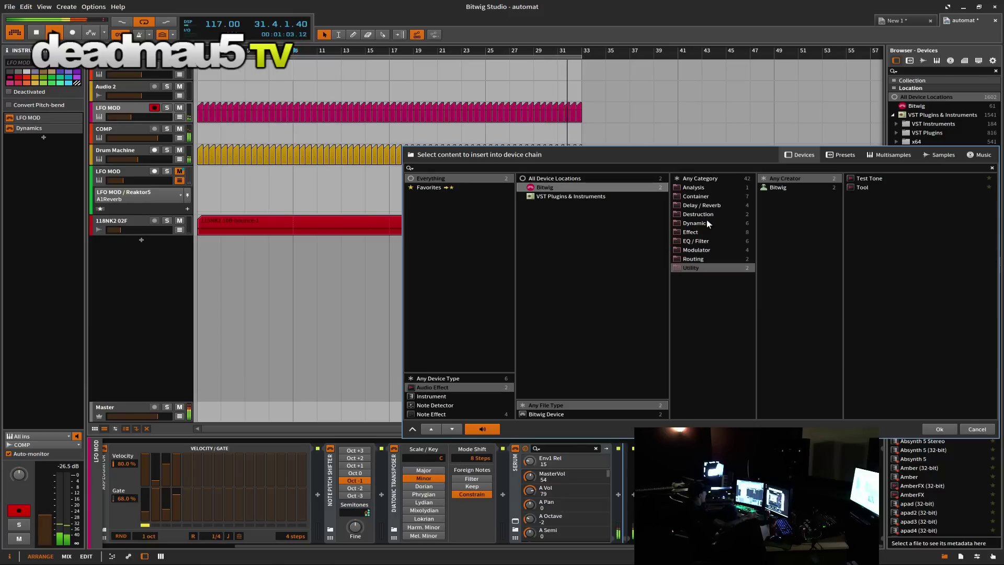
left_click(696, 249)
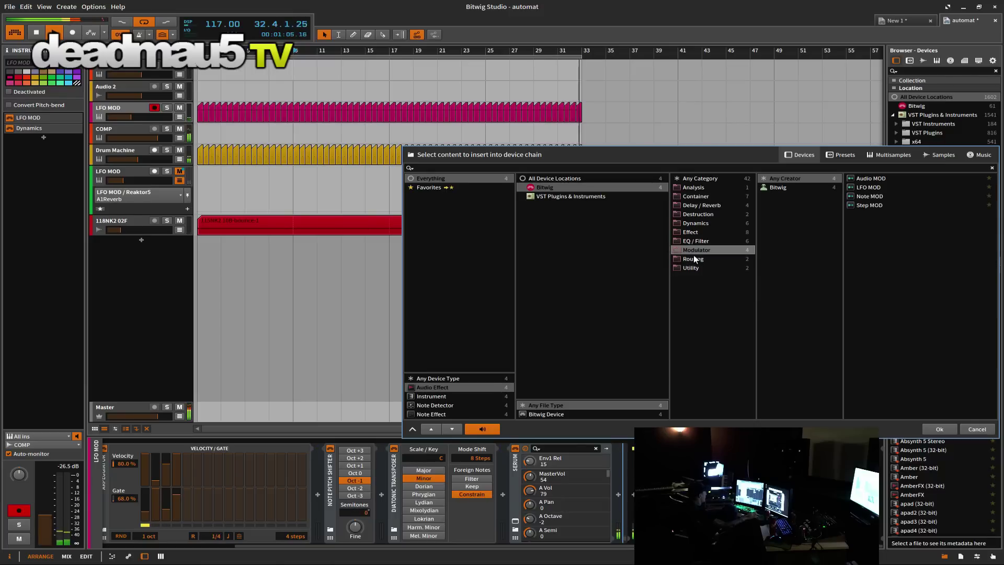
left_click(693, 255)
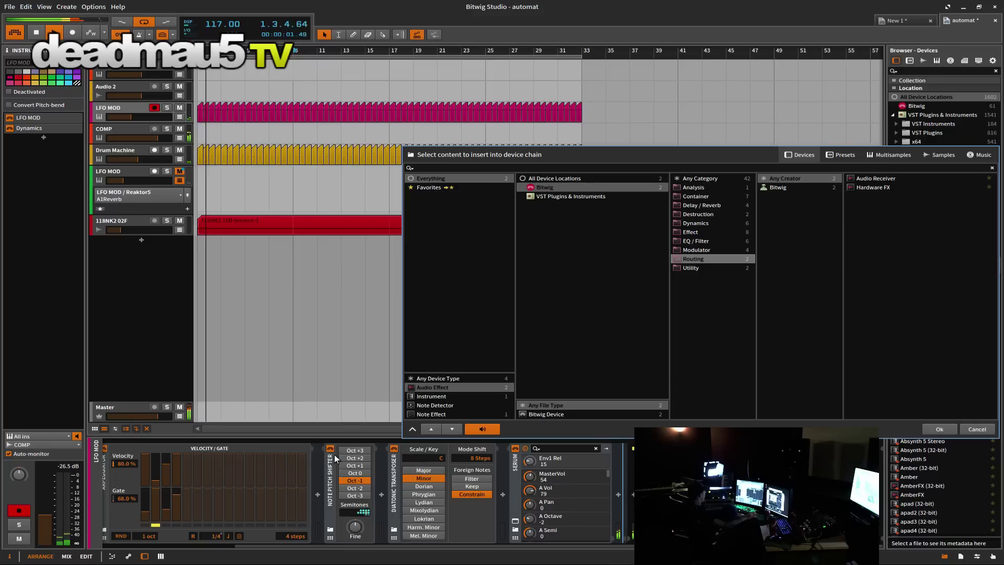
Step: Raise the arpeggiator's gate to 274 % on the pink LFO MOD track
left_click_drag(113, 502, 114, 405)
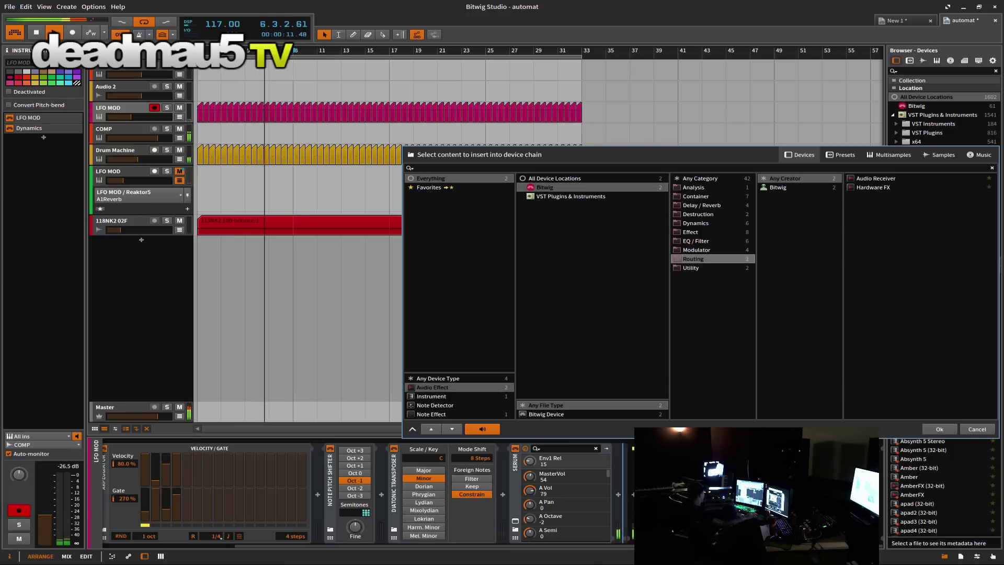
left_click_drag(126, 497, 126, 502)
scroll(128, 501, "down", 1)
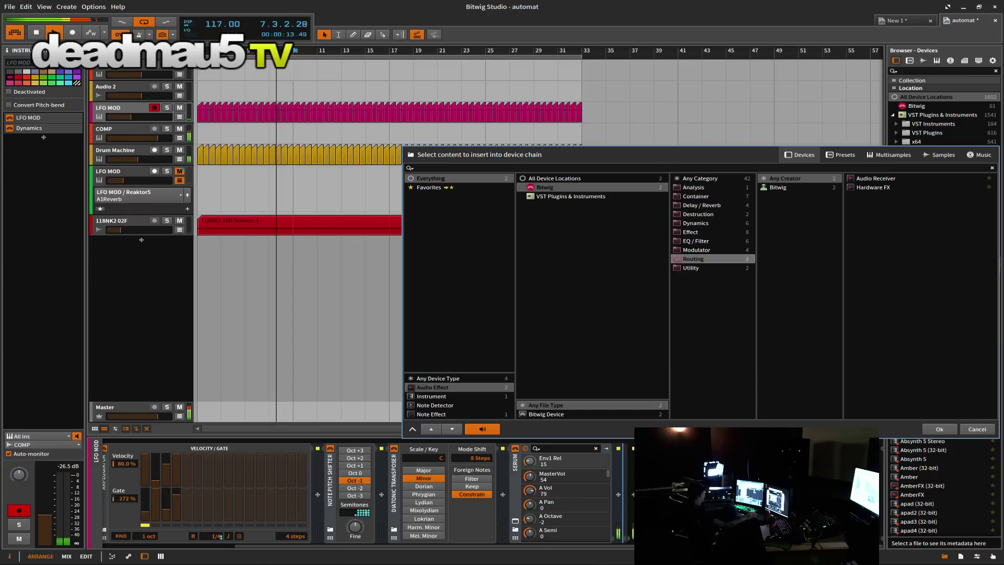
scroll(128, 500, "up", 2)
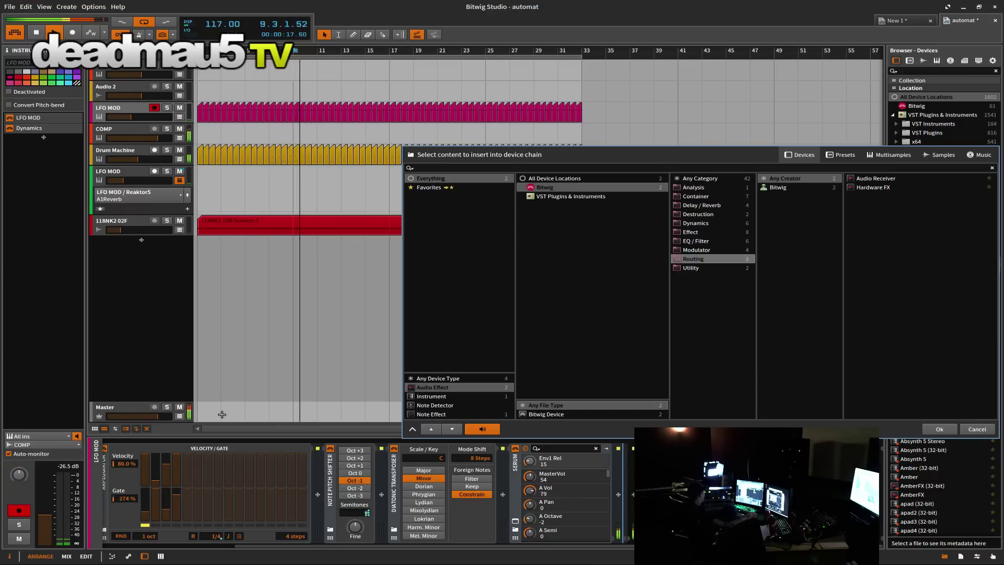
Step: Set the arranger loop to start at bar 9 with a length of eight bars, ending at bar 17
left_click_drag(296, 73, 385, 236)
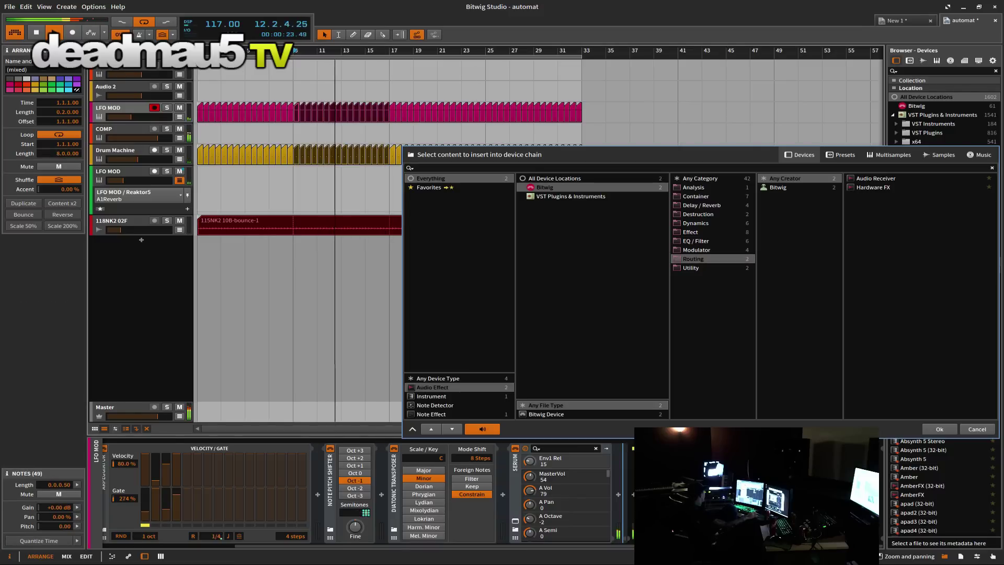
left_click_drag(198, 56, 300, 70)
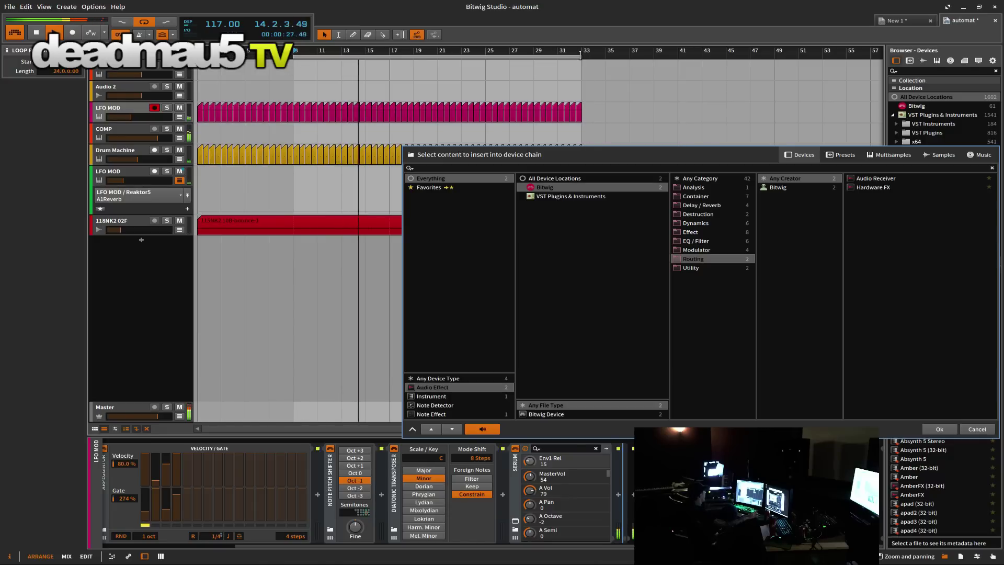
left_click_drag(582, 56, 390, 89)
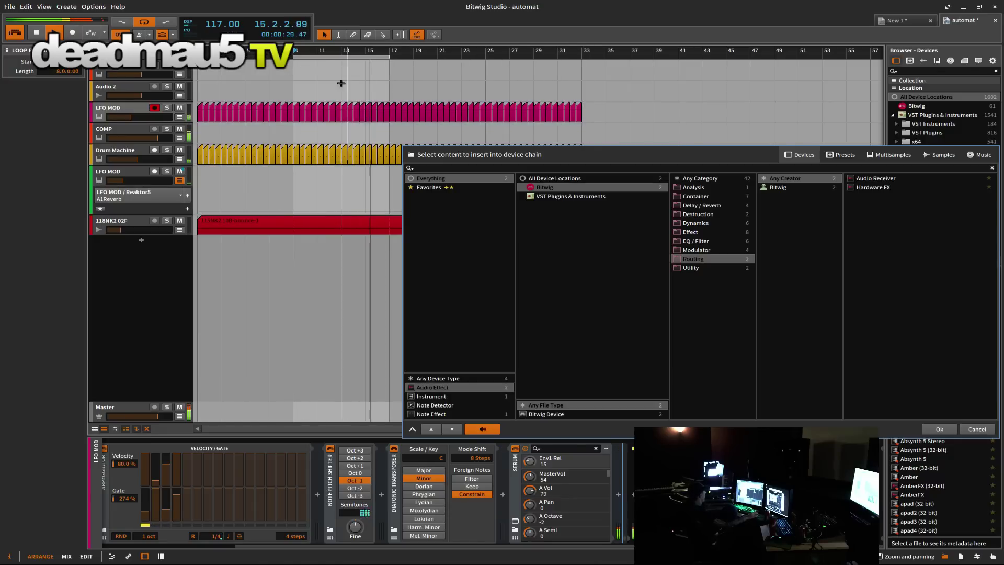
left_click_drag(341, 51, 341, 79)
key("plus")
key("plus")
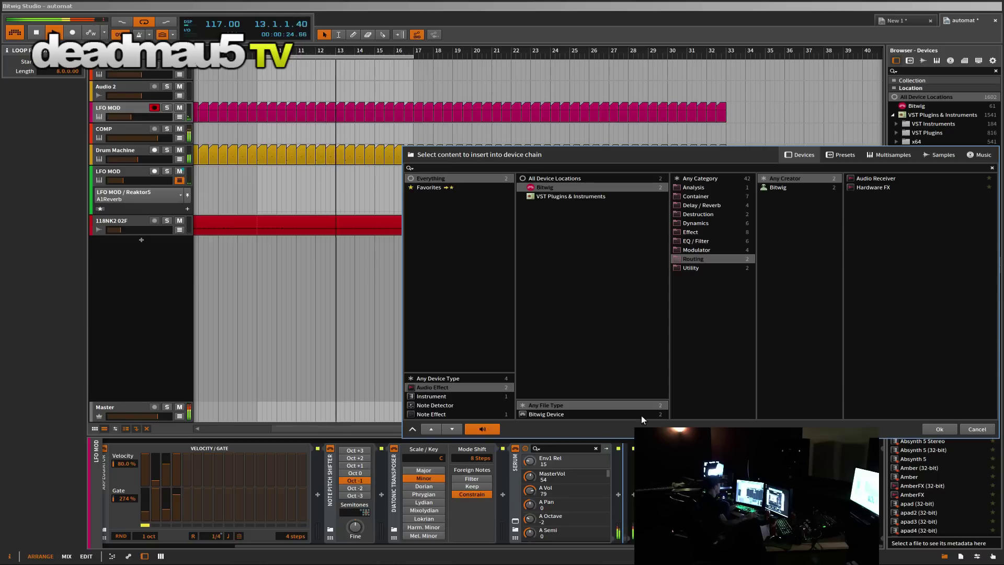
Step: Reopen the Serum plug-in window and step through oscillator A's wavetables to Harmonic Morph
left_click(394, 479)
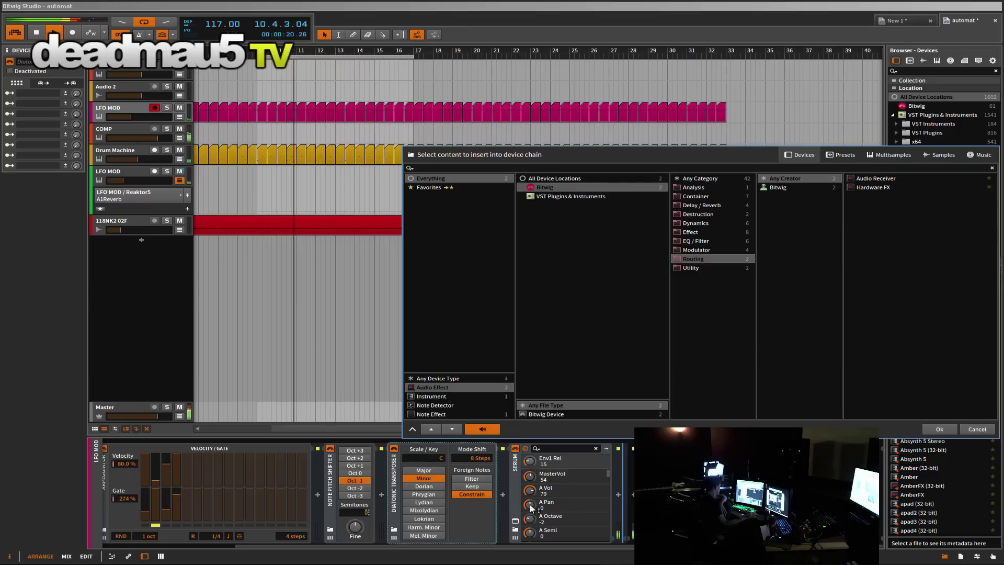
left_click(515, 451)
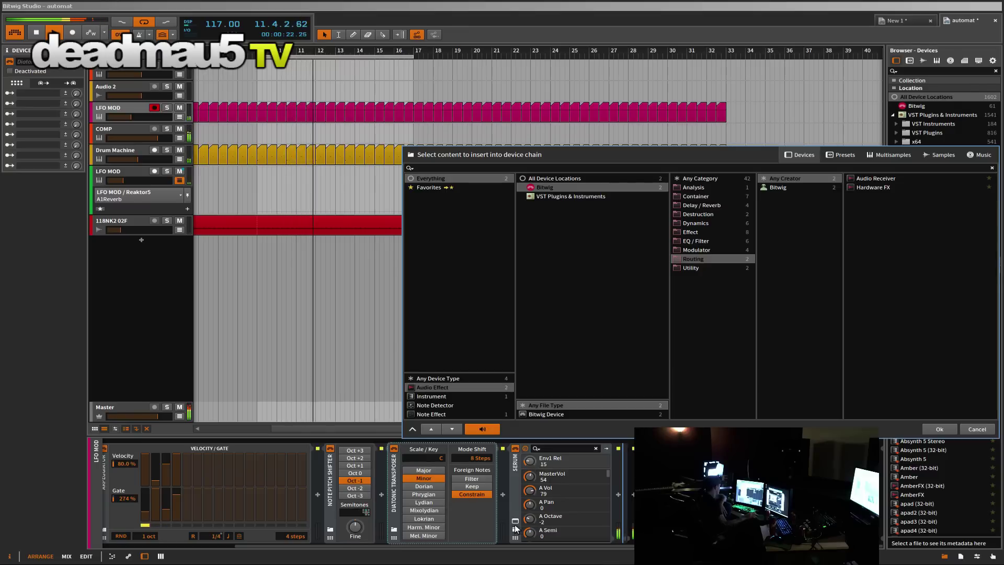
left_click(639, 140)
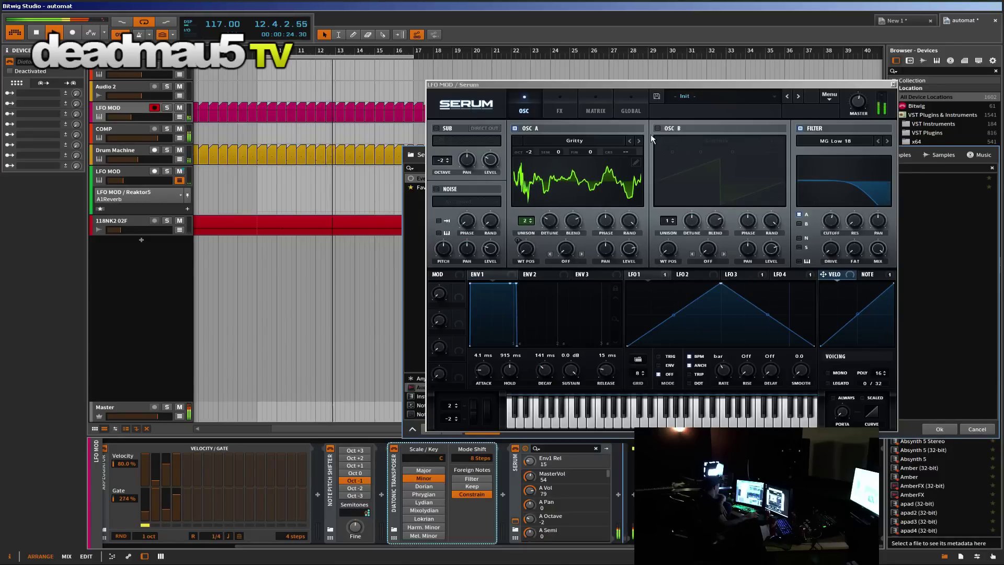
left_click(639, 141)
left_click(638, 141)
left_click(638, 141)
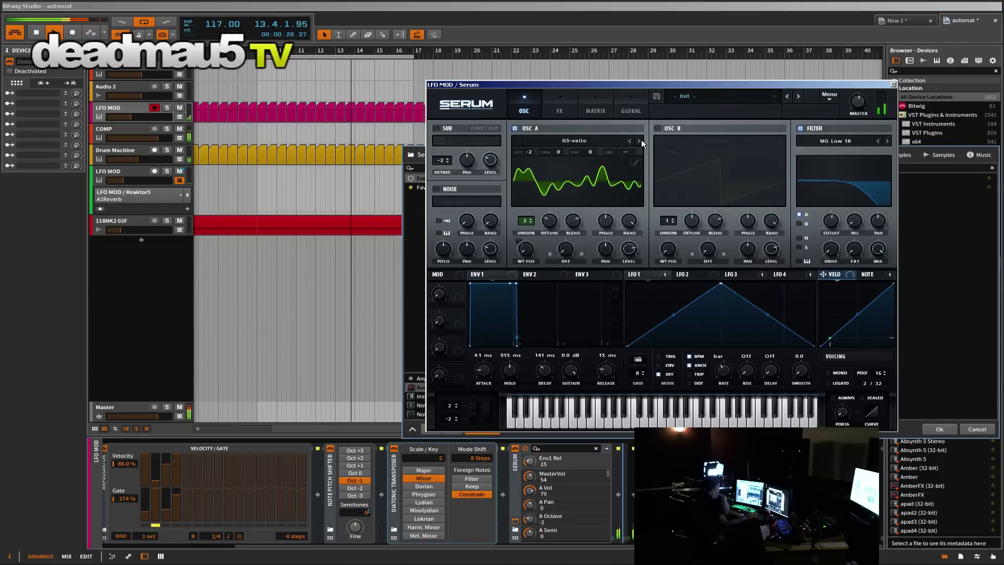
left_click(638, 141)
left_click(639, 140)
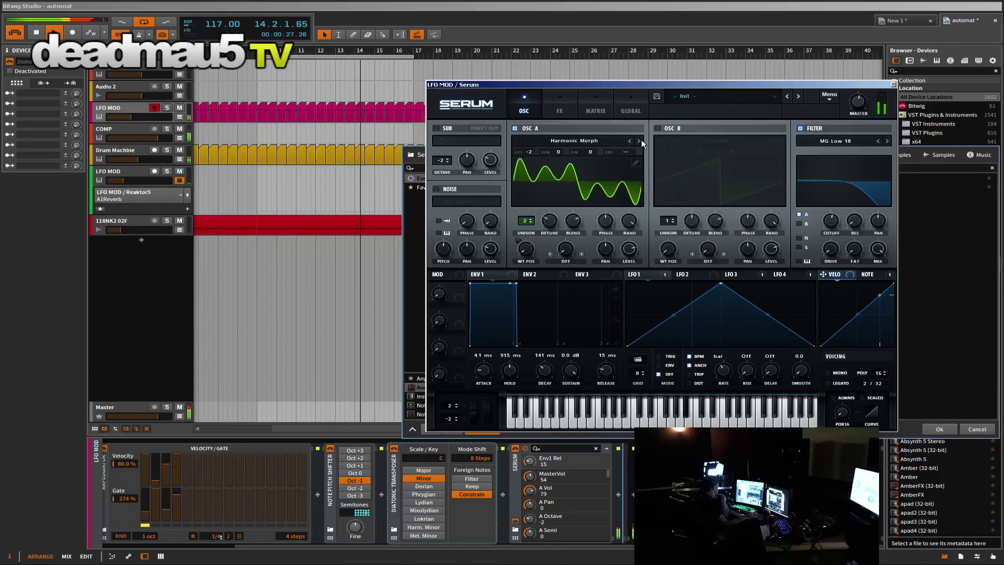
Step: Check Serum's effects page, return to its oscillators and slightly raise the 118NK2 02F track's volume
left_click(560, 106)
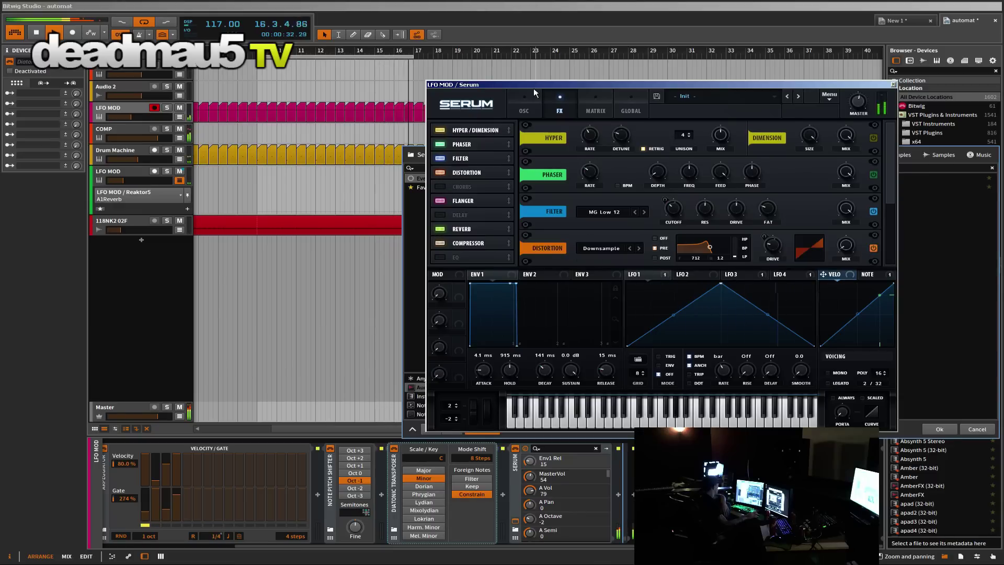
left_click(525, 106)
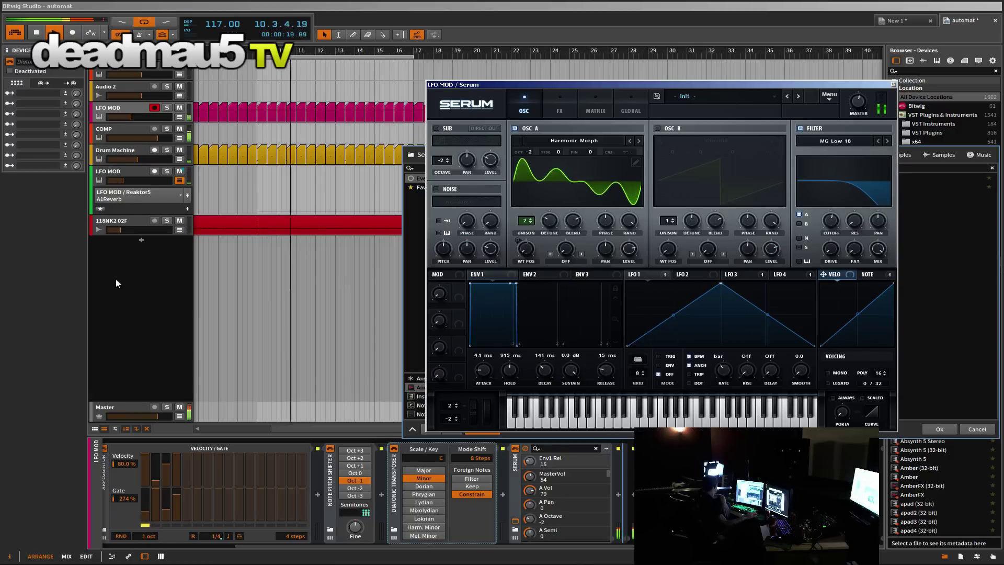
mouse_move(121, 230)
left_mouse_down()
mouse_move(132, 230)
mouse_move(124, 230)
left_mouse_up()
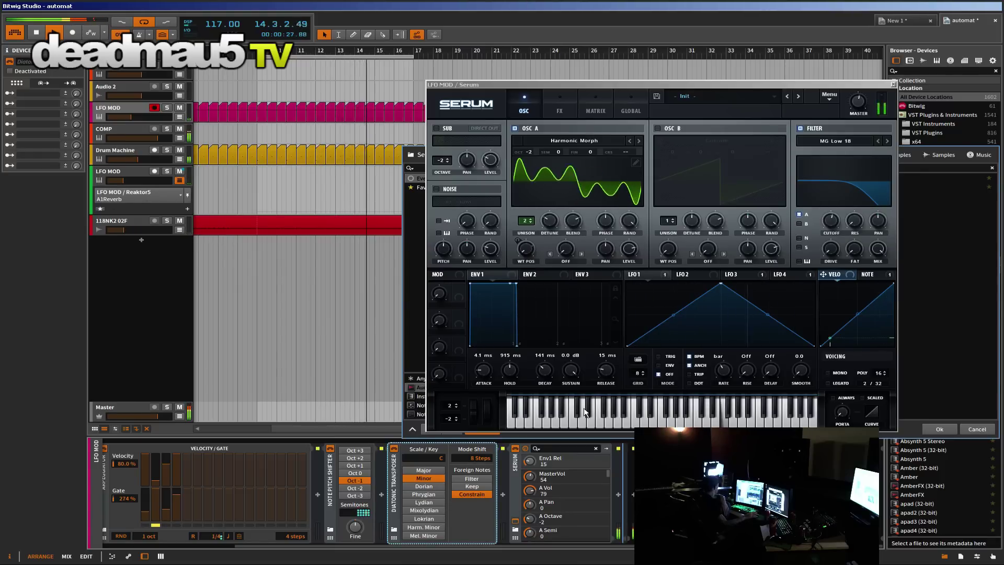
Step: Audition the Note Pitch Shifter at other octave shifts, including Oct -2 and Oct 0, and restore Oct -1
left_click(356, 488)
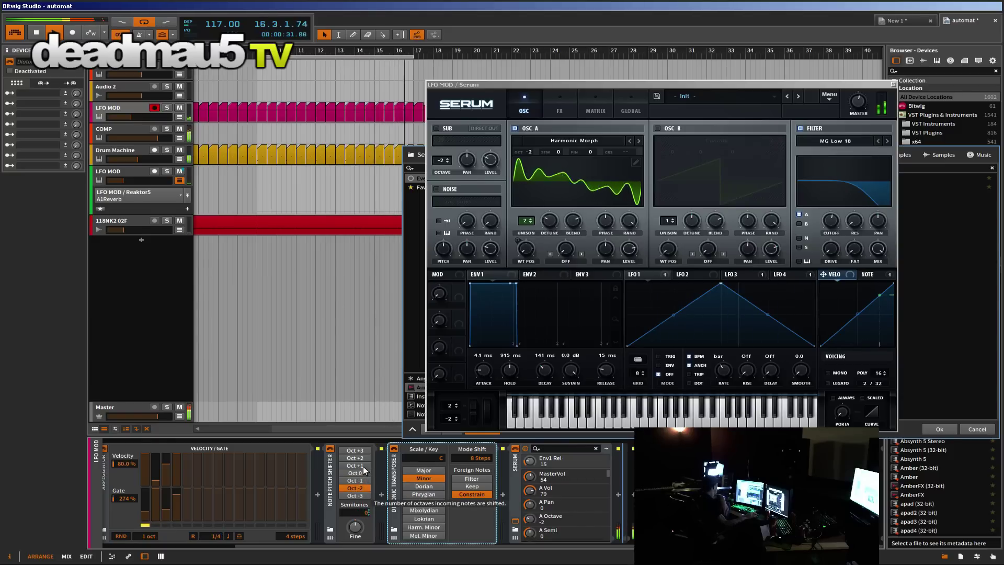
left_click(363, 466)
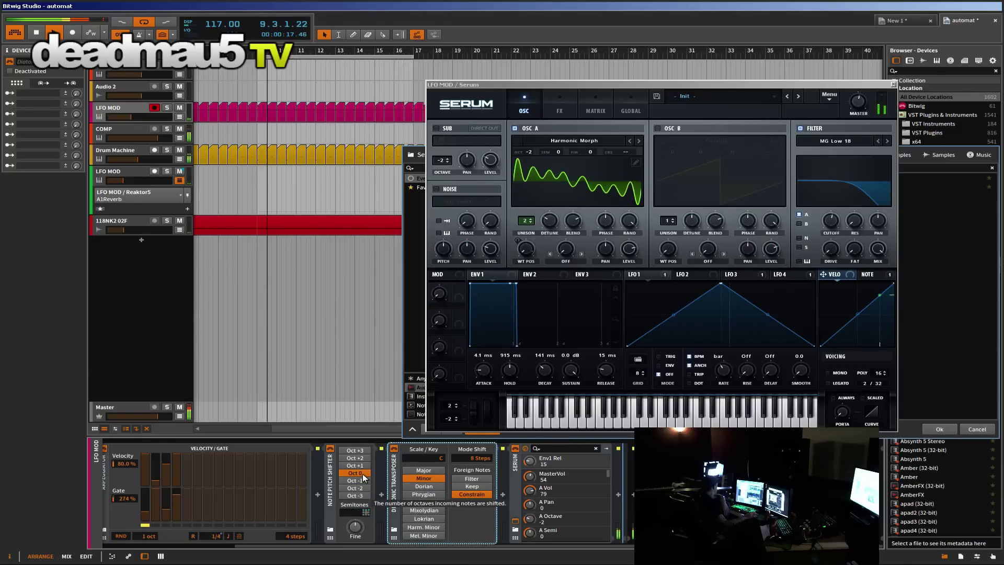
left_click(362, 474)
left_click(365, 481)
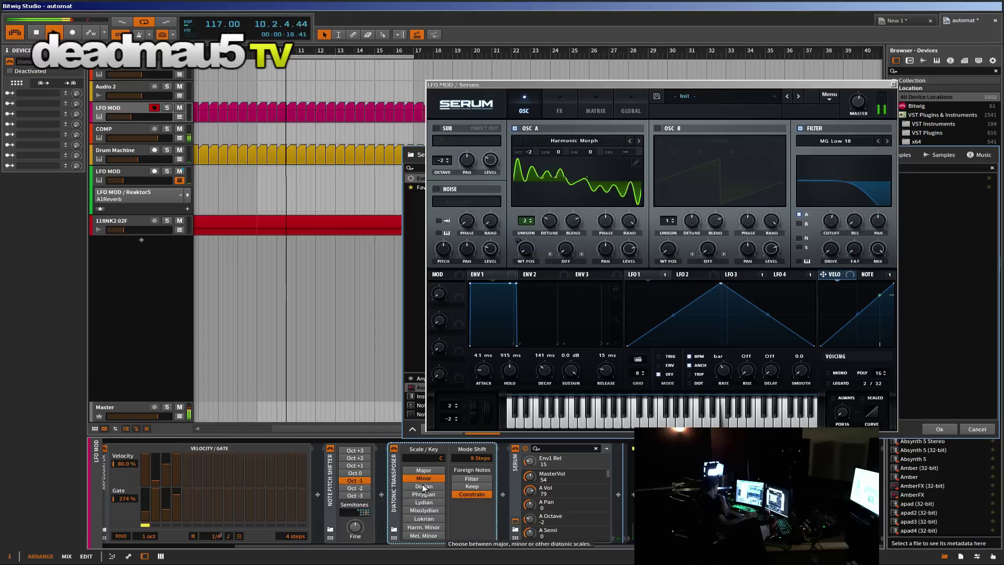
Step: Audition the Dorian and Phrygian scales in the Diatonic Transposer and restore Minor
left_click(423, 486)
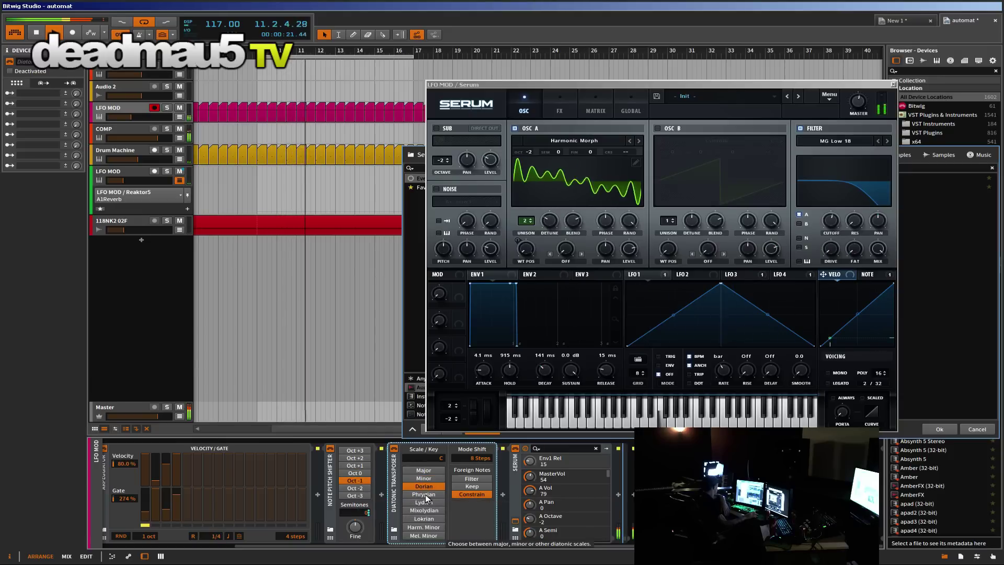
left_click(425, 494)
left_click(431, 479)
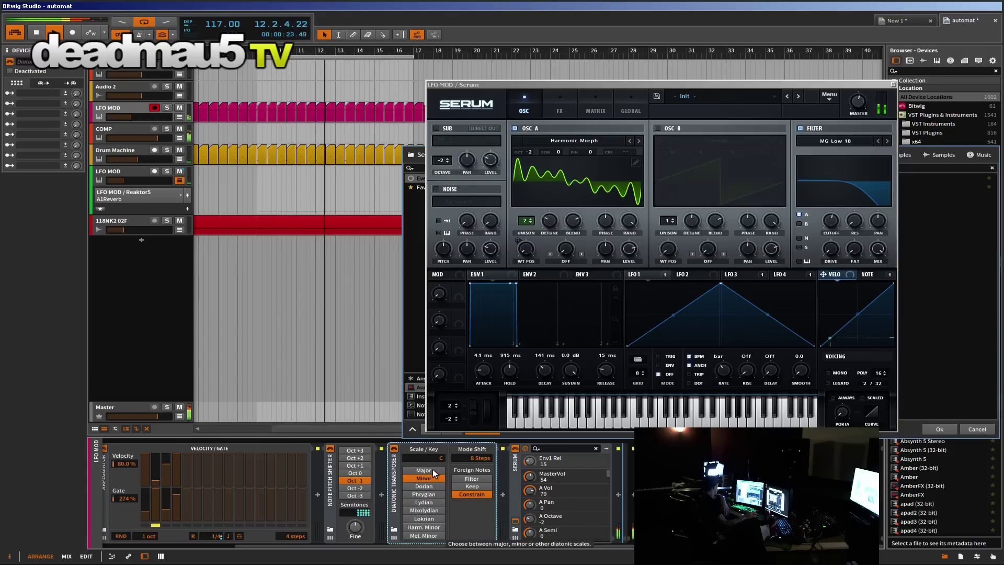
Step: Audition the transposer's Filter and Keep foreign-note modes, restore Constrain and set Mode Shift to 0 steps
left_click(471, 479)
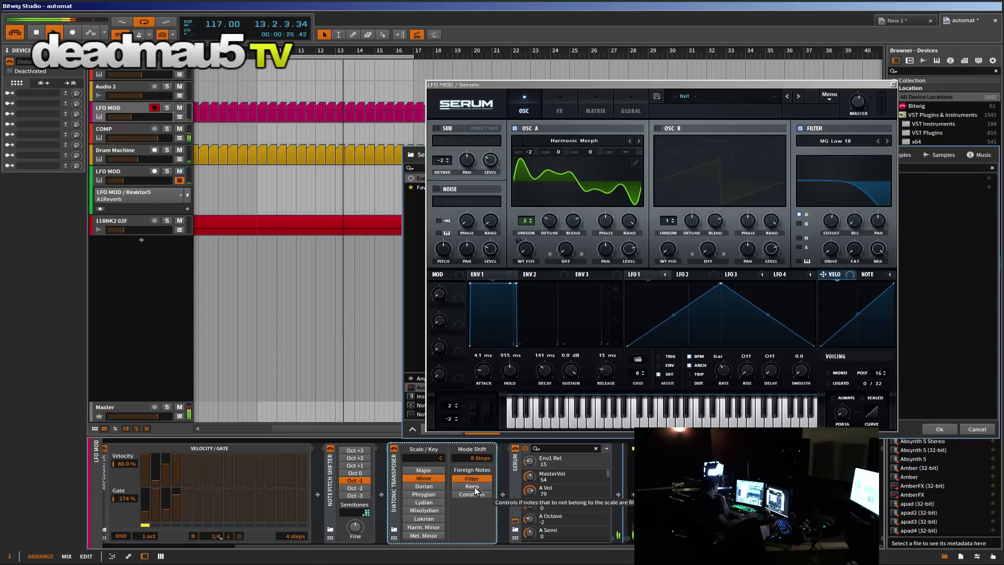
left_click(474, 487)
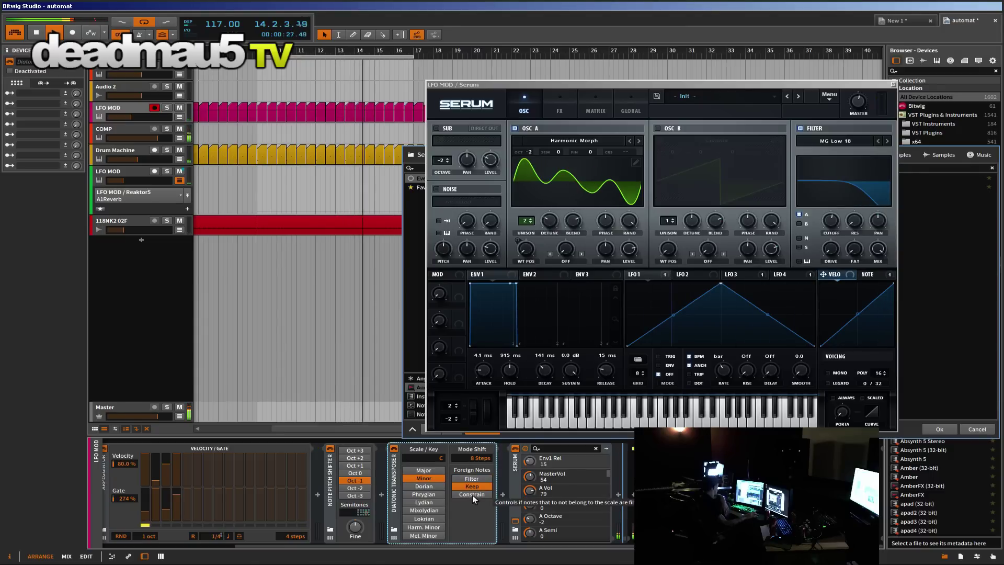
left_click(472, 495)
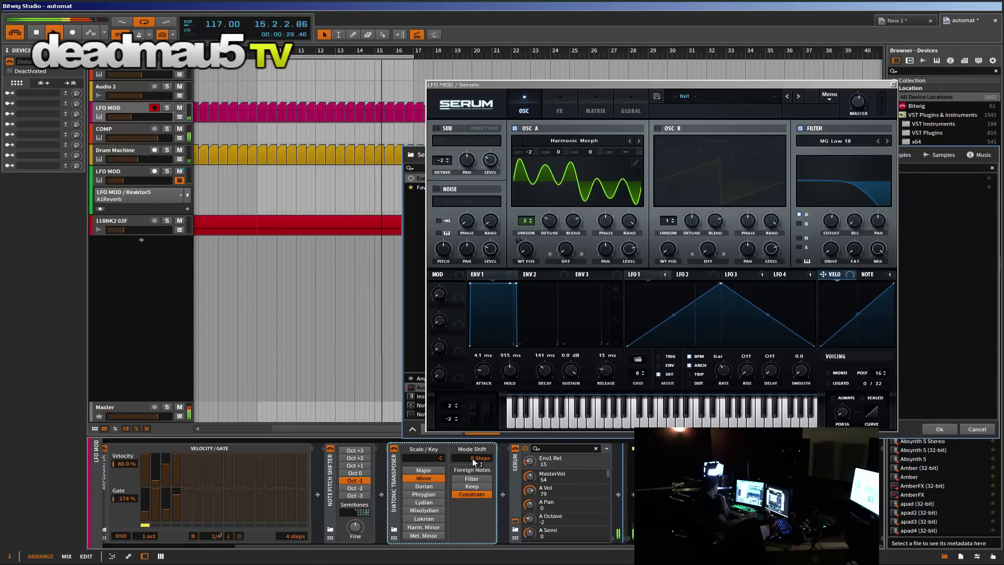
left_click_drag(472, 458, 472, 463)
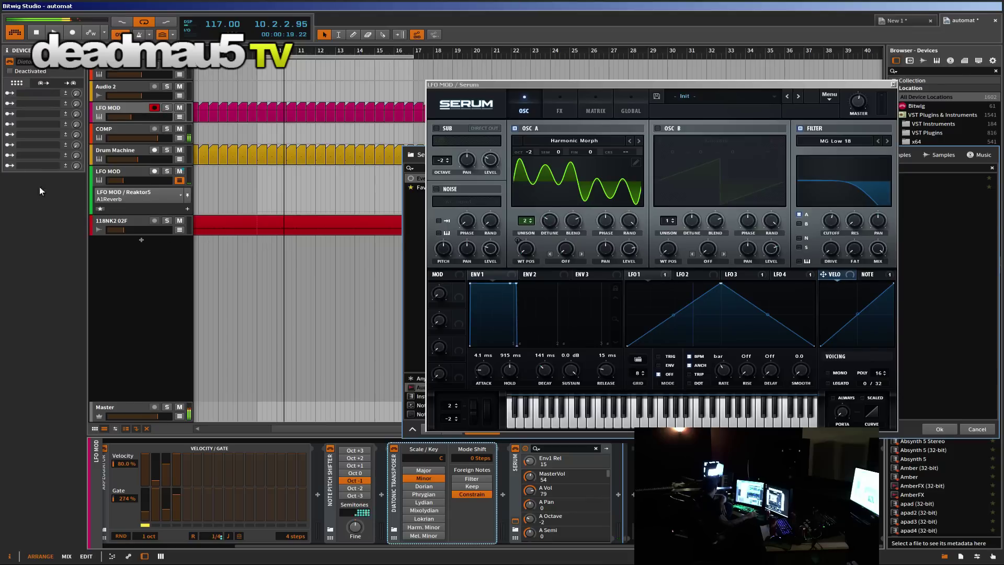
Step: Show the green LFO MOD track's Mute automation, remove its unmute point near bar 9 and start playback
left_click(162, 196)
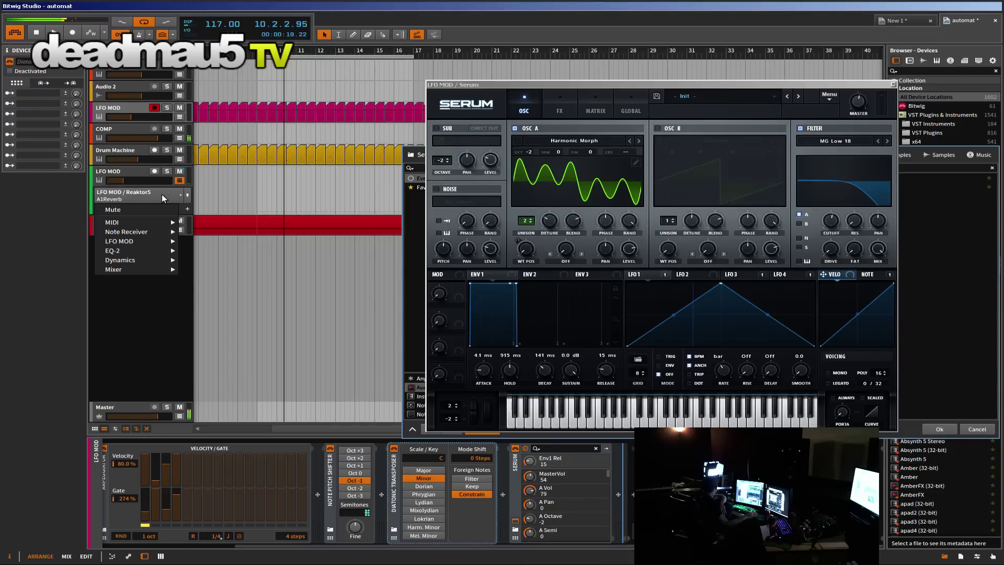
left_click(122, 210)
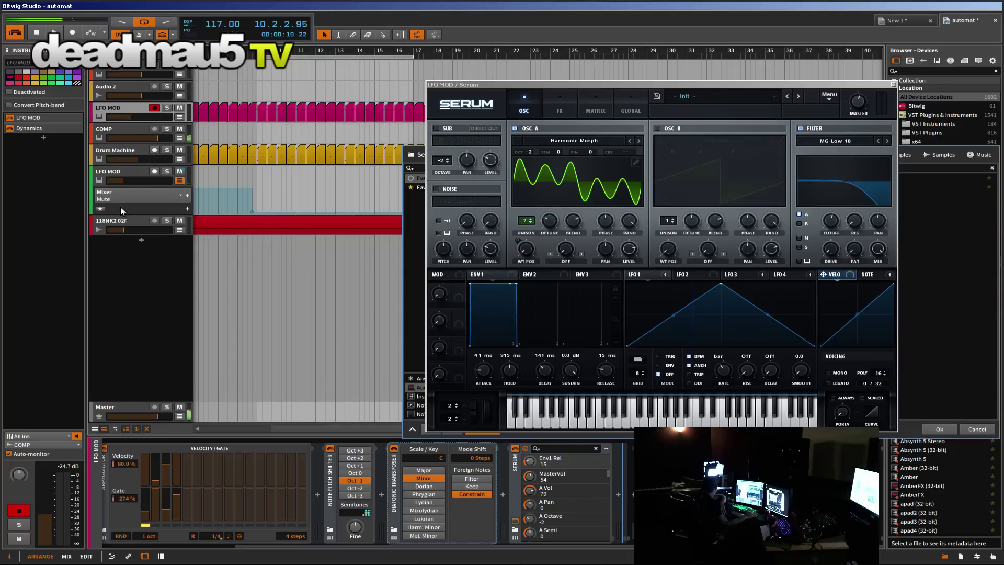
double_click(252, 214)
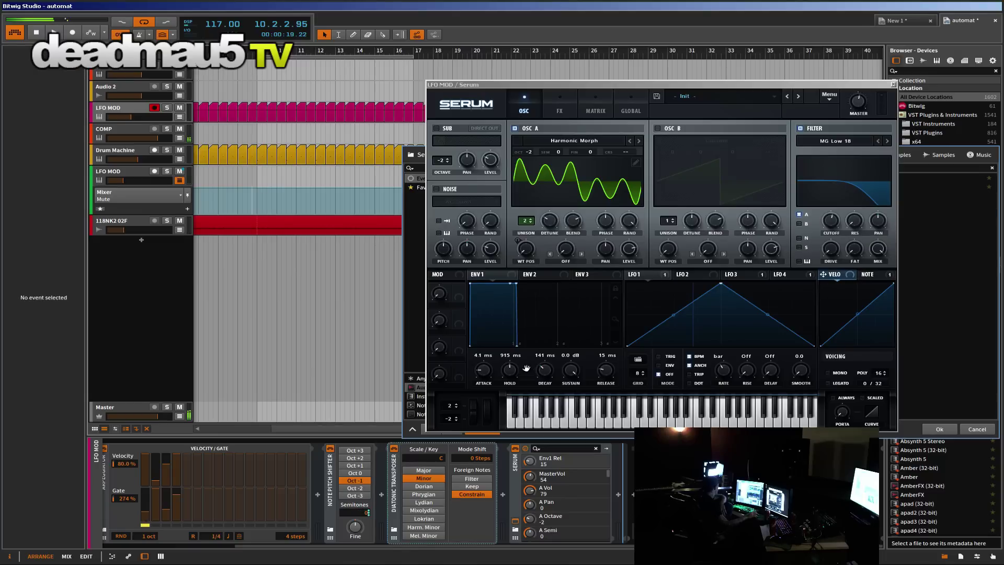
key("space")
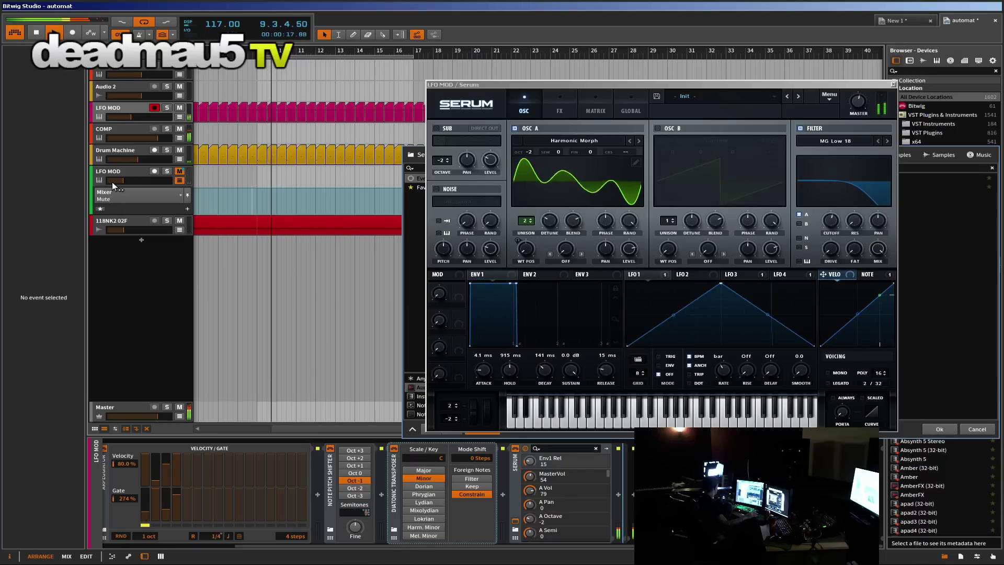
Step: Inspect the Drum Machine track's devices and Serum's effects rack, and stop playback
left_click(136, 150)
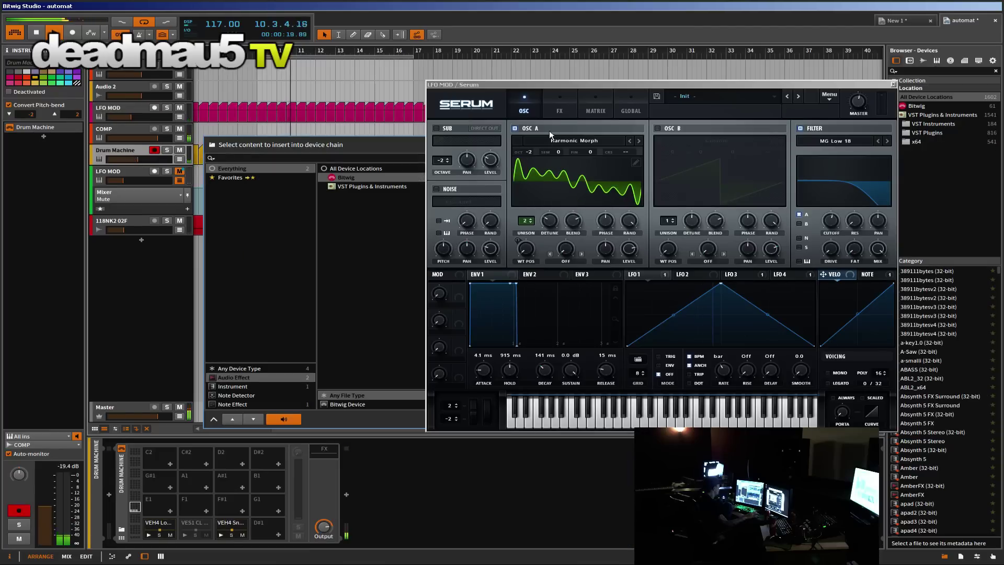
left_click(559, 108)
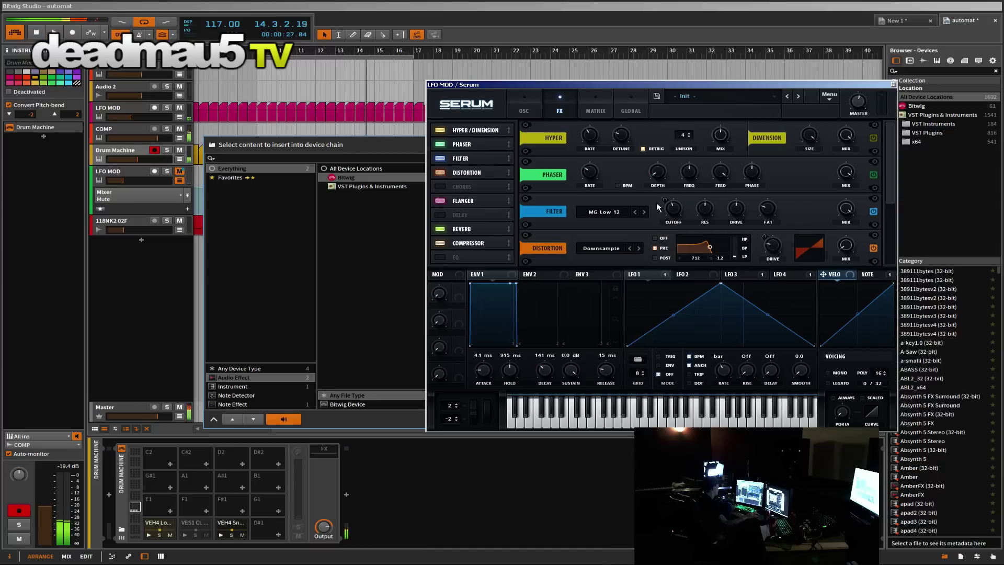
key("space")
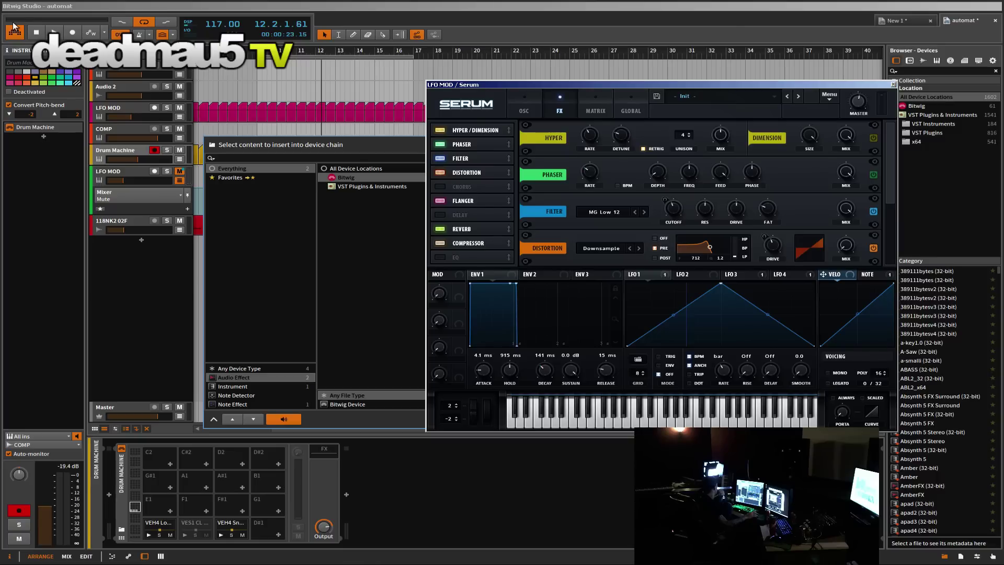
Step: Open the recent project arptest, select its Cthulhu track and start playback with the audio engine on
left_click(10, 6)
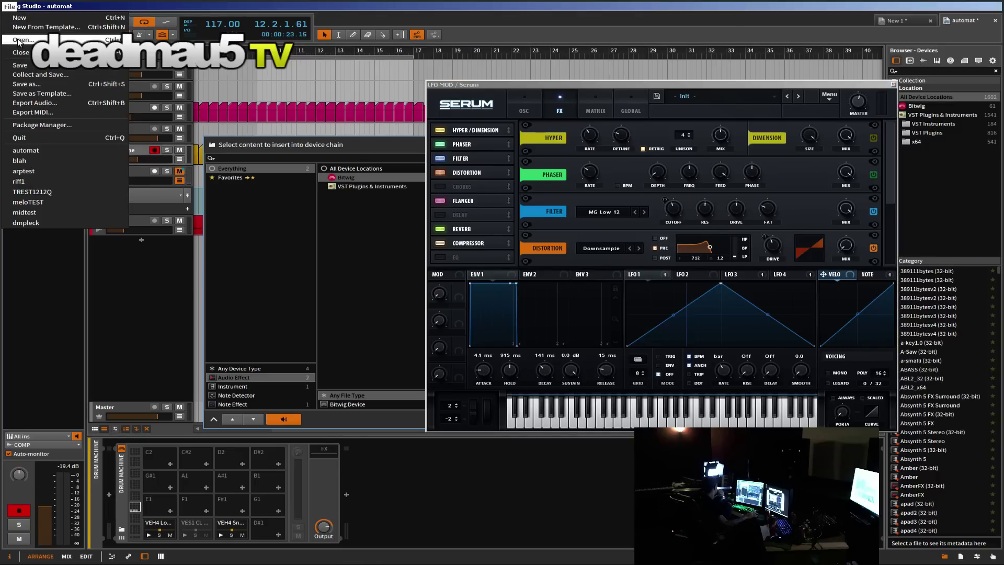
left_click(71, 172)
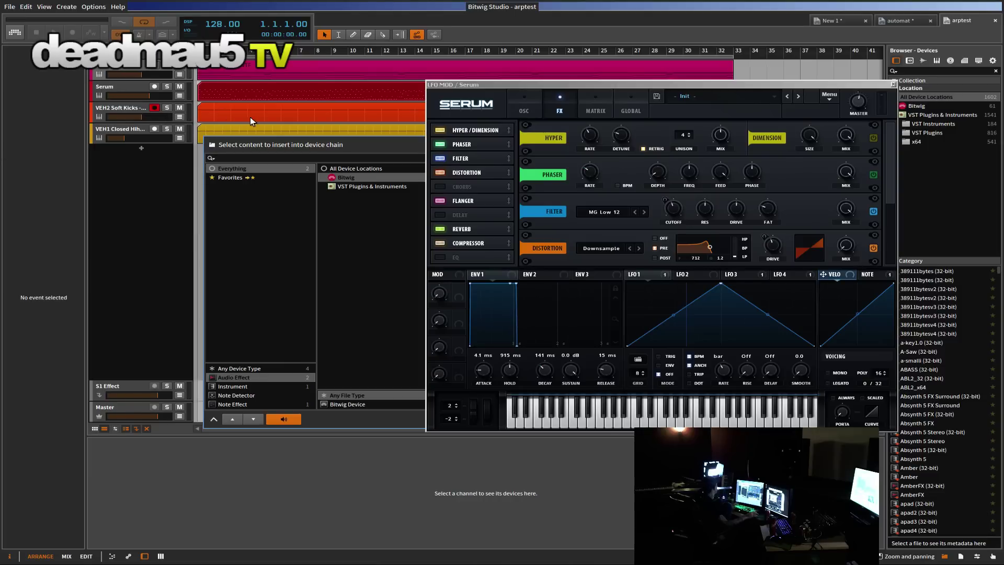
left_click(144, 68)
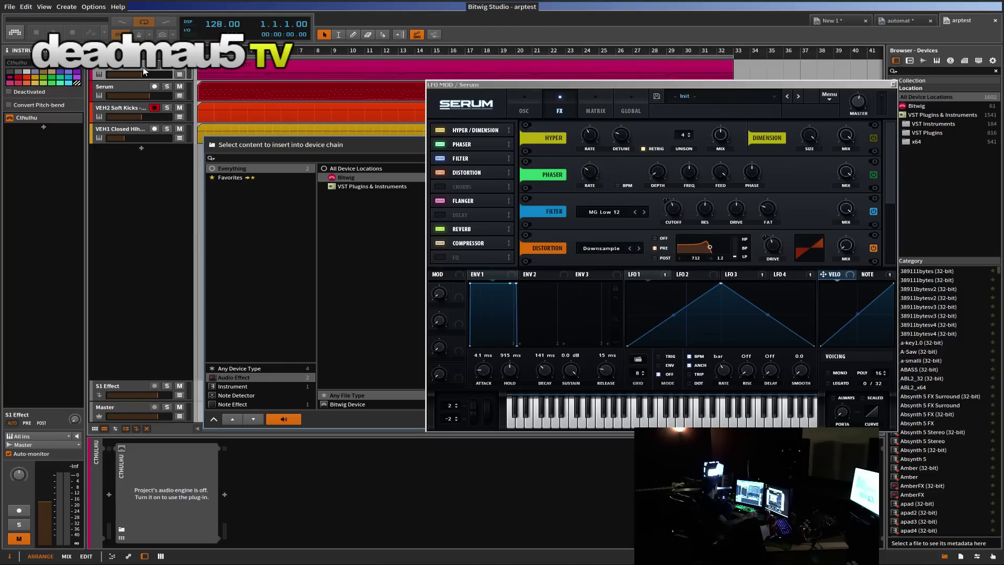
left_click(9, 35)
key("space")
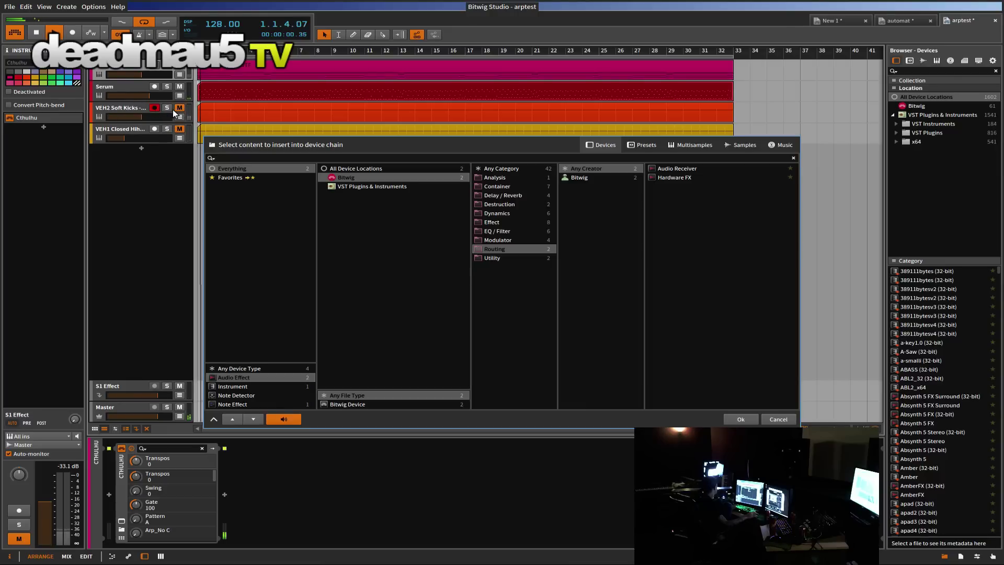
Step: Dismiss the device browser and inspect the device chains of the Serum and VEH2 Soft Kicks tracks
left_click(129, 85)
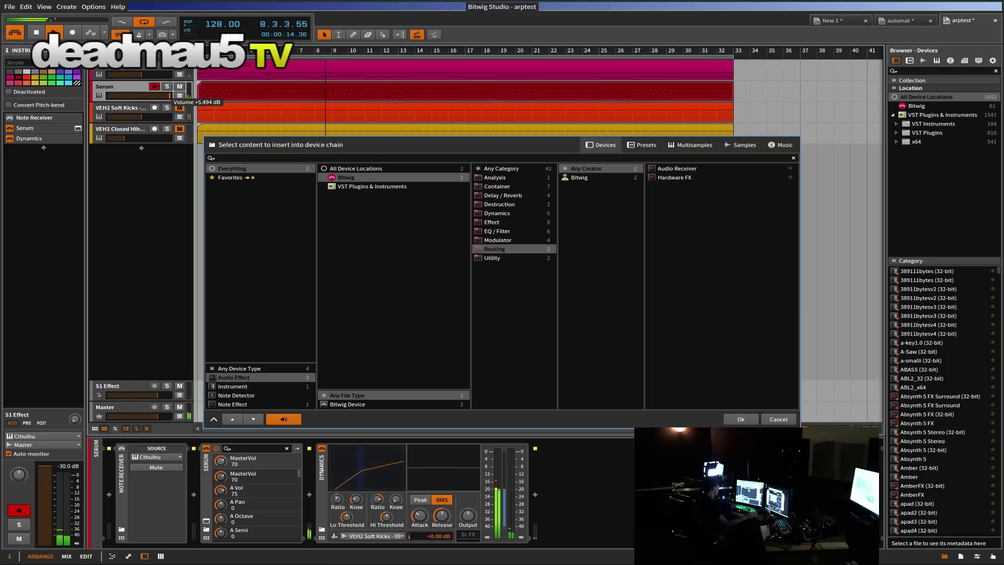
left_click(778, 419)
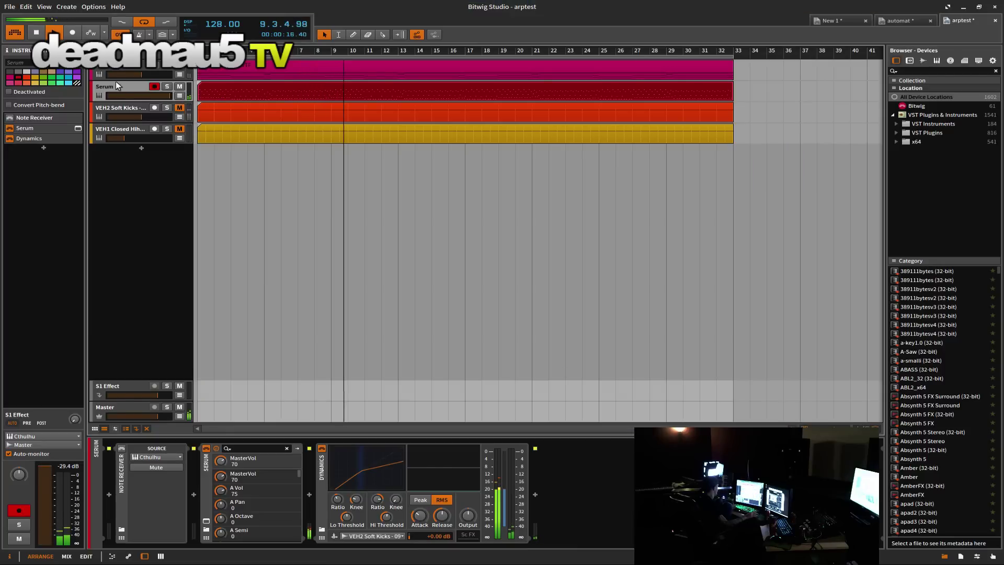
left_click(130, 113)
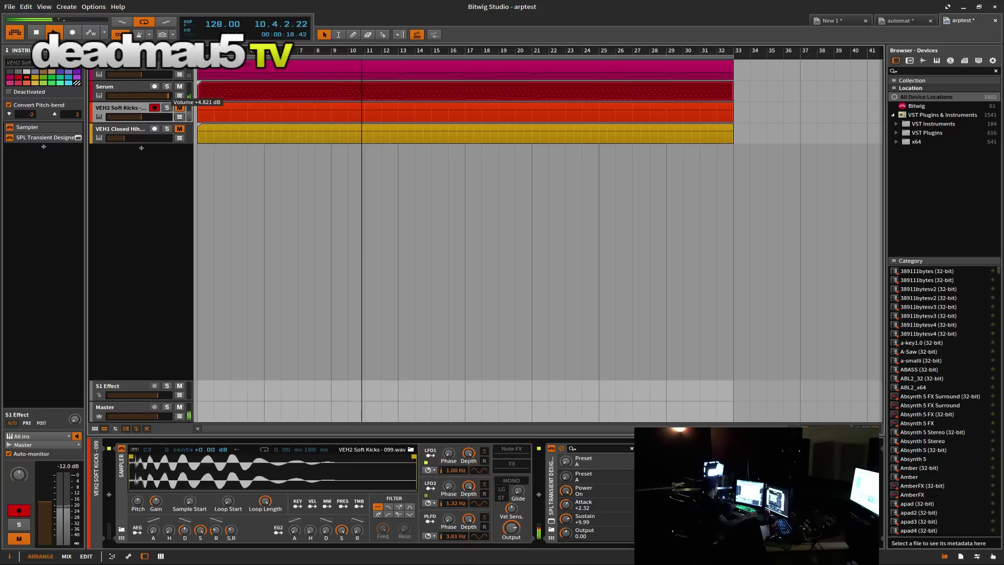
left_click(129, 93)
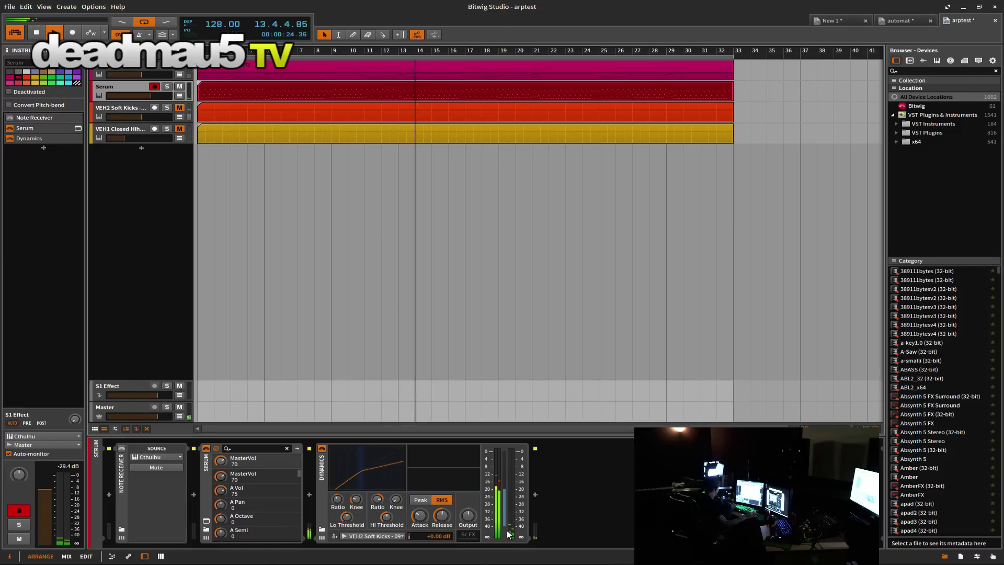
Step: Raise the output of the Serum track's Dynamics device and adjust its low and high ratios, trying a High Ratio of 1:1.96
left_click_drag(477, 526, 478, 505)
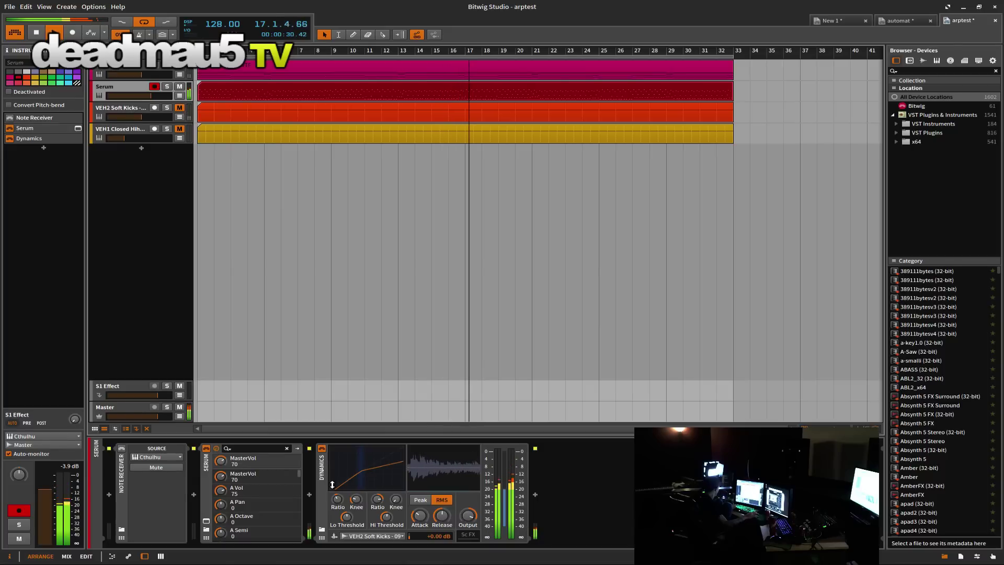
left_click_drag(336, 501, 337, 503)
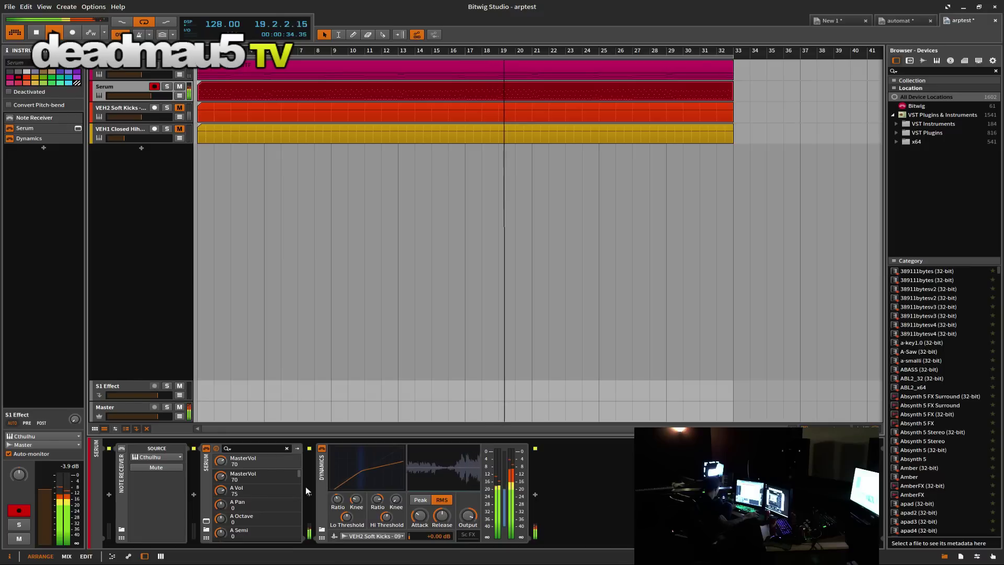
left_click_drag(515, 515, 471, 519)
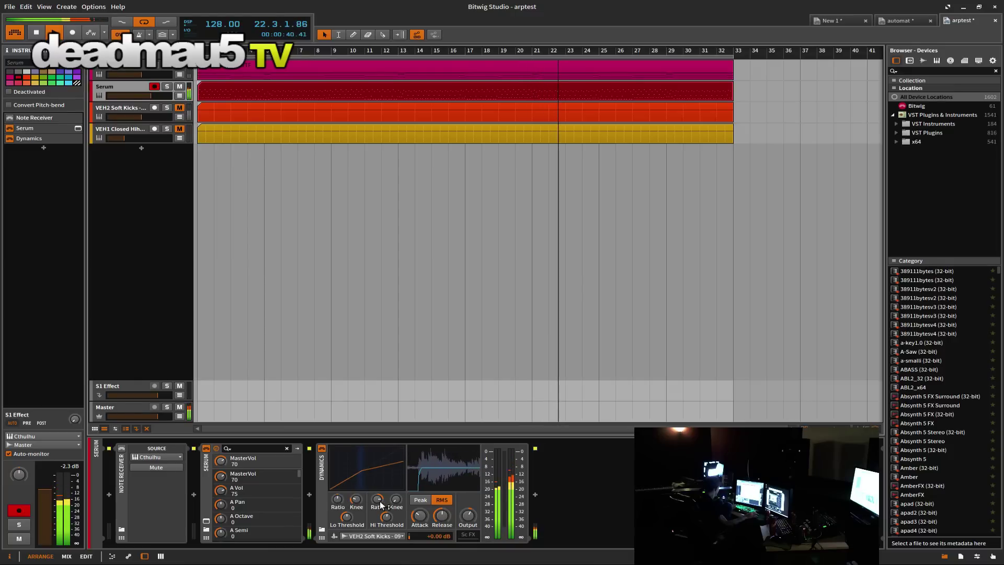
left_click_drag(380, 501, 380, 509)
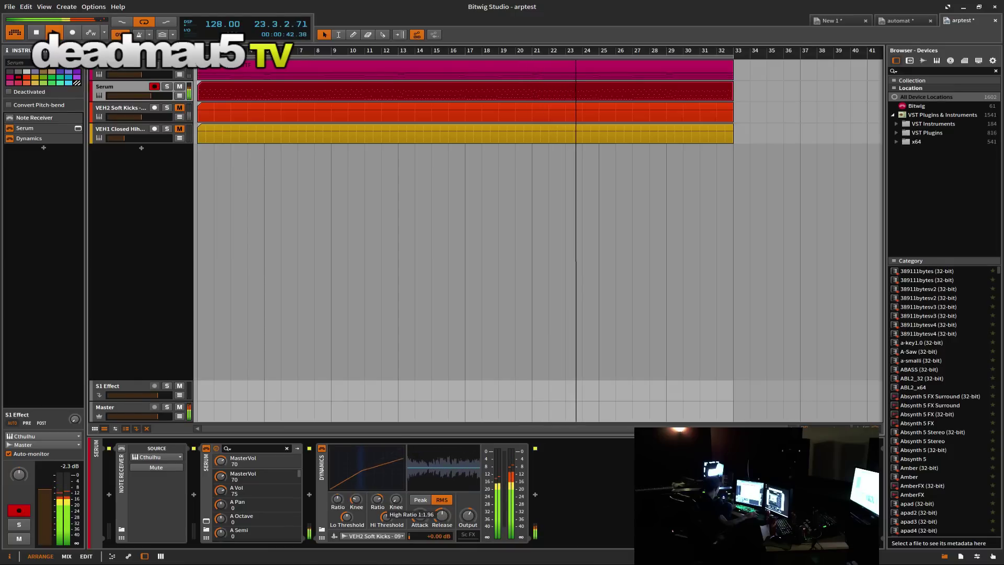
left_click_drag(518, 502, 518, 510)
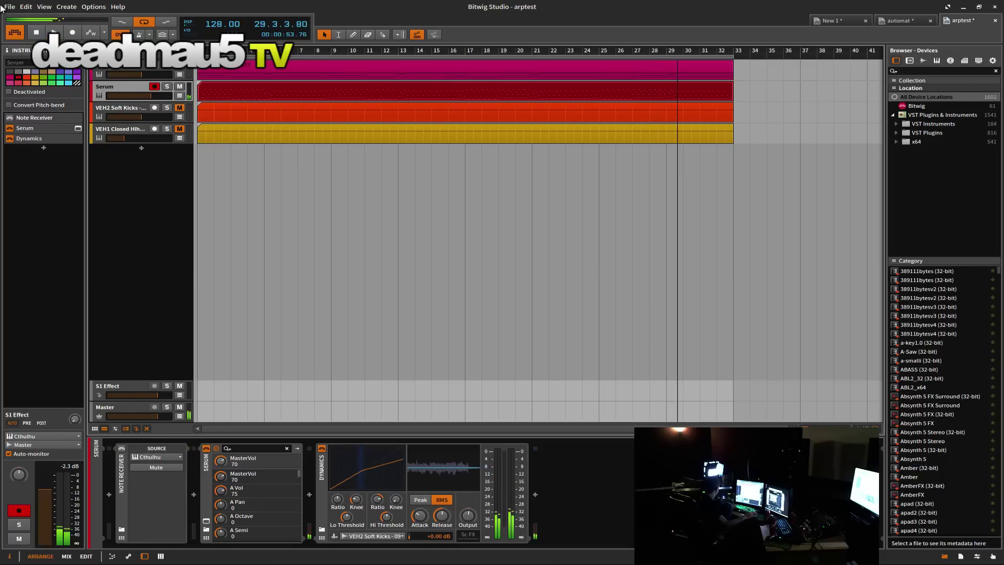
Step: Open the recent project blah, select its SH101 track and start playback with the audio engine on
left_click(6, 7)
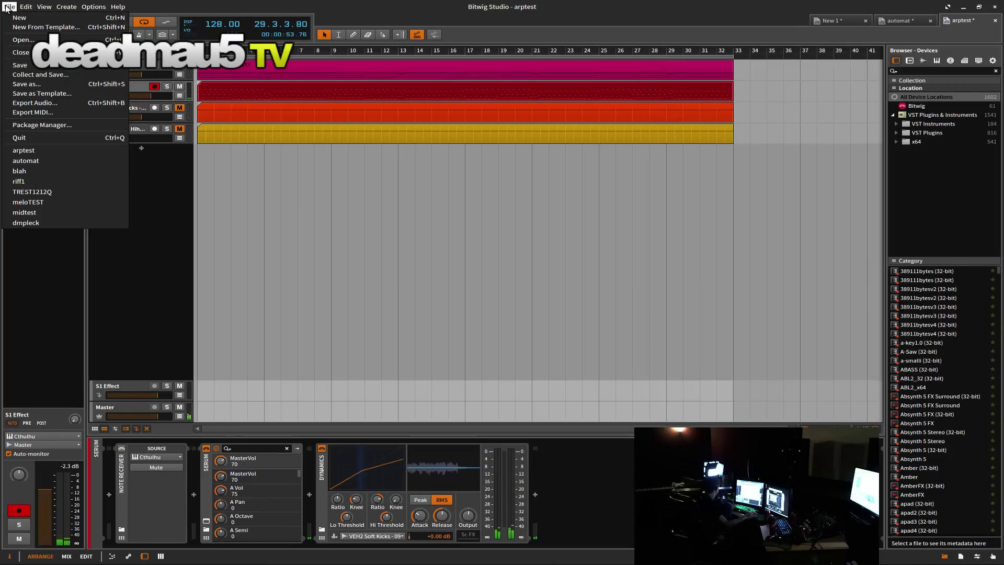
left_click(89, 171)
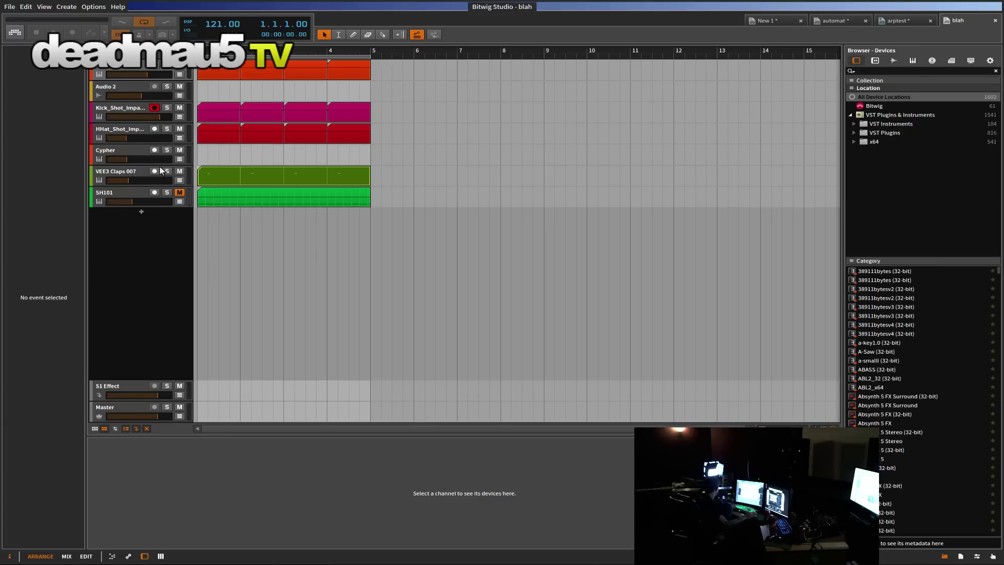
left_click(137, 192)
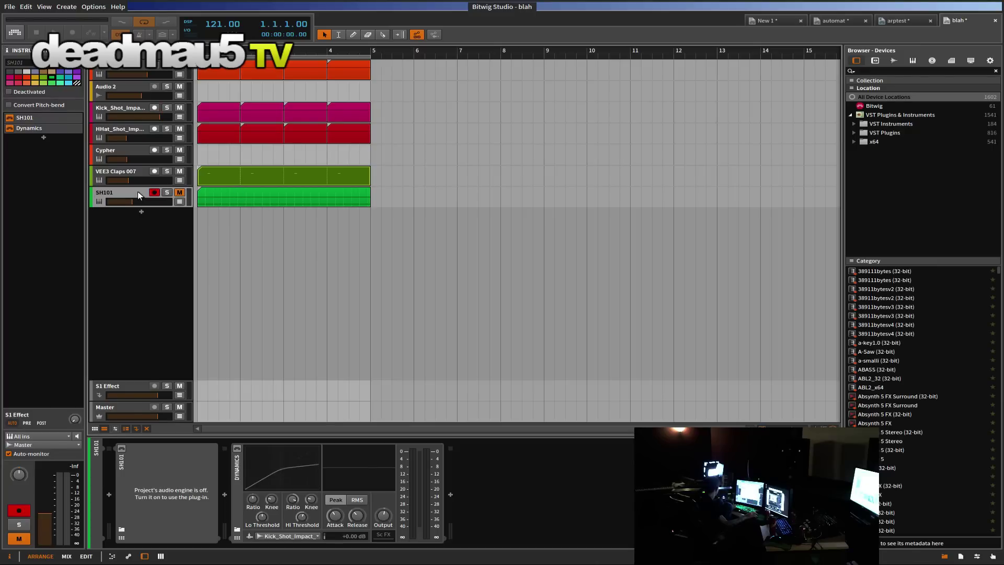
left_click(8, 36)
key("space")
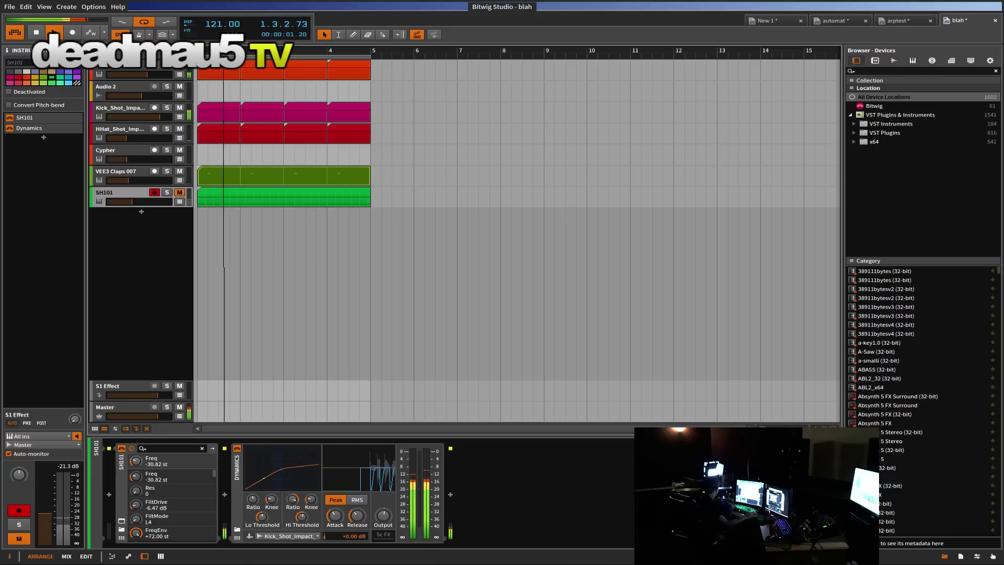
Step: Mute the VEE3 Claps 007 track and check the output ceiling of the L3-LL Ultramaximizer in the Master track's Chain
left_click(179, 172)
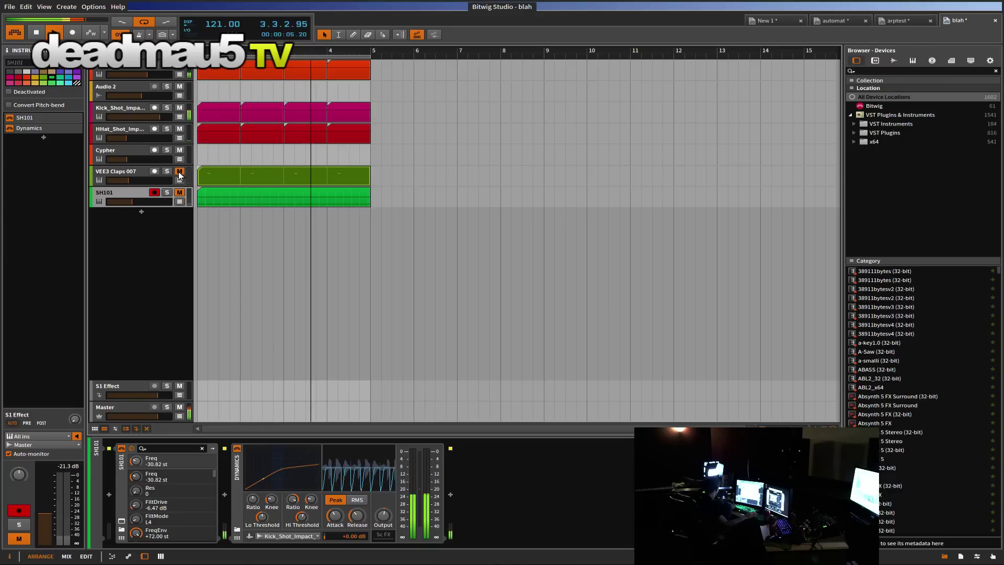
mouse_move(170, 182)
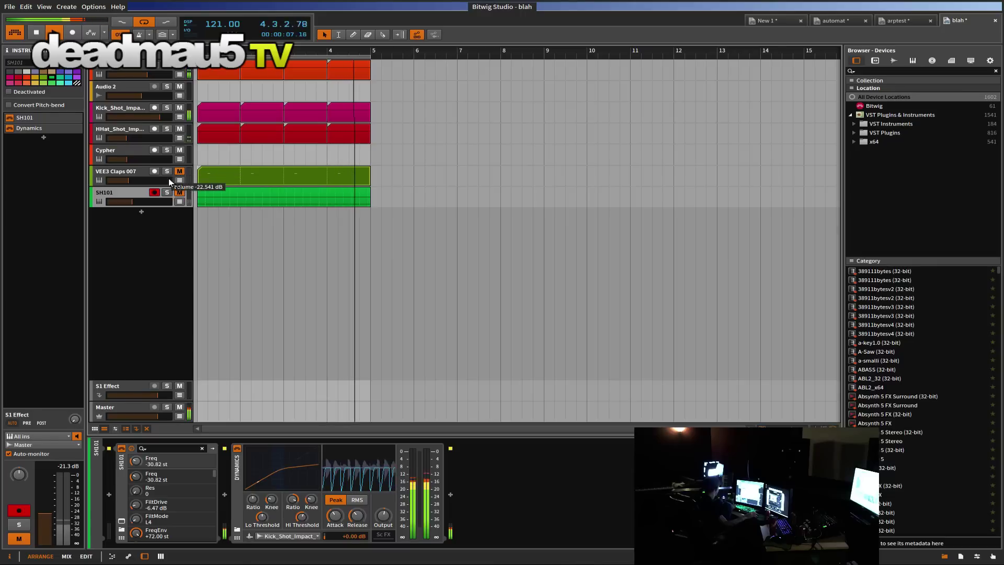
left_click(132, 408)
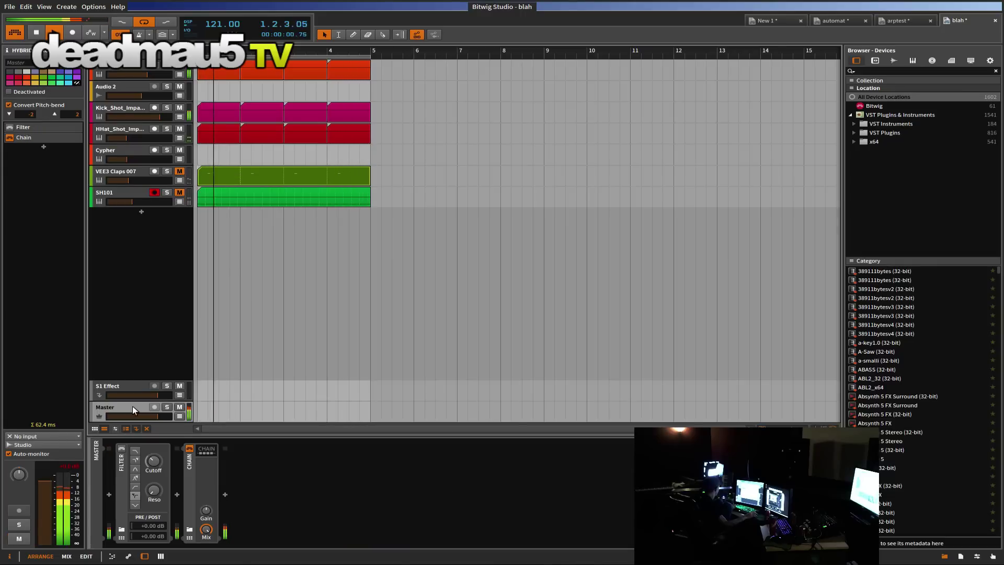
left_click(189, 454)
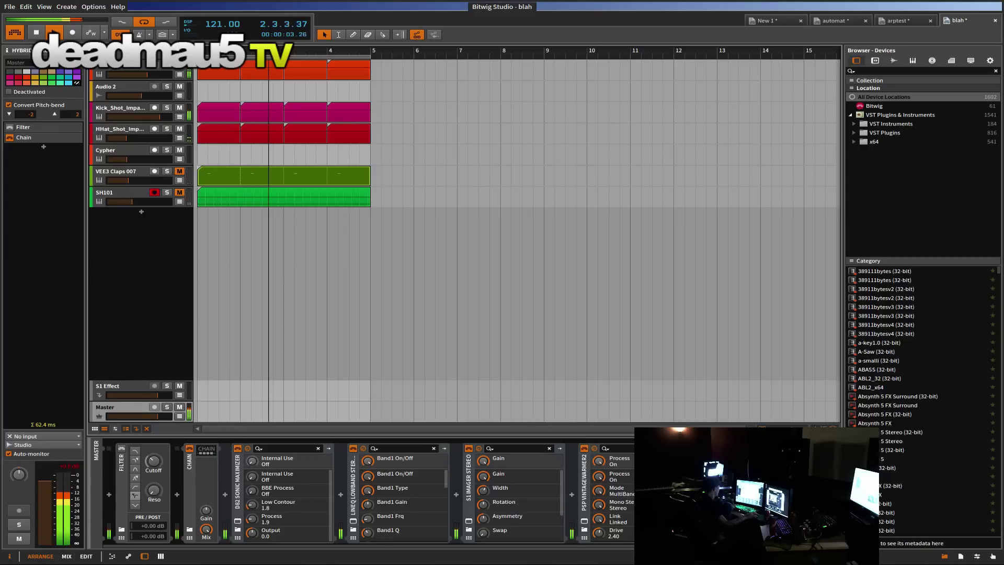
left_click(699, 520)
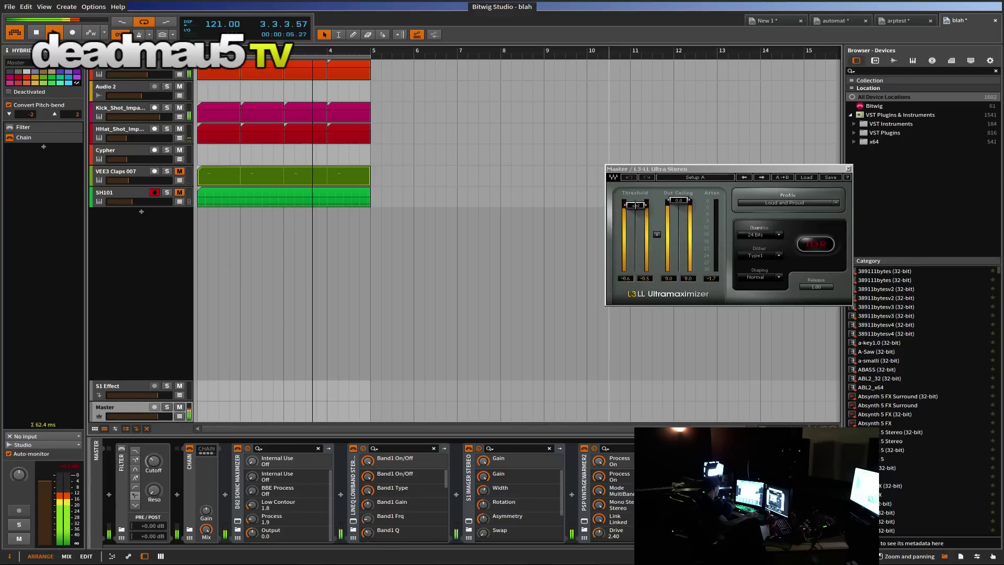
left_click(678, 200)
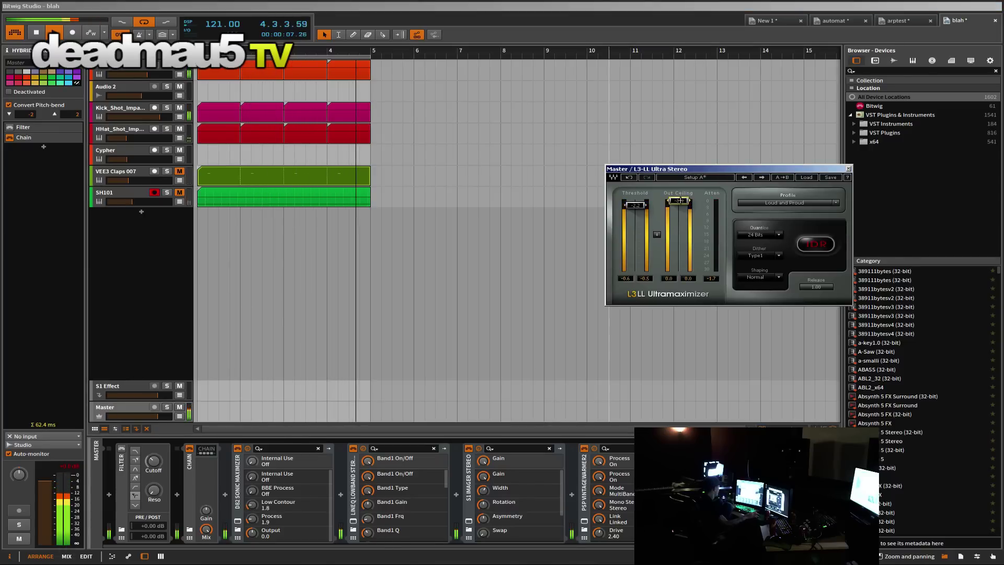
left_click(848, 169)
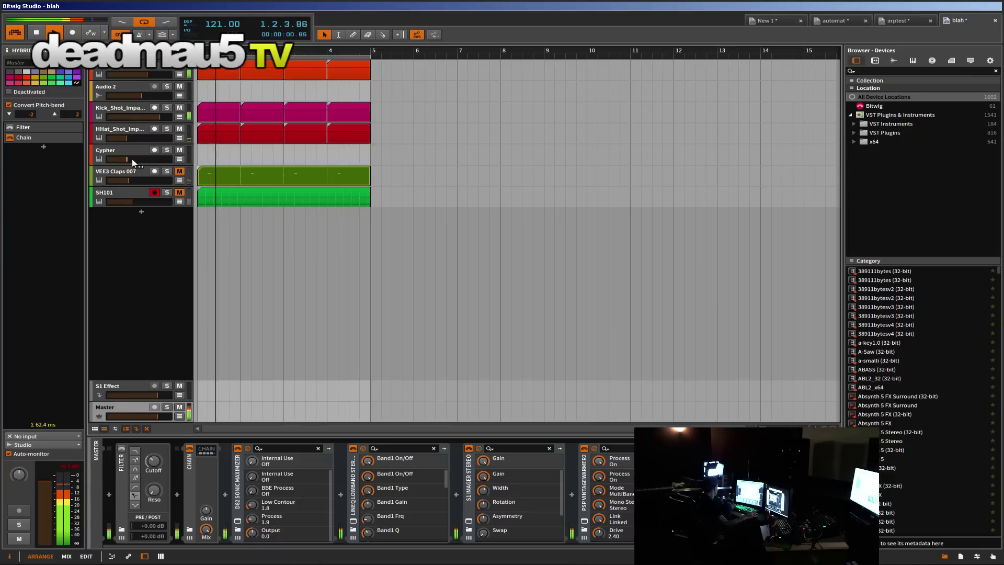
Step: Arm the Cypher track for recording and show its device chain
left_click(179, 191)
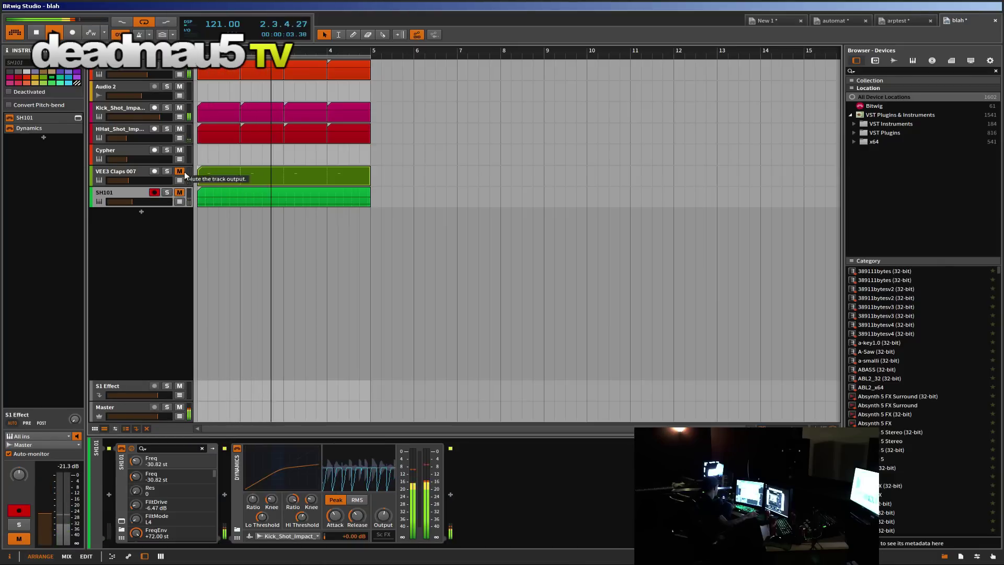
left_click(154, 150)
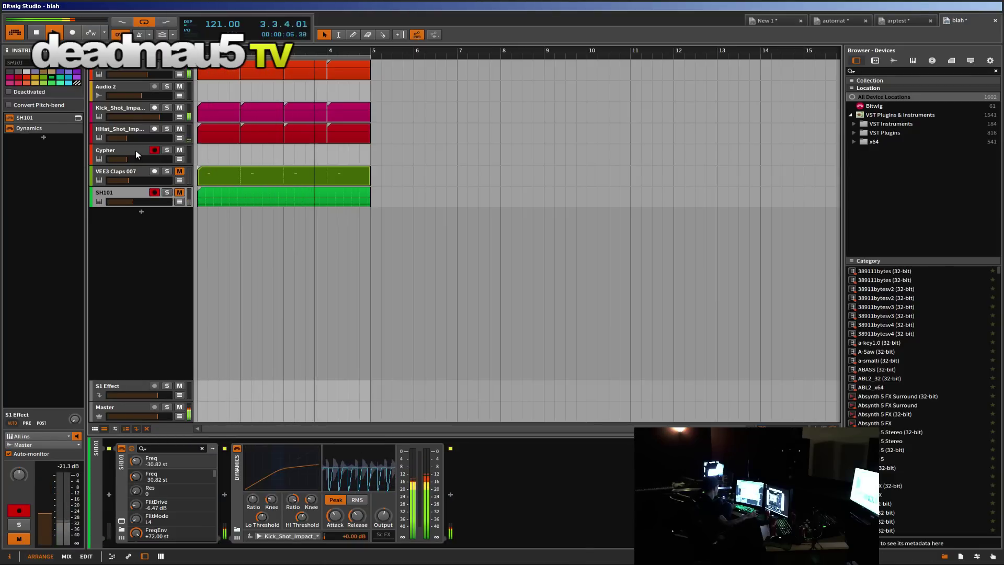
left_click(134, 150)
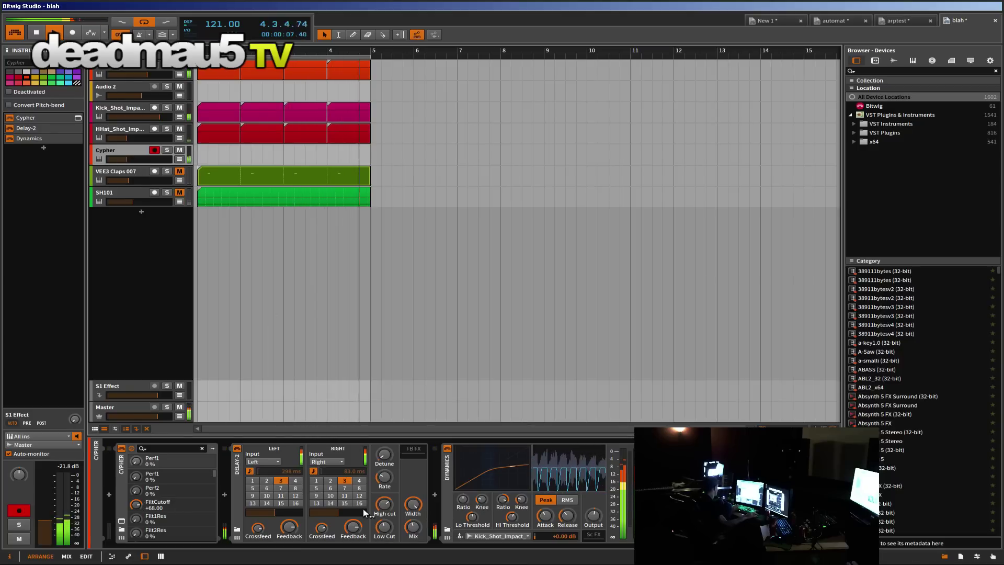
Step: Adjust the right-channel feedback and vibrato detune of Delay-2 on the Cypher track and unmute VEE3 Claps 007
left_click_drag(352, 531, 352, 496)
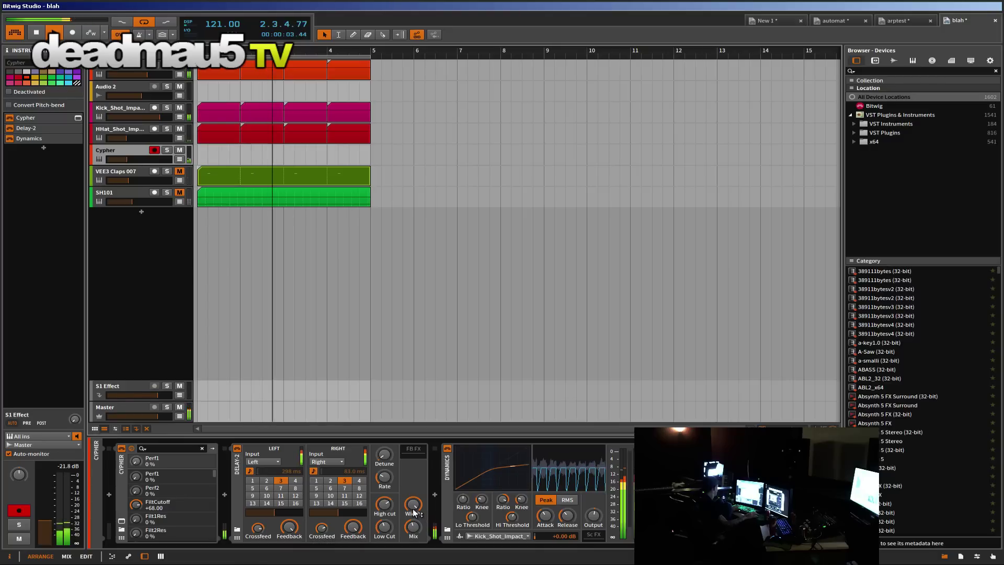
left_click(385, 455)
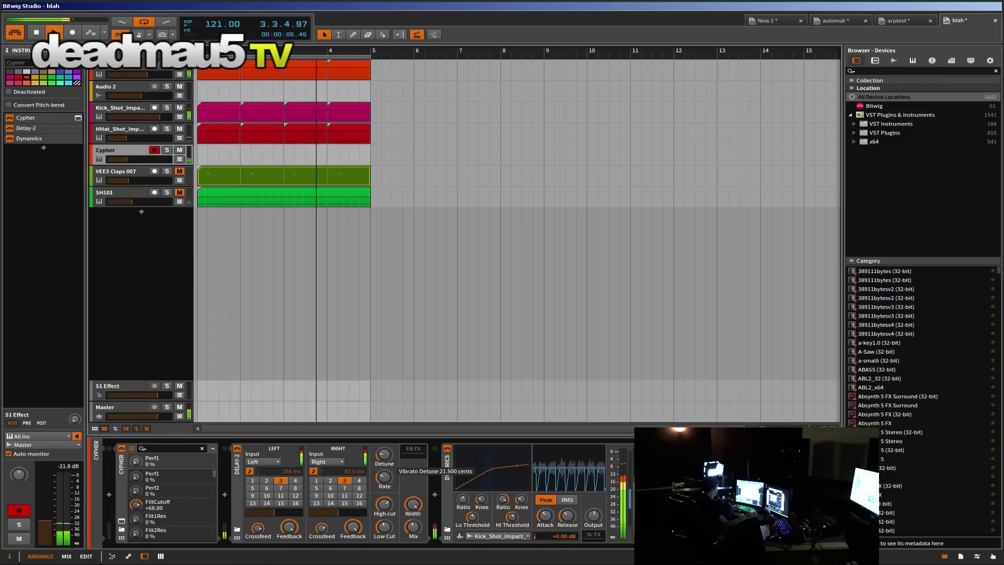
left_click_drag(384, 455, 385, 463)
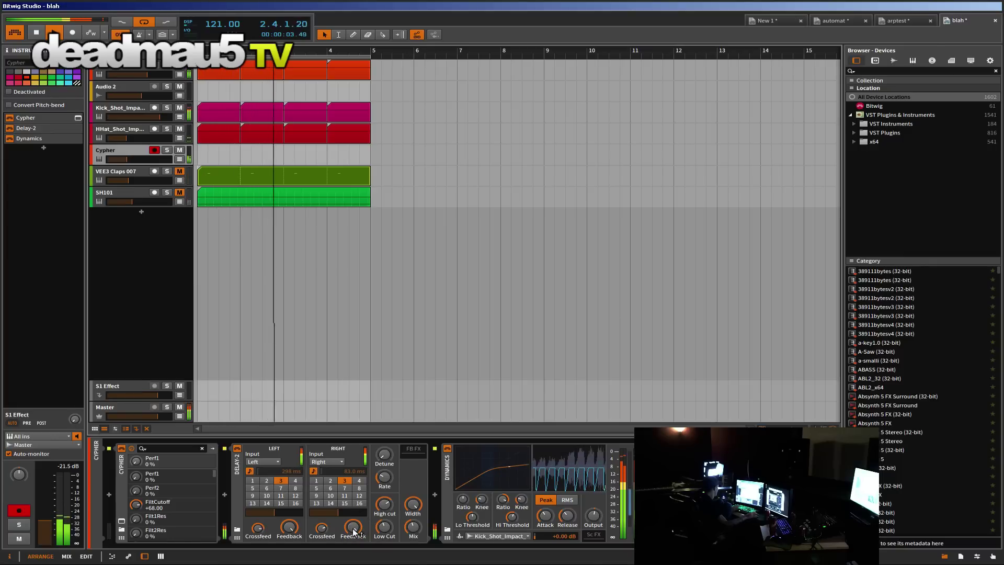
left_click_drag(353, 532, 353, 539)
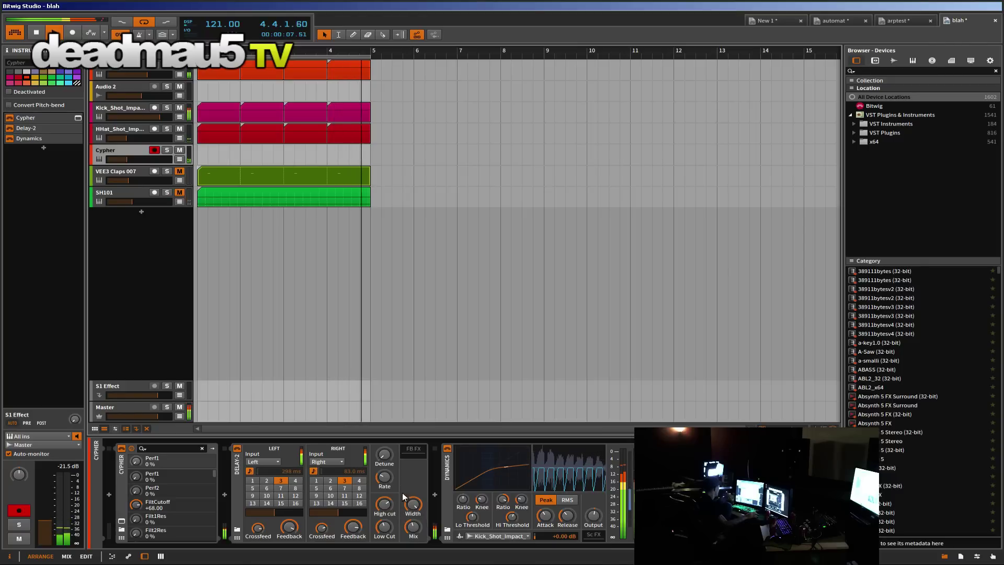
left_click(178, 172)
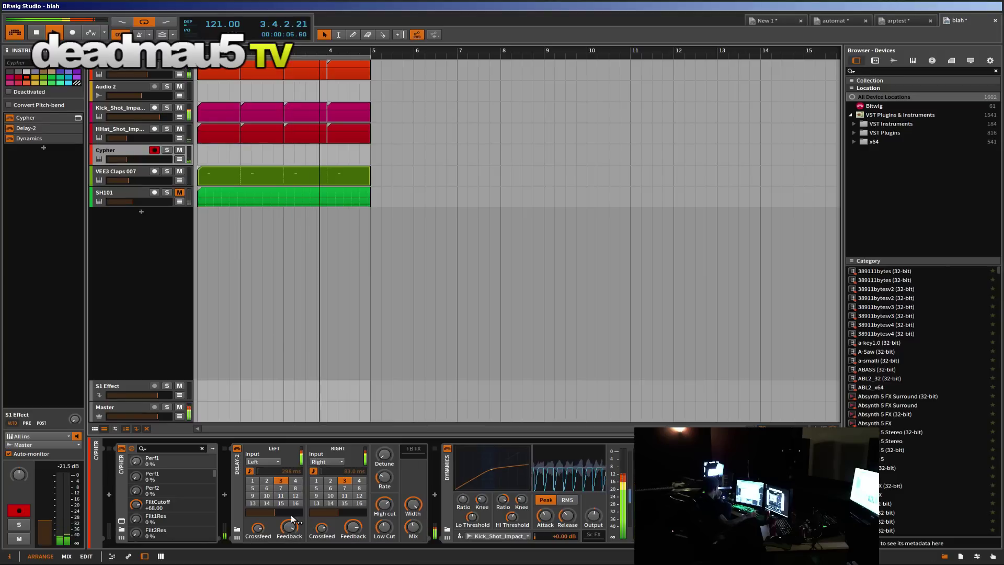
Step: Set both the left and right delay times of Delay-2 to 2 and adjust its vibrato detune
left_click(251, 481)
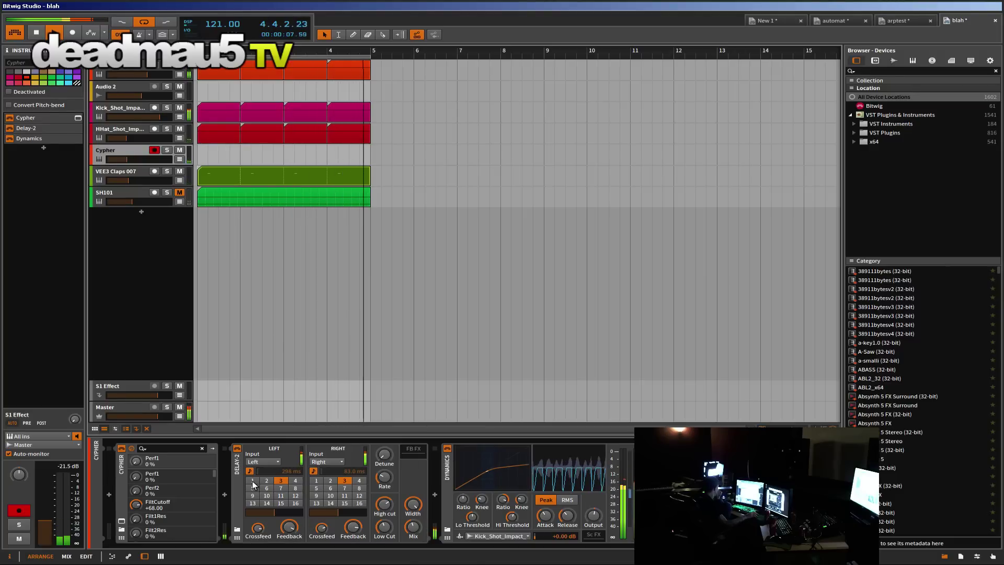
left_click(330, 481)
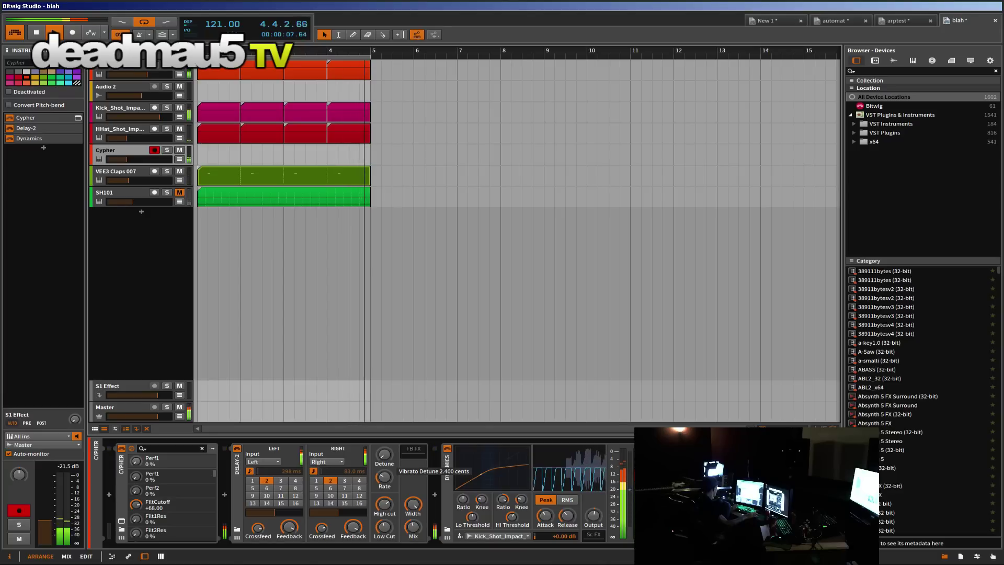
left_click_drag(385, 455, 384, 449)
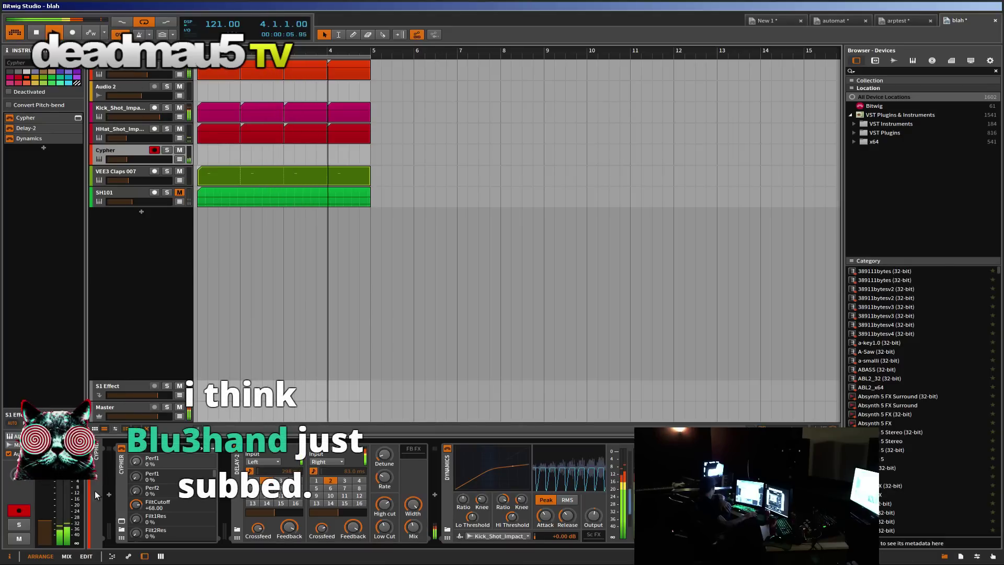
Step: Try the Filter on the Master track by enabling it, sweeping its cutoff and bypassing it again
left_click(121, 405)
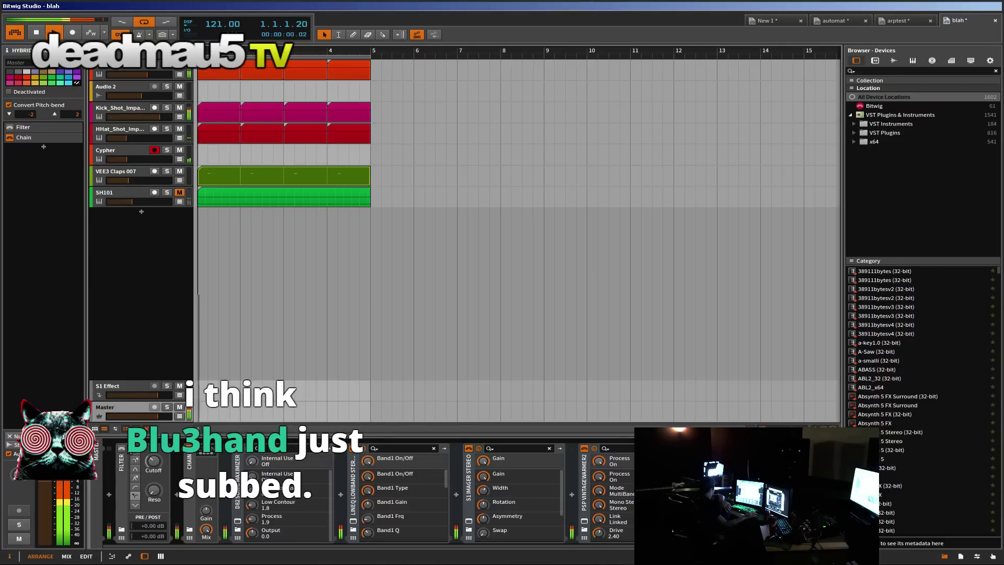
left_click(122, 448)
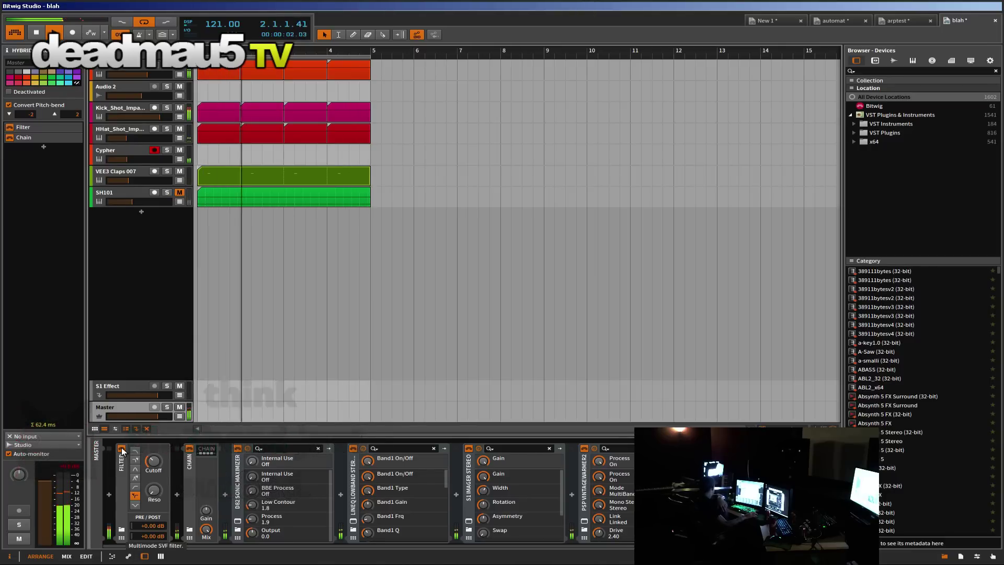
mouse_move(153, 461)
left_mouse_down()
mouse_move(154, 450)
mouse_move(146, 456)
left_mouse_up()
left_click(124, 449)
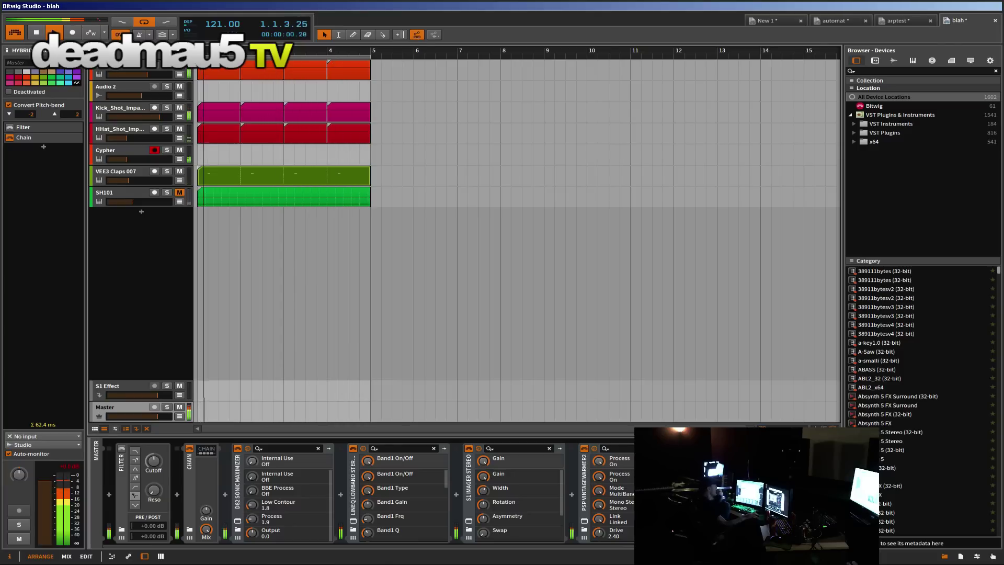
Step: Return to the Cypher track and fine-tune the vibrato detune of its Delay-2
left_click(128, 152)
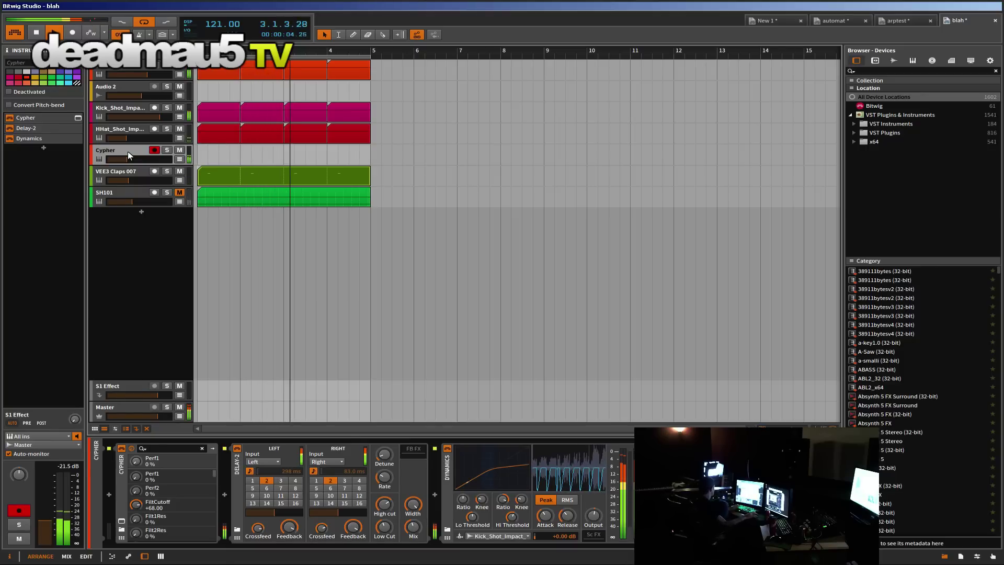
left_click_drag(384, 455, 384, 453)
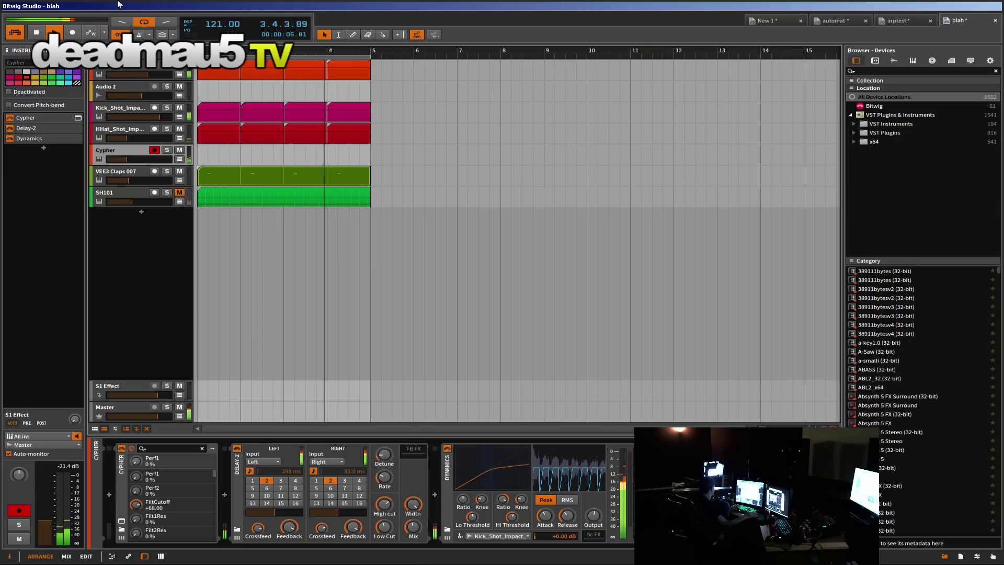
Step: Select the Serum track, open the Serum plugin window and set oscillator A's wavetable position to 98
left_click(127, 68)
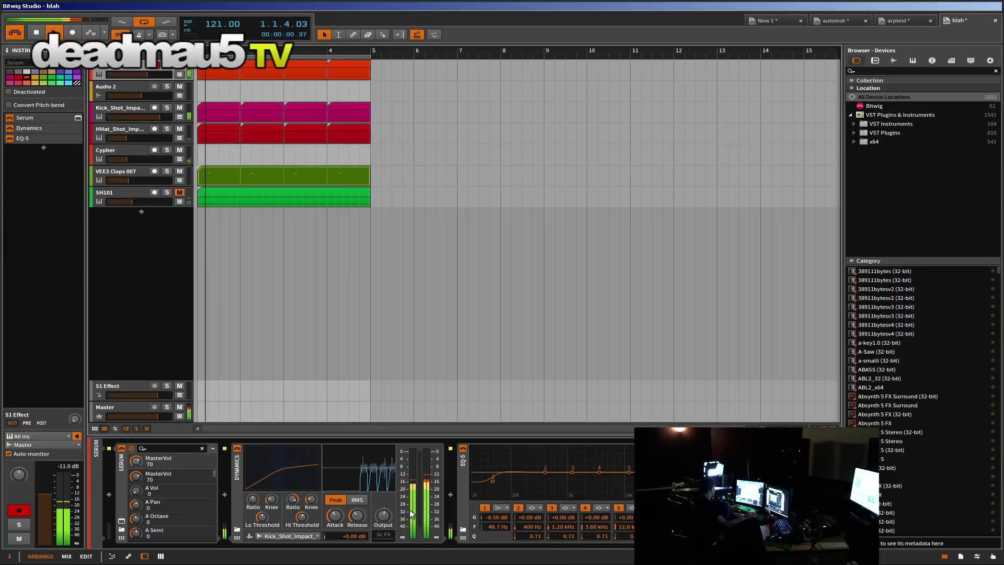
left_click(122, 522)
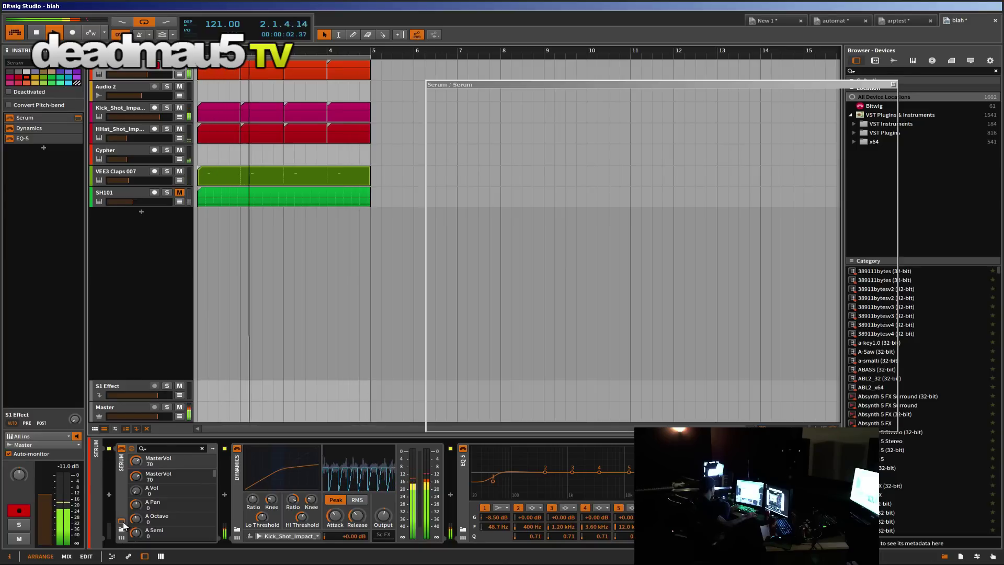
left_click_drag(528, 247, 525, 209)
Step: Enable Distortion in Serum's effects, with drive at 100% and the wet mix at 32%
left_click(557, 107)
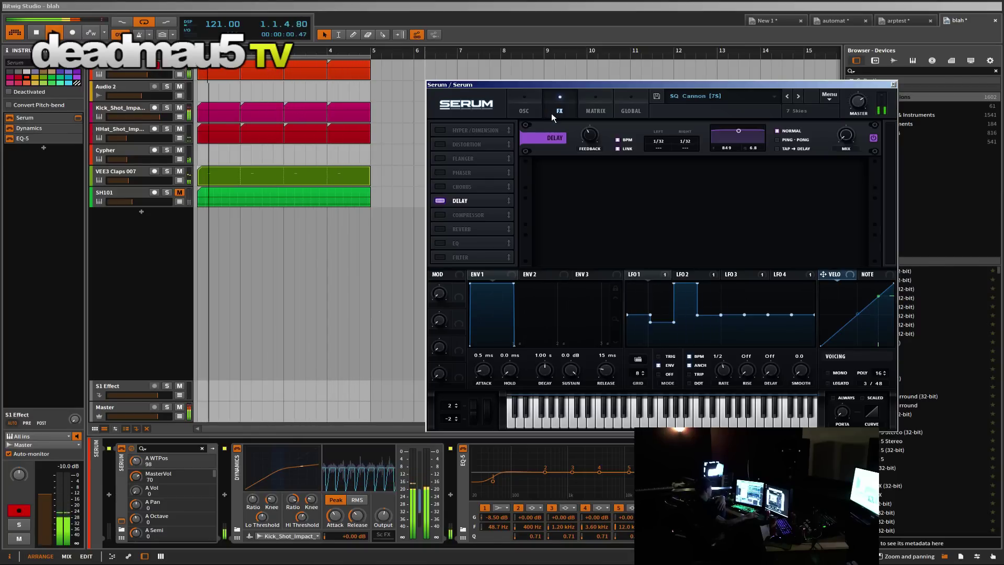
left_click(439, 146)
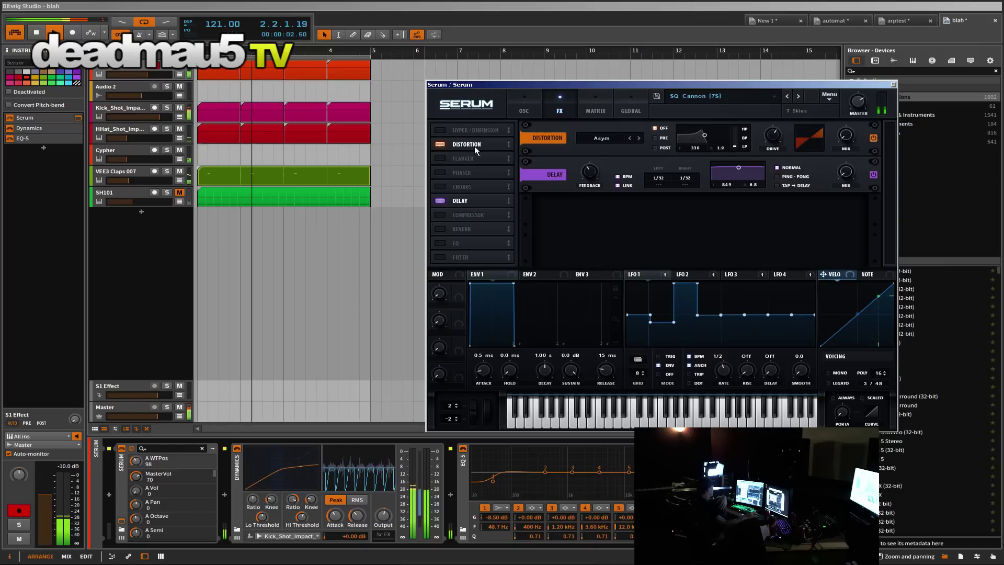
left_click_drag(843, 137, 836, 115)
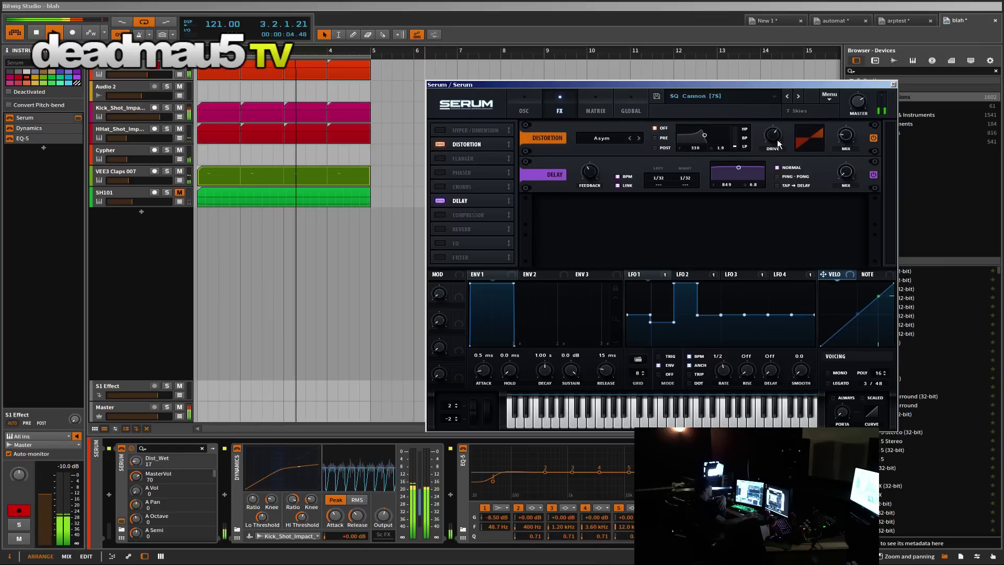
left_click_drag(776, 137, 781, 97)
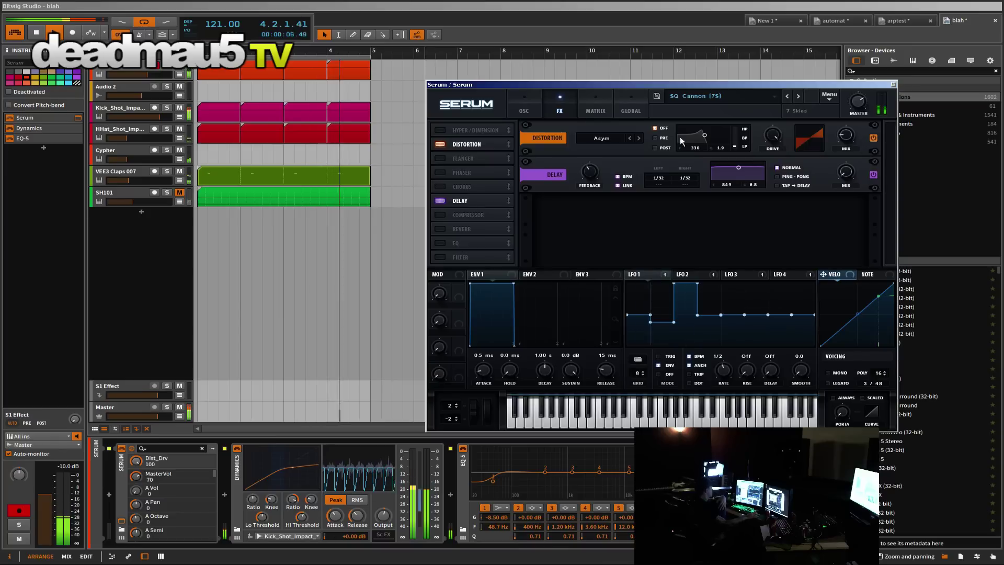
left_click_drag(842, 137, 845, 127)
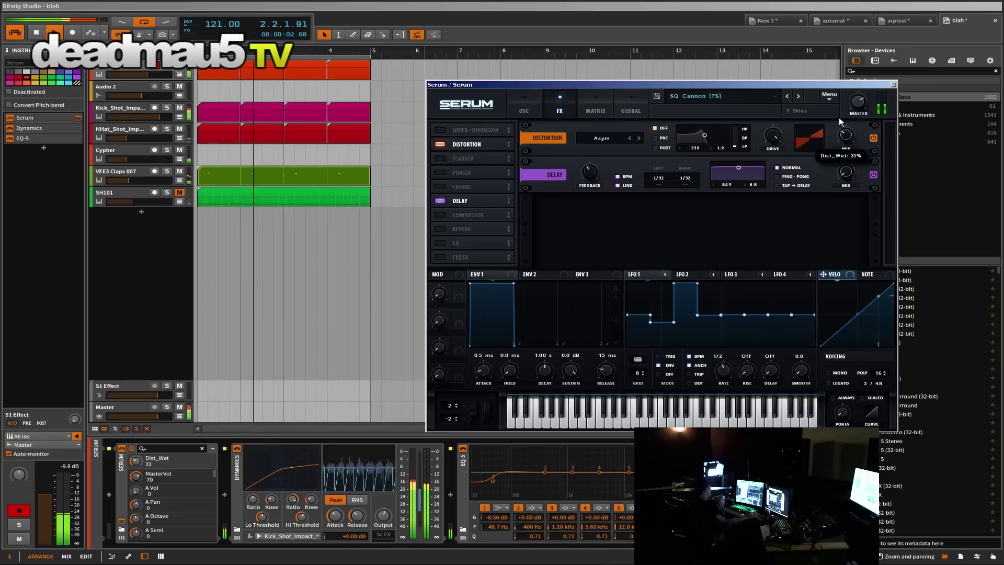
left_click_drag(840, 122, 850, 134)
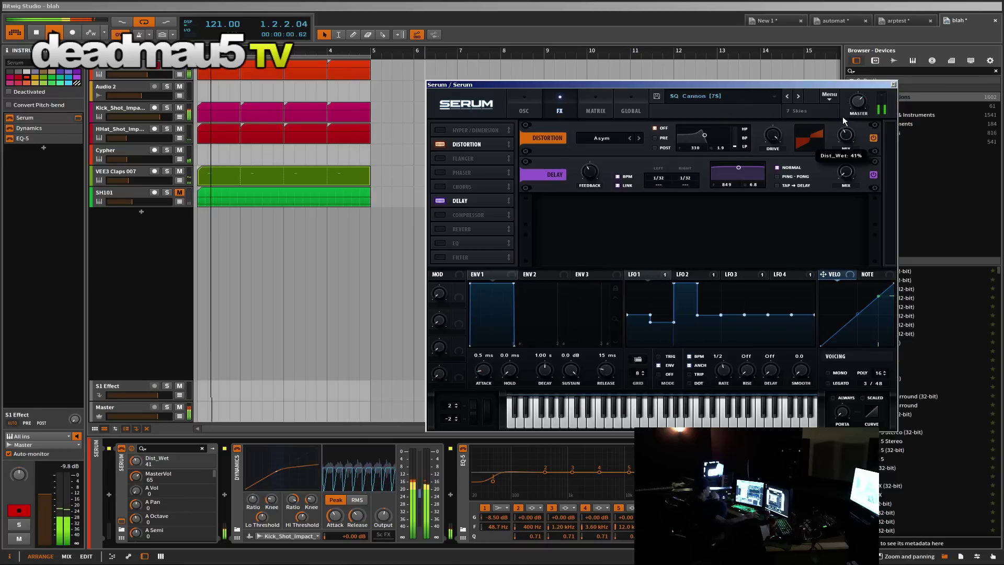
left_click_drag(842, 119, 849, 138)
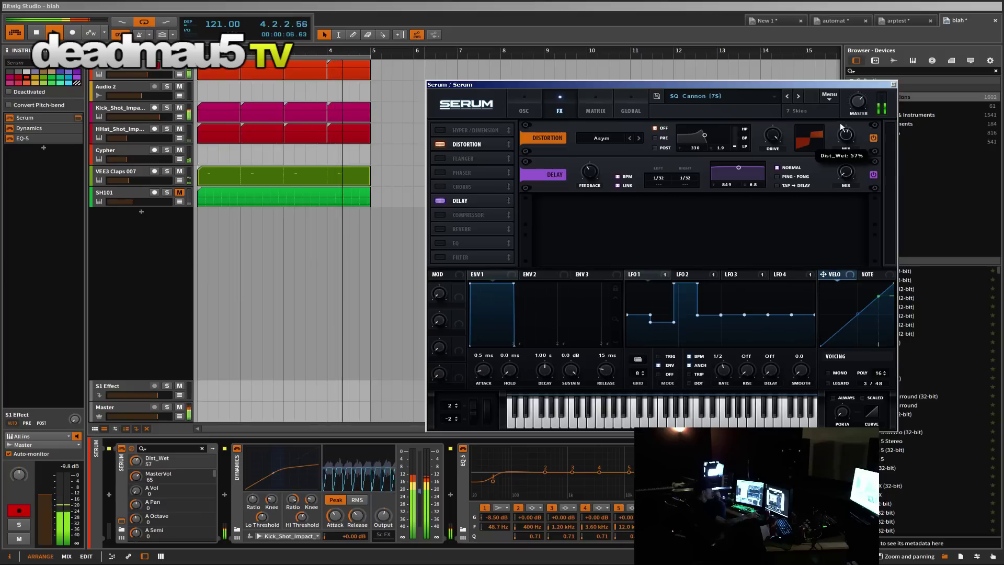
left_click_drag(837, 139, 840, 150)
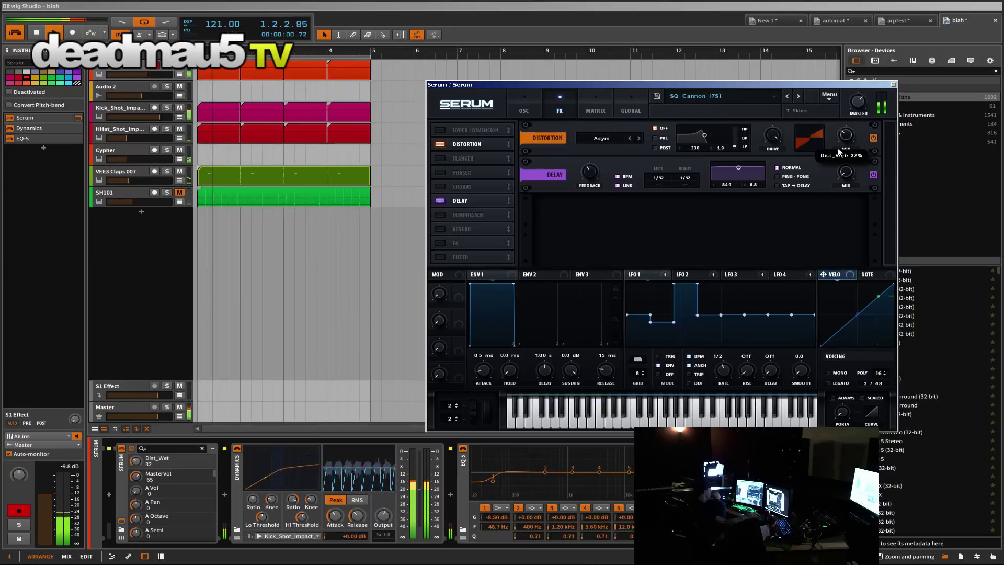
Step: Set oscillator A's wavetable position to 225 in Serum and try shifting its octave
left_click(529, 103)
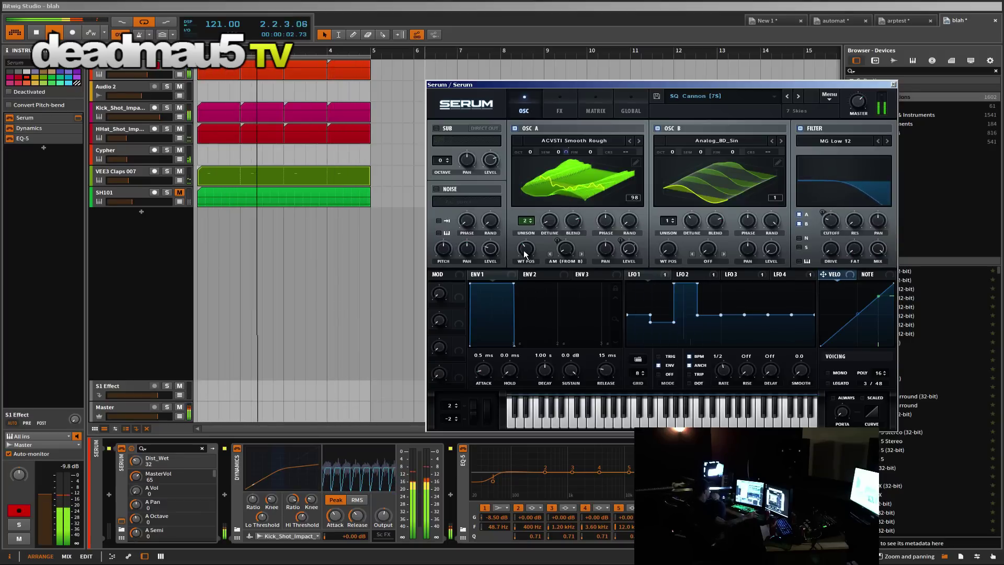
left_click_drag(525, 249, 527, 225)
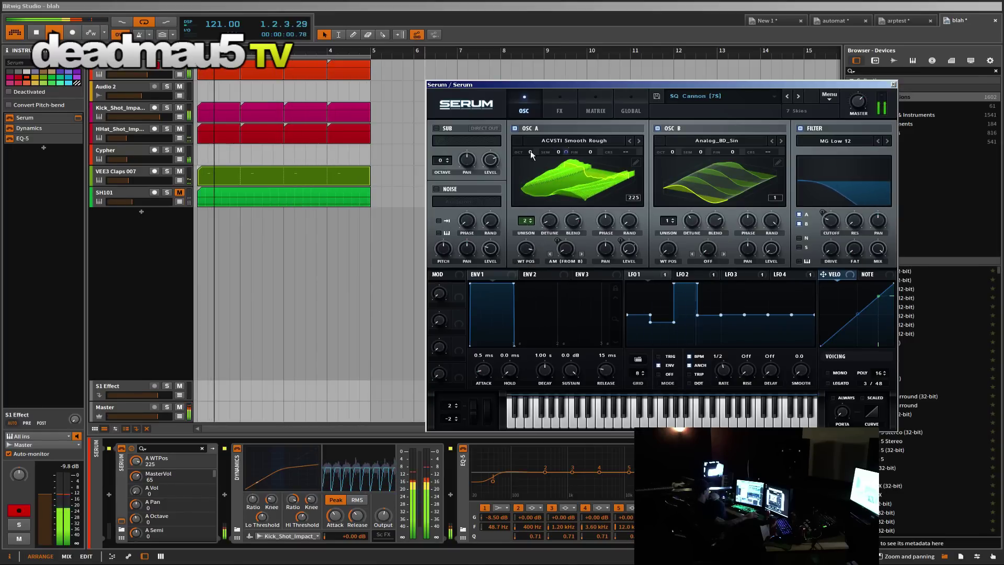
mouse_move(528, 152)
left_mouse_down()
mouse_move(532, 134)
mouse_move(531, 152)
left_mouse_up()
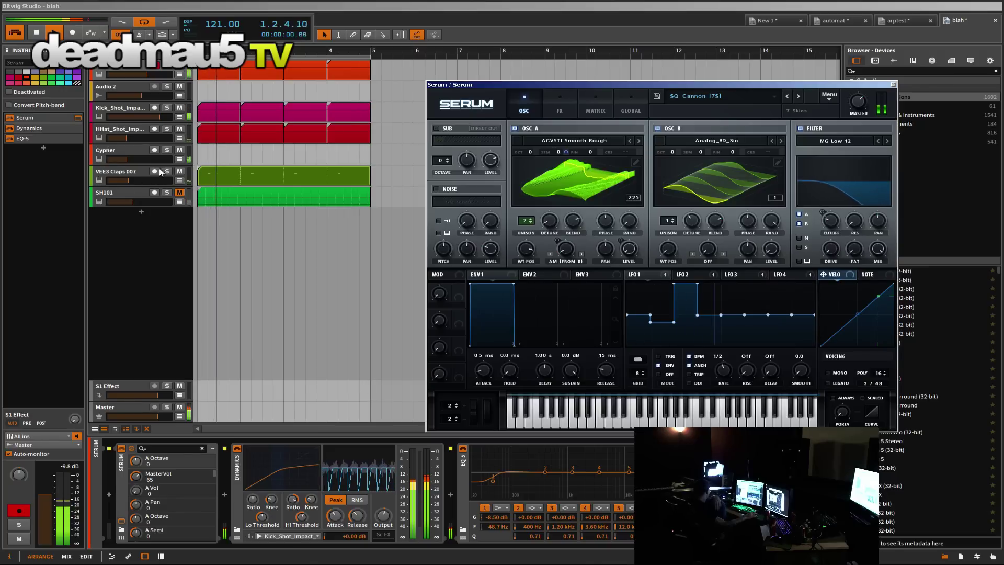
Step: Mute the hi-hat track and open the sample selection for the Sampler on the VEE3 Claps 007 track
left_click(178, 131)
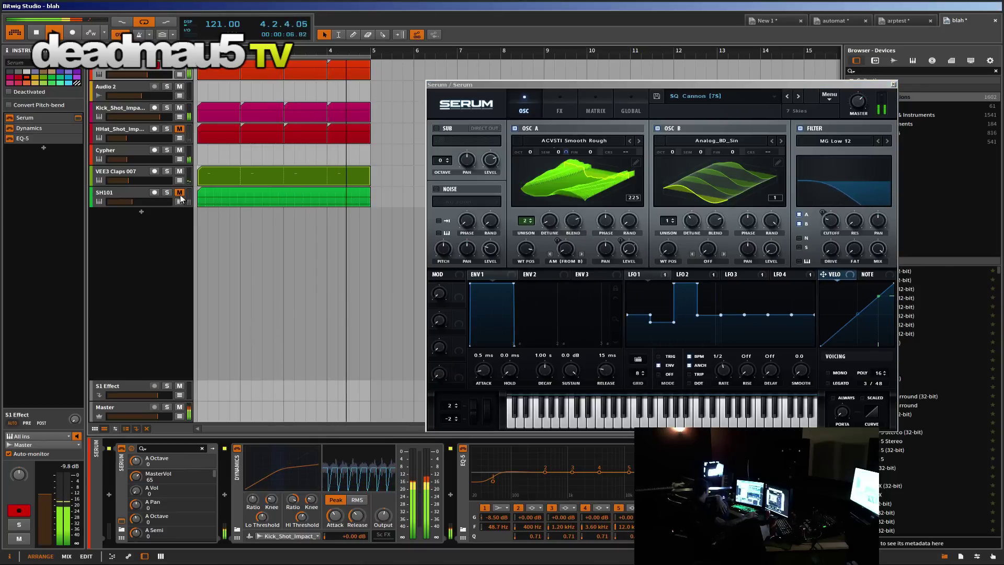
left_click(118, 175)
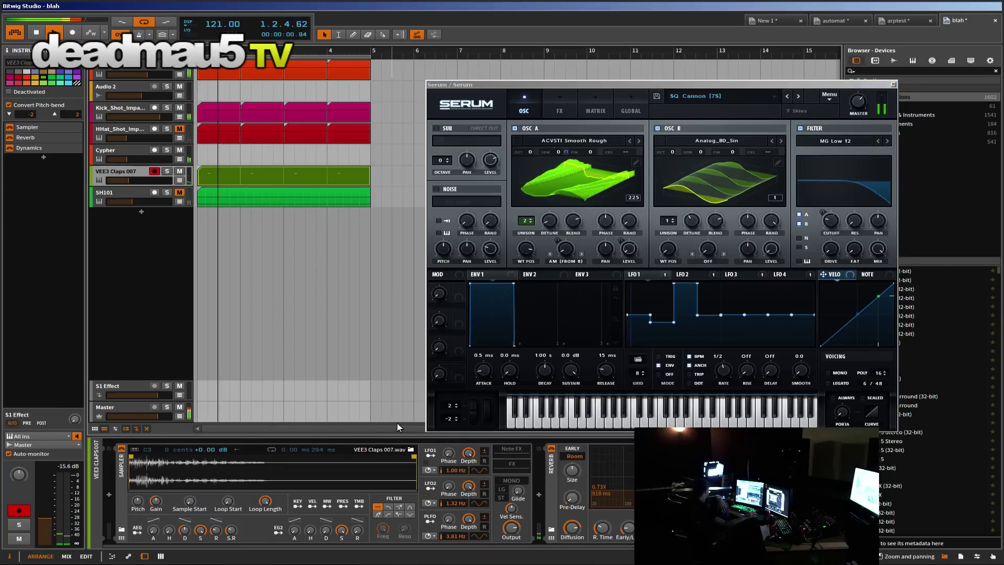
left_click(411, 449)
Step: Browse the House Electro Techno samples to the 02 - Darq Snares folder within Cluster Sound - Minimal Darq
scroll(360, 399, "down", 2)
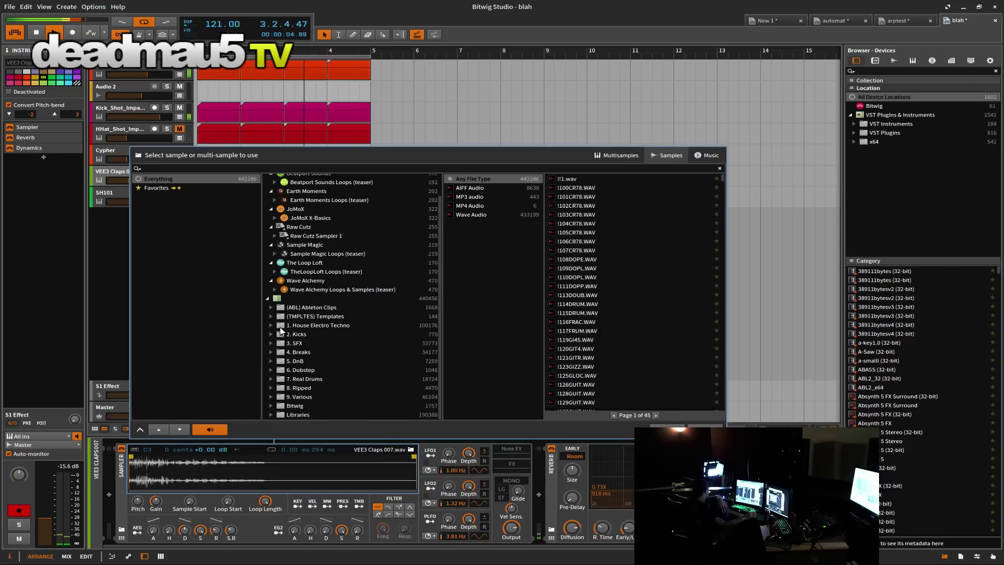
scroll(277, 340, "down", 3)
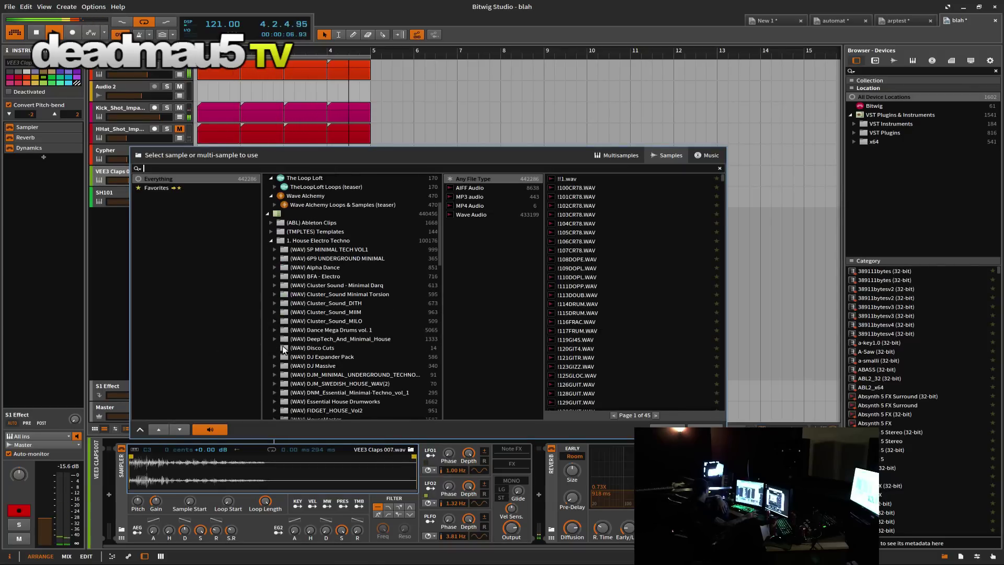
left_click(274, 250)
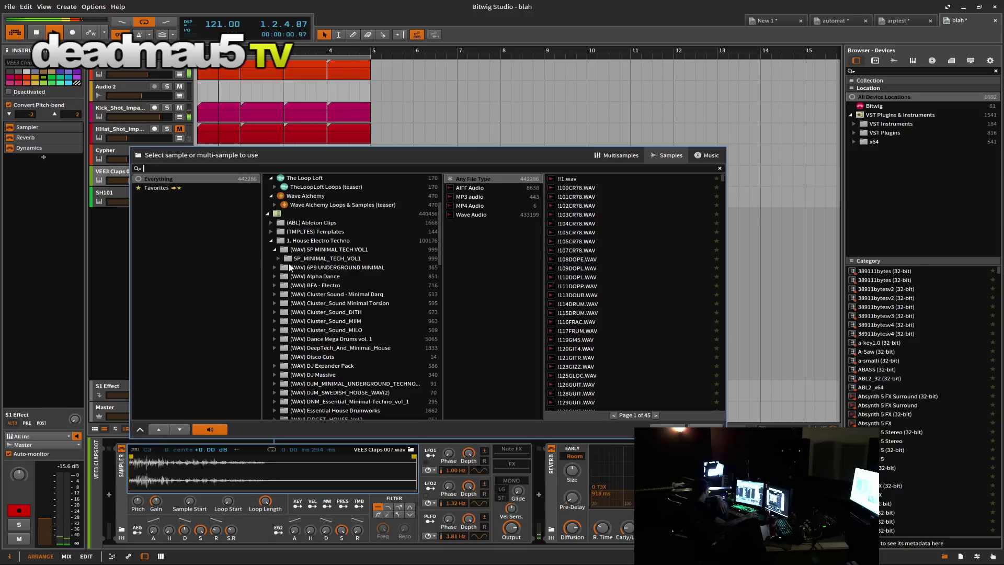
left_click(278, 259)
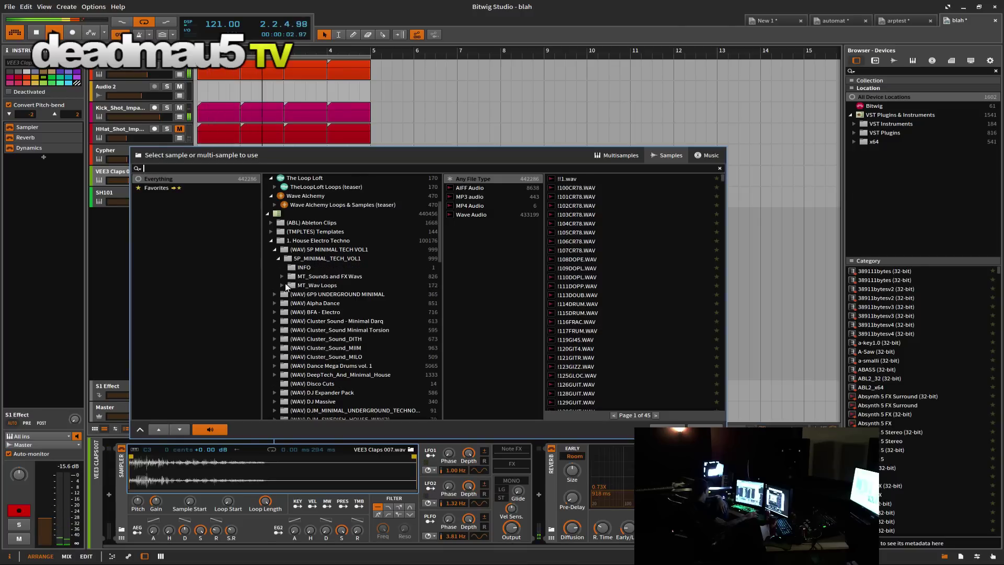
scroll(285, 284, "down", 3)
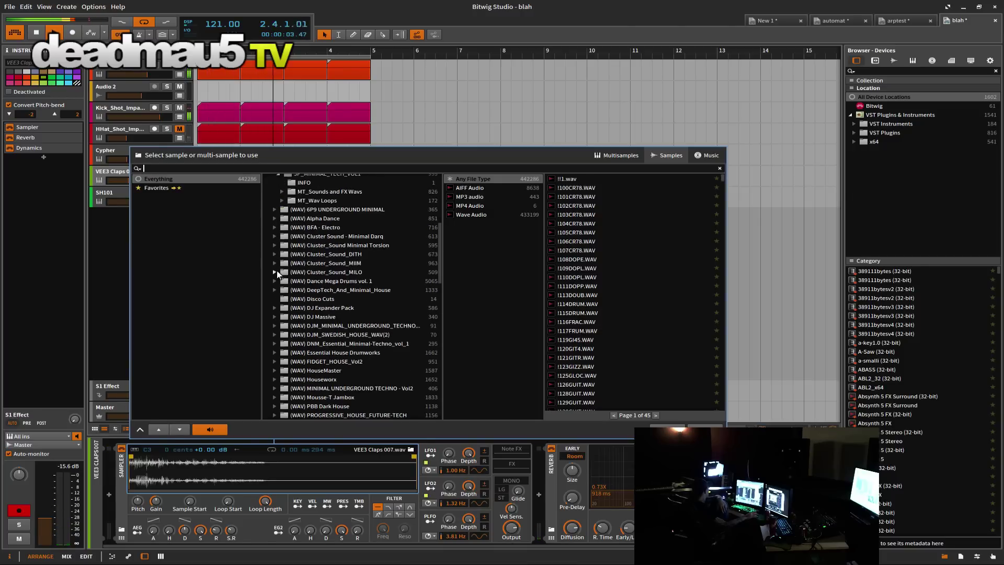
left_click(274, 236)
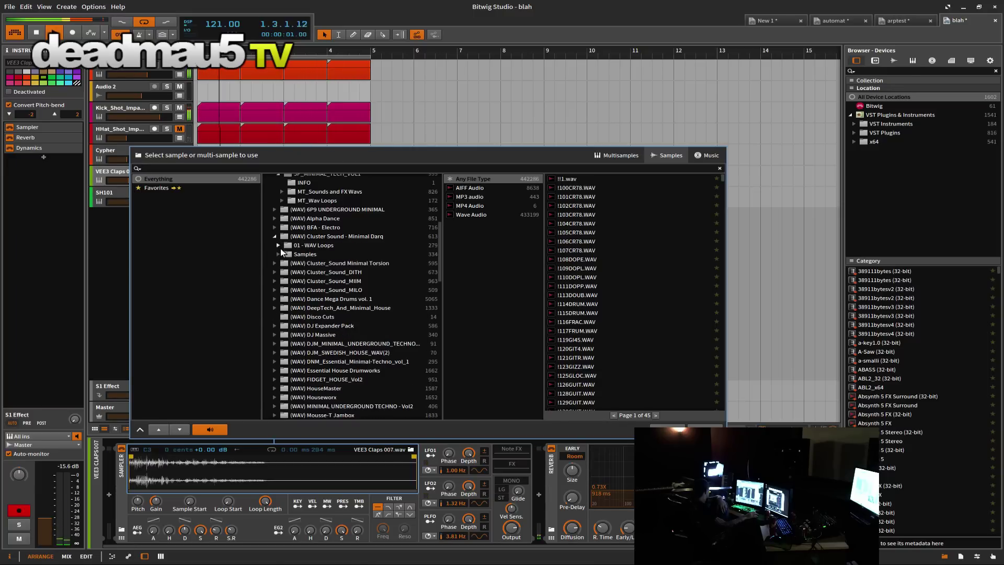
left_click(278, 254)
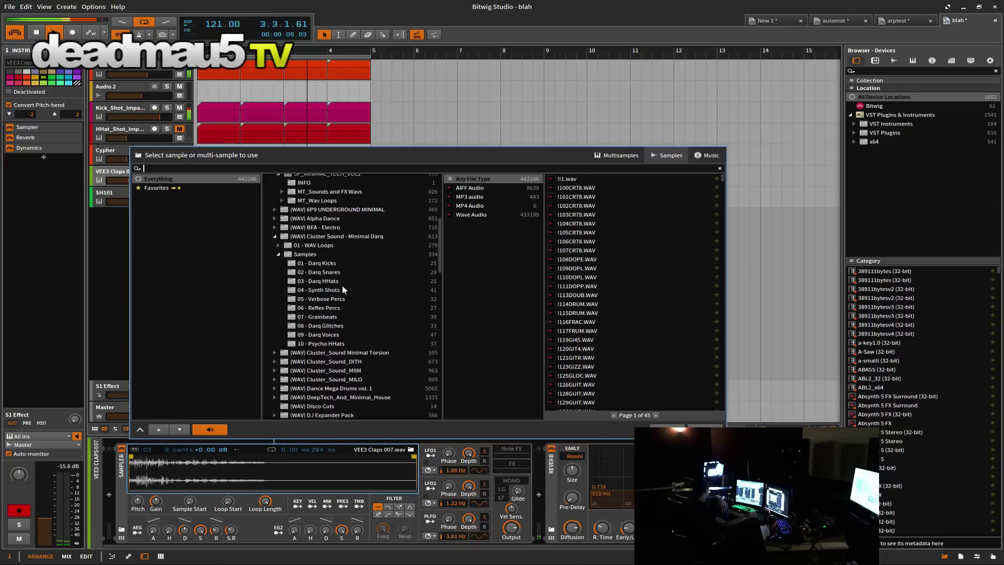
left_click(337, 272)
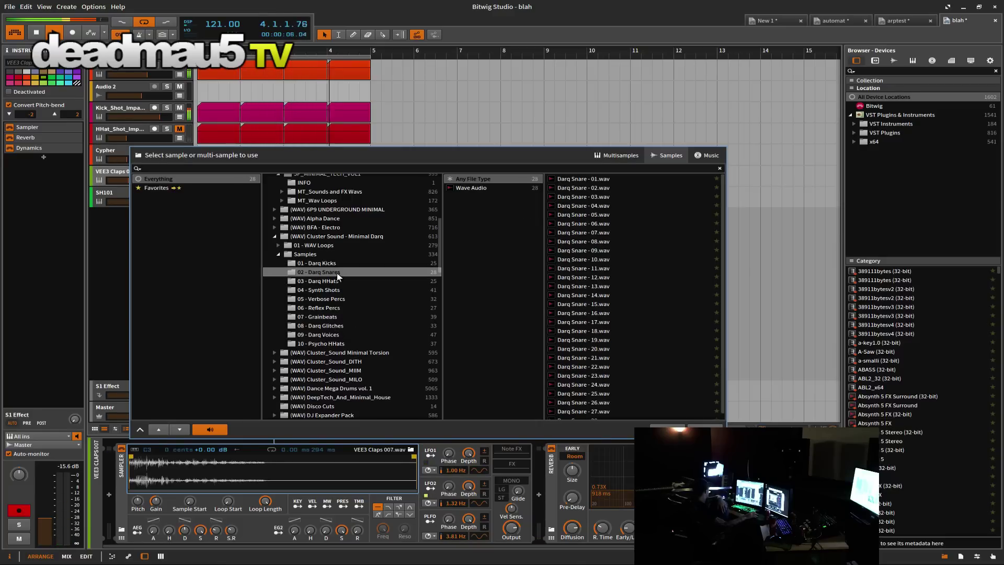
Step: Audition Darq Snare - 06.wav and load Darq Snare - 07.wav into the Sampler
left_click(584, 224)
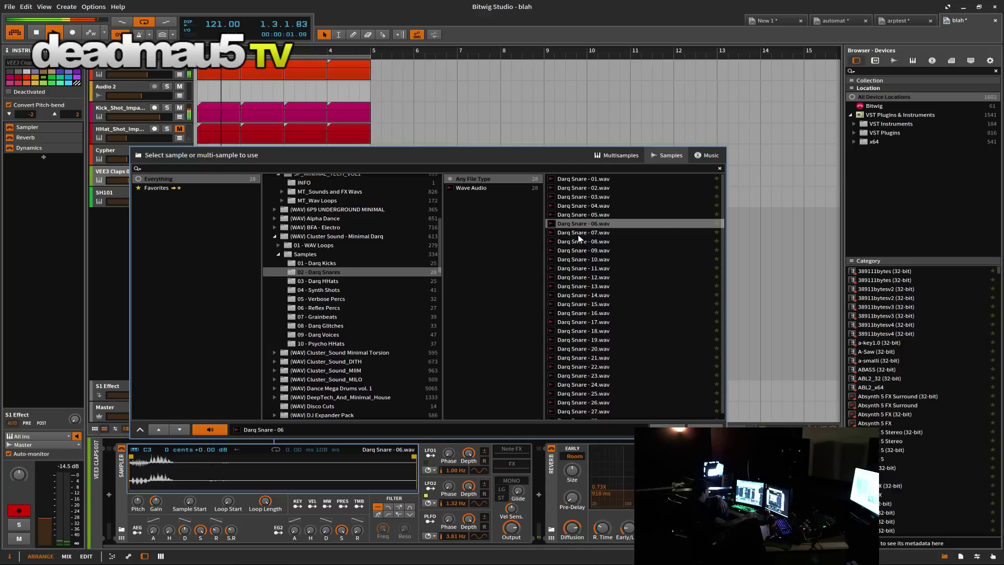
left_click(578, 235)
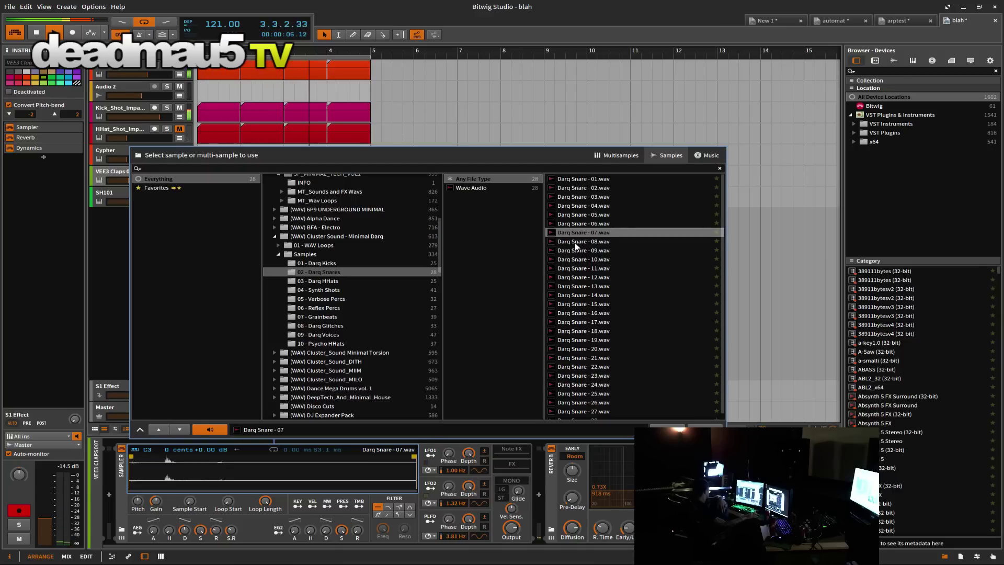
left_click(705, 430)
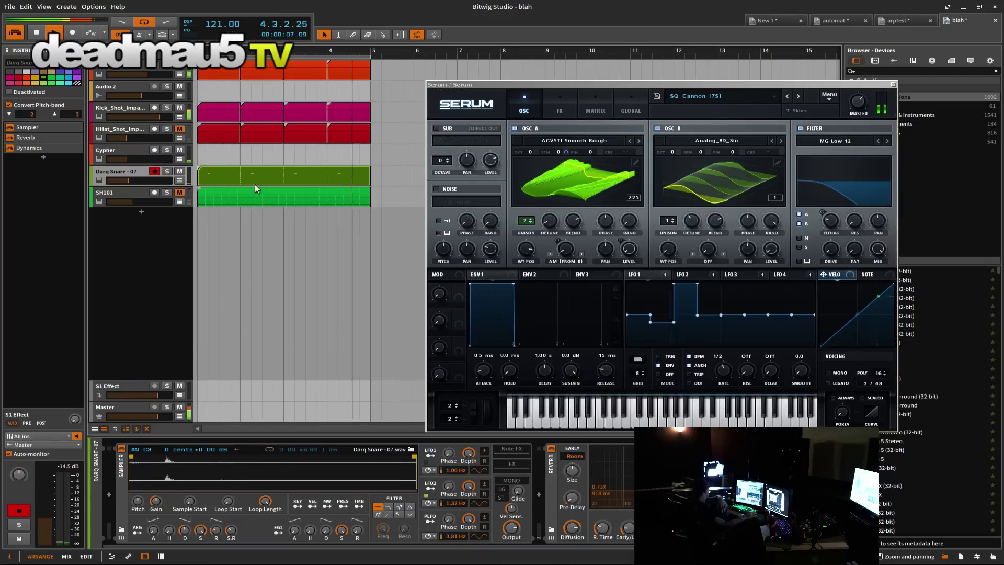
Step: Shorten the loop length of the Darq Snare - 07 track's clip to 0.2.0.00
left_click(240, 178)
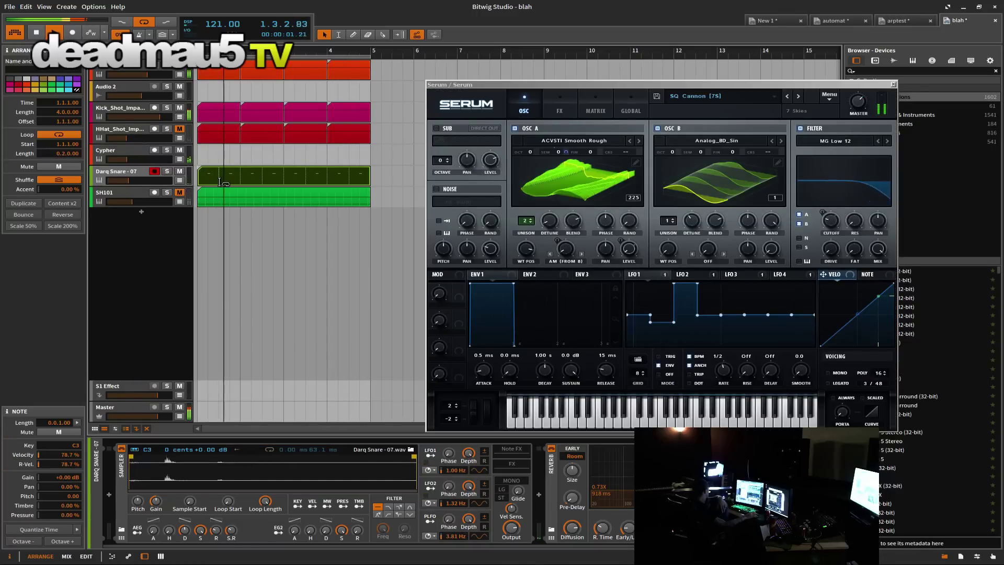
Step: Raise the Darq Snare - 07 track's volume slightly and extend the hi-hat track's first one-bar clip as a loop to the end of bar 4
left_click_drag(128, 180, 138, 180)
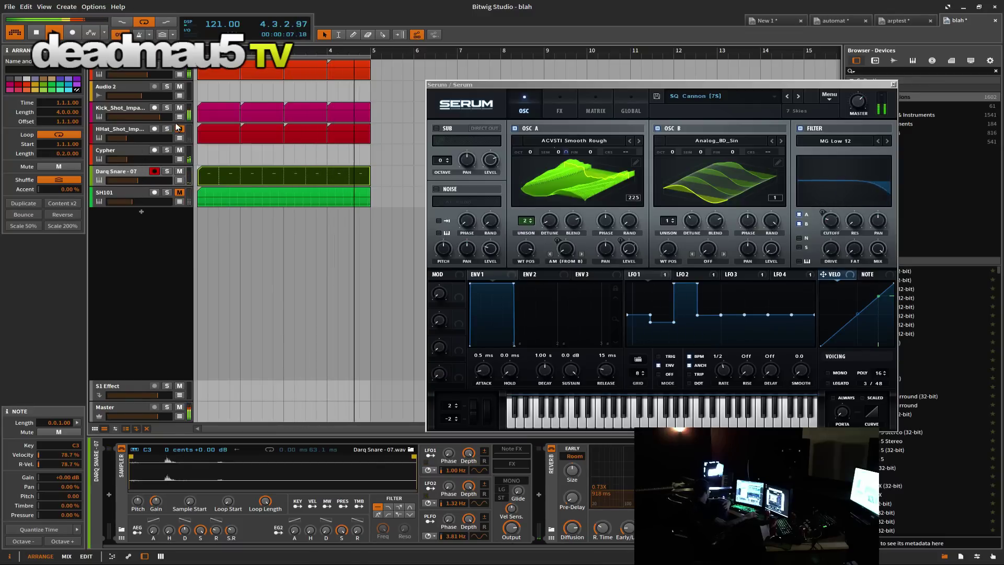
left_click(211, 132)
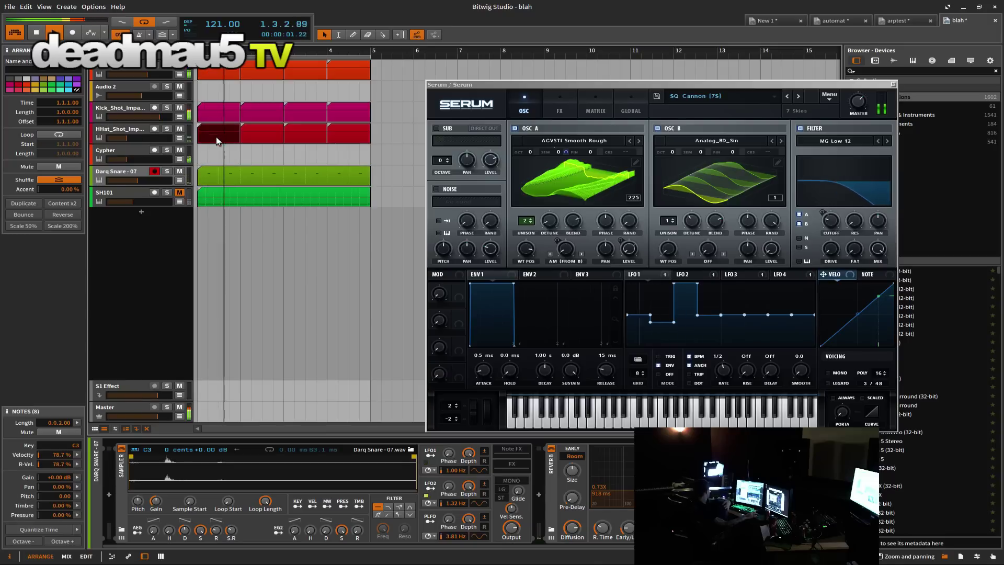
left_click_drag(241, 137, 365, 142)
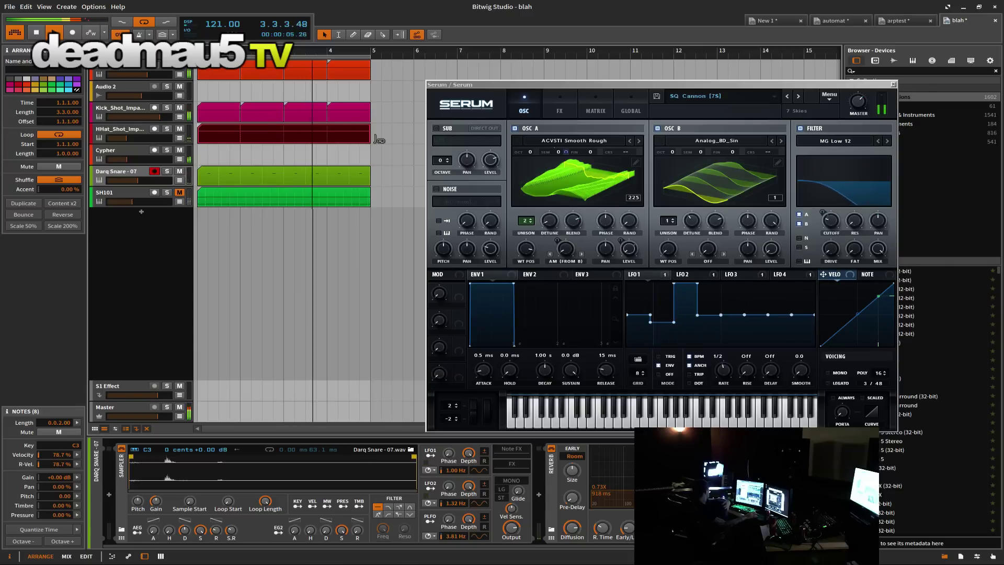
left_click(231, 221)
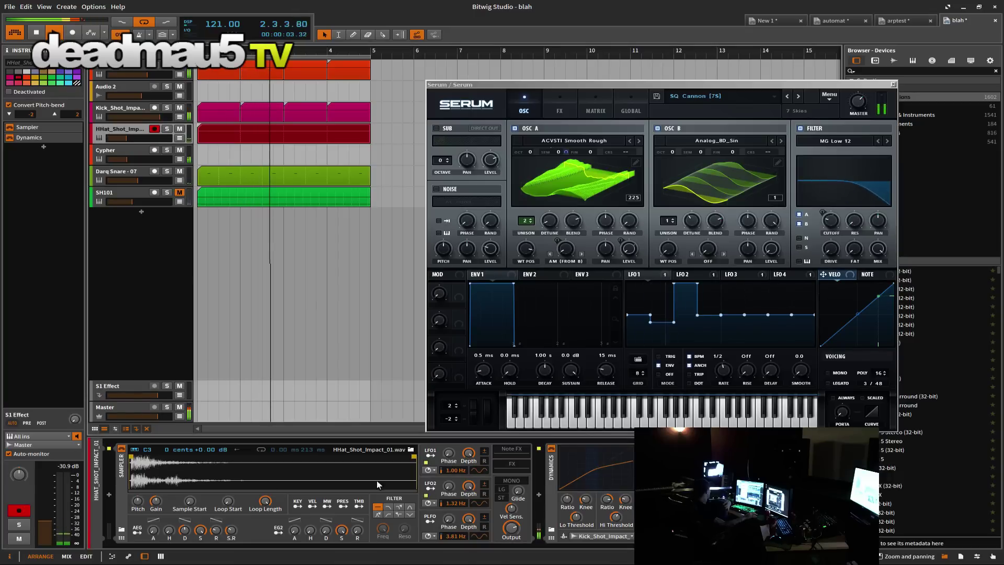
Step: Browse the hi-hat Sampler's sample selection to the 03 - Impact HHats folder within House Electro Techno, Cluster_Sound_MIIM, CS - Minimal Impact
left_click(411, 449)
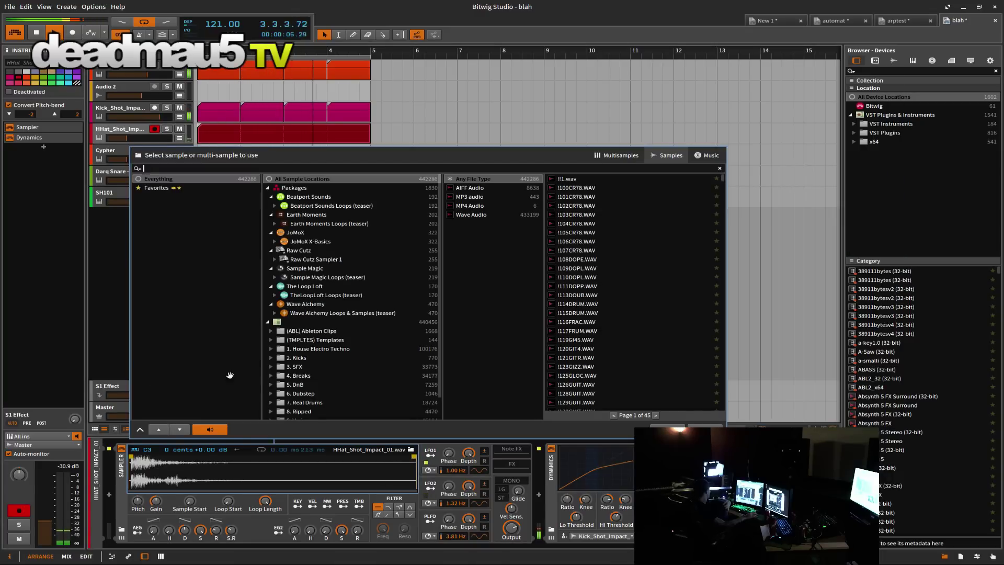
left_click(272, 348)
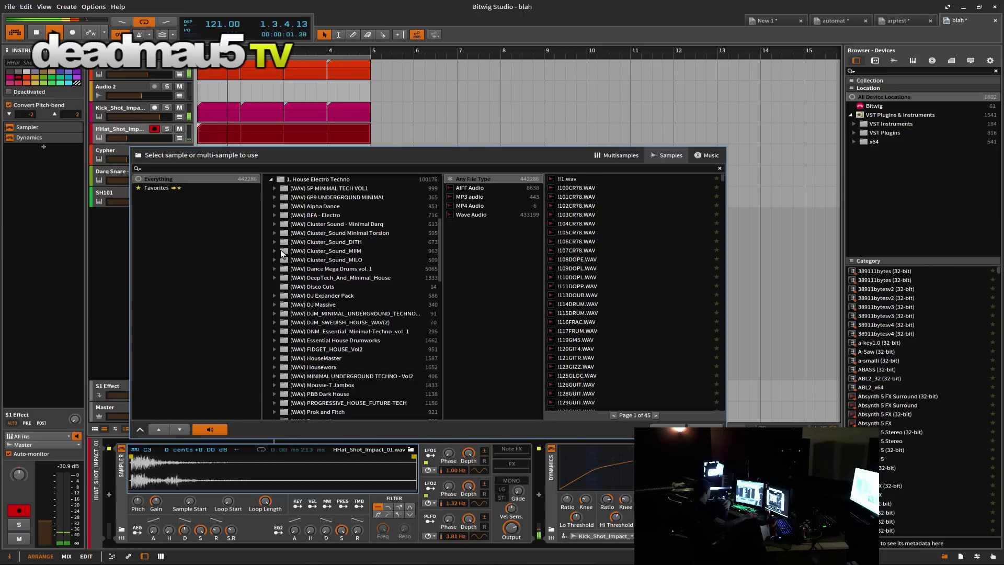
left_click(274, 249)
left_click(278, 260)
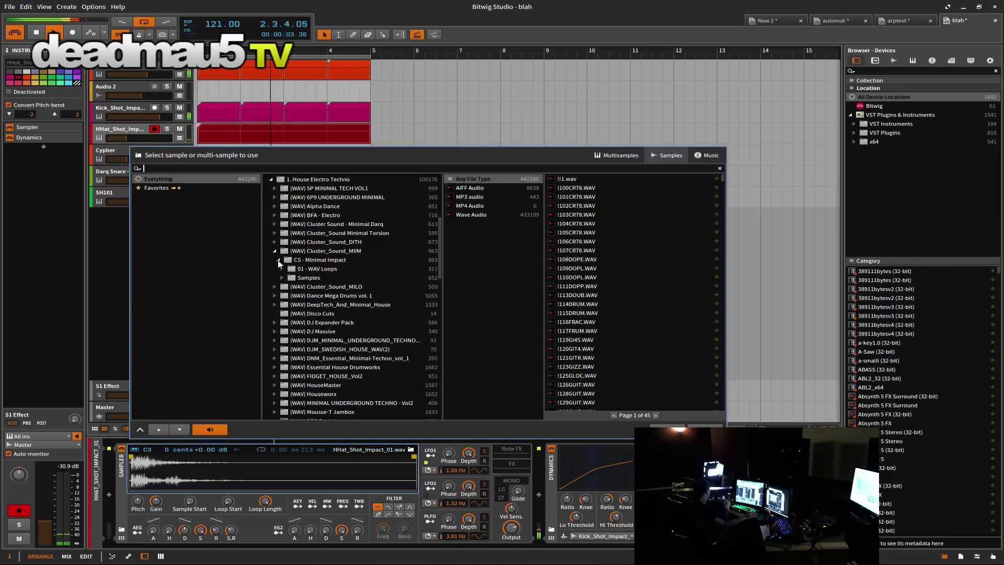
left_click(281, 278)
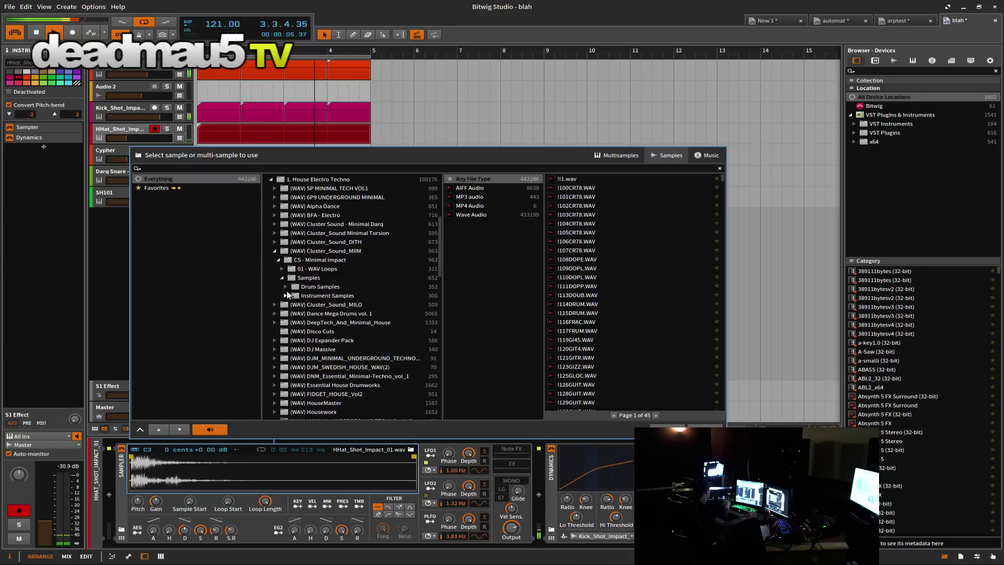
left_click(285, 286)
left_click(331, 315)
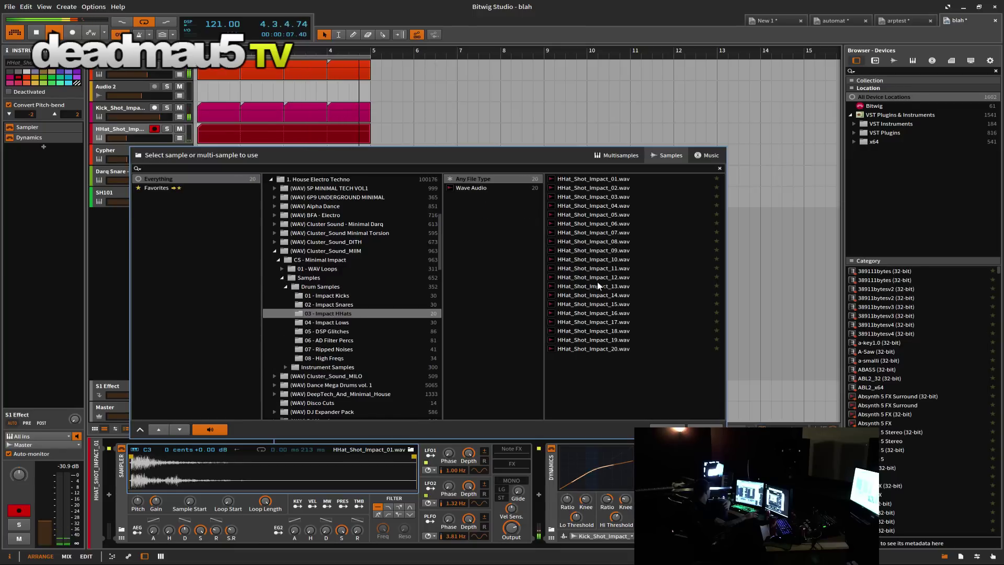
Step: Try HHat_Shot_Impact_12.wav in the hi-hat Sampler, and reopen the sample selection to audition HHat_Shot_Impact_16 through 20
left_click(597, 280)
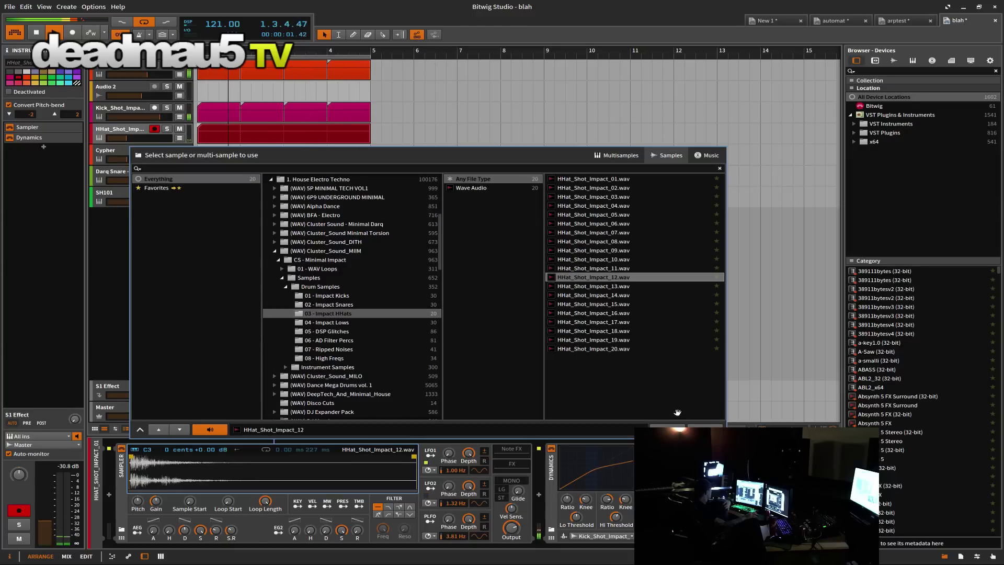
left_click(703, 429)
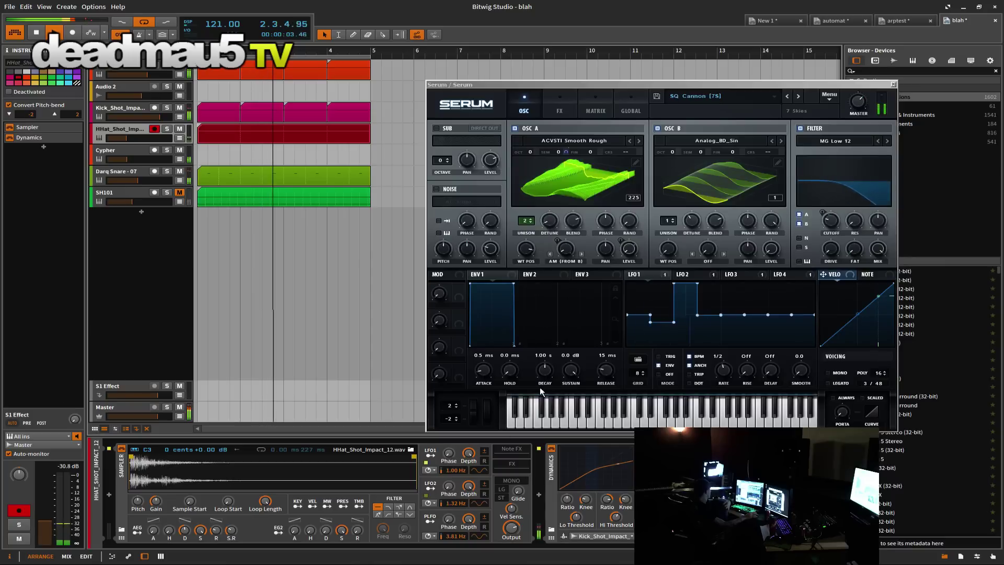
left_click(409, 452)
left_click(579, 309)
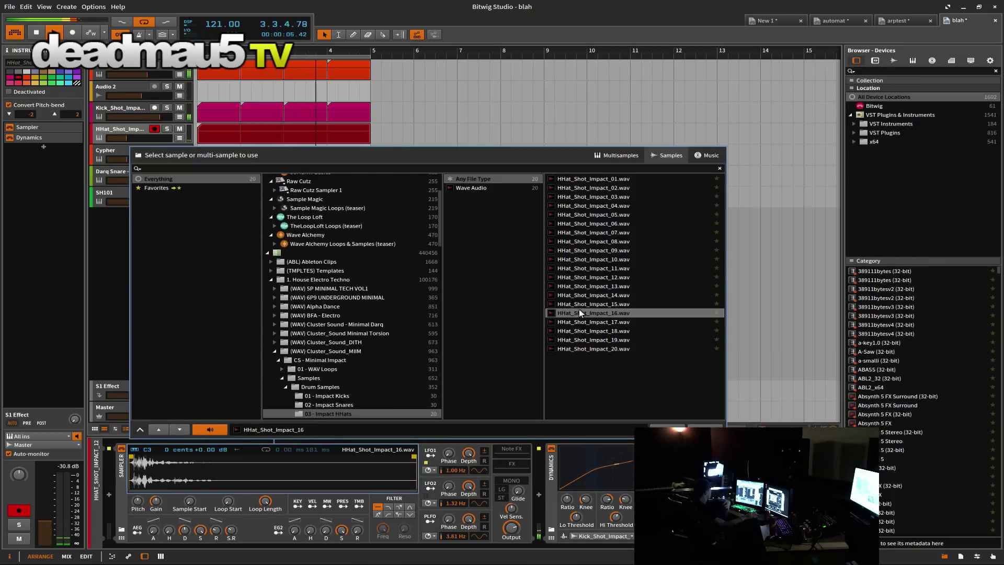
left_click(602, 322)
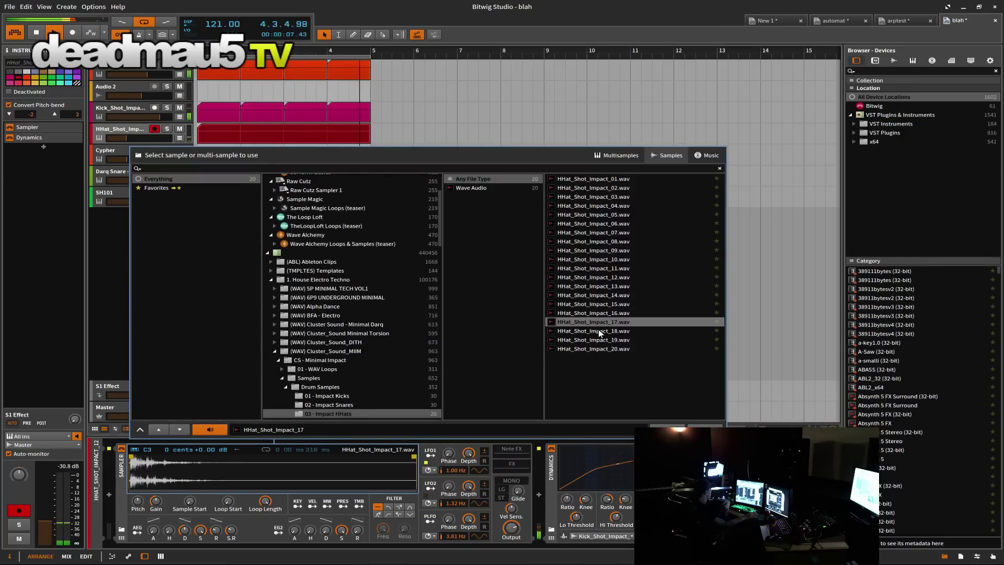
left_click(600, 331)
left_click(598, 339)
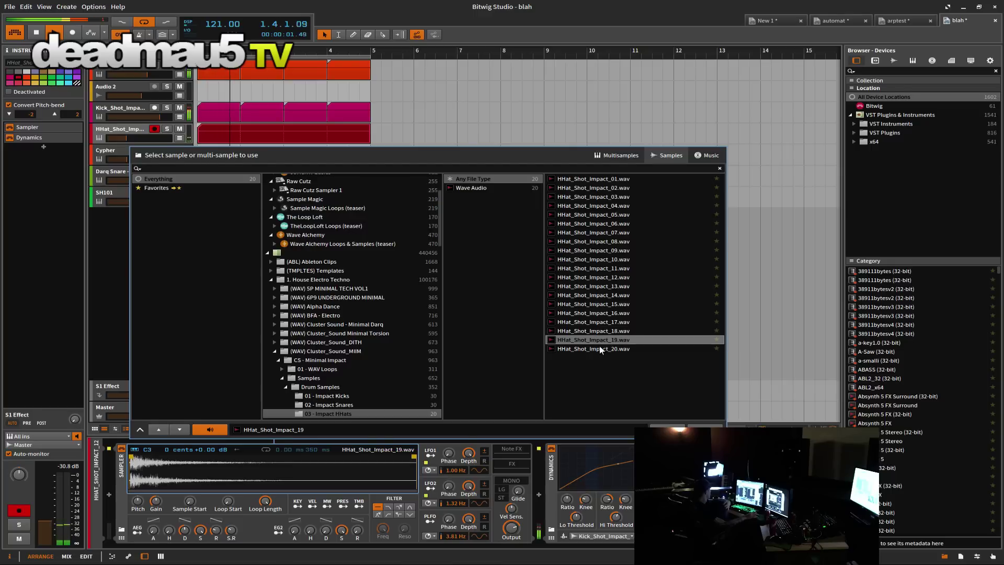
left_click(599, 347)
Step: Audition the earlier hi-hat samples, working from HHat_Shot_Impact_12.wav back to HHat_Shot_Impact_02.wav
left_click(588, 278)
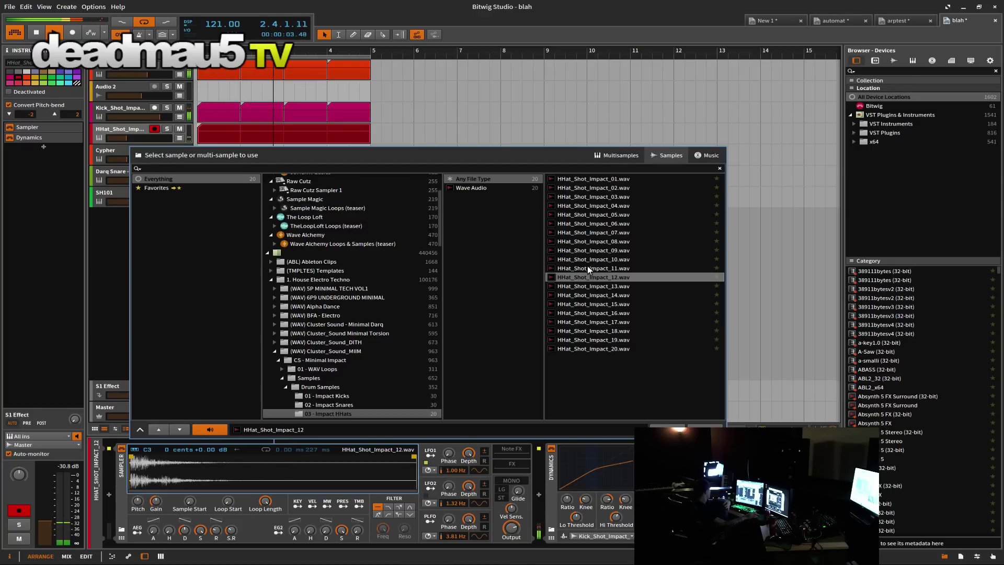
left_click(589, 268)
left_click(591, 258)
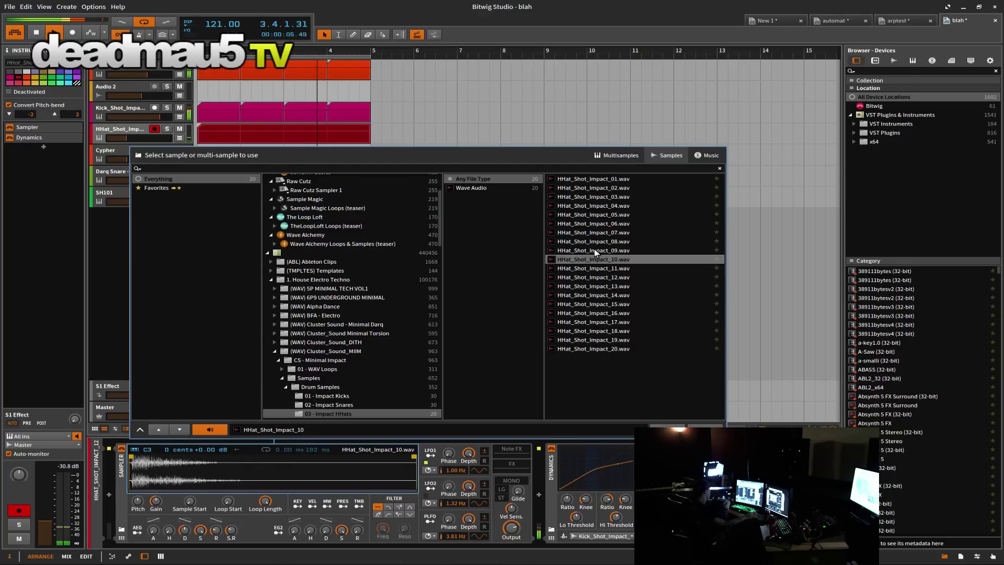
left_click(594, 249)
left_click(601, 231)
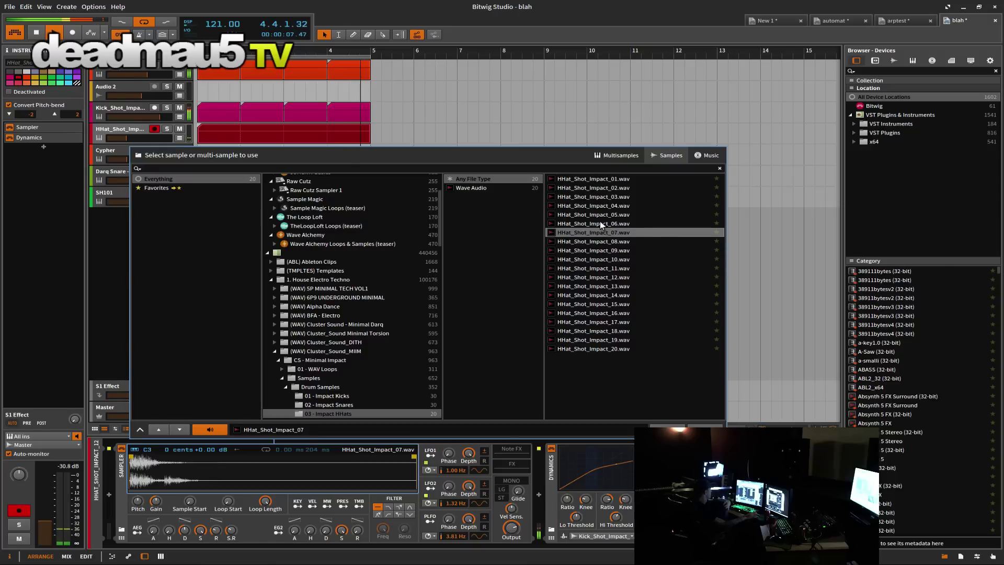
left_click(599, 221)
left_click(597, 215)
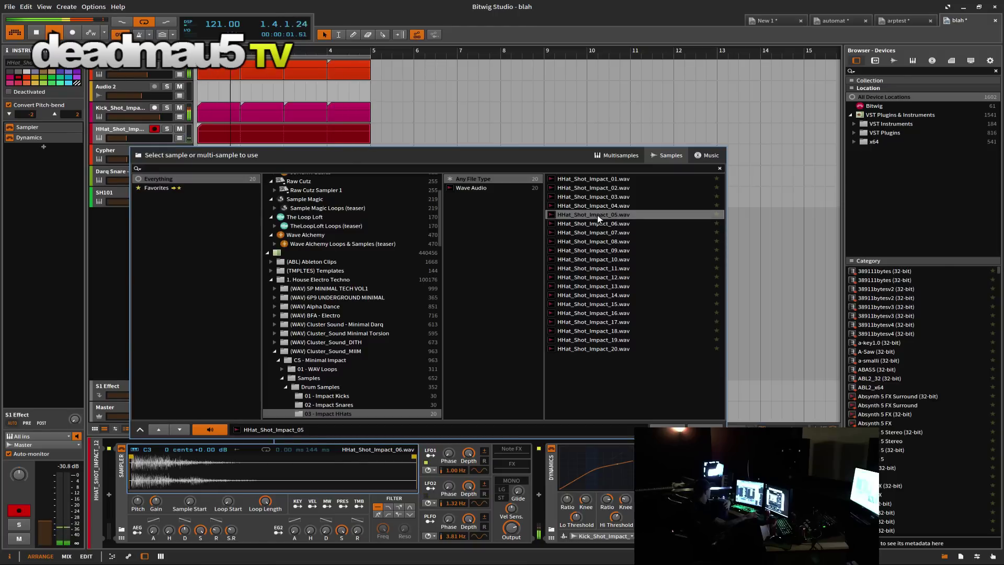
left_click(607, 206)
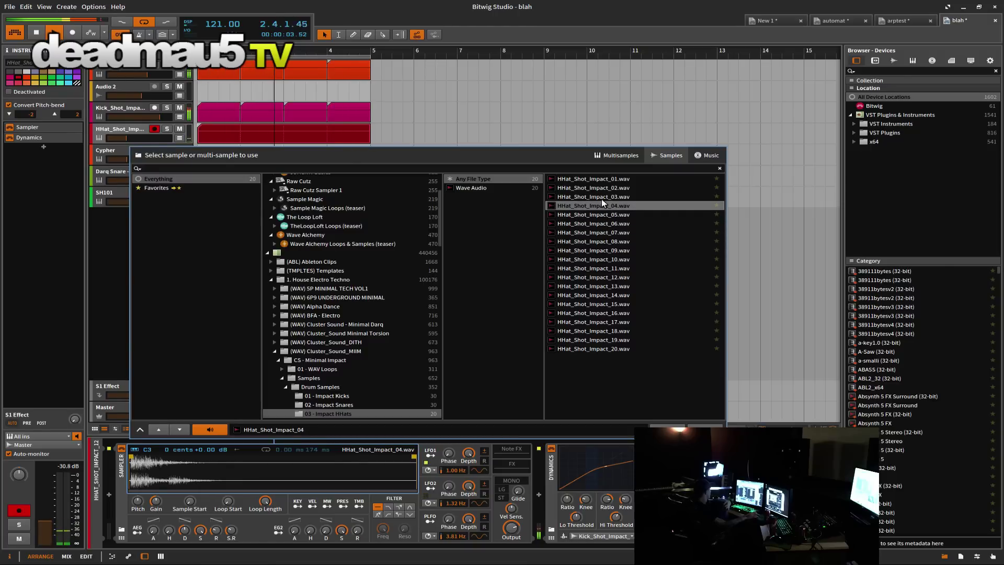
left_click(601, 197)
left_click(600, 186)
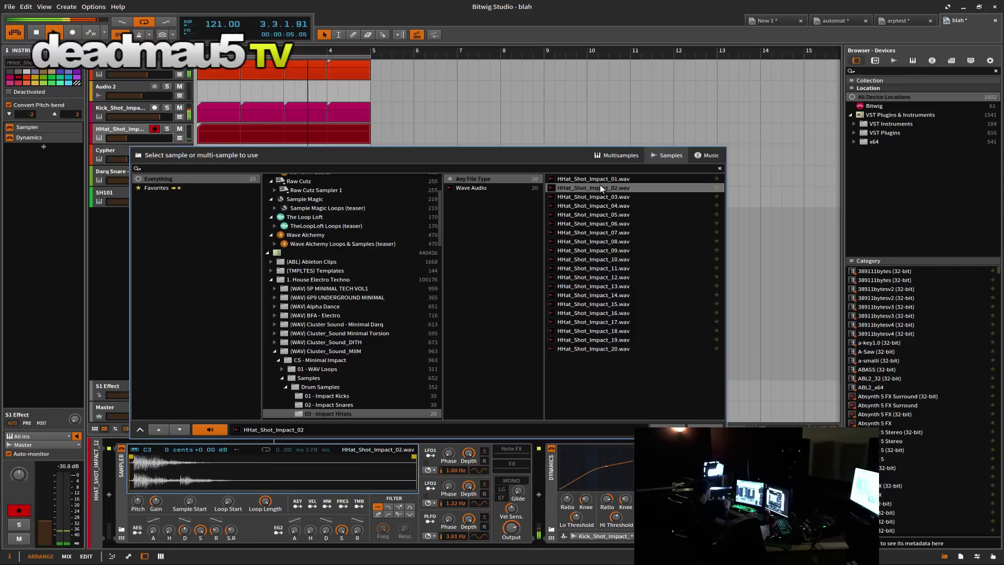
Step: Compare HHat_Shot_Impact_05.wav and HHat_Shot_Impact_06.wav, and load HHat_Shot_Impact_07.wav into the hi-hat Sampler
left_click(599, 215)
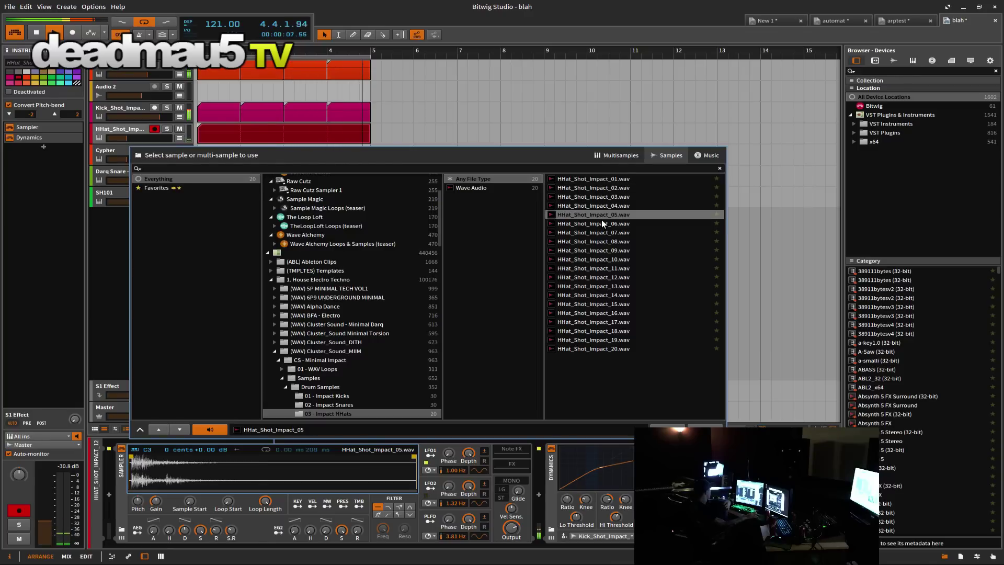
left_click(602, 223)
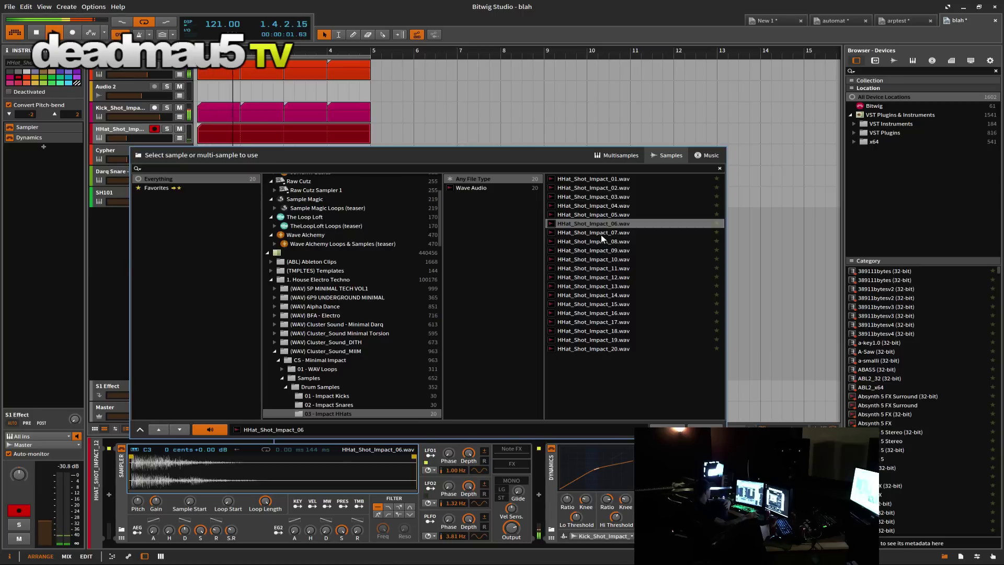
left_click(600, 234)
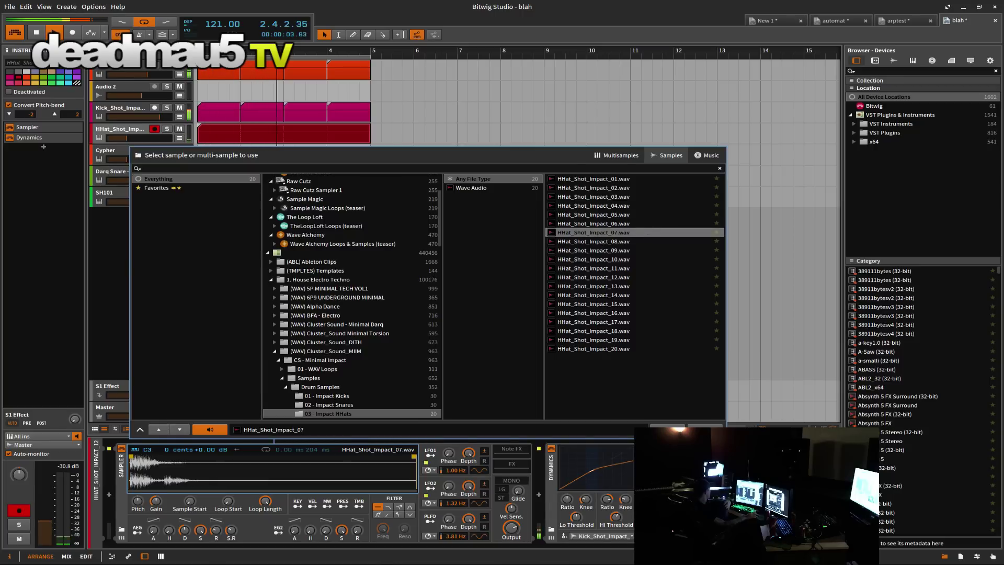
left_click(668, 429)
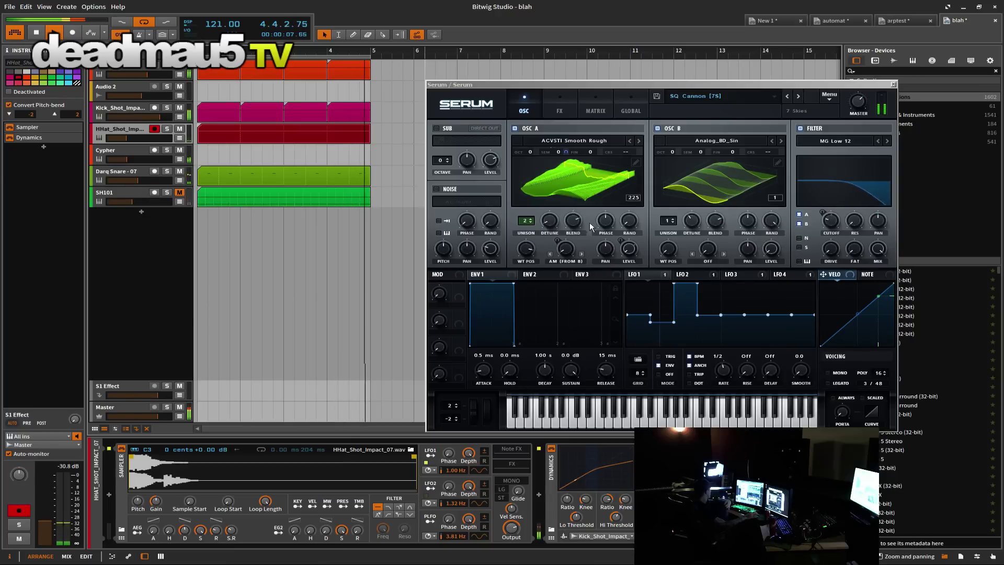
Step: Sweep the wavetable position of Serum's oscillator A down to 1 and set it to 237
left_click_drag(551, 221, 523, 341)
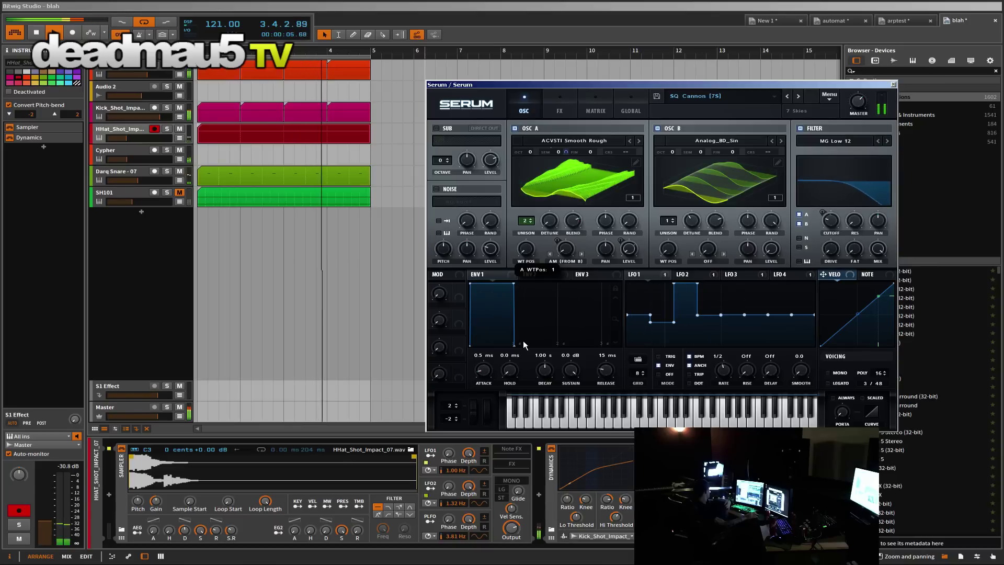
left_click_drag(527, 249, 534, 160)
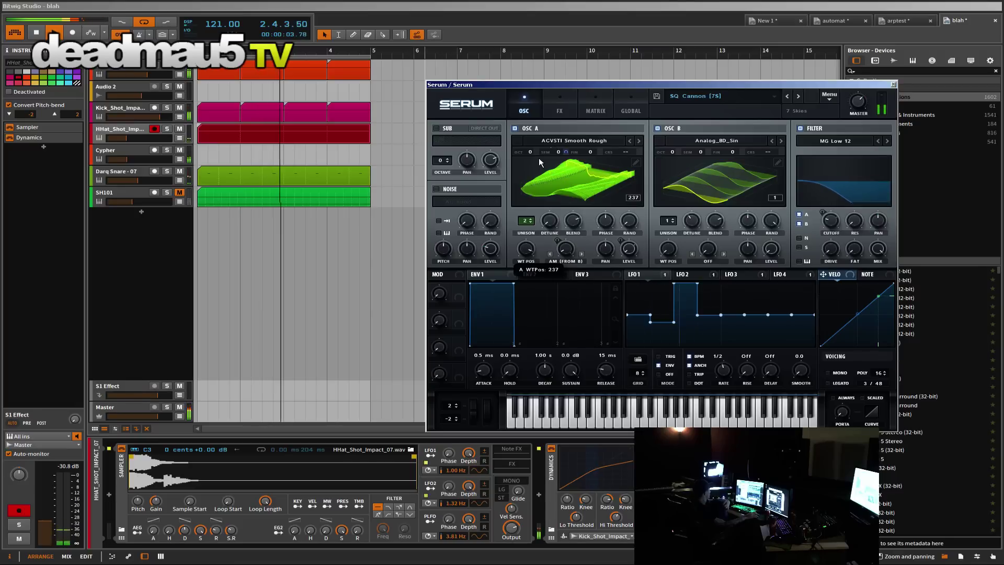
Step: Check Serum's LFOs 2 to 4 and slow the rate of LFO 3 to 4 bar
left_click(680, 277)
left_click(750, 277)
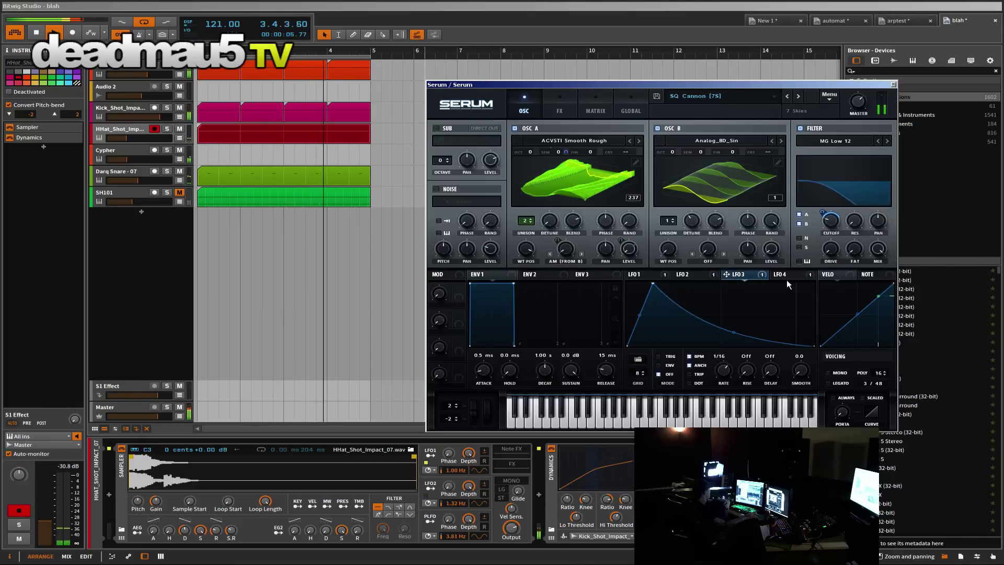
left_click(786, 279)
left_click(746, 277)
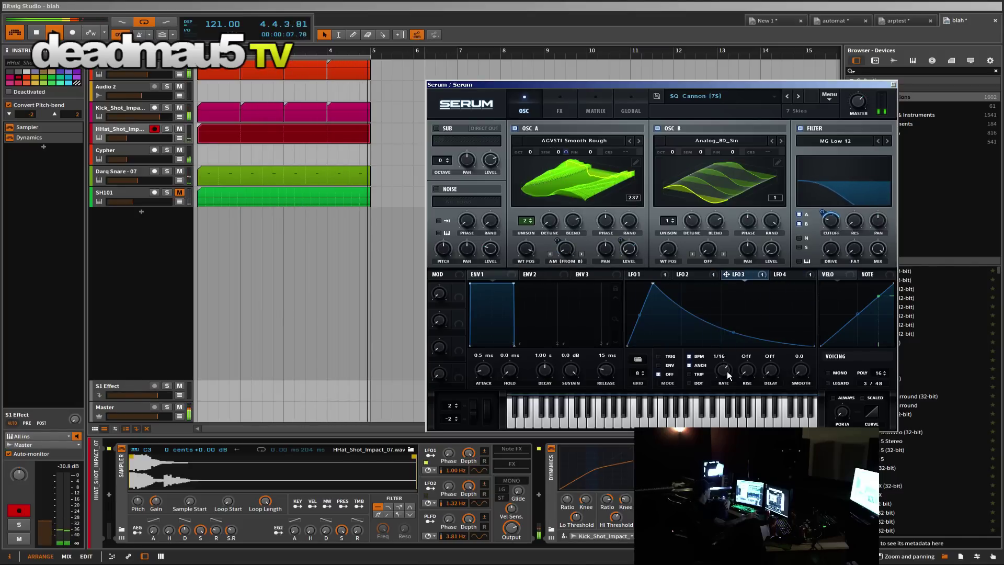
left_click_drag(727, 375, 727, 382)
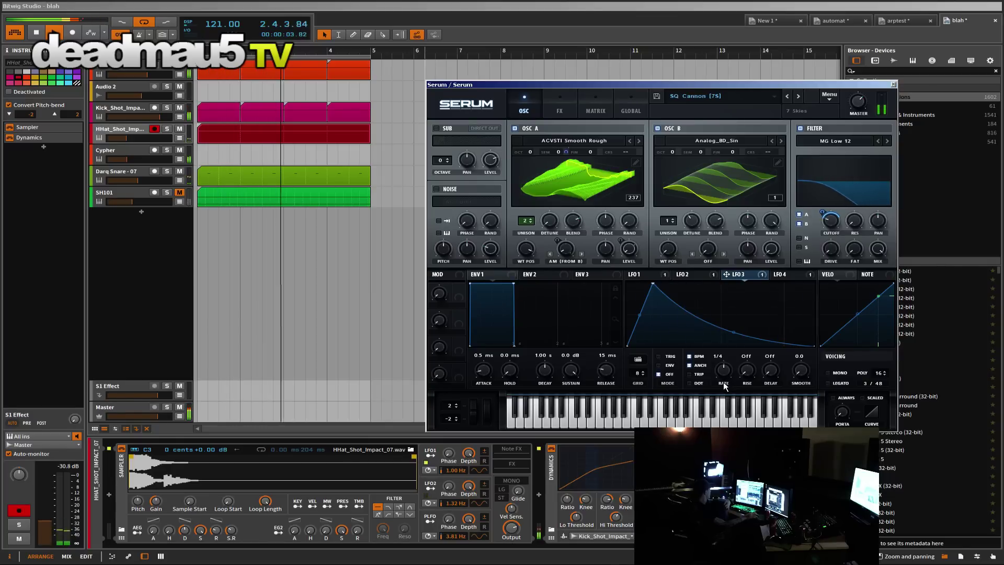
left_click_drag(724, 382, 718, 408)
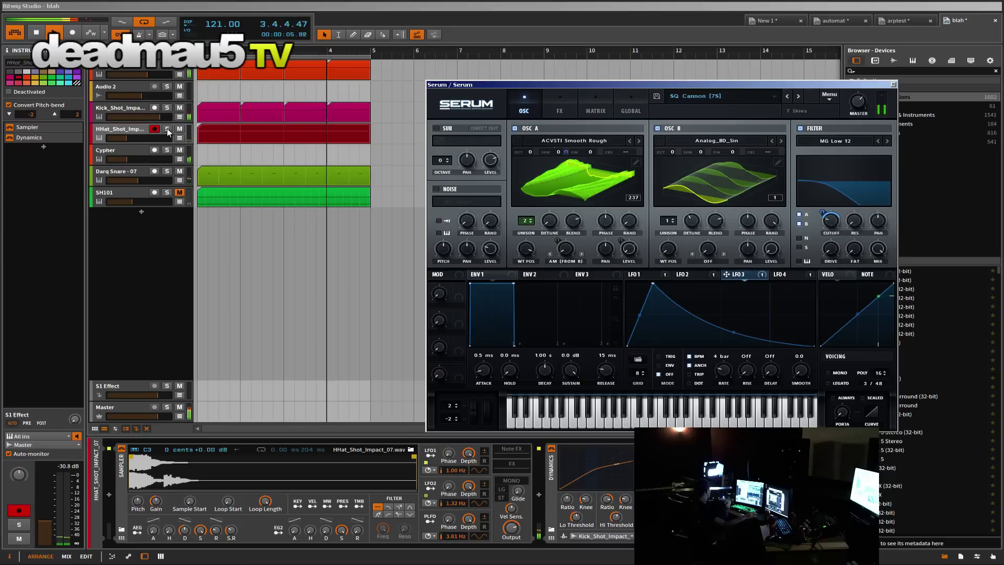
Step: Adjust the vibrato Detune of the Delay-2 device on the Cypher track
left_click(125, 152)
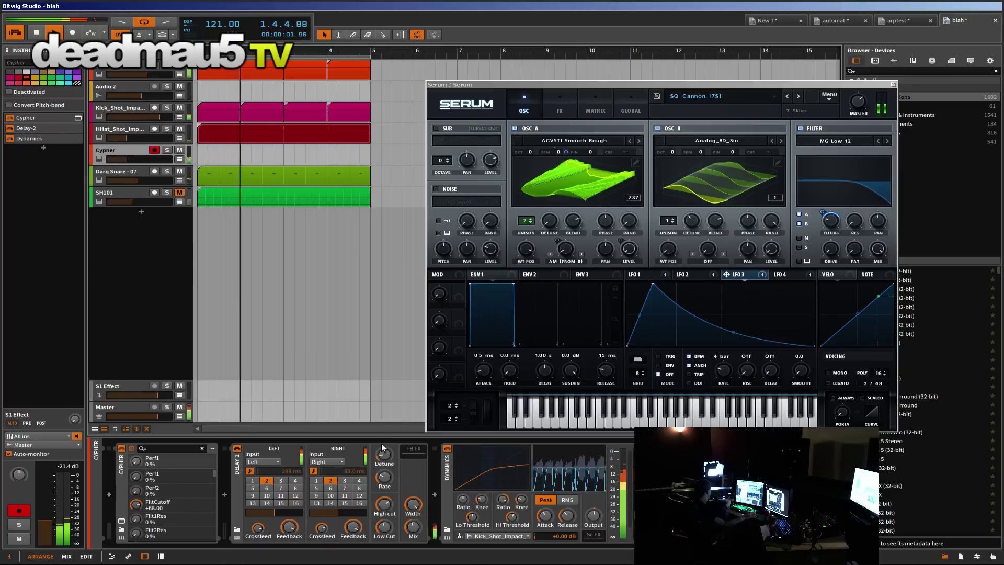
left_click_drag(381, 443, 381, 433)
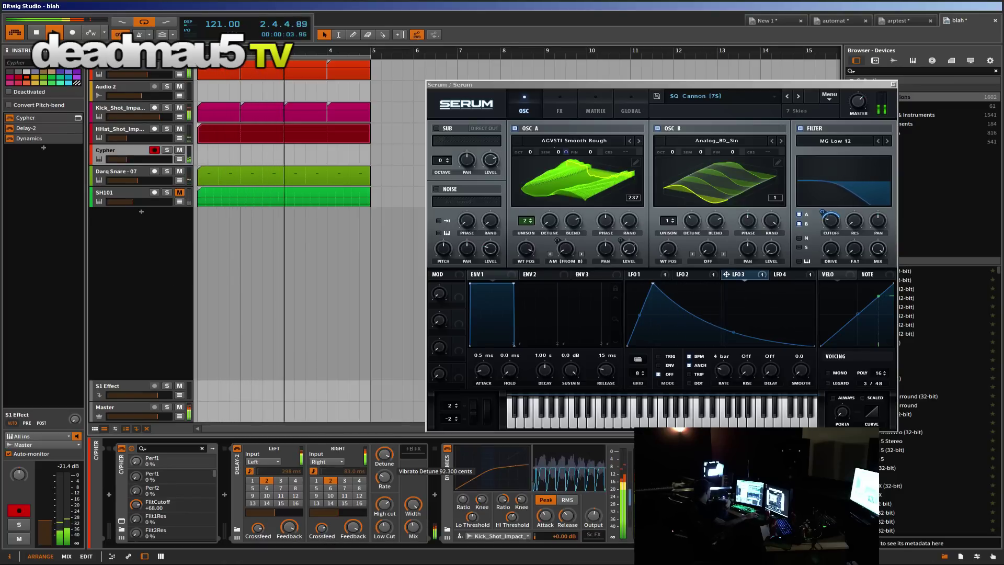
left_click_drag(381, 433, 390, 457)
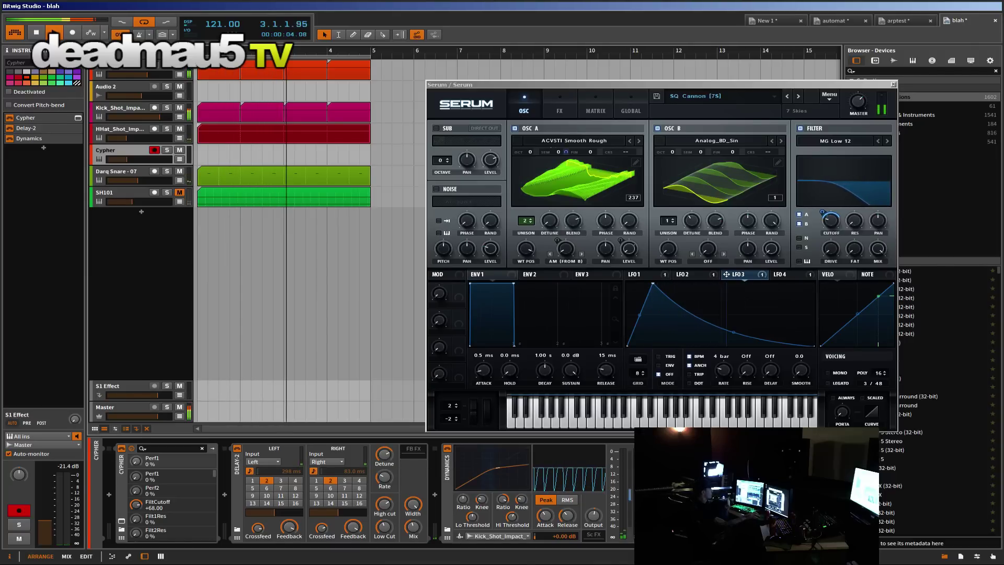
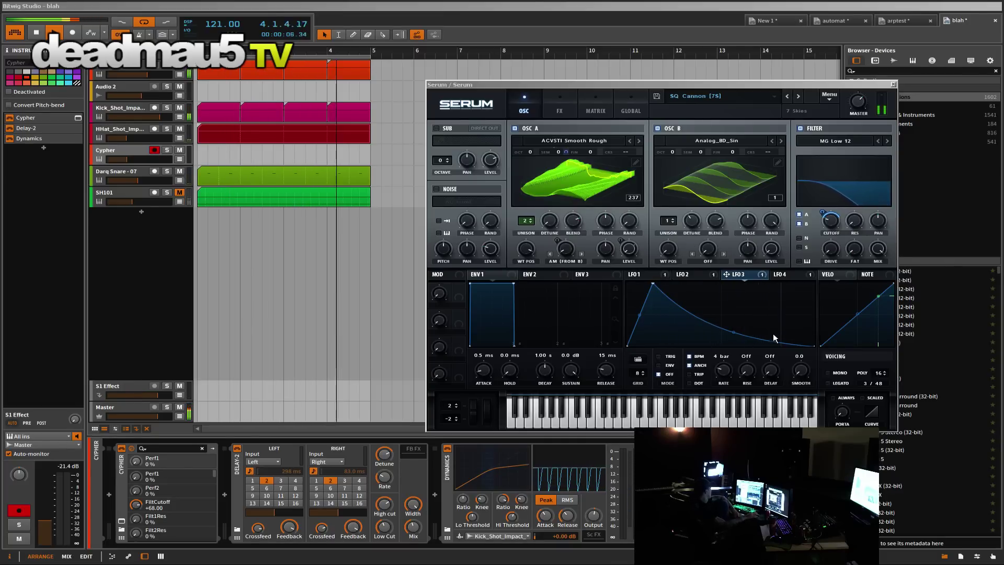
Step: Add points to Serum's LFO 3 for a second peak with a curved rise, and set oscillator A's wavetable position to 90
double_click(750, 339)
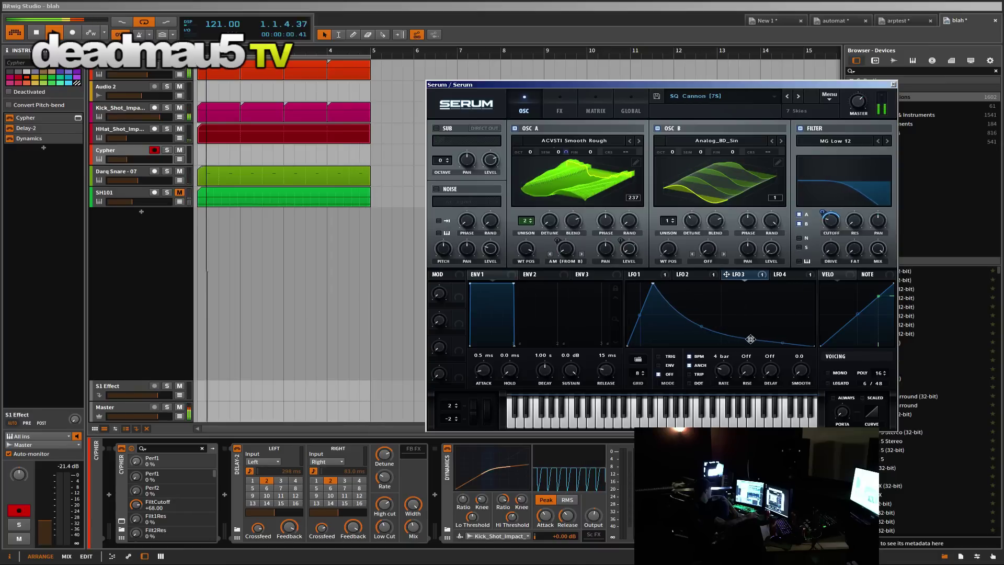
double_click(767, 340)
left_click_drag(766, 340, 771, 272)
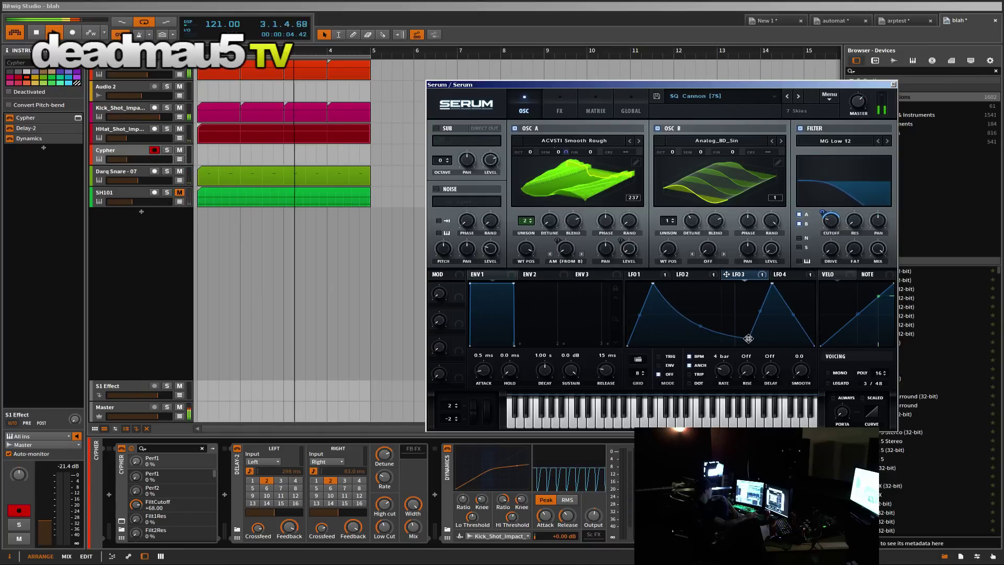
left_click_drag(759, 312, 794, 311)
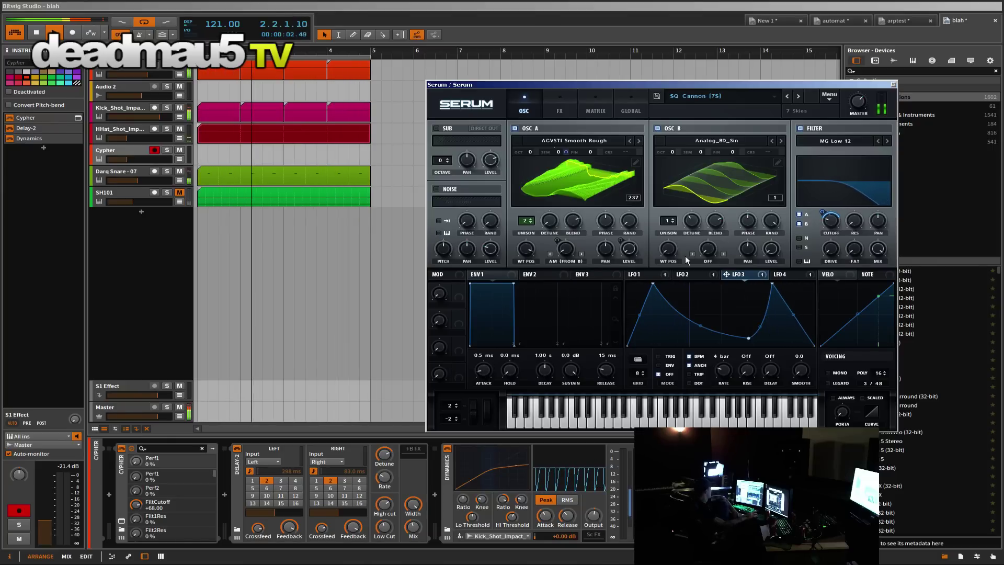
left_click_drag(528, 255, 523, 309)
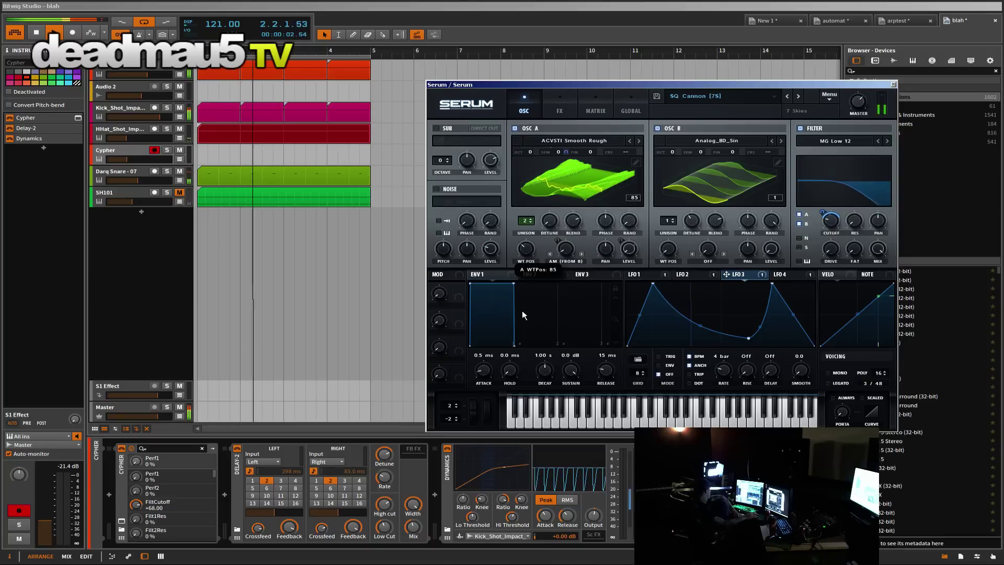
left_click_drag(521, 309, 522, 307)
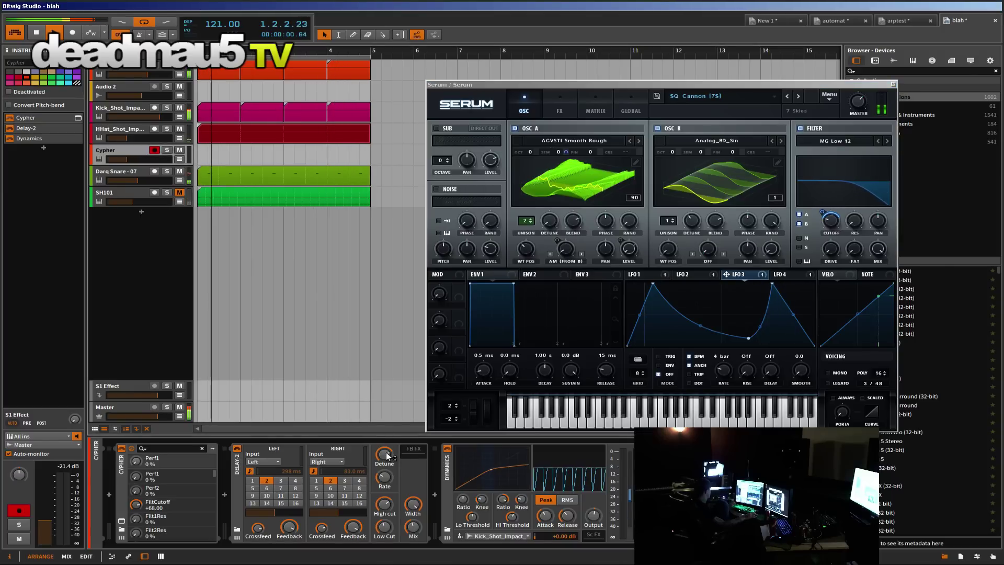
Step: Adjust Delay-2's Detune and right feedback on the Cypher track, and set its delay times to 1 for left and 2 for right
left_click_drag(385, 451, 388, 458)
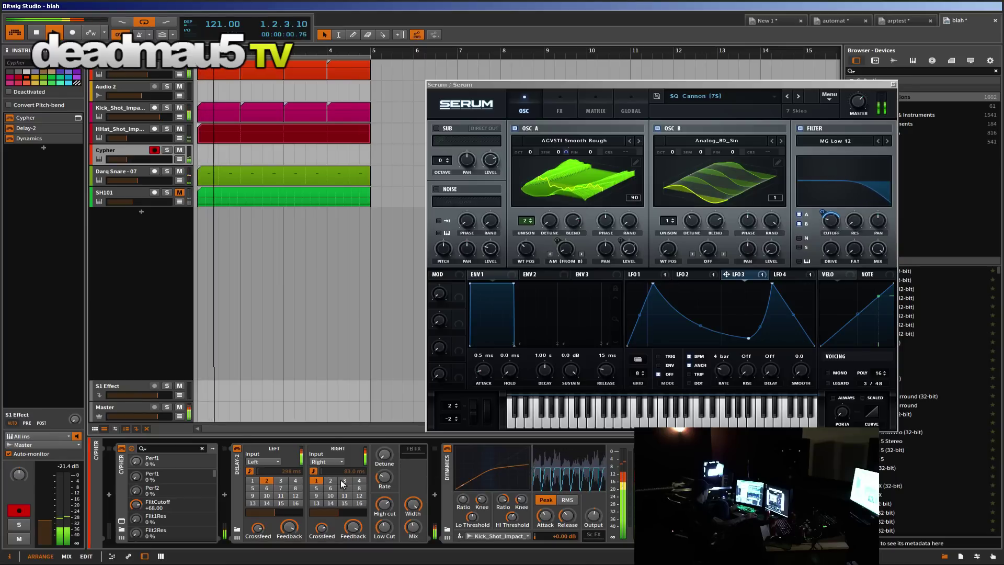
left_click(347, 480)
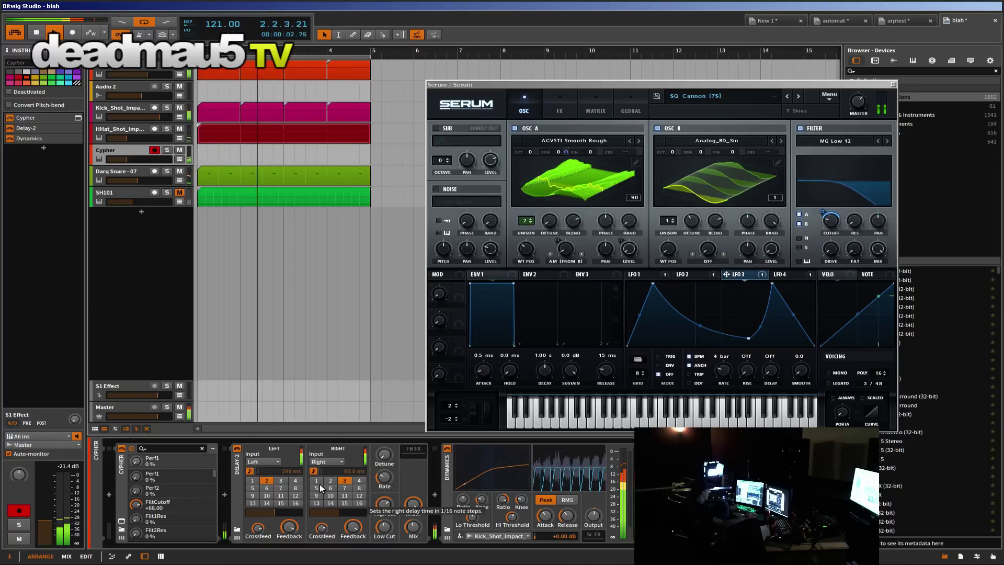
left_click(282, 480)
left_click(253, 480)
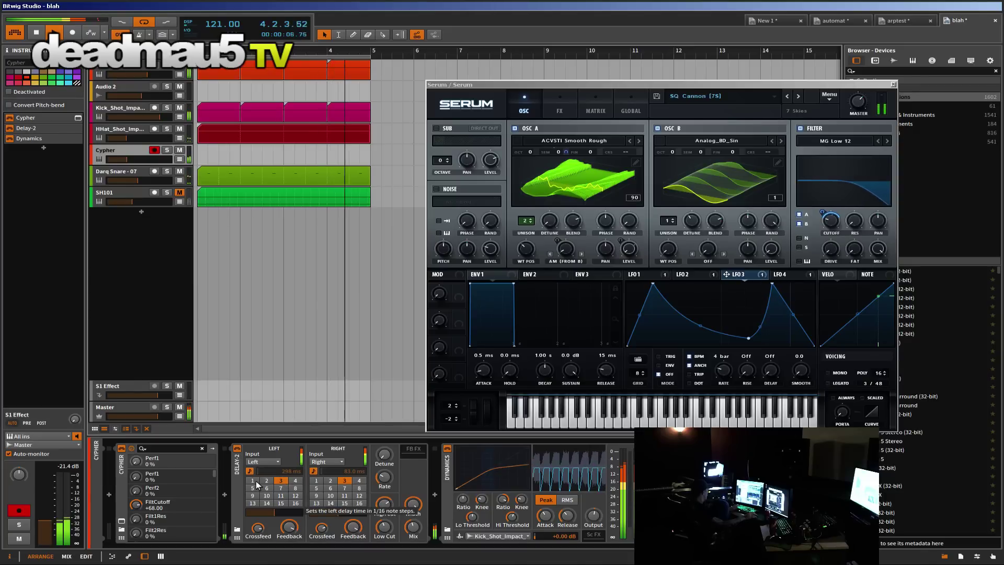
left_click(317, 480)
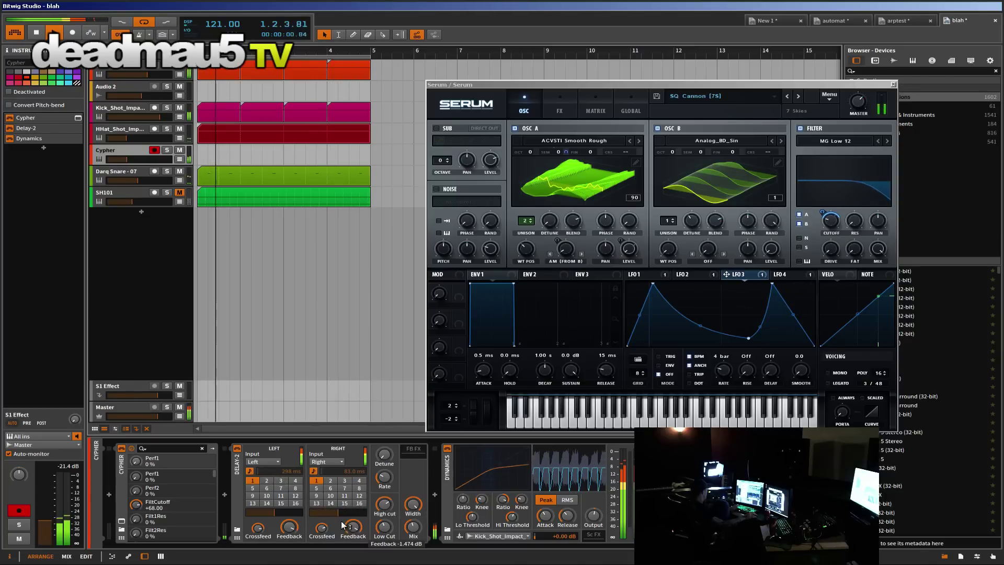
left_click(330, 480)
left_click_drag(353, 527, 299, 538)
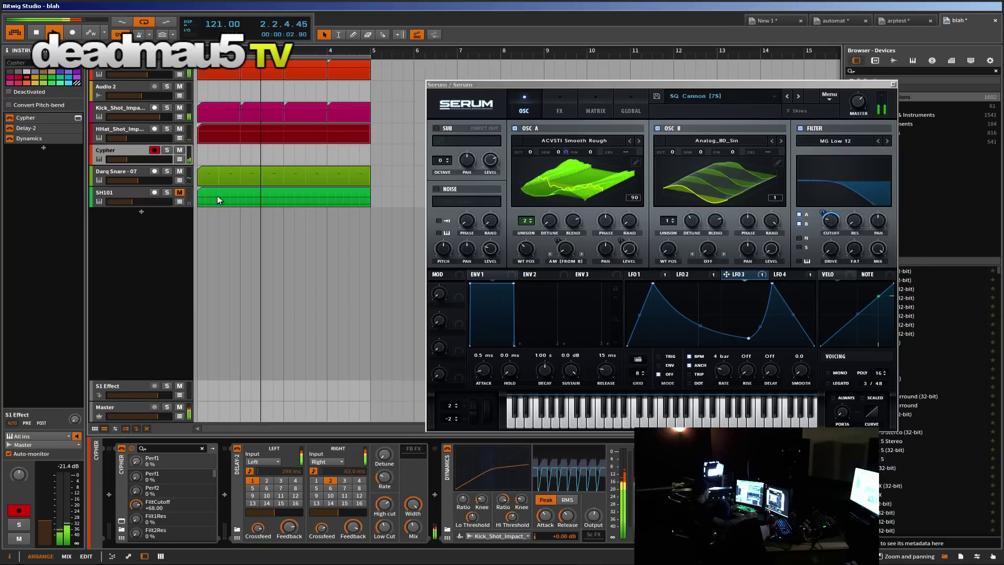
Step: Set the SH101's filter Freq to -30.24 st and Res to 0.57, and switch the SH101 device off
left_click(130, 193)
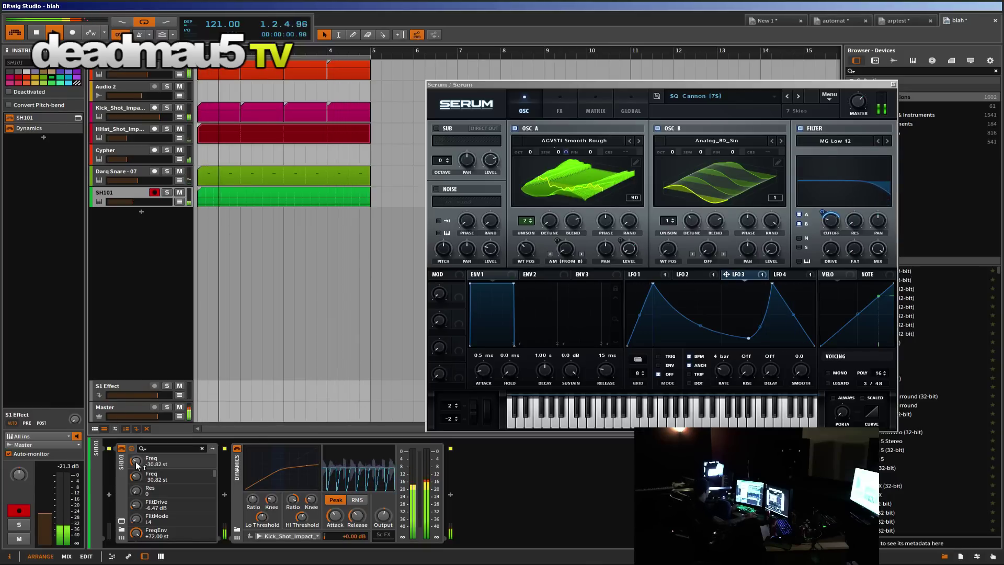
mouse_move(136, 463)
left_mouse_down()
mouse_move(136, 399)
mouse_move(137, 474)
left_mouse_up()
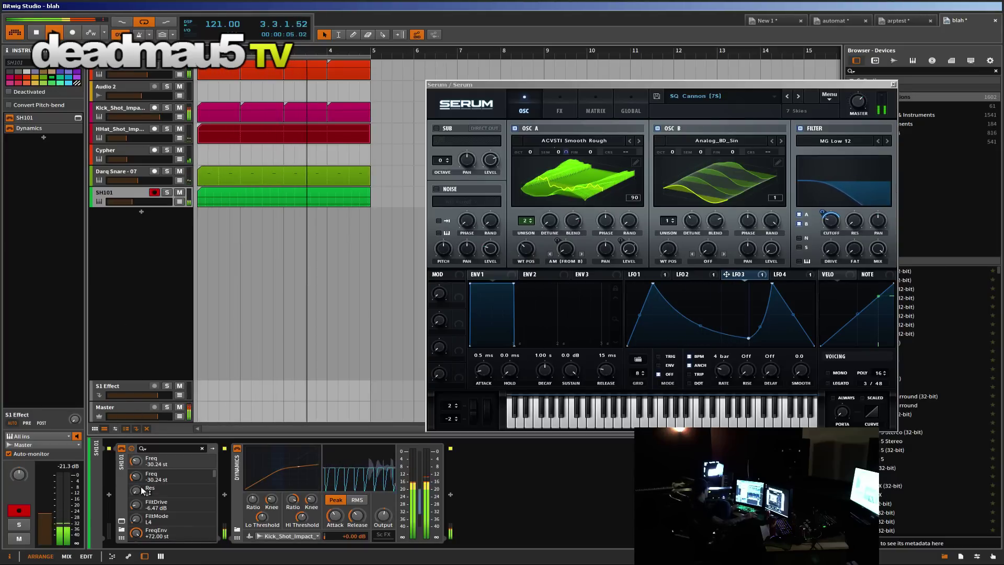
left_click_drag(141, 488, 141, 442)
left_click(121, 448)
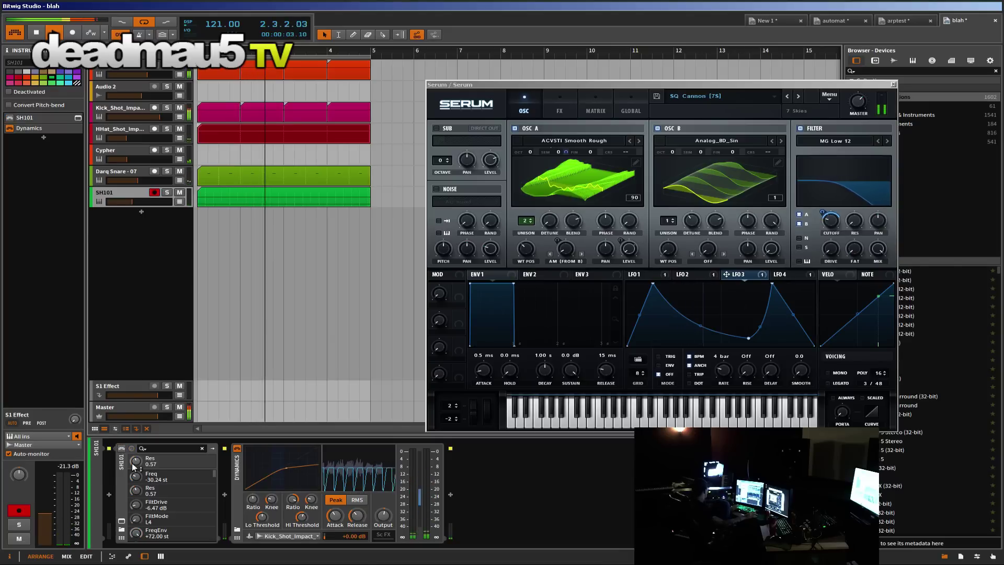
Step: Readjust the Detune of Delay-2 on the Cypher track and set its right delay time to 4
left_click(120, 154)
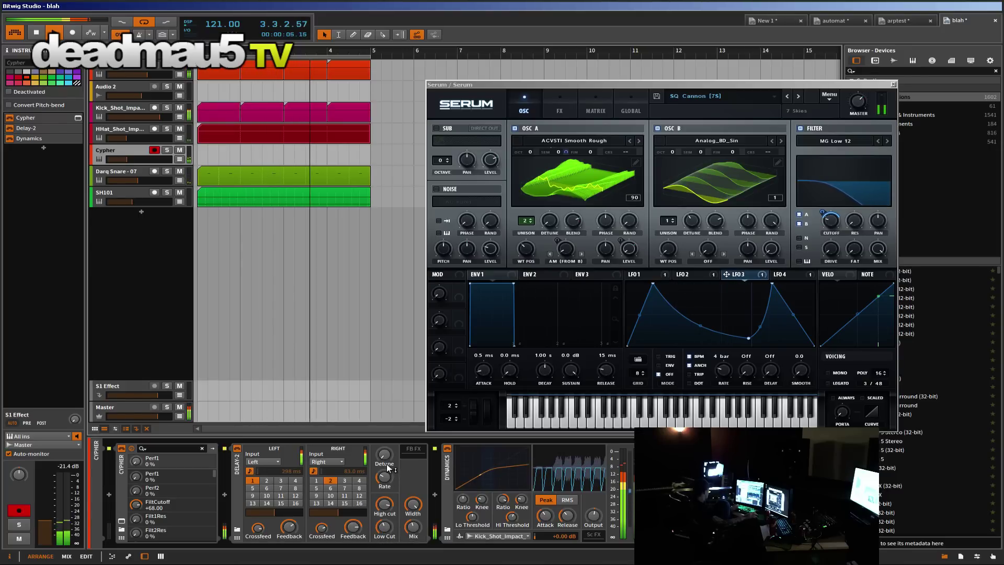
left_click_drag(384, 455, 384, 497)
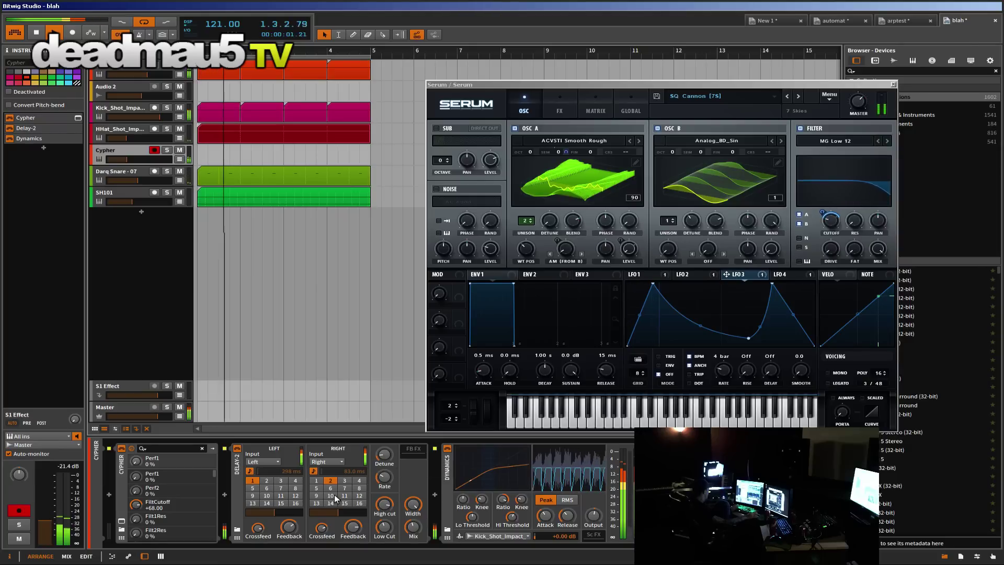
left_click(359, 481)
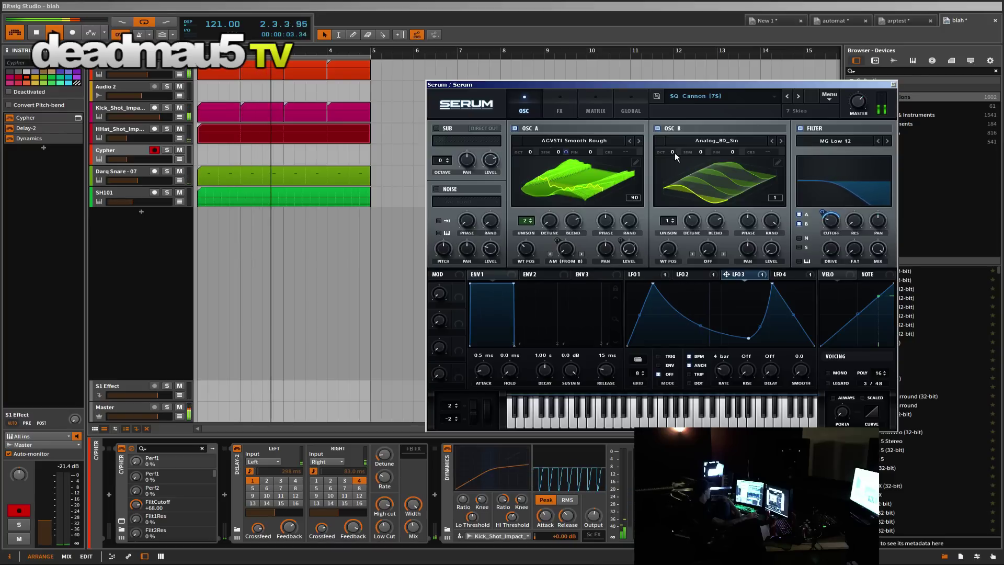
Step: Raise Serum's oscillator B by +4 octaves and sweep oscillator A's wavetable position down to 1
left_click_drag(675, 152, 673, 139)
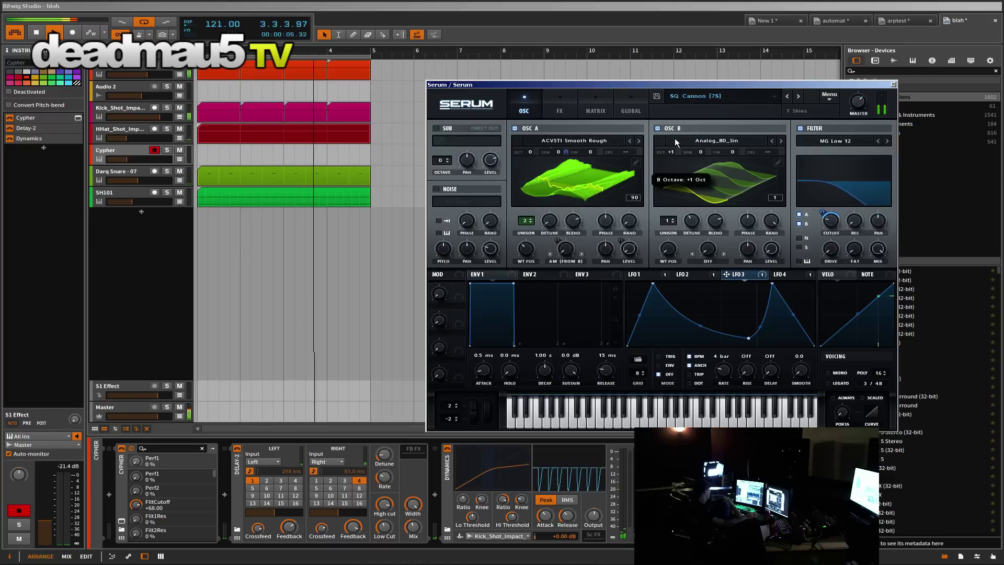
left_click_drag(675, 138, 674, 83)
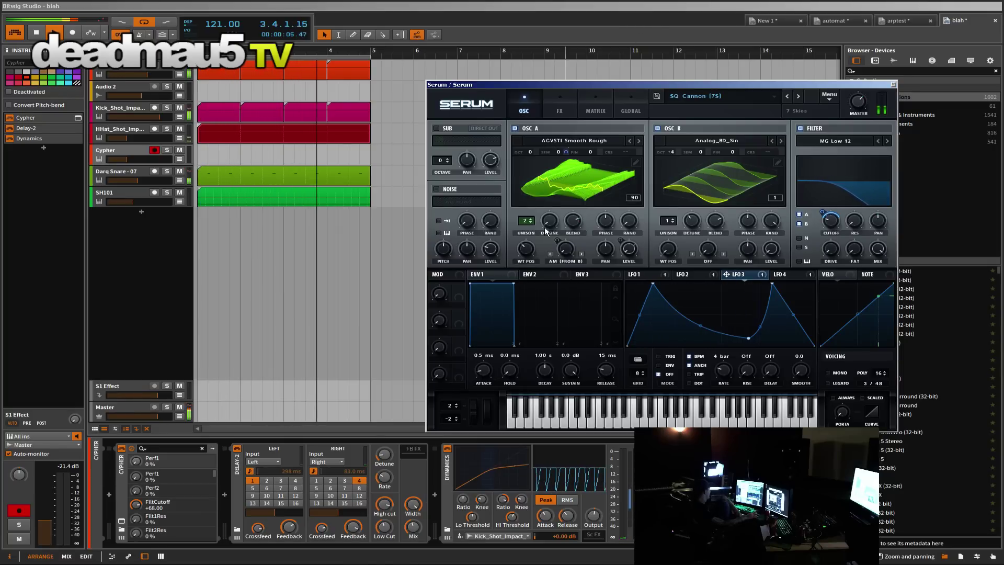
left_click_drag(526, 250, 522, 290)
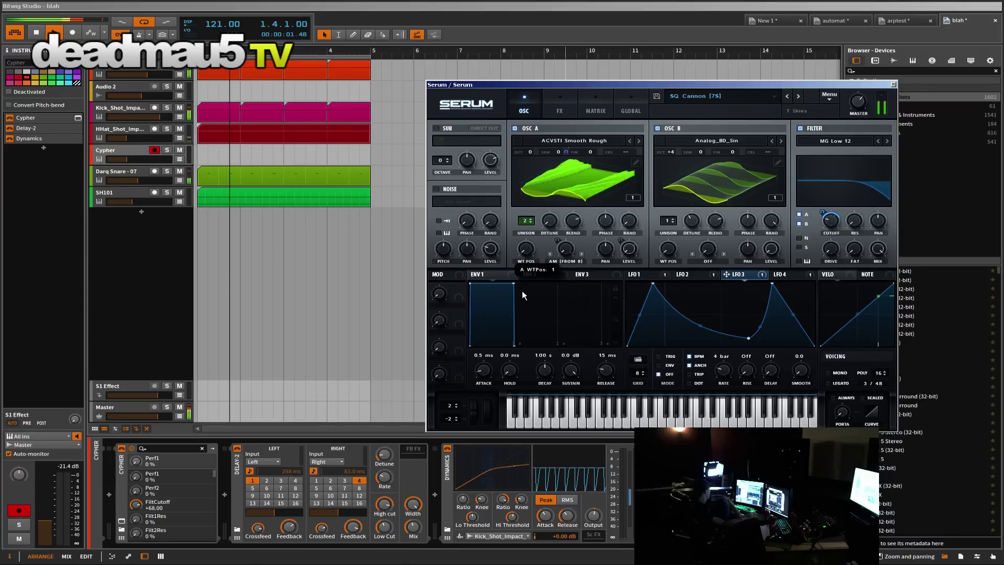
Step: Enable Serum's reverb and adjust its size, and set oscillator A's wavetable position to 118
left_click(568, 99)
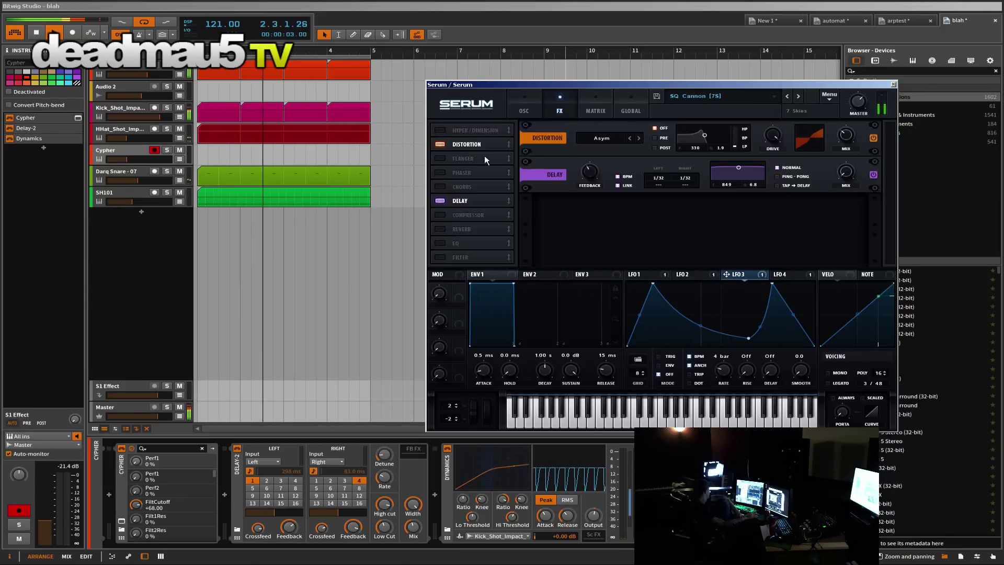
left_click(442, 227)
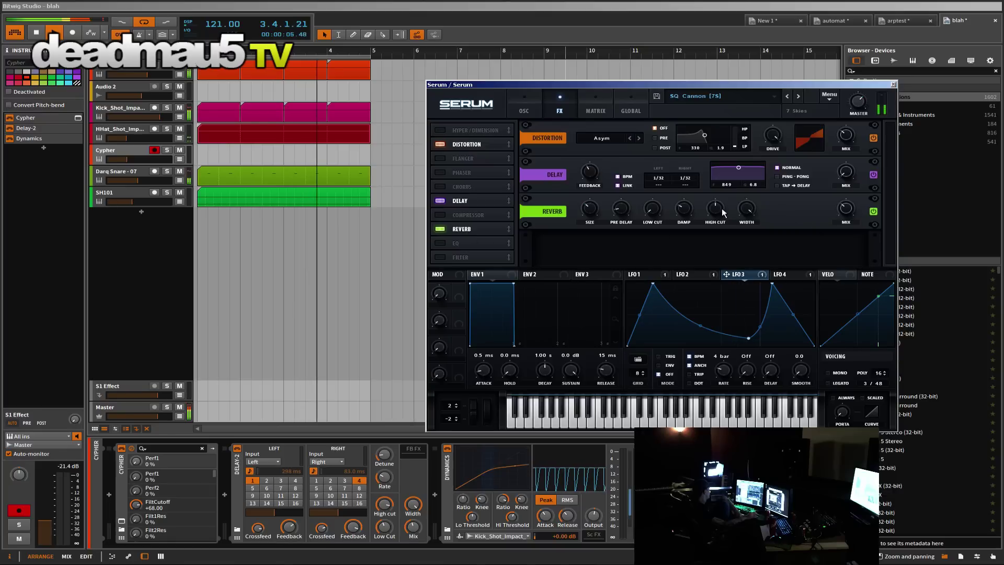
mouse_move(662, 210)
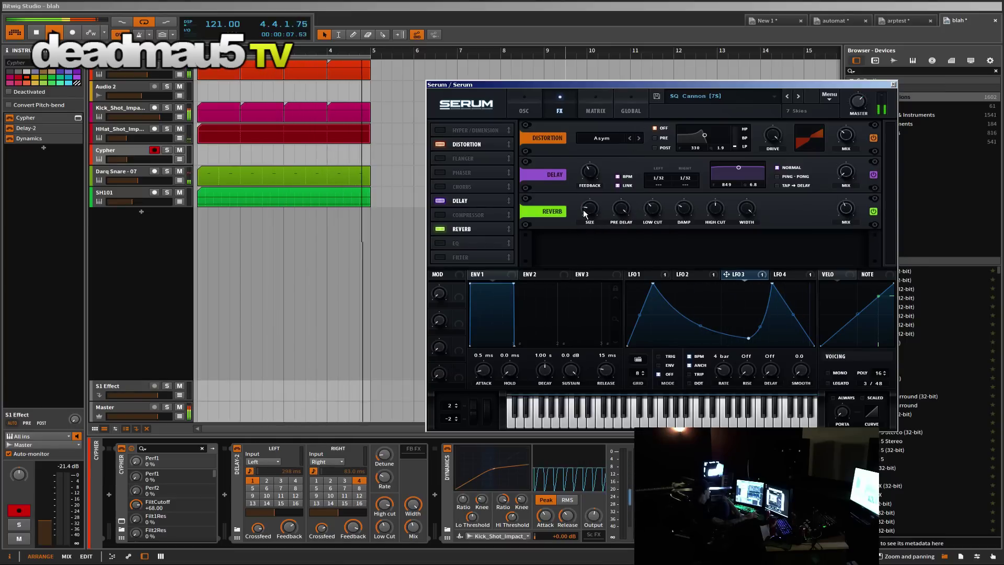
left_click_drag(588, 211, 589, 198)
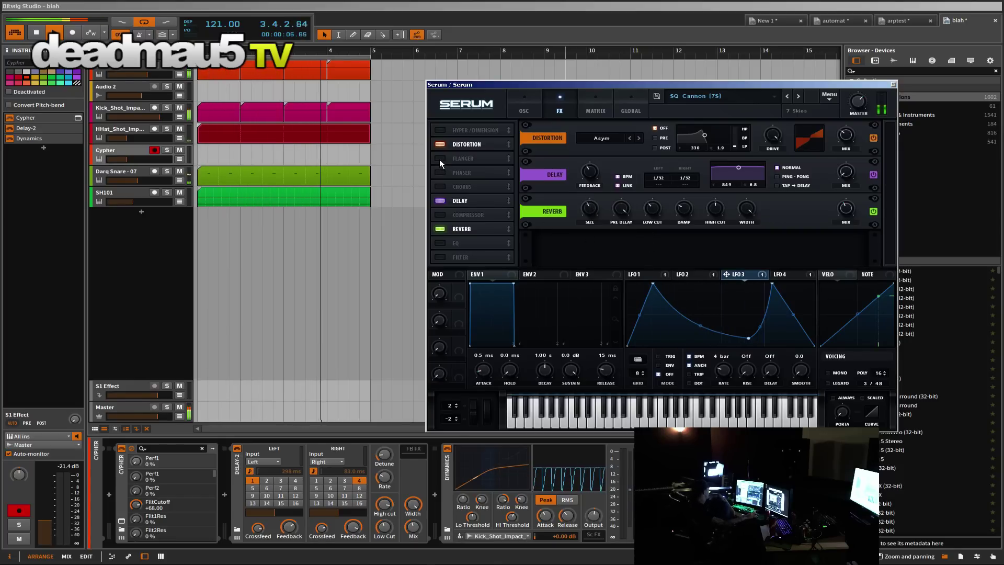
left_click(520, 112)
left_click_drag(526, 249, 538, 212)
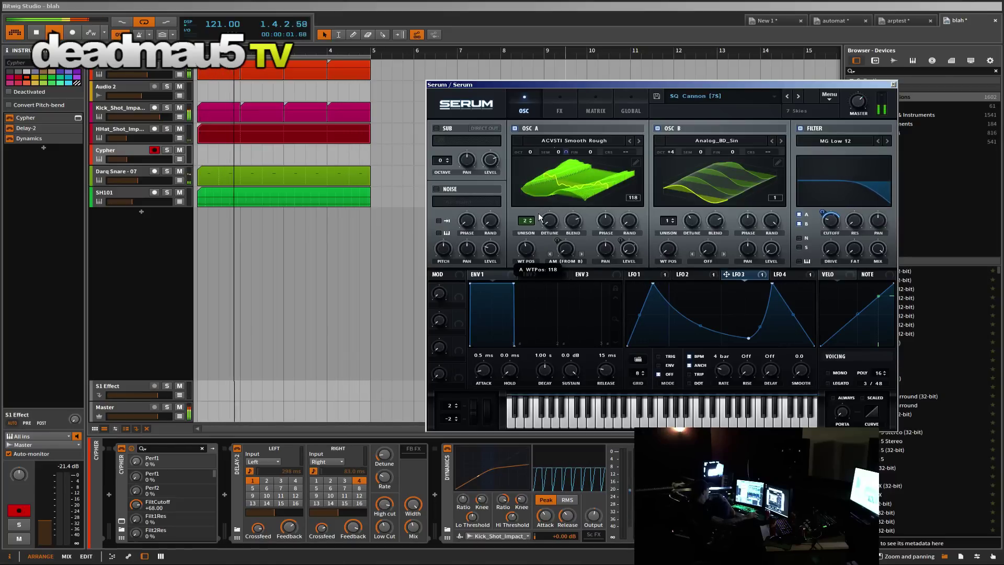
Step: Open the sample selection for the snare track's Sampler and audition Darq Snare samples from 08 to 16
left_click(133, 173)
left_click(411, 449)
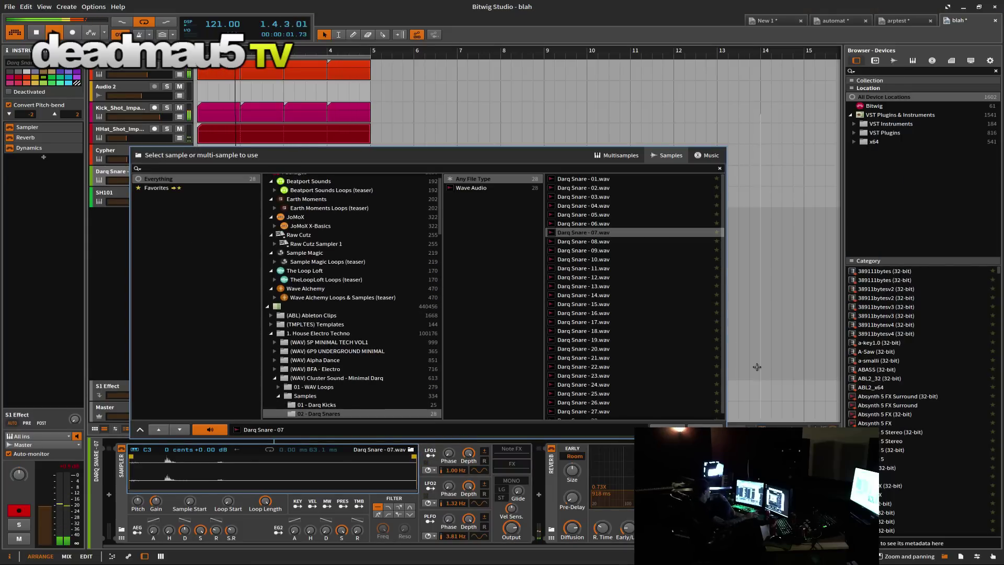
left_click(569, 243)
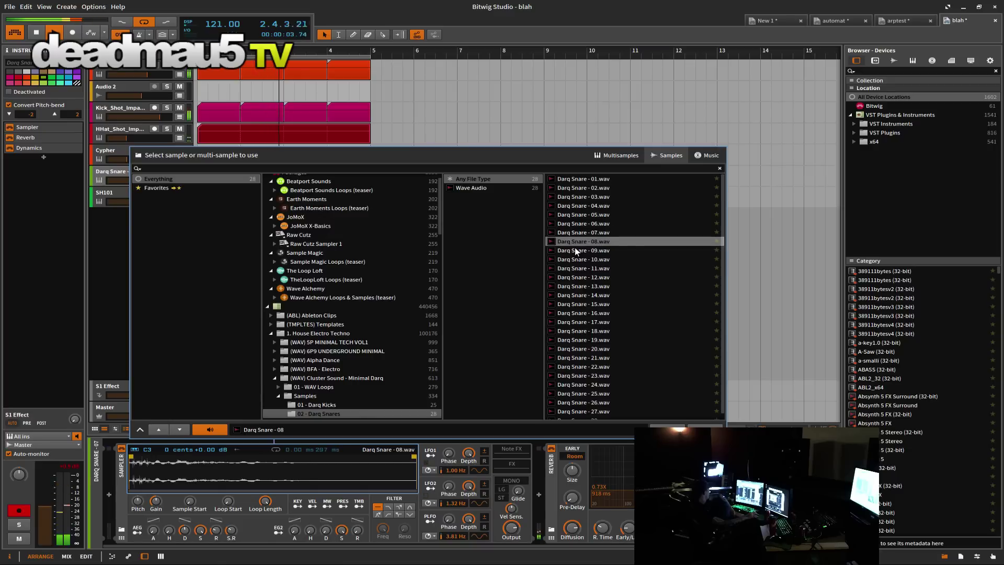
left_click(574, 249)
left_click(569, 259)
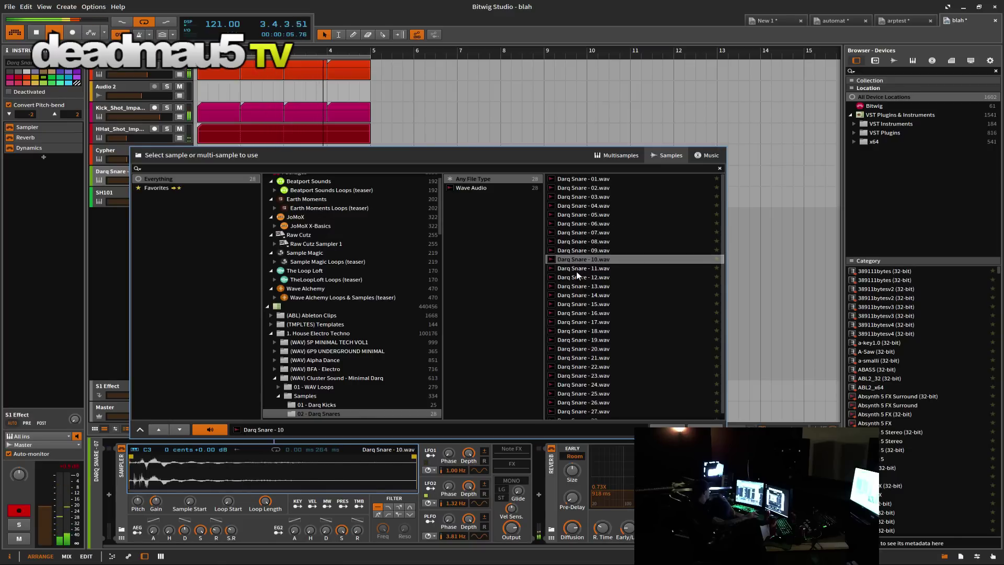
left_click(577, 269)
left_click(581, 286)
left_click(581, 313)
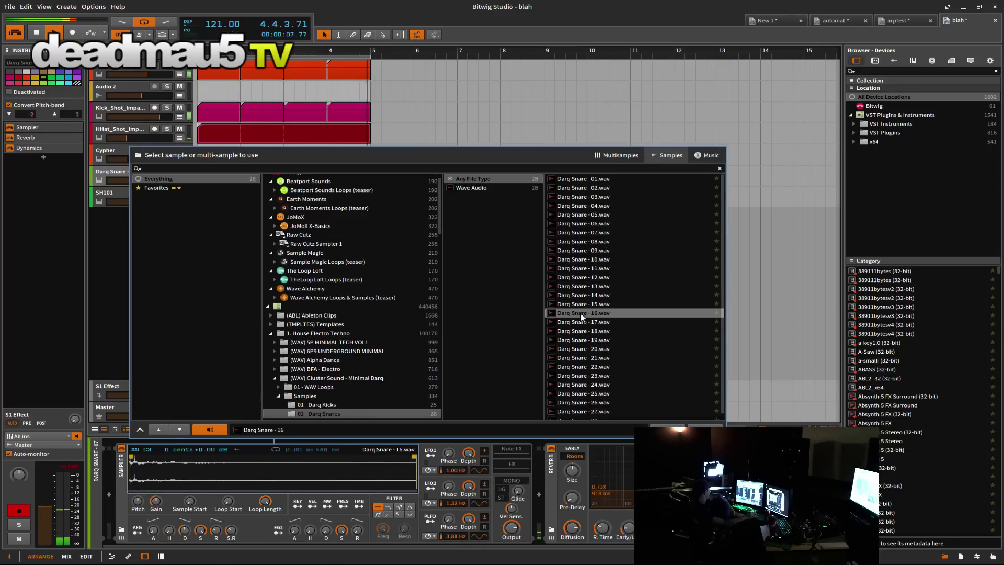
Step: Audition Darq Snare samples between 20 and 27, compare 09 and 07, and load Darq Snare - 06.wav into the snare Sampler
left_click(568, 360)
left_click(581, 348)
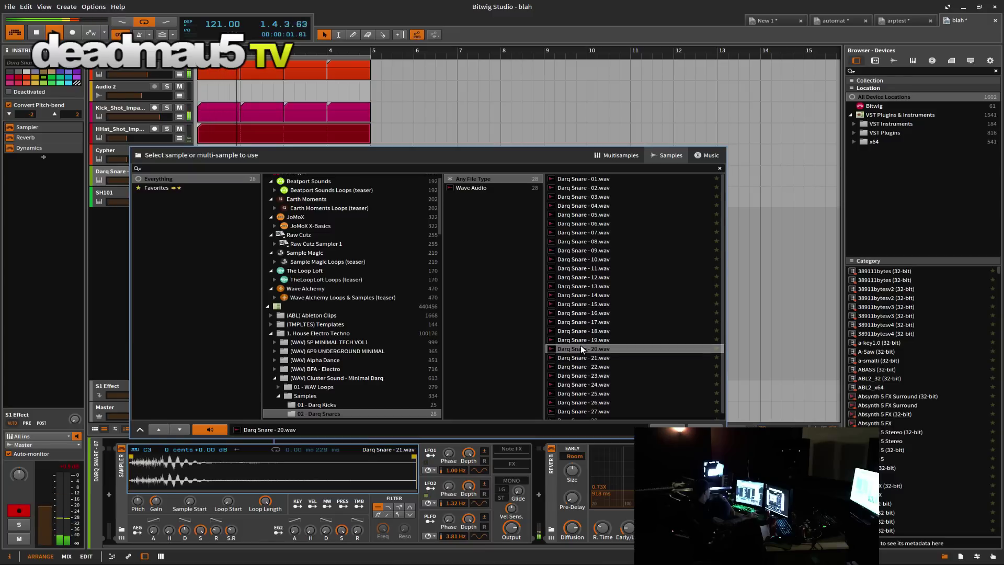
left_click(578, 395)
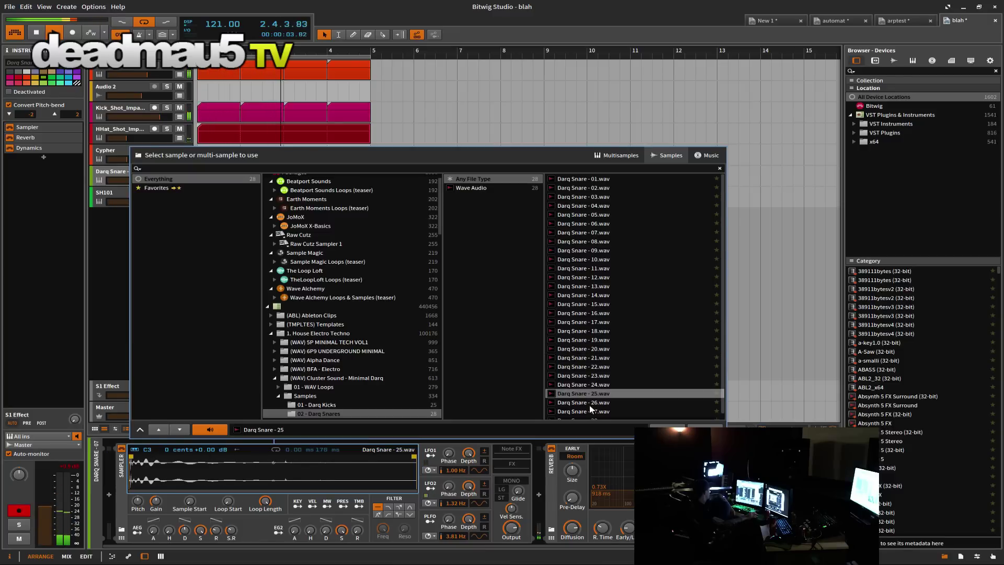
left_click(589, 403)
left_click(591, 413)
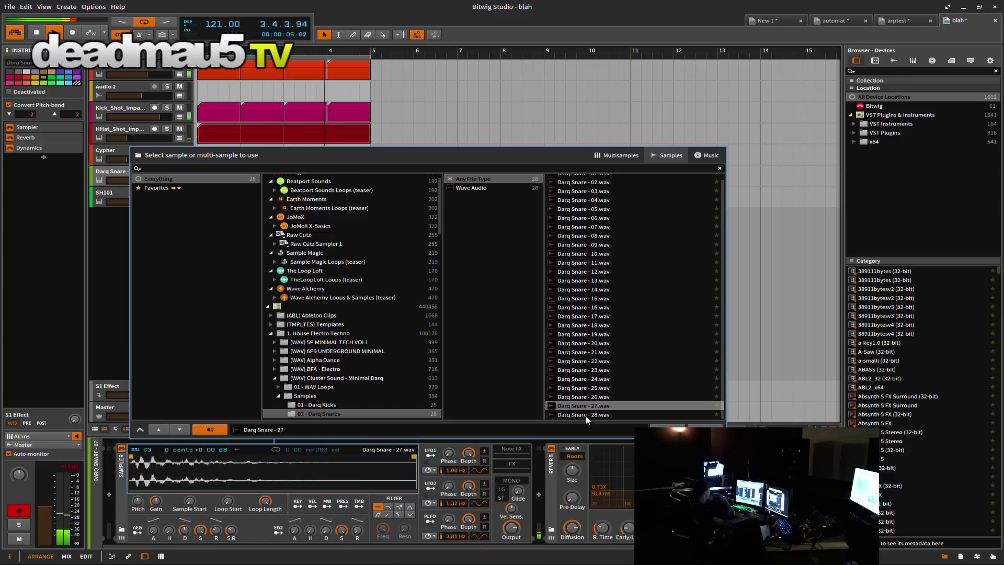
scroll(598, 306, "up", 1)
left_click(582, 250)
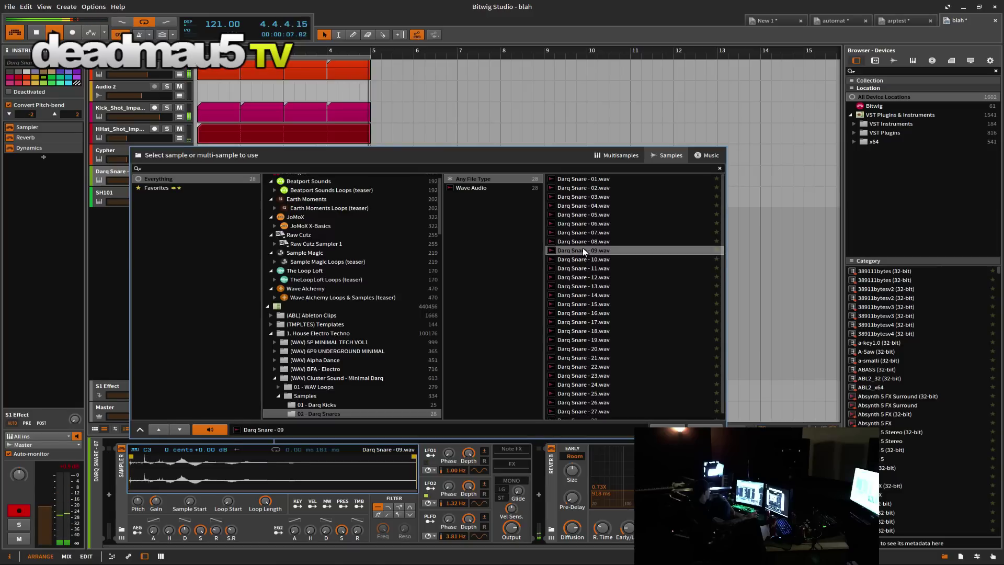
left_click(591, 234)
left_click(592, 224)
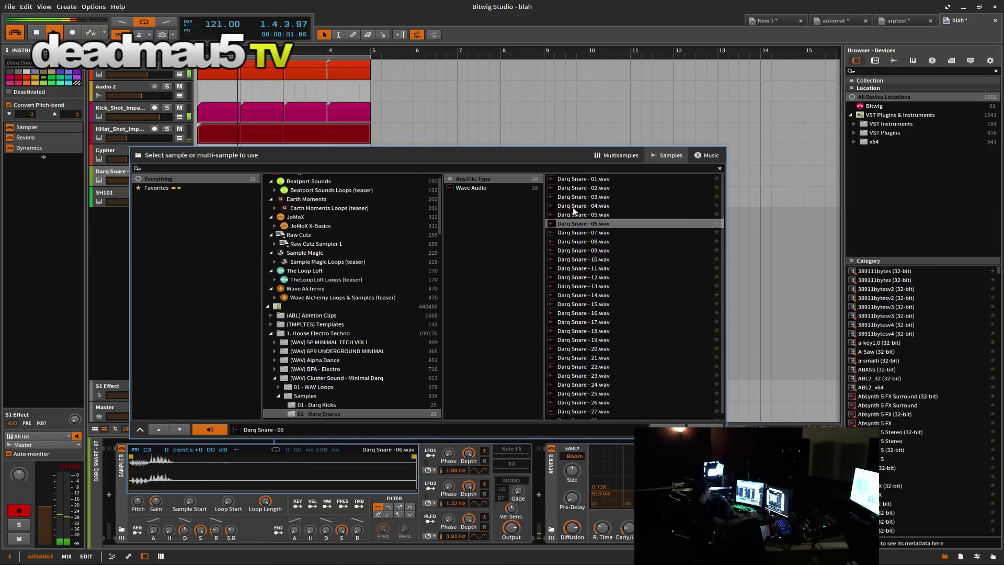
Step: Browse to the 02 - Impact Snares folder inside (WAV) Cluster_Sound_MIIM, under C5 - Minimal Impact, Samples, Drum Samples
scroll(359, 333, "down", 5)
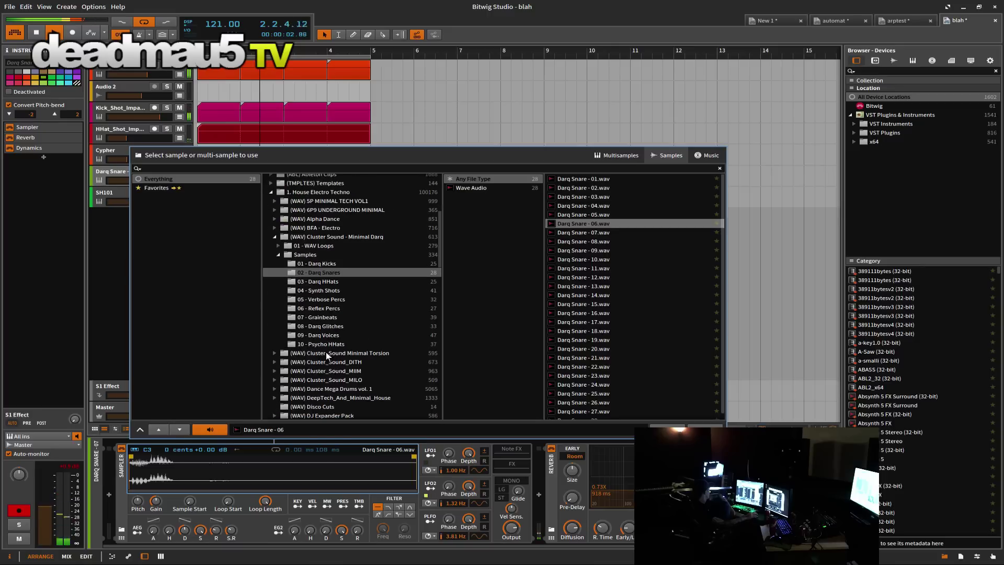
left_click(275, 371)
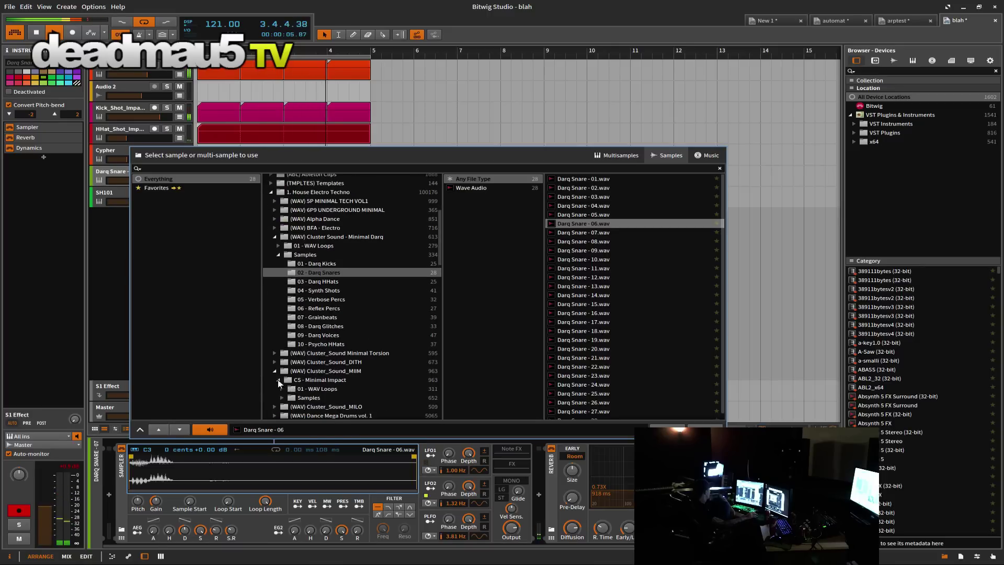
left_click(282, 397)
scroll(284, 394, "down", 2)
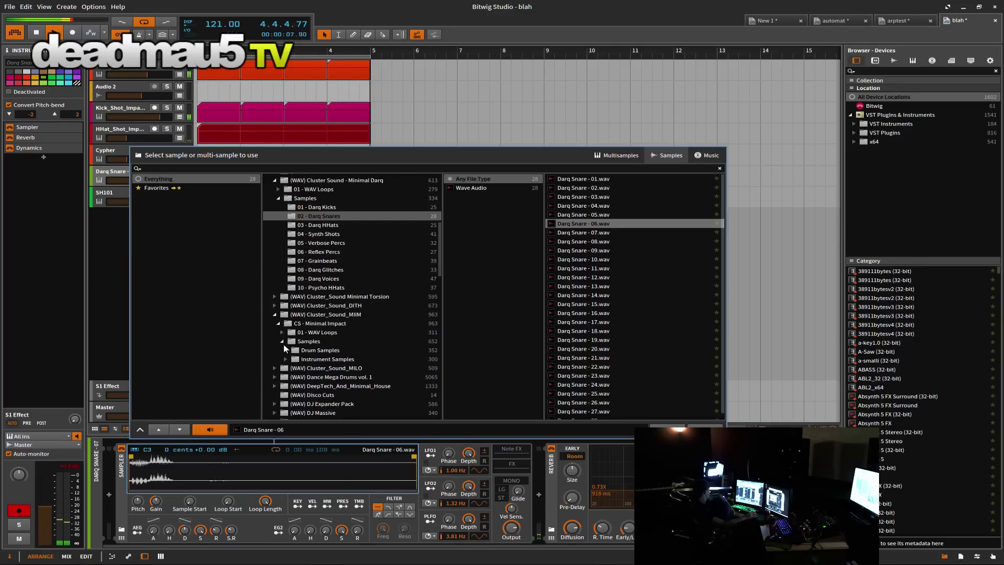
left_click(286, 350)
left_click(325, 367)
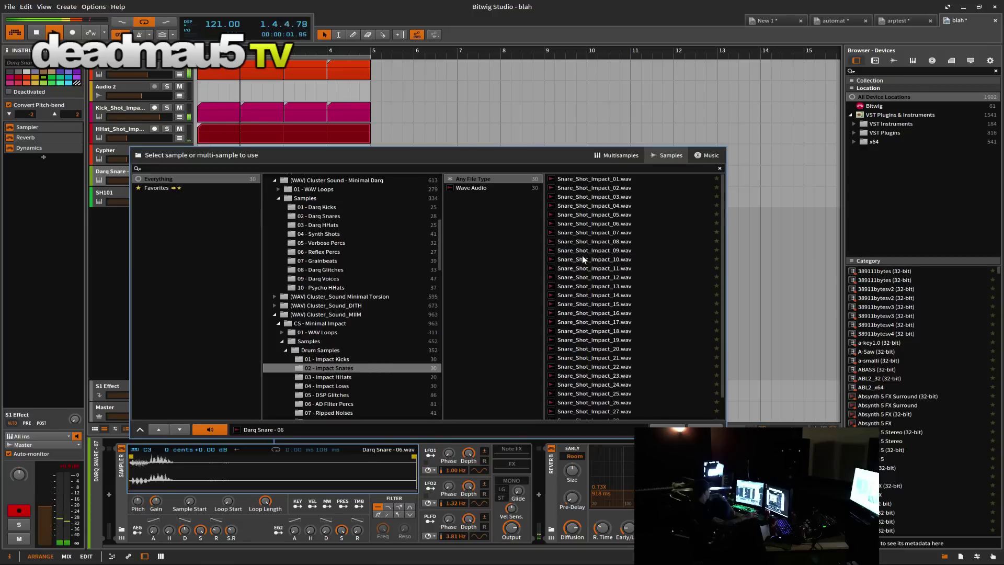
Step: Audition Snare_Shot_Impact samples 09, 08, 05 and 04 in the snare Sampler
left_click(582, 254)
left_click(580, 240)
left_click(570, 214)
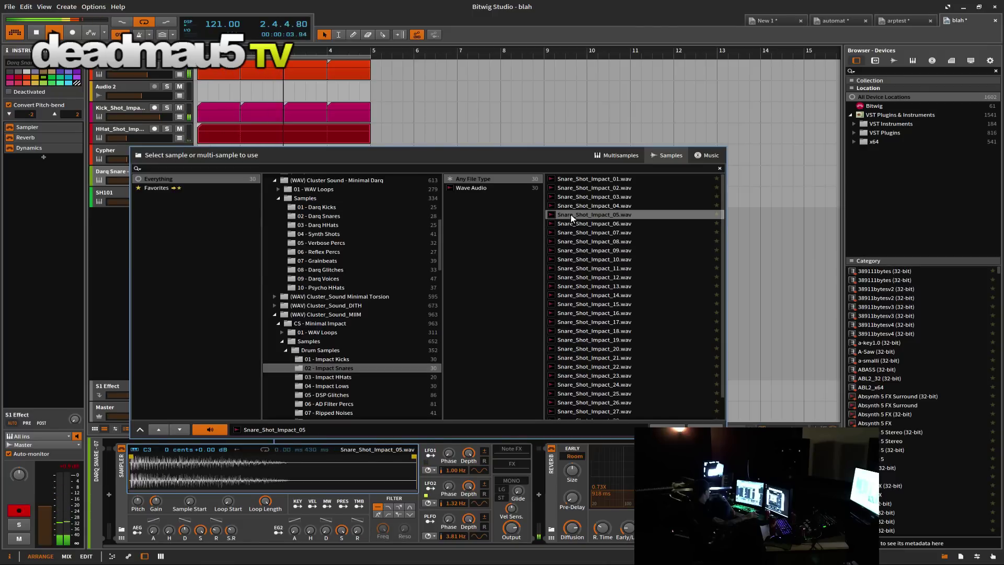
left_click(586, 205)
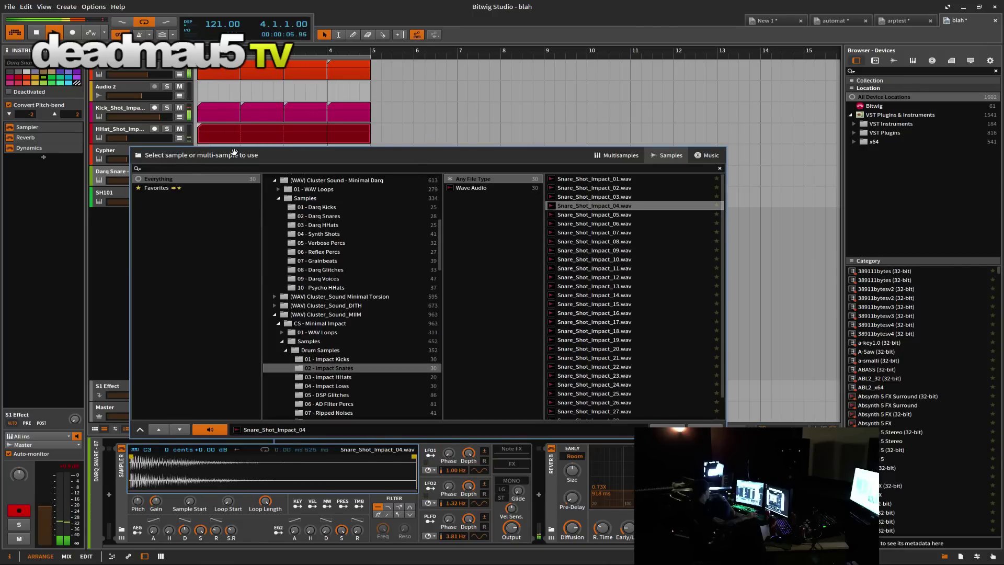
Step: Move the sample selection window off the track headers and raise the snare track's volume slightly
left_click_drag(234, 152, 371, 156)
mouse_move(126, 181)
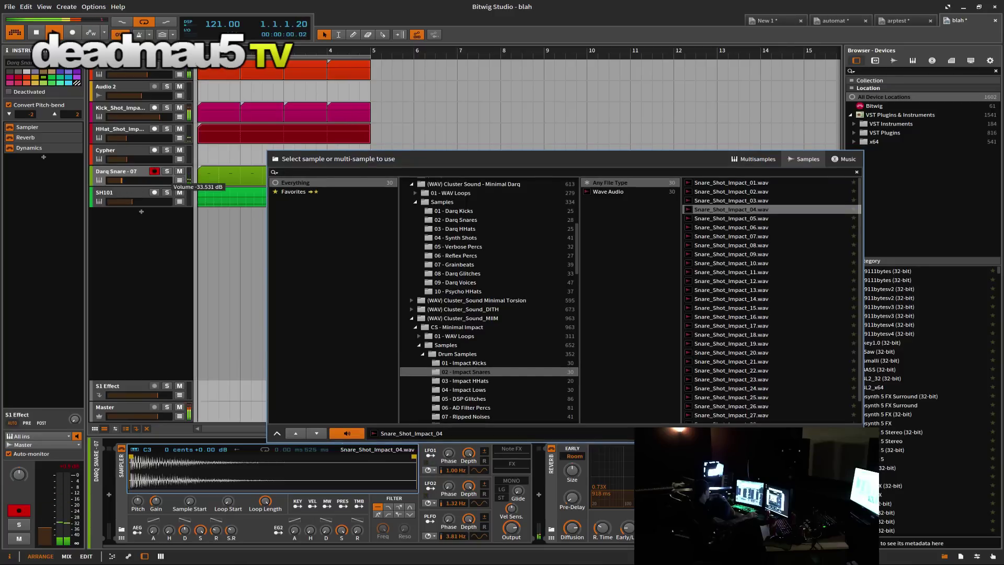
left_click_drag(122, 180, 126, 181)
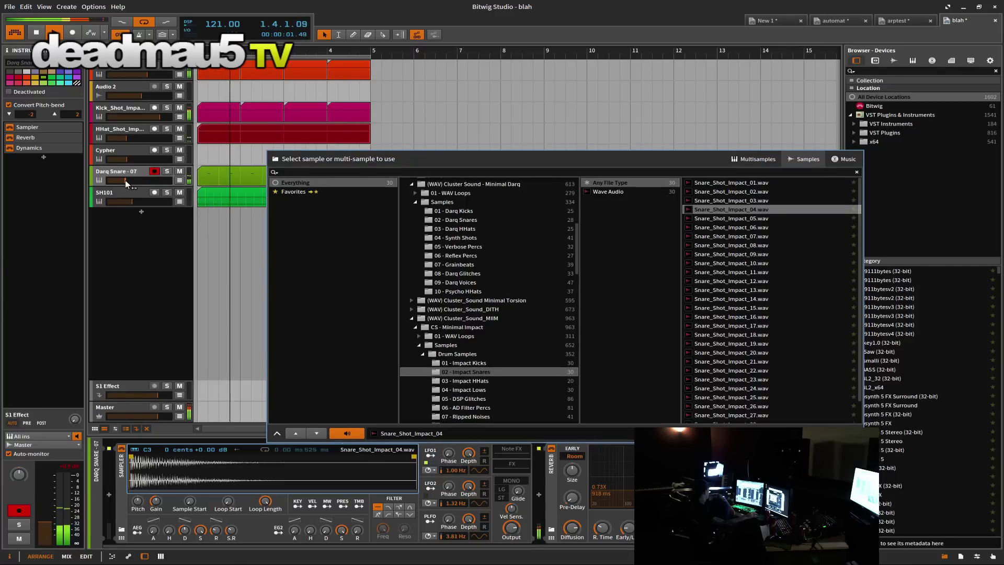
Step: Audition a range of Snare_Shot_Impact samples from 07 through 30, including 18, 22, 26, 27 and 28
left_click(713, 237)
left_click(742, 274)
left_click(744, 333)
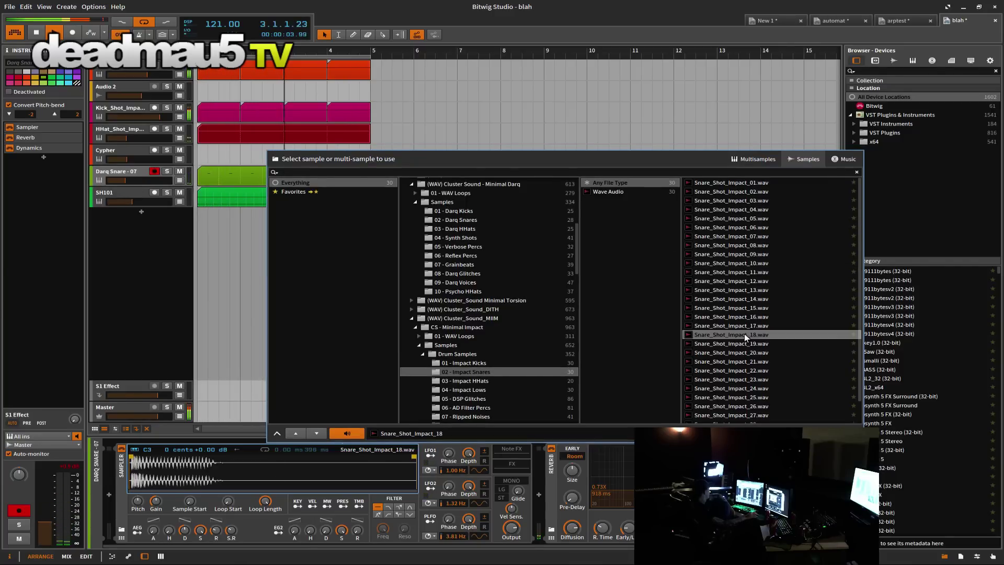
scroll(740, 329, "down", 1)
left_click(741, 329)
left_click(735, 346)
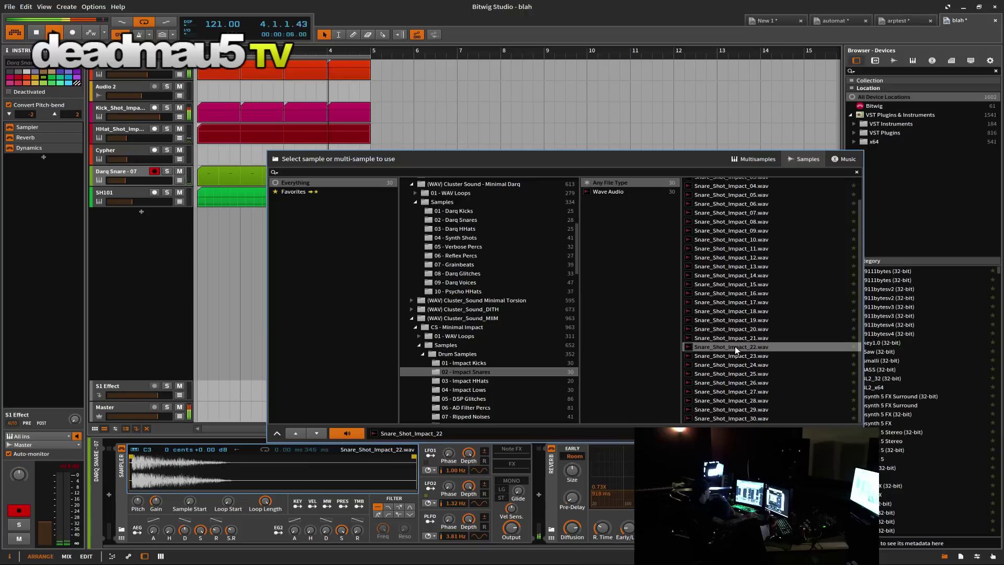
left_click(737, 364)
left_click(736, 380)
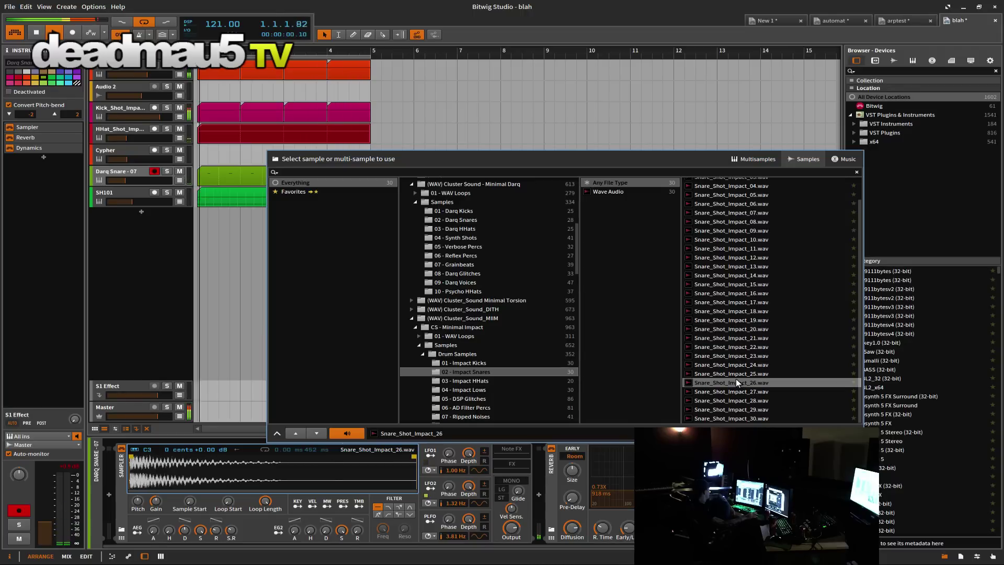
left_click(733, 392)
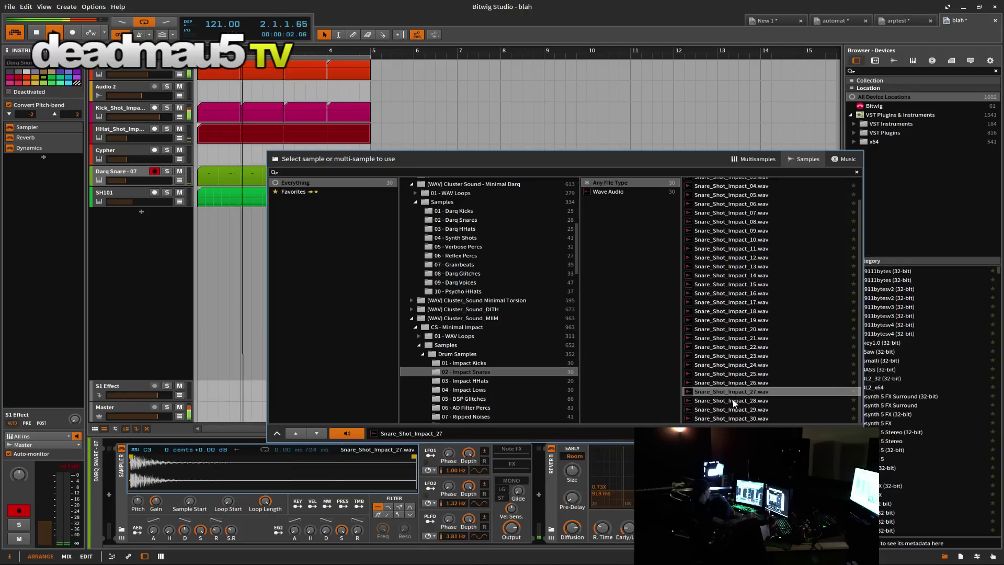
left_click(732, 399)
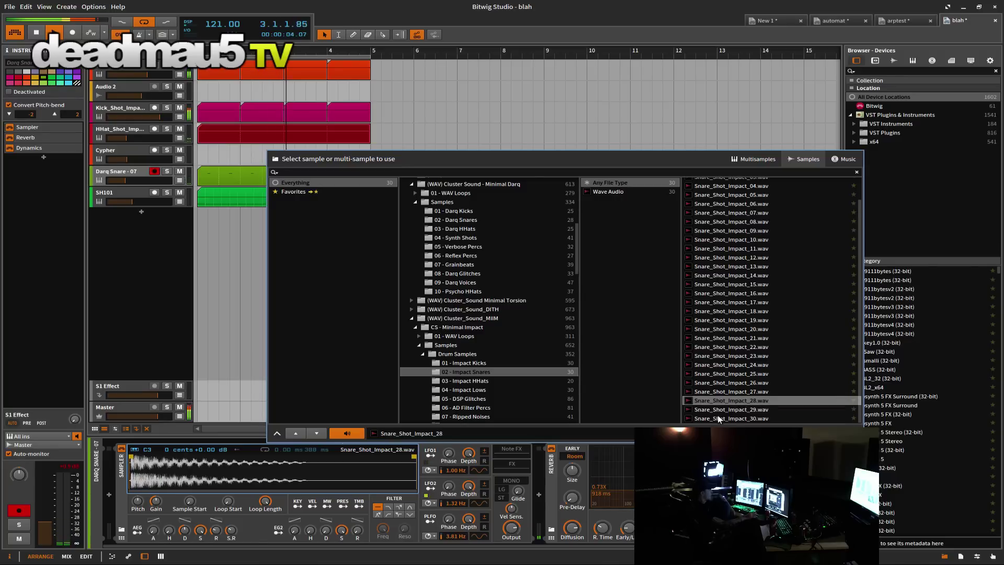
left_click(717, 418)
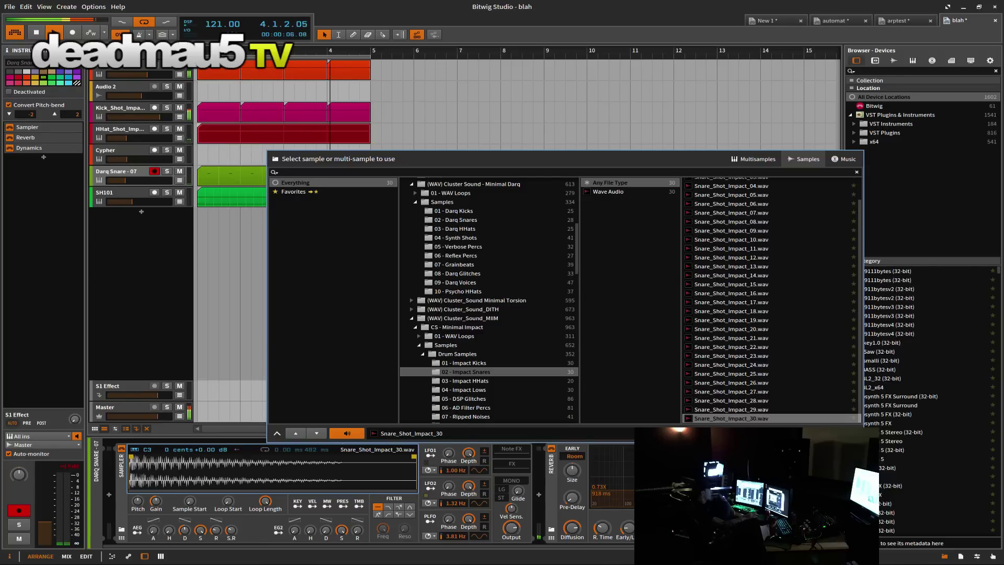
Step: Audition Snare_Shot_Impact_23 and load Snare_Shot_Impact_07.wav into the snare Sampler
left_click(723, 359)
left_click(722, 215)
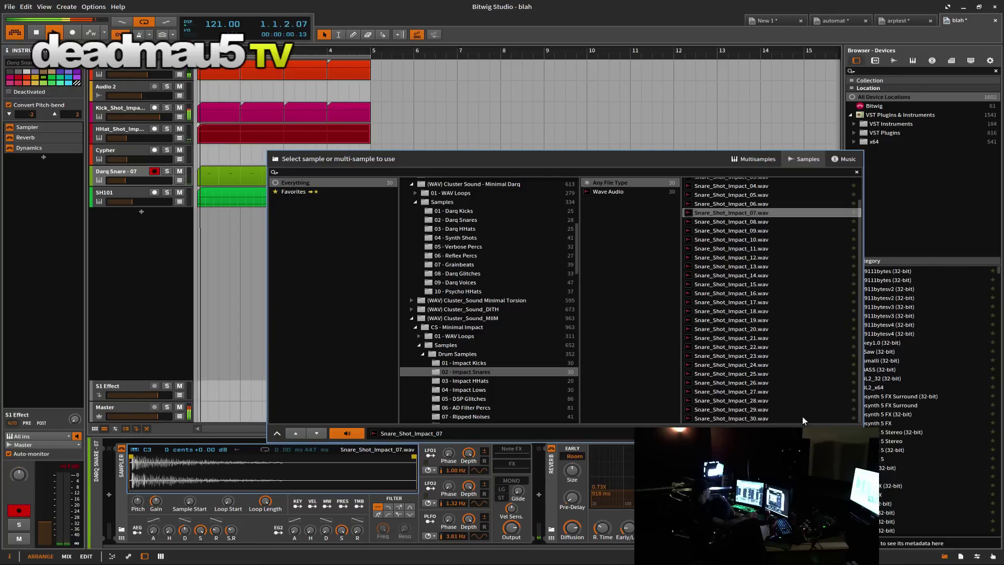
key("Return")
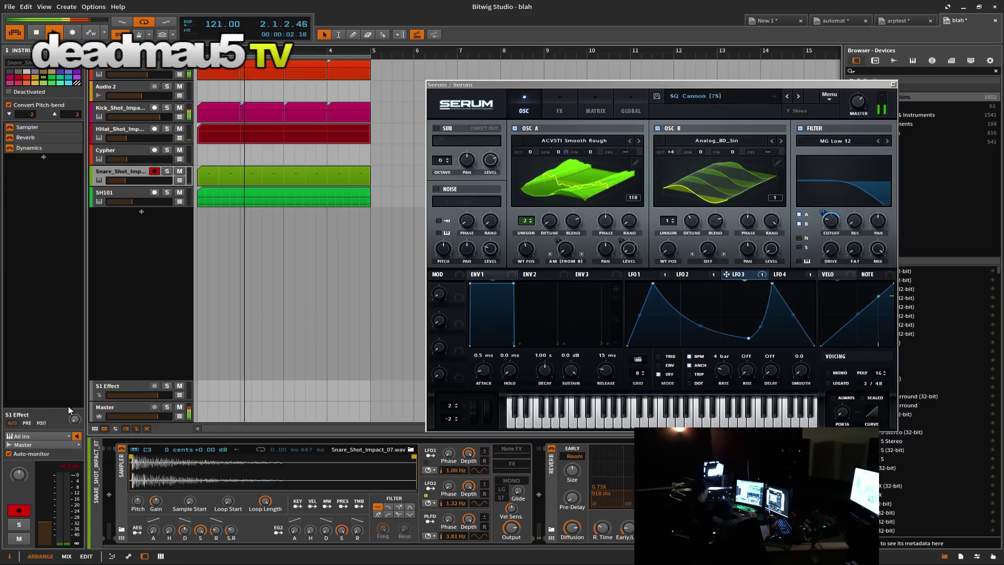
Step: Show the Master track's devices and sweep its Filter's resonance and cutoff
left_click(113, 409)
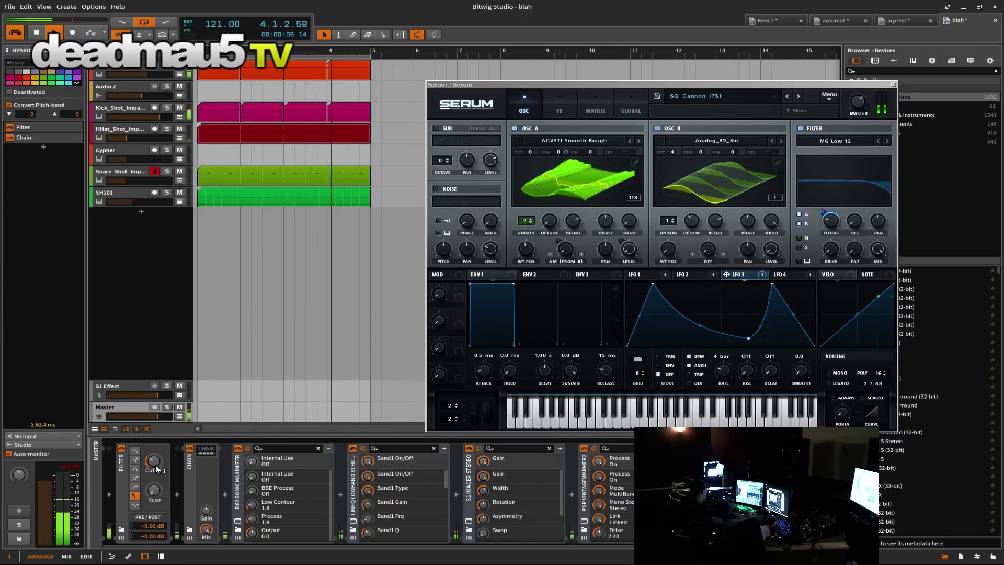
mouse_move(156, 493)
left_mouse_down()
mouse_move(155, 477)
mouse_move(142, 503)
left_mouse_up()
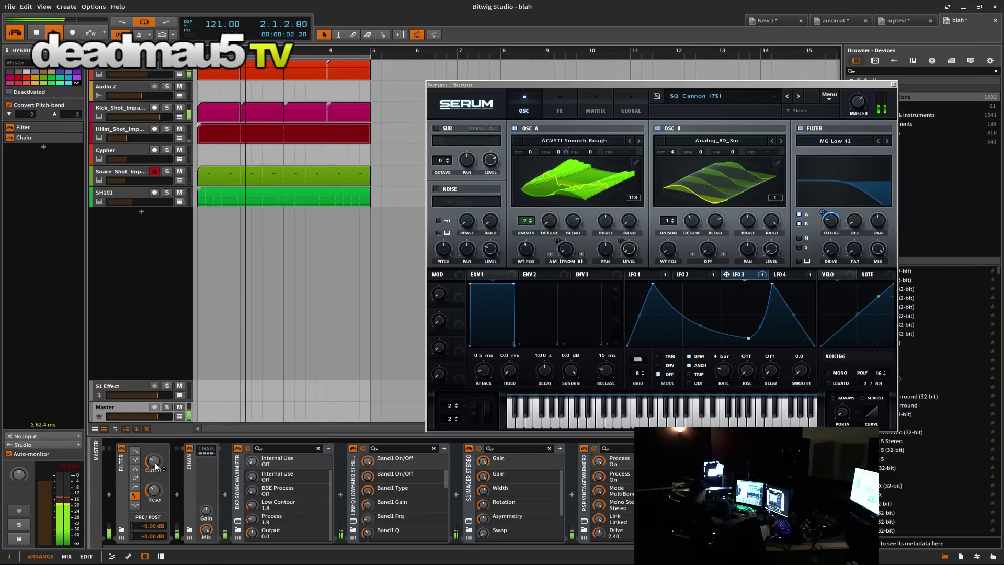
left_click_drag(154, 461, 153, 462)
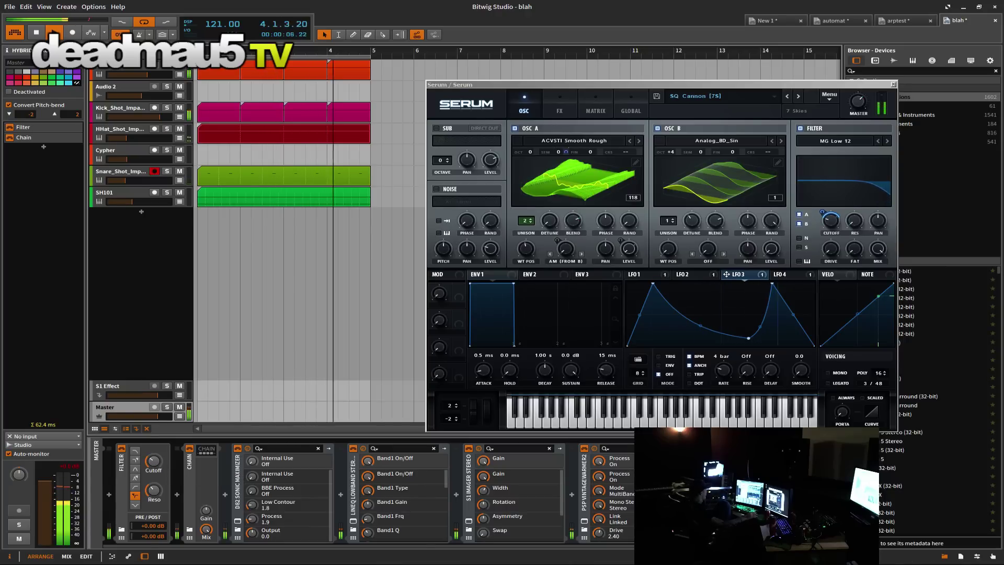
Step: Switch to RME TotalMix FX to check the channel levels, and return to Bitwig Studio
key("alt+Tab")
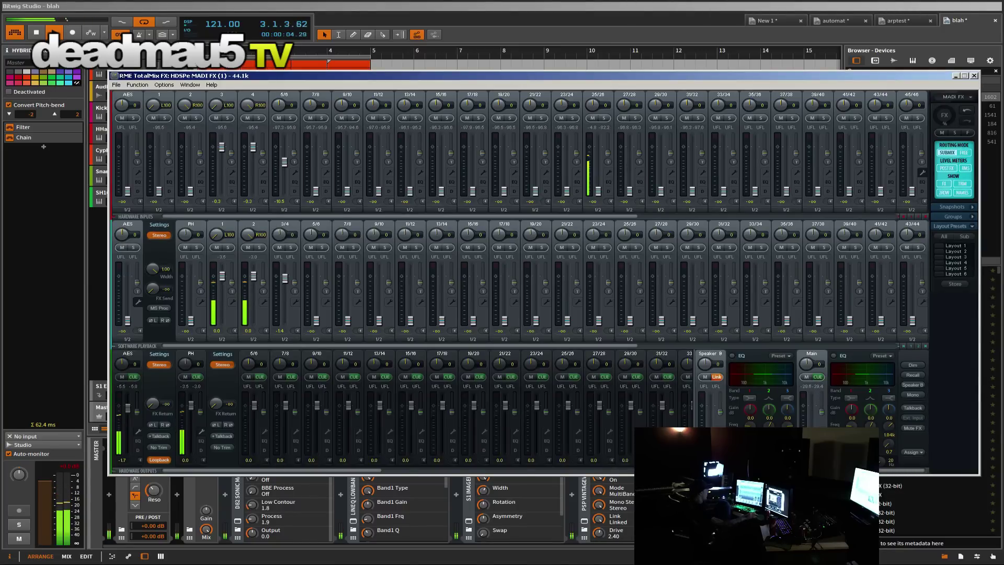
left_click(18, 281)
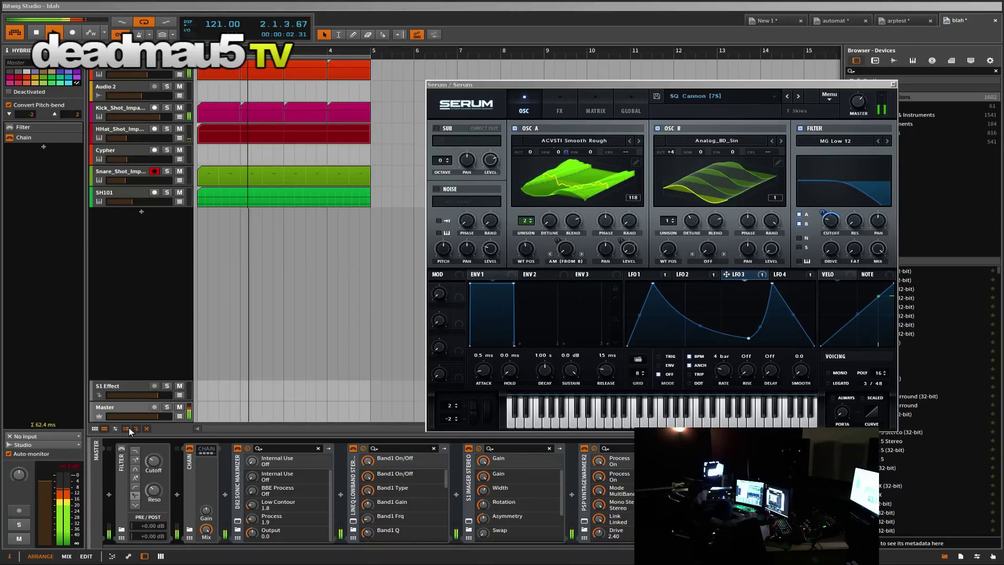
Step: Open the hi-hat clip's notes, fill the gaps in its row of C3 notes, and select the hi-hat track
left_click(131, 171)
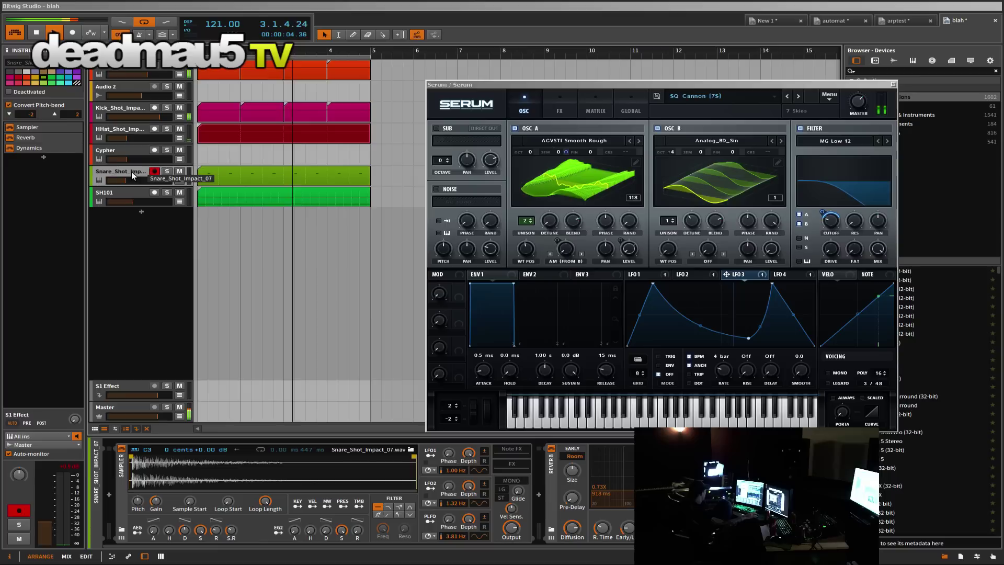
double_click(231, 137)
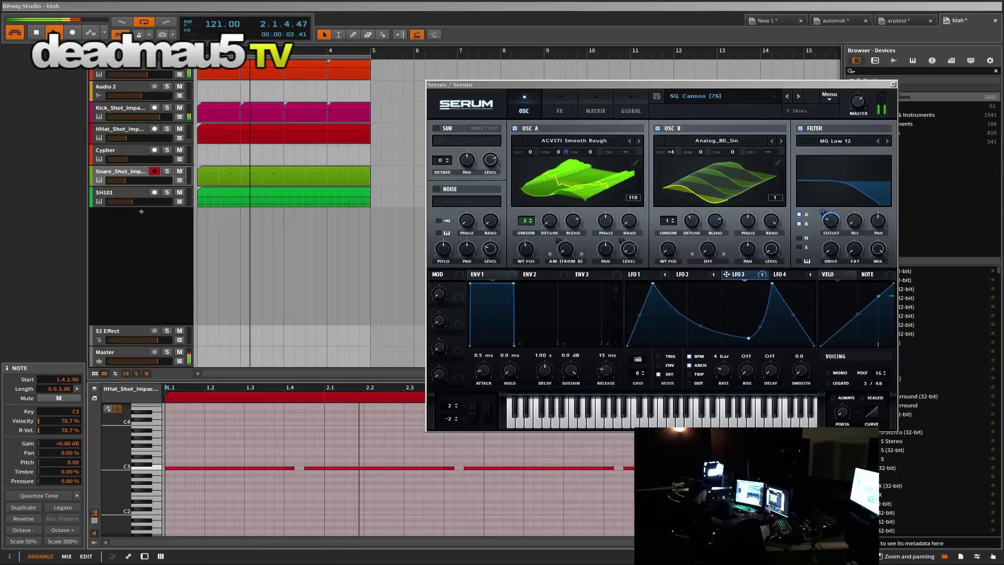
double_click(299, 468)
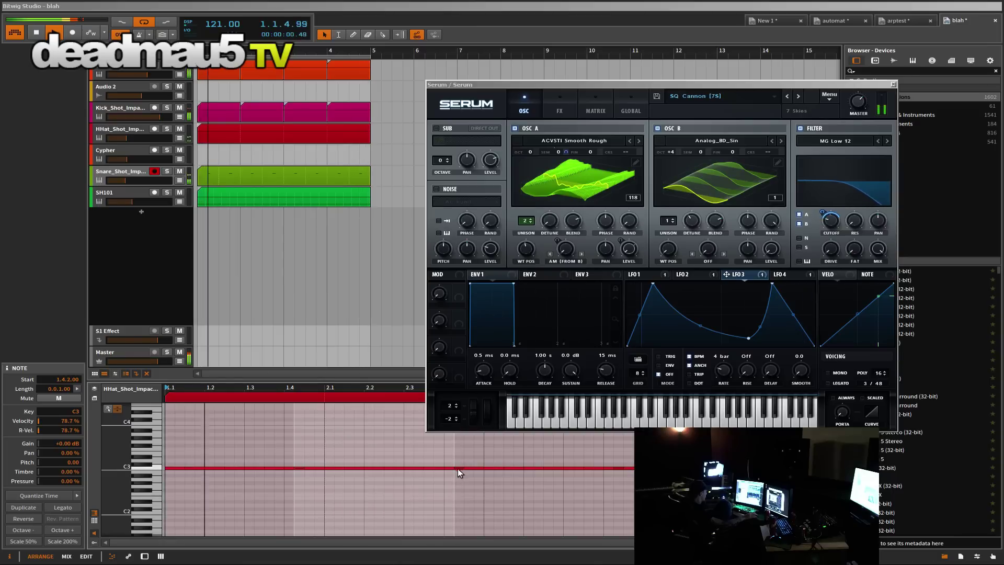
left_click_drag(458, 469, 398, 469)
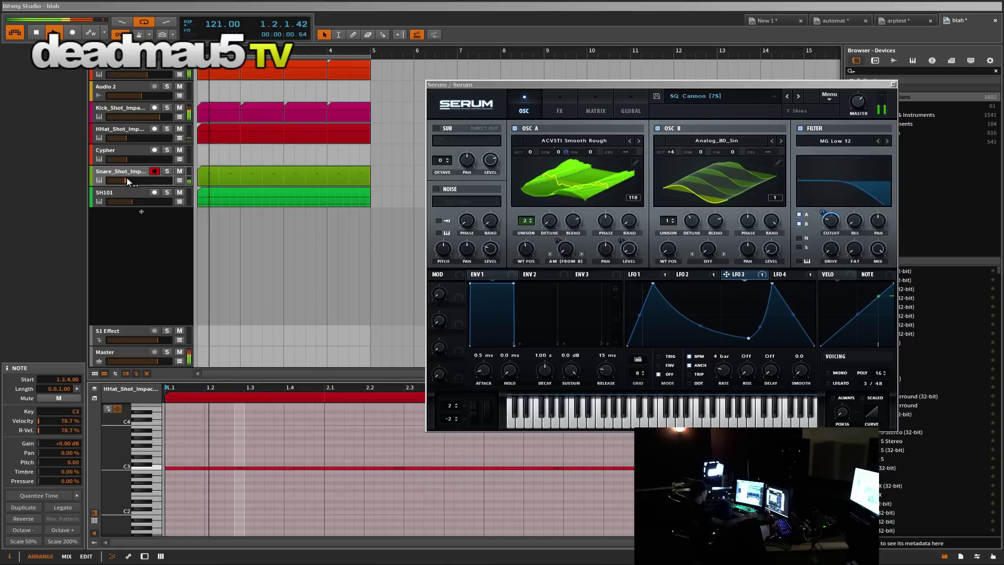
left_click(131, 137)
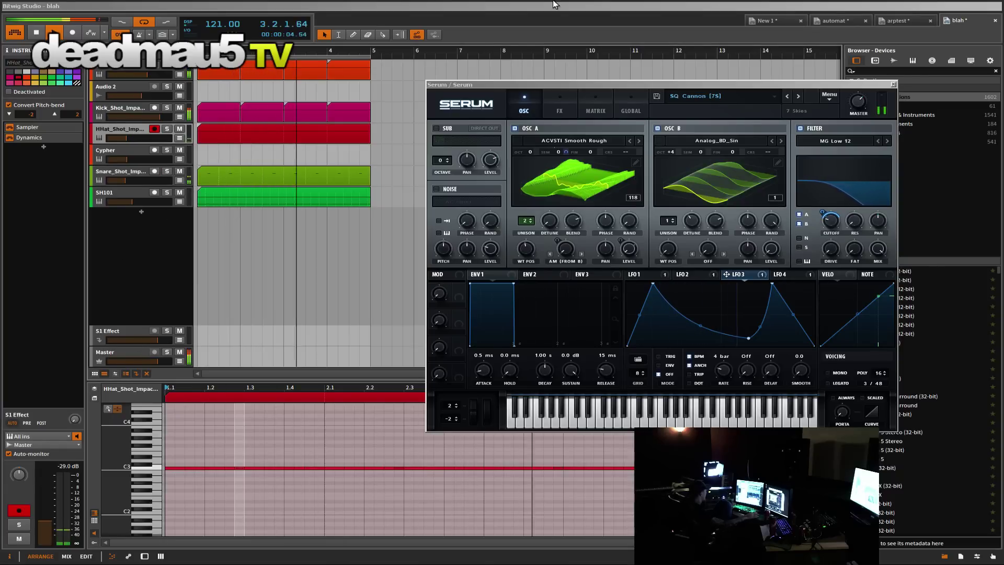
Step: Show the Master track's device chain, turn its Filter on and adjust the resonance
left_click(115, 354)
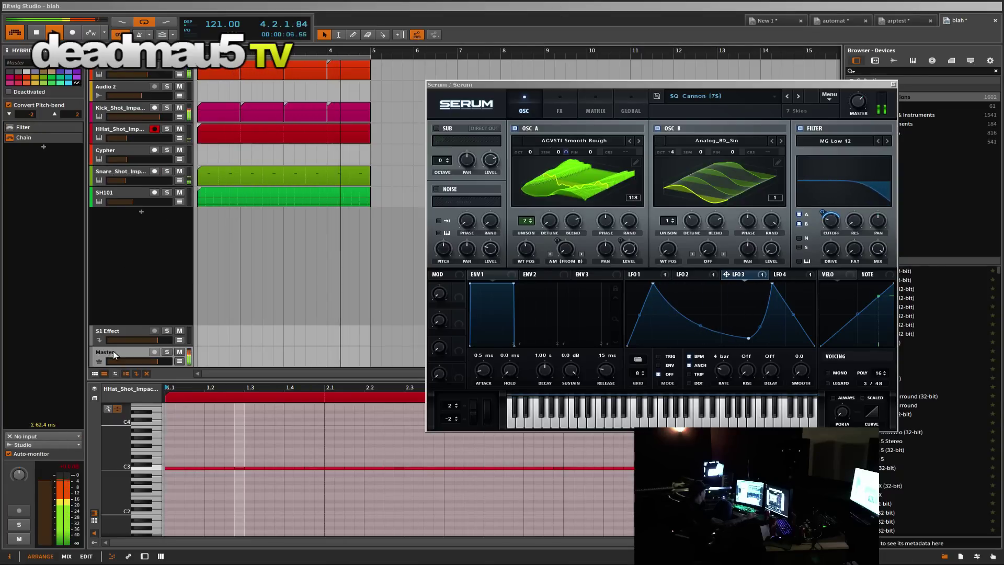
double_click(106, 353)
left_click(121, 449)
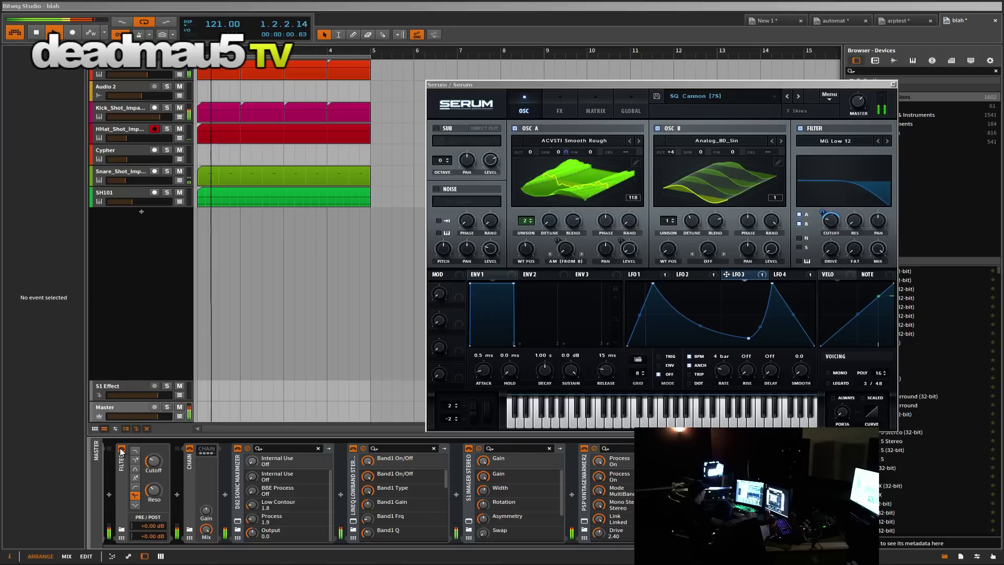
left_click_drag(154, 491, 154, 490)
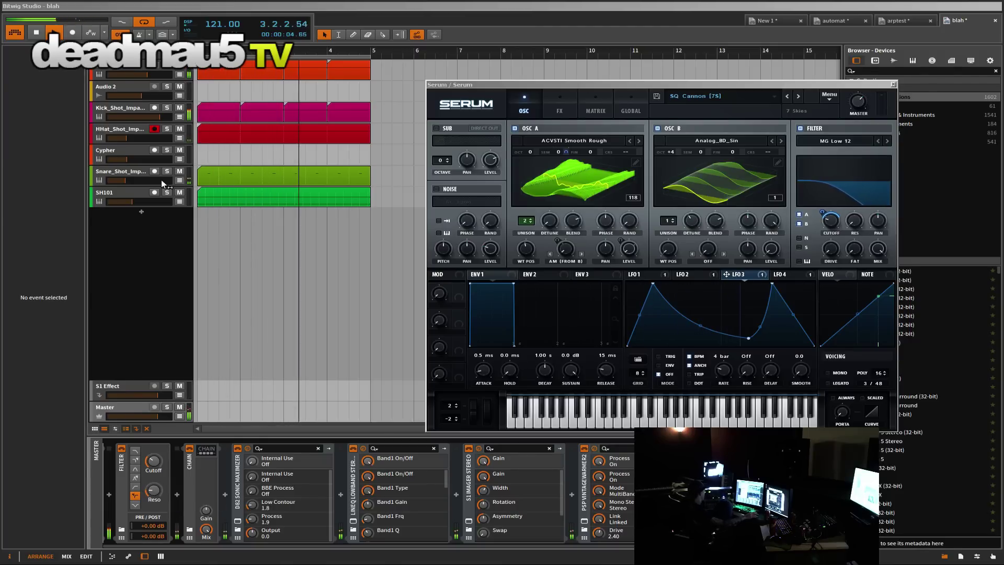
Step: Look through the kick and Cypher tracks' devices and bring up the Serum track's plugin window
left_click(129, 109)
left_click(125, 149)
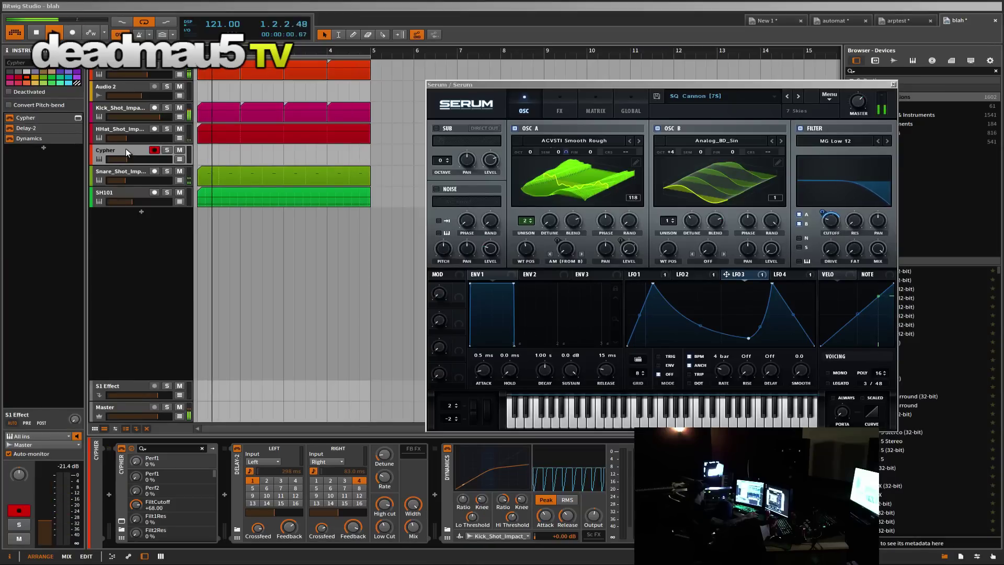
left_click(120, 70)
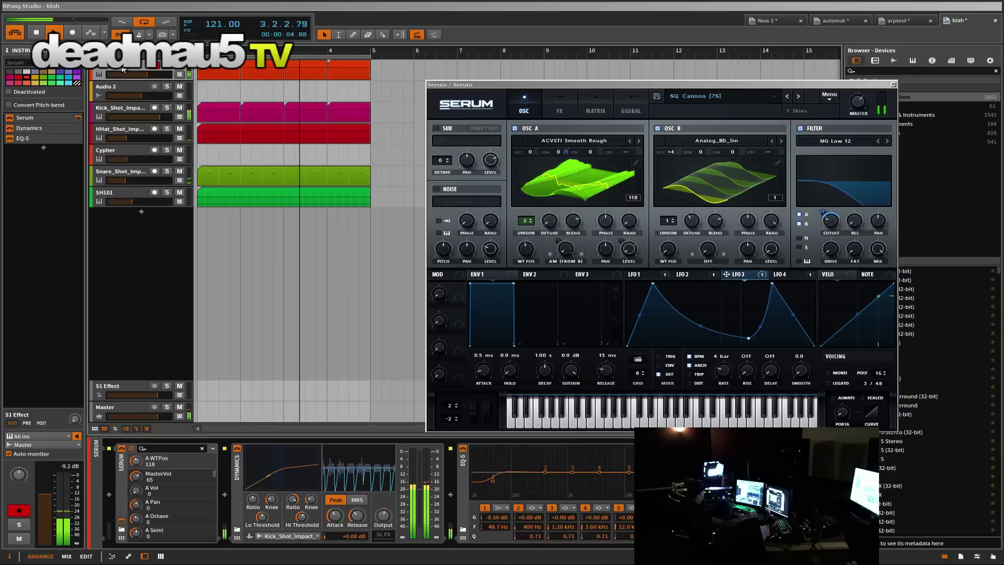
key("Escape")
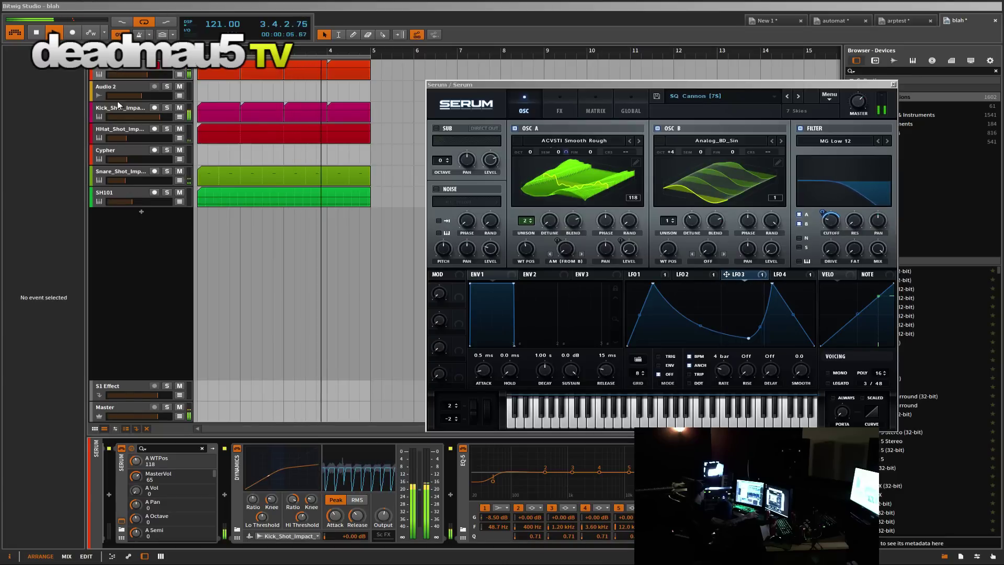
left_click(121, 521)
left_click(121, 521)
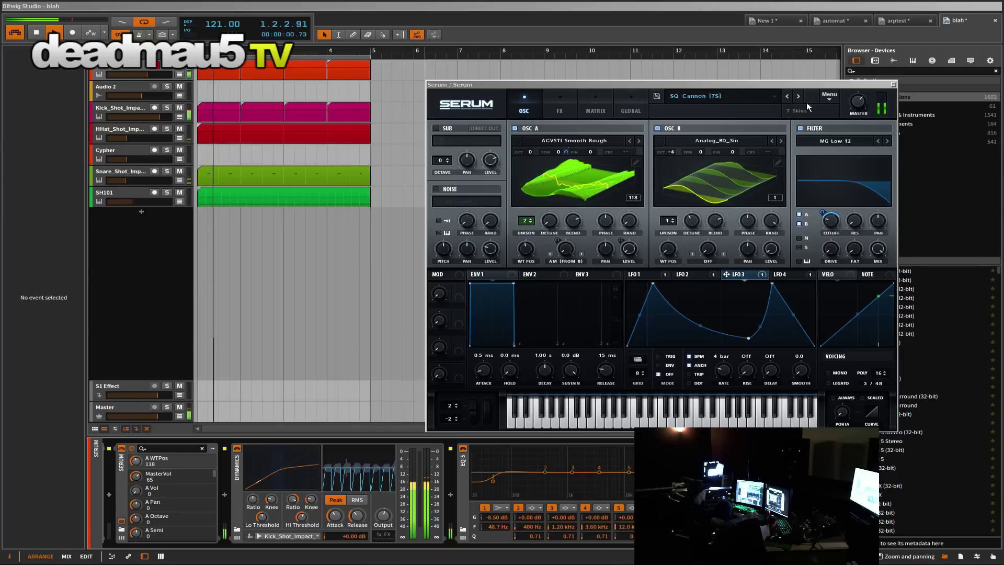
Step: Look through Serum's LFOs and reshape LFO 2's curve so its drop comes earlier and is rounded
left_click(796, 279)
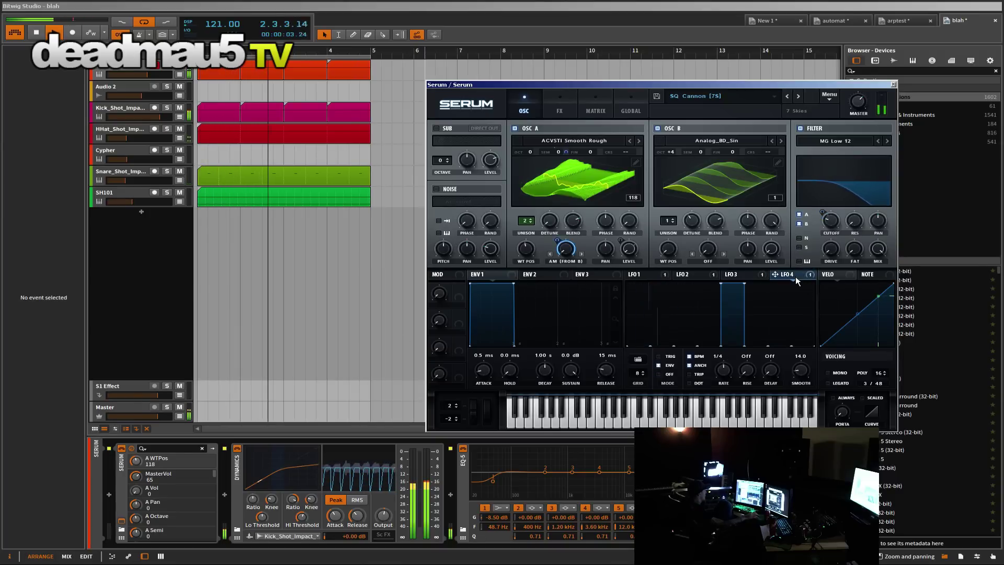
left_click(635, 274)
left_click(689, 274)
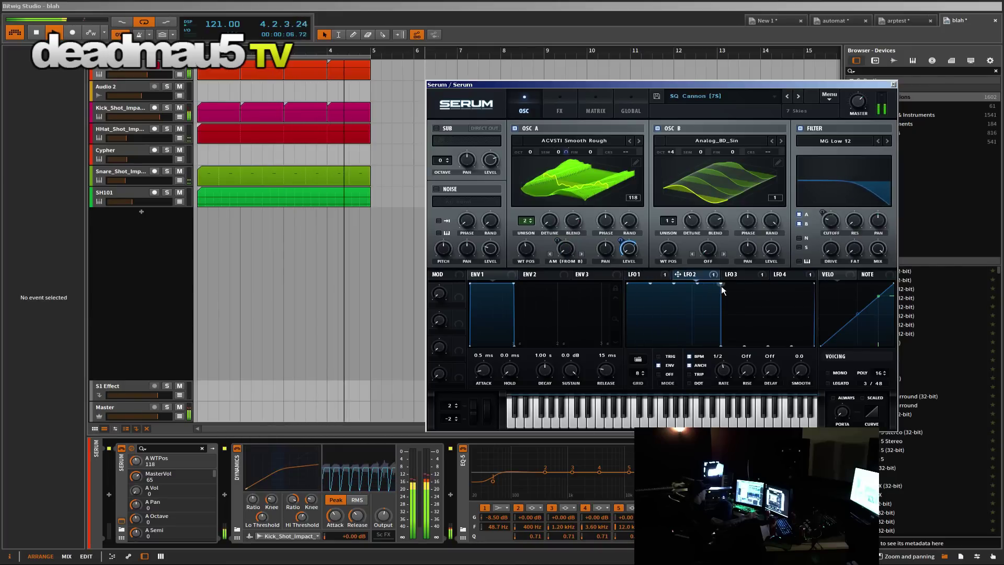
left_click_drag(721, 289, 669, 333)
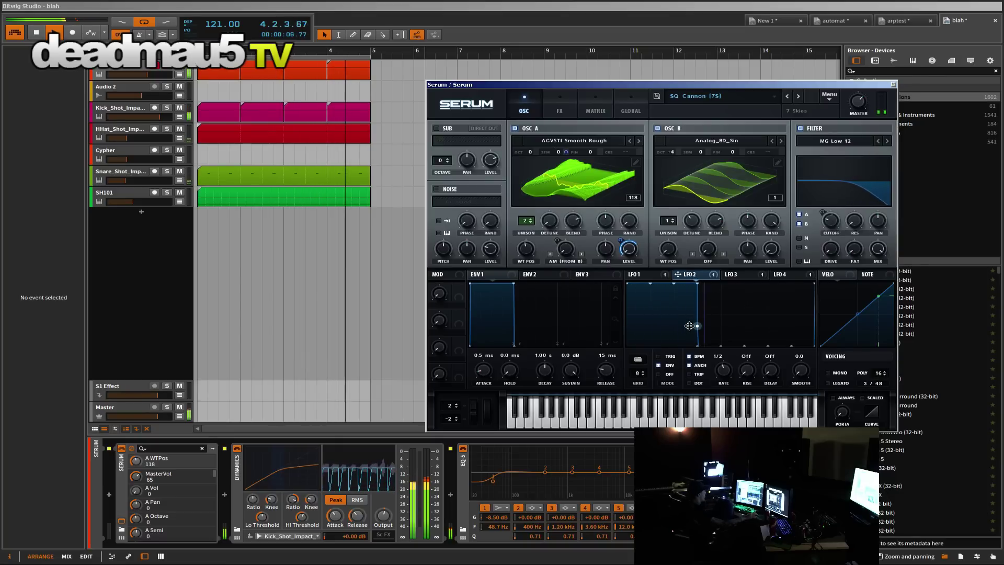
left_click_drag(697, 286, 686, 292)
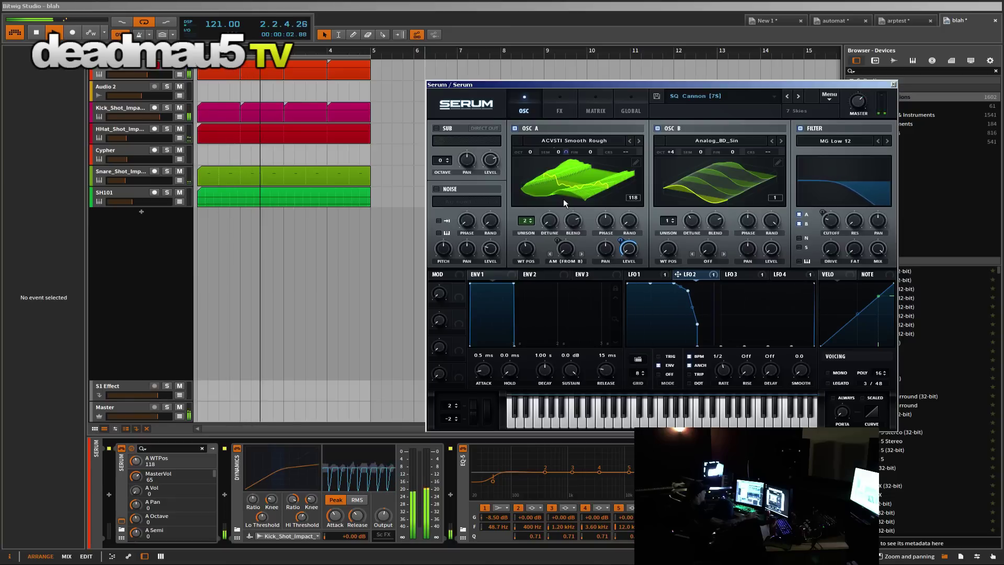
Step: Set Serum's oscillator A wavetable position to 256 and oscillator B octave to 0, and select the Master track
left_click_drag(533, 183, 538, 260)
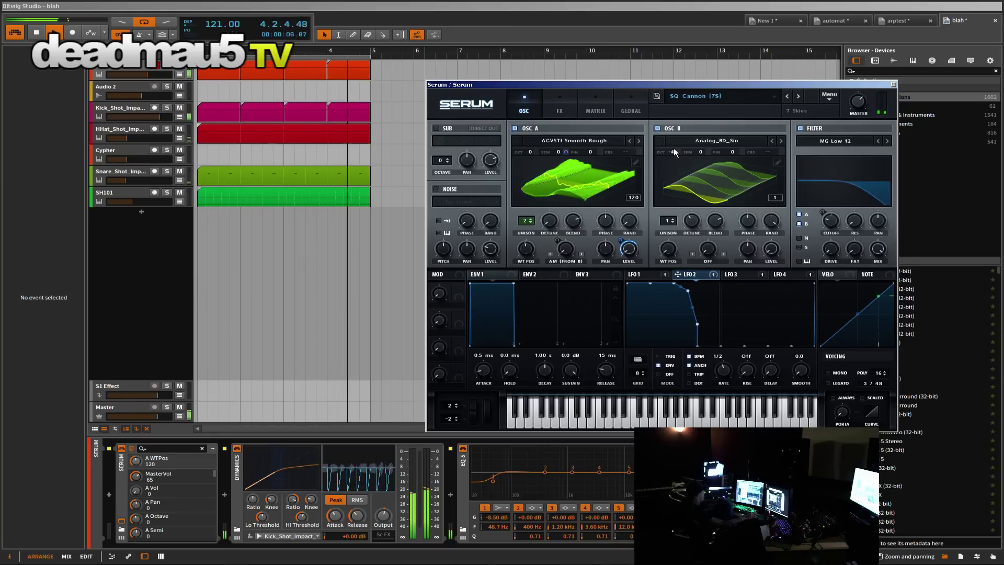
left_click_drag(671, 152, 667, 171)
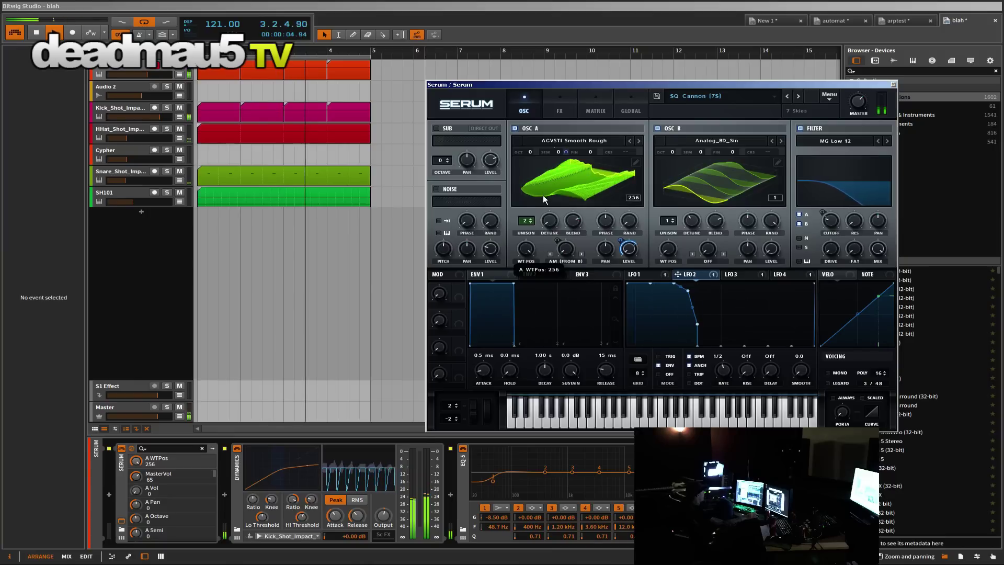
left_click(121, 448)
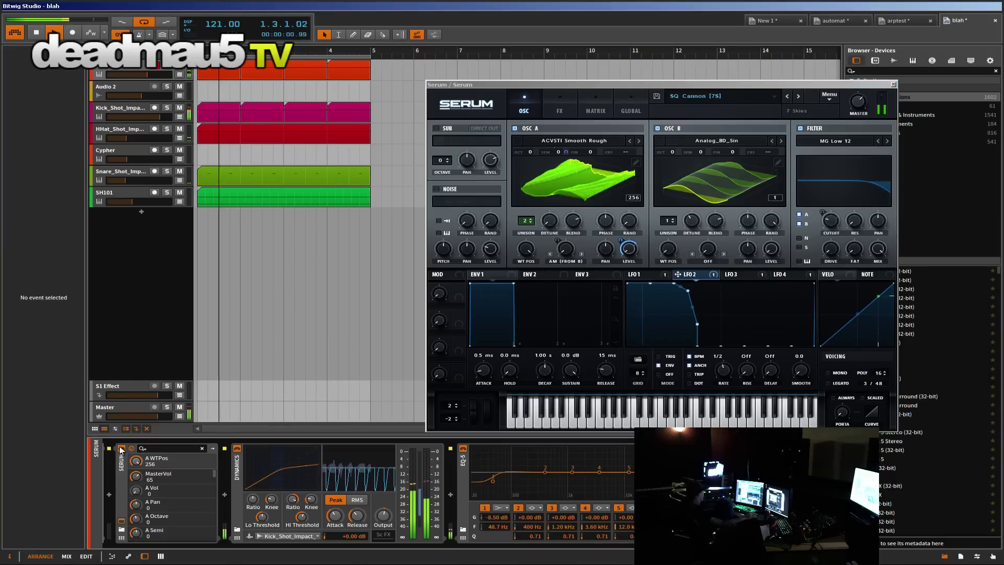
left_click(123, 408)
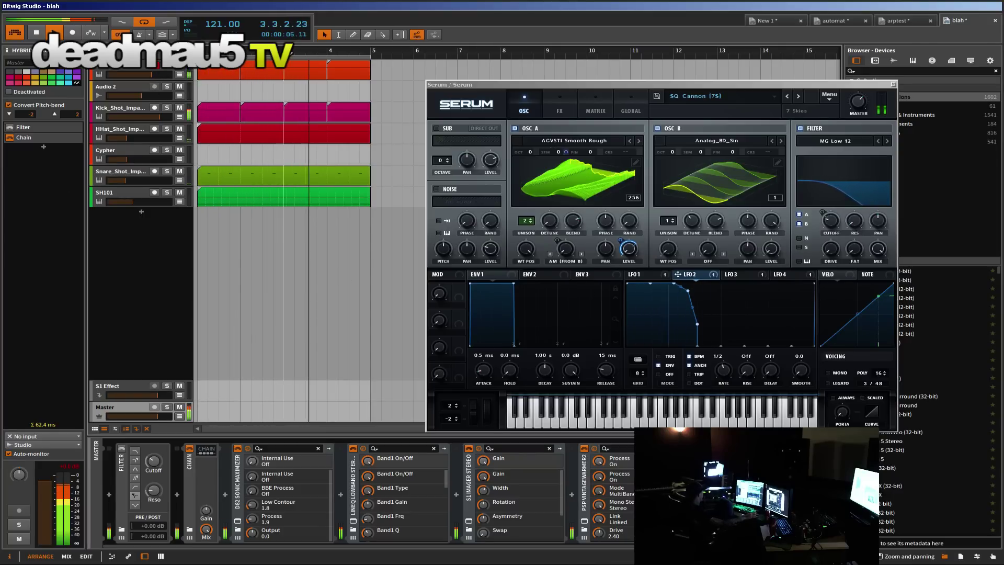
Step: Open the Serum clip's notes and lower the two adjoining low notes at 2.1 and 2.2 to D0
double_click(271, 71)
left_click_drag(297, 406, 485, 468)
key("Down")
key("Down")
key("Down")
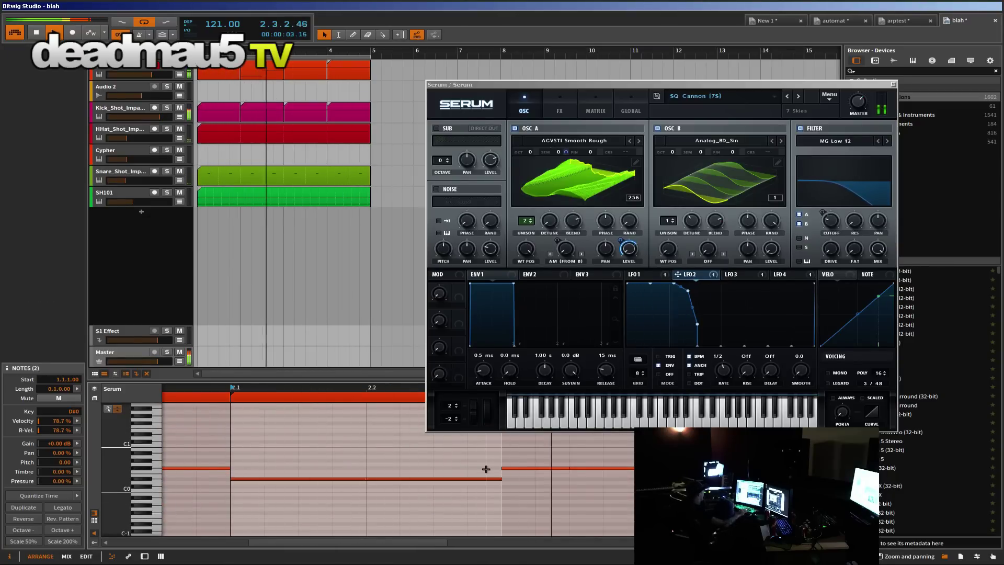
key("Down")
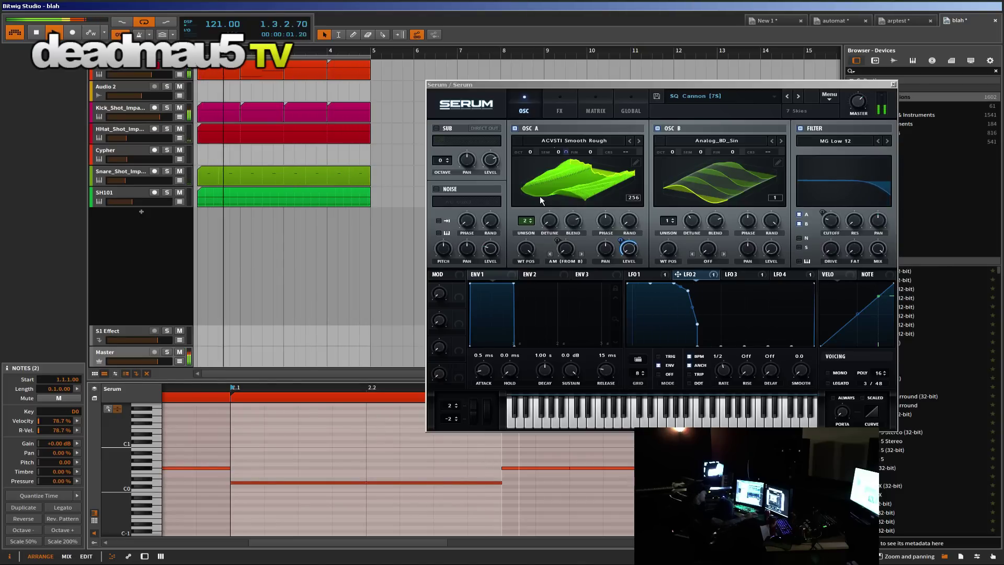
Step: Lower the notes at 2.1 and 2.2 to C#0 one by one, and adjust Serum's filter cutoff
left_click(284, 482)
key("Down")
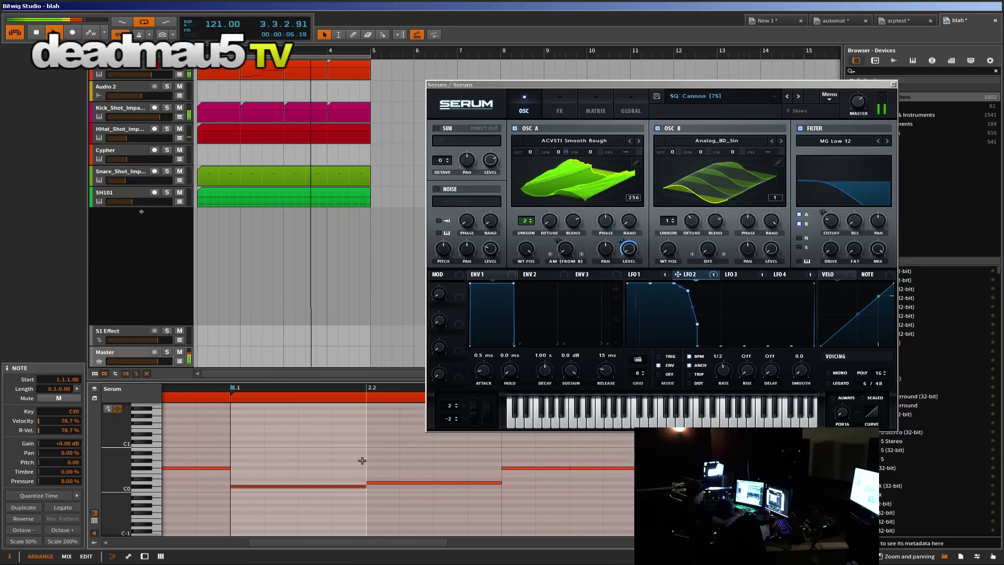
left_click(400, 499)
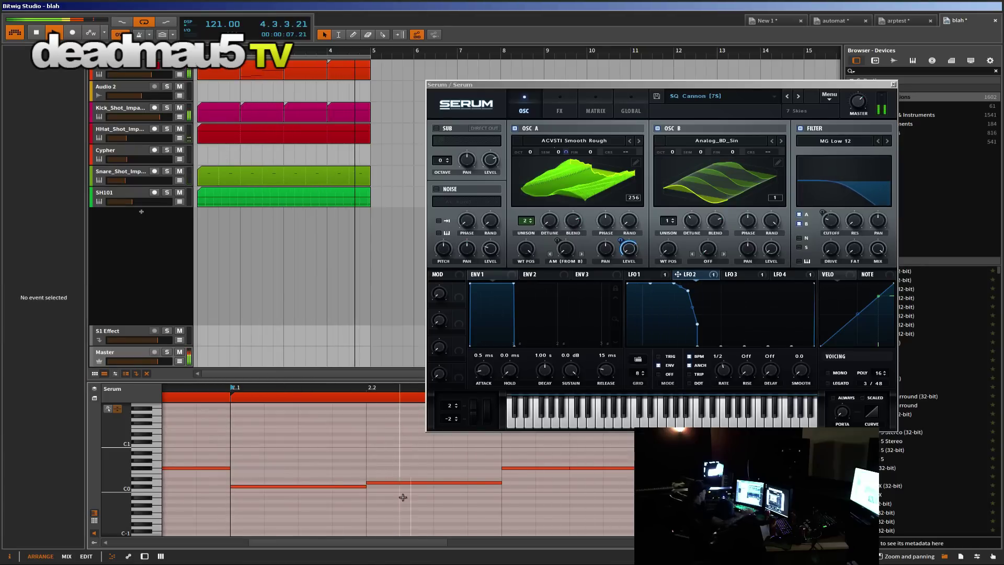
left_click(410, 483)
key("Down")
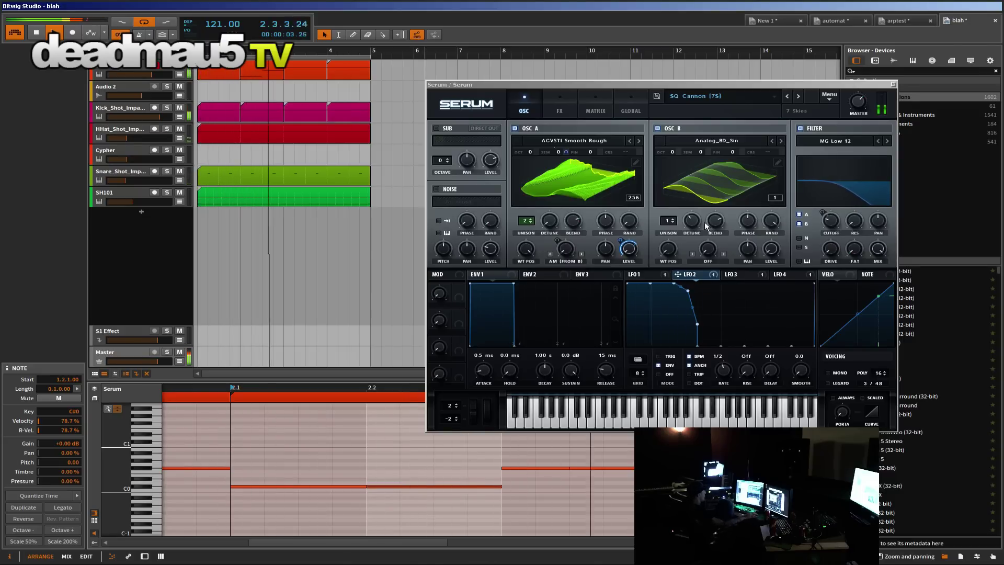
mouse_move(832, 220)
left_mouse_down()
mouse_move(808, 117)
mouse_move(836, 209)
mouse_move(831, 219)
left_mouse_up()
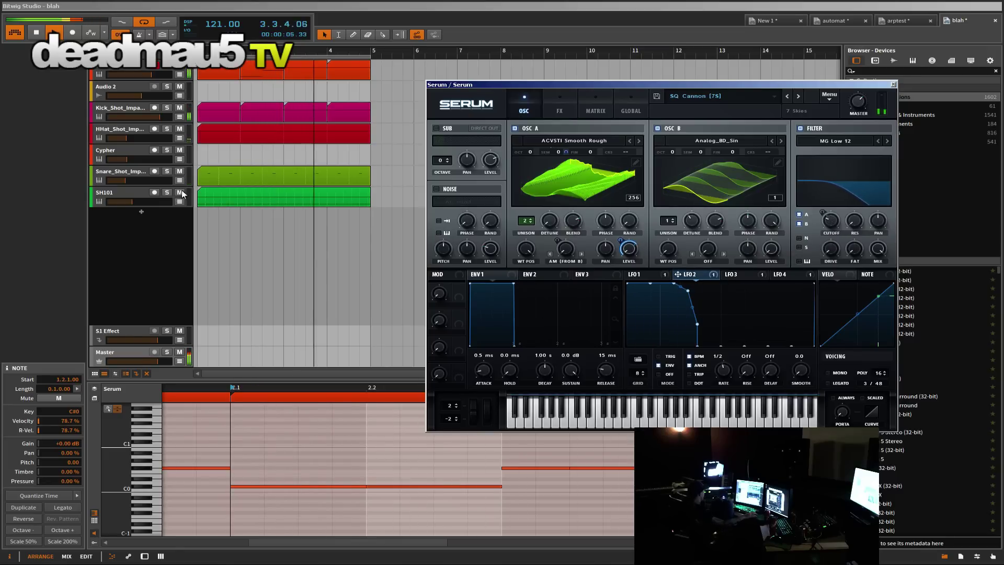
Step: Mute the hi-hat and snare tracks and select the SH101 track
left_click(179, 129)
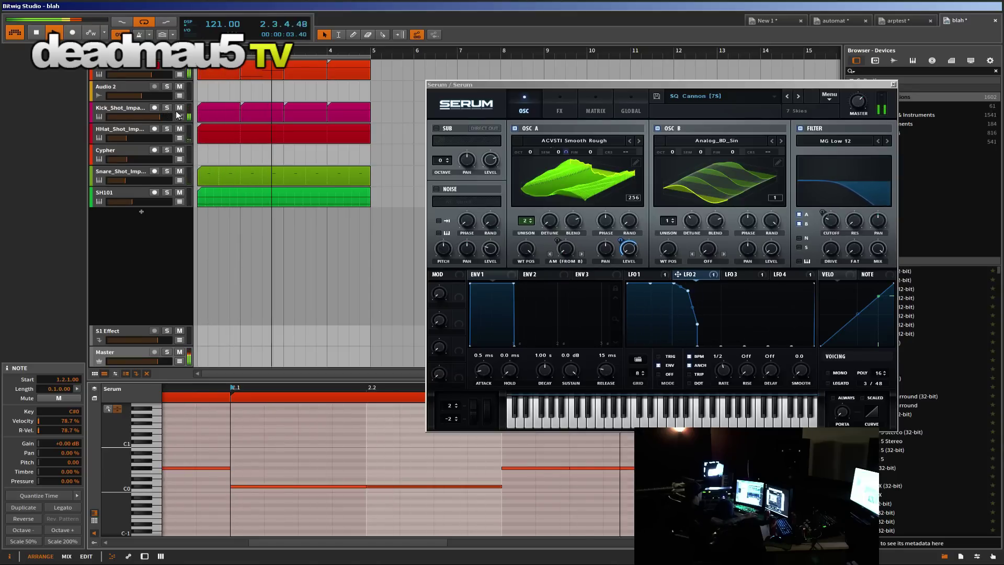
left_click(180, 107)
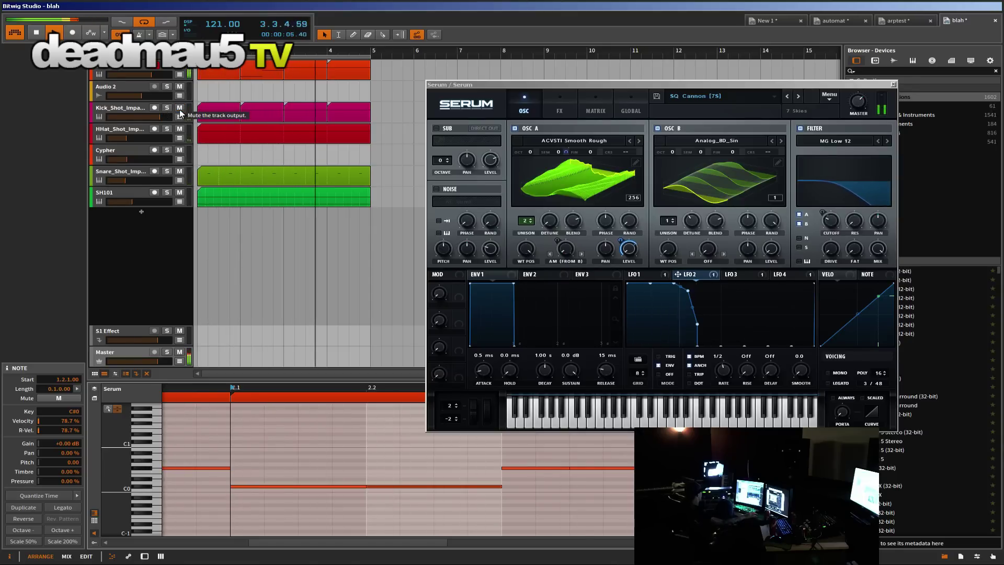
left_click(180, 108)
left_click(178, 171)
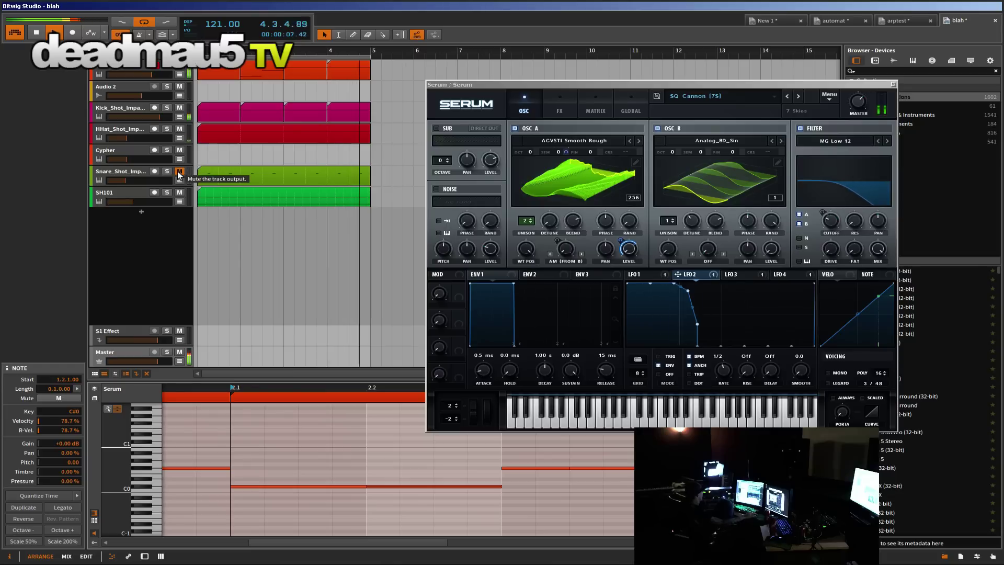
left_click(117, 192)
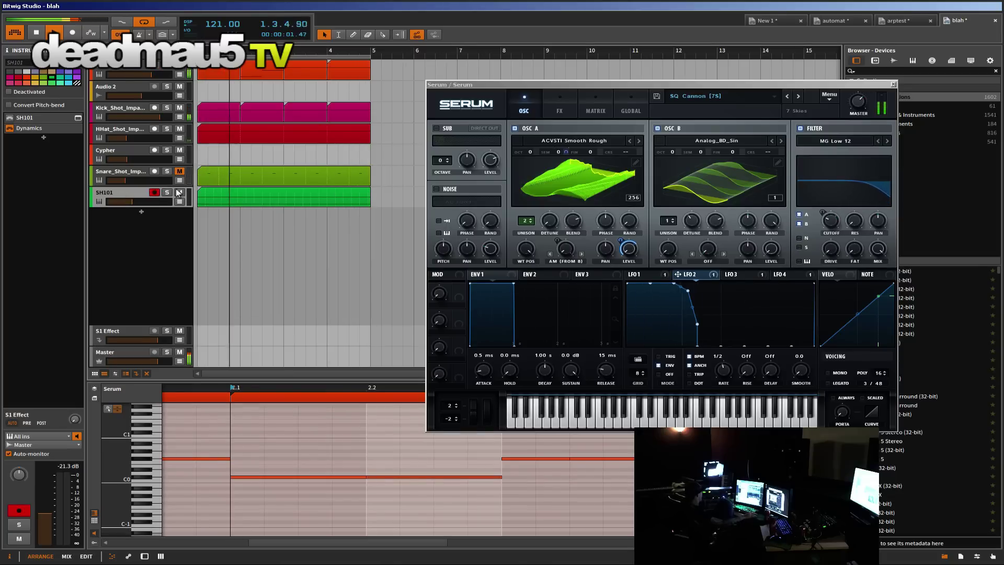
left_click(180, 129)
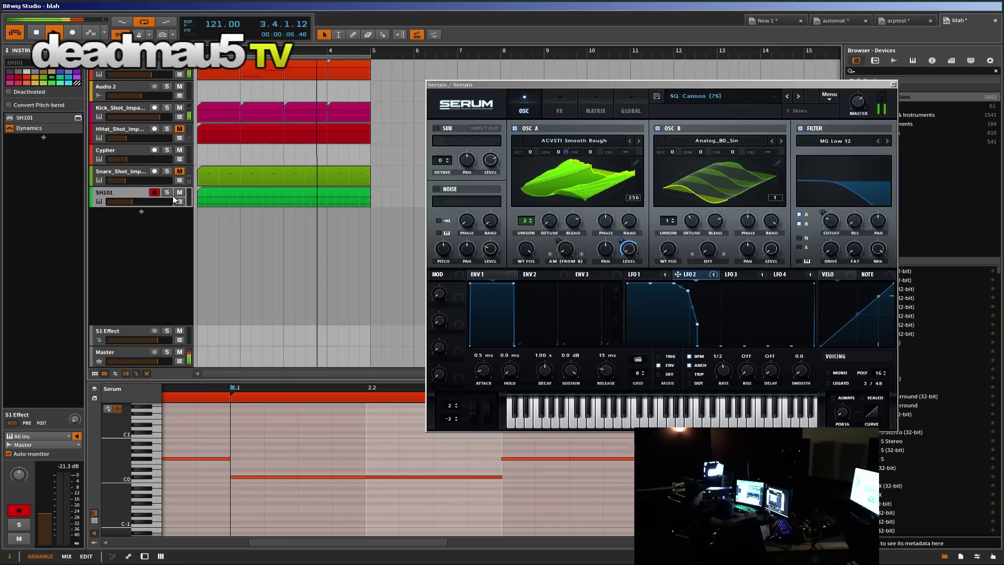
Step: Bring up Serum's effects page and show the Cypher track's device chain
left_click(560, 104)
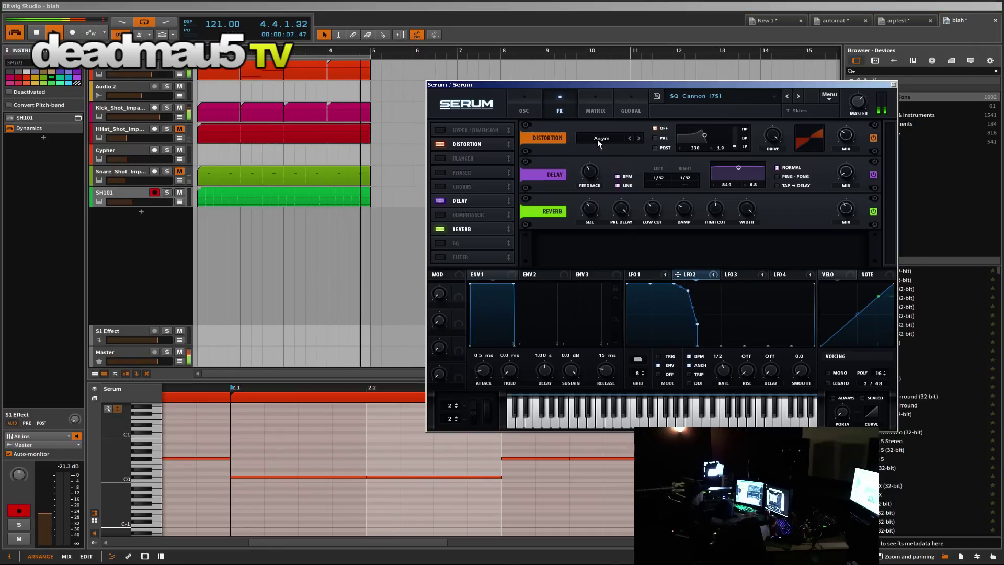
left_click(130, 153)
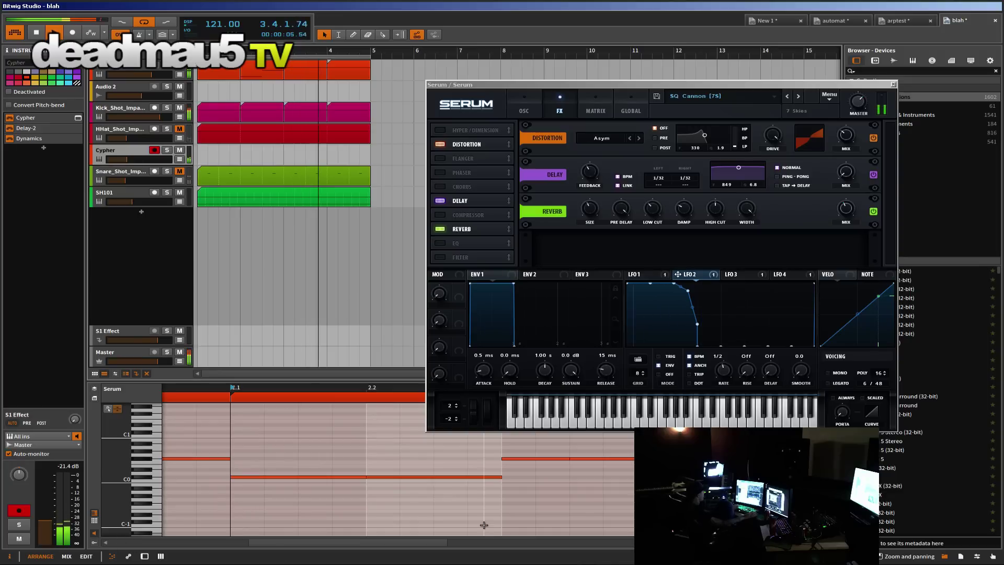
double_click(117, 152)
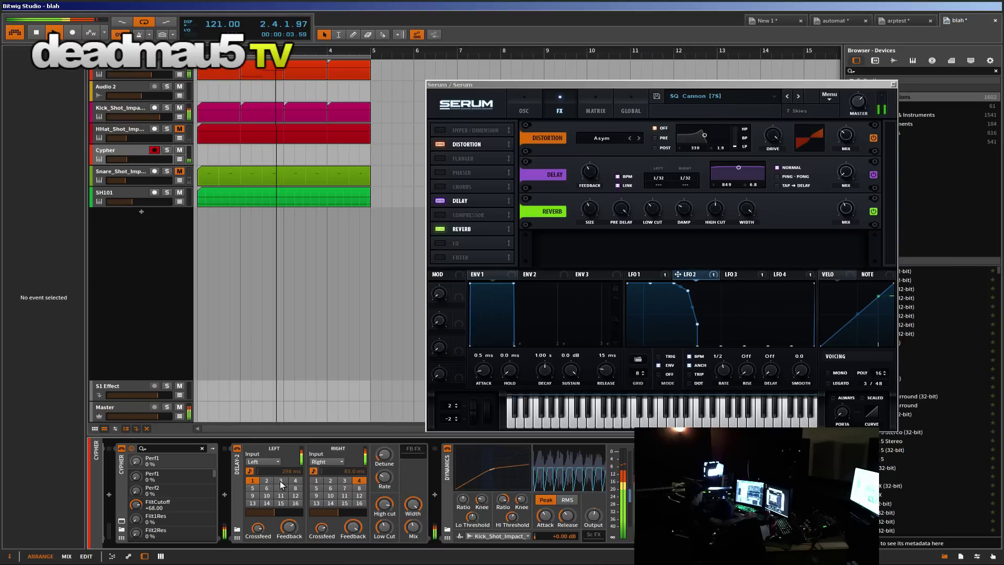
Step: Try different delay times in the Cypher track's Delay-2, including 2, 10, 9, 1 and 3 on the left and 3 and 2 on the right
left_click(266, 480)
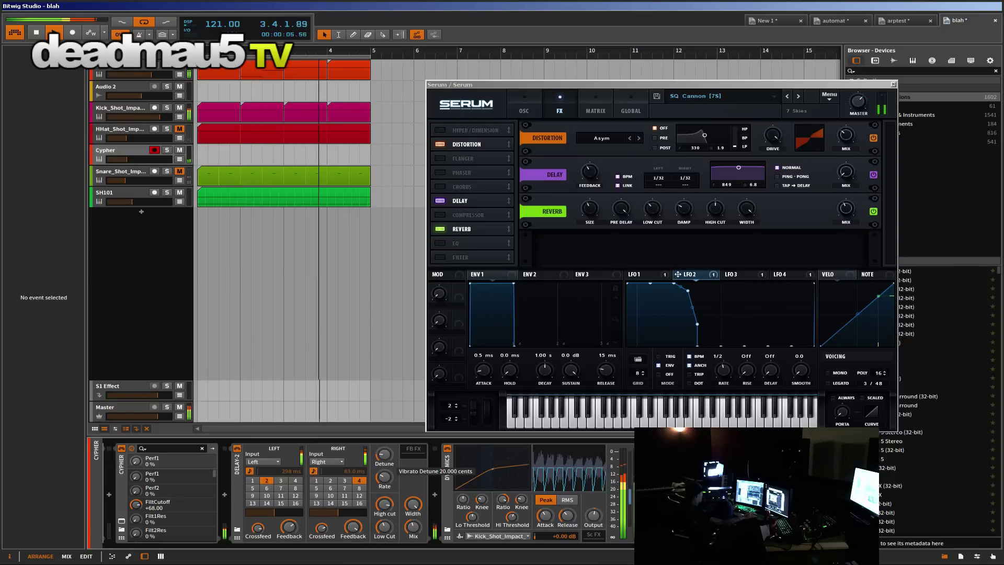
left_click(266, 495)
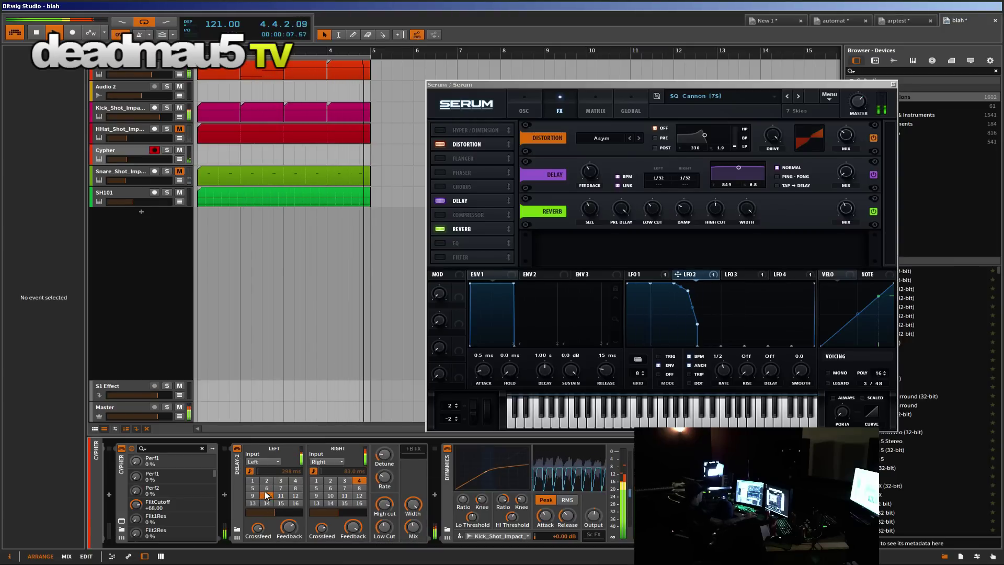
left_click(252, 480)
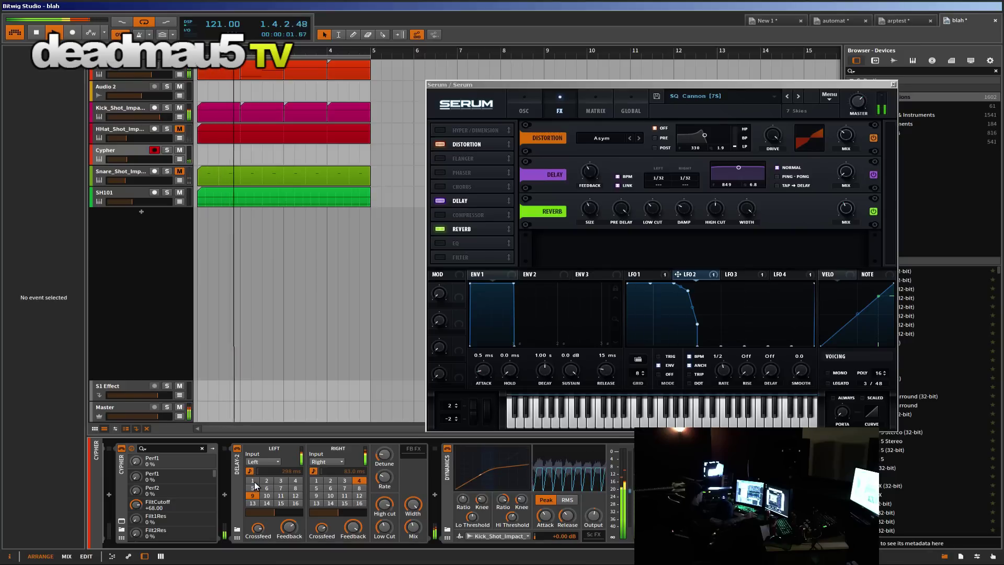
left_click(330, 479)
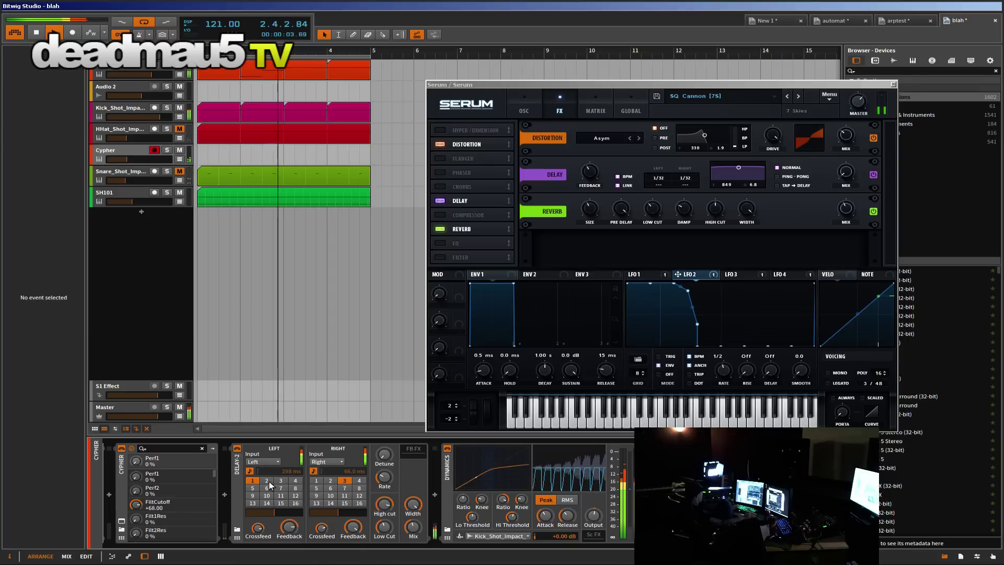
left_click(331, 480)
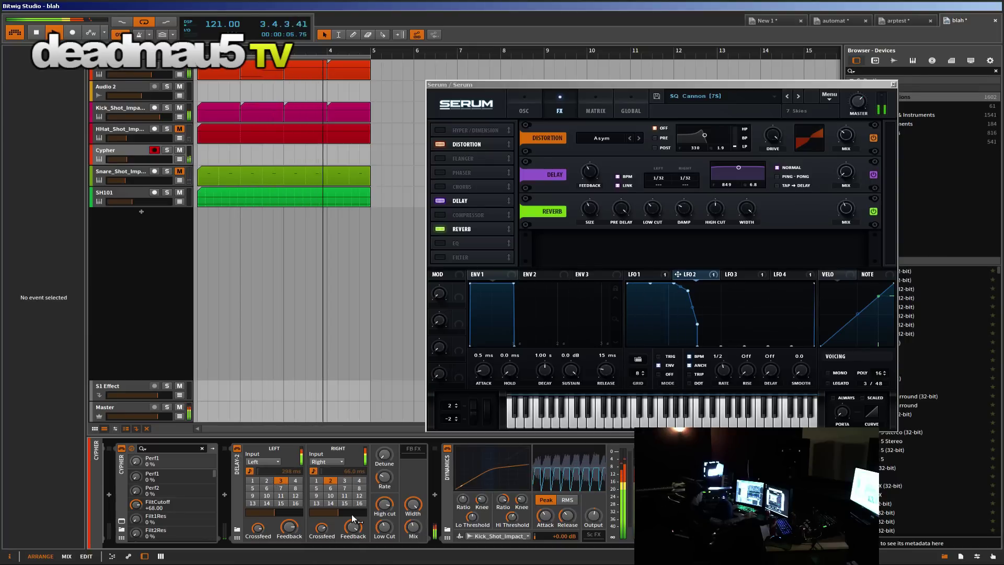
Step: Adjust Delay-2's right Feedback and its Detune, and set the delay times to 2 on the left and 4 on the right
left_click_drag(353, 526, 353, 531)
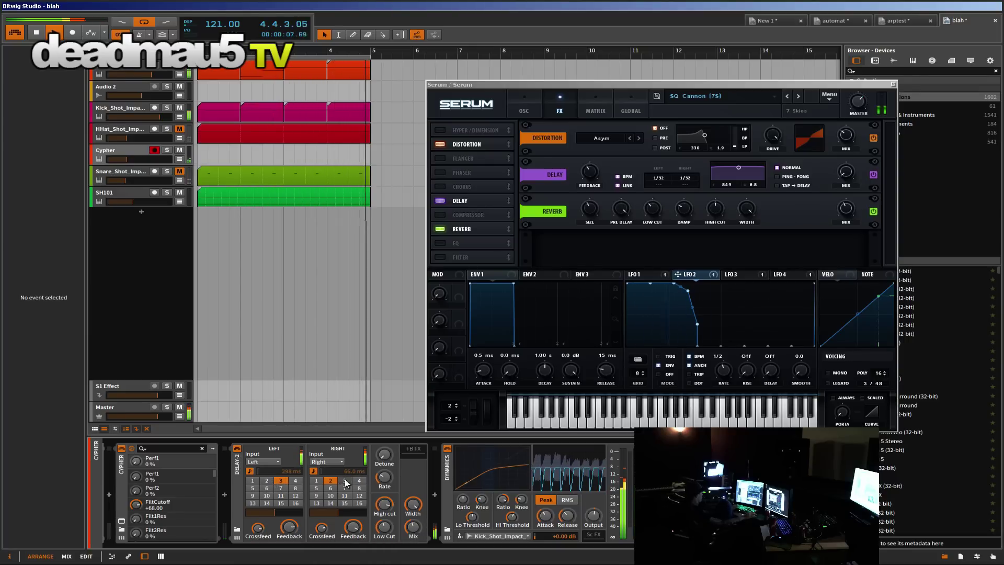
left_click(358, 482)
left_click(253, 481)
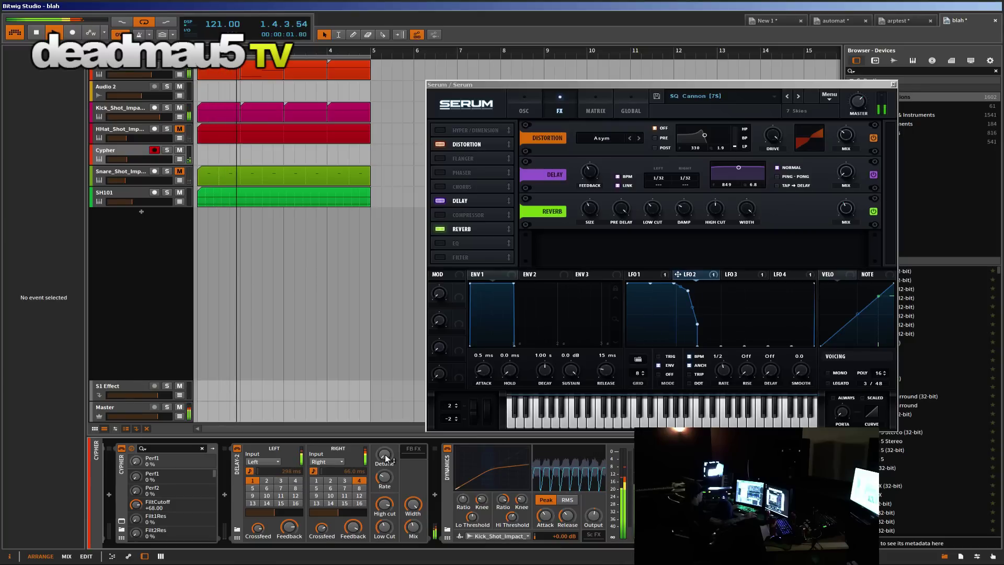
left_click_drag(384, 454, 384, 449)
left_click(273, 480)
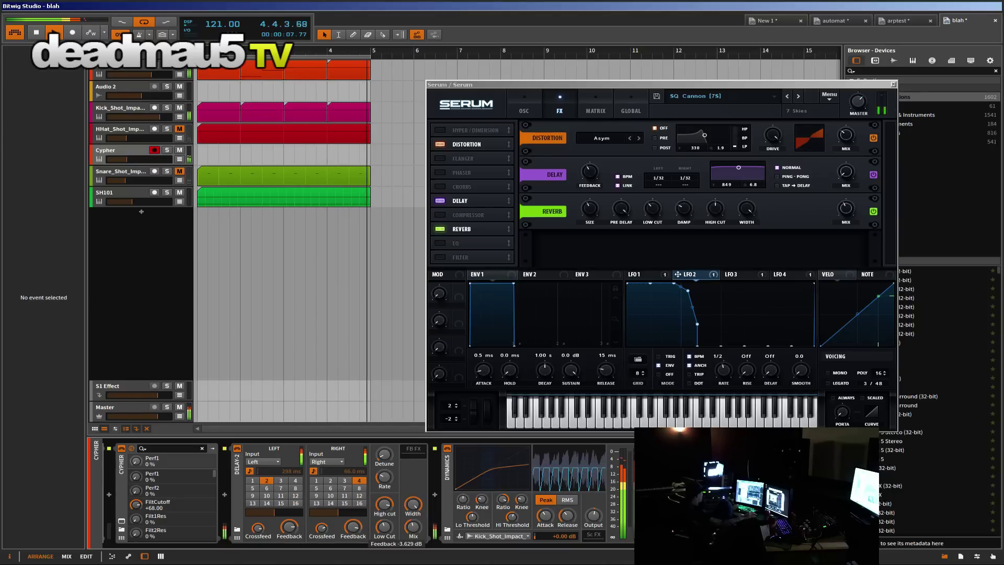
left_click(280, 481)
left_click(267, 481)
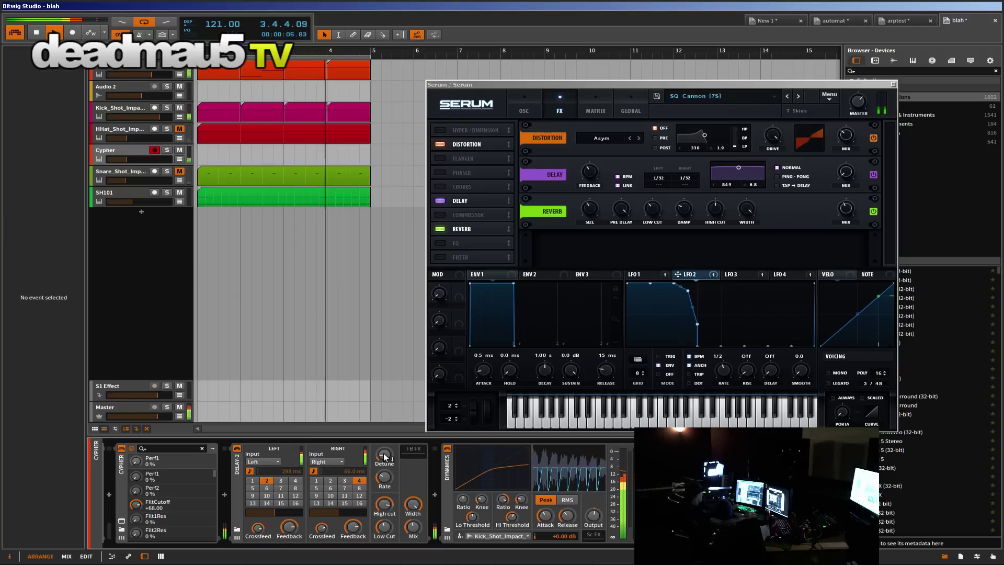
Step: Unmute the hi-hat and snare tracks and select all the tracks from Serum through SH101
left_click(166, 129)
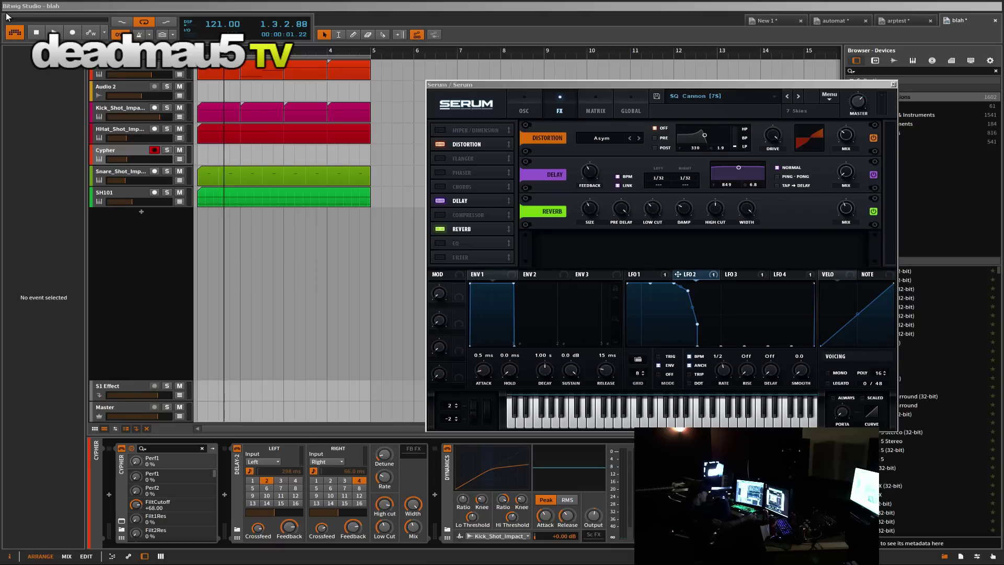
left_click(120, 174)
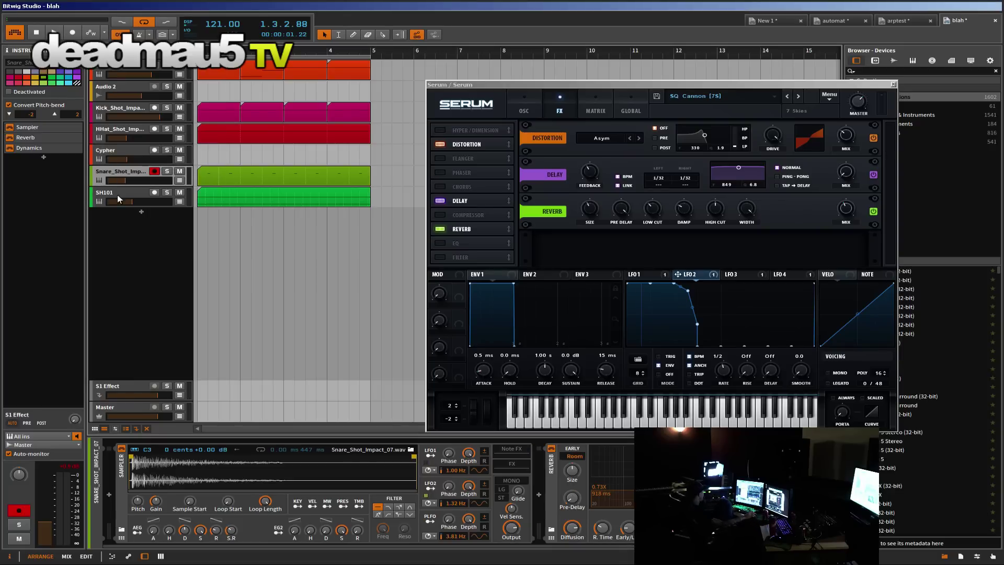
left_click(125, 71)
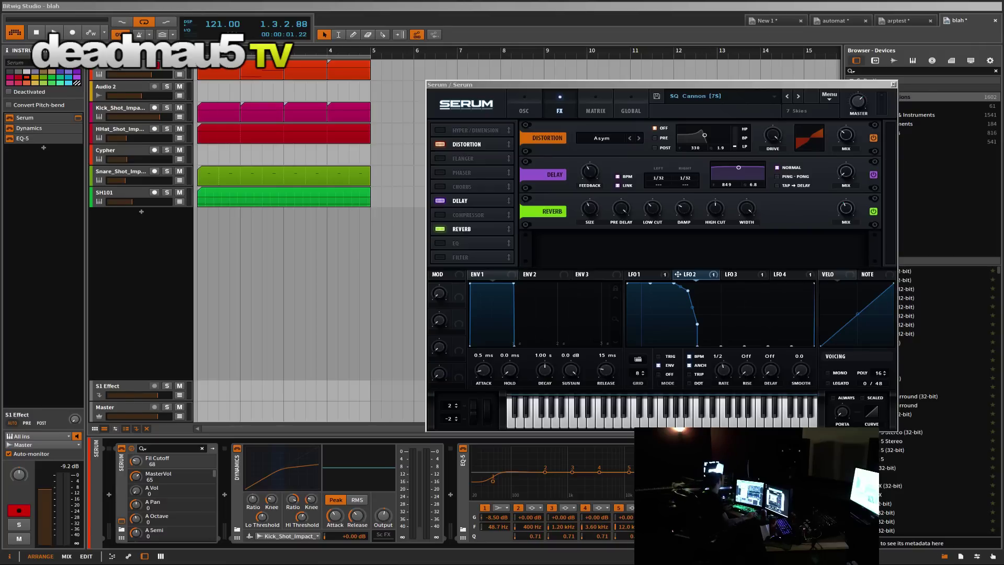
left_click(132, 195)
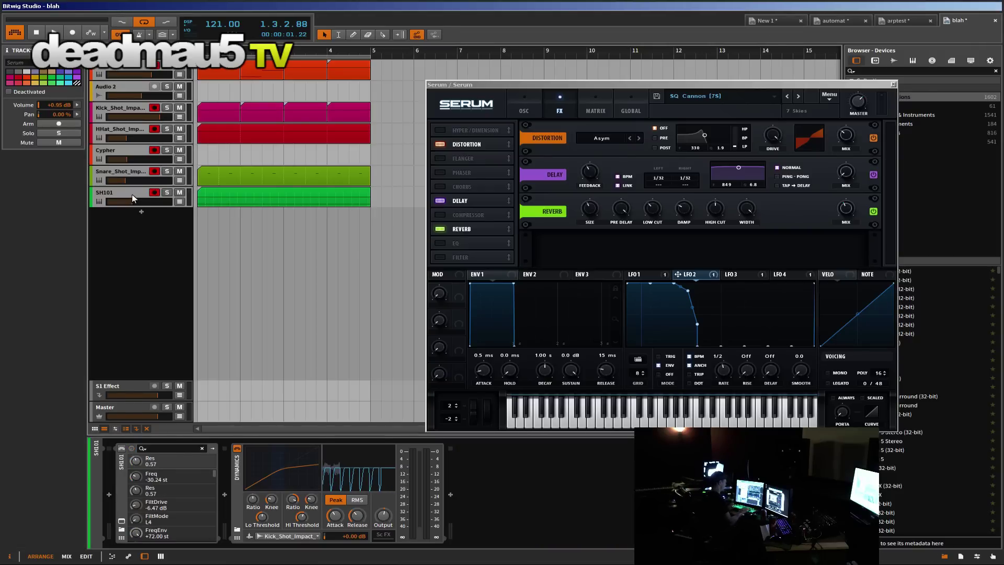
Step: Delete all the selected tracks from Serum through SH101
key("Delete")
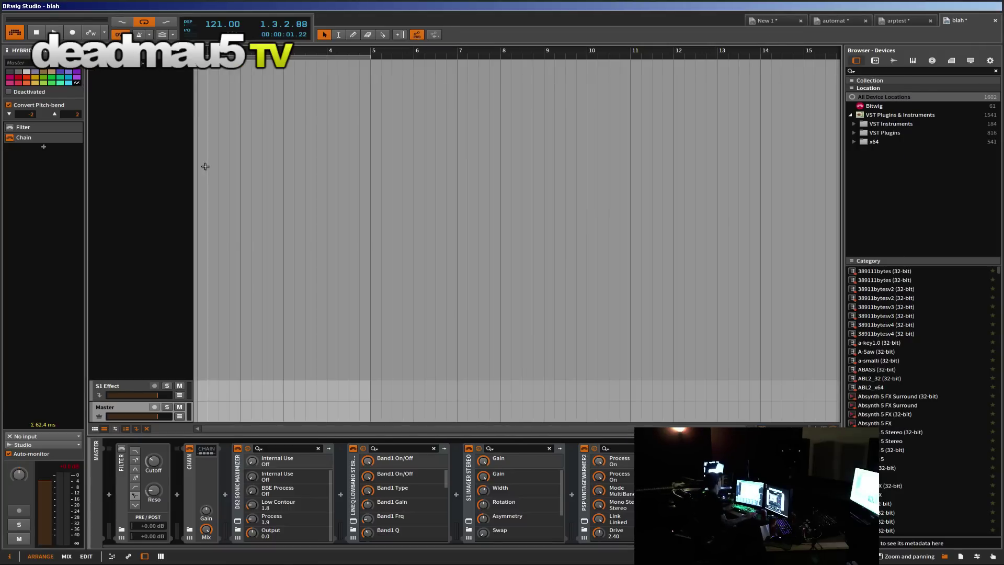
right_click(164, 175)
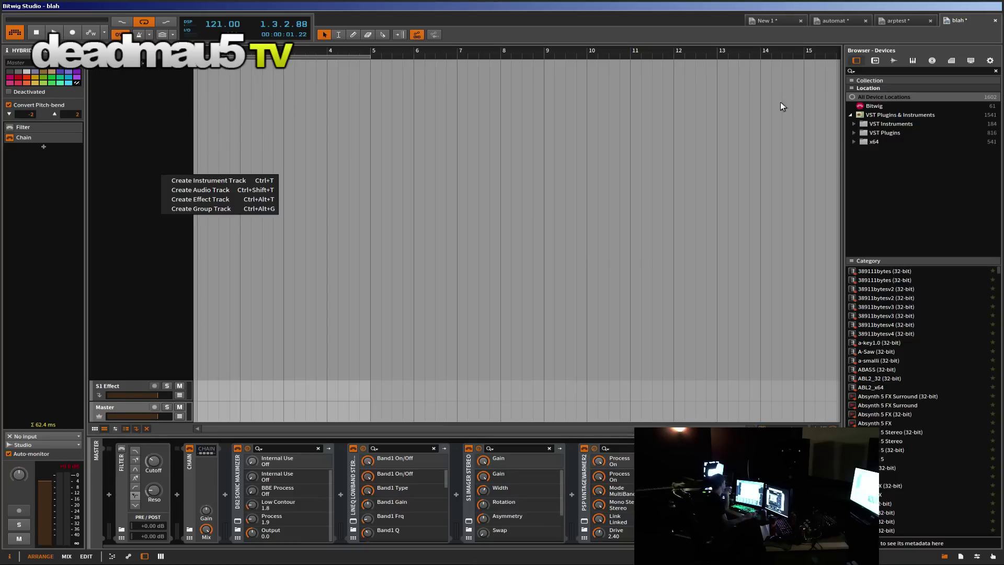
left_click(906, 172)
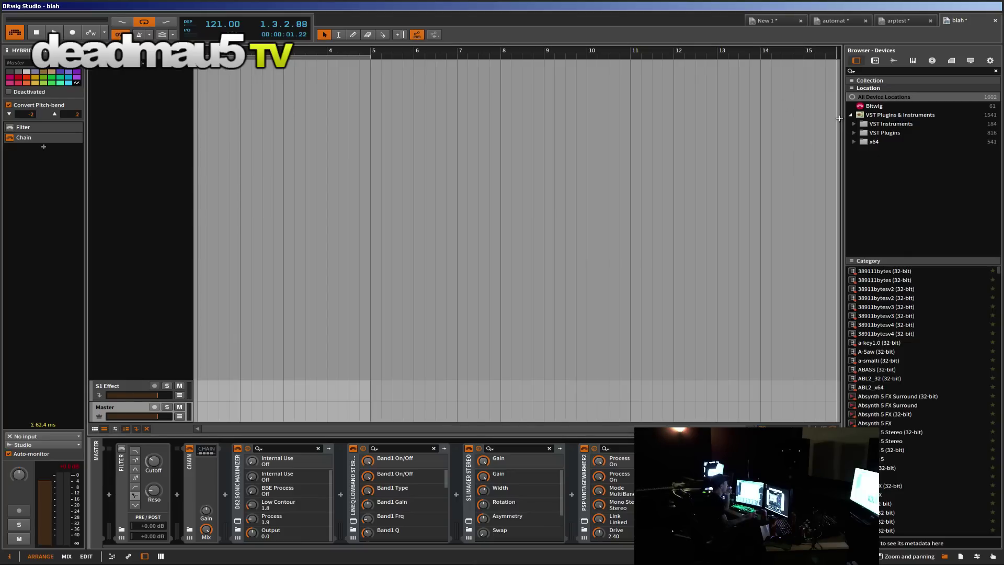
Step: Find the Cypher synth in the x64 VST plug-in folder and add it to the arrangement as a new instrument track
left_click(854, 142)
left_click(876, 142)
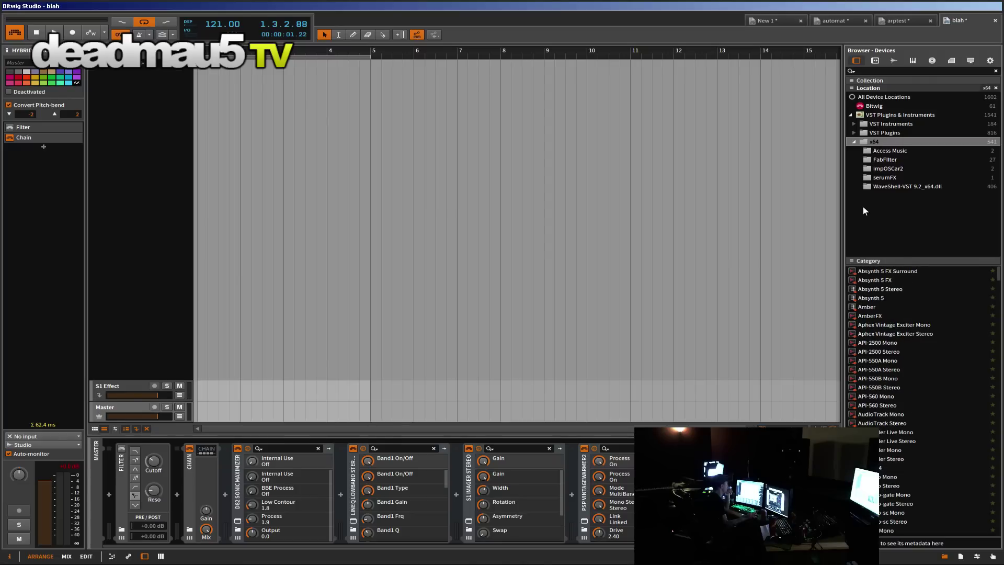
scroll(909, 414, "down", 10)
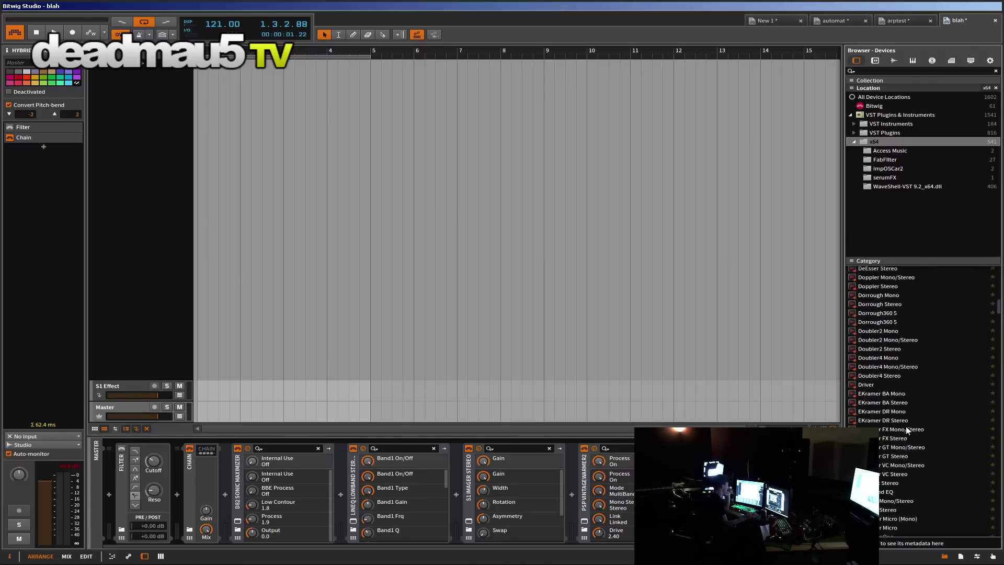
scroll(906, 423, "down", 5)
scroll(906, 413, "up", 10)
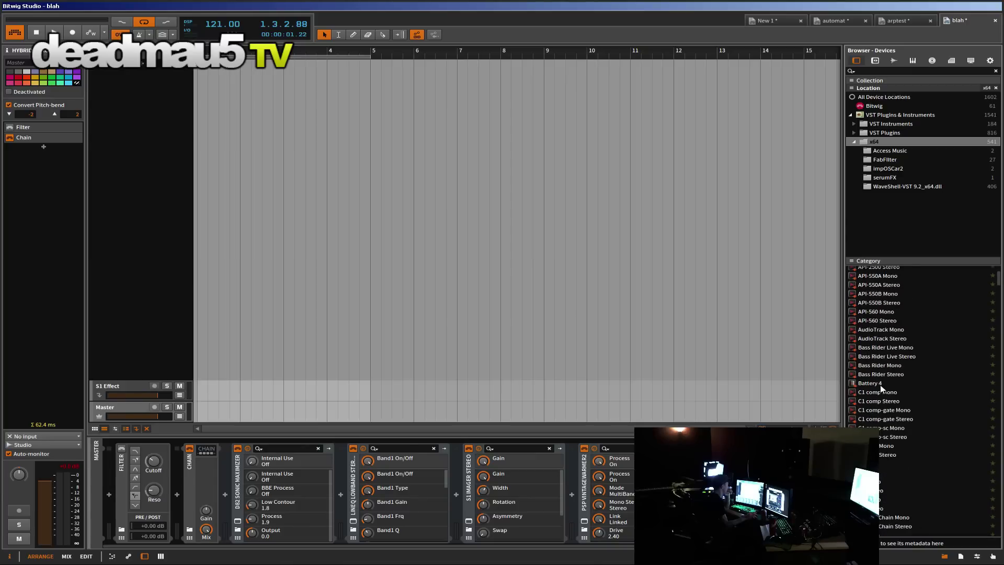
scroll(881, 390, "down", 8)
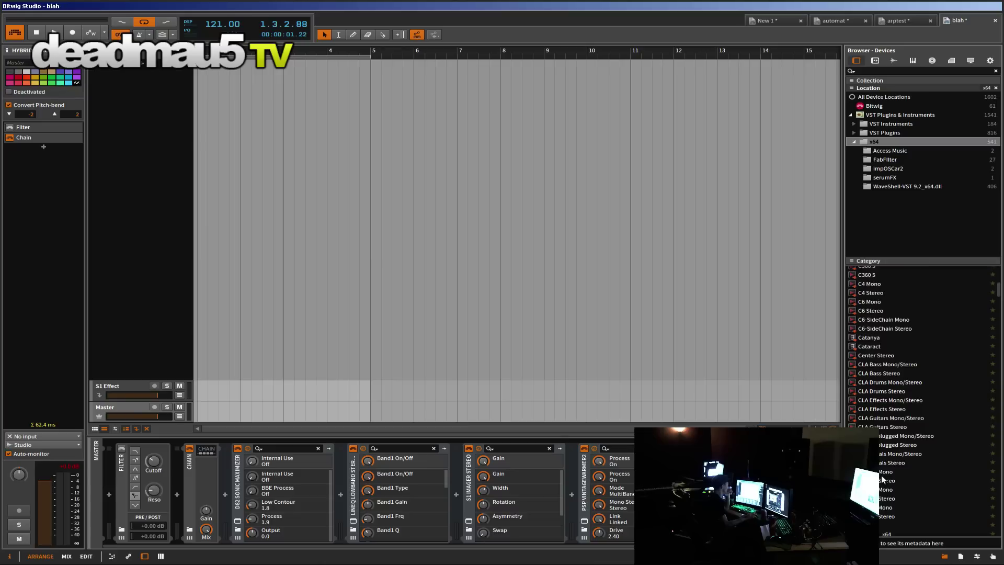
scroll(881, 478, "down", 3)
left_click_drag(869, 458, 153, 180)
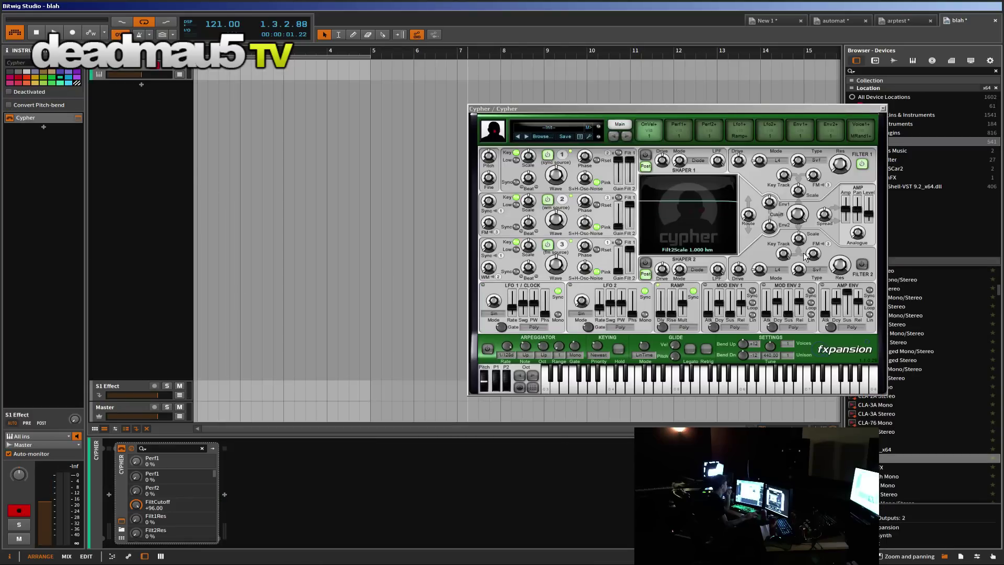
left_click_drag(792, 343, 791, 318)
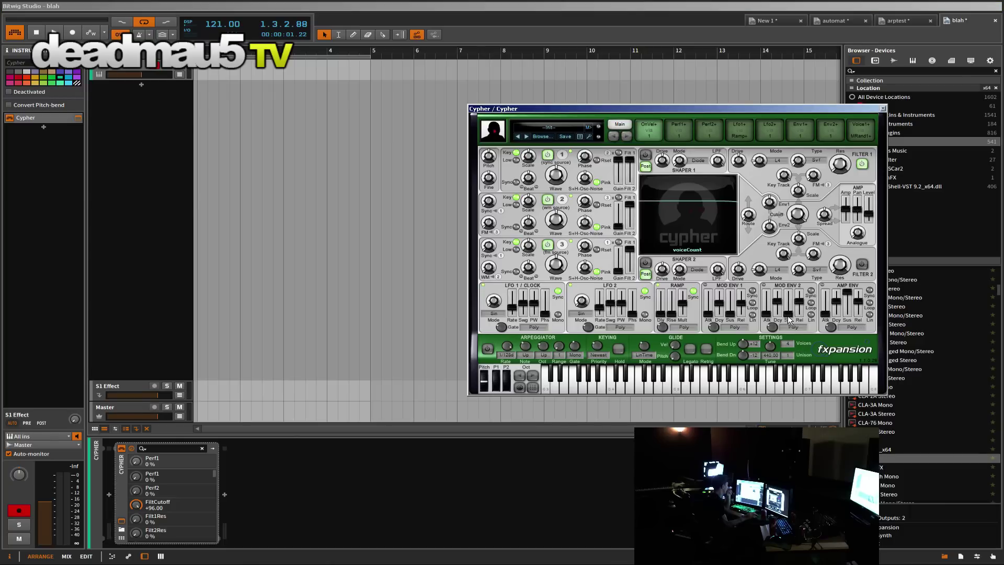
Step: Create a clip at bar 1 on the Cypher track, extend it to four bars and open it for note editing
left_click(201, 76)
double_click(201, 76)
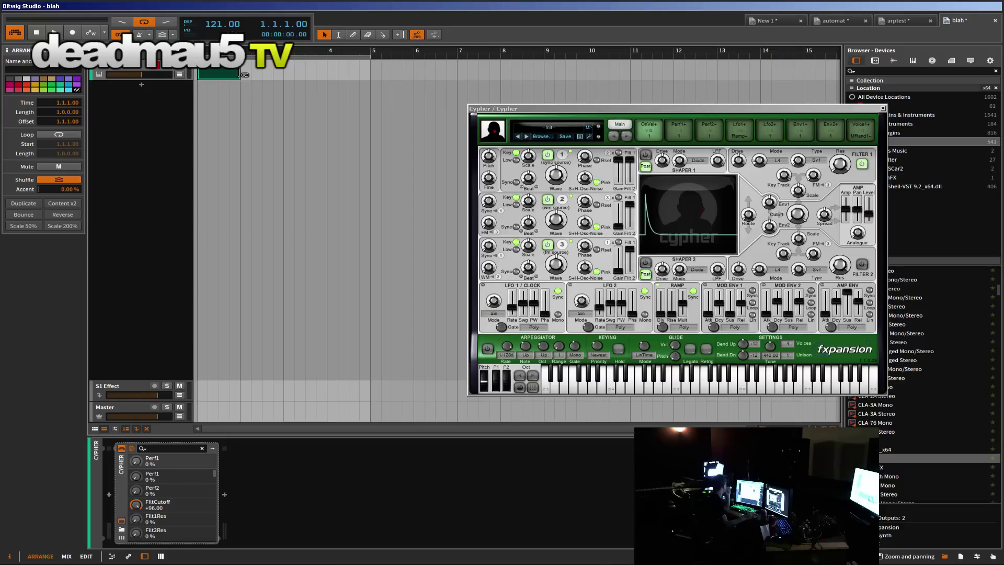
left_click_drag(242, 75, 373, 81)
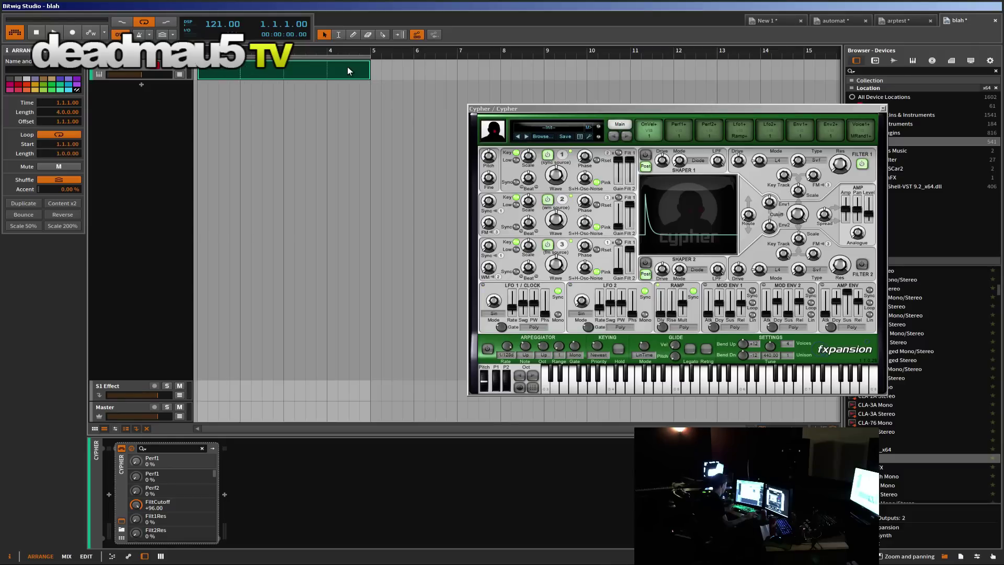
double_click(339, 78)
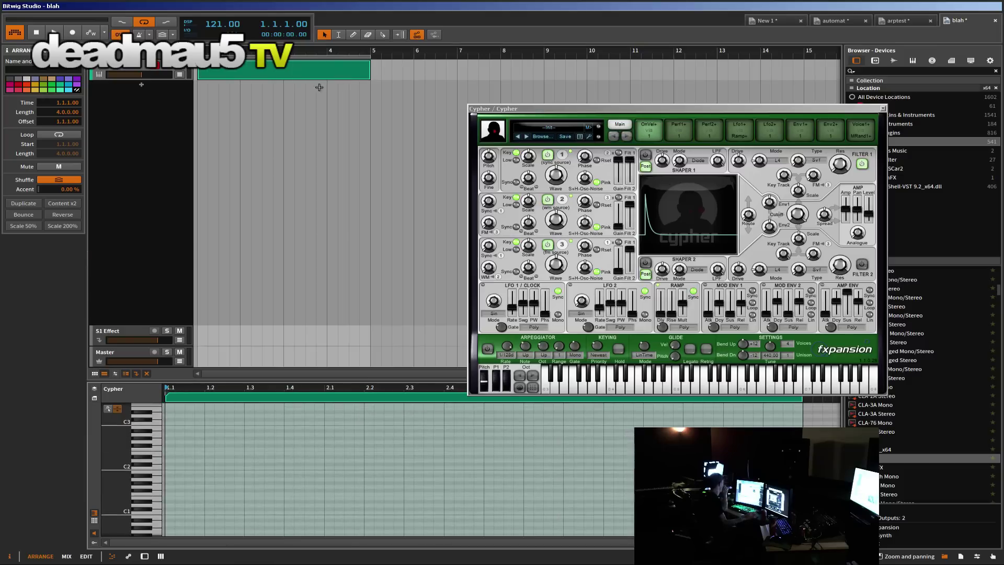
left_click(154, 456)
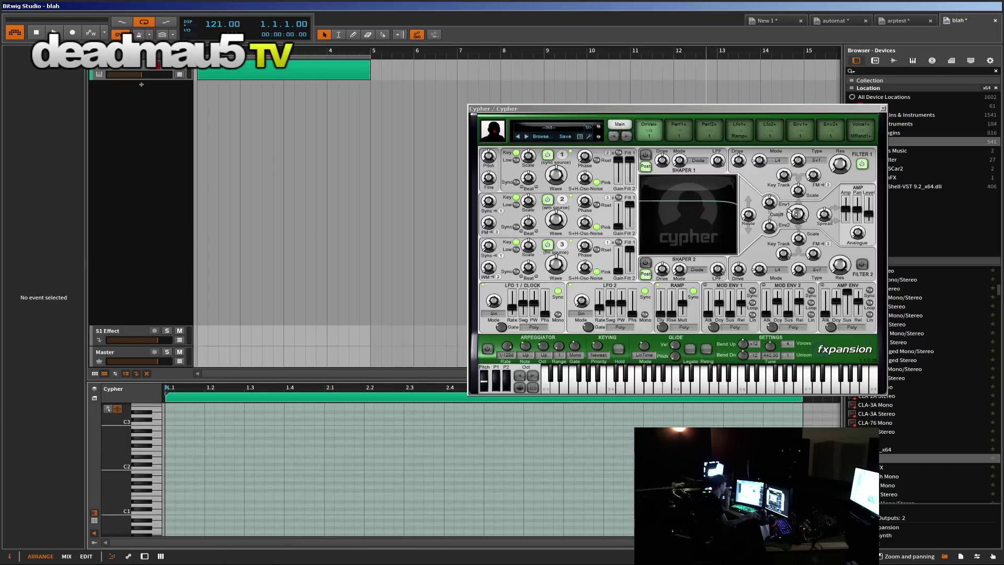
Step: Lower Cypher's filter cutoff and audition low notes on its keyboard
left_click_drag(795, 216, 794, 260)
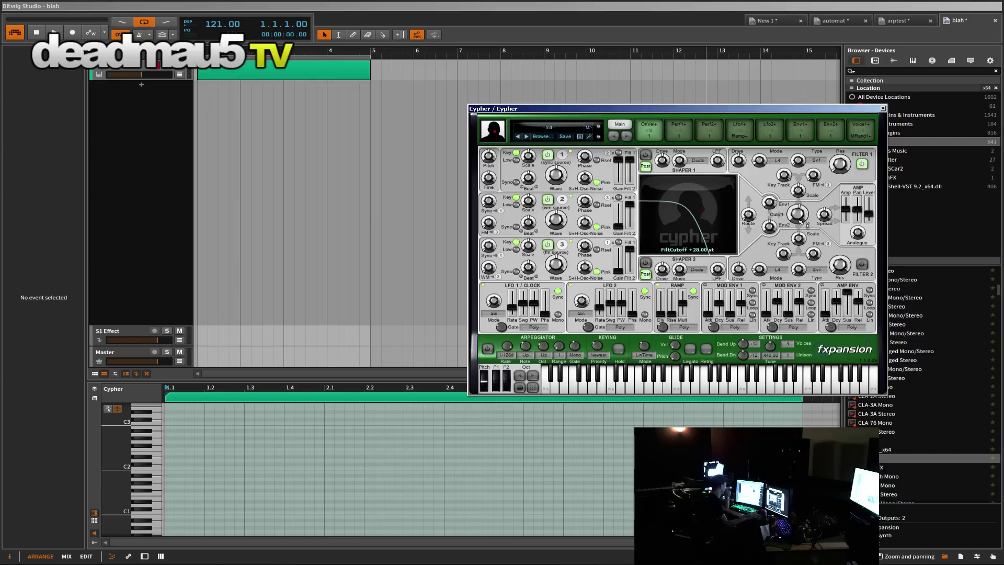
left_click_drag(796, 215, 793, 242)
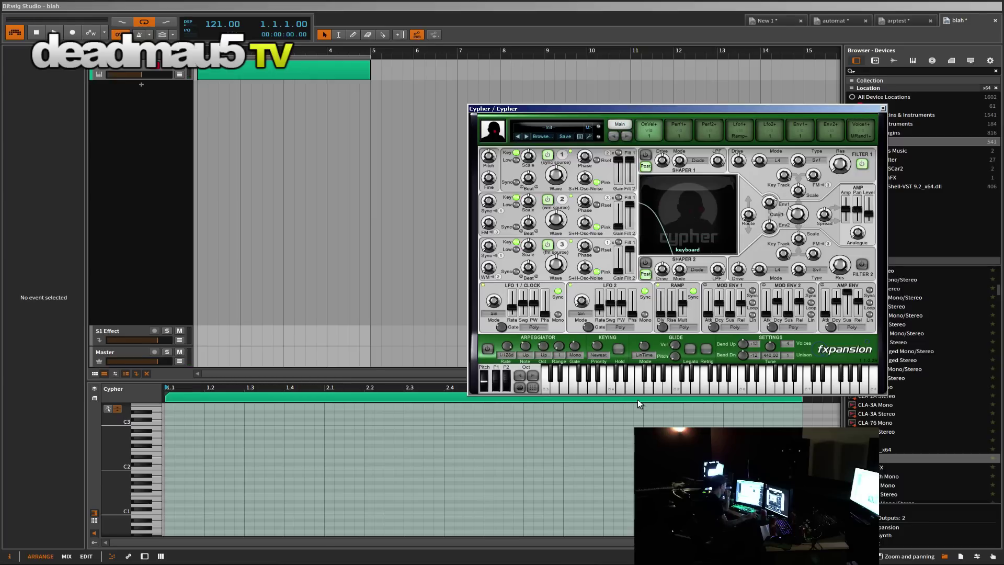
left_click(618, 392)
left_click(582, 389)
left_click(591, 390)
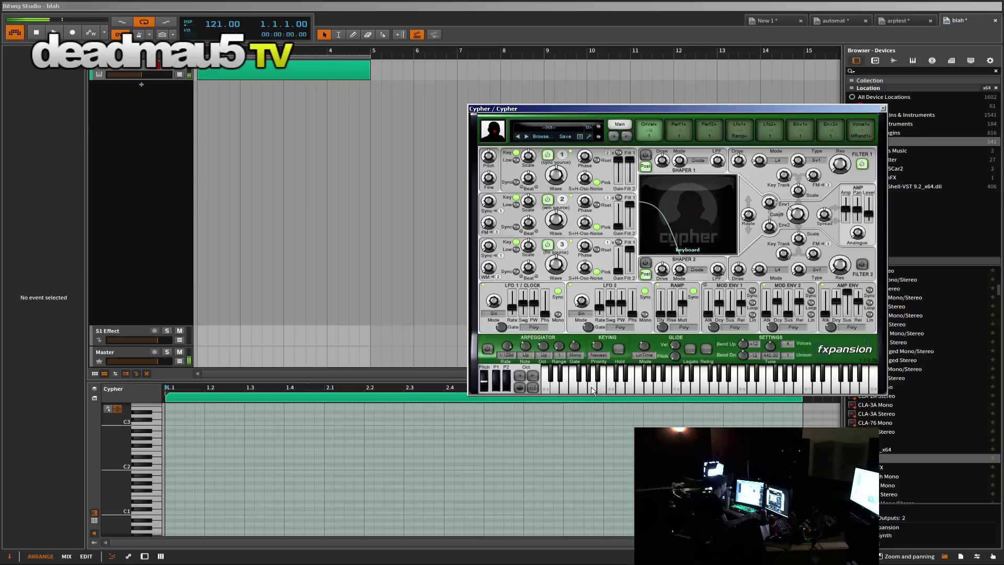
left_click(581, 390)
left_click(573, 391)
left_click(560, 382)
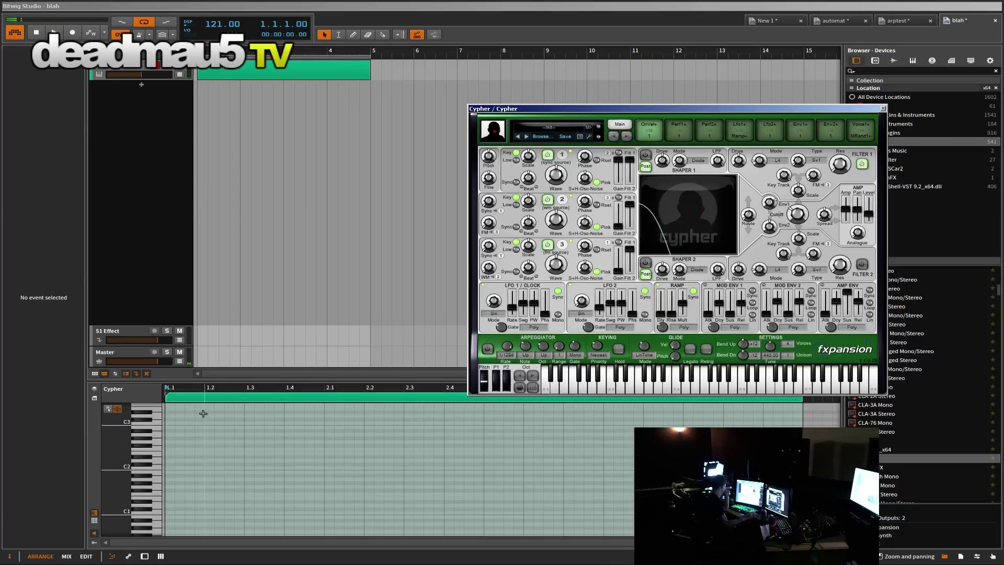
Step: Draw a one-sixteenth D2 note at the start of the Cypher clip, transpose it down an octave to D1 and play it back
left_click(169, 460)
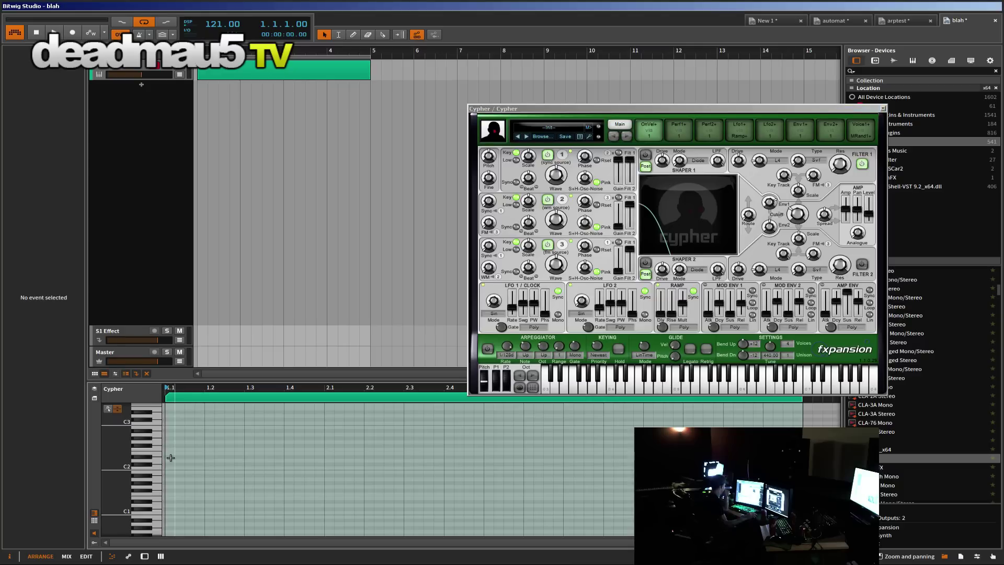
double_click(171, 459)
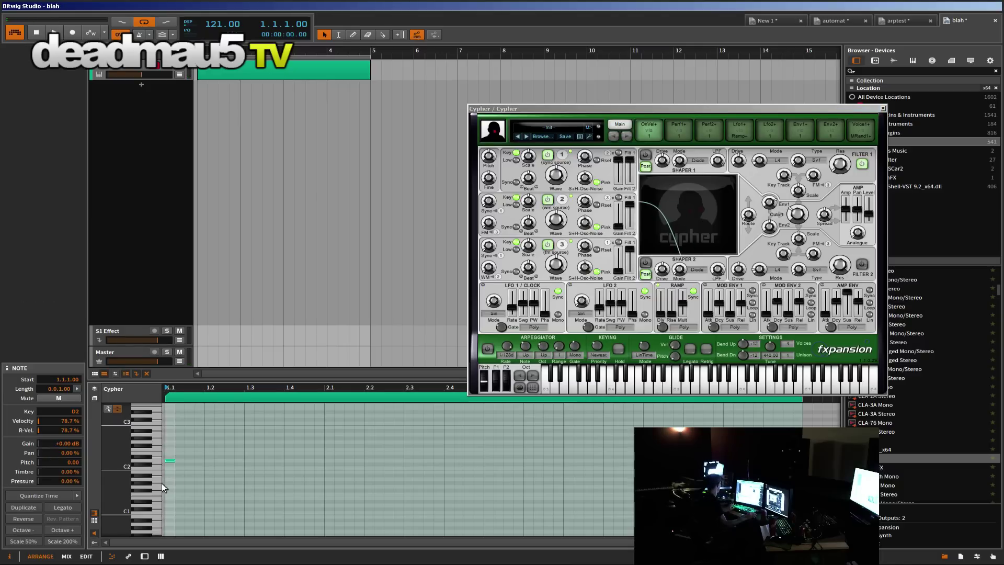
key("shift+Down")
key("space")
key("space")
scroll(197, 491, "down", 2)
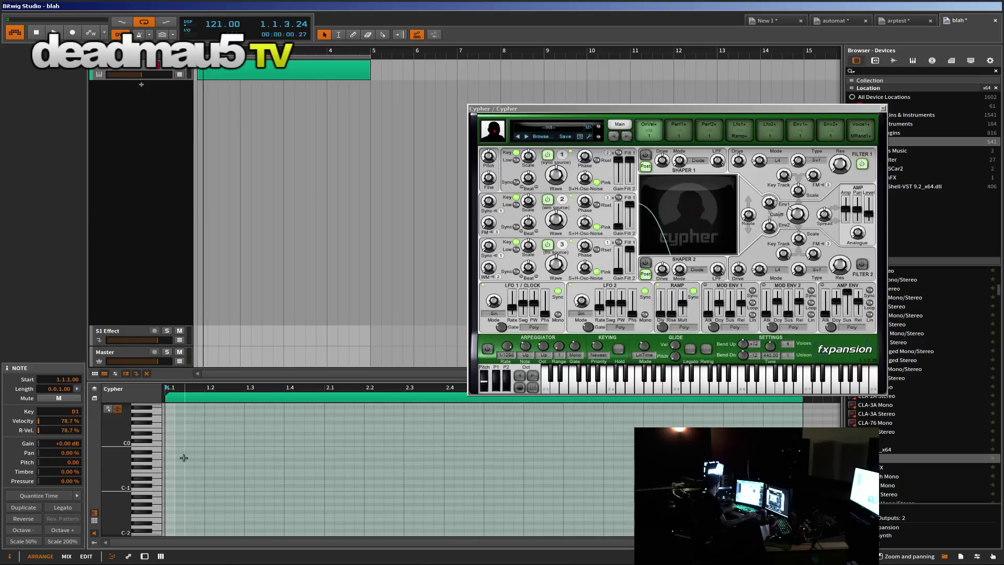
Step: Set the project tempo to 127.95 BPM
double_click(215, 25)
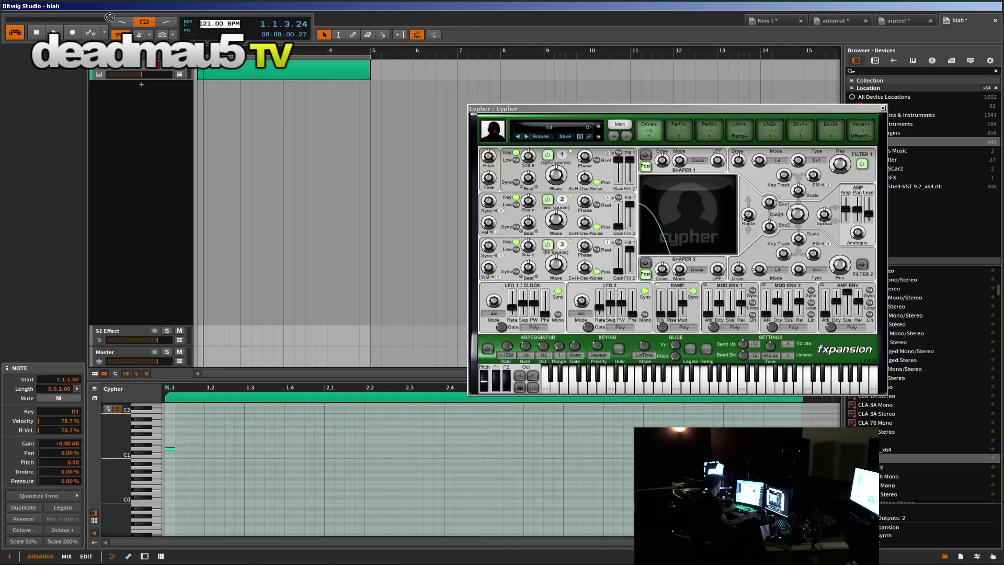
left_click(212, 24)
scroll(212, 25, "up", 6)
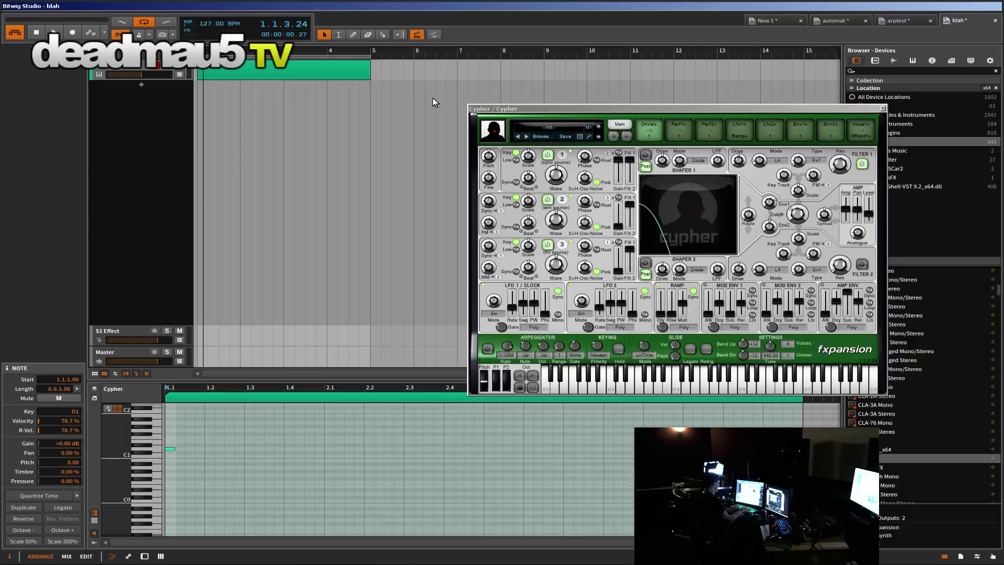
key("BackSpace")
type("95")
key("Return")
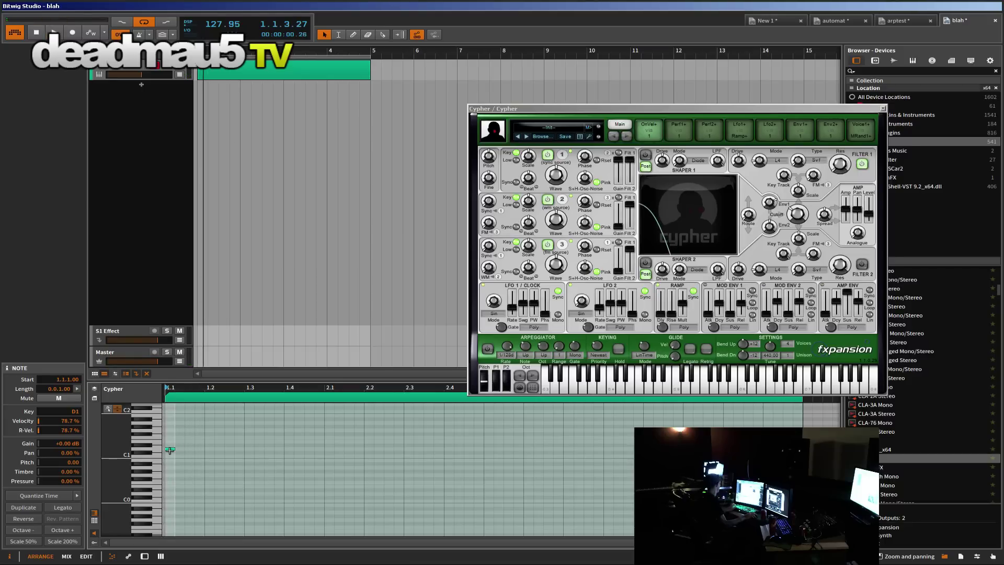
Step: Add a second D1 note at 1.1.4, followed by two F1 notes and two B0 notes at the same spacing, and select the B0 pair
double_click(197, 449)
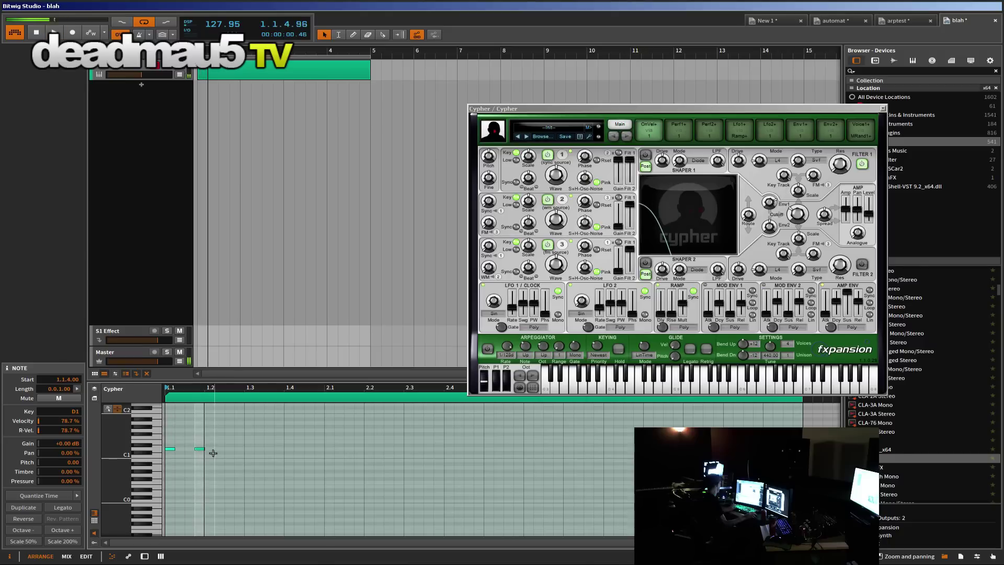
left_click_drag(227, 442, 289, 464)
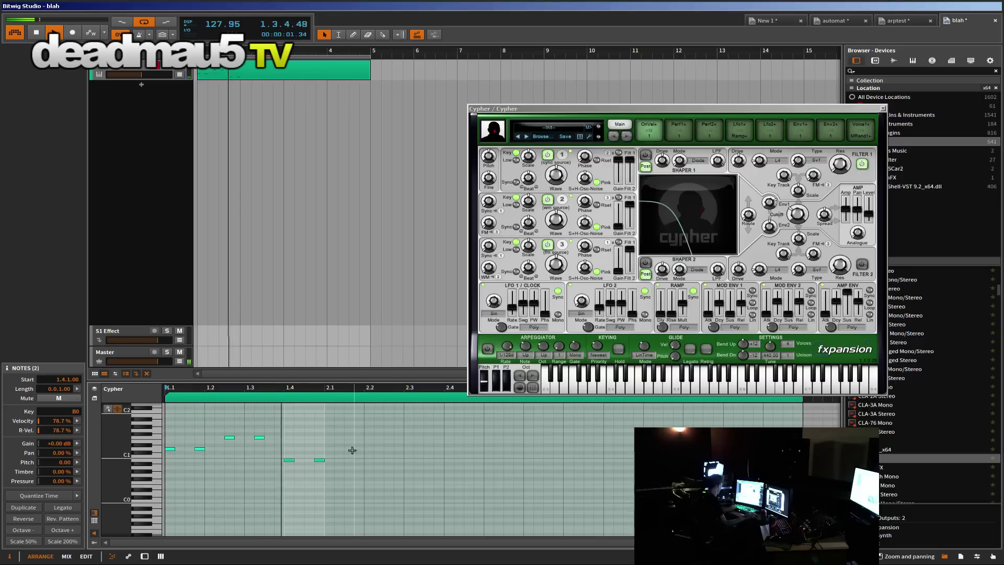
key("space")
left_click_drag(343, 449, 285, 478)
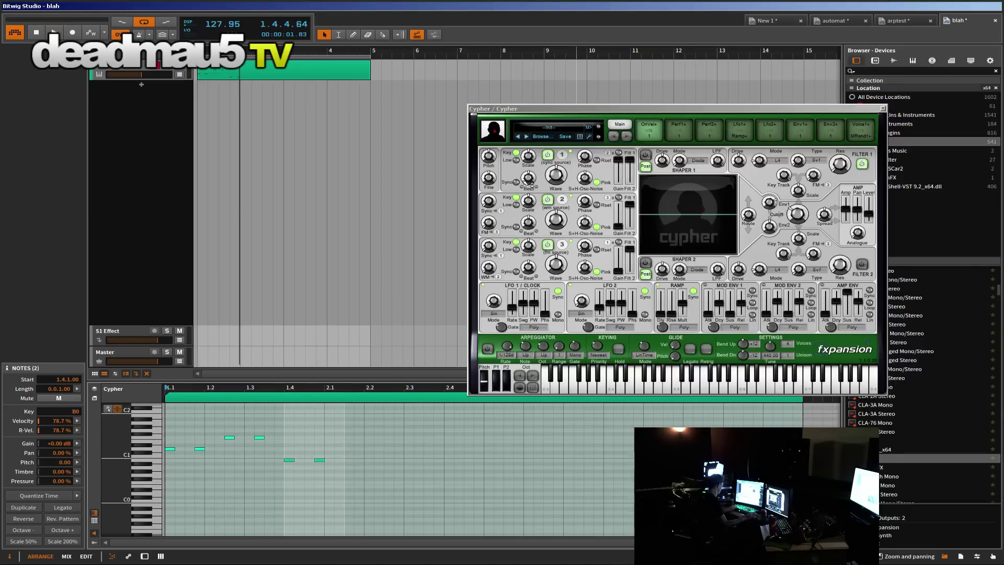
Step: Toggle the Key switch of Cypher's oscillator 2 and listen to the bass line
left_click(516, 198)
key("space")
key("space")
key("space")
key("space")
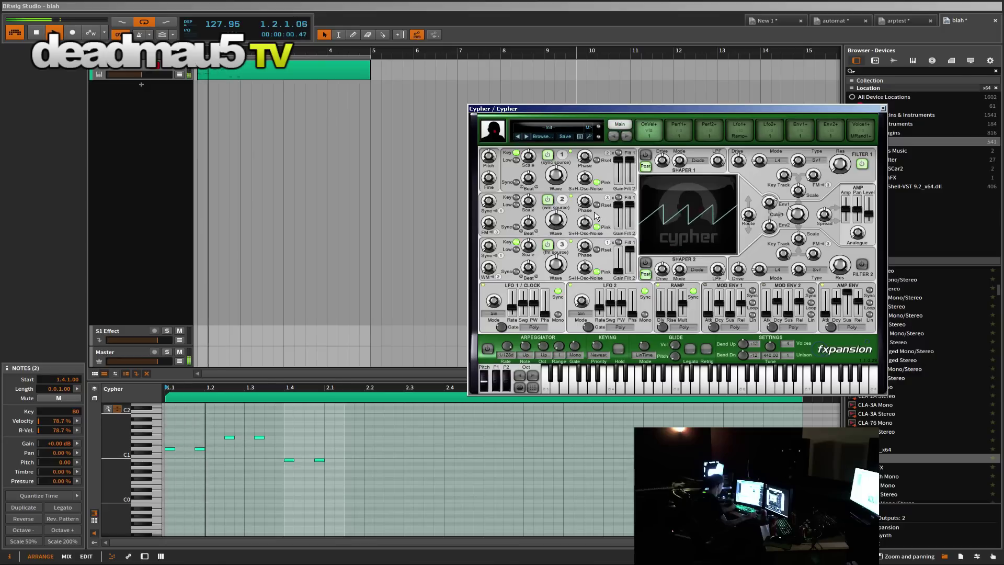
Step: Duplicate the B0 pair through 3.1.2, adjust Cypher's filter cutoff, and add one more B0 note at 3.1.4
left_click_drag(360, 435, 464, 462)
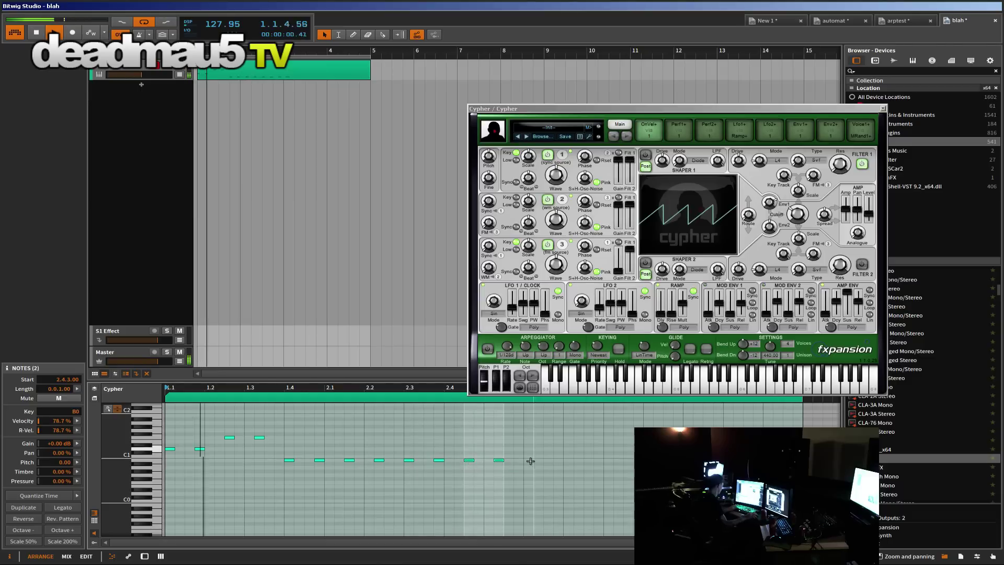
left_click_drag(798, 214, 805, 216)
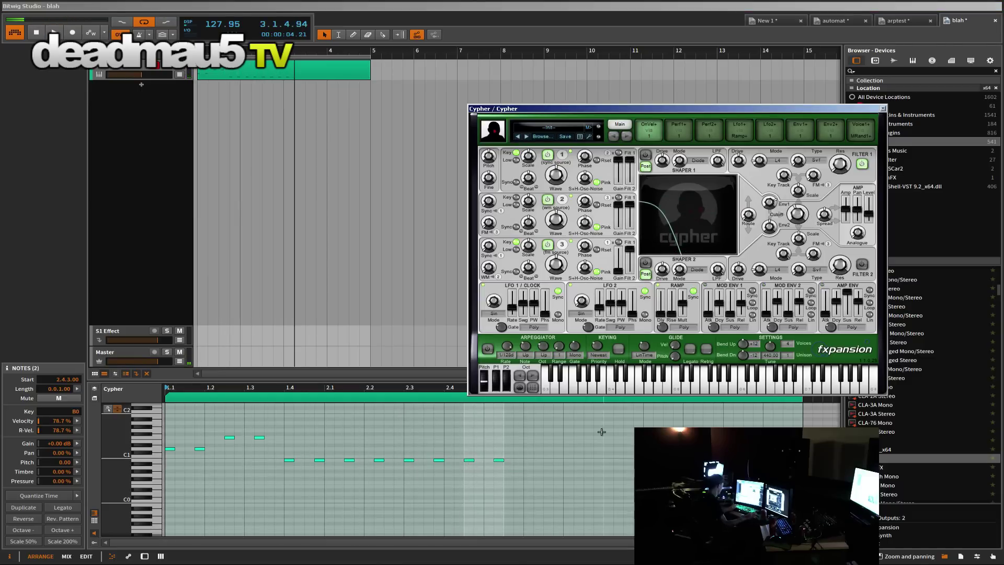
left_click(499, 461)
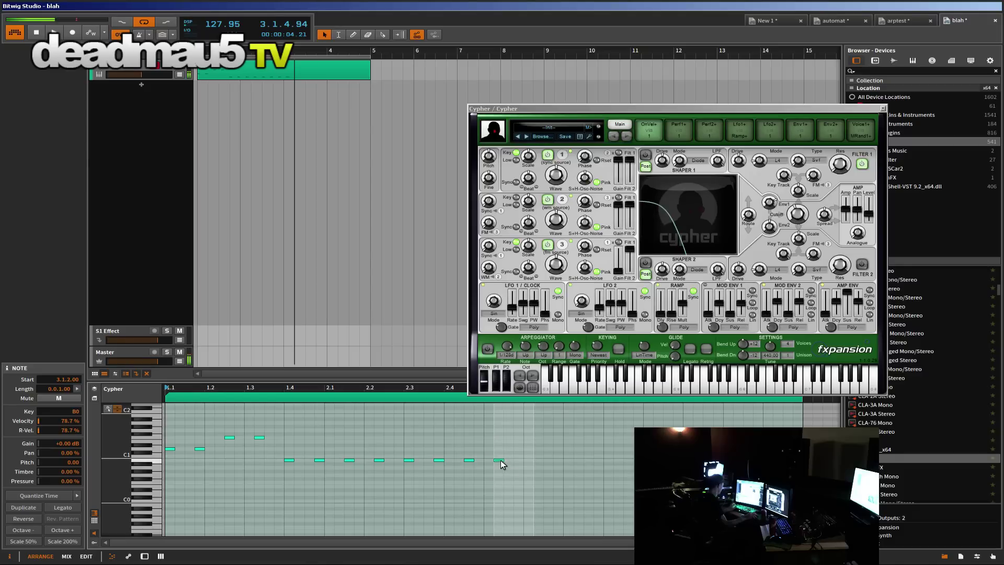
left_click_drag(499, 461, 463, 482)
key("space")
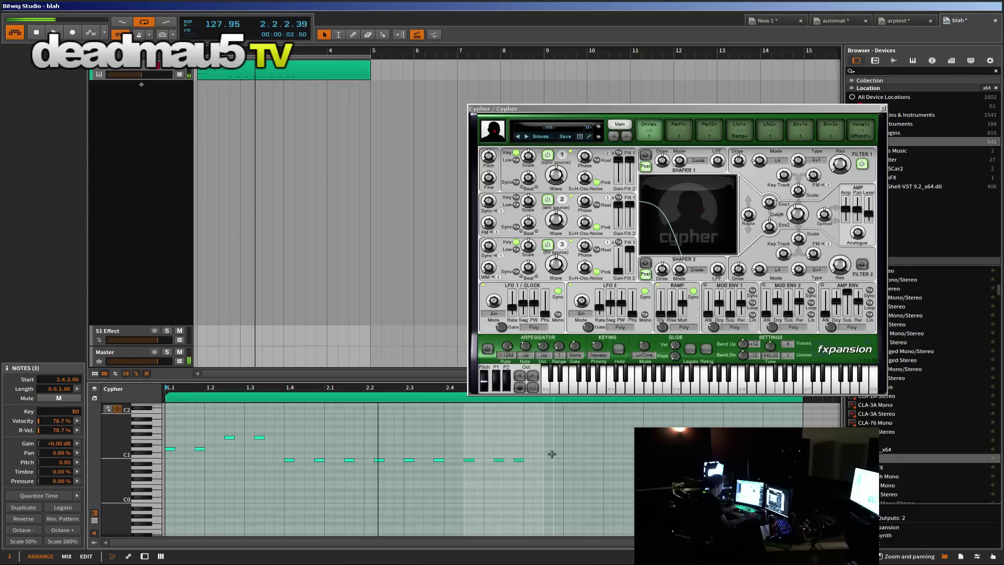
Step: Transpose all the B0 notes down a semitone to A#0 and fine-tune Cypher's filter cutoff during playback
left_click_drag(551, 454, 269, 474)
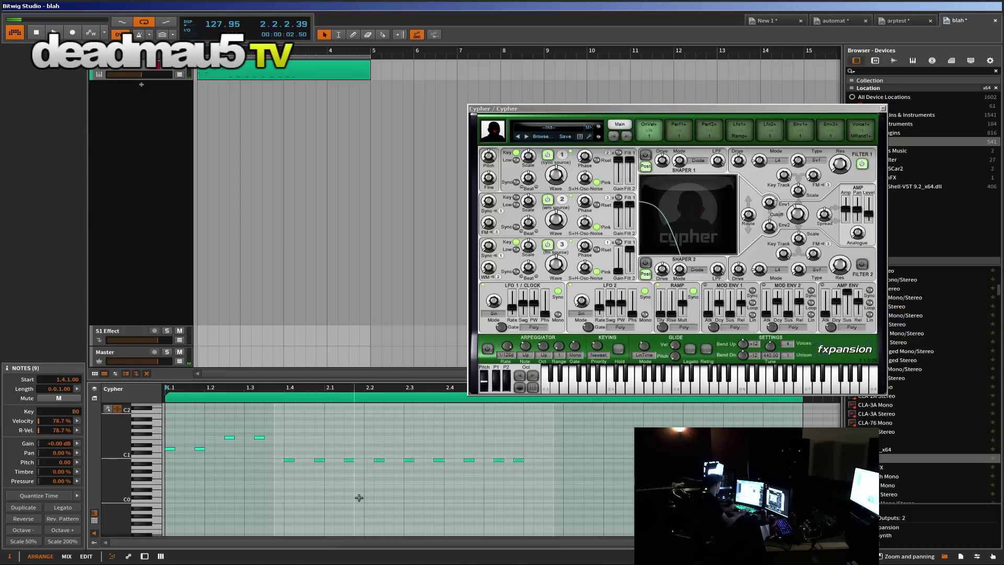
key("Down")
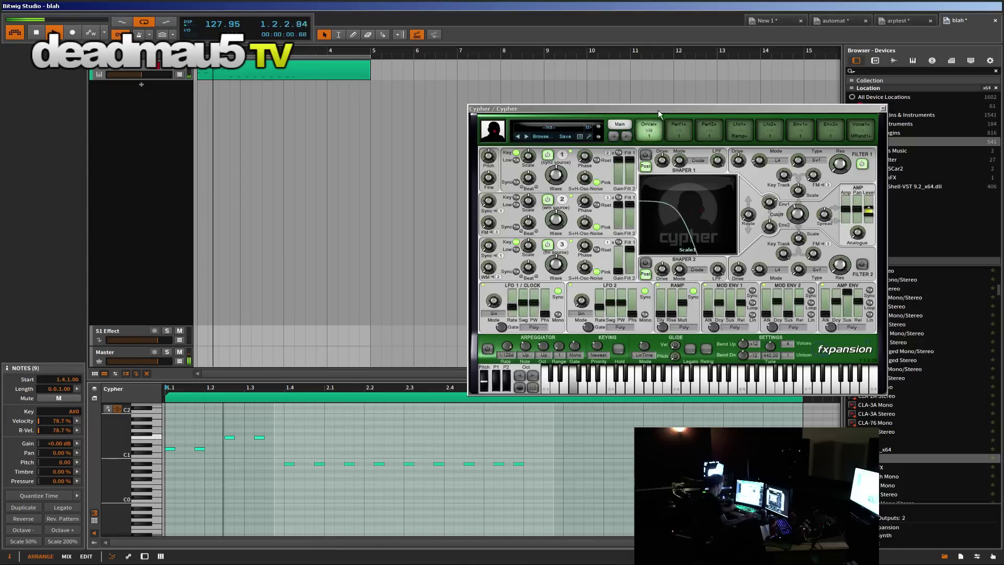
left_click(806, 213)
left_click_drag(806, 213, 805, 212)
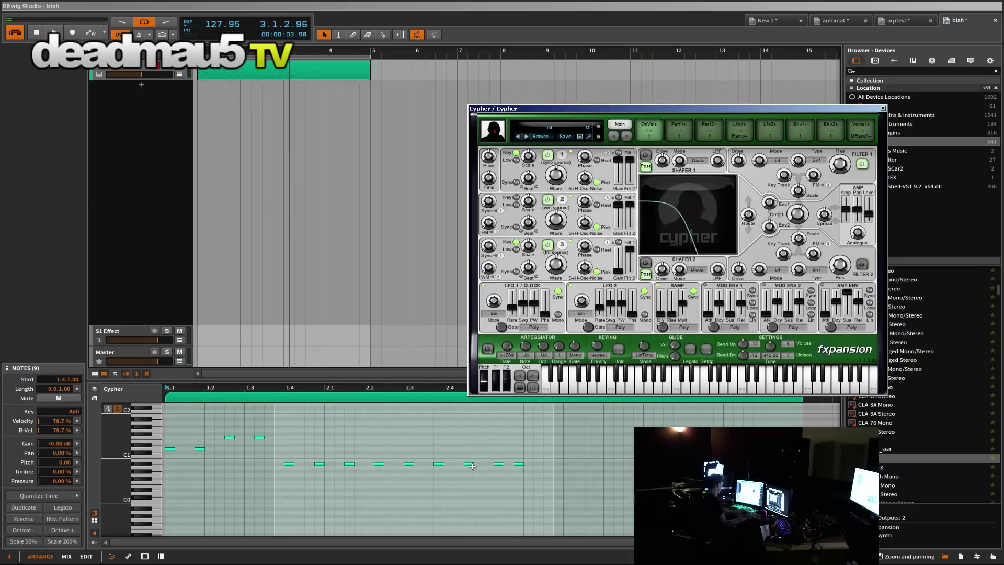
Step: Move the A#0 note at 3.1.2 one sixteenth earlier to 3.1.1
left_click_drag(480, 456, 506, 482)
key("Right")
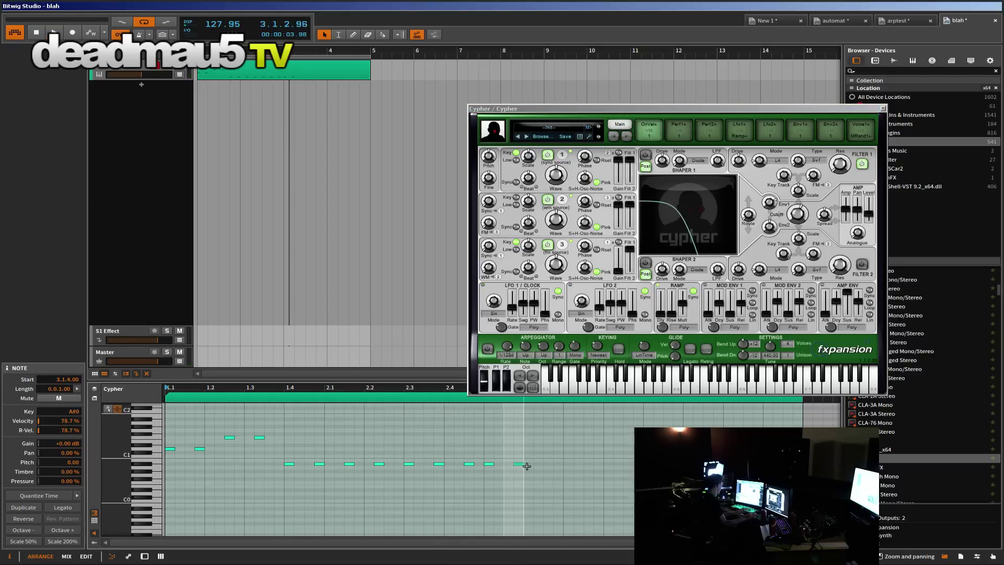
Step: Duplicate the bar 3 pair of A#0 notes repeatedly into bar 4 and raise the gain of Cypher's oscillator 3
key("space")
left_click_drag(542, 453, 488, 473)
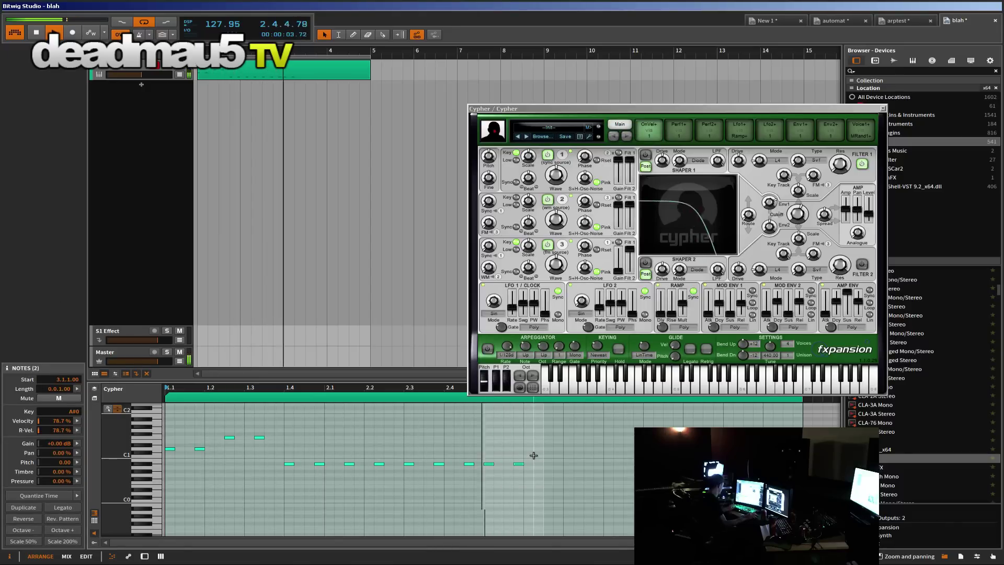
left_click_drag(533, 455, 608, 464)
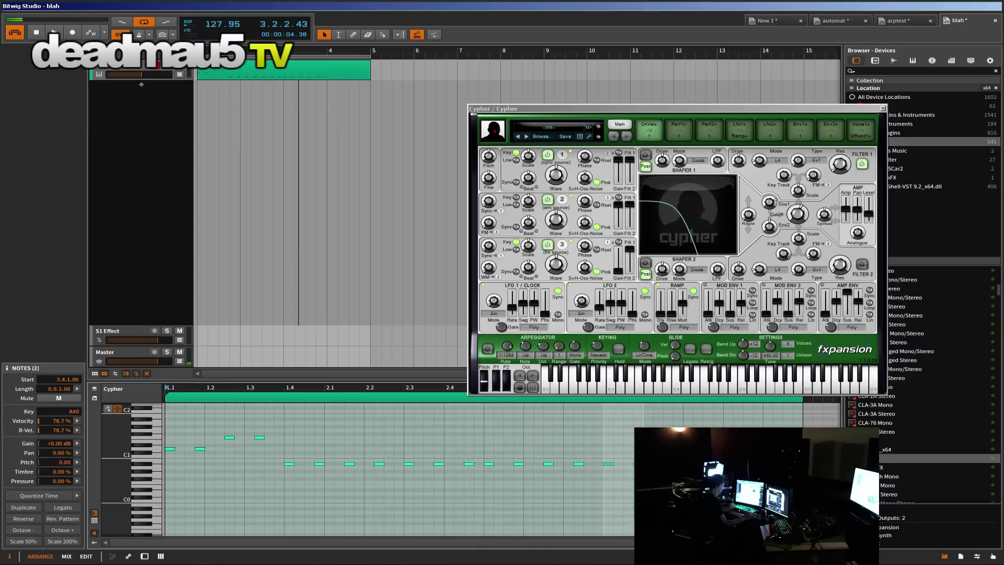
key("ctrl+d")
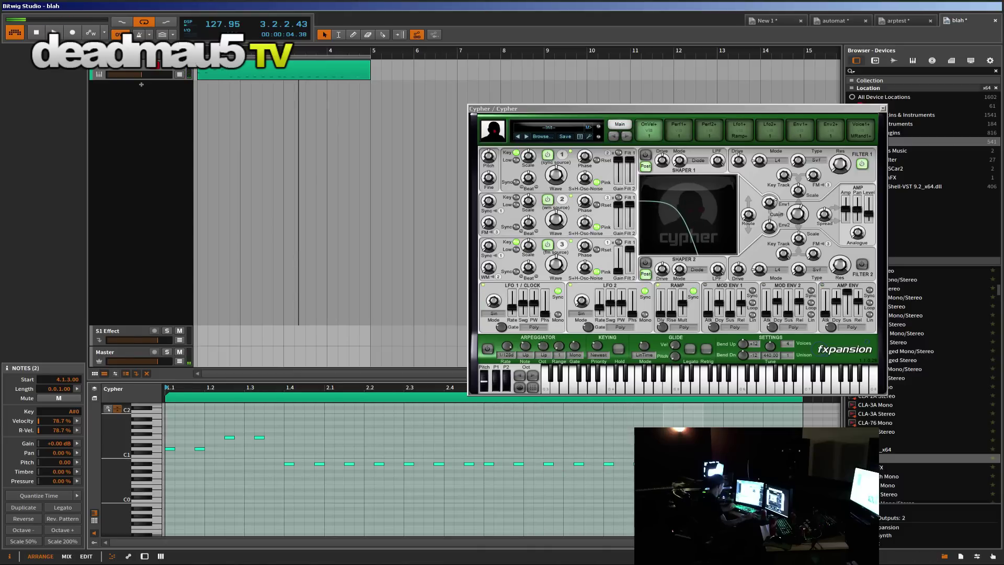
key("space")
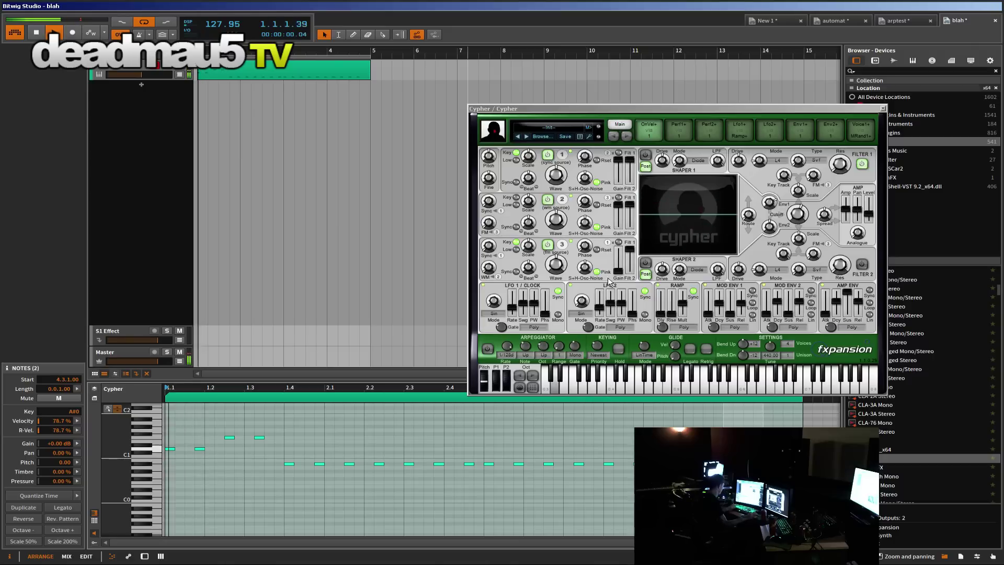
left_click_drag(619, 270, 619, 247)
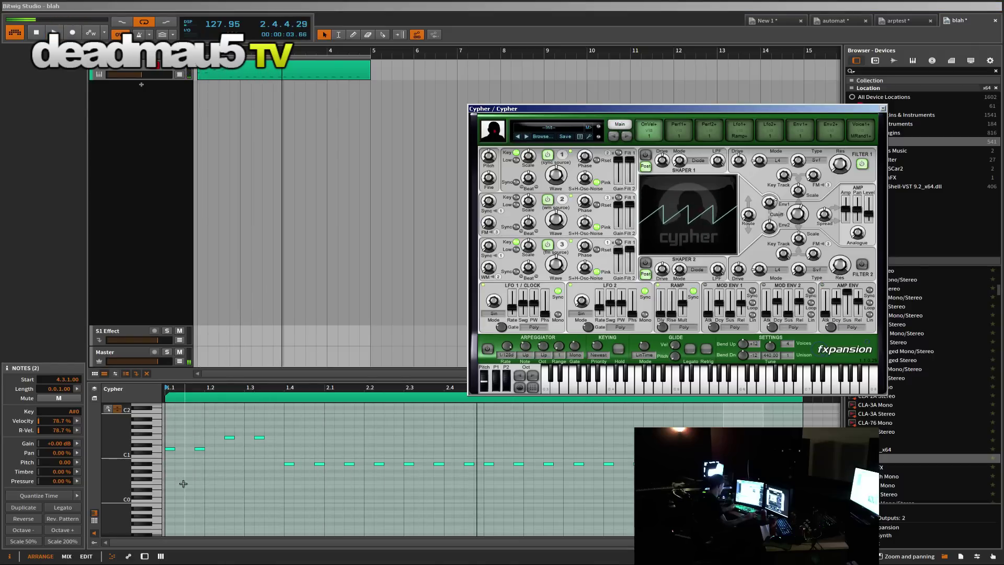
Step: Try an extra note at 1.1.1 on G0, C1, F#1, G1 and A1 against the bass line
double_click(168, 476)
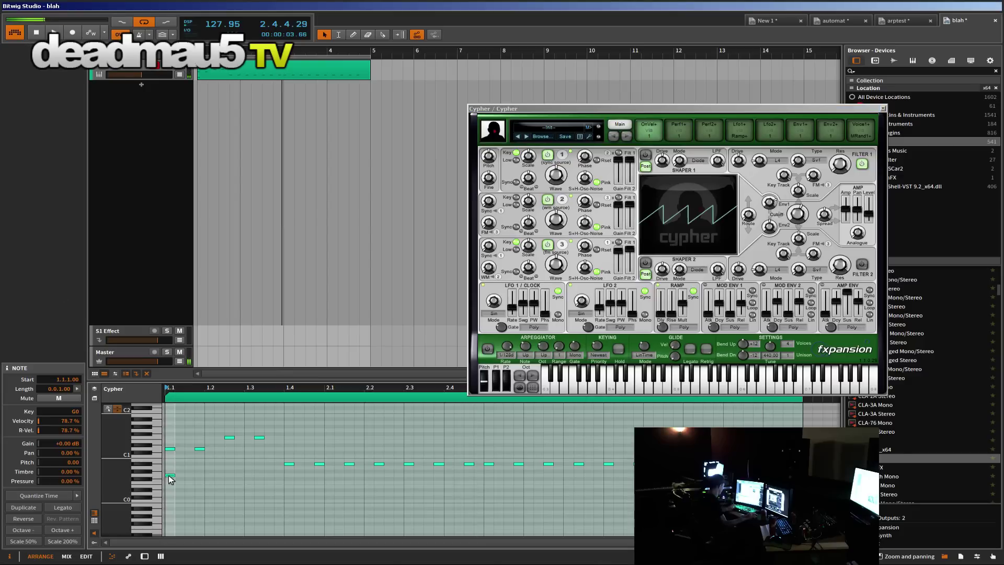
left_click_drag(168, 474, 171, 464)
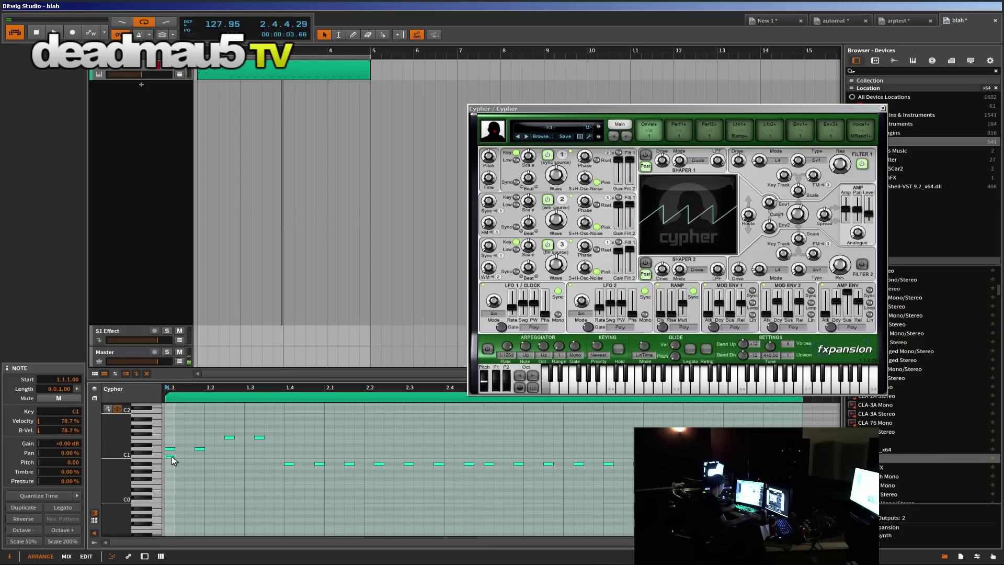
double_click(172, 457)
double_click(169, 432)
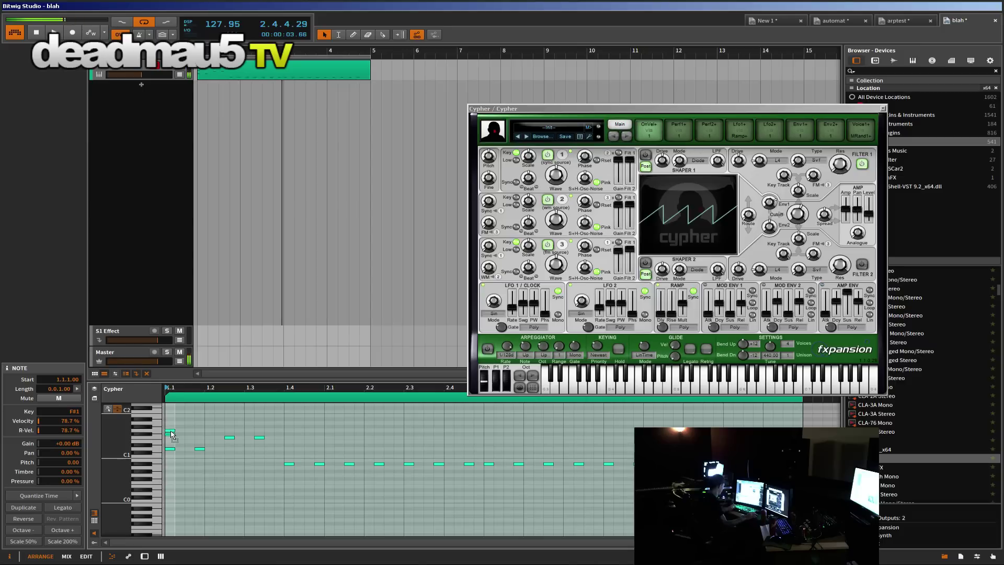
key("space")
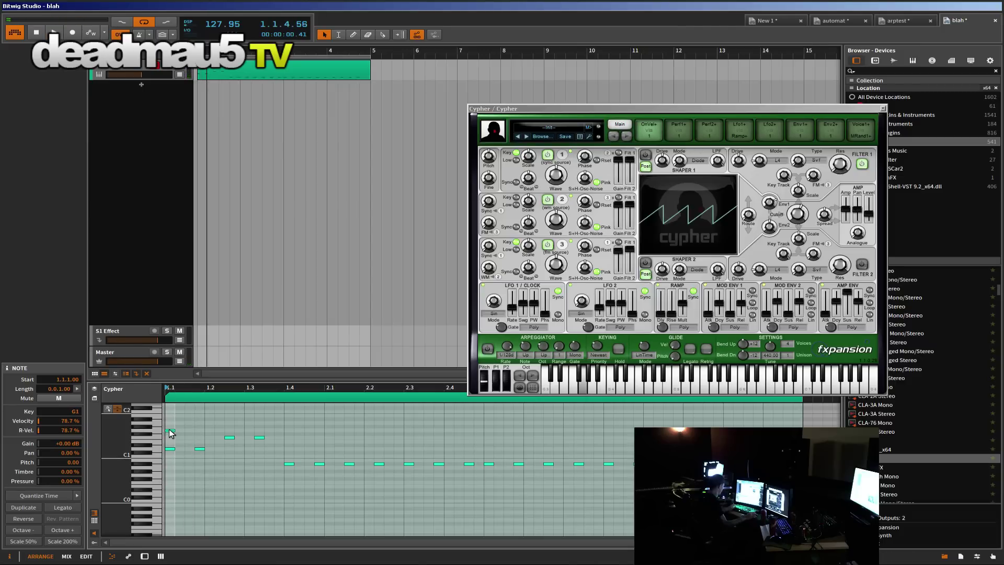
left_click_drag(169, 424, 169, 423)
key("space")
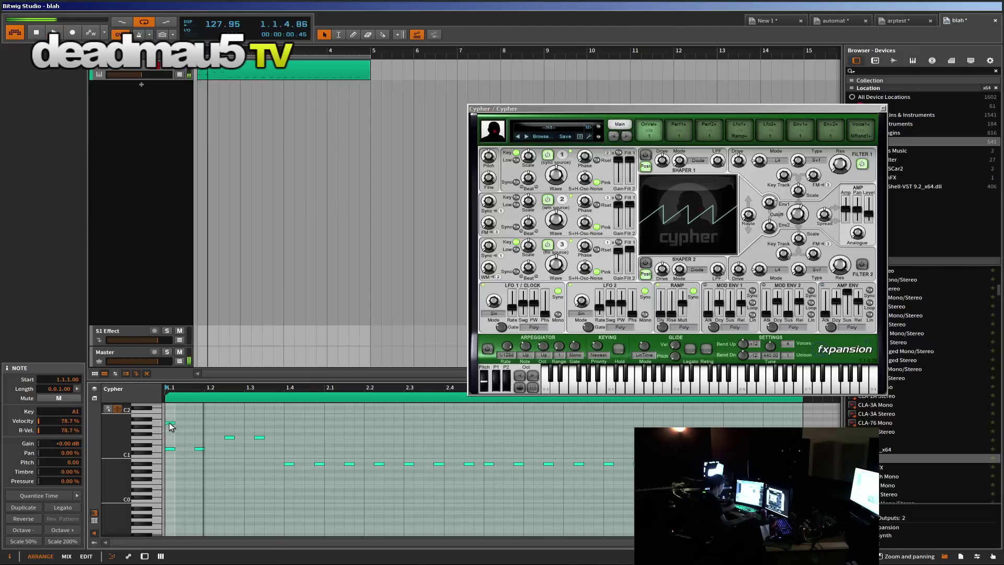
double_click(169, 422)
Step: Open up Cypher's filter cutoff during playback and add an A#0 note at 4.4.3
key("space")
left_click_drag(798, 213, 813, 190)
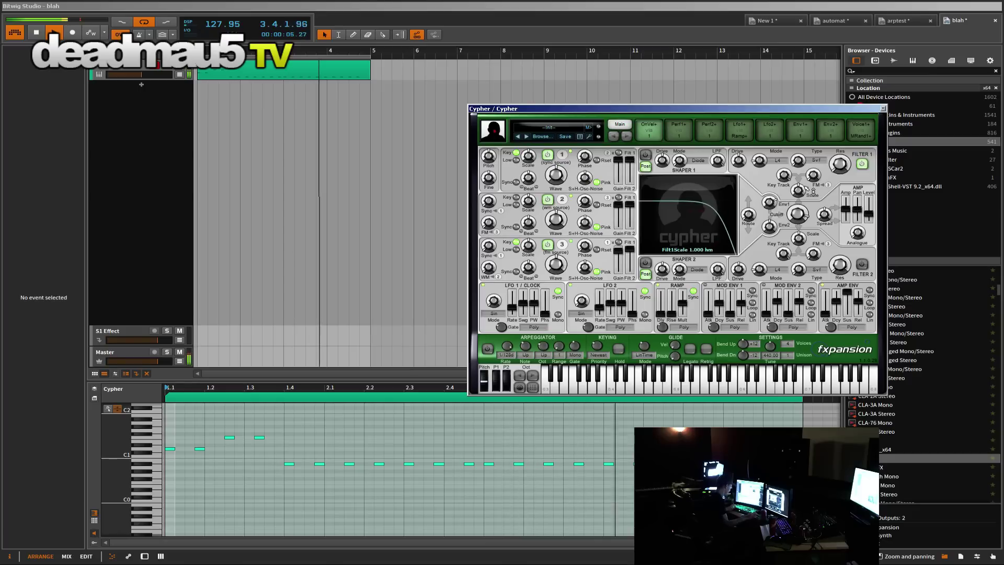
key("space")
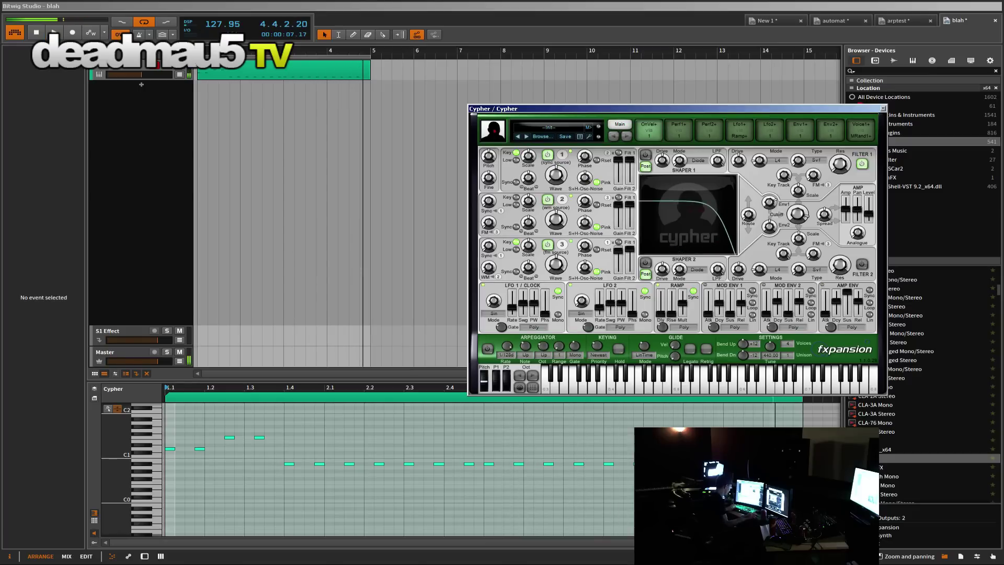
left_click(757, 463)
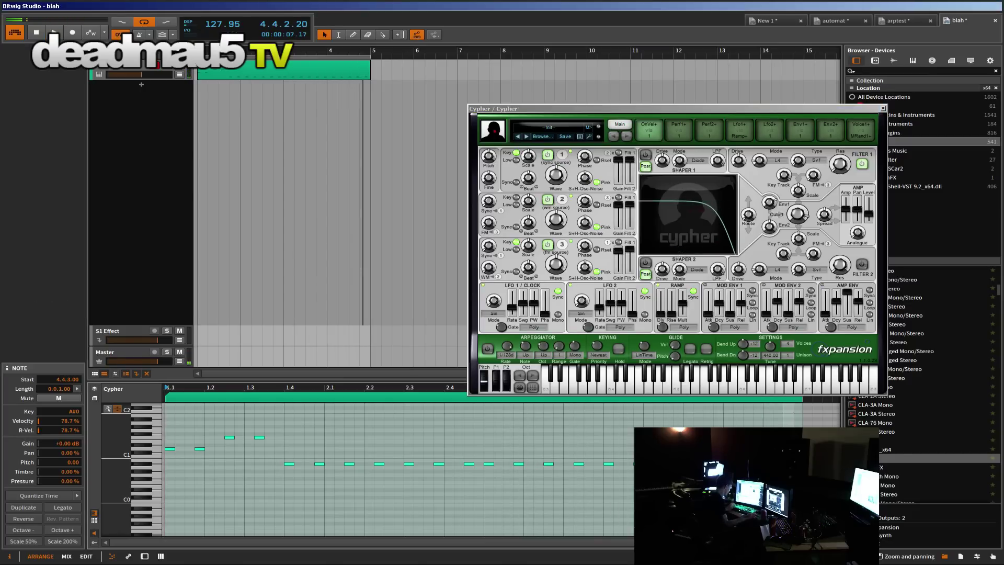
Step: Extend the bass clip to eight bars by joining it with a copy at bar 5, and adjust Cypher's filter cutoff
left_click_drag(303, 70, 467, 73)
left_click(349, 71)
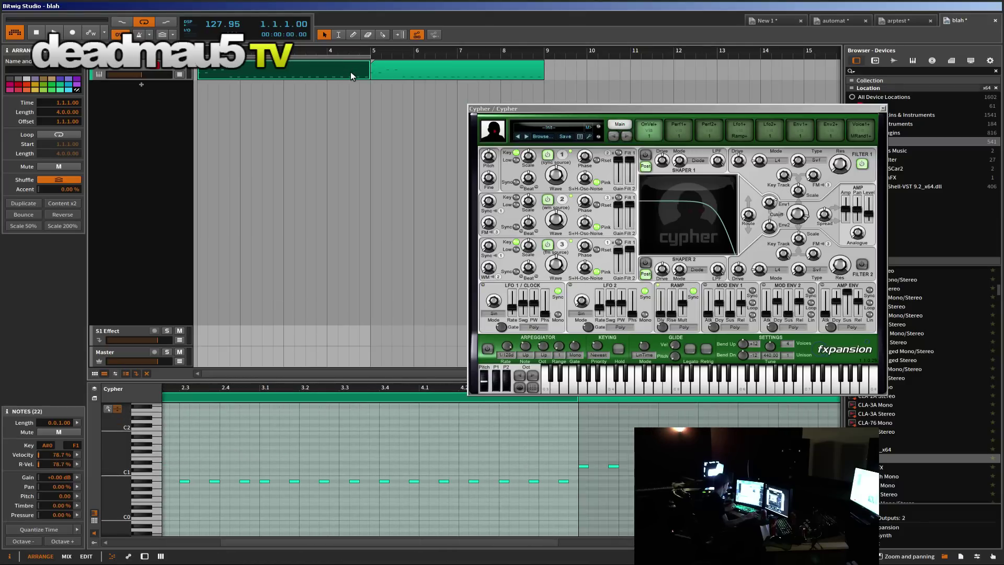
left_click(410, 71, "shift")
key("ctrl+j")
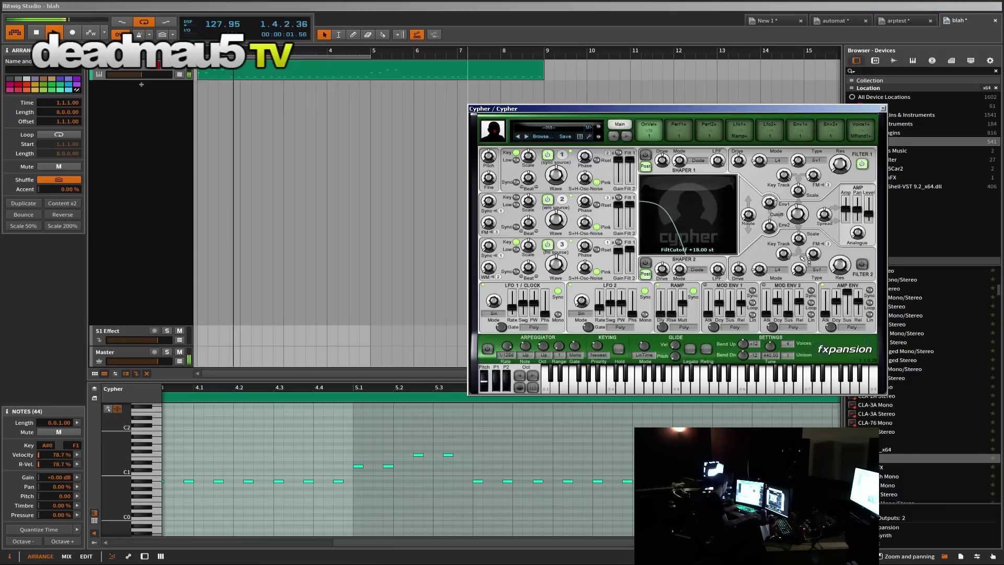
left_click_drag(797, 257, 800, 252)
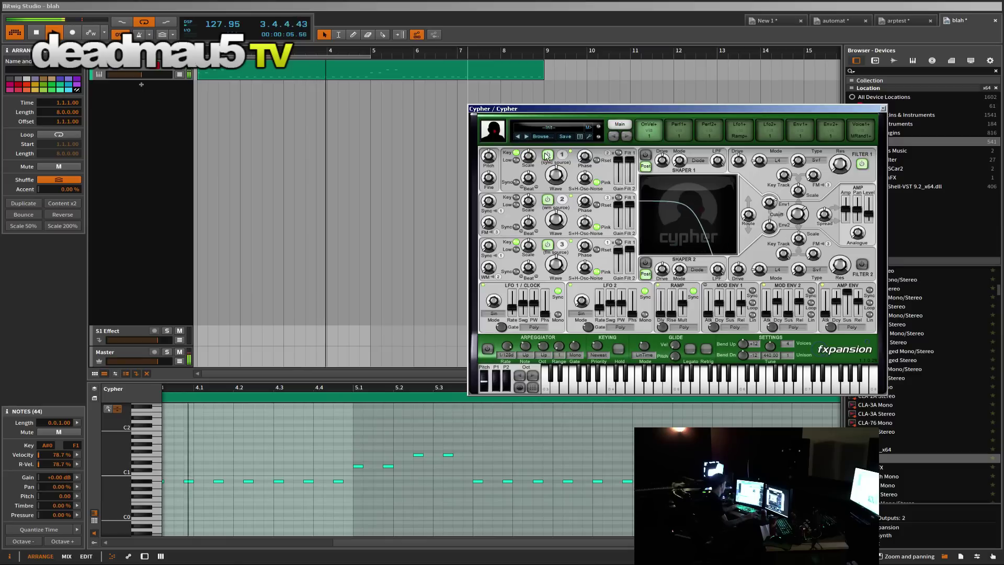
Step: Lower the two notes starting at 5.2.3 to C1 and extend the arranger loop to eight bars
left_click(418, 77)
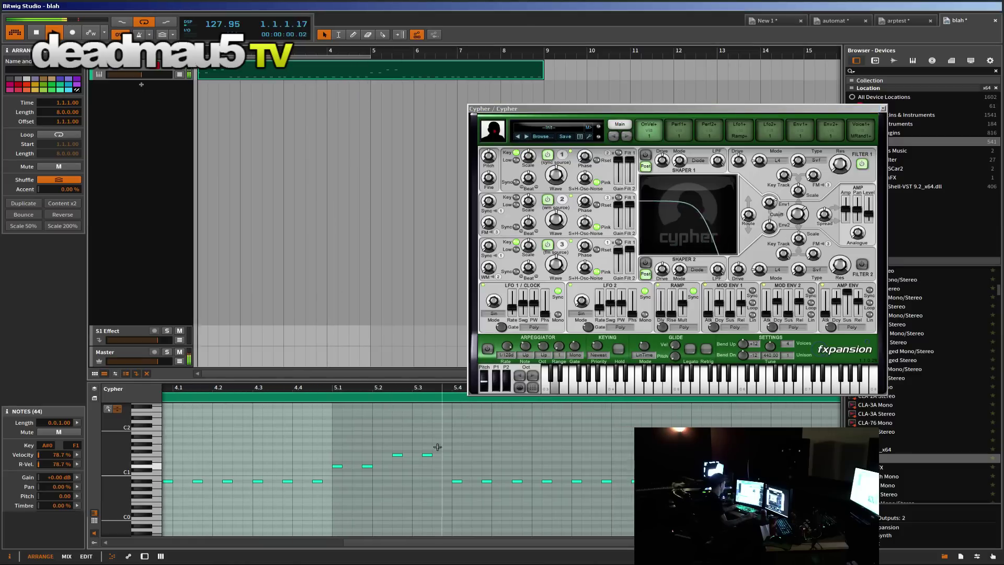
left_click_drag(438, 446, 397, 462)
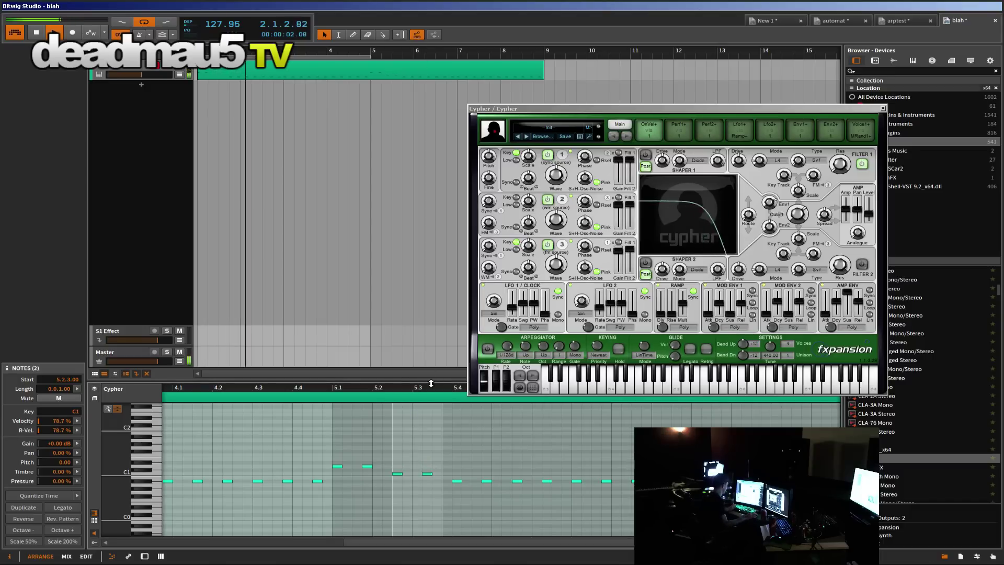
left_click_drag(370, 55, 544, 71)
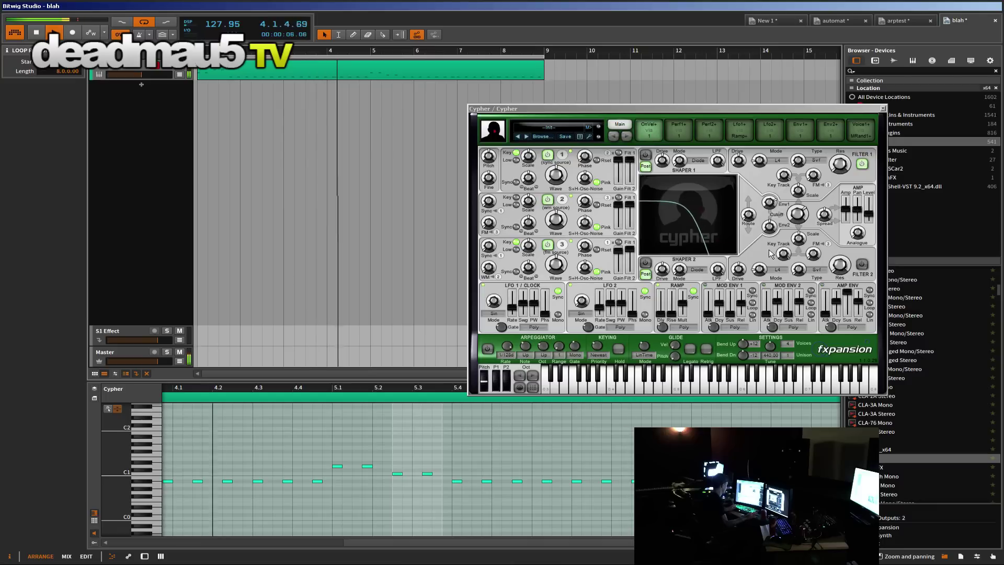
Step: Fine-tune Cypher's filter cutoff while the bass line plays and close the plug-in window
left_click(797, 212)
left_click_drag(799, 212, 794, 197)
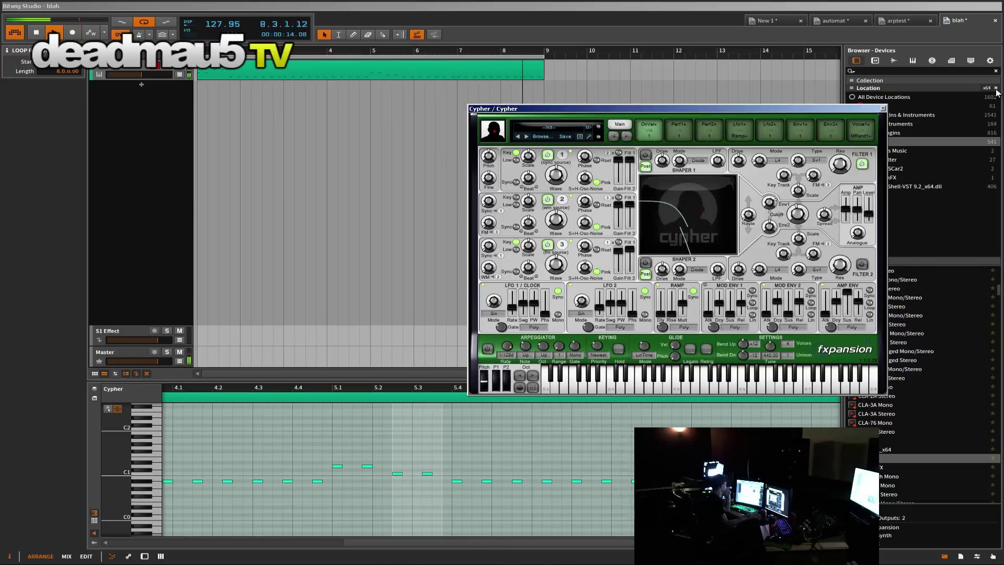
left_click(883, 109)
Step: Browse the device presets and add a Delay-2 after Cypher on its track
left_click(875, 61)
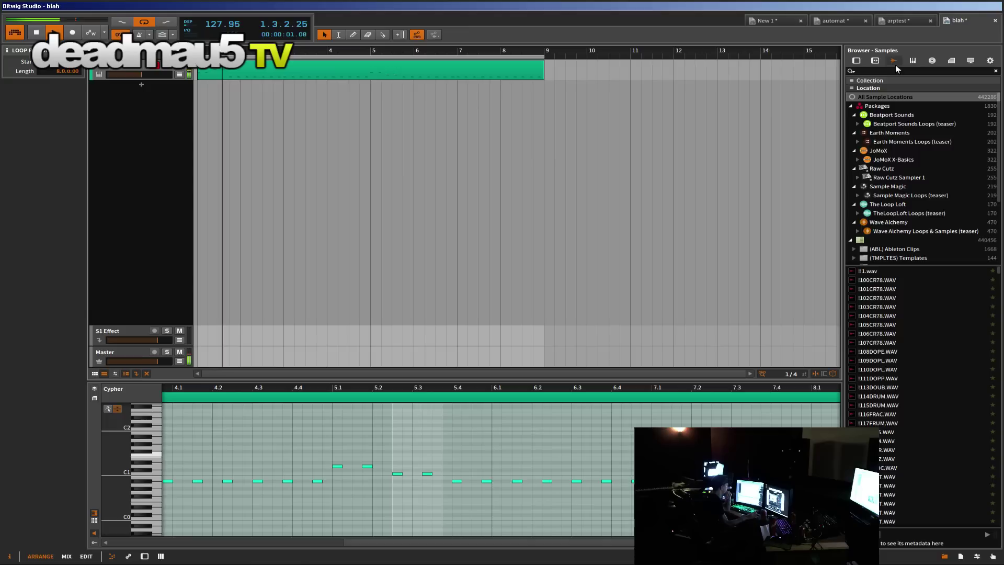
scroll(902, 205, "down", 5)
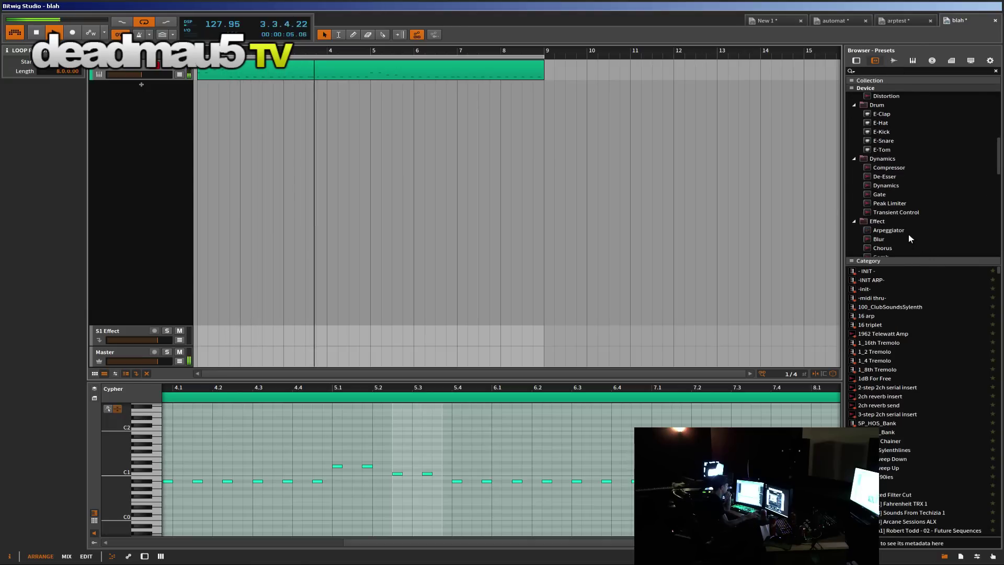
scroll(909, 234, "down", 3)
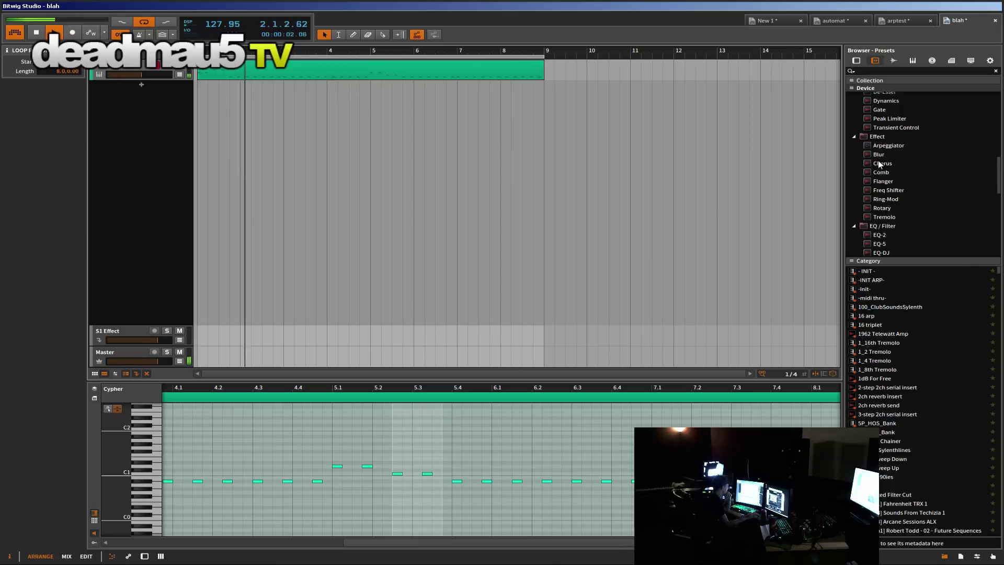
scroll(903, 167, "up", 6)
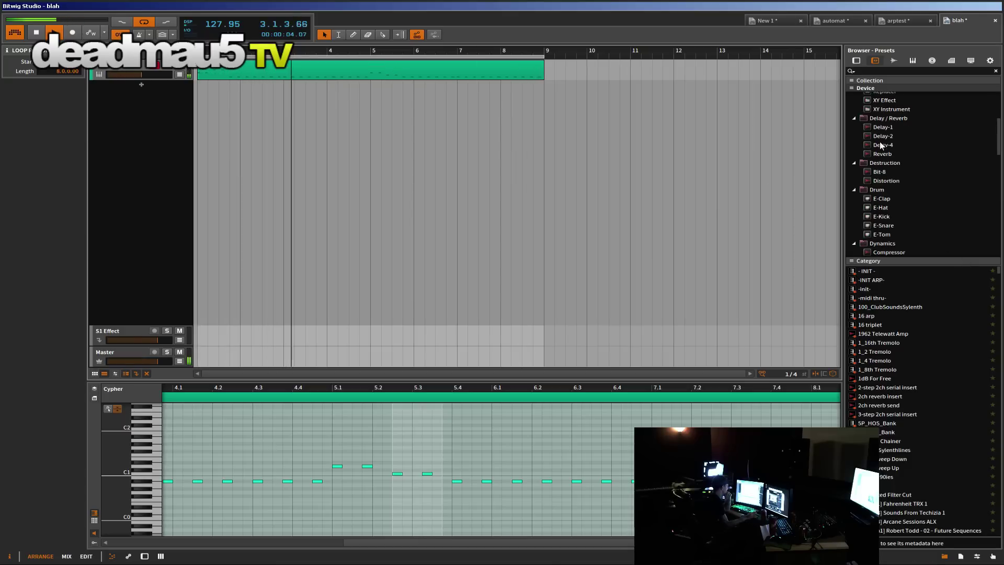
left_click_drag(881, 136, 130, 73)
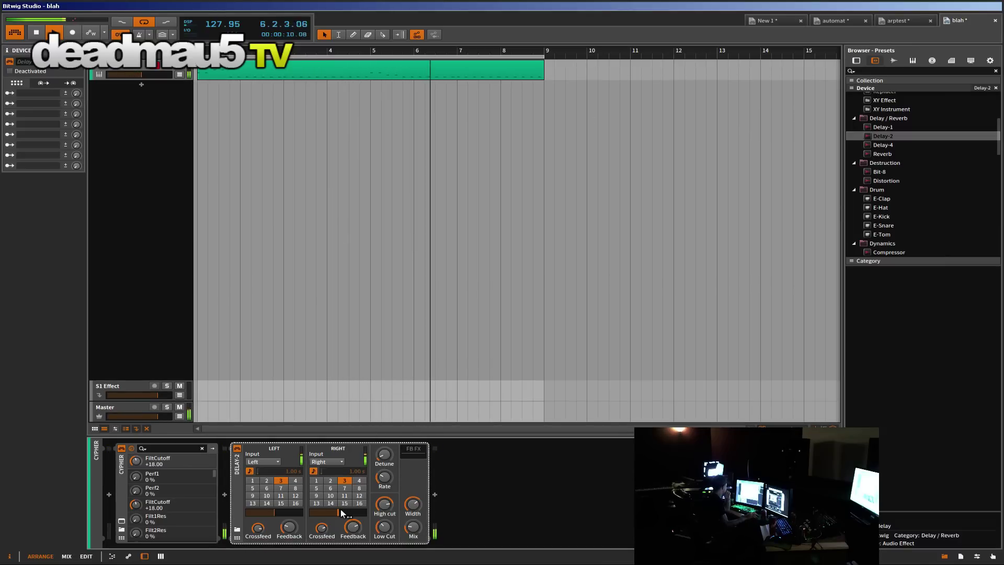
Step: Set the delay time of both Delay-2 channels to 2 and adjust the low cut
left_click(271, 481)
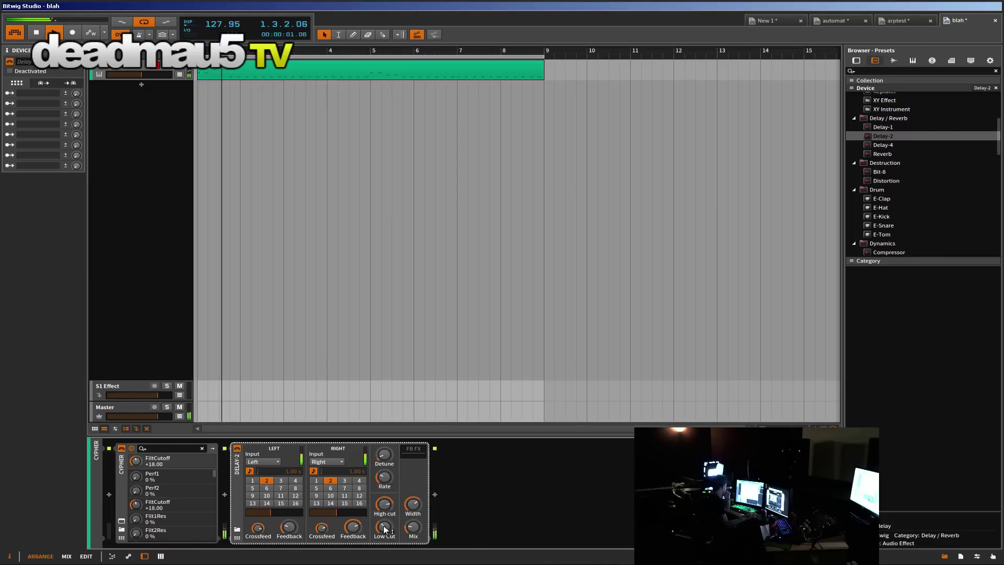
left_click_drag(386, 530, 385, 527)
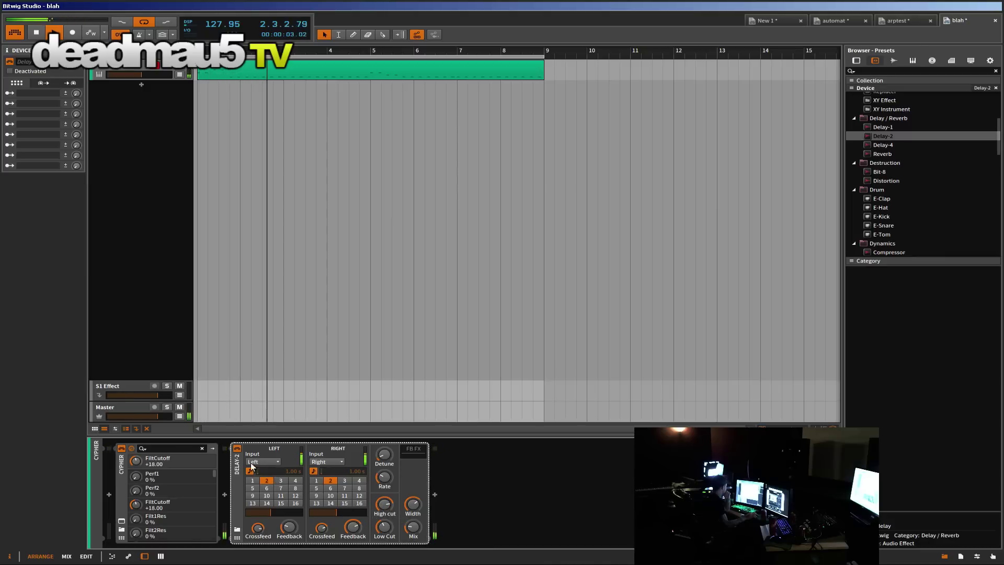
Step: Raise the Cypher track's volume and transpose the last two notes of the clip, starting at 8.3.4, up to C1
double_click(350, 71)
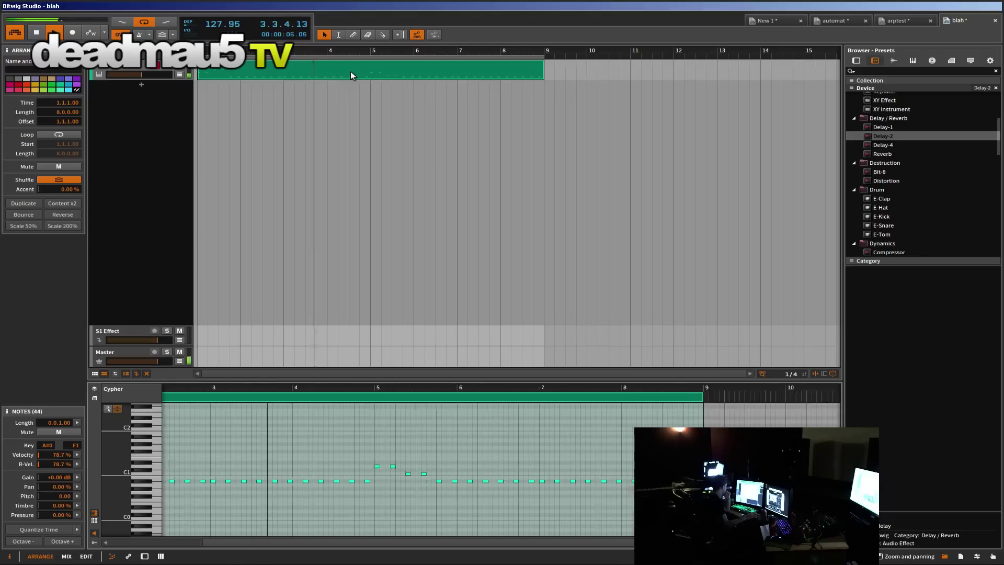
left_click(121, 70)
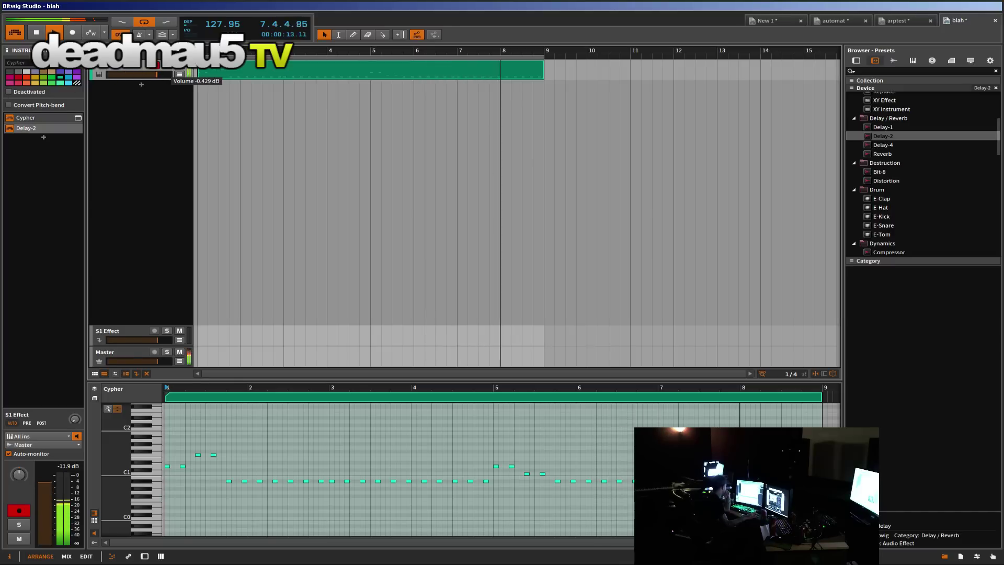
left_click_drag(139, 76, 152, 76)
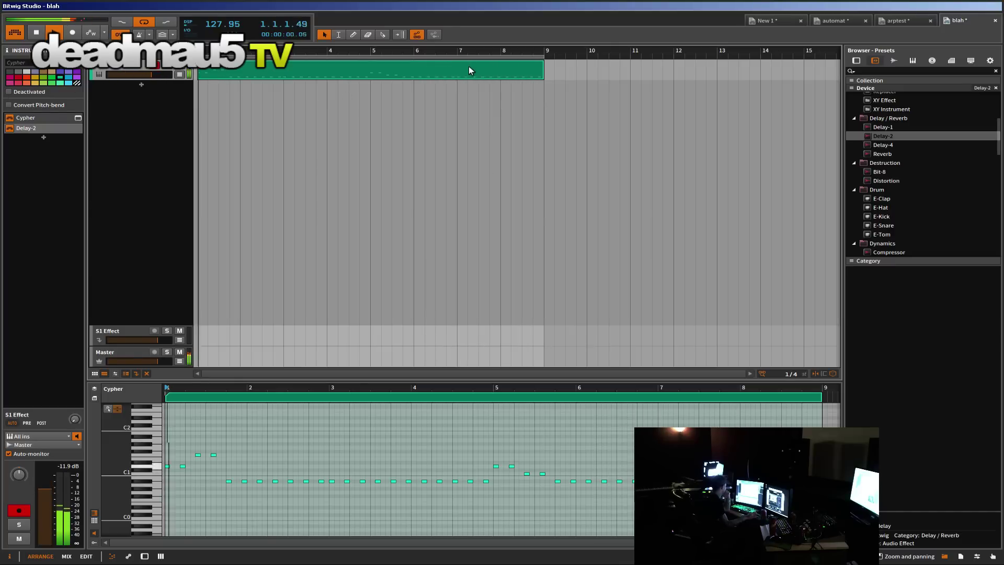
left_click_drag(828, 463, 796, 484)
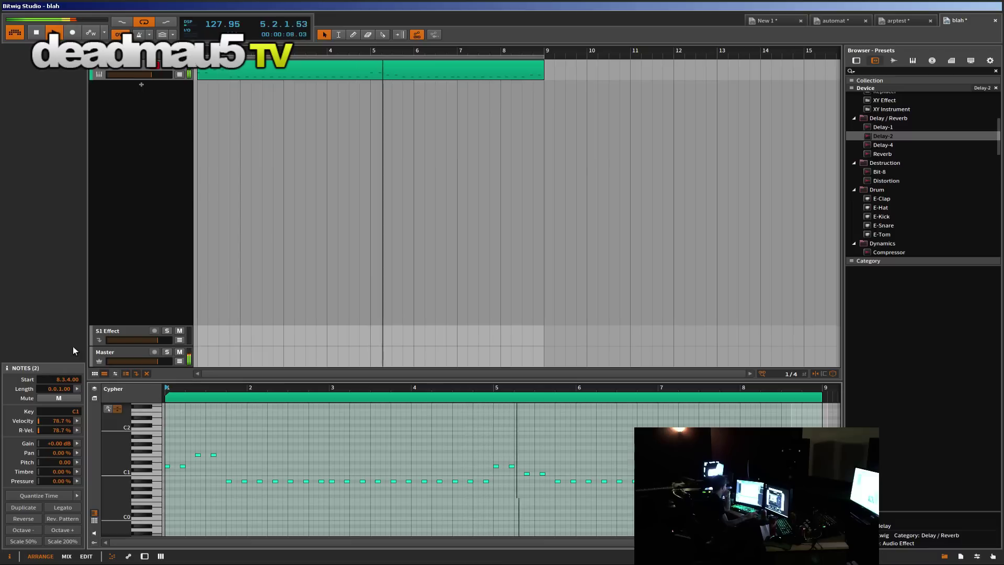
Step: Reopen Cypher's plug-in window and set the scale of oscillator 3 to 1/1.667 hm
left_click(147, 125)
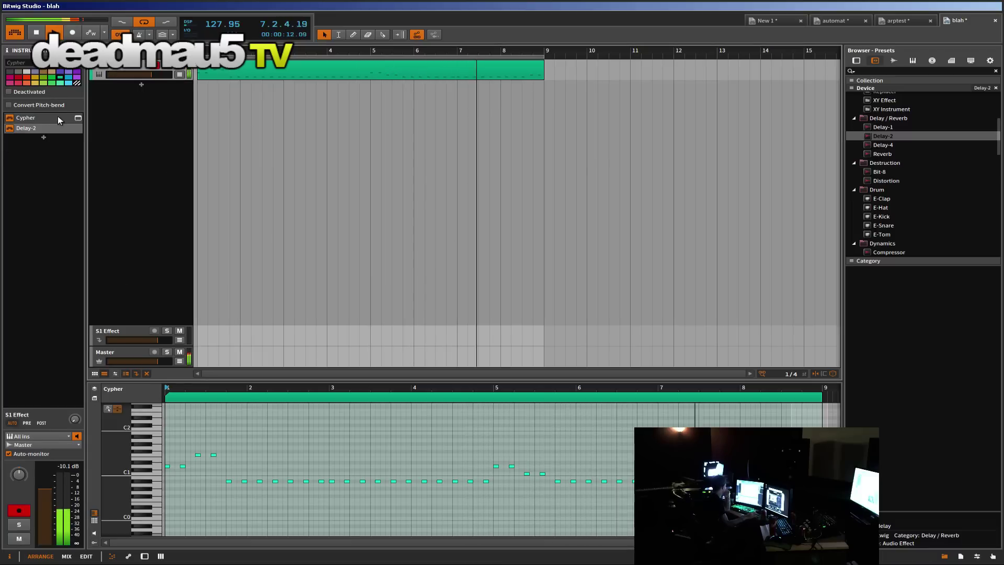
left_click(78, 118)
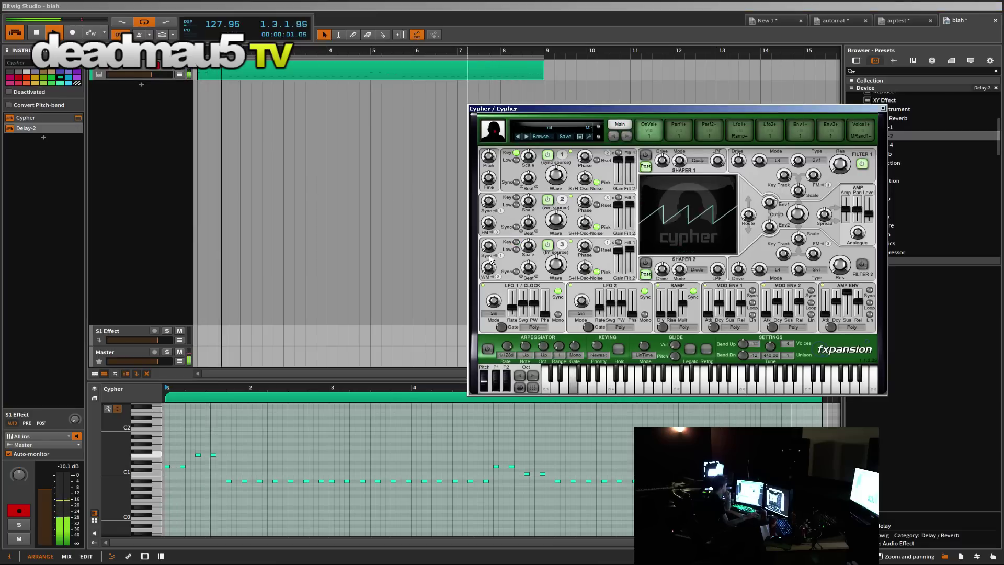
mouse_move(538, 251)
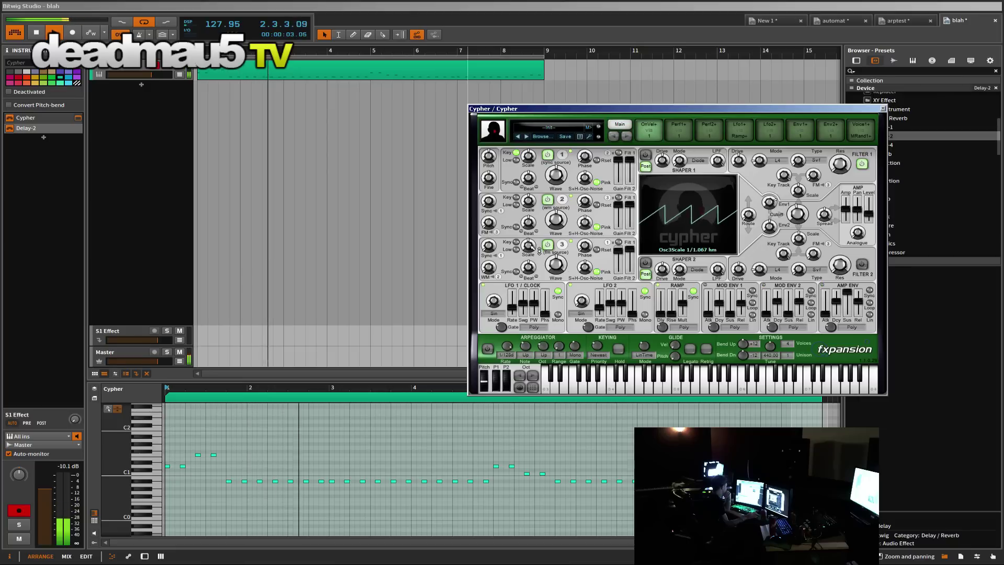
left_click_drag(531, 246, 530, 248)
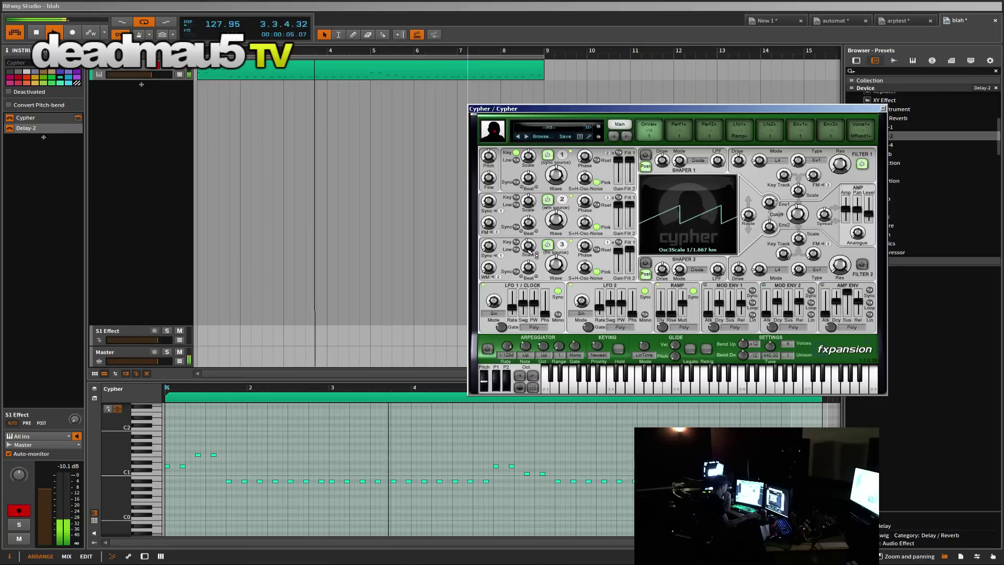
Step: Raise Cypher's filter cutoff to +42 st and transpose the last two notes of the clip, starting at 8.3.4, to A#0
mouse_move(796, 226)
left_click_drag(789, 222, 794, 208)
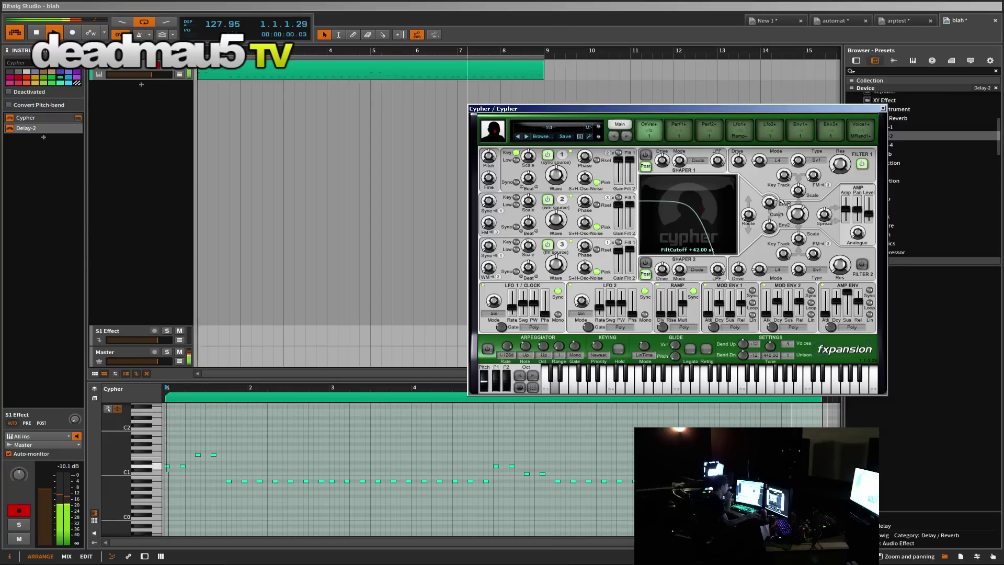
left_click_drag(791, 463, 832, 486)
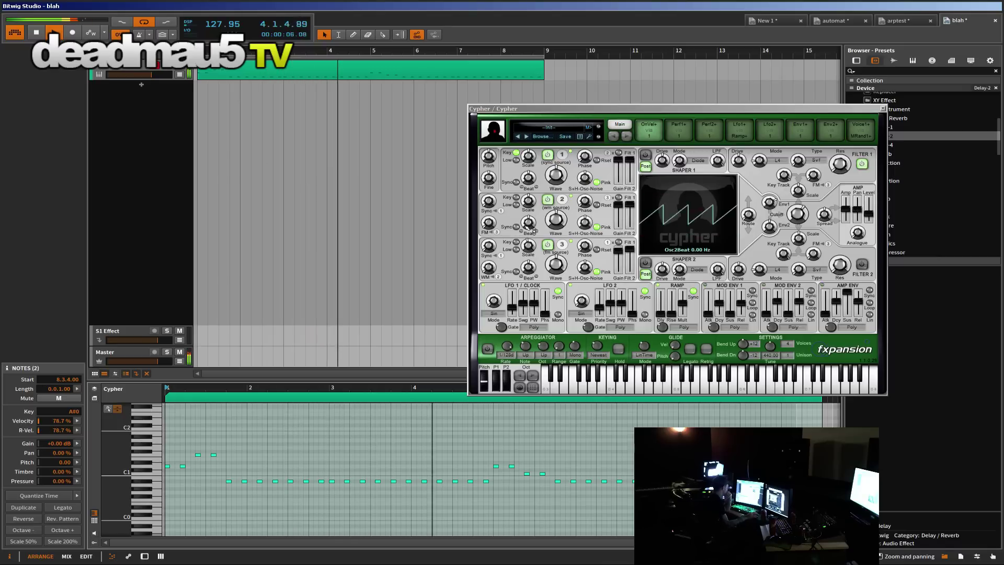
Step: Set the scale mode of Cypher's oscillator 3 to Equal and readjust the oscillator's scale
right_click(535, 251)
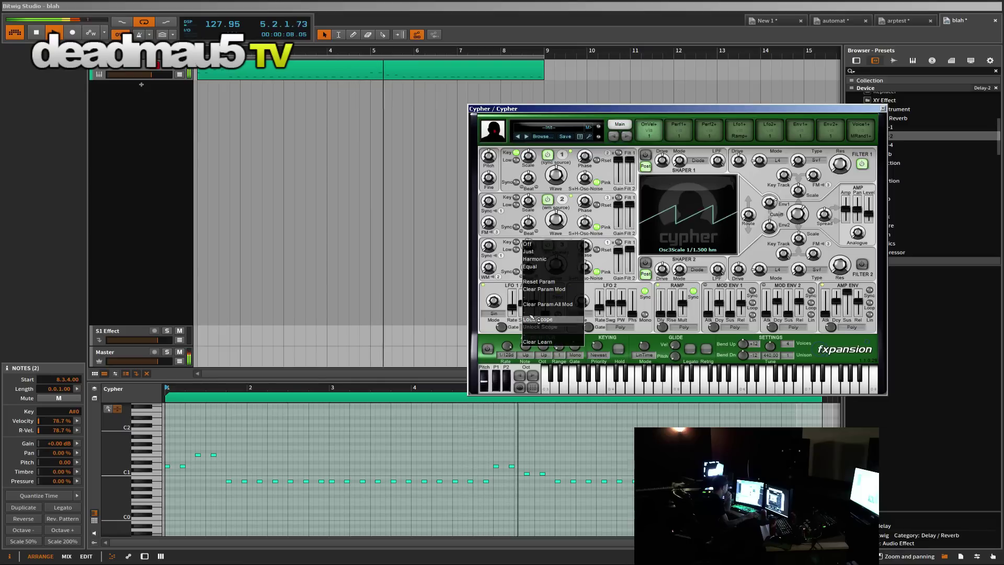
left_click(541, 267)
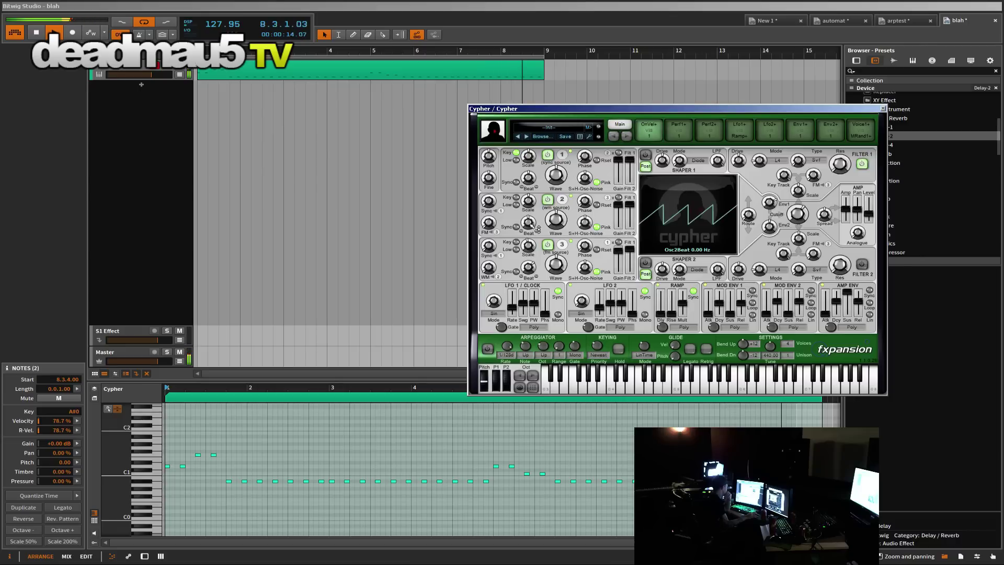
left_click_drag(531, 239, 531, 250)
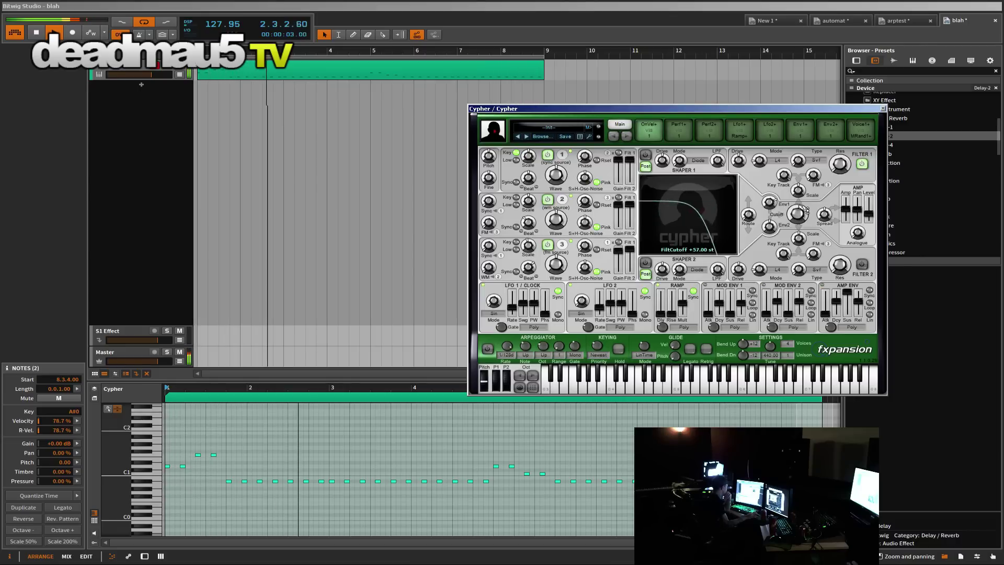
Step: Sweep Cypher's filter cutoff, leave it at +24 st and close the plug-in window
left_click_drag(798, 217, 800, 223)
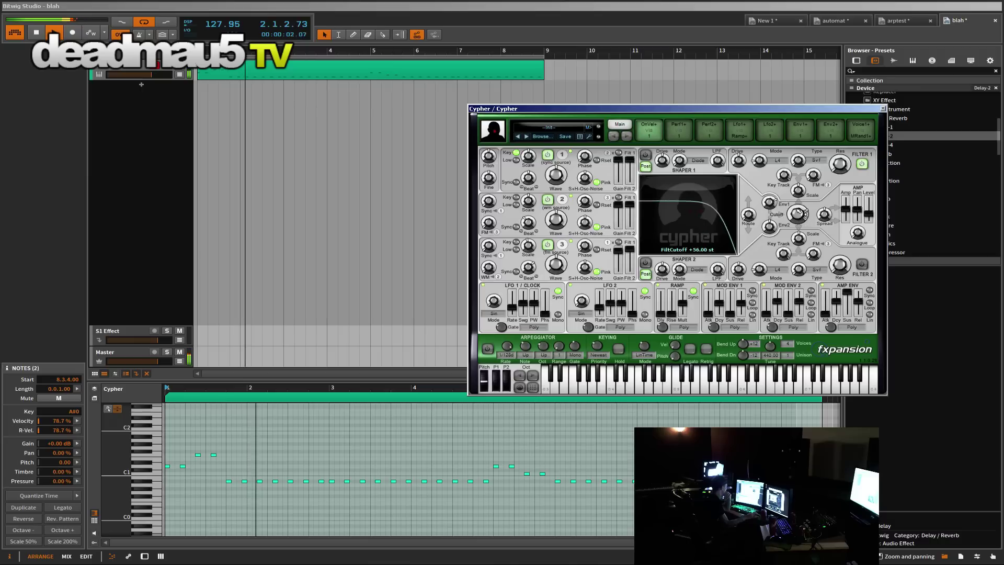
mouse_move(810, 224)
left_mouse_down()
mouse_move(819, 249)
mouse_move(817, 236)
left_mouse_up()
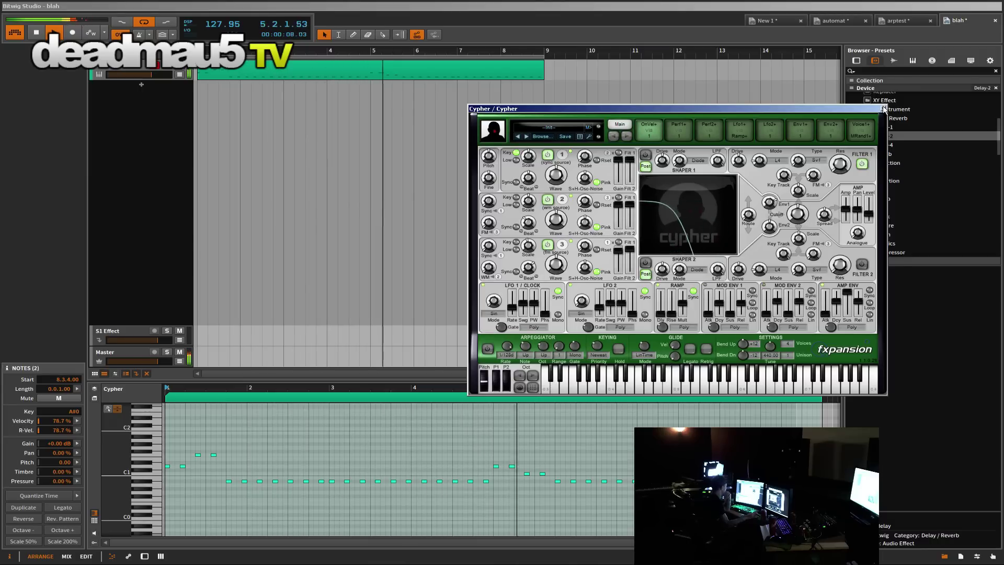
left_click(883, 108)
Step: Duplicate the Cypher instrument track and select the clip on the copy
right_click(129, 66)
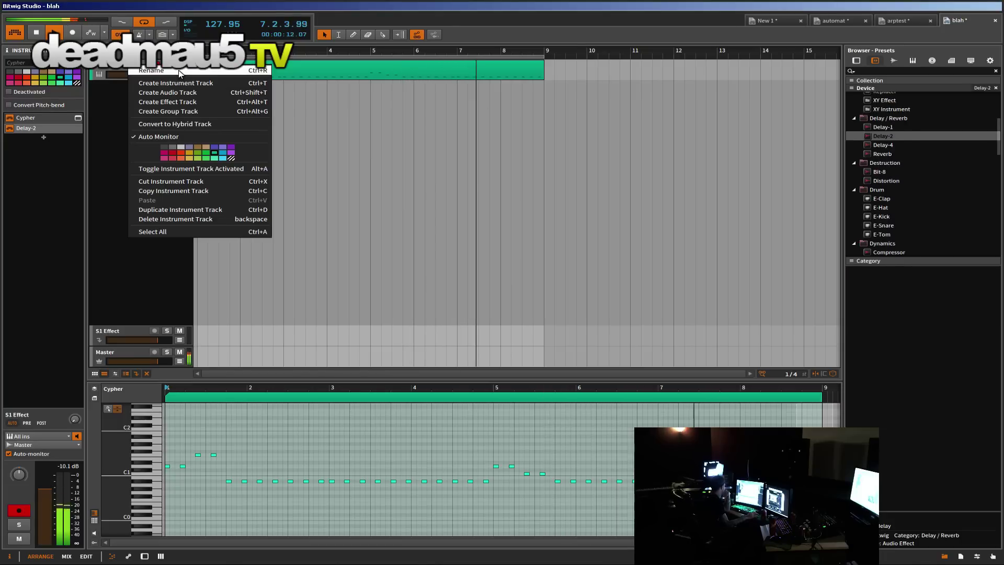
left_click(196, 209)
left_click(261, 93)
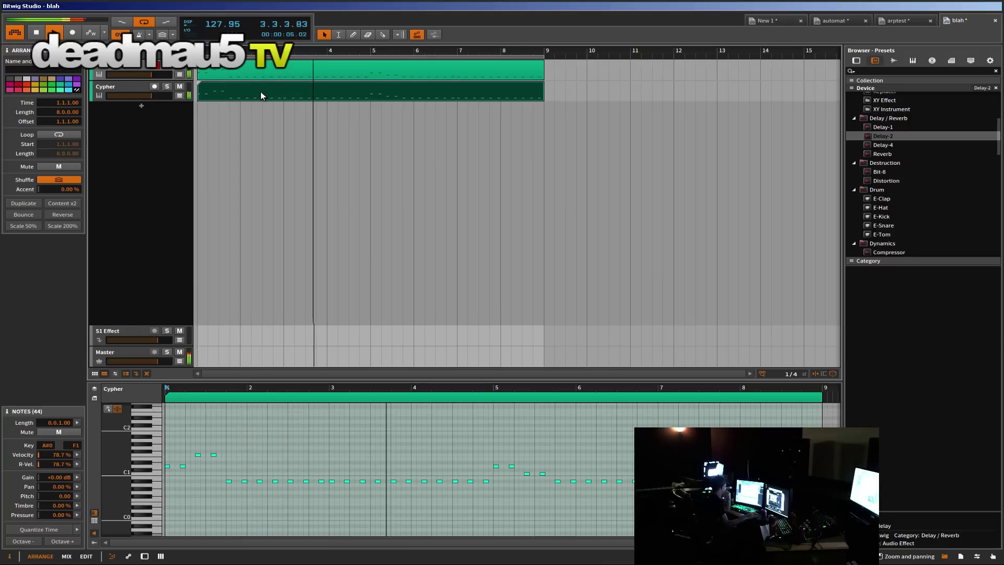
Step: Open the duplicate track's Cypher window and turn the levels of oscillators 2 and 3 down to 0 %
left_click(110, 87)
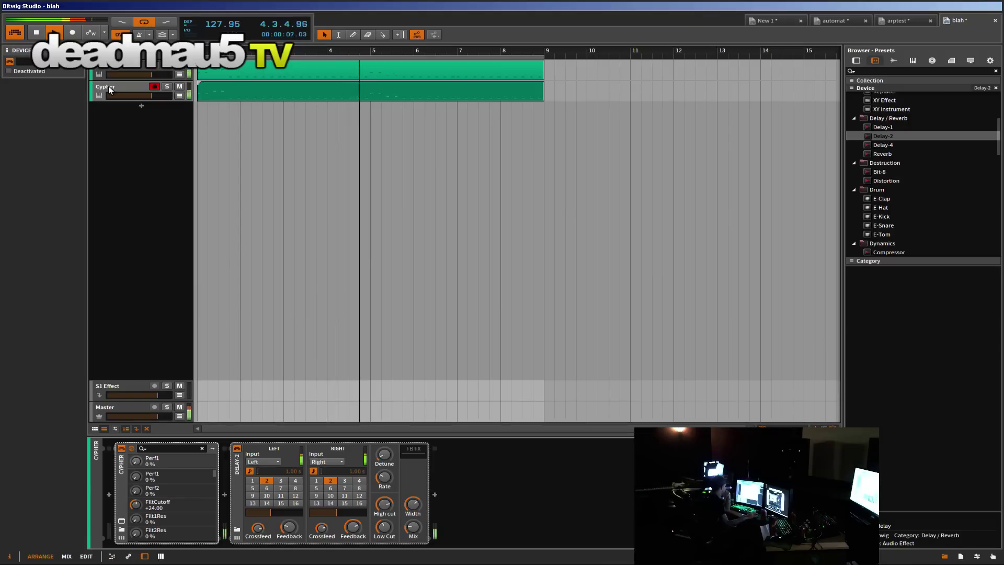
left_click(108, 89)
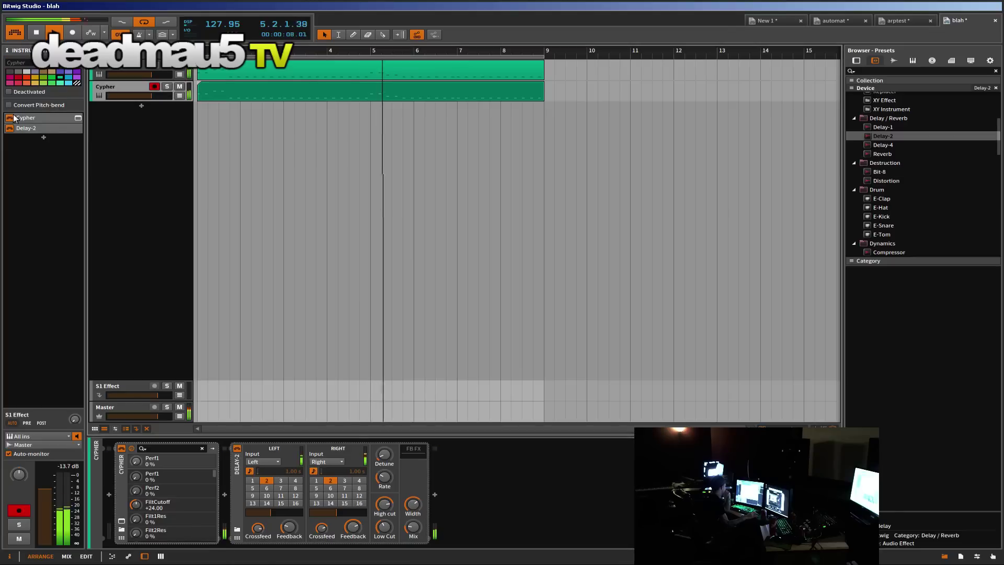
left_click(78, 118)
left_click_drag(623, 208, 620, 227)
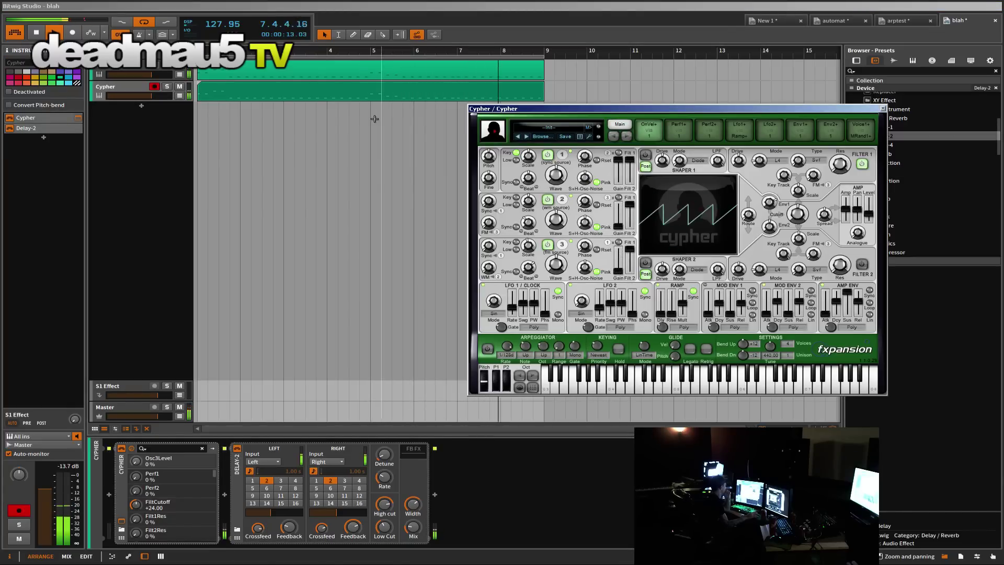
Step: Open the duplicate track's clip, transpose its first two notes, starting at 1.1.1, up to A2 and audition them
double_click(347, 92)
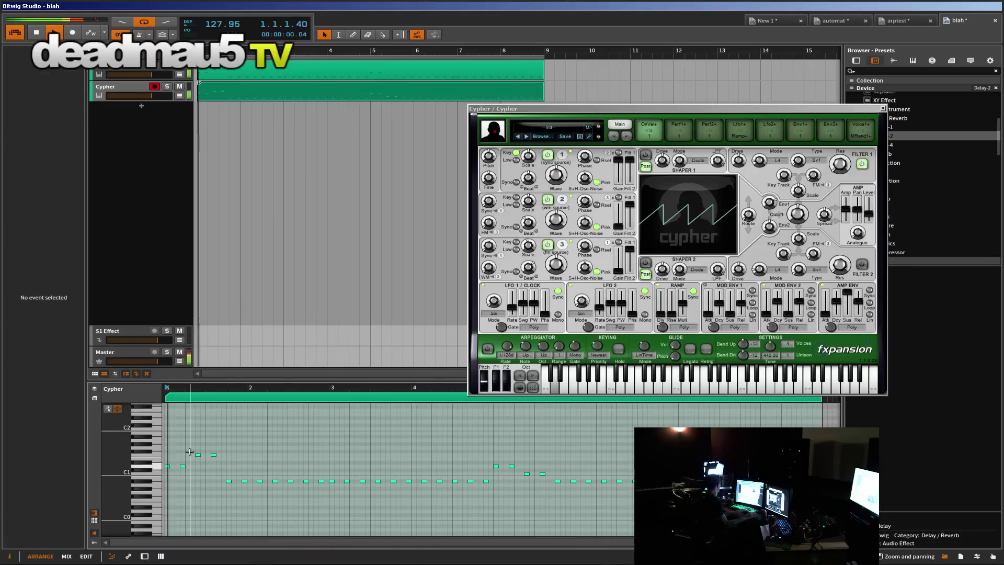
left_click_drag(189, 452, 167, 471)
key("Down")
key("space")
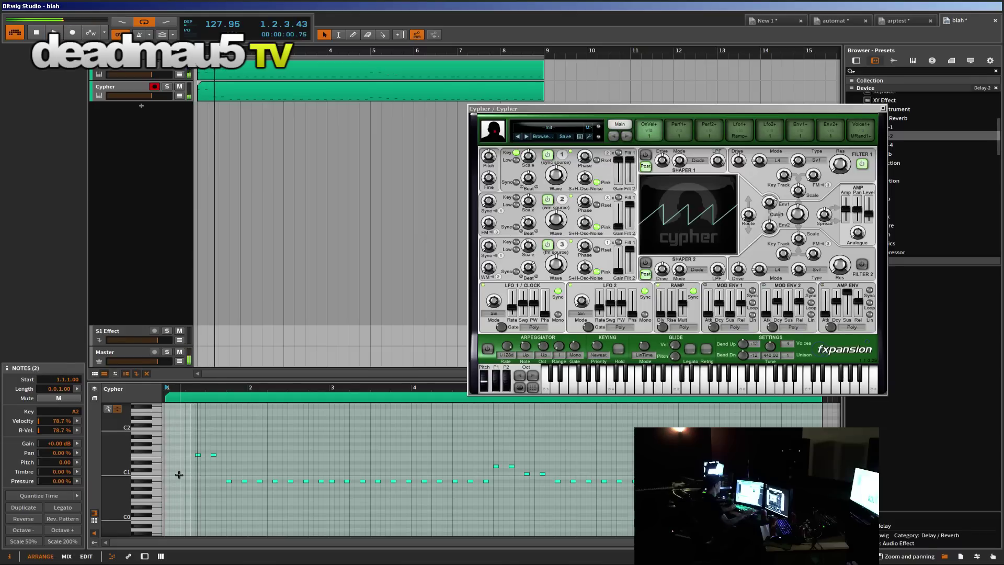
Step: Clear the parameter modulation of filter 1's key tracking and readjust the filter cutoff in the duplicate's Cypher
right_click(784, 177)
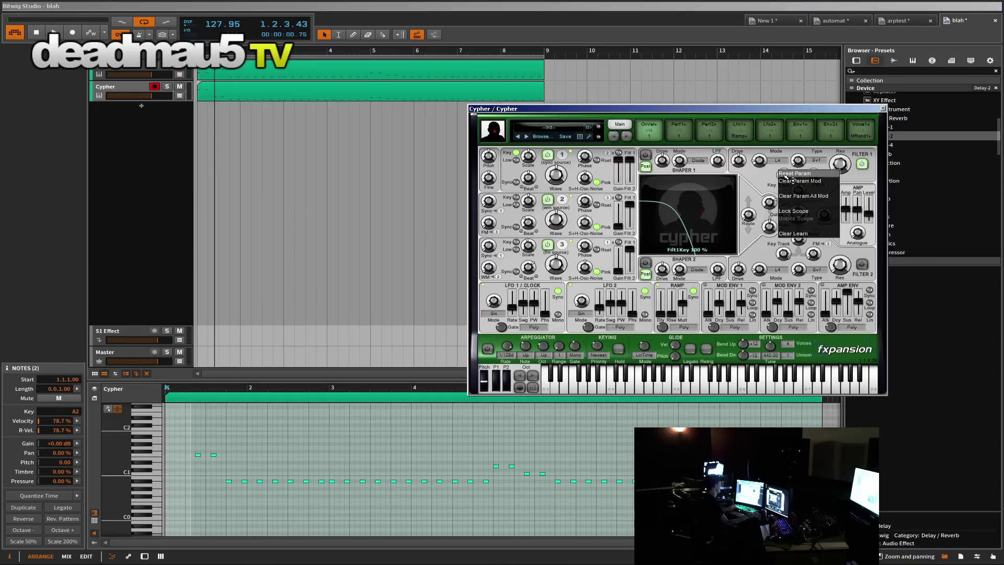
left_click(793, 180)
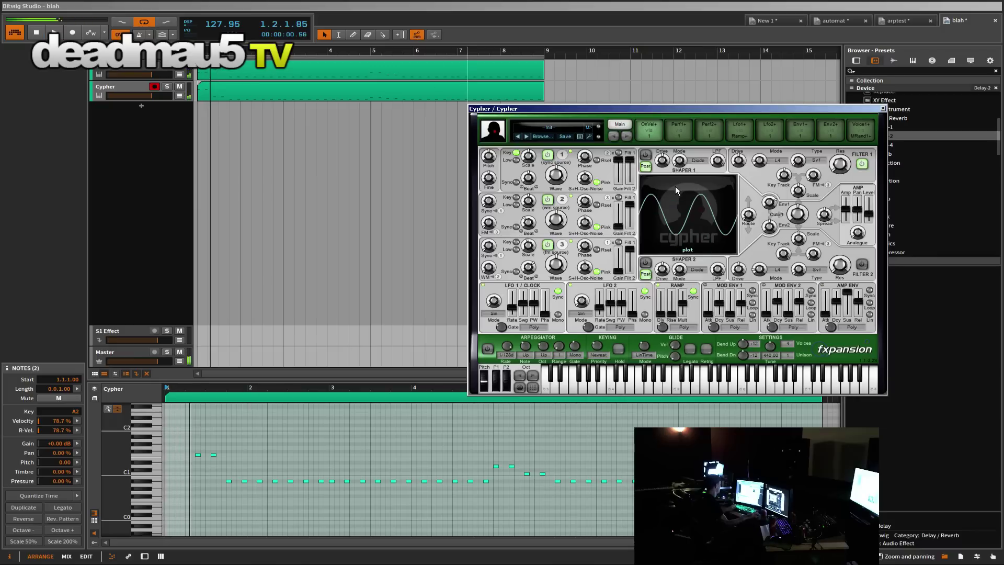
left_click_drag(805, 222, 798, 230)
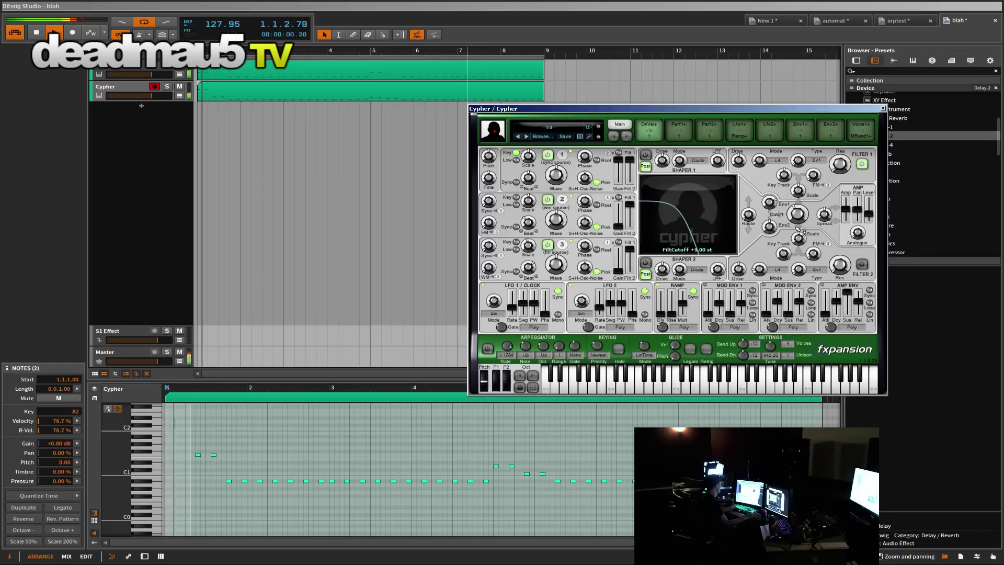
Step: Transpose the two notes starting at 1.2.3 in the duplicate clip up to G2
left_click(264, 448)
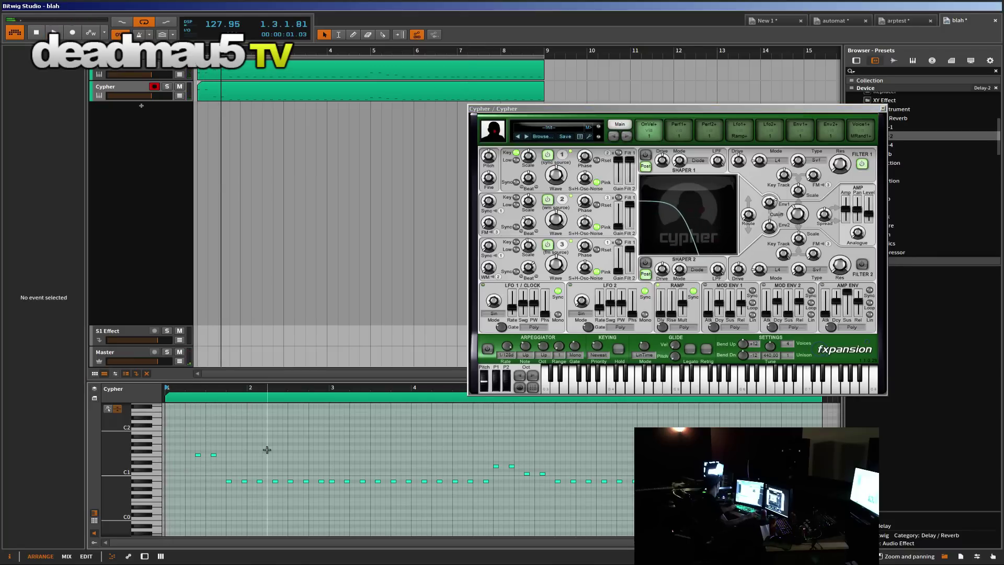
scroll(264, 450, "up", 3)
left_click_drag(244, 458, 496, 525)
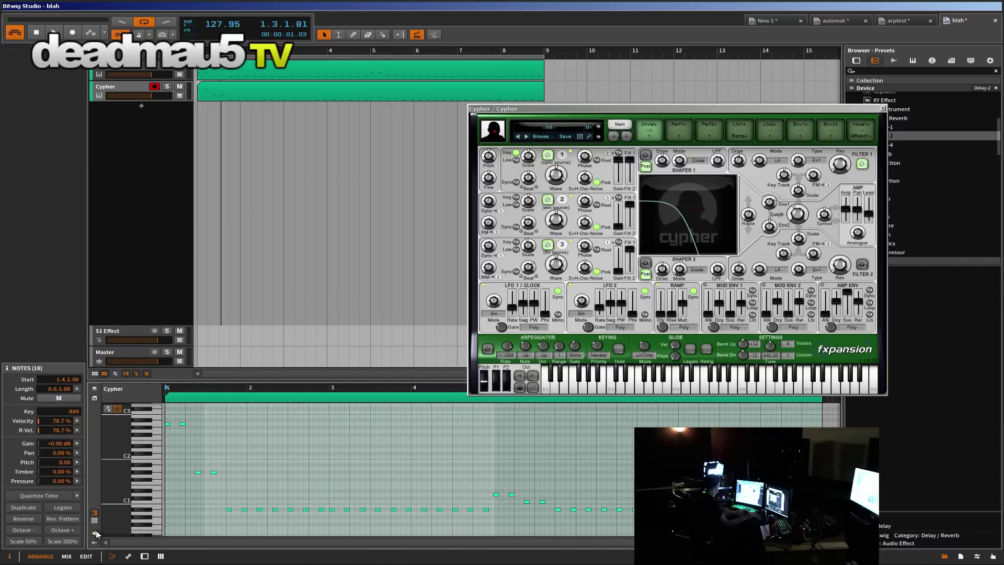
left_click_drag(173, 469, 222, 485)
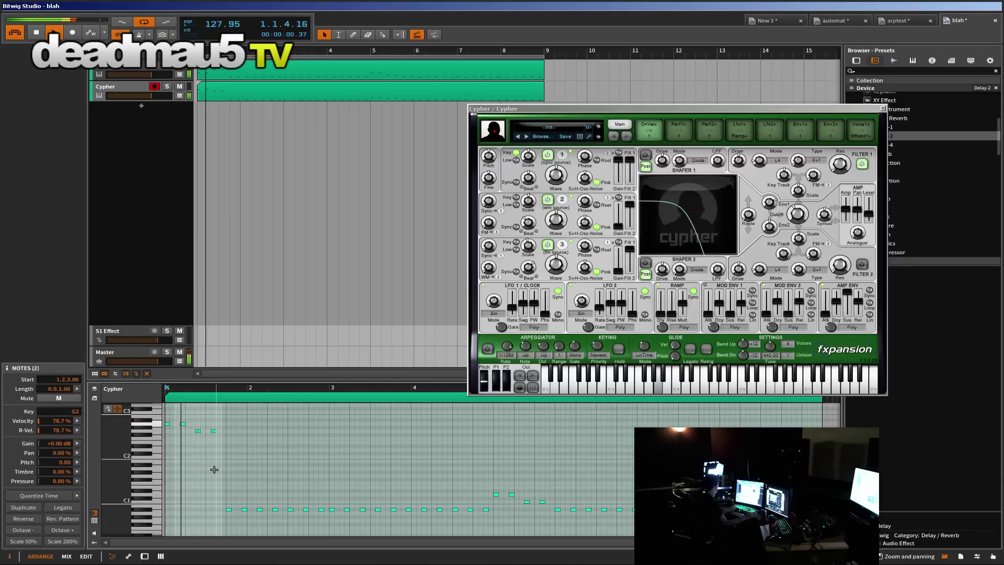
Step: Transpose the 18 repeated notes starting at 1.4.1 up to F2 and play the clip
left_click_drag(216, 490, 471, 526)
key("Up")
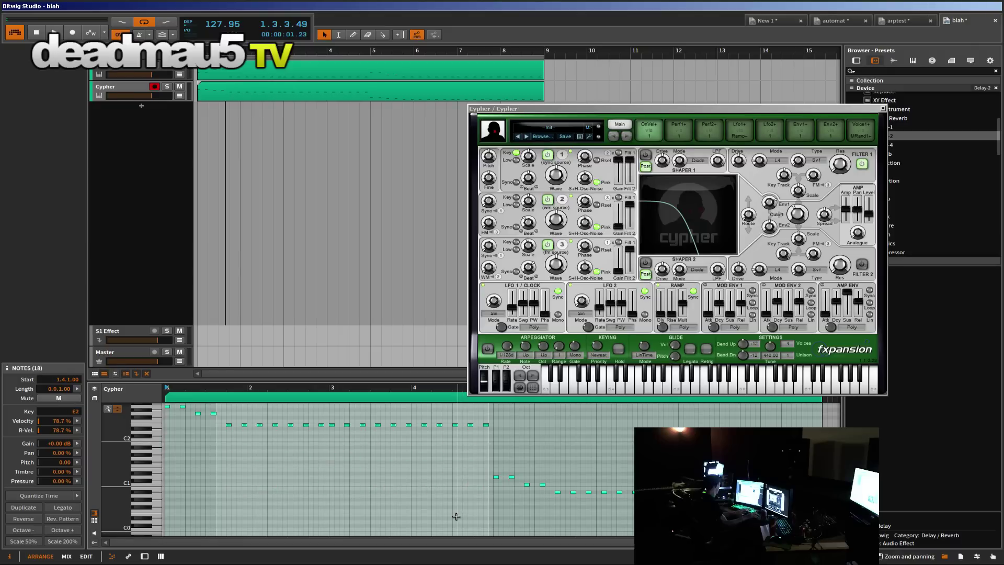
key("space")
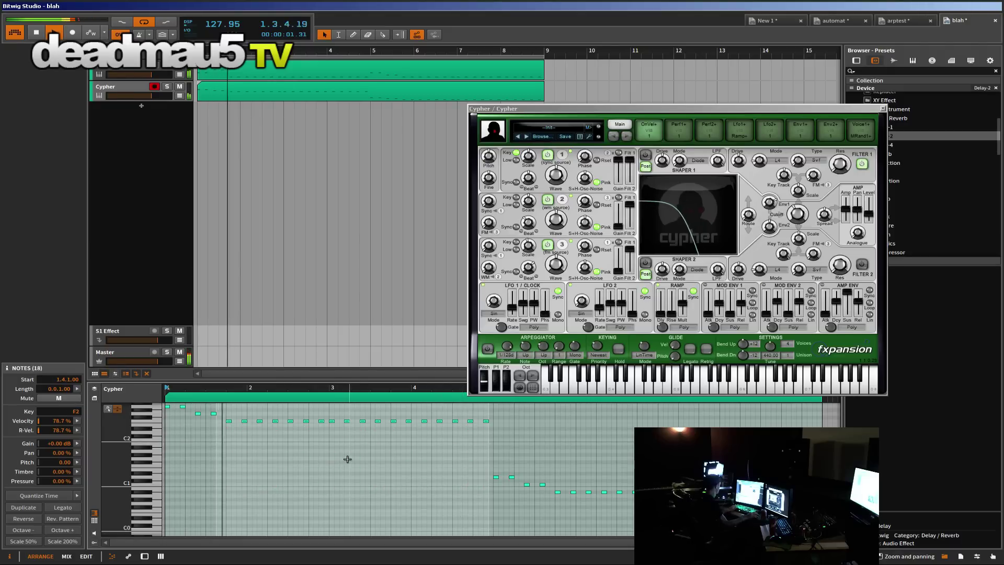
Step: Raise the two notes at the start of bar 5 and lower the two notes starting at 4.3.4 to E2
left_click_drag(492, 453, 519, 482)
key("Up")
key("Up")
key("Up")
key("Up")
key("Up")
key("Up")
key("Up")
left_click_drag(498, 427, 463, 417)
key("Down")
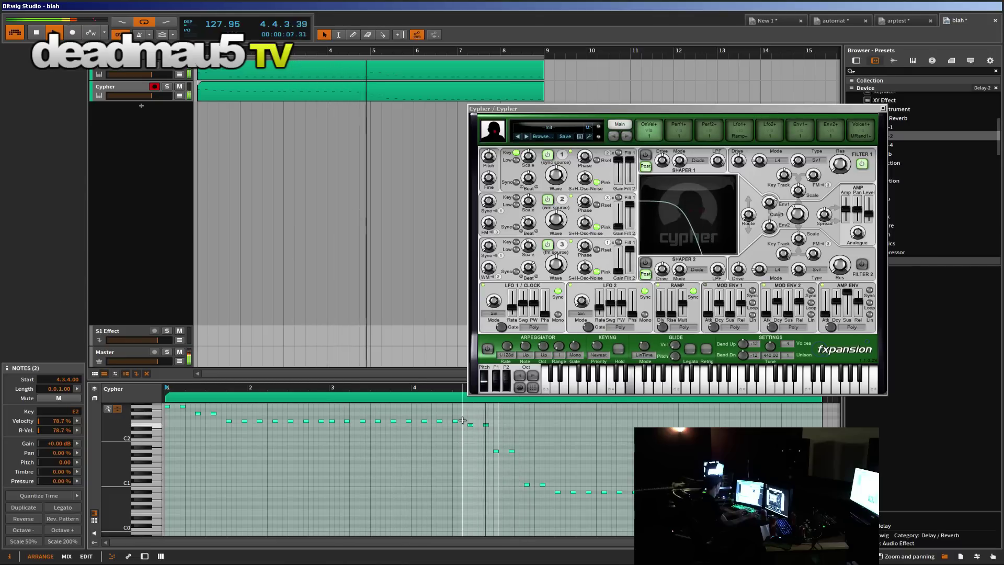
Step: Transpose the two notes starting at 5.2.3 up to B1 and clear the selection
left_click_drag(523, 473, 542, 498)
key("Up")
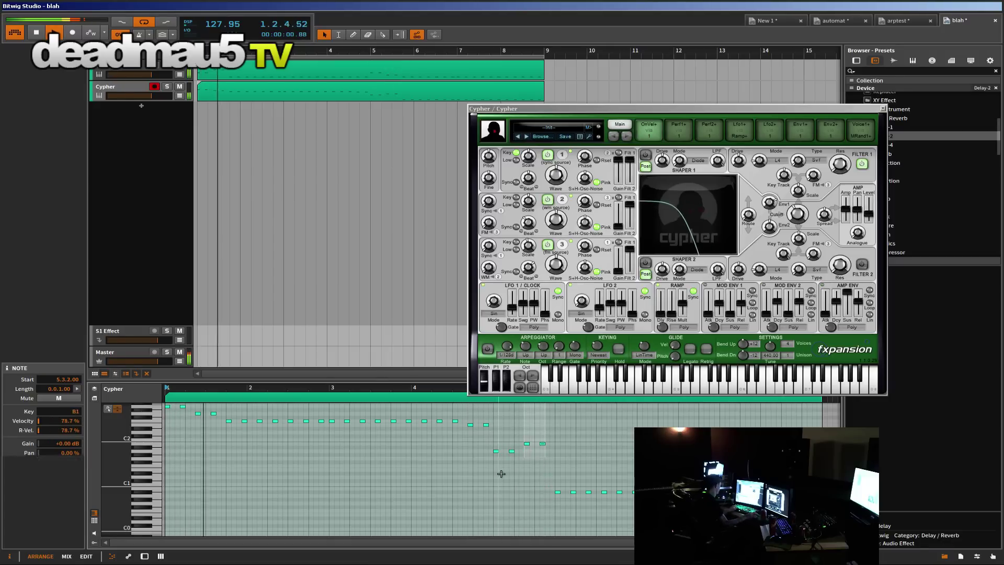
left_click(499, 475)
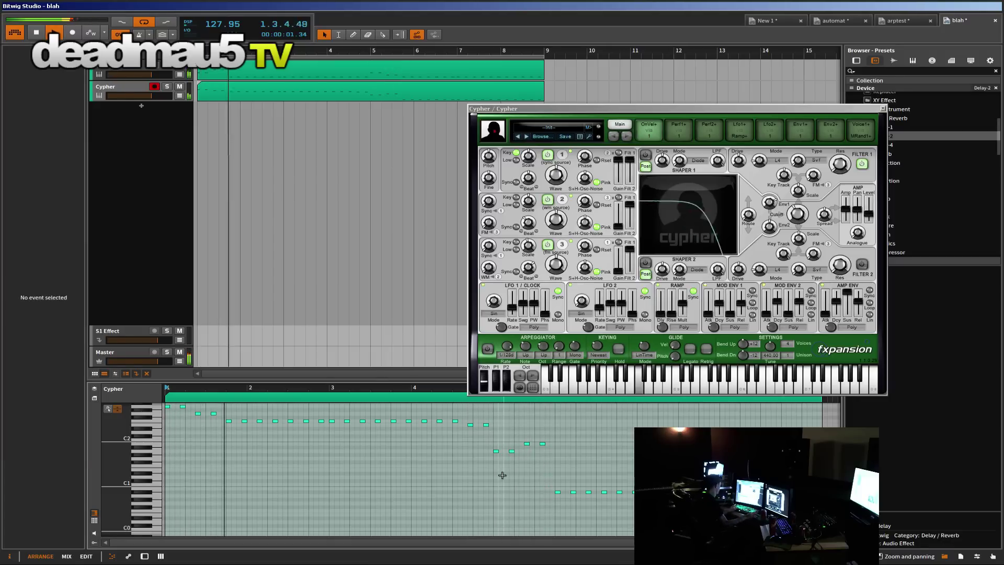
Step: Set the playback start to about the middle of bar 4 and play the clip from there
left_click(459, 396)
key("space")
double_click(457, 391)
key("space")
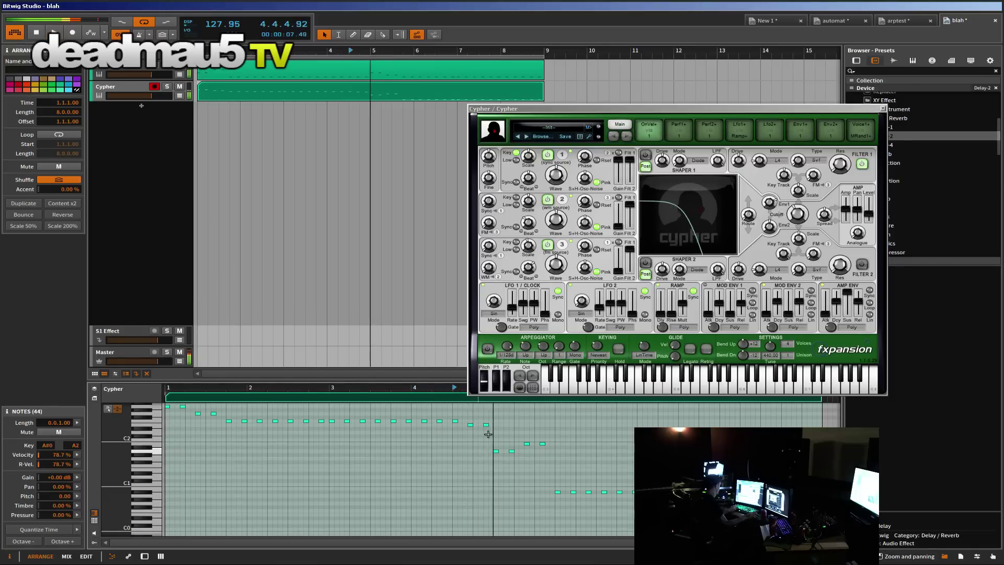
Step: Lower the last two notes of bar 4, starting at 4.3.4, to D2 for the first and C2 for the second
left_click_drag(504, 420, 467, 430)
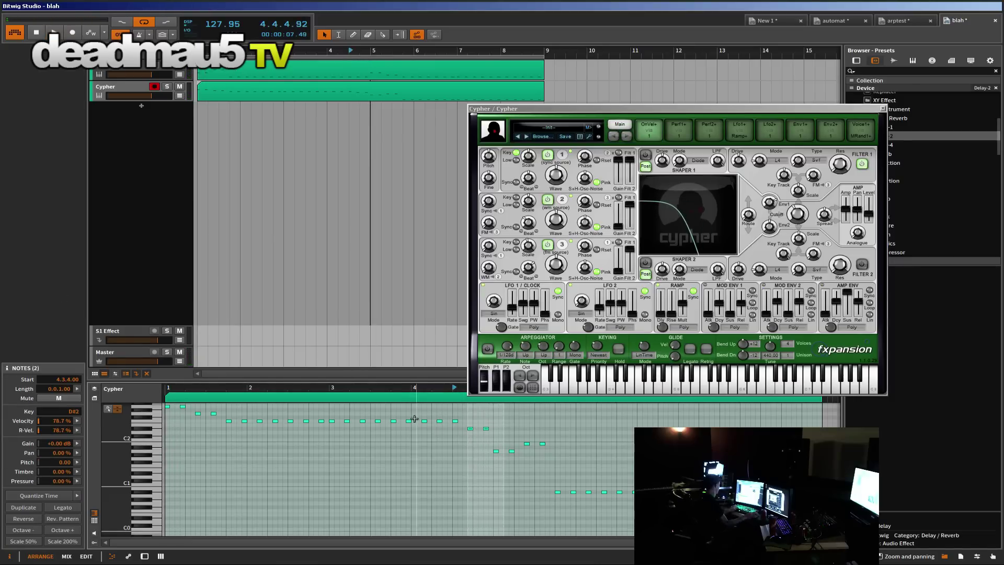
left_click(490, 419)
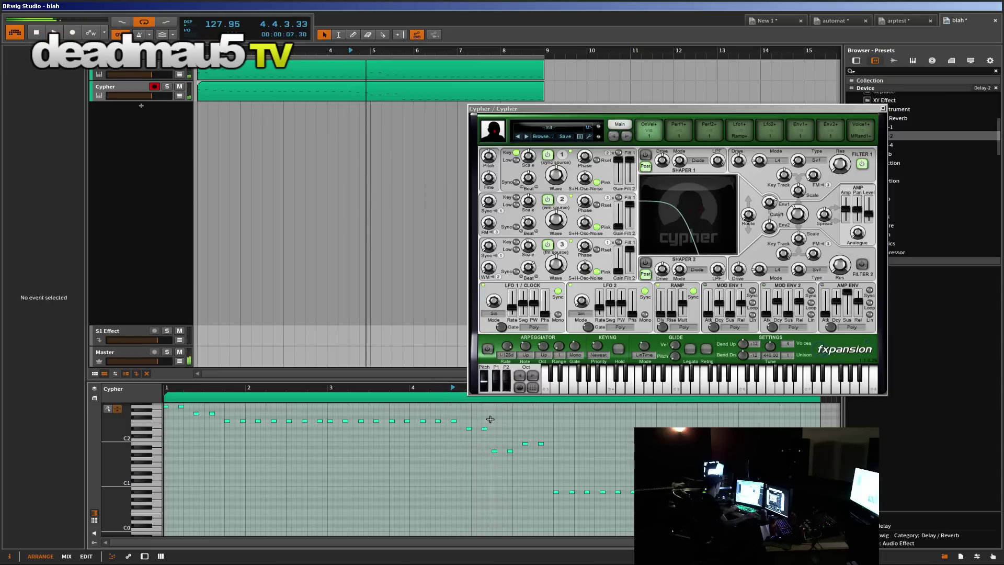
left_click(472, 430)
left_click_drag(473, 432, 463, 434)
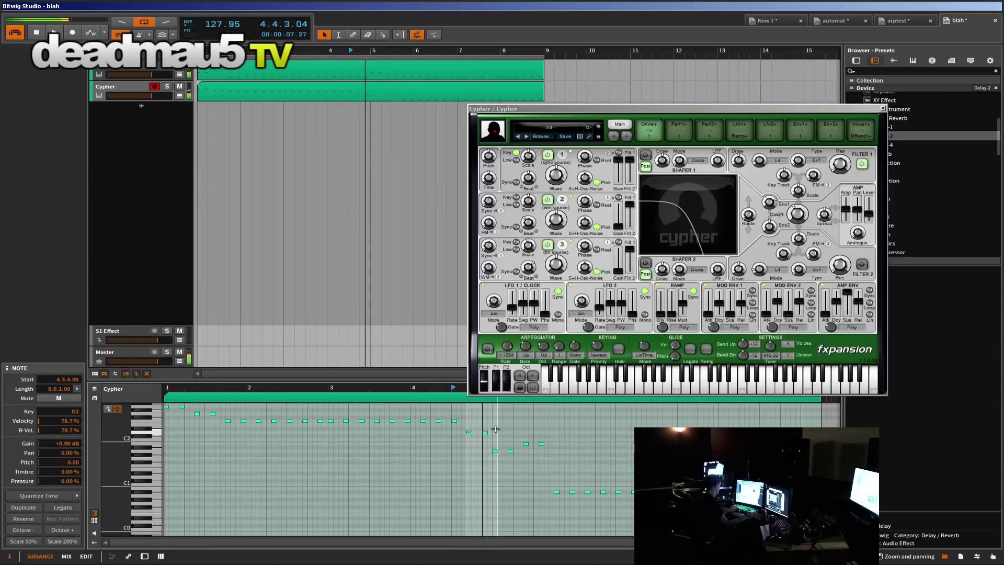
key("ctrl+z")
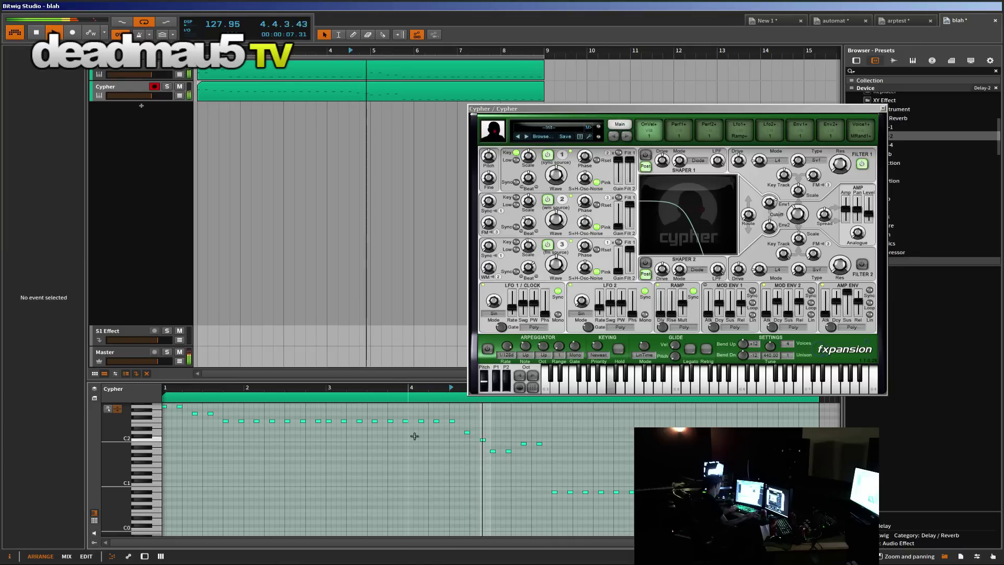
Step: Transpose the two notes at 5.1.1 to A2 and the two at 5.2.3 to B2, and play from slightly further into bar 4
left_click_drag(522, 454, 490, 450)
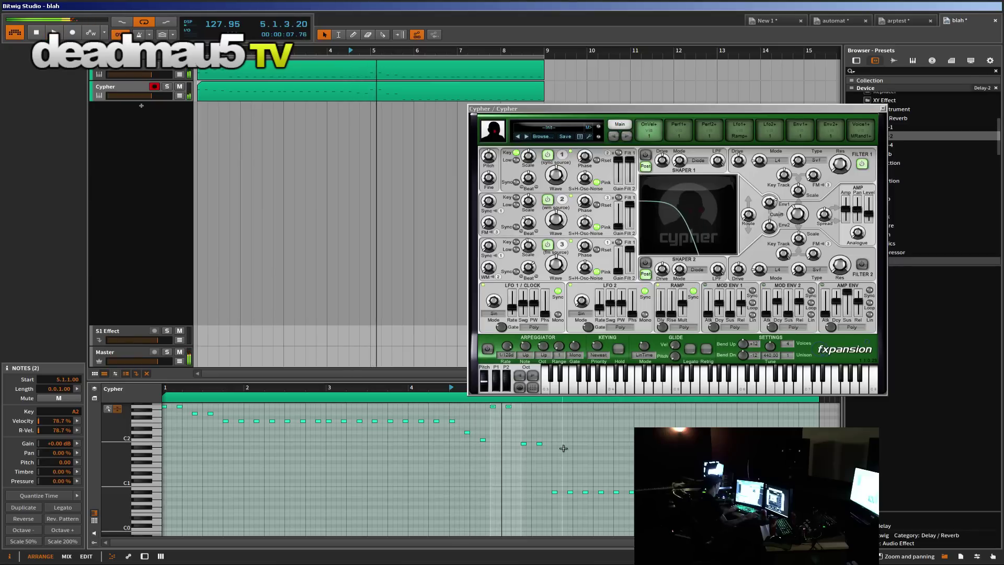
left_click_drag(565, 441, 519, 453)
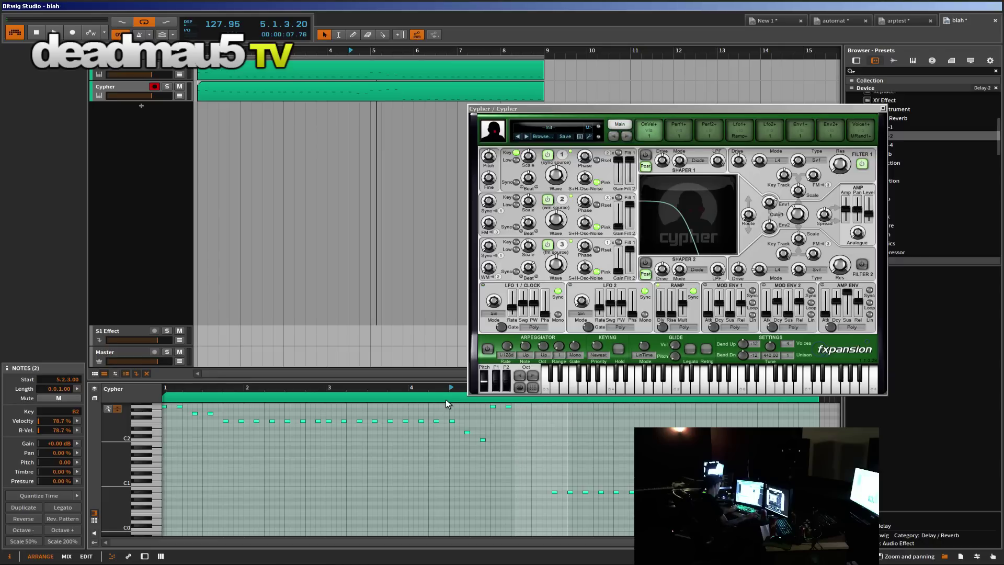
left_click_drag(453, 393, 459, 387)
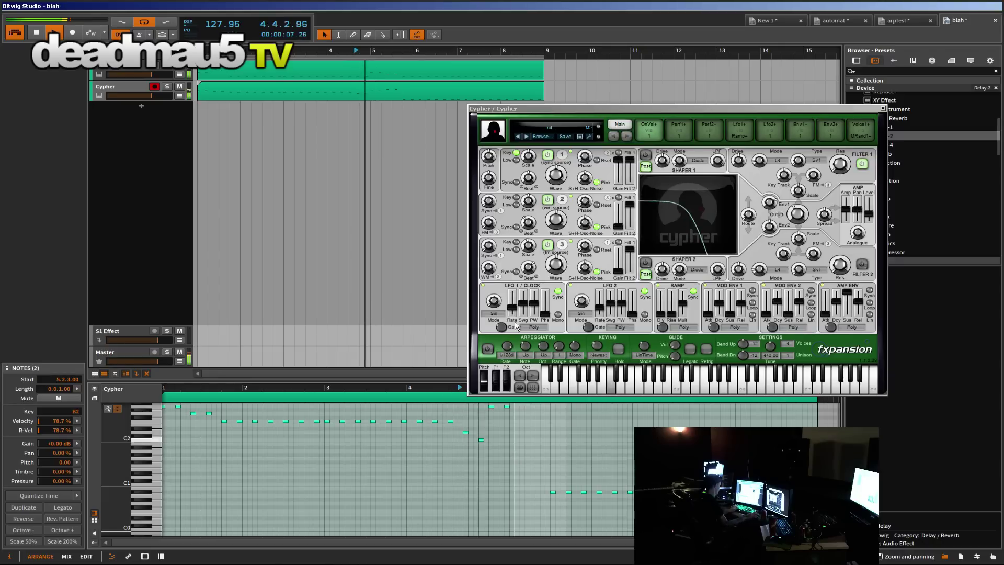
Step: Move the Cypher window clear of the note editor, transpose the two notes at 5.2.3 to C3, and play the passage
left_click_drag(592, 109, 666, 73)
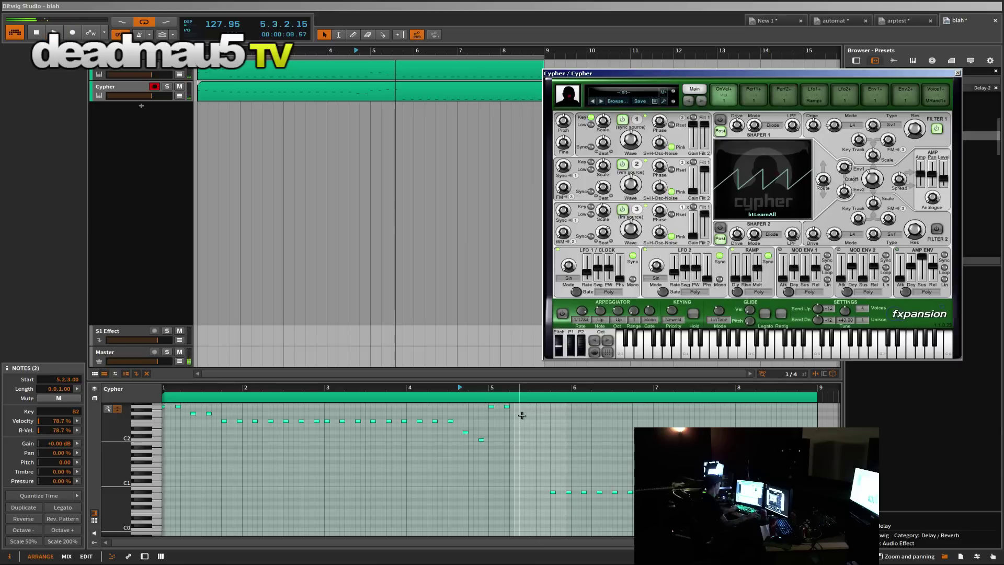
scroll(535, 429, "up", 3)
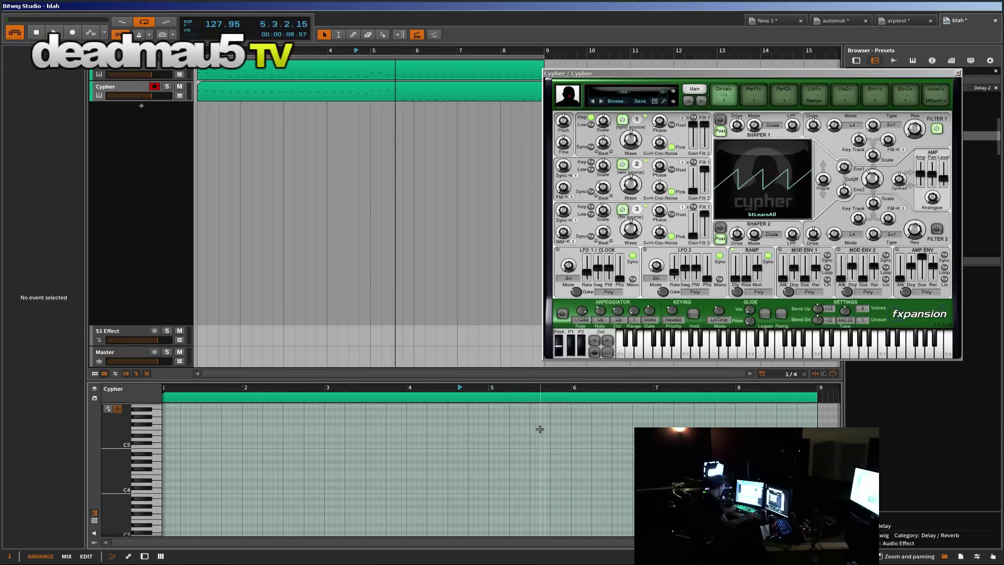
left_click_drag(563, 443, 517, 466)
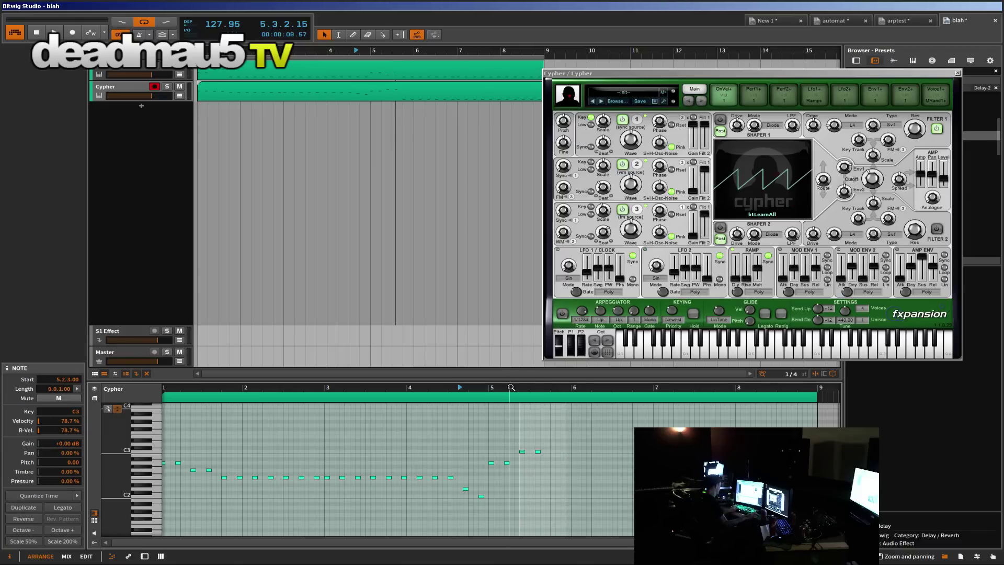
key("space")
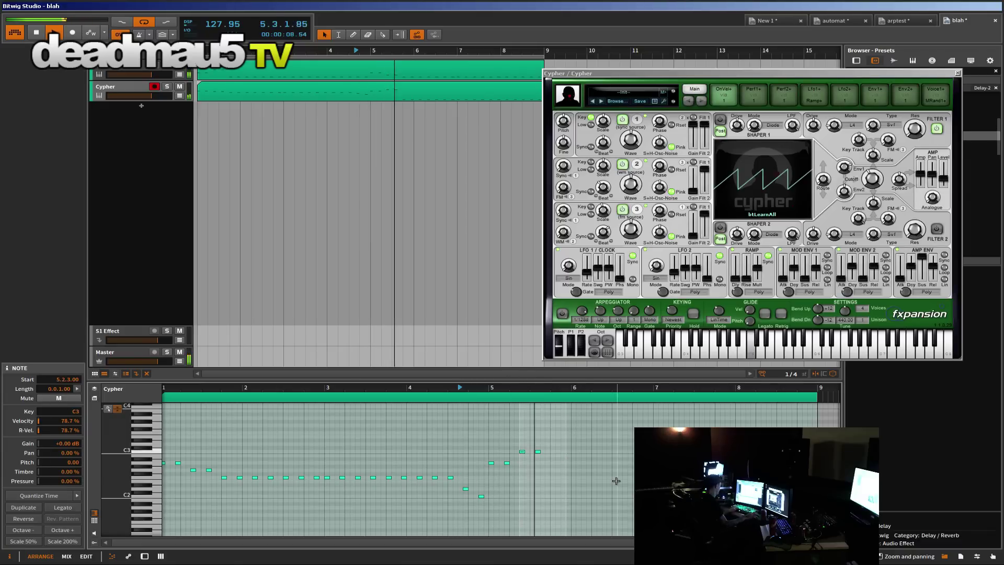
key("space")
Step: Transpose the 18 notes from 5.4.1 onward so the first is D2, and play from about the end of beat 5.3
scroll(549, 444, "down", 3)
left_click_drag(549, 467, 828, 522)
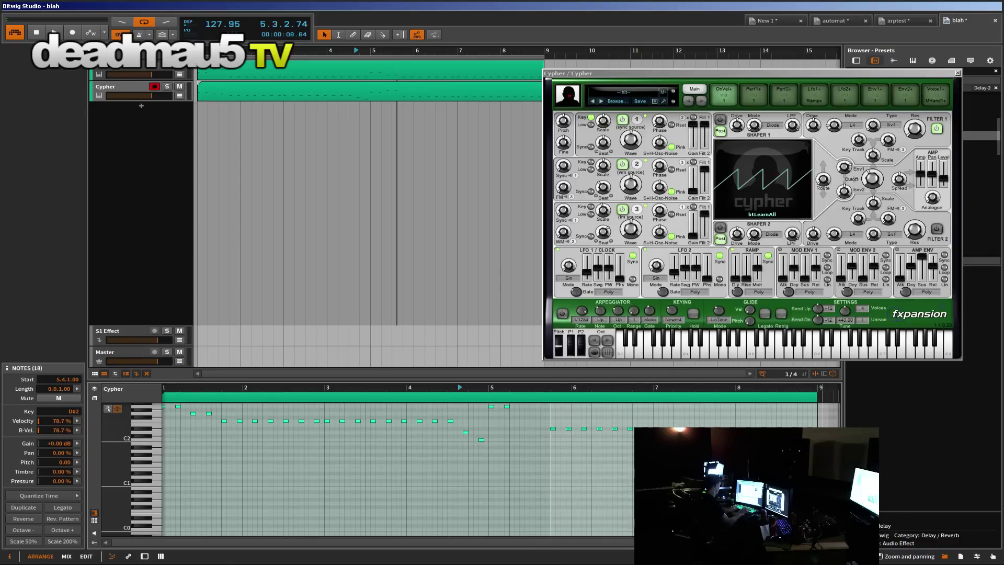
left_click(552, 389)
key("space")
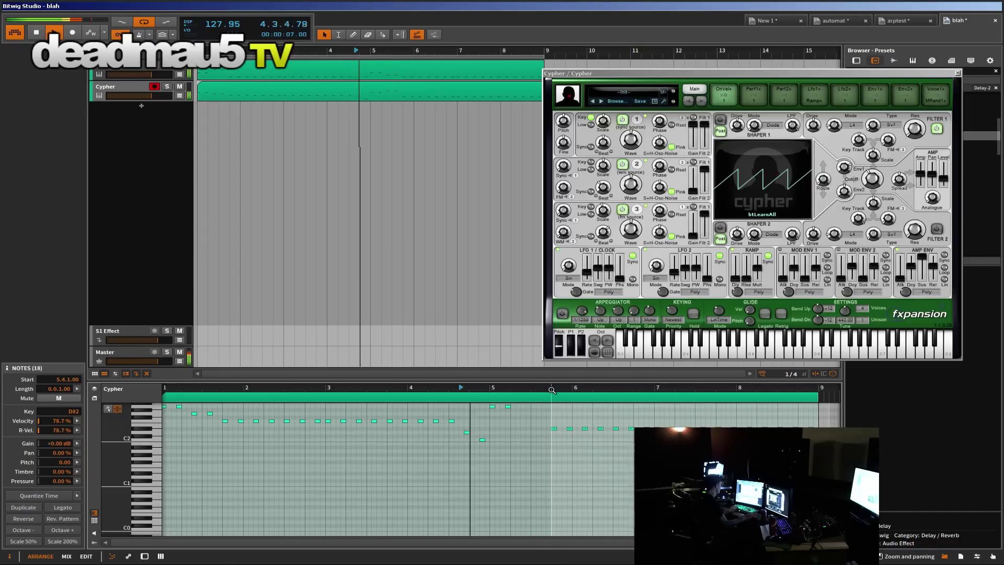
key("space")
left_click_drag(549, 419, 840, 450)
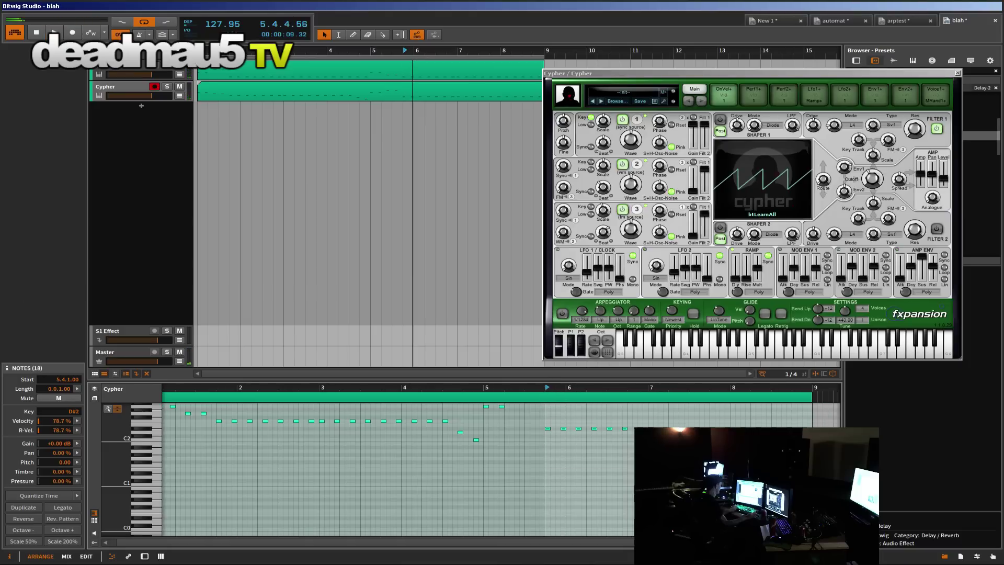
key("space")
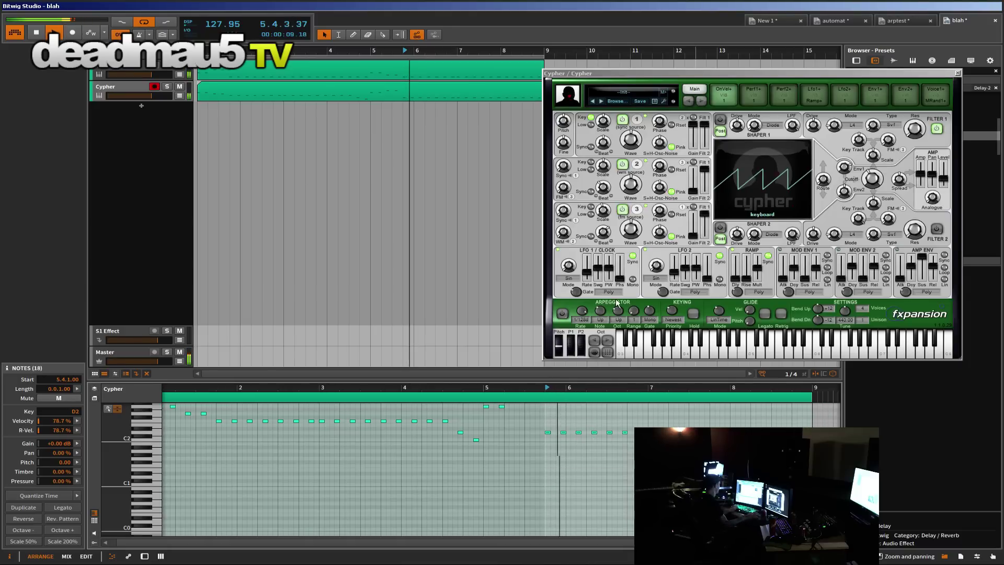
Step: Adjust the open Cypher's filter cutoff, and bring up the upper Cypher track's synth with its filter cutoff set to +43 st
left_click(882, 182)
left_click_drag(876, 178, 876, 178)
left_click(117, 67)
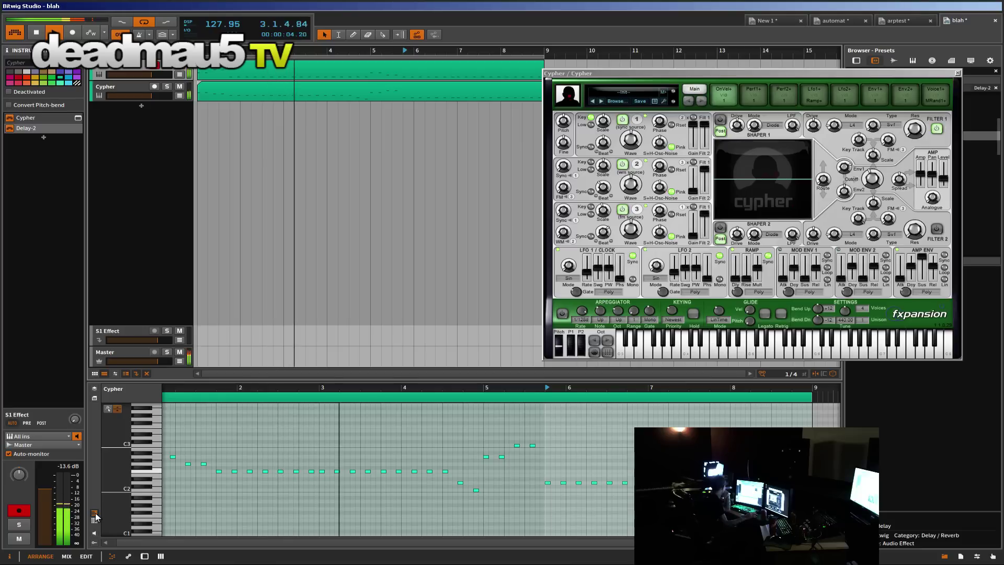
left_click(77, 119)
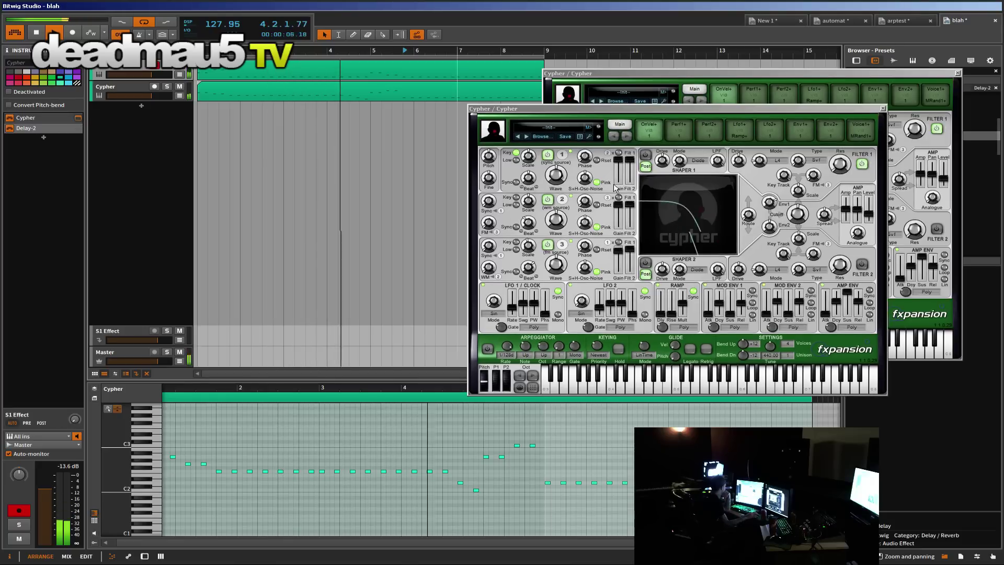
left_click(803, 213)
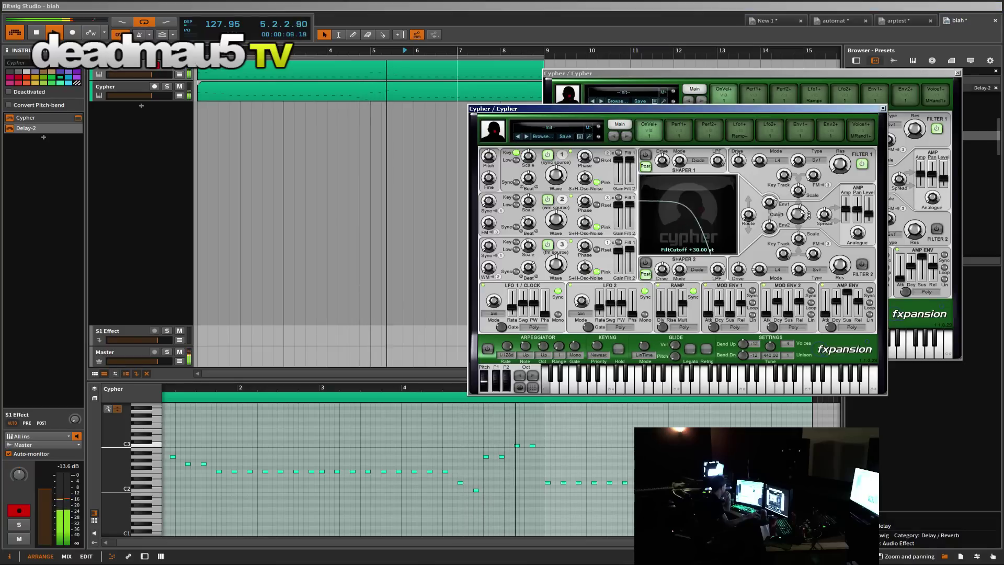
left_click_drag(809, 214, 789, 198)
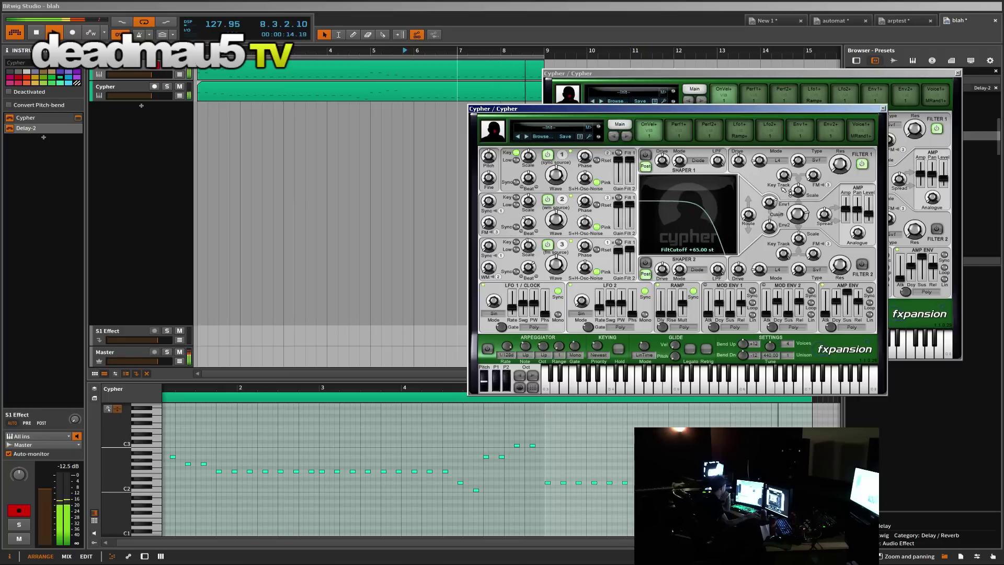
mouse_move(782, 186)
left_mouse_down()
mouse_move(779, 213)
mouse_move(780, 197)
left_mouse_up()
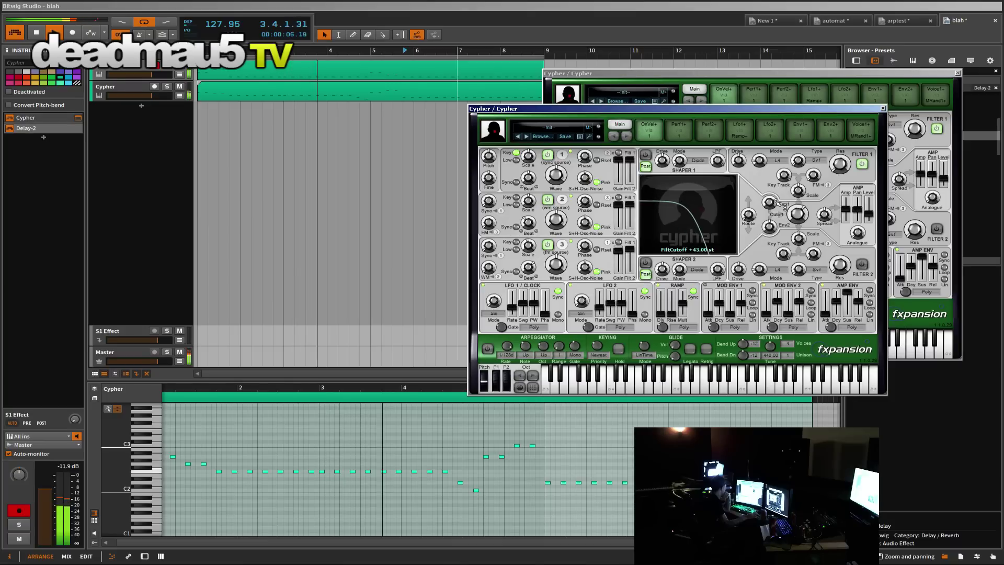
Step: Set the synth's realtime oversampling to 16 in its preferences, apply it, and readjust the filter cutoff
left_click(588, 136)
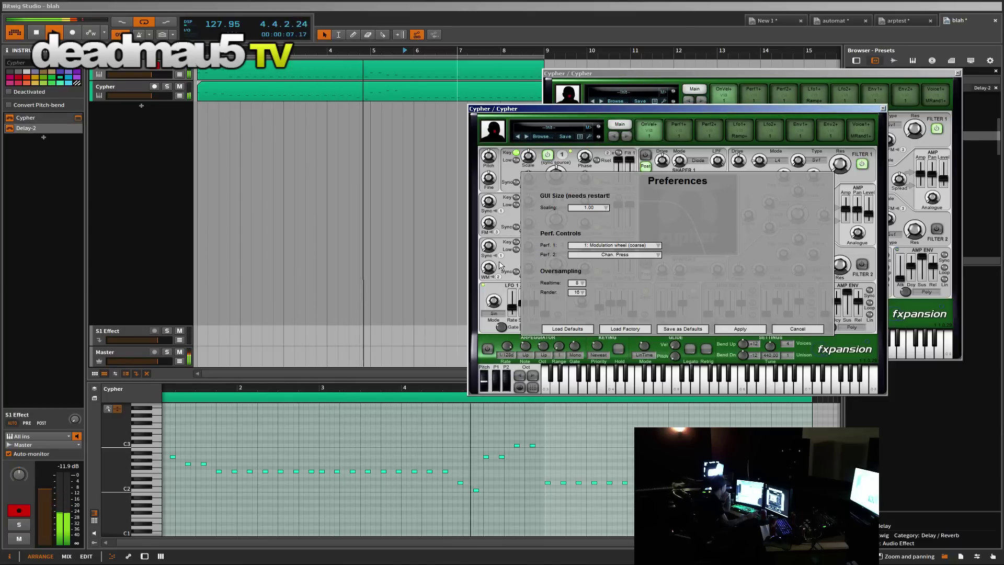
left_click(578, 283)
left_click(582, 317)
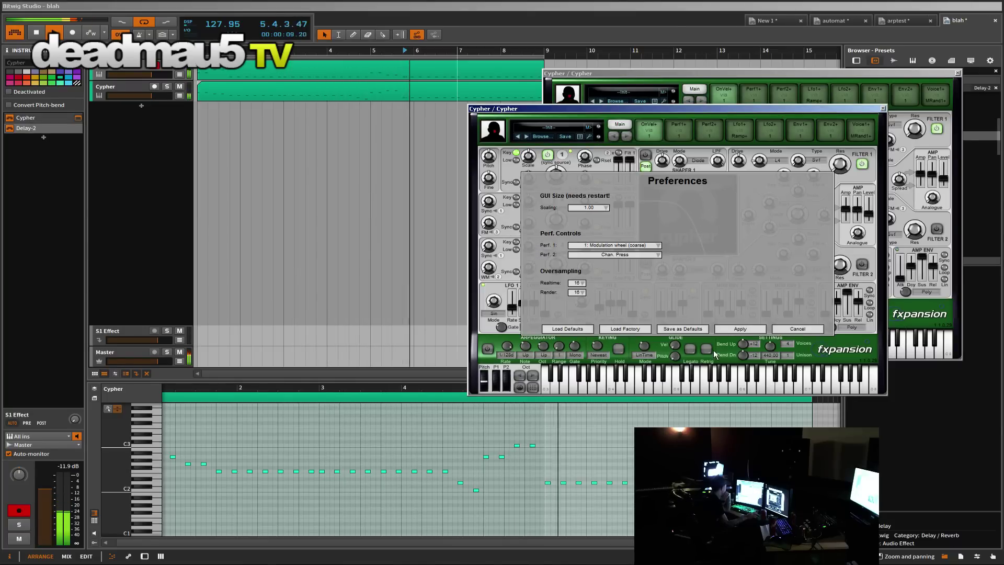
left_click(732, 329)
left_click_drag(799, 216, 804, 224)
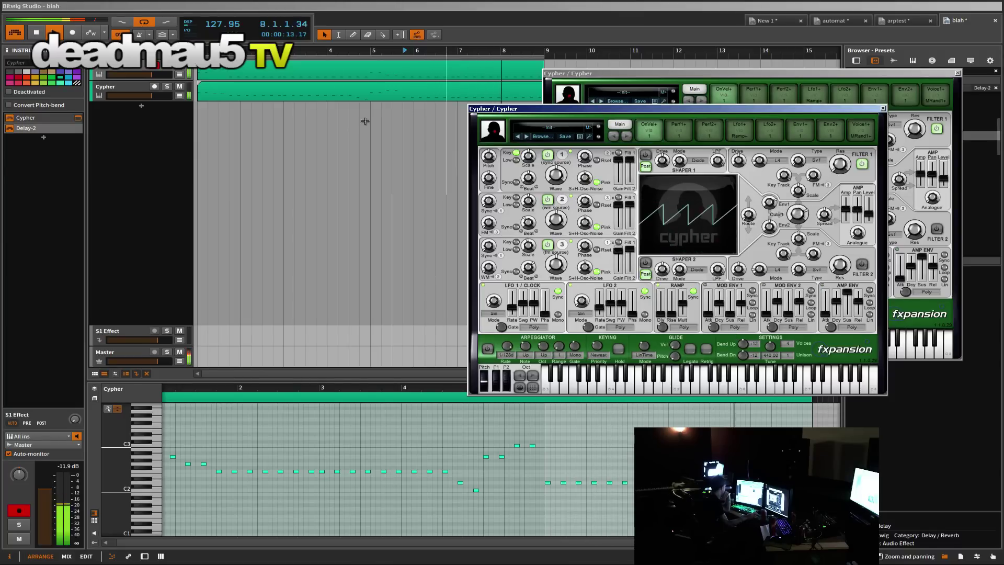
Step: Mute the lower Cypher track, and enable Shaper 2 on the upper track's synth with about 4.7 dB of drive
left_click(179, 87)
left_click(663, 270)
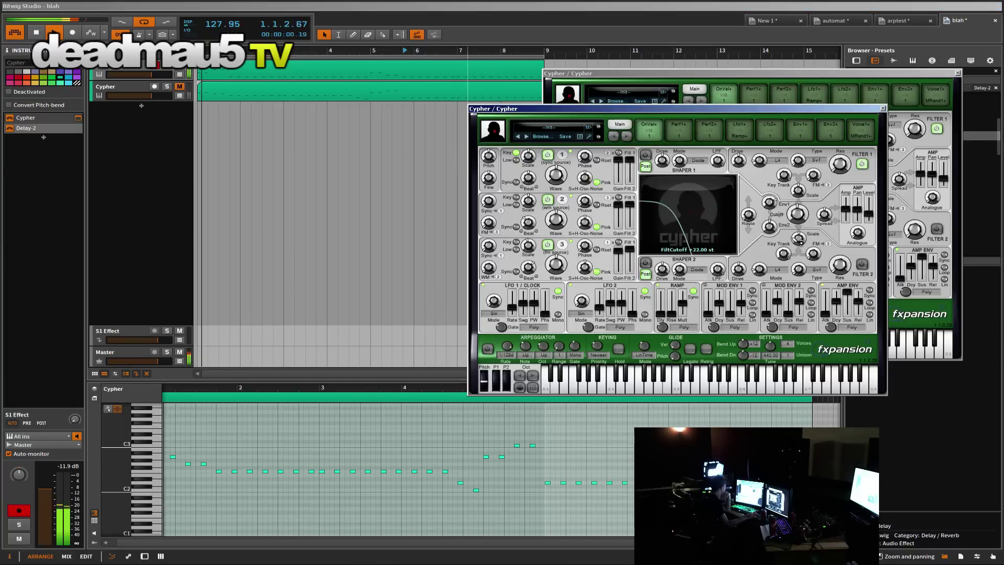
left_click_drag(661, 276, 662, 268)
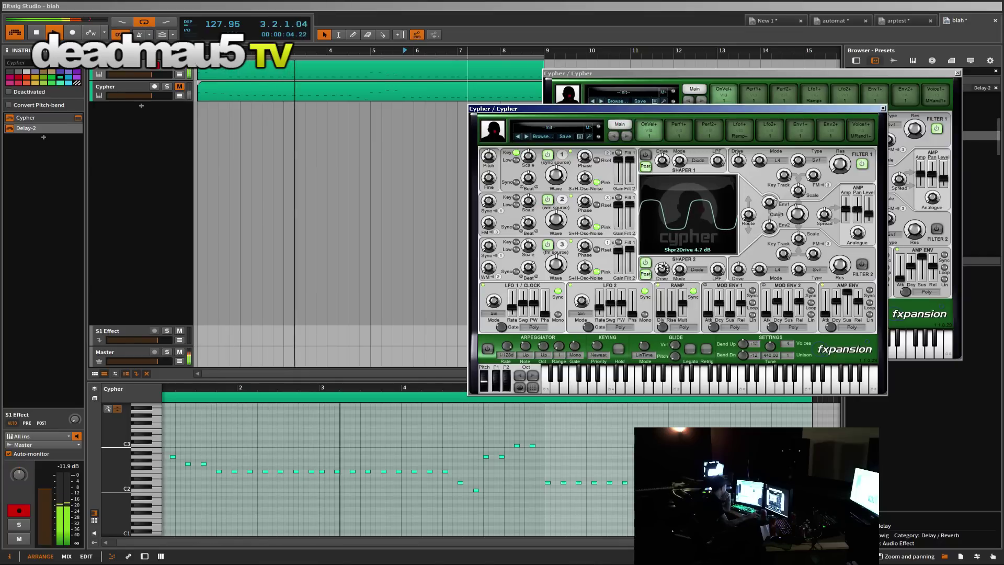
Step: Detune oscillator 2 with a beat of about -0.57 Hz and set the filter cutoff to about +28 st
mouse_move(806, 210)
left_mouse_down()
mouse_move(799, 195)
mouse_move(798, 214)
left_mouse_up()
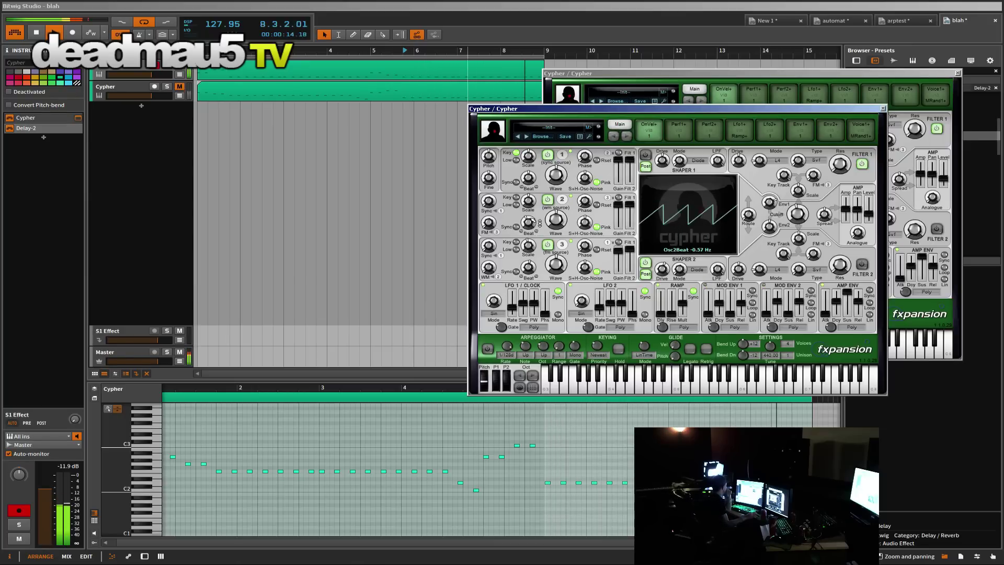
mouse_move(803, 214)
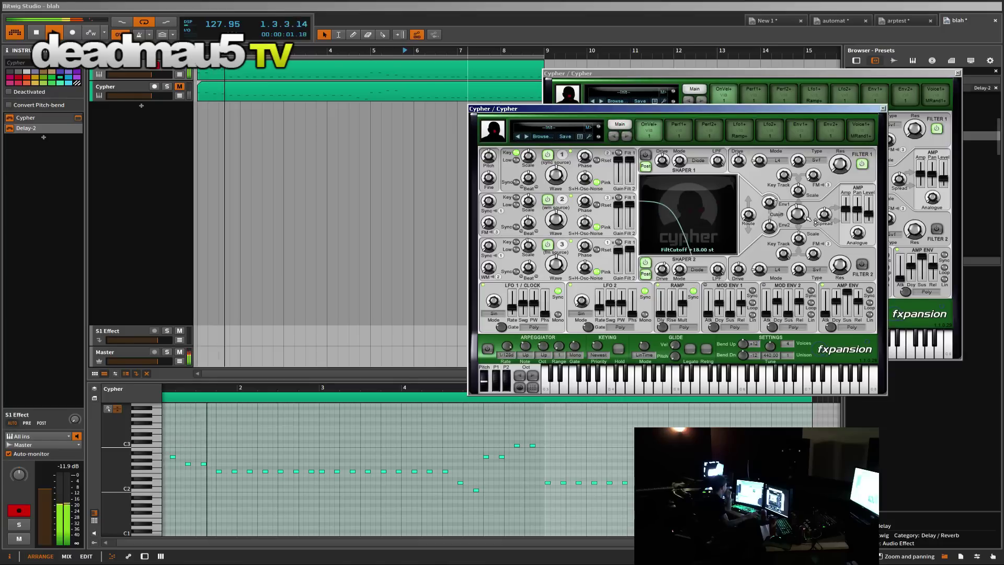
left_click_drag(803, 215, 808, 215)
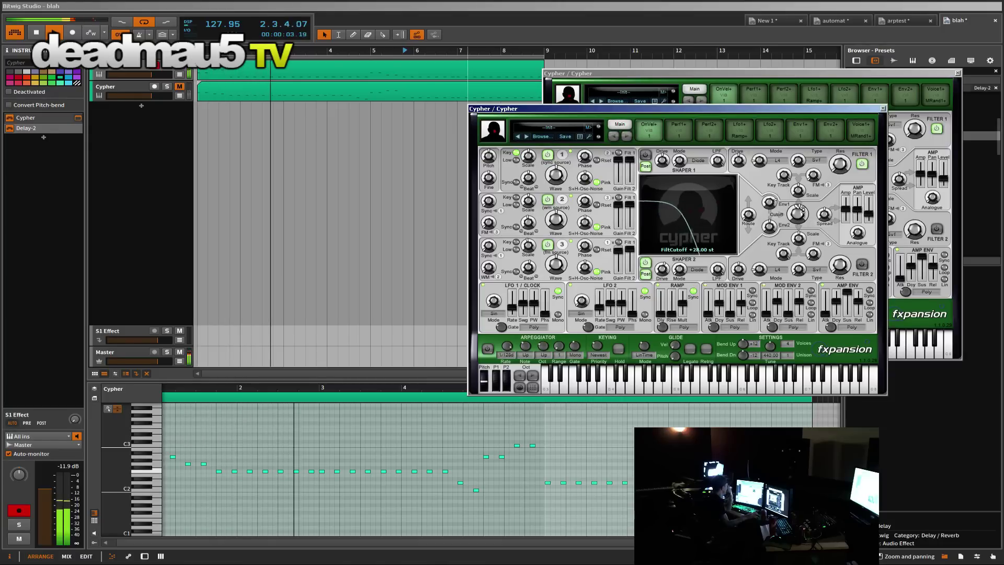
Step: Set filter 1's key tracking to about -1% and rebalance the filter cutoff against the Env1 modulation amount
left_click_drag(783, 175, 771, 226)
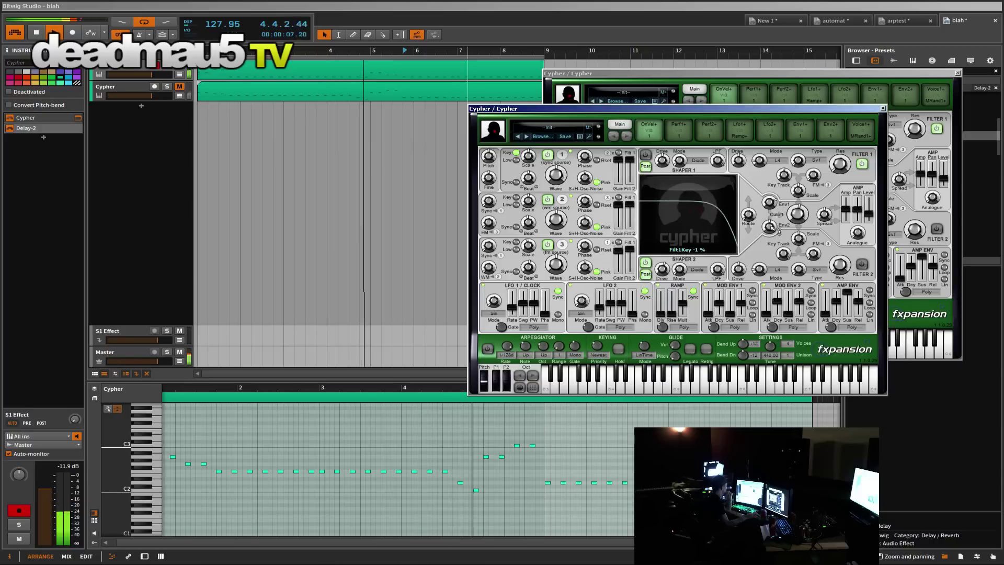
left_click(798, 218)
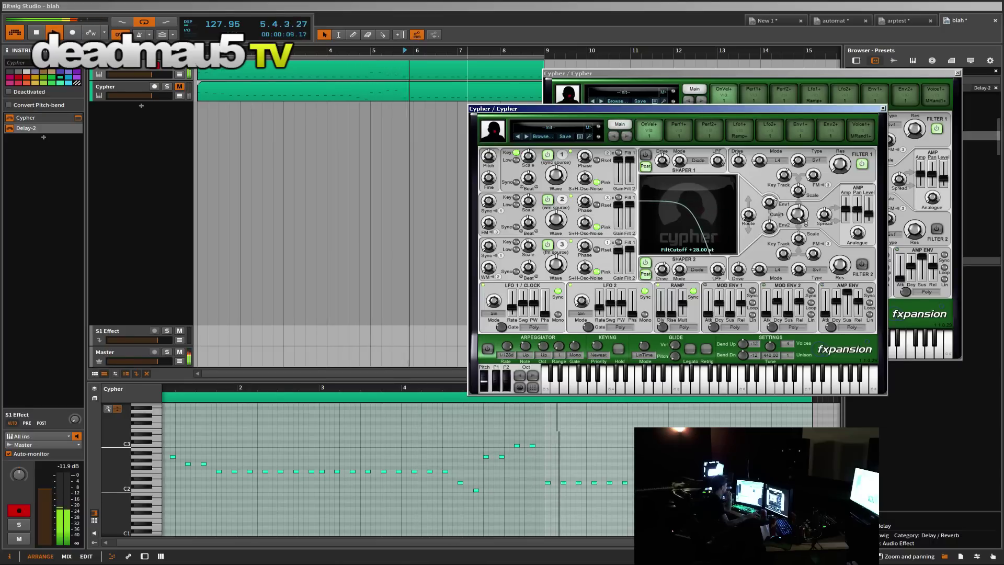
left_click_drag(771, 203, 780, 236)
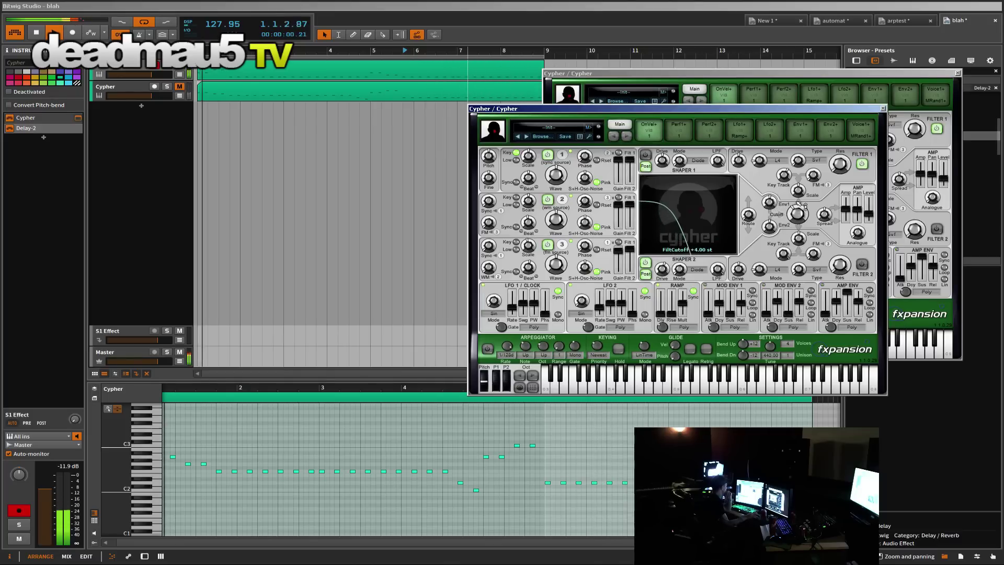
left_click_drag(771, 204, 772, 201)
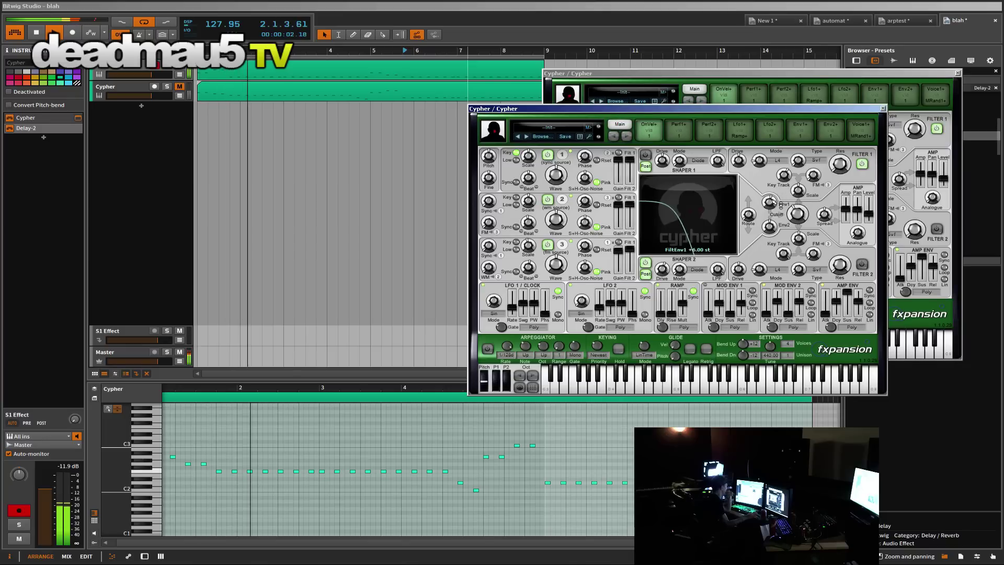
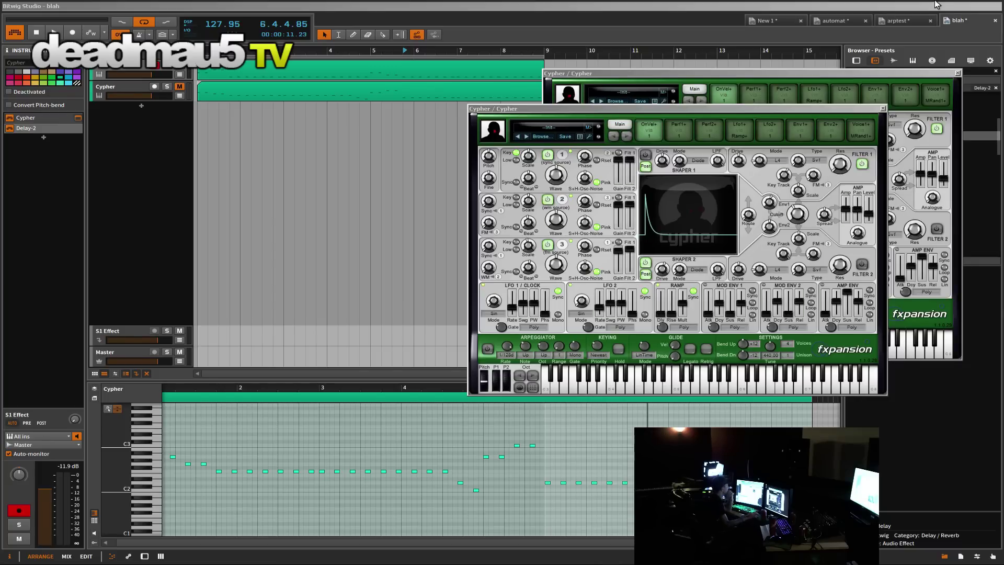
Step: Quit Bitwig Studio, discarding the changes to the New 1, automat and arptest projects
left_click(996, 7)
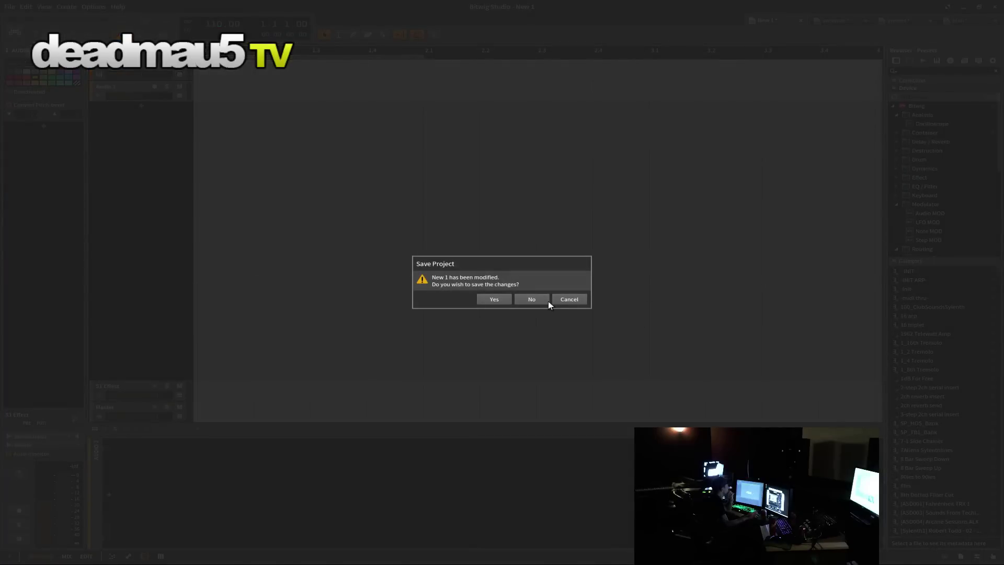
left_click(529, 299)
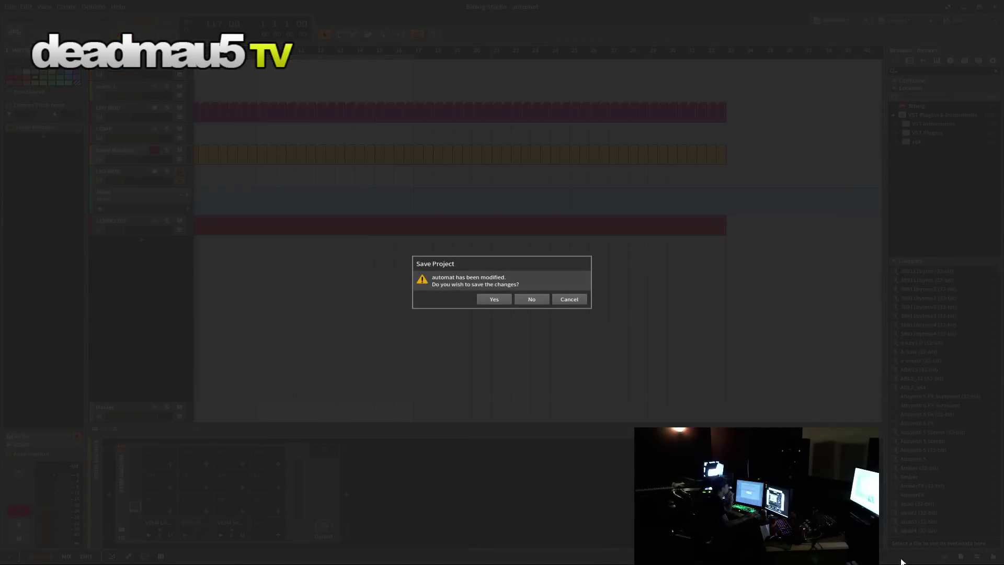
left_click(535, 298)
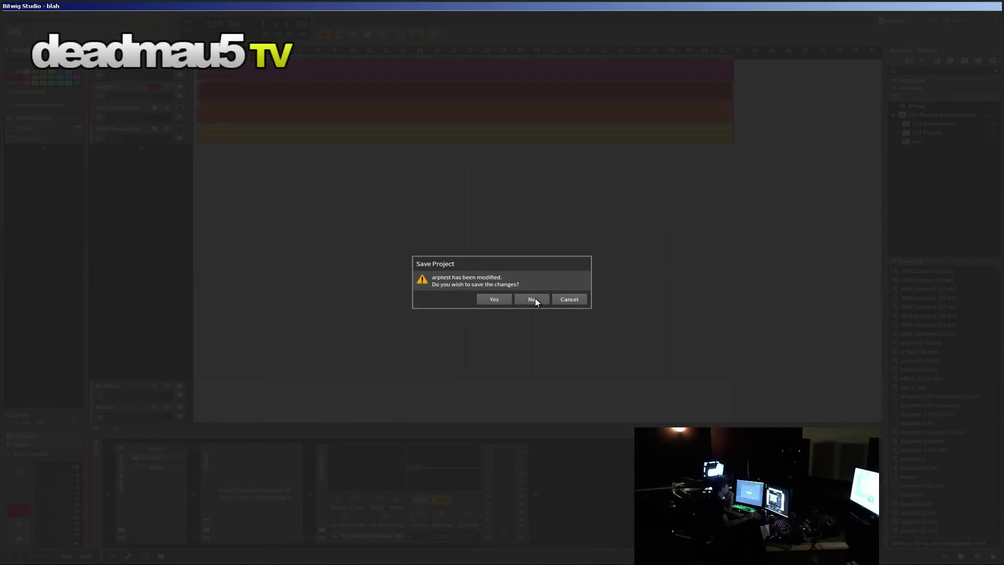
left_click(535, 298)
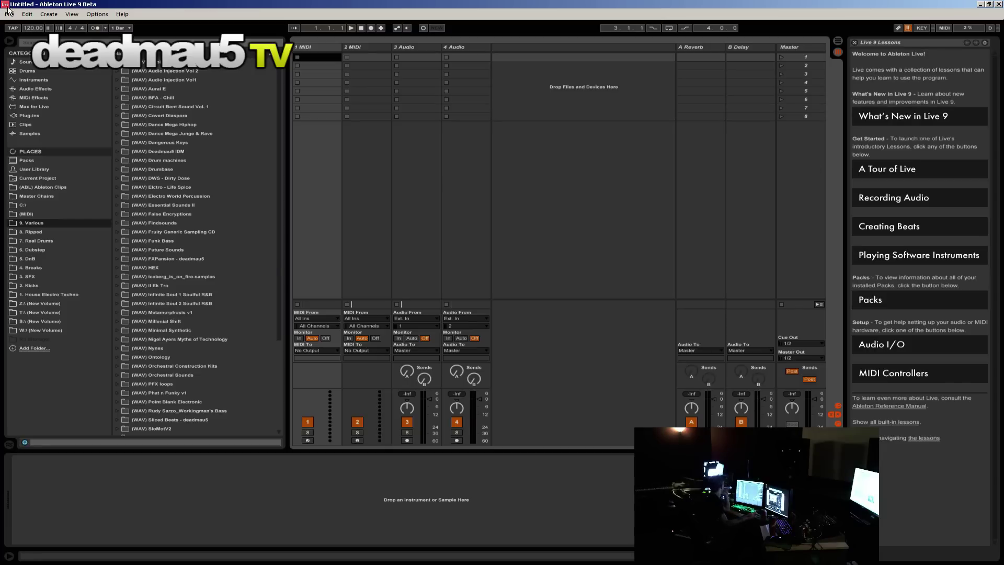
Step: Switch to Ableton Live and browse for a Live Set in the Ableton Projects folder on the Project_Files drive
left_click(24, 14)
mouse_move(8, 15)
left_click(24, 34)
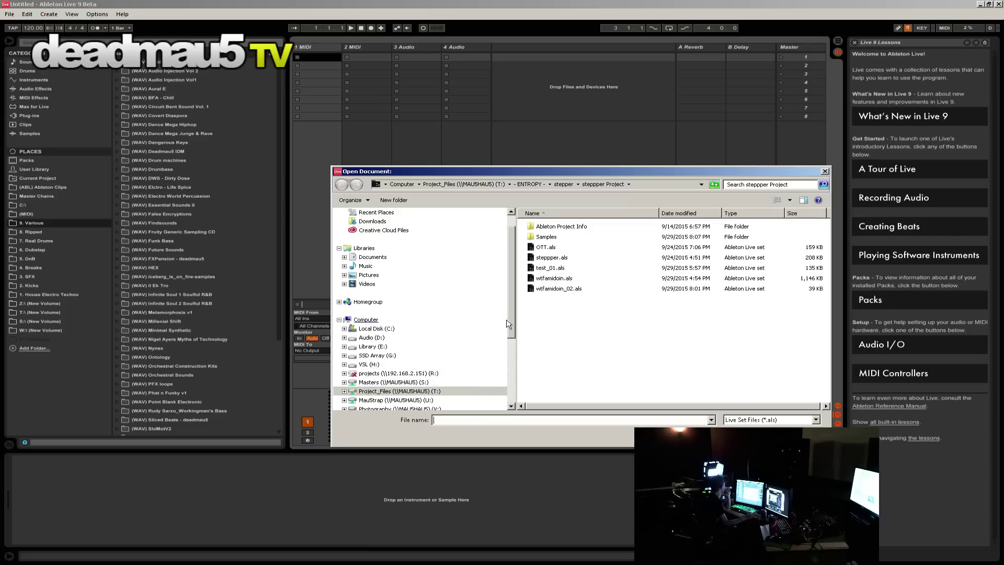
scroll(453, 345, "down", 1)
left_click(398, 365)
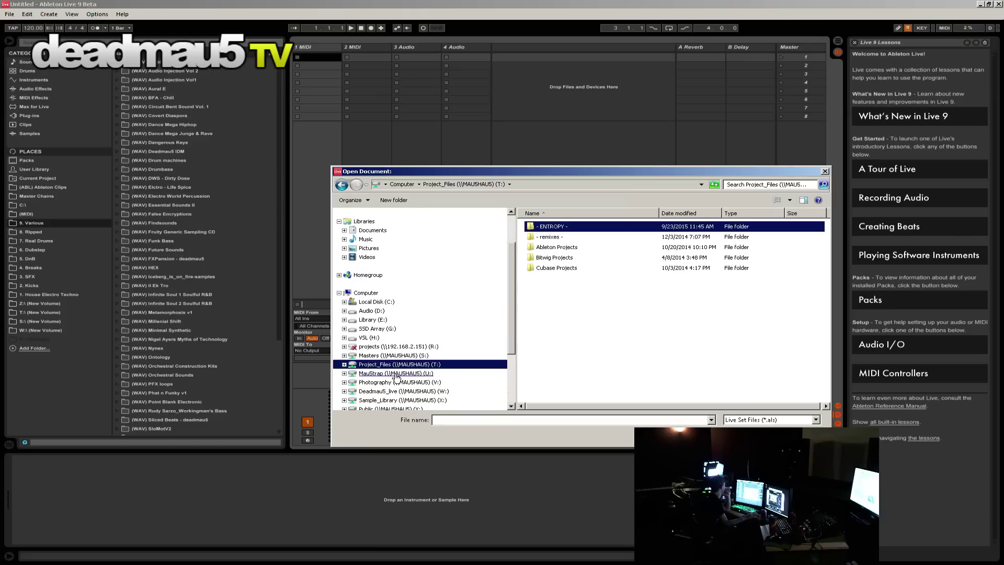
left_click(551, 271)
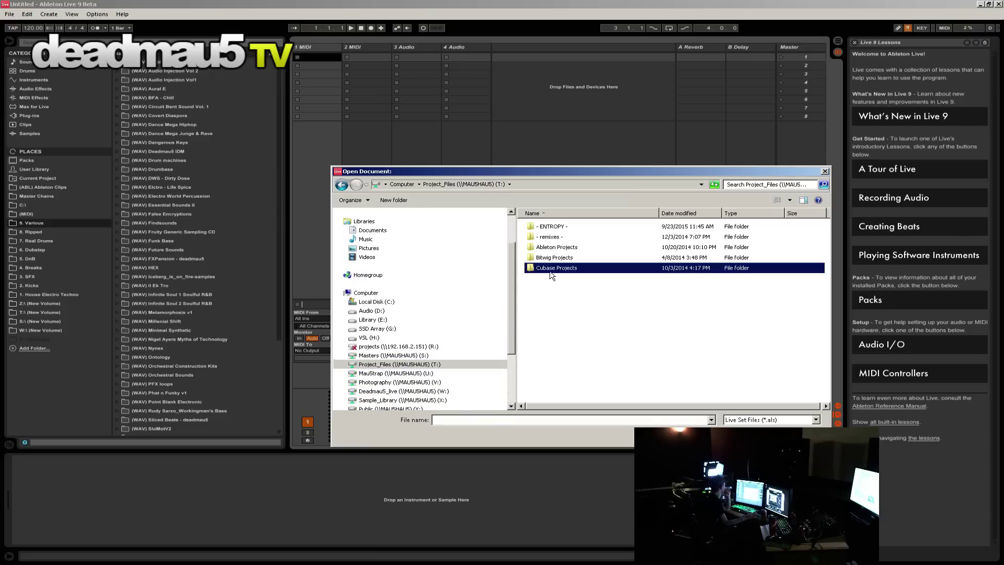
left_click(569, 250)
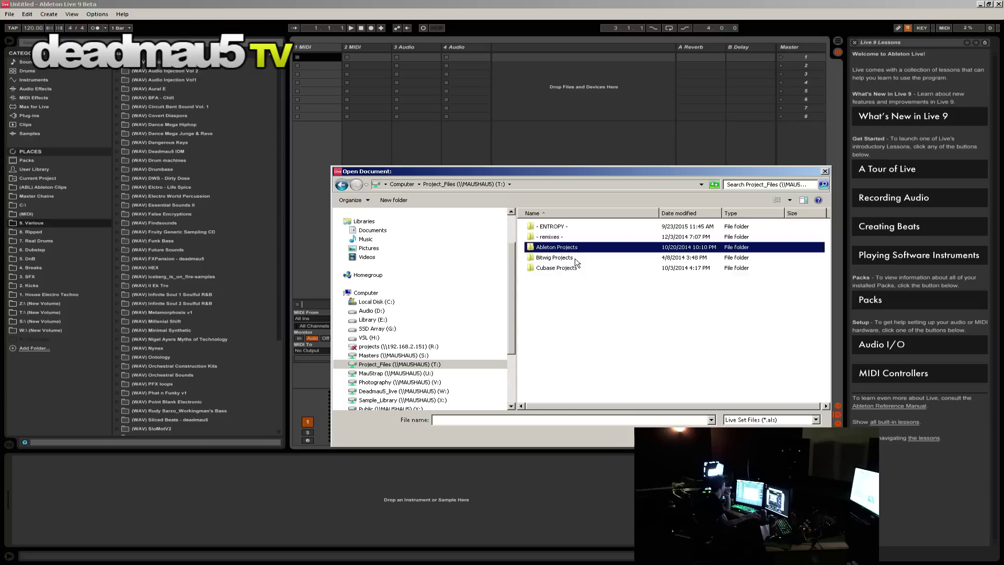
double_click(582, 251)
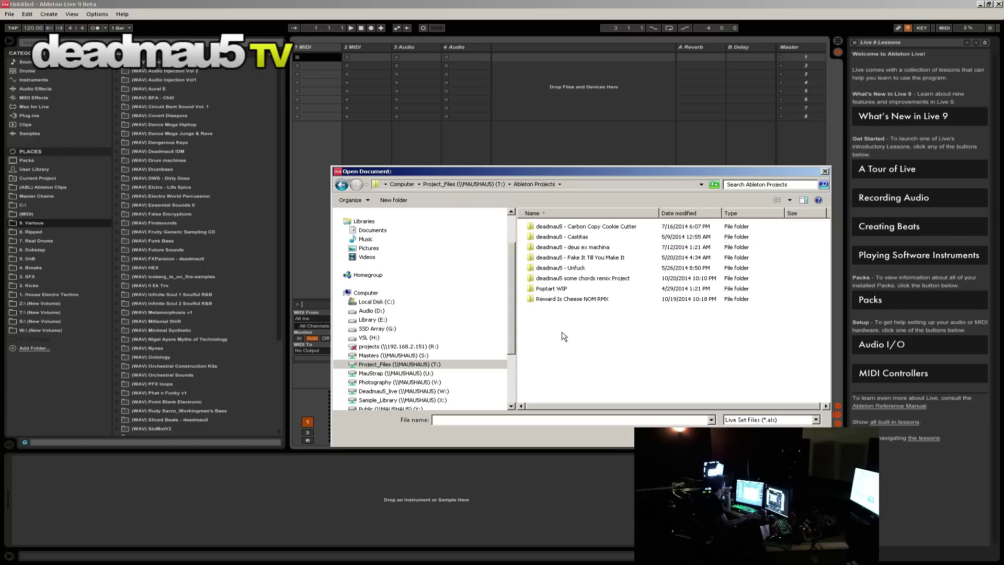
Step: Open meloer.als from the deux_ex_machina_01 Project folder inside deadmau5 - deus ex machina
double_click(579, 247)
double_click(555, 228)
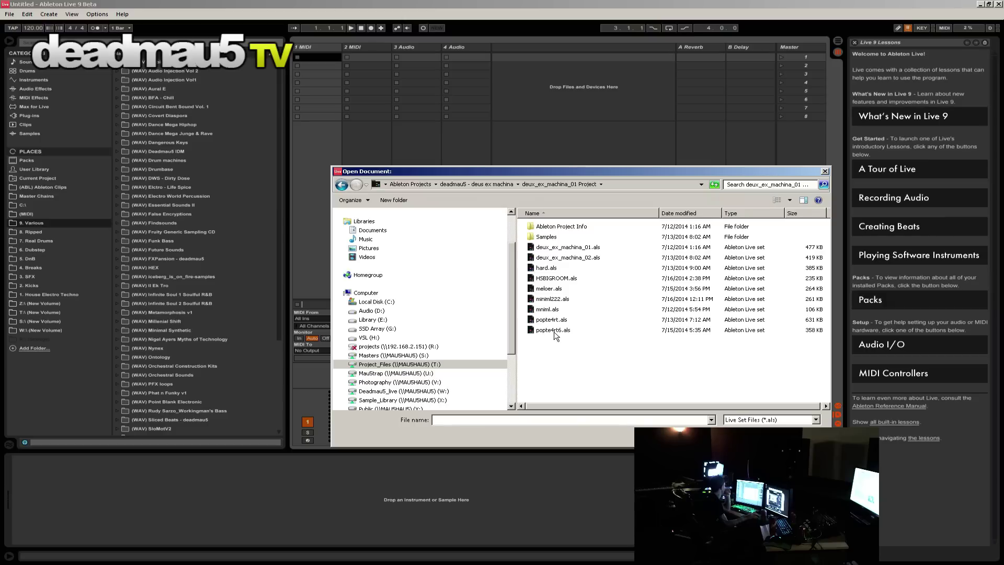
double_click(554, 290)
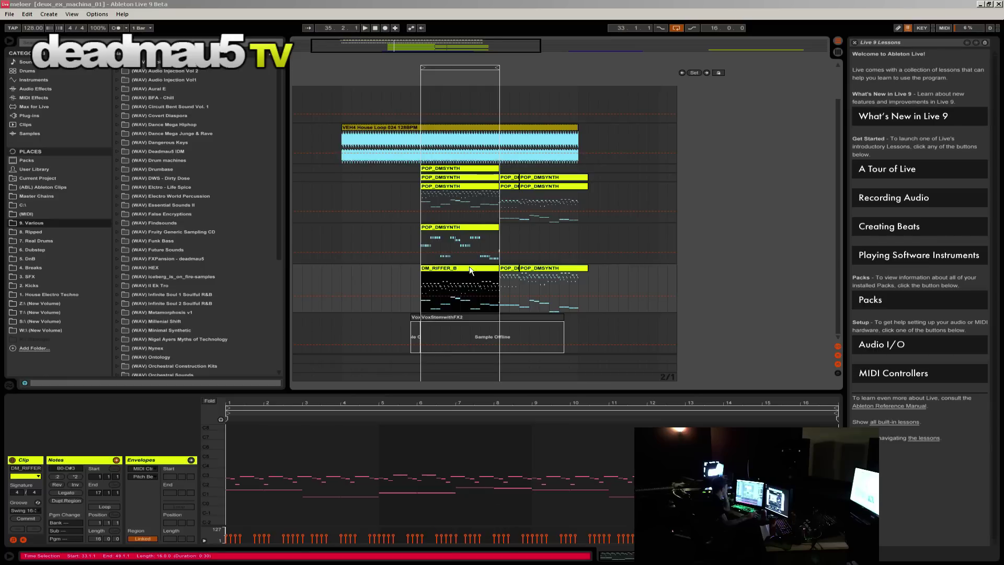
Step: Compare the notes of the POP_DMSYNTH and DM_RIFFER_B clips starting at bar 33, and bring the arrangement's track controls into view
left_click(425, 191)
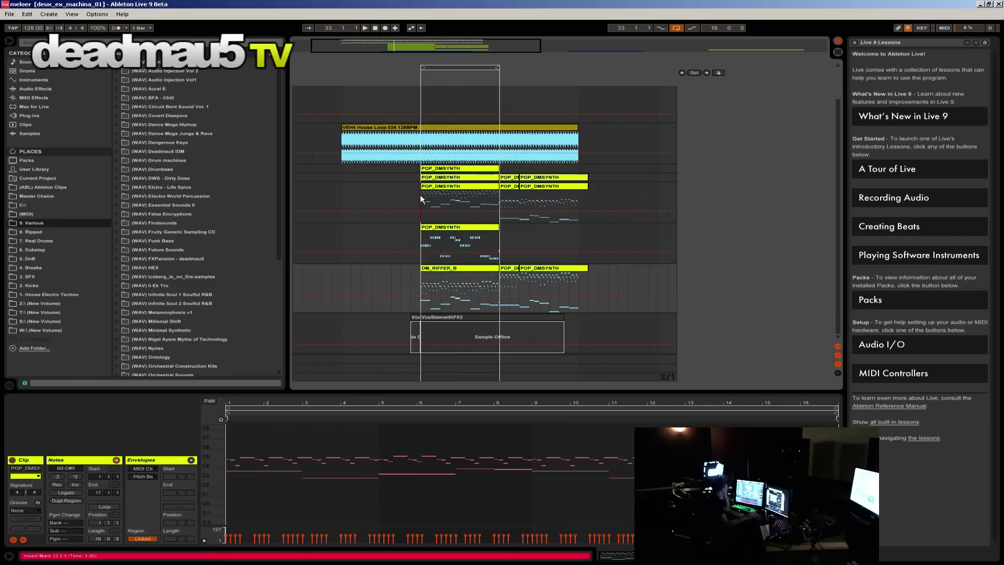
left_click(455, 189)
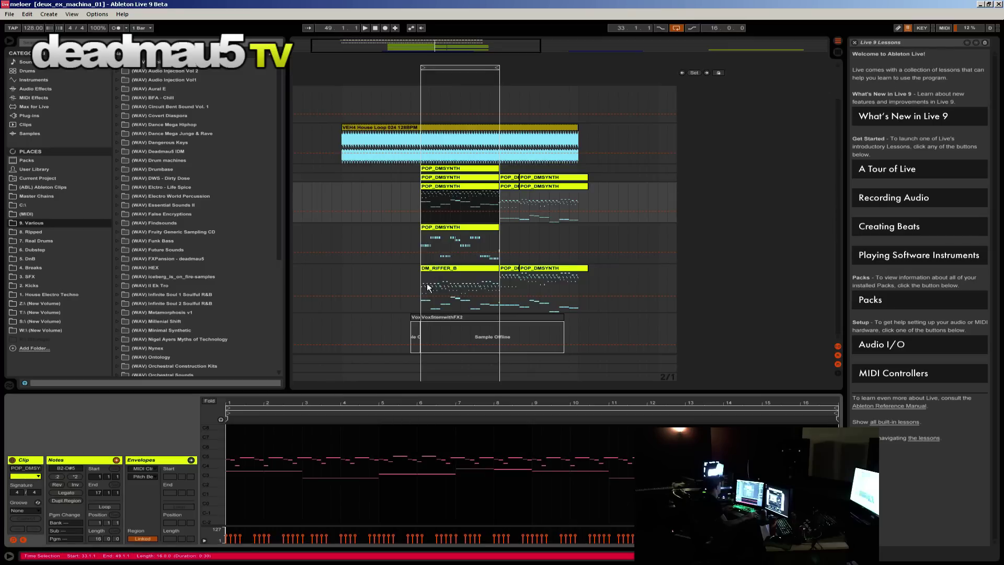
left_click(428, 286)
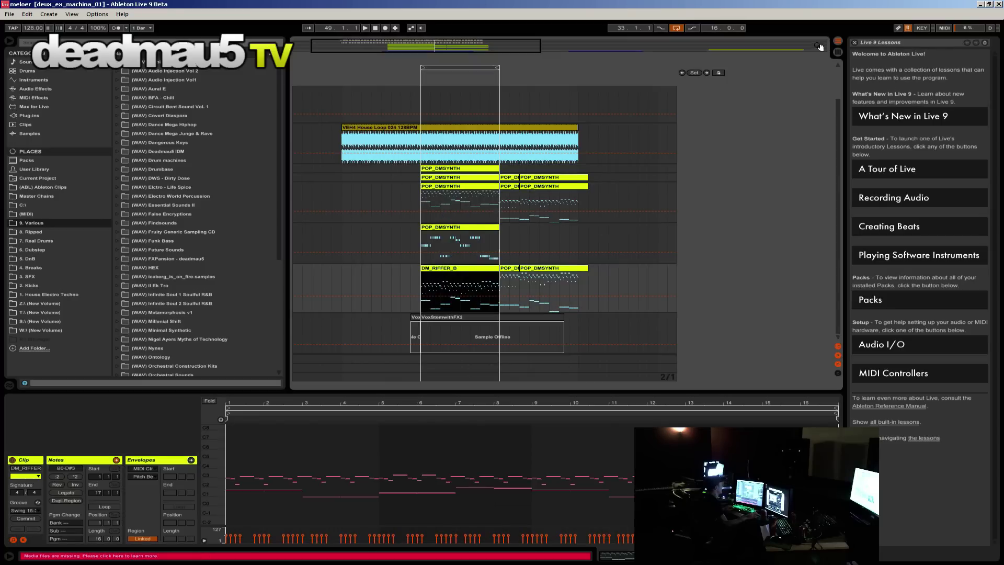
left_click(837, 44)
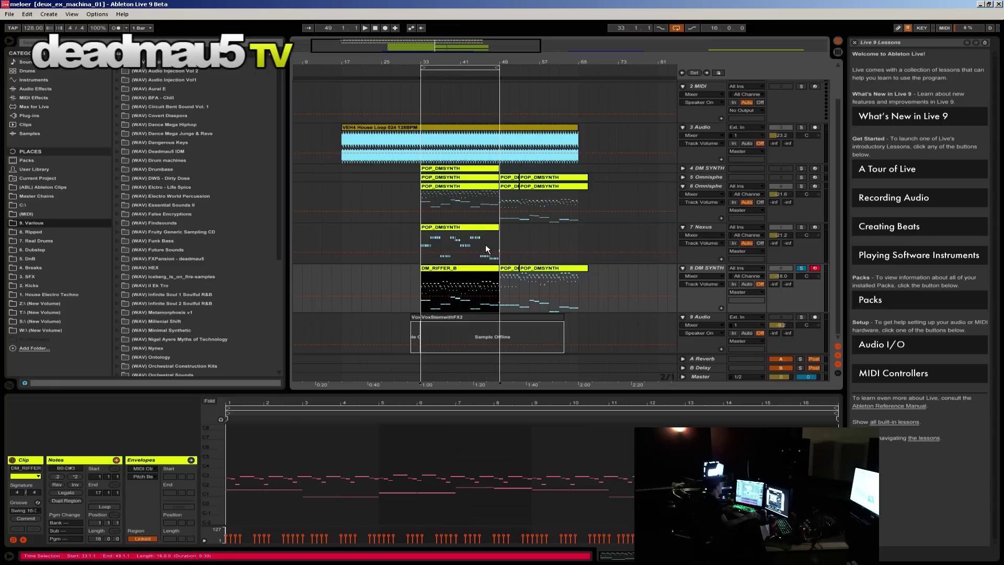
Step: Play the looped DM_RIFFER_B section on the DM SYNTH track and raise that track's volume slightly
left_click(485, 244)
left_click(469, 288)
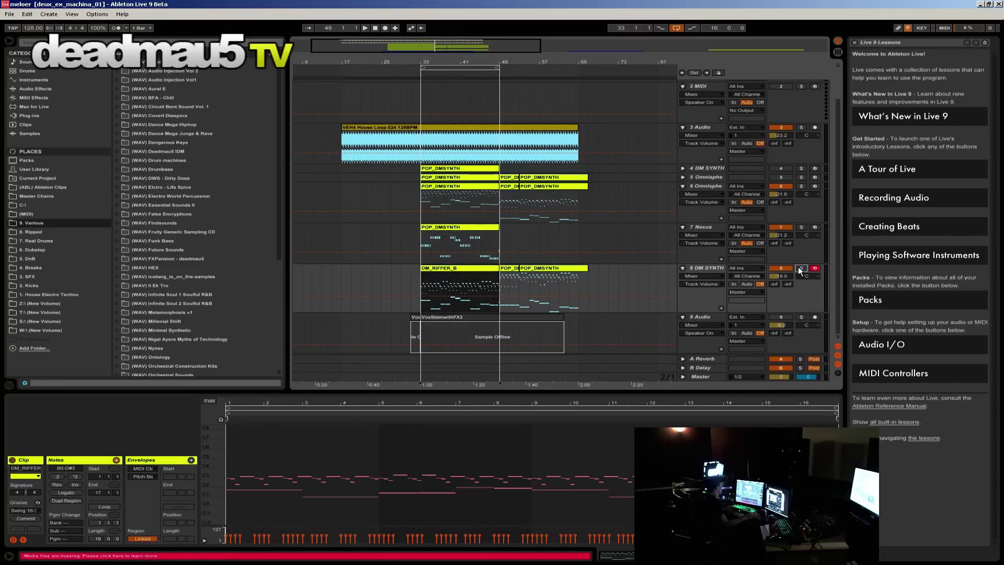
key("space")
mouse_move(782, 278)
left_mouse_down()
mouse_move(782, 298)
mouse_move(783, 272)
left_mouse_up()
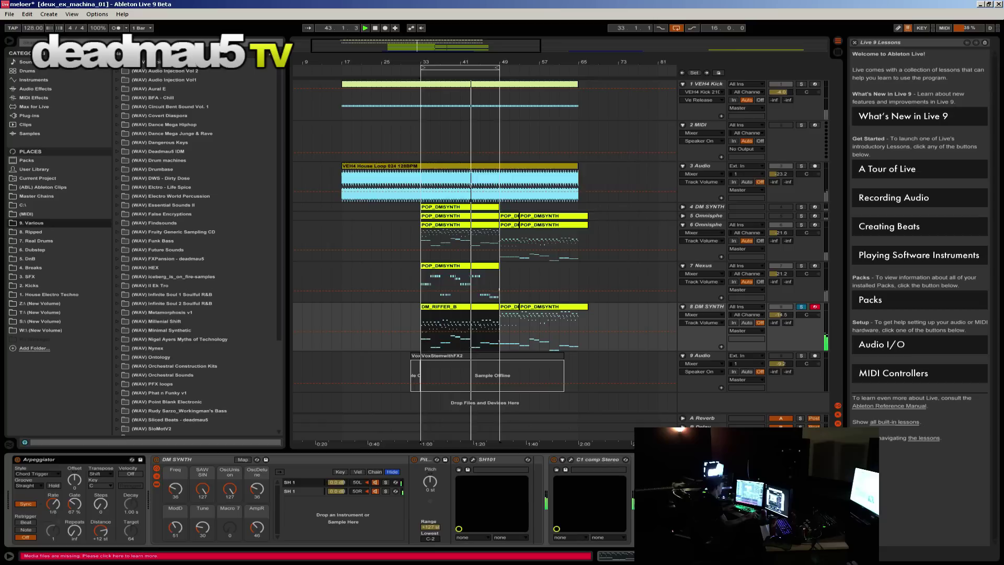
Step: Show the DM SYNTH track's devices and set the rack's Freq macro to 20 and ModD to about 39
key("shift+Tab")
left_click_drag(175, 489, 203, 488)
left_click(175, 527)
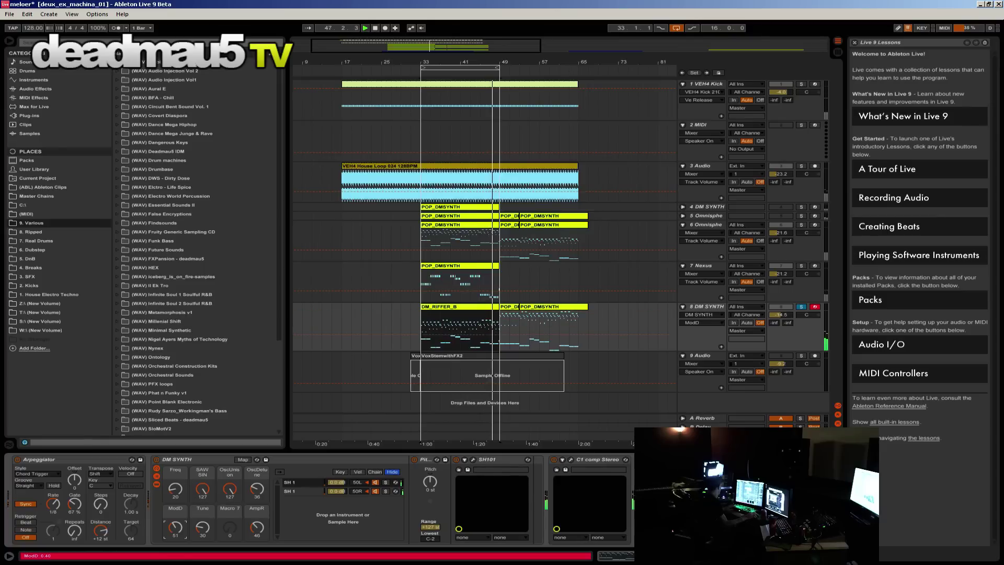
left_click_drag(175, 527, 175, 534)
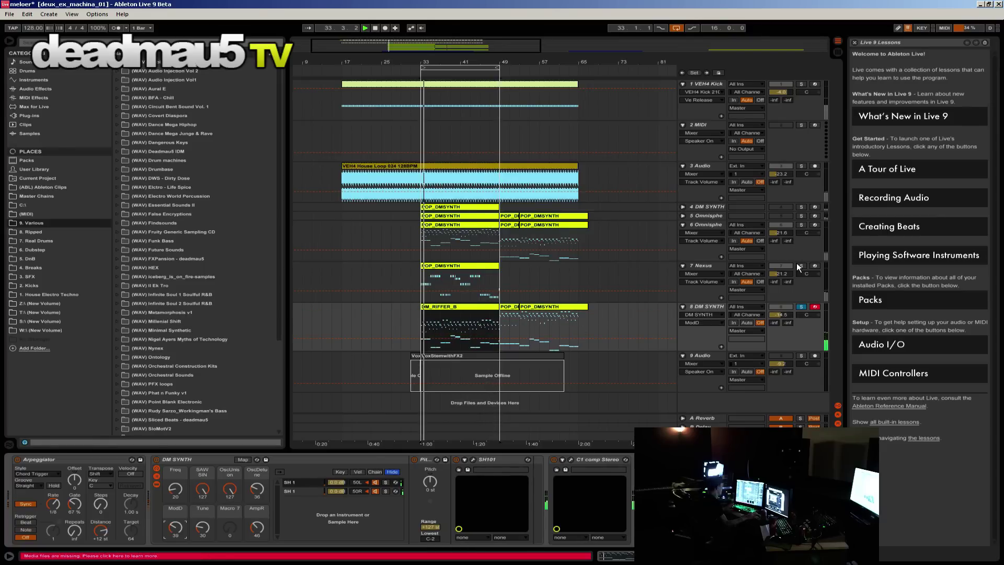
Step: Audition tracks 6, 5, 4 and 3 one after another alongside the soloed DM SYNTH riff
left_click(800, 225)
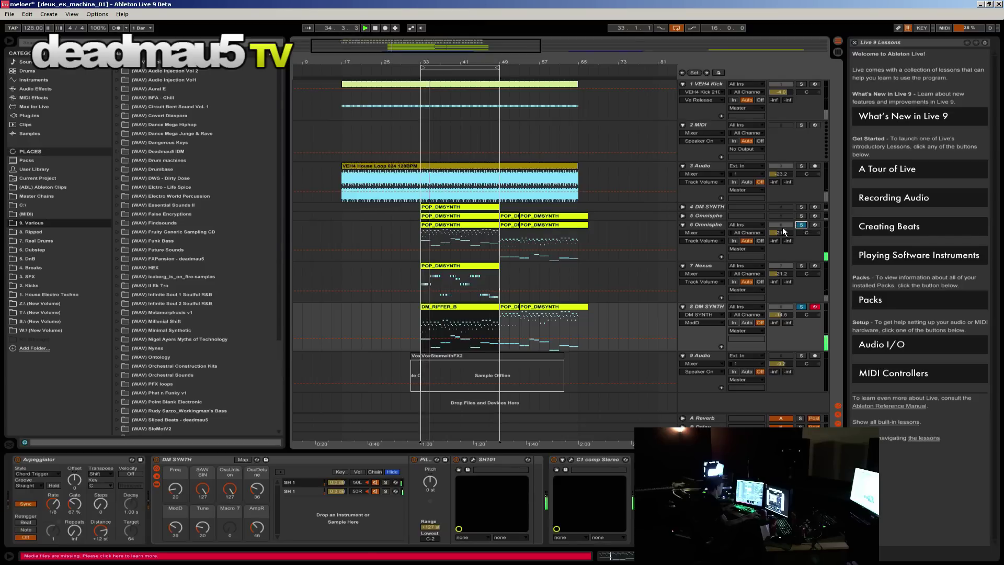
left_click(801, 216)
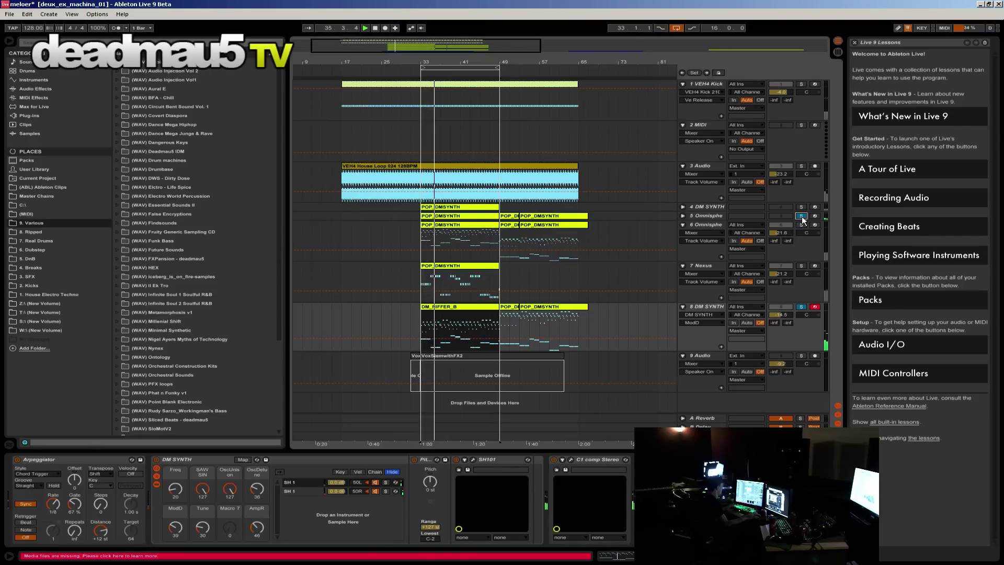
left_click(801, 206)
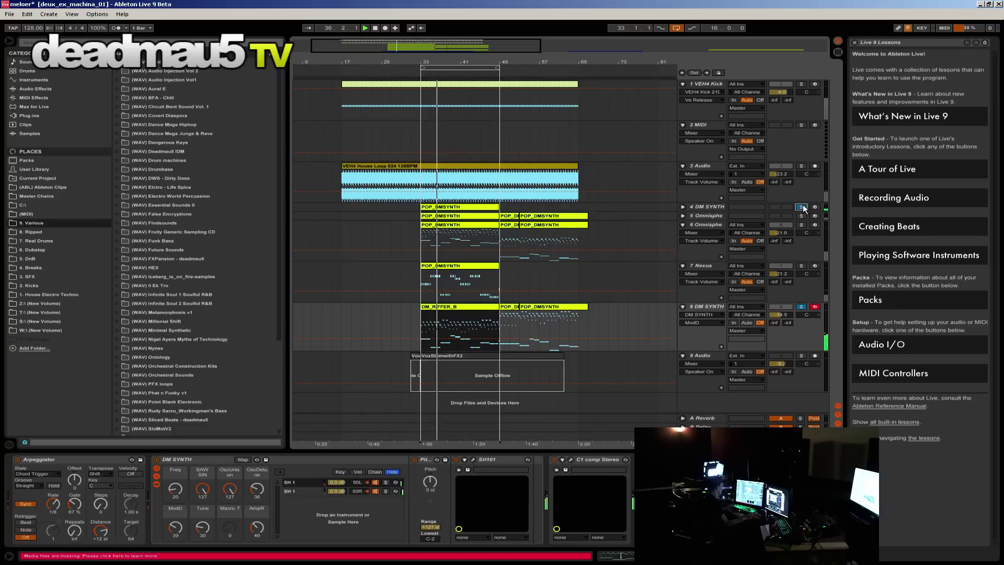
left_click(800, 166)
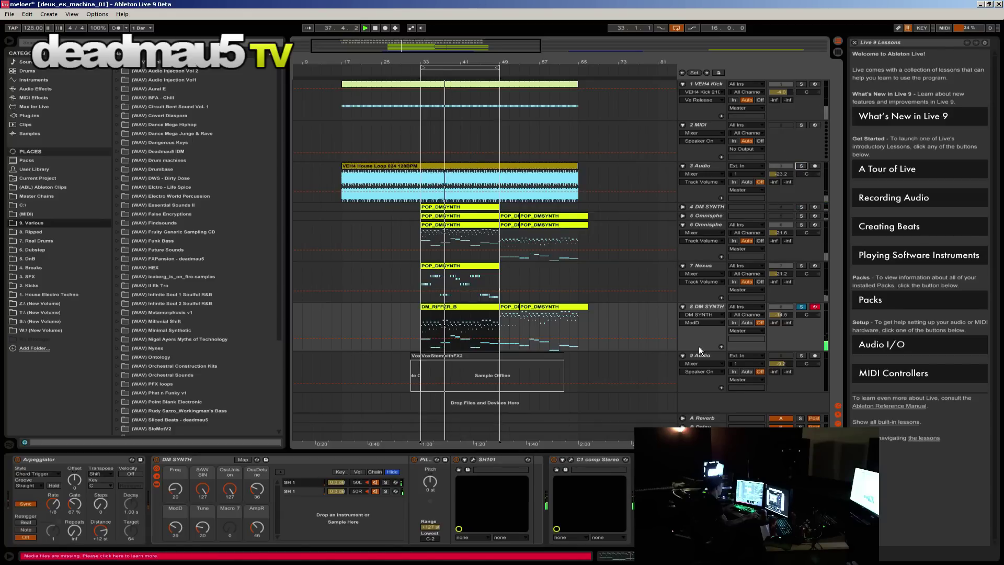
Step: Open the Live Set miniml222.als from the same project folder, discarding the changes to meloer
left_click(9, 14)
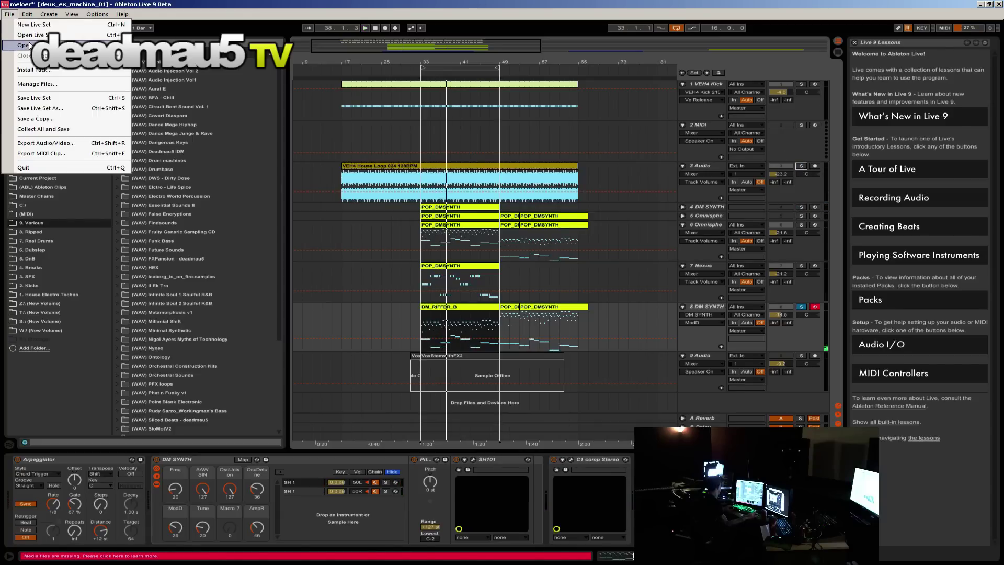
left_click(29, 45)
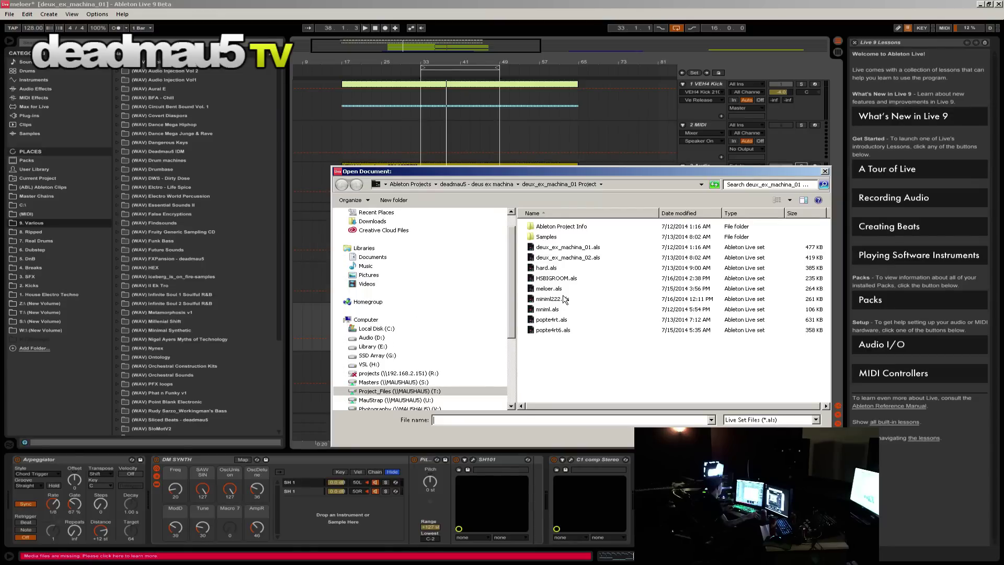
left_click(564, 299)
left_click(746, 435)
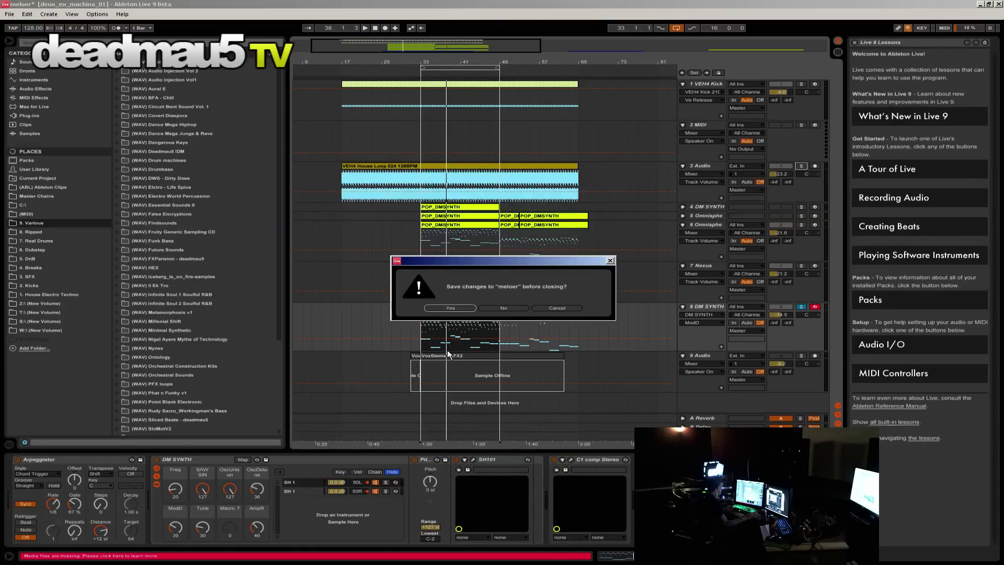
left_click(512, 308)
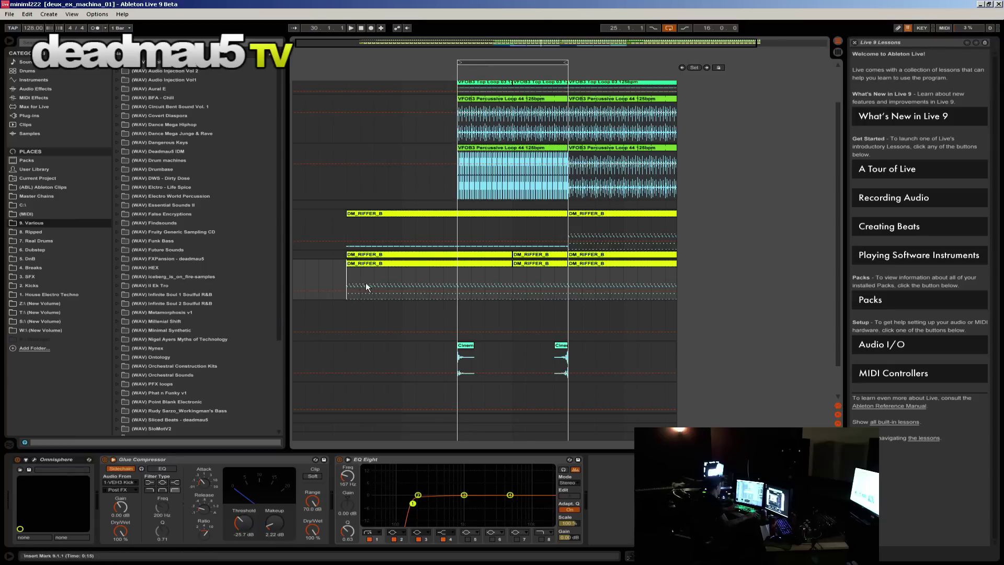
Step: Loop the eight bars from bar 9 to bar 17 of the DM_RIFFER_B part on track 9, keeping the arrangement displayed
left_click_drag(366, 286, 509, 288)
key("ctrl+l")
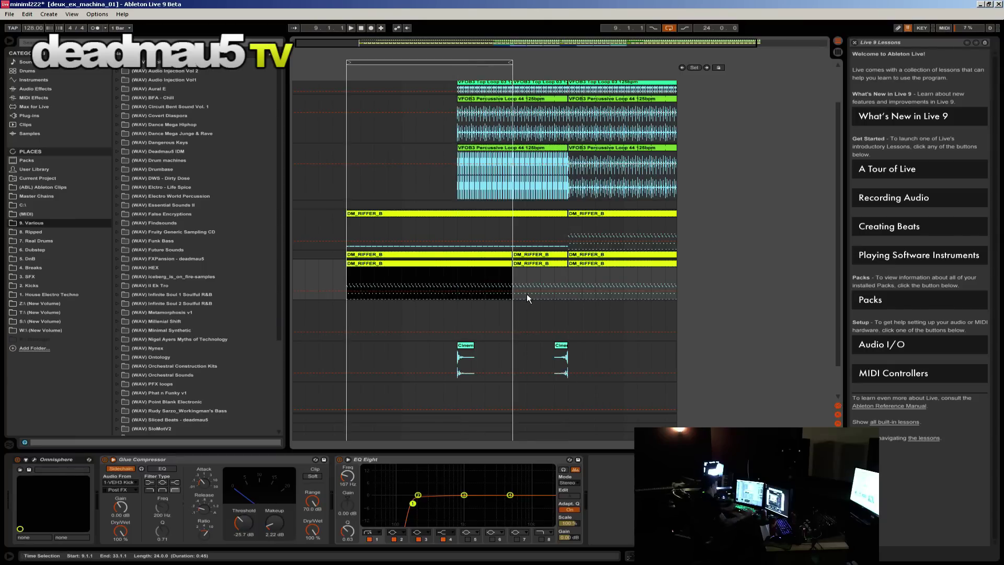
left_click_drag(395, 288, 352, 279)
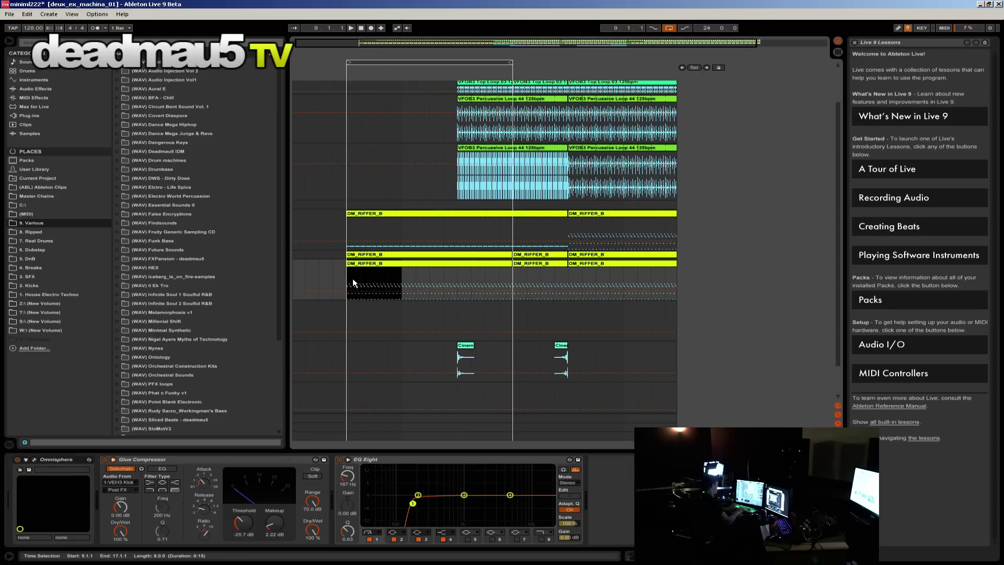
key("ctrl+l")
left_click(837, 53)
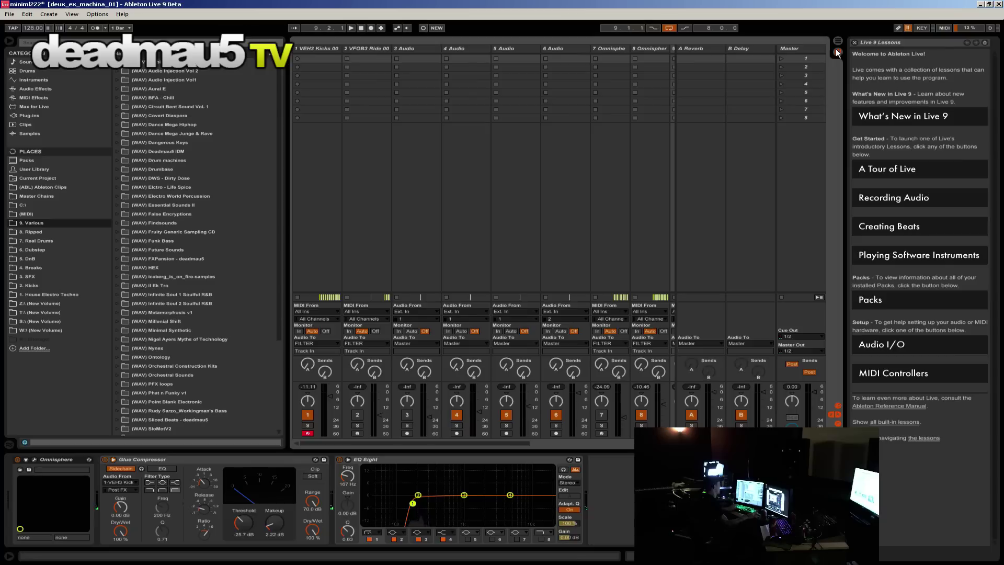
left_click(838, 41)
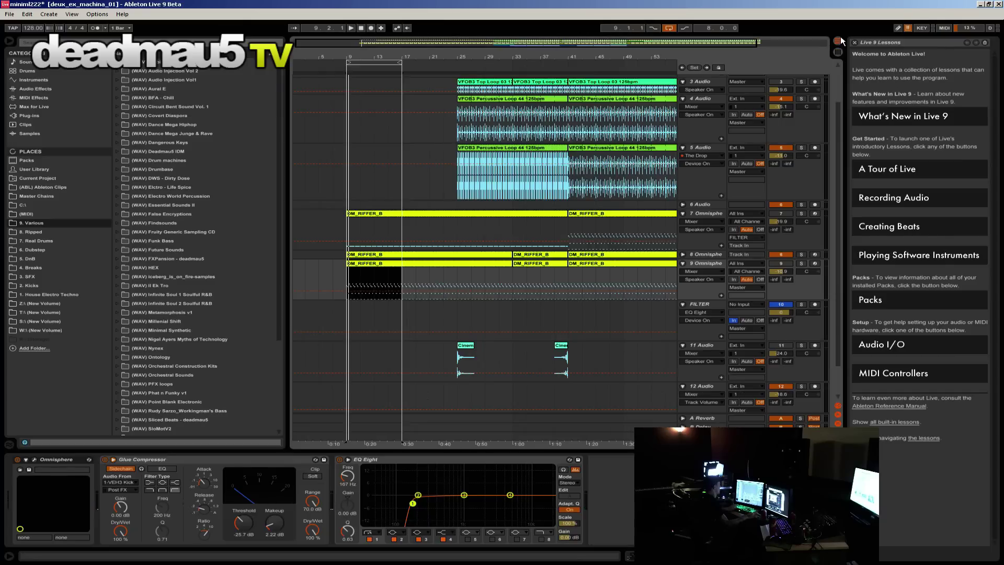
Step: Play the loop with Omnisphere tracks 9 and 8 soloed, and briefly add track 7 to the solo
key("space")
left_click(801, 263)
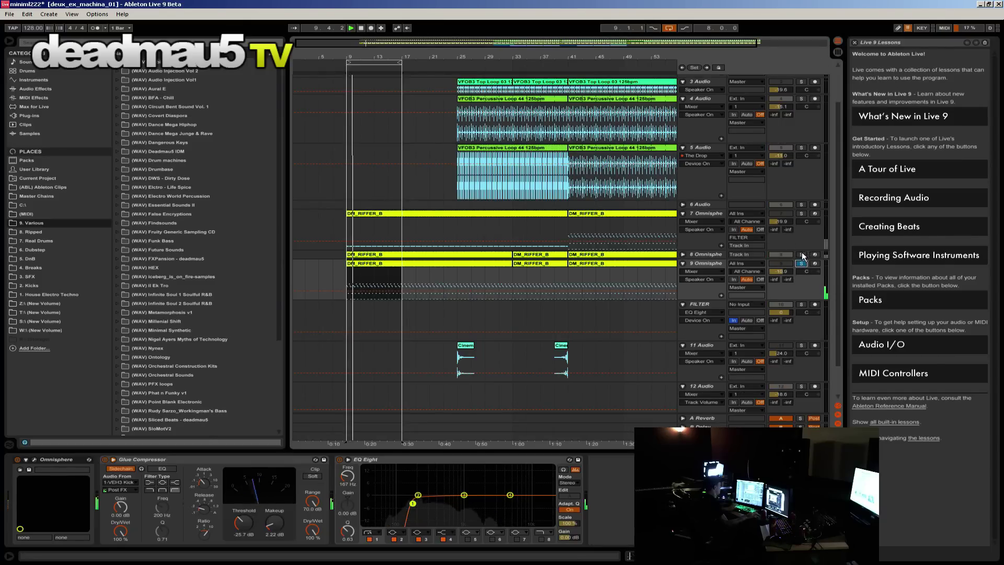
left_click(803, 255, "ctrl")
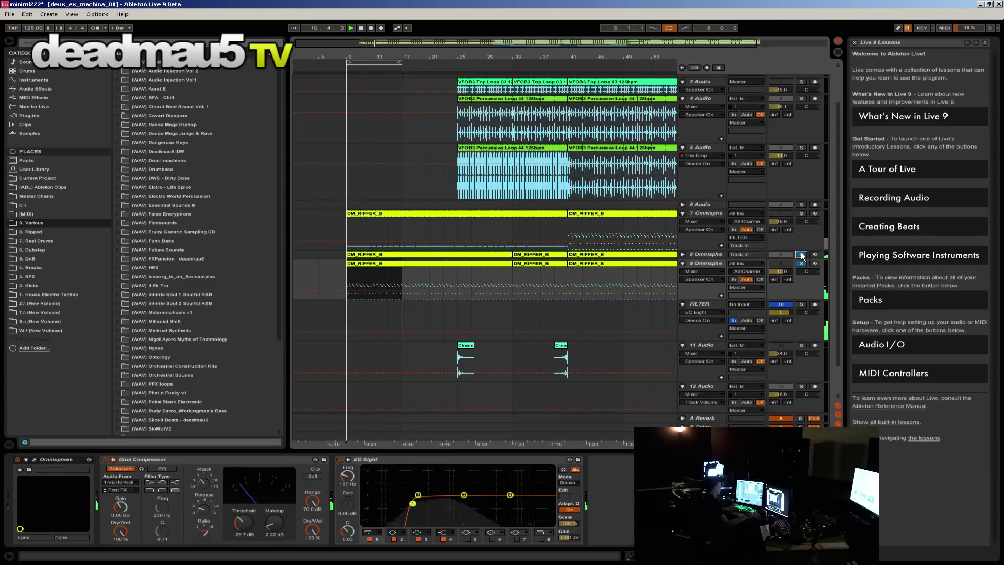
left_click(800, 213, "ctrl")
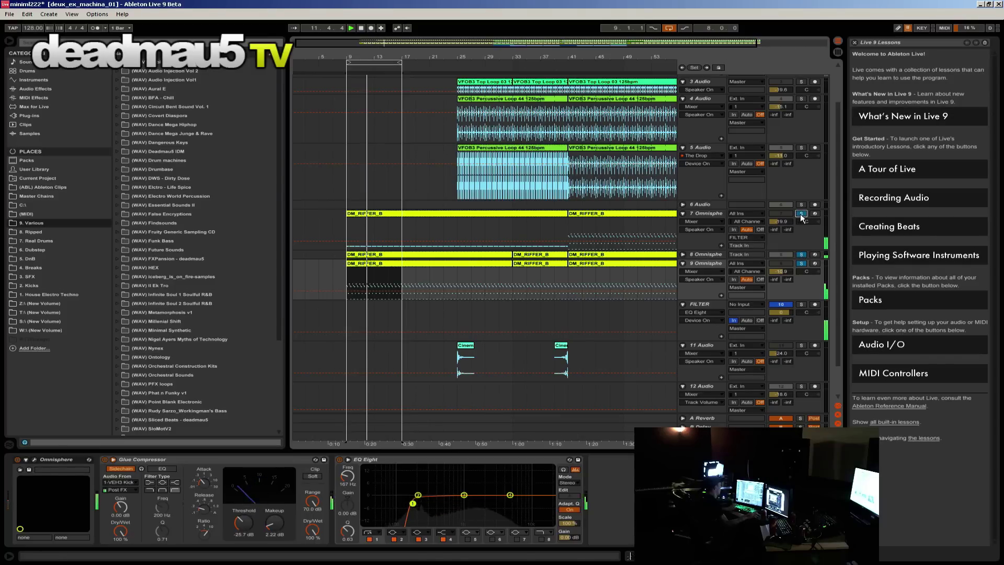
left_click(800, 213)
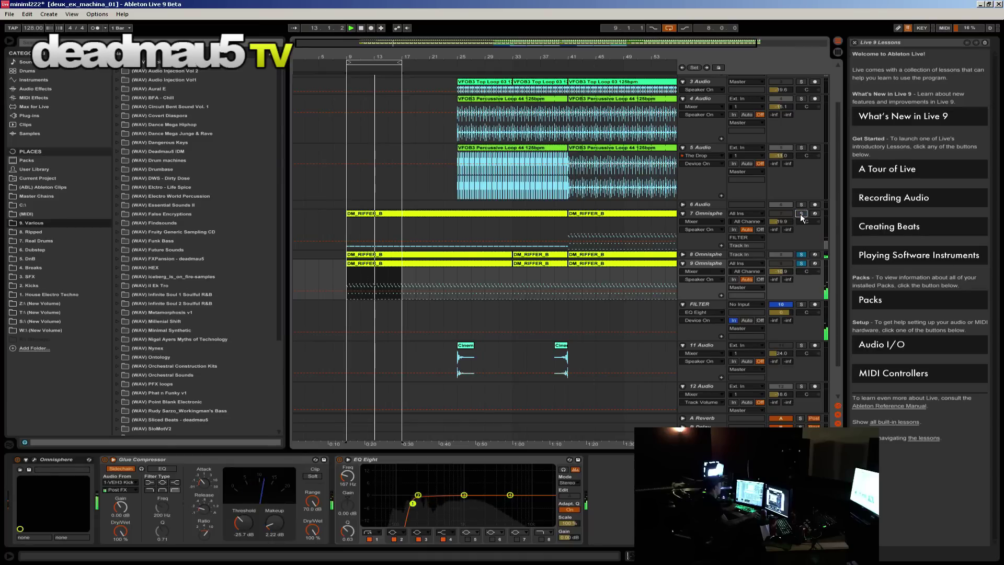
Step: Add track 2 (VFOB3 Rid) to the soloed Omnisphere parts and briefly solo the VEH3 Kick on track 1 with them
scroll(731, 131, "up", 1)
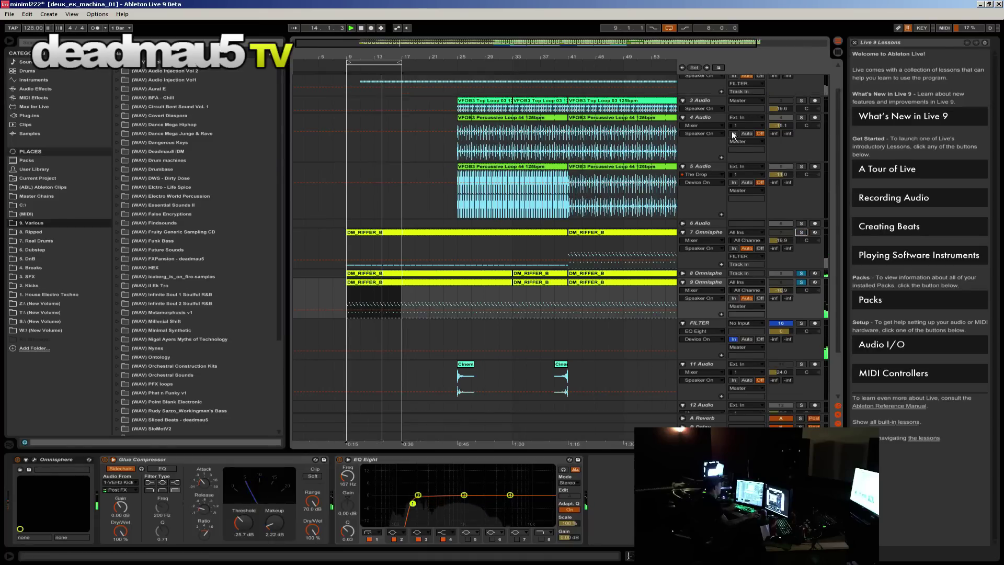
scroll(732, 131, "up", 2)
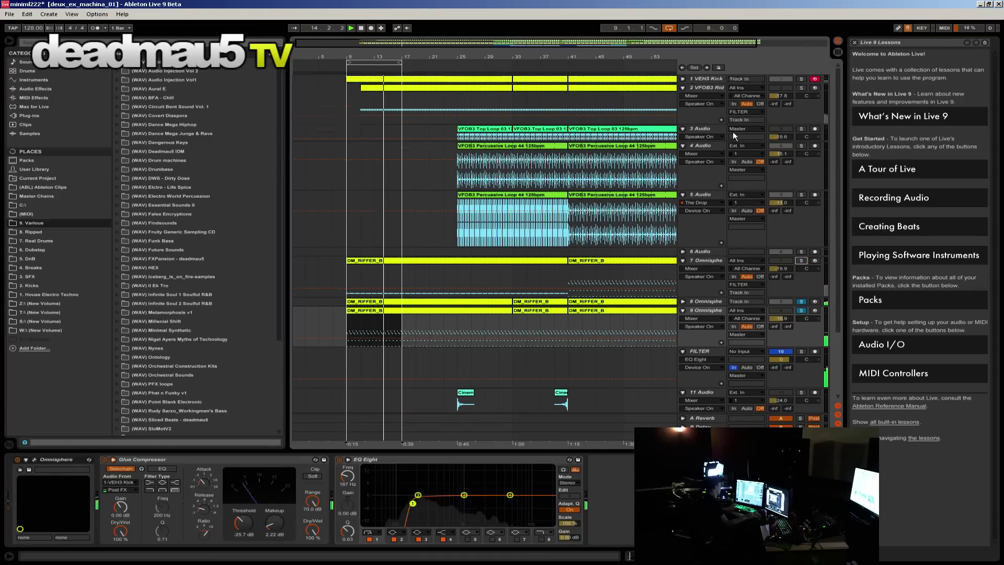
left_click(801, 88)
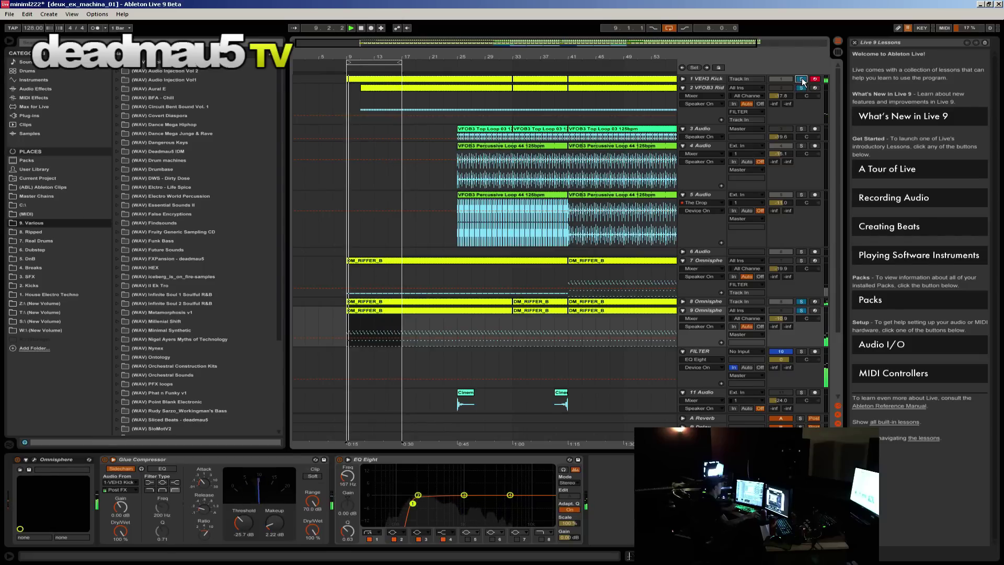
left_click(802, 81)
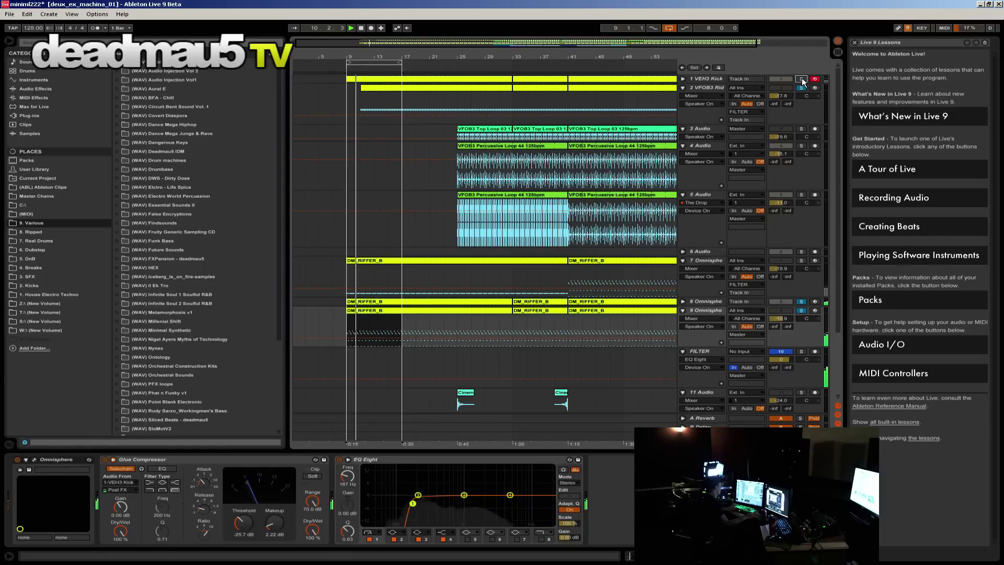
Step: Play from bar 25 where the audio loops start, adding tracks 3, 4 and the VEH3 Kick on track 1 to the solo
left_click(457, 139)
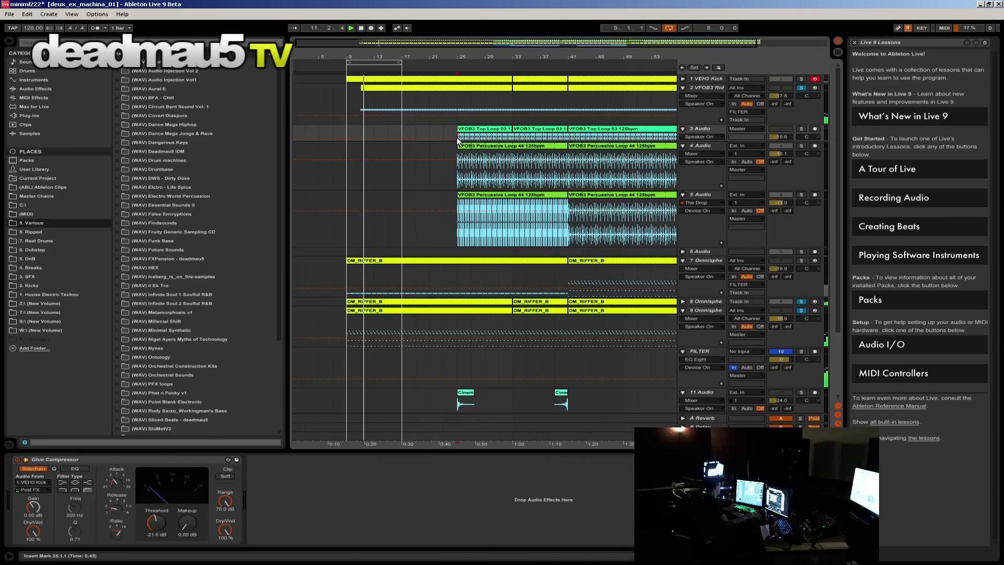
left_click(804, 129)
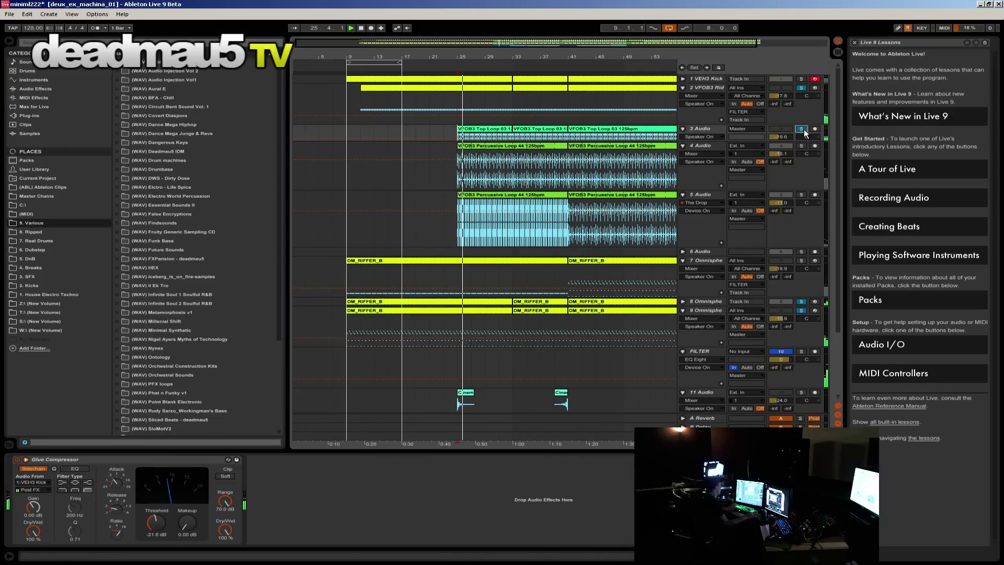
left_click(802, 147)
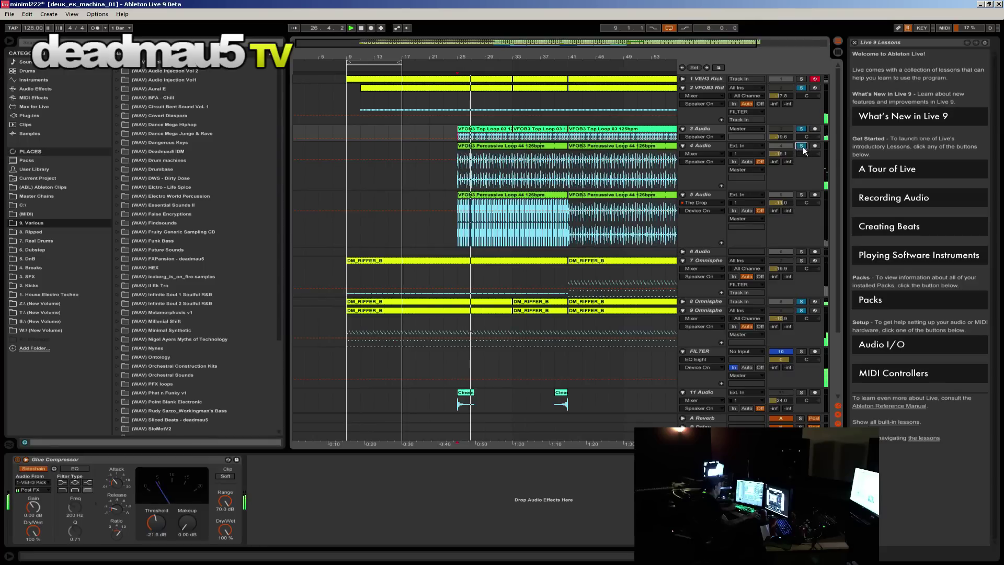
left_click(804, 79)
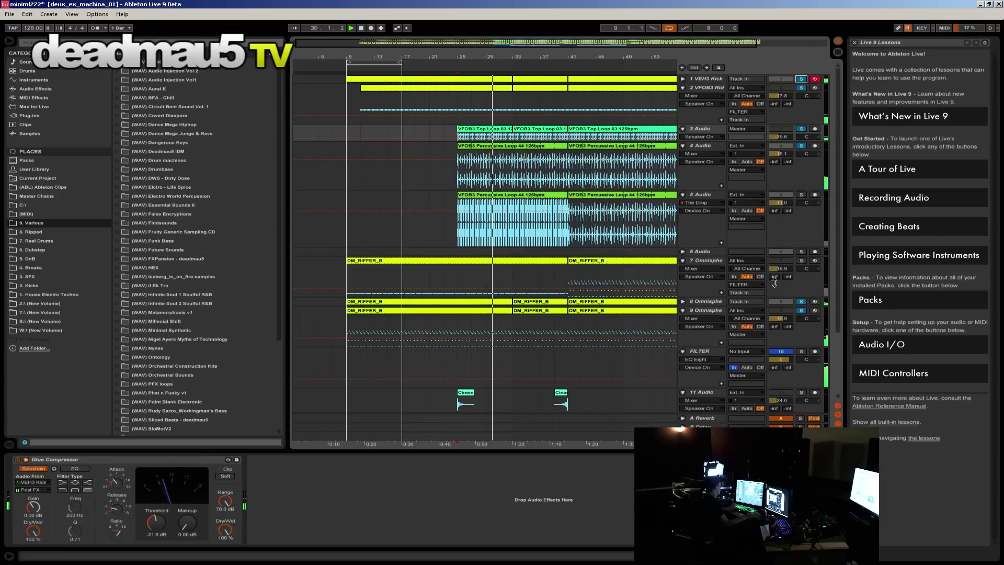
scroll(782, 371, "down", 3)
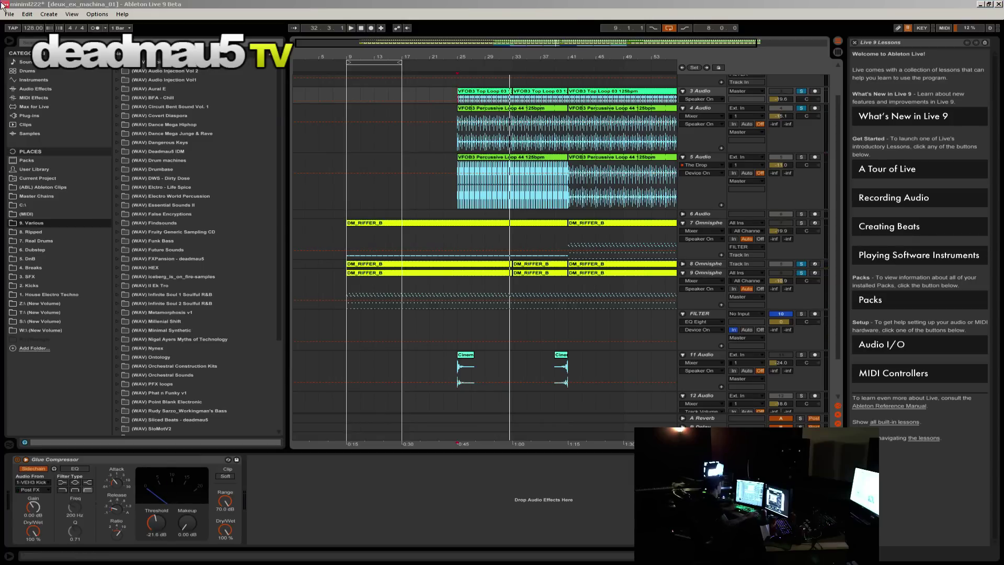
Step: Open the Live Set mniml.als from the same project folder, discarding the changes to miniml222
left_click(12, 15)
left_click(26, 35)
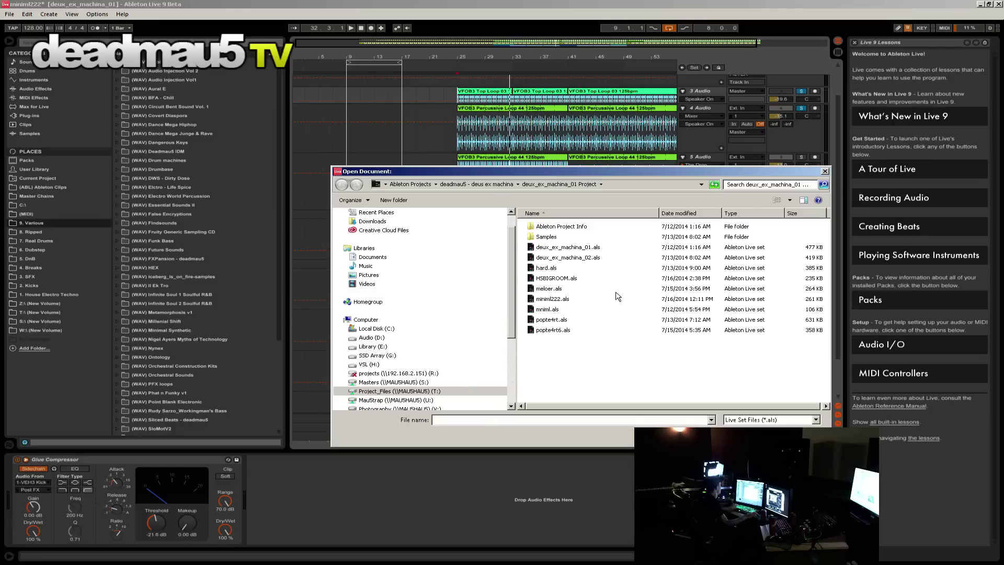
left_click(539, 310)
key("Return")
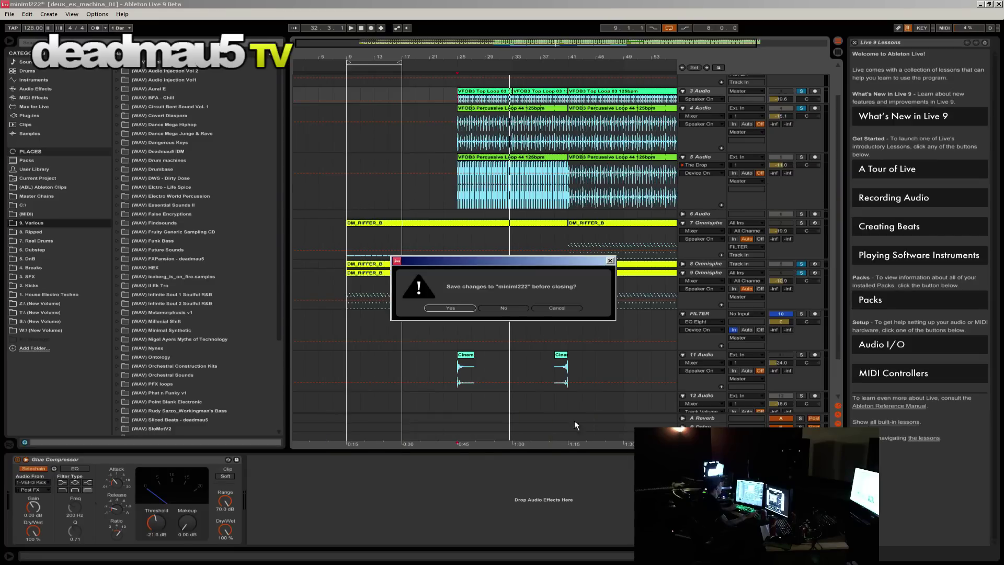
left_click(503, 308)
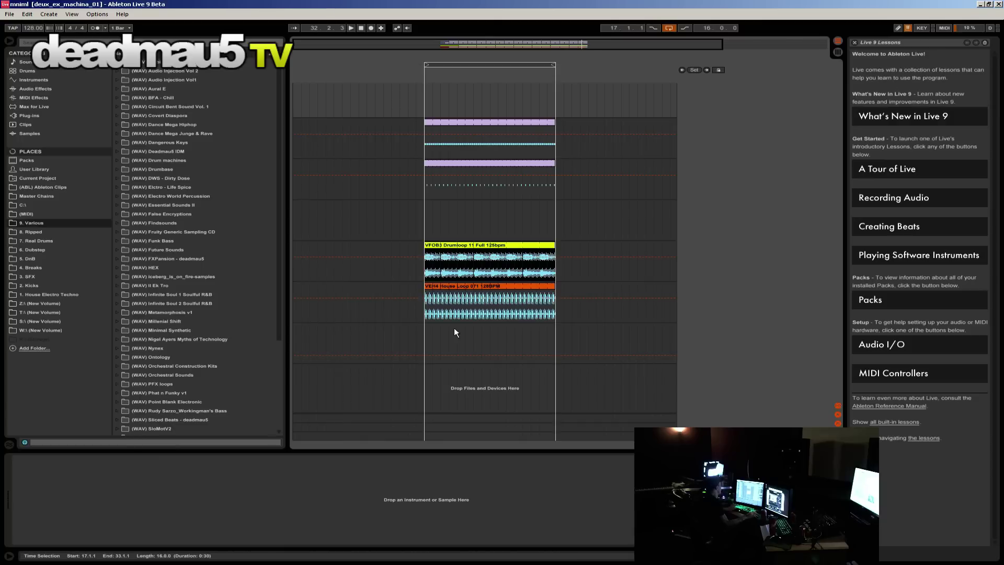
Step: Play the looped section starting from the House Loop clip on track 6, and bring up the arrangement's track controls
left_click(432, 314)
key("space")
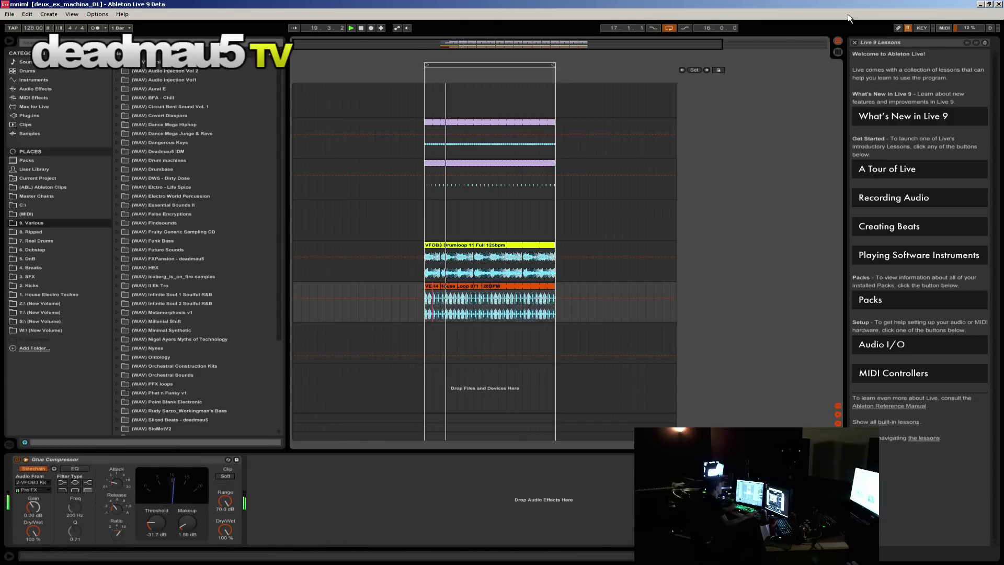
left_click(838, 53)
left_click(838, 40)
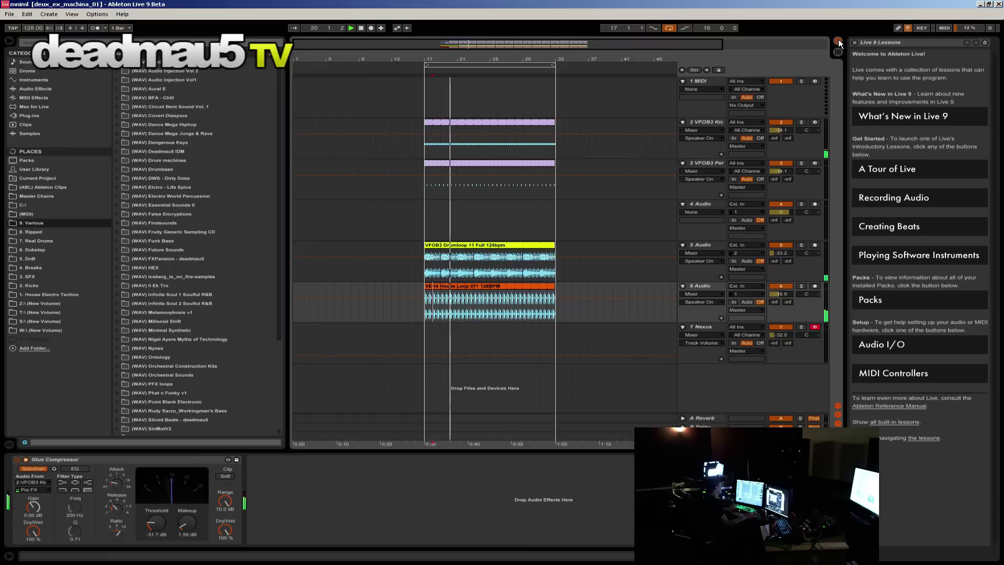
Step: Audition the drum parts by toggling tracks 2, 3 and 5 off and on, and raise track 5's volume to about -31 dB
left_click(786, 122)
left_click(789, 163)
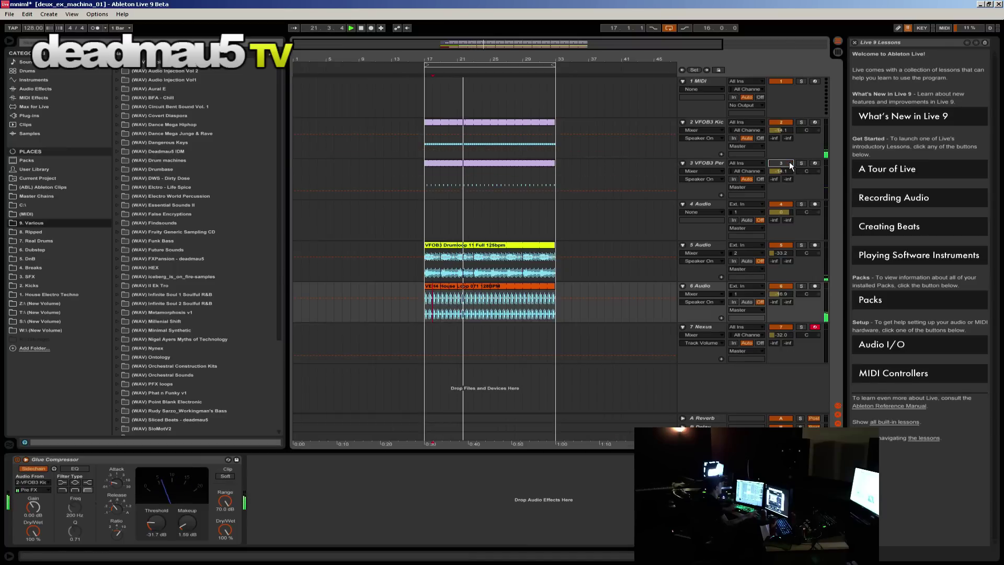
left_click(789, 162)
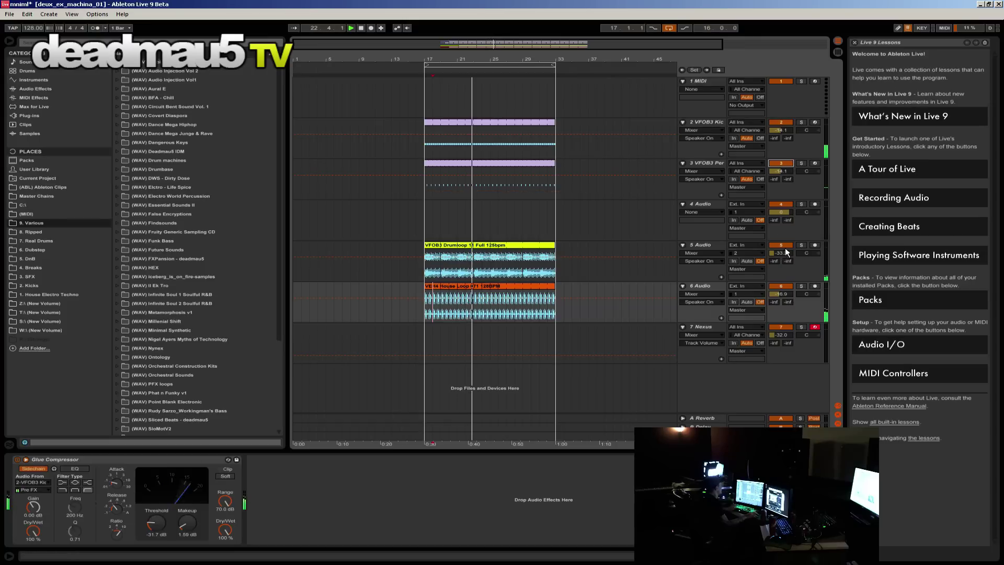
left_click(785, 246)
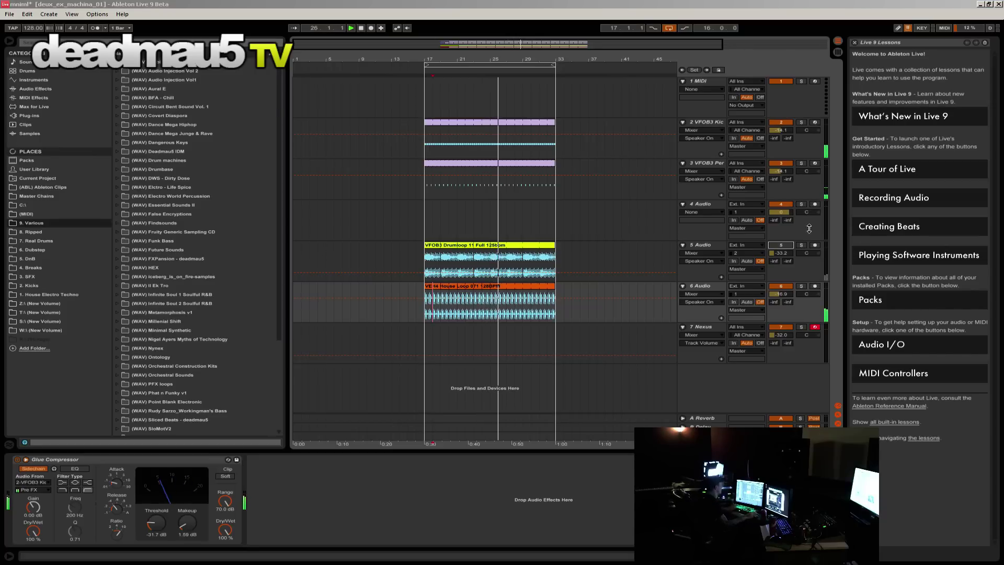
left_click(781, 245)
left_click_drag(790, 254, 786, 256)
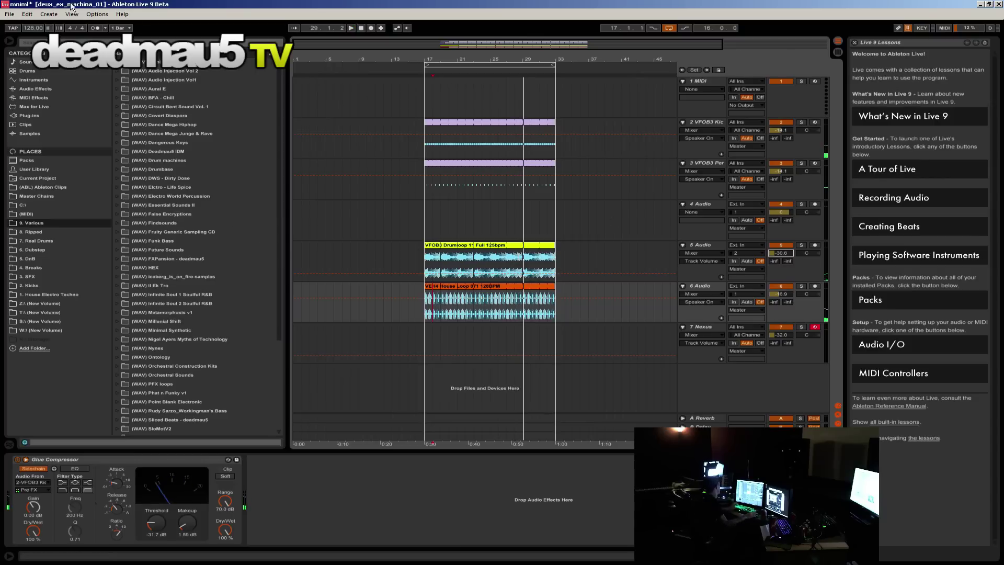
Step: Try to open fakeittillyoumakeit.als from the Fake It Till You Make It project folder, discarding the changes to mniml
left_click(6, 14)
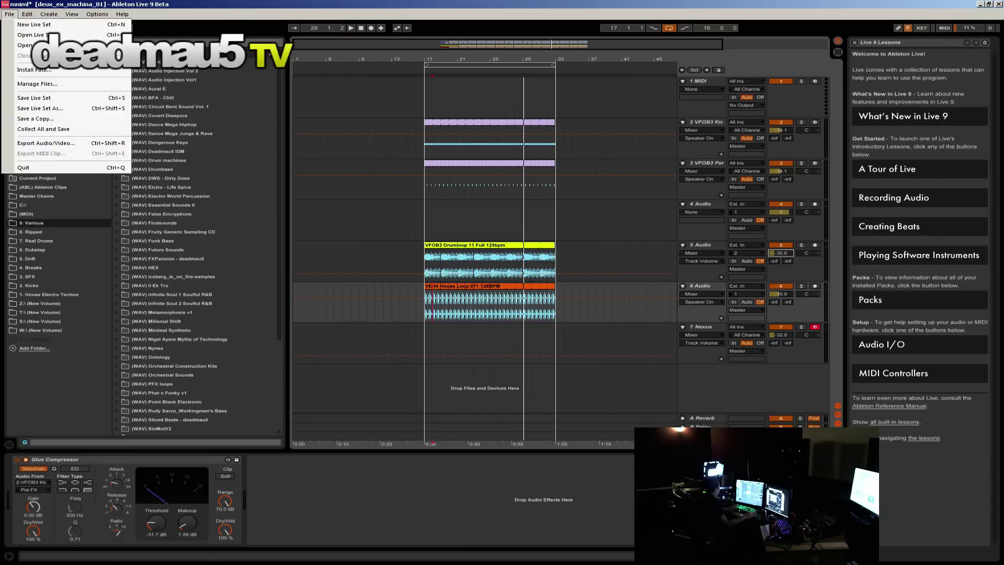
left_click(34, 35)
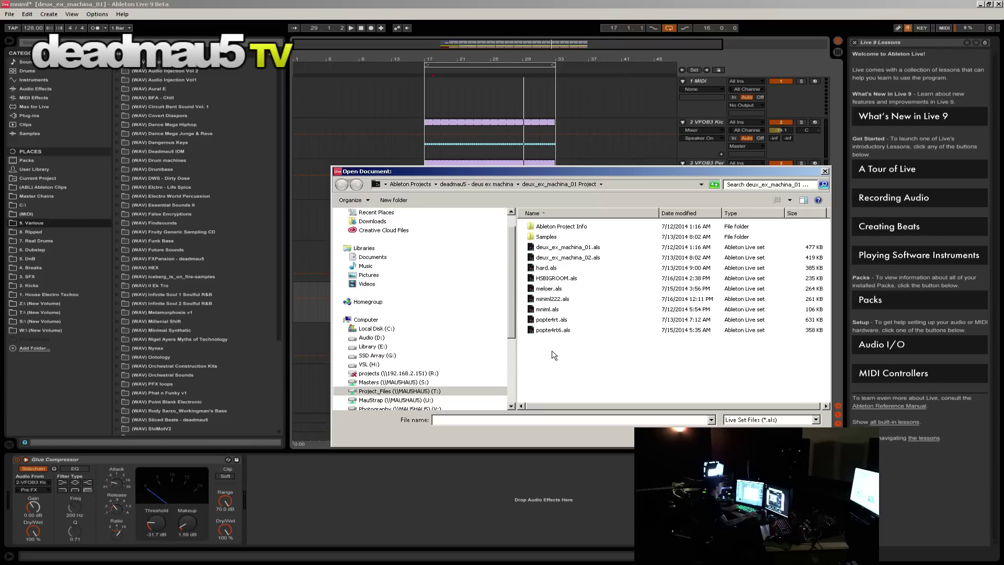
left_click(421, 391)
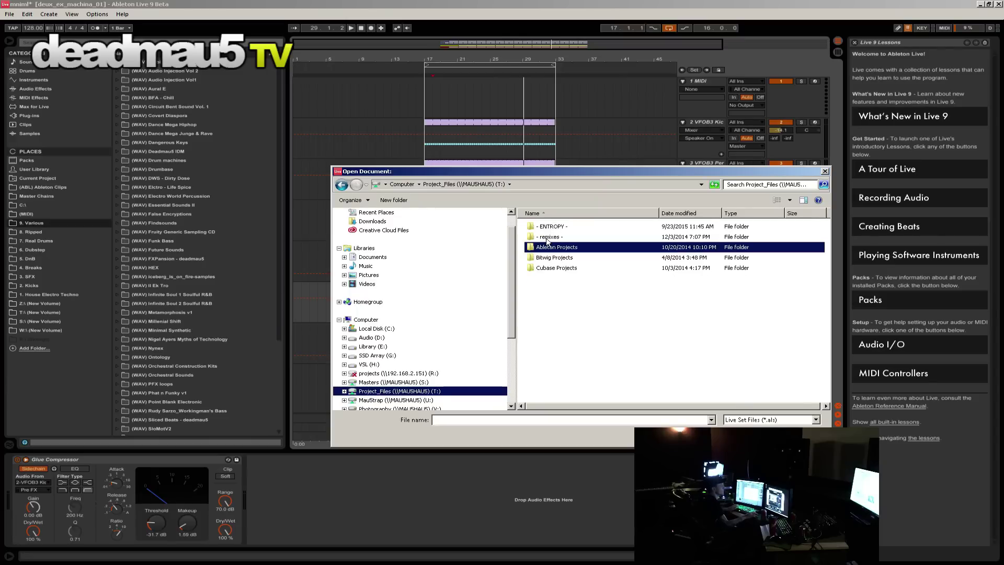
double_click(568, 250)
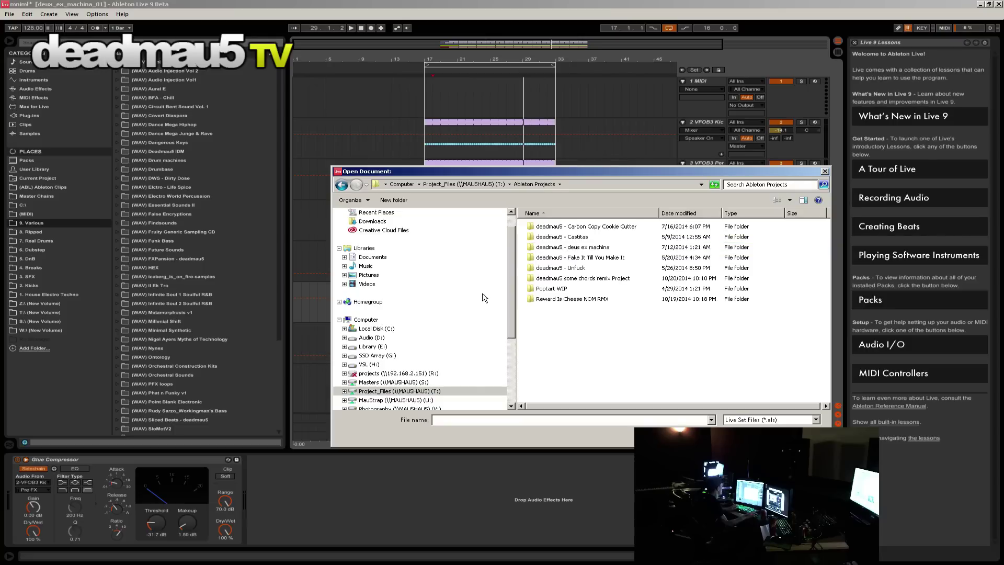
double_click(588, 258)
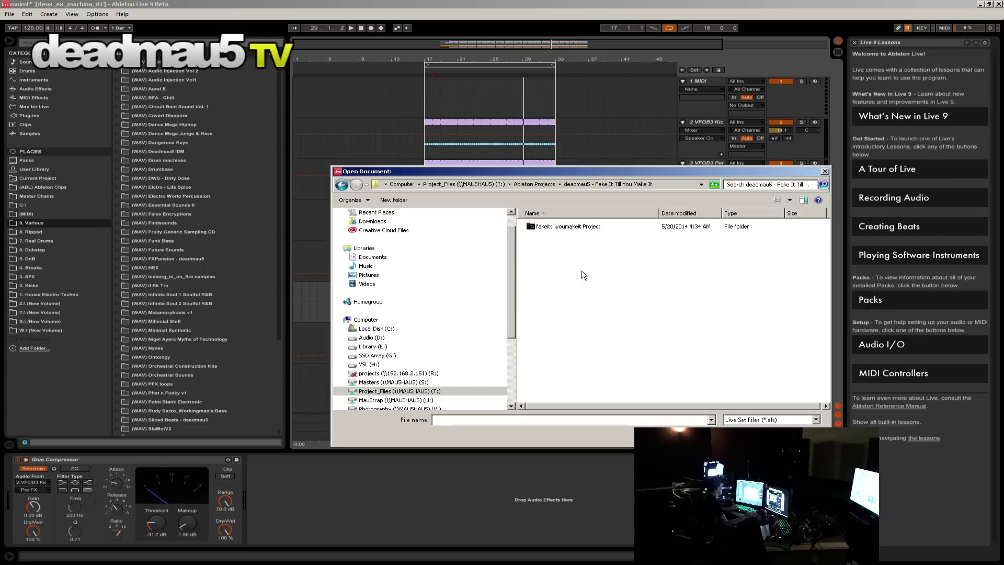
double_click(579, 232)
double_click(563, 248)
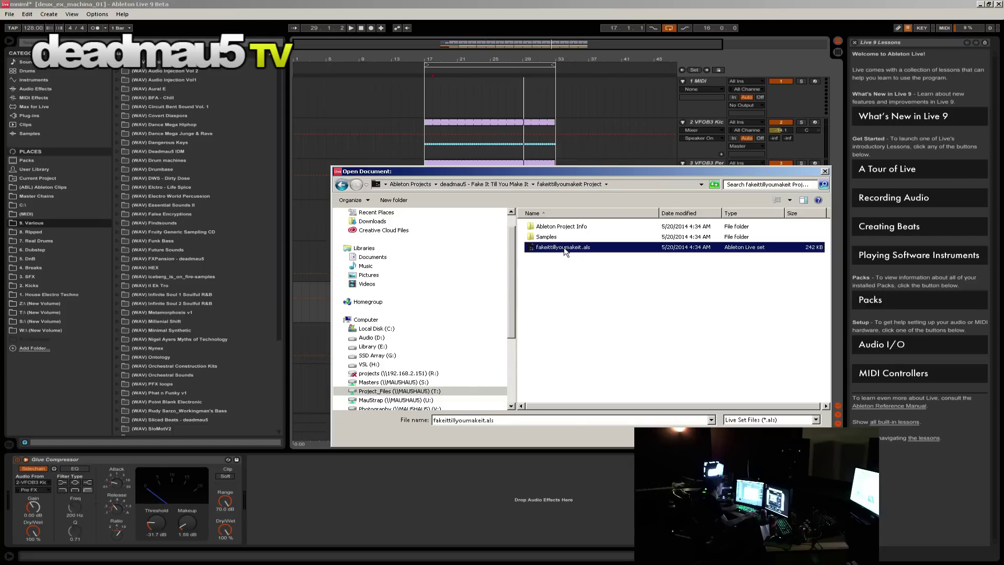
left_click(508, 307)
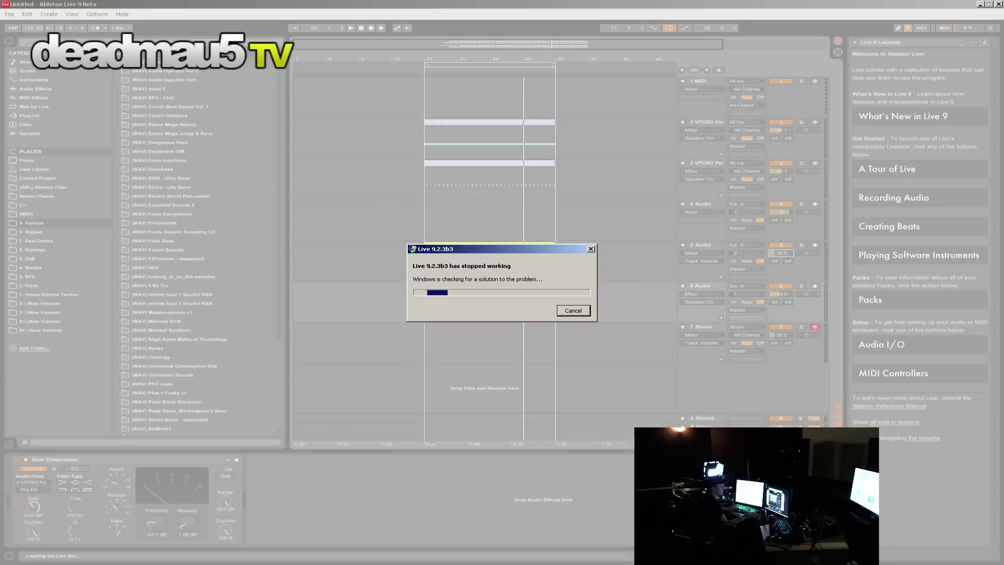
left_click(573, 311)
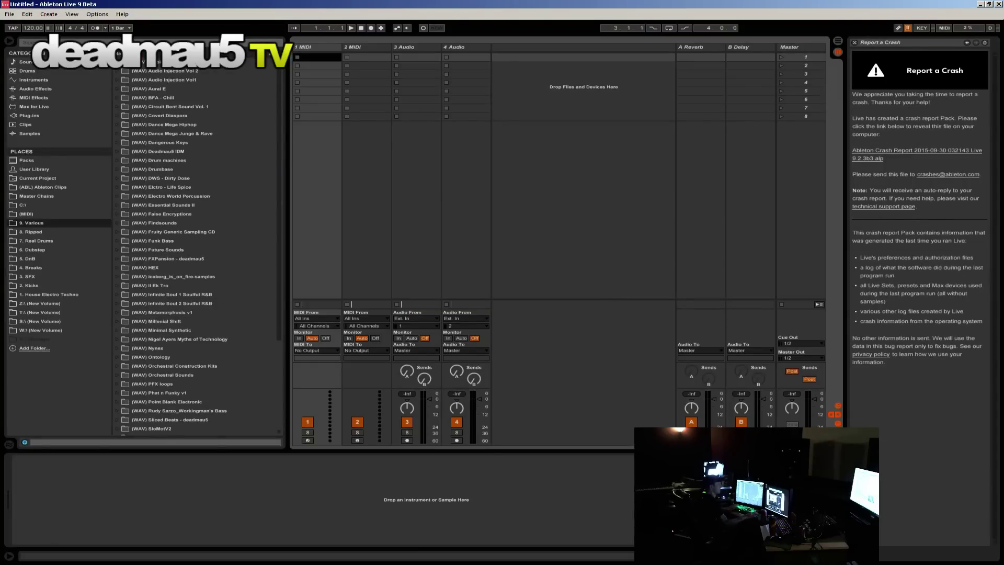
Step: Open the Live Set shadowhills.als from the unfuck Project folder under Ableton Projects on the Project_Files drive
left_click(10, 14)
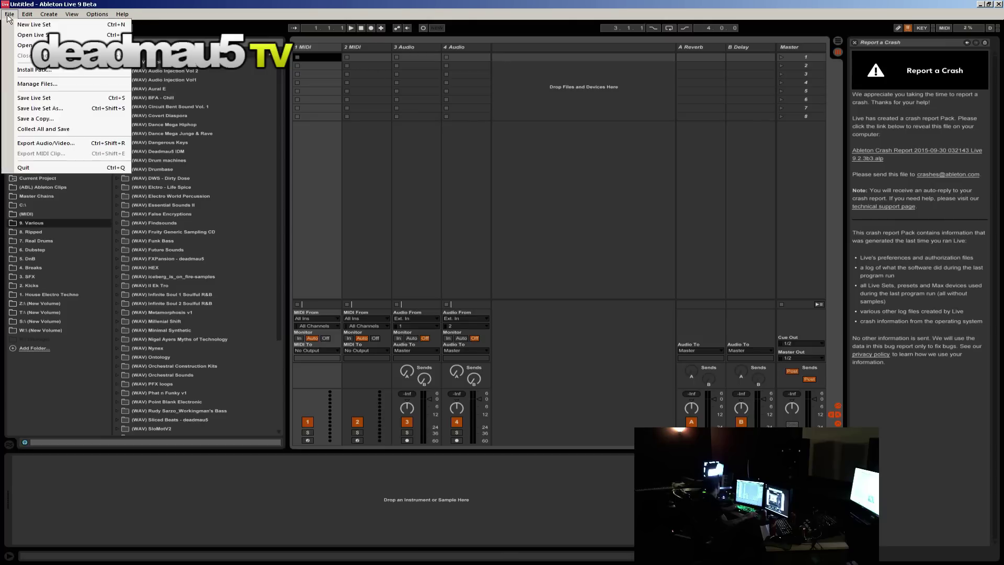
left_click(23, 31)
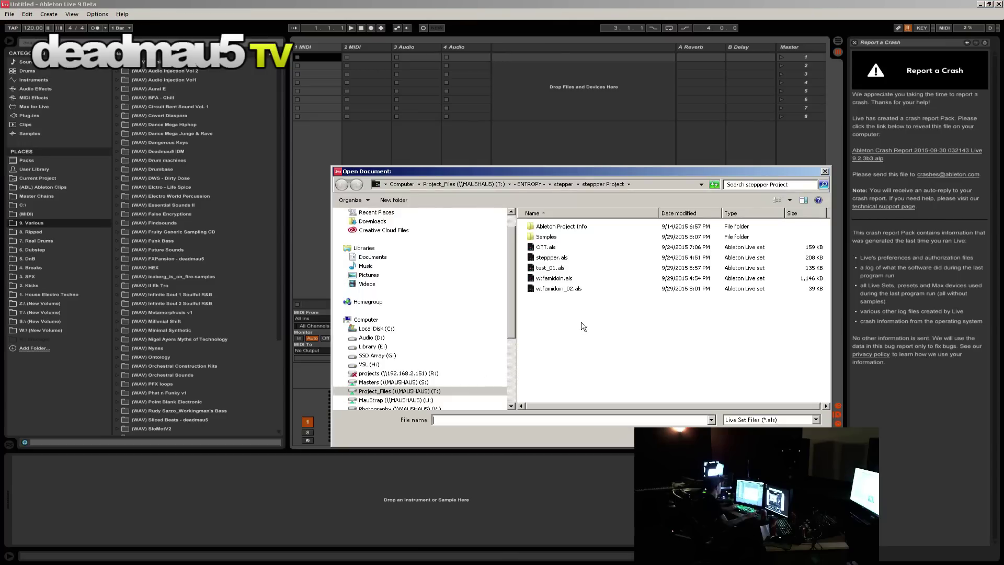
left_click(400, 396)
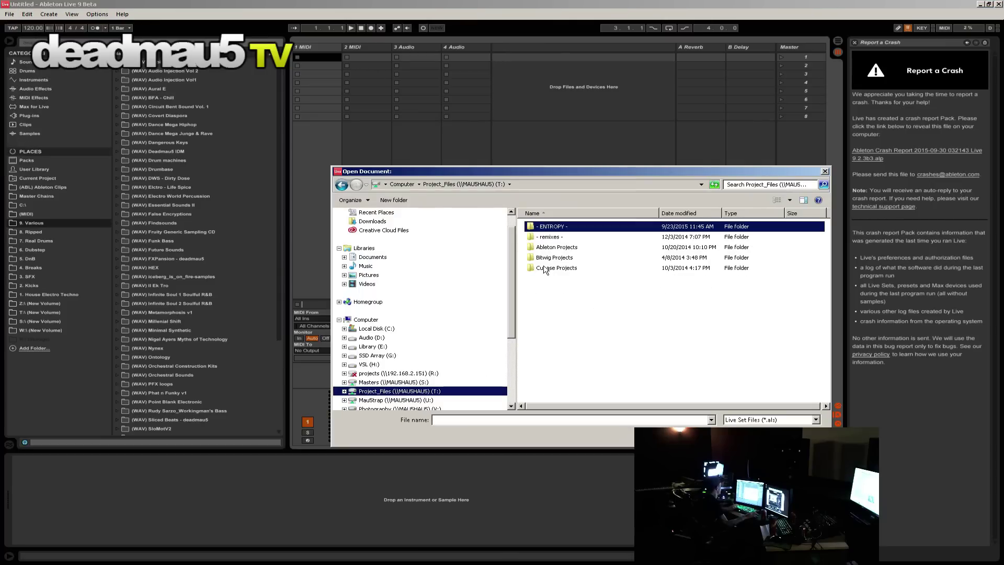
double_click(553, 247)
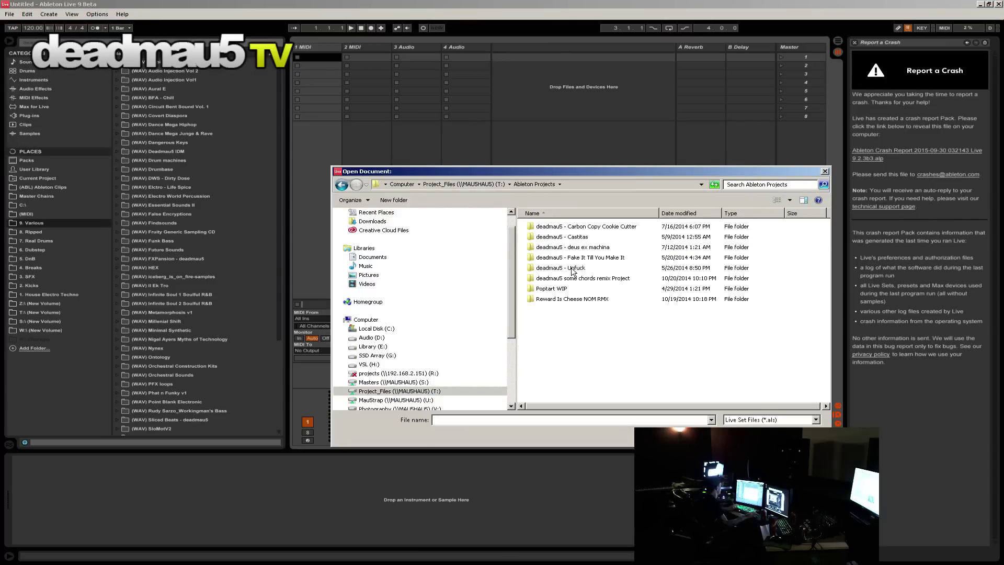
double_click(573, 267)
double_click(553, 227)
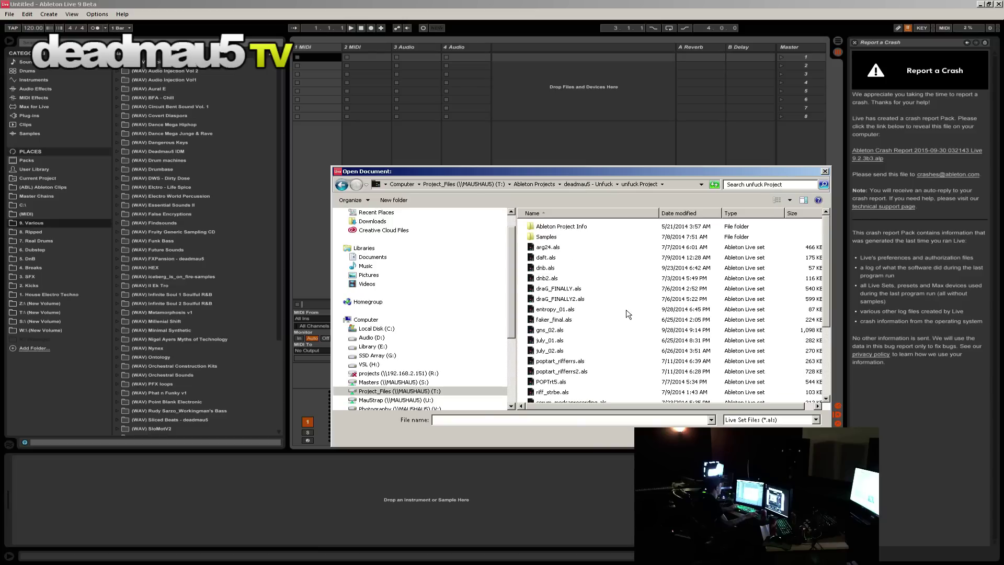
scroll(627, 314, "down", 4)
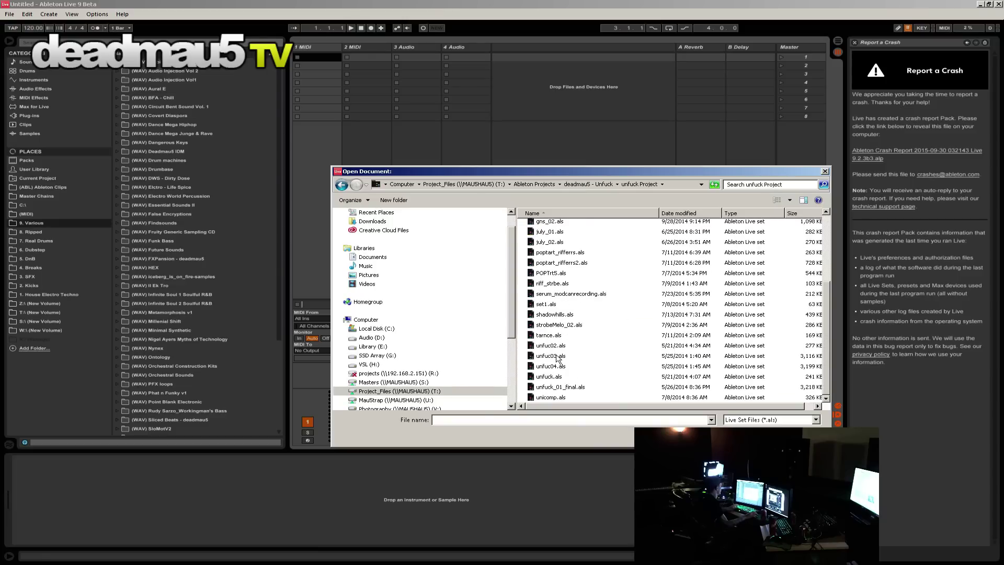
left_click(569, 315)
left_click(744, 434)
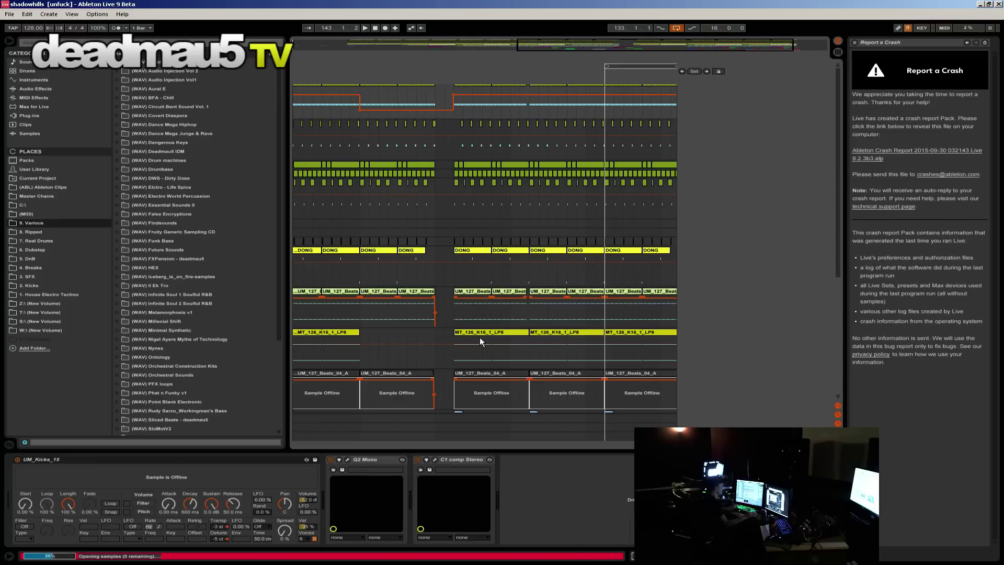
Step: Play shadowhills from bar 101, where the drum loops re-enter, and bring up the arrangement's track controls
left_click(455, 317)
key("space")
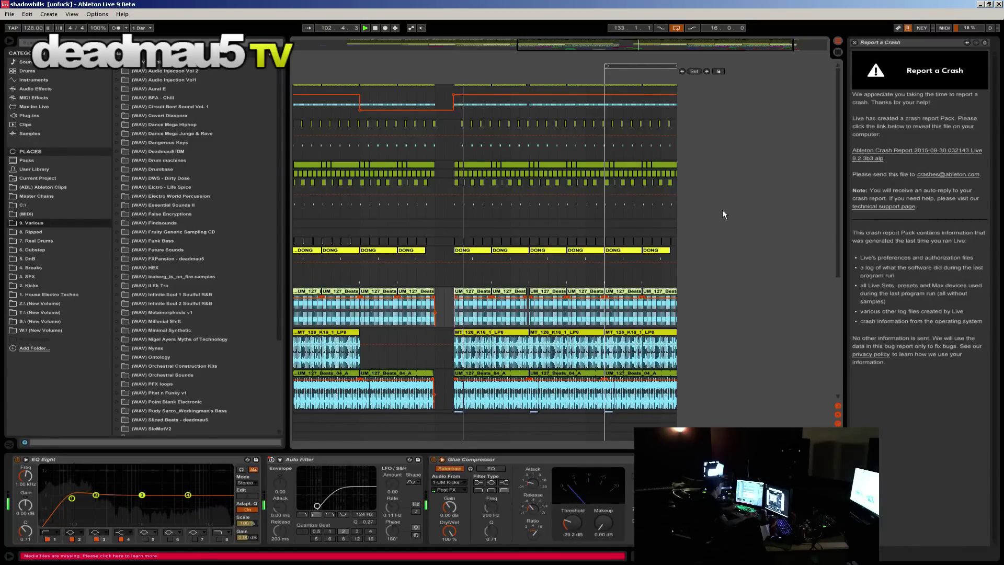
left_click(838, 40)
left_click(836, 52)
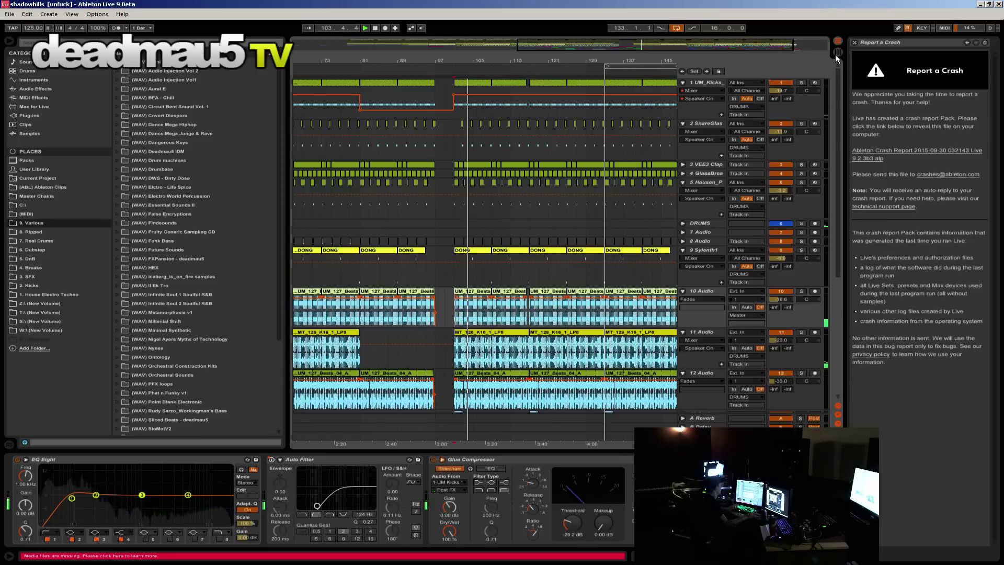
Step: Open the Live Set arg24.als from the unfuck Project folder
mouse_move(441, 61)
left_mouse_down()
mouse_move(544, 33)
mouse_move(531, 28)
mouse_move(644, 44)
mouse_move(461, 45)
mouse_move(473, 49)
mouse_move(464, 67)
mouse_move(218, 84)
mouse_move(538, 56)
left_mouse_up()
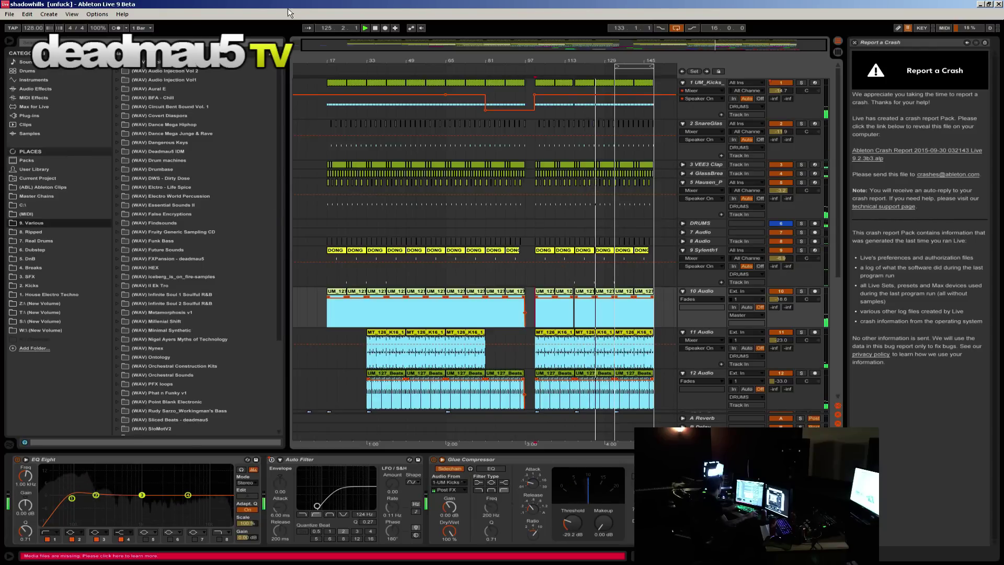
left_click(10, 14)
left_click(31, 34)
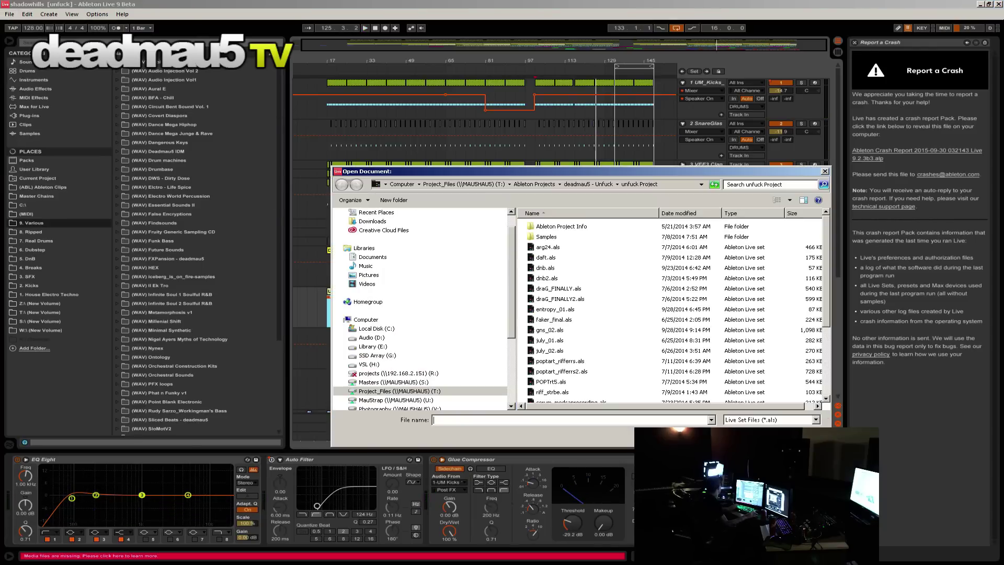
left_click(570, 364)
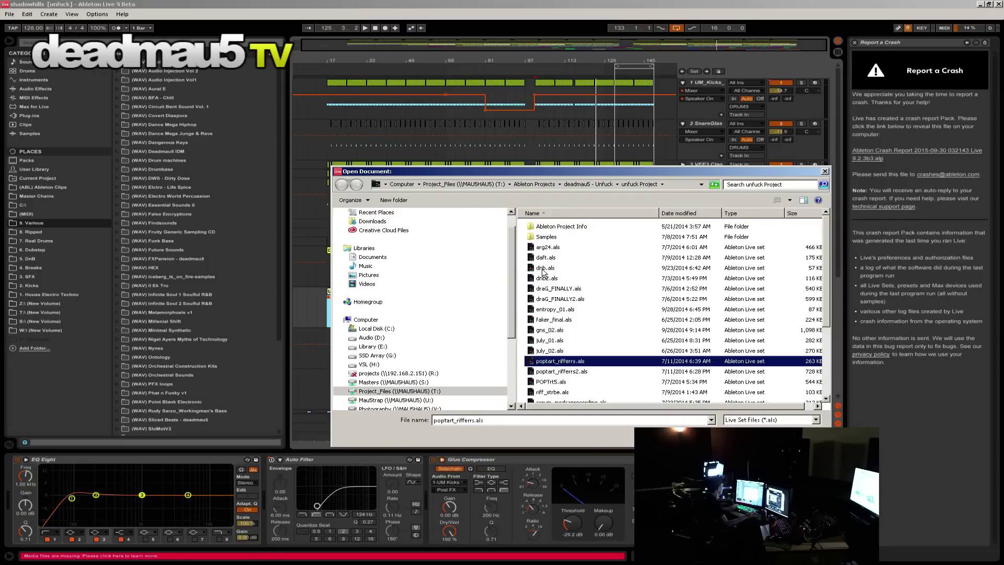
double_click(552, 248)
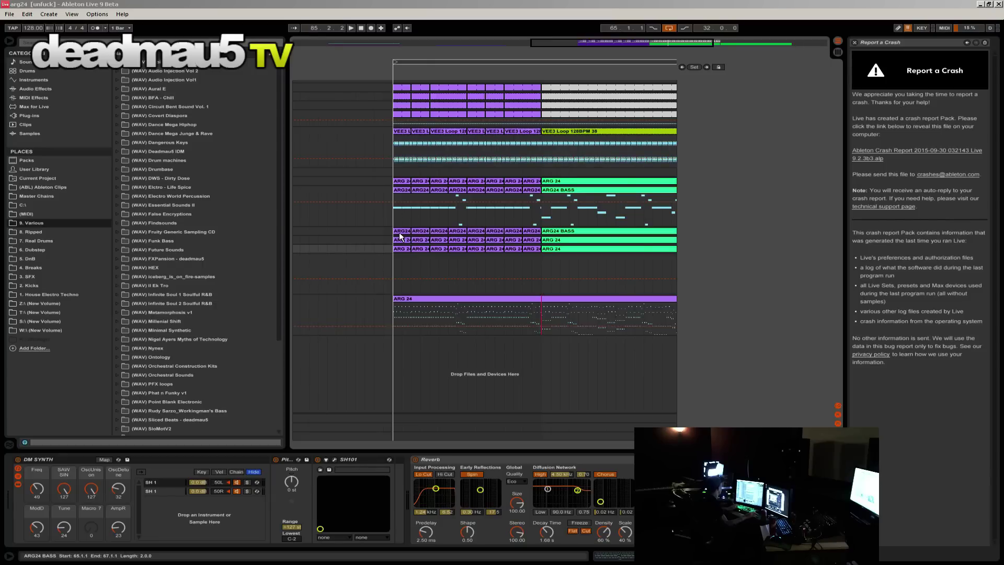
Step: Play arg24 from bar 65 and on from bar 81 where the green clips begin, with the arrangement's track controls shown
left_click(397, 227)
key("space")
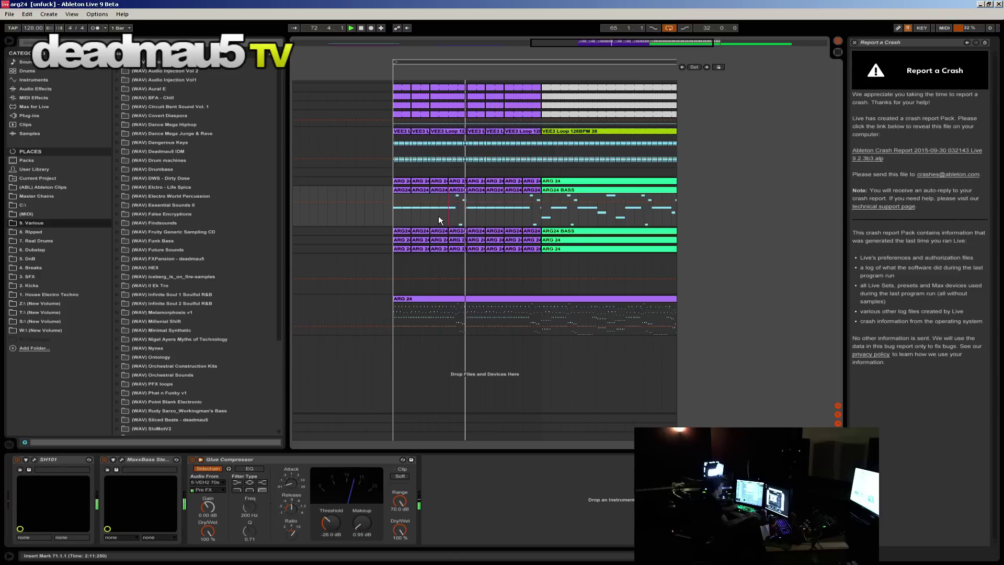
left_click(532, 214)
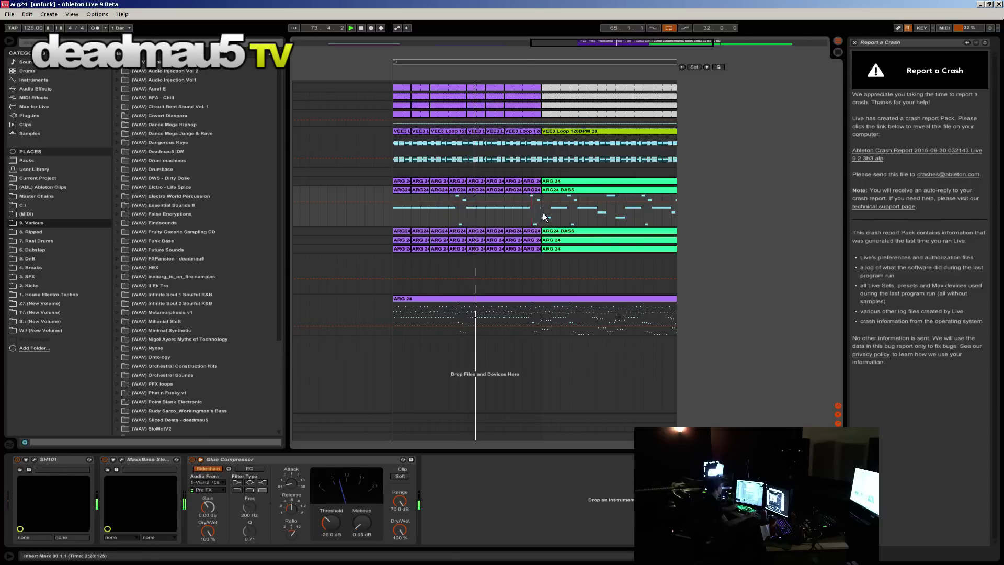
left_click(542, 209)
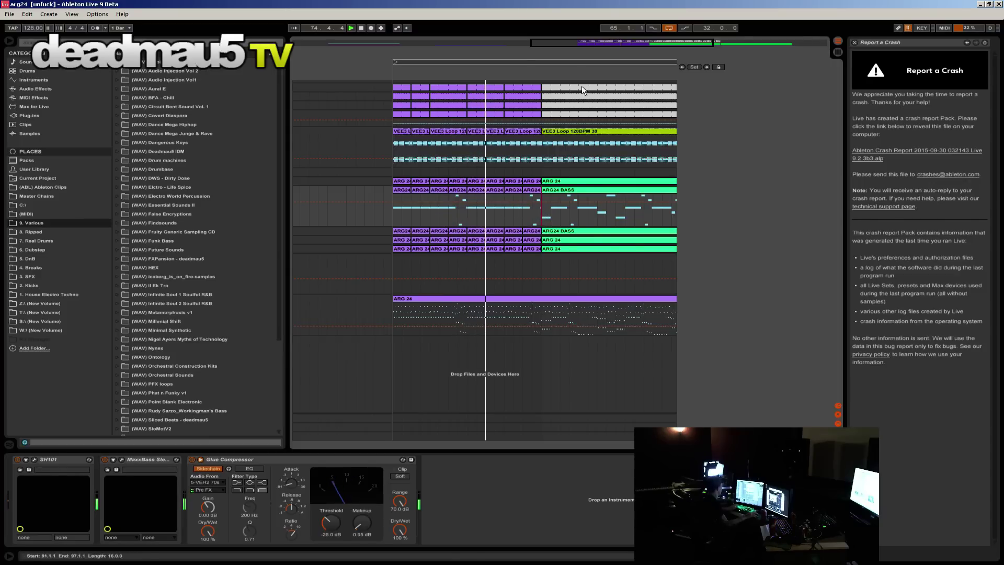
left_click(837, 52)
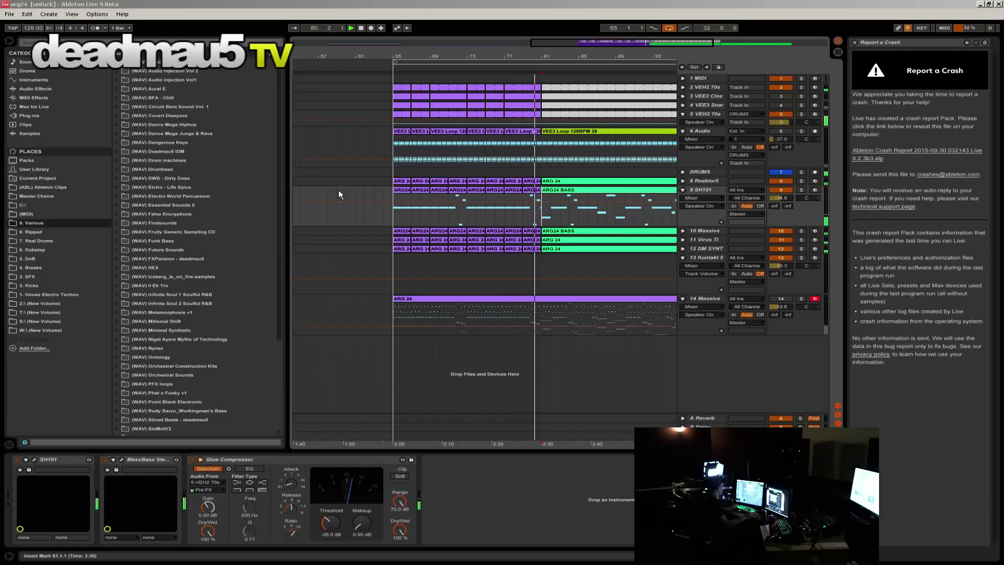
left_click_drag(558, 47, 632, 47)
left_click_drag(409, 54, 460, 44)
left_click_drag(550, 43, 544, 42)
left_click_drag(459, 55, 459, 54)
left_click_drag(346, 51, 445, 46)
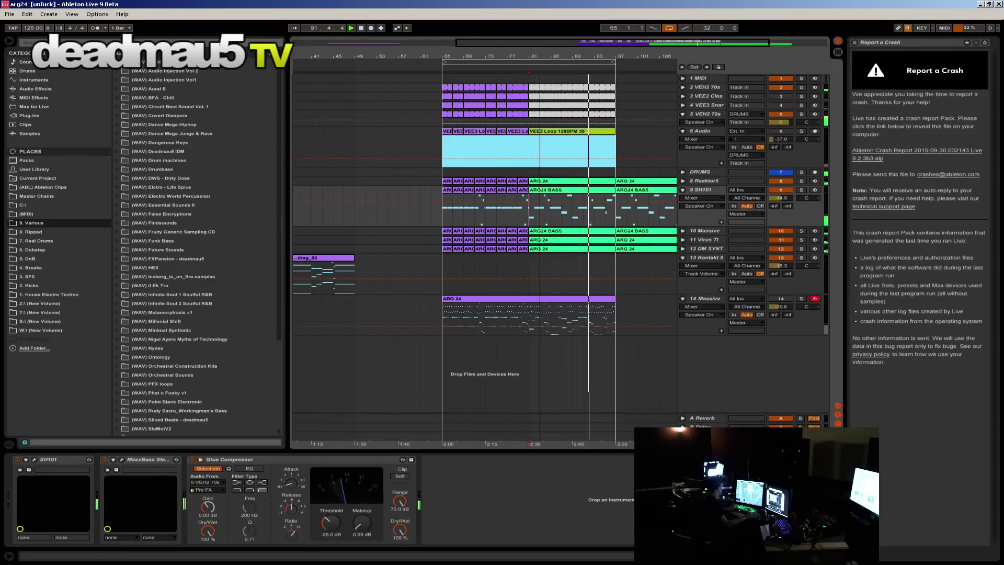
left_click_drag(544, 53, 544, 42)
Step: Open the Live Set july_02.als from the unfuck Project folder
left_click(9, 14)
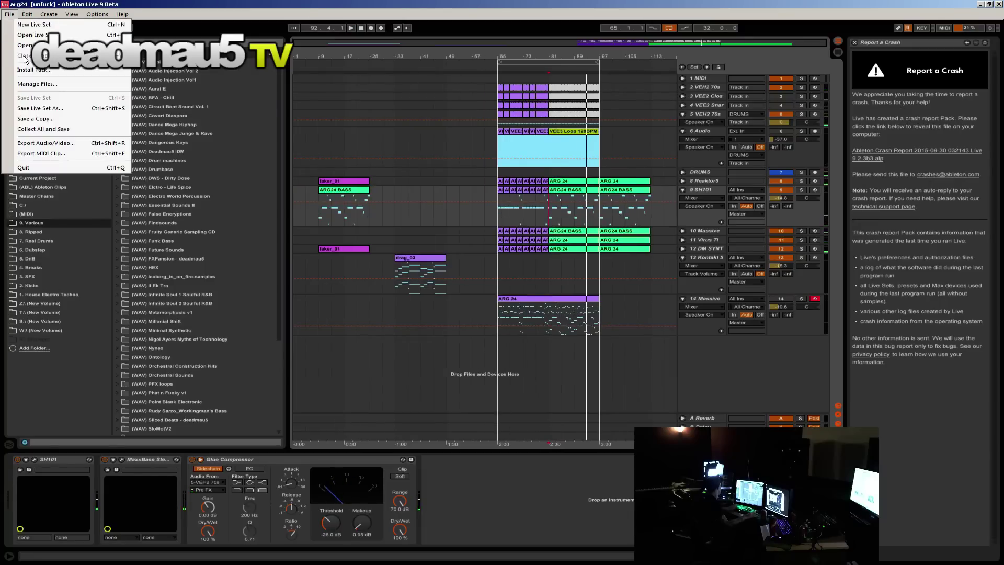
left_click(26, 34)
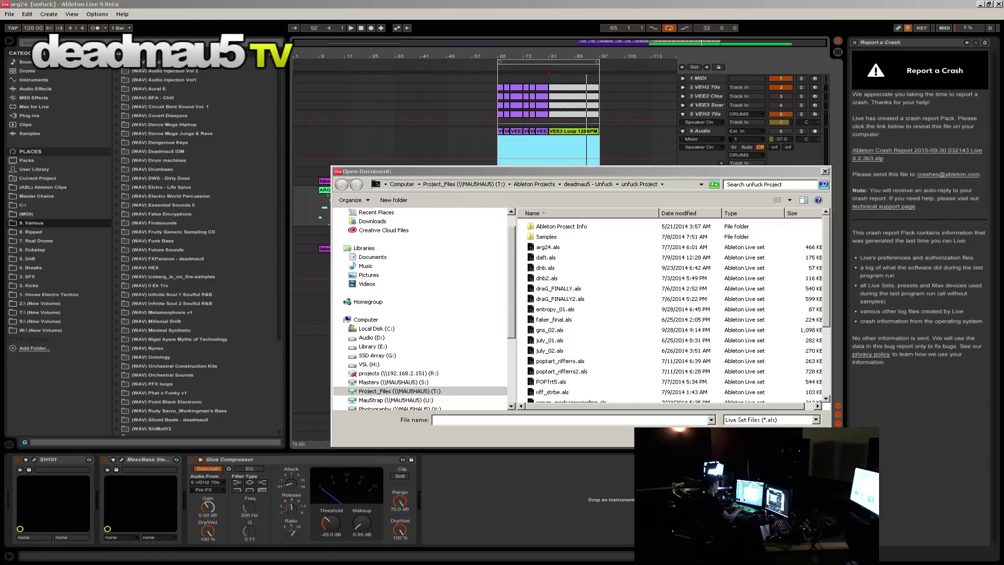
left_click(560, 350)
key("Return")
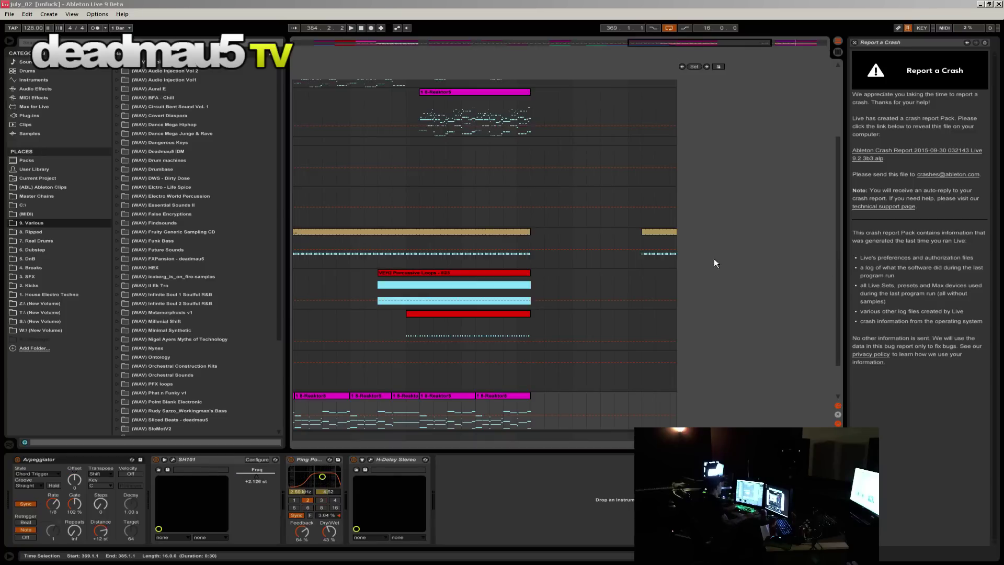
Step: Play july_02 from bar 289 and bring up the arrangement's track controls up to the first synth tracks
left_click(405, 261)
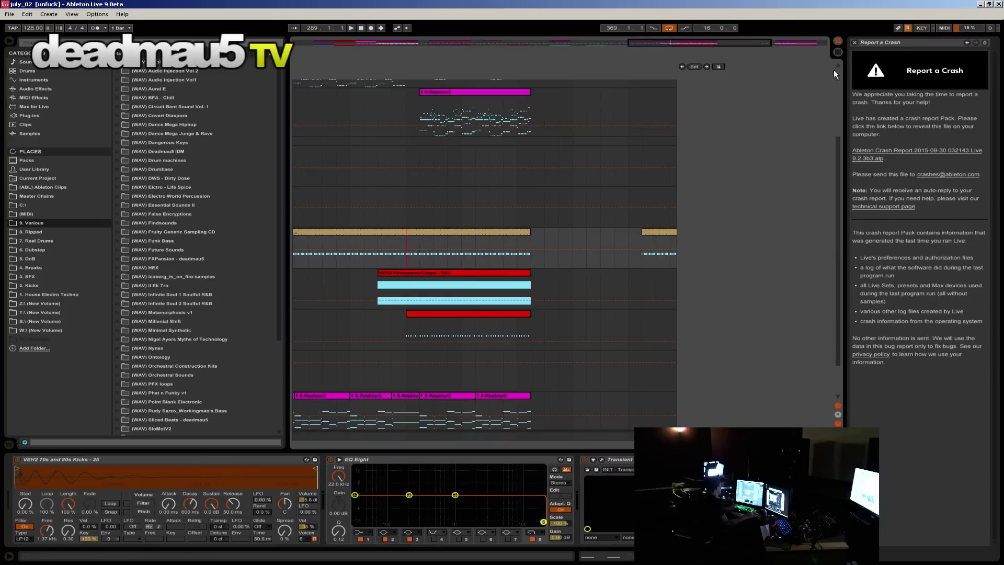
left_click(839, 51)
left_click(839, 42)
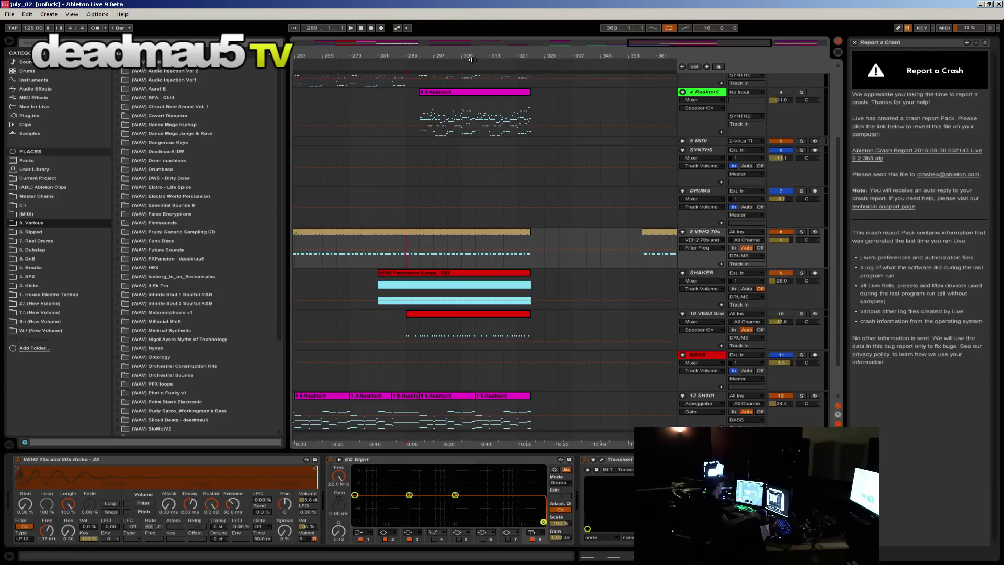
left_click(491, 52)
left_click_drag(487, 56, 584, 27)
scroll(560, 174, "up", 4)
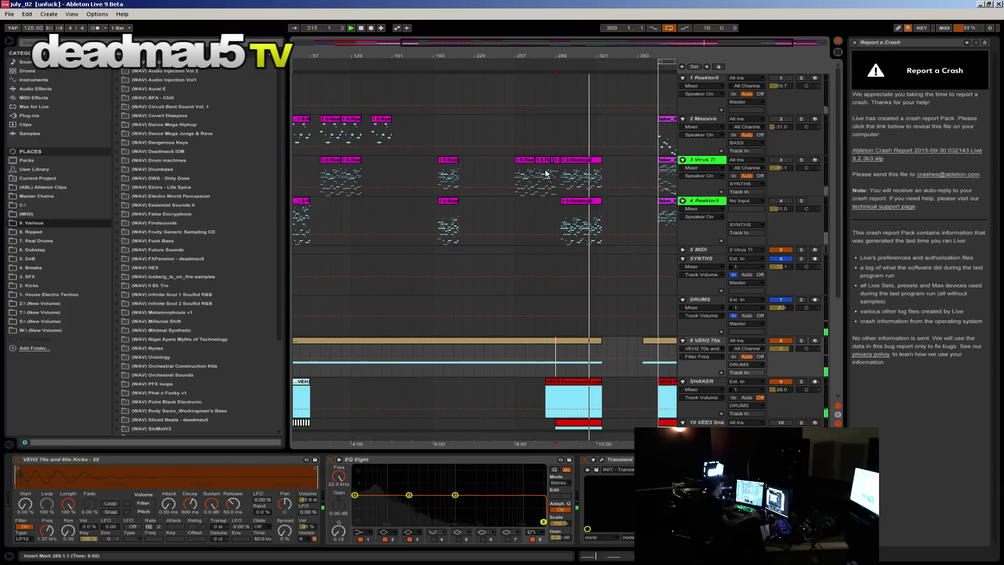
Step: Activate track 4 Reaktor5 and solo it while playing from bar 305
key("space")
left_click(780, 201)
key("space")
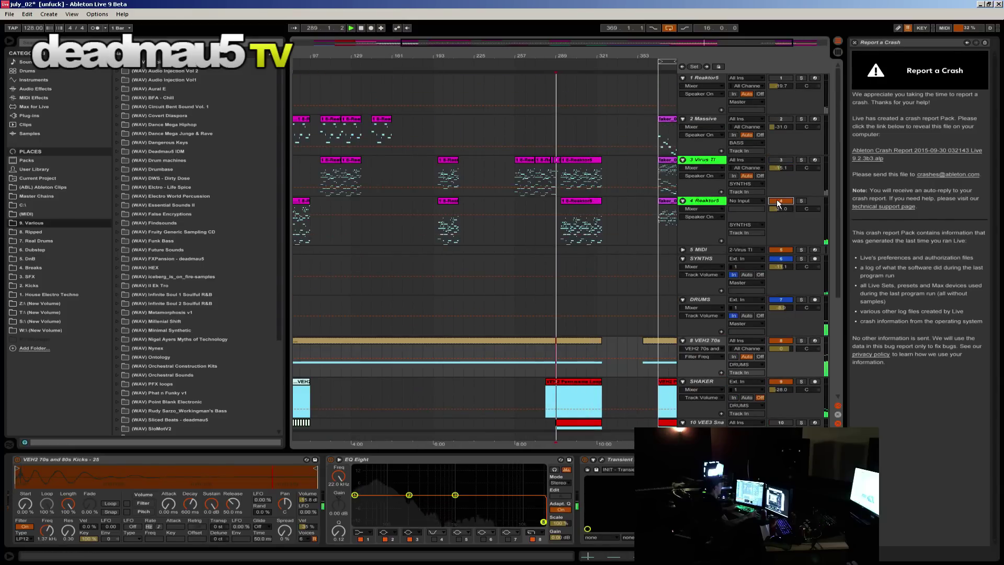
left_click(576, 239)
left_click(800, 200)
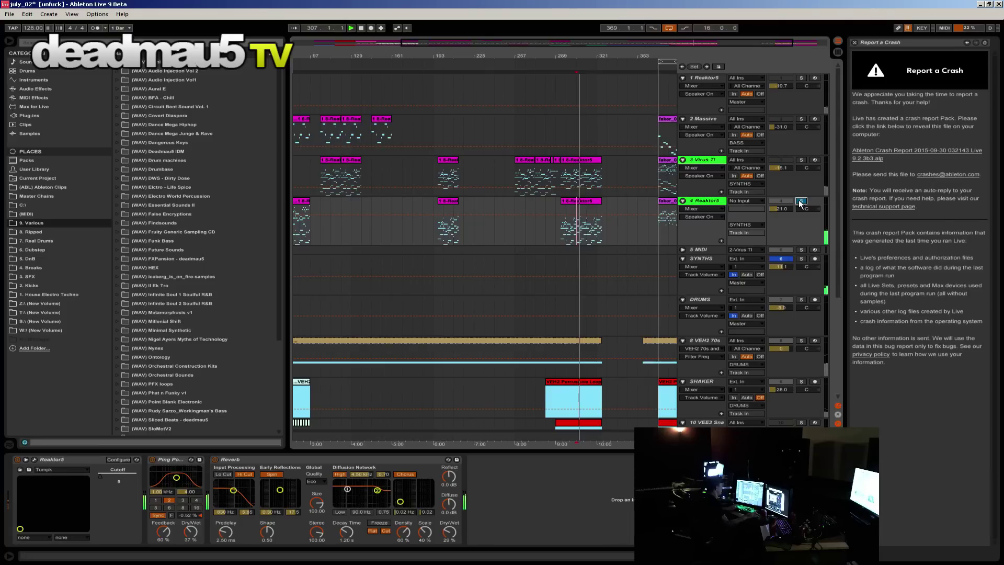
Step: Solo track 3 Virus TI alongside track 4 and raise both volumes, bringing track 3 to about -10 dB
mouse_move(782, 209)
left_mouse_down()
mouse_move(781, 199)
mouse_move(781, 208)
left_mouse_up()
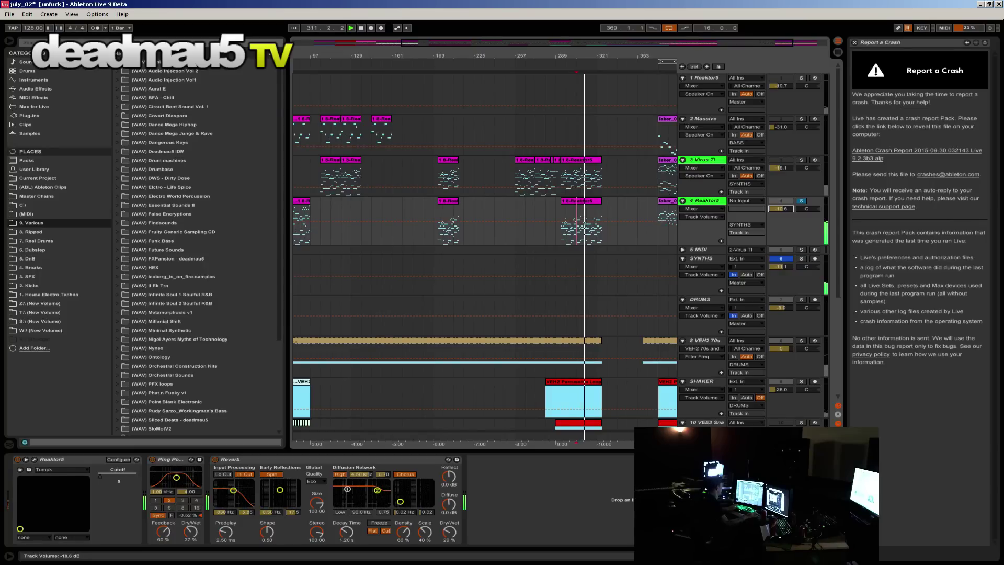
left_click_drag(781, 167, 780, 167)
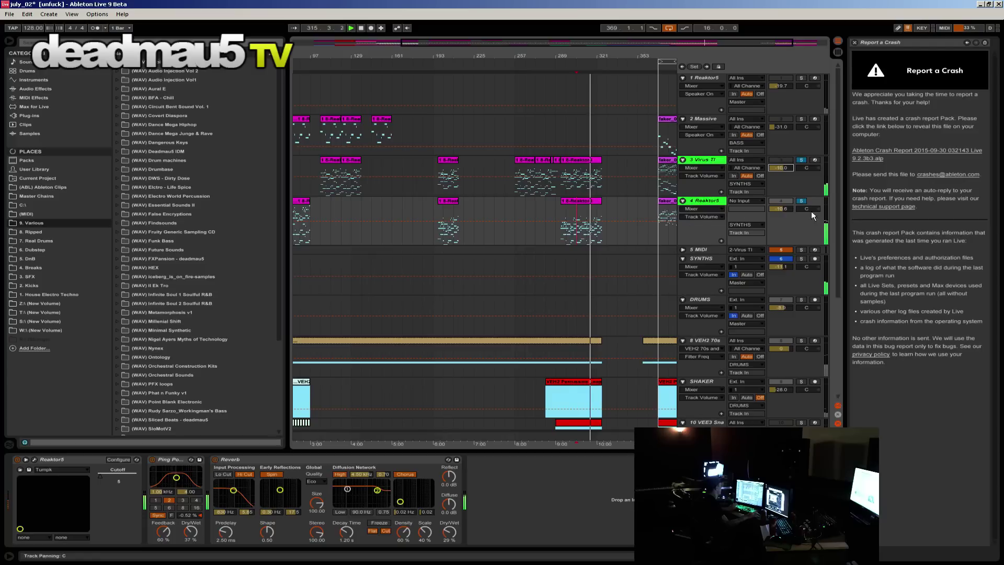
left_click_drag(779, 208, 779, 208)
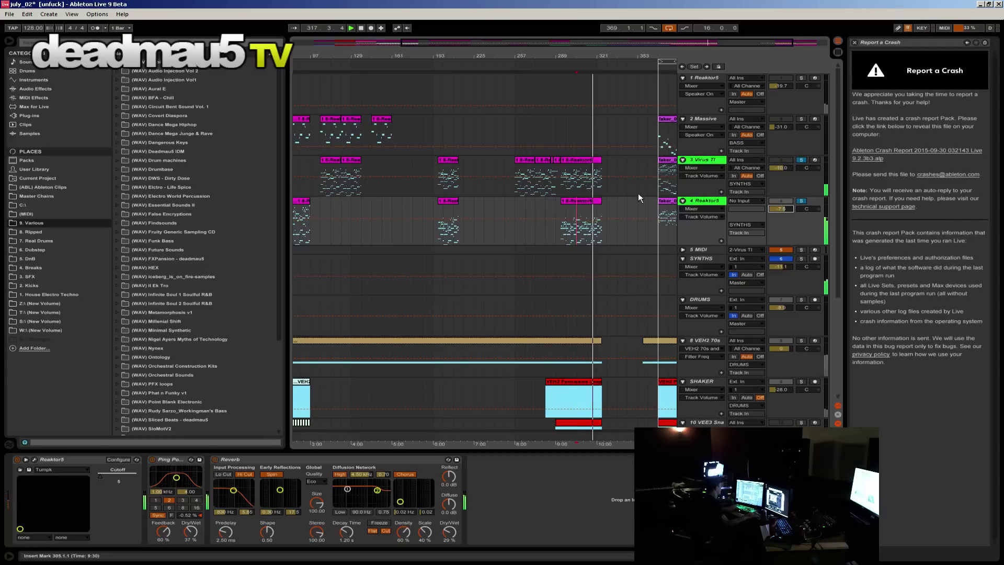
Step: Sweep the Reaktor5 Cutoff on track 4 through values such as 23 and 37, replaying the part from bar 293
left_click_drag(674, 57, 605, 72)
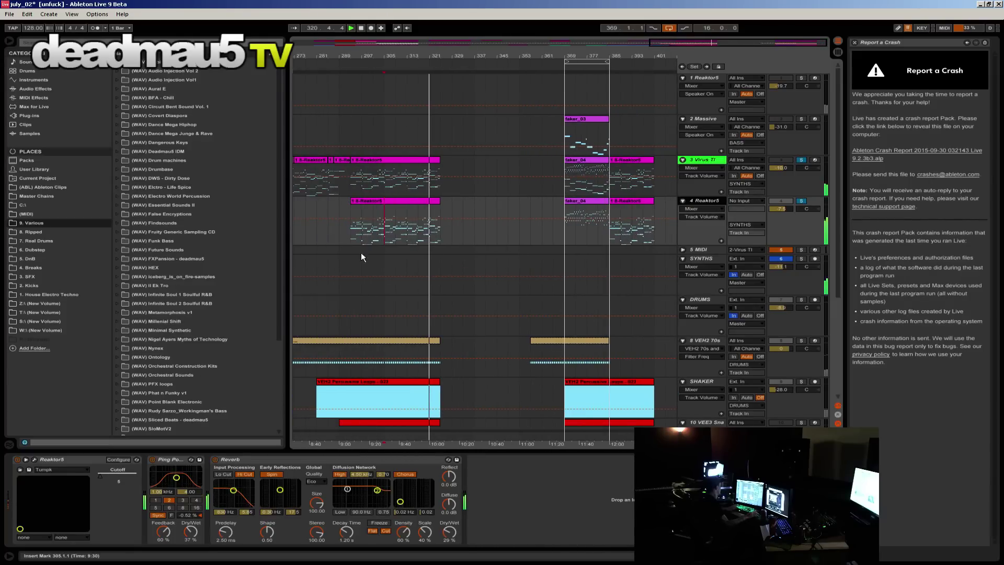
left_click_drag(99, 477, 99, 469)
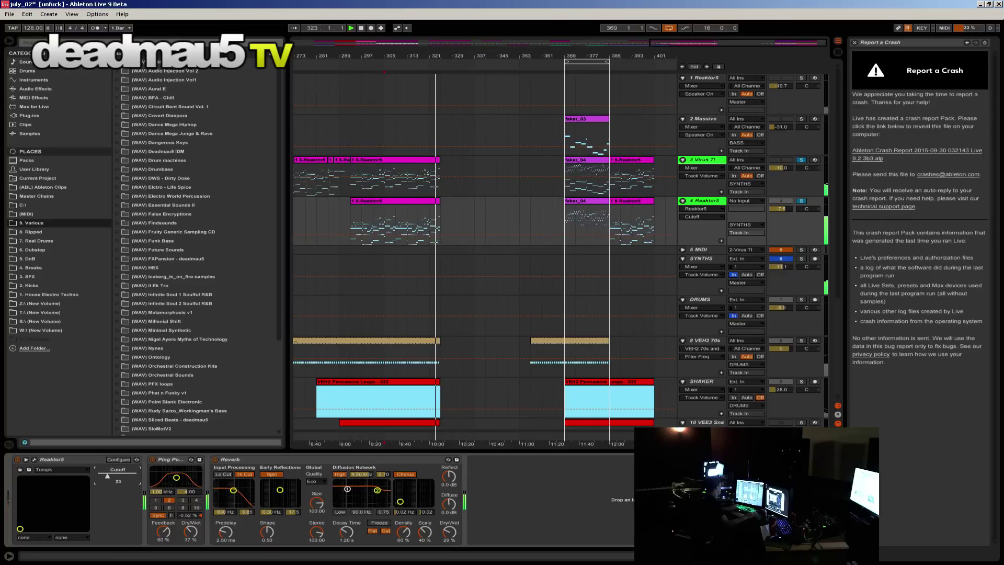
left_click(346, 215)
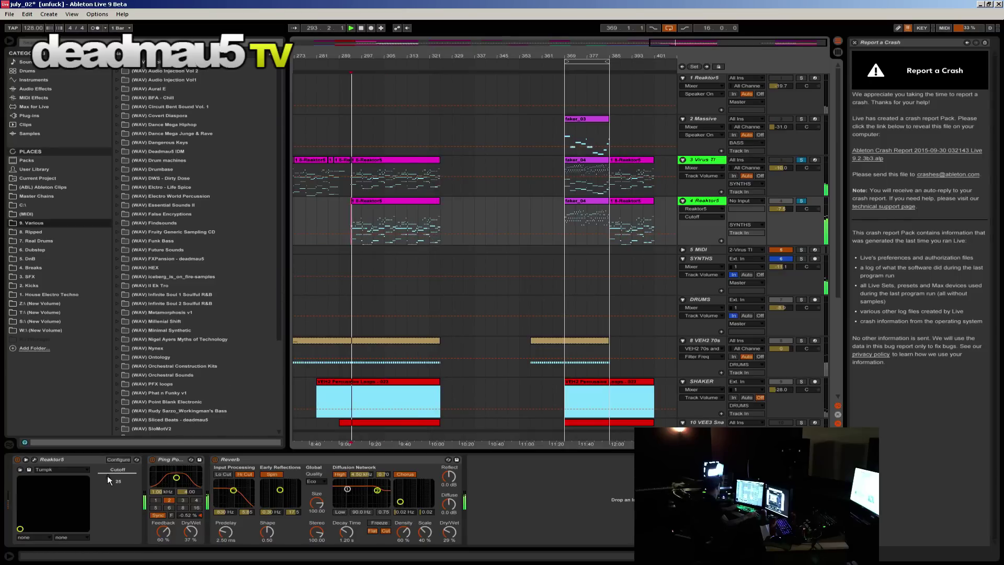
left_click_drag(108, 475, 108, 464)
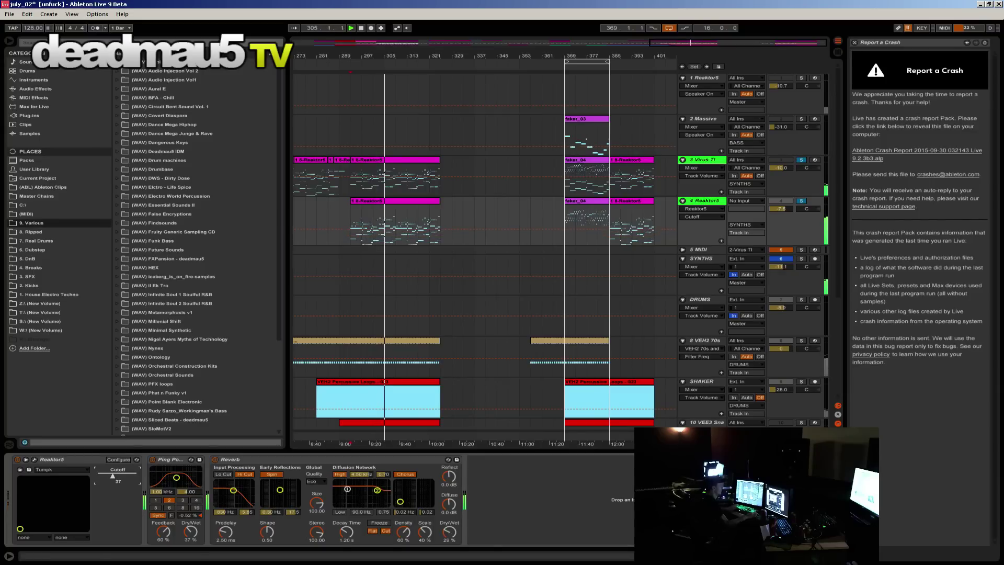
Step: Play the section from bar 369 and set track 4's Reaktor5 Cutoff to 16
left_click(570, 221)
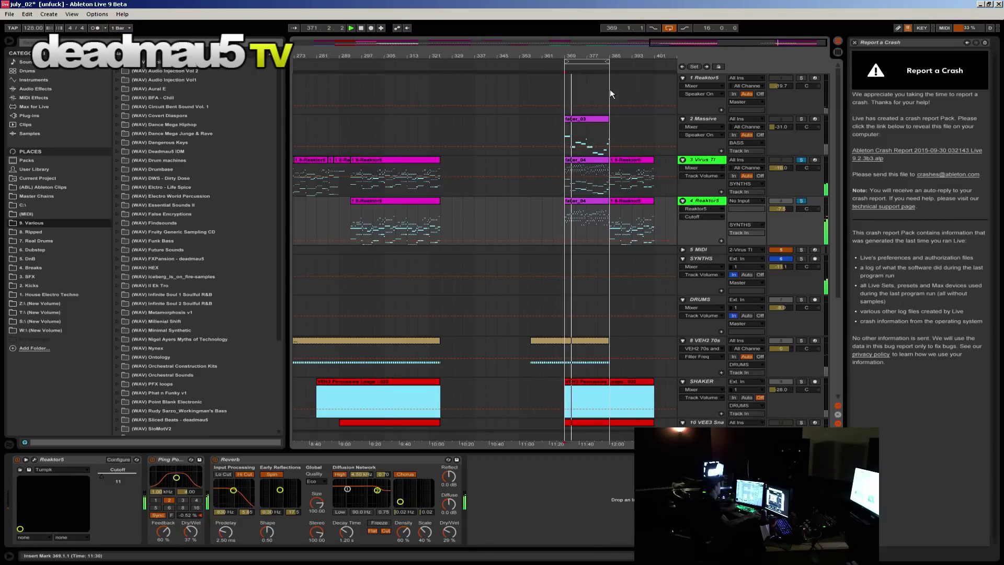
left_click(712, 201)
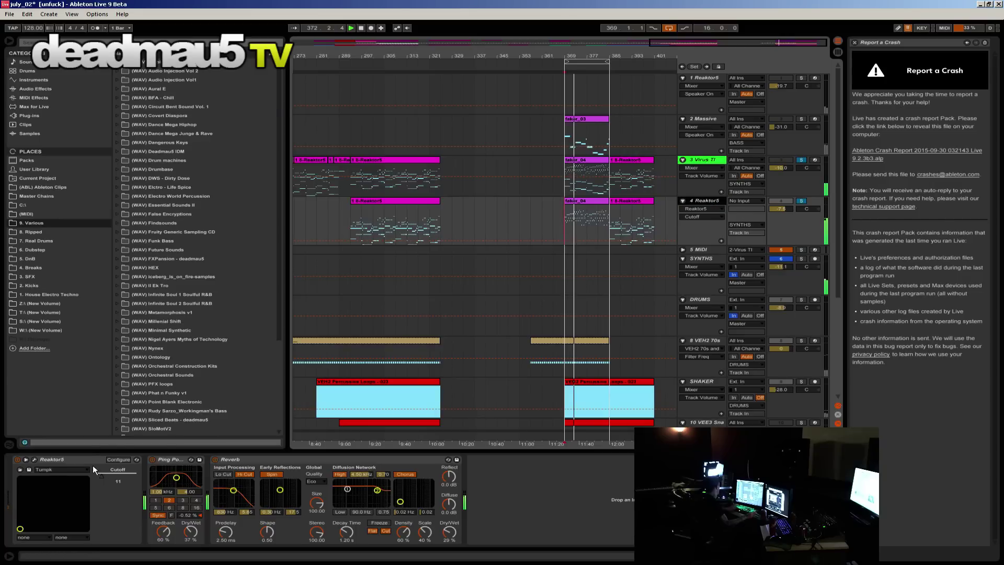
left_click_drag(99, 475, 105, 475)
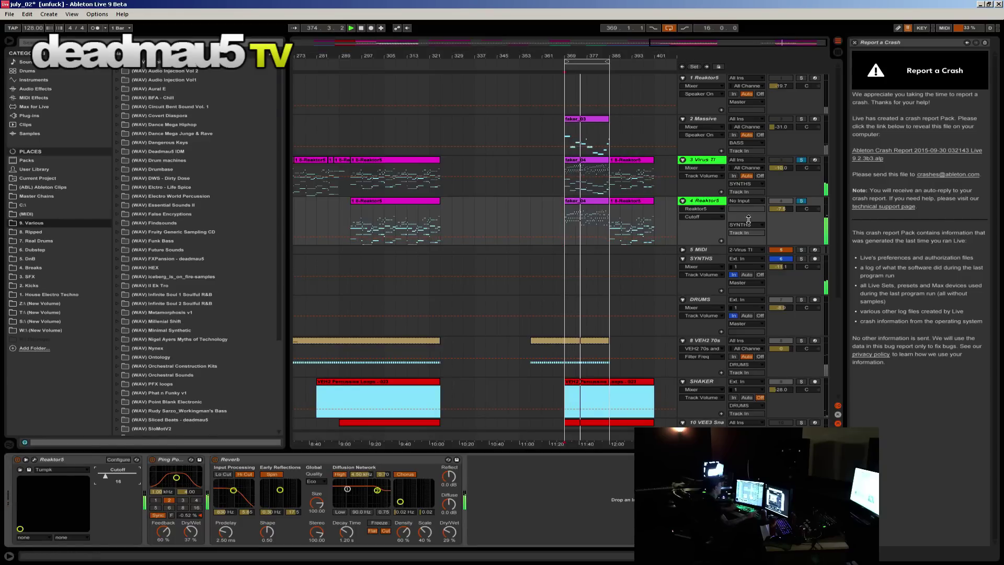
Step: Raise track 3's volume and set the lowpass filter cutoff in its Virus TI plug-in window to 60
mouse_move(781, 168)
left_mouse_down()
mouse_move(781, 149)
mouse_move(781, 161)
left_mouse_up()
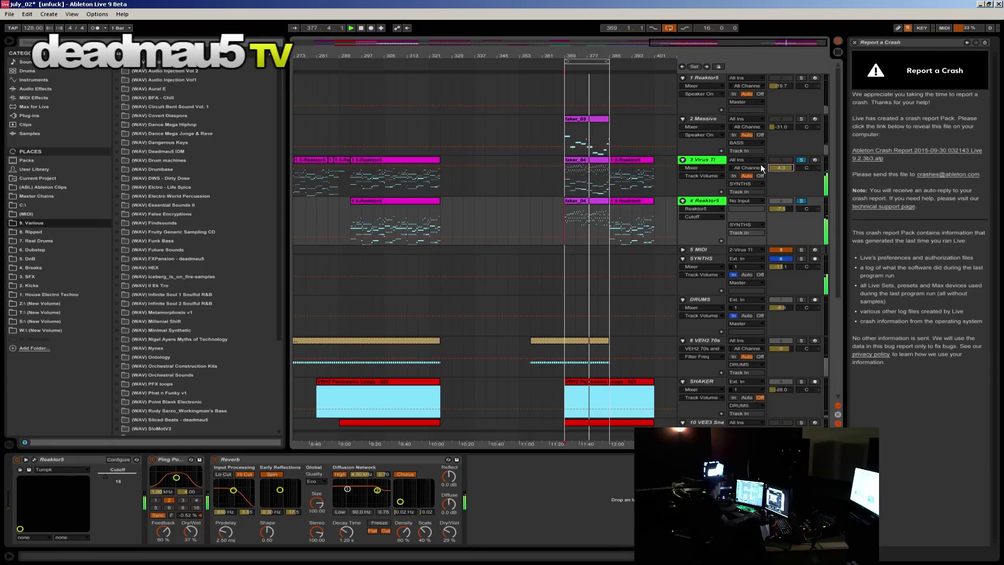
left_click(698, 160)
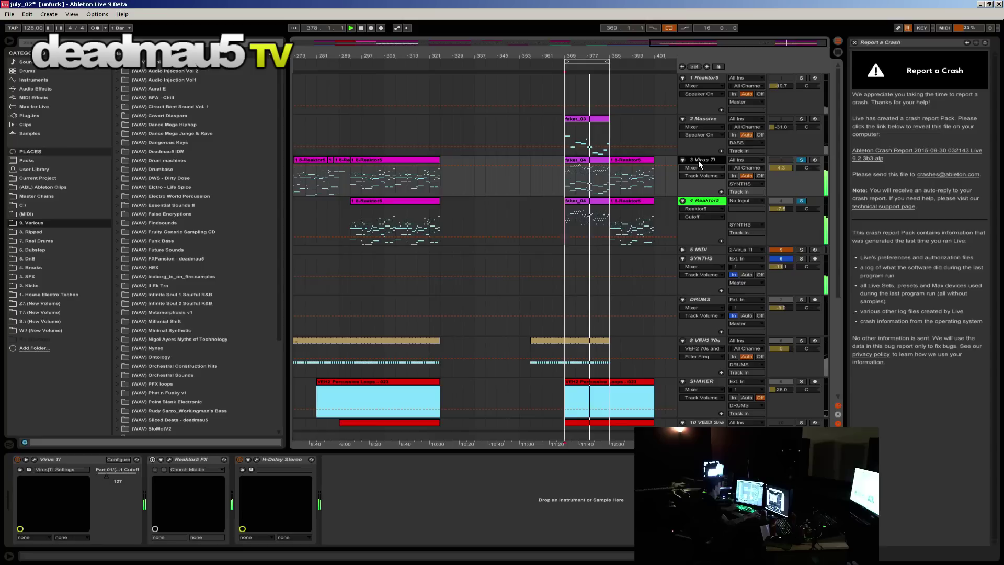
left_click(35, 460)
left_click_drag(1003, 180, 437, 199)
left_click_drag(575, 272, 574, 250)
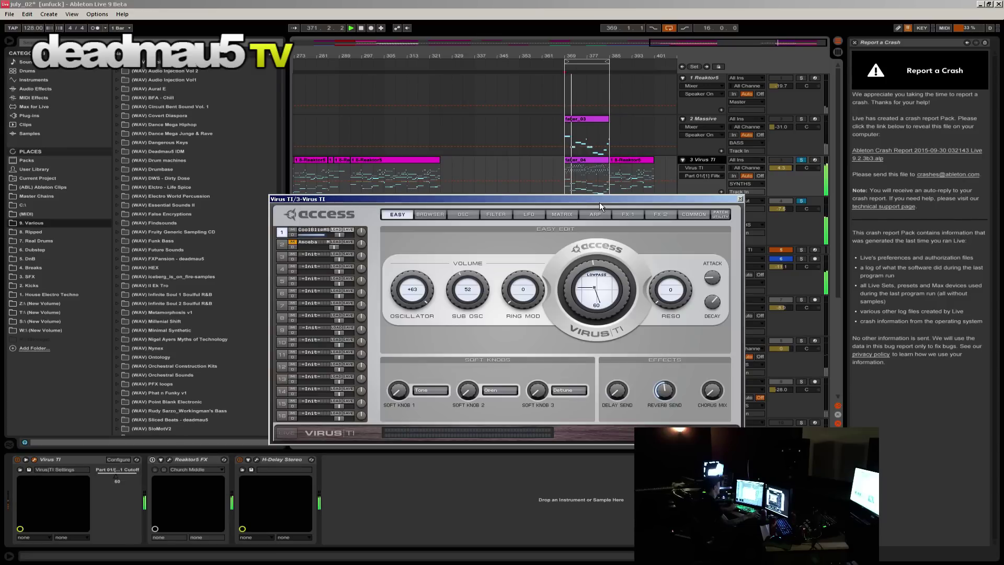
Step: Solo track 2 Massive as well and raise its volume to about -21.6 dB
left_click_drag(600, 201, 495, 209)
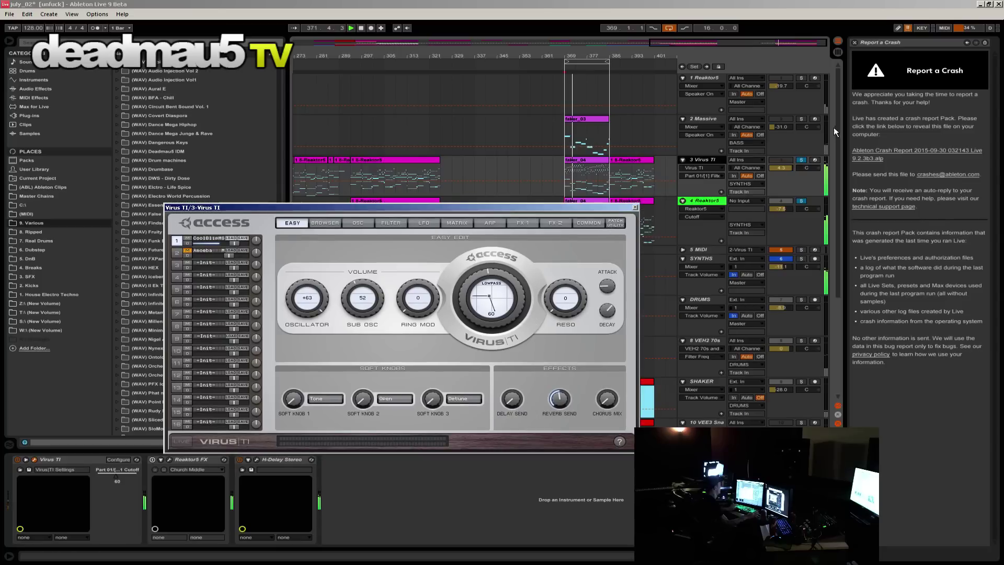
left_click(800, 119)
left_click_drag(780, 127, 780, 122)
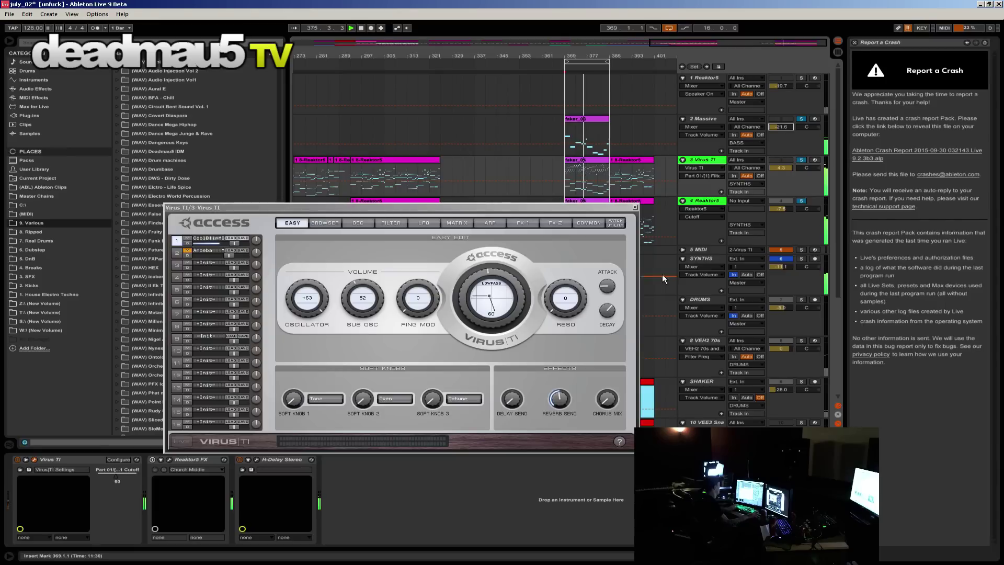
Step: Inspect the effect devices on the SYNTHS and BASS group tracks and move the Virus TI window clear of the arrangement
left_click(712, 256)
scroll(702, 327, "down", 5)
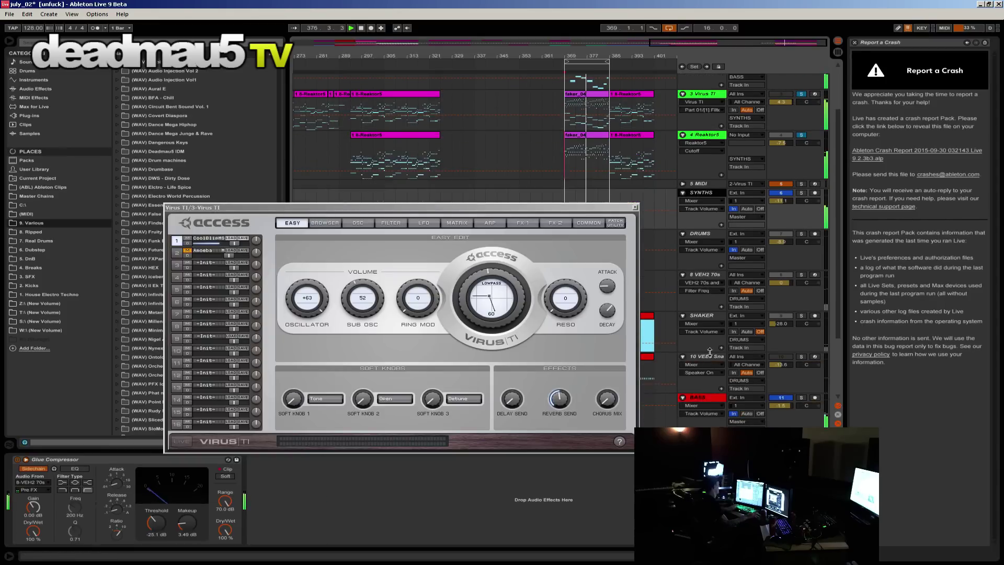
left_click(709, 309)
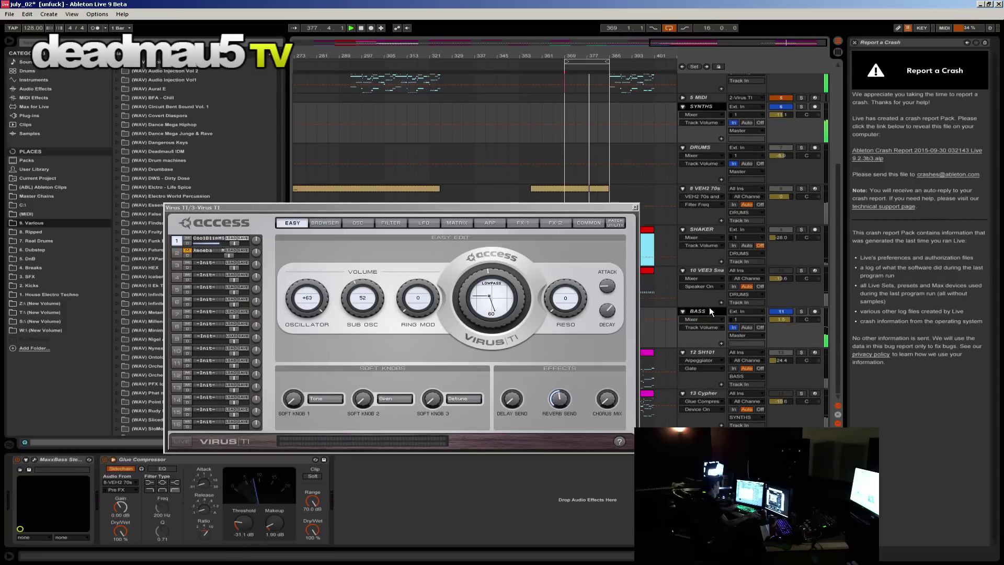
left_click(598, 208)
left_click_drag(598, 208, 401, 198)
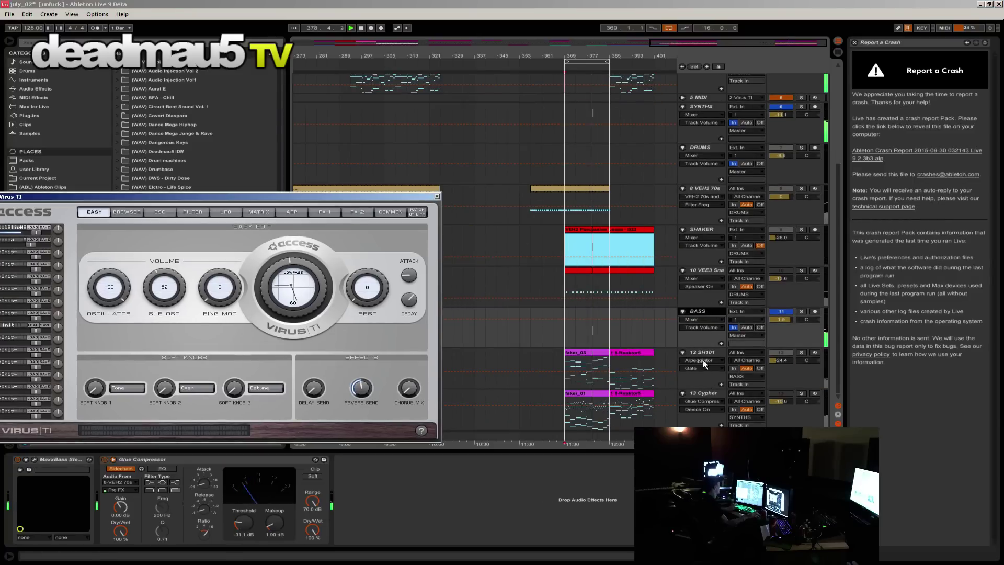
Step: Solo track 12 SH101, raise its volume and set the lowpass filter cutoff in the Virus TI window to 68
left_click(801, 354)
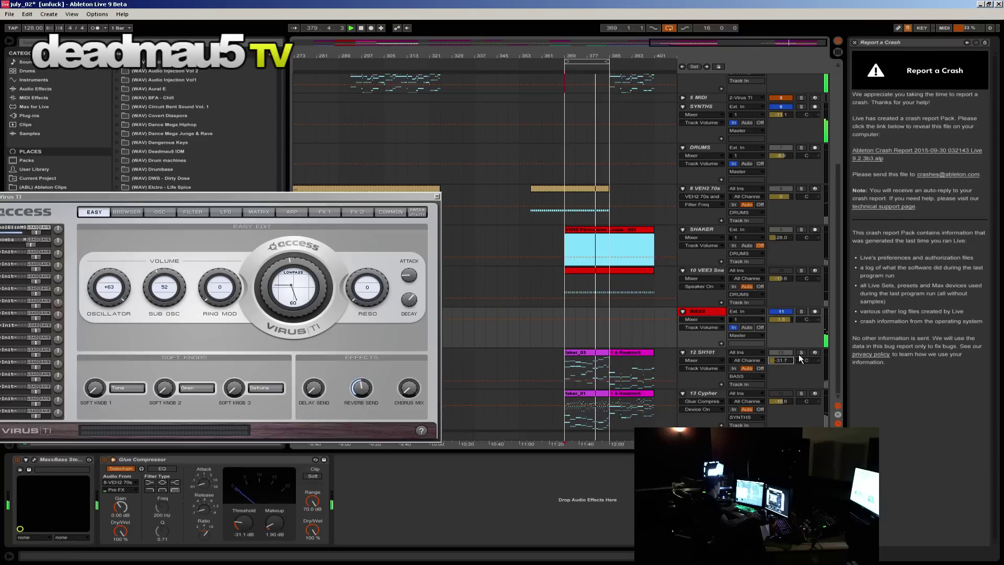
left_click_drag(783, 358, 784, 360)
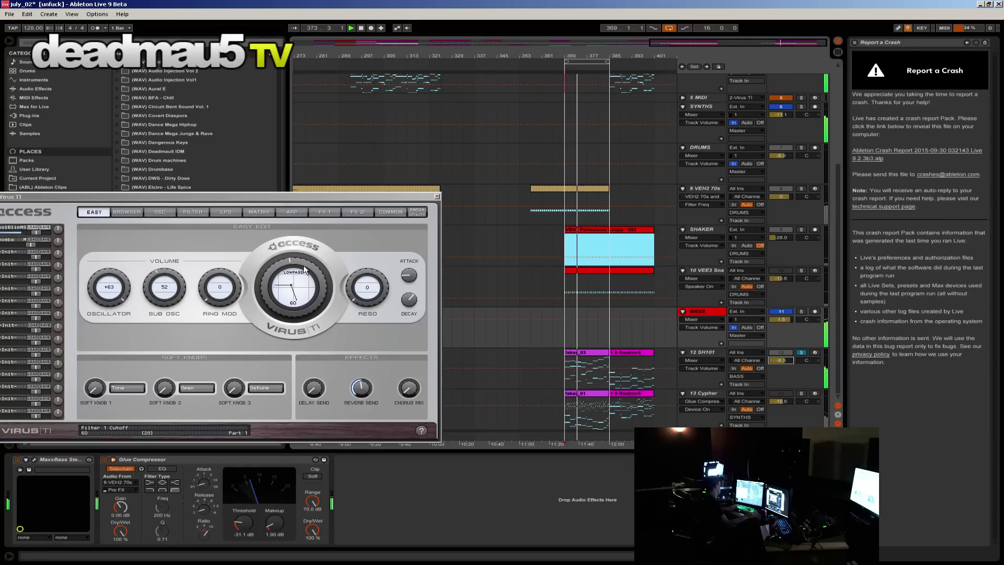
left_click_drag(305, 270, 304, 255)
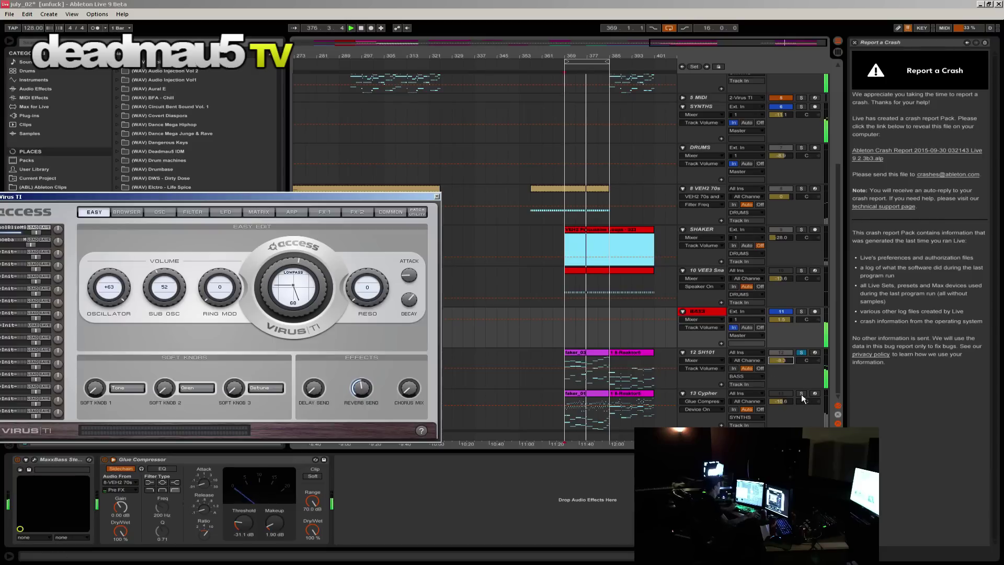
Step: Bring track 13 Cypher into the solo, show its devices, and solo it alone at a volume of about -9 dB
mouse_move(781, 401)
left_mouse_down()
mouse_move(781, 387)
mouse_move(781, 400)
left_mouse_up()
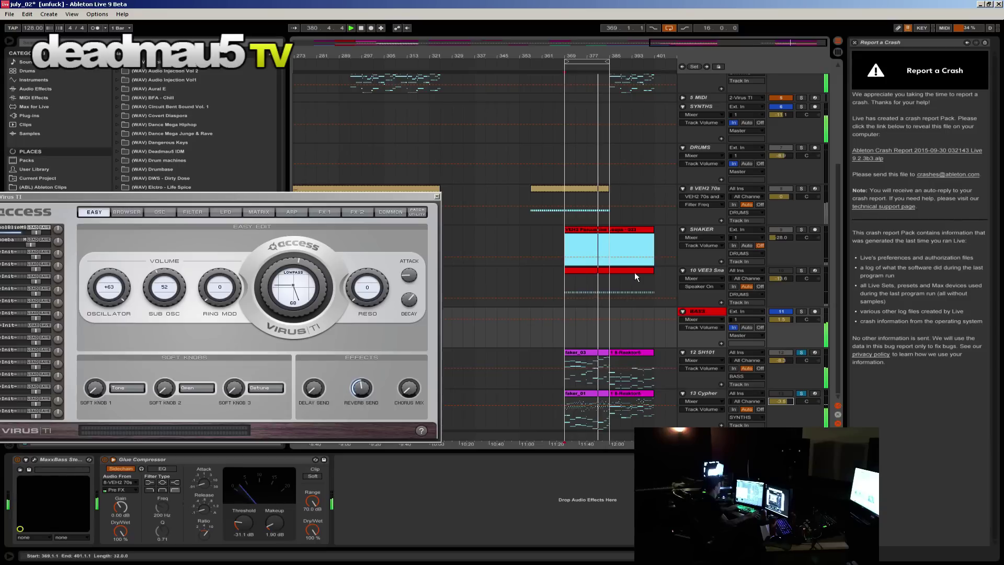
left_click(716, 392)
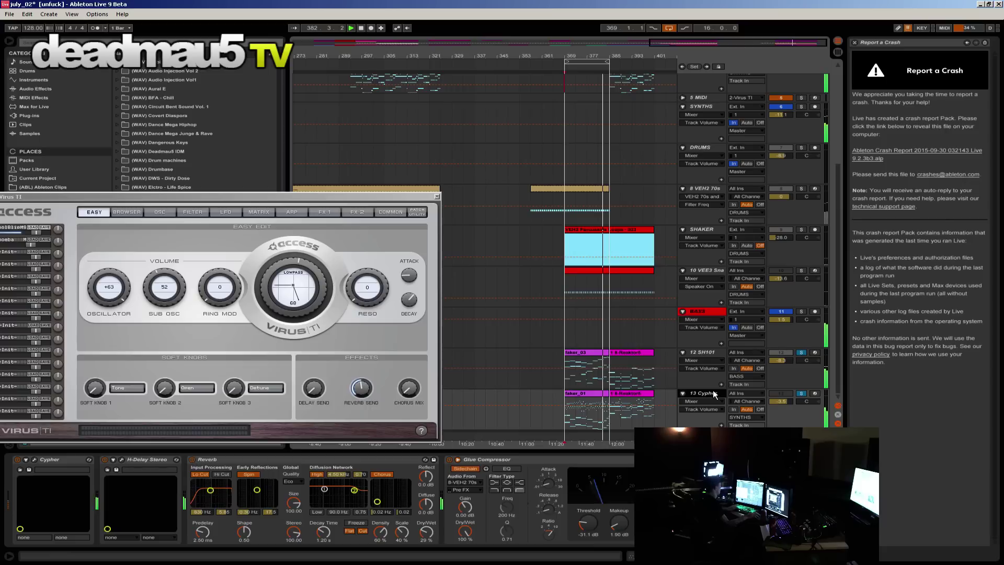
left_click(801, 394)
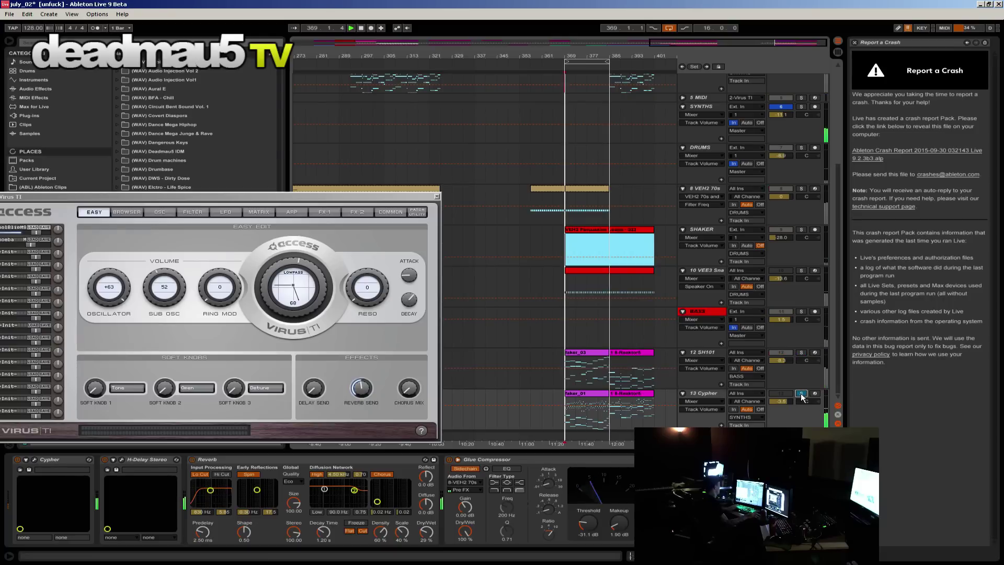
mouse_move(780, 401)
left_mouse_down()
mouse_move(781, 387)
mouse_move(781, 413)
left_mouse_up()
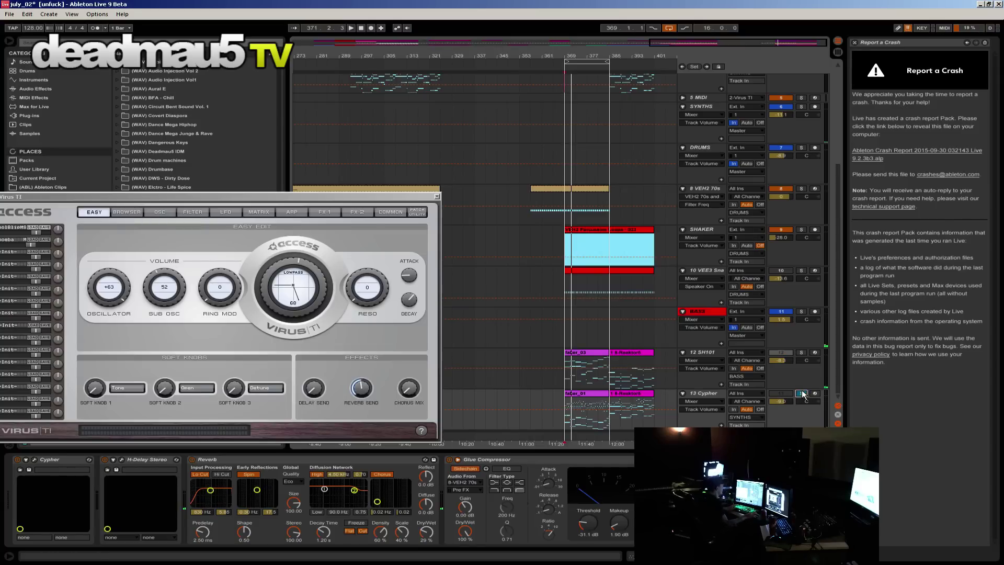
Step: Unsolo track 13 Cypher and replay the section with only track 12 SH101 soloed
left_click(802, 394)
key("space")
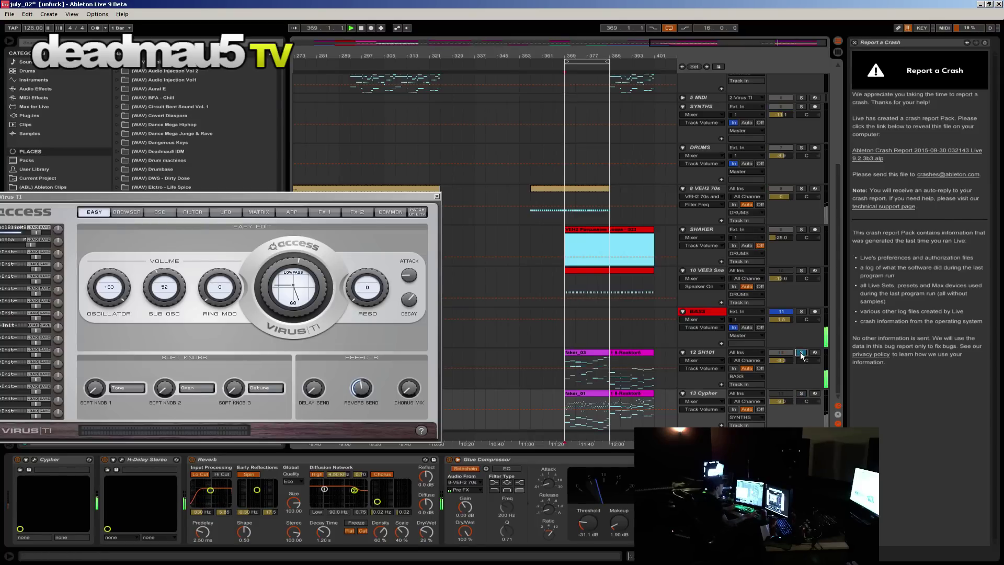
left_click(801, 352)
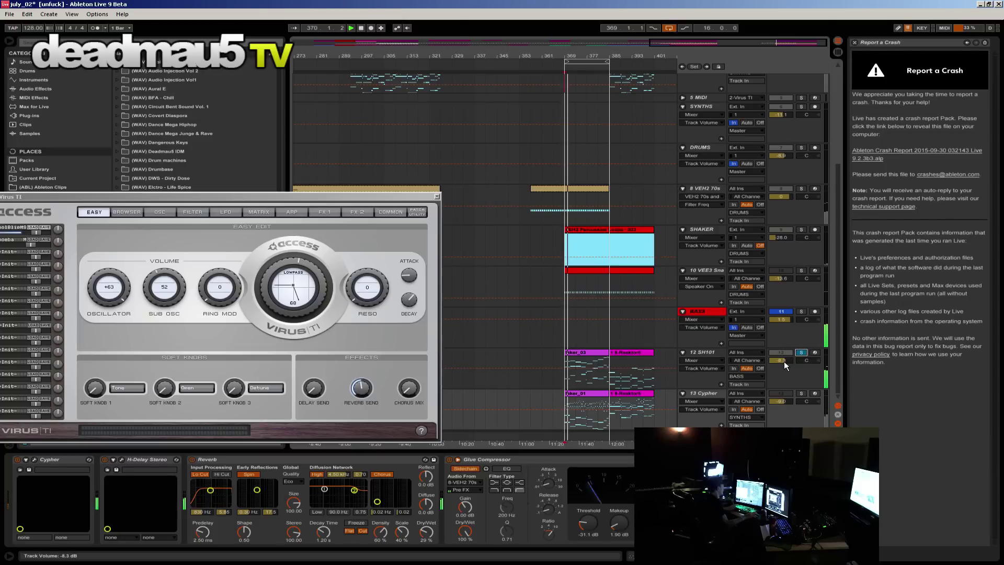
Step: Close the Virus TI window, open track 12's SH101 plug-in window and raise its VCF frequency
left_click(685, 350)
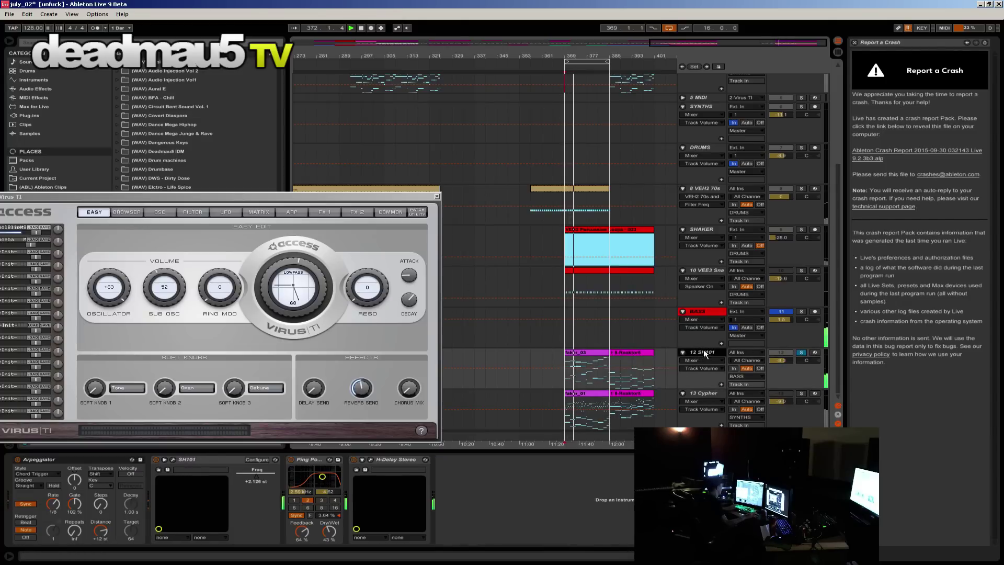
left_click(437, 197)
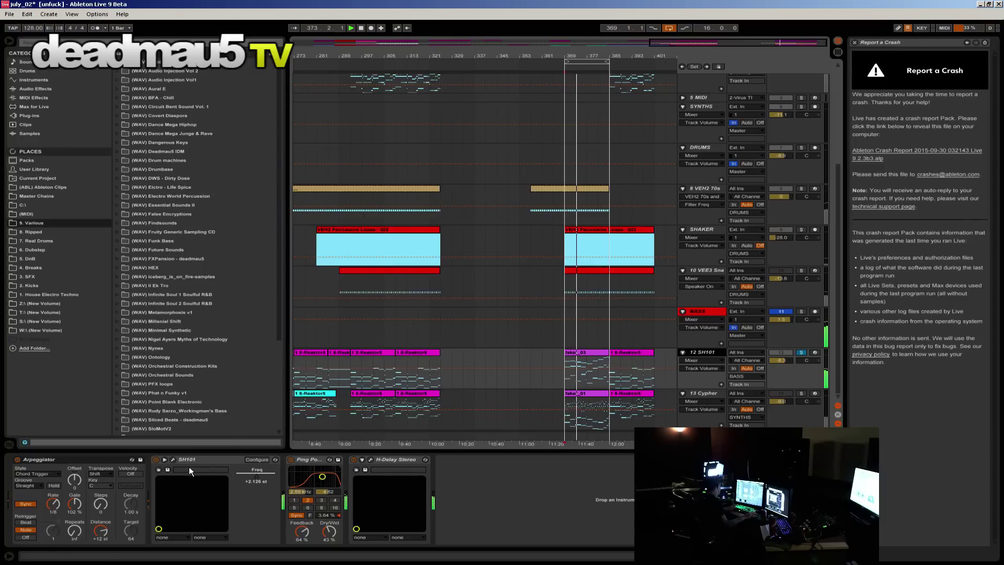
left_click(173, 459)
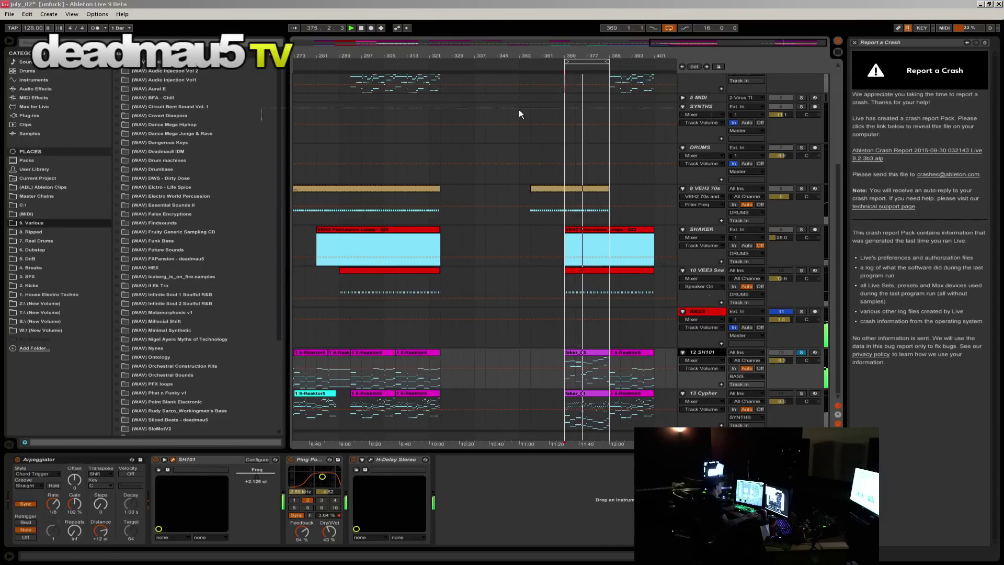
mouse_move(500, 209)
left_mouse_down()
mouse_move(499, 189)
mouse_move(498, 214)
mouse_move(493, 205)
left_mouse_up()
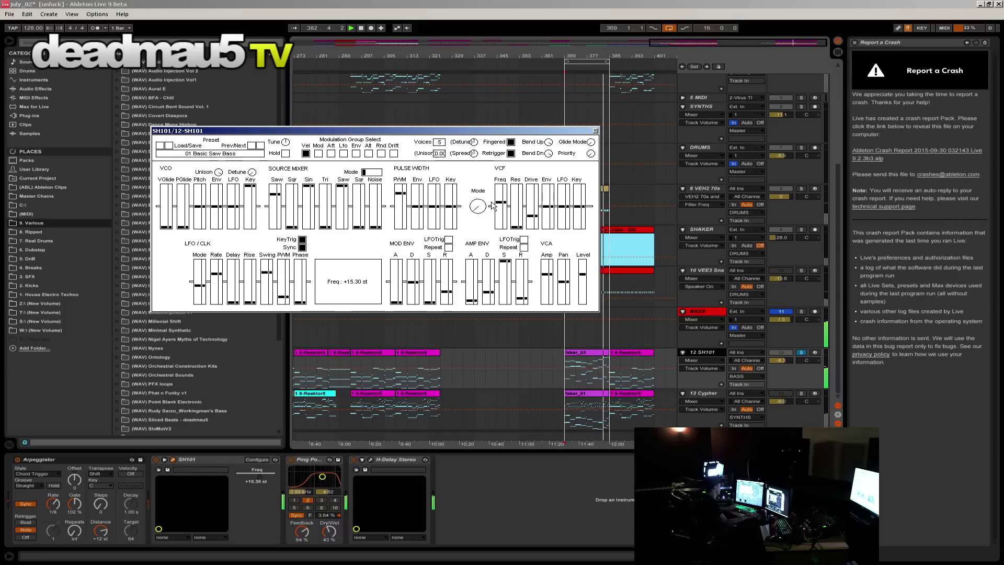
Step: Solo track 13 Cypher alongside SH101, raise its volume to about -5.1 dB and end its solo
left_click(801, 393)
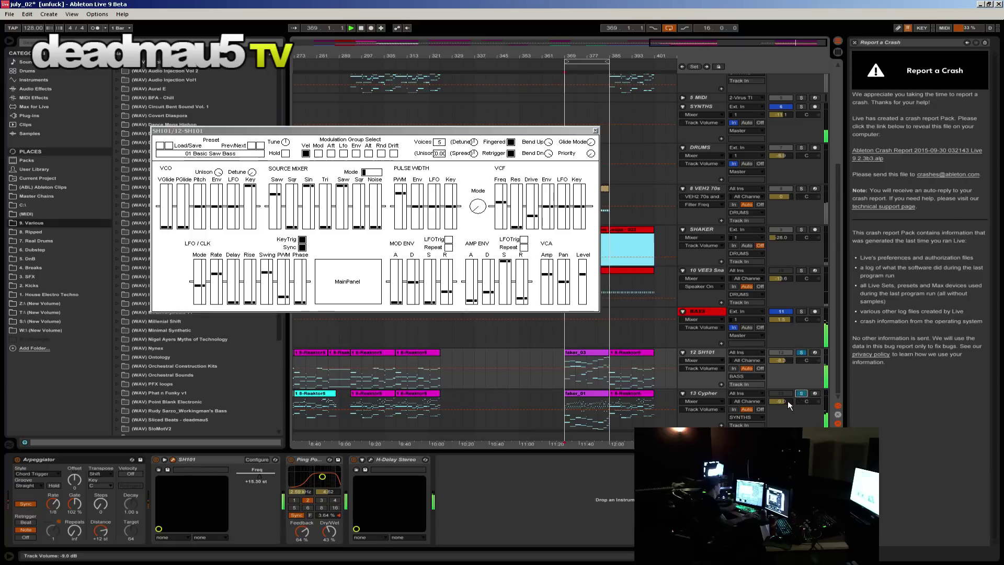
mouse_move(787, 401)
left_mouse_down()
mouse_move(788, 373)
mouse_move(787, 386)
left_mouse_up()
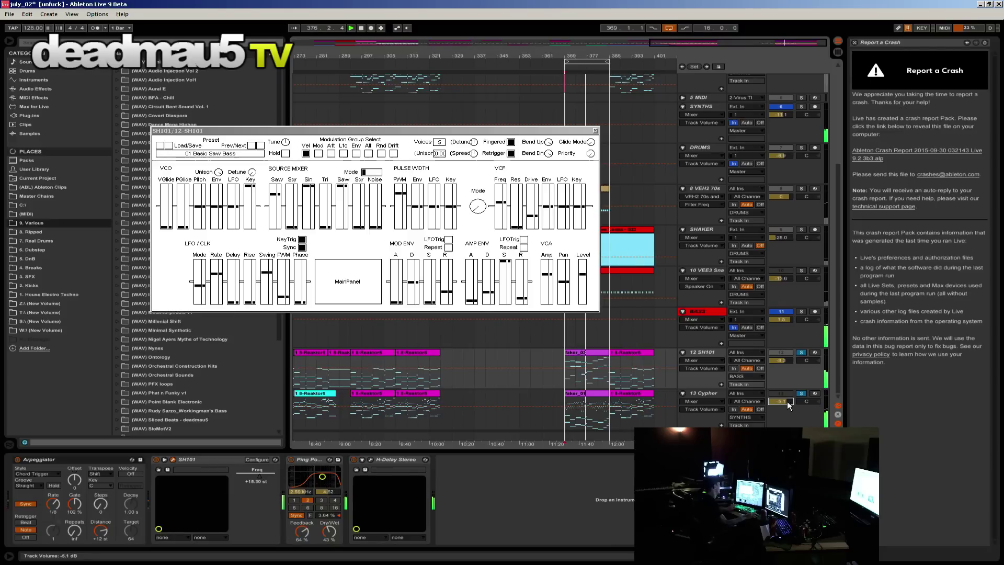
left_click(803, 393)
Step: Solo tracks 3 Virus TI and 4 Reaktor5, raise their volumes and close the SH101 plug-in window
scroll(786, 99, "up", 5)
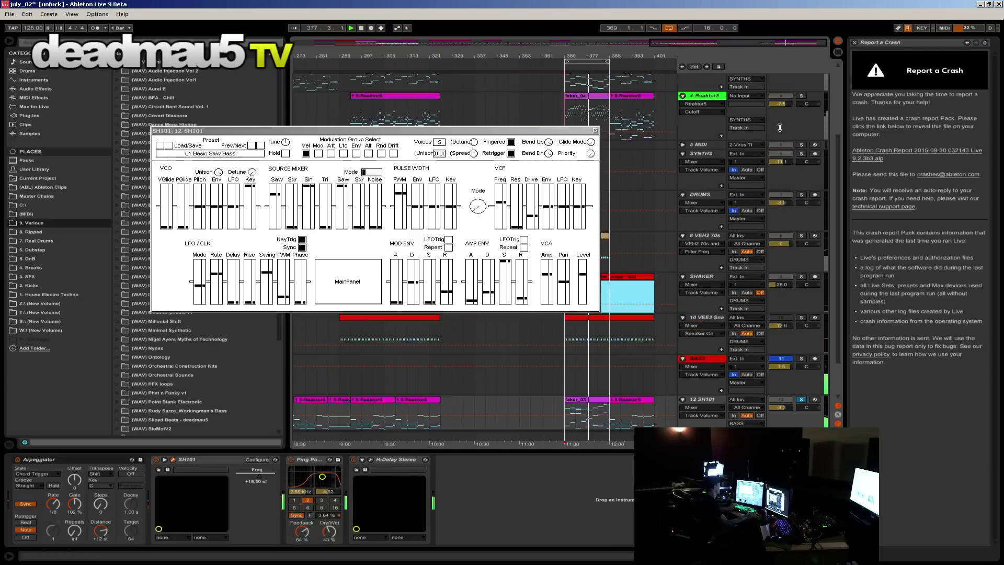
left_click(800, 112)
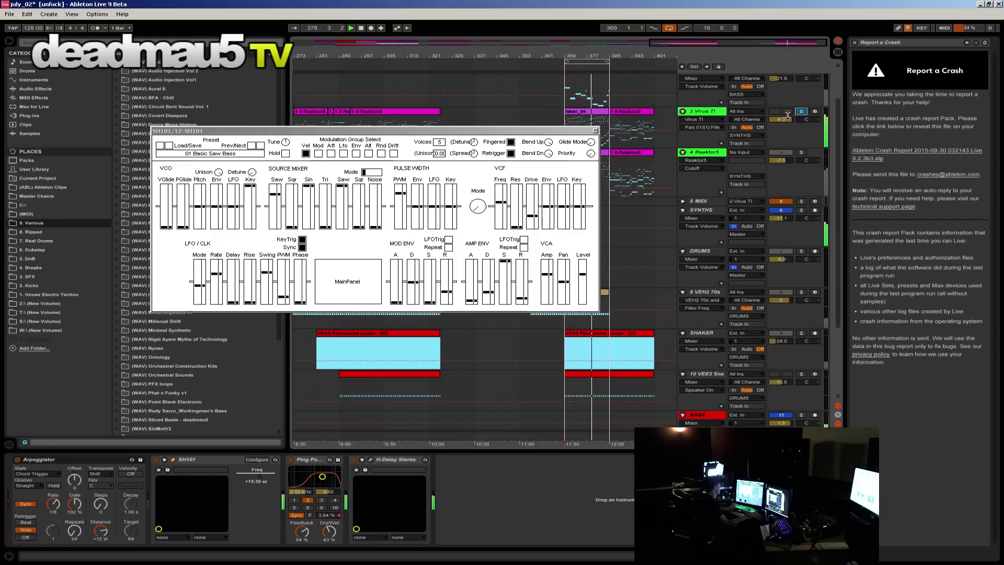
left_click_drag(780, 119, 781, 110)
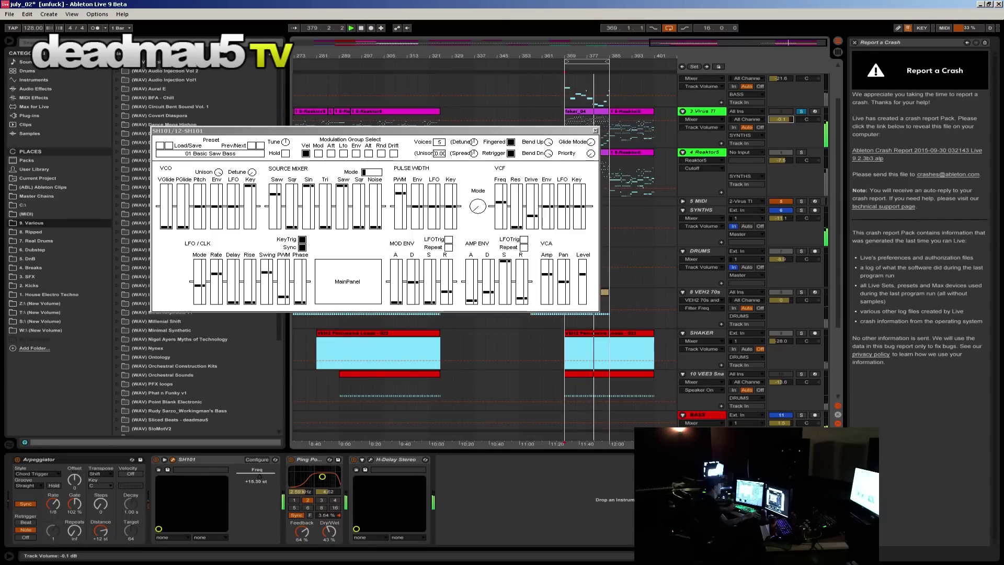
left_click(801, 152)
left_click(784, 159)
left_click_drag(784, 159, 784, 157)
left_click(597, 130)
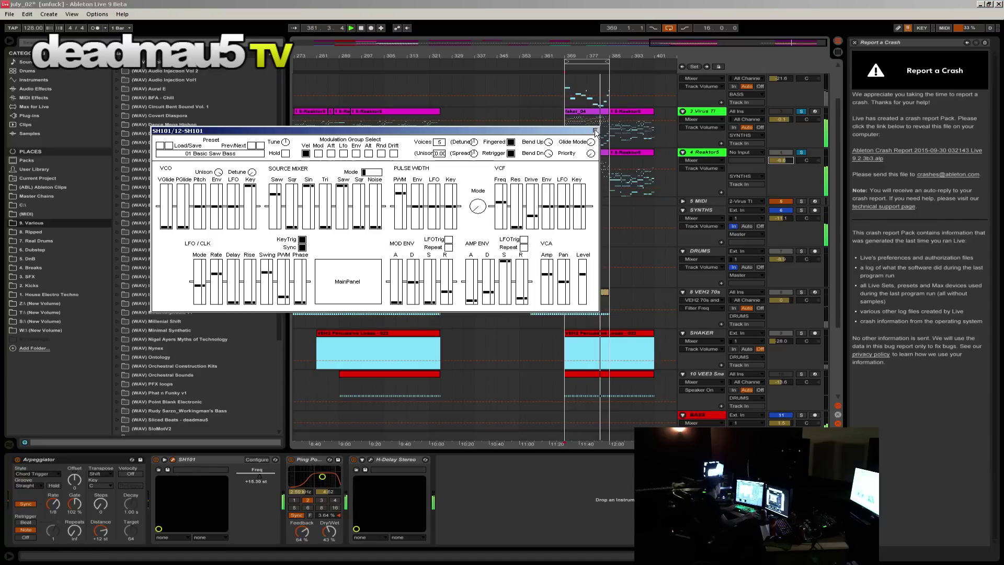
left_click(584, 151)
right_click(584, 152)
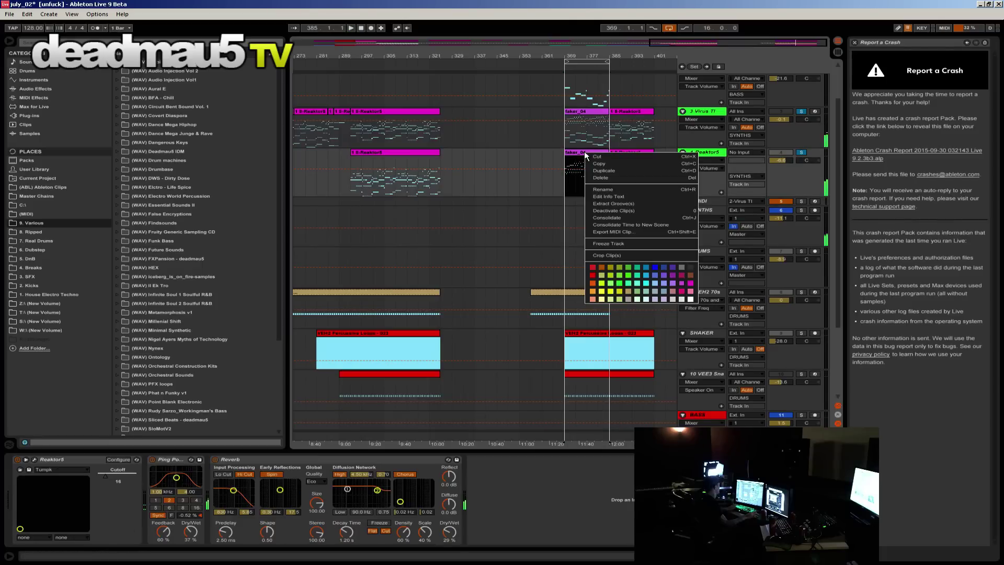
key("Escape")
Step: Solo only track 4 Reaktor5, replay the section, lower the track's volume and stop playback
left_click(804, 153)
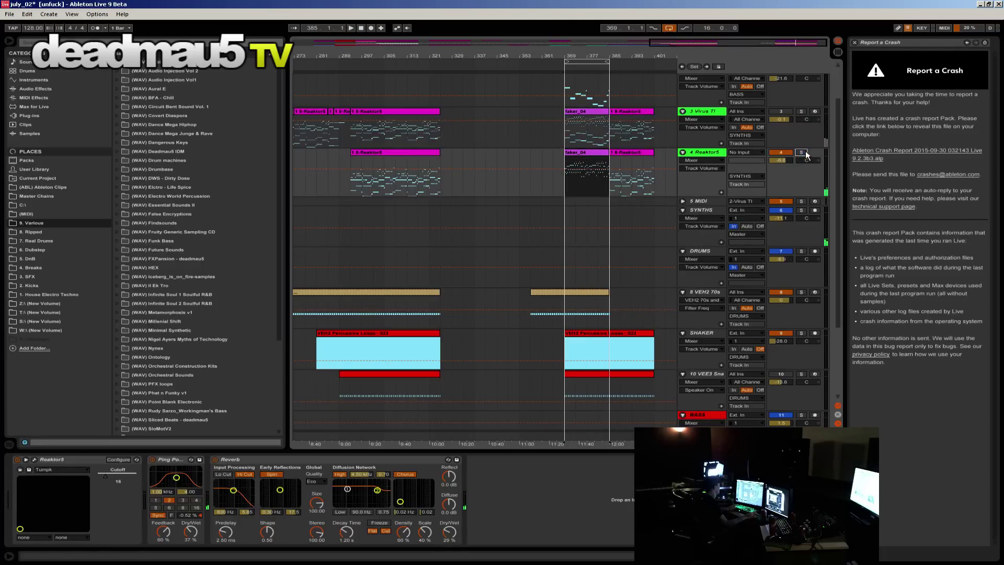
left_click(804, 153)
key("space")
left_click_drag(783, 157, 783, 177)
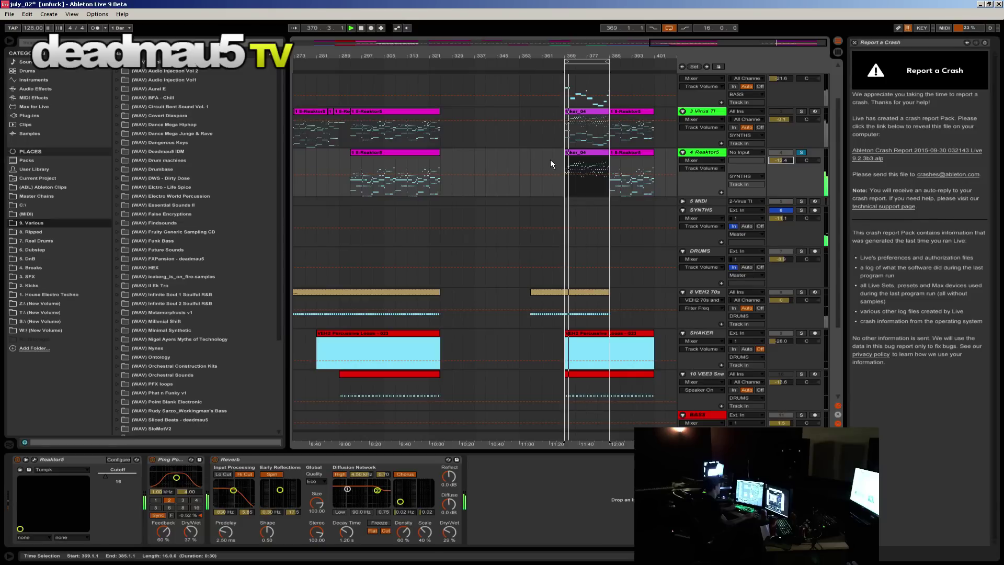
key("space")
Step: Start exporting the faker_04 clip on track 4 Reaktor5 as a MIDI file
right_click(592, 152)
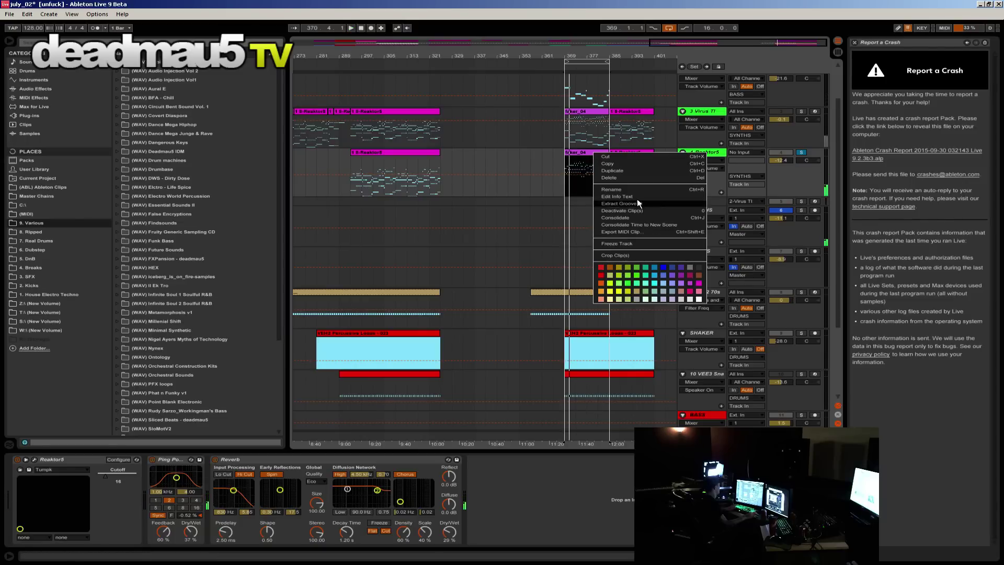
left_click(583, 153)
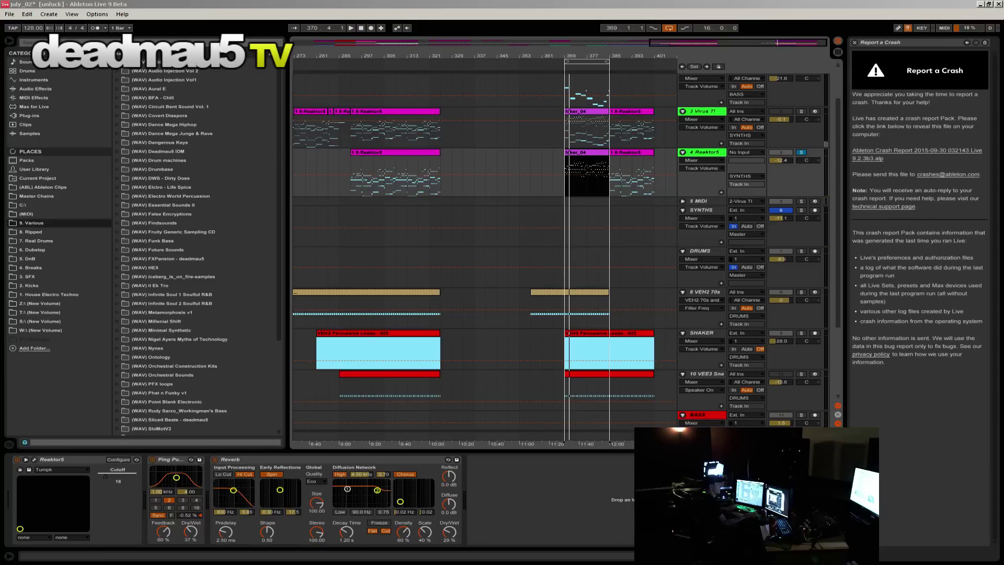
right_click(591, 151)
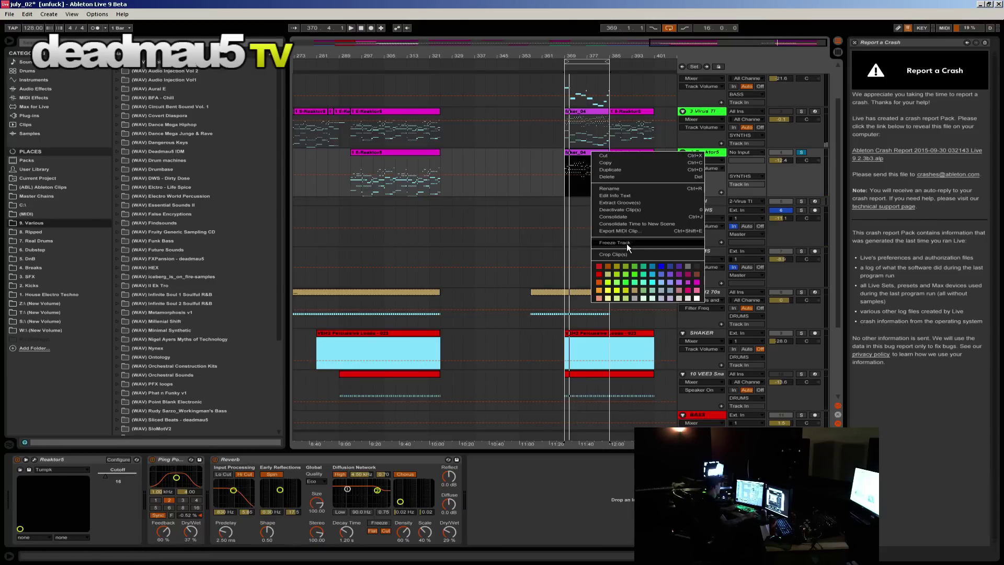
left_click(633, 230)
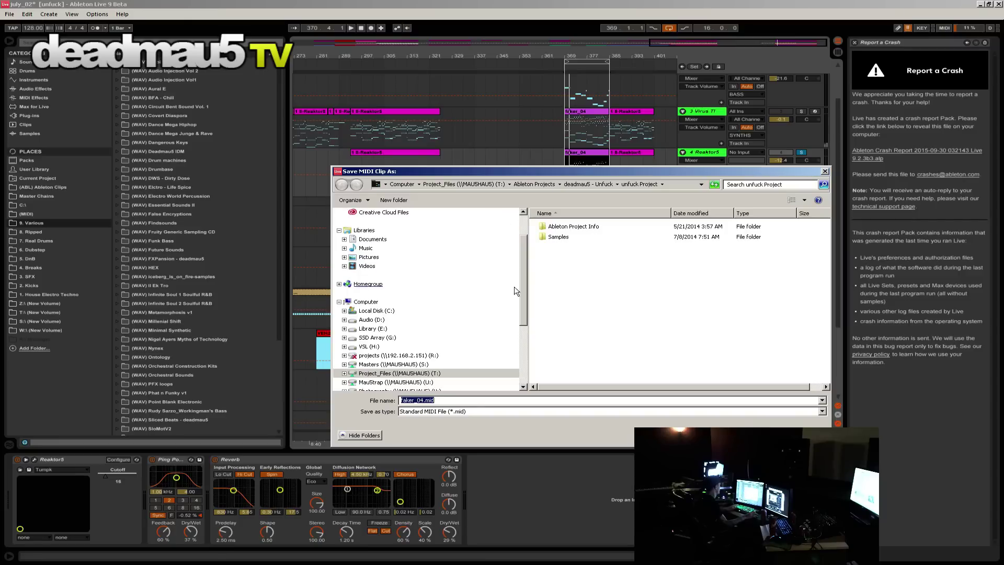
Step: Create a folder named "mau5TV shit" in the root of the Project_Files (T:) drive and open it
left_click(387, 373)
right_click(593, 307)
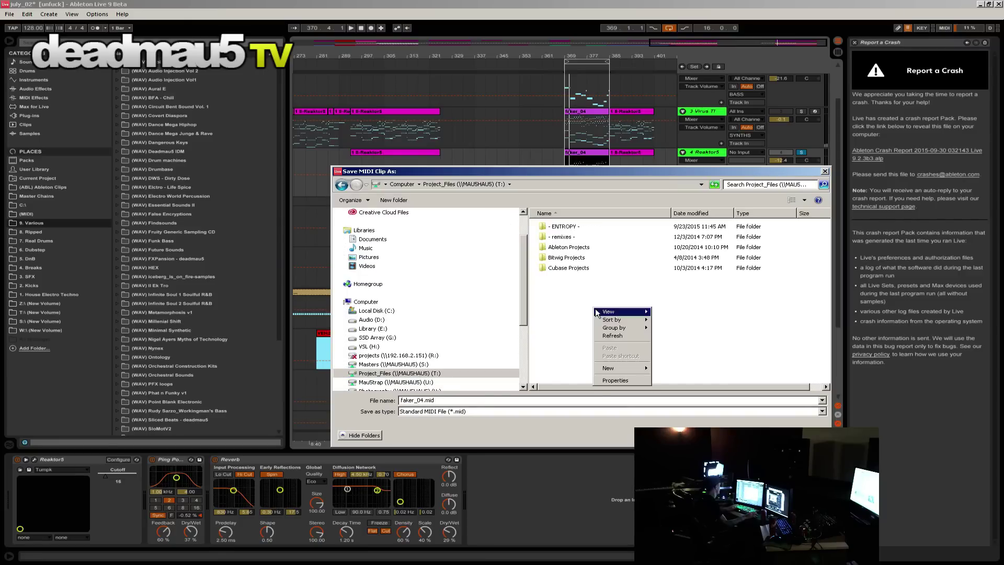
mouse_move(617, 368)
left_click(706, 369)
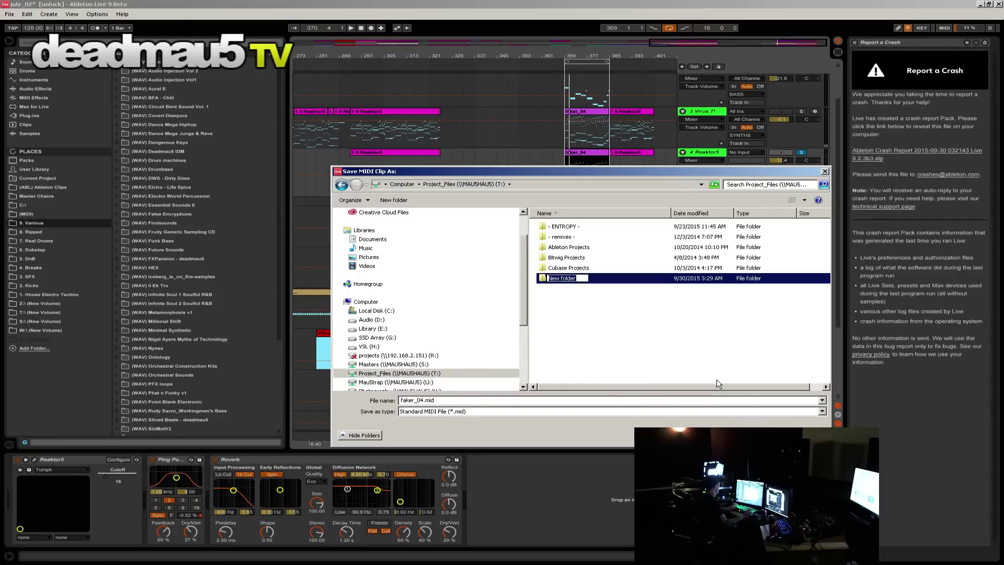
type("mau5TV shit")
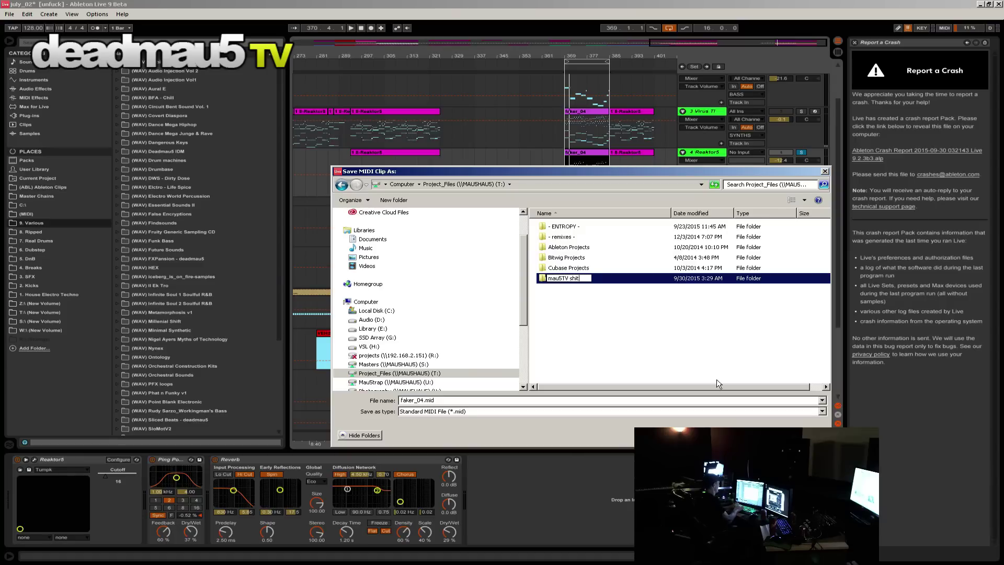
key("Return")
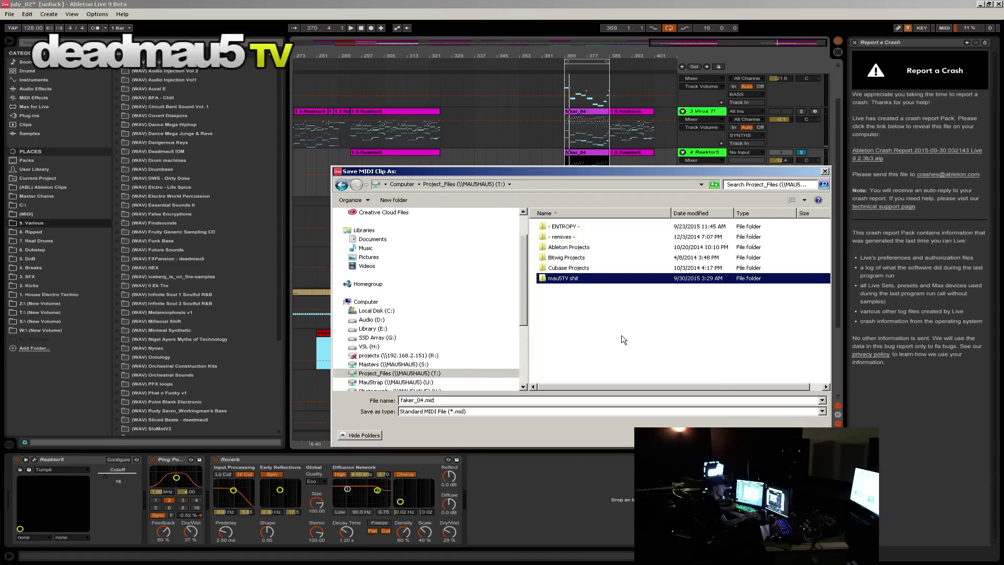
double_click(584, 281)
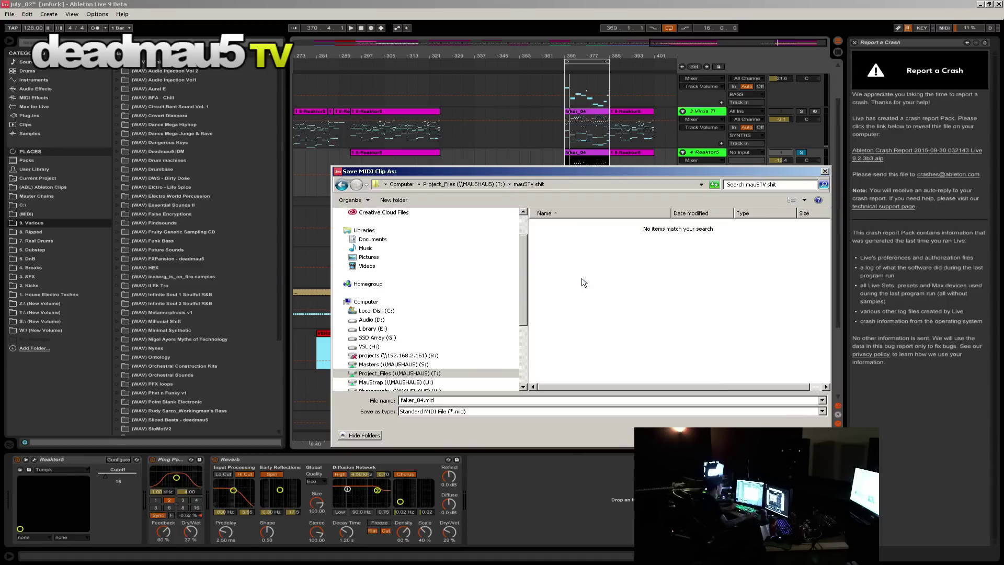
Step: Create a subfolder named "09.30" inside the mau5TV shit folder and open it as the save location
right_click(612, 292)
mouse_move(647, 364)
left_click(727, 368)
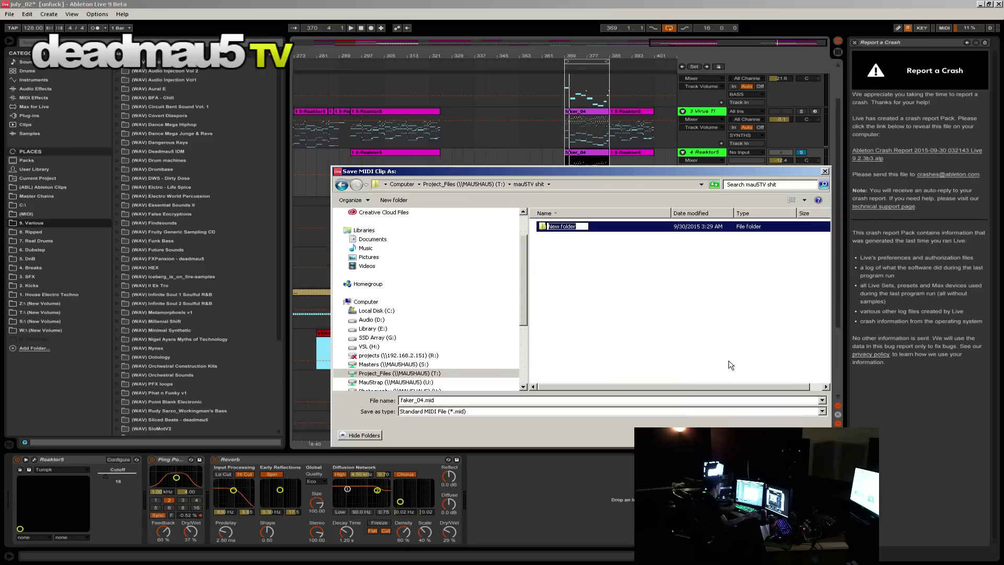
type("09.30")
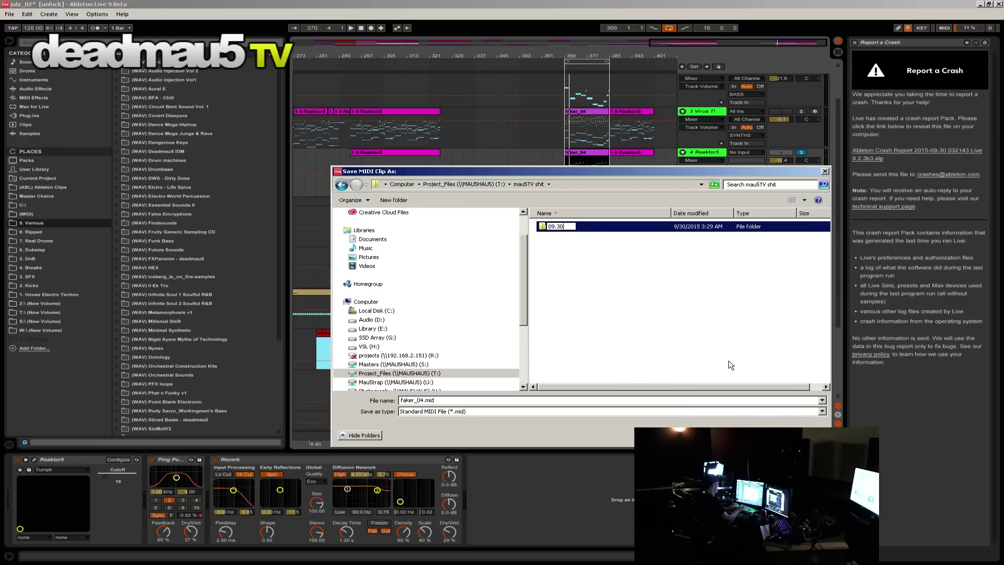
key("Return")
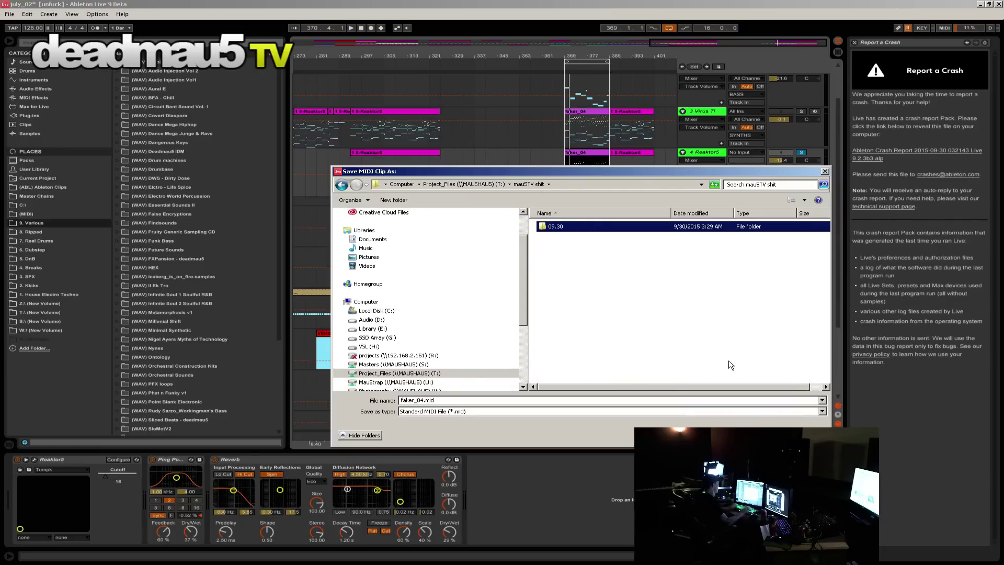
double_click(555, 226)
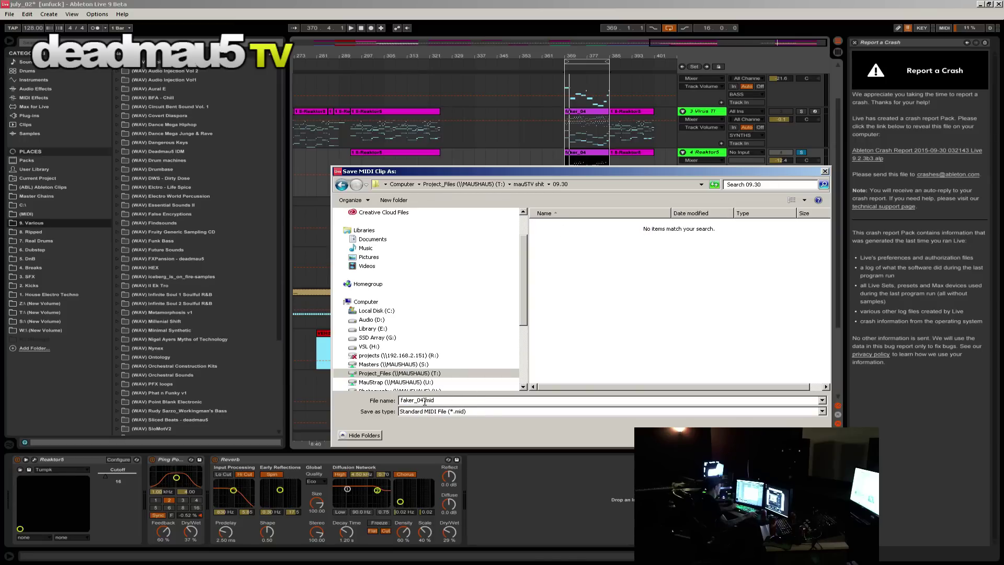
Step: Name the exported MIDI file faker_04_LEAD_01 and save it in the 09.30 folder
type("_LEAD_01")
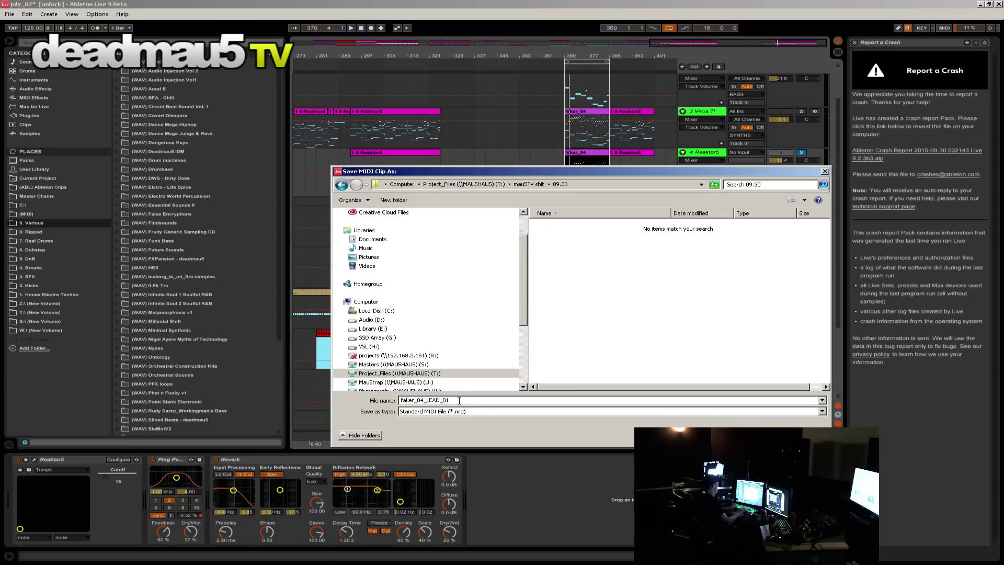
key("Return")
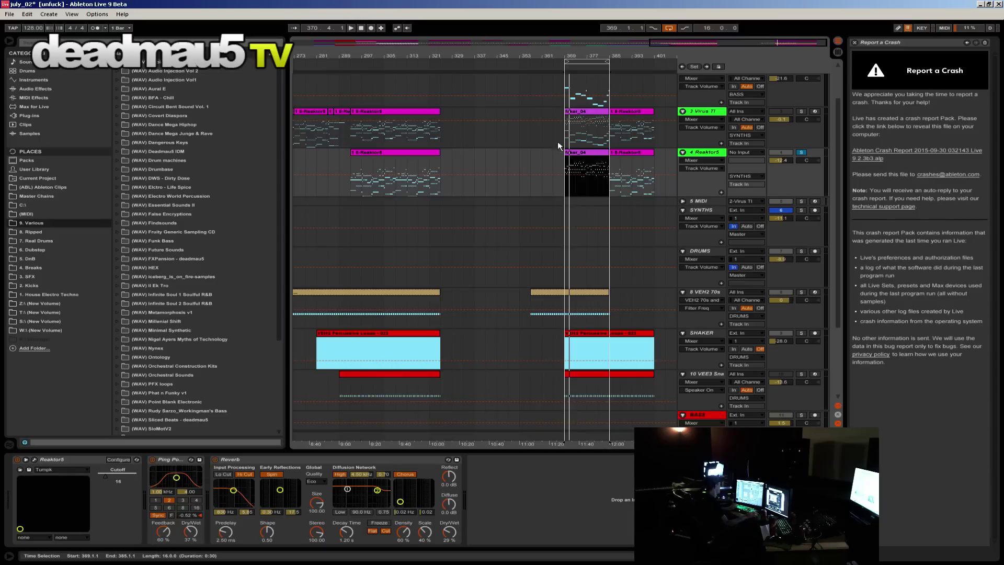
Step: Solo track 3 Virus TI, play the looped section and lower the track's volume
left_click(800, 111)
key("space")
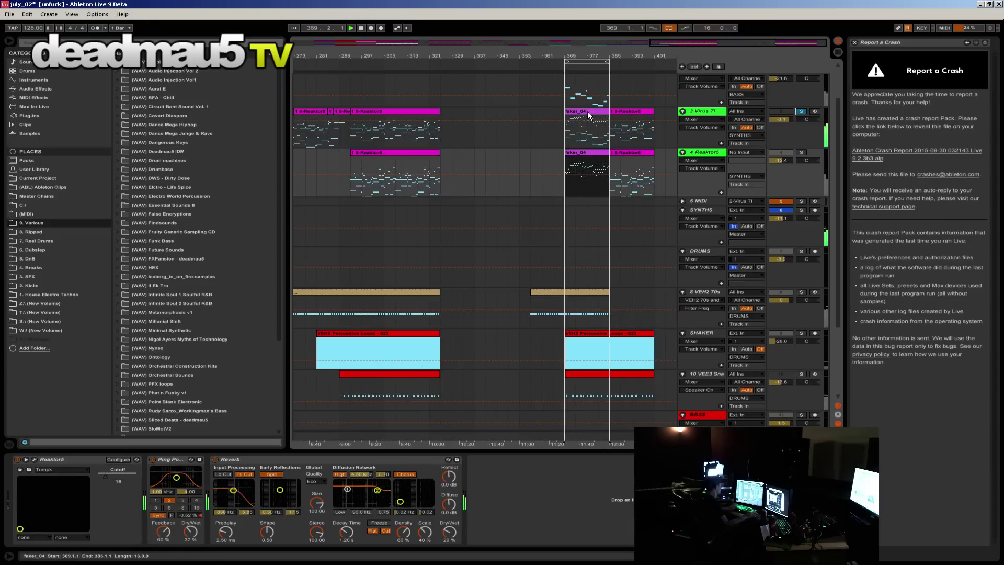
left_click_drag(786, 120, 786, 139)
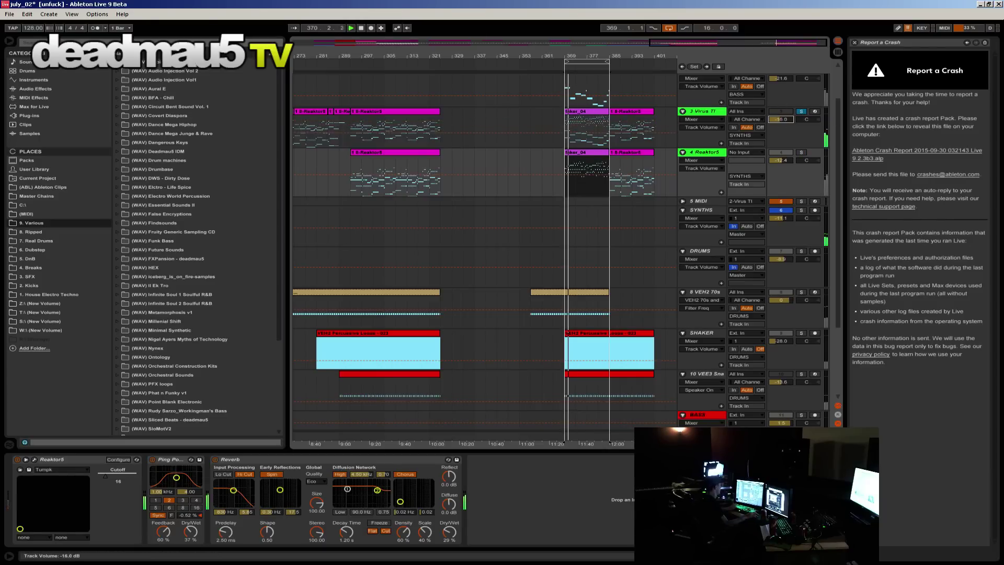
Step: Export the faker_04 clip on track 3 Virus TI as faker_04_LEAD_02.mid in the 09.30 folder
right_click(594, 111)
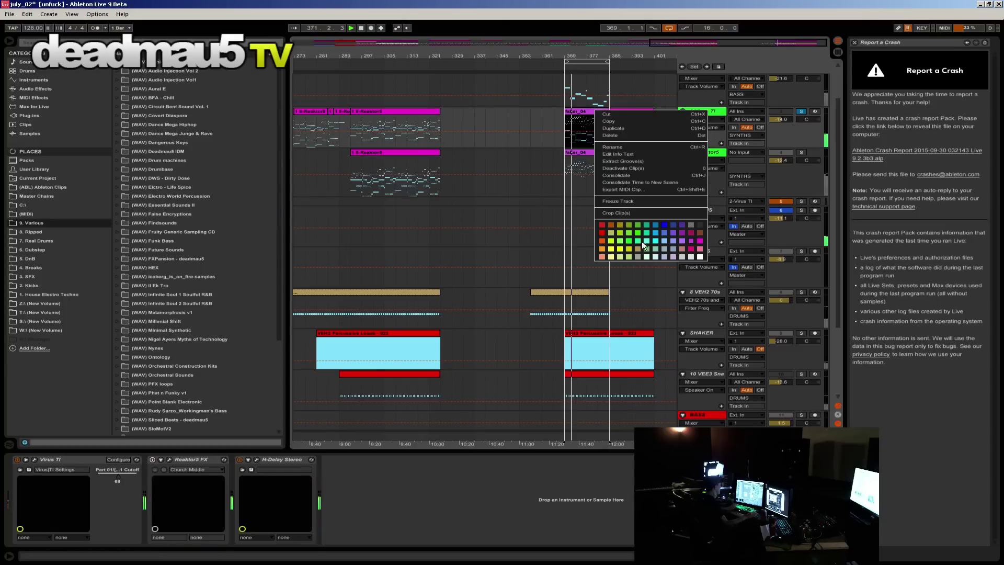
left_click(642, 192)
left_click(560, 228)
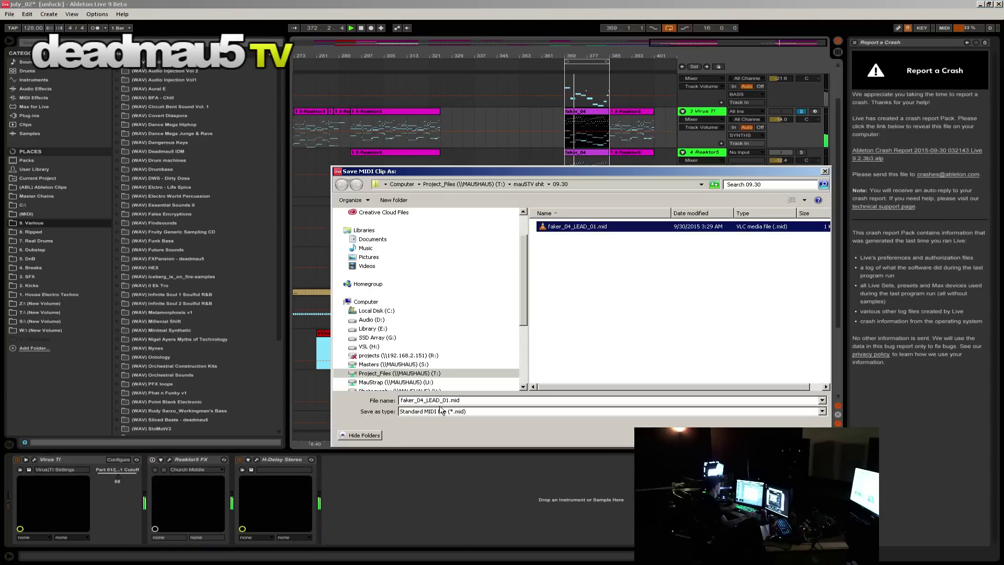
double_click(444, 401)
left_click(449, 402)
key("BackSpace")
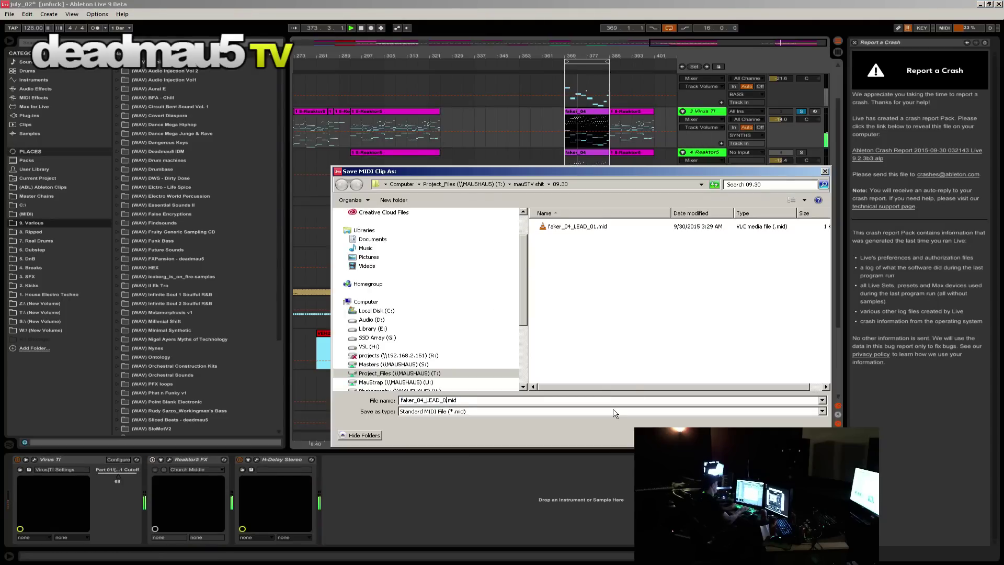
type("2")
key("Return")
Step: Solo track 12 SH101 in place of Virus TI and lower its volume during playback
scroll(709, 333, "down", 5)
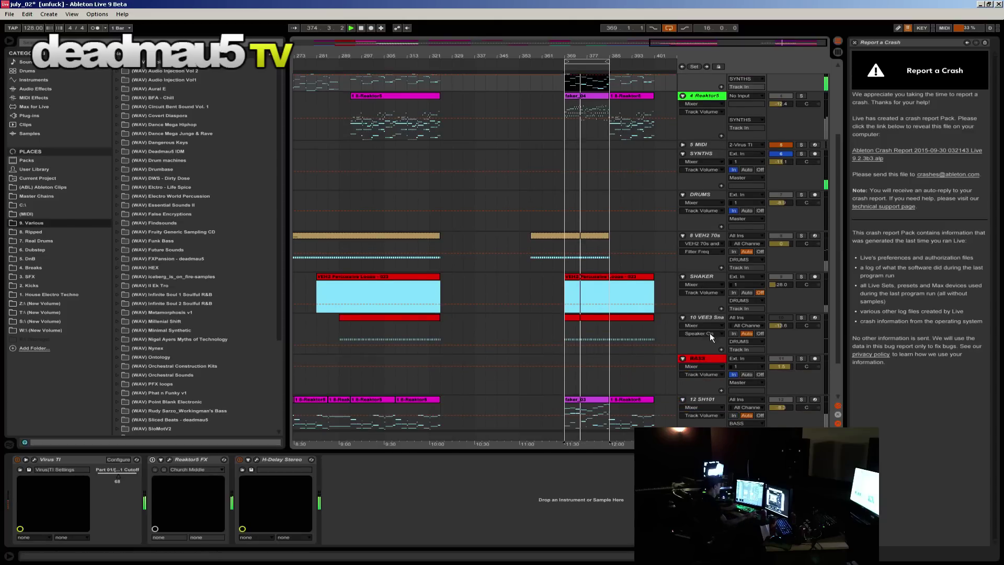
scroll(800, 324, "down", 1)
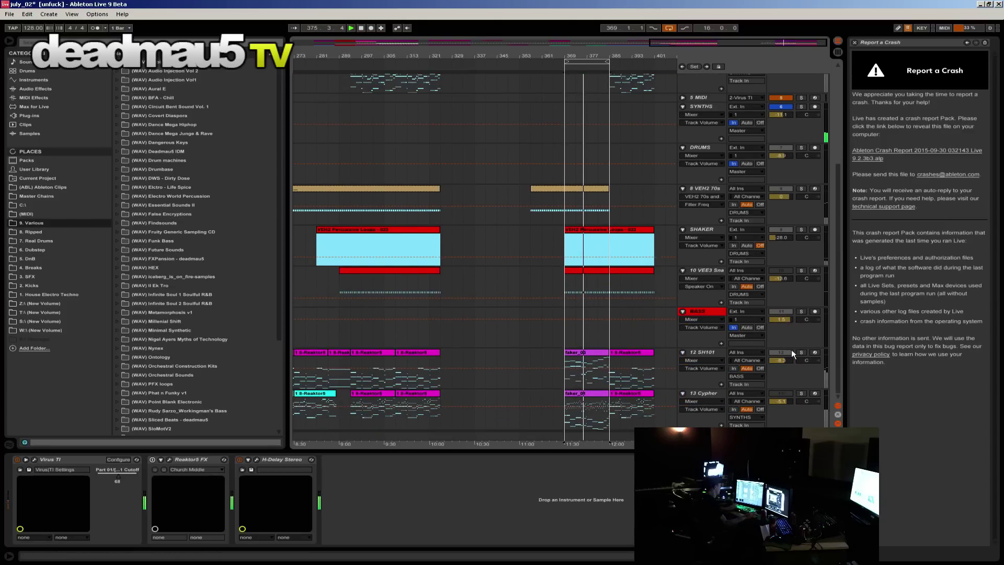
left_click(801, 351)
left_click_drag(781, 365, 780, 358)
Step: Export the soloed SH101 track's clip in the looped section as faker_04_bass_02.mid in the 09.30 folder
right_click(585, 352)
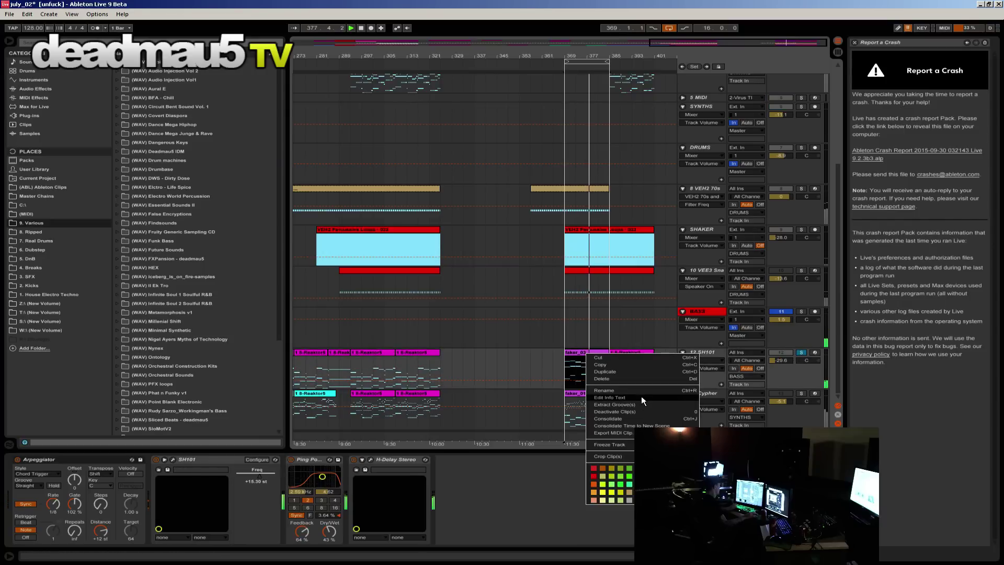
left_click(612, 433)
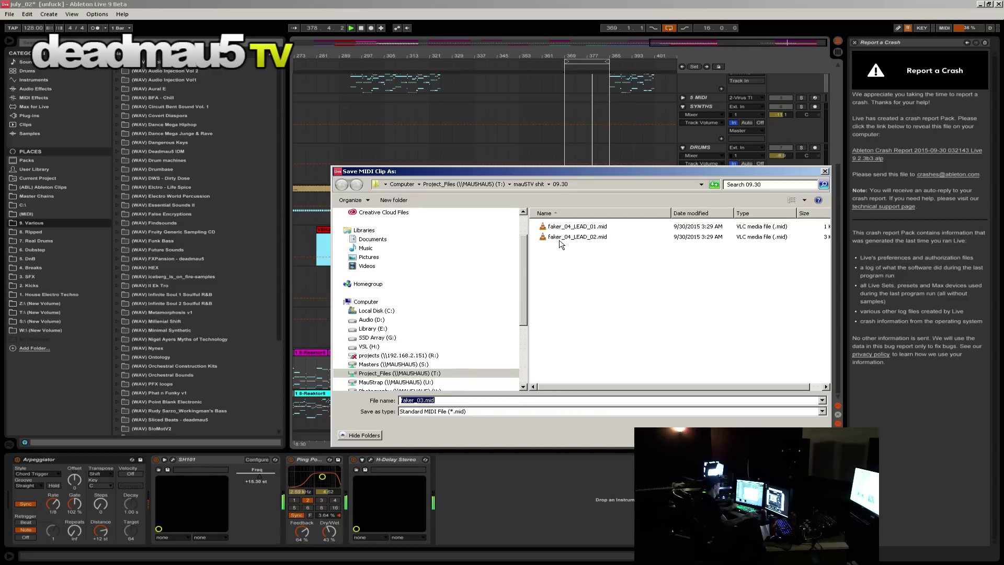
left_click(559, 240)
left_click(440, 400)
left_click(440, 400)
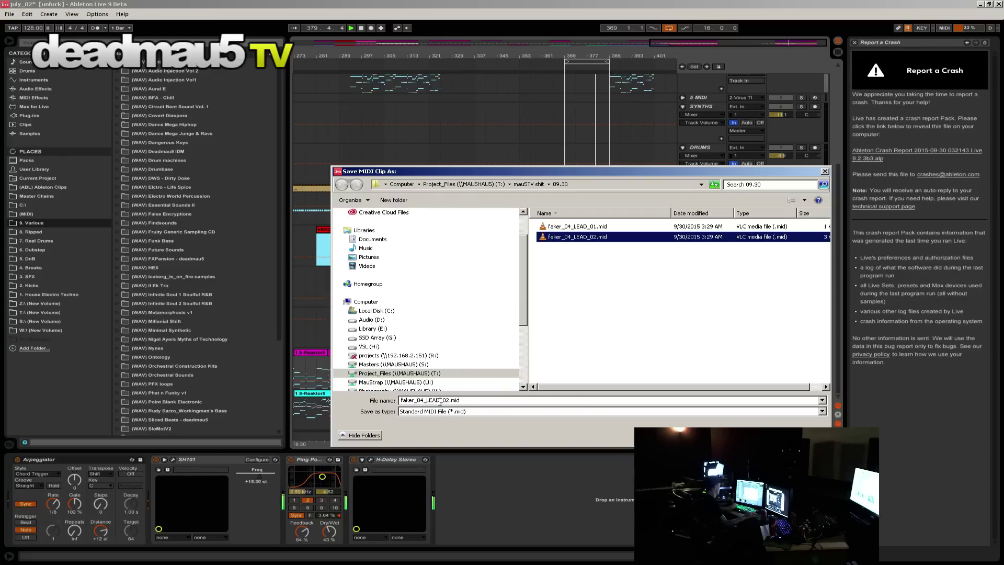
left_click_drag(427, 401, 438, 402)
type("bass")
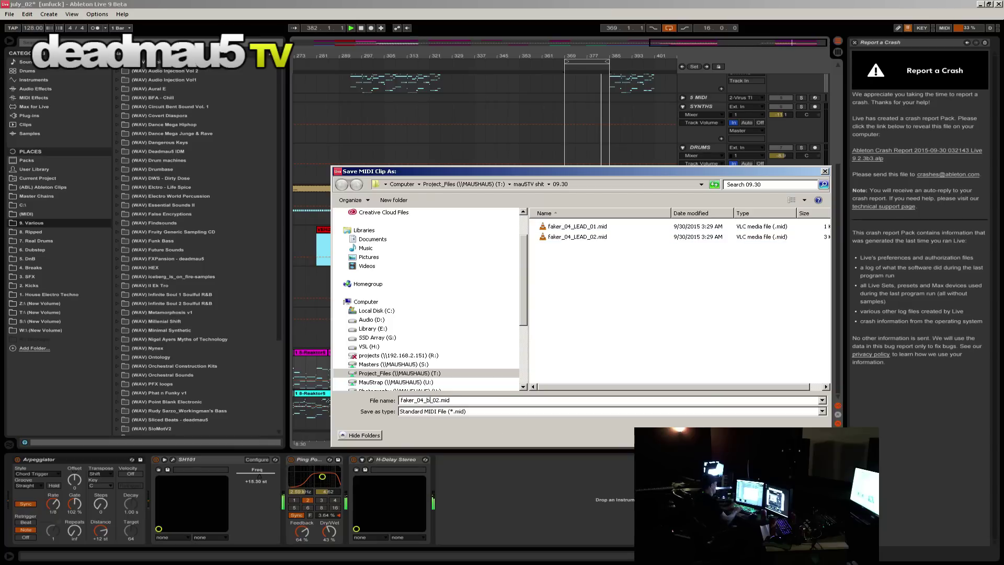
key("Return")
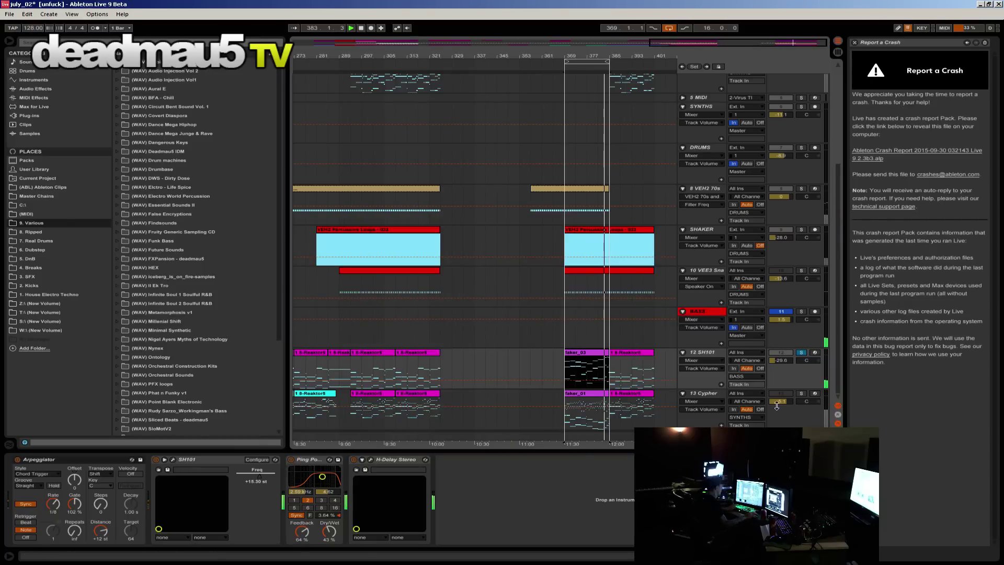
Step: Solo track 13 Cypher and select its faker_01 clip, leaving the clip's name unchanged
left_click(801, 393)
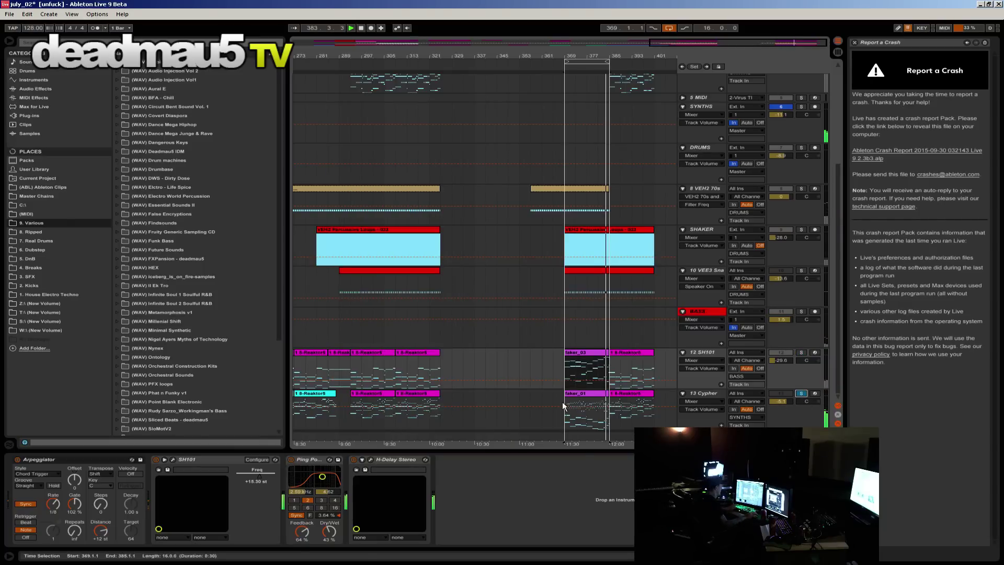
left_click(591, 392)
right_click(591, 391)
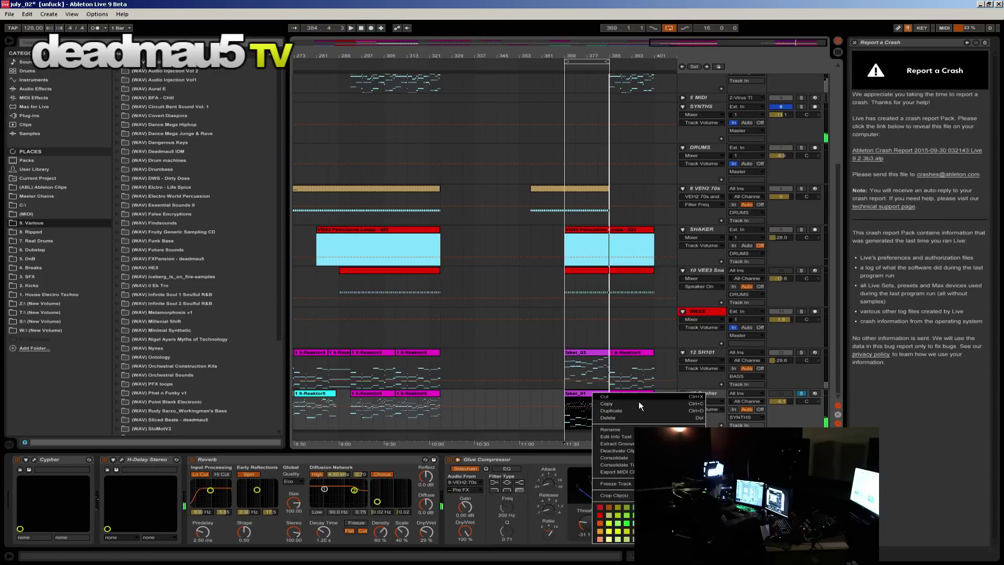
left_click(610, 429)
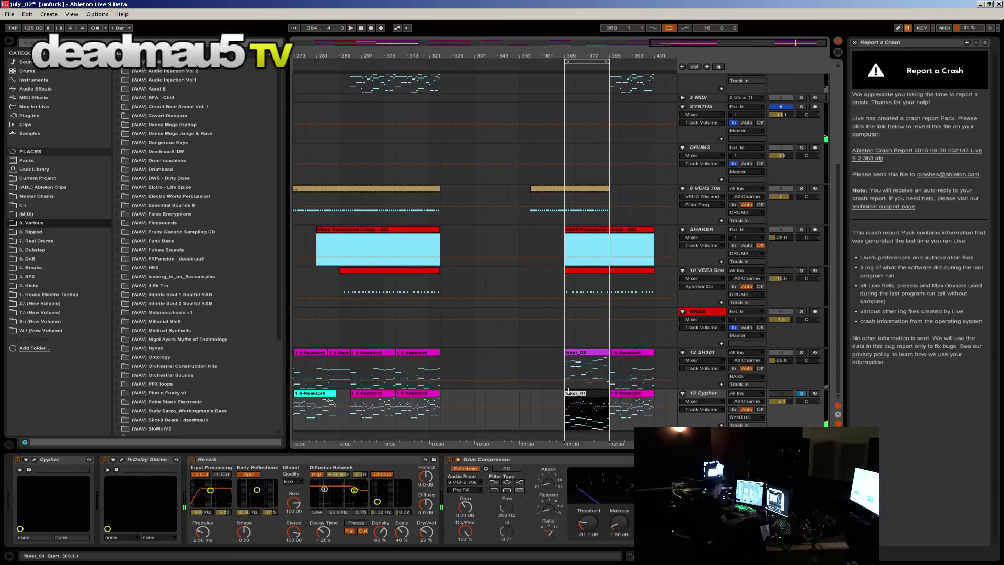
key("Escape")
Step: Export the faker_01 clip on track 13 Cypher as faker_04_LEAD_03.mid in the 09.30 folder
right_click(588, 393)
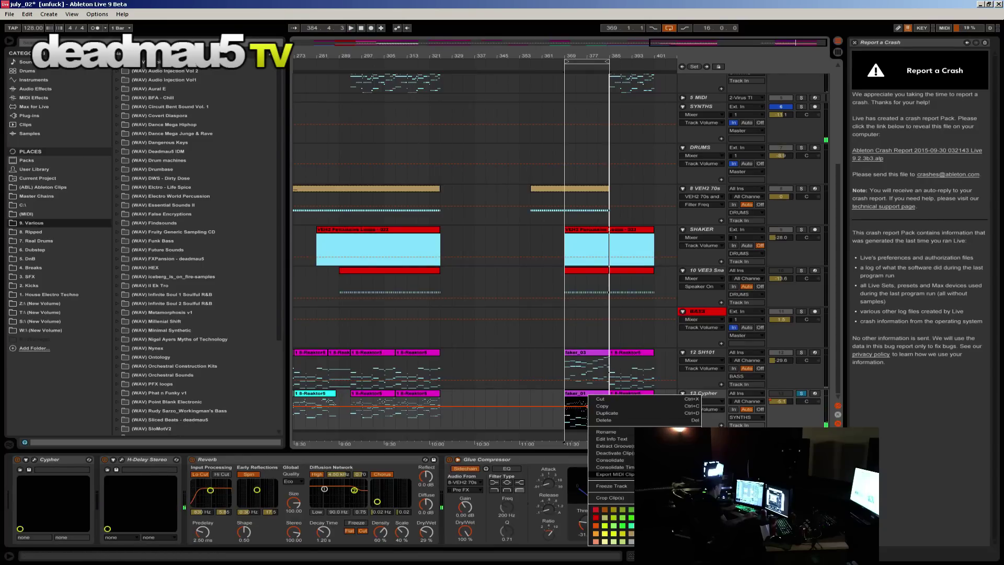
left_click(611, 460)
left_click(582, 248)
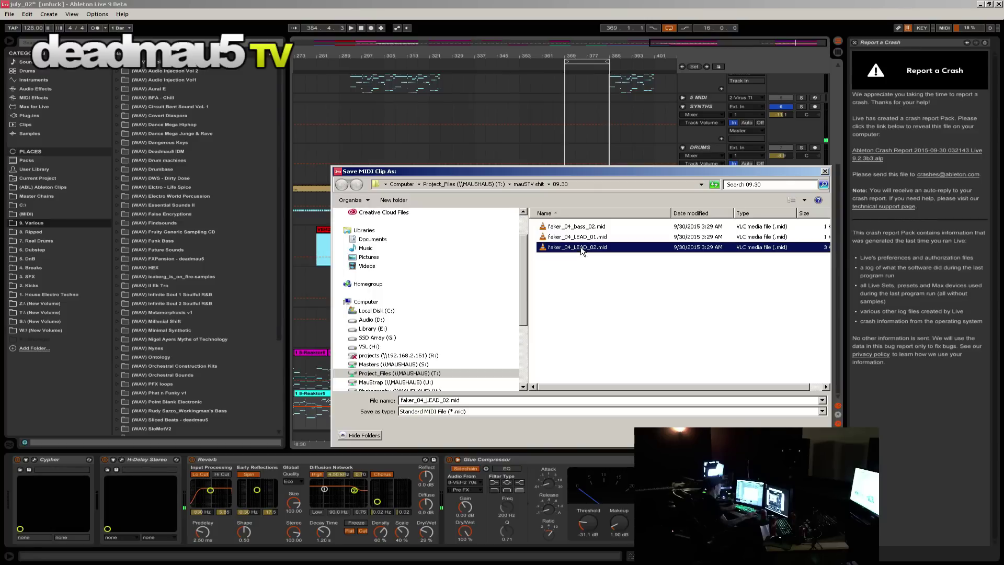
left_click(448, 400)
left_click(448, 401)
key("BackSpace")
type("3")
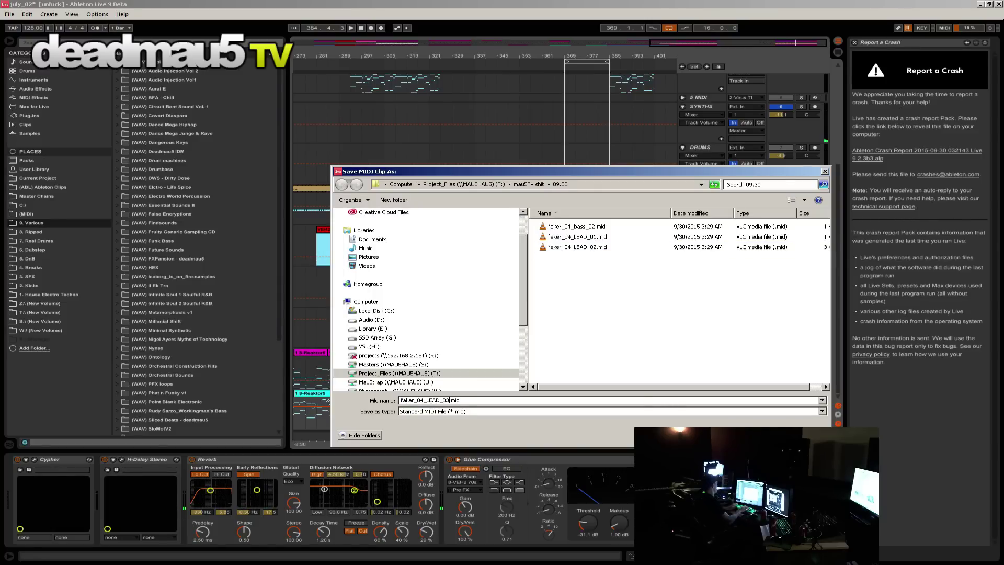
key("Return")
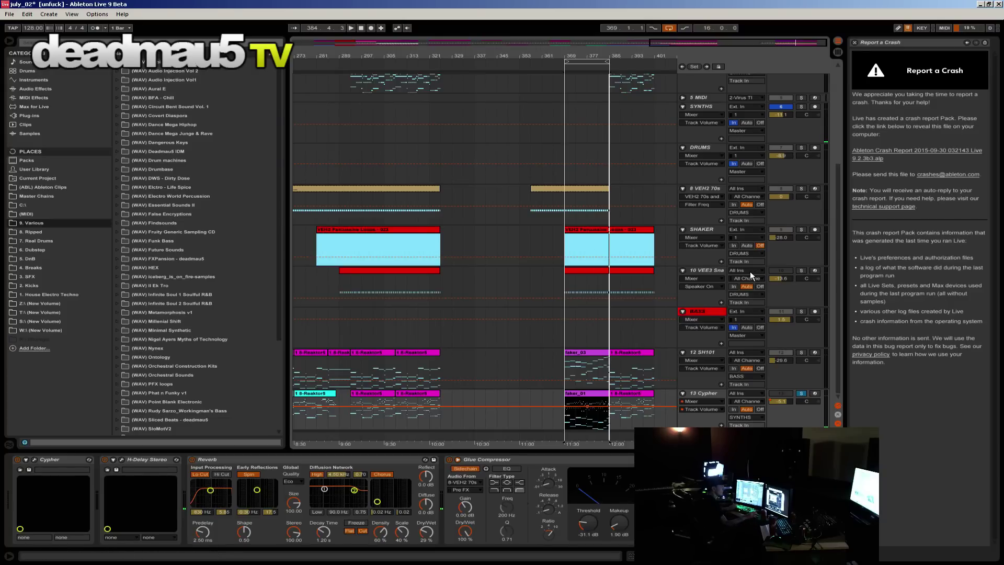
Step: Arm and solo track 2 Massive, play the looped section and lower the track's volume to -30.4 dB
scroll(554, 239, "up", 6)
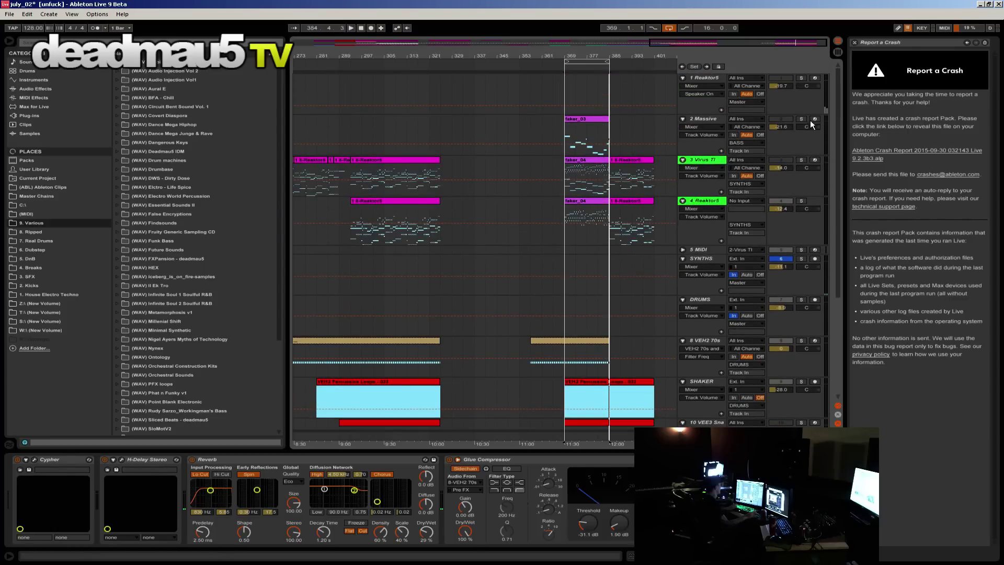
left_click(814, 119)
key("space")
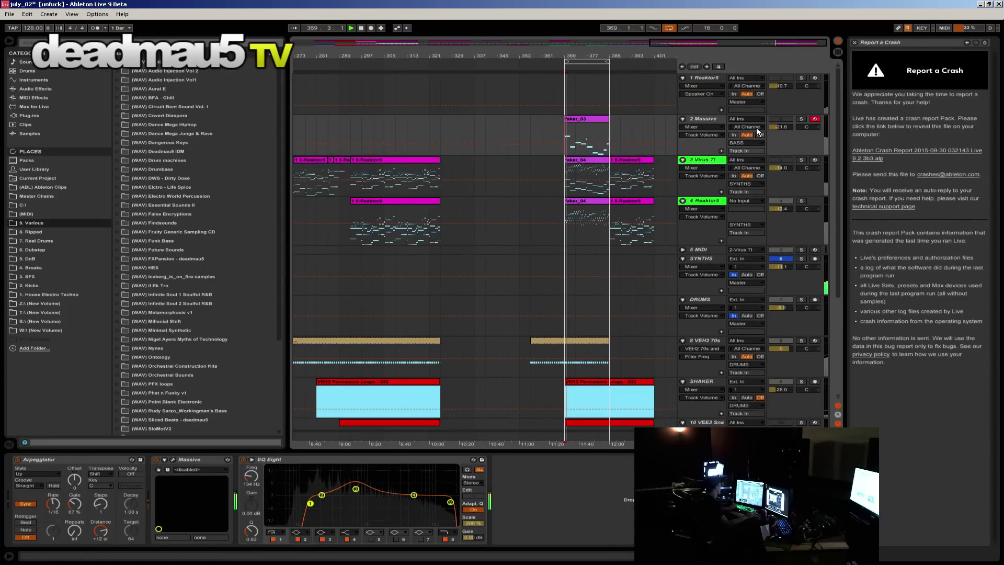
left_click(801, 119)
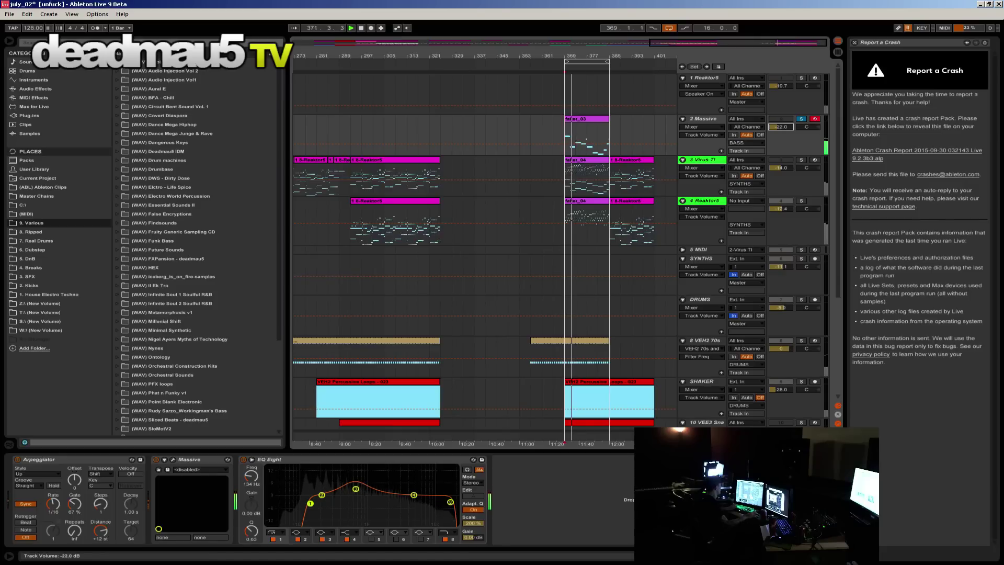
Step: Open track 2 Massive's faker_03 clip in an enlarged note editor and export it as MIDI under a name beginning with faker_04_B_
double_click(590, 118)
left_click_drag(437, 393, 464, 339)
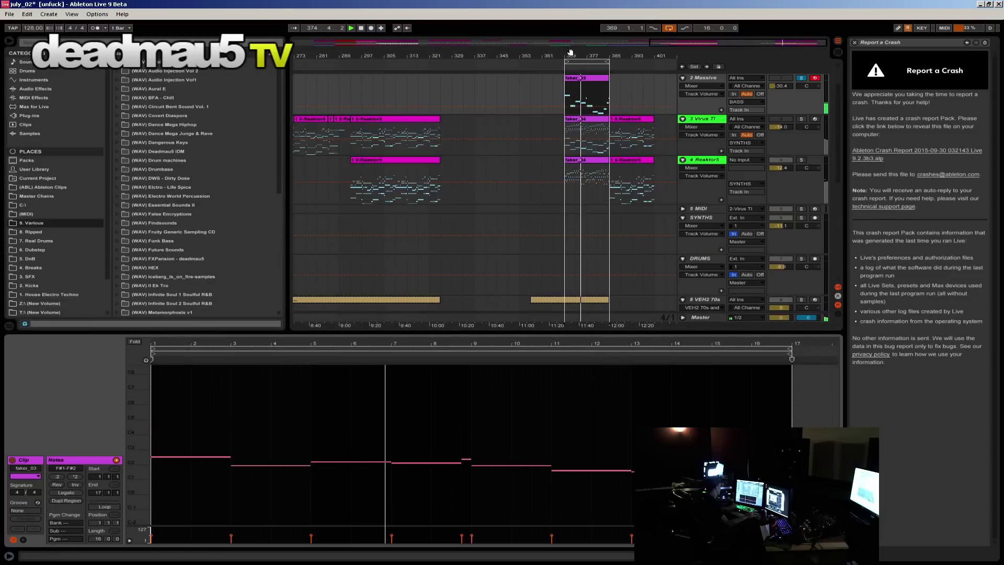
right_click(588, 77)
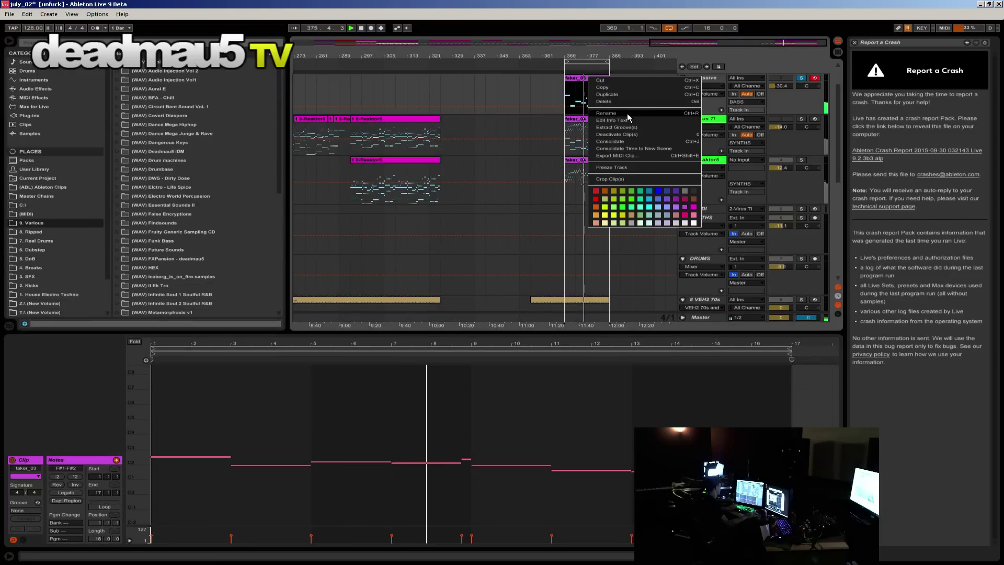
left_click(628, 156)
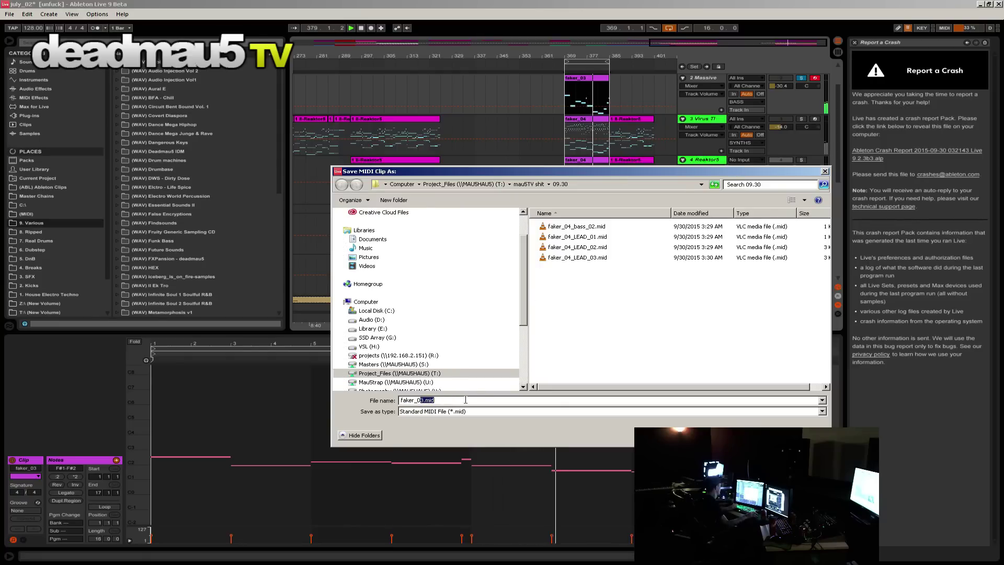
type("faker_04_B_Drone")
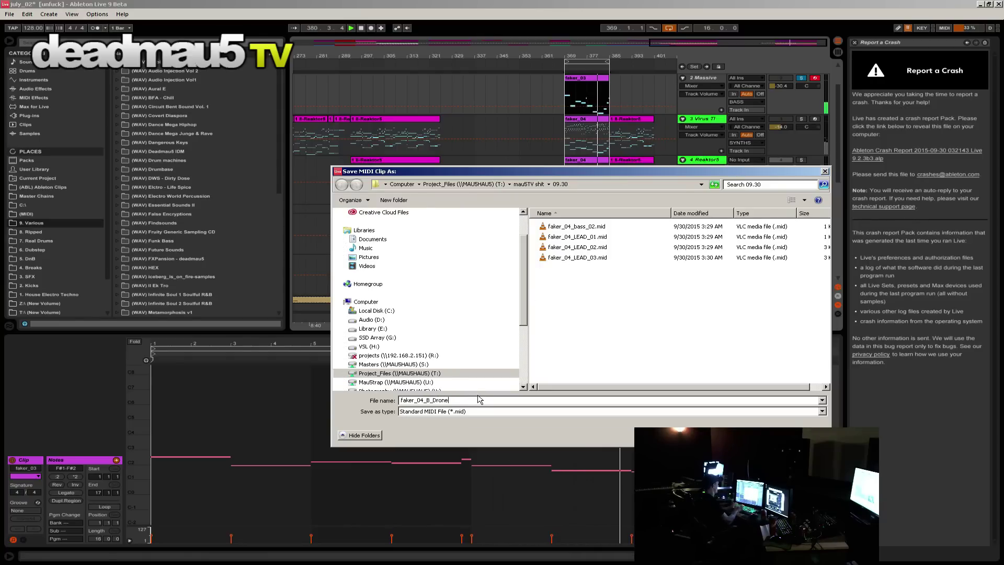
key("Return")
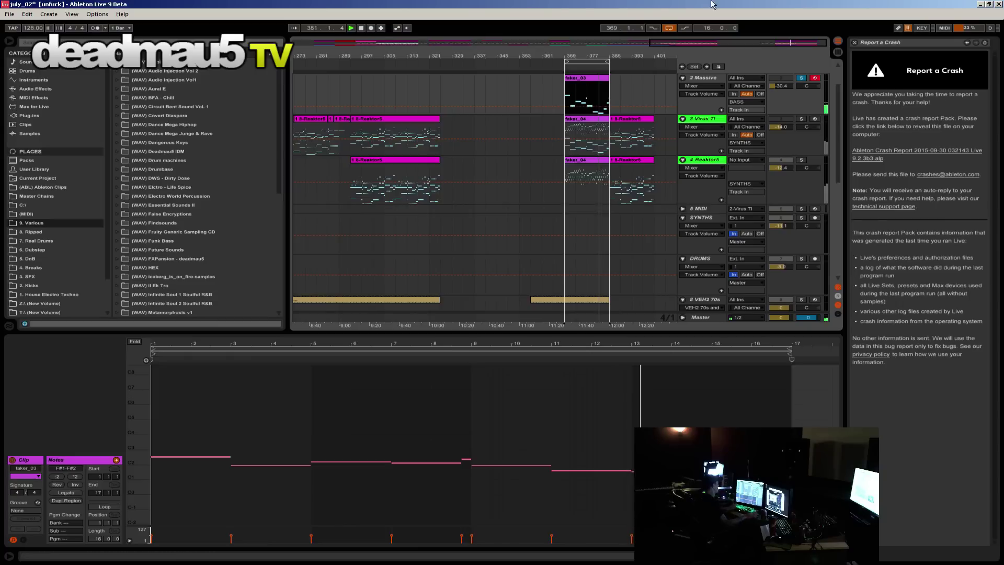
Step: Close Ableton Live without saving the changes to july_02
left_click(999, 5)
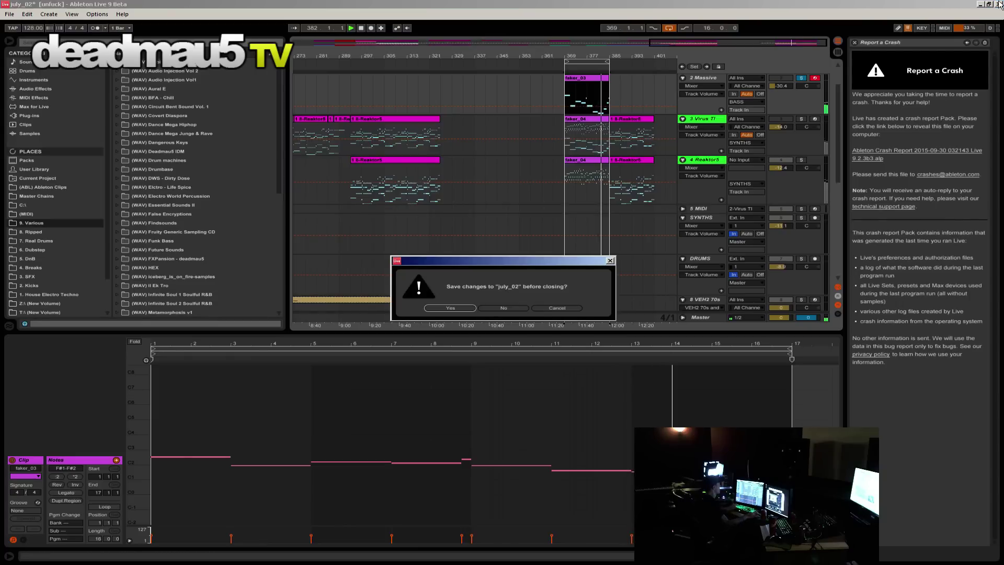
left_click(525, 308)
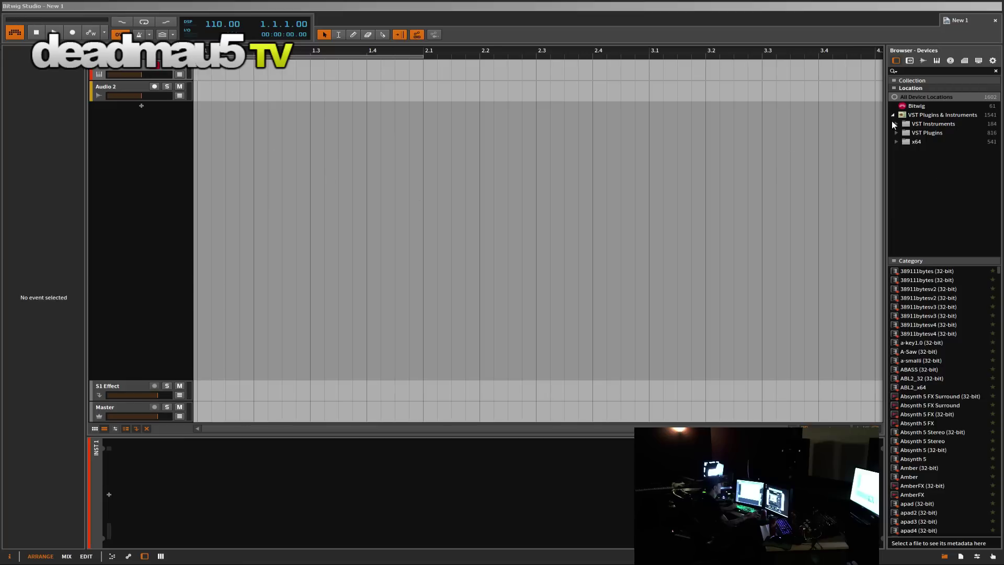
Step: In Bitwig Studio, browse the presets of the Chain container device and load Mastering 2 onto the Master track
left_click(910, 64)
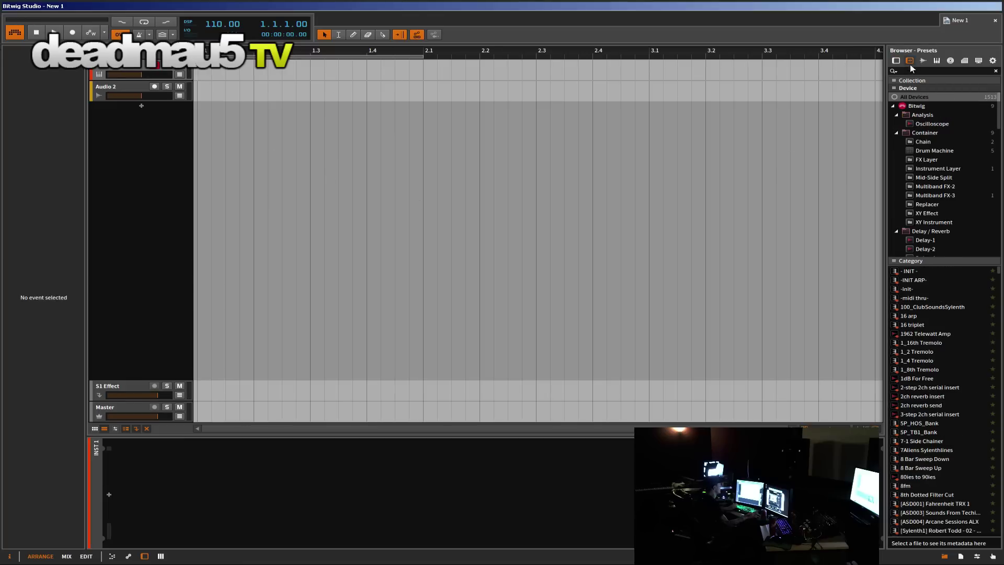
left_click(896, 132)
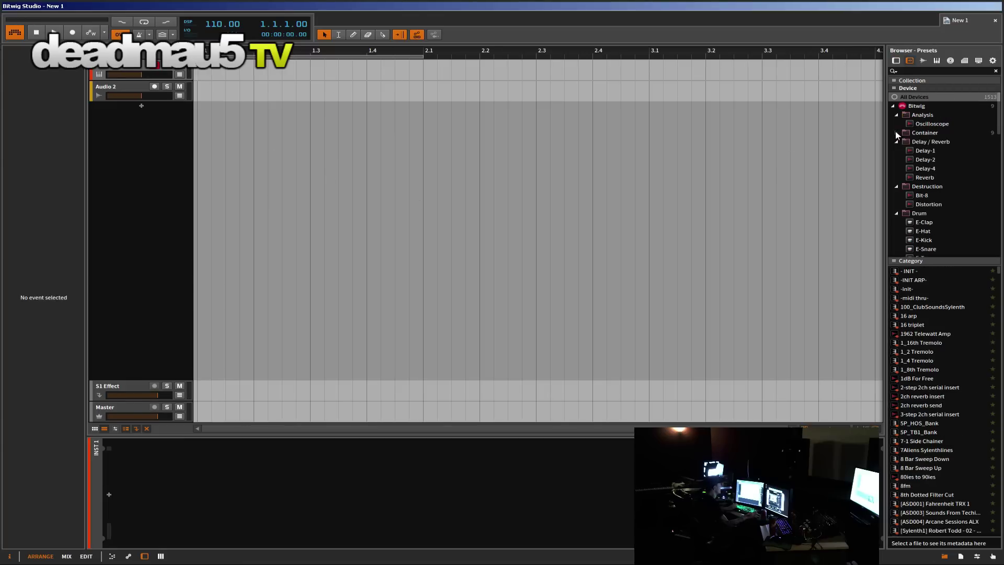
left_click(895, 132)
left_click(925, 142)
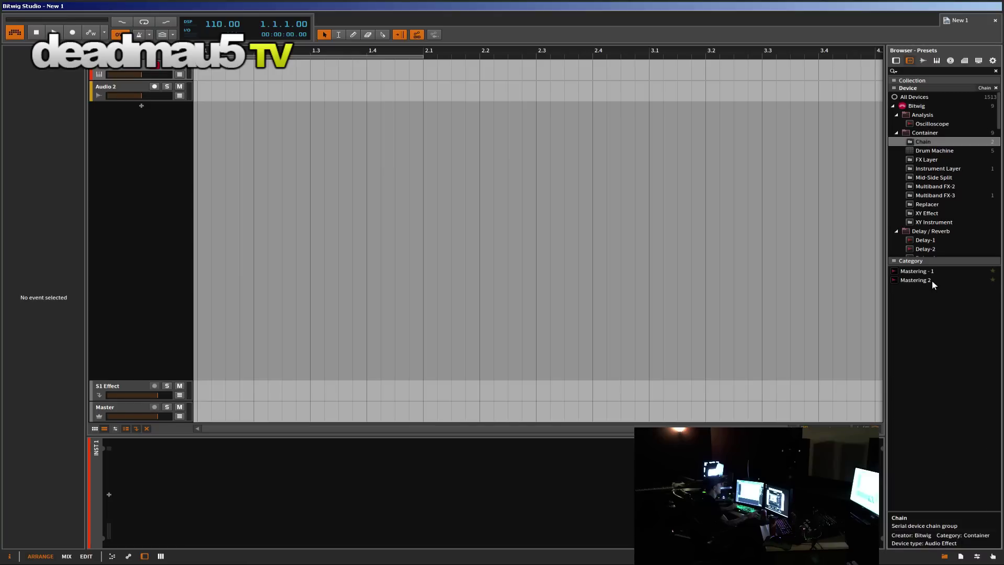
left_click_drag(931, 281, 130, 403)
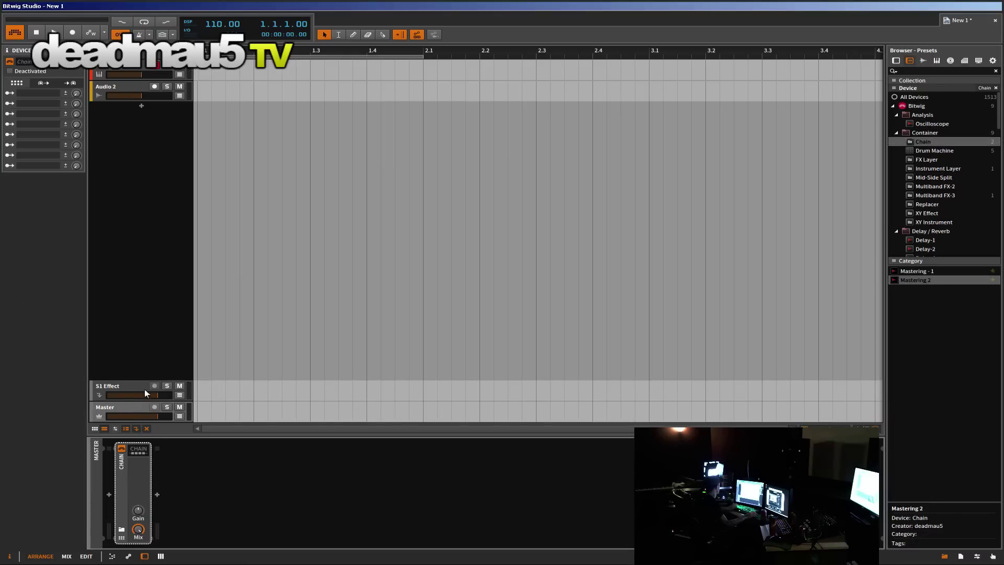
Step: Browse the x64 VST plug-in folder and add the Cypher synth to the arrangement as a new instrument track
left_click(137, 453)
left_click(136, 453)
left_click(110, 73)
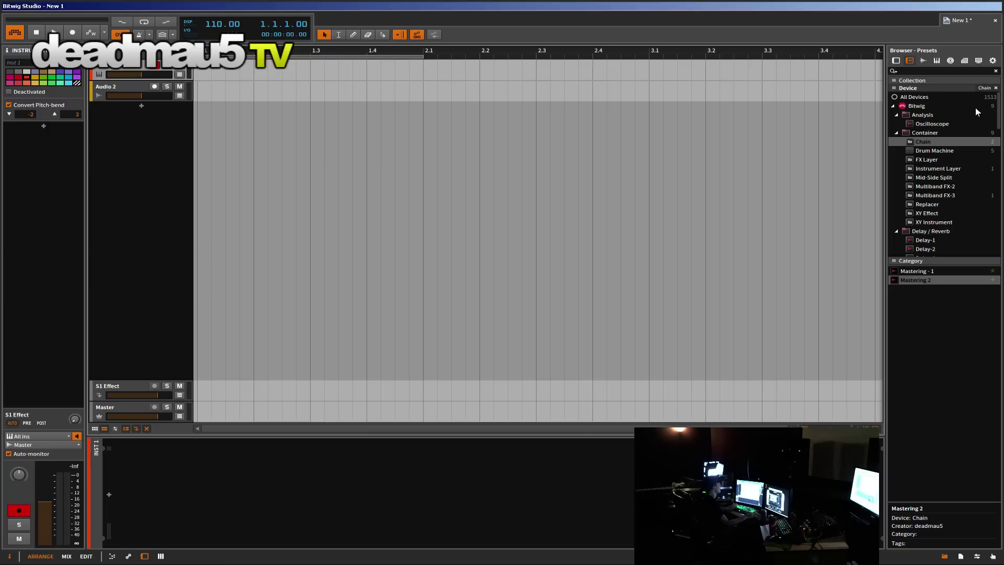
left_click(896, 61)
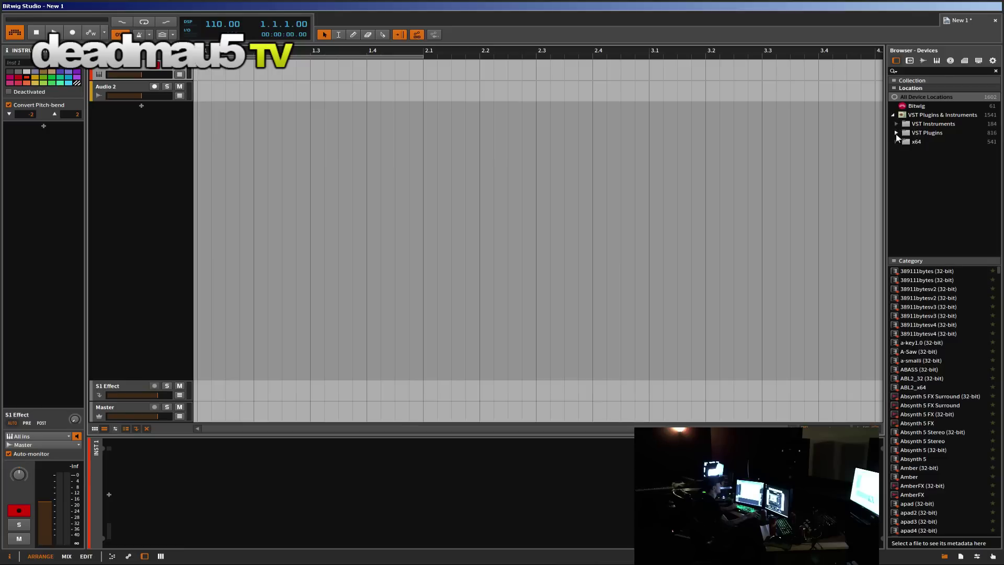
left_click(896, 133)
scroll(936, 212, "down", 5)
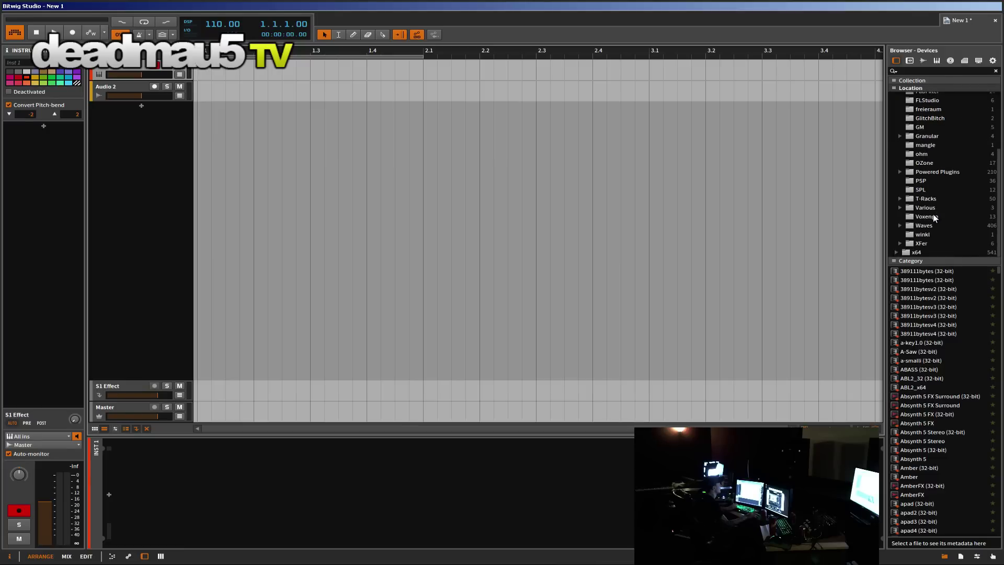
left_click(915, 253)
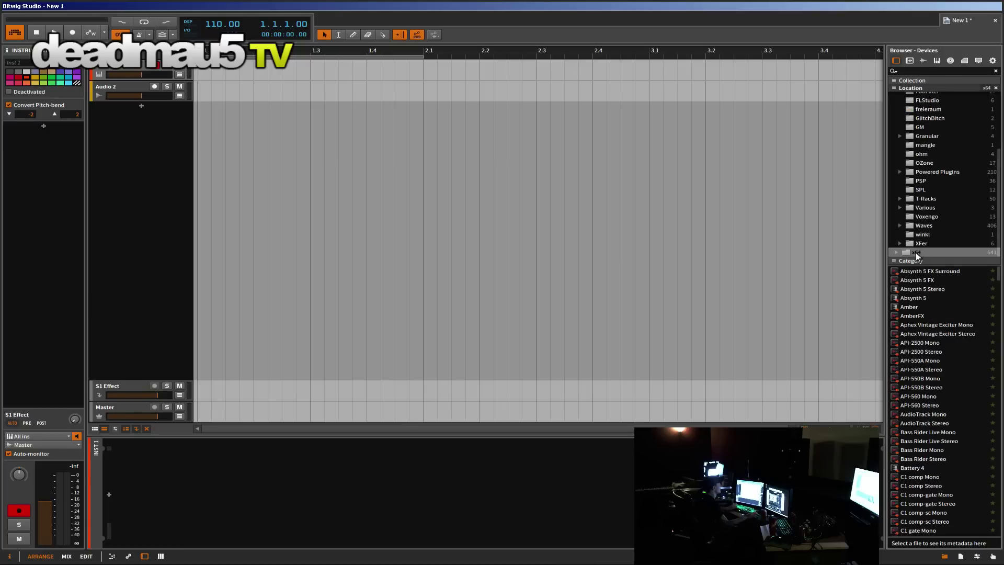
scroll(936, 382, "down", 10)
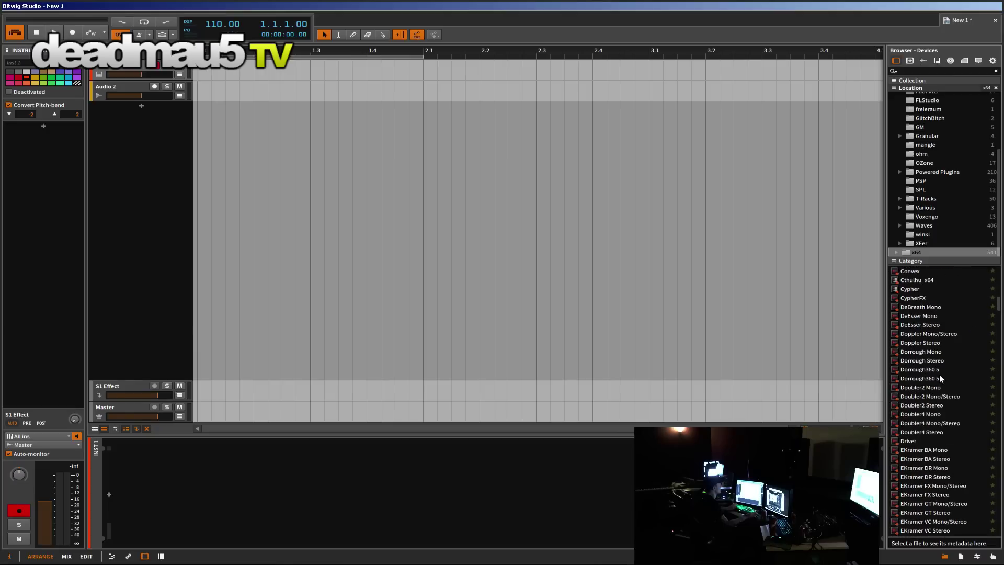
scroll(939, 374, "up", 1)
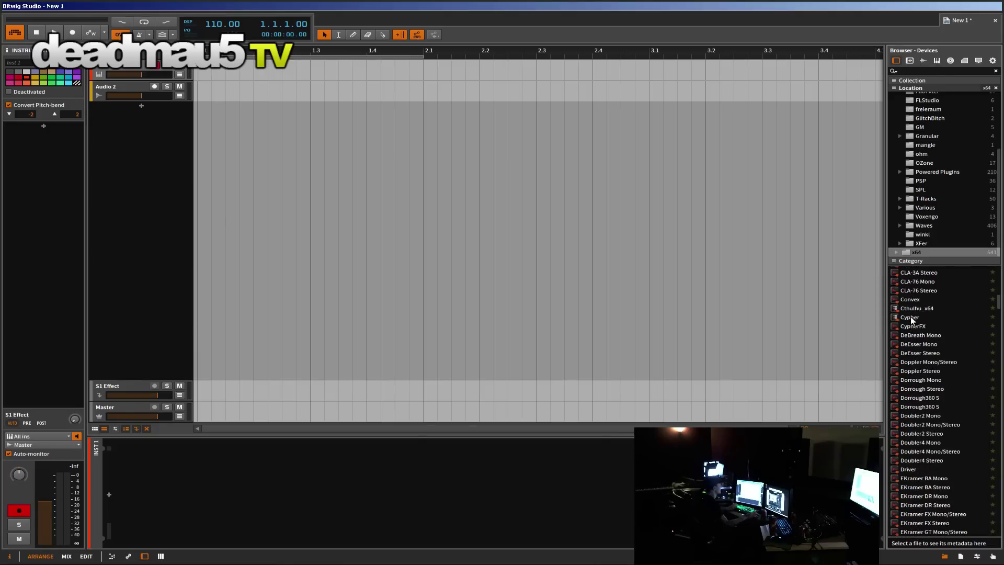
left_click_drag(910, 316, 163, 186)
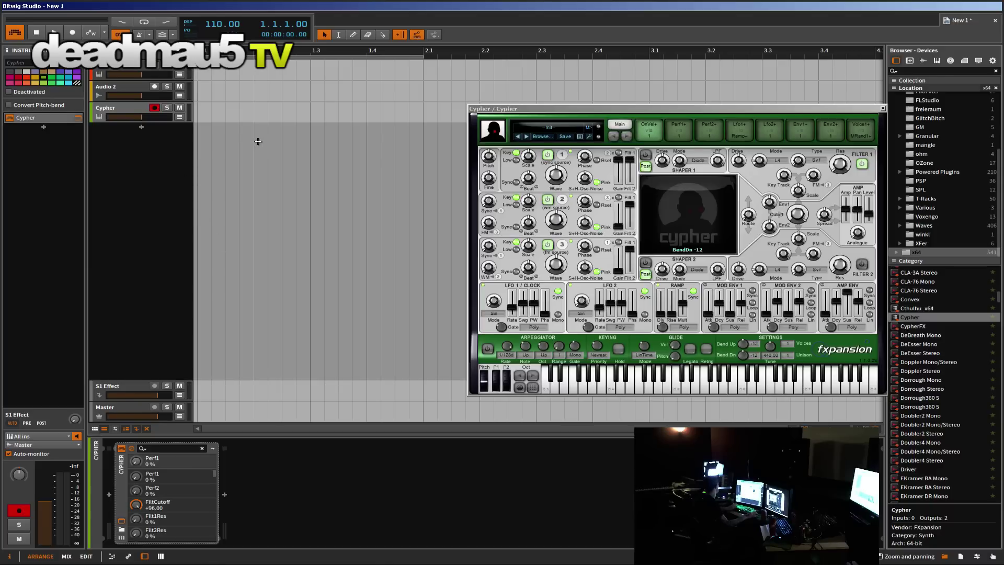
left_click_drag(649, 112, 523, 119)
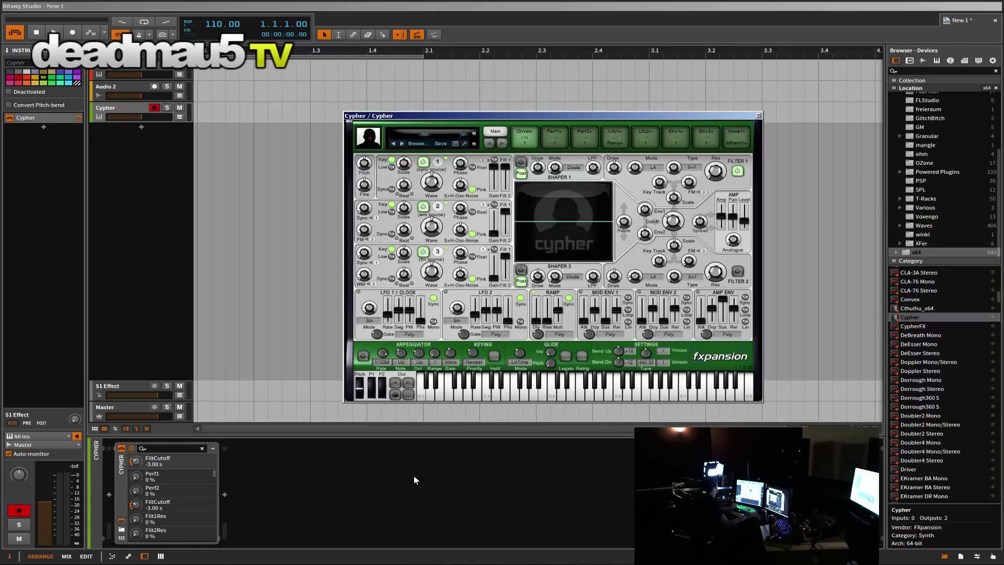
Step: Import the faker_04_LEAD_02 MIDI clip at the start of the Cypher track, loop its 16 bars and start playback
left_click(150, 227)
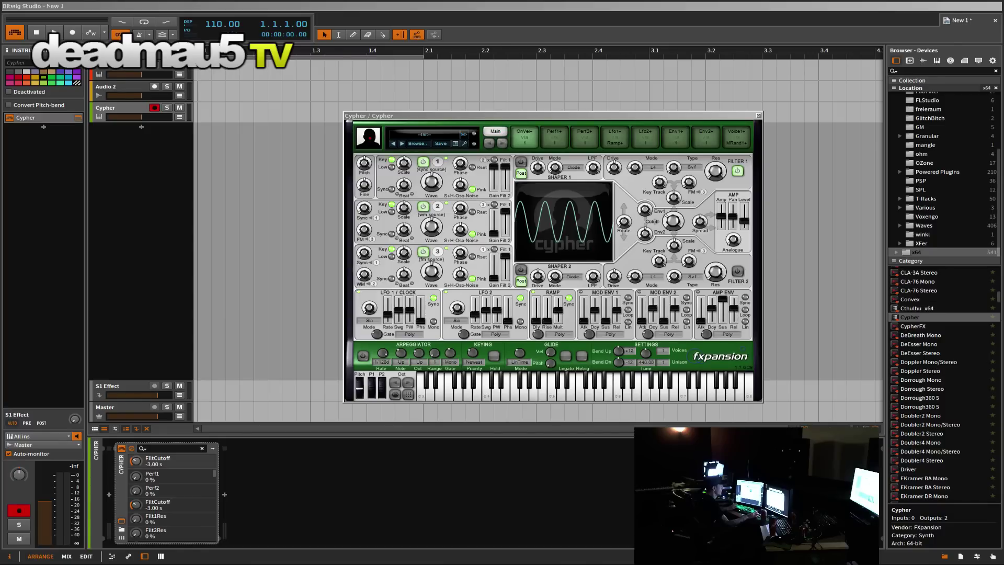
left_click_drag(1003, 135, 198, 112)
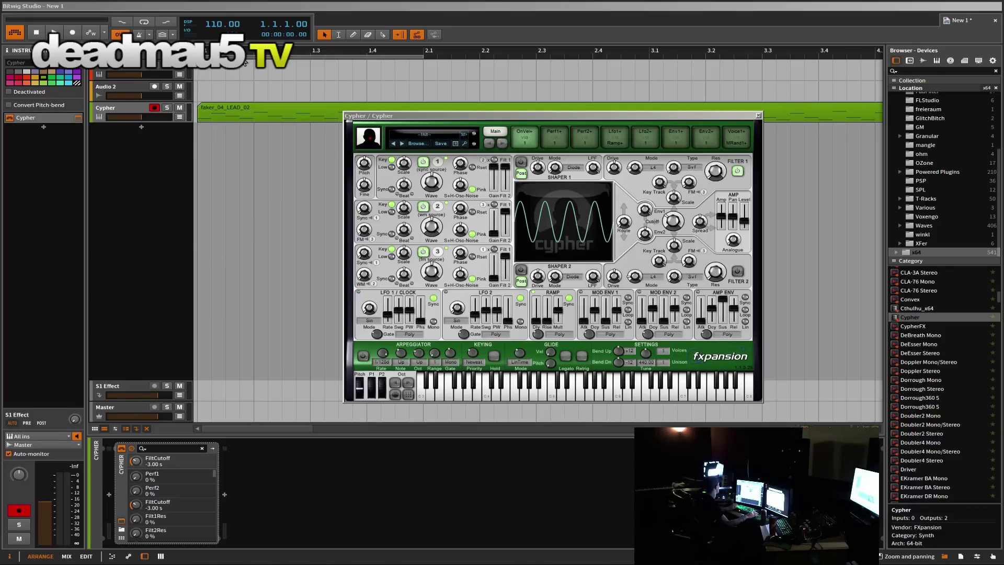
left_click_drag(239, 51, 305, 91)
left_click(273, 107)
key("ctrl+l")
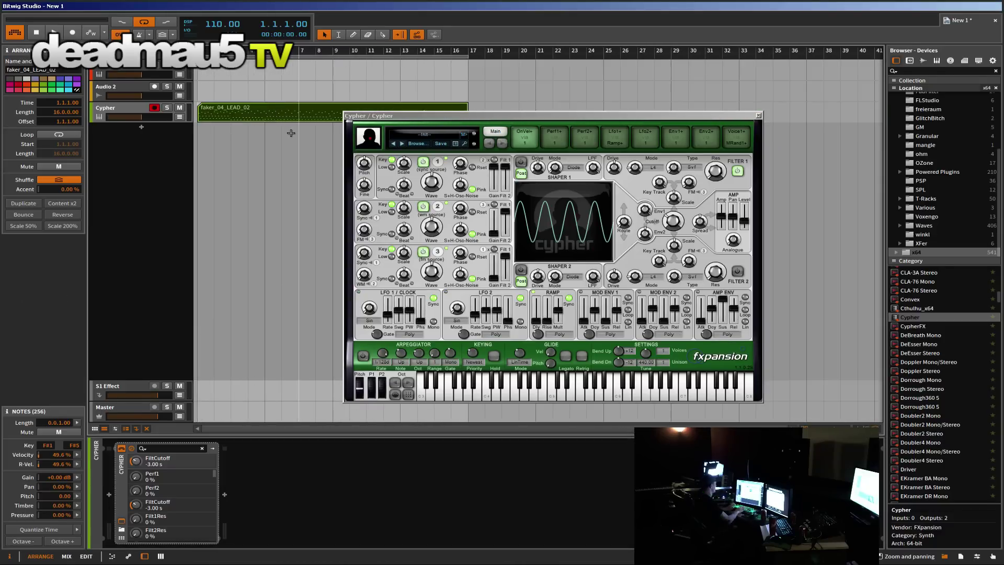
key("space")
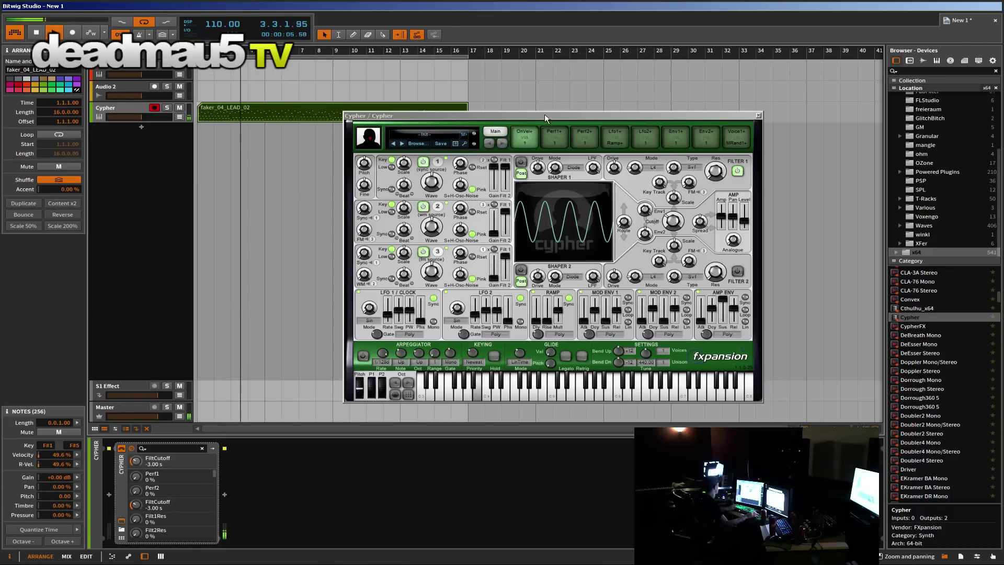
Step: Lower Cypher's filter cutoff to -22 st and set the project tempo to 128 BPM
left_click_drag(672, 221, 673, 233)
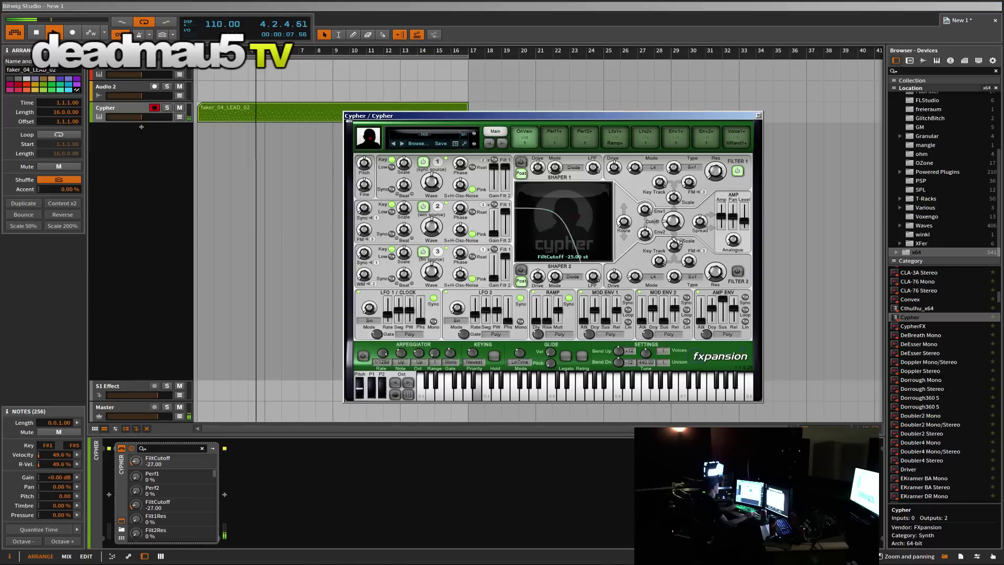
mouse_move(670, 185)
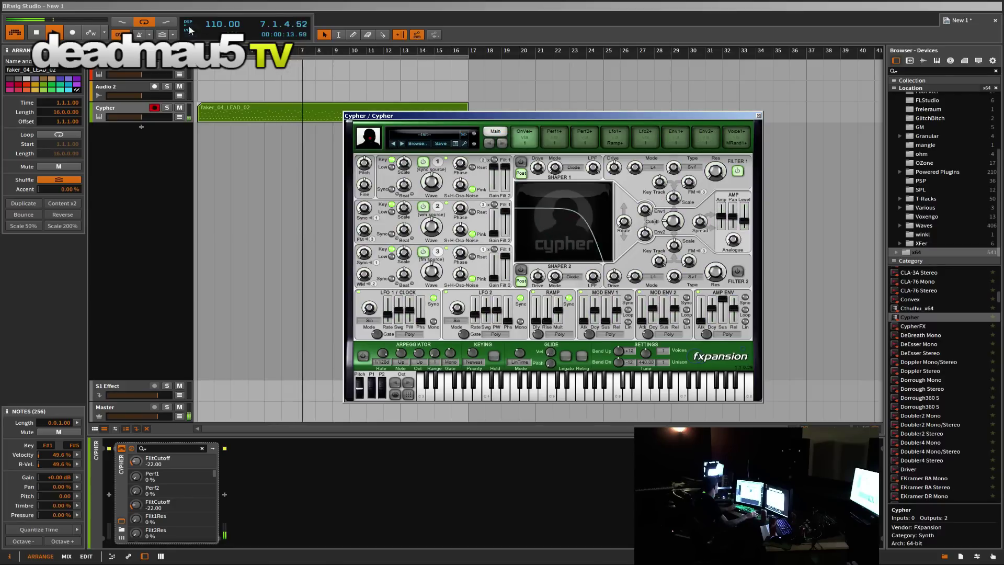
mouse_move(215, 27)
left_mouse_down()
mouse_move(214, 19)
mouse_move(214, 28)
left_mouse_up()
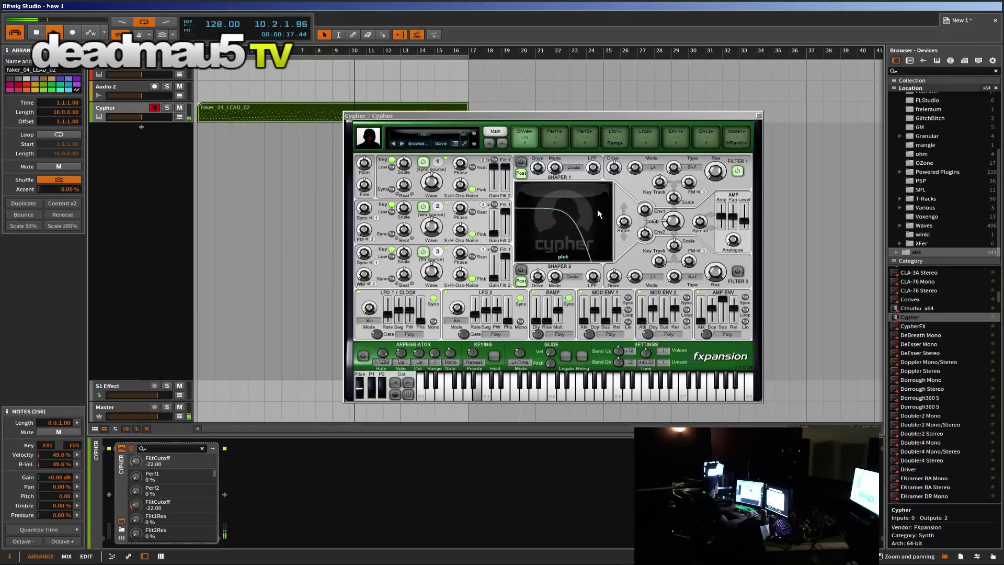
Step: Raise Cypher's oscillator 2 level to 100 % and detune it with a beat of 0.39 Hz
left_click(410, 233)
left_click_drag(494, 233, 494, 210)
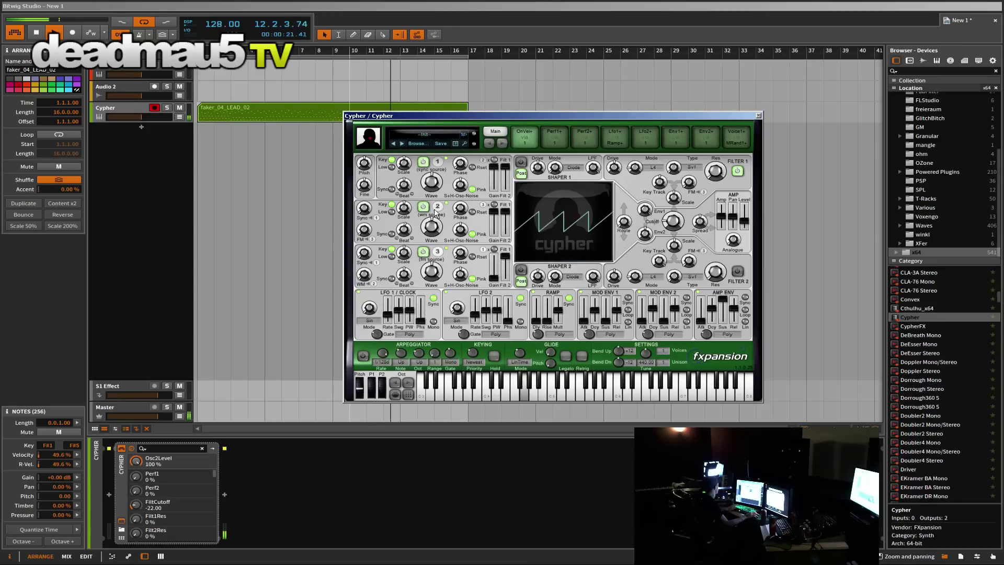
left_click(405, 230)
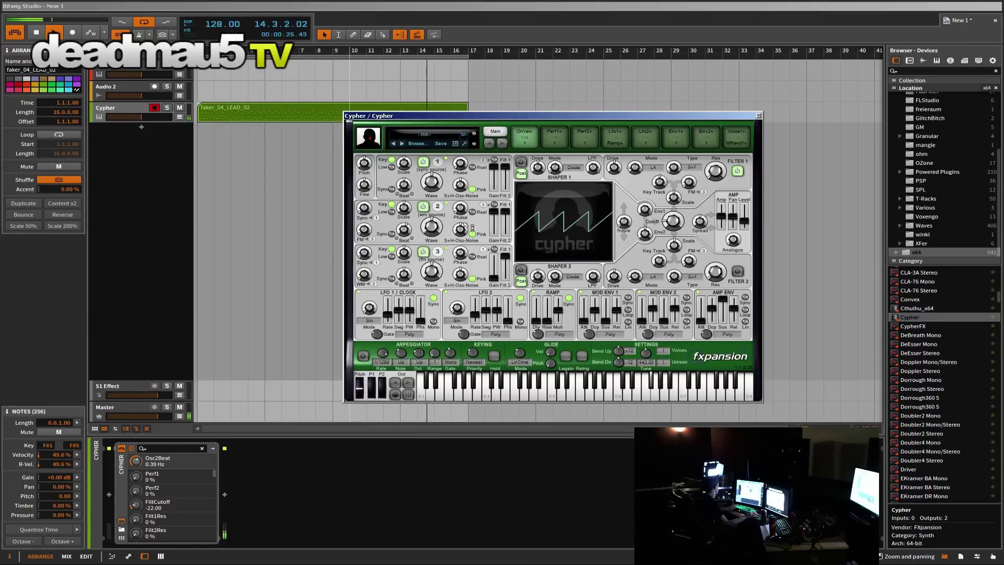
Step: Open the faker_04_LEAD_02 clip's notes and transpose all of them down one octave
double_click(260, 114)
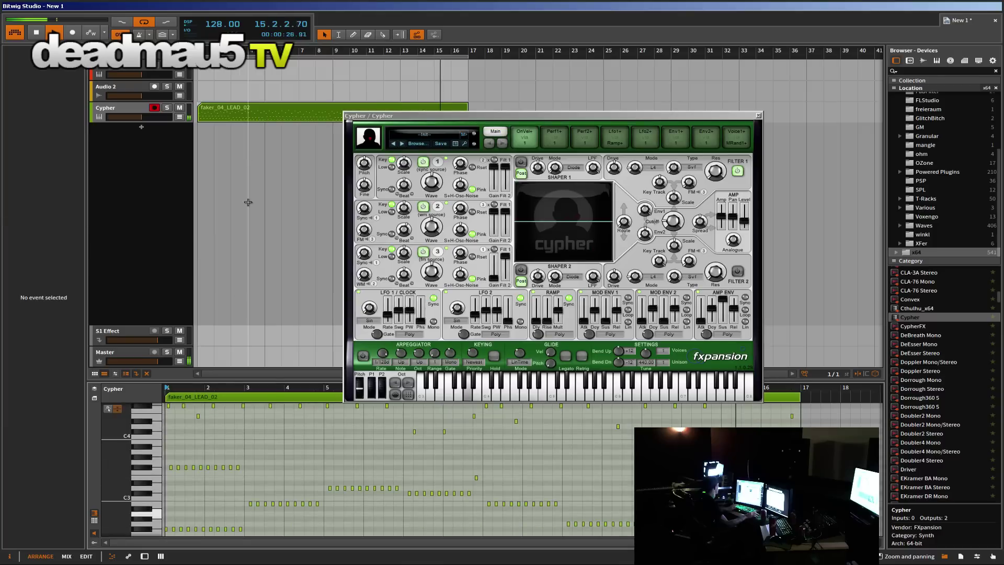
left_click(269, 437)
key("ctrl+a")
key("shift+Down")
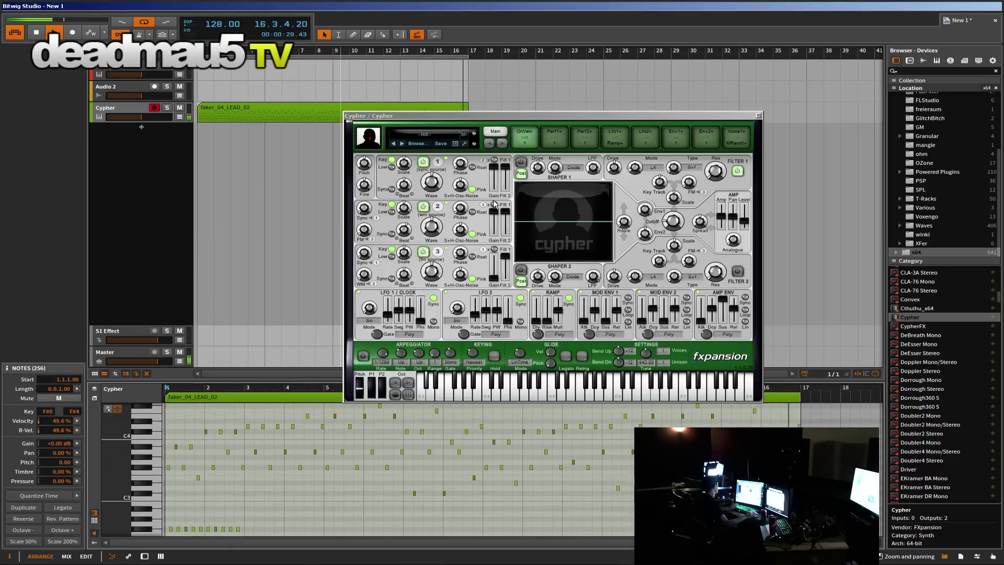
Step: Raise Cypher's oscillator 3 level to 100 % and set its beat to -0.39 Hz
mouse_move(412, 236)
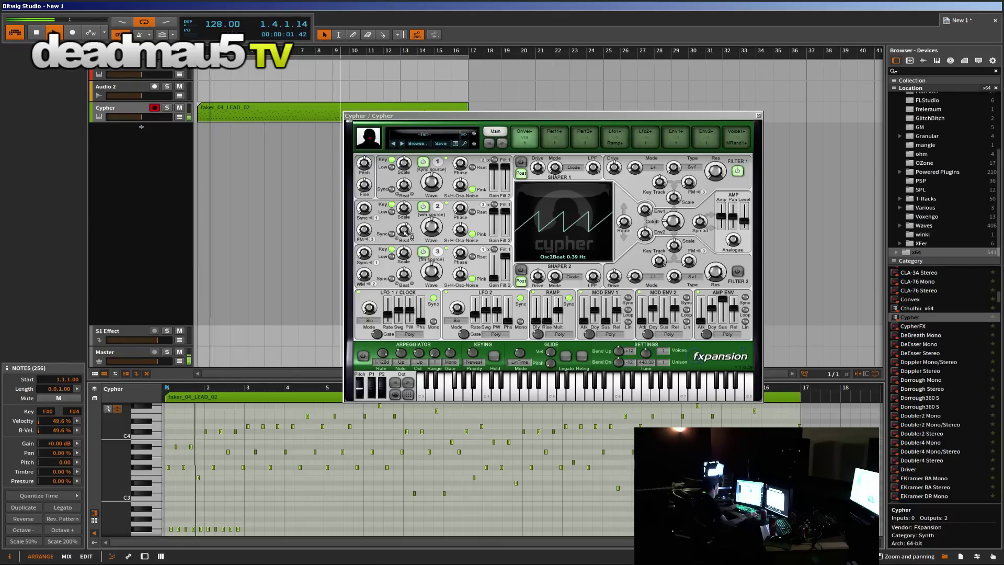
left_click_drag(493, 277, 493, 239)
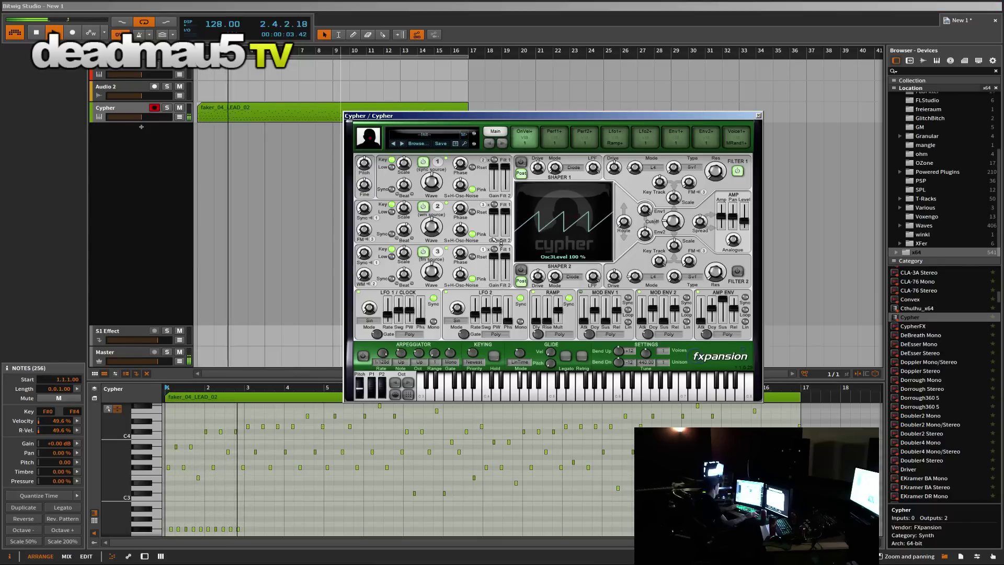
left_click_drag(403, 277, 403, 284)
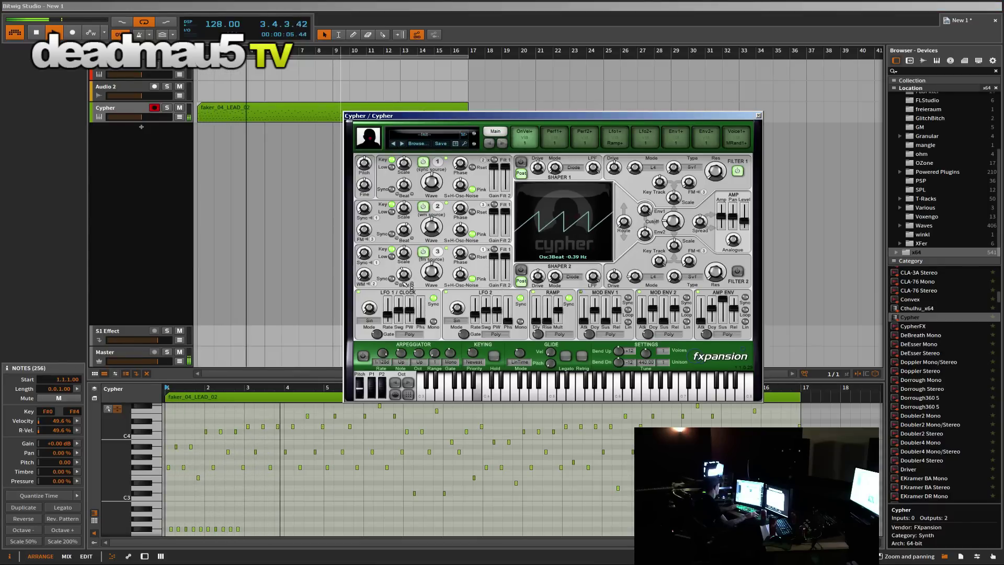
Step: Set Cypher's realtime oversampling to 16 in its preferences and save the settings as defaults
mouse_move(541, 145)
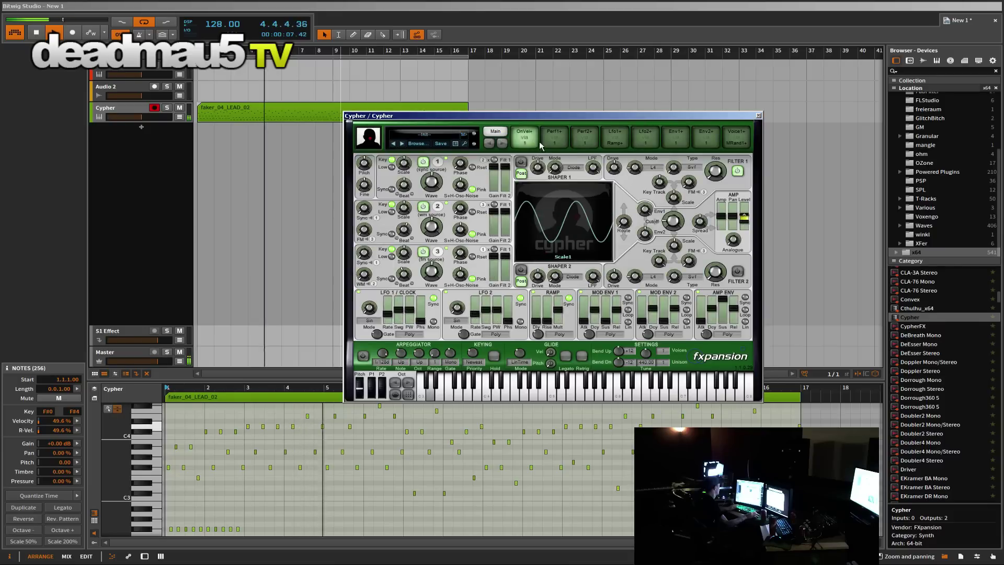
left_click(464, 144)
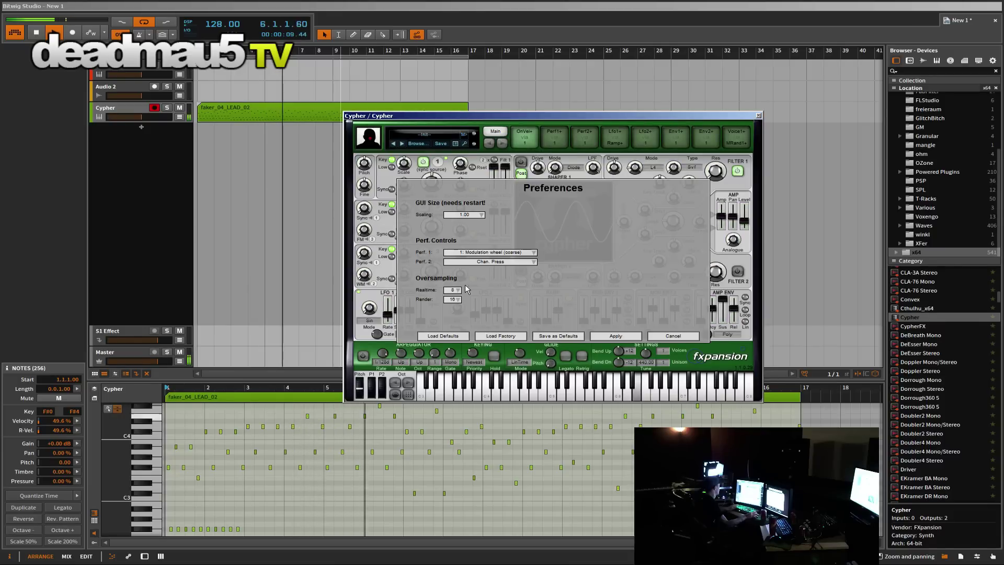
left_click(458, 289)
left_click(451, 326)
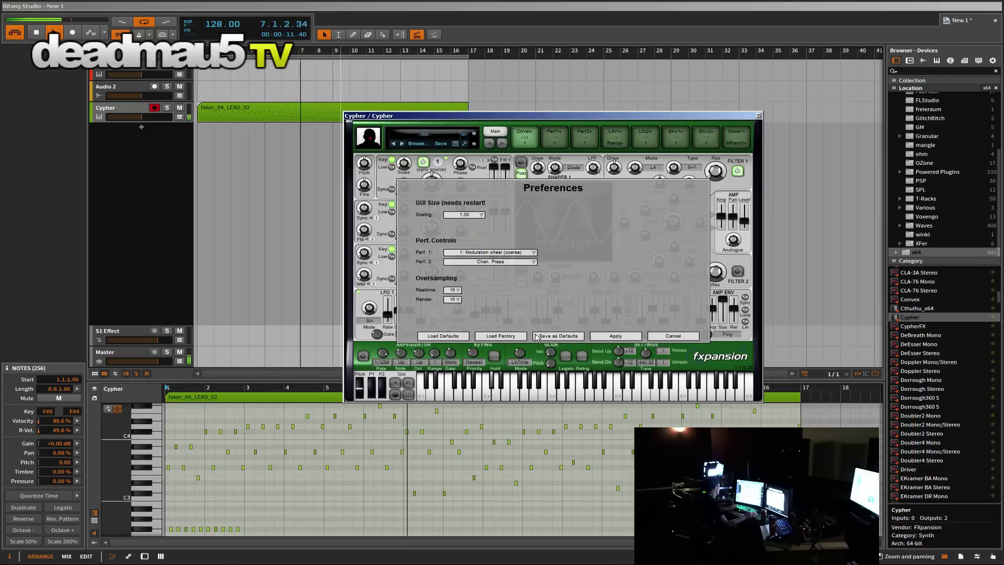
left_click(536, 337)
Step: Shape the Cypher lead during playback by adjusting the filter cutoff, oscillator 2's phase and modulation envelope 1
mouse_move(686, 223)
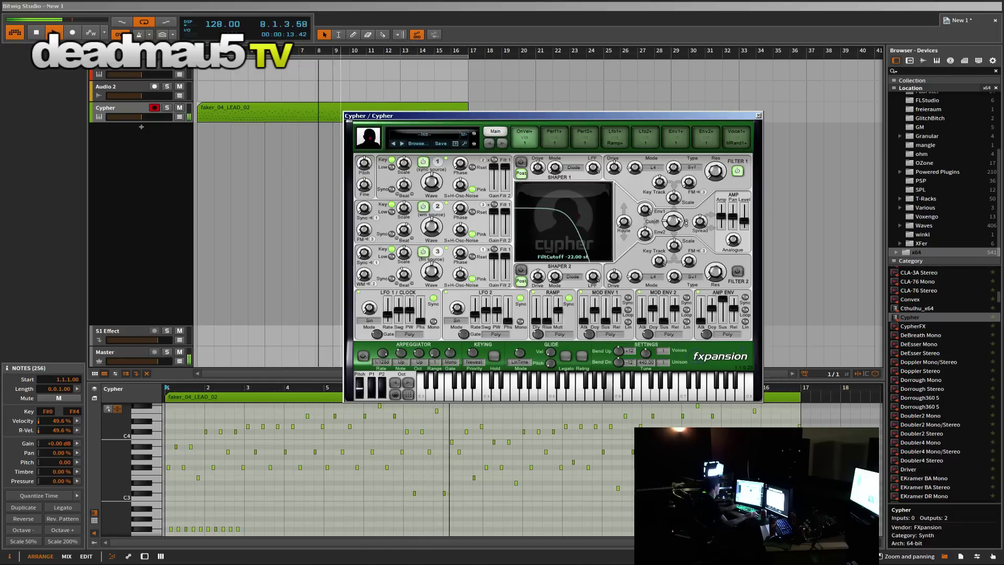
mouse_move(686, 223)
left_mouse_down()
mouse_move(689, 203)
mouse_move(681, 214)
left_mouse_up()
left_click_drag(466, 209, 467, 178)
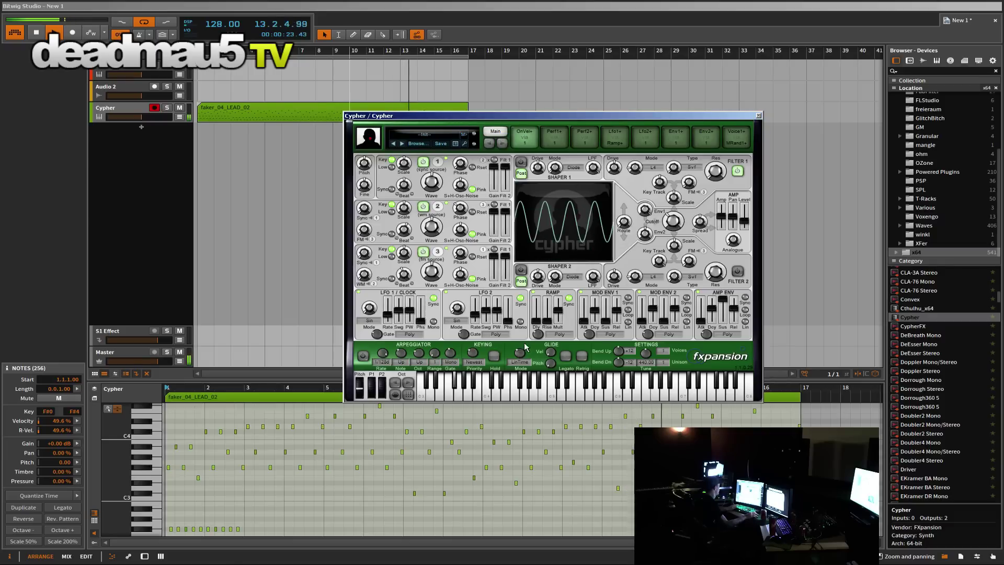
left_click_drag(588, 325, 595, 321)
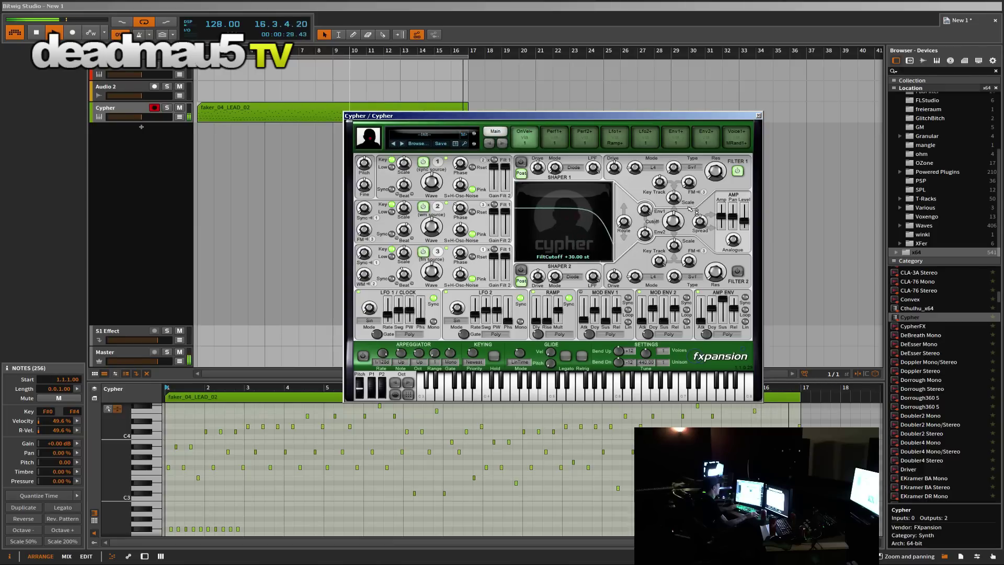
left_click_drag(690, 208, 699, 236)
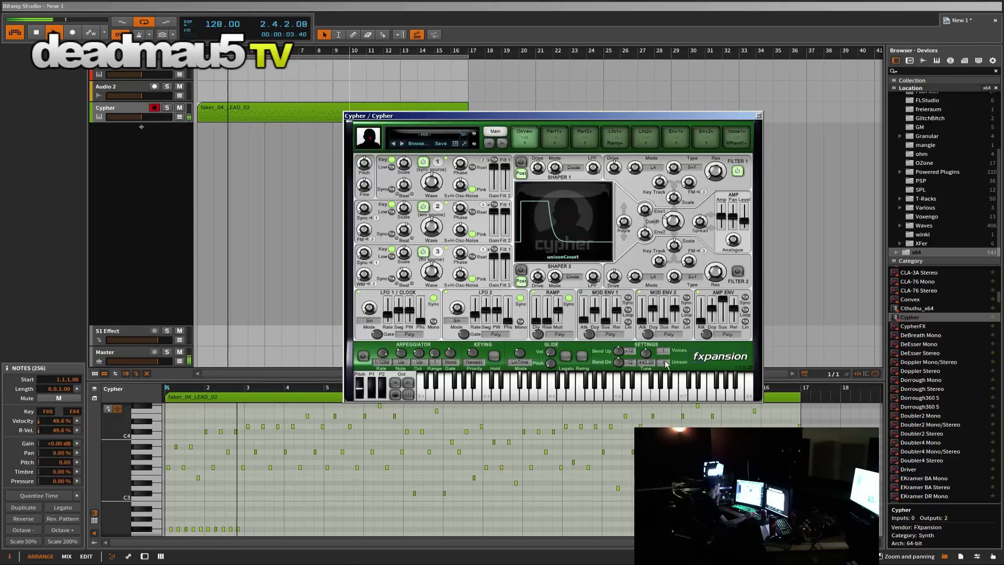
Step: Set Cypher's unison count to 4 and spread the amp pan with modulation from the Voice1+/MRand1+ slot
left_click_drag(665, 361, 673, 330)
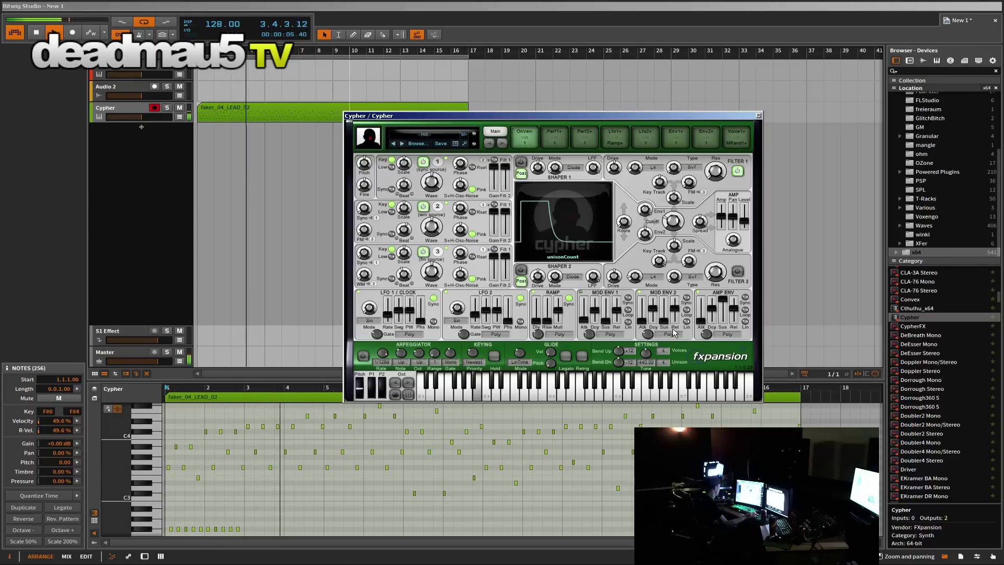
left_click(731, 145)
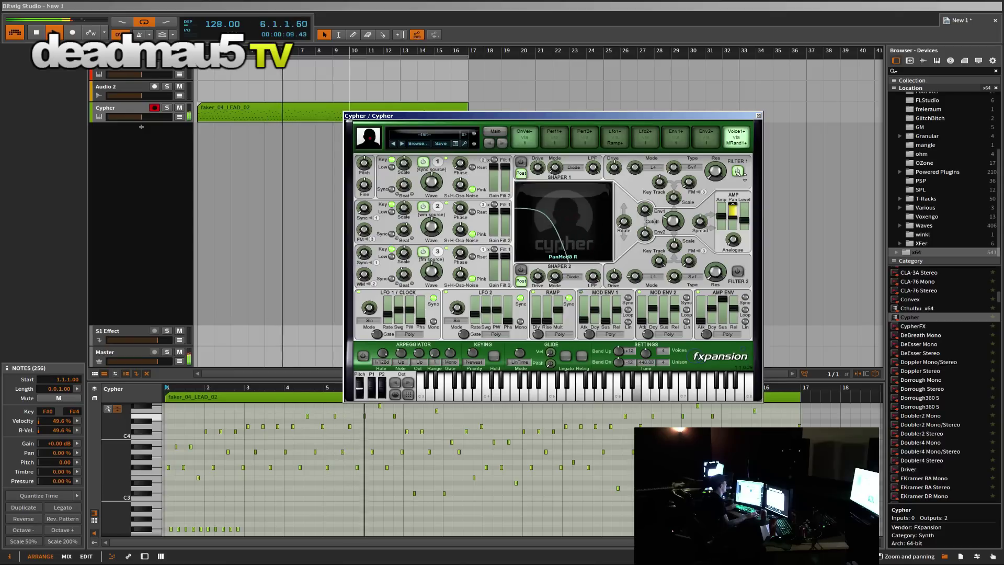
left_click_drag(733, 216, 728, 196)
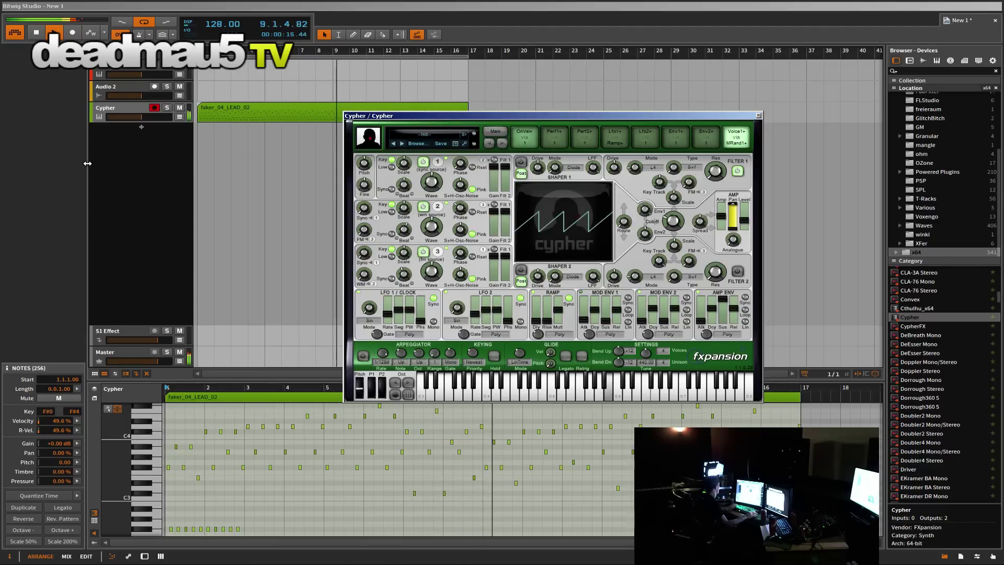
Step: Raise the Cypher track's volume and shorten modulation envelope 1's attack to 2.27 ms
left_click_drag(142, 116, 153, 117)
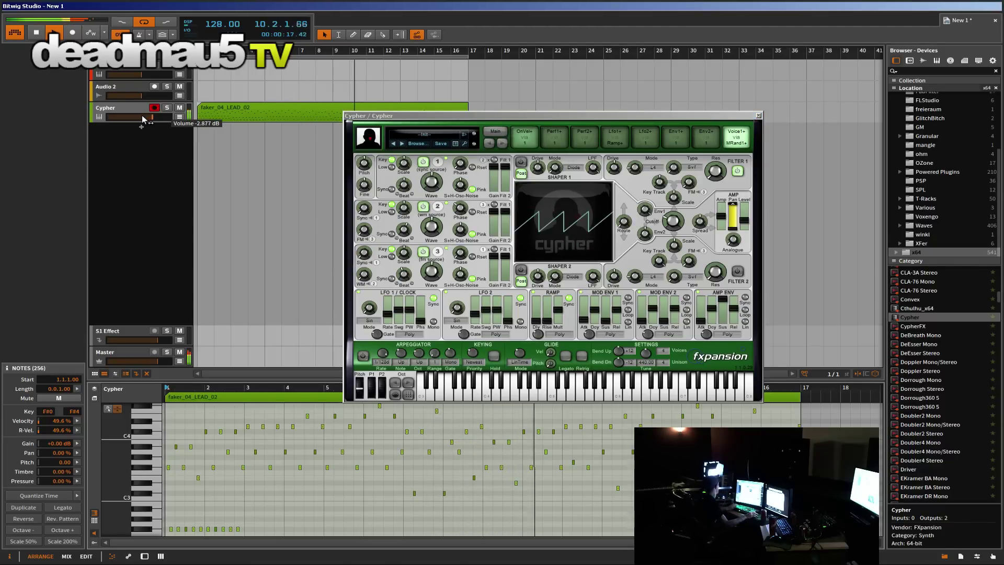
scroll(142, 119, "down", 3)
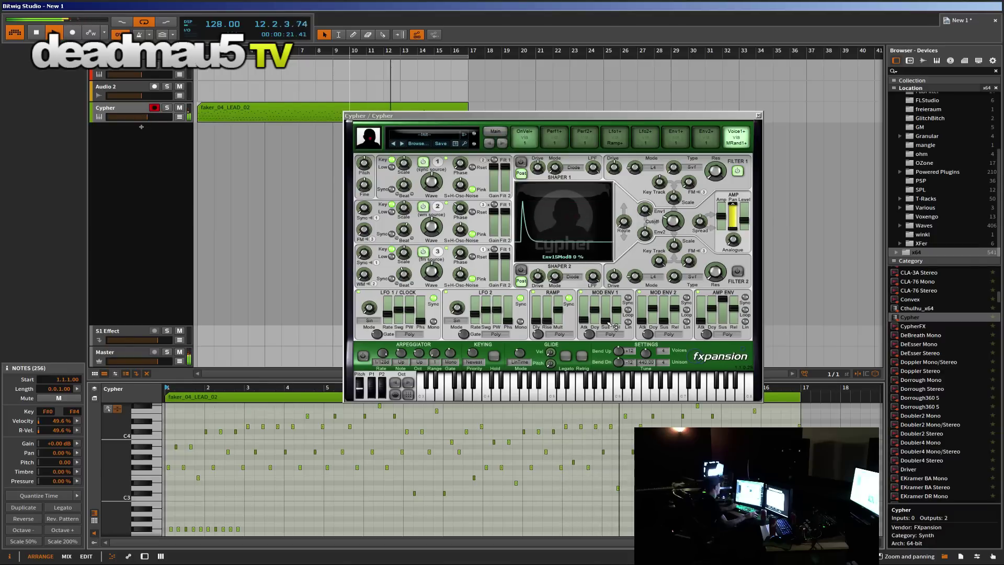
left_click(596, 309)
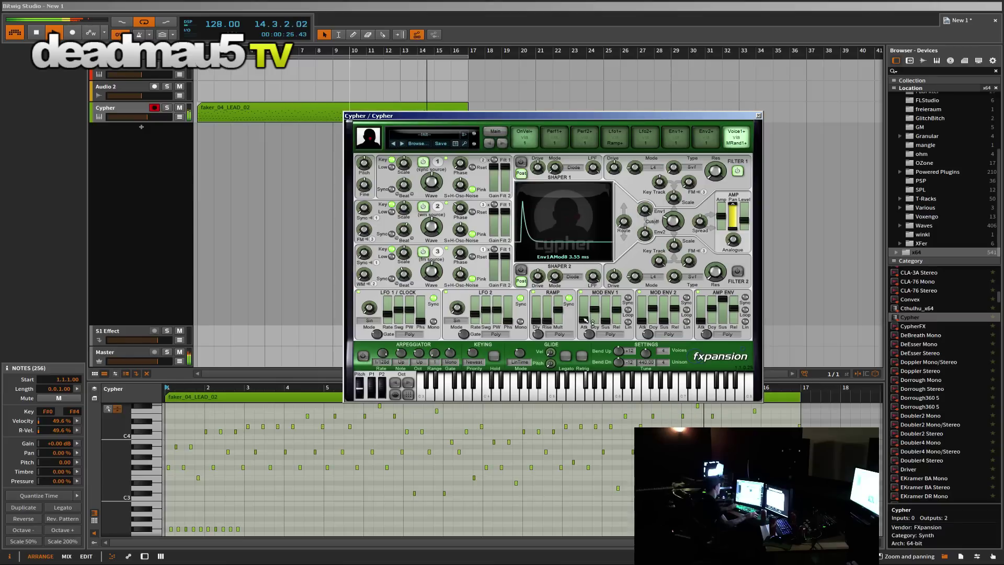
left_click_drag(585, 320, 584, 322)
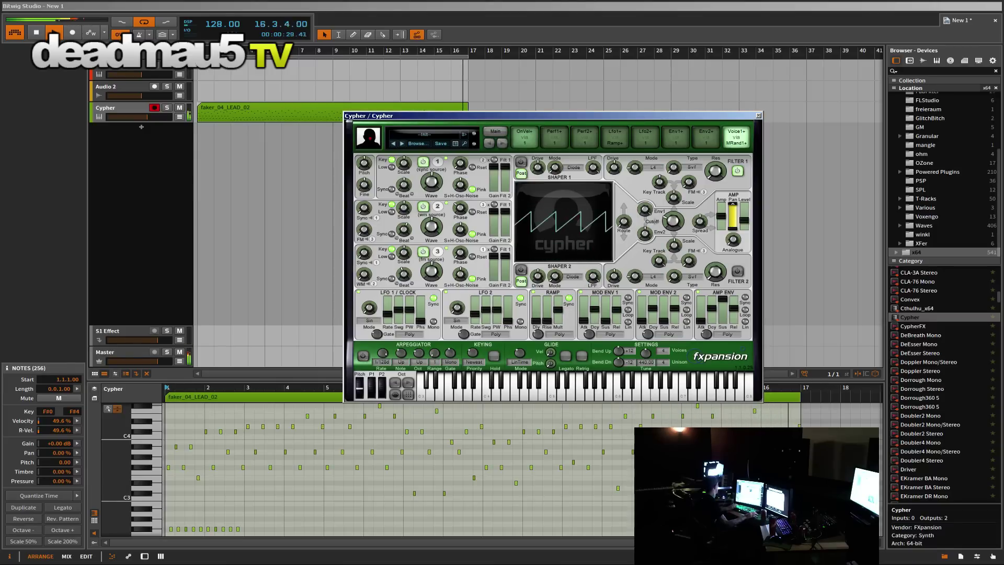
Step: Insert a Delay-2 device after Cypher and set both its left and right delay times to 2 steps
left_click(910, 60)
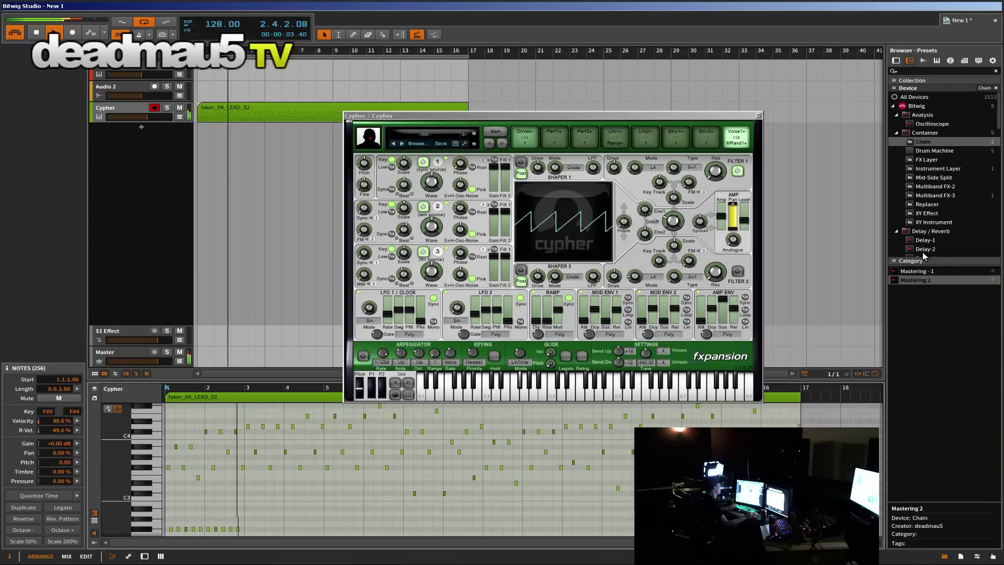
left_click_drag(926, 249, 278, 499)
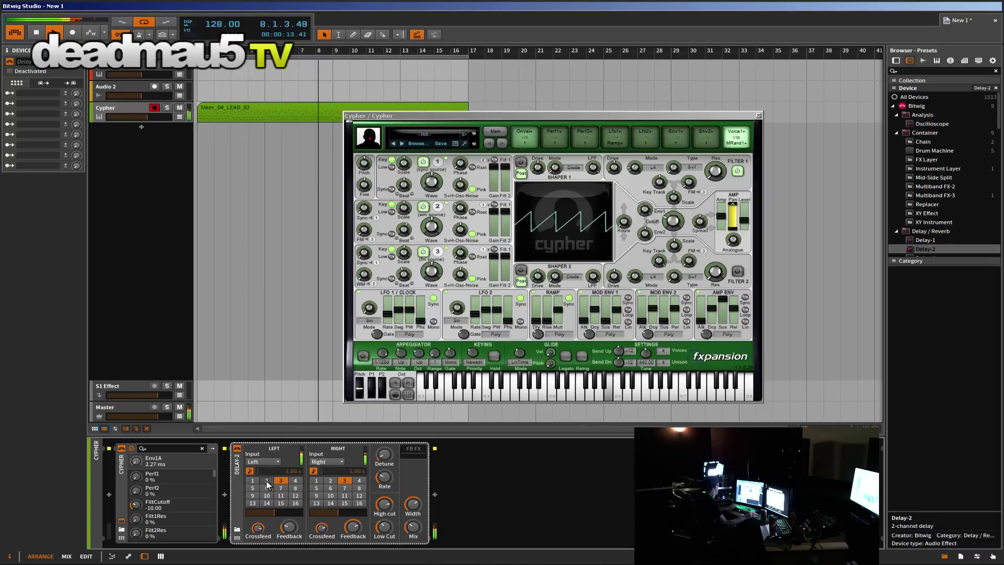
left_click(330, 480)
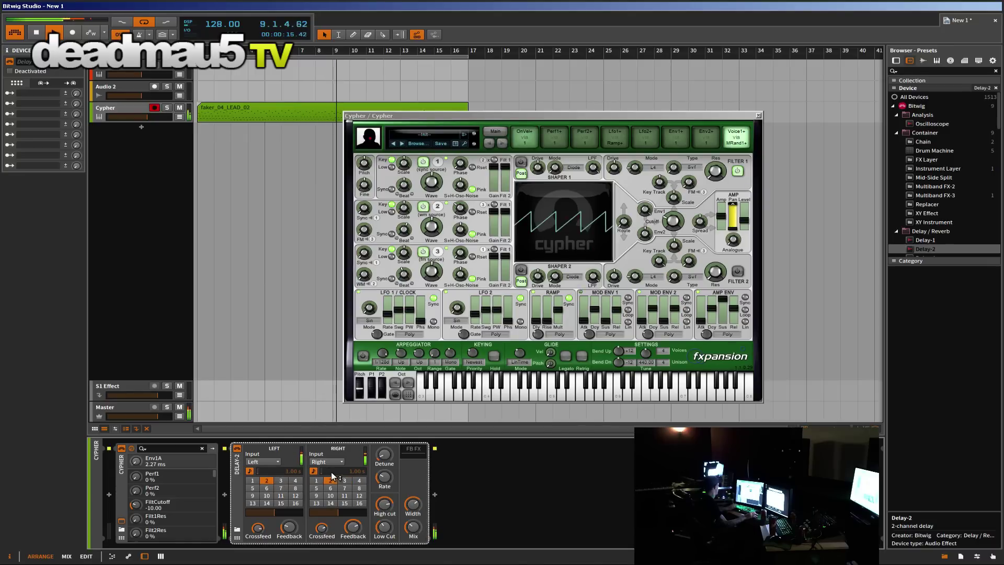
left_click_drag(340, 511, 338, 510)
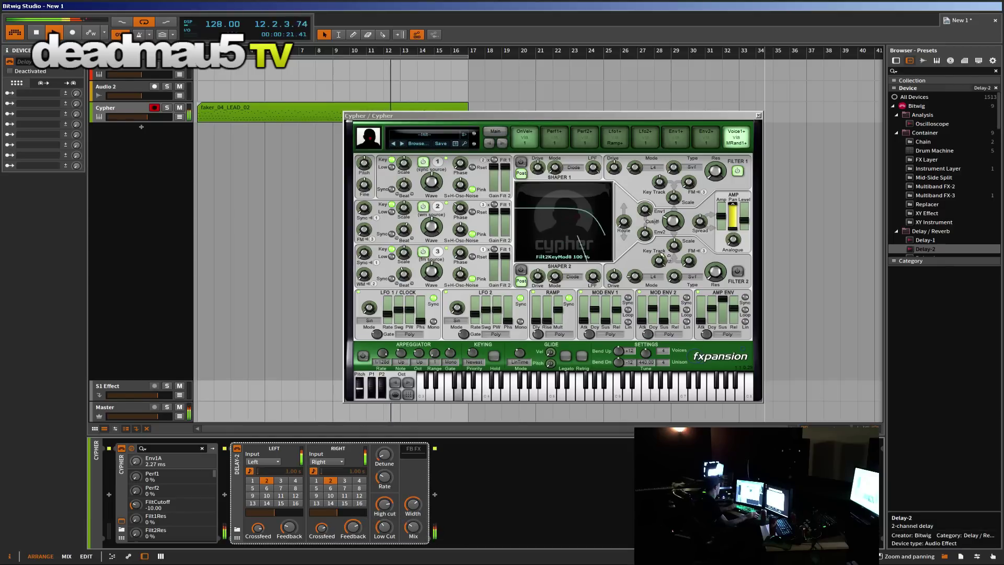
Step: Try to reset Cypher's filter cutoff and clear its parameter modulation
right_click(676, 212)
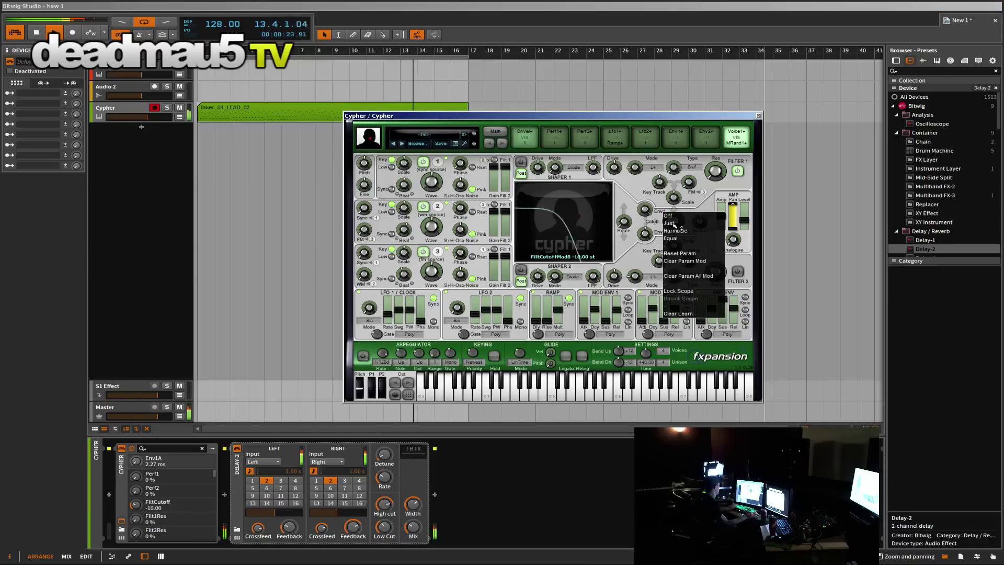
left_click(680, 253)
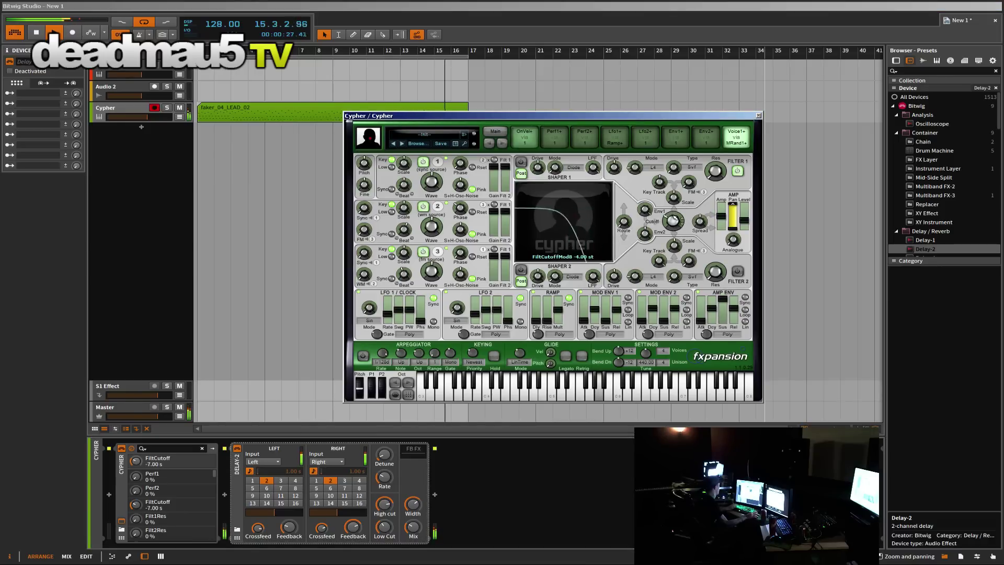
right_click(677, 216)
left_click(695, 261)
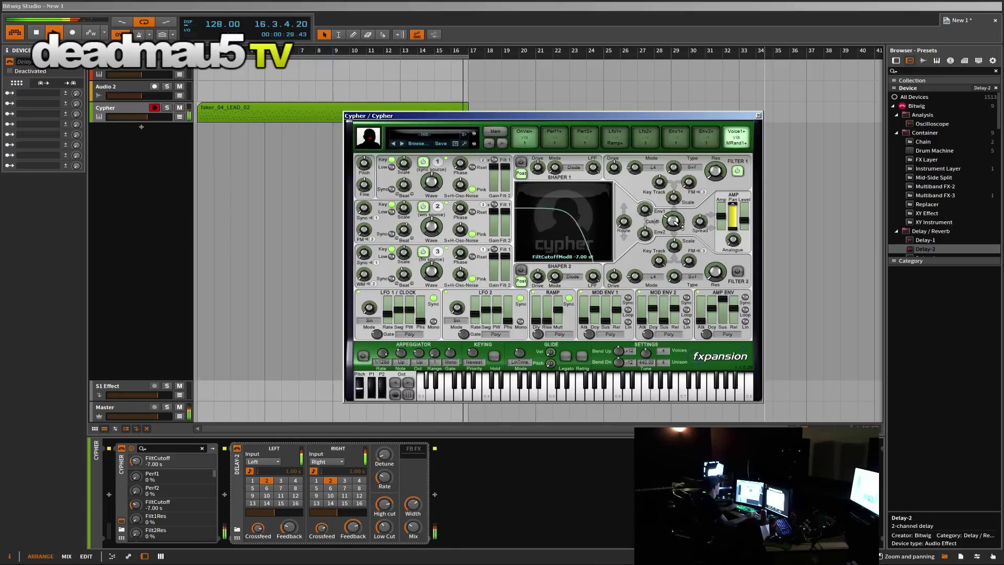
Step: Sweep Cypher's filter cutoff during playback and set oscillator 3's beat to -0.02 Hz
mouse_move(675, 222)
left_mouse_down()
mouse_move(681, 166)
mouse_move(681, 217)
left_mouse_up()
left_click_drag(634, 277, 634, 277)
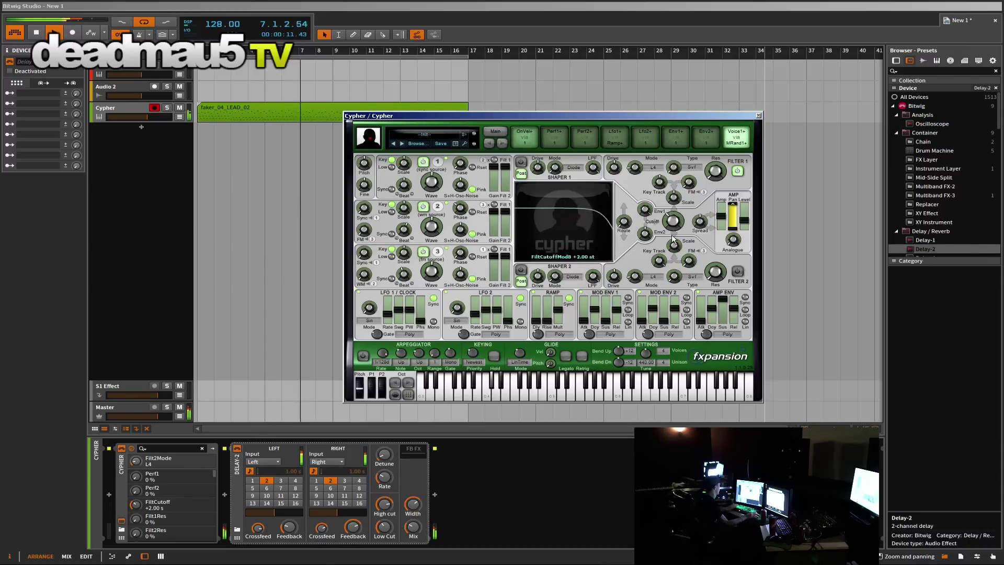
left_click_drag(674, 239, 680, 234)
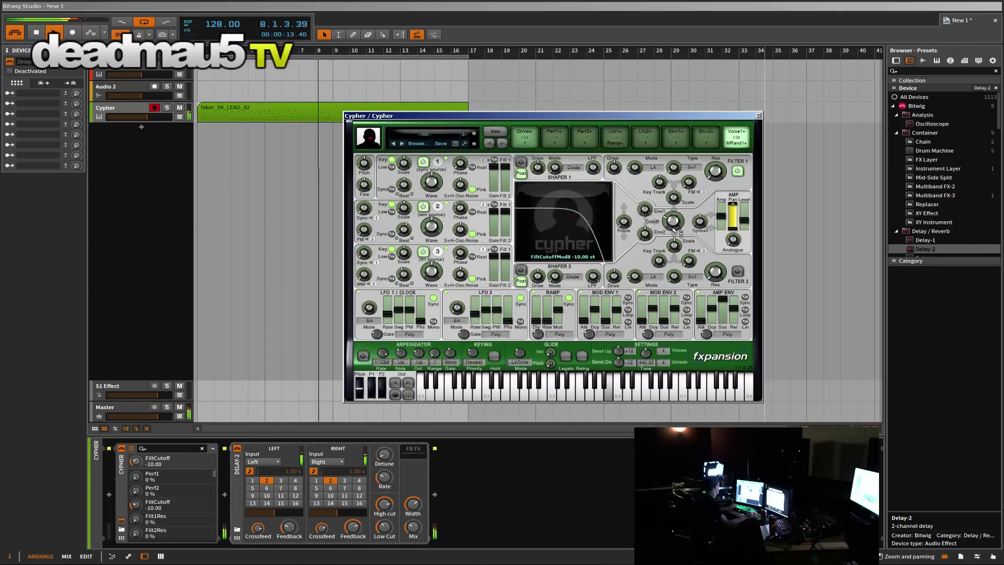
left_click_drag(403, 230, 410, 238)
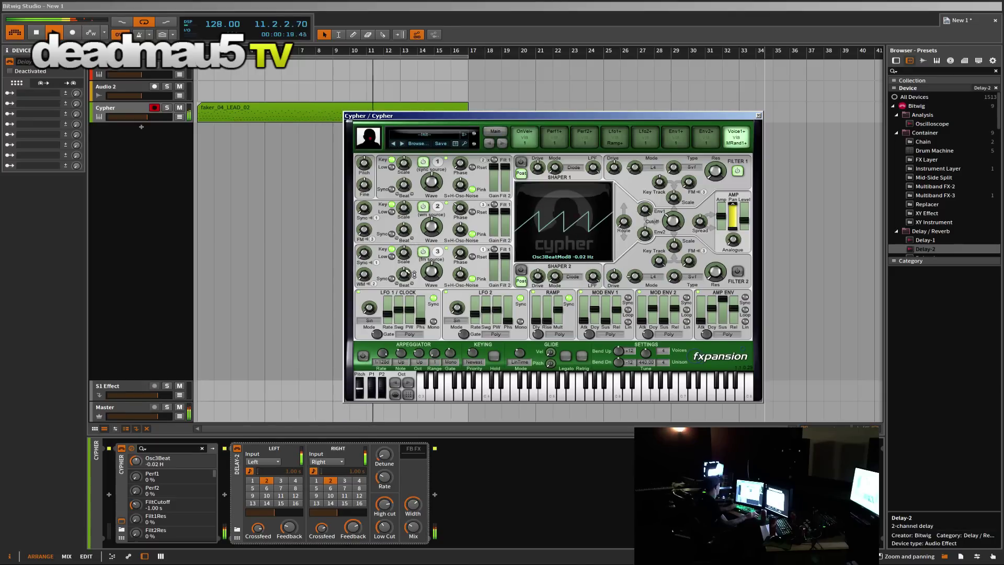
Step: Turn off oscillator 2's key tracking and switch its scale to Equal at +1 st
left_click(395, 207)
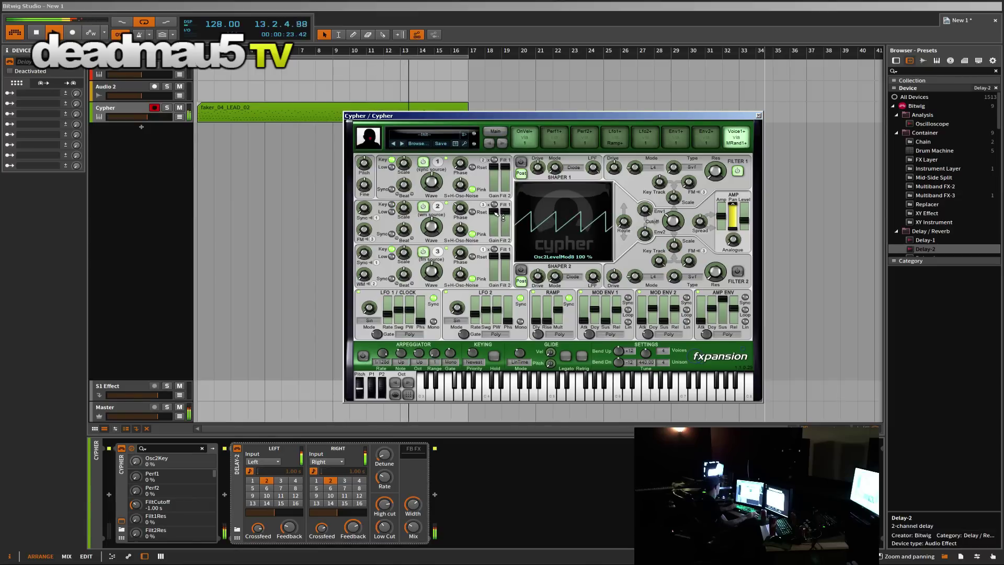
right_click(406, 208)
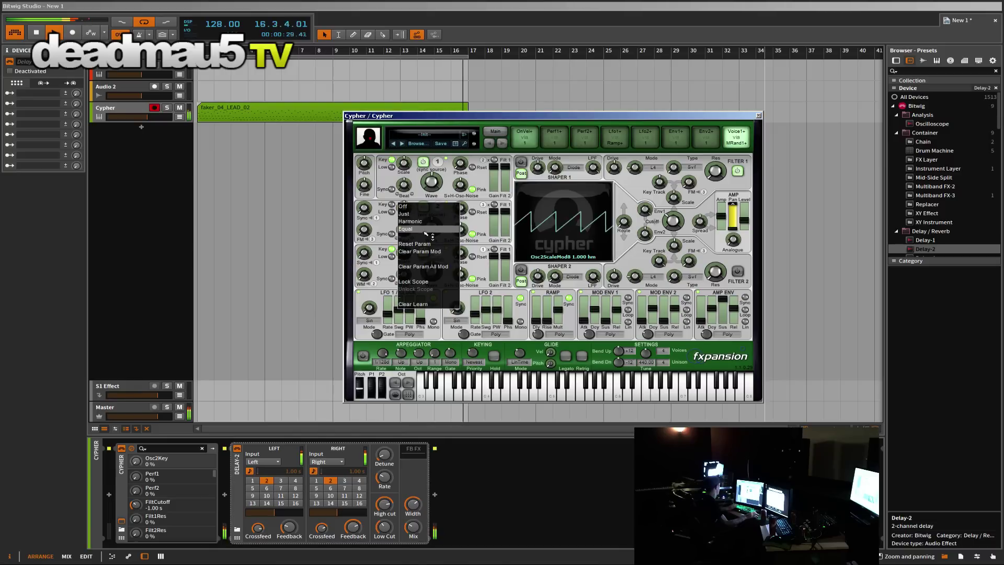
left_click(432, 229)
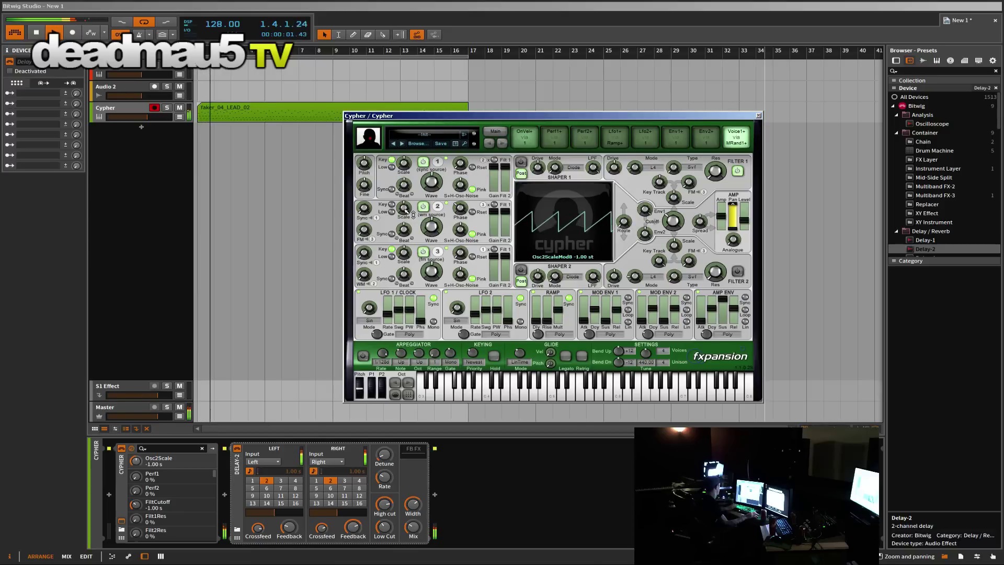
left_click_drag(407, 211, 407, 206)
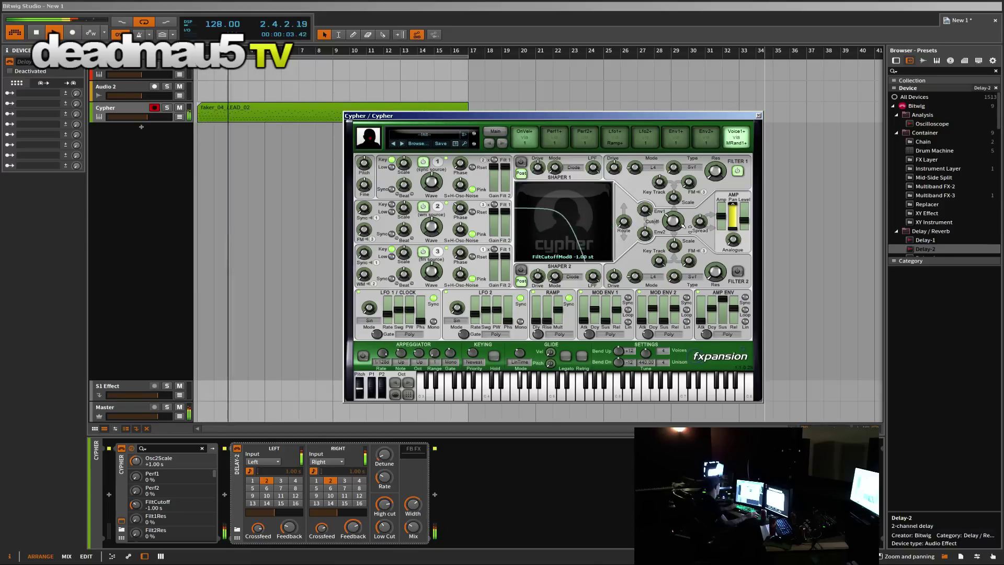
Step: Try oscillator 2's scale at +4 st and +6 st while varying the filter cutoff between -11 and -2 st
mouse_move(674, 230)
left_mouse_down()
mouse_move(676, 220)
mouse_move(658, 218)
mouse_move(660, 231)
left_mouse_up()
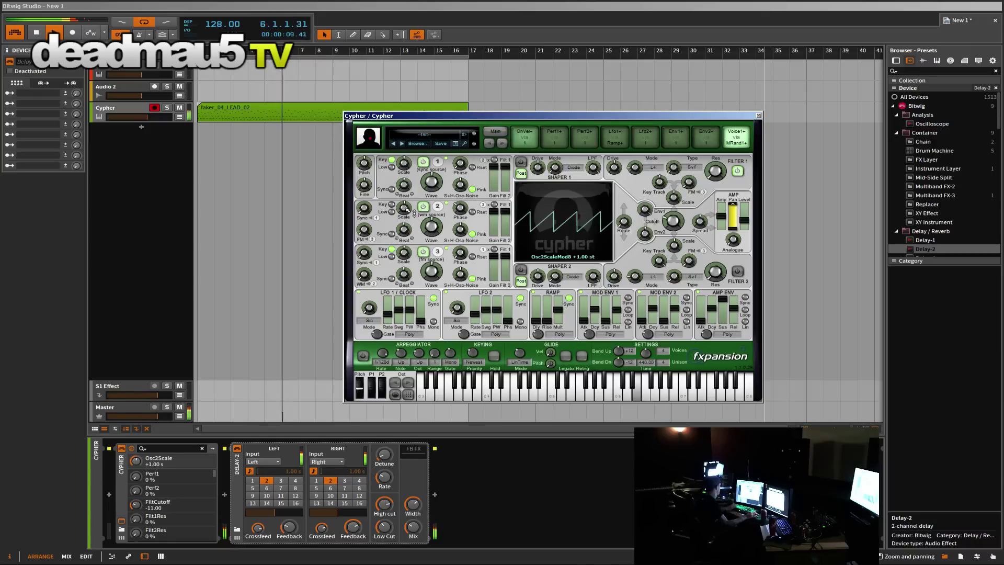
left_click_drag(408, 209, 407, 208)
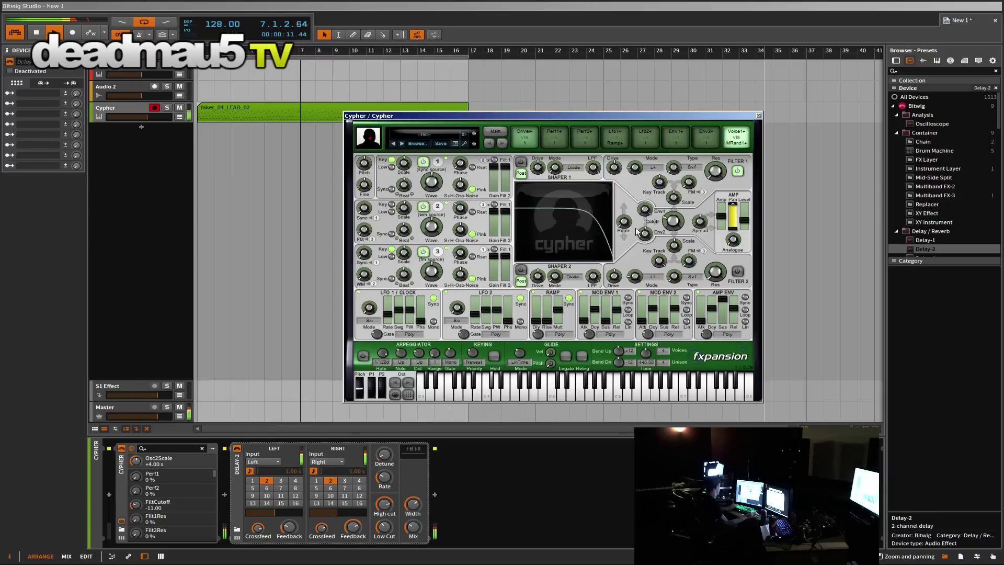
left_click_drag(673, 222, 673, 216)
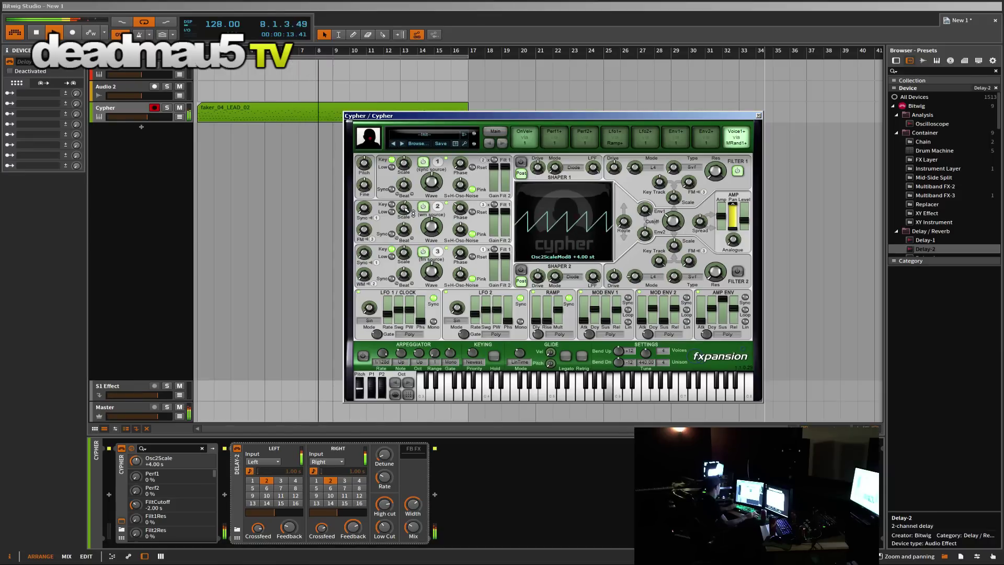
left_click_drag(405, 208, 405, 207)
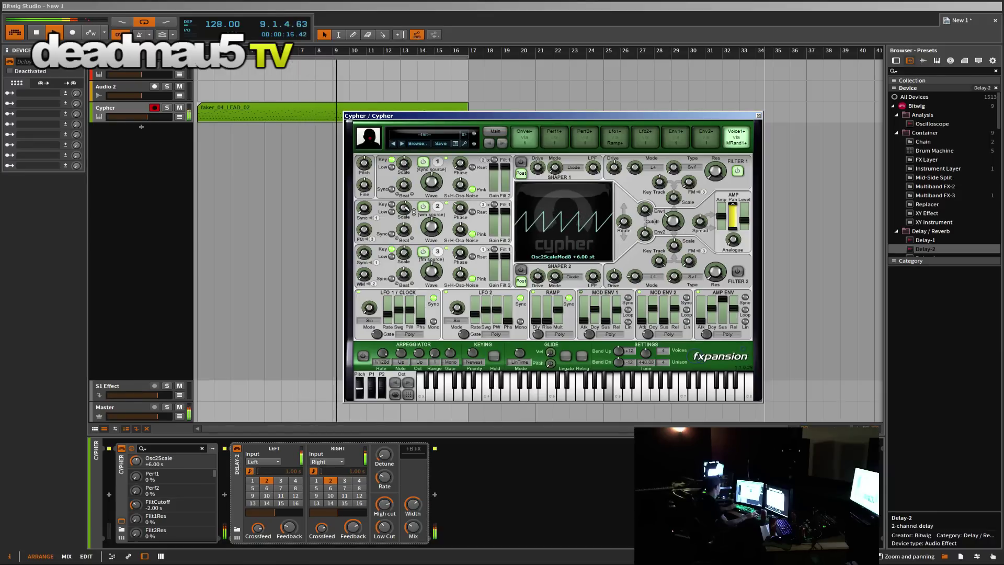
Step: Lower oscillator 2's gain into filter 1 and sweep the filter cutoff from -40 st up to +31 st and back to +13 st
mouse_move(673, 222)
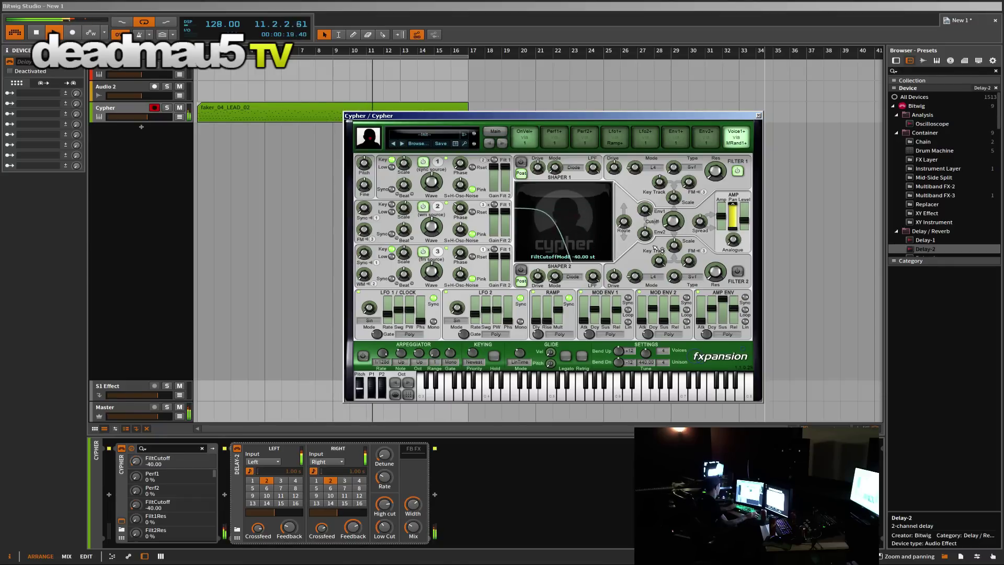
left_click_drag(657, 234, 657, 222)
left_click_drag(494, 213, 493, 215)
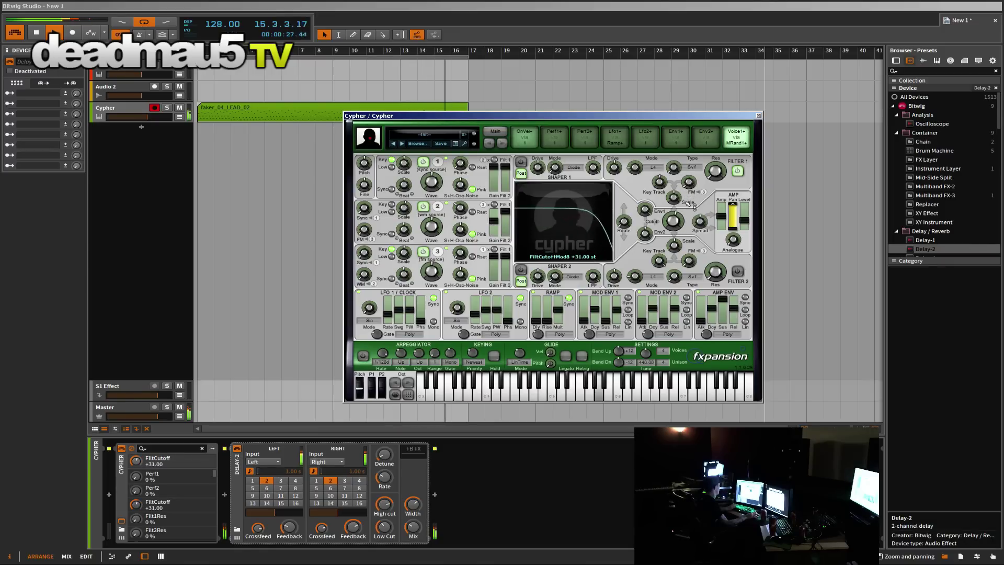
left_click_drag(687, 203, 687, 212)
Step: Re-enable oscillator 2's key tracking with its scale at 0 st and set the filter cutoff to -7 st
left_click(391, 204)
left_click_drag(403, 210, 404, 215)
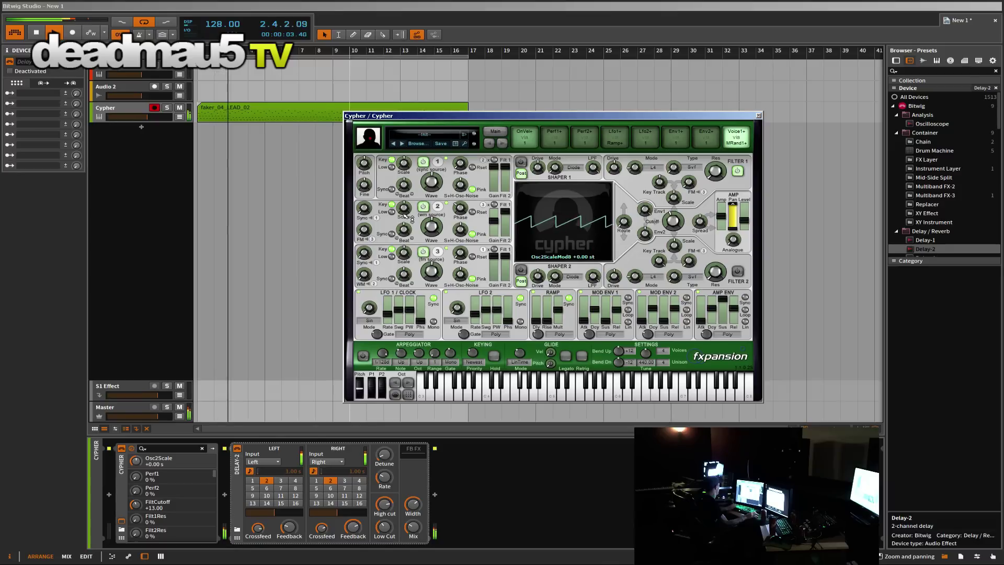
left_click_drag(673, 213, 675, 236)
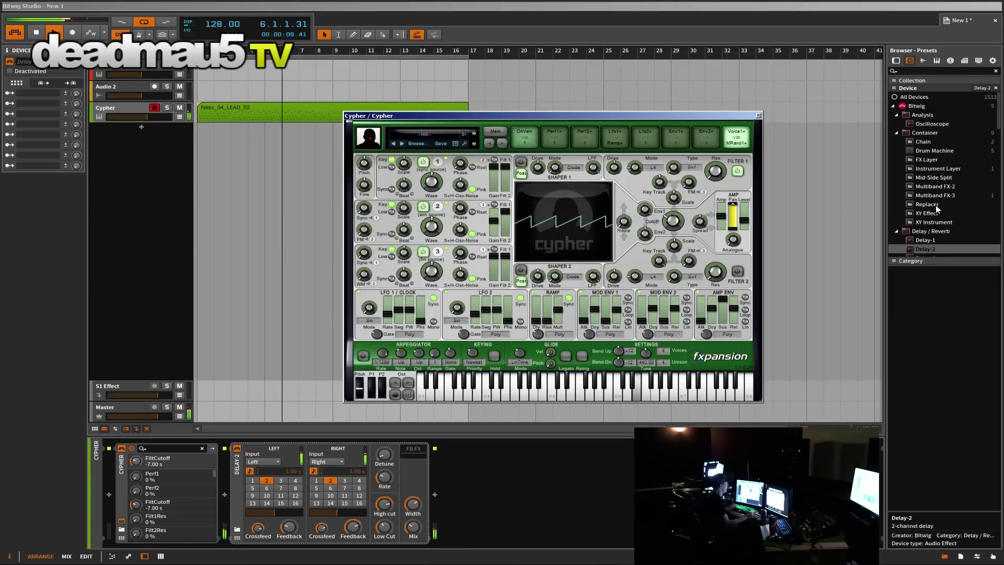
Step: Look through the Delay / Reverb devices in the browser and bring up the Windows desktop
left_click(896, 231)
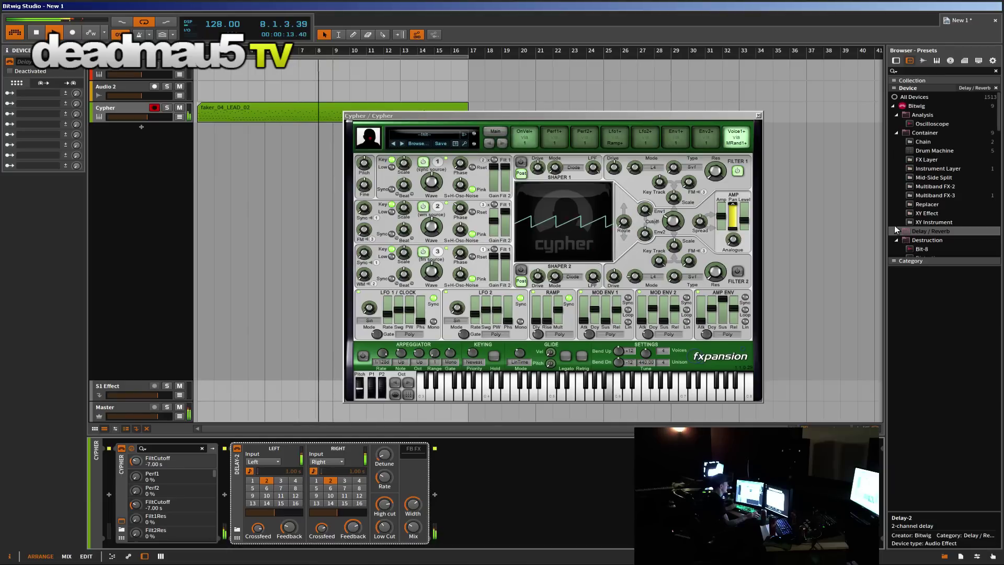
left_click(896, 230)
scroll(924, 243, "down", 5)
scroll(940, 145, "up", 5)
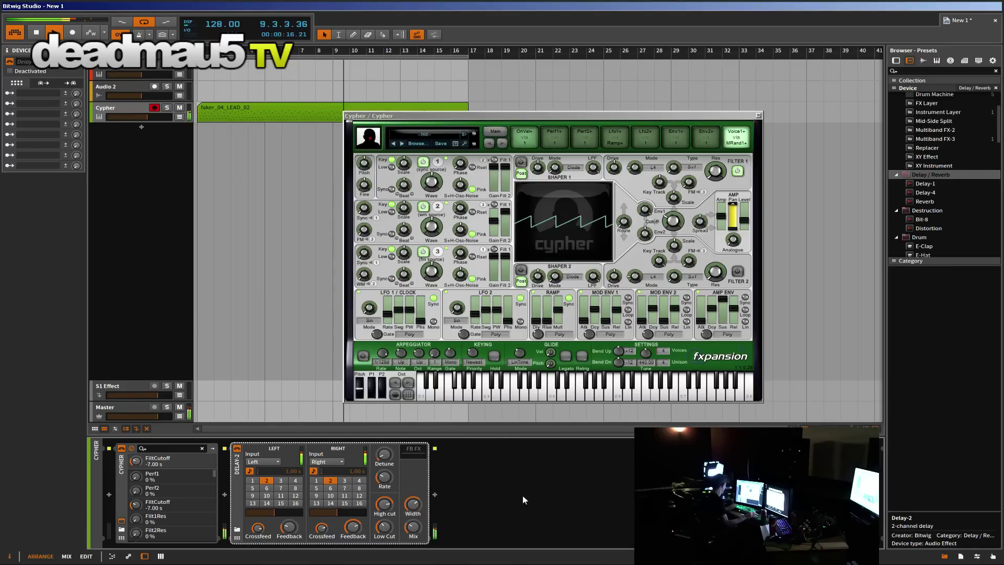
key("super+d")
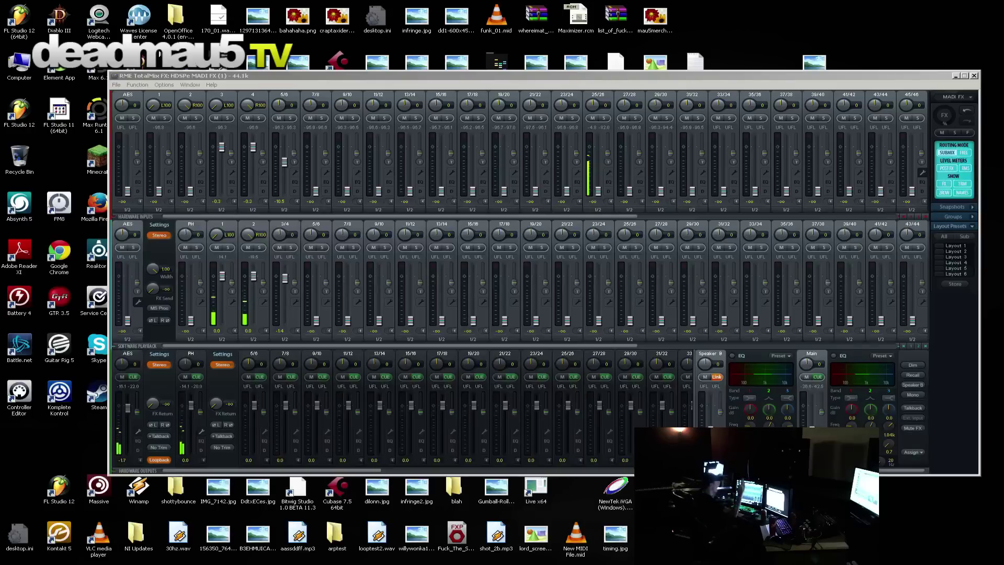
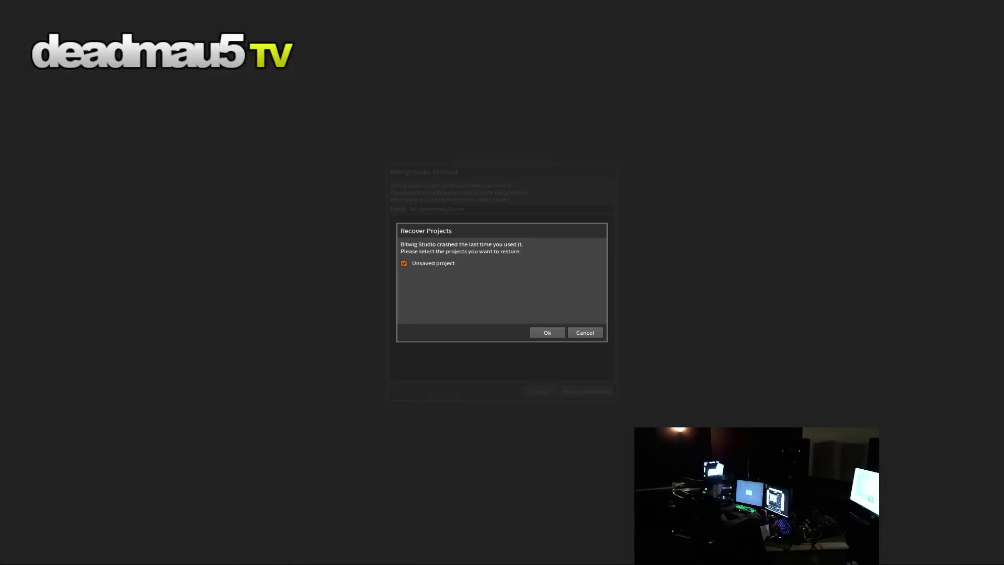
Step: Restore the unsaved project without sending a crash report, and play the arrangement with the faker_04_LEAD_02 clip selected
left_click(532, 333)
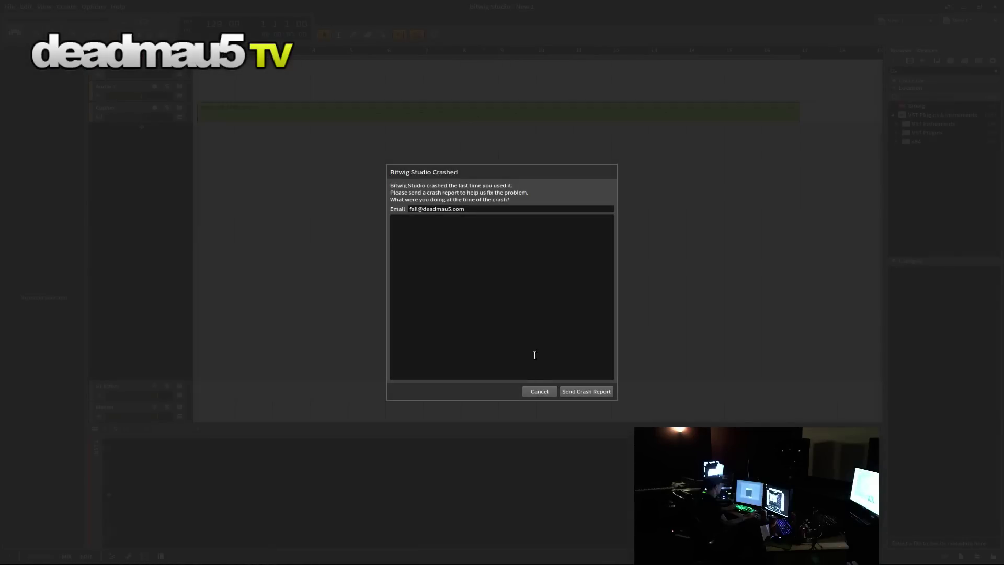
left_click(539, 392)
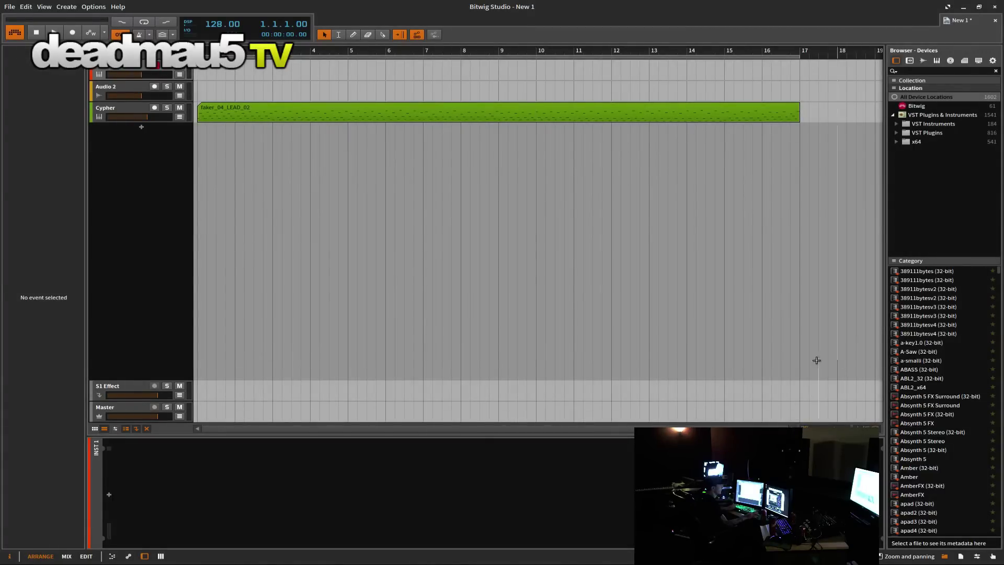
key("space")
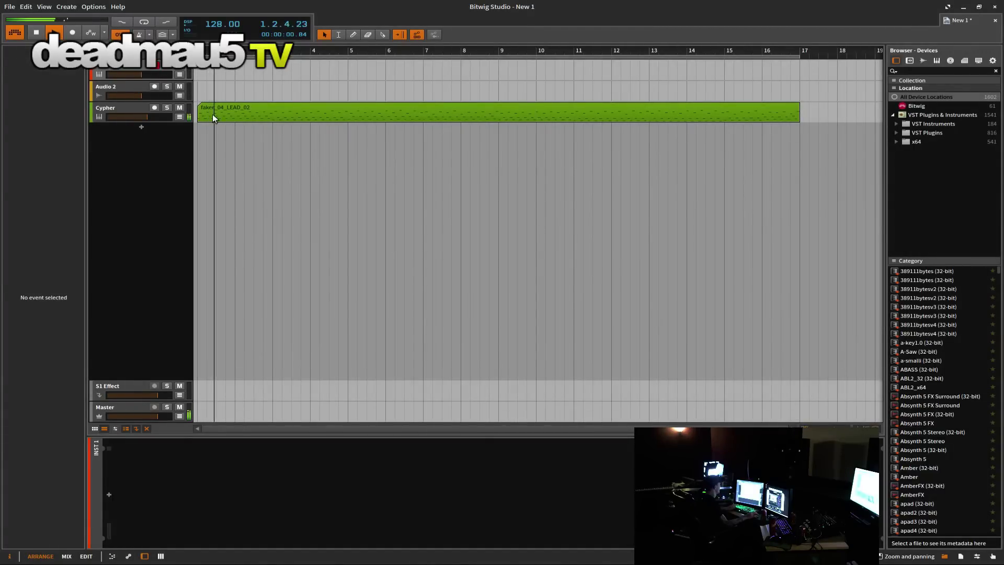
left_click(213, 115)
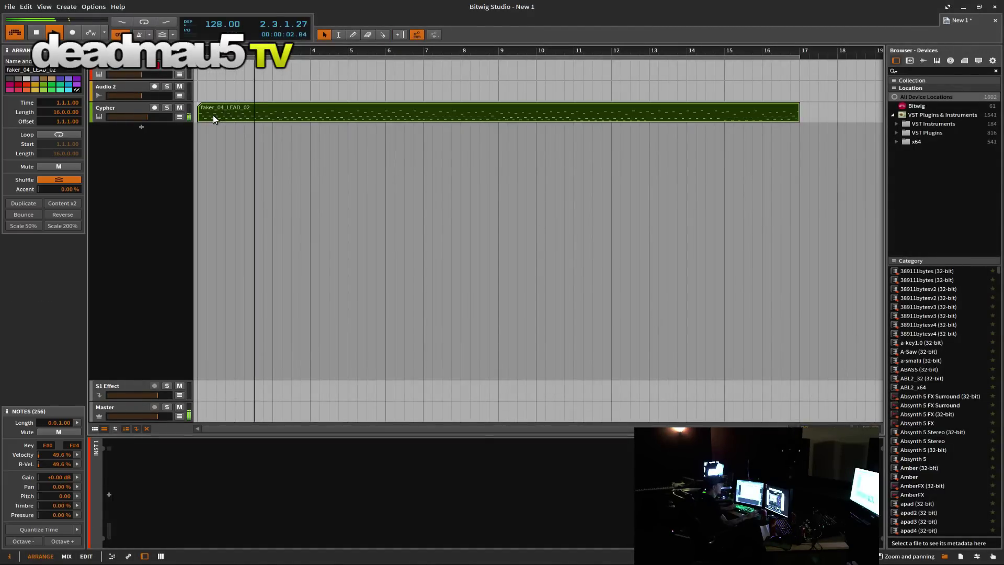
Step: Filter the device browser to the x64 VST location and look through its plugins
right_click(127, 226)
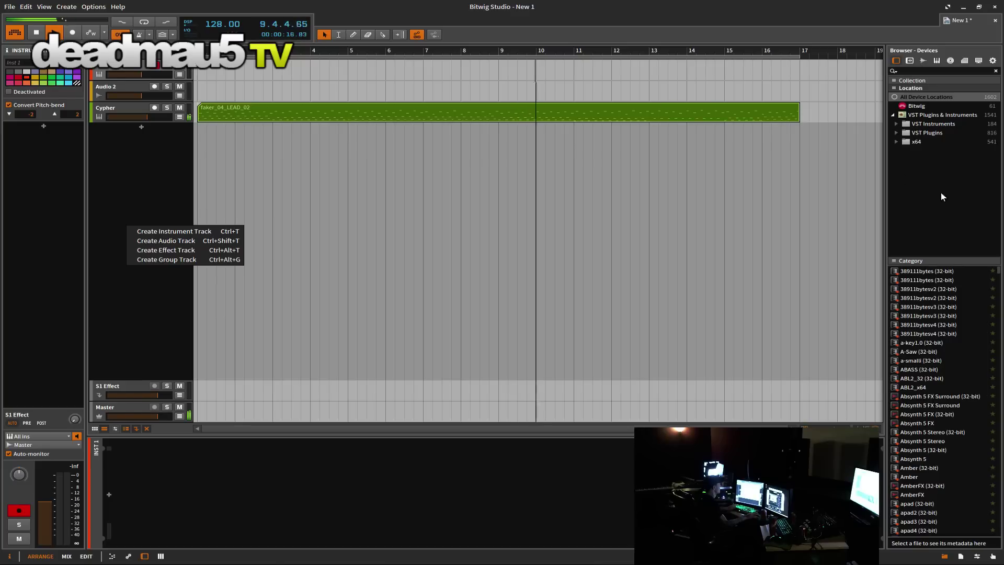
left_click(896, 142)
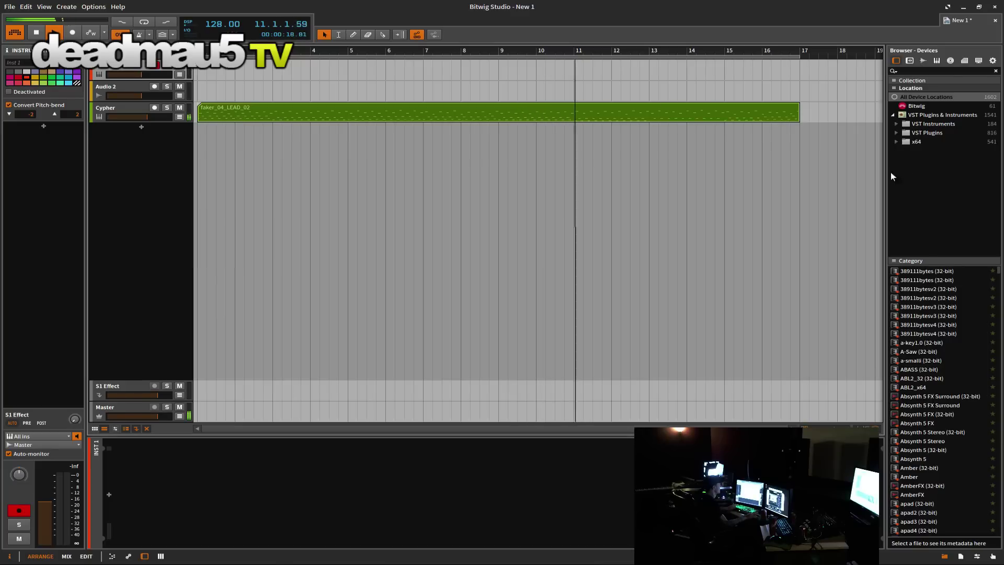
left_click(897, 142)
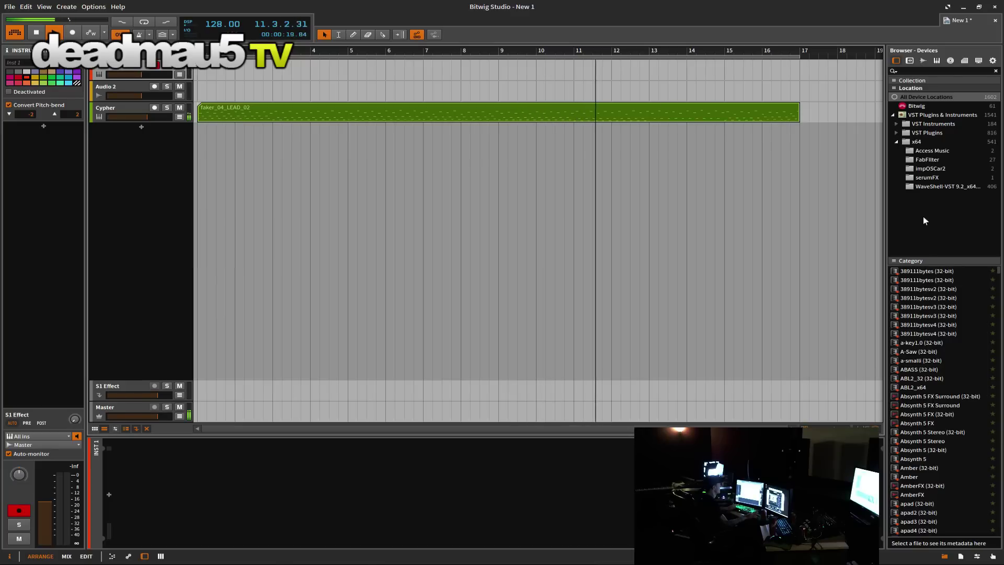
left_click(920, 145)
scroll(928, 415, "down", 15)
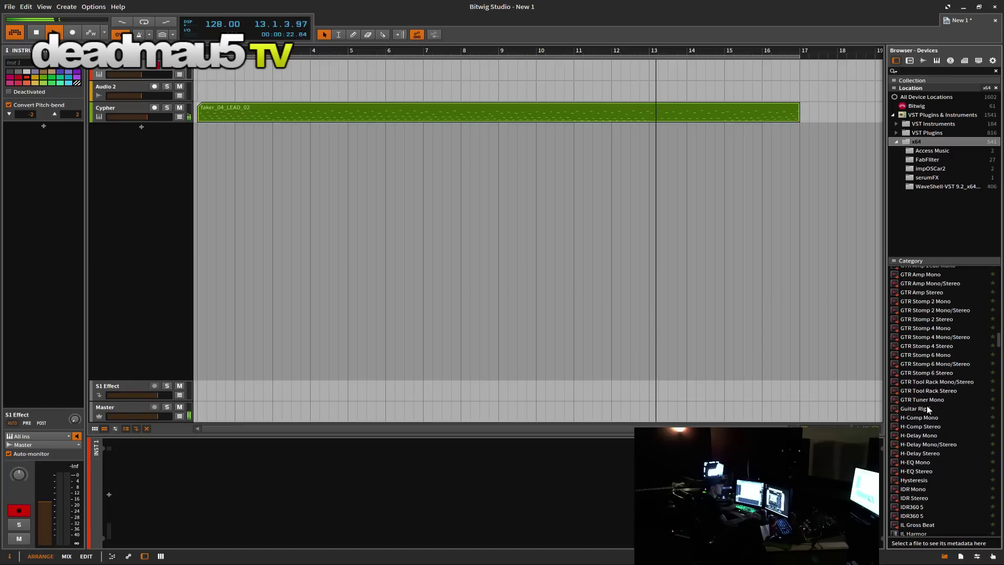
scroll(927, 408, "down", 12)
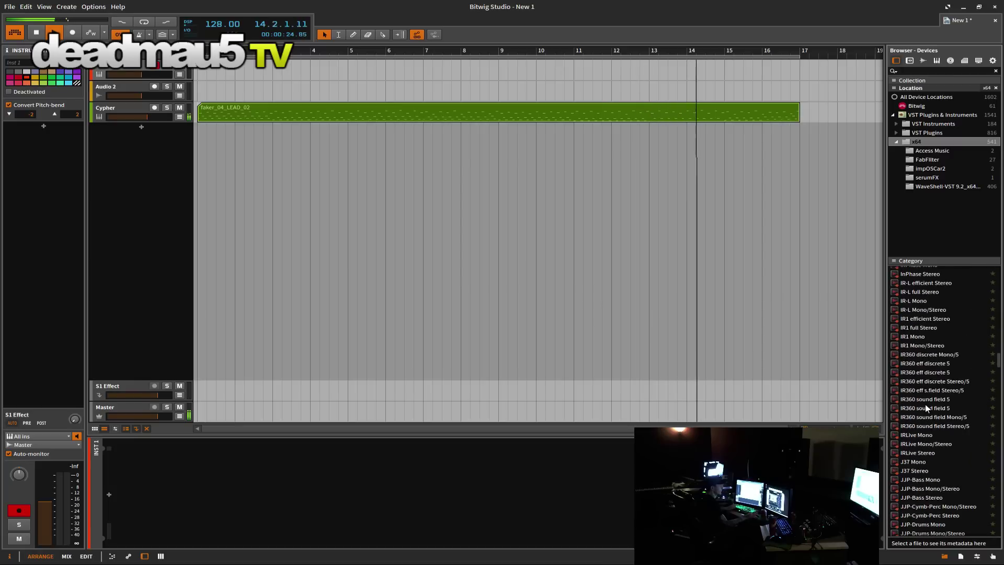
scroll(924, 404, "down", 10)
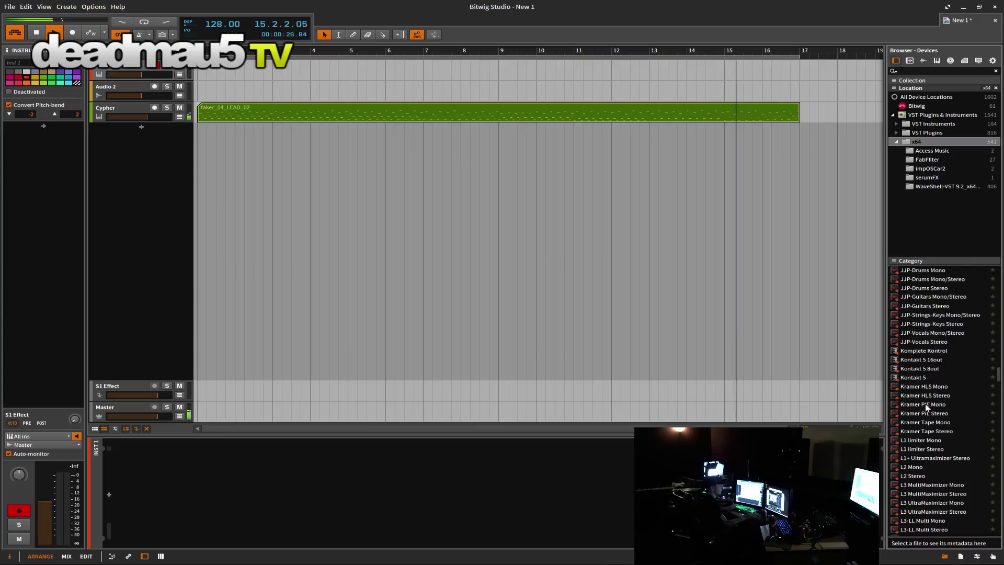
scroll(924, 403, "down", 4)
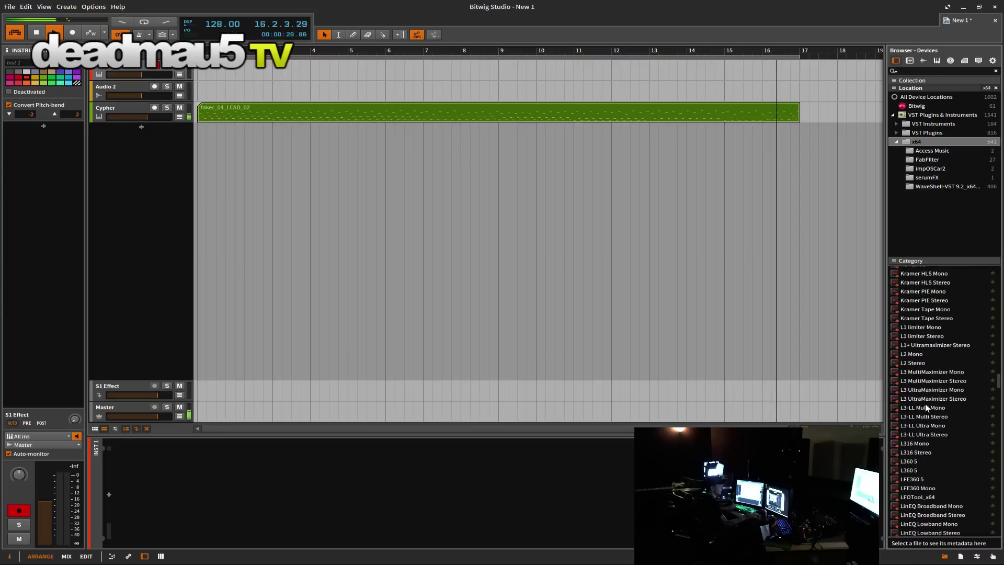
scroll(925, 402, "down", 10)
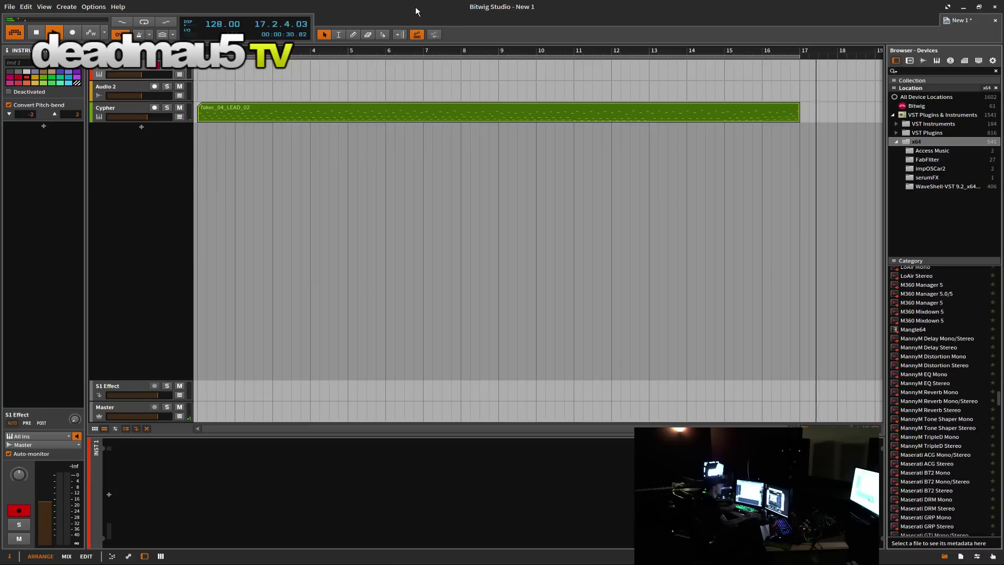
Step: Loop the arrangement over the faker_04_LEAD_02 clip on the Cypher track
left_click(440, 115)
key("ctrl+l")
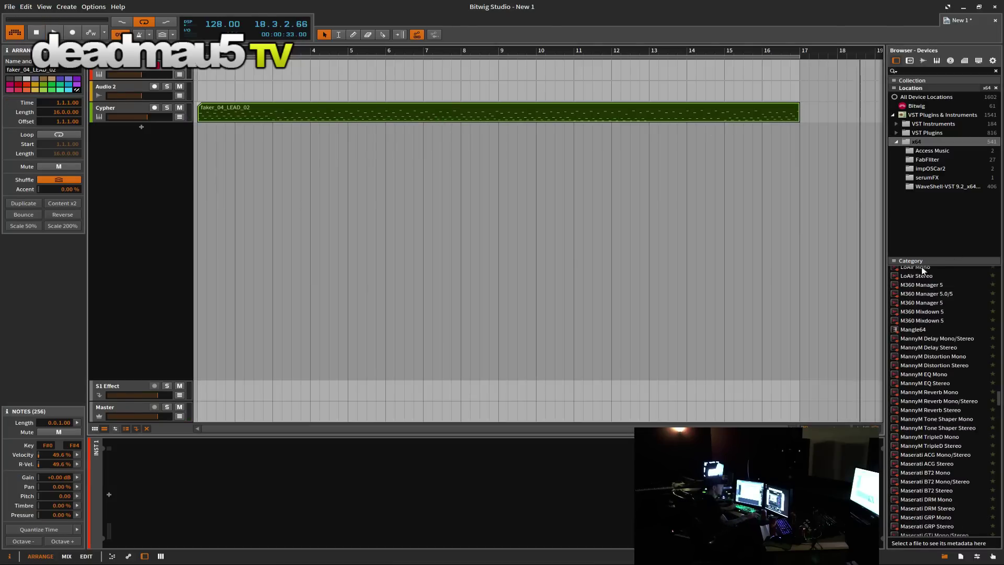
Step: Add the Serum_x64 synth from the x64 plugins as a new instrument track below Cypher
scroll(971, 437, "down", 12)
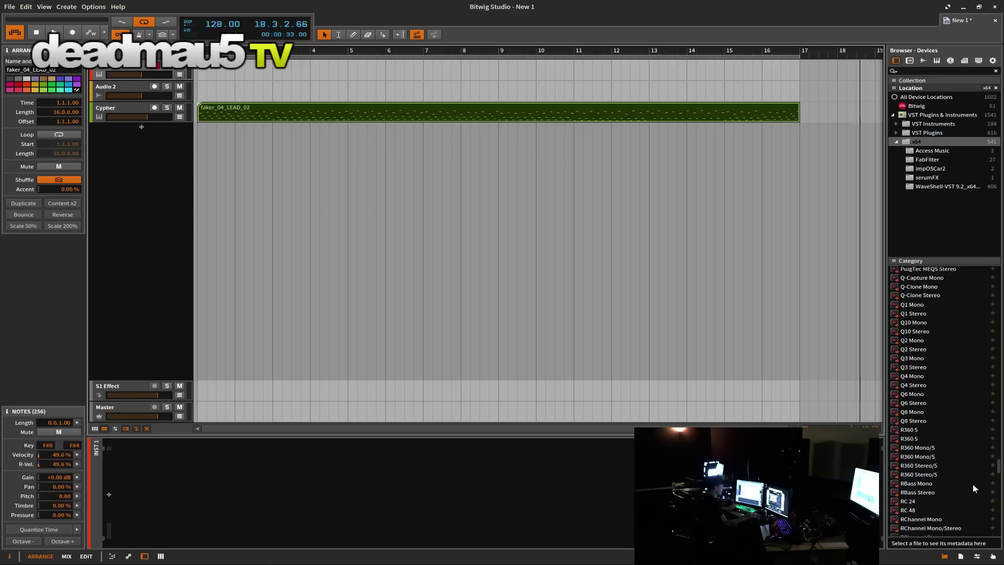
scroll(972, 484, "down", 10)
scroll(945, 467, "down", 6)
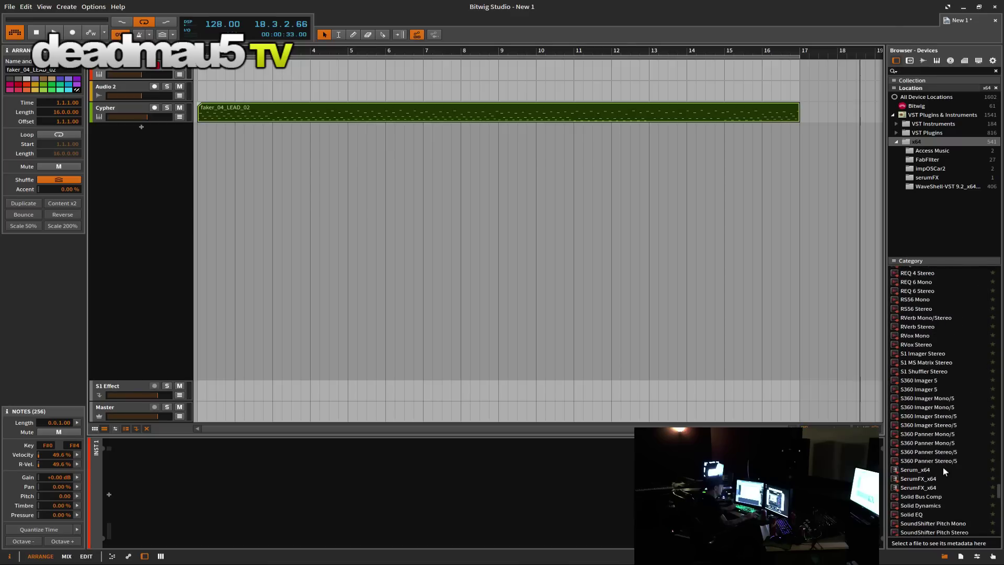
left_click(926, 471)
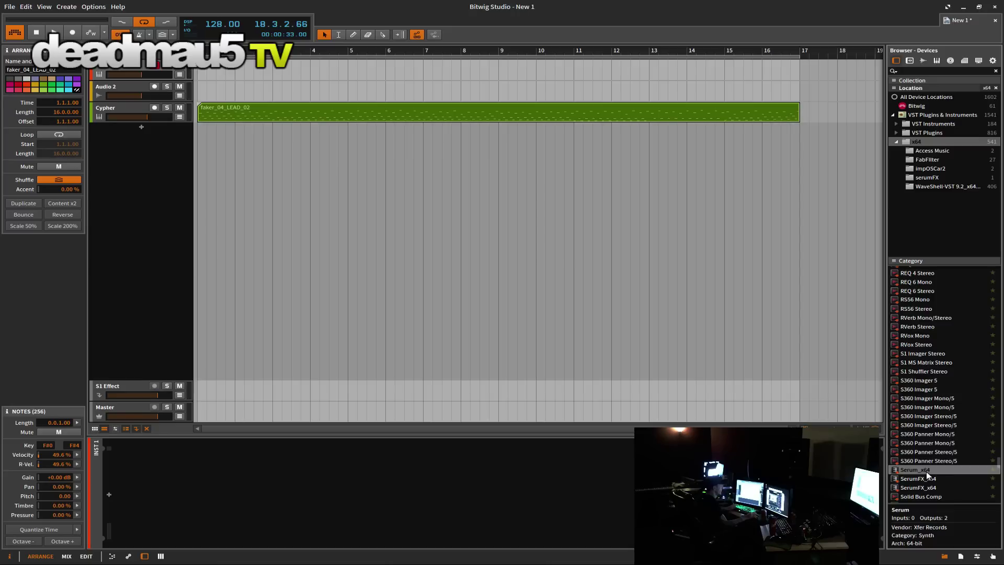
left_click_drag(926, 472, 345, 308)
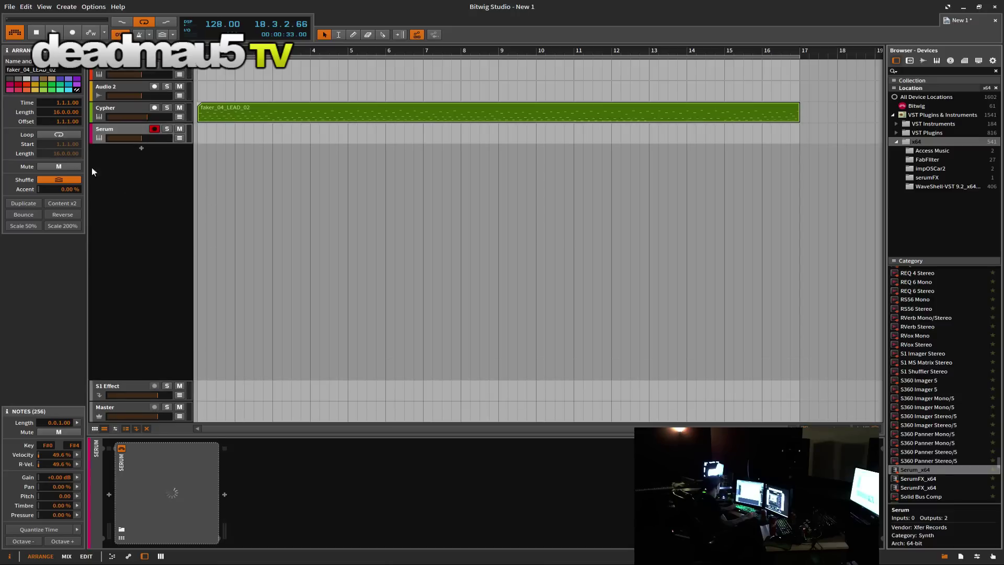
Step: Load the user preset dmpleck_2 in Serum and start playback
left_click(704, 96)
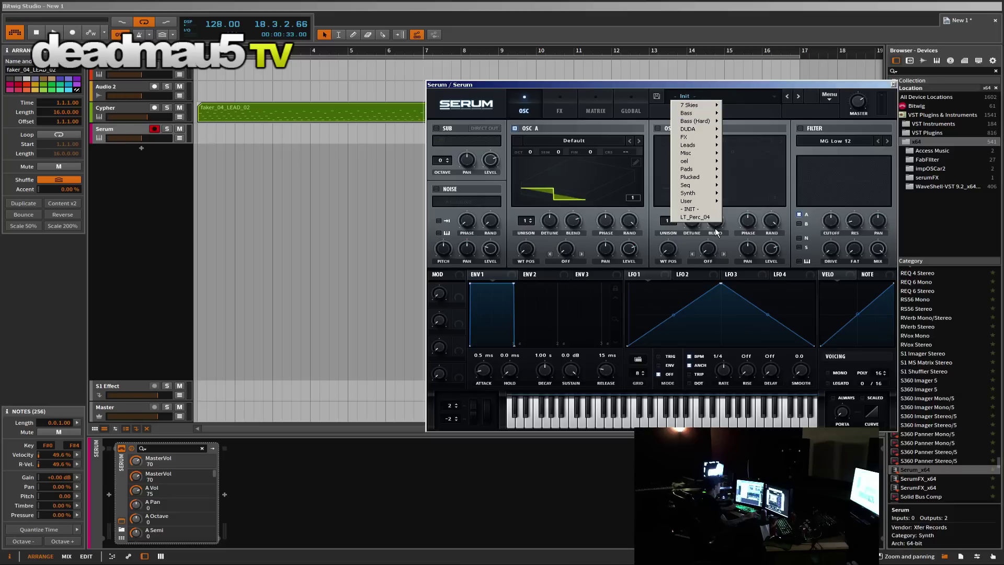
mouse_move(716, 202)
left_click(758, 210)
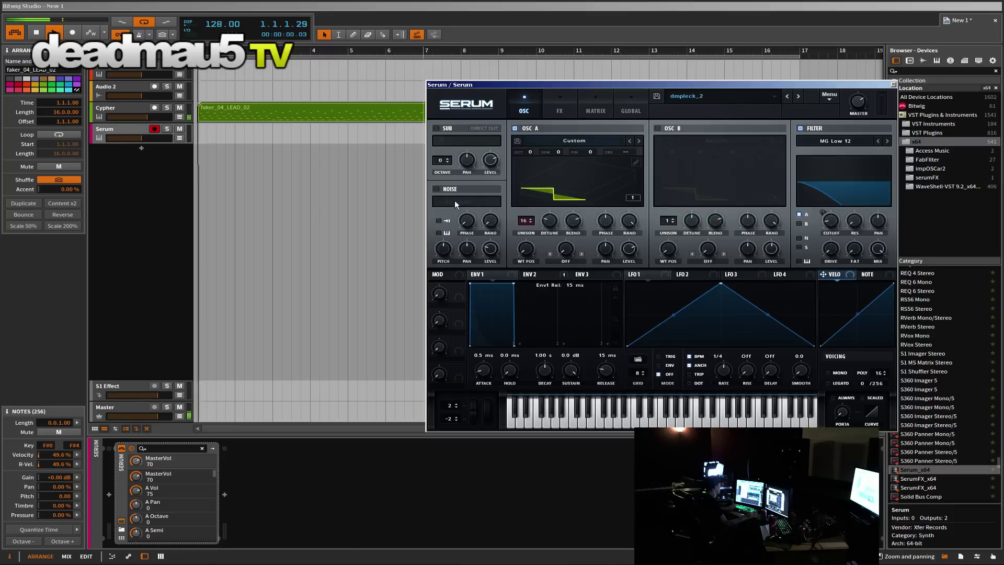
key("space")
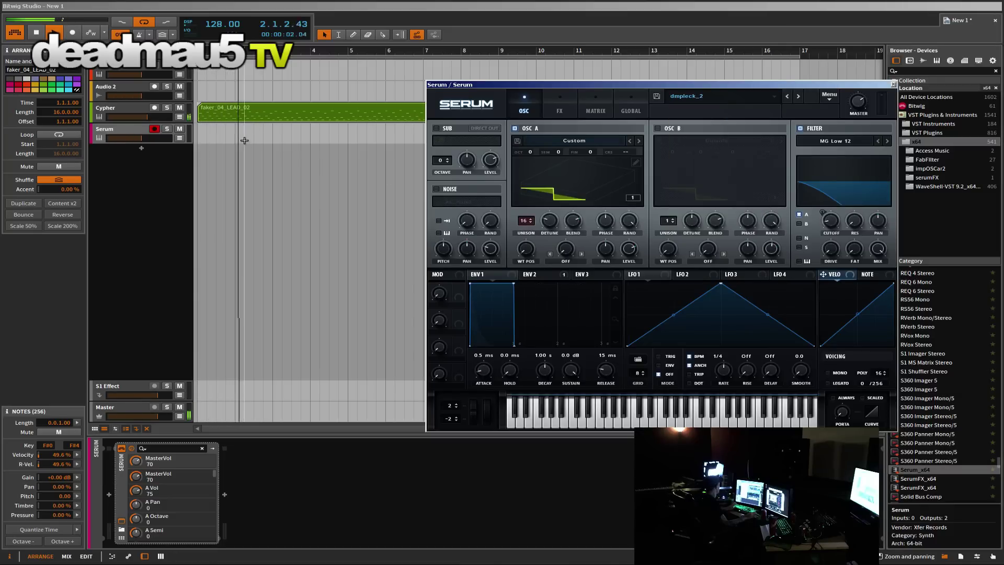
Step: Copy the faker_04_LEAD_02 clip from Cypher onto the Serum track and raise the Serum track's volume slightly
left_click_drag(249, 112, 237, 136)
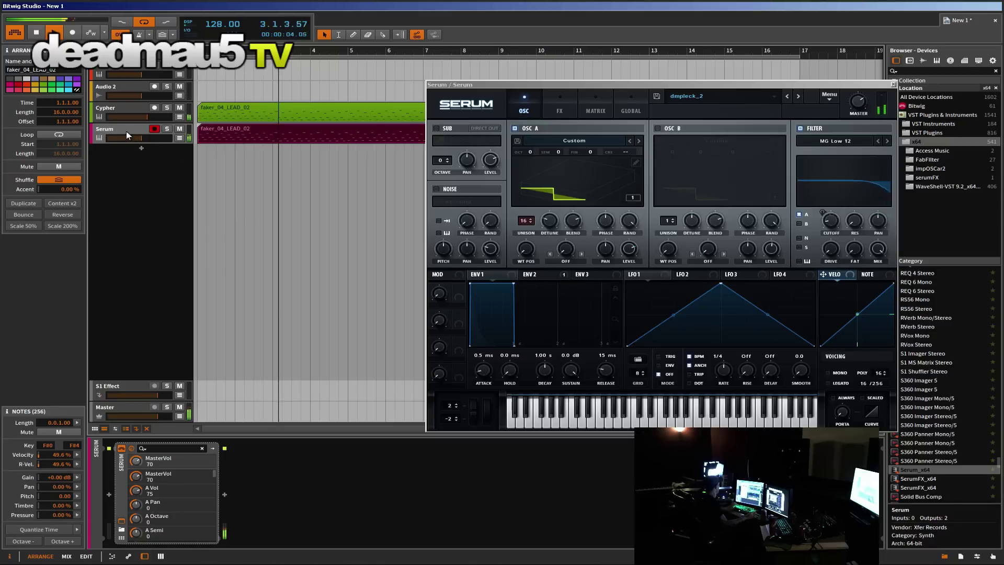
left_click_drag(139, 138, 145, 138)
Step: Sweep Serum's filter cutoff during playback, settle it at 92, and slightly adjust oscillator A's detune
mouse_move(832, 220)
left_mouse_down()
mouse_move(820, 190)
mouse_move(823, 206)
left_mouse_up()
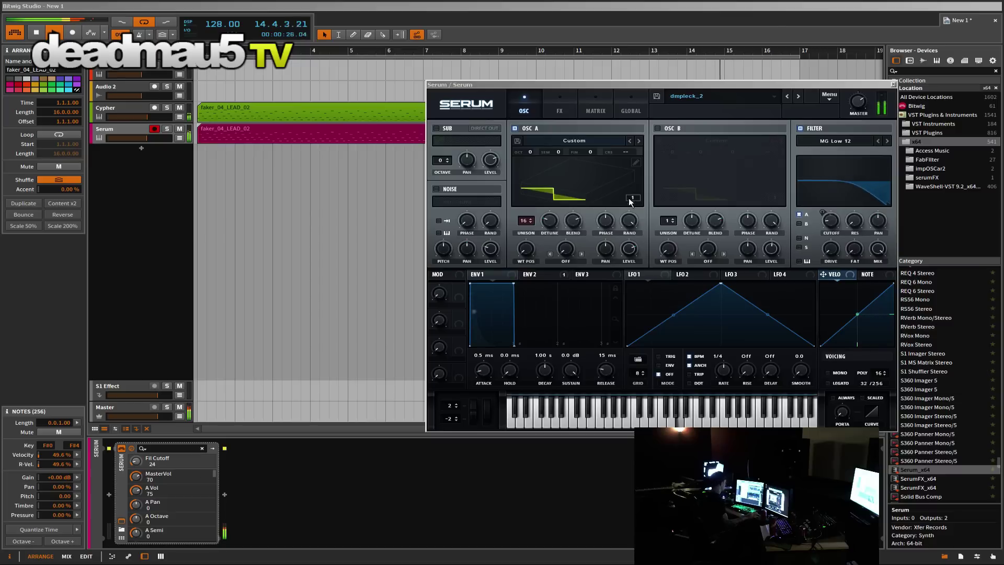
left_click_drag(833, 219, 818, 153)
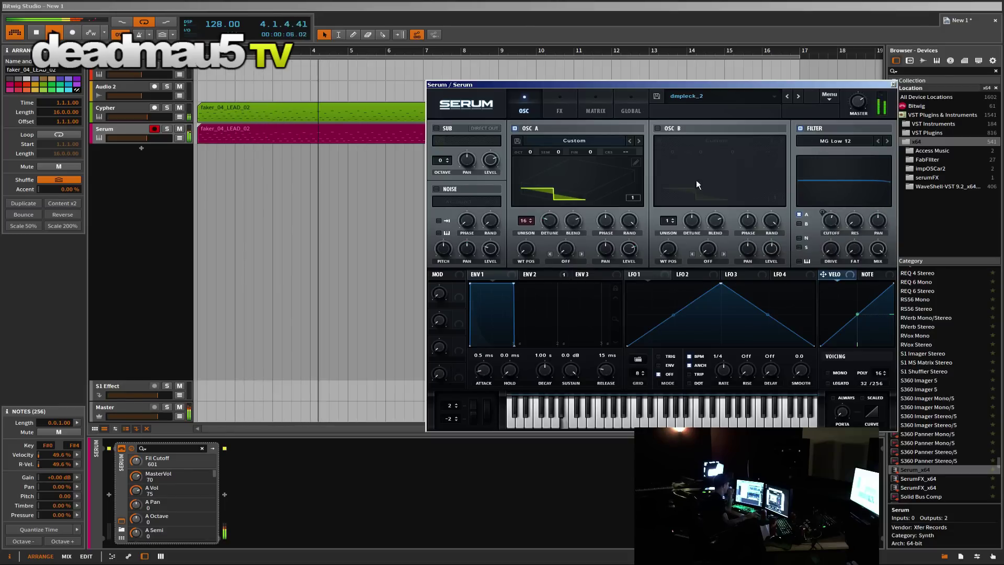
left_click_drag(551, 225, 553, 215)
left_click_drag(831, 222, 831, 247)
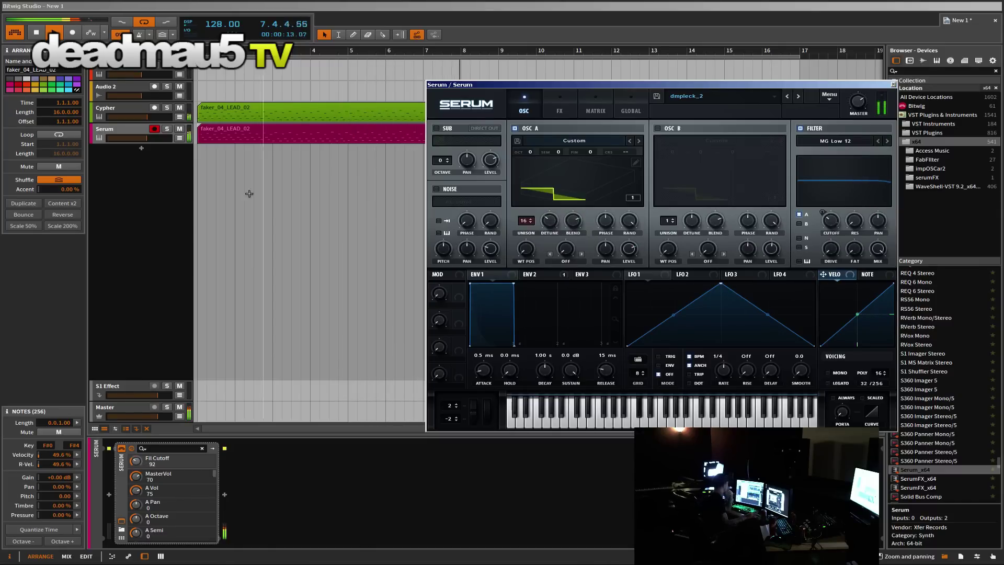
Step: Briefly mute the Cypher track to hear Serum alone, and unmute it again
left_click(179, 109)
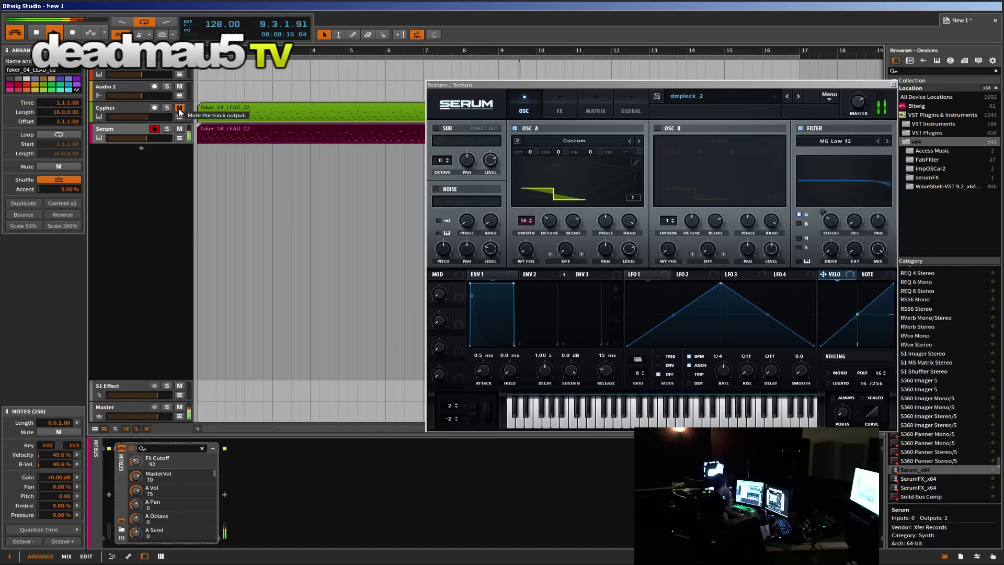
left_click(179, 108)
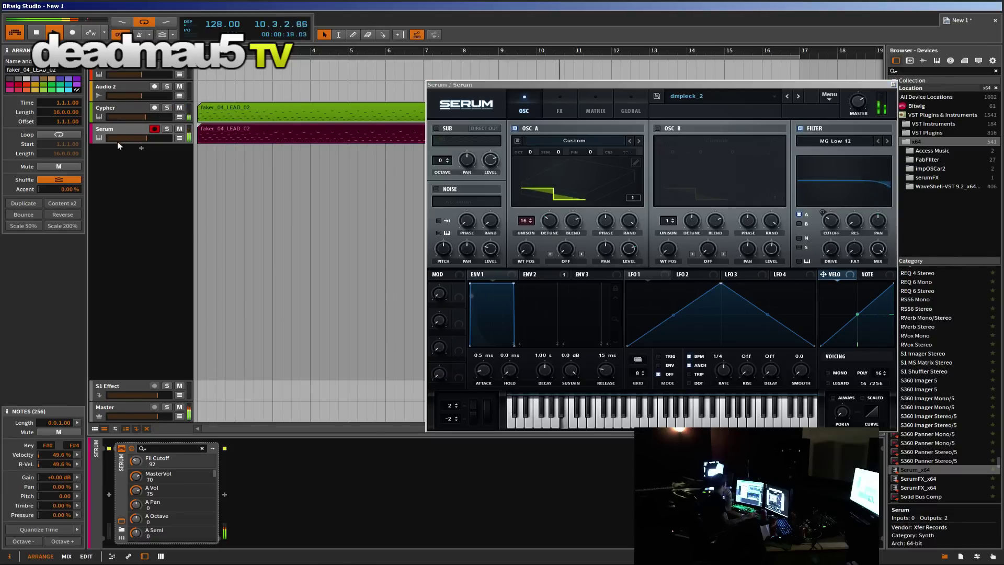
Step: Copy the Delay-2 device from the Cypher track to the Serum track and lower Serum's filter cutoff to 26
left_click(123, 111)
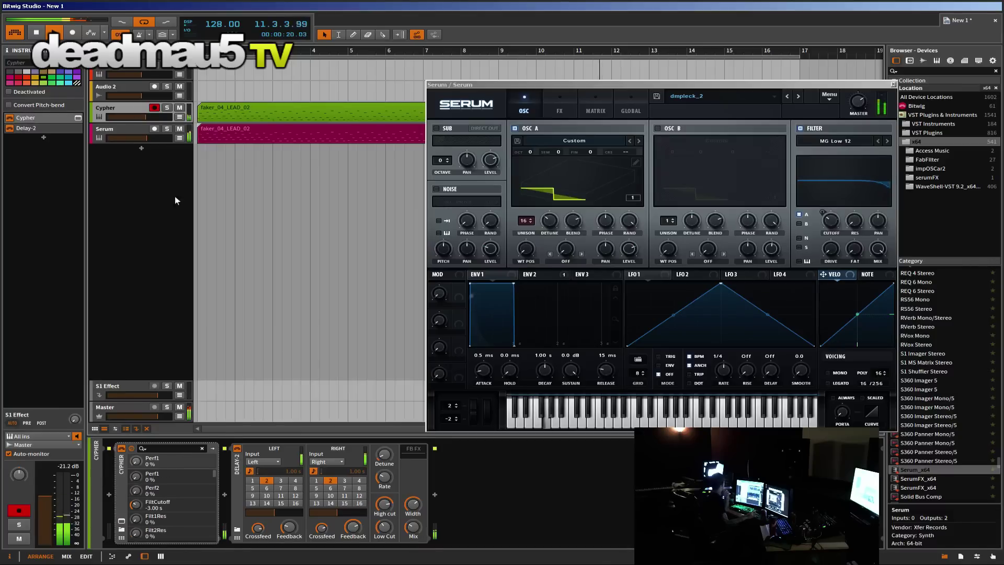
left_click(238, 465)
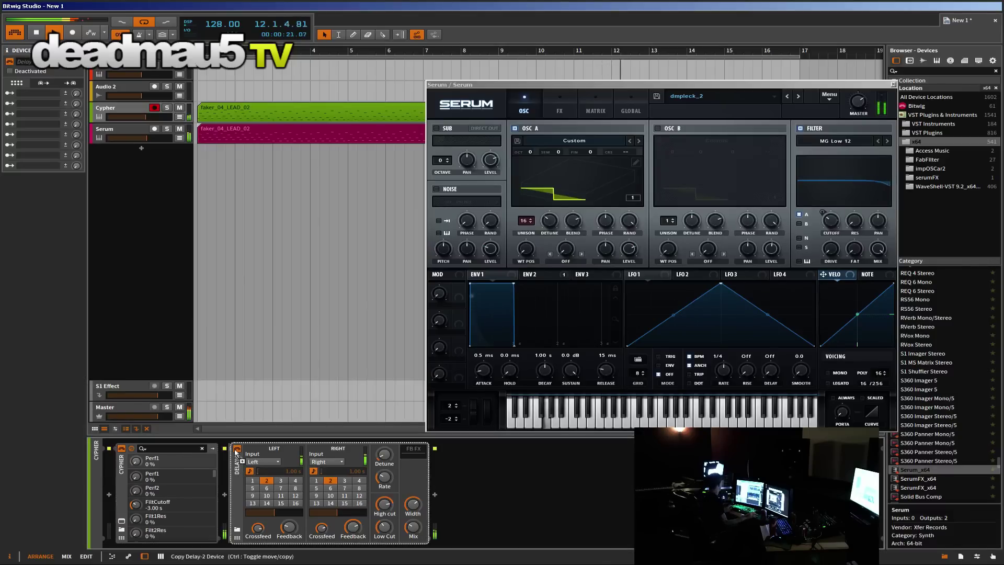
left_click(123, 132)
left_click_drag(123, 133, 307, 529)
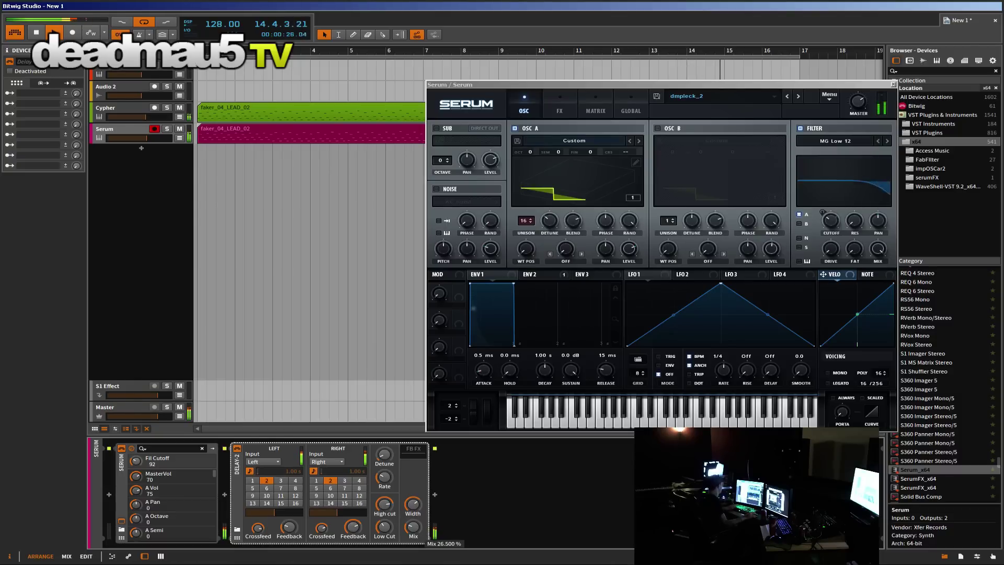
mouse_move(831, 221)
left_mouse_down()
mouse_move(831, 241)
mouse_move(821, 233)
left_mouse_up()
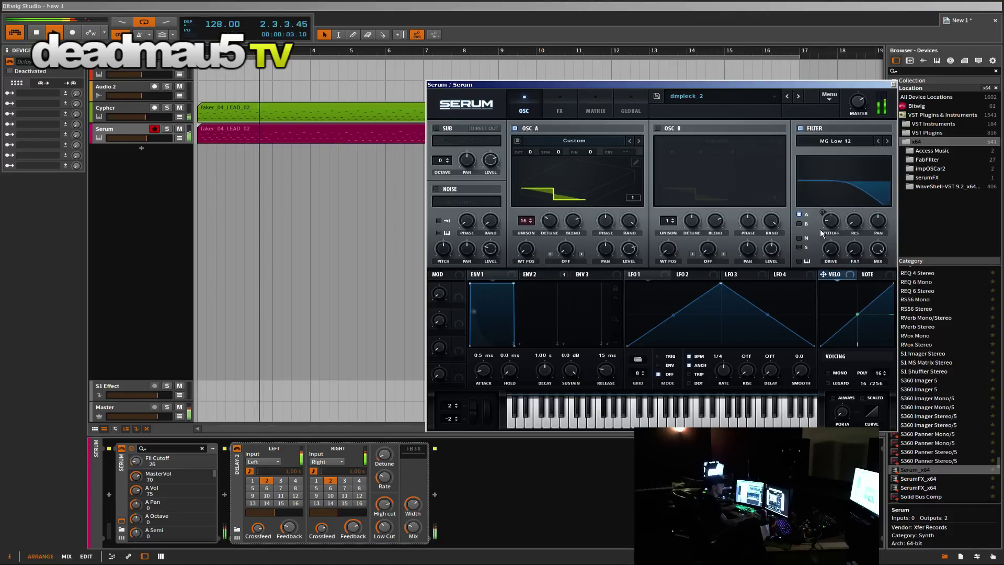
Step: Save the project as 09.30 in the mau5TV shit\09.30 folder on the Project_Files (T:) drive
left_click(9, 6)
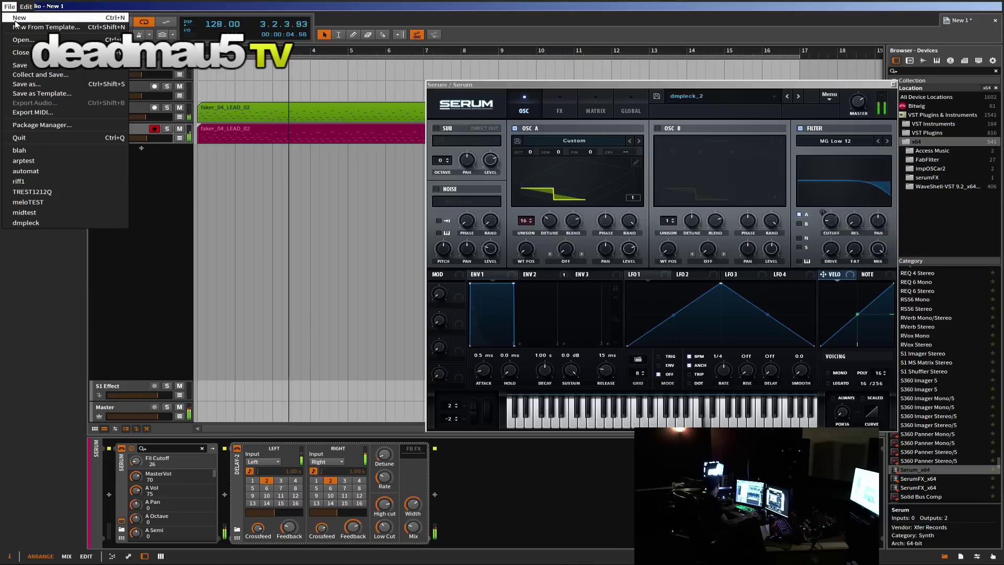
left_click(31, 84)
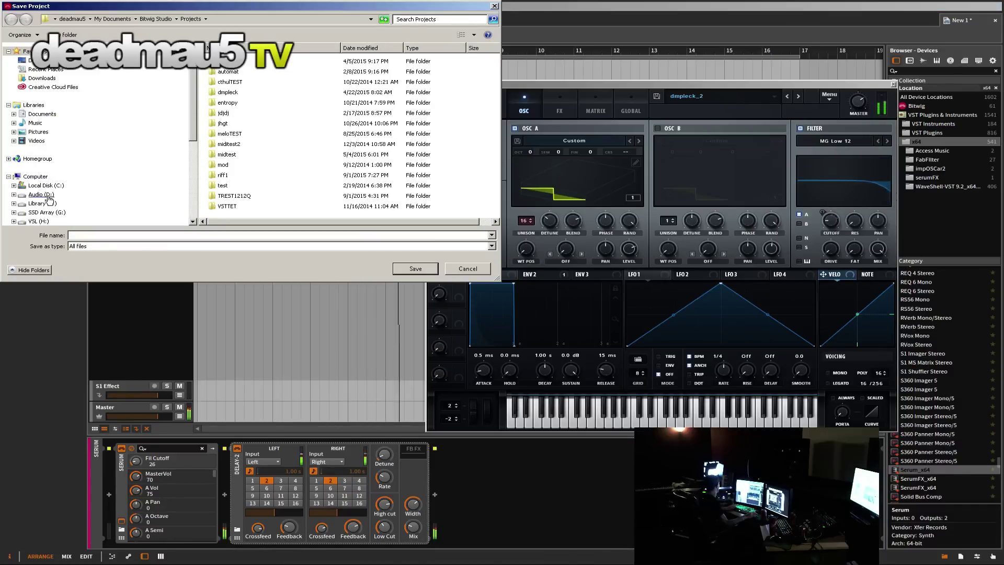
scroll(60, 160, "down", 4)
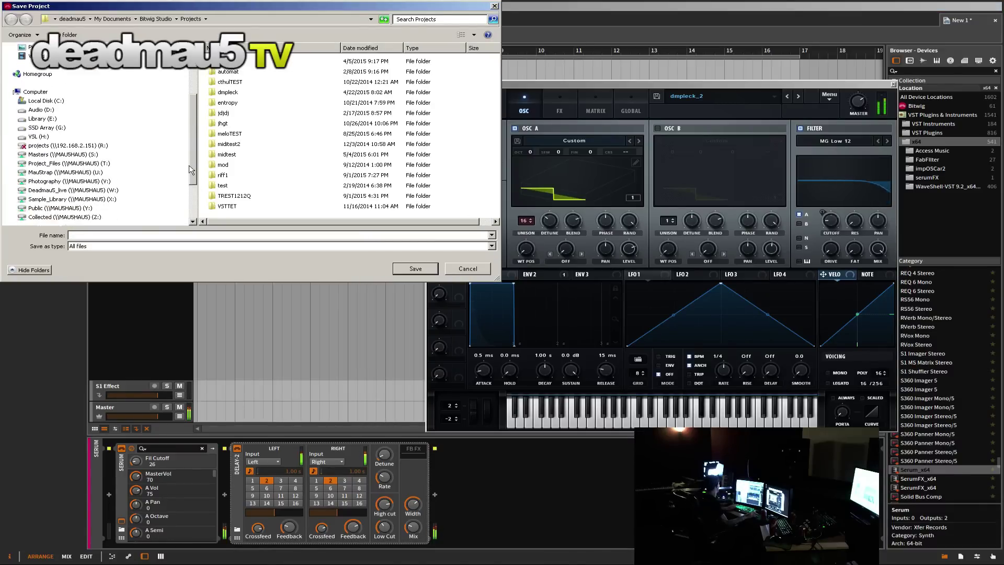
left_click(74, 156)
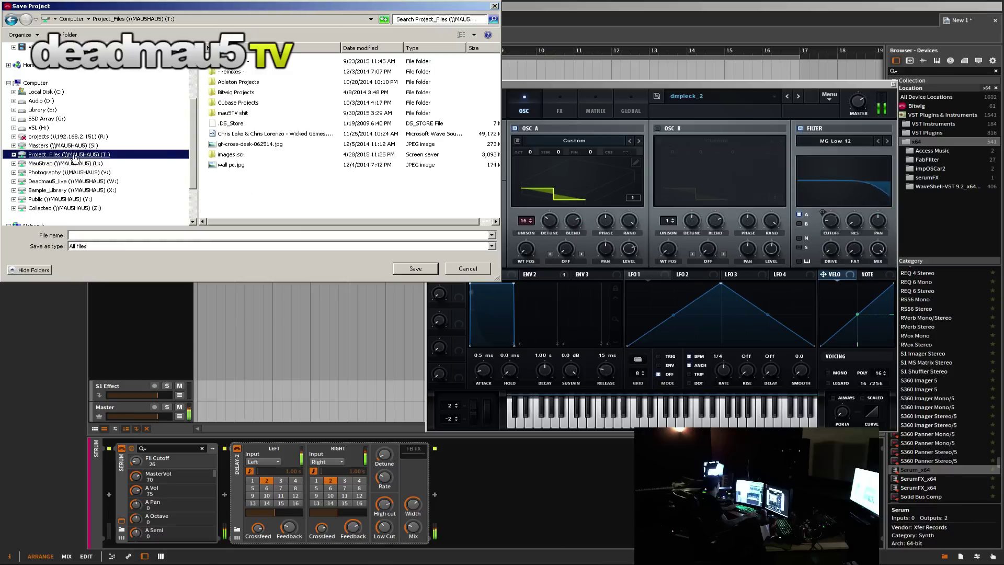
double_click(246, 113)
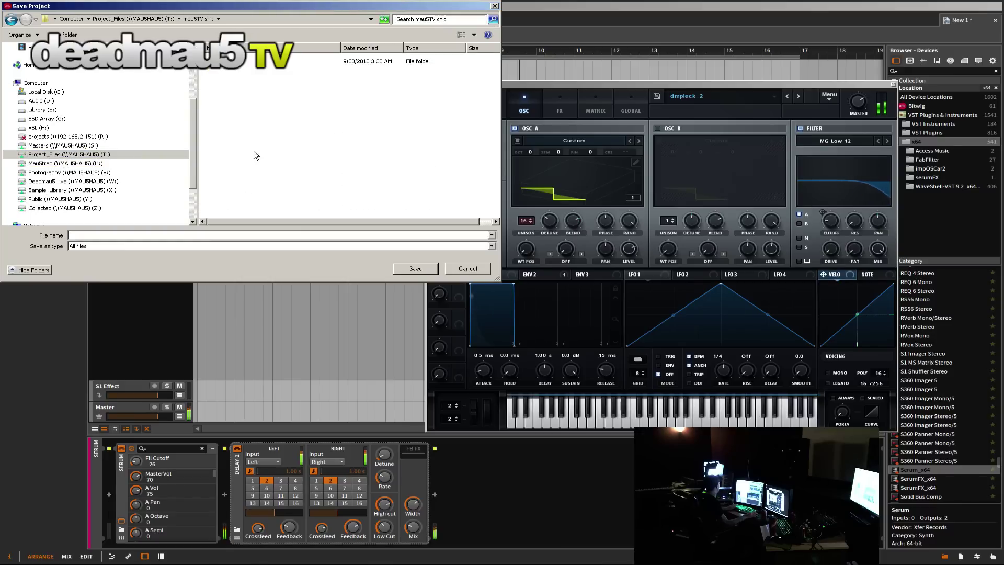
double_click(223, 62)
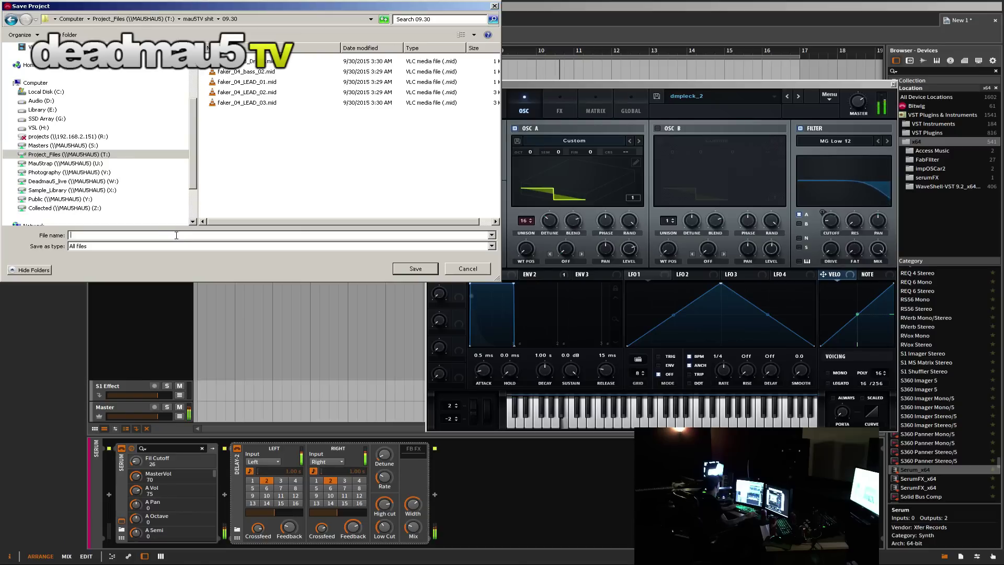
type("09.30")
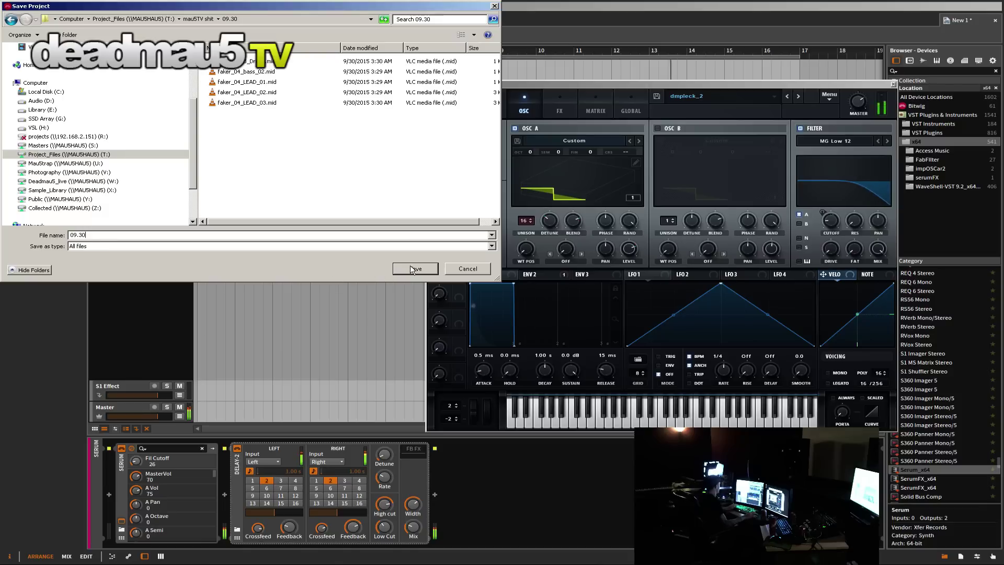
left_click(415, 269)
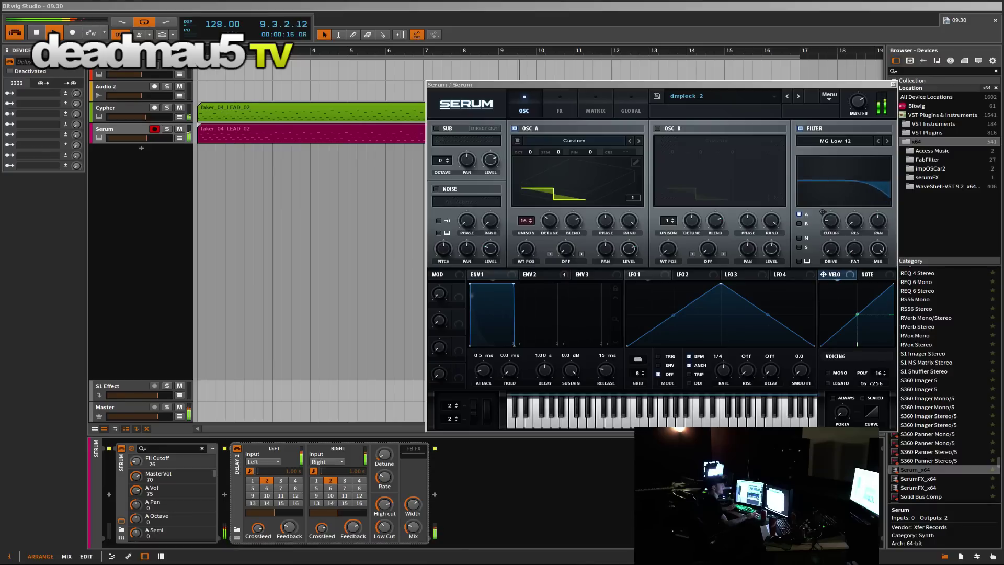
Step: Switch Serum's filter type to MG Low 18 and sweep the cutoff, settling it at 68
left_click(433, 4)
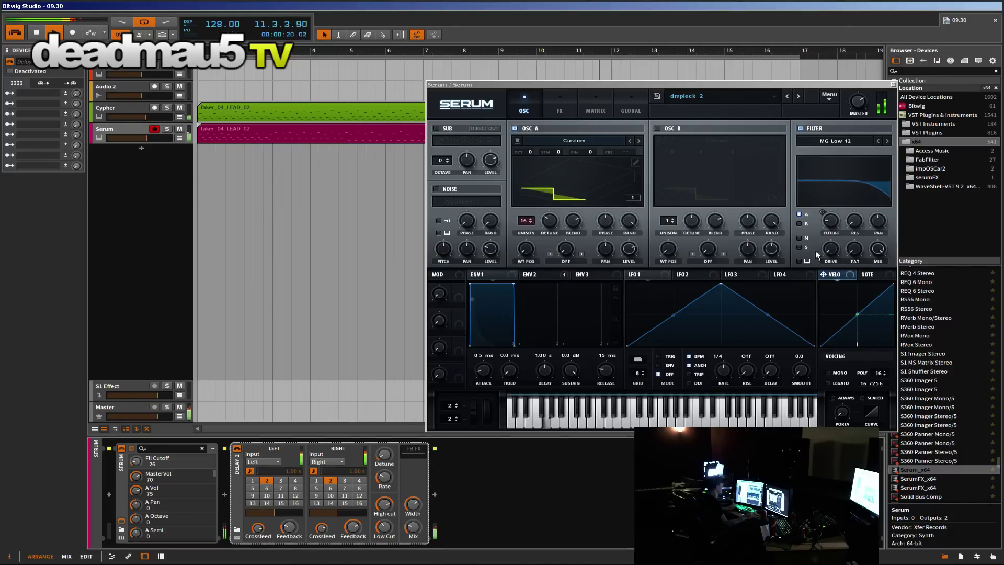
left_click_drag(832, 230, 836, 187)
left_click(887, 141)
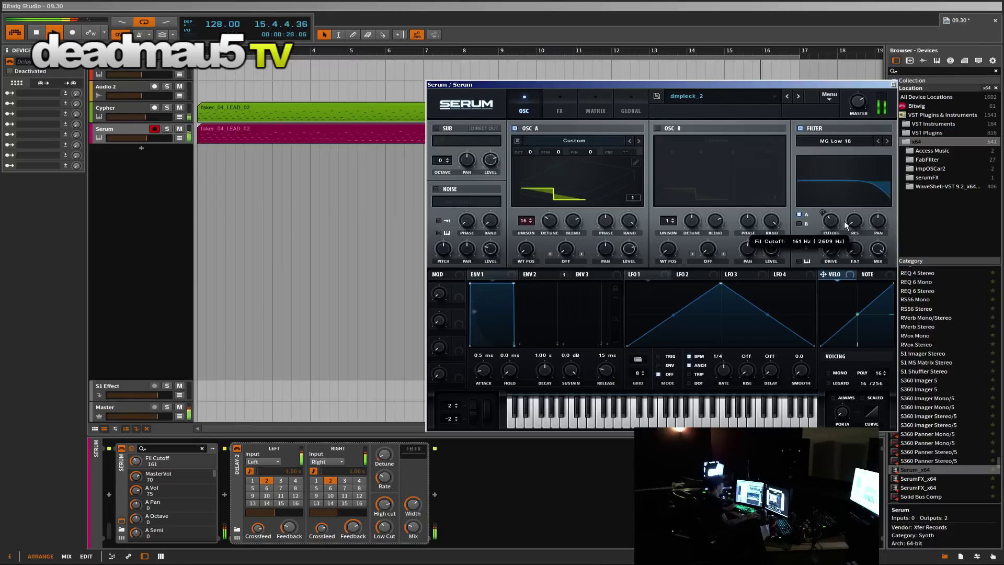
left_click_drag(844, 220, 844, 232)
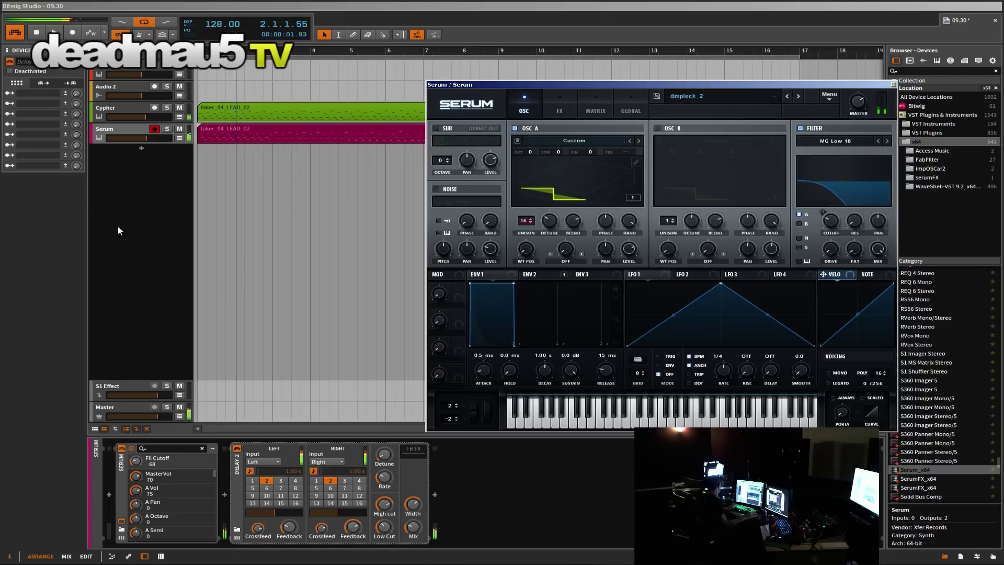
Step: Create an audio track below the Serum track, name it Synth Bus and color it orange-red
right_click(129, 217)
left_click(152, 239)
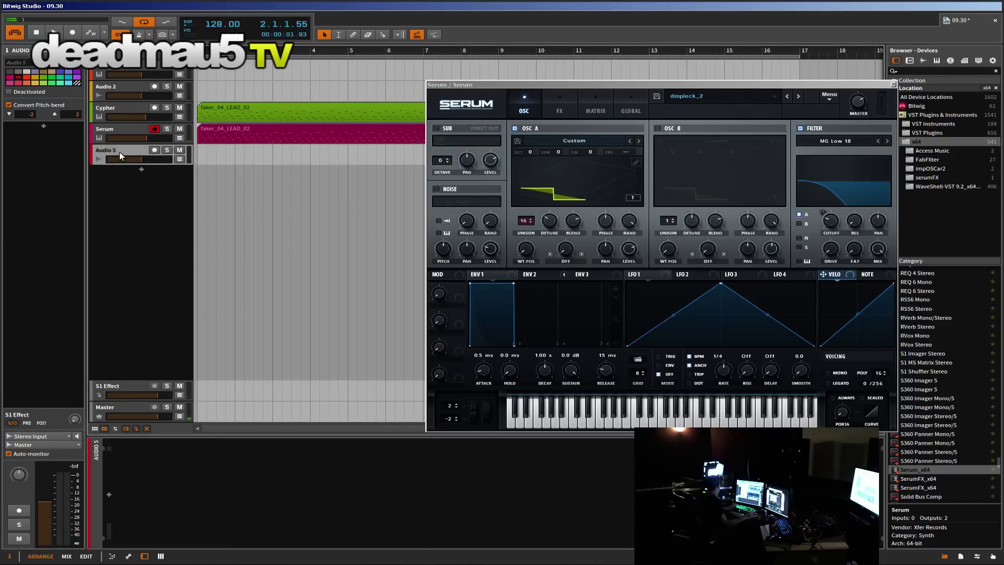
right_click(120, 155)
left_click(157, 162)
type("S")
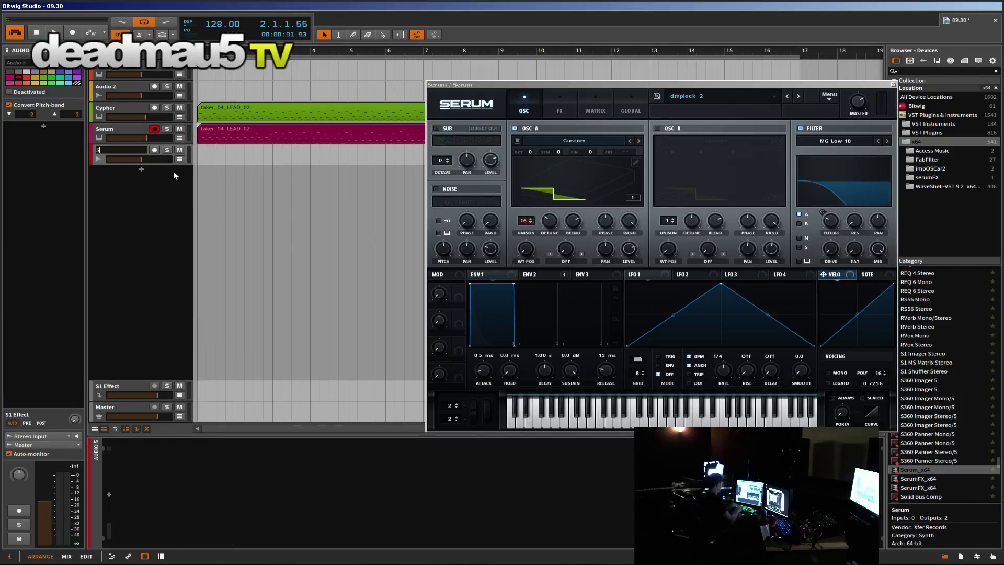
type("ynth Bus")
key("Return")
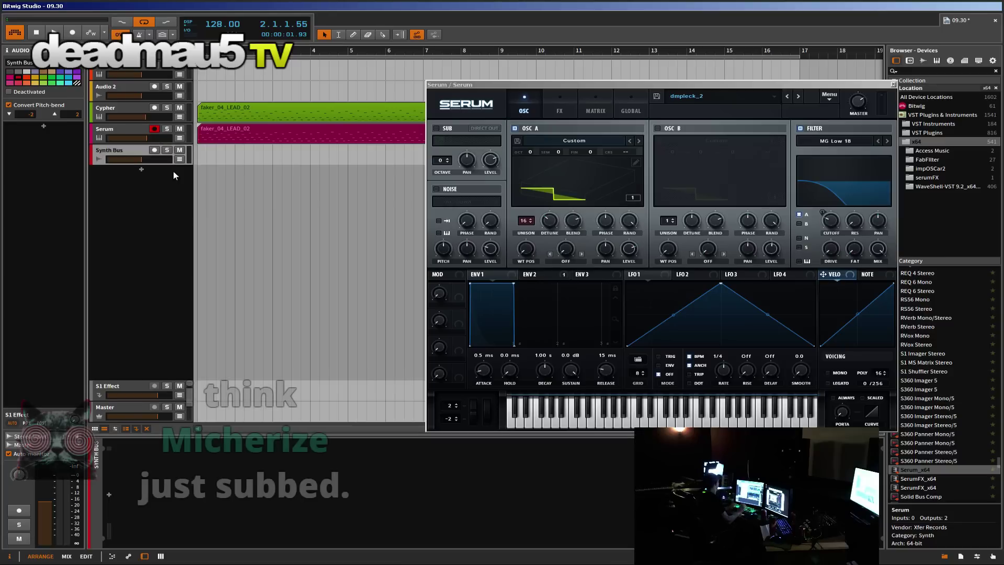
right_click(128, 146)
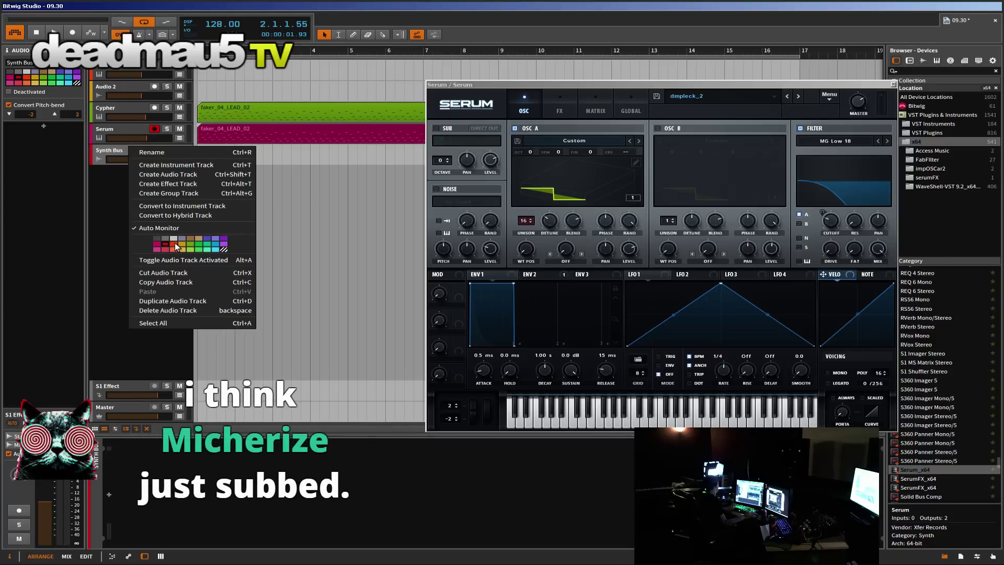
left_click(174, 242)
Step: Route the audio outputs of the Cypher and Serum tracks to Synth Bus in the mixer view
left_click(121, 127)
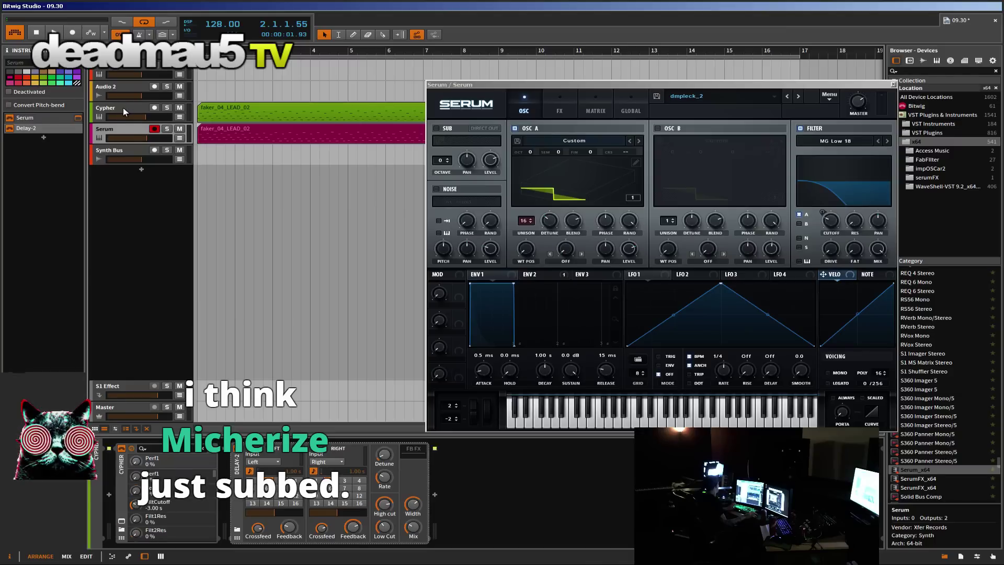
left_click(124, 109)
key("Tab")
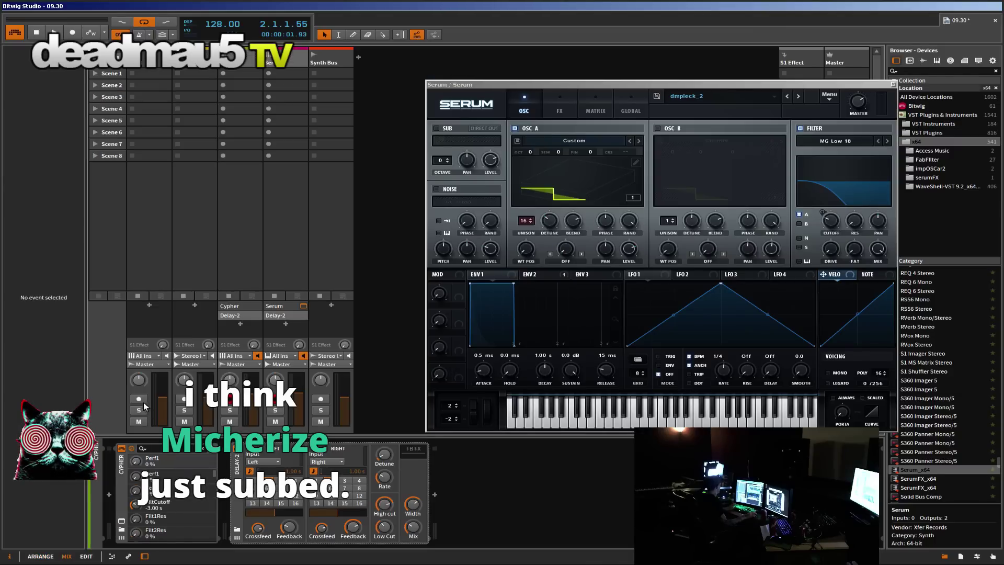
key("space")
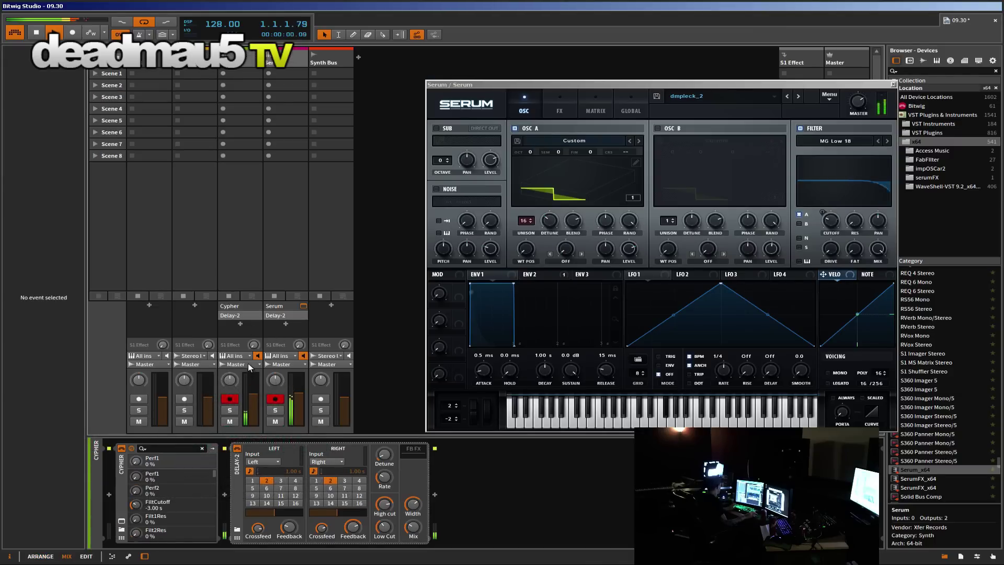
left_click(246, 363)
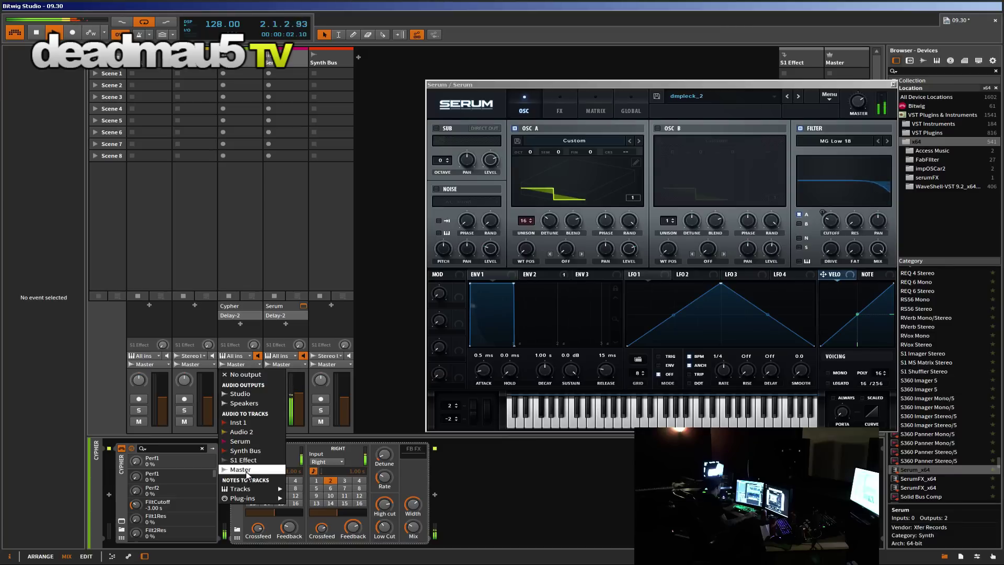
left_click(245, 450)
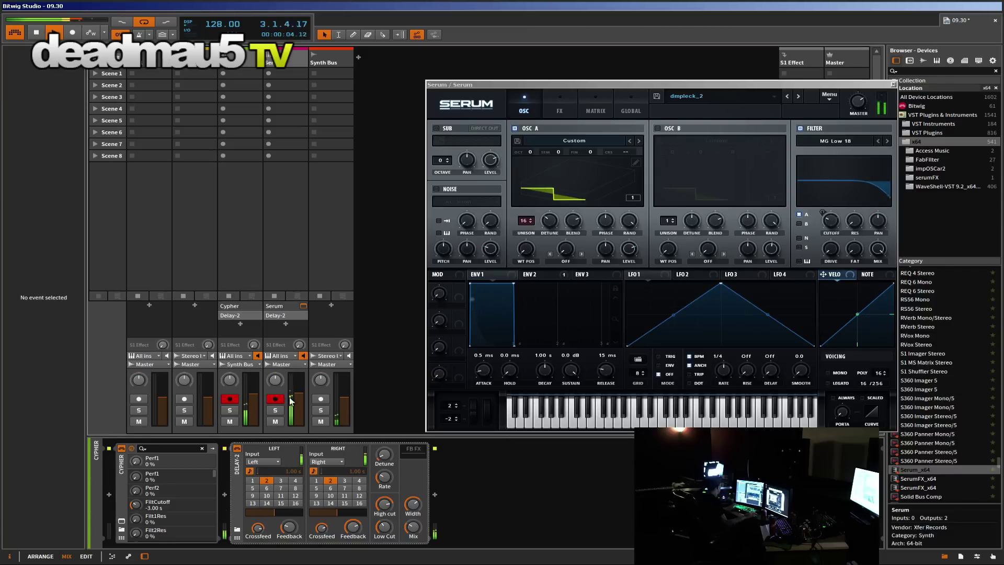
left_click(288, 363)
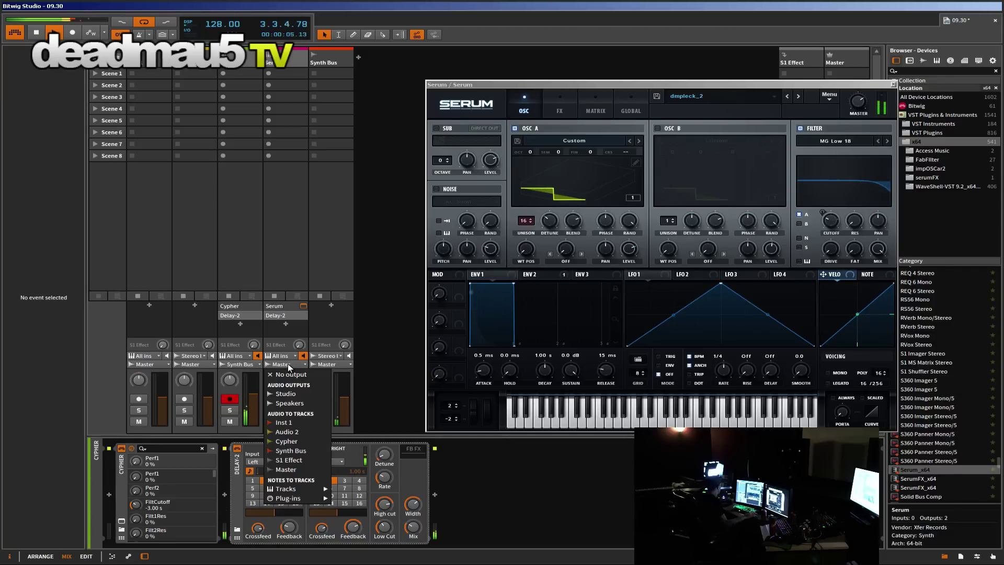
left_click(290, 450)
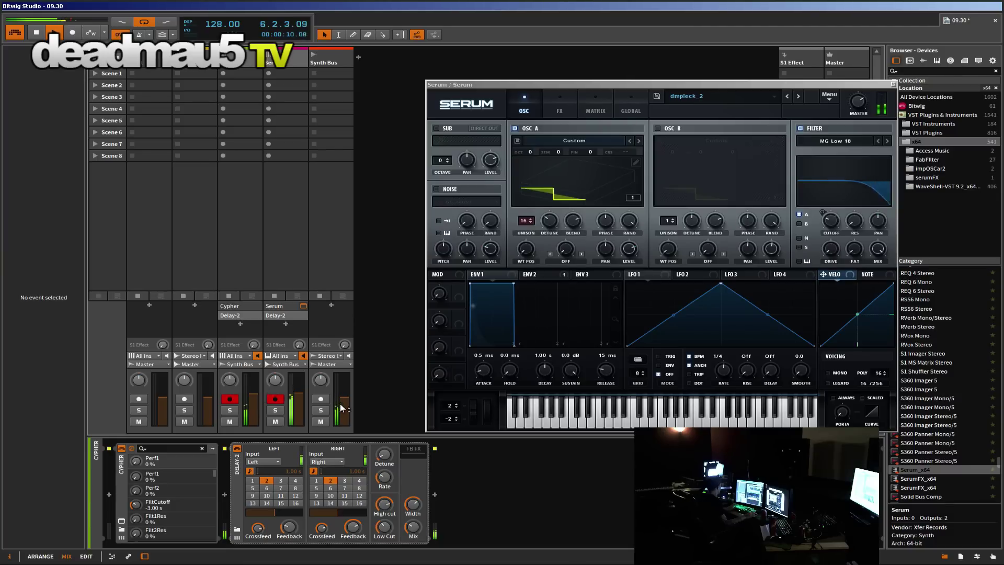
Step: Raise the Synth Bus volume to about -3.8 dB and play the result from the arrangement view
left_click_drag(254, 398, 253, 394)
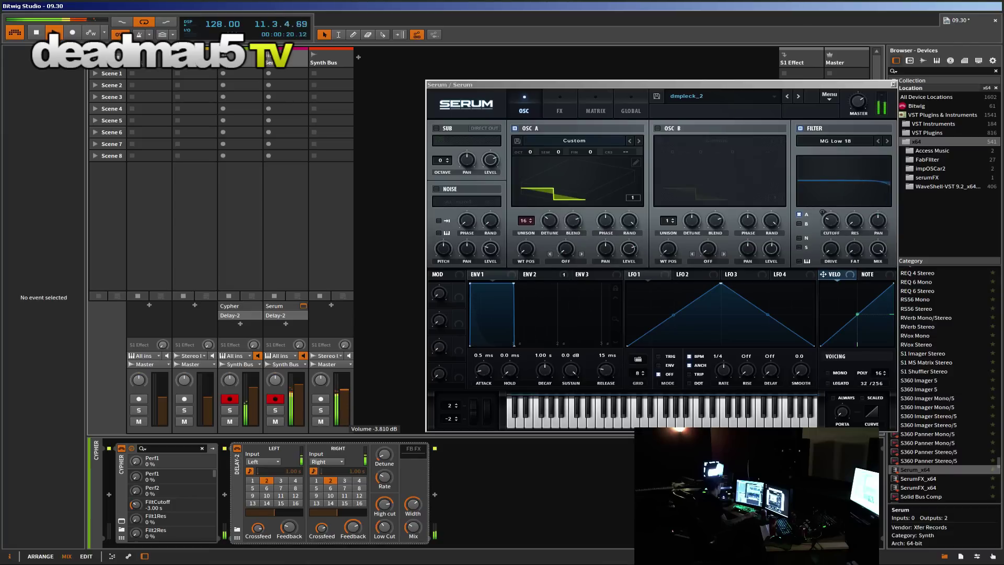
key("alt+1")
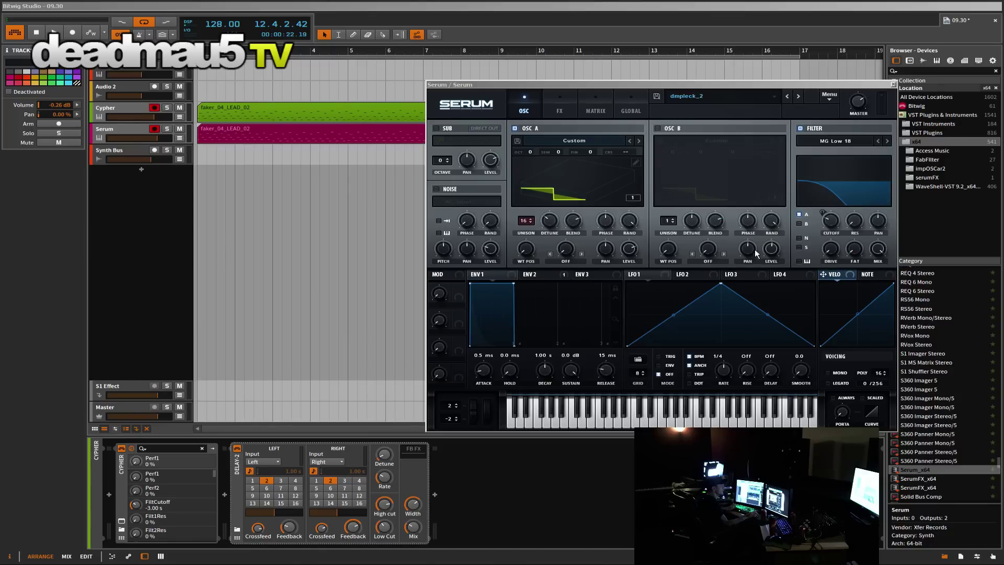
key("space")
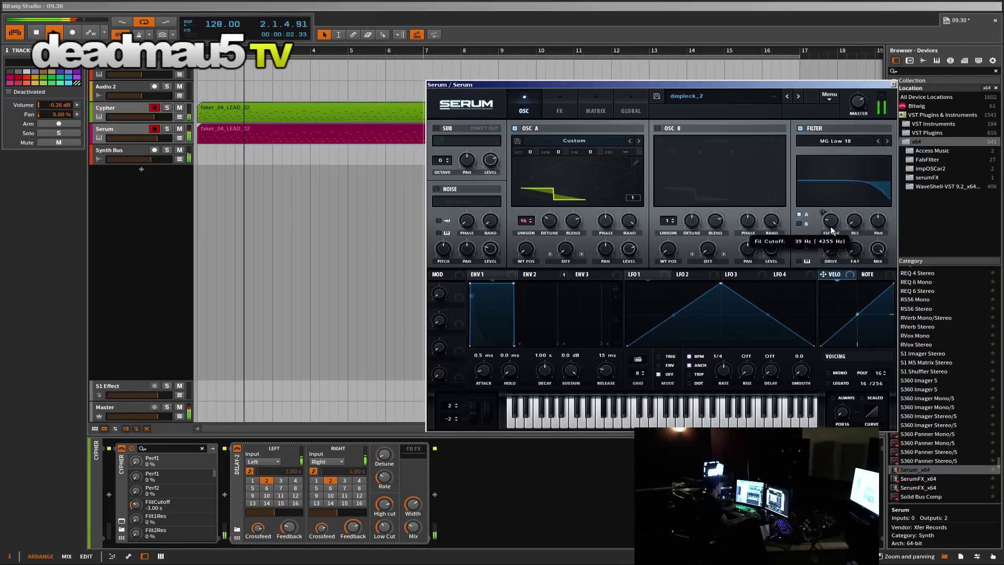
Step: Insert Bitwig's Dynamics device on the Synth Bus track and adjust its high-threshold ratio and release
left_click(167, 150)
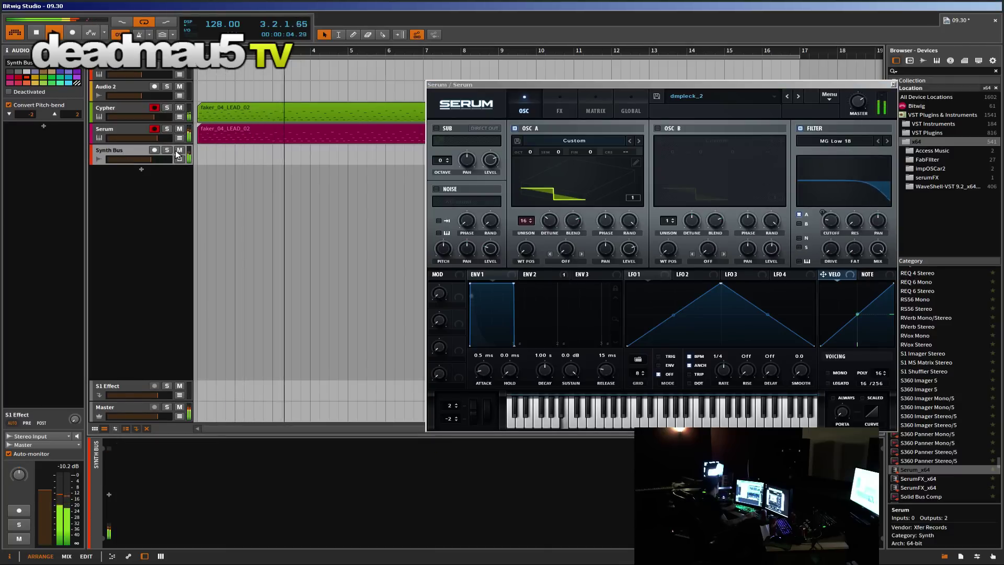
left_click(168, 150)
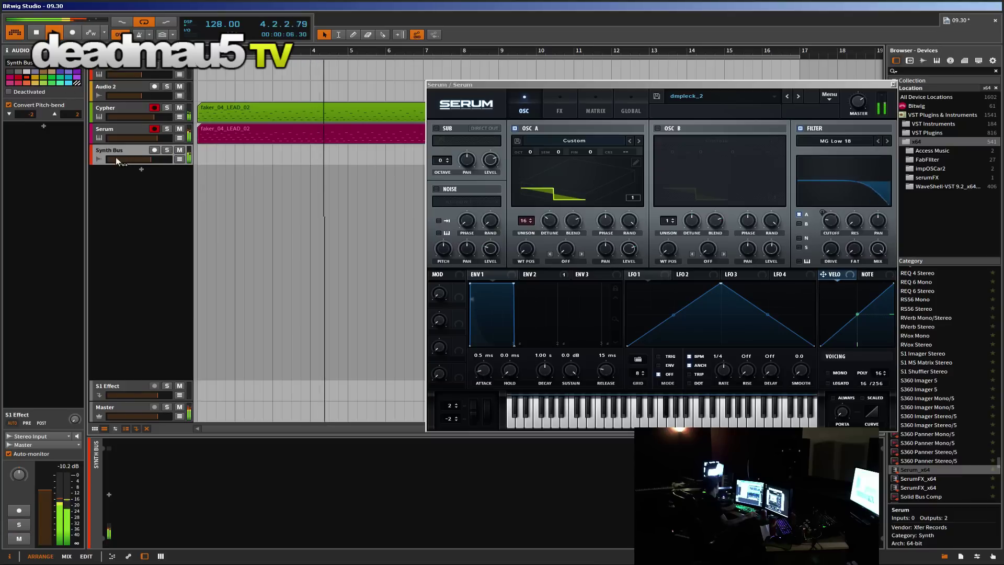
left_click(250, 479)
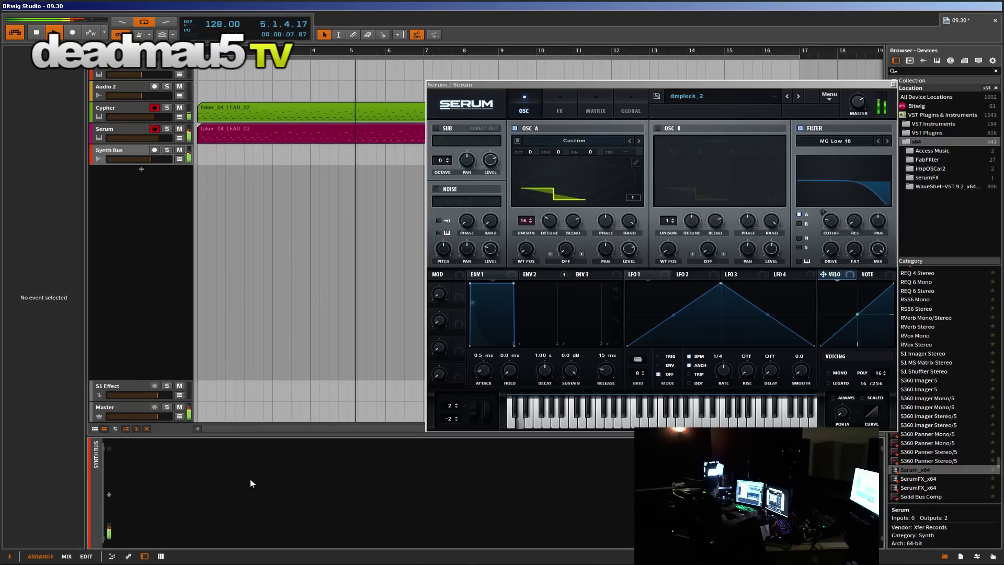
left_click(110, 494)
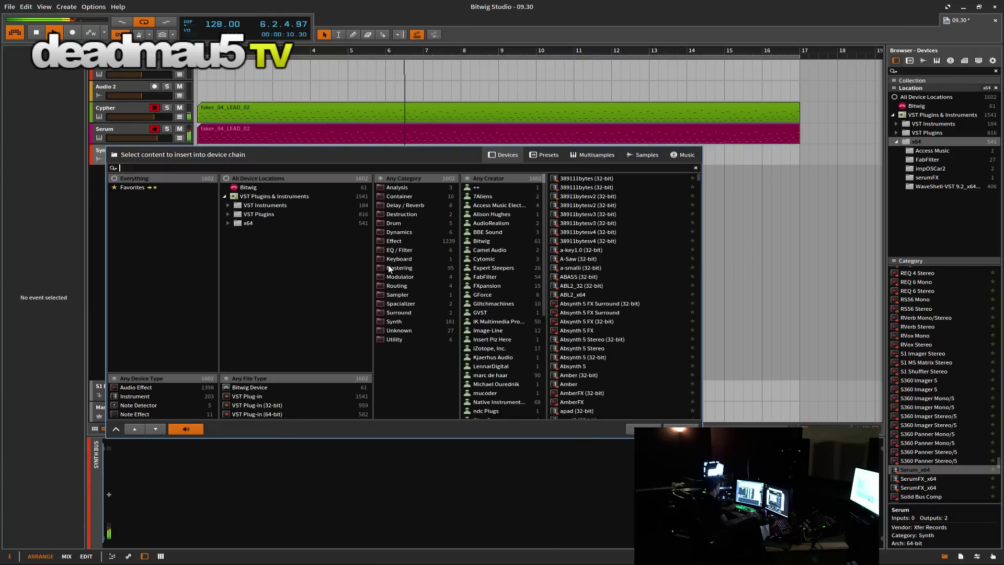
left_click(401, 232)
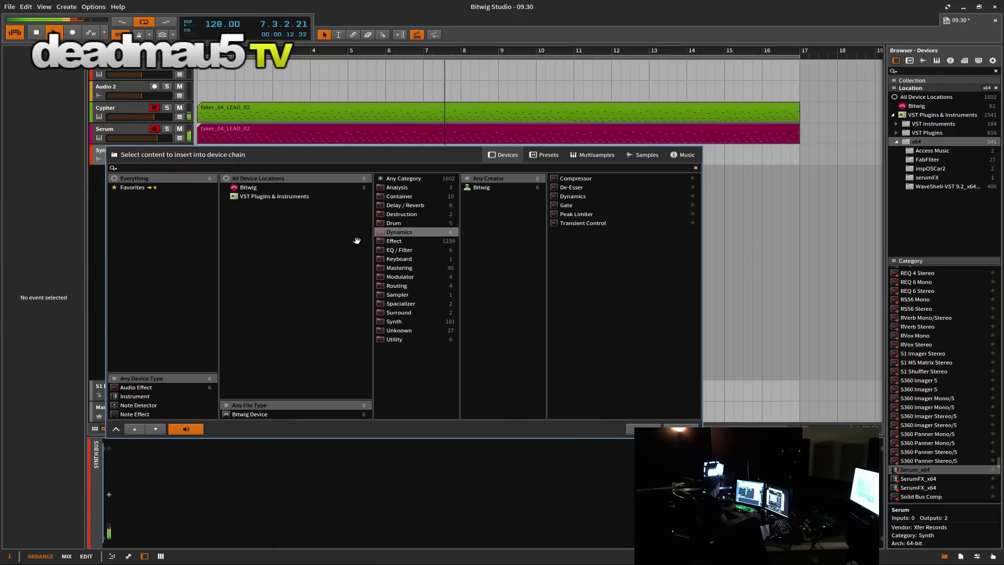
left_click(601, 196)
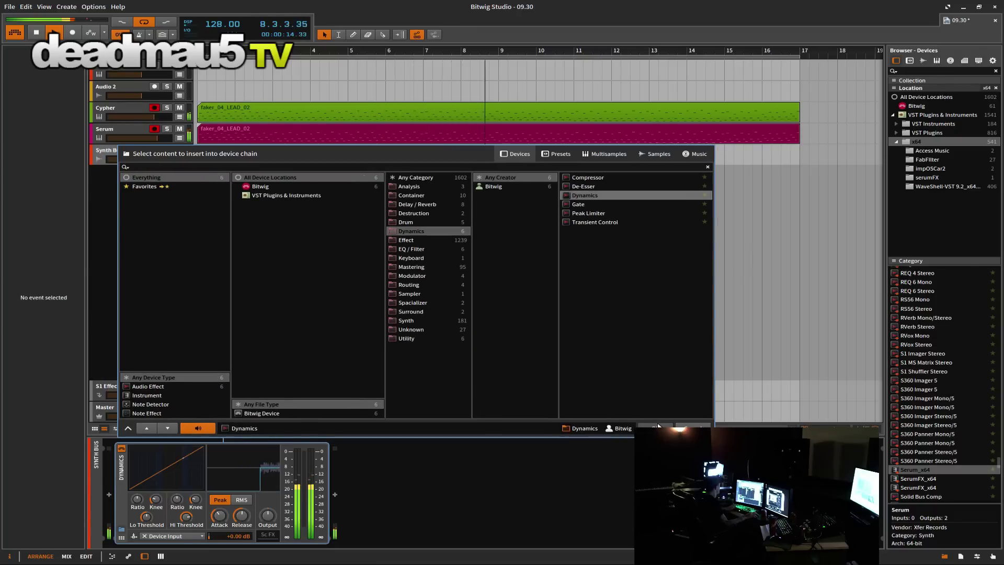
left_click(658, 427)
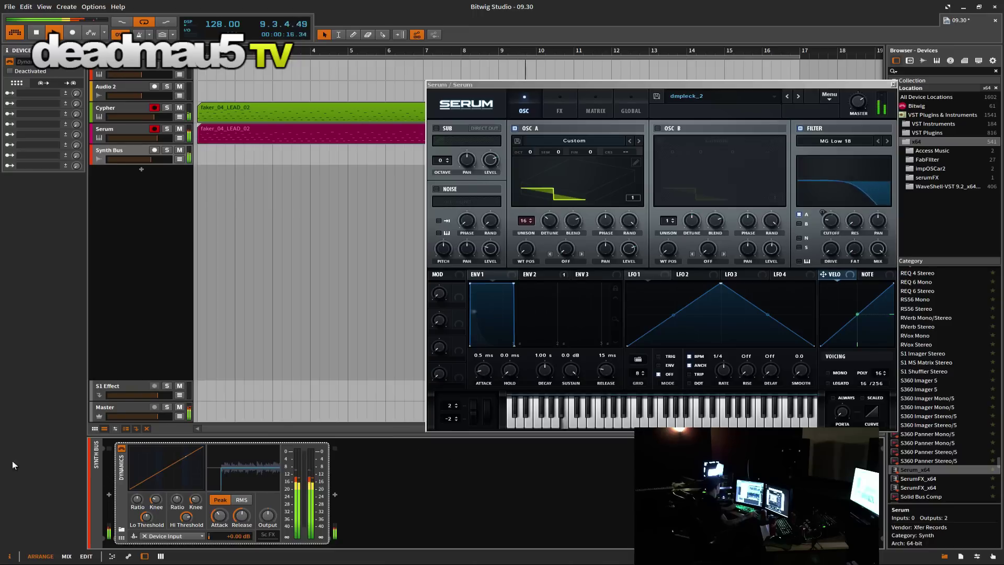
mouse_move(180, 505)
left_mouse_down()
mouse_move(180, 495)
mouse_move(177, 503)
left_mouse_up()
left_click_drag(242, 515, 242, 511)
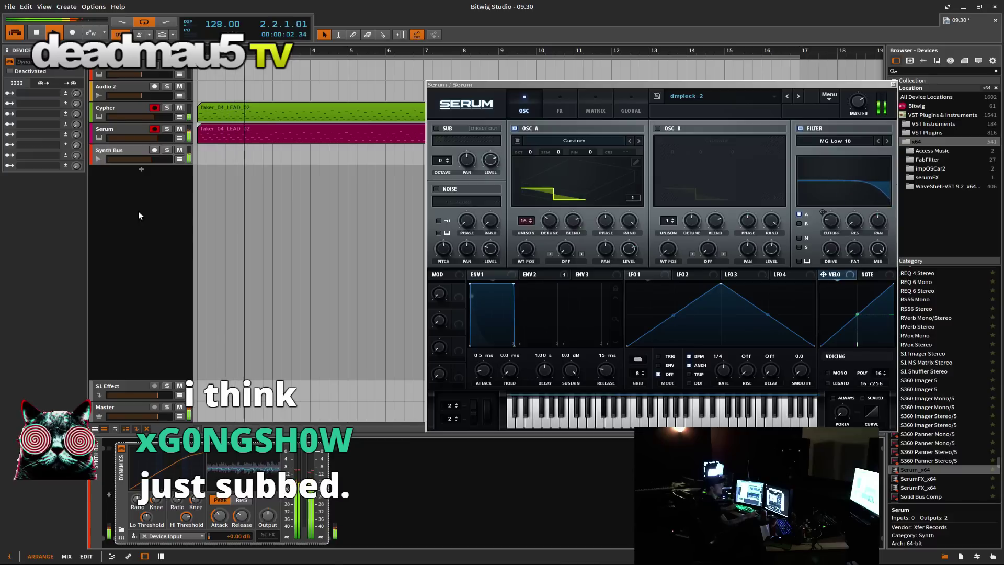
left_click(120, 200)
right_click(120, 200)
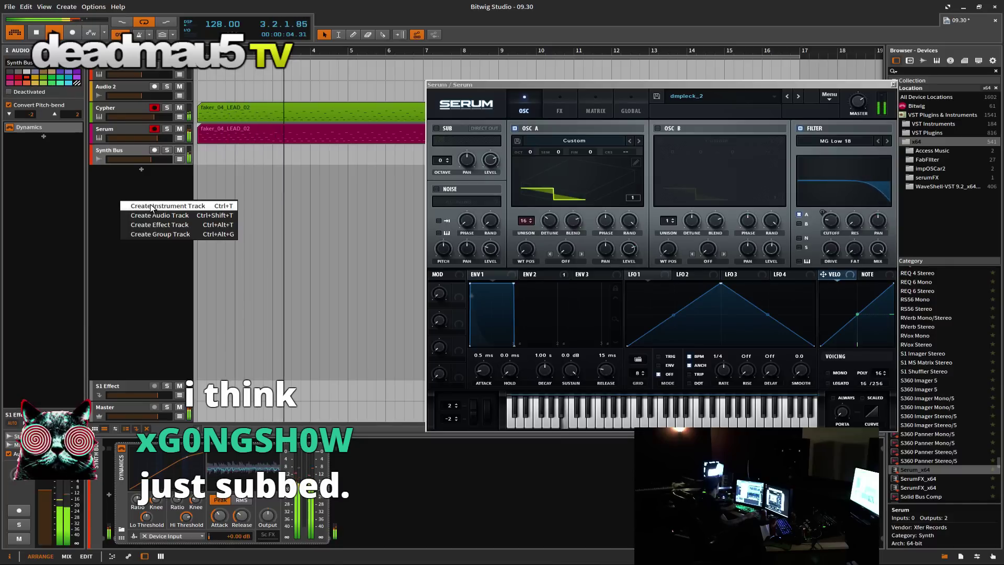
left_click(137, 171)
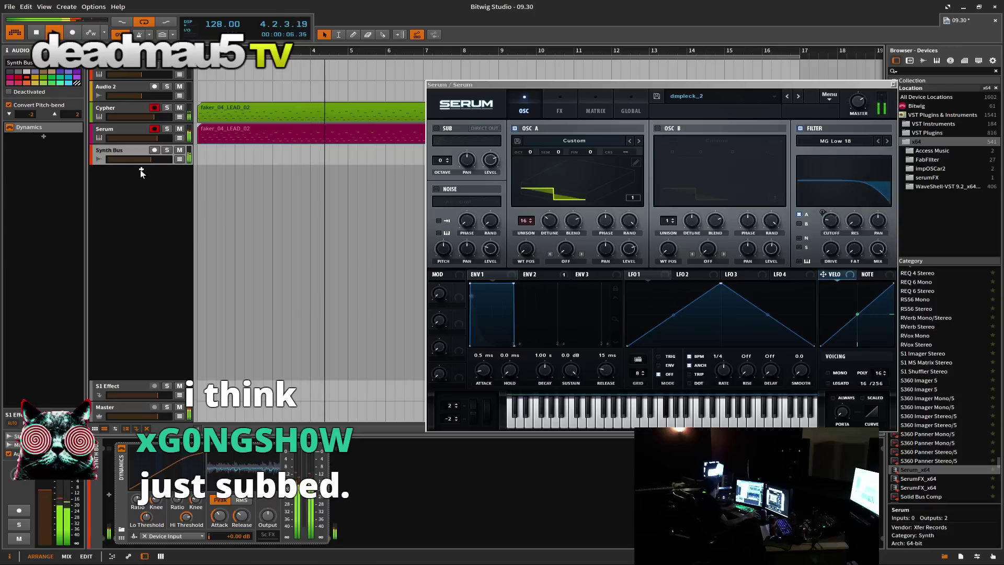
Step: Create an instrument track below Synth Bus and name it SUB
right_click(131, 214)
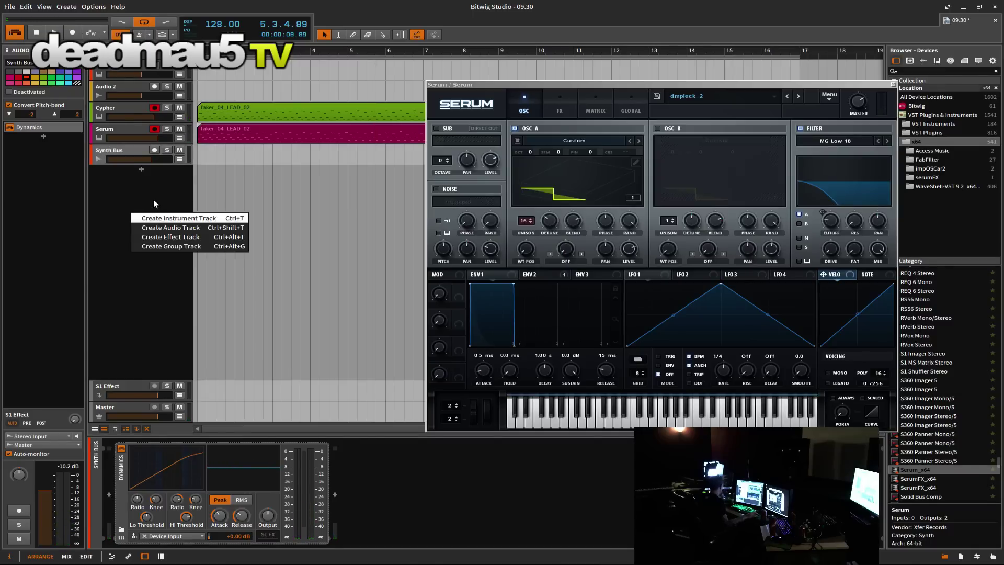
left_click(152, 219)
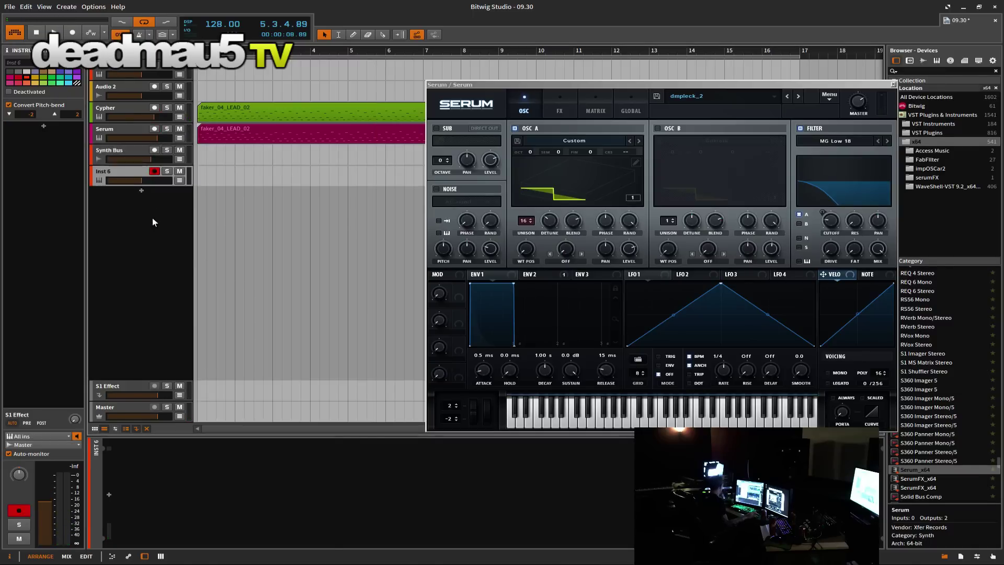
left_click(99, 172)
left_click(99, 172)
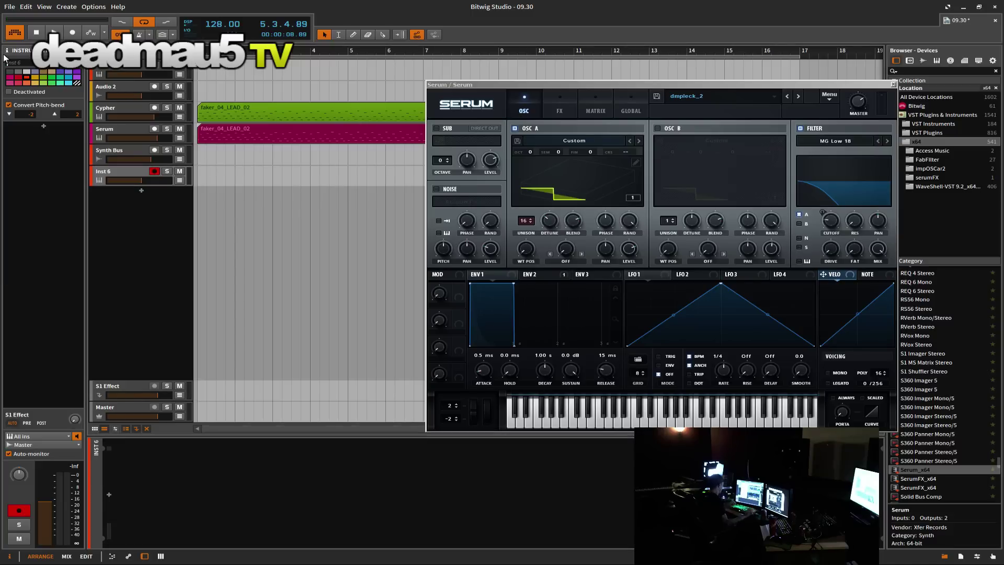
Step: Load the 64-bit Serum synth onto the SUB track
right_click(112, 171)
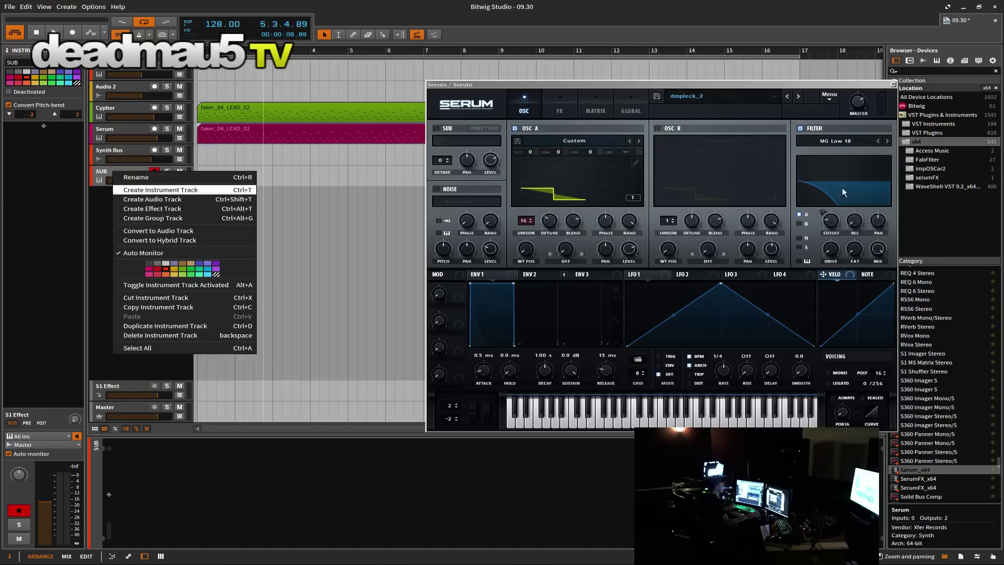
left_click(946, 393)
left_click_drag(930, 471, 124, 176)
left_click(236, 134)
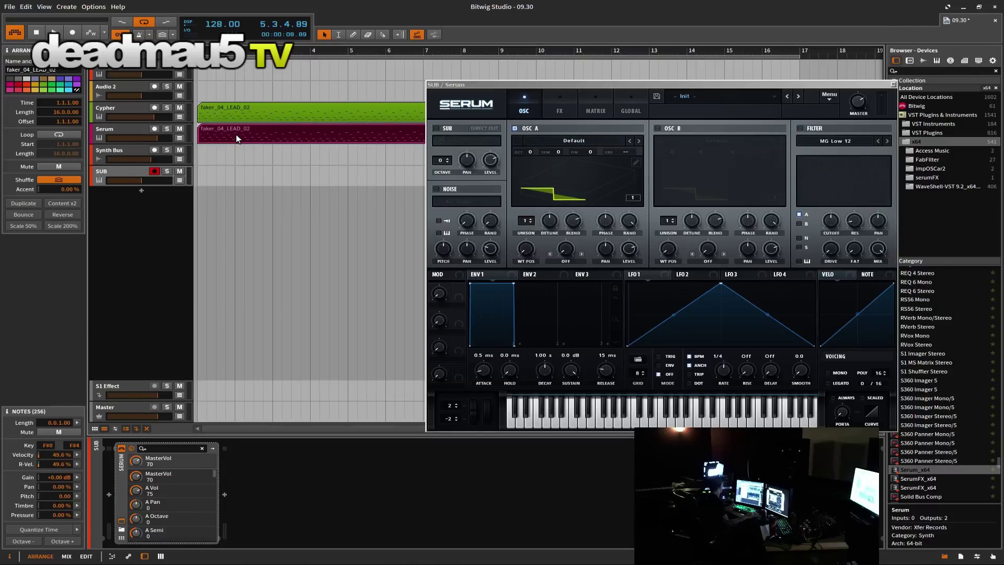
left_click_drag(237, 134, 230, 174)
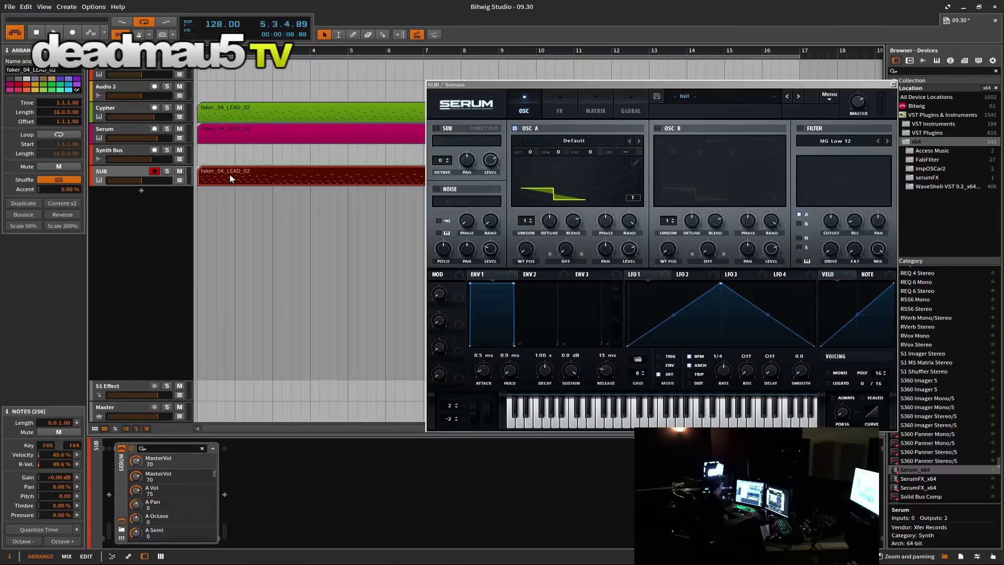
double_click(230, 174)
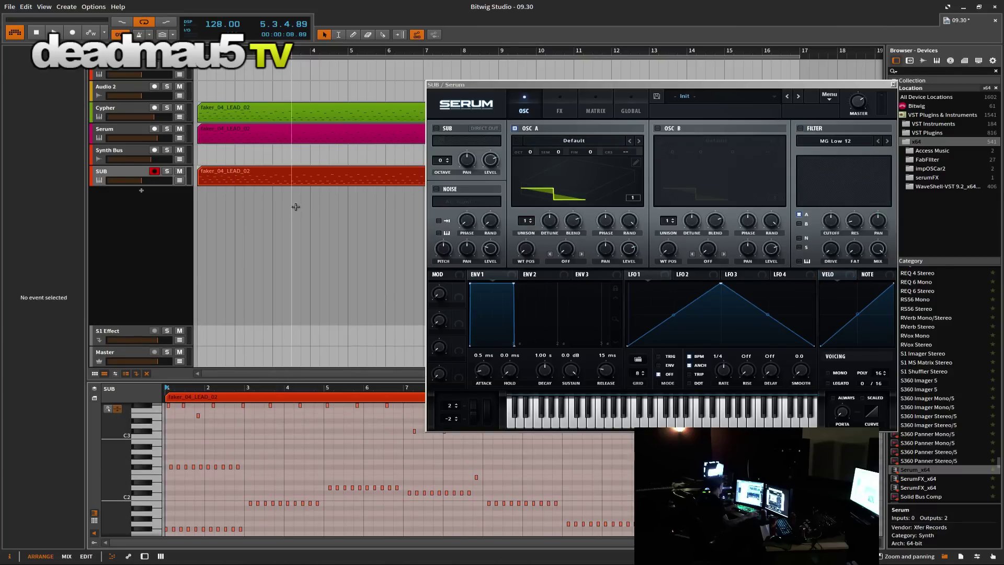
left_click(308, 183)
key("Delete")
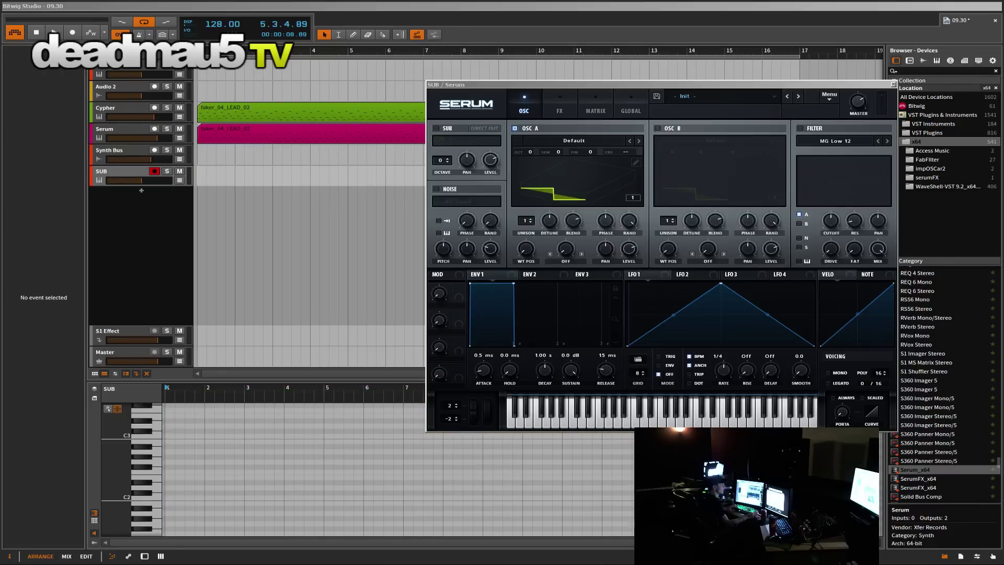
Step: Place the faker_04_B_Drone clip at bar 1 of the SUB track, lower the track volume and start playback
left_click_drag(345, 176, 200, 175)
left_click_drag(140, 182, 141, 191)
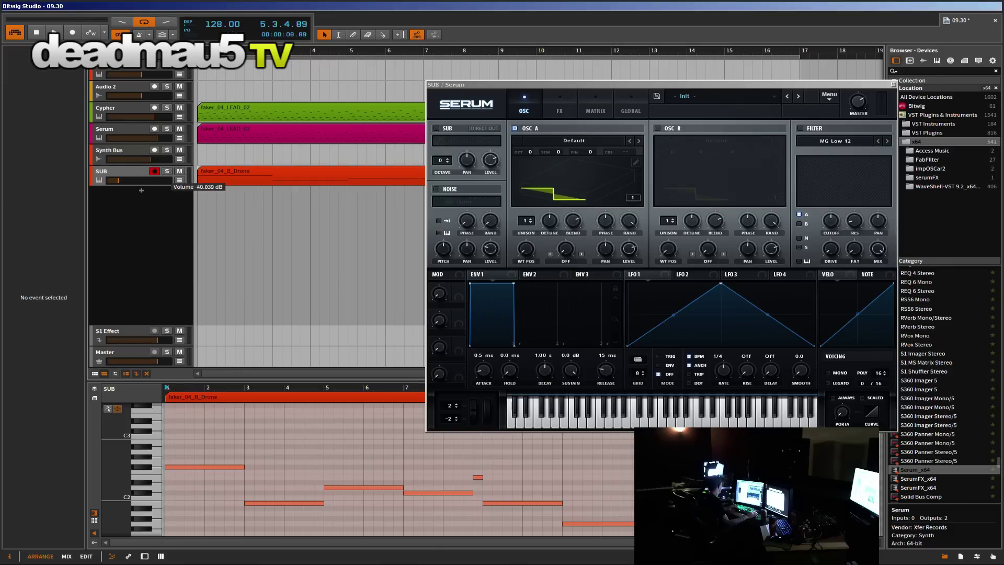
left_click(58, 33)
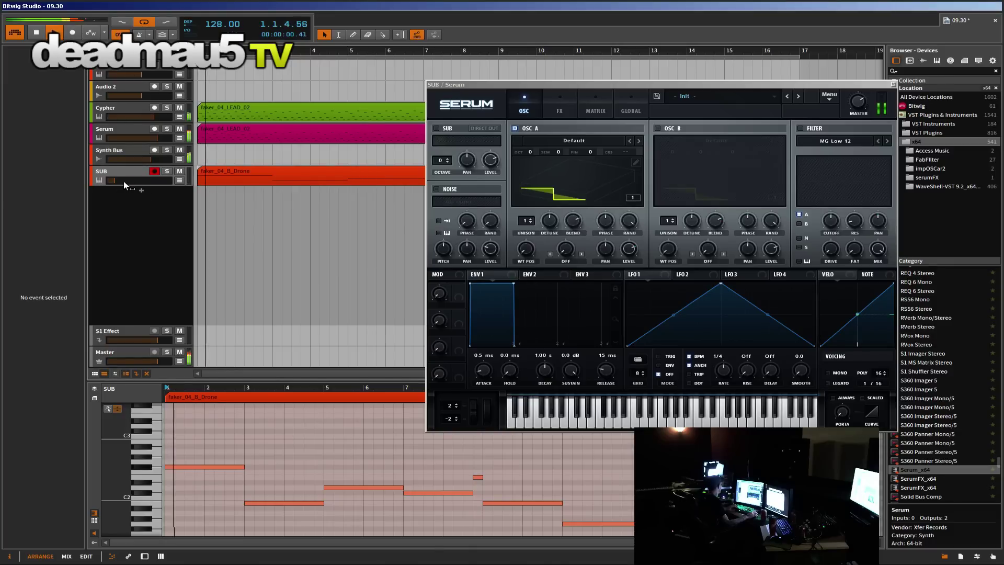
Step: Transpose all notes of the SUB track's drone clip down one octave
double_click(251, 174)
left_click(304, 448)
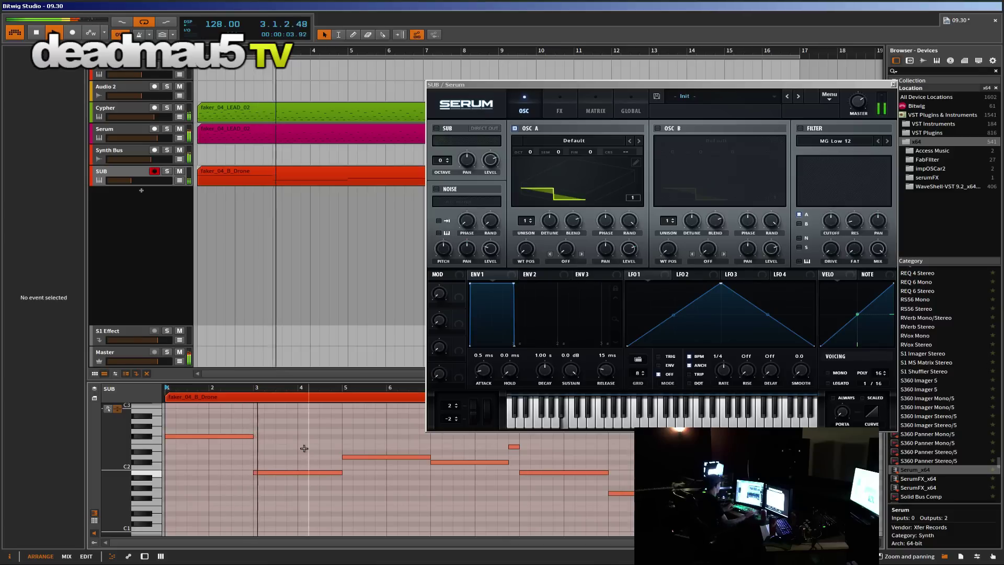
key("ctrl+a")
key("shift+Down")
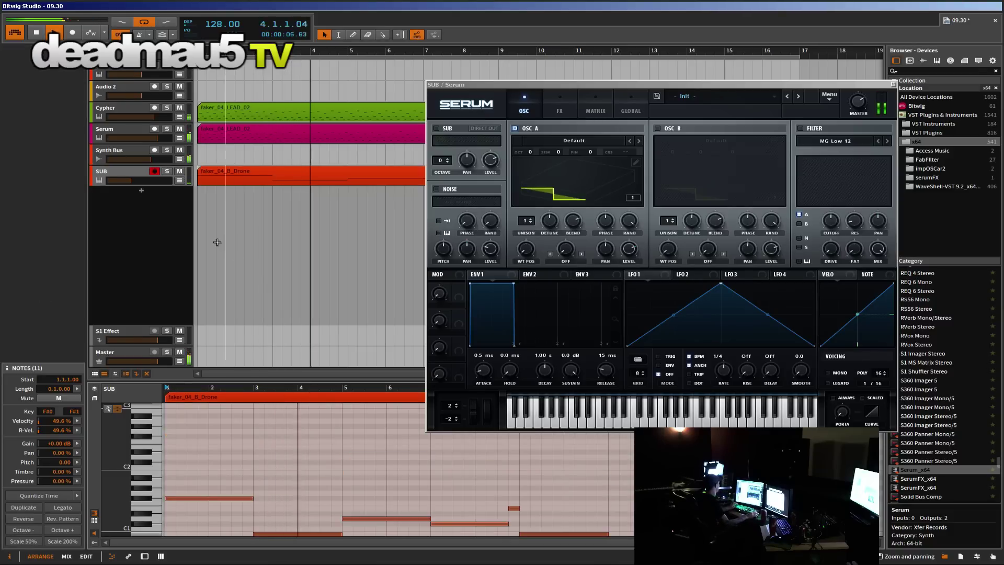
Step: Raise the SUB track volume slightly and solo the track
left_click(128, 183)
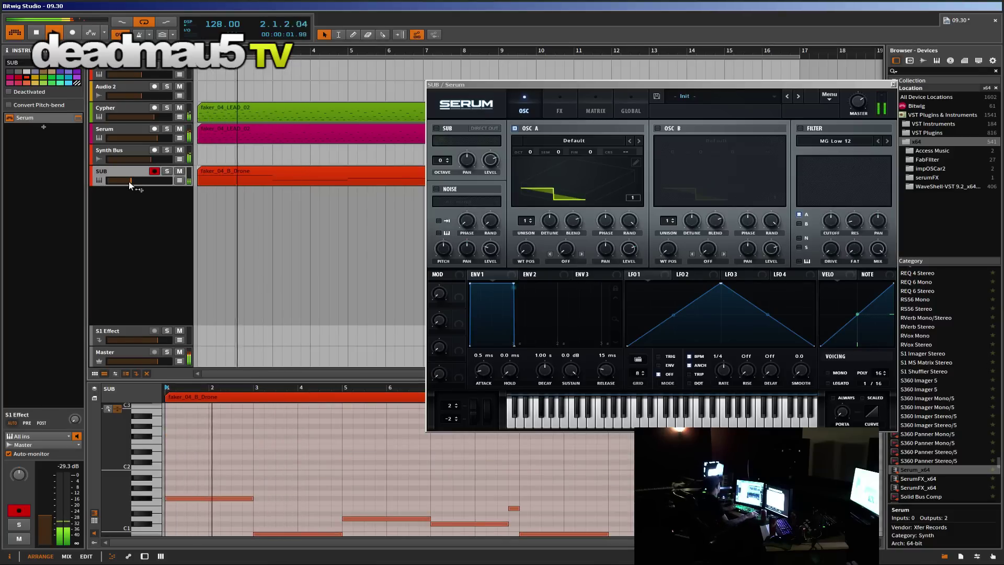
left_click_drag(129, 184, 133, 184)
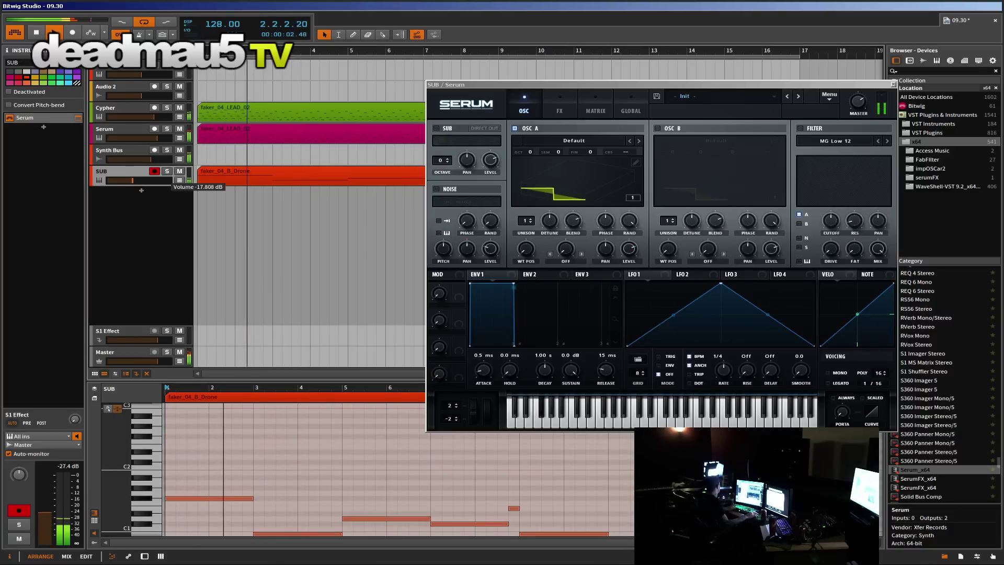
left_click(169, 171)
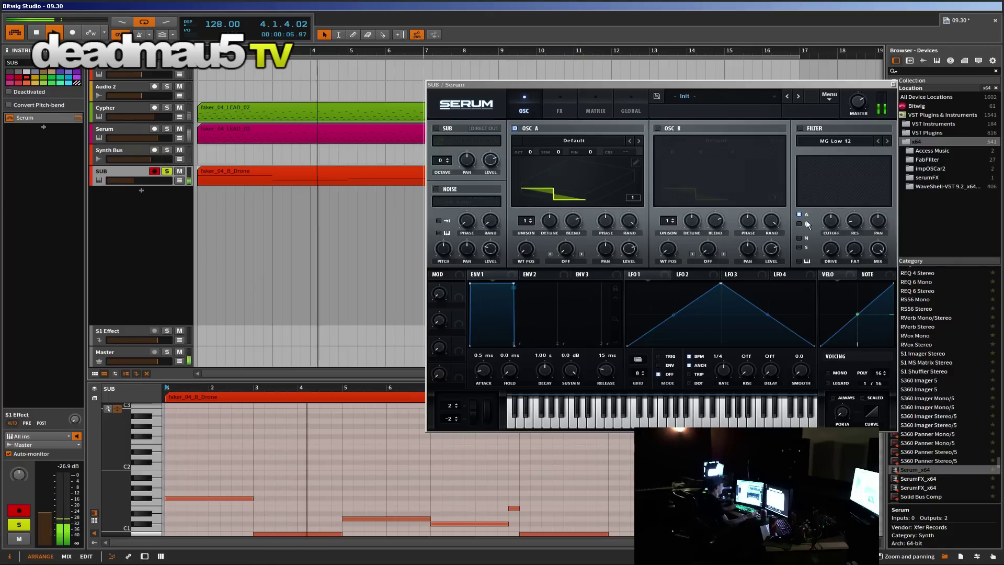
Step: Enable the MG Low 12 filter in the SUB track's Serum and lower its cutoff
left_click(801, 128)
left_click_drag(830, 222, 829, 236)
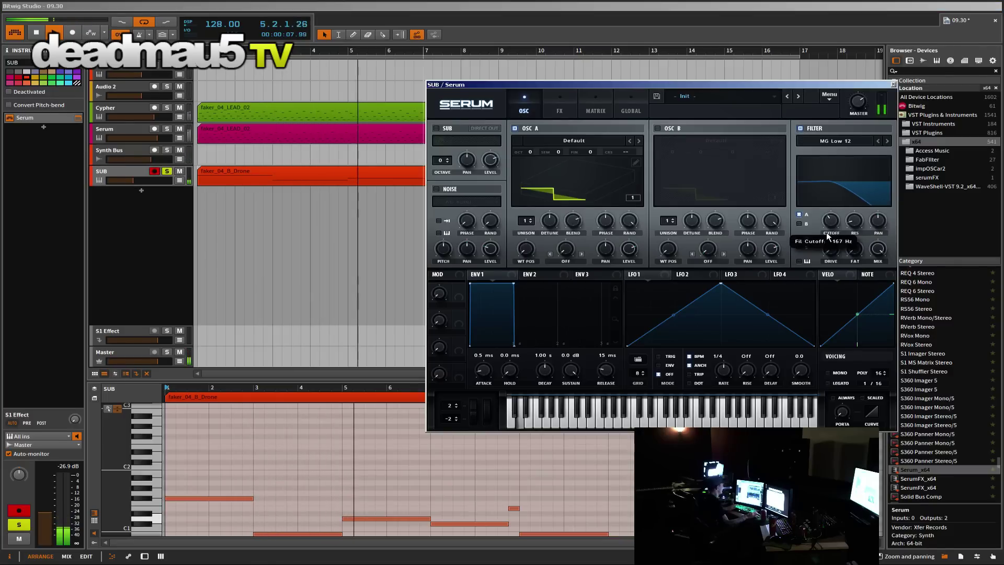
Step: Duplicate all notes of the SUB clip to a lower register, spanning E-1 to E0
left_click(221, 439)
scroll(221, 439, "down", 5)
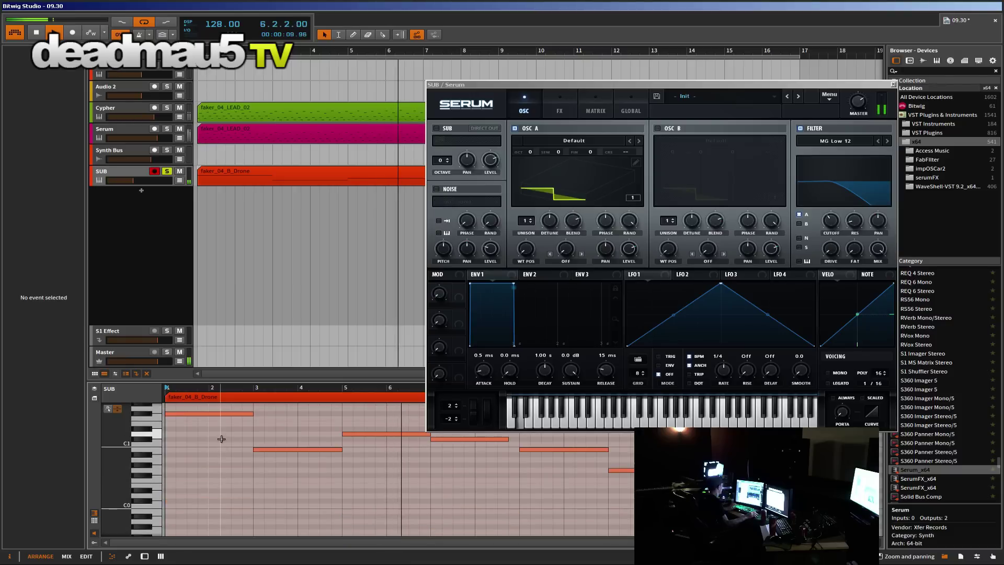
key("ctrl+a")
scroll(221, 438, "up", 1)
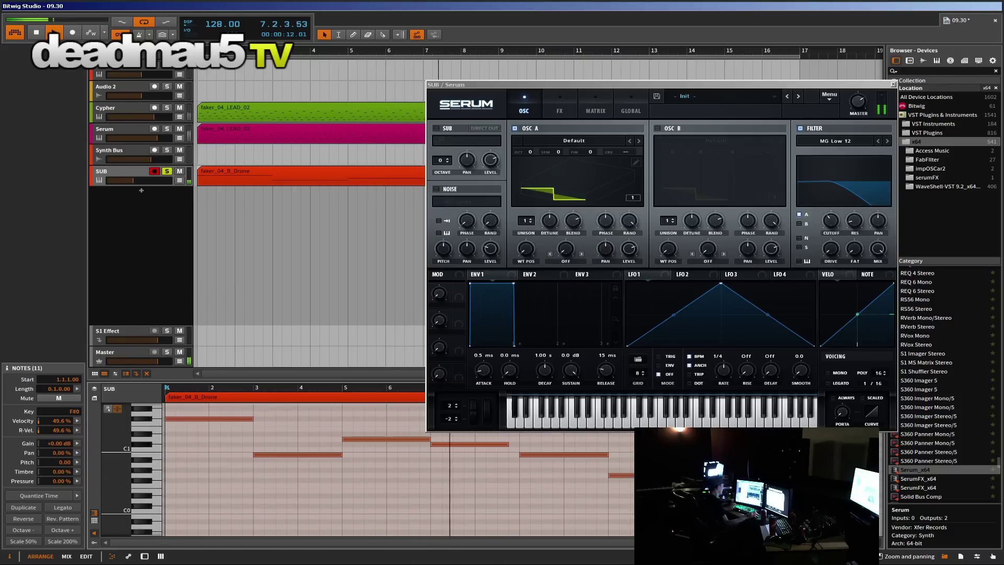
left_click_drag(175, 419, 175, 493)
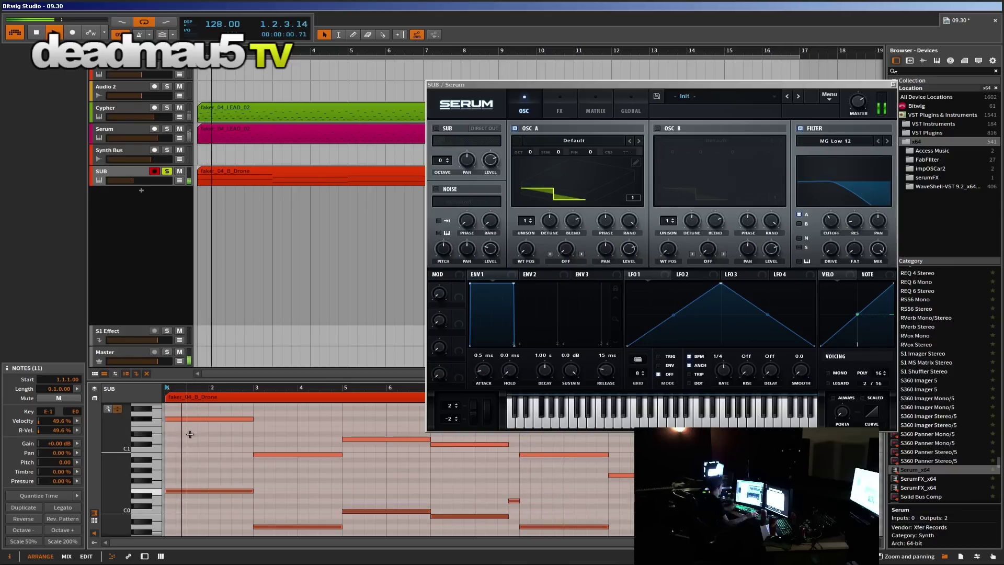
Step: Transpose the duplicated SUB notes to sit one octave below the originals, spanning F#-1 to F#0, and play the result
key("Down")
key("Down")
key("Down")
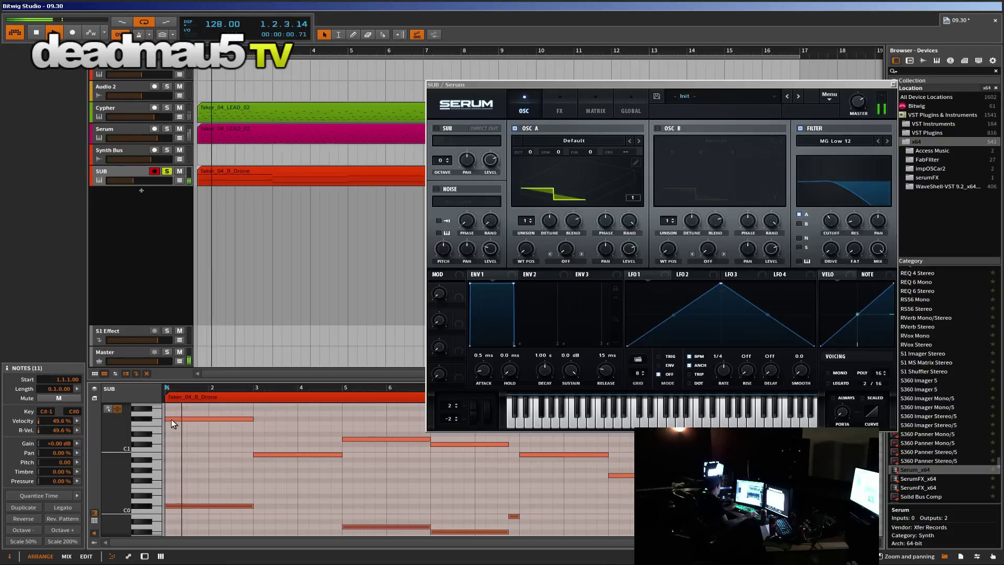
key("space")
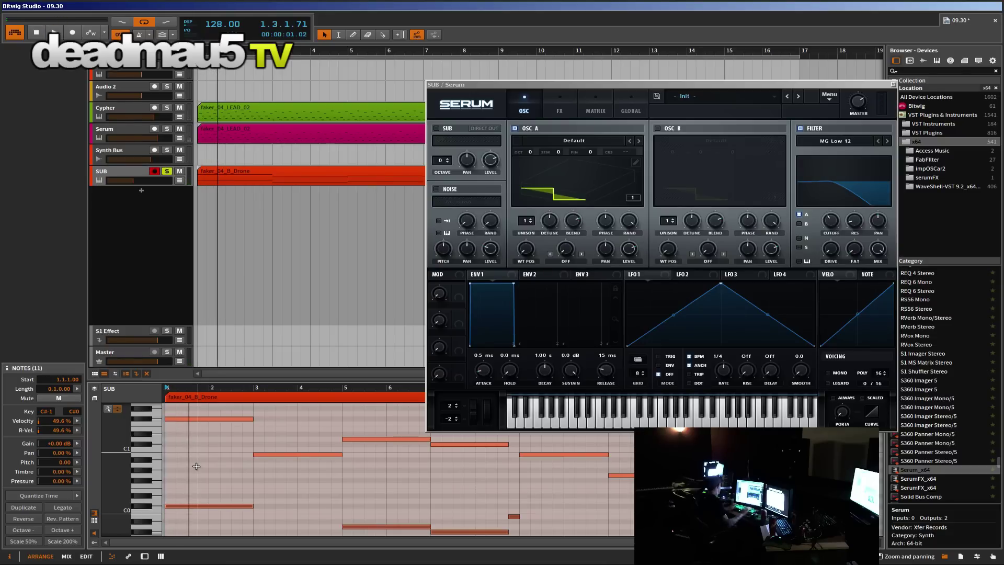
key("Up")
key("Up")
key("Up")
key("Up")
key("Up")
key("space")
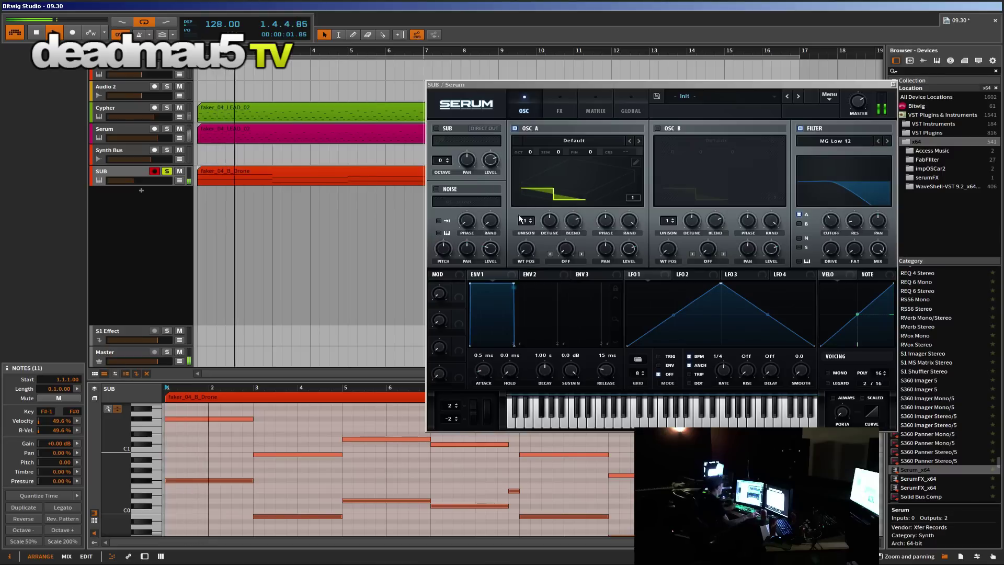
Step: Raise the SUB track volume further while it plays soloed
left_click(132, 171)
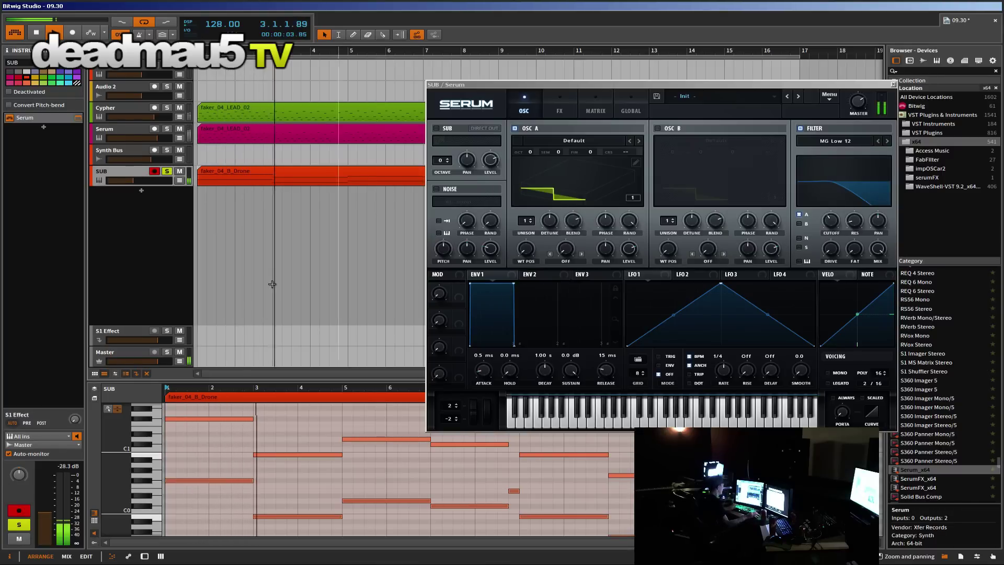
left_click_drag(145, 181, 156, 181)
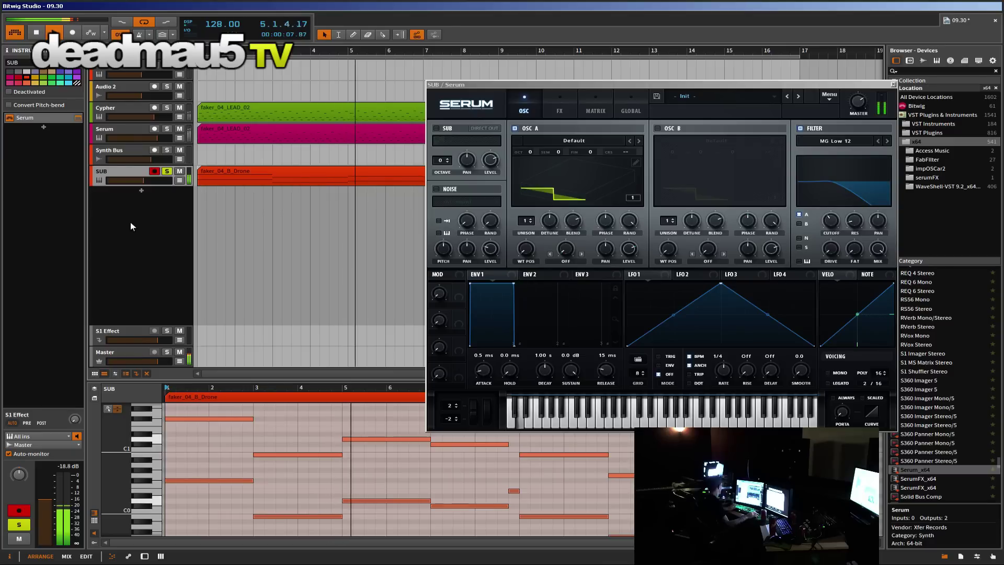
Step: In the SUB track's Serum, set oscillator A to 2 unison voices, reduce its detune and lower the filter cutoff to 103 Hz
left_click(527, 217)
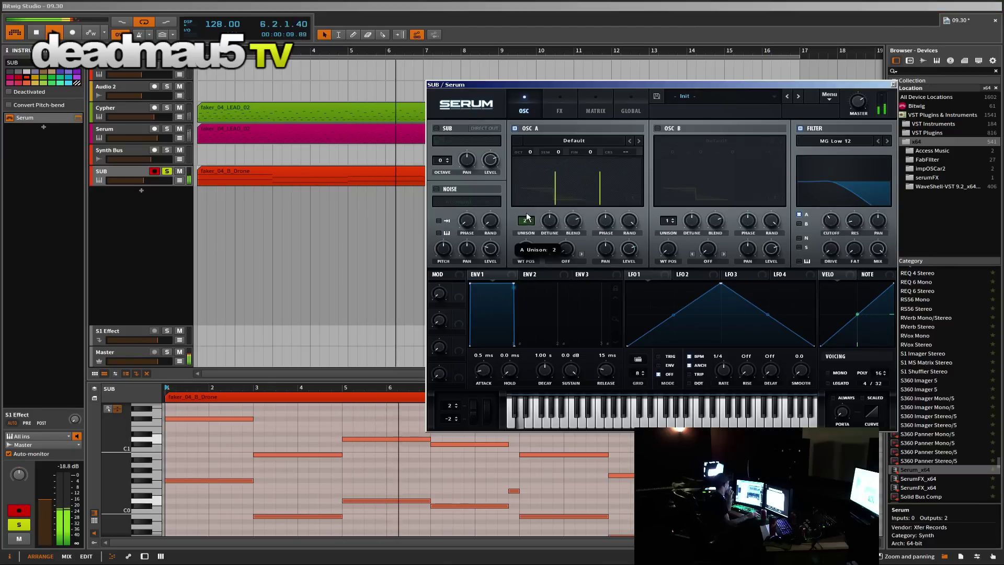
left_click_drag(549, 220, 547, 257)
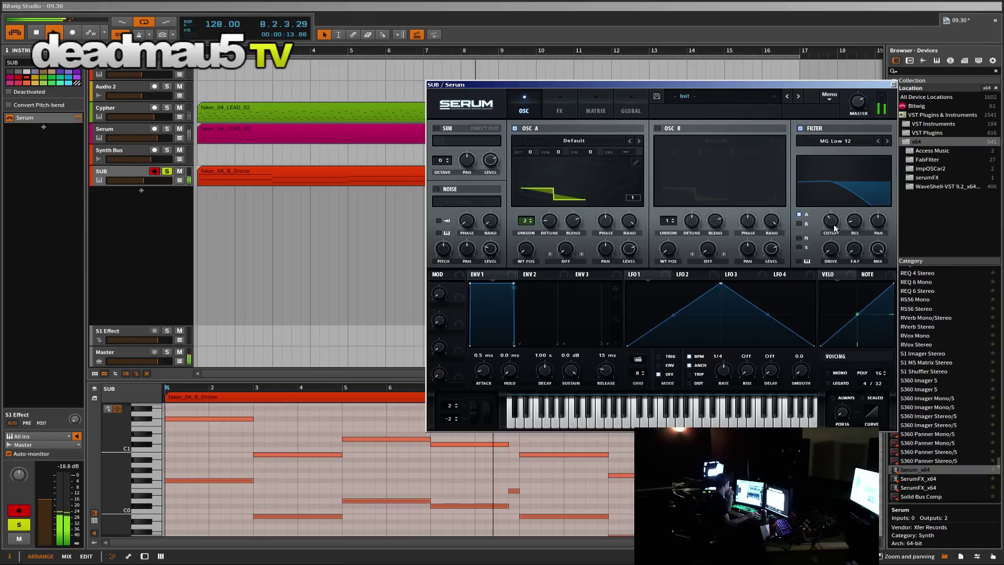
left_click_drag(832, 223, 832, 229)
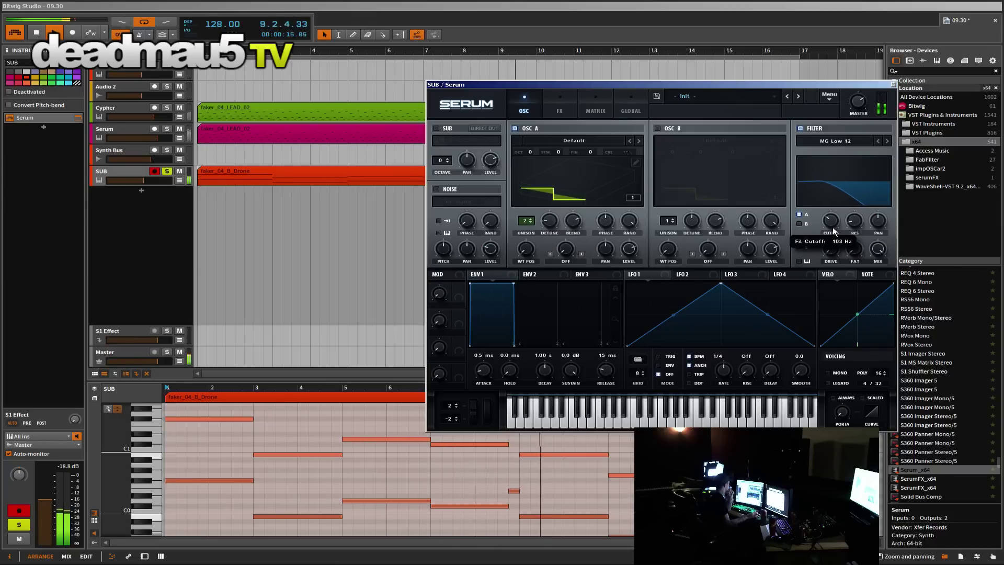
Step: Browse the VST plug-ins in the Waves WaveShell-VST 9.2.dll folder for an effect for the SUB track
left_click(137, 173)
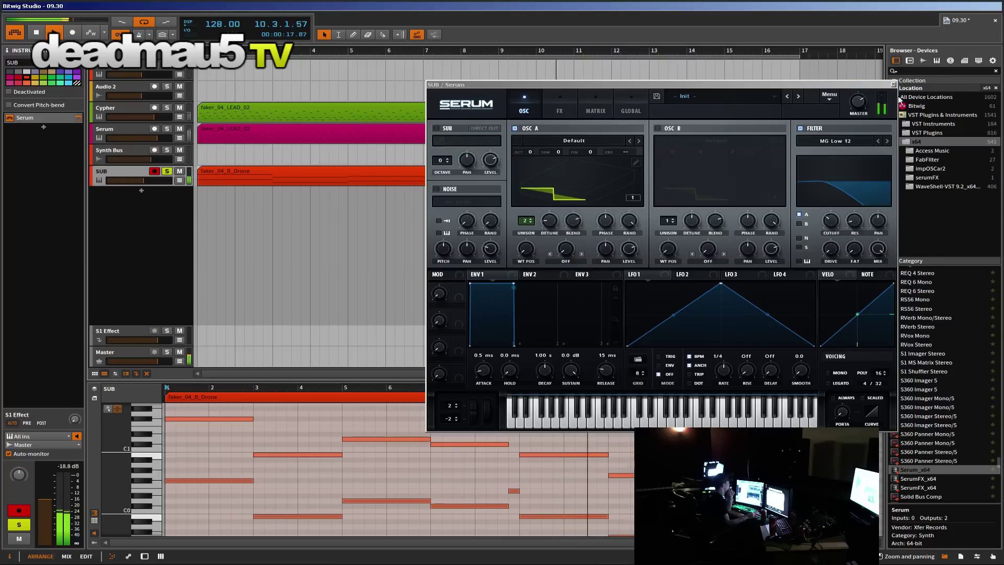
left_click(911, 134)
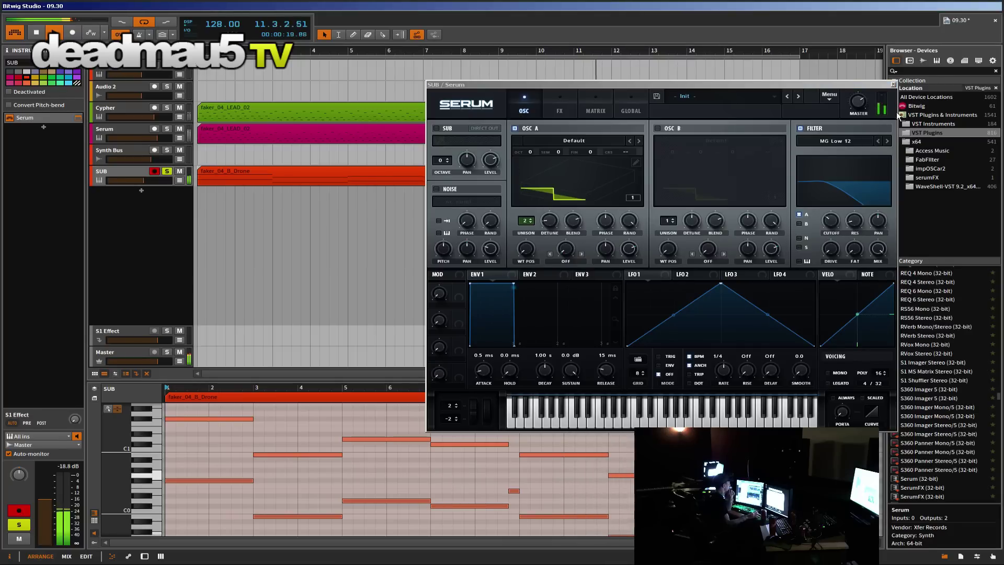
left_click_drag(883, 86, 786, 79)
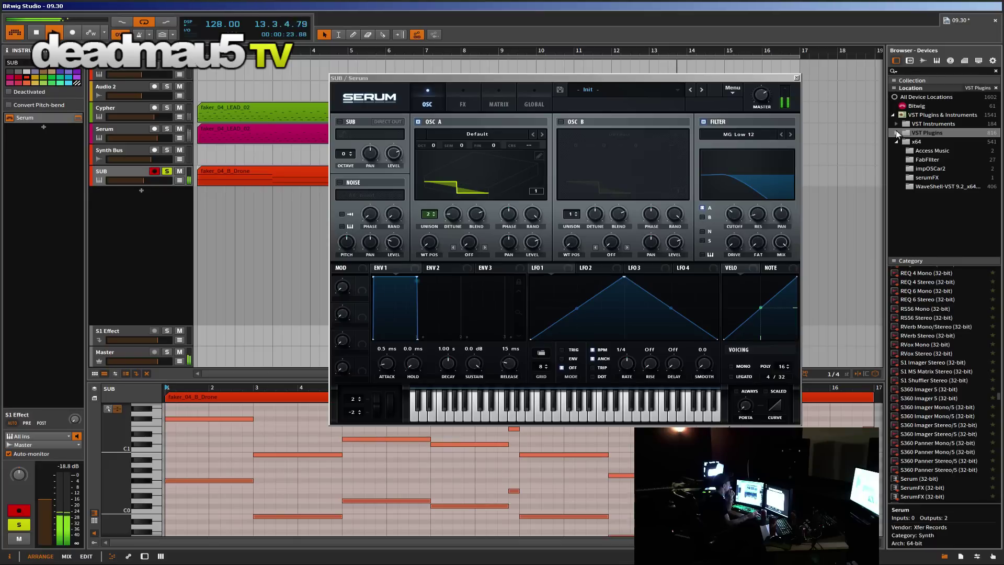
left_click(897, 135)
scroll(923, 236, "down", 5)
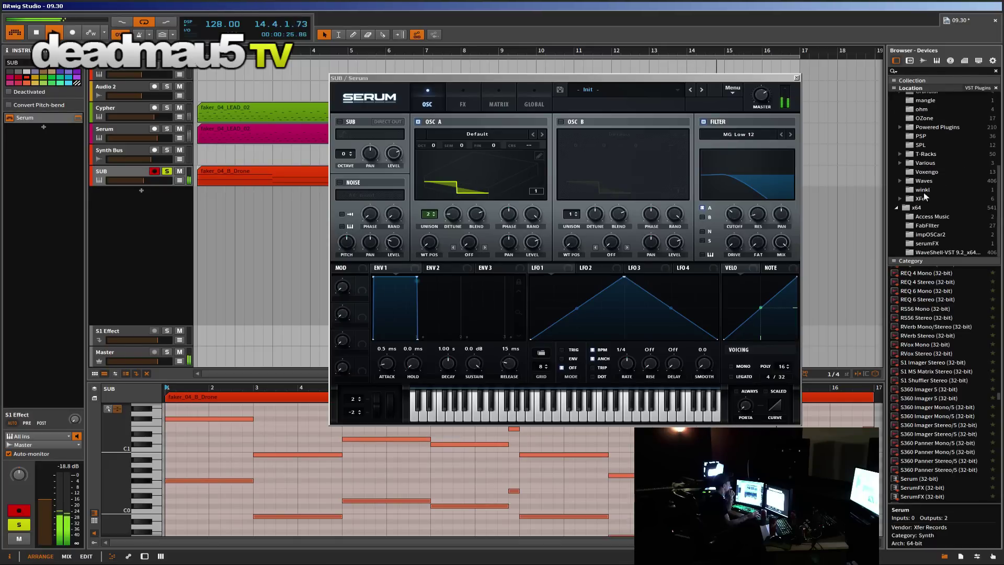
left_click(900, 181)
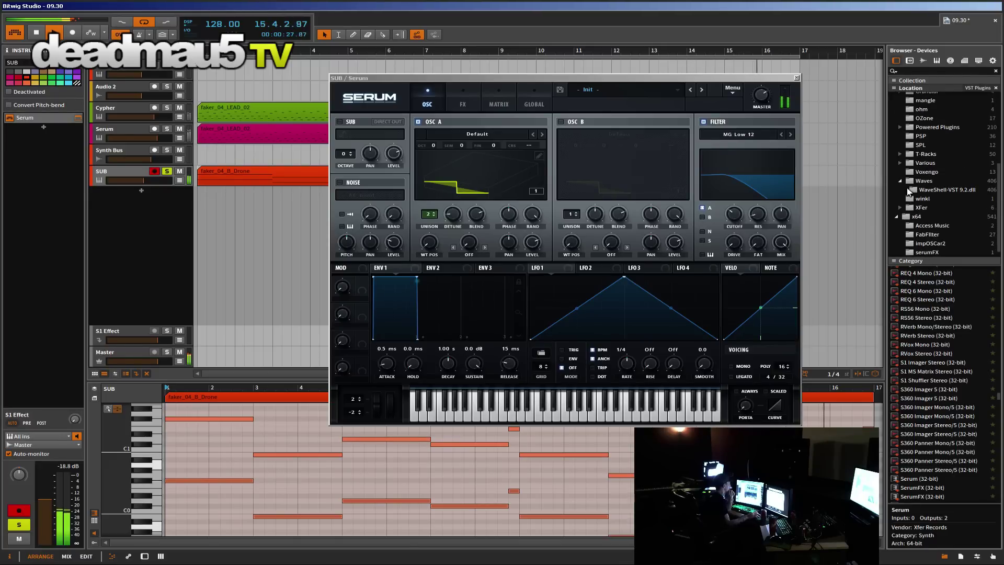
left_click(924, 191)
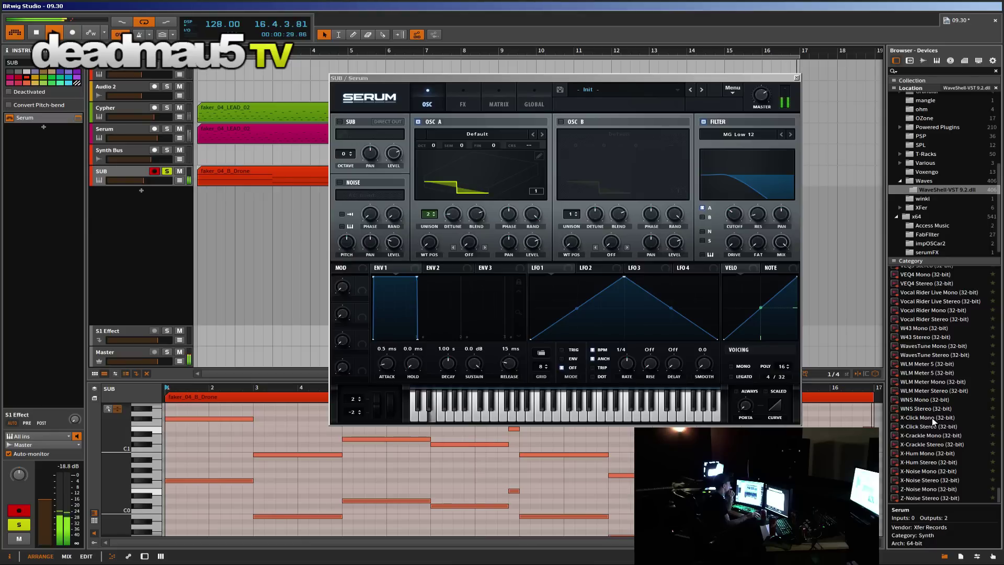
left_click(934, 363)
scroll(934, 363, "up", 7)
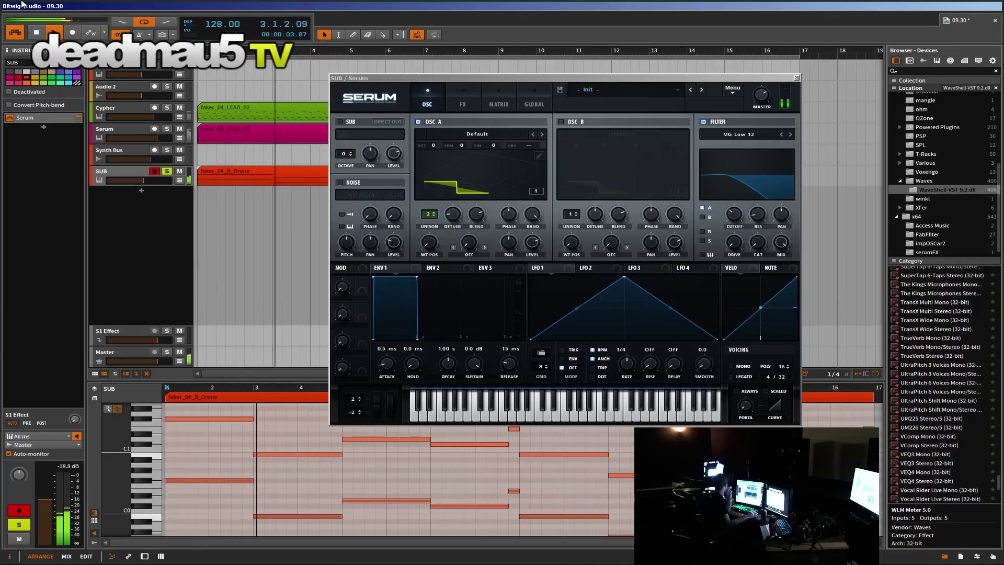
Step: Save the 09.30 project
left_click(9, 7)
left_click(21, 65)
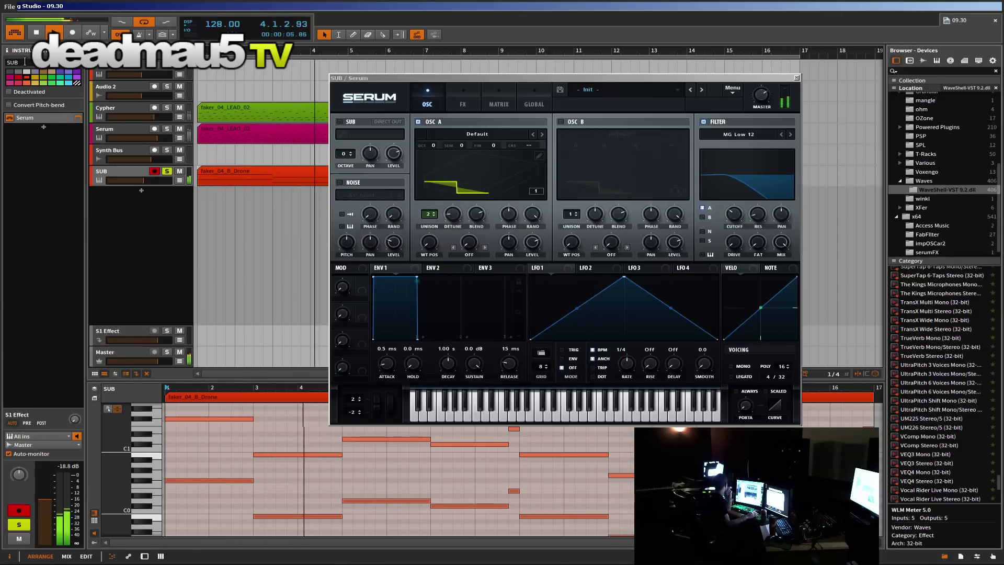
Step: Look further through the Waves plug-in list for a SUB effect and take the SUB track out of solo
left_click(944, 434)
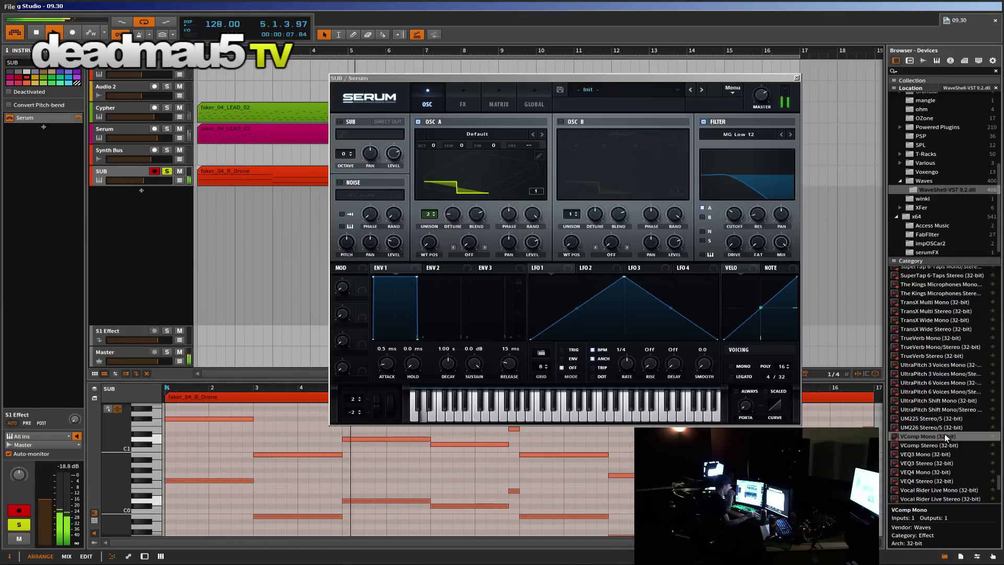
scroll(944, 434, "up", 10)
scroll(948, 429, "up", 5)
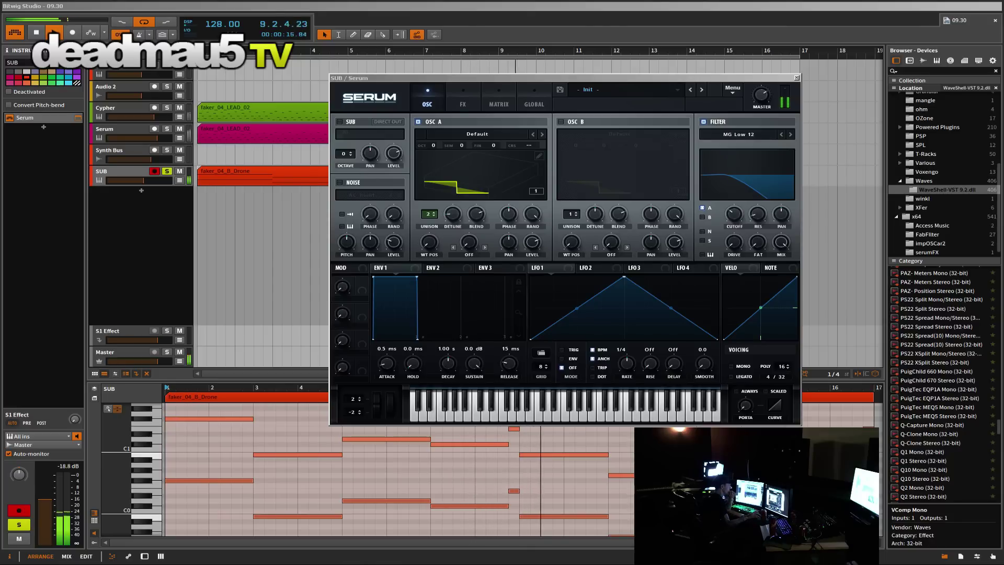
left_click(165, 172)
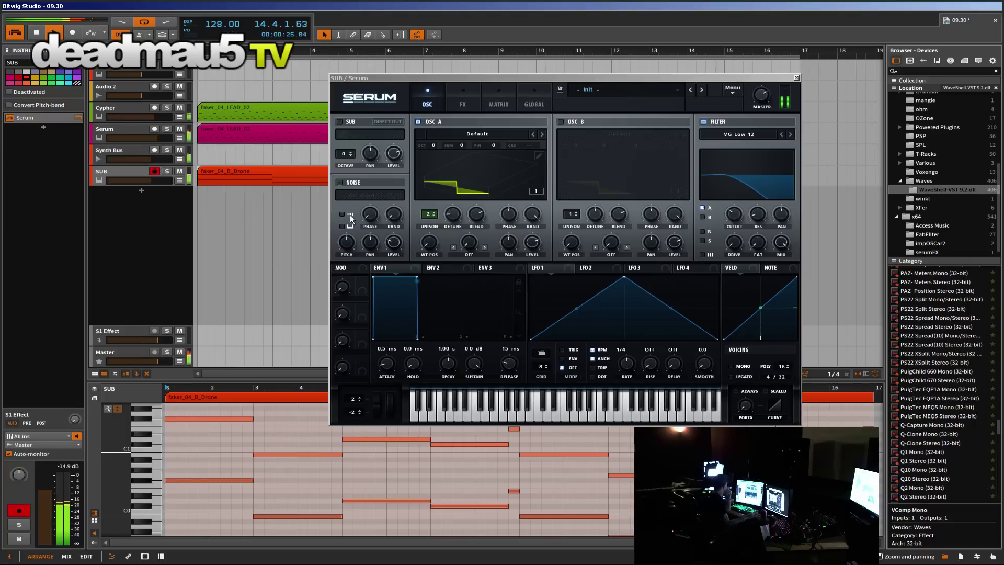
Step: In the SUB track's Serum, reshape LFO 2 into a curved falling ramp that starts at its peak
left_click(606, 269)
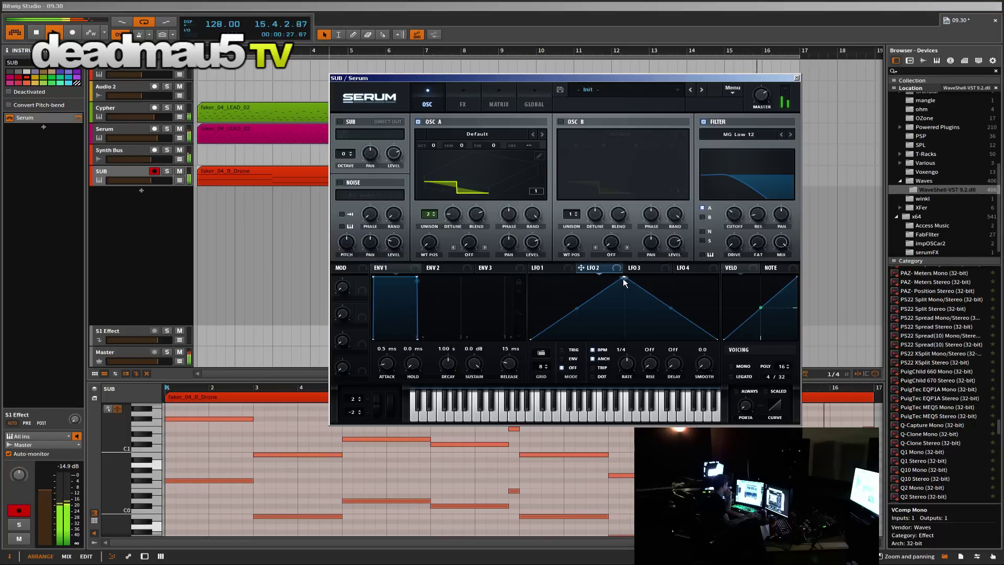
left_click_drag(623, 278, 530, 278)
left_click_drag(624, 311, 622, 338)
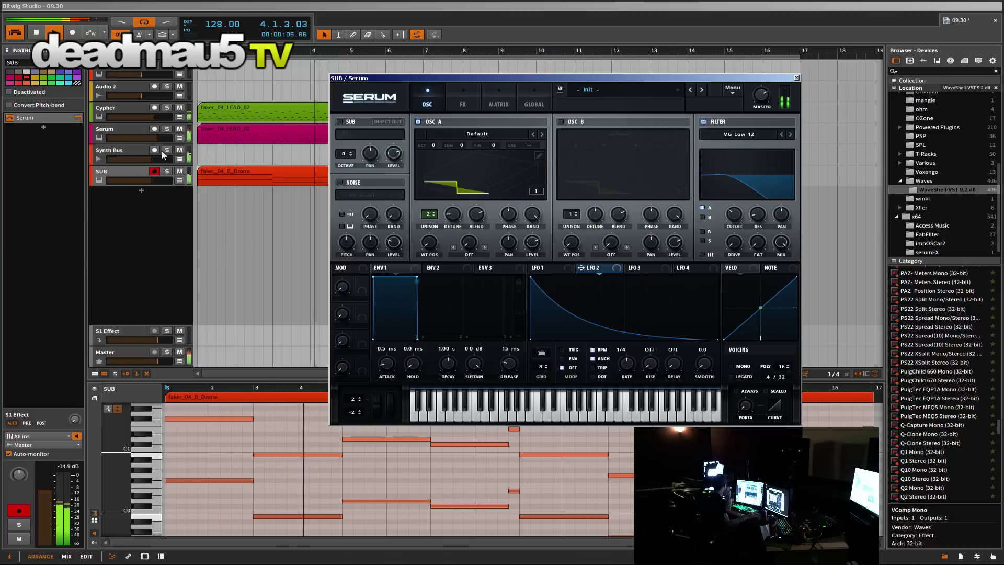
Step: Mute the Synth Bus, Serum and Cypher tracks and add the Waves MaxxBass Stereo effect to the SUB track
left_click(179, 149)
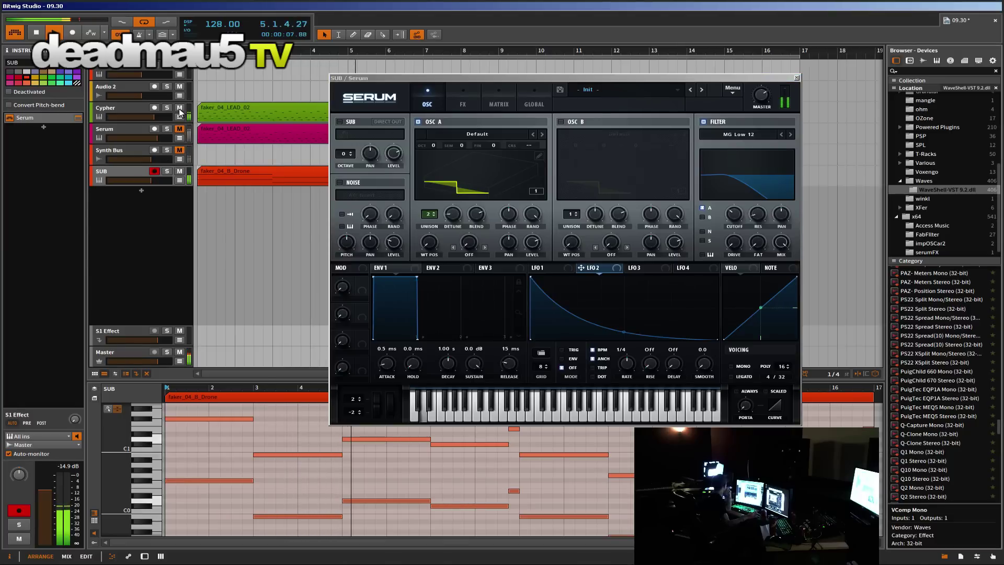
left_click(180, 109)
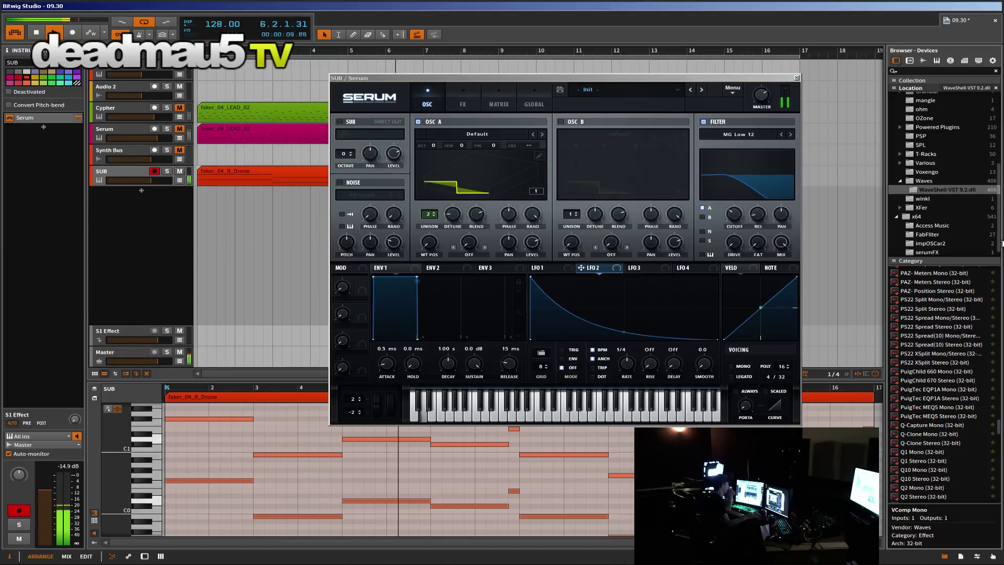
scroll(938, 387, "up", 10)
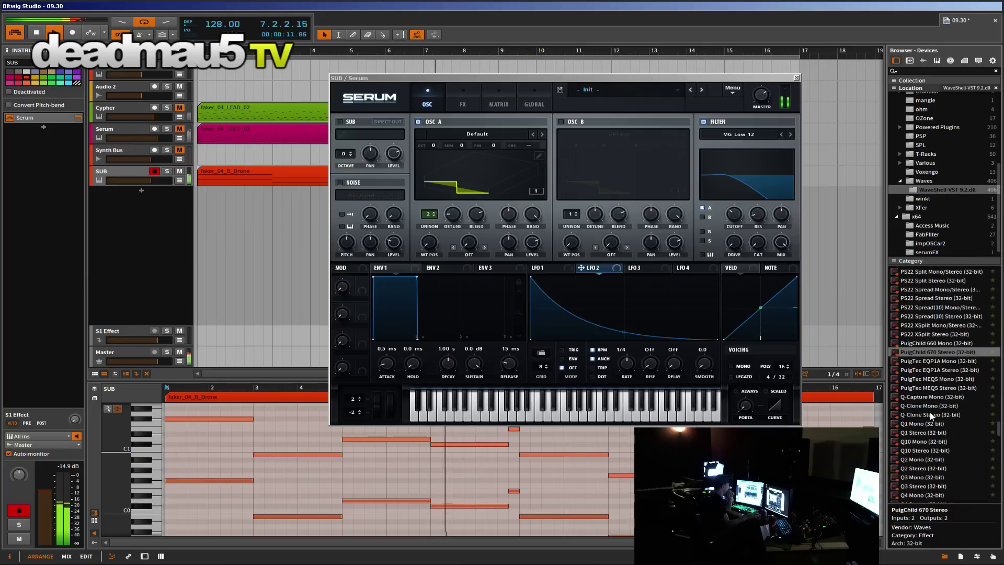
scroll(933, 376, "up", 3)
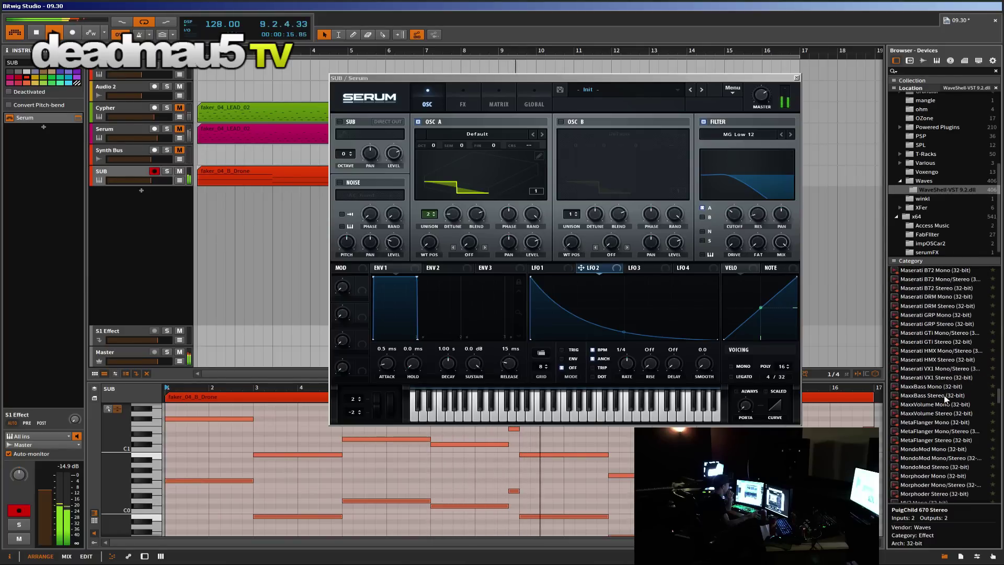
left_click_drag(945, 398, 122, 176)
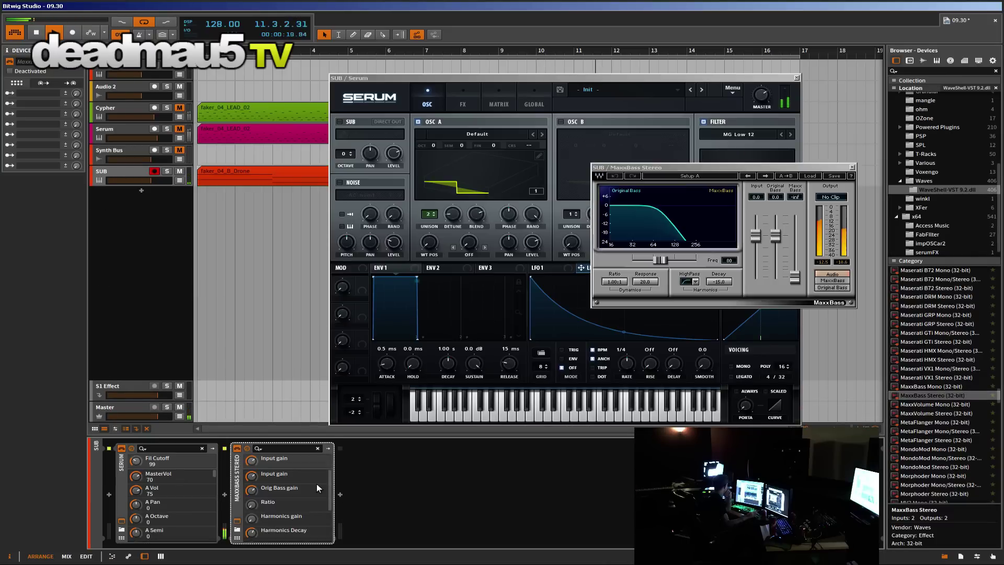
Step: In MaxxBass, raise the MaxxBass level to about 0 dB, set ratio 1.24:1 and frequency 77, and compare MaxxBass-only monitoring with the full audio
left_click_drag(794, 278, 795, 236)
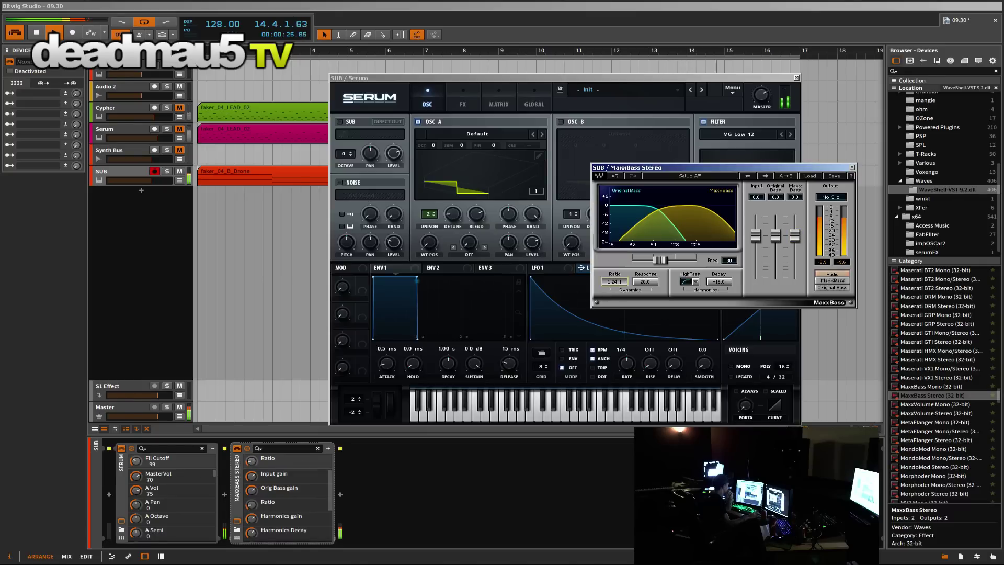
left_click_drag(661, 266, 659, 267)
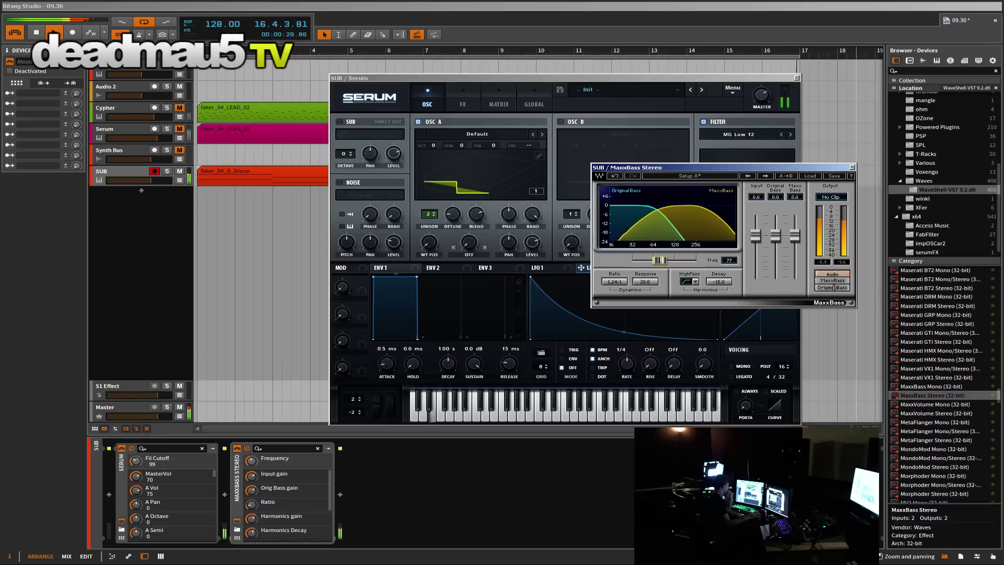
left_click(846, 273)
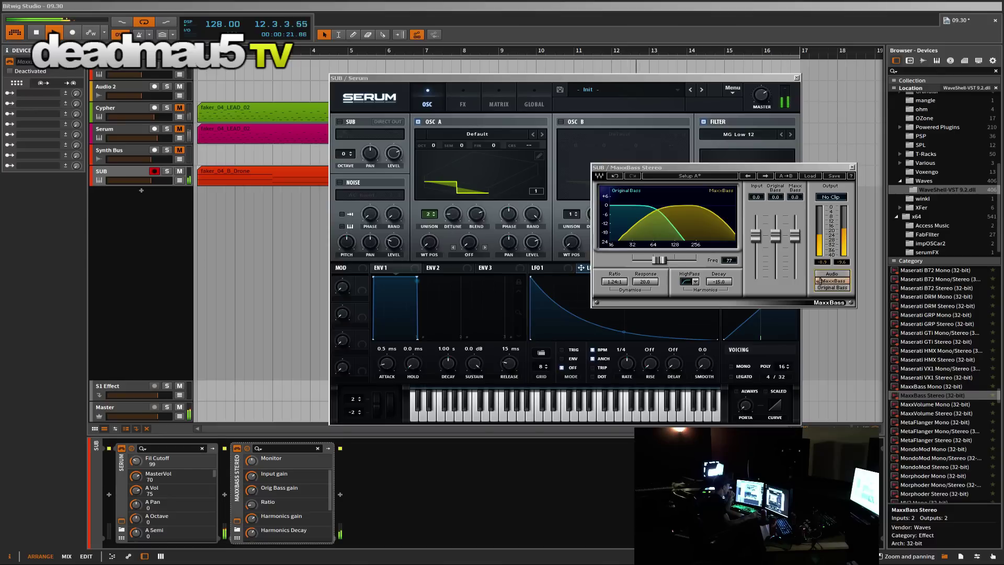
left_click(823, 274)
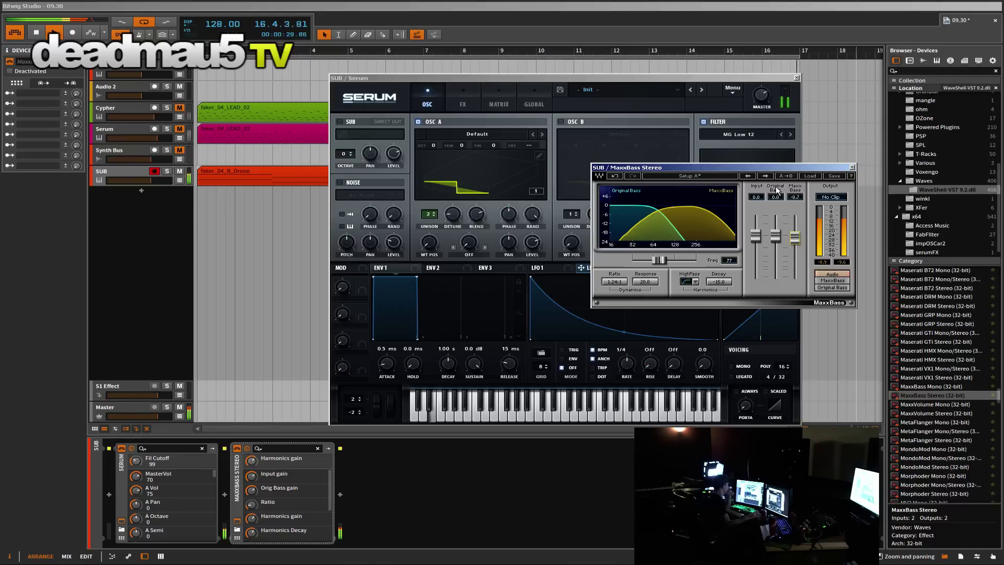
left_click(852, 167)
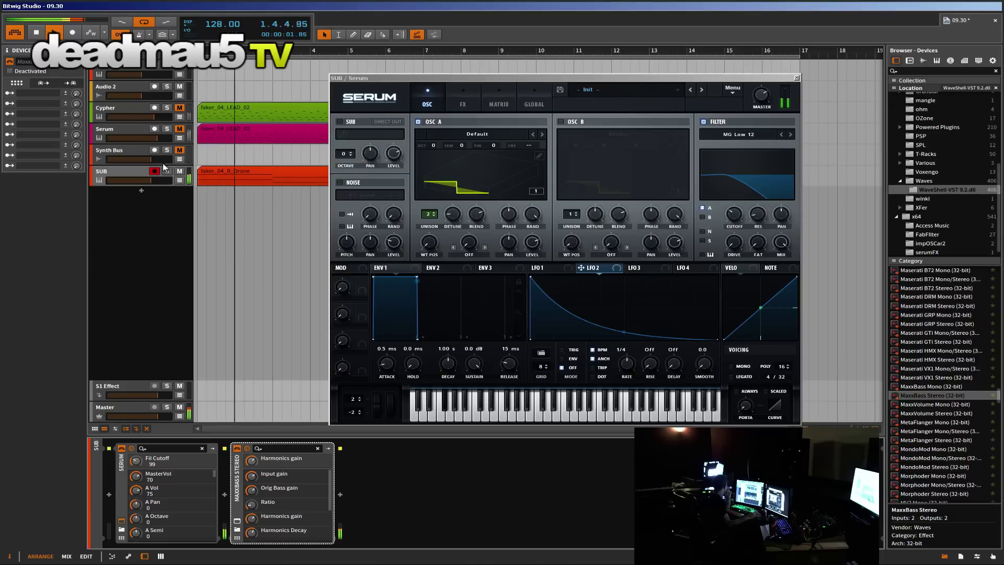
Step: Unmute the Cypher, Serum and Synth Bus tracks and fine-tune the SUB track's volume
left_click(180, 110)
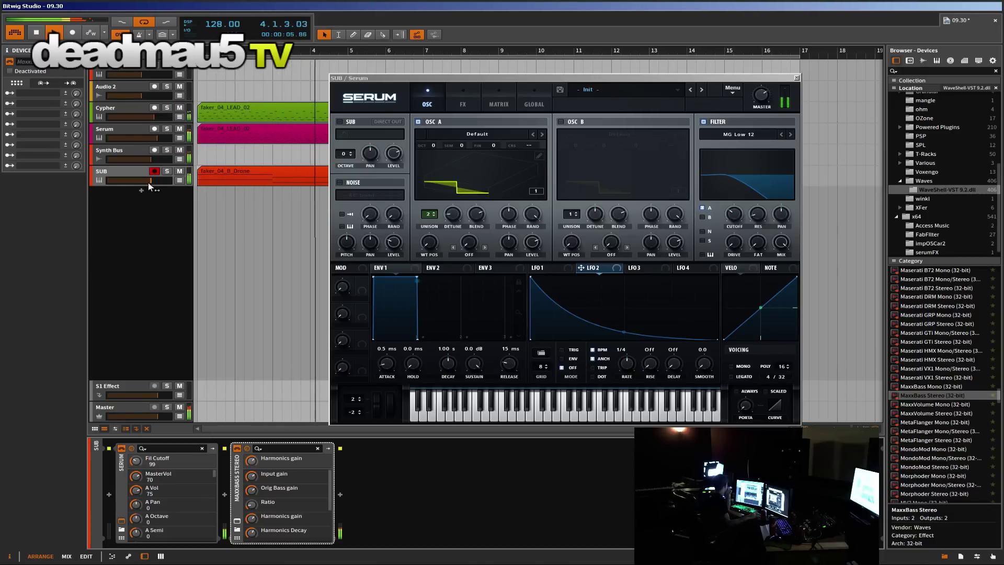
left_click_drag(149, 179, 151, 179)
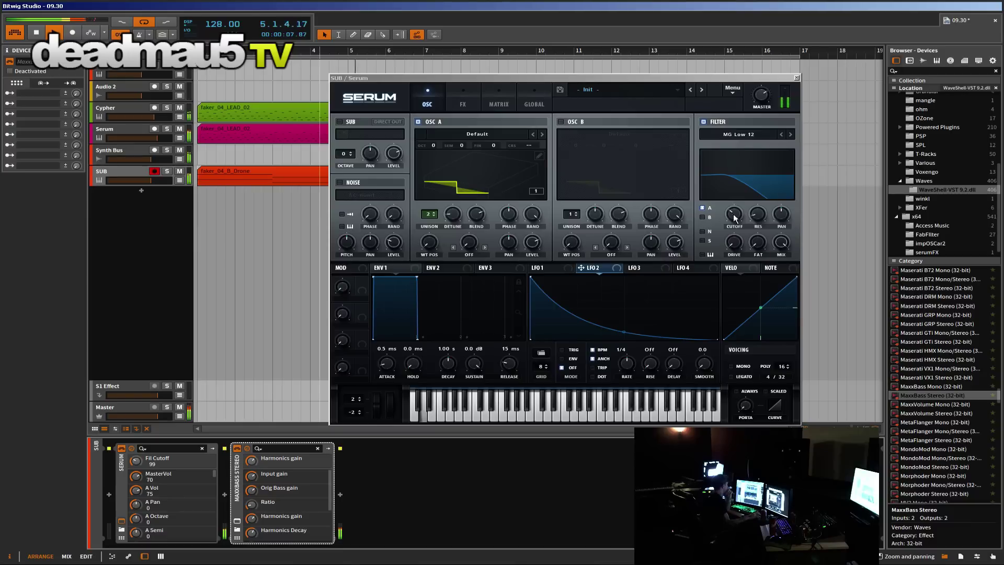
Step: Raise the filter cutoff in the SUB track's Serum to 161 Hz and close the plug-in window
left_click(760, 217)
left_click(733, 217)
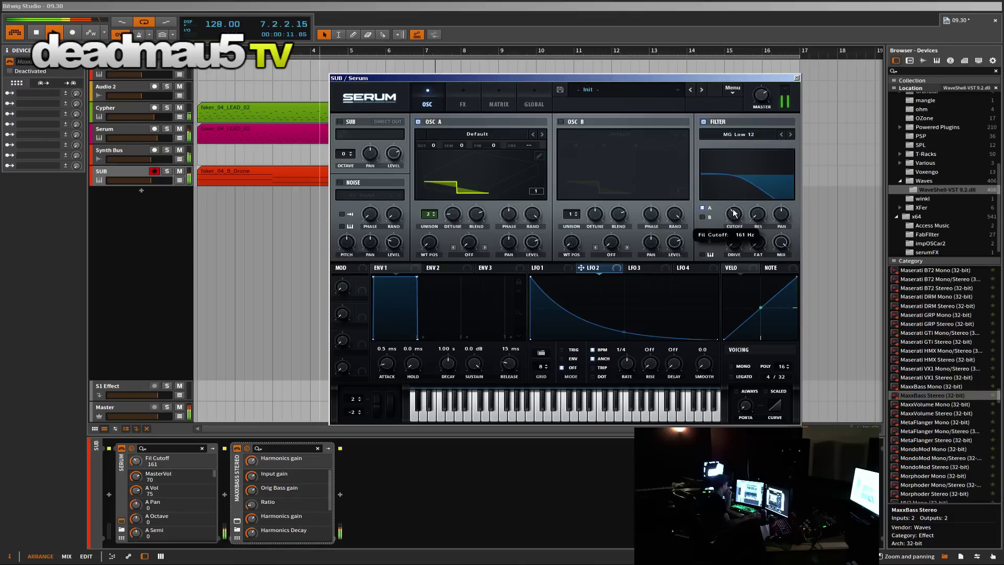
left_click(112, 175)
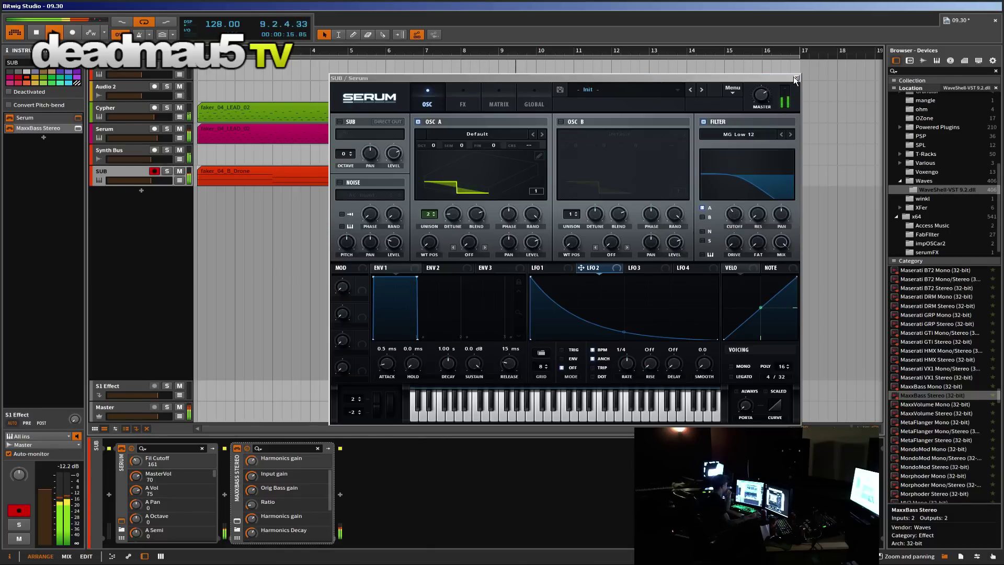
left_click(795, 79)
Step: Duplicate the SUB instrument track with its devices and drone clip
right_click(121, 168)
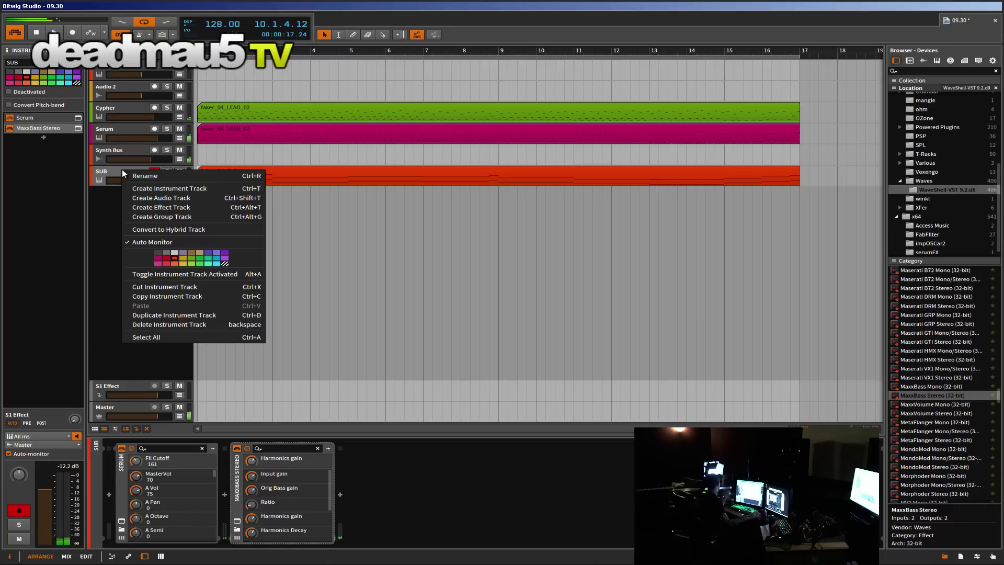
left_click(106, 171)
right_click(106, 171)
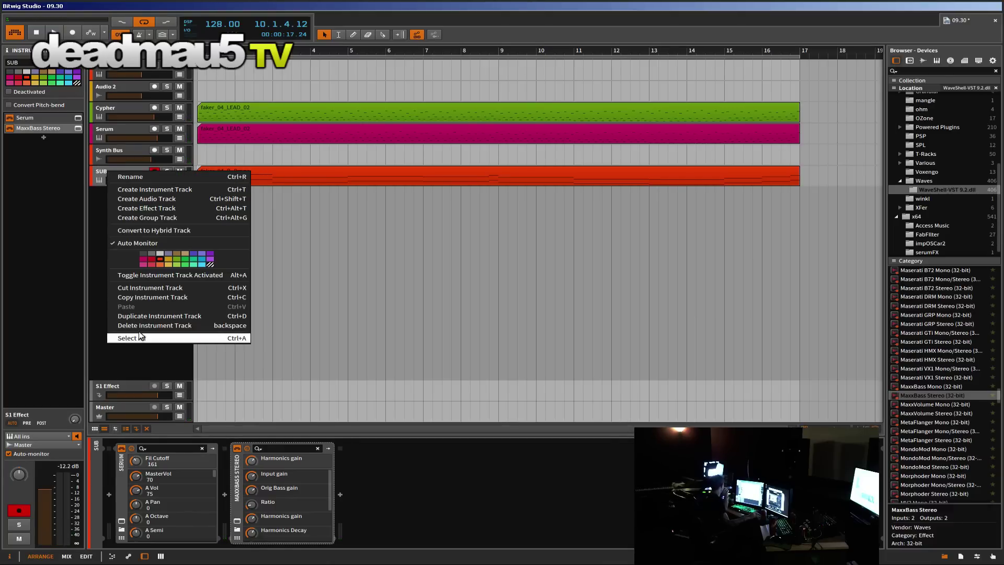
left_click(160, 315)
Step: Rename the duplicated SUB track as SUB - MID
left_click(112, 192)
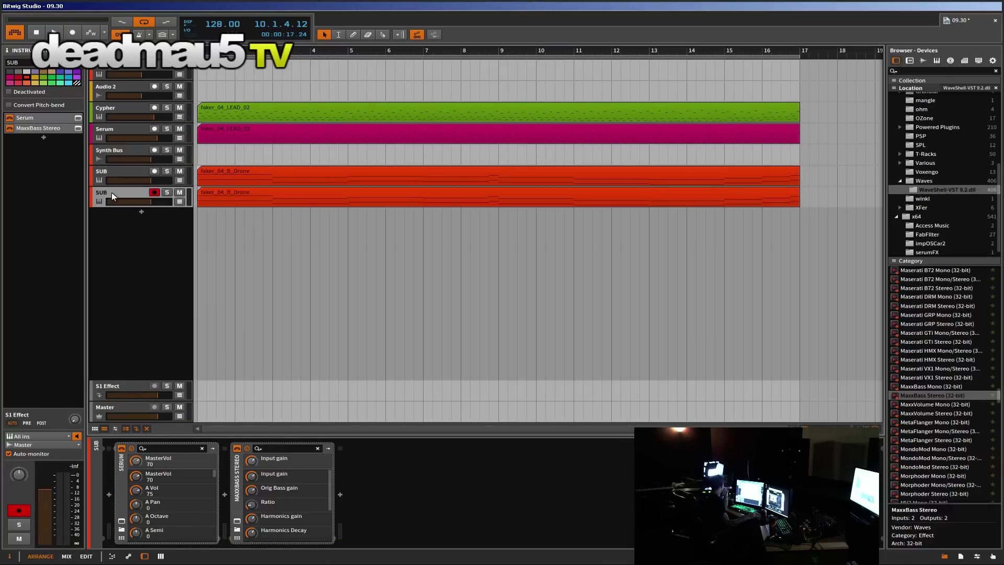
right_click(105, 193)
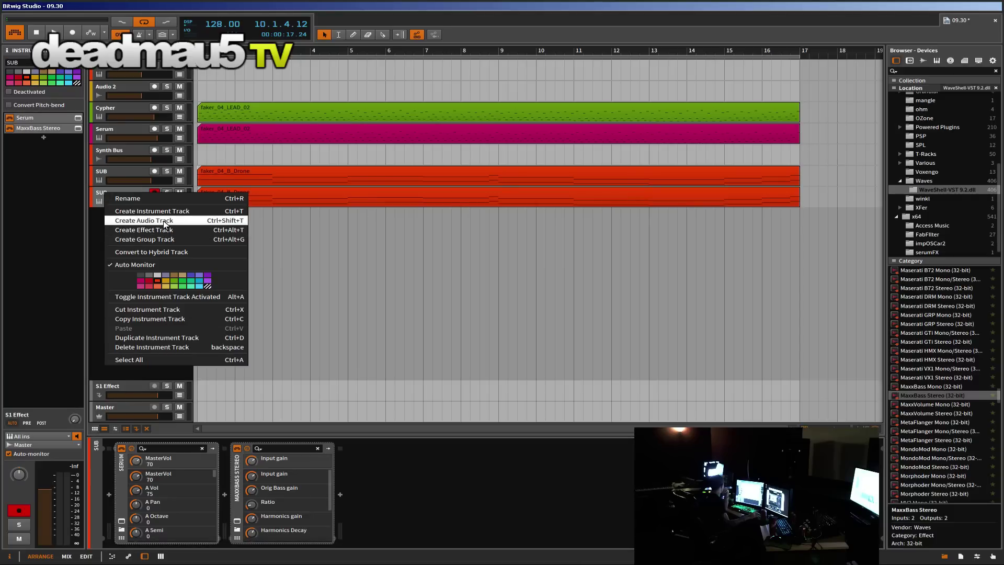
left_click(172, 199)
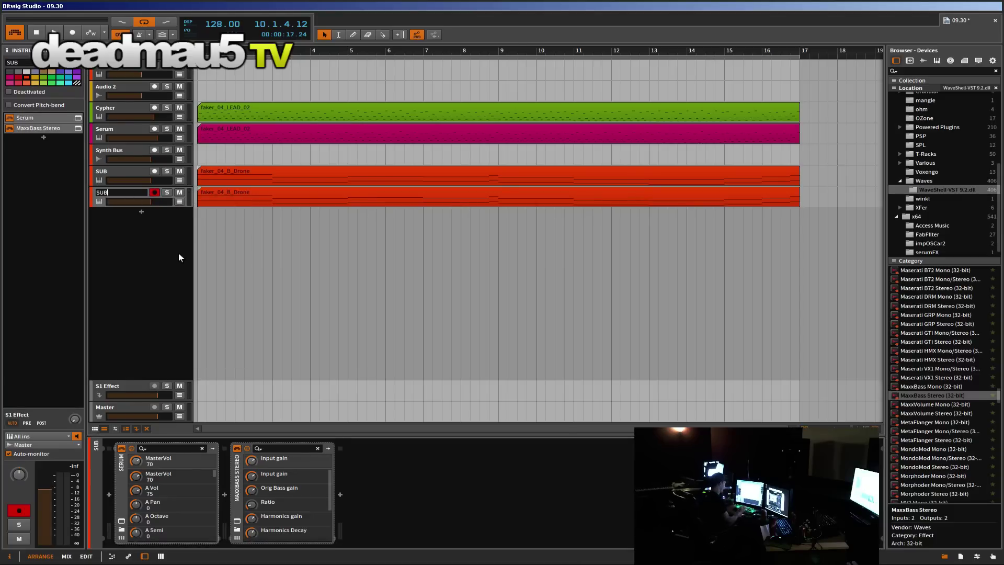
type("- MID")
key("Return")
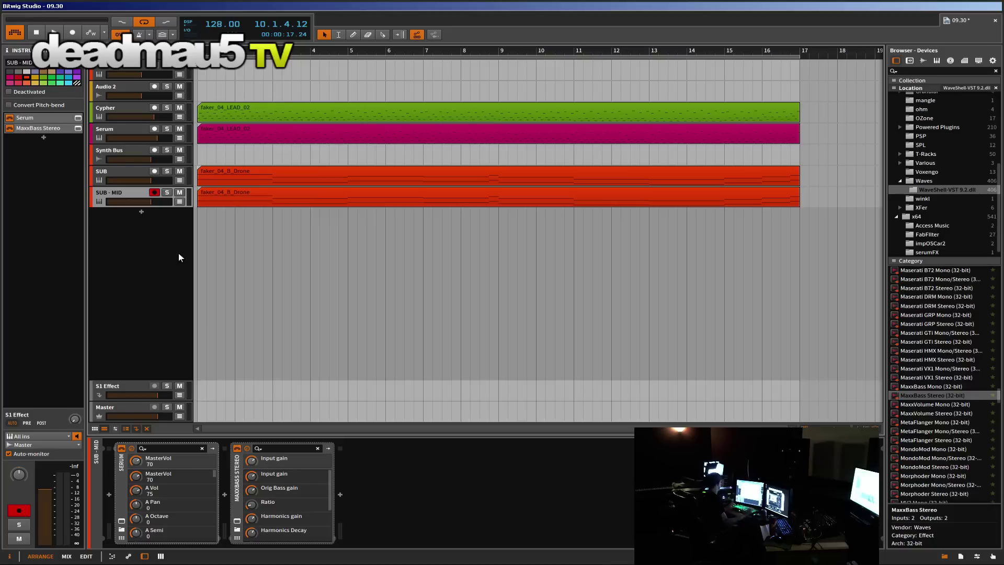
Step: Play the SUB - MID track soloed and delete its Serum and MaxxBass Stereo devices
left_click(167, 192)
left_click(166, 193)
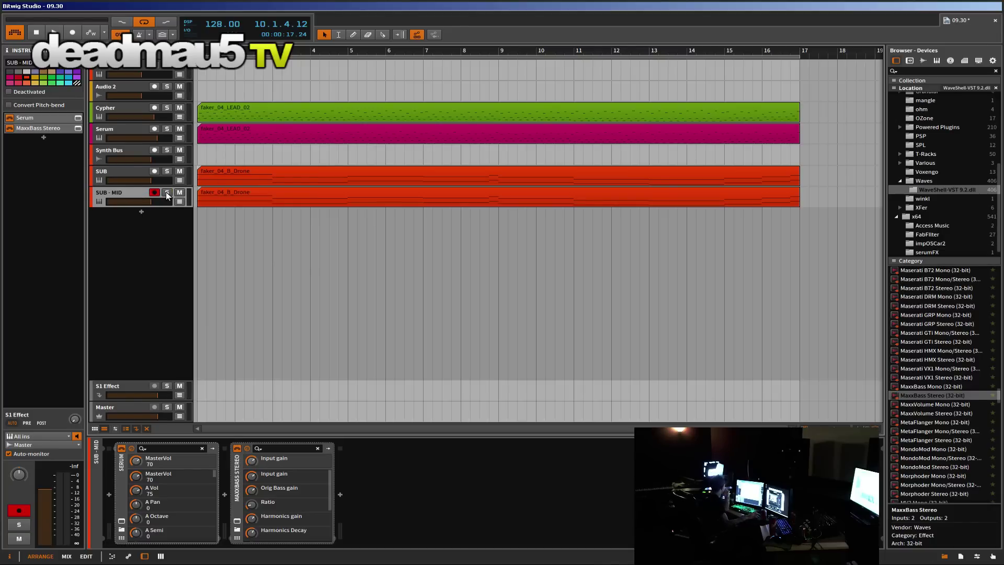
left_click(167, 193)
key("space")
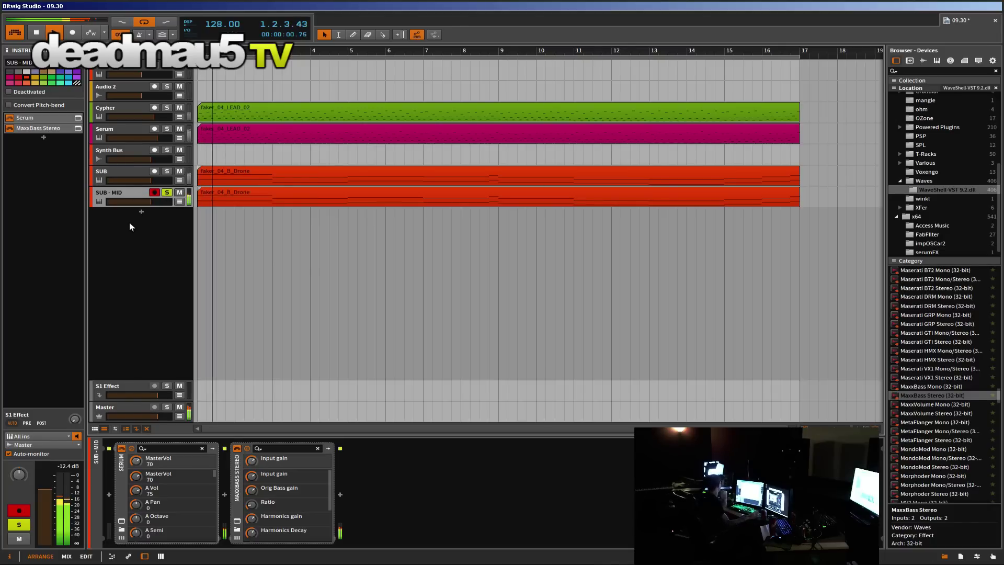
left_click(237, 477)
key("Delete")
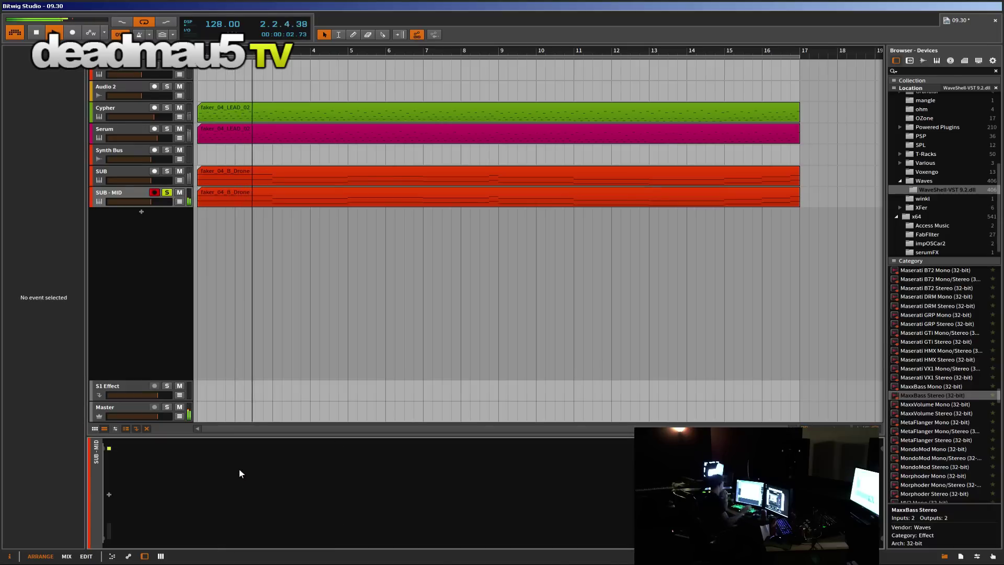
Step: Stop playback, create an audio track below SUB - MID and name it LF BUS
key("space")
right_click(140, 253)
left_click(179, 267)
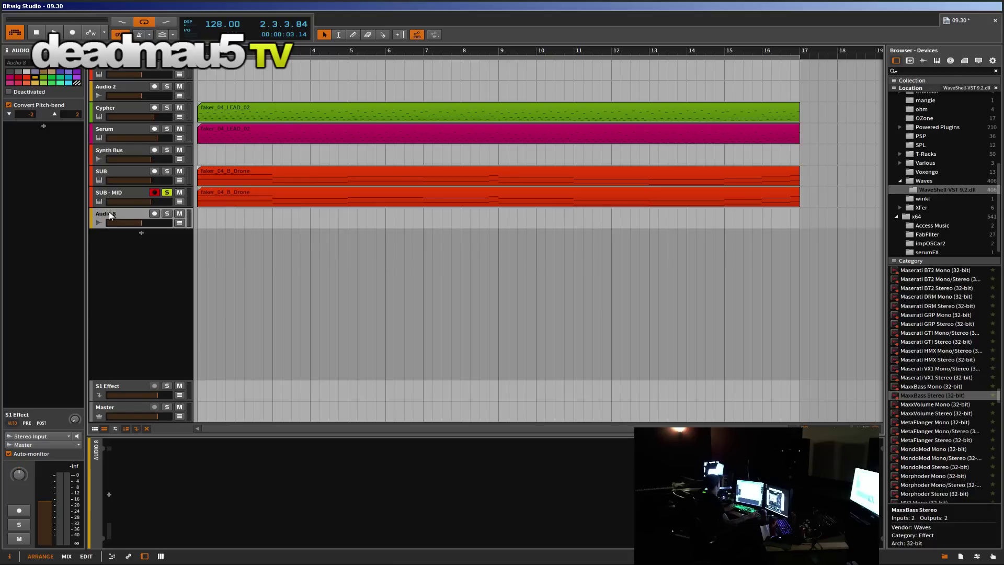
right_click(109, 213)
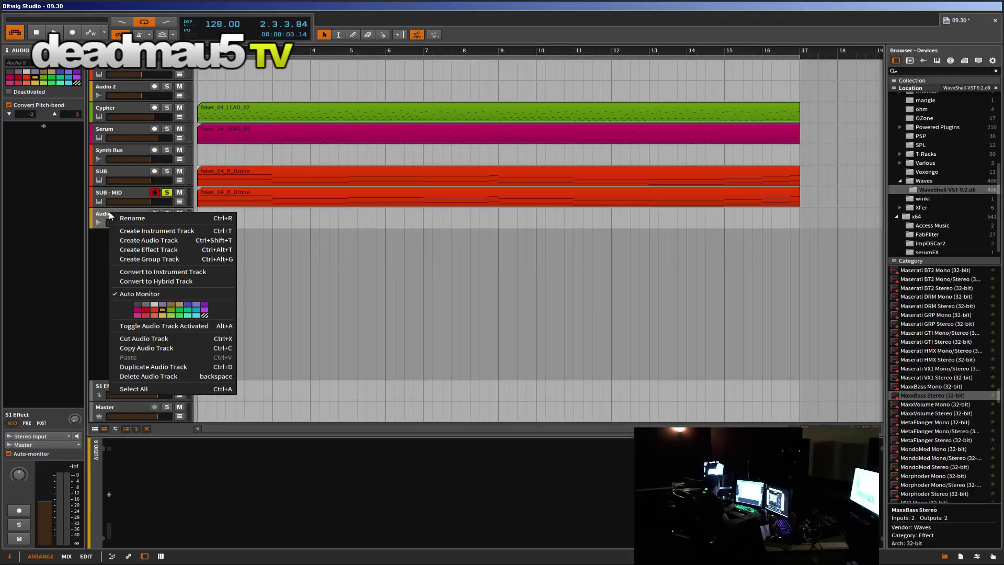
left_click(146, 219)
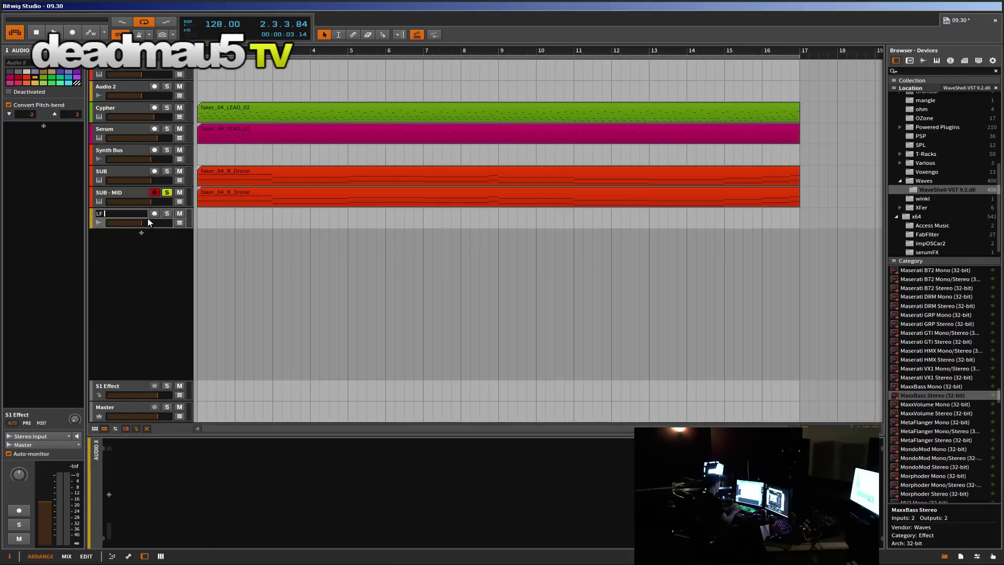
type("LF BUS")
key("Return")
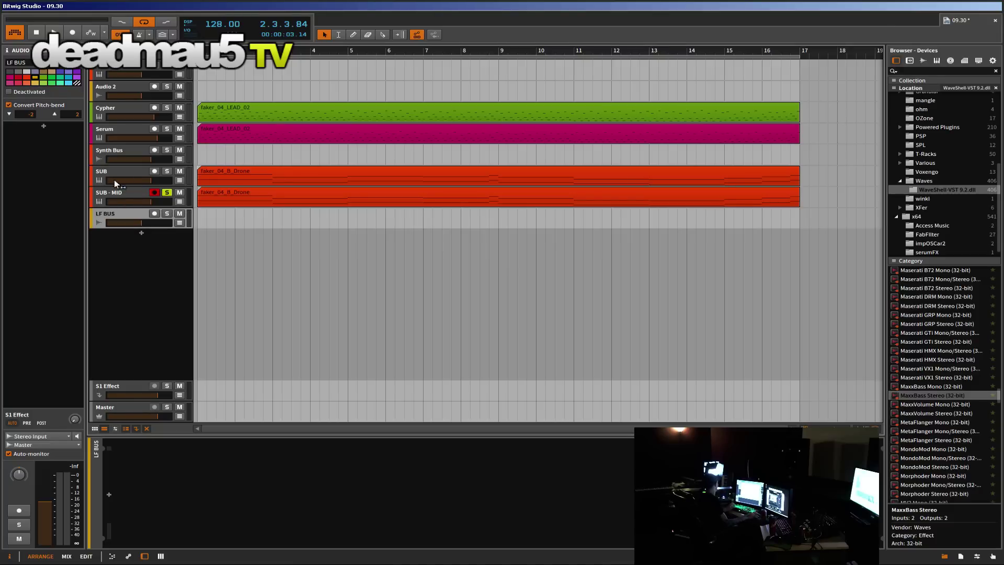
Step: Select the SUB and SUB - MID tracks and, in the mixer view, set the SUB track's input to LF BUS
left_click(124, 191)
left_click(129, 173, "shift")
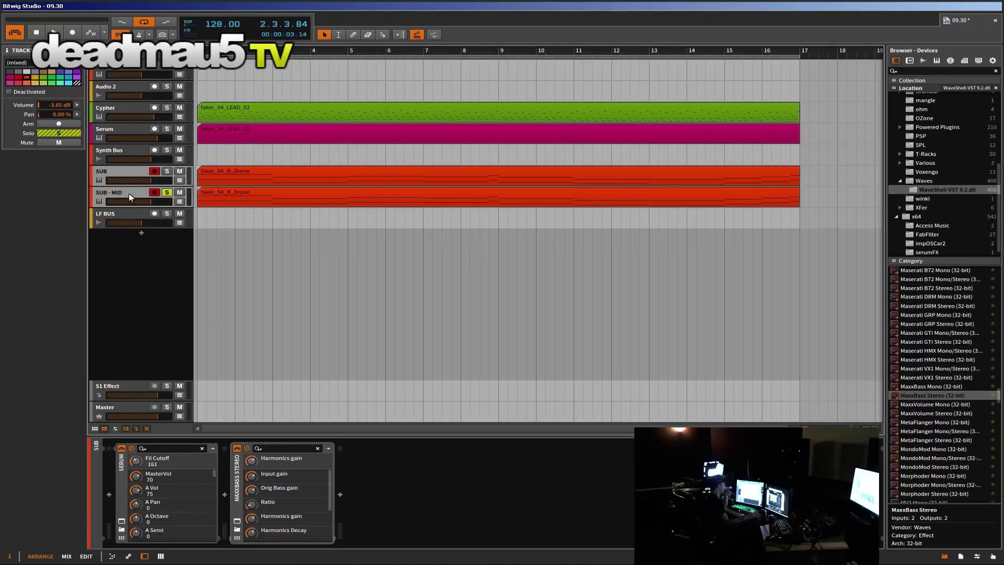
key("alt+2")
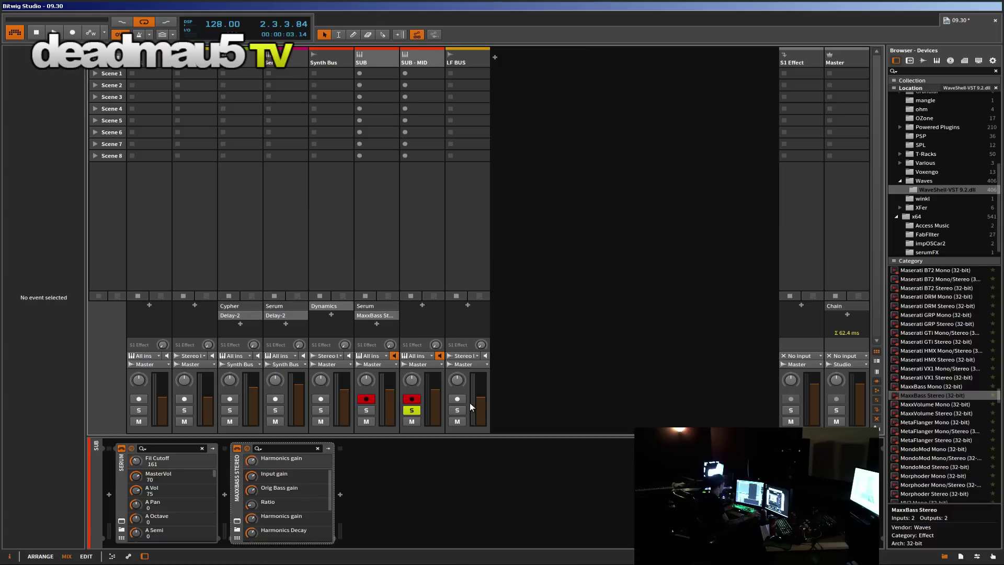
left_click(387, 356)
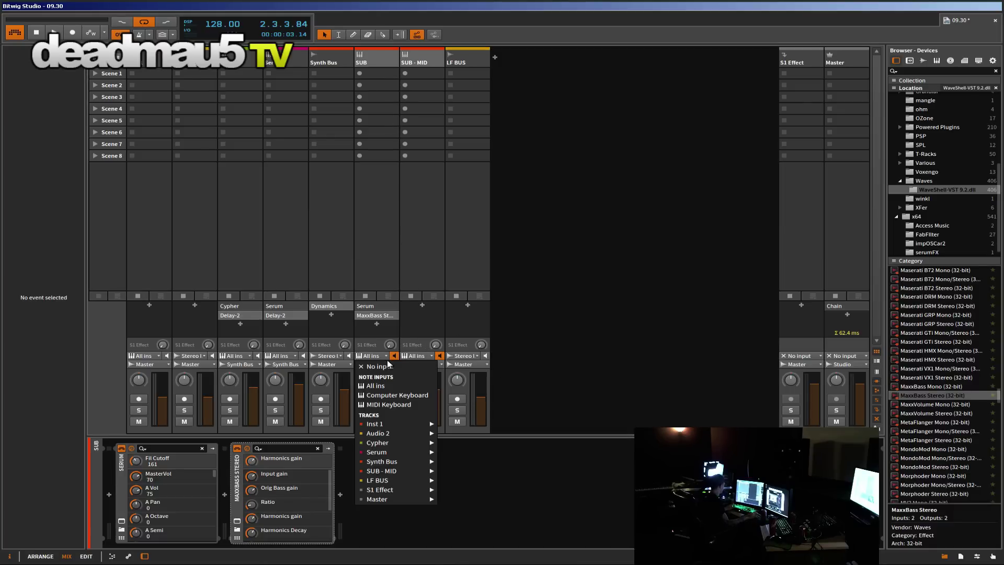
mouse_move(409, 480)
left_click(455, 480)
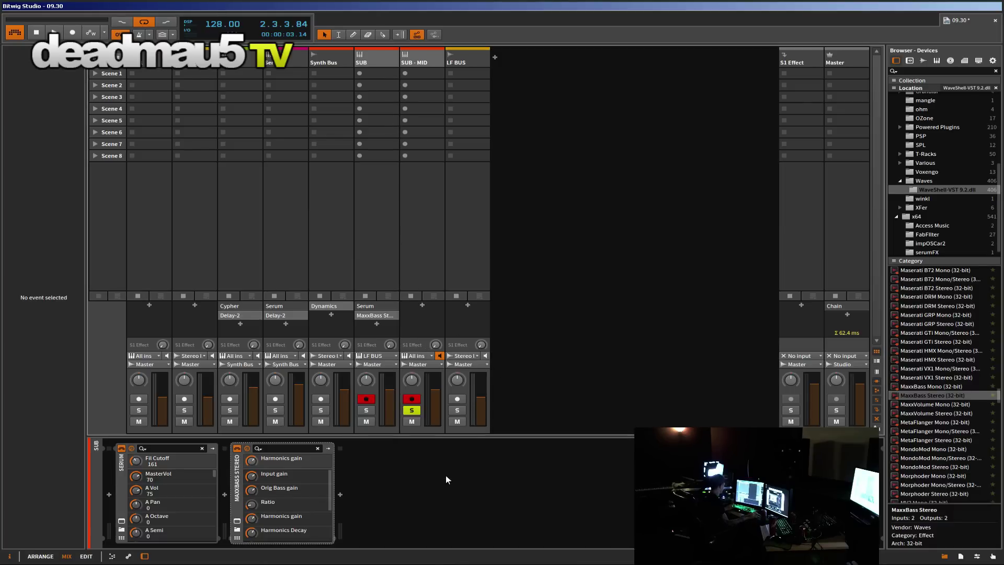
Step: Set the SUB - MID track's input to LF BUS
left_click(430, 356)
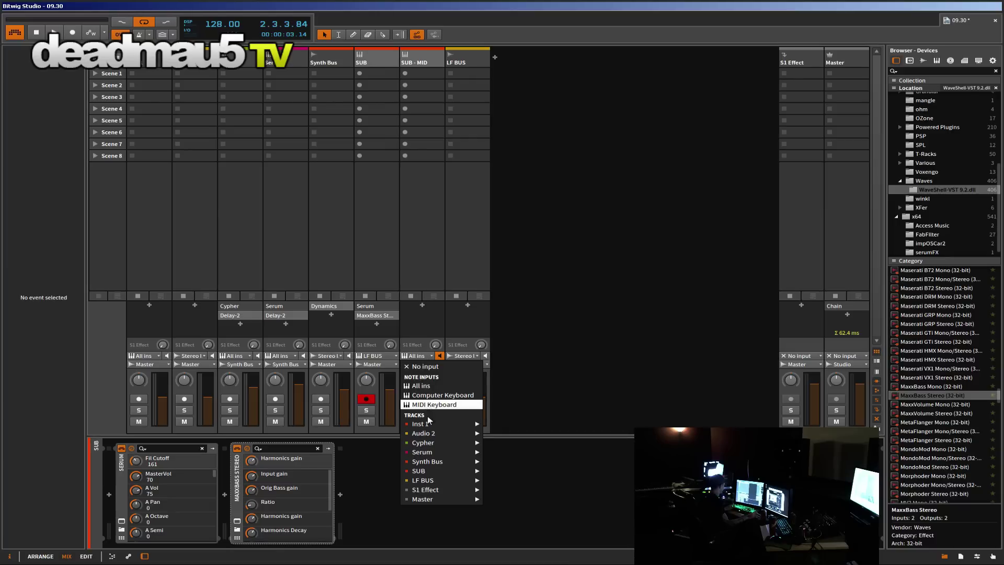
mouse_move(424, 480)
left_click(503, 479)
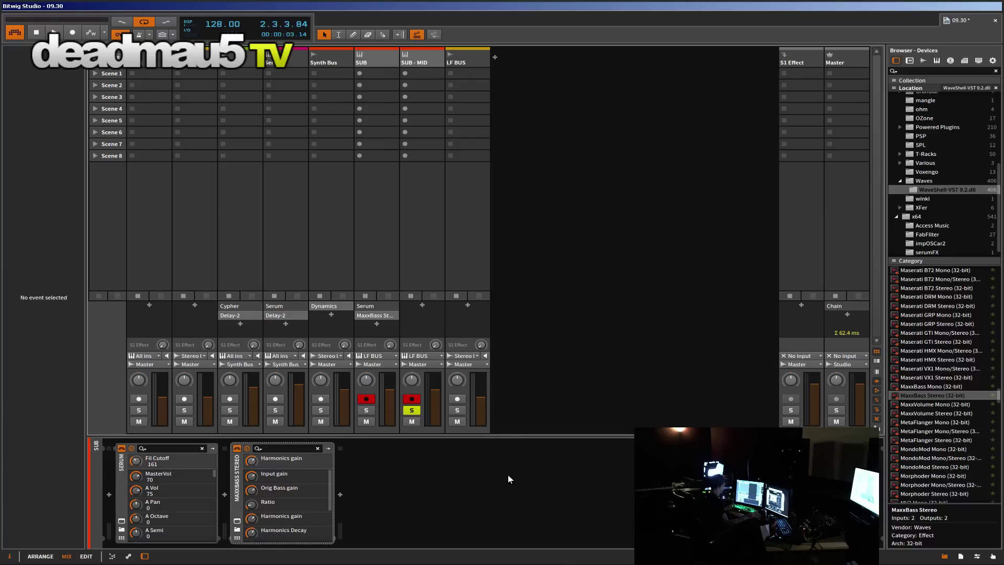
Step: In the arranger, play the project, clear the SUB - MID solo, solo LF BUS instead and stop playback
left_click(465, 64)
key("Tab")
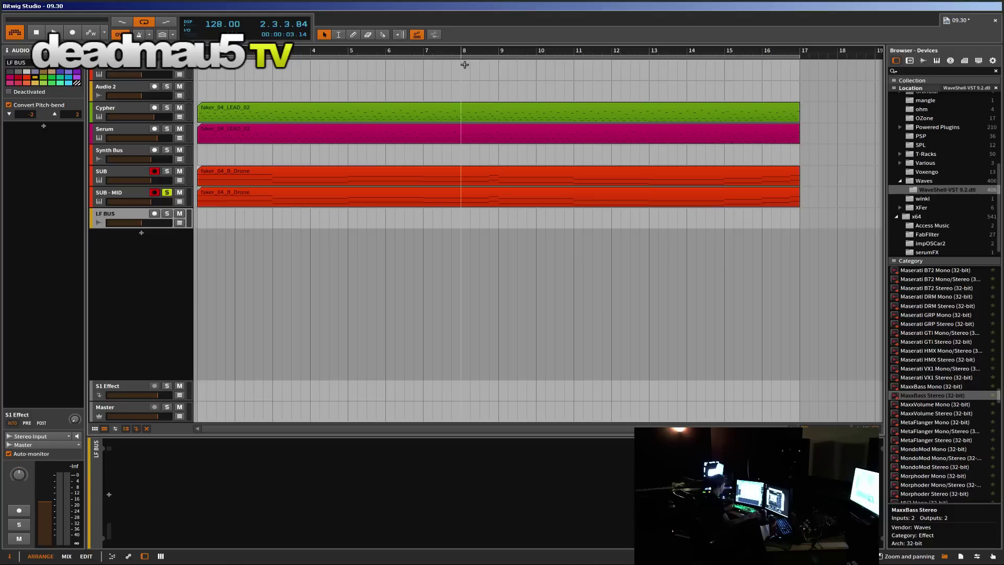
key("space")
left_click(167, 192)
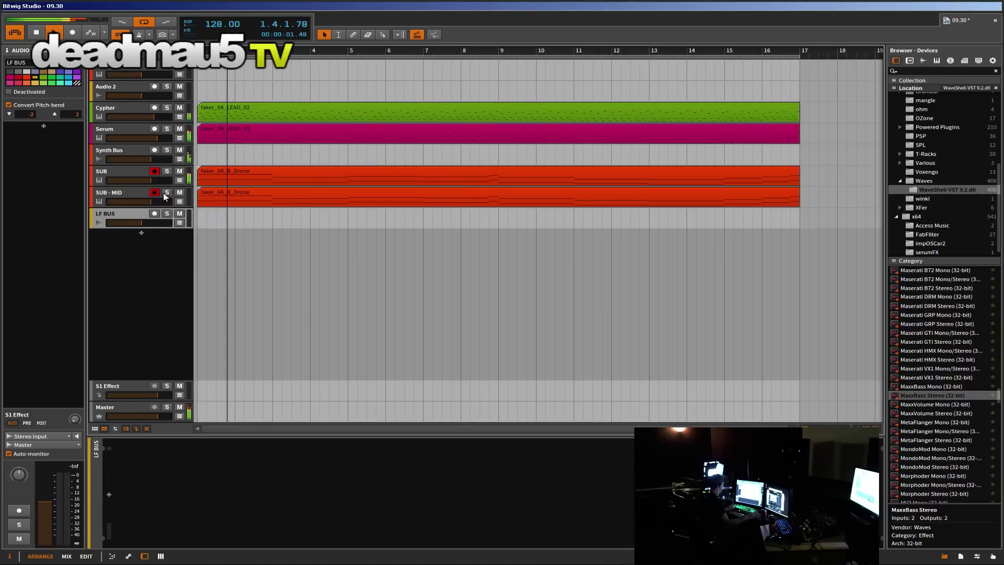
key("space")
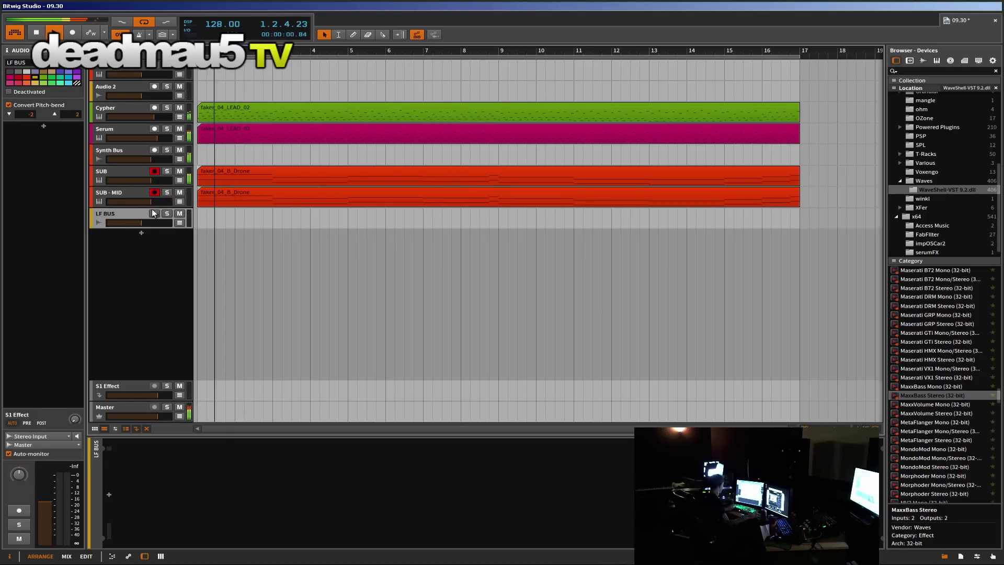
left_click(166, 214)
key("space")
Step: In the mixer view, set the inputs of the SUB - MID and SUB tracks to No input
left_click(110, 194)
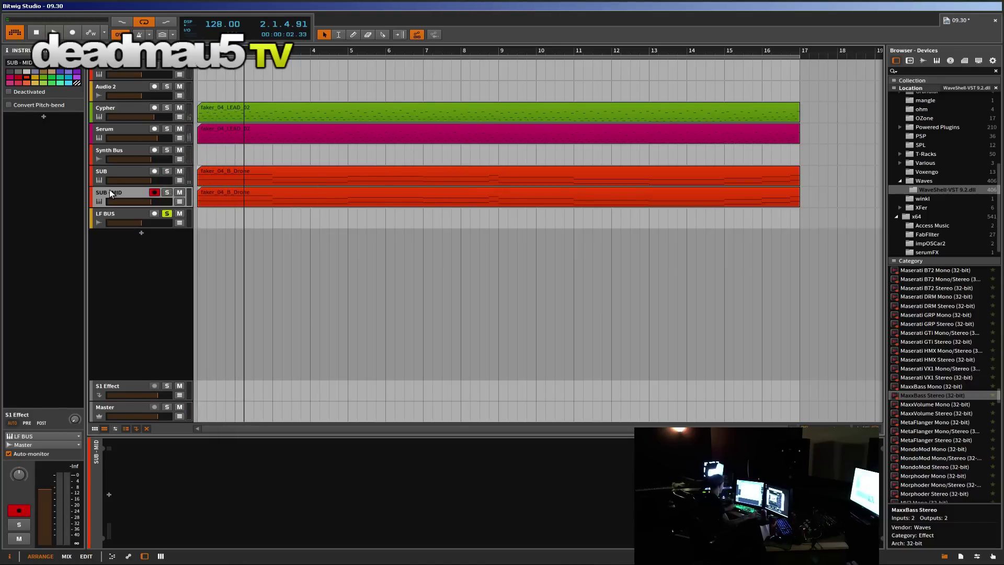
key("alt+2")
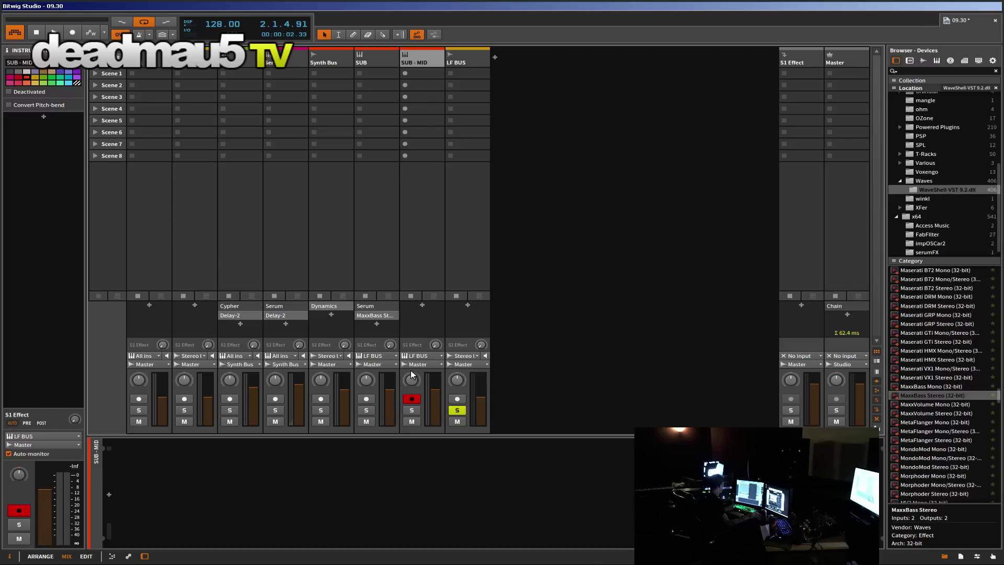
left_click(421, 365)
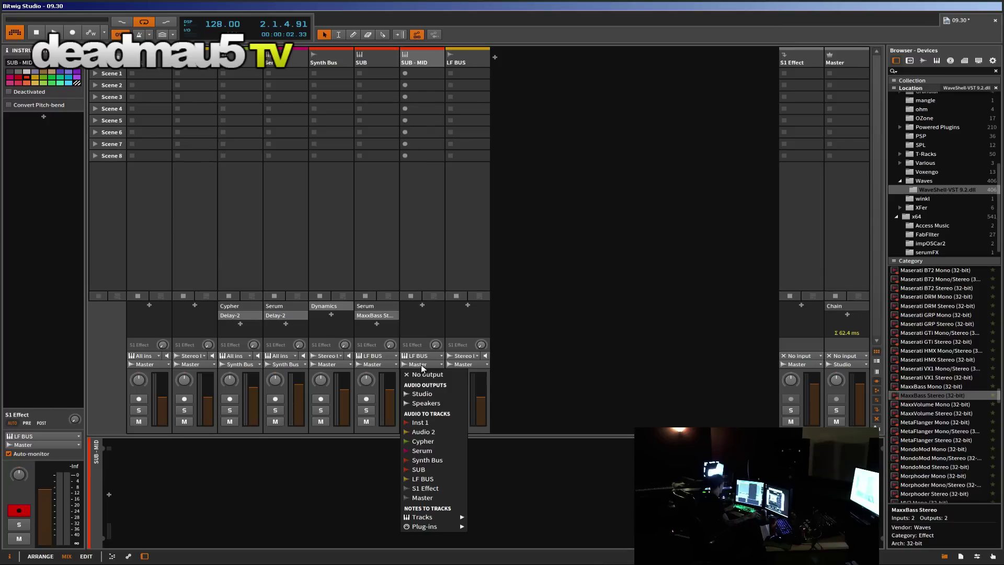
left_click(422, 362)
left_click(426, 357)
left_click(426, 365)
left_click(388, 356)
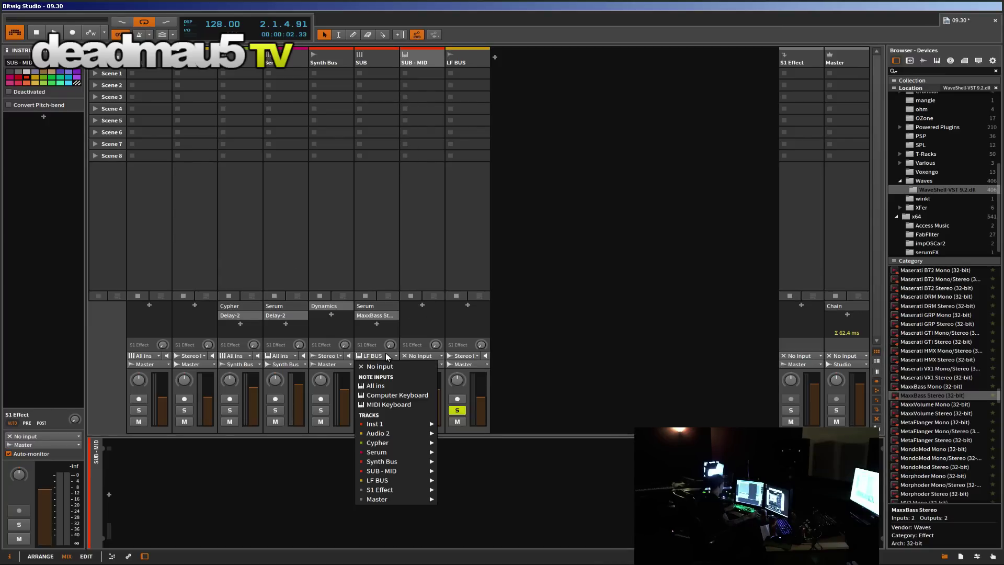
left_click(392, 368)
Step: Route the audio outputs of the SUB and SUB - MID tracks to LF BUS
left_click(390, 365)
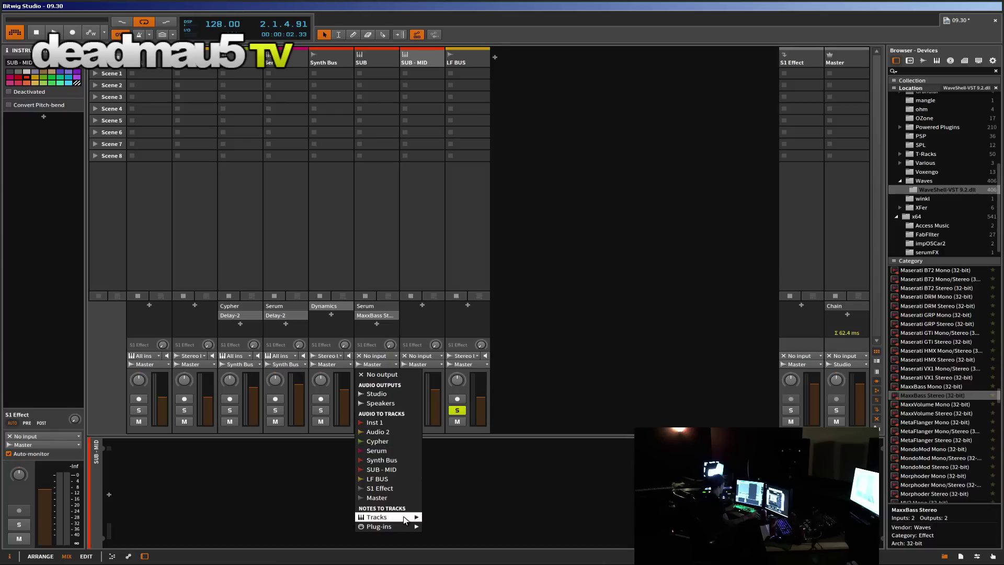
mouse_move(408, 518)
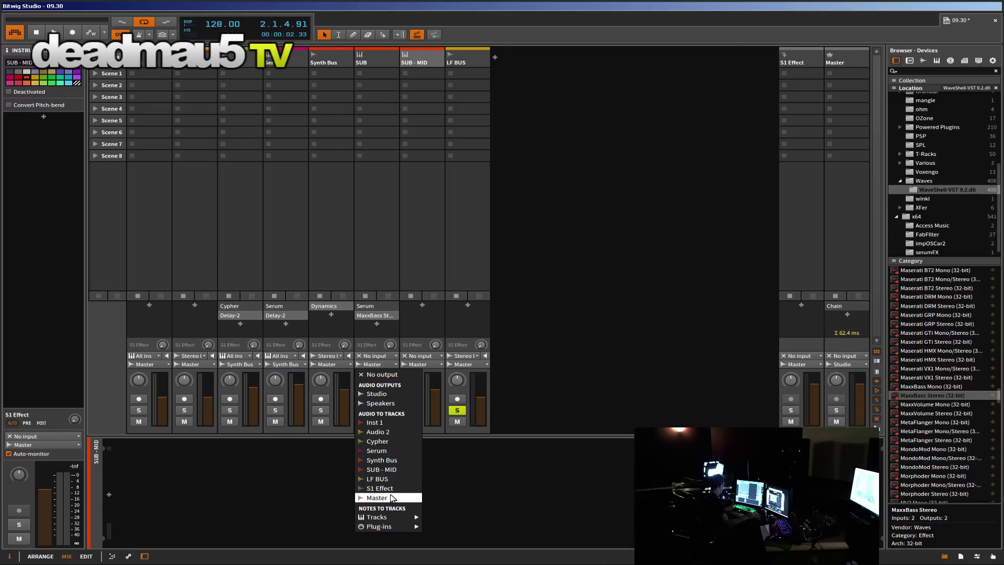
left_click(385, 479)
left_click(434, 363)
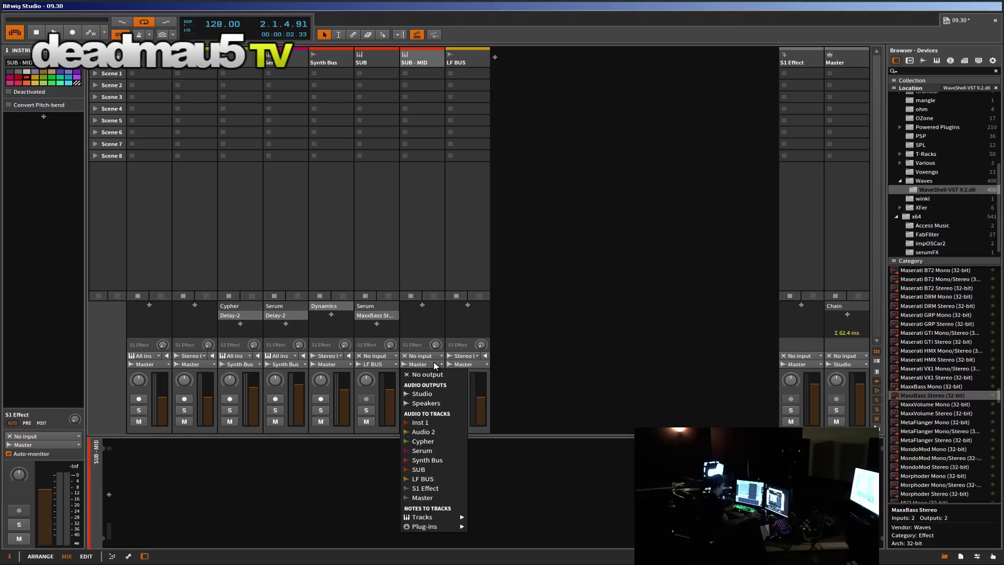
left_click(447, 478)
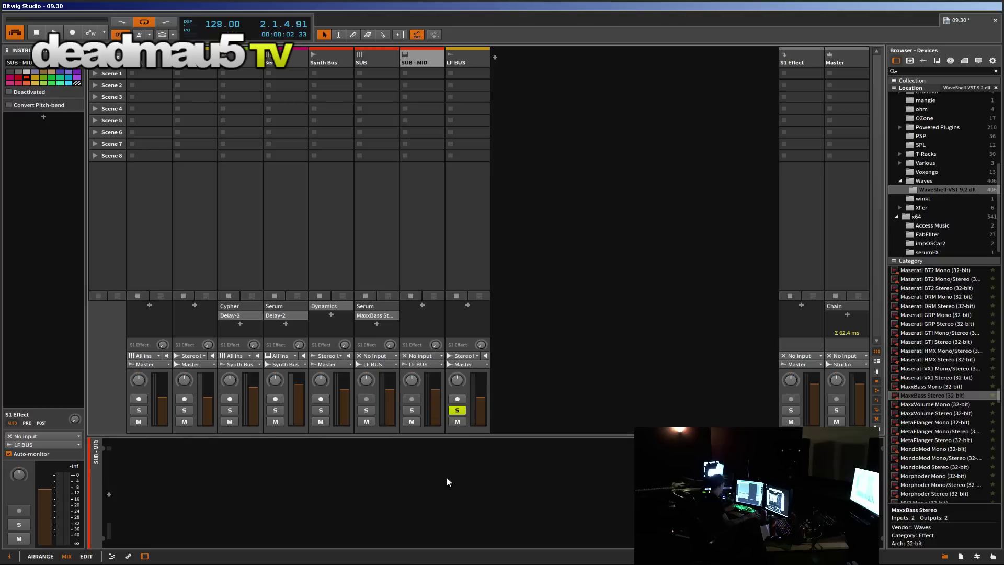
Step: Play the soloed LF BUS in the arranger, raise its volume to about -5.6 dB and select the Synth Bus track
key("alt+1")
left_click_drag(147, 225, 159, 224)
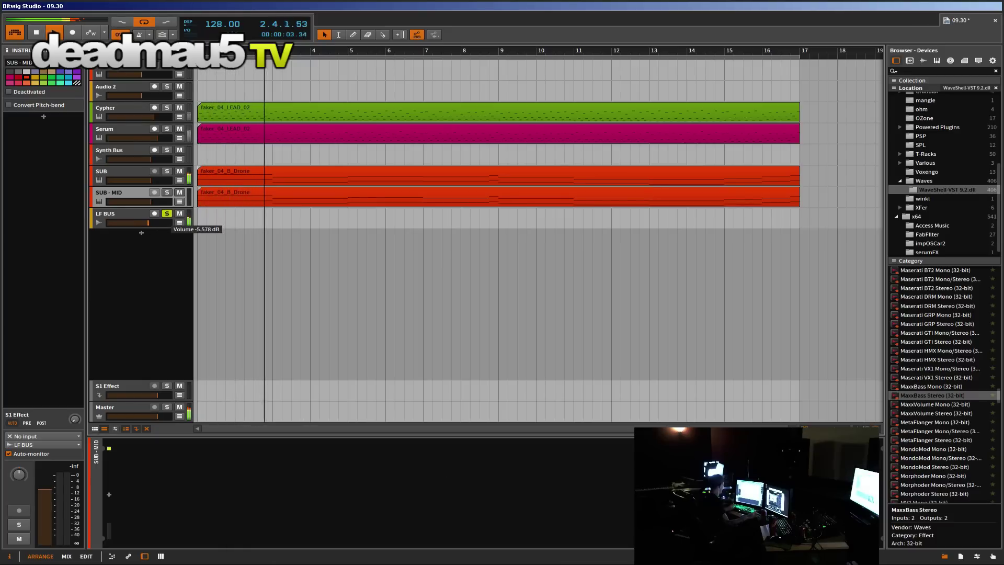
left_click(101, 211)
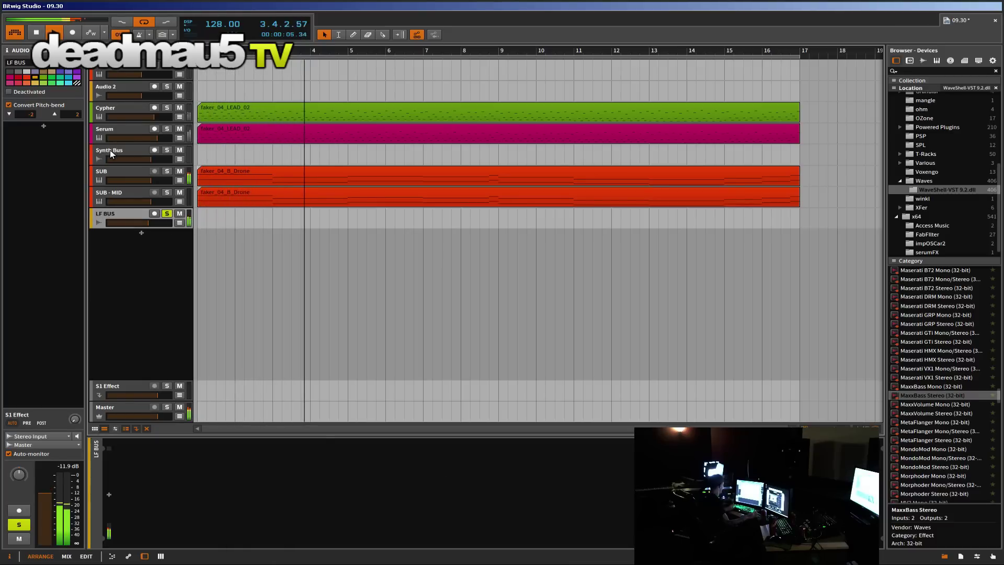
mouse_move(110, 151)
left_mouse_down()
mouse_move(105, 205)
mouse_move(113, 149)
left_mouse_up()
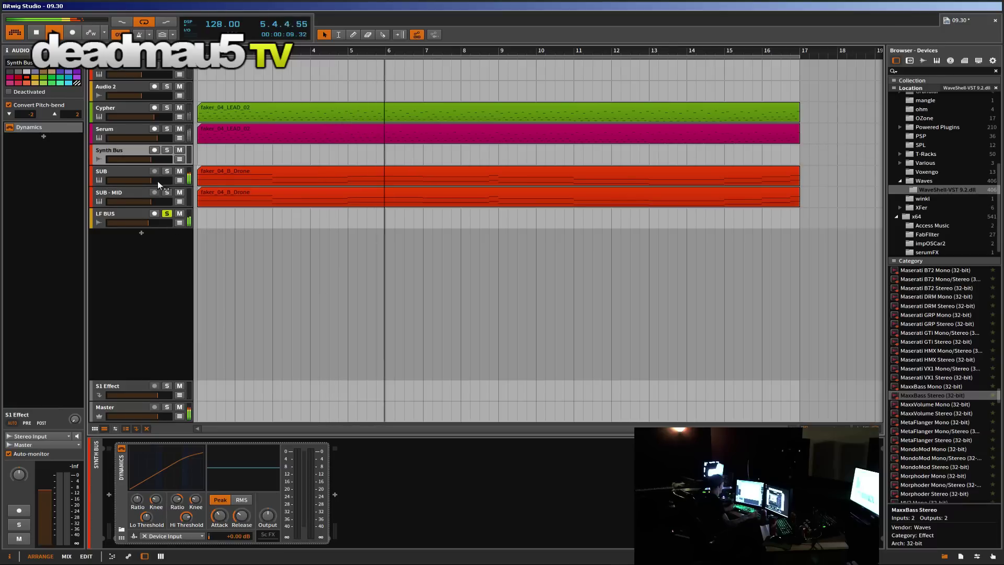
Step: Clear the LF BUS solo and check its volume against the full mix
left_click(167, 213)
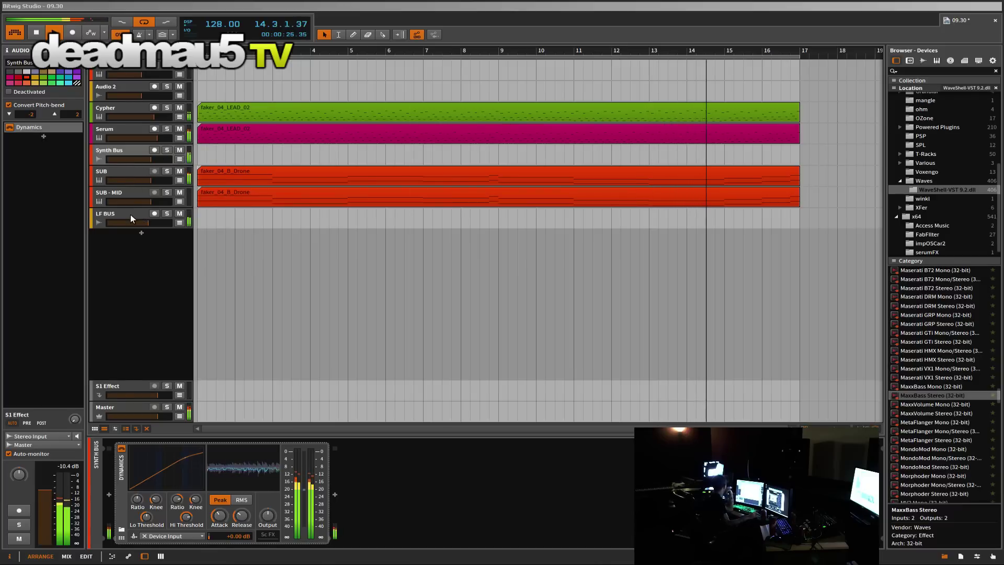
left_click(144, 212)
left_click_drag(149, 223, 151, 223)
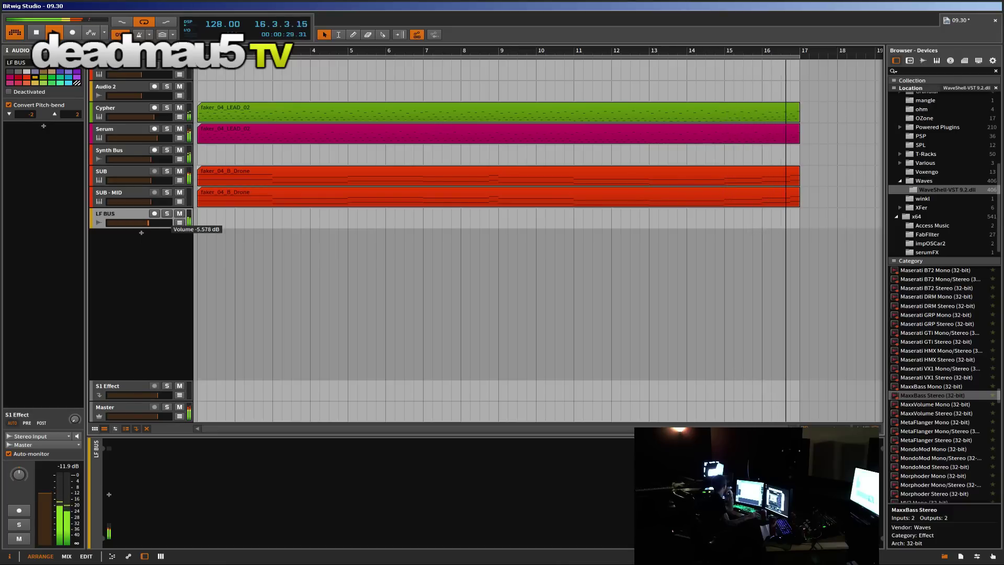
Step: Solo the SUB - MID track together with LF BUS while the arrangement plays
left_click(121, 195)
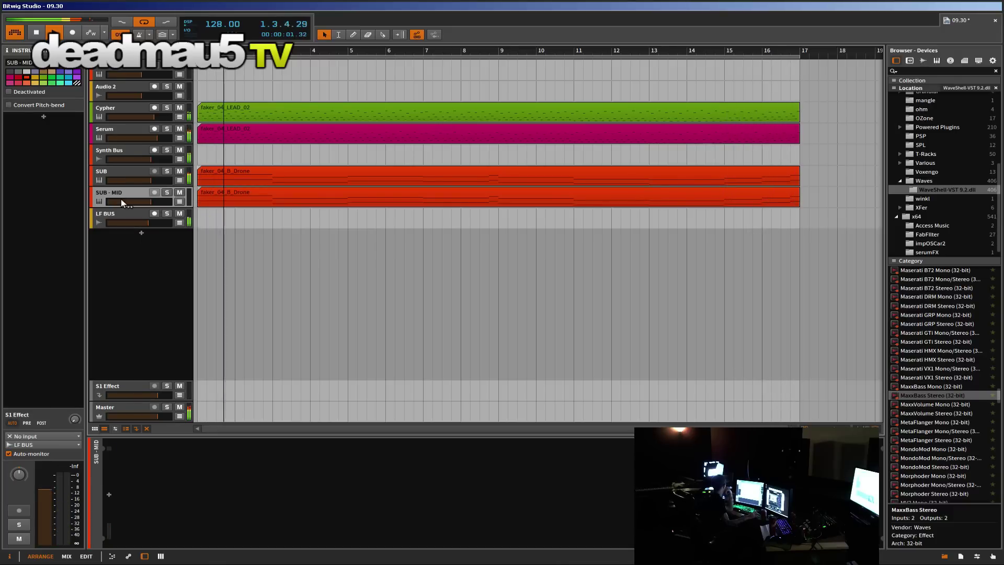
left_click(167, 193)
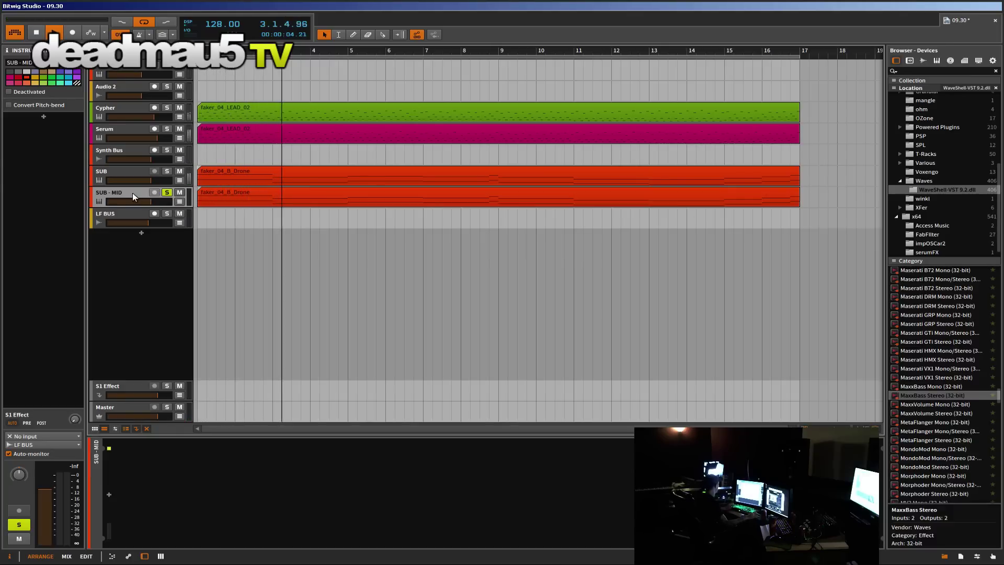
key("alt+2")
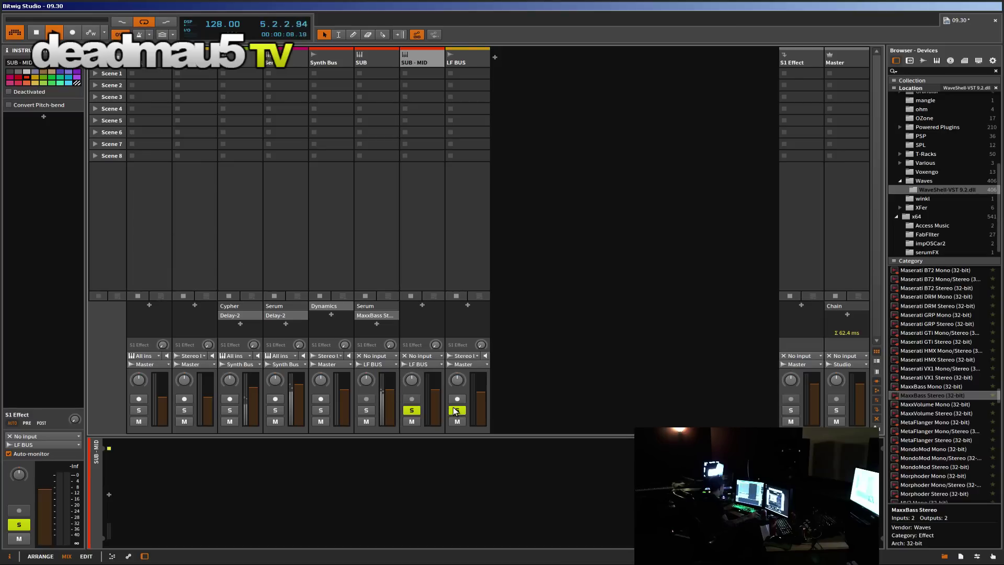
key("alt+1")
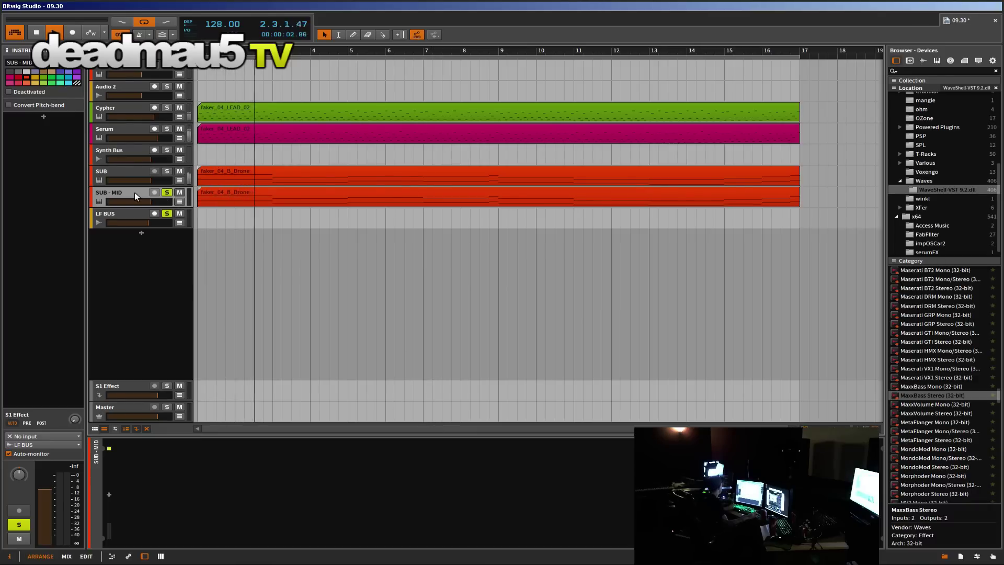
Step: Copy the Serum device from the SUB track onto the SUB - MID track
left_click(118, 168)
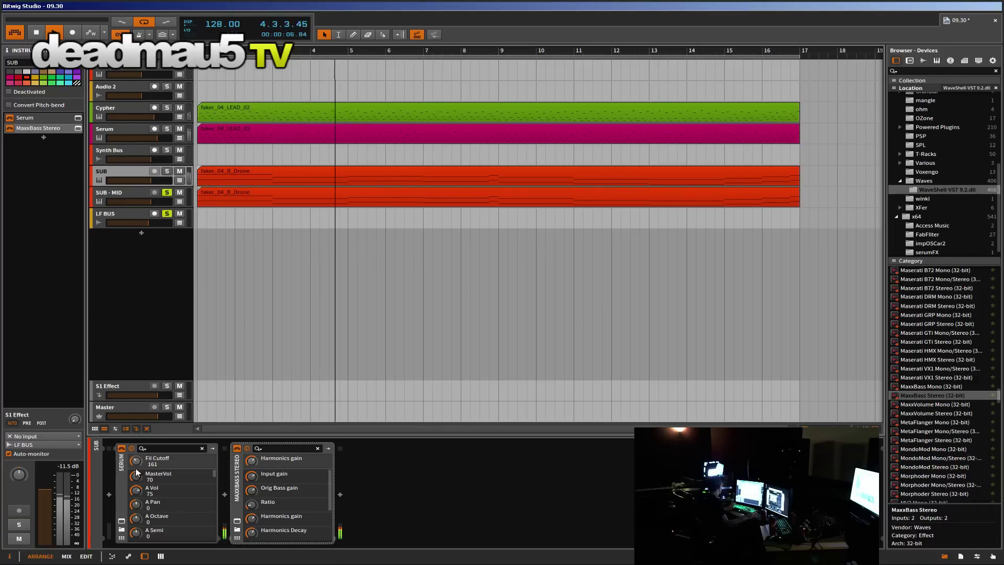
left_click_drag(125, 466, 133, 193)
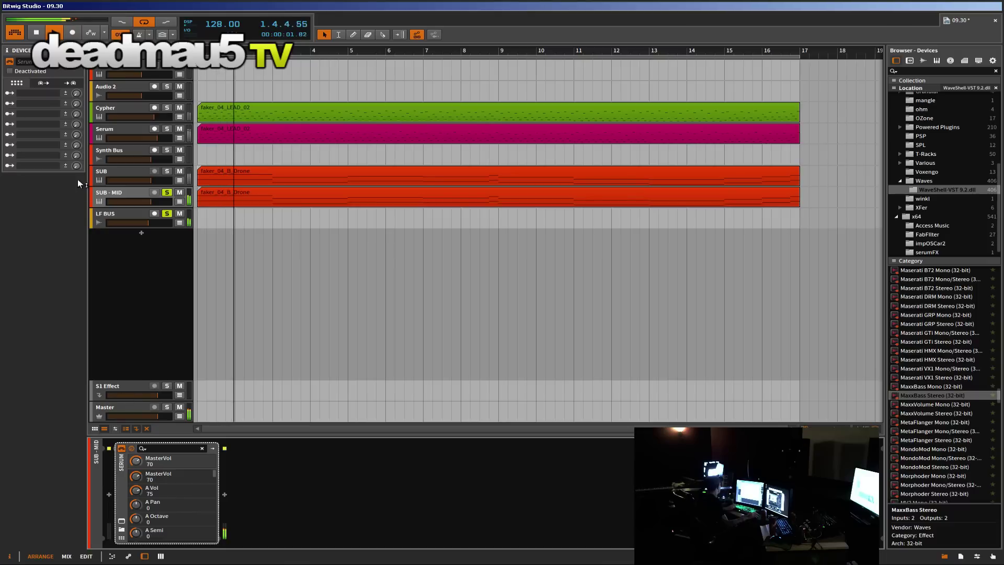
Step: Find the EQ-5 device in the browser's EQ / Filter presets and insert it on the SUB - MID track
left_click(910, 62)
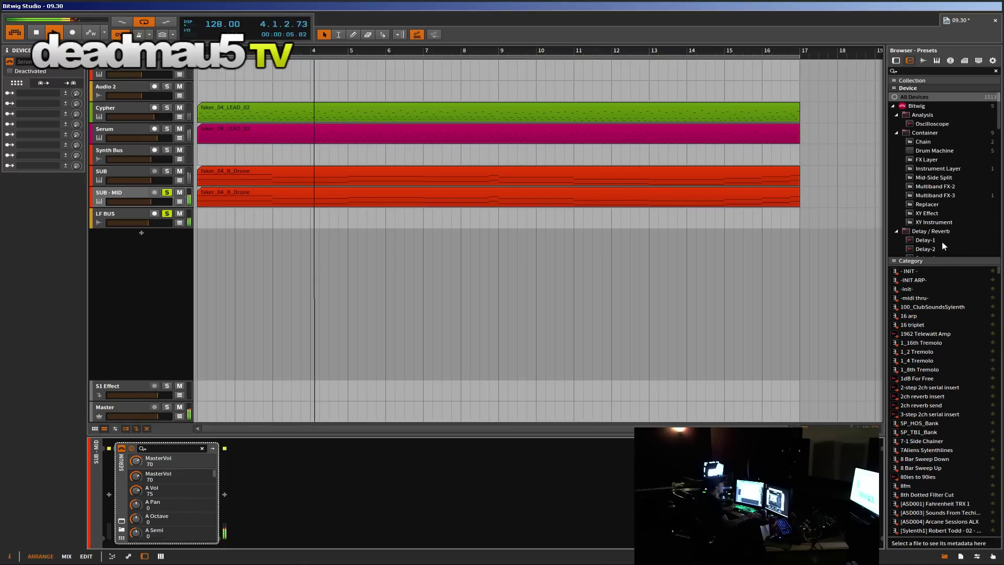
scroll(949, 213, "down", 3)
scroll(947, 217, "down", 6)
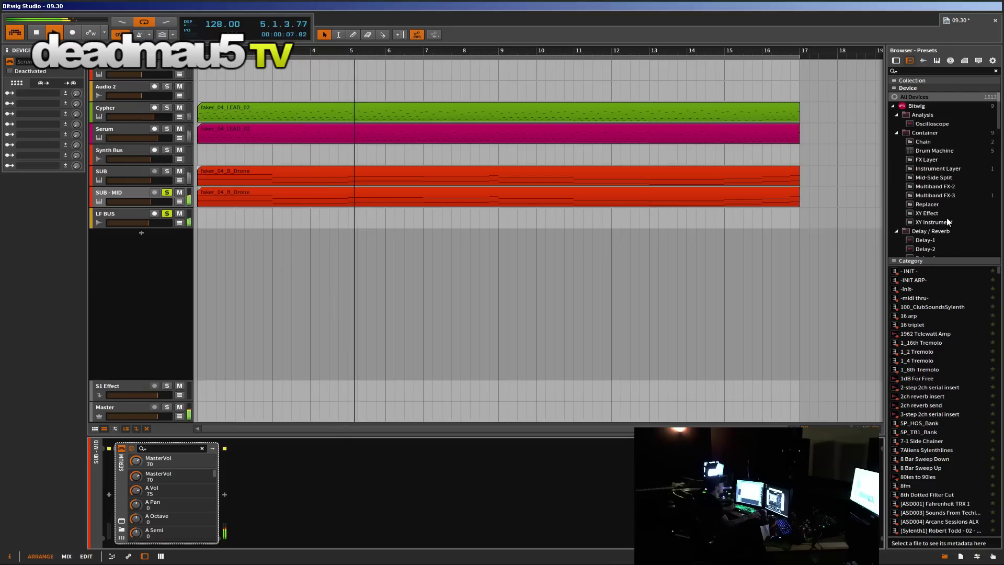
scroll(947, 218, "down", 8)
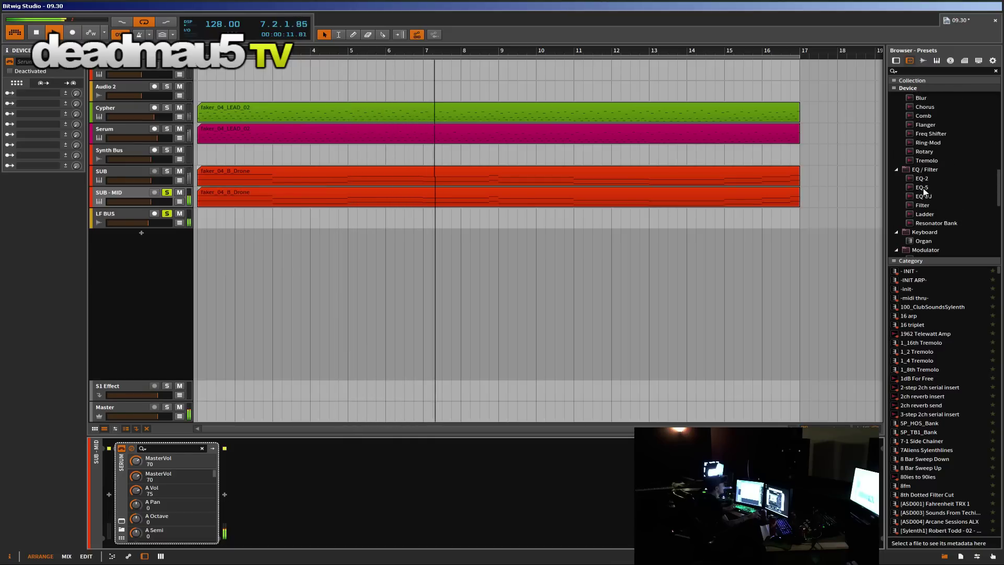
mouse_move(922, 187)
left_mouse_down()
mouse_move(157, 198)
mouse_move(77, 541)
mouse_move(115, 503)
left_mouse_up()
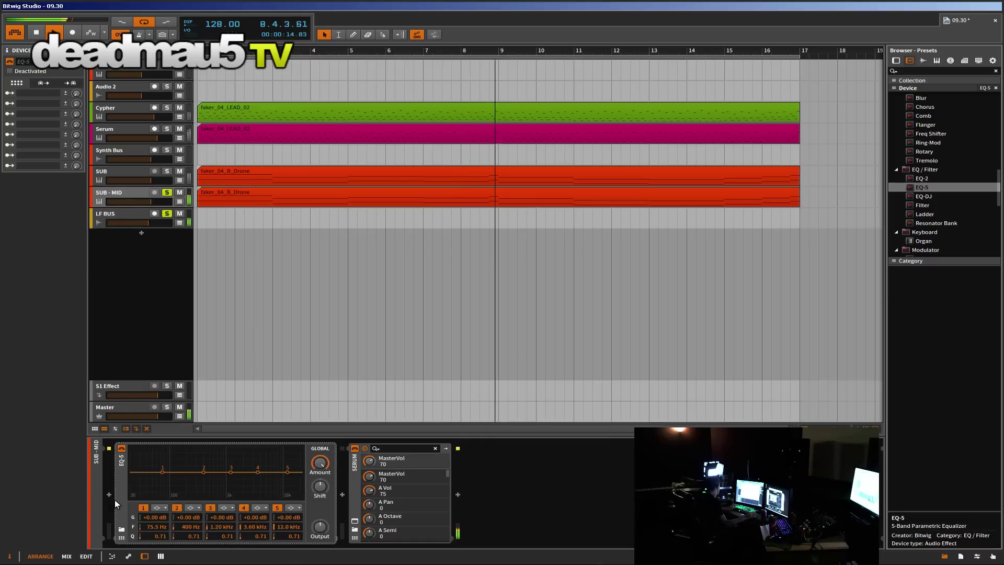
Step: Set EQ-5 band 1 to highpass12 at about 142 Hz and place EQ-5 after Serum in the SUB - MID chain
left_click(155, 509)
left_click(173, 517)
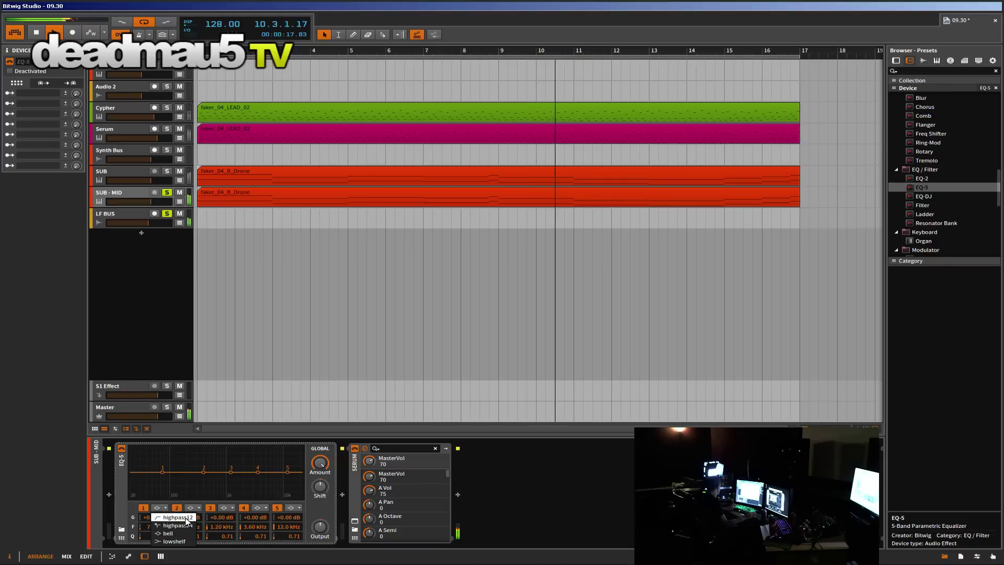
left_click_drag(162, 472, 454, 494)
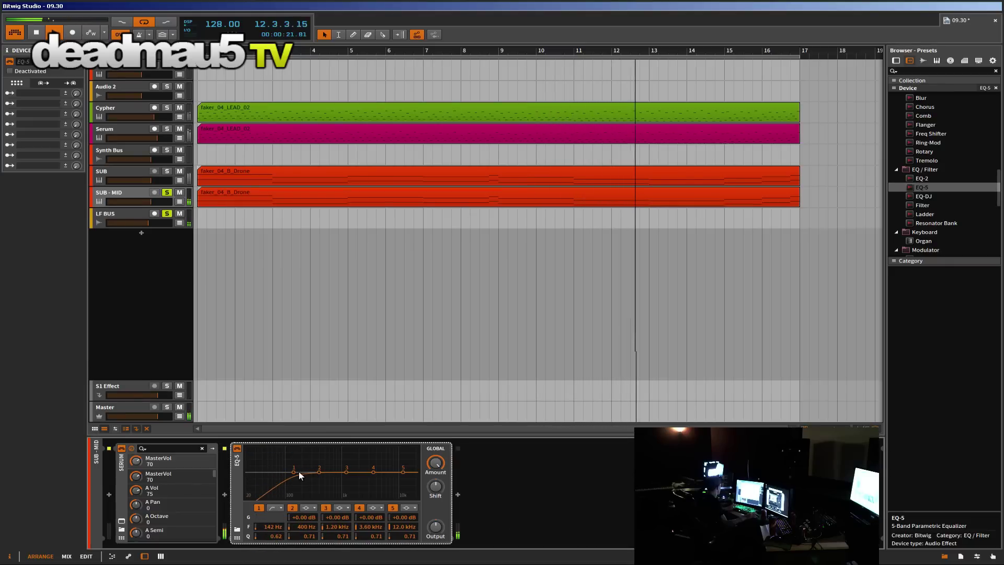
Step: Raise the EQ-5 band 1 cutoff to about 206 Hz and change its type to highpass24
left_click_drag(295, 474, 305, 474)
left_click(276, 508)
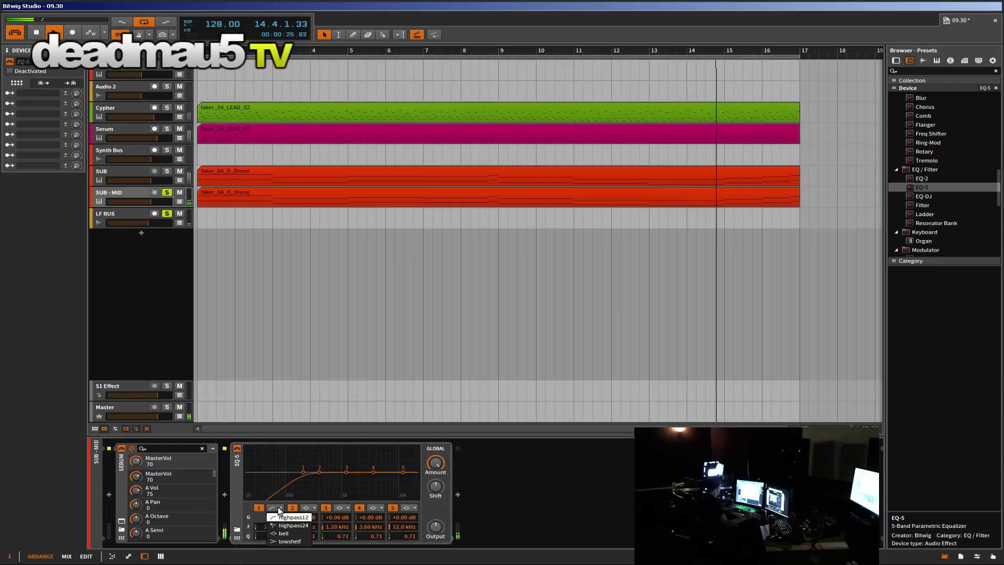
left_click(282, 526)
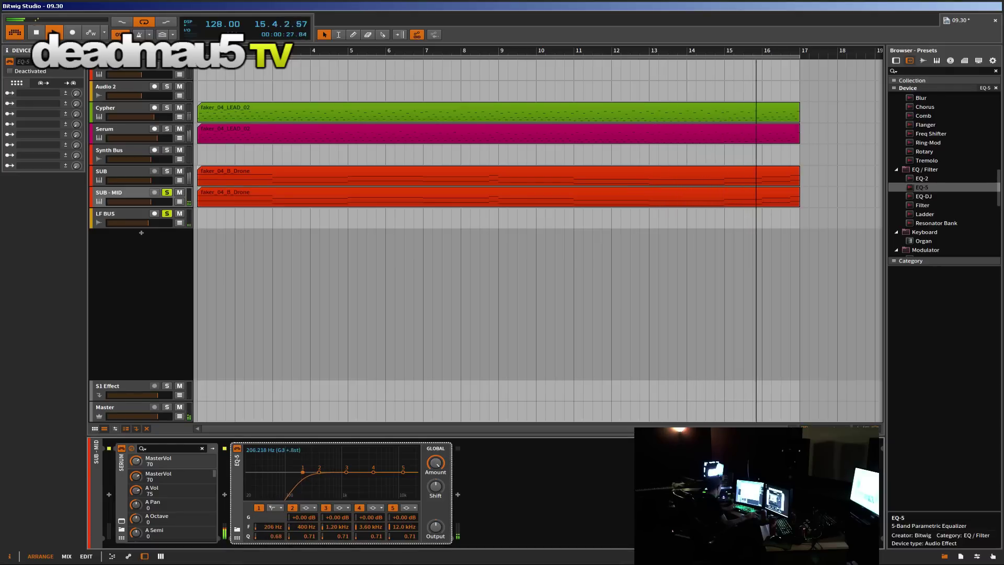
Step: Open Serum on SUB - MID, assign LFO 2 to modulate the filter cutoff, and set the LFO 2 rate to 1/8
left_click(122, 522)
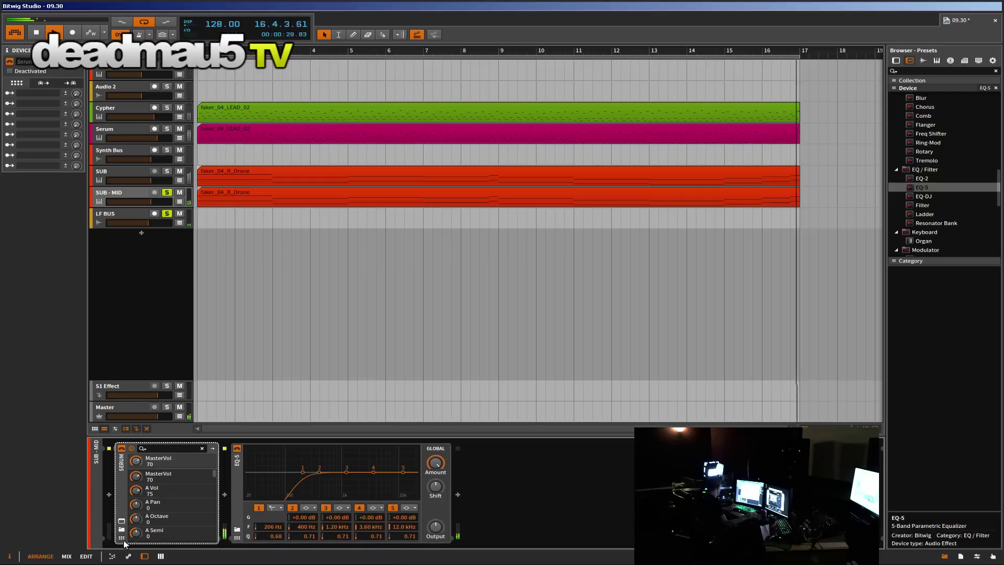
left_click(122, 523)
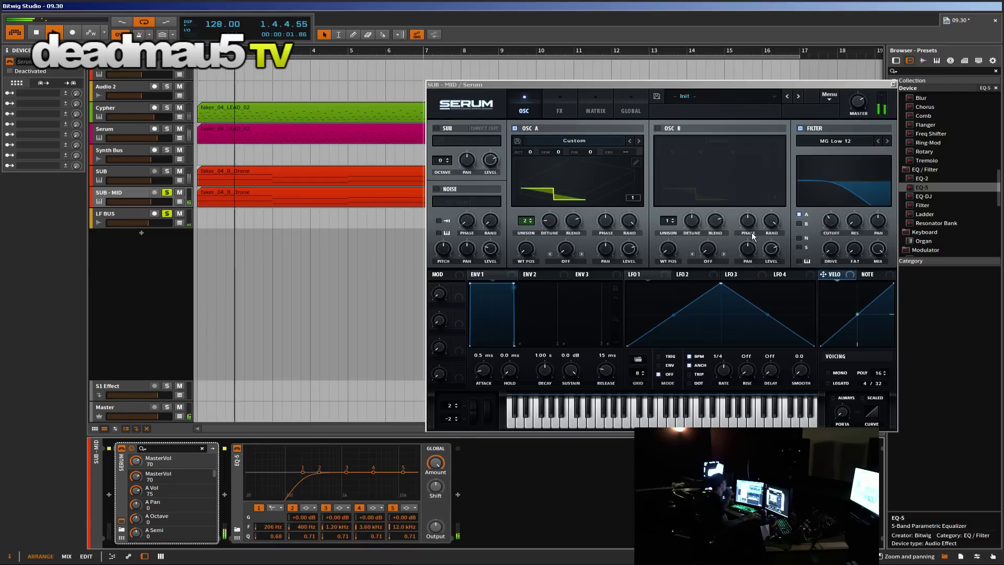
left_click(710, 276)
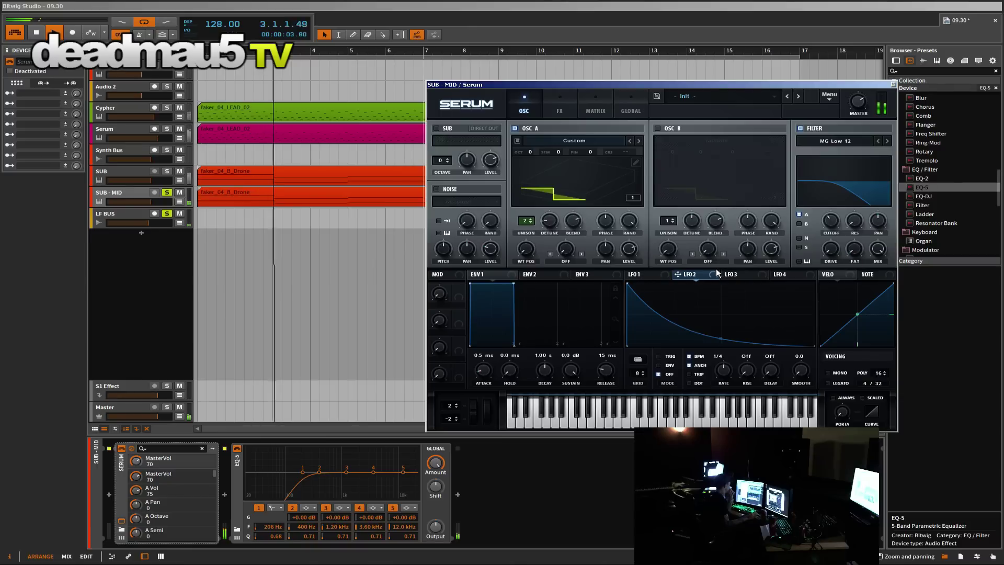
left_click_drag(851, 232, 823, 238)
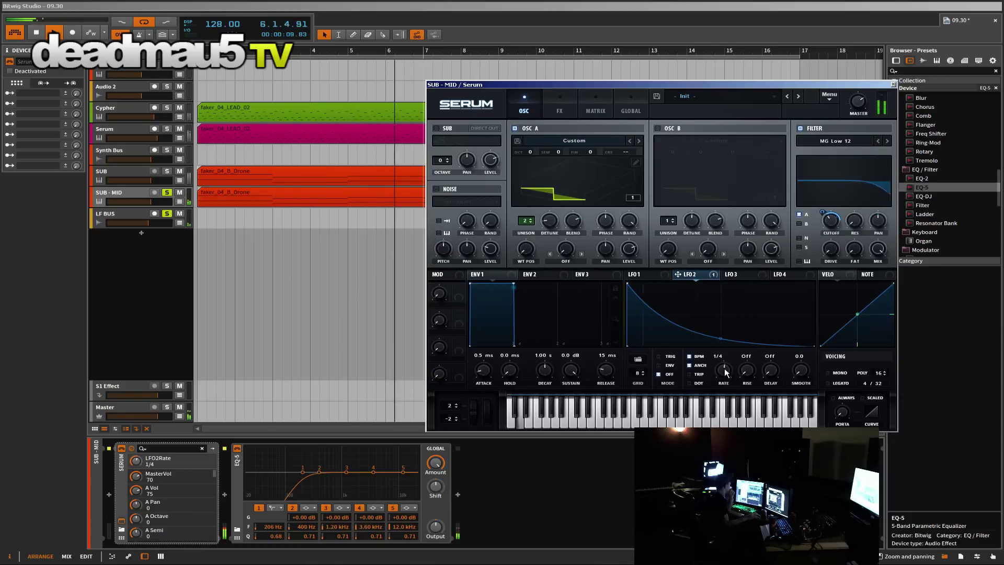
left_click_drag(725, 376, 722, 335)
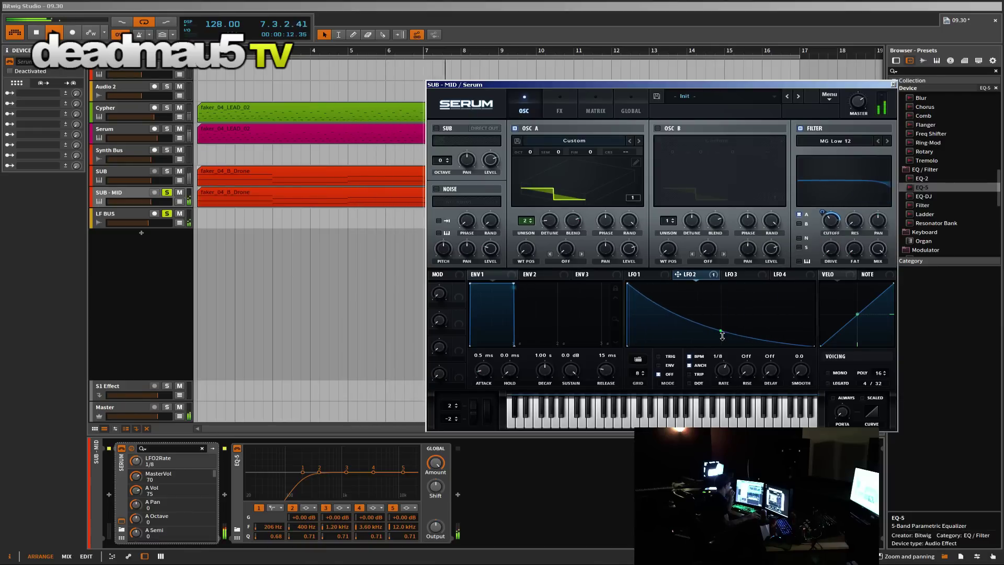
Step: Reshape the LFO 2 curve with a second, slightly lower decaying peak halfway through its cycle
double_click(771, 287)
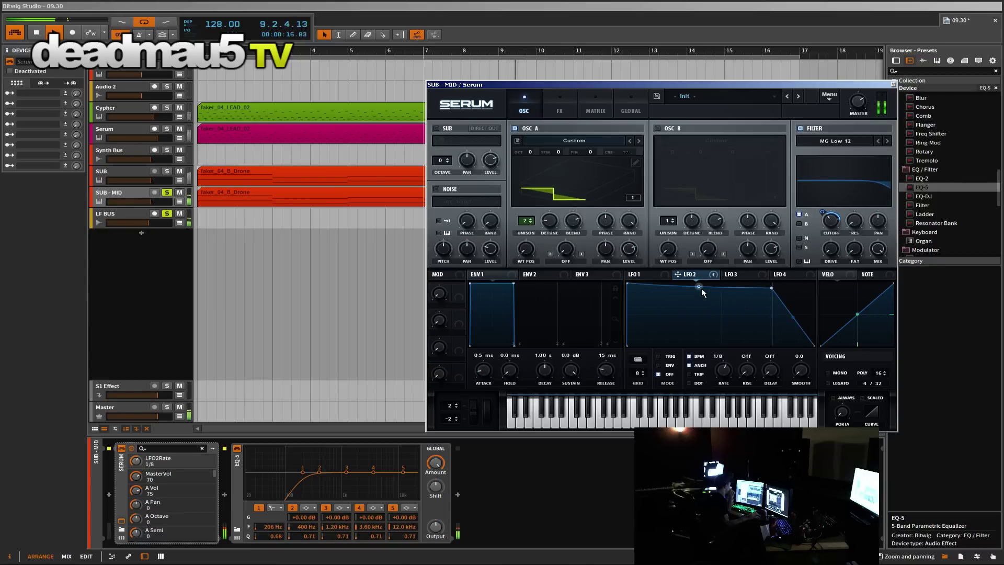
double_click(717, 287)
left_click_drag(717, 287, 716, 407)
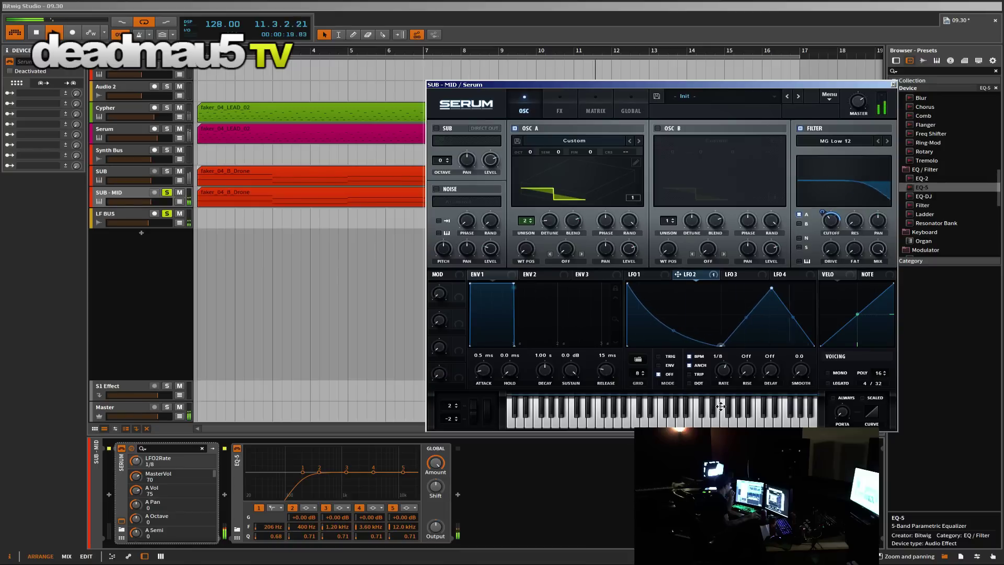
left_click_drag(768, 287, 713, 271)
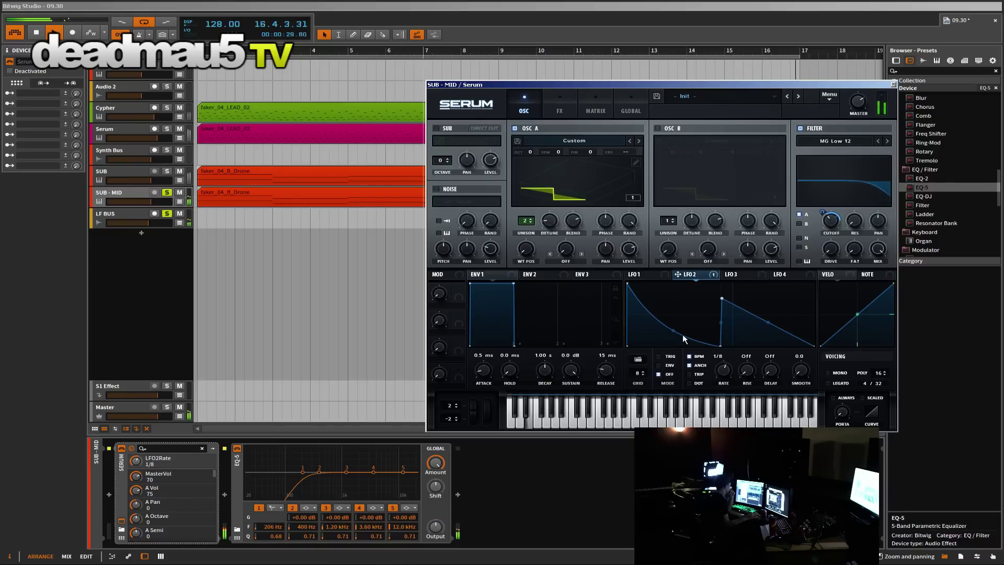
left_click_drag(683, 337, 679, 313)
left_click_drag(679, 321, 680, 340)
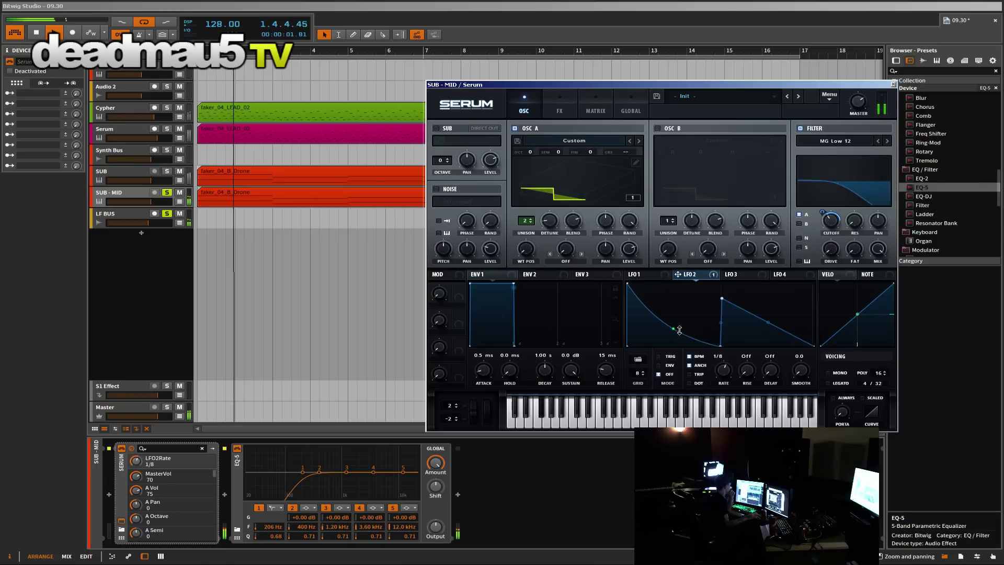
left_click_drag(768, 322, 770, 309)
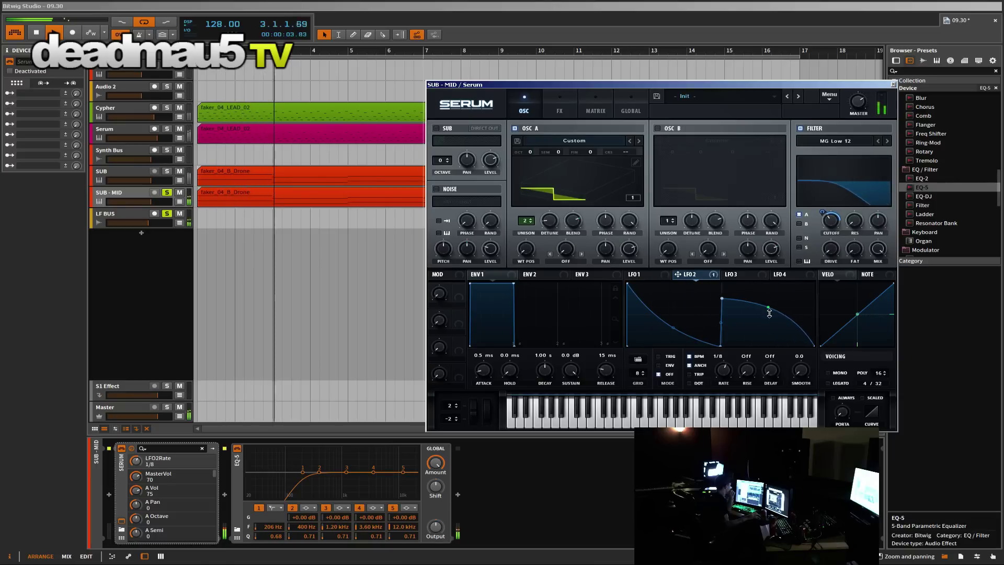
double_click(768, 307)
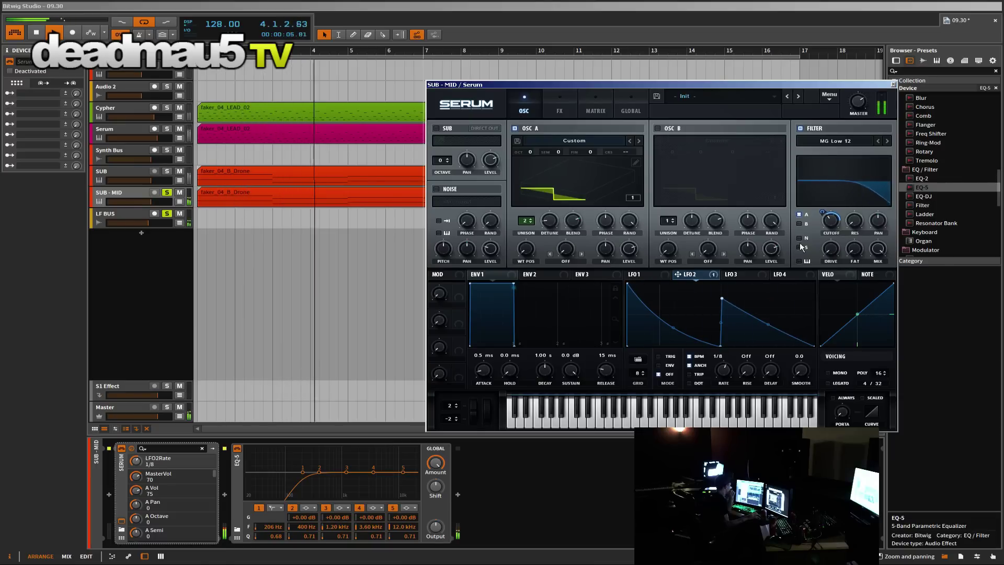
Step: Adjust the filter cutoff in the SUB - MID Serum and unsolo the SUB - MID and LF BUS tracks
mouse_move(821, 222)
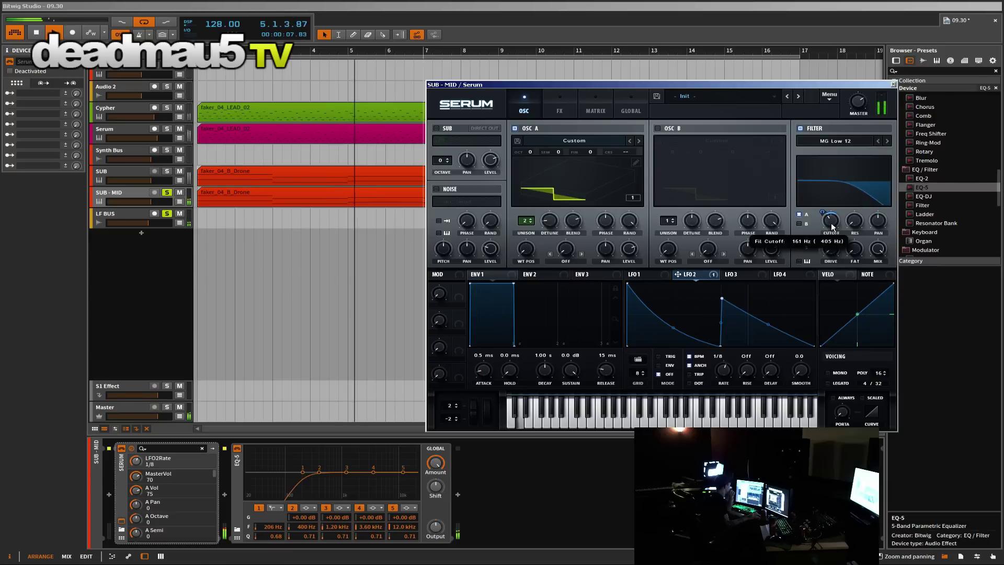
left_click_drag(828, 223, 827, 204)
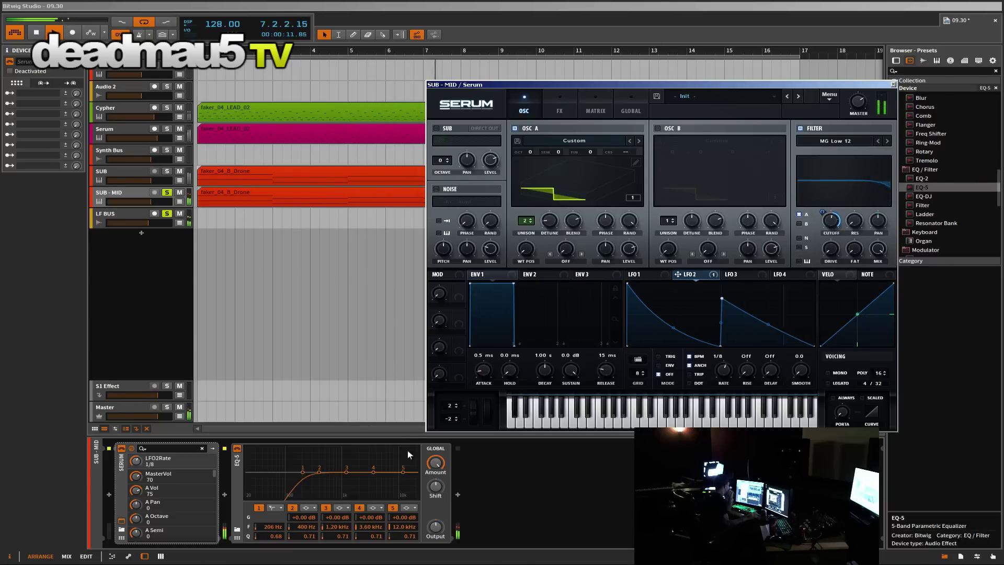
left_click(167, 192)
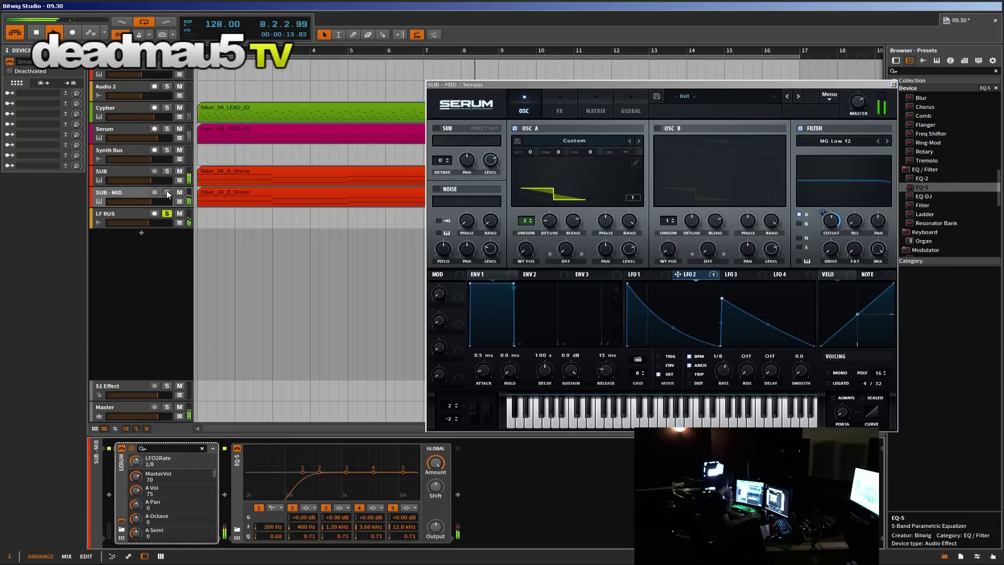
left_click(166, 214)
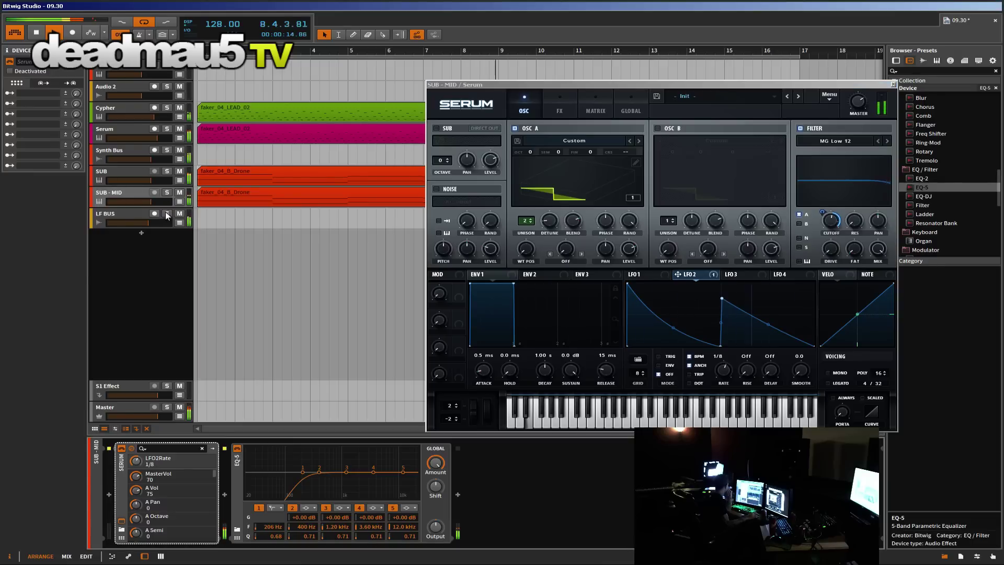
Step: Lower the second peak of the LFO 2 curve and set the SUB - MID track volume to -8.3 dB
left_click(133, 193)
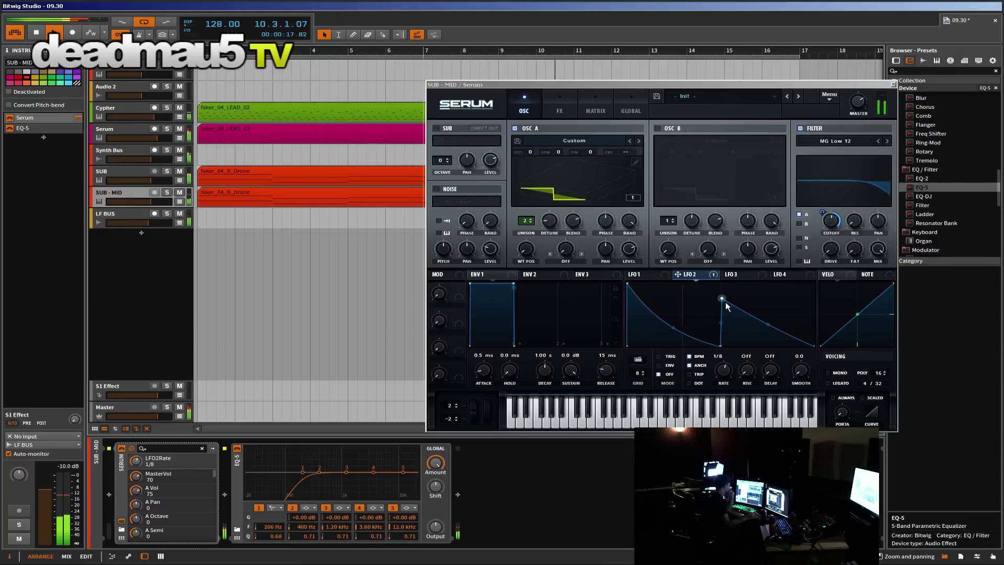
left_click_drag(722, 302, 716, 312)
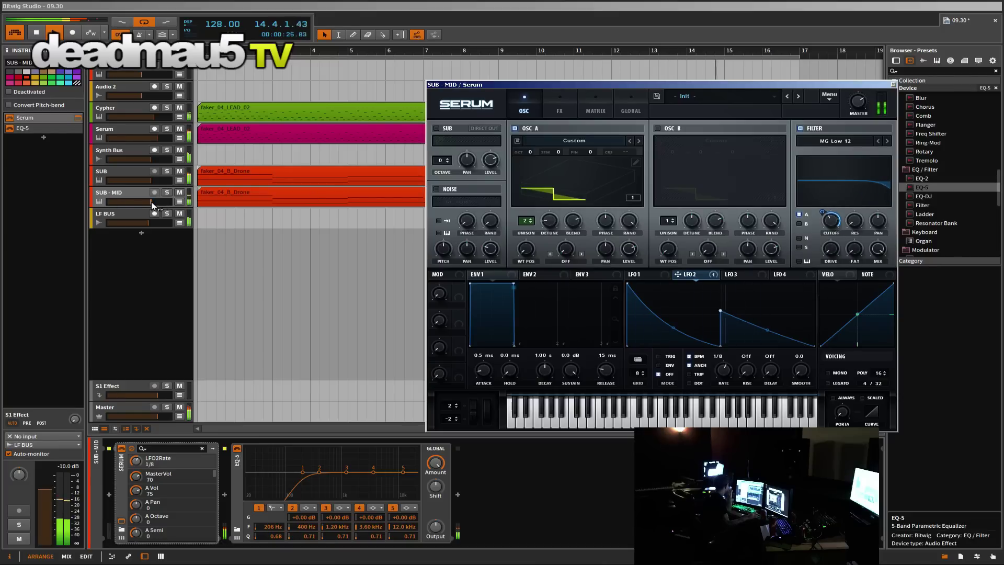
left_click_drag(152, 202, 157, 201)
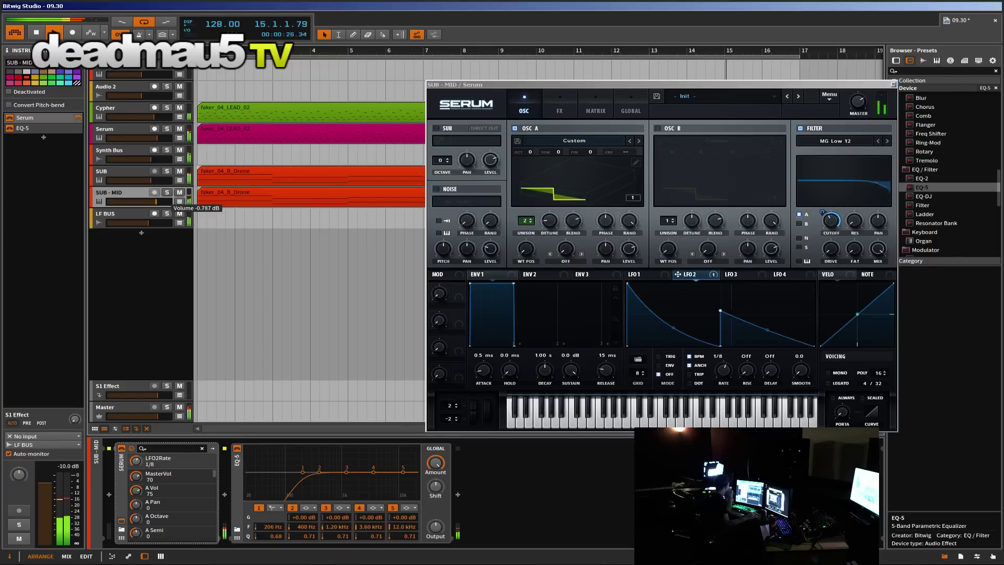
Step: Copy the Delay-2 device from the Serum track to the SUB - MID chain, after EQ-5
left_click(123, 132)
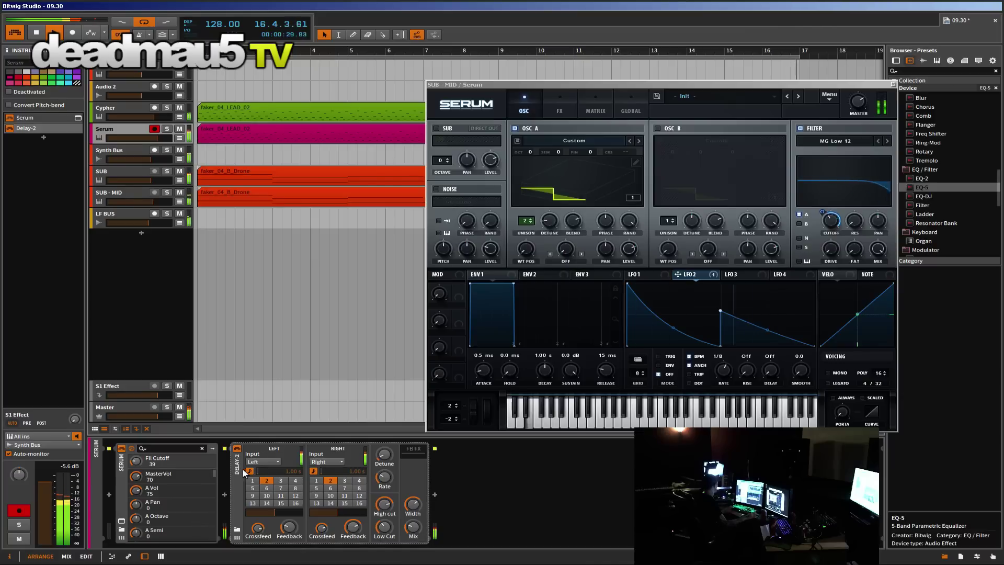
left_click_drag(242, 468, 513, 489)
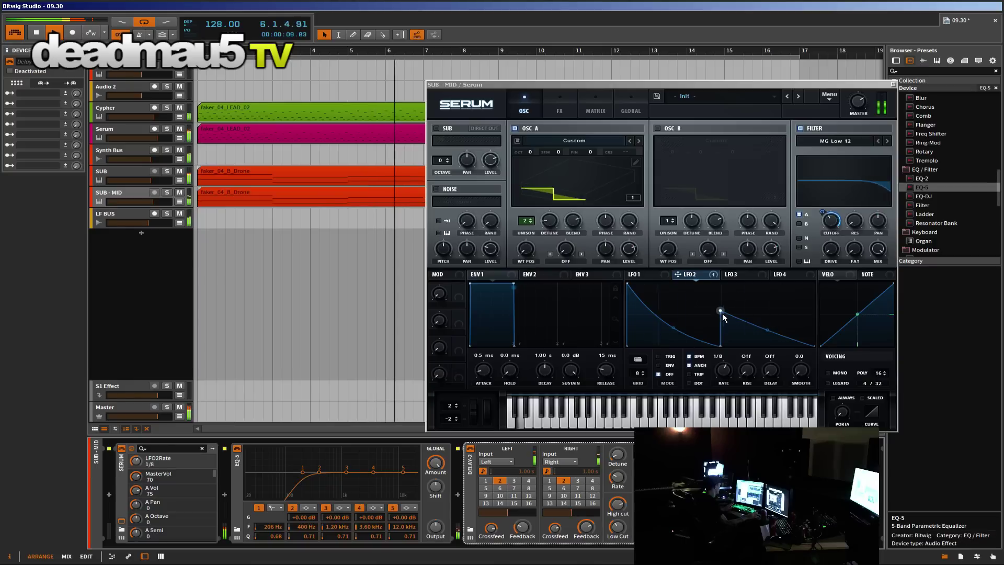
Step: Remove the middle peak from LFO 2 to leave one decaying curve, and set the LFO 2 rate to 1/16
left_click_drag(720, 311, 722, 351)
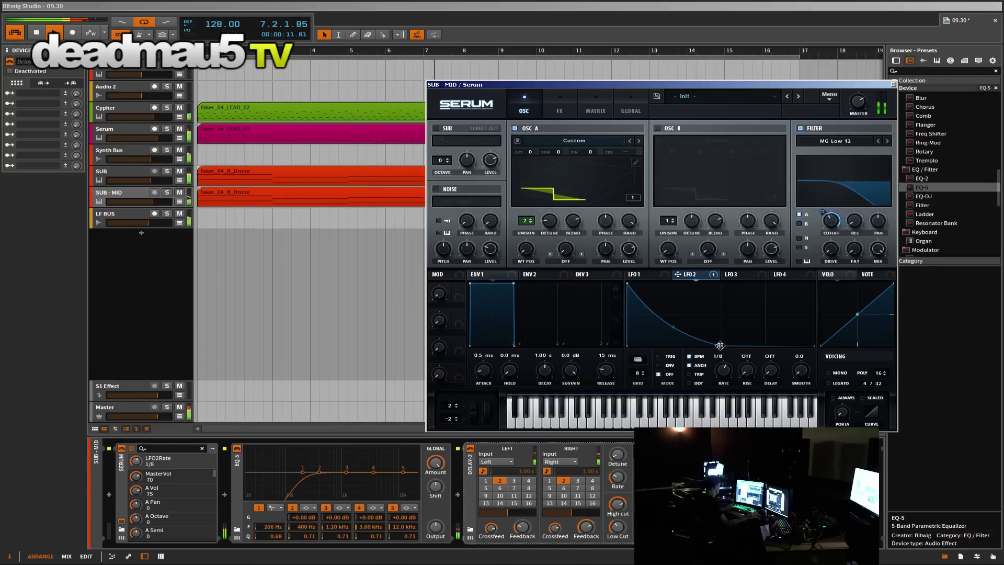
double_click(720, 346)
left_click_drag(722, 313, 721, 321)
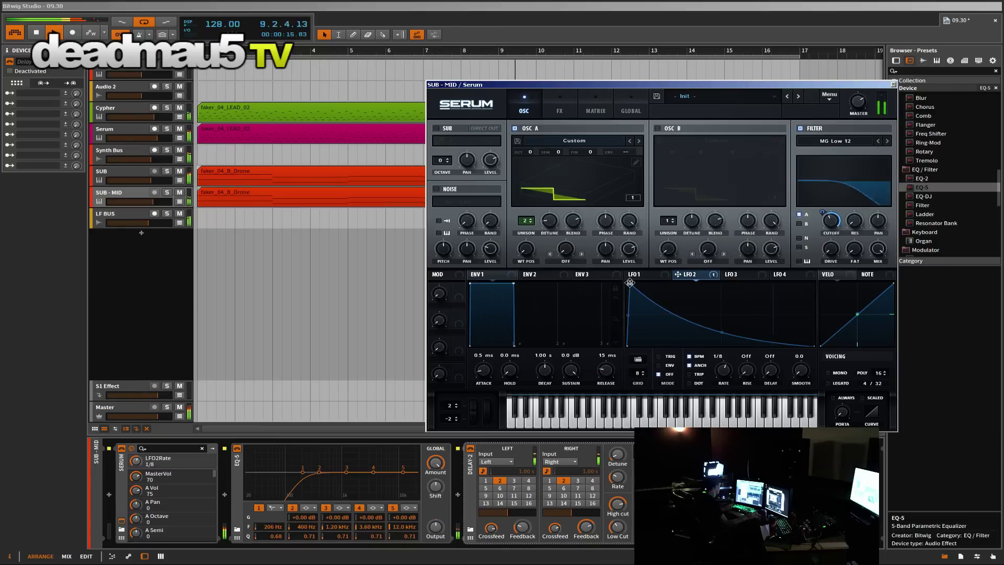
left_click_drag(731, 372, 731, 362)
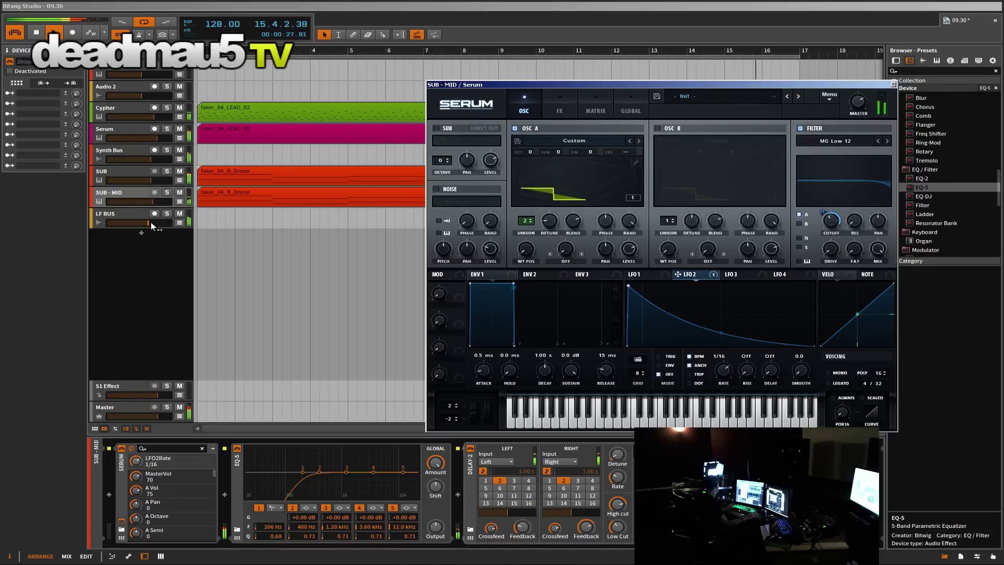
Step: Raise the LF BUS and SUB - MID track volumes slightly and solo LF BUS
left_click_drag(151, 221, 157, 201)
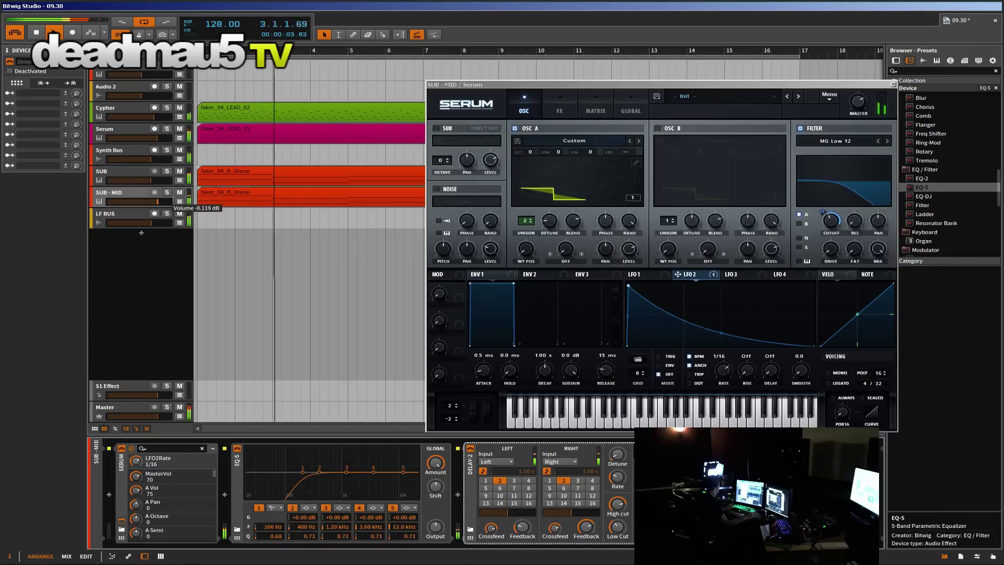
left_click(167, 214)
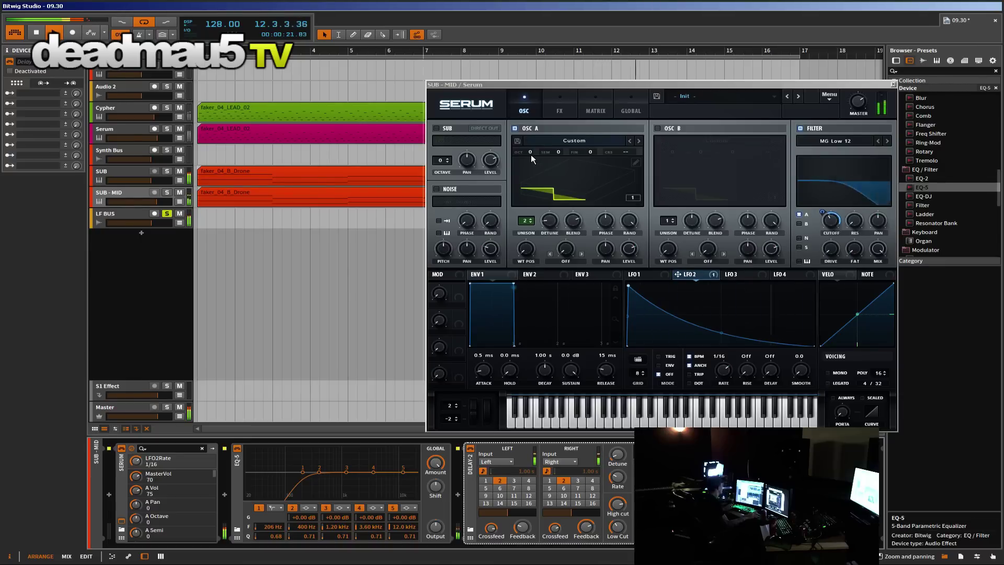
Step: Set OSC A to octave +1, unison detune 0.01 and random phase 27% in the SUB - MID Serum
left_click_drag(531, 155, 529, 141)
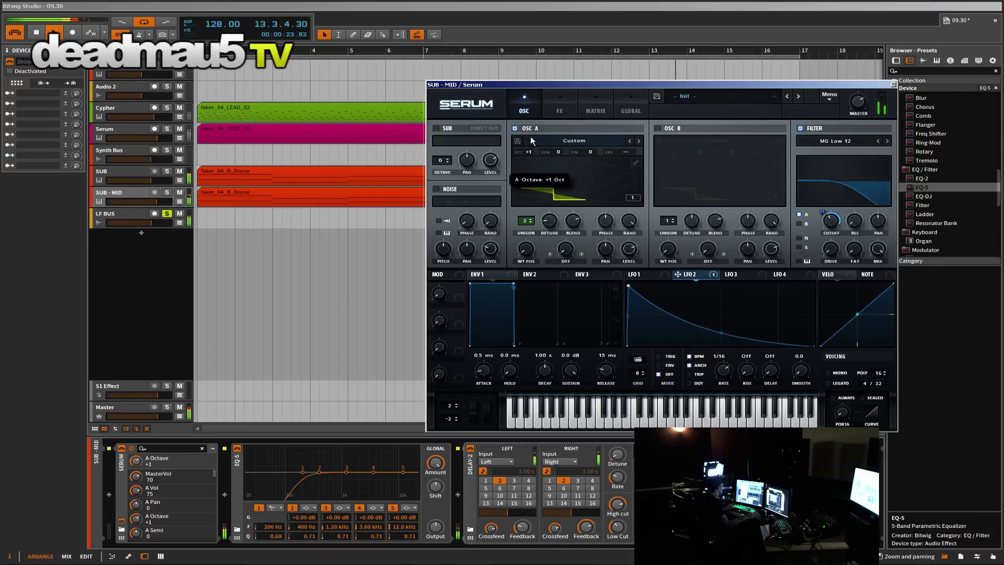
left_click_drag(558, 221, 555, 232)
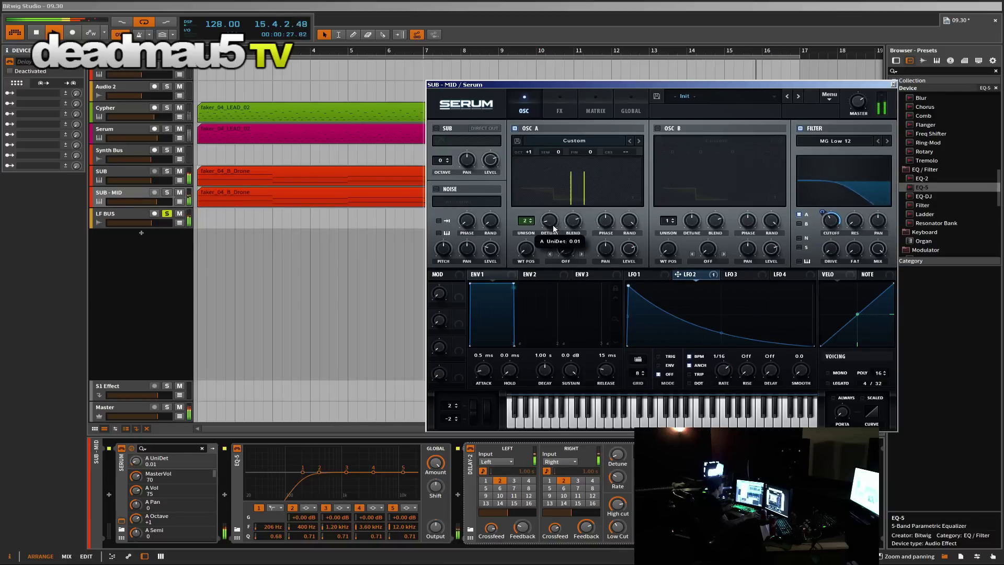
left_click_drag(599, 220, 606, 250)
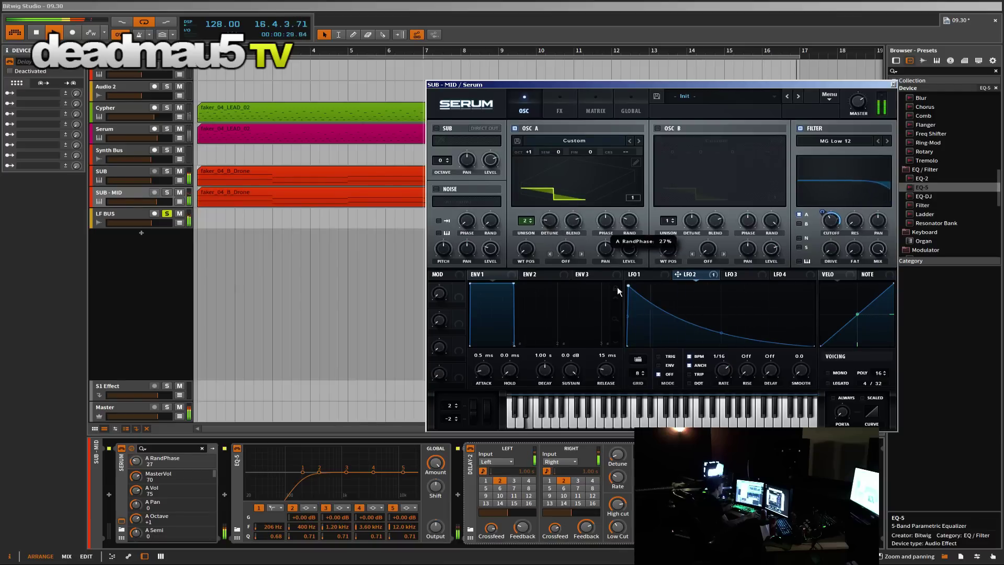
Step: Move the LFO 2 peak slightly later to form a short attack ramp, and route OSC B through the filter
left_click_drag(628, 285, 640, 283)
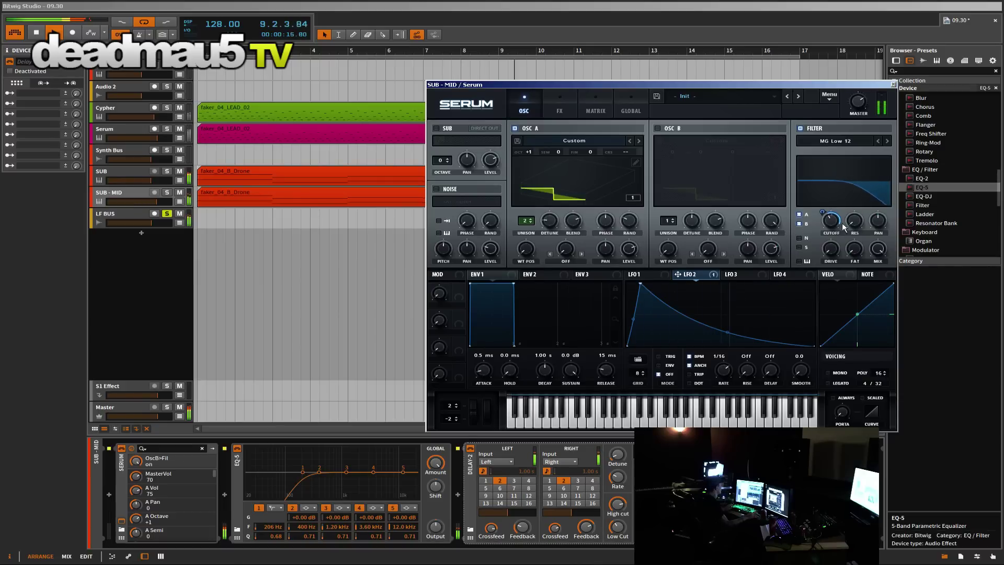
mouse_move(833, 223)
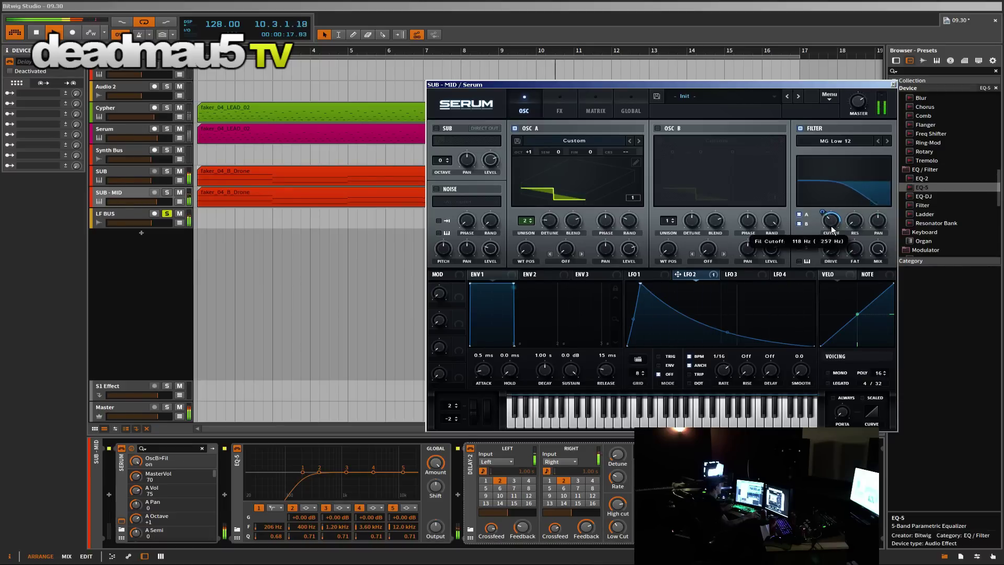
Step: Unsolo LF BUS and move the Synth Bus track down to sit directly above LF BUS
left_click(170, 214)
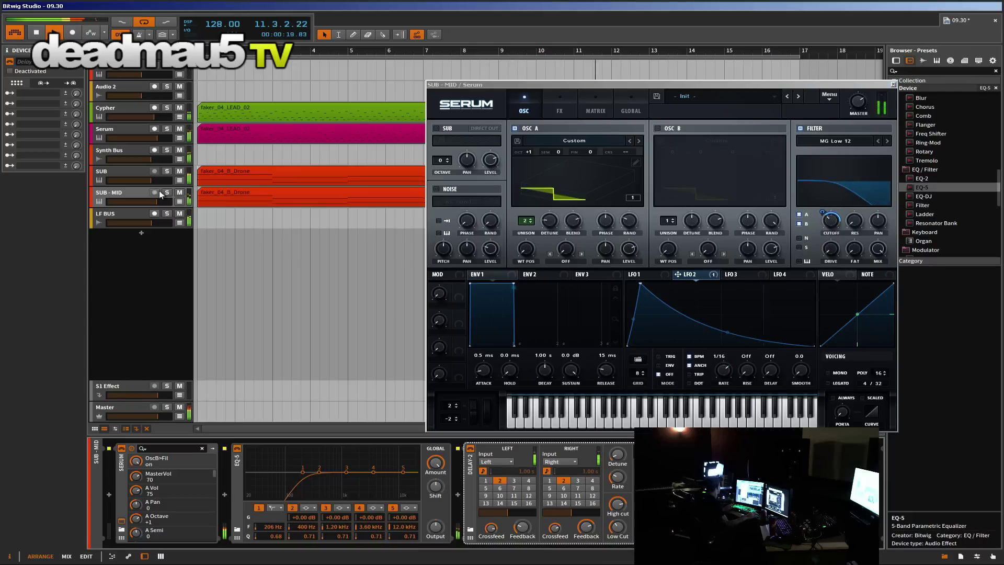
left_click(130, 127)
left_click(118, 112)
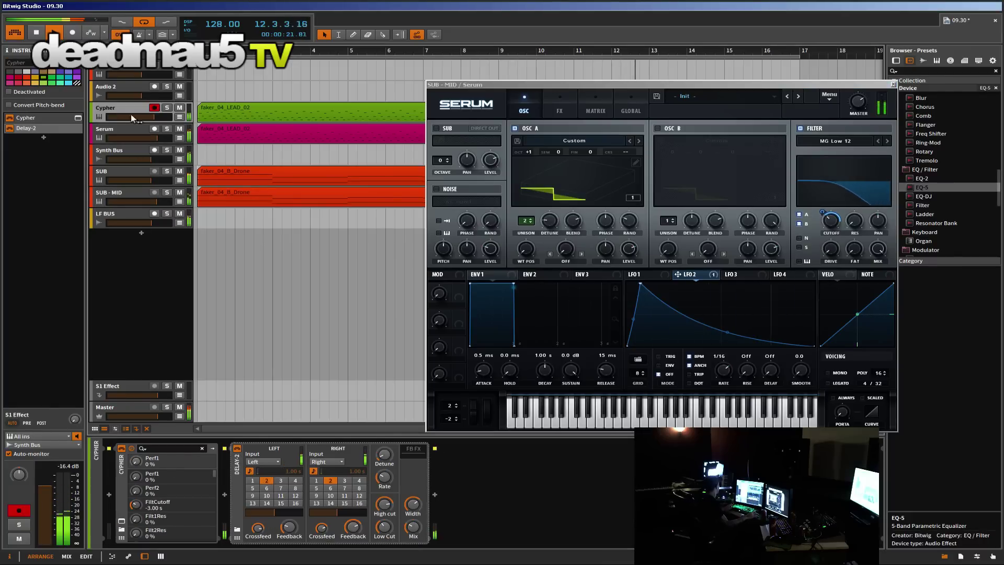
left_click(109, 214)
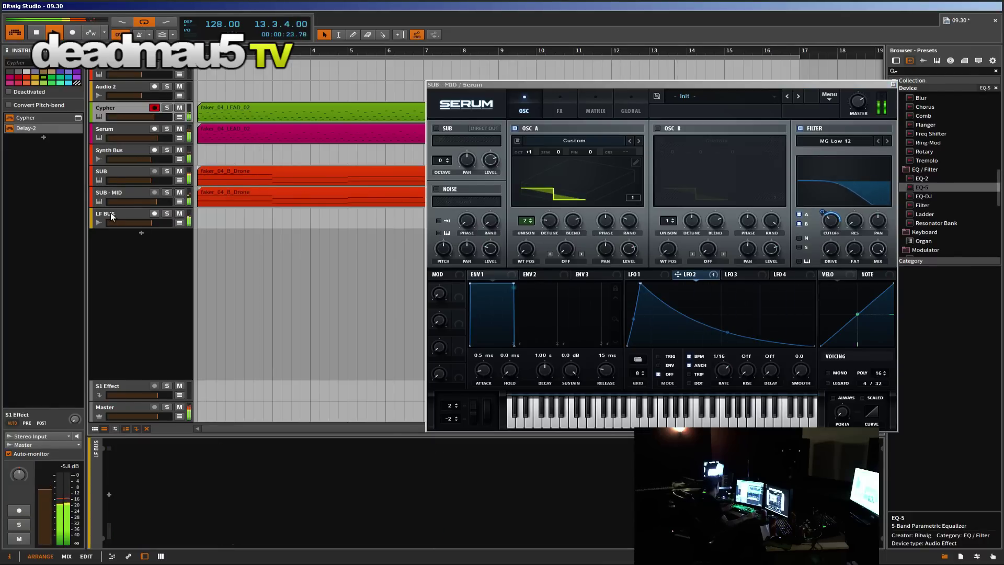
left_click_drag(123, 151, 117, 209)
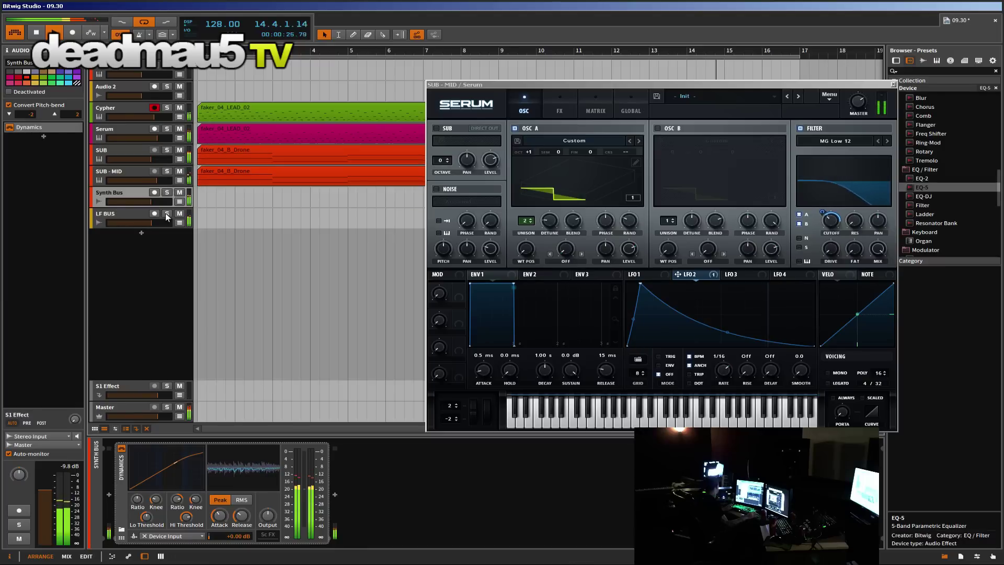
Step: Mute LF BUS and briefly toggle the Synth Bus mute on and off
left_click(179, 214)
left_click(179, 193)
left_click(179, 193)
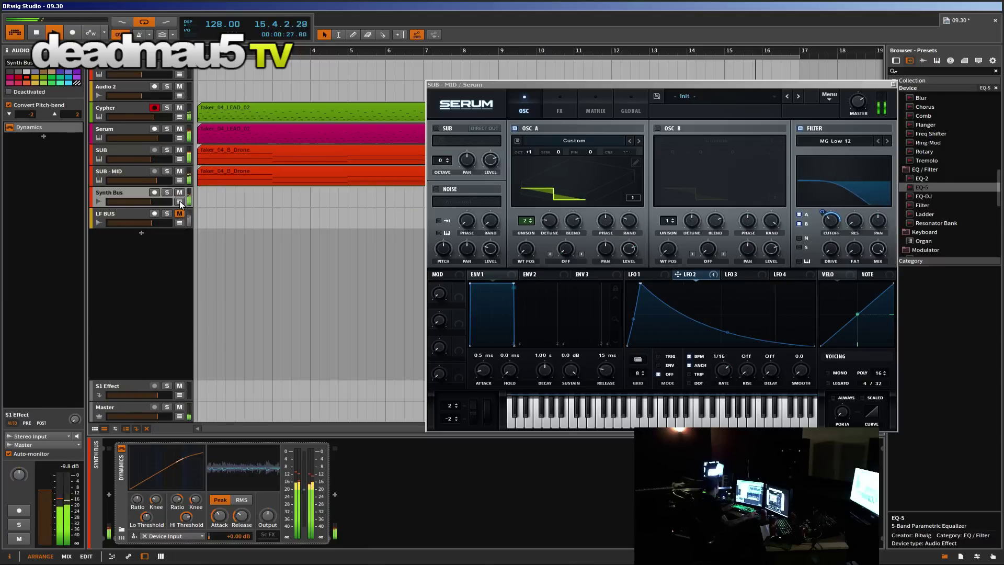
Step: Unmute LF BUS and shift the first band of SUB - MID's EQ-5 to a lower cutoff frequency
left_click(120, 210)
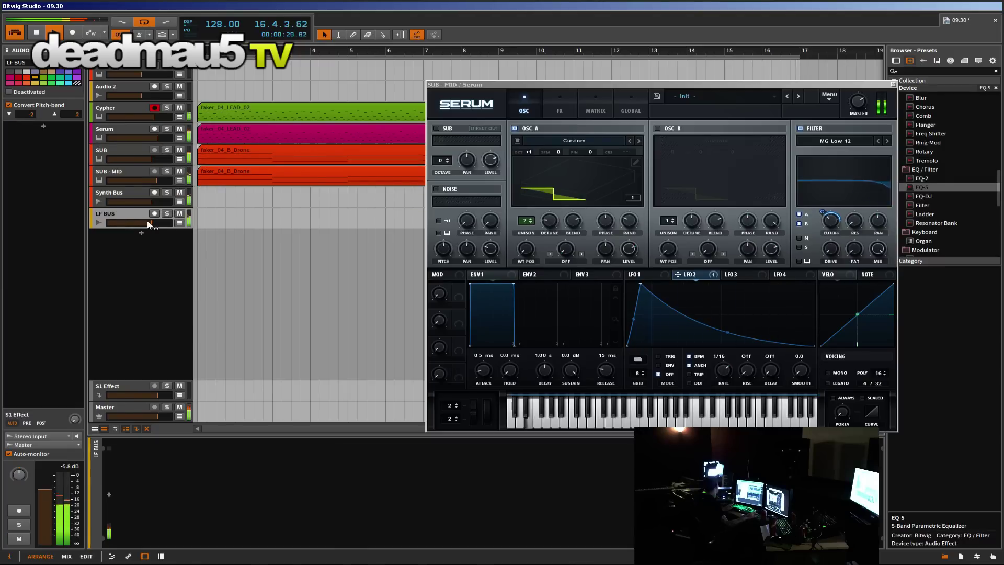
left_click(129, 175)
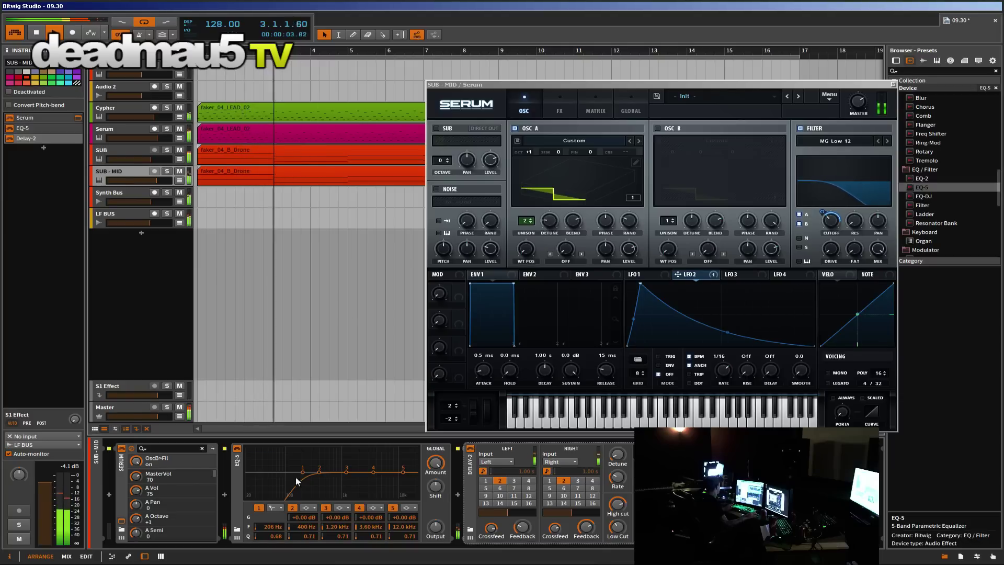
left_click_drag(302, 472, 292, 472)
Step: Lower the LF BUS track volume to about -6.4 dB
left_click(126, 107)
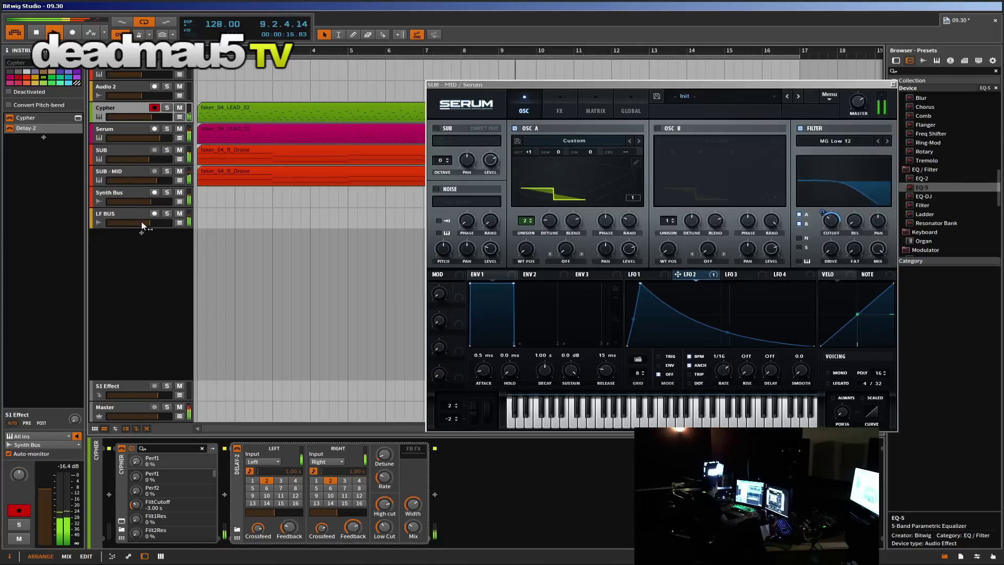
mouse_move(141, 224)
left_mouse_down()
mouse_move(107, 225)
mouse_move(149, 224)
mouse_move(152, 201)
mouse_move(146, 223)
left_mouse_up()
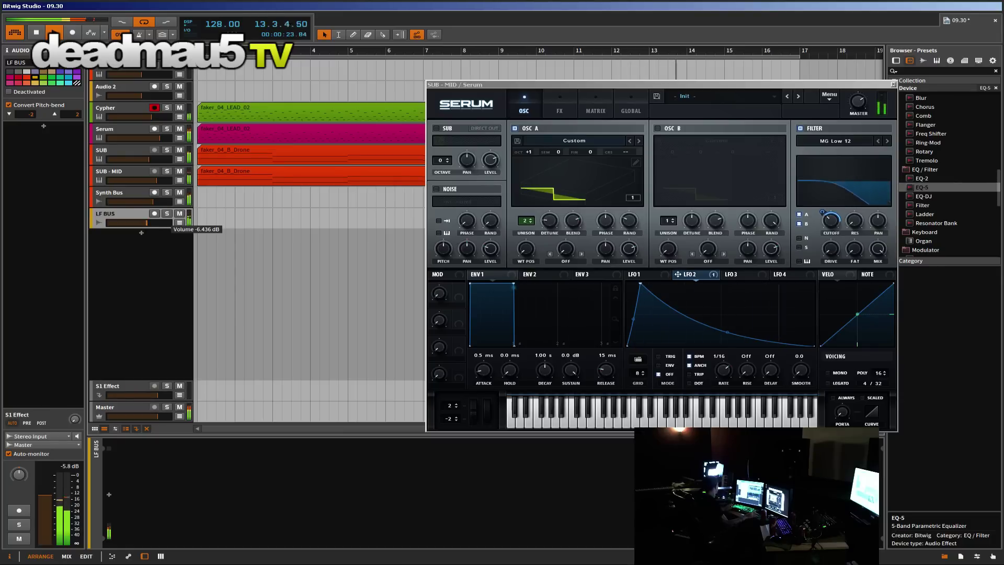
left_click(122, 192)
Step: Solo SUB - MID, enable Hyper / Dimension in its Serum, and set a smaller Dimension size with the mix at 43%
left_click(168, 171)
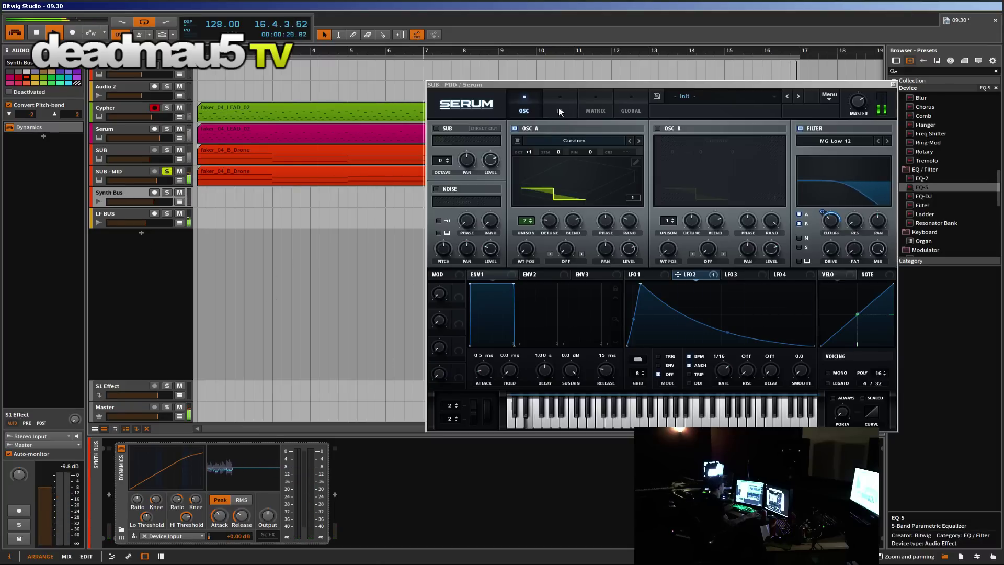
left_click(559, 104)
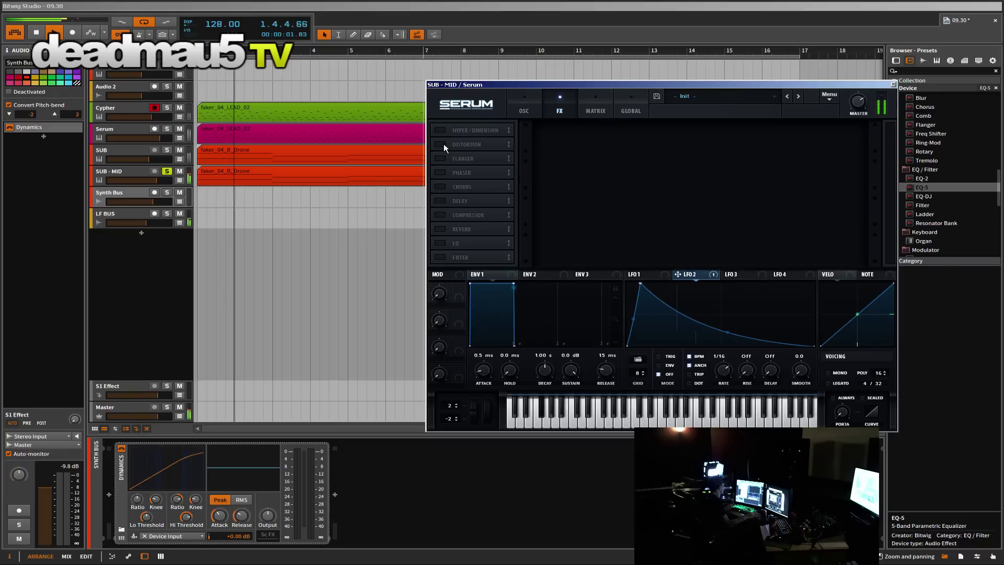
left_click(443, 130)
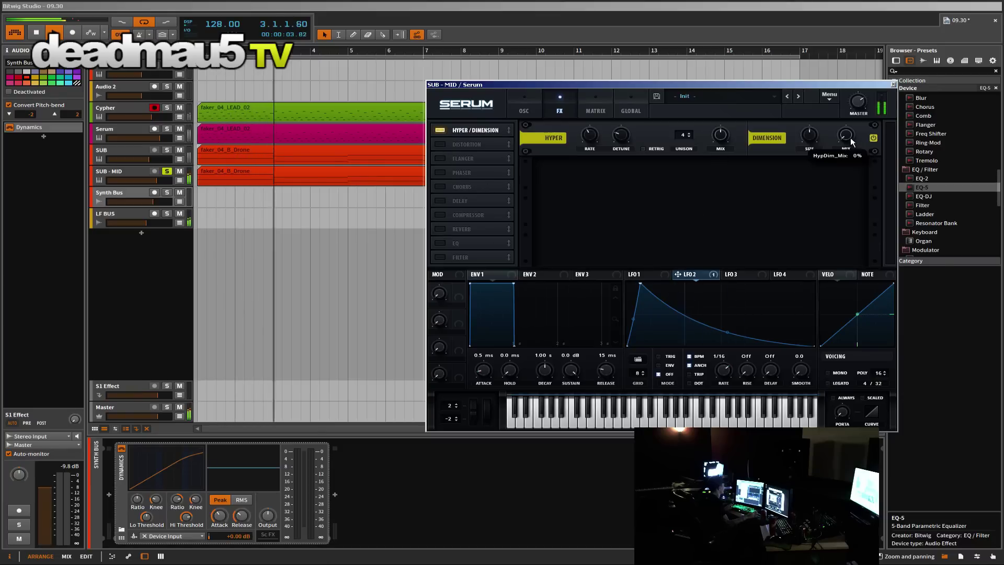
left_click_drag(851, 83, 852, 89)
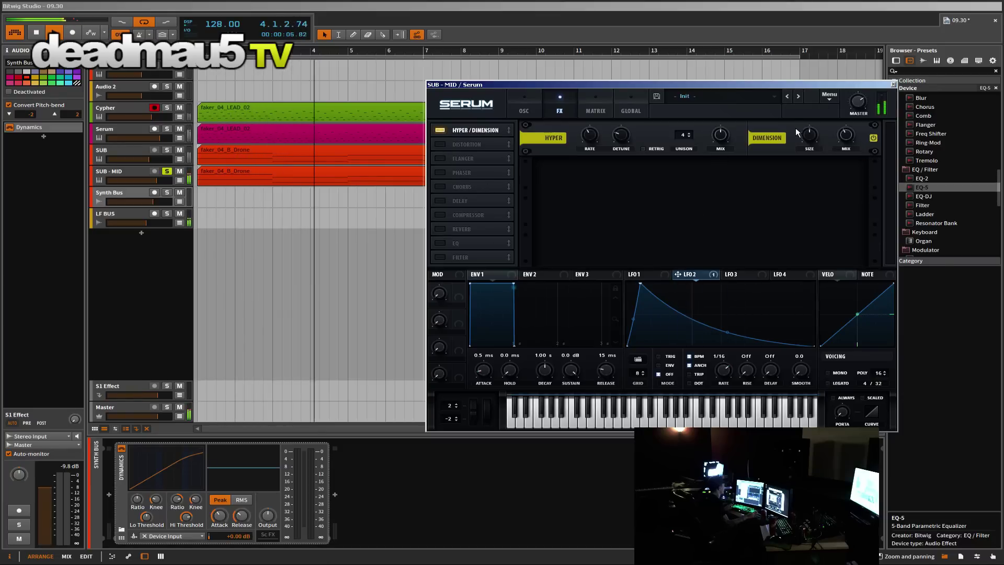
left_click_drag(809, 136, 811, 152)
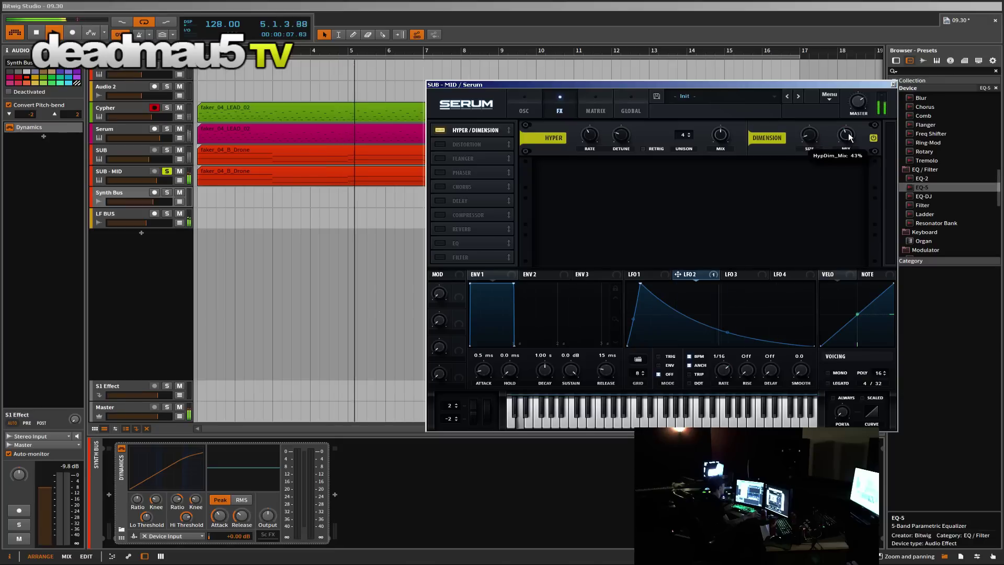
Step: Try the Hyper effect with its mix raised to 71%, toggling Retrig on and off
left_click_drag(723, 133, 731, 111)
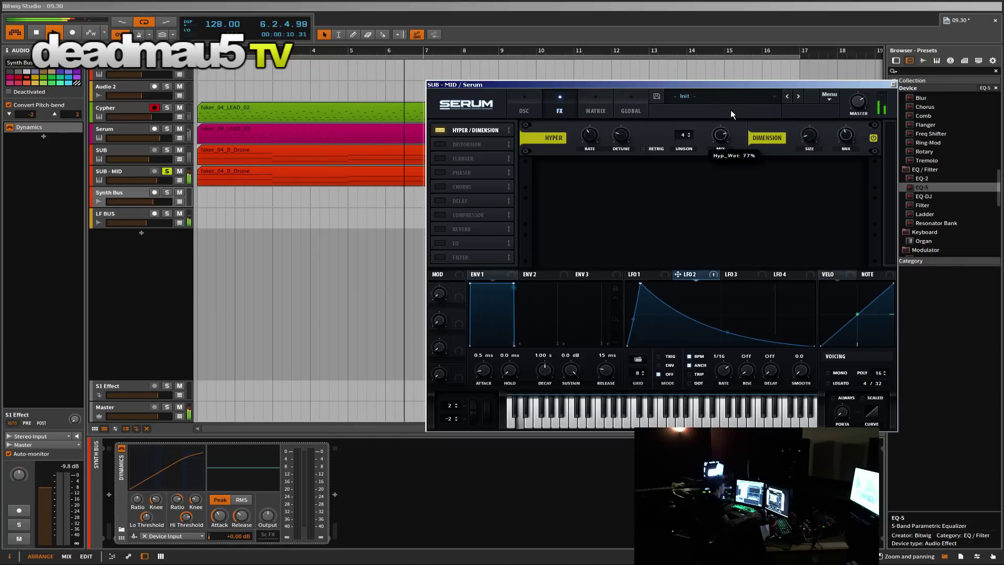
left_click(643, 149)
left_click_drag(728, 138, 731, 137)
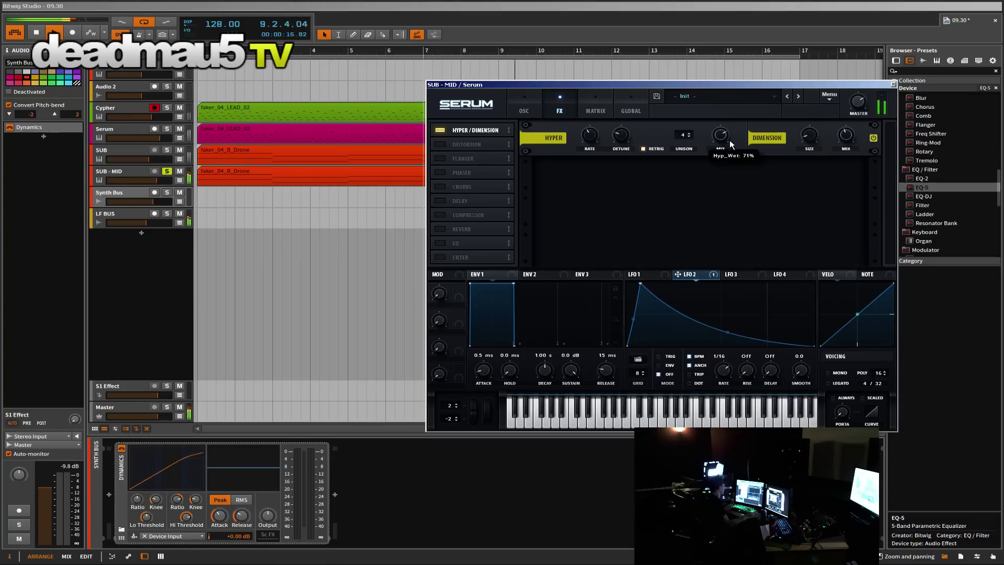
left_click(644, 149)
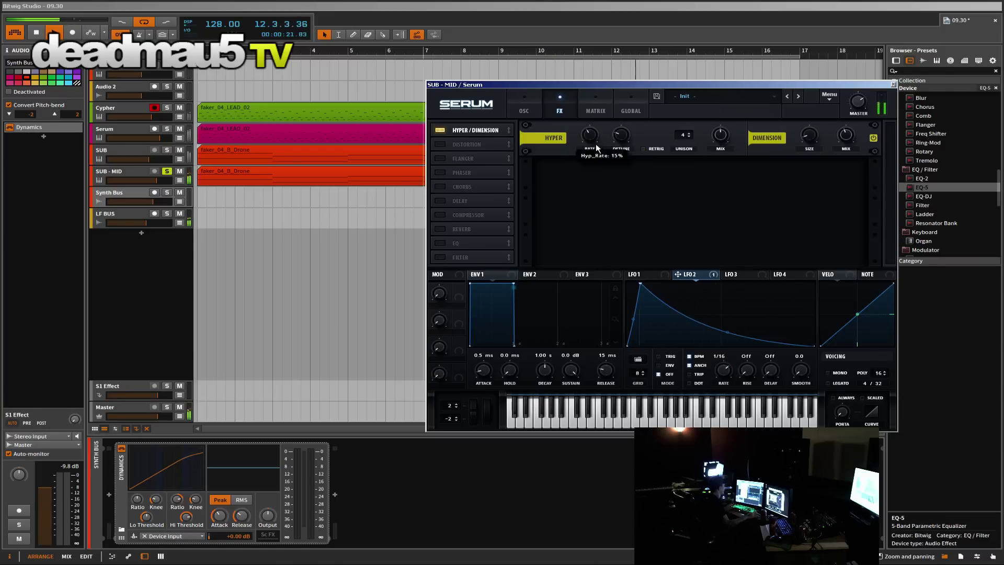
Step: Fine-tune the Hyper / Dimension settings with the Hyper mix at 38%, and unsolo SUB - MID
left_click_drag(604, 164, 630, 134)
left_click_drag(843, 138, 845, 147)
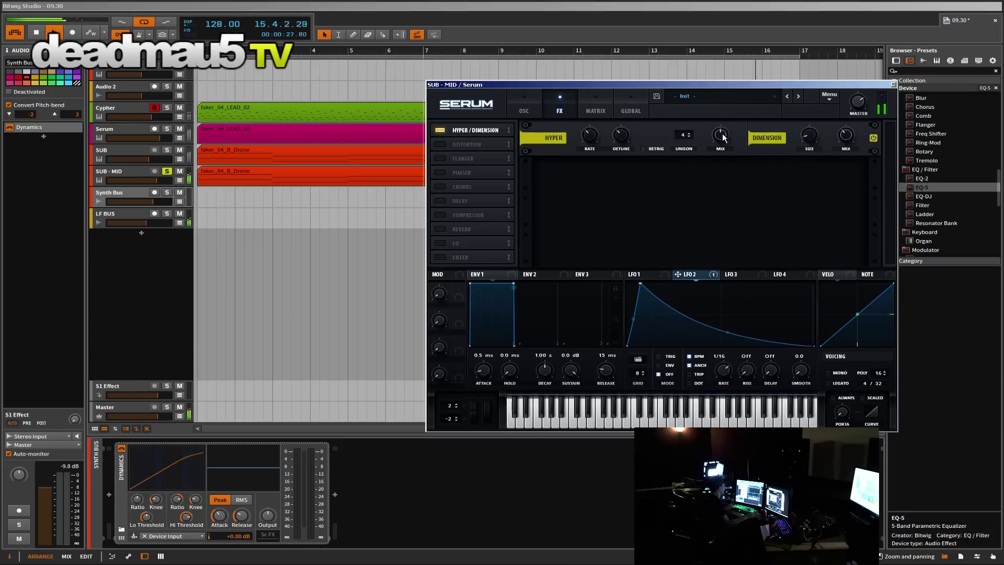
mouse_move(722, 136)
left_mouse_down()
mouse_move(717, 157)
mouse_move(722, 145)
left_mouse_up()
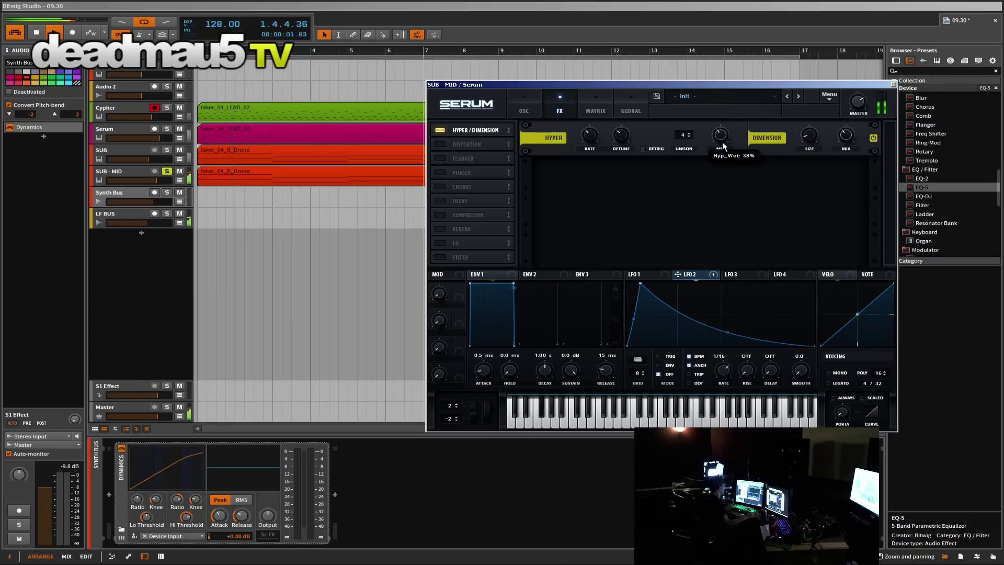
left_click(167, 172)
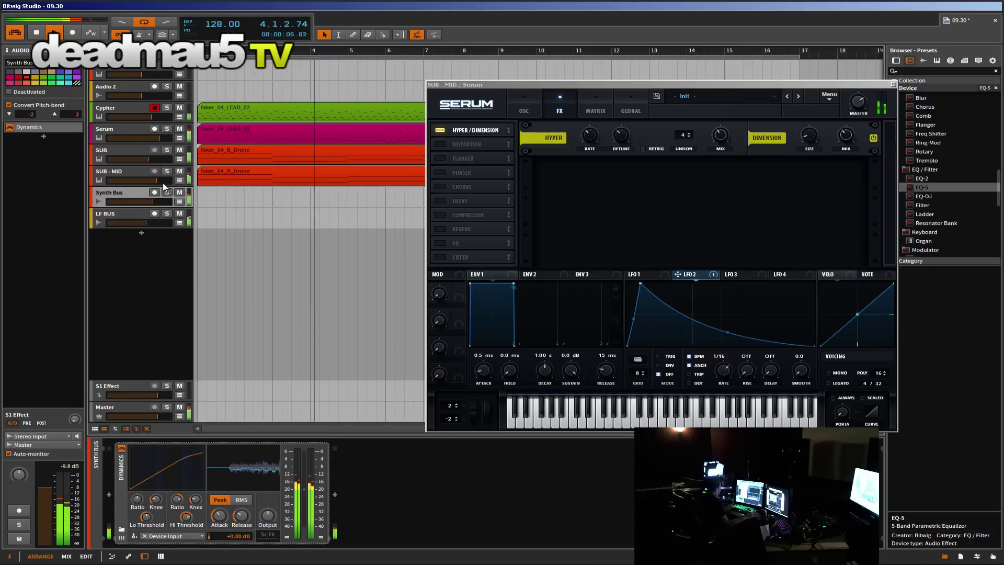
left_click(892, 84)
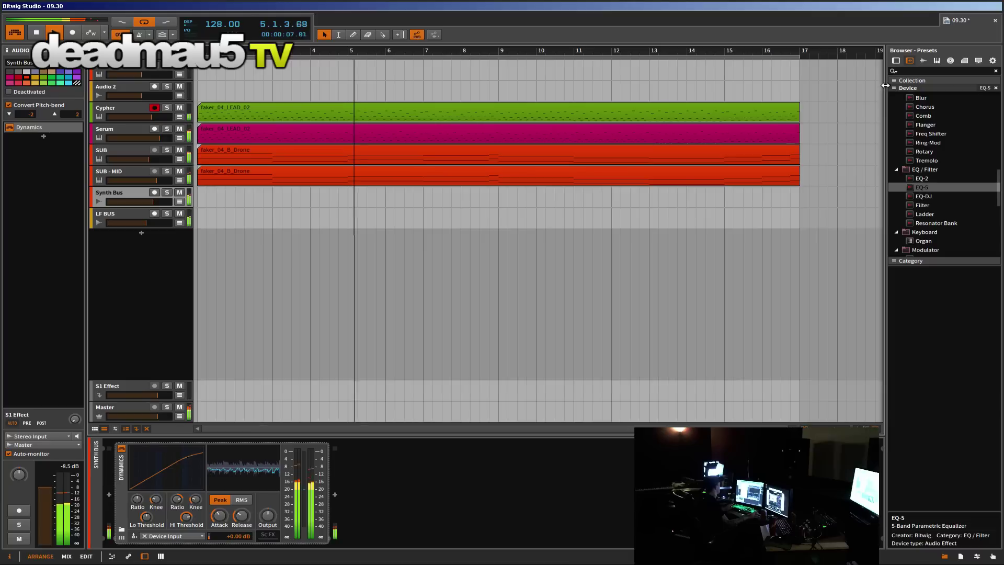
Step: Open the Serum synth on the Serum track and raise its filter cutoff to 40
left_click(135, 129)
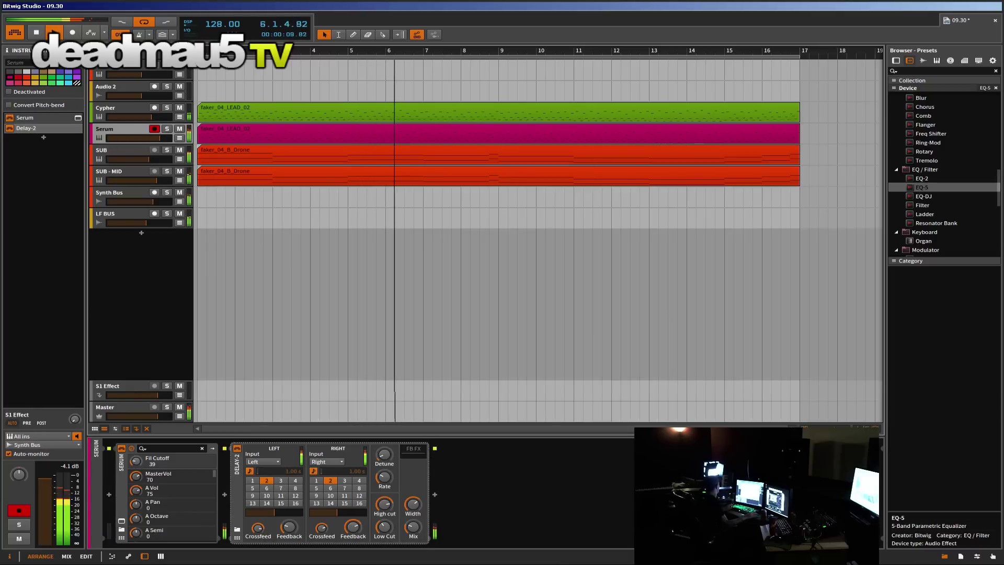
left_click(121, 521)
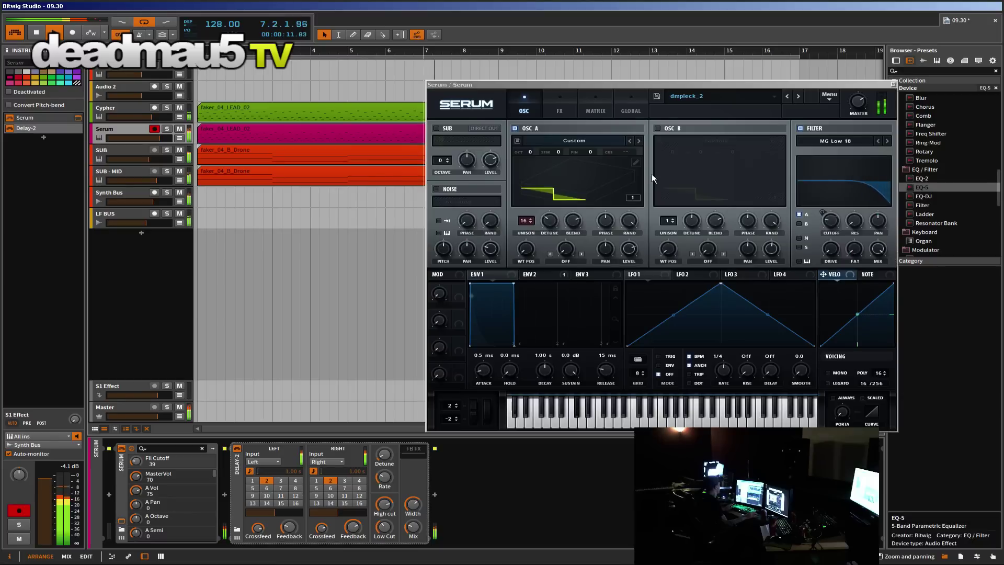
left_click_drag(824, 219, 812, 197)
left_click_drag(811, 198, 807, 191)
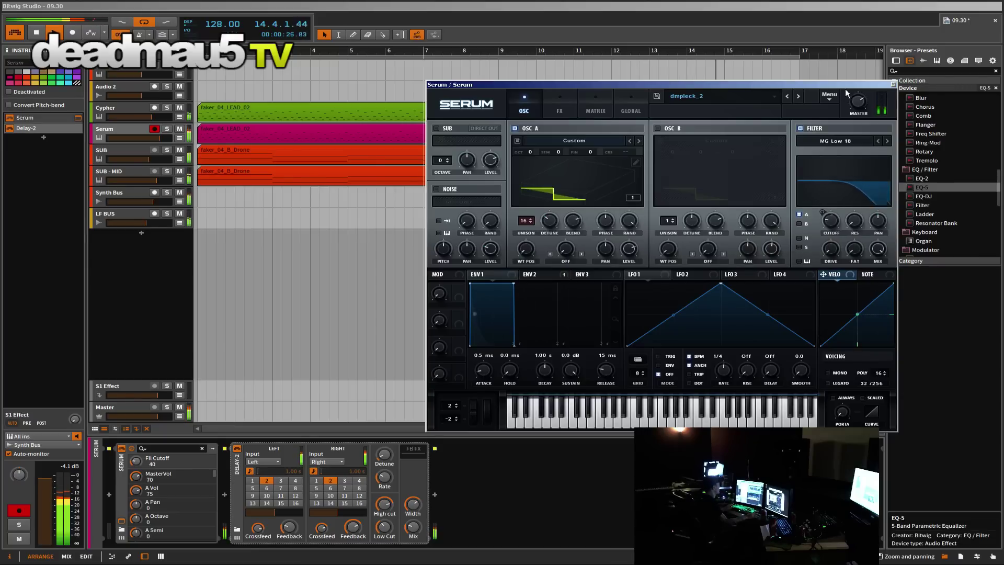
left_click(893, 85)
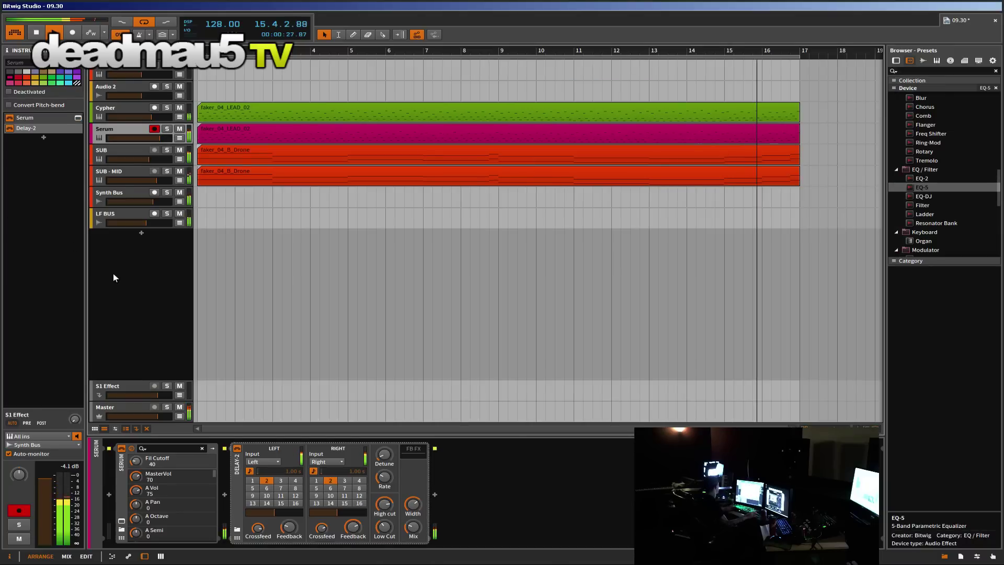
Step: Create a new instrument track below LF BUS and save the project
right_click(125, 284)
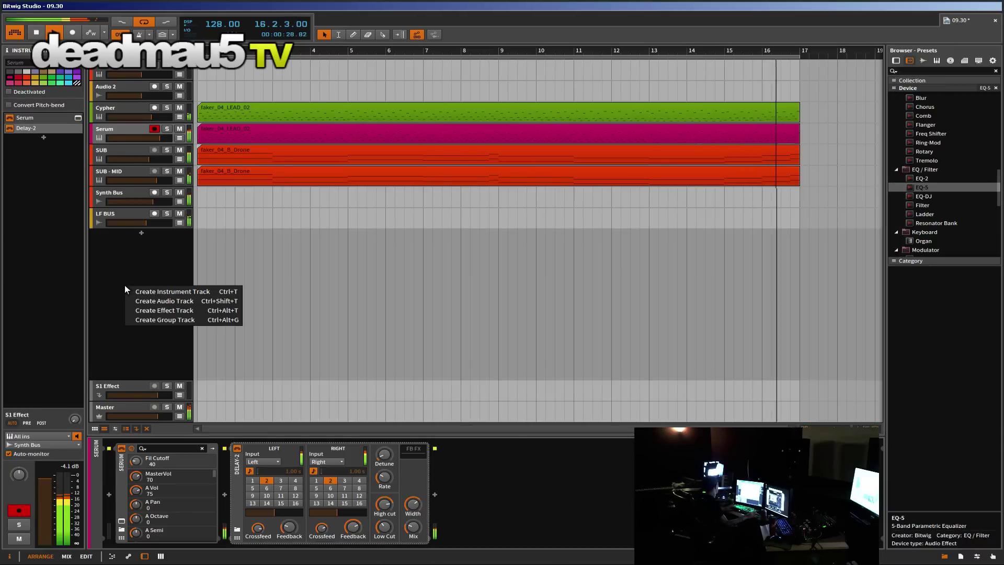
left_click(163, 291)
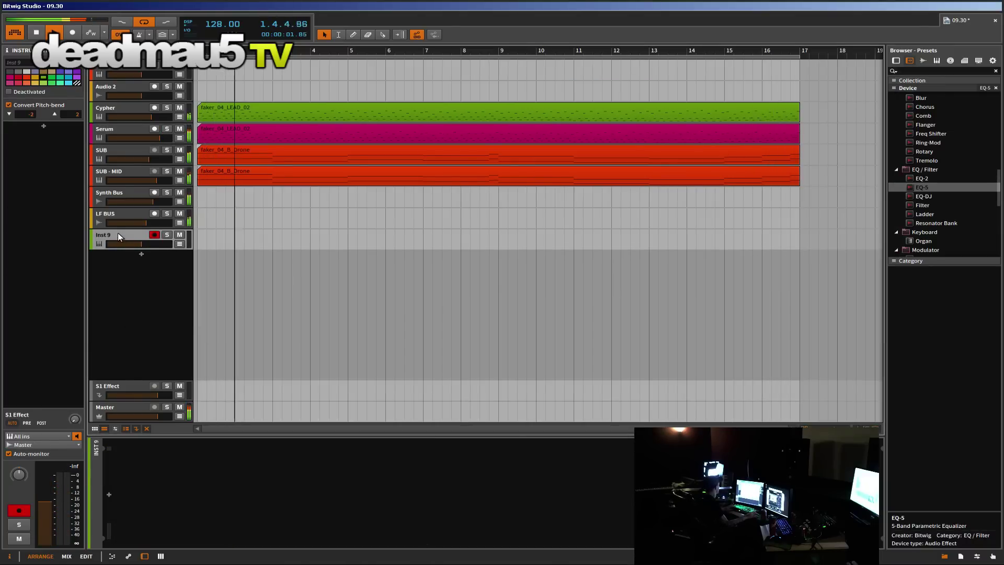
scroll(928, 152, "up", 5)
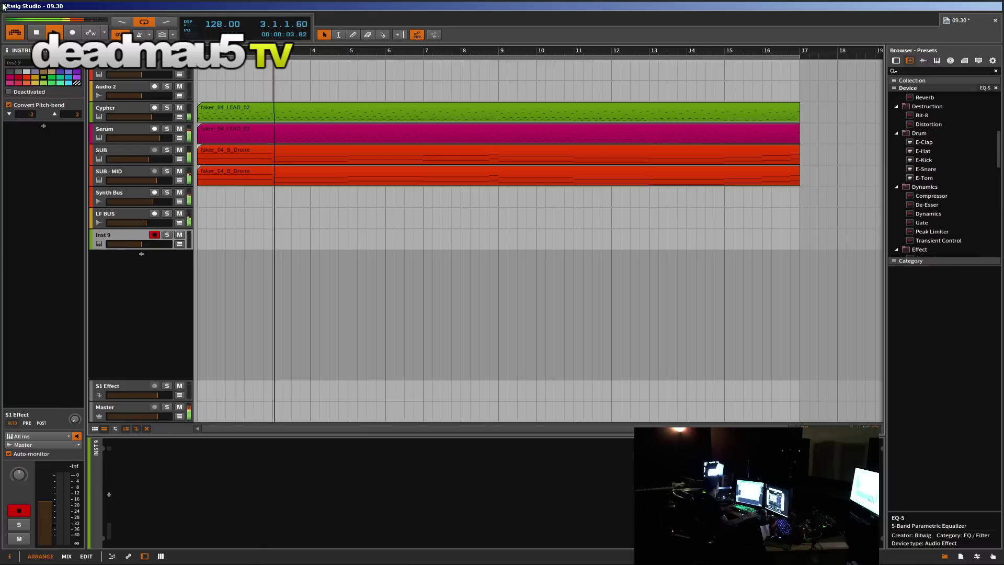
left_click(26, 6)
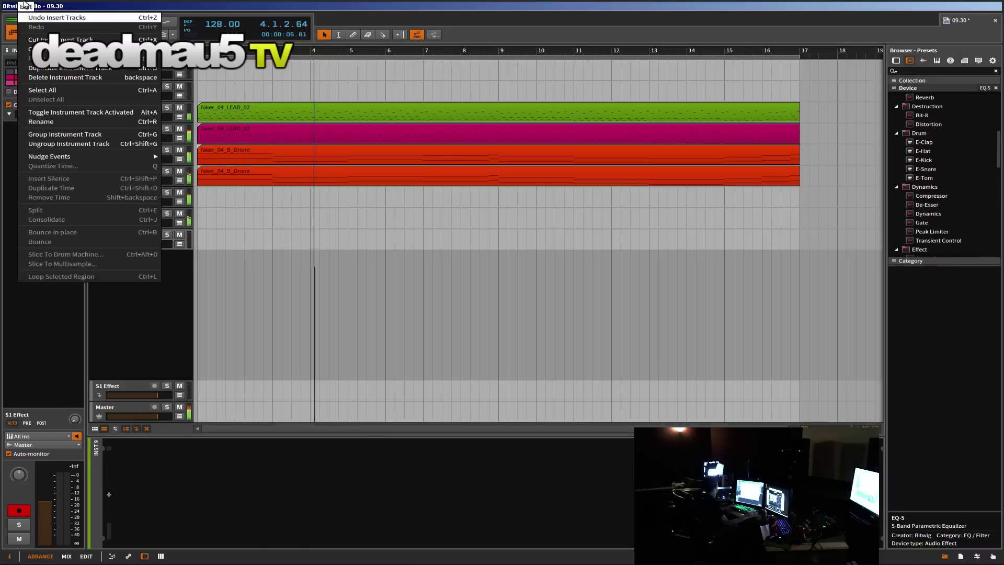
mouse_move(9, 6)
left_click(25, 65)
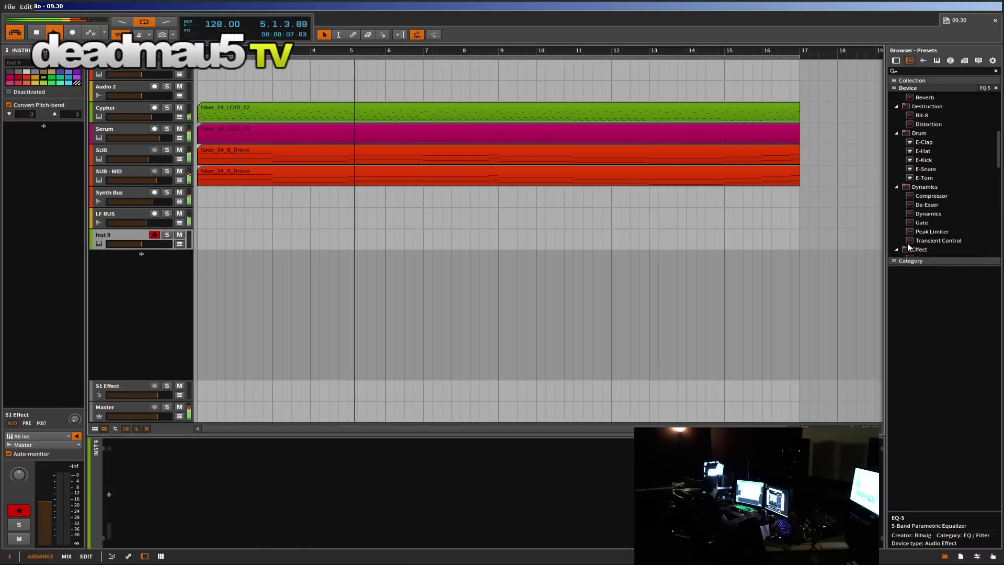
Step: Collapse the Bitwig device categories from Delay / Reverb through EQ / Filter in the browser, and select the Master track
scroll(952, 220, "up", 5)
left_click(896, 132)
left_click(897, 132)
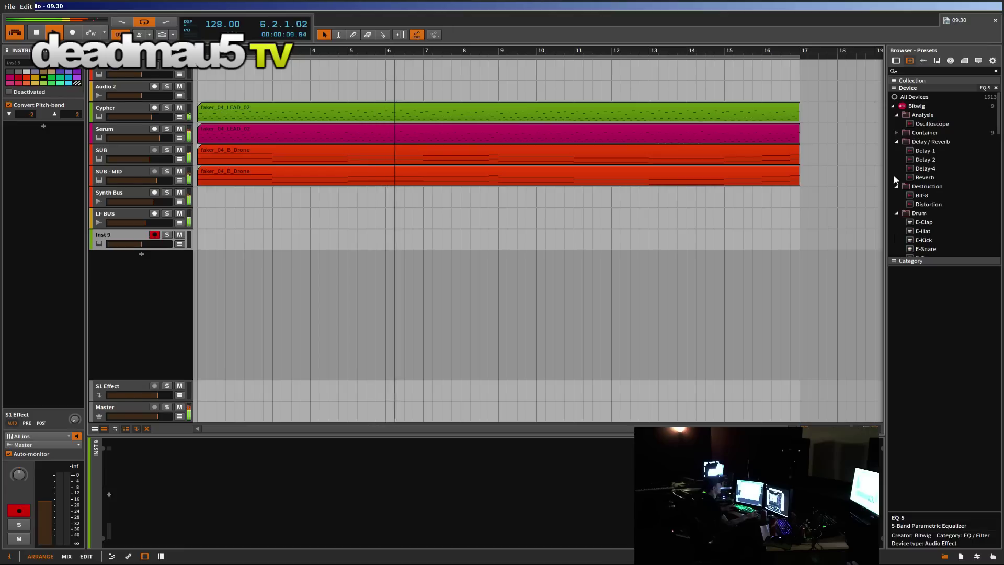
left_click(897, 141)
left_click(897, 150)
left_click(897, 159)
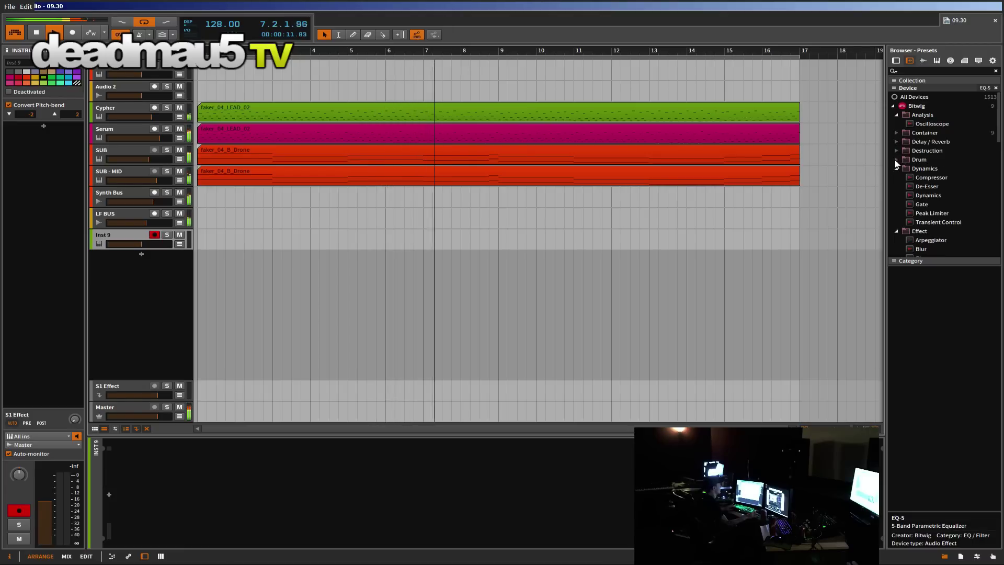
left_click(896, 168)
left_click(896, 178)
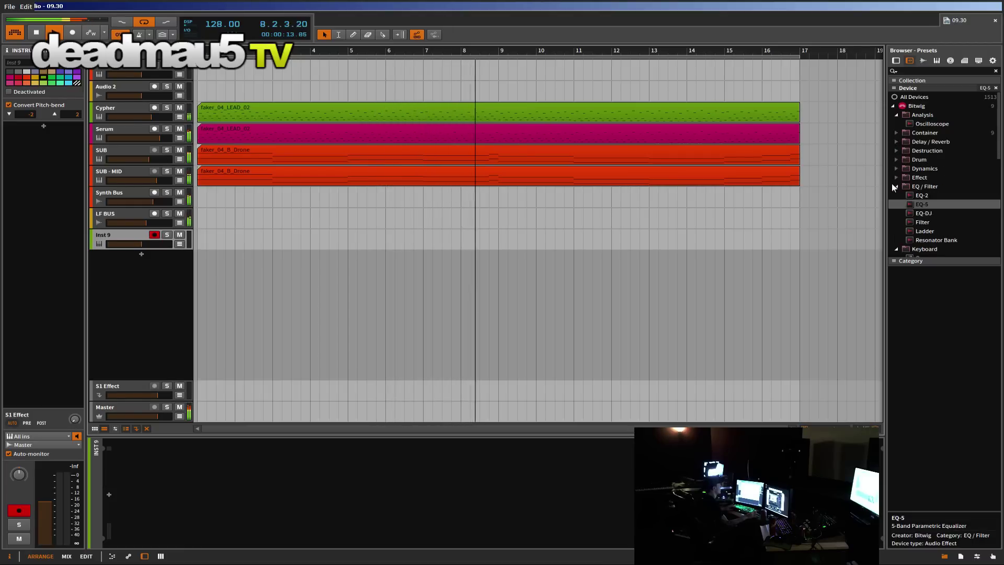
left_click(895, 186)
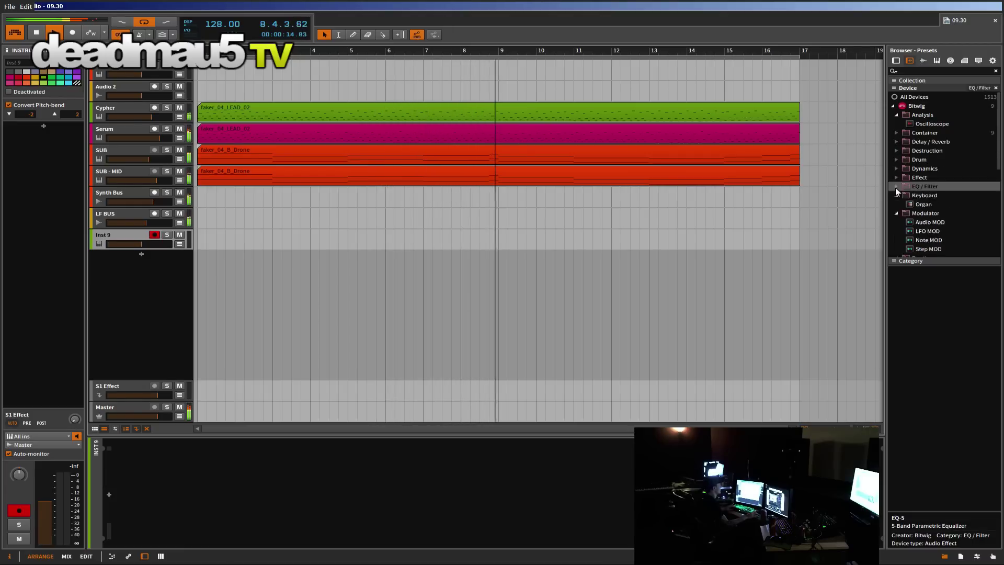
left_click(240, 410)
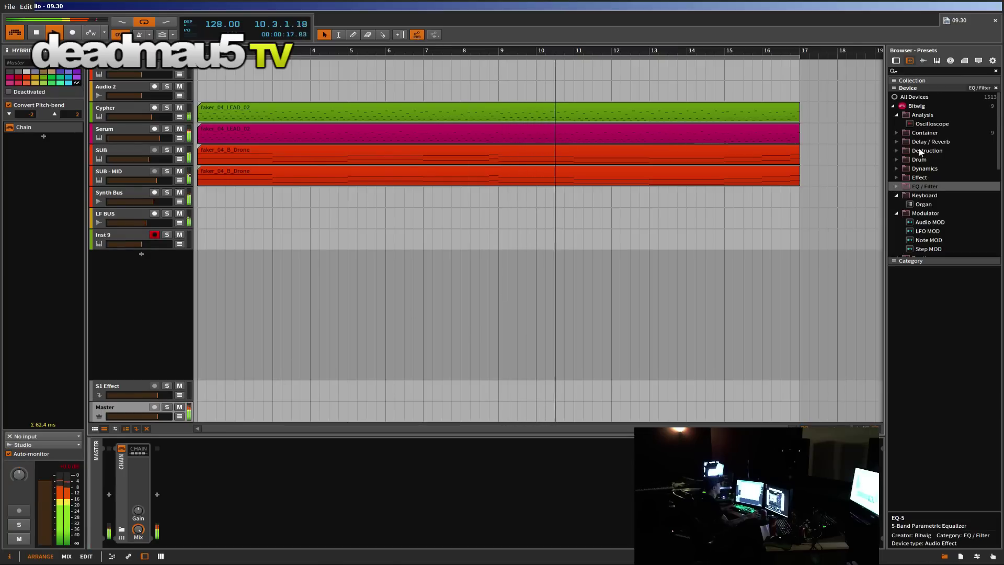
left_click(896, 186)
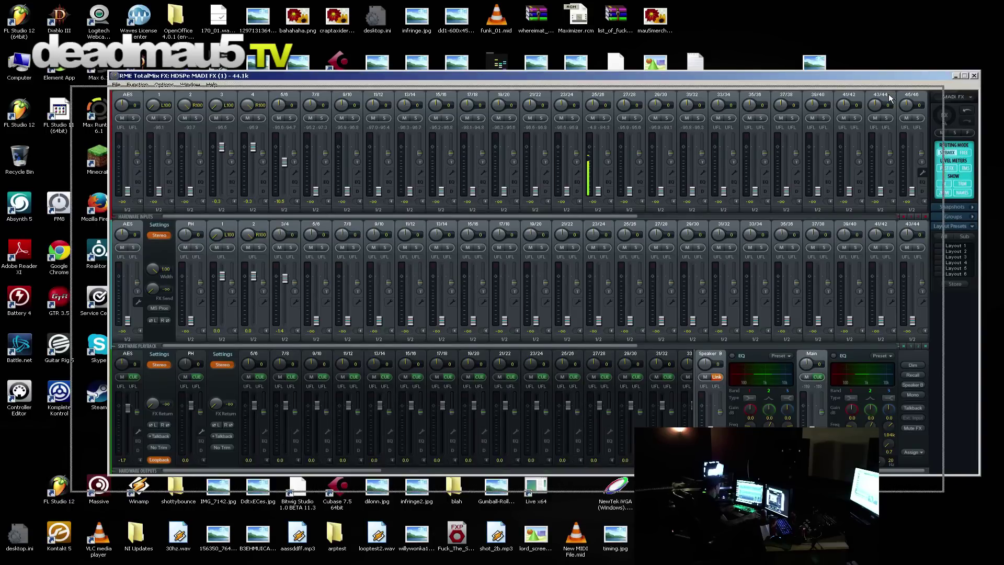
Step: Switch to the RME TotalMix FX mixer and reposition its window
left_click_drag(935, 80, 899, 95)
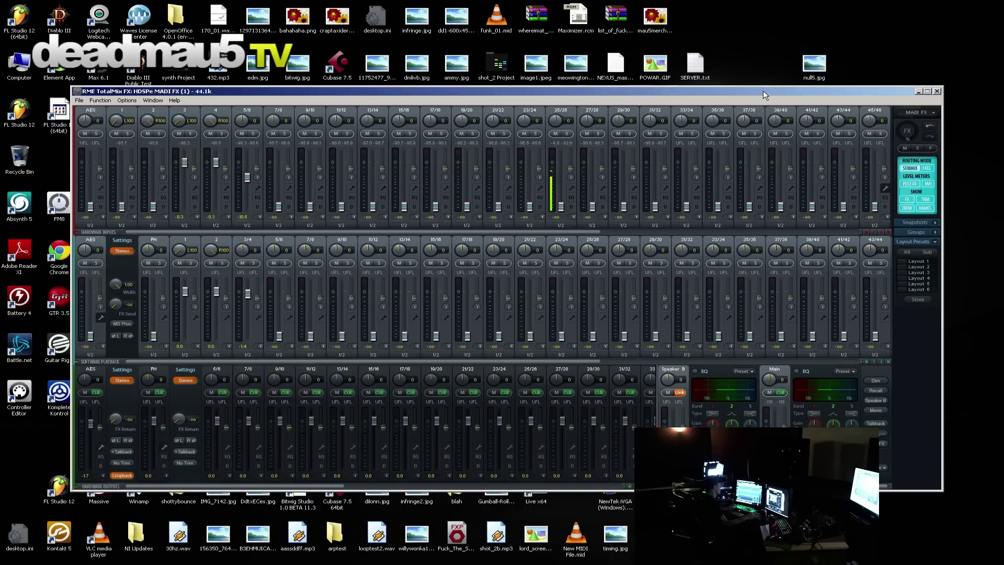
left_click_drag(901, 95, 977, 105)
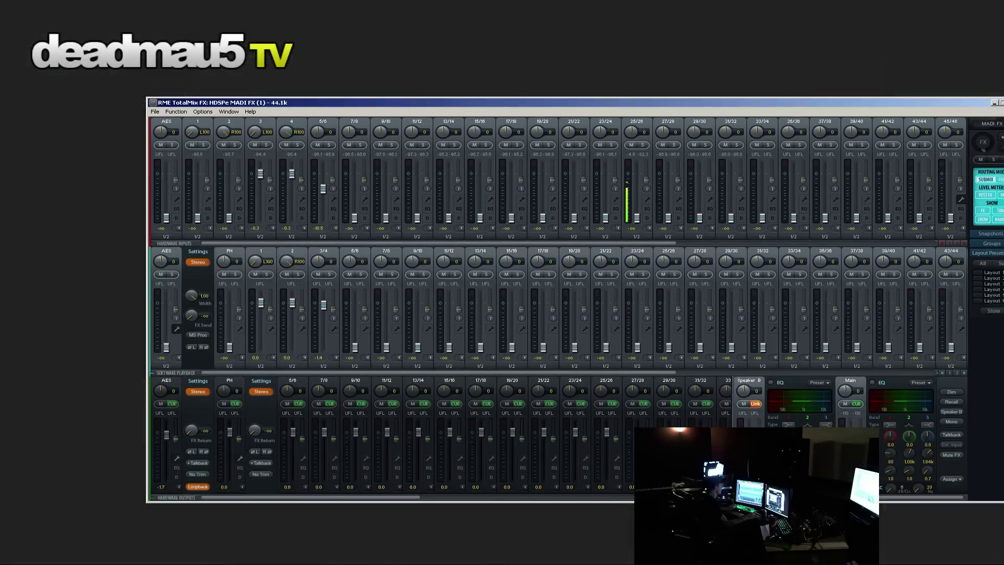
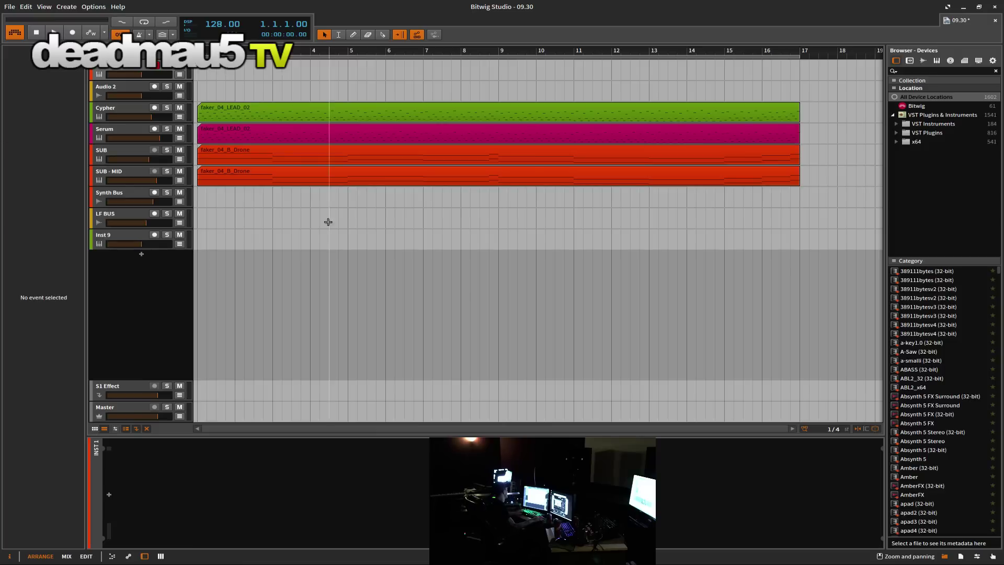
Step: Insert the Bitwig Filter device ahead of the Chain on the Master track
key("space")
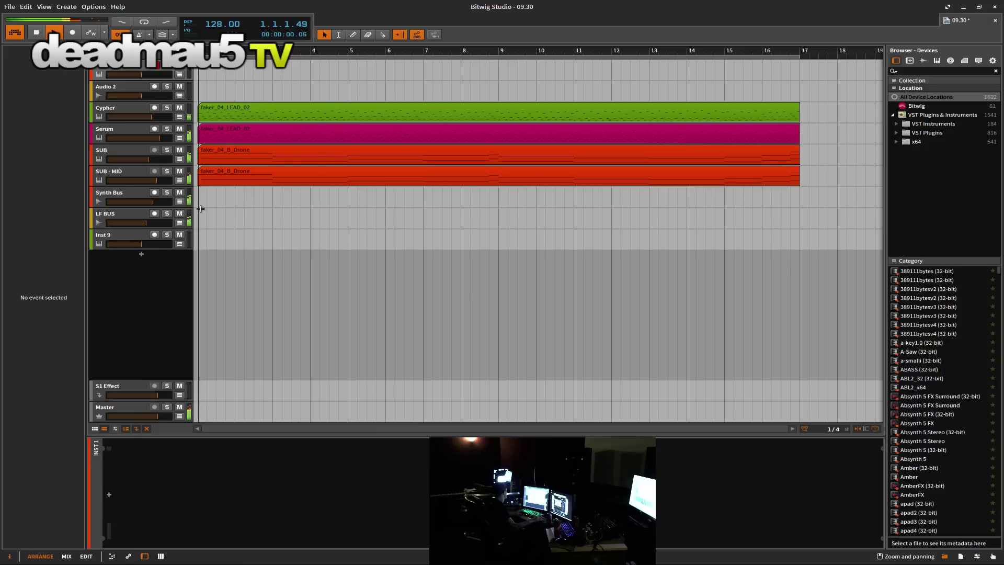
left_click(102, 231)
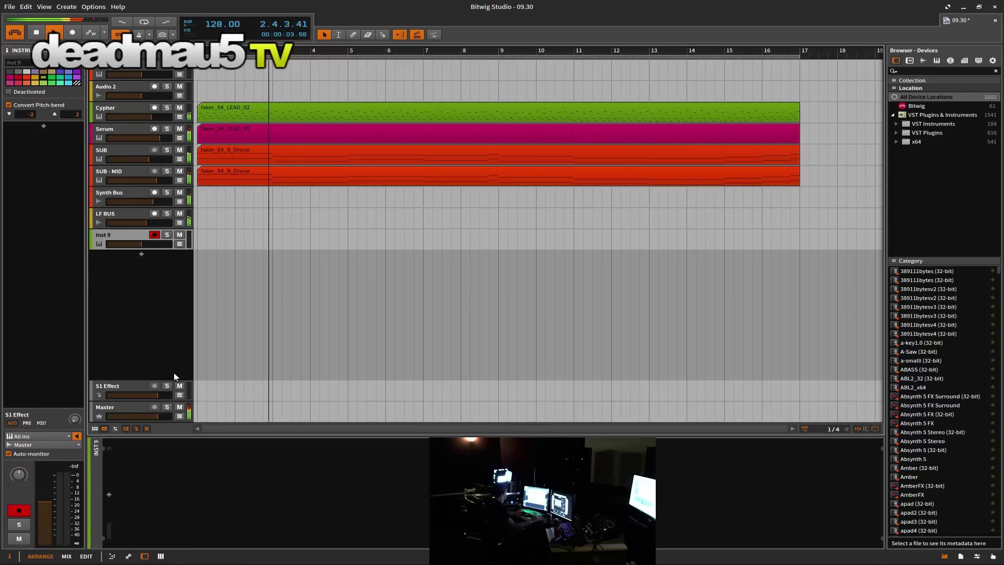
left_click(114, 408)
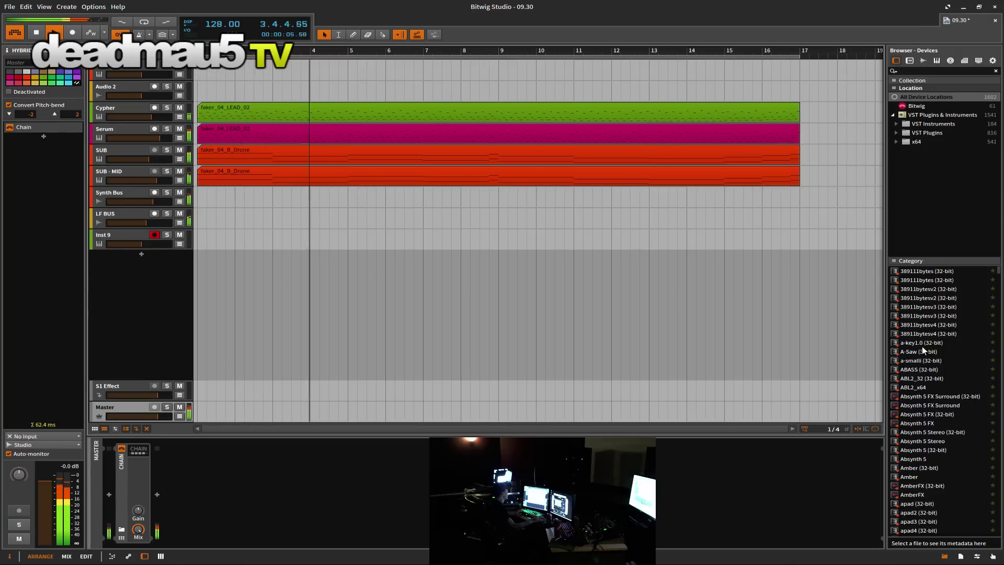
left_click(907, 106)
scroll(925, 349, "down", 5)
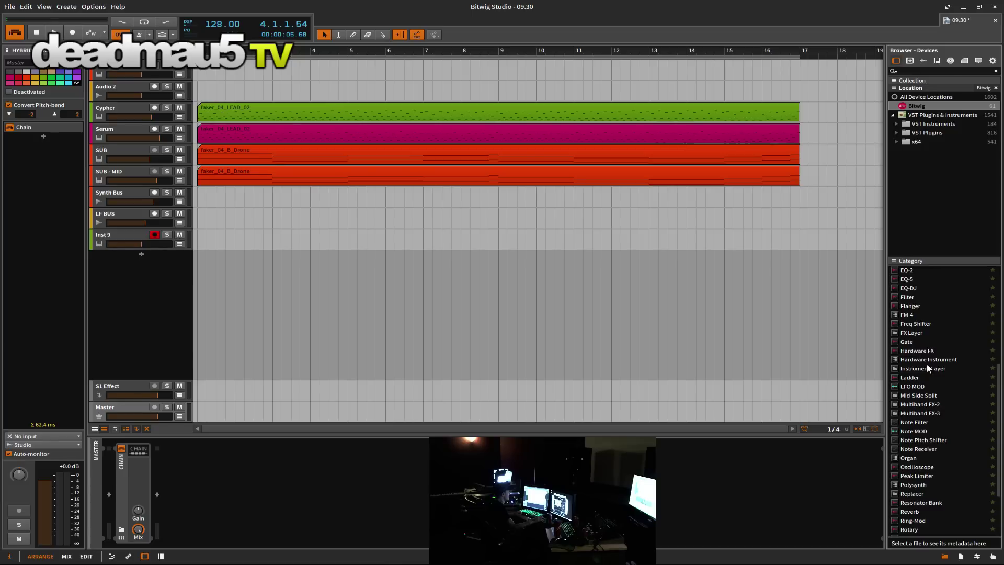
left_click_drag(902, 296, 107, 486)
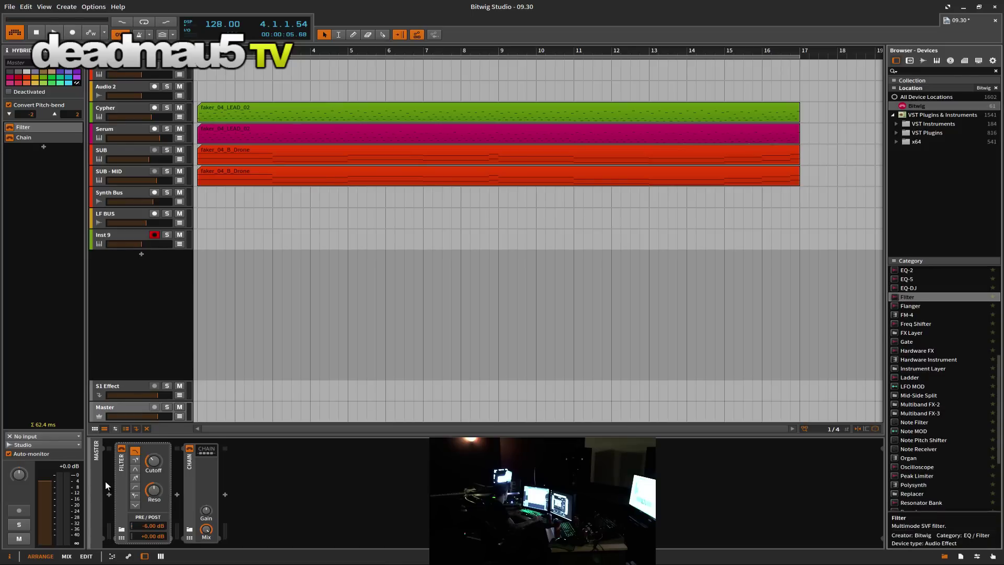
Step: Switch the Master's Filter to its sixth filter shape, lower the resonance to minimum, and set its pre gain to 0 dB, comparing it bypassed during playback
key("space")
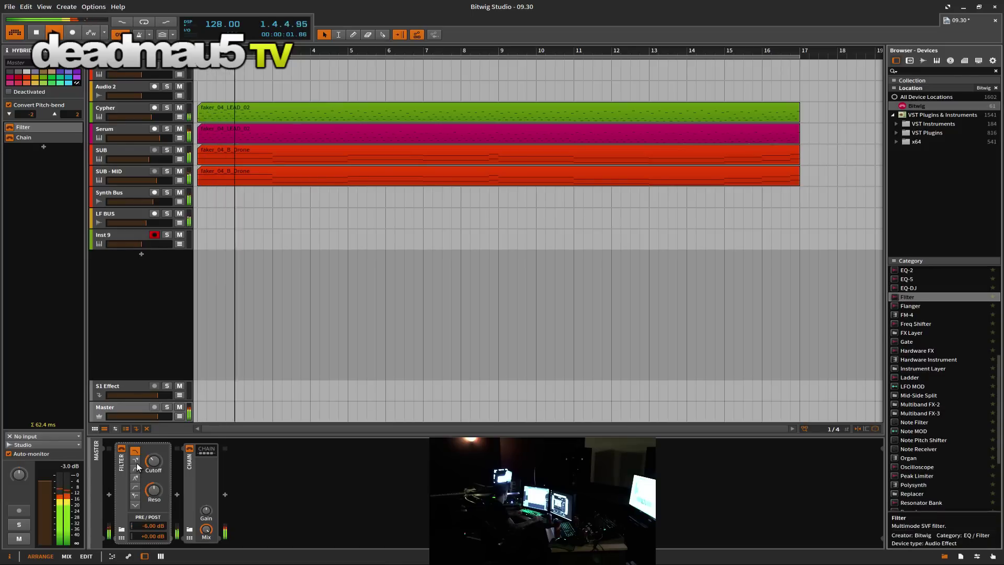
left_click(135, 495)
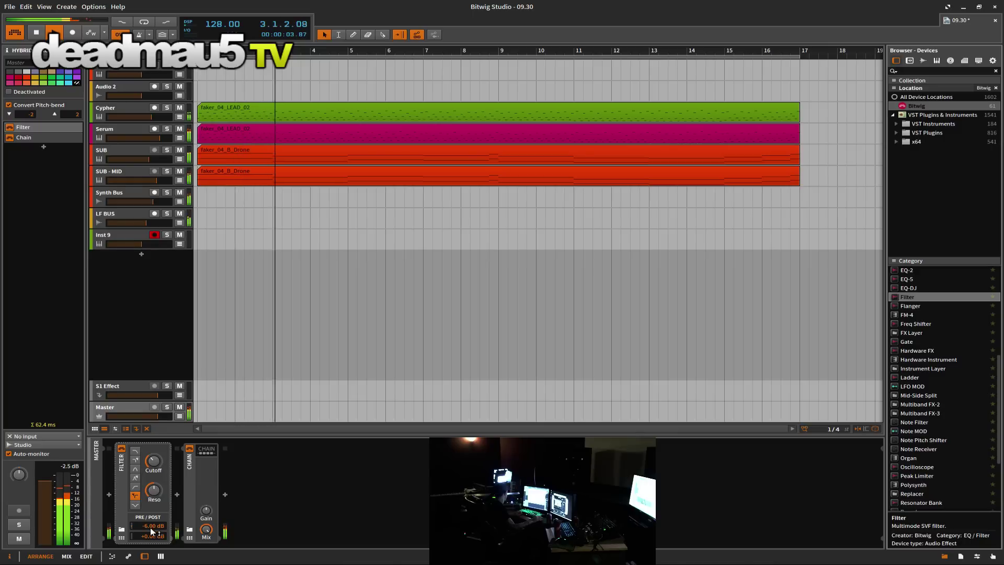
left_click_drag(154, 491, 154, 543)
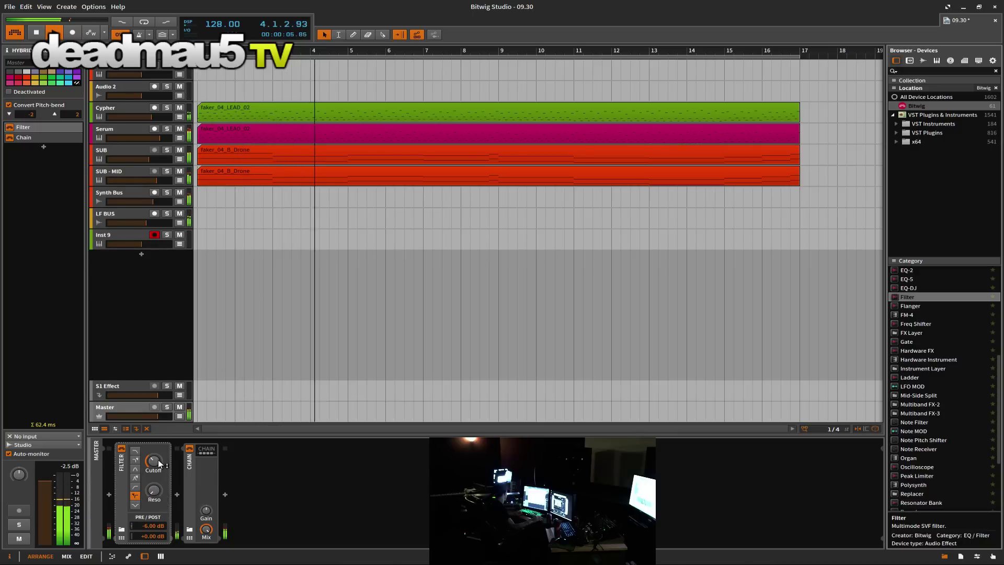
double_click(150, 526)
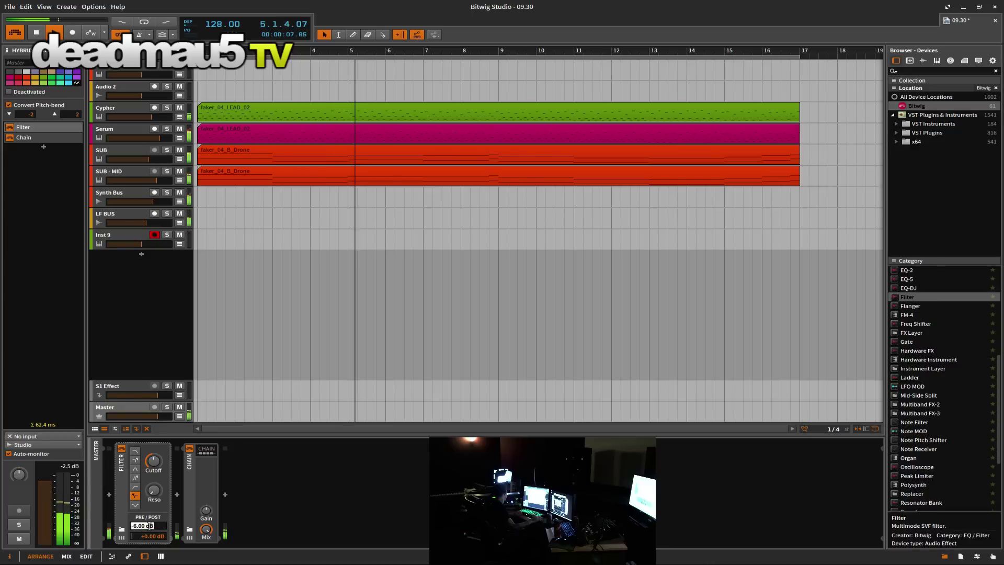
type("0")
key("Return")
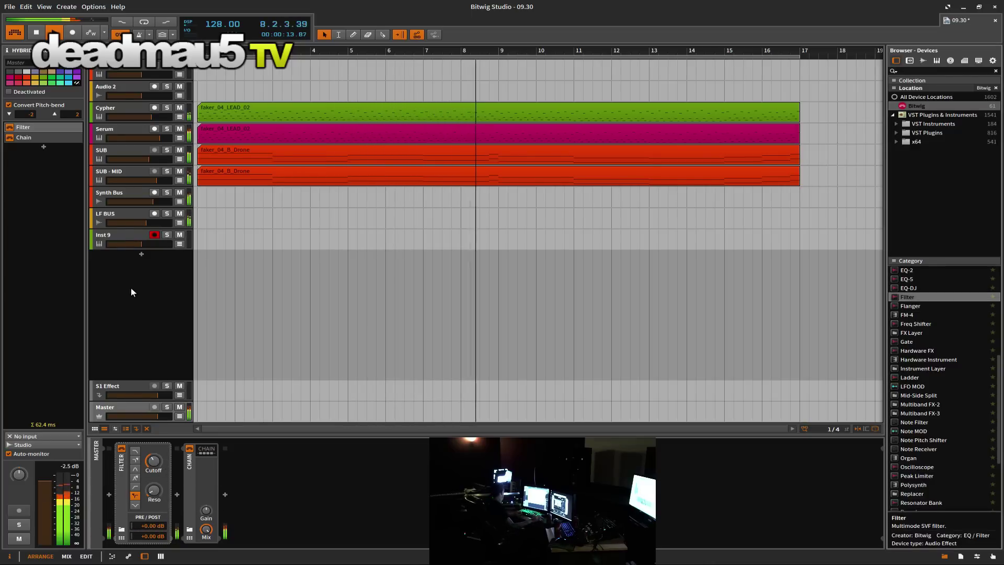
left_click(121, 448)
left_click(121, 449)
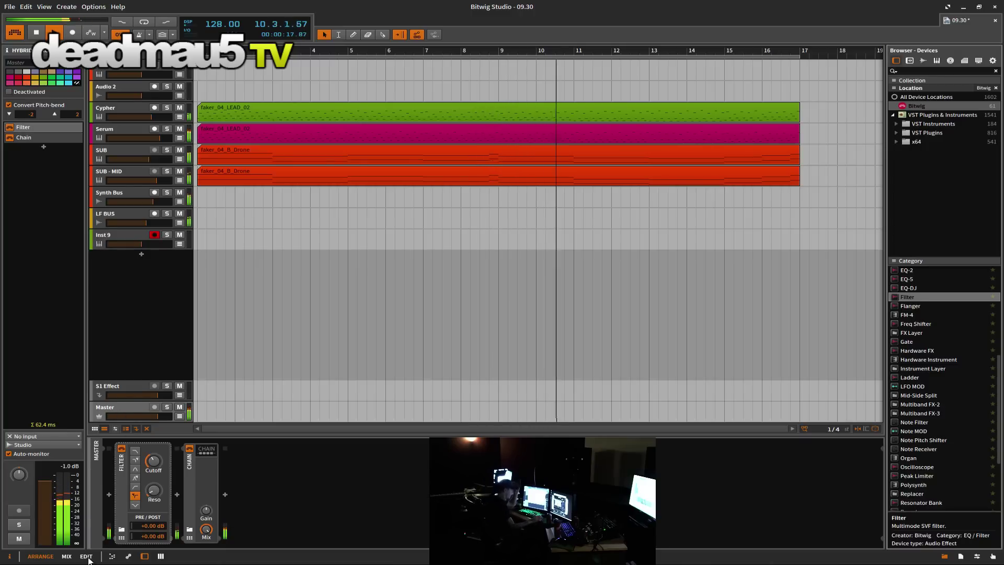
Step: Create an empty clip at bar 1 on the Inst 9 track, stretch it to 16 bars, and open it for note editing
left_click(125, 235)
left_click(198, 240)
key("space")
double_click(209, 242)
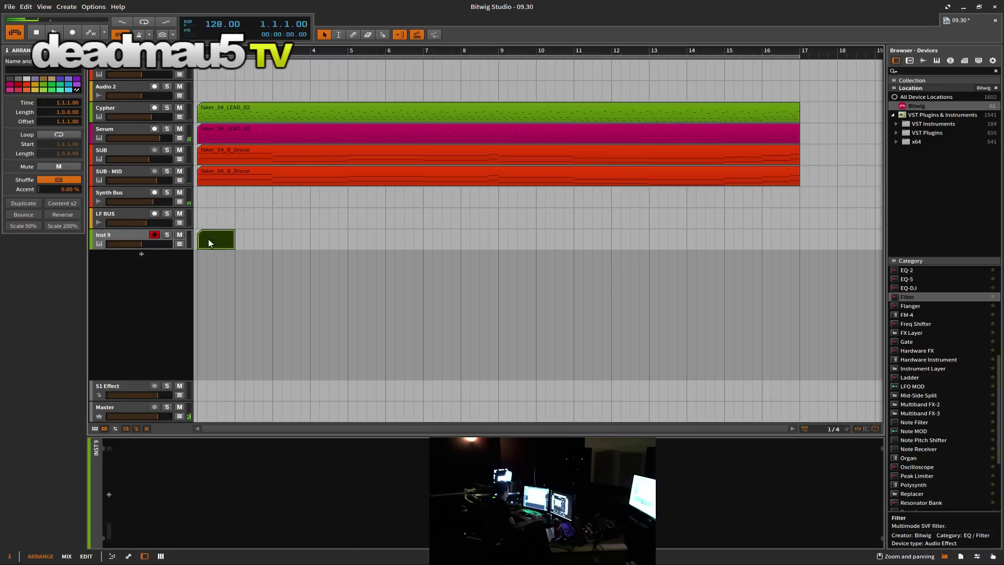
left_click_drag(234, 239, 818, 279)
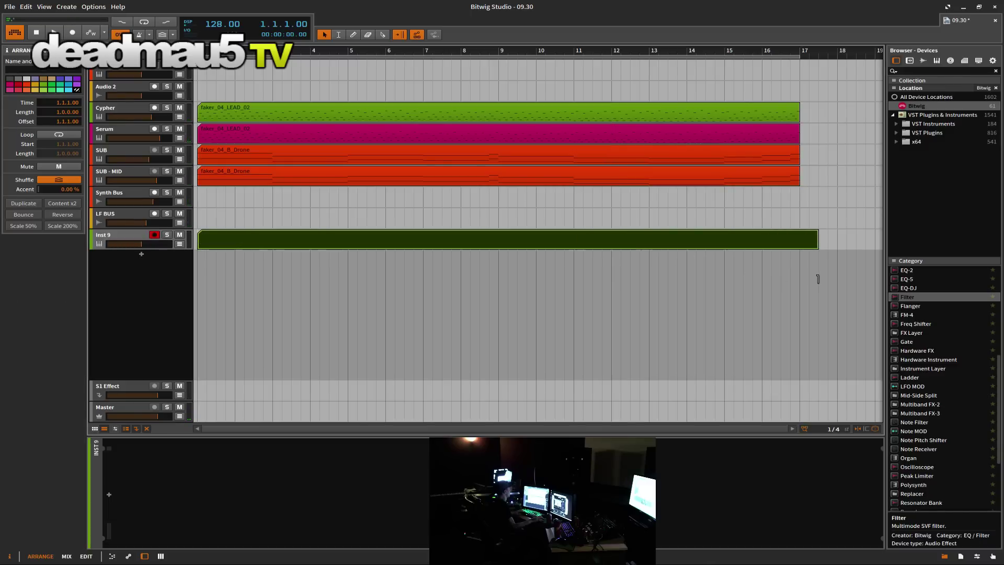
double_click(500, 238)
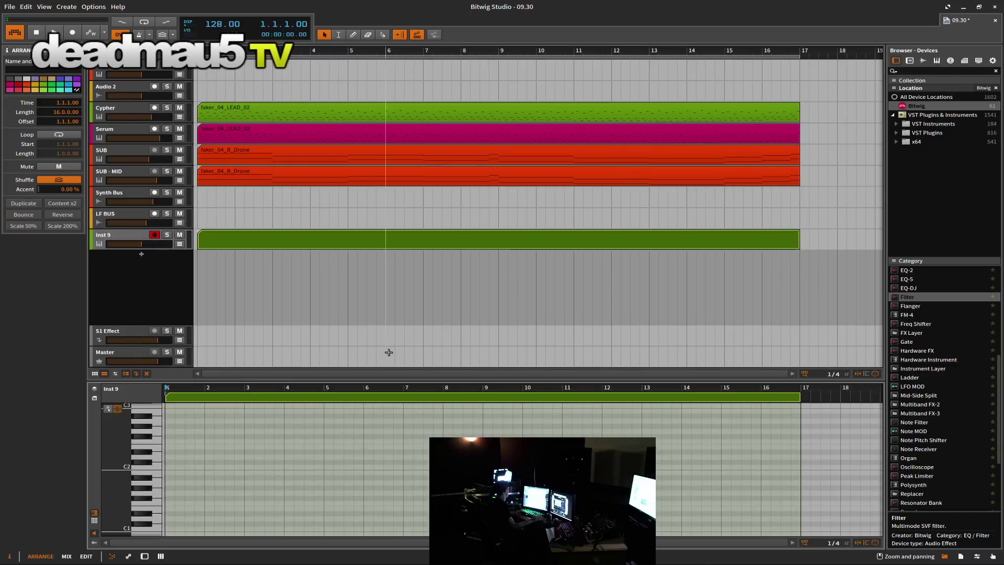
Step: Add a C3 note at the start of the Inst 9 clip, loop it every quarter note (0.1.0), and extend the clip to 17 bars
left_click_drag(800, 400, 205, 407)
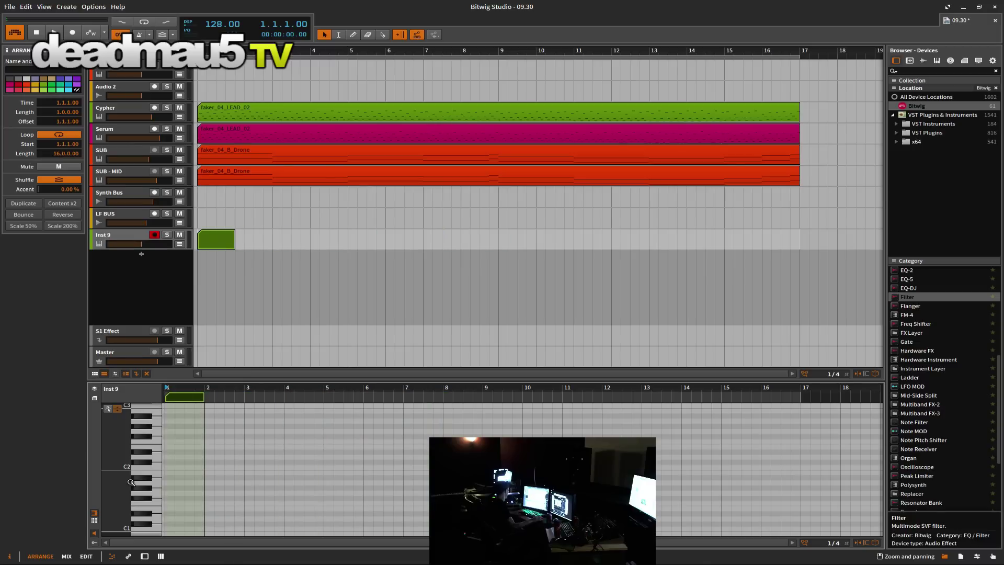
double_click(169, 407)
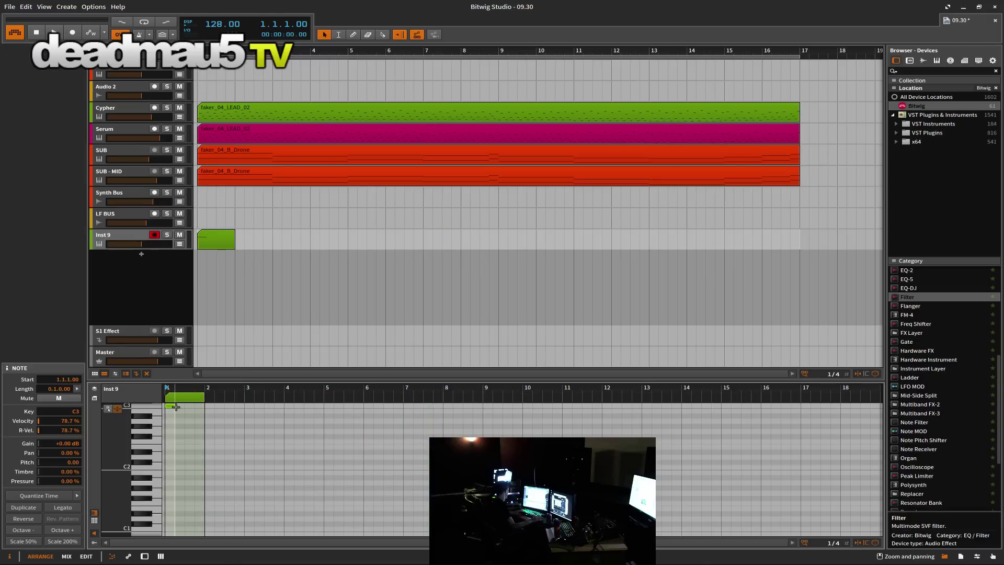
left_click_drag(173, 405, 844, 449)
left_click_drag(801, 399, 208, 405)
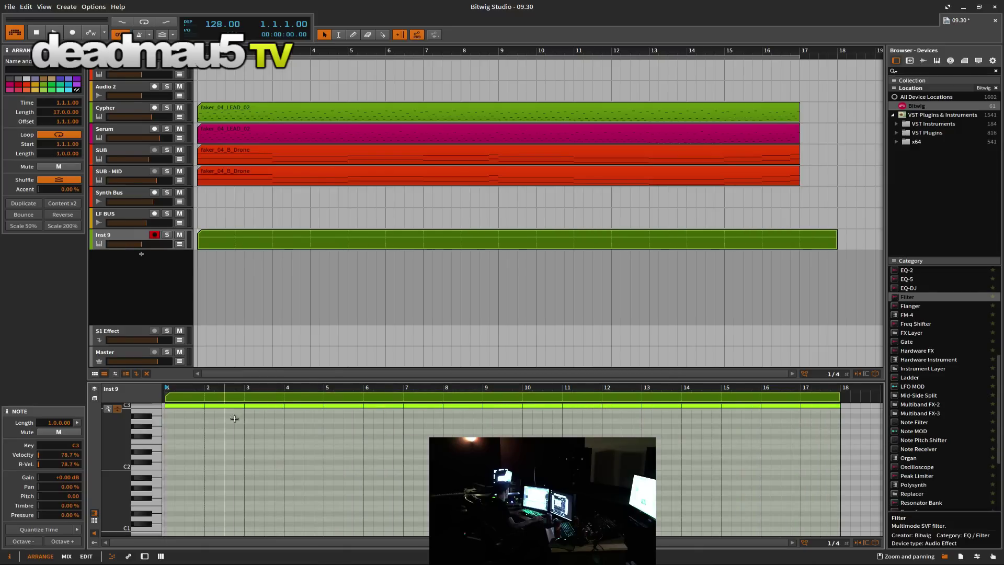
key("space")
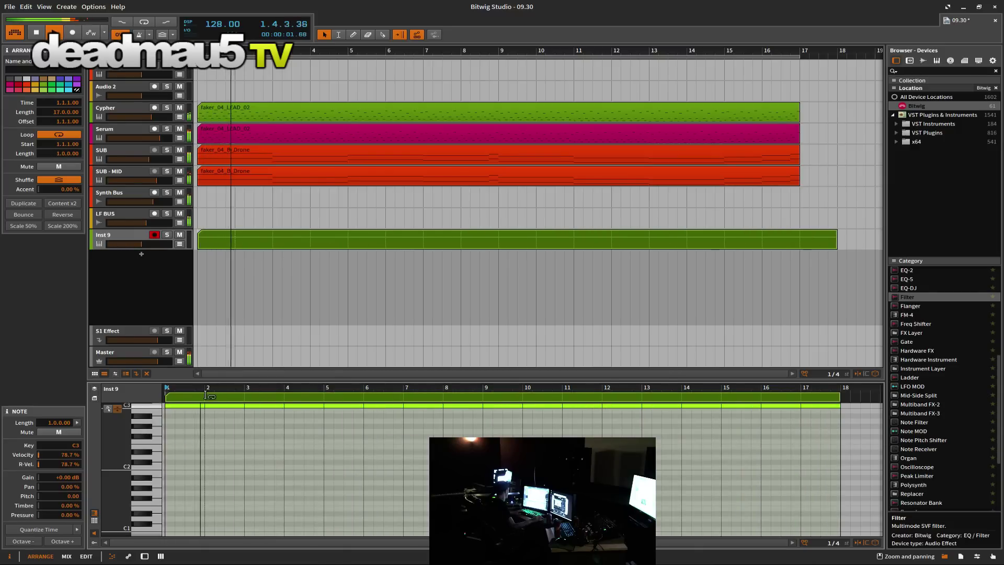
left_click_drag(208, 404, 175, 400)
key("space")
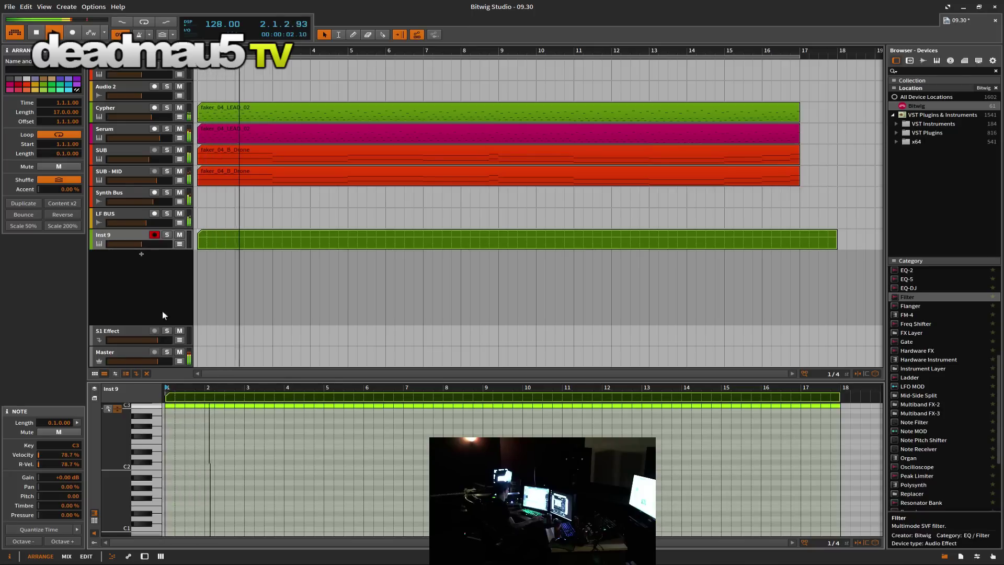
Step: Lower the Inst 9 track's volume to minimum and add the Bitwig Sampler device to it
left_click_drag(134, 244, 108, 243)
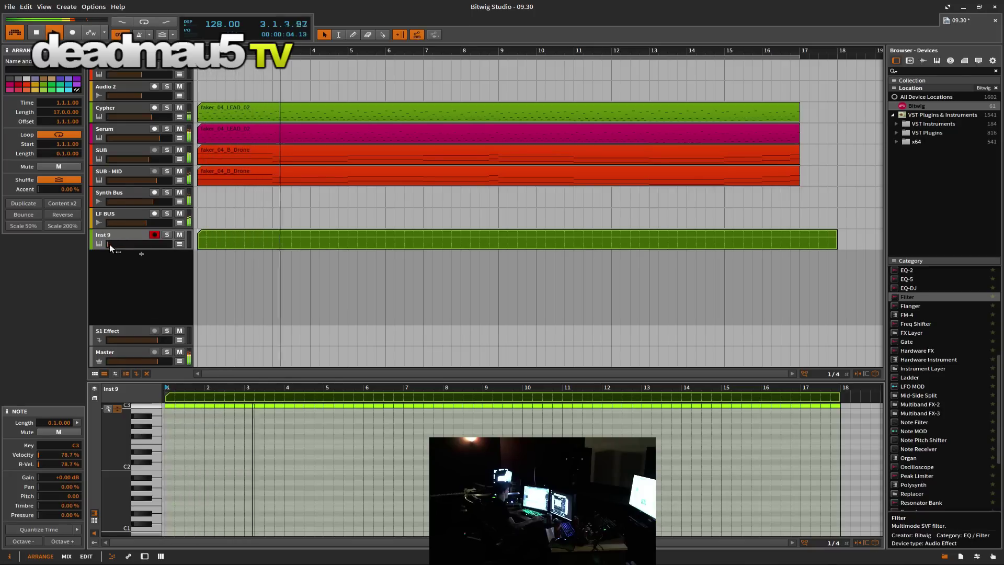
left_click(133, 233)
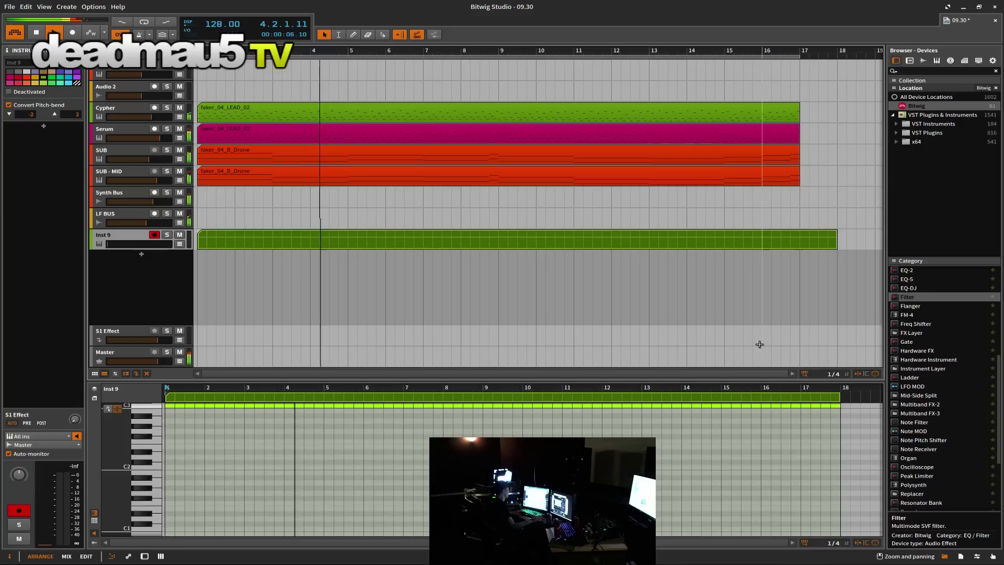
scroll(934, 407, "down", 4)
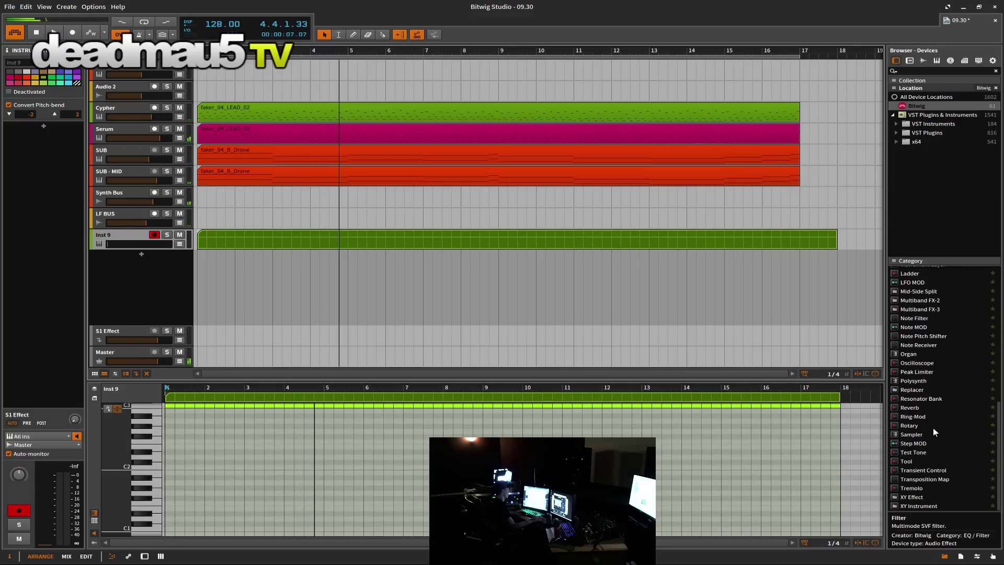
scroll(925, 450, "up", 10)
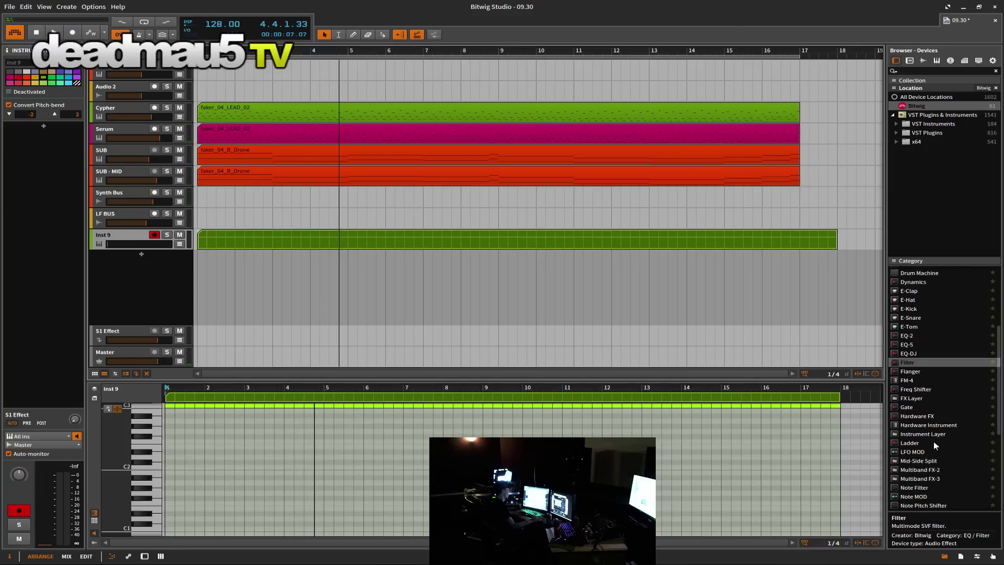
scroll(933, 450, "down", 10)
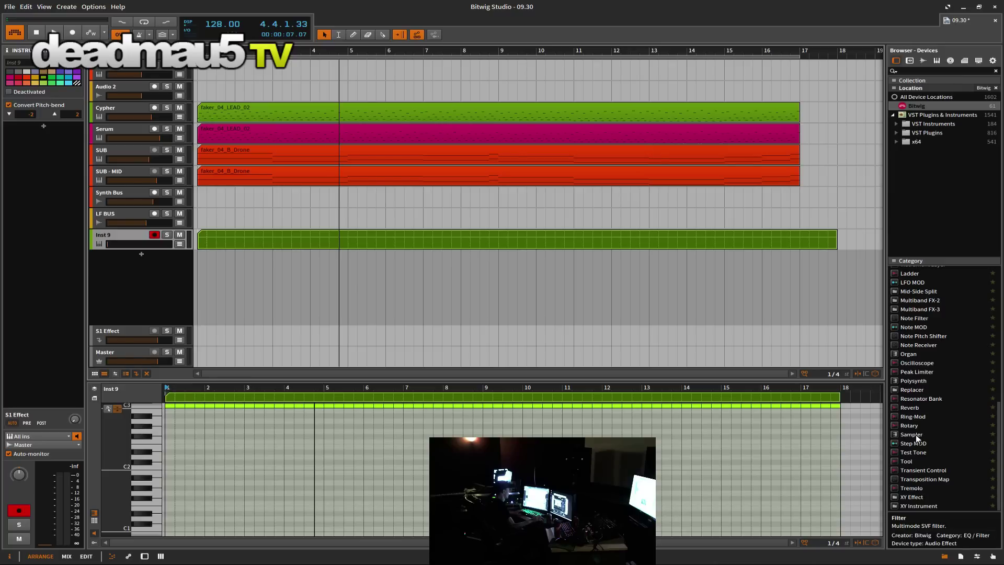
left_click_drag(915, 435, 118, 233)
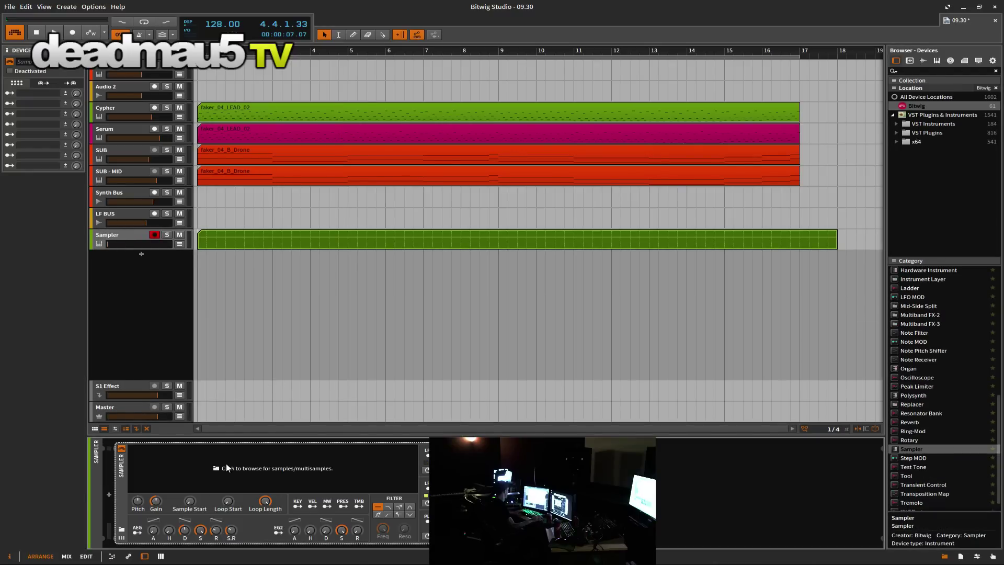
Step: Browse samples for the Sampler and select the VEH2 Soft Kicks folder in Vengeance Essential House Vol. 2 under House Electro Techno
left_click(228, 462)
scroll(341, 385, "down", 2)
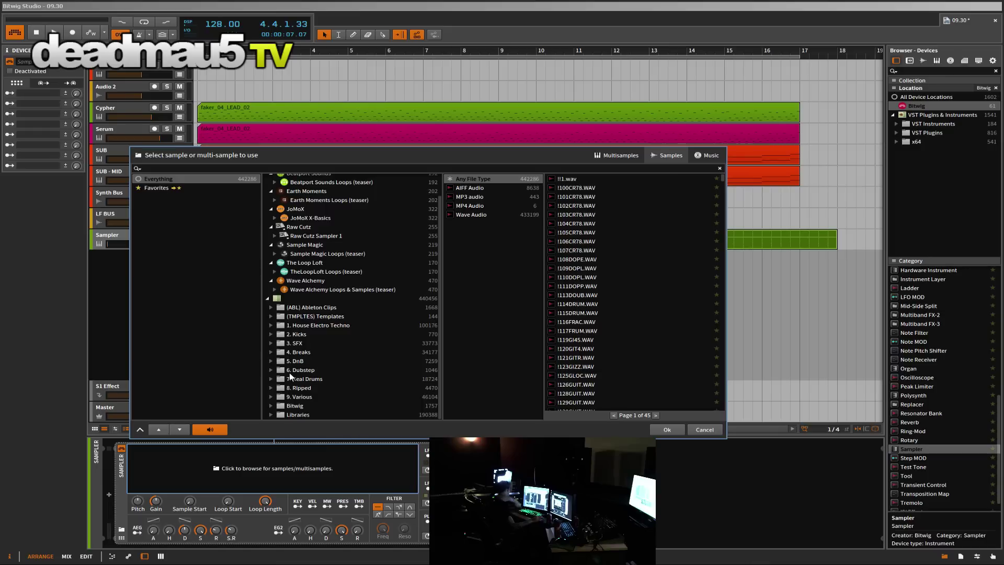
left_click(304, 325)
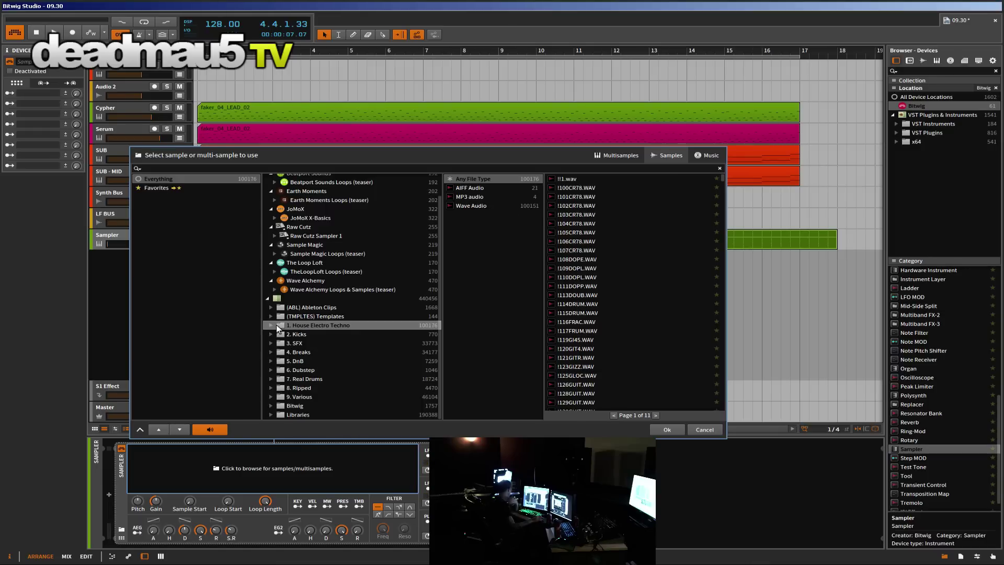
left_click(270, 325)
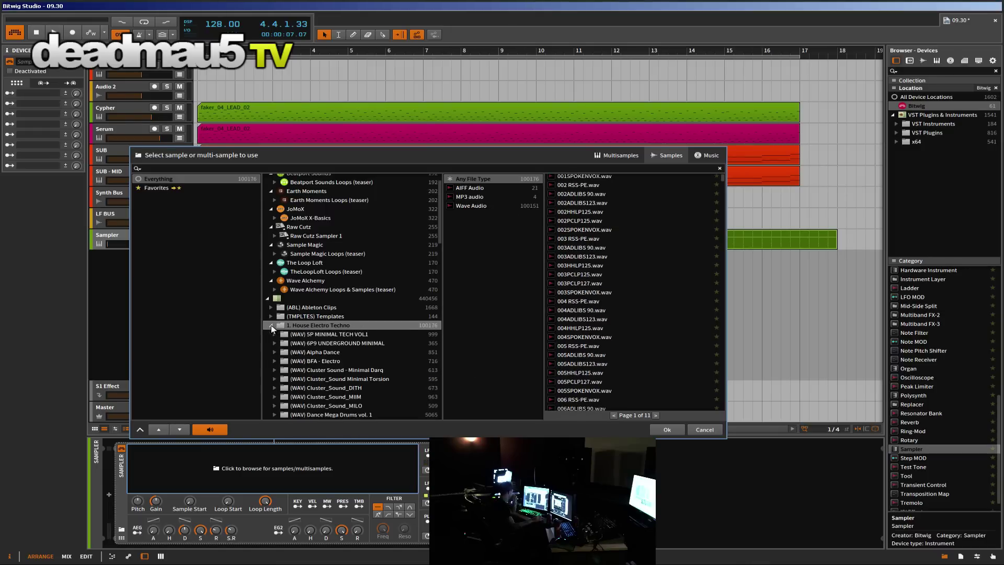
scroll(338, 409, "down", 15)
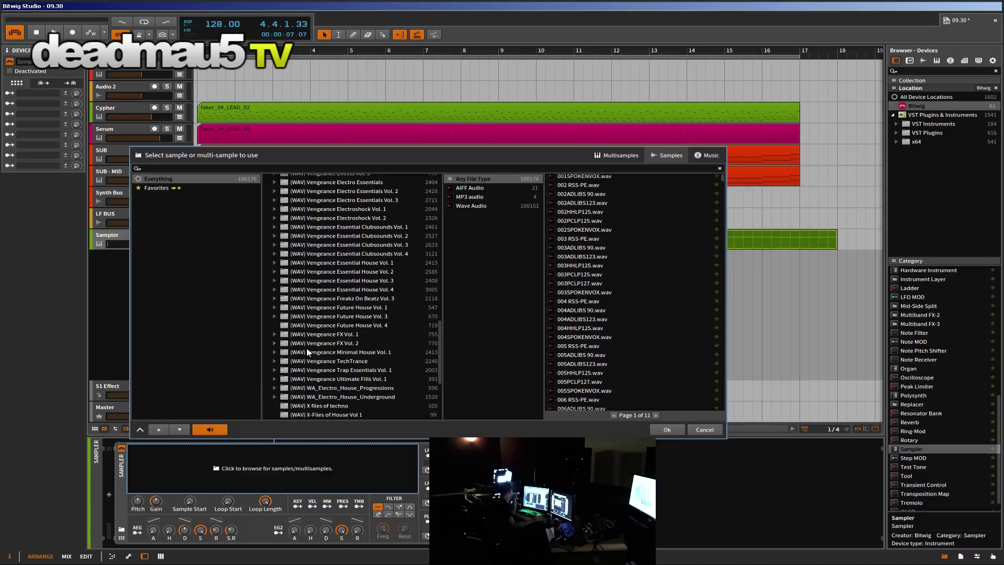
scroll(306, 364, "up", 3)
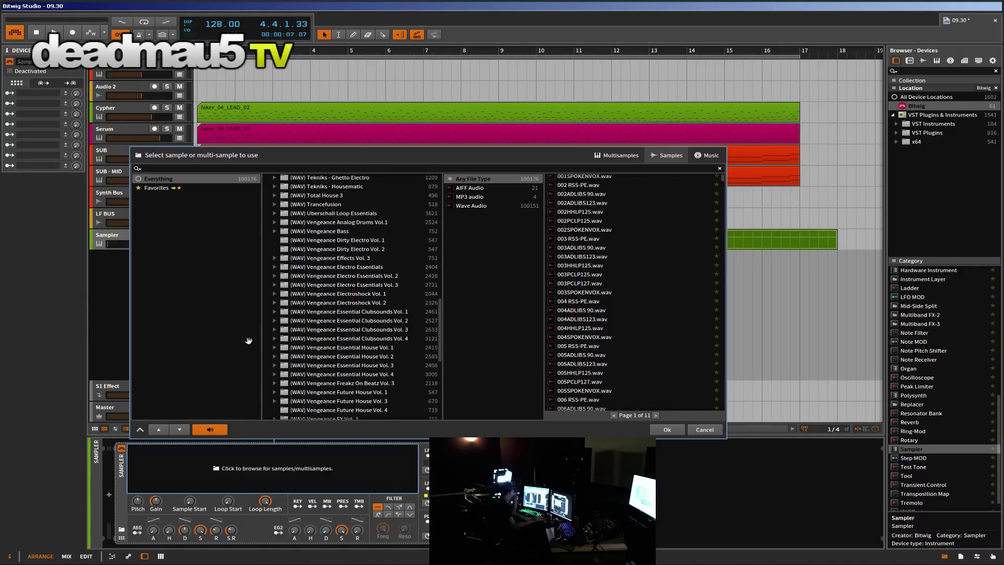
left_click(274, 356)
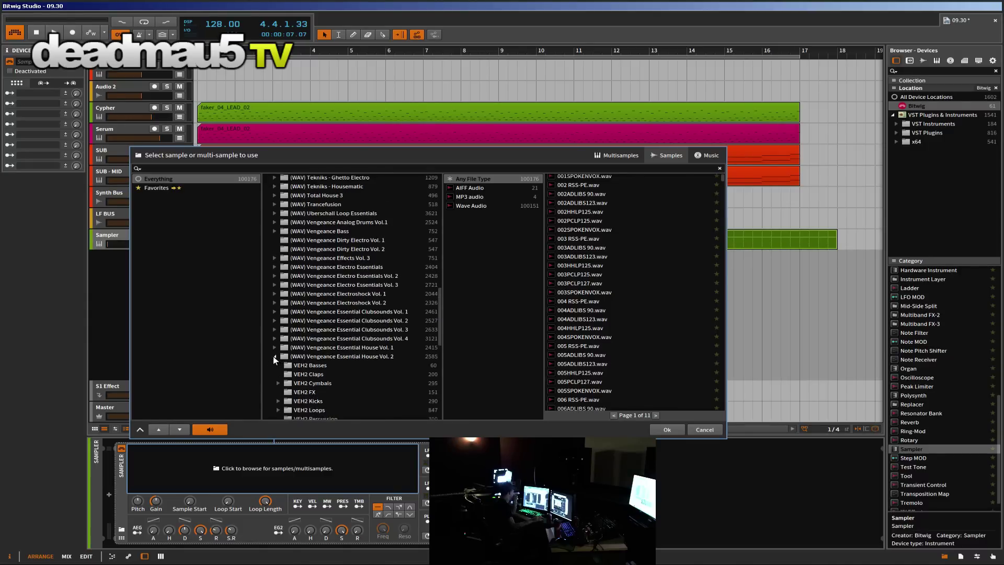
left_click(274, 400)
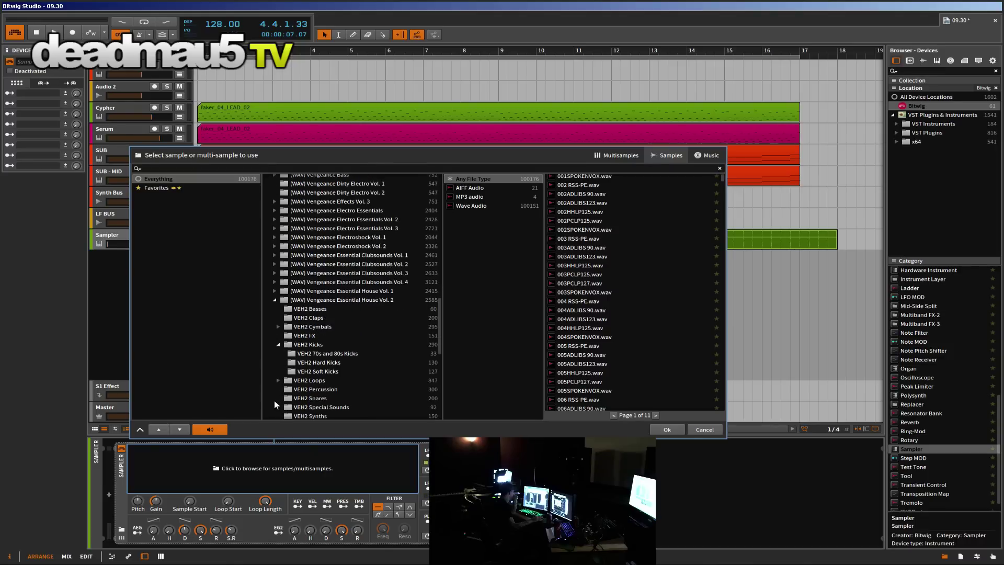
left_click(290, 371)
Step: Load VEH2 Soft Kicks - 009.wav into the Sampler and raise the kick track's volume to about +0.927 dB during playback
left_click(607, 195)
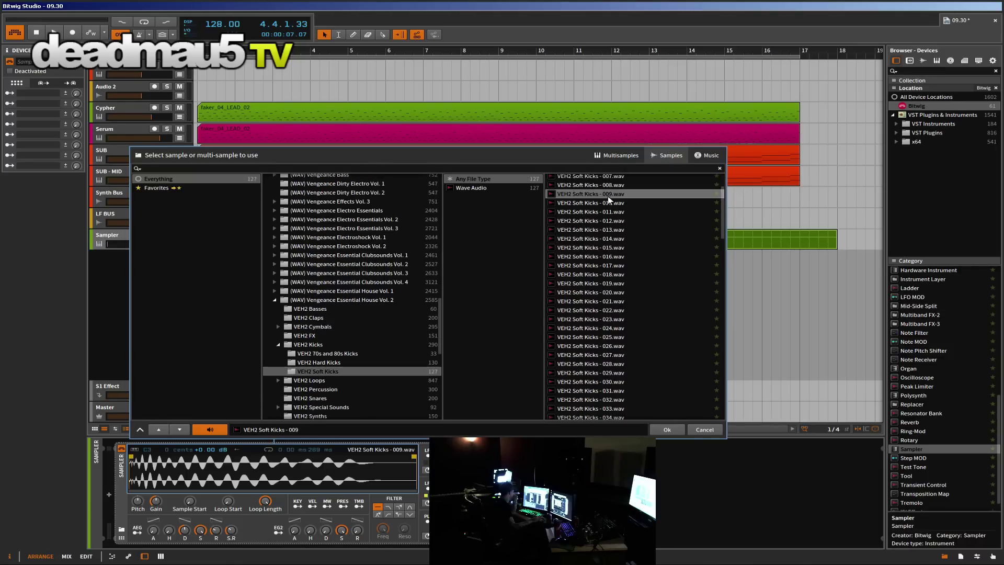
left_click(674, 430)
left_click(54, 33)
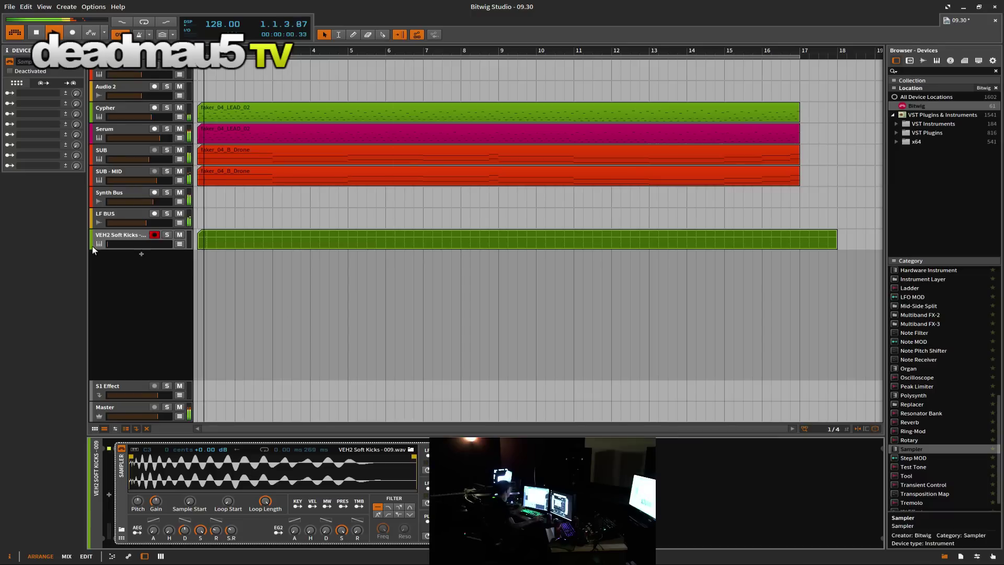
left_click_drag(112, 243, 148, 243)
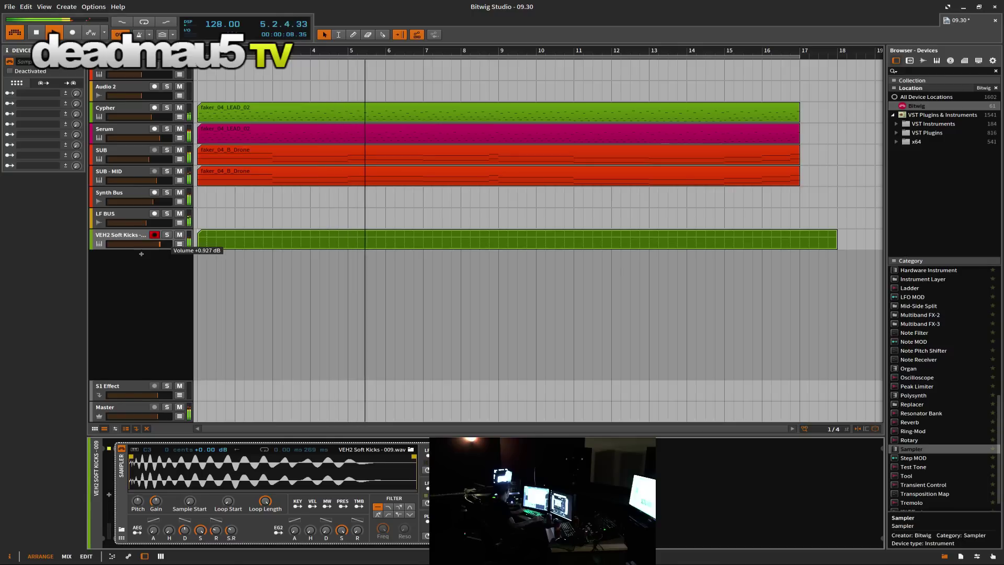
Step: Add a Dynamics device from the Dynamics device presets category to the LF BUS track
left_click(130, 212)
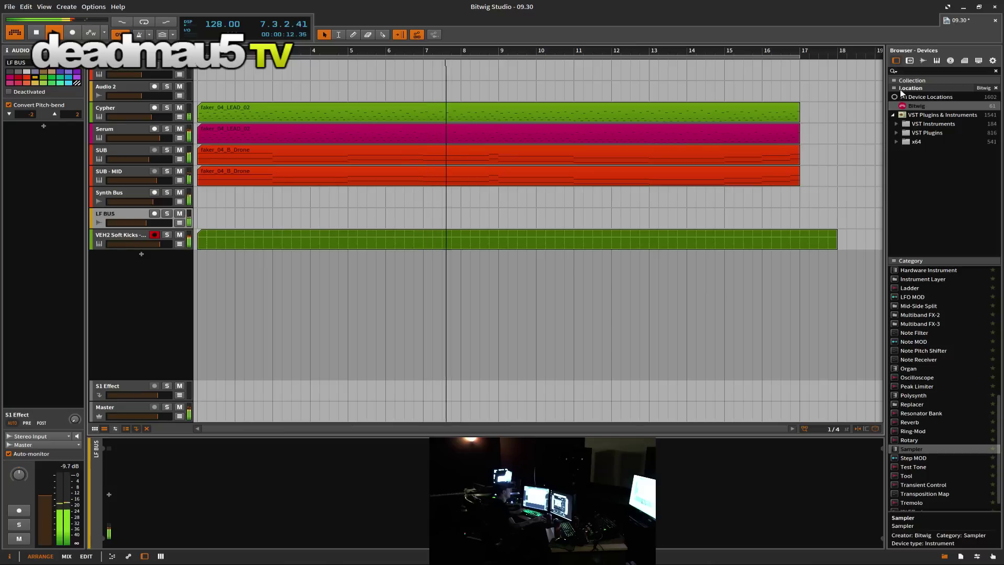
left_click(909, 61)
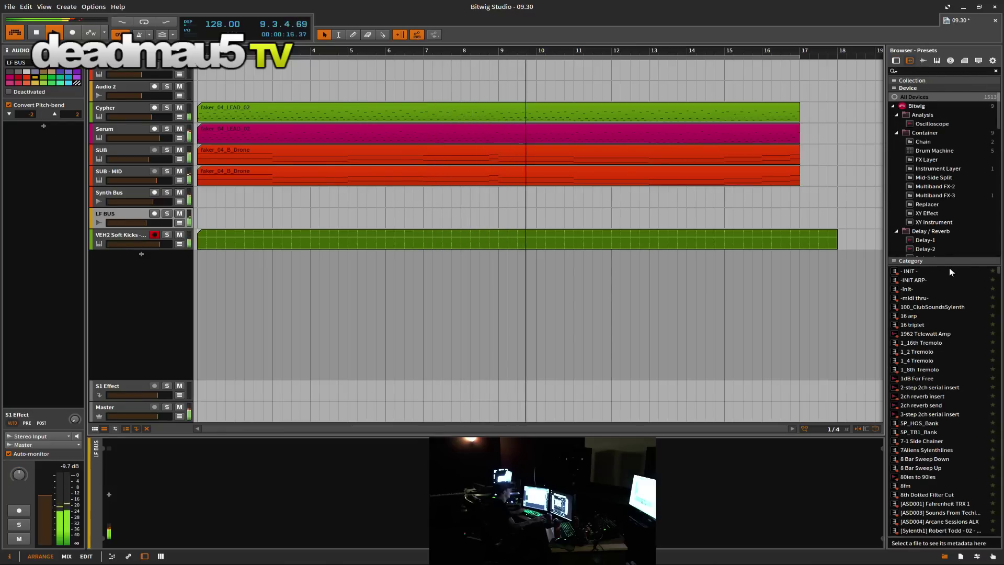
scroll(921, 194, "down", 4)
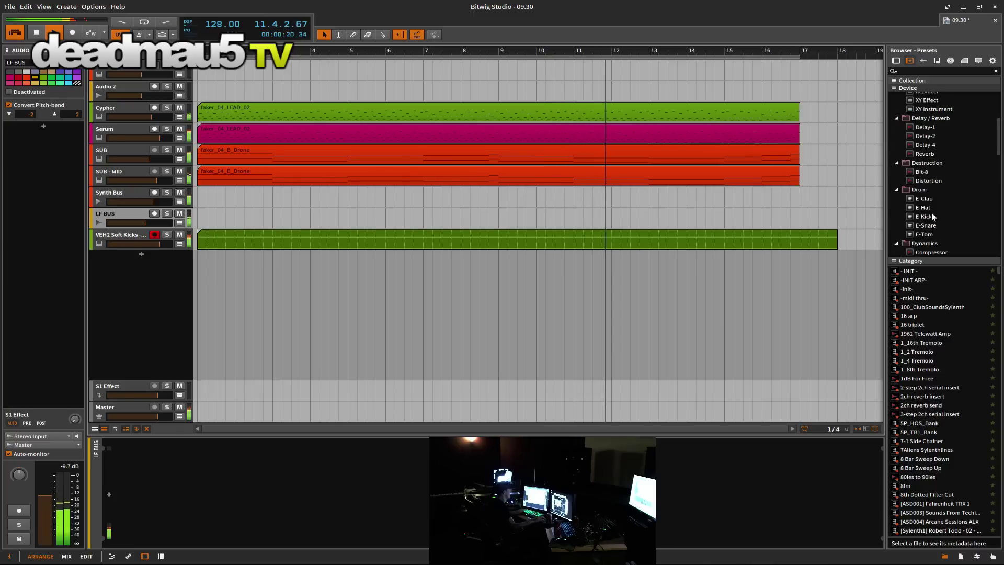
scroll(933, 215, "down", 3)
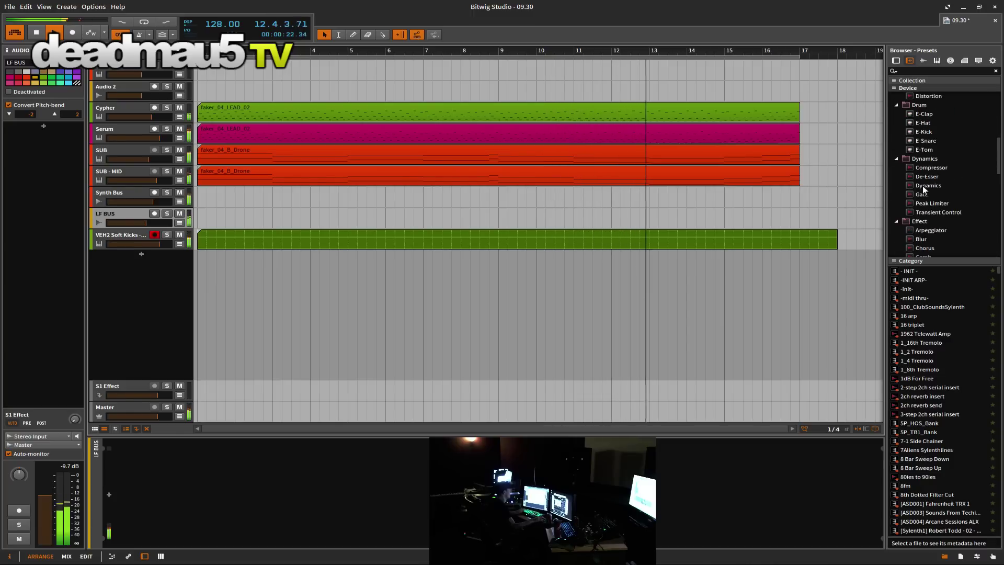
left_click_drag(923, 186, 115, 217)
Step: Loop playback over the 16-bar span of the Cypher, Serum, SUB and SUB - MID clips and save the project
key("space")
left_click_drag(224, 86, 462, 200)
key("ctrl+l")
key("space")
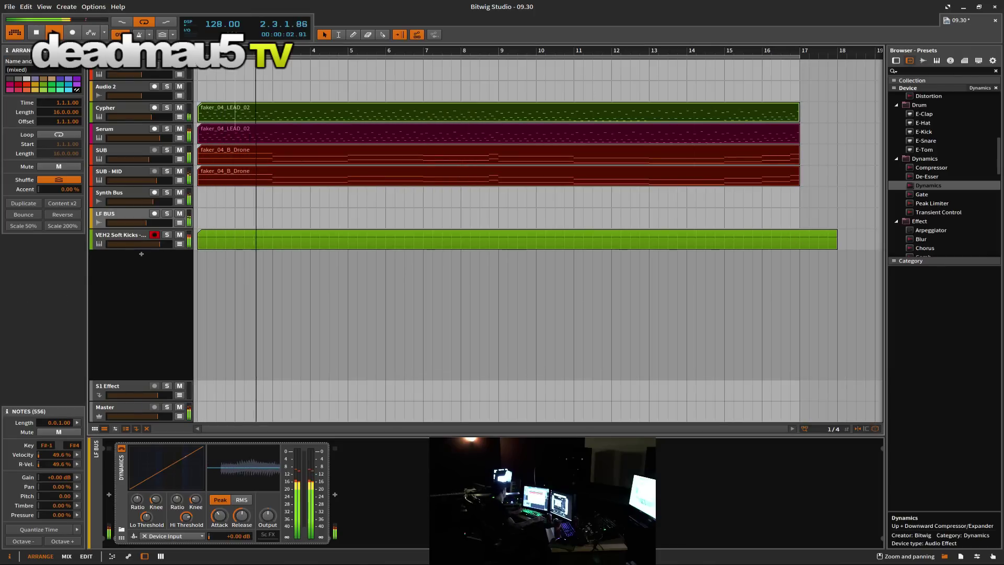
left_click(799, 56)
left_click(9, 6)
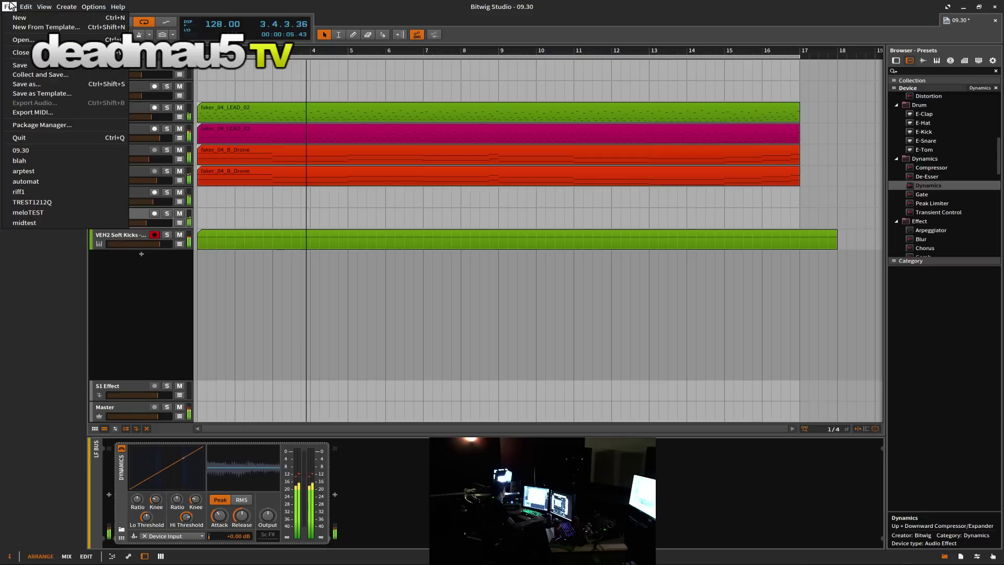
left_click(23, 65)
Step: Set the sidechain input of the Synth Bus Dynamics device to VEH2 Soft Kicks - 009 (POST)
left_click(125, 193)
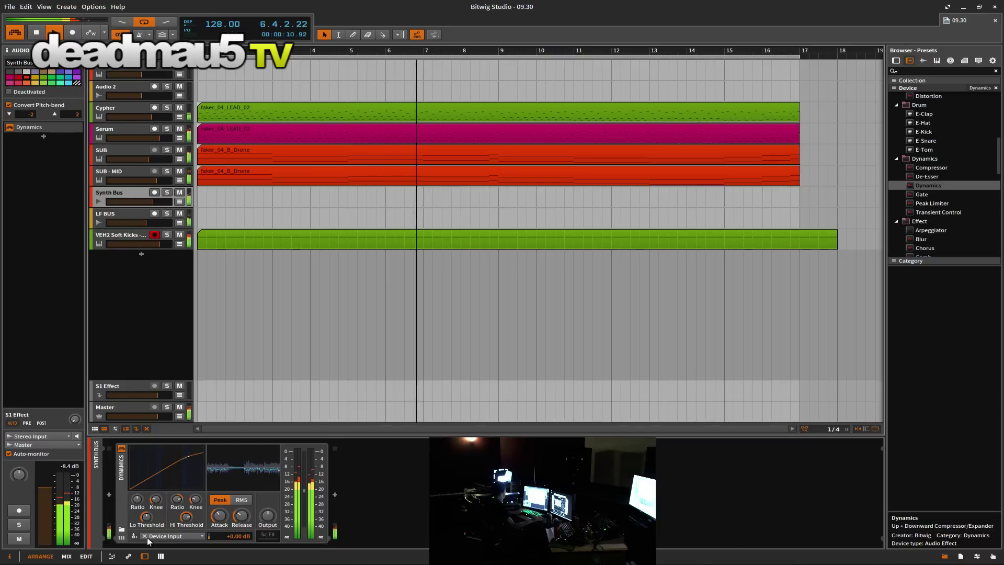
left_click(169, 536)
mouse_move(220, 525)
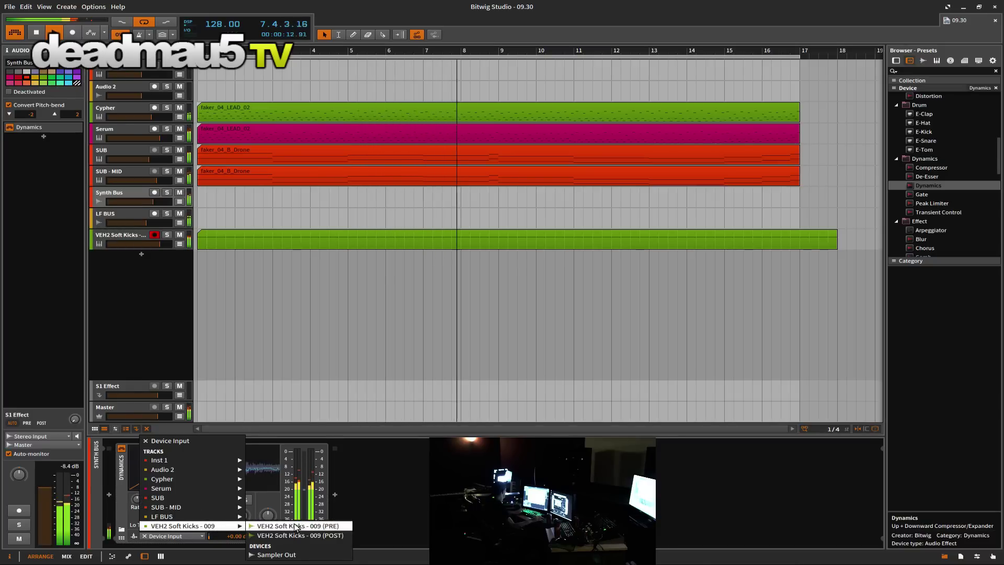
left_click(281, 535)
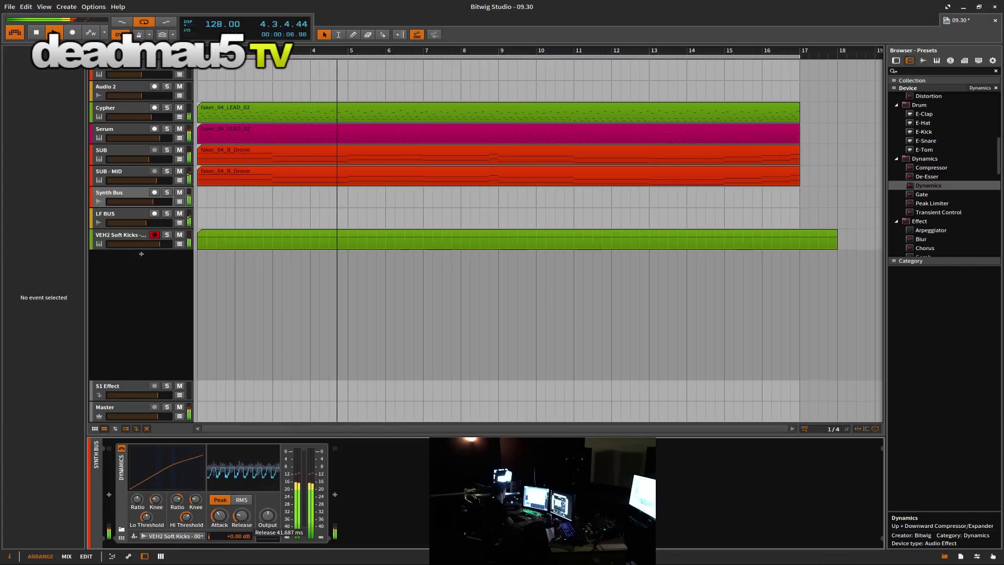
Step: Switch the Synth Bus Dynamics device to RMS detection and set its release to about 42.7 ms
mouse_move(251, 486)
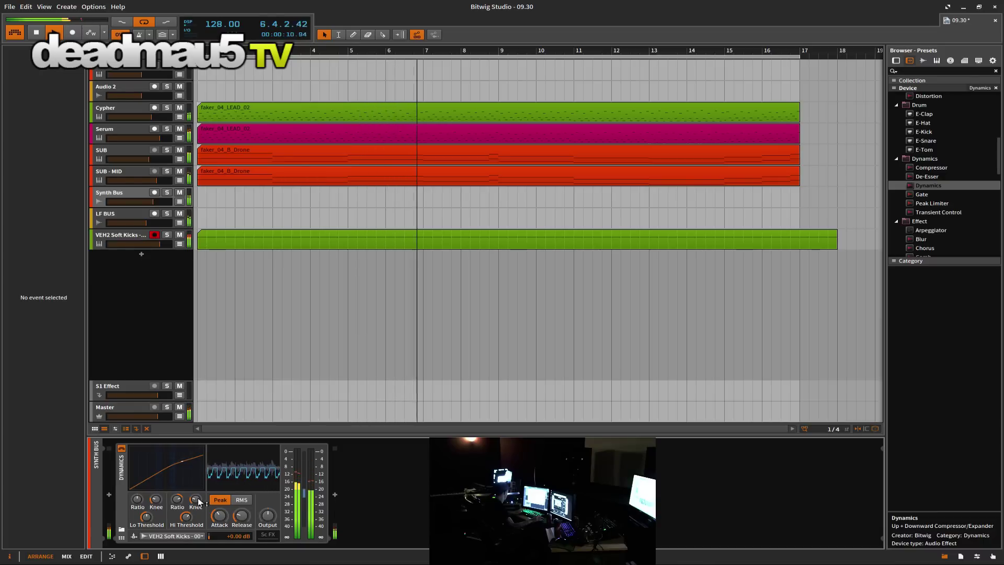
left_click(238, 500)
left_click(226, 500)
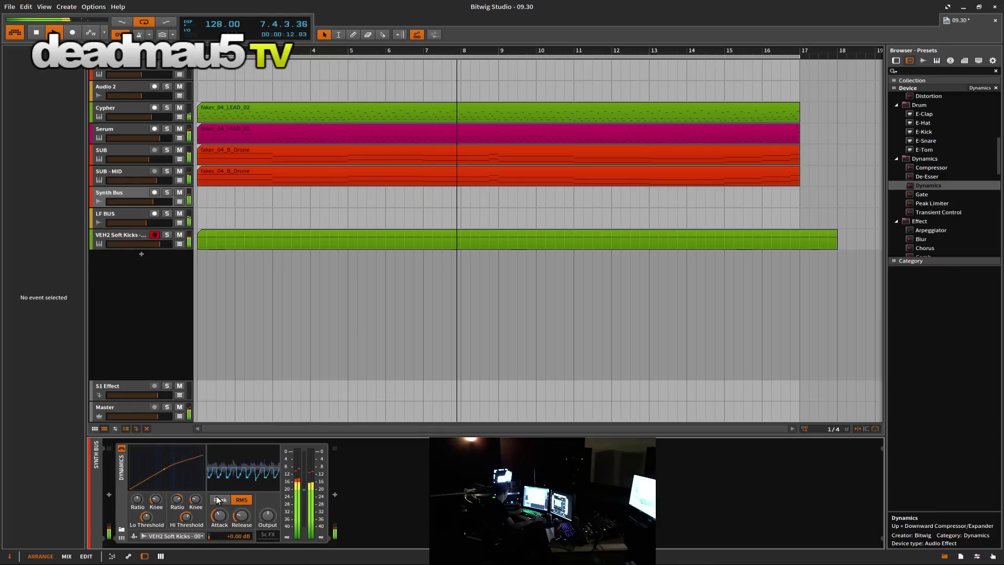
left_click(238, 501)
mouse_move(243, 517)
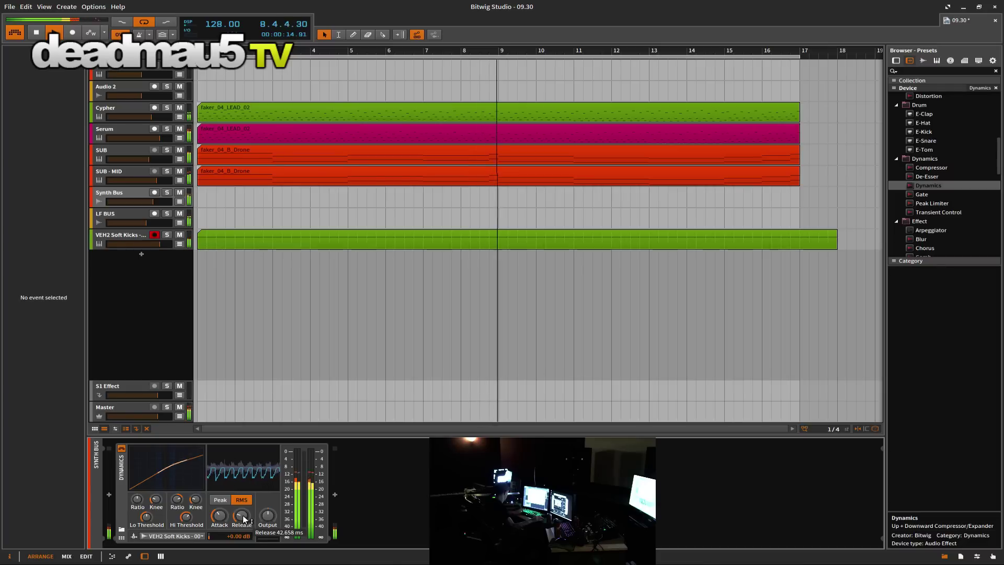
mouse_move(192, 518)
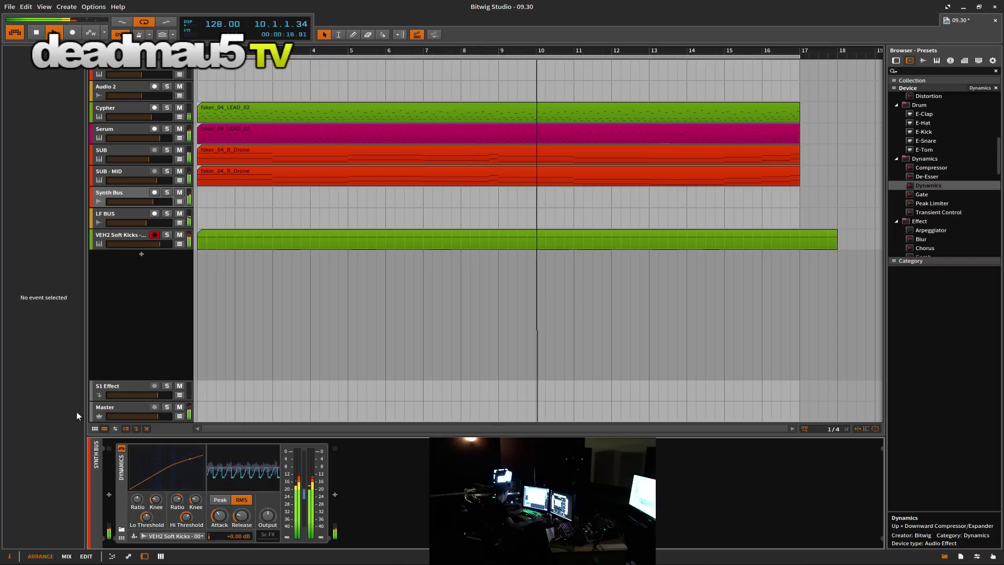
Step: Copy the sidechained Dynamics device from Synth Bus to LF BUS and delete the unsidechained Dynamics device there
left_click_drag(121, 470, 137, 223)
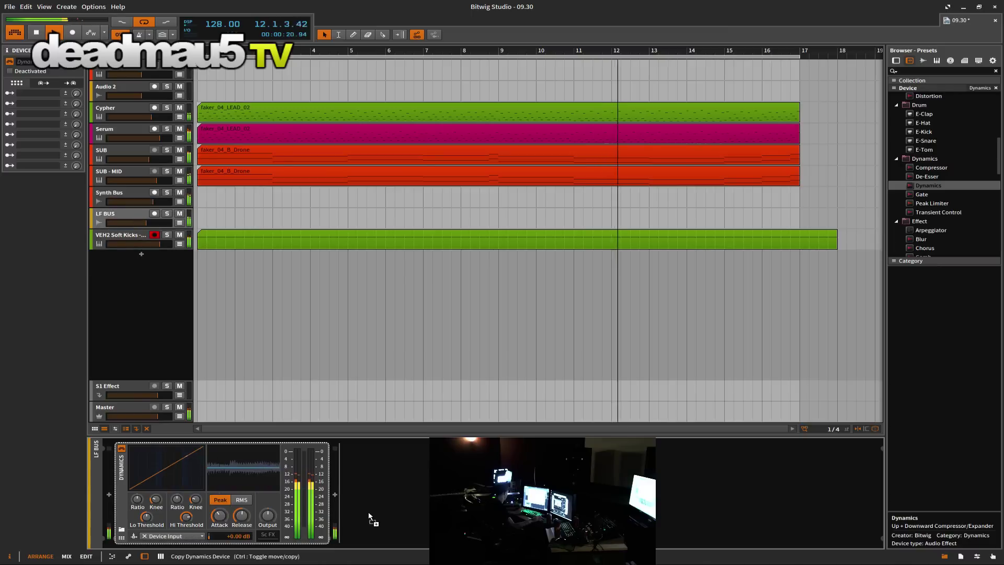
key("Delete")
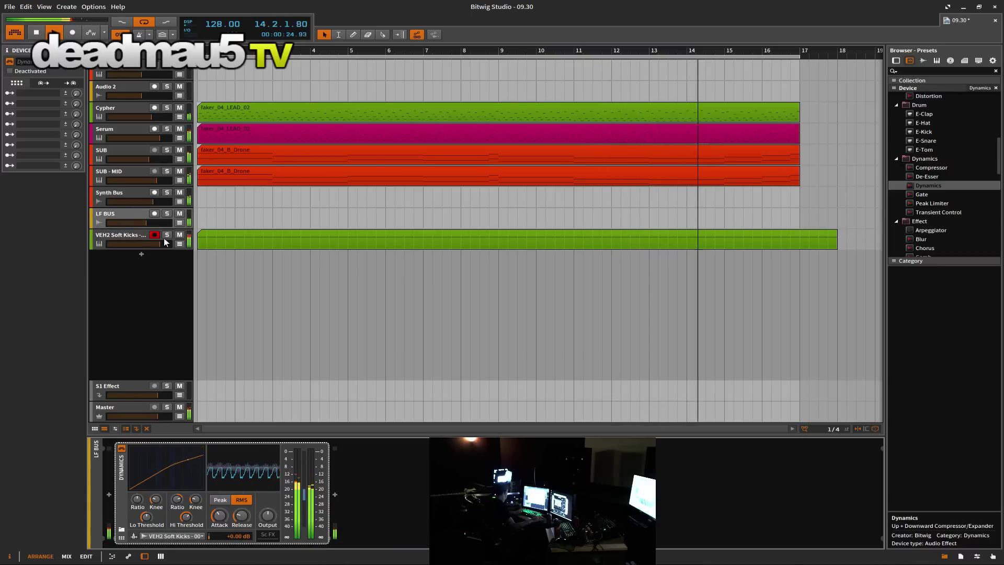
Step: Turn off the Filter device on the Master track and lower the VEH2 Soft Kicks track's volume slightly
left_click(112, 409)
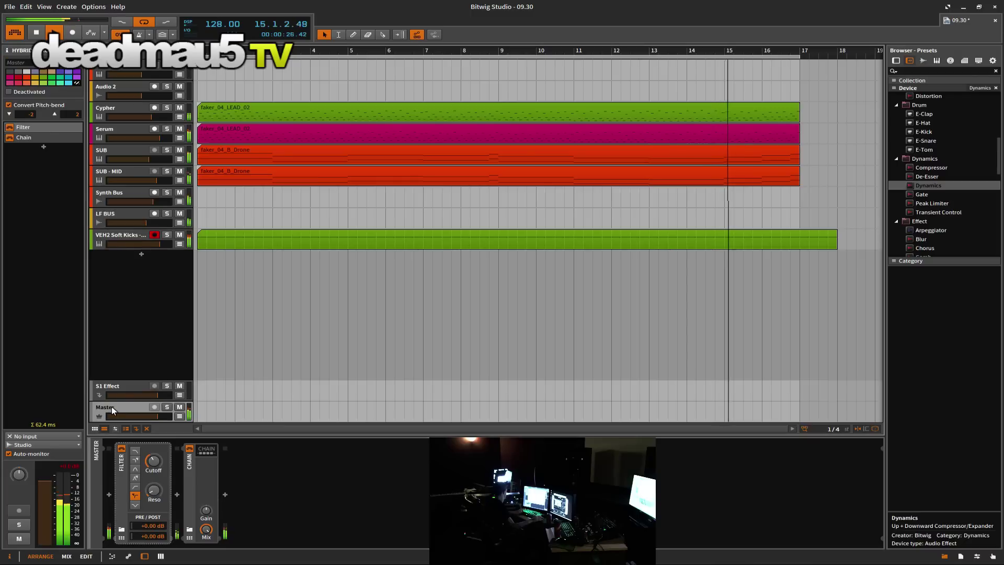
left_click(121, 449)
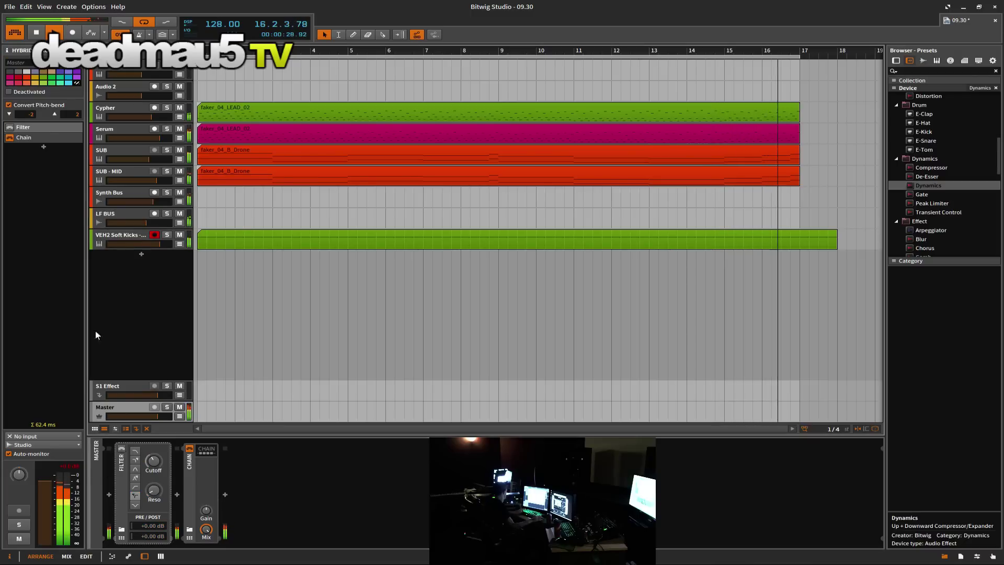
left_click(128, 237)
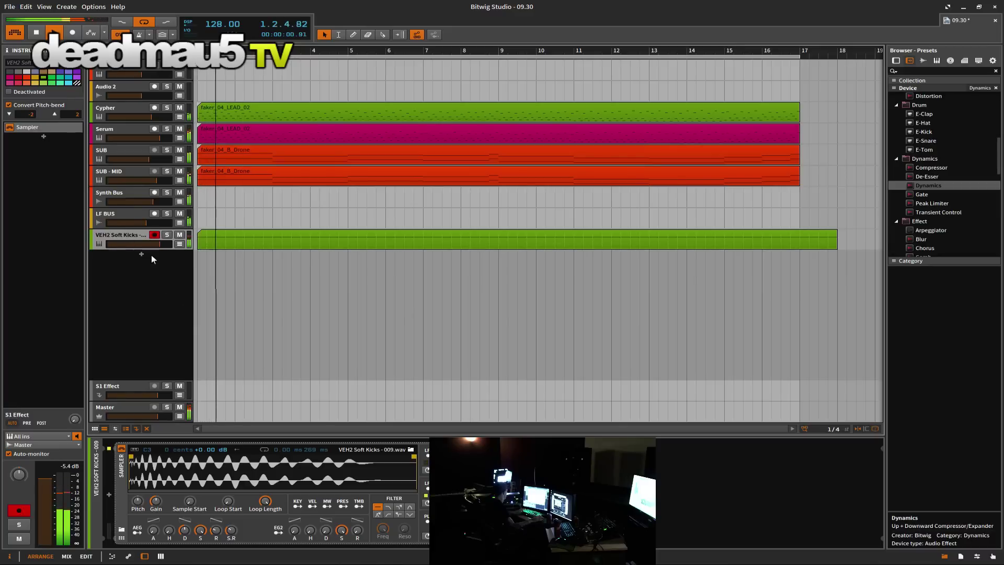
mouse_move(159, 243)
left_mouse_down()
mouse_move(110, 244)
mouse_move(153, 243)
left_mouse_up()
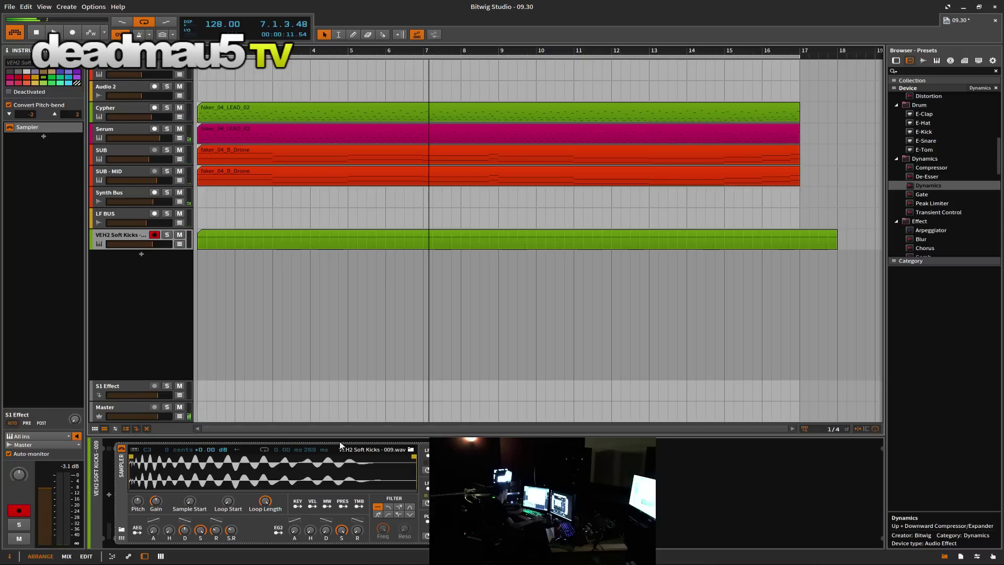
Step: Audition VEH2 Soft Kicks samples from 011 through 050 in the kick track's Sampler against the looping arrangement
key("space")
left_click(411, 449)
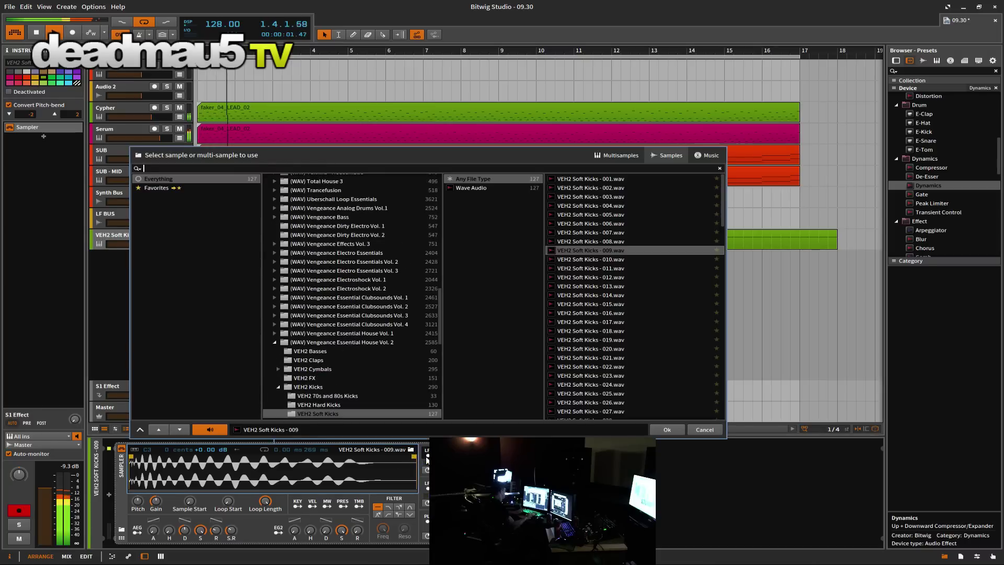
left_click(599, 268)
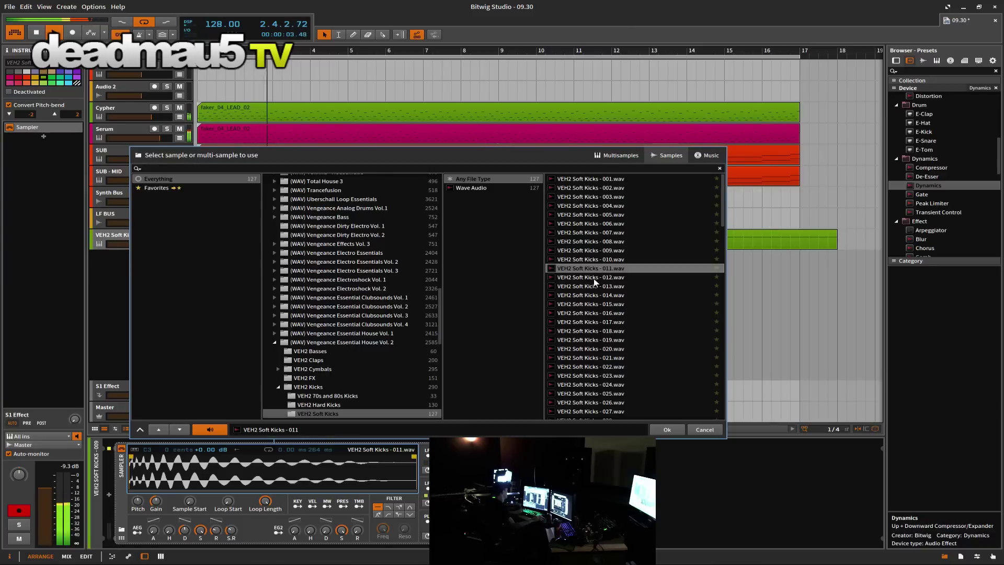
left_click(594, 278)
left_click(595, 286)
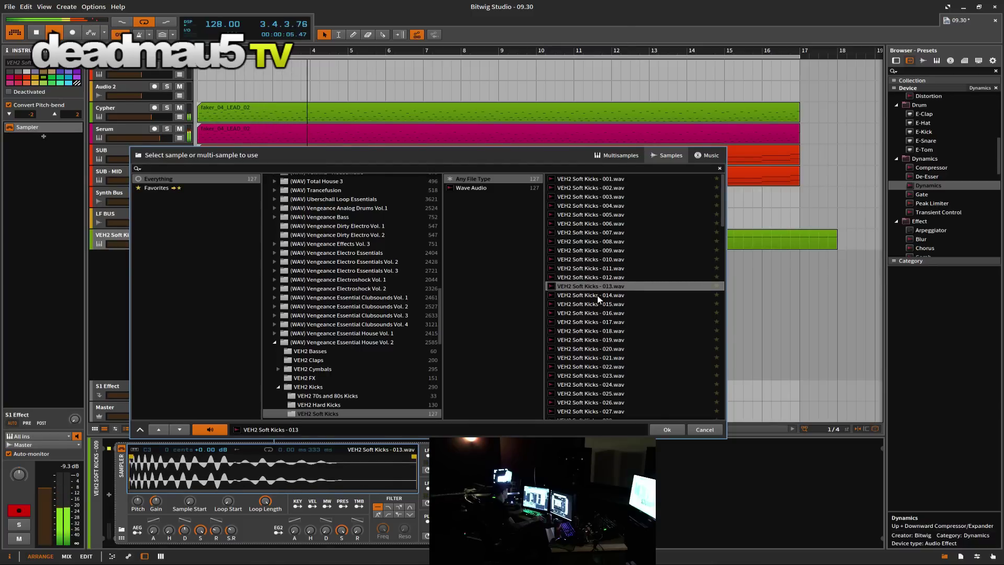
left_click(597, 296)
left_click(601, 303)
left_click(600, 314)
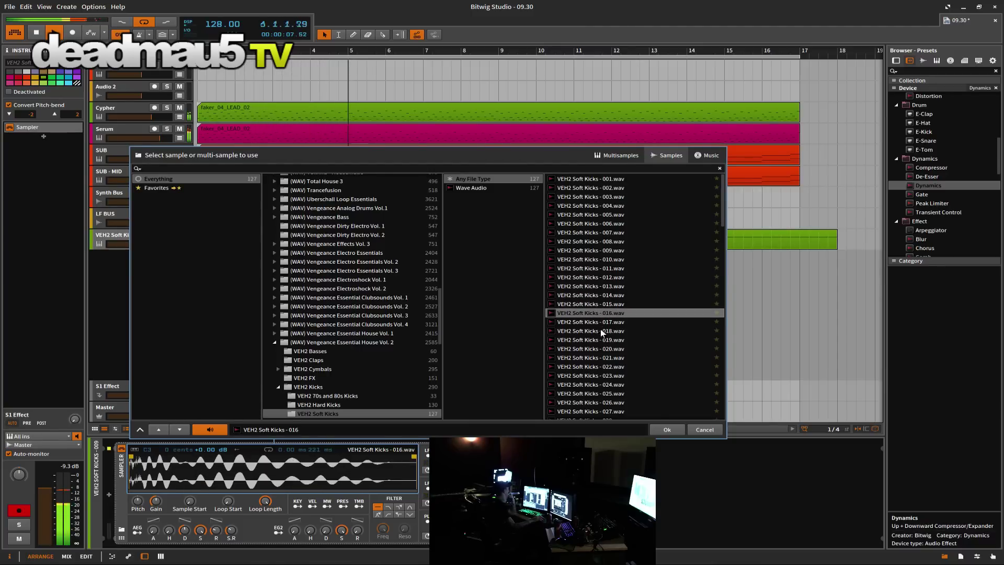
left_click(602, 325)
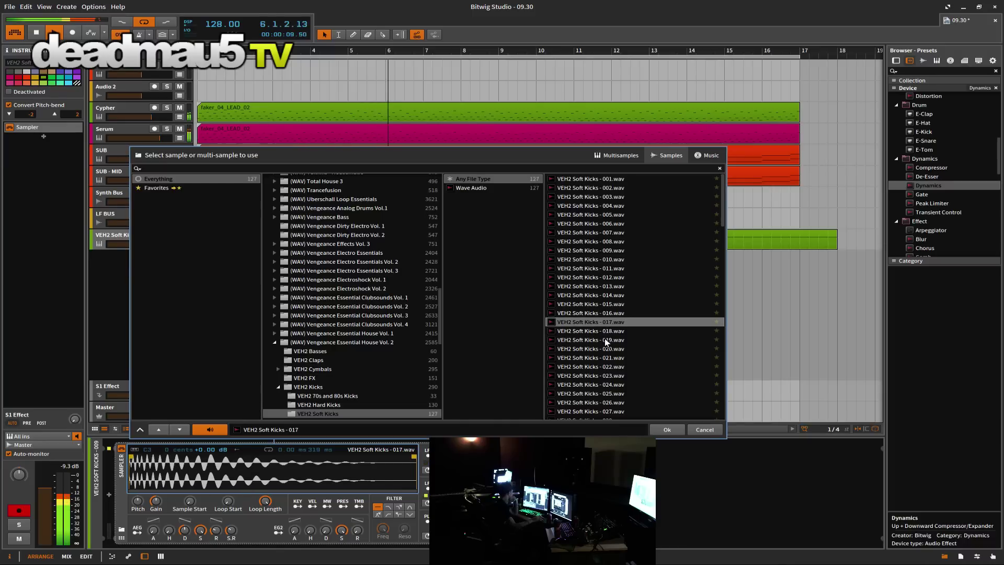
left_click(604, 339)
left_click(598, 347)
left_click(598, 357)
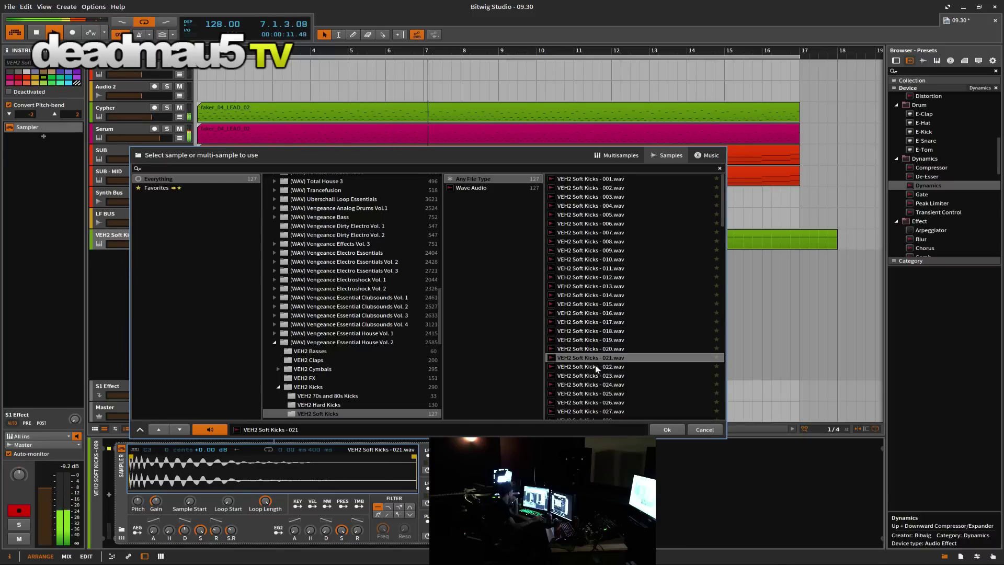
left_click(595, 366)
left_click(591, 375)
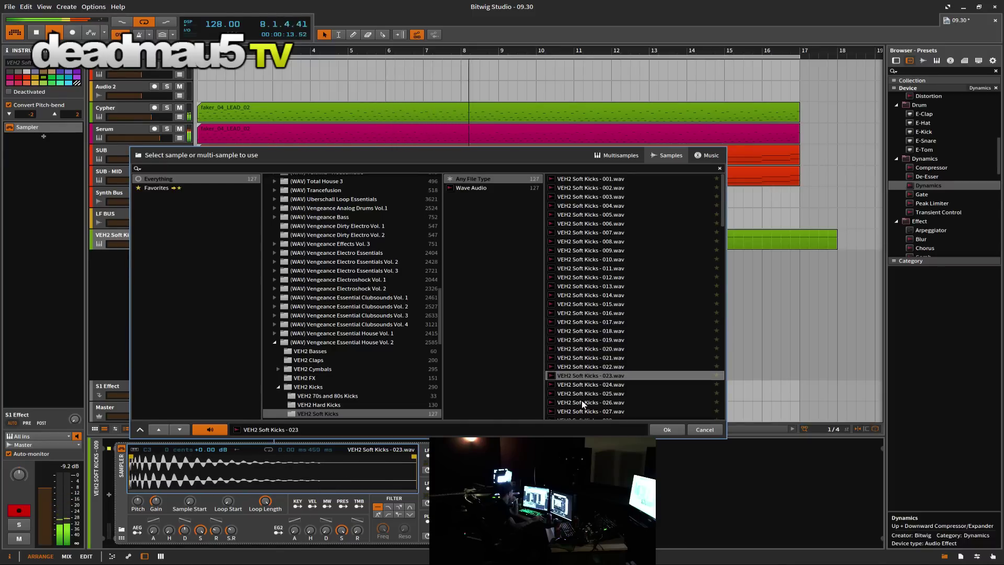
left_click(587, 385)
scroll(596, 379, "down", 3)
left_click(613, 317)
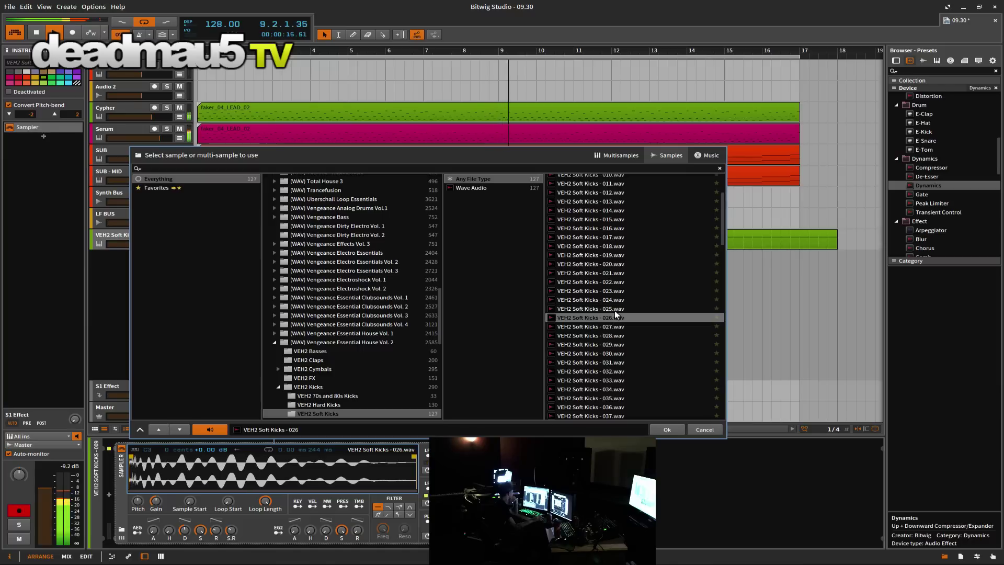
left_click(614, 307)
left_click(610, 336)
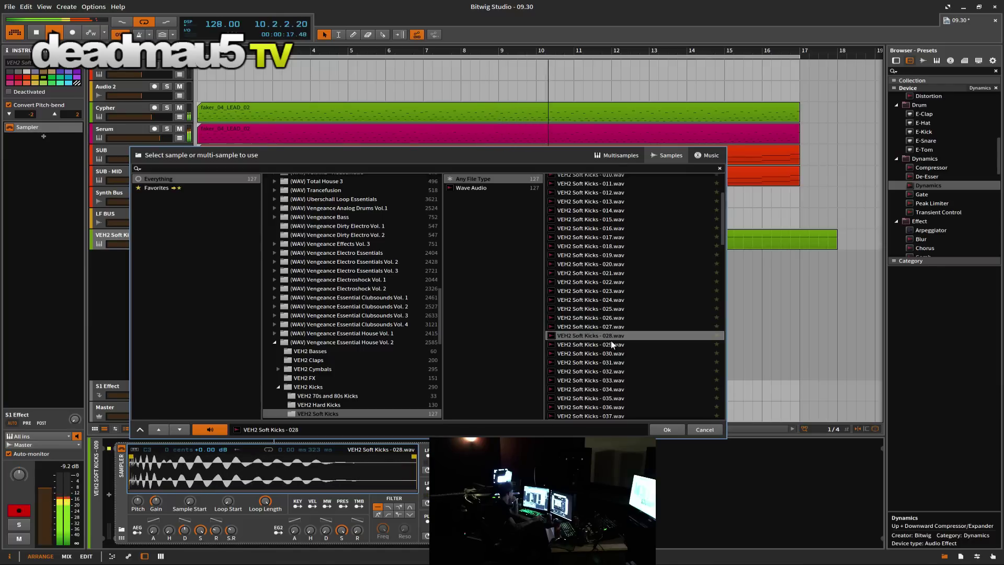
left_click(611, 344)
left_click(610, 356)
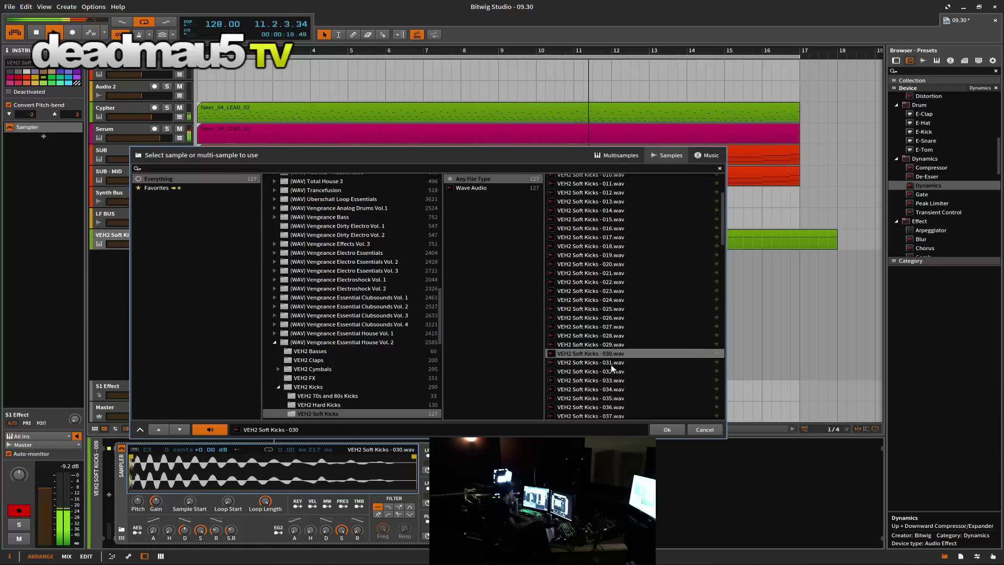
left_click(611, 365)
left_click(608, 372)
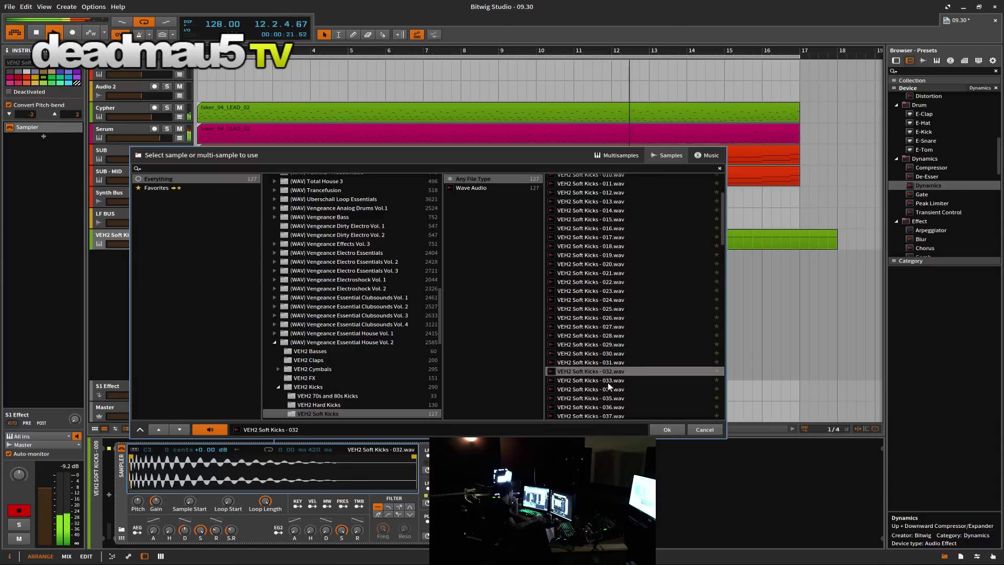
scroll(606, 386, "down", 5)
left_click(604, 390)
scroll(602, 393, "down", 6)
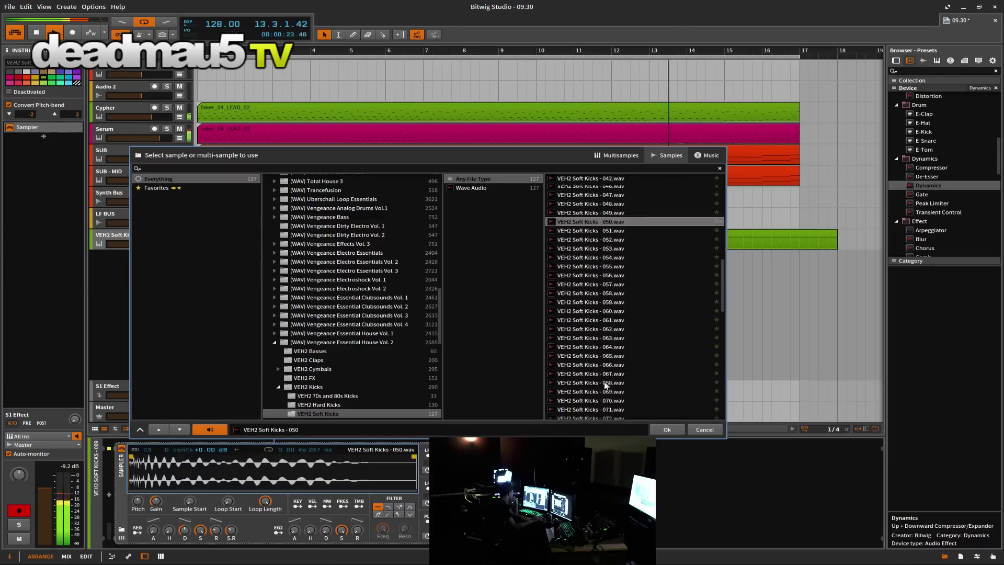
scroll(604, 381, "down", 10)
Step: Load VEH2 Soft Kicks - 099.wav into the kick track's Sampler and lower the track's volume slightly
left_click(615, 321)
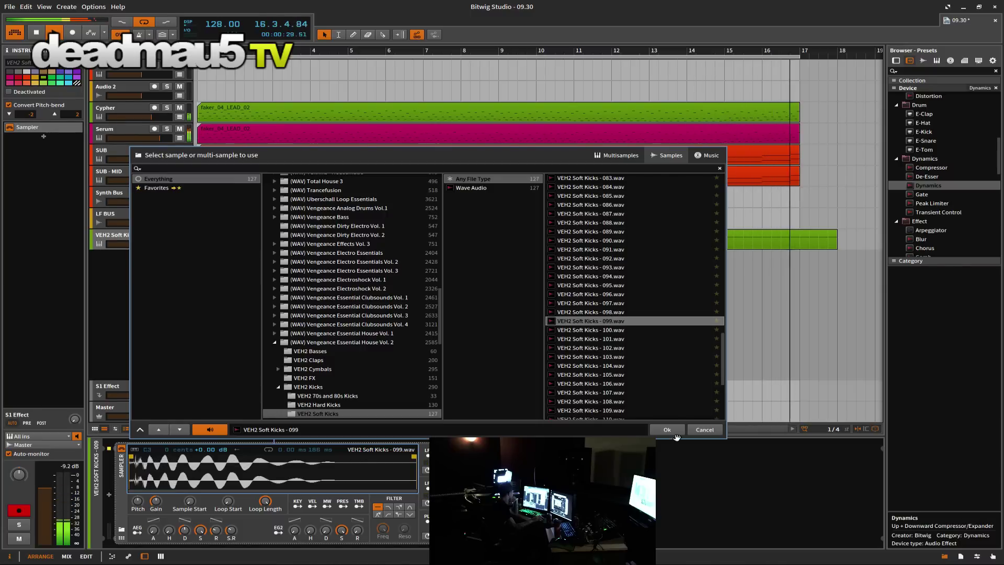
key("Return")
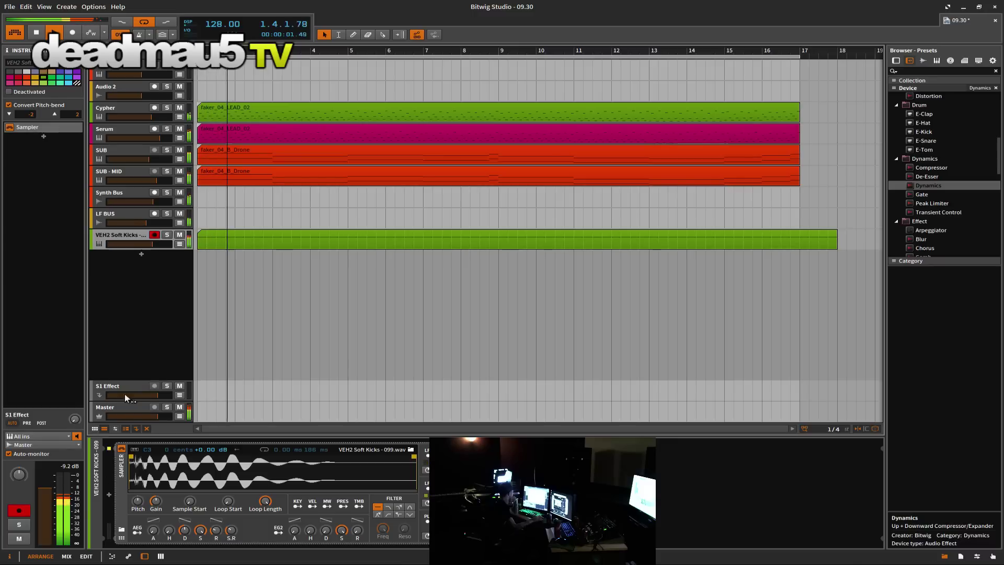
left_click_drag(153, 246, 151, 245)
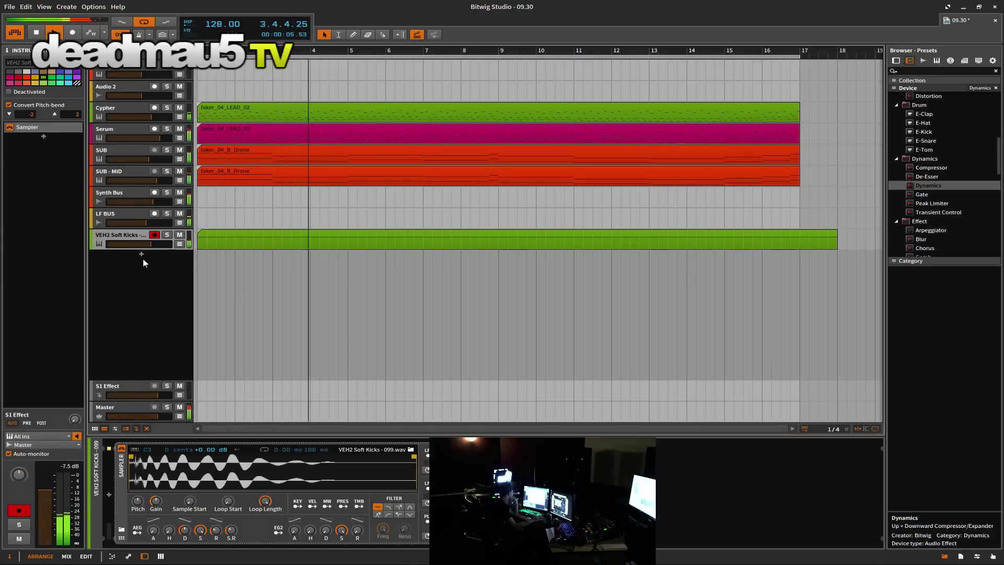
key("space")
double_click(138, 253)
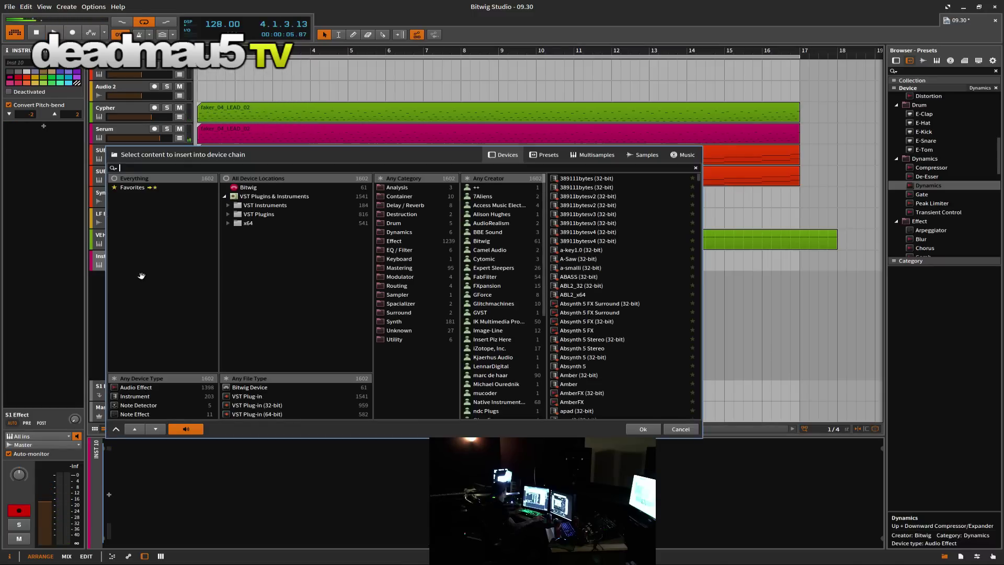
left_click(687, 432)
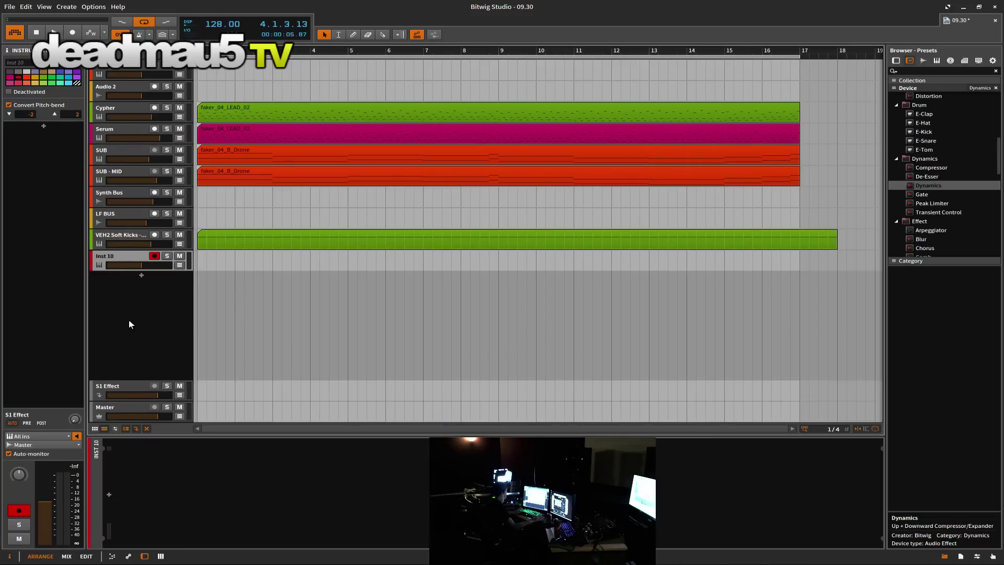
key("Delete")
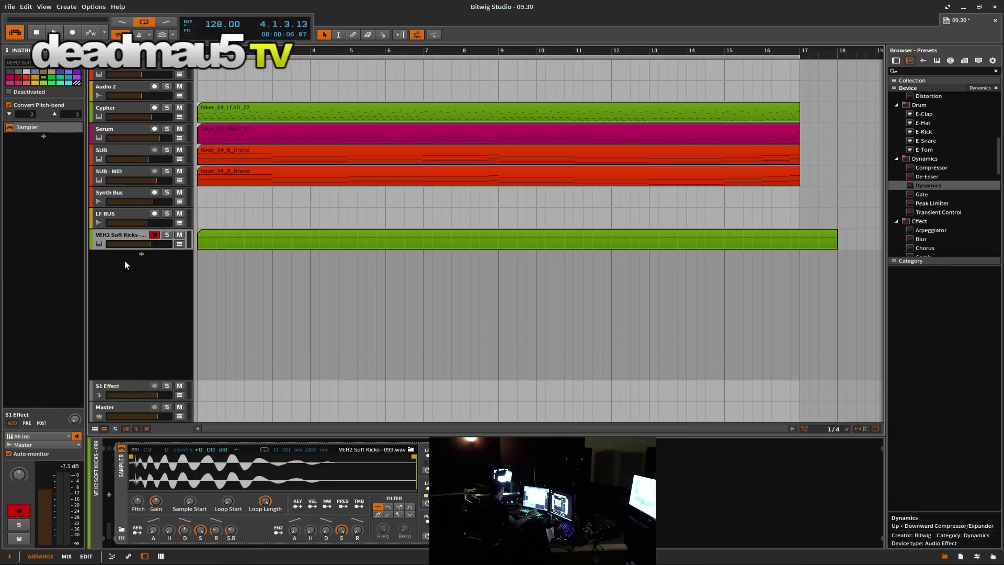
Step: Create an audio track below the VEH2 Soft Kicks track and rename it D BUS
right_click(164, 305)
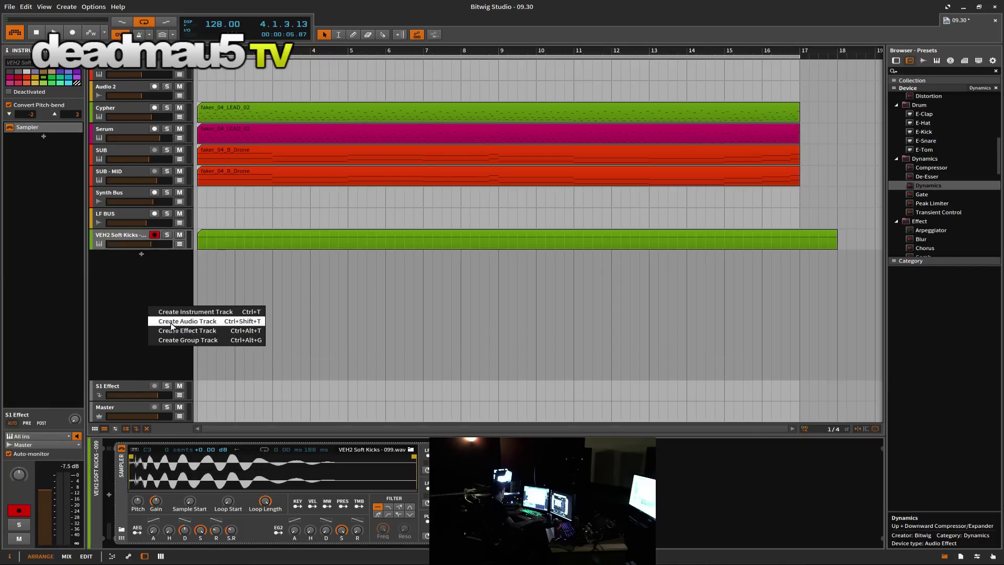
left_click(171, 322)
right_click(108, 253)
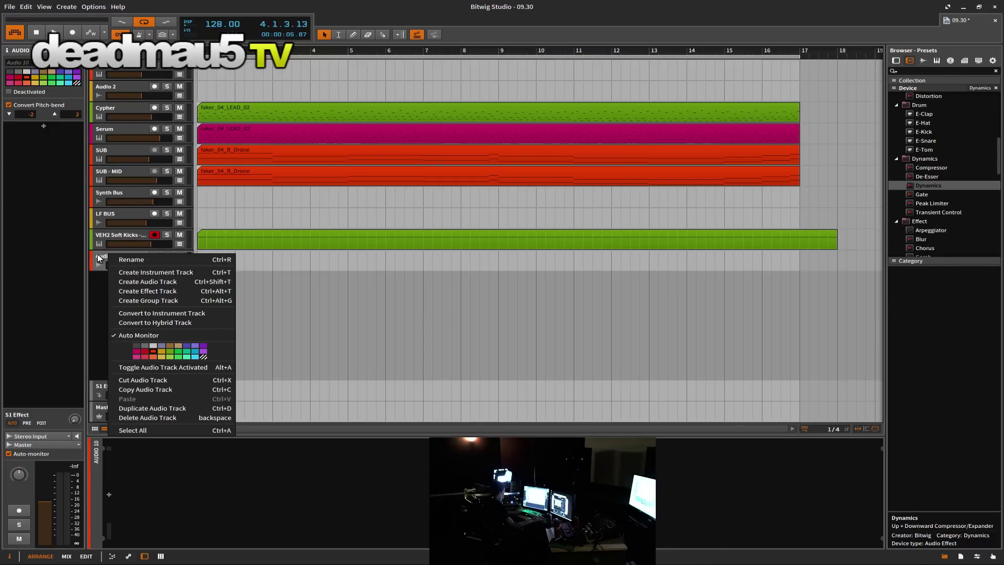
left_click(138, 261)
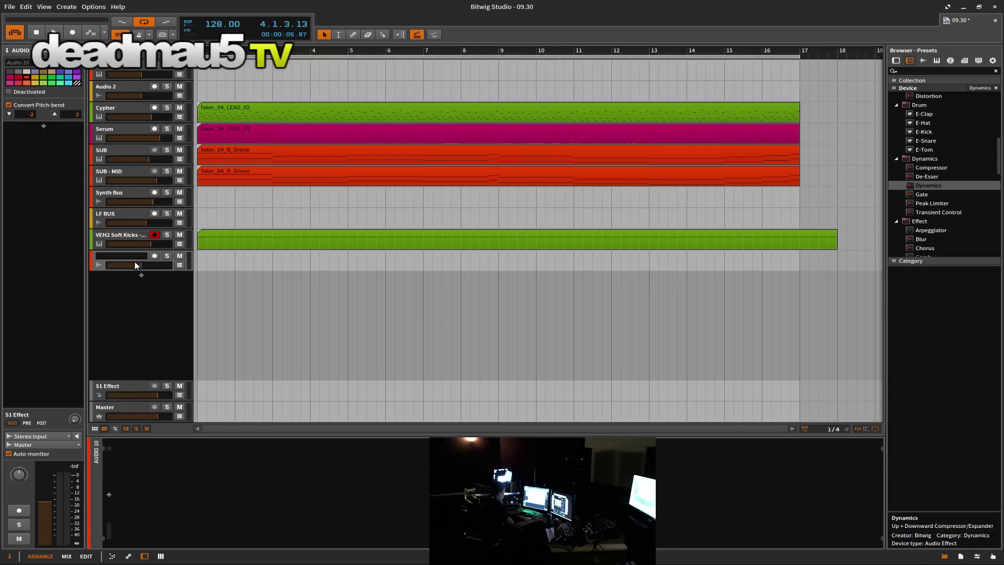
type("D BUS")
key("Return")
Step: Route the VEH2 Soft Kicks track's output to D BUS
left_click(134, 231)
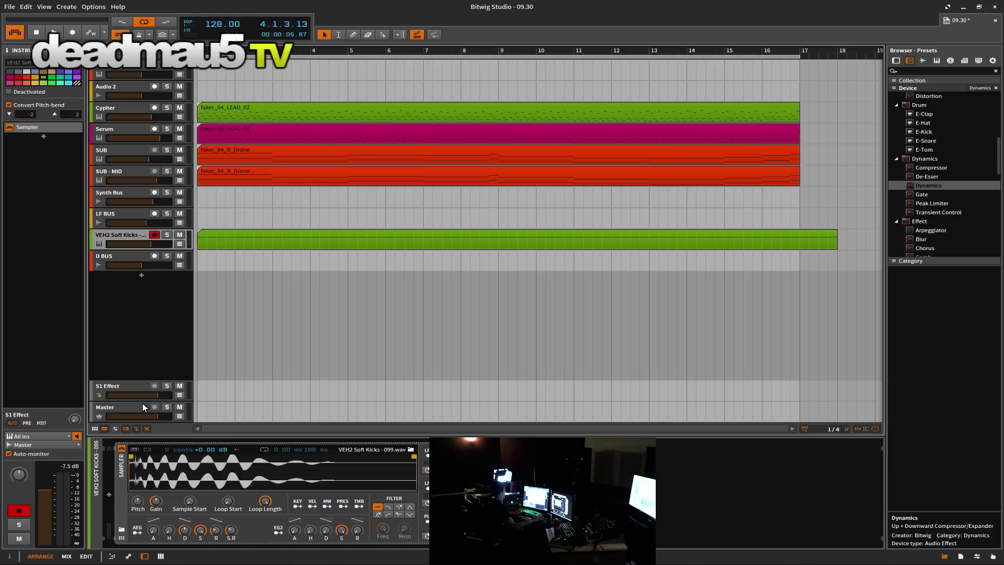
key("alt+2")
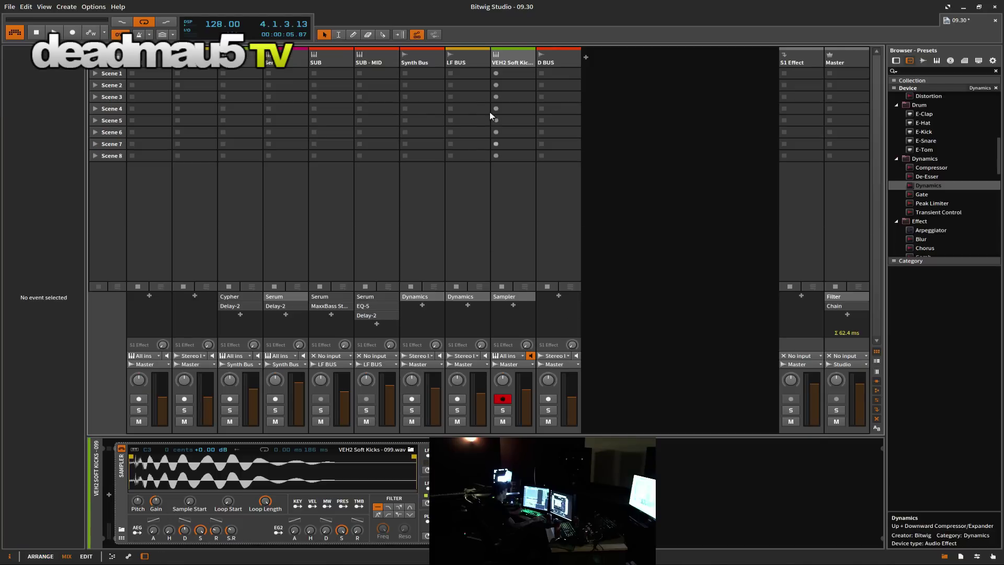
left_click(513, 365)
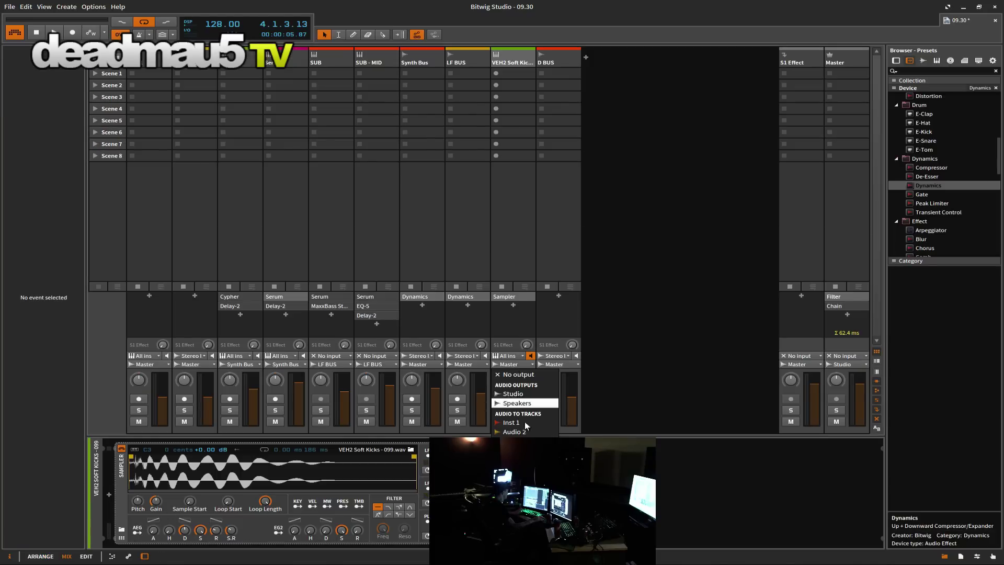
left_click(512, 498)
key("alt+1")
Step: Raise the D BUS volume and slightly lower the Synth Bus volume while the arrangement plays
key("space")
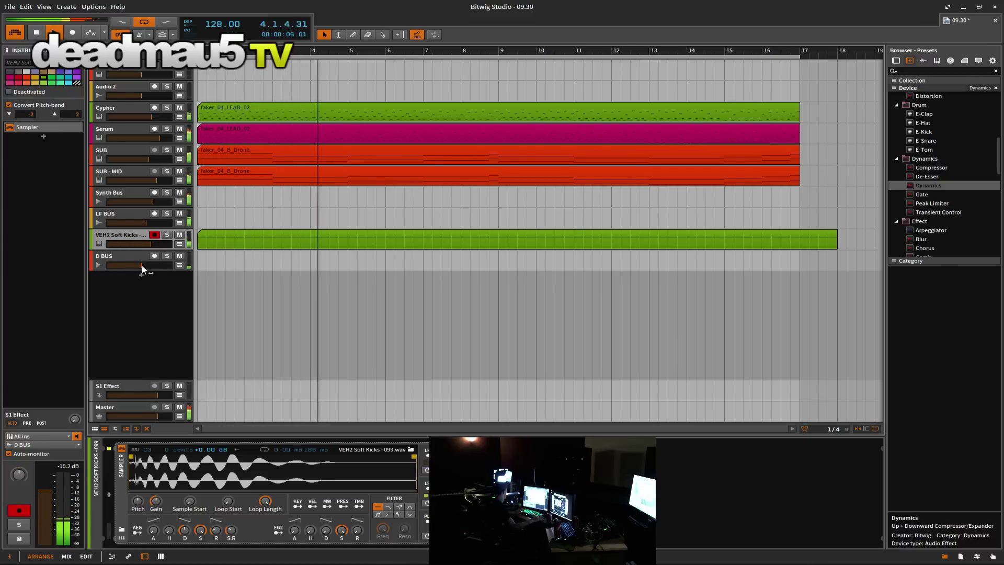
left_click_drag(142, 265, 157, 265)
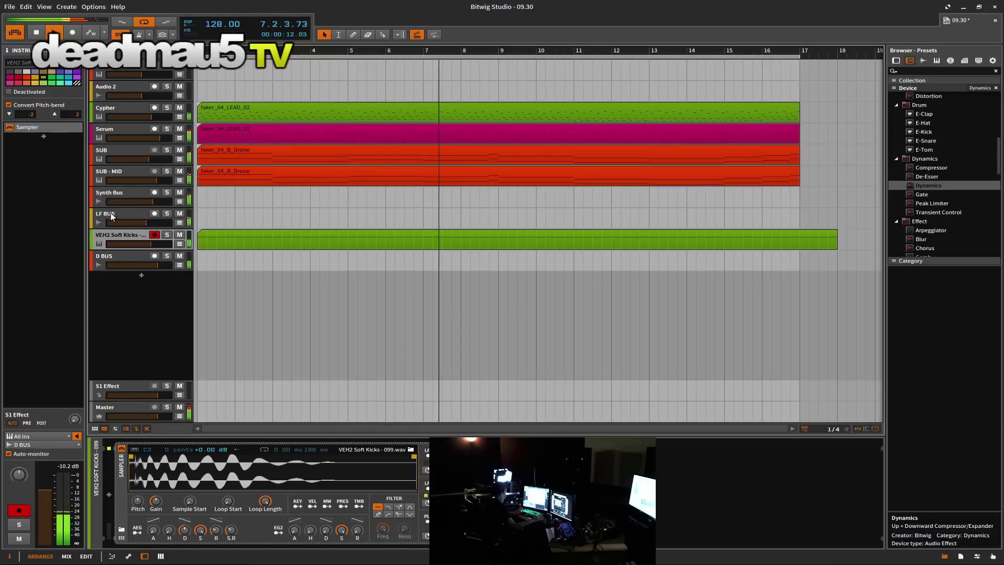
left_click(128, 192)
left_click_drag(143, 204, 157, 181)
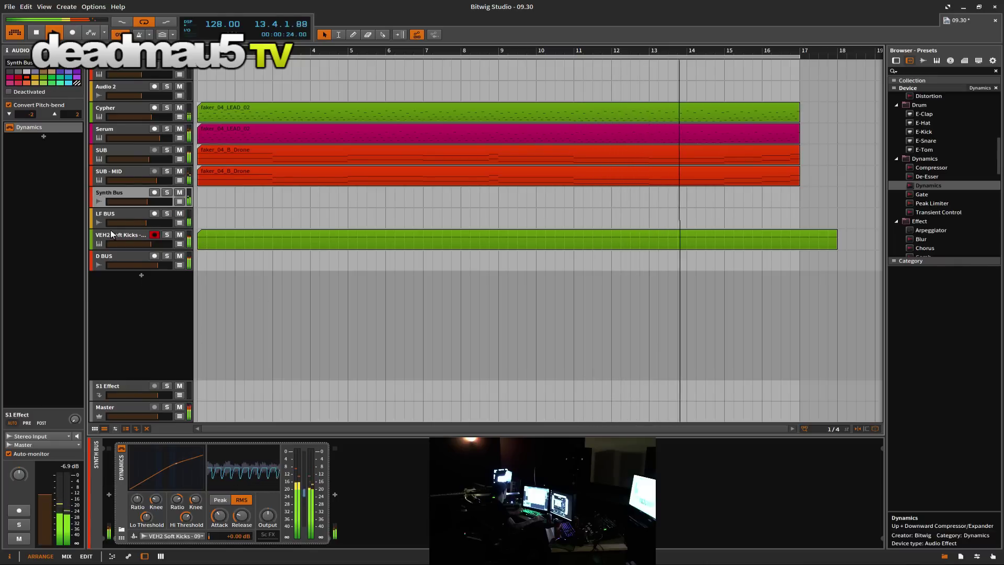
left_click(117, 257)
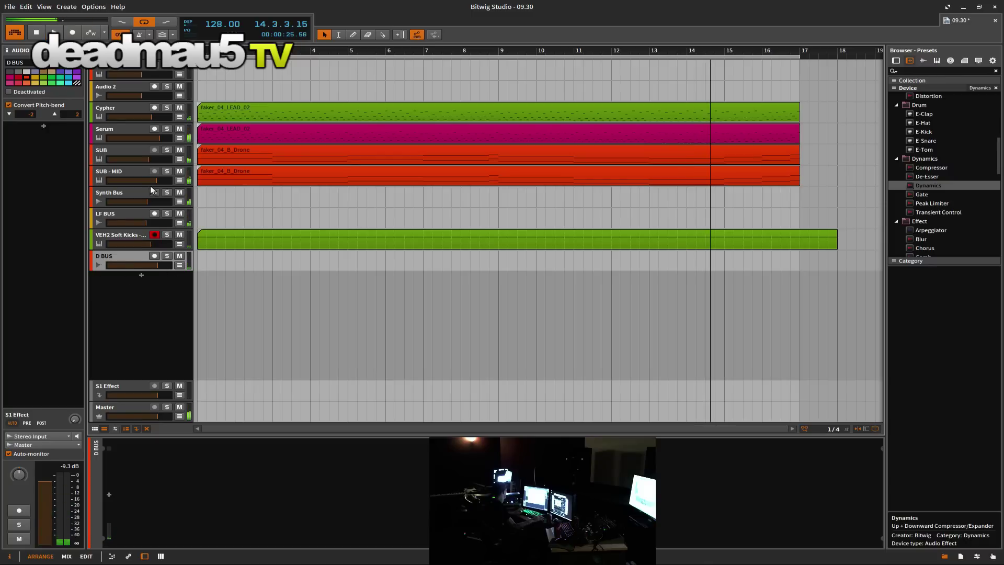
left_click(112, 215)
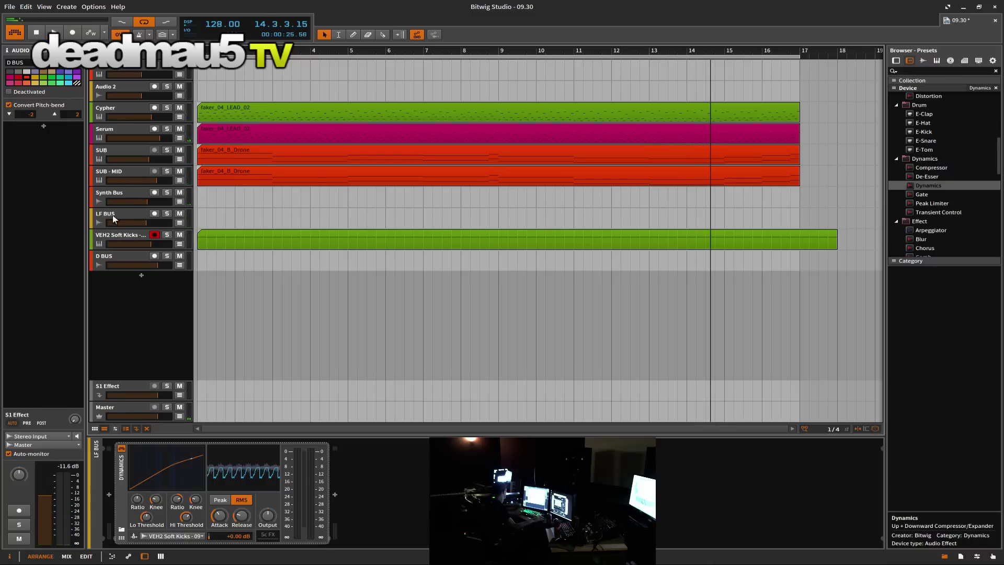
Step: Insert the UAD SPL Transient Designer from the Powered Plugins VST folder on the VEH2 Soft Kicks track
left_click(110, 244)
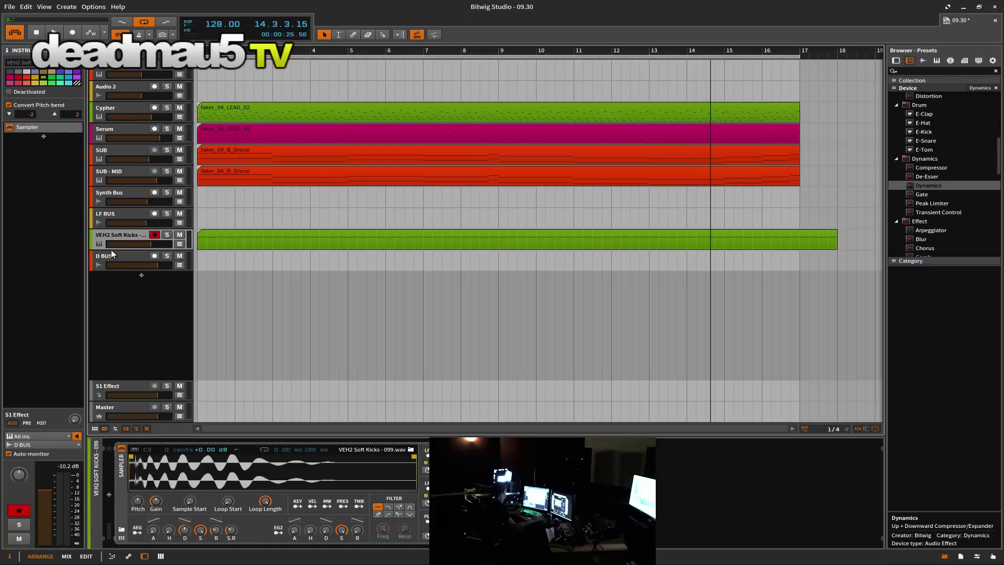
left_click(923, 61)
left_click(908, 61)
scroll(902, 154, "up", 7)
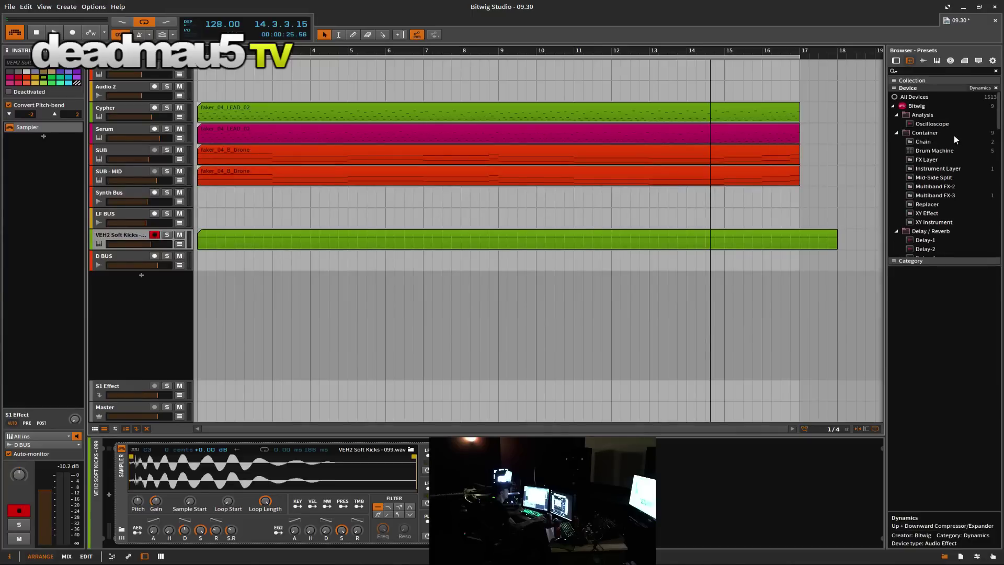
left_click(892, 106)
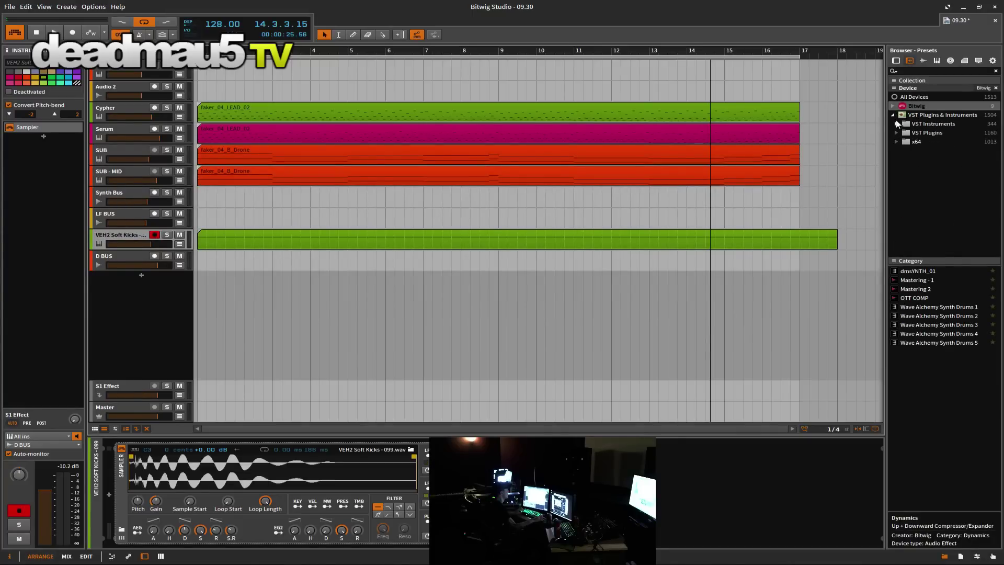
left_click(896, 124)
left_click(895, 123)
left_click(895, 132)
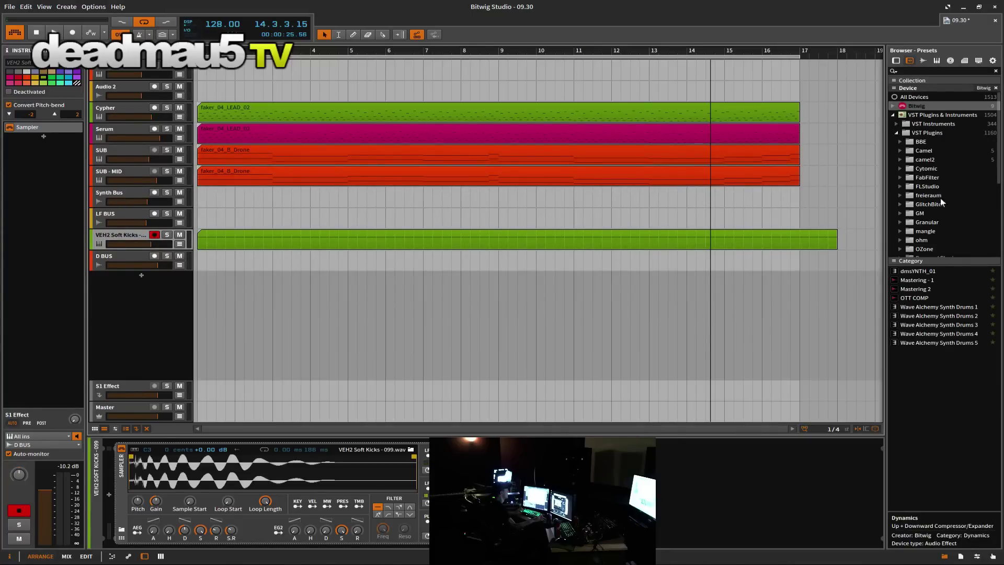
scroll(941, 199, "down", 5)
left_click(899, 144)
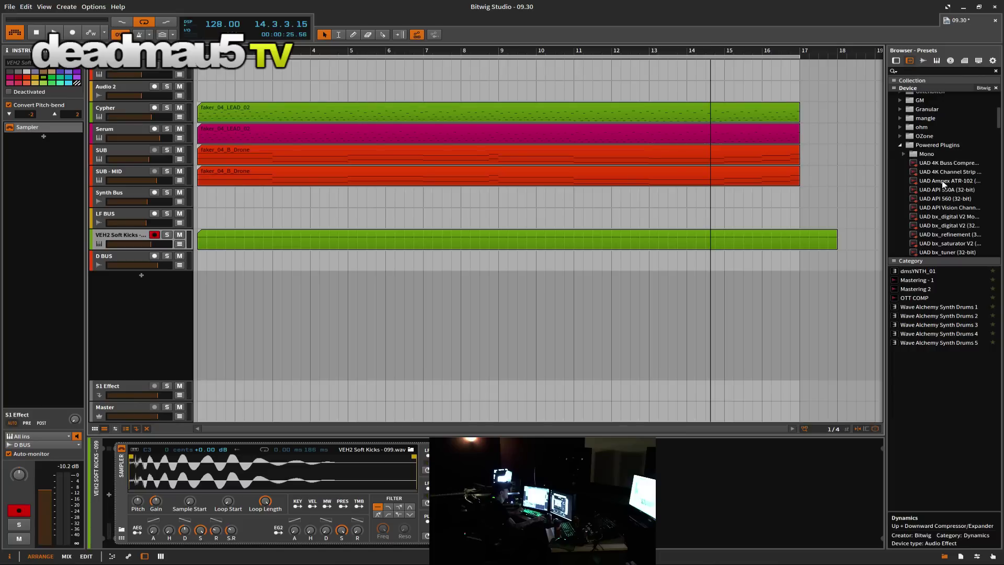
scroll(942, 181, "down", 10)
scroll(942, 181, "down", 15)
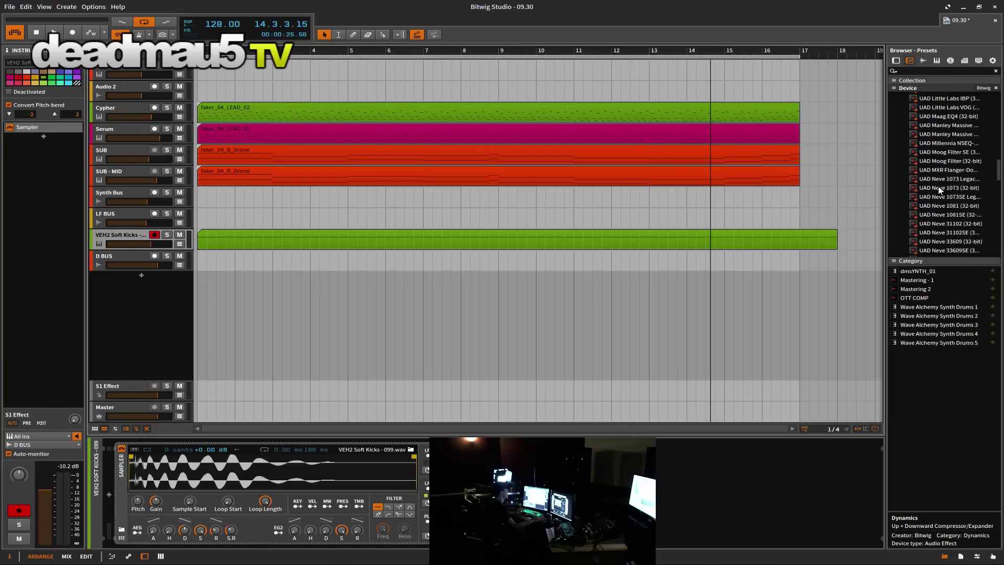
scroll(937, 187, "down", 2)
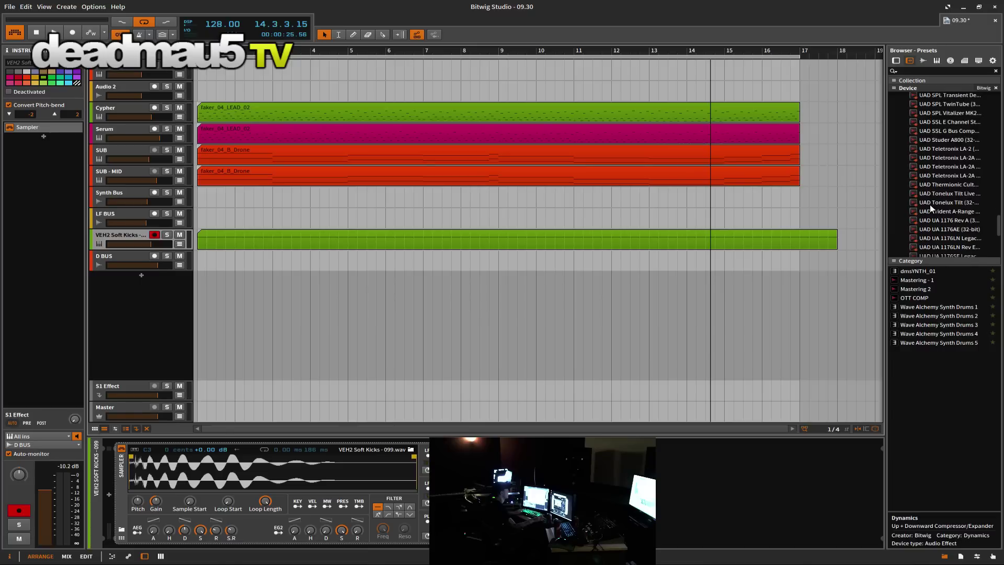
left_click_drag(967, 122, 125, 238)
Step: Set the kick's Transient Designer to 3.90 dB attack and 11.40 dB sustain during playback, comparing it with the effect bypassed
key("space")
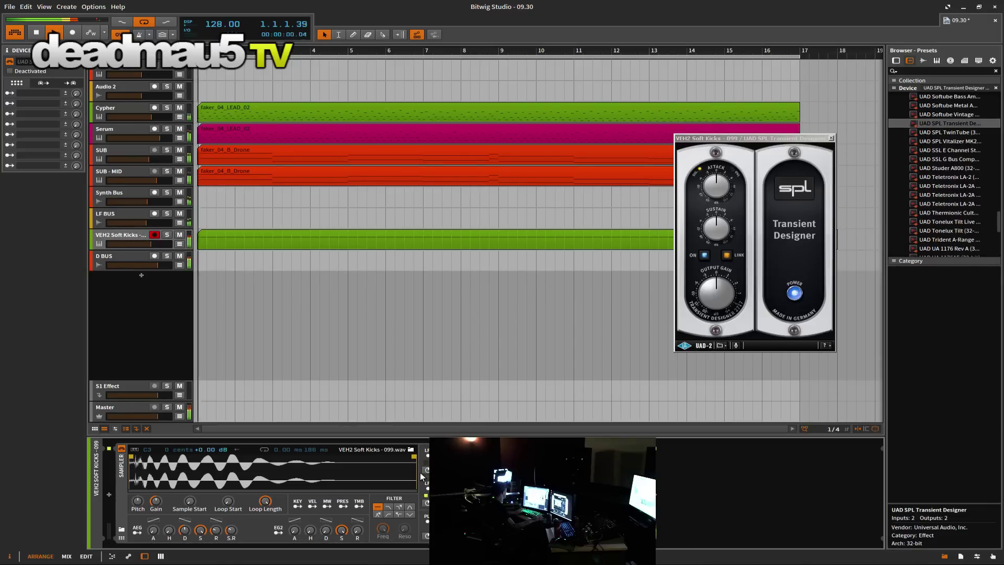
left_click(486, 518)
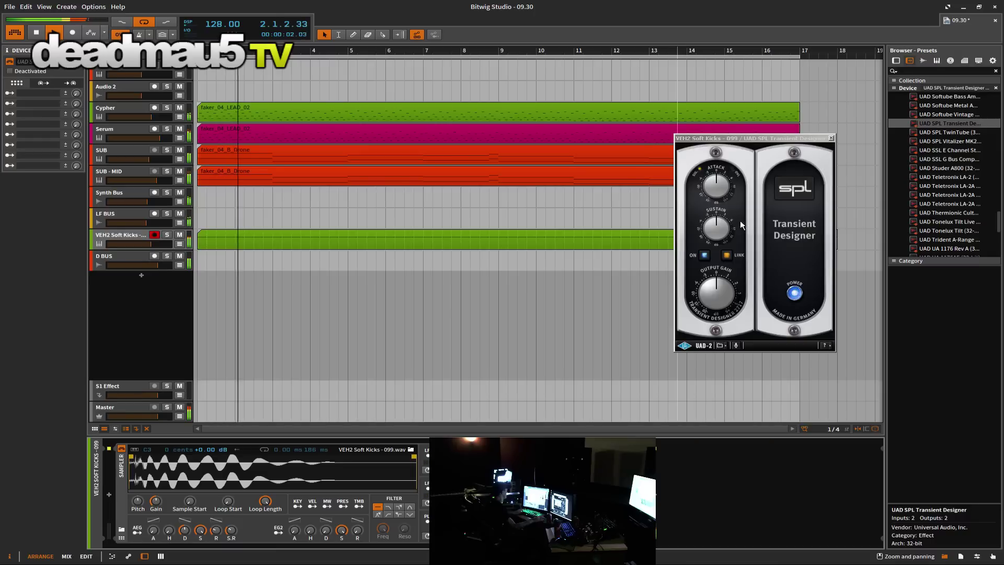
left_click_drag(721, 227, 724, 218)
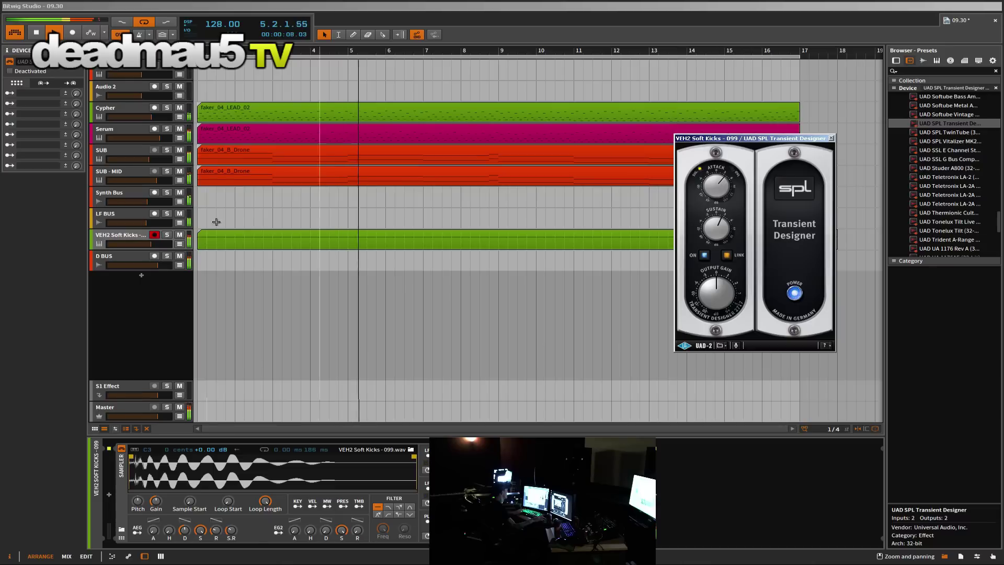
left_click(114, 257)
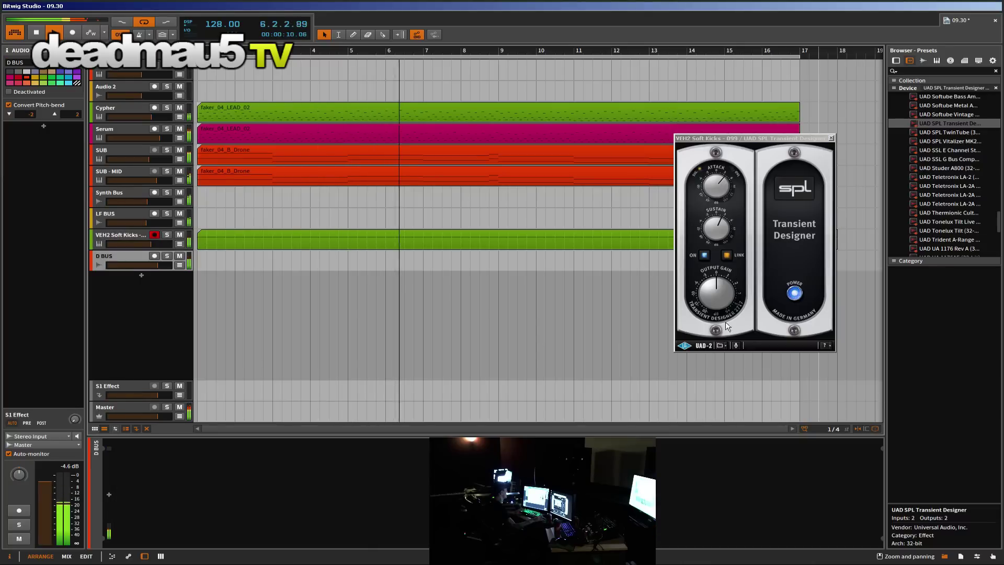
left_click(706, 256)
left_click(707, 258)
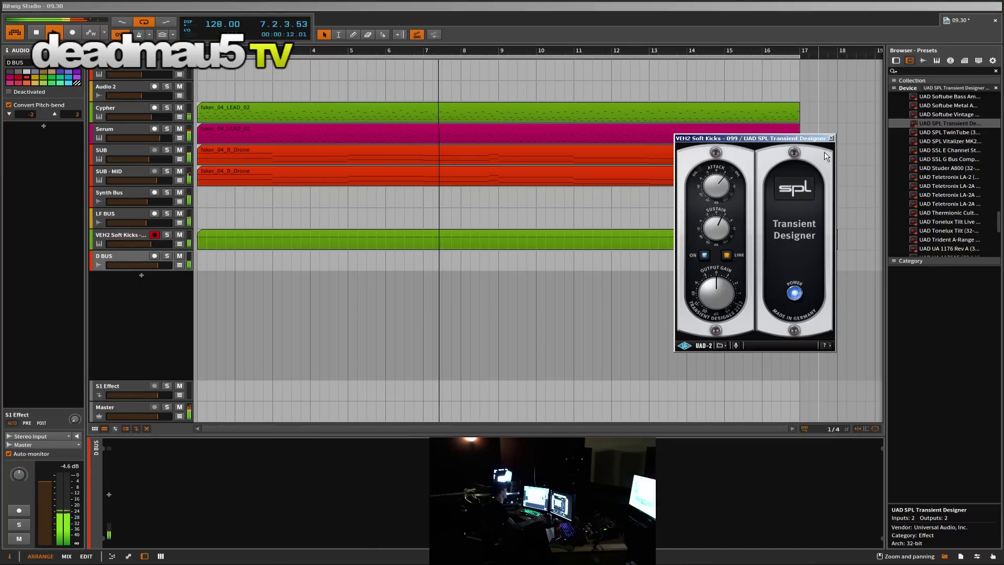
mouse_move(723, 228)
left_mouse_down()
mouse_move(735, 175)
mouse_move(734, 213)
left_mouse_up()
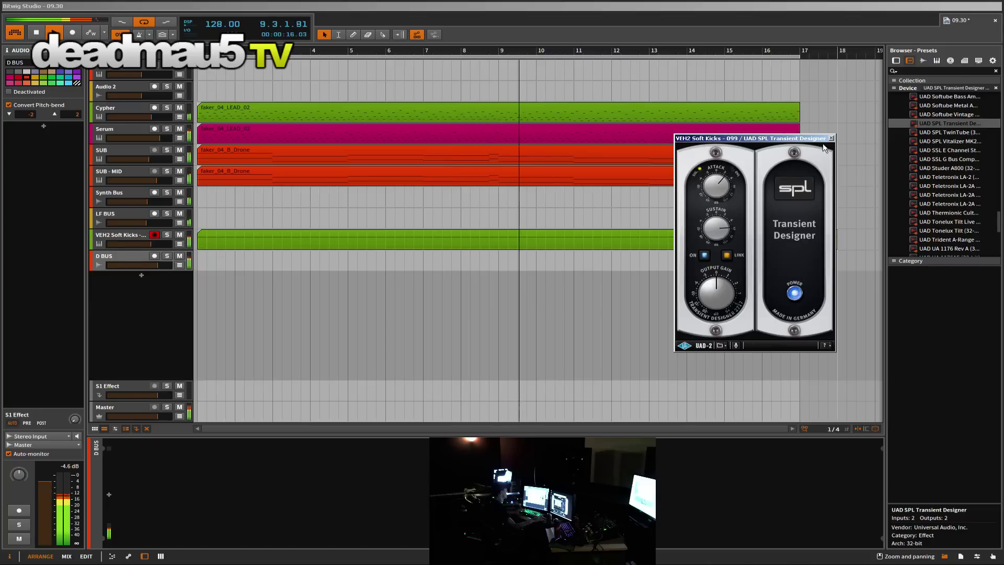
left_click(199, 267)
Step: Insert an EQ-5 device between the Sampler and the Transient Designer on the VEH2 Soft Kicks track
left_click(117, 237)
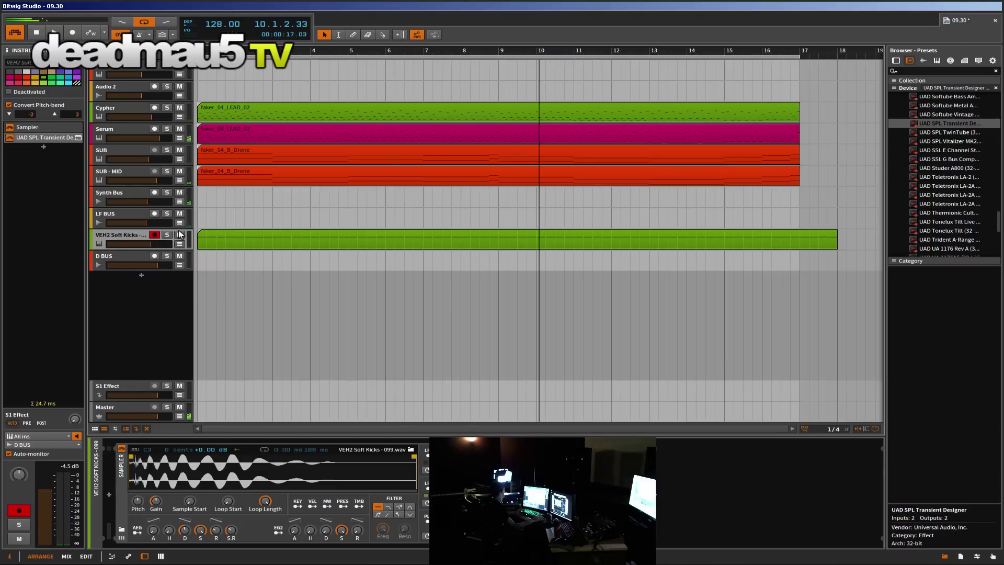
key("space")
key("space")
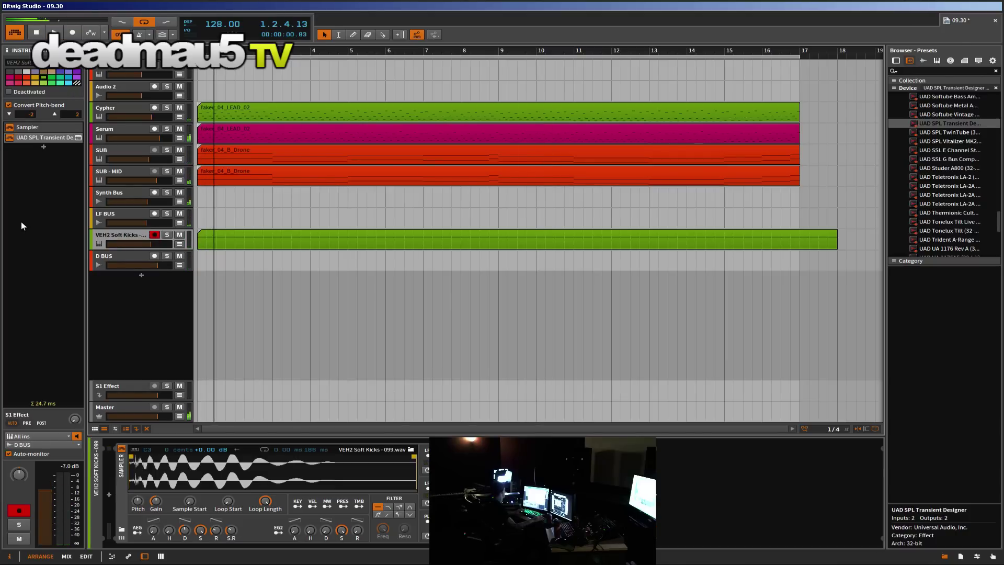
left_click(895, 61)
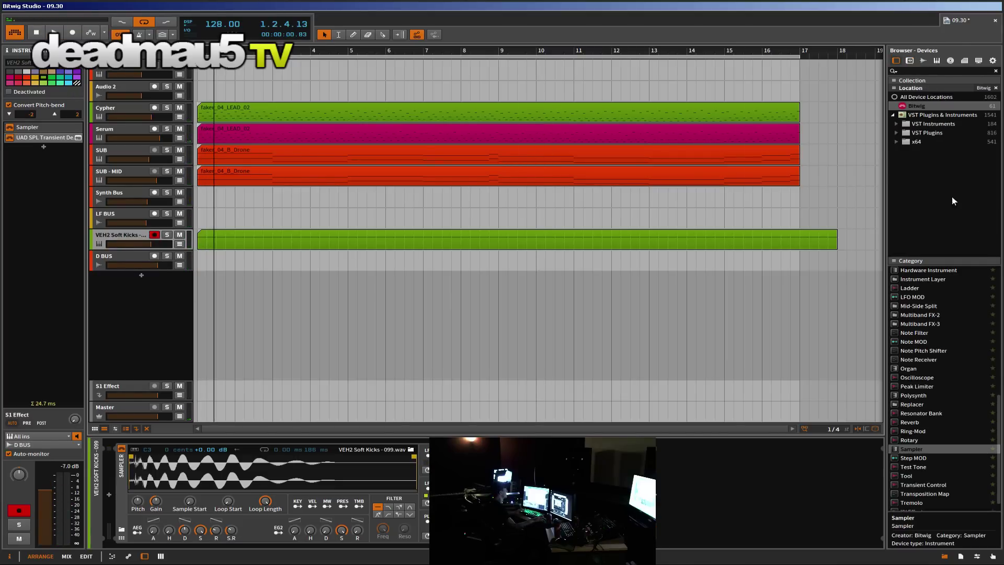
scroll(925, 422, "up", 10)
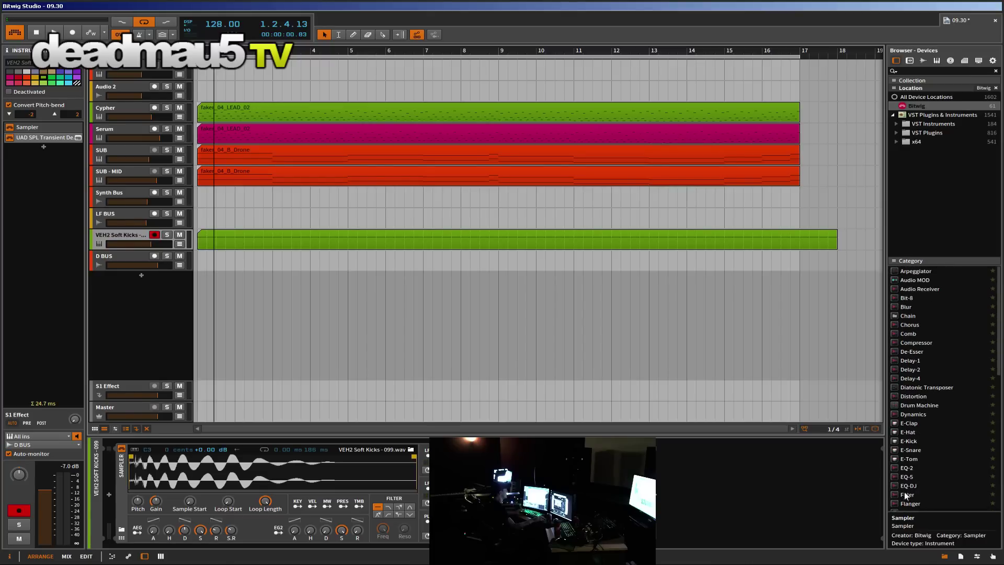
left_click_drag(909, 475, 276, 490)
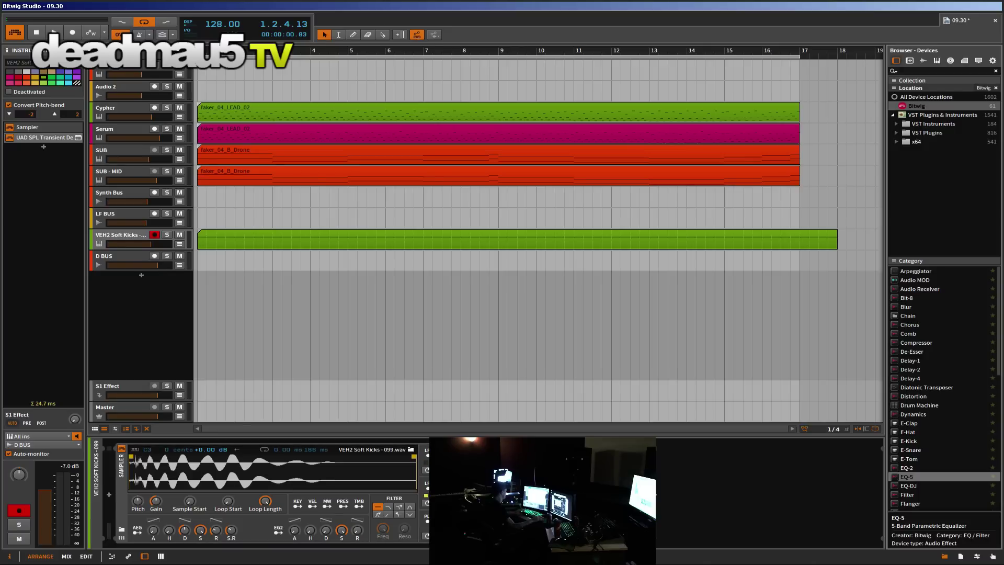
Step: Play the arrangement and compare the kick with its Transient Designer bypassed and active
key("space")
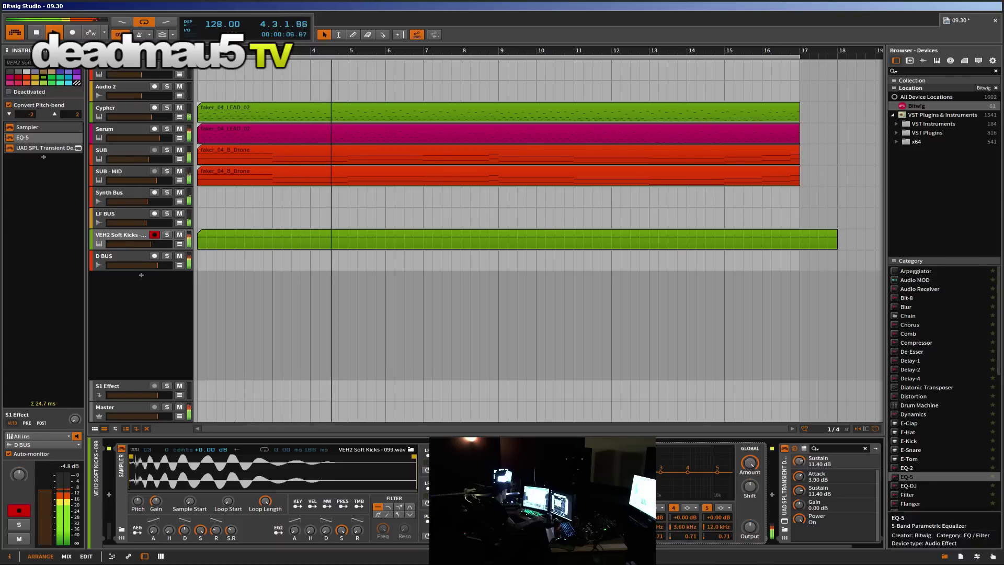
left_click(602, 481)
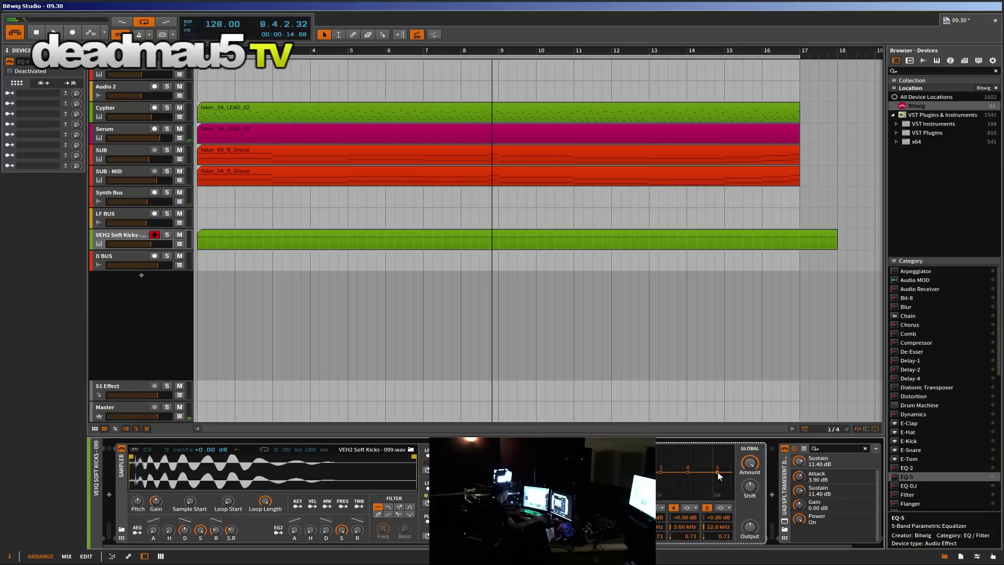
left_click(787, 488)
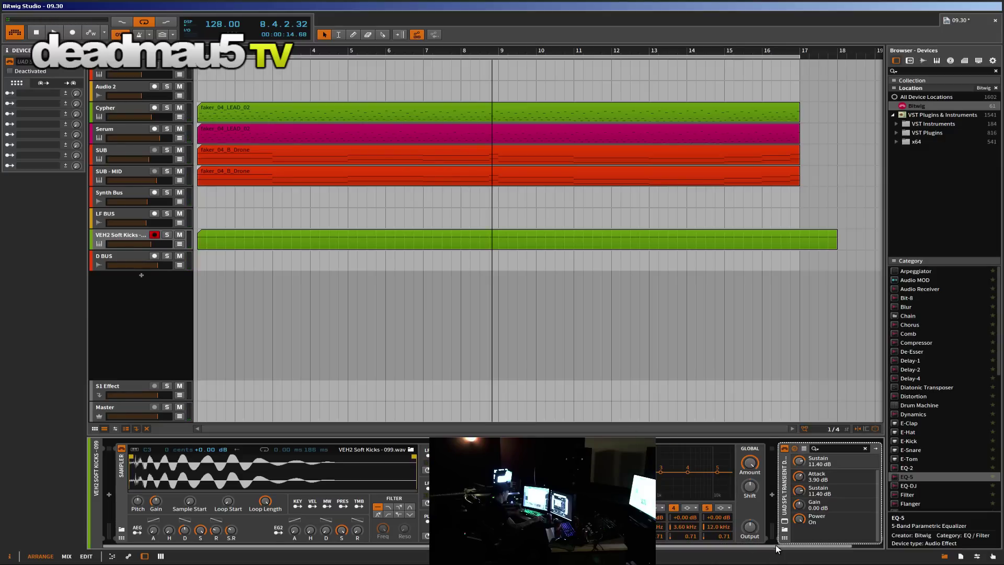
left_click_drag(773, 545, 851, 549)
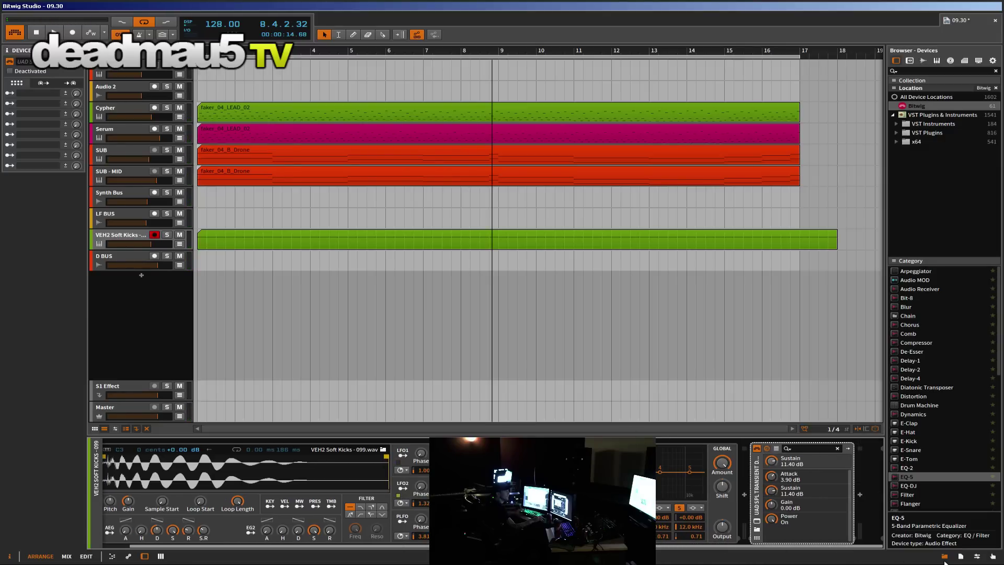
left_click_drag(945, 562, 829, 562)
key("space")
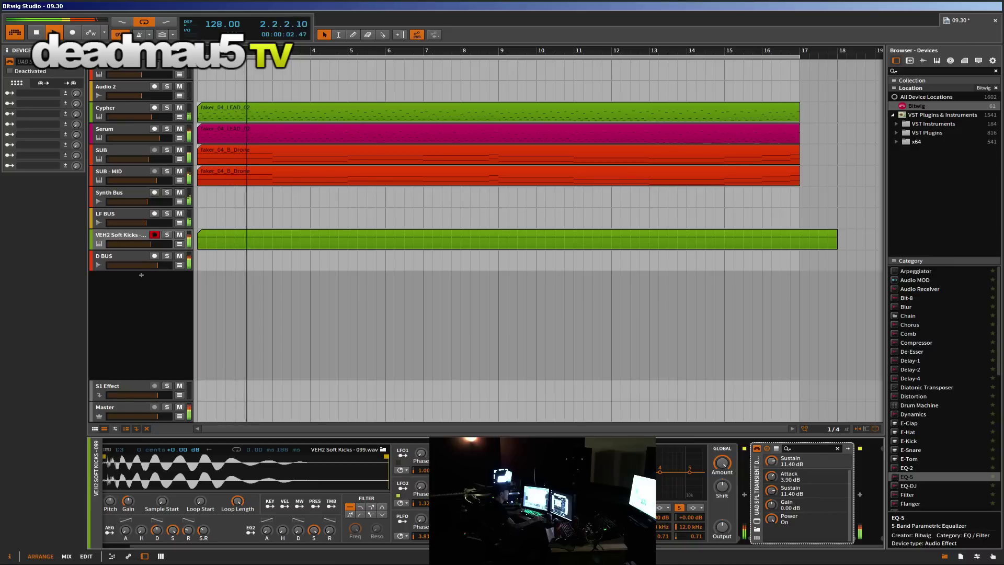
left_click(756, 449)
left_click(756, 448)
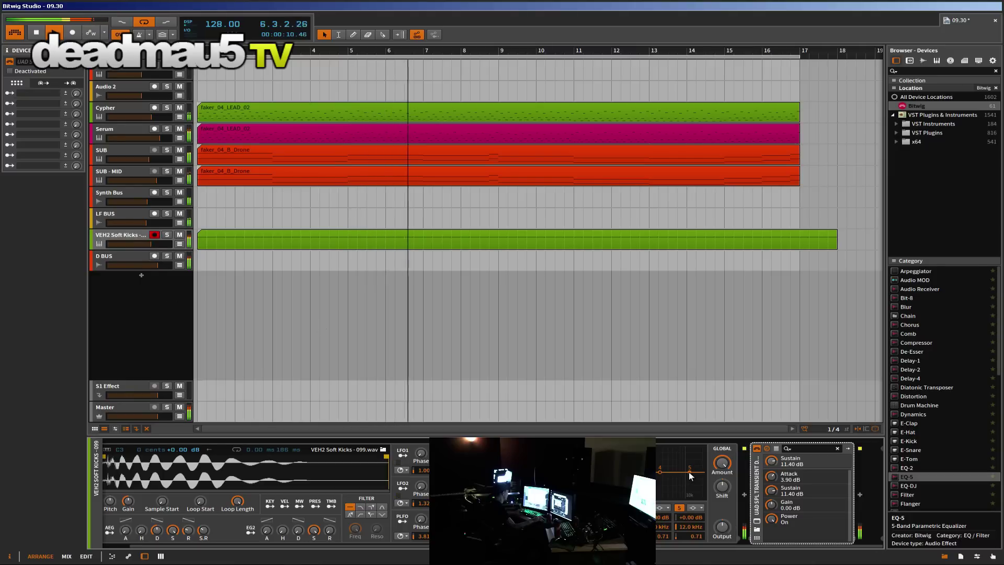
Step: Make band 5 of the kick's EQ-5 a high shelf cutting about 11.5 dB at 12.8 kHz
left_click_drag(689, 472, 694, 476)
left_click(697, 507)
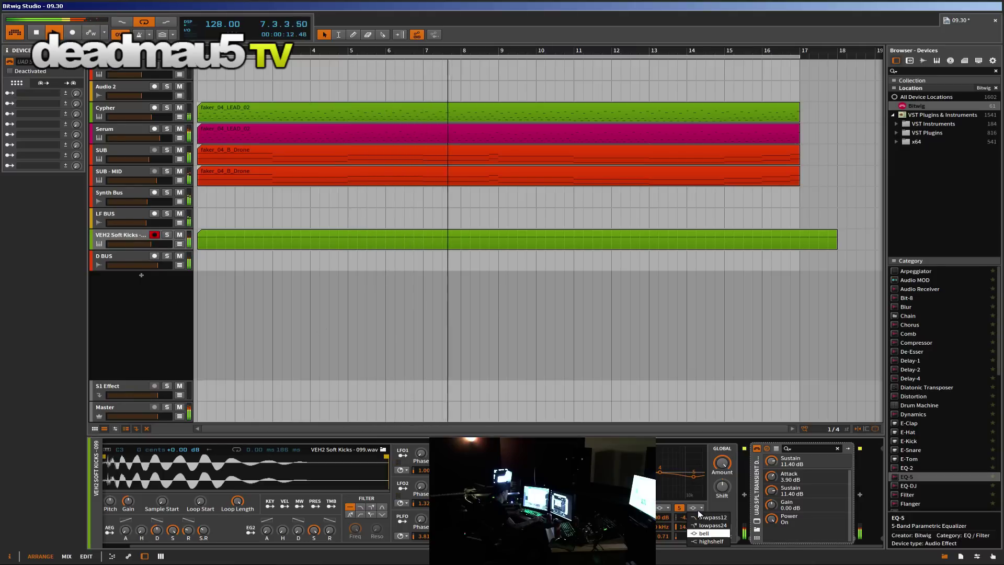
left_click(705, 541)
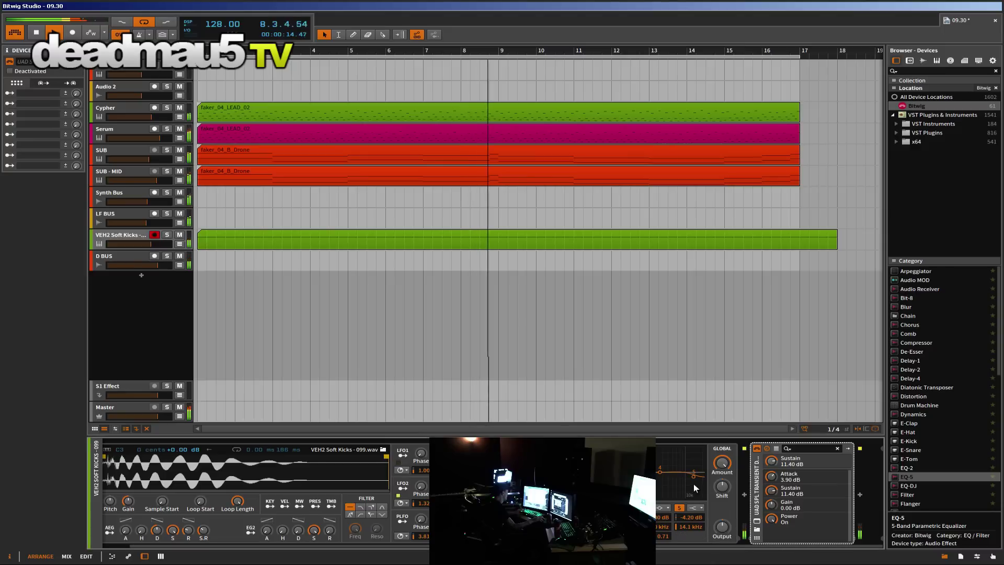
left_click_drag(692, 481, 692, 484)
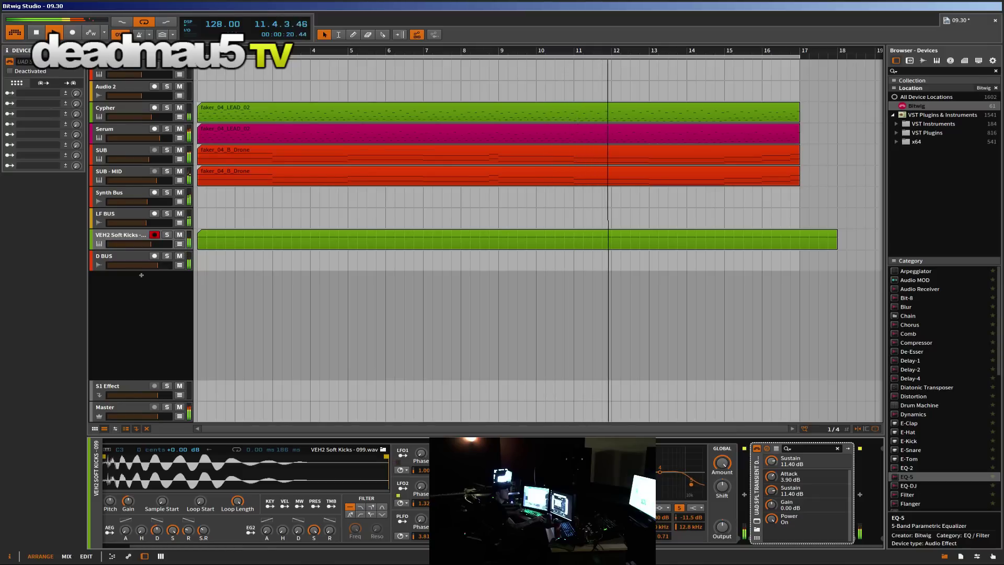
Step: Solo the LF BUS during playback to hear it alone, and return to the full mix
left_click(177, 213)
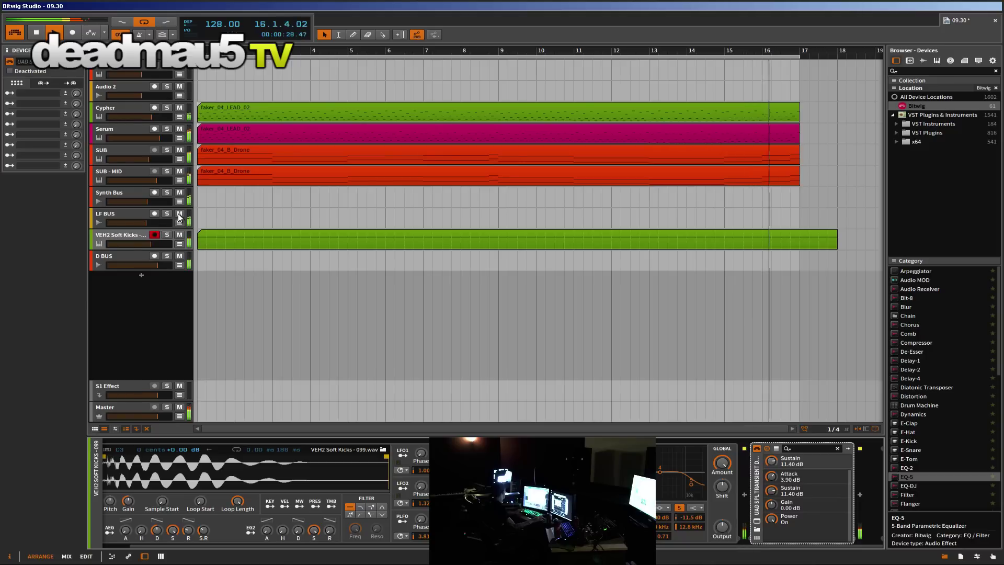
left_click(168, 214)
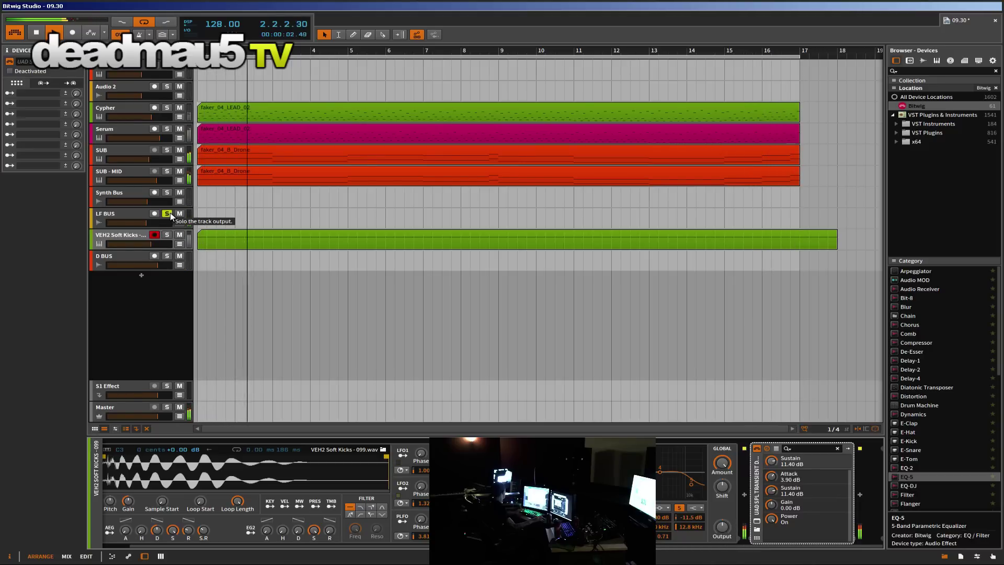
left_click(168, 213)
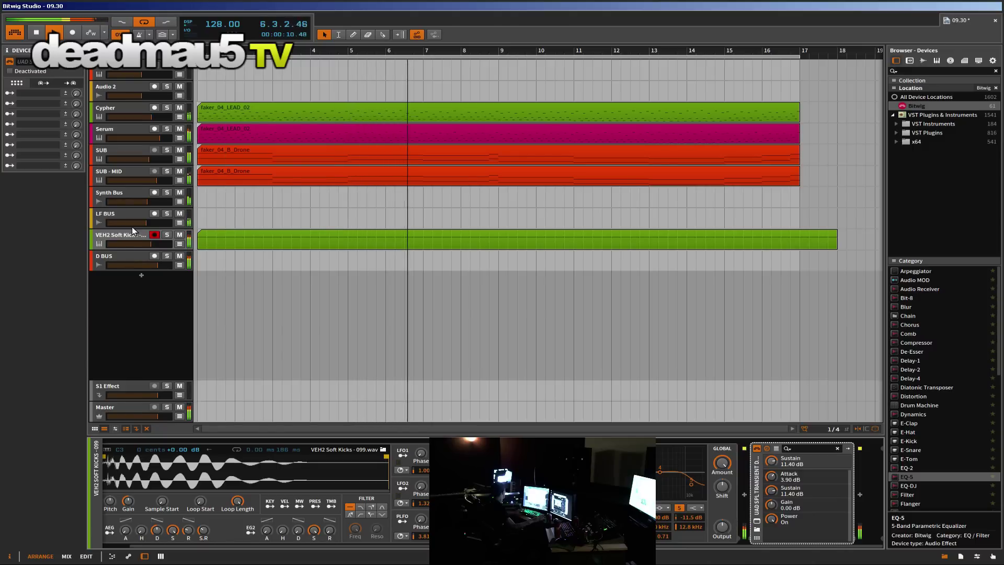
Step: Lower the output ceiling of the L3-LL Ultramaximizer on the Master track to -0.2
left_click(110, 407)
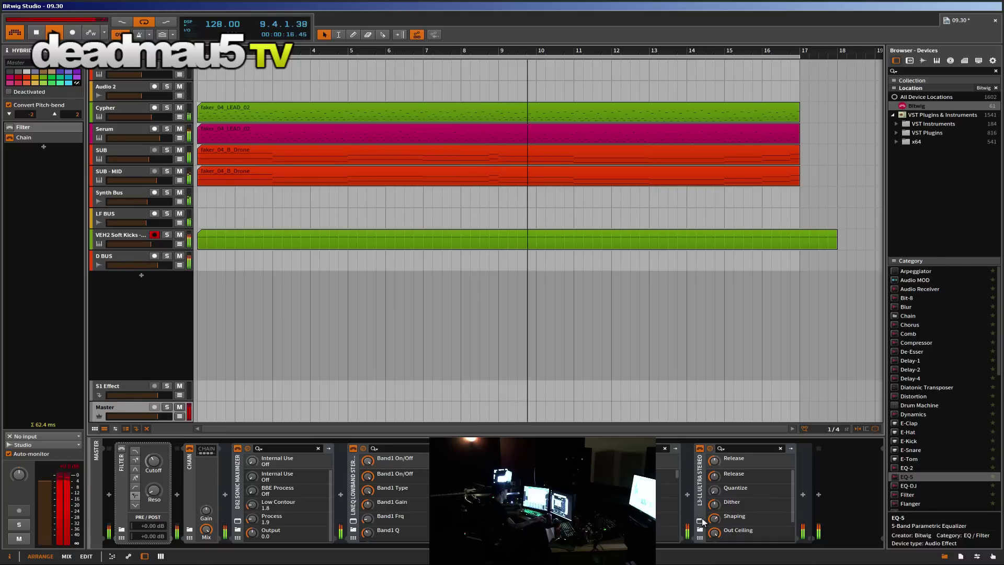
left_click(700, 521)
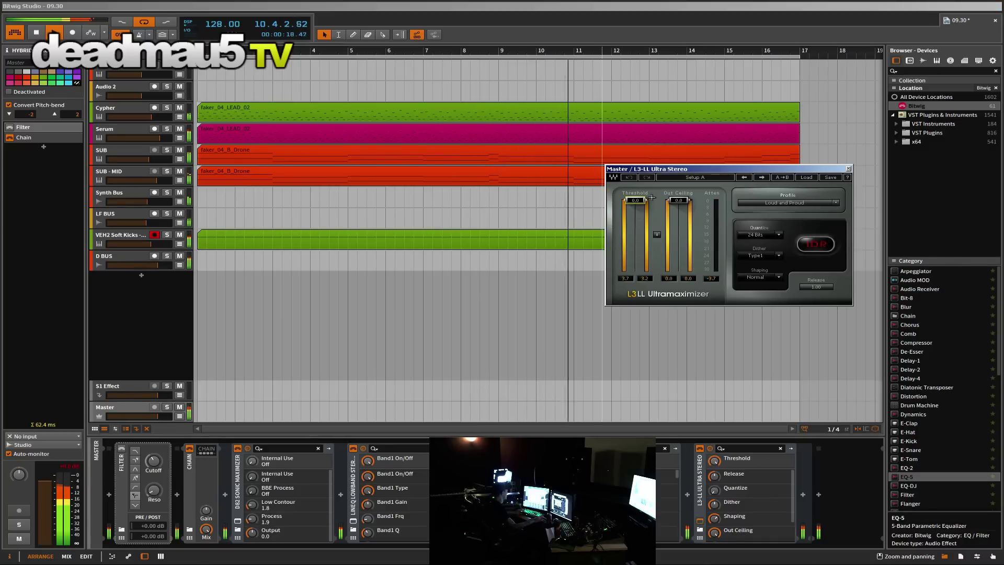
left_click_drag(678, 200, 678, 201)
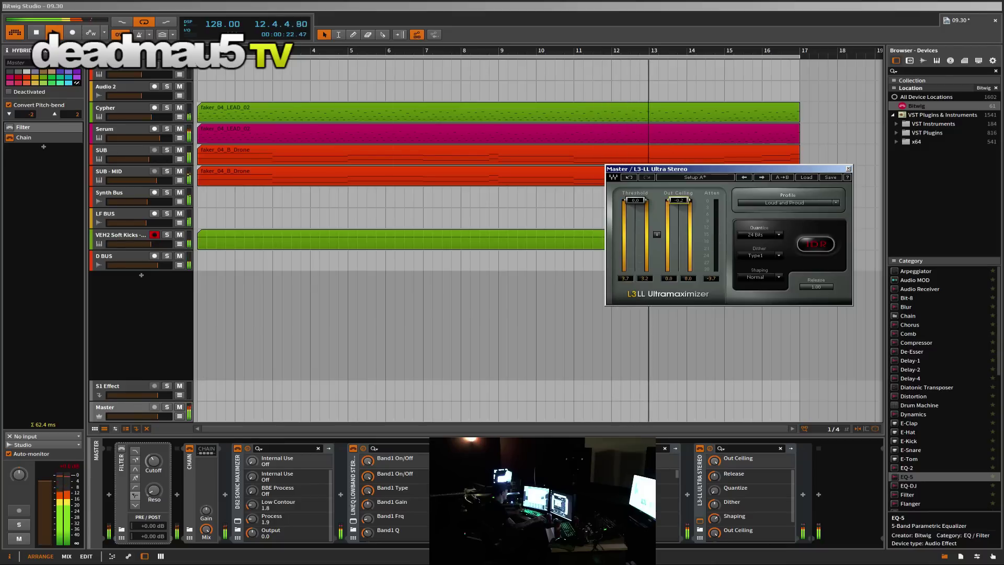
Step: Reduce the Master's PSP VintageWarmer2 drive to about 1.04 and set the L3-LL Ultramaximizer's dither to None
left_click(584, 521)
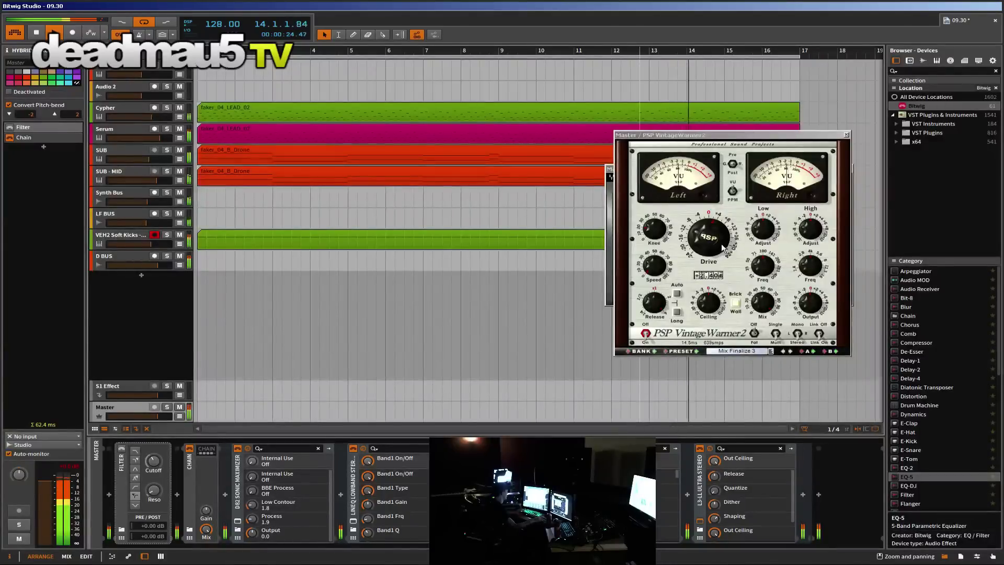
left_click_drag(723, 247, 714, 249)
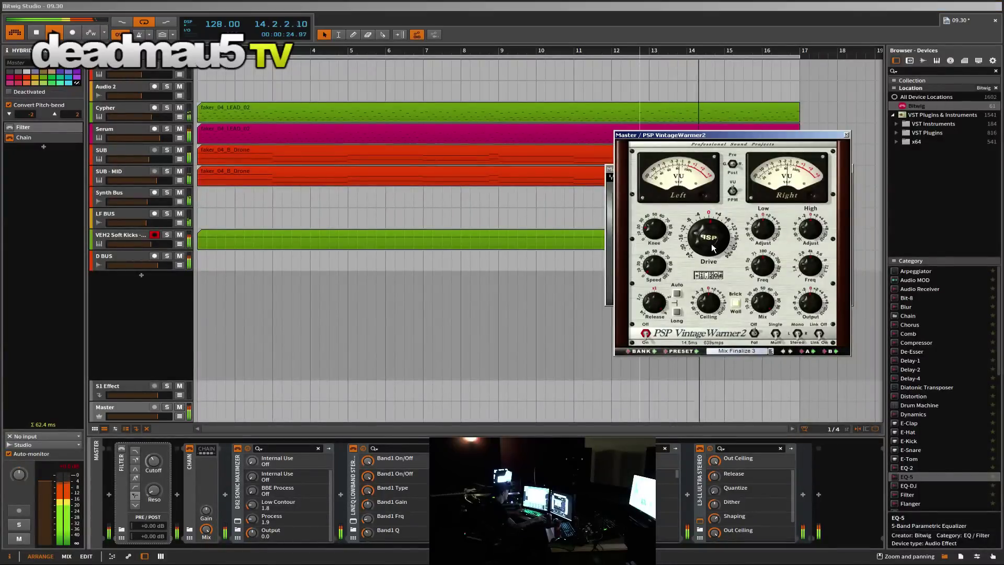
left_click(846, 135)
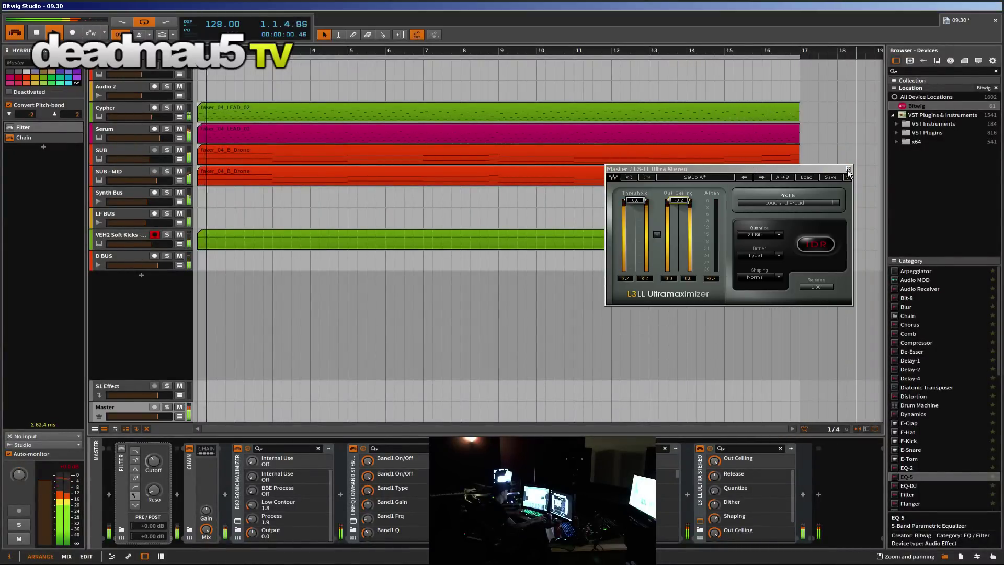
left_click(752, 256)
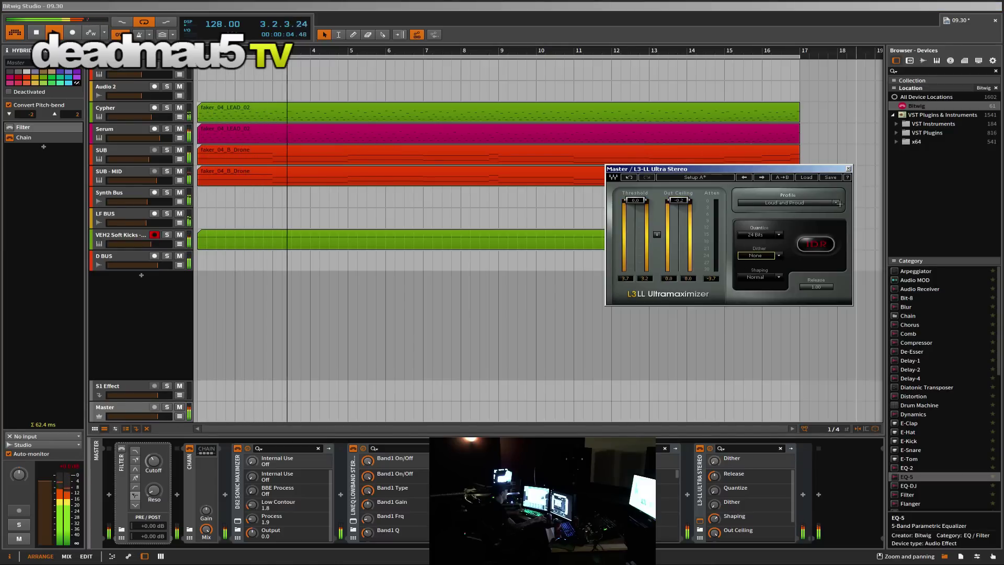
left_click(848, 168)
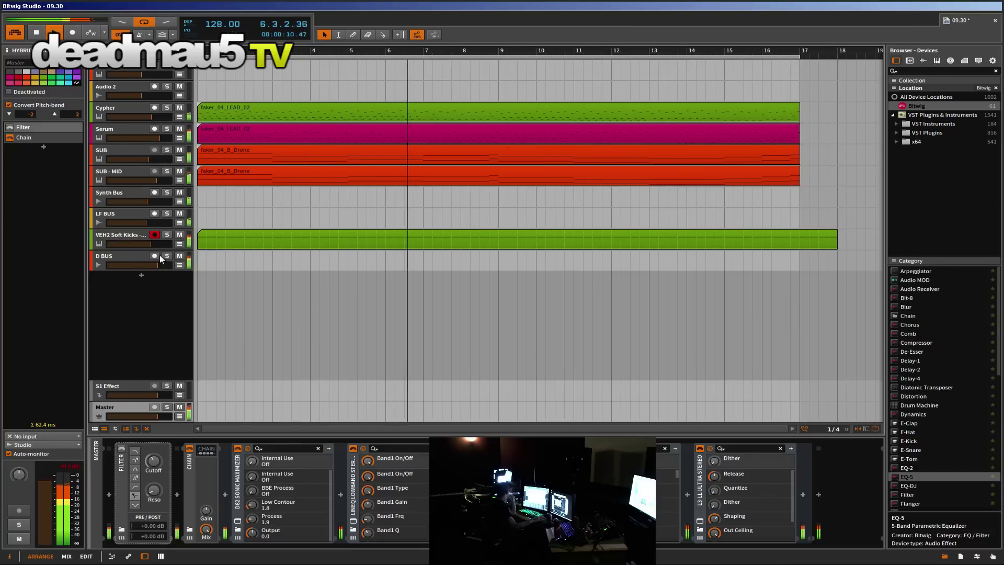
Step: Slightly lower the D BUS volume and insert the Waves API-2500 Stereo compressor on that bus
left_click_drag(154, 267, 152, 267)
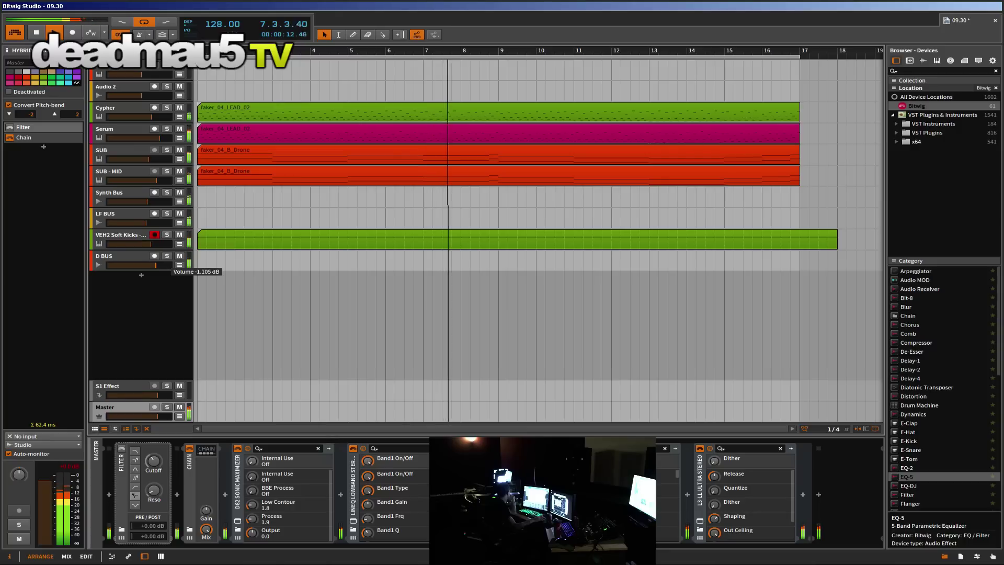
left_click(909, 60)
scroll(967, 183, "down", 5)
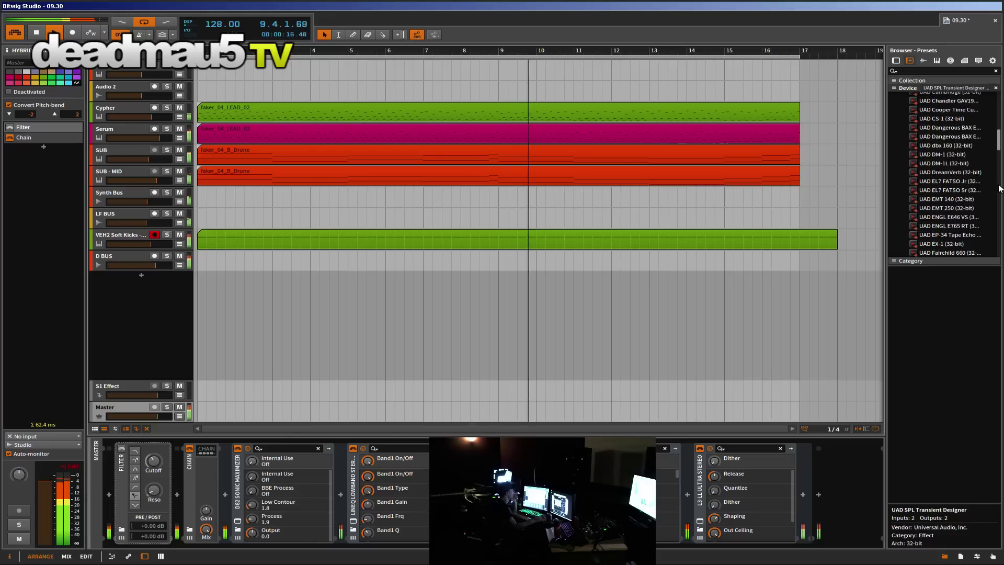
scroll(970, 176, "up", 8)
scroll(951, 175, "down", 3)
left_click(901, 146)
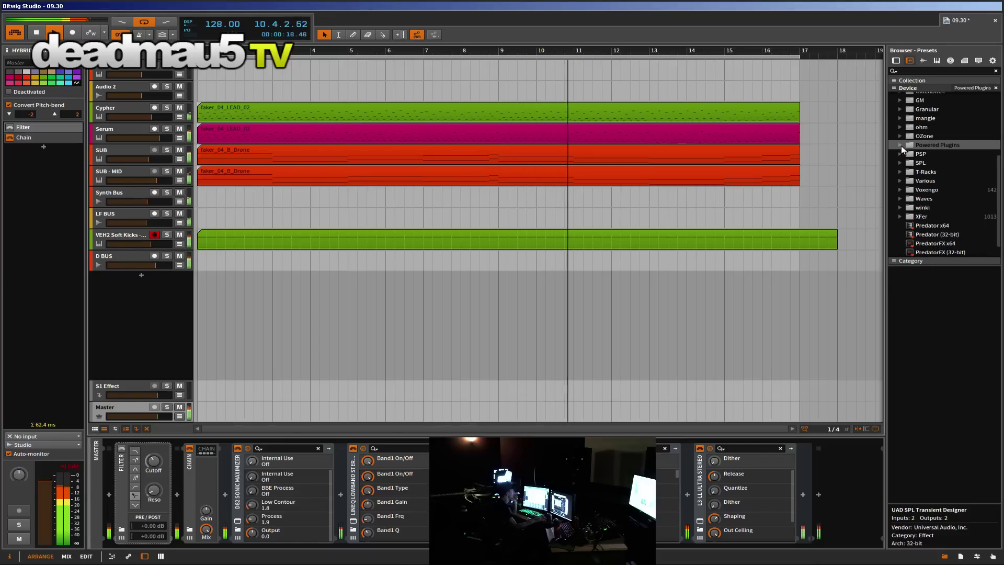
left_click(900, 199)
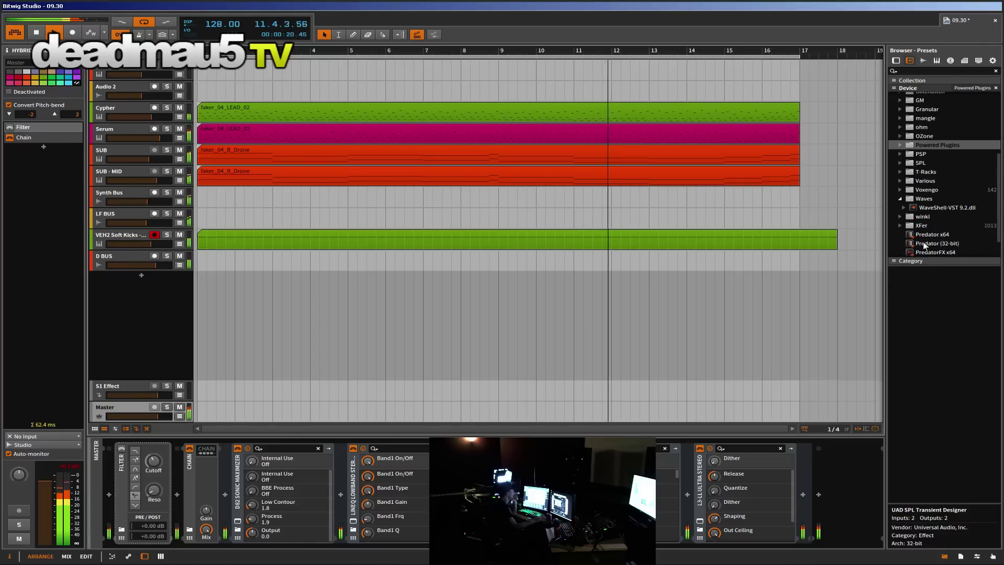
left_click(904, 208)
scroll(926, 217, "down", 1)
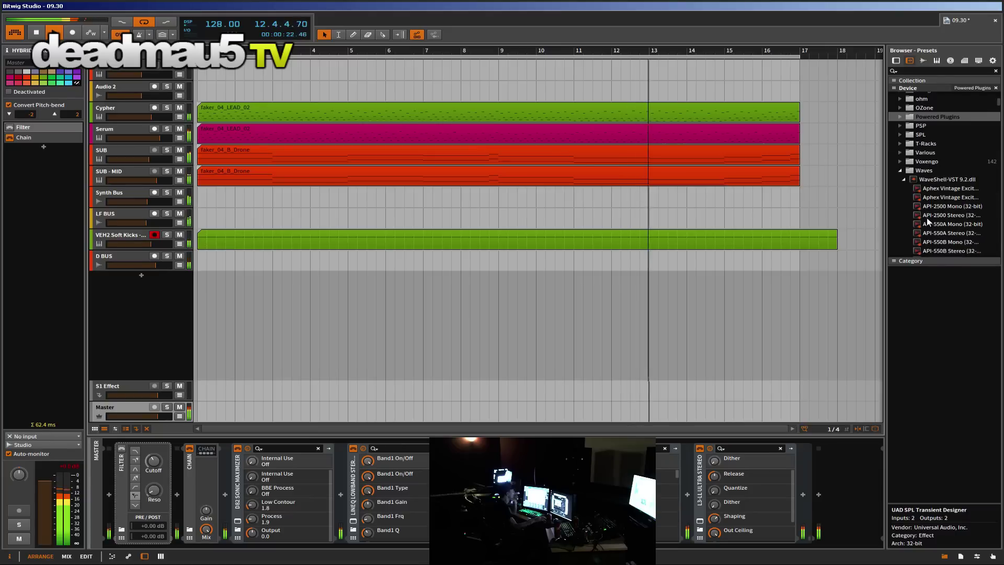
left_click_drag(963, 217, 131, 259)
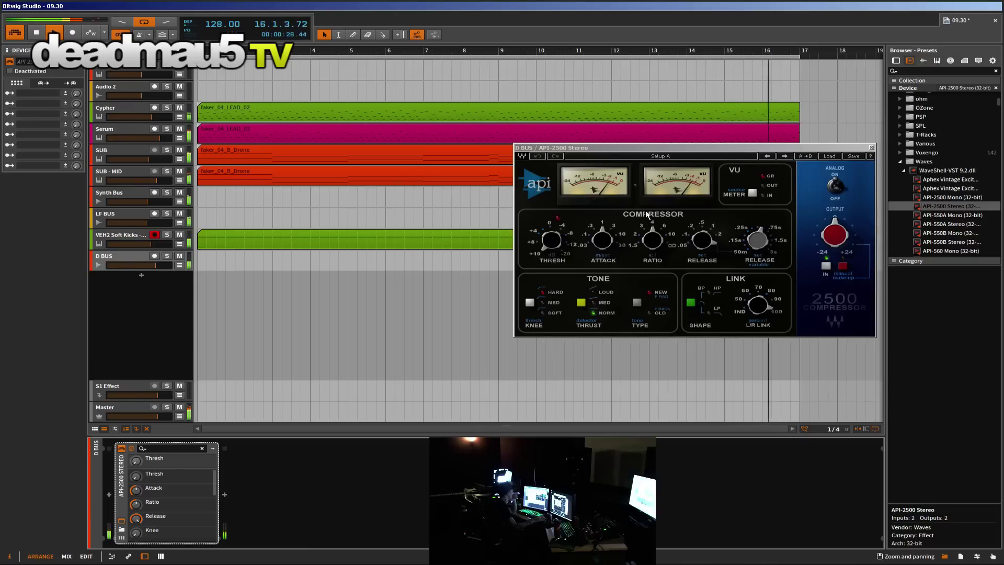
Step: Adjust the D BUS API-2500 compressor's threshold, ratio and release, and set its thrust to Loud
left_click_drag(560, 223, 538, 228)
left_click_drag(655, 244, 702, 246)
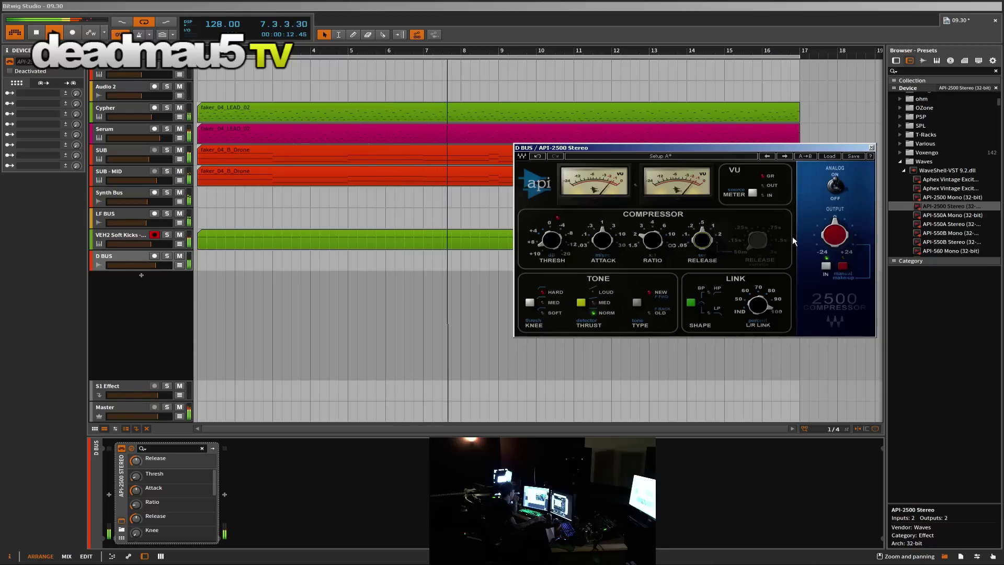
left_click(584, 303)
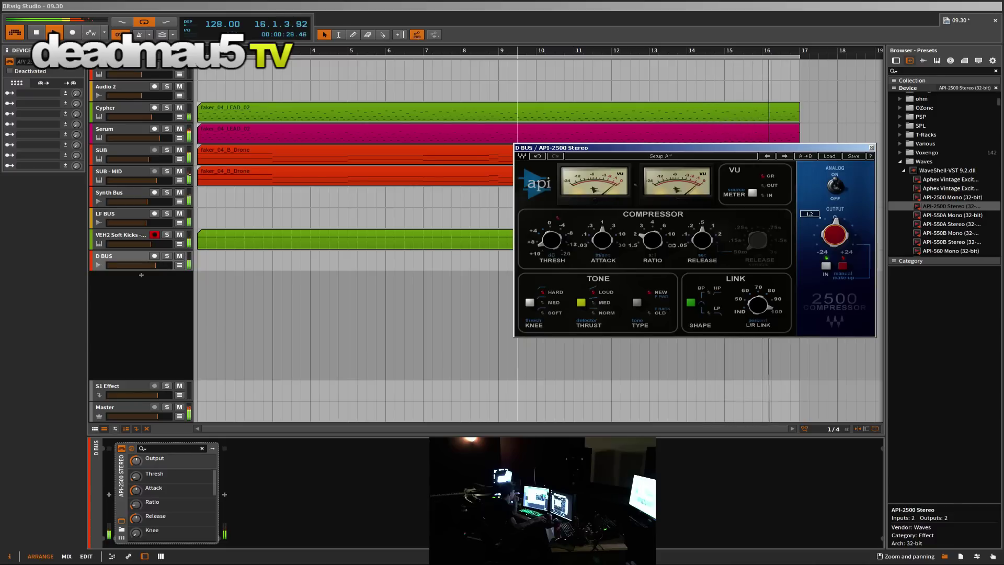
left_click(871, 148)
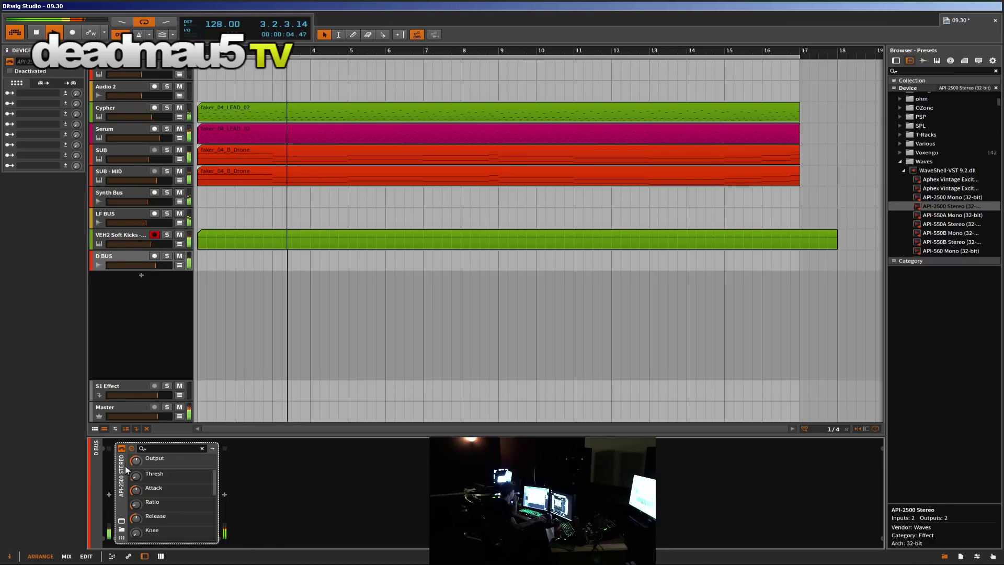
left_click(121, 520)
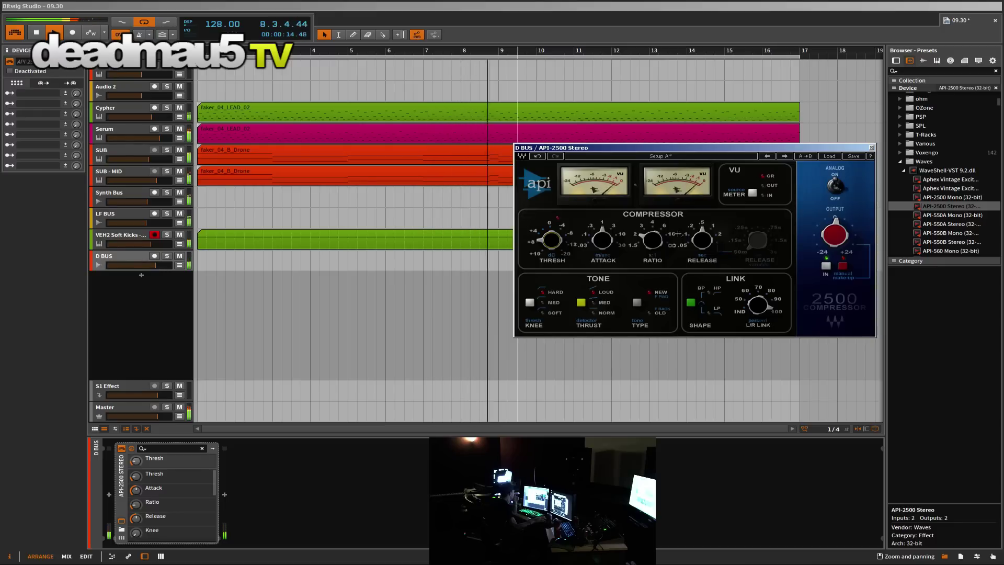
left_click(652, 242)
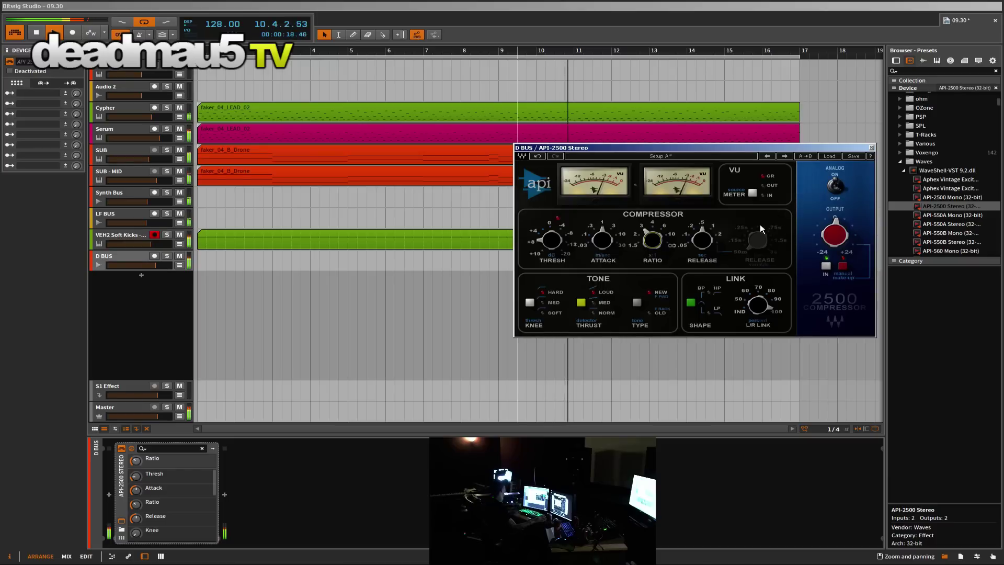
Step: Set band 5 of the kick's EQ-5 to -24.0 dB at 9.77 kHz and check the Master track's output level
left_click(127, 409)
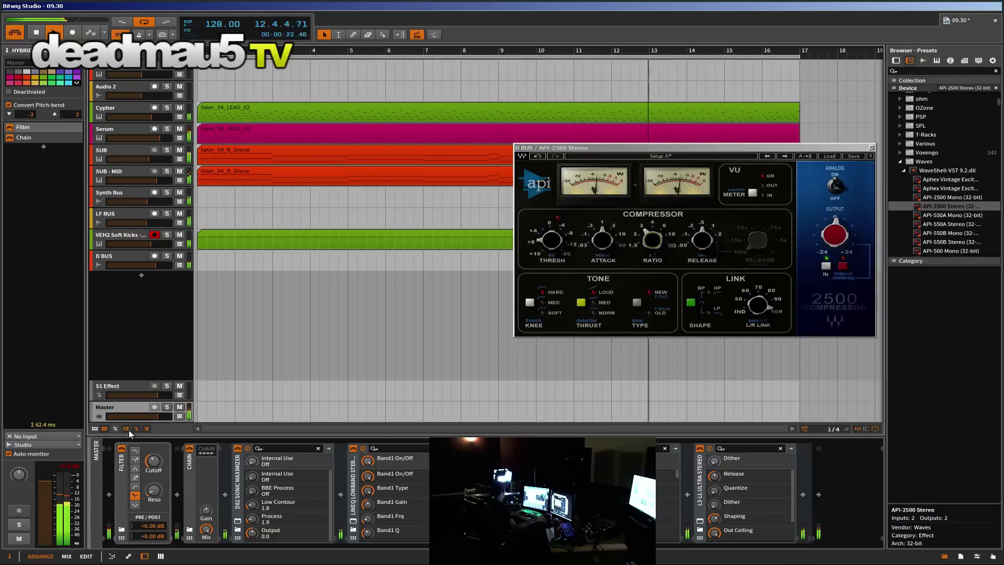
left_click(111, 233)
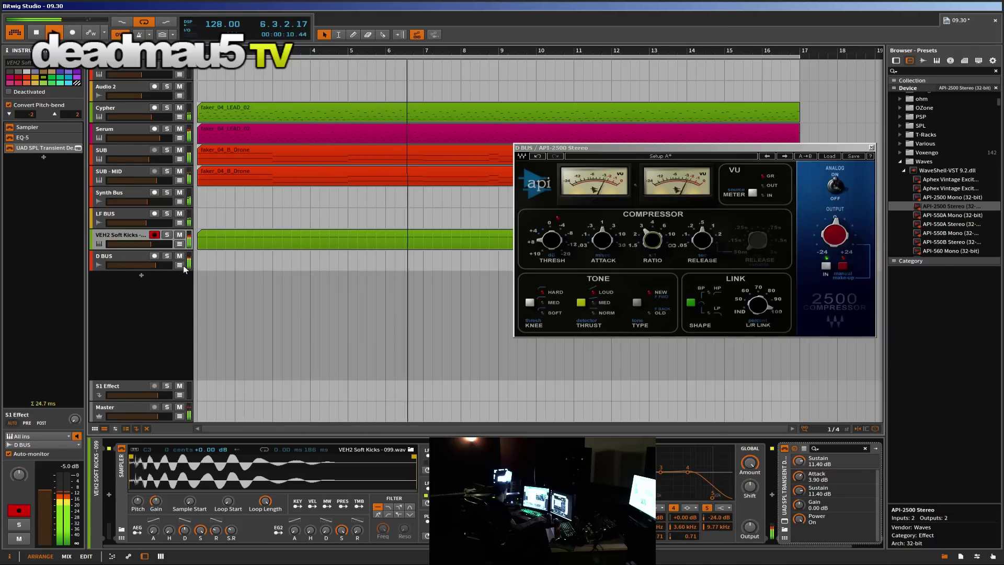
left_click(108, 412)
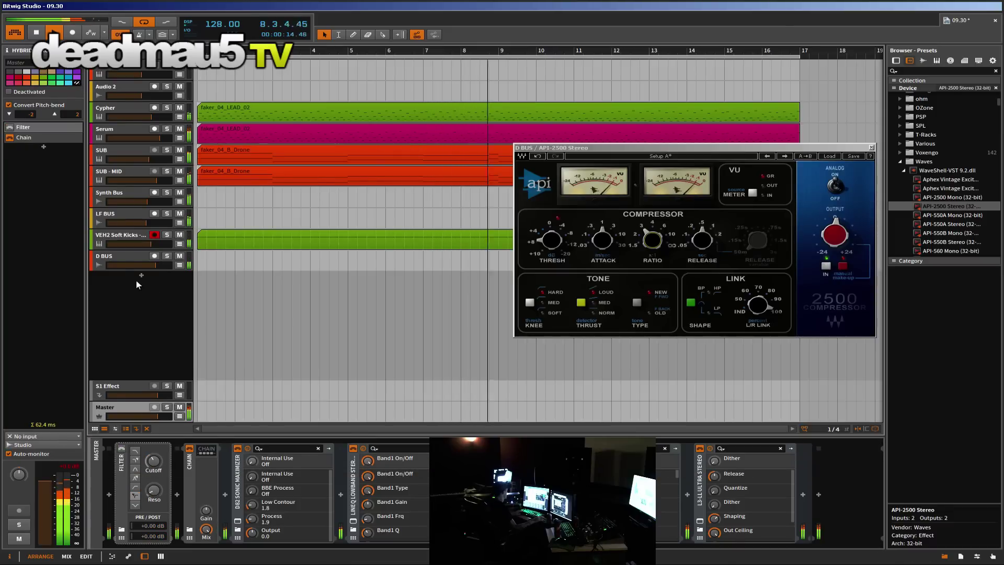
mouse_move(152, 269)
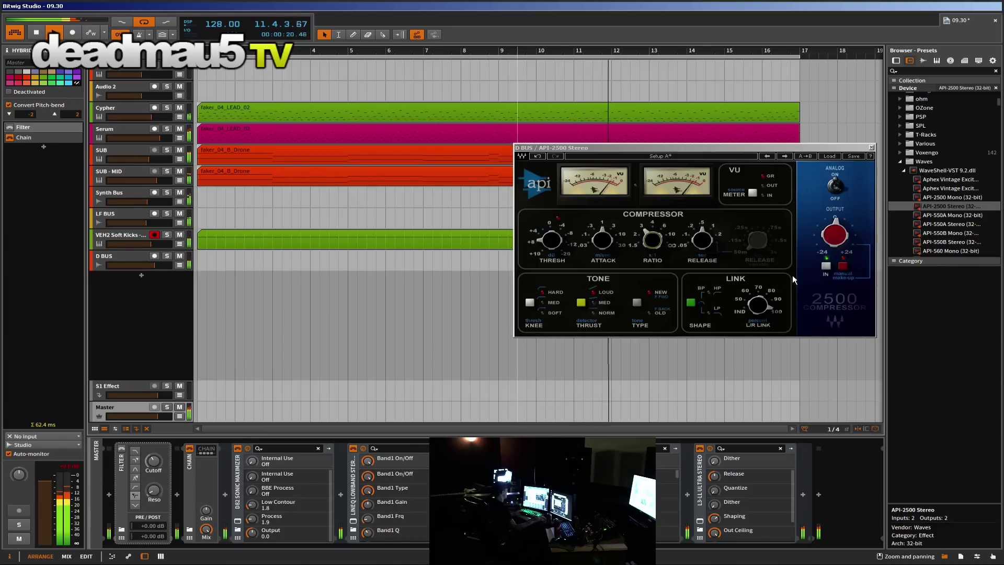
Step: Lower the Master L3-LL Ultramaximizer's threshold to about -3.2 and close the open plug-in windows
left_click(700, 521)
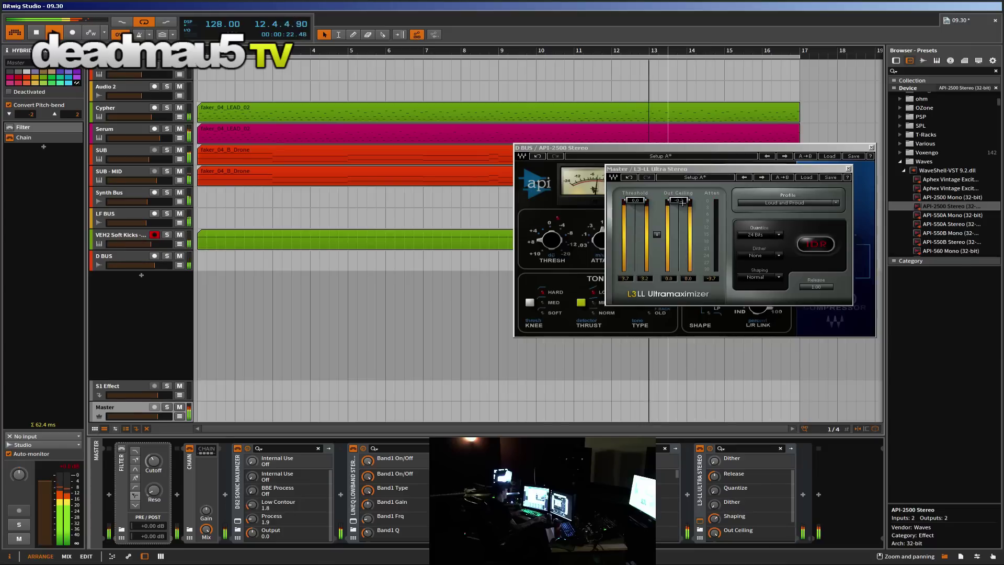
left_click_drag(648, 199, 646, 205)
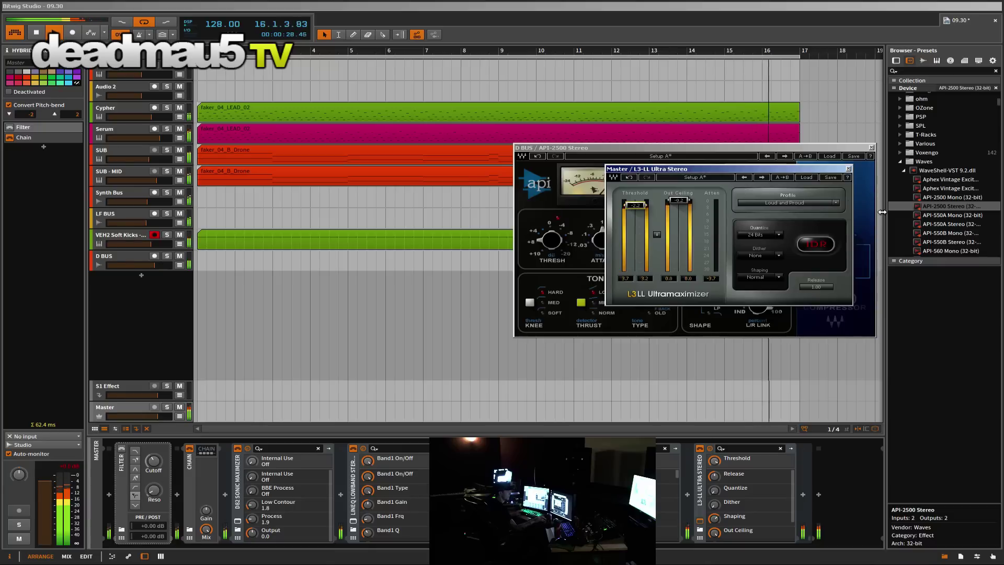
left_click(848, 169)
left_click(871, 148)
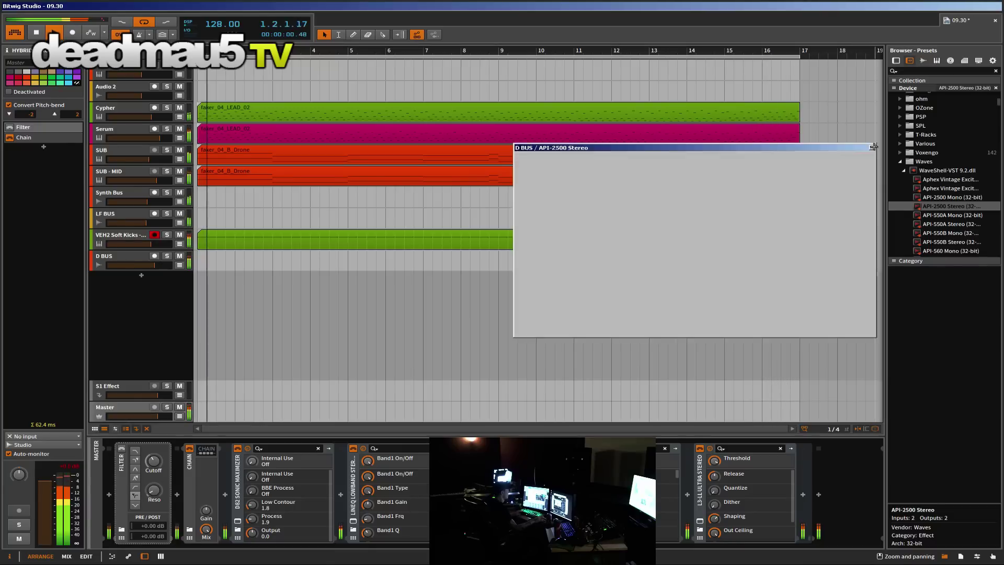
Step: Isolate SUB from the Cypher, Serum and SUB-MID tracks by muting them, and raise SUB's volume to about -1.3 dB
left_click(127, 256)
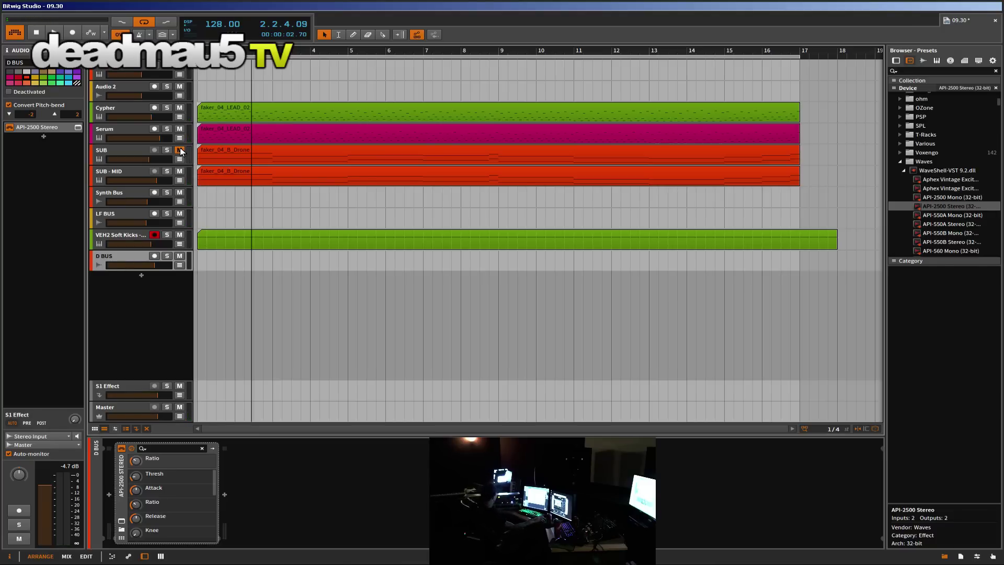
key("space")
left_click(180, 130)
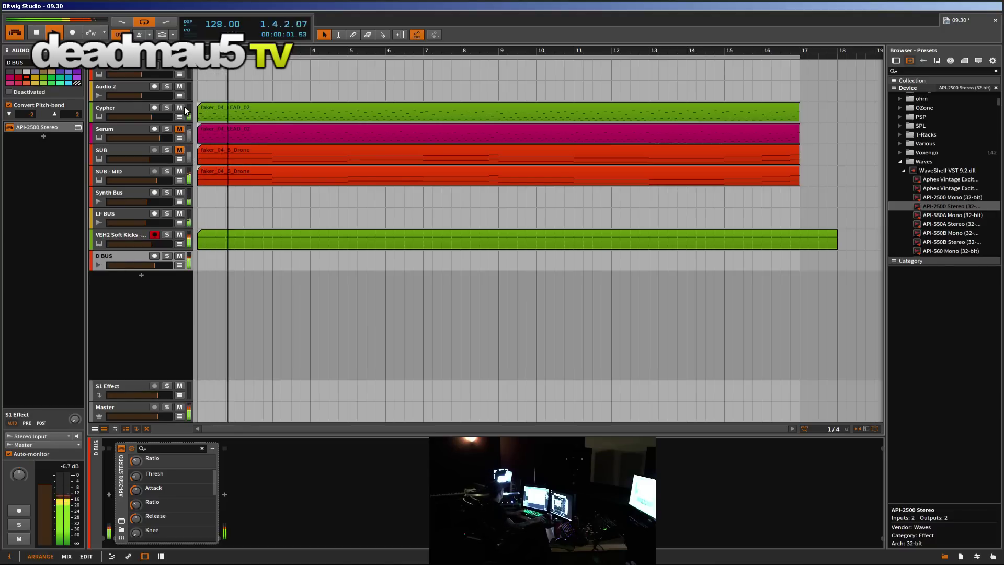
left_click(180, 108)
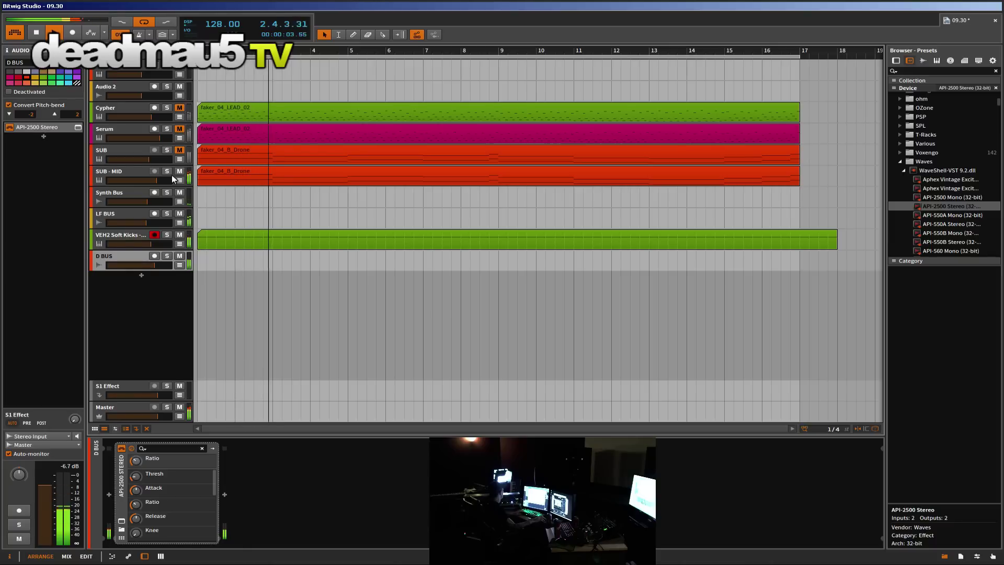
left_click(179, 150)
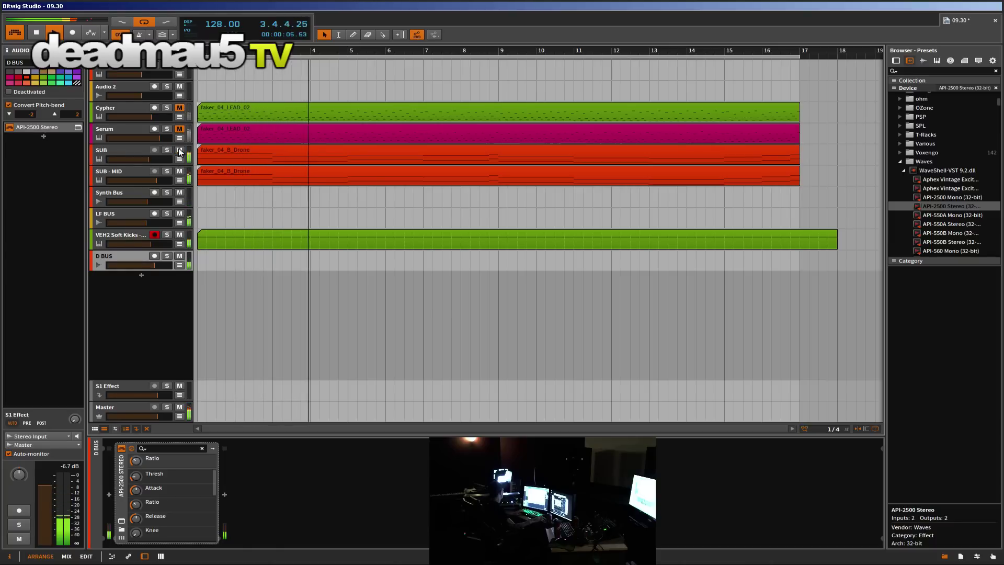
left_click(179, 172)
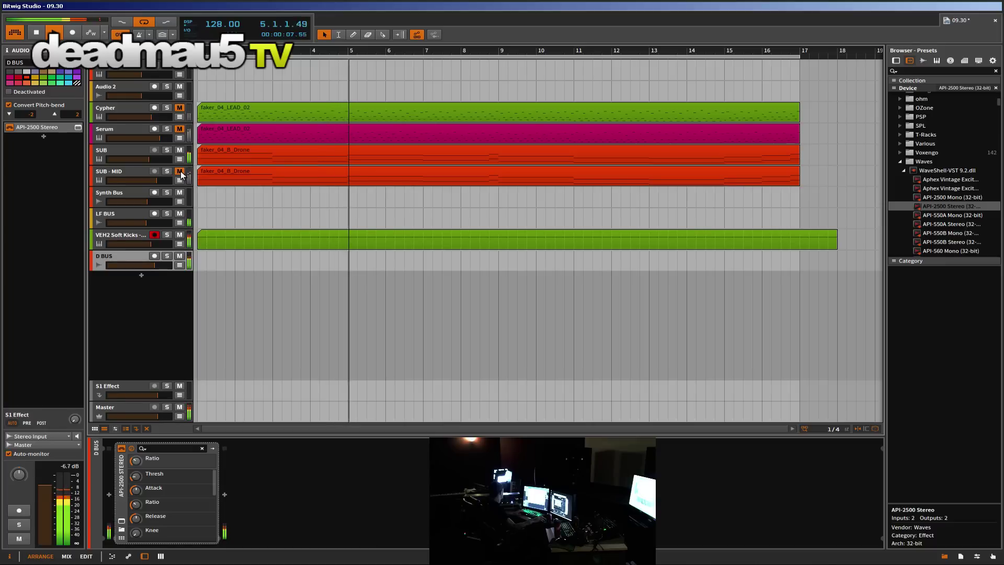
left_click_drag(155, 160, 161, 160)
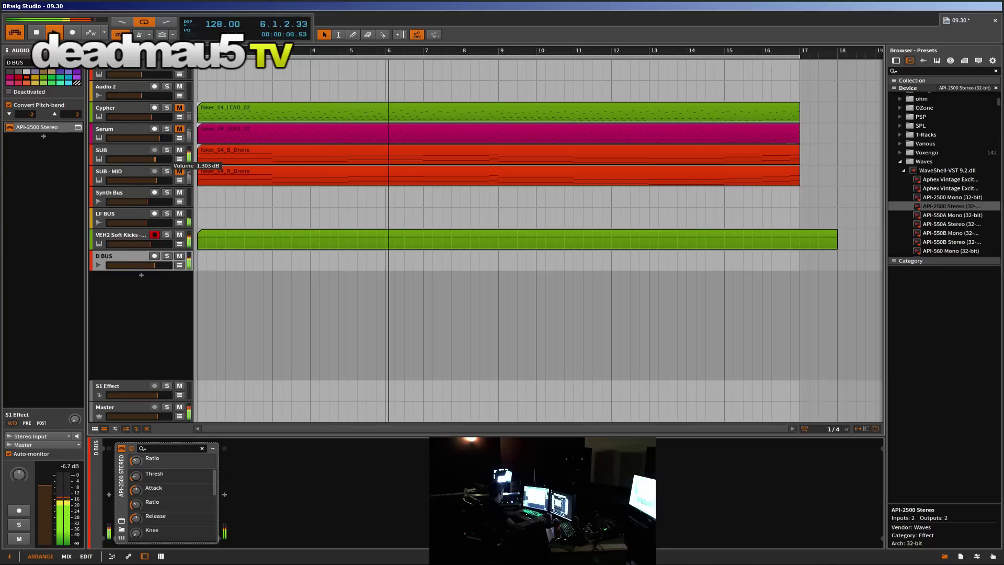
Step: Bring SUB-MID back in to set its volume to about -2.4 dB, and mute it again
left_click(180, 172)
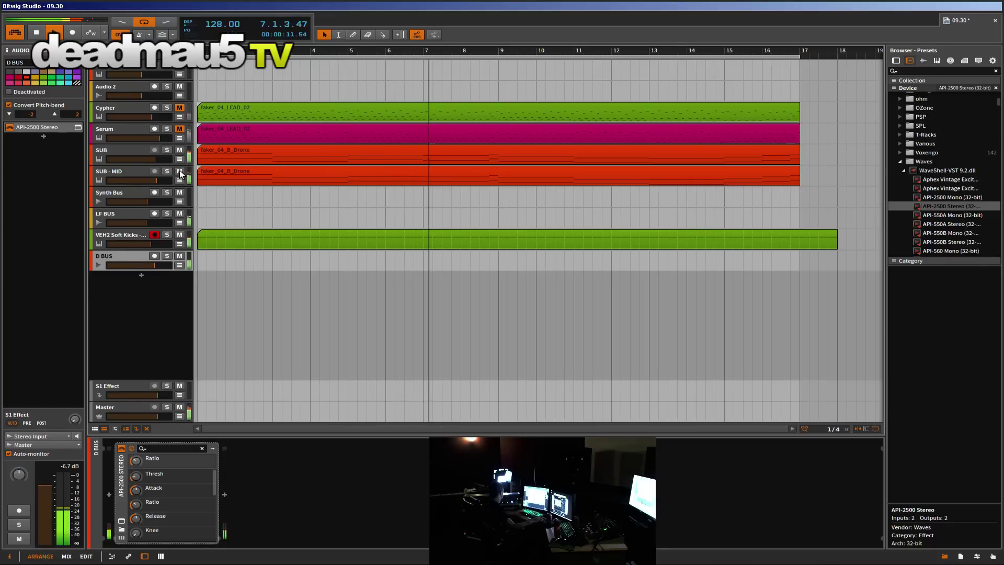
left_click_drag(156, 180, 154, 180)
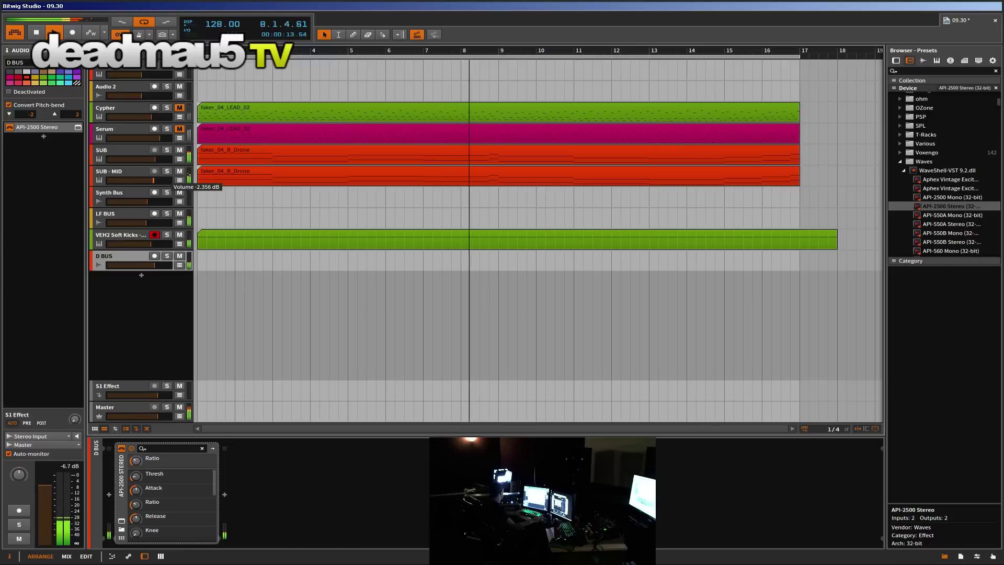
left_click(180, 172)
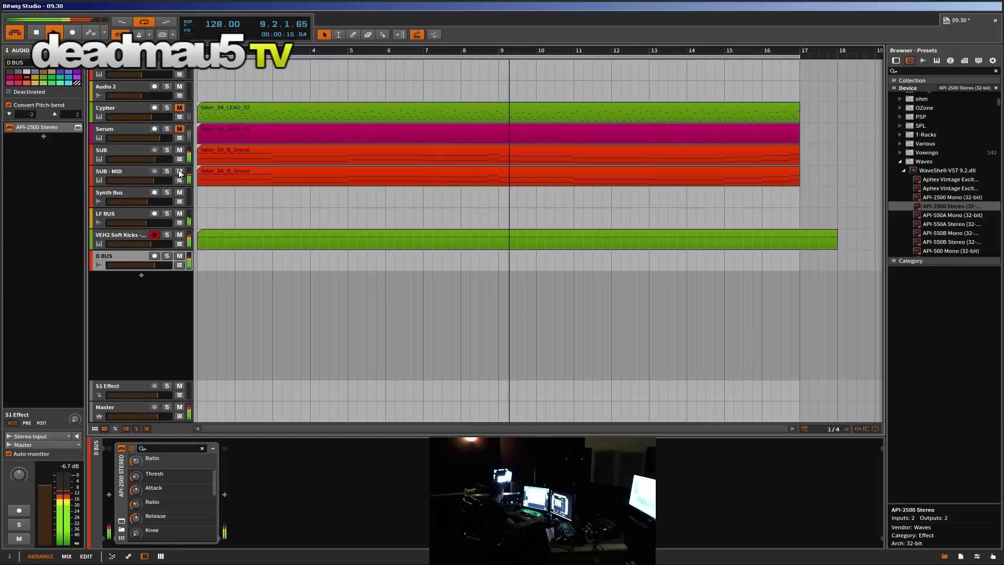
Step: Unmute the Cypher and Serum tracks and raise their volumes, taking Cypher past +2.4 dB
left_click(180, 107)
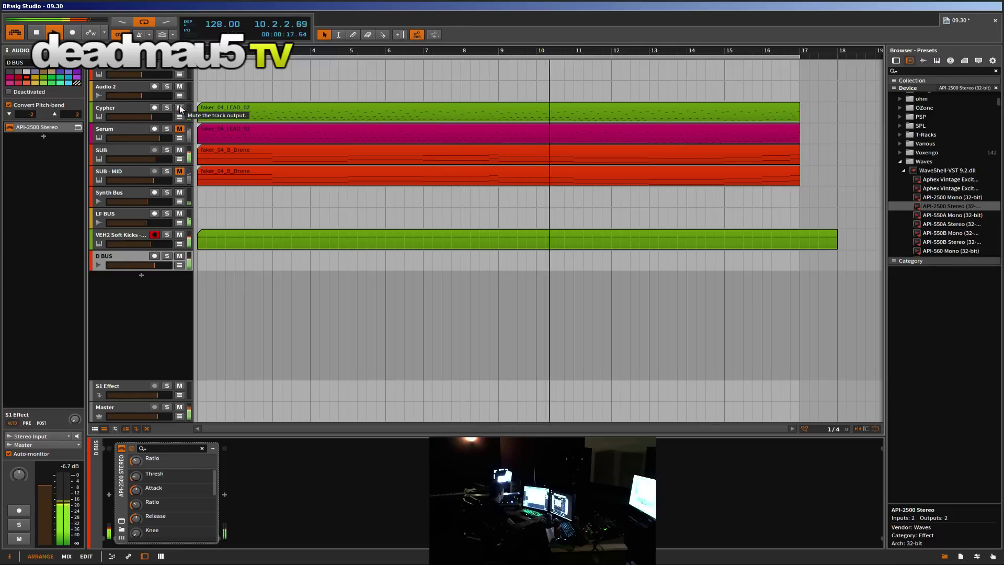
left_click_drag(152, 117, 159, 117)
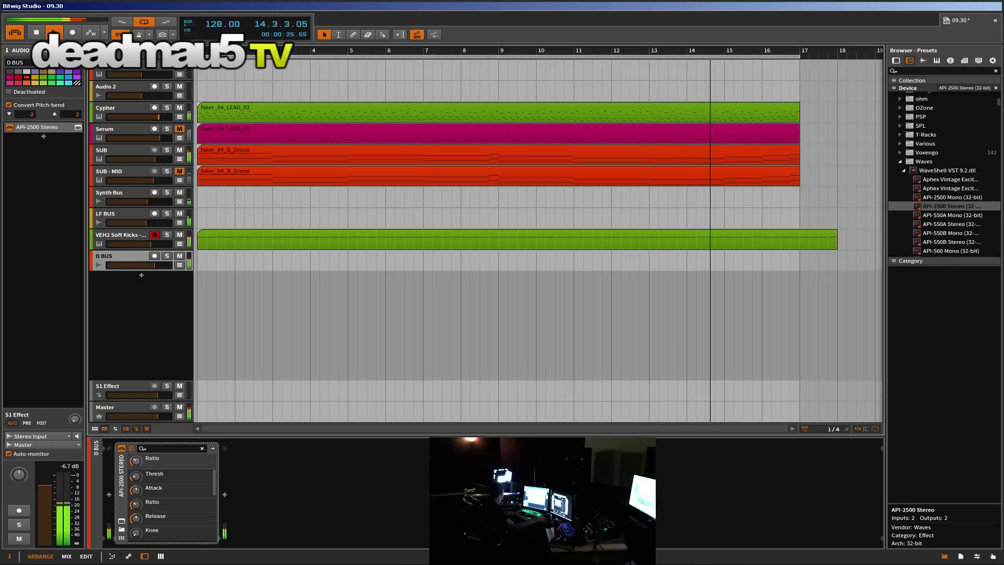
left_click_drag(158, 117, 162, 116)
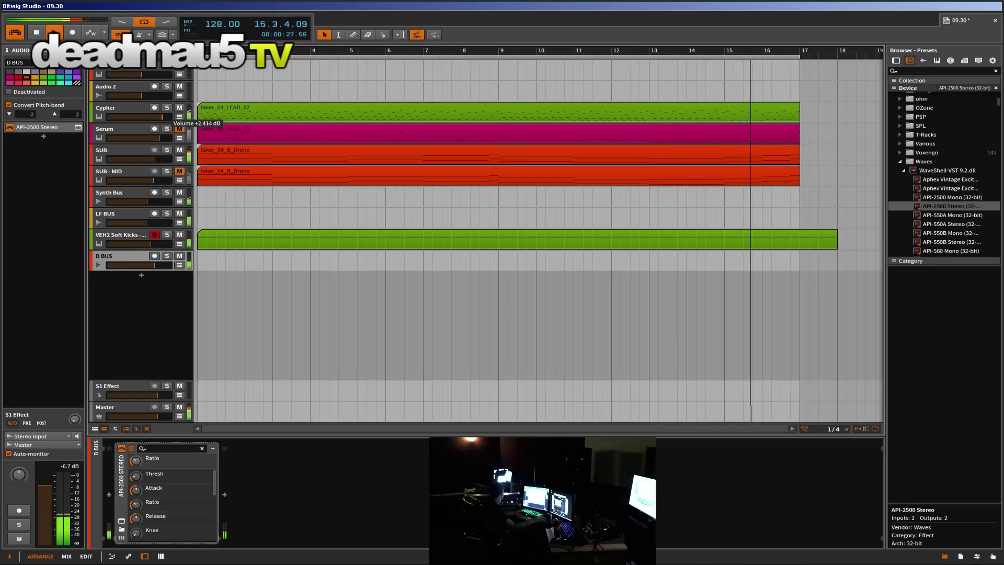
left_click(180, 129)
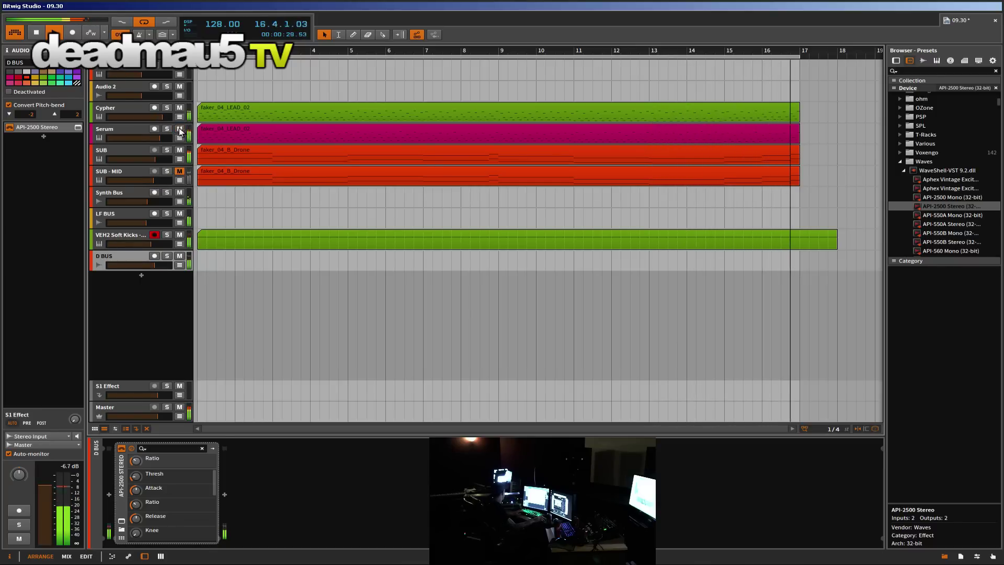
left_click_drag(161, 139, 170, 117)
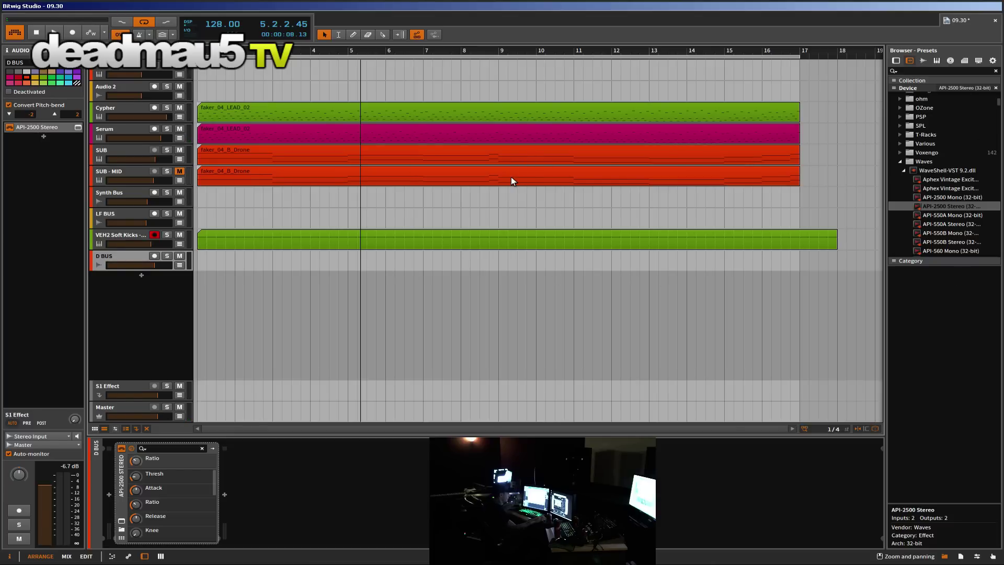
Step: Lower the filter cutoff of the Serum track's synth to 20 during playback and close its window
left_click(132, 235)
left_click(121, 132)
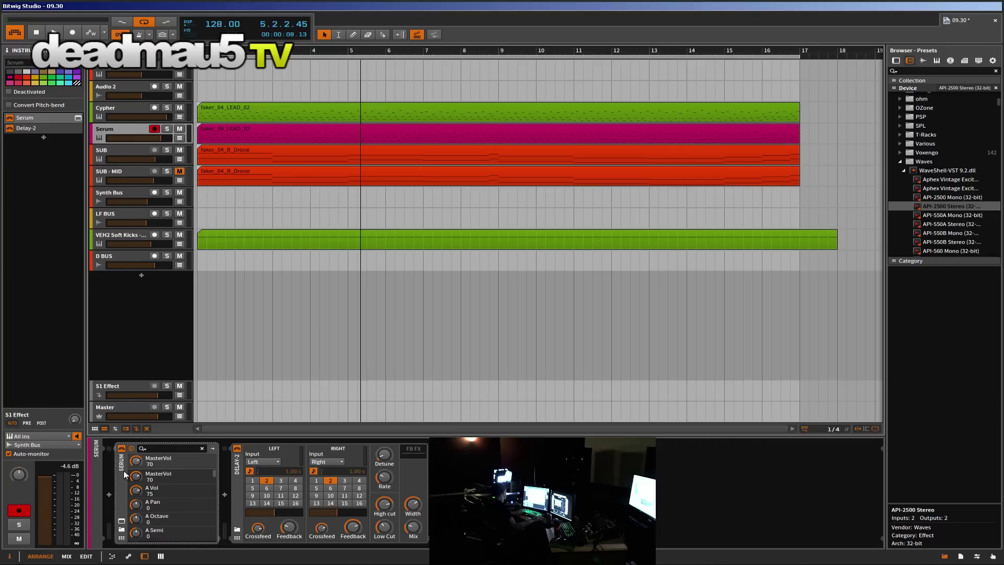
left_click(122, 521)
key("space")
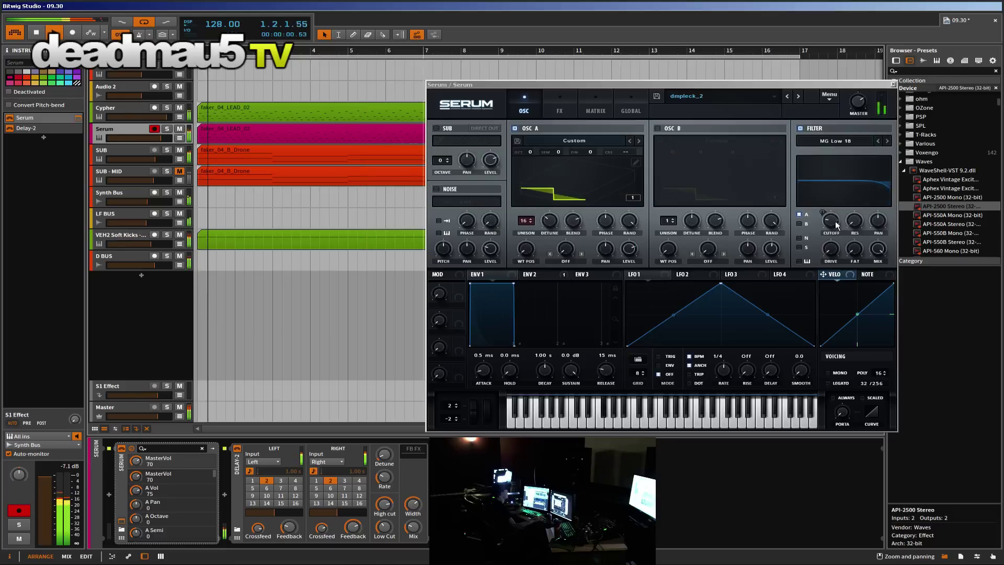
left_click_drag(832, 221, 827, 234)
left_click(893, 85)
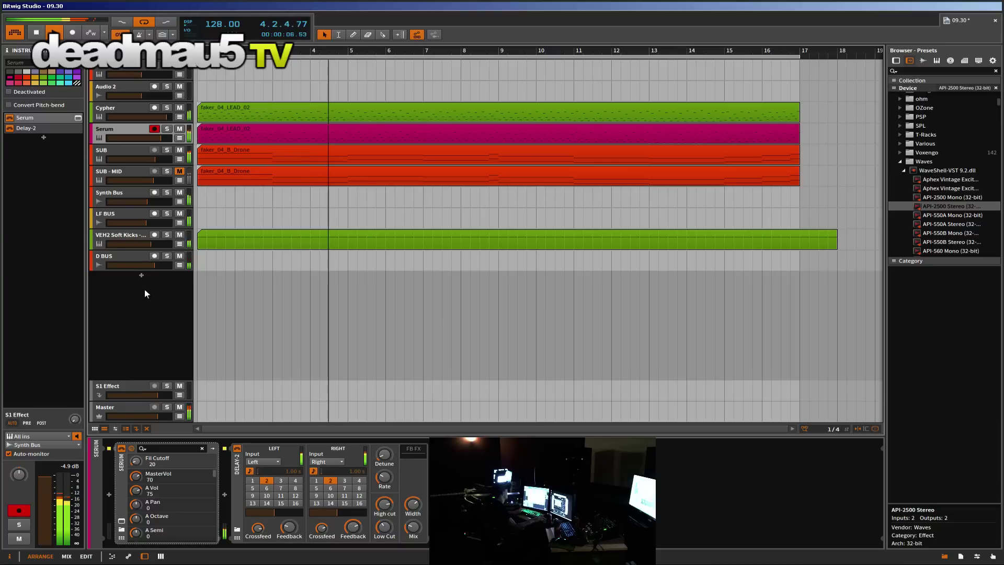
Step: Unmute the SUB-MID track, lower its volume slightly and replay the mix from the start
left_click(135, 234)
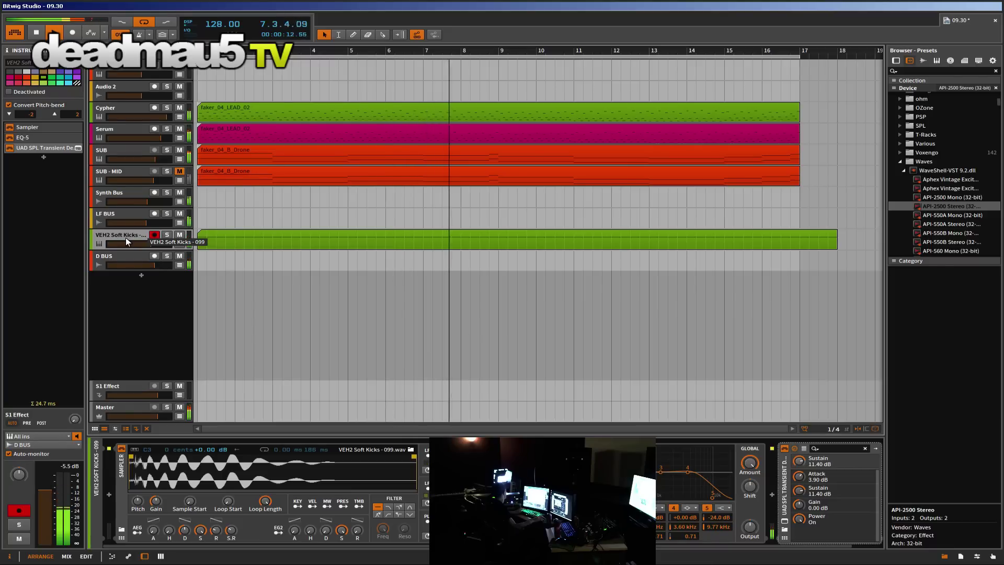
left_click(180, 172)
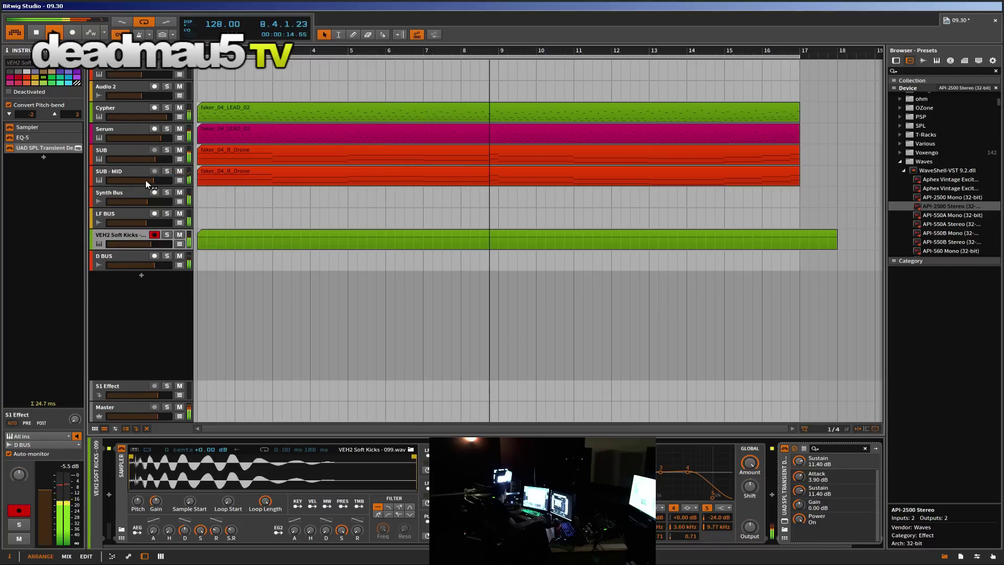
left_click_drag(145, 180, 151, 180)
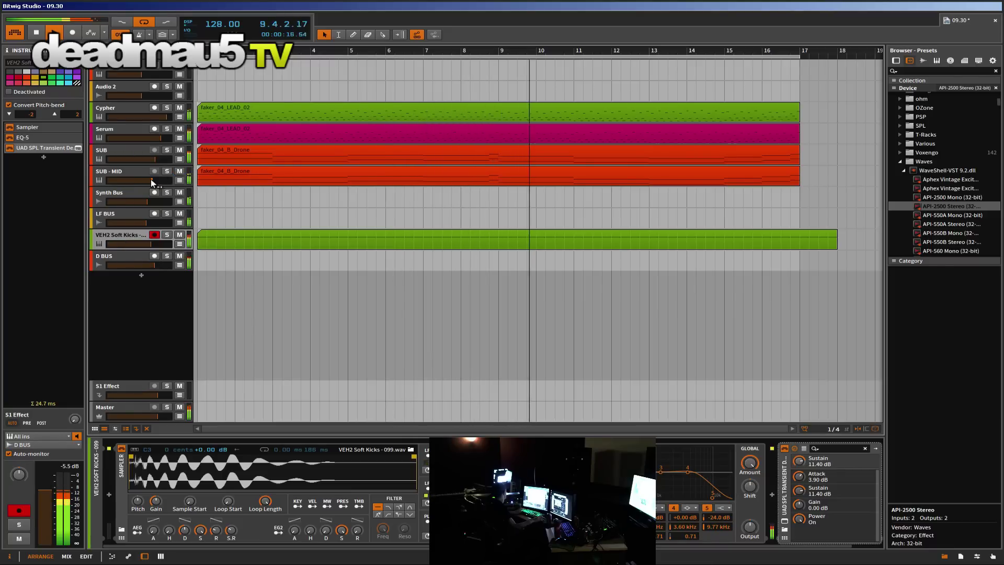
mouse_move(148, 180)
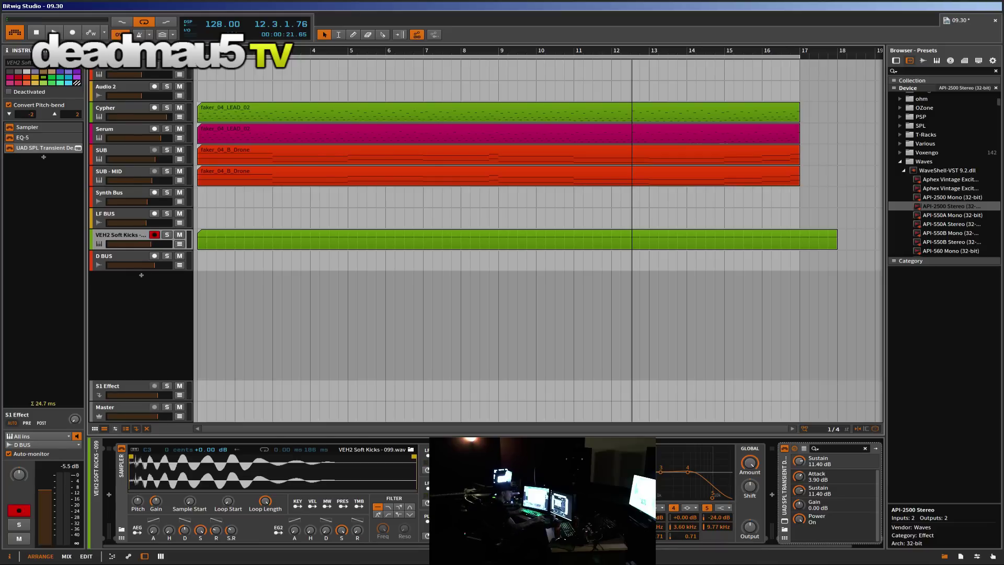
key("space")
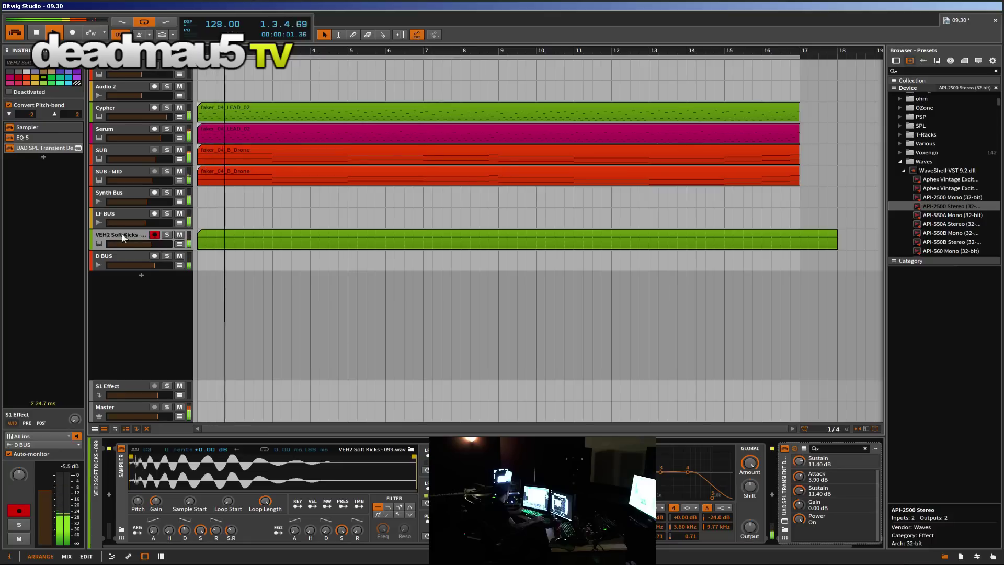
Step: Audition the VEH2 Soft Kicks samples up to 110 in the kick's Sampler and load VEH2 Soft Kicks - 108.wav
left_click(410, 450)
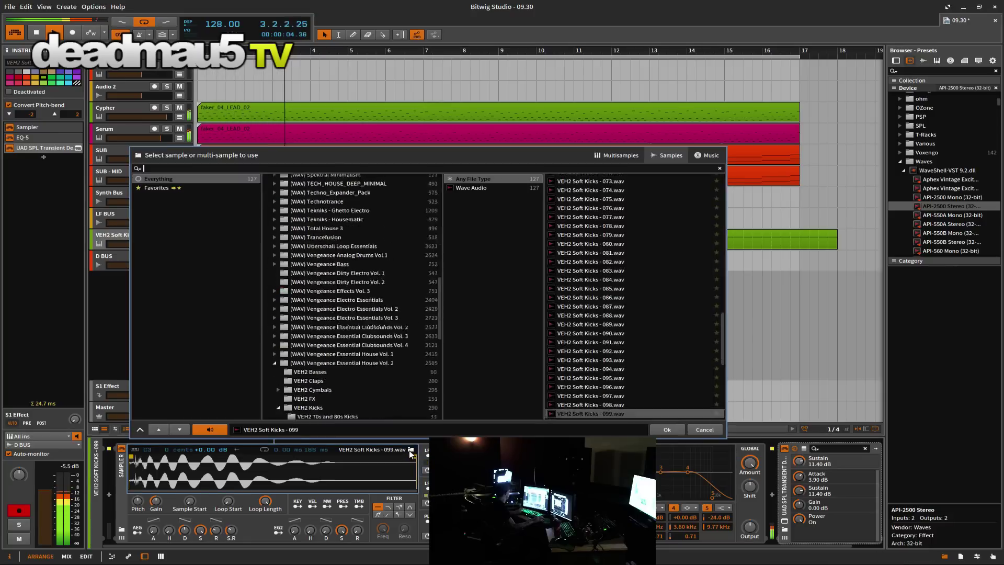
left_click(573, 404)
scroll(573, 403, "down", 3)
left_click(585, 382)
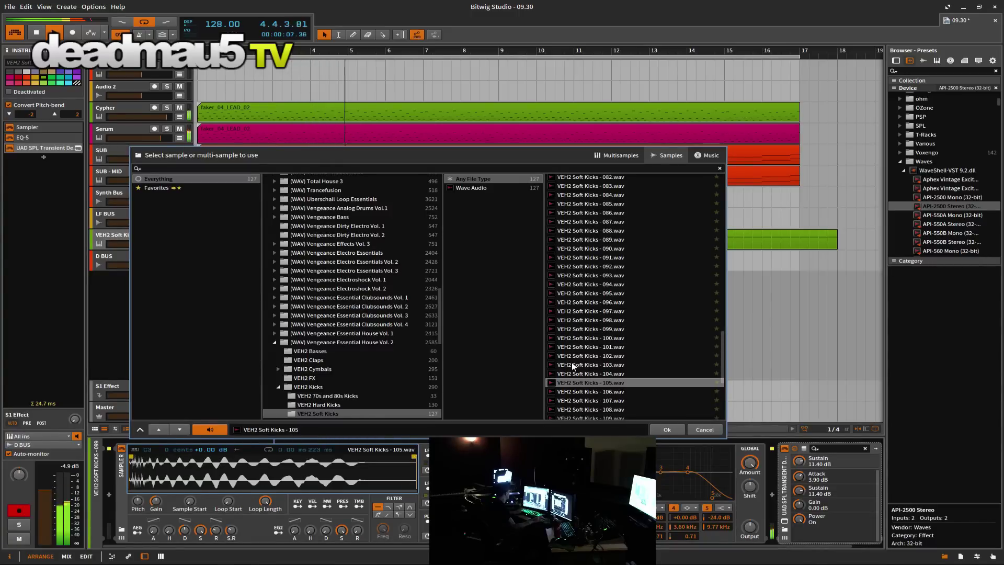
left_click(572, 362)
left_click(572, 373)
left_click(573, 382)
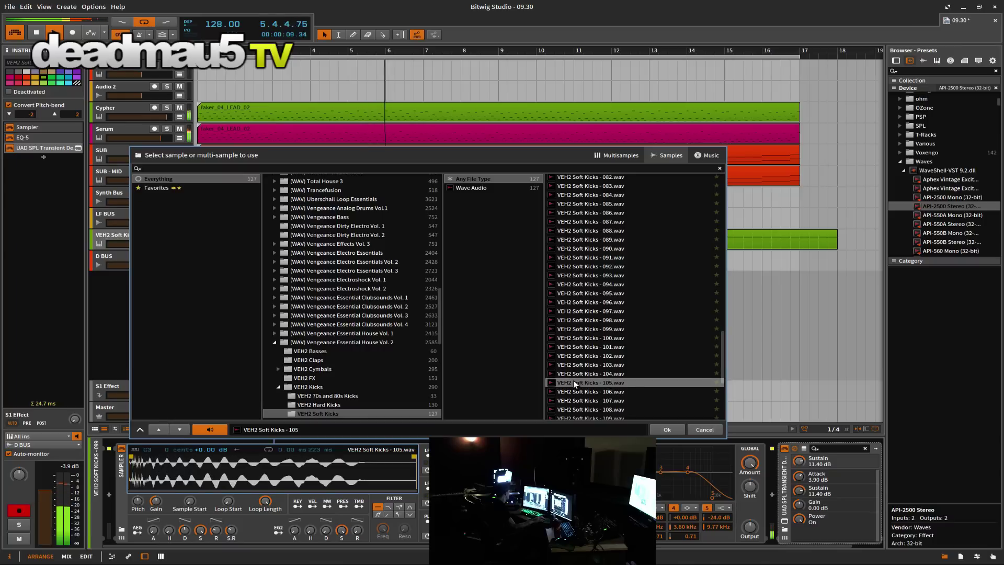
left_click(573, 389)
scroll(573, 396, "down", 2)
left_click(594, 343)
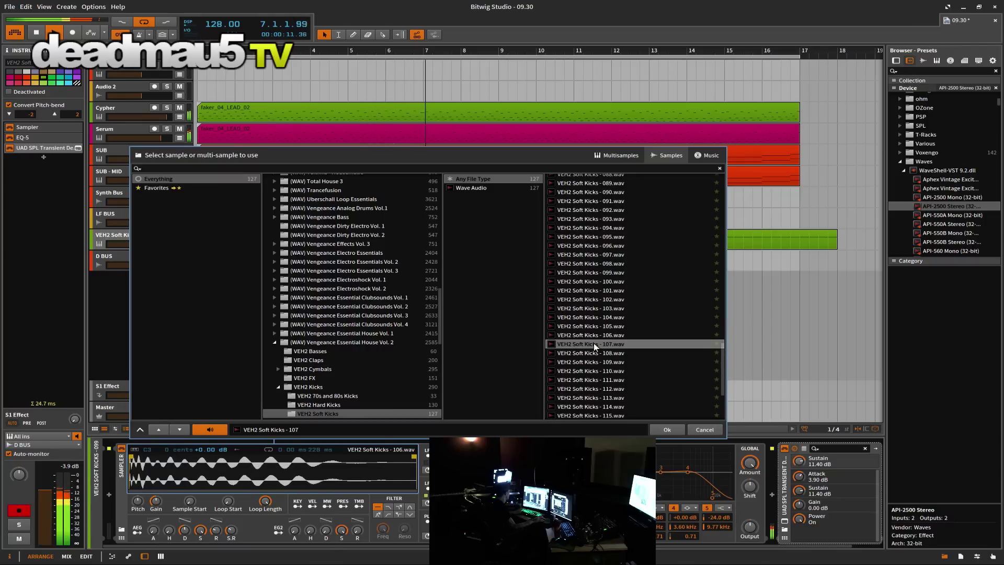
left_click(579, 357)
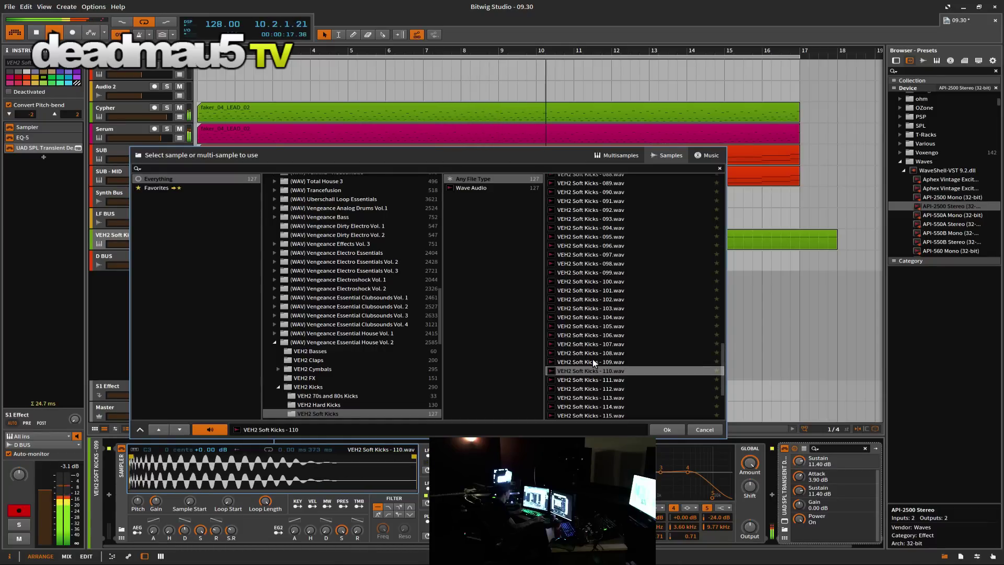
left_click(660, 430)
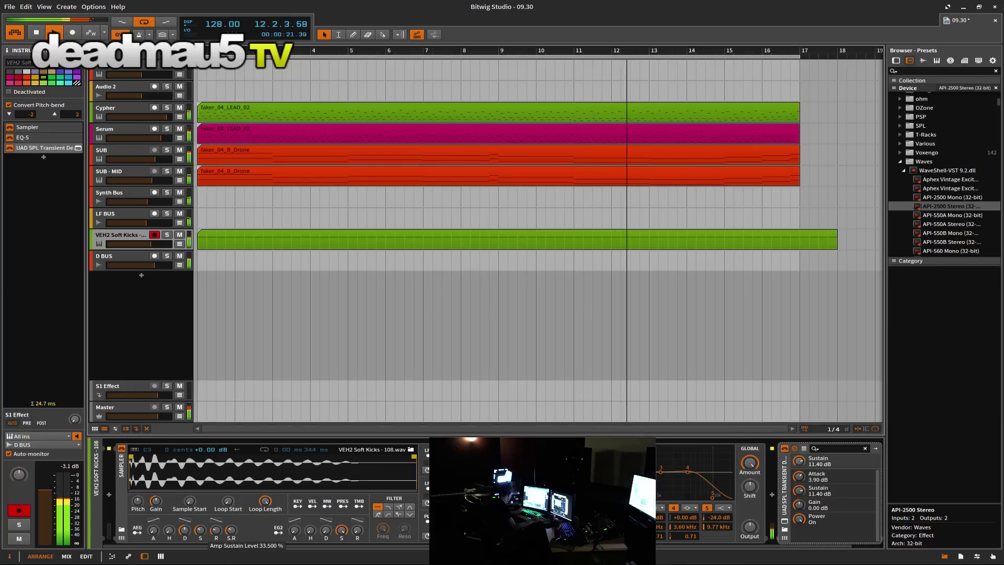
Step: Set the kick Sampler's amp release time to about 18.6 ms and mute the Cypher track
left_click_drag(216, 531, 215, 546)
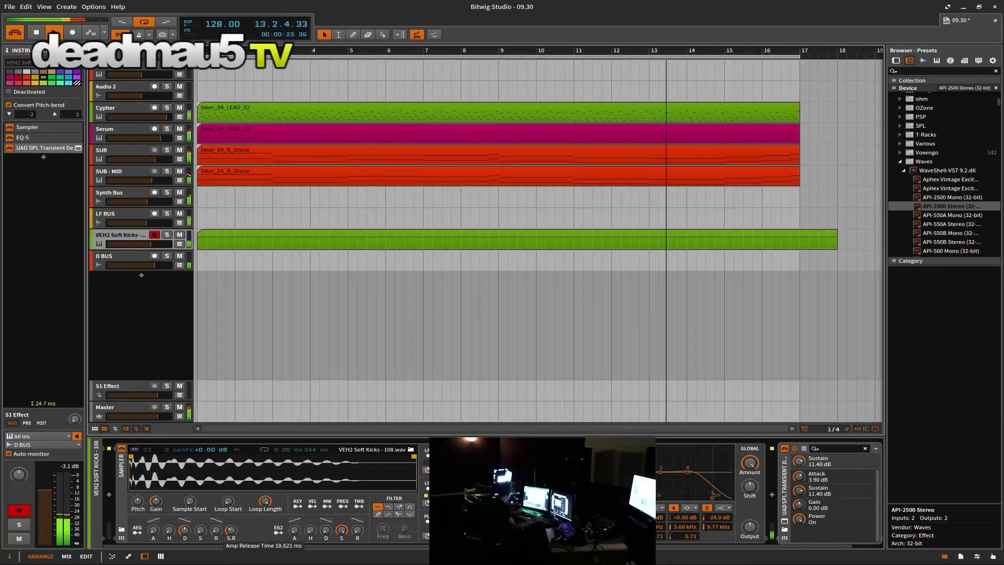
left_click(180, 109)
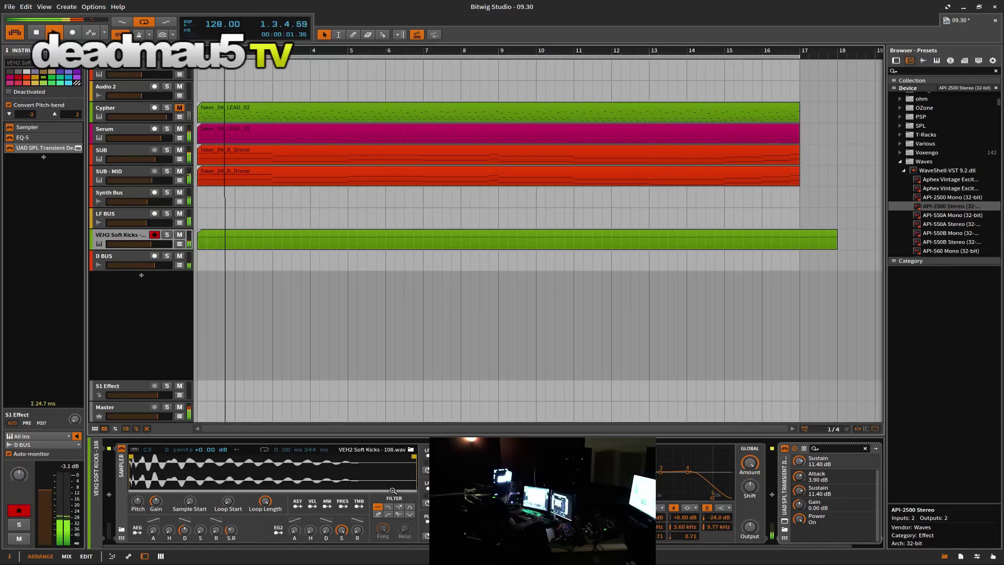
Step: Audition the VEH2 Soft Kicks samples from 109 to 127 in the kick's Sampler and load VEH2 Soft Kicks - 127.wav
left_click(410, 449)
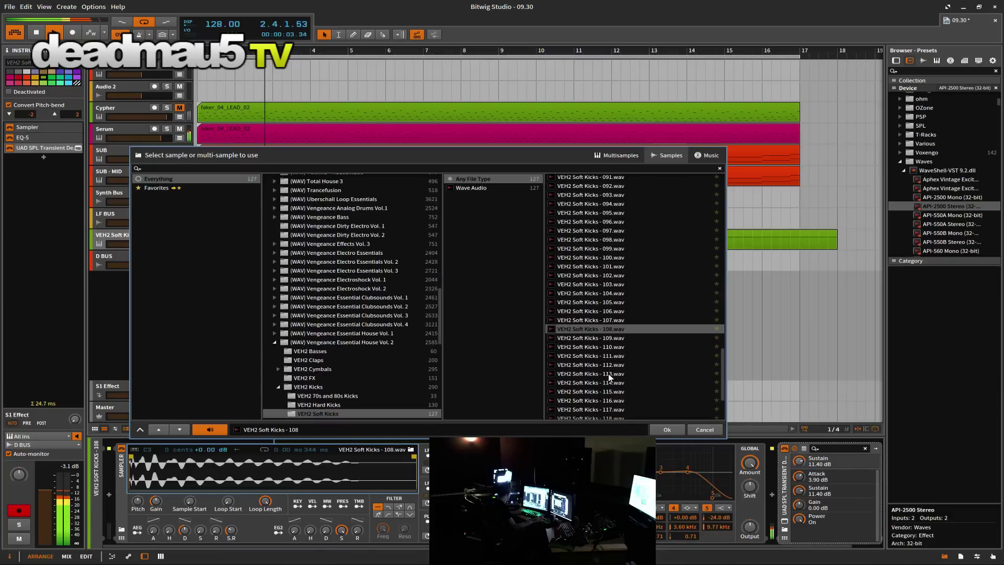
left_click(608, 339)
left_click(602, 346)
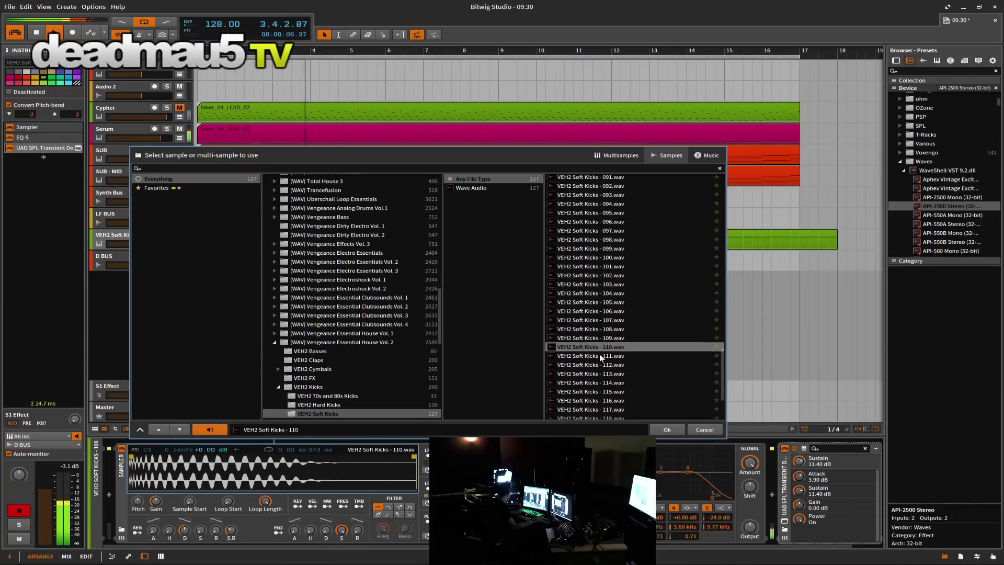
left_click(599, 355)
left_click(595, 366)
left_click(593, 373)
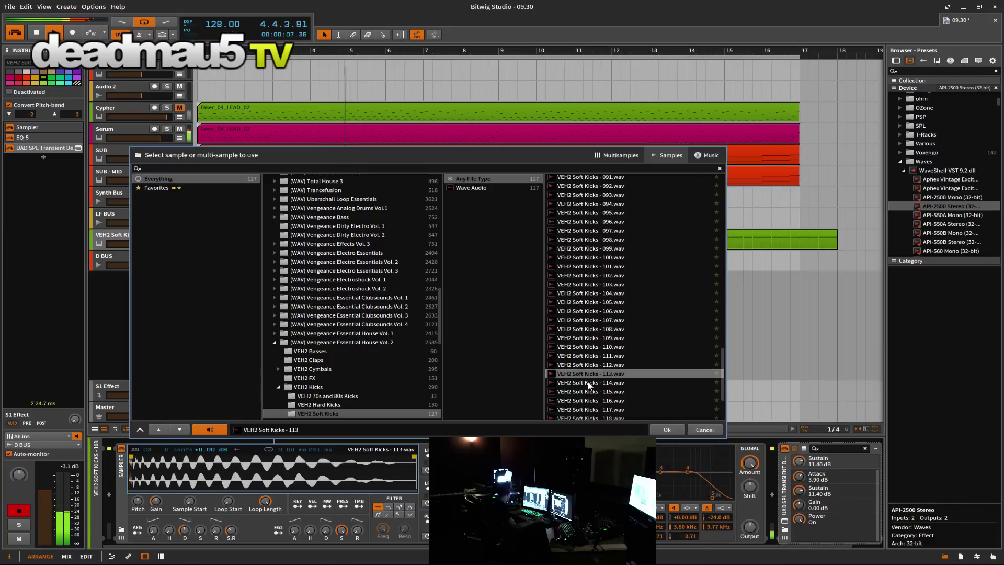
left_click(588, 381)
left_click(585, 392)
left_click(582, 400)
scroll(579, 408, "down", 3)
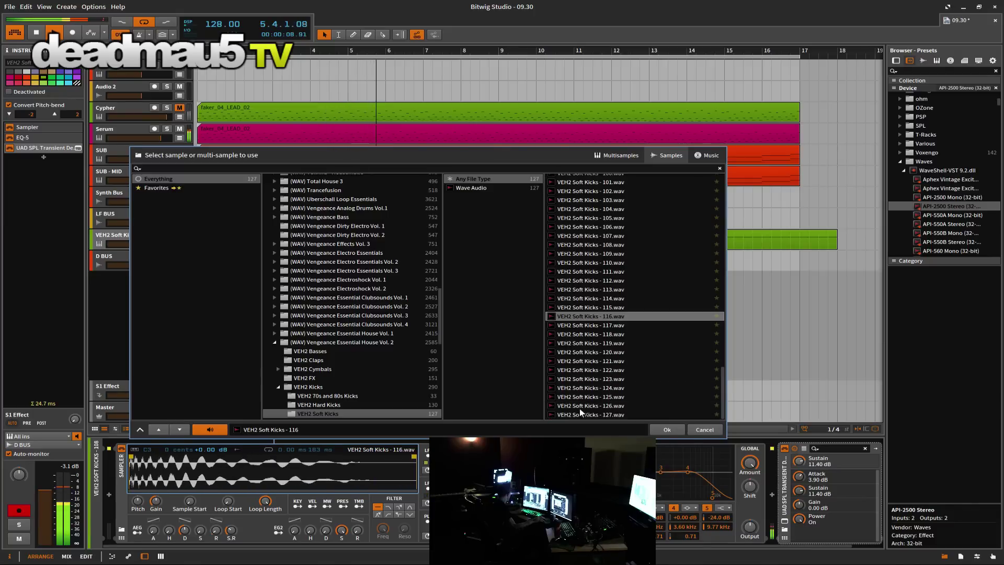
left_click(589, 343)
left_click(578, 362)
left_click(582, 371)
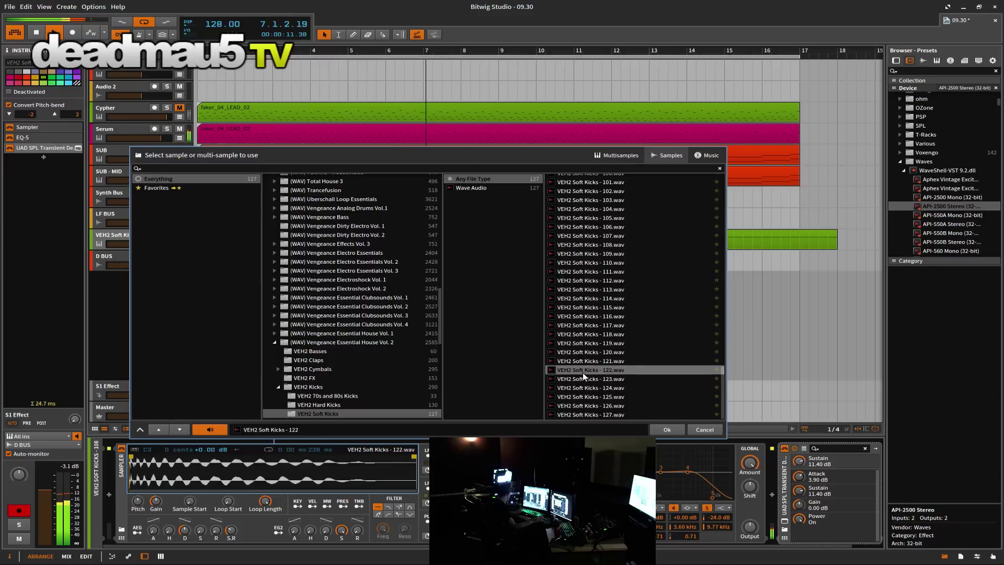
left_click(582, 379)
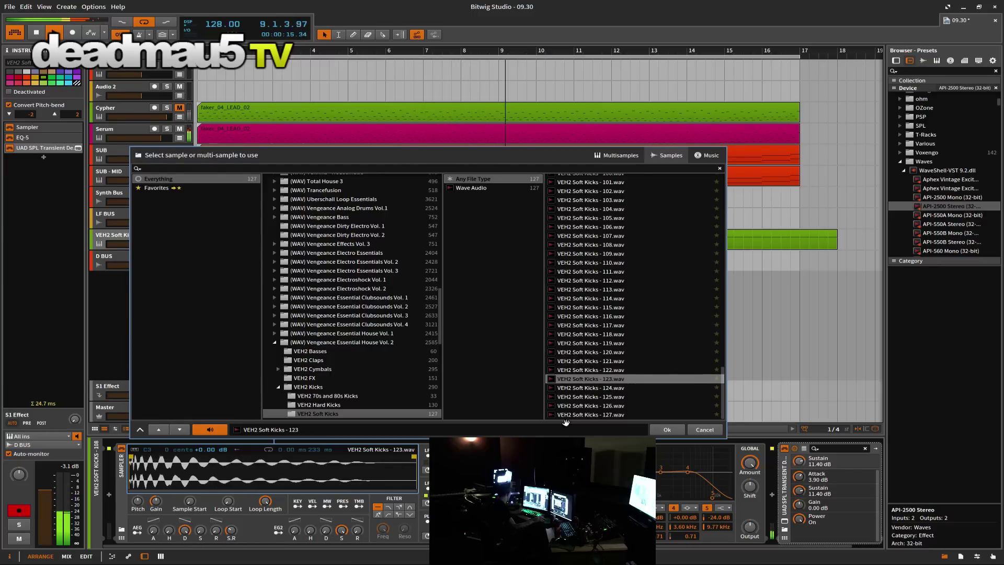
left_click(588, 388)
left_click(578, 397)
left_click(576, 405)
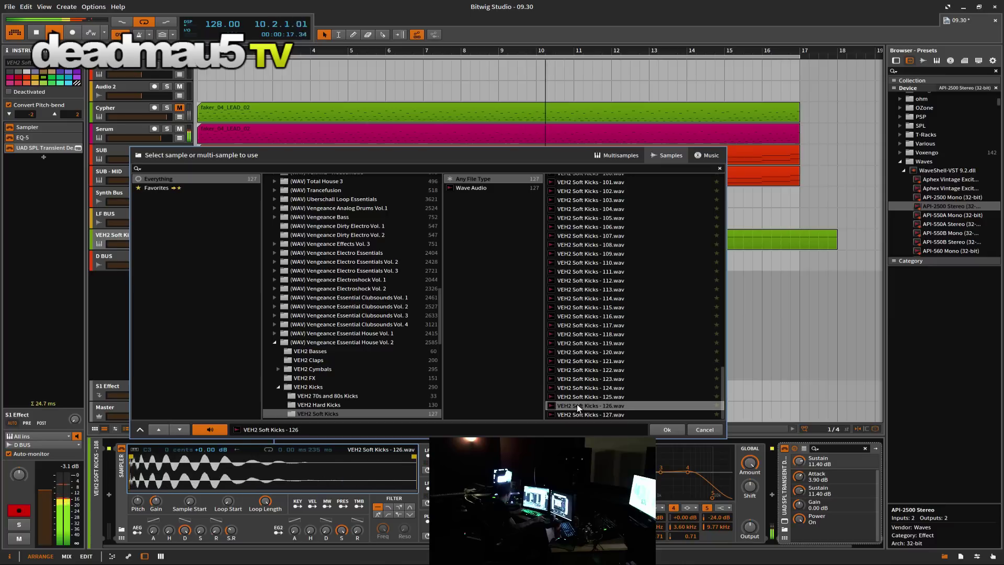
left_click(576, 413)
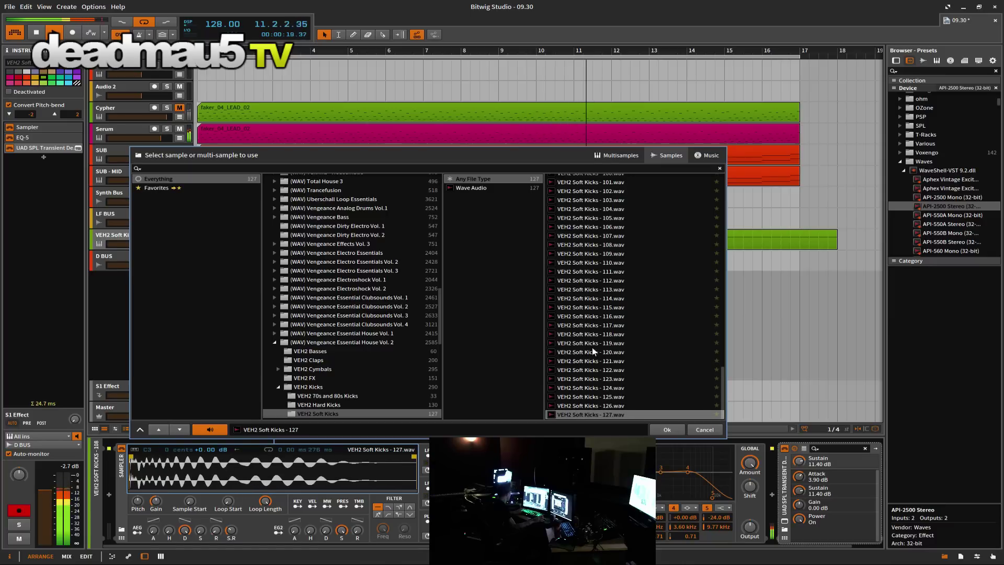
scroll(593, 351, "up", 20)
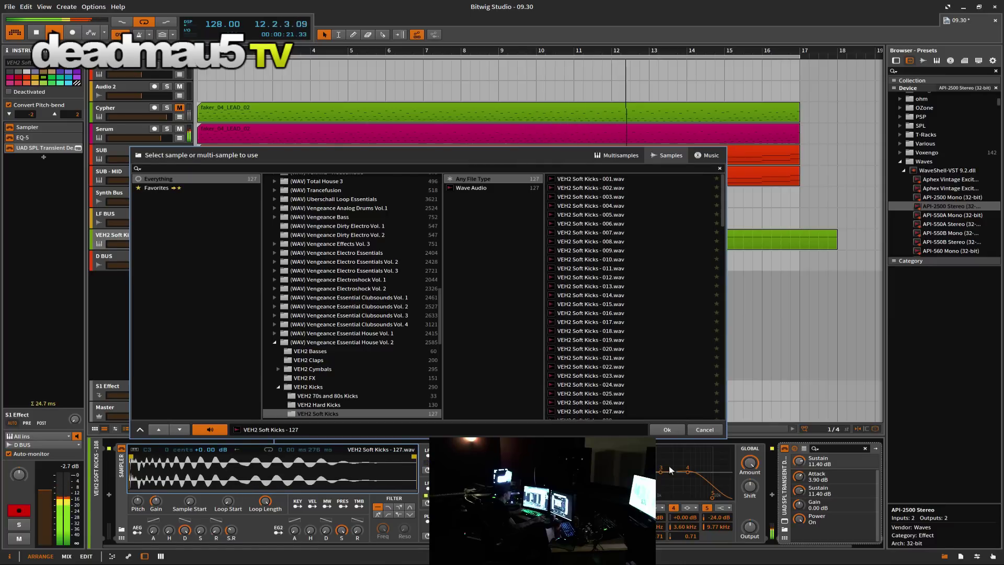
left_click(667, 429)
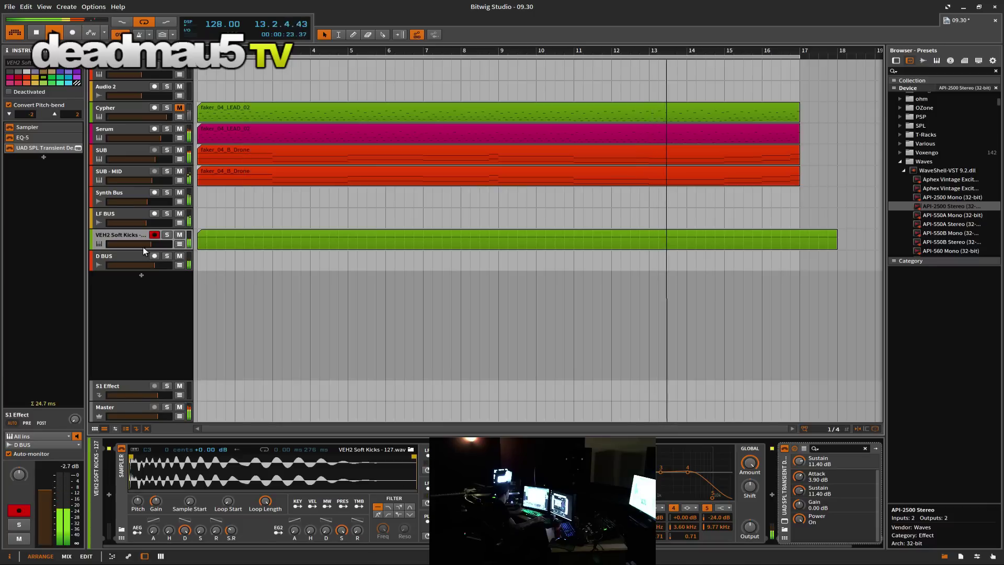
Step: Lower the VEH2 Soft Kicks track's volume slightly, then stop and restart the mix playback
mouse_move(151, 243)
left_mouse_down()
mouse_move(121, 243)
mouse_move(144, 244)
left_mouse_up()
key("space")
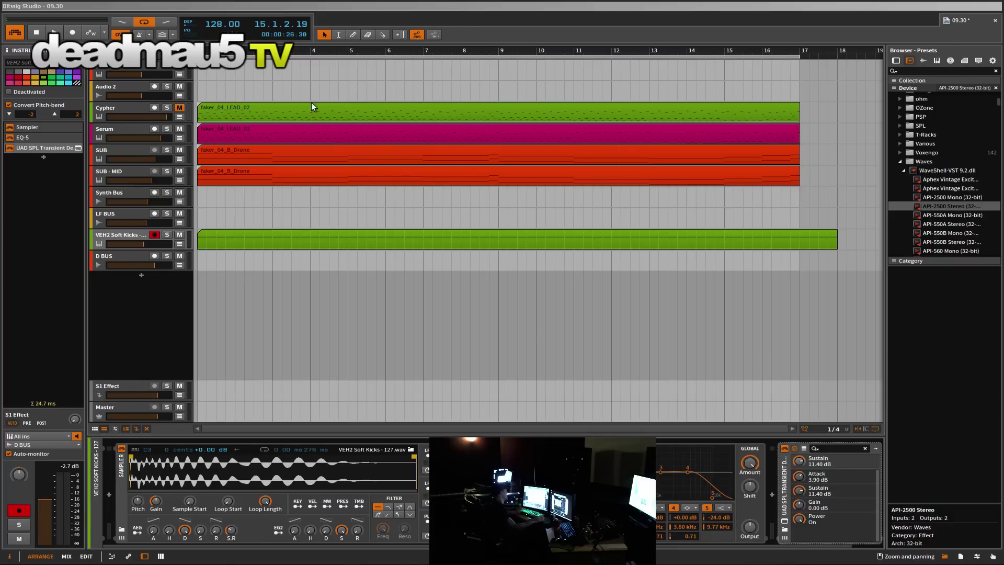
left_click(469, 4)
key("space")
Step: Close Bitwig Studio without saving project 09.30 and open the July_02 set in Ableton Live
left_click(995, 6)
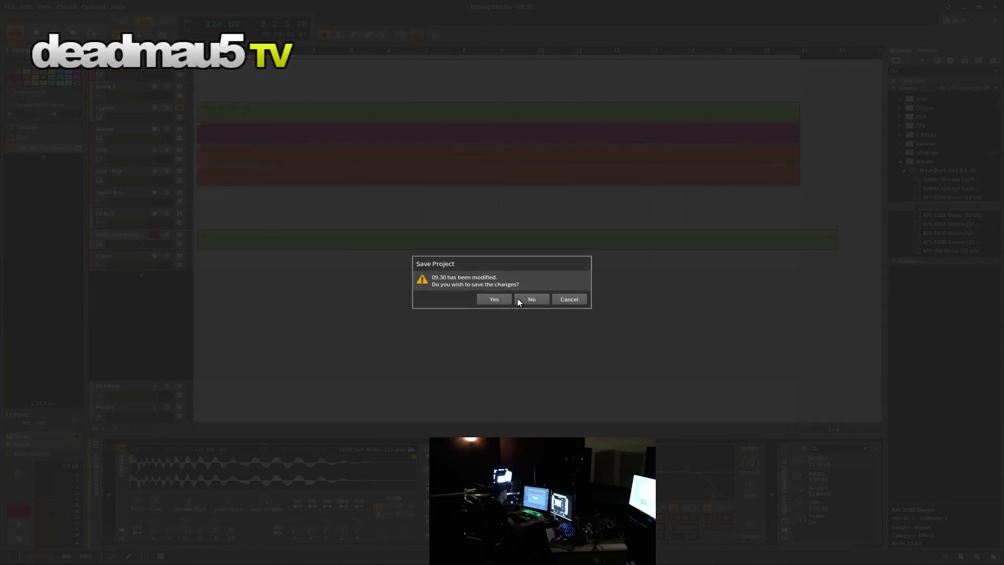
left_click(532, 299)
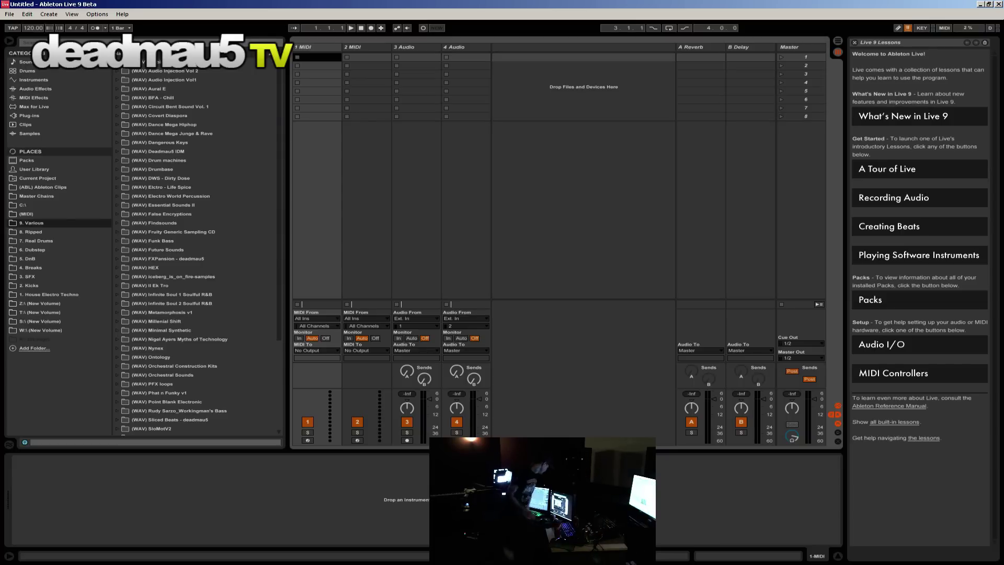
left_click(10, 14)
left_click(506, 328)
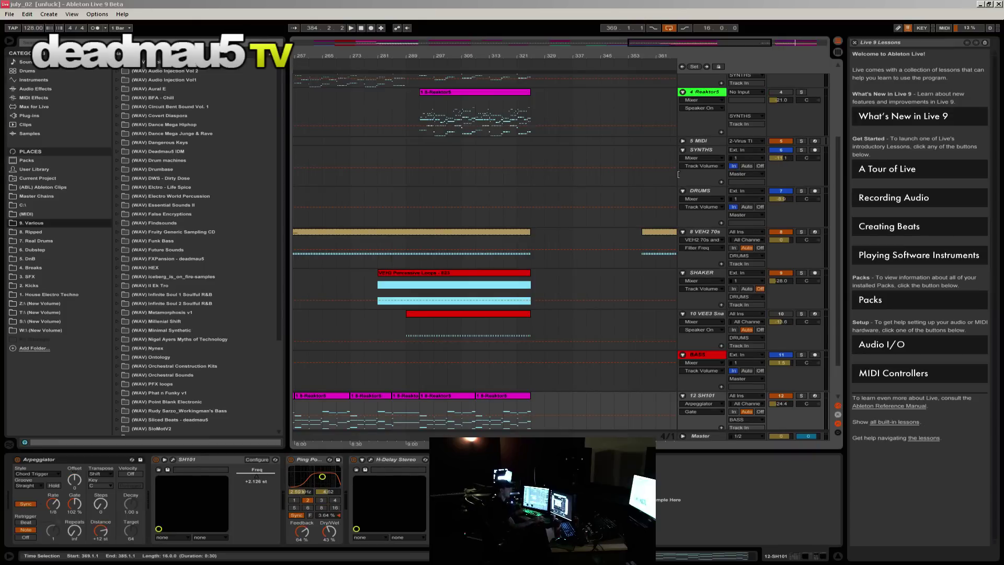
Step: Solo the 4 Reaktor5 track and play the arrangement from bar 369, where the faker_04 clip starts
left_click_drag(511, 55, 296, 57)
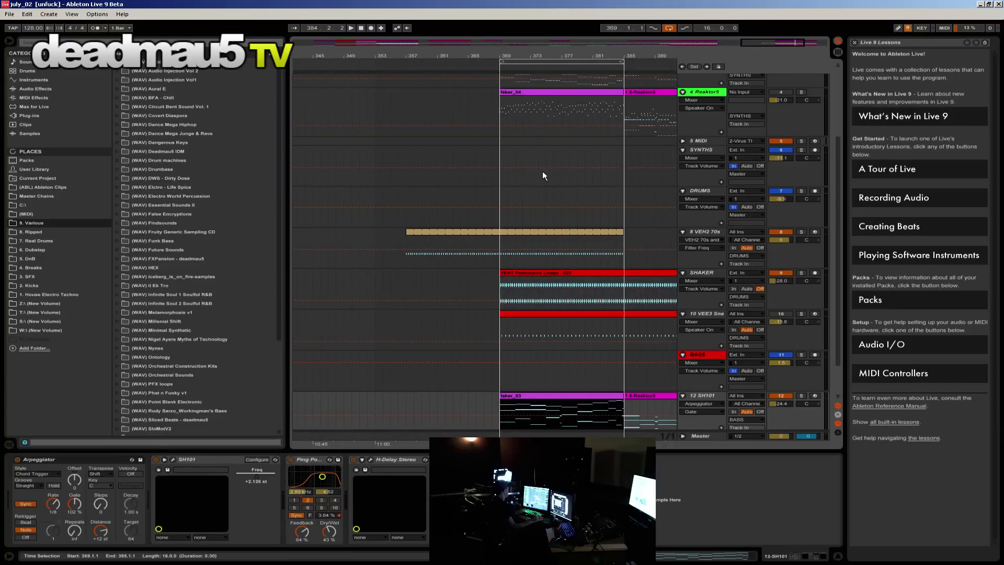
left_click(498, 106)
left_click(800, 91)
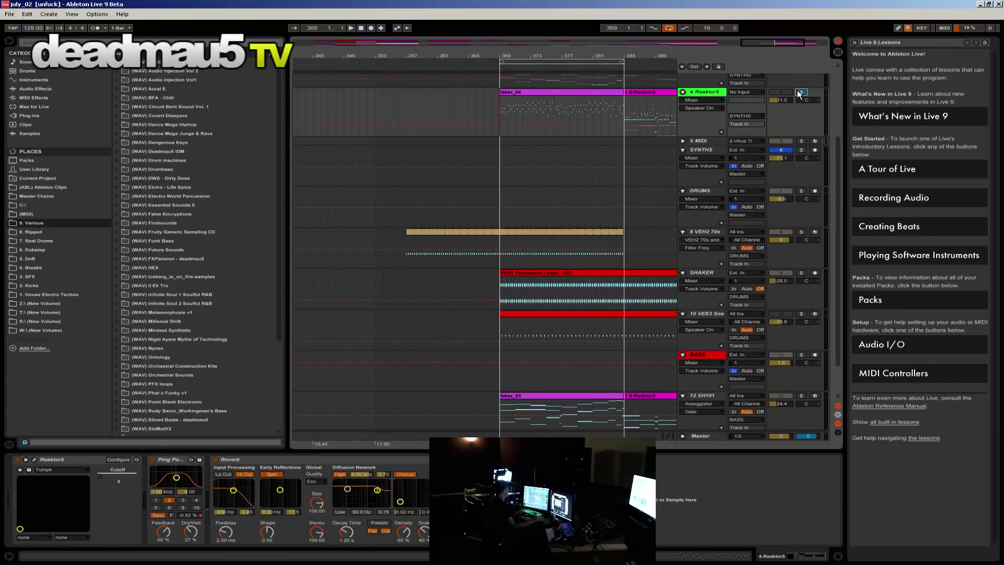
key("space")
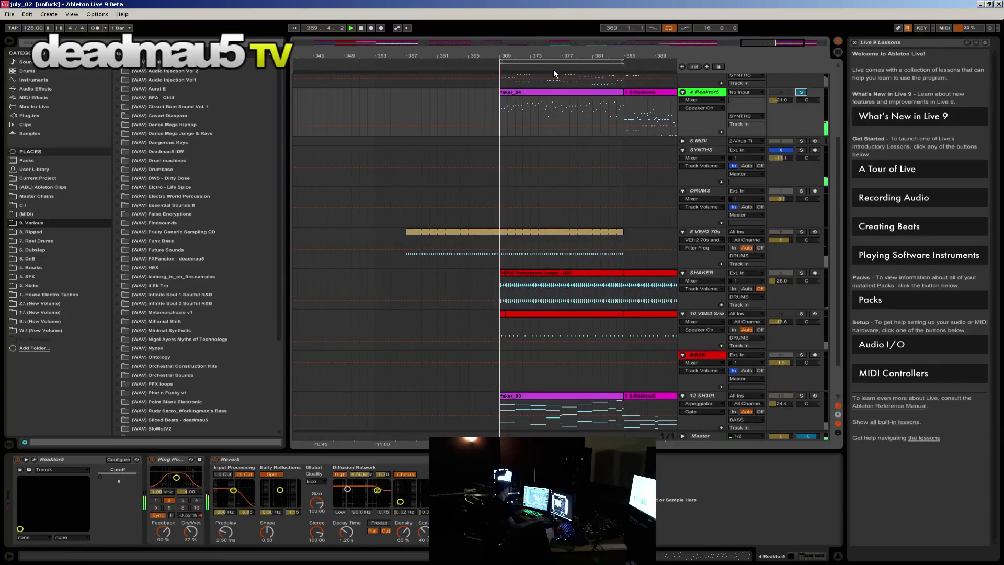
left_click_drag(528, 53, 504, 85)
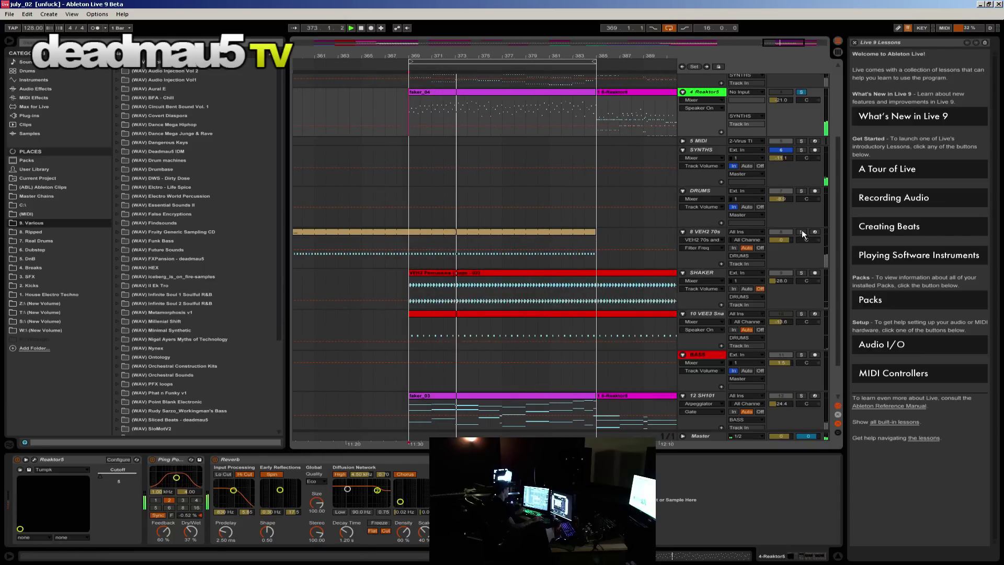
Step: Solo the 3 Virus TI track alongside Reaktor5 and briefly solo the 2 Massive track during playback
scroll(689, 162, "up", 2)
scroll(690, 161, "up", 2)
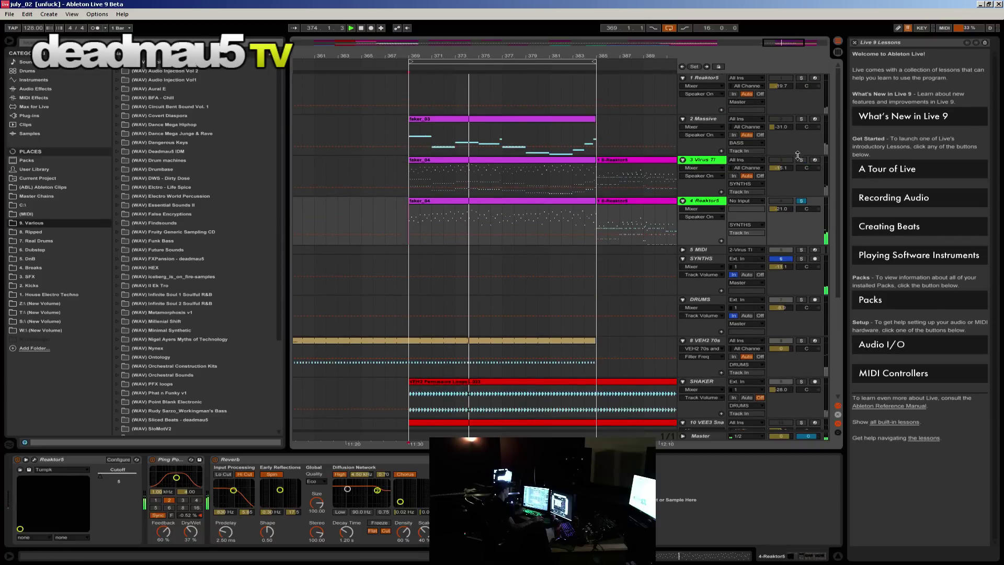
left_click(800, 160)
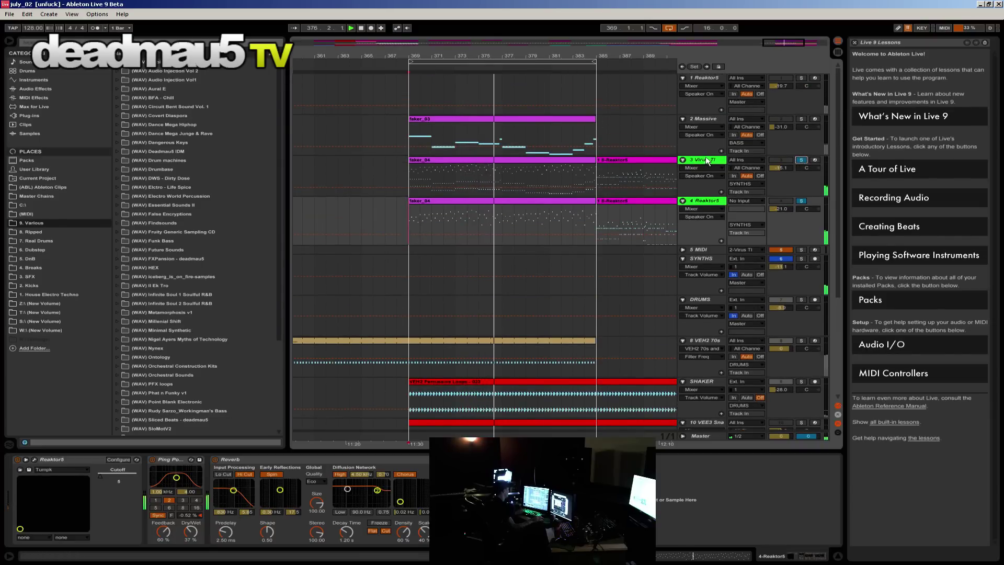
left_click(803, 120)
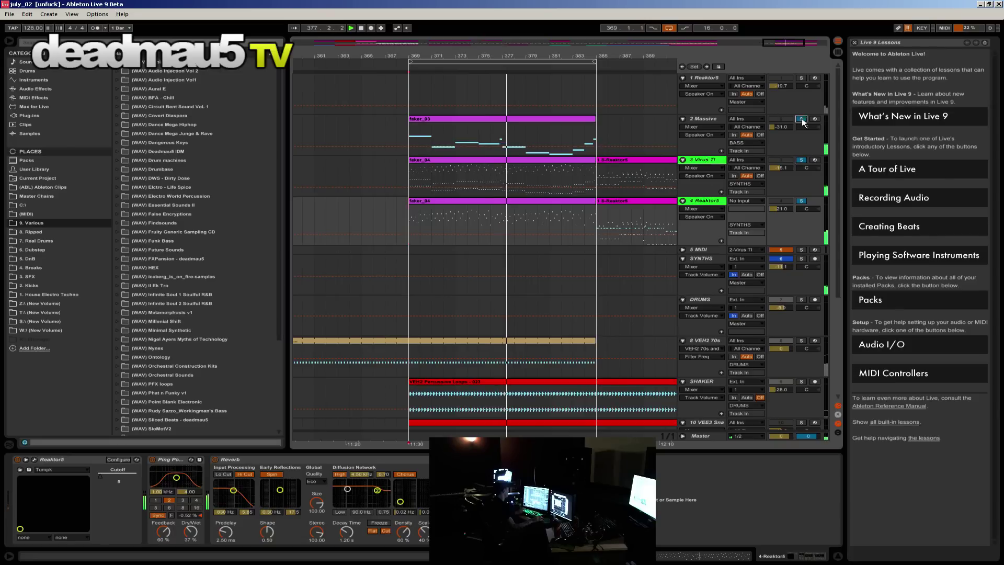
scroll(750, 234, "down", 3)
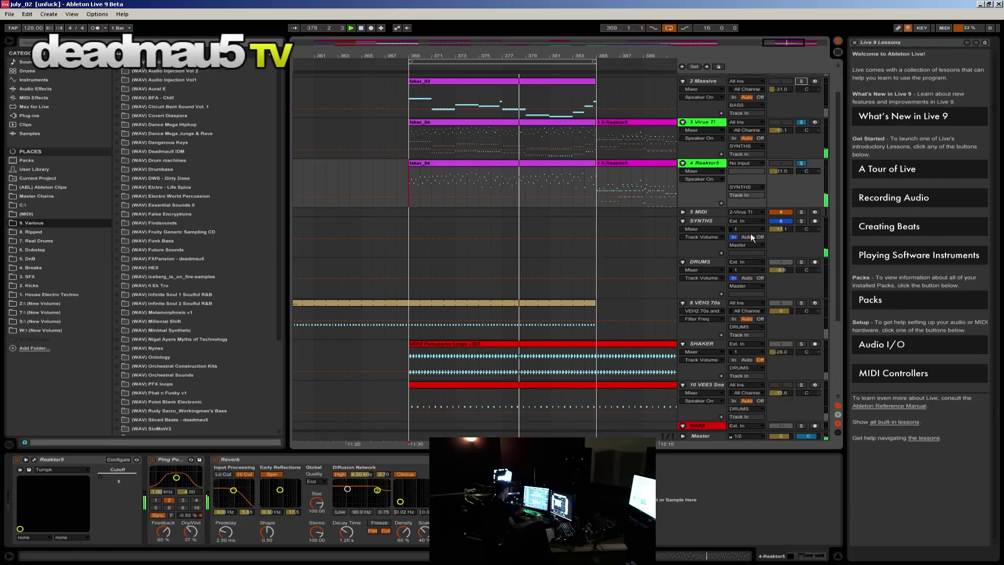
Step: Add the SHAKER, VEH2 70s and 12 SH101 tracks to the solo in turn, leaving only 12 SH101 soloed
left_click(801, 297)
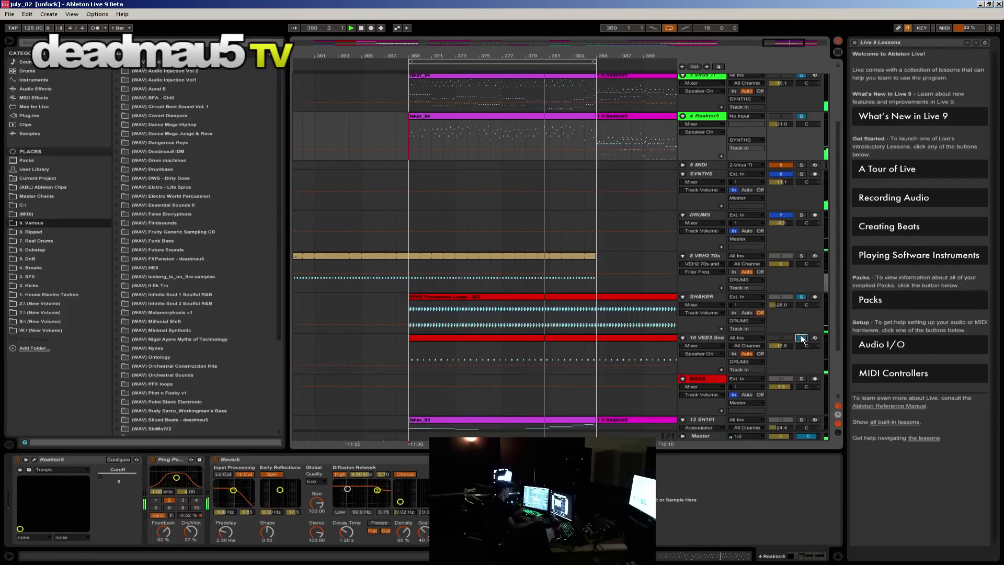
left_click(801, 255)
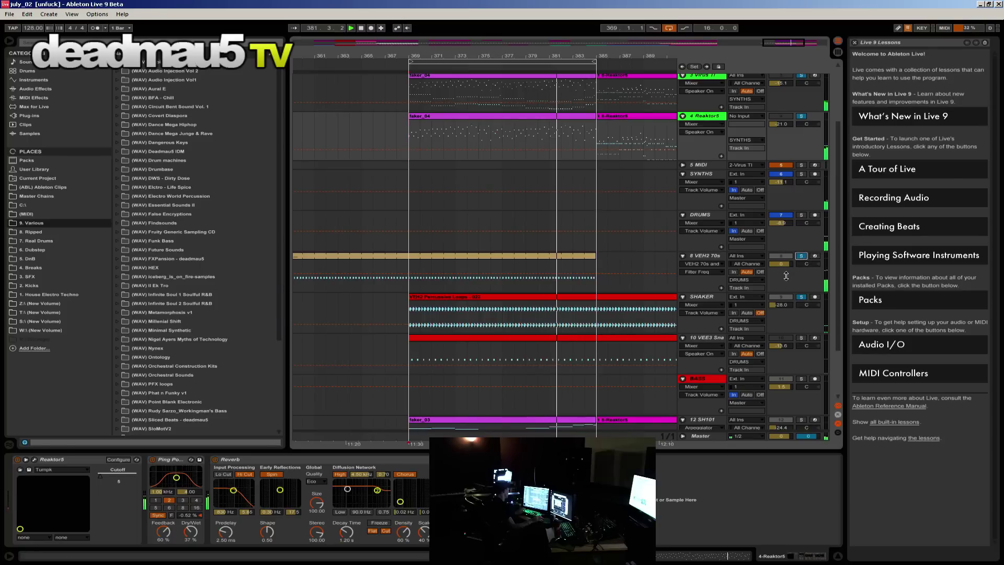
scroll(601, 278, "down", 3)
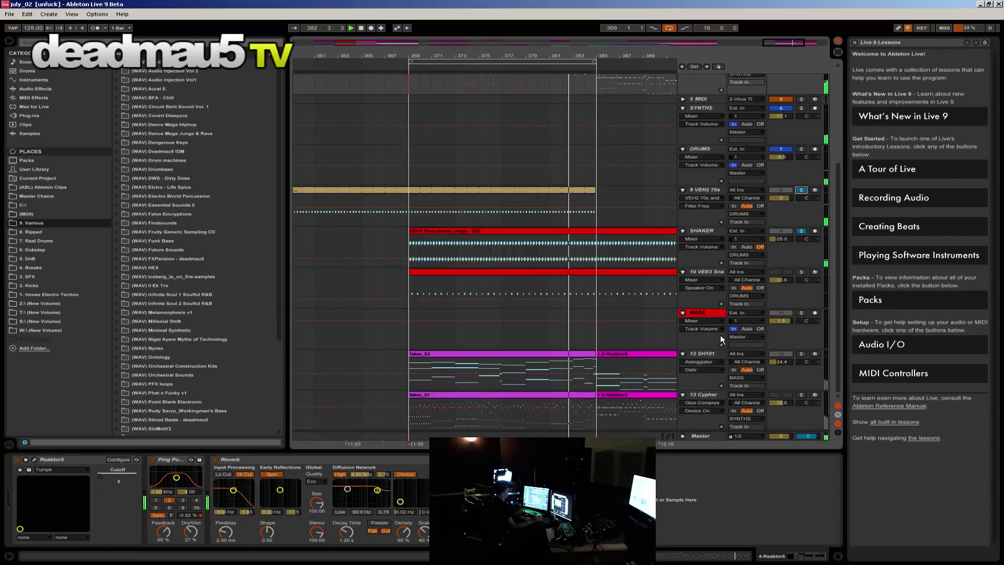
left_click(800, 352)
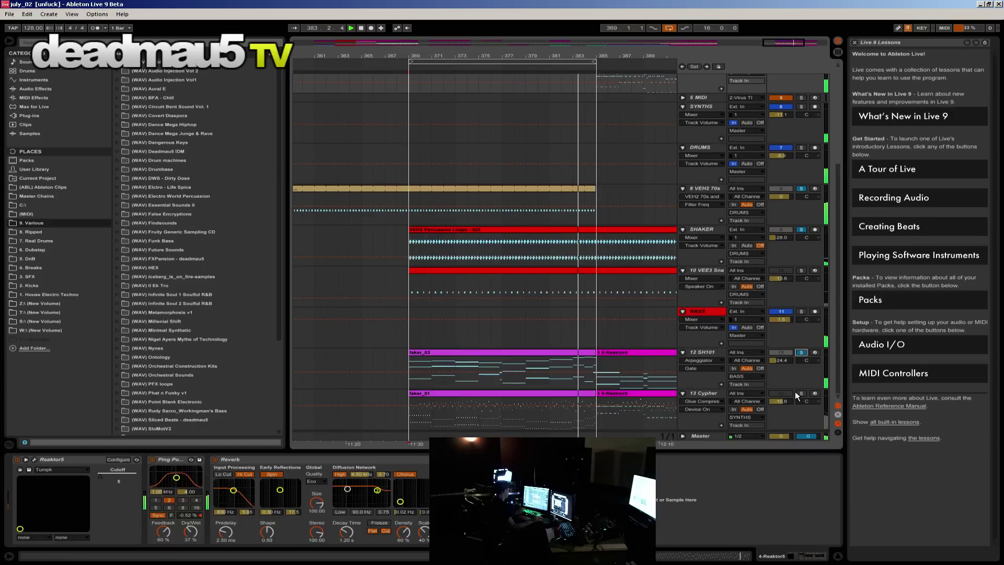
left_click(801, 352)
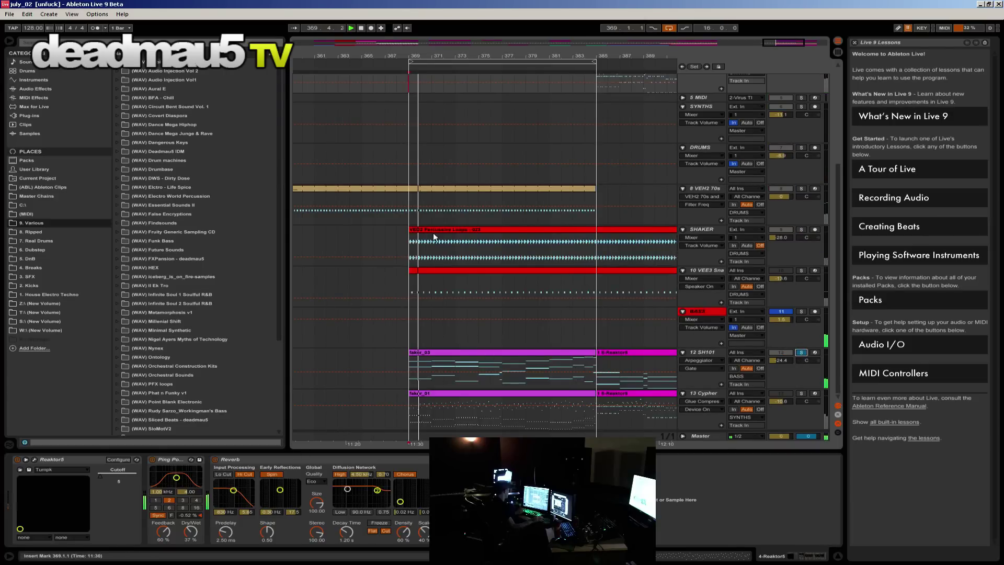
Step: Stop playback and place a copy of the 12 SH101 track's faker_03 clip at bar 417
left_click_drag(475, 55, 418, 47)
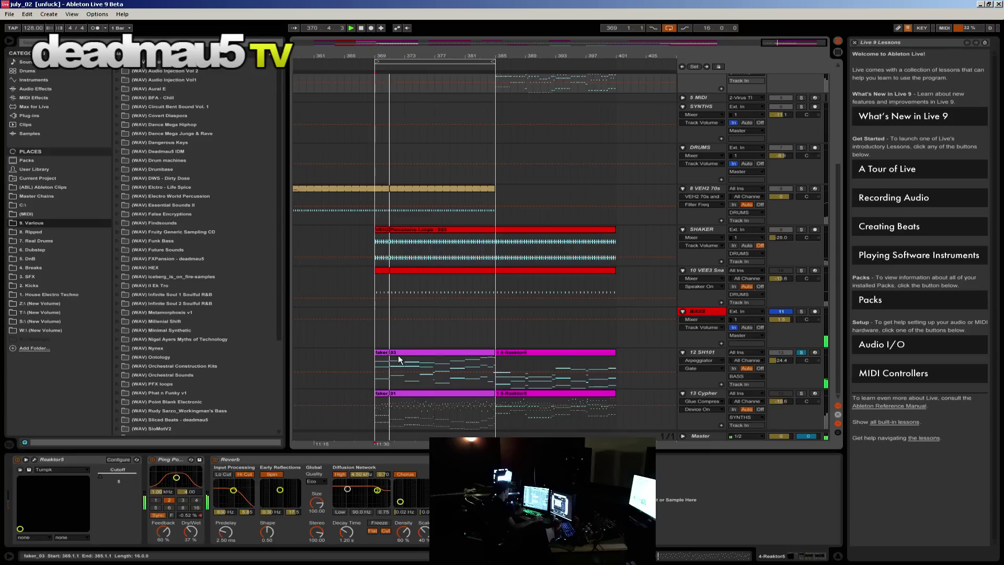
left_click_drag(398, 354, 641, 361)
key("space")
left_click_drag(669, 56, 552, 58)
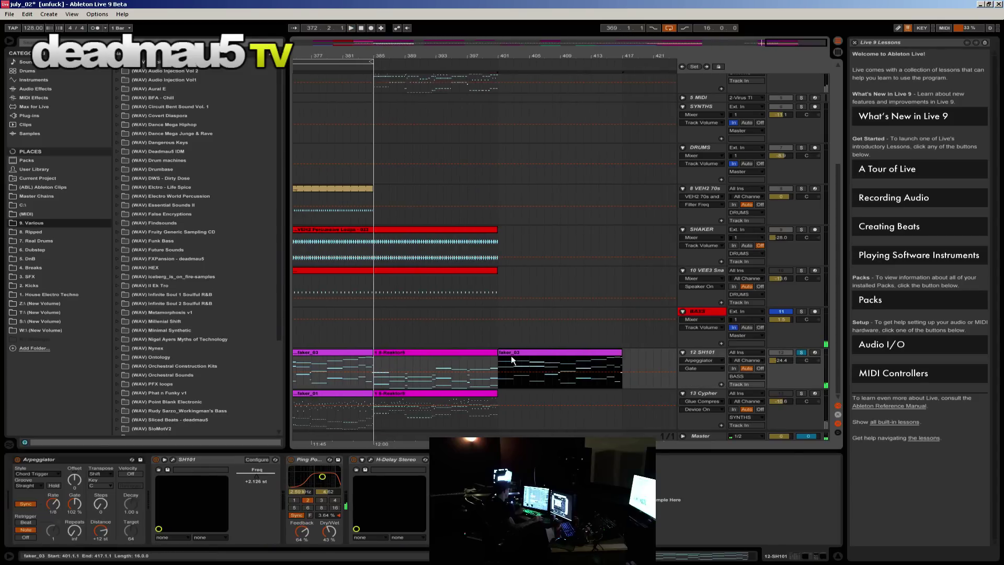
left_click_drag(512, 356, 634, 357)
left_click_drag(666, 55, 445, 64)
Step: Loop the 16 bars of the copied faker_03 clip from bar 417 and start playback
left_click_drag(378, 367, 577, 368)
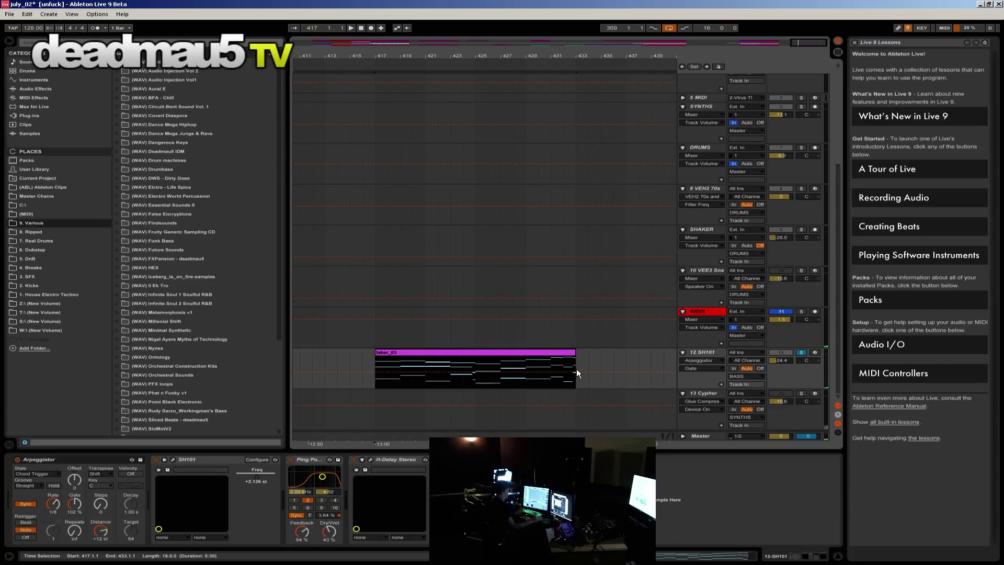
key("ctrl+l")
key("space")
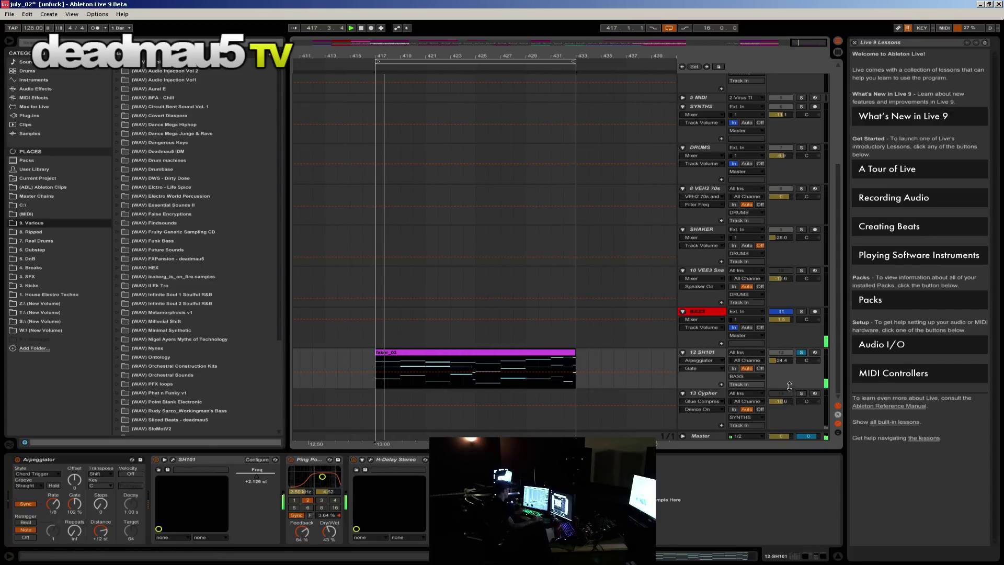
Step: Remove the DM_Master_L9 effect rack after the EQ Eight on the Master track
left_click(709, 434)
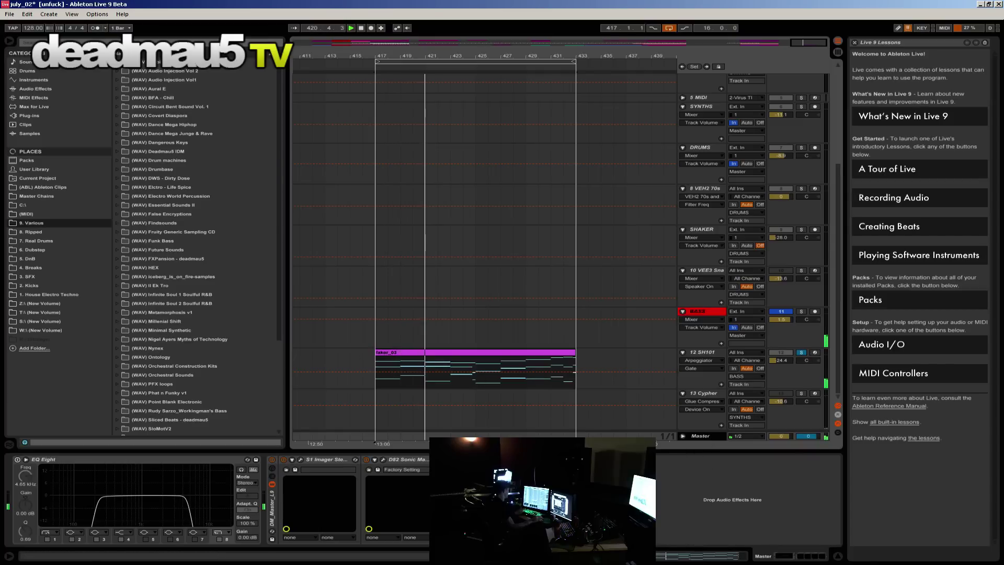
key("Delete")
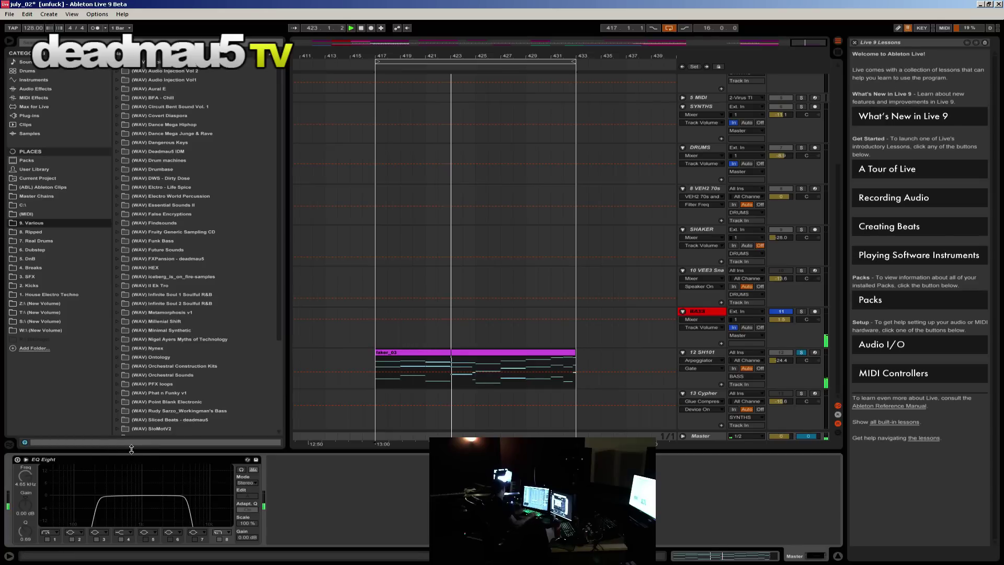
Step: Browse the (ABL) Ableton Clips place and expand Master Chains and its nested Master Chains folder
left_click(29, 117)
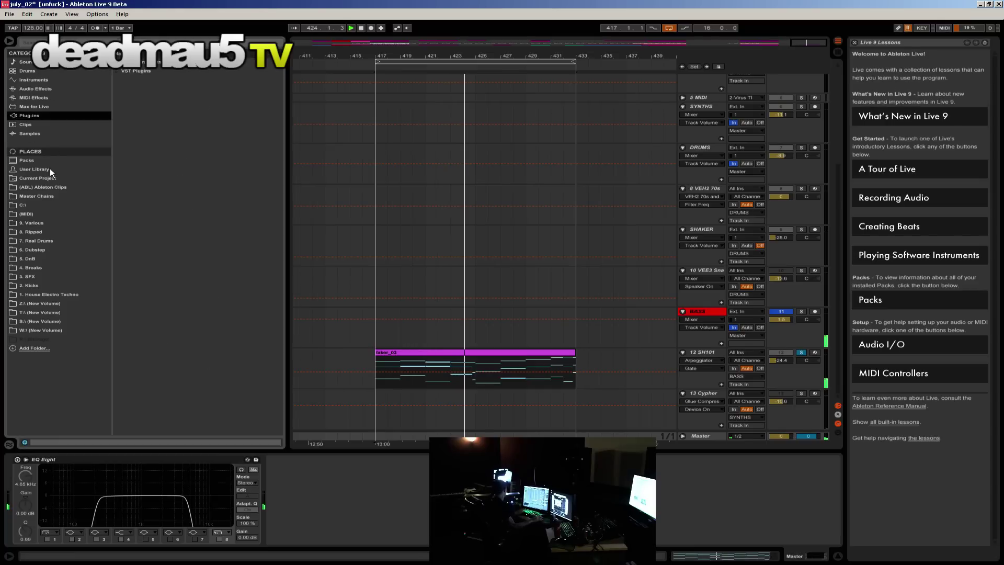
left_click(116, 71)
left_click(116, 71)
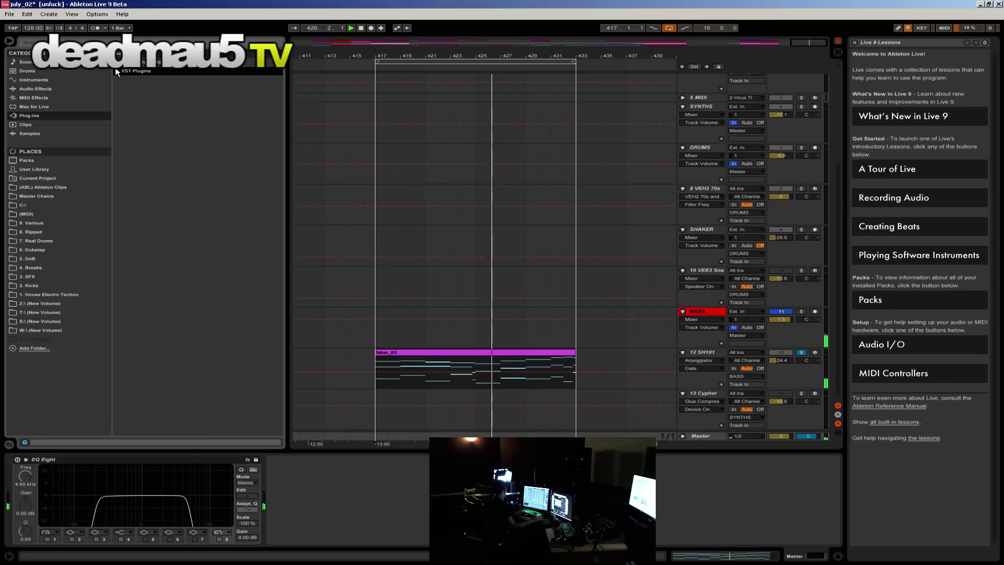
left_click(43, 188)
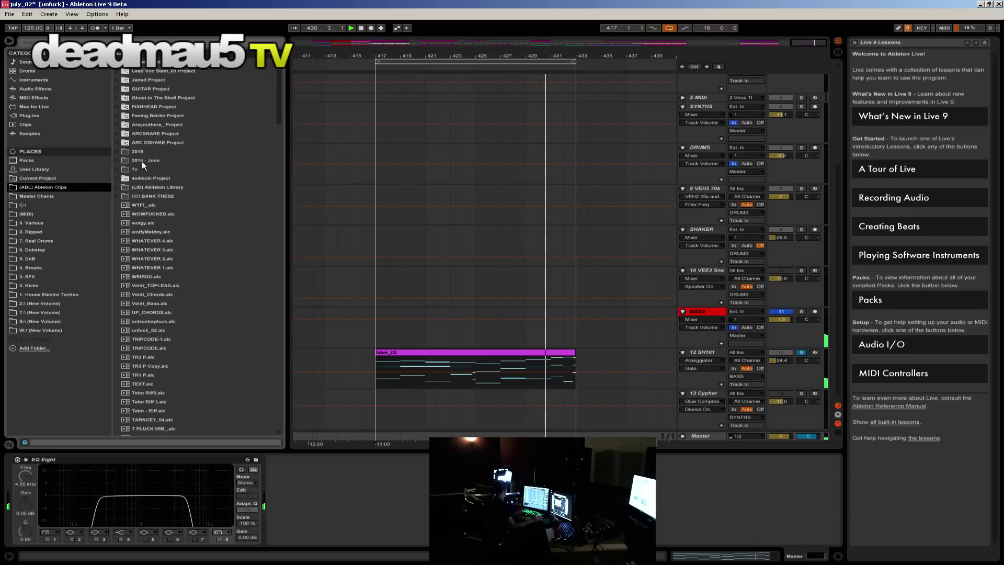
left_click(117, 96)
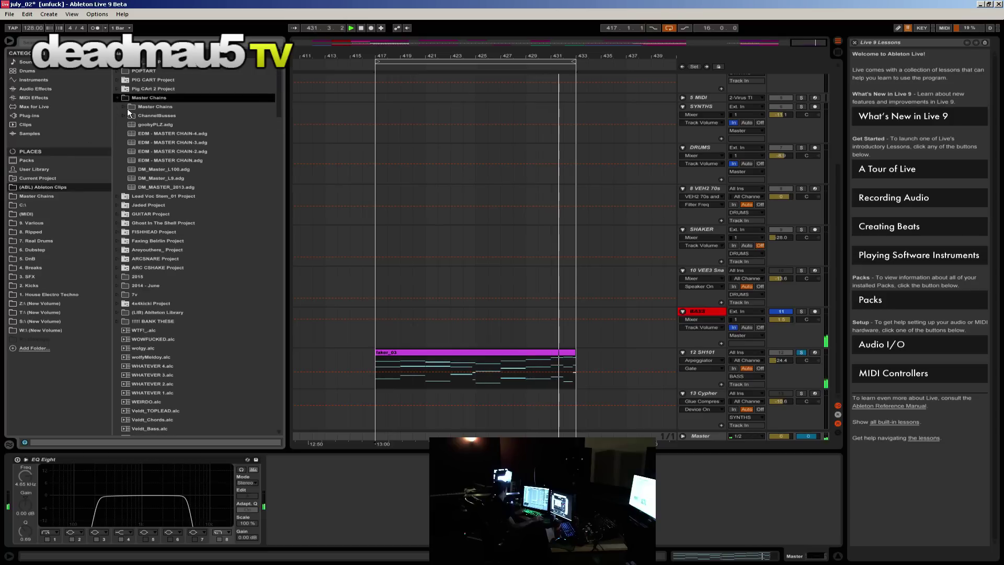
left_click(126, 106)
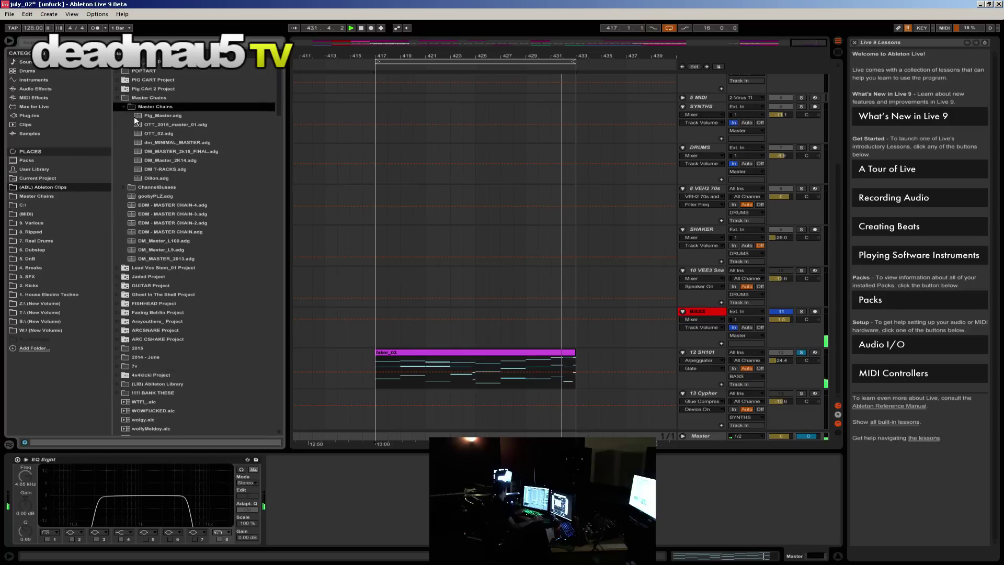
Step: Load the DM_MASTER_2k15_FINAL rack on the Master track and close its L316, BBE and broadband Linear Phase EQ windows
double_click(176, 151)
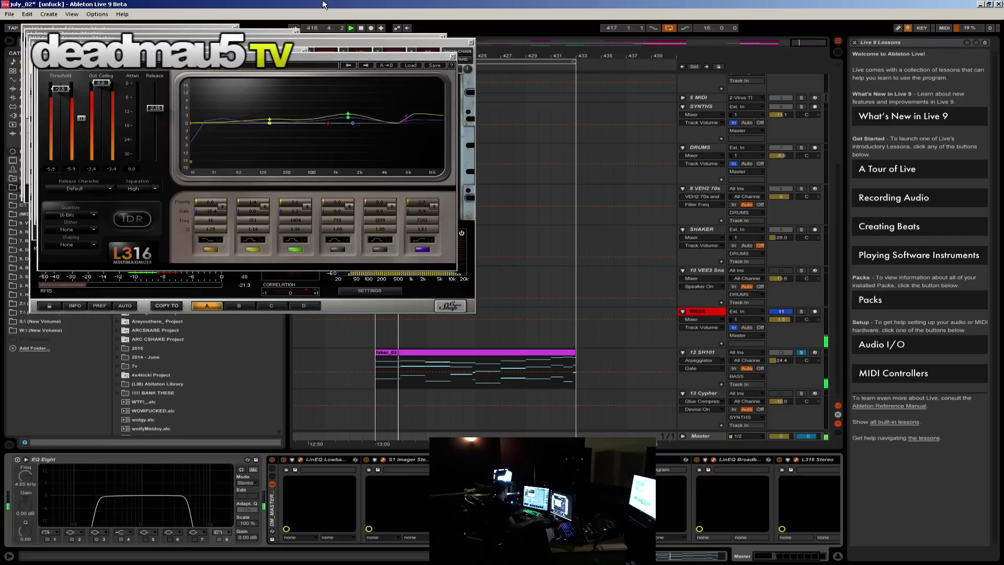
left_click(453, 57)
left_click(471, 41)
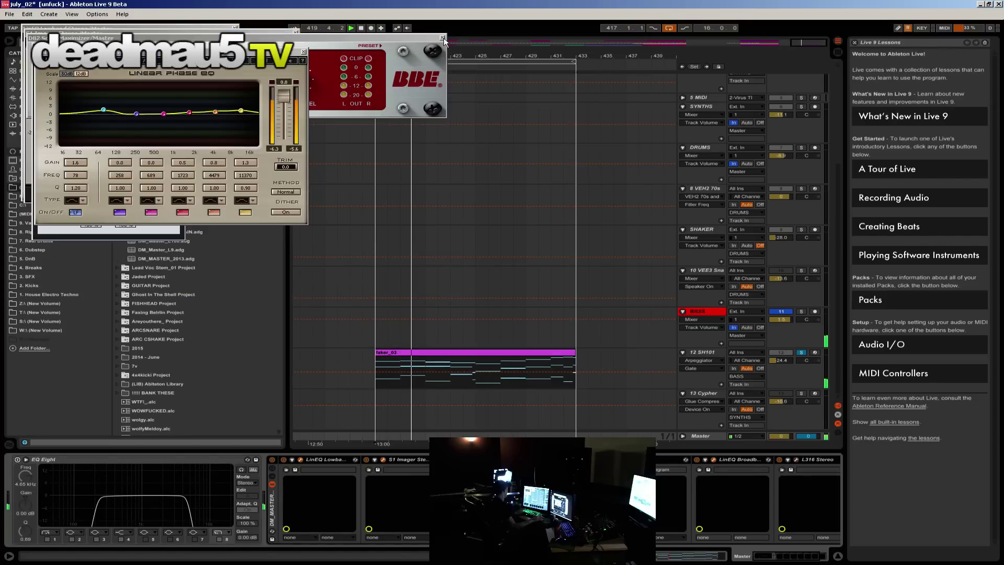
left_click(443, 37)
left_click(303, 52)
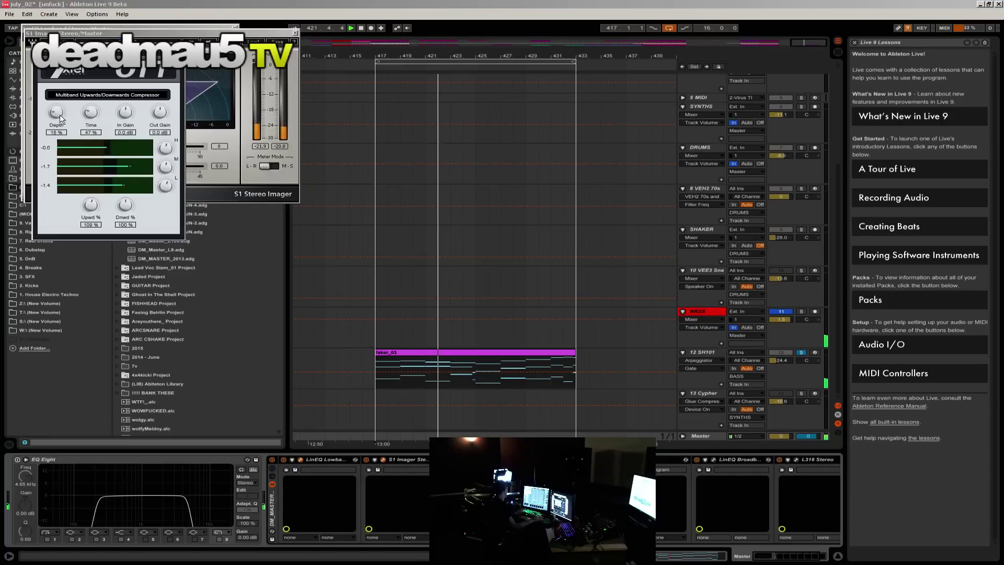
Step: Set the rack's OTT depth to 11 % and close the OTT, S1 Imager and LinEQ Lowband windows
left_click_drag(64, 115, 59, 118)
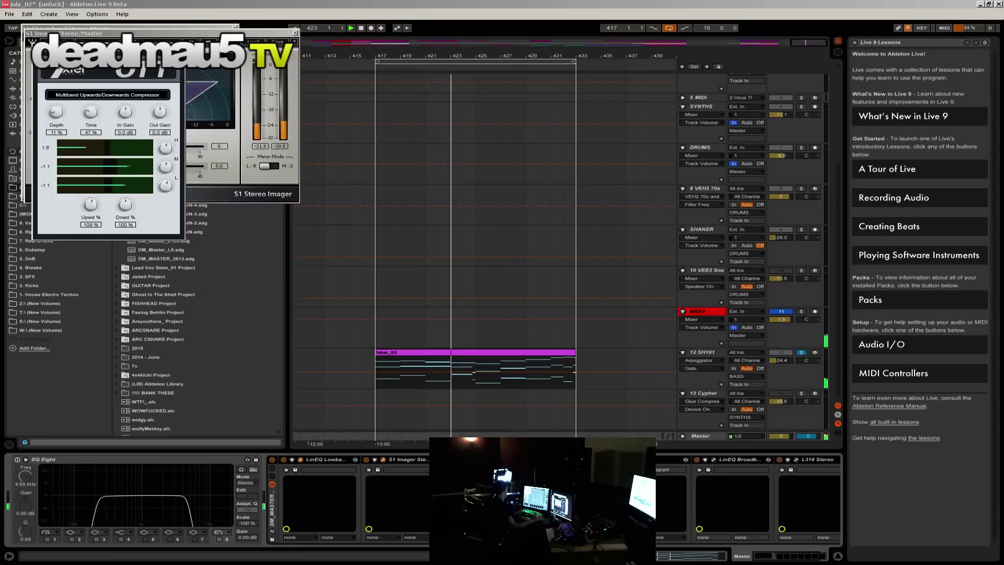
left_click(180, 46)
left_click(295, 33)
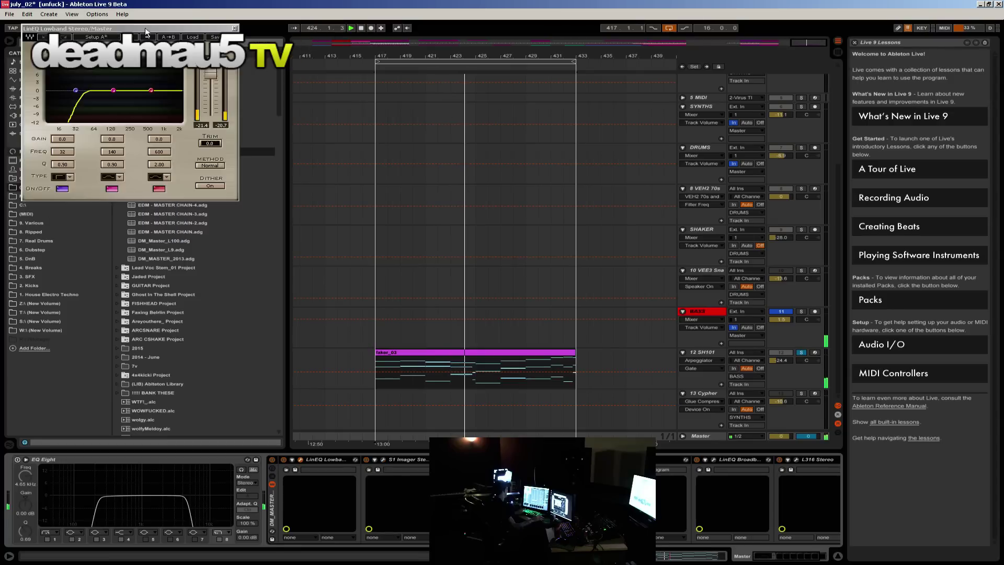
left_click_drag(133, 24, 364, 199)
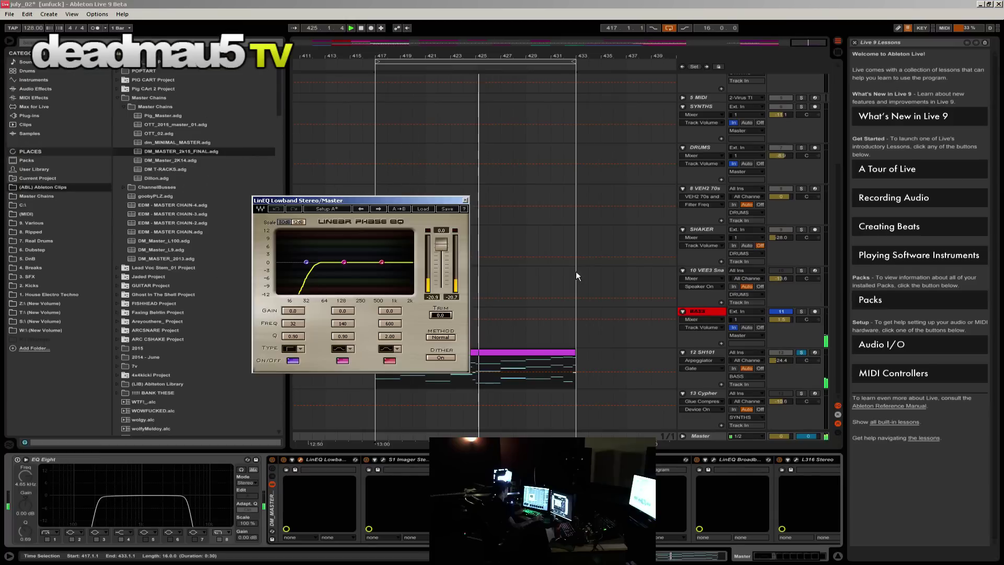
left_click(465, 200)
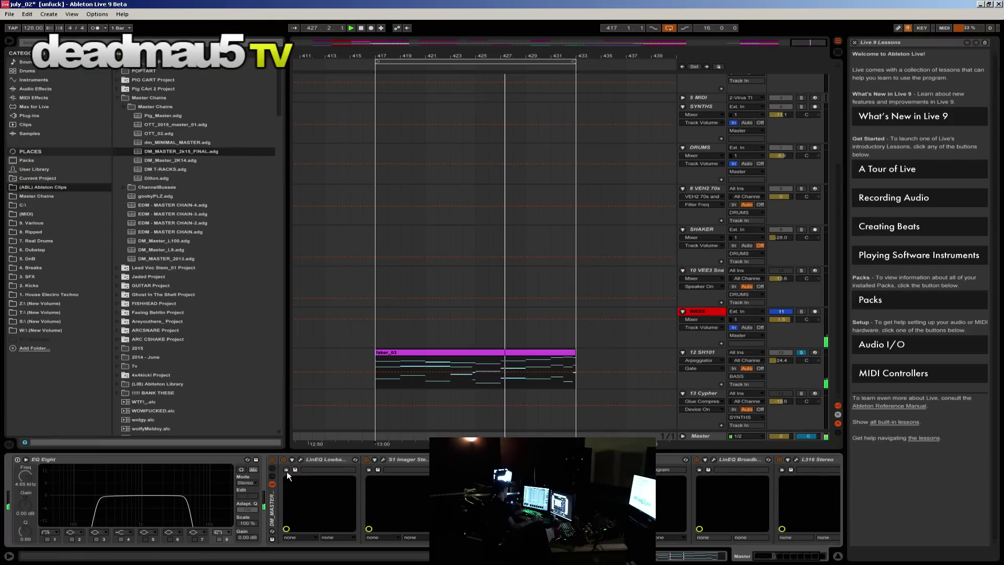
Step: Swap the DM_MASTER_2k15_FINAL rack for DM_Master_2K14 as a trial and remove that rack too
left_click(272, 506)
key("Delete")
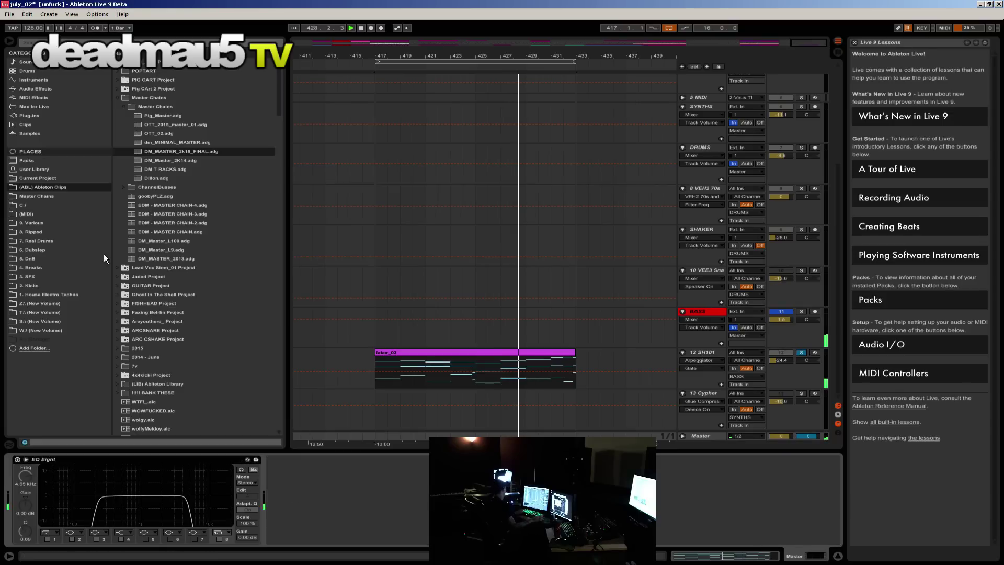
left_click_drag(168, 160, 281, 491)
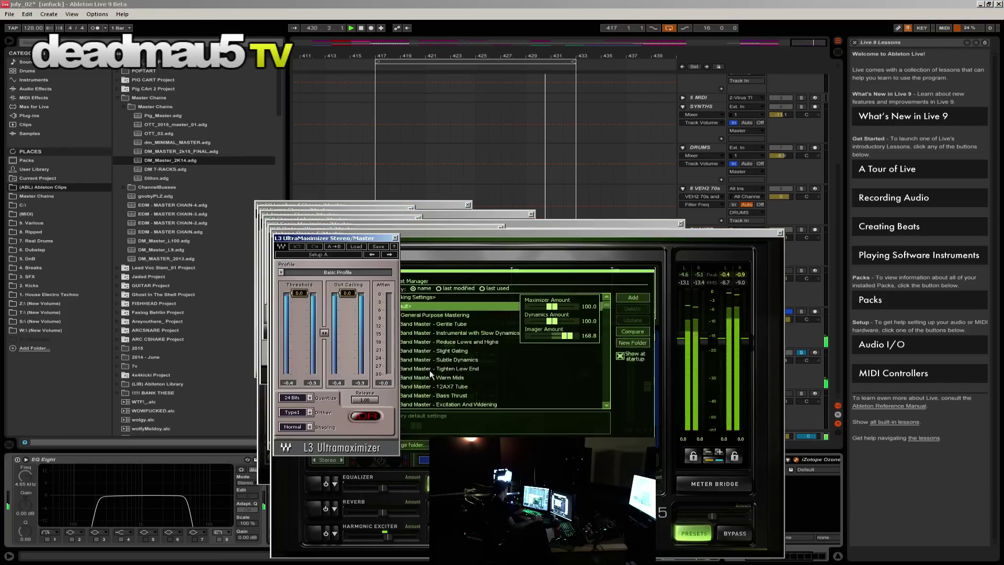
left_click(778, 233)
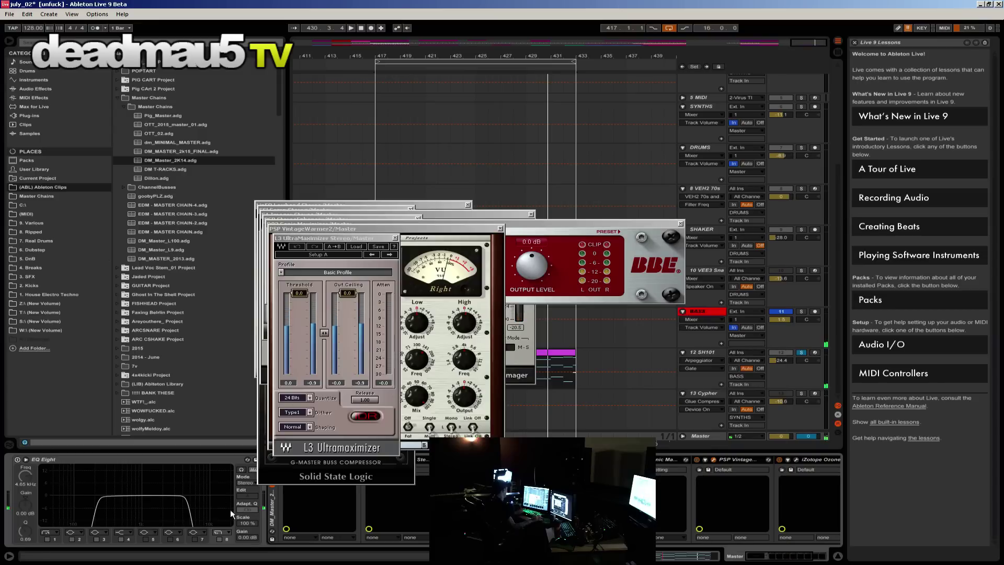
key("Delete")
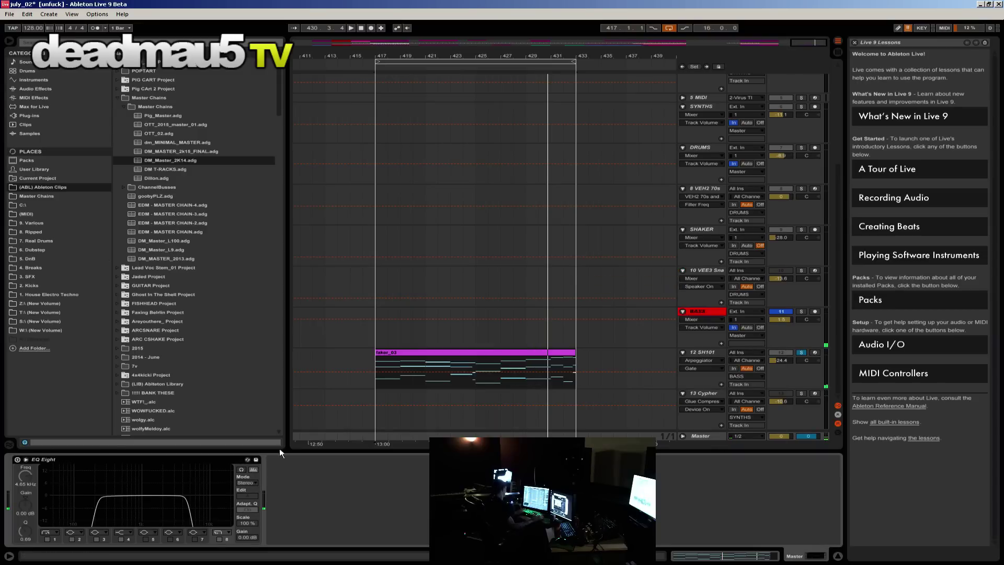
Step: Load the OTT_2015_master_01 rack after the EQ Eight on the Master track and restart playback
left_click(153, 125)
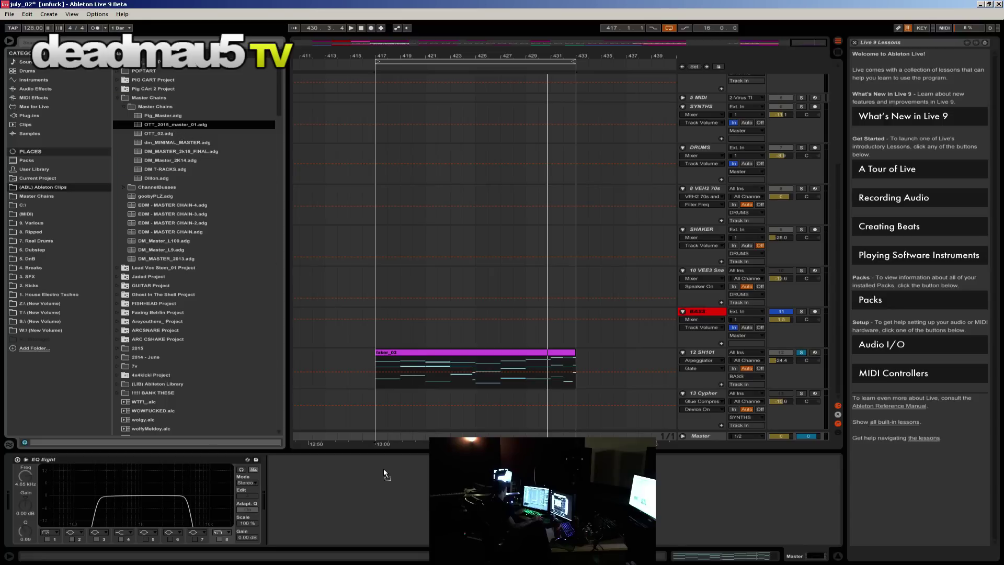
left_click_drag(368, 508, 367, 507)
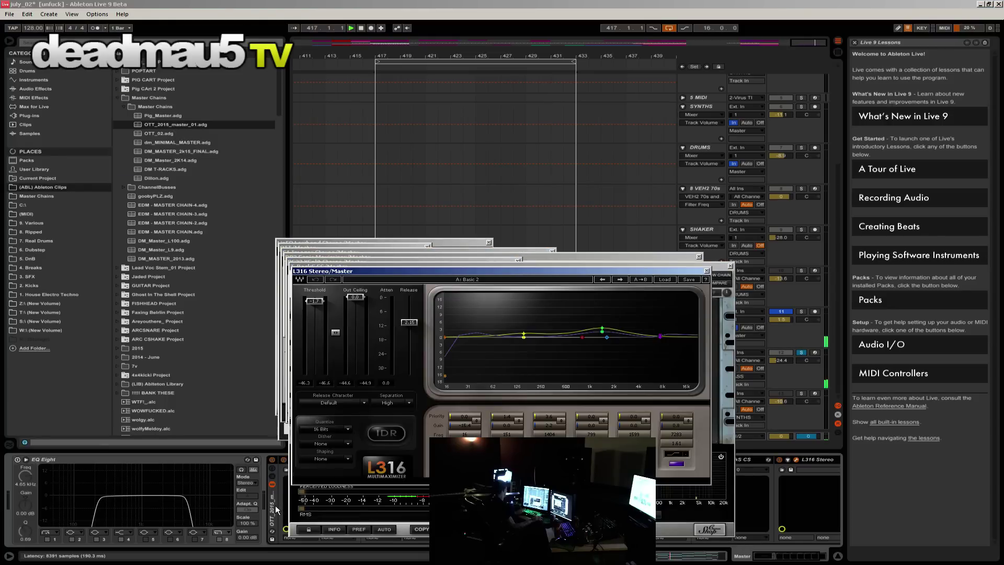
key("space")
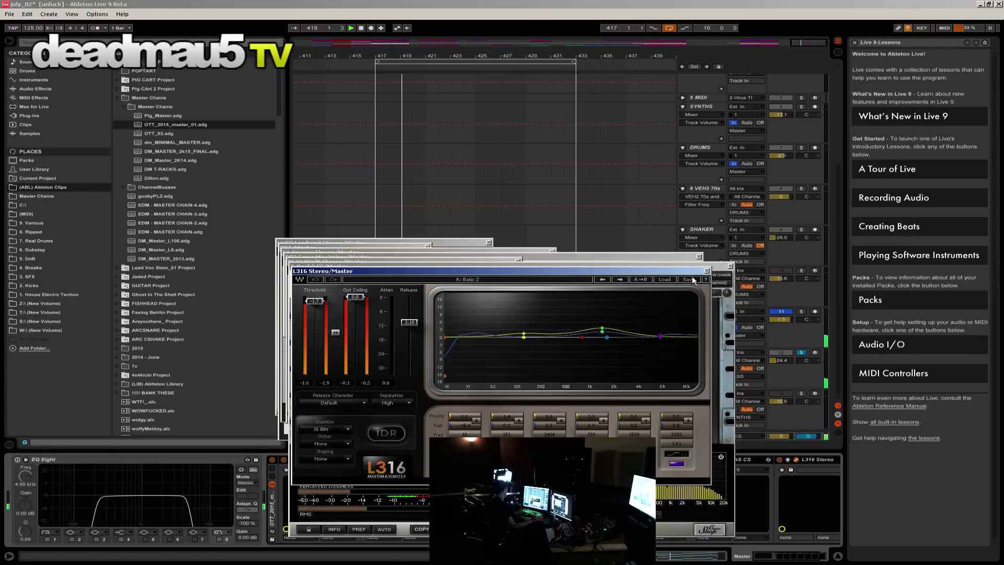
Step: Close all the plug-in windows opened by the OTT_2015_master_01 rack, from L316 through OTT to LinEQ Lowband
left_click(707, 270)
left_click(730, 266)
left_click(698, 257)
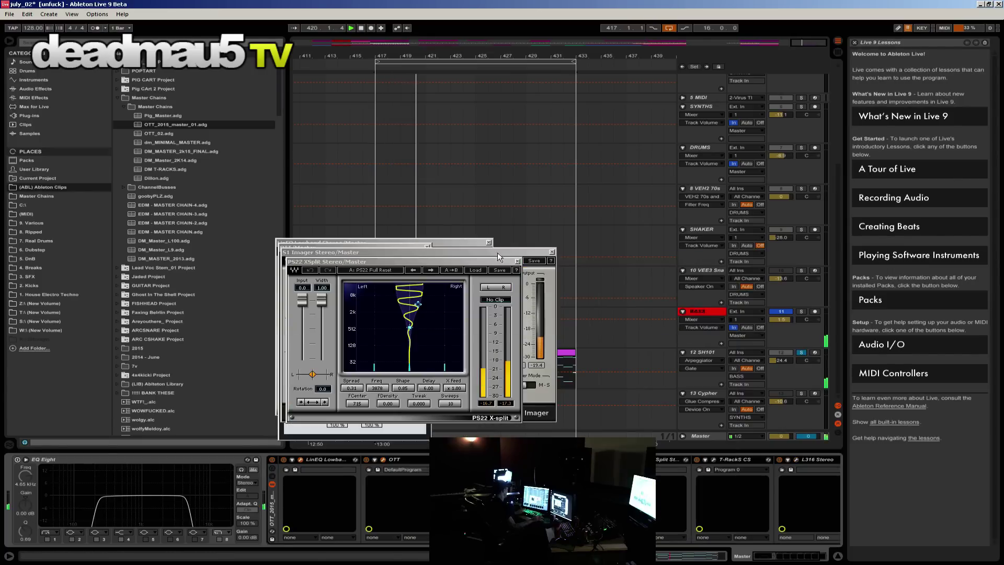
left_click(516, 261)
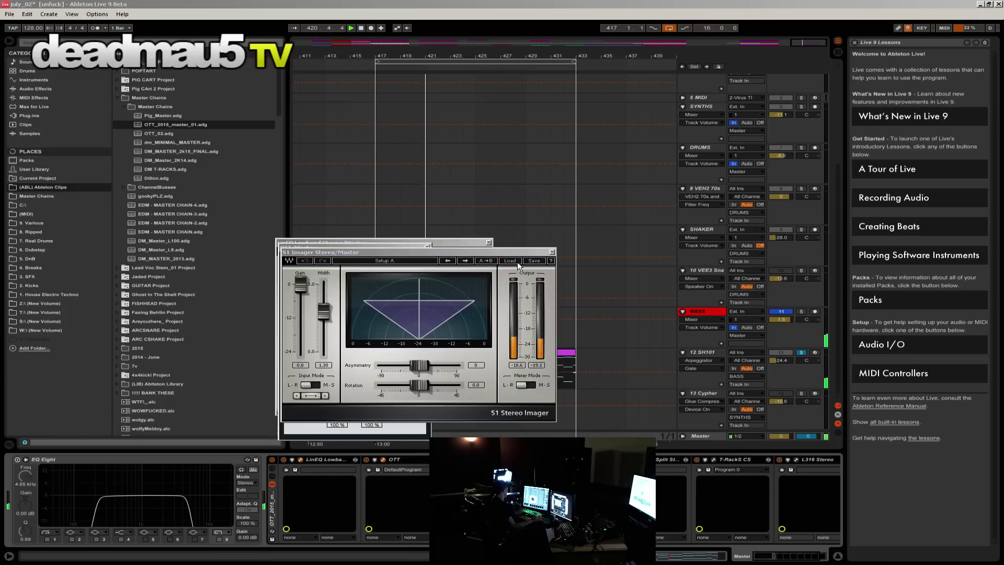
left_click(552, 251)
left_click(301, 313)
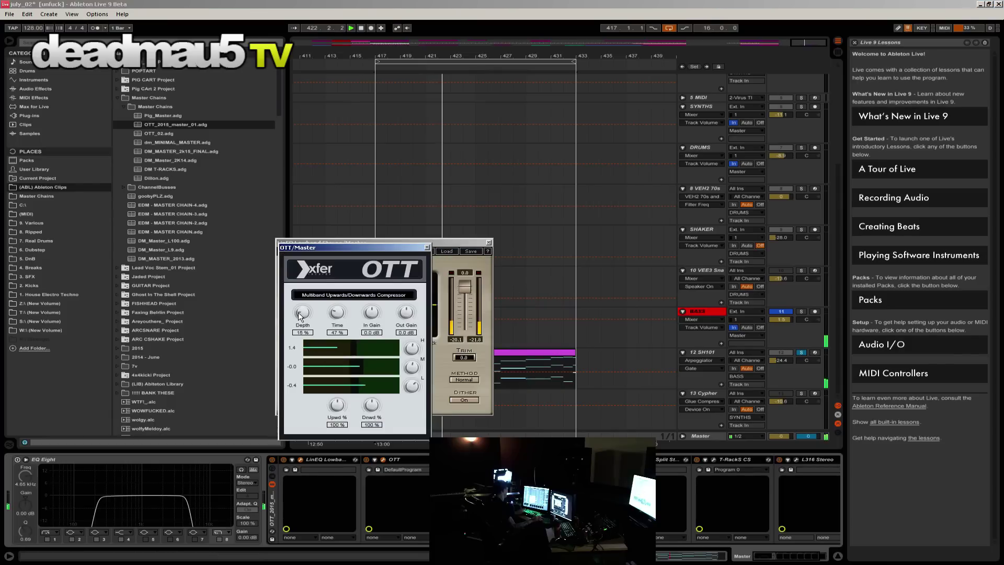
left_click(437, 244)
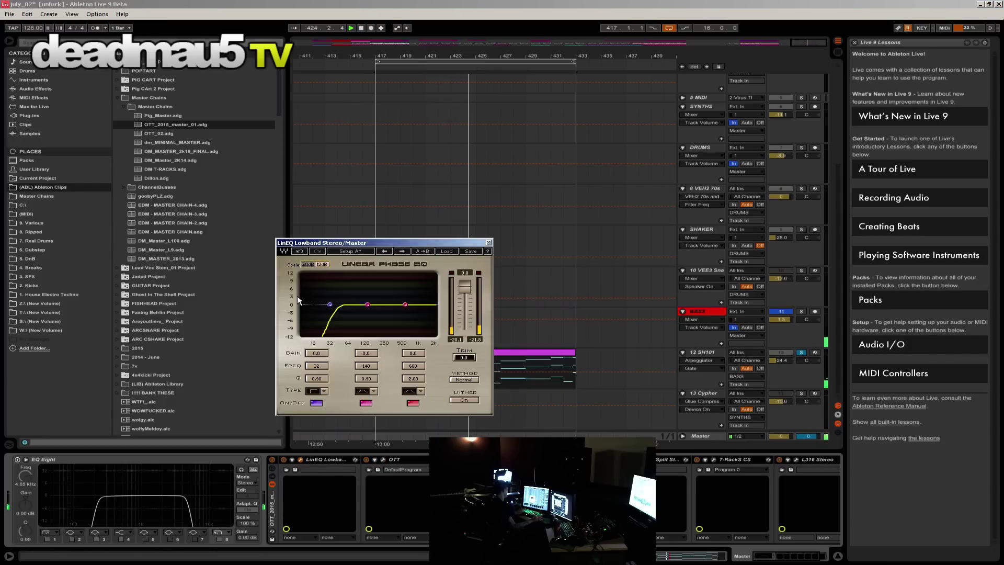
left_click(488, 243)
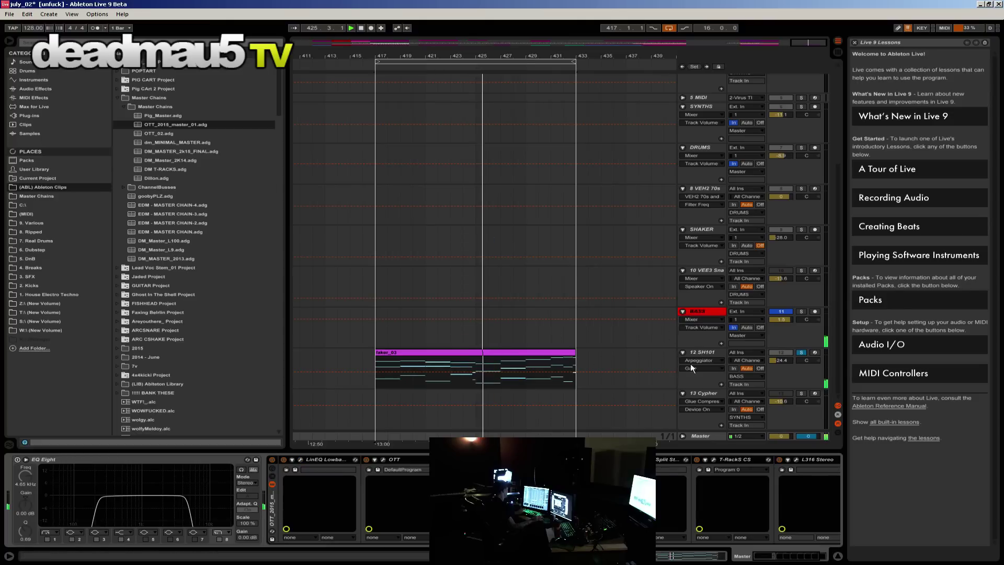
Step: Show the 12 SH101 track's devices, unfold the SH101 instrument's parameters and open its plug-in window over the arrangement
left_click(706, 353)
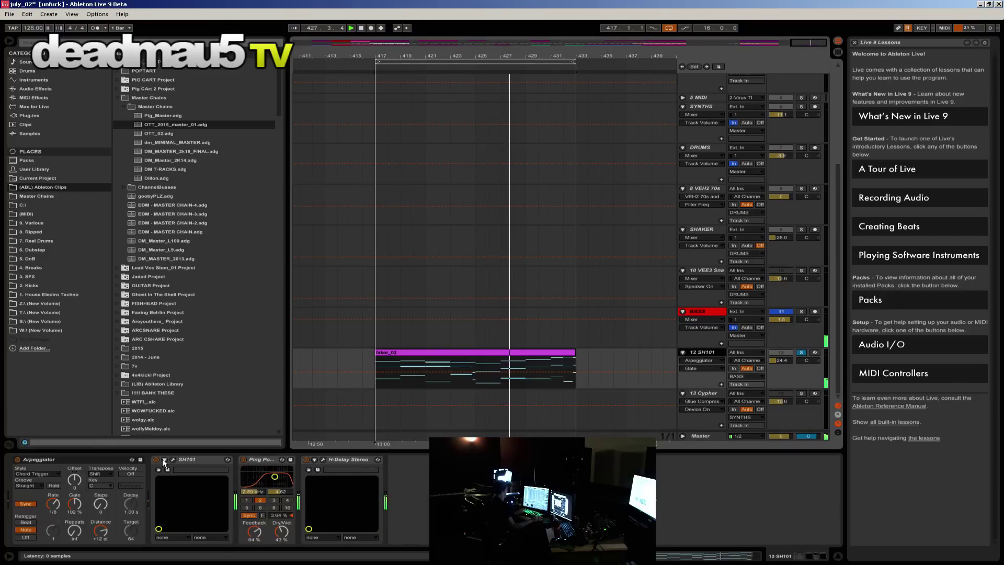
mouse_move(256, 476)
left_mouse_down()
mouse_move(248, 476)
mouse_move(262, 494)
mouse_move(252, 476)
mouse_move(261, 488)
mouse_move(262, 446)
mouse_move(268, 476)
mouse_move(255, 476)
left_mouse_up()
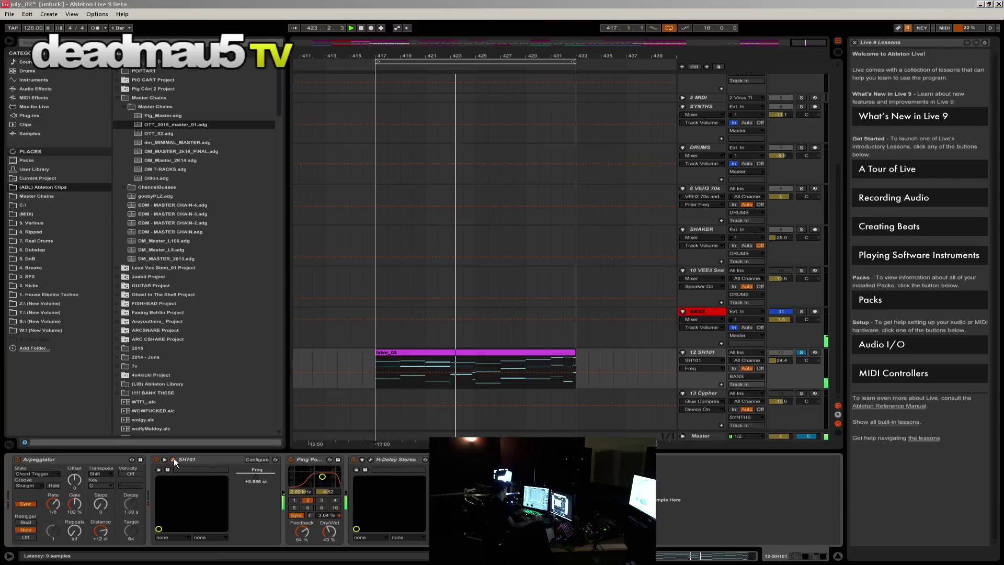
left_click_drag(0, 109, 510, 128)
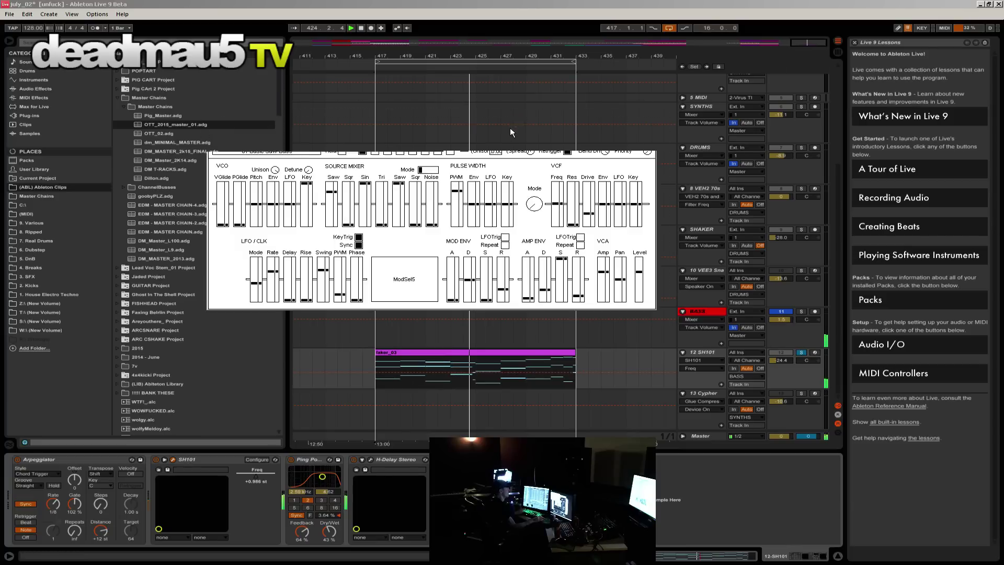
Step: Select the Rnd modulation group in the SH101 synth and set its voices to 8
left_click(450, 151)
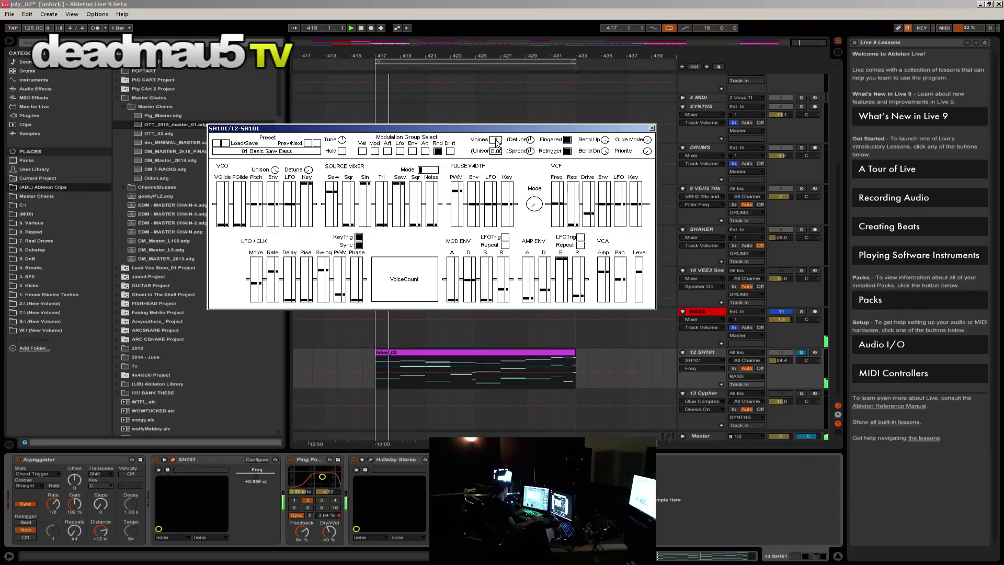
type("8")
key("Return")
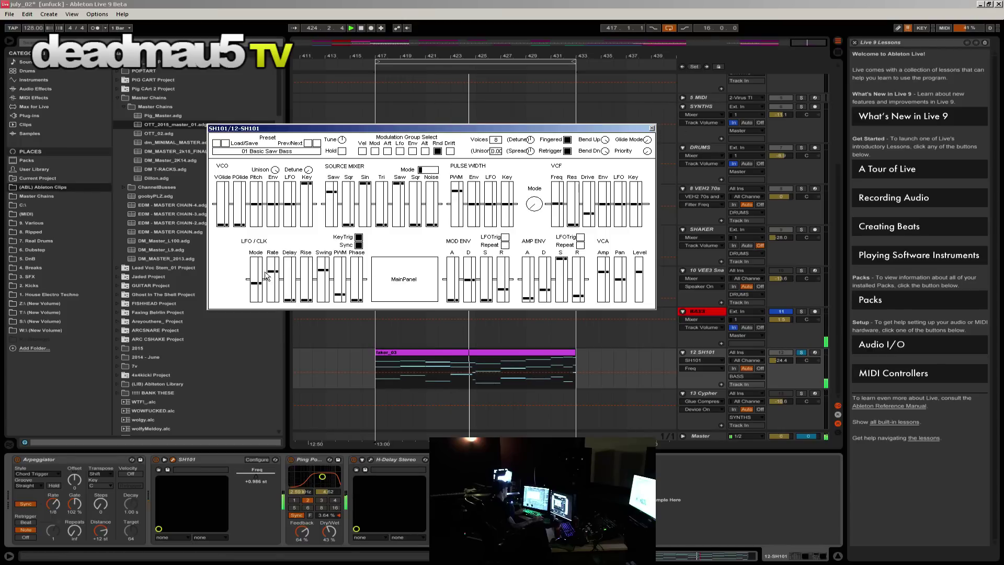
mouse_move(272, 271)
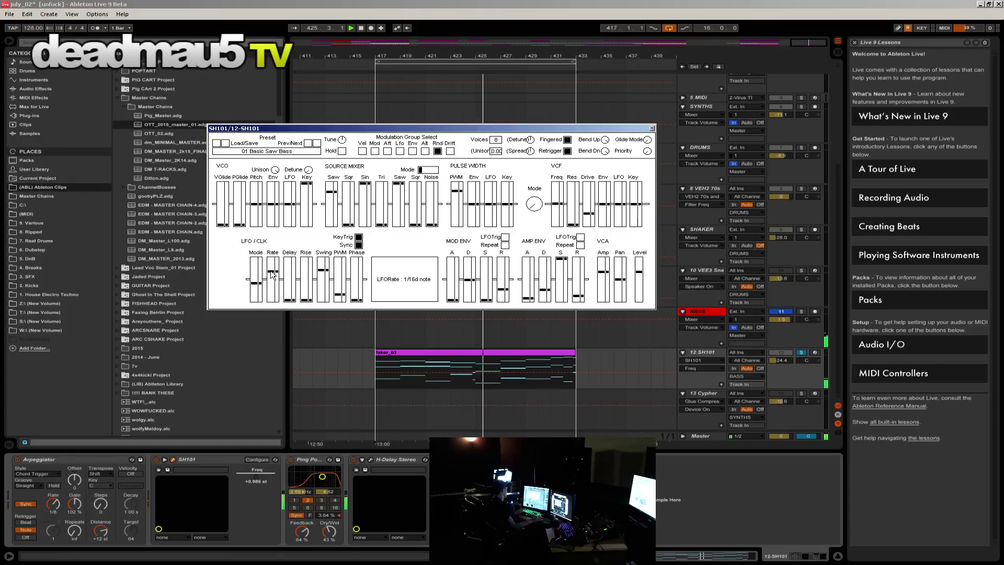
mouse_move(320, 280)
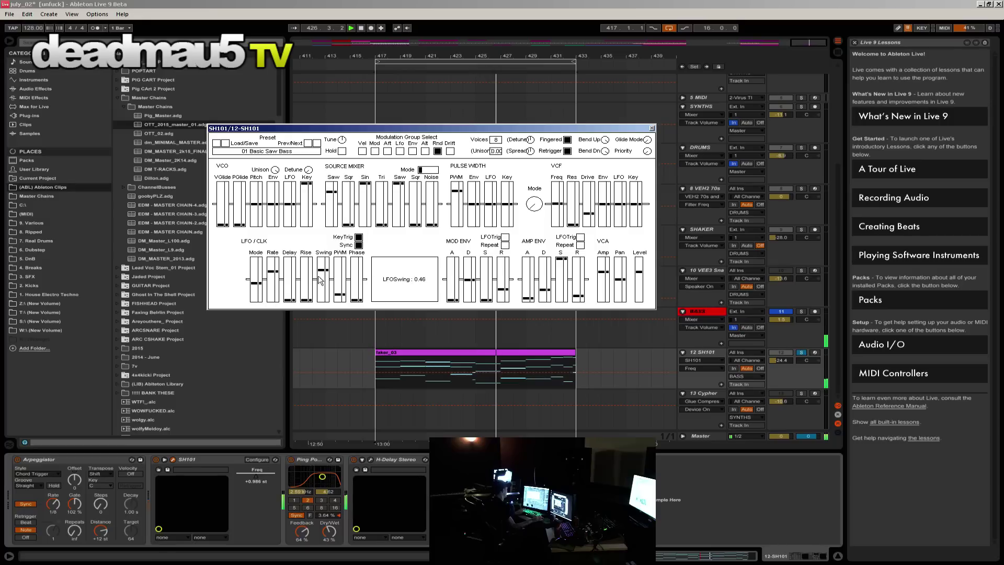
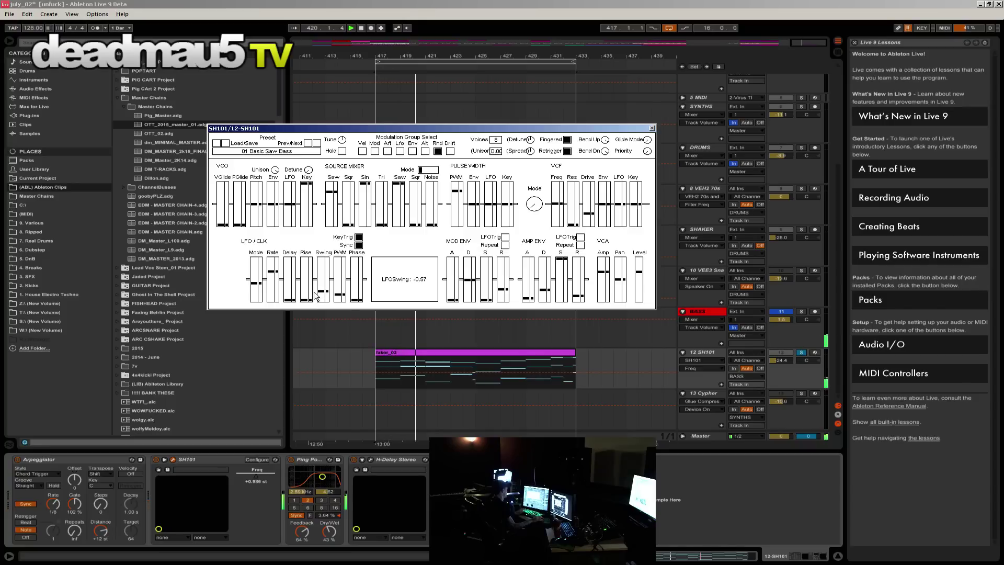
Step: Set the SH101's LFO swing close to zero, raise its LFO phase to the maximum and close the plug-in window
left_click_drag(315, 292, 356, 261)
left_click(353, 301)
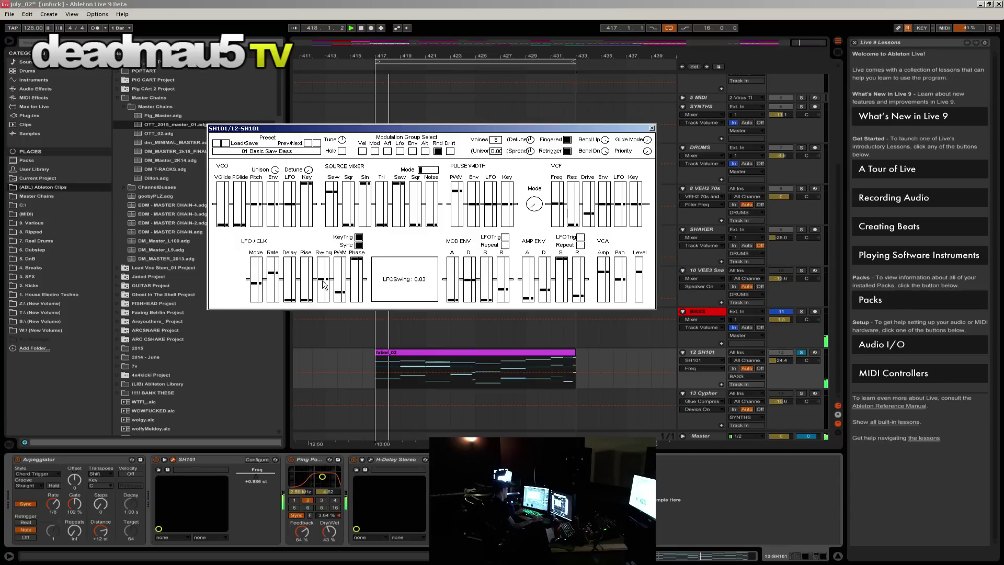
mouse_move(323, 279)
left_mouse_down()
mouse_move(321, 264)
mouse_move(320, 303)
mouse_move(321, 284)
left_mouse_up()
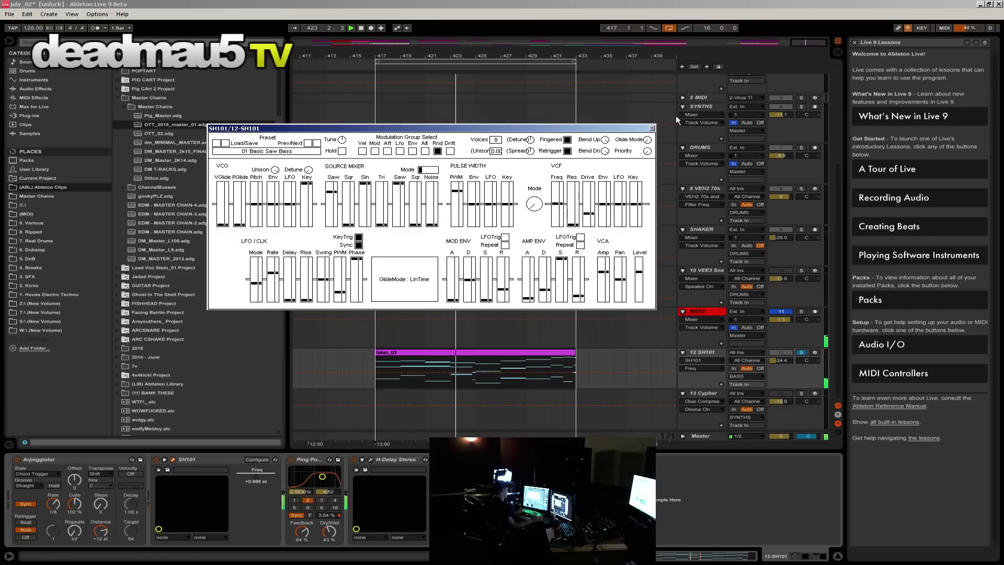
left_click(652, 128)
Step: Copy the faker_04 clip on the 3 Virus TI track to bar 417 inside the loop and solo the track
scroll(683, 178, "up", 5)
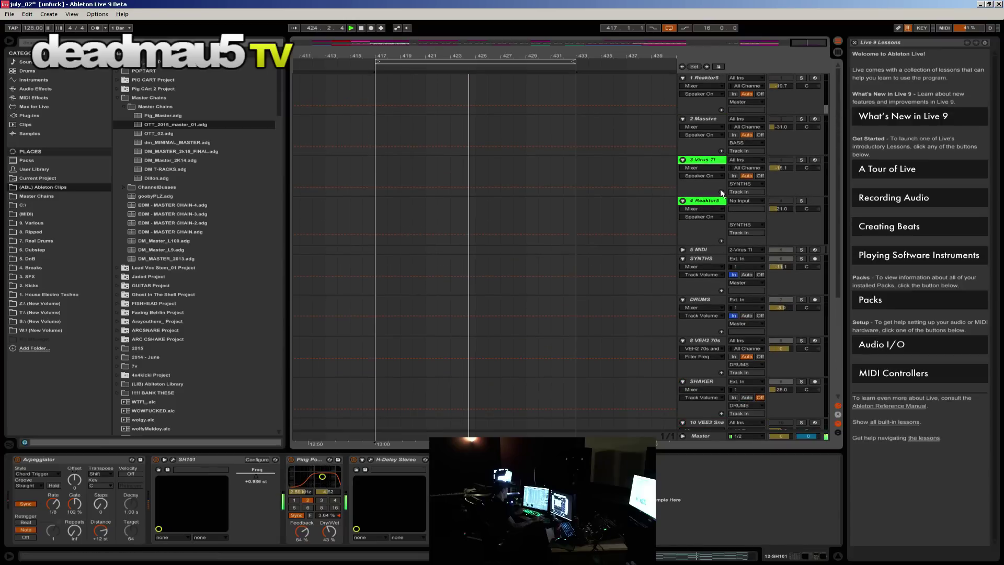
left_click_drag(427, 57, 571, 34)
left_click(409, 159)
left_click_drag(346, 159, 604, 165)
left_click(800, 159)
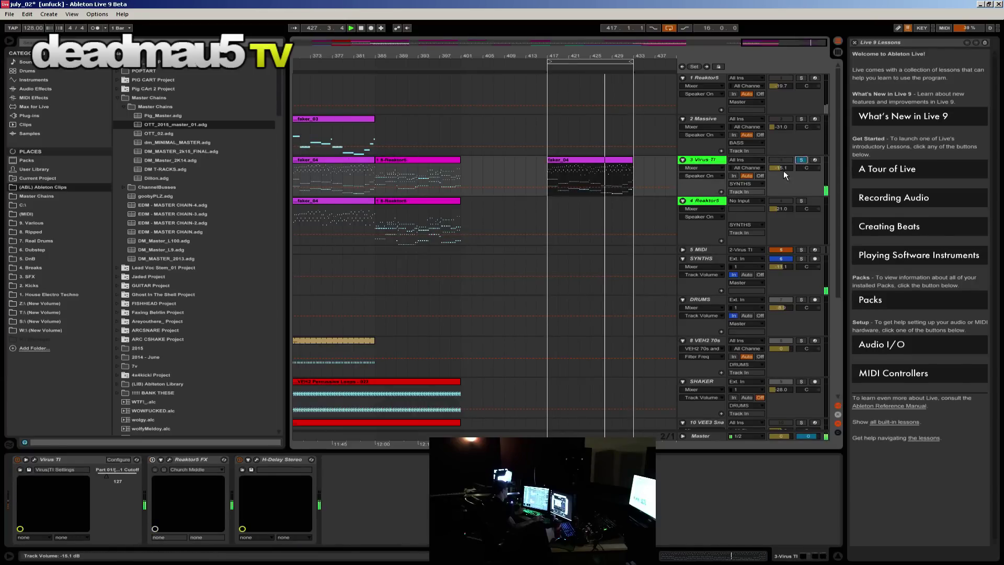
Step: Raise the volume of the 3 Virus TI track and rebalance the 12 SH101 track's volume against it
left_click_drag(780, 167, 780, 149)
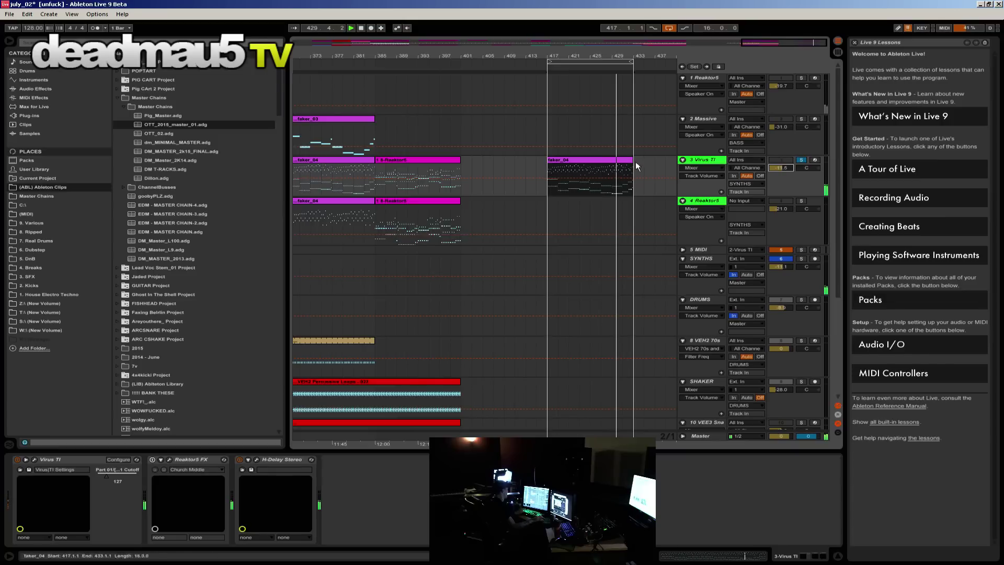
left_click(434, 161)
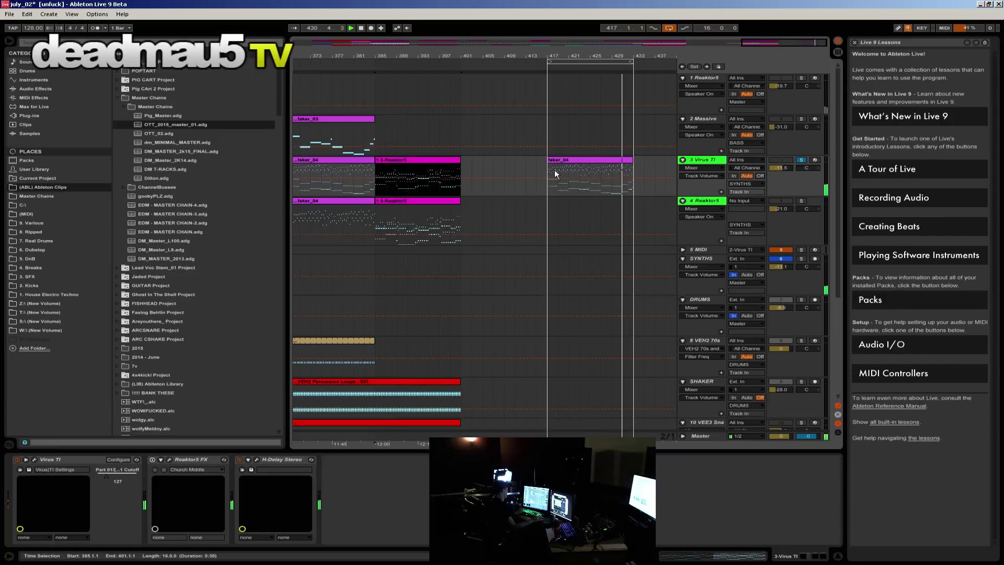
left_click_drag(780, 167, 780, 153)
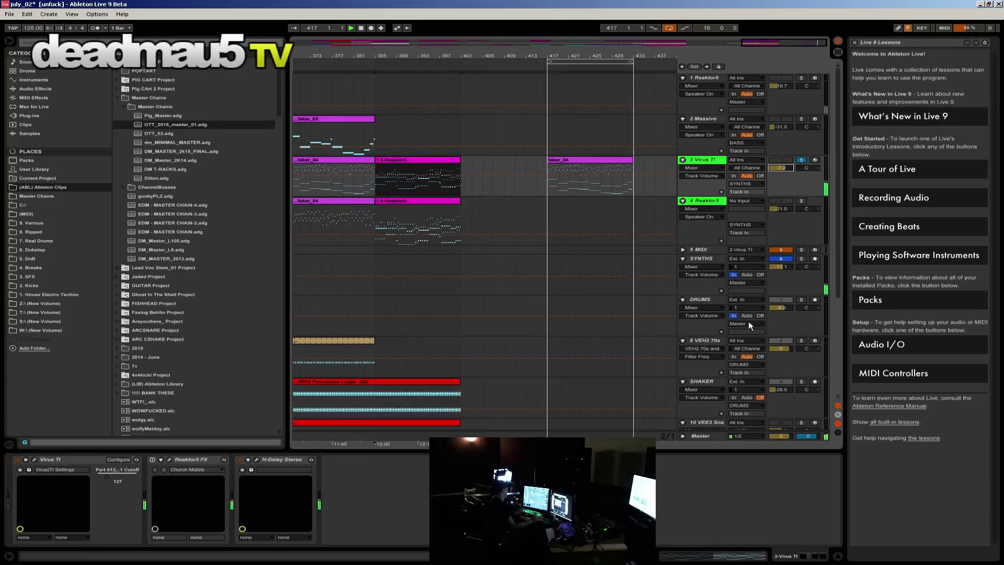
scroll(748, 322, "down", 3)
left_click_drag(784, 377, 785, 364)
scroll(783, 388, "down", 2)
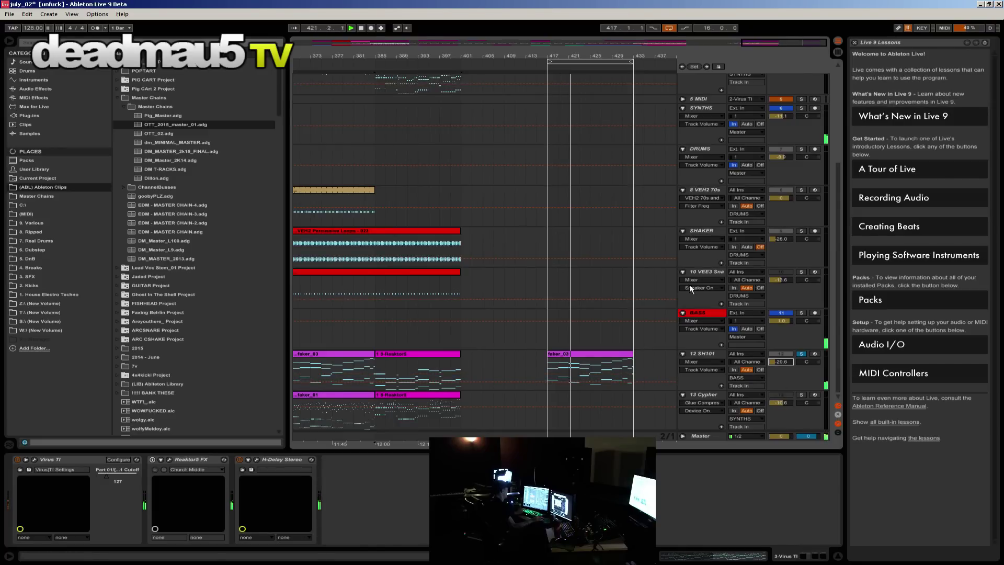
scroll(689, 284, "up", 6)
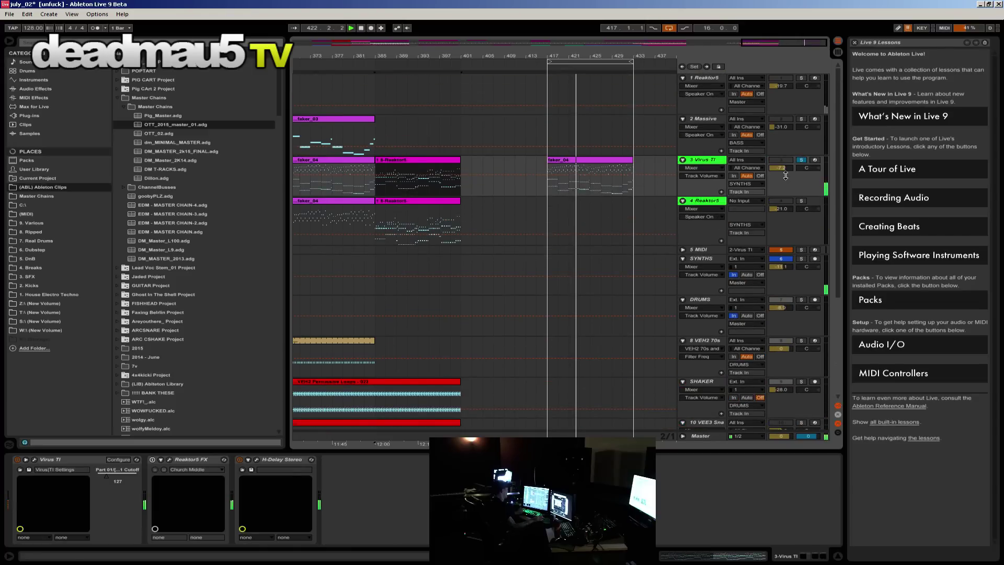
left_click_drag(785, 175, 785, 177)
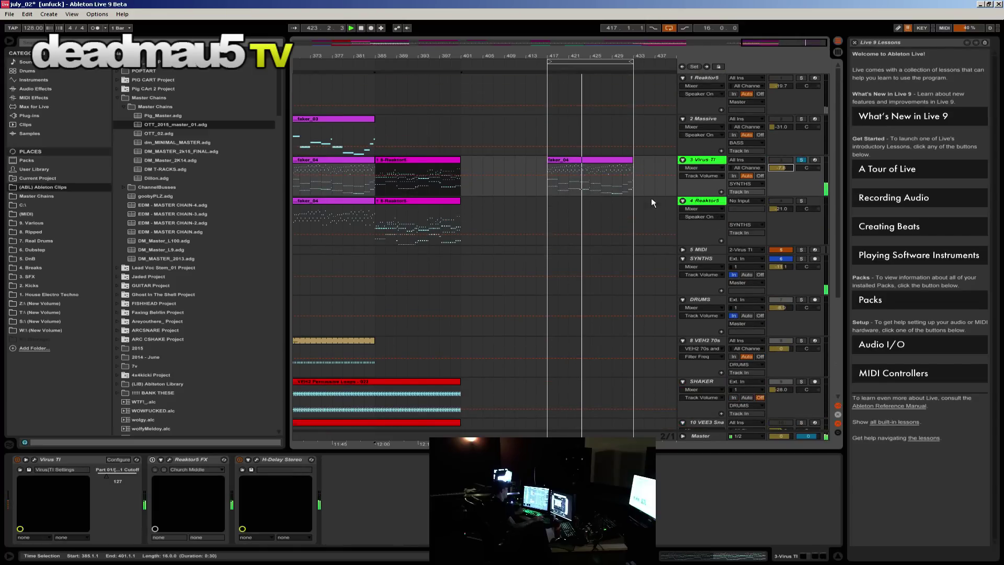
Step: Copy the faker_04 clip on the 4 Reaktor5 track to bar 417, solo the track and set its volume to -22.8 dB
left_click(348, 201)
left_click_drag(347, 201, 602, 204)
left_click(781, 208)
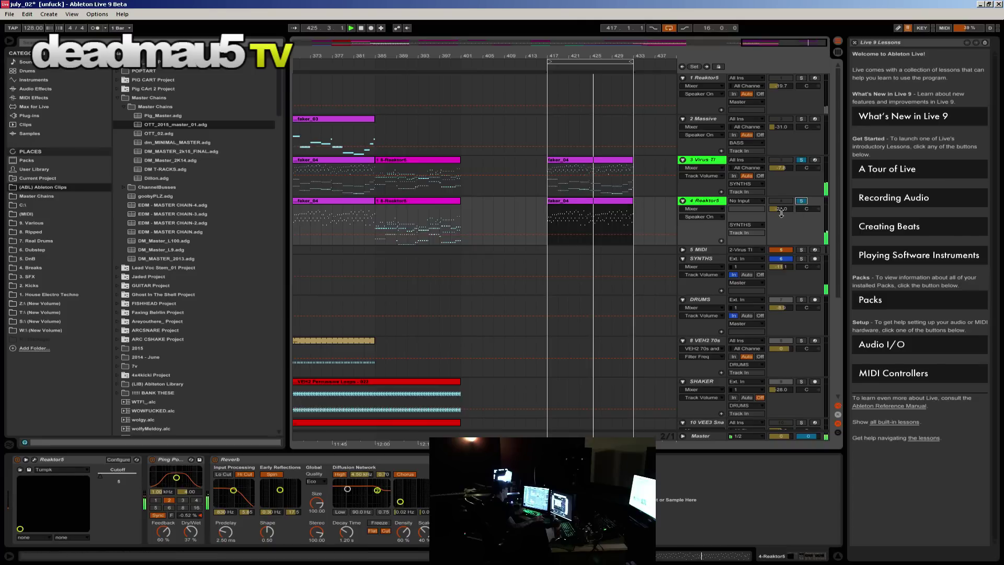
left_click_drag(781, 208, 784, 212)
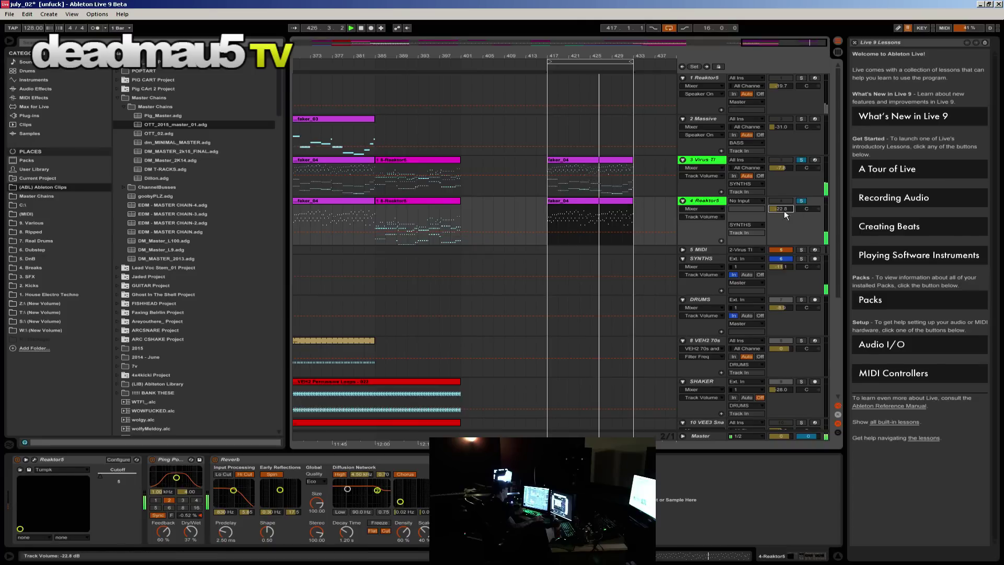
Step: Turn off solo on the 12 SH101 track
scroll(800, 342, "down", 2)
scroll(785, 406, "down", 1)
left_click(804, 344)
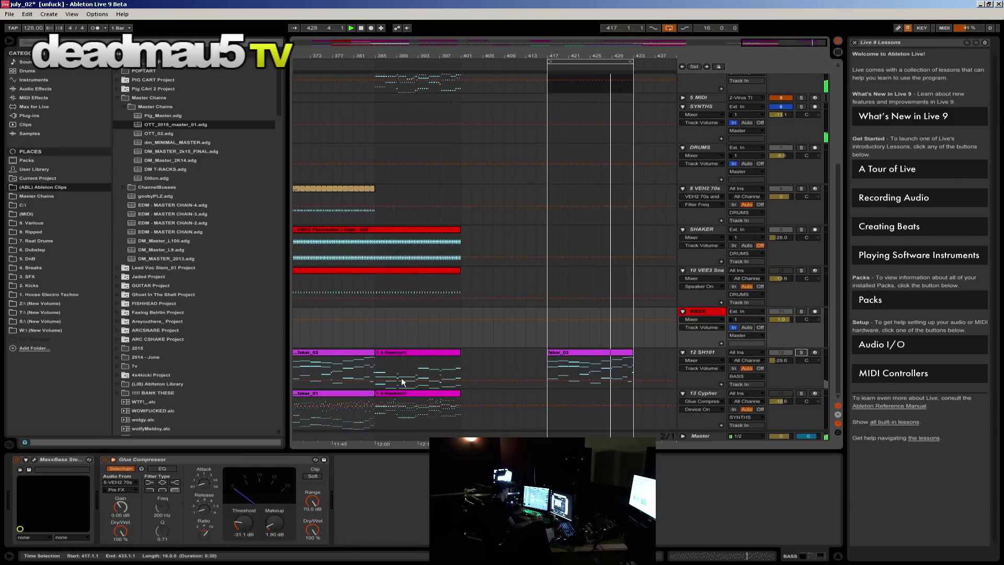
Step: Copy the faker_03 clip on the 2 Massive track to bar 417, solo the track and set its volume to -45.4 dB
scroll(593, 371, "up", 4)
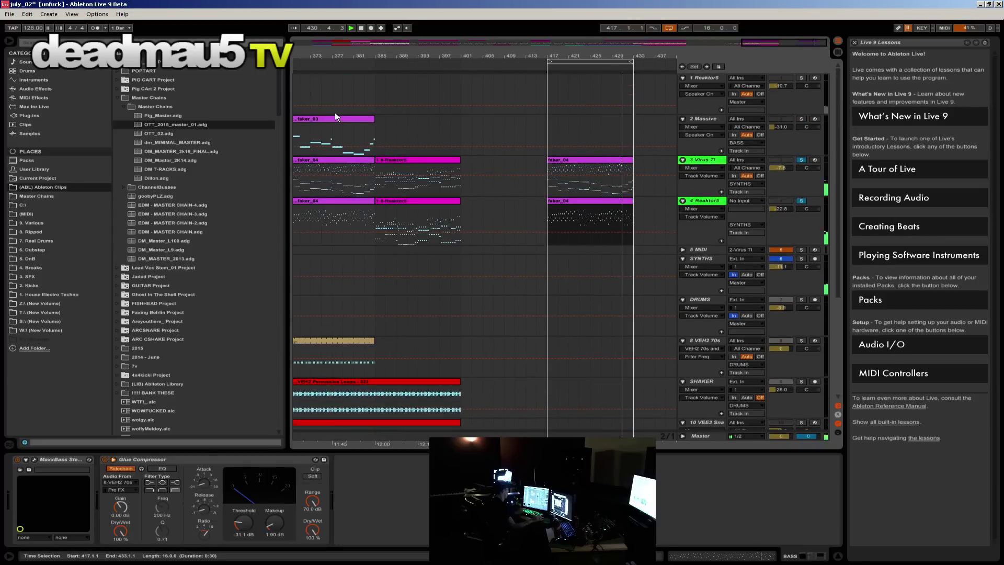
left_click_drag(334, 118, 593, 144)
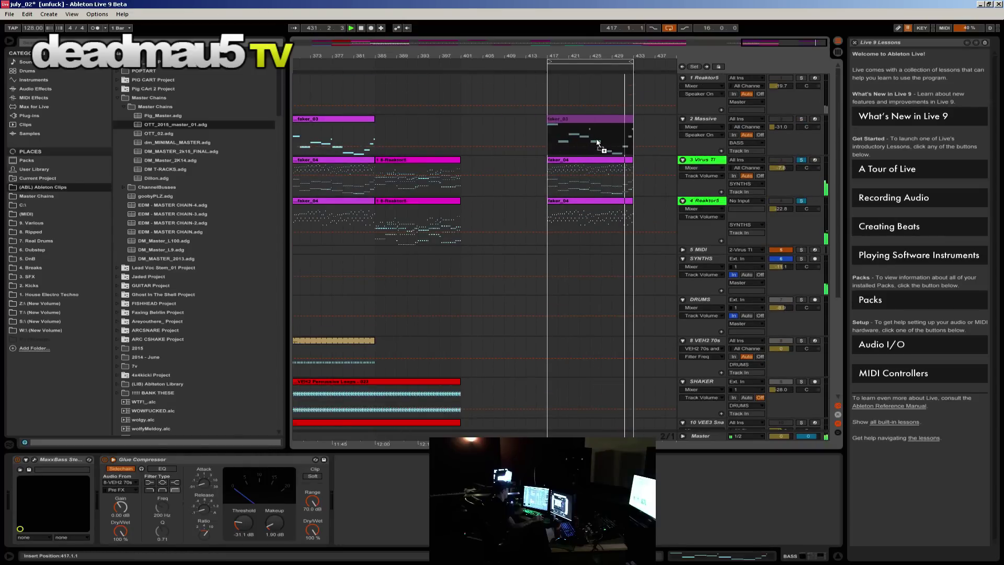
left_click(801, 119)
left_click(780, 126)
left_click_drag(780, 127, 780, 135)
left_click_drag(779, 198, 780, 197)
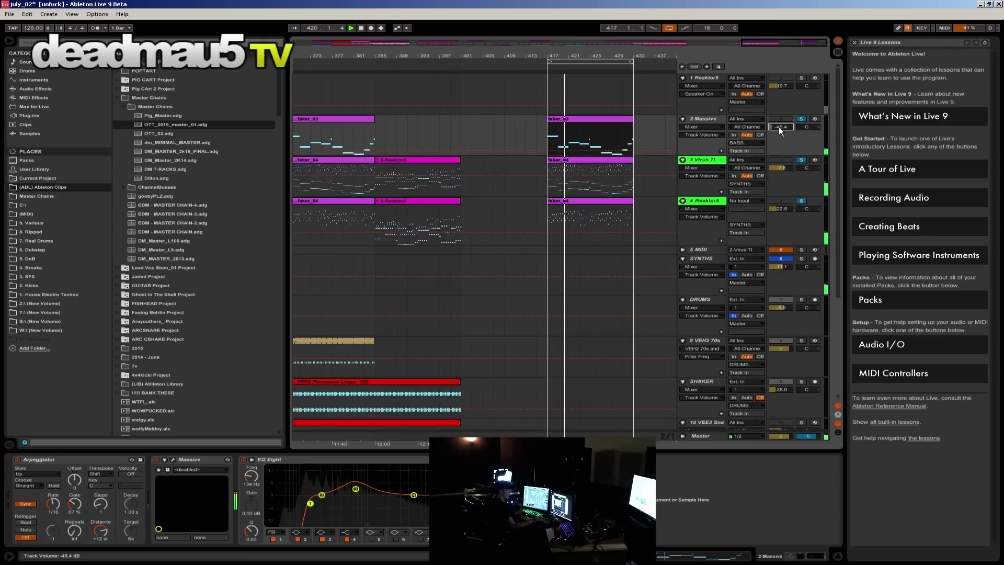
Step: Set the 4 Reaktor5 track's volume to -21.7 dB, solo it alone and select its faker_04 clip at bar 417
left_click(781, 209)
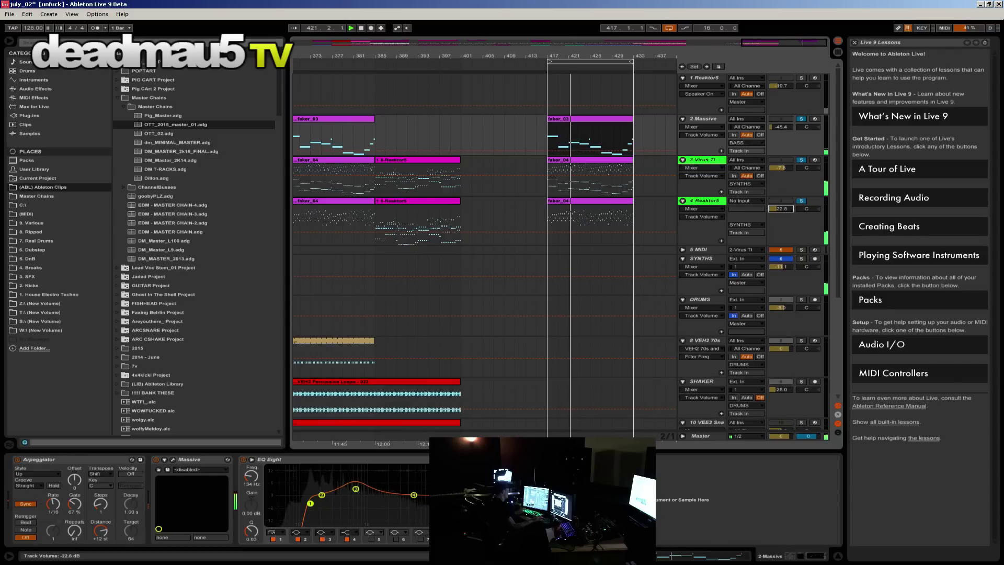
left_click_drag(781, 209, 781, 207)
left_click(801, 202)
left_click(801, 201)
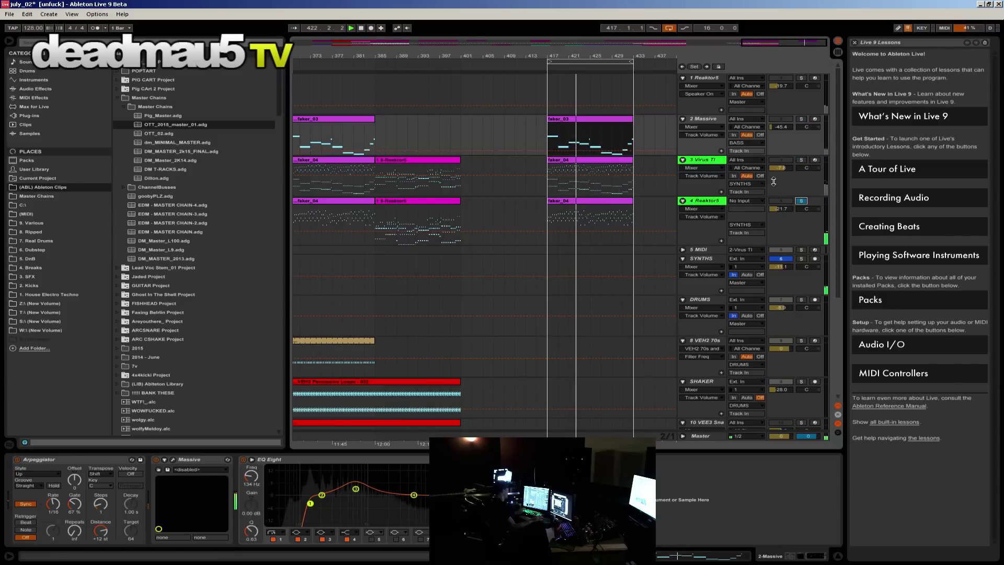
left_click(704, 201)
left_click(579, 199)
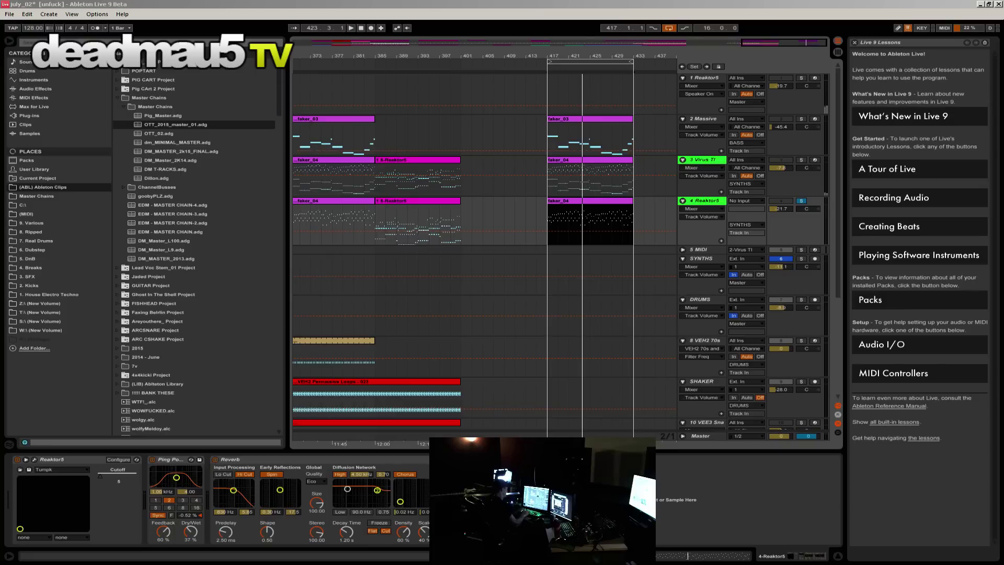
Step: Open the july_01.als set from the unfuck Project folder
left_click(9, 14)
left_click(31, 34)
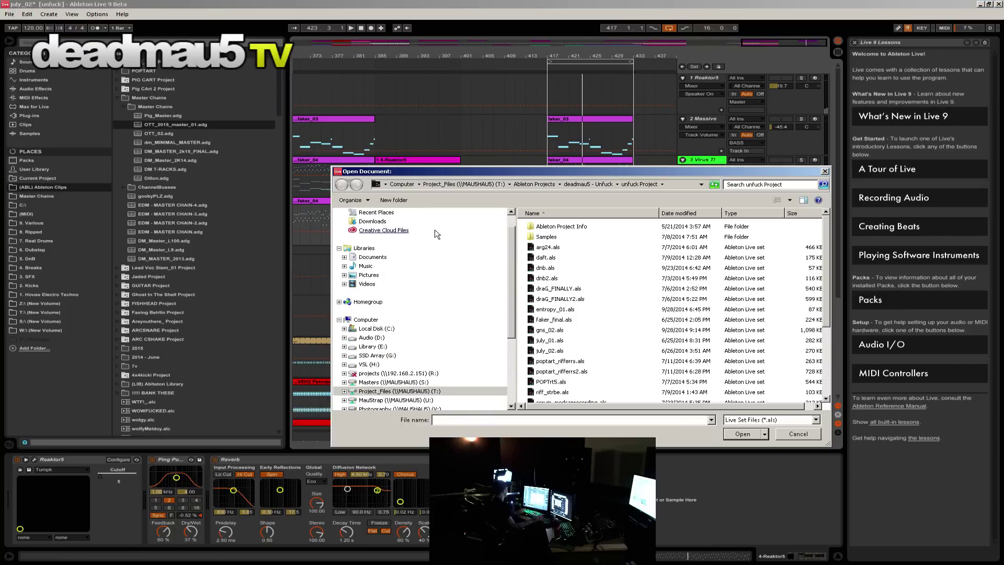
left_click(544, 331)
key("Down")
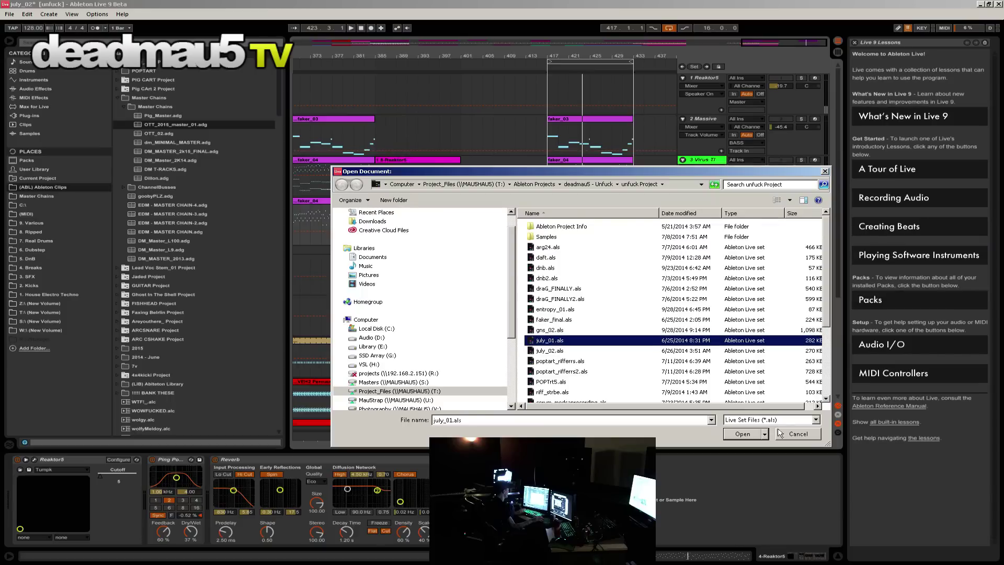
left_click(751, 439)
left_click(500, 303)
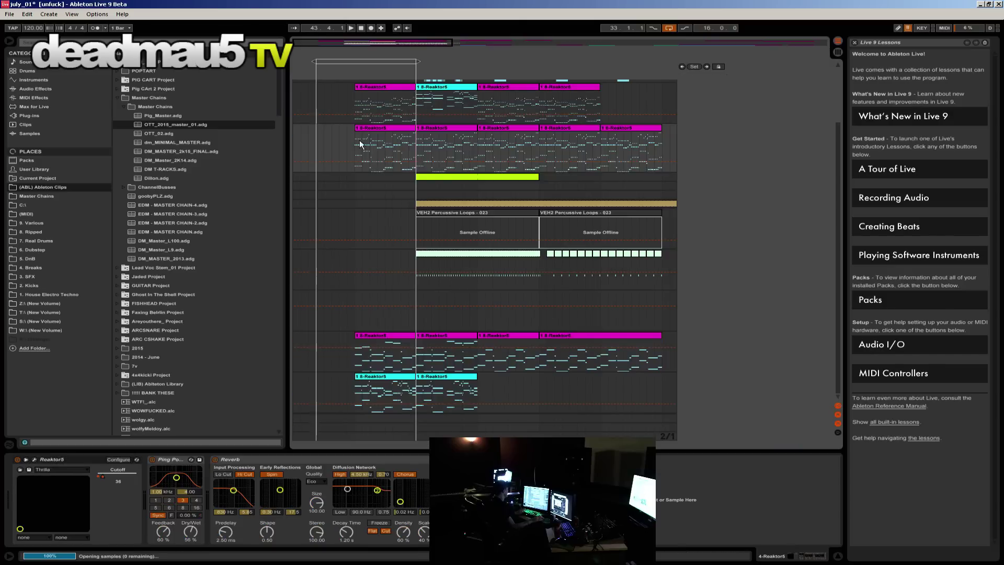
Step: Play the arrangement from bar 17 and activate the 4 Reaktor5 track
left_click(357, 147)
key("space")
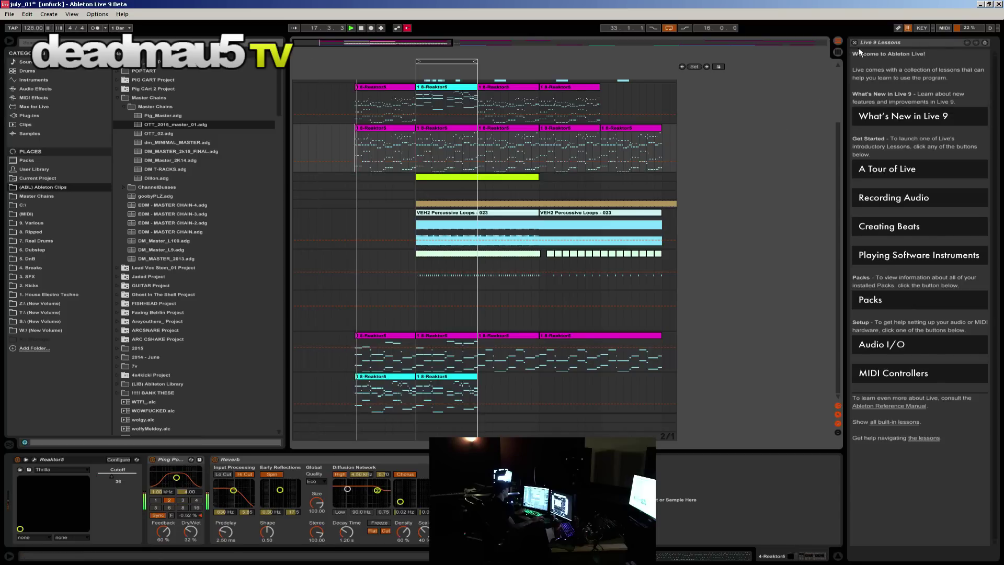
left_click(838, 53)
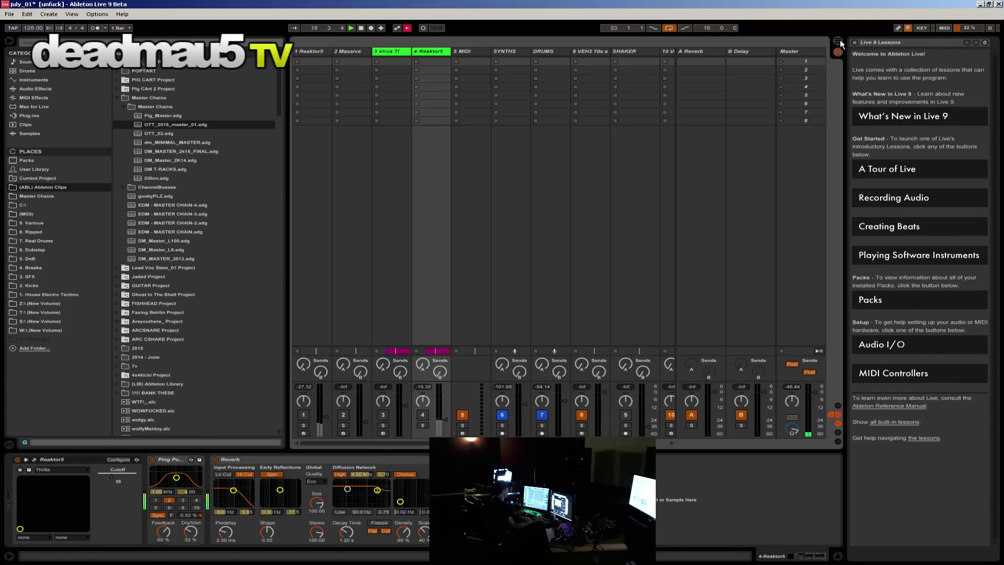
left_click(838, 42)
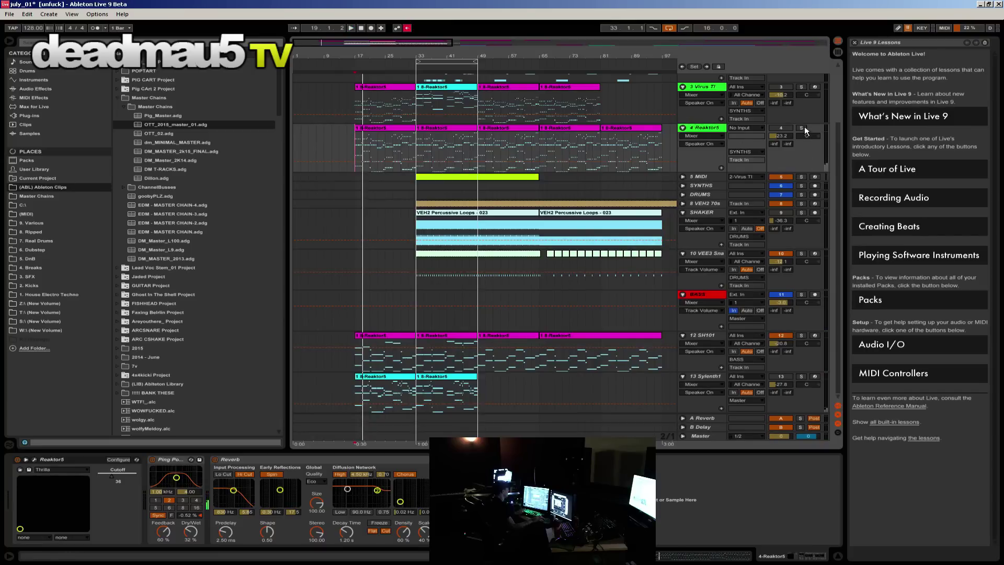
left_click(789, 128)
key("space")
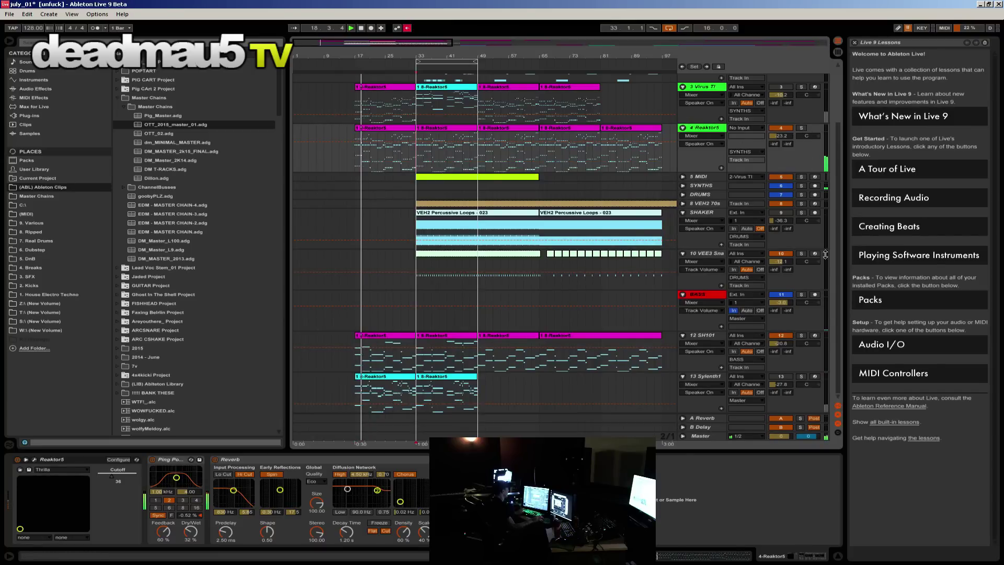
Step: Raise the 3 Virus TI track's volume, set the 13 Sylenth1 track to -22.1 dB and show the Sylenth1 track's devices
left_click_drag(782, 98, 782, 94)
scroll(439, 220, "up", 2)
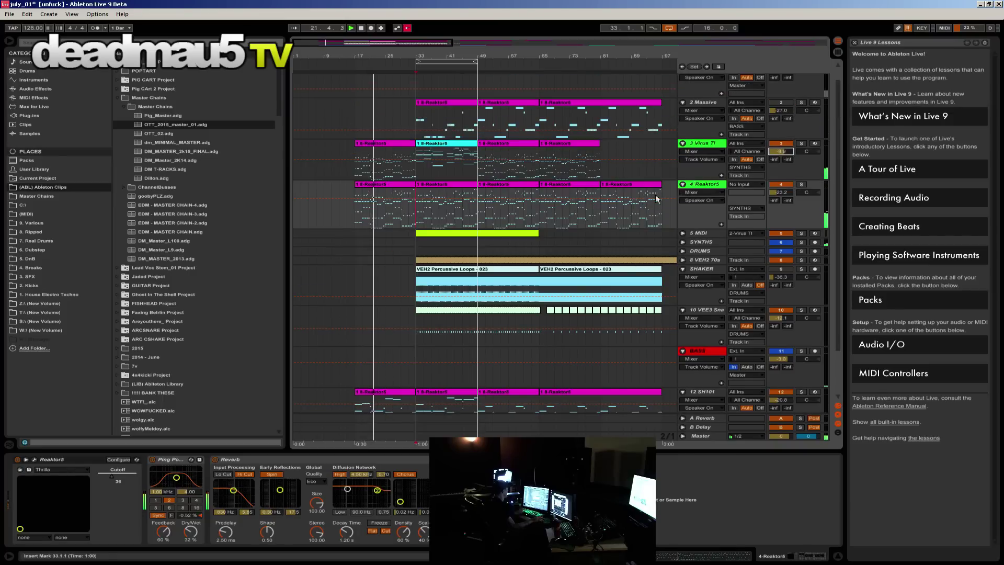
scroll(413, 215, "down", 2)
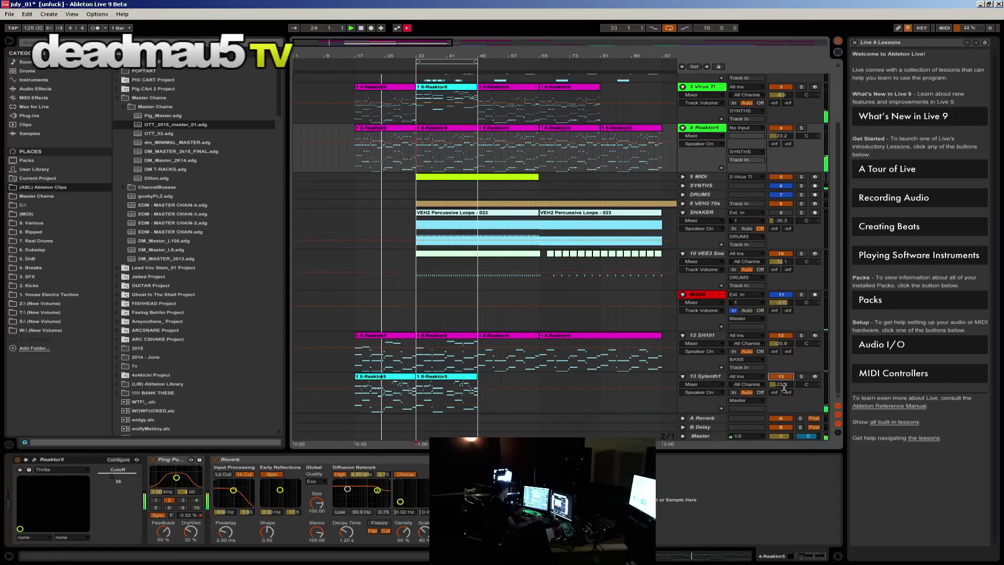
left_click_drag(785, 385, 785, 378)
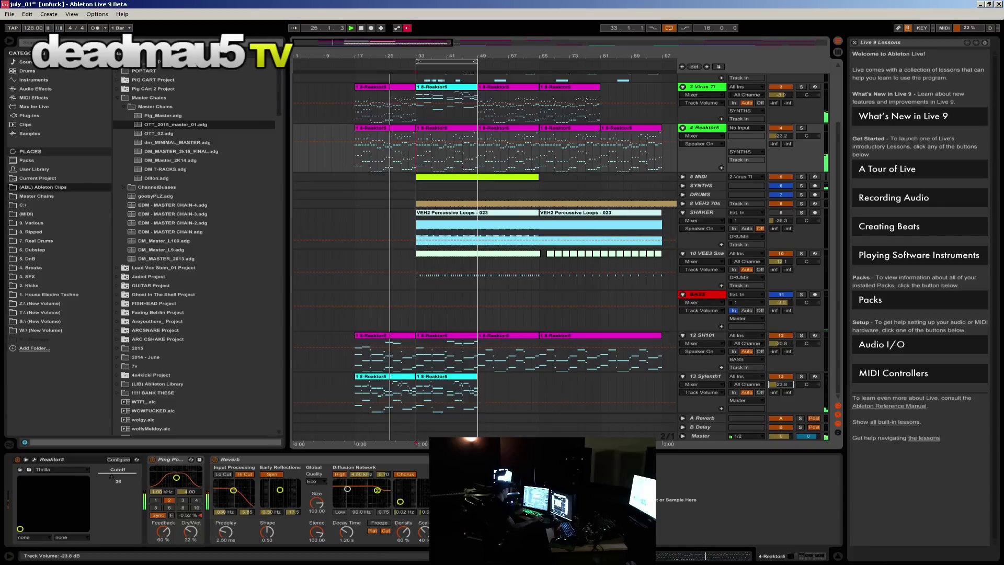
left_click_drag(780, 384, 781, 381)
left_click(713, 375)
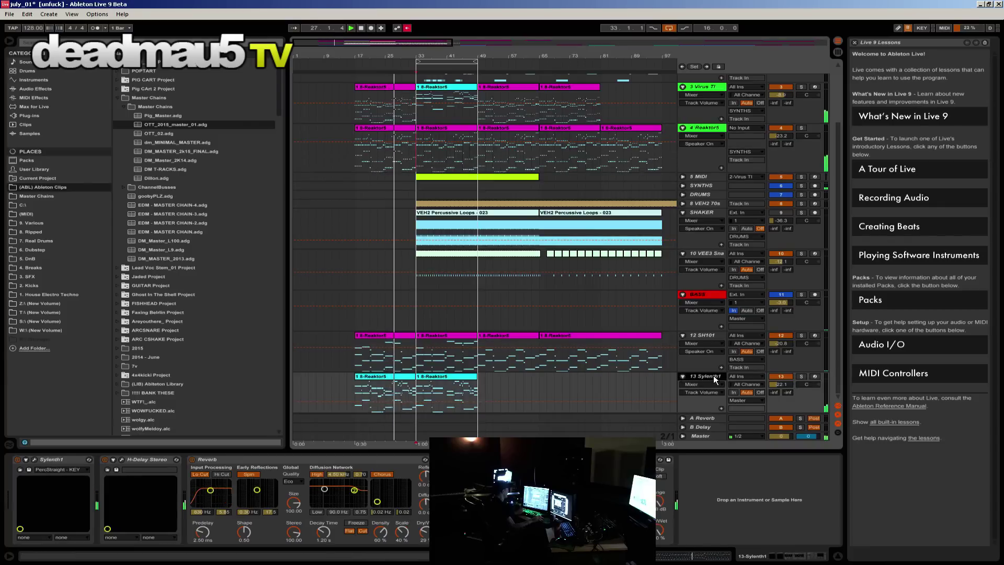
Step: Show the 12 SH101 track's device and raise the SH101's Freq parameter while the set plays
left_click(702, 336)
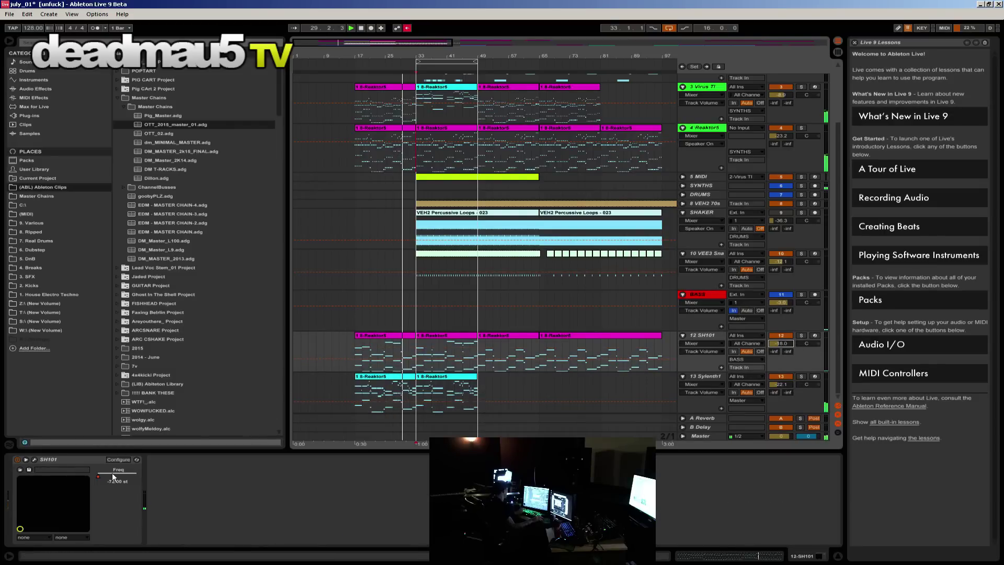
mouse_move(98, 476)
left_mouse_down()
mouse_move(107, 460)
mouse_move(112, 476)
left_mouse_up()
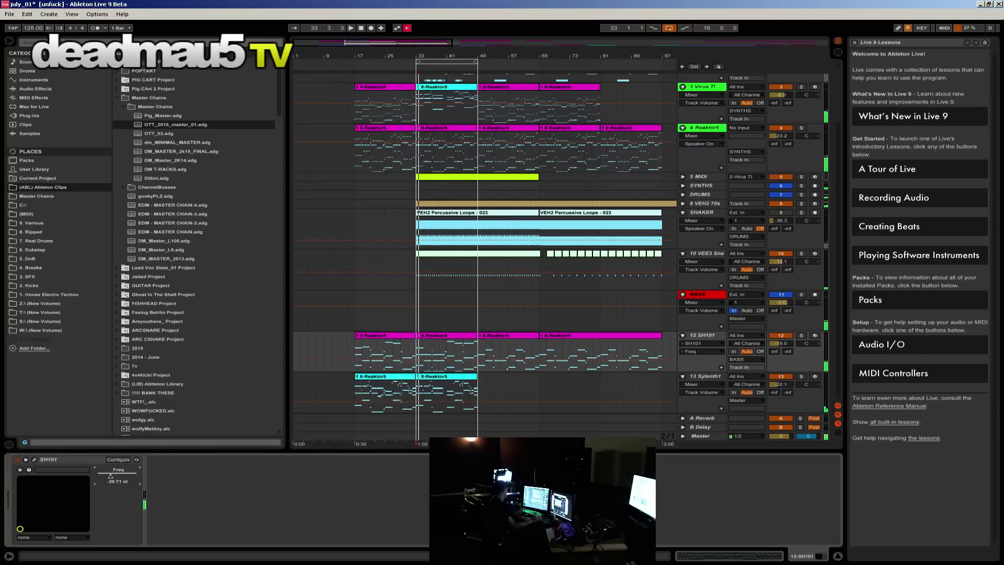
Step: Loop bars 17 to 33 using the first clips of the 12 SH101 and 13 Sylenth1 tracks and restart playback
left_click_drag(353, 356, 408, 402)
key("ctrl+l")
key("space")
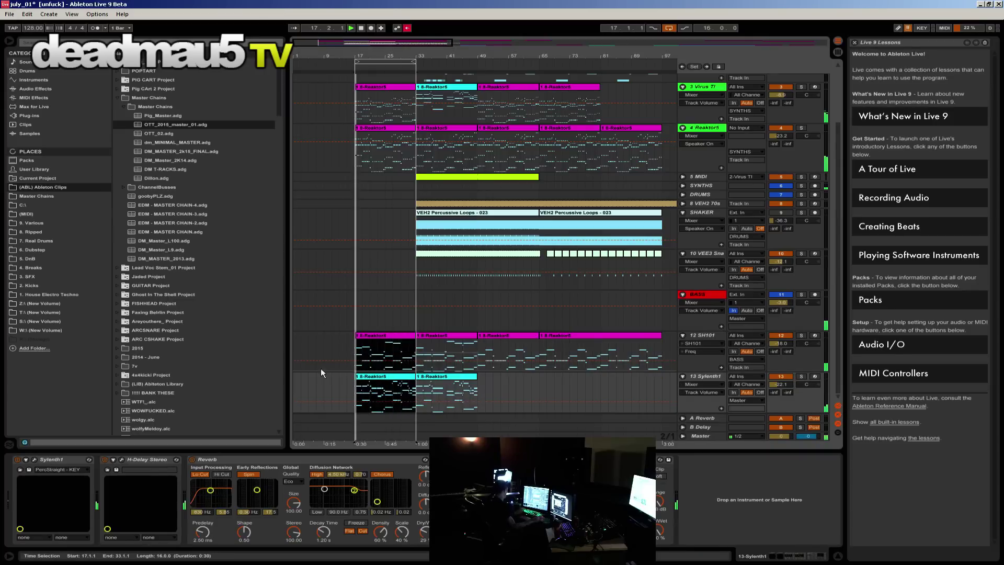
Step: Return to the 12 SH101 track's device and sweep the SH101's Freq further up during the looped section
left_click(714, 335)
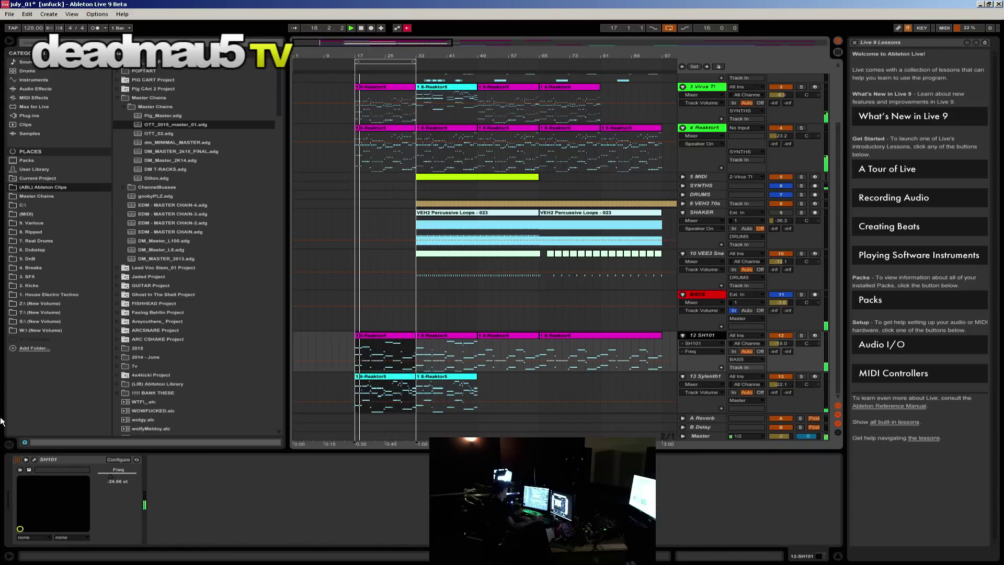
mouse_move(120, 475)
left_mouse_down()
mouse_move(120, 444)
mouse_move(121, 460)
left_mouse_up()
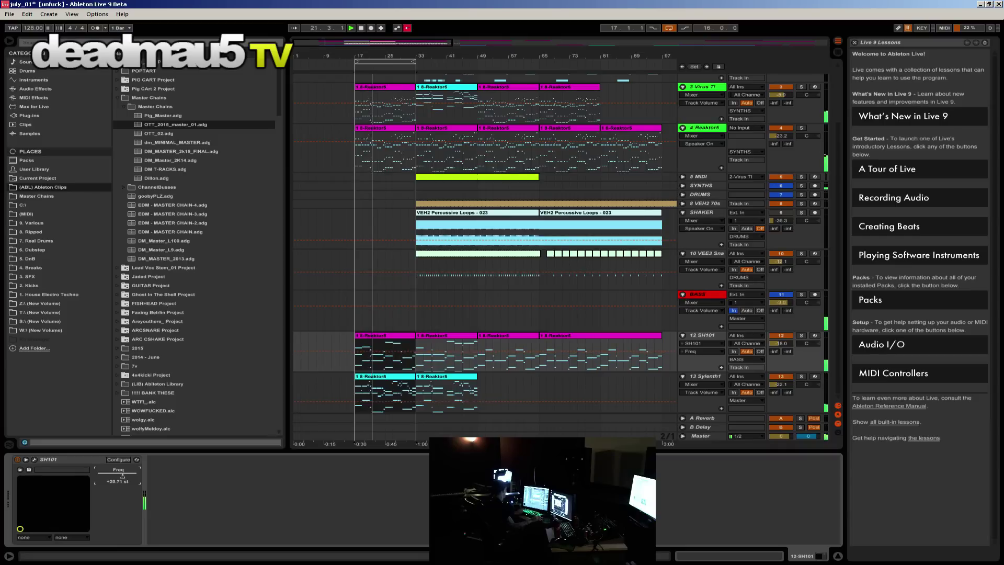
Step: Raise the SH101's Freq to +28.60 st, solo the 12 SH101 track and play the loop from bar 17
left_click_drag(123, 475, 124, 476)
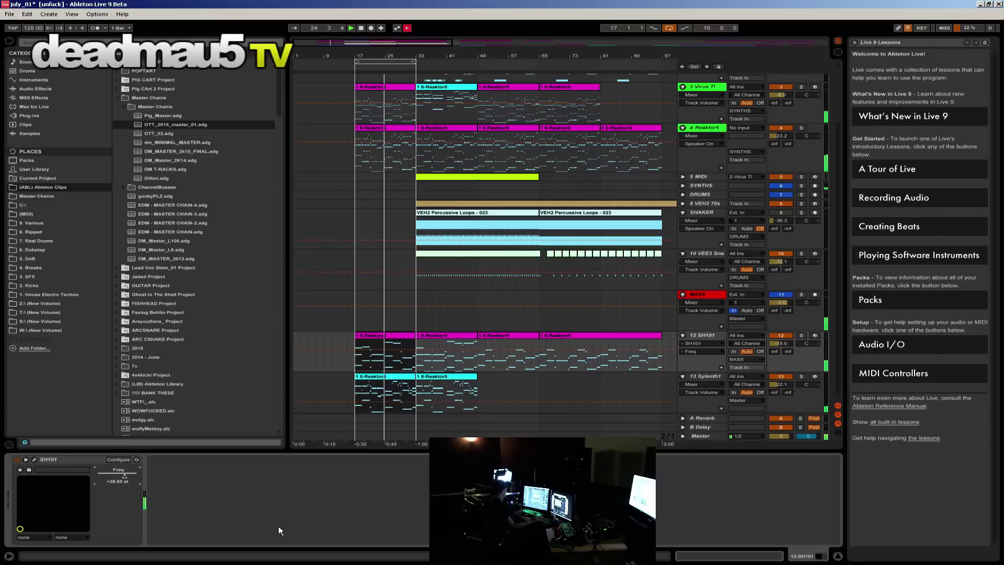
left_click(384, 358)
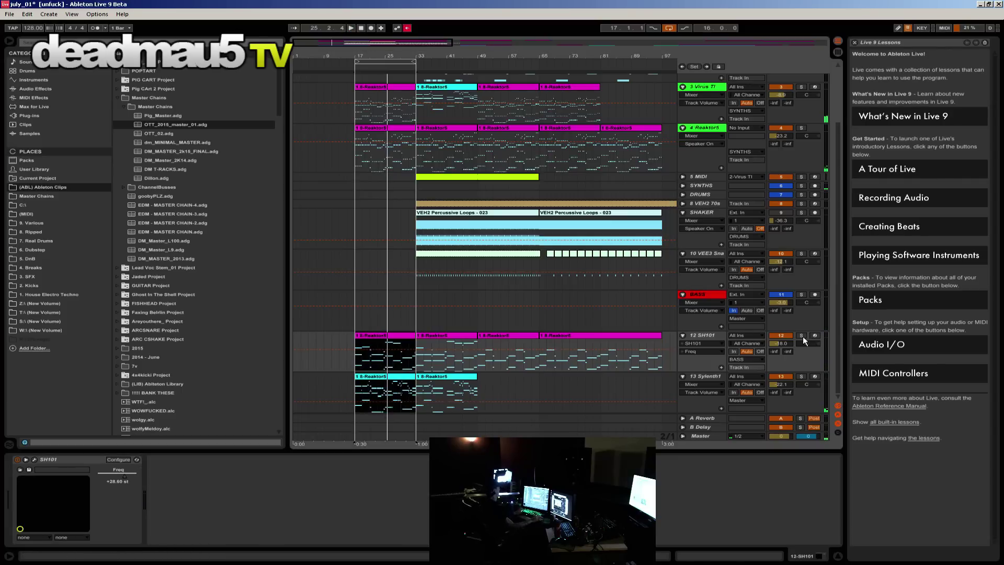
left_click(801, 335)
key("space")
left_click(361, 365)
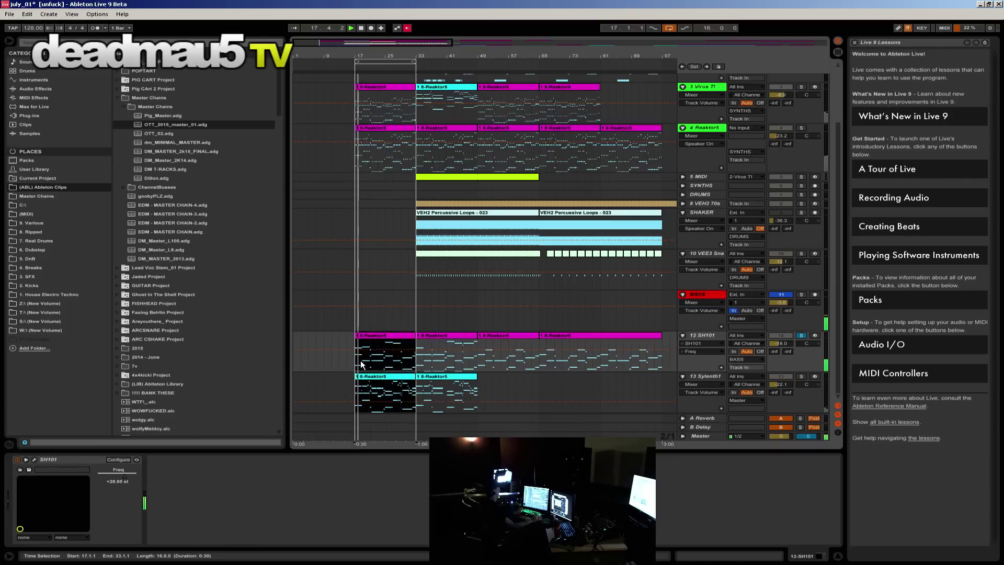
Step: Audition the soloed 12 SH101 part from several spots in the loop, including bars 21, 27 and 29
left_click(370, 356)
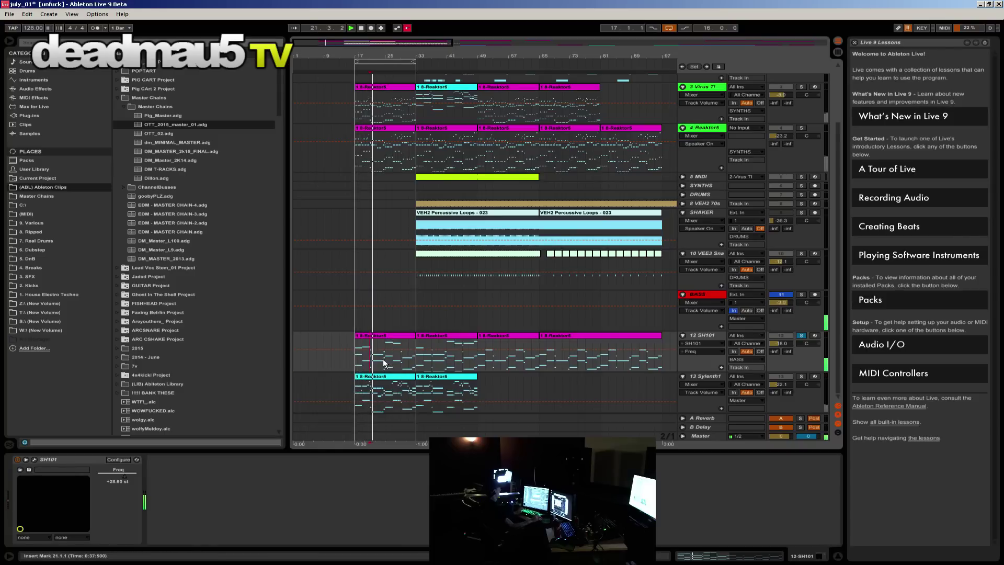
left_click(383, 360)
left_click(394, 360)
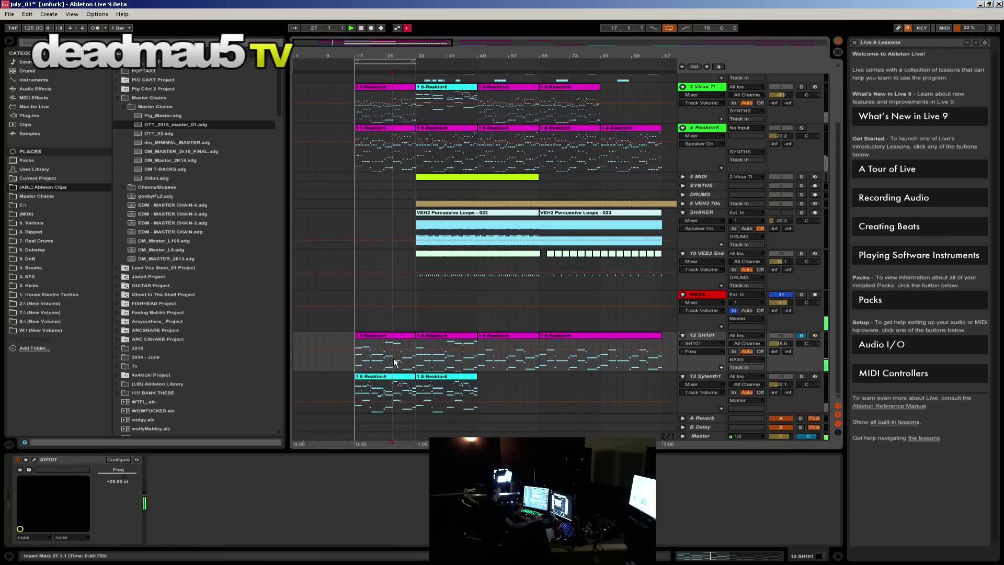
left_click(400, 360)
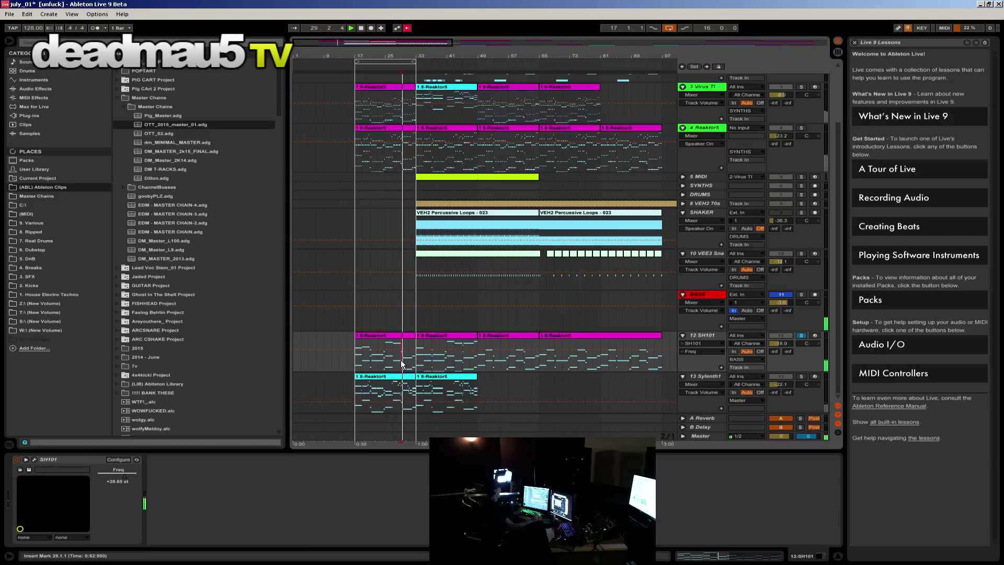
Step: Solo the 3 Virus TI track, then solo the SYNTHS group and play it from bar 33
scroll(738, 277, "up", 3)
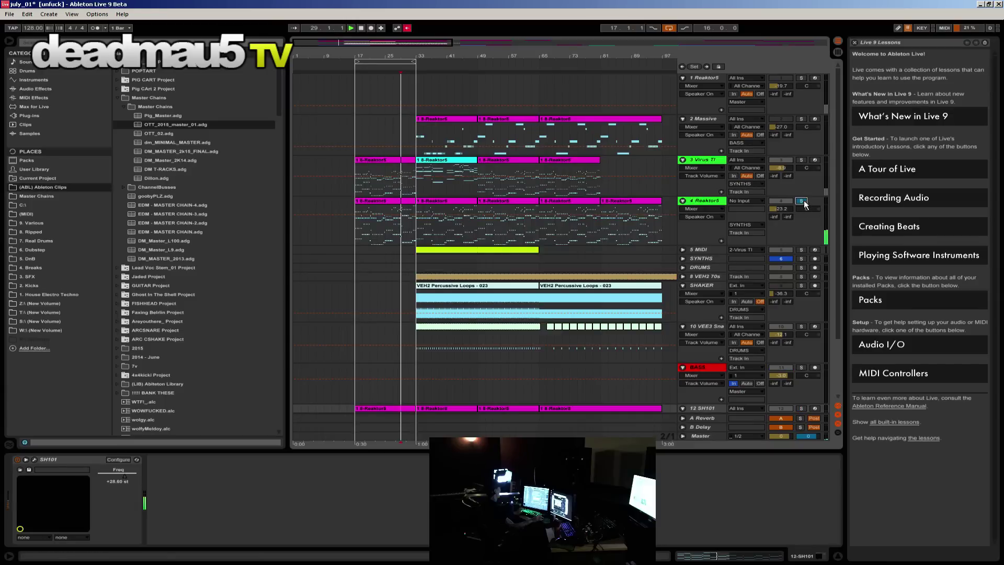
left_click(802, 160)
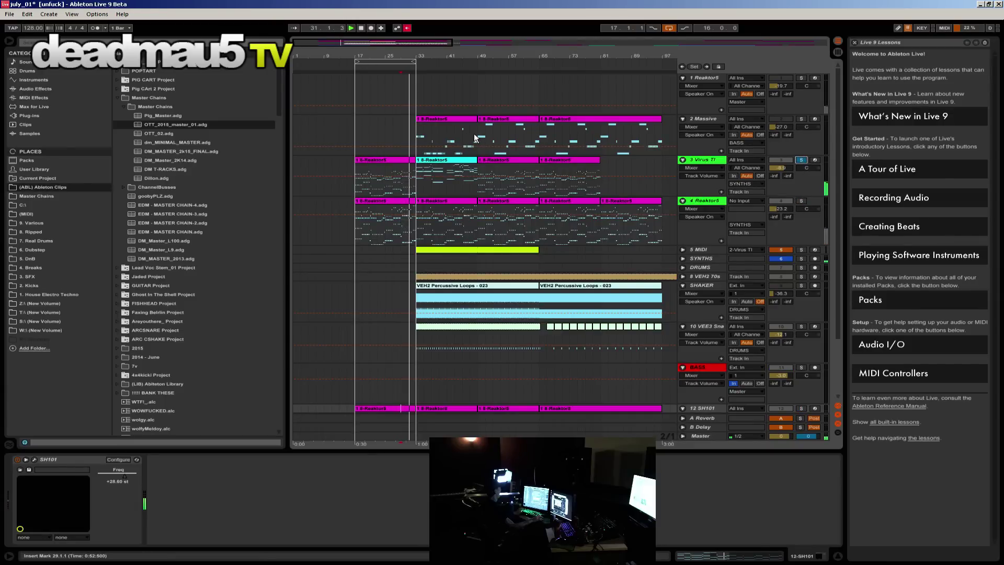
left_click(428, 140)
key("space")
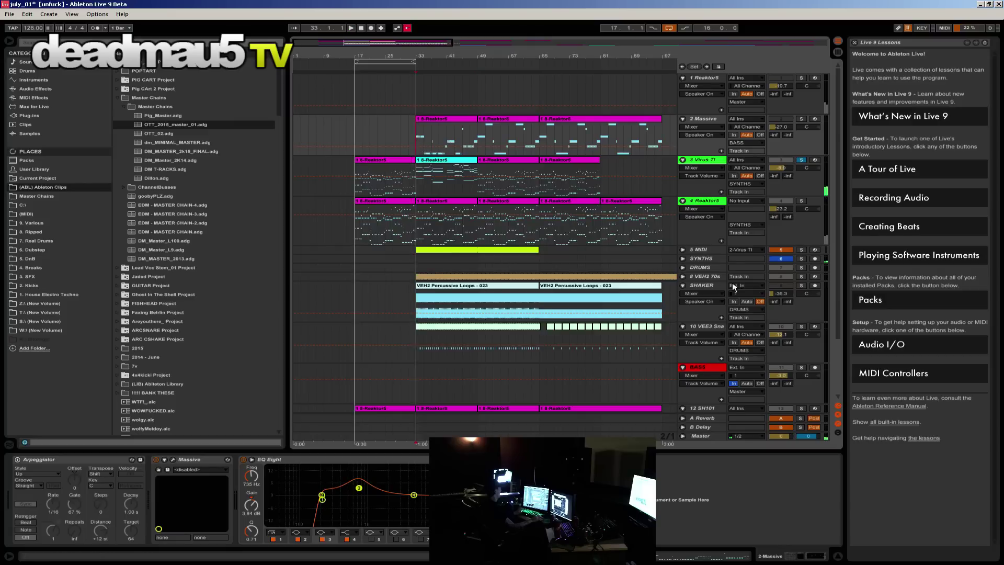
left_click(801, 259)
key("space")
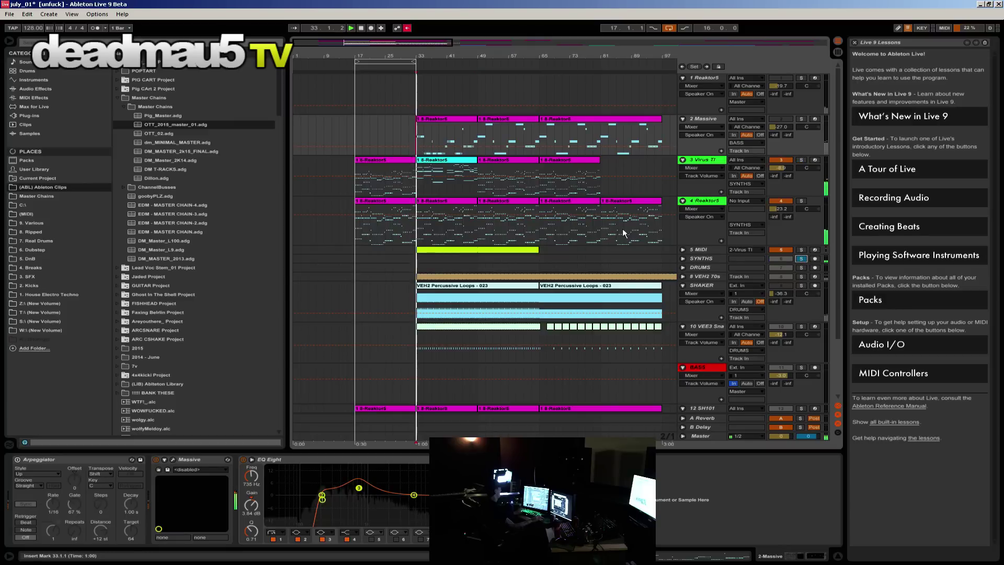
Step: Stop playback and open faker_final.als from the unfuck Project folder, discarding the changes to july_01
left_click(459, 180)
left_click(10, 14)
left_click(21, 36)
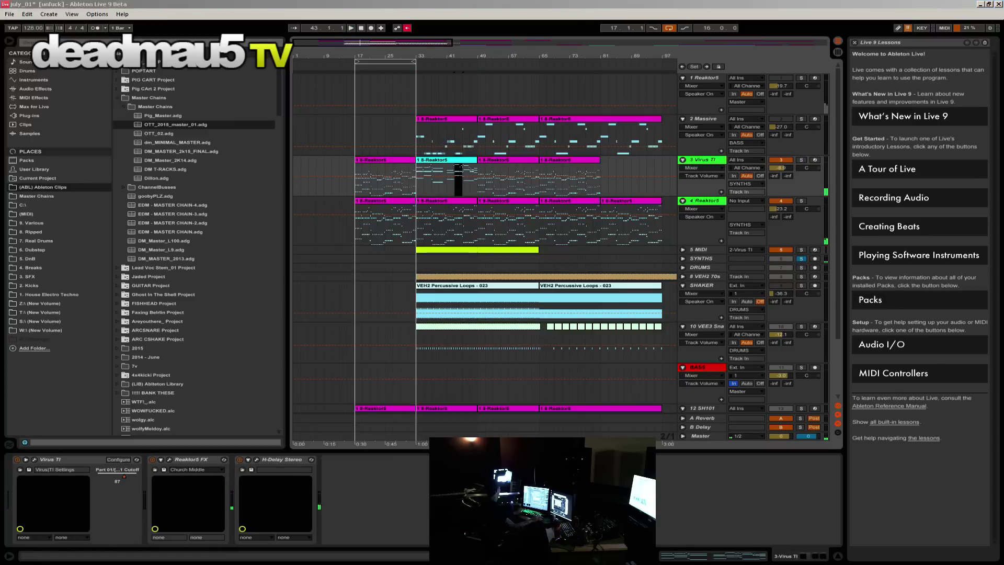
double_click(565, 322)
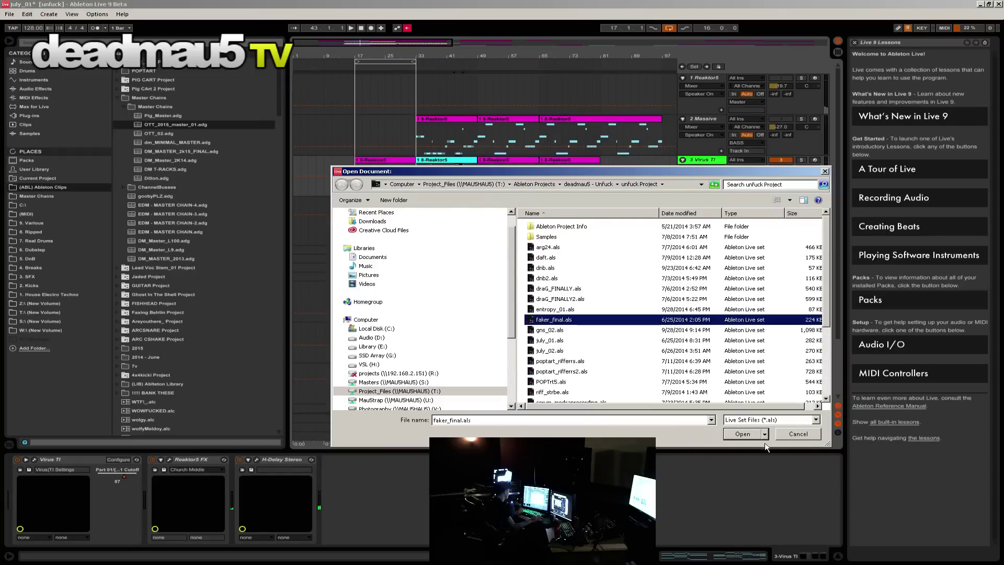
left_click(510, 306)
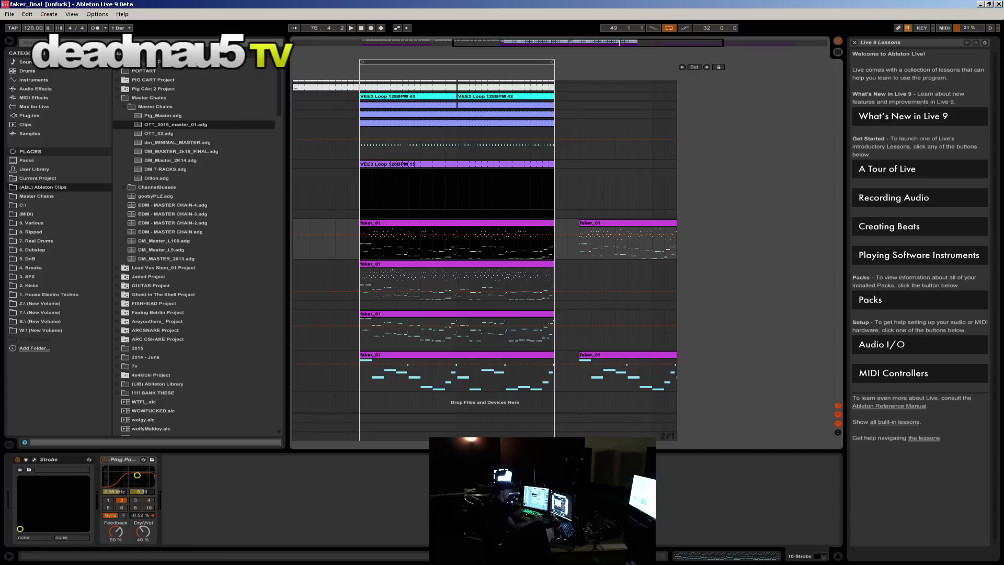
Step: Play the set from bar 49 on the 11 Reaktor5 track and bring the track headers and mixer controls into view
left_click(360, 292)
key("space")
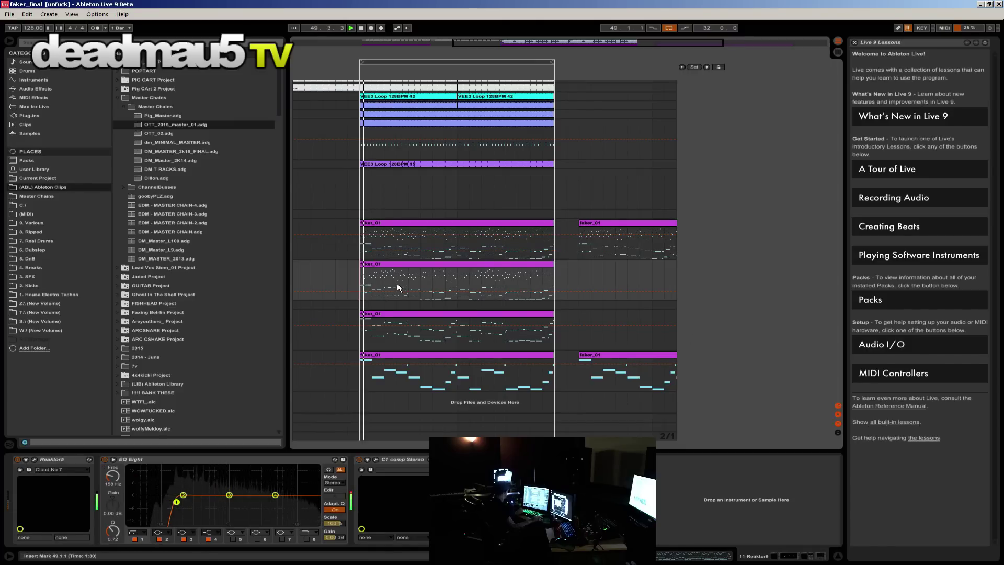
left_click(838, 43)
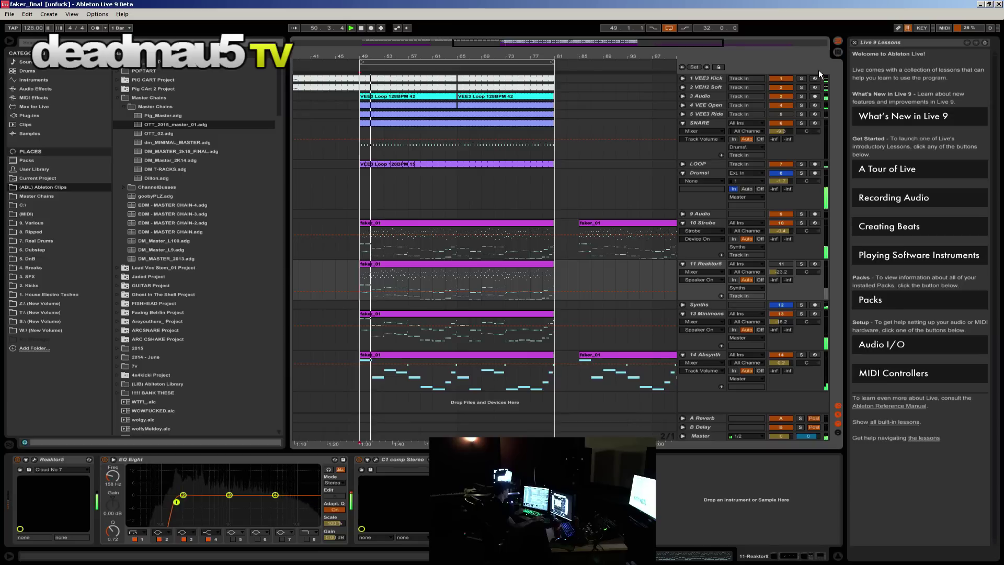
Step: Turn off the drum tracks from 1 VEE3 Kick through LOOP and show the 13 Minimonsta track's devices at bar 57
left_click(781, 87)
left_click_drag(782, 99, 781, 104)
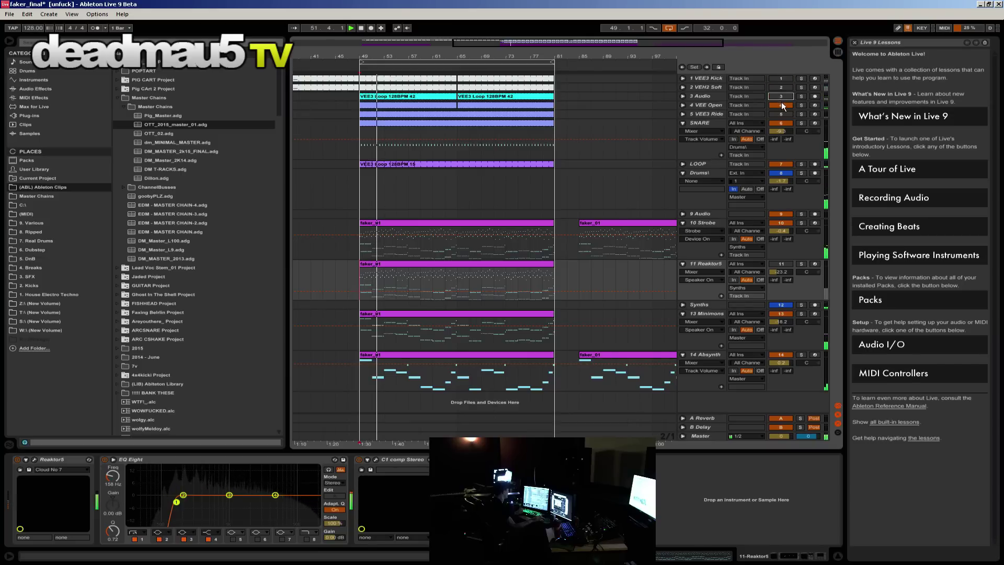
left_click(780, 123)
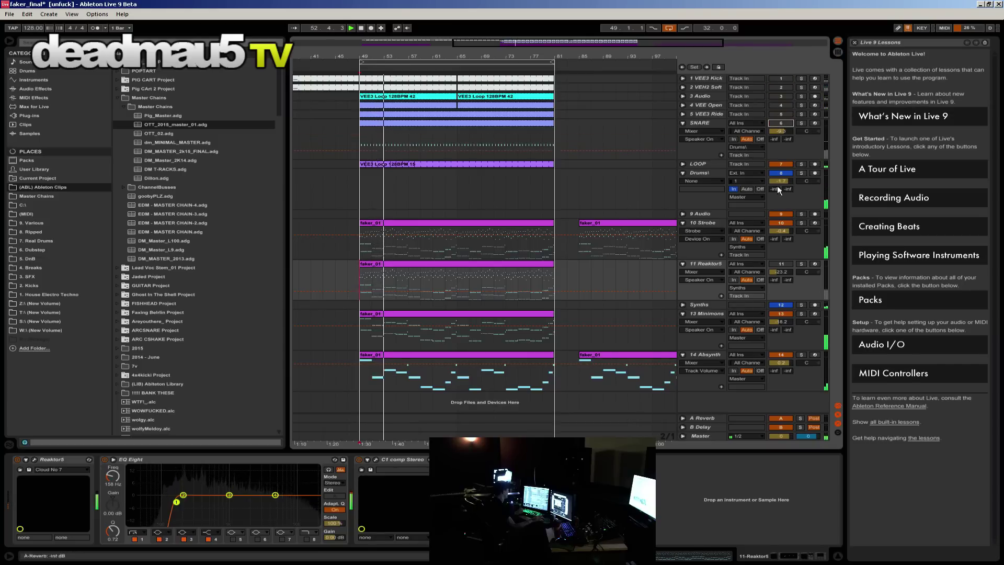
left_click(781, 164)
left_click(713, 171)
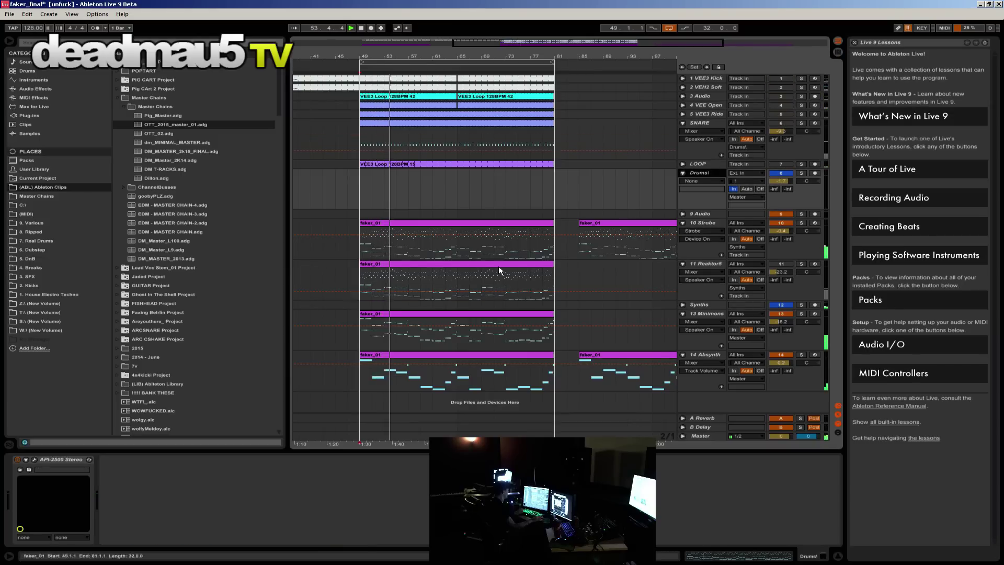
left_click(411, 339)
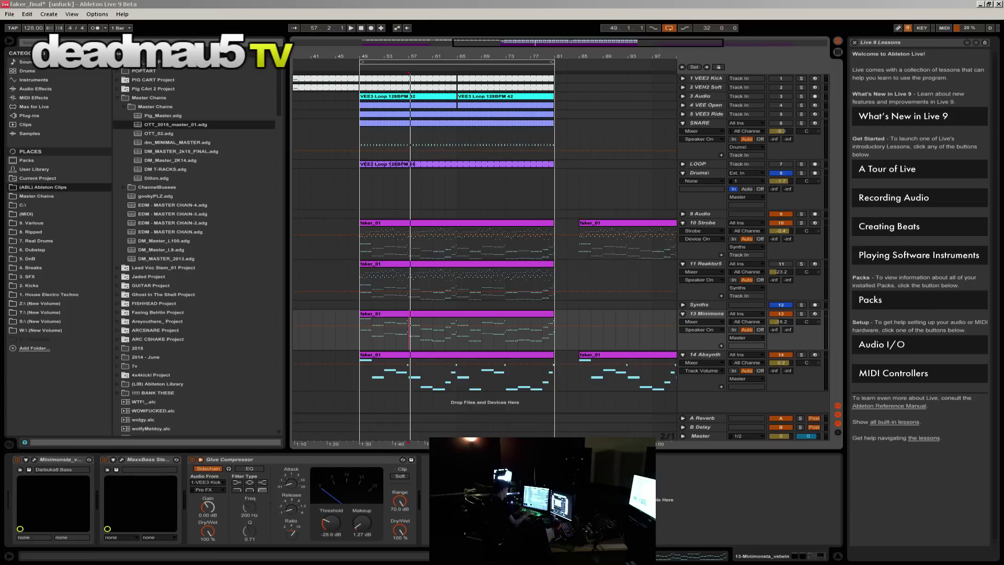
left_click(9, 15)
left_click(24, 45)
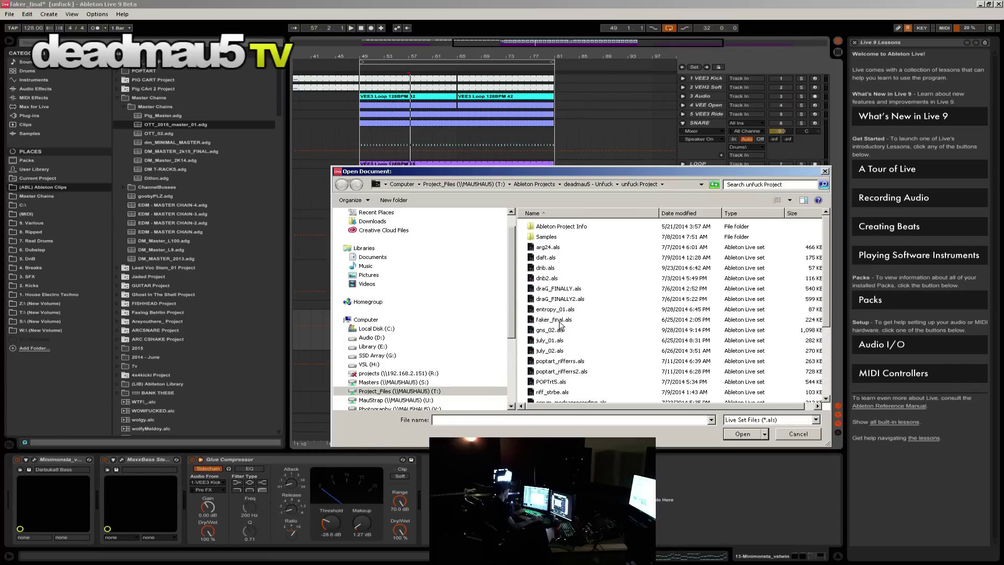
left_click(560, 321)
left_click(568, 362)
scroll(568, 364, "down", 2)
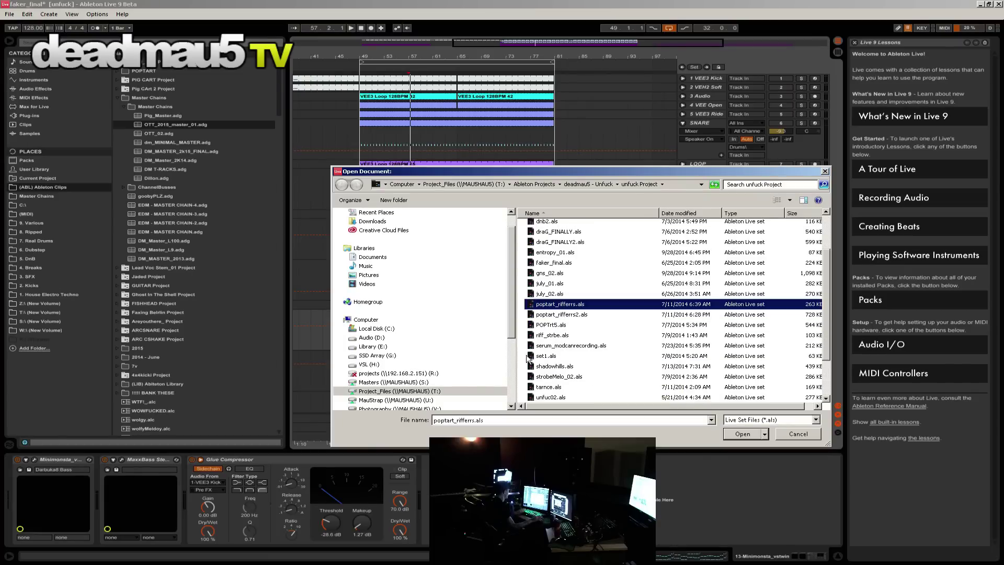
left_click(593, 346)
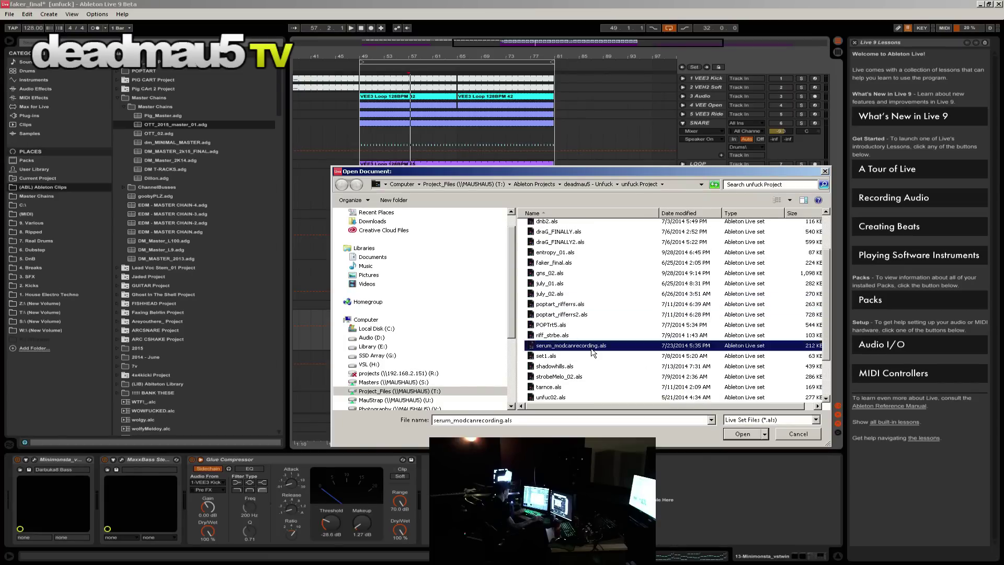
scroll(569, 359, "down", 2)
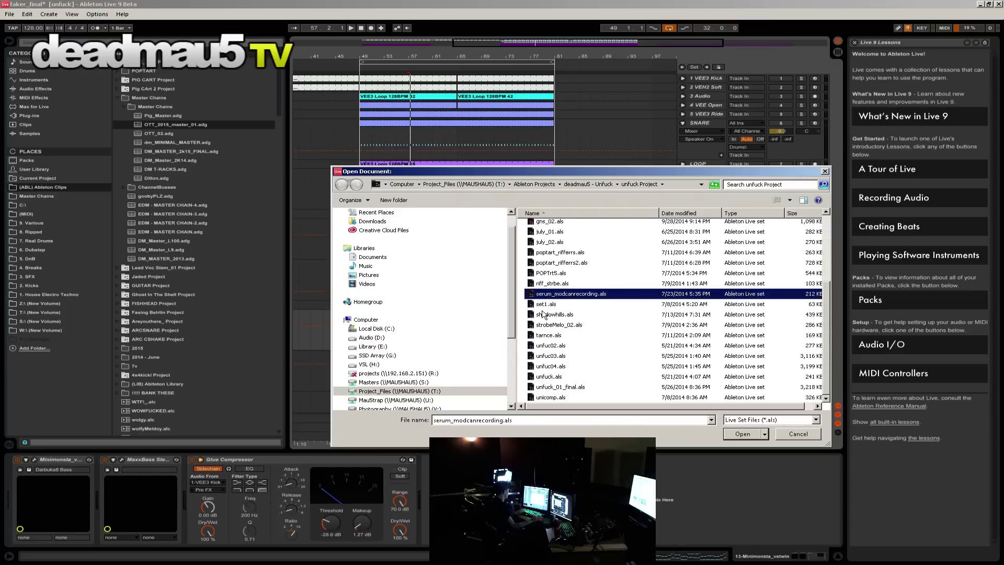
left_click(564, 324)
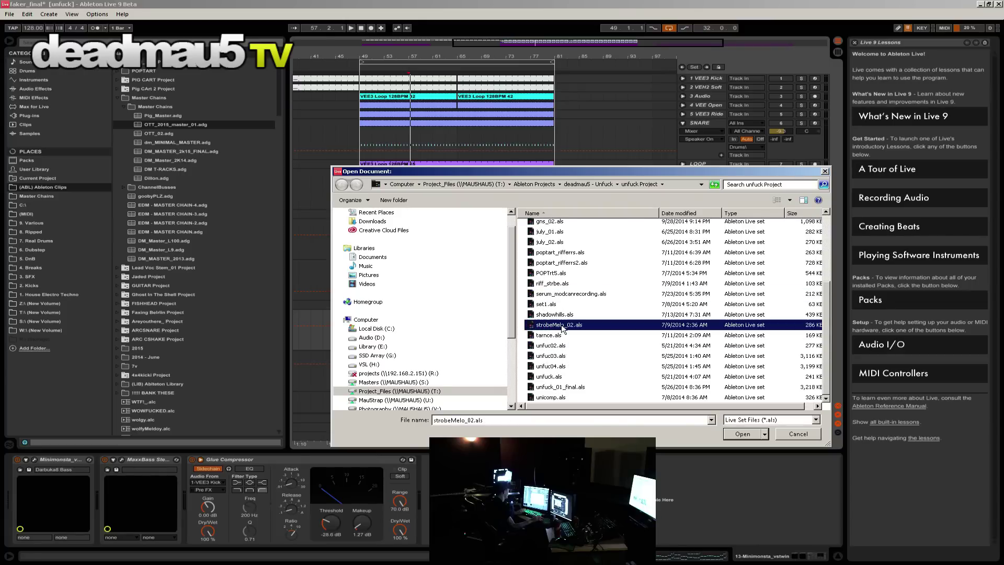
left_click(537, 339)
left_click(564, 347)
left_click(745, 434)
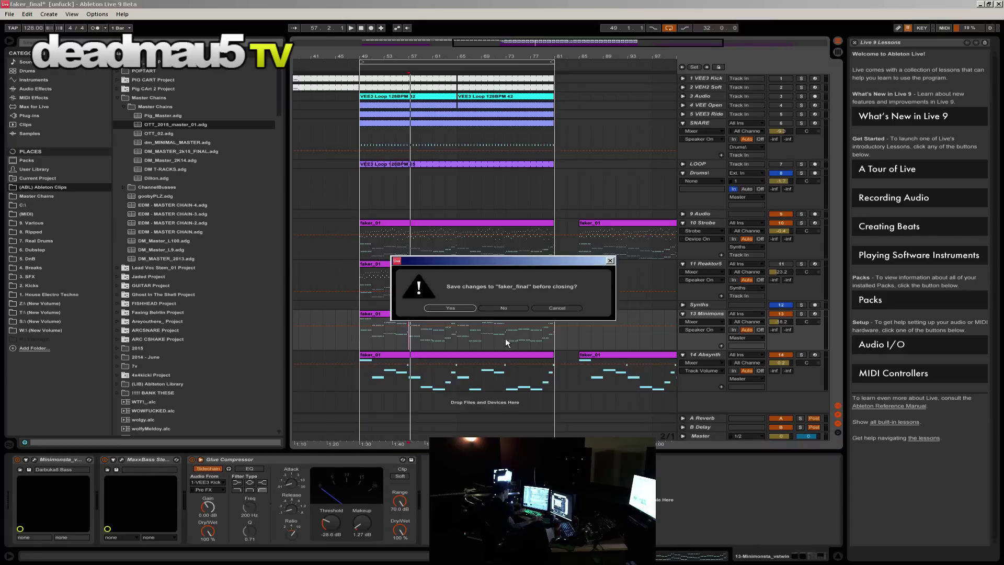
left_click(574, 309)
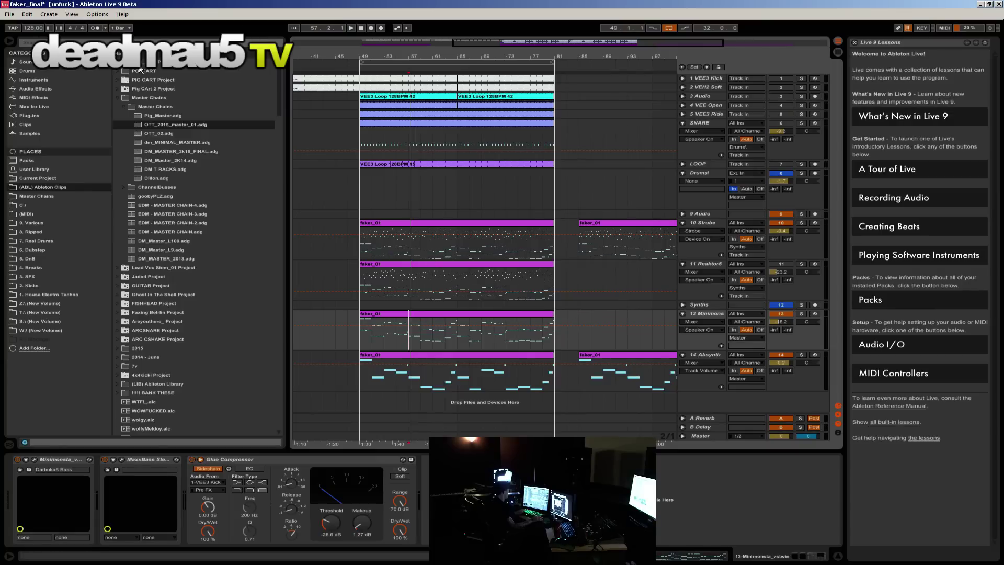
Step: Open unicomp.als from the unfuck Project folder, discarding the changes to faker_final
left_click(10, 14)
left_click(33, 40)
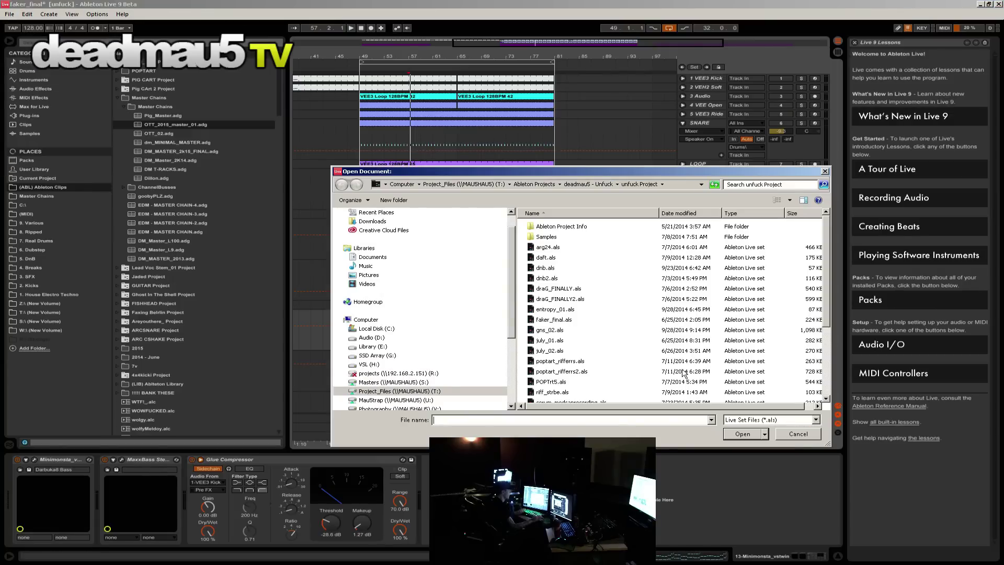
left_click(574, 351)
scroll(573, 354, "down", 4)
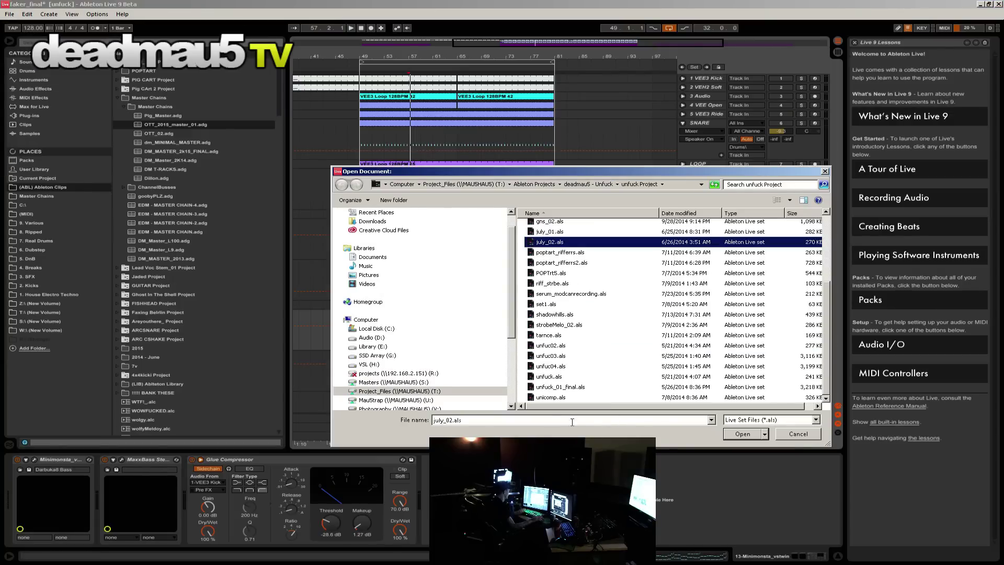
left_click(551, 397)
left_click(741, 435)
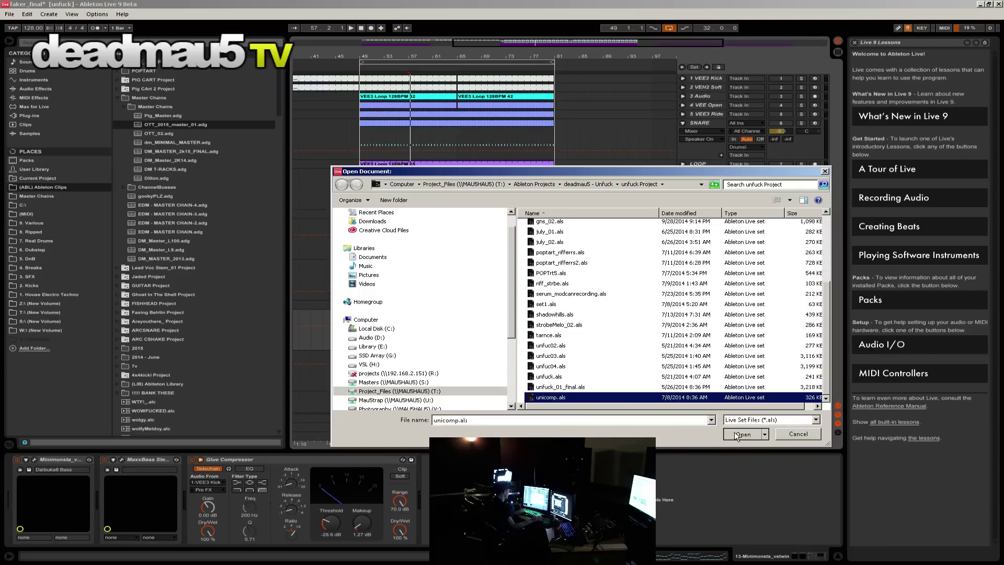
left_click(496, 310)
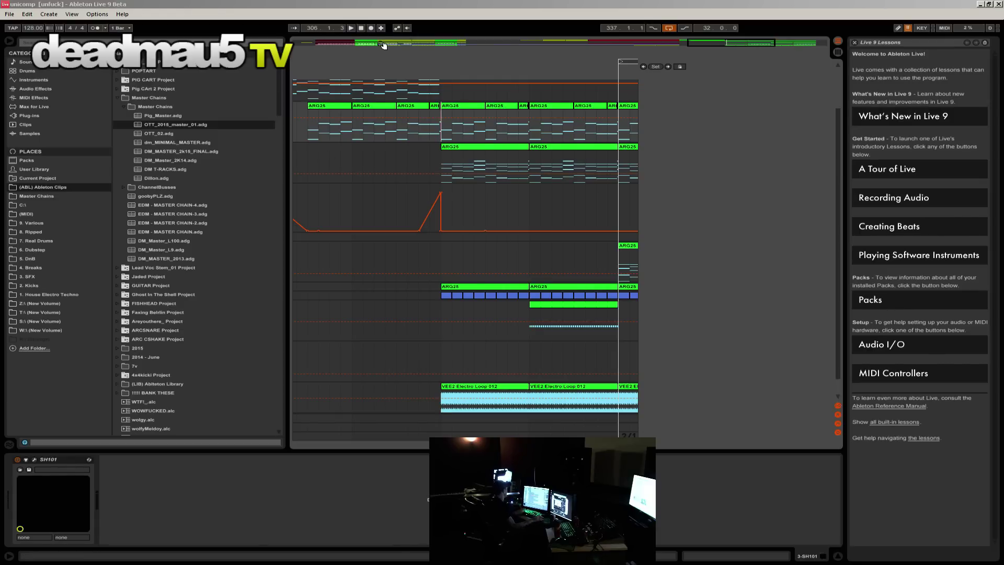
Step: Go to the start of the unicomp arrangement and play it from bar 17 on the 7 SH101 track
mouse_move(380, 43)
left_mouse_down()
mouse_move(379, 16)
mouse_move(379, 26)
left_mouse_up()
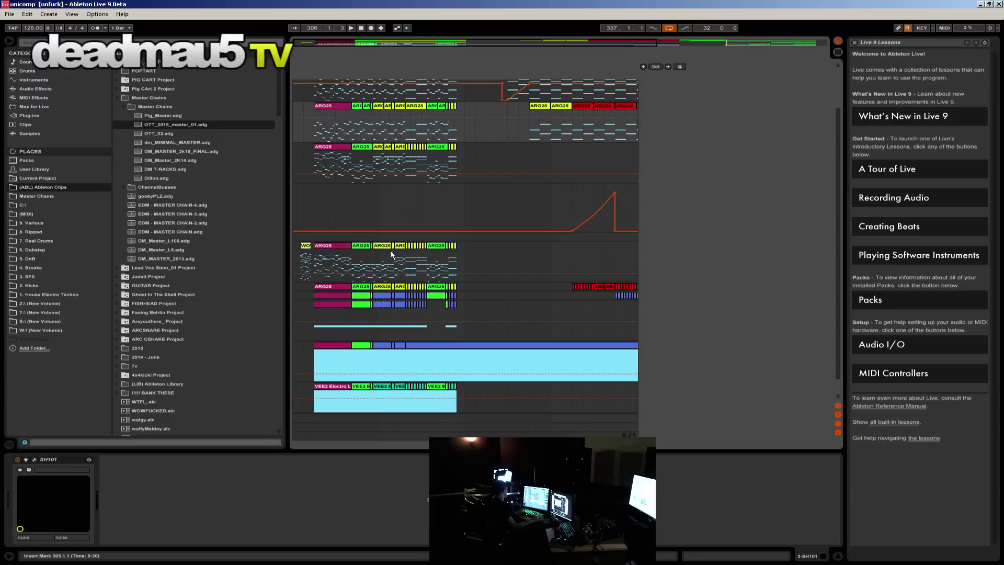
left_click(300, 263)
key("space")
left_click(314, 259)
key("space")
key("space")
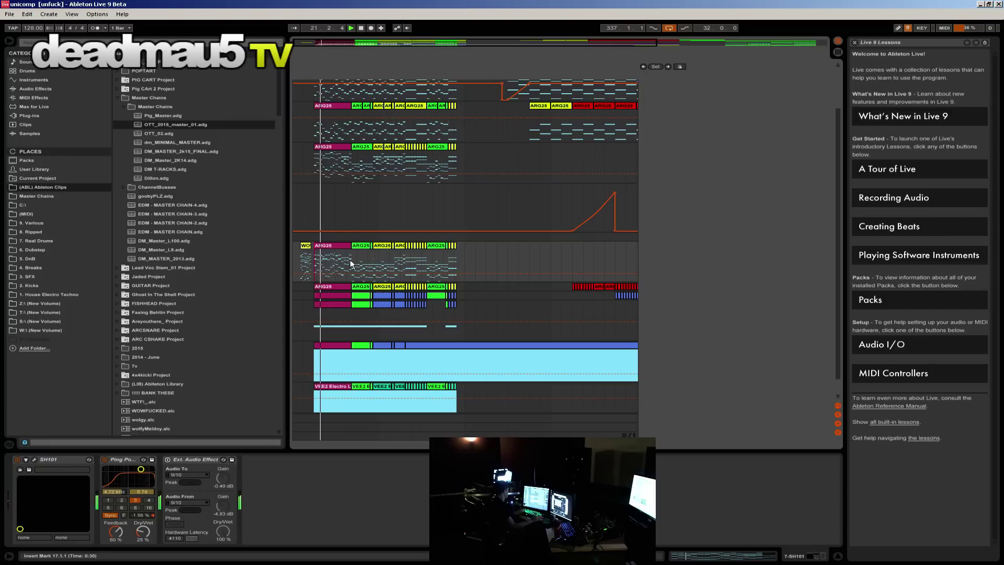
Step: Bring the track headers and mixer controls into view and look over all the tracks while the set plays
left_click(838, 41)
left_click(838, 51)
scroll(517, 222, "up", 2)
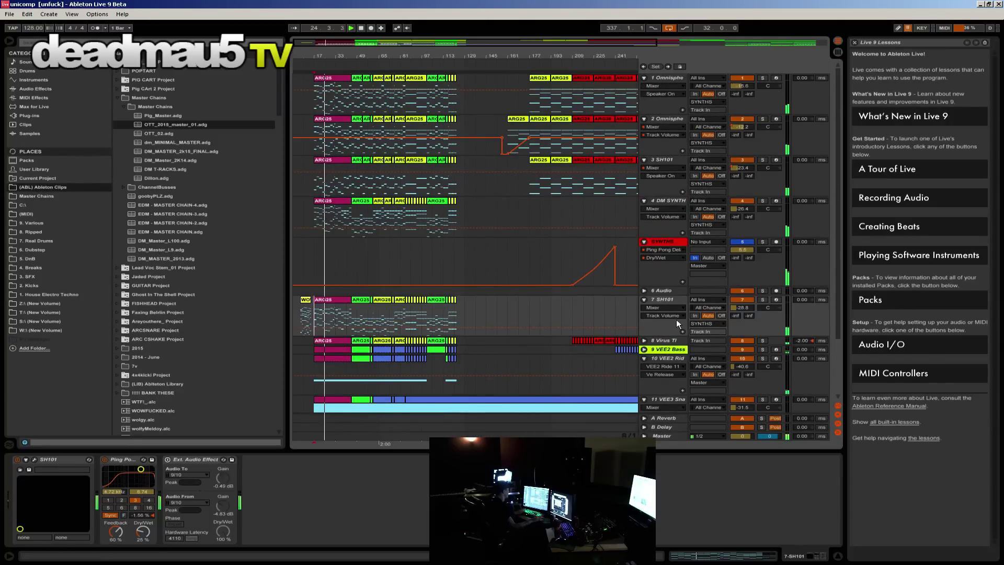
scroll(676, 318, "down", 3)
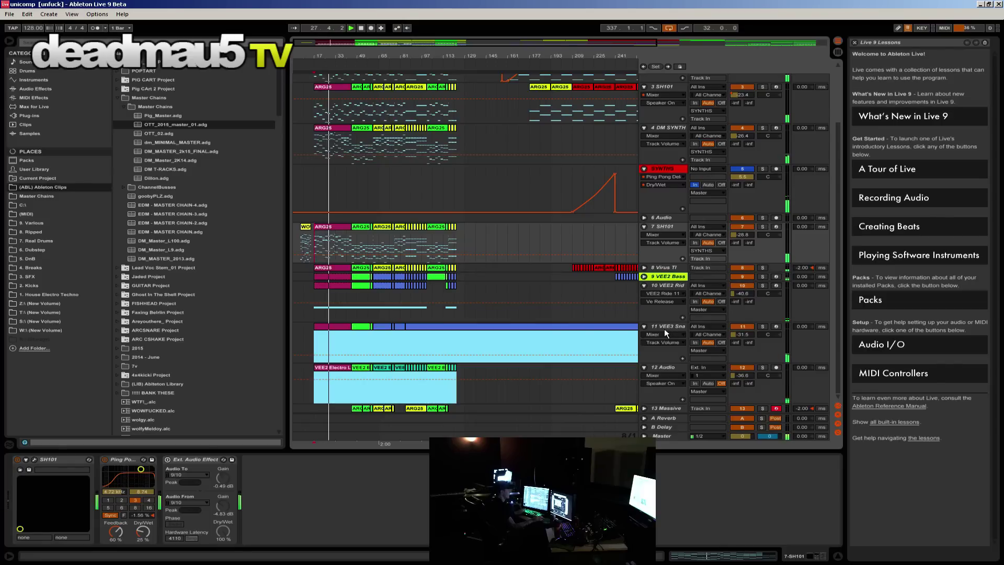
left_click(418, 293)
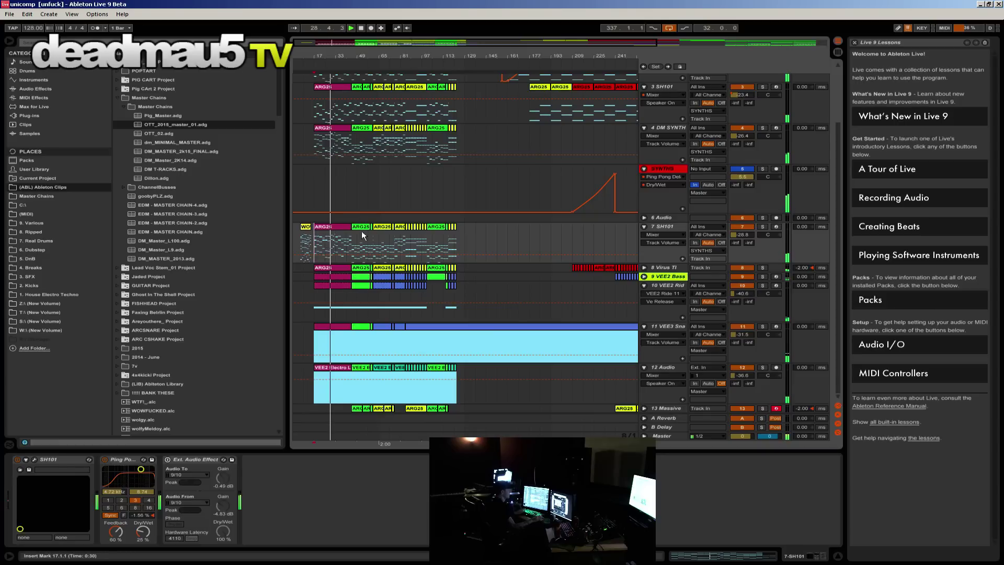
Step: Place the insert marker at bar 45 on the 7 SH101 track and look over the synth tracks during playback
left_click(350, 247)
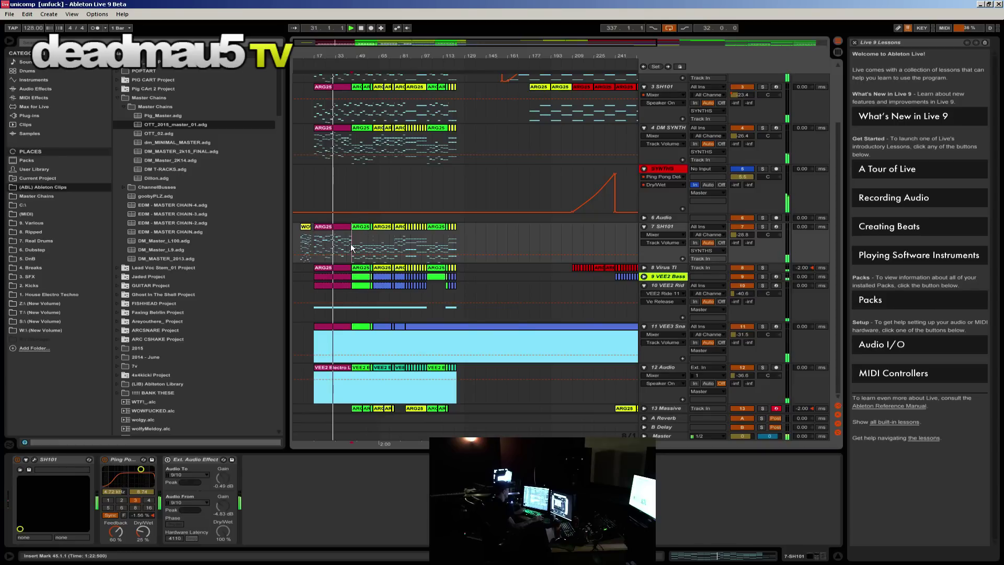
scroll(350, 248, "up", 3)
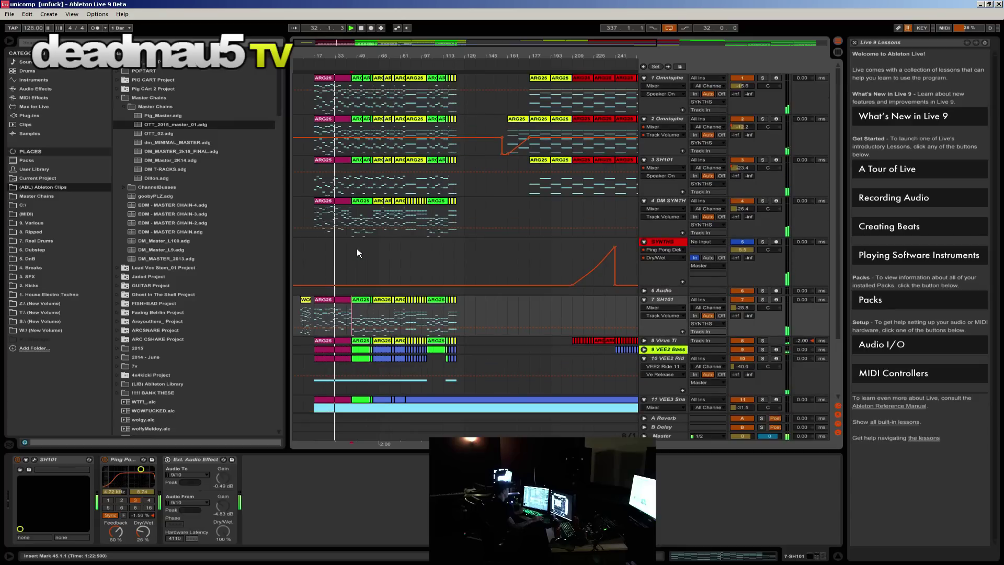
scroll(357, 248, "up", 3)
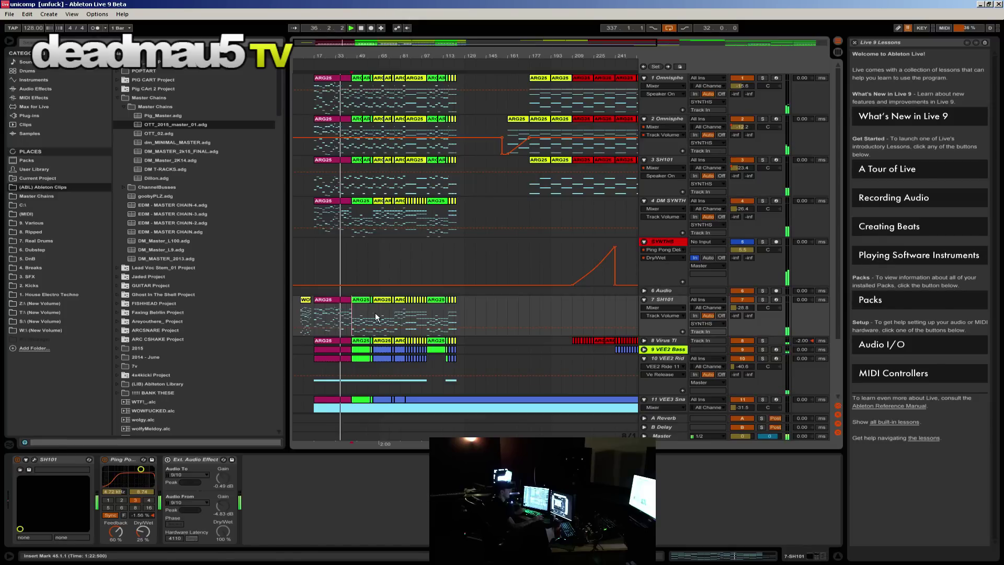
left_click(353, 325)
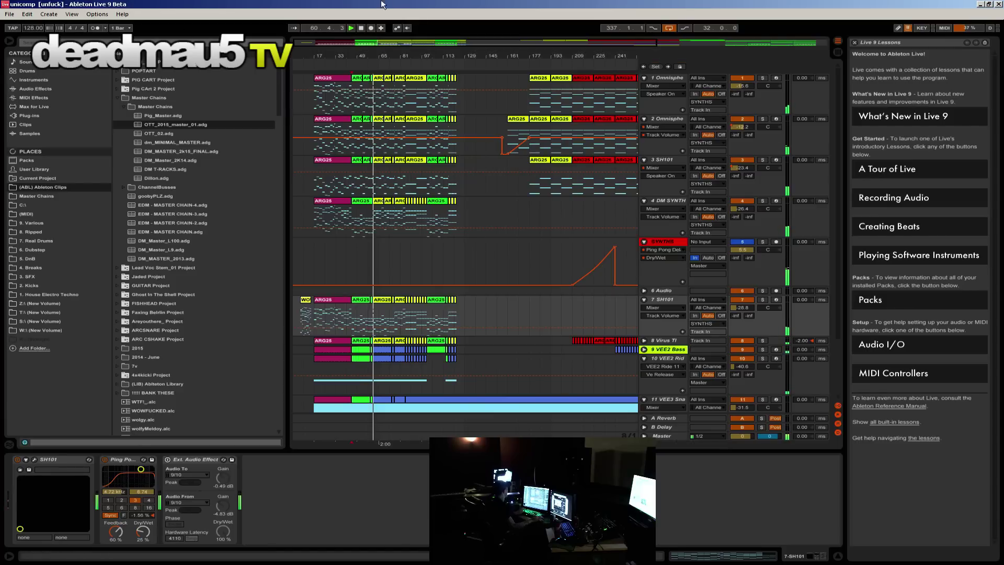
Step: Play the breakdown from about bar 153 and turn off the 11 VEE3 snare track
left_click_drag(377, 53, 291, 62)
scroll(383, 236, "down", 3)
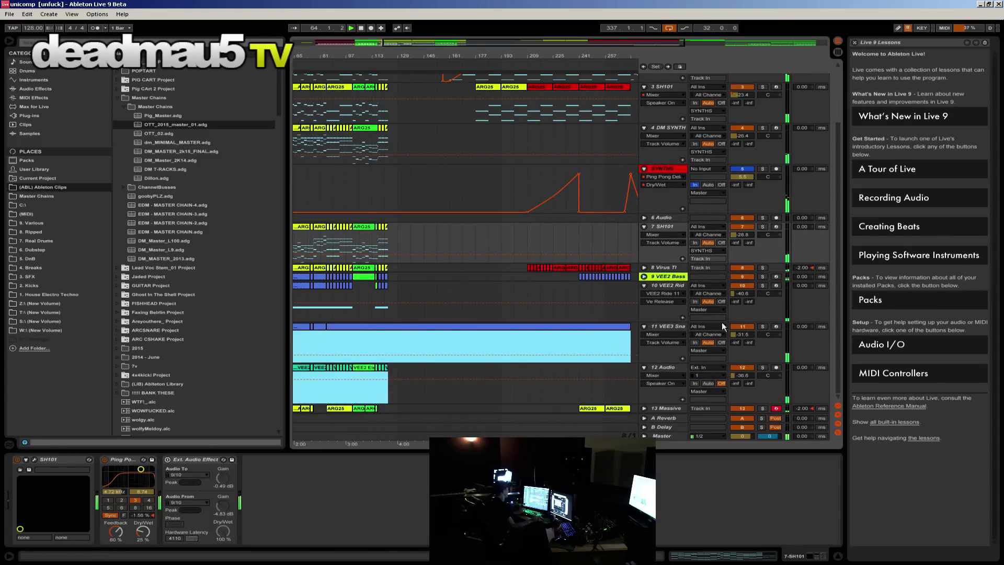
left_click(448, 292)
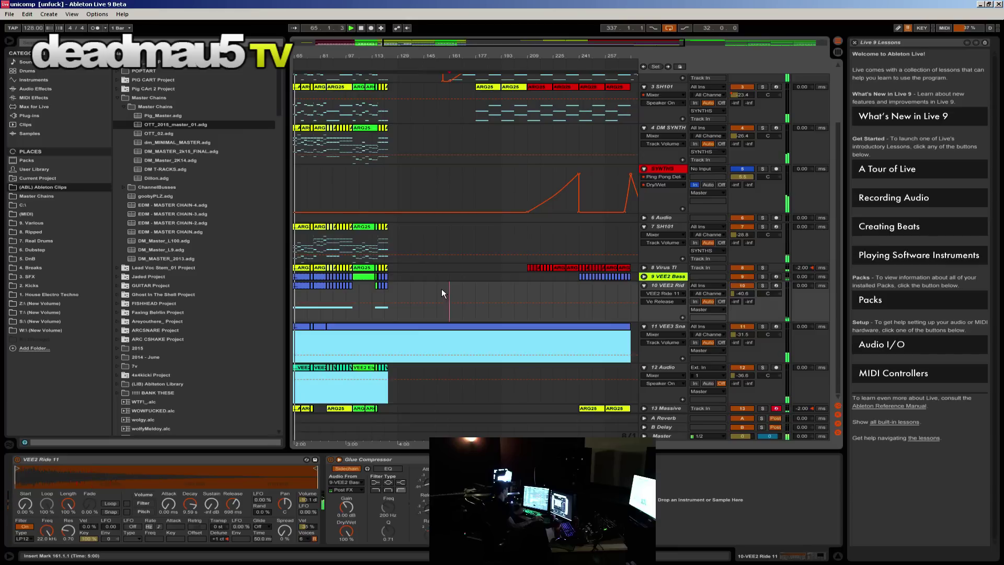
left_click(440, 308)
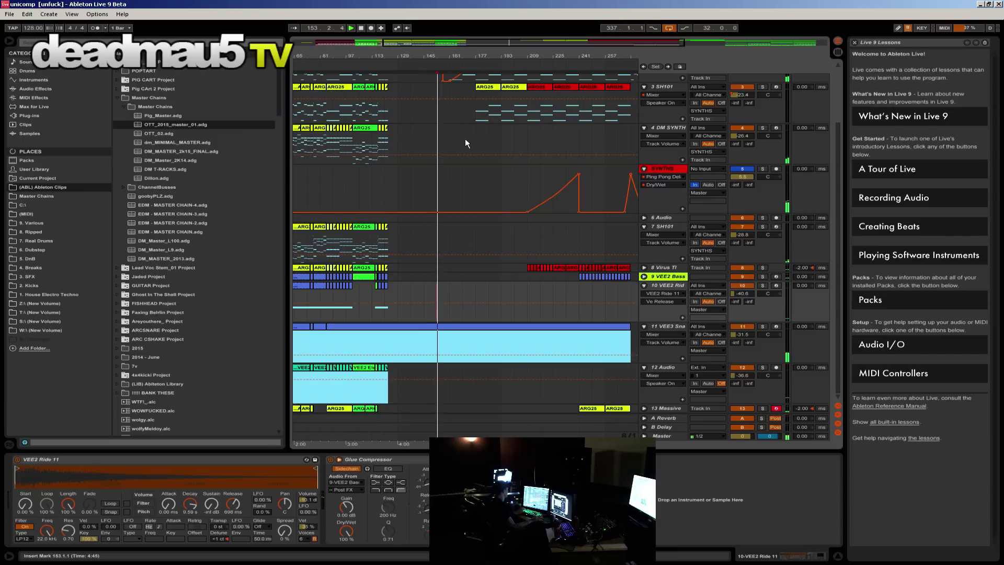
left_click(743, 327)
Step: Play the breakdown from bar 161, continue from bar 169 on the 2 Omnisphere track, and look over the rest of the arrangement
left_click(451, 115)
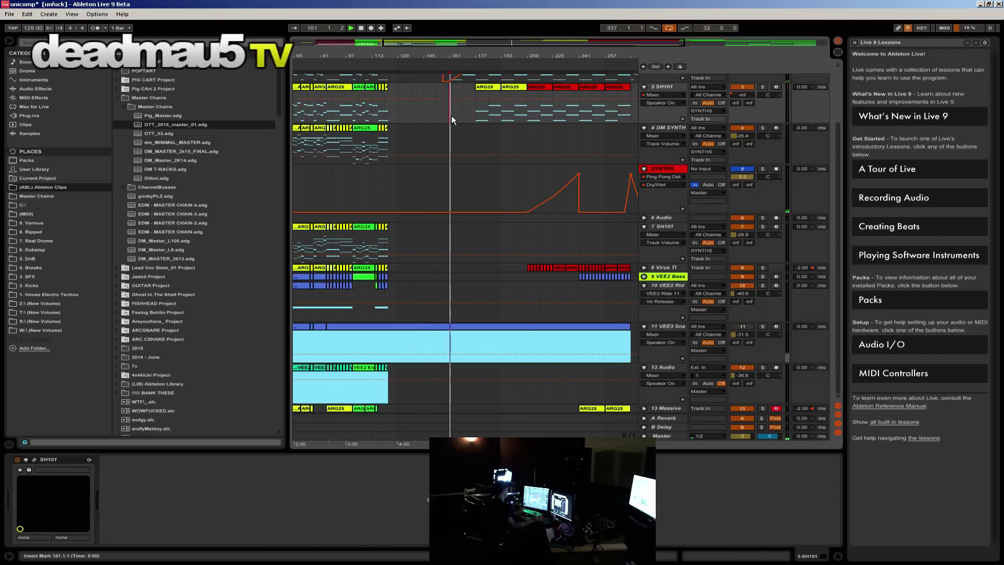
scroll(452, 117, "up", 2)
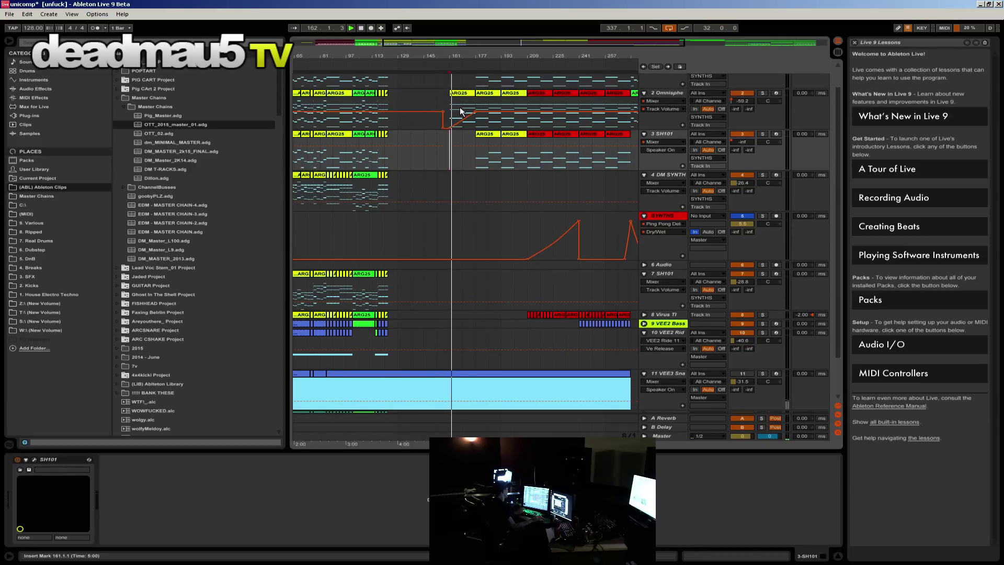
left_click(461, 112)
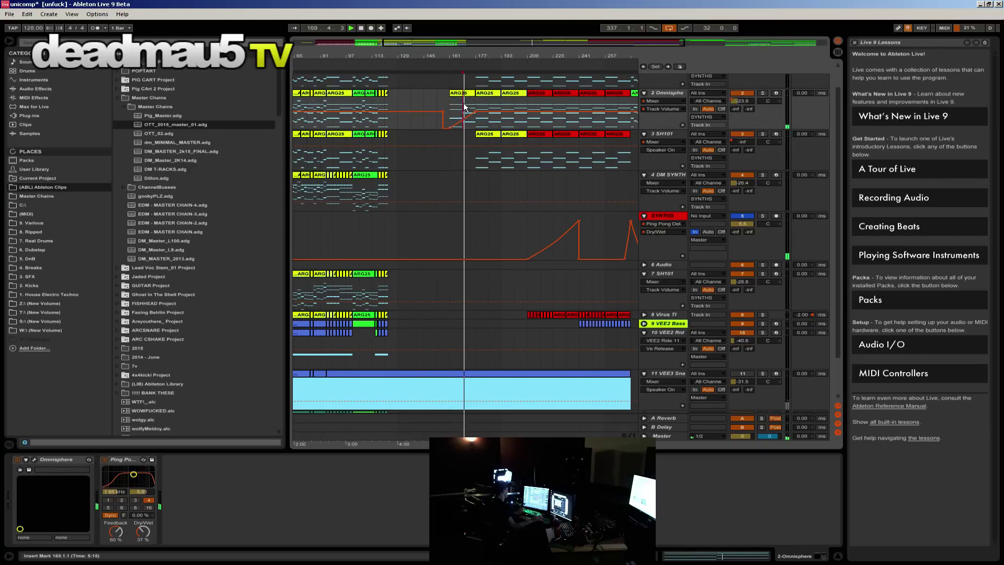
left_click_drag(518, 51, 406, 42)
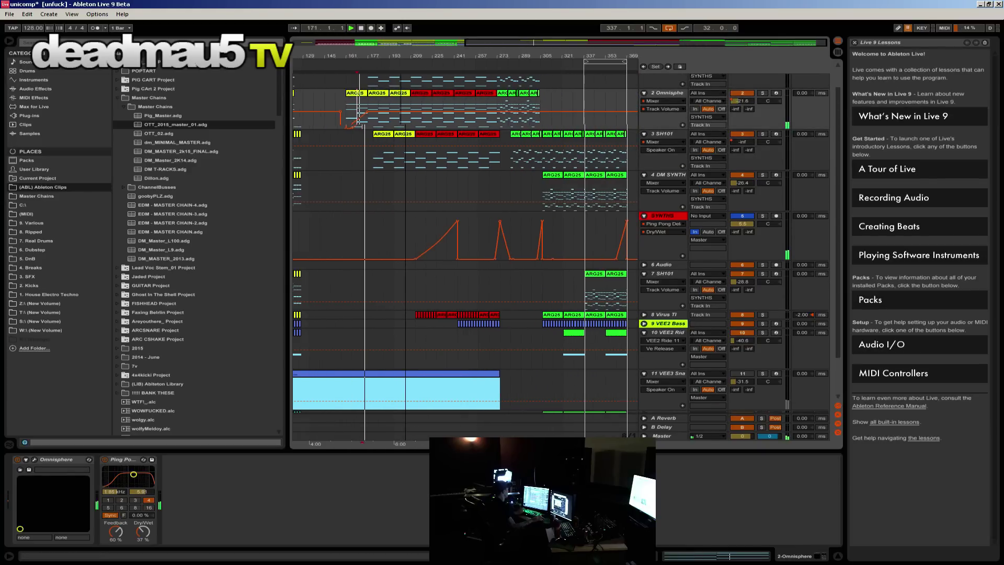
scroll(454, 165, "up", 2)
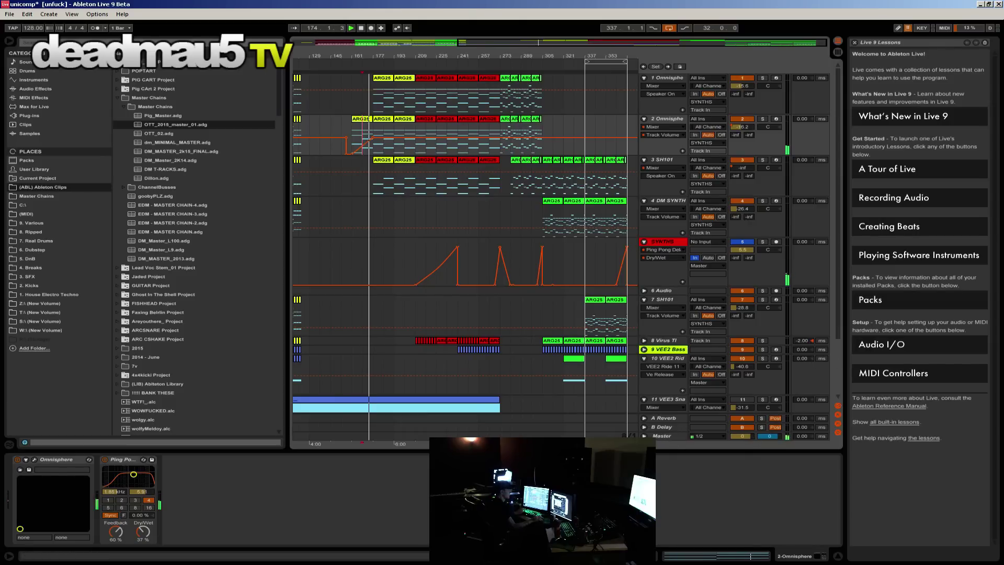
Step: Switch to RME TotalMix FX to check the channel levels, and return to the unicomp set in Ableton Live
key("alt+Tab")
scroll(849, 454, "up", 5)
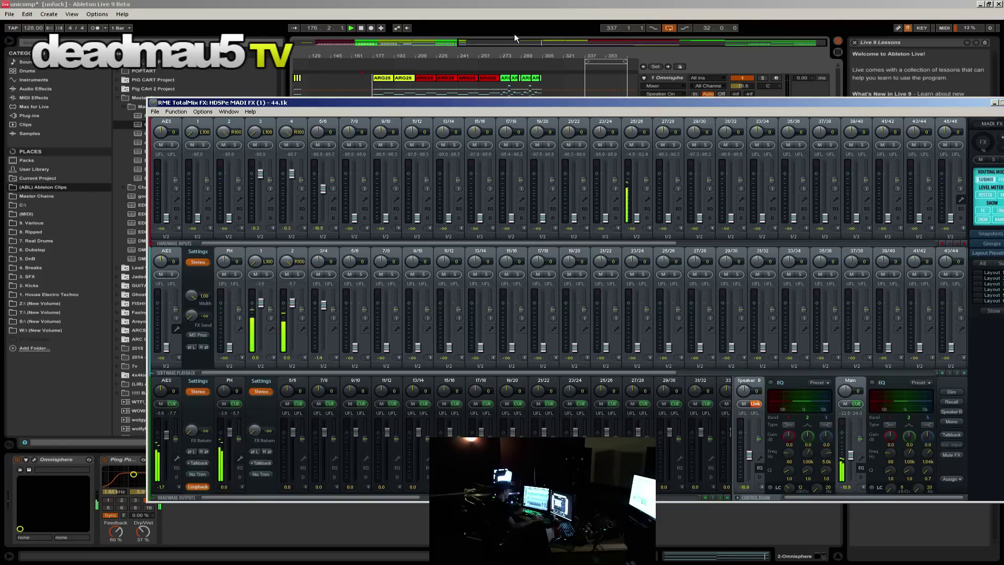
key("alt+Tab")
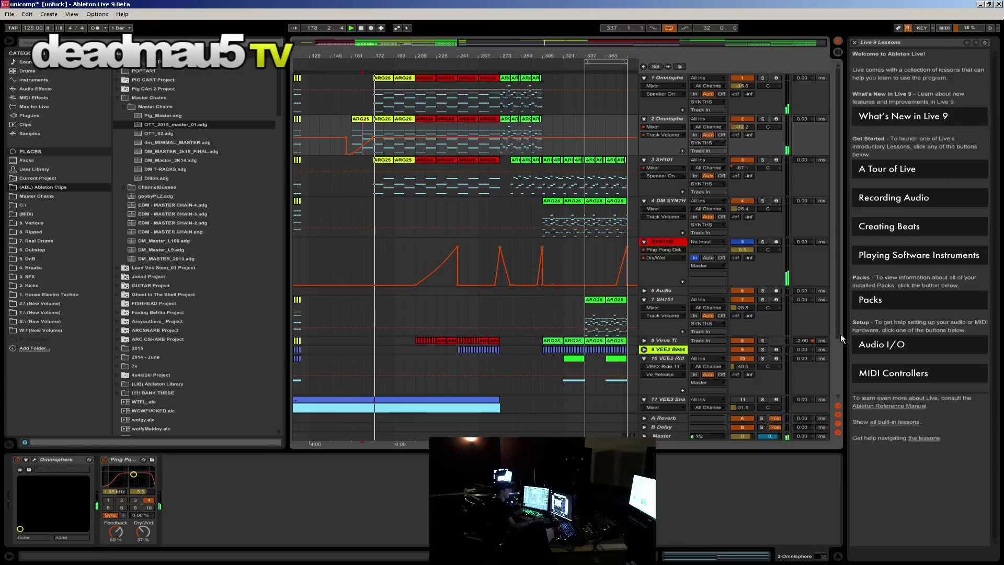
left_click(400, 228)
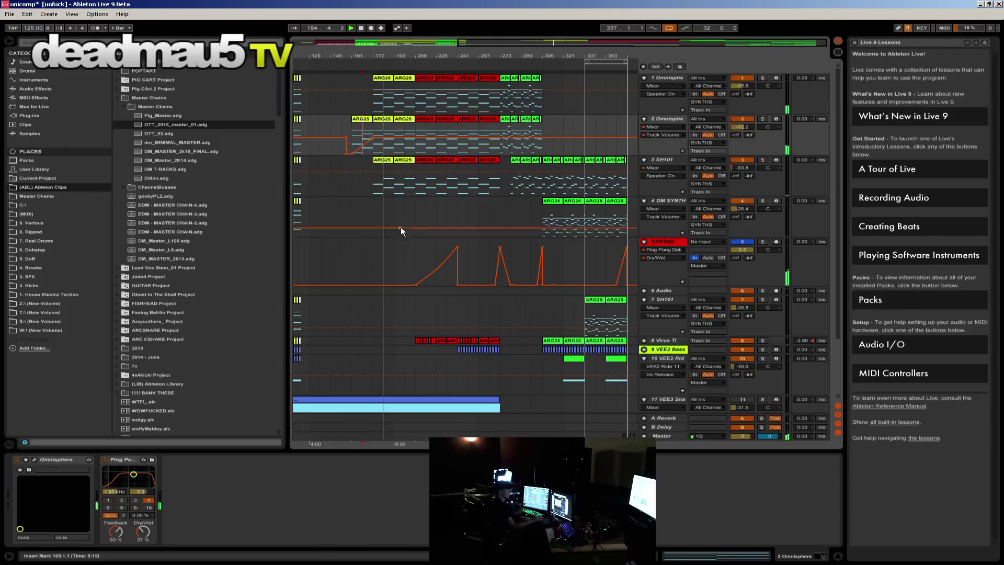
left_click(400, 228)
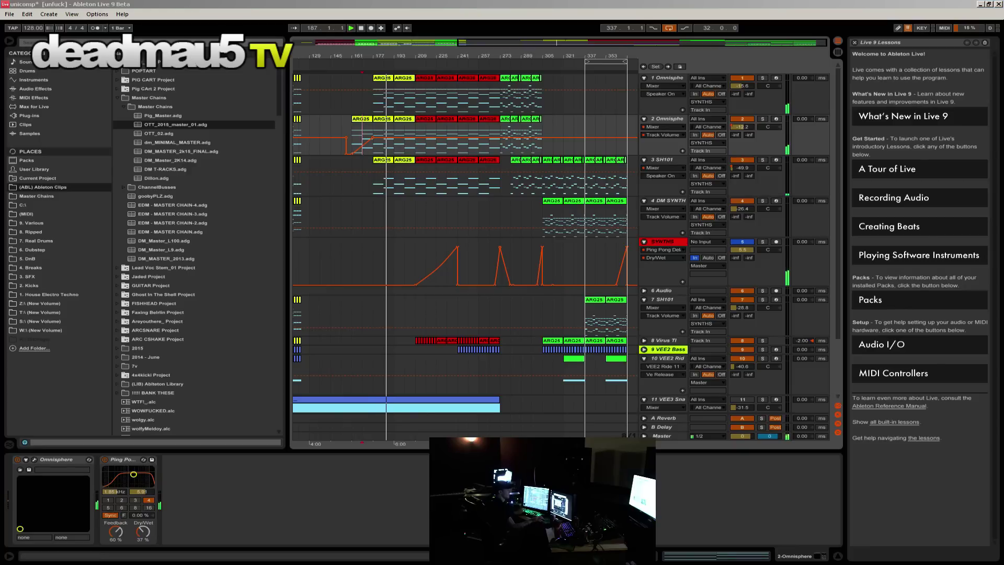
left_click(183, 3)
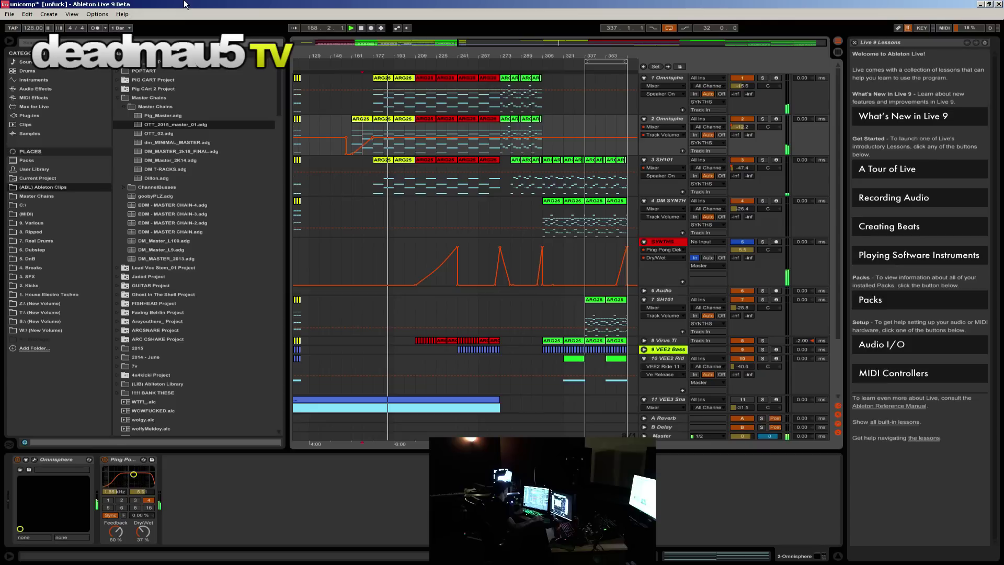
Step: Play the set from bar 209 and open the 8 Virus TI track's synth editor over the arrangement
left_click(412, 189)
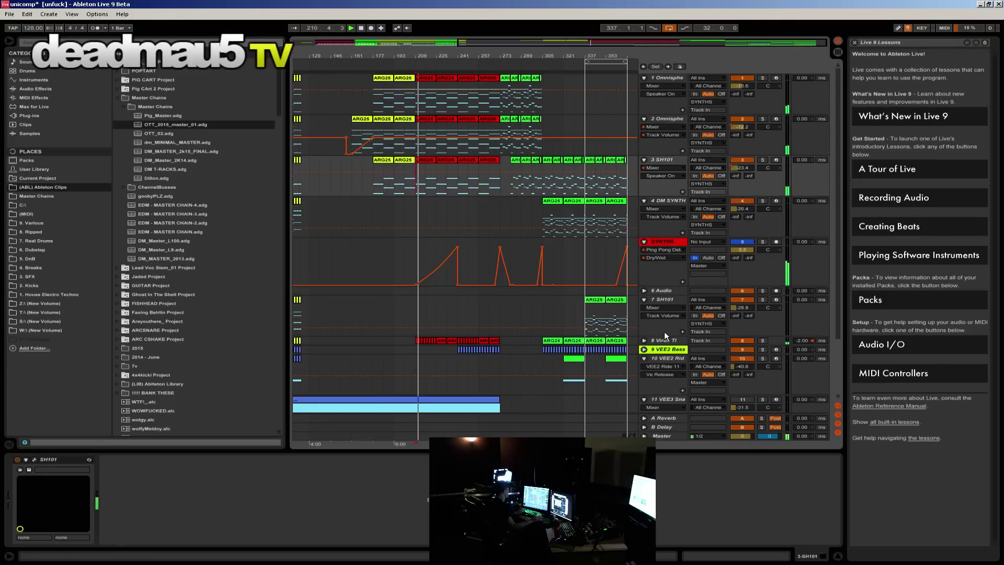
left_click(663, 242)
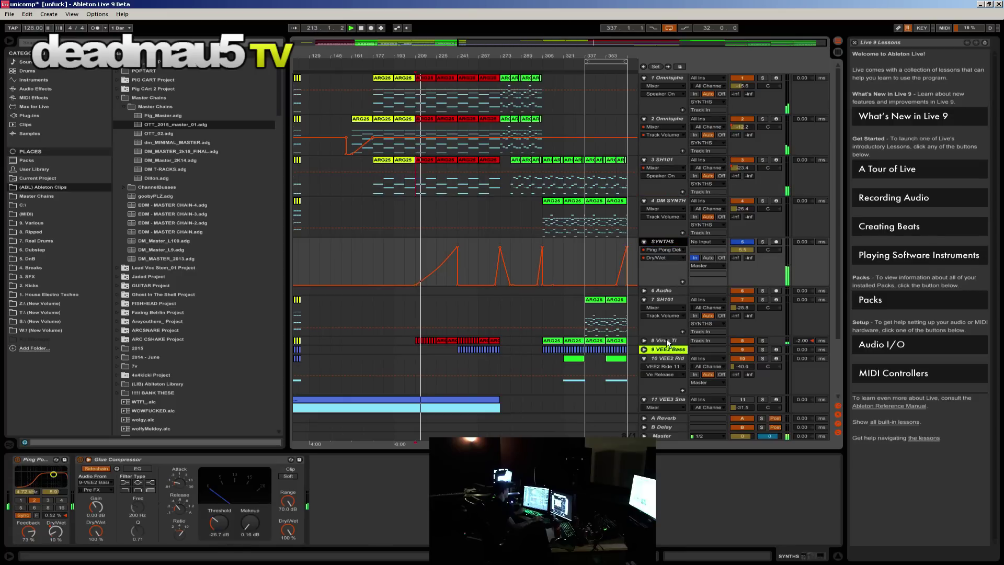
left_click(665, 340)
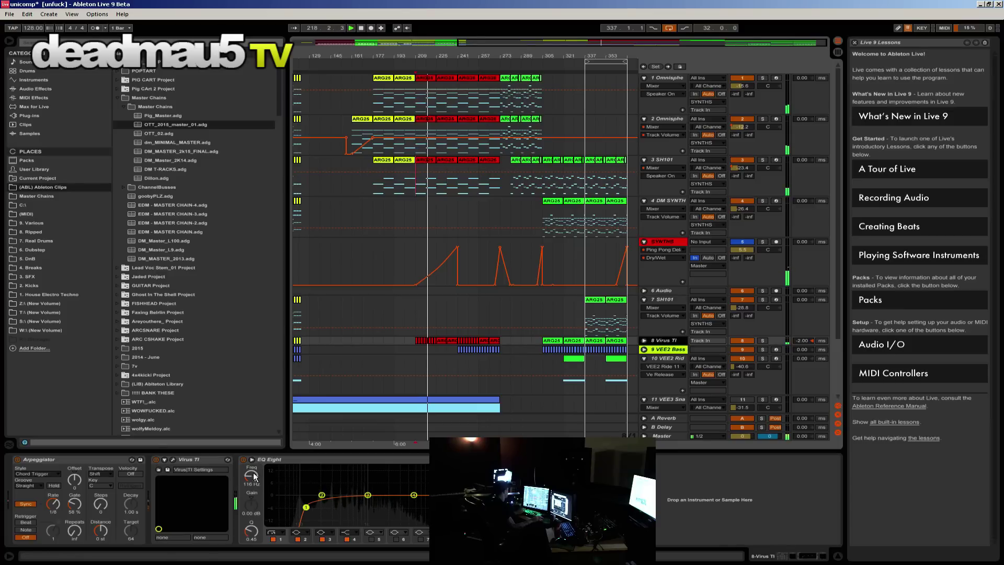
left_click(172, 459)
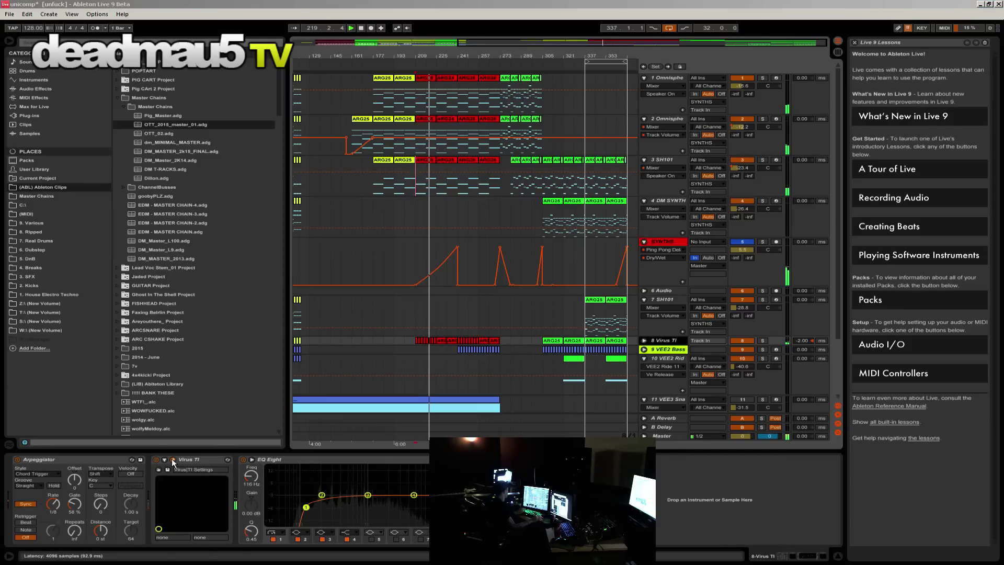
left_click_drag(1003, 244, 353, 211)
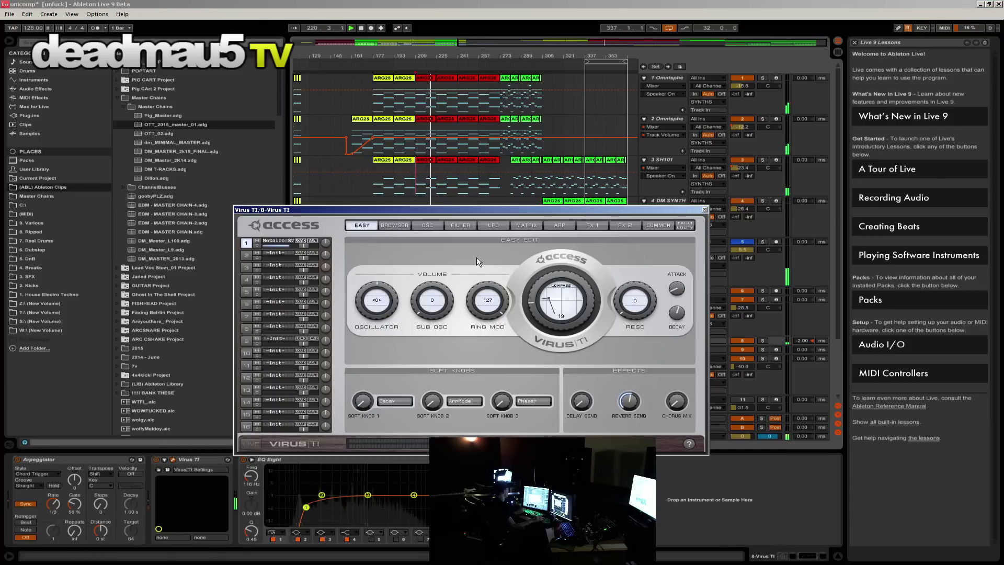
Step: Try the Virus TI with sub oscillator volume 23 and filter cutoff 40, and return them to 0 and 20
left_click_drag(539, 279, 520, 265)
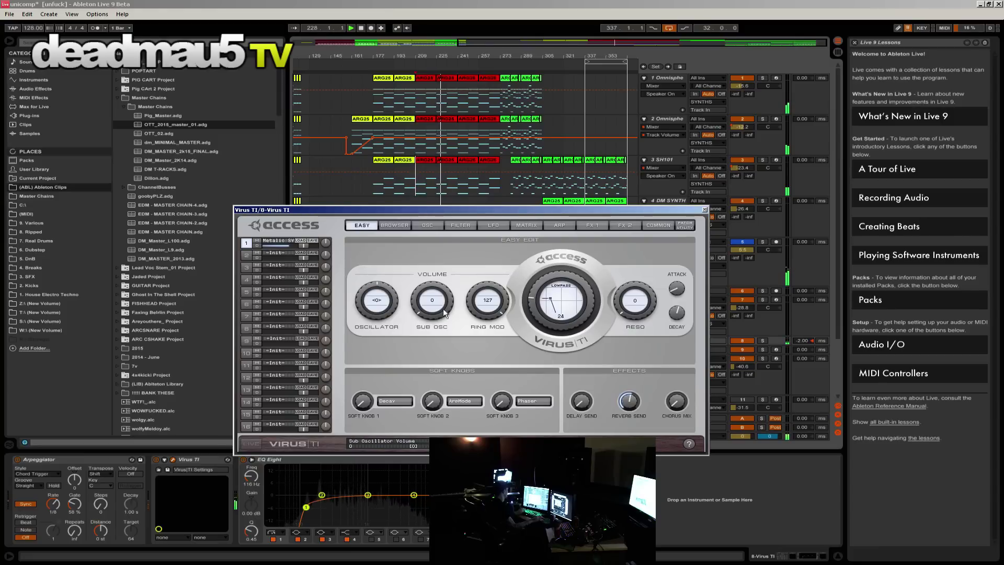
left_click_drag(418, 309, 469, 344)
left_click_drag(534, 306, 534, 293)
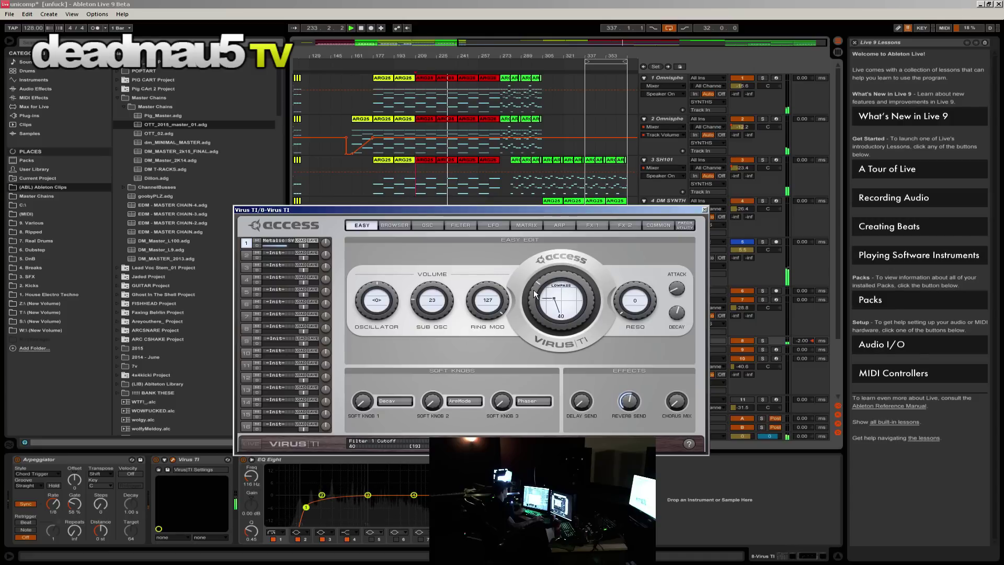
left_click_drag(434, 287, 433, 299)
mouse_move(535, 289)
left_mouse_down()
mouse_move(536, 246)
mouse_move(530, 301)
left_mouse_up()
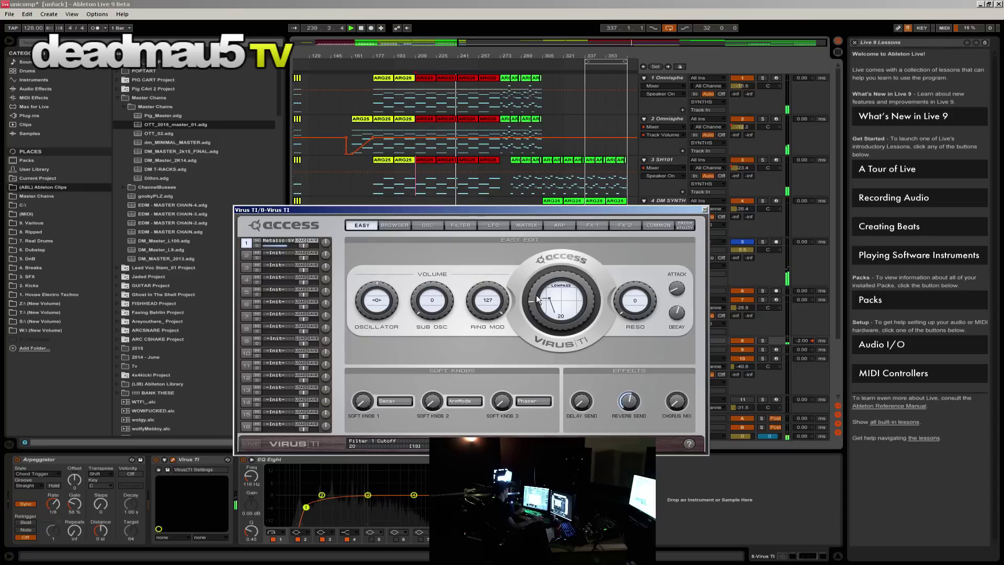
Step: Set the Virus TI's oscillator volume to +6, sub oscillator volume to 123 and filter cutoff to 31
mouse_move(537, 299)
left_mouse_down()
mouse_move(532, 307)
mouse_move(527, 290)
left_mouse_up()
left_click_drag(426, 299, 457, 315)
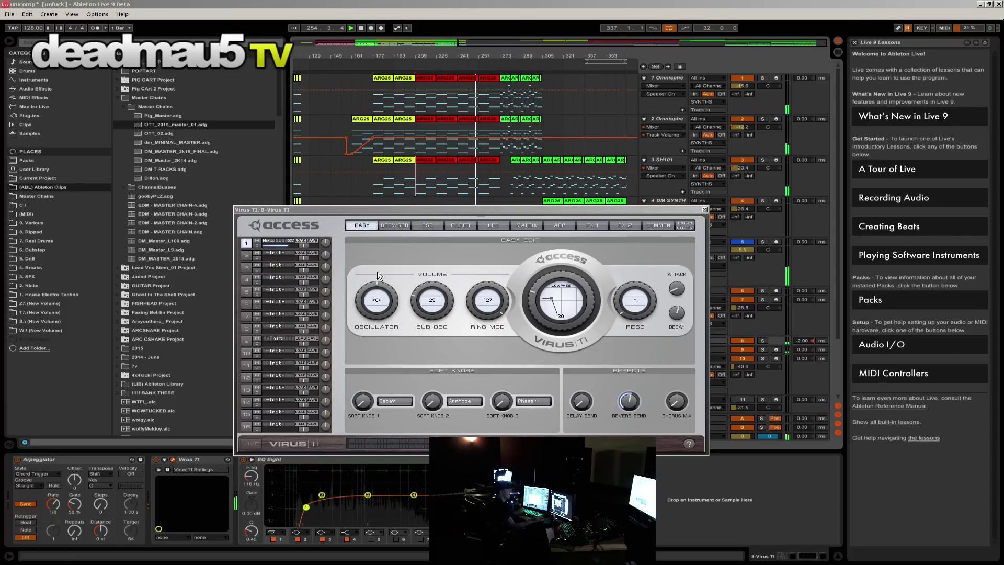
left_click(535, 305)
left_click_drag(537, 303, 521, 284)
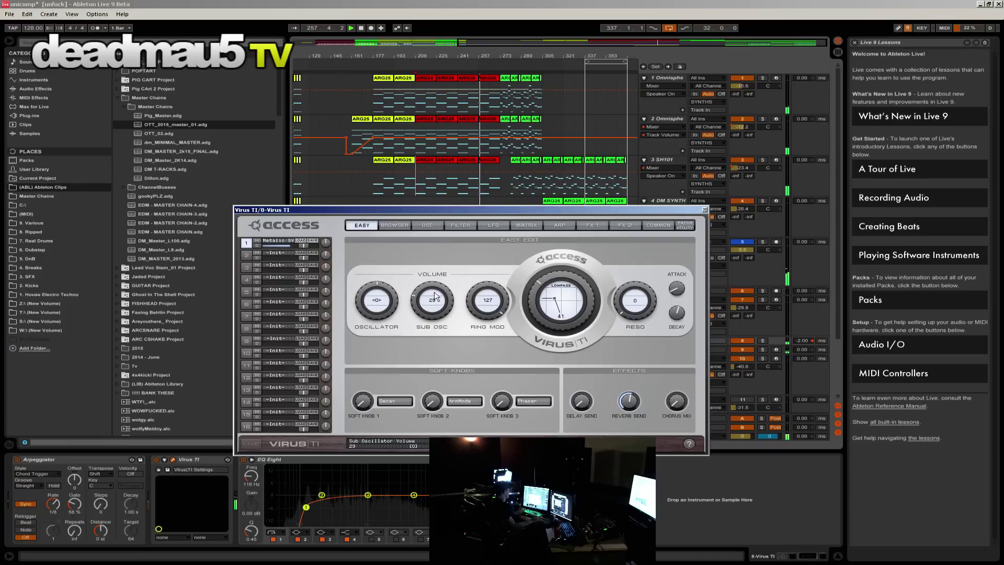
left_click_drag(418, 294, 437, 307)
mouse_move(538, 281)
left_mouse_down()
mouse_move(531, 298)
mouse_move(526, 278)
left_mouse_up()
left_click_drag(432, 299, 440, 249)
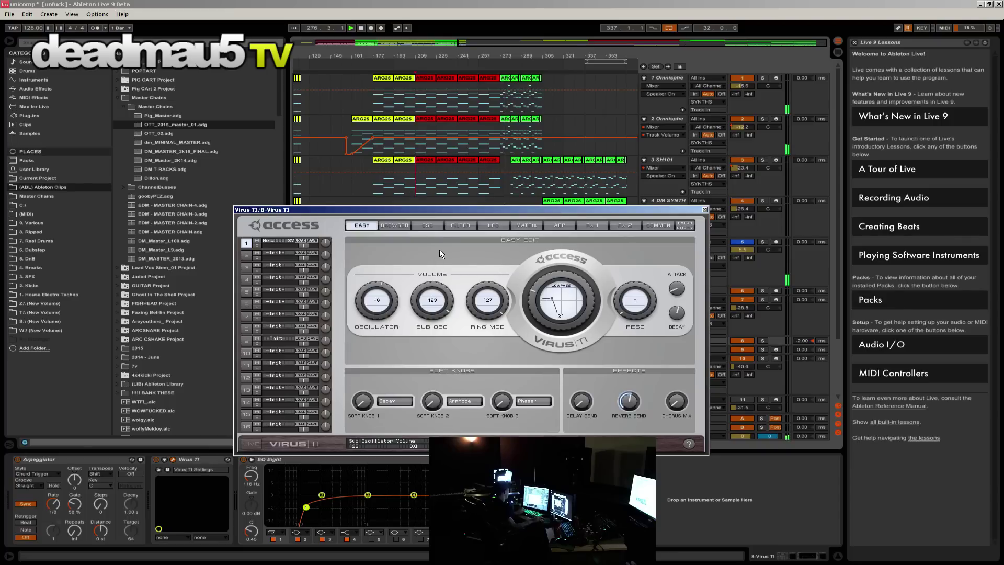
Step: Raise the Virus TI cutoff to 41 while playing from bars 281 and 297, with its editor moved clear of the tracks
left_click(513, 183)
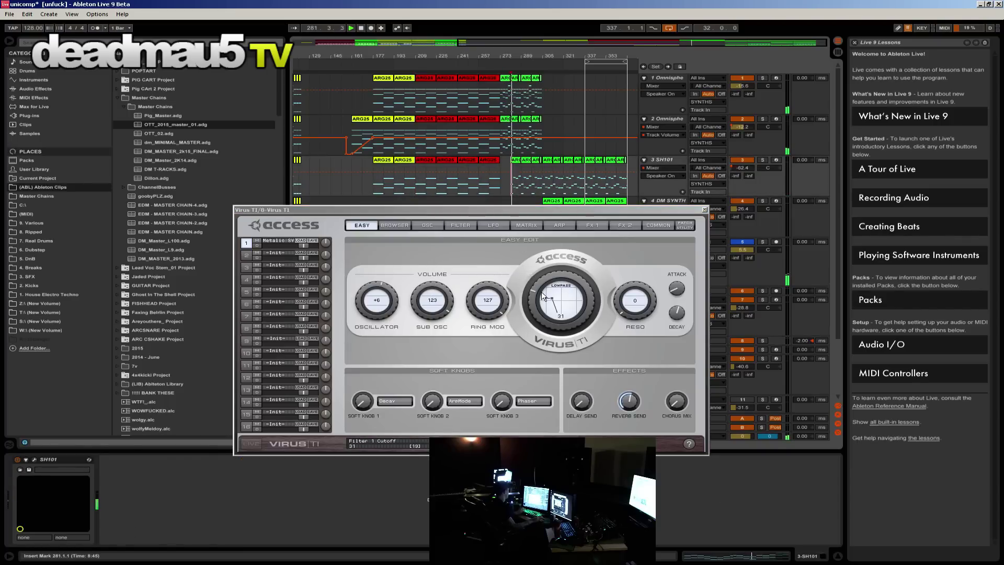
left_click_drag(543, 297, 538, 280)
left_click_drag(680, 212, 391, 140)
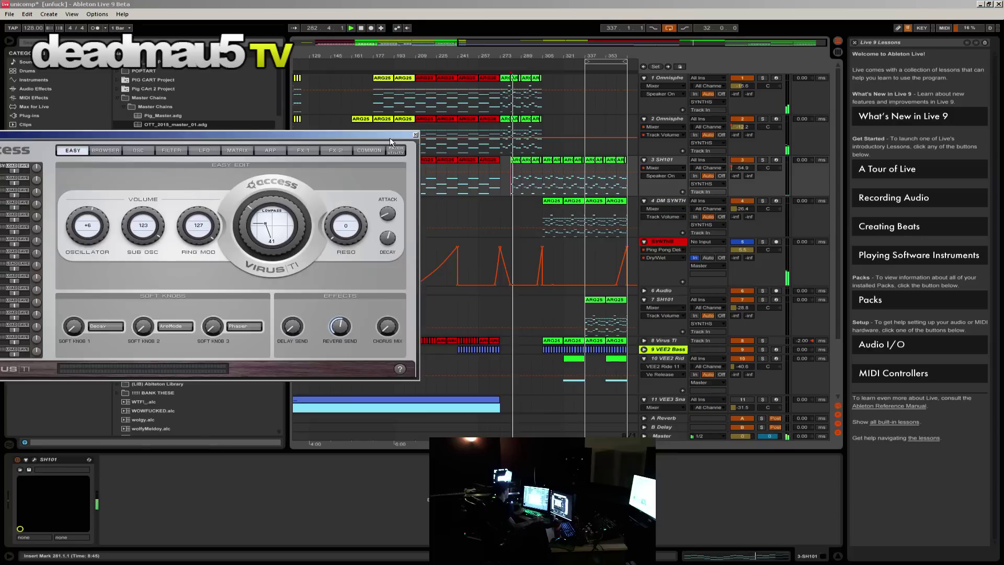
left_click(523, 240)
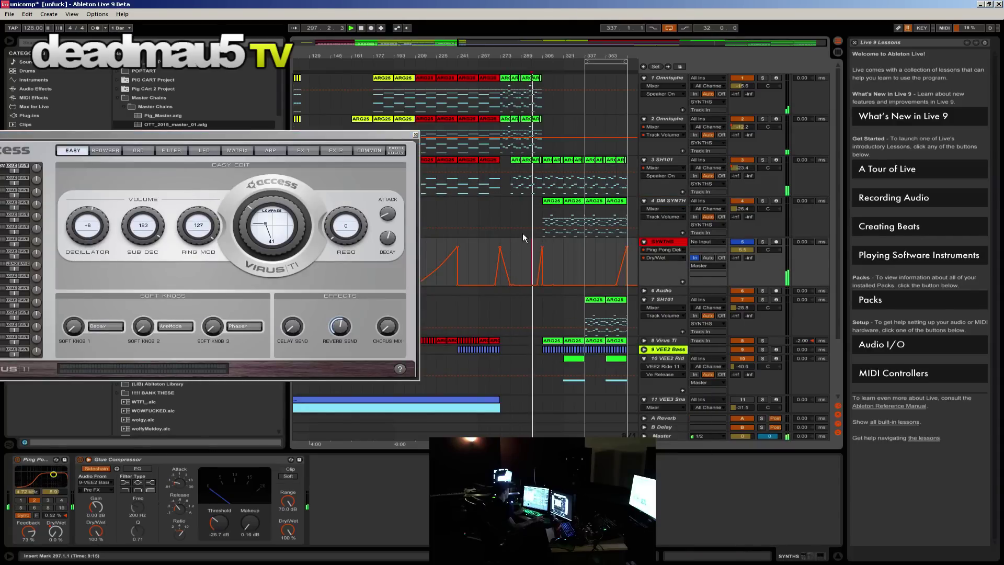
Step: Sweep the Virus TI's filter cutoff and sub oscillator, ending with cutoff at 29 and sub oscillator volume at 23
left_click_drag(260, 219, 279, 241)
left_click_drag(141, 226, 140, 349)
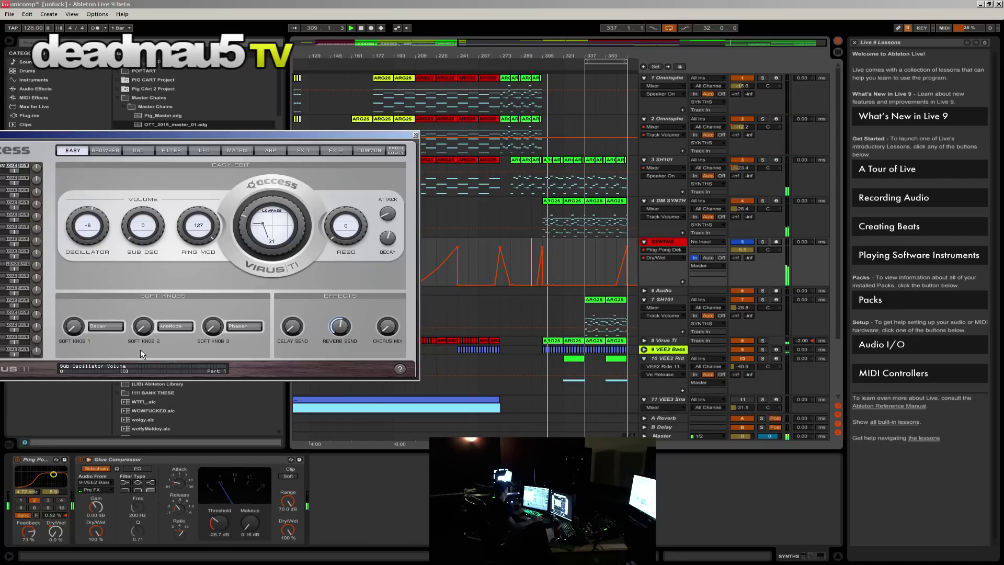
left_click_drag(241, 233, 241, 220)
scroll(240, 226, "down", 9)
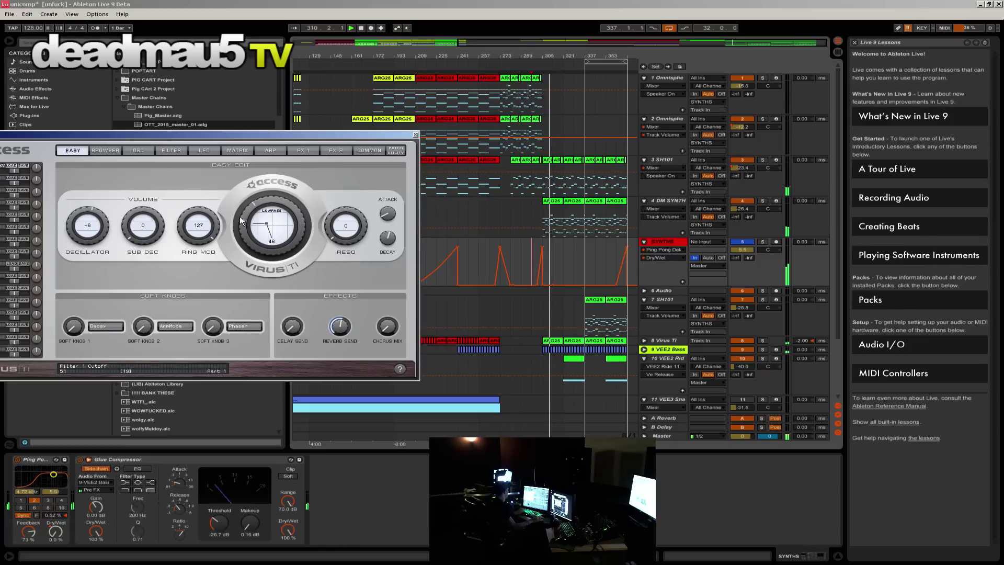
left_click_drag(137, 236, 128, 209)
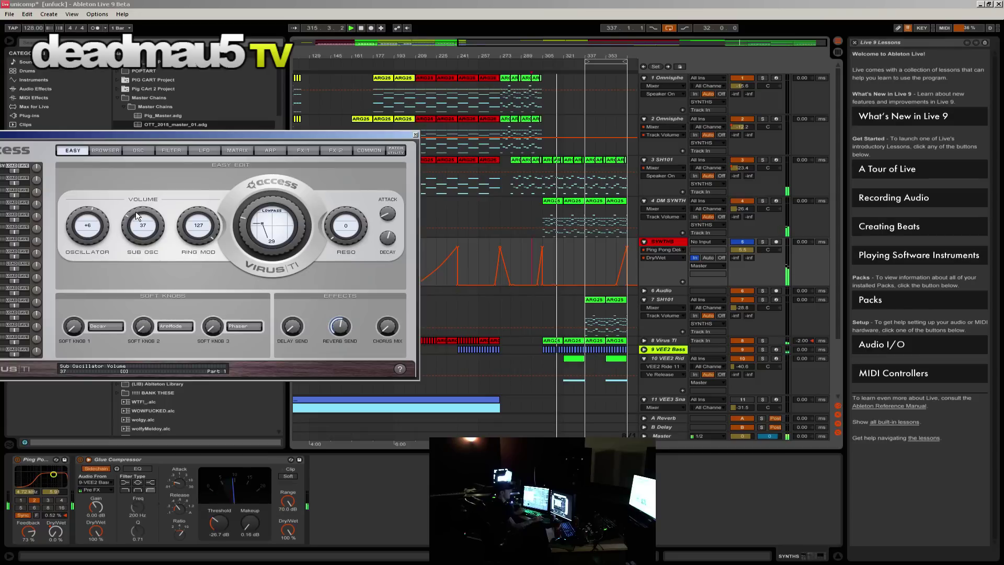
left_click_drag(136, 212, 134, 214)
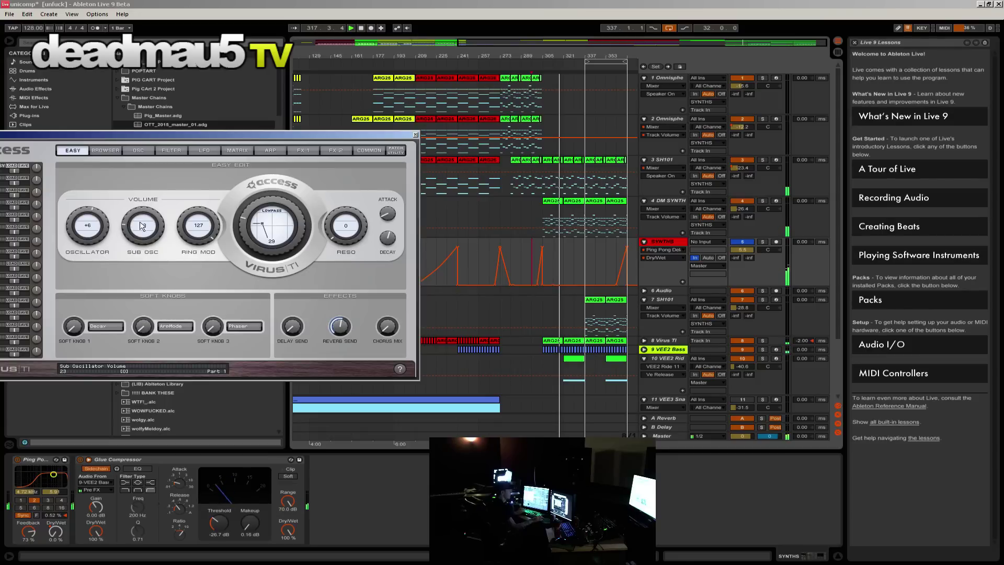
Step: Sweep the Virus TI's filter cutoff and sub oscillator, ending with sub oscillator volume at 15 and cutoff at 26
left_click_drag(247, 241, 240, 228)
left_click_drag(143, 224, 162, 254)
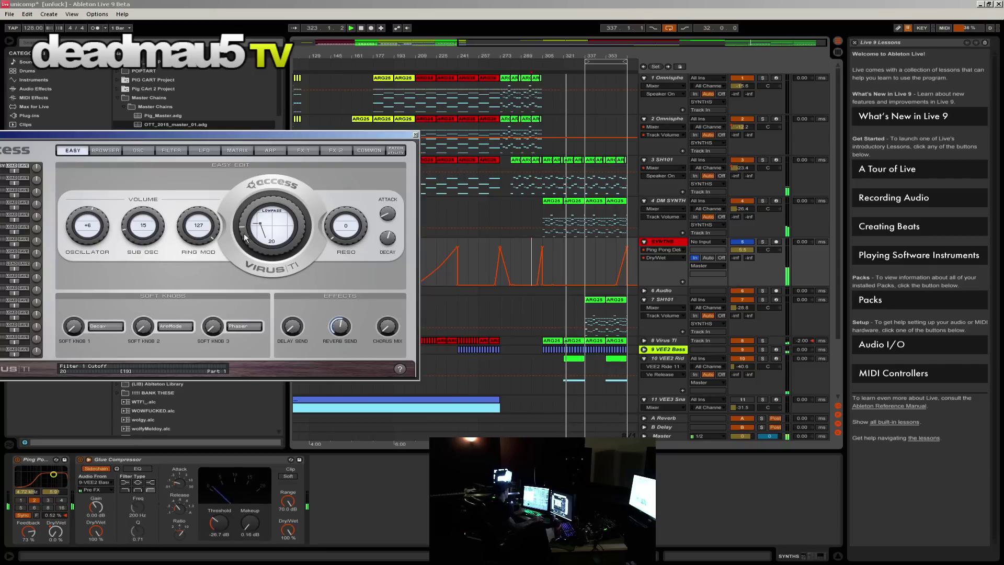
left_click_drag(244, 237, 243, 229)
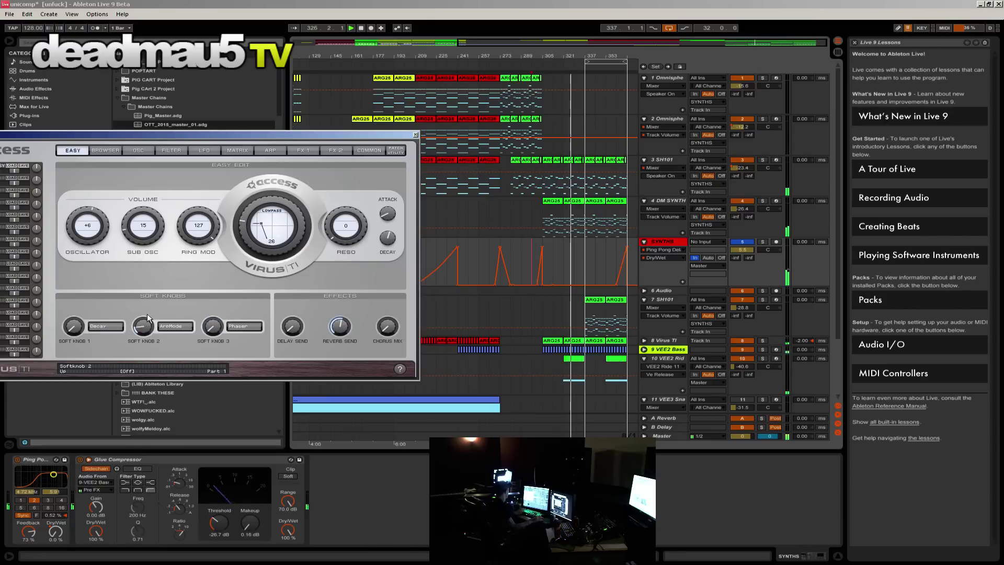
Step: Try the Virus TI's soft knobs 2 and 3 and set the sub oscillator volume to 22
left_click_drag(147, 317, 153, 266)
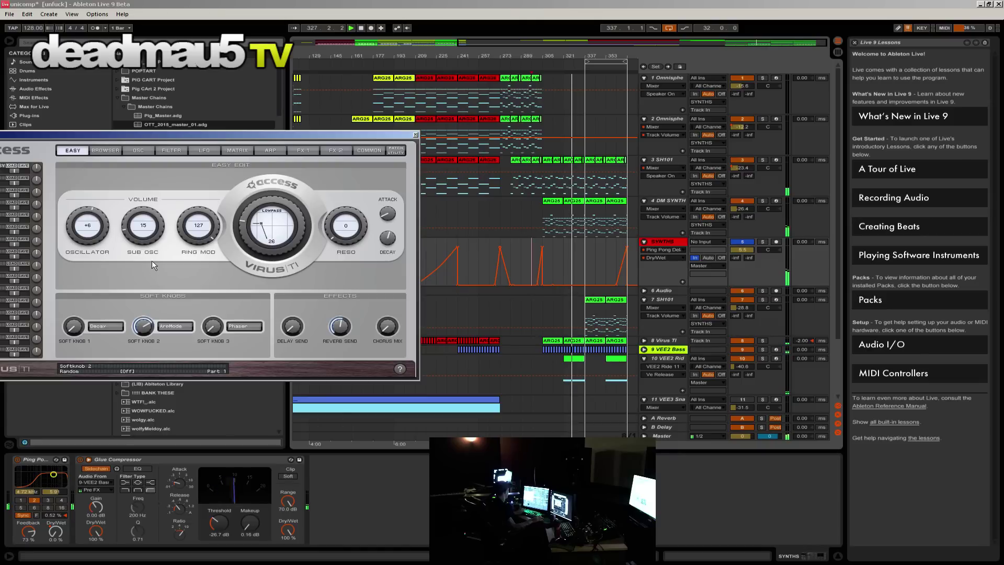
left_click_drag(213, 327, 225, 370)
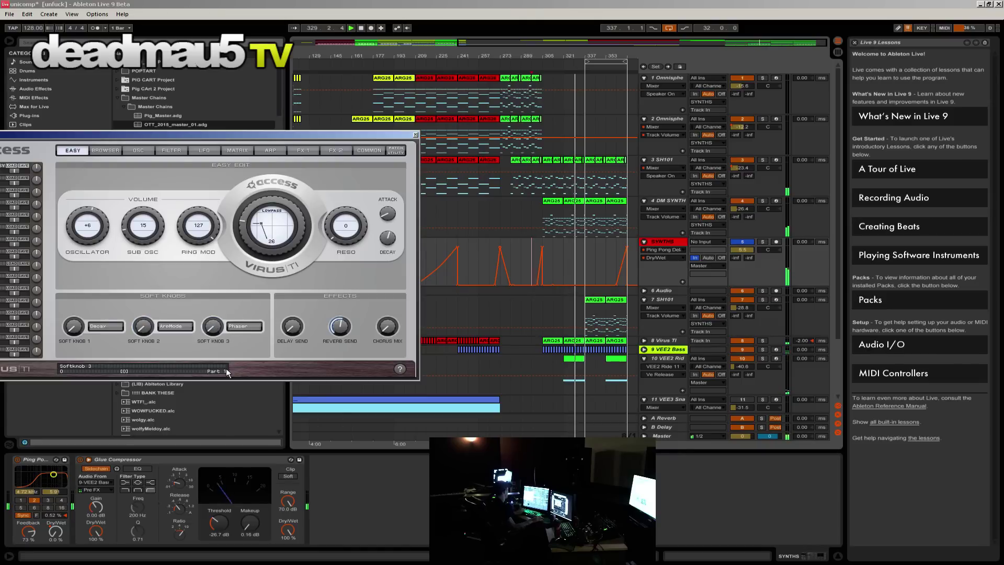
mouse_move(145, 237)
left_mouse_down()
mouse_move(140, 146)
mouse_move(145, 261)
mouse_move(148, 239)
left_mouse_up()
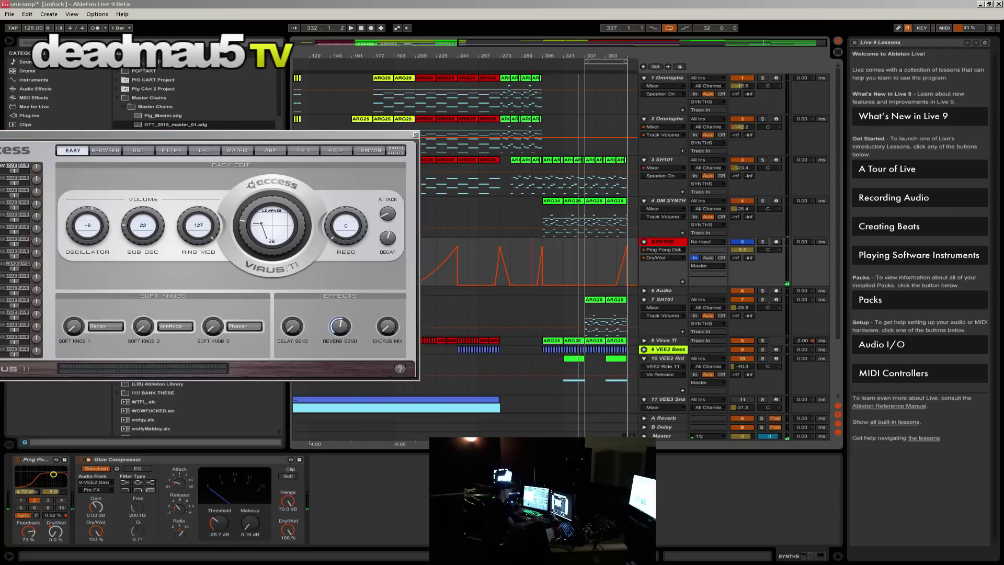
Step: Look through the Live sets in the unfuck Project folder for another set to open
left_click(9, 14)
left_click(41, 37)
left_click(585, 373)
scroll(585, 373, "down", 4)
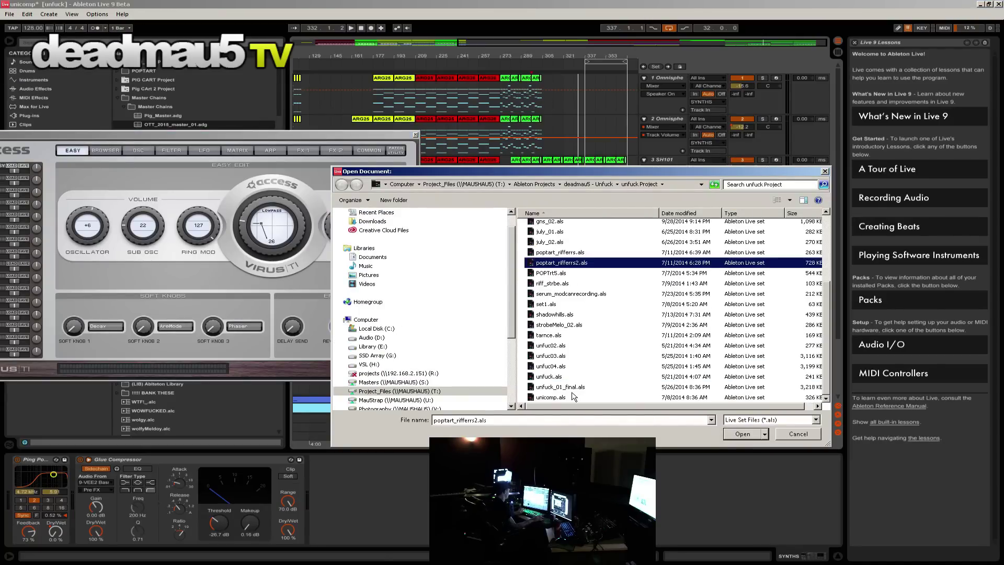
left_click(571, 388)
left_click(563, 326)
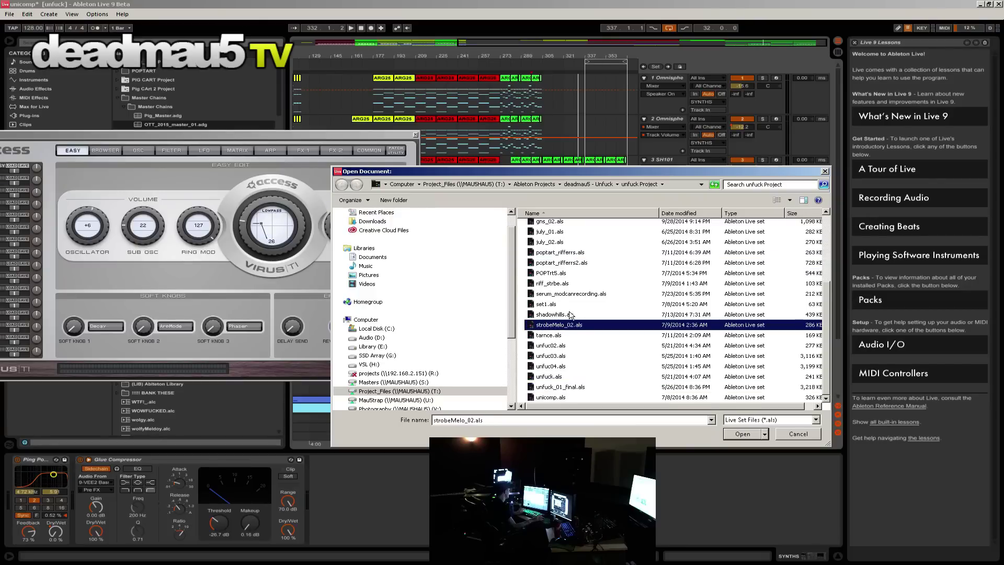
left_click(570, 315)
left_click(568, 305)
left_click(577, 294)
scroll(572, 303, "up", 4)
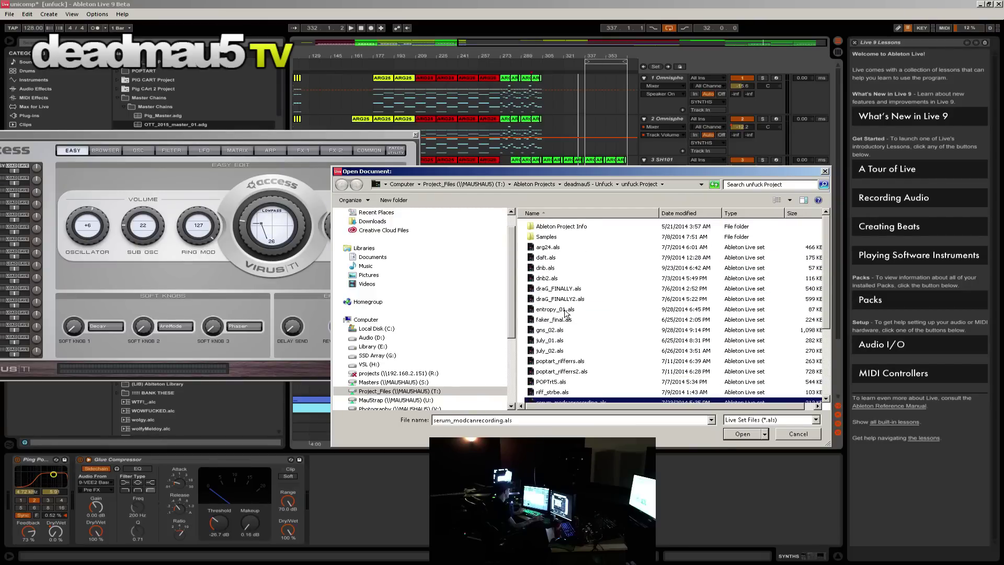
Step: Browse the Project_Files drive, and the Masters drive's !UNSORTED and !Unreleased folders, for another Live set
left_click(407, 391)
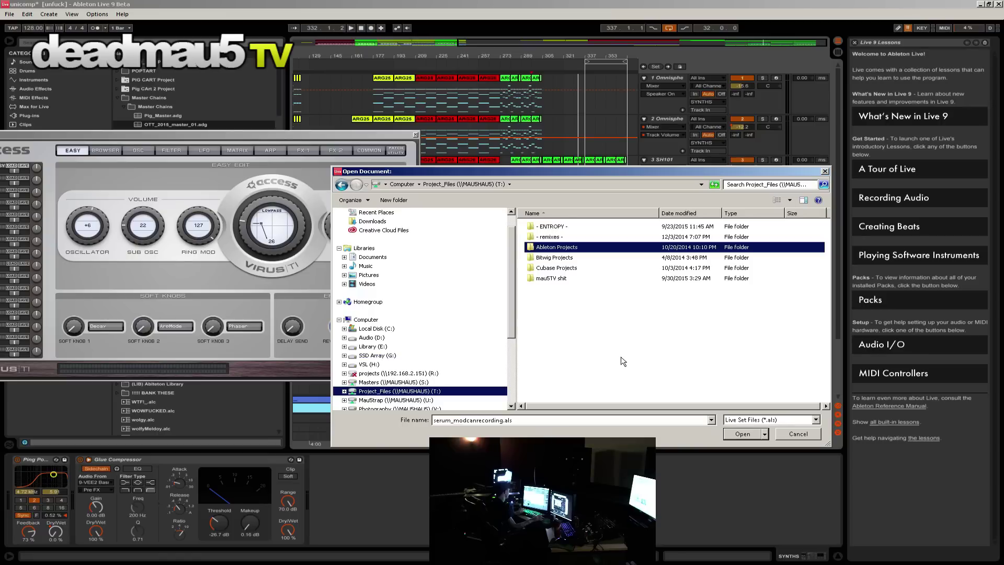
key("alt+Left")
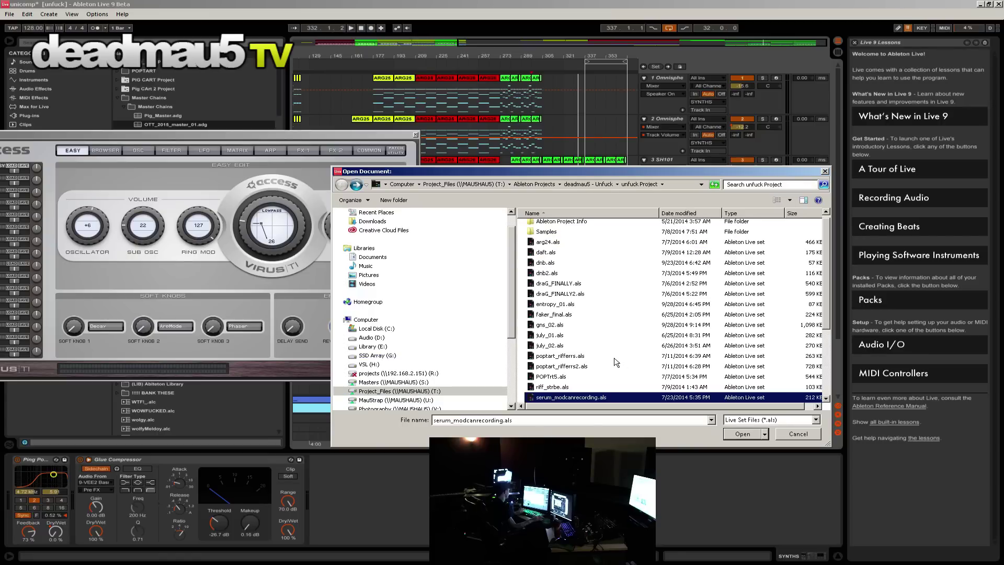
left_click(419, 392)
left_click(422, 382)
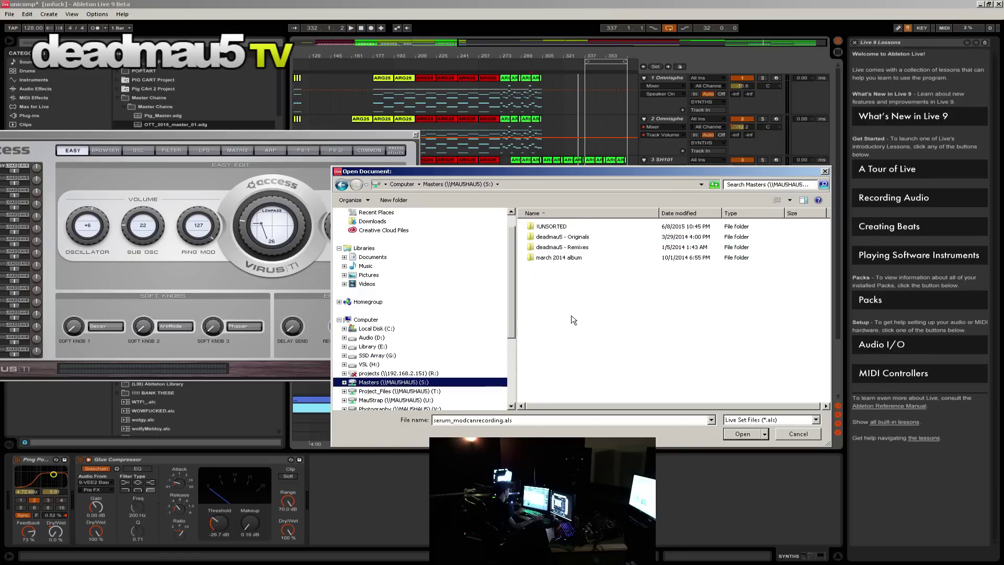
left_click(538, 229)
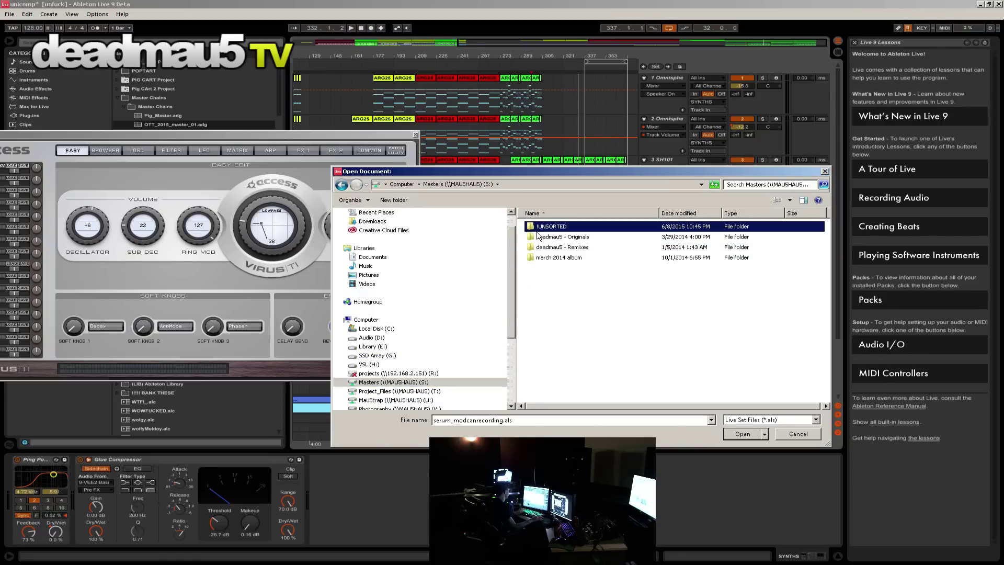
double_click(538, 230)
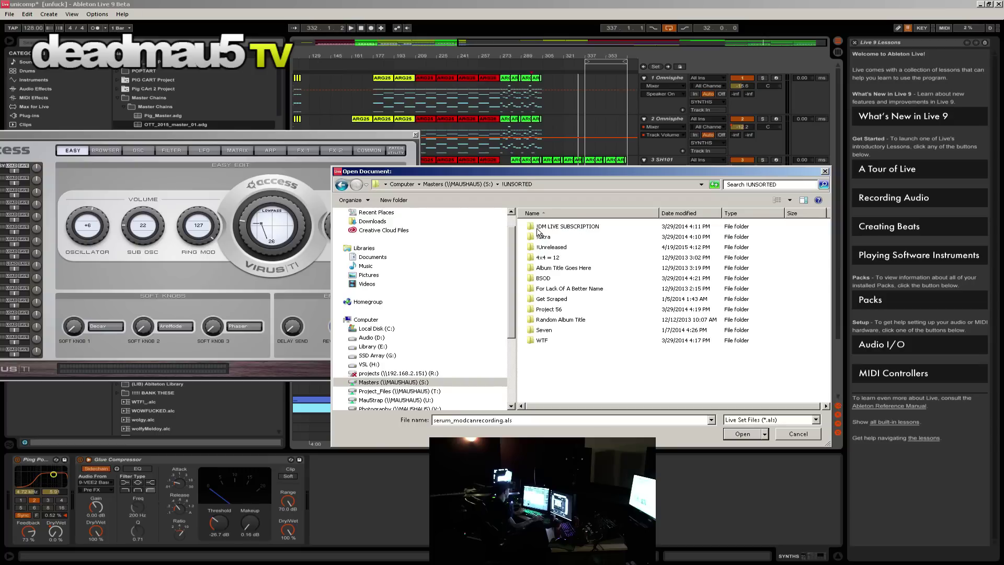
double_click(553, 248)
key("BackSpace")
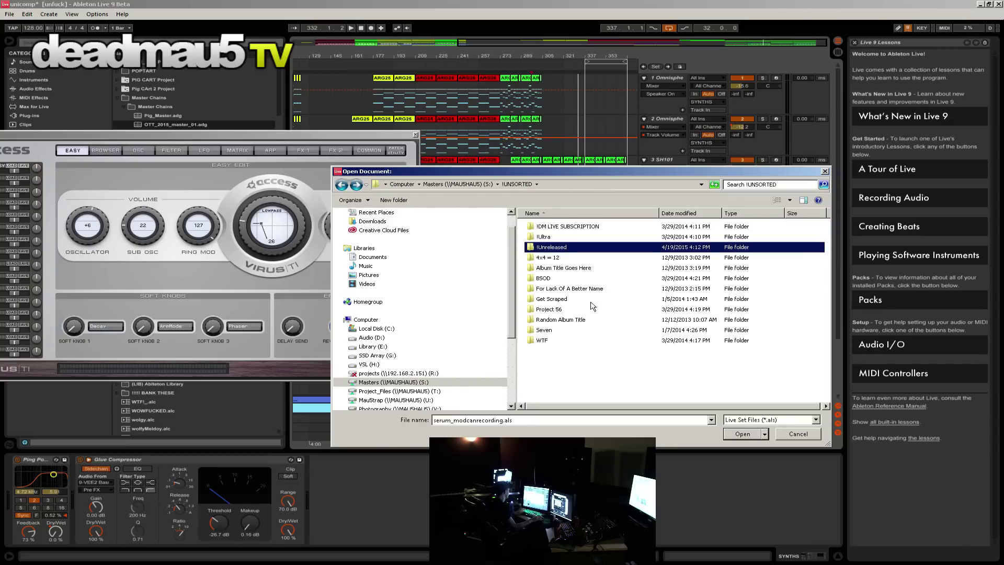
Step: Browse the Collected drive's COMPLETED folder and check the contents of deadmau5 - Beneath with me
scroll(510, 322, "down", 3)
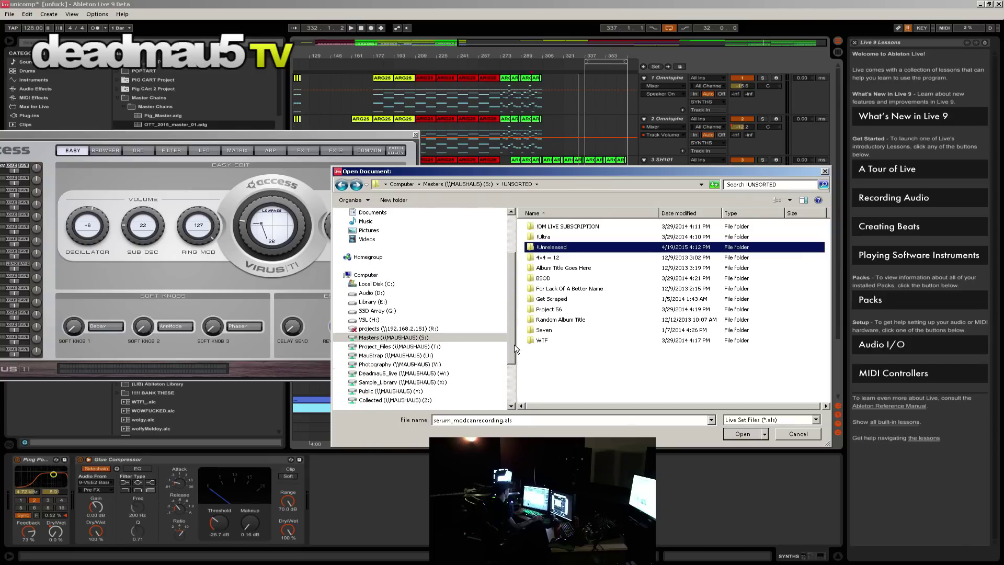
left_click(424, 374)
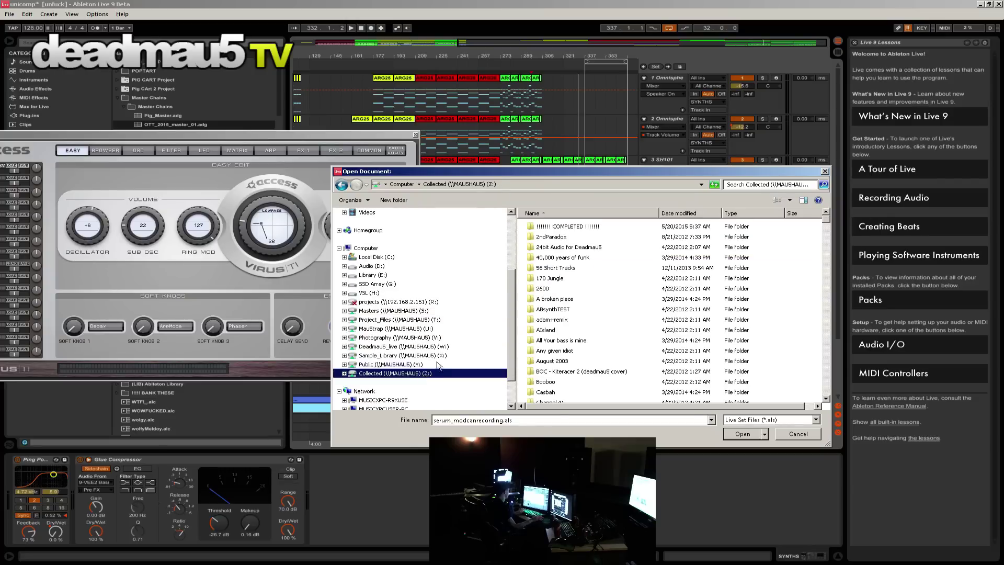
double_click(575, 228)
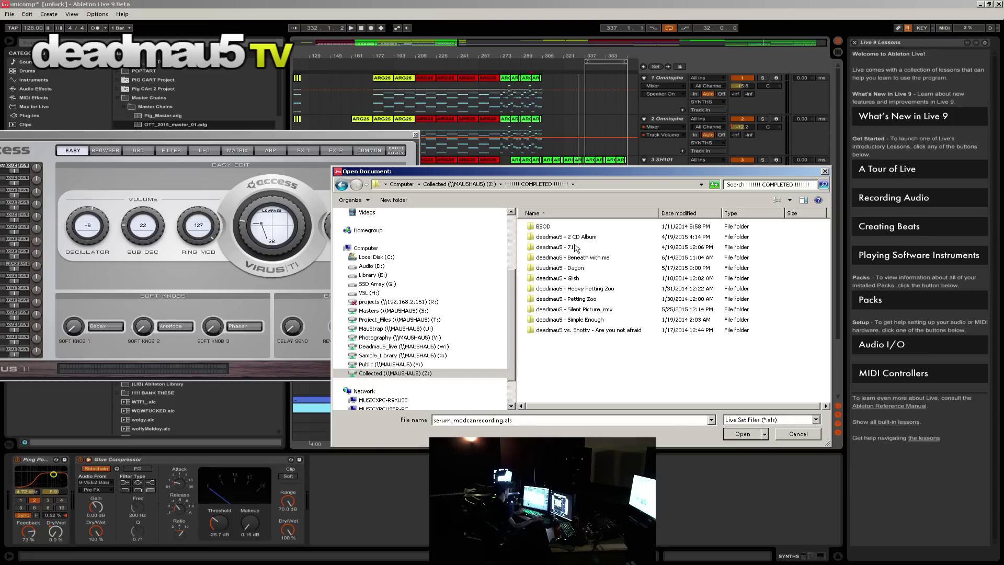
double_click(568, 259)
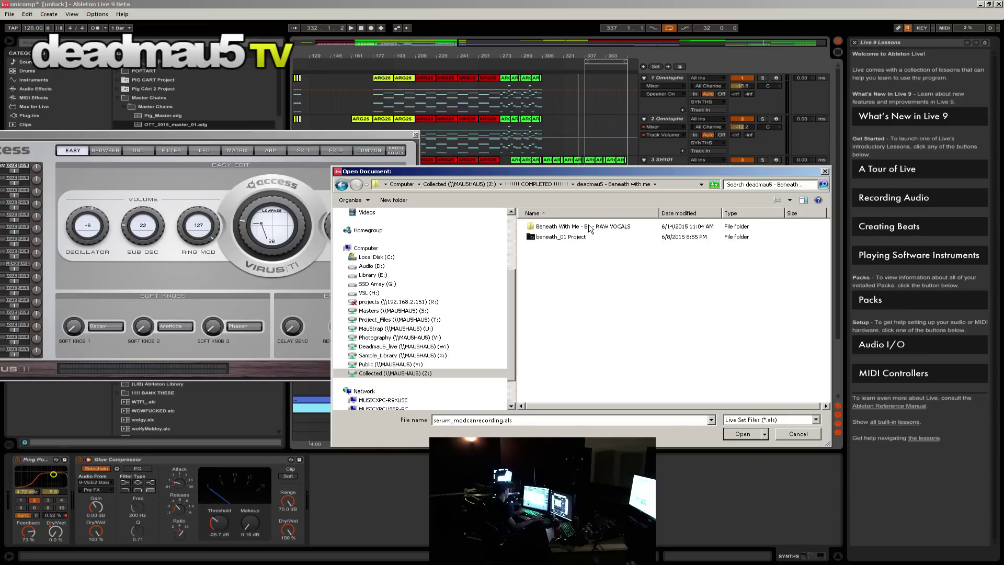
double_click(590, 227)
key("BackSpace")
key("BackSpace")
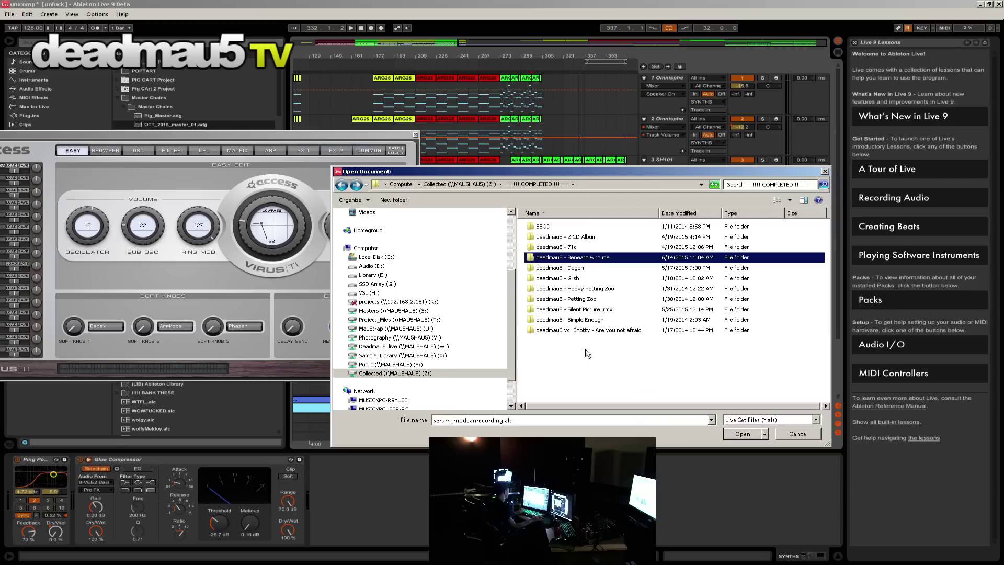
Step: Check the Live sets in the silentPictureRMX_01 Project folder of deadmau5 - Silent Picture_rmx, and return to the COMPLETED folder
left_click(578, 330)
left_click(594, 309)
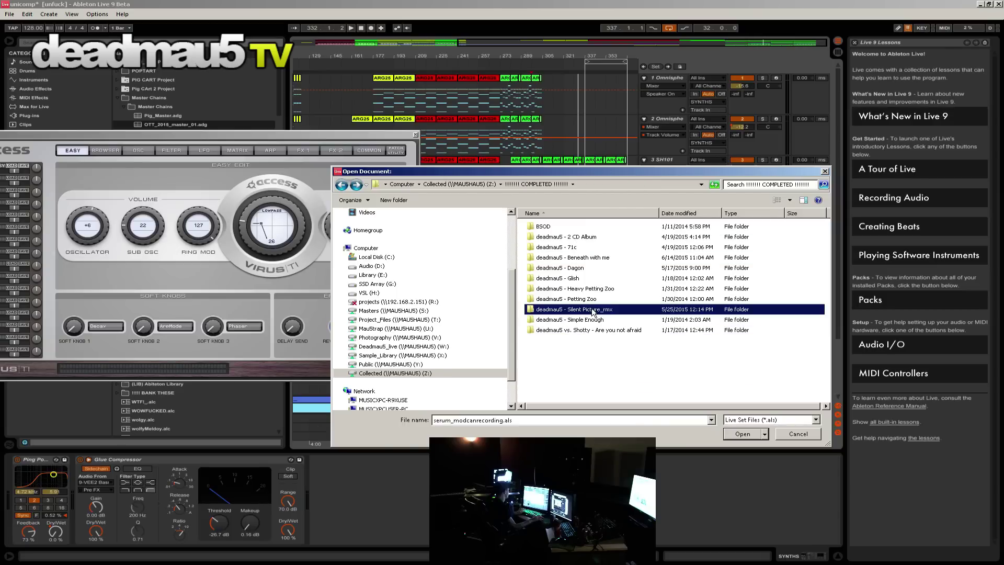
left_click(590, 319)
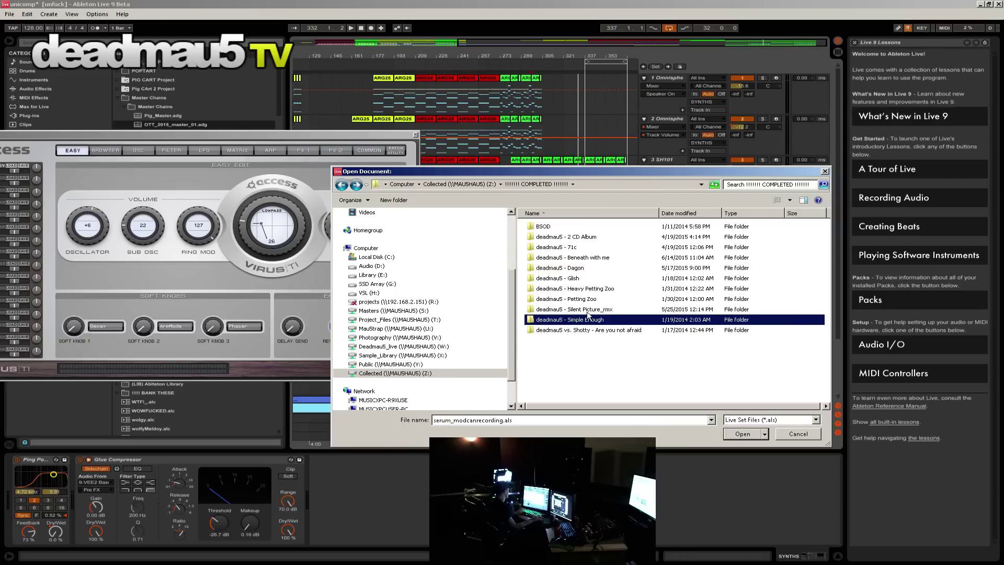
double_click(587, 310)
double_click(567, 238)
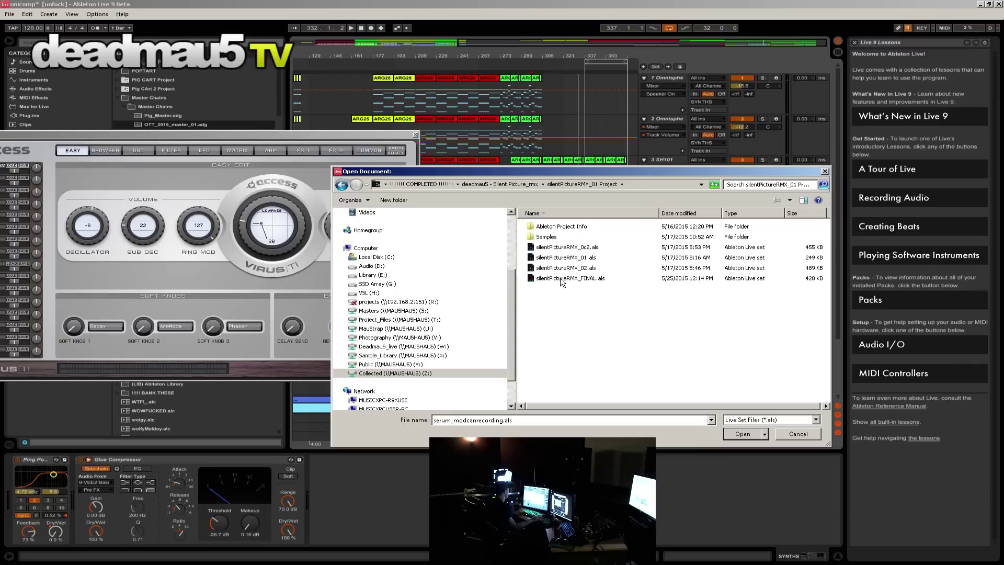
key("alt+Left")
key("alt+Left")
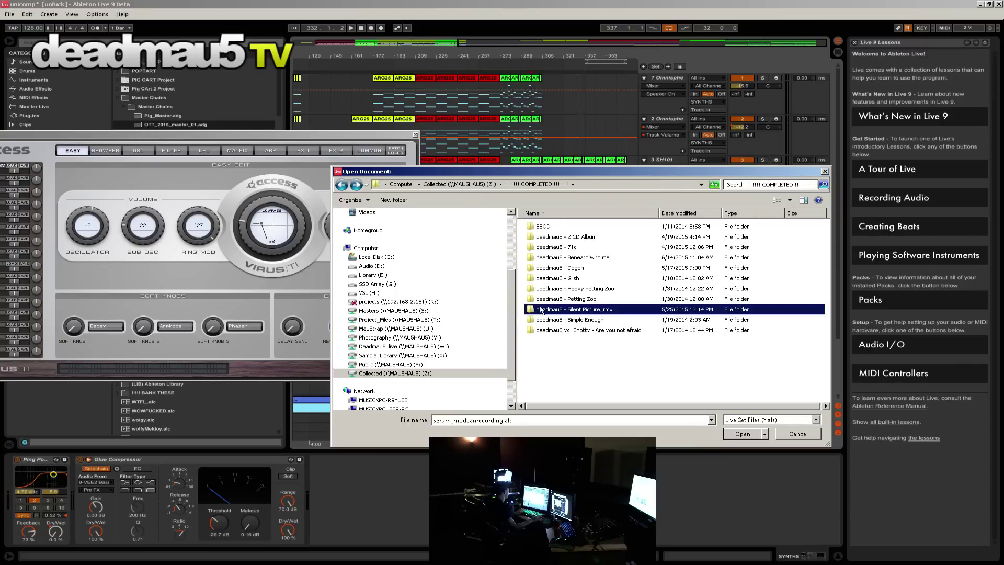
Step: Check the Live sets in deadmau5 - Dagon's Dagon_01 Project folder and return to the COMPLETED folder
double_click(556, 267)
double_click(564, 229)
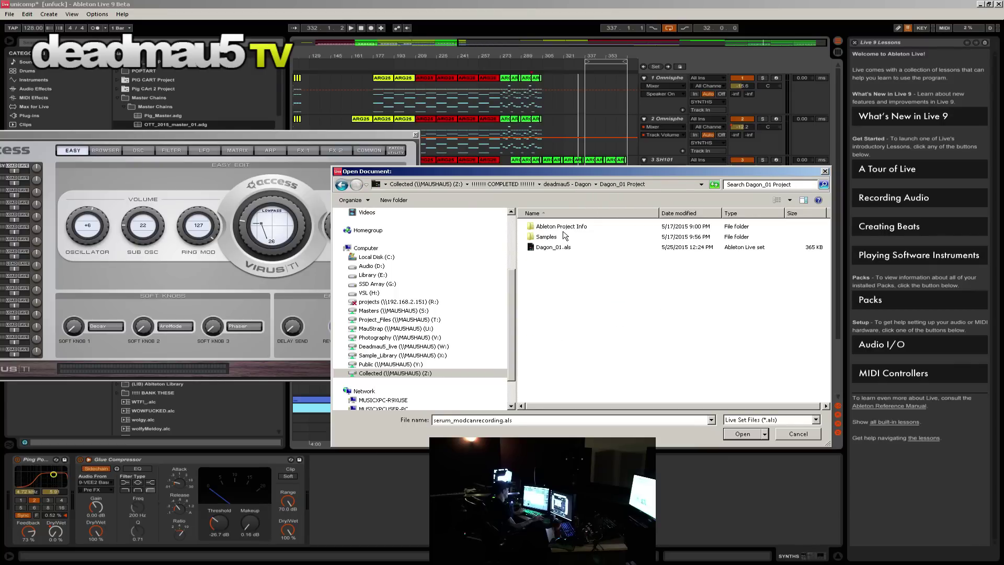
key("BackSpace")
key("BackSpace")
Step: Look through the Live sets in deadmau5 - 71c's 71 Project folder and return to the COMPLETED folder
double_click(556, 247)
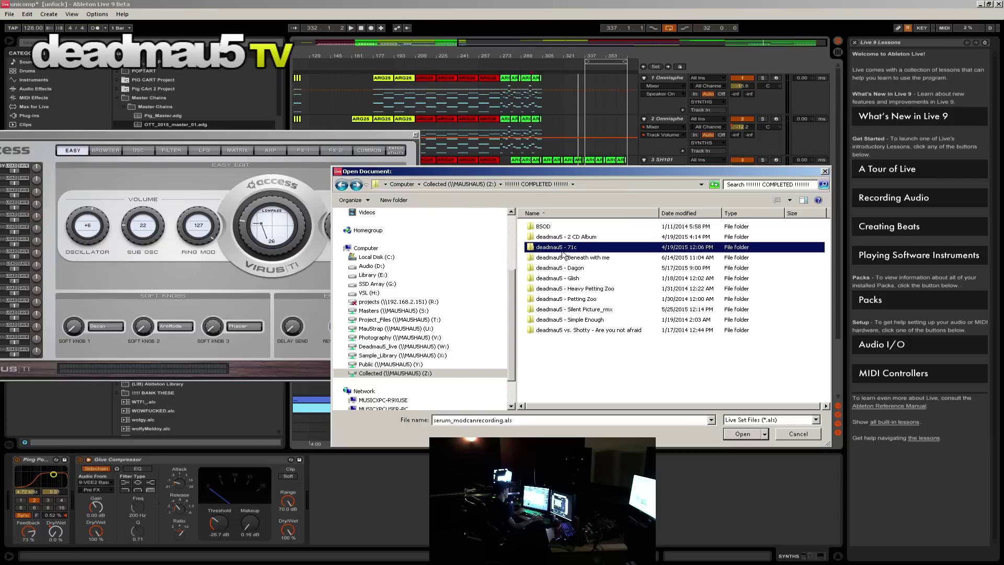
double_click(553, 230)
scroll(570, 335, "down", 1)
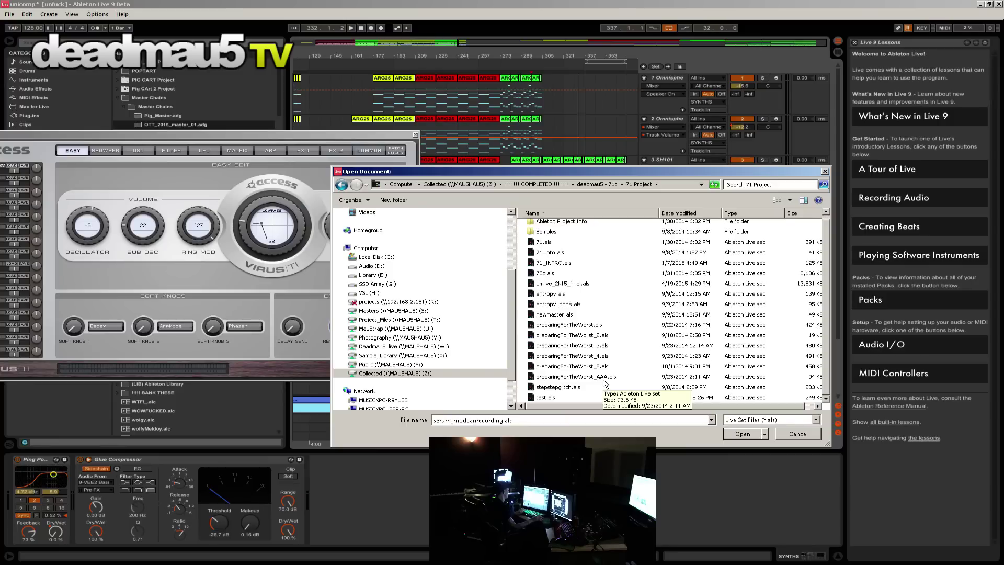
key("BackSpace")
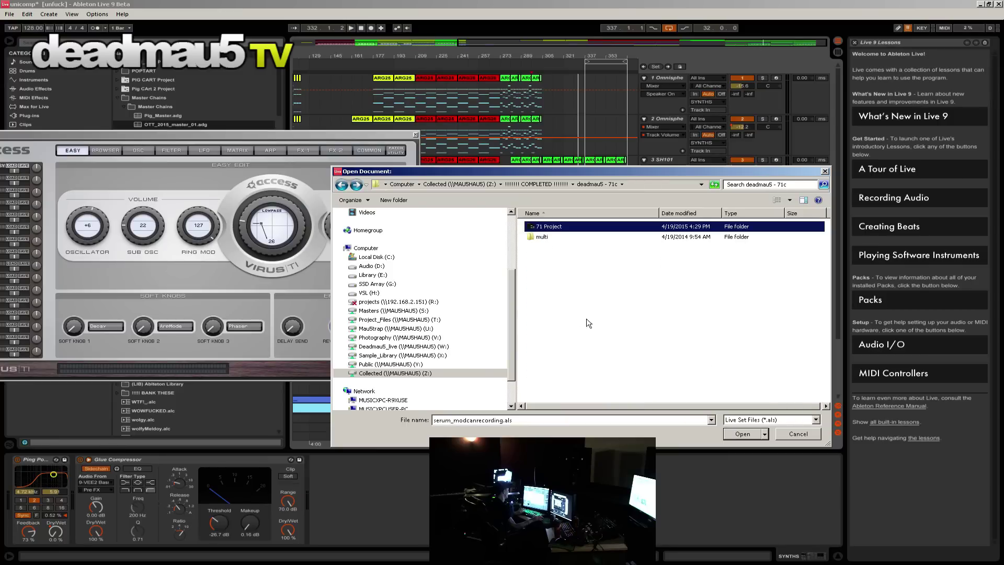
key("BackSpace")
Step: Browse the deadmau5 - 2 CD Album folder, check the Avaritia project's Live sets, and return to the album folder
double_click(590, 238)
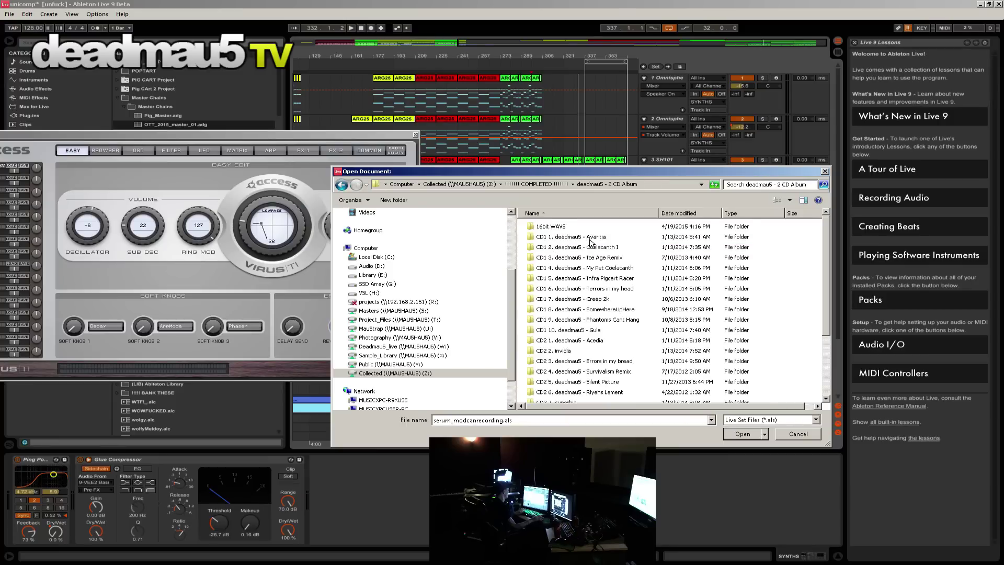
scroll(575, 361, "down", 3)
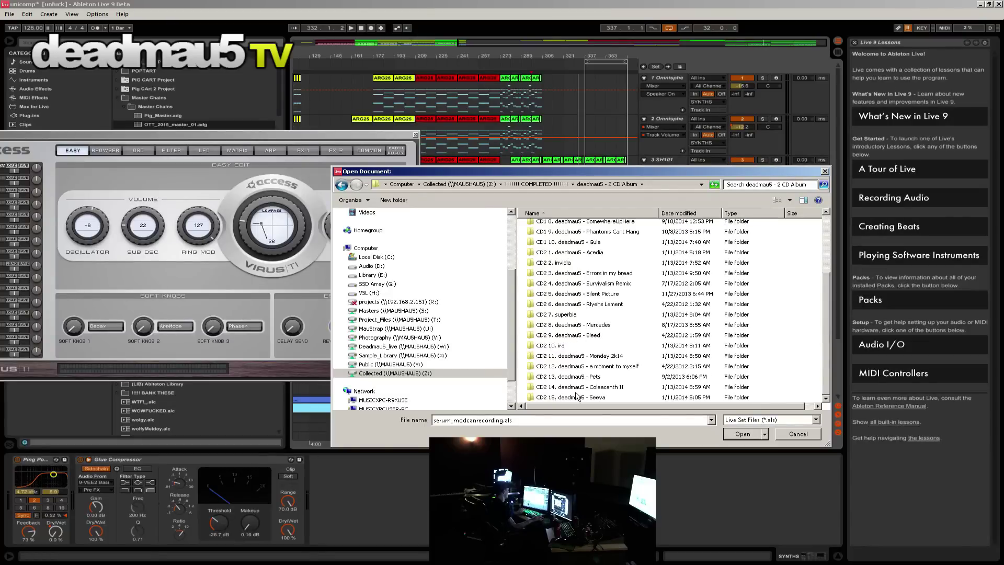
scroll(577, 397, "up", 3)
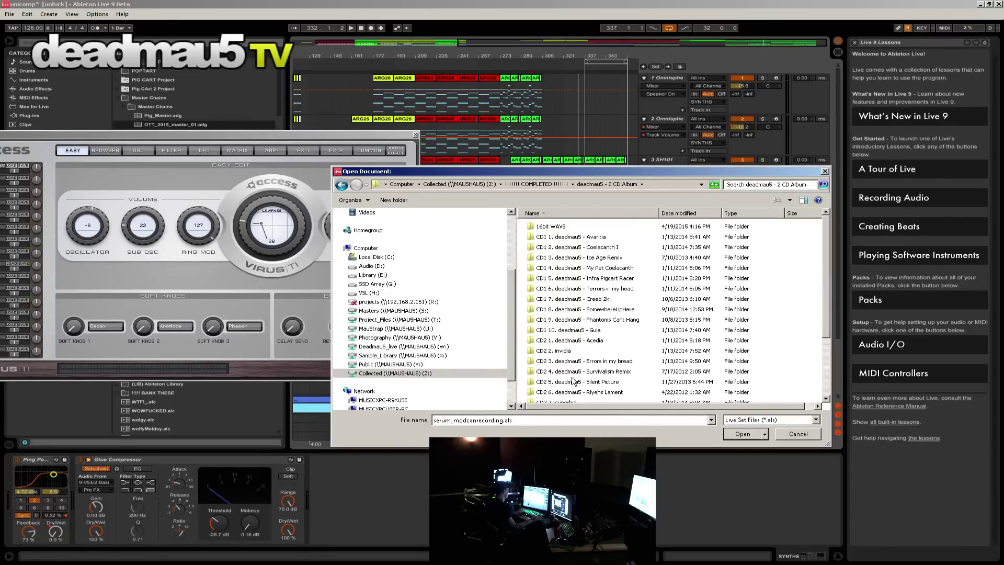
double_click(604, 238)
double_click(558, 229)
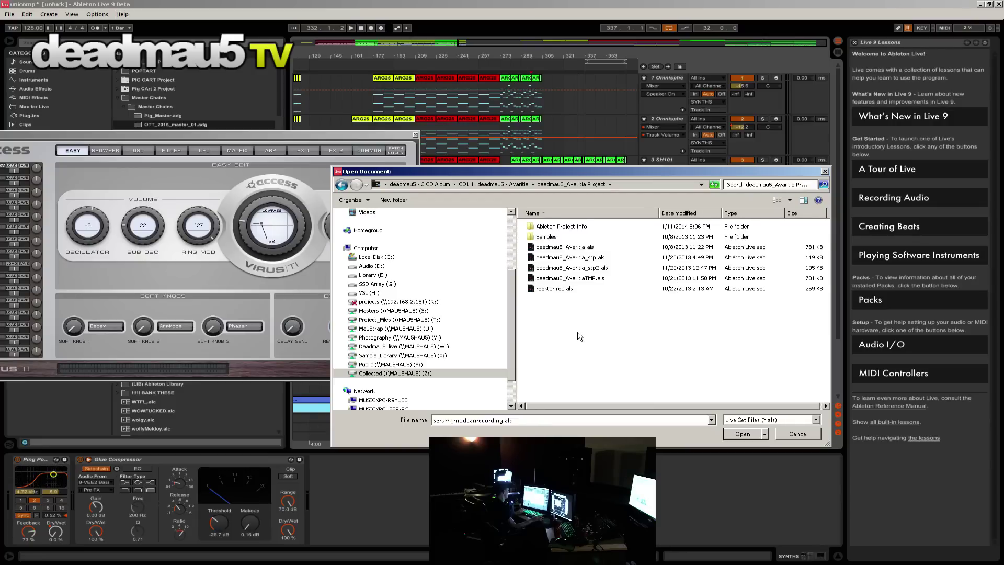
key("BackSpace")
key("BackSpace")
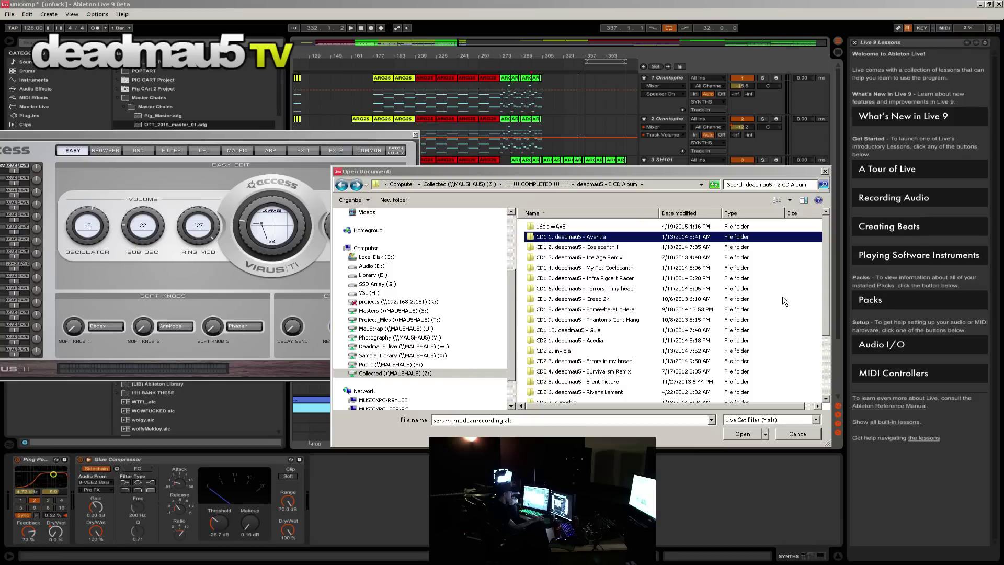
Step: Open creep_2k13_Ctest.als from the CD1 7. deadmau5 - Creep 2k folder's creep_2k13_B Project, skipping the missing Battery 4 samples
left_click(569, 312)
double_click(576, 299)
left_click(548, 229)
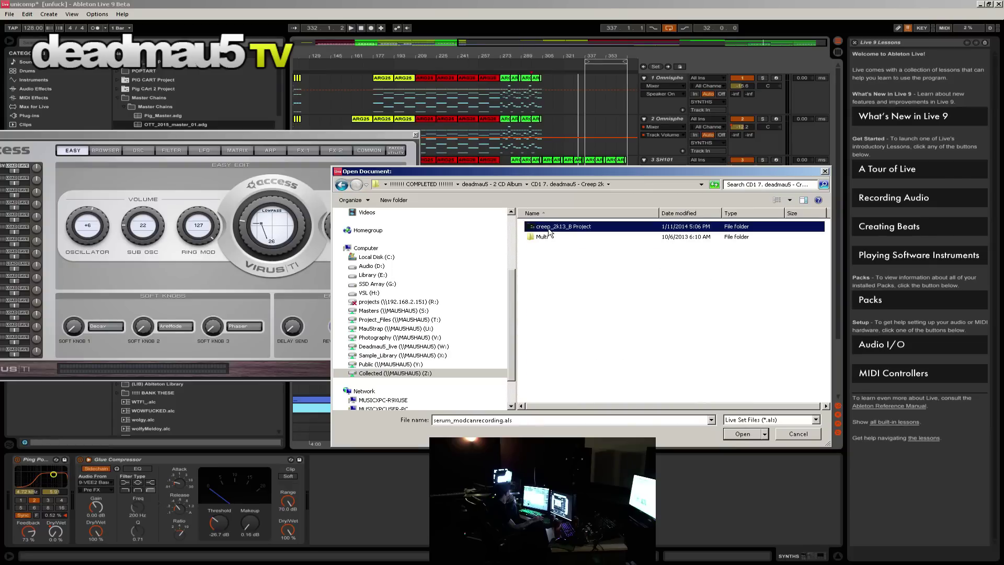
double_click(549, 230)
left_click(560, 258)
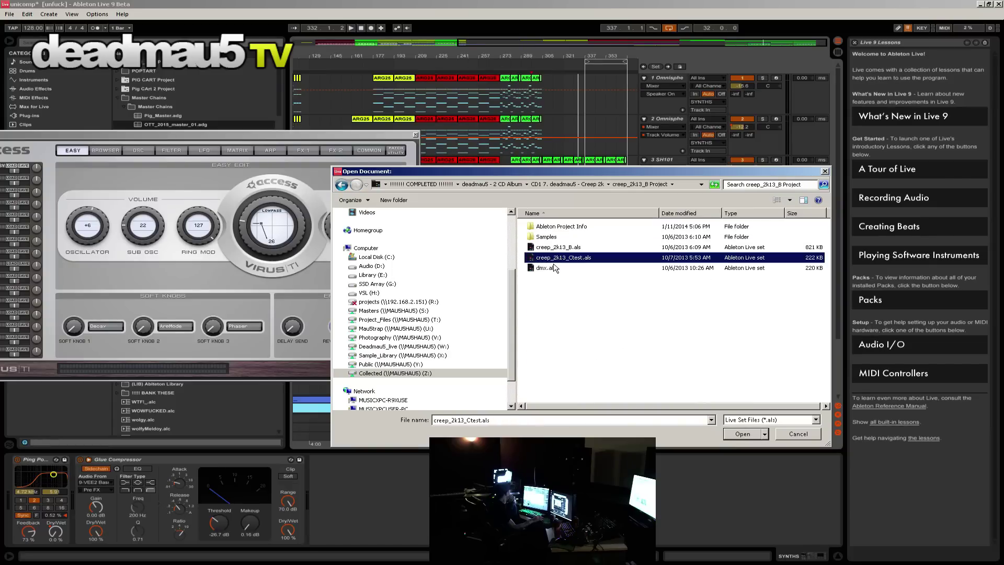
left_click(573, 247)
left_click(570, 257)
left_click(752, 437)
left_click(494, 317)
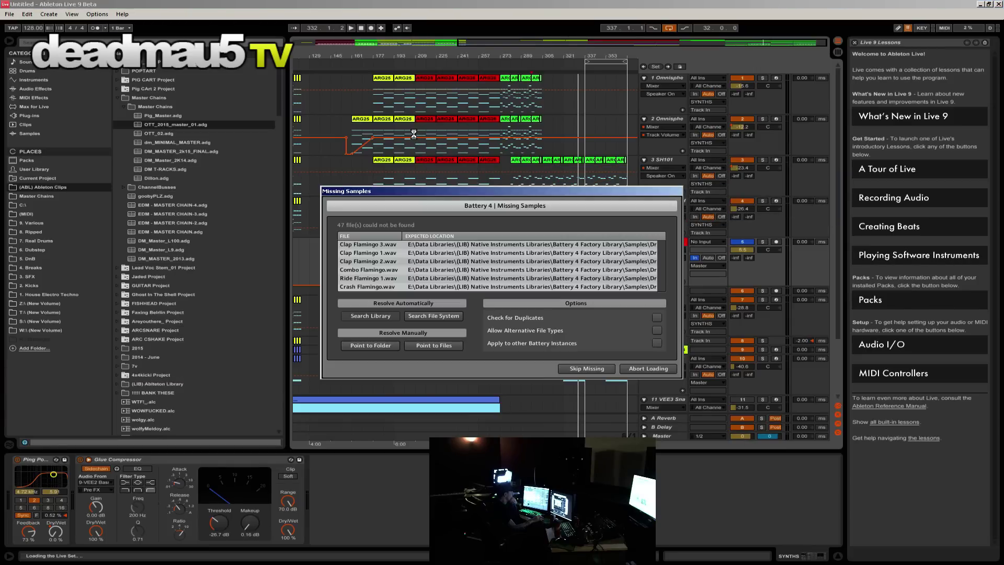
left_click(602, 370)
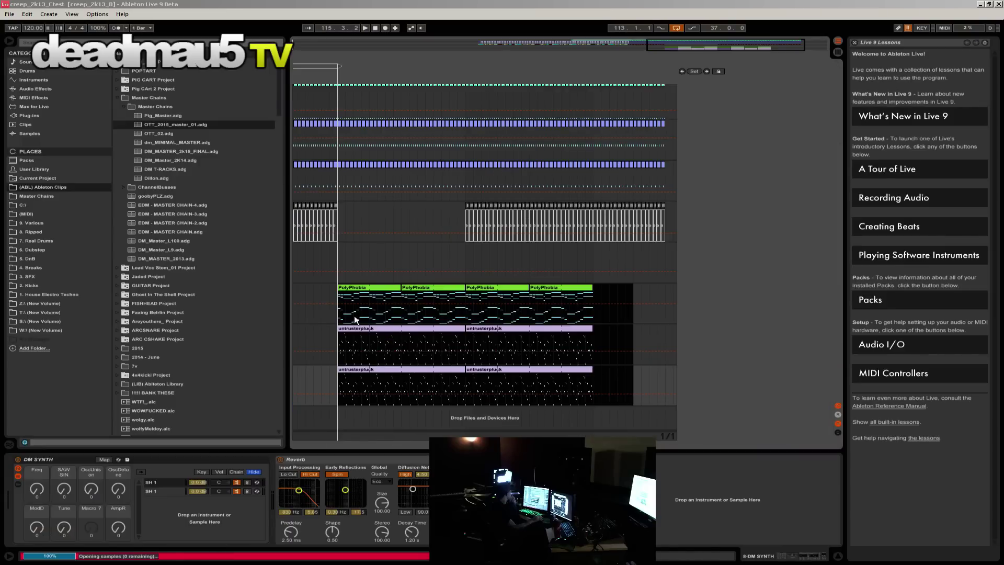
Step: Play the soloed synth clips from bar 113, turn down the master volume and select the SH101 track
left_click(353, 316)
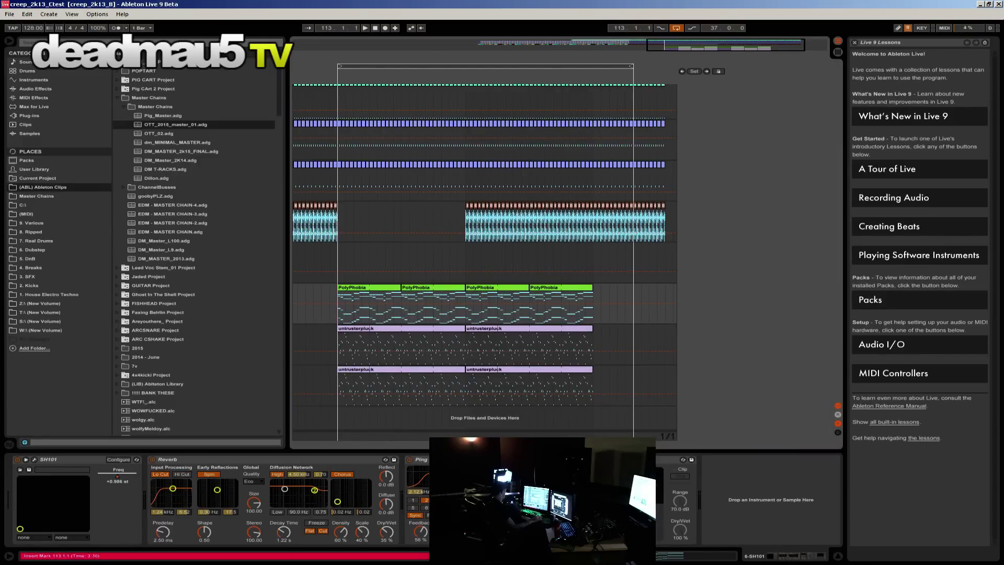
left_click(838, 52)
left_click(838, 41)
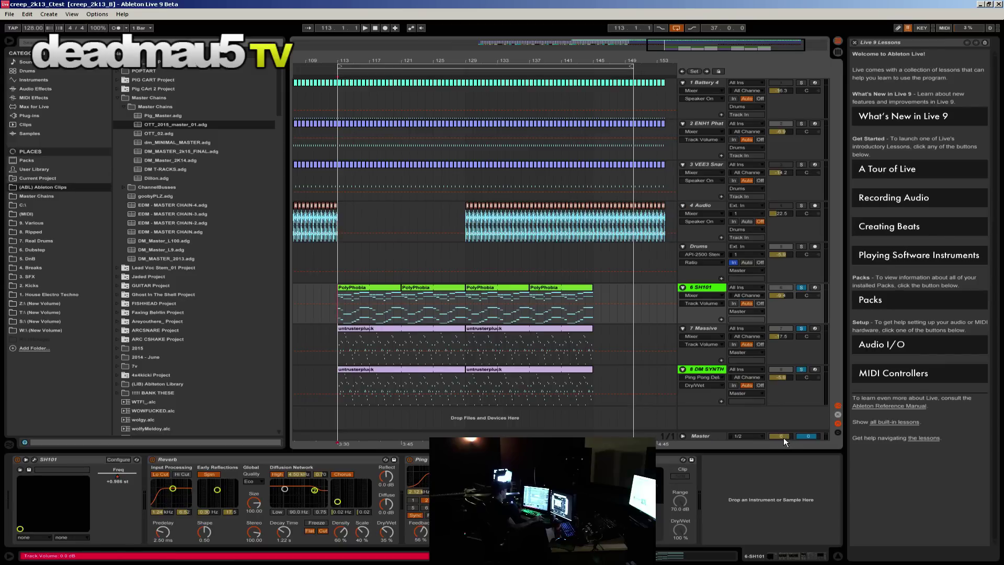
key("space")
mouse_move(783, 437)
left_mouse_down()
mouse_move(783, 488)
mouse_move(783, 444)
left_mouse_up()
left_click(700, 288)
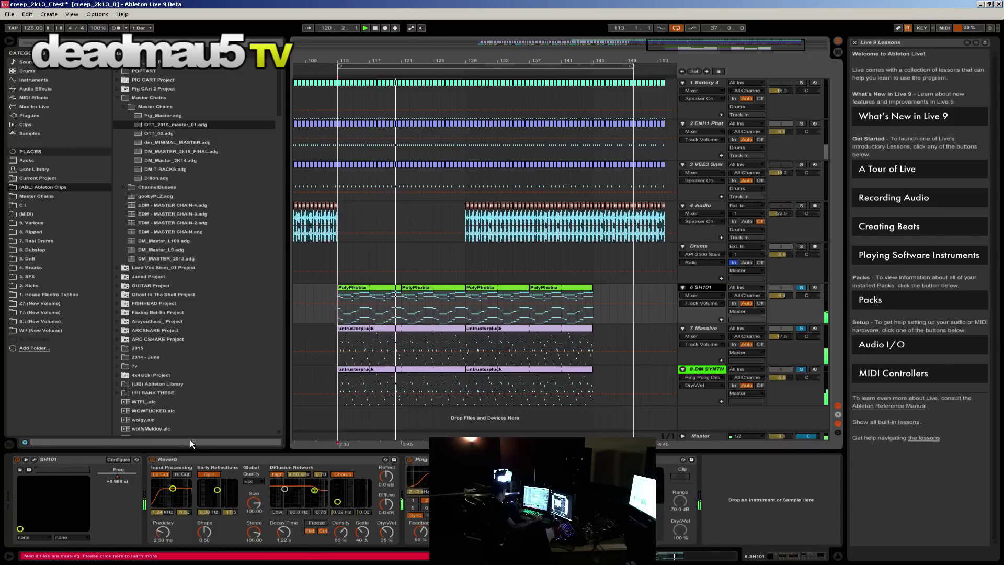
Step: Raise the SH101 Freq to +18.74 st during playback, then unsolo the tracks and place the insert marker at bar 129
left_click(118, 477)
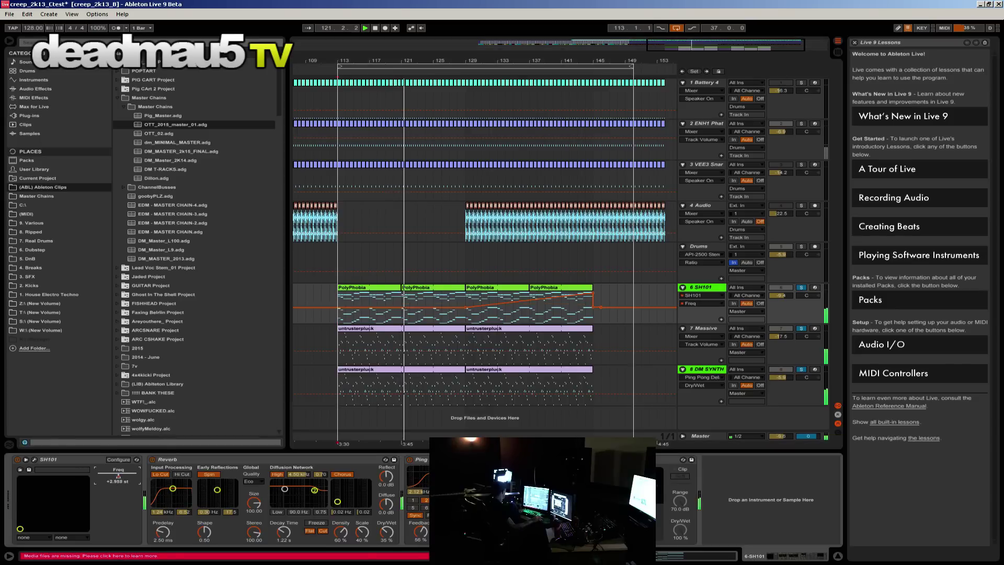
left_click_drag(118, 476, 122, 476)
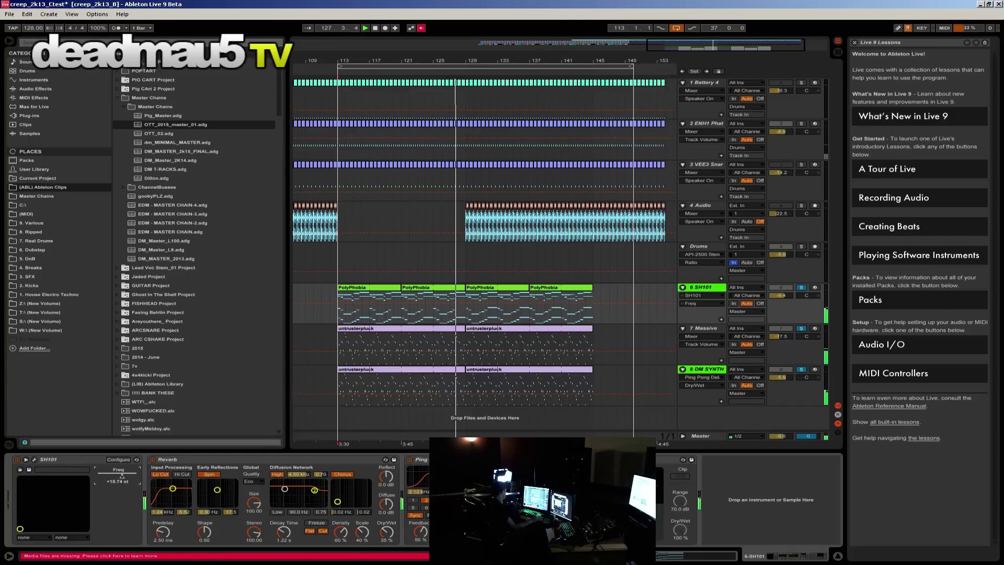
left_click(801, 288)
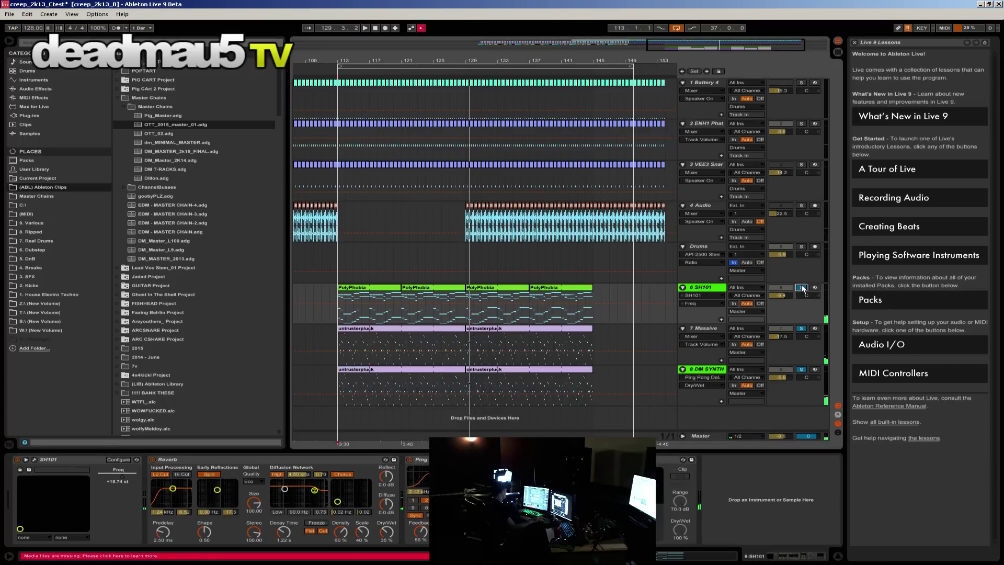
left_click(466, 253)
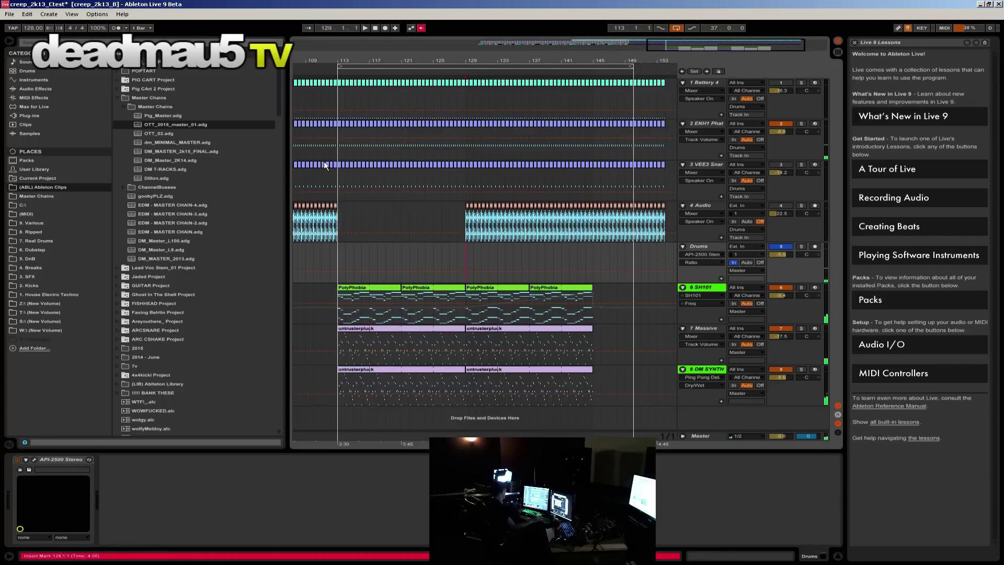
Step: Open dmx.als from the creep_2k13_B Project folder, skipping the missing Battery 4 samples
left_click(9, 14)
left_click(31, 34)
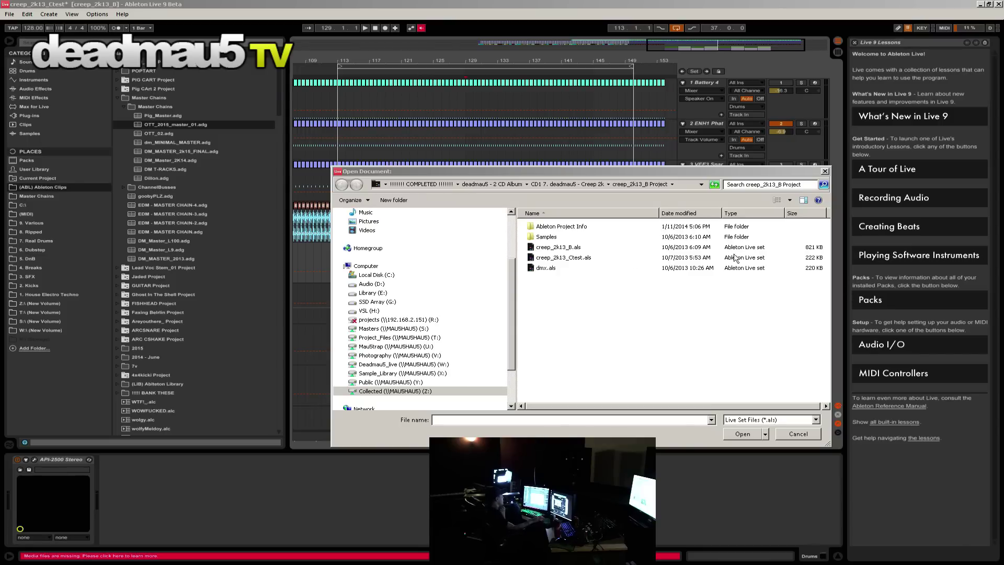
double_click(545, 268)
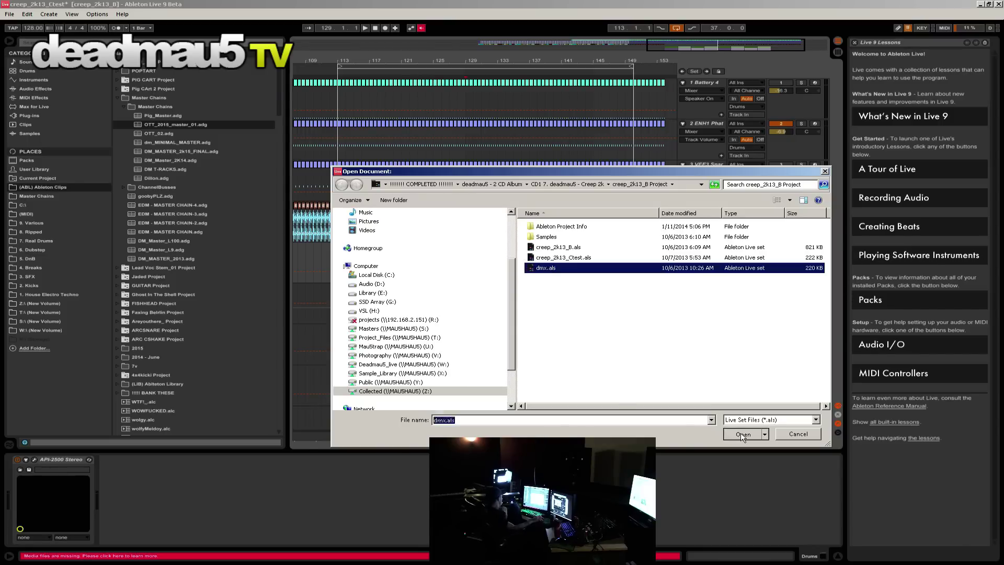
left_click(488, 307)
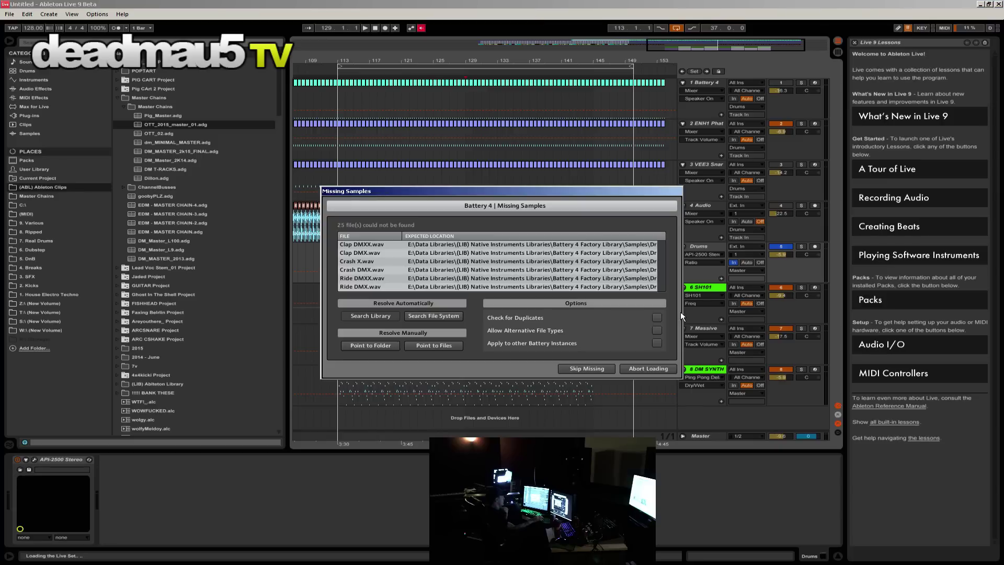
left_click(606, 368)
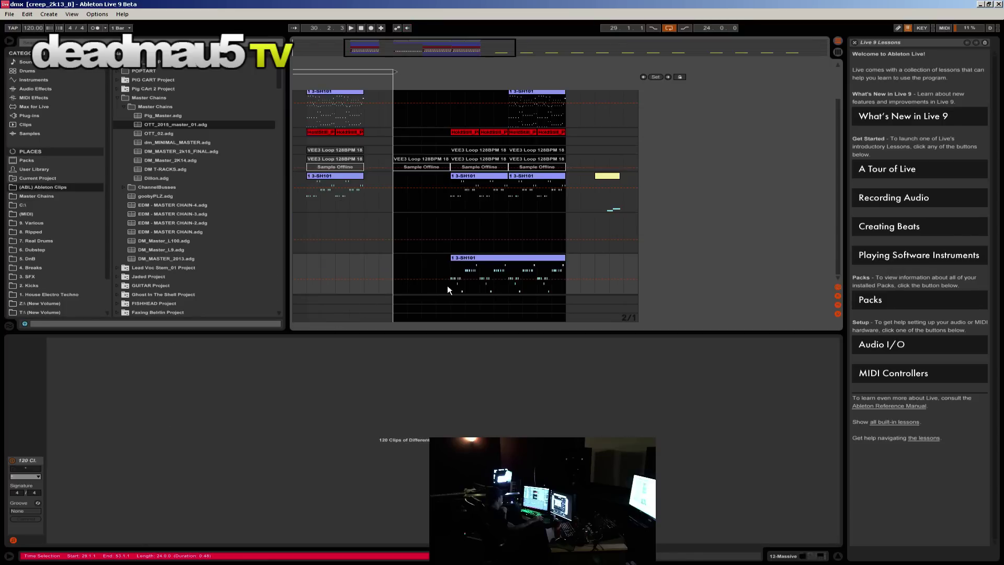
Step: Audition the arrangement from bar 37, where the clip on the 12-Massive track starts
left_click(443, 283)
left_click(452, 283)
key("space")
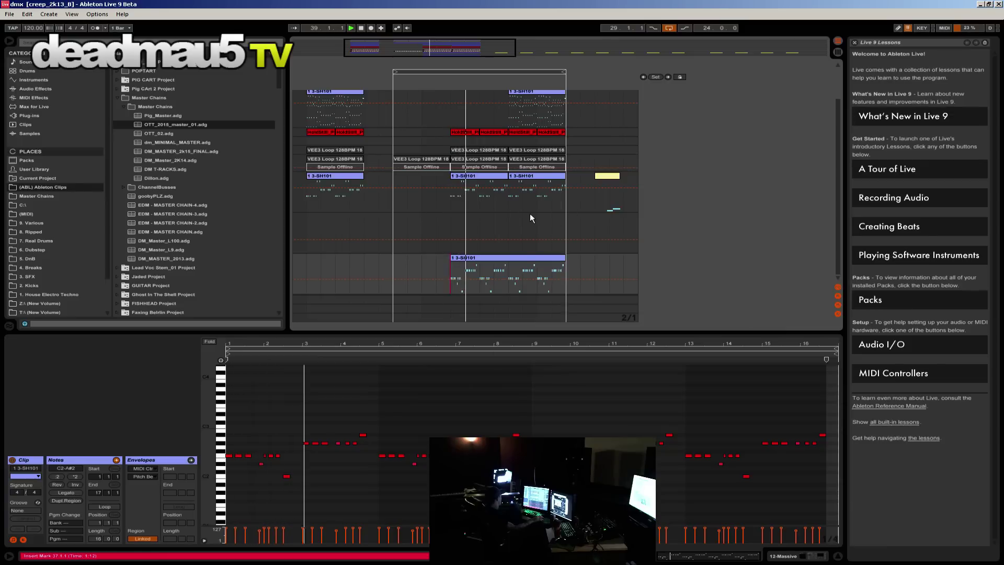
scroll(448, 226, "up", 2)
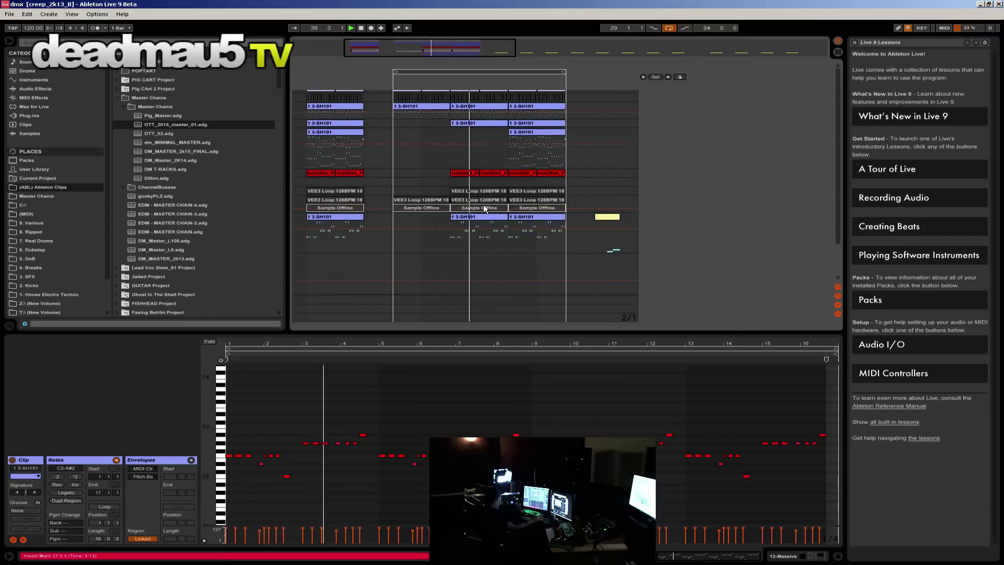
Step: Audition the arrangement from bar 45 and select the 5-Massive track's clip from bar 45 to bar 53
left_click(512, 158)
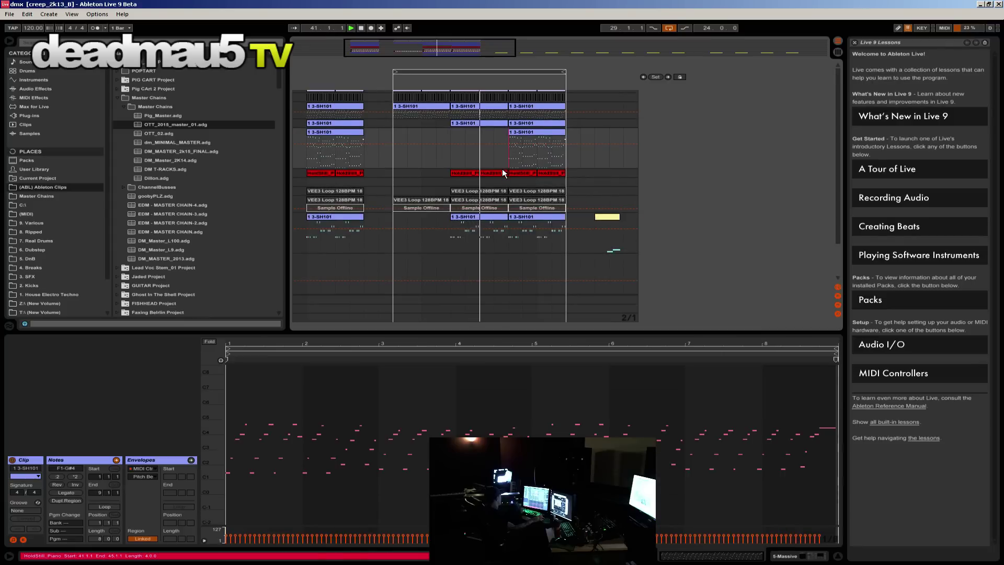
key("space")
key("space")
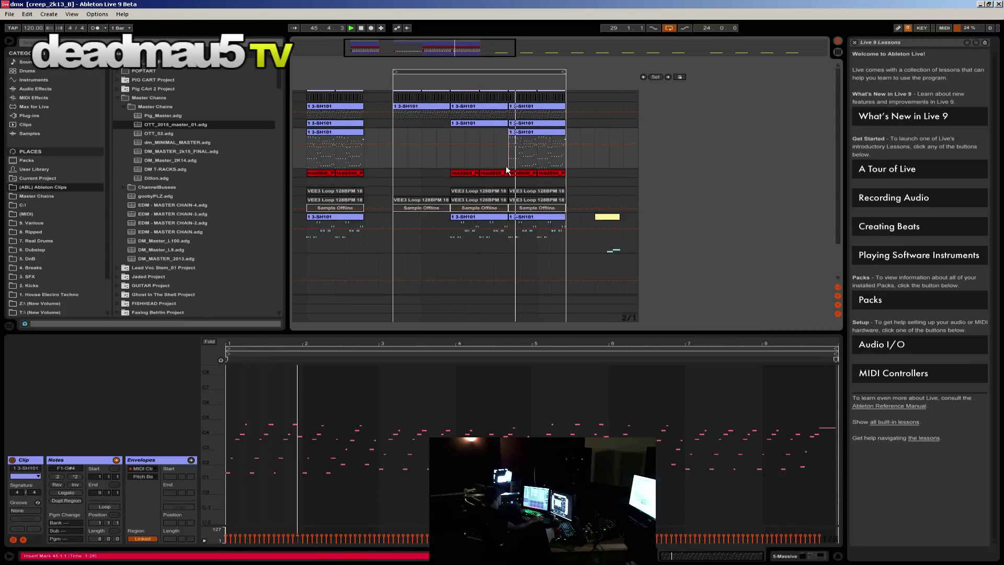
left_click_drag(508, 158, 566, 163)
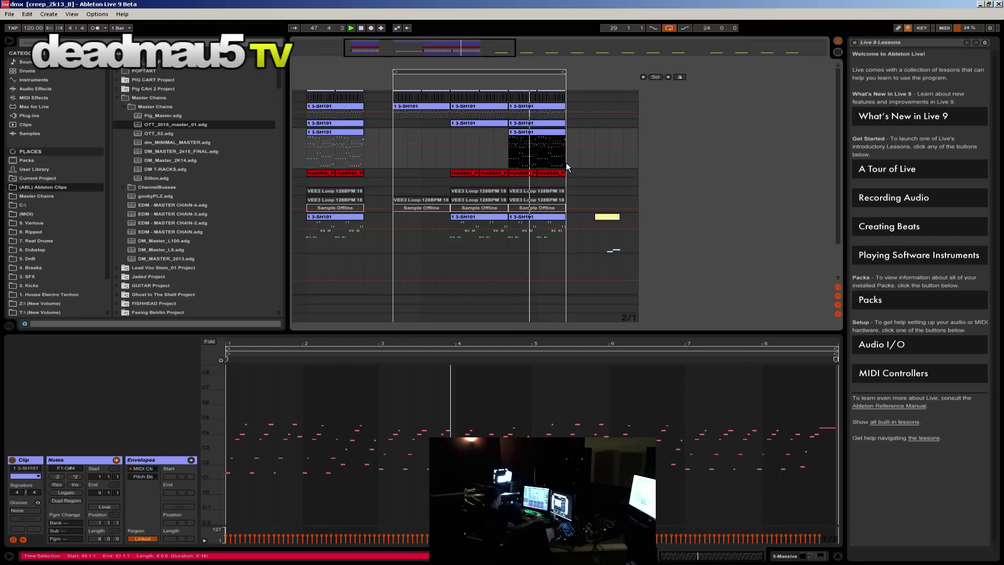
Step: Check the track levels in Session View, return to Arrangement View and look over the dmx set's track list
left_click(838, 52)
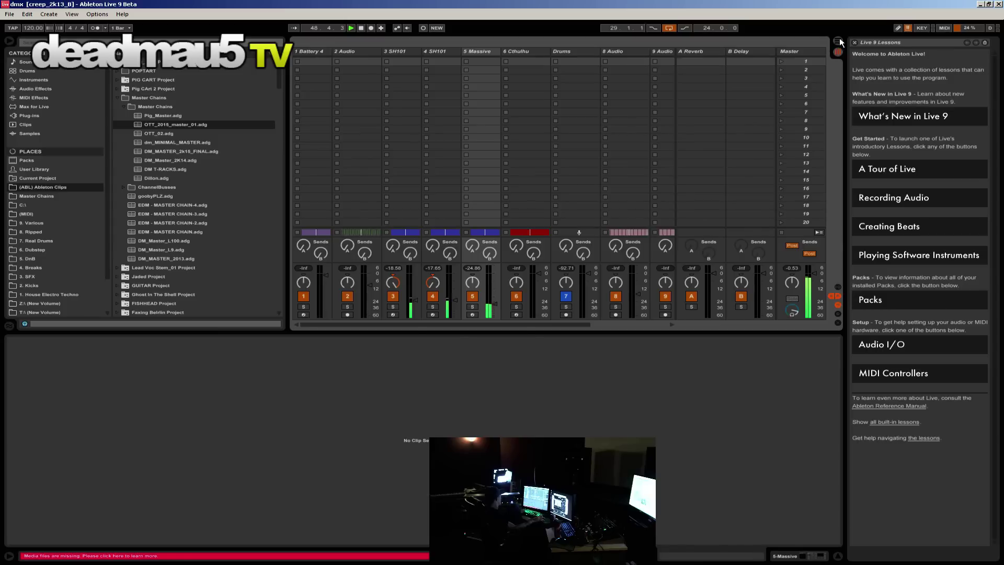
left_click(838, 41)
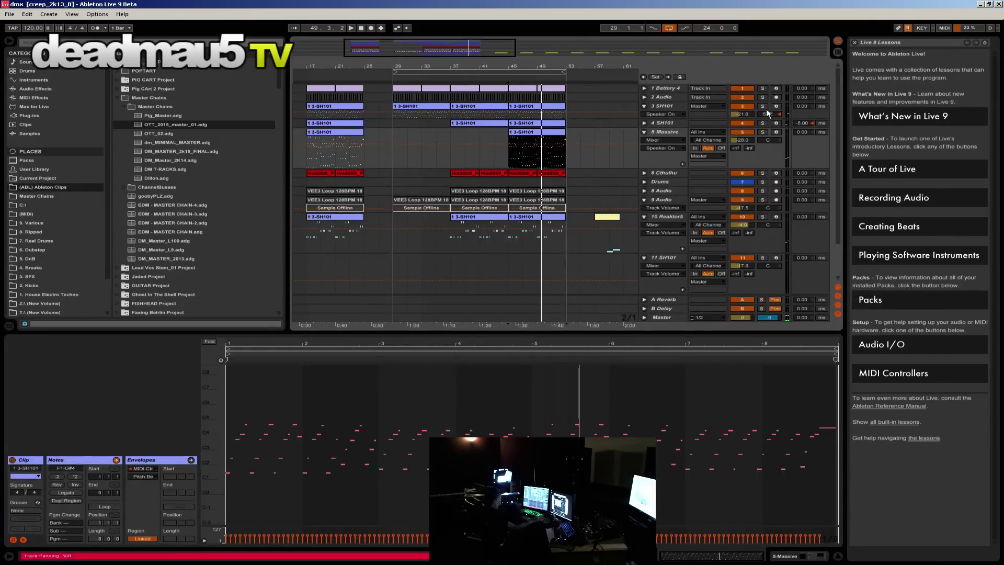
scroll(742, 190, "down", 2)
scroll(601, 190, "up", 2)
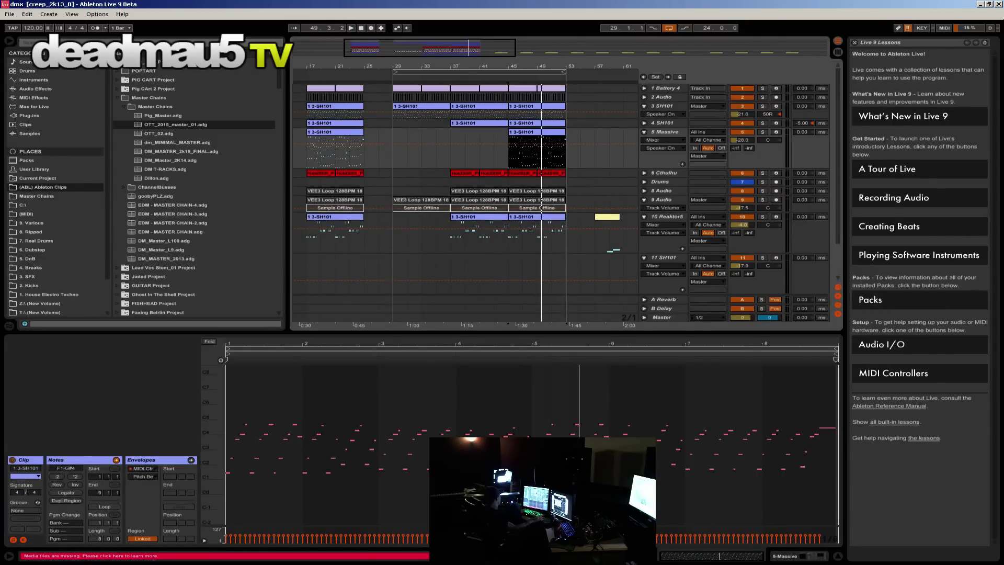
Step: Browse the project folders on the Collected (Z:) drive for another Live set, checking the BOC - Kiteracer 2 (deadmau5 cover) folder
left_click(8, 14)
left_click(45, 36)
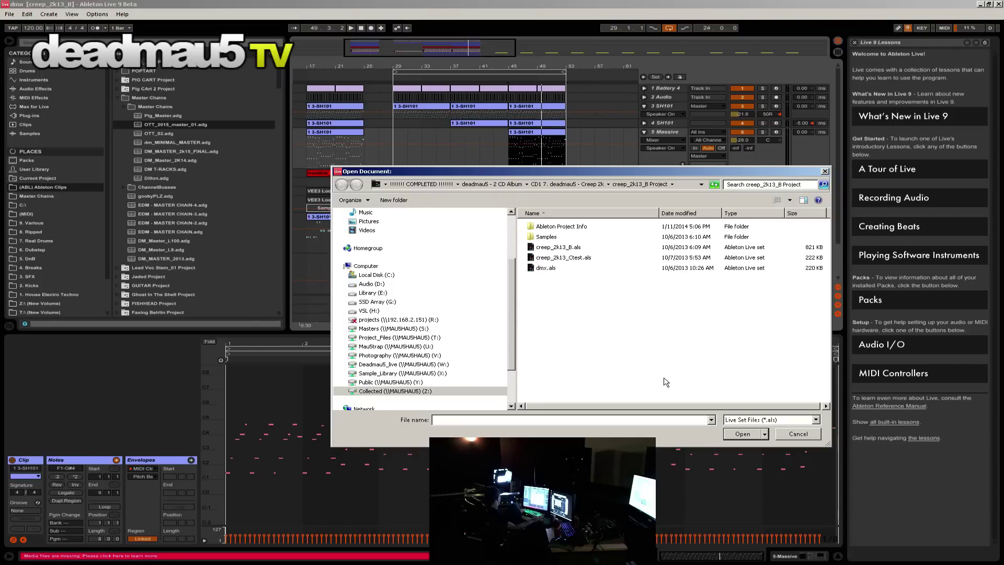
left_click(395, 391)
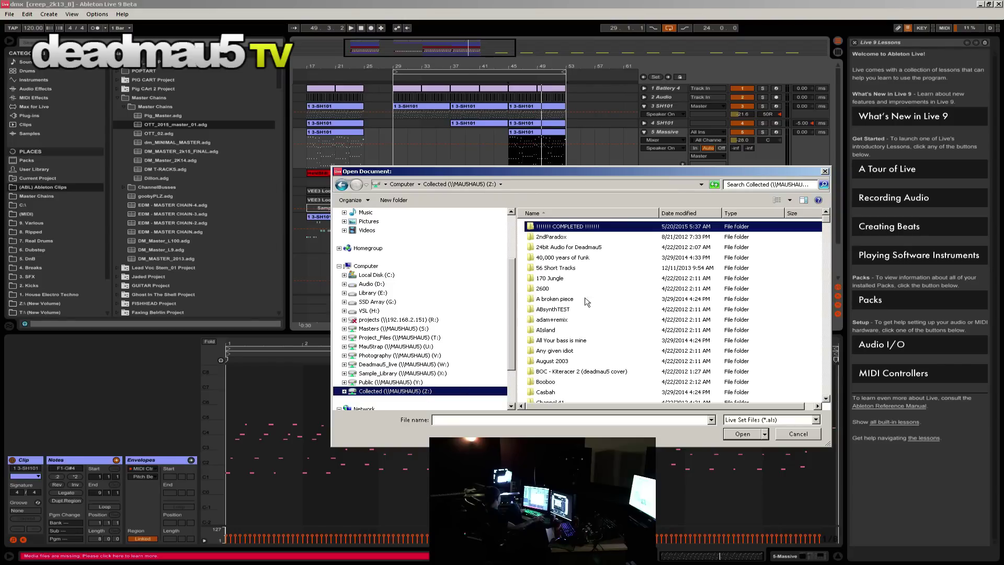
double_click(562, 372)
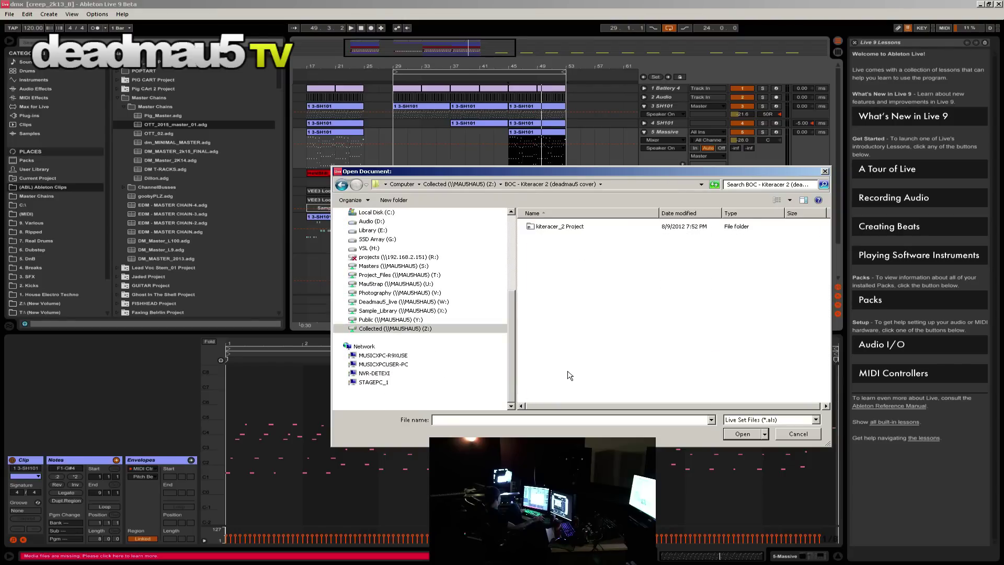
key("alt+Left")
scroll(569, 375, "down", 10)
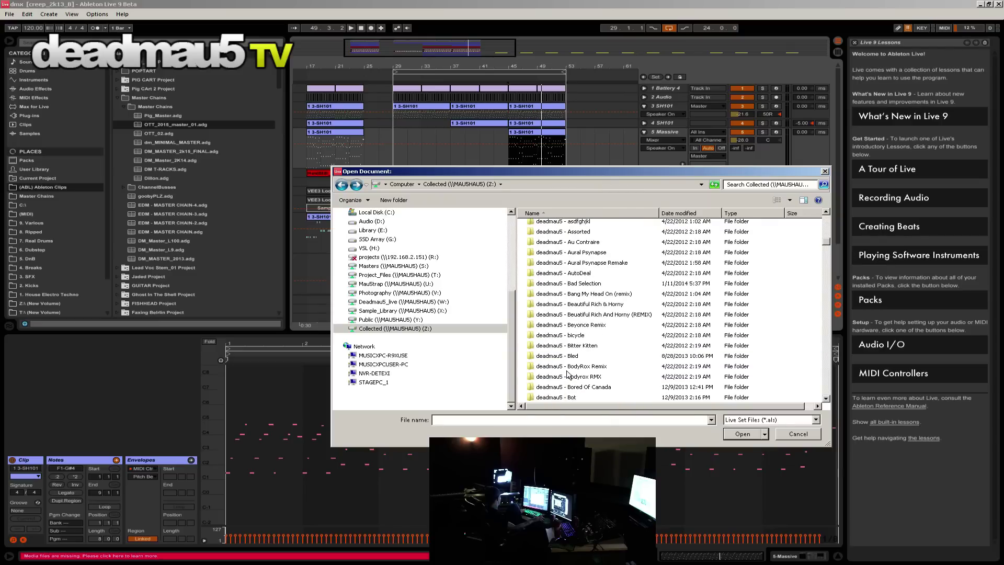
scroll(567, 374, "down", 15)
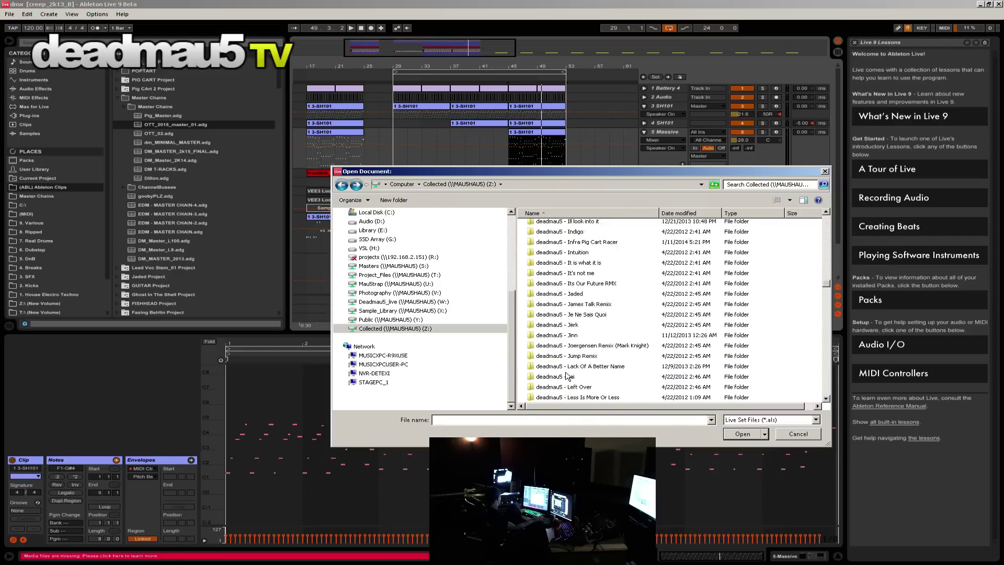
scroll(567, 375, "down", 10)
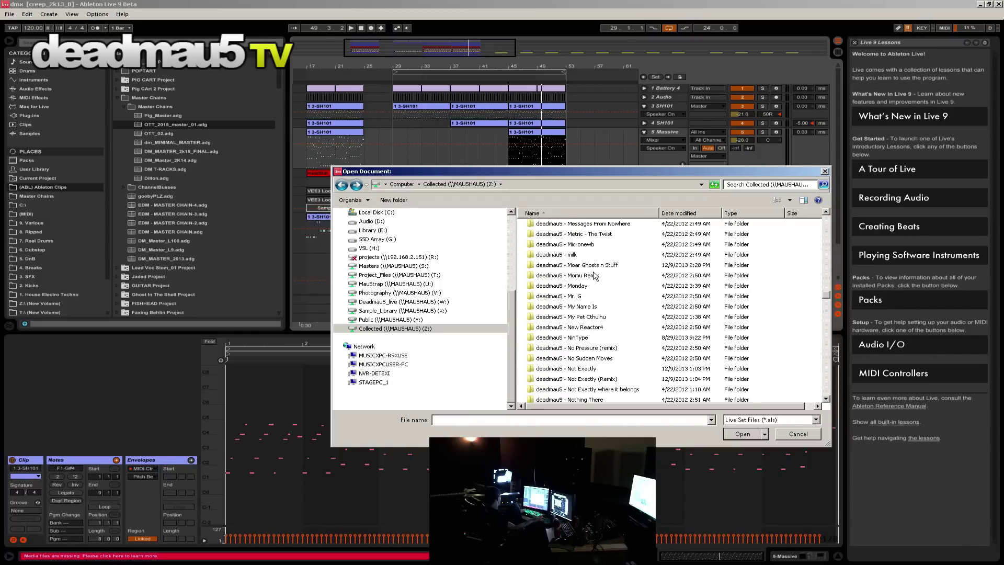
scroll(595, 274, "up", 15)
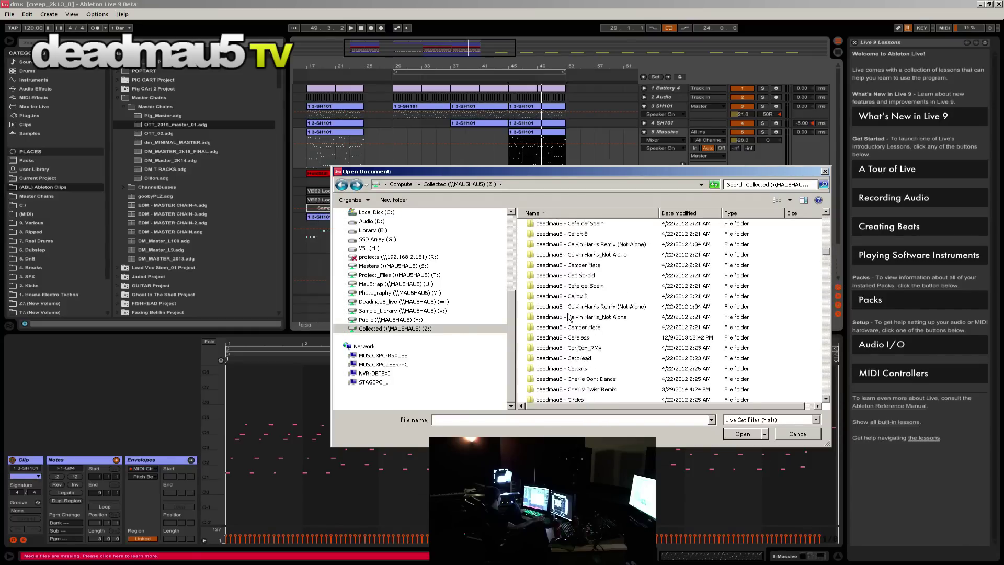
scroll(568, 316, "up", 15)
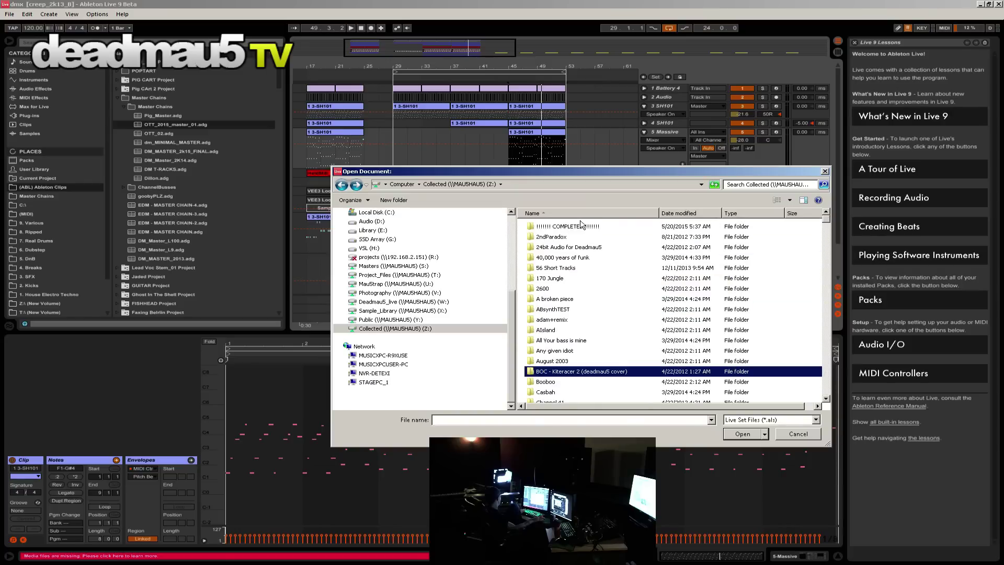
Step: Try to open airports.als from the dm_Simple Enough Project in the COMPLETED folder's deadmau5 - Simple Enough
double_click(582, 225)
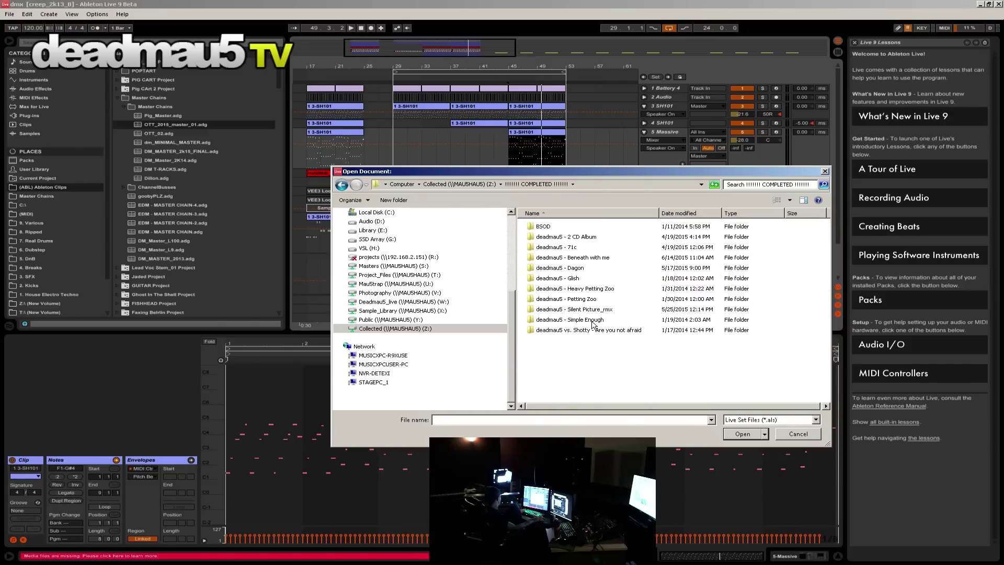
double_click(594, 323)
double_click(572, 230)
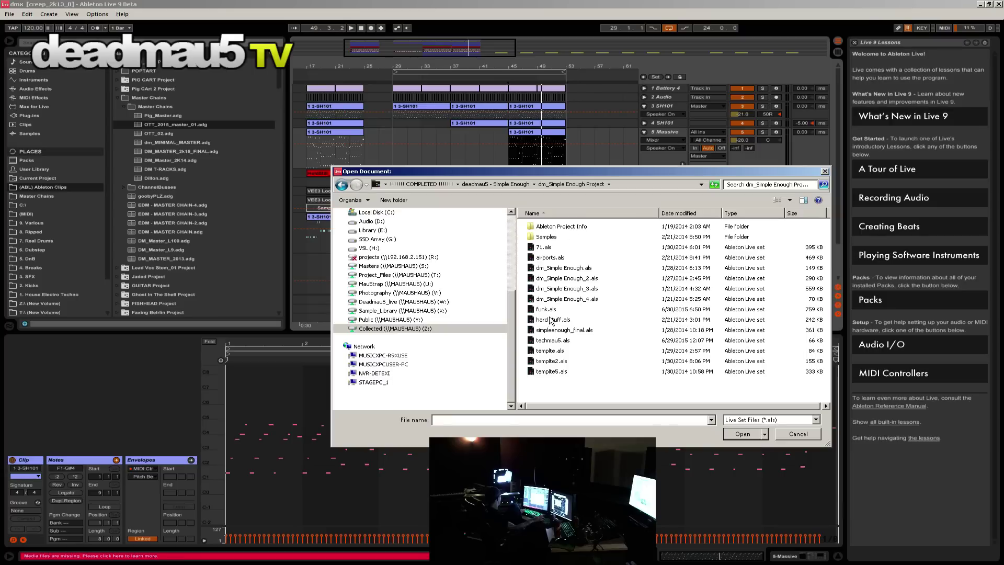
left_click(579, 268)
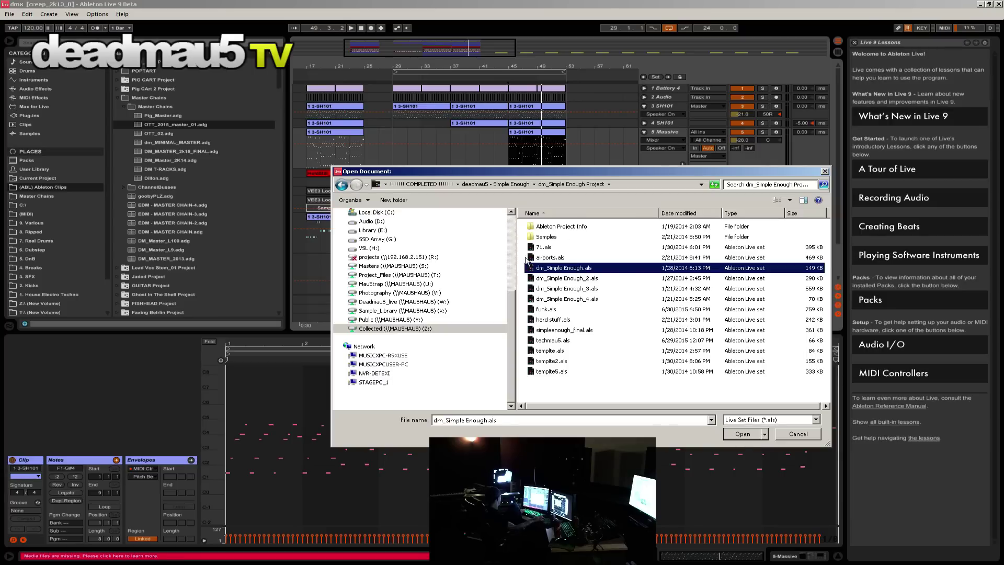
left_click(546, 257)
left_click(743, 433)
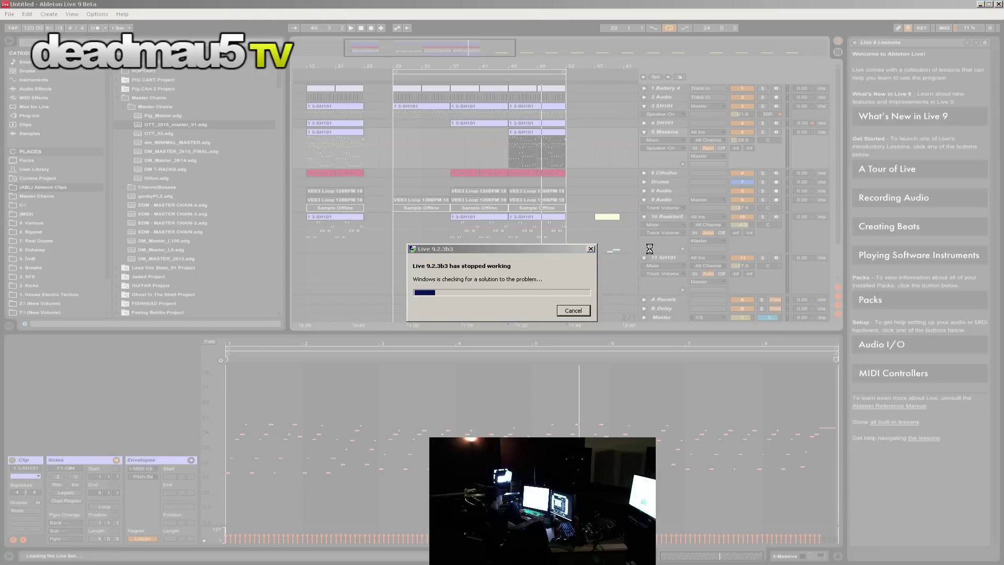
Step: Dismiss the crash dialog and open simpleenough_final.als from deadmau5 - Simple Enough's dm_Simple Enough Project in the Collected (Z:) drive's COMPLETED folder
left_click(583, 311)
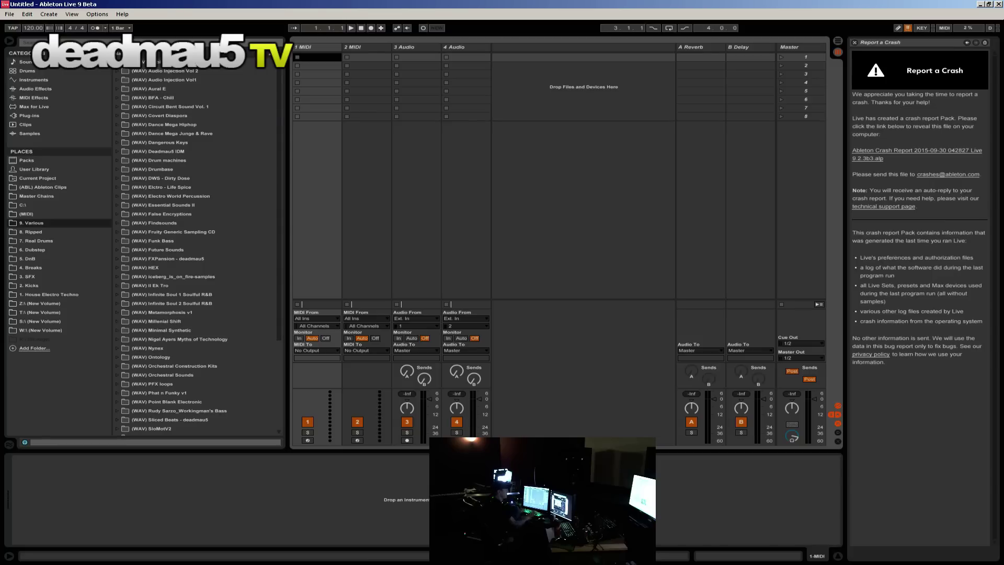
left_click(9, 14)
left_click(22, 35)
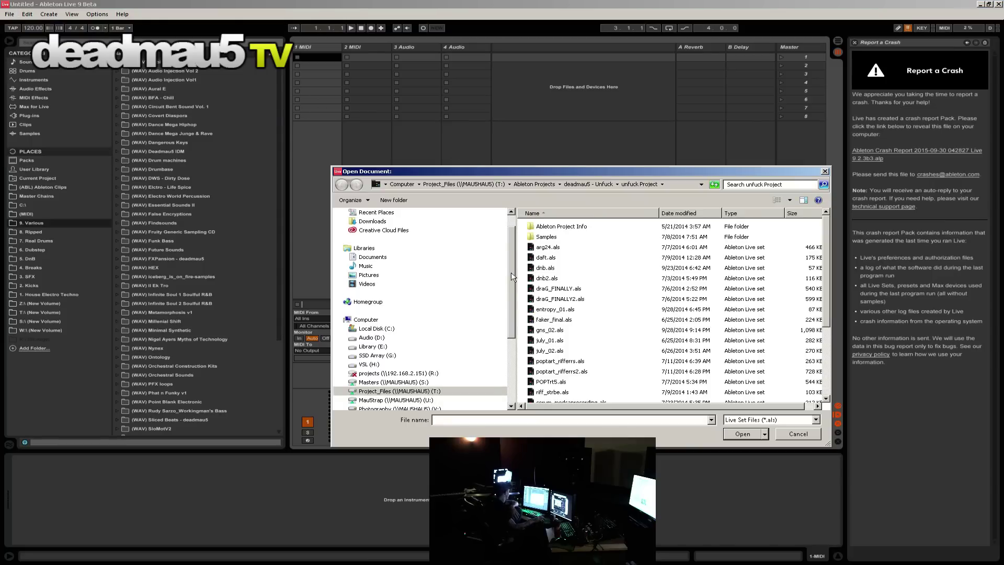
left_click(425, 392)
scroll(425, 390, "down", 4)
left_click(397, 328)
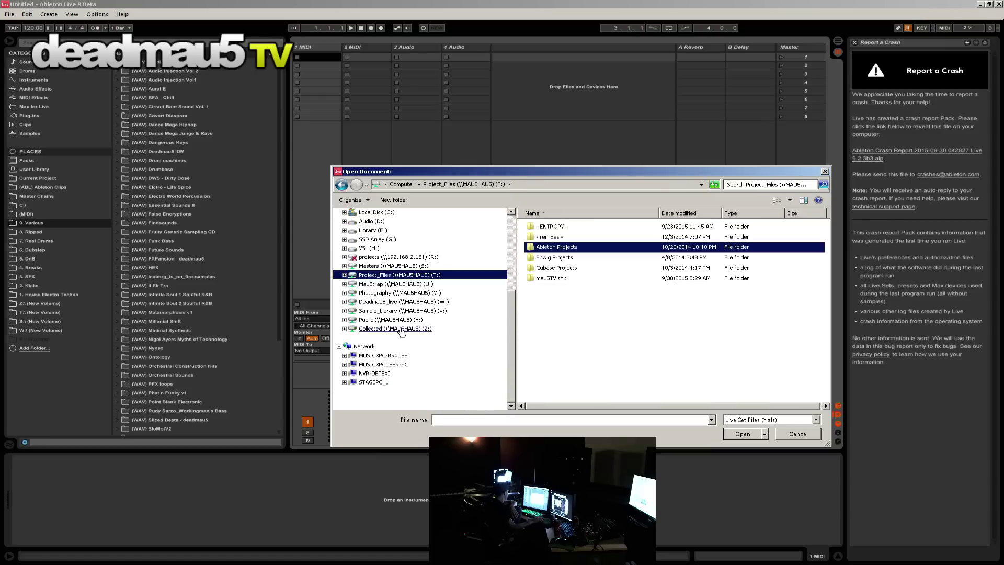
left_click(552, 227)
double_click(551, 228)
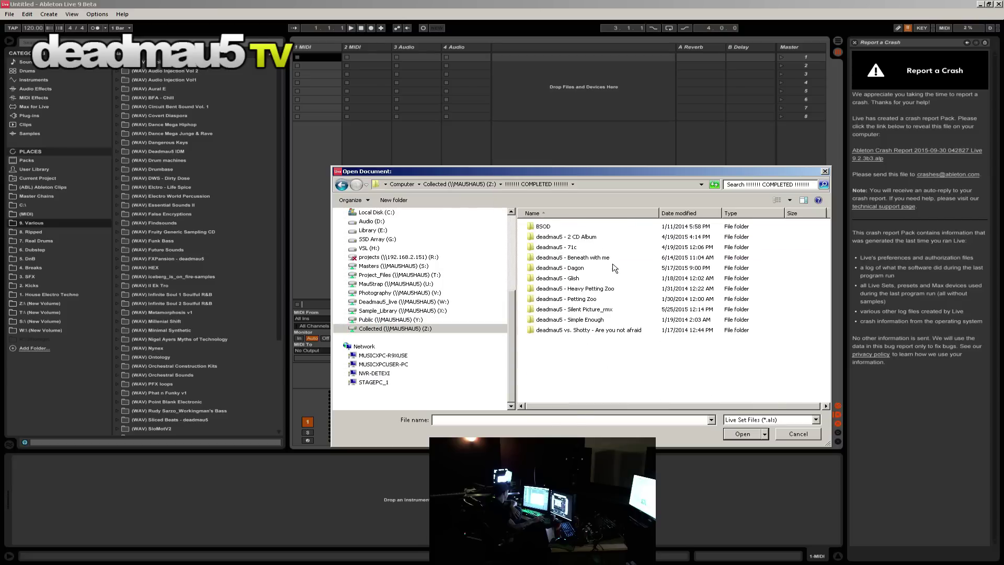
double_click(569, 320)
double_click(556, 227)
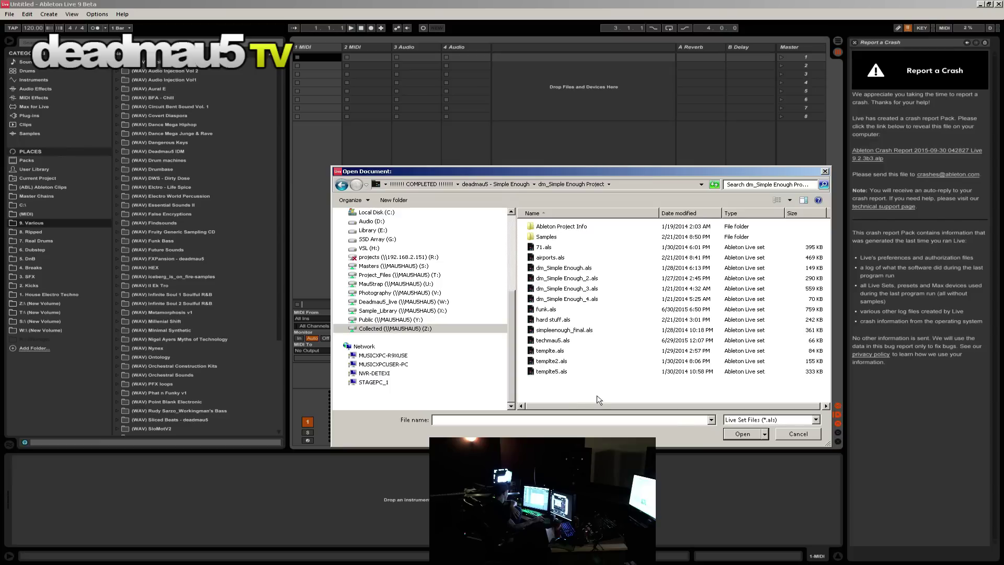
double_click(564, 330)
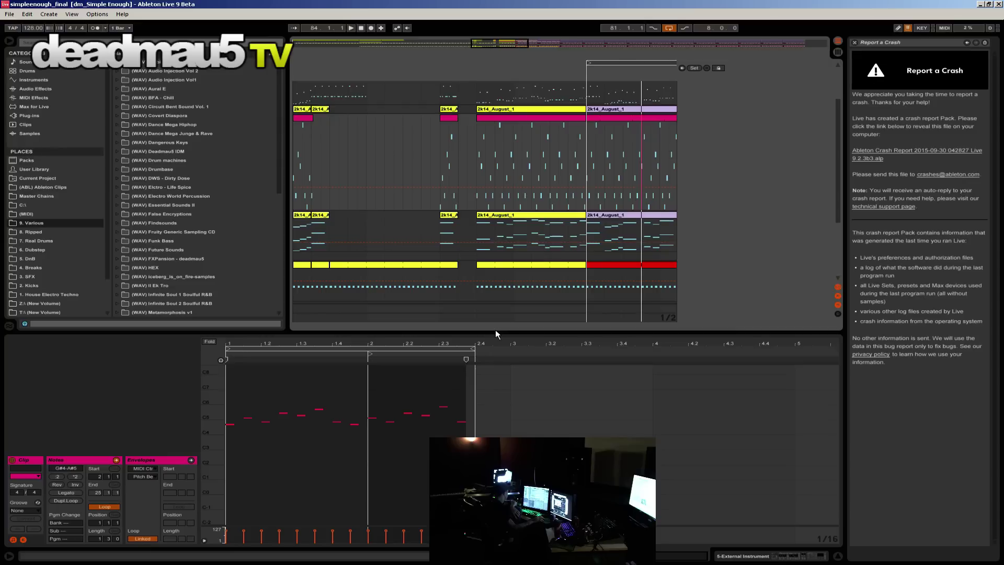
Step: Play the arrangement from bar 81 after checking the tracks in Session View, and raise the Master track's volume
left_click(585, 228)
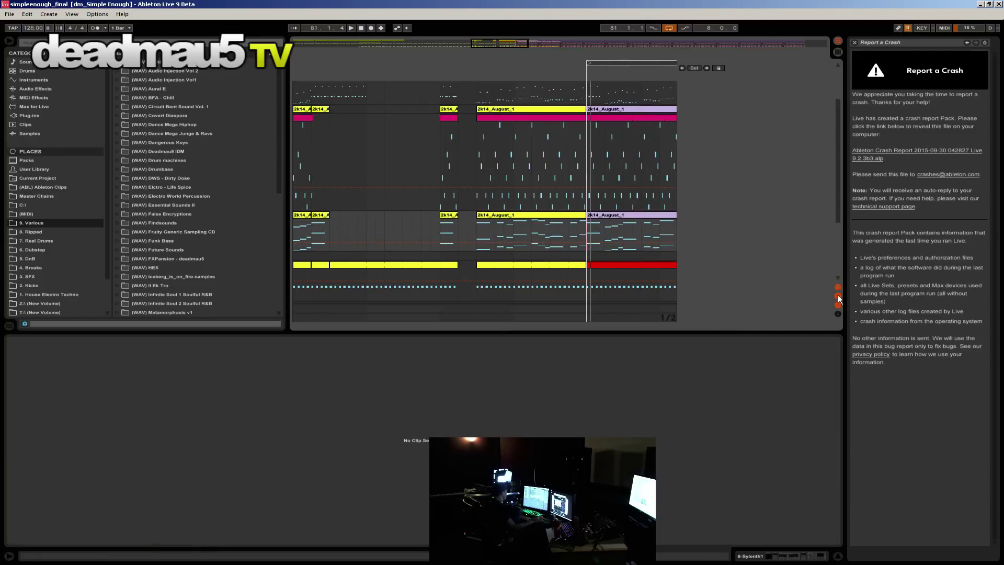
left_click(838, 51)
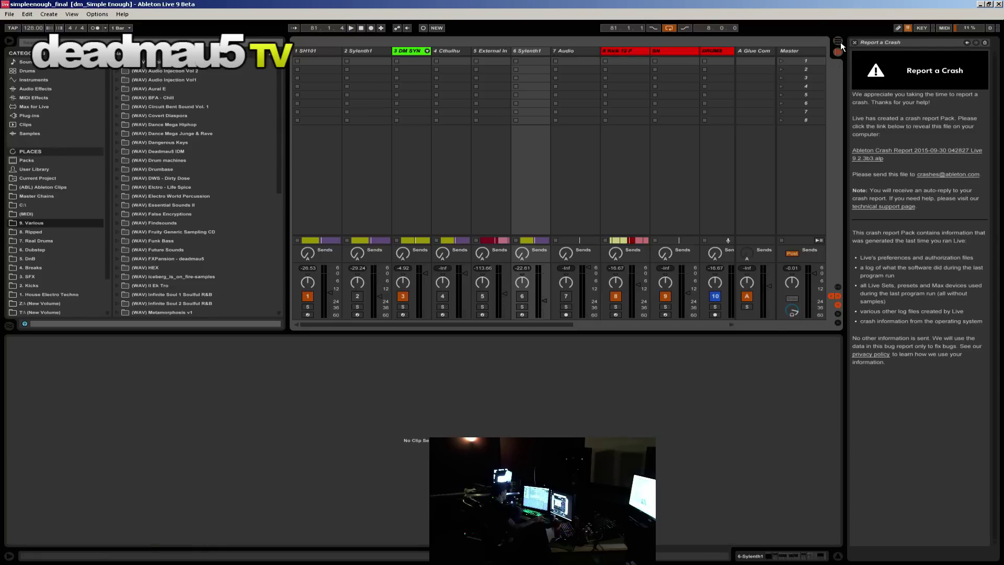
left_click(839, 41)
key("space")
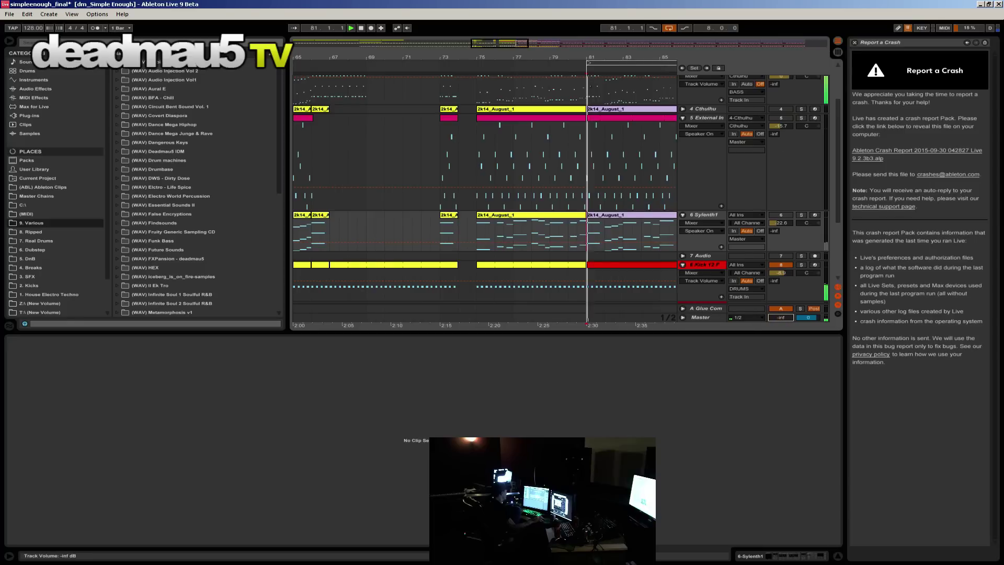
left_click_drag(780, 317, 780, 307)
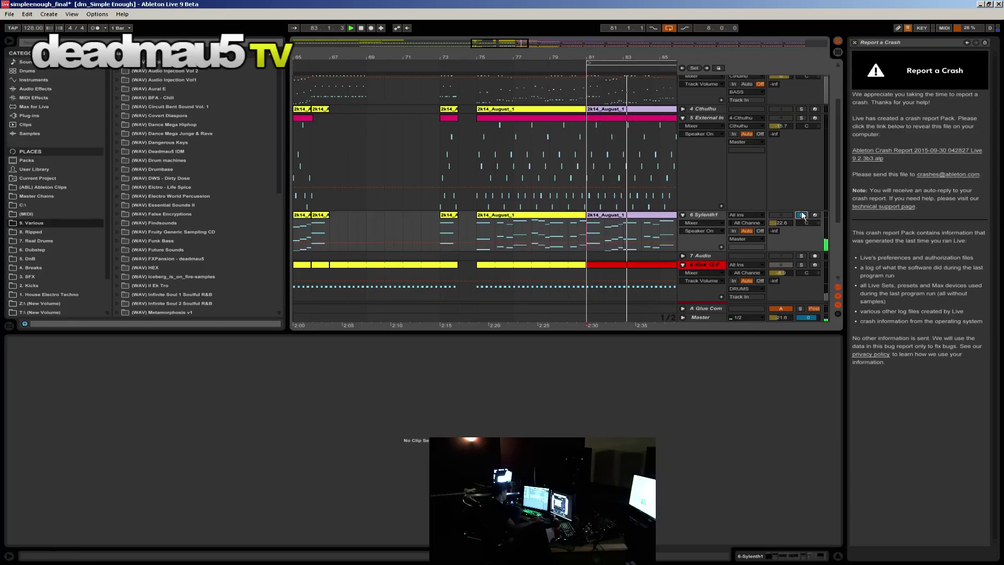
Step: Solo the 7 Audio, 5 External In and 3 DM SYNTH tracks in turn to audition each part from bar 81
left_click(801, 255)
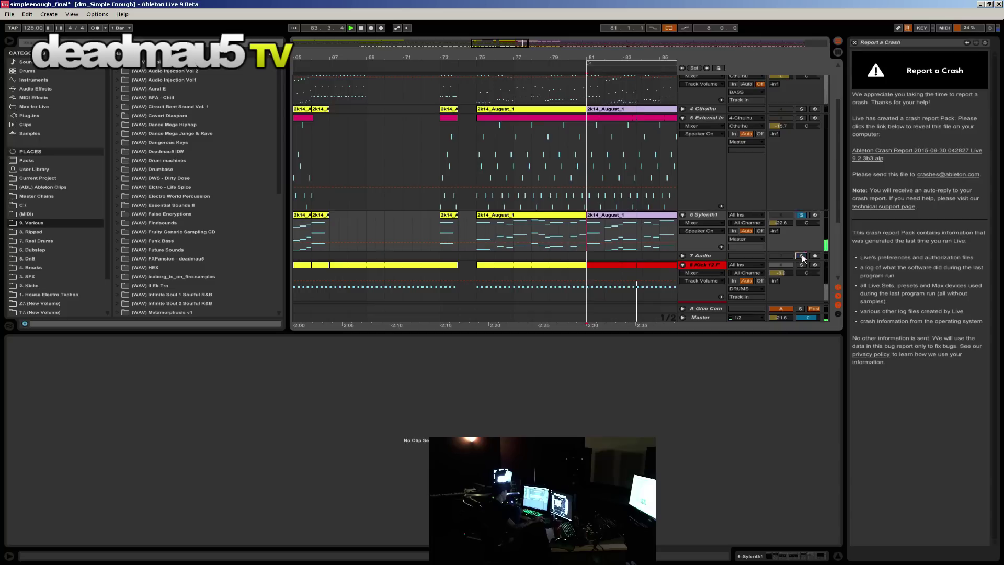
left_click(801, 118)
scroll(806, 120, "up", 1)
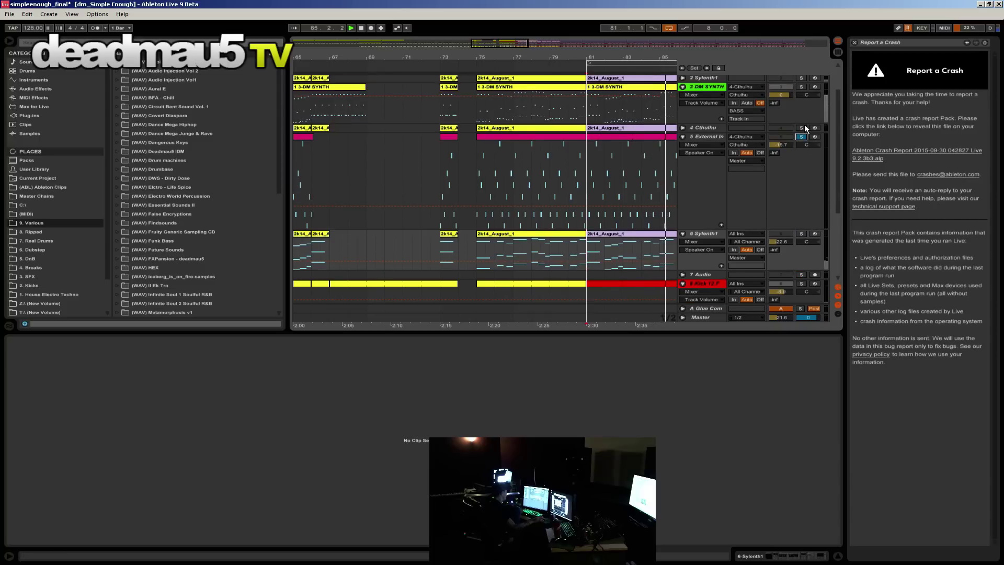
left_click(800, 119)
scroll(805, 126, "up", 2)
left_click(802, 129)
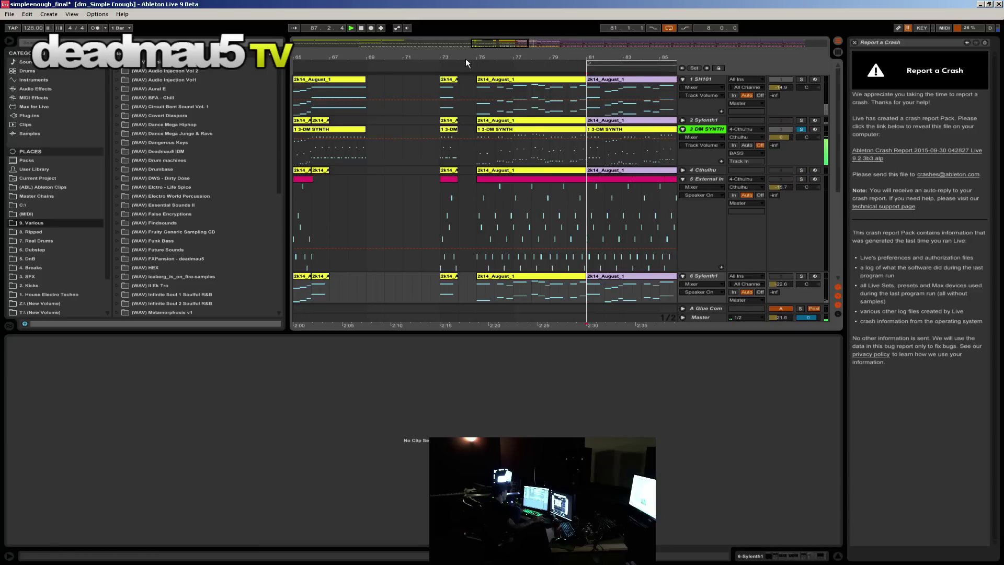
left_click_drag(623, 57, 399, 44)
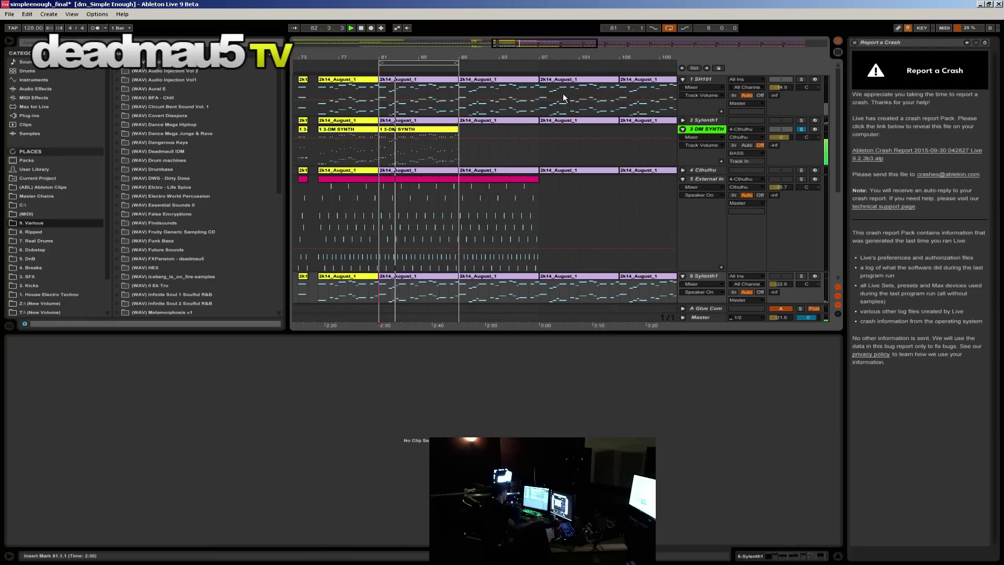
Step: Open techmau5.als from the dm_Simple Enough Project folder in place of the current set
left_click(10, 14)
left_click(24, 32)
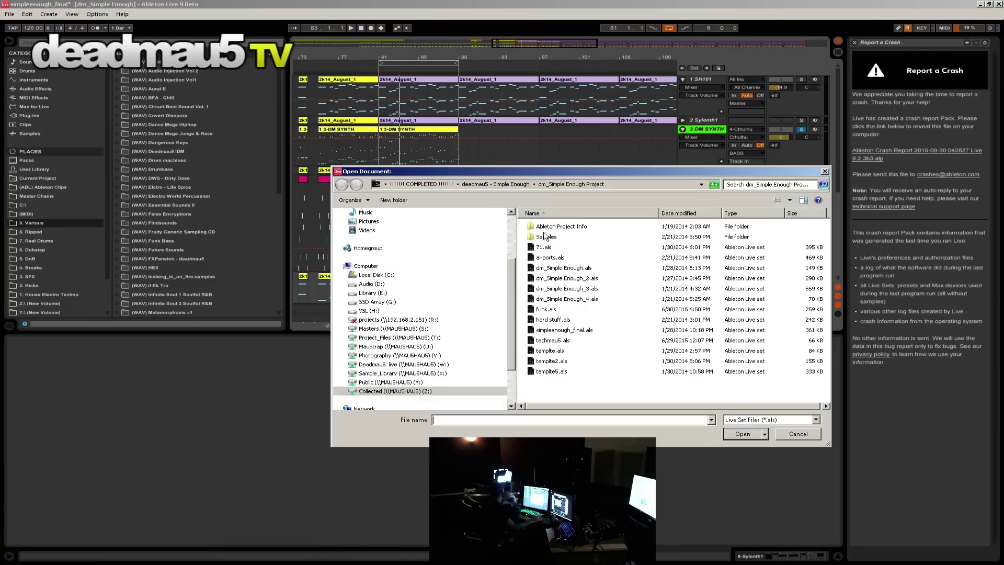
left_click(554, 258)
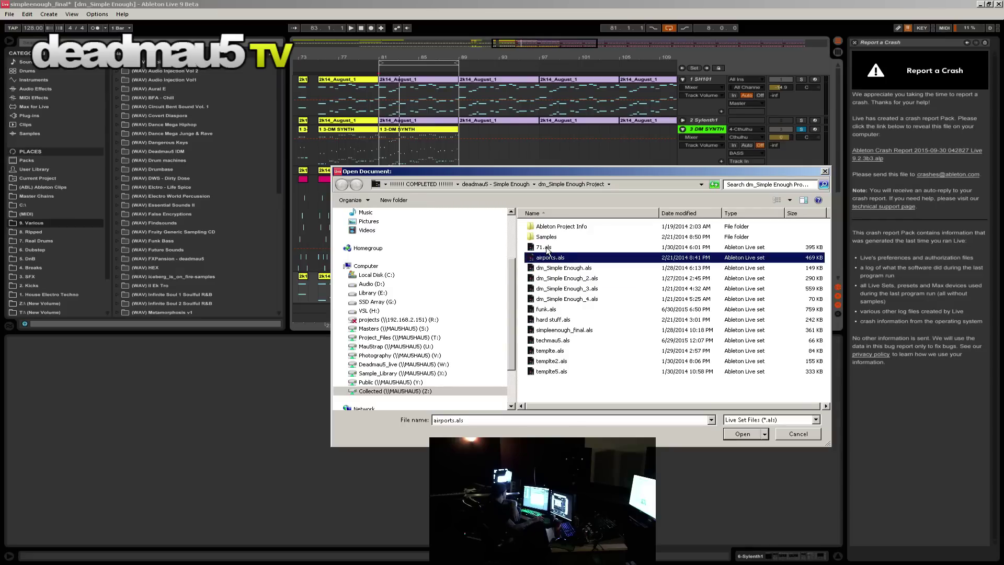
left_click(561, 343)
left_click(737, 431)
left_click(514, 307)
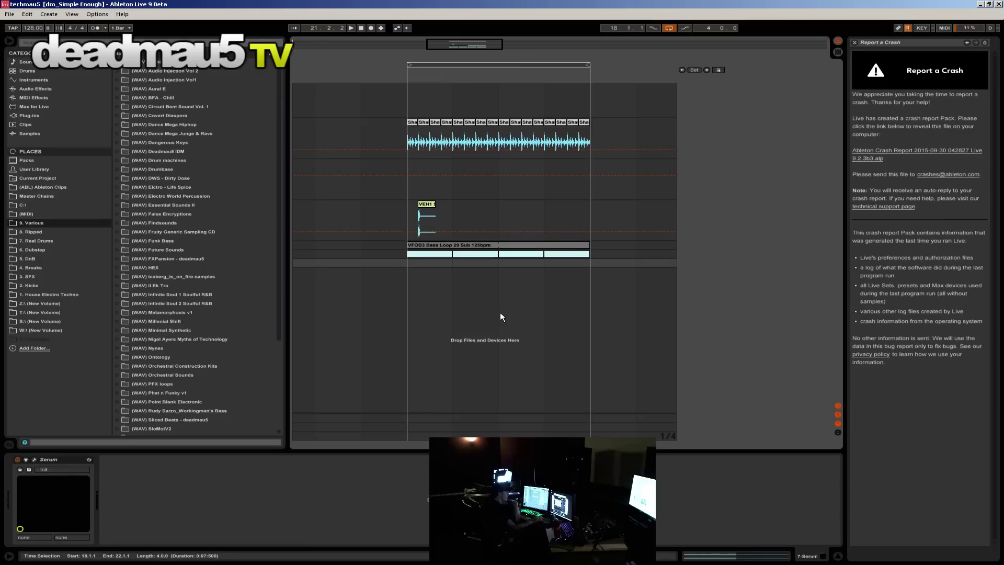
Step: Audition the techmau5 arrangement from bar 18 and select the first shaker clip on the 2 Audio track
left_click(406, 168)
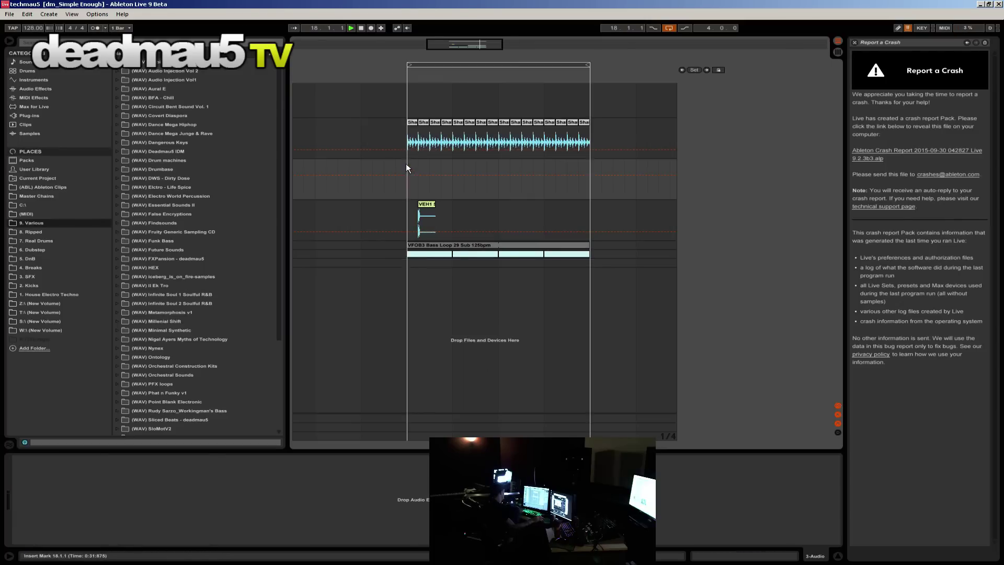
key("space")
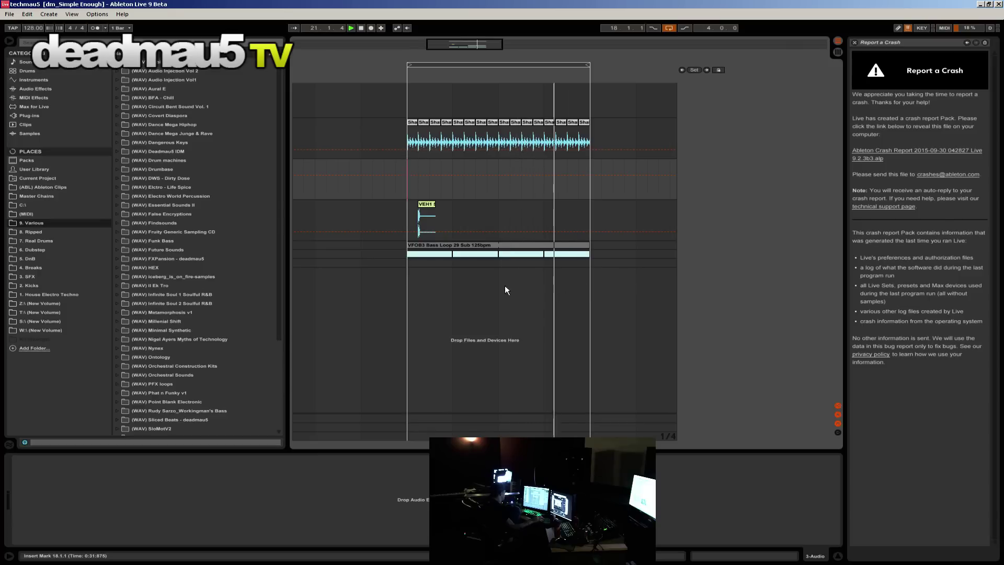
left_click(415, 139)
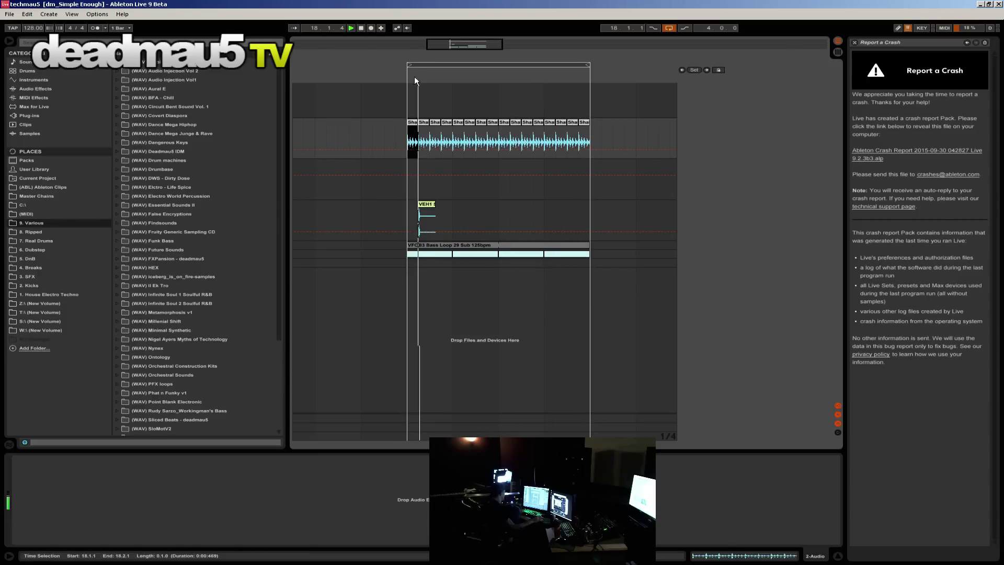
Step: Check the mixer in Session View, return to Arrangement View and display the Master track's device chain
left_click(837, 52)
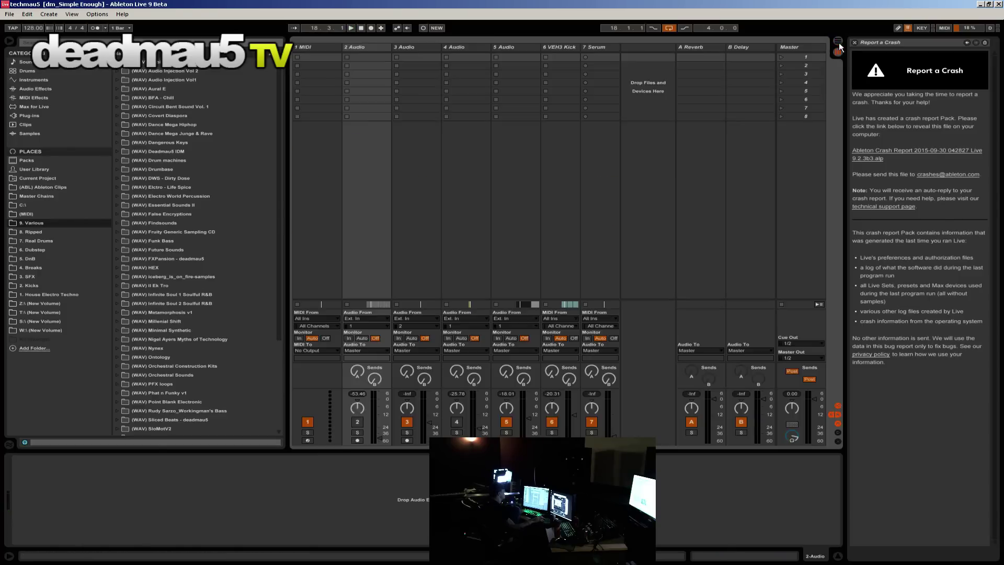
left_click(838, 41)
left_click(709, 436)
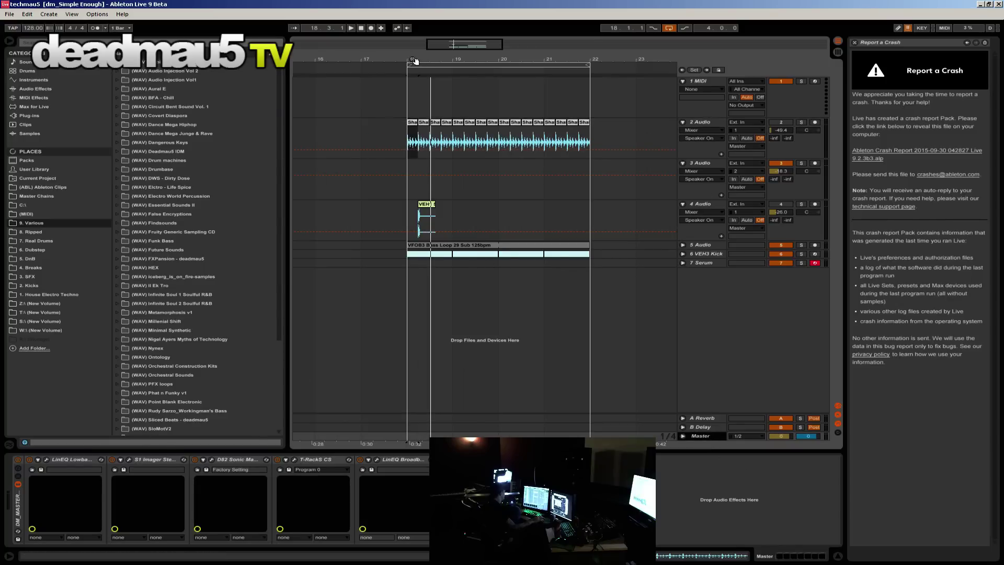
Step: Play the loop from bar 18 and turn on the muted 2 Audio and 4 Audio tracks
left_click_drag(412, 59, 362, 105)
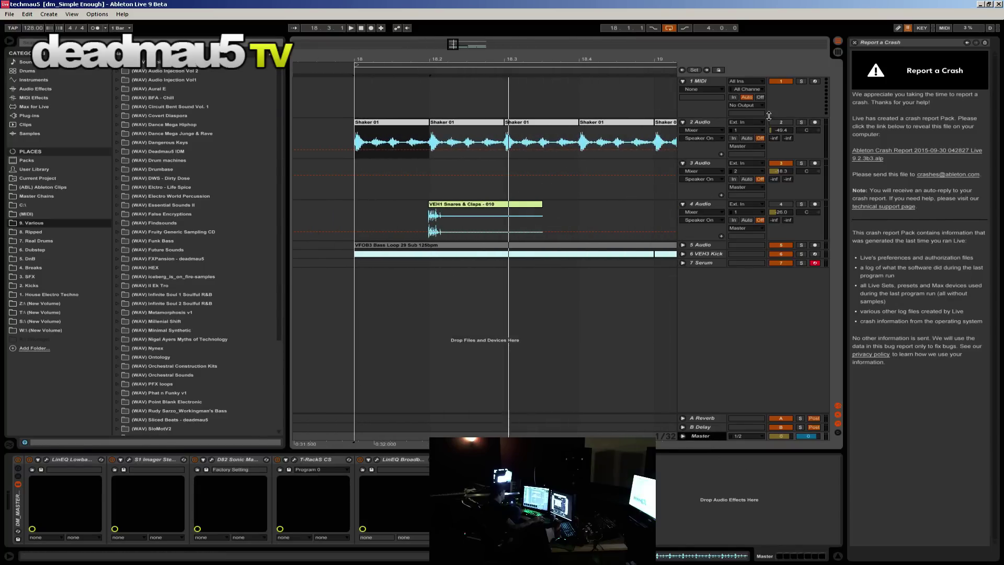
key("space")
left_click(781, 122)
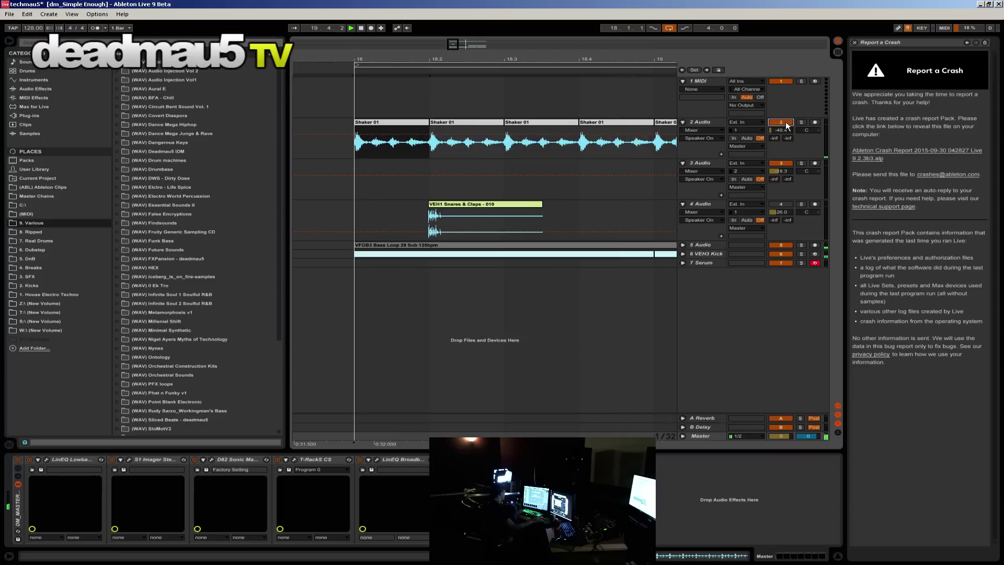
left_click(781, 205)
Step: Select and unfold the 6 VEH3 Kick track, and briefly unfold 5 Audio to examine its bass loop waveform
left_click(712, 255)
left_click(684, 254)
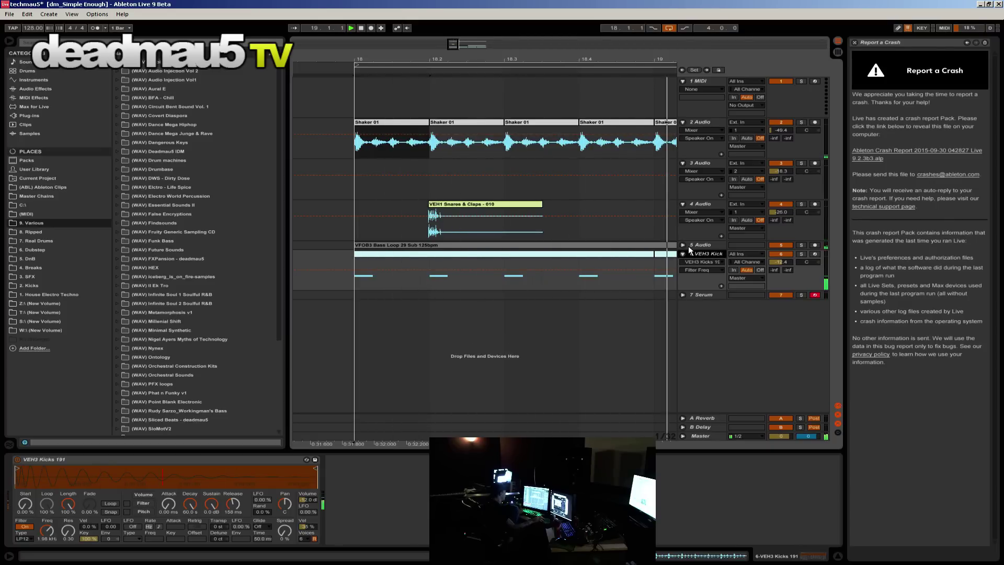
left_click(683, 244)
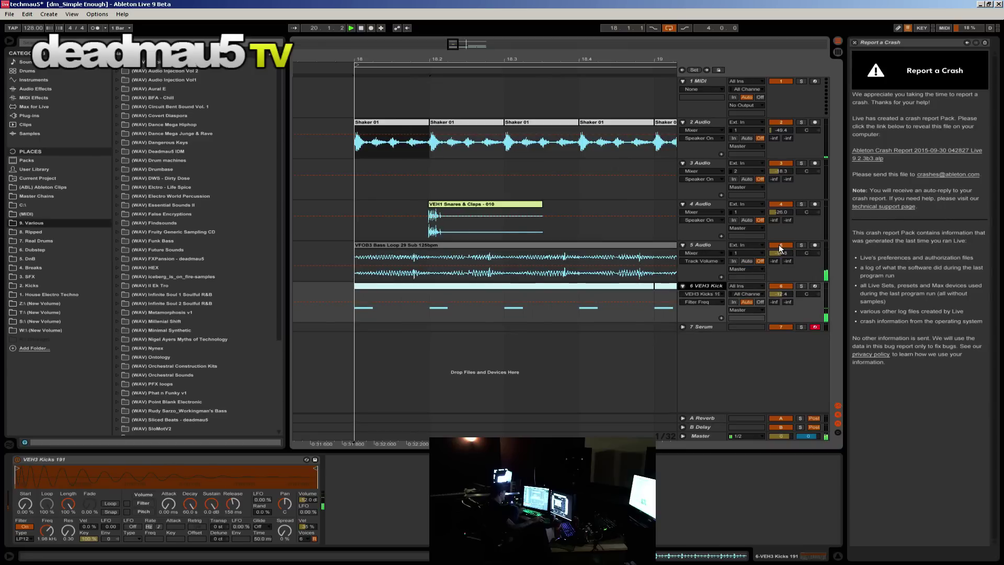
left_click(682, 244)
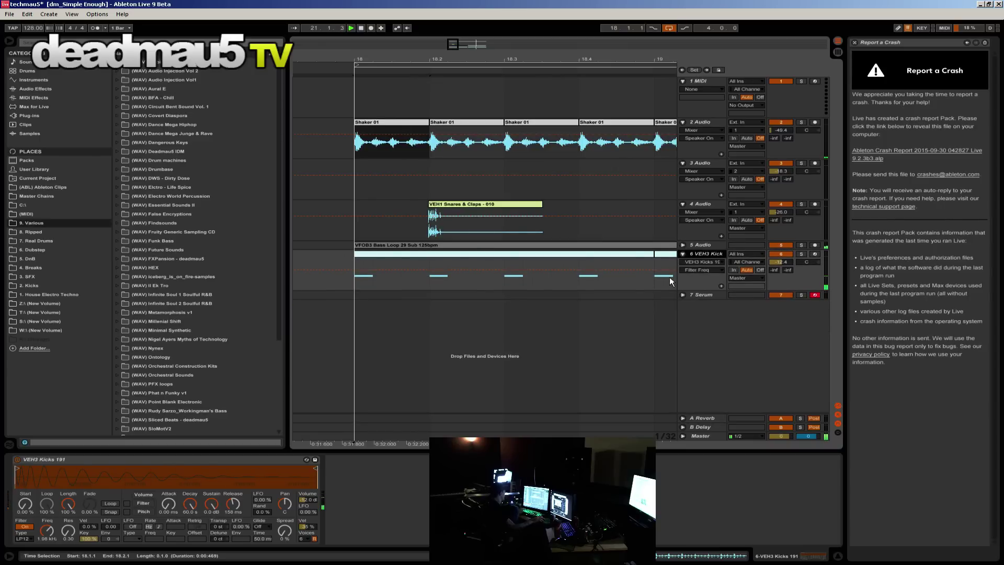
left_click_drag(490, 62, 362, 72)
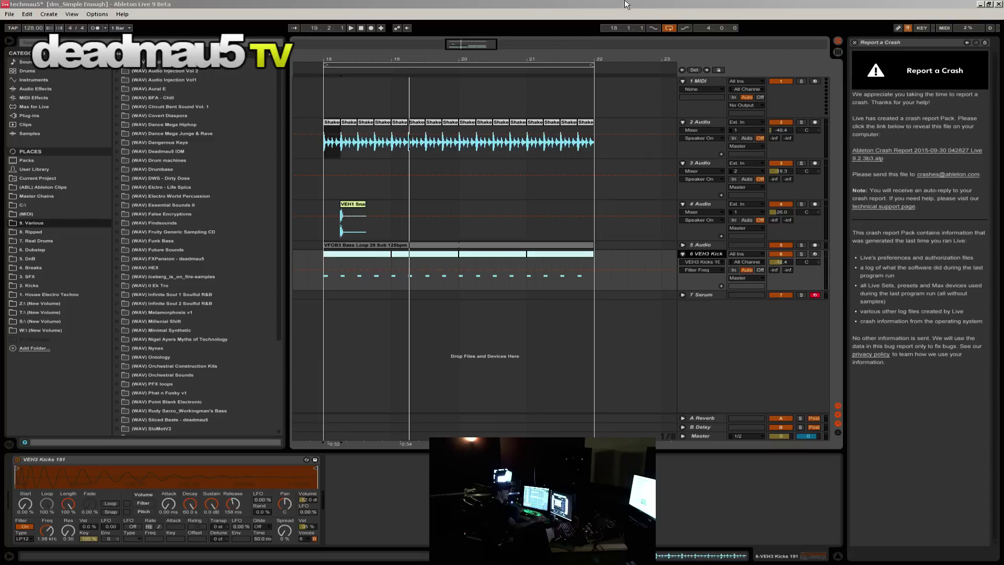
Step: Replay the loop, unfold the 7 Serum track and raise the 6 VEH3 Kick track's volume slightly
left_click(496, 4)
key("space")
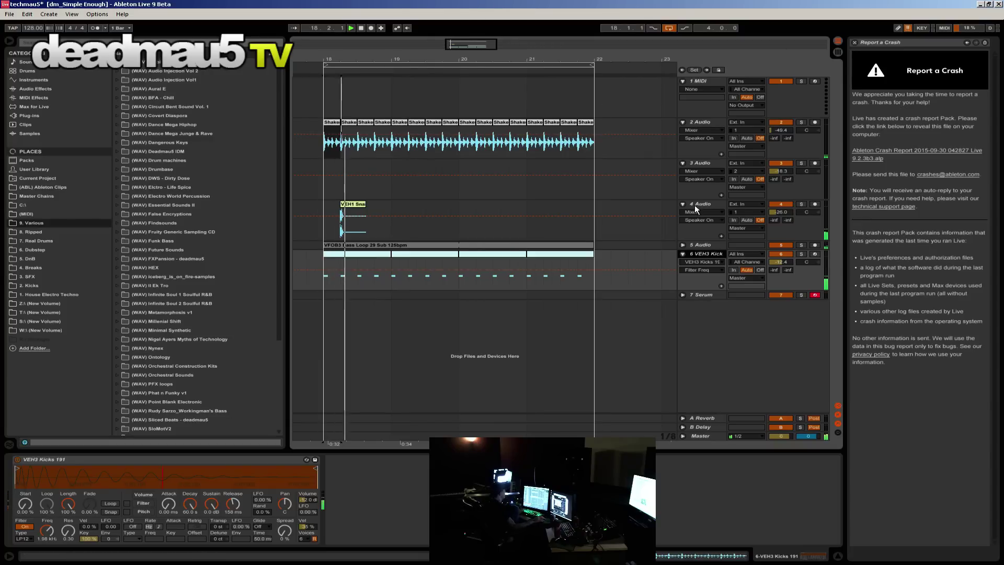
left_click(683, 295)
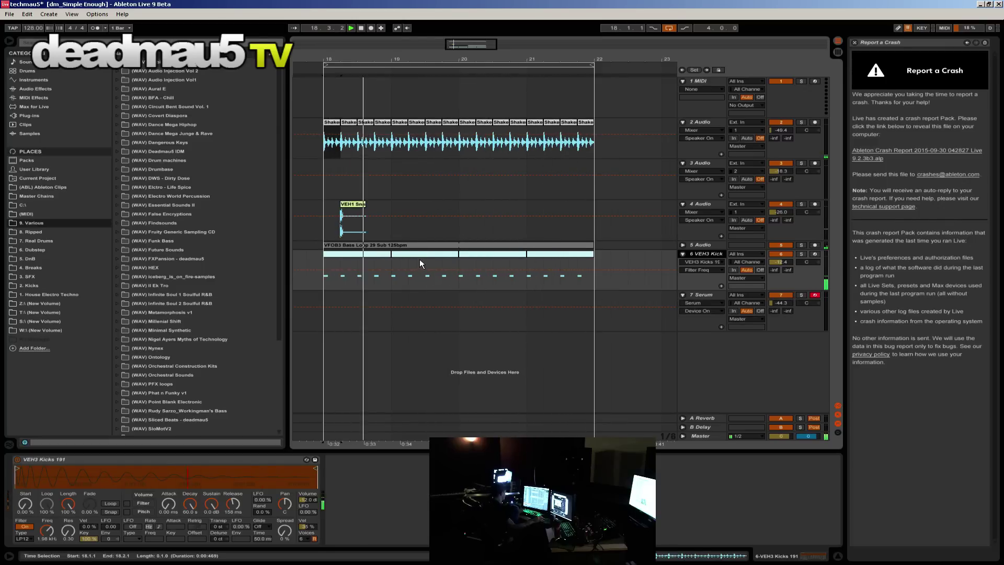
left_click_drag(780, 261, 780, 255)
left_click(708, 254)
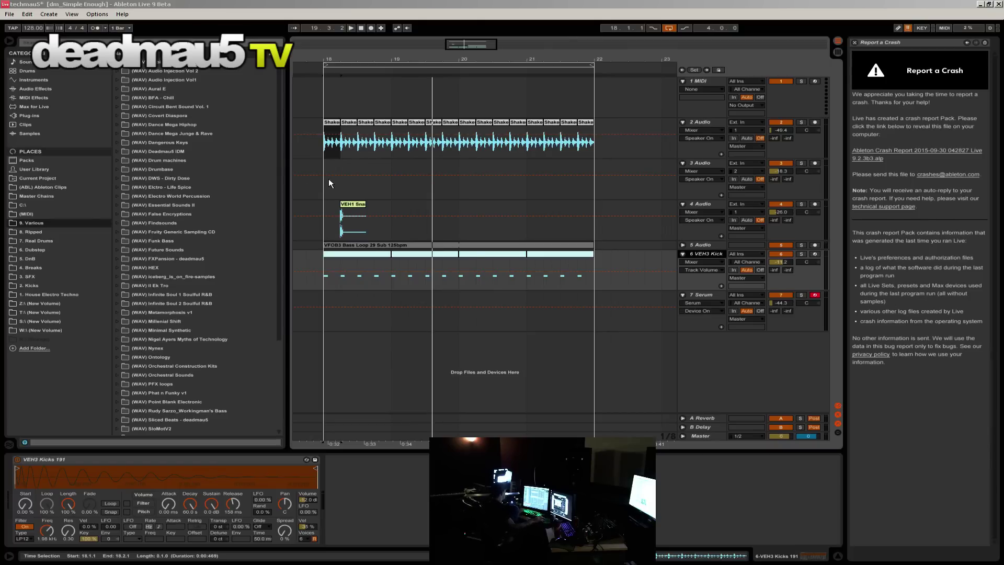
Step: Audition the beat again from the start of bar 18 and display the 6 VEH3 Kick track's sampler
left_click(325, 199)
key("space")
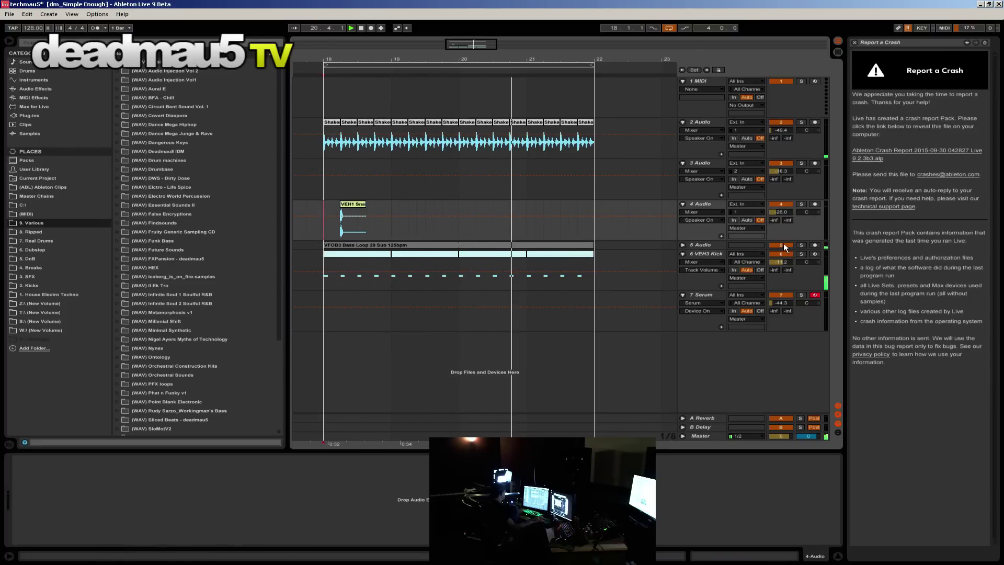
left_click(708, 255)
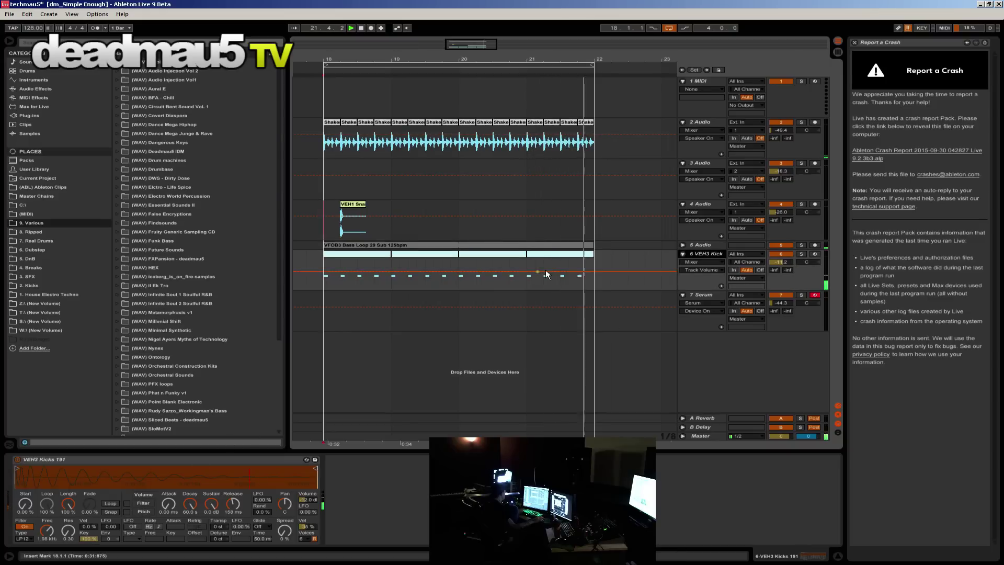
Step: Unfold the 5 Audio track, bring its LFOTool window into view over the arrangement and select the 6 VEH3 Kick track
left_click(683, 245)
left_click(701, 242)
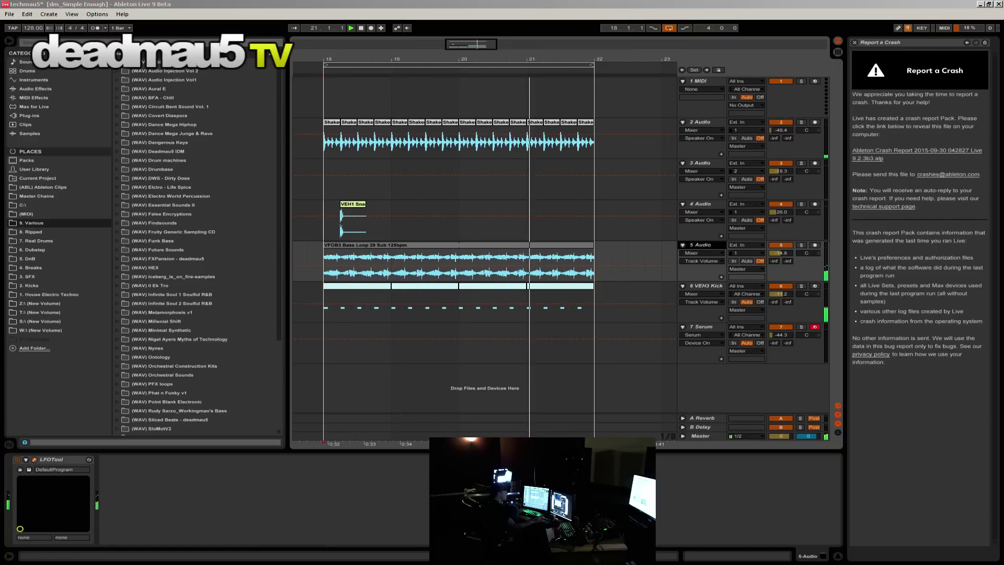
left_click_drag(1003, 167, 480, 92)
left_click(706, 285)
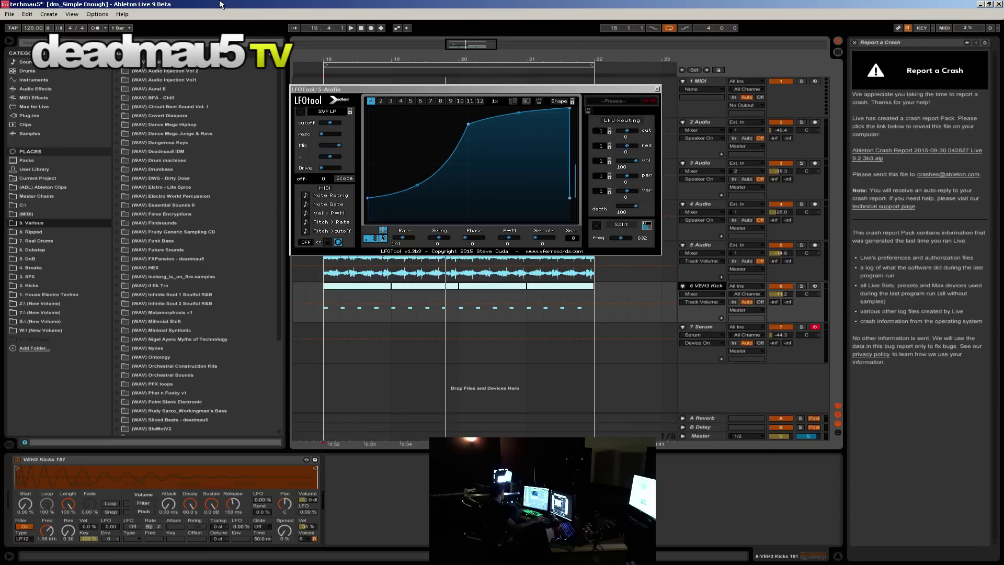
Step: Browse for another Live Set in the deadmau5 - 2 CD Album folder among the completed projects on the Collected drive
left_click(10, 14)
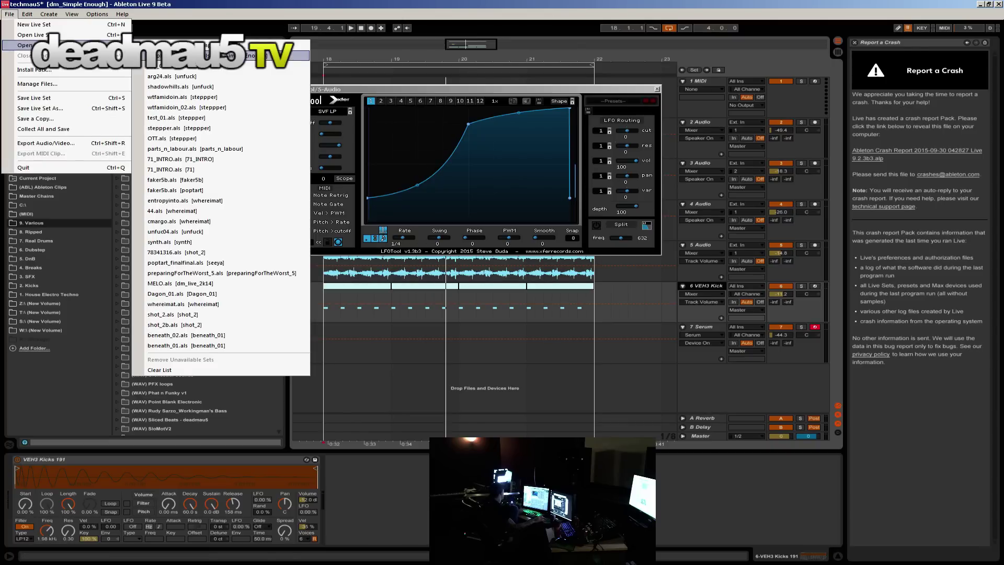
left_click(72, 35)
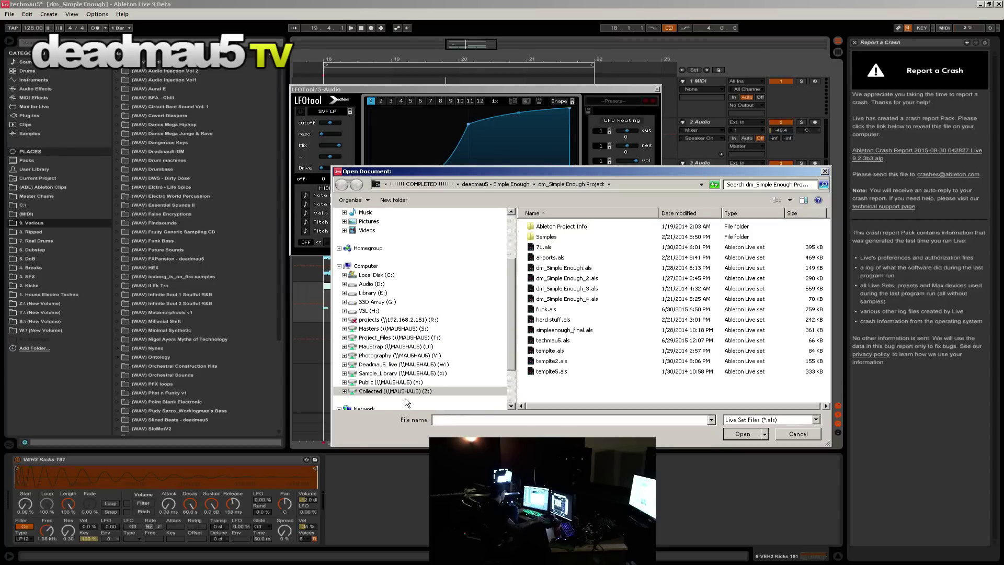
left_click(397, 382)
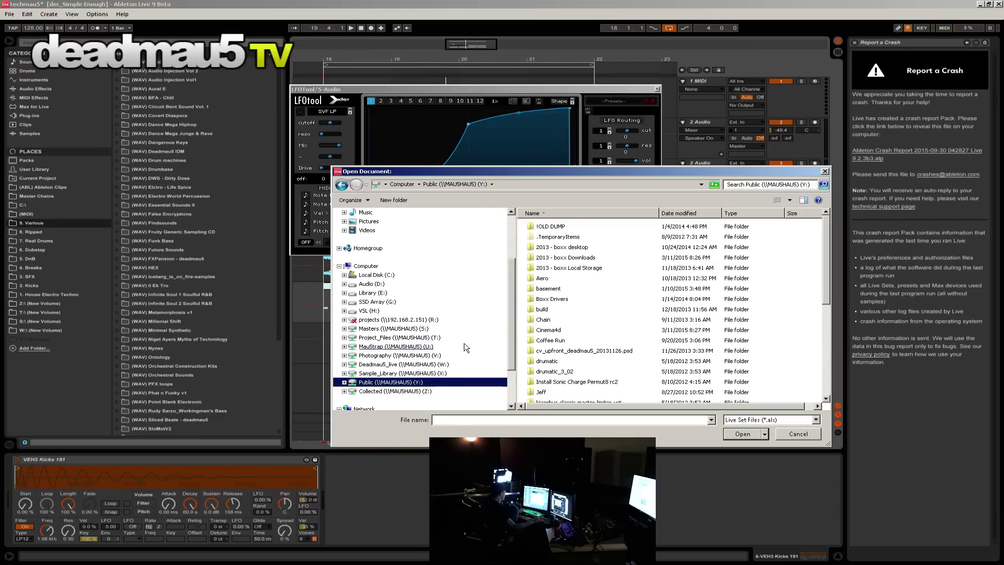
left_click(426, 392)
double_click(569, 227)
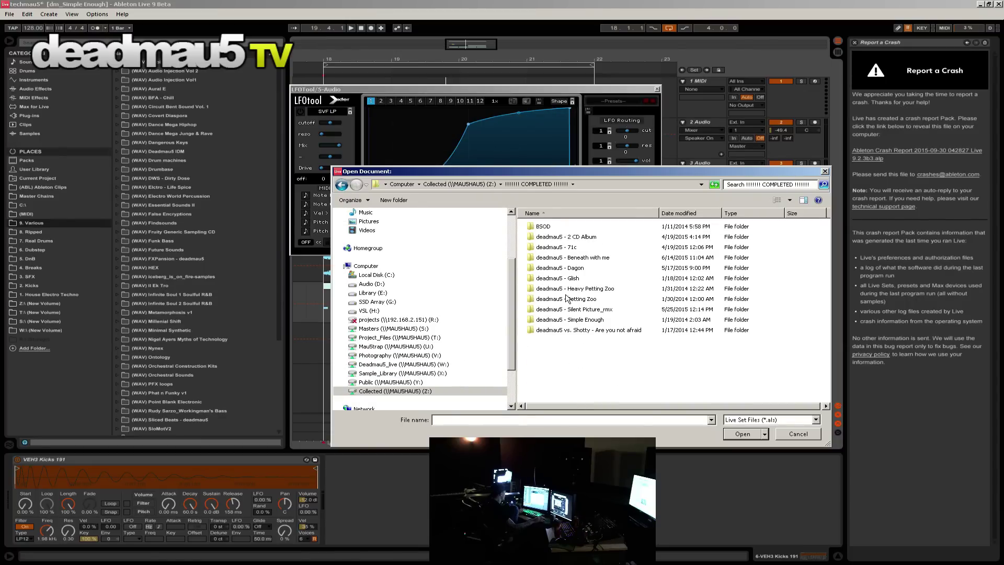
double_click(556, 238)
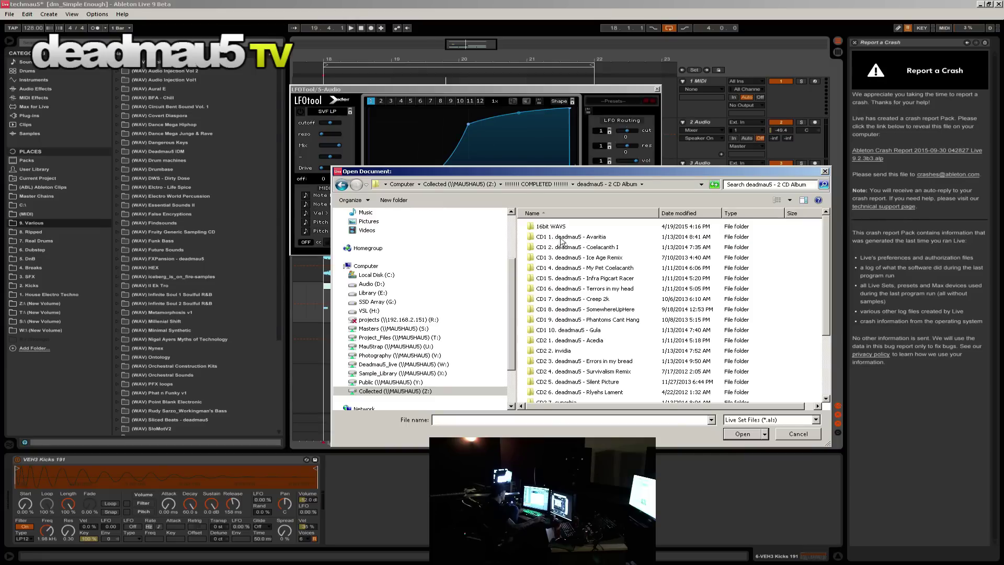
Step: Open my_pet_coelacanth_01.als from the CD1 4. deadmau5 - My Pet Coelacanth project folder, discarding the changes to techmau5
scroll(585, 251, "down", 3)
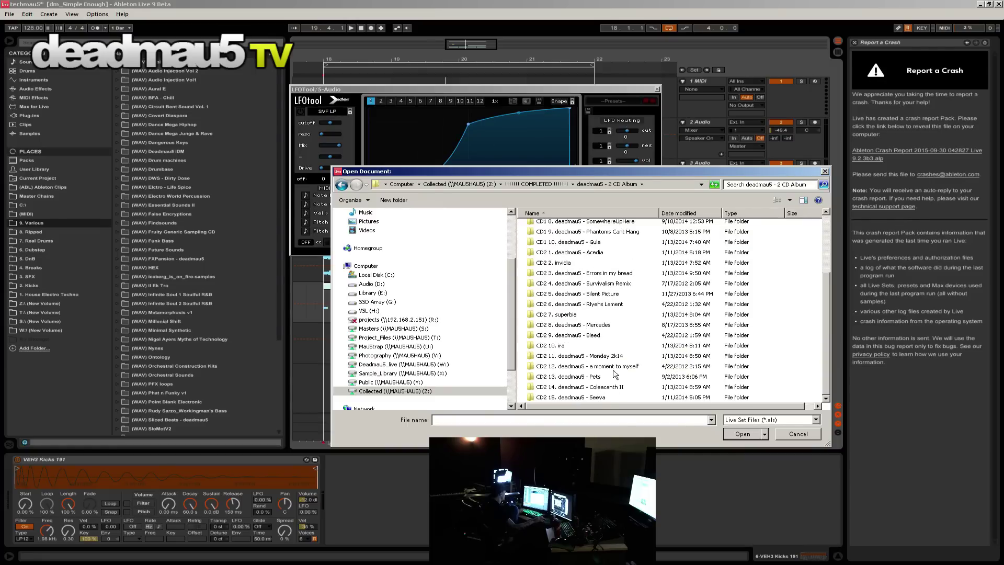
left_click(618, 284)
scroll(618, 287, "up", 2)
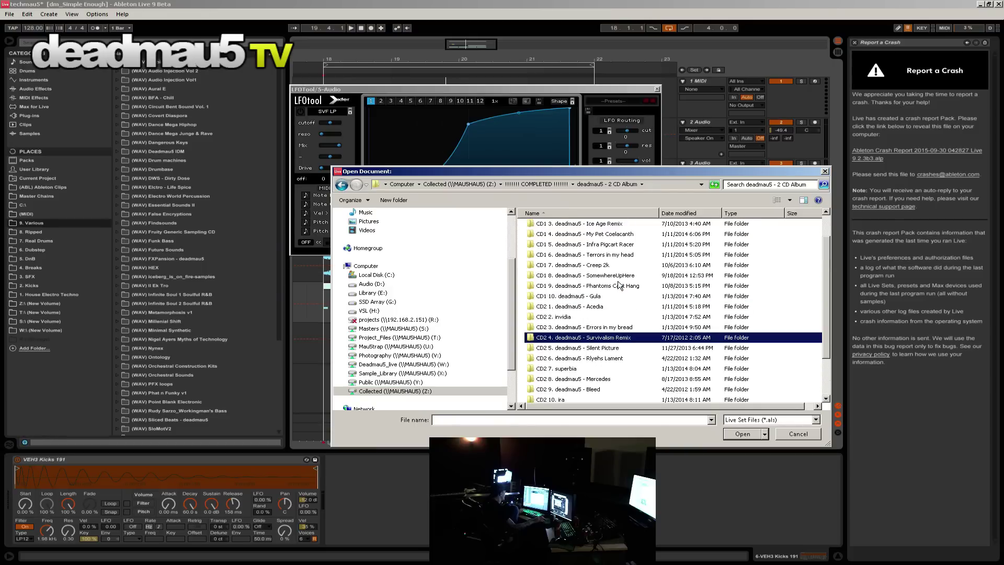
scroll(618, 284, "up", 1)
double_click(578, 269)
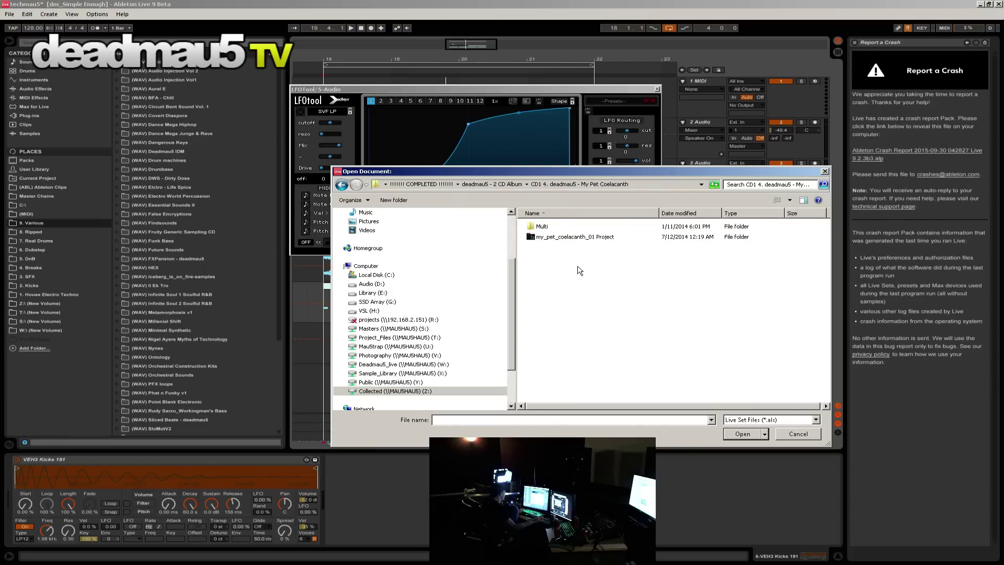
double_click(555, 237)
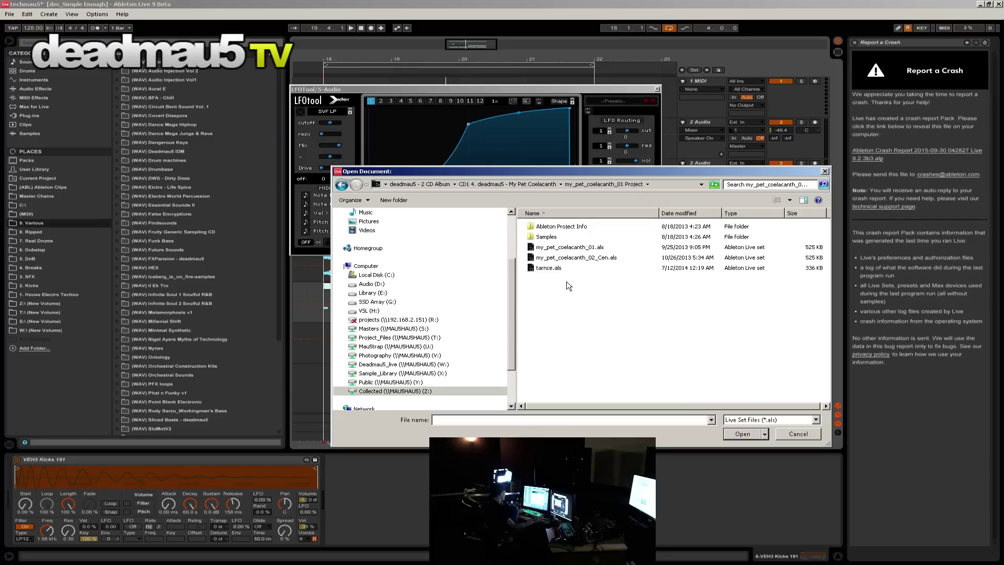
left_click(580, 248)
left_click(739, 435)
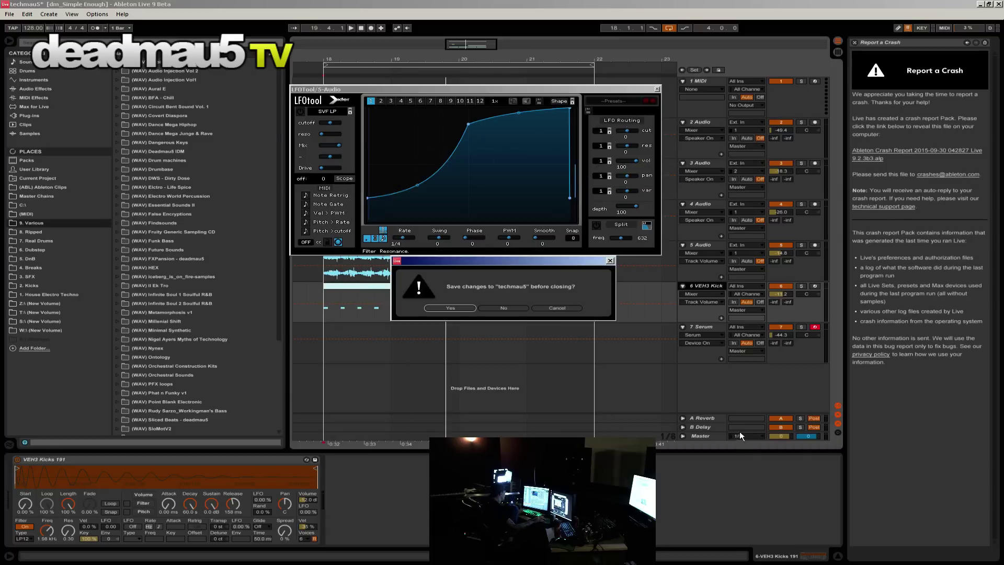
left_click(510, 307)
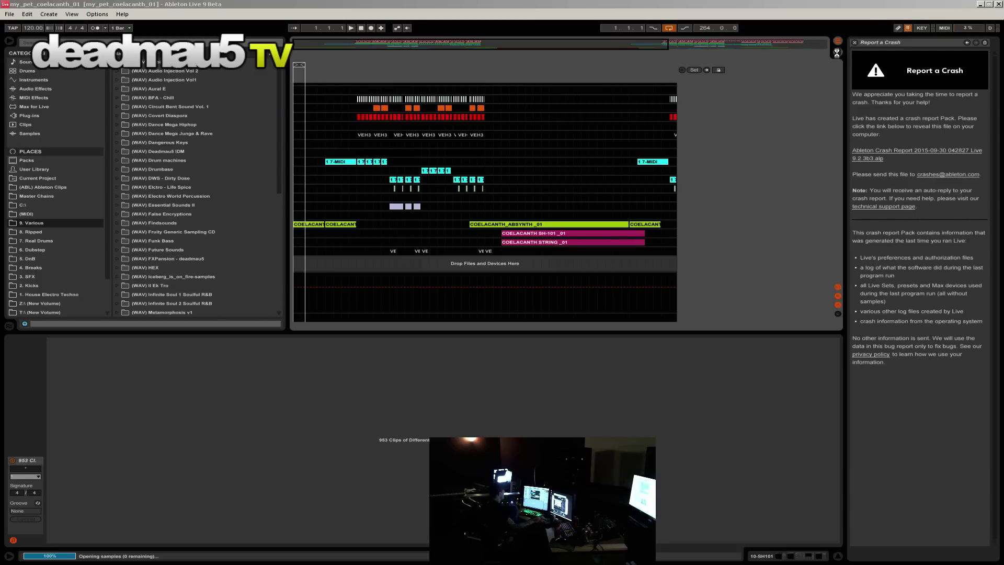
Step: Check the Session View mixer briefly, return to the Arrangement View and unfold all the tracks
left_click(837, 53)
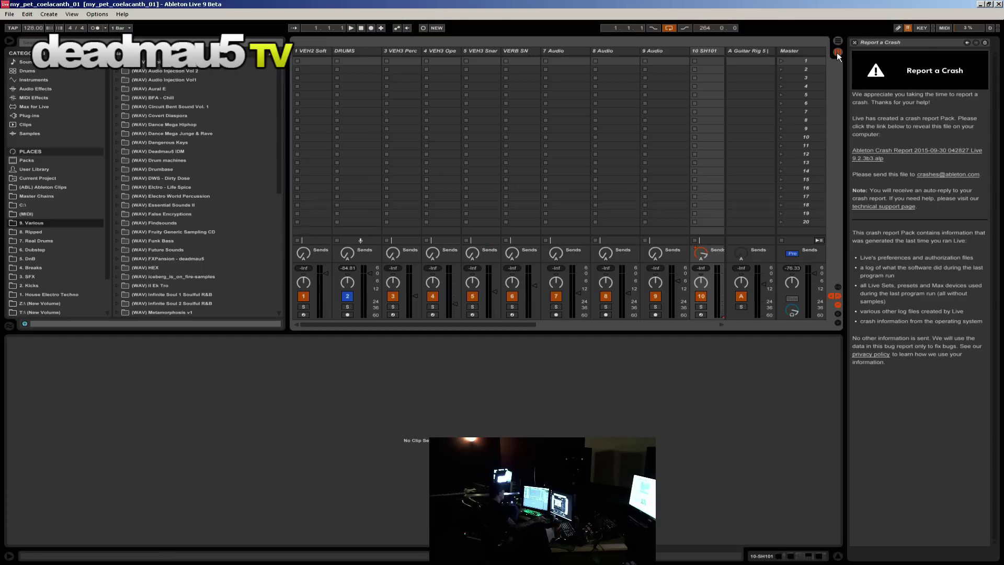
left_click(838, 42)
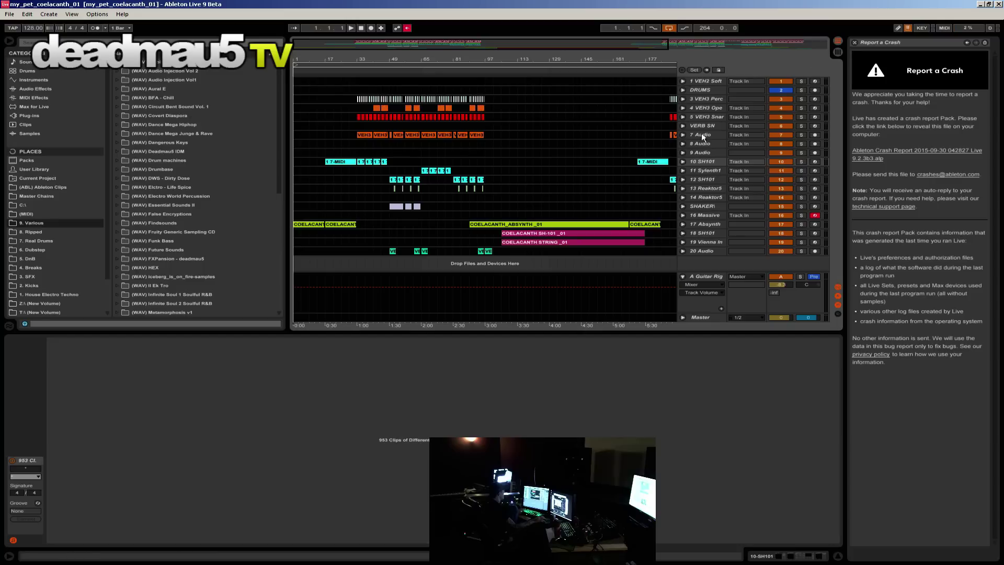
left_click(583, 184)
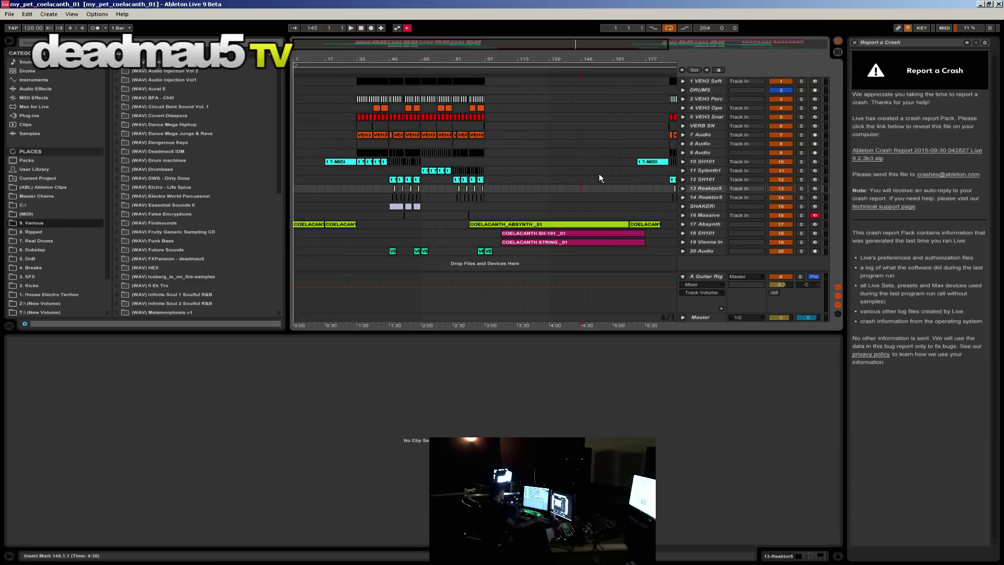
left_click(683, 251, "alt")
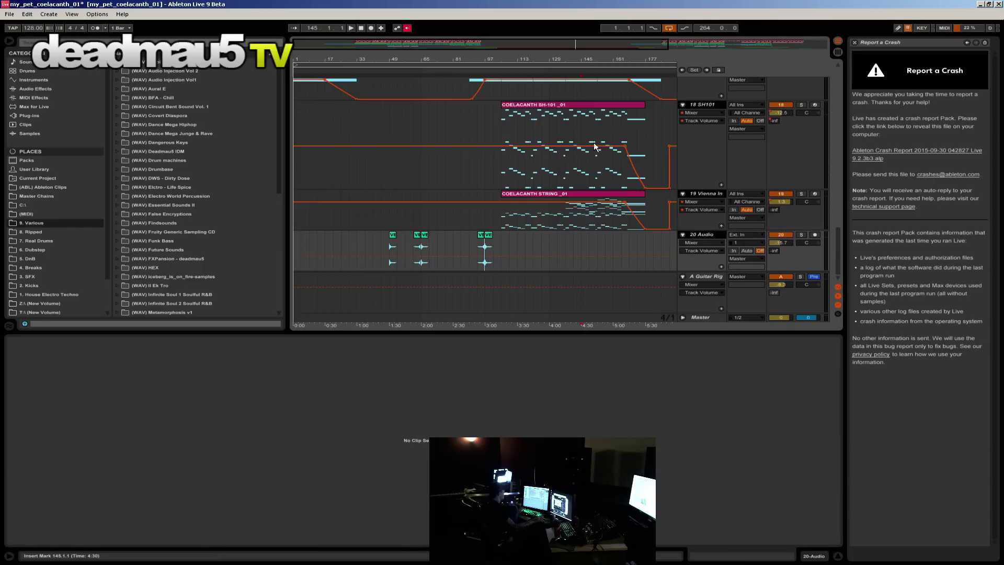
Step: Play the arrangement from bar 105, where the 18 SH101 clip starts, and look over the neighbouring Absynth and Vienna string tracks
left_click(499, 123)
key("space")
scroll(482, 140, "up", 3)
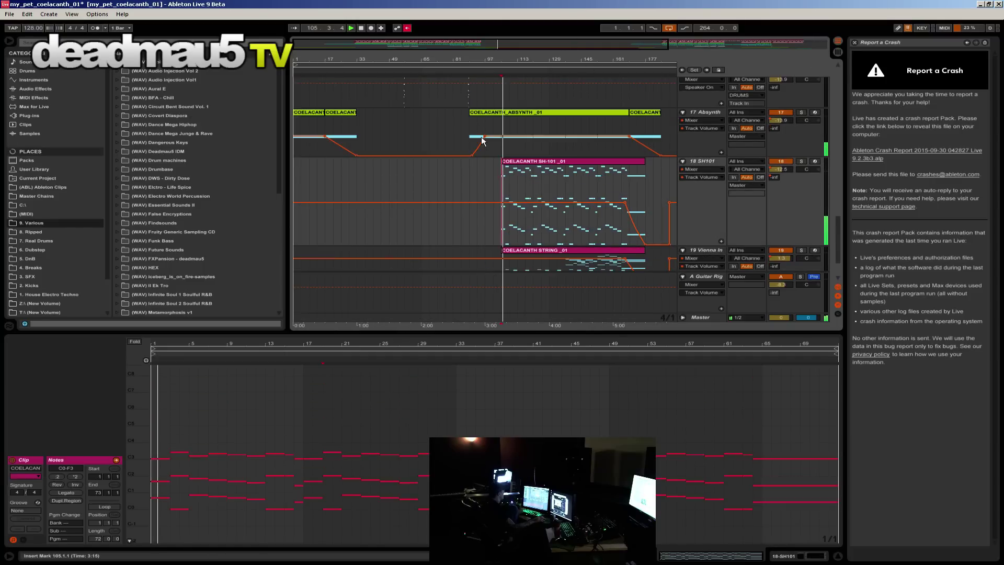
scroll(538, 165, "up", 2)
scroll(529, 174, "down", 4)
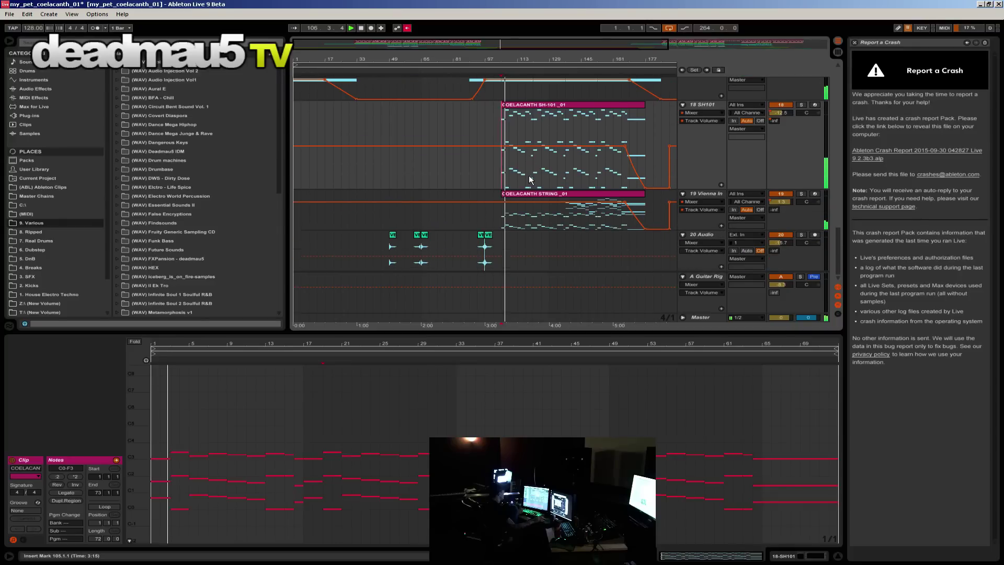
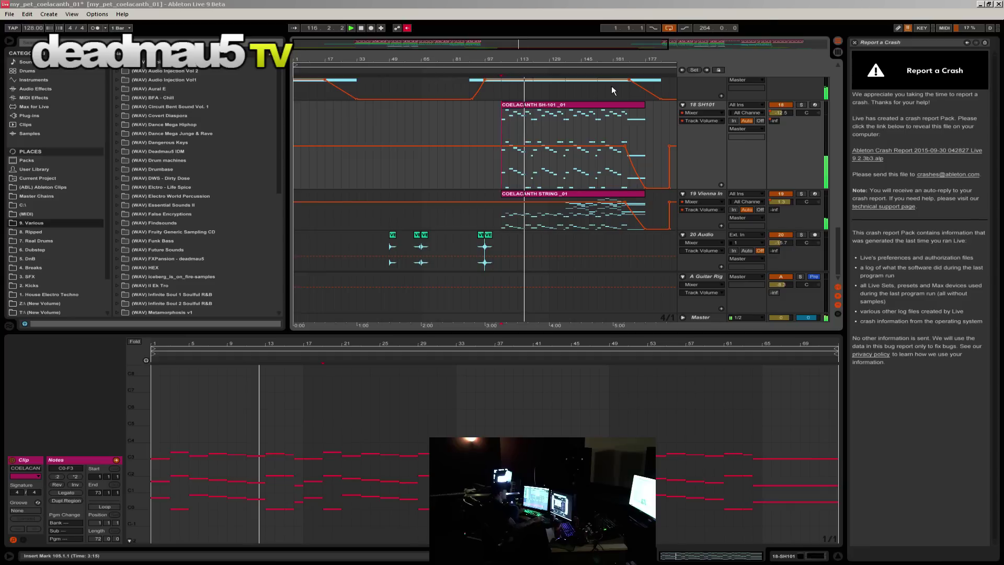
Step: Restart playback from bar 137, partway through the COELACANTH SH-101 _01 clip
left_click(563, 177)
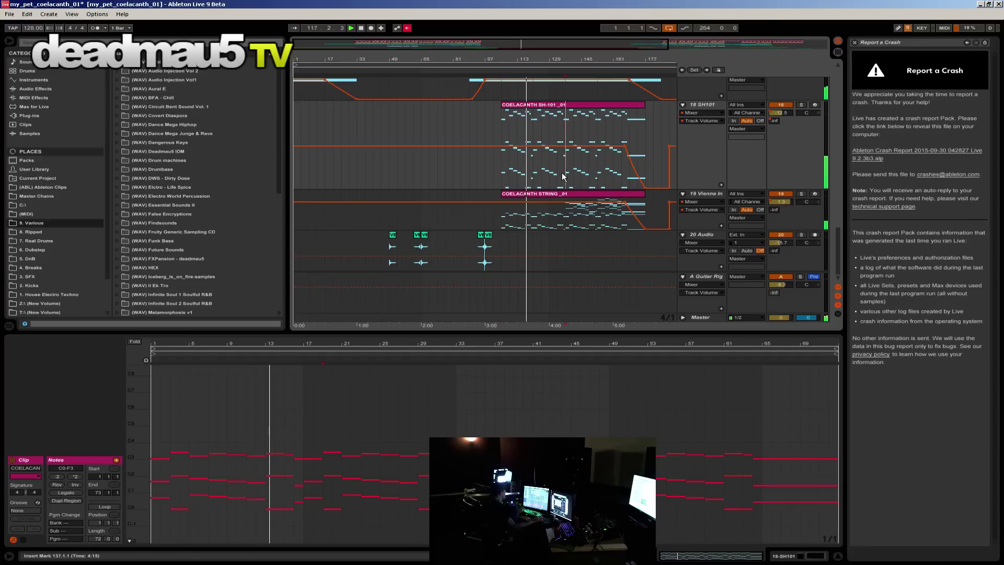
key("space")
key("space")
left_click_drag(586, 60, 569, 78)
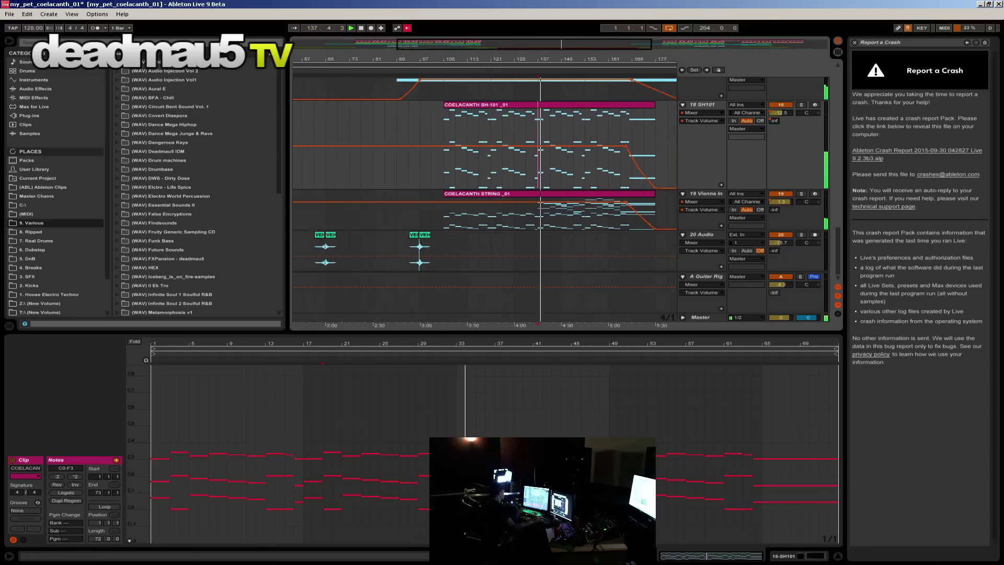
Step: Play the arrangement from bar 173, where the 10 SH101 track's second 7-MIDI clip starts, and view the clip's full note pattern
key("minus")
key("minus")
scroll(593, 177, "up", 4)
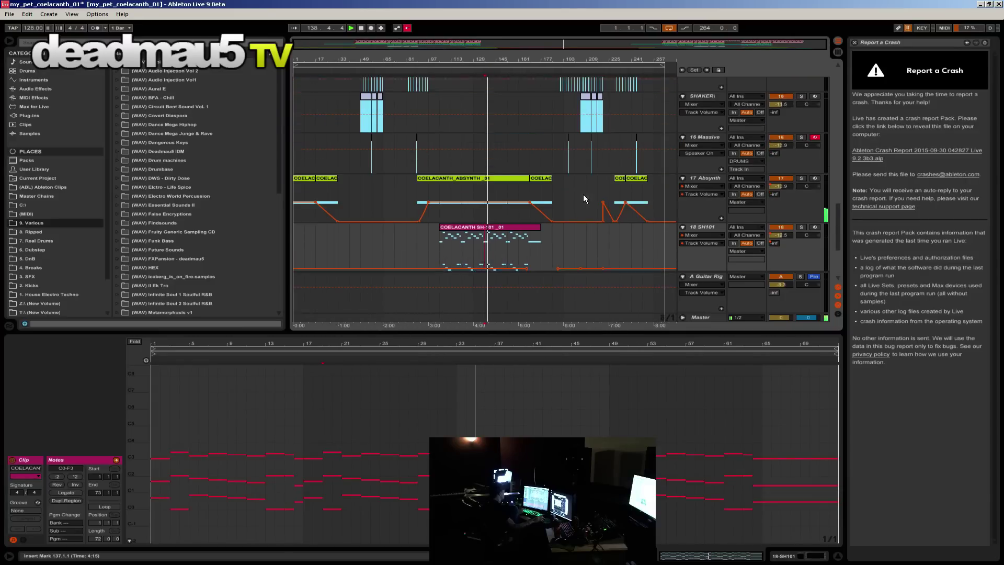
scroll(584, 198, "up", 5)
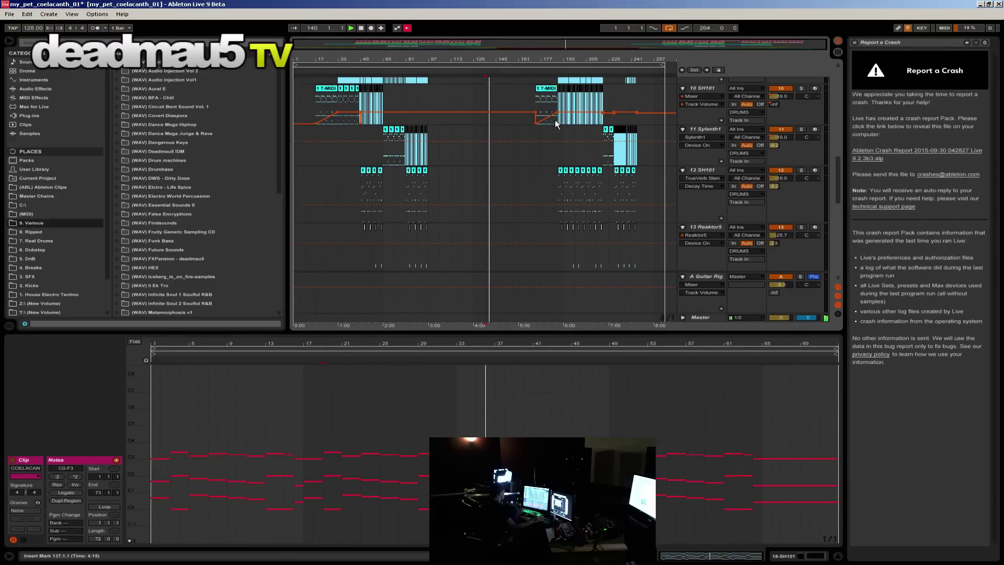
scroll(547, 133, "up", 3)
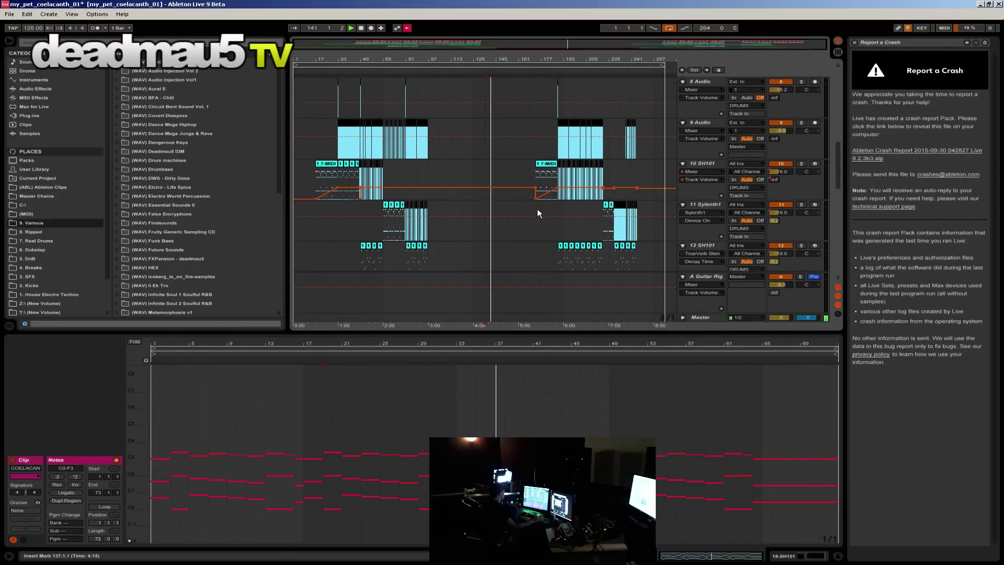
left_click(542, 163)
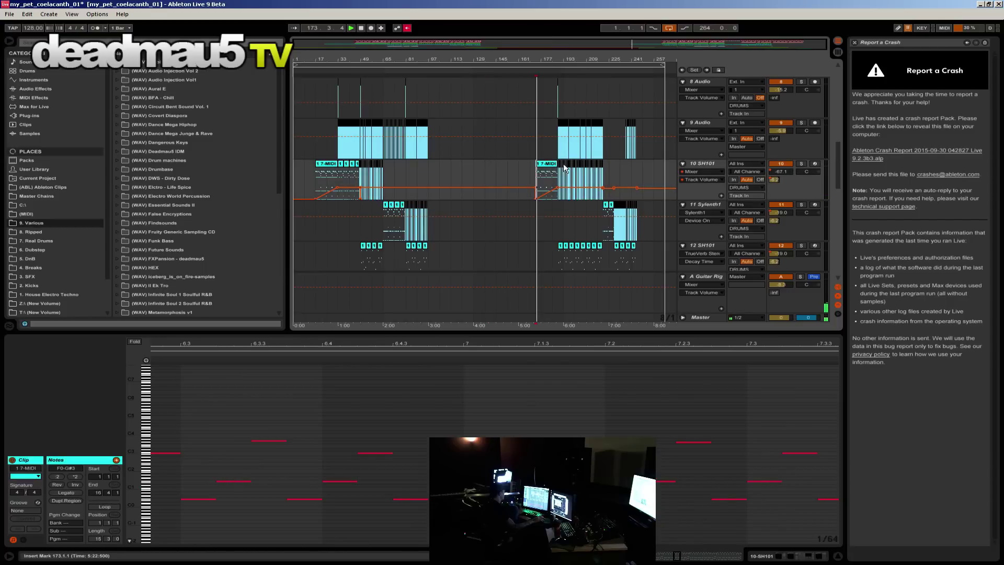
scroll(708, 223, "down", 1)
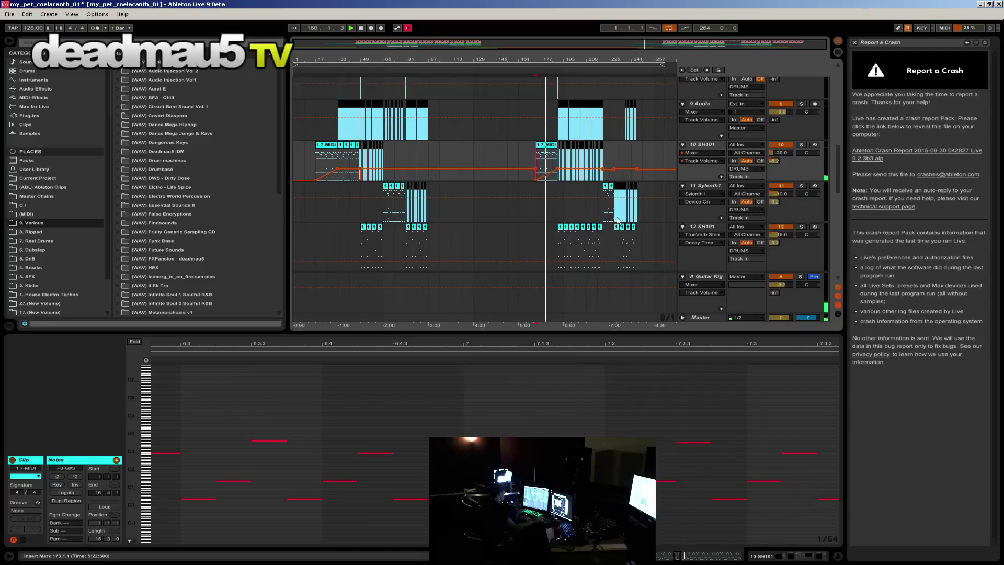
left_click_drag(410, 343, 410, 282)
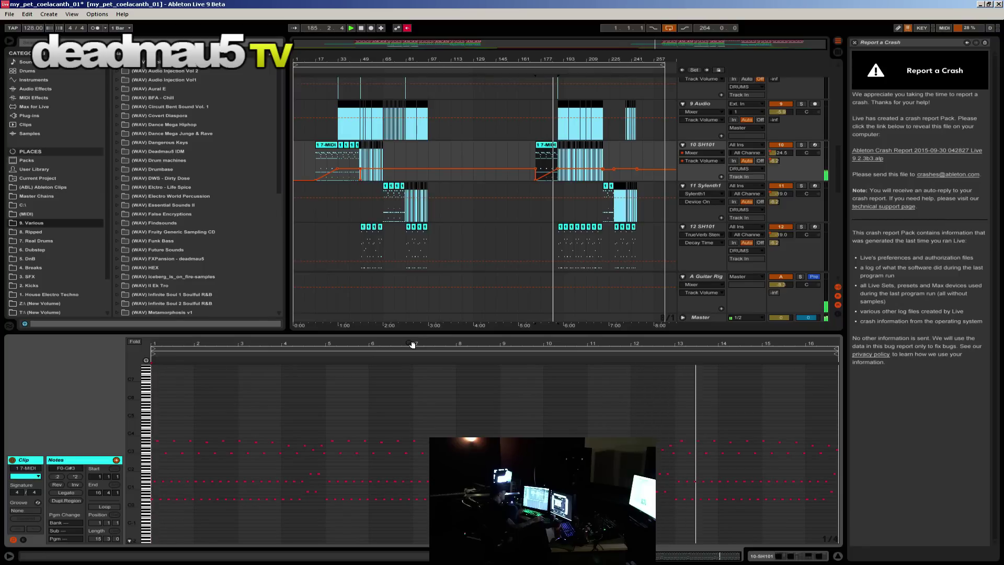
Step: Inspect the chopped audio and 10 SH101 clips from bar 187 onward at close range during playback
left_click_drag(564, 57, 349, 120)
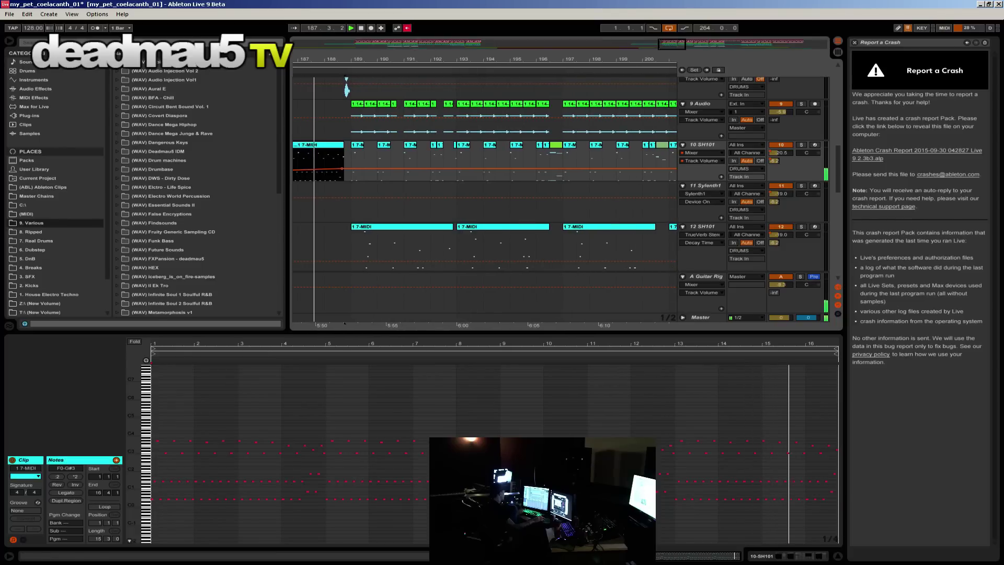
left_click_drag(348, 120, 360, 115)
key("plus")
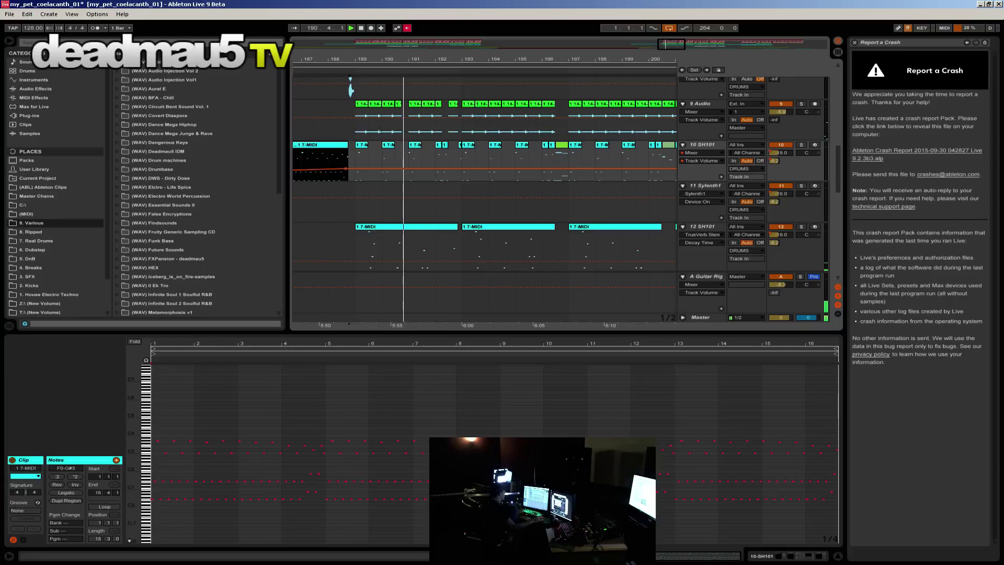
left_click_drag(413, 61, 414, 57)
scroll(511, 182, "up", 2)
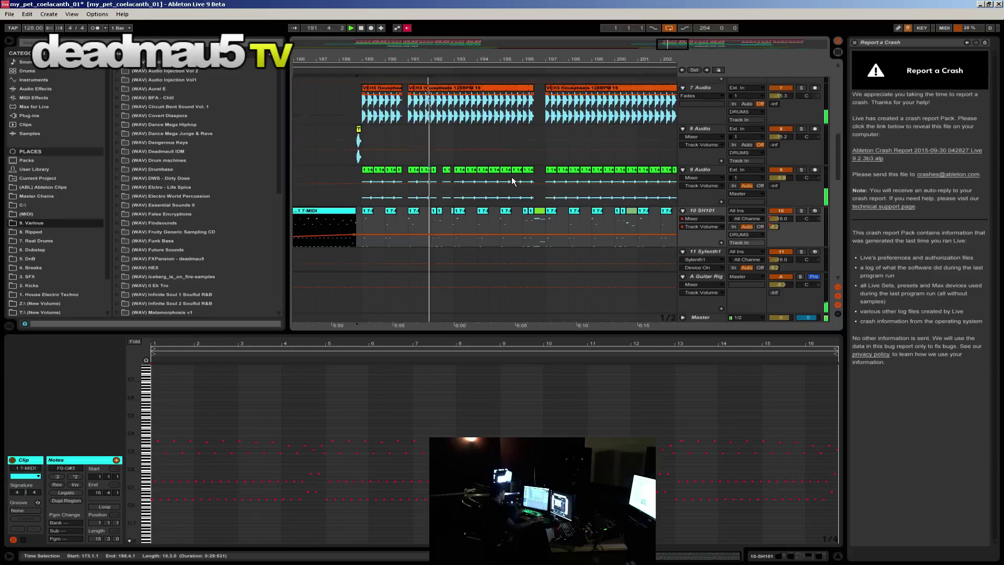
Step: Solo the 16 Massive track briefly while its short clip near bar 197 plays, and unsolo it
scroll(511, 183, "down", 2)
scroll(511, 181, "down", 3)
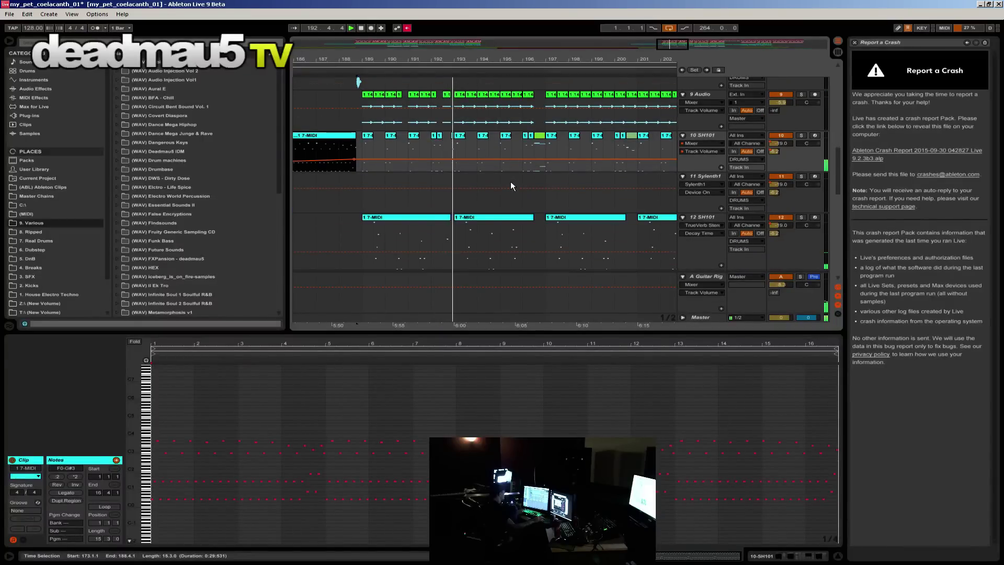
scroll(511, 182, "down", 4)
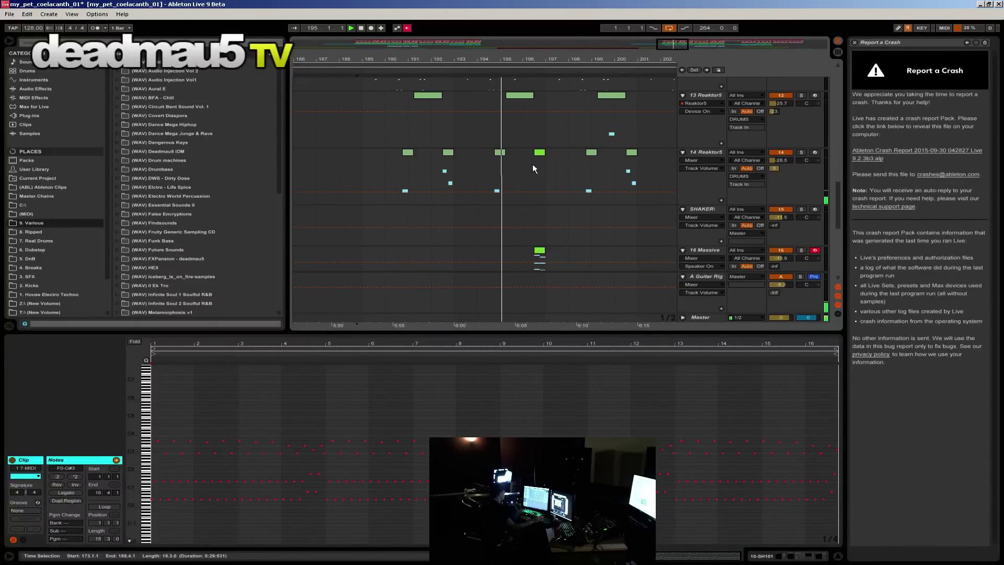
scroll(601, 199, "down", 1)
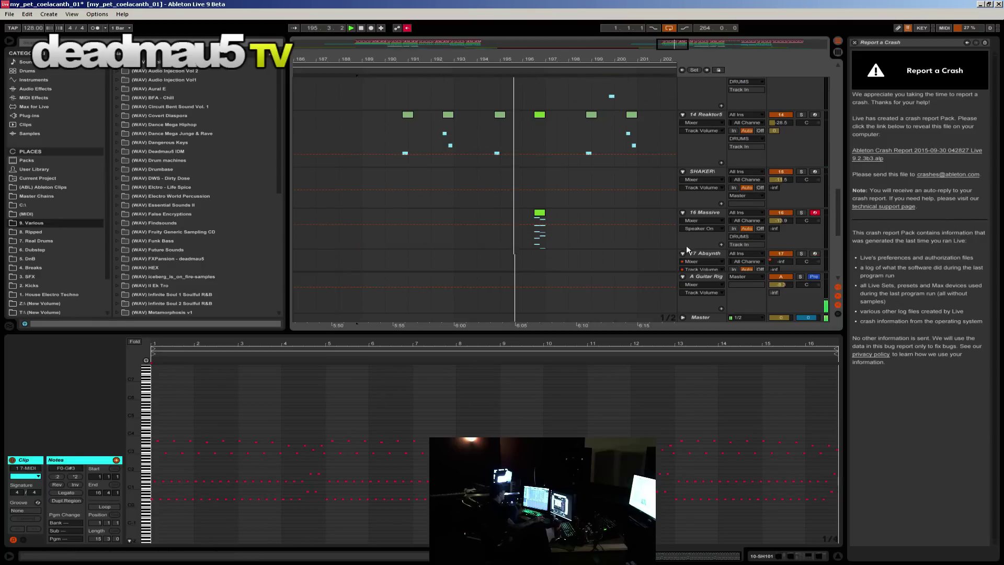
left_click(802, 213)
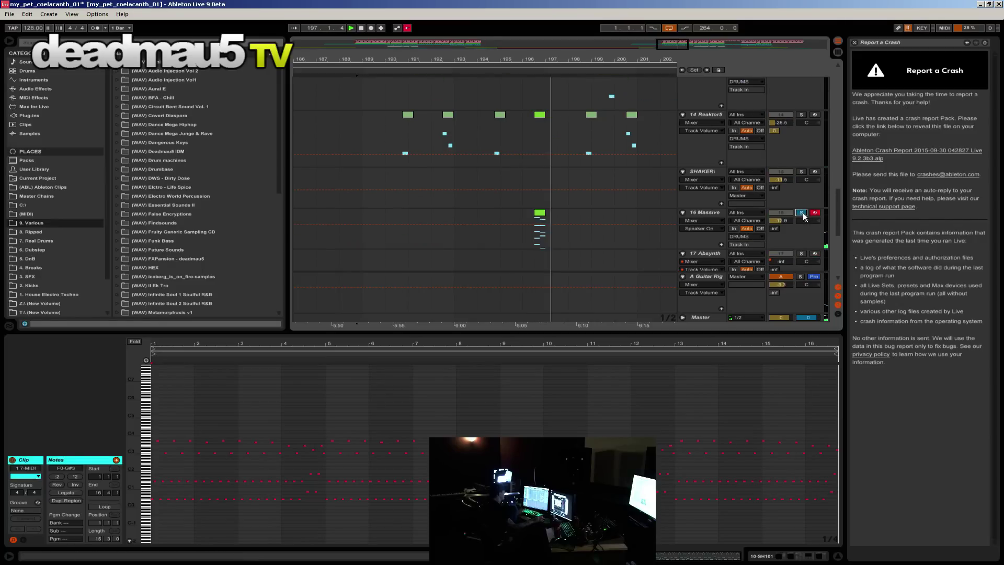
left_click(802, 213)
Step: Look over the SH101, Reaktor5, SHAKER and Massive tracks between about bars 191 and 211 during playback
scroll(554, 243, "down", 5)
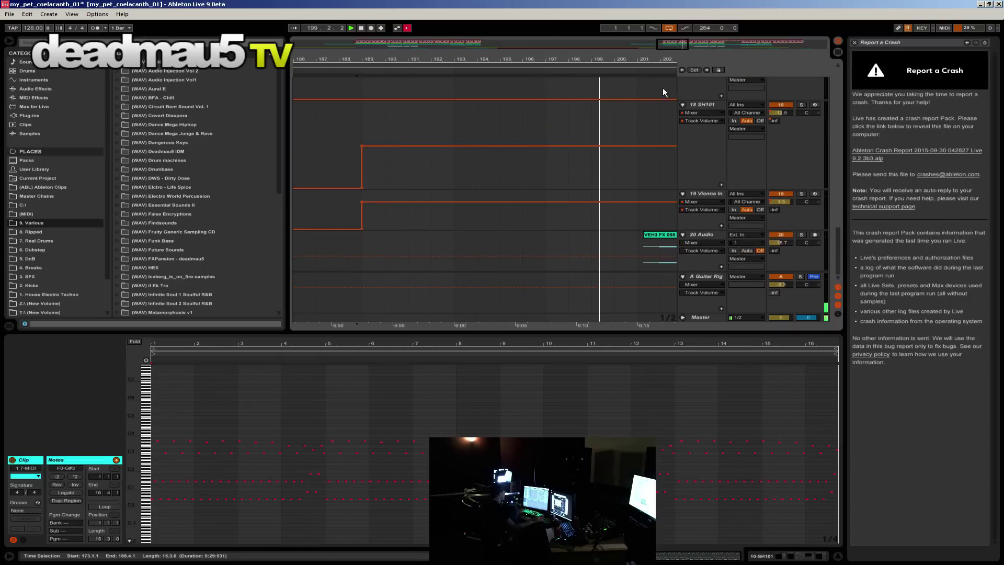
scroll(664, 88, "up", 3)
left_click_drag(654, 59, 506, 56)
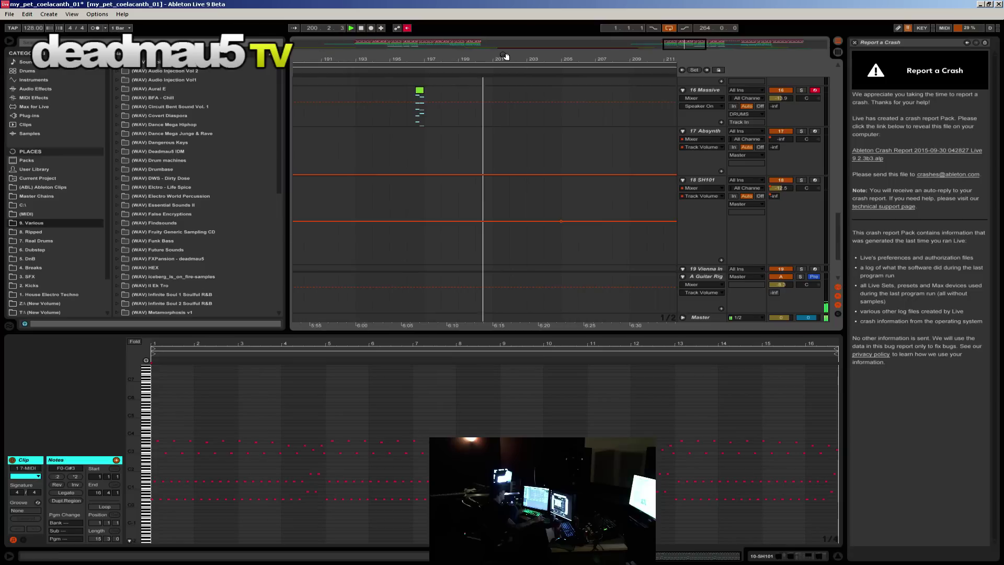
scroll(544, 159, "up", 6)
scroll(534, 176, "up", 1)
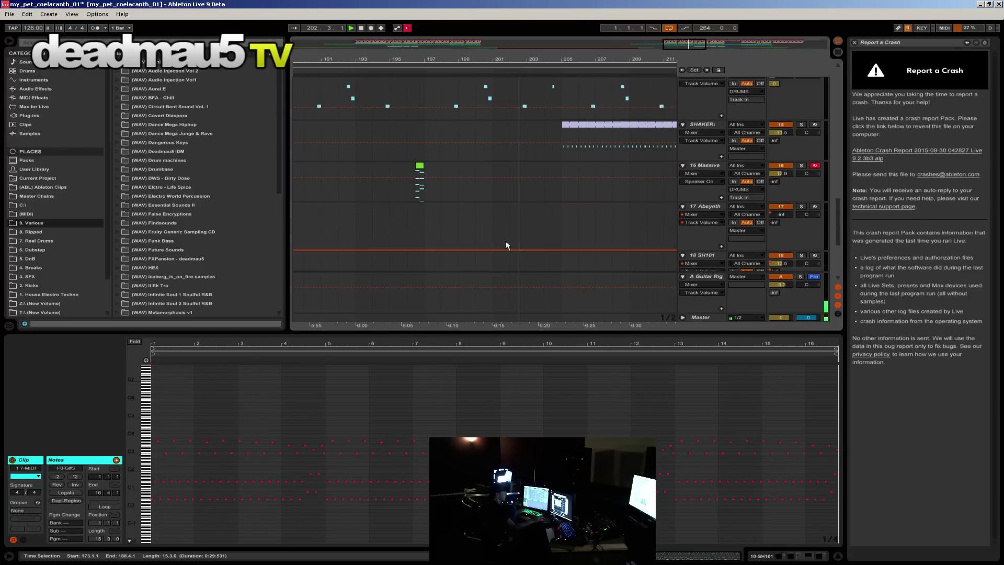
scroll(505, 244, "up", 4)
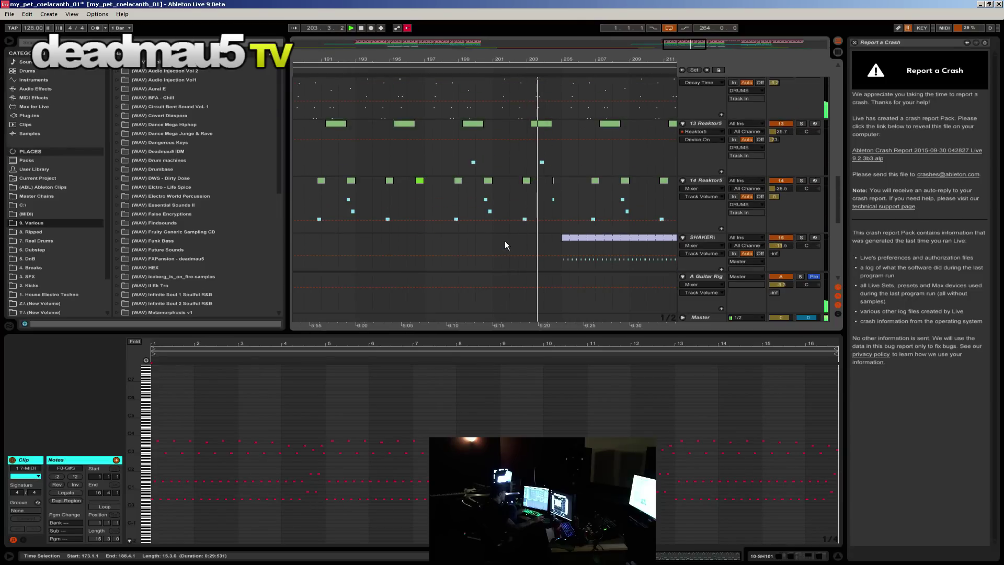
scroll(506, 241, "up", 3)
scroll(510, 237, "up", 2)
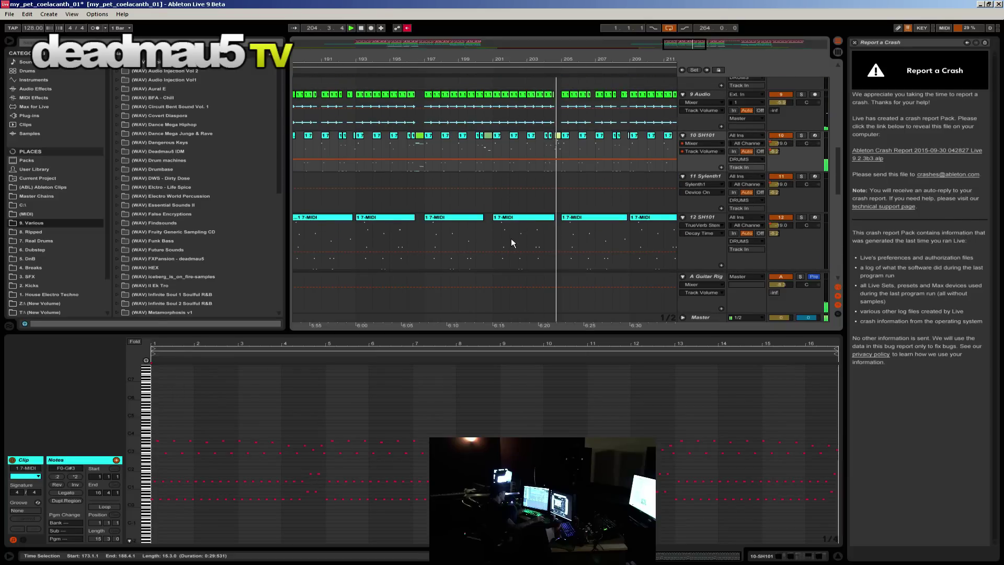
scroll(627, 248, "down", 2)
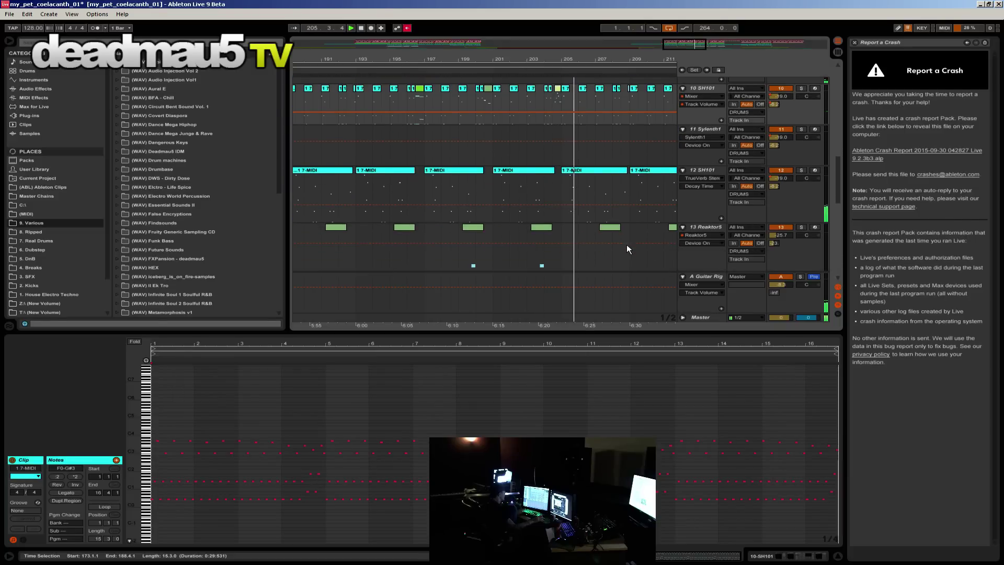
scroll(627, 238, "up", 2)
Step: Examine the Sylenth1 part and the kick, percussion and snare tracks between about bars 213 and 249
left_click_drag(650, 57, 284, 37)
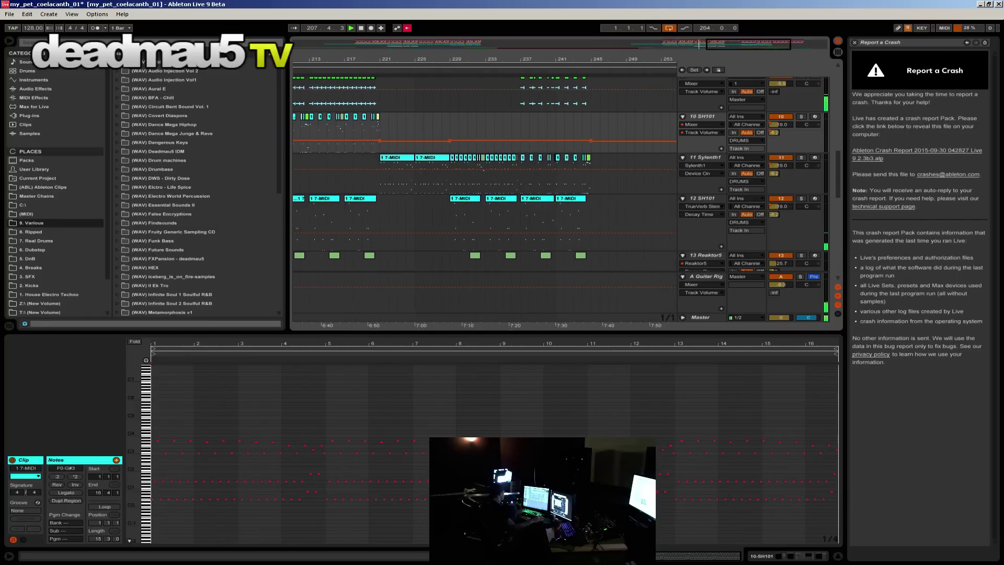
left_click_drag(379, 59, 448, 59)
scroll(453, 172, "up", 10)
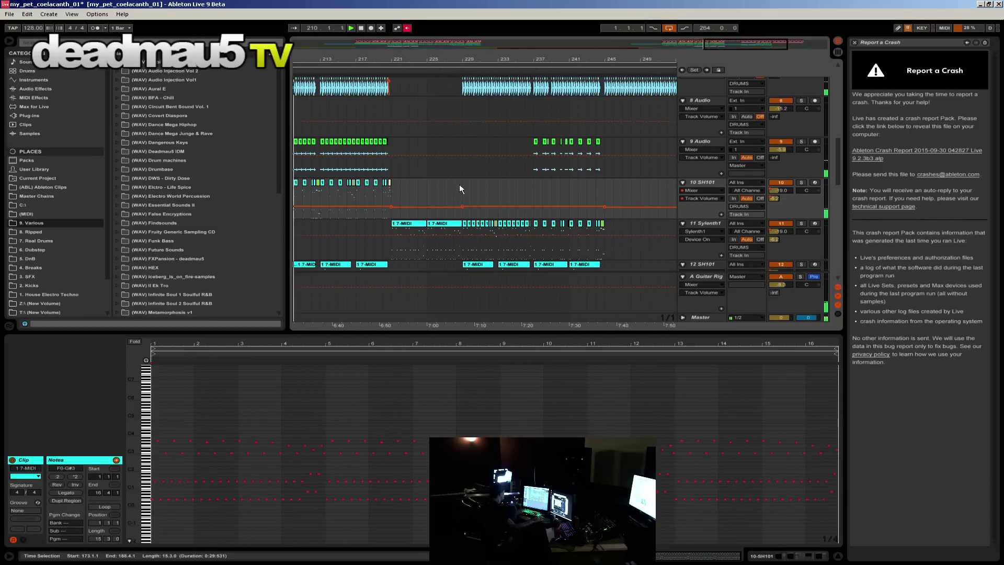
scroll(484, 283, "up", 8)
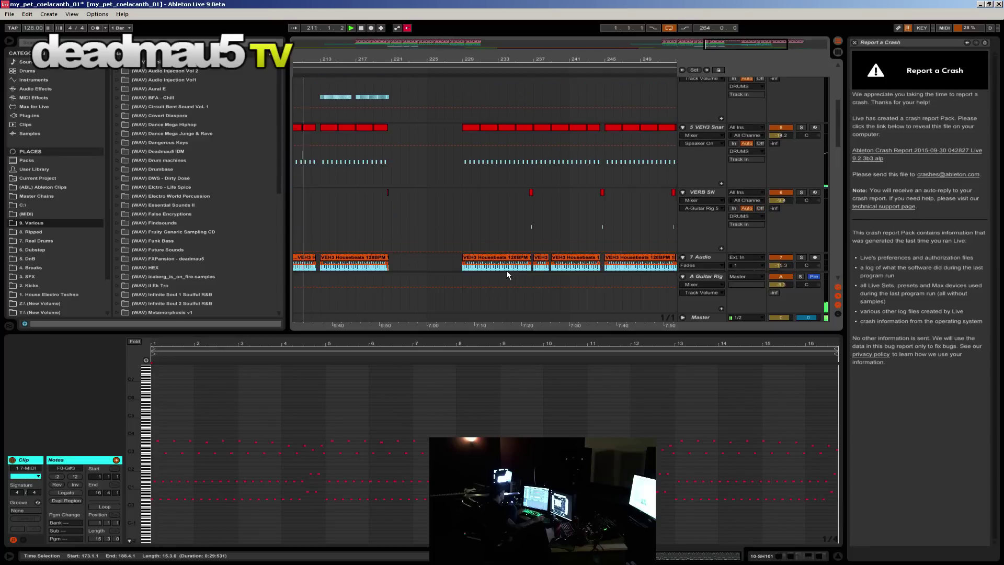
scroll(509, 268, "up", 4)
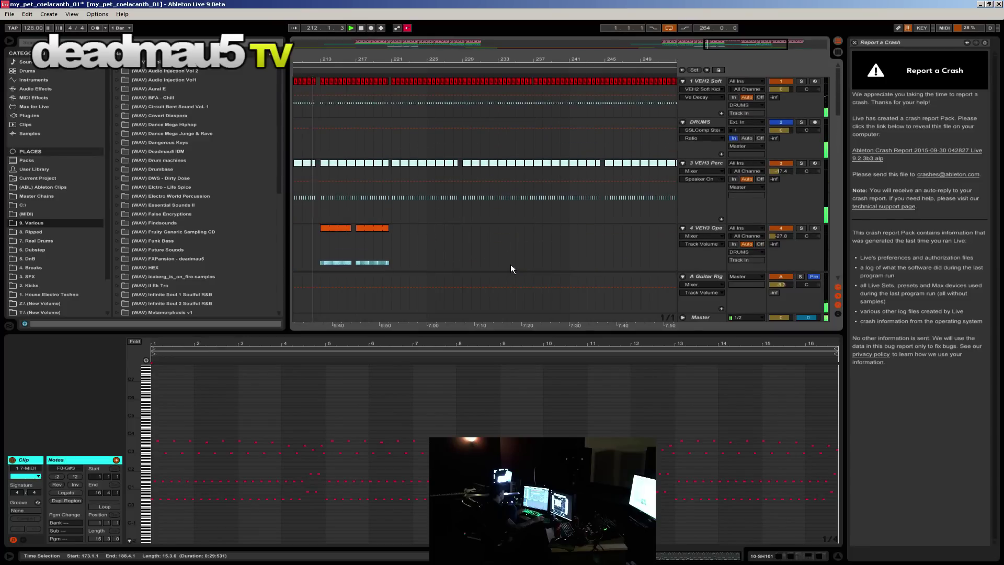
scroll(508, 263, "down", 2)
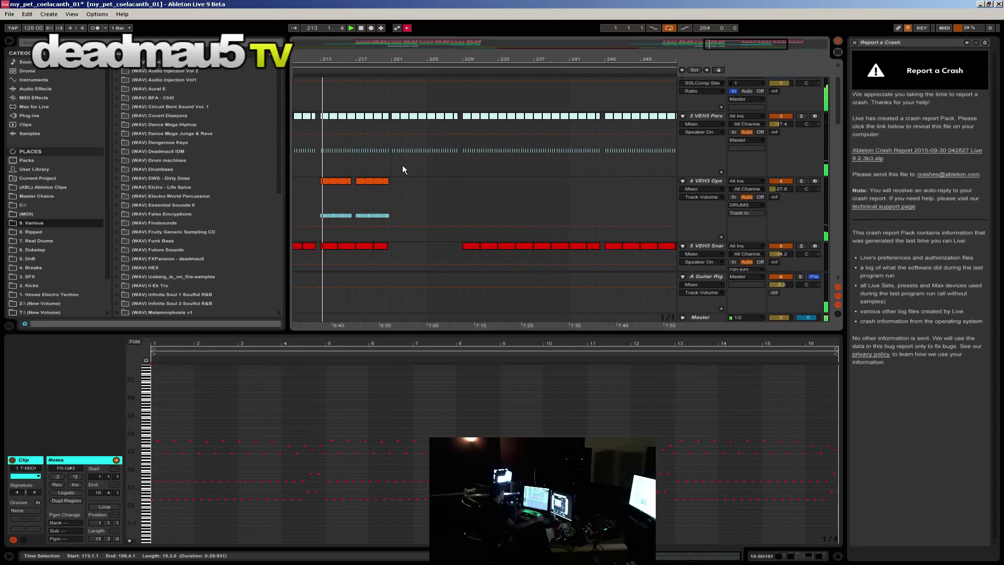
scroll(492, 209, "down", 2)
scroll(494, 204, "down", 2)
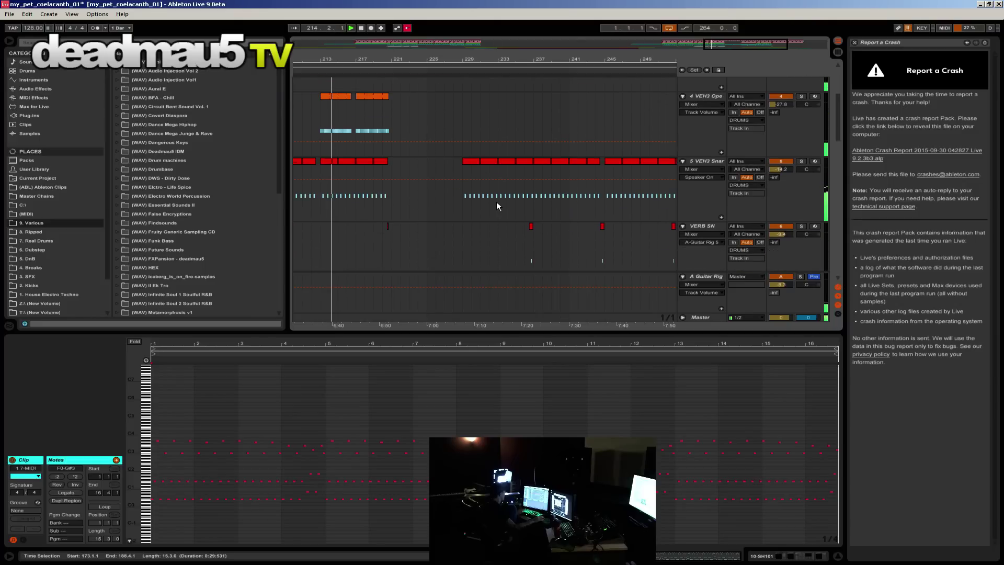
Step: Select the Master track and review the whole arrangement, from the percussion tracks through to 19 Vienna and 20 Audio
left_click(713, 320)
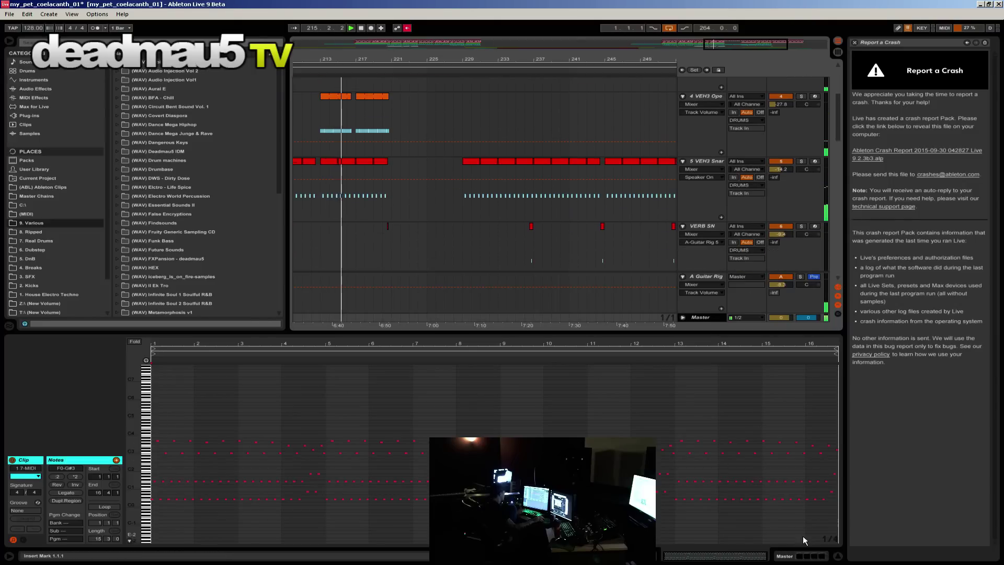
left_click_drag(339, 61, 587, 30)
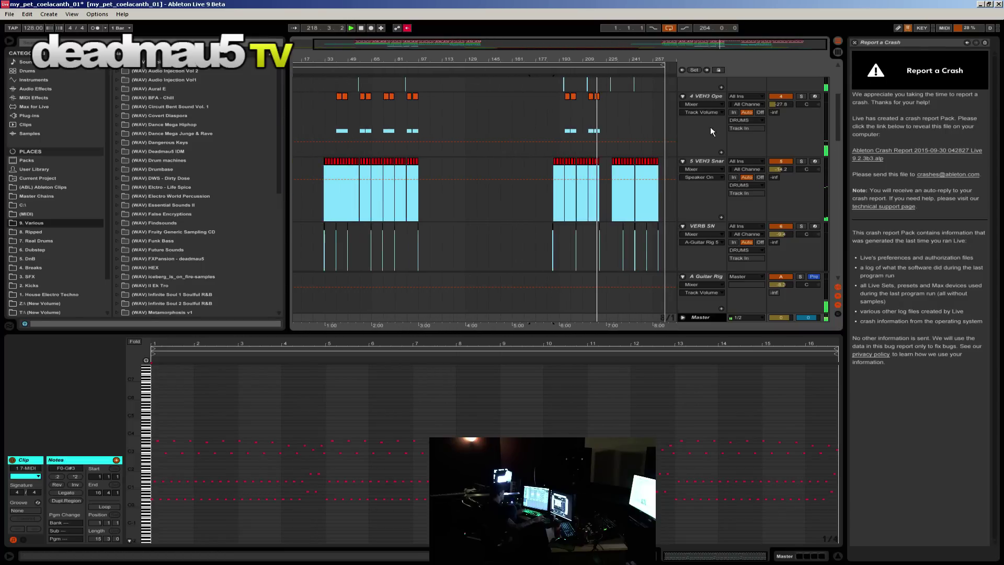
scroll(718, 143, "up", 2)
scroll(716, 151, "up", 2)
scroll(713, 166, "down", 2)
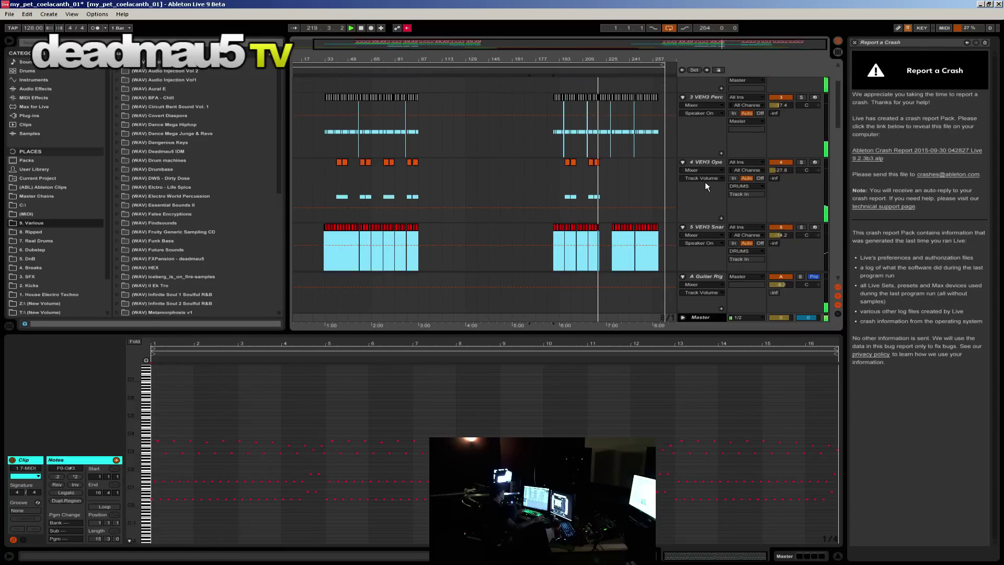
scroll(701, 190, "down", 6)
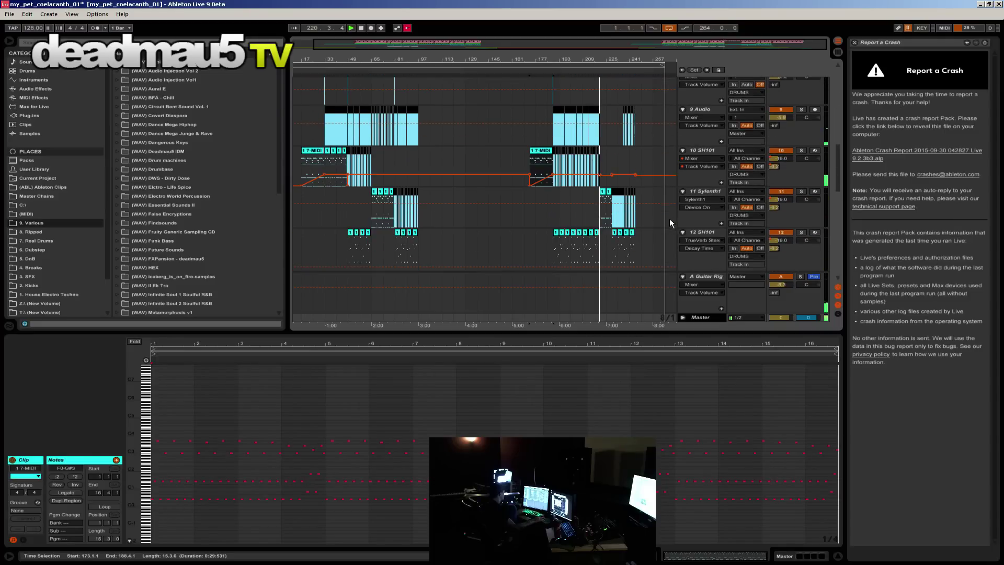
scroll(669, 218, "down", 1)
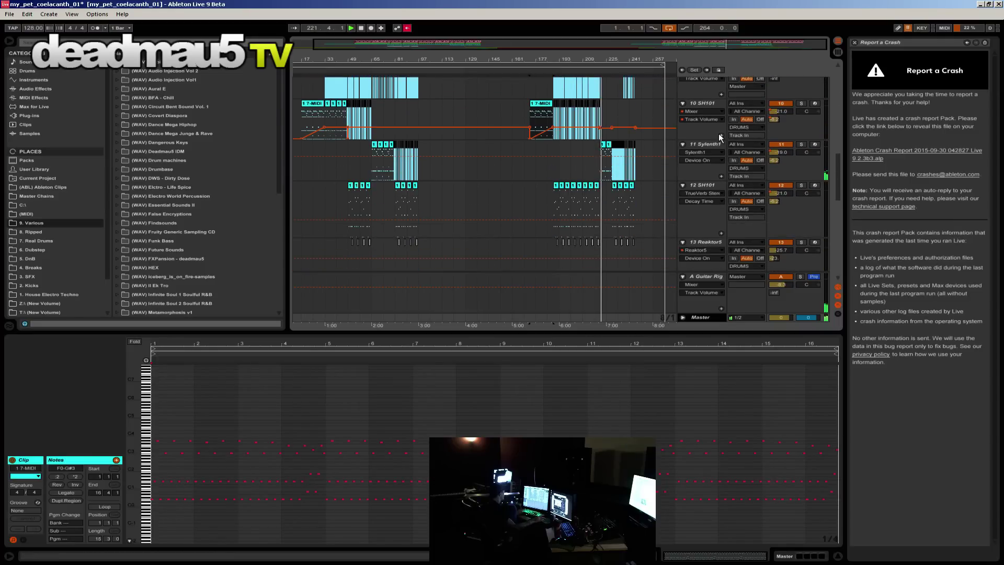
scroll(682, 197, "down", 2)
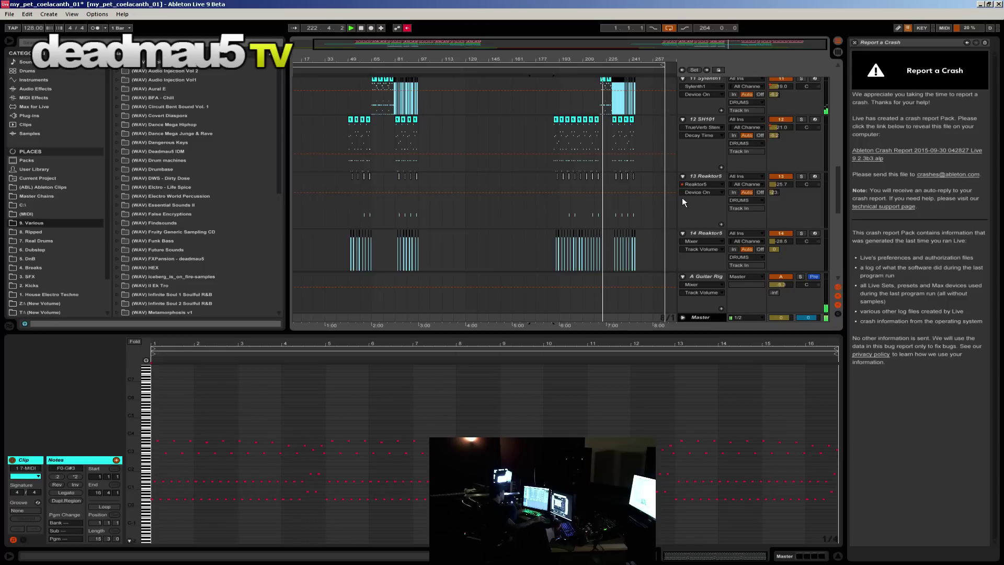
scroll(682, 197, "down", 1)
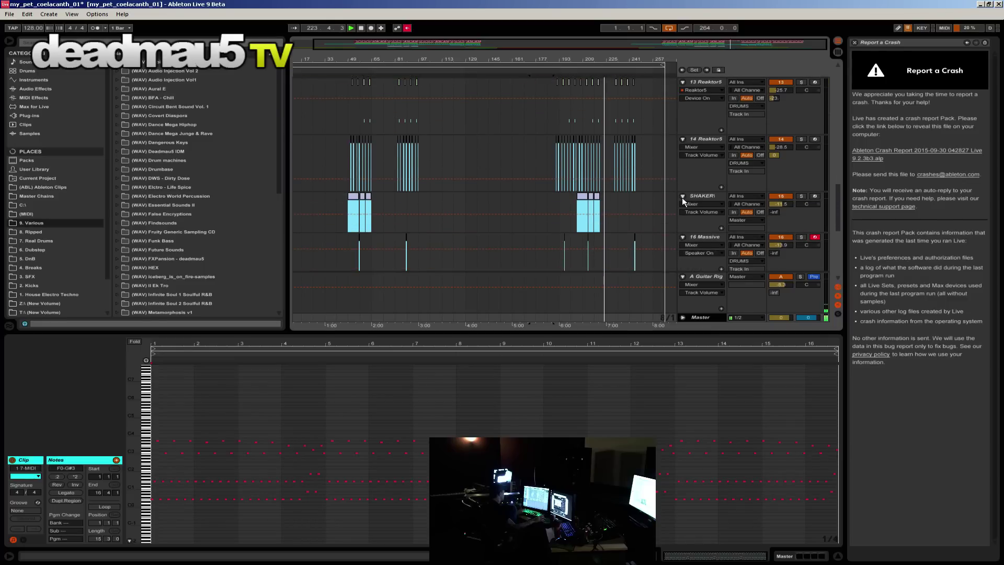
scroll(682, 197, "down", 3)
scroll(682, 210, "down", 3)
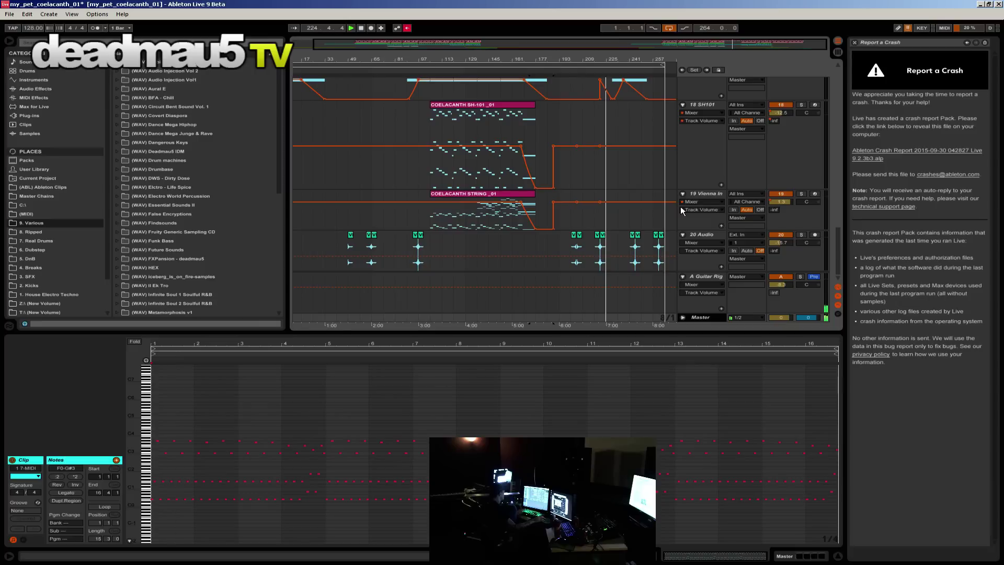
Step: Show the COELACANTH STRING _01 notes, and browse for a Live set in CD1 3. Ice Age Remix, dm5_IceAge_02_Final Project, under the completed 2 CD Album
left_click(429, 226)
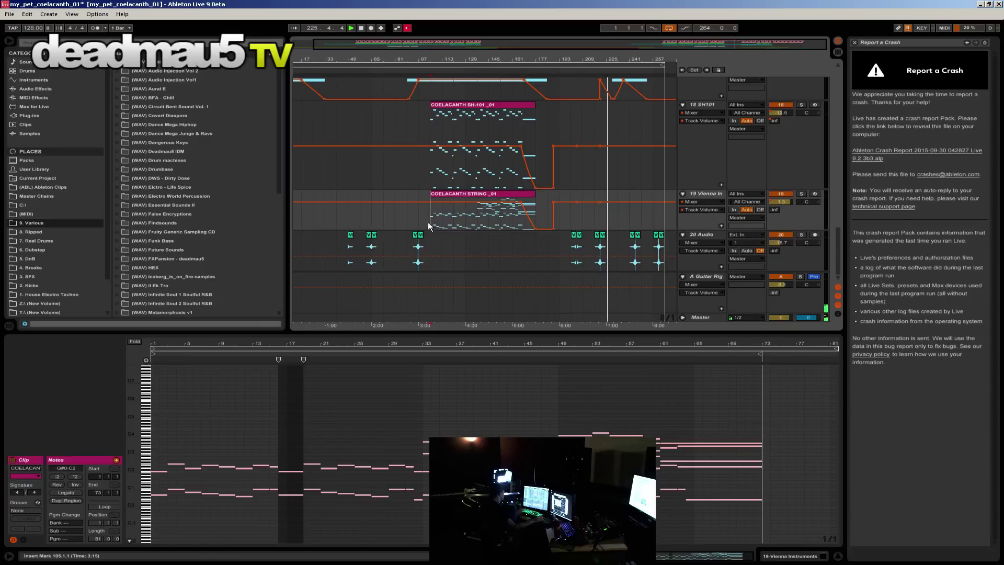
left_click(11, 15)
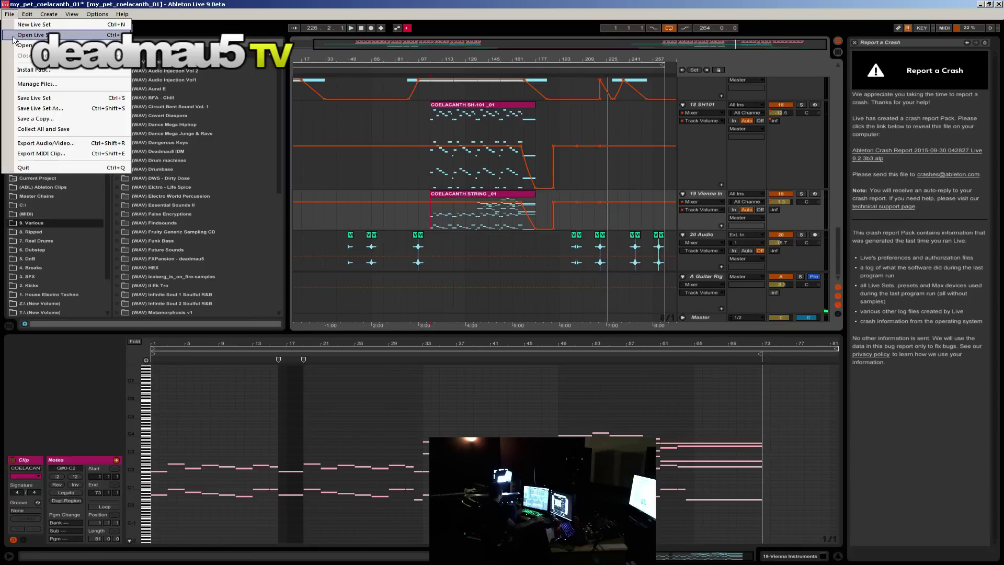
left_click(23, 30)
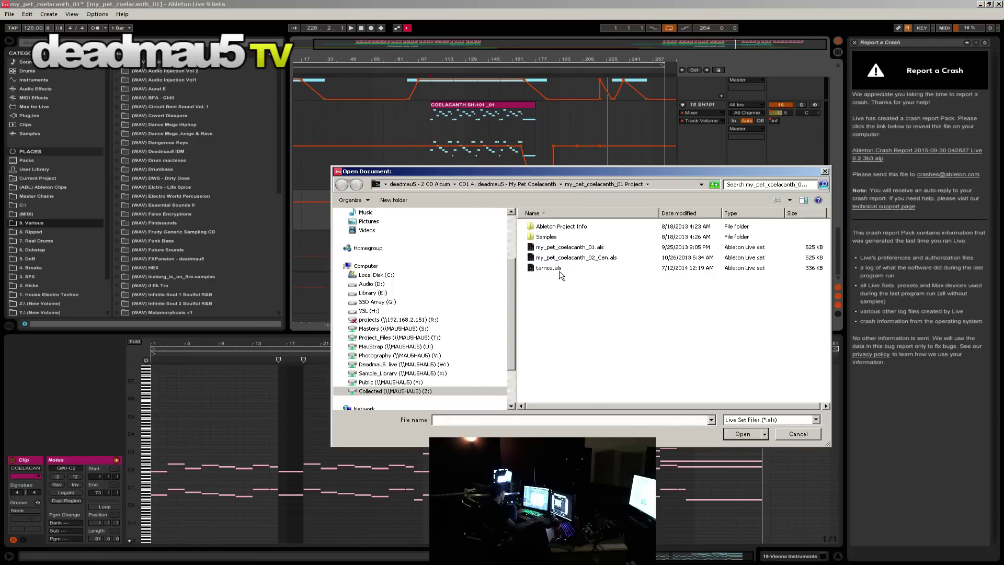
left_click(375, 392)
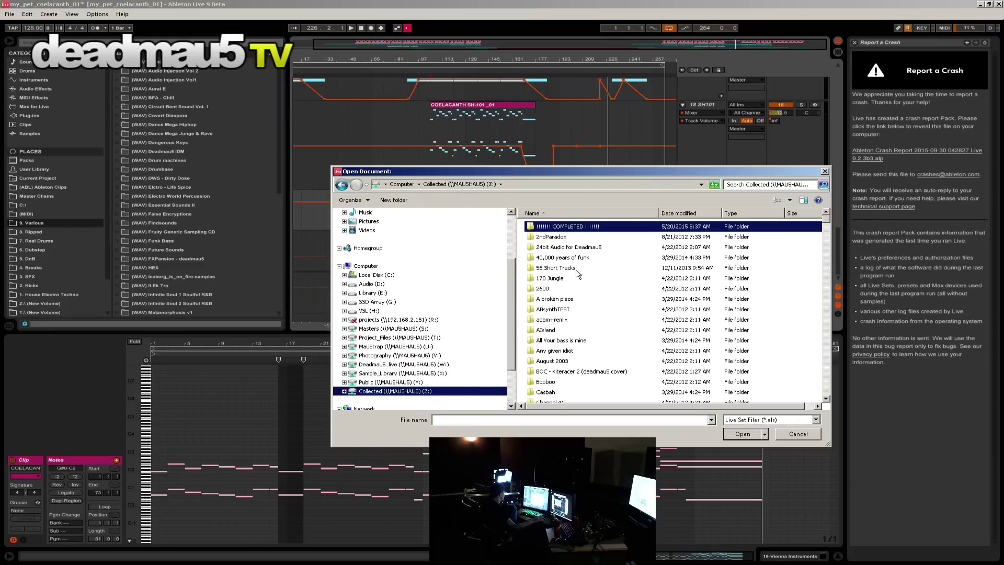
double_click(560, 227)
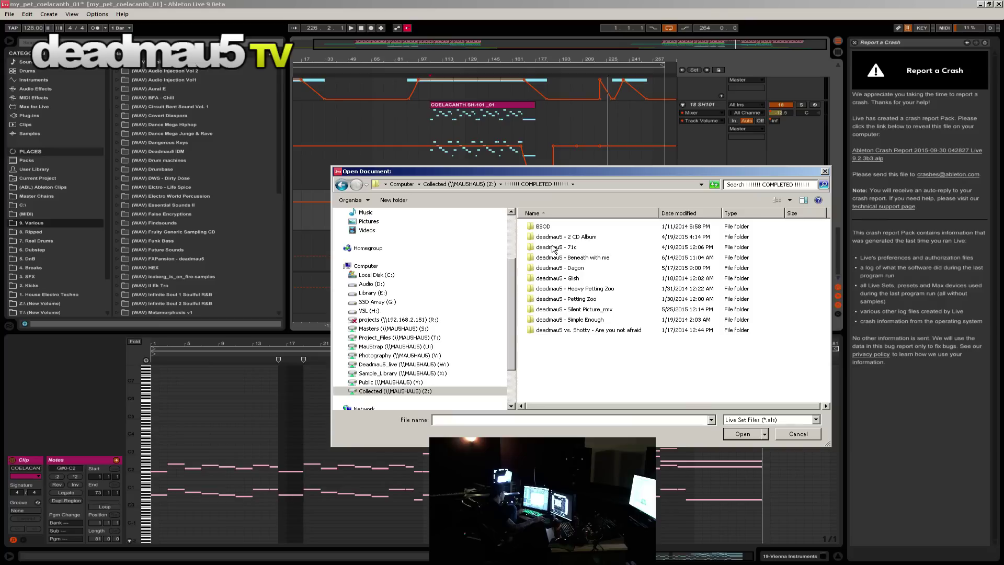
double_click(586, 238)
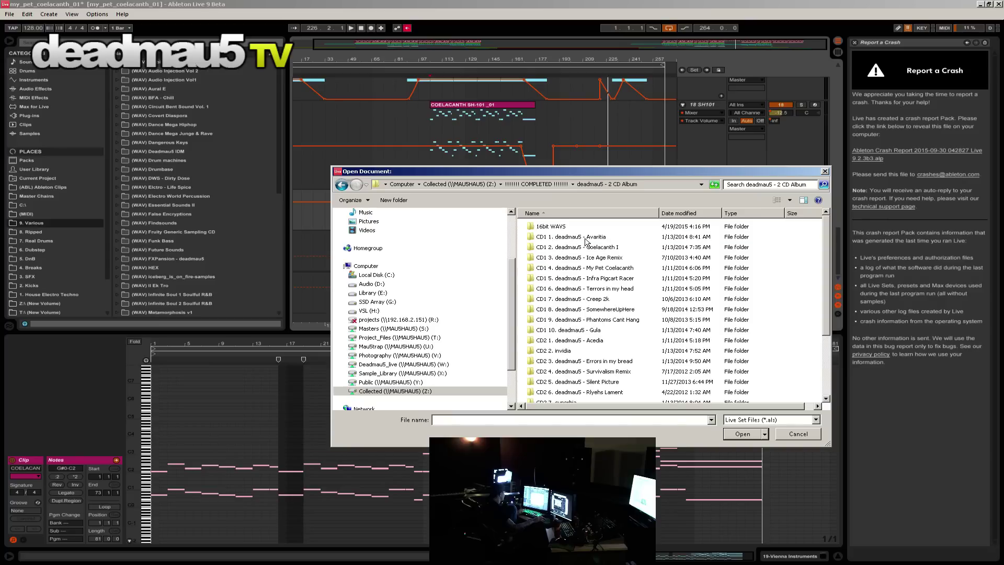
double_click(577, 258)
double_click(559, 229)
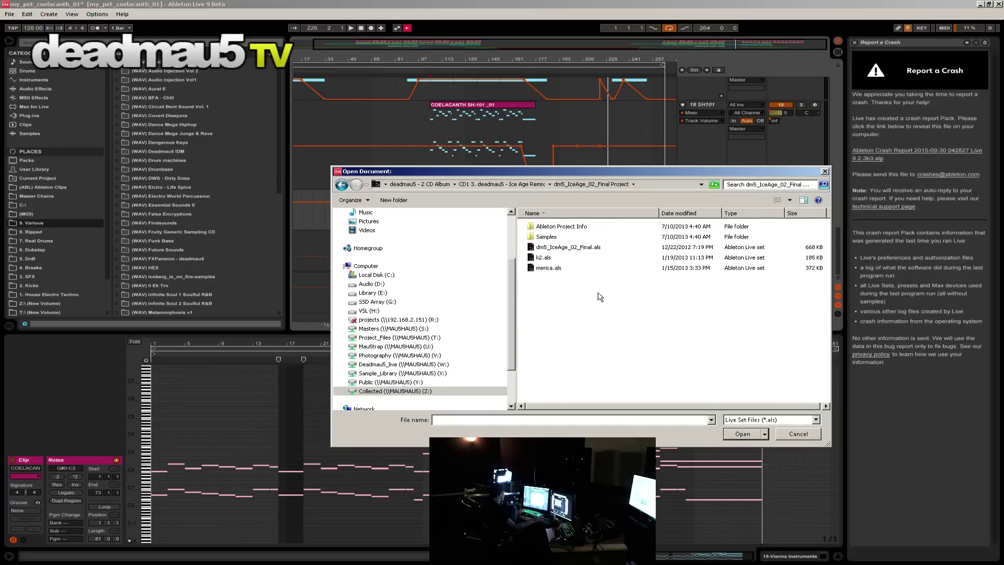
Step: Open the k2.als Live set from the dm5_IceAge_02_Final Project folder
left_click(540, 258)
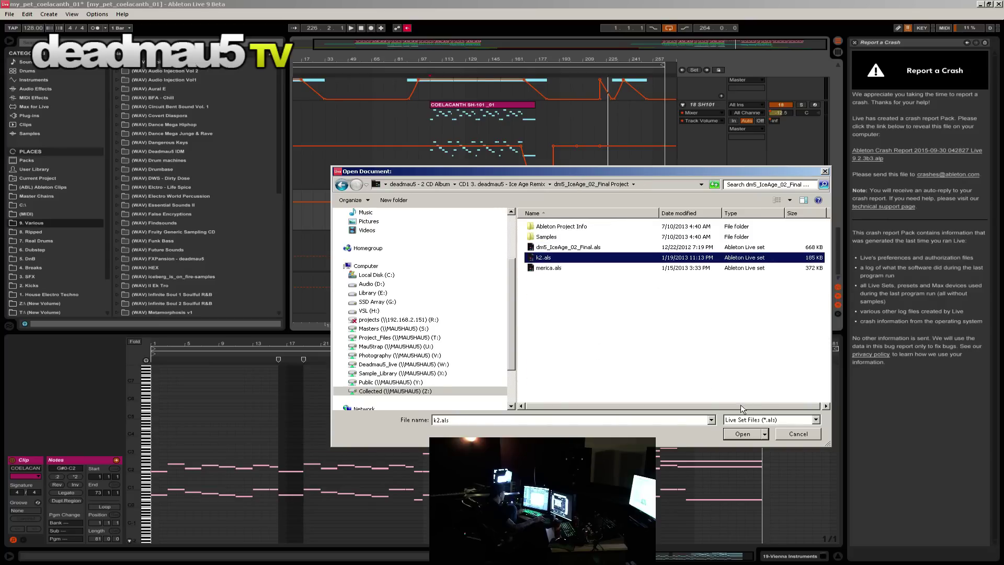
left_click(740, 435)
left_click(512, 309)
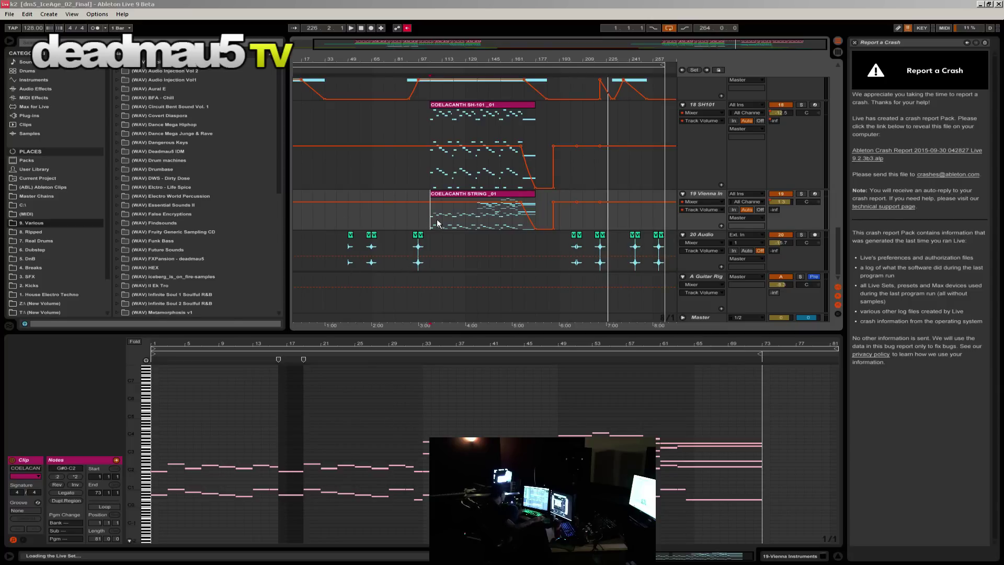
Step: Play the arrangement from bar 17, briefly check Session View, and return to Arrangement View
left_click(498, 195)
key("space")
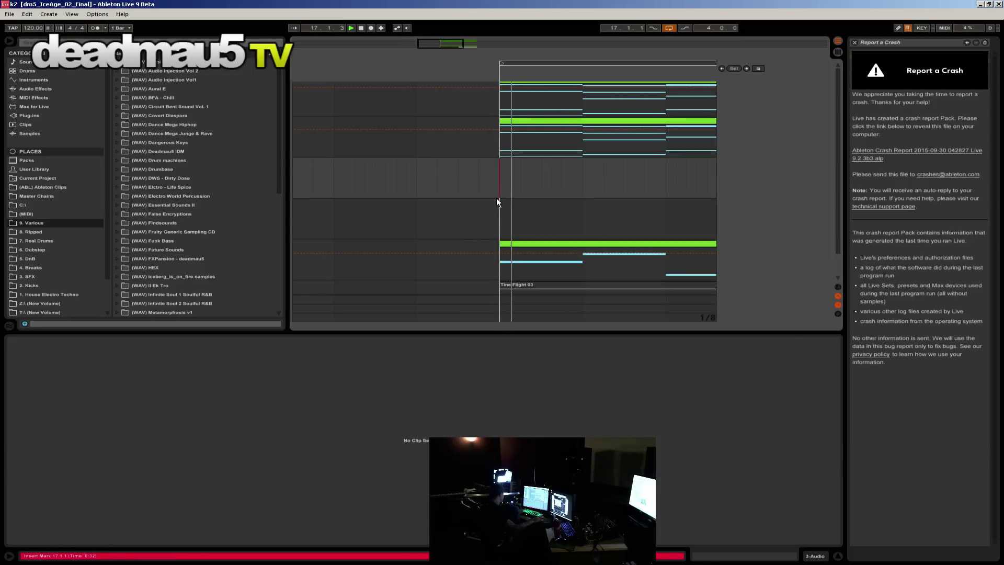
left_click(837, 52)
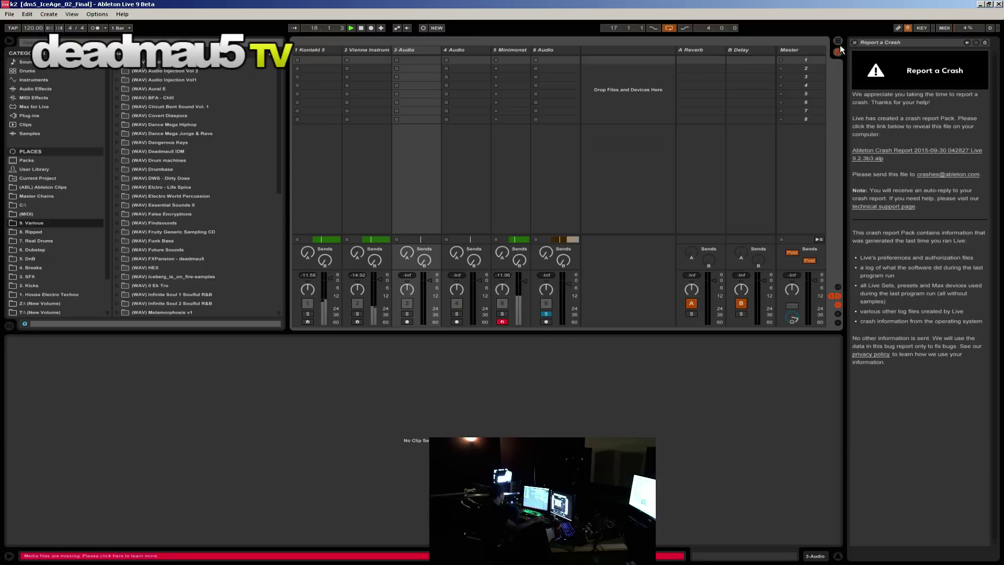
left_click(837, 41)
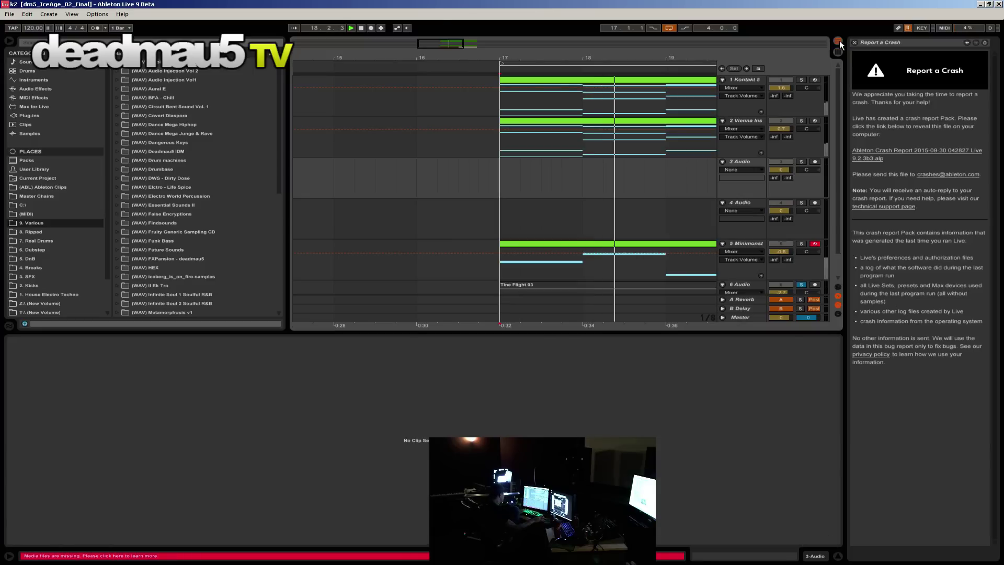
Step: Audition the Kontakt 5 and Vienna parts through their solos, leaving 2 Vienna Ins and 5 Minimonst soloed during playback
left_click(800, 122)
left_click_drag(664, 61, 462, 39)
left_click(801, 81)
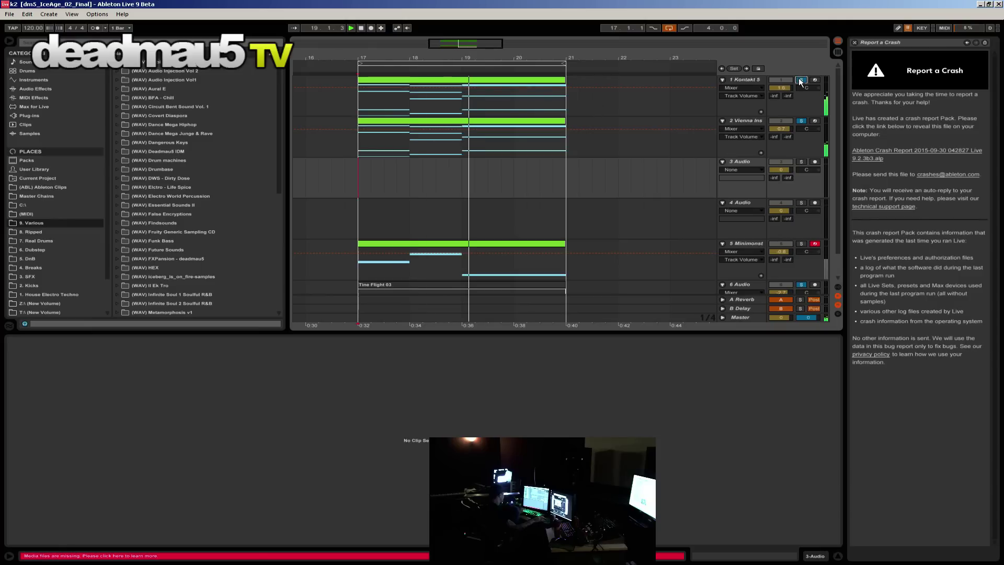
left_click(800, 243)
Step: Select the 6 Audio track, review the short section between bars 17 and 21, and stop playback
scroll(615, 252, "down", 2)
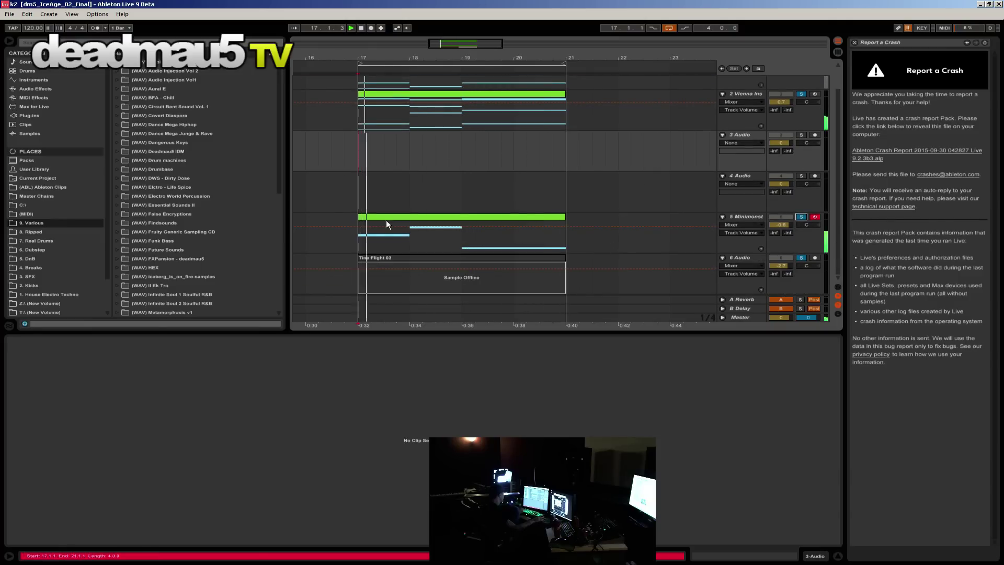
left_click(744, 257)
scroll(453, 186, "up", 2)
left_click_drag(427, 57, 426, 32)
key("space")
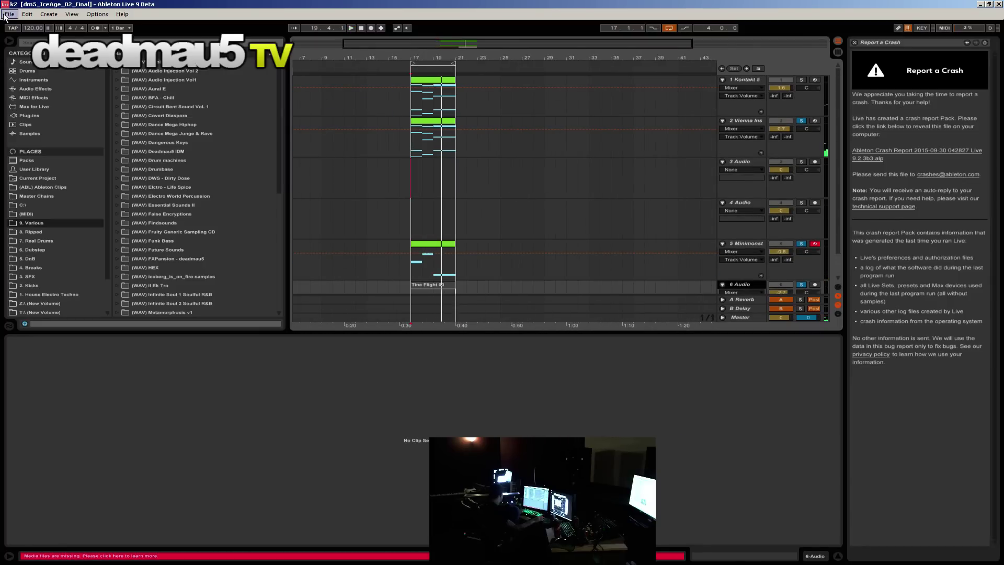
Step: Open the merica.als Live set from the same project folder
left_click(9, 15)
left_click(24, 33)
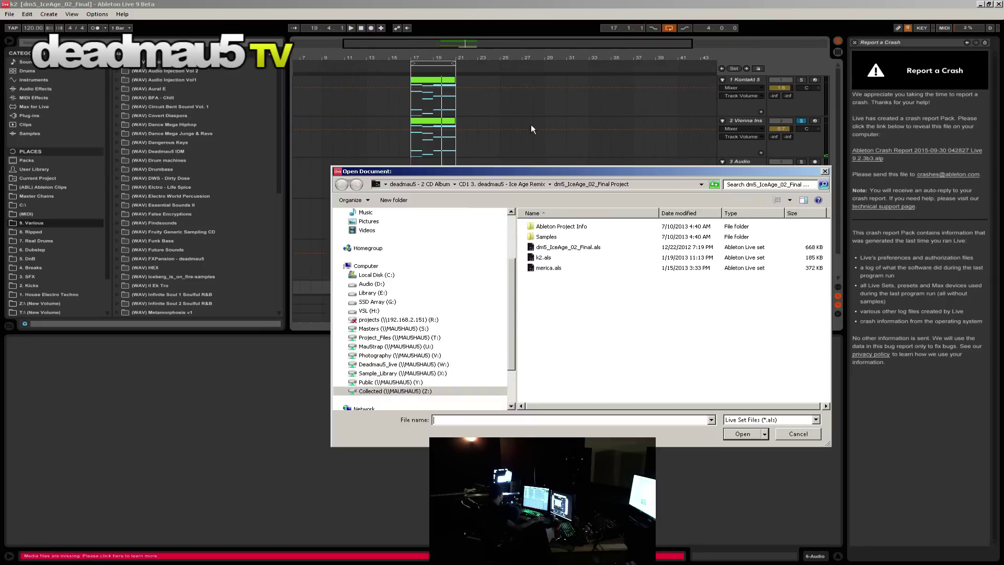
left_click(547, 269)
left_click(758, 437)
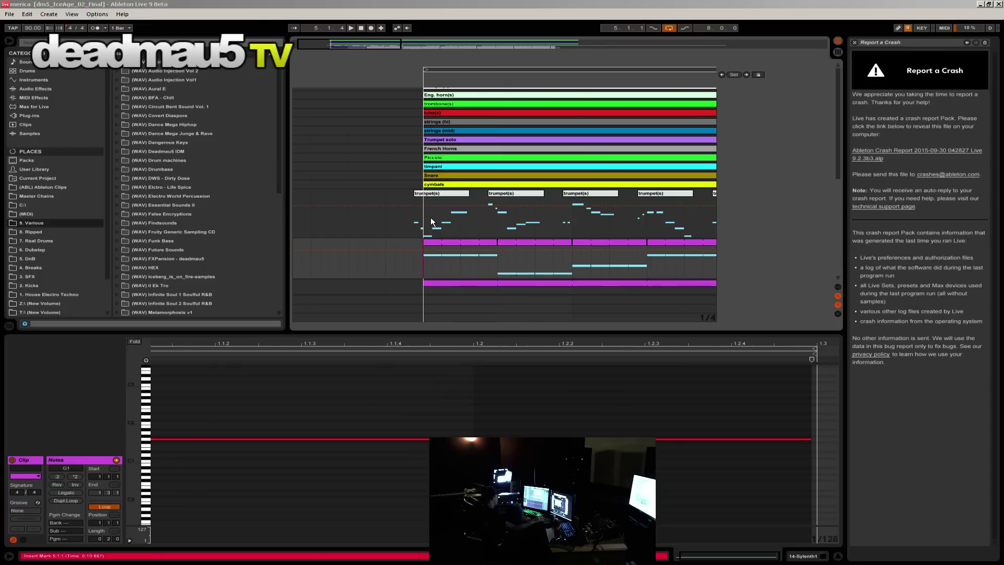
Step: Play briefly from bar 5.2 on the Massive track, look over the tracks below it, and check Session View before returning to the arrangement
left_click(431, 218)
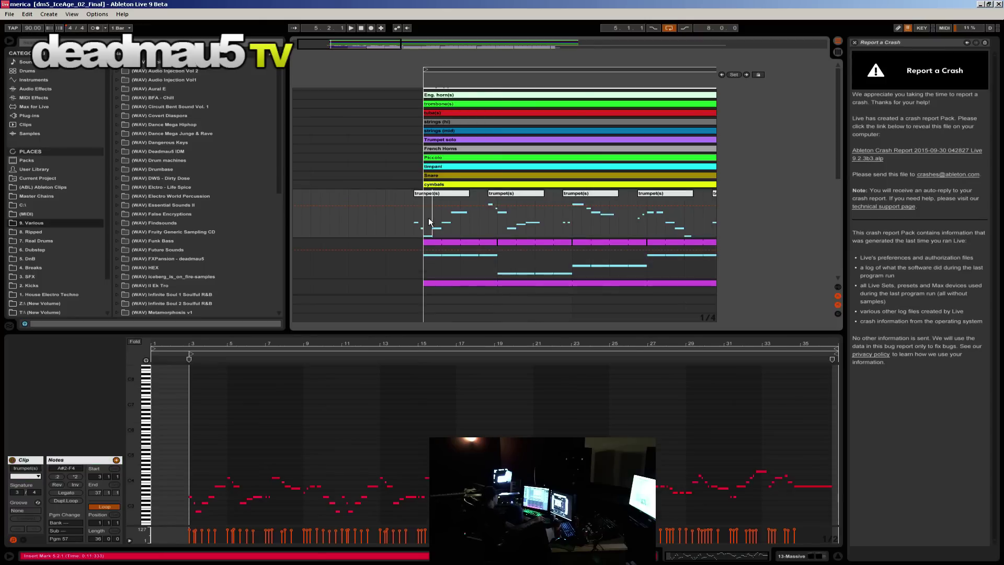
scroll(434, 222, "down", 6)
scroll(437, 230, "up", 1)
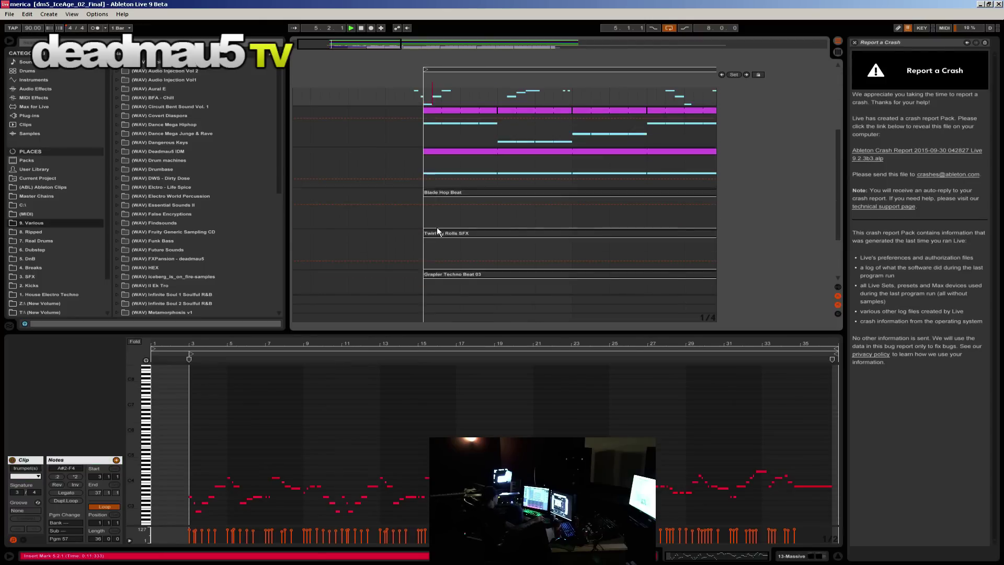
key("space")
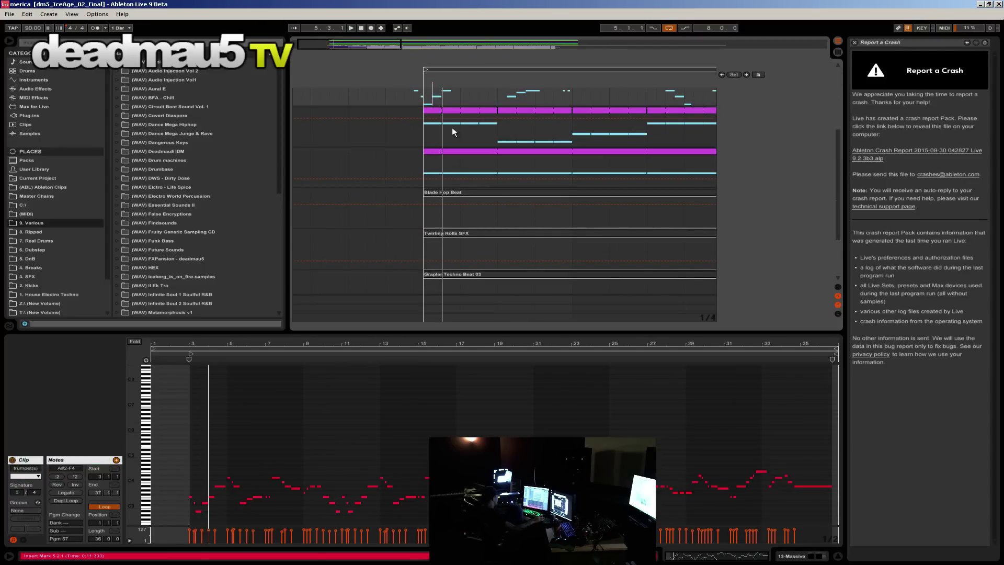
left_click(838, 52)
left_click(837, 42)
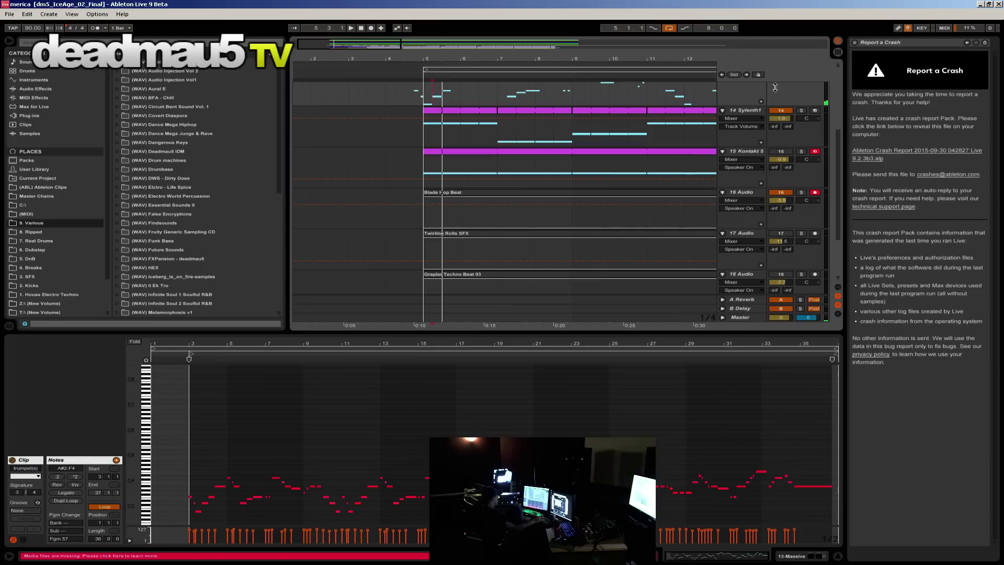
Step: Solo 14 Sylenth1 and 13 Massive during playback, and set the Massive track's volume to -4.0 dB
left_click(800, 111)
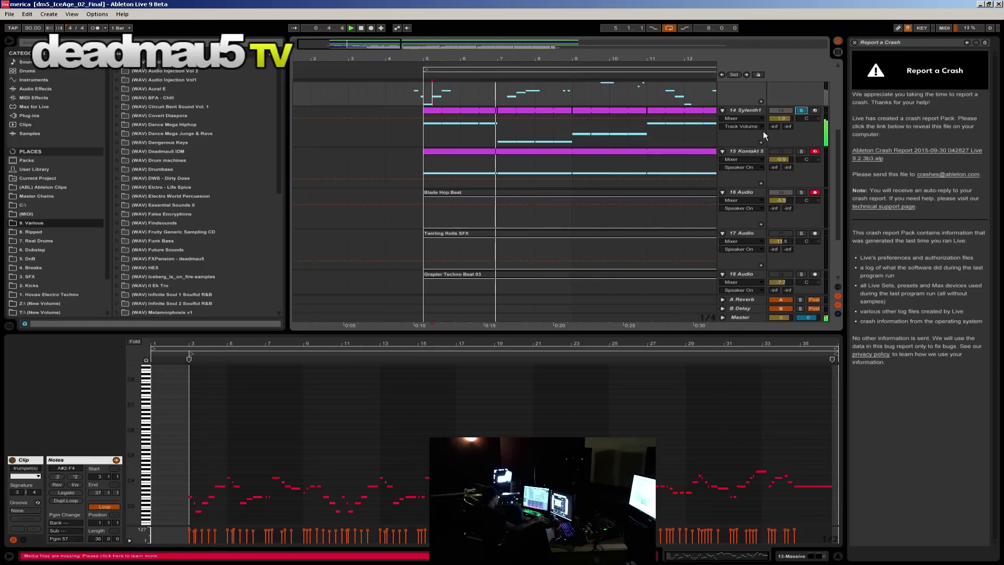
scroll(763, 130, "up", 3)
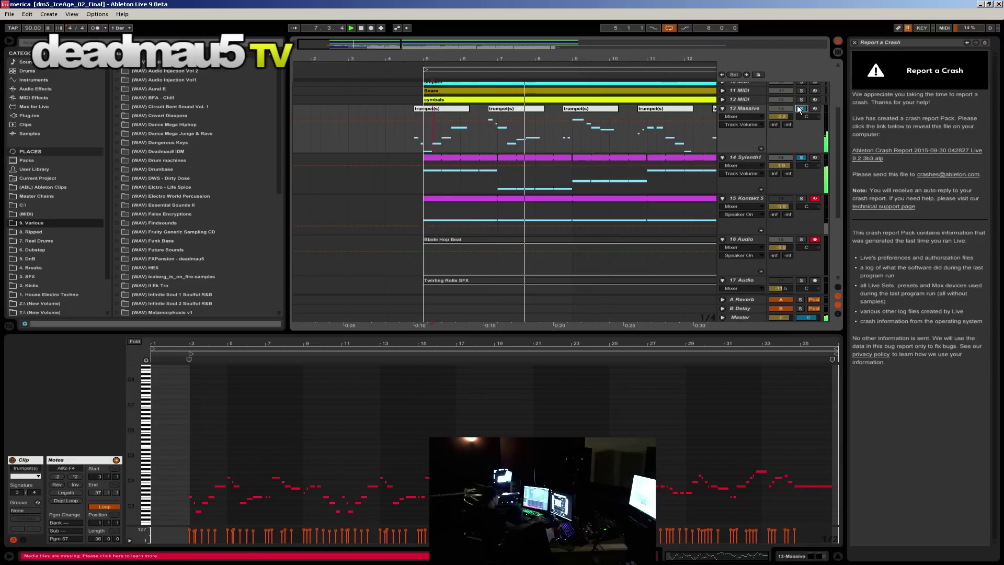
left_click(800, 109)
left_click_drag(782, 117, 782, 126)
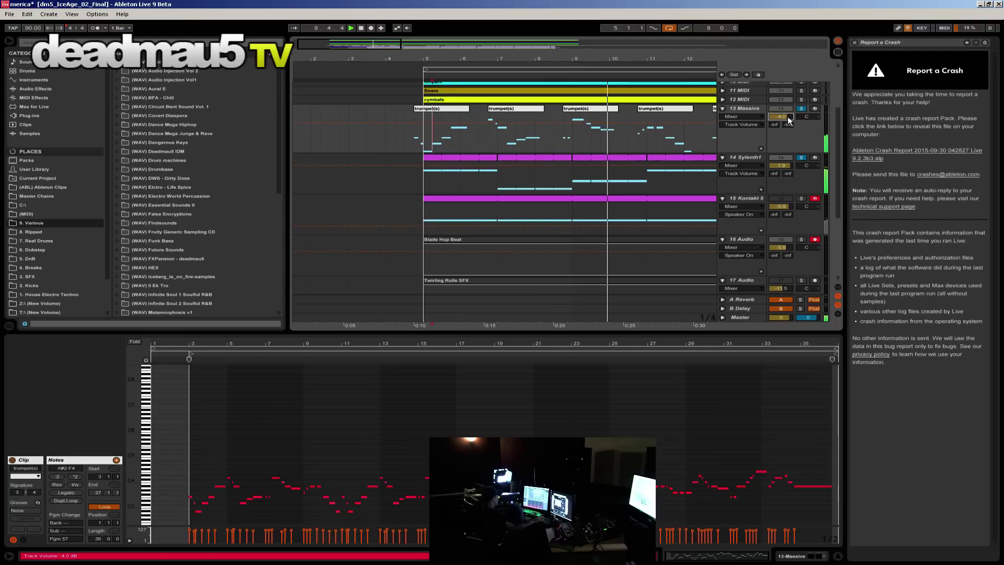
Step: Unsolo the Sylenth1 and Massive tracks, replay the full mix briefly from bar 5, and stop playback
scroll(801, 113, "up", 2)
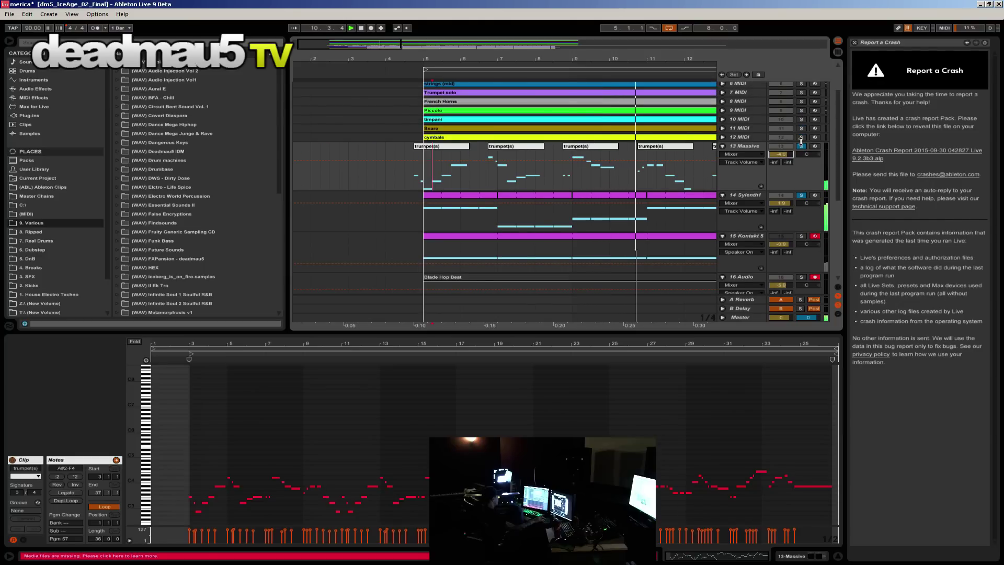
left_click(801, 195)
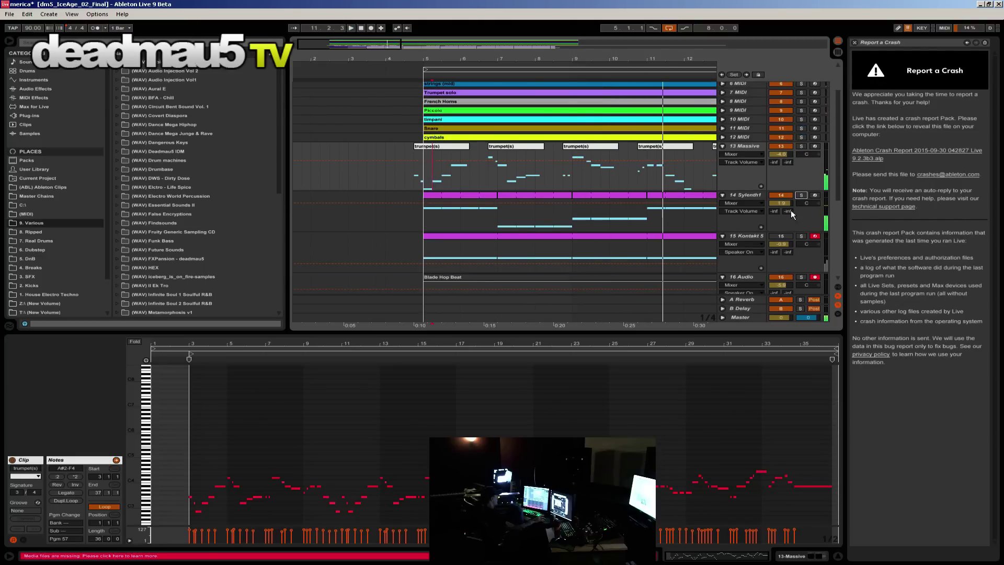
key("space")
key("space")
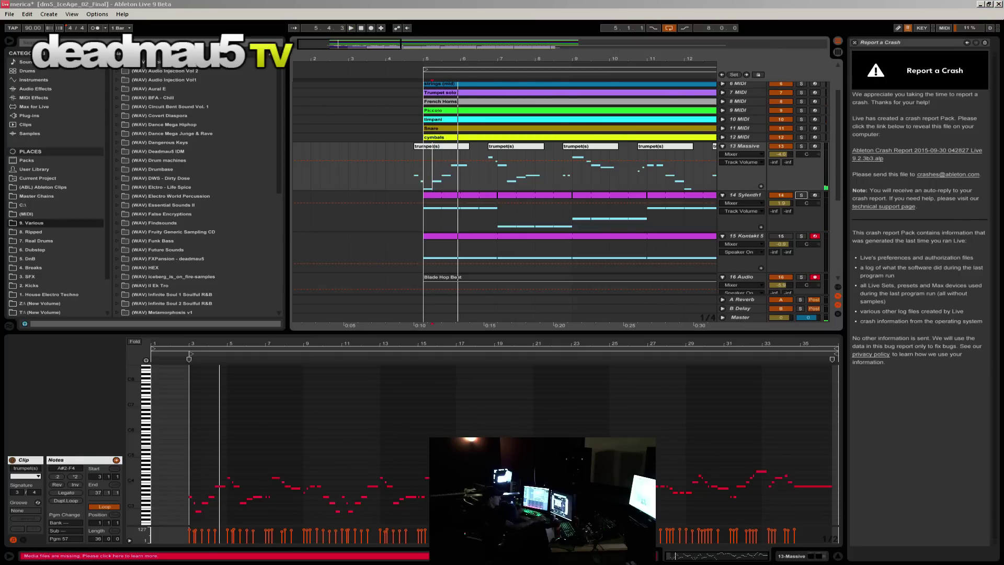
Step: Browse for a Live set in the Collected drive's completed folder, under deadmau5 - Petting Zoo, petting_01 Project
left_click(9, 14)
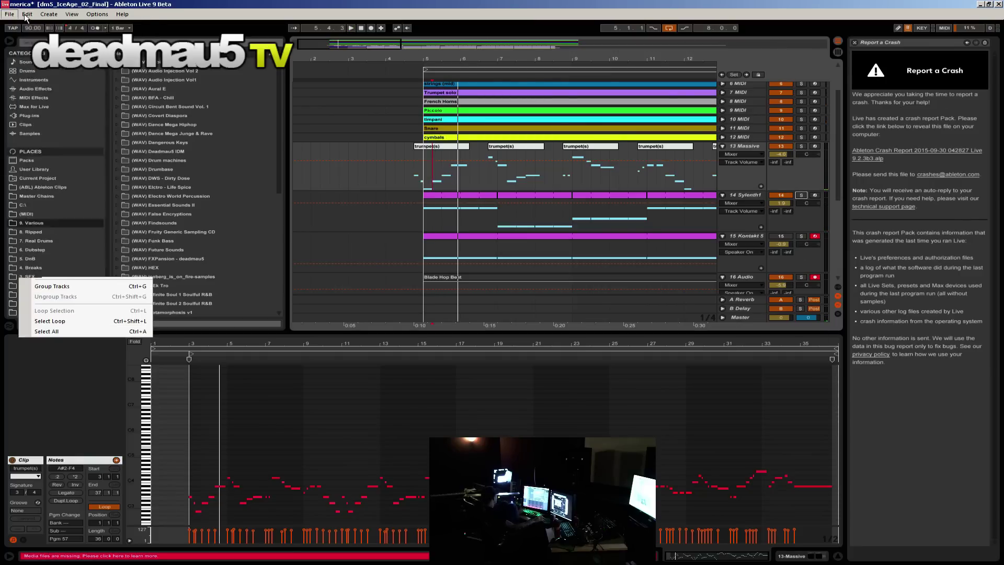
left_click(13, 35)
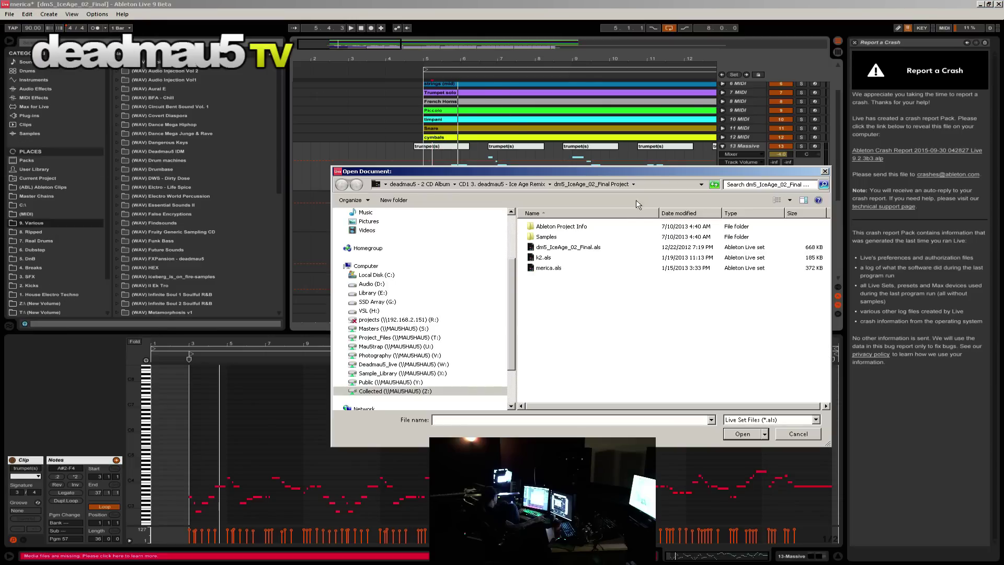
left_click(398, 382)
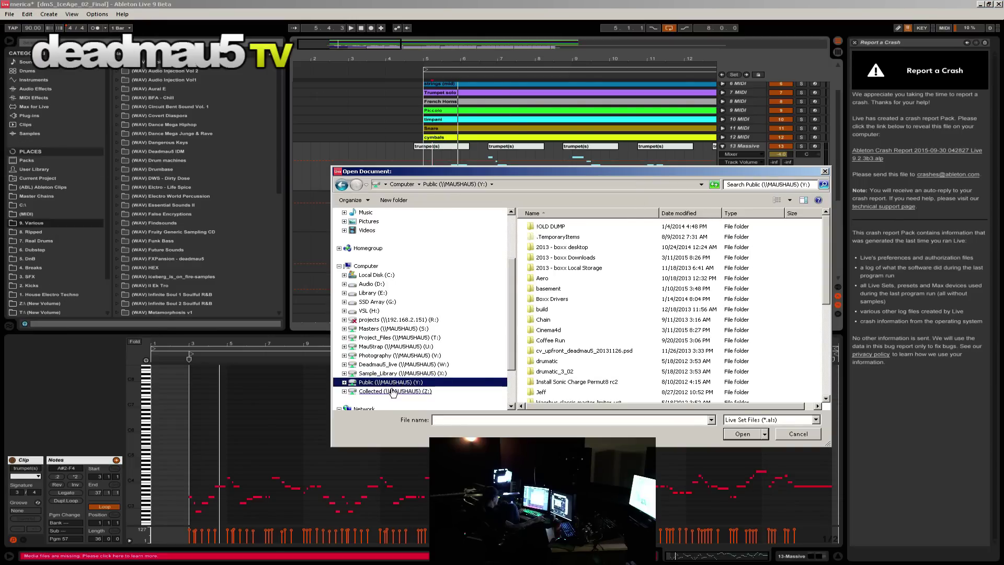
left_click(393, 392)
double_click(559, 226)
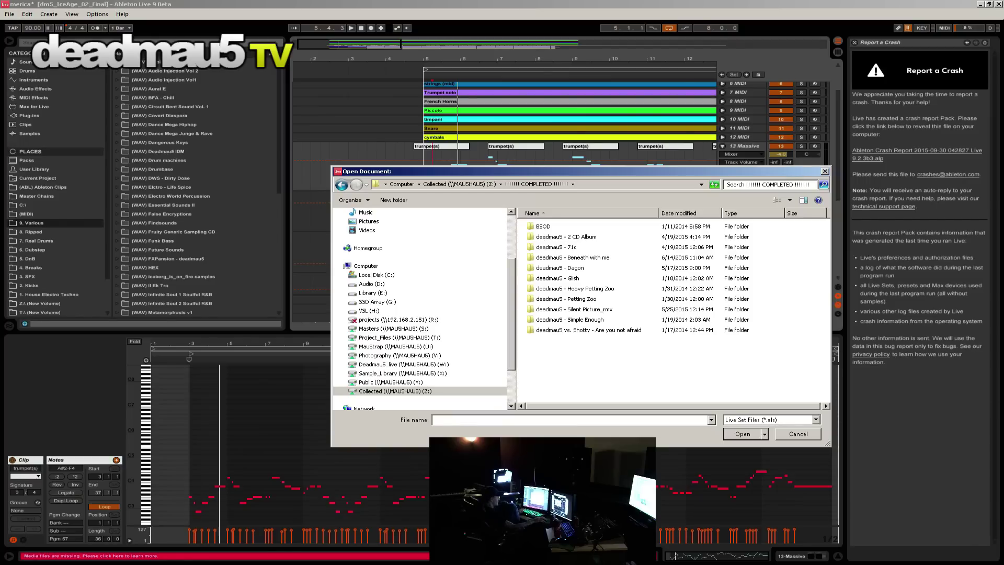
double_click(554, 299)
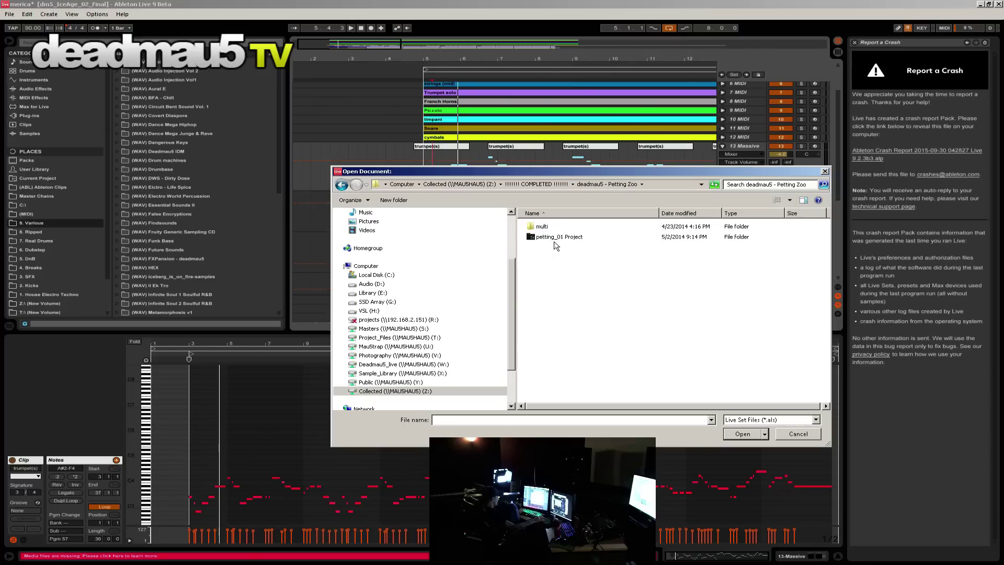
double_click(555, 240)
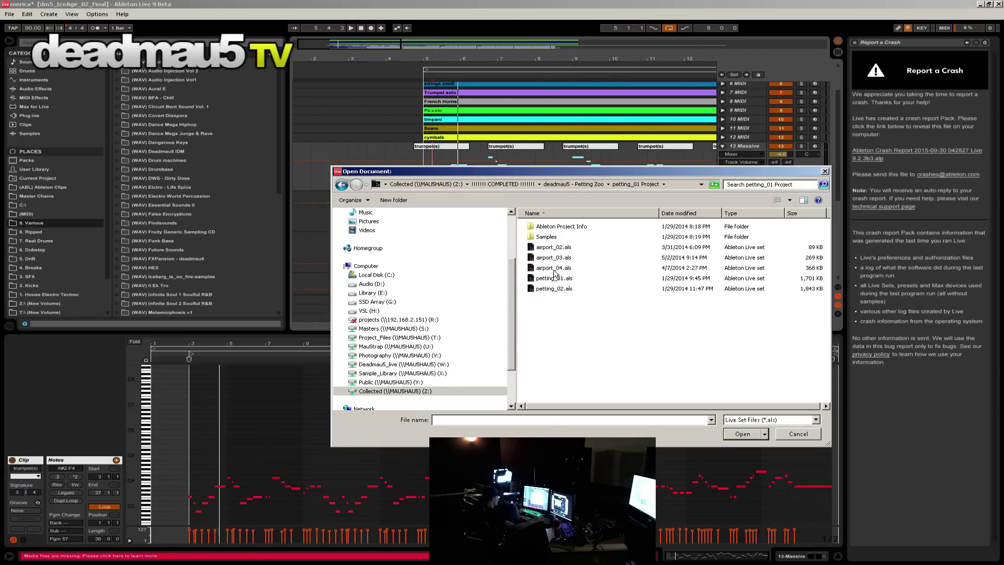
Step: Open the airport_02.als Live set from the petting_01 Project folder
left_click(559, 248)
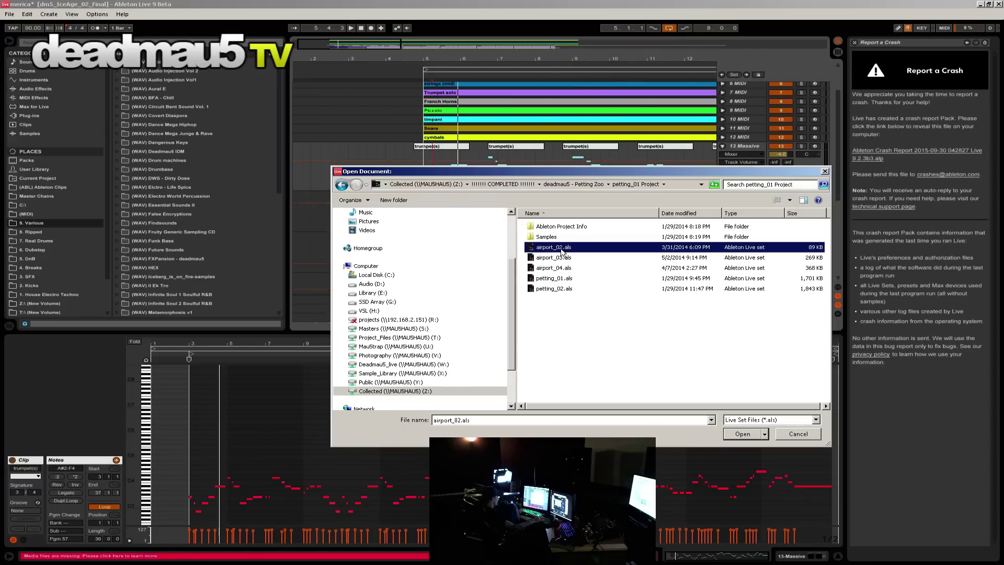
left_click(742, 434)
left_click(522, 308)
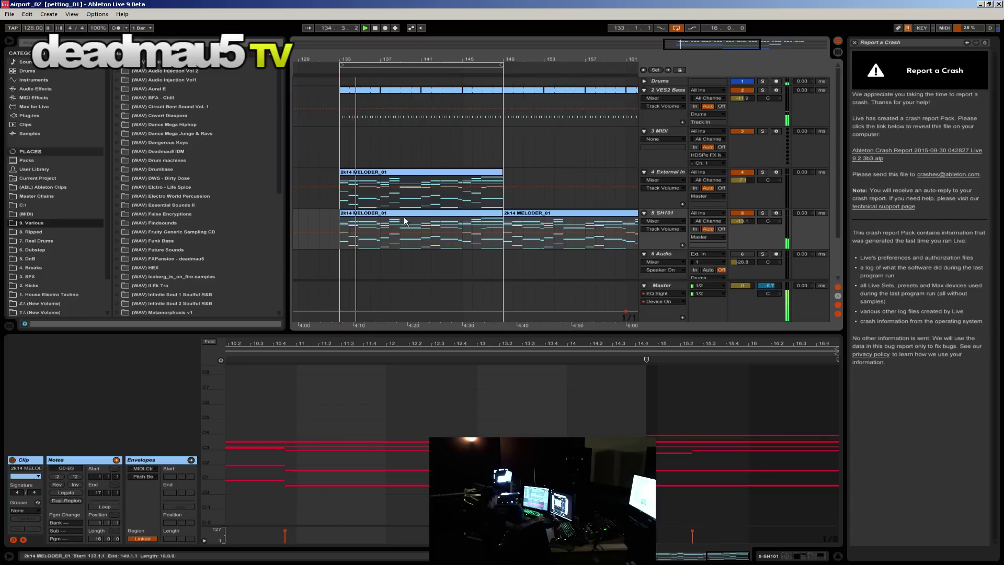
Step: Solo 4 External In and then 5 SH101 during playback to hear each melody part separately
left_click(763, 172)
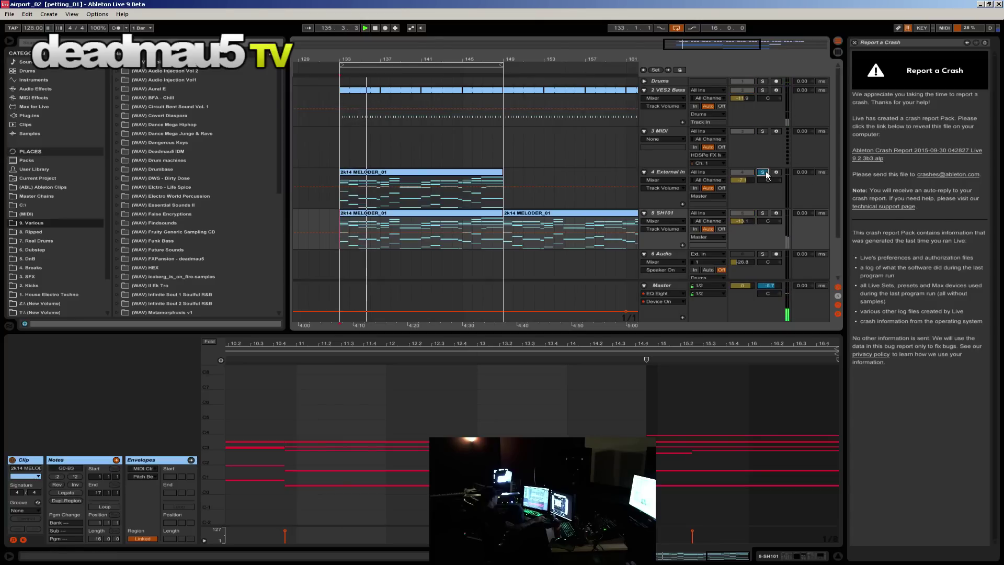
left_click(762, 213)
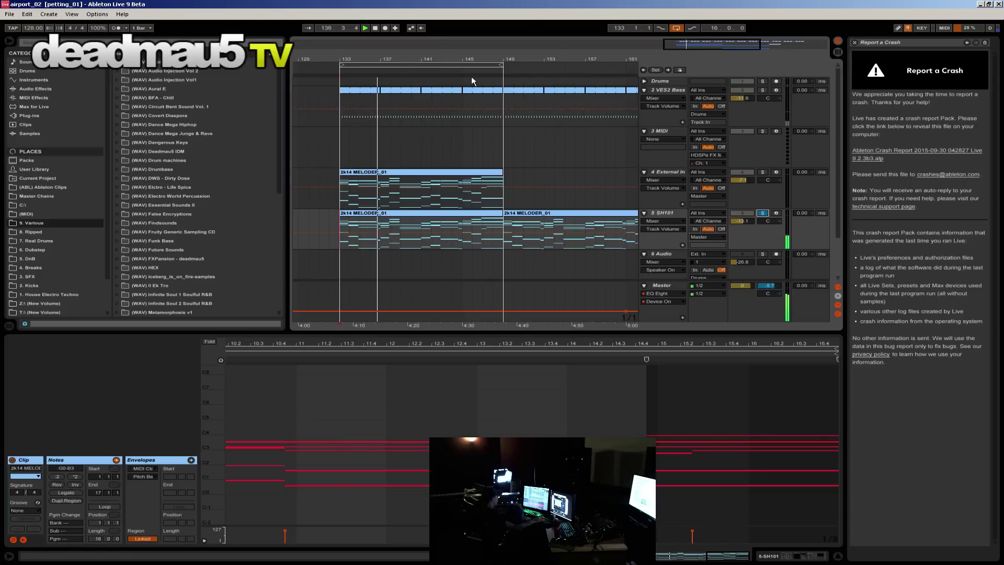
mouse_move(491, 59)
left_mouse_down()
mouse_move(474, 54)
mouse_move(515, 42)
mouse_move(488, 46)
left_mouse_up()
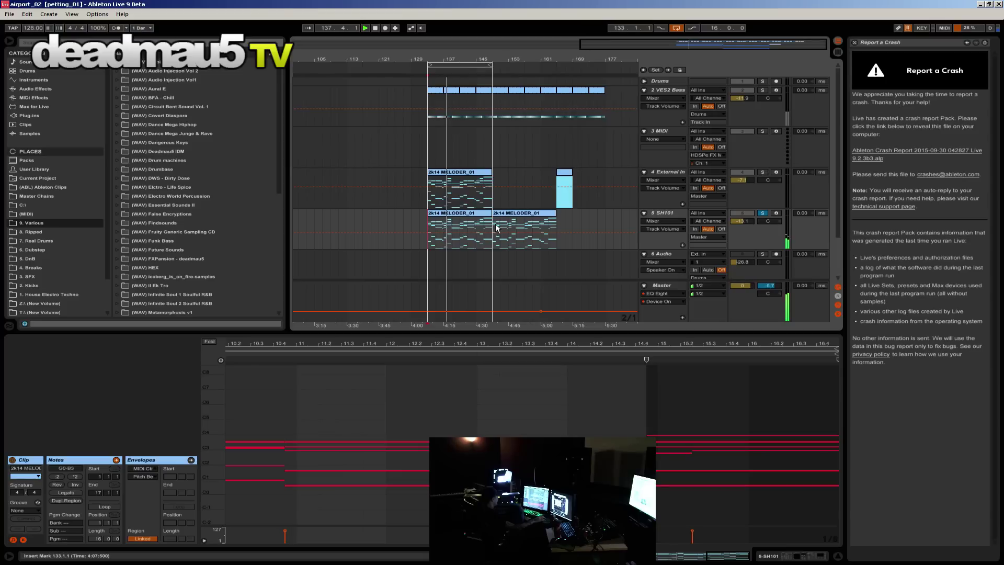
Step: Open the airport_04.als Live set from the petting_01 Project folder
left_click(9, 14)
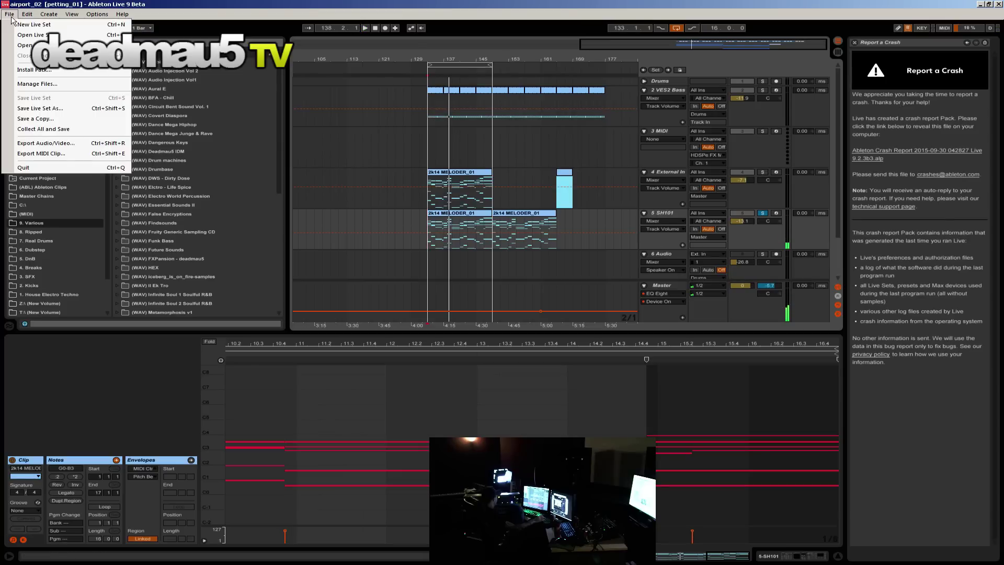
left_click(24, 32)
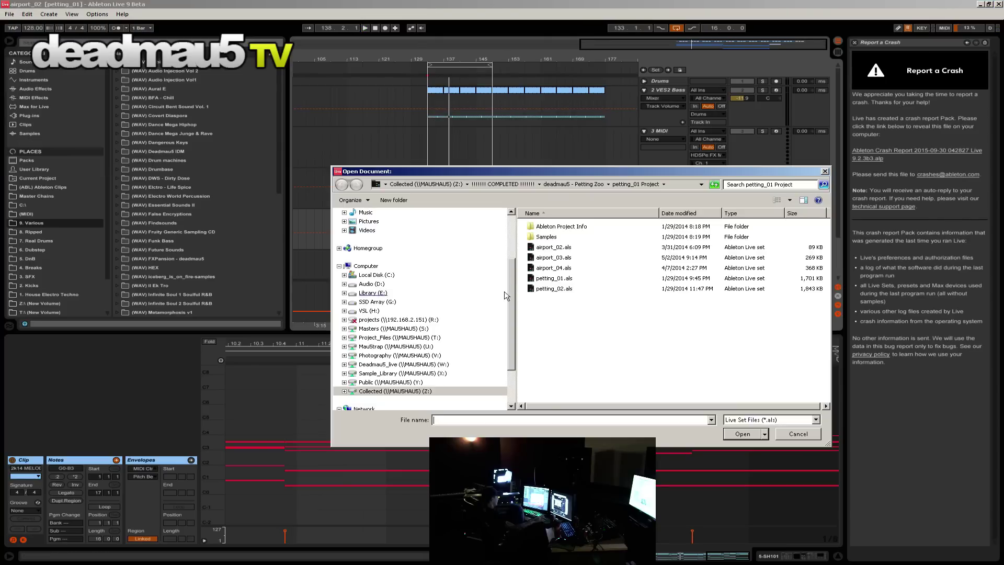
left_click(548, 267)
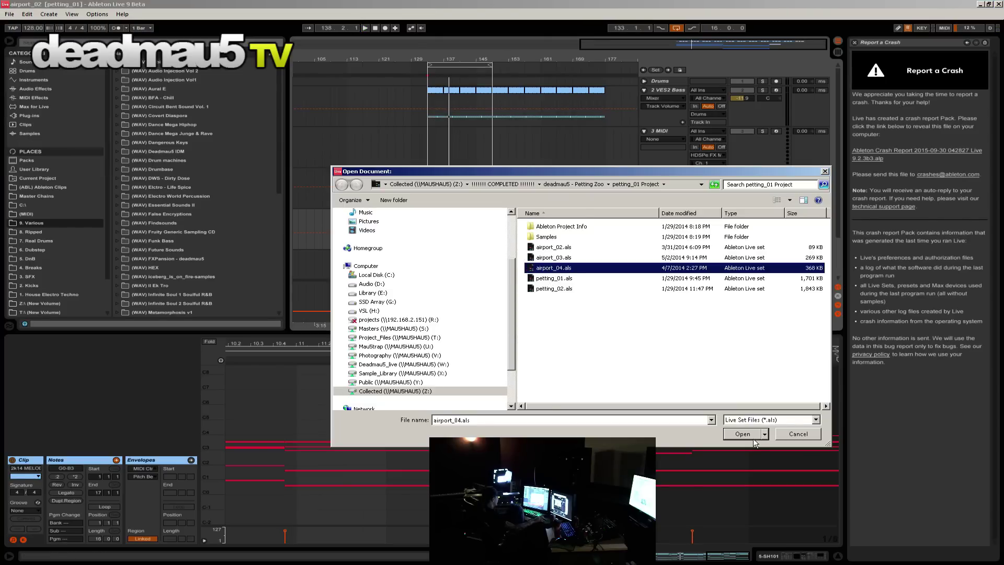
left_click(743, 433)
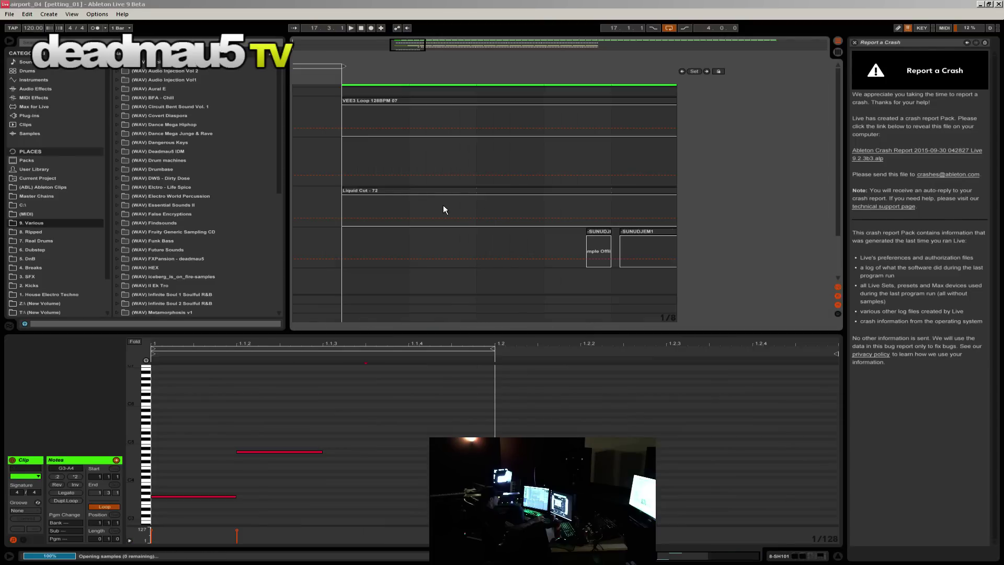
Step: Play the arrangement from bar 17 and activate the 3 Audio, 4 Reaktor5, 5 Audio and 6 Audio tracks
left_click(837, 51)
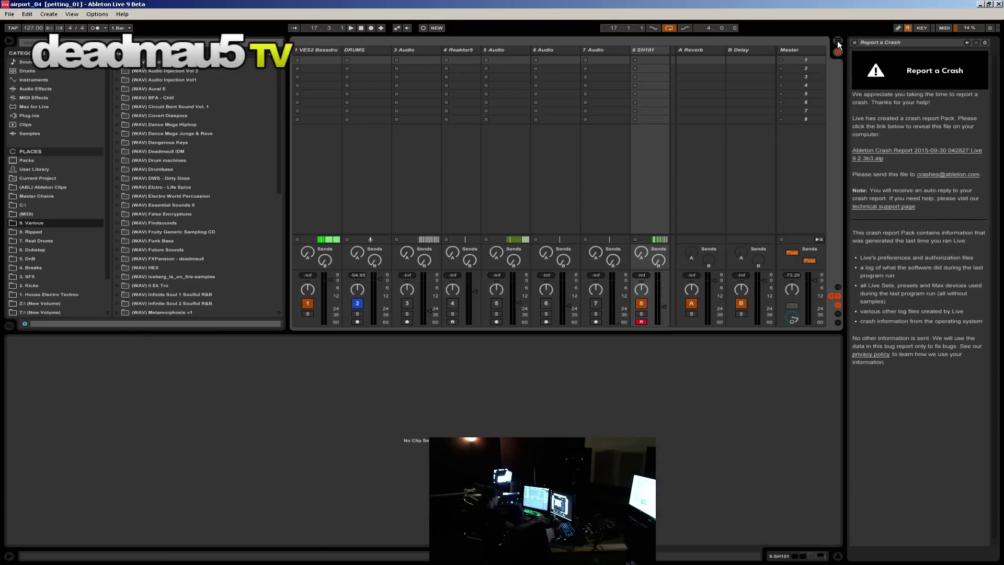
left_click(838, 42)
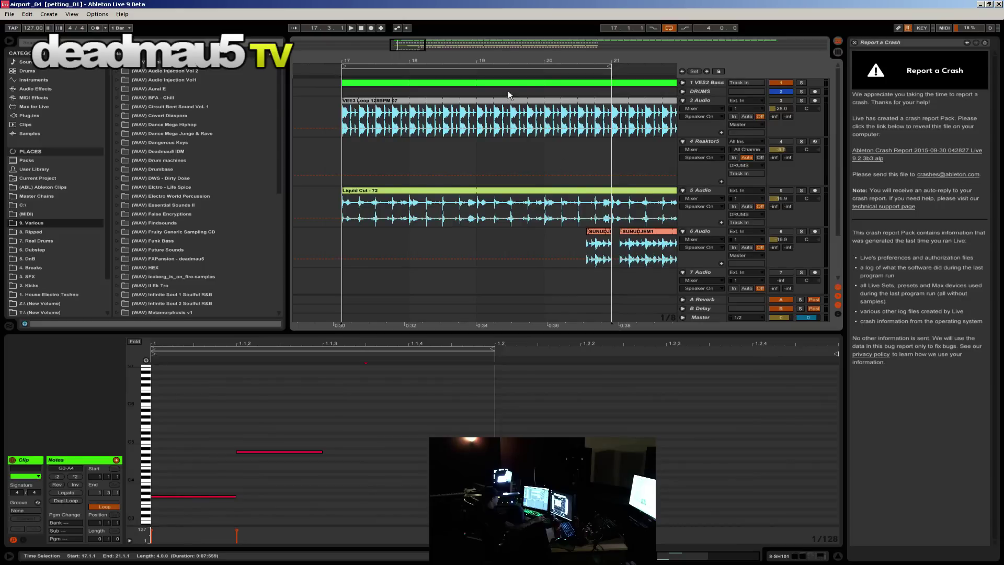
scroll(516, 150, "down", 3)
left_click(419, 244)
key("space")
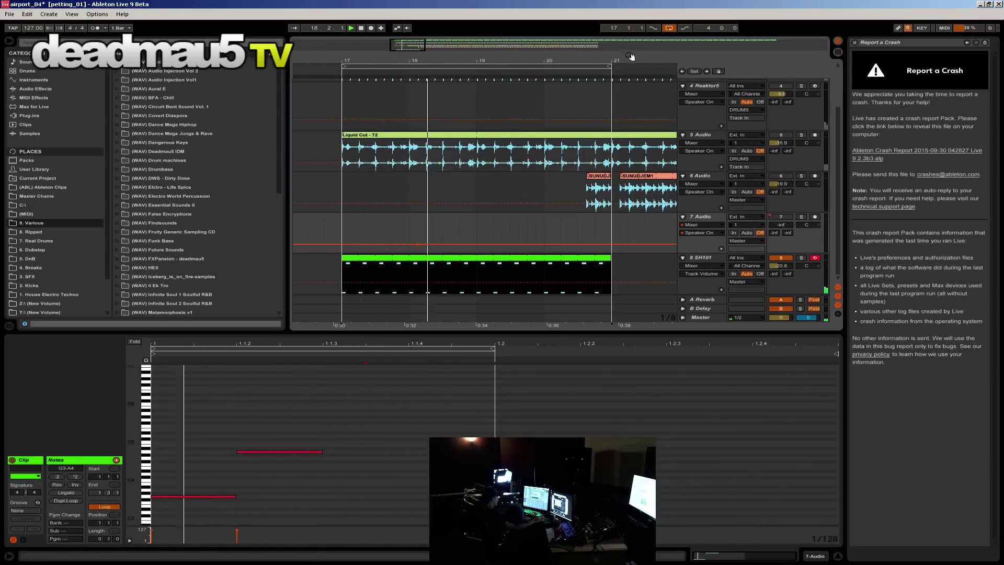
left_click(782, 135)
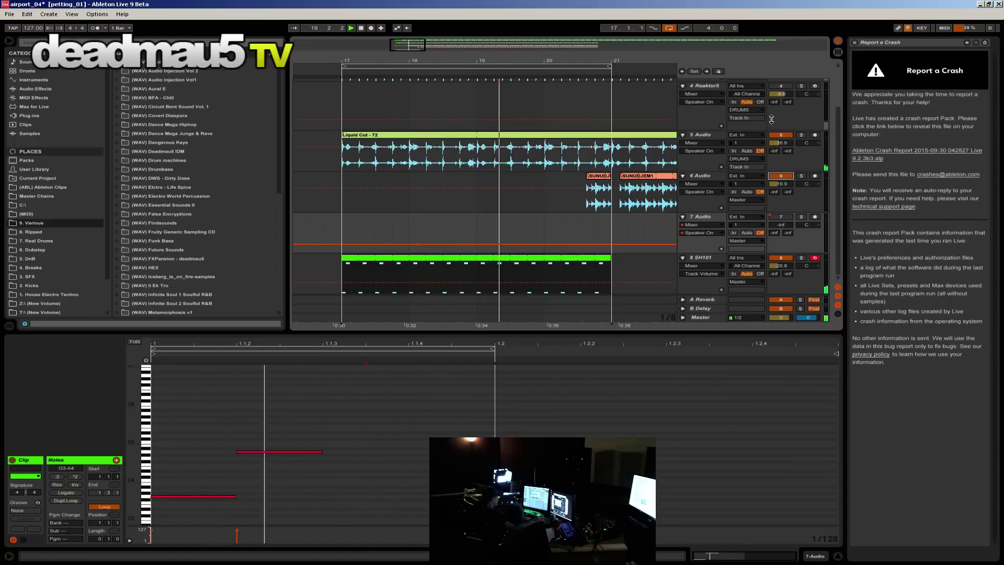
scroll(776, 99, "up", 3)
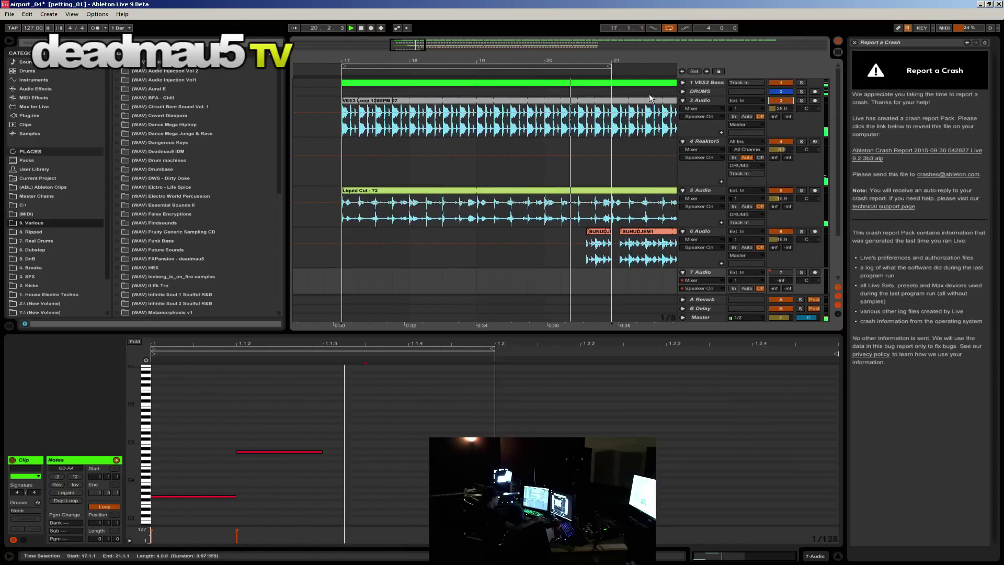
Step: Restart playback from around bar 24, inside the clip on the 6 Audio track
scroll(627, 131, "down", 3)
left_click_drag(666, 61, 214, 56)
left_click(386, 205)
key("space")
key("space")
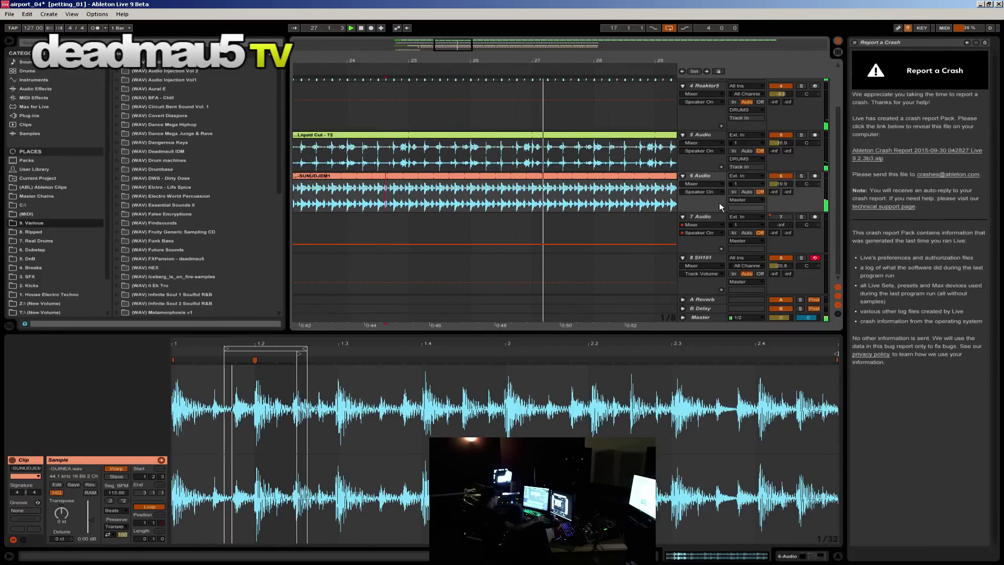
Step: Show the Session mixer, audition 5 Audio and 3 Audio soloed, and return to the full mix
key("Tab")
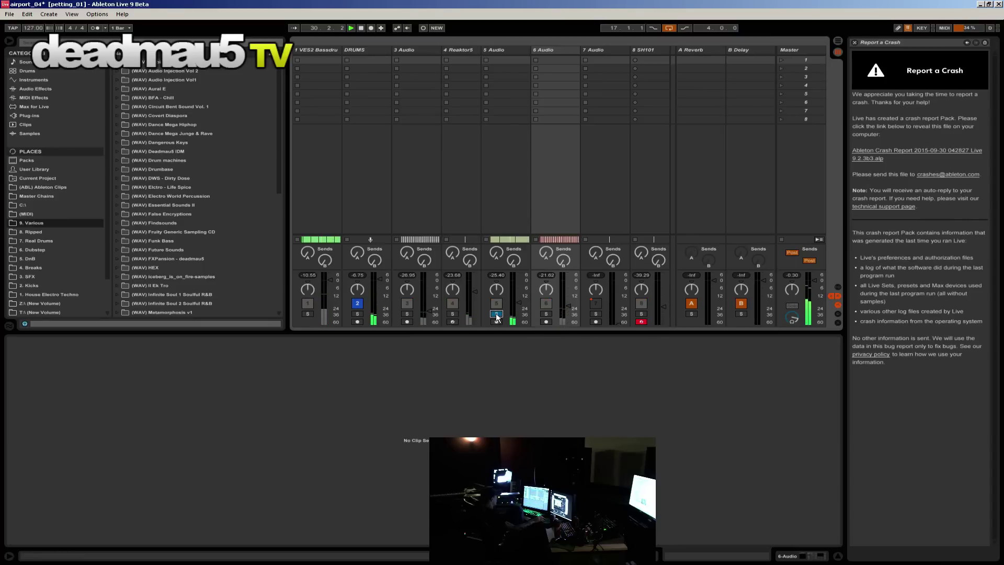
left_click(406, 313)
left_click(407, 314)
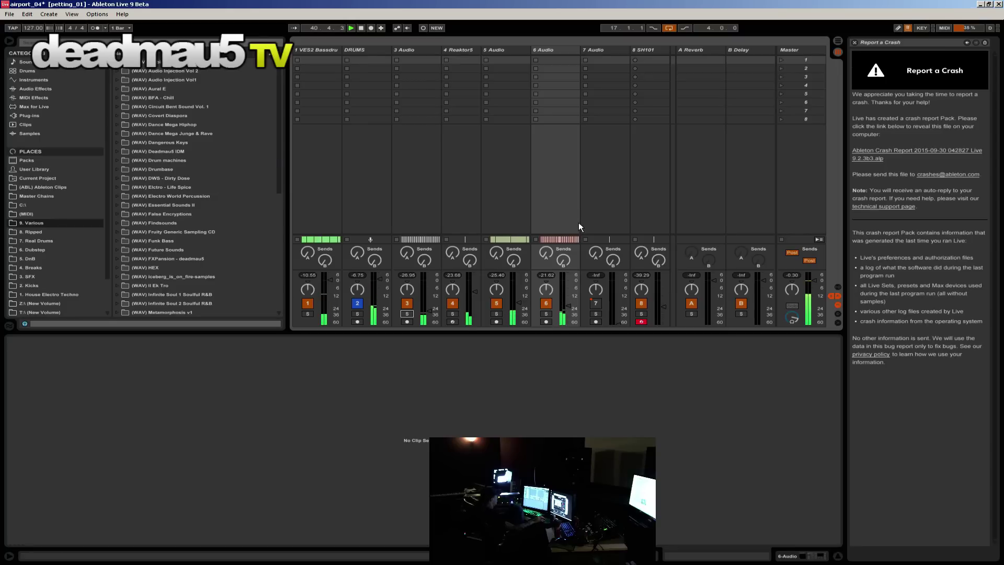
Step: Activate the 7 Audio track, lower its volume, and stop playback
left_click(596, 303)
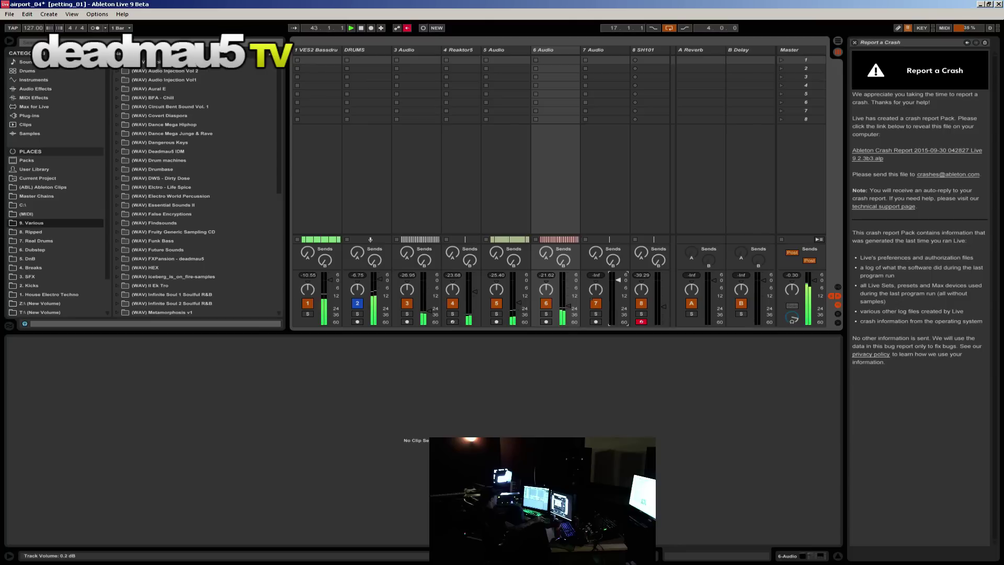
left_click_drag(618, 288, 618, 308)
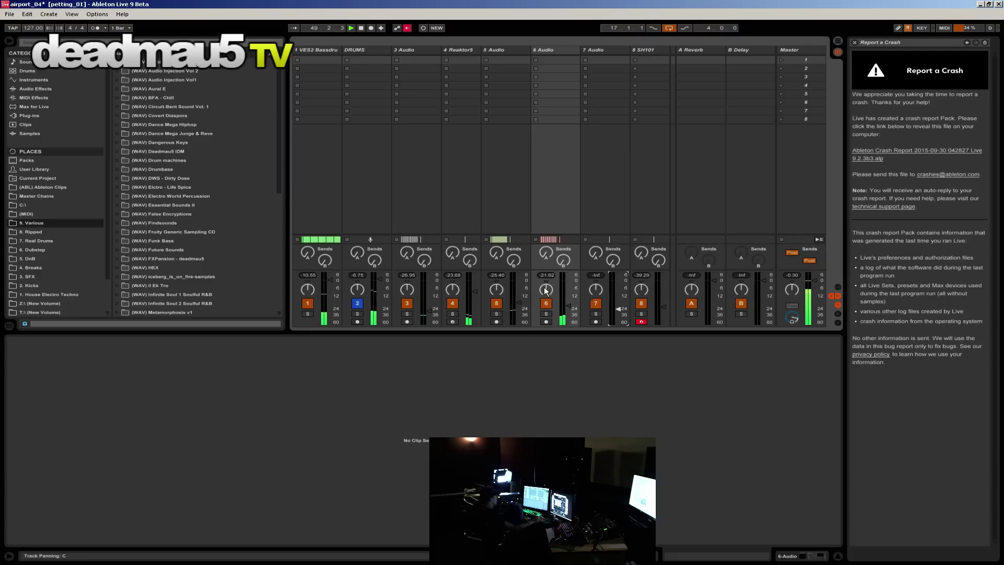
key("space")
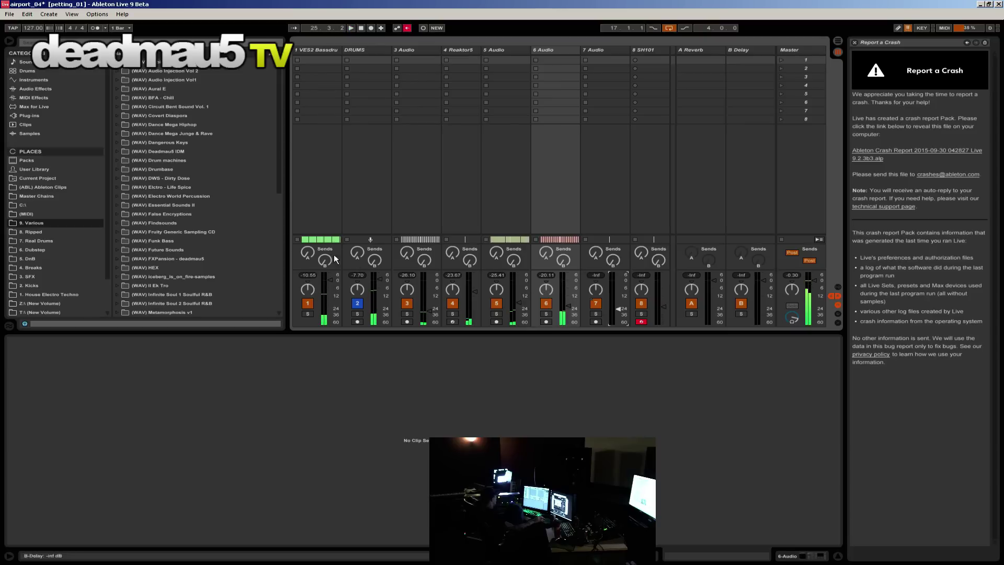
Step: Look for another Live set in the completed deadmau5 - 2 CD Album folder, including Infra Pigcart Racer's infrapig_final Project
left_click(9, 14)
left_click(23, 33)
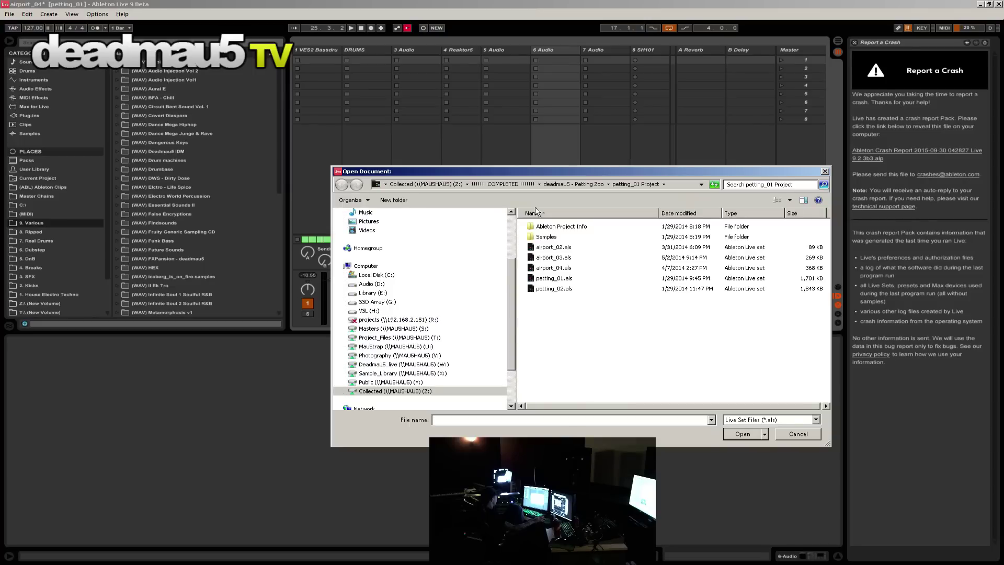
left_click(400, 391)
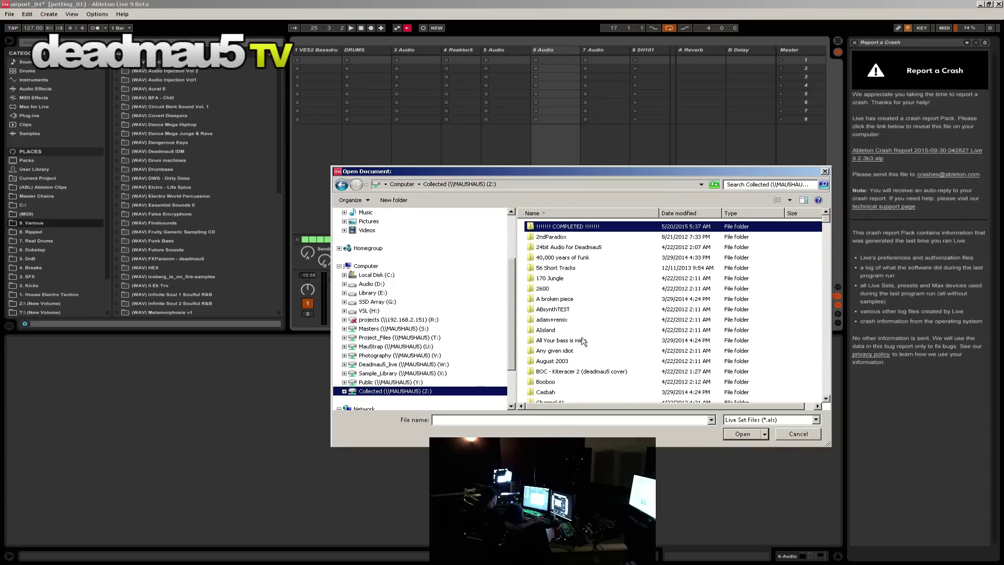
double_click(569, 228)
double_click(542, 238)
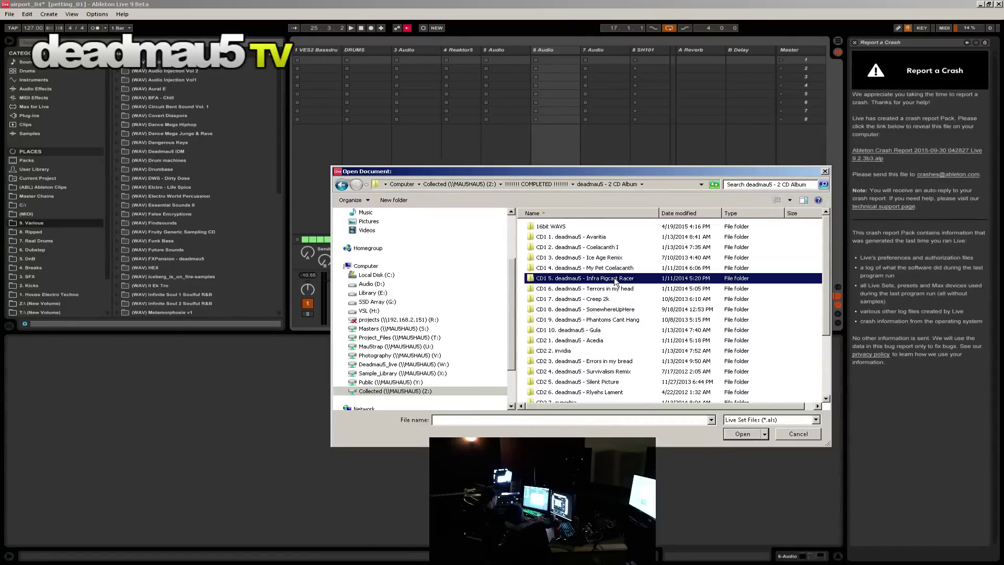
double_click(612, 278)
double_click(554, 227)
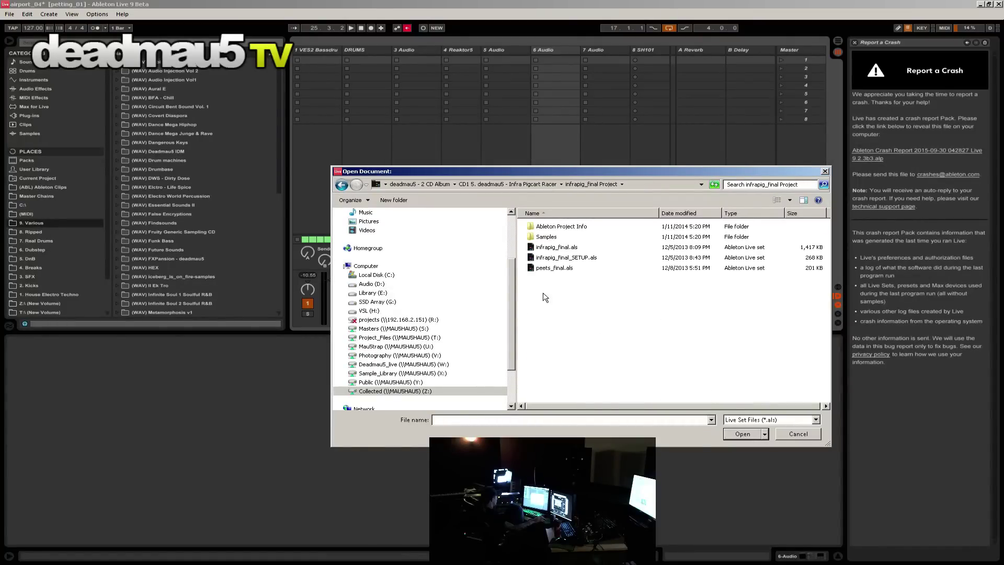
key("BackSpace")
key("BackSpace")
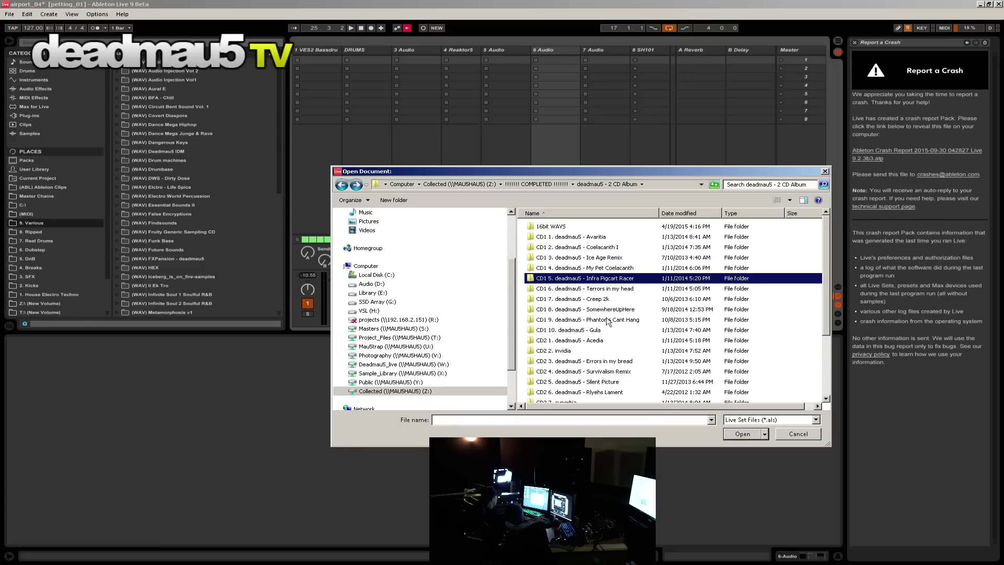
scroll(606, 336, "down", 1)
scroll(593, 358, "down", 2)
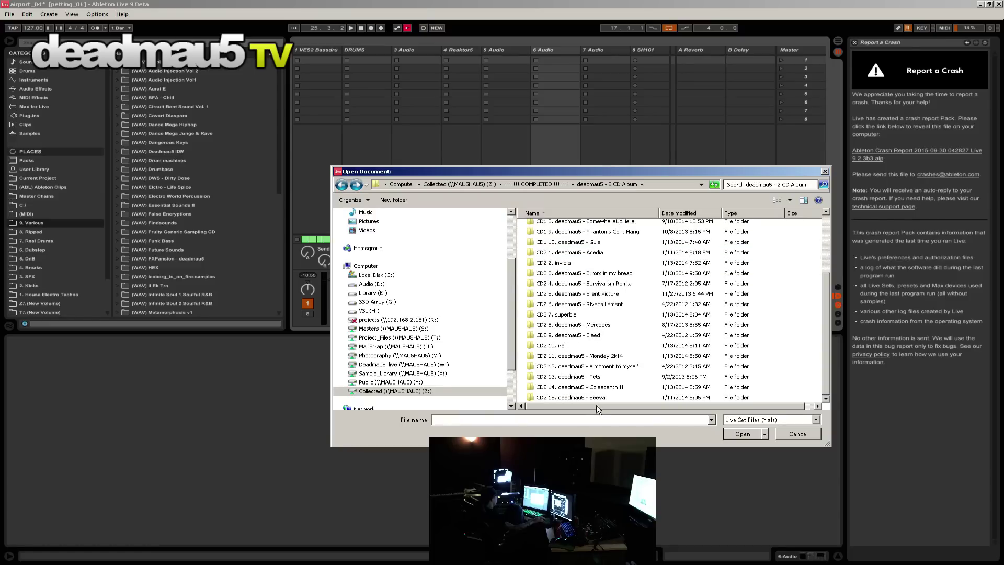
Step: Try to open melo_12.als from the completed deadmau5 - Glish folder's glish Project without saving airport_04, and dismiss the error dialog
left_click(408, 391)
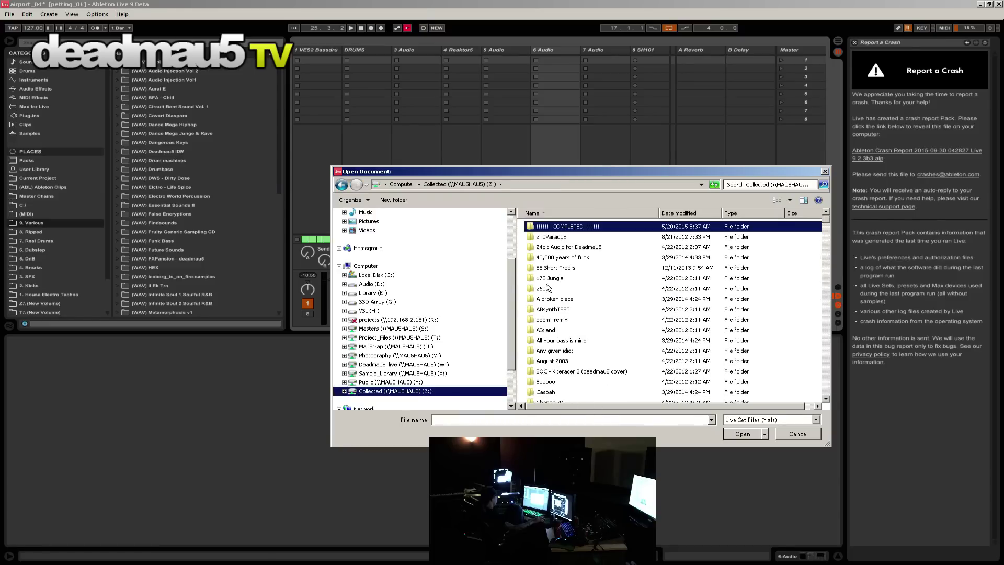
double_click(575, 229)
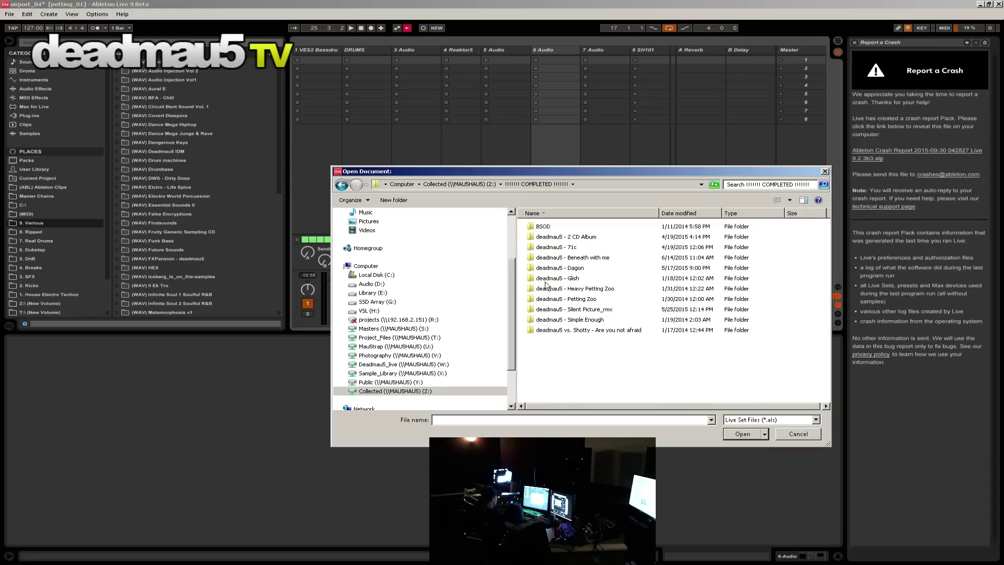
double_click(573, 278)
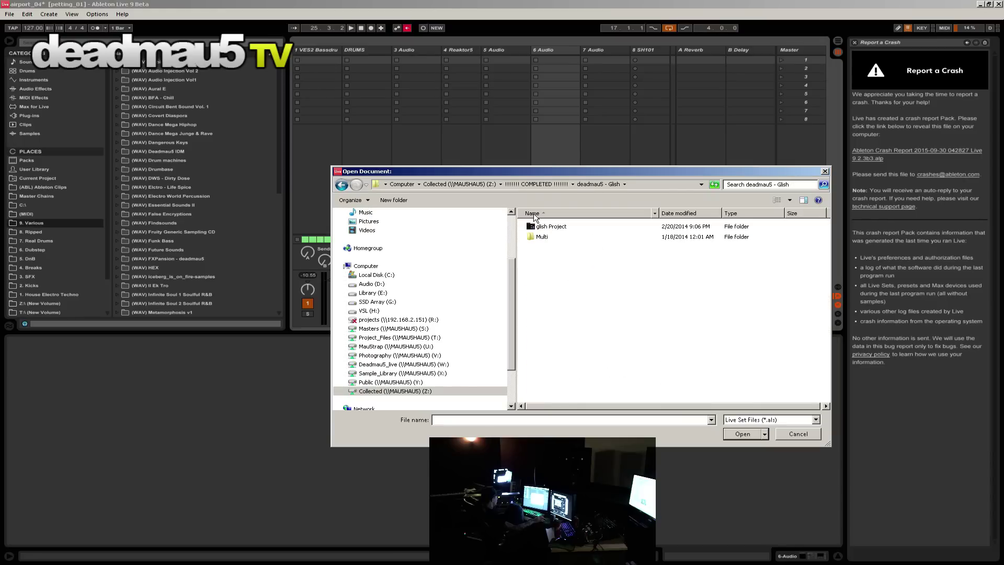
double_click(535, 227)
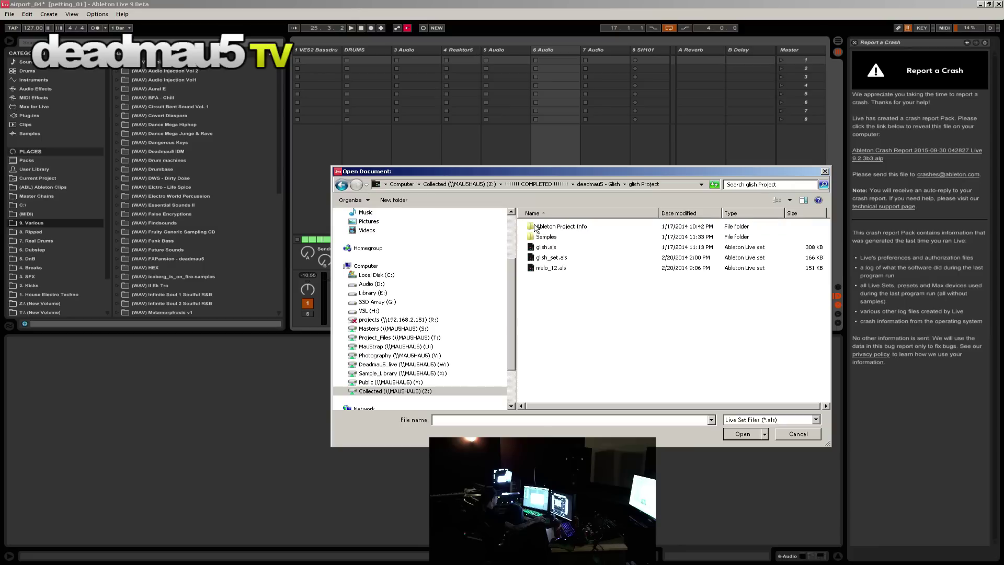
left_click(539, 269)
left_click(742, 434)
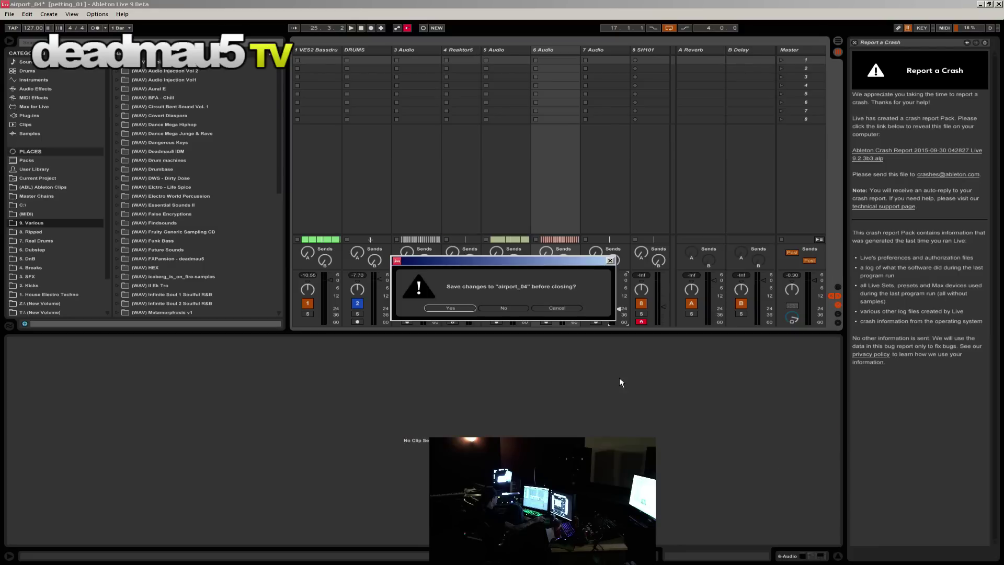
left_click(516, 309)
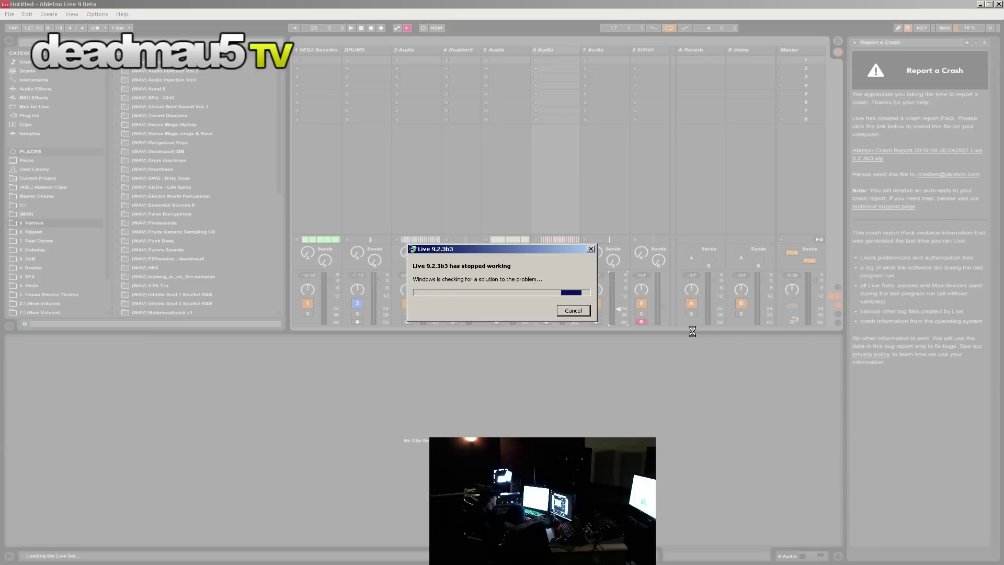
left_click(573, 310)
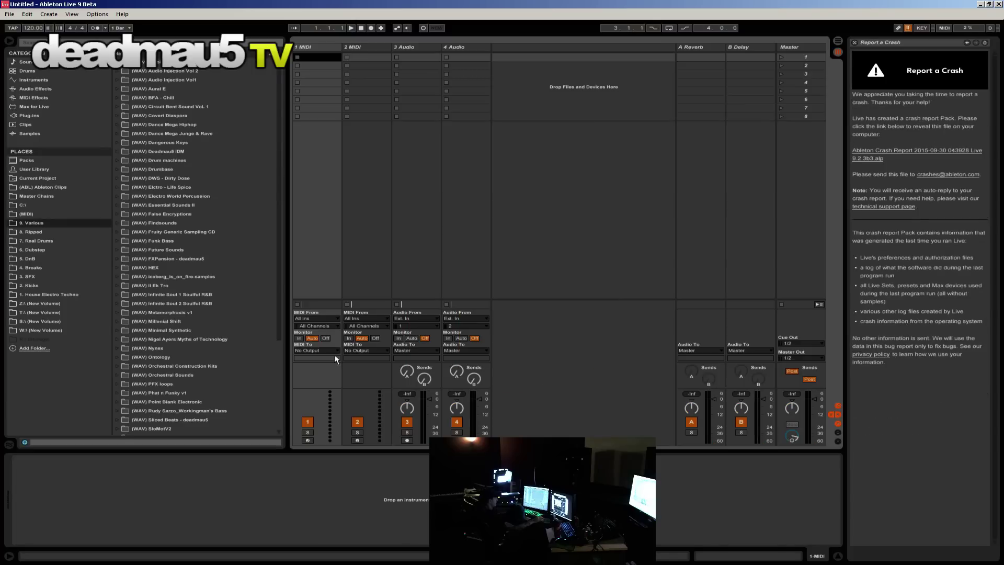
Step: Open castitas.als from the castitas Project in the deadmau5 - Castitas folder on the Project_Files drive's Ableton Projects
left_click(10, 14)
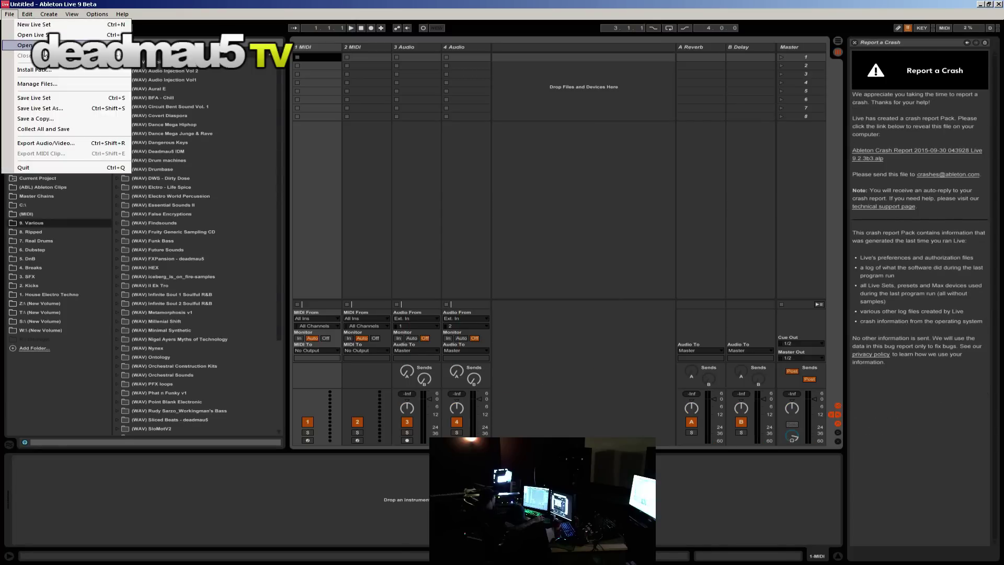
mouse_move(32, 45)
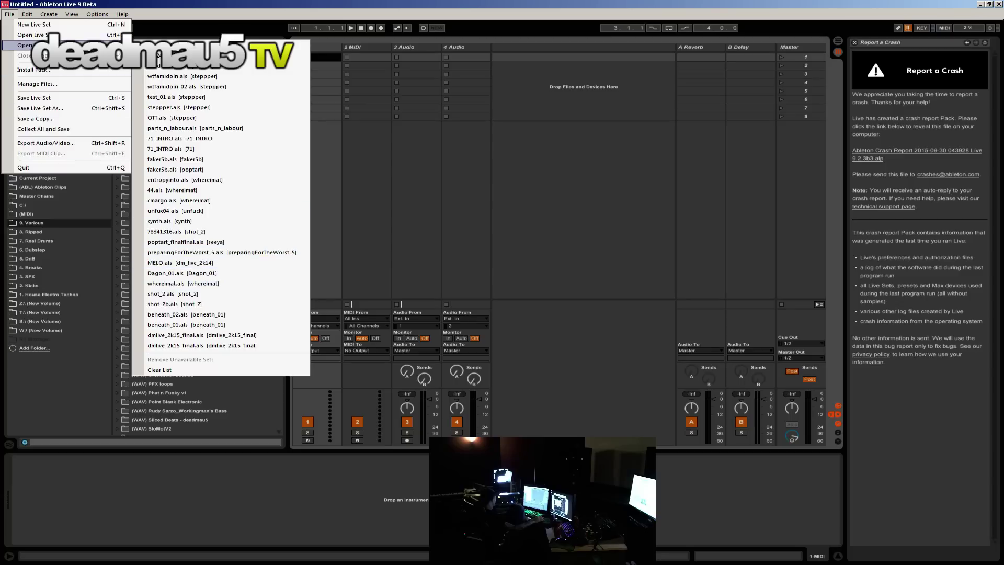
left_click(69, 35)
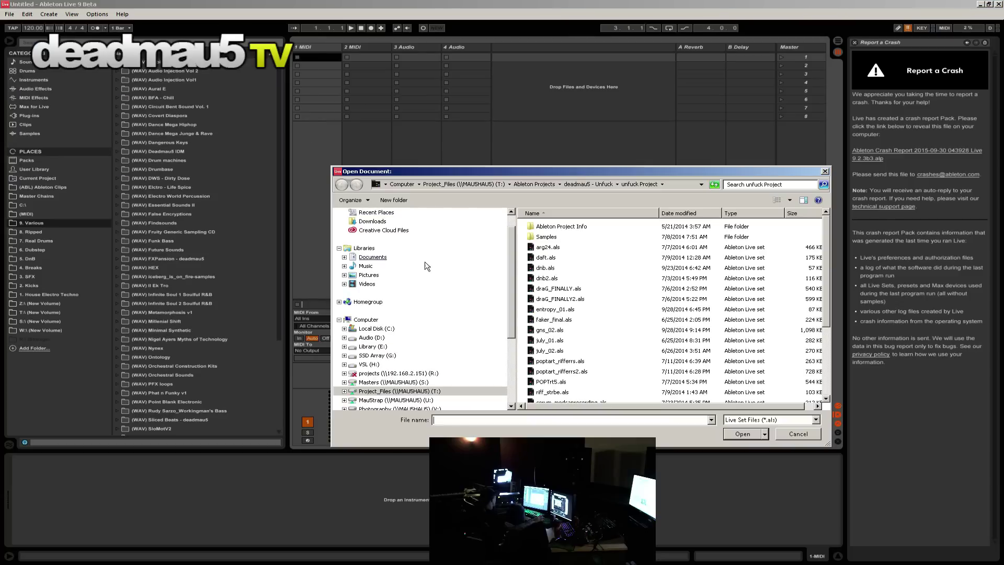
left_click(390, 391)
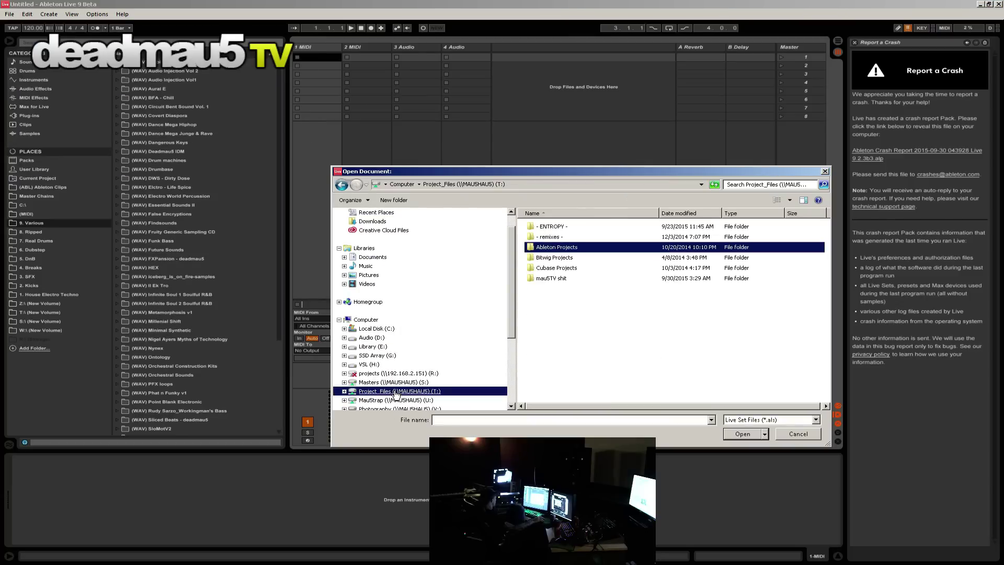
double_click(543, 249)
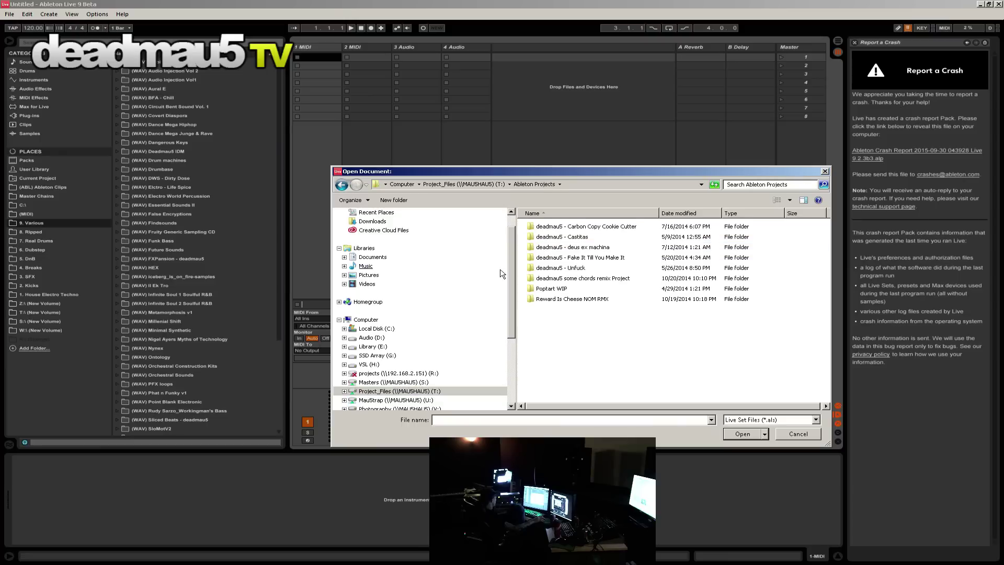
double_click(567, 238)
double_click(549, 227)
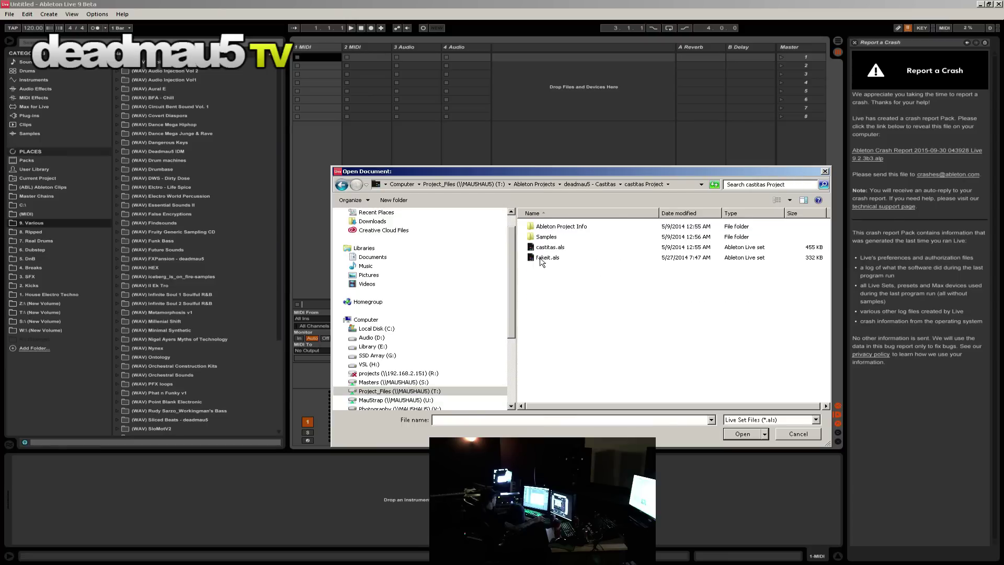
double_click(549, 247)
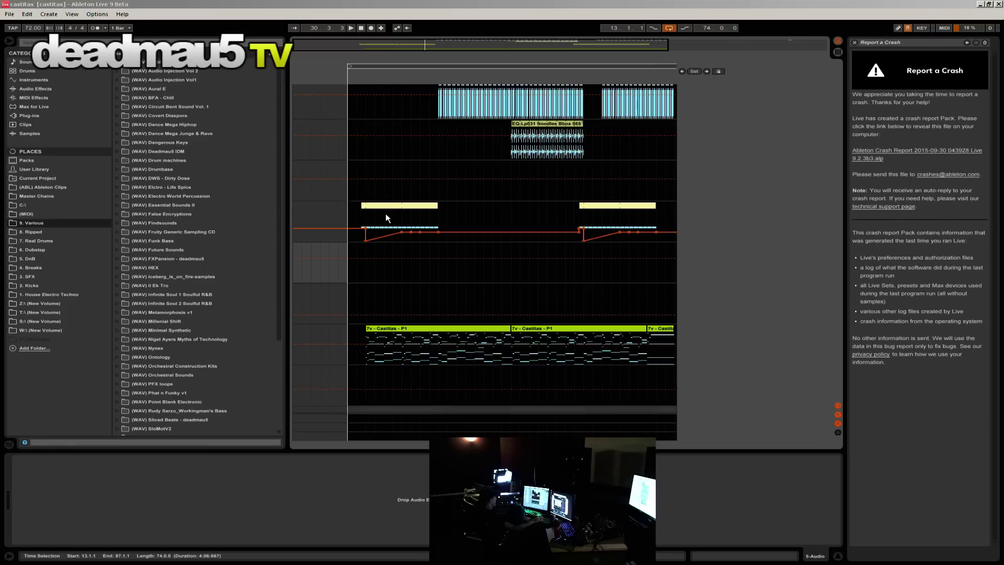
Step: Select the 3 Reaktor5 track in the arrangement, open its Reaktor5 plug-in window, and move it clear of the clips
left_click(383, 225)
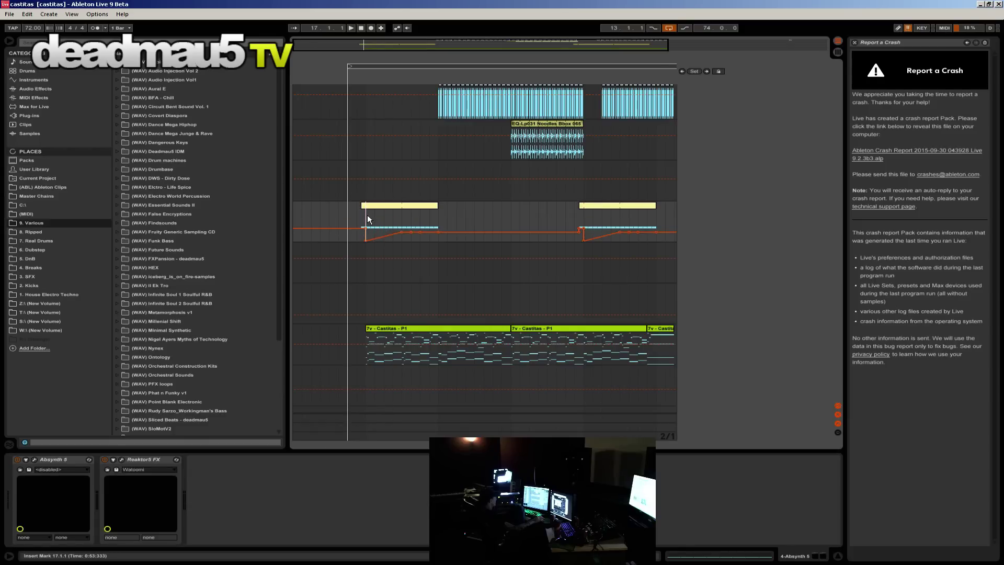
left_click(838, 52)
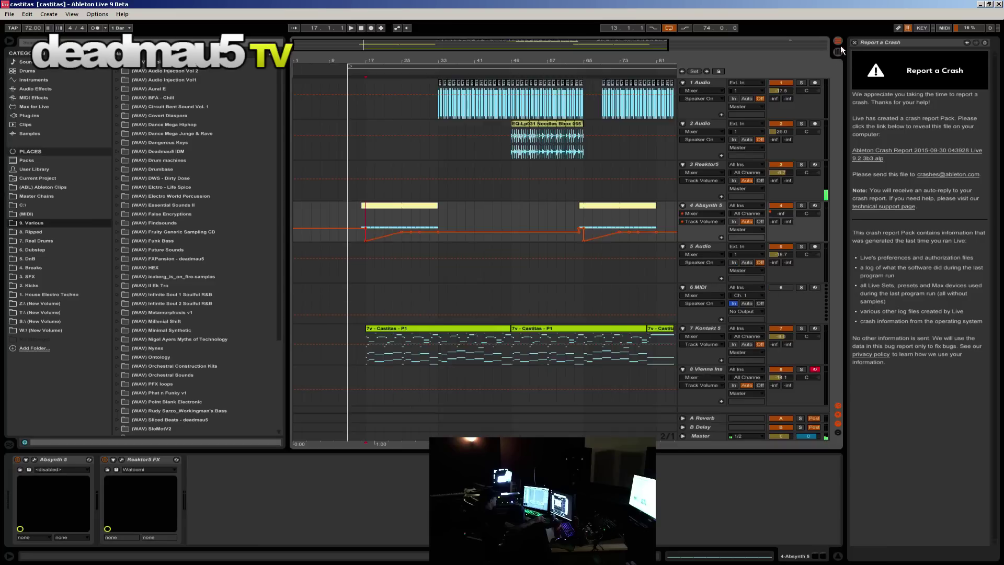
left_click(707, 163)
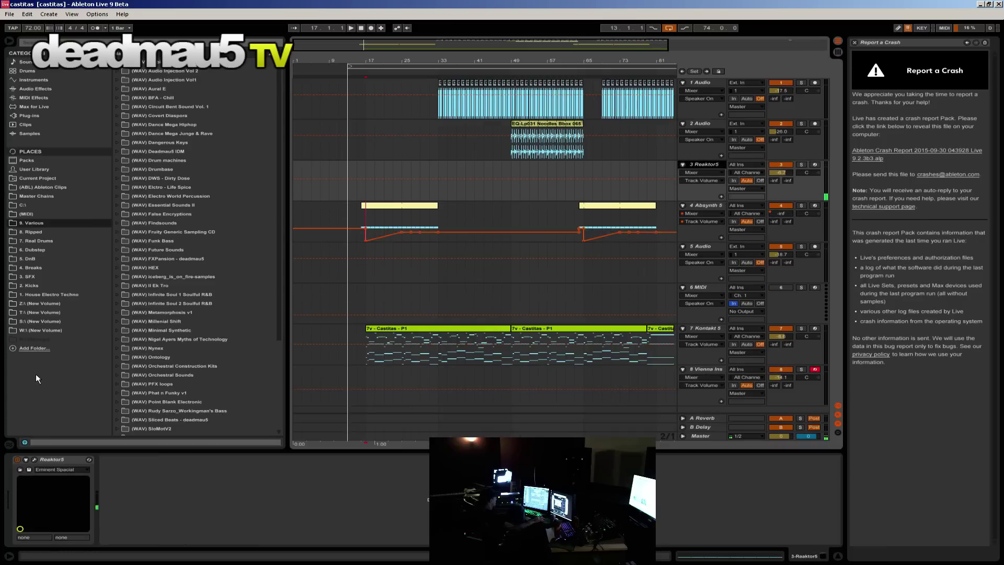
left_click(34, 459)
left_click_drag(740, 190, 180, 68)
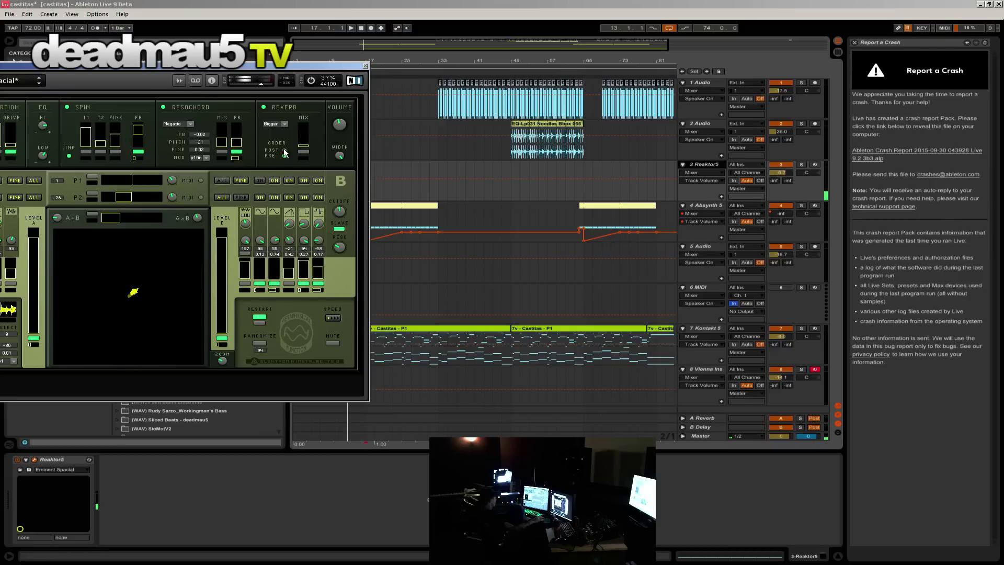
left_click_drag(342, 67, 235, 67)
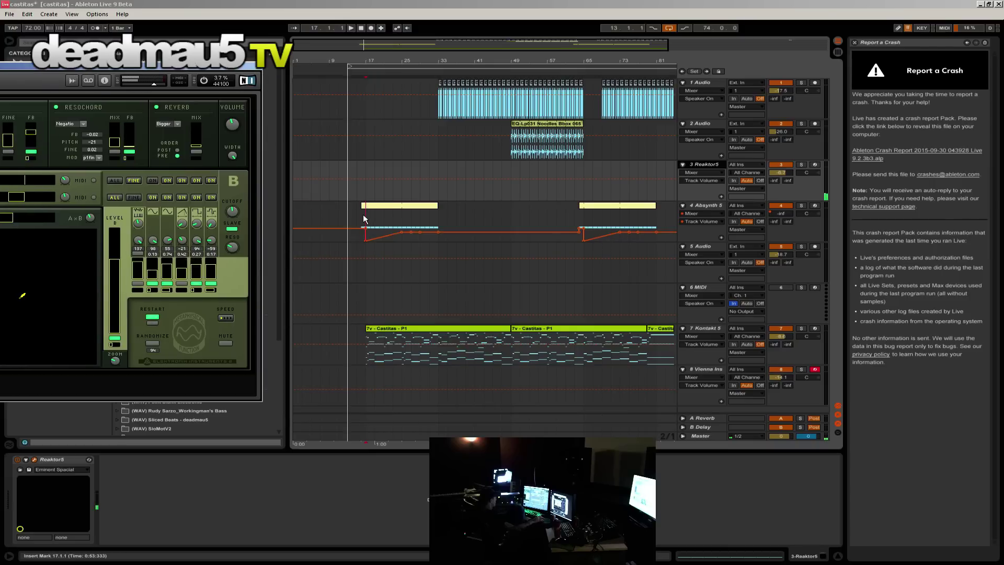
Step: Play the set from the first Absynth 5 clip near bar 17, view the full Reaktor5 interface, and close it
left_click(366, 223)
key("space")
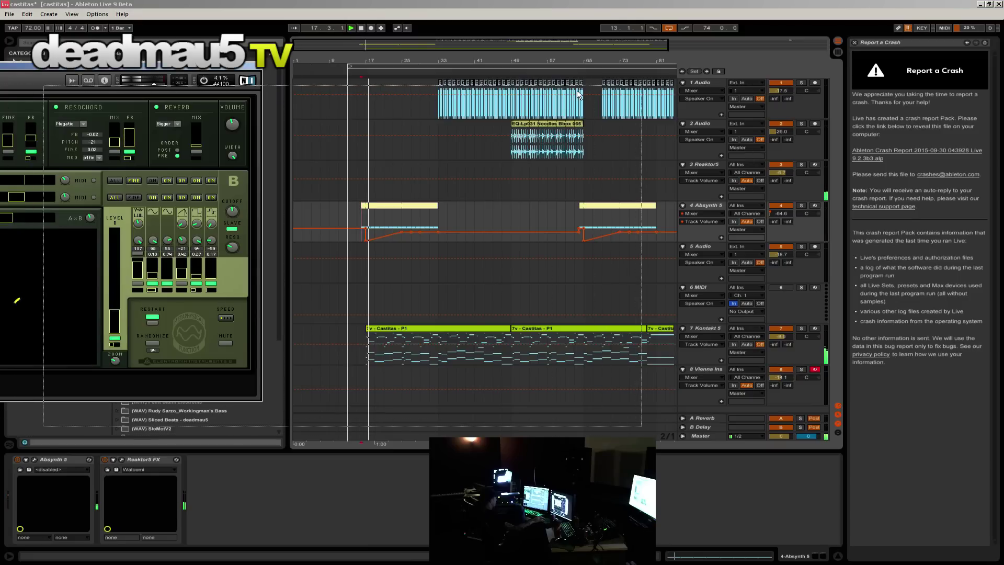
left_click_drag(817, 133, 808, 146)
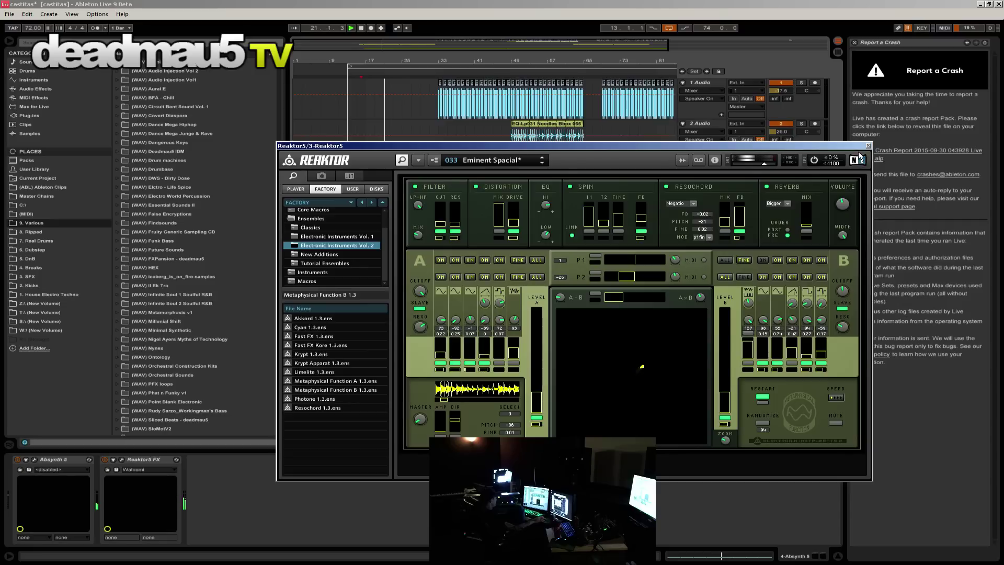
left_click(439, 115)
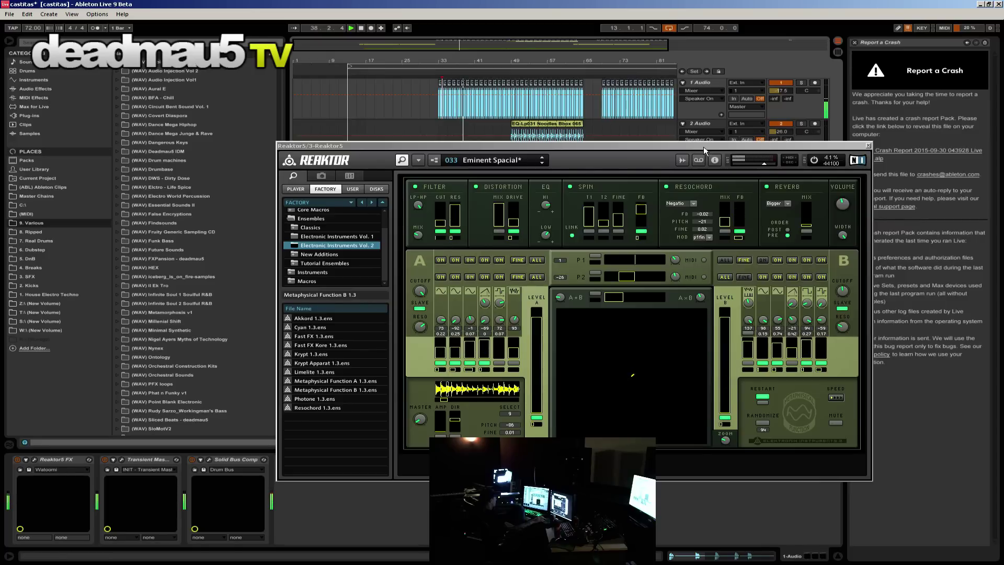
left_click(868, 146)
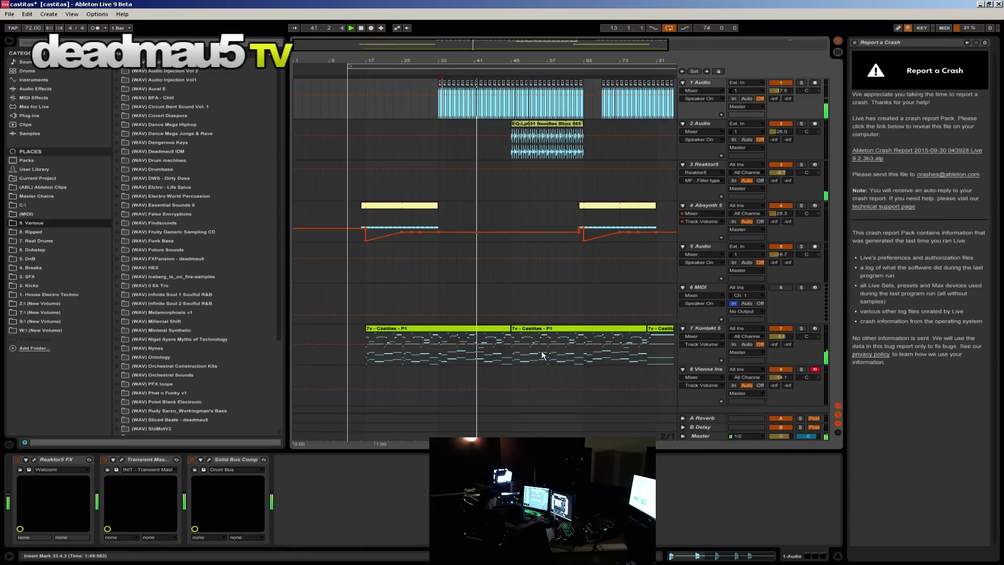
Step: Inspect the 4 Absynth 5 and 2 Audio tracks during playback, deactivate the 3 Reaktor5 track, and stop playback
left_click(709, 208)
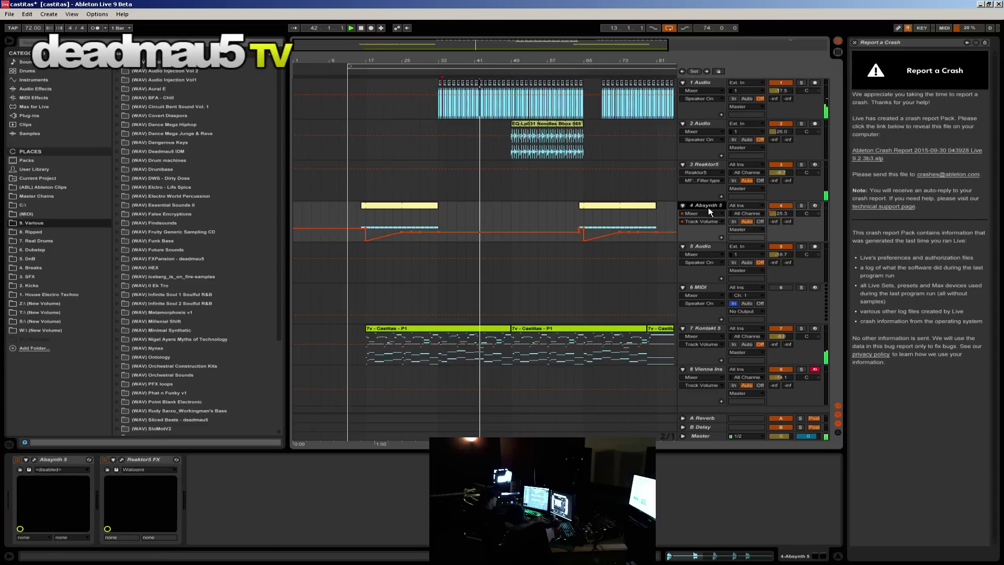
left_click(576, 212)
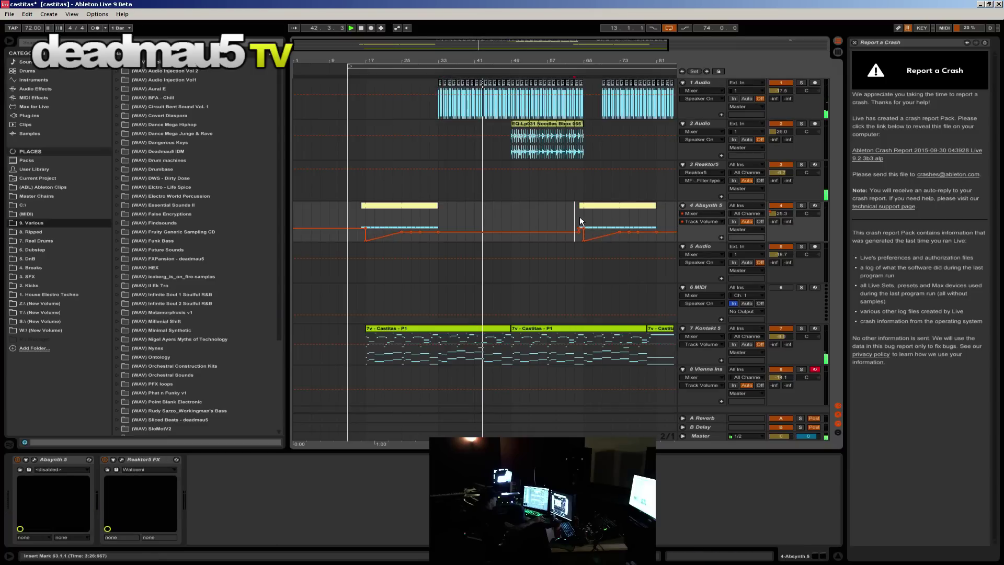
left_click(581, 215)
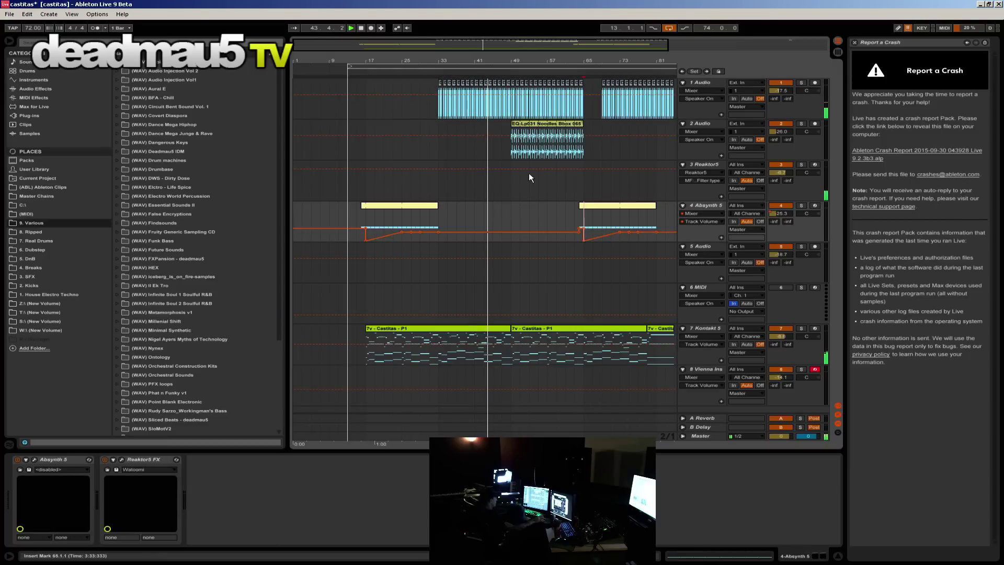
left_click(513, 146)
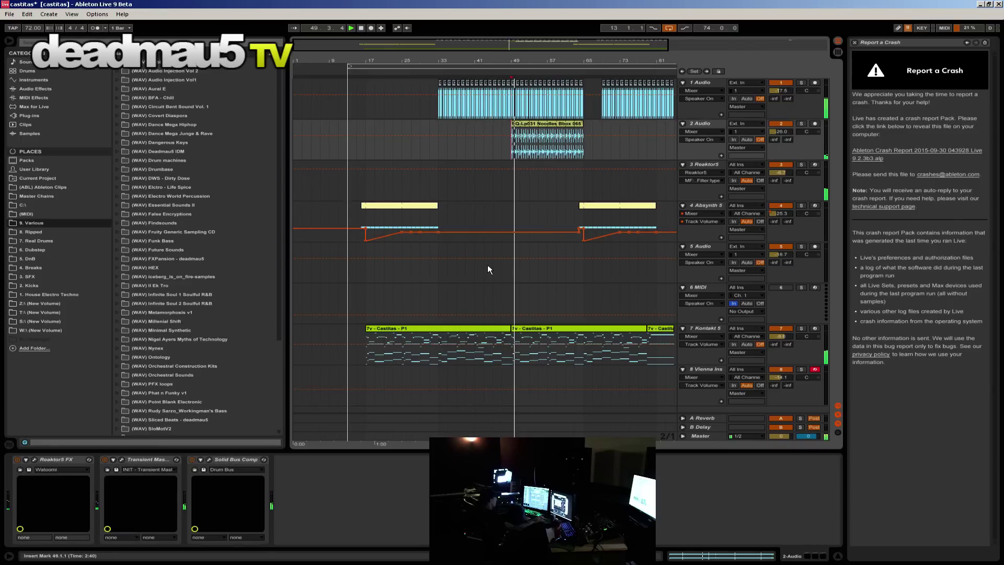
left_click(780, 165)
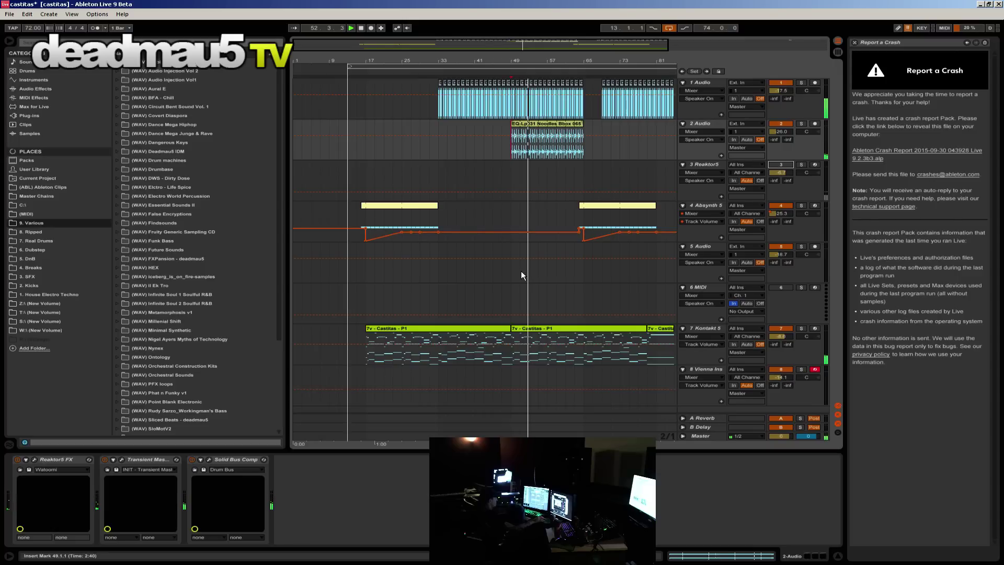
key("space")
Step: Create a new Live set without saving castitas and switch it to Arrangement view
left_click(9, 14)
left_click(20, 23)
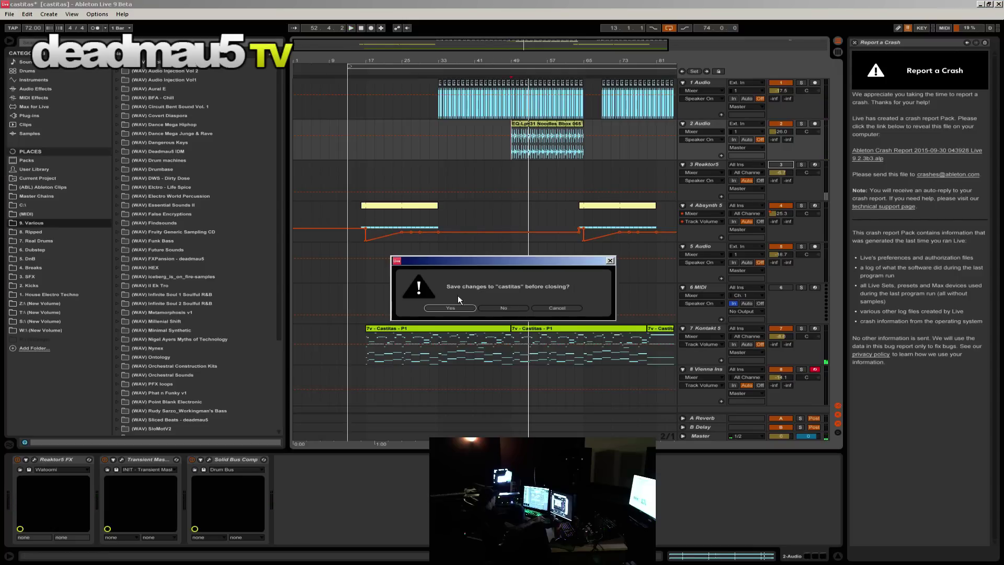
left_click(496, 306)
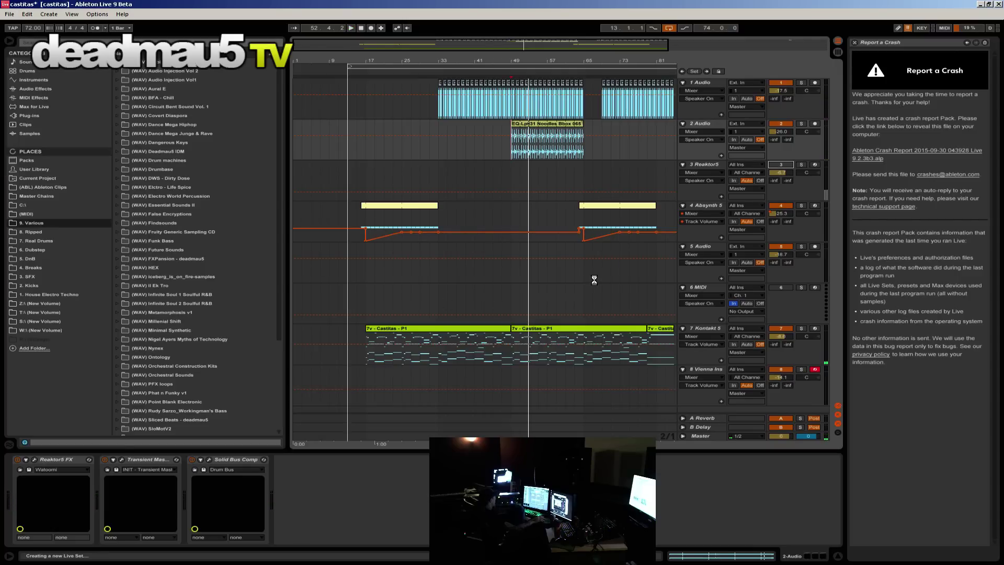
left_click(11, 14)
left_click(31, 25)
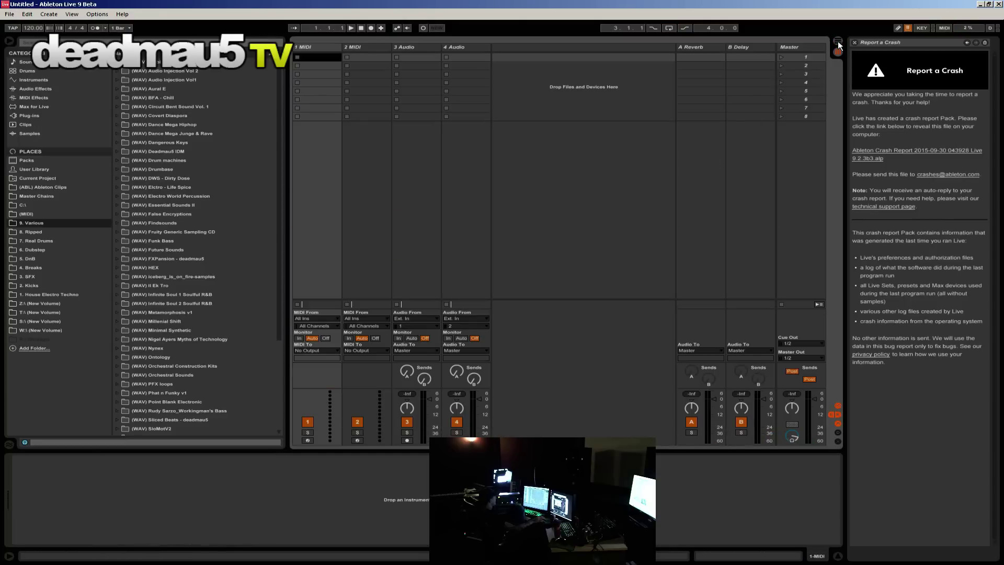
key("Tab")
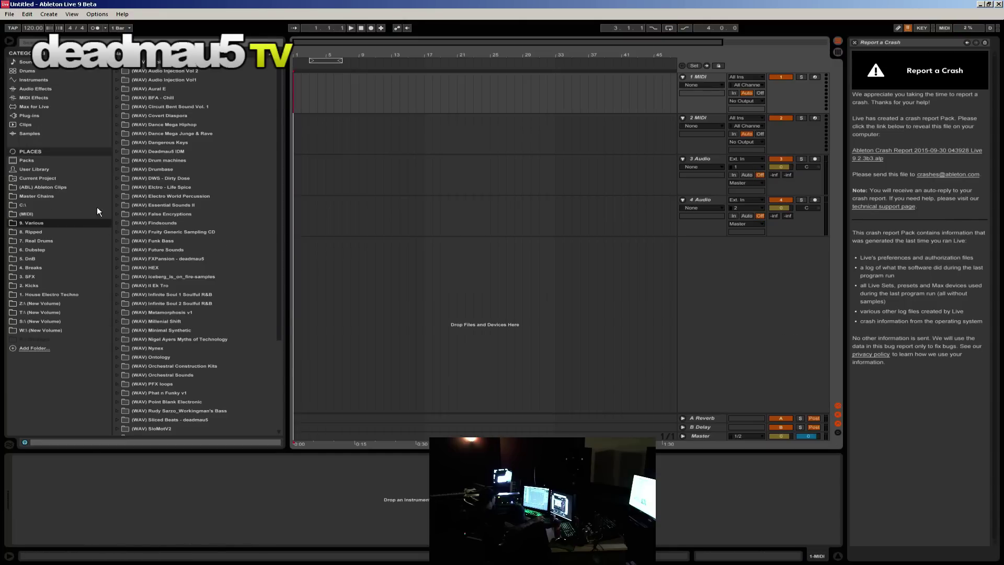
Step: Load the DM_MASTER_2k15_FINAL.adg rack from the Master Chains folder onto the Master track
left_click(33, 80)
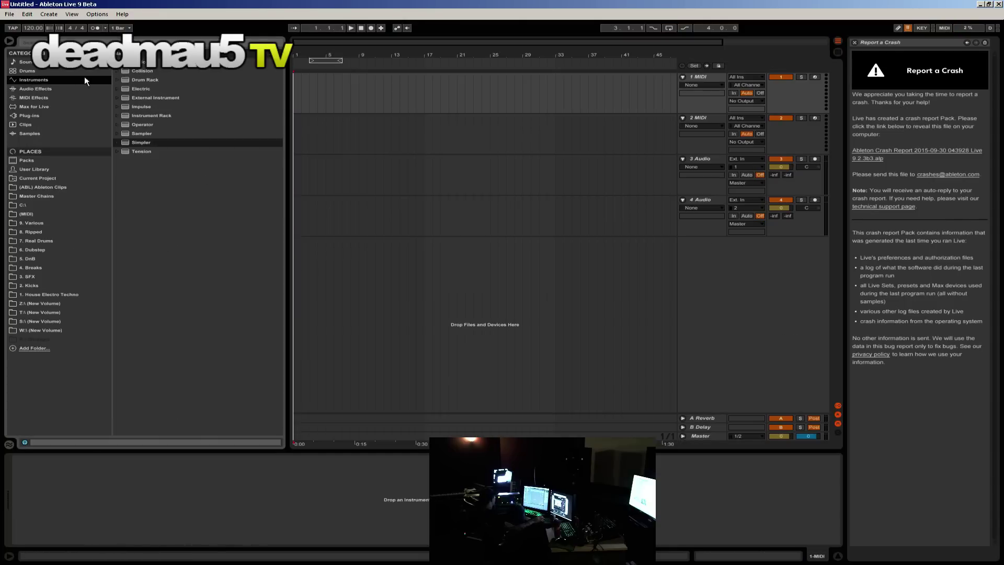
left_click(23, 116)
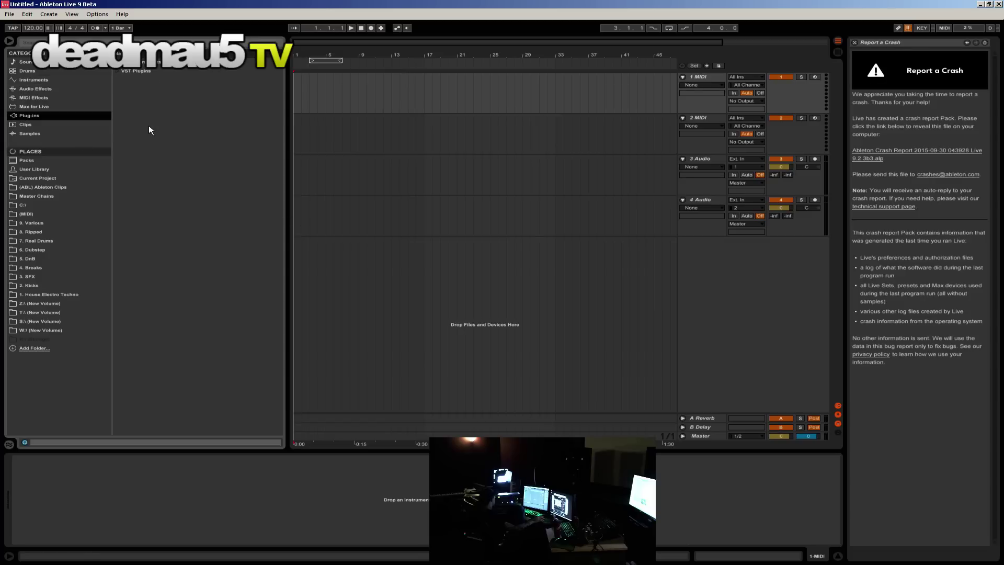
left_click(122, 70)
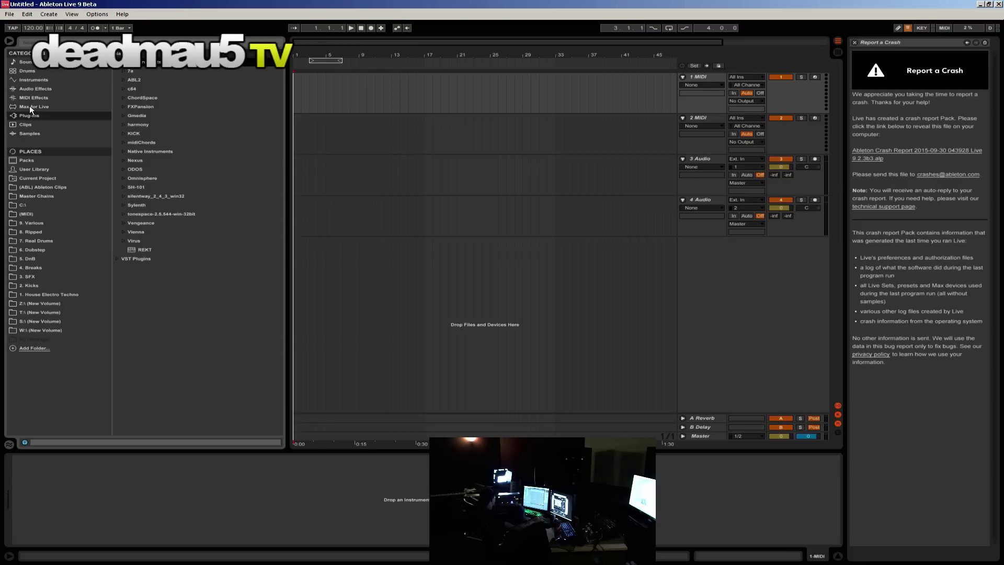
left_click(40, 196)
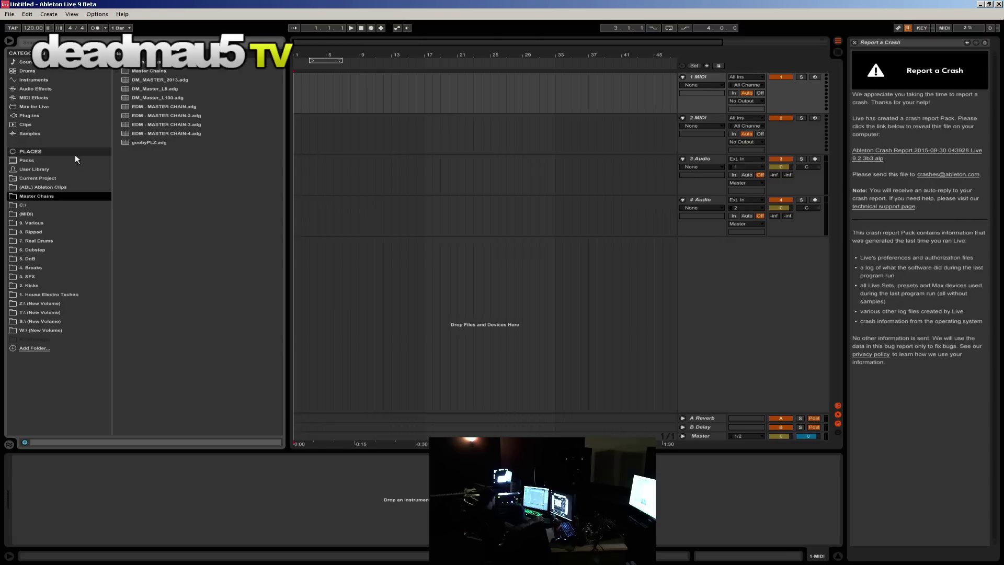
left_click(125, 70)
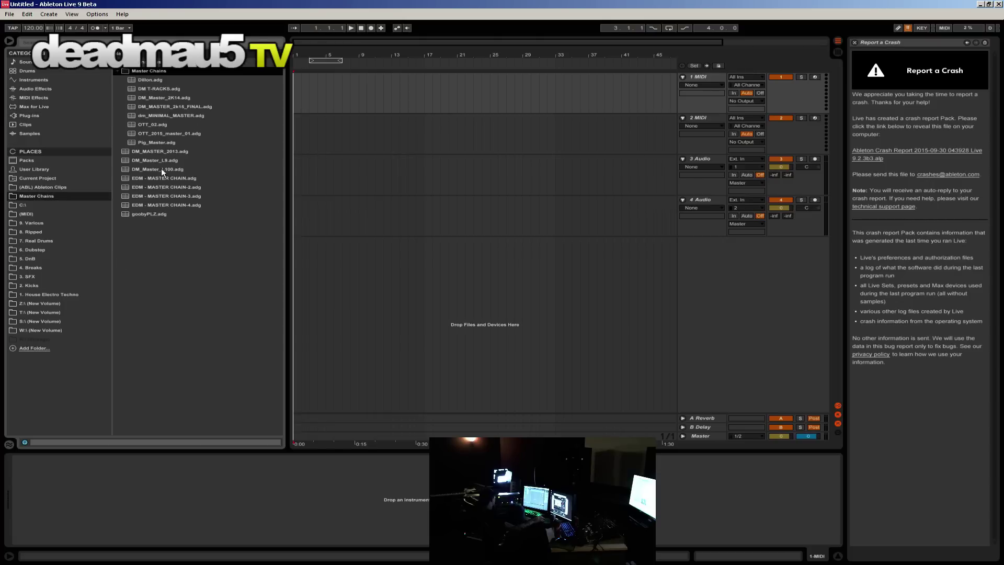
left_click_drag(185, 107, 705, 436)
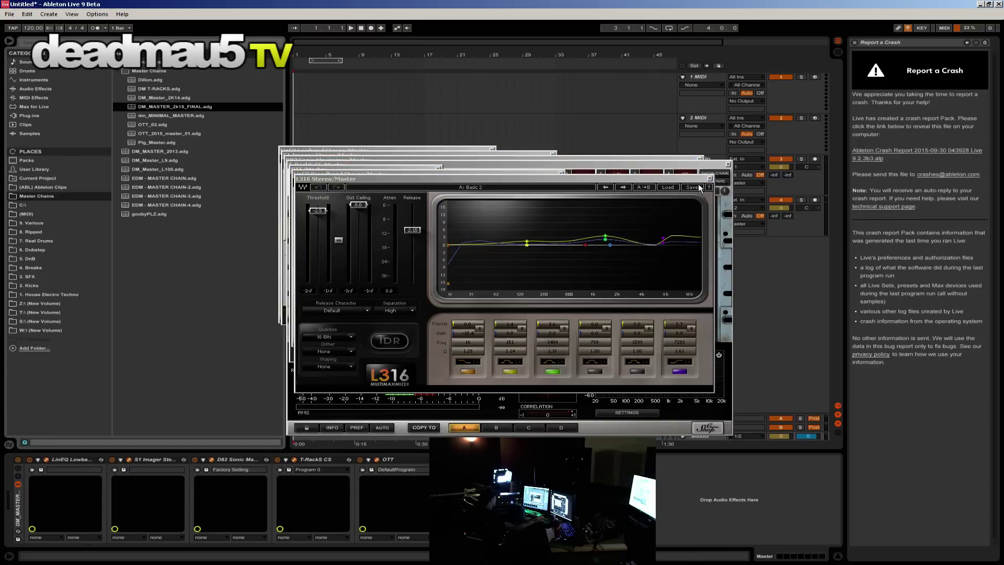
Step: Close all the plug-in windows opened by the master chain, including L316, Sonic Maximizer, LinEQ, S1 Imager and OTT
left_click(728, 164)
left_click(709, 178)
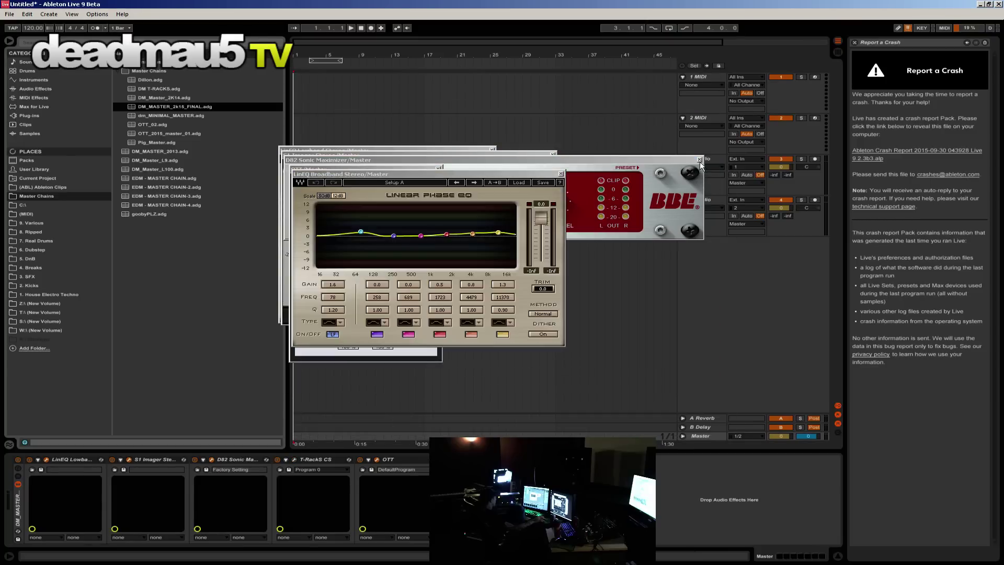
left_click(699, 159)
left_click(560, 174)
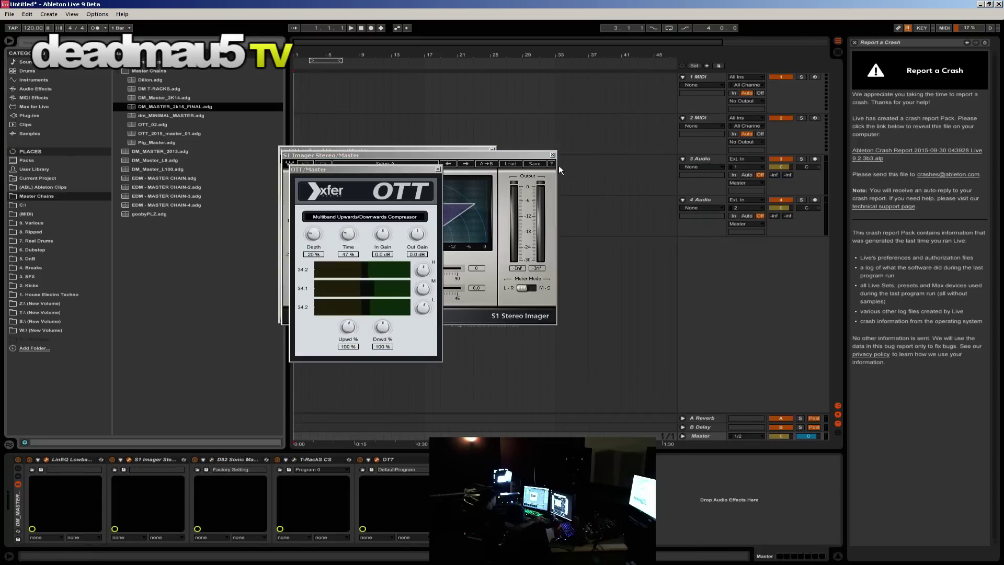
left_click(552, 155)
left_click(438, 169)
left_click(492, 150)
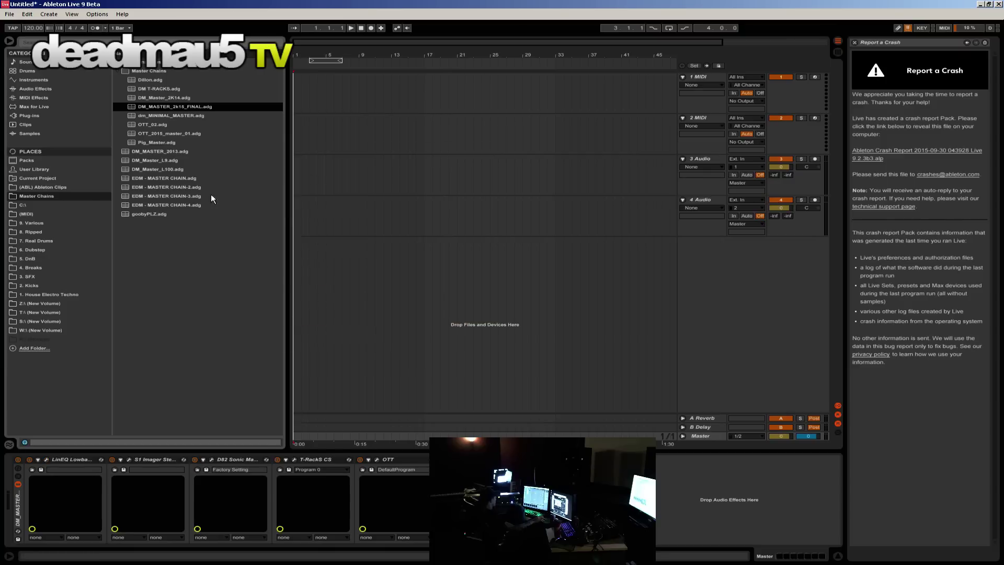
Step: Load the Reaktor 6 plug-in from the Native Instruments folder onto a new track in the arrangement
left_click(20, 111)
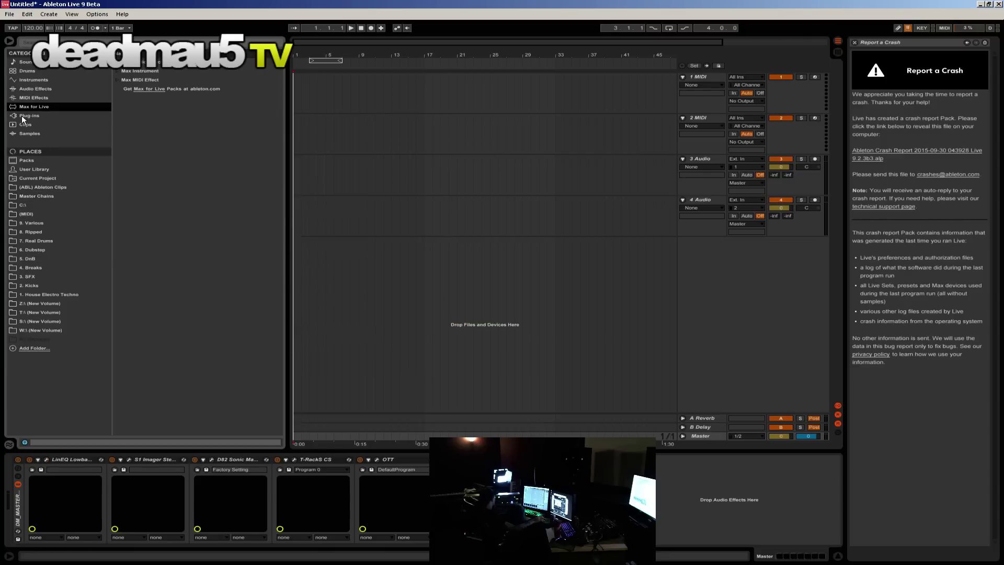
left_click(123, 151)
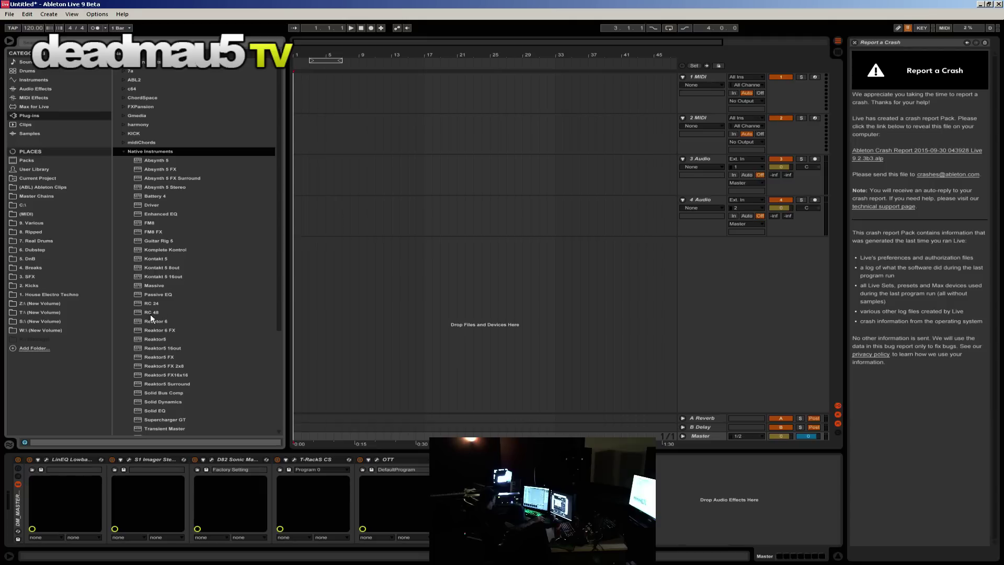
left_click_drag(157, 322, 450, 324)
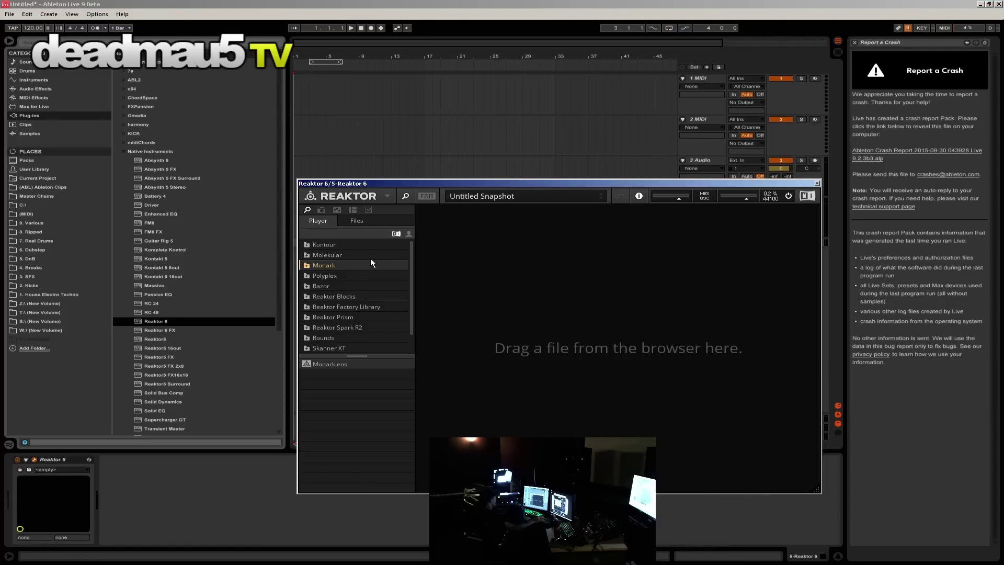
Step: Start opening an ensemble in Reaktor 6 and browse up to the Reaktor Library folder
left_click(372, 225)
left_click(317, 220)
left_click(387, 196)
mouse_move(397, 209)
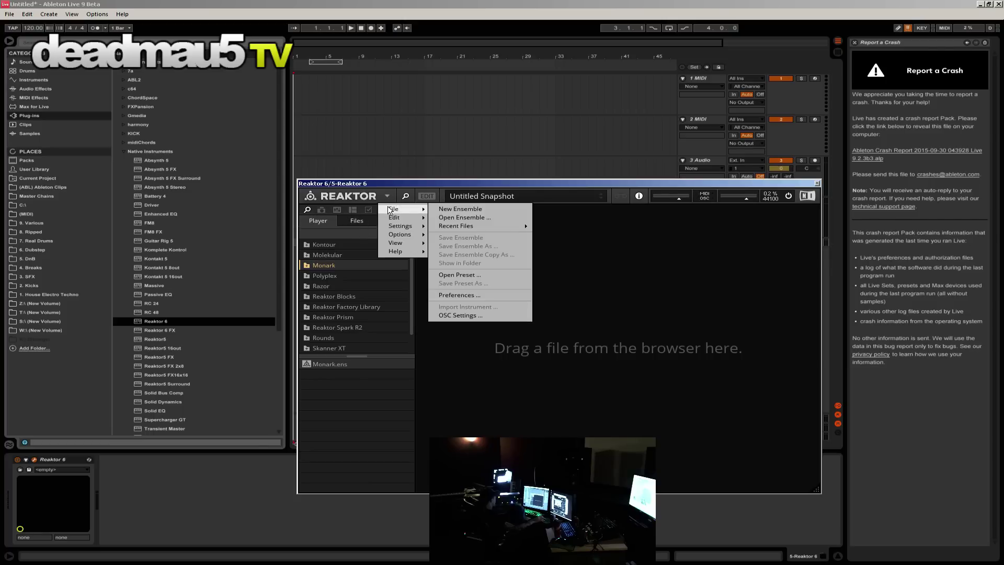
left_click(463, 217)
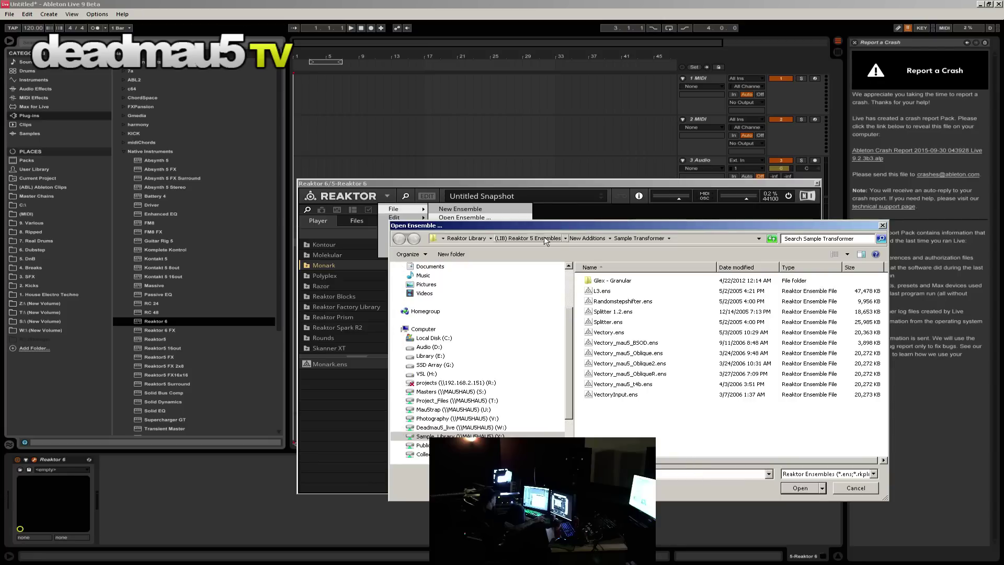
left_click(467, 238)
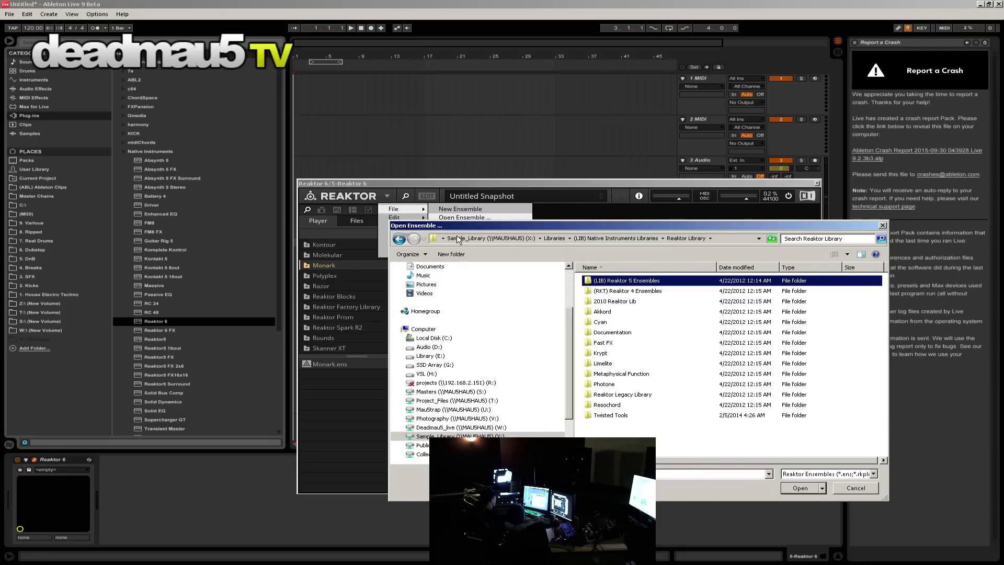
Step: Check the Ensembles and Library folders under Documents > Native Instruments > Reaktor 6 for ensembles, and cancel the file dialog
left_click(432, 267)
left_click(631, 382)
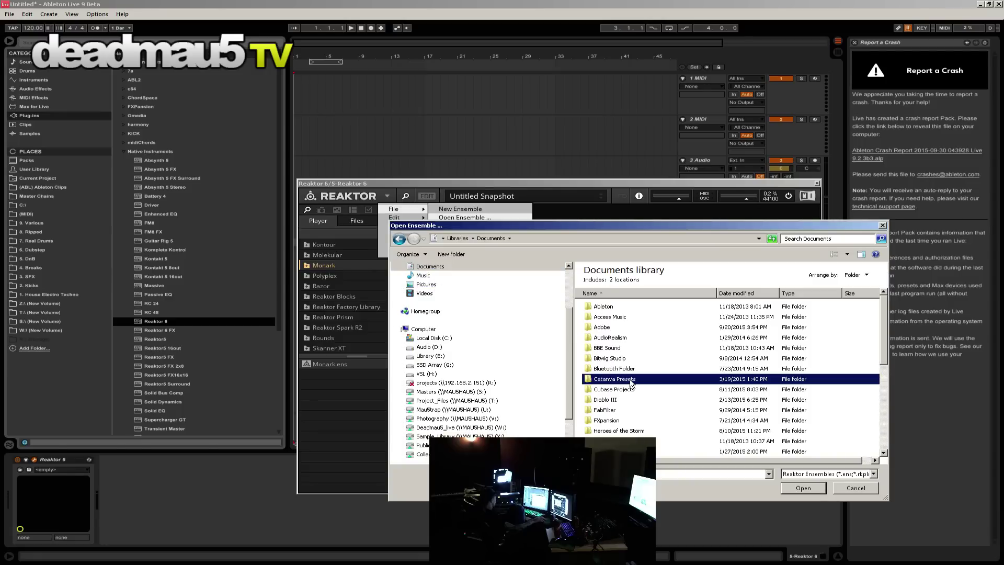
scroll(631, 382, "down", 6)
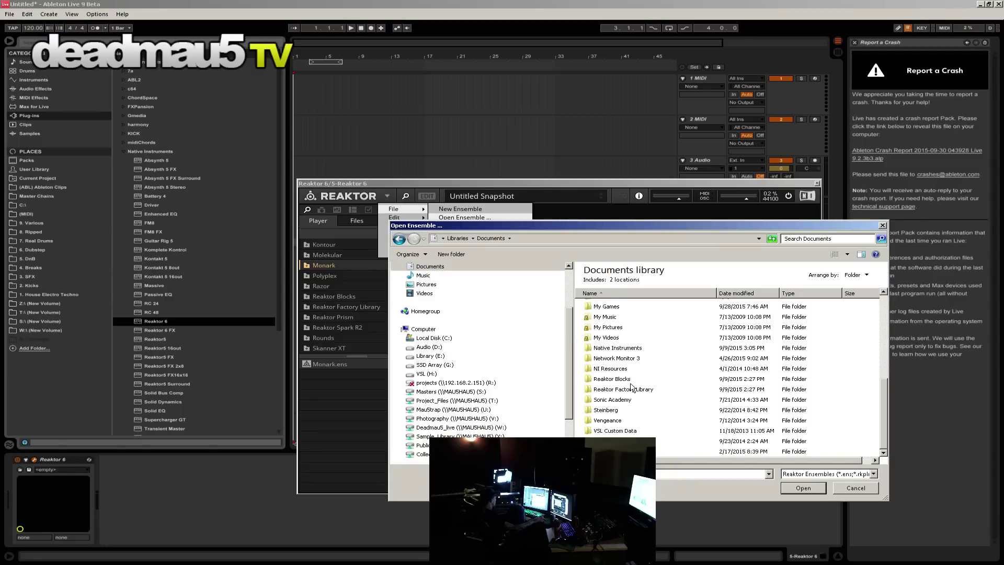
double_click(627, 350)
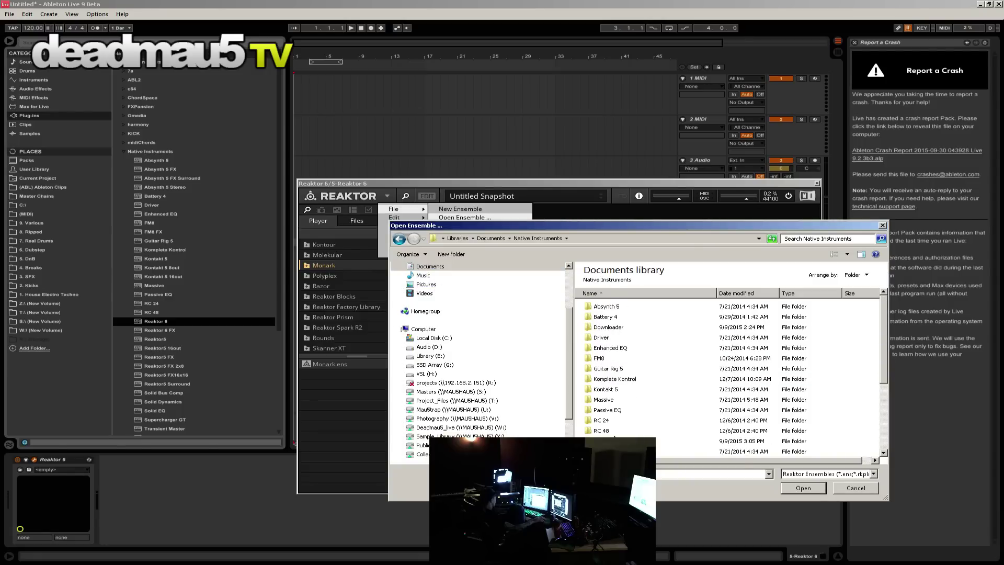
double_click(622, 441)
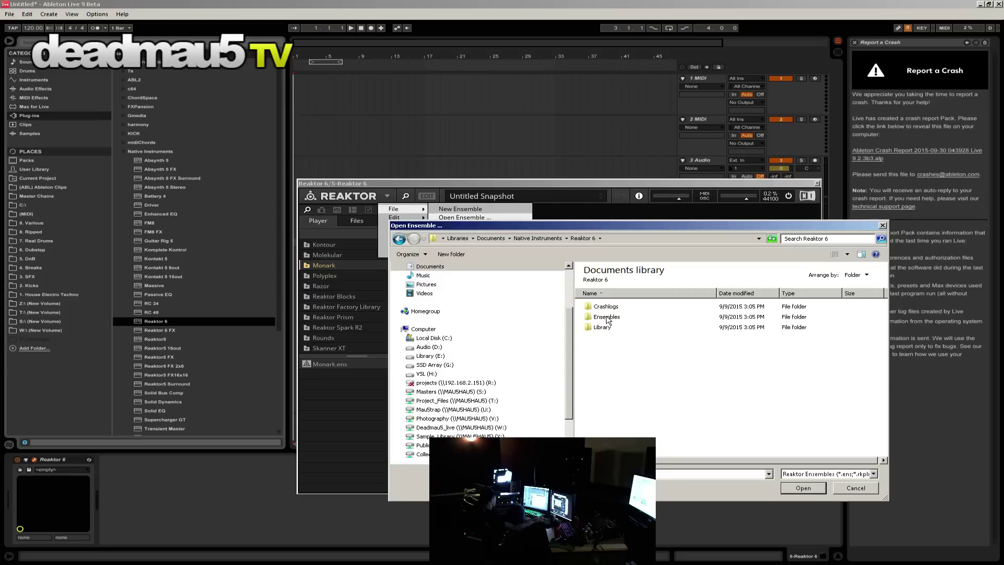
double_click(607, 317)
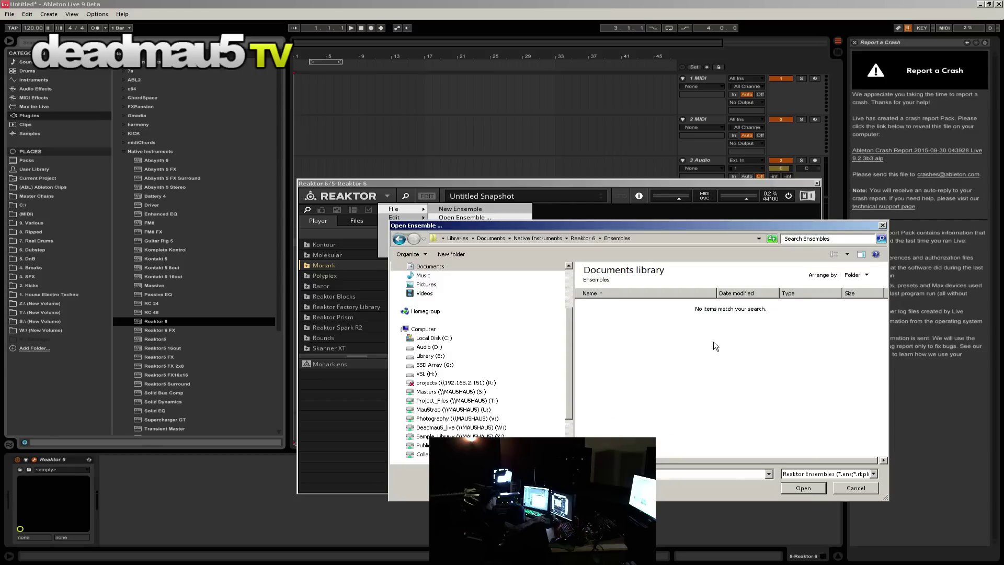
key("BackSpace")
left_click(599, 328)
double_click(601, 330)
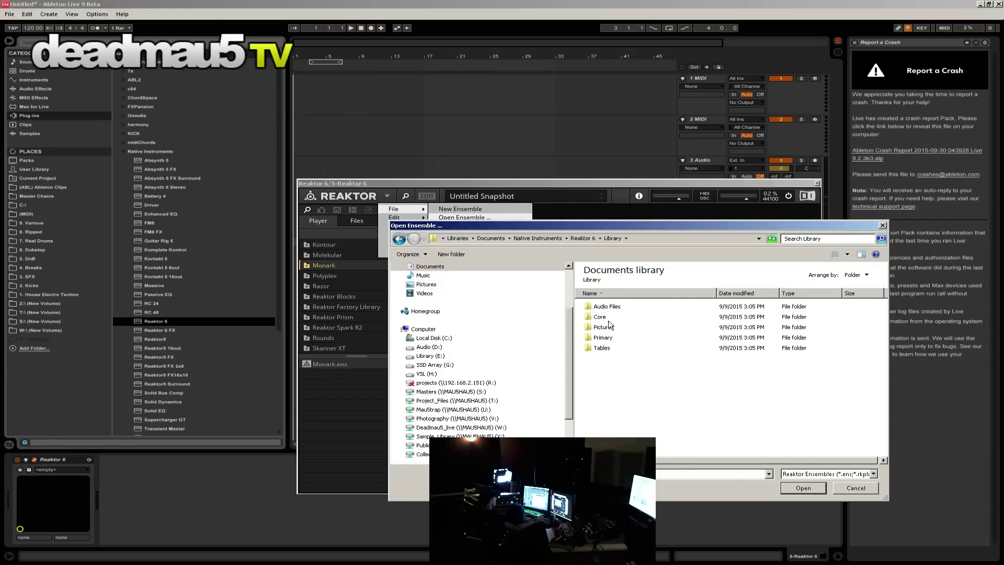
left_click(852, 487)
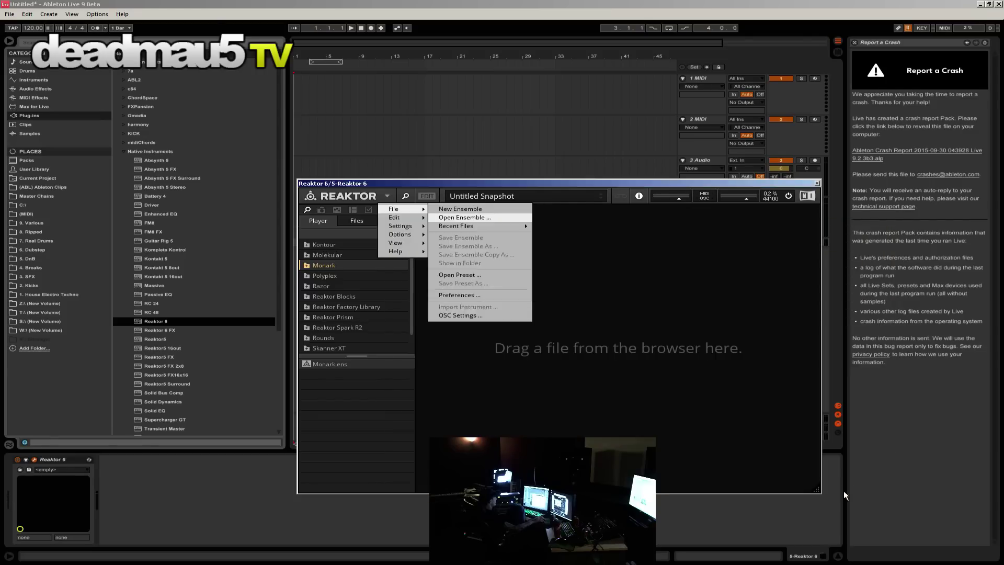
Step: Show Reaktor's file browser and look through the folders on the C: drive
scroll(389, 268, "down", 1)
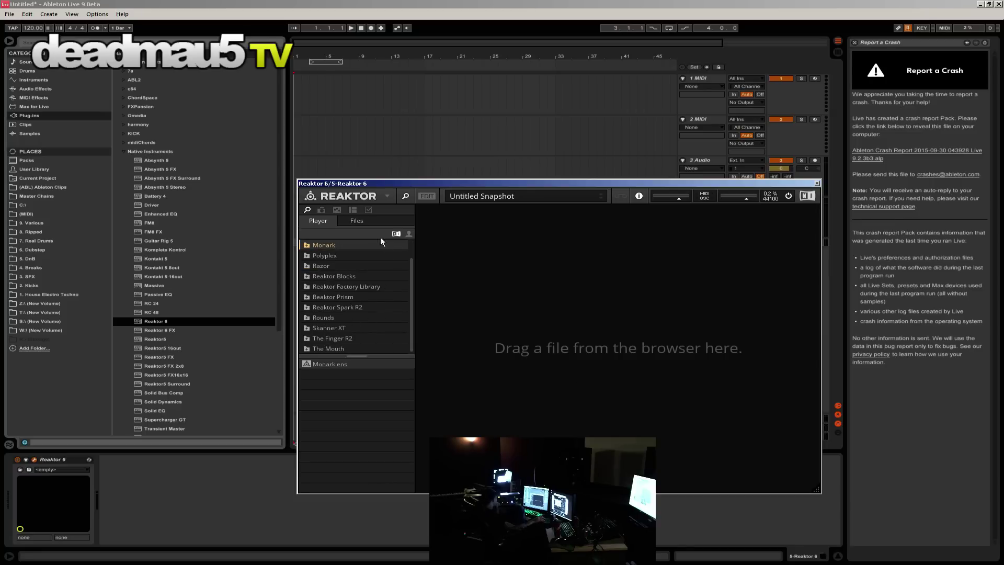
left_click(357, 221)
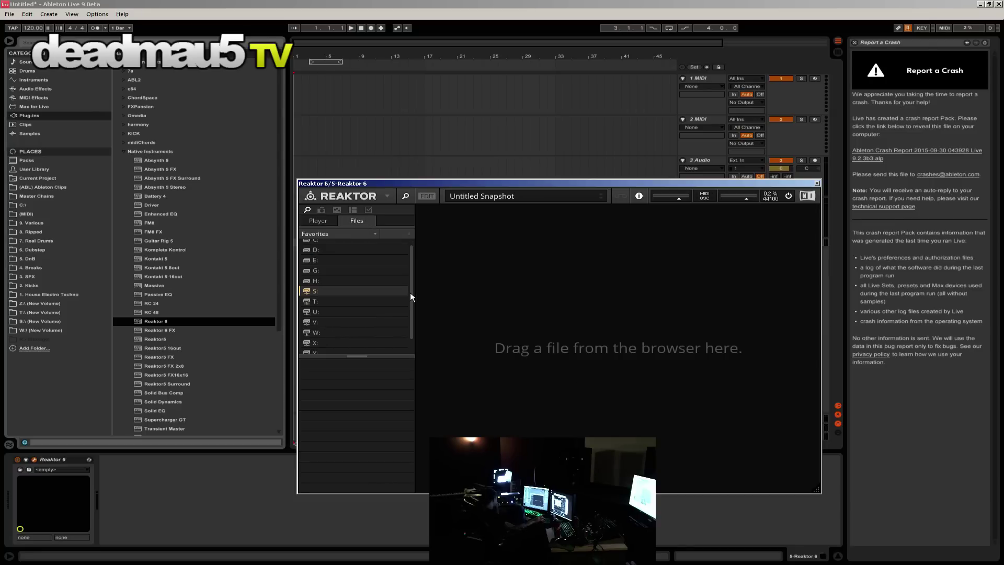
scroll(410, 293, "up", 1)
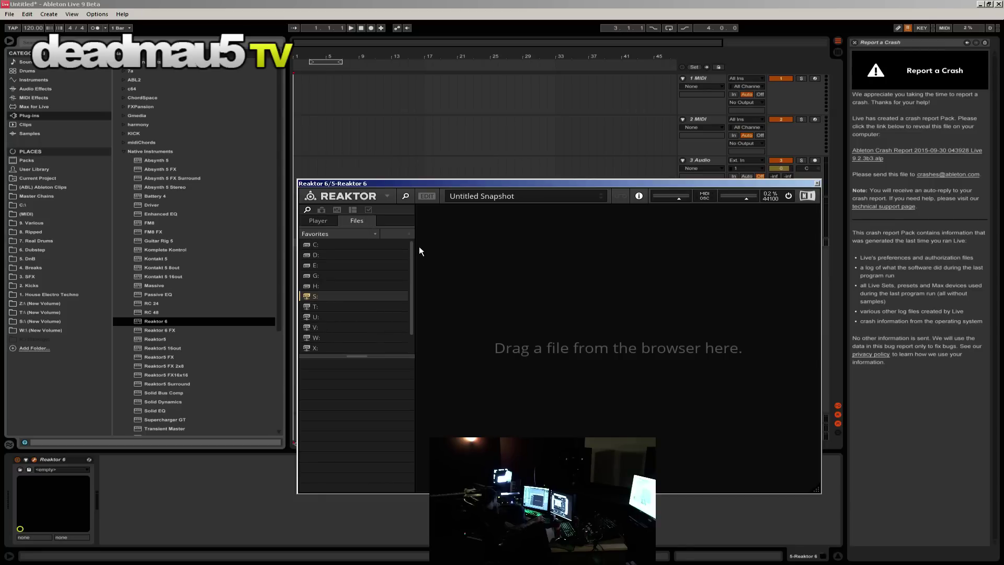
left_click(307, 244)
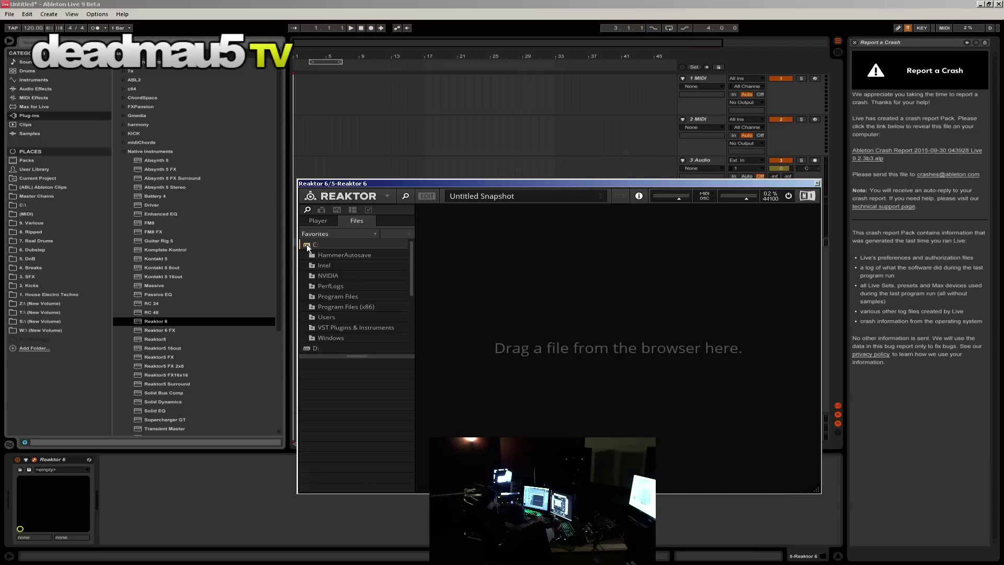
left_click(304, 247)
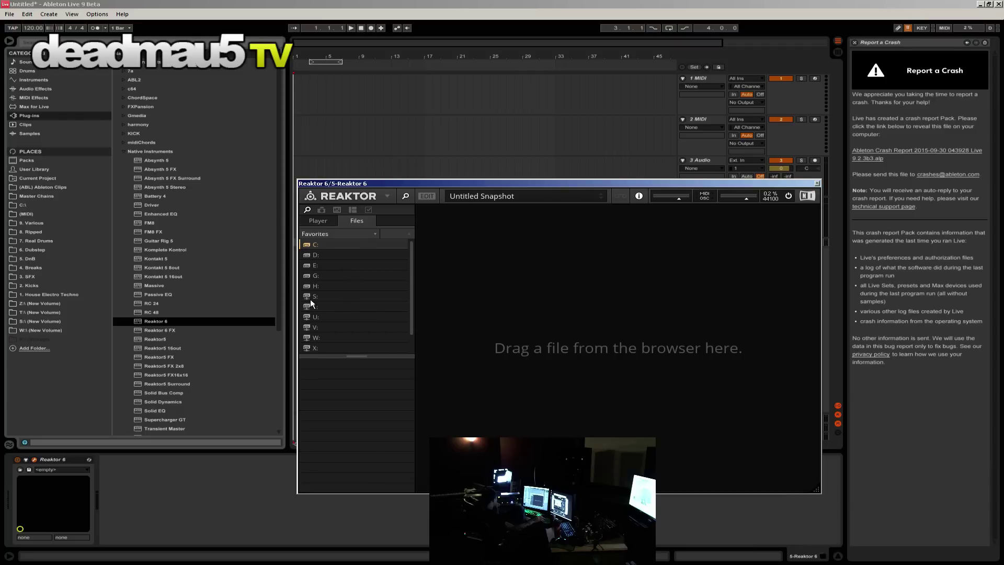
Step: Look through the folders on the S:, T:, U:, V: and W: drives for the Reaktor ensembles
left_click(310, 297)
left_click(310, 348)
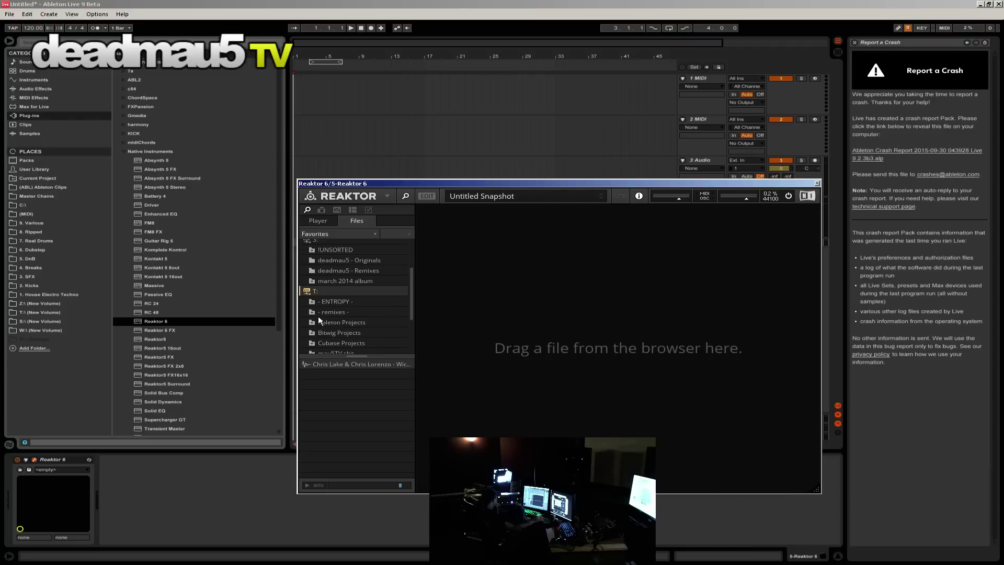
left_click(309, 334)
scroll(319, 308, "down", 1)
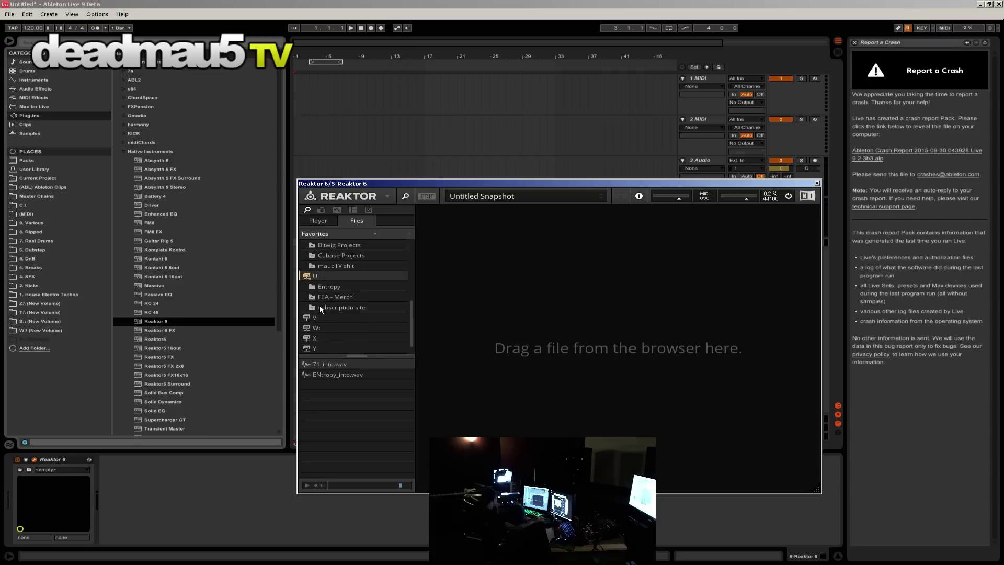
left_click(308, 315)
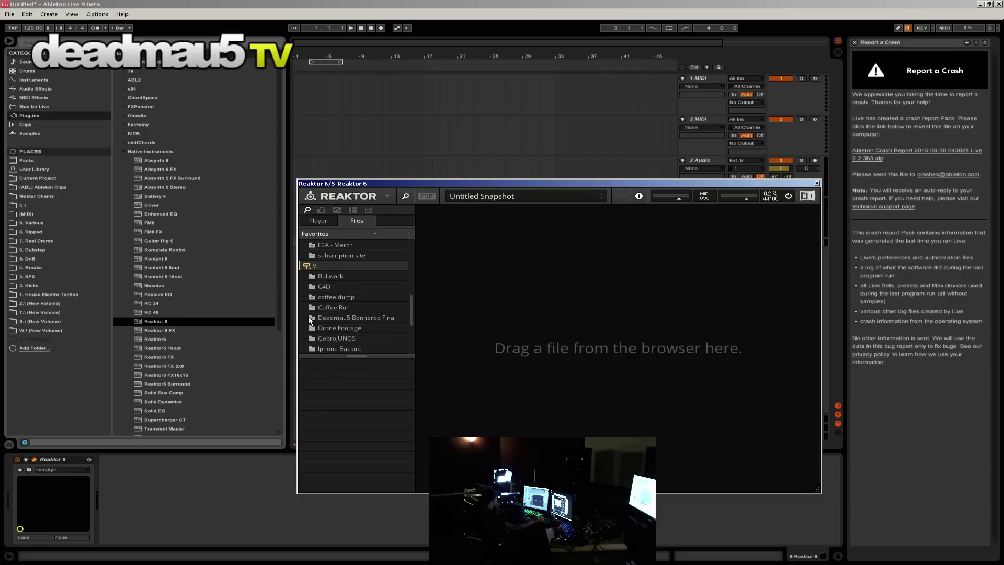
scroll(309, 318, "down", 3)
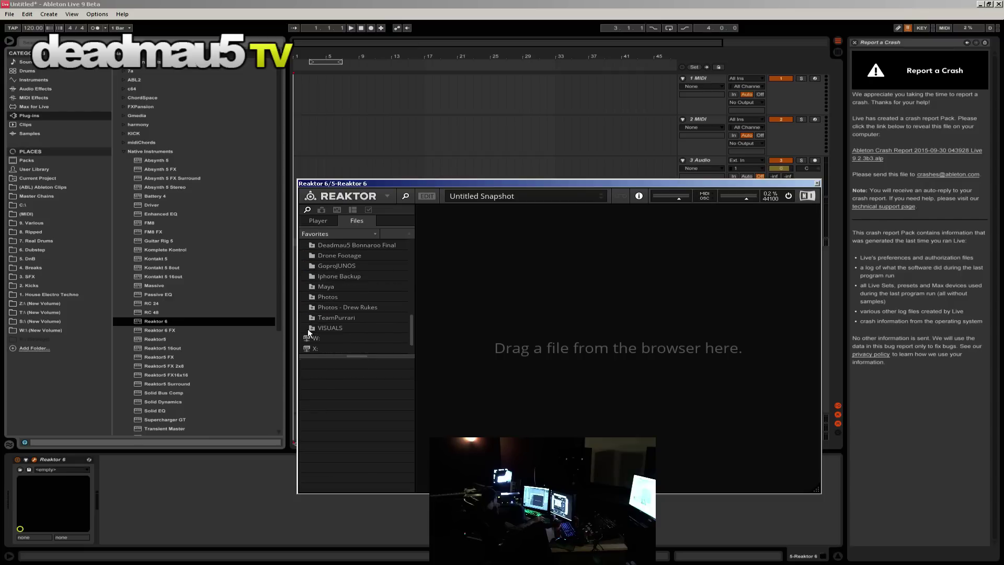
left_click(307, 339)
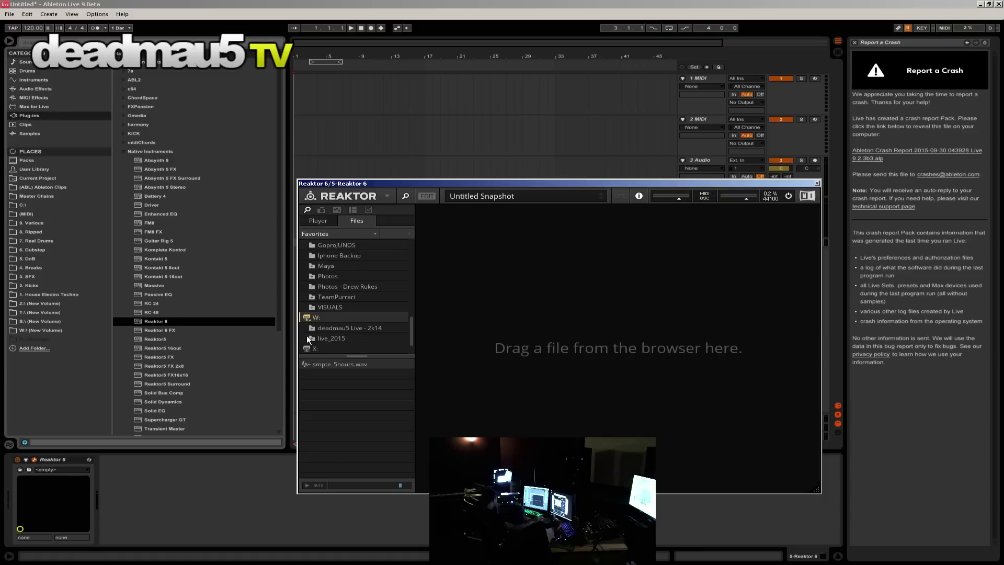
Step: Expand Libraries, (LIB) Native Instruments Libraries and Reaktor Library on the X: drive in Reaktor's file browser
left_click(312, 328)
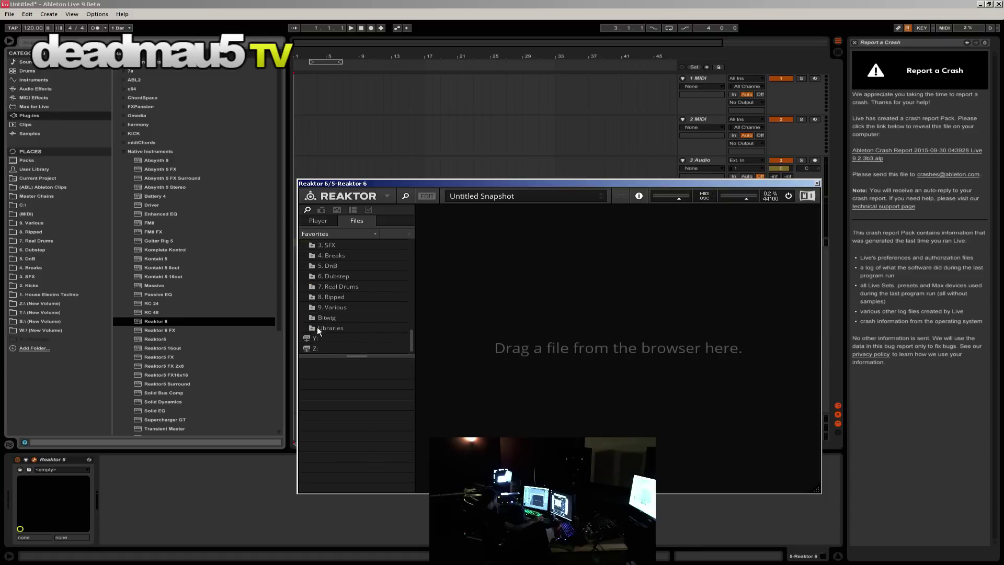
left_click(321, 324)
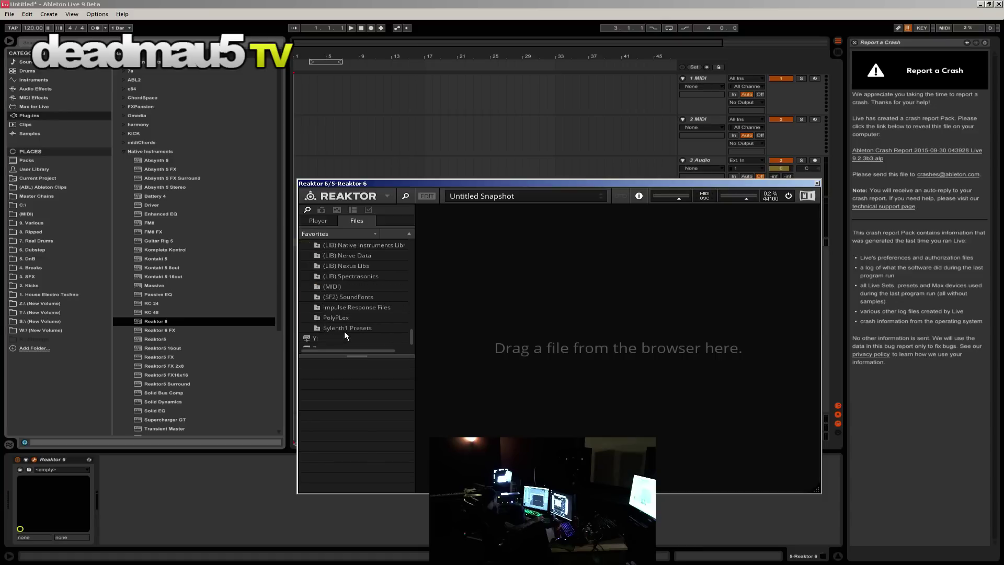
scroll(327, 296, "up", 1)
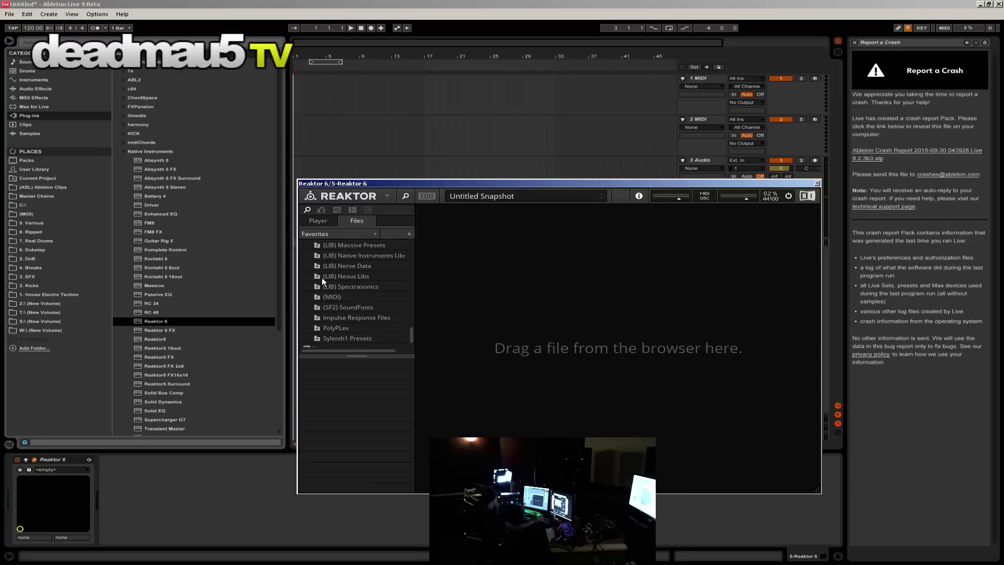
left_click(316, 255)
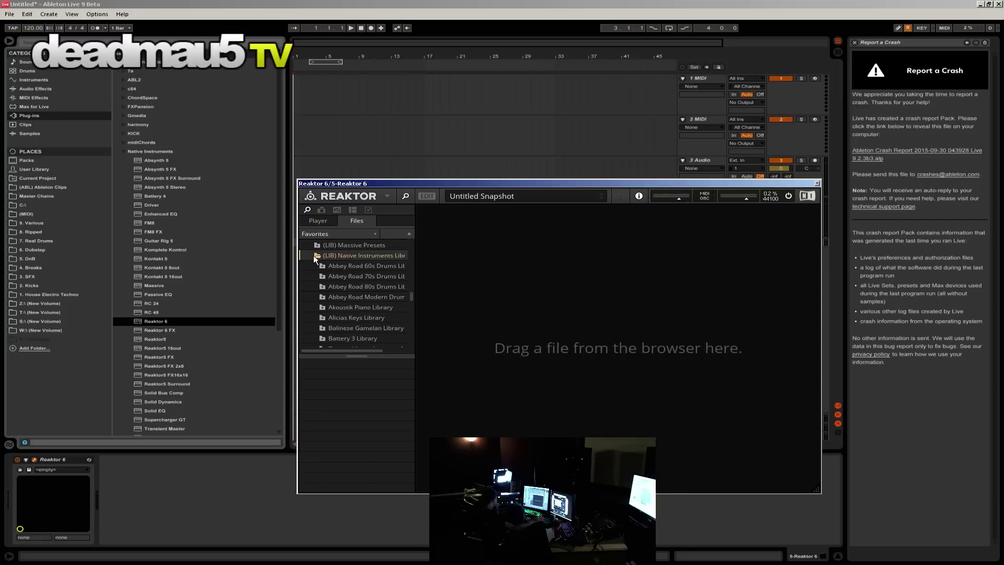
scroll(350, 324, "down", 10)
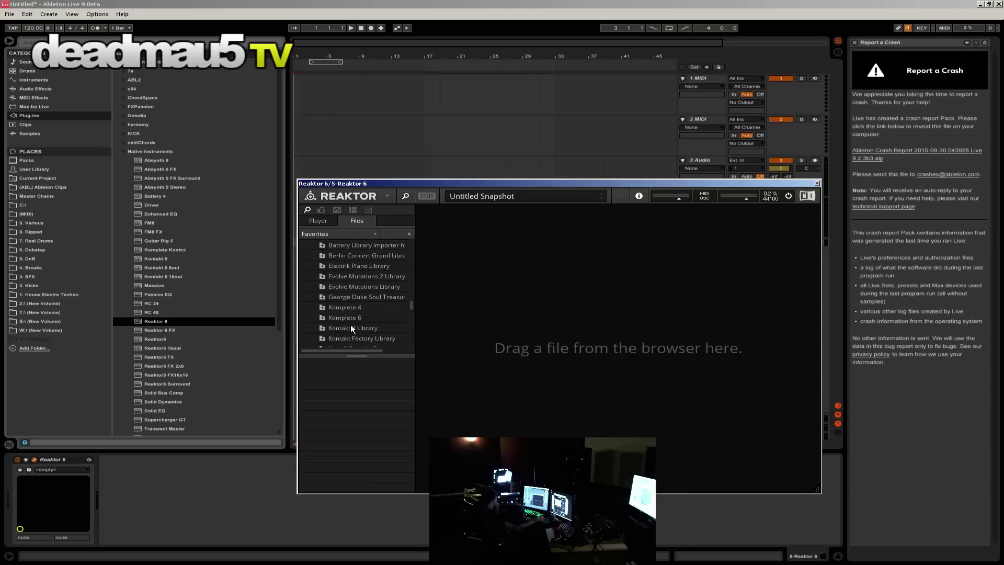
scroll(323, 312, "down", 10)
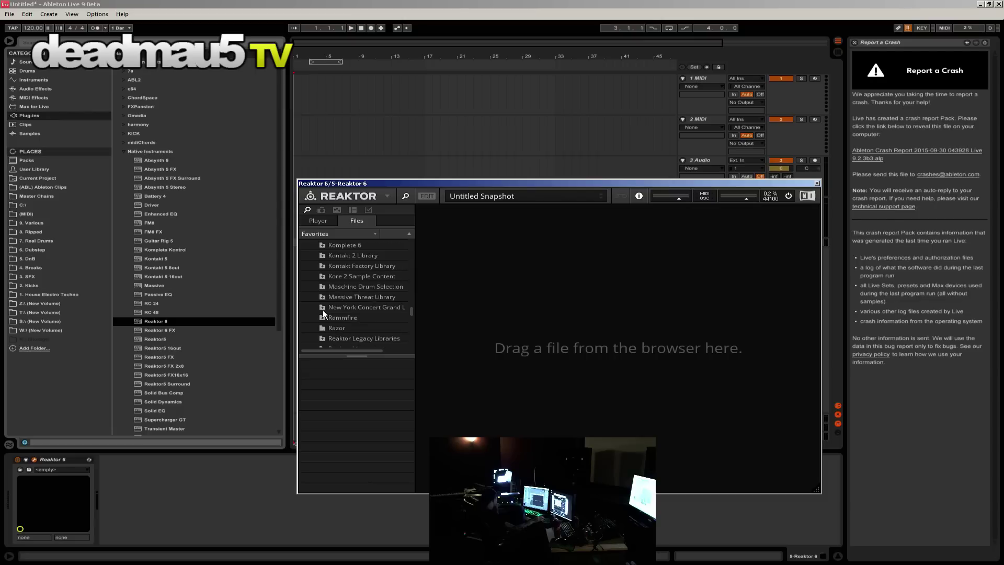
left_click(322, 297)
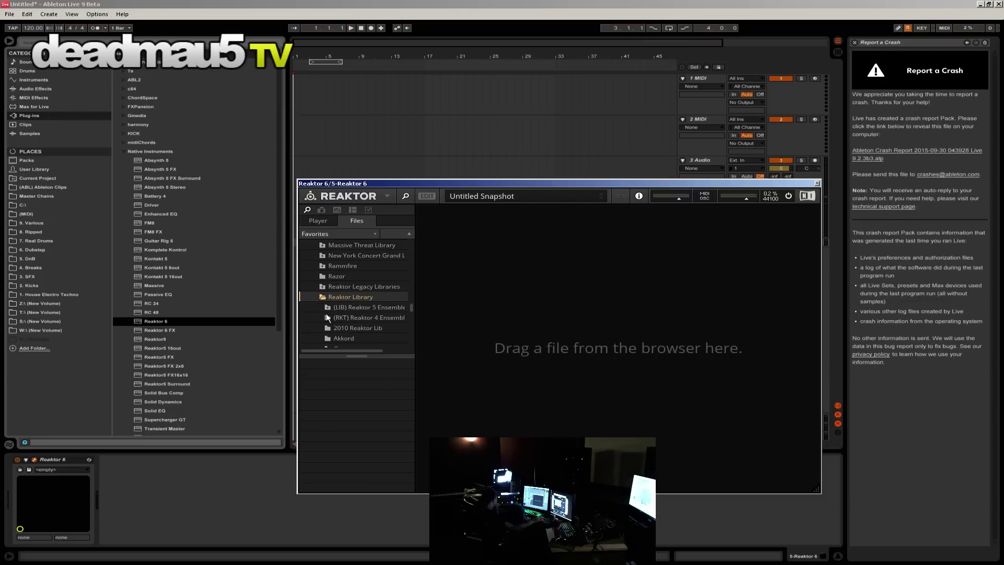
Step: Look through the Reaktor Library subfolders and select the (LIB) Reaktor 5 Ensembles folder
scroll(324, 320, "down", 1)
scroll(324, 326, "down", 1)
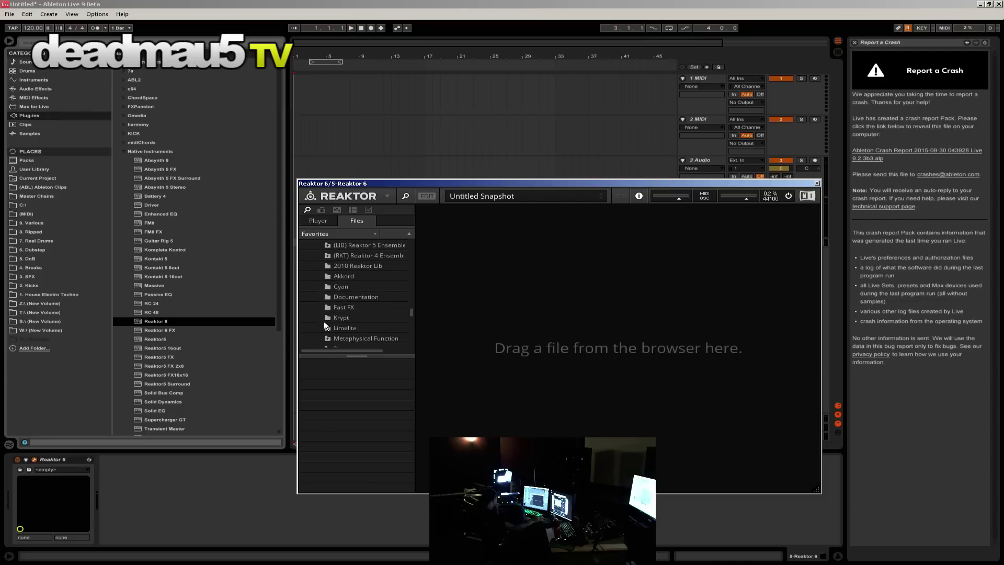
scroll(324, 325, "down", 3)
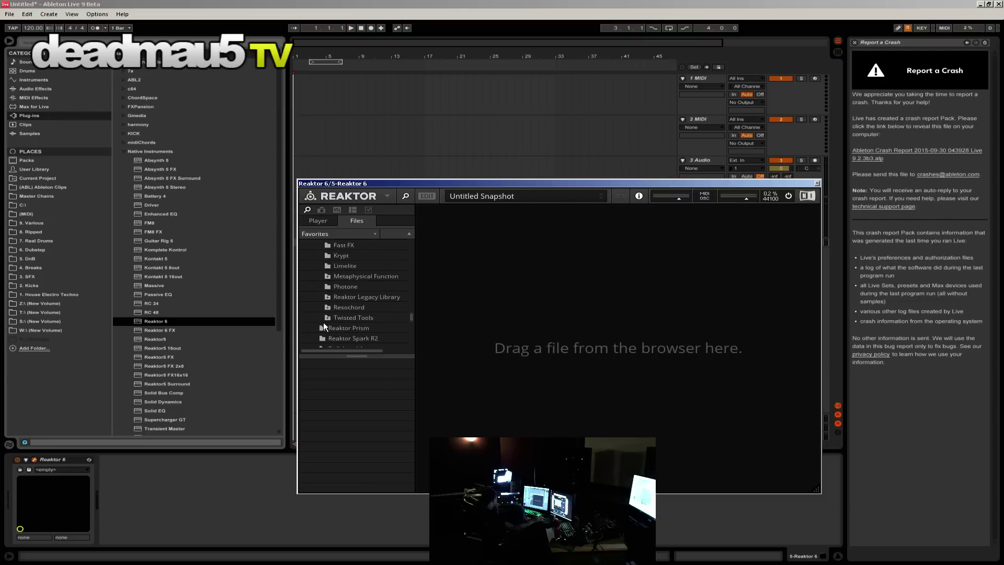
scroll(323, 321, "up", 6)
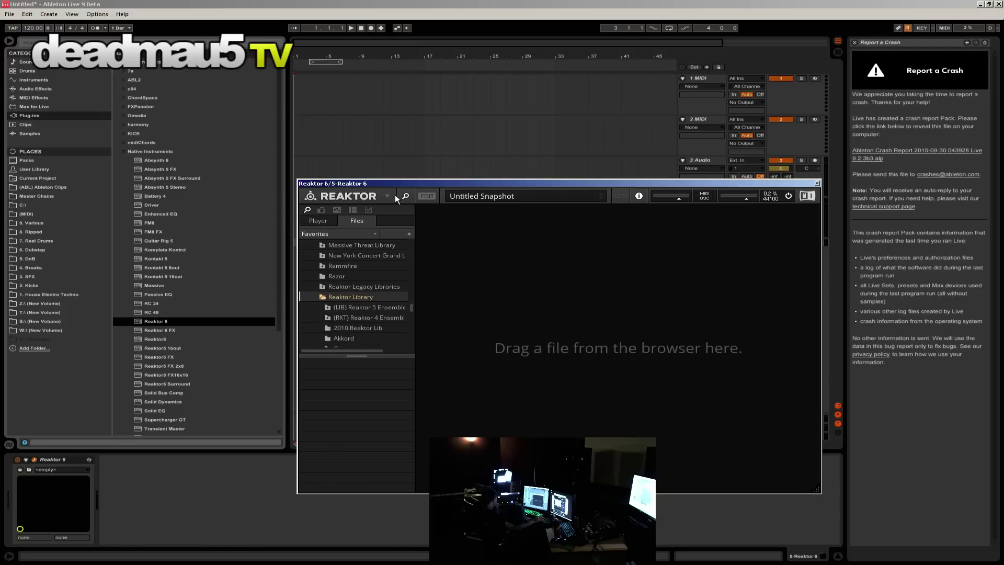
scroll(347, 288, "down", 2)
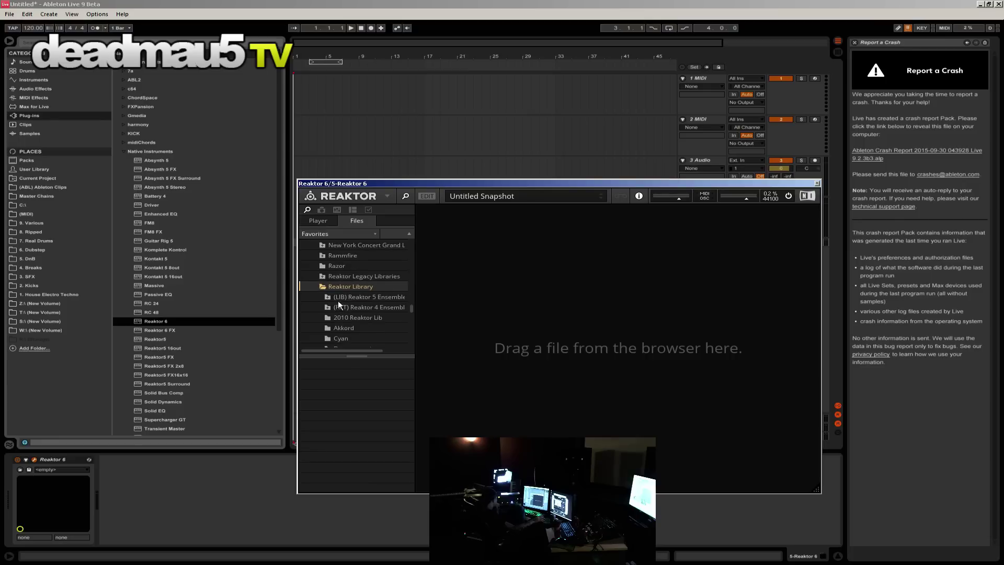
left_click(343, 288)
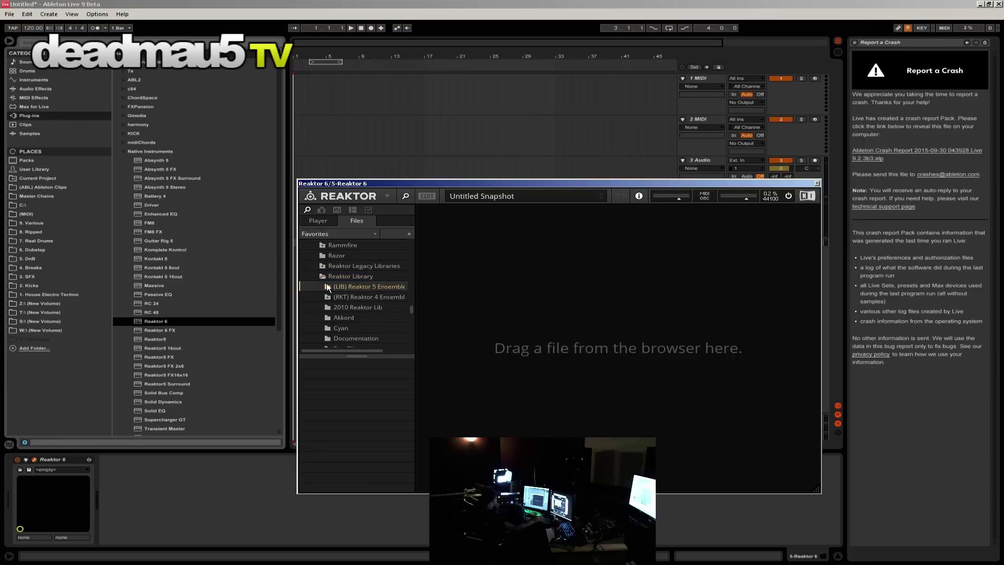
Step: Look through the (LIB) Reaktor 5 Ensembles folder, including the Sound Generators ensembles in New Additions, and collapse New Additions
scroll(324, 291, "down", 1)
left_click(327, 276)
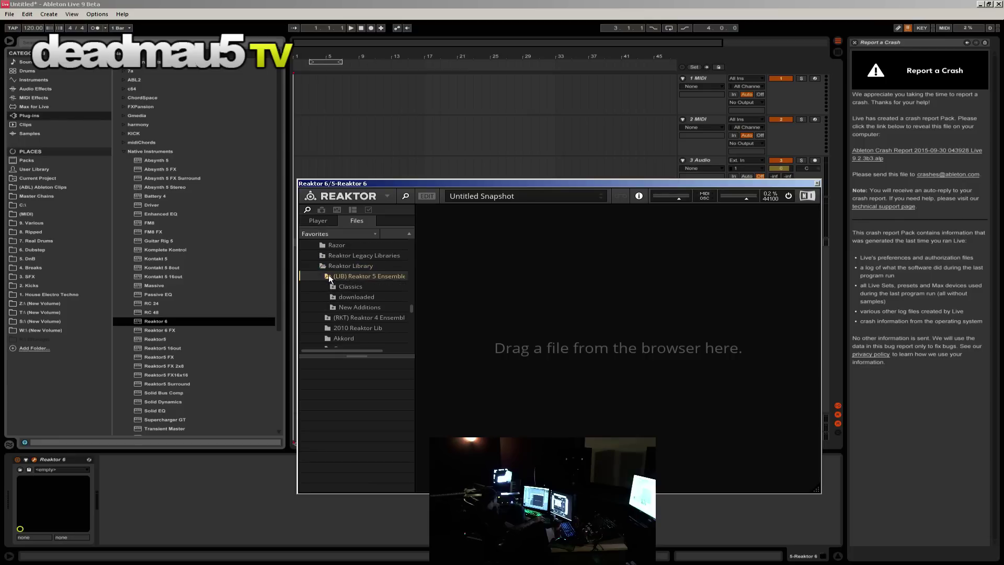
left_click(333, 308)
scroll(365, 314, "down", 2)
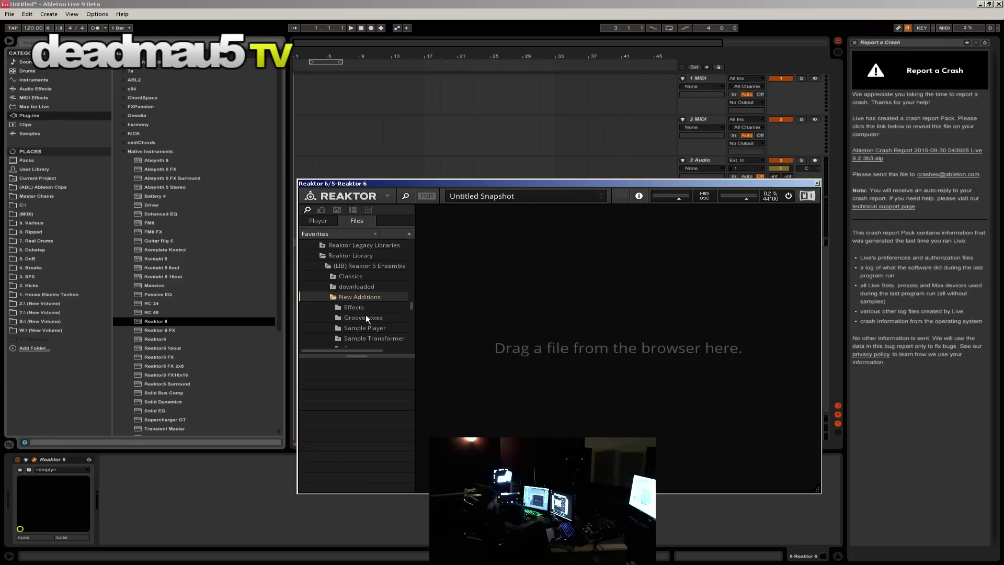
scroll(359, 340, "down", 1)
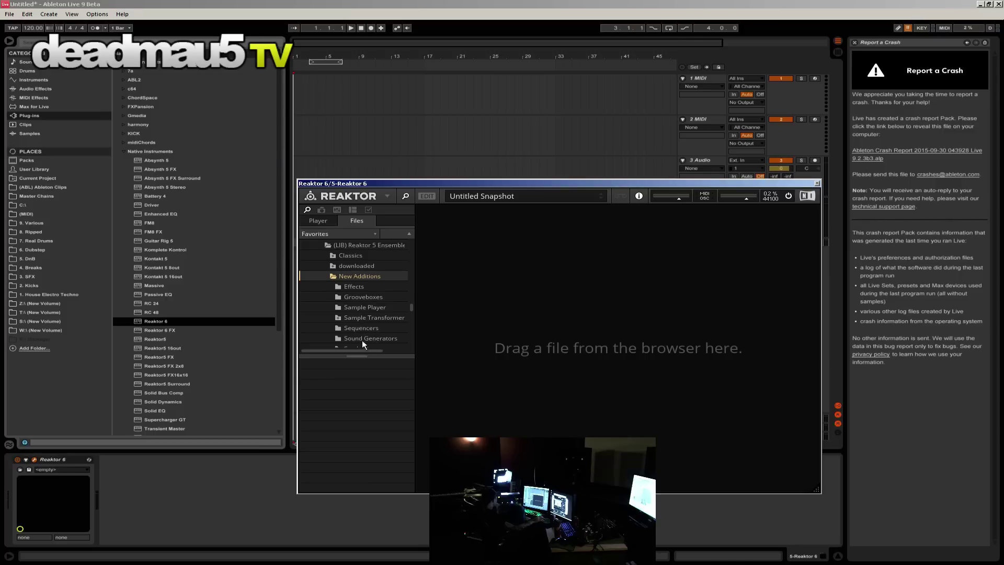
left_click(363, 338)
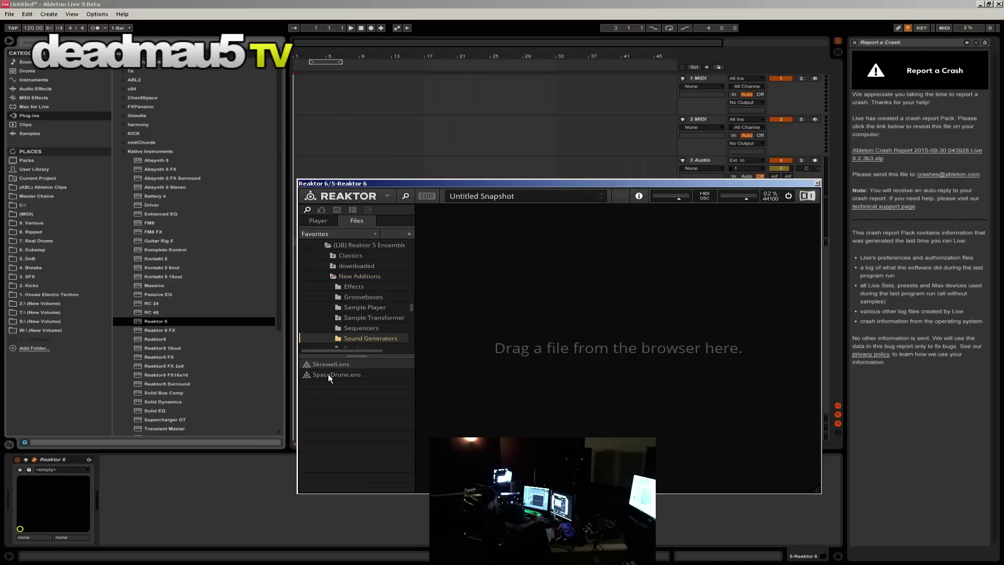
scroll(361, 322, "down", 3)
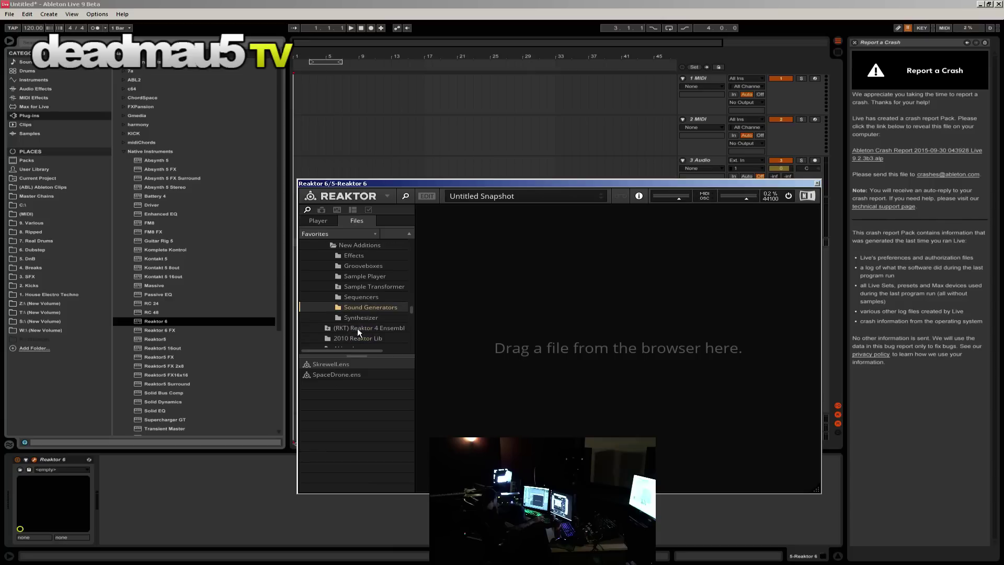
scroll(360, 291, "up", 2)
double_click(337, 266)
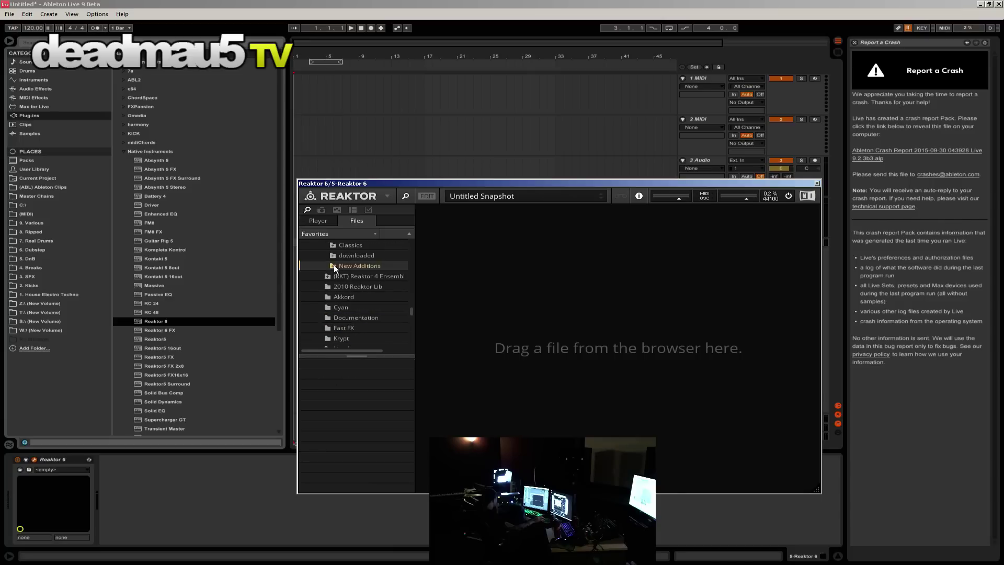
scroll(320, 296, "up", 1)
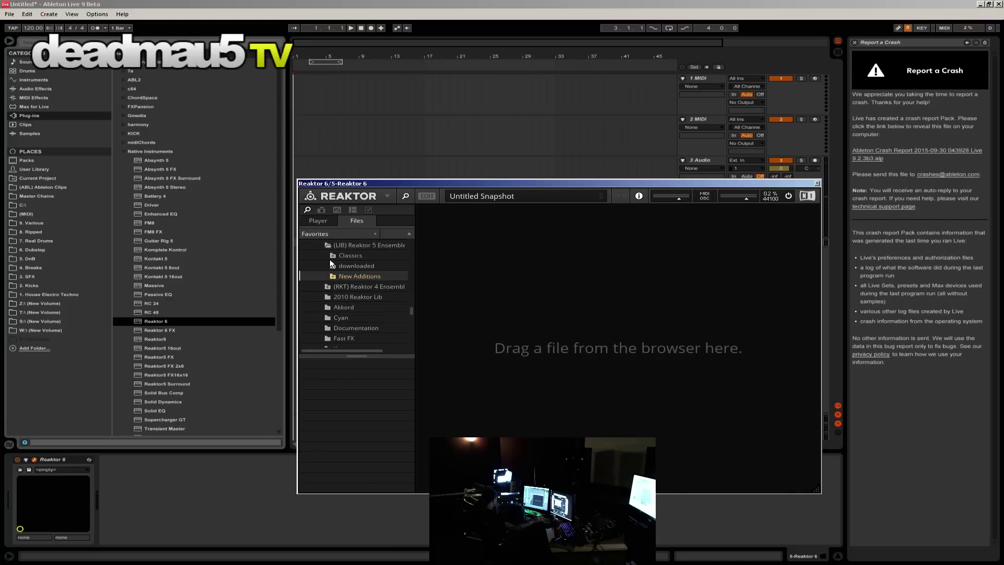
Step: Load Metaphysical Function2.ens from the Metaphysical Function folder in the NI Reaktor Electronic folder under (RKT) Reaktor 4 Ensembles
double_click(328, 288)
scroll(328, 287, "down", 2)
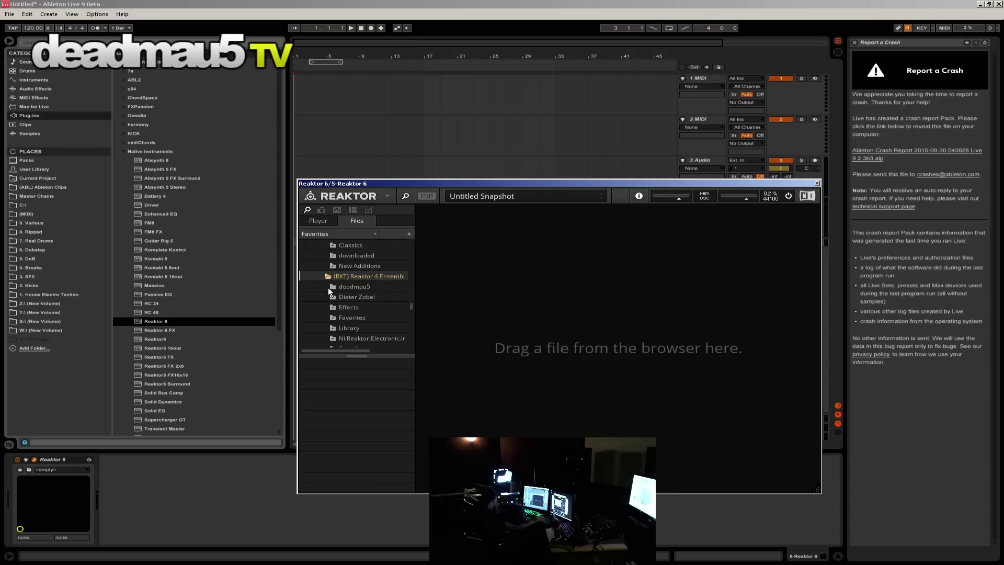
scroll(325, 297, "down", 1)
double_click(336, 317)
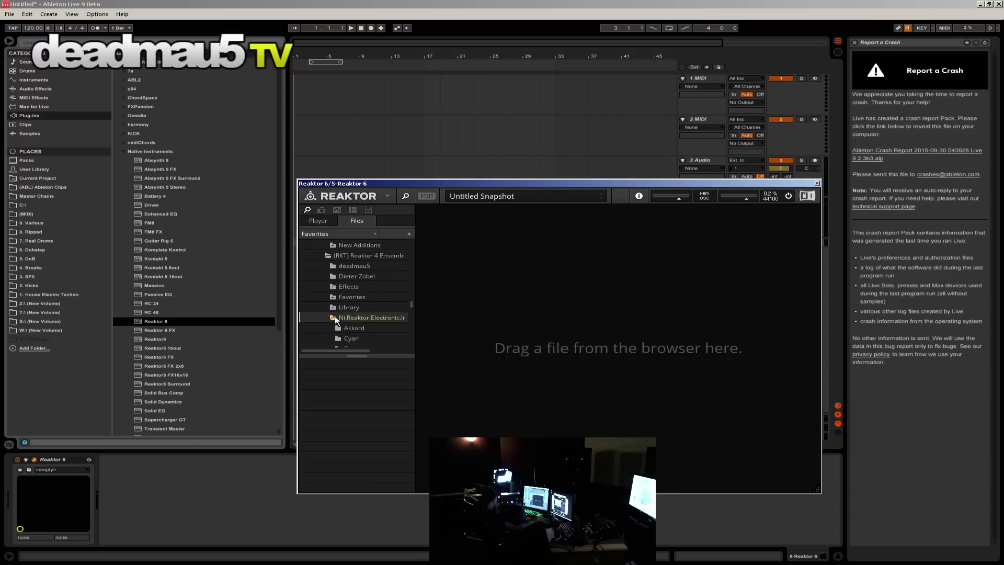
scroll(337, 322, "down", 6)
scroll(337, 327, "down", 1)
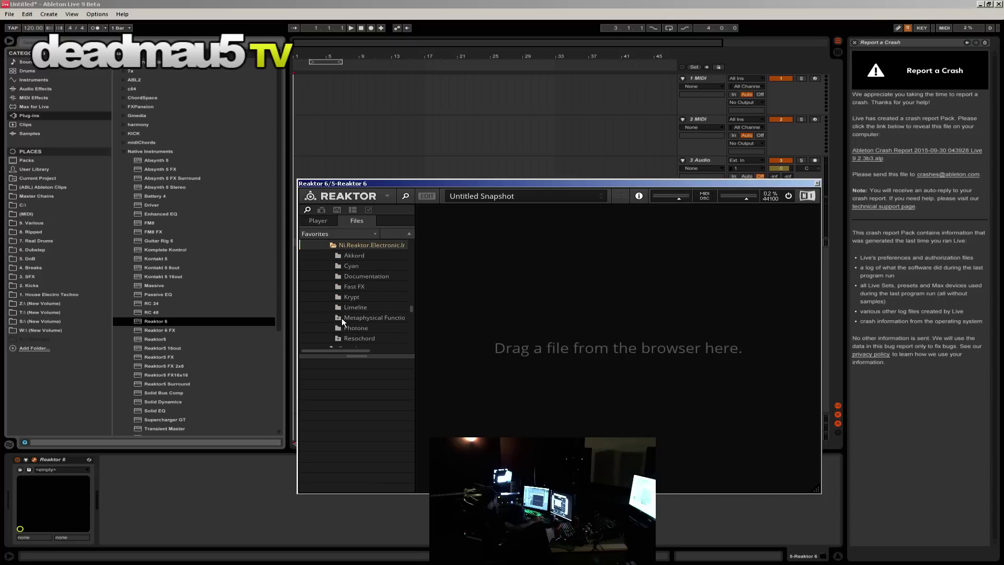
double_click(340, 318)
left_click(344, 372)
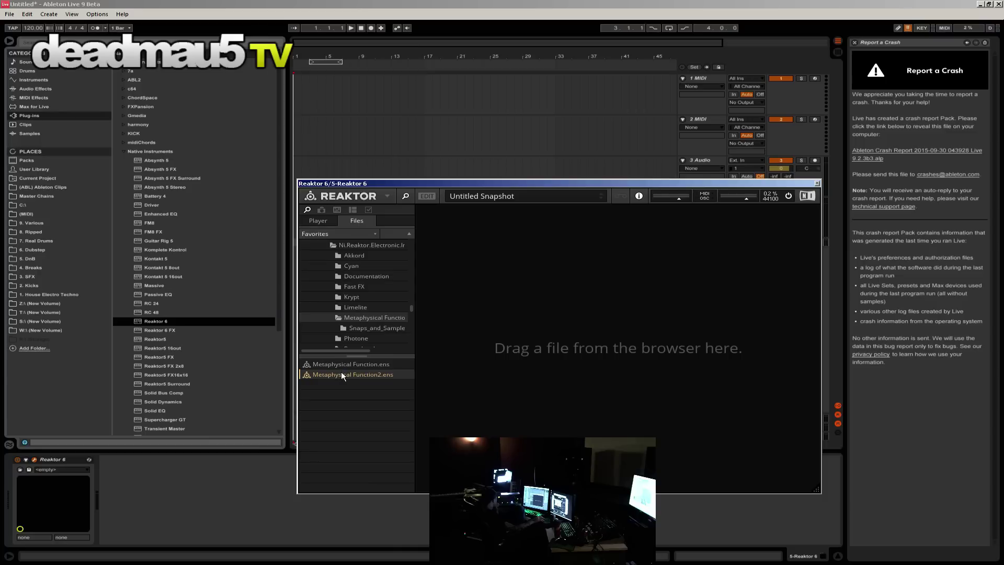
double_click(341, 374)
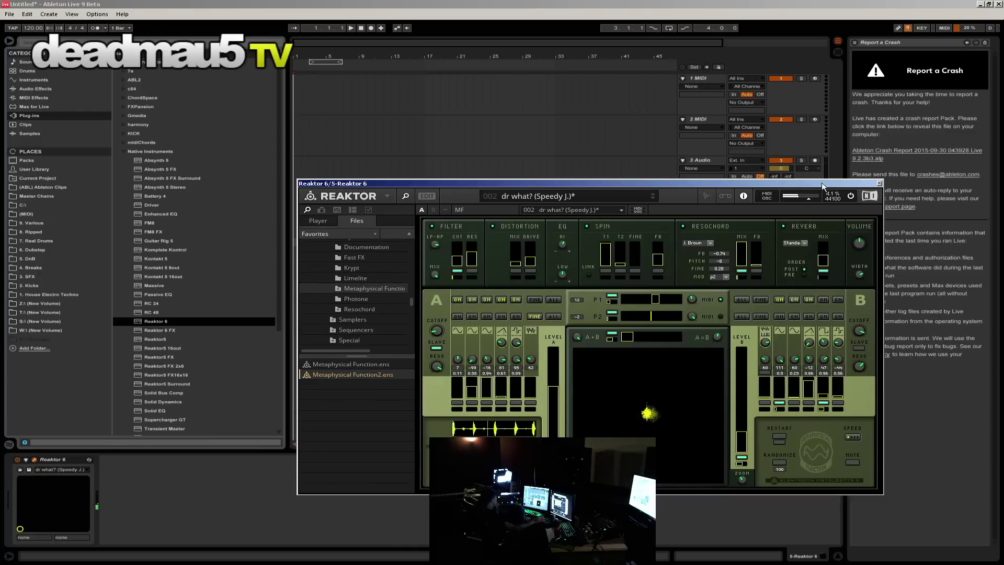
Step: Lower the Reaktor 6 track's volume to -33.8 dB and reposition the Reaktor window over the arrangement
left_click_drag(635, 183, 338, 131)
left_click(683, 242)
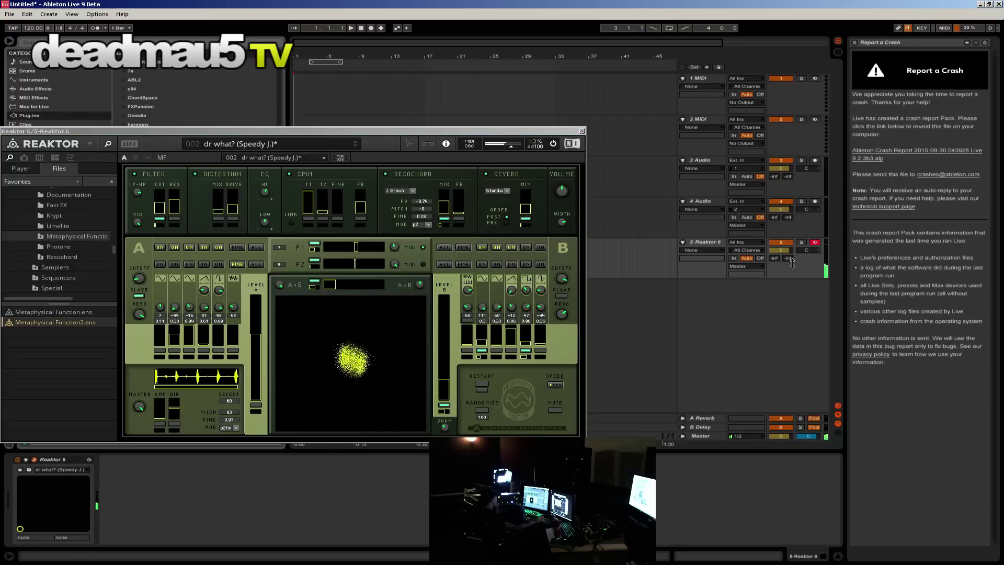
left_click_drag(780, 251, 781, 283)
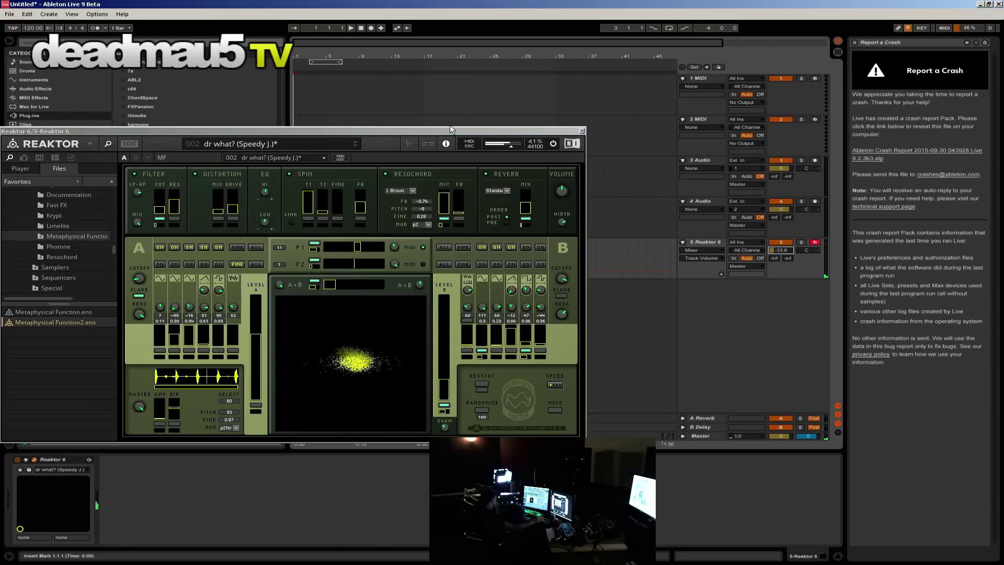
left_click_drag(426, 131, 619, 116)
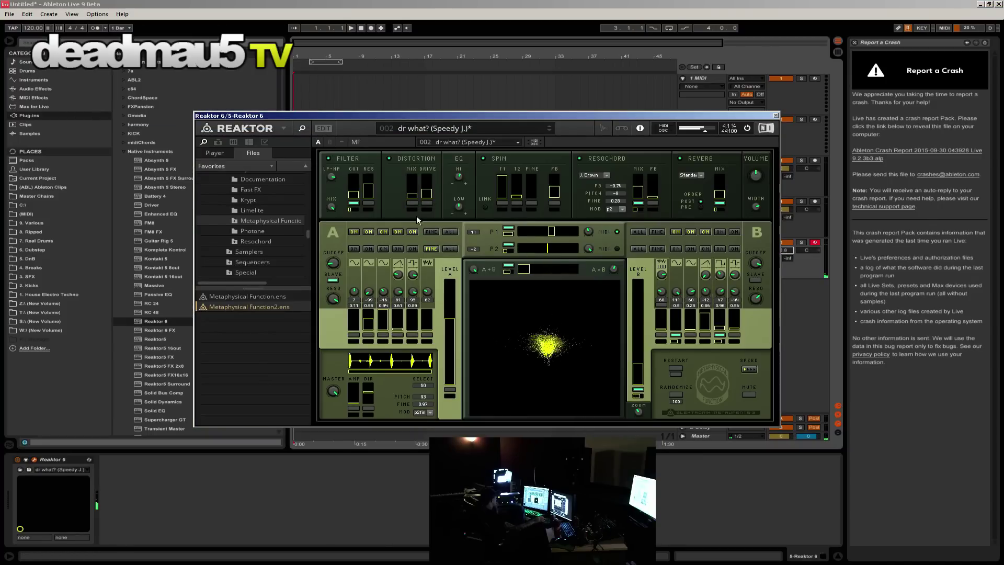
Step: Audition Metaphysical Function's snapshot 1 (spookydoo), then load the blank snapshot 41 (init)
left_click(438, 140)
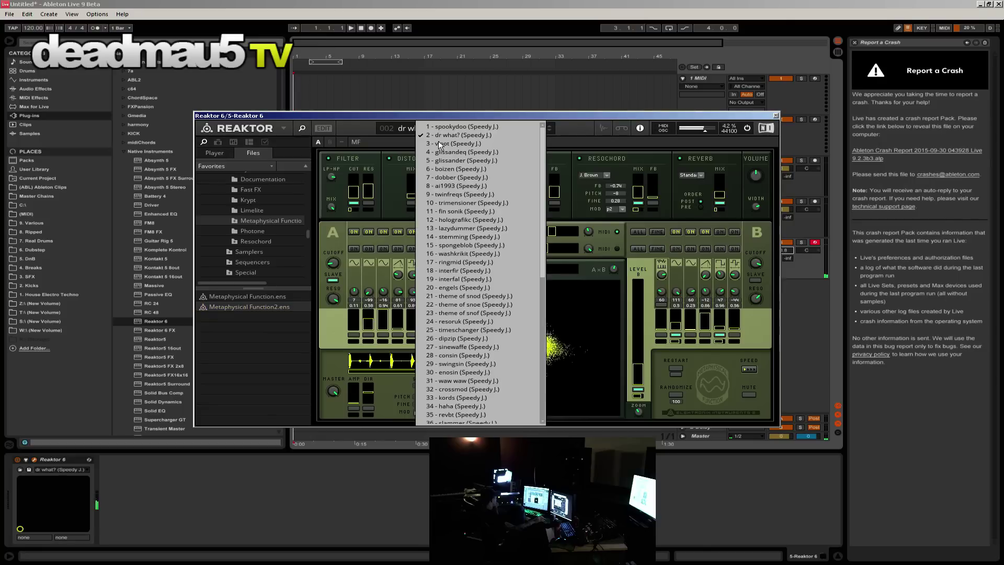
left_click(455, 127)
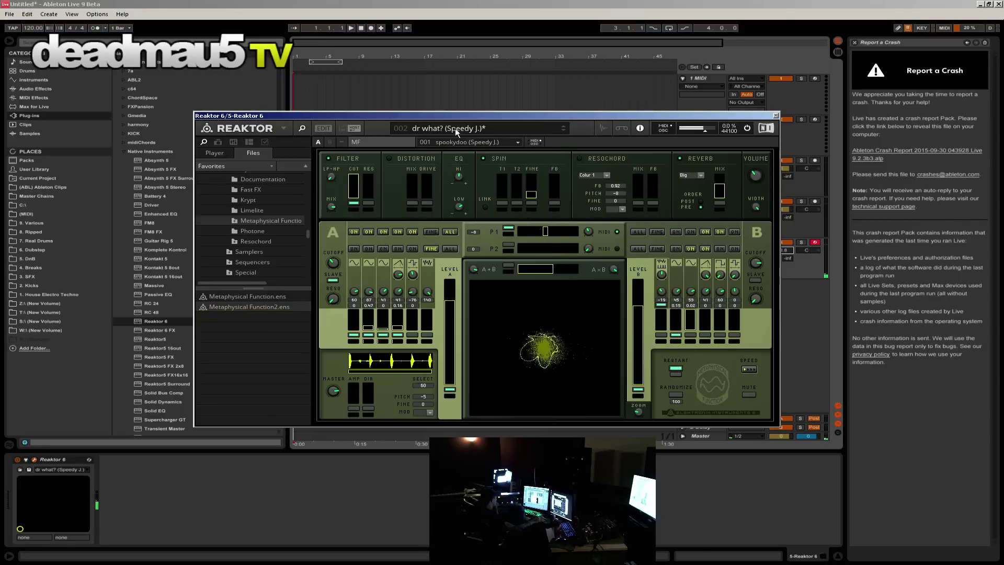
left_click(463, 140)
scroll(494, 368, "down", 6)
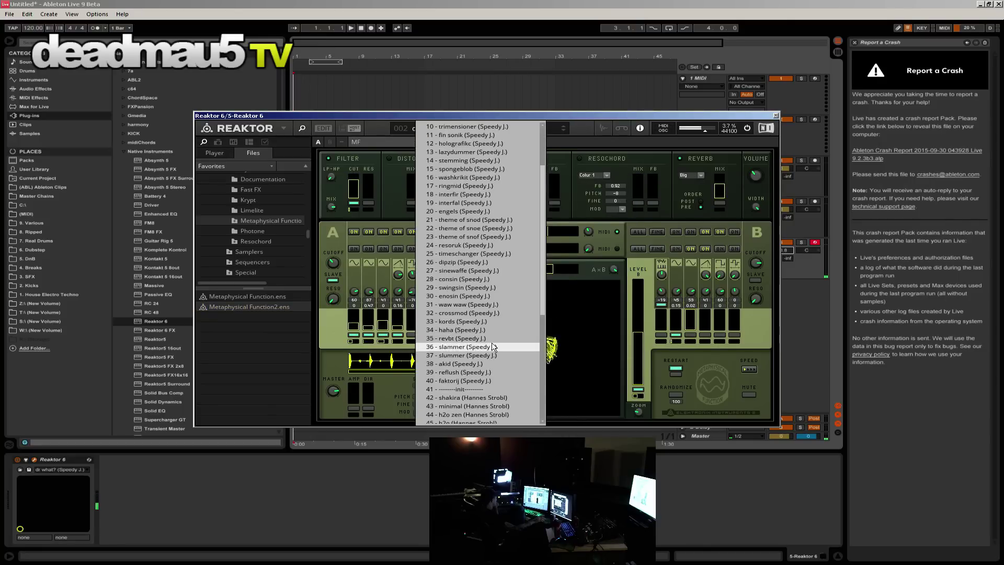
left_click(472, 305)
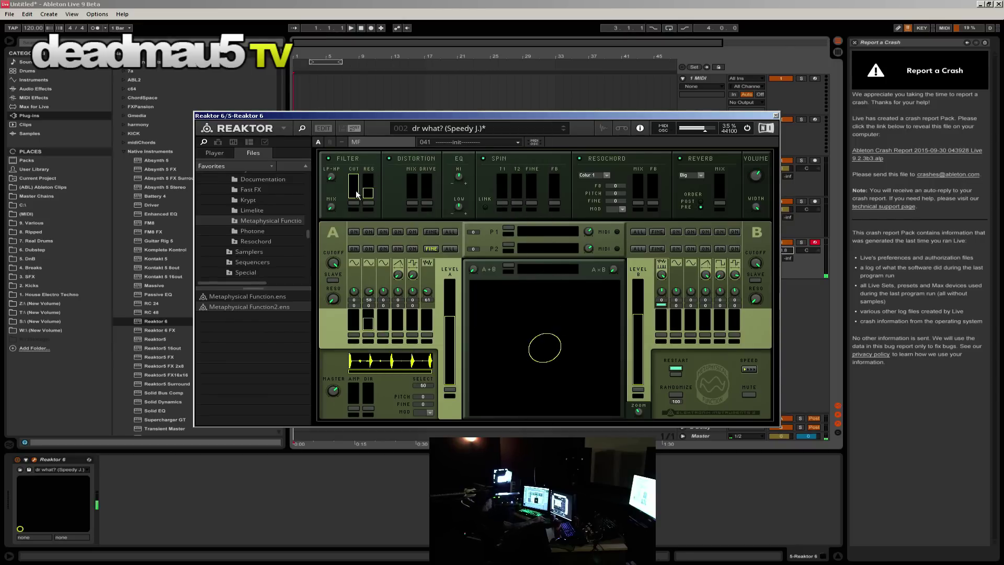
Step: Raise the Spin effect's T1 and the Resochord's mix and feedback, and set the Resochord type to Color 2
left_click_drag(498, 189, 508, 160)
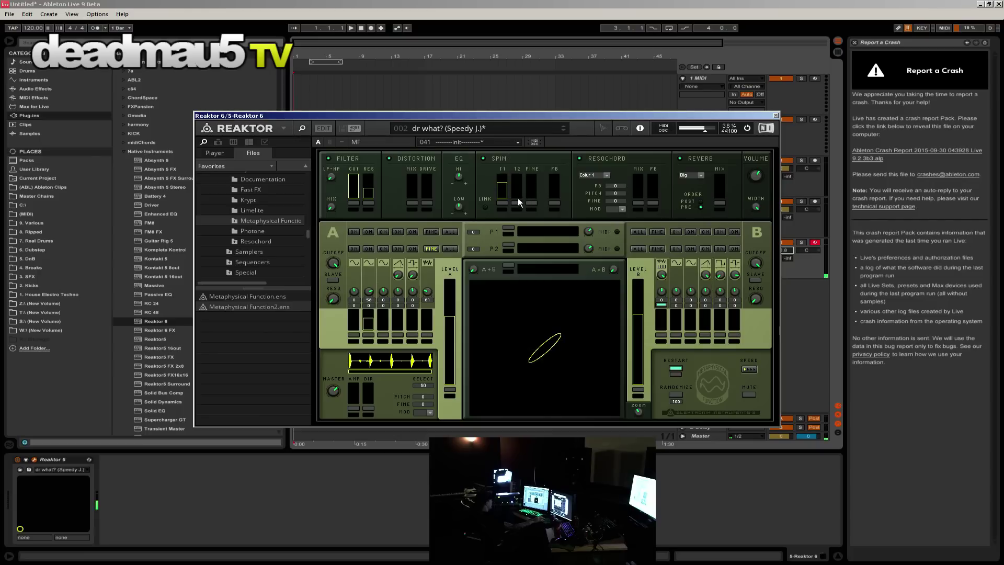
left_click(503, 203)
left_click(607, 176)
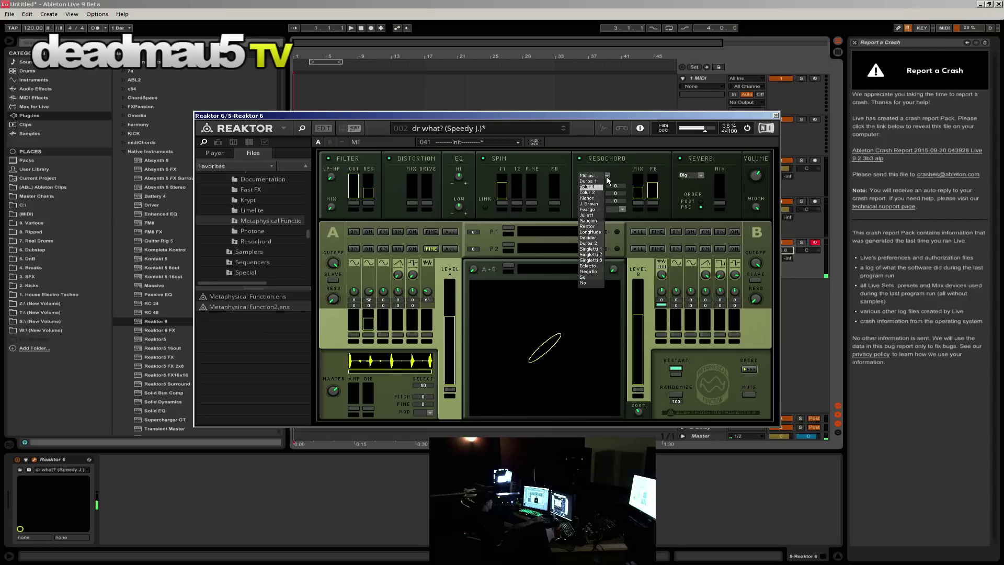
left_click(594, 195)
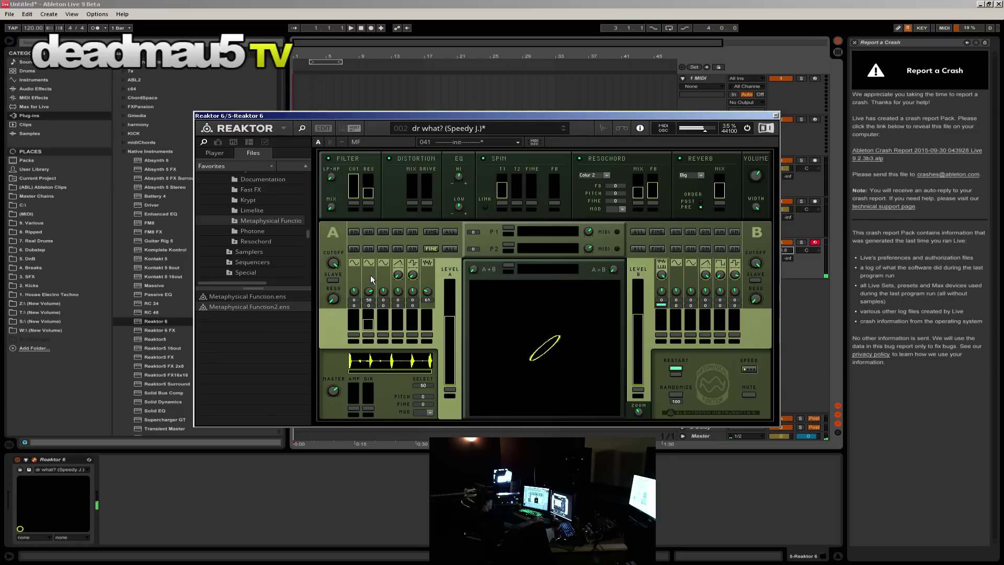
Step: Bring up the fourth oscillator in section A and raise the Reaktor 6 track's volume to -28.5 dB
left_click_drag(400, 316, 404, 301)
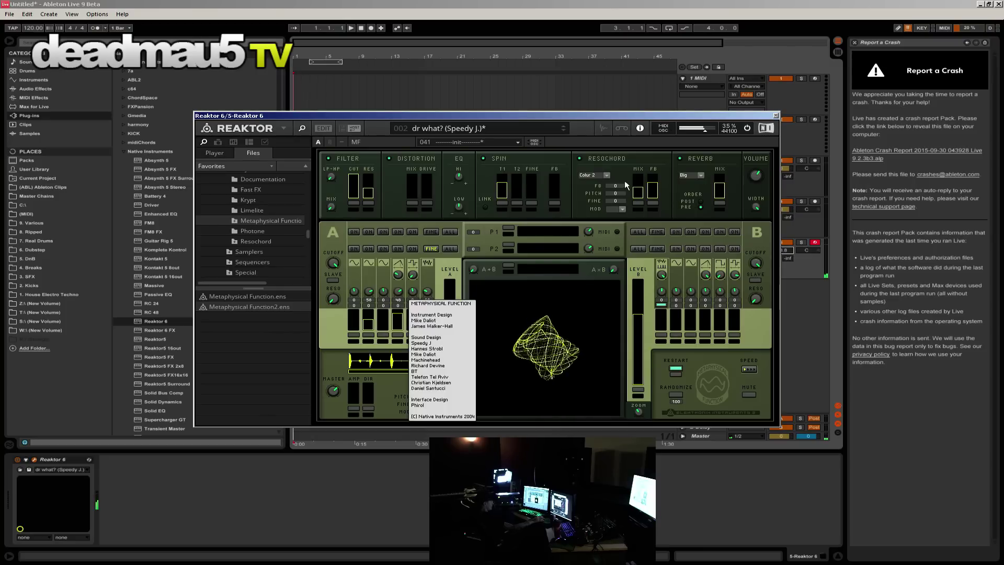
left_click_drag(695, 115, 604, 95)
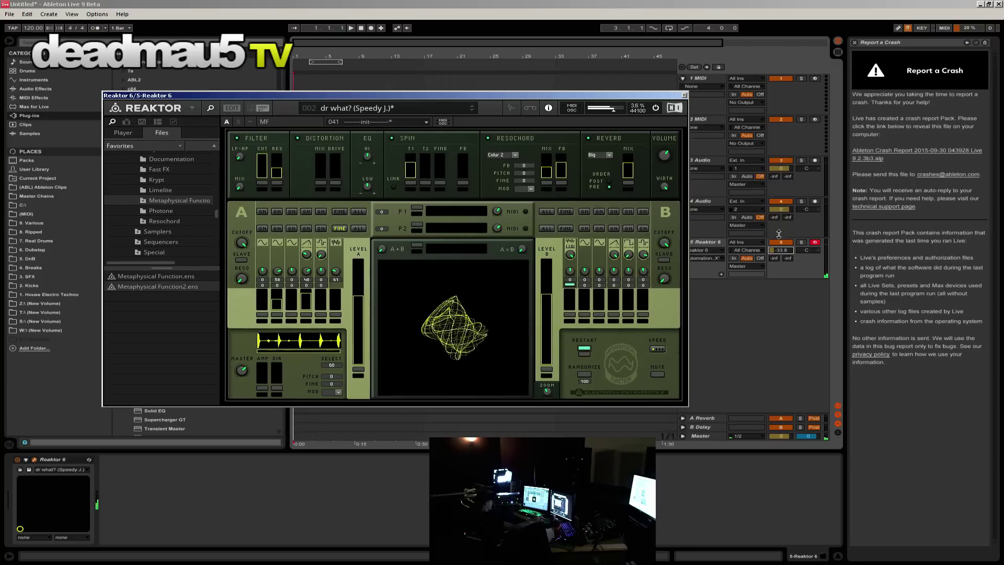
left_click_drag(780, 250, 780, 240)
Step: Bring in A>B modulation to about mid range and raise section B's fourth oscillator with its pitch at 50
left_click(406, 246)
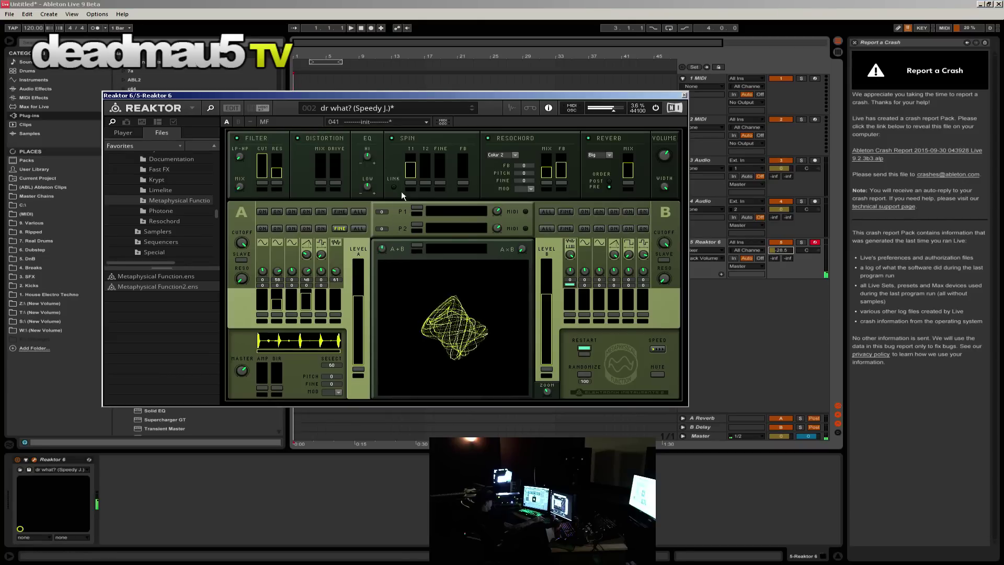
left_click(416, 248)
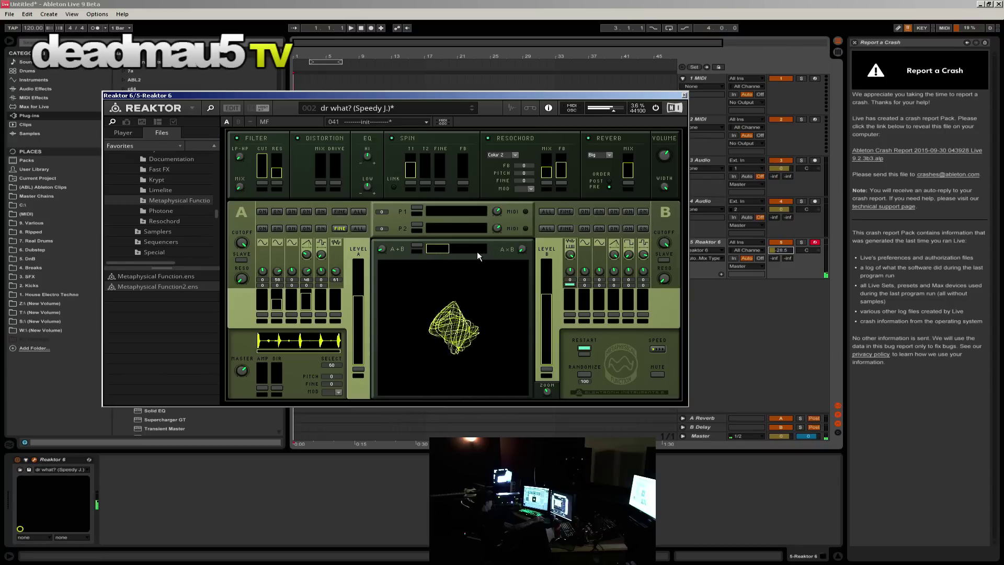
left_click(613, 305)
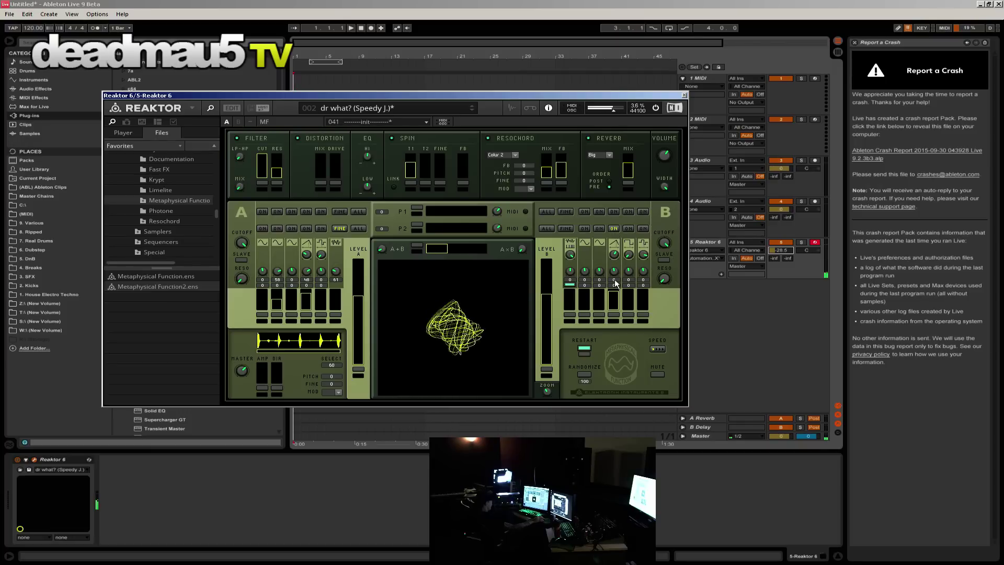
left_click_drag(616, 283, 618, 262)
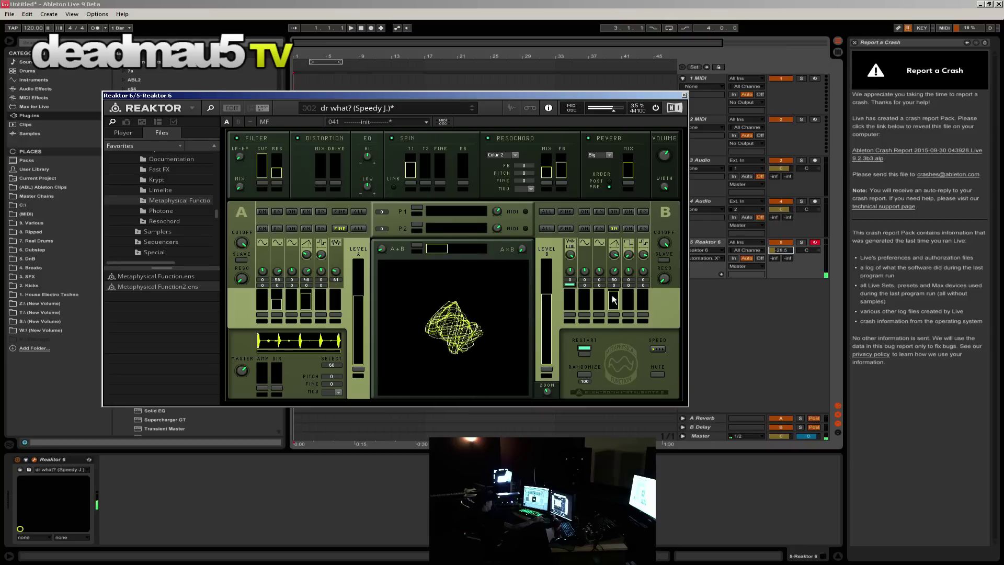
left_click(454, 249)
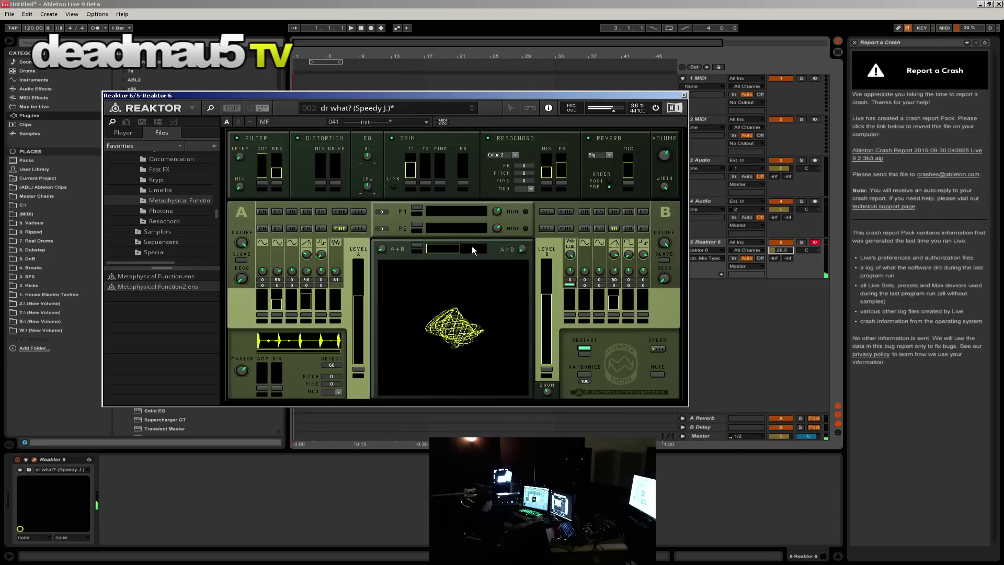
left_click_drag(471, 246, 472, 246)
Step: Raise section B's second oscillator, set its pitch to 56, and turn on its P1 and P2 switches
left_click(585, 303)
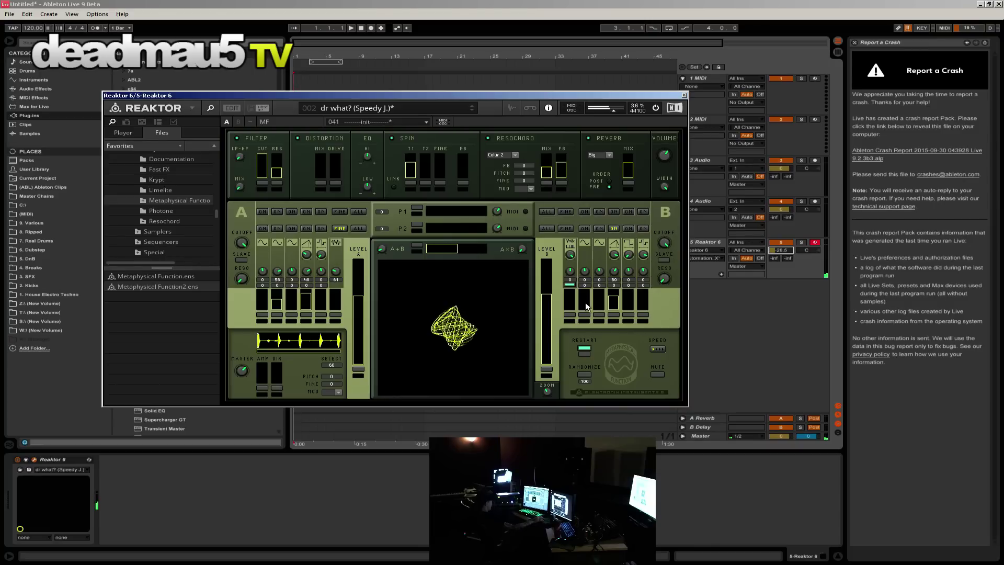
left_click(585, 306)
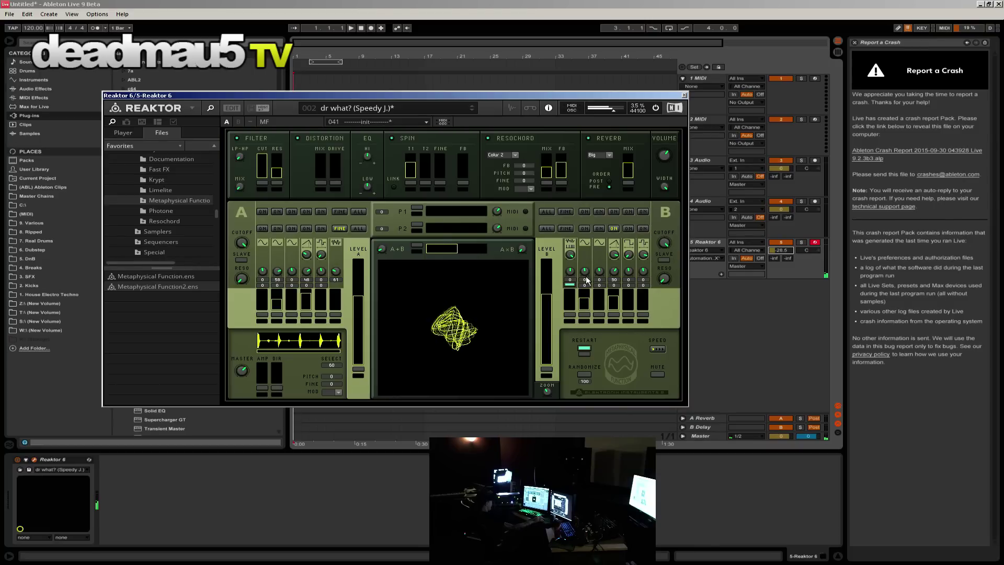
mouse_move(595, 243)
left_mouse_down()
mouse_move(598, 228)
mouse_move(593, 253)
left_mouse_up()
left_click(585, 227)
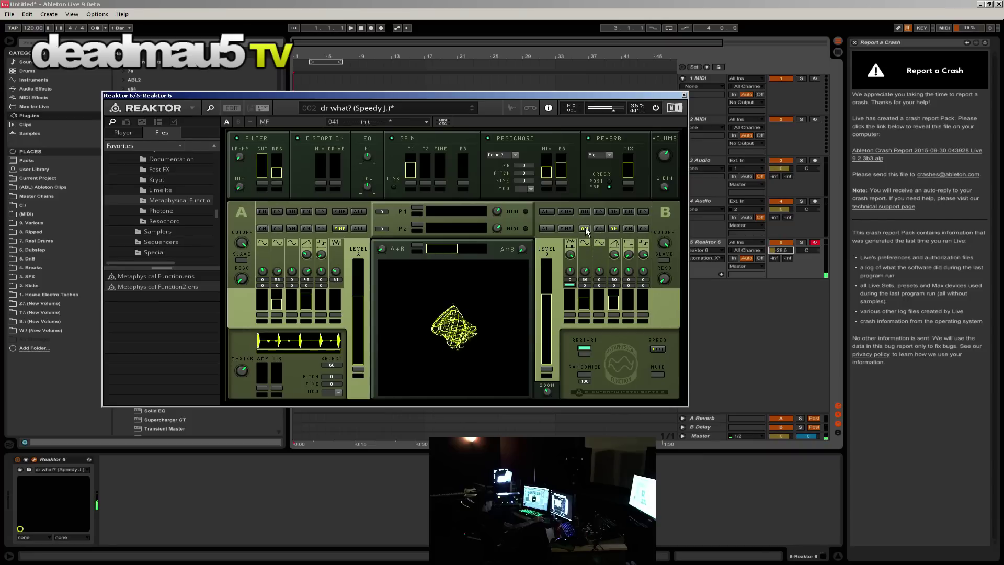
left_click(585, 212)
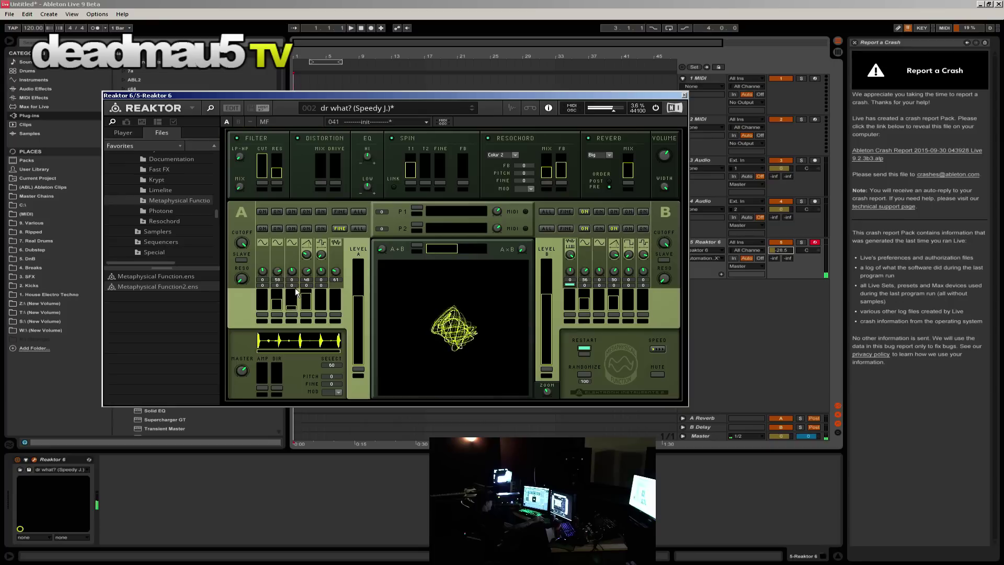
Step: Bring up section A's third oscillator and set its pitch to 52
left_click_drag(294, 273, 294, 256)
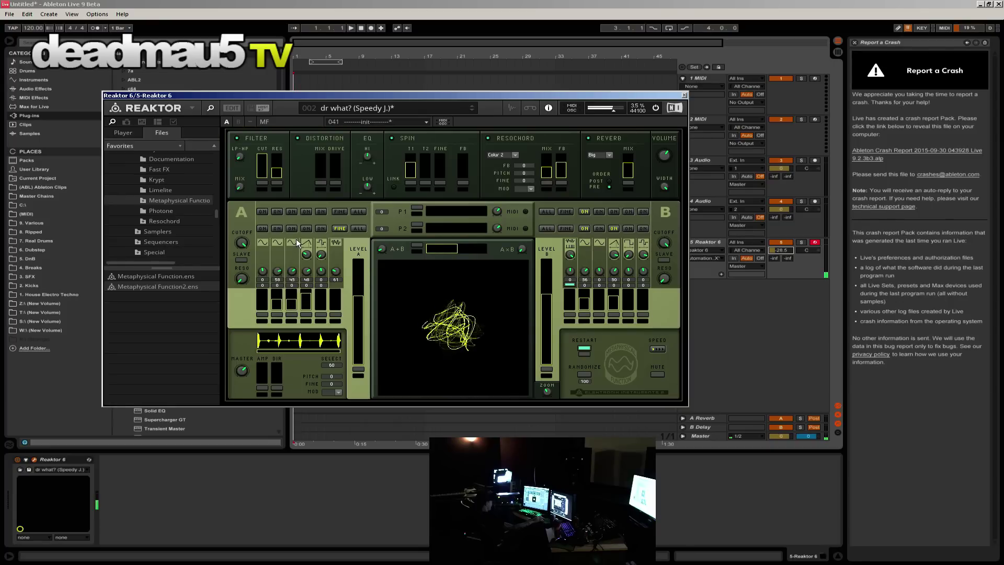
left_click_drag(296, 239, 296, 235)
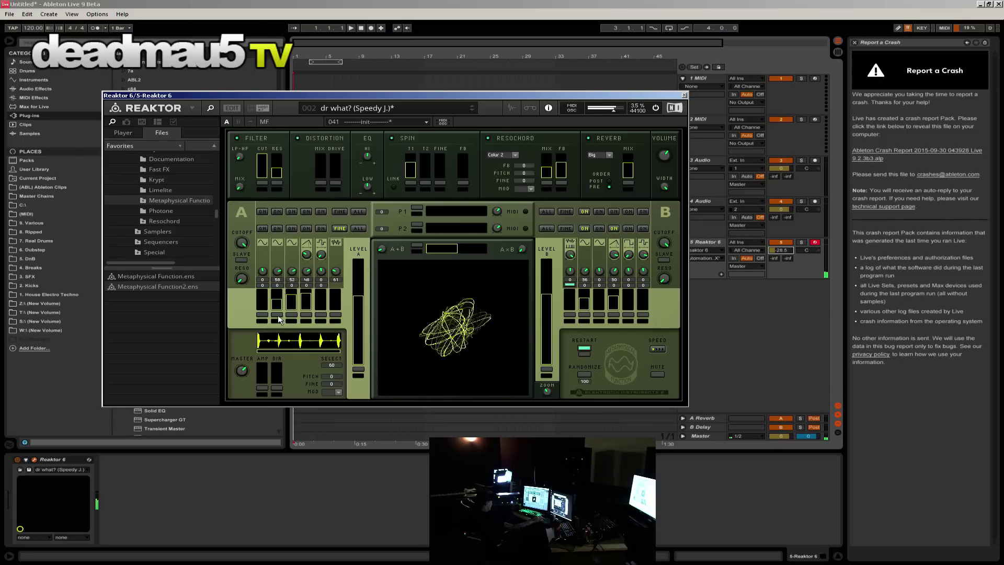
Step: Raise section A's master Amp and Dir sliders, then set the Resochord mix to full and lower its FB slider
mouse_move(263, 378)
left_mouse_down()
mouse_move(276, 339)
mouse_move(276, 363)
left_mouse_up()
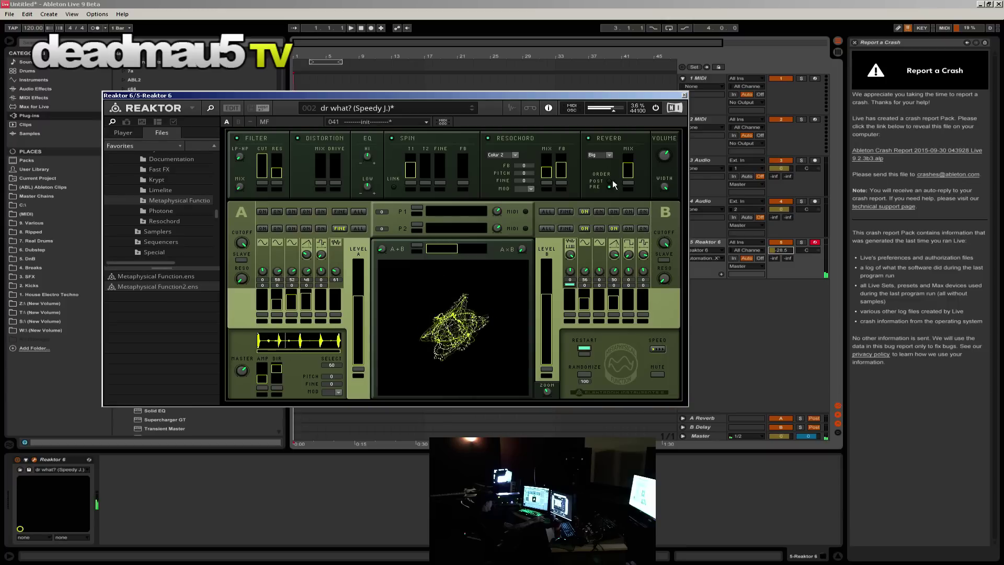
left_click_drag(545, 174, 551, 137)
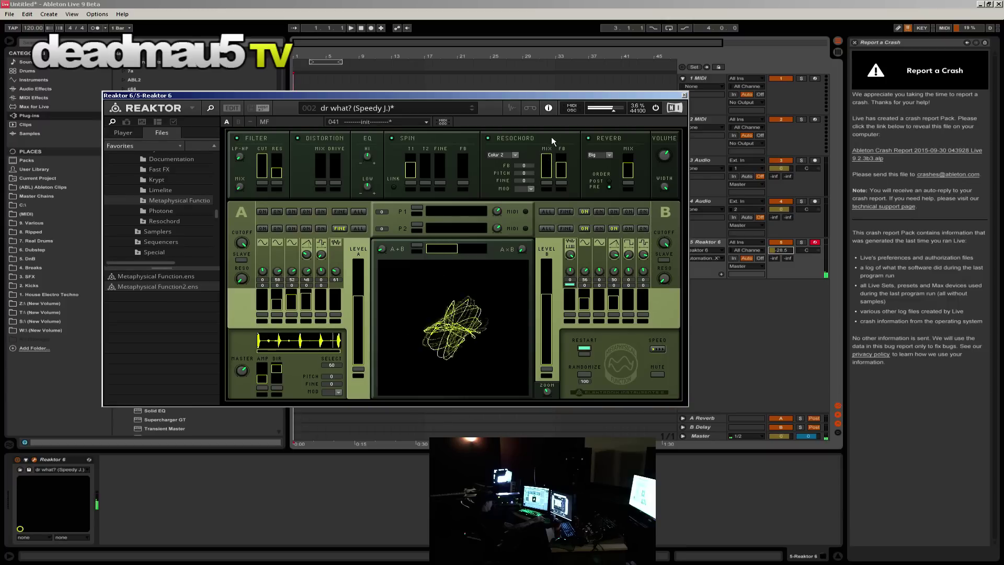
mouse_move(563, 178)
left_mouse_down()
mouse_move(563, 142)
mouse_move(562, 175)
mouse_move(531, 146)
mouse_move(538, 119)
left_mouse_up()
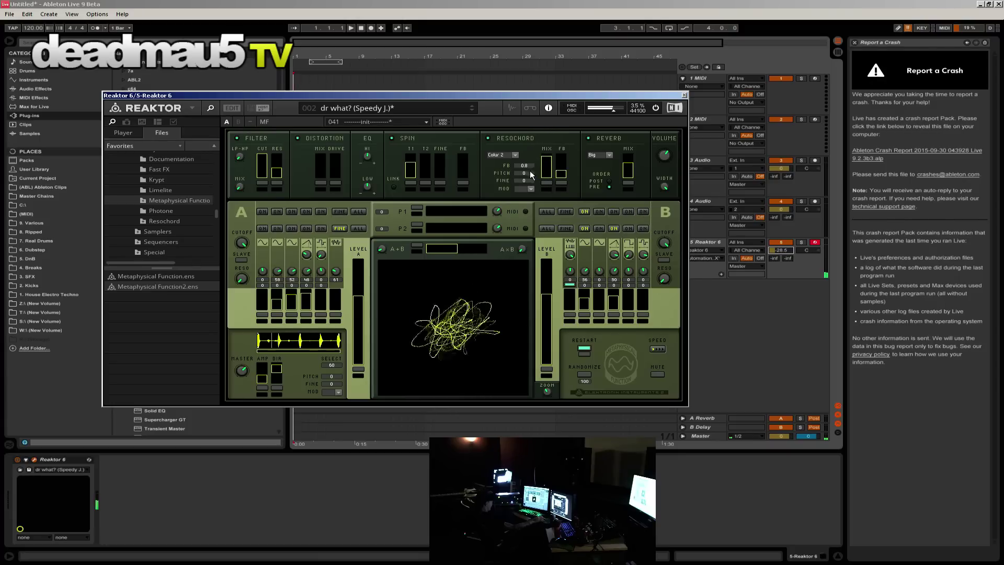
Step: Adjust the Resochord pitch, assign p1 as its modulation source, and toggle the effect off and on to compare
left_click_drag(529, 172, 531, 159)
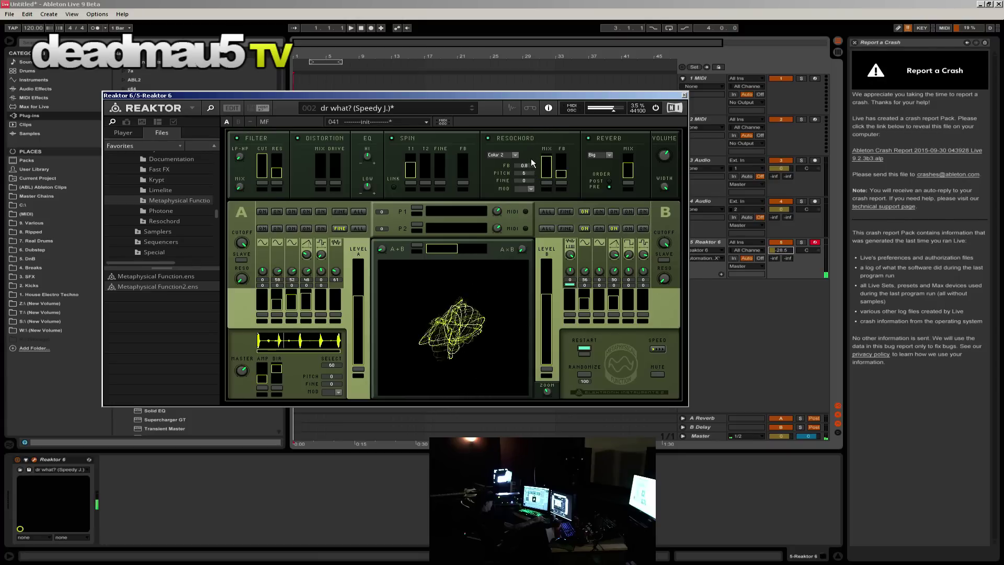
left_click(527, 188)
left_click(526, 195)
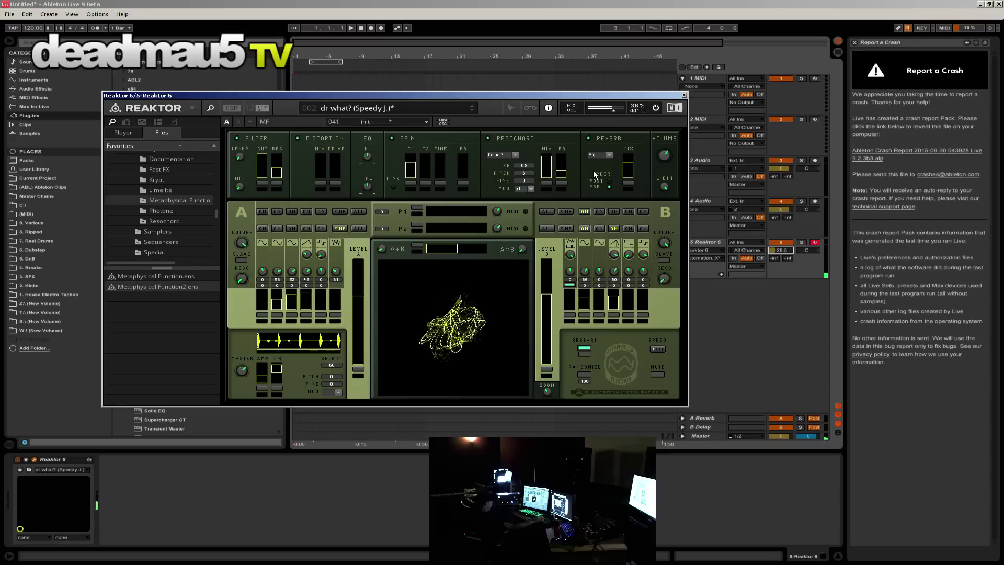
left_click(490, 137)
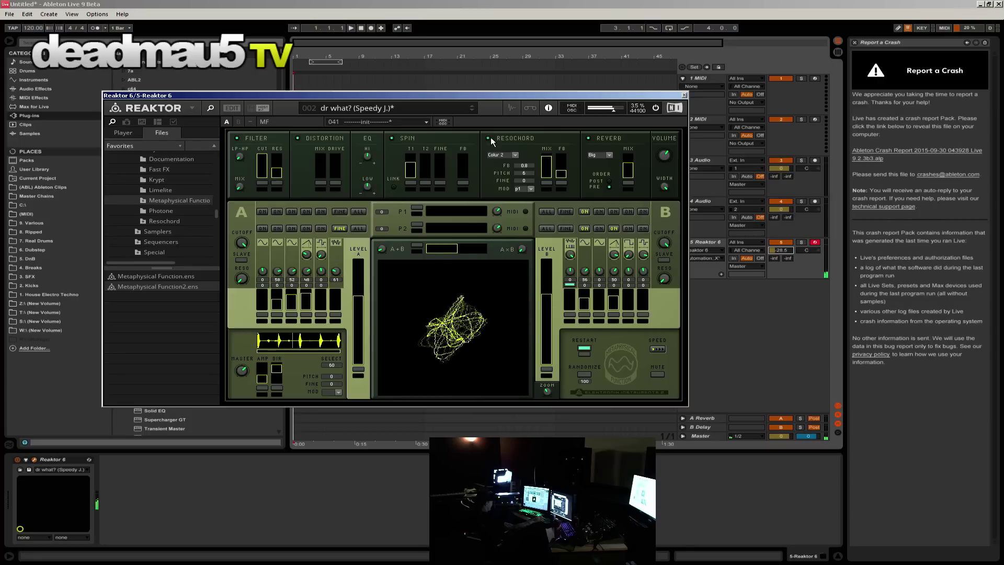
left_click(489, 138)
Step: Start playback and load the ensemble Metaphysical Function.ens without saving changes to the current one
key("space")
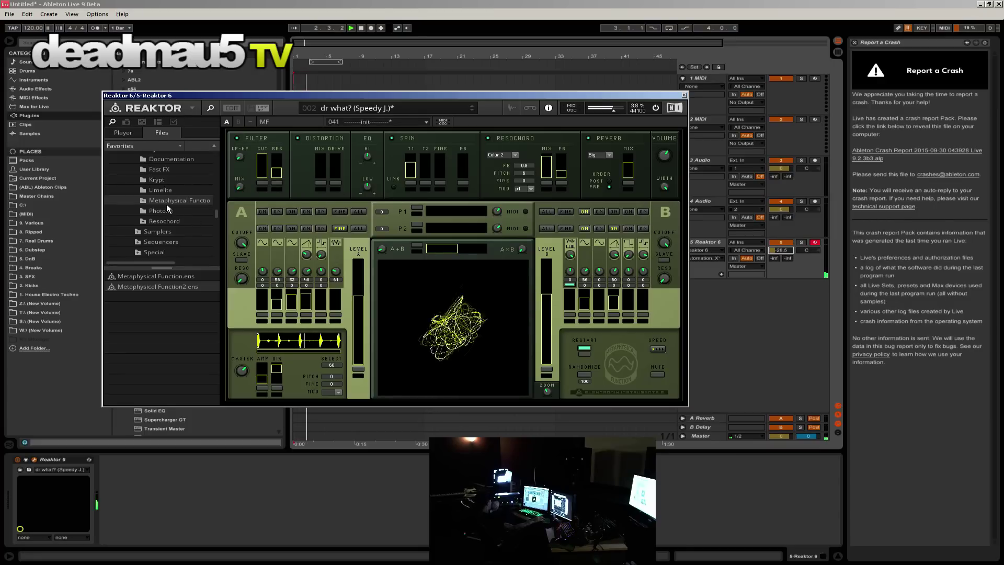
left_click(126, 276)
double_click(125, 275)
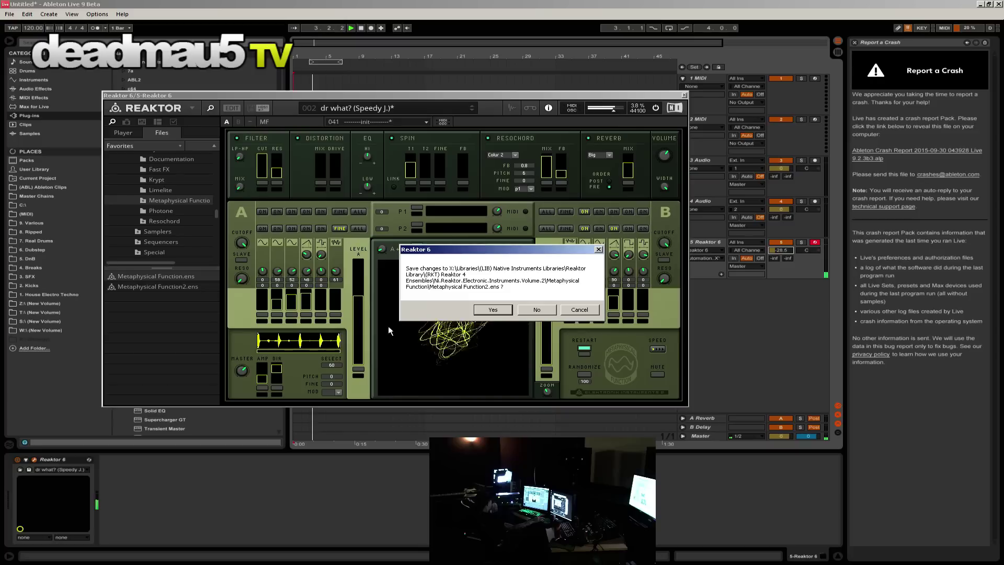
left_click(536, 310)
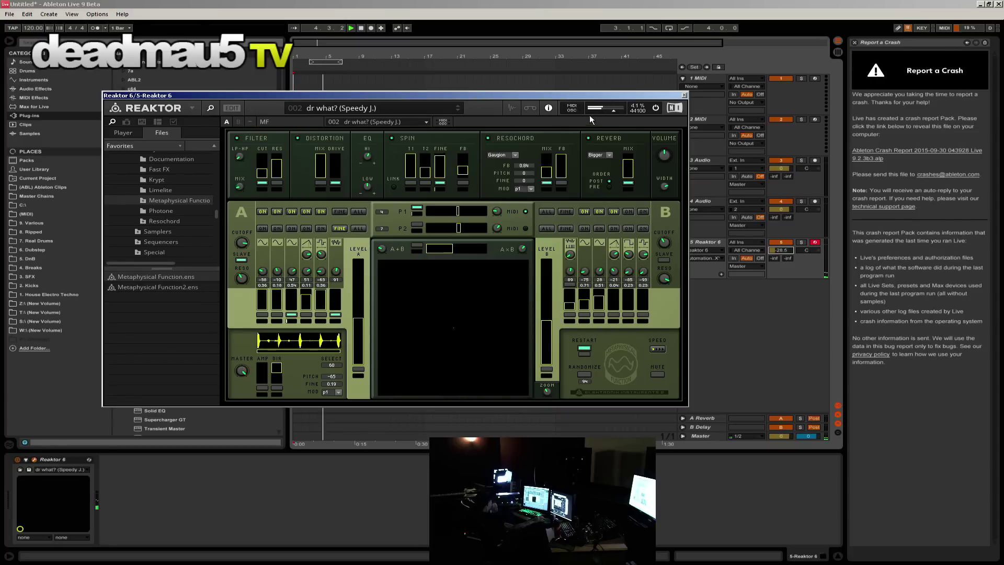
right_click(569, 146)
left_click(560, 145)
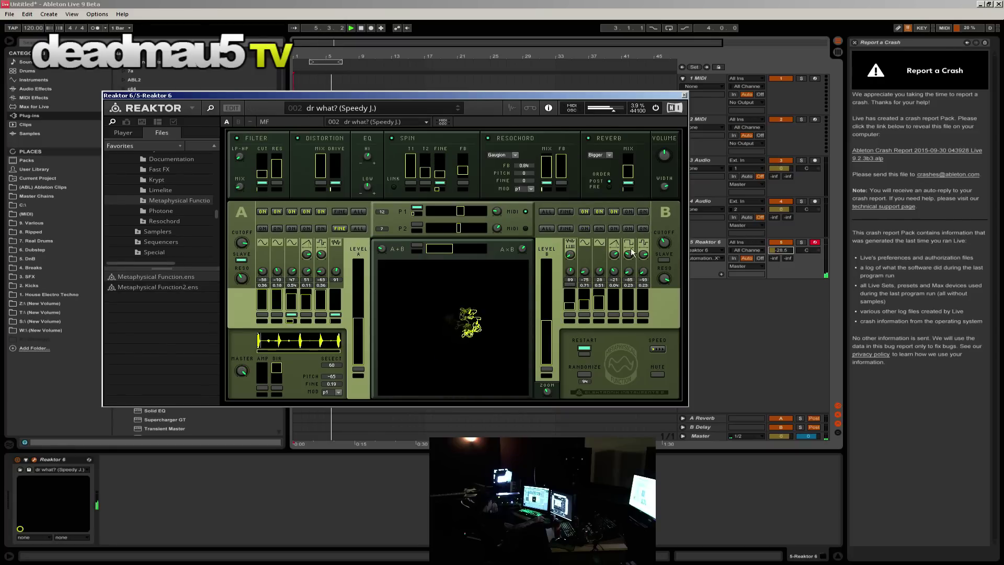
Step: Load snapshot 41, the init sound, in the Metaphysical Function ensemble
left_click(404, 119)
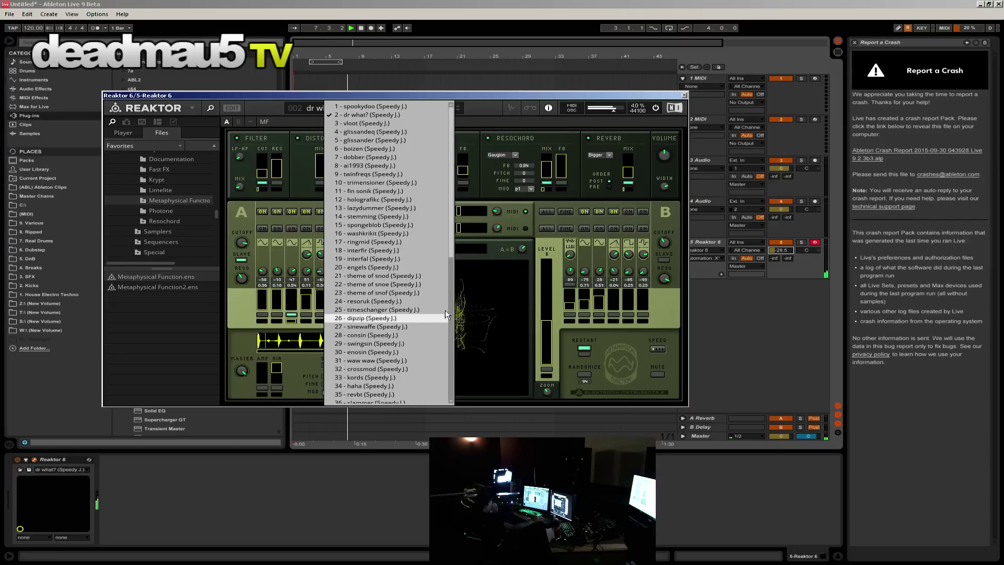
scroll(444, 309, "down", 4)
left_click(404, 335)
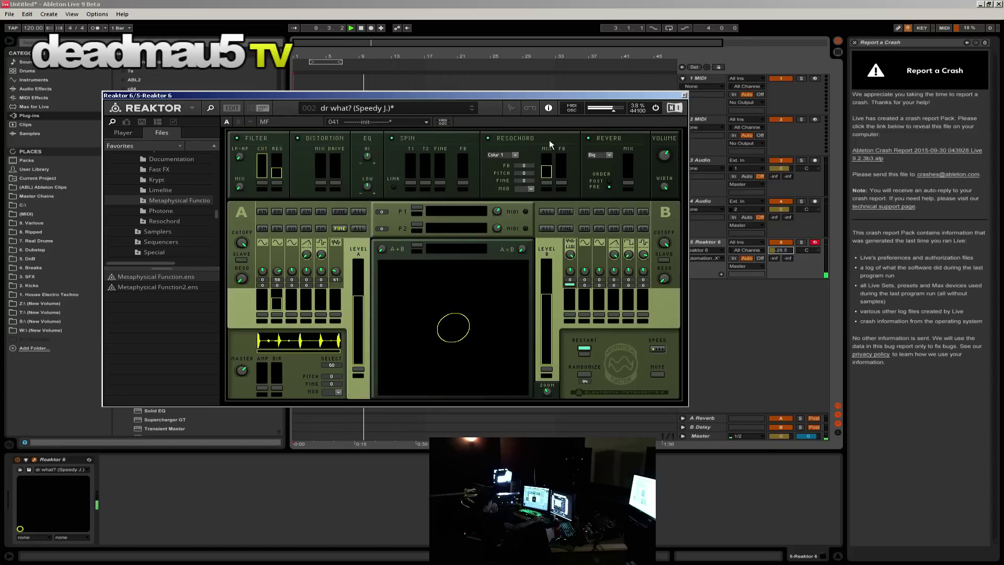
Step: Turn the Resochord mix and FB up to full, choose the Duros 1 chord, and set its pitch to 15
left_click(514, 154)
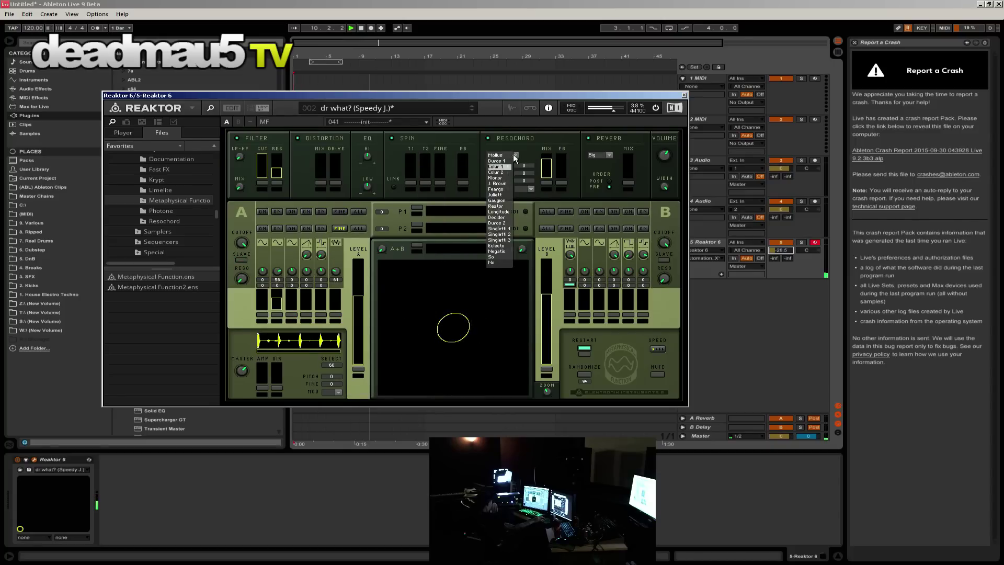
left_click(500, 199)
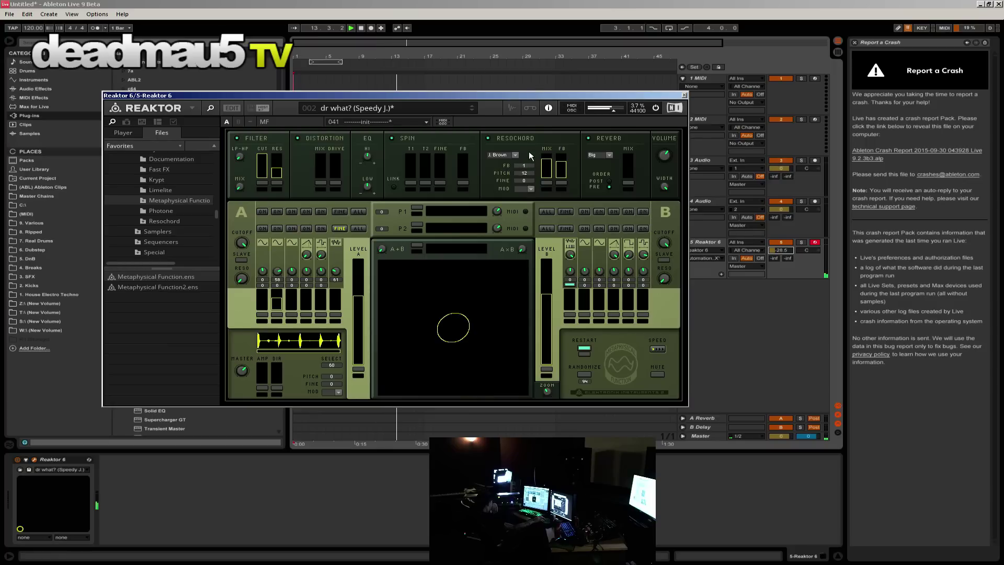
left_click_drag(524, 173, 523, 192)
left_click(515, 155)
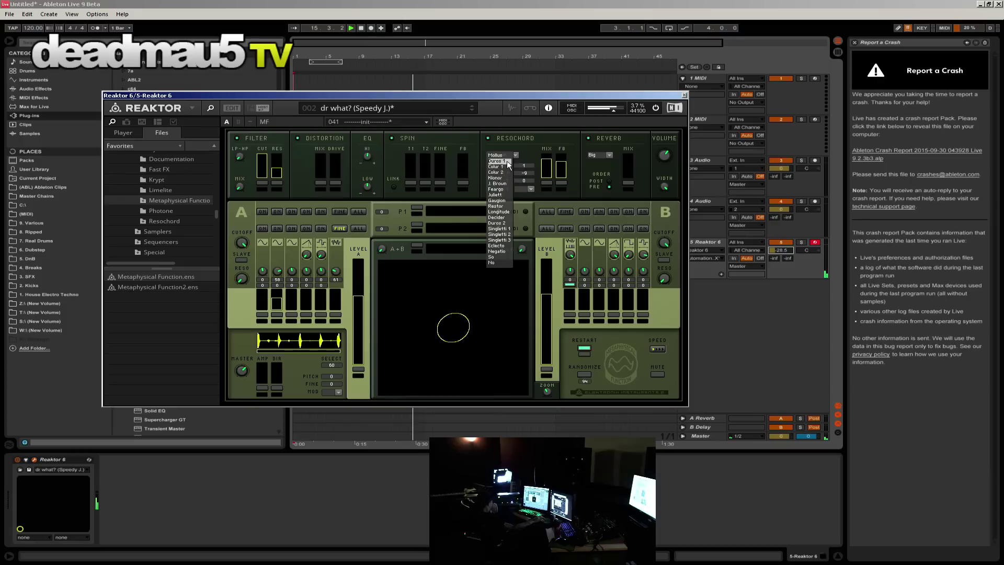
left_click(499, 161)
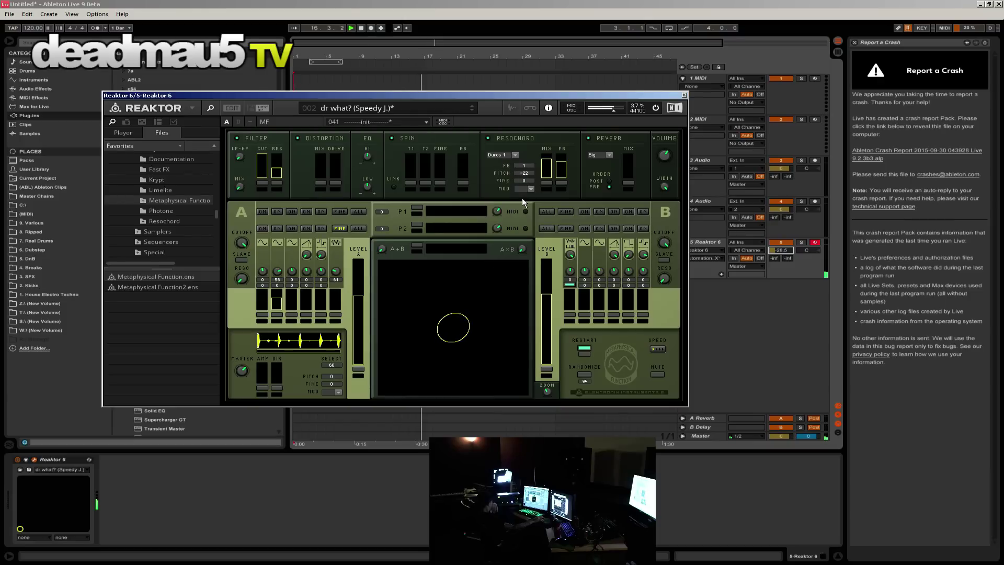
left_click_drag(522, 197, 521, 184)
Step: Bring up section A's fourth and fifth oscillators, retune them with the fifth's pitch at -21, and pull the second oscillator down
left_click_drag(307, 282, 316, 203)
left_click_drag(308, 272, 310, 257)
left_click(309, 303)
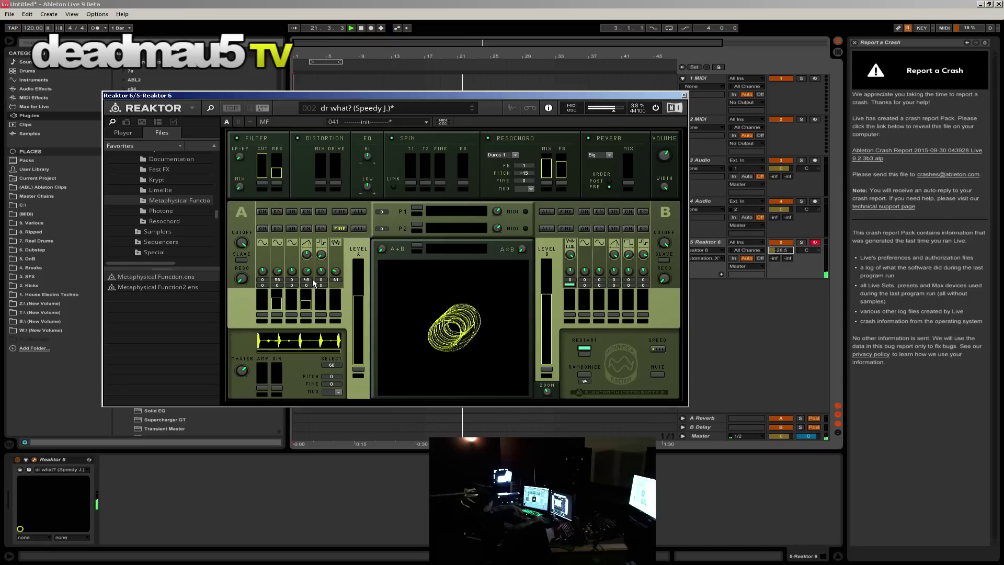
left_click_drag(277, 301, 276, 320)
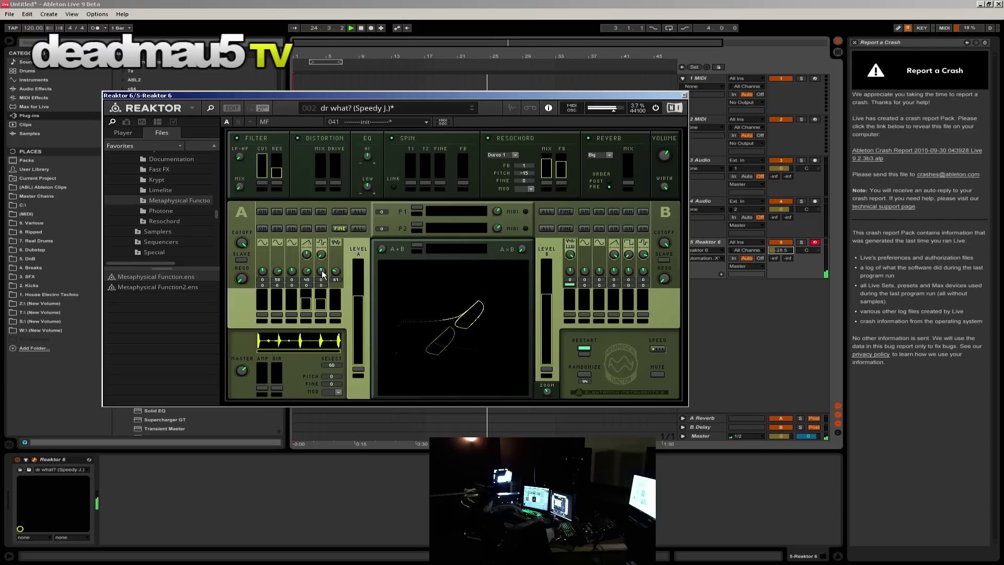
left_click_drag(322, 279, 320, 292)
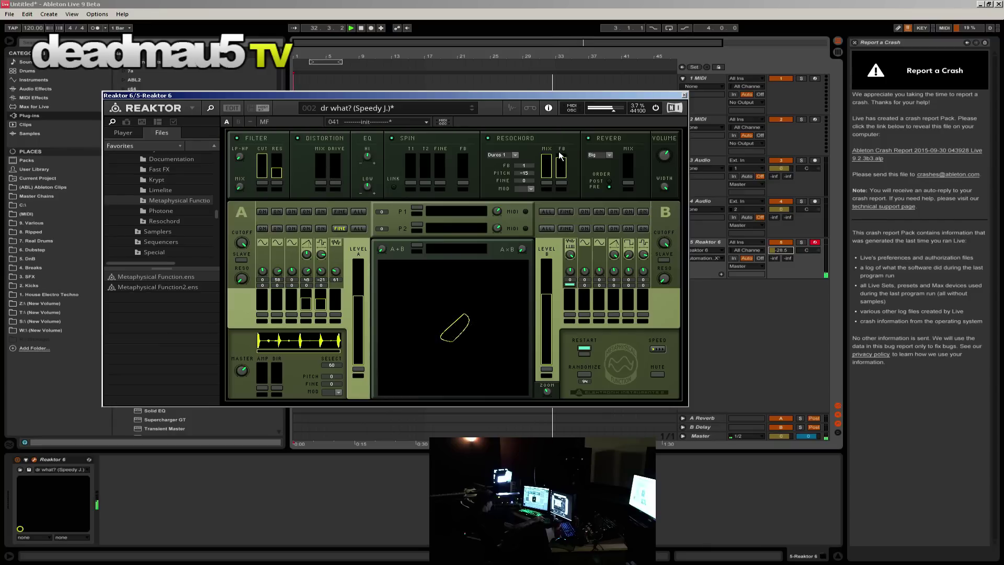
Step: Set the Resochord FB value to 0.7, lower its pitch, and bring up section A's third oscillator
mouse_move(529, 163)
left_mouse_down()
mouse_move(529, 206)
mouse_move(531, 165)
left_mouse_up()
left_click(289, 300)
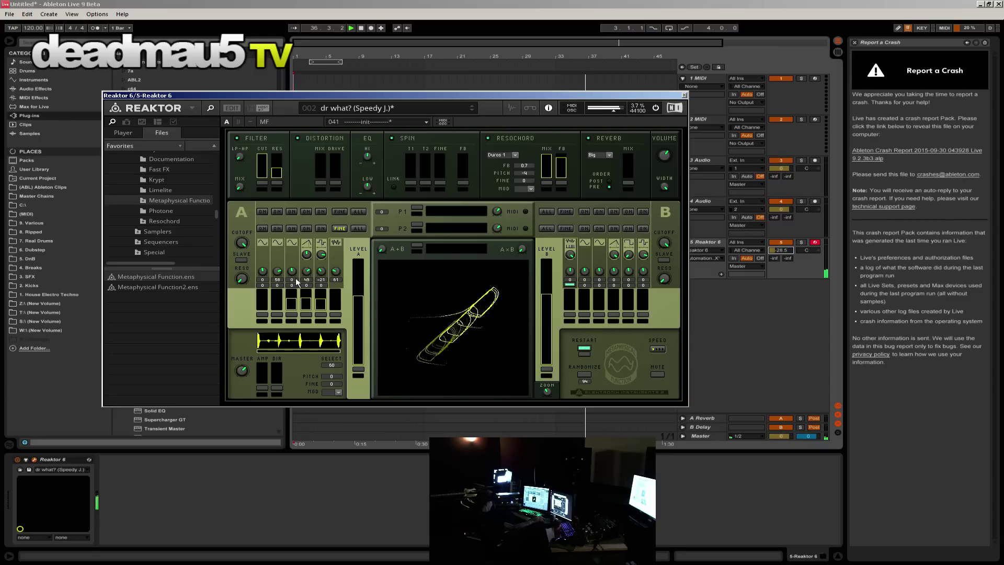
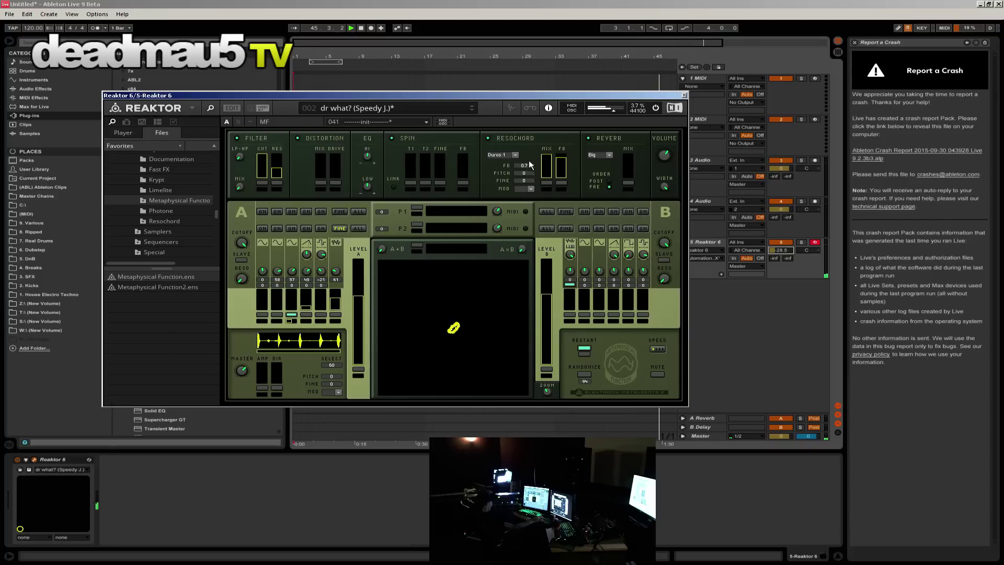
Step: Set the Resochord chord to Nonor and raise the pitch of section A's last oscillator to 71
left_click(506, 155)
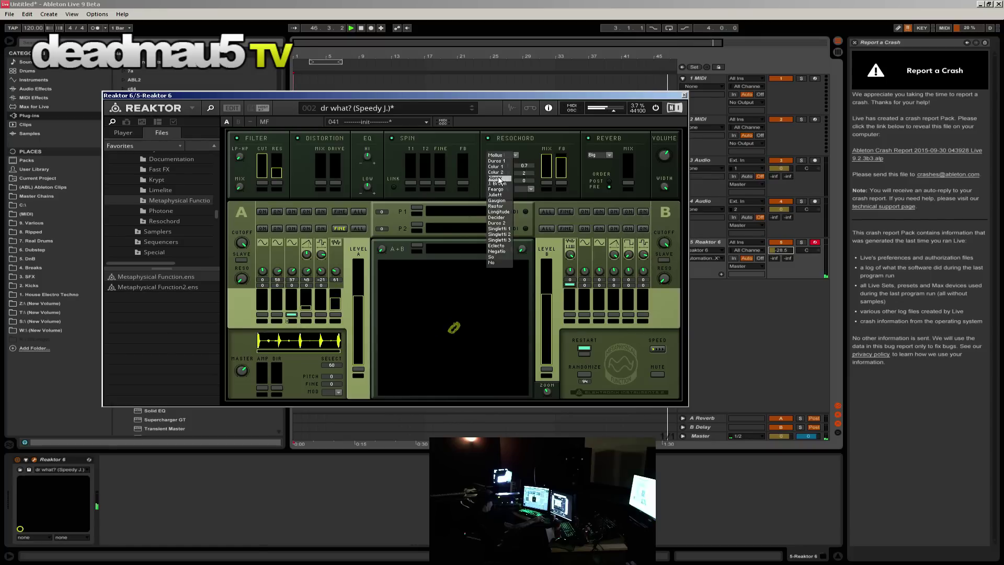
left_click(500, 178)
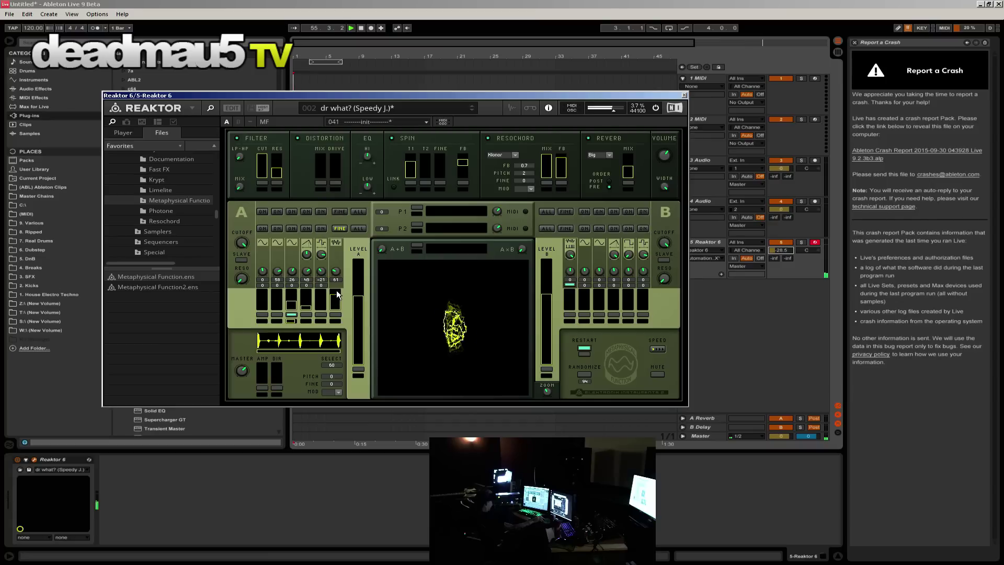
left_click_drag(337, 275, 340, 259)
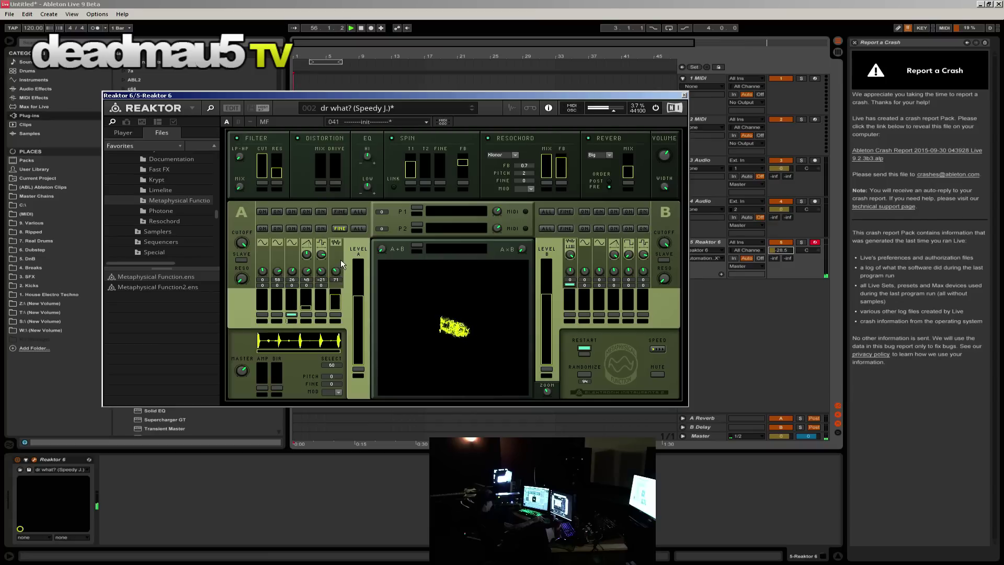
Step: Audition the Resochord chords Duros 1, Color 2 and Longitude, and settle on Singletti 1
left_click(508, 155)
left_click(504, 161)
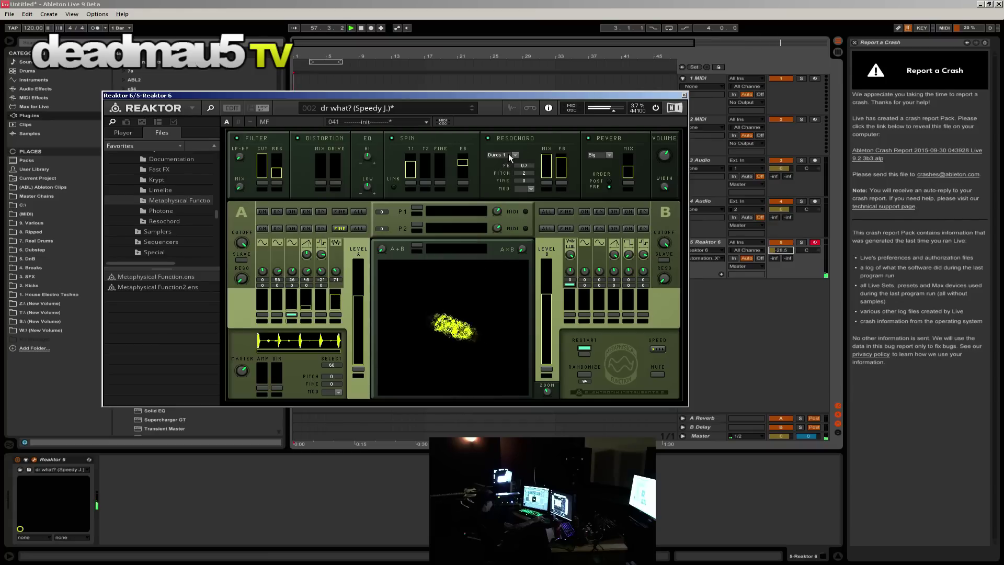
left_click(509, 154)
left_click(503, 175)
left_click(511, 156)
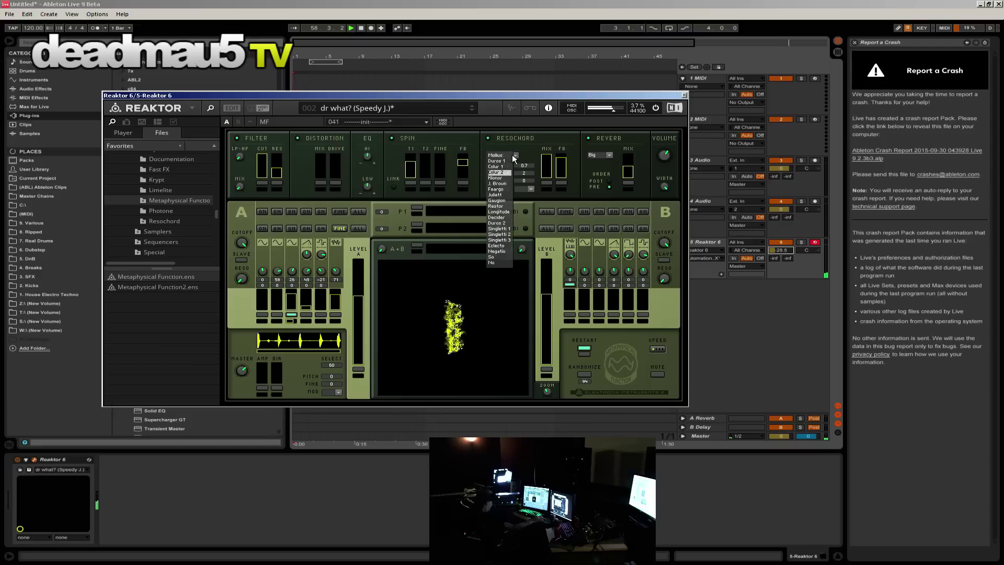
left_click(499, 212)
left_click(514, 155)
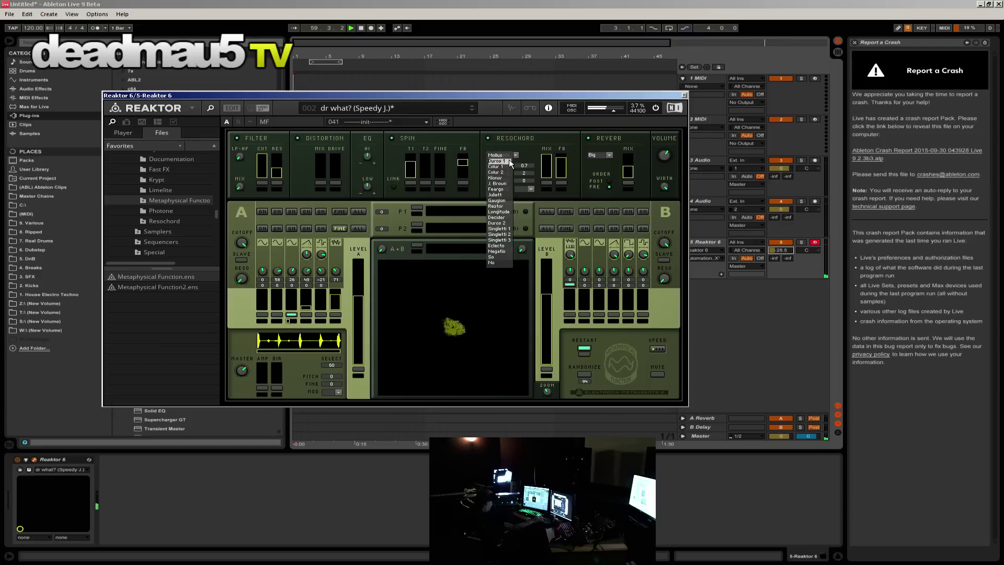
left_click(499, 228)
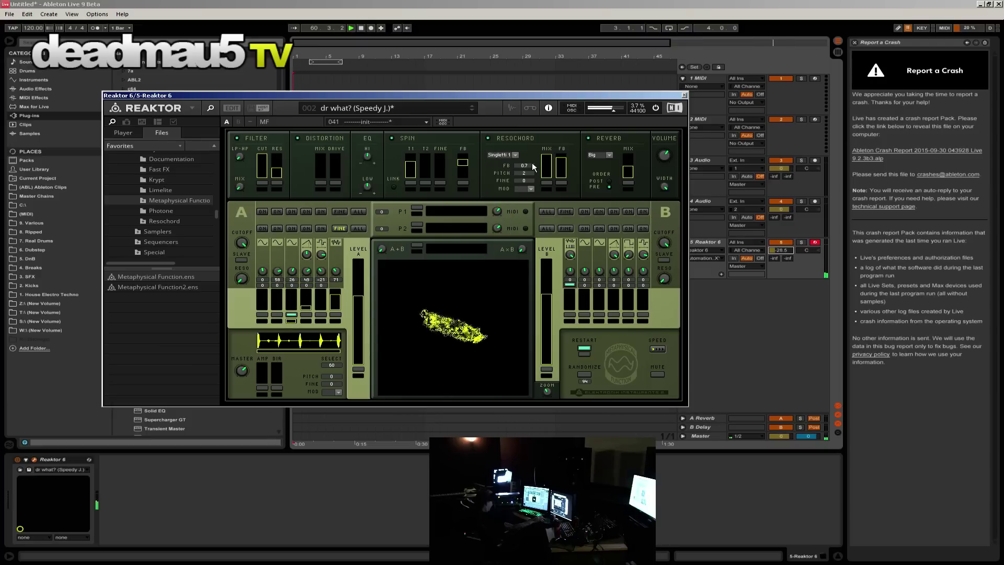
Step: Set the Resochord feedback to 1, pitch to -24, fine to 0.11 and modulation to p1, and lower section A's level
left_click_drag(527, 165, 526, 198)
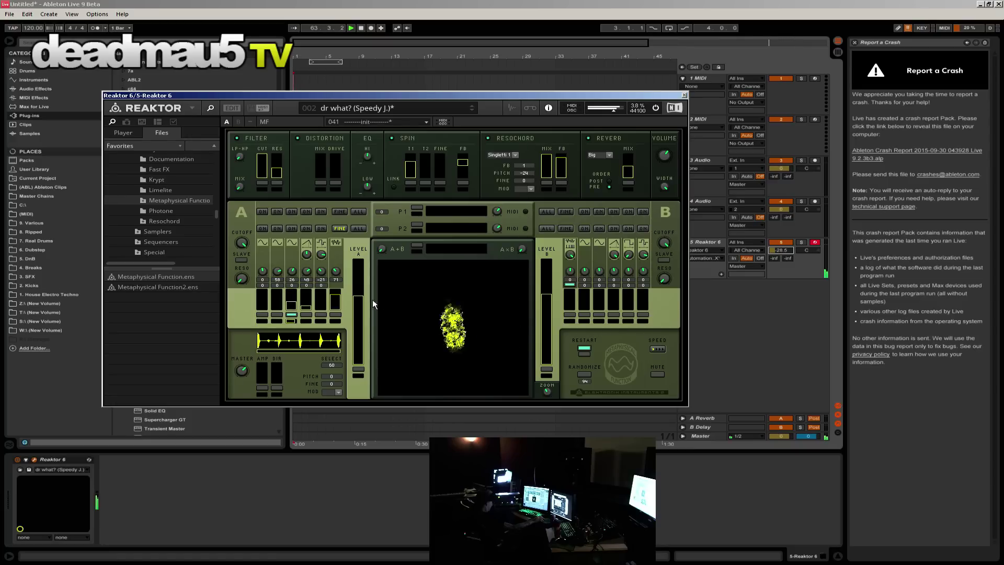
left_click_drag(360, 277, 371, 307)
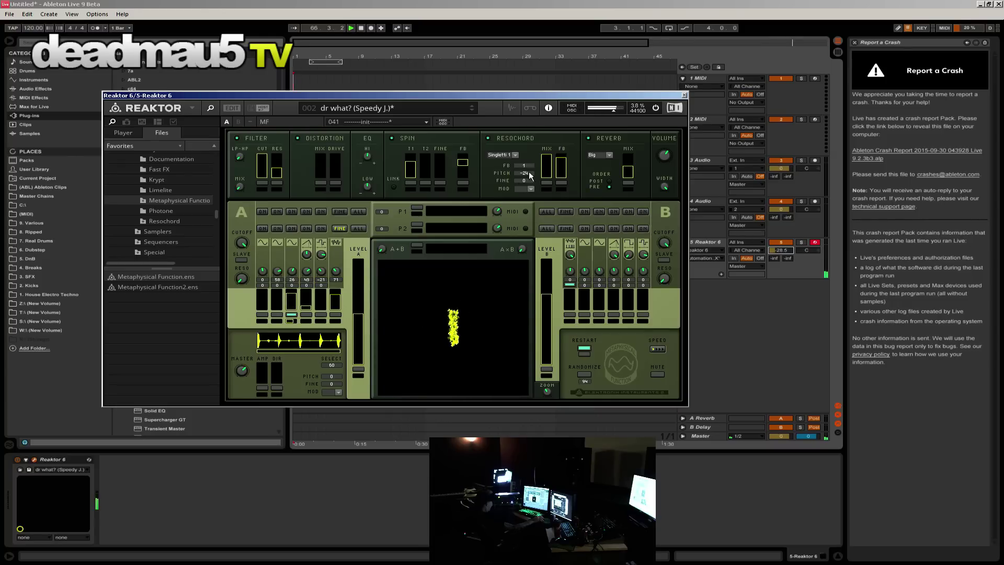
left_click_drag(524, 183, 528, 164)
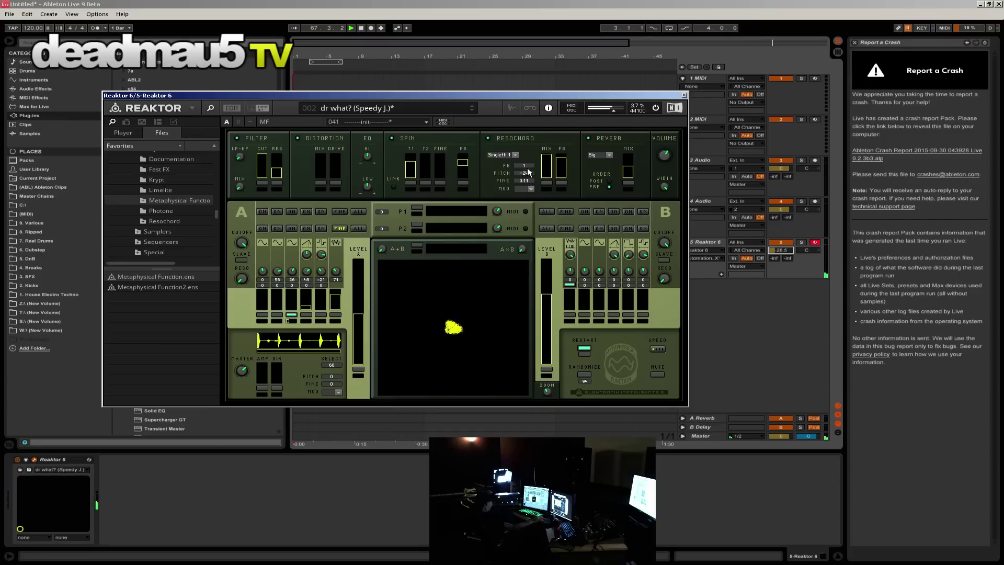
left_click(529, 187)
left_click(519, 195)
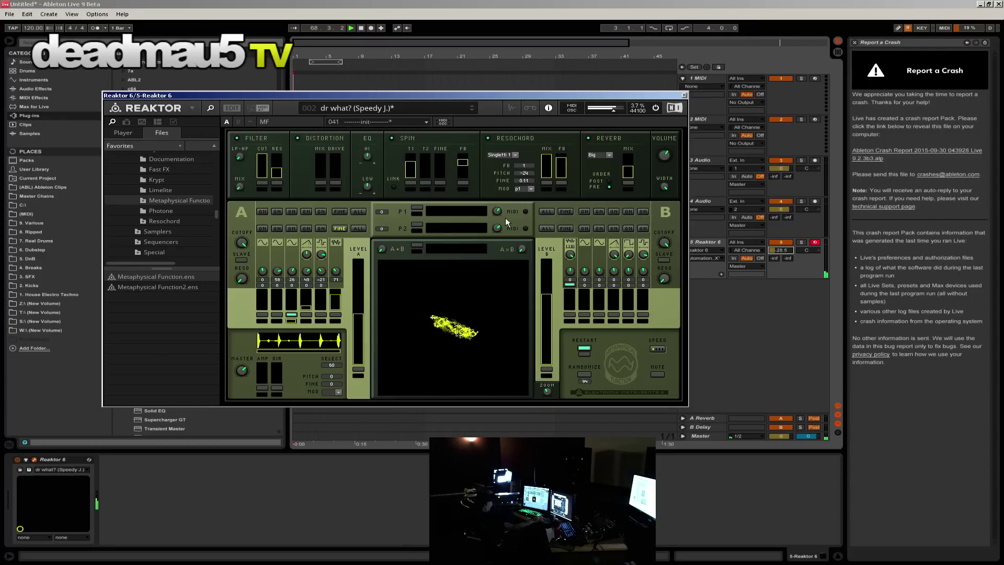
Step: Switch the P1 modulator on and off again, and retune section A's first two oscillators to 55 and 62
left_click(417, 209)
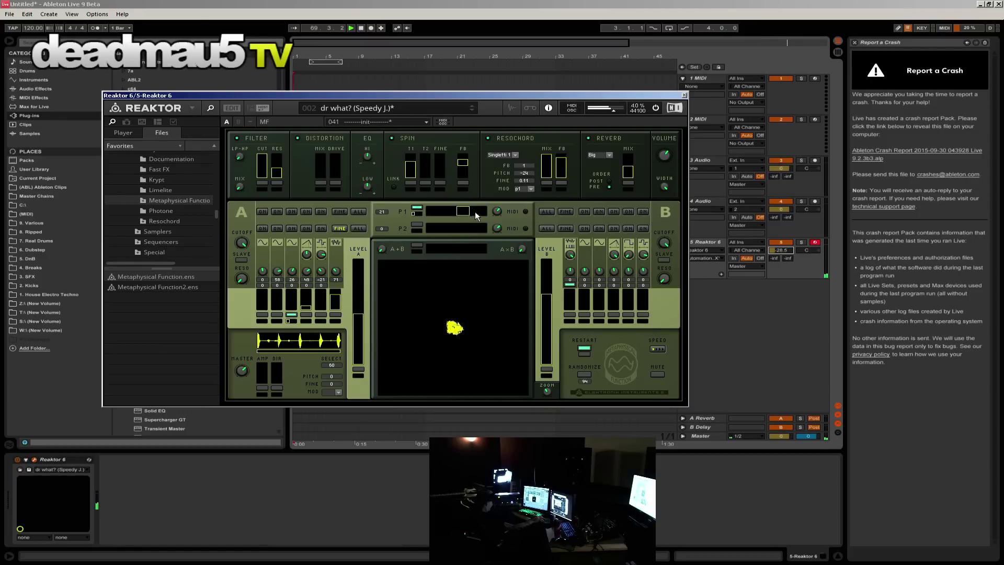
left_click(417, 208)
mouse_move(279, 272)
left_mouse_down()
mouse_move(292, 241)
mouse_move(273, 286)
mouse_move(271, 264)
left_mouse_up()
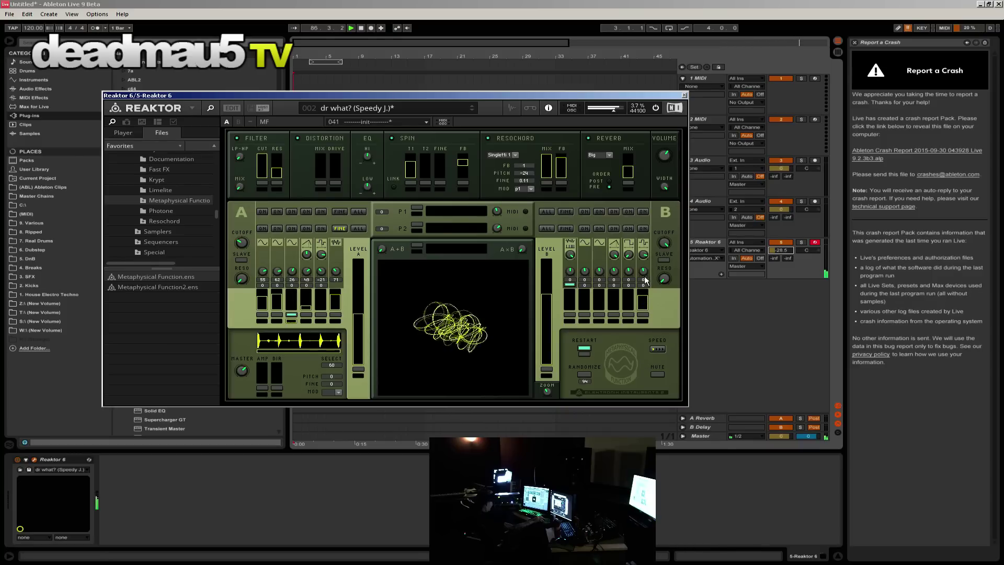
Step: Raise the last section B oscillator's pitch to 51 and shift the A/B mix toward section A
left_click_drag(451, 250, 501, 249)
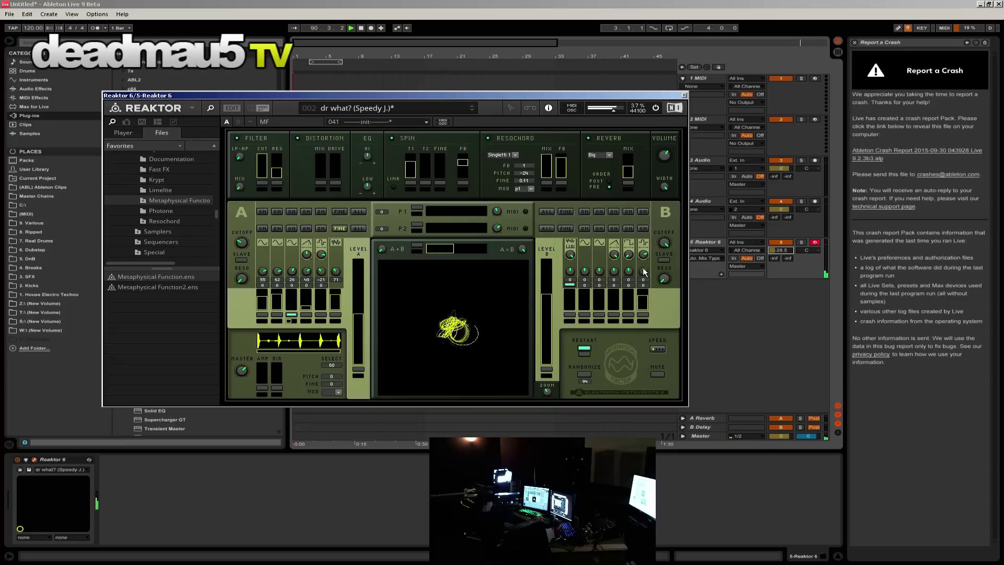
left_click_drag(642, 295, 651, 242)
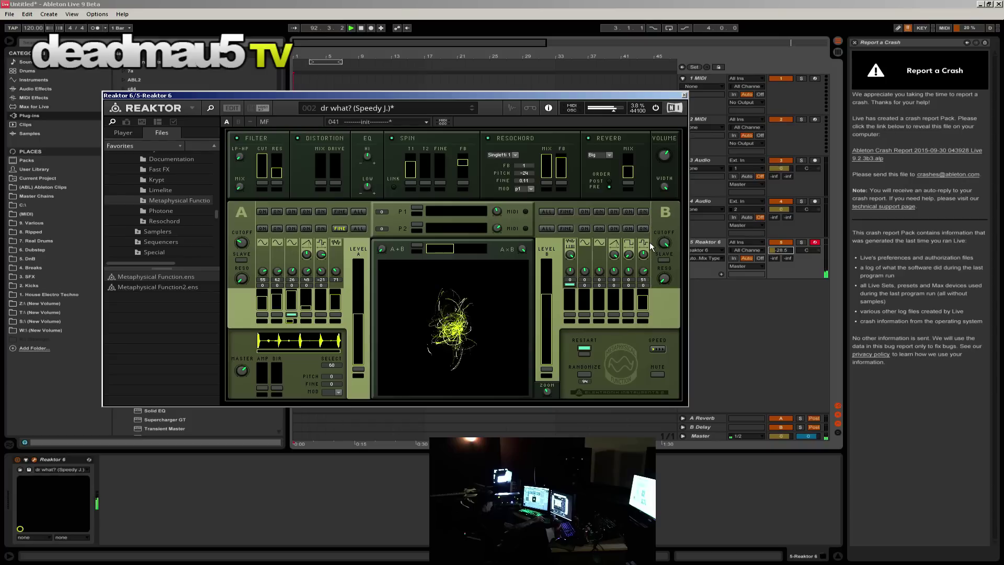
left_click_drag(452, 247, 395, 232)
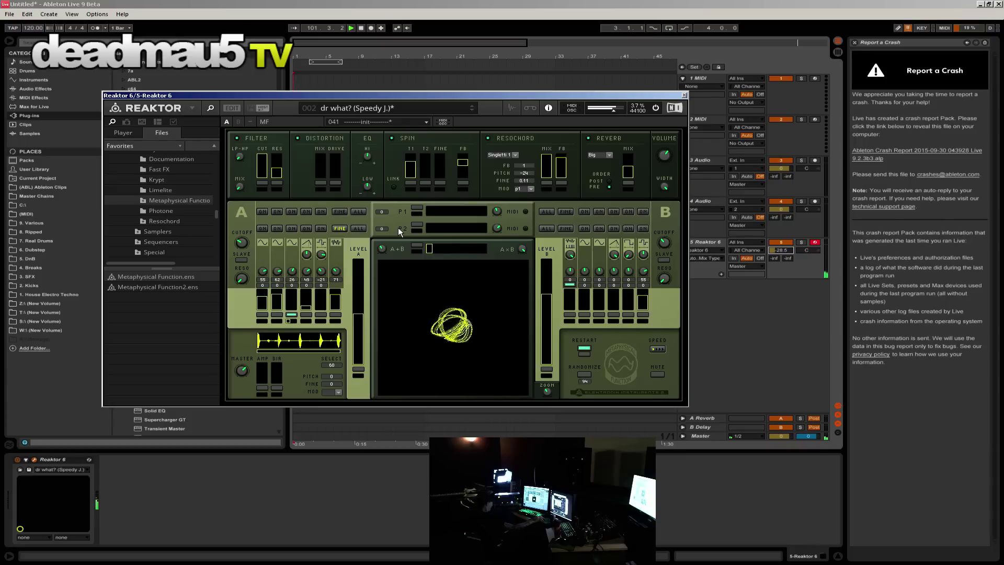
Step: Close the Reaktor window and raise the Reaktor 6 track volume to -23.2 dB
left_click(684, 96)
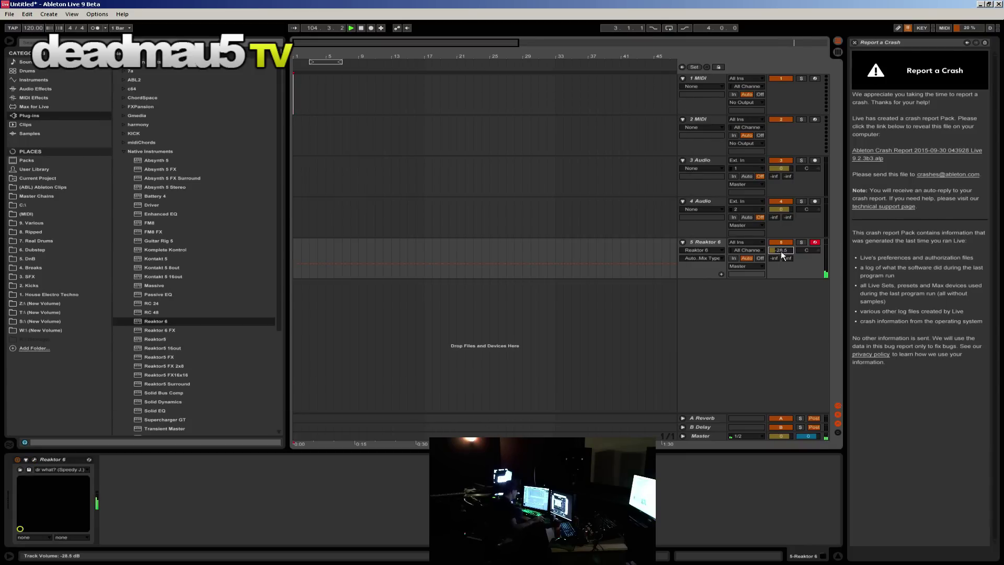
left_click_drag(780, 251, 780, 245)
Step: Load the SH101 plug-in from the SH-101 folder onto a new track
left_click(29, 80)
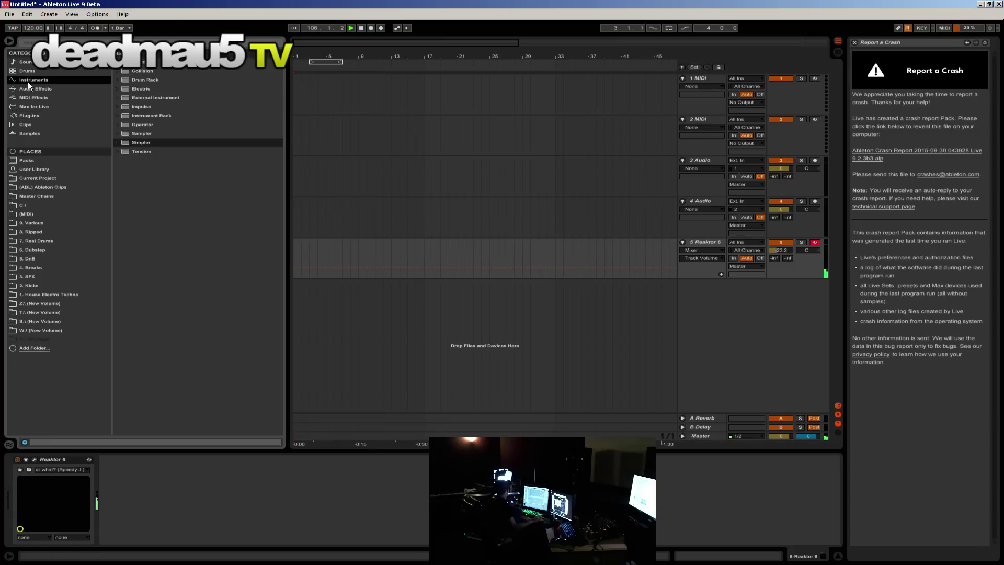
left_click(23, 116)
left_click(124, 151)
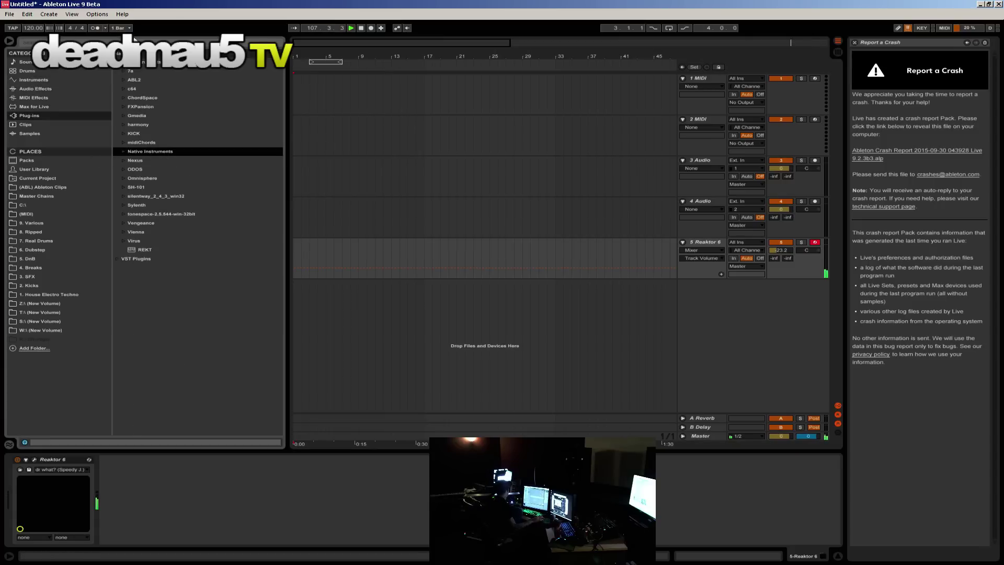
left_click(124, 187)
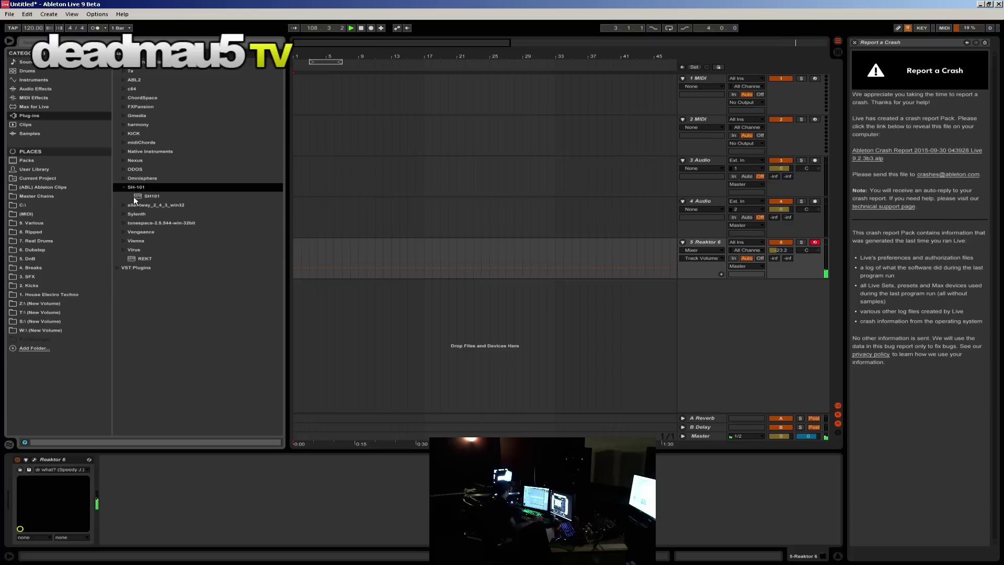
double_click(149, 197)
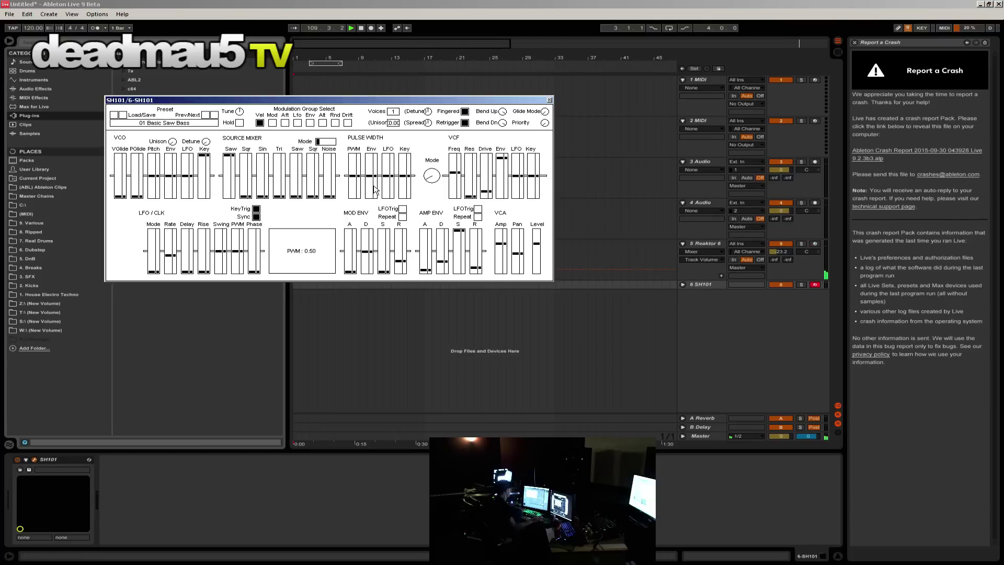
Step: Lower the SH101's VCF frequency, unfold the SH101 track and close the plug-in window
left_click_drag(454, 172, 453, 200)
left_click(683, 285)
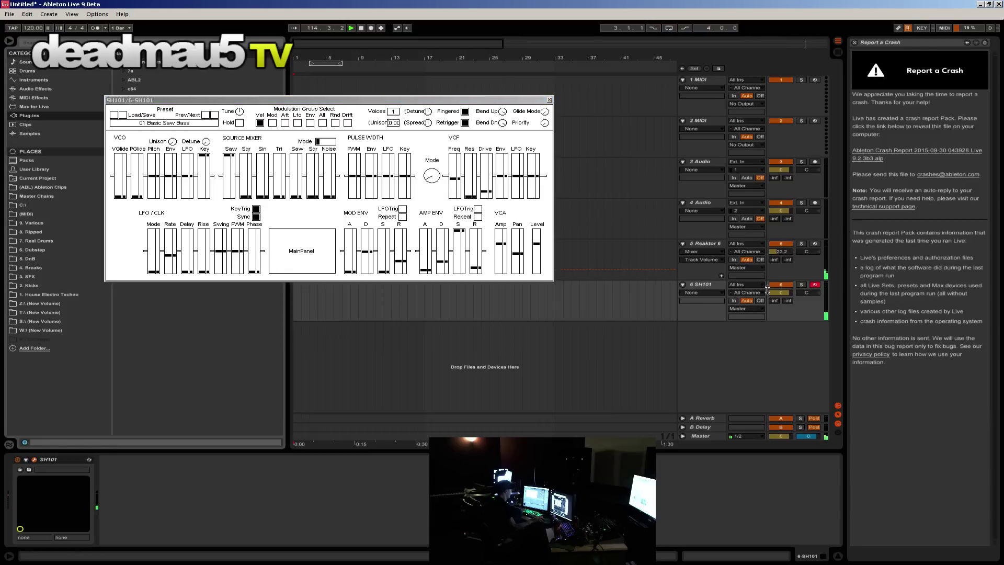
left_click(548, 100)
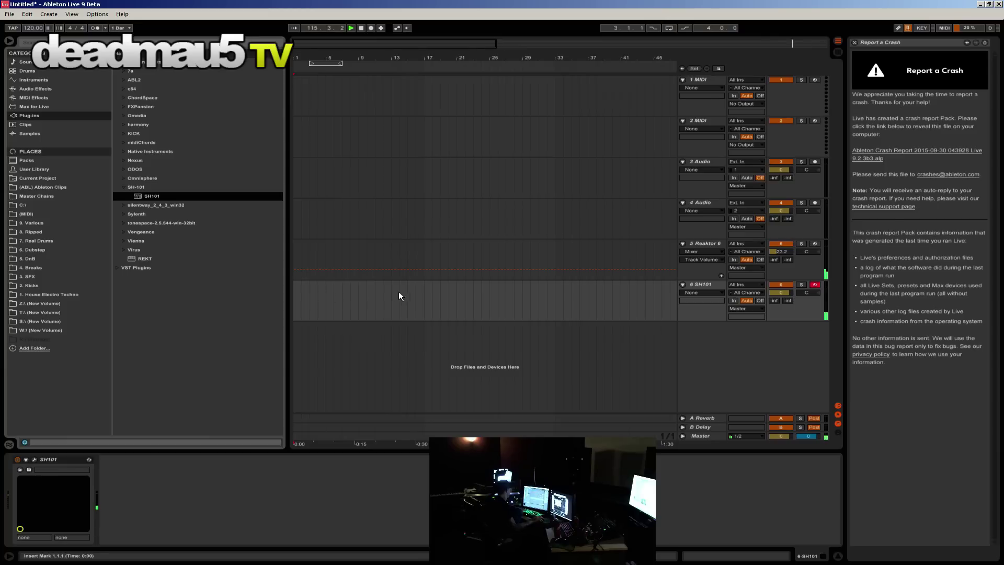
Step: Insert a 16-bar MIDI clip on the SH101 track from bar 17 to bar 33 and open it for note editing
left_click_drag(421, 300, 569, 309)
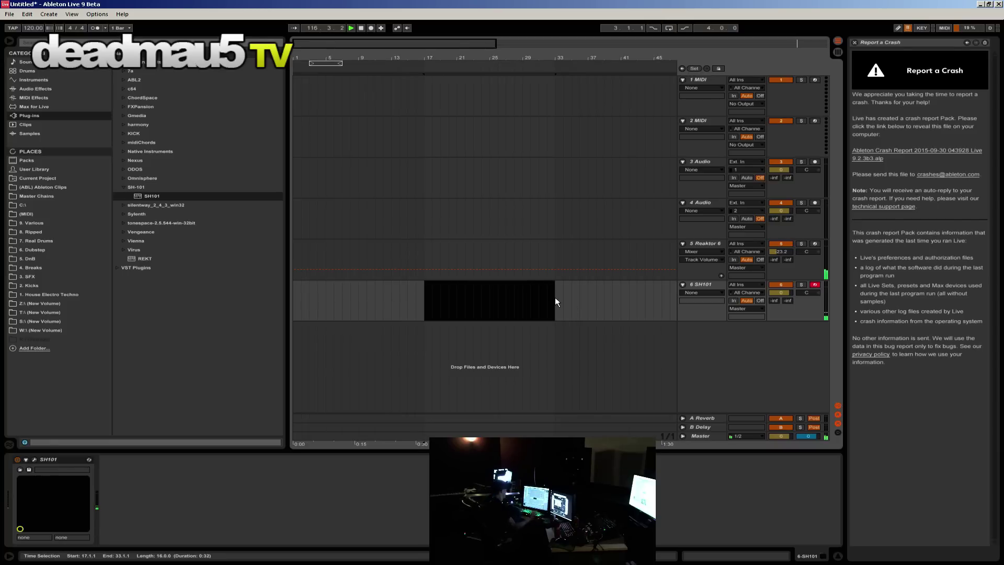
key("ctrl+shift+m")
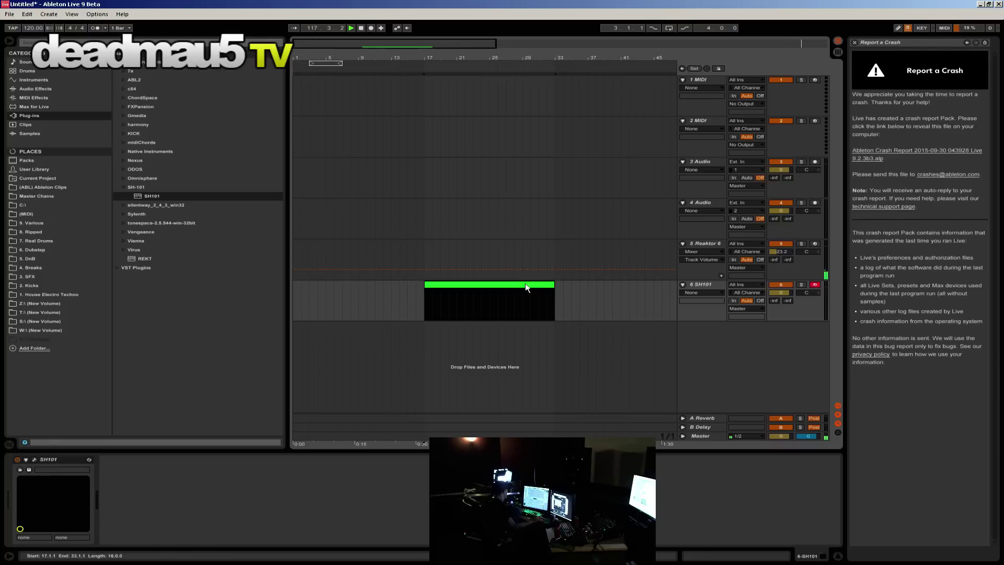
double_click(516, 290)
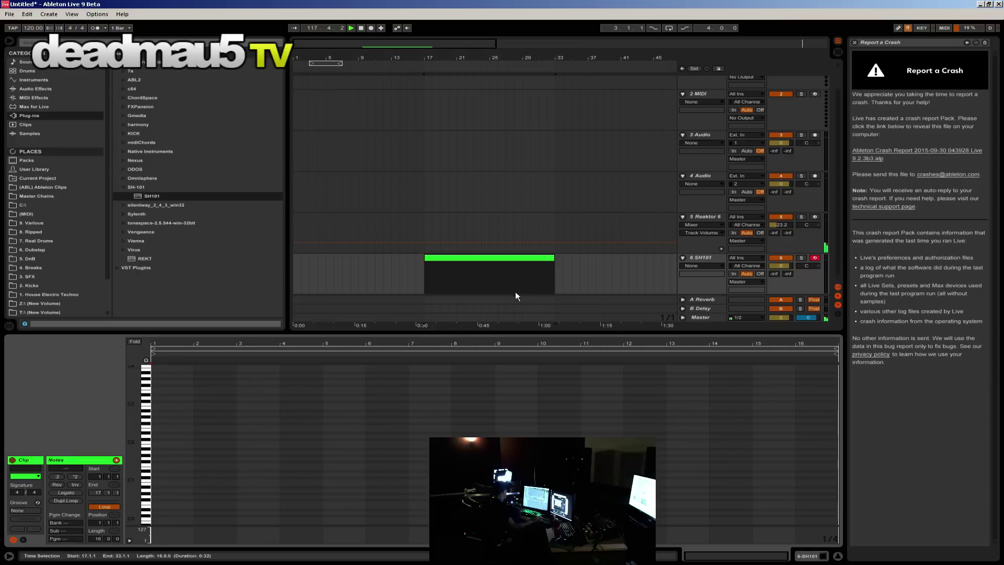
Step: Add an E3 note about four bars long from the clip's start, copy it down to G#2, and briefly play the clip
double_click(152, 391)
left_click_drag(161, 392, 333, 391)
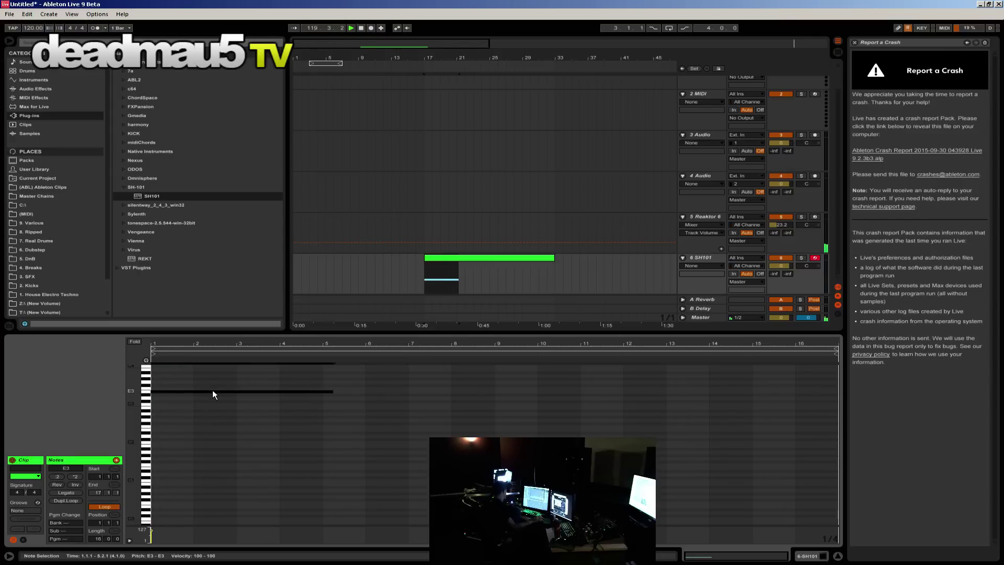
left_click_drag(212, 390, 212, 417)
key("space")
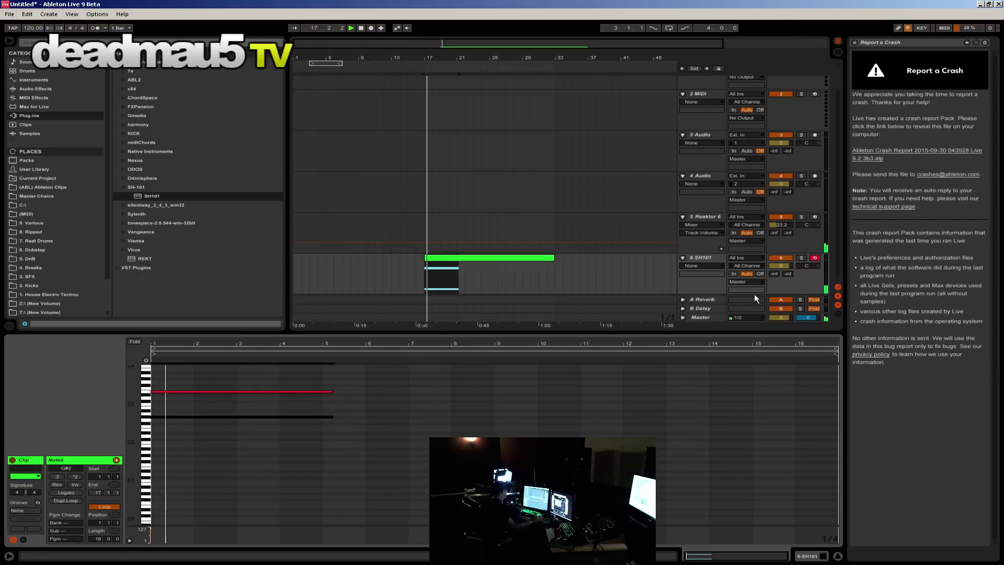
key("space")
Step: Set the SH101's voice count to 8, close its window and play the clip
double_click(714, 259)
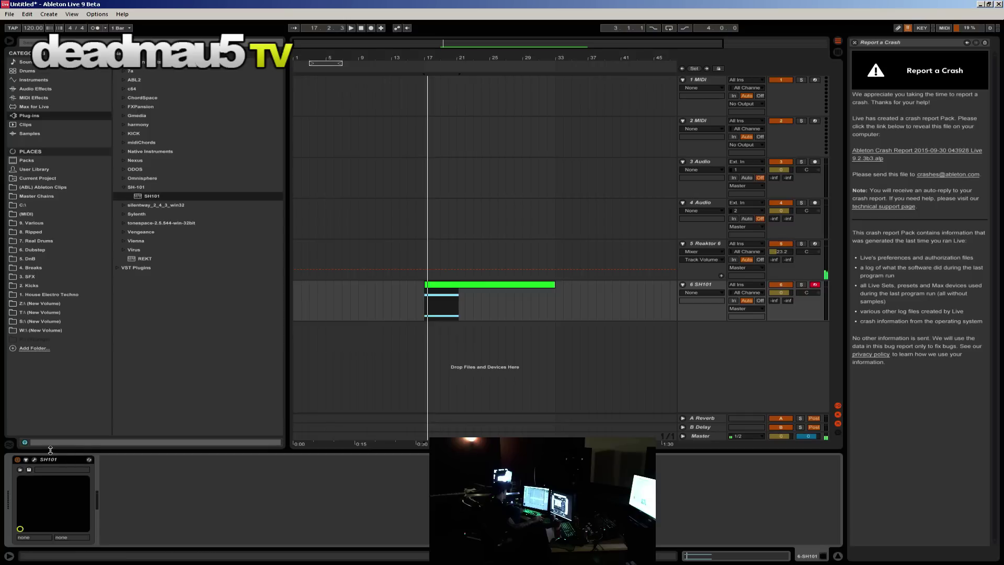
left_click(35, 459)
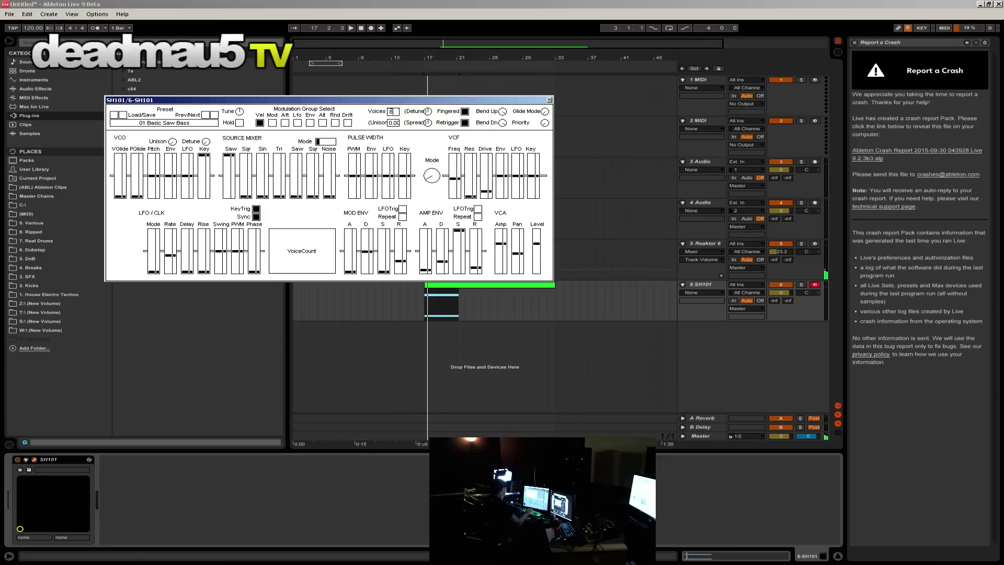
left_click(549, 99)
key("space")
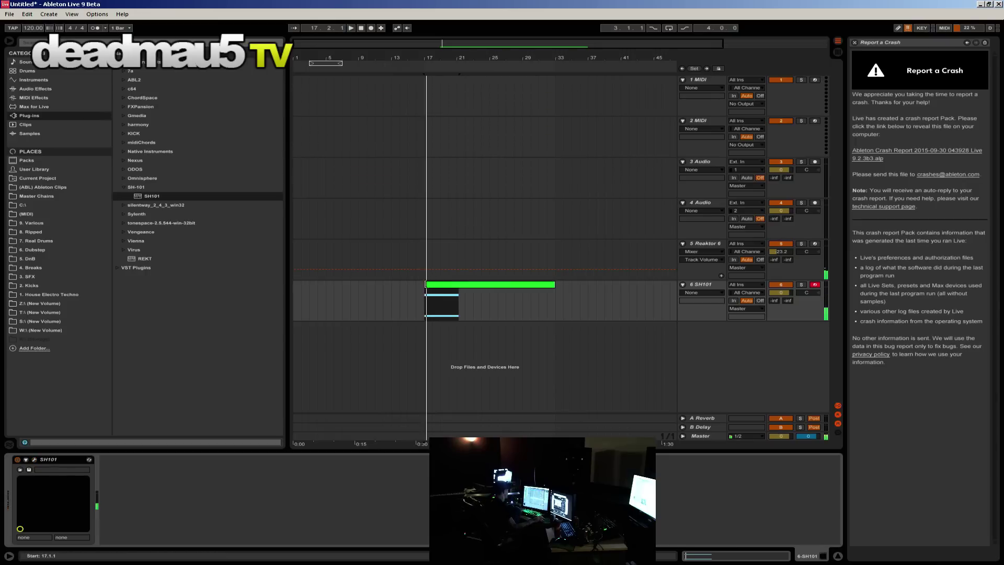
Step: Transpose the lower note in the SH101 clip down three semitones to F2
left_click(434, 286)
left_click_drag(224, 406, 219, 444)
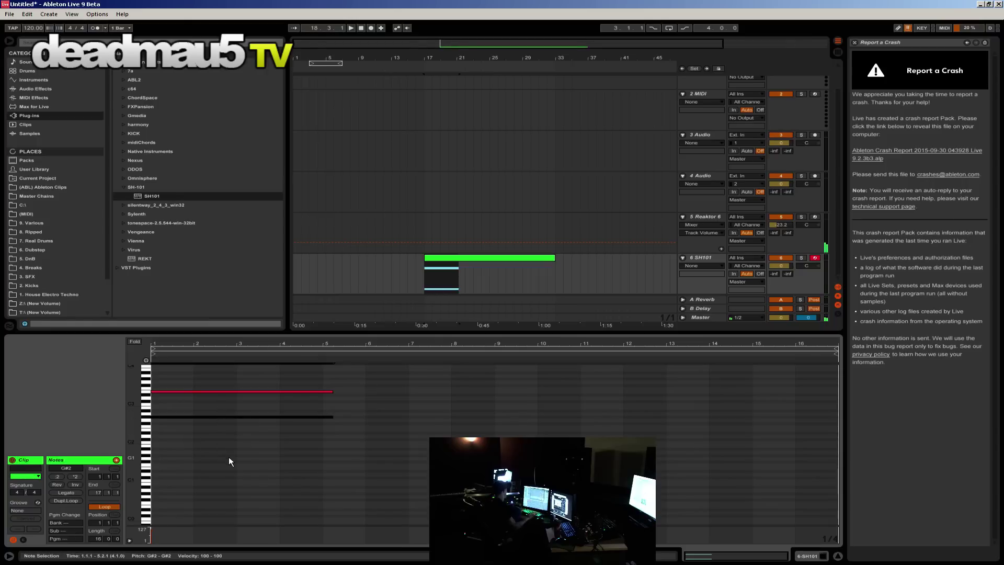
key("Down")
key("Down")
key("Down")
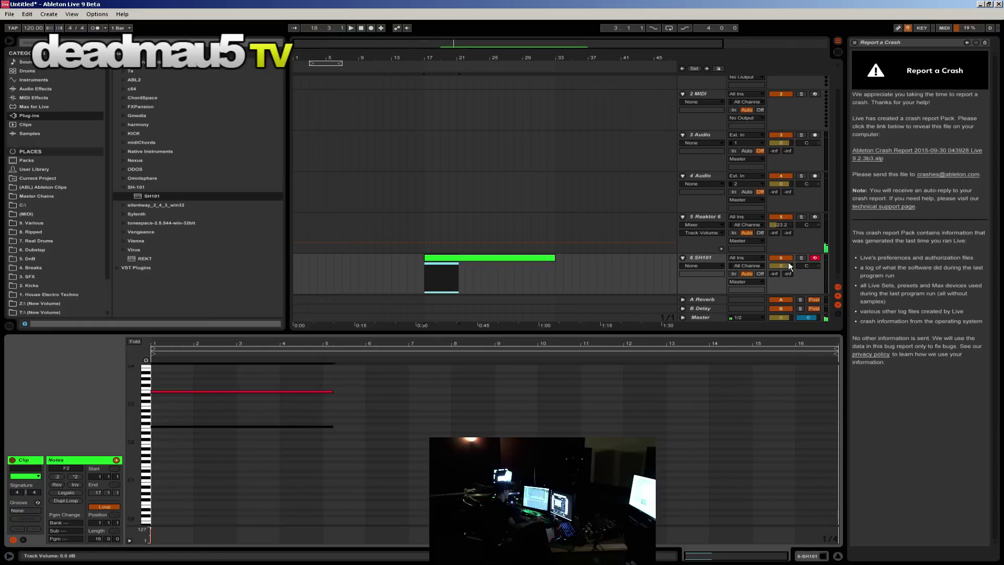
Step: Set the SH101 track volume to -18.3 dB, and lower the bottom note to E2 during playback
left_click_drag(786, 265, 786, 287)
key("space")
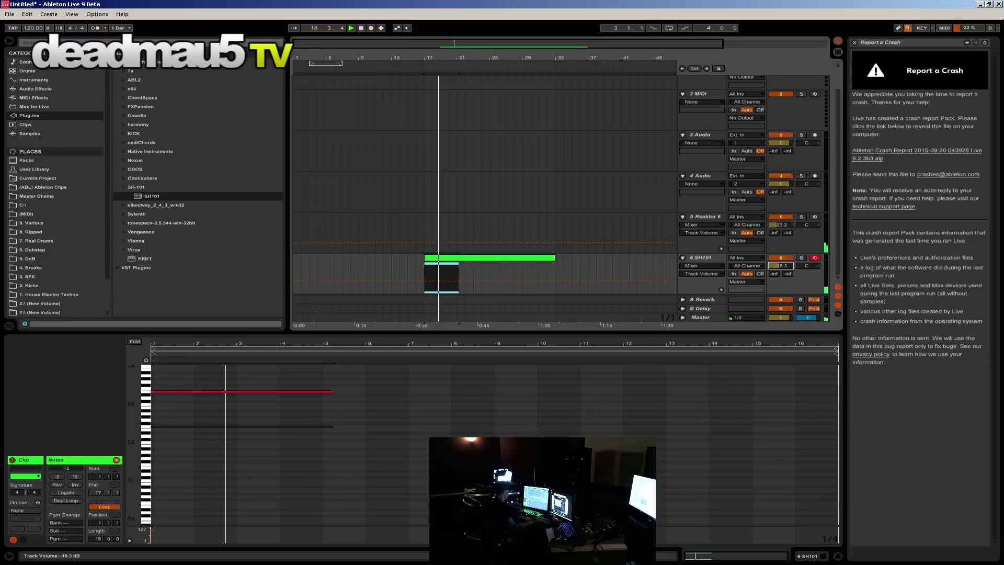
left_click(240, 426)
key("Down")
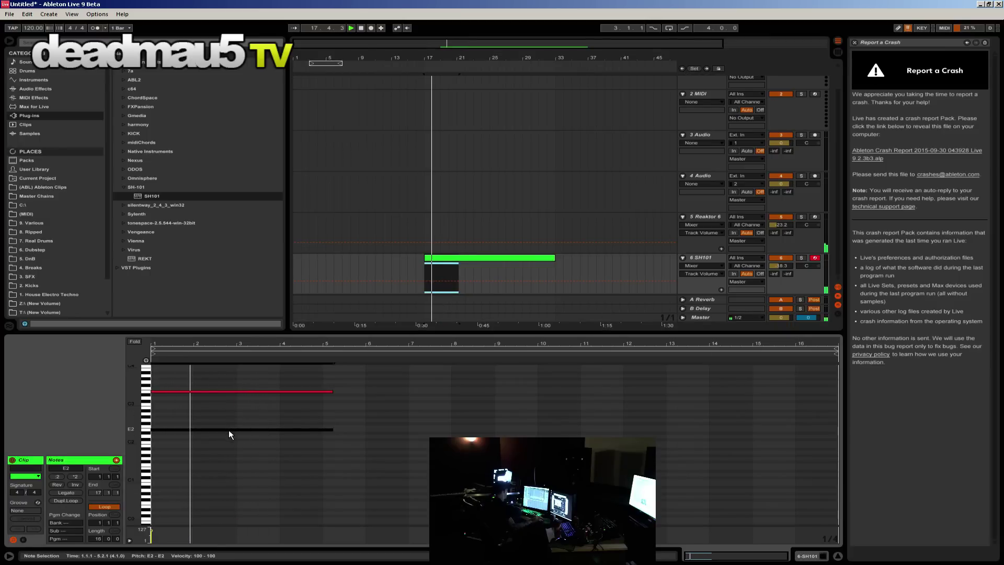
Step: Copy the E2 note in the SH101 clip down to C1 and trim all three notes to four bars
left_click_drag(228, 429, 231, 481)
left_click_drag(324, 487, 321, 391)
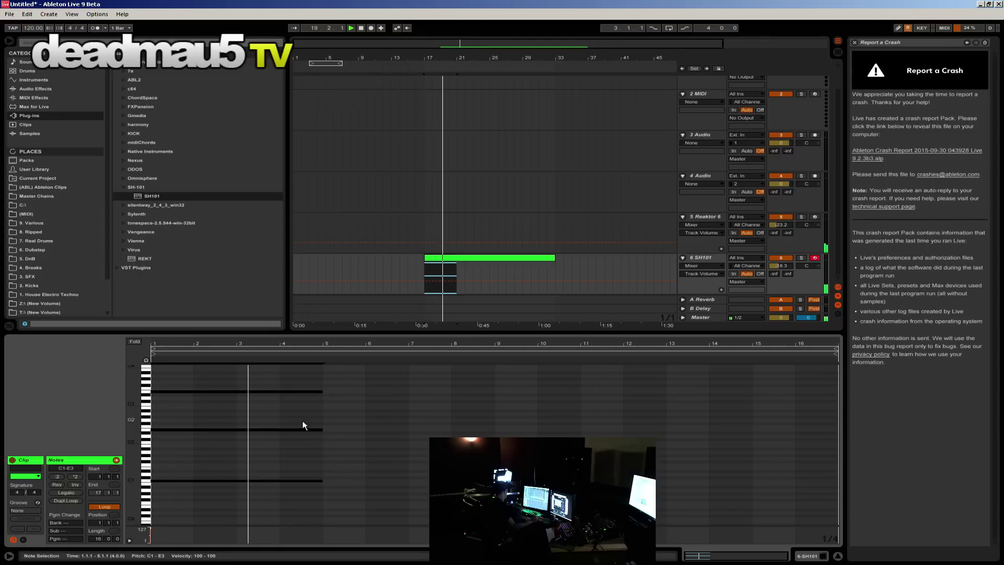
Step: Duplicate the two lower notes to bars 5 and 9, two semitones lower each time, down to C2 and G#0
left_click_drag(225, 412, 525, 493)
key("space")
key("space")
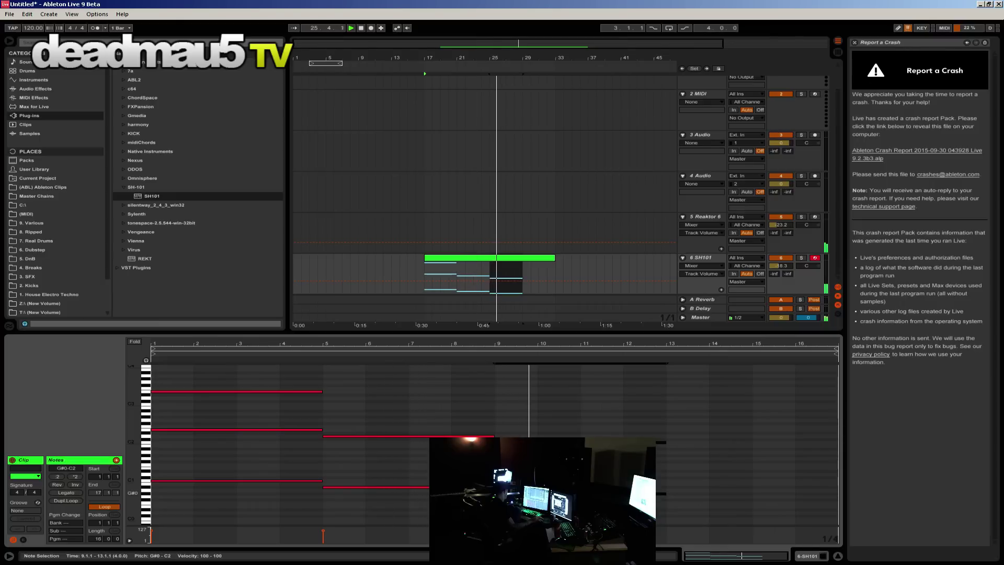
Step: Repeat the E3 note at bars 5 and 9, and set the clip's loop length to 12 bars
left_click_drag(608, 383, 233, 522)
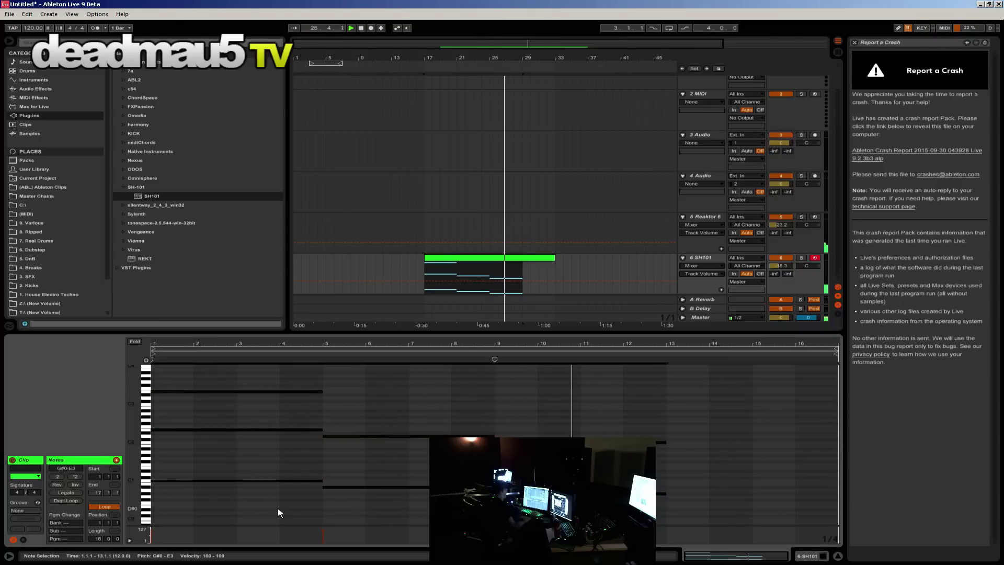
left_click_drag(258, 367, 272, 415)
key("ctrl+d")
key("ctrl+d")
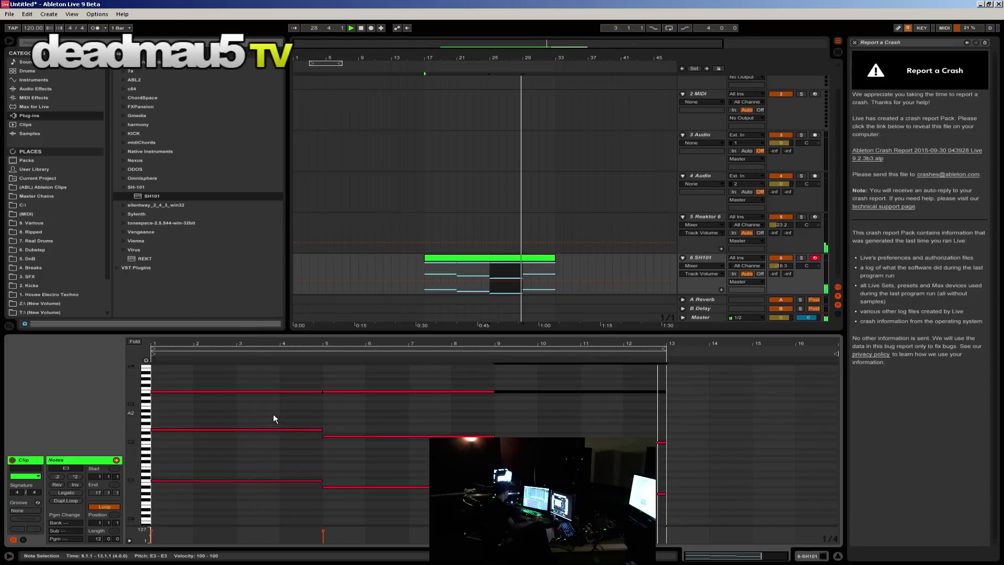
left_click(497, 397)
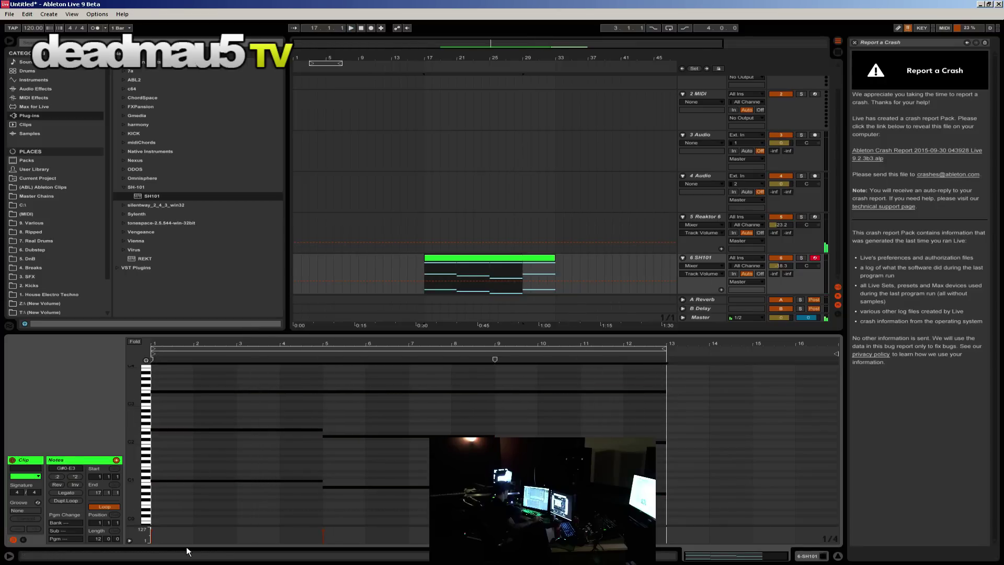
Step: Play the clip, set the SH101 track volume to -22.3 dB, and show the track's device chain
key("space")
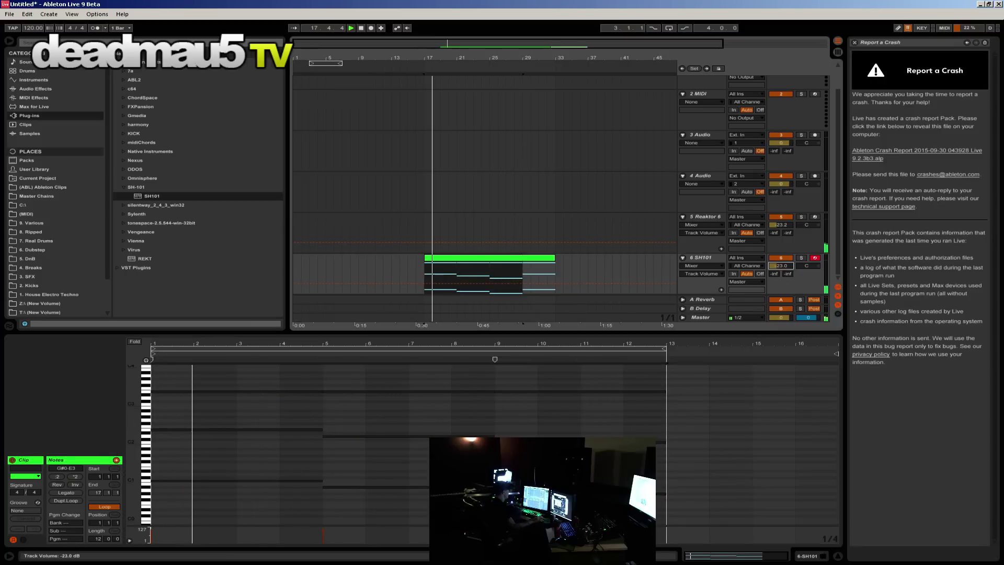
left_click(691, 259)
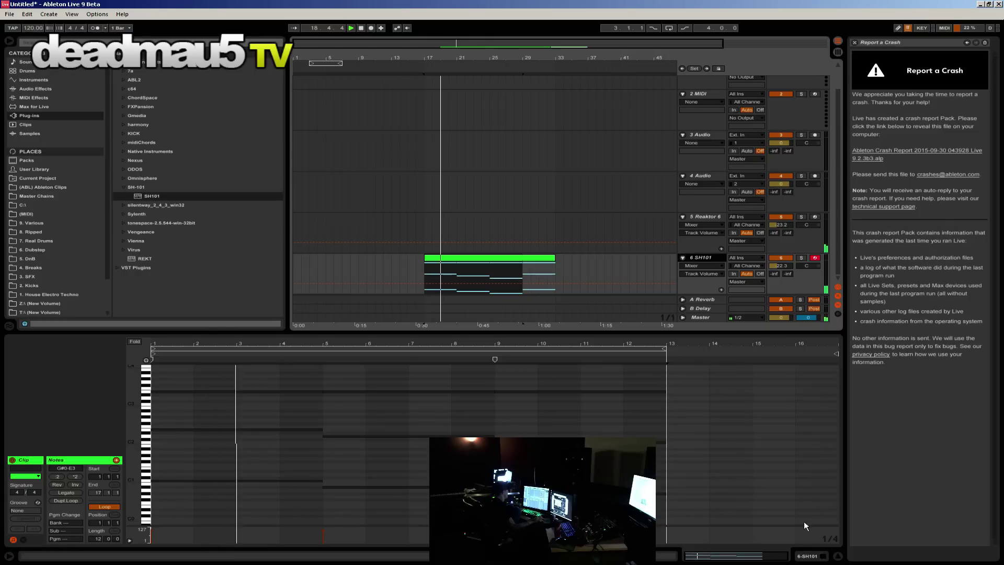
left_click(807, 556)
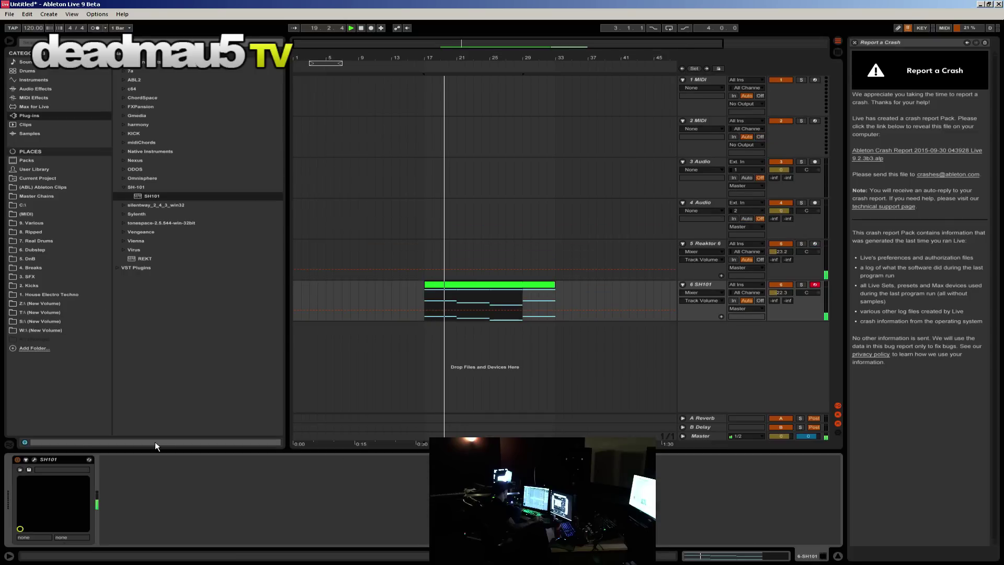
Step: Raise the clip's top notes to F3 at bar 5 and G3 at bar 9
double_click(475, 285)
left_click(355, 426)
left_click(362, 391)
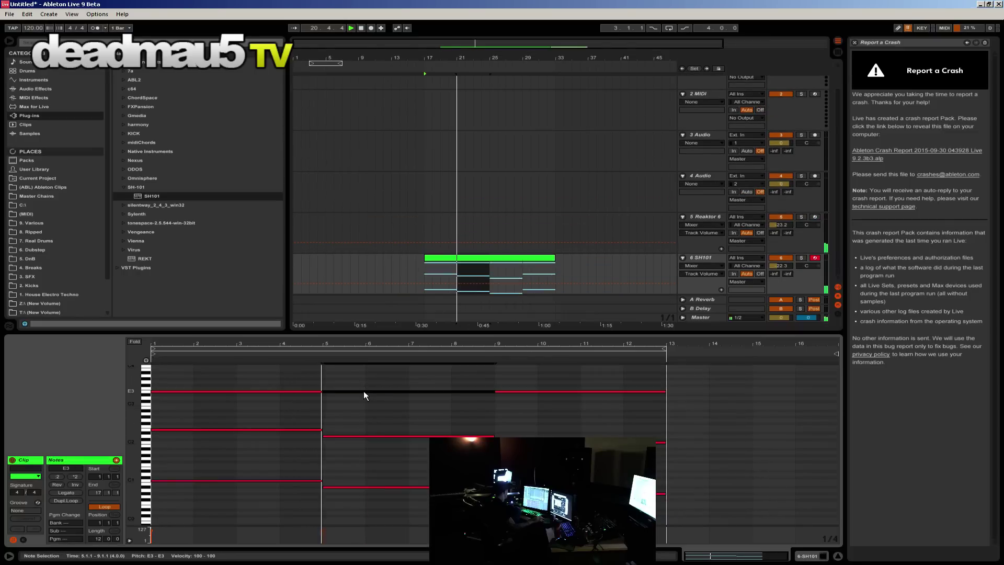
left_click_drag(364, 387, 495, 396)
left_click(495, 396)
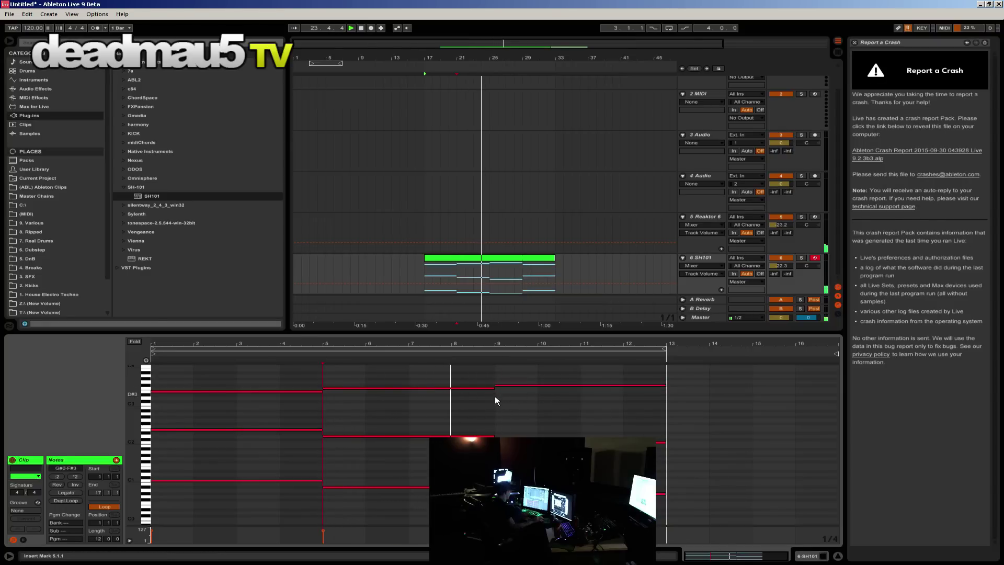
left_click(523, 387)
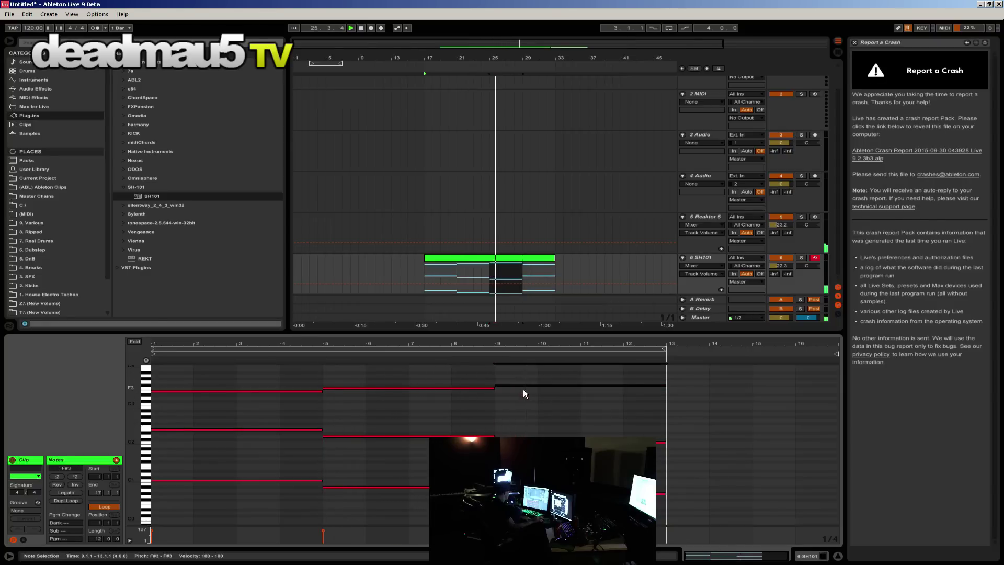
key("Up")
Step: Raise the VCF frequency in the SH101's window and loop the arrangement from bar 17 to bar 29
left_click(702, 258)
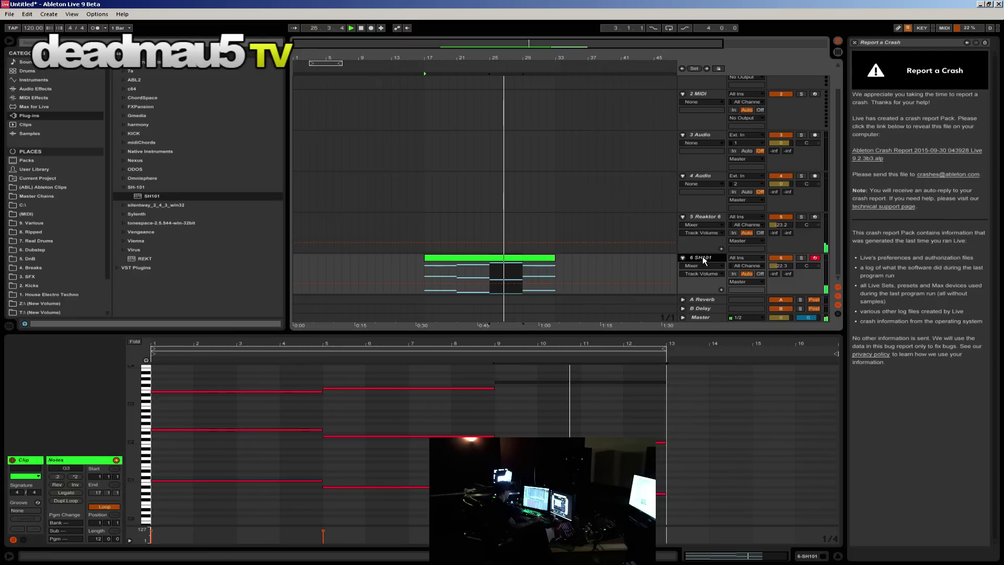
left_click(812, 554)
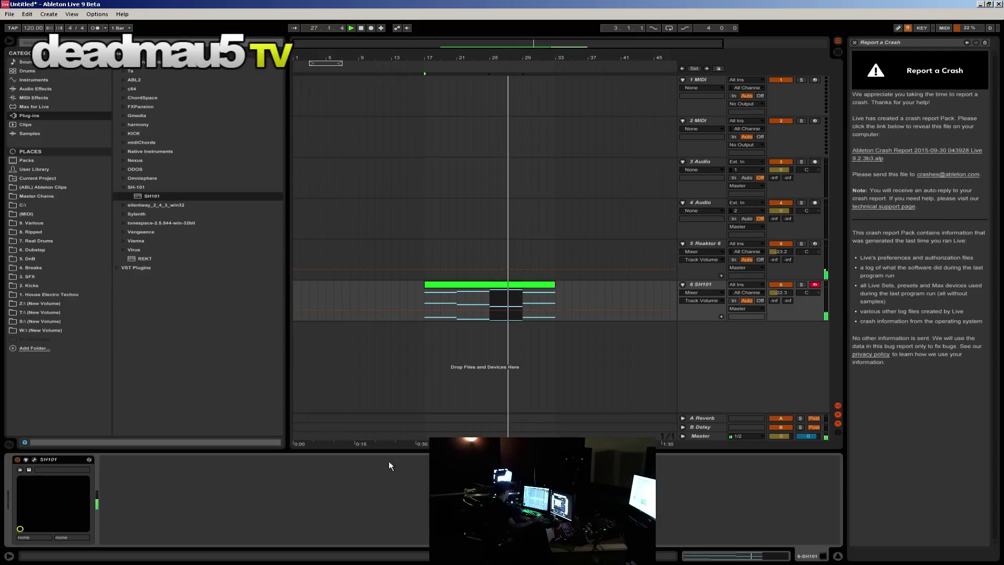
left_click(34, 459)
mouse_move(455, 178)
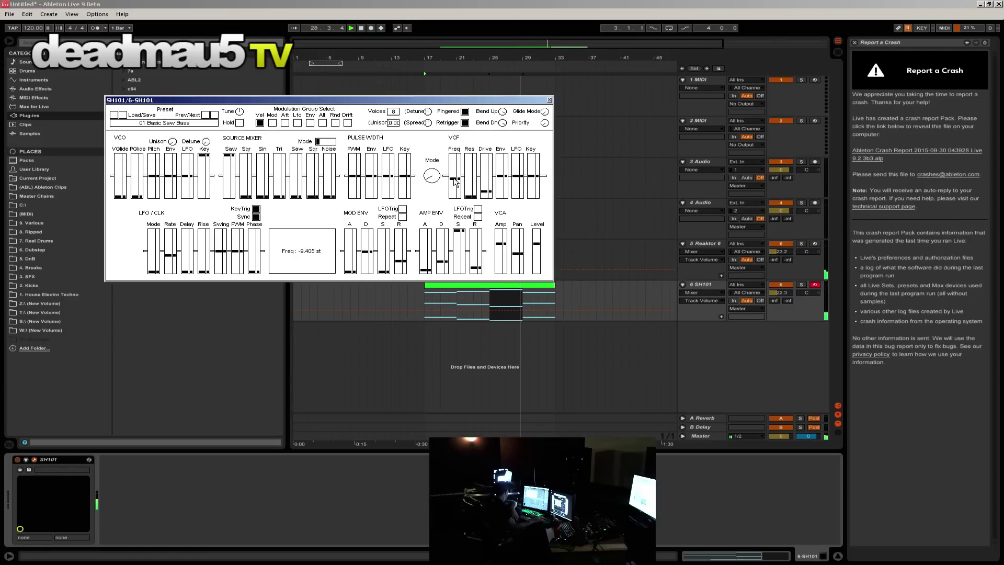
left_click_drag(455, 180, 454, 179)
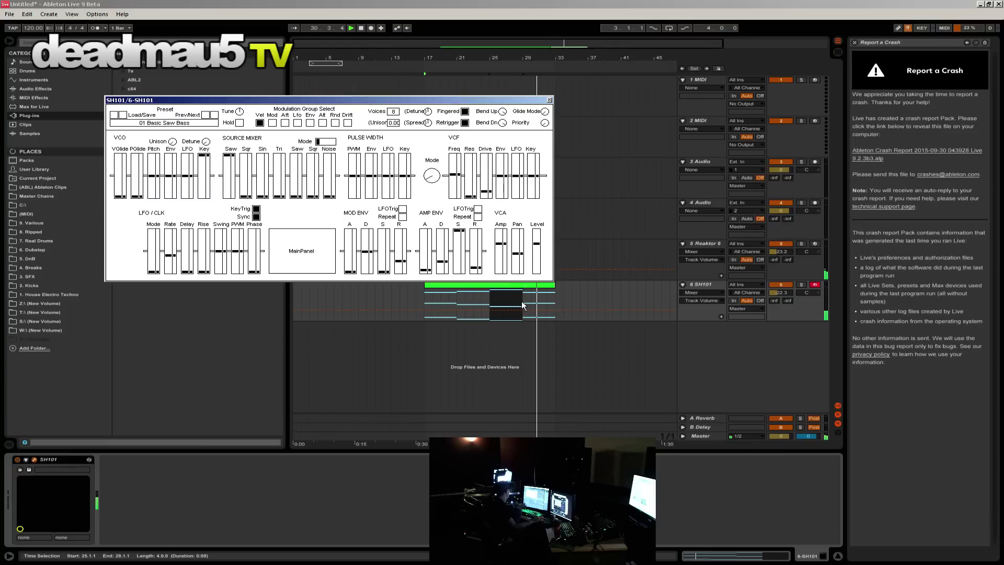
left_click_drag(522, 300, 425, 309)
key("ctrl+l")
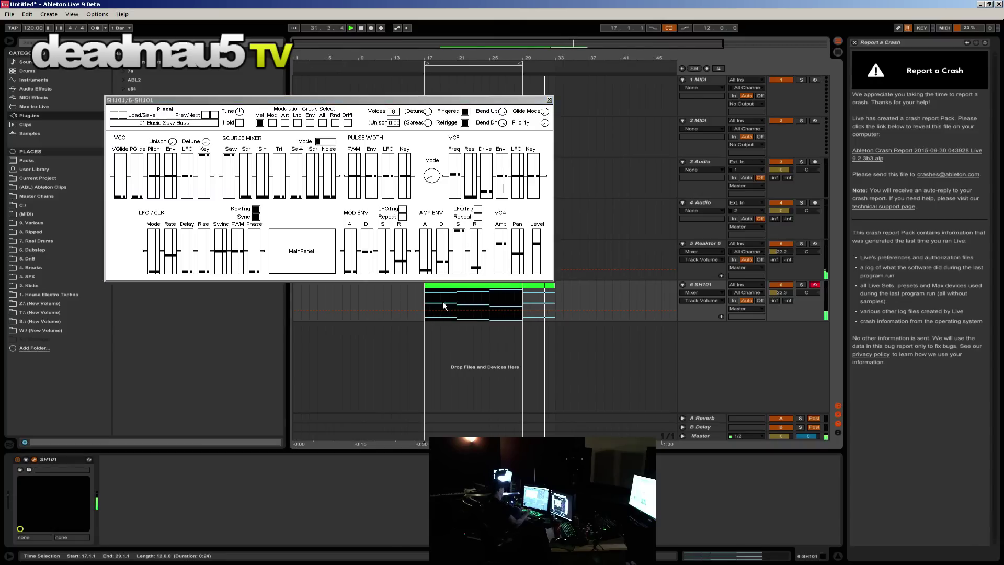
Step: Set the SH101's VCF Freq to about +8.7 st, close its window, and set the track volume to -25.0 dB
left_click(451, 173)
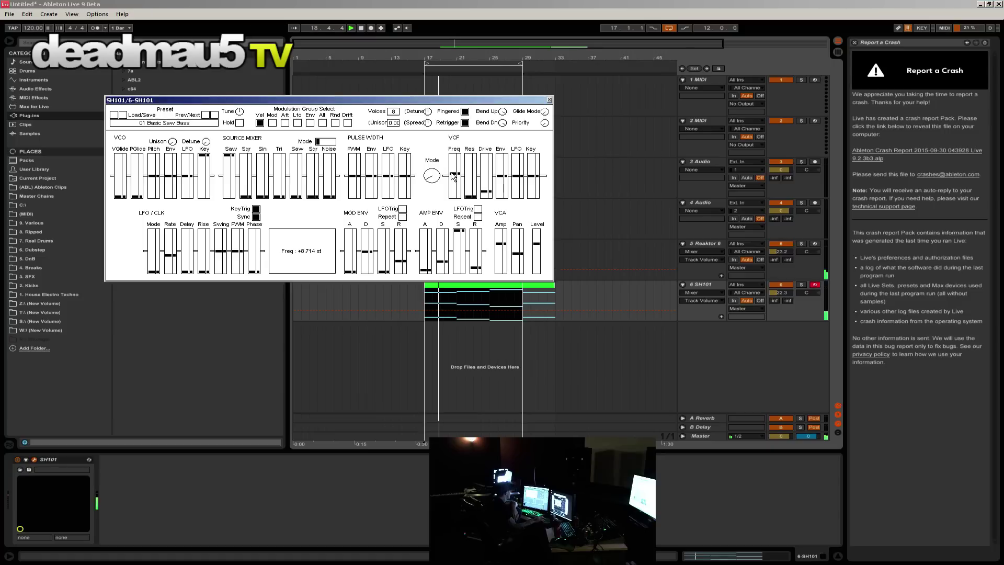
left_click(548, 100)
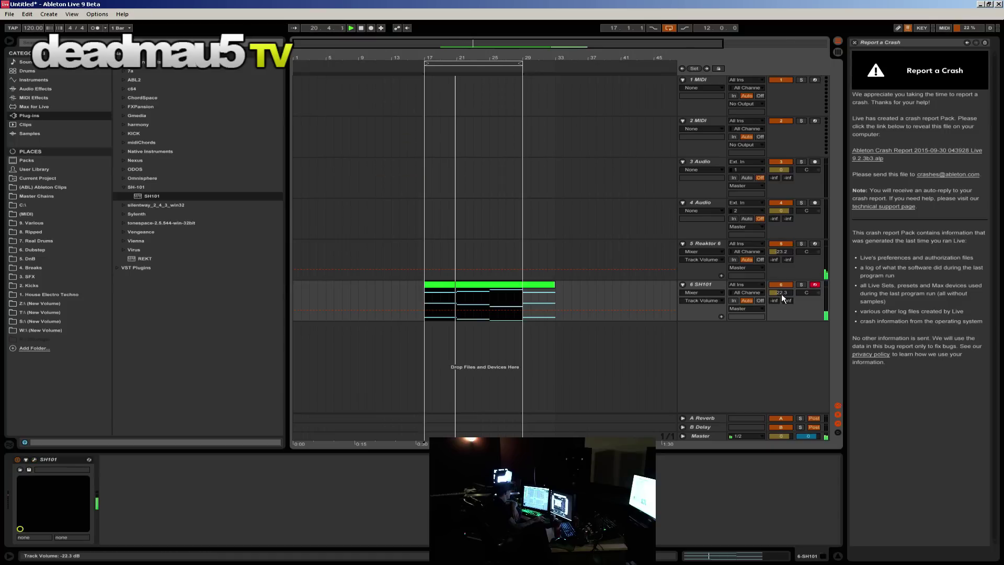
left_click_drag(781, 294, 781, 308)
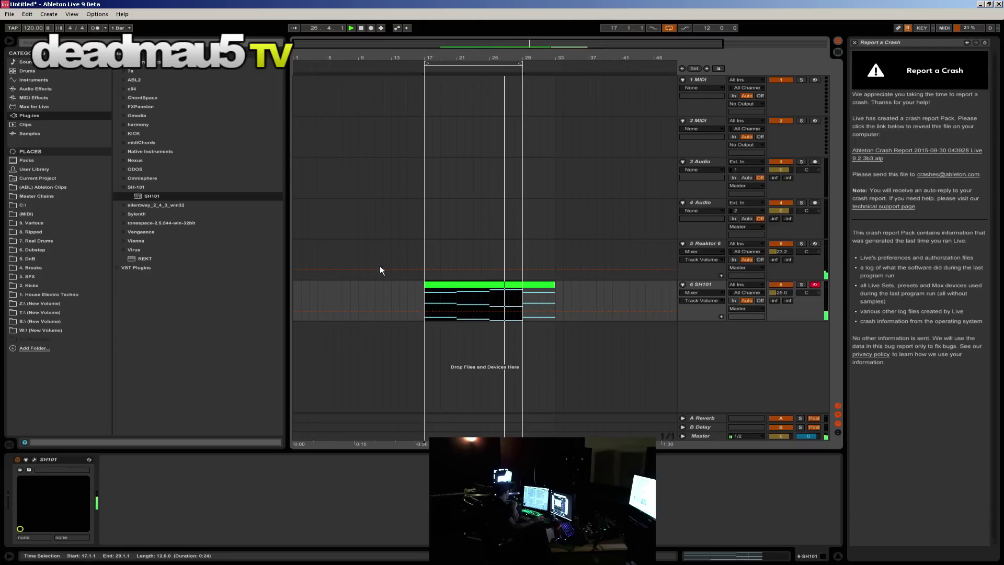
Step: Add an EQ Three to the Reaktor 6 track with GainLow at -40.9 dB and FreqLow at 347 Hz
left_click(705, 241)
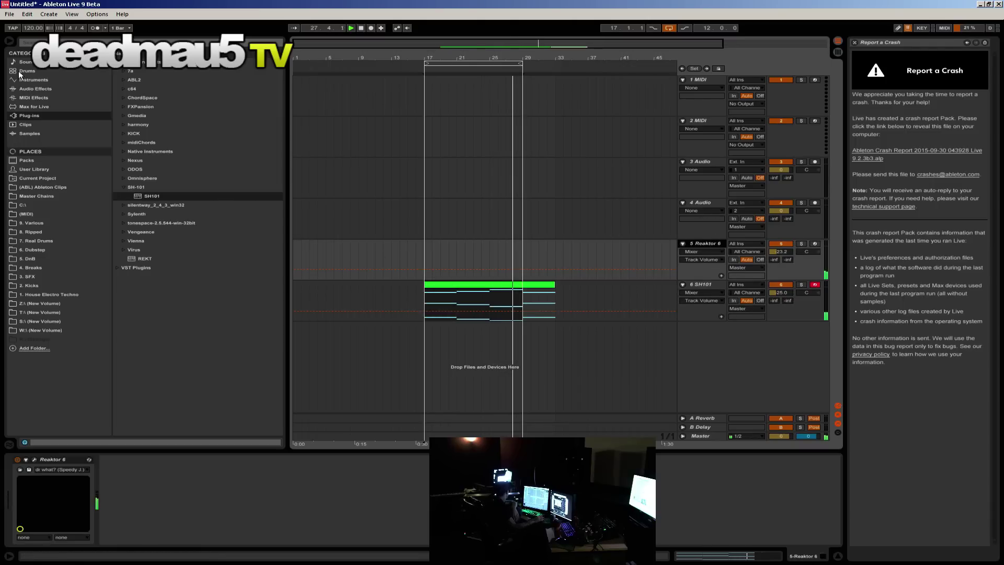
left_click(31, 88)
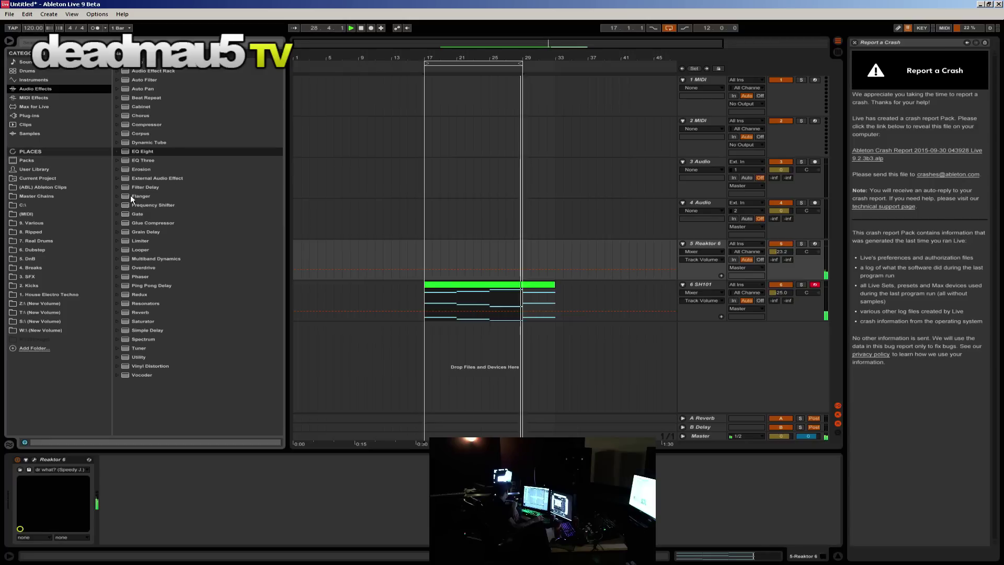
left_click(137, 161)
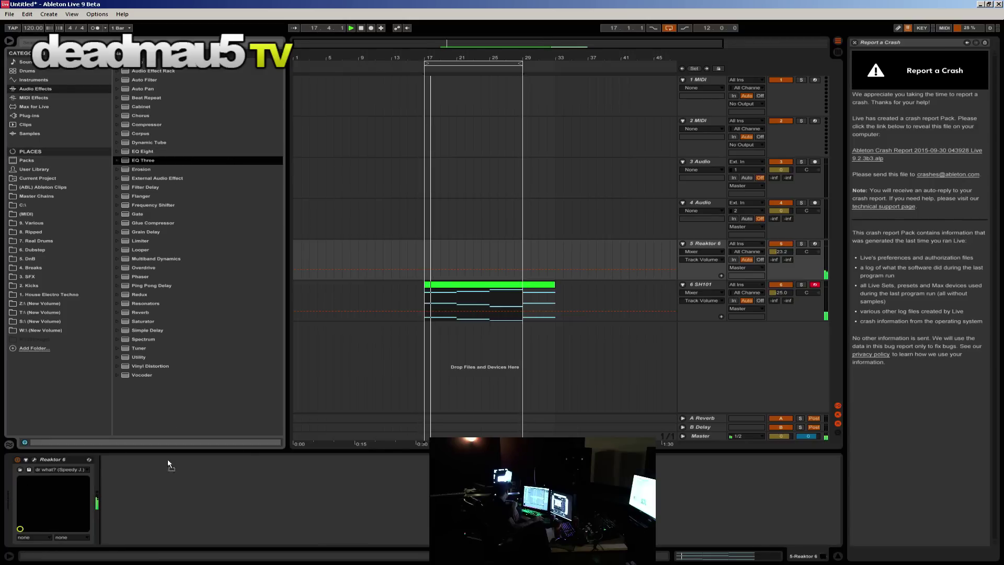
key("Return")
left_click(113, 499)
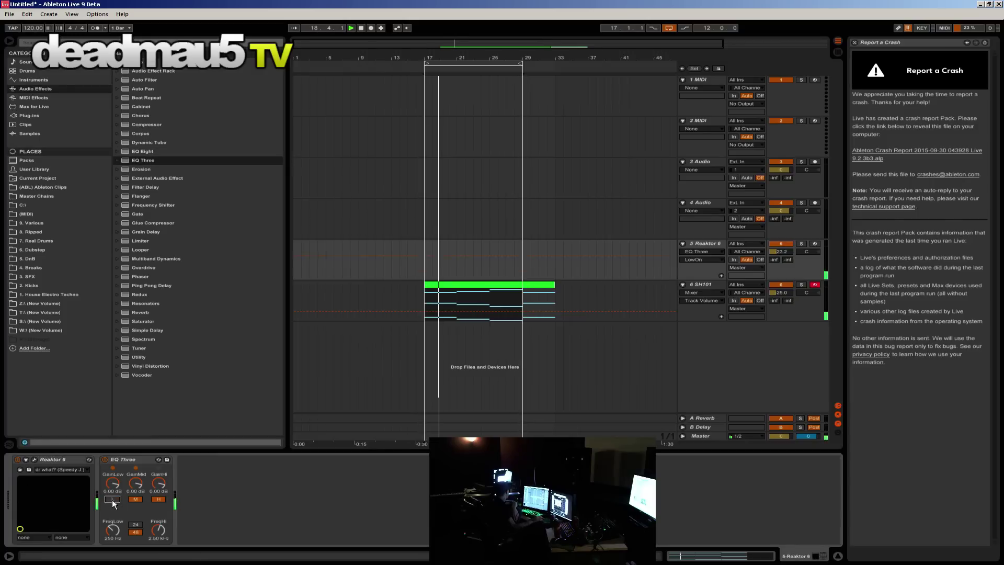
left_click_drag(112, 483, 113, 524)
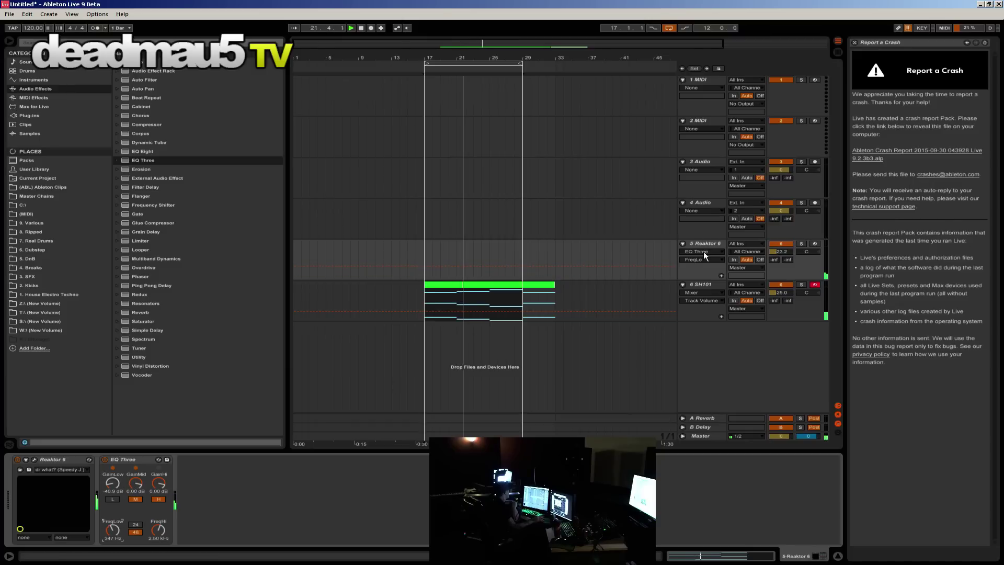
Step: Set the Reaktor 6 track volume to -17.9 dB against the SH101 part
mouse_move(780, 293)
left_mouse_down()
mouse_move(781, 283)
mouse_move(781, 291)
left_mouse_up()
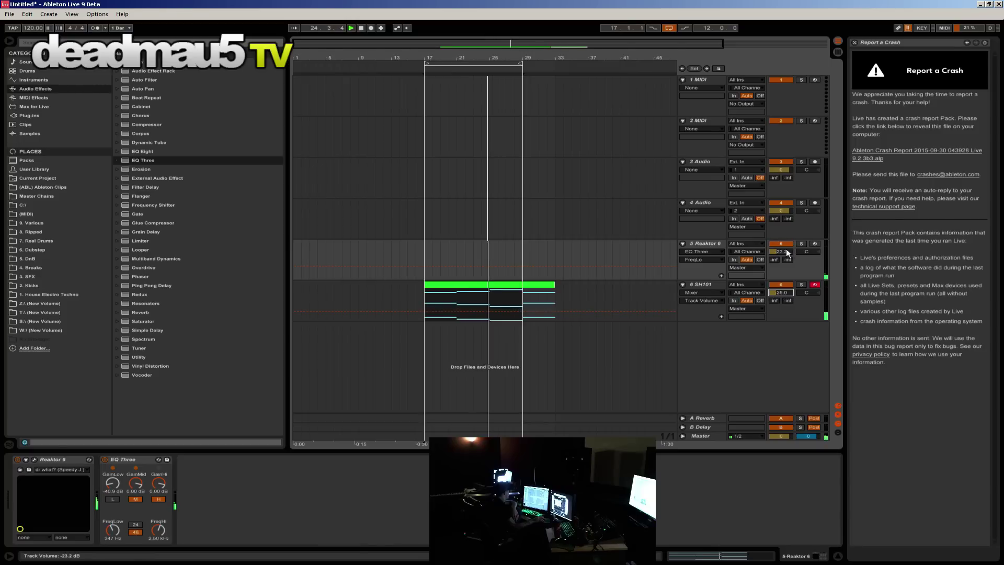
left_click_drag(785, 249, 786, 241)
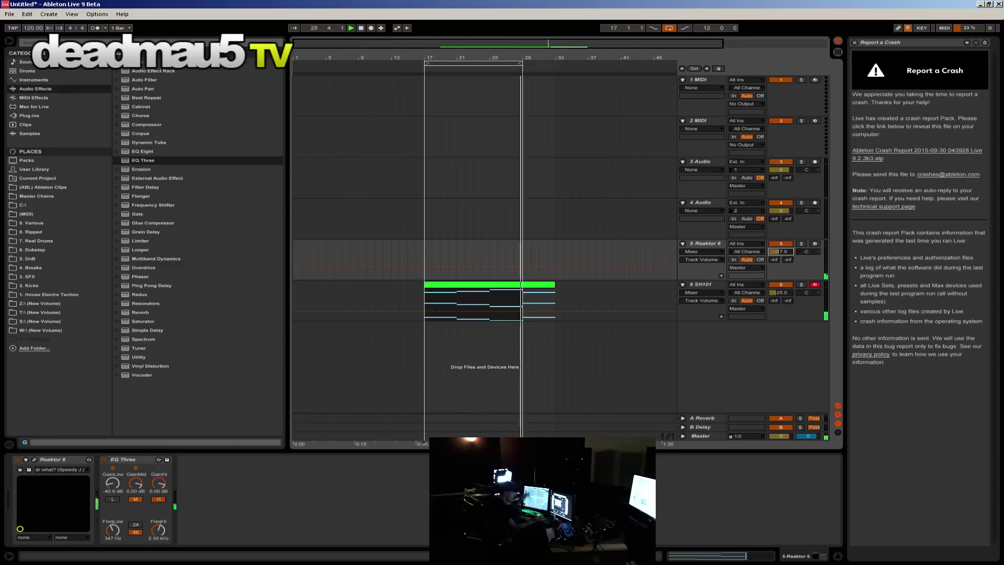
Step: Insert the Native Instruments Reaktor5 FX plug-in after the SH101 on its track
left_click(714, 286)
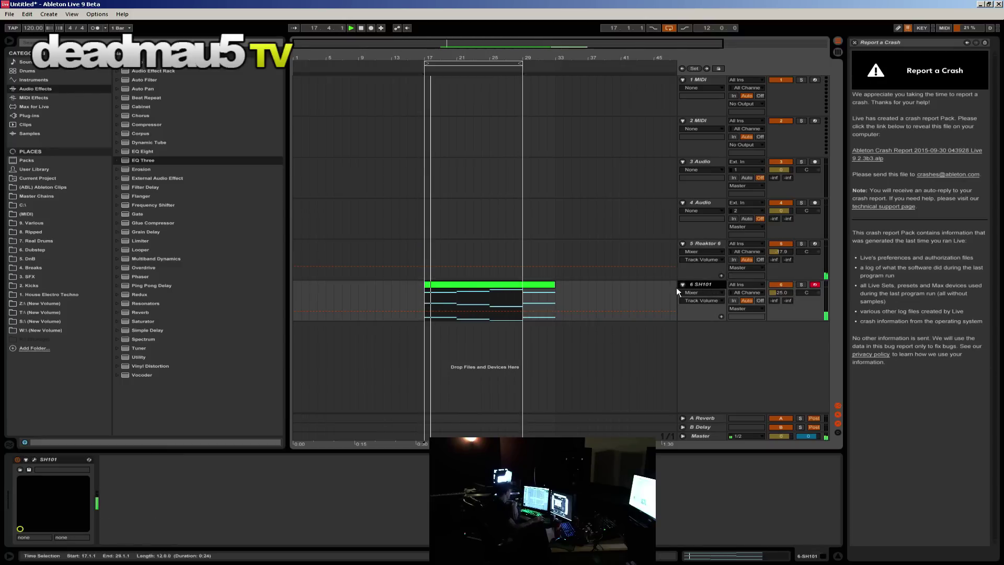
left_click(28, 114)
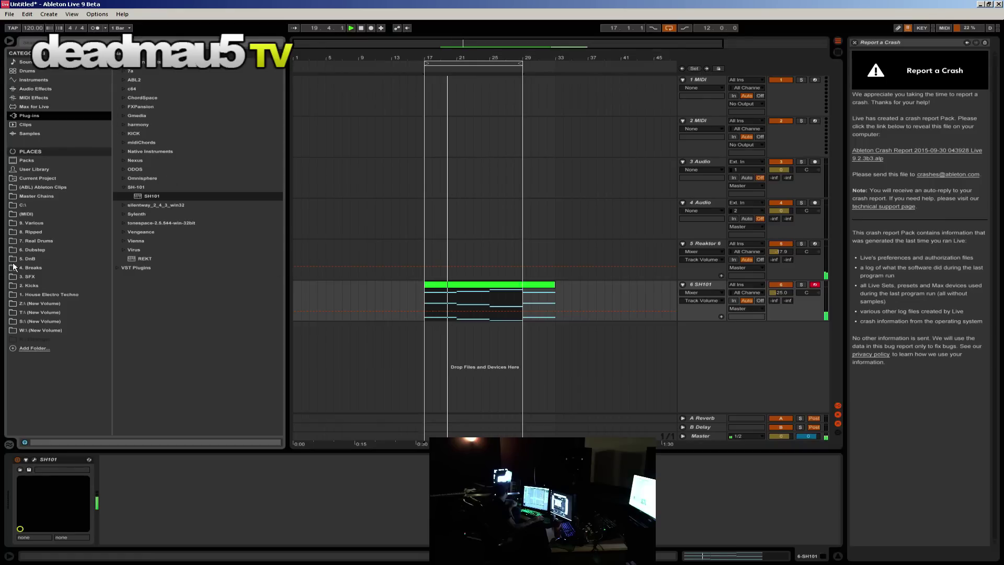
left_click(58, 296)
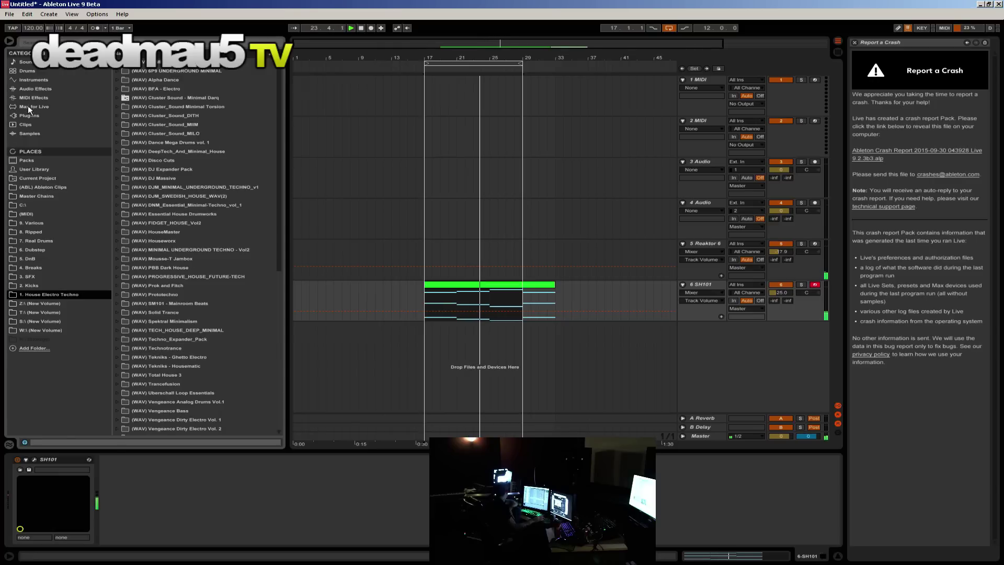
left_click(39, 90)
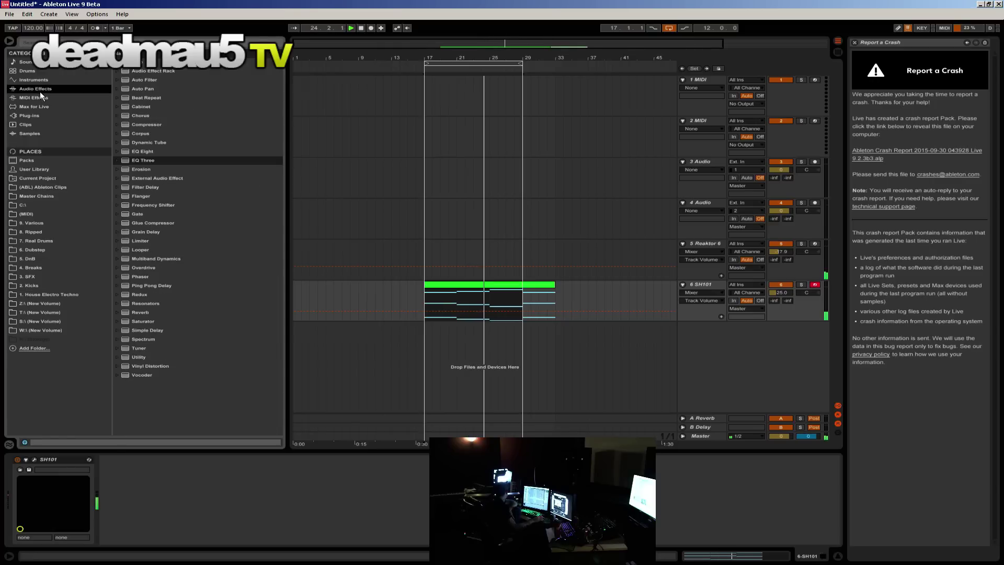
left_click(29, 115)
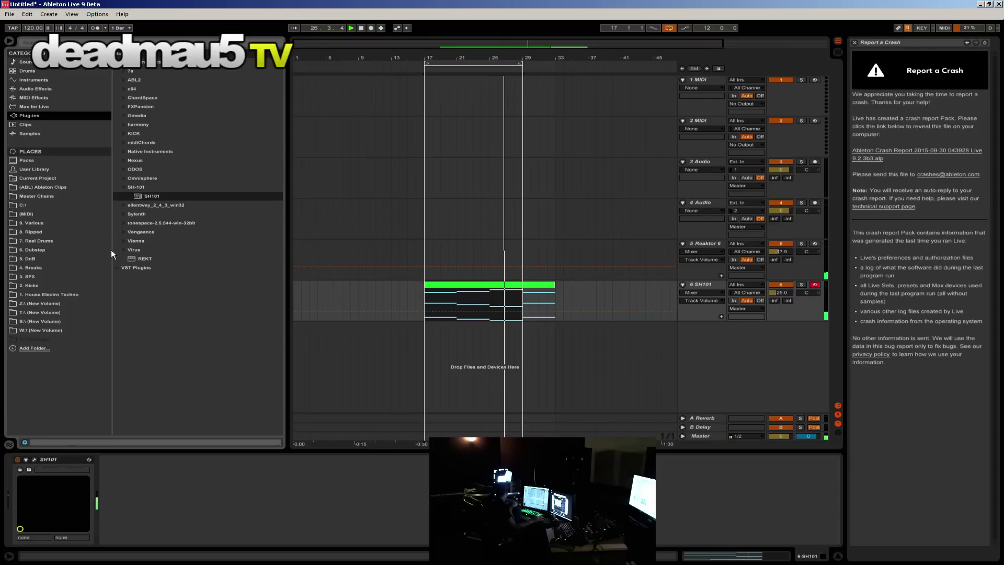
left_click(130, 151)
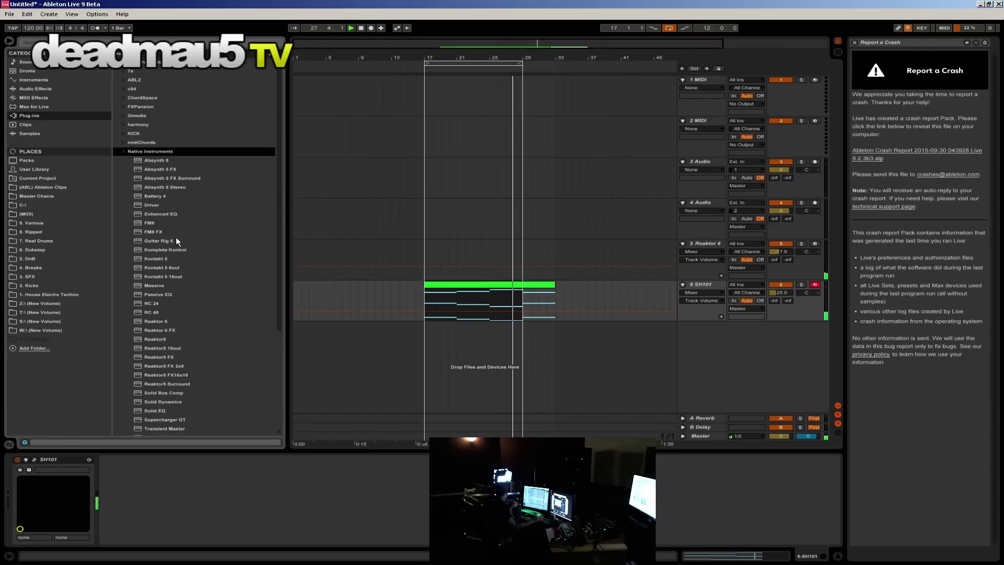
scroll(176, 272, "down", 2)
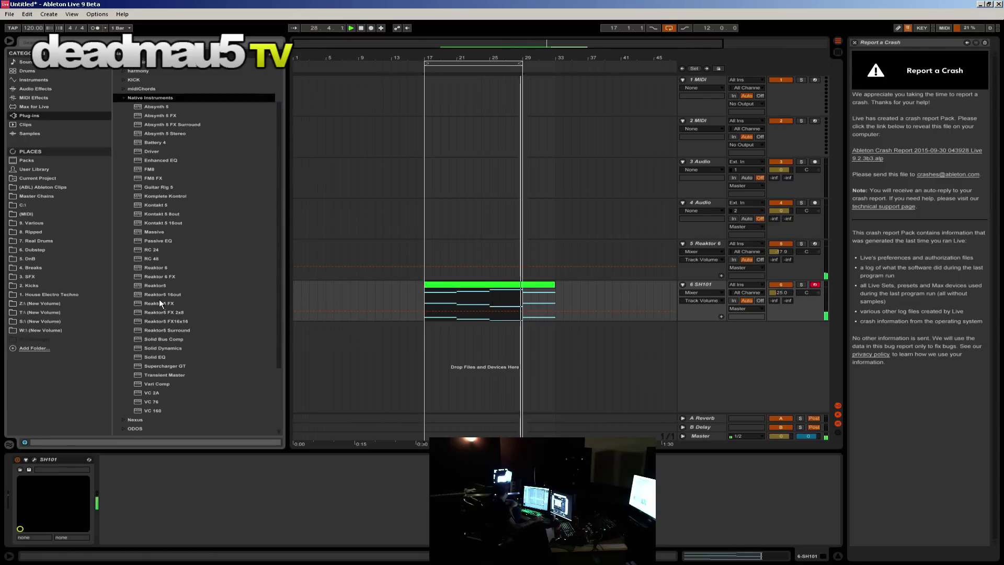
left_click_drag(159, 303, 192, 495)
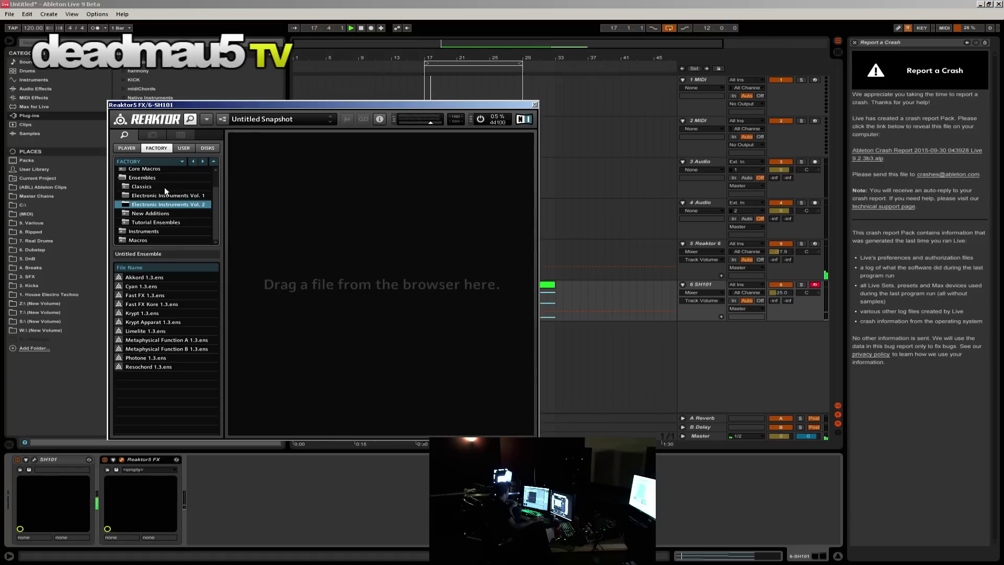
Step: Browse the factory ensembles to the New Additions effects and load Space Master 2.ens into the Reaktor5 FX plug-in
left_click(155, 223)
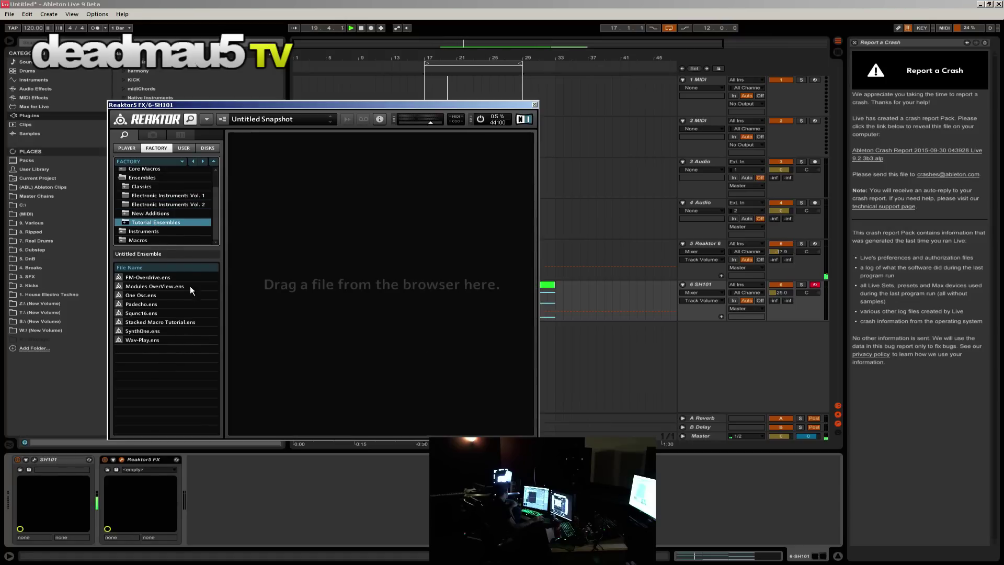
left_click(164, 204)
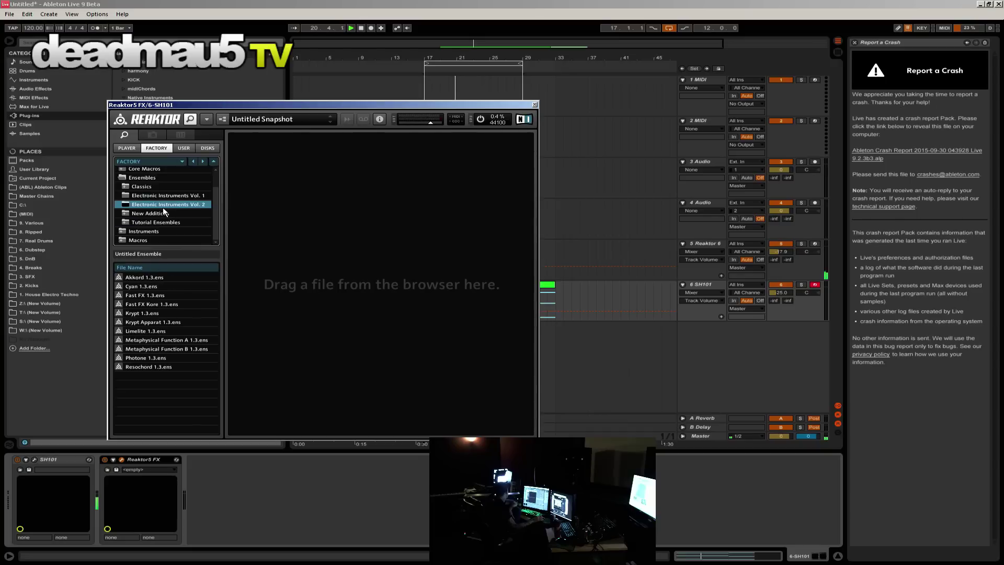
left_click(160, 214)
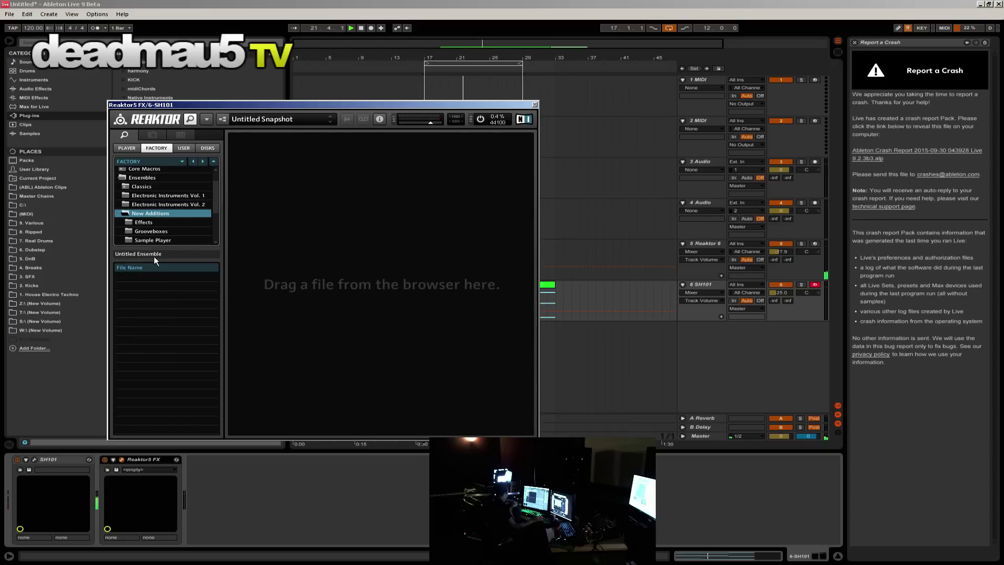
scroll(142, 223, "down", 1)
scroll(145, 225, "down", 1)
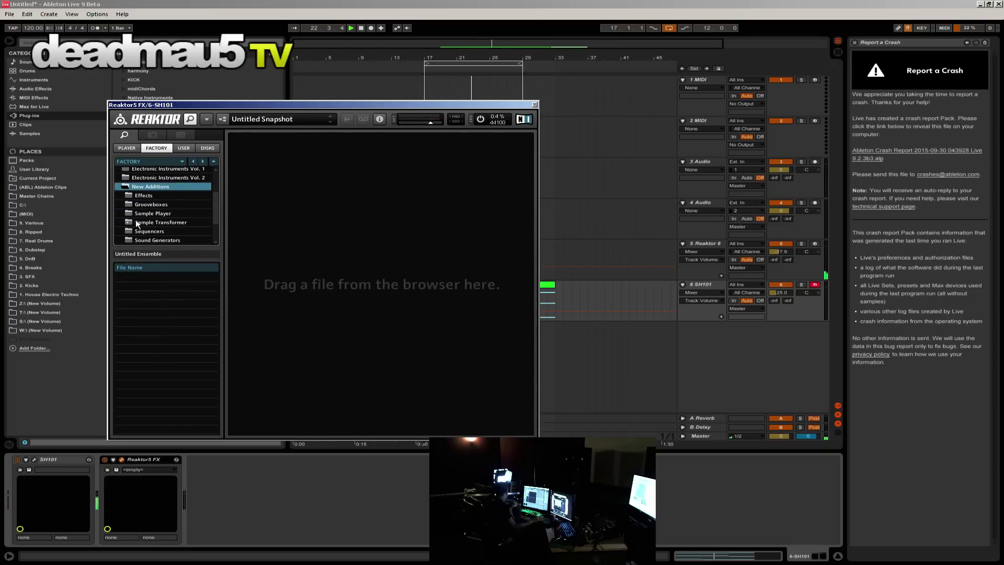
scroll(136, 223, "down", 1)
scroll(139, 221, "down", 1)
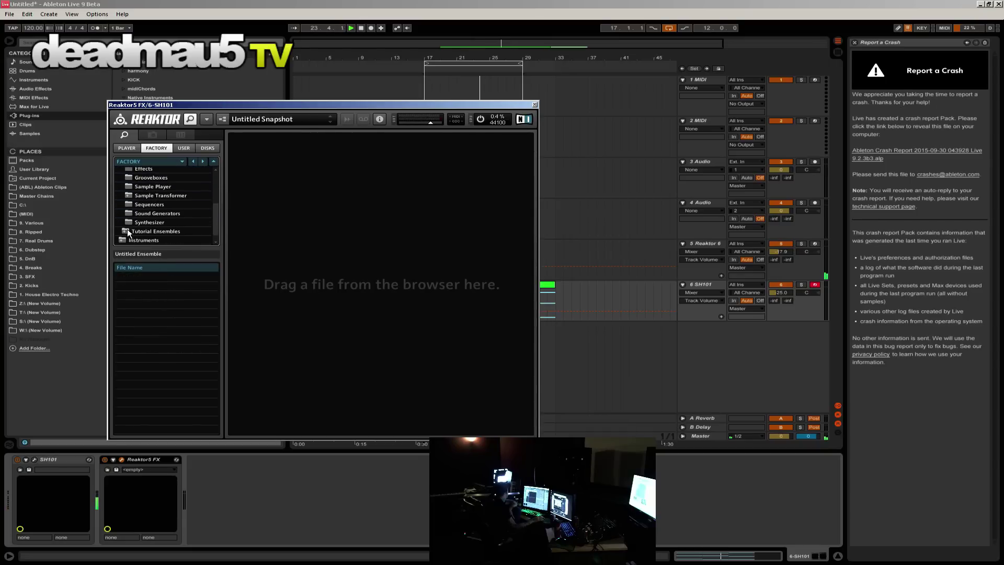
left_click(128, 180)
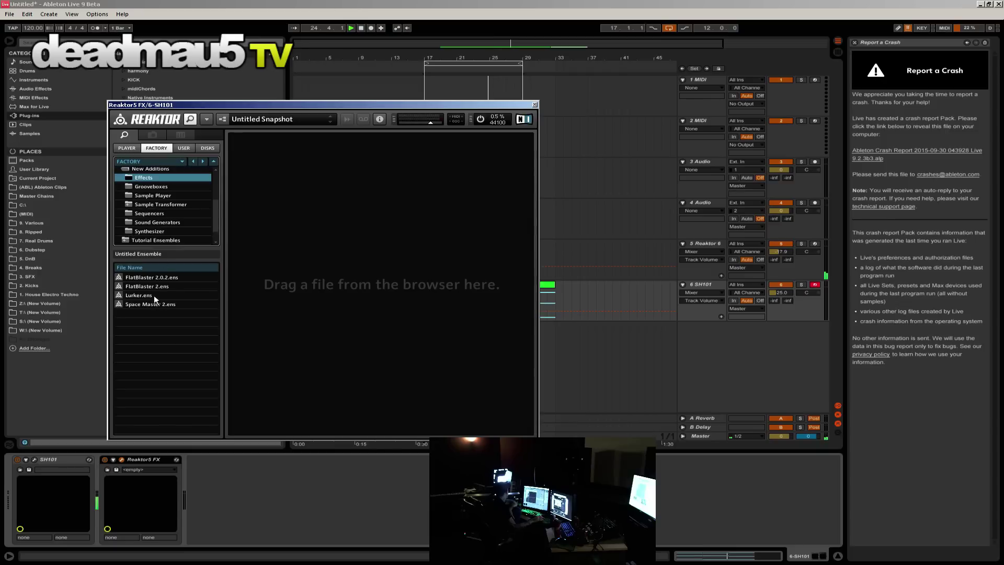
left_click_drag(148, 301, 332, 309)
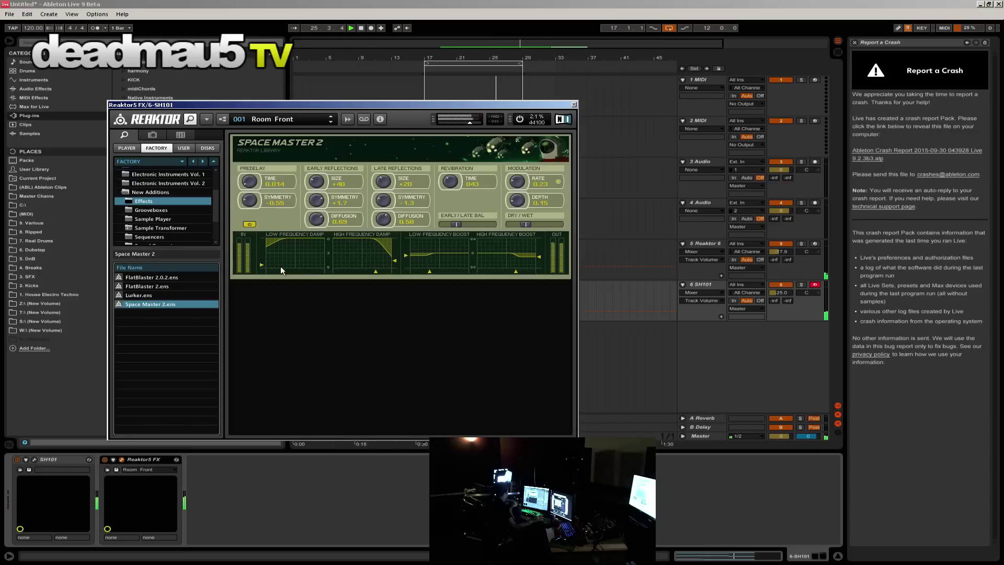
Step: Raise Space Master 2's reverberation time to 057, move its dry/wet mix further toward wet, and close the plug-in window
left_click_drag(449, 184, 453, 171)
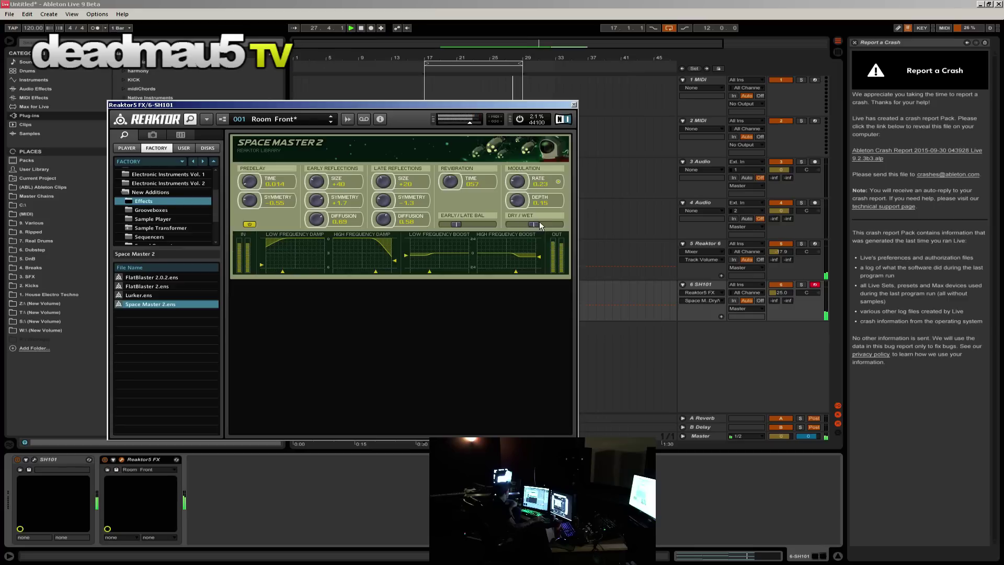
left_click_drag(540, 222, 547, 222)
left_click(574, 104)
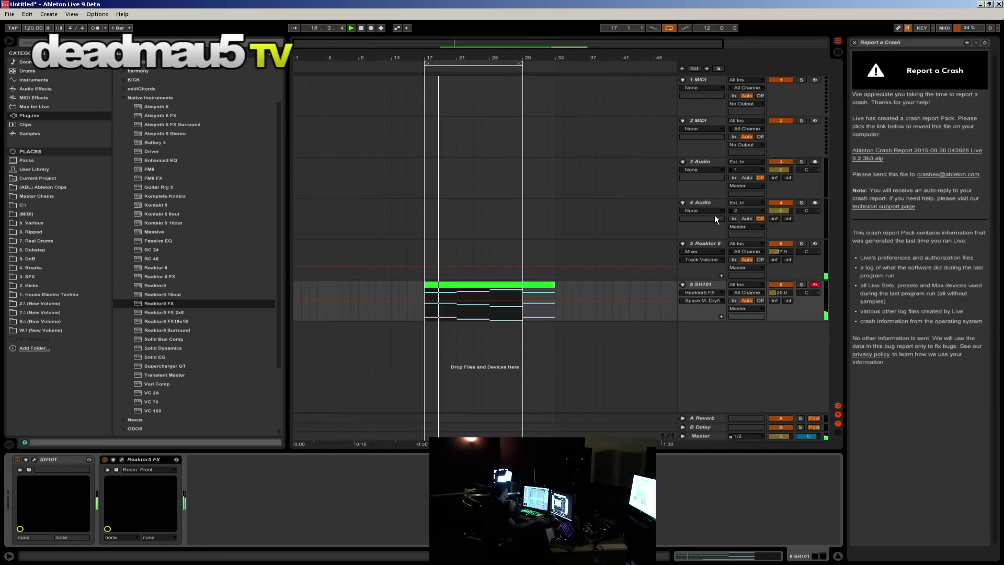
Step: Set the SH101 track volume to -27.0 dB and the Reaktor 6 track volume to -21.7 dB
left_click_drag(776, 291, 775, 296)
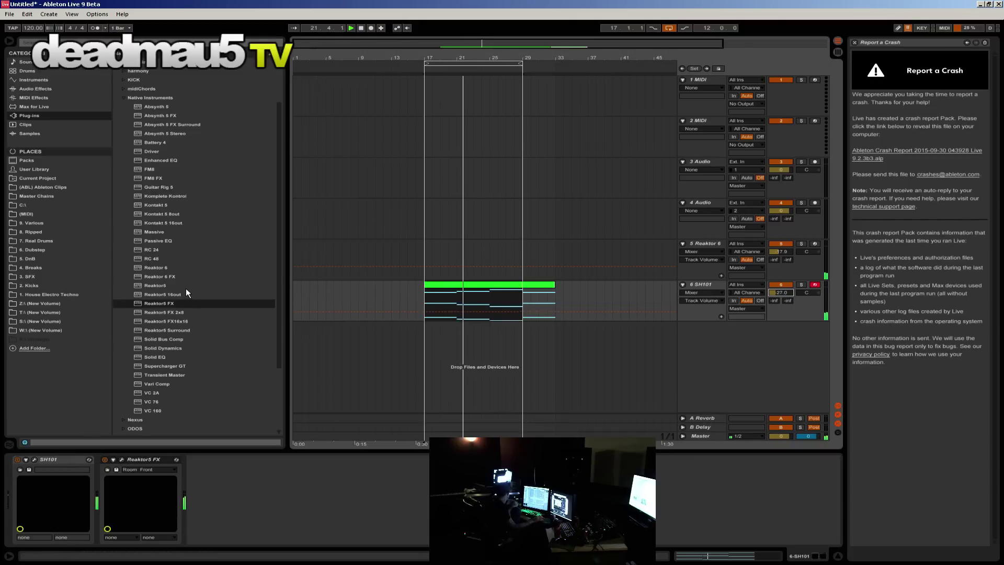
left_click(124, 97)
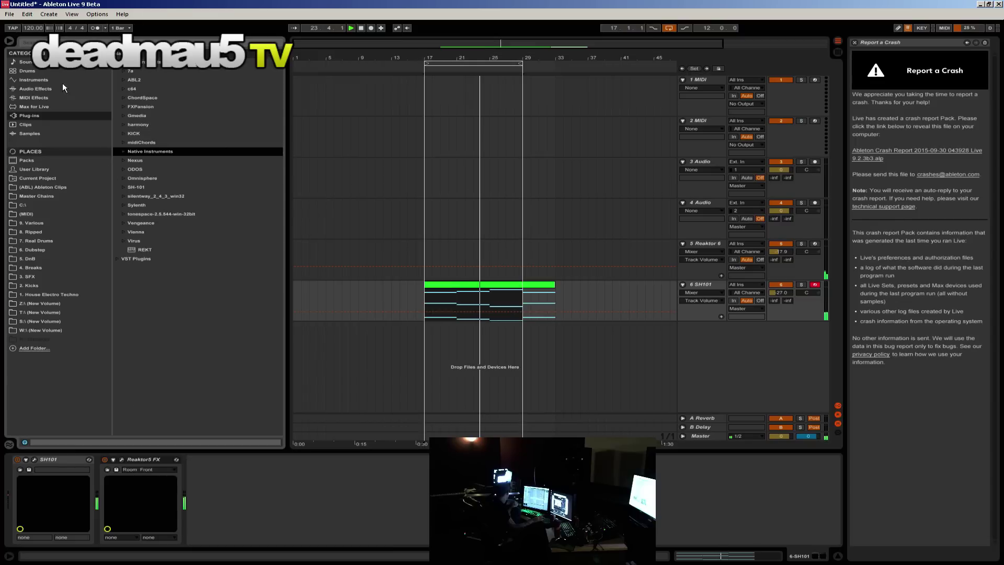
left_click(122, 70)
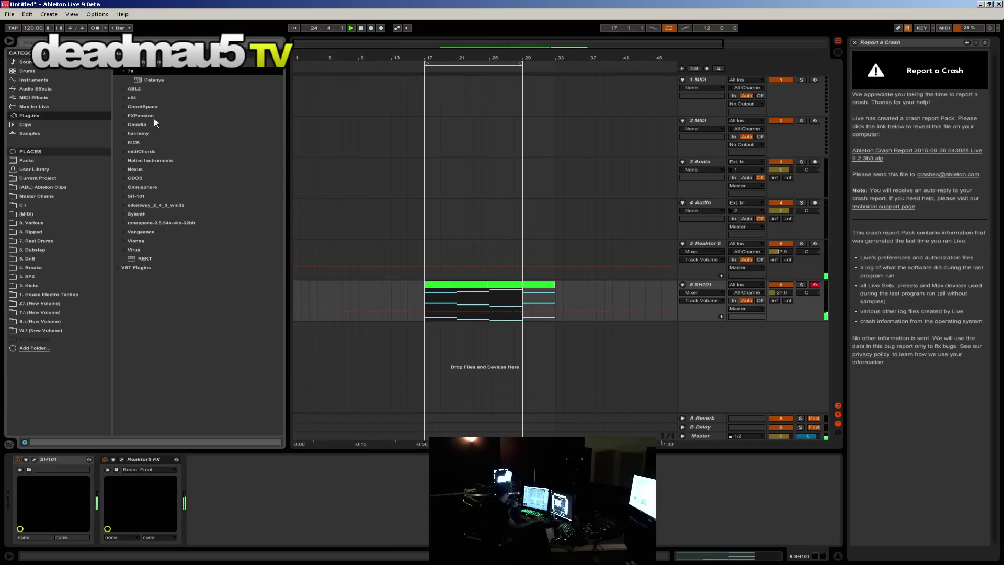
left_click(123, 97)
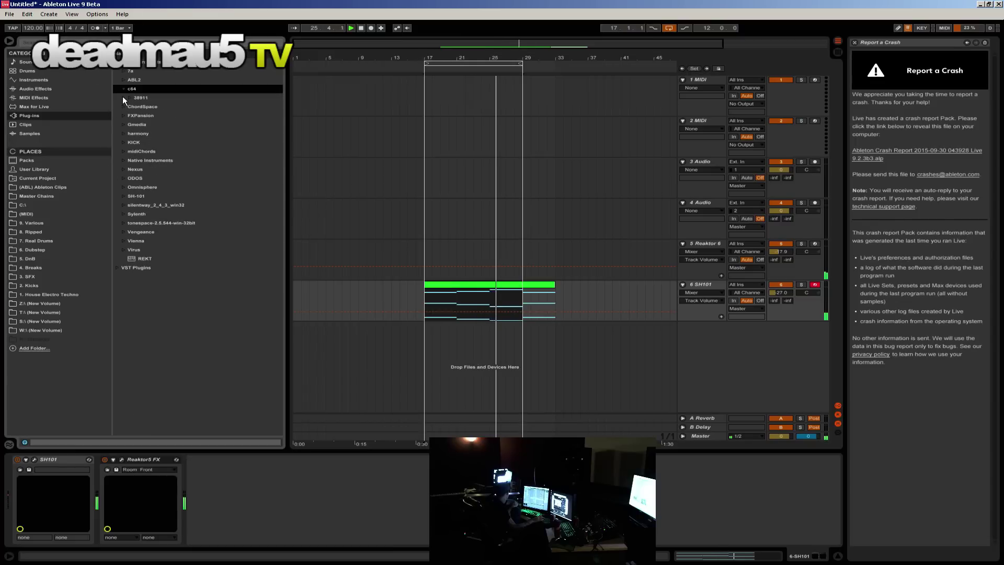
left_click(120, 82)
left_click_drag(776, 251, 775, 263)
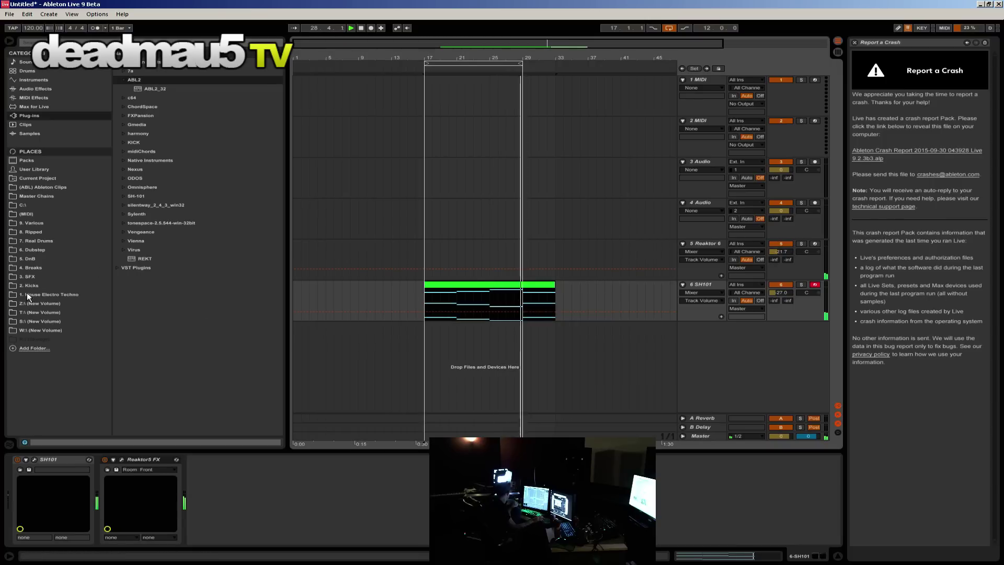
Step: Look through the drum-loop folders in 5. DnB and 4. Breaks and open the (WAV) Authentic Breaks folder
left_click(30, 257)
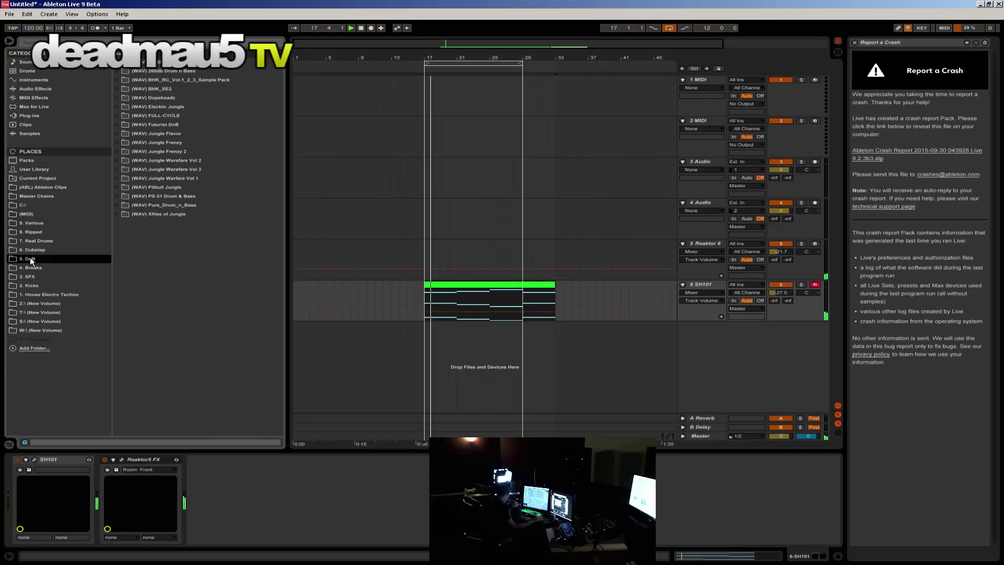
left_click(31, 267)
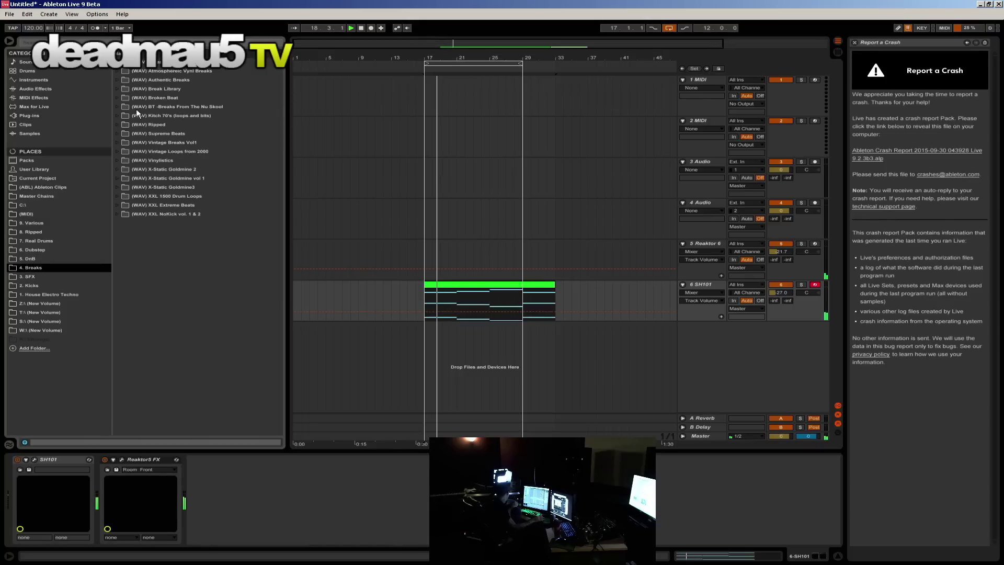
left_click(116, 70)
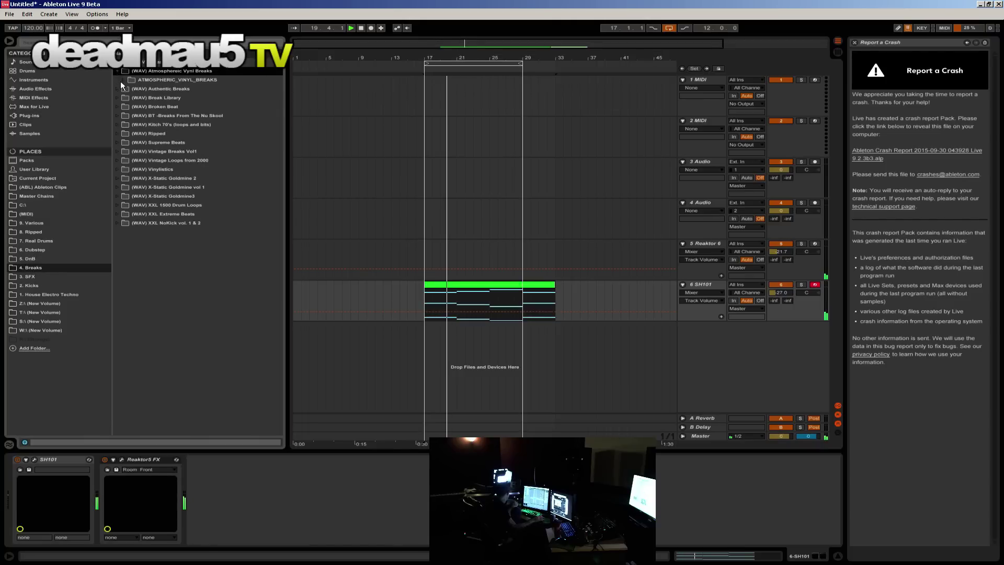
left_click(120, 81)
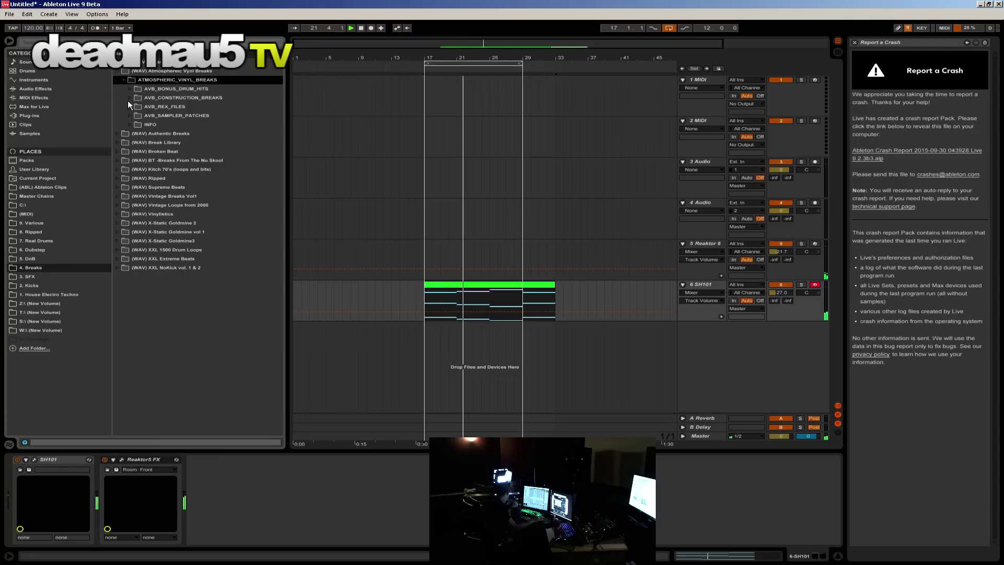
left_click(117, 133)
scroll(117, 133, "down", 2)
scroll(122, 147, "up", 1)
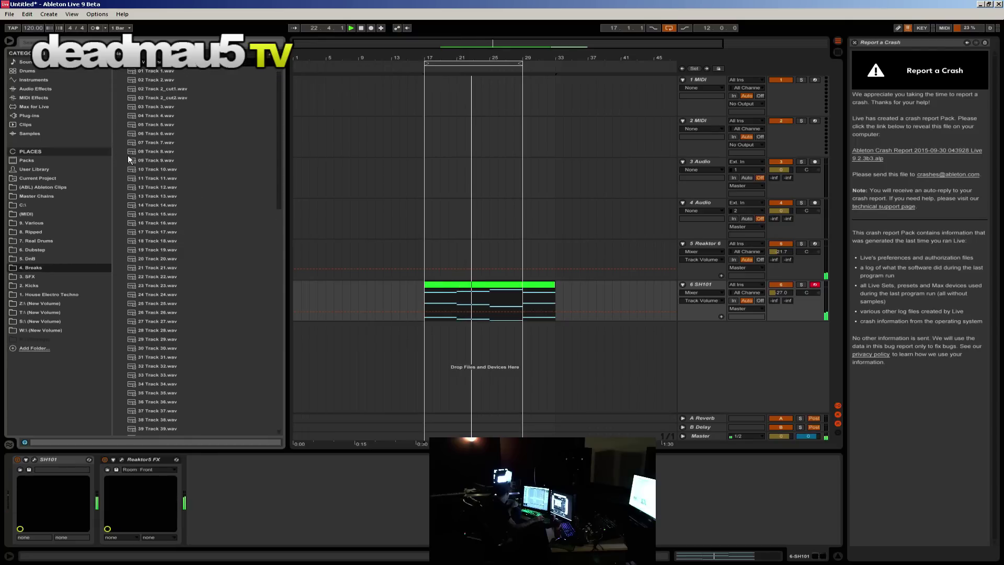
Step: Audition break loops from the (WAV) Authentic Breaks folder, including tracks 16, 19, 20, 28, 31 and 35
left_click(151, 223)
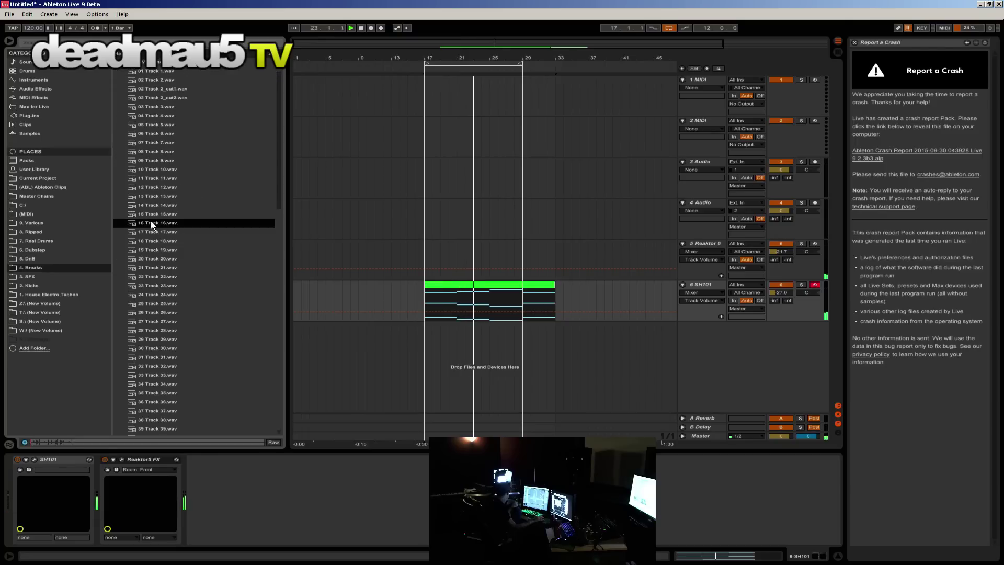
left_click(150, 250)
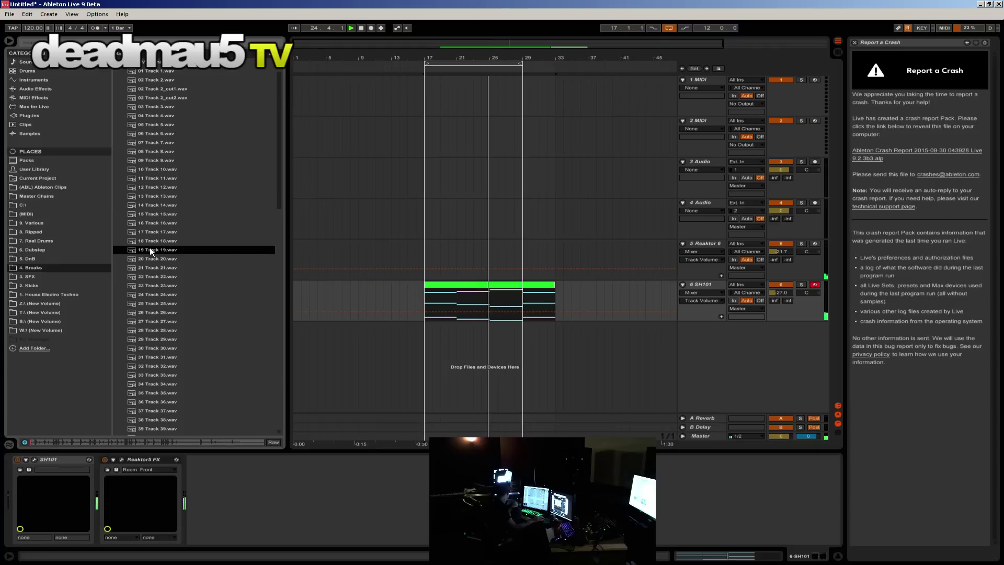
left_click(158, 257)
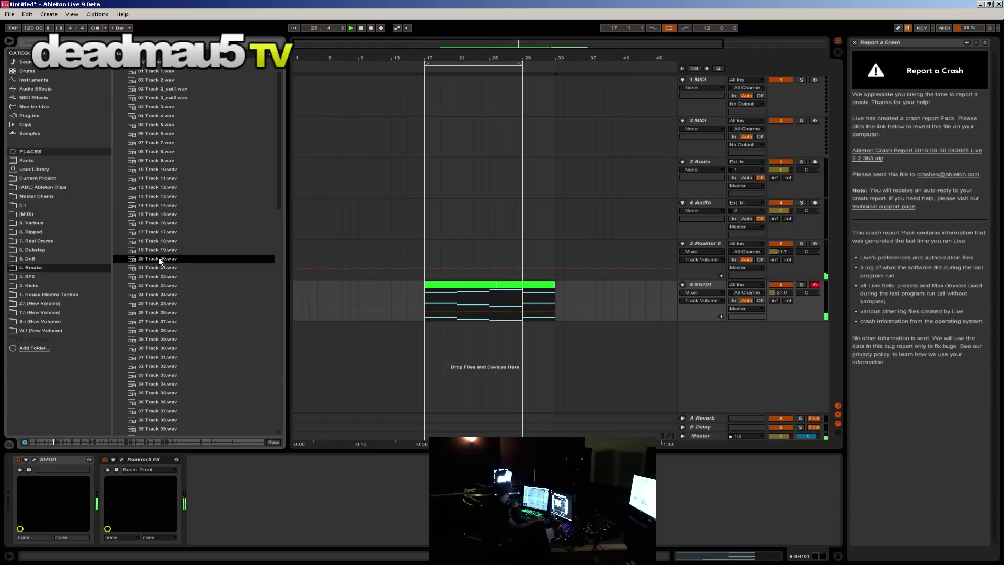
scroll(164, 282, "down", 1)
left_click(156, 277)
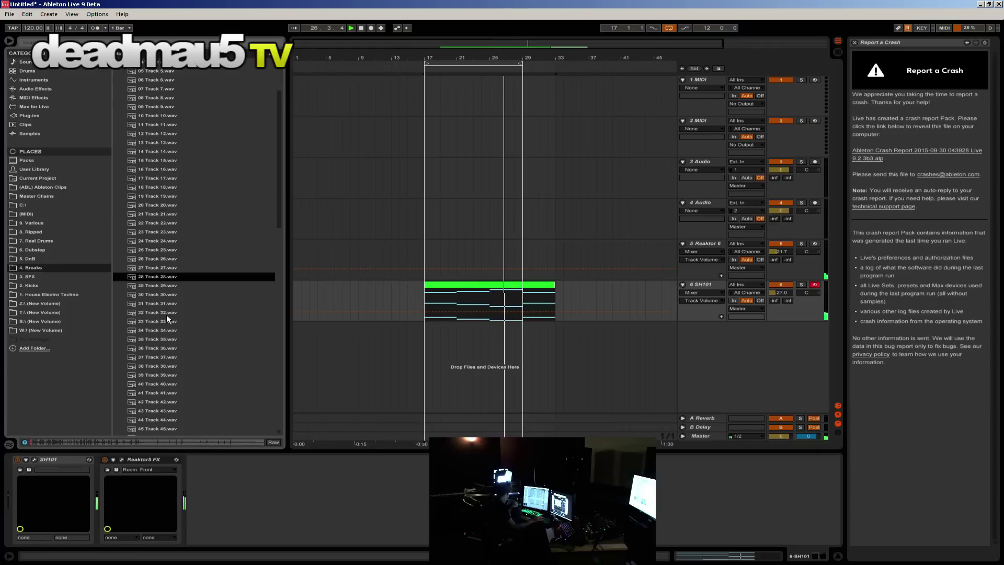
left_click(163, 302)
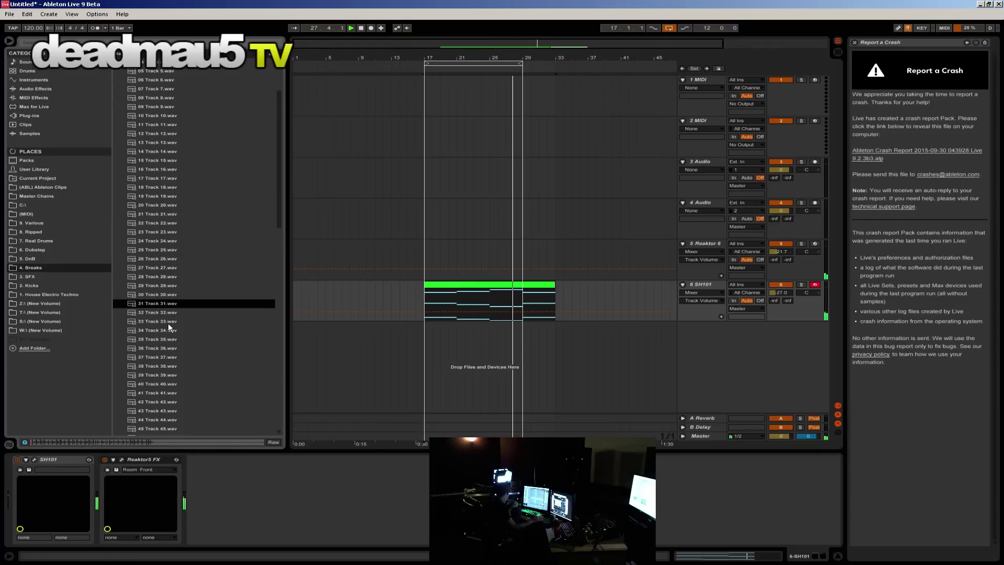
scroll(163, 306, "down", 1)
left_click(162, 305)
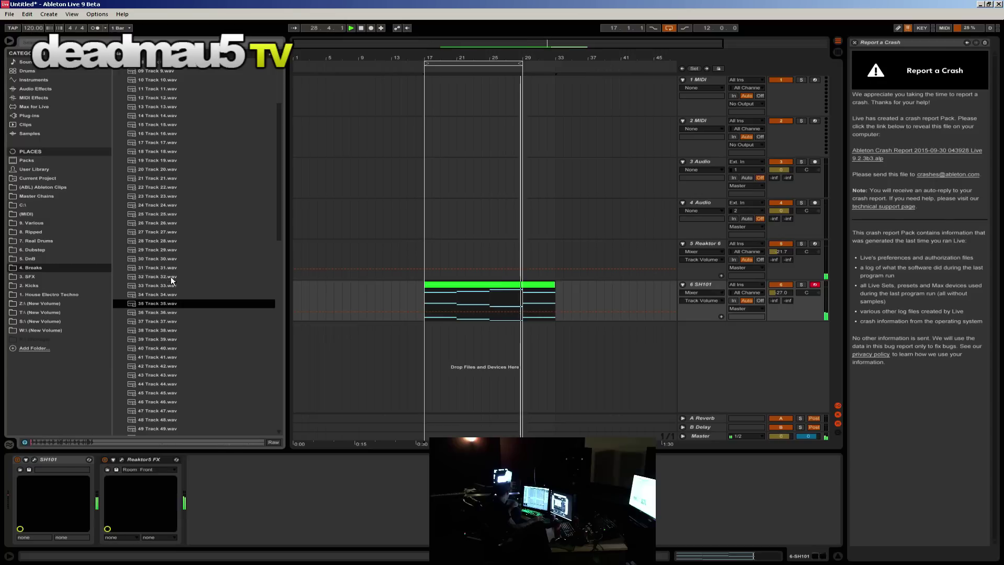
scroll(171, 276, "up", 3)
Step: Collapse (WAV) Authentic Breaks and open the nested Breaks samples folder inside (WAV) Break Library
left_click(118, 80)
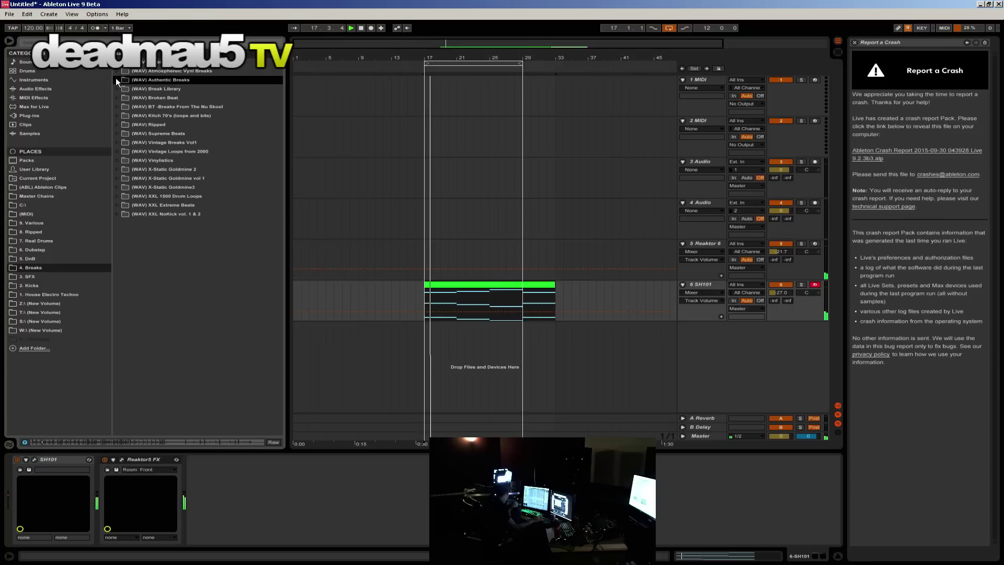
left_click(119, 89)
left_click(121, 97)
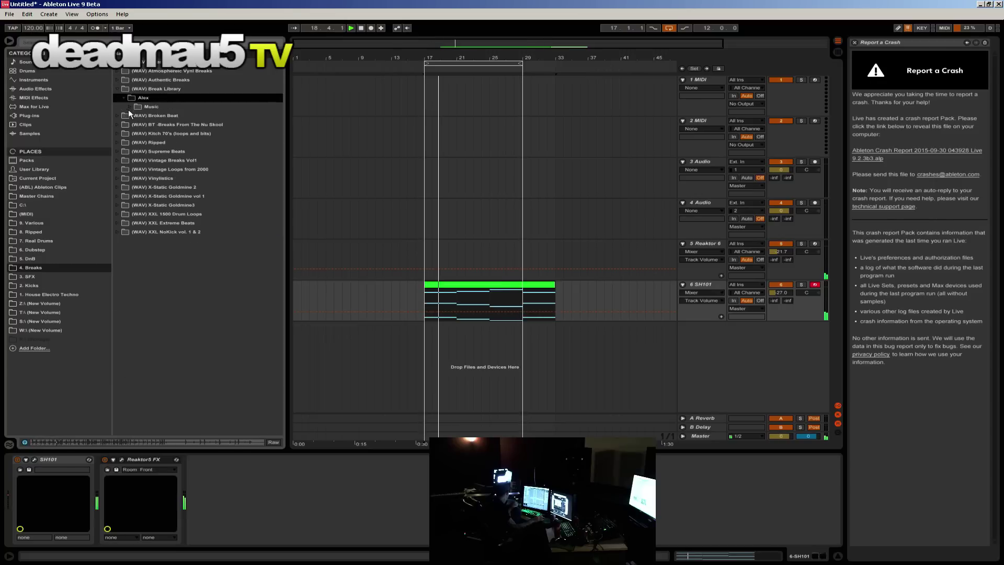
left_click(130, 107)
left_click(138, 116)
left_click(144, 126)
scroll(211, 309, "down", 10)
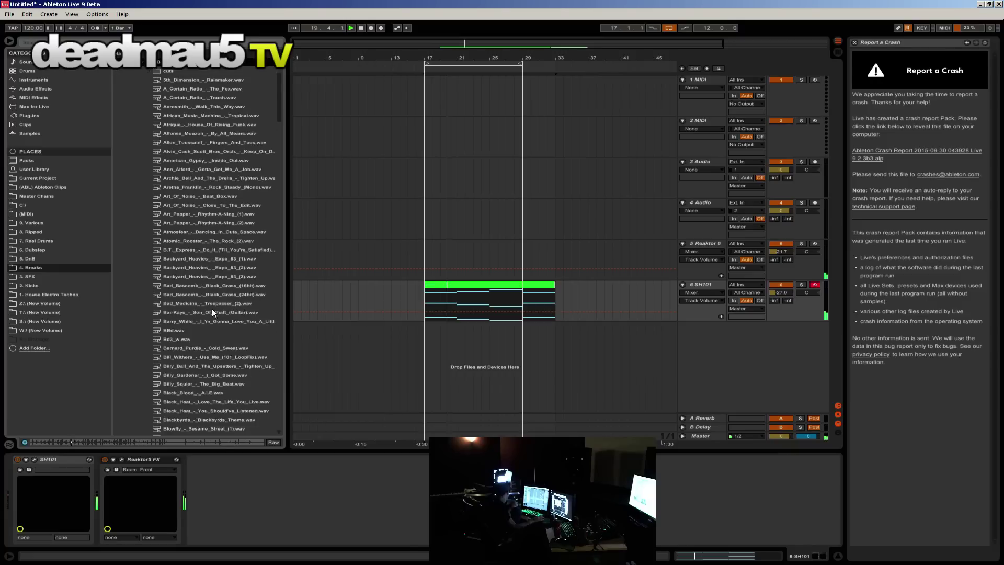
Step: Audition the Cold_Blood Shop_Talk and Dave_Cortez breaks and set the song tempo to 109.00 BPM
left_click(198, 276)
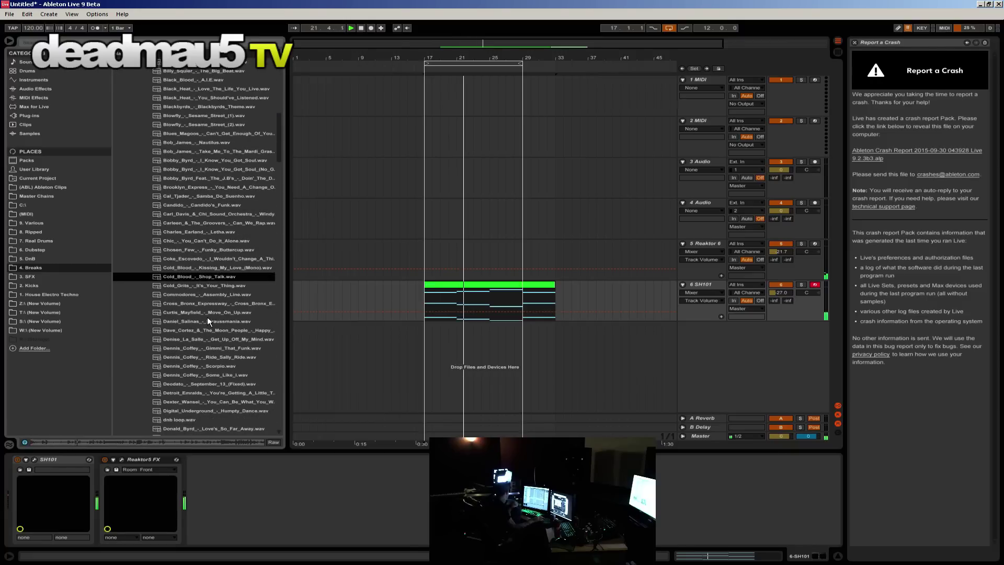
left_click(200, 329)
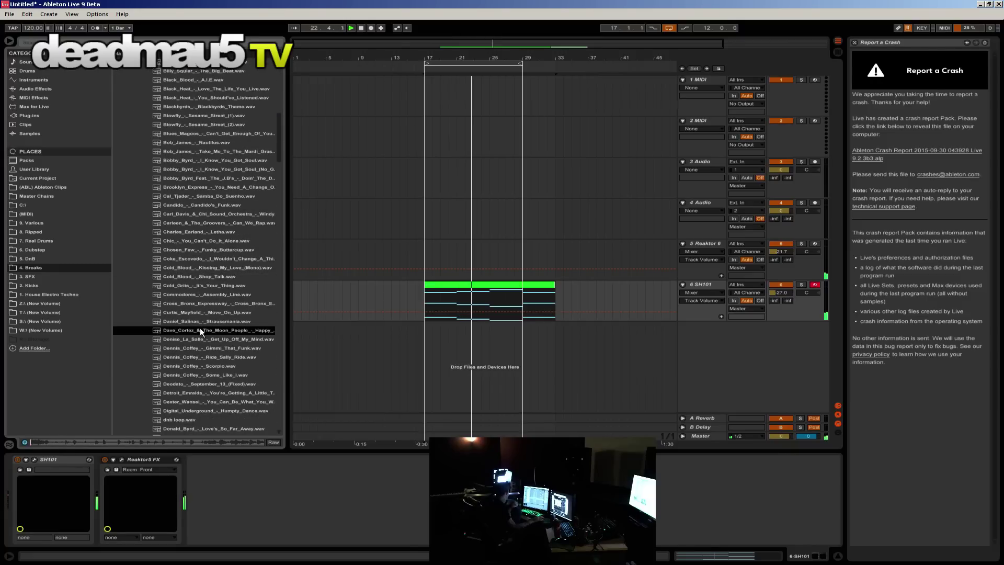
left_click_drag(29, 28, 32, 34)
Step: Place the Denise_La_Salle Get_Up_Off_My_Mind break on a new audio track at bar 17, inspect its waveform, and delete the clip
left_click(217, 340)
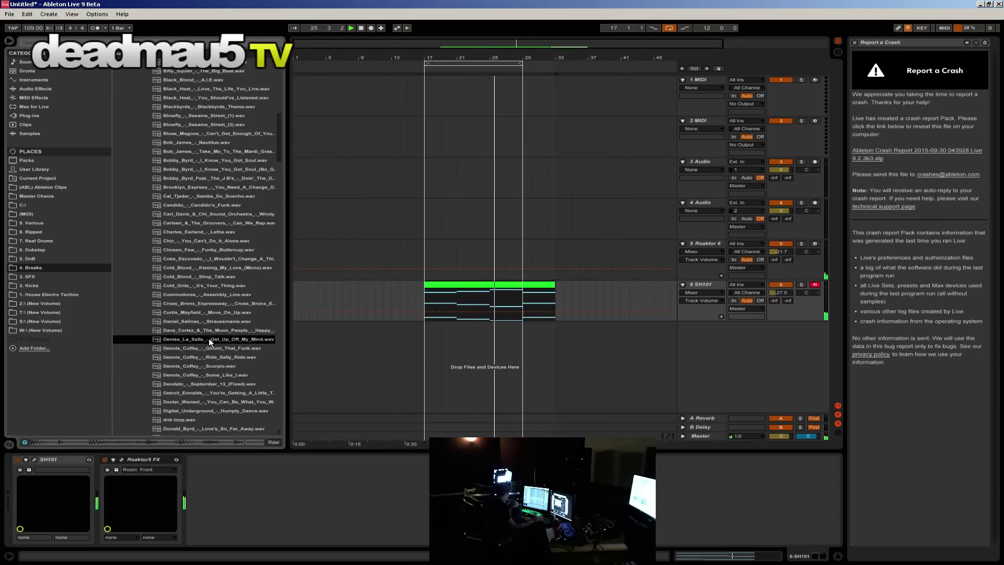
mouse_move(209, 338)
left_mouse_down()
mouse_move(553, 351)
mouse_move(428, 339)
left_mouse_up()
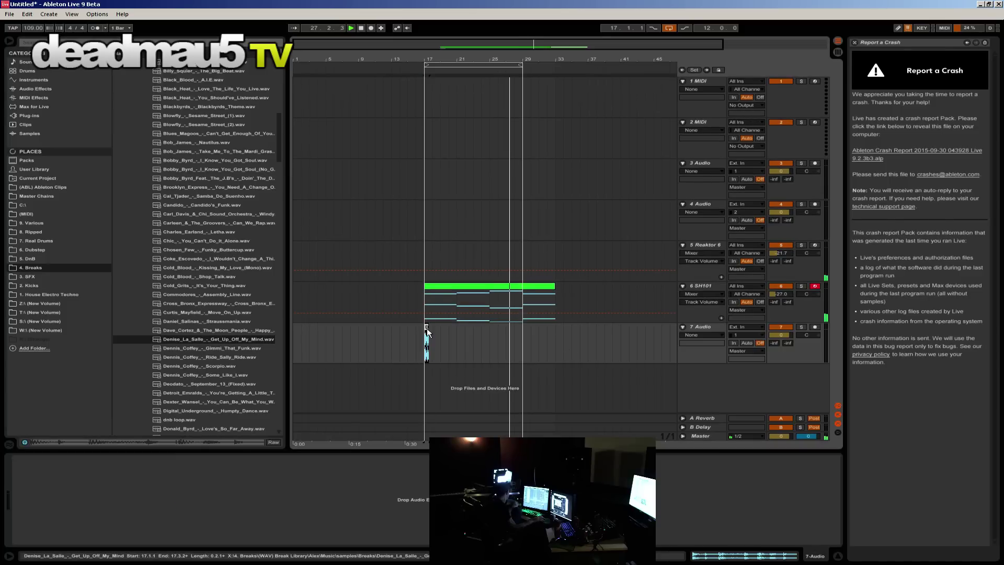
double_click(426, 328)
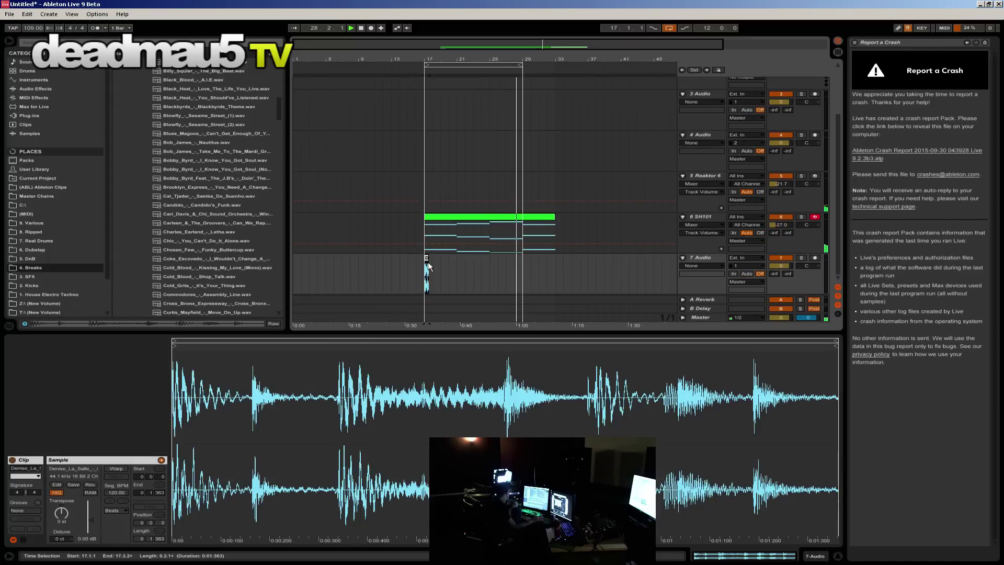
key("Delete")
Step: Place the Cold_Blood Shop_Talk break on the 7 Audio track, filling it from bar 17 to bar 29
scroll(208, 272, "down", 2)
left_click(205, 241)
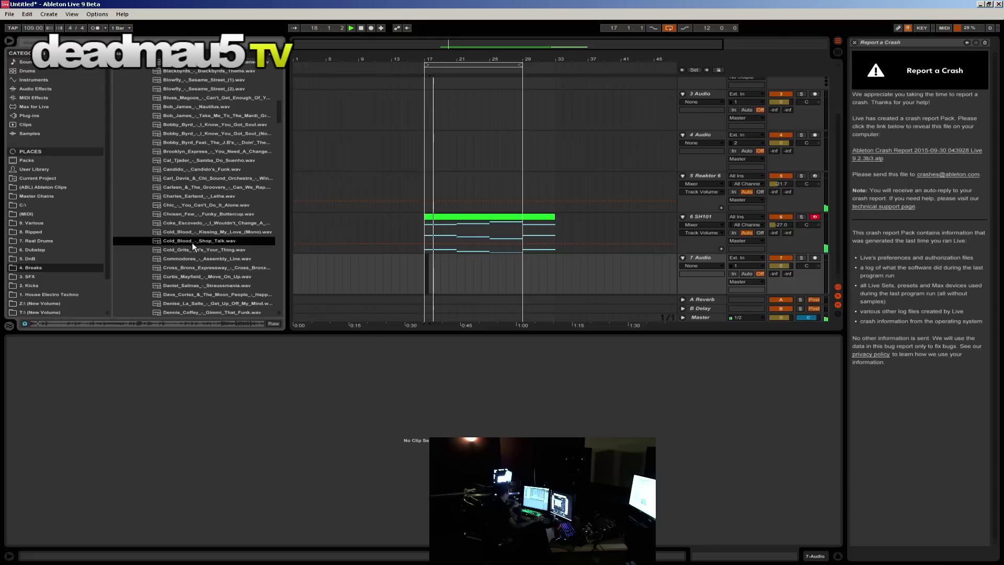
scroll(193, 242, "down", 2)
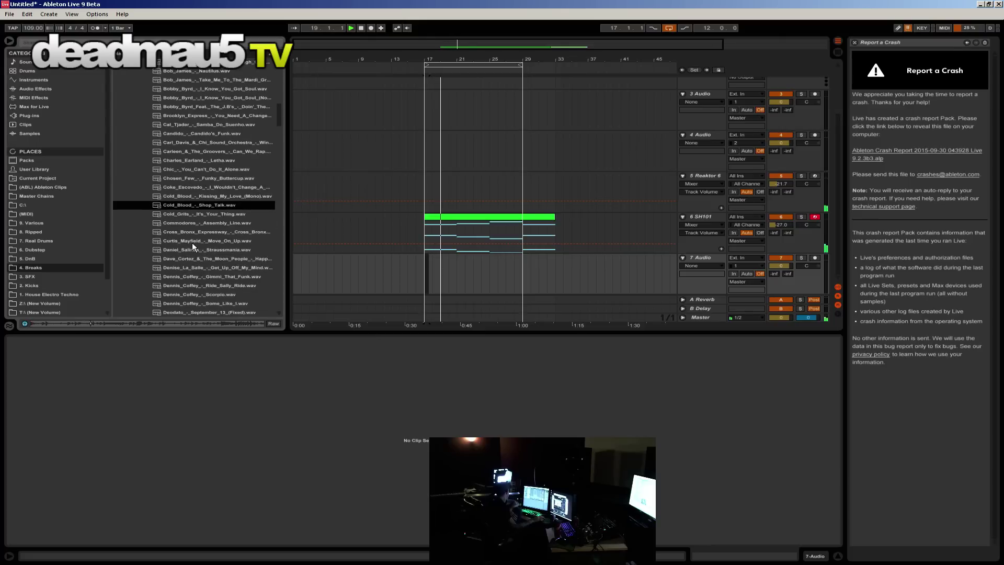
scroll(193, 243, "down", 1)
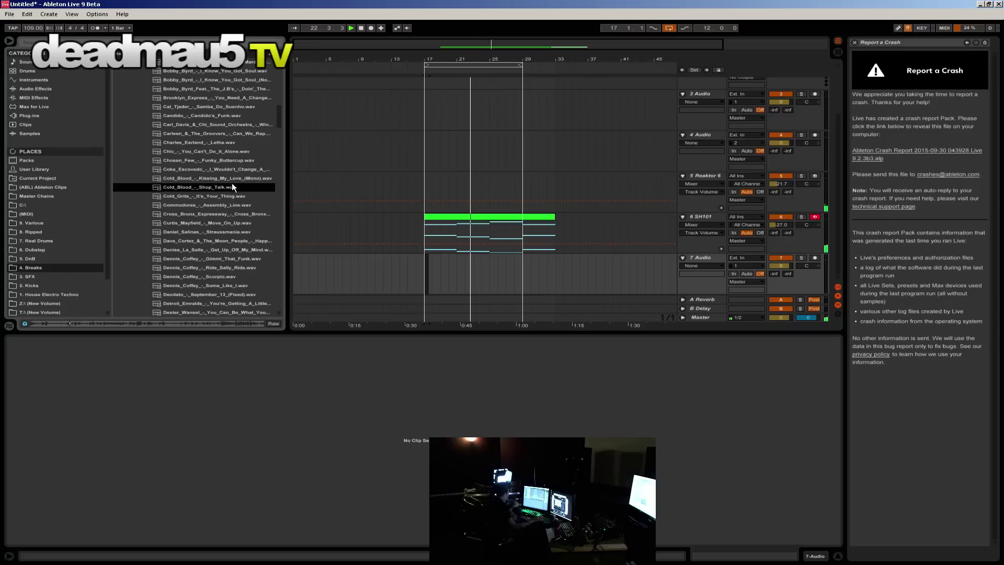
left_click_drag(231, 184, 424, 268)
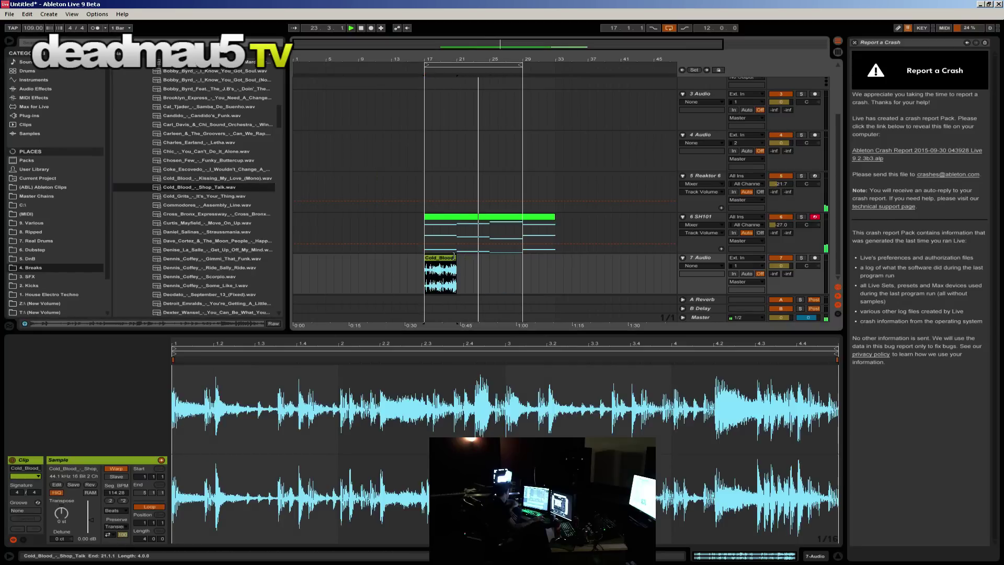
Step: Lower the 7 Audio track volume to about -17.7 dB and mute the SH101 track
mouse_move(781, 266)
left_mouse_down()
mouse_move(781, 291)
mouse_move(780, 282)
left_mouse_up()
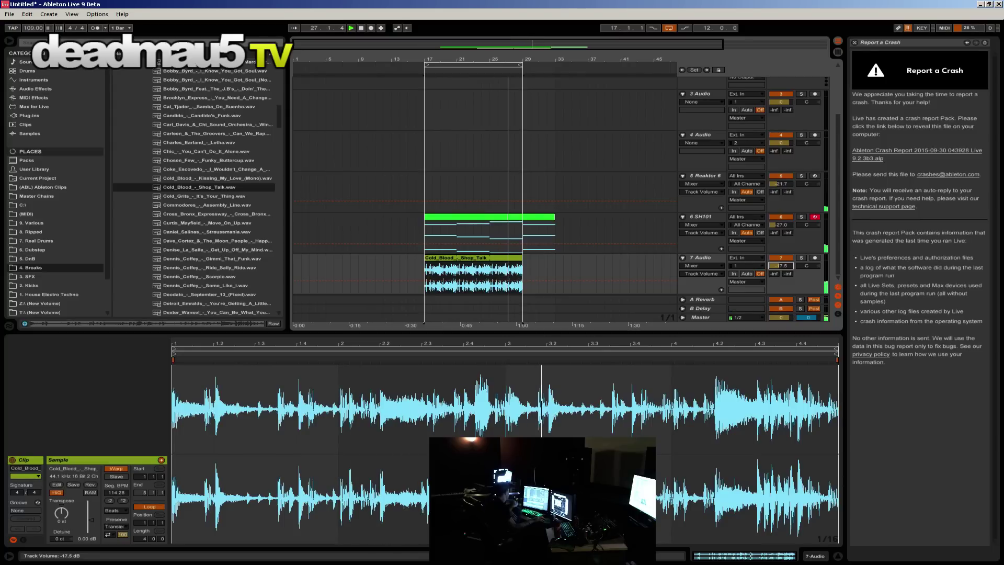
left_click_drag(780, 266, 783, 264)
left_click(785, 217)
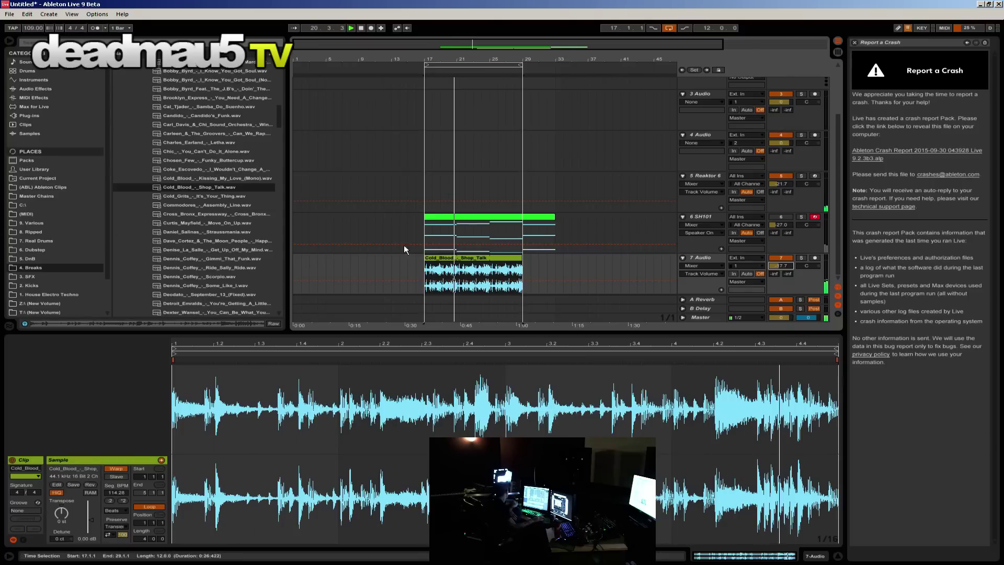
Step: Audition the Denise_La_Salle Get_Up_Off_My_Mind break and the Dennis_Coffey Ride_Sally_Ride and Scorpio breaks
left_click(221, 250)
left_click(433, 278)
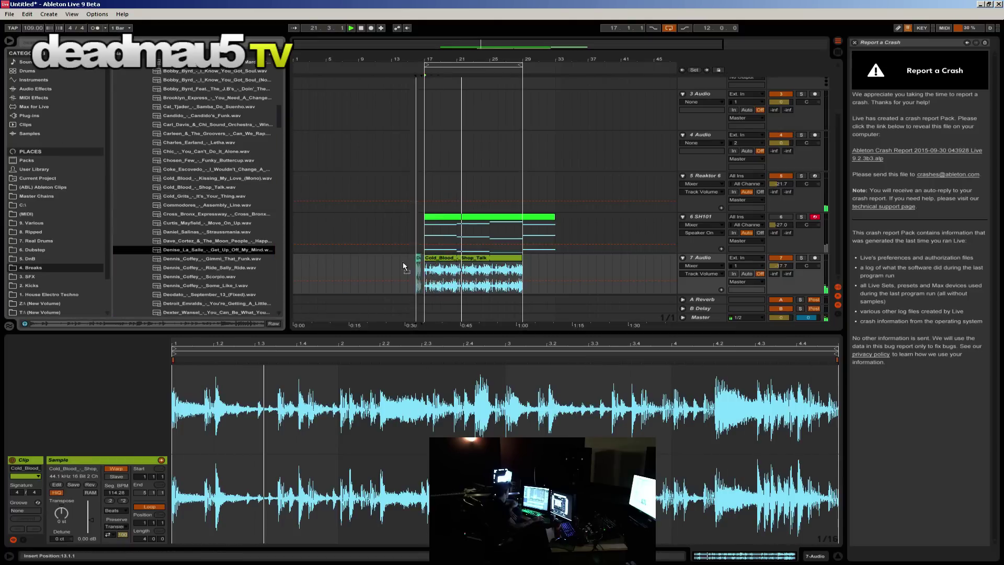
left_click(212, 267)
scroll(212, 267, "down", 3)
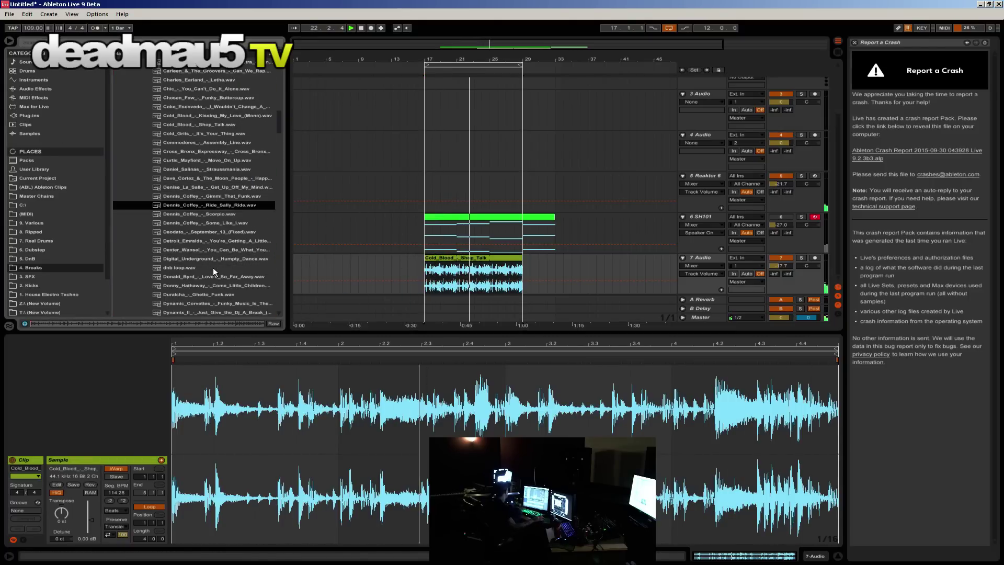
left_click(212, 214)
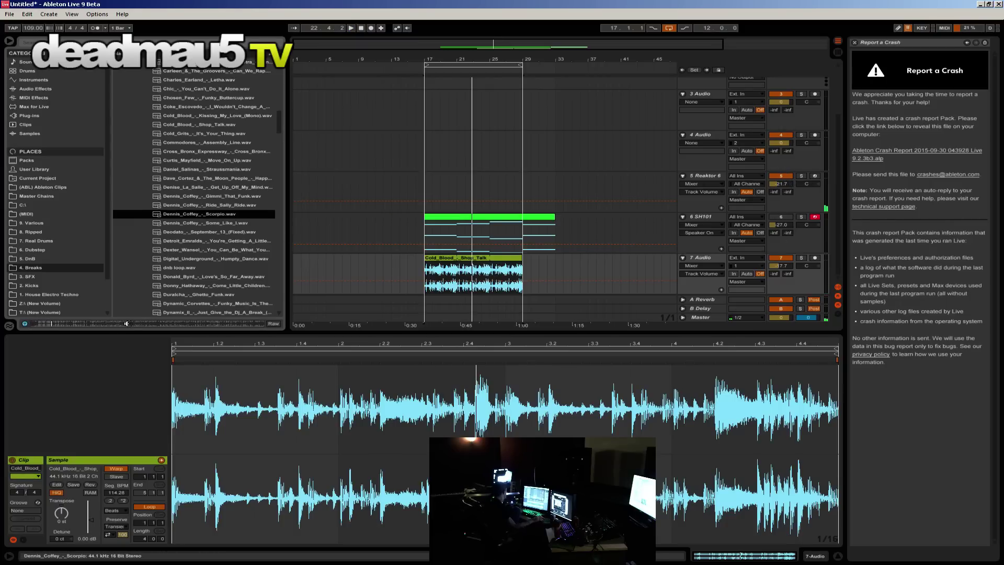
Step: Audition the Digital_Underground, Donald_Byrd, Dynamic_Corvettes, Dynamic_II and Edwin_Star breaks further down the folder
left_click(194, 258)
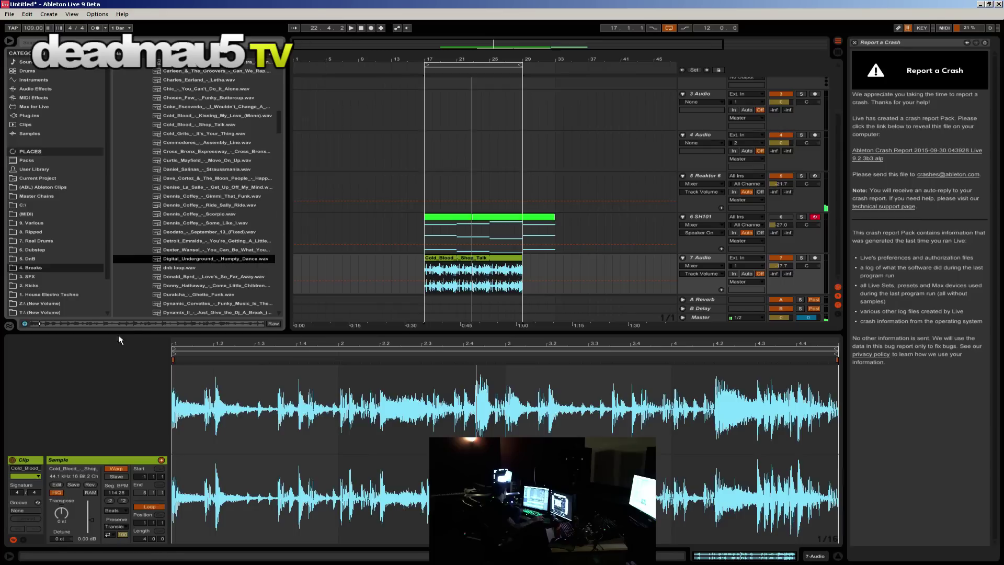
left_click(214, 276)
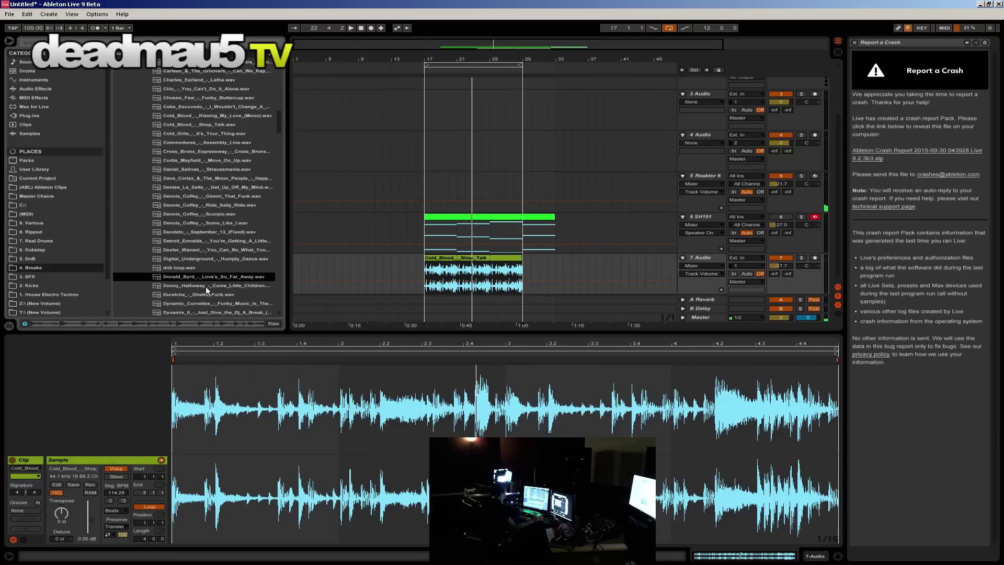
scroll(205, 286, "down", 1)
left_click(198, 266)
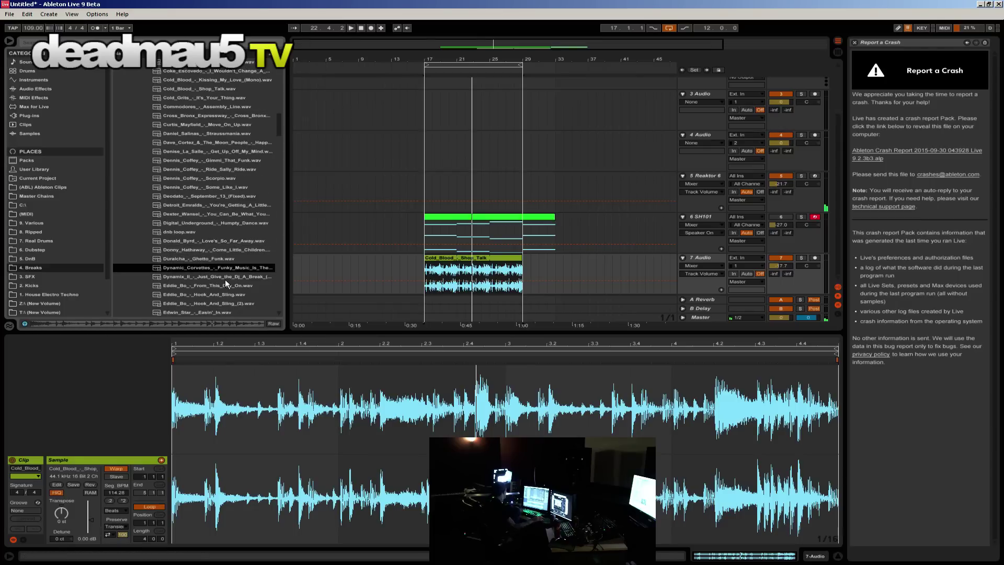
left_click(225, 278)
scroll(225, 278, "down", 1)
left_click(224, 266)
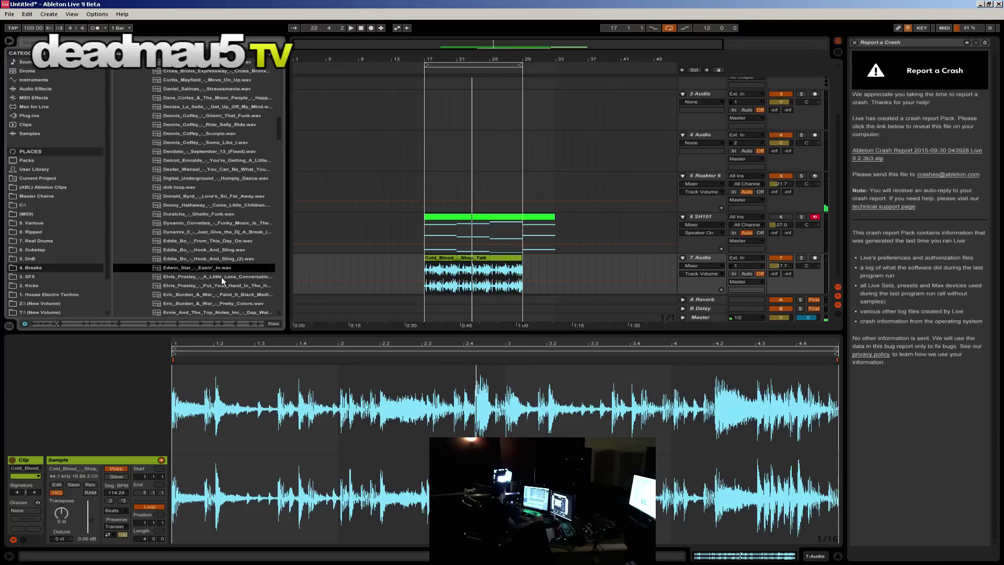
Step: Mute the Reaktor 6 track and audition the Elvis_Presley Put_Your_Hand_In_The and Esther_Williams Last_Night_Changed_It breaks
left_click(780, 258)
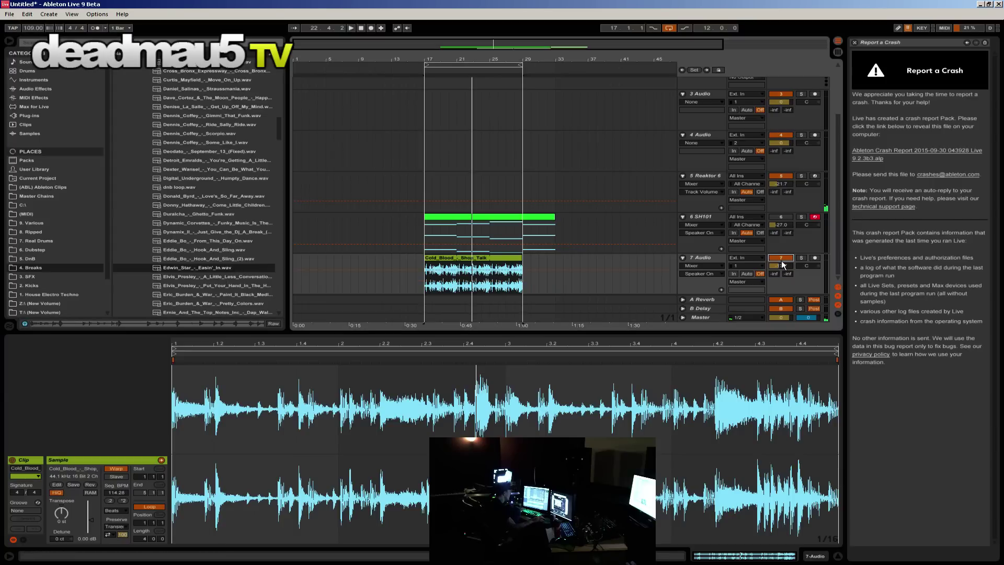
left_click(781, 177)
left_click(220, 285)
scroll(210, 267, "down", 2)
left_click(204, 267)
scroll(209, 266, "down", 2)
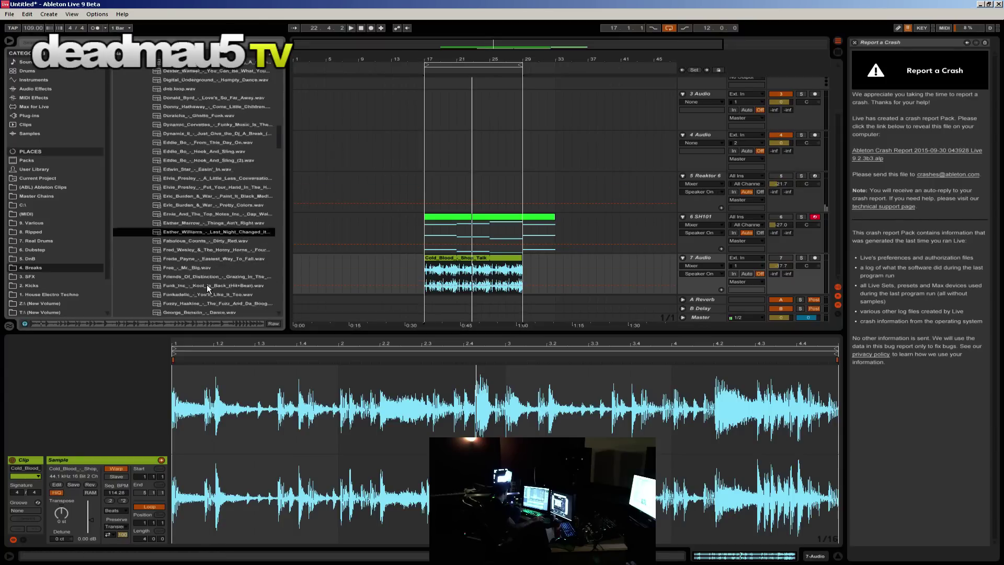
Step: Audition the Friends_Of_Distinction, Fuzzy_Haskins, Georgie_Fame Music_Talk and Grand_Funk Nothing_Is_The_Same breaks
left_click(228, 258)
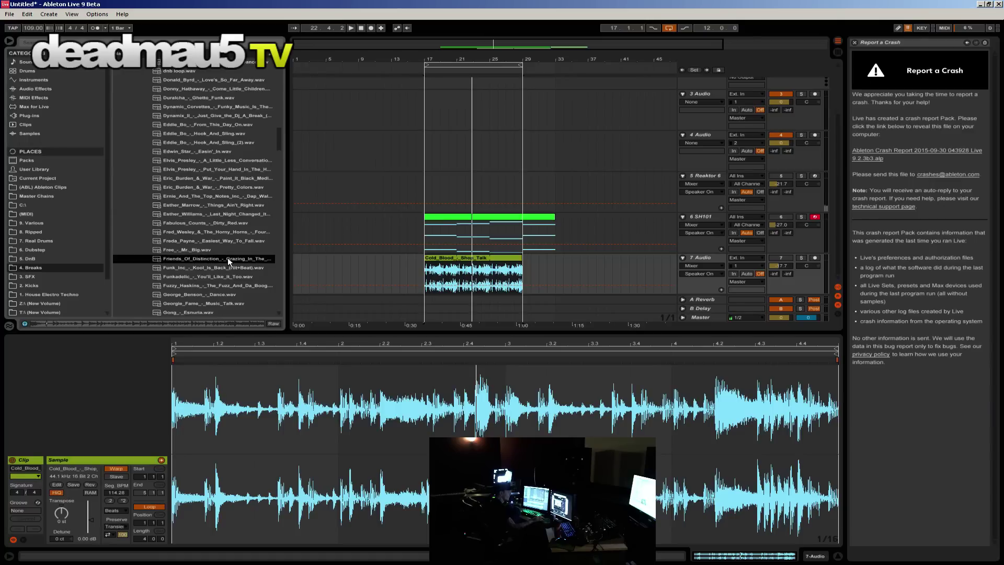
scroll(226, 260, "down", 1)
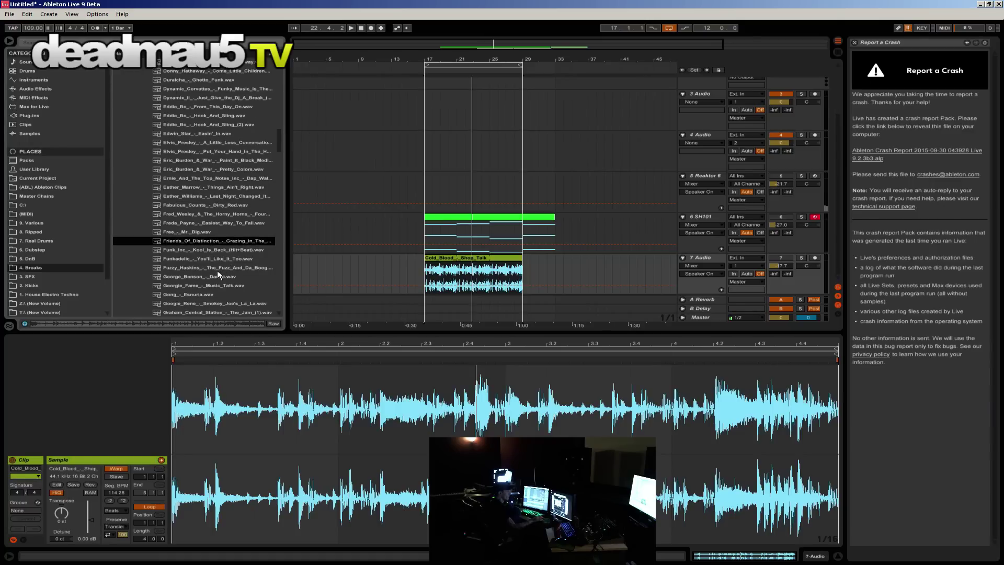
left_click(217, 269)
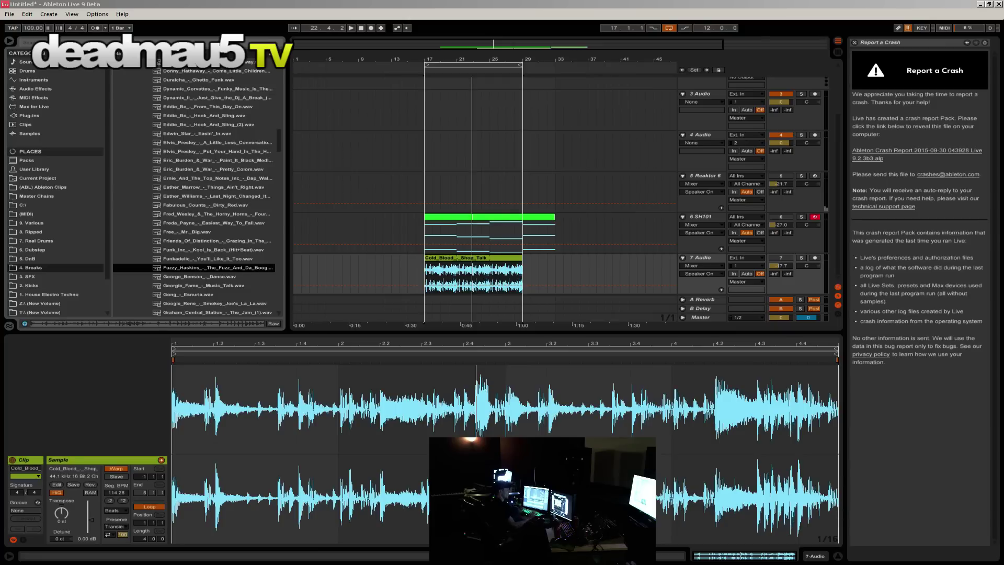
left_click(230, 283)
scroll(230, 283, "down", 3)
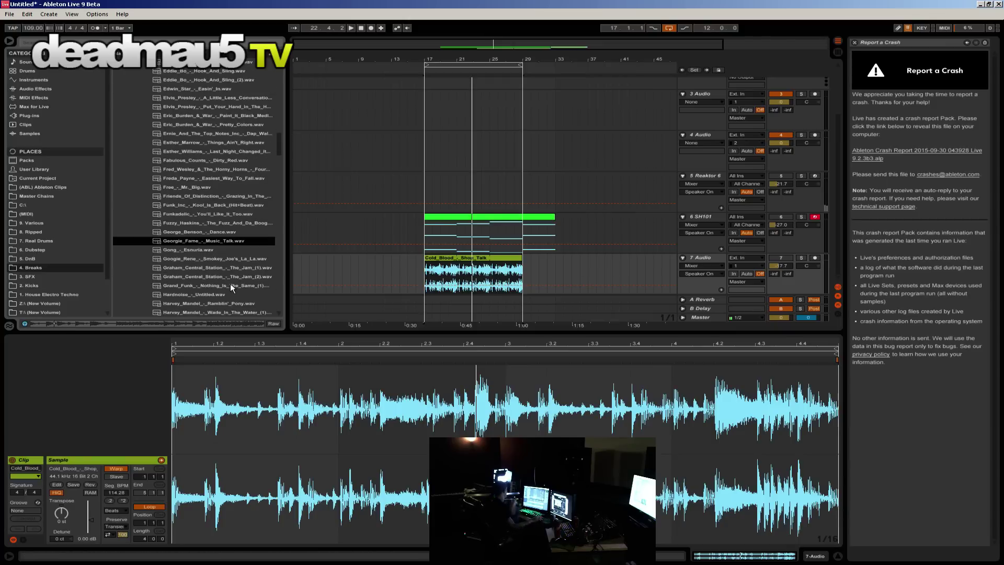
left_click(230, 284)
scroll(230, 283, "down", 1)
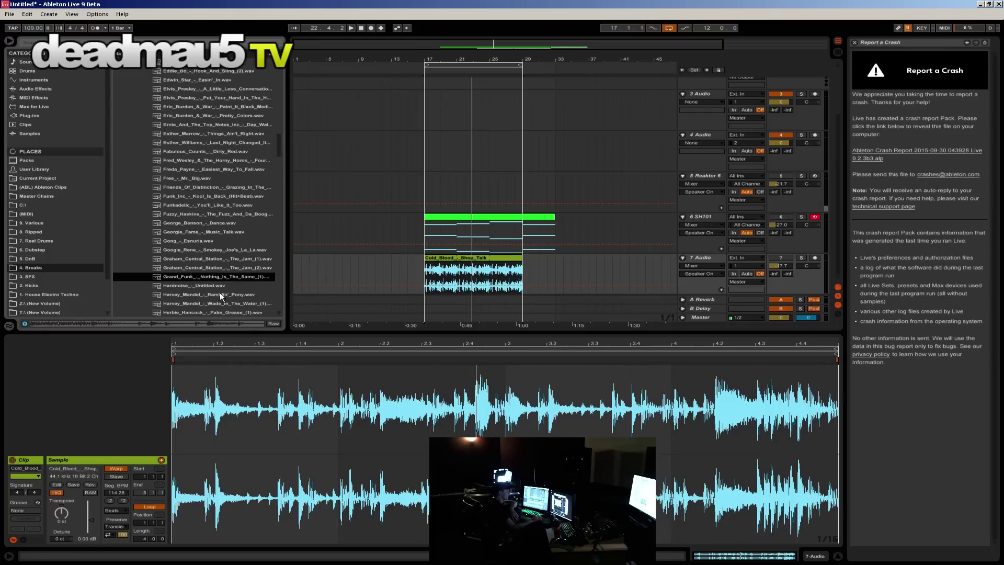
Step: Audition the Harvey_Mandel Ramblin'_Pony, both Herbie_Hancock Palm_Grease, Hi-Tension There's_A_Reason and Hot_Wheels The_Chase breaks
left_click(218, 297)
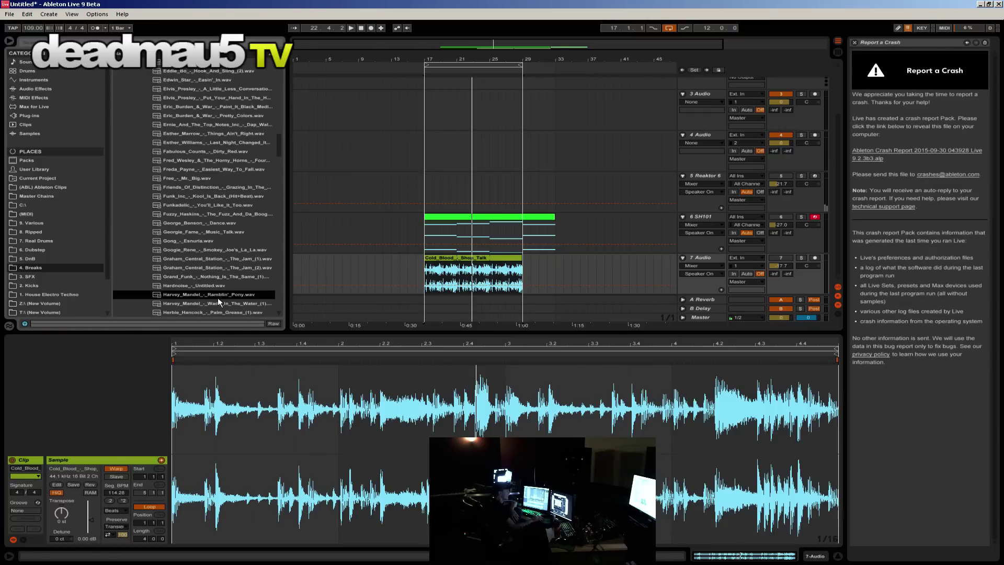
scroll(218, 297, "down", 1)
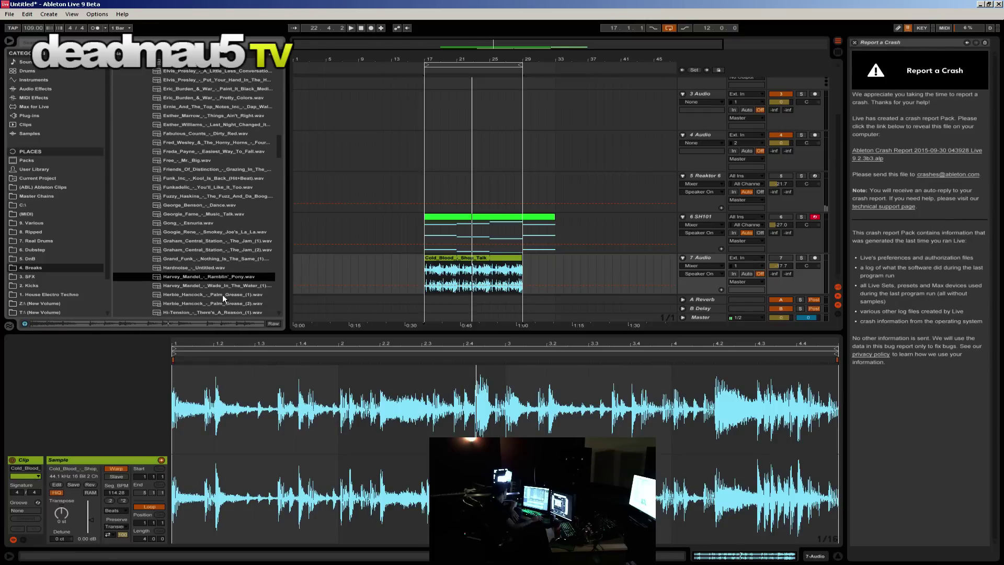
left_click(222, 294)
scroll(222, 294, "down", 2)
left_click(243, 269)
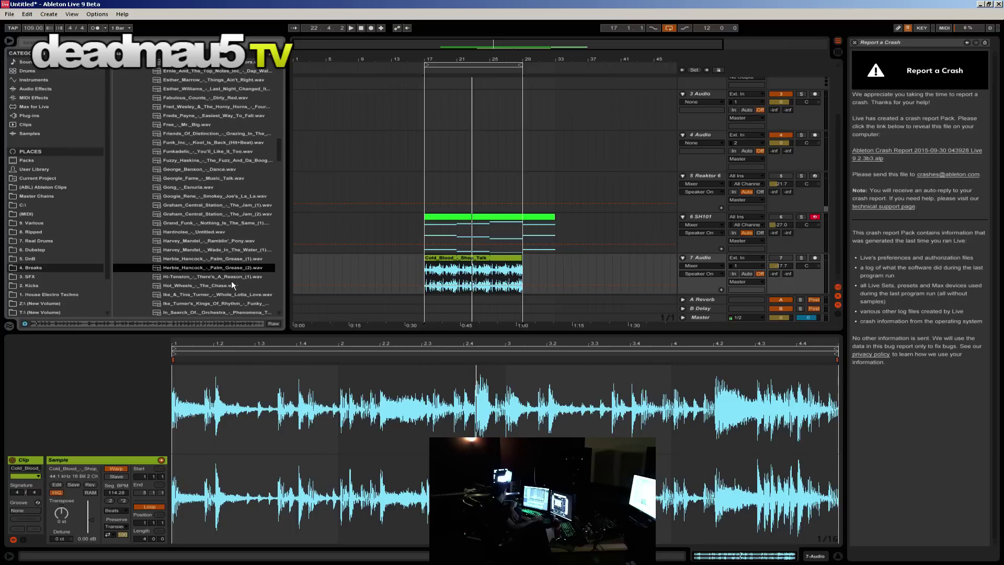
scroll(231, 280, "down", 2)
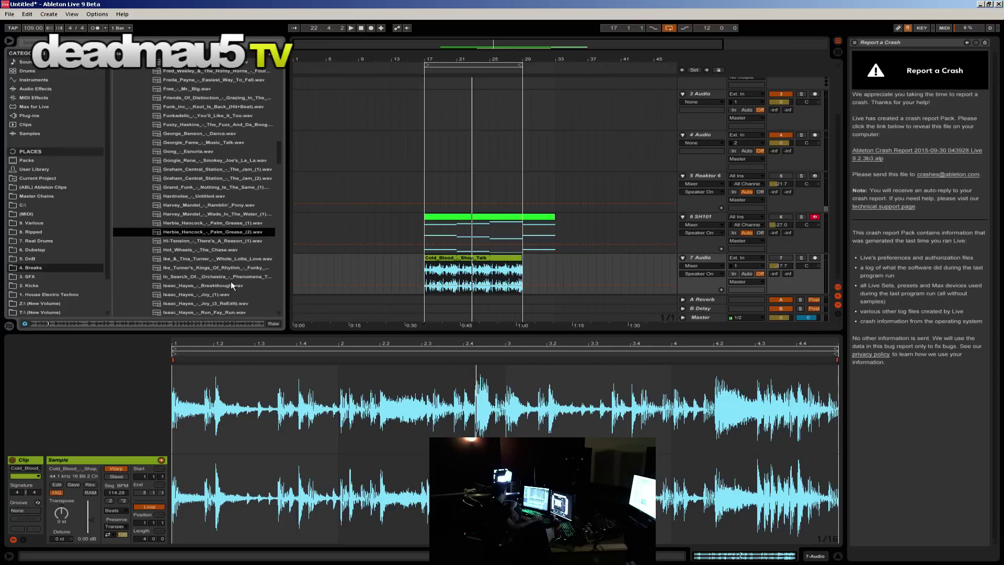
left_click(225, 240)
left_click(228, 248)
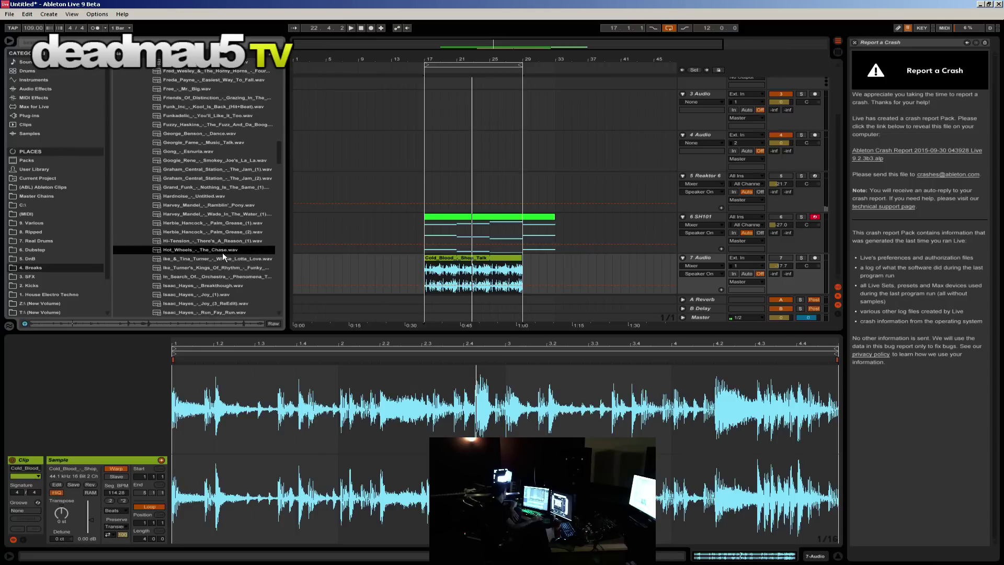
Step: Audition the Isaac_Hayes Joy_(1) and Joy_(3_ReEdit) breaks and the Jack_Mcduff Hunk_O'_Funk break
scroll(221, 252, "down", 2)
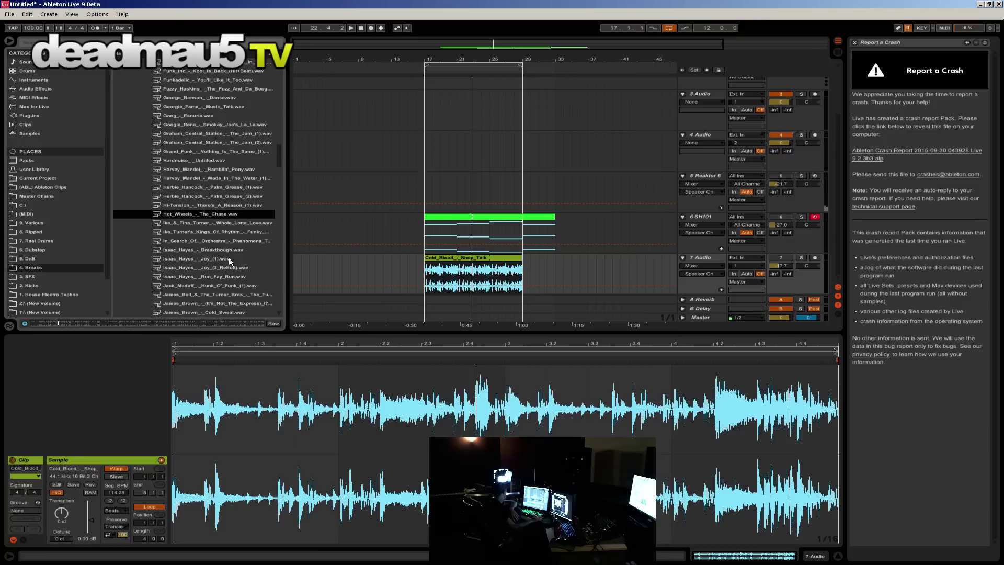
left_click(229, 259)
left_click(230, 267)
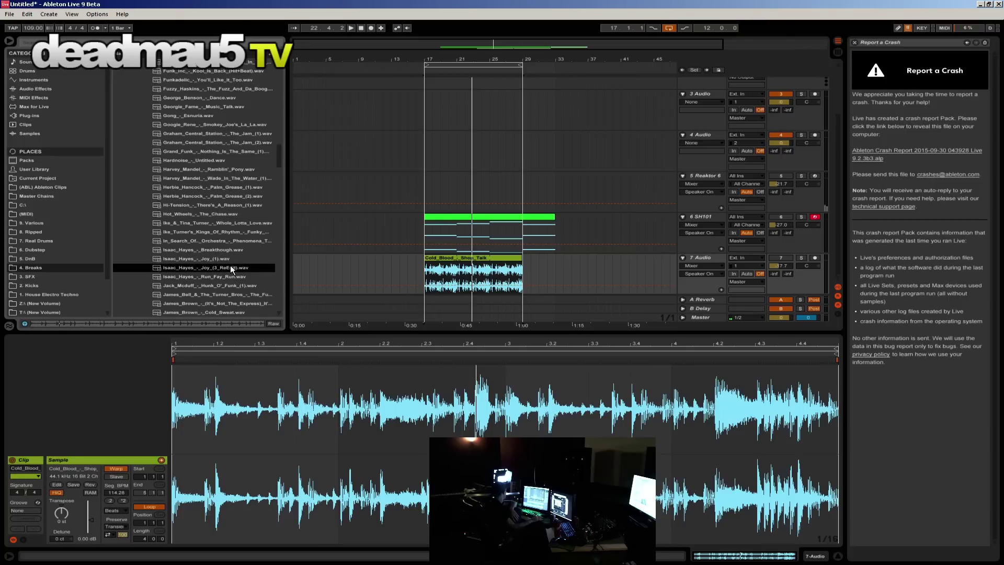
scroll(230, 272, "down", 1)
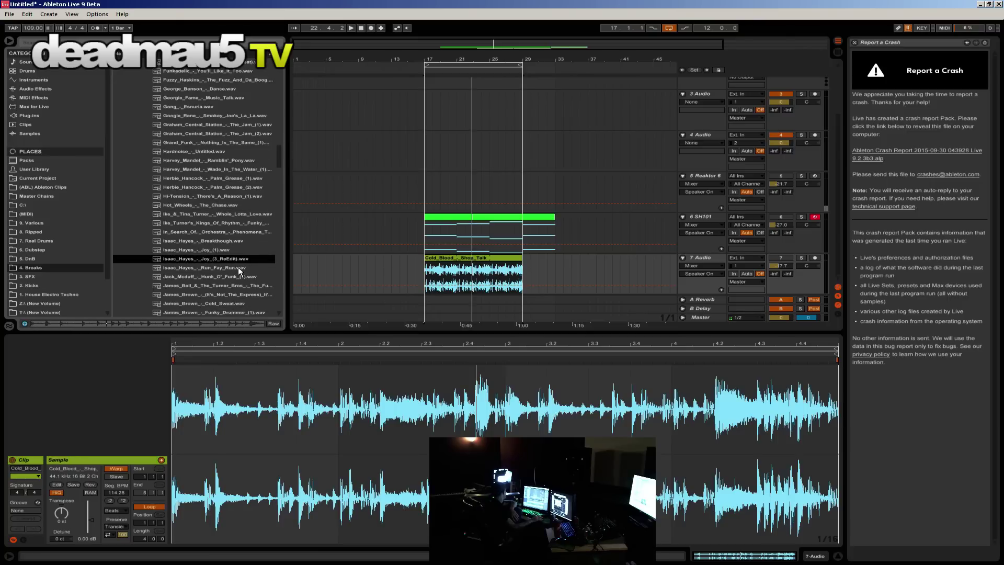
scroll(237, 267, "down", 2)
left_click(237, 258)
Step: Audition the James_Brown breaks, including Cold_Sweat, Funky_Drummer_(1), Funky_President, Give_It_Up and Say_It_Loud, plus the Jerry_Butler break
left_click(236, 275)
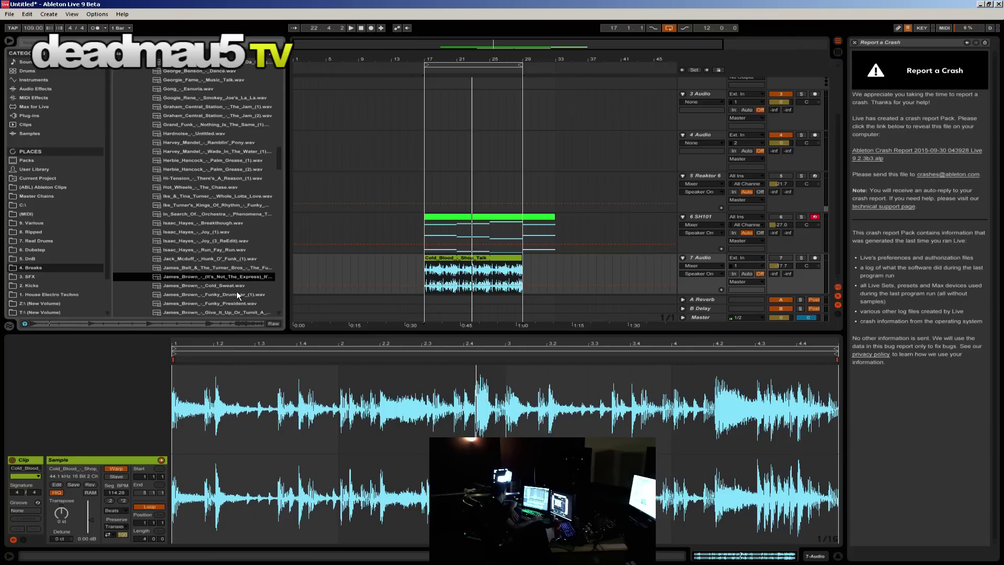
left_click(234, 286)
scroll(234, 287, "down", 4)
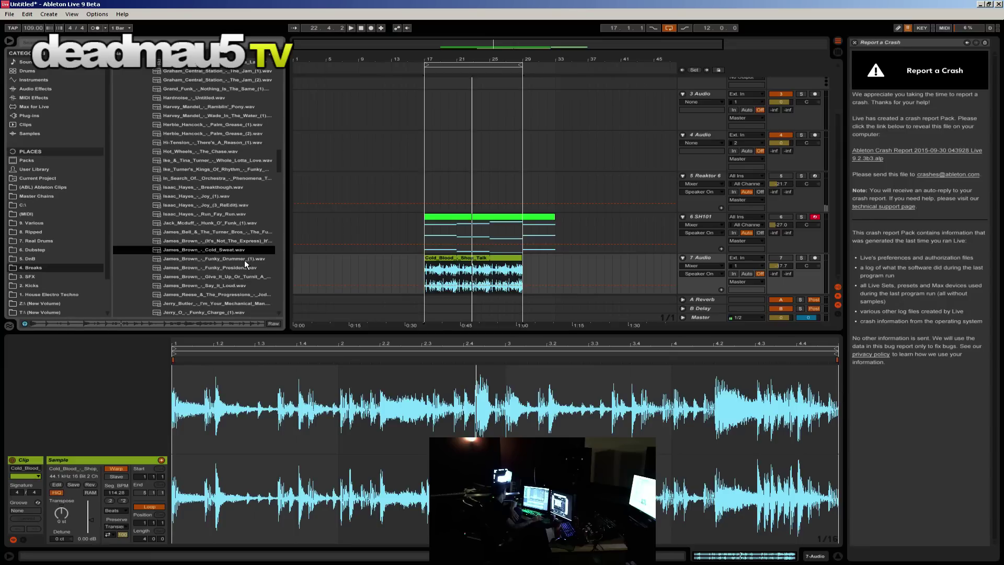
left_click(243, 260)
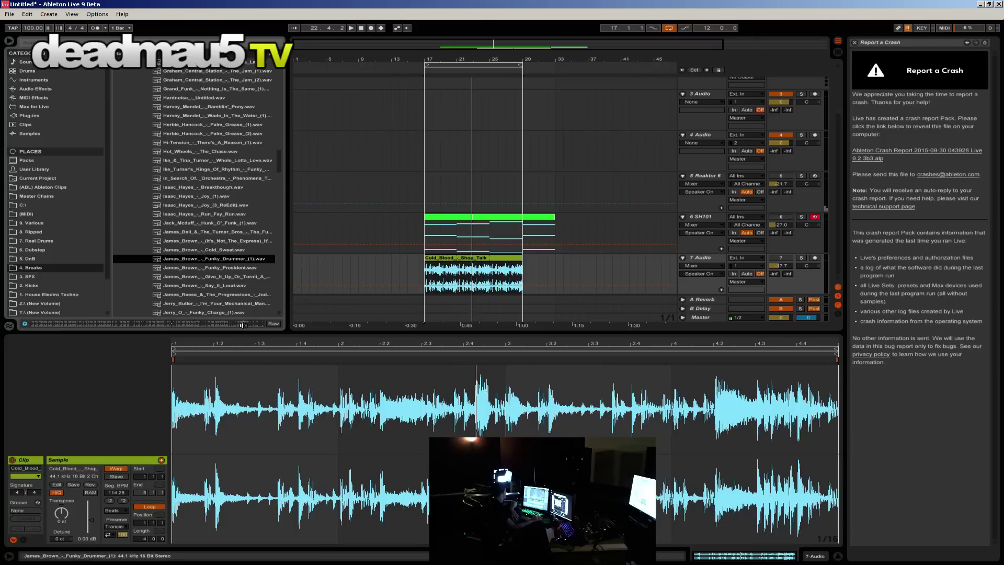
left_click(215, 266)
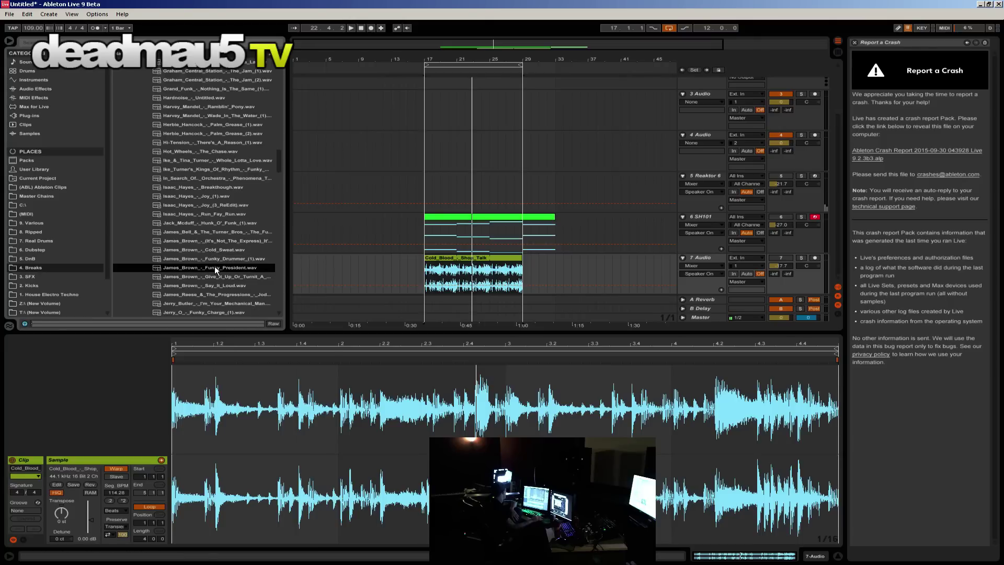
left_click(209, 277)
scroll(207, 283, "down", 1)
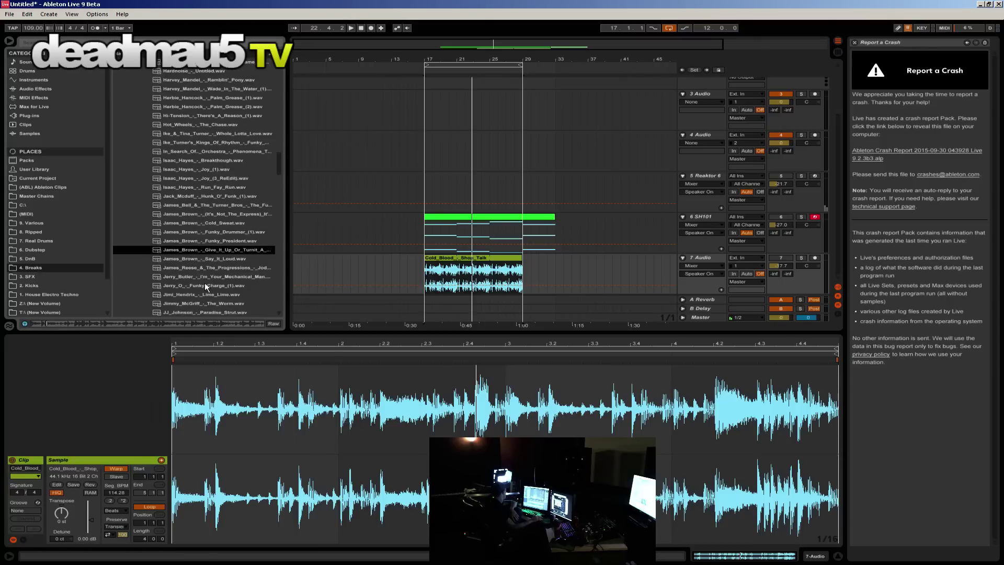
left_click(214, 257)
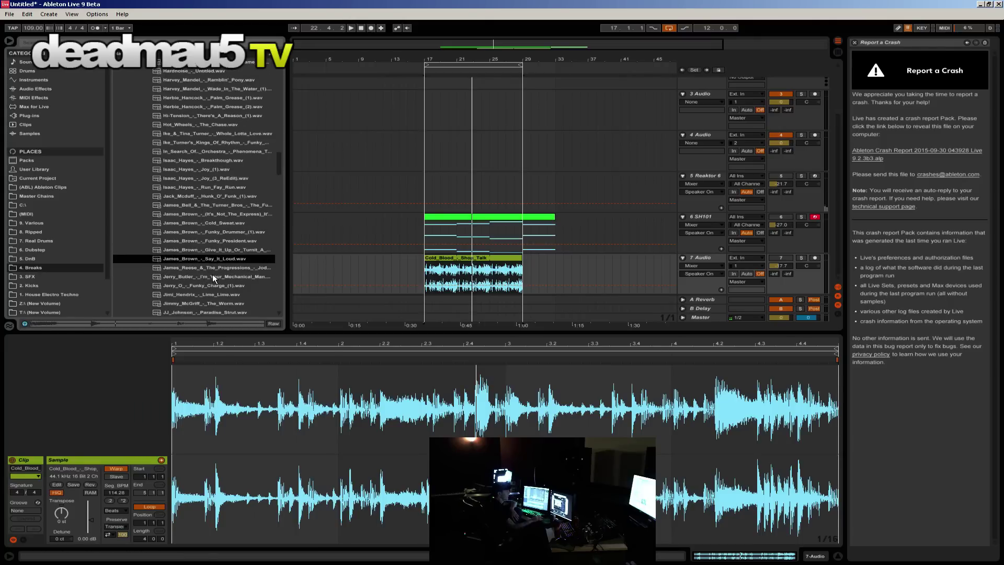
left_click(212, 274)
scroll(213, 274, "down", 1)
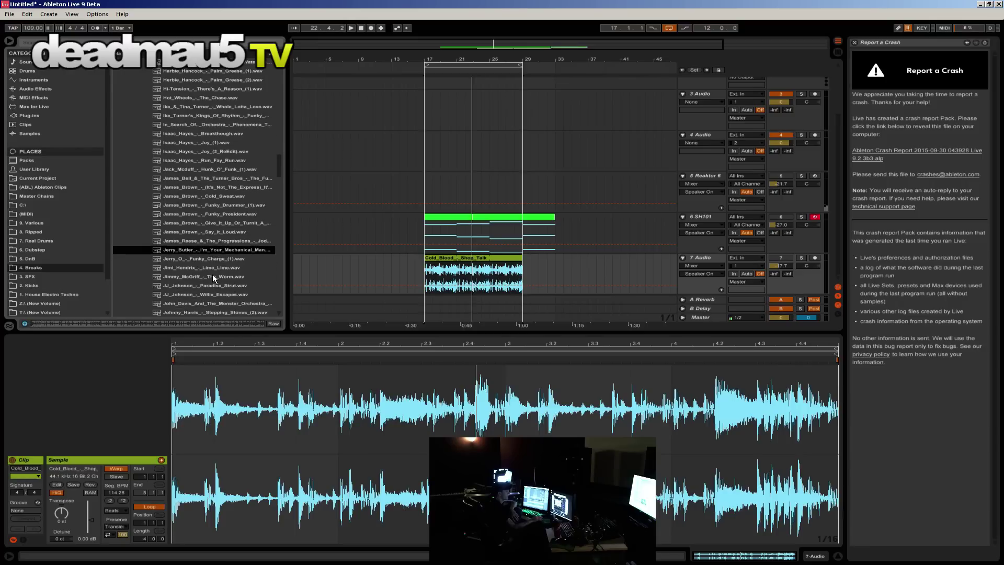
Step: Audition the Jimi_Hendrix Lime_Lime, Johnny_Pate You're_Starting_Too_Fast and Kashmere_Stage_Band Kashmere breaks
left_click(227, 266)
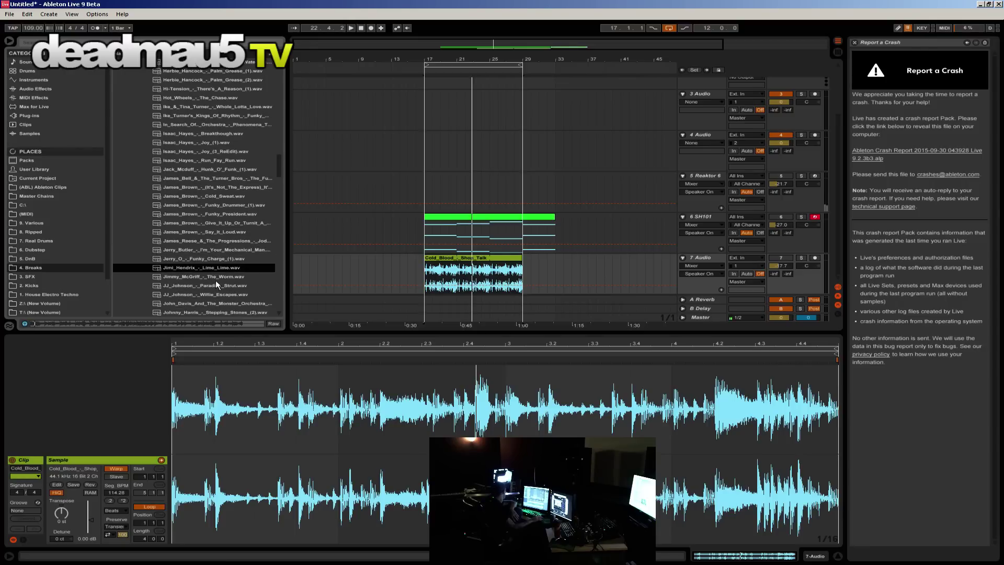
scroll(217, 278, "down", 2)
left_click(221, 274)
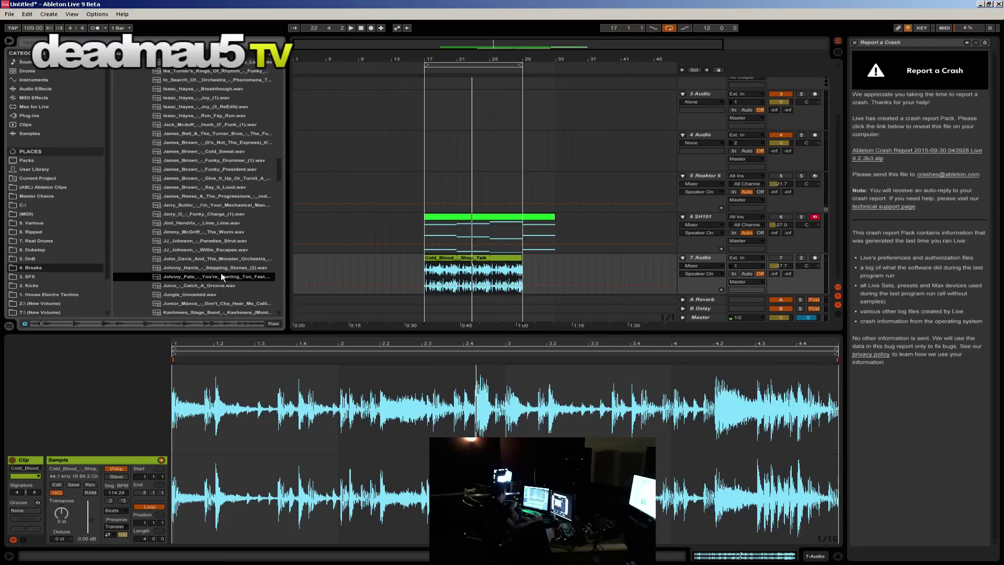
scroll(221, 272, "down", 2)
left_click(219, 277)
Step: Audition the Kool_&_The_Gang Electric_Frog_Part_1 and N.T breaks and the Kurtis_Blow Do_The_Do break
scroll(218, 276, "down", 2)
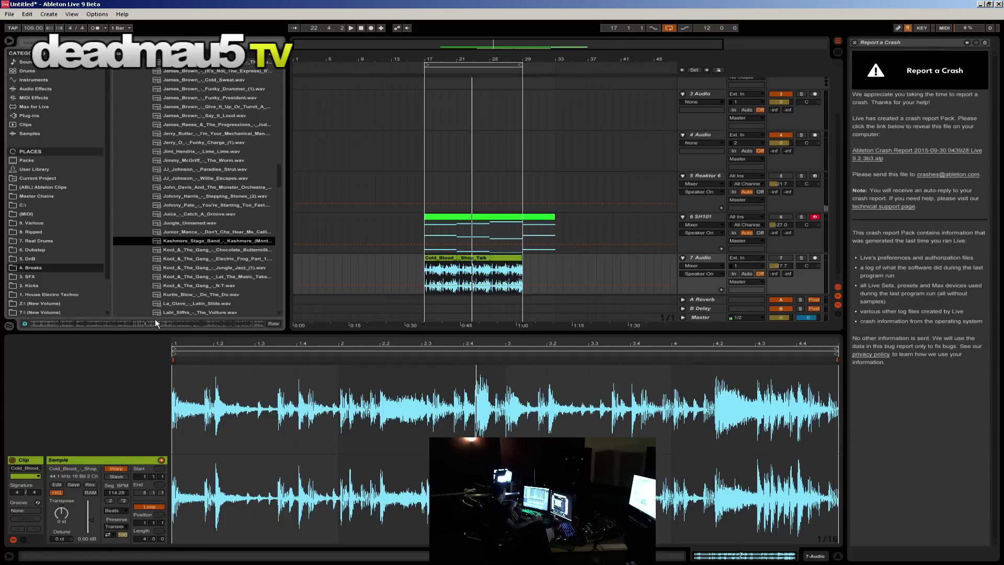
left_click(206, 259)
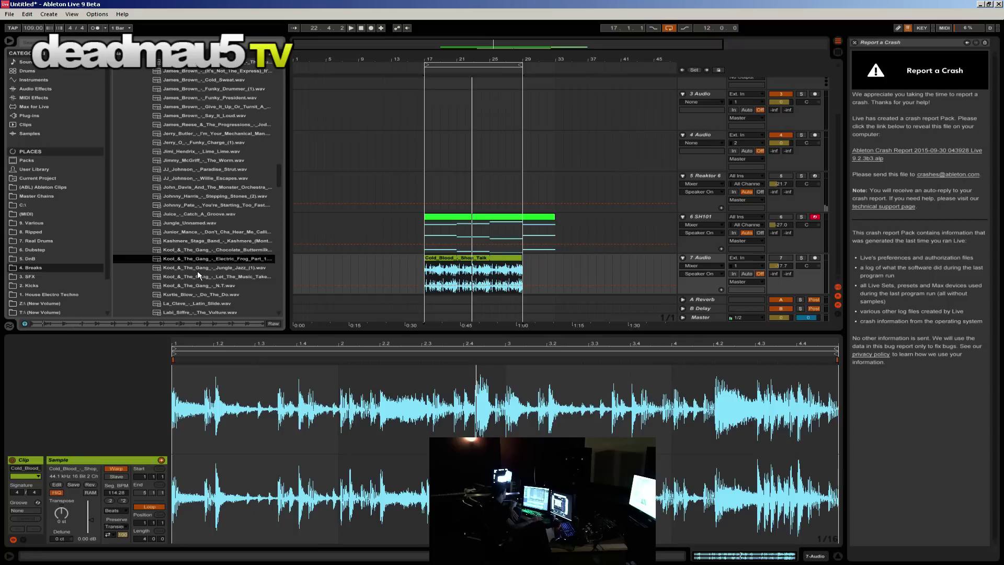
scroll(204, 264, "down", 1)
left_click(215, 266)
scroll(206, 277, "down", 1)
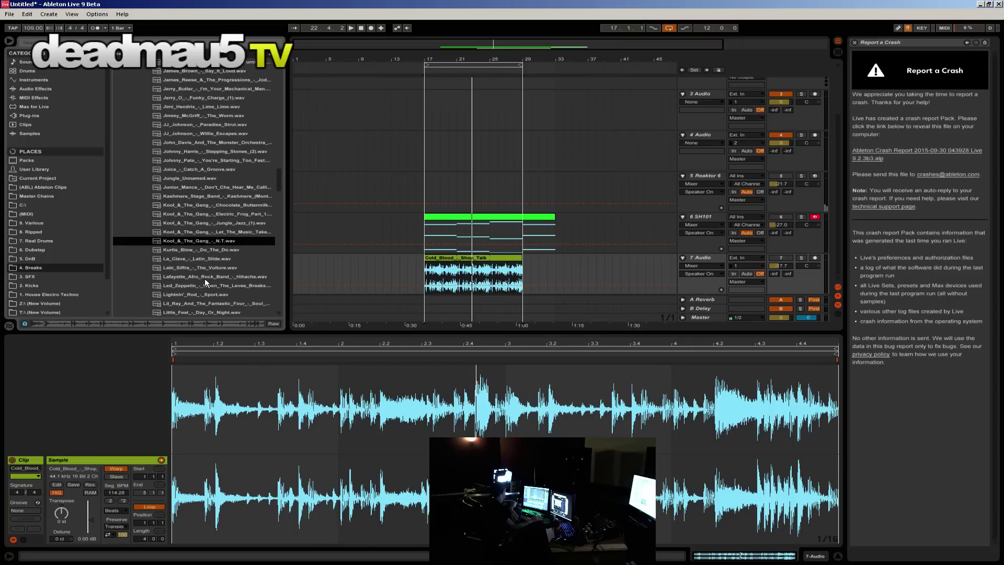
left_click(227, 250)
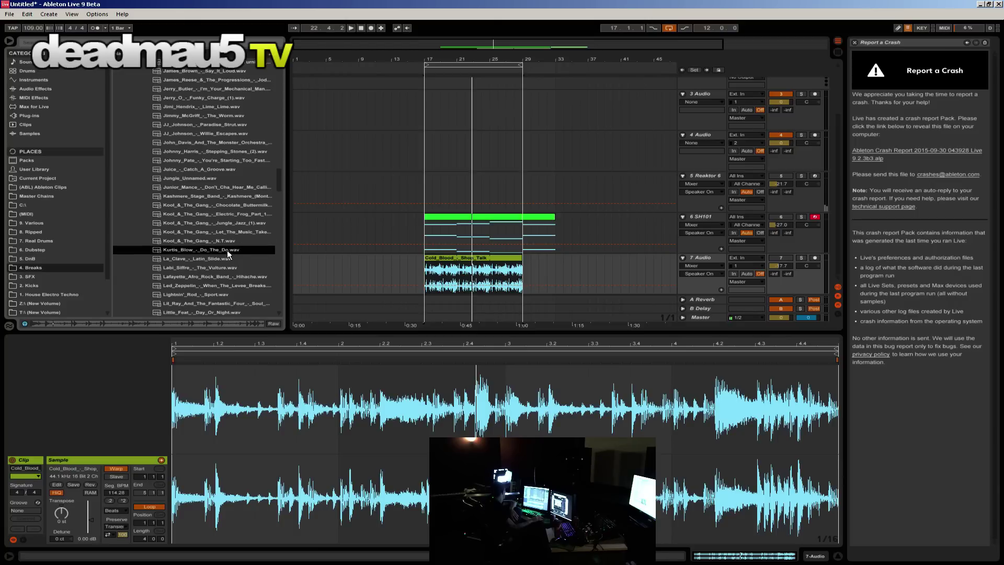
Step: Audition the Lafayette_Afro_Rock_Band Hihache, Led_Zeppelin When_The_Levee_Breaks, Lightnin'_Rod Sport and Lil_Ray_And_The_Fantastic_Four breaks
scroll(228, 261, "down", 3)
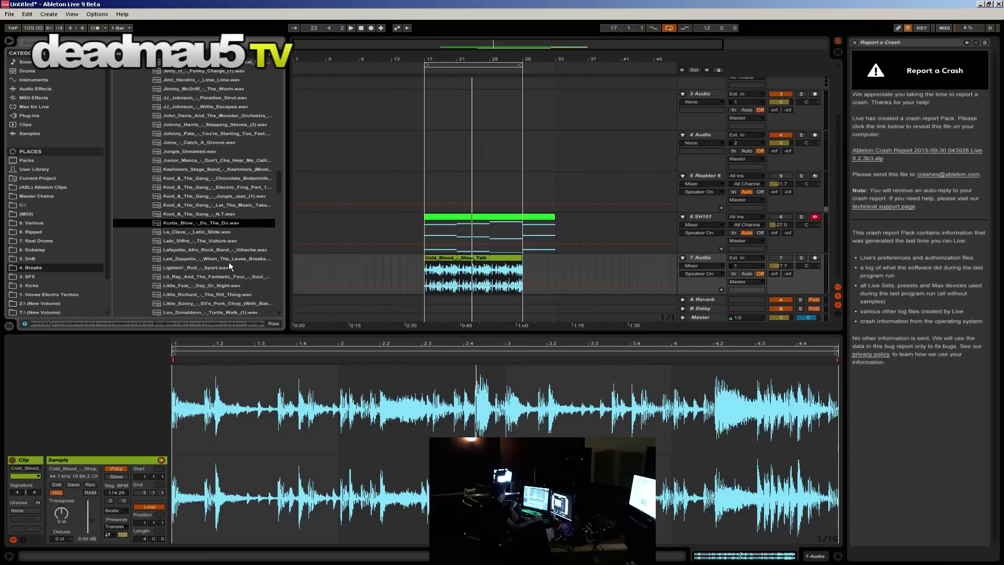
left_click(216, 250)
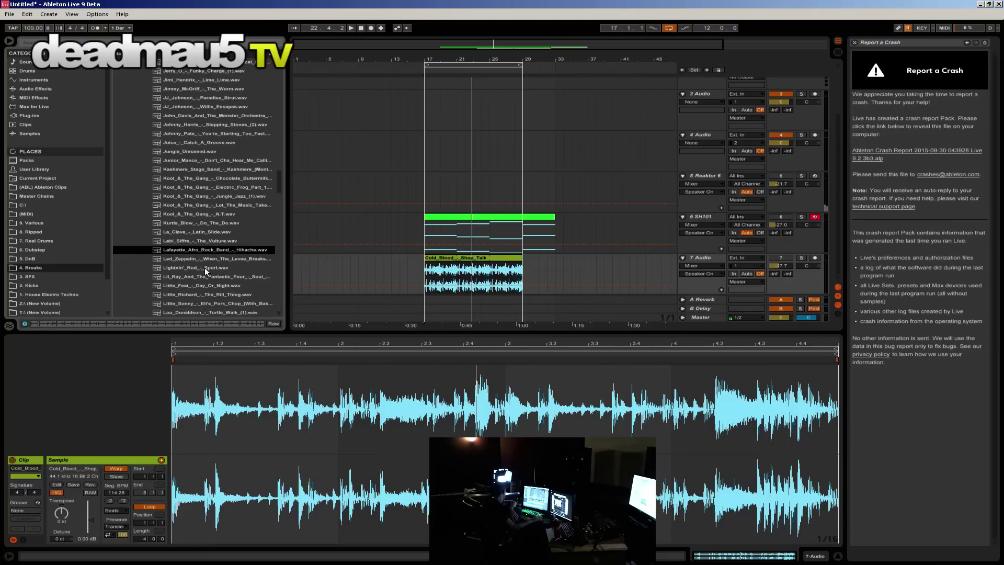
left_click(213, 259)
scroll(218, 259, "down", 3)
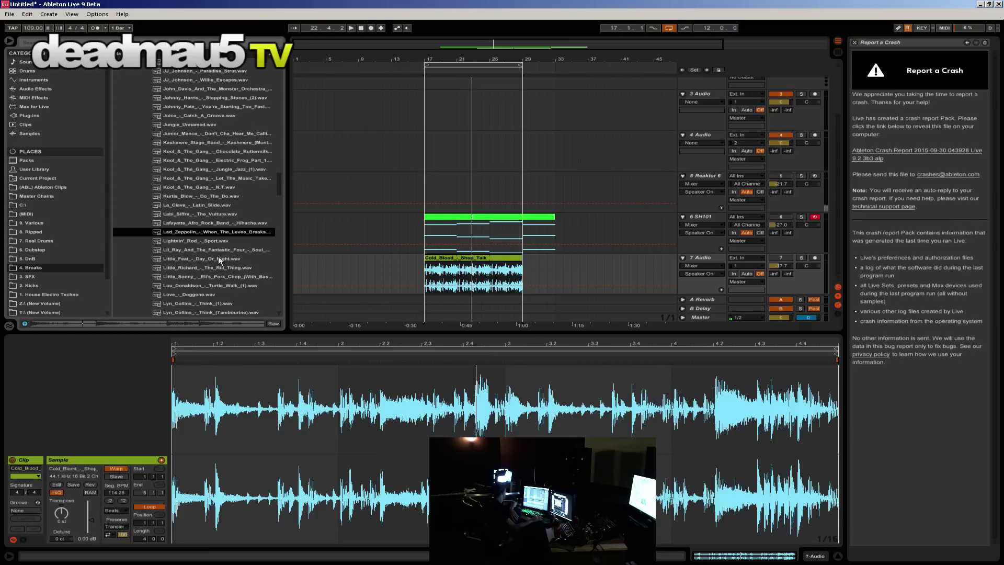
left_click(215, 241)
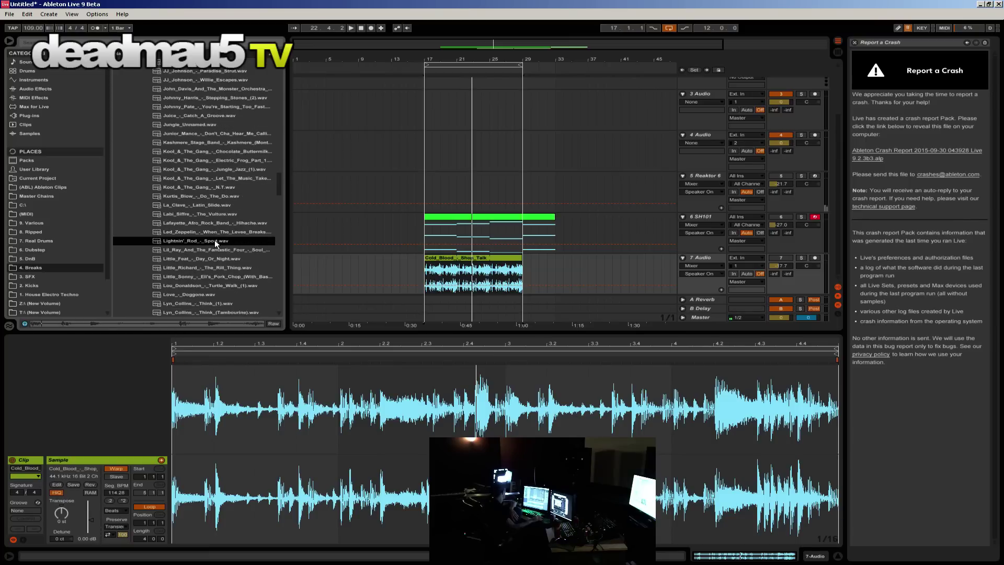
left_click(210, 253)
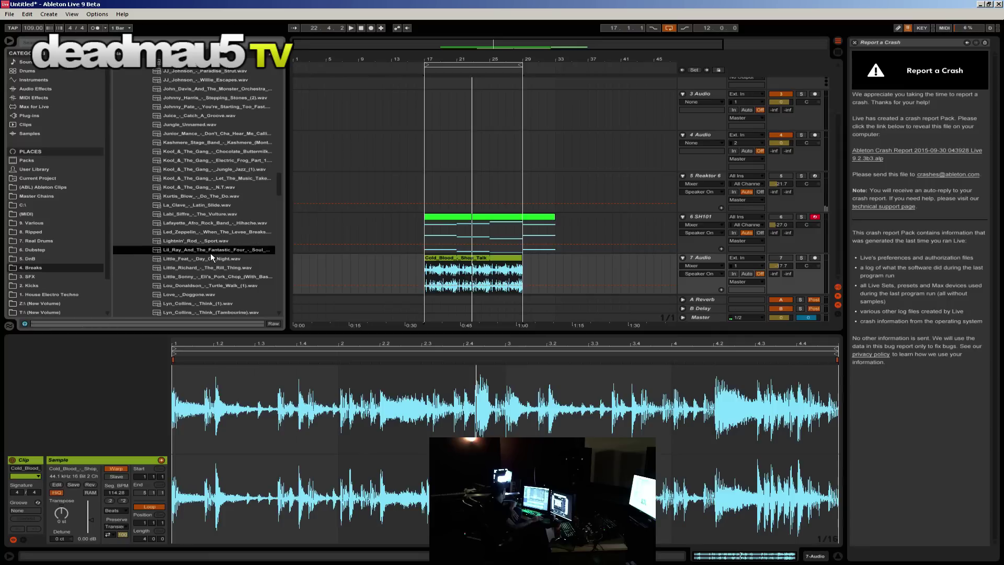
Step: Audition the breaks in order from Little_Feat Day_Or_Night down to Love Doggone
scroll(211, 255, "down", 2)
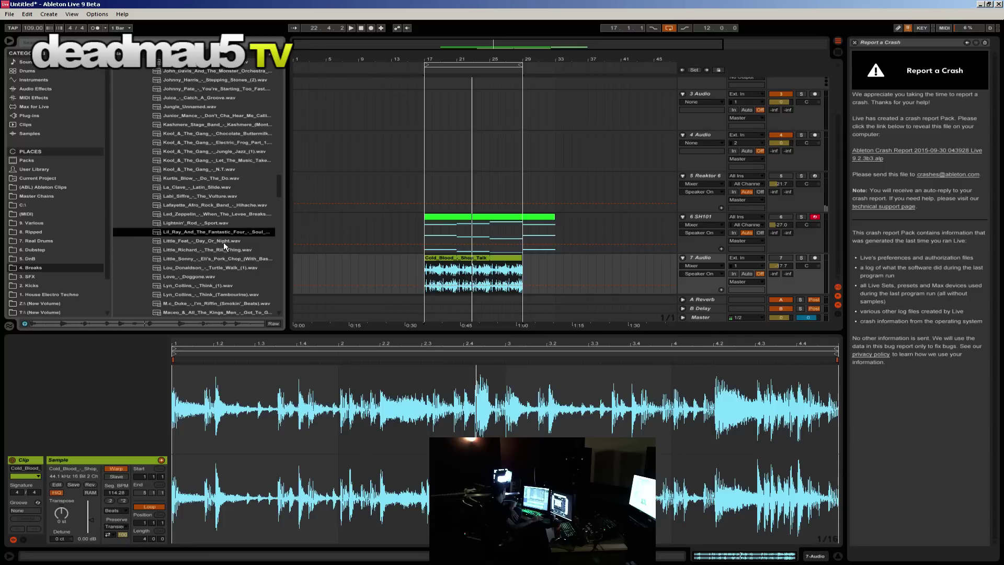
left_click(224, 241)
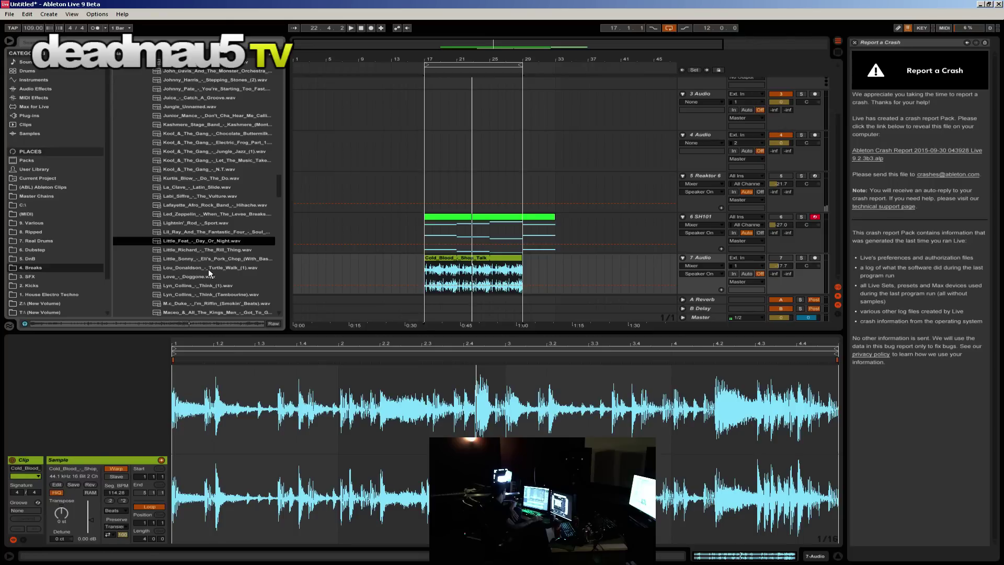
key("Down")
key("Down")
key("Down")
key("Down")
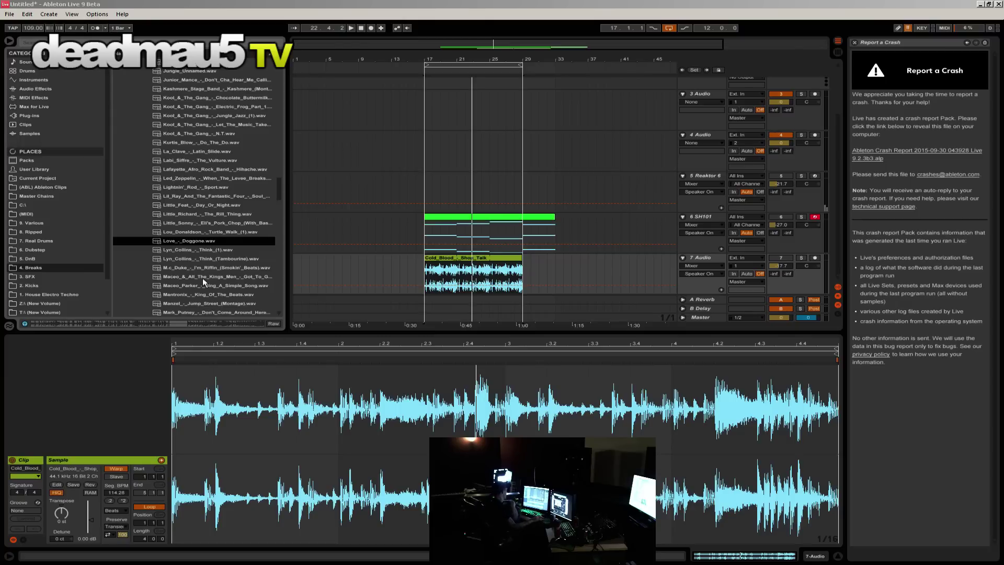
Step: Audition the Manzel Jump_Street_(Montage), Marva_Whitney Unwind_Yourself, Michael_Viner's_Incredible_Bongo_Band and Nat_Adderley New_Orleans breaks
left_click(218, 304)
scroll(227, 303, "down", 2)
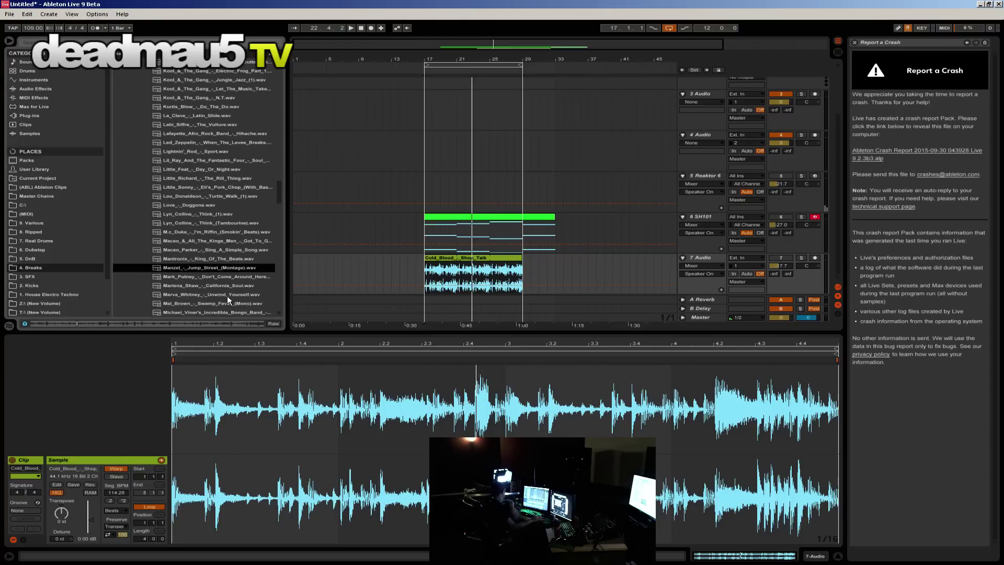
left_click(227, 296)
scroll(237, 303, "down", 3)
left_click(222, 293)
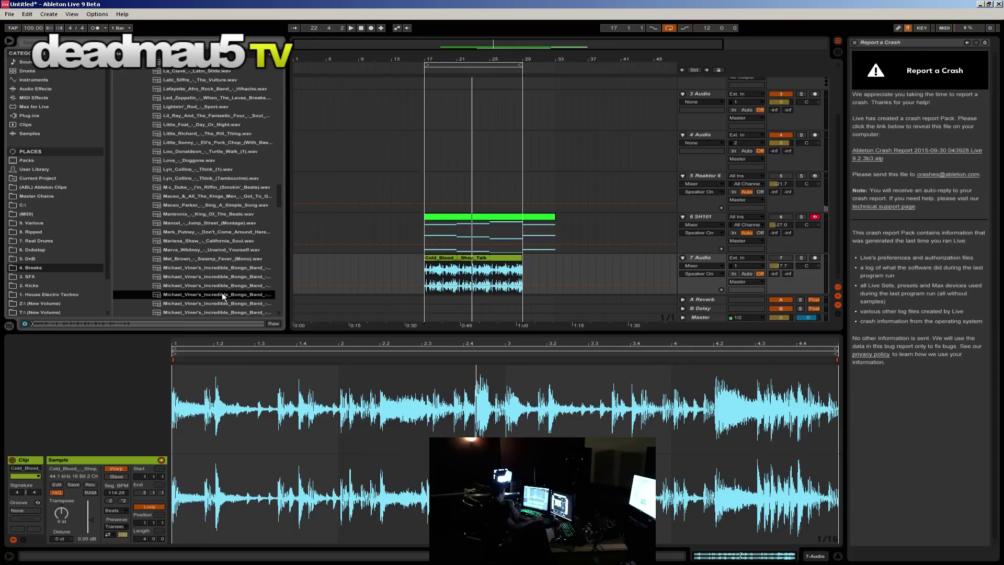
scroll(221, 293, "down", 3)
left_click(222, 292)
scroll(222, 293, "down", 2)
left_click(222, 293)
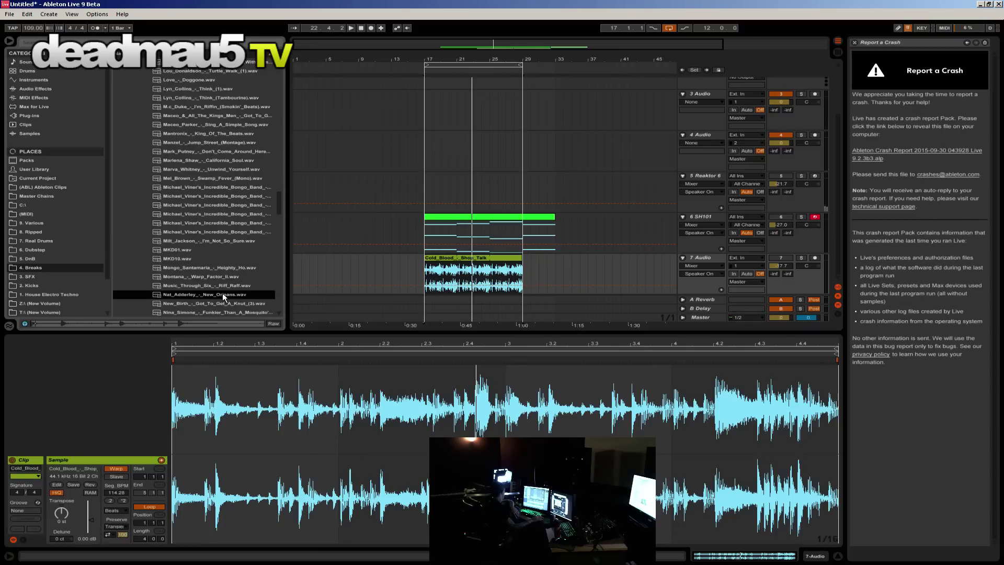
Step: Audition the Nina_Simone Funkier_Than_A_Mosquito, Nwa Express_Yourself and Odetta Hit_Or_Miss breaks
scroll(224, 296, "down", 2)
left_click(237, 275)
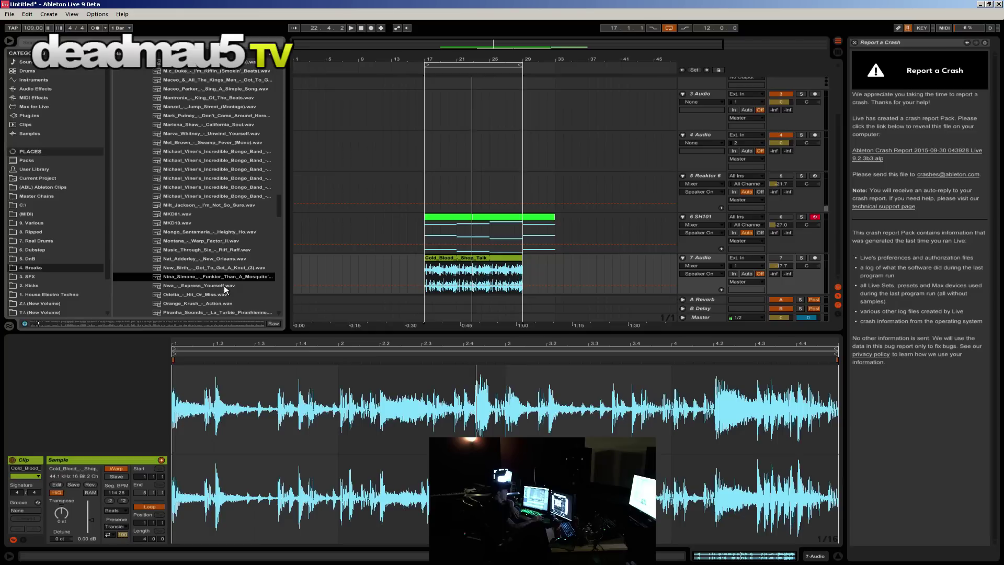
left_click(223, 285)
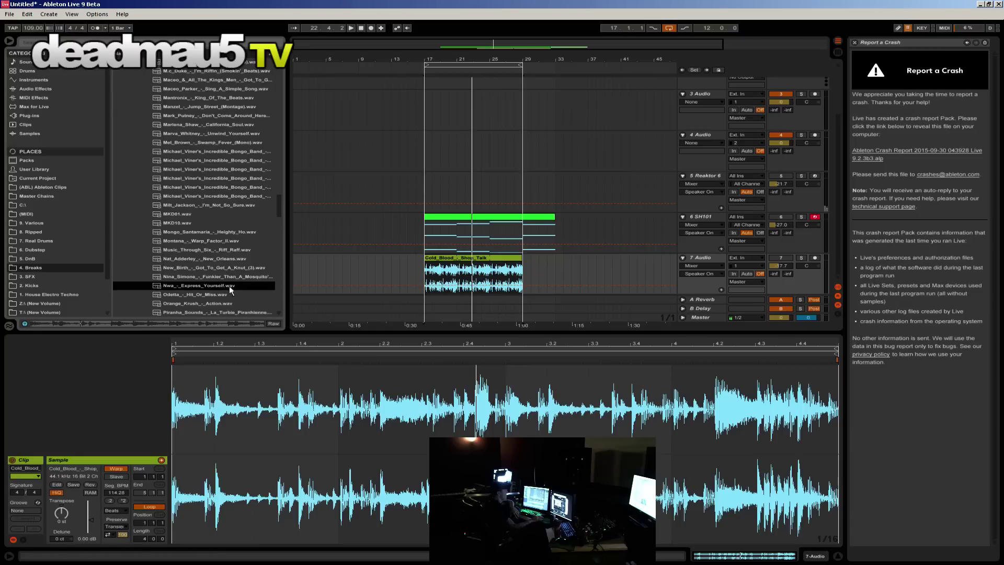
left_click(233, 294)
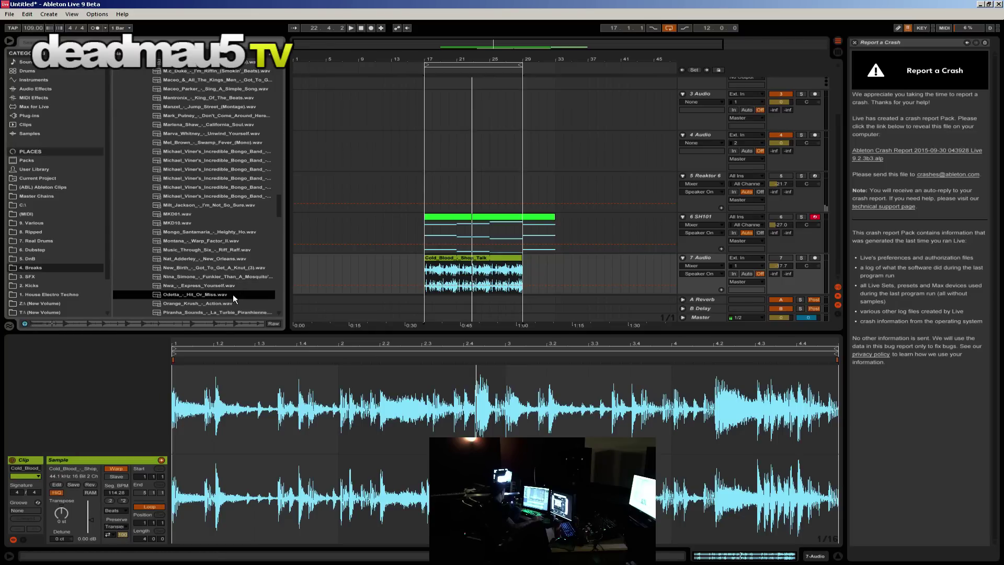
Step: Audition the Orange_Krush Action, Piranha_Sounds La_Turbie_Piranhienne and Pleasure Bouncy_Lady breaks
scroll(243, 303, "down", 2)
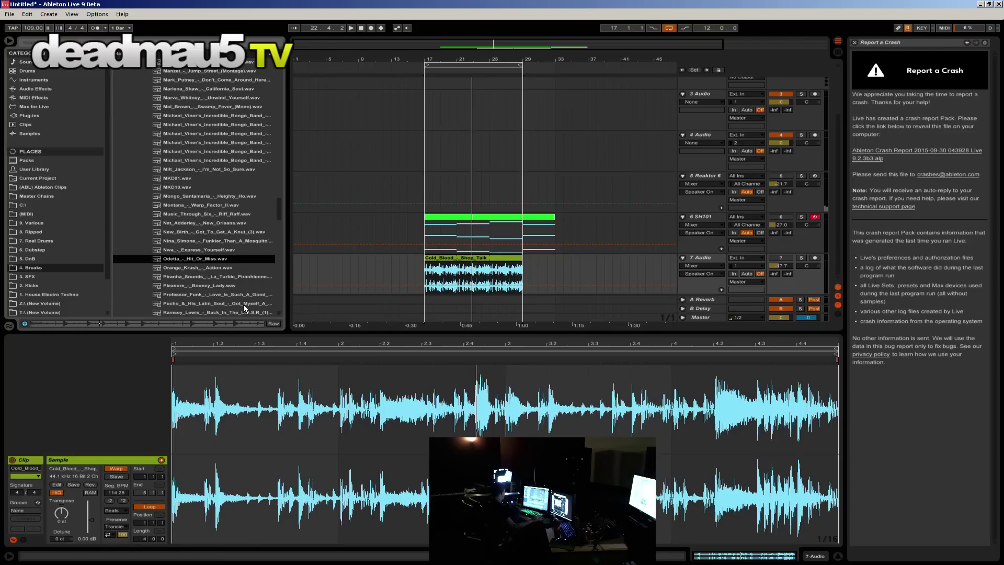
left_click(200, 270)
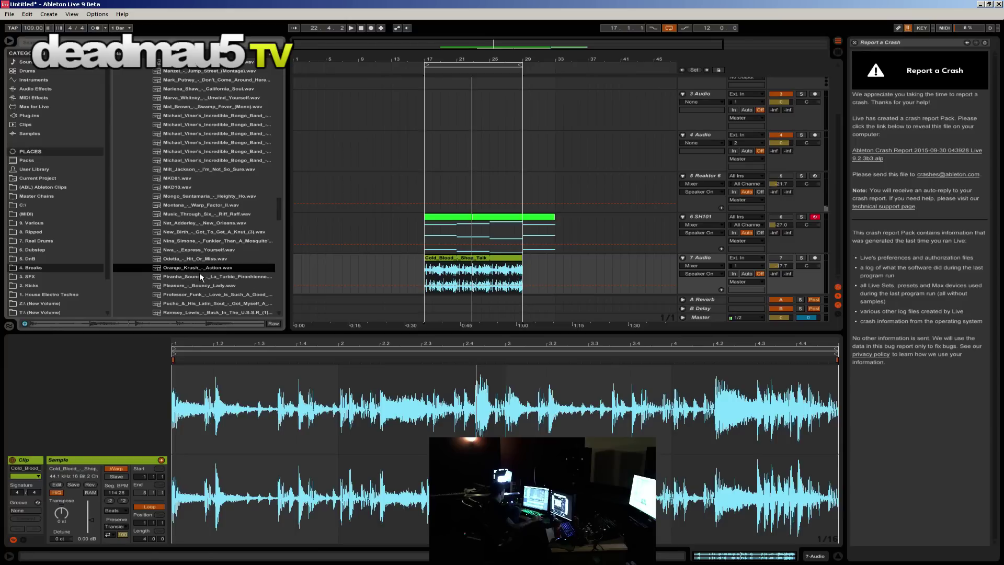
left_click(200, 275)
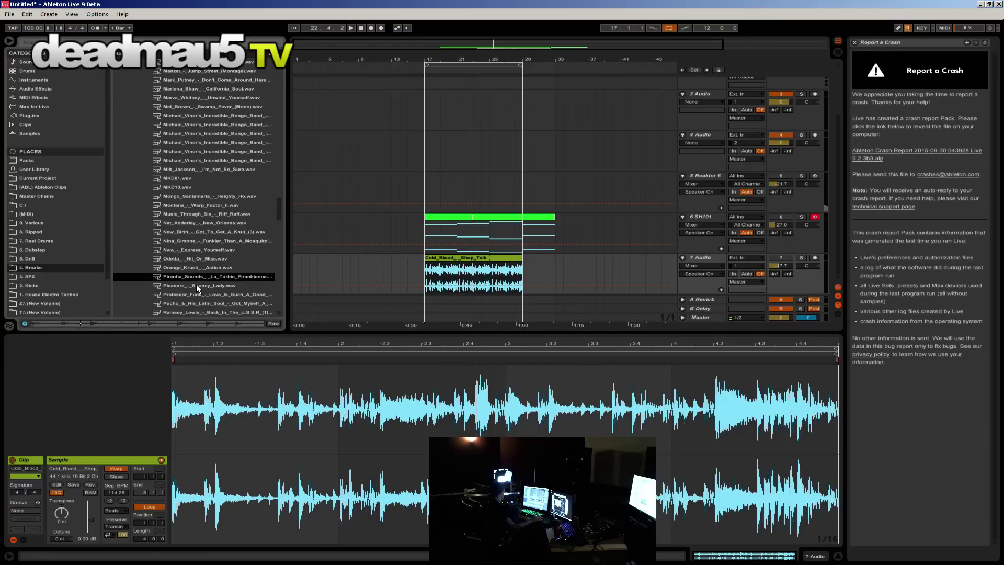
left_click(197, 286)
Step: Audition the Professor_Funk, Pucho_&_His_Latin_Soul, Ramsey_Lewis Back_In_The_U.S.S.R_(1) and Revolution_Compared_To_What breaks
scroll(196, 284, "down", 1)
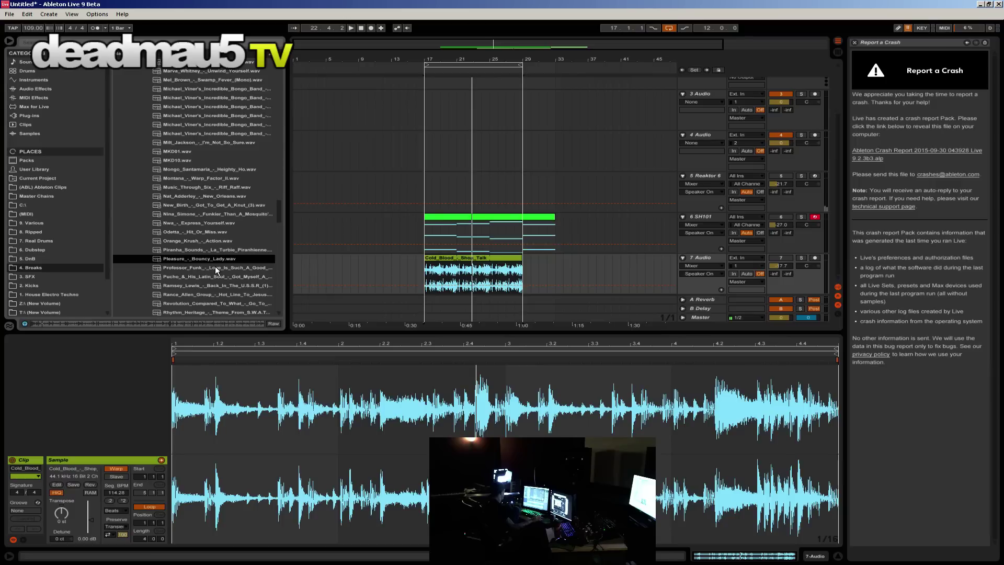
left_click(215, 267)
scroll(246, 287, "down", 1)
left_click(255, 268)
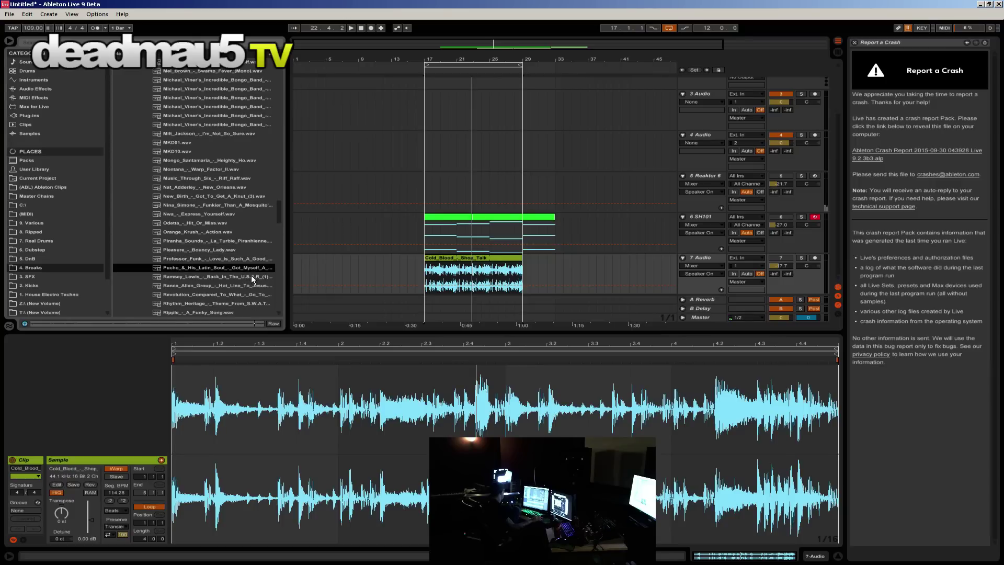
left_click(251, 276)
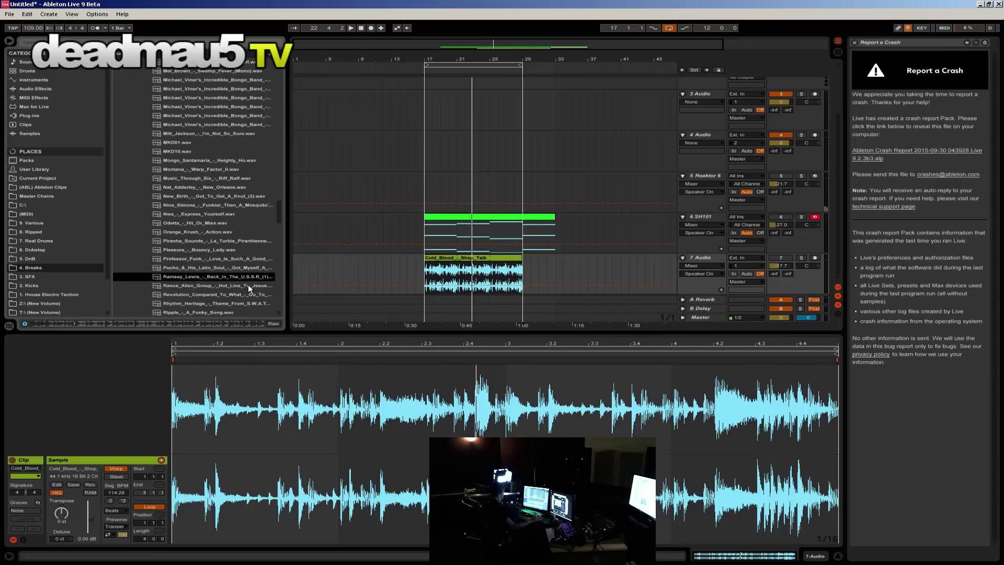
scroll(249, 288, "down", 2)
left_click(254, 280)
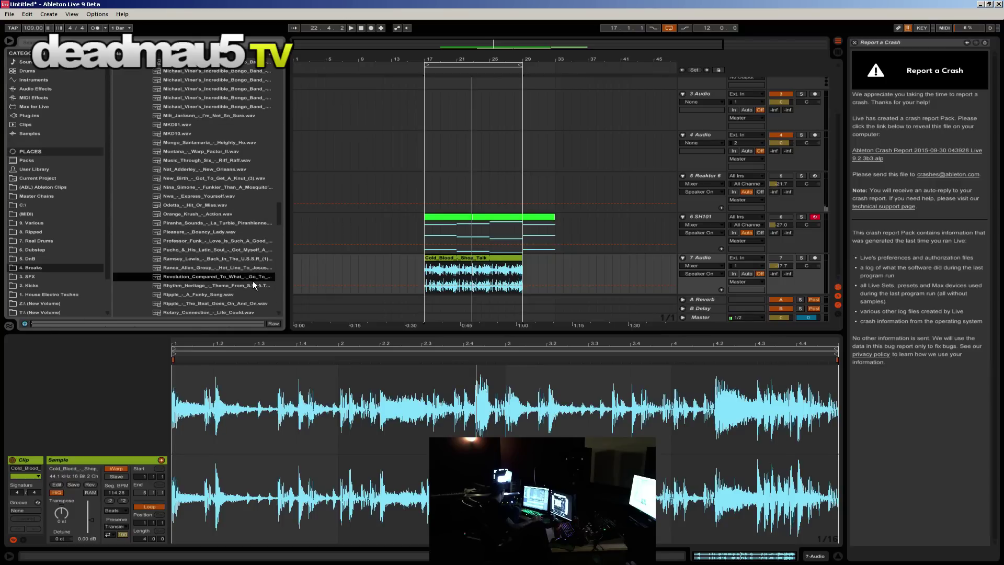
Step: Audition the Rhythm_Heritage Theme_From_S.W.A.T break and the Ripple A_Funky_Song and The_Beat_Goes_On_And_On breaks
scroll(252, 280, "down", 4)
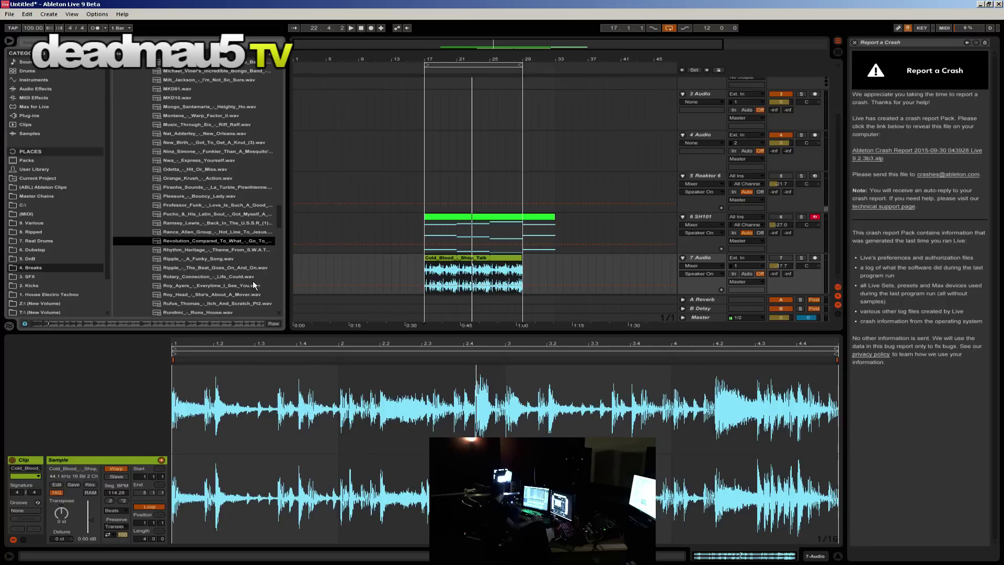
left_click(253, 252)
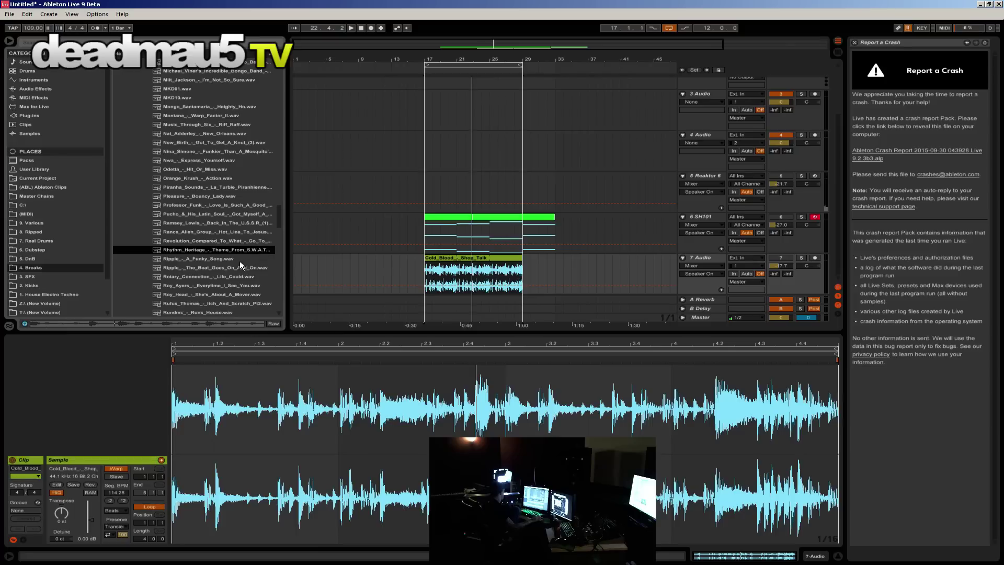
left_click(239, 262)
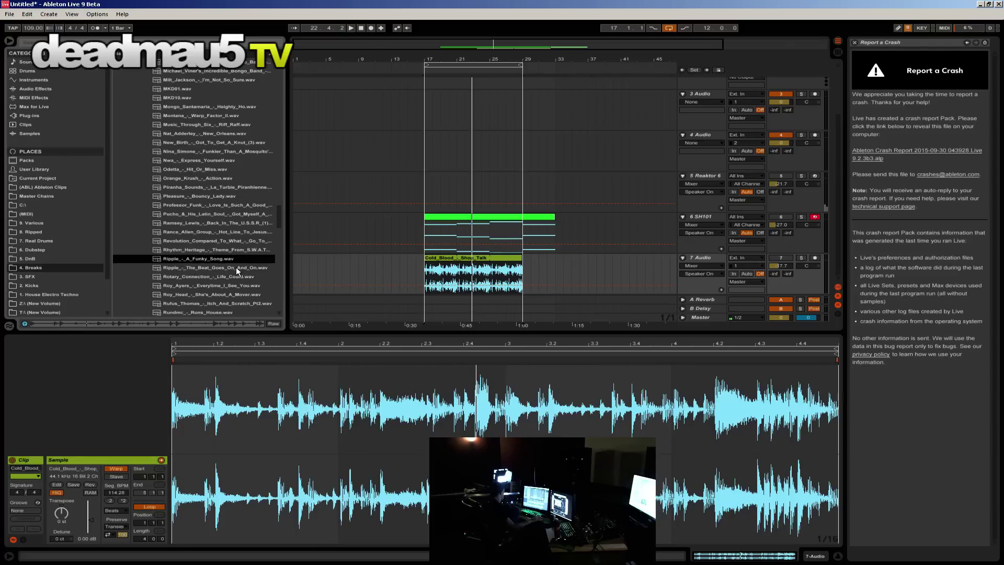
left_click(236, 267)
Step: Audition the Rotary_Connection Life_Could, Roy_Ayers Everytime_I_See_You and Rufus_Thomas Itch_And_Scratch_Pt2 breaks, replaying Roy_Head She's_About_A_Mover
scroll(236, 267, "down", 4)
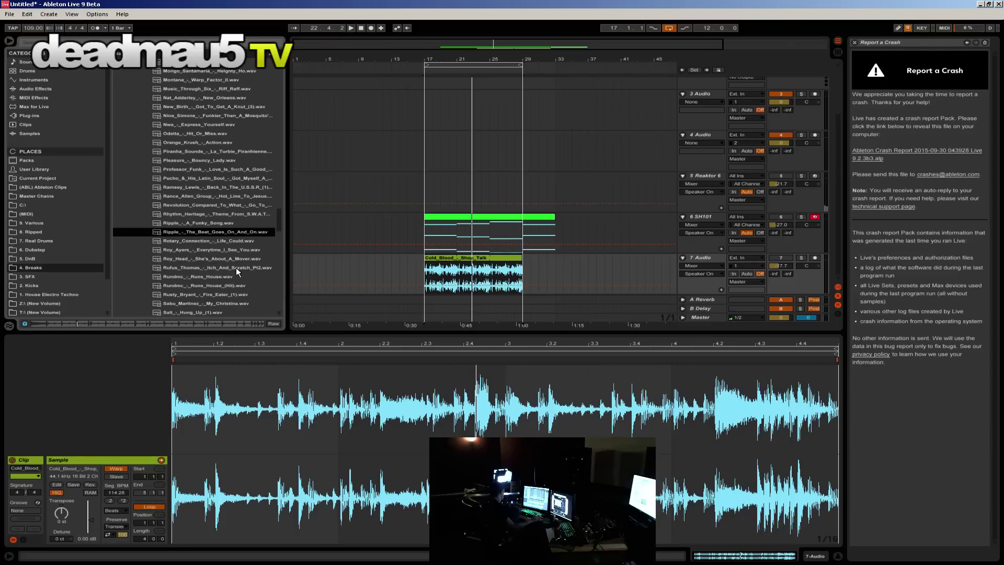
left_click(238, 241)
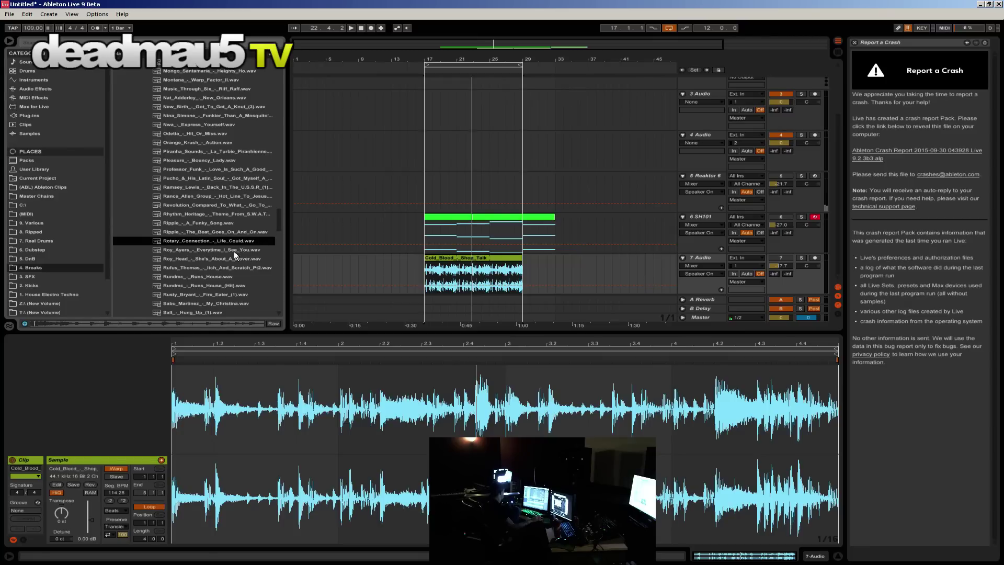
left_click(233, 250)
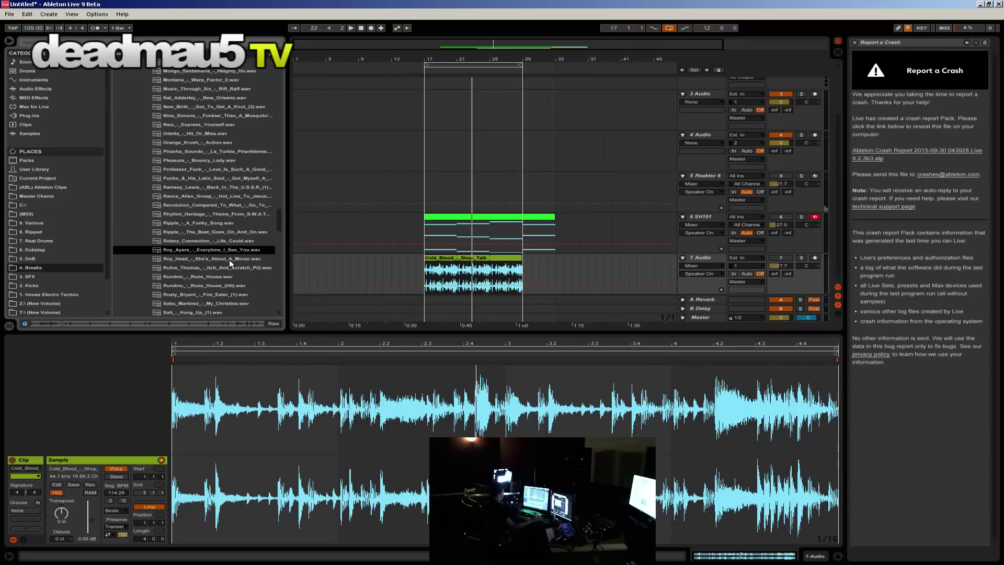
left_click(229, 260)
left_click(227, 268)
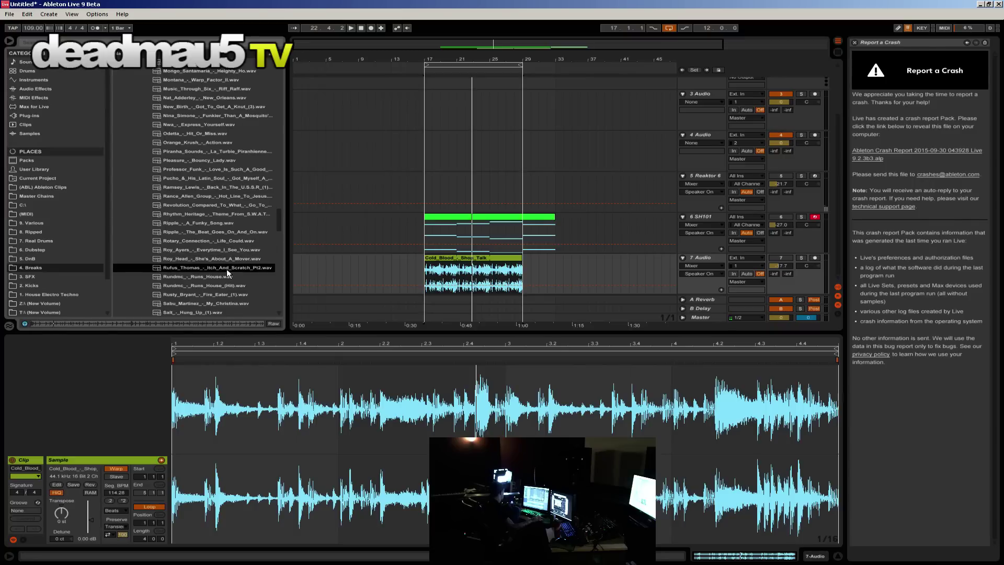
left_click(237, 260)
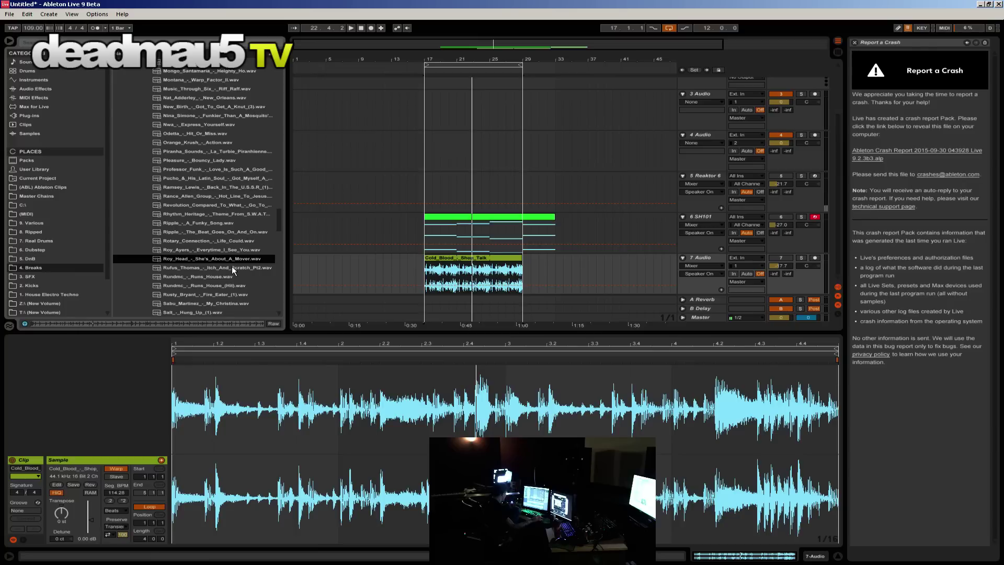
Step: Audition the Rufus_Thomas Itch_And_Scratch_Pt2, Rundmc Runs_House_(Hit), Rusty_Bryant Fire_Eater_(1) and Samba_Soul Chove_Chuva breaks
left_click(226, 268)
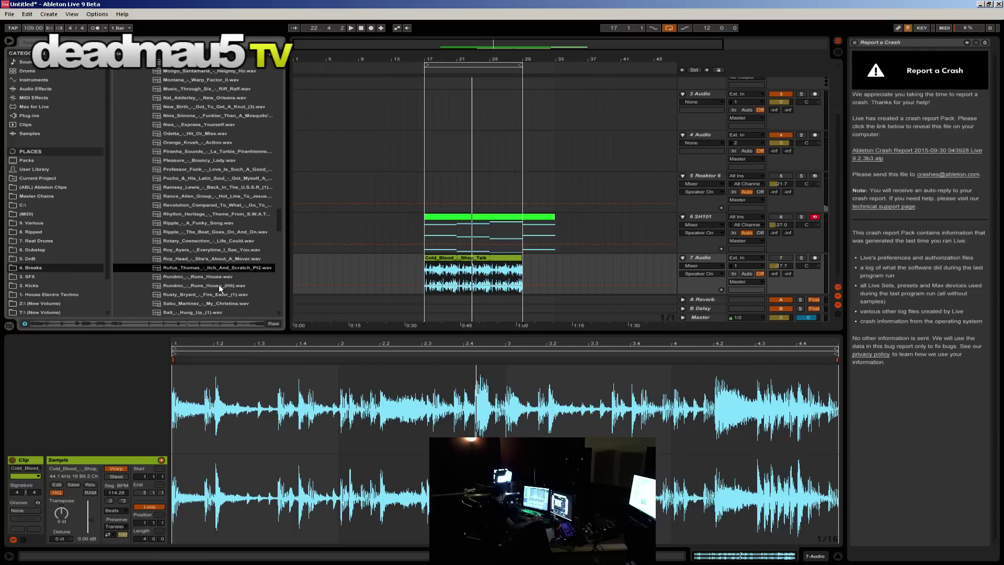
left_click(219, 284)
left_click(215, 292)
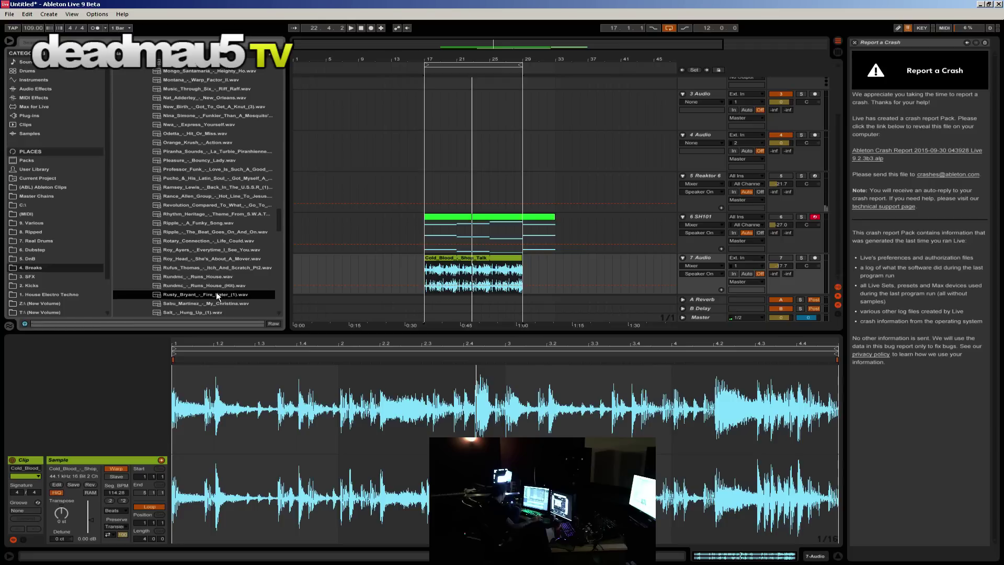
scroll(211, 298, "down", 5)
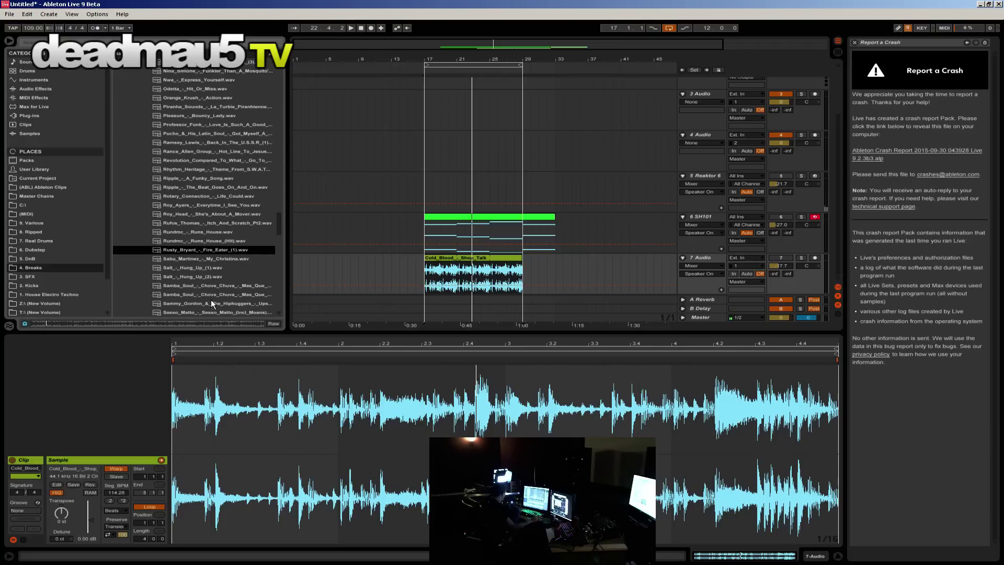
left_click(219, 286)
scroll(215, 291, "down", 4)
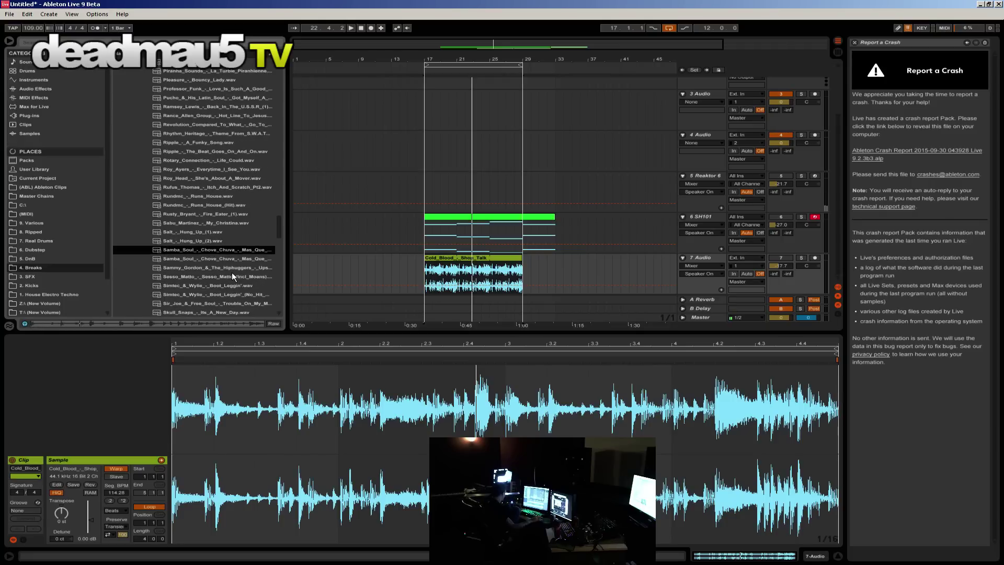
Step: Audition the Sesso_Matto break and both Skull_Snaps It's_A_New_Day breaks
left_click(231, 274)
scroll(230, 274, "down", 5)
left_click(227, 277)
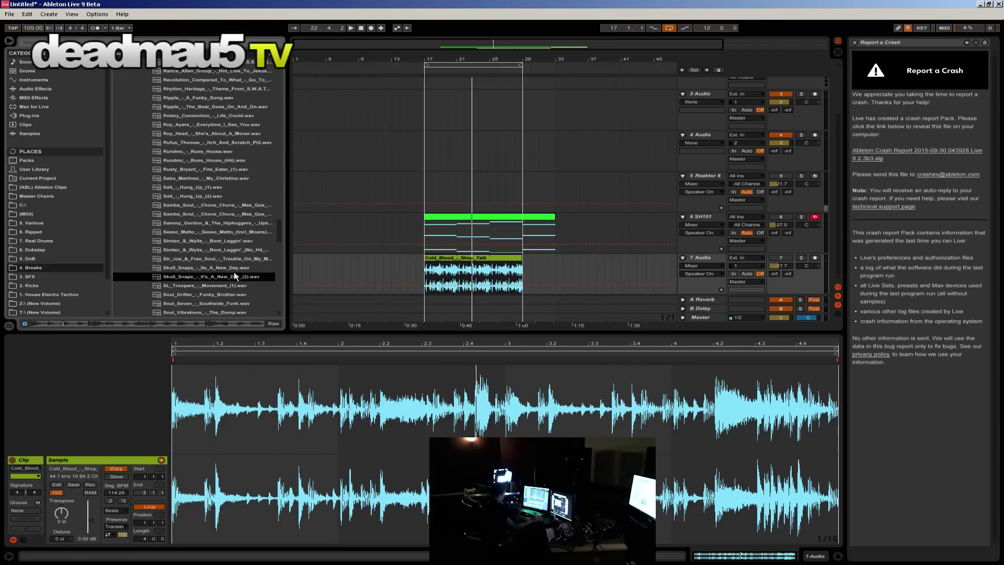
left_click(237, 267)
scroll(233, 277, "down", 4)
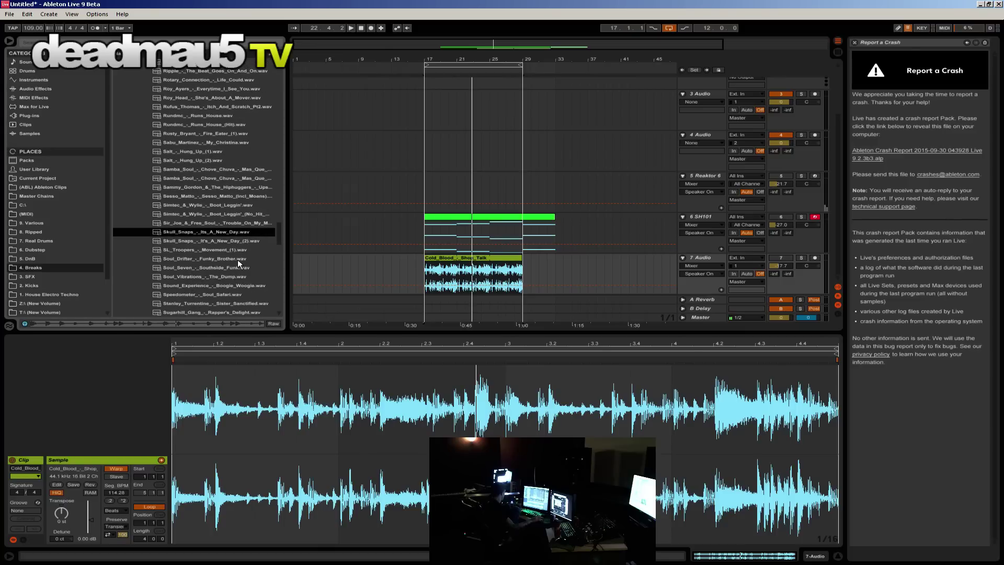
Step: Audition the Soul_Drifter Funky_Brother, Stanley_Turrentine Sister_Sanctified and Syl_Johnson Different_Strokes breaks
left_click(237, 259)
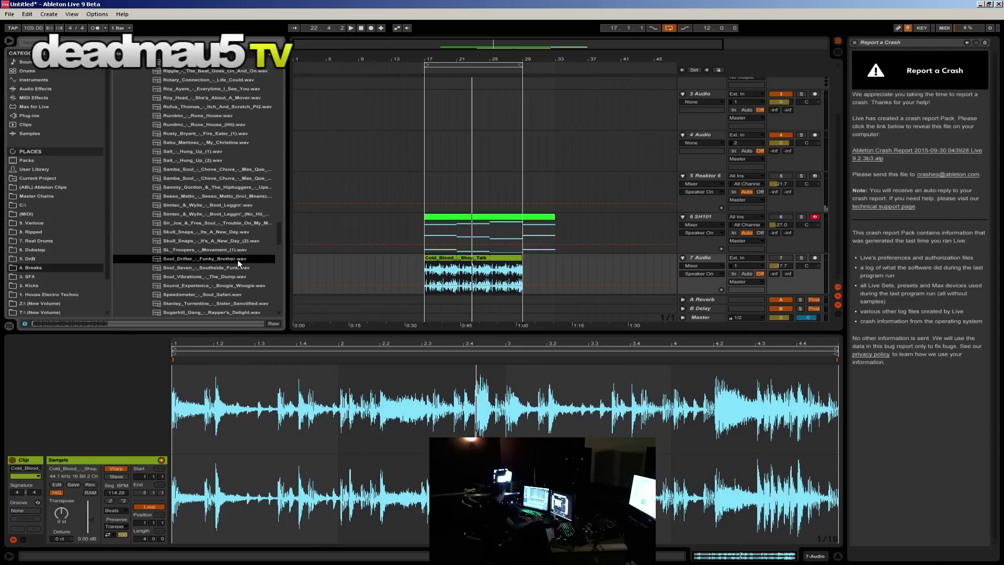
scroll(237, 259, "down", 2)
left_click(226, 283)
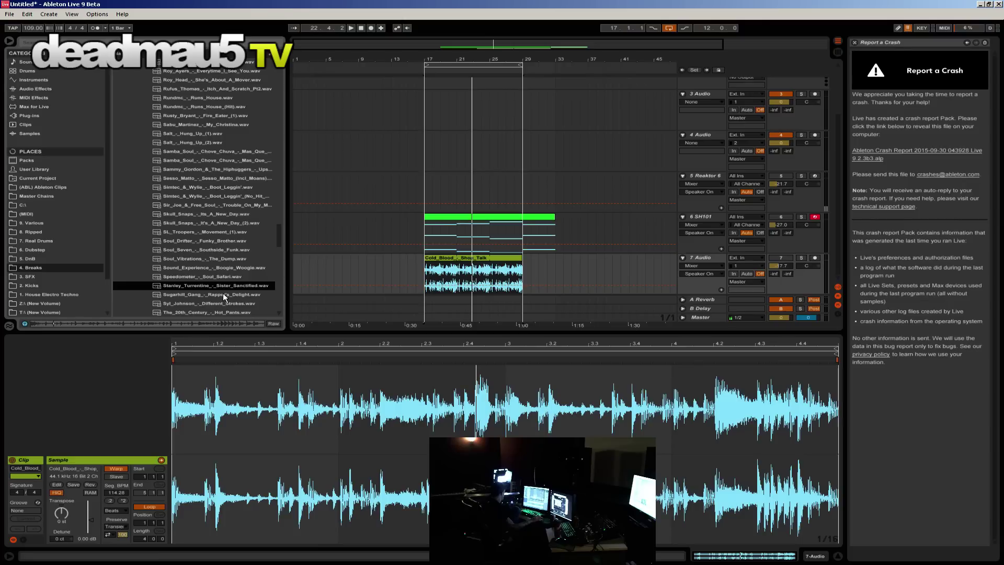
scroll(224, 297, "down", 2)
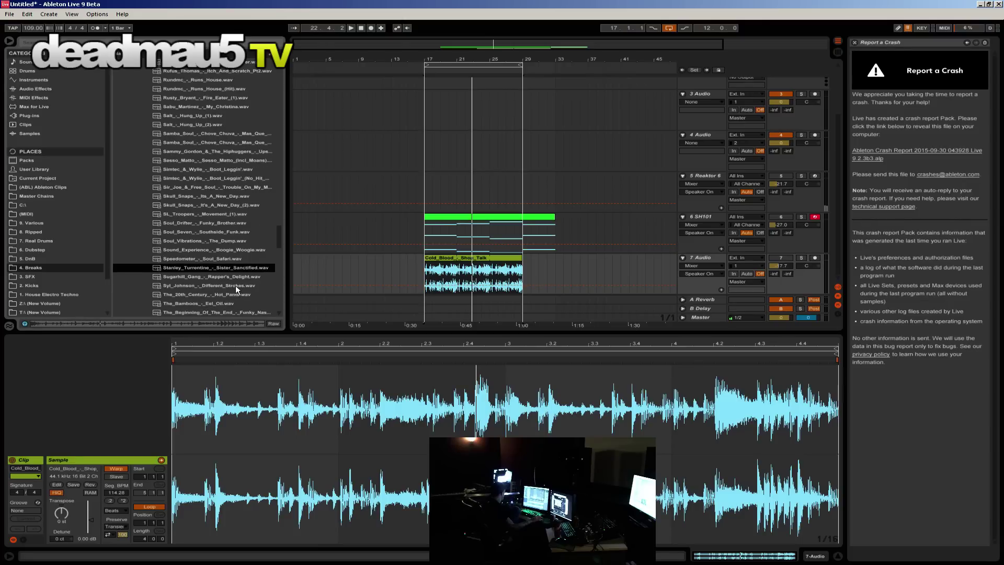
left_click(236, 286)
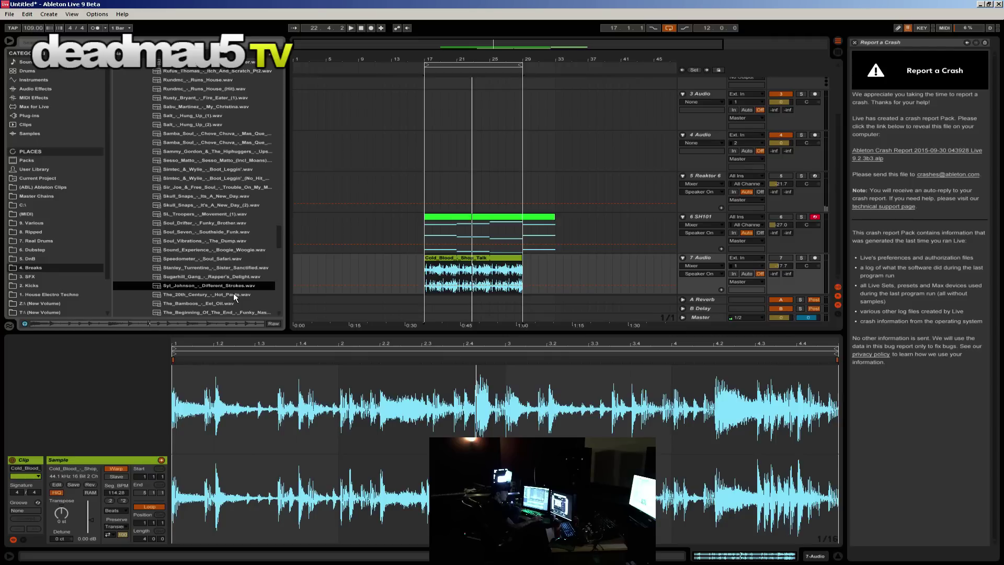
Step: Audition the The_20th_Century Hot_Pants, The_Bamboos Eel_Oil and first The_Fatback_Band breaks
left_click(234, 296)
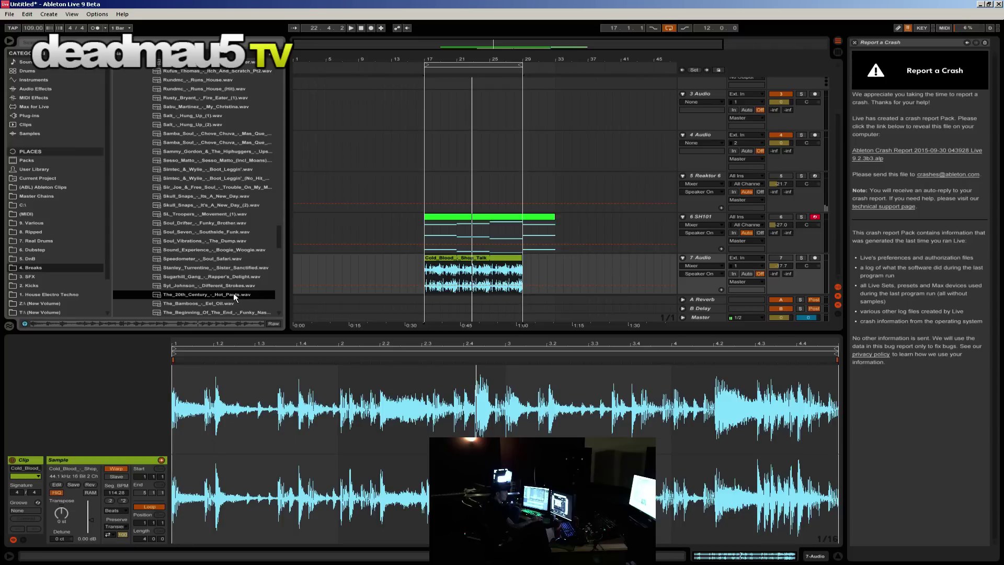
scroll(231, 297, "down", 5)
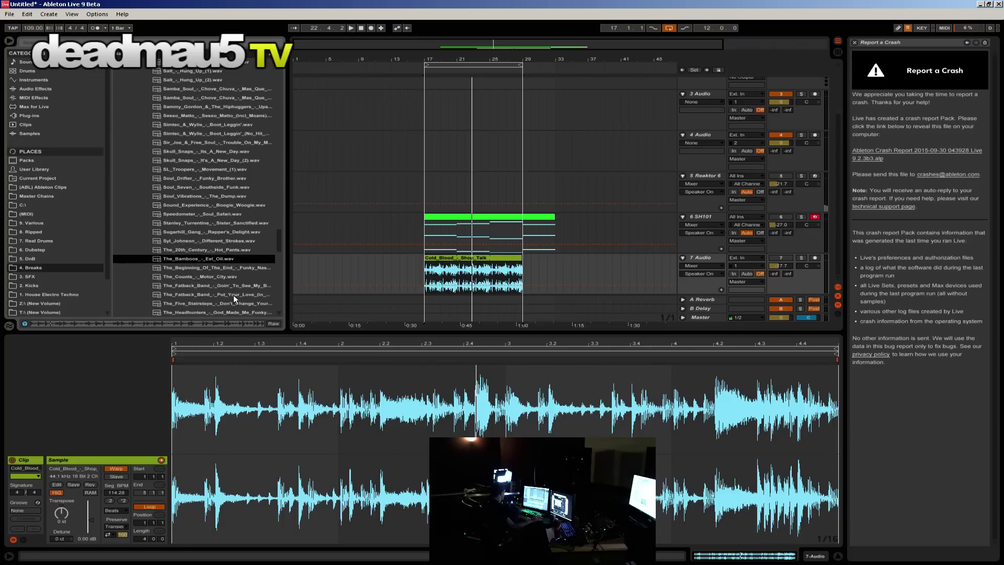
left_click(237, 288)
scroll(233, 293, "down", 3)
Step: Go back to the artists starting with B and audition the Black_Blood A.I.E, Bobby_Byrd Feat_The_J.B's and Candido Candido's_Funk breaks
left_click_drag(281, 240, 277, 126)
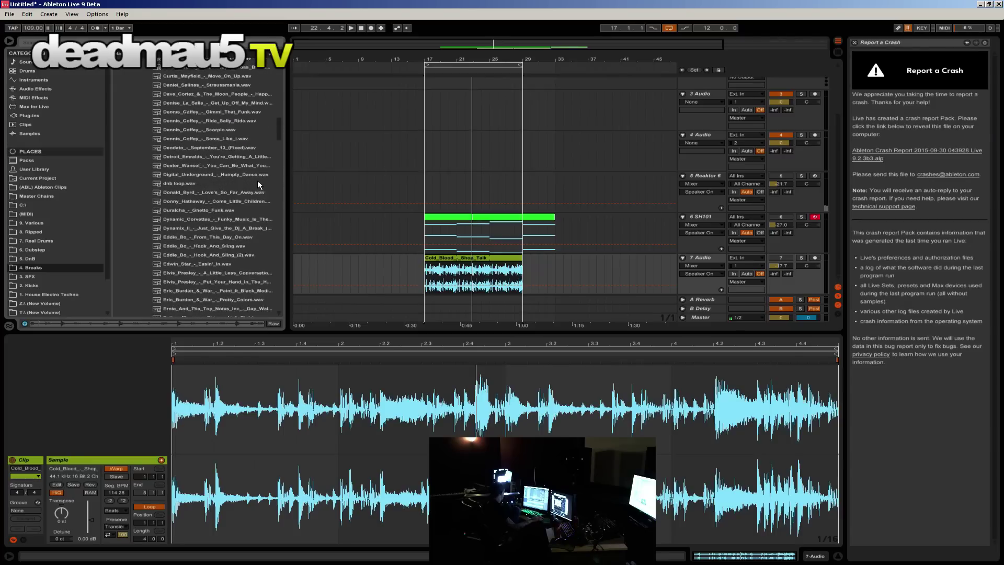
scroll(210, 258, "up", 10)
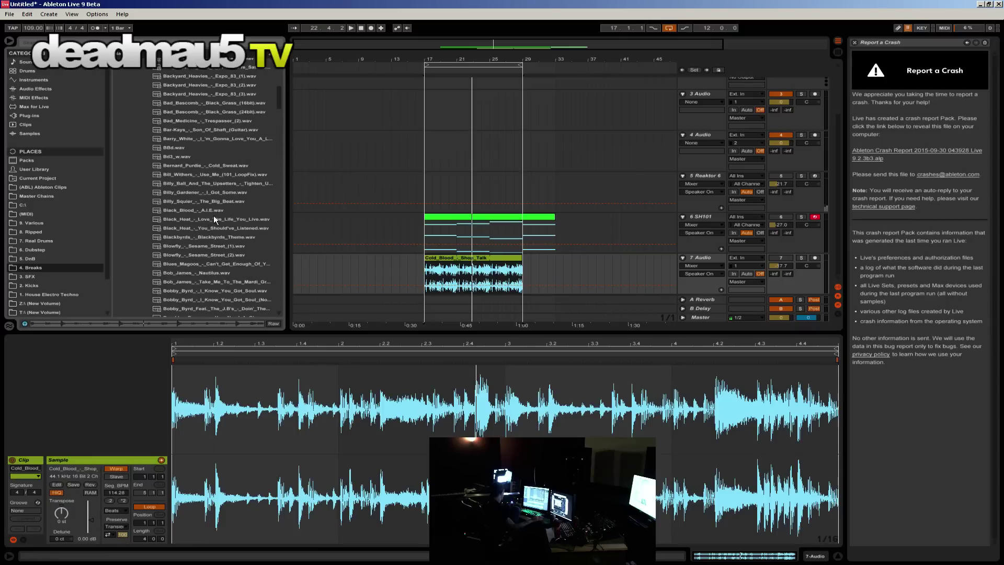
left_click(214, 211)
scroll(222, 240, "down", 2)
left_click(218, 254)
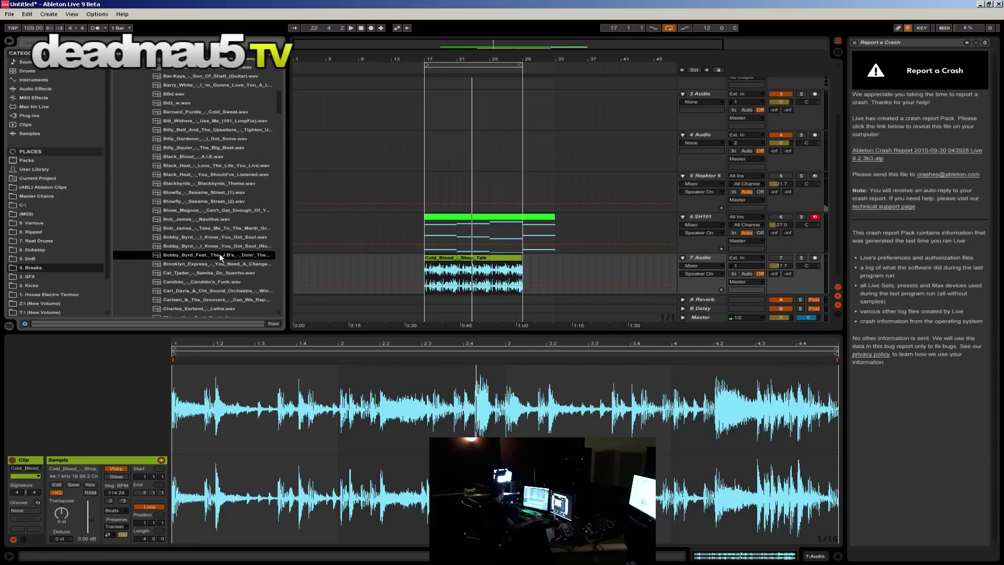
left_click(208, 280)
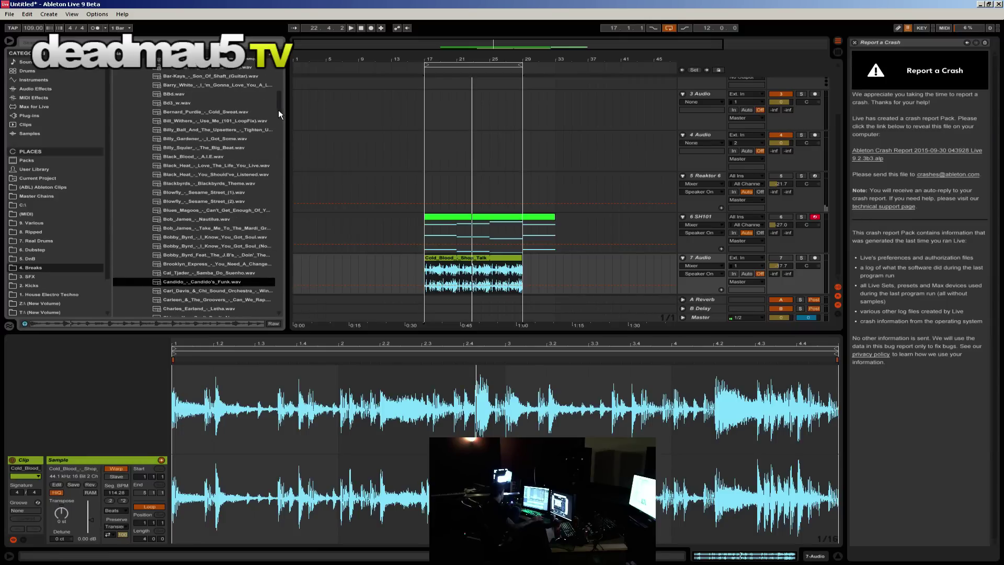
Step: Audition the Billy_Gardener I_Got_Some, Billy_Ball_And_The_Upsetters and Backyard_Heavies Expo_83_(2) breaks
left_click(237, 138)
scroll(237, 140, "up", 1)
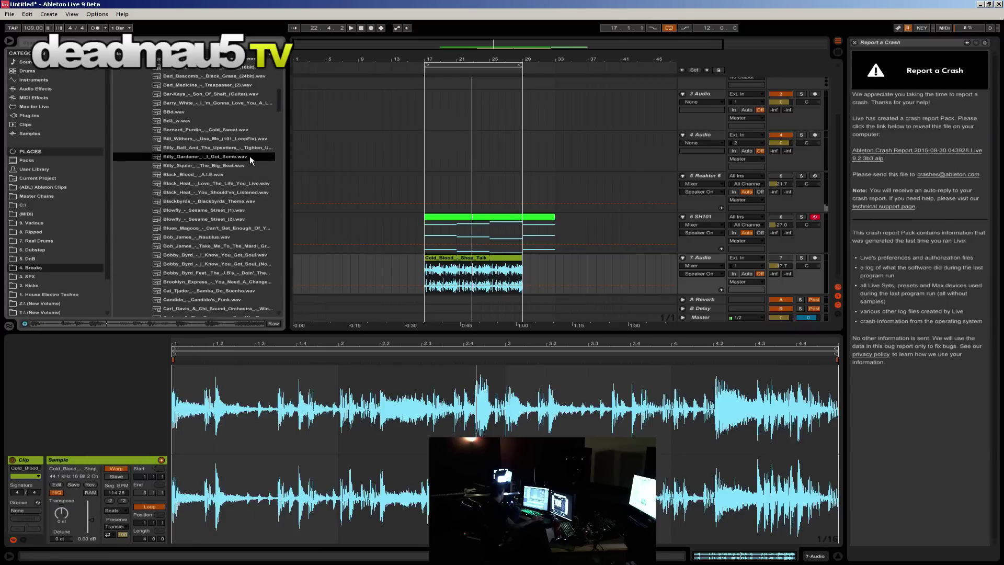
left_click(250, 146)
scroll(248, 156, "up", 3)
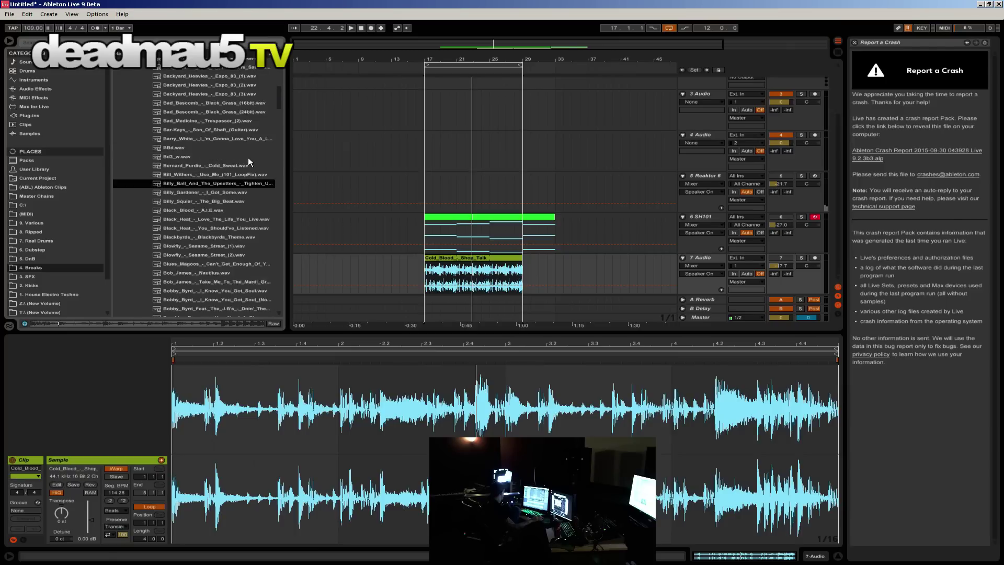
scroll(203, 217, "up", 2)
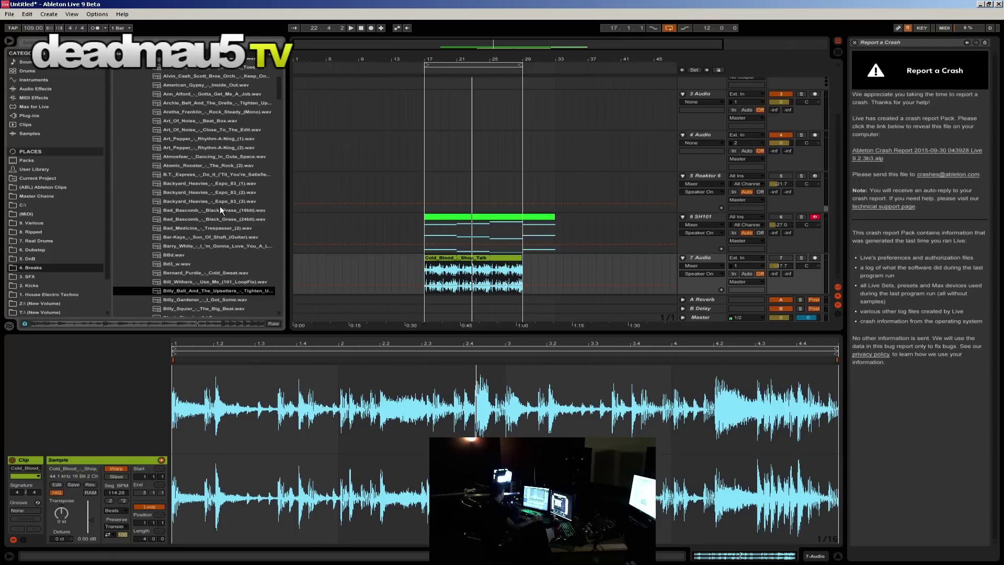
left_click(236, 191)
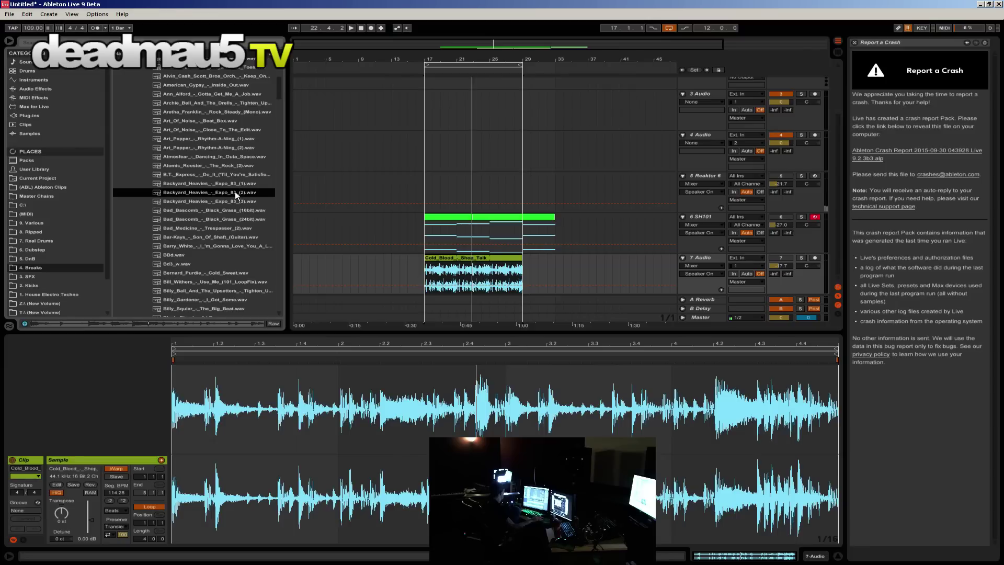
Step: Audition the Allen_Toussaint Fingers_And_Toes and American_Gypsy Inside_Out breaks
scroll(234, 190, "up", 3)
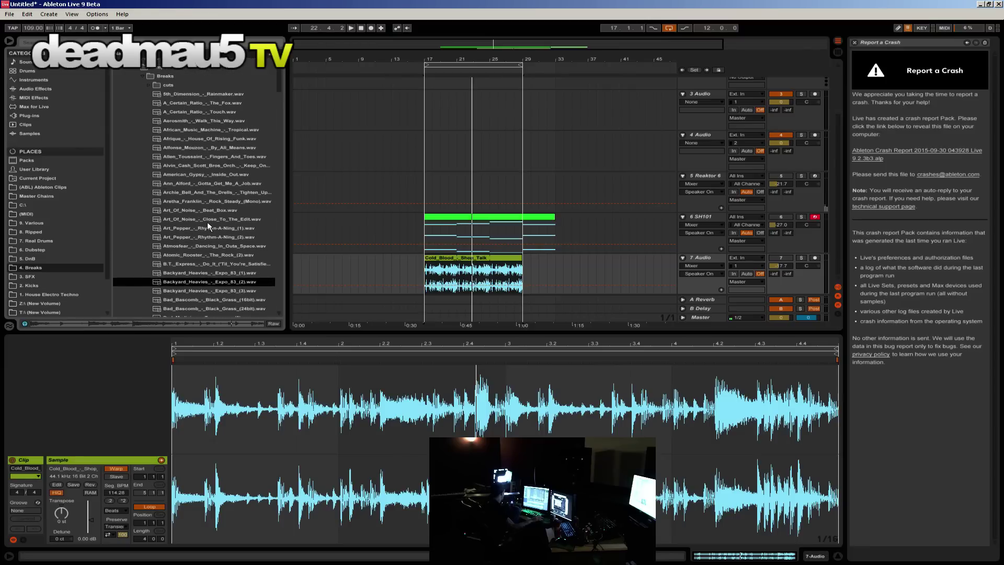
left_click(240, 156)
left_click(231, 175)
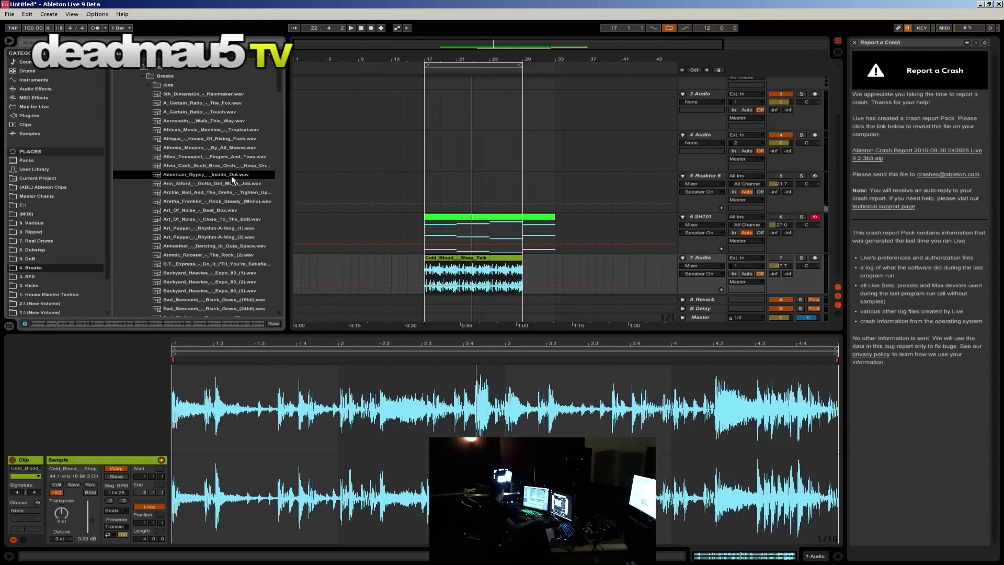
scroll(224, 230, "up", 2)
scroll(224, 230, "up", 1)
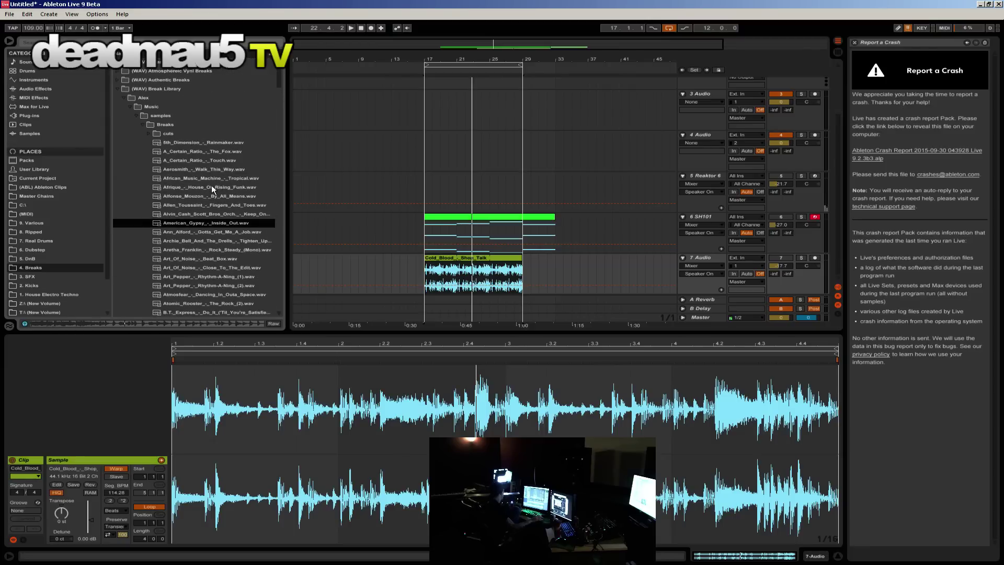
Step: Audition the A_Certain_Ratio The_Fox and Touch breaks and the 5th_Dimension Rainmaker break
left_click(228, 151)
left_click(221, 158)
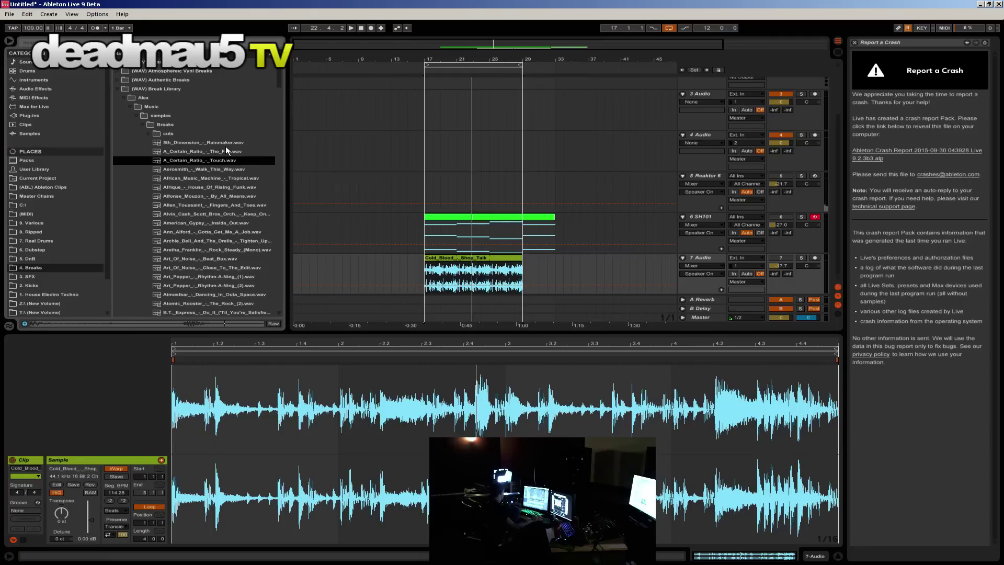
left_click(227, 142)
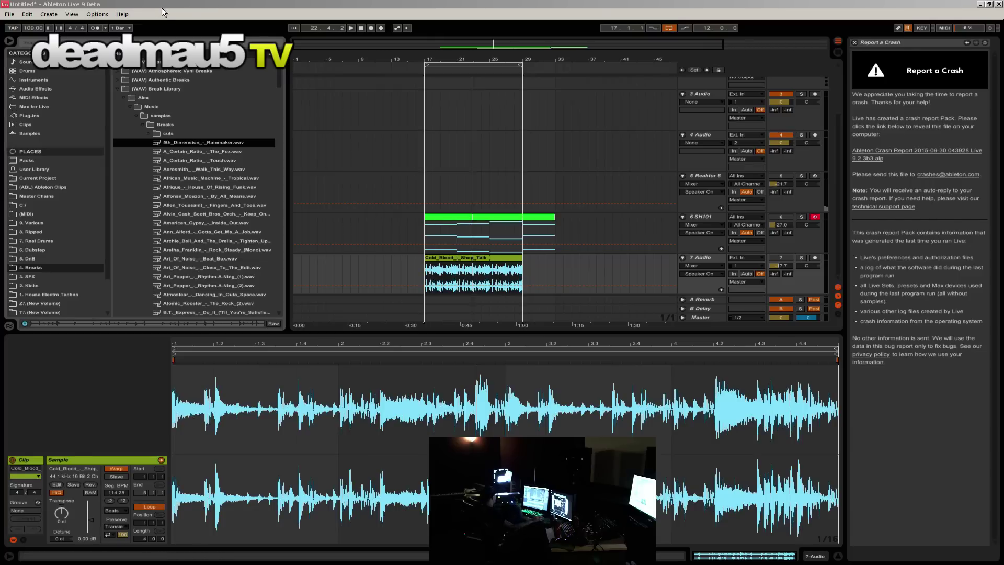
Step: Start a new Live Set in place of the current one
left_click(200, 2)
left_click(9, 15)
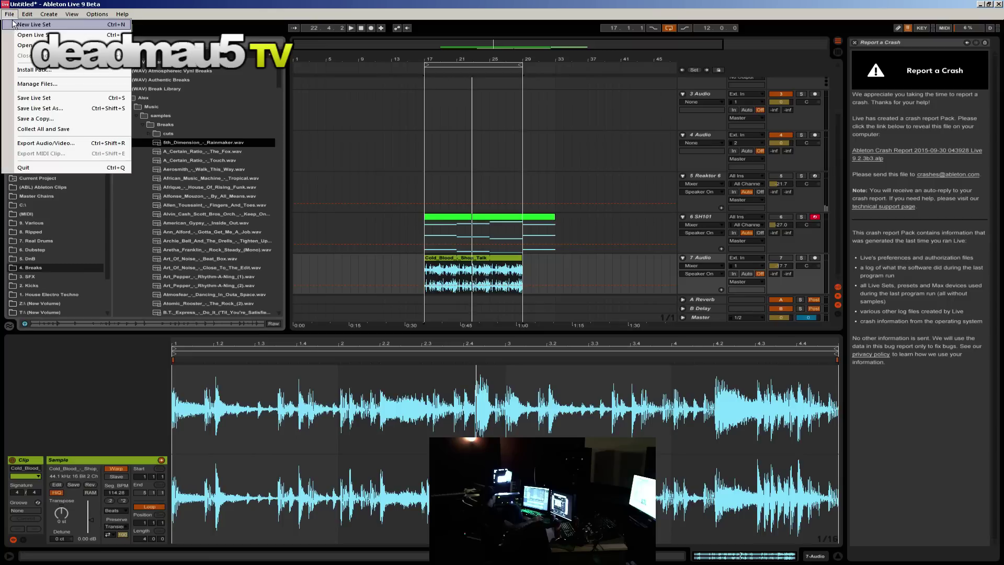
left_click(13, 23)
left_click(501, 308)
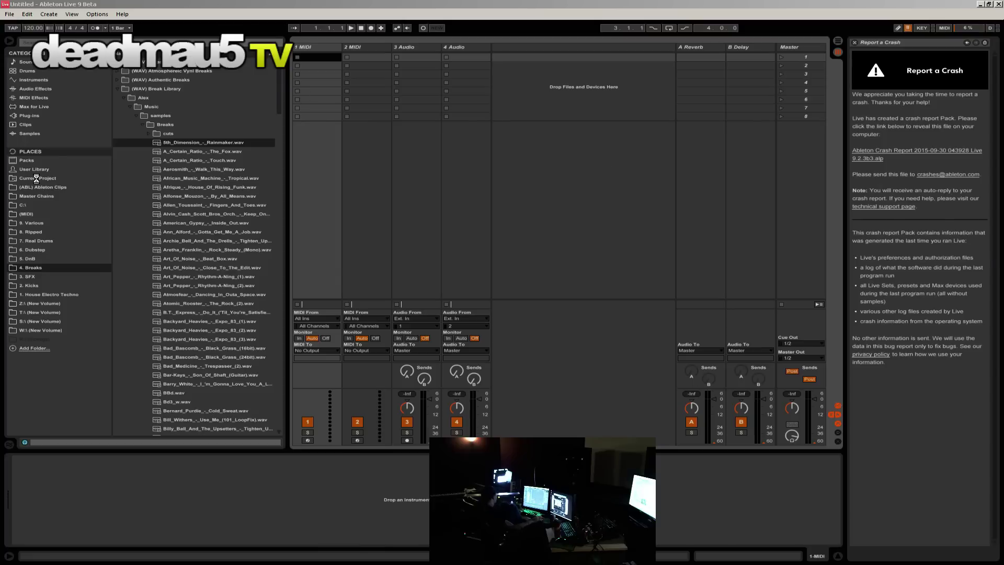
Step: Look through the installed plug-in folders and the audio effects for devices to use in the new set
left_click(37, 115)
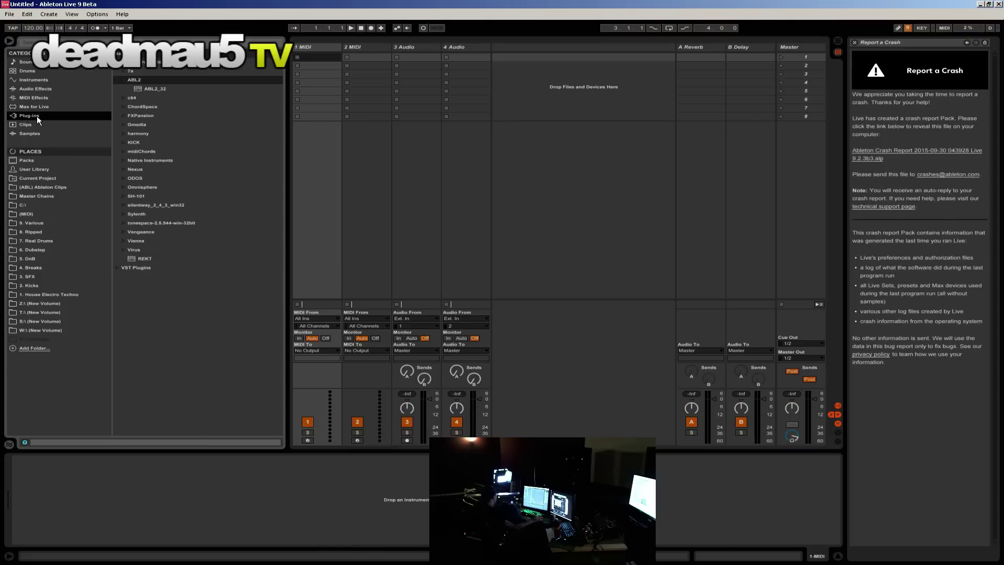
left_click(123, 157)
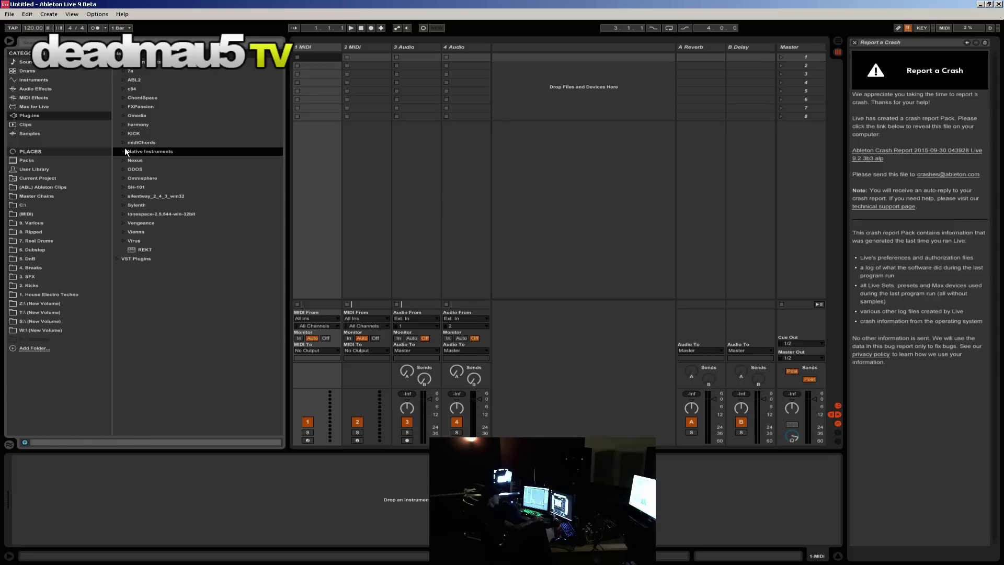
left_click(125, 150)
left_click(10, 14)
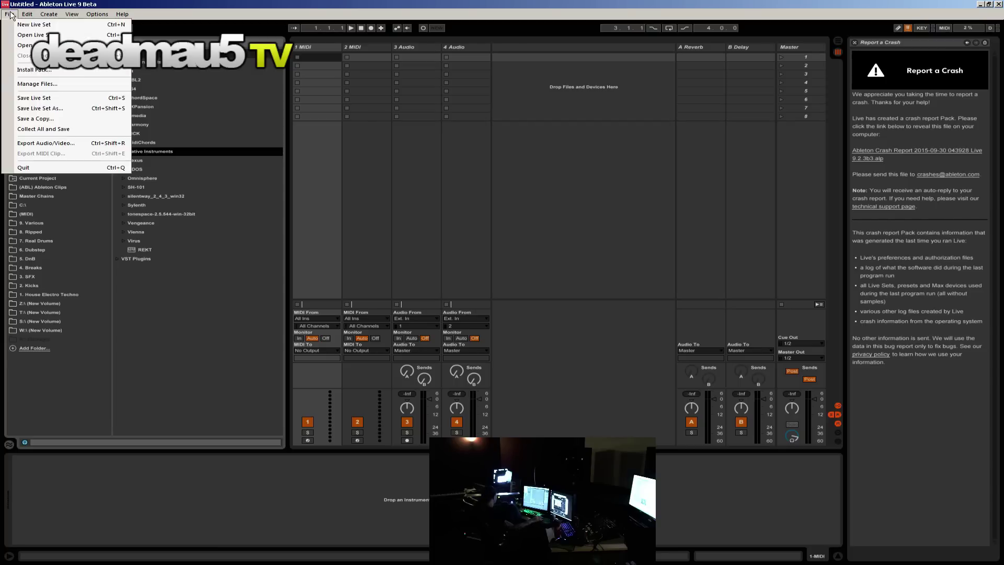
left_click(263, 88)
left_click(26, 88)
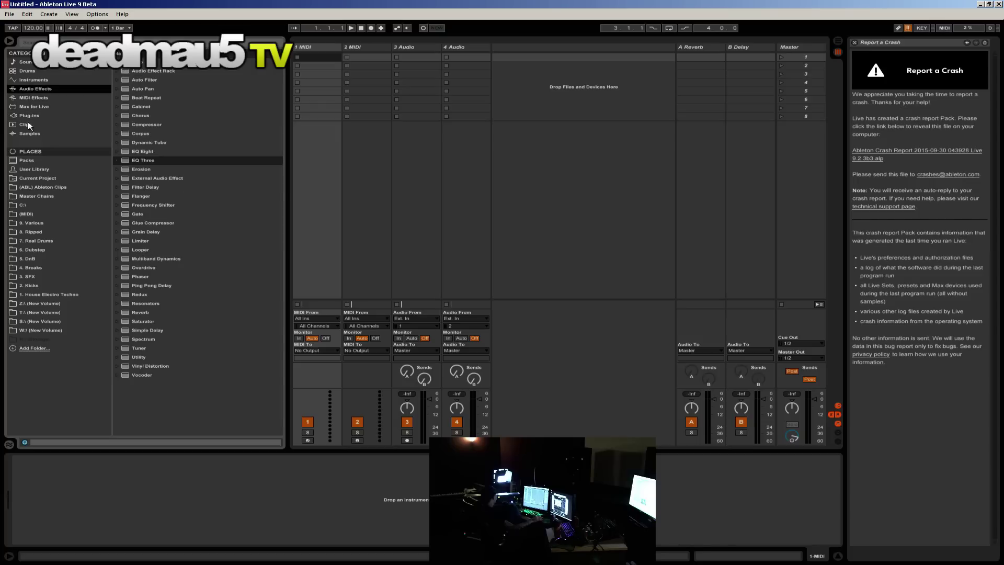
left_click(24, 116)
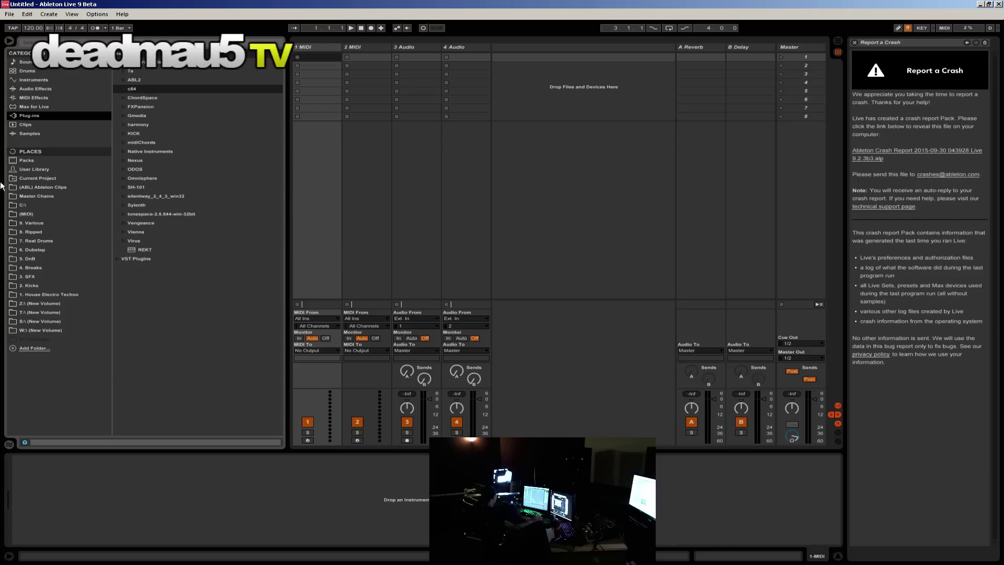
Step: Load the DM_MASTER_2k15_FINAL.adg rack from the Master Chains folder onto the Master track
left_click(46, 199)
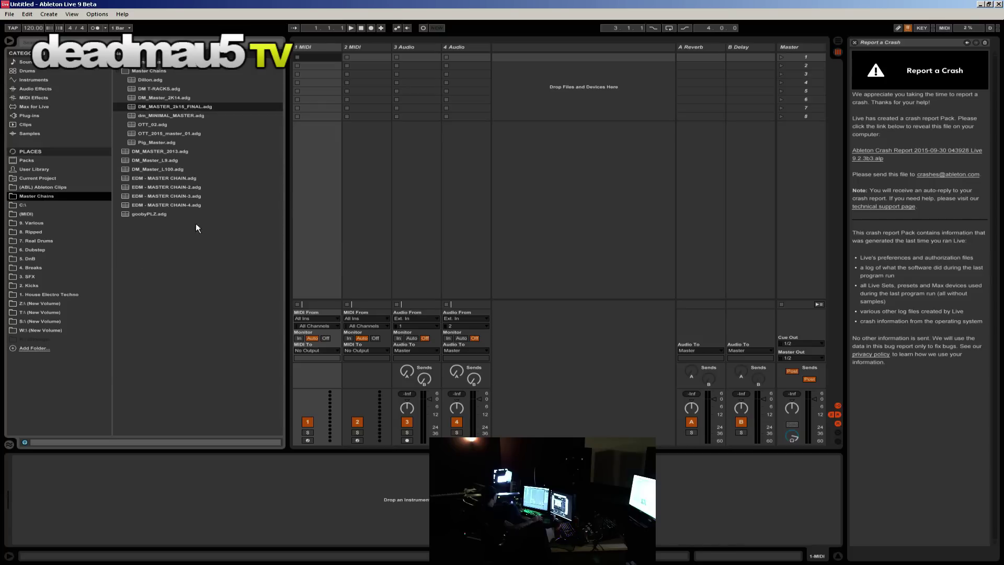
left_click(170, 104)
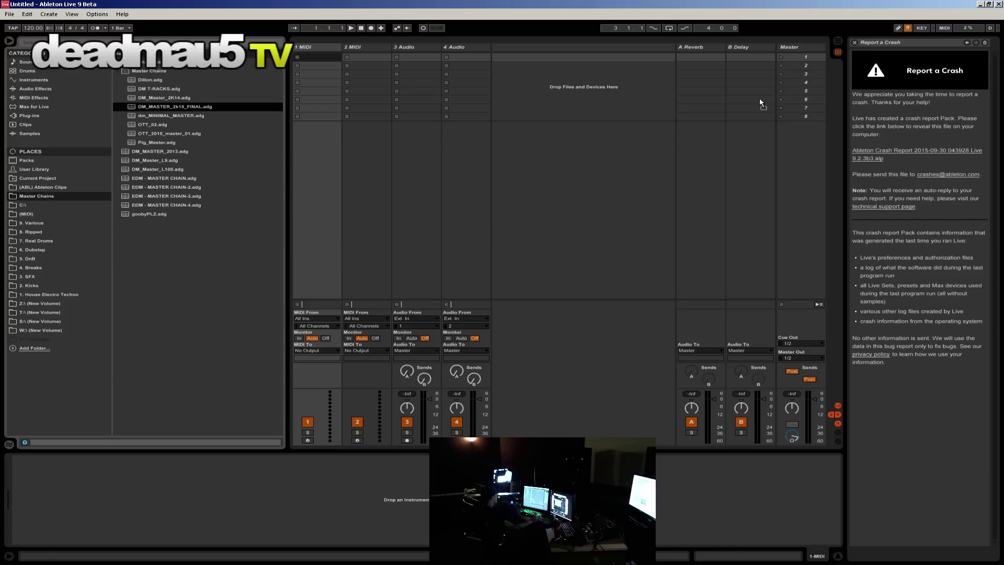
left_click(806, 54)
left_click_drag(805, 53, 806, 54)
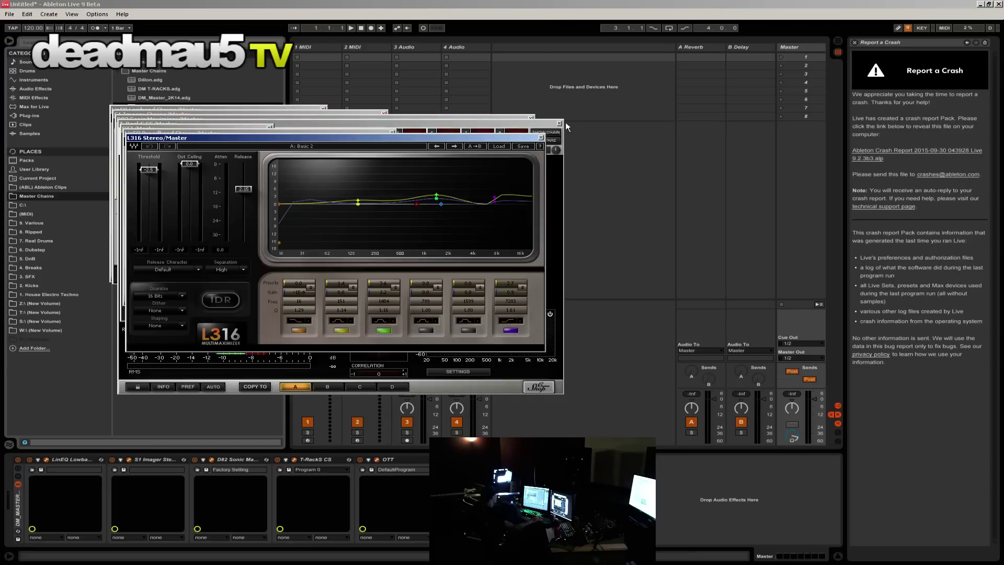
Step: Close all the floating plug-in windows of the master rack, including L316, LinEQ Broadband, S1 Imager, LinEQ Lowband and OTT
left_click(559, 123)
left_click(541, 138)
left_click(531, 118)
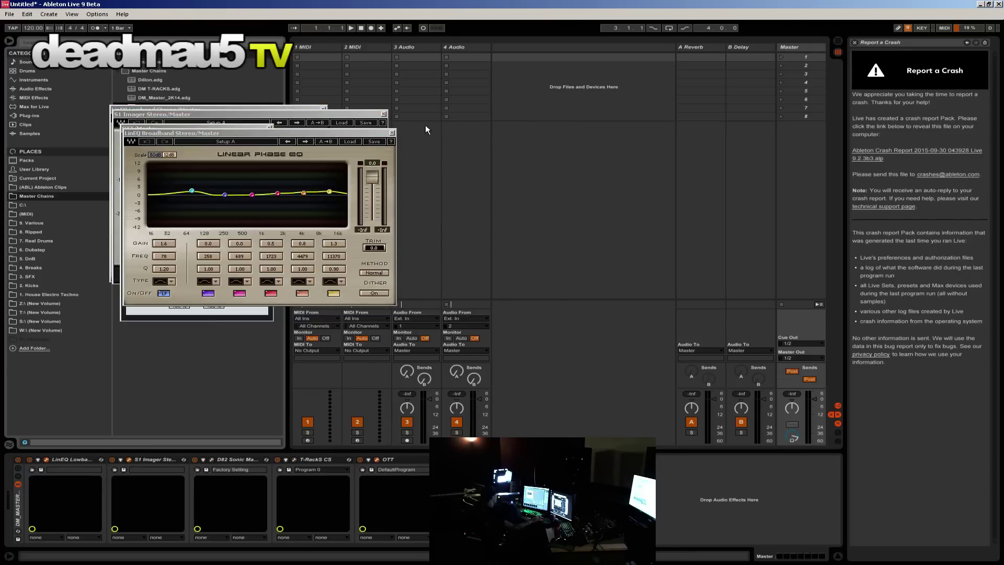
left_click(391, 133)
left_click(383, 114)
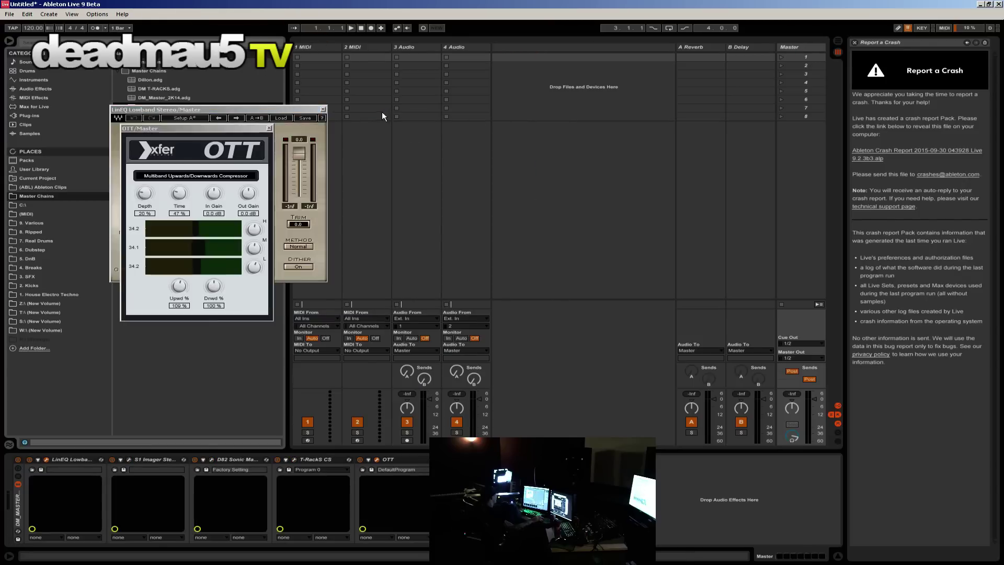
left_click(323, 109)
left_click(269, 128)
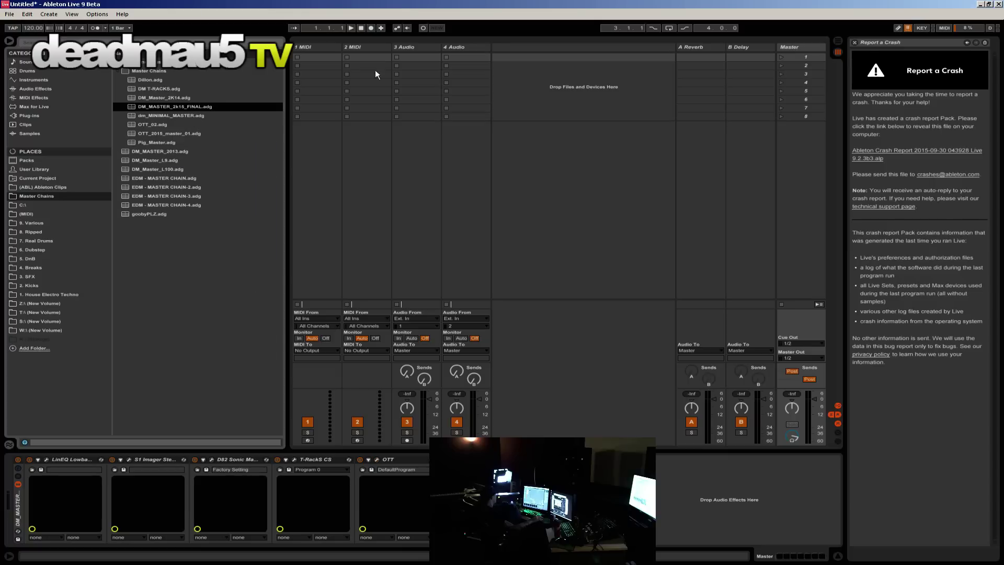
Step: Switch to the Arrangement View and load Reaktor 6 from the Native Instruments plug-ins onto a new track, keeping its window clear of the track controls
left_click(838, 42)
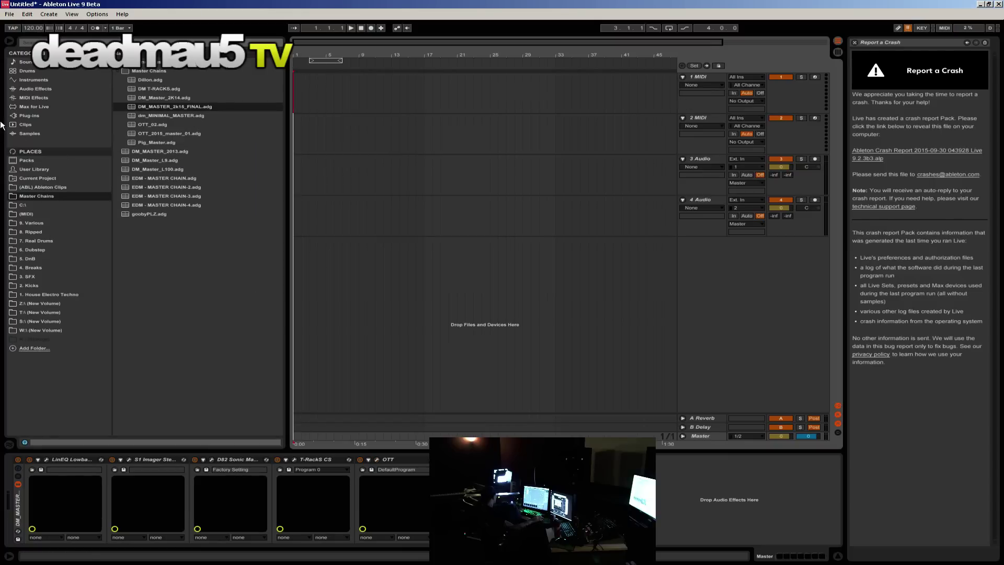
left_click(28, 116)
left_click(123, 151)
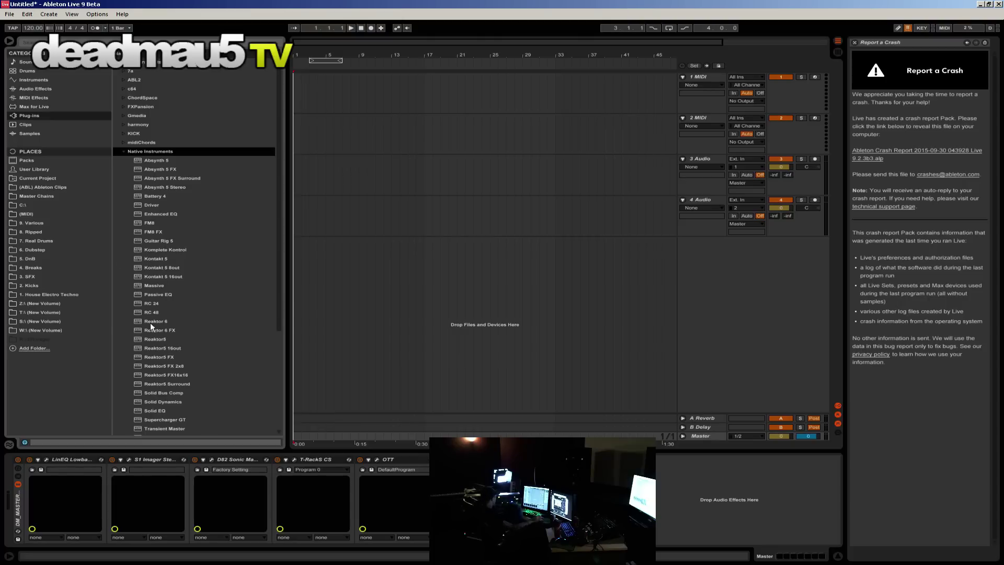
left_click_drag(151, 324, 715, 320)
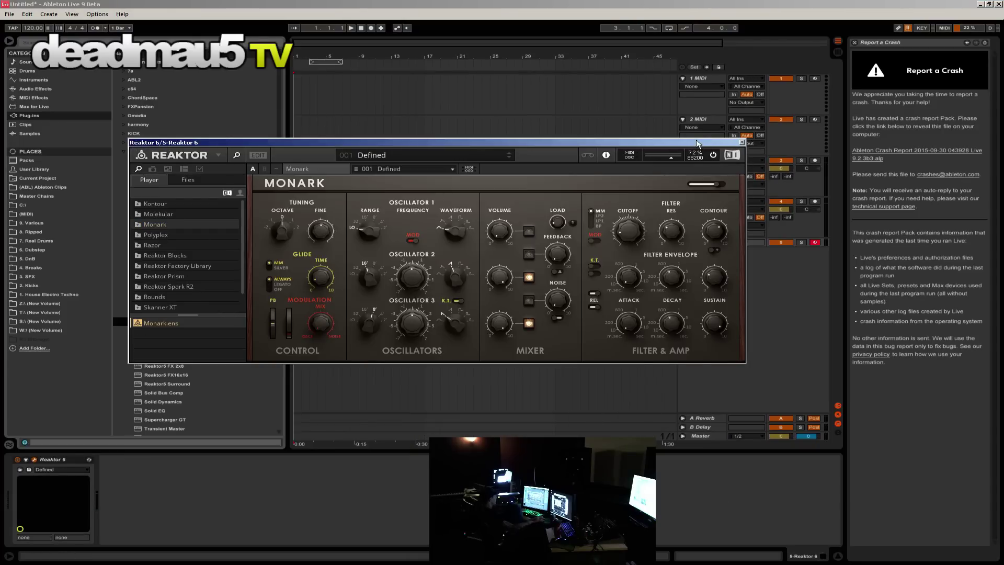
left_click_drag(696, 142, 562, 137)
Step: Lower the Reaktor 6 track's volume to -33.0 dB
left_click(683, 242)
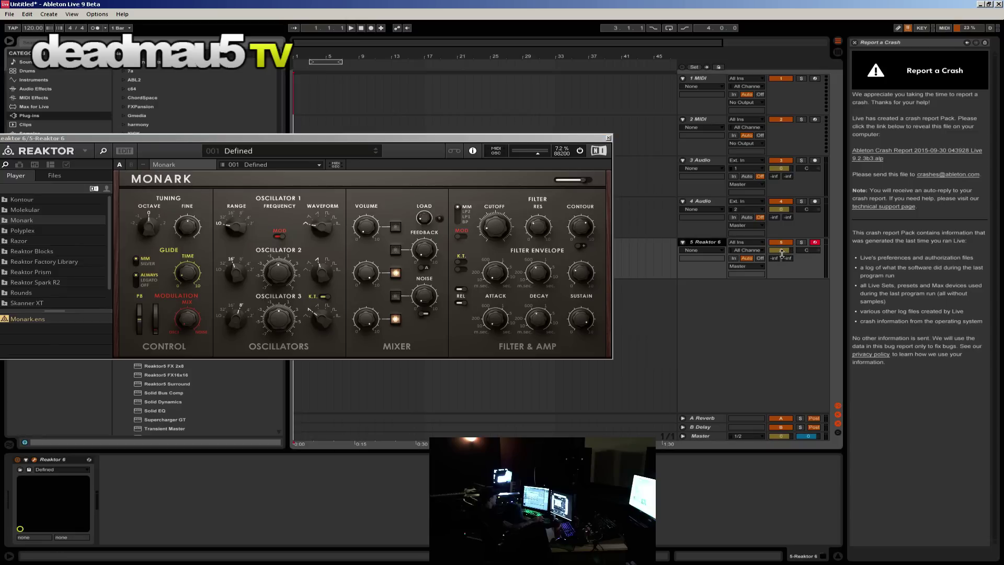
left_click_drag(789, 253, 789, 311)
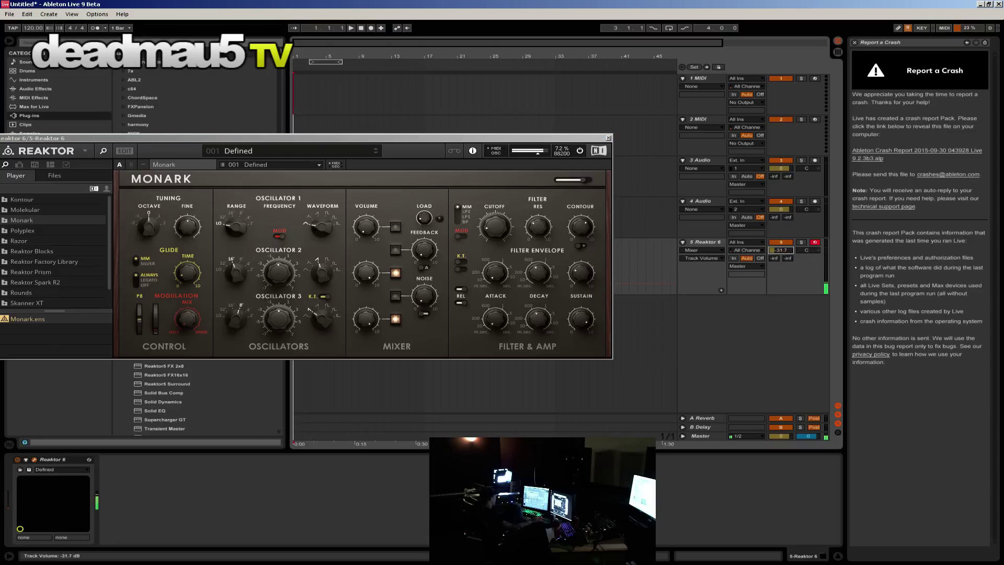
left_click_drag(781, 250, 780, 252)
Step: Load the INIT - Monark preset from Monark's User Bank and reposition the Reaktor window over the arrangement
left_click(286, 163)
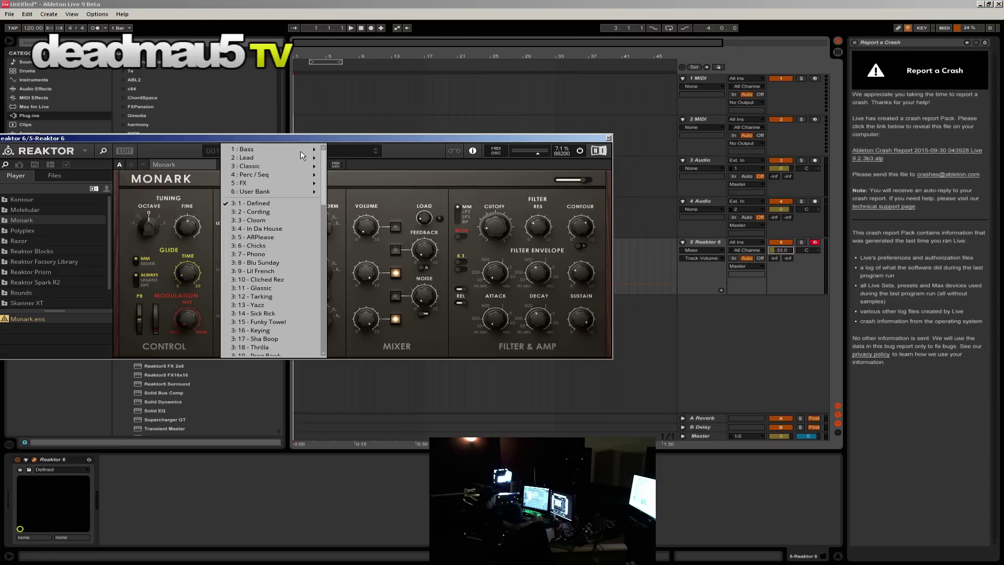
mouse_move(306, 191)
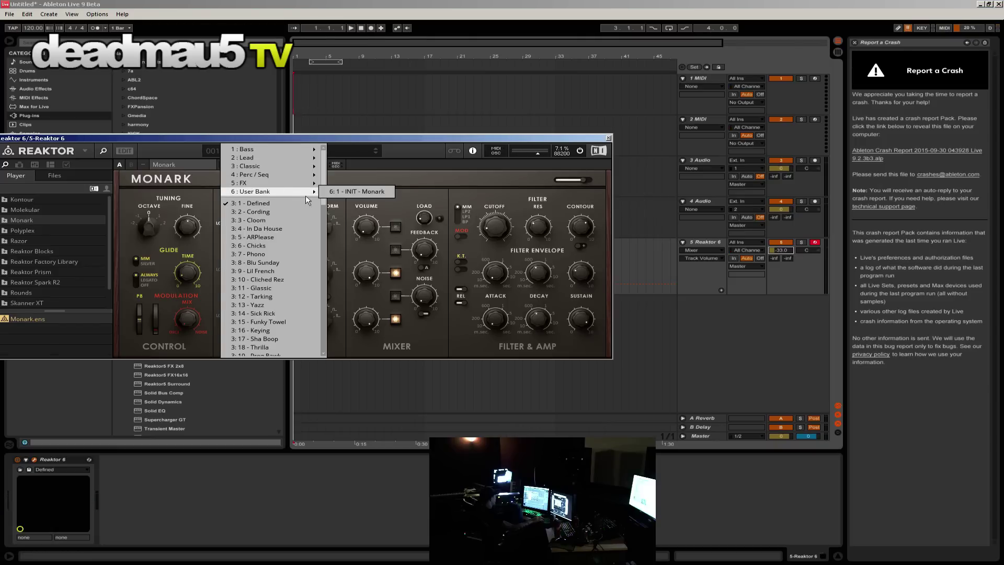
left_click(362, 192)
left_click_drag(410, 137, 522, 110)
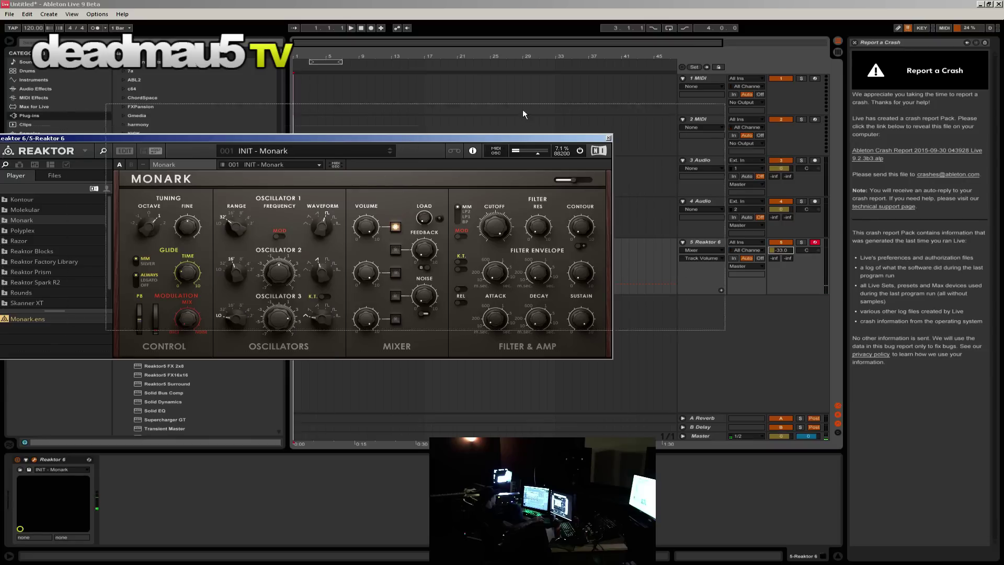
Step: Change oscillator 1's waveform and switch on oscillator 2 in the Monark mixer
mouse_move(431, 198)
left_mouse_down()
mouse_move(428, 217)
mouse_move(434, 206)
left_mouse_up()
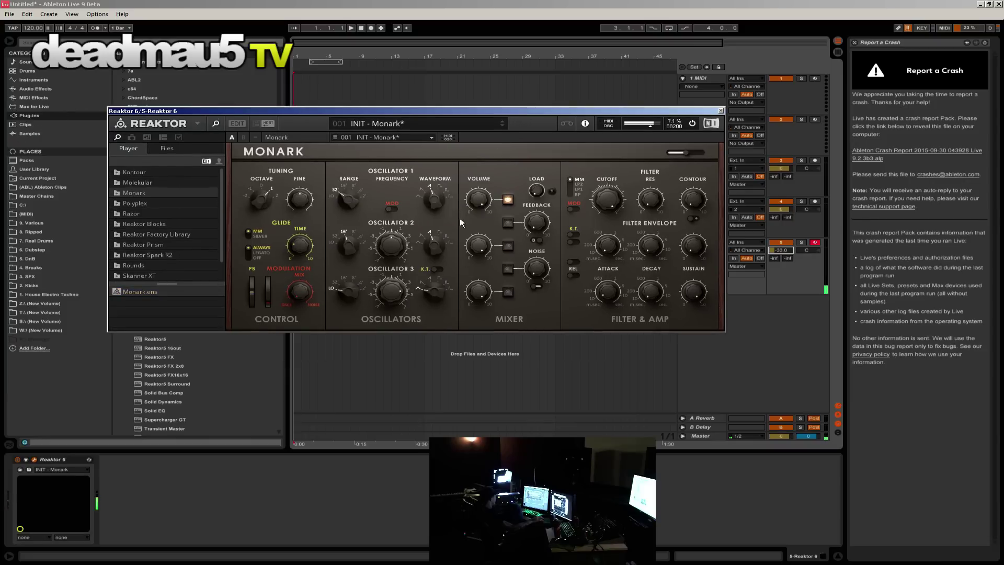
left_click(508, 246)
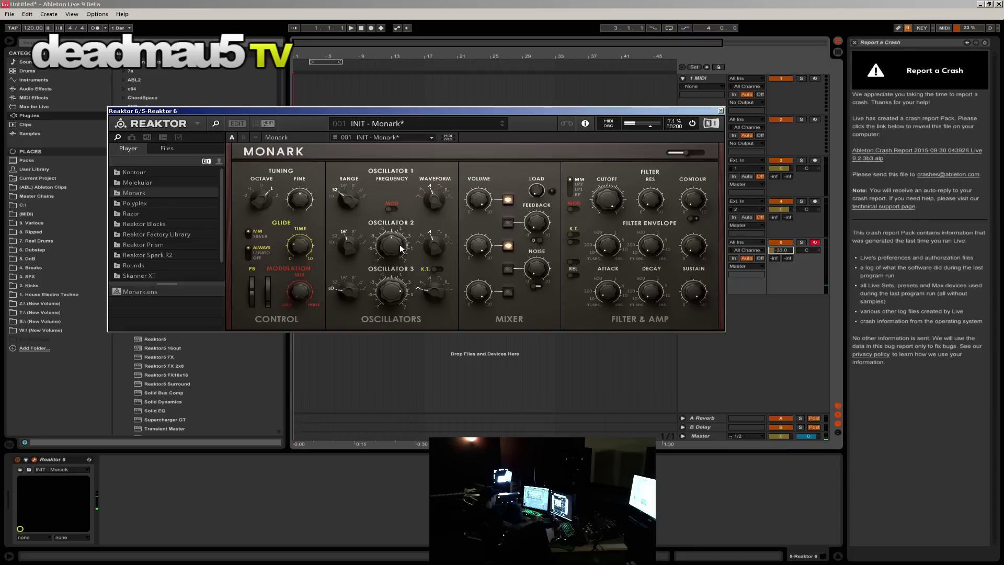